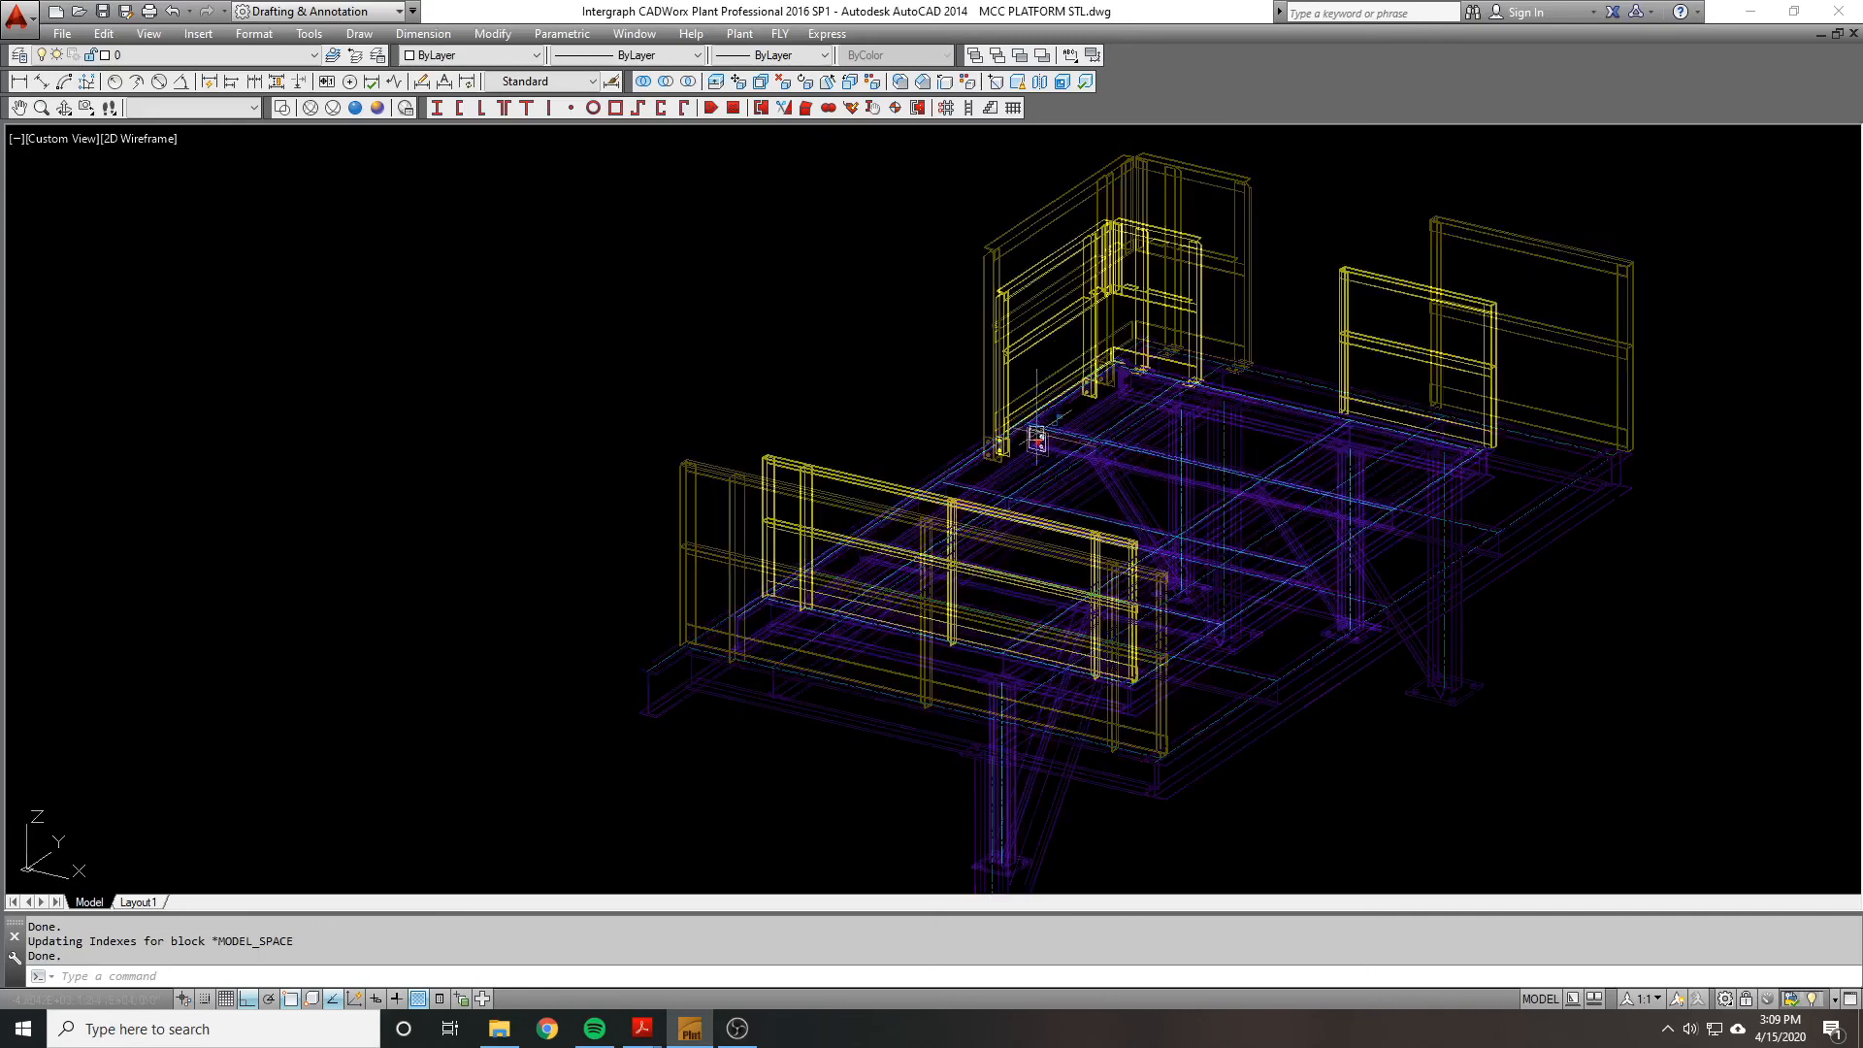
Step: Show the whole platform model in the Realistic visual style
{"action": "scroll", "coordinate": [820, 417], "scroll_direction": "down", "scroll_amount": 2}
{"action": "middle_click_drag", "start_coordinate": [870, 493], "coordinate": [870, 466]}
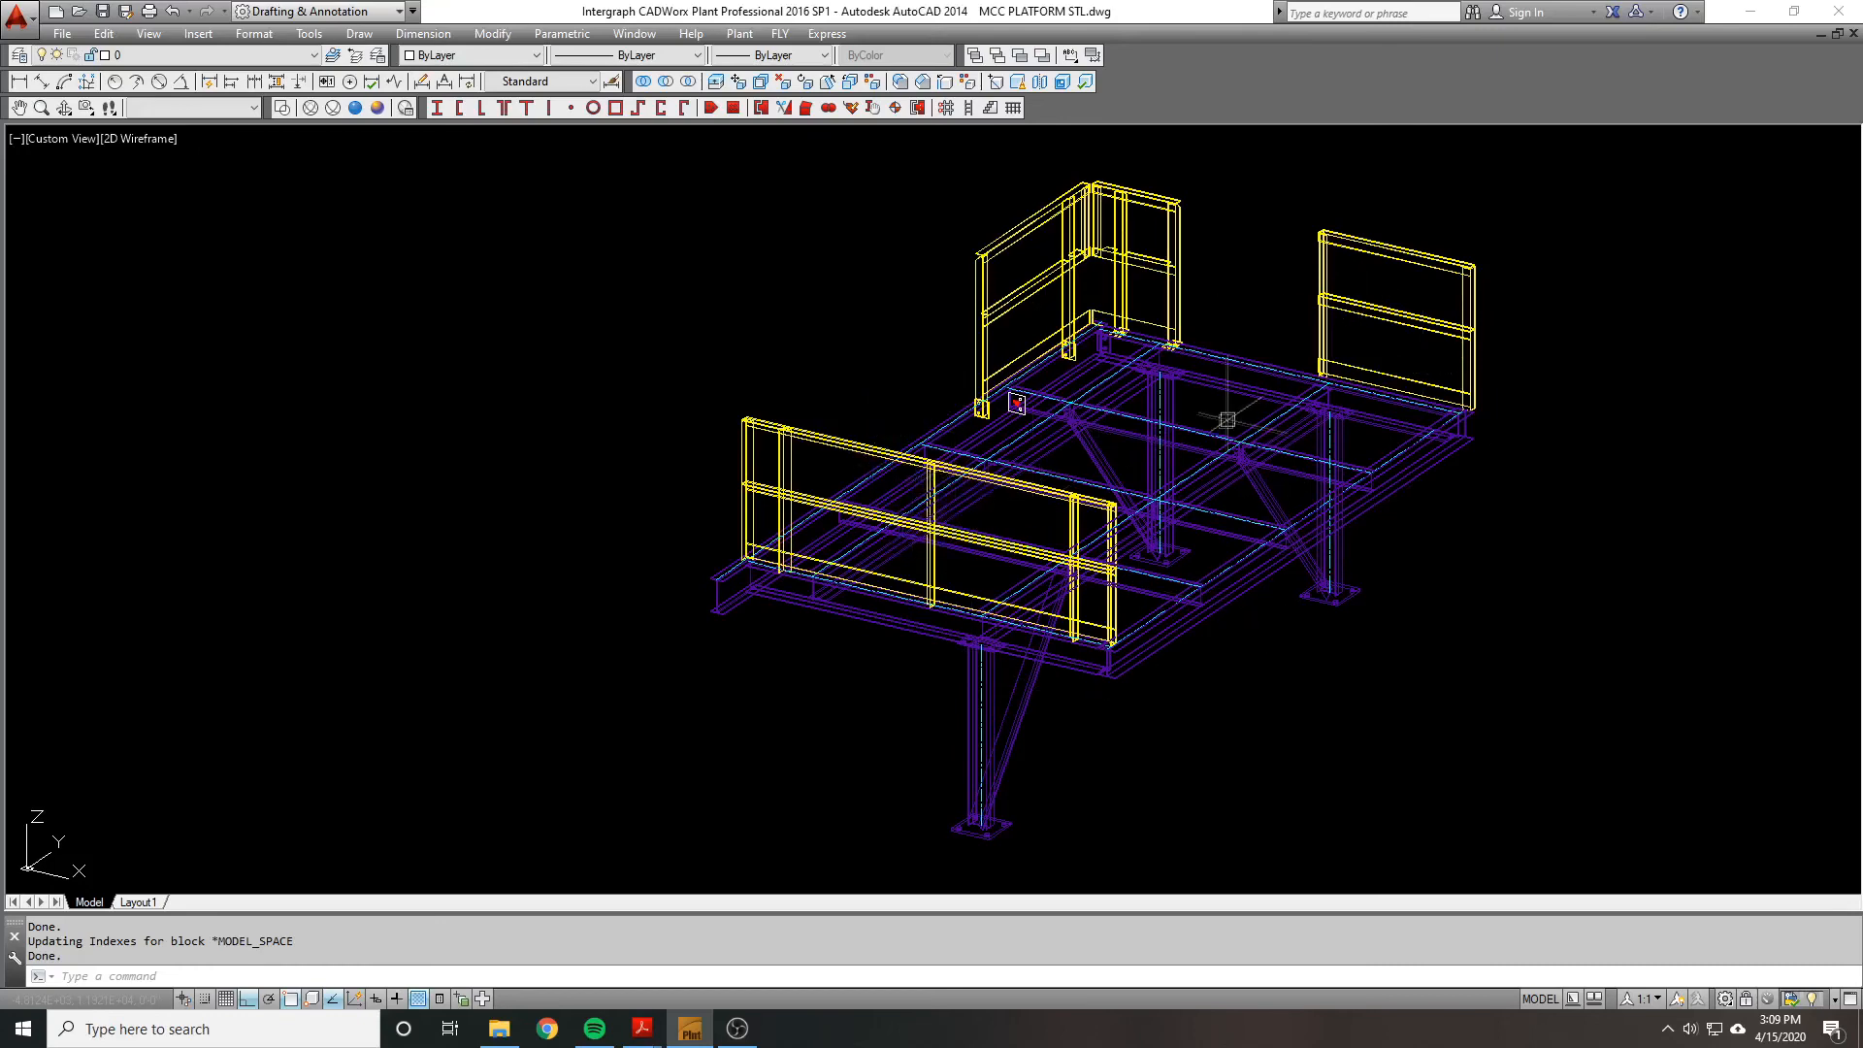
{"action": "middle_click_drag", "start_coordinate": [998, 407], "coordinate": [1003, 431]}
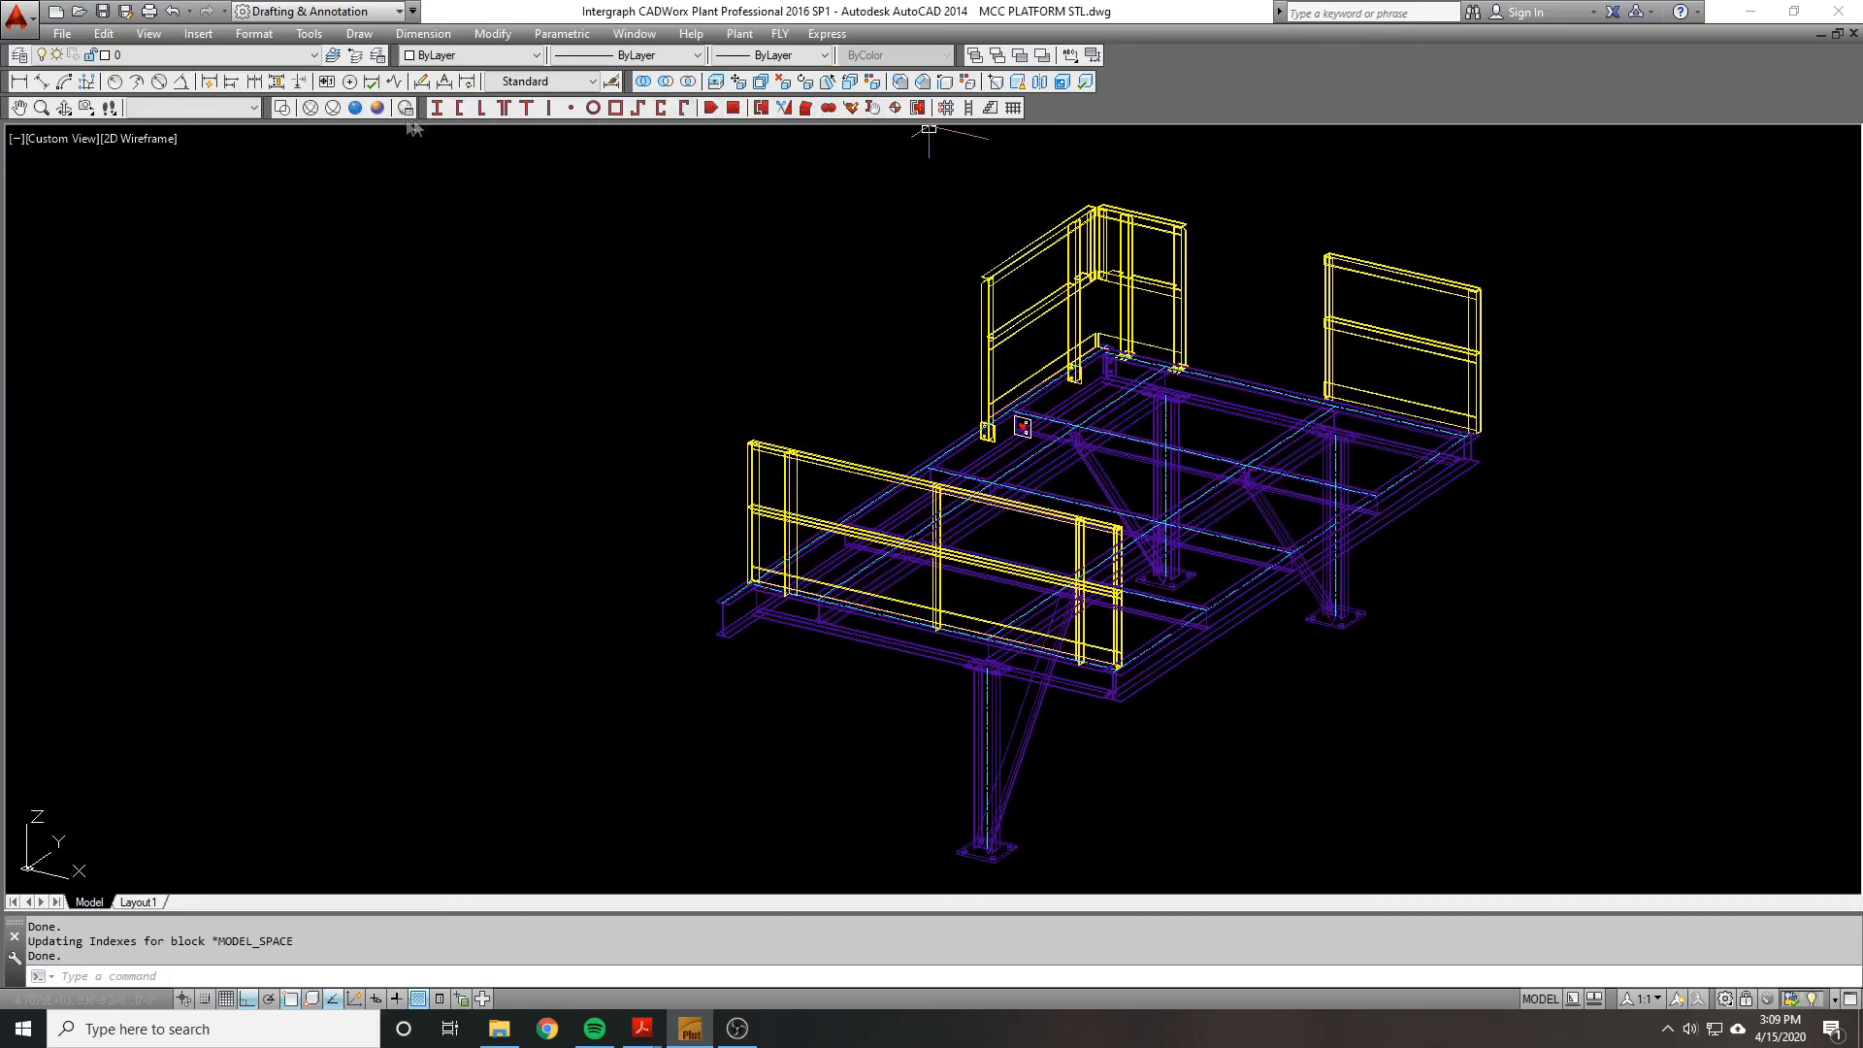
{"action": "left_click", "coordinate": [355, 111]}
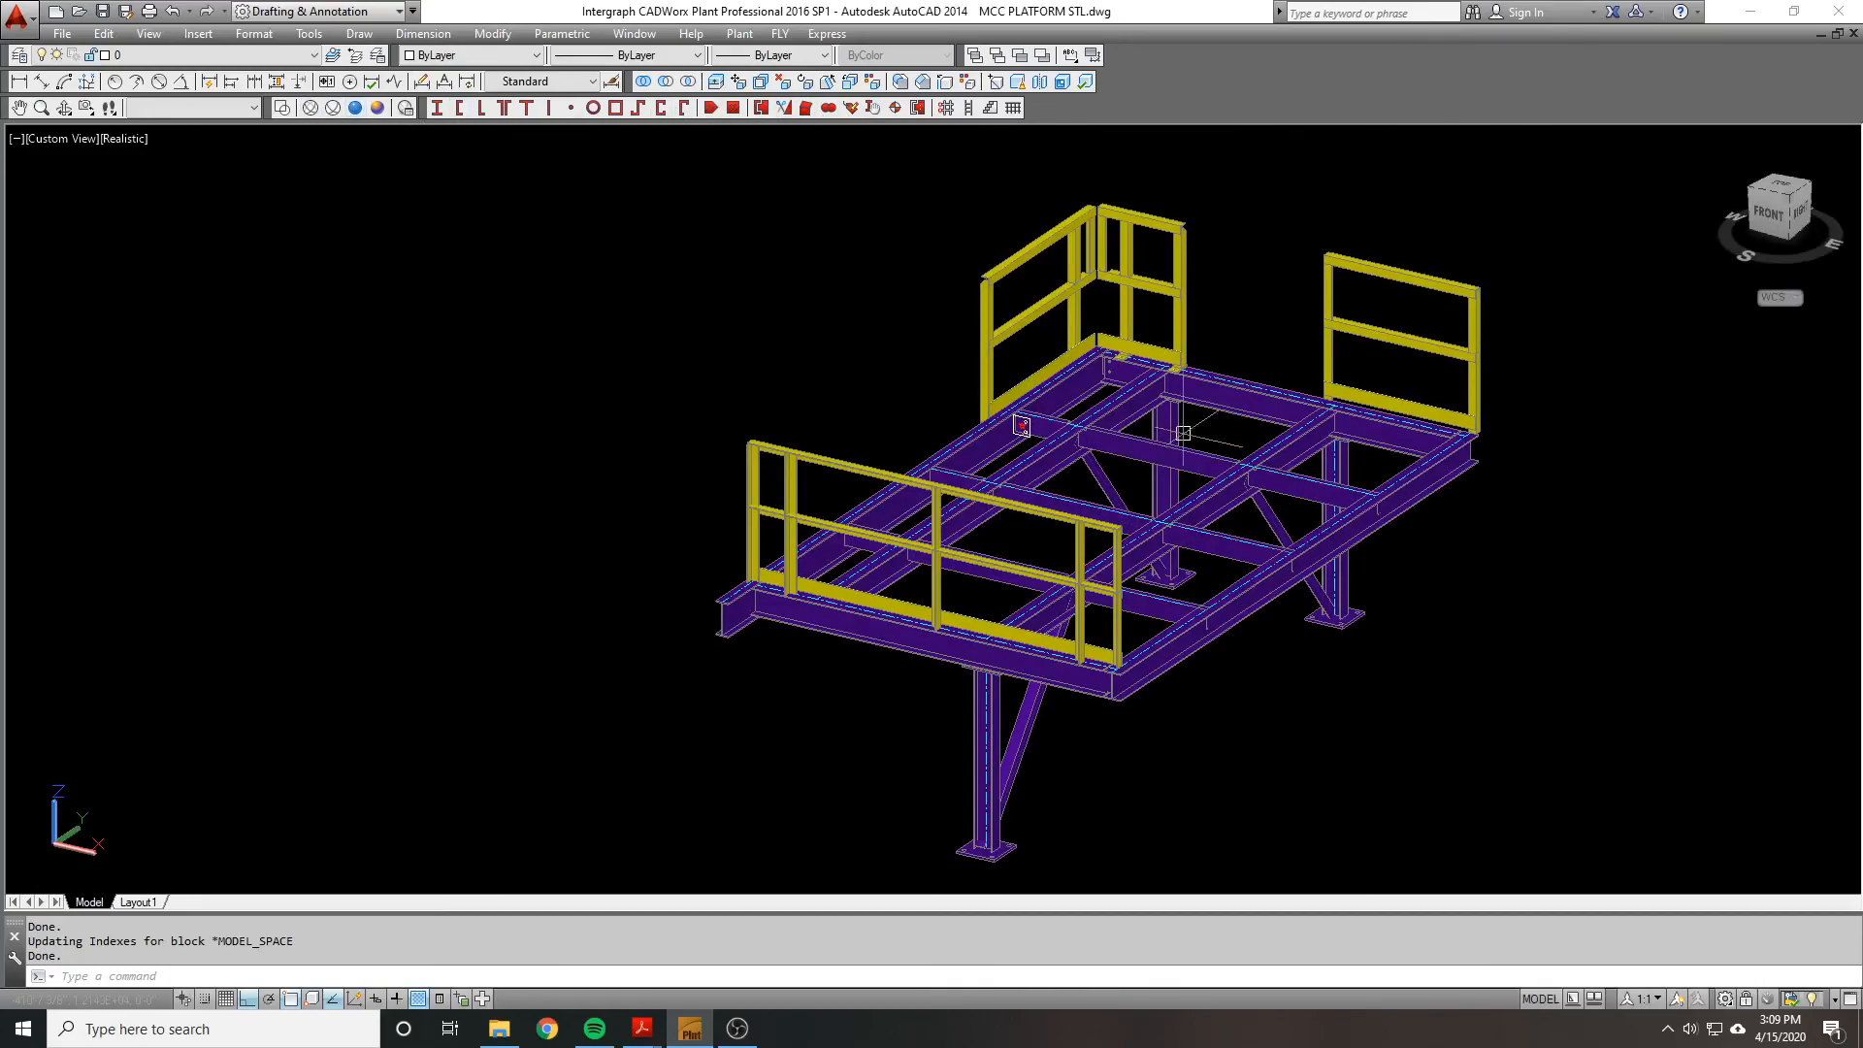
Step: Examine the two-bolt connection plate at the platform's back corner, on the end beam beneath the handrail
{"action": "scroll", "coordinate": [1199, 431], "scroll_direction": "up", "scroll_amount": 2}
{"action": "mouse_move", "coordinate": [1245, 431]}
{"action": "middle_mouse_down", "text": "shift"}
{"action": "mouse_move", "coordinate": [1123, 457]}
{"action": "mouse_move", "coordinate": [1231, 449]}
{"action": "middle_mouse_up", "text": "shift"}
{"action": "scroll", "coordinate": [1074, 272], "scroll_direction": "up", "scroll_amount": 7}
{"action": "middle_click_drag", "start_coordinate": [1164, 371], "coordinate": [792, 330], "text": "shift"}
{"action": "scroll", "coordinate": [1190, 429], "scroll_direction": "down", "scroll_amount": 5}
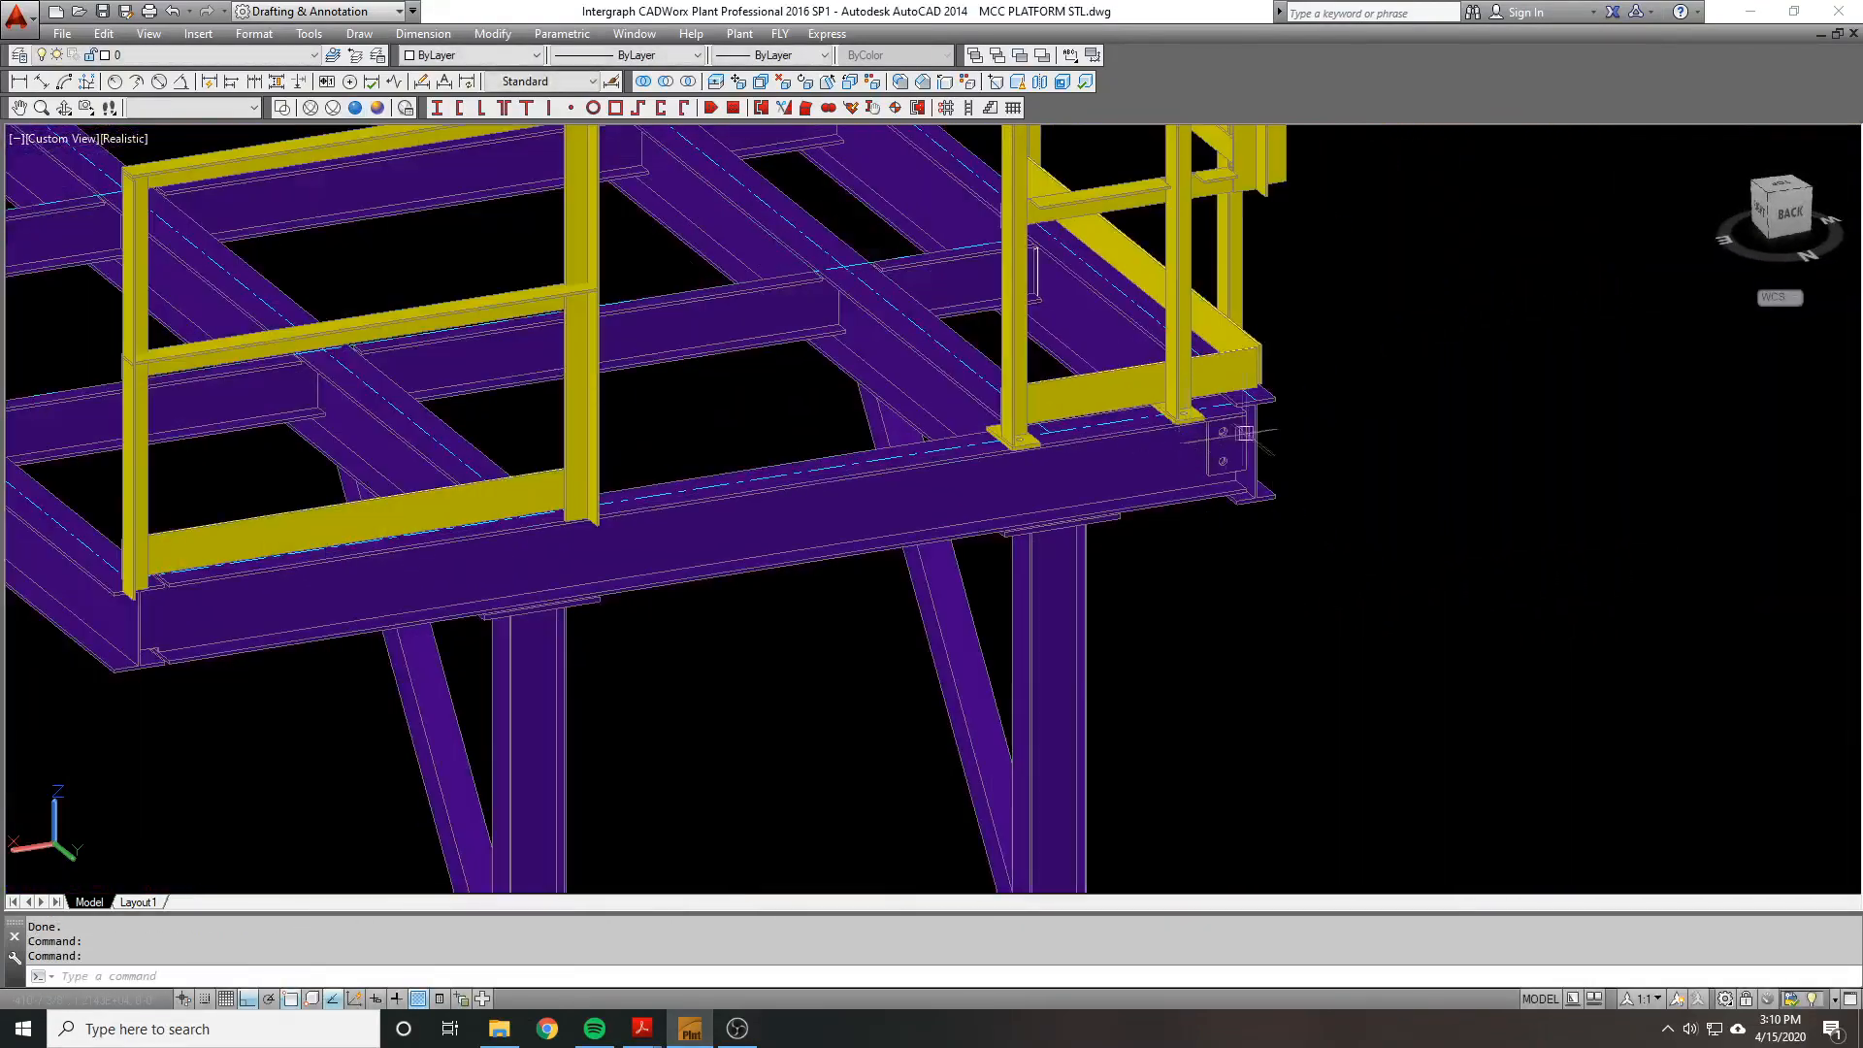
{"action": "scroll", "coordinate": [1218, 418], "scroll_direction": "up", "scroll_amount": 4}
{"action": "scroll", "coordinate": [1246, 440], "scroll_direction": "up", "scroll_amount": 3}
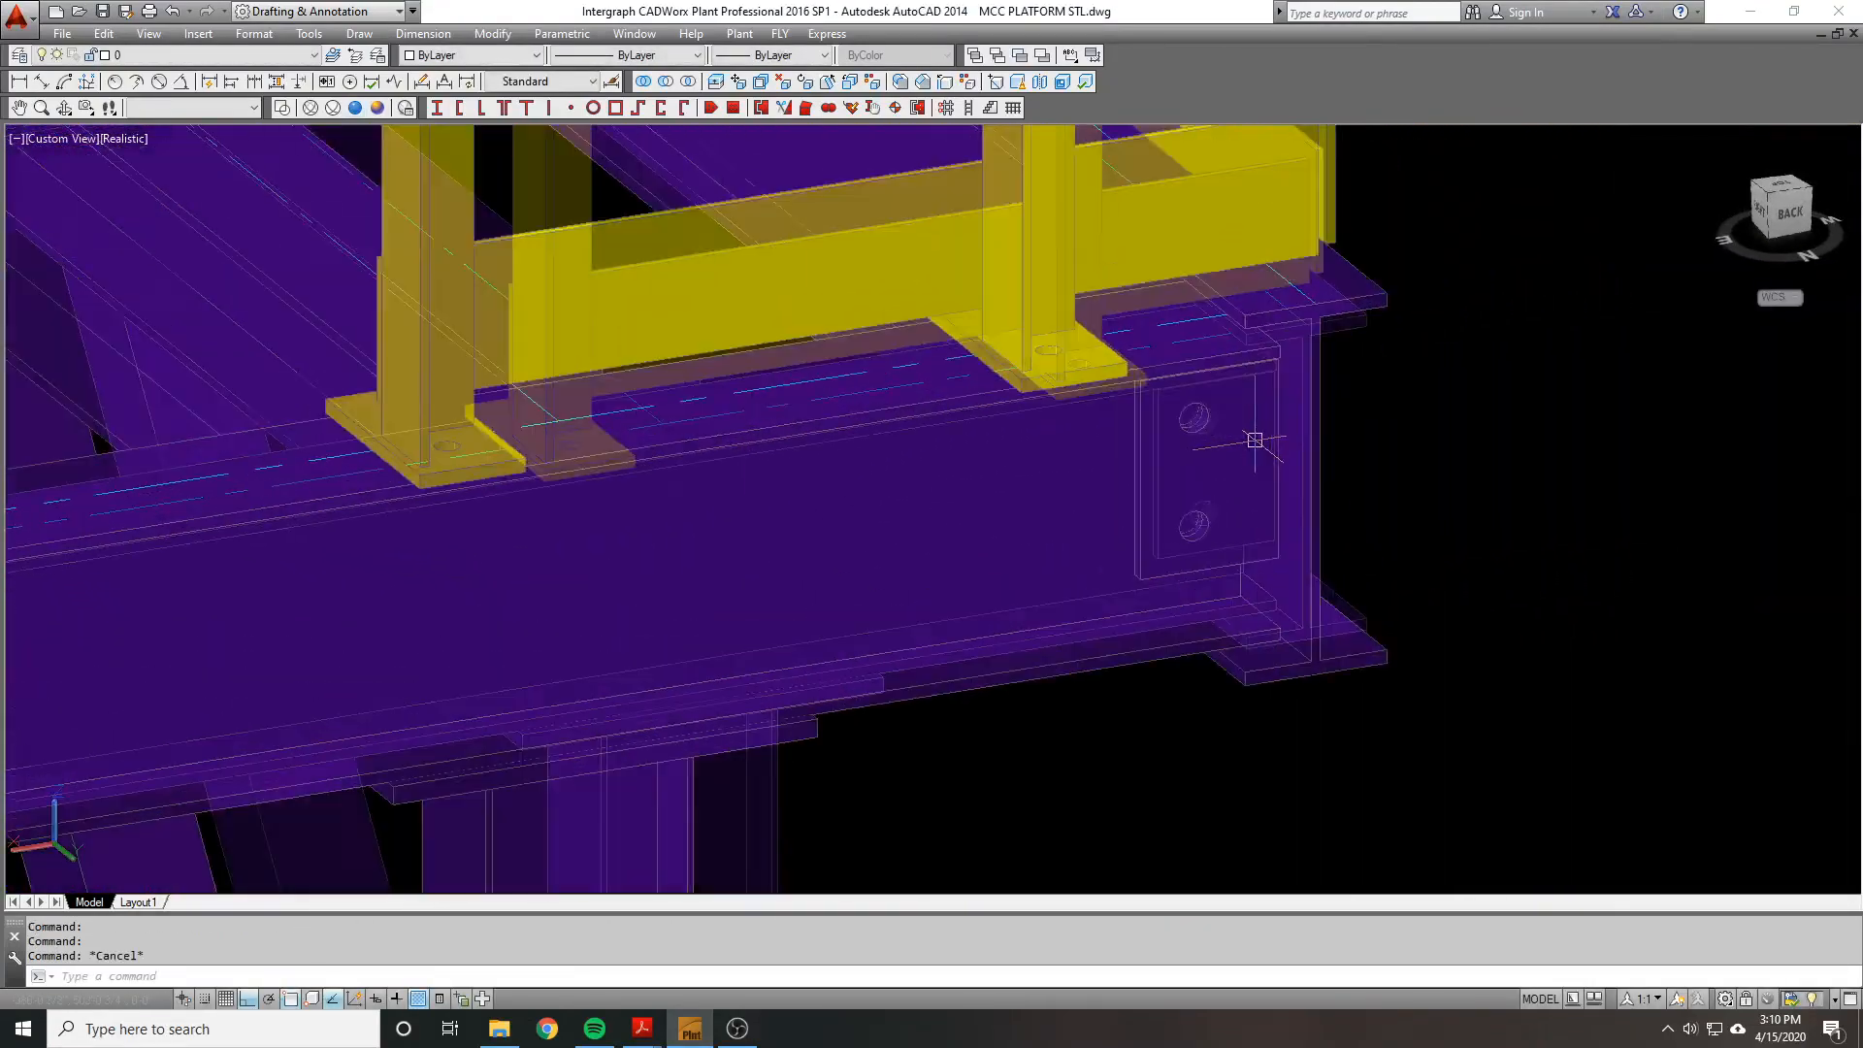
{"action": "left_click", "coordinate": [1263, 437]}
{"action": "key", "text": "Escape"}
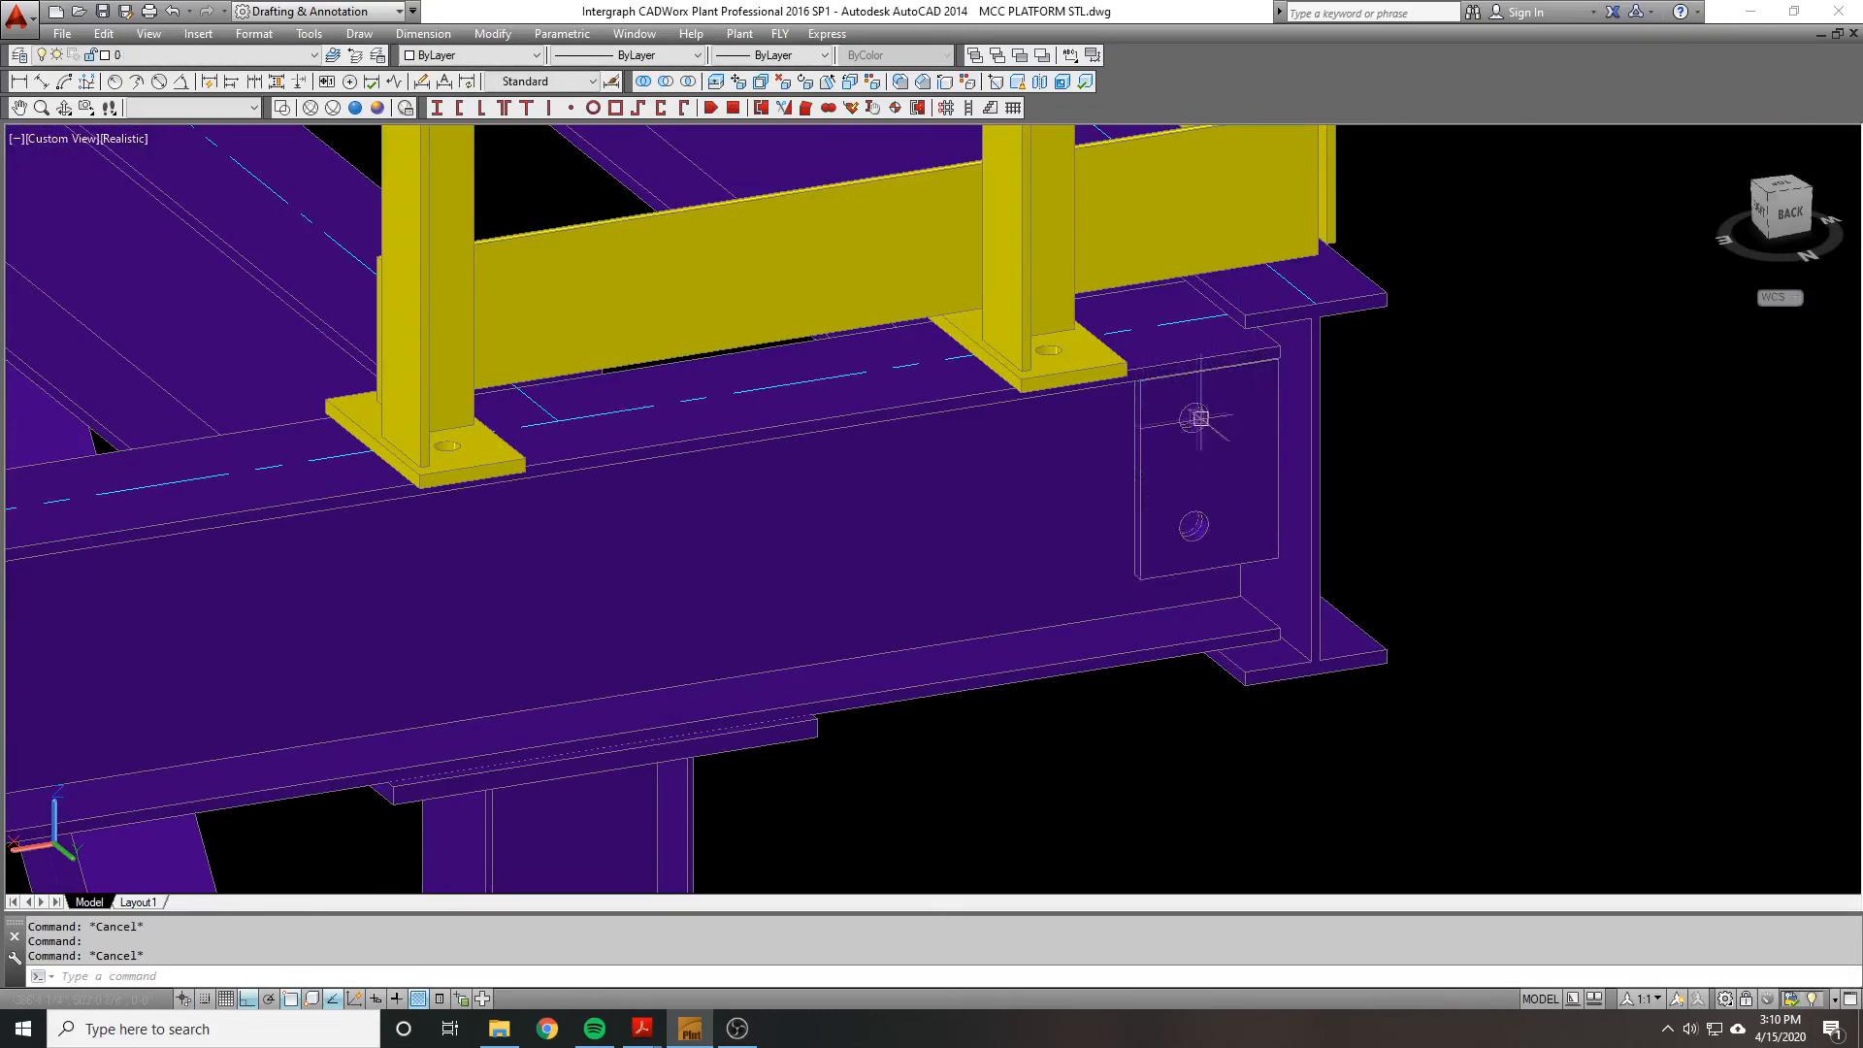
Step: Inspect the SHEAR TAB block at the end of the short cross beam near the side handrail
{"action": "scroll", "coordinate": [1159, 398], "scroll_direction": "down", "scroll_amount": 2}
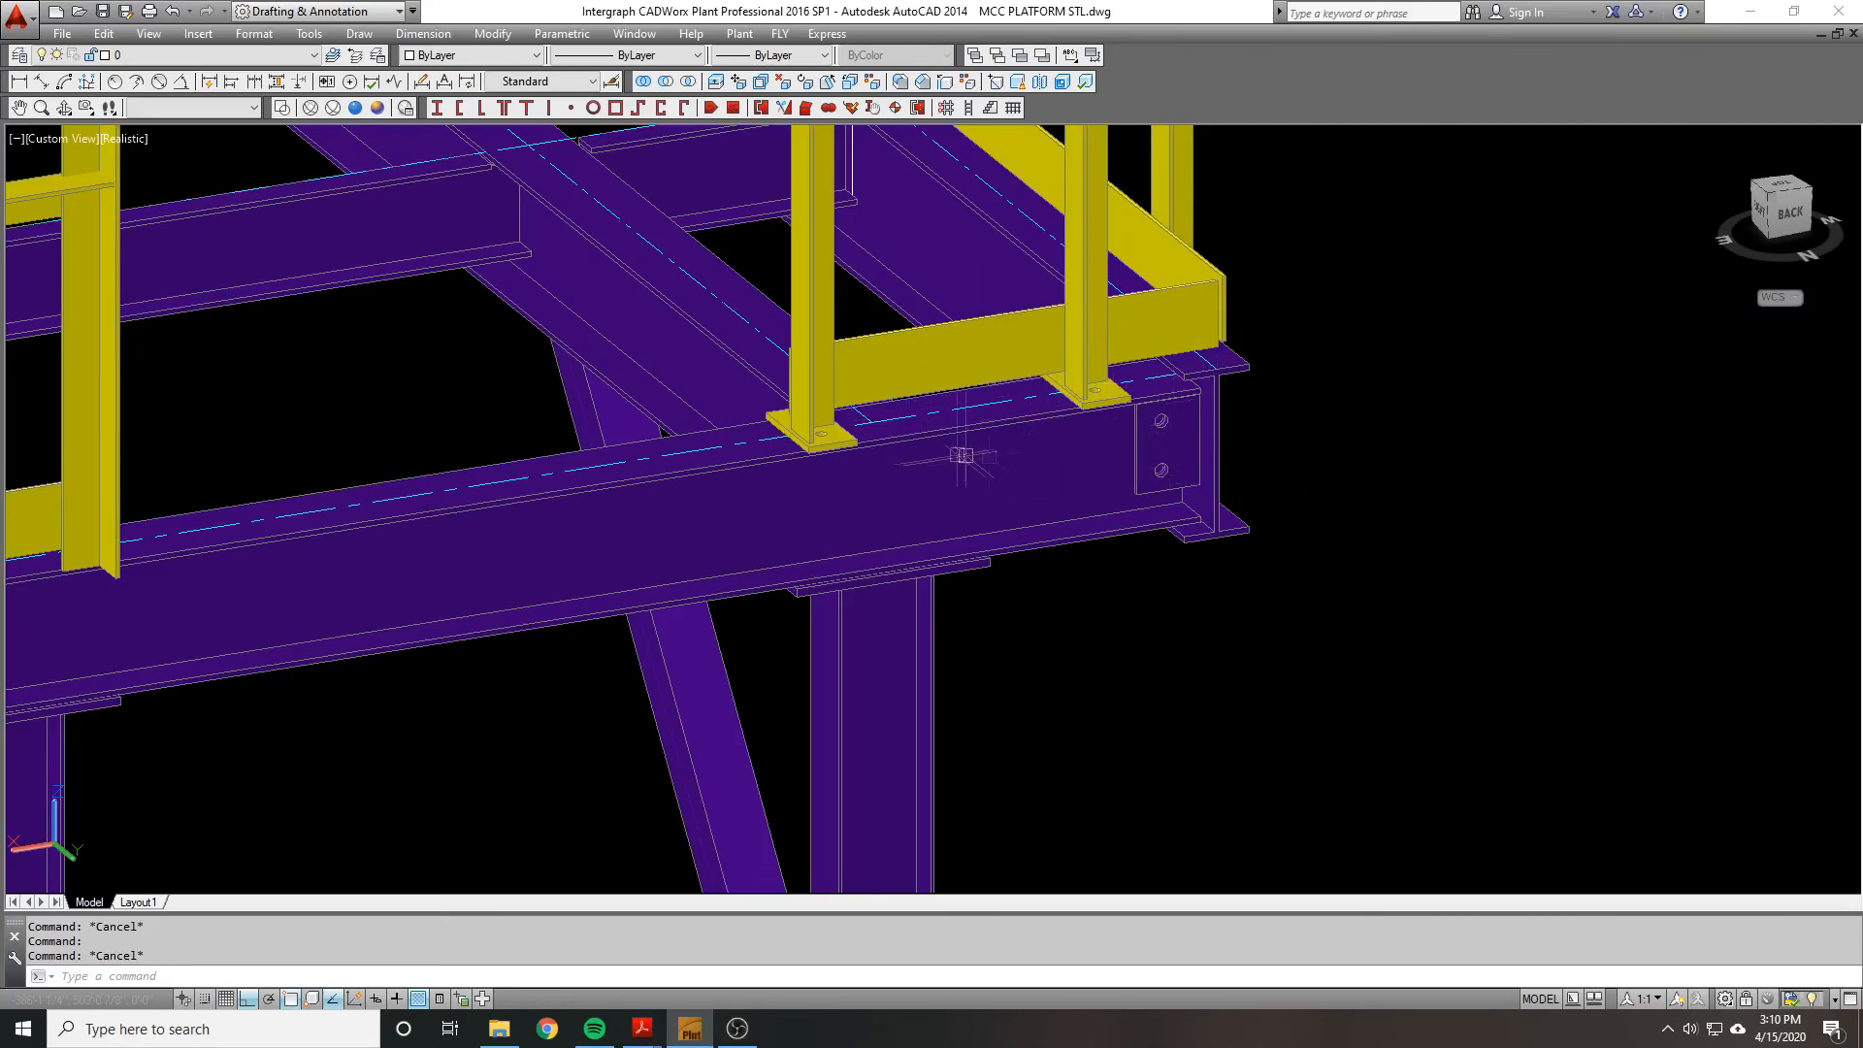
{"action": "middle_click_drag", "start_coordinate": [539, 513], "coordinate": [1170, 464], "text": "shift"}
{"action": "scroll", "coordinate": [798, 453], "scroll_direction": "up", "scroll_amount": 2}
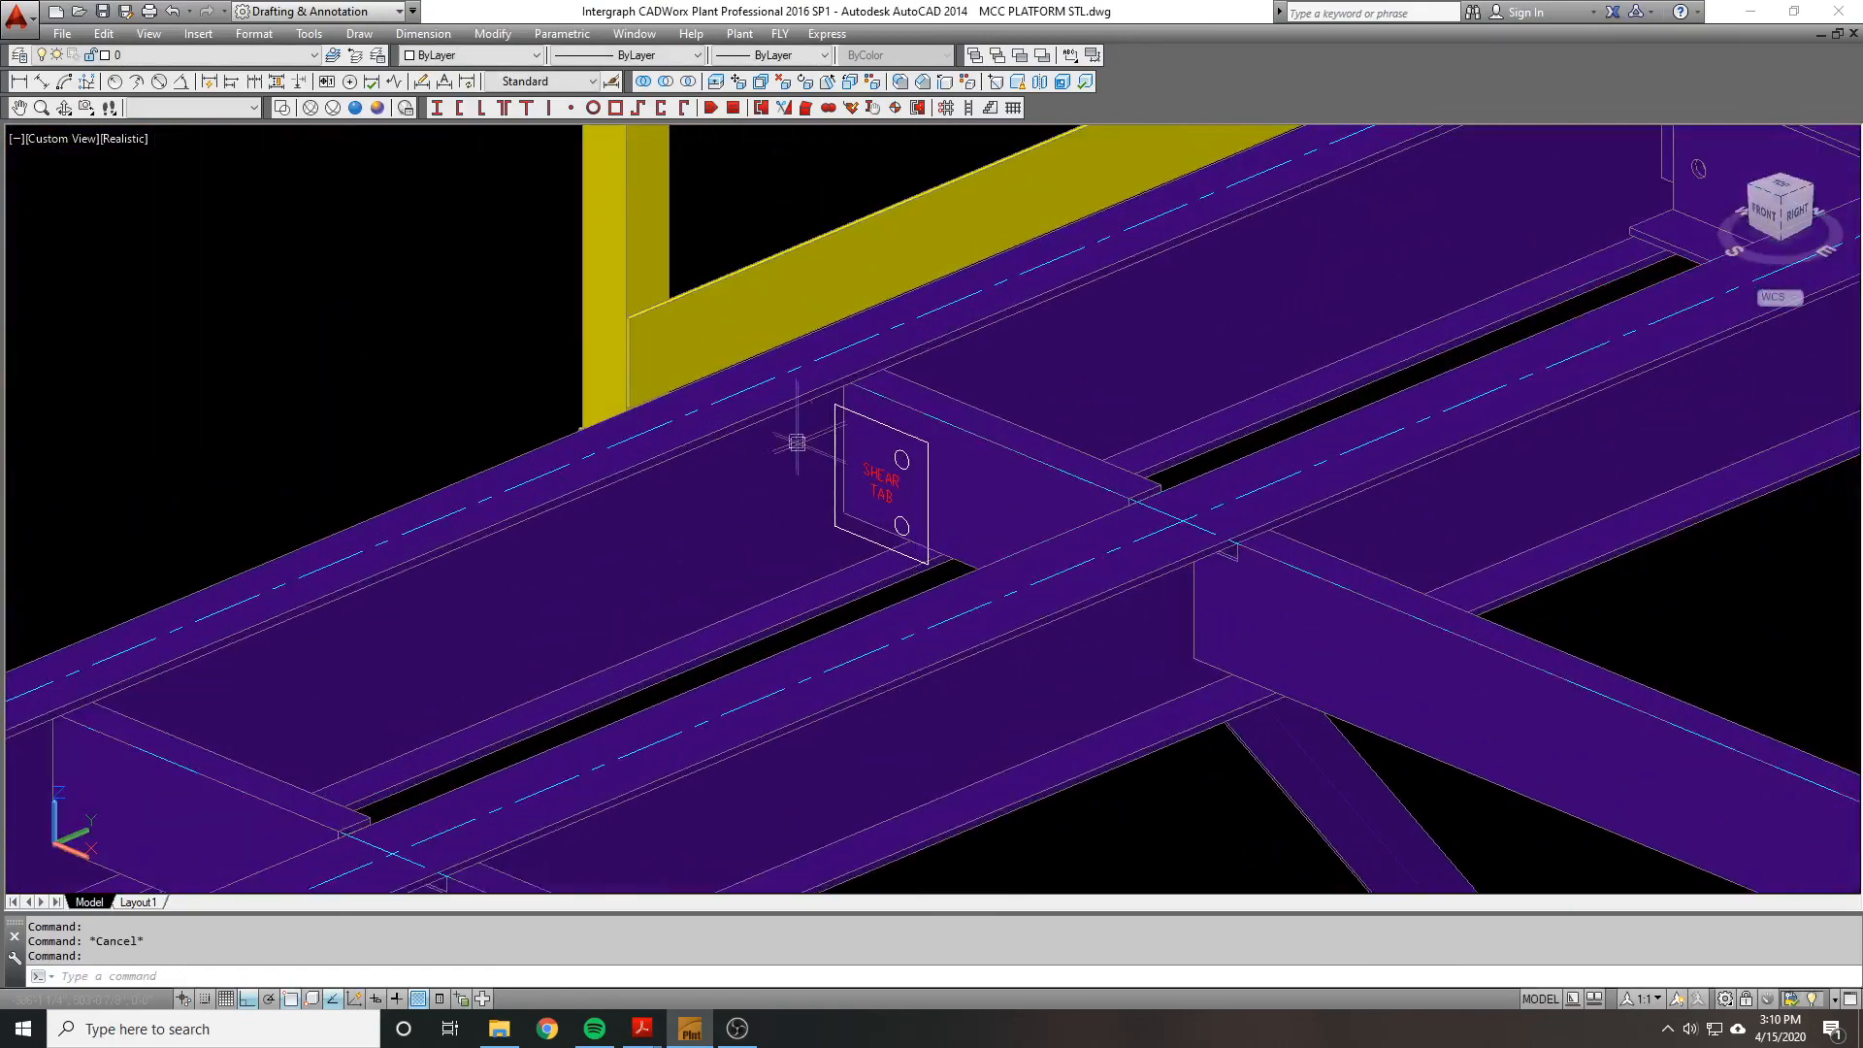
{"action": "scroll", "coordinate": [801, 458], "scroll_direction": "down", "scroll_amount": 3}
{"action": "scroll", "coordinate": [838, 479], "scroll_direction": "up", "scroll_amount": 2}
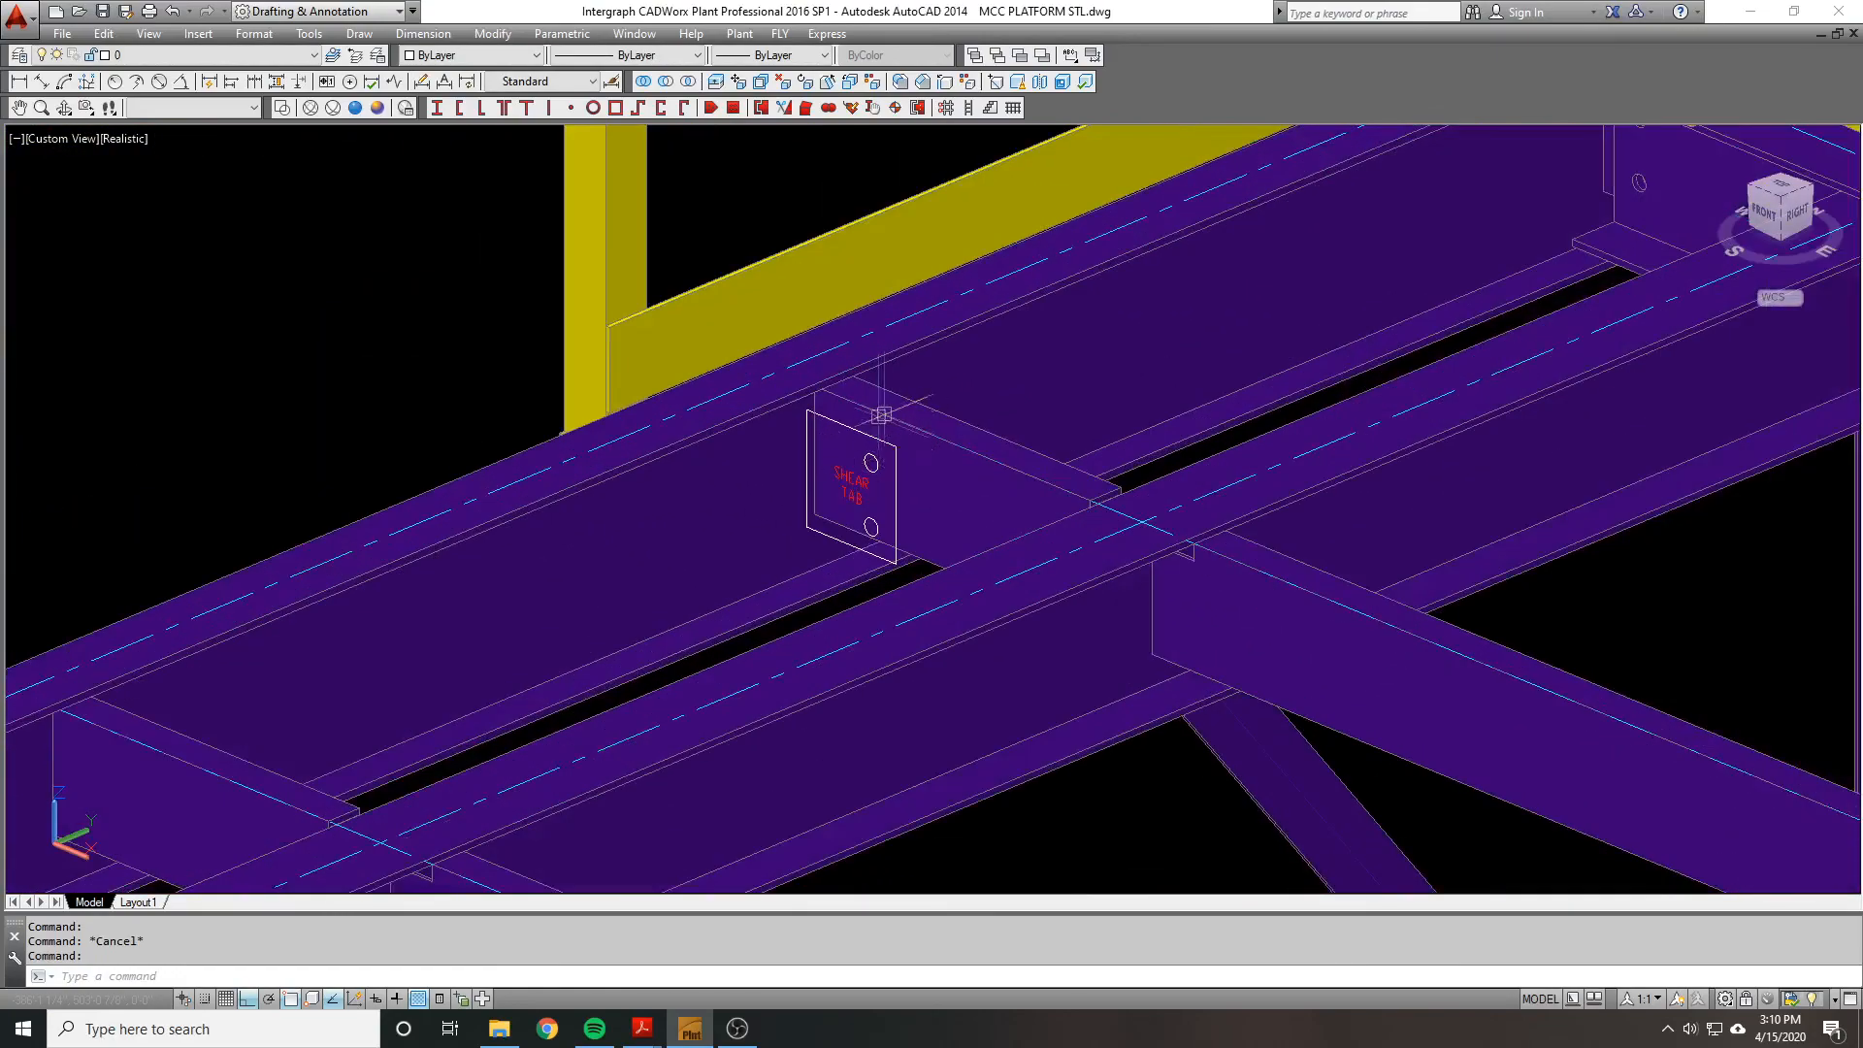
Step: Switch to the 2D Wireframe visual style and check the bolt-count options of the SHEAR TAB block
{"action": "left_click", "coordinate": [282, 107]}
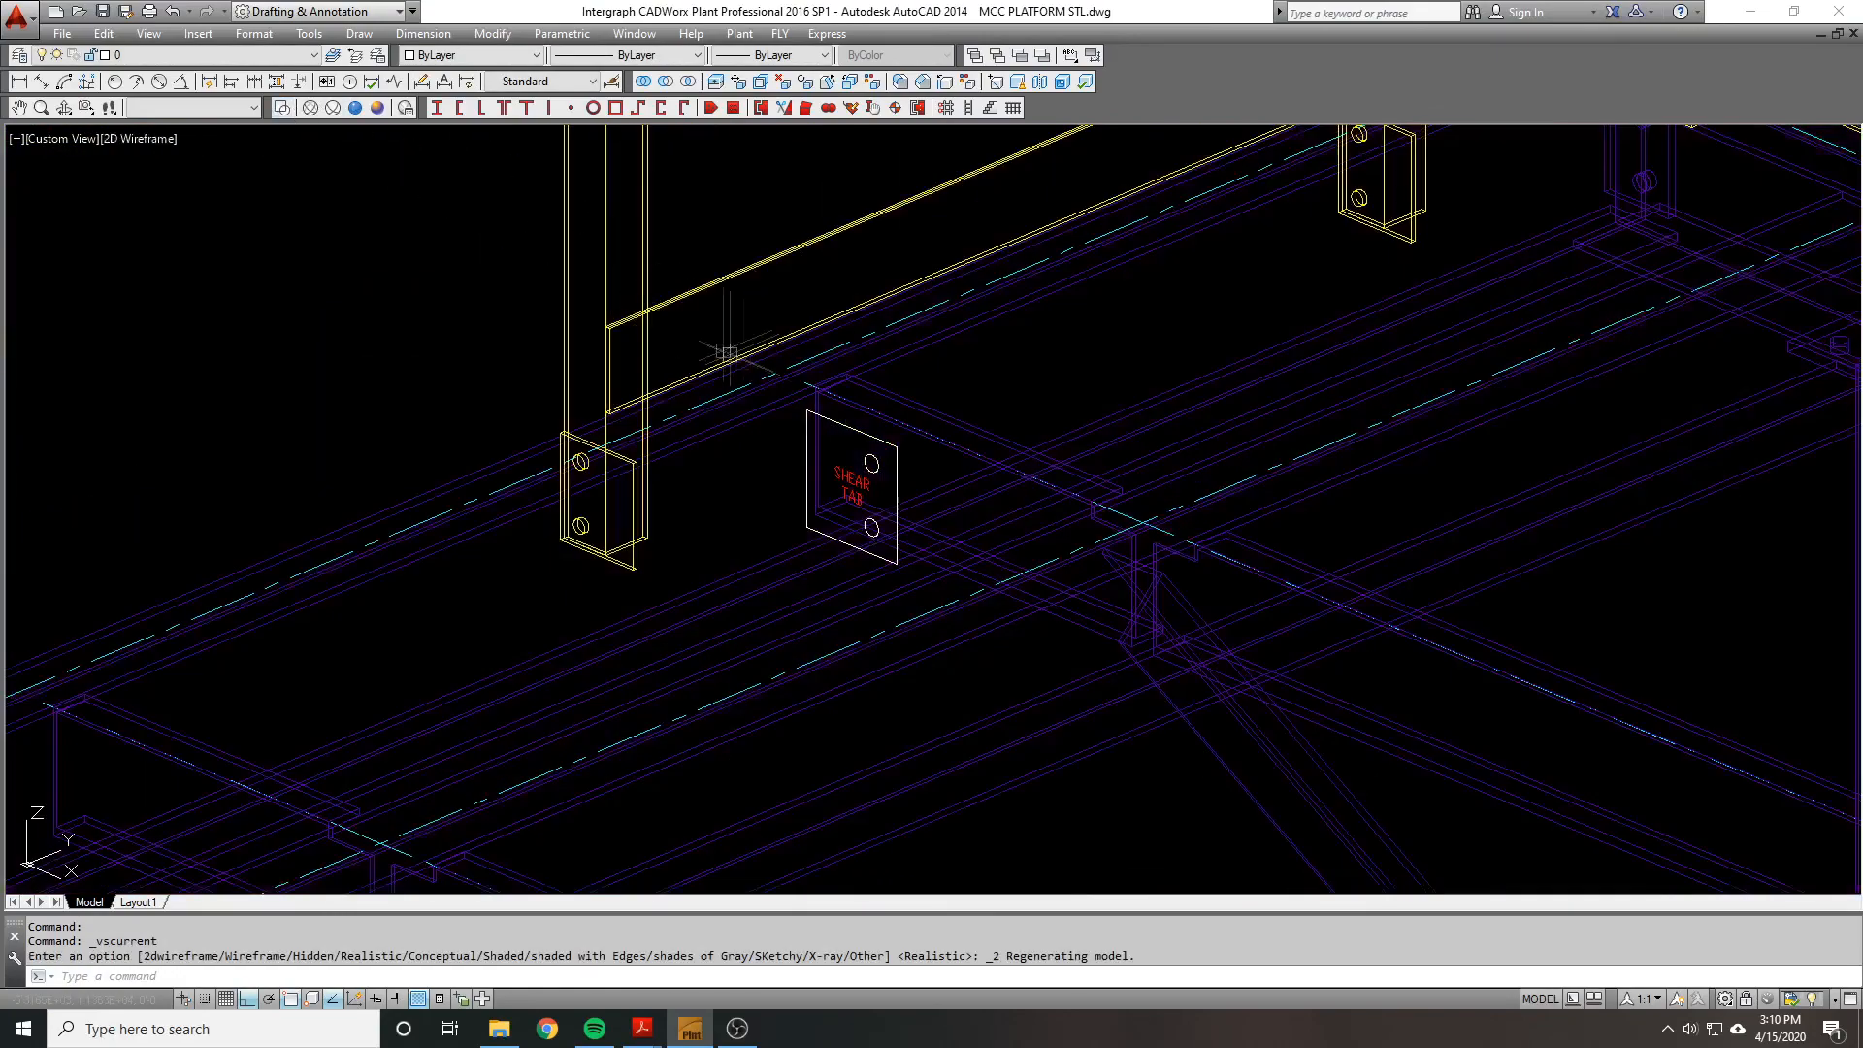
{"action": "scroll", "coordinate": [829, 449], "scroll_direction": "up", "scroll_amount": 2}
{"action": "middle_click_drag", "start_coordinate": [604, 428], "coordinate": [651, 430], "text": "shift"}
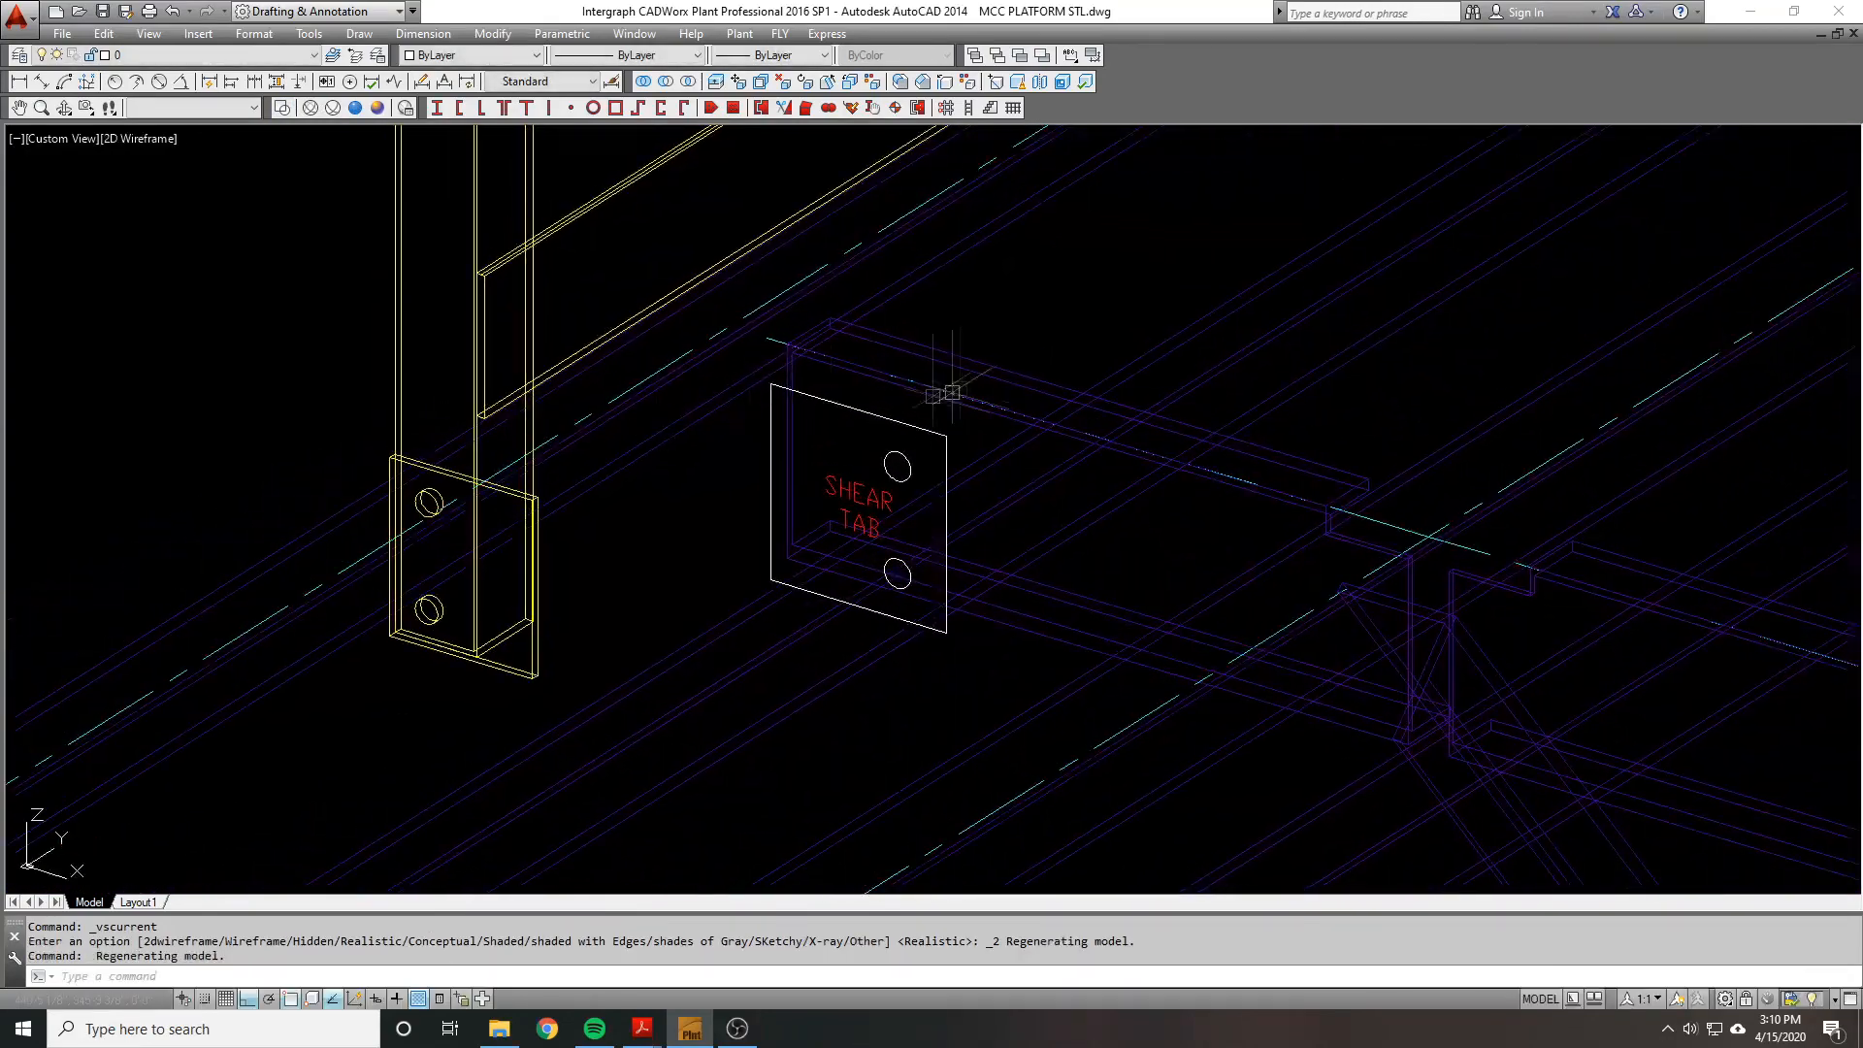
{"action": "scroll", "coordinate": [955, 391], "scroll_direction": "down", "scroll_amount": 1}
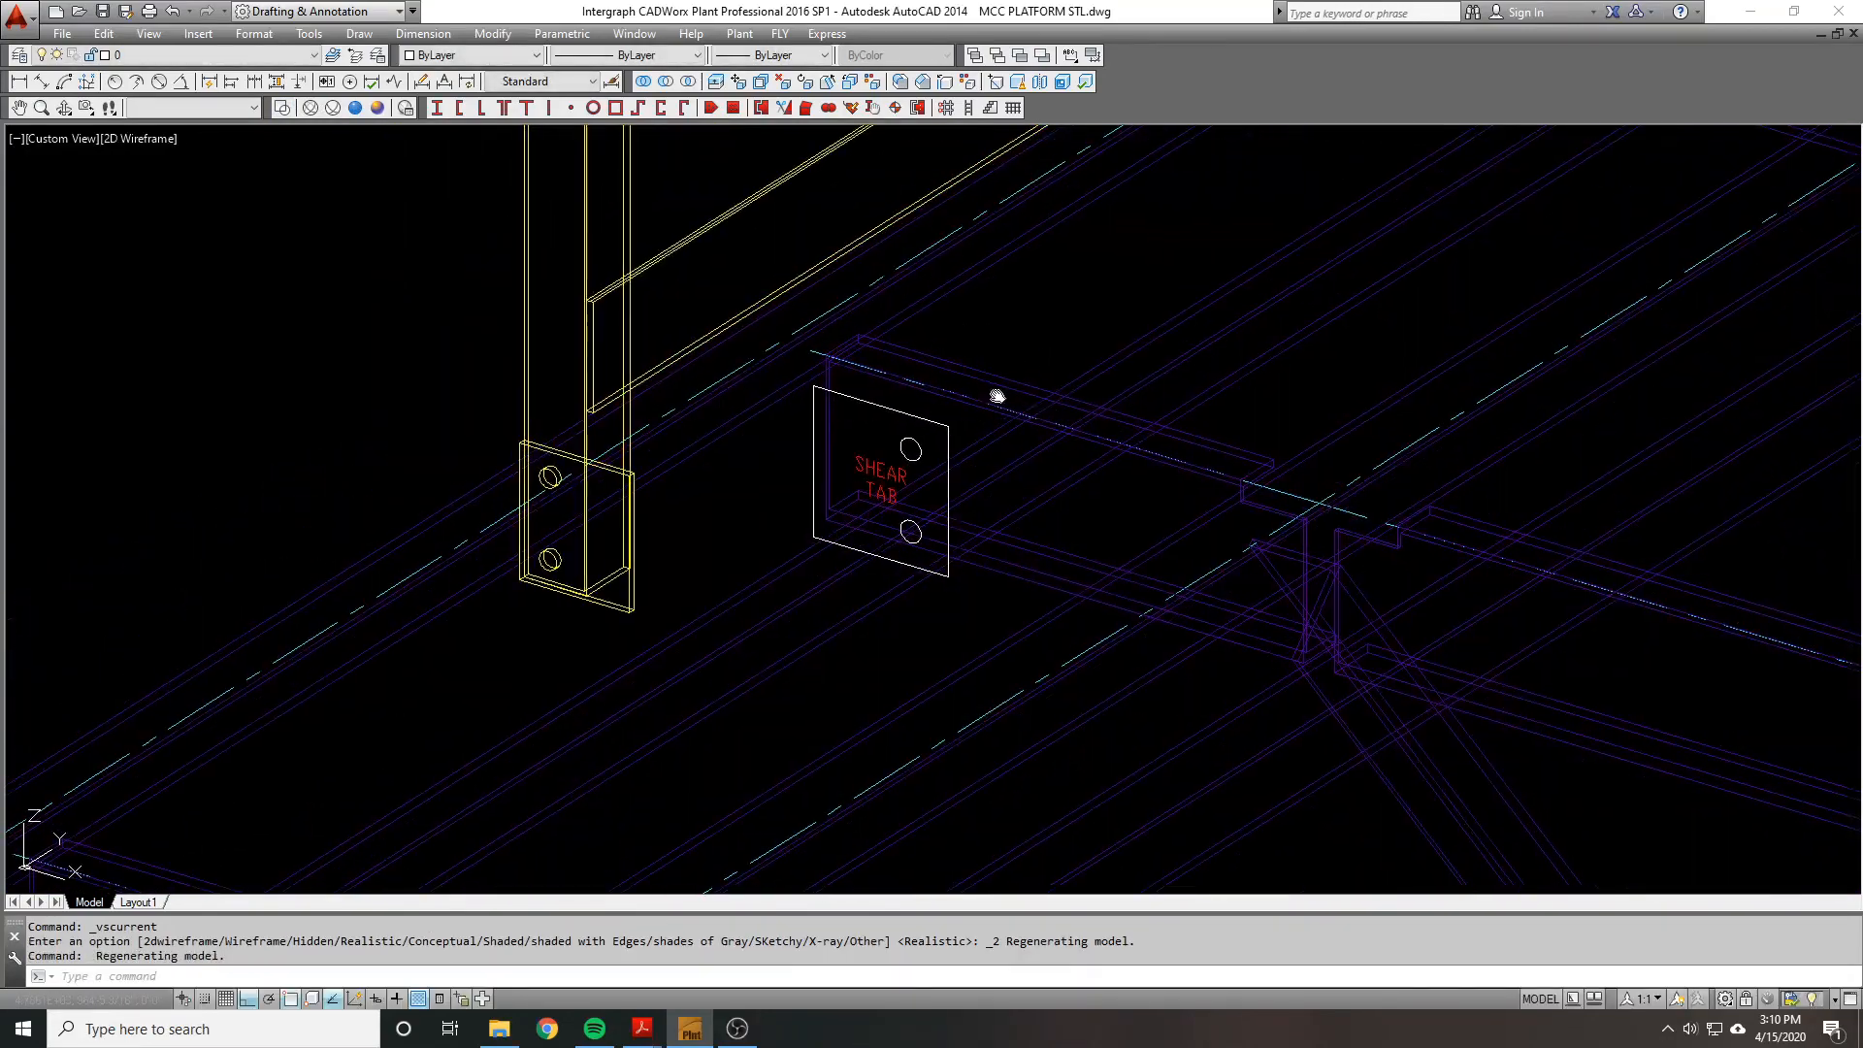
{"action": "left_click", "coordinate": [920, 420]}
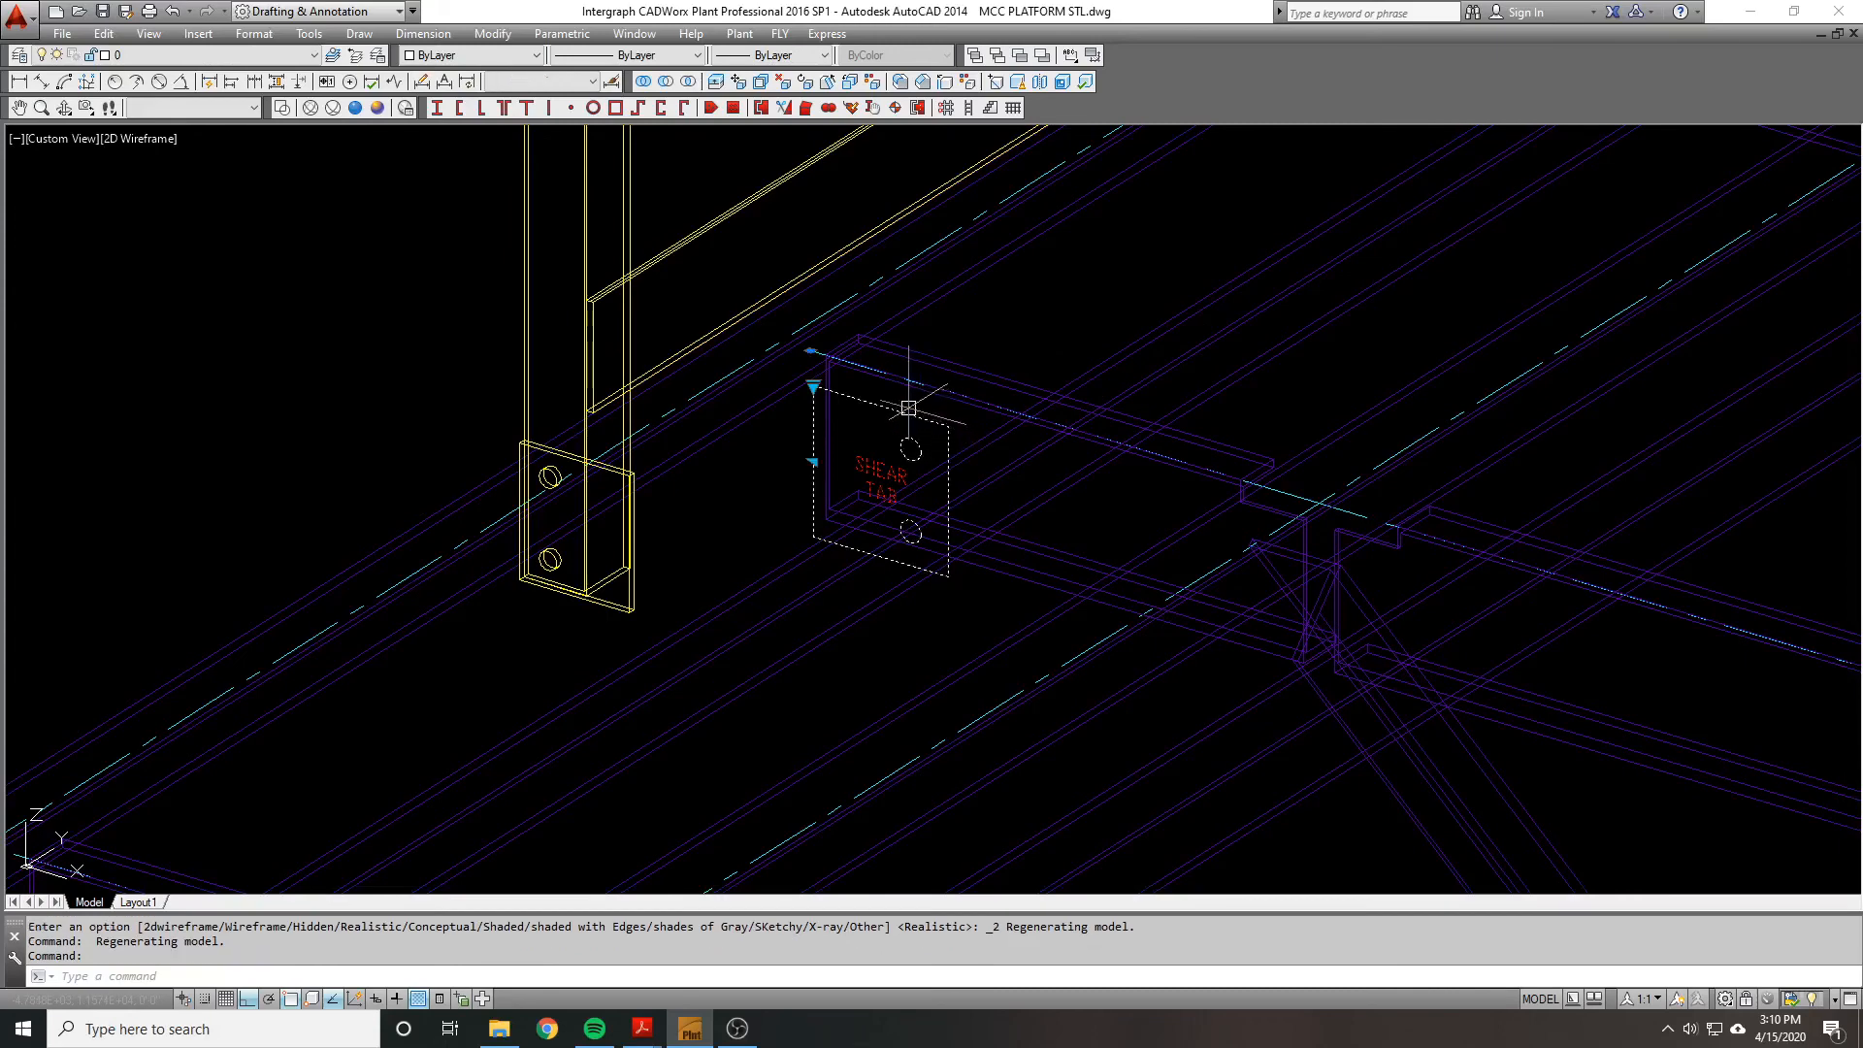
{"action": "left_click", "coordinate": [813, 386]}
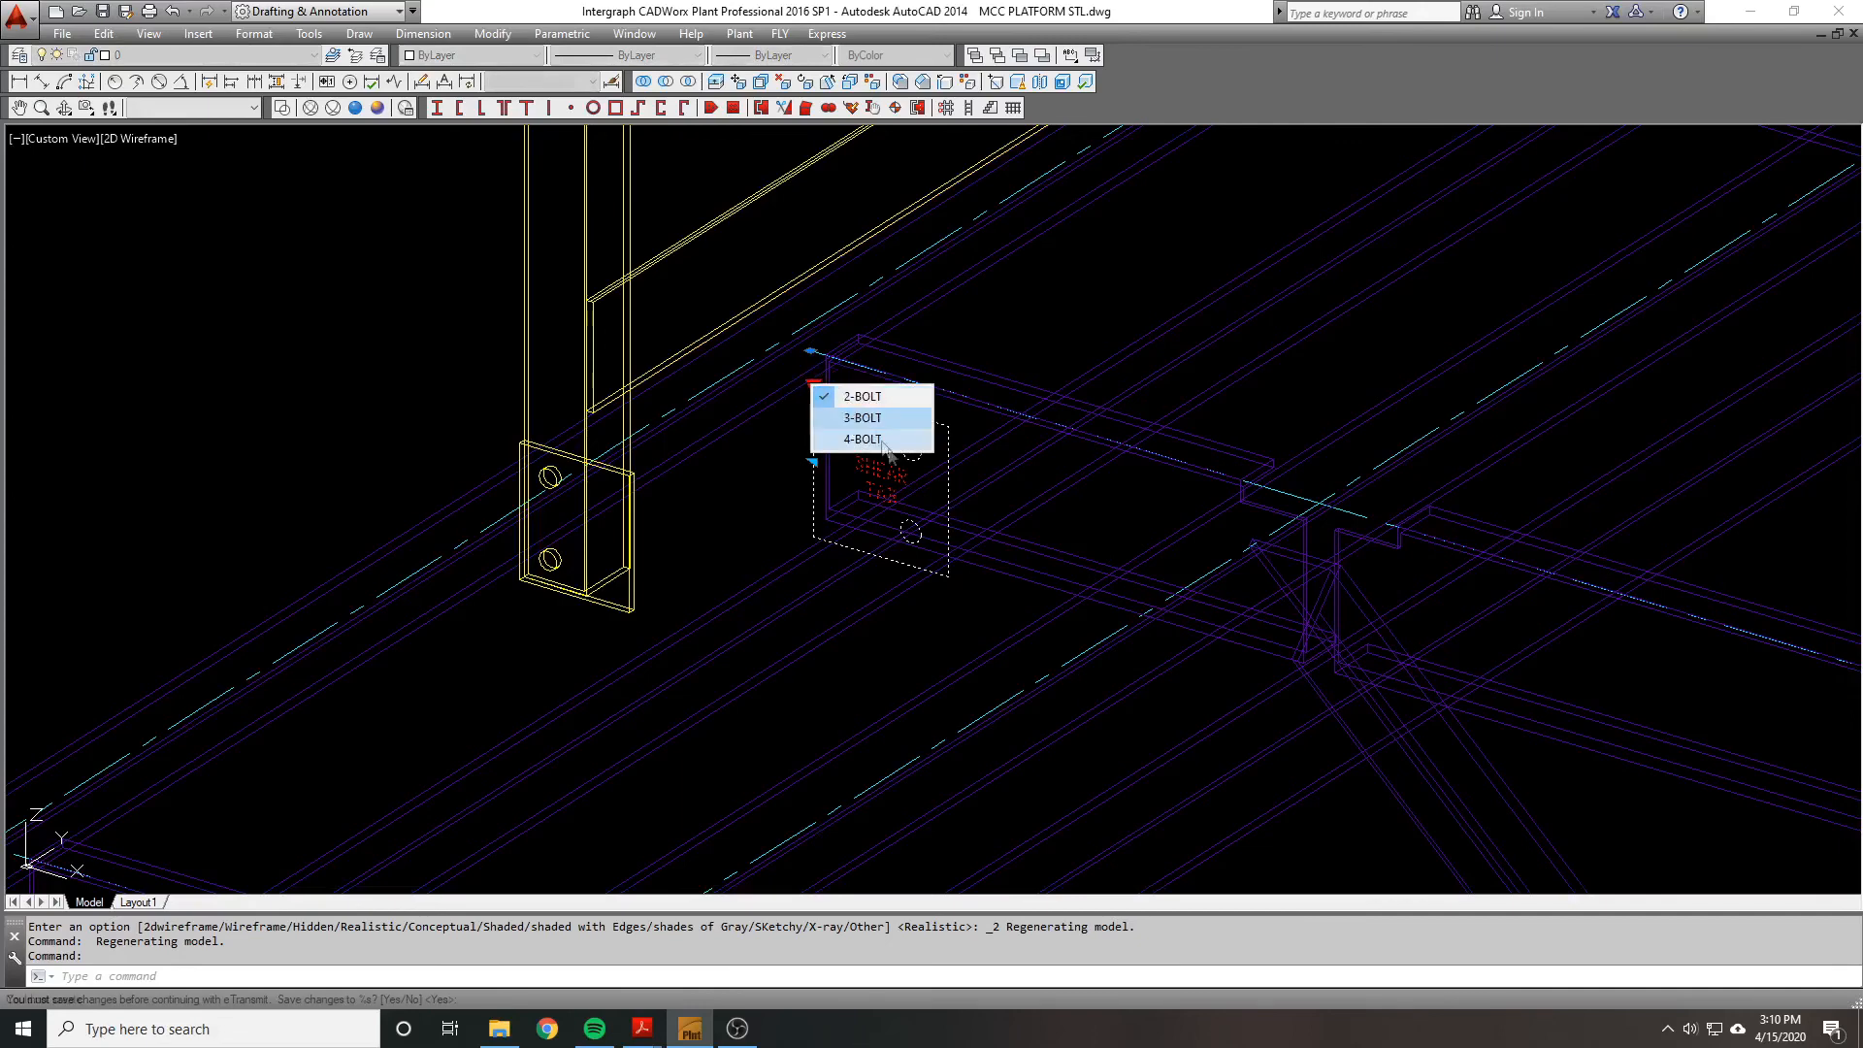
{"action": "left_click", "coordinate": [983, 426]}
{"action": "key", "text": "Escape"}
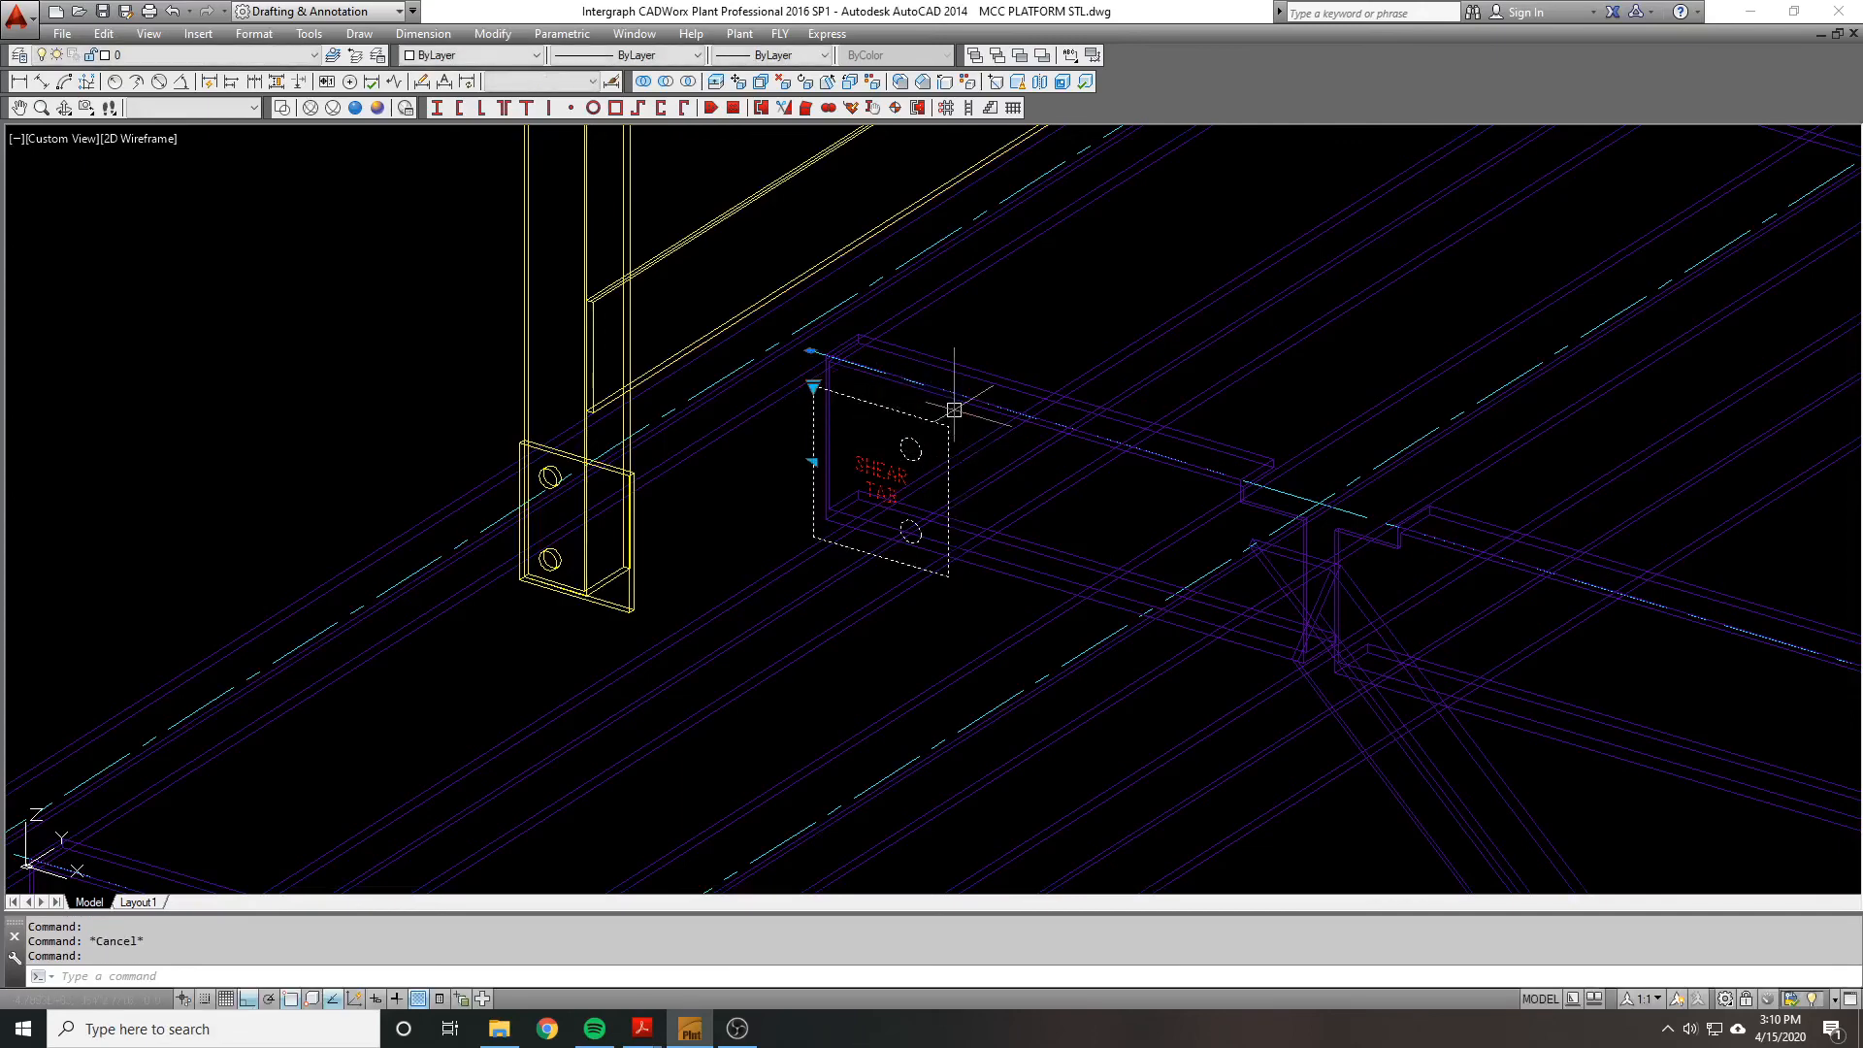
Step: Erase the SHEAR TAB block at the end of the short cross beam
{"action": "scroll", "coordinate": [853, 424], "scroll_direction": "up", "scroll_amount": 2}
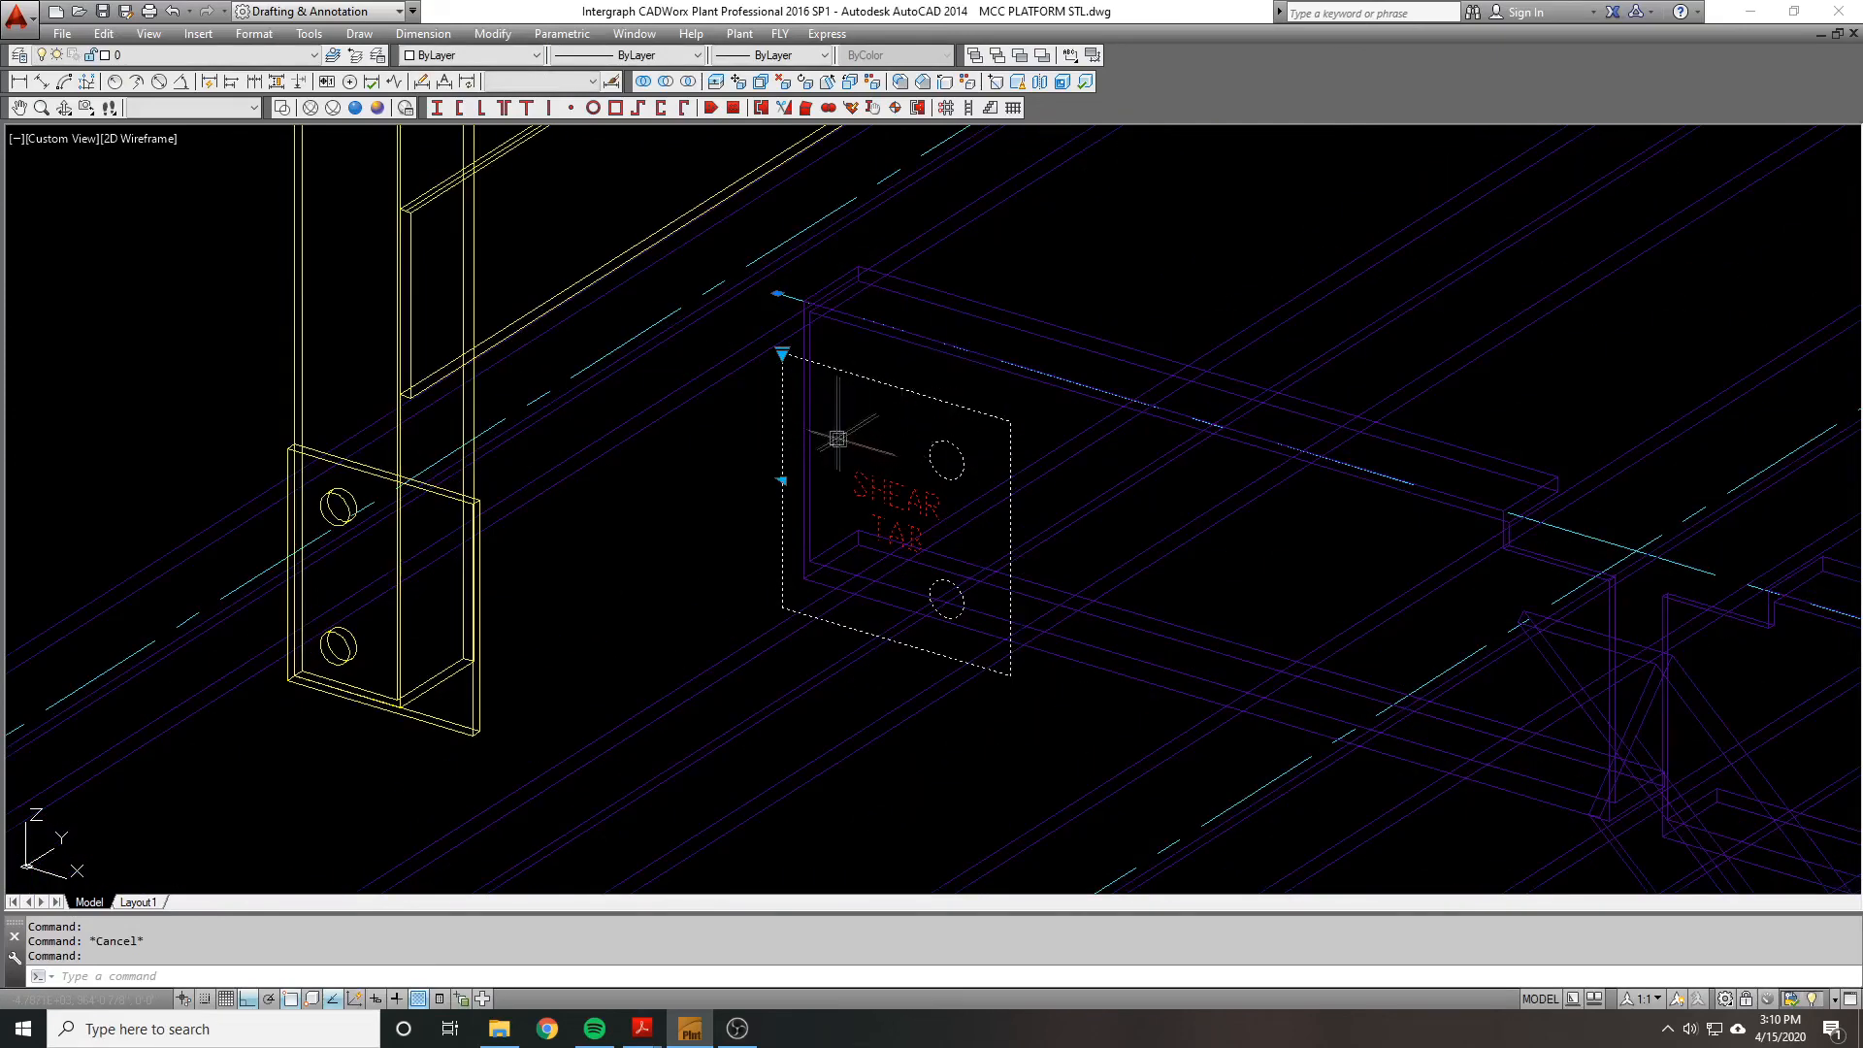
{"action": "type", "text": "e"}
{"action": "key", "text": "Return"}
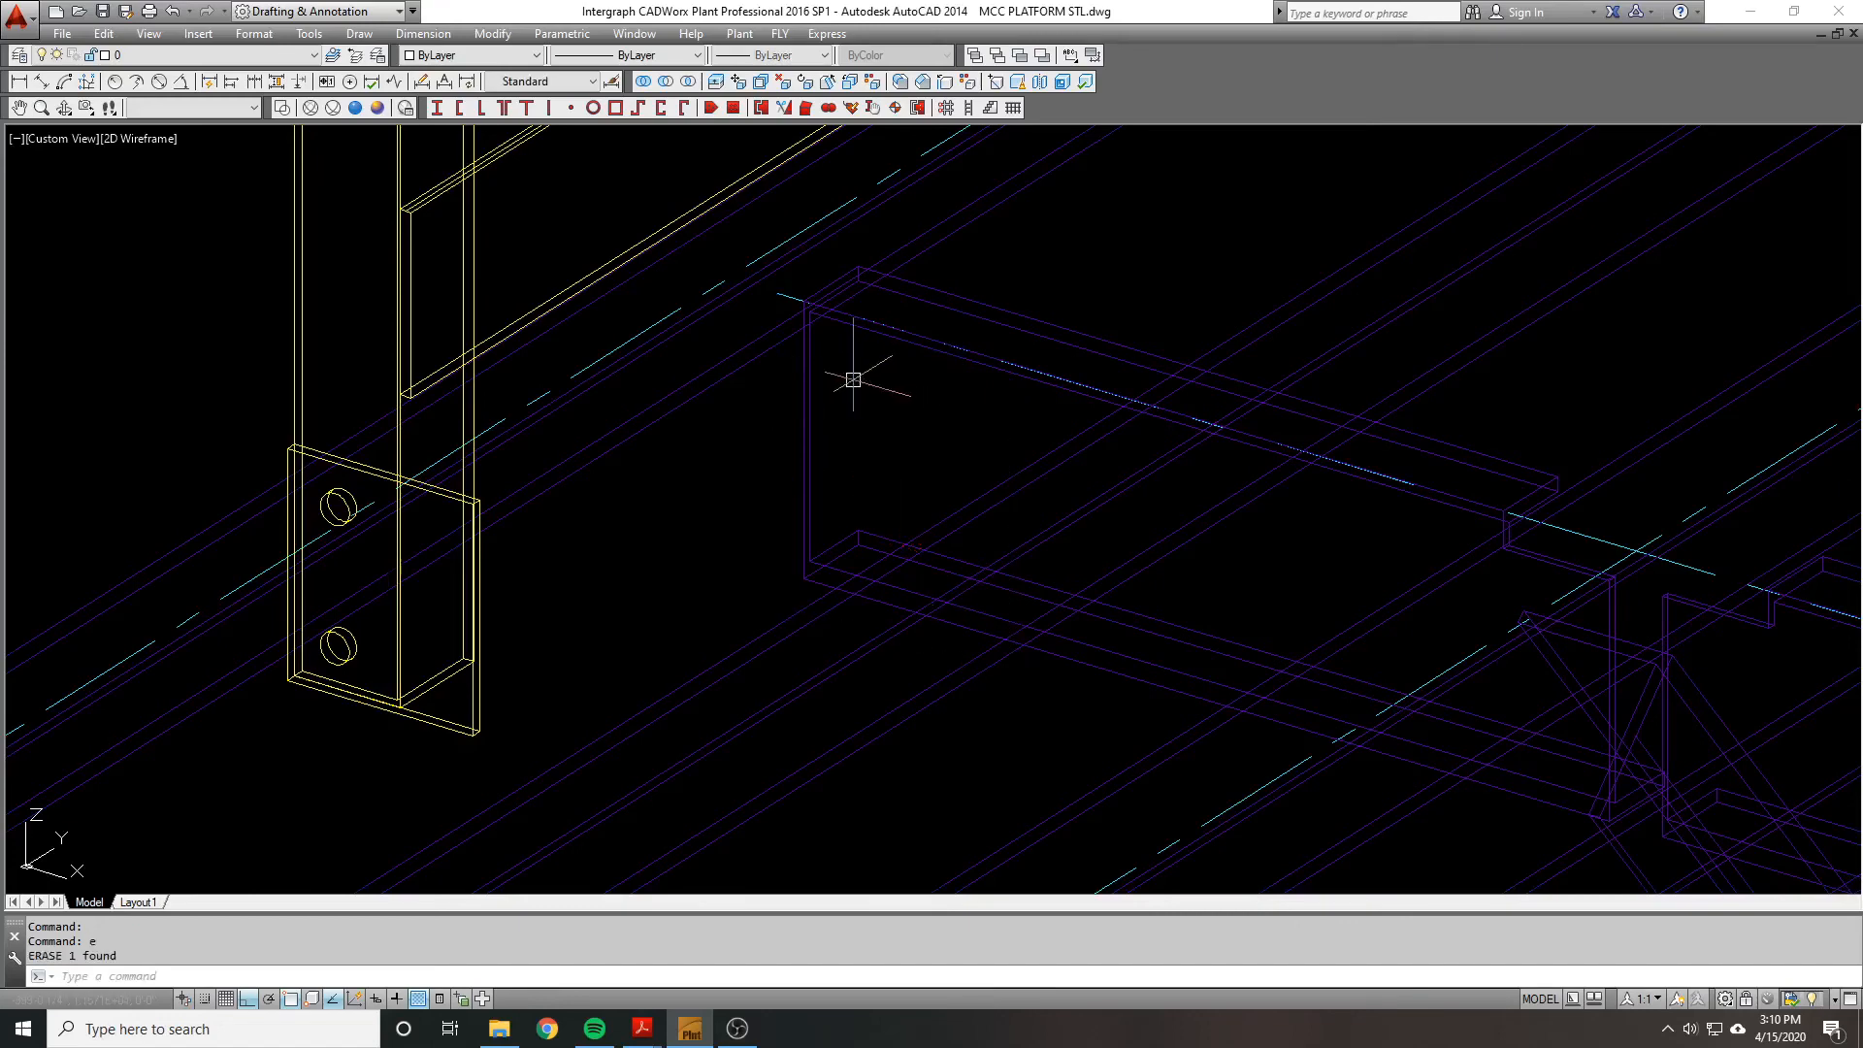
{"action": "type", "text": "i"}
{"action": "key", "text": "Return"}
{"action": "left_click", "coordinate": [931, 391]}
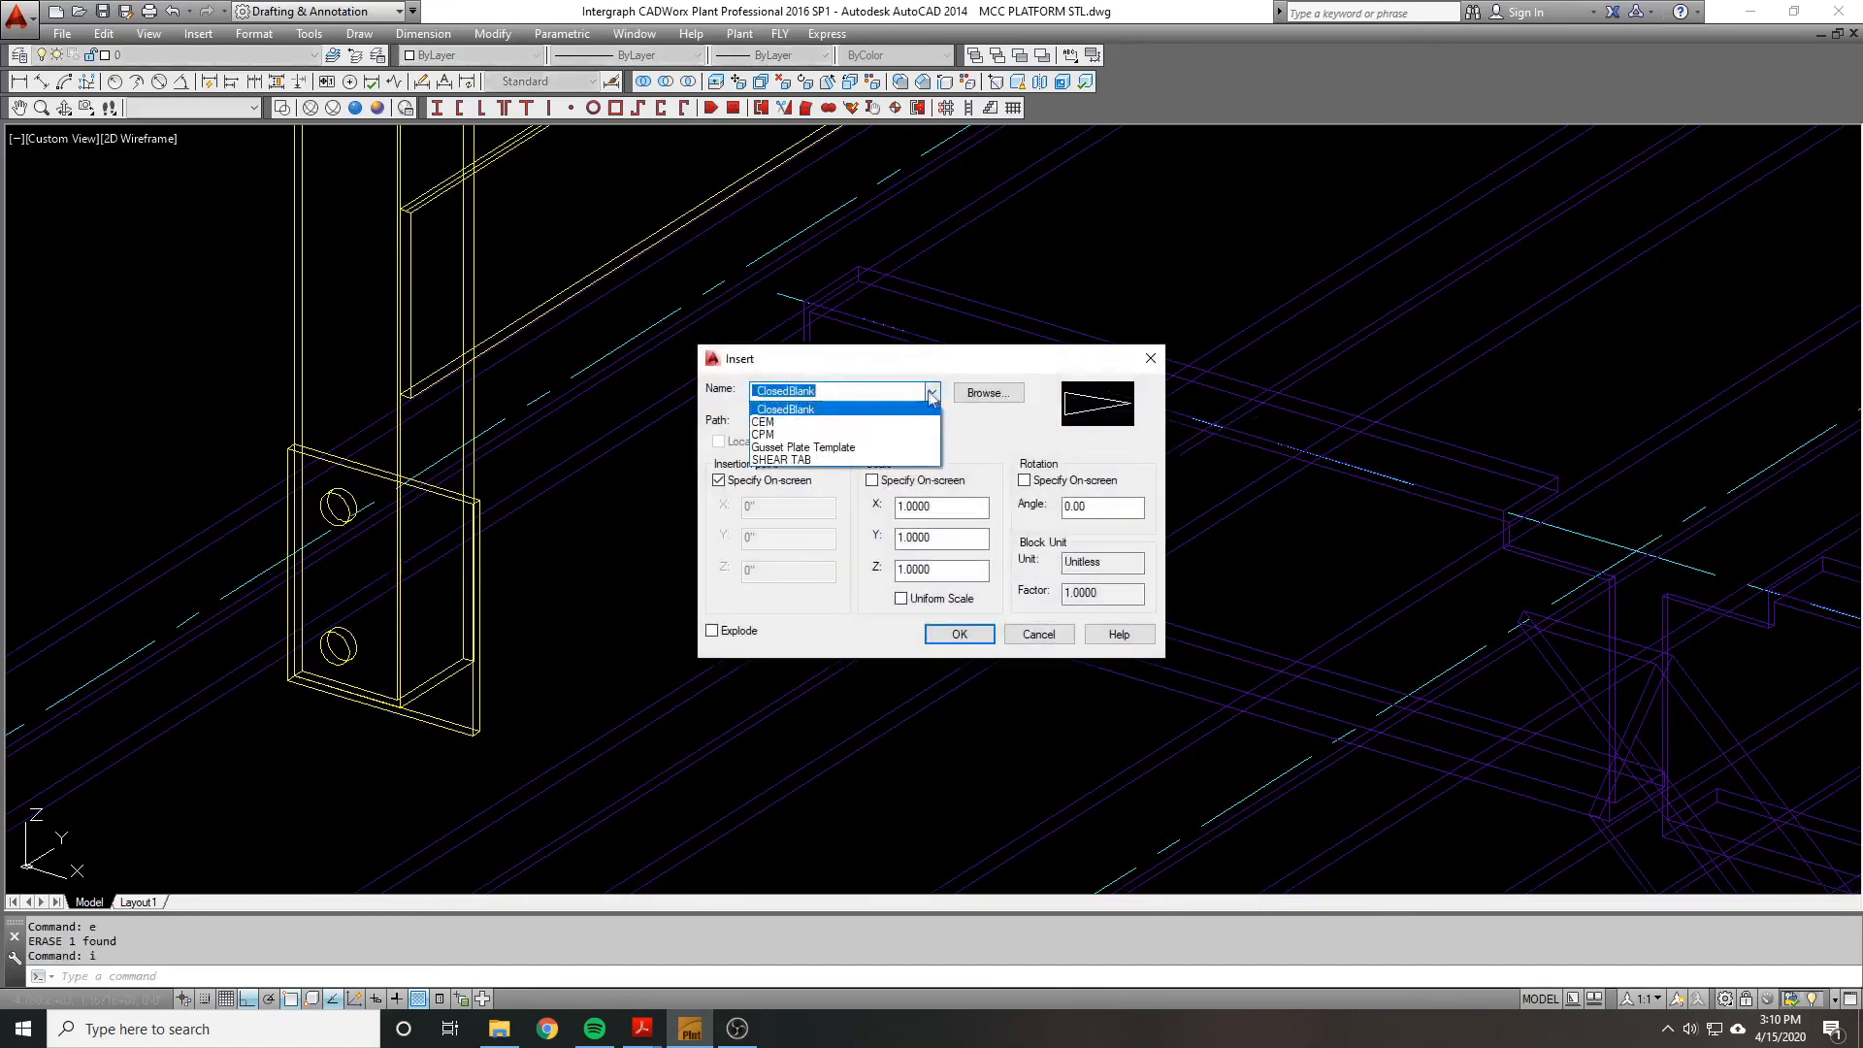
{"action": "left_click", "coordinate": [827, 461]}
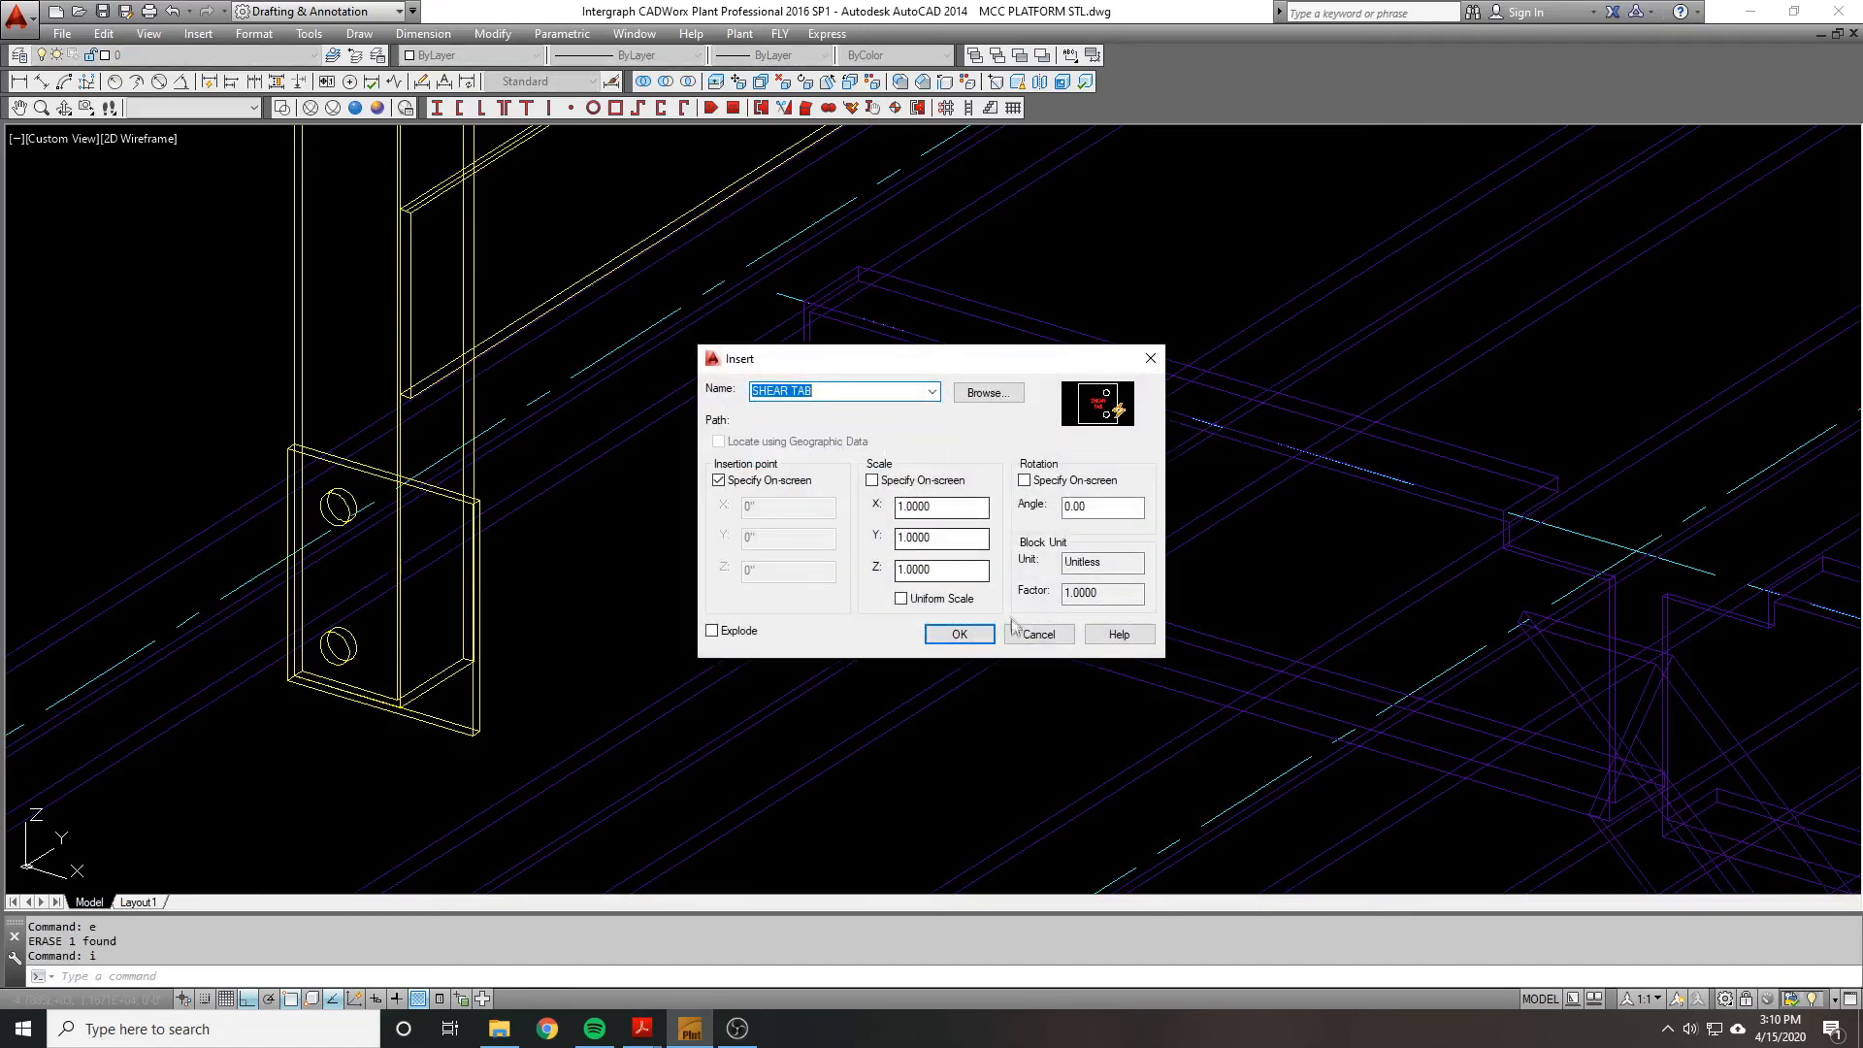
{"action": "left_click", "coordinate": [959, 635]}
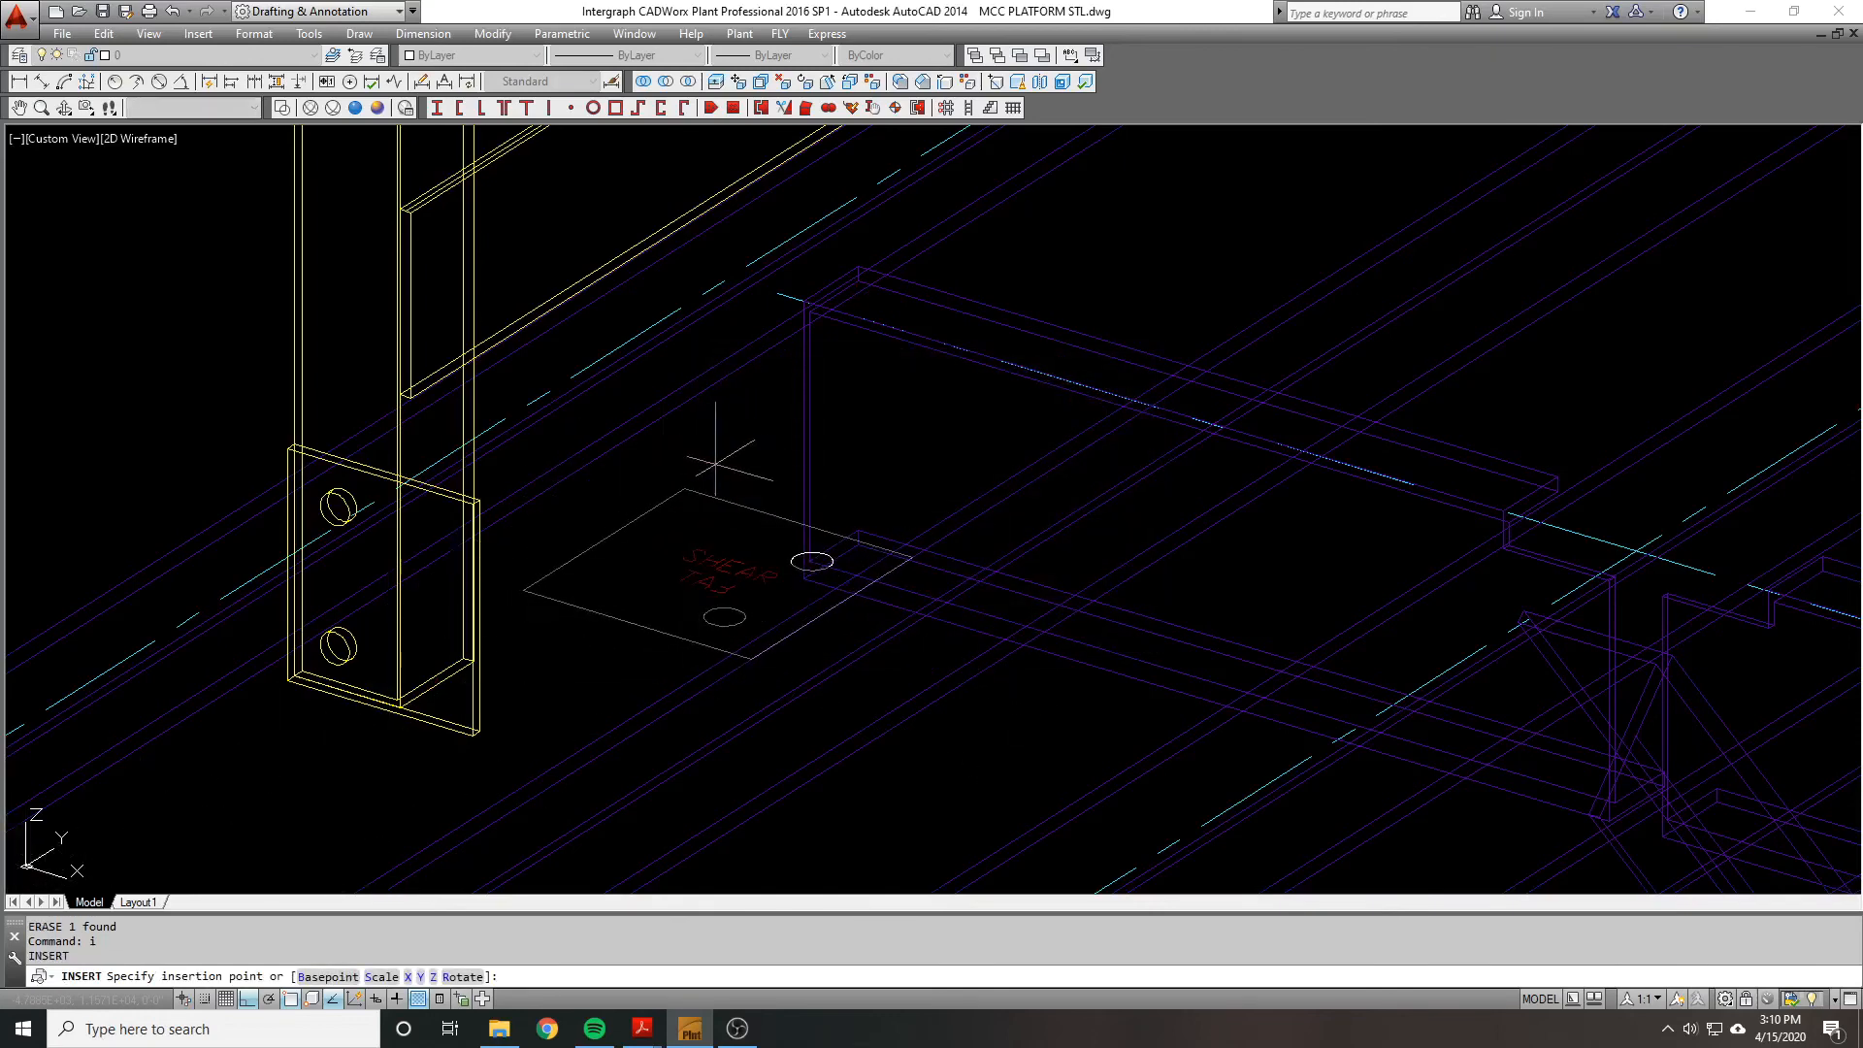
{"action": "key", "text": "Escape"}
Step: Set the UCS to the Front orientation
{"action": "type", "text": "ucs"}
{"action": "key", "text": "Return"}
{"action": "type", "text": "fr"}
{"action": "key", "text": "Return"}
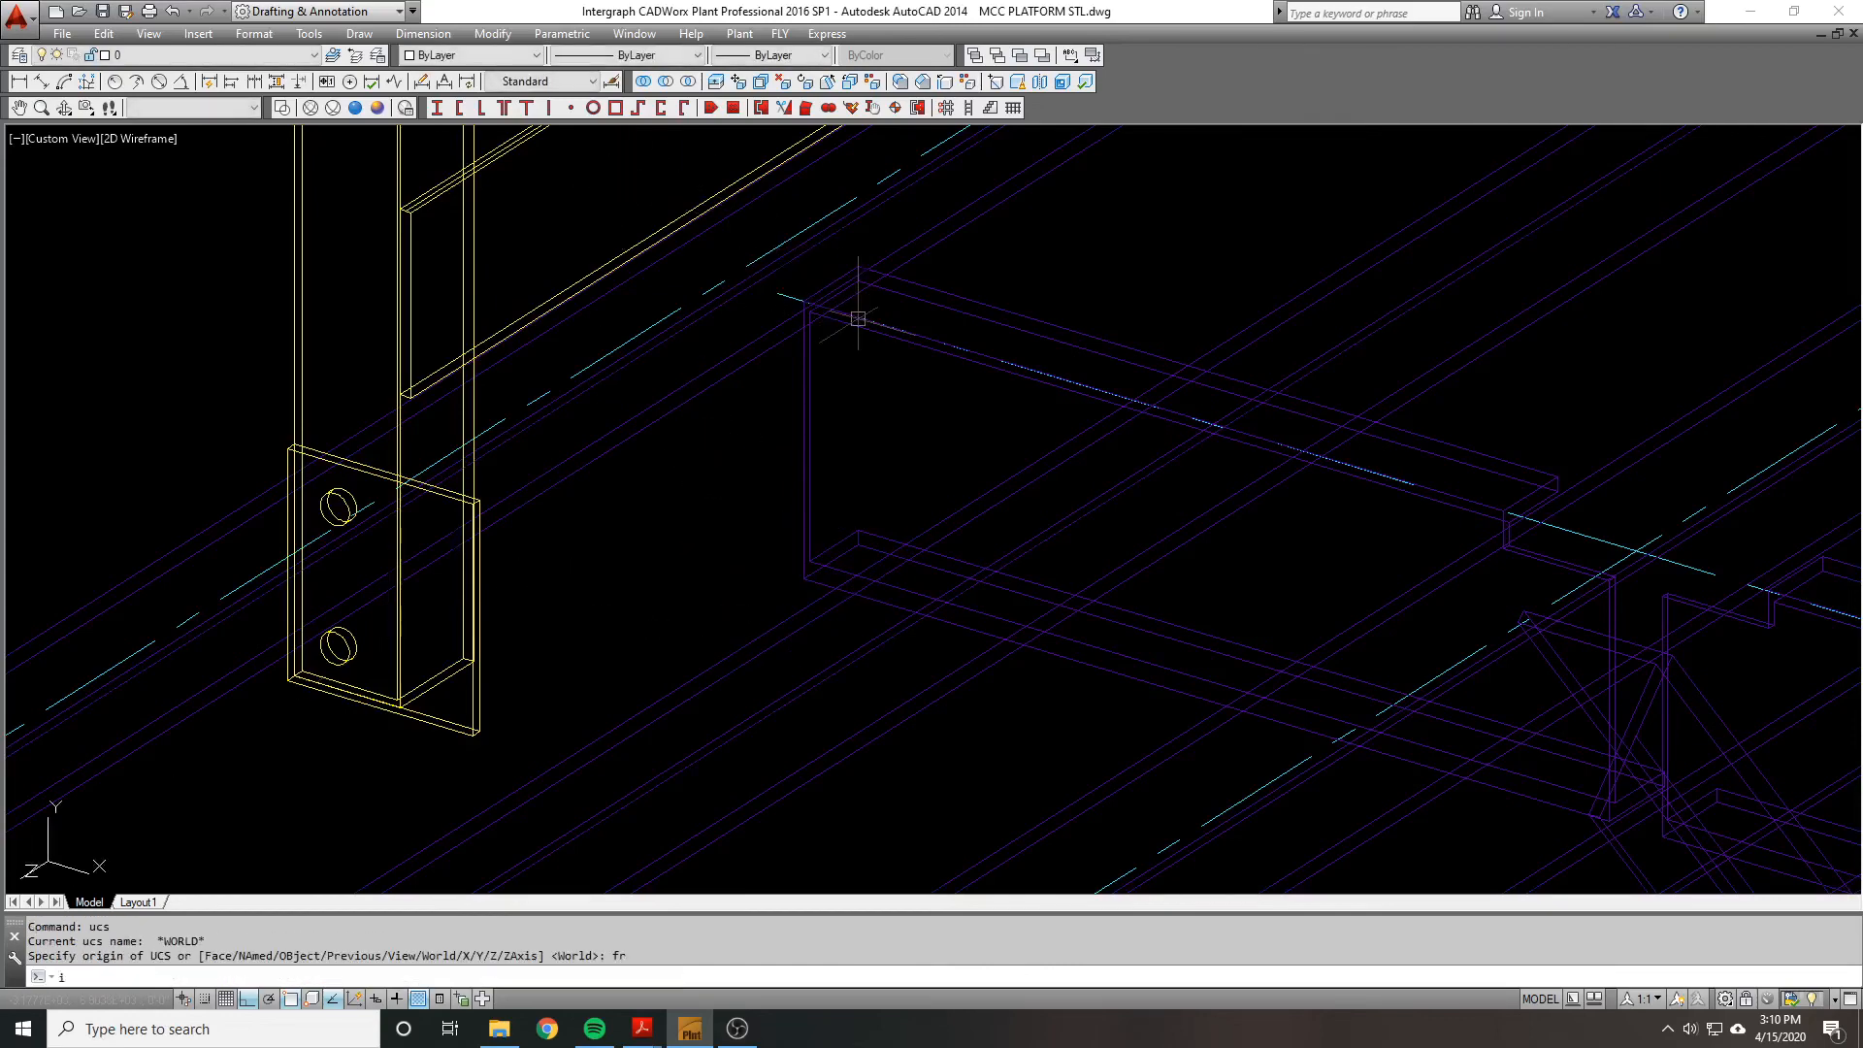
Step: Insert the SHEAR TAB block at scale 1 and rotation 0 where the cross beam's centerline meets the long inner beam's centerline
{"action": "type", "text": "i"}
{"action": "key", "text": "Return"}
{"action": "left_click", "coordinate": [934, 392]}
{"action": "left_click", "coordinate": [840, 460]}
{"action": "left_click", "coordinate": [959, 634]}
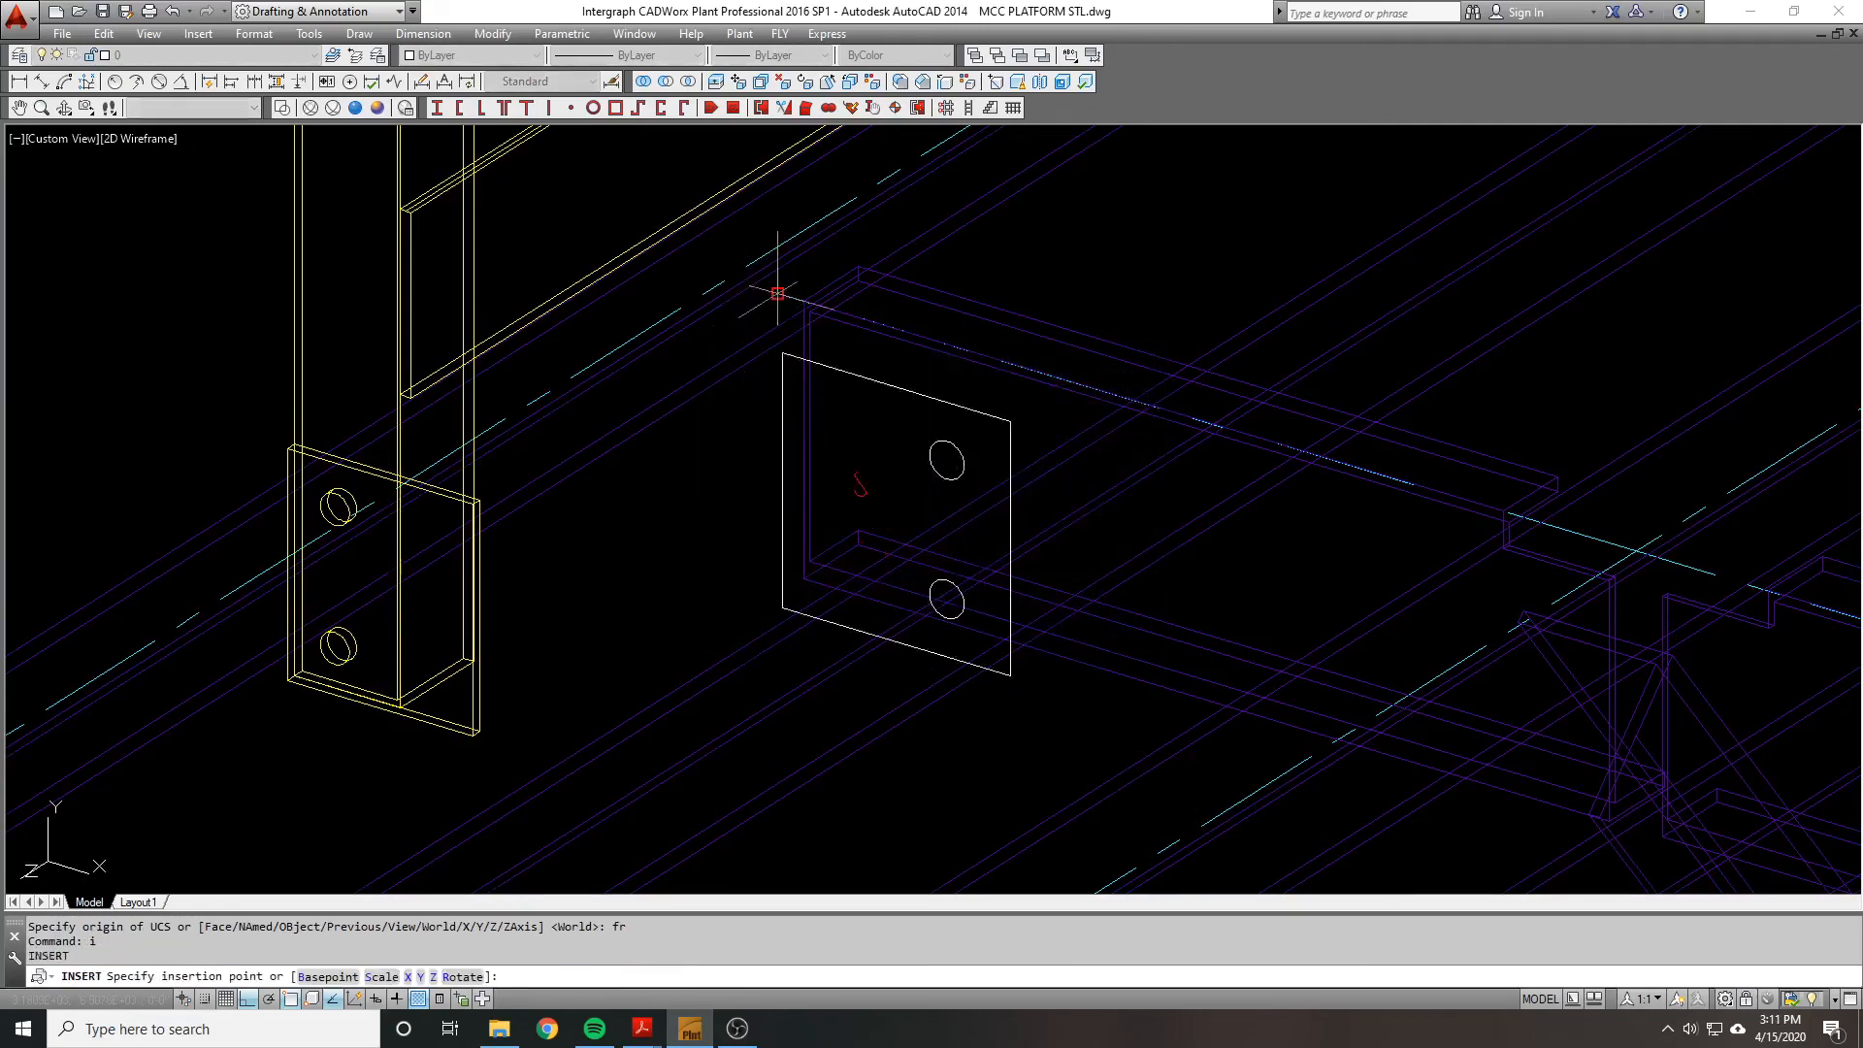
{"action": "middle_click_drag", "start_coordinate": [739, 261], "coordinate": [765, 299]}
{"action": "scroll", "coordinate": [767, 223], "scroll_direction": "down", "scroll_amount": 3}
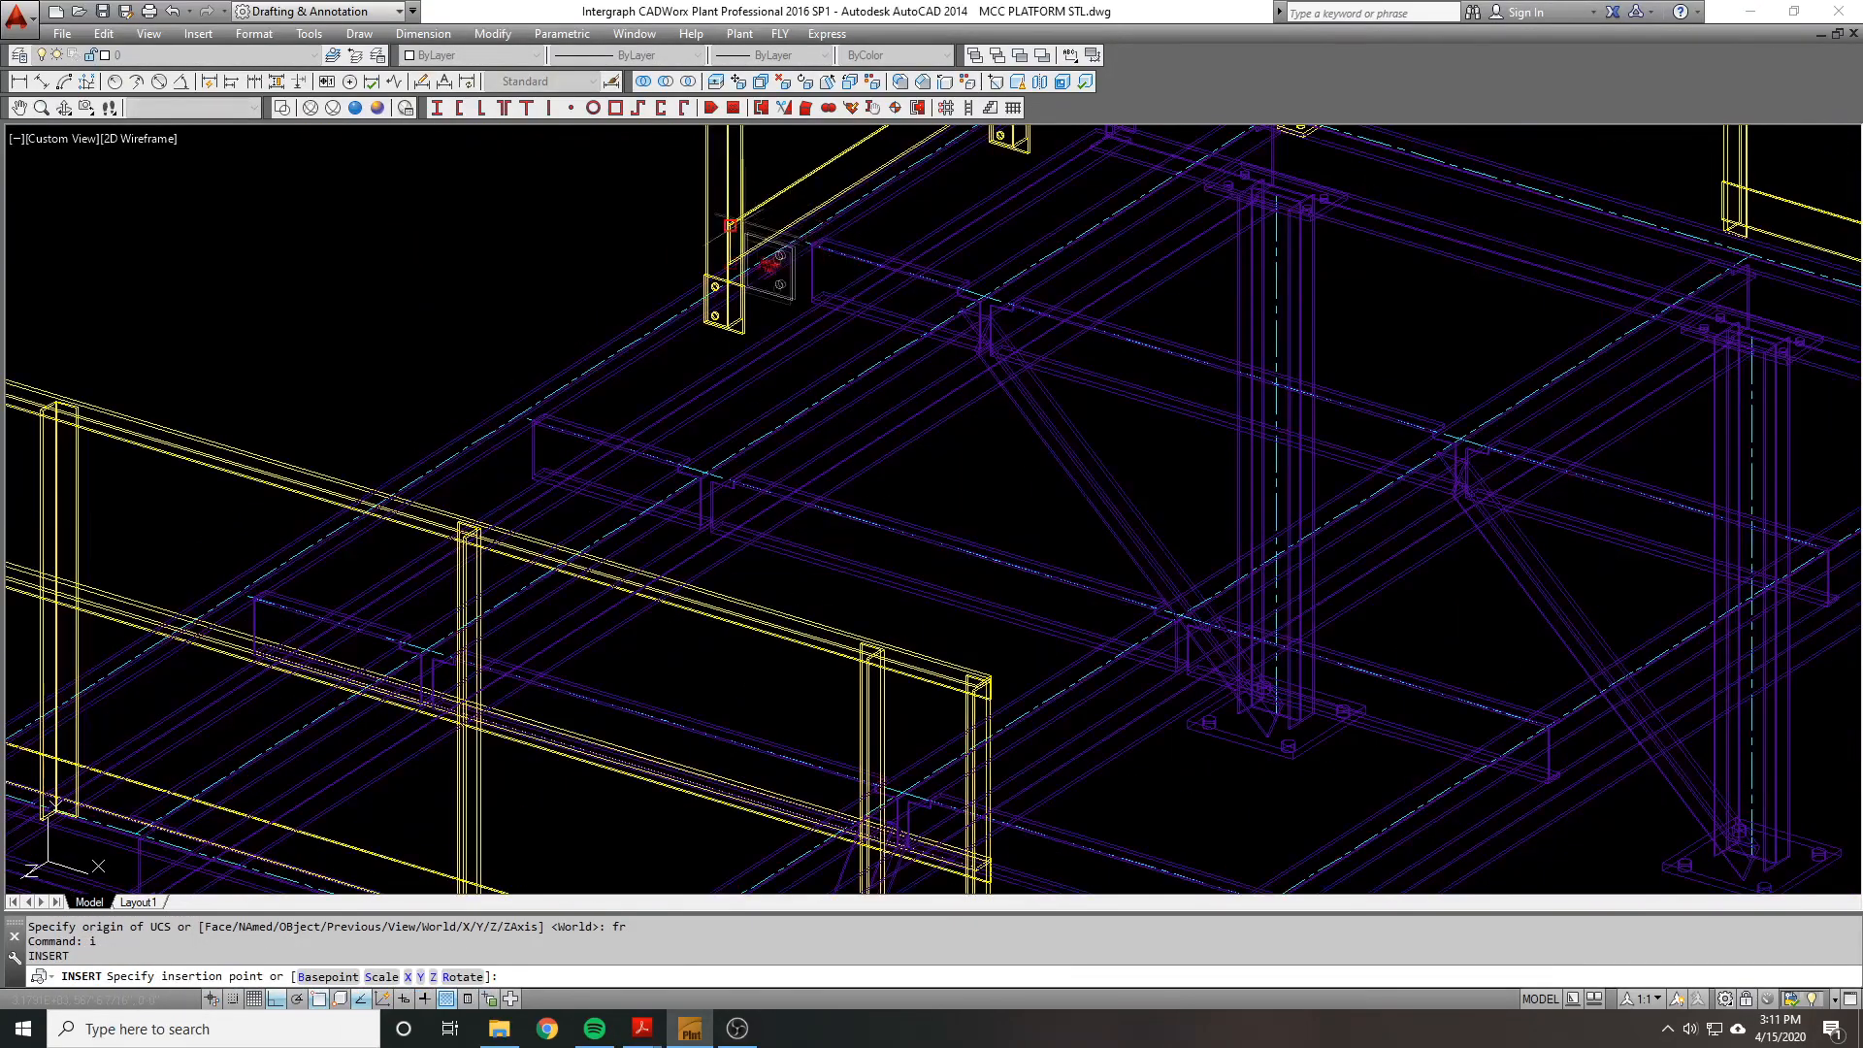
{"action": "scroll", "coordinate": [975, 334], "scroll_direction": "up", "scroll_amount": 1}
{"action": "scroll", "coordinate": [1106, 330], "scroll_direction": "up", "scroll_amount": 4}
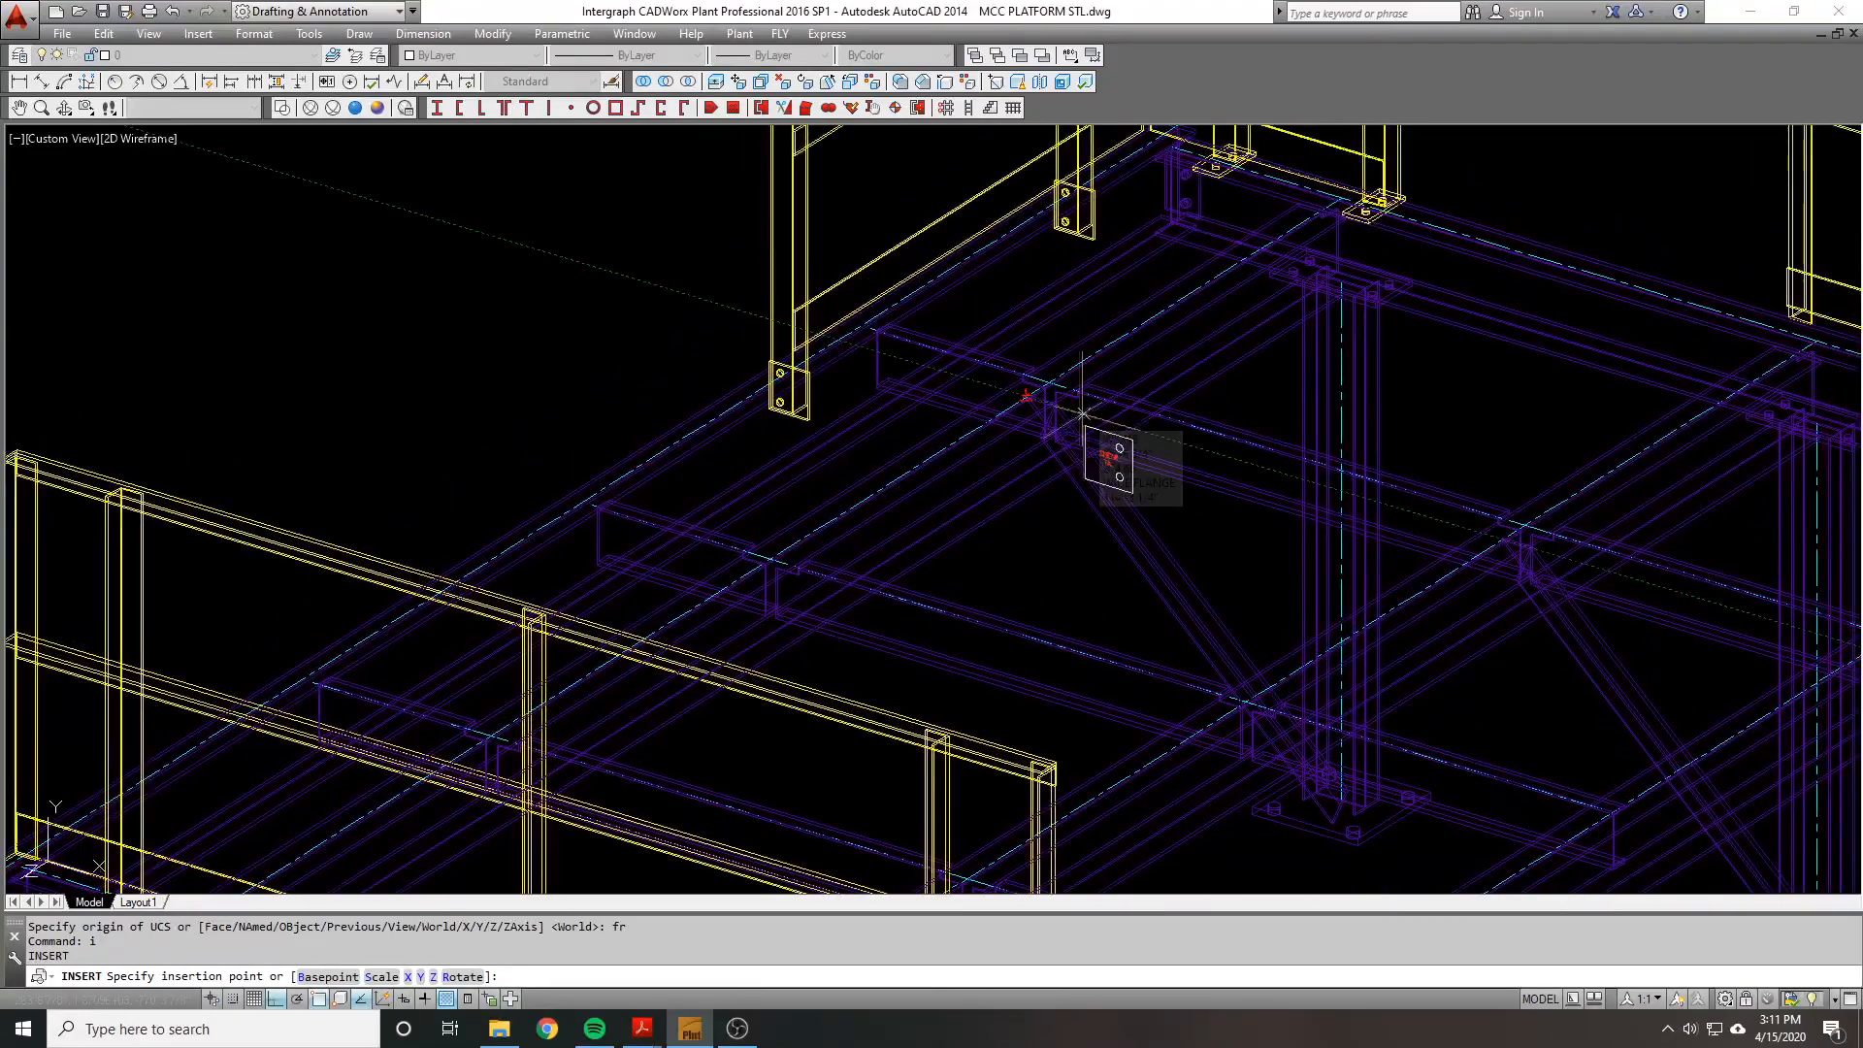
{"action": "scroll", "coordinate": [844, 254], "scroll_direction": "down", "scroll_amount": 6}
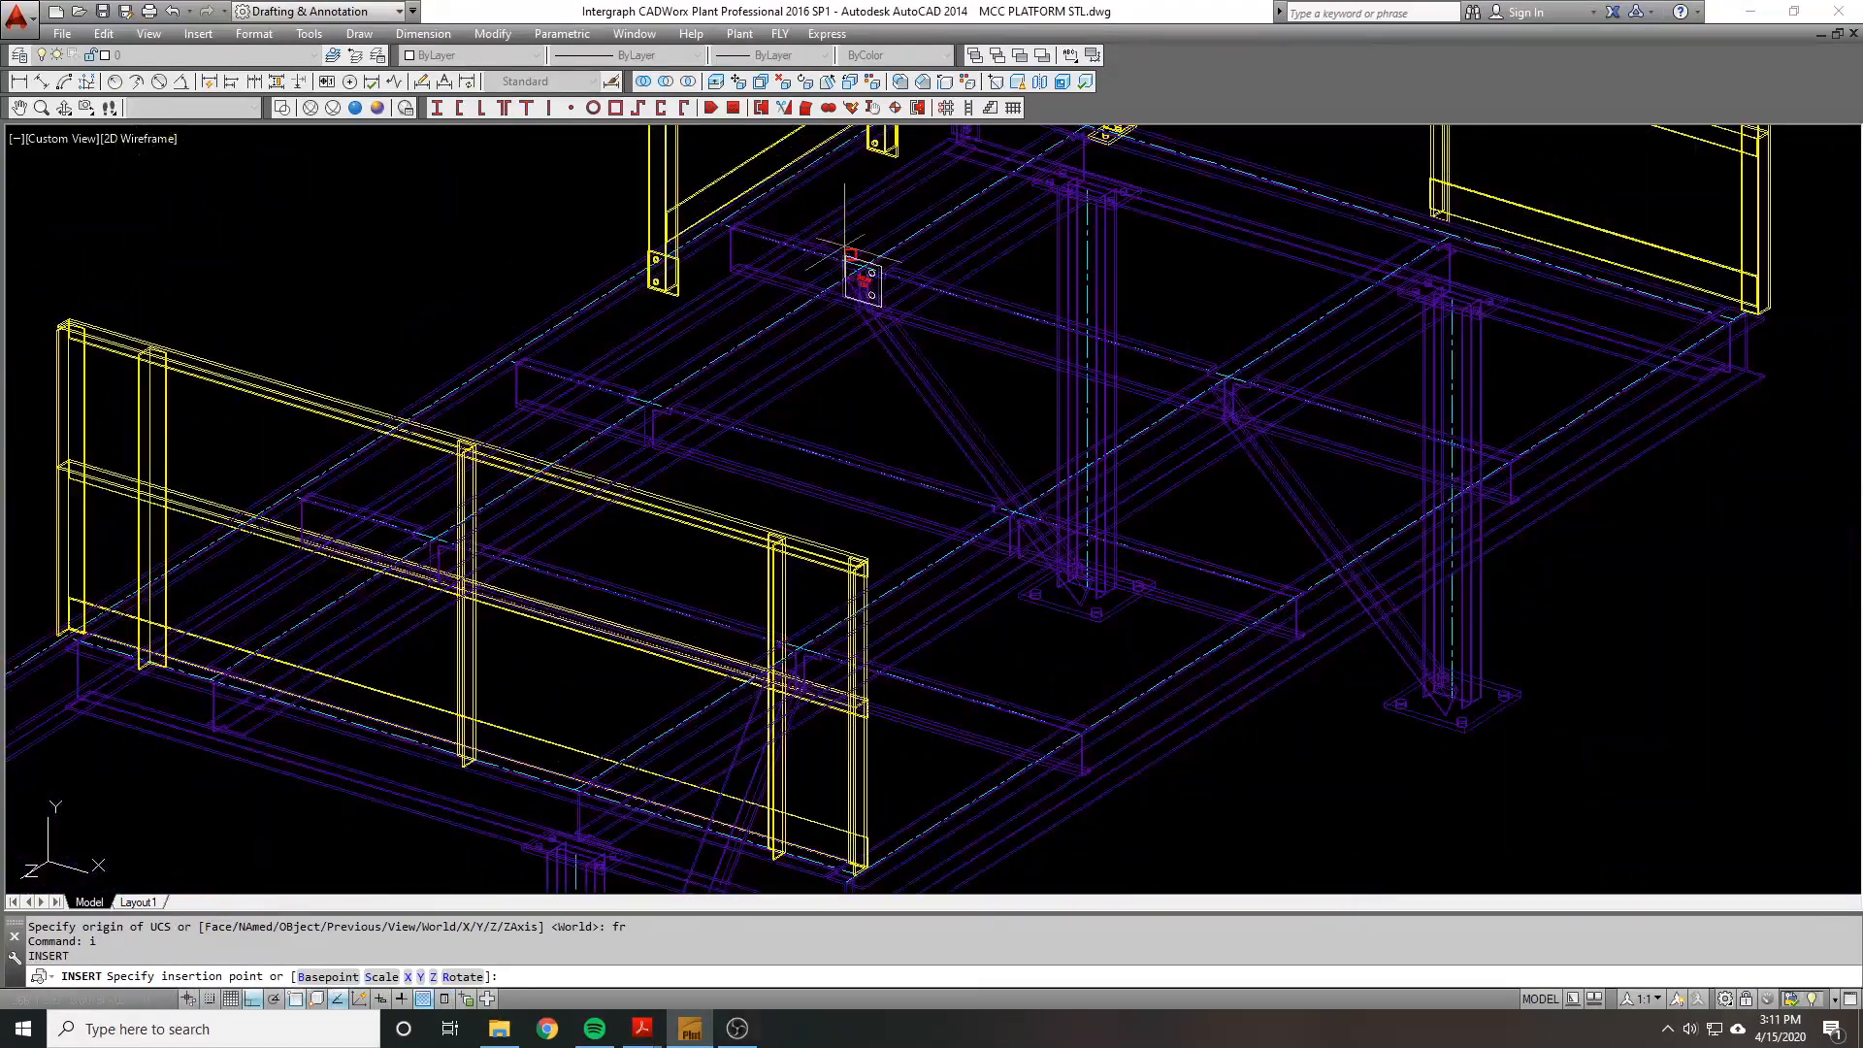
{"action": "scroll", "coordinate": [844, 254], "scroll_direction": "up", "scroll_amount": 3}
{"action": "scroll", "coordinate": [873, 300], "scroll_direction": "up", "scroll_amount": 4}
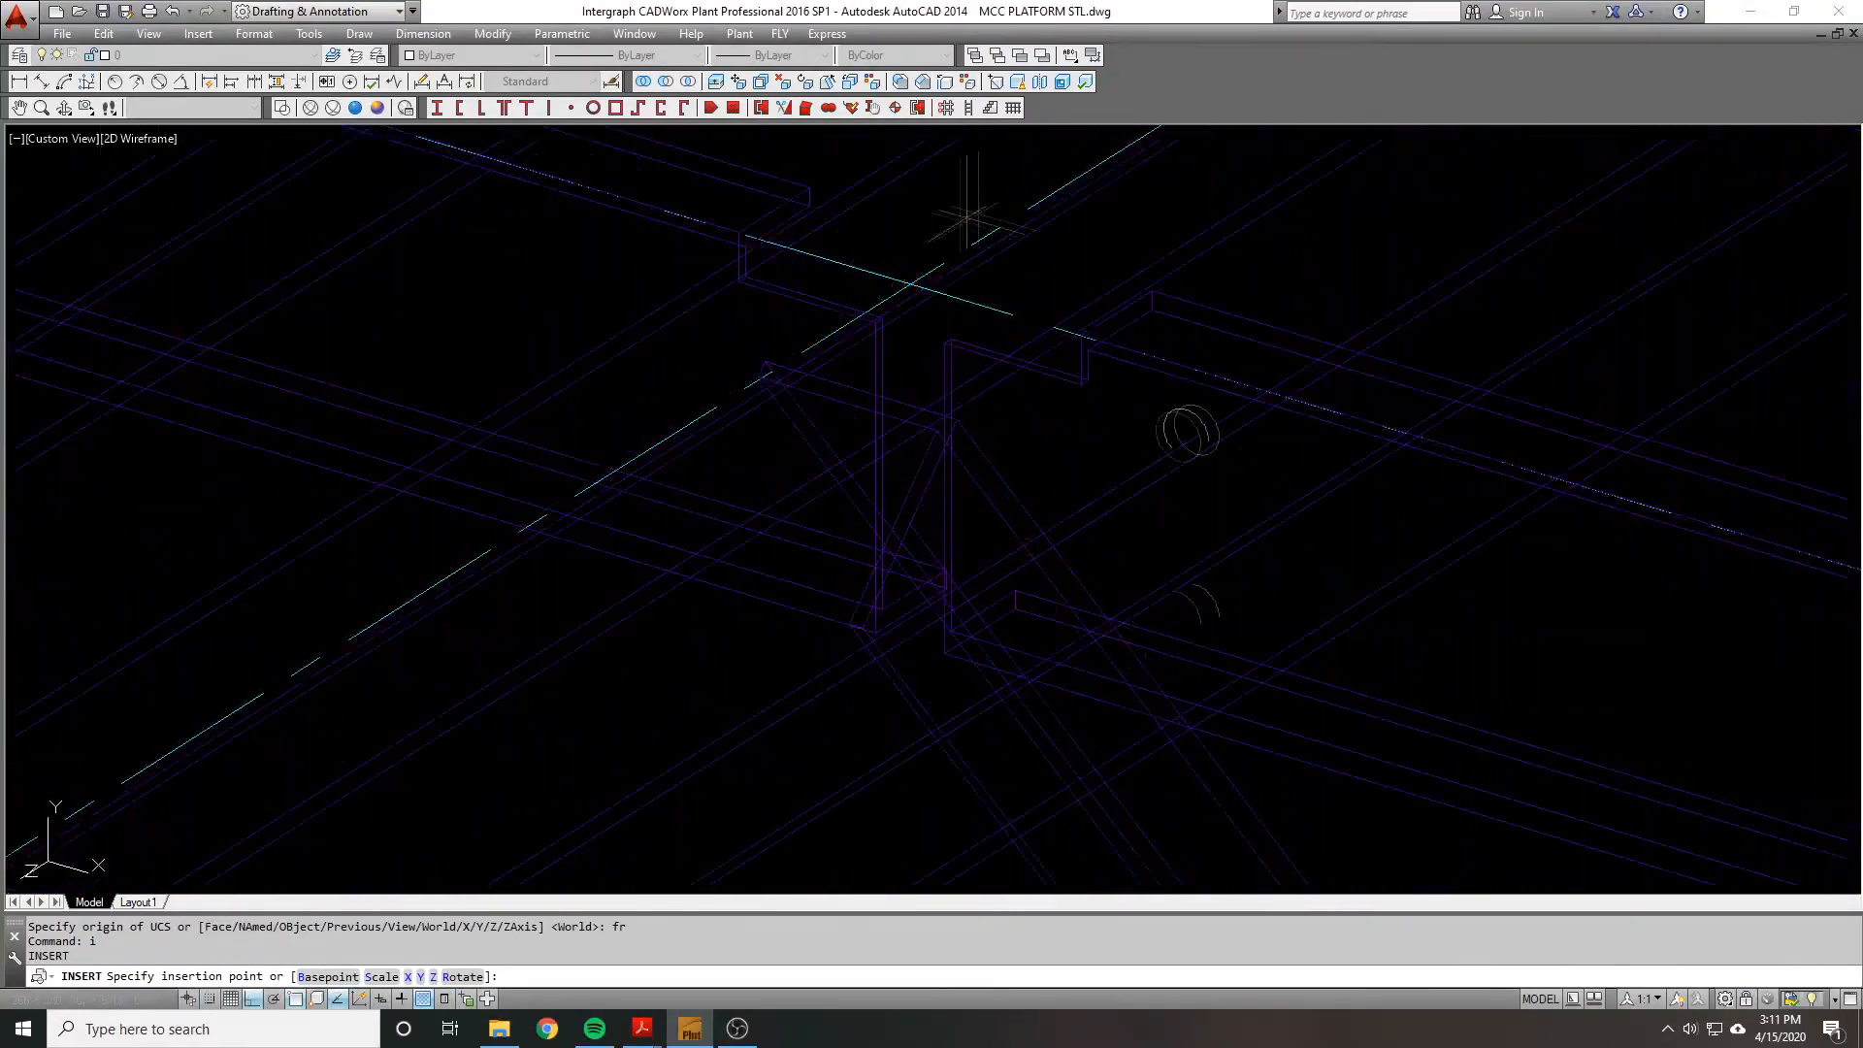
{"action": "middle_click_drag", "start_coordinate": [804, 296], "coordinate": [1144, 473]}
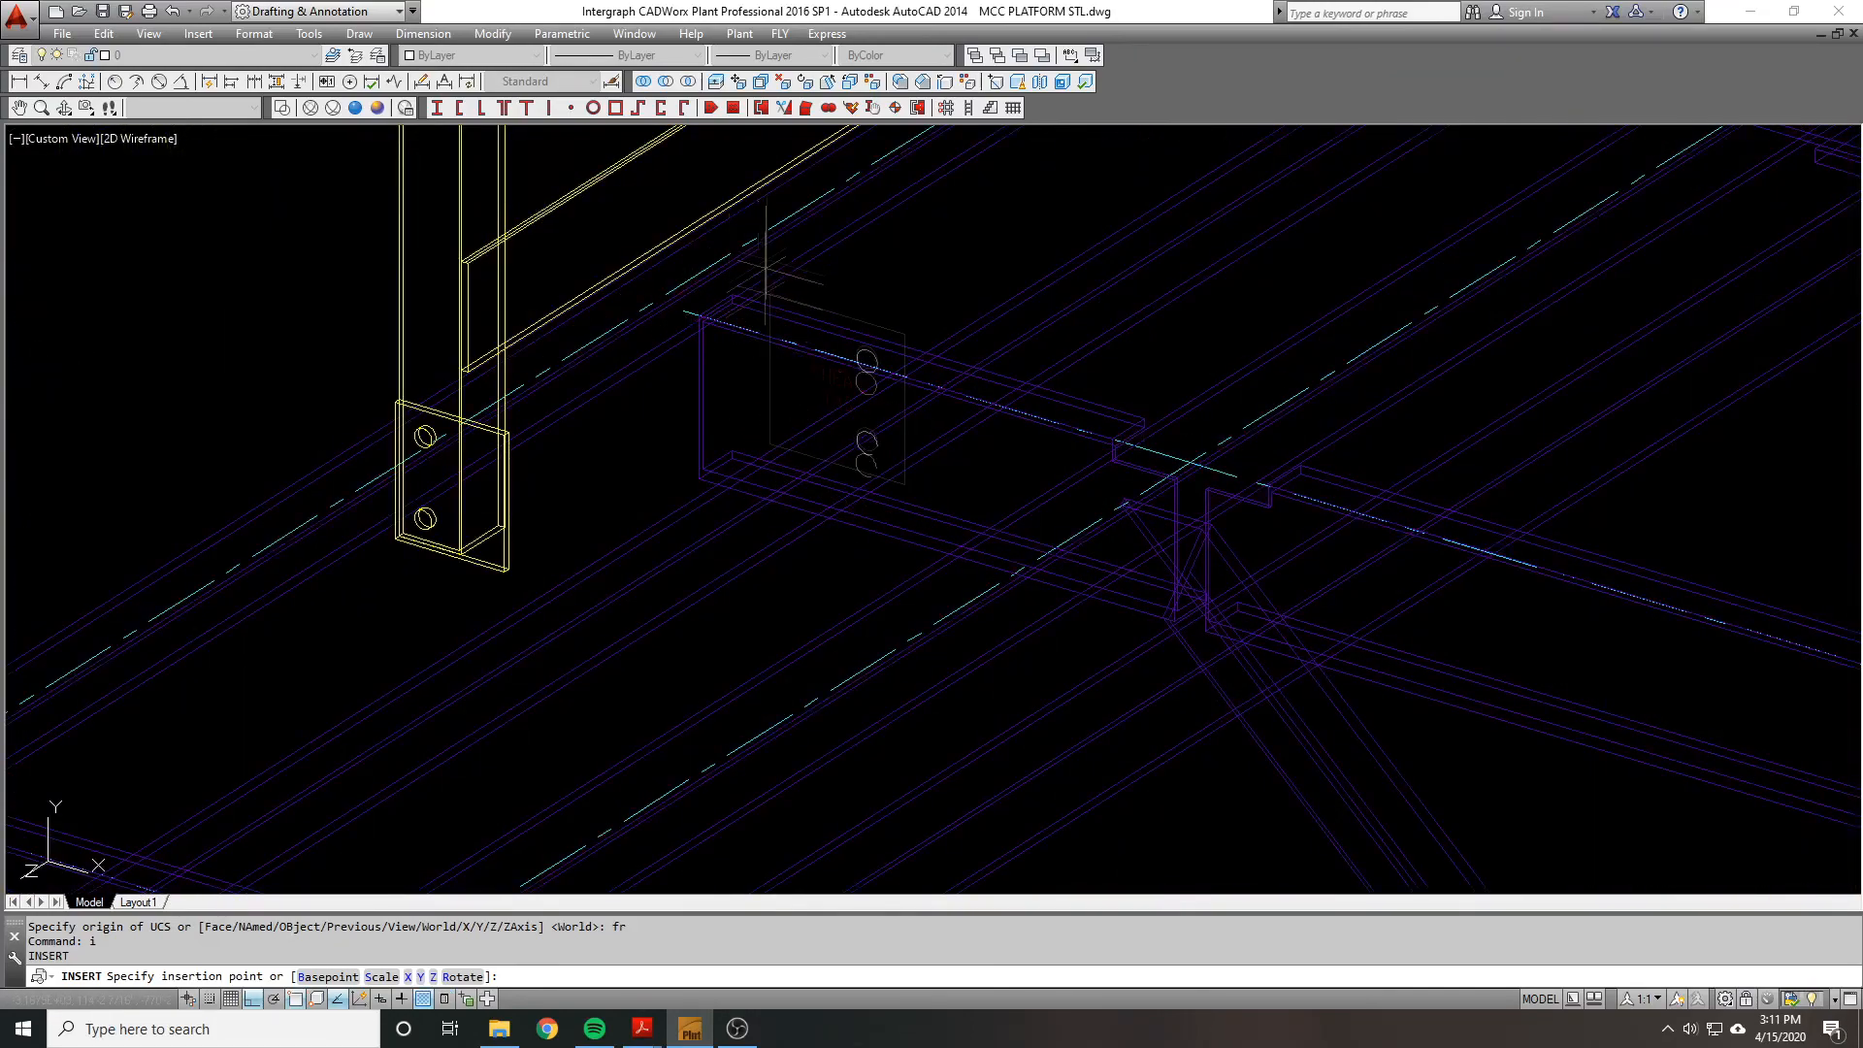
{"action": "scroll", "coordinate": [1072, 415], "scroll_direction": "up", "scroll_amount": 2}
{"action": "scroll", "coordinate": [1044, 340], "scroll_direction": "up", "scroll_amount": 2}
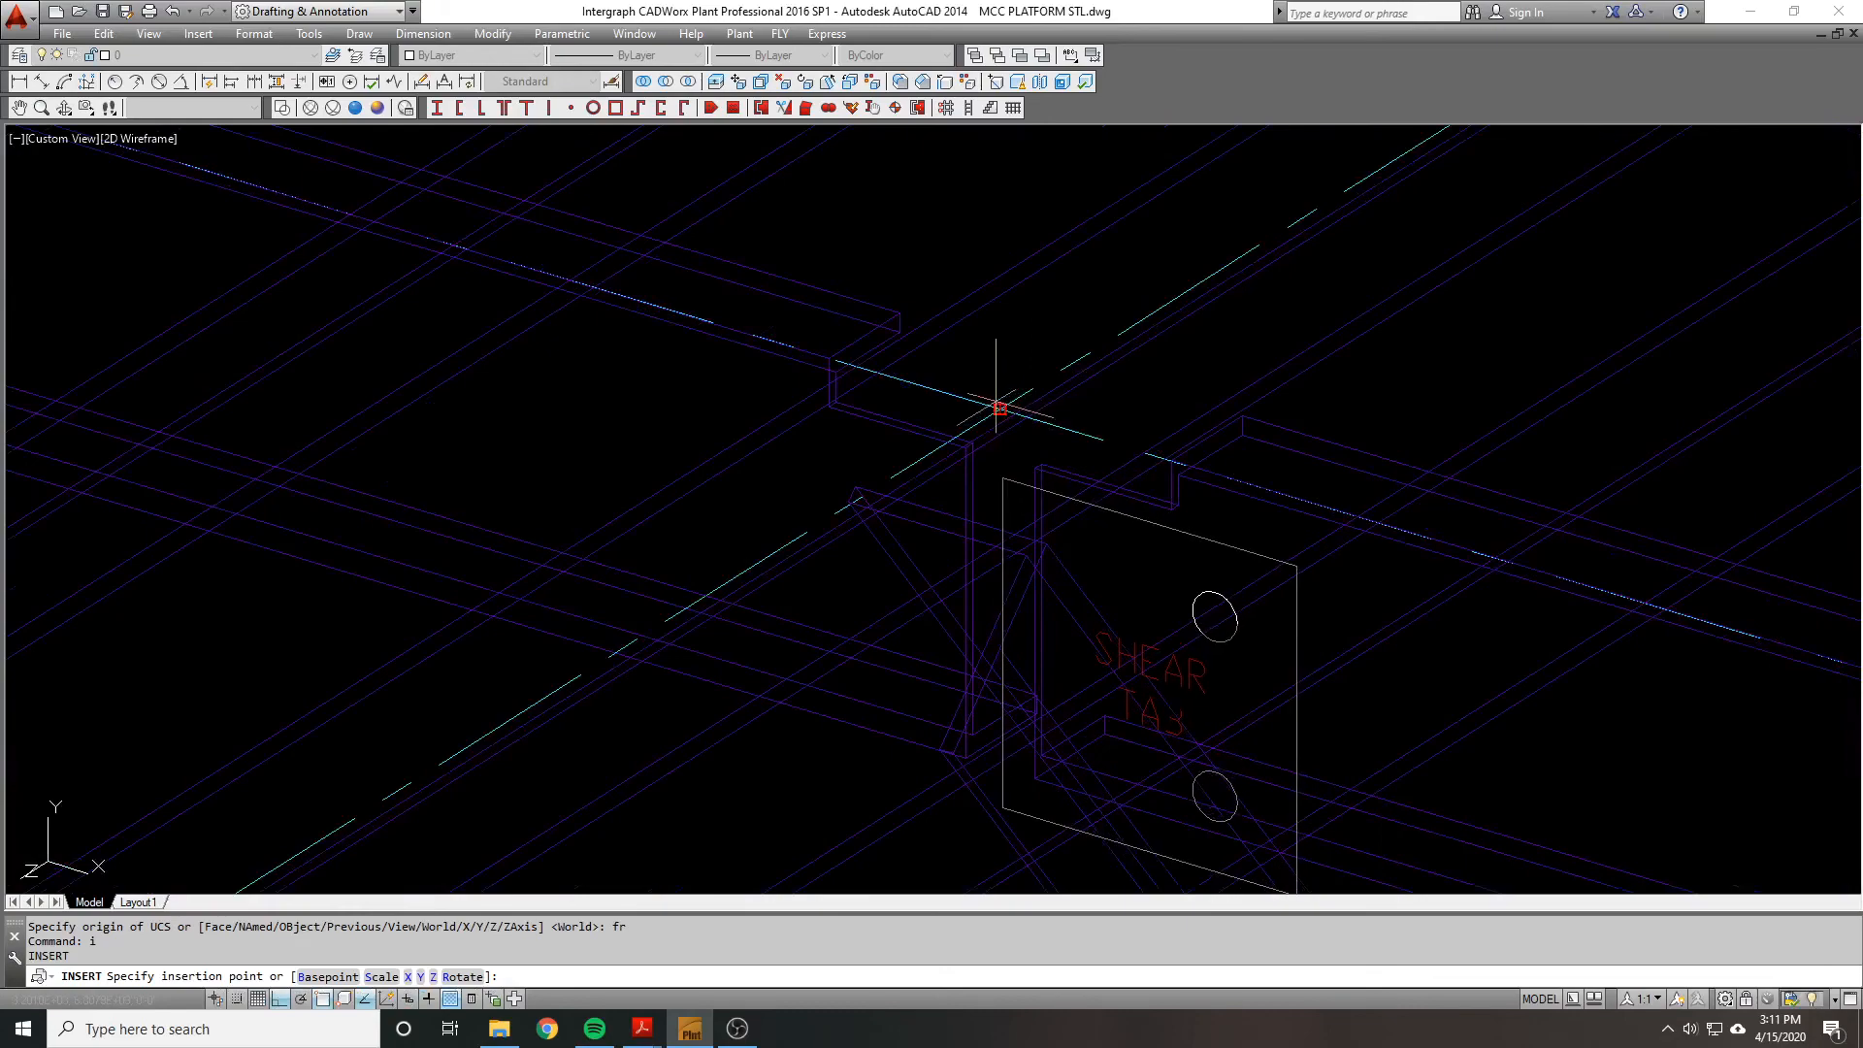
{"action": "scroll", "coordinate": [997, 401], "scroll_direction": "up", "scroll_amount": 3}
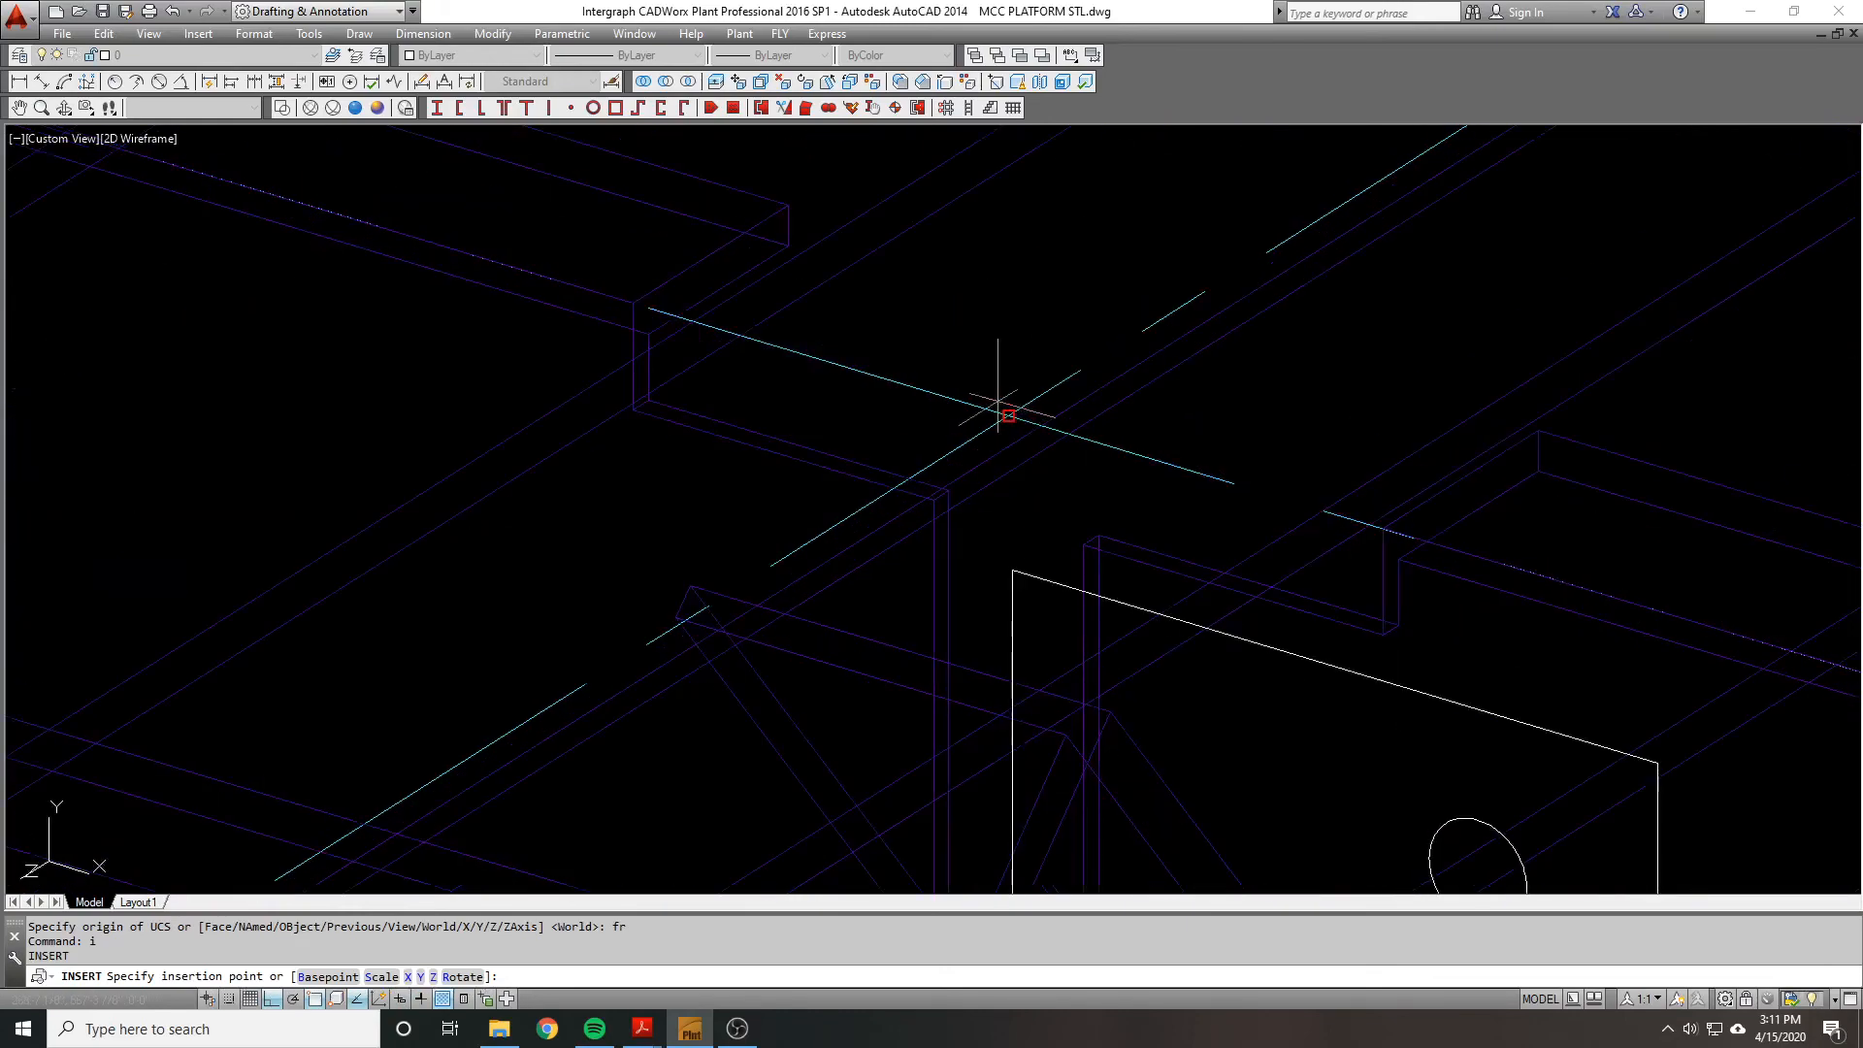
{"action": "left_click", "coordinate": [997, 403]}
{"action": "scroll", "coordinate": [860, 311], "scroll_direction": "down", "scroll_amount": 5}
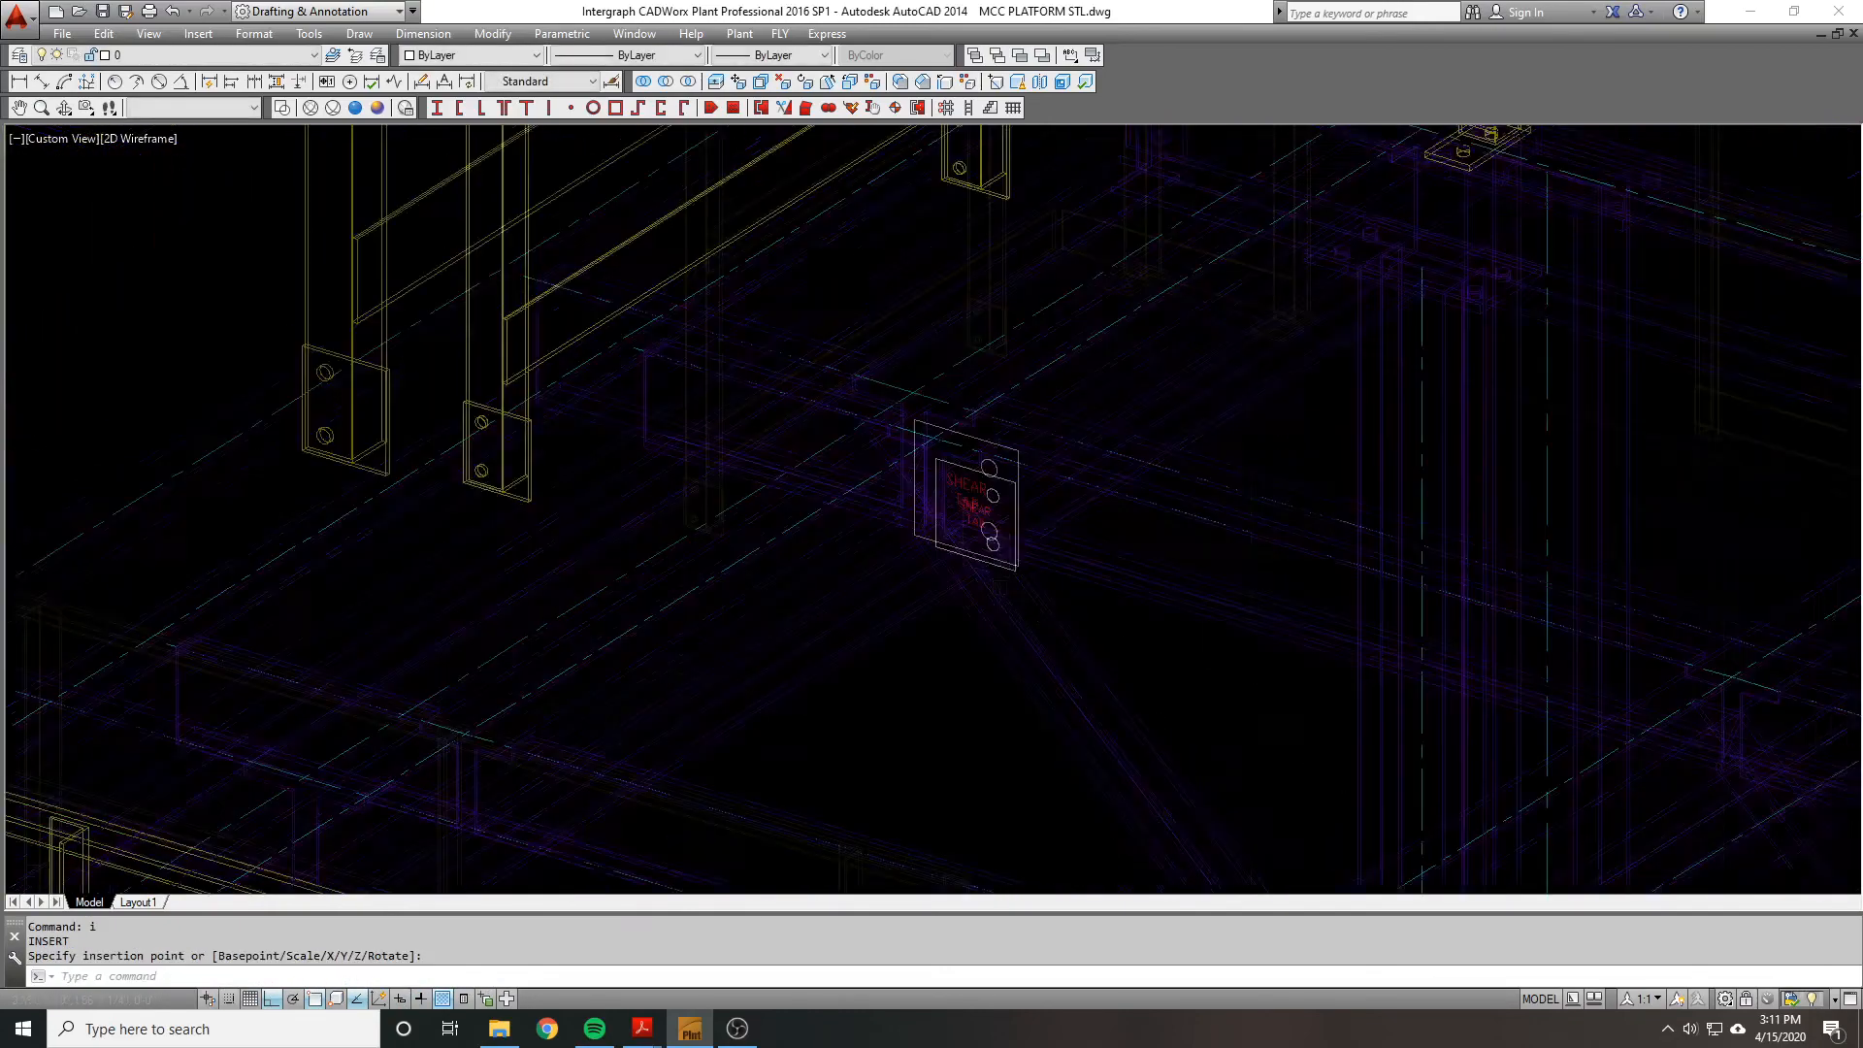
Step: Freeze the layer of the diagonal vertical braces by picking one of the braces
{"action": "scroll", "coordinate": [1000, 584], "scroll_direction": "down", "scroll_amount": 6}
{"action": "type", "text": "layfrz"}
{"action": "key", "text": "Return"}
{"action": "left_click", "coordinate": [1039, 622]}
{"action": "scroll", "coordinate": [985, 613], "scroll_direction": "up", "scroll_amount": 5}
{"action": "key", "text": "Escape"}
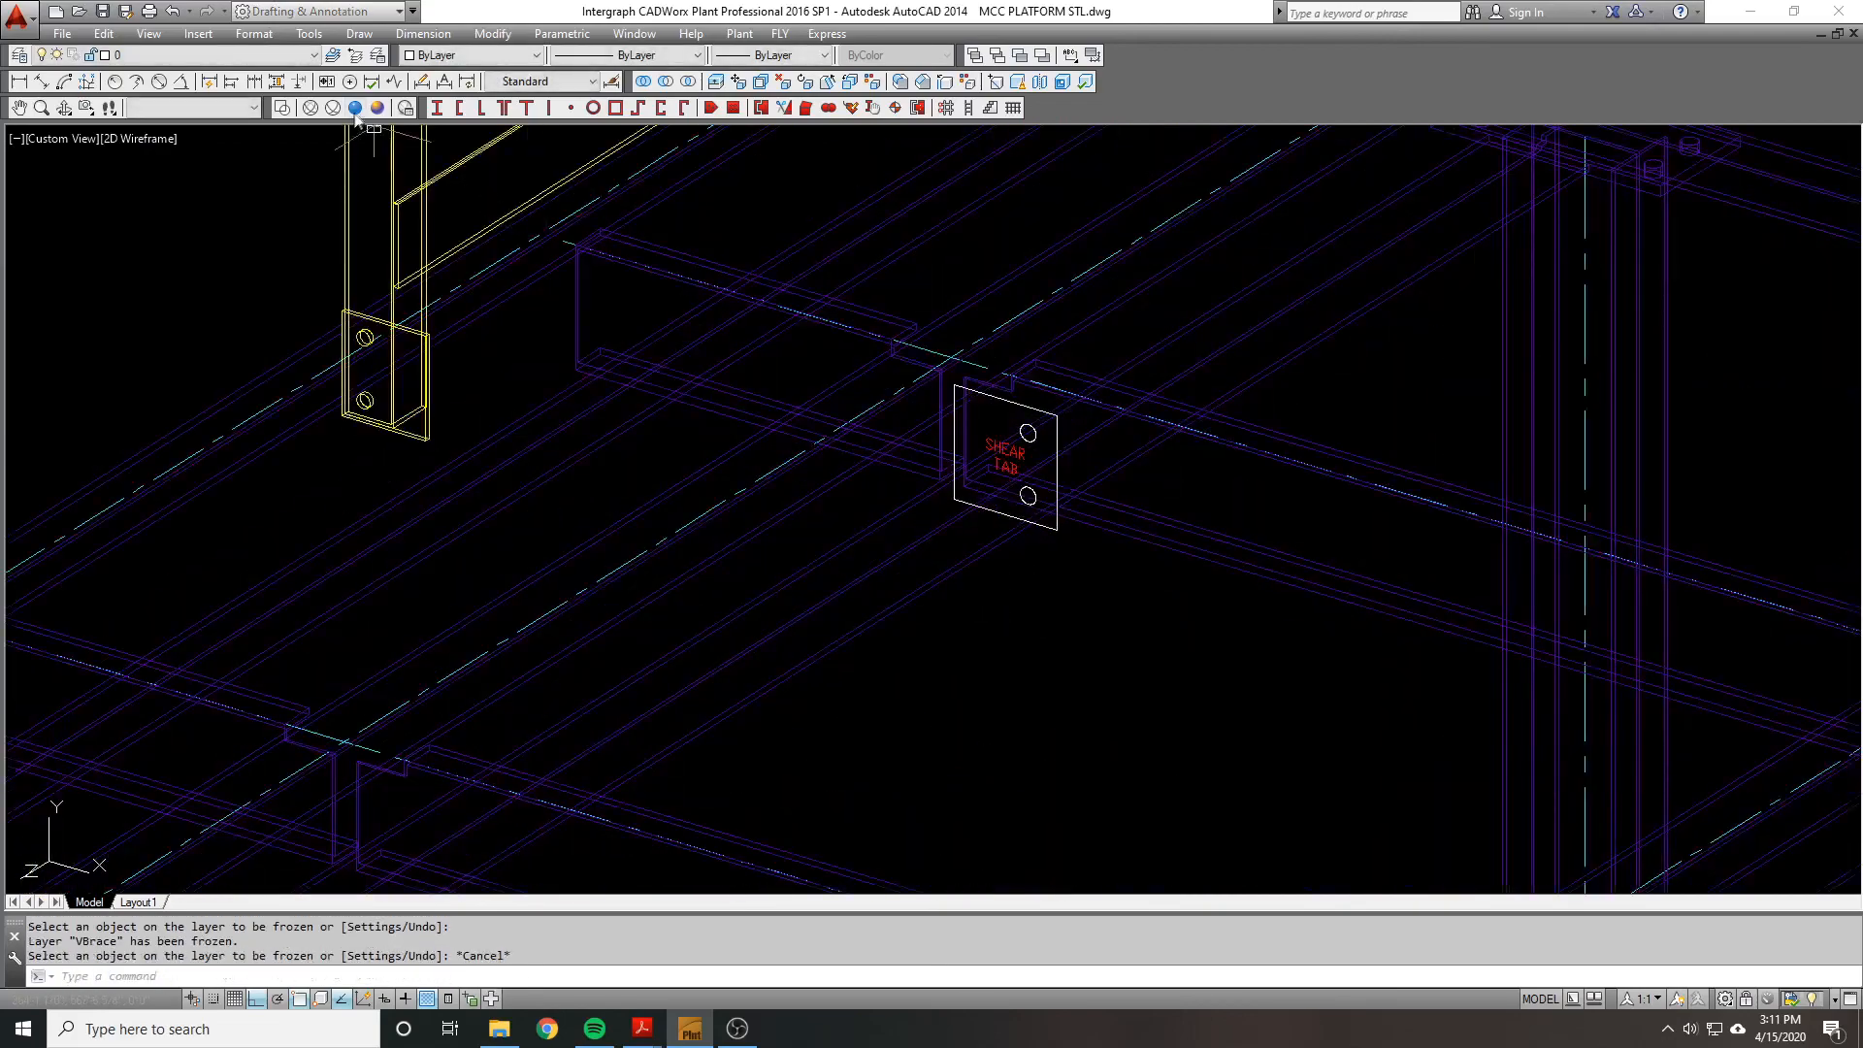
Step: Switch to the Realistic visual style and examine how the inserted shear tab sits against the long beam and the cross beam
{"action": "left_click", "coordinate": [358, 107]}
{"action": "scroll", "coordinate": [947, 364], "scroll_direction": "up", "scroll_amount": 2}
{"action": "middle_click_drag", "start_coordinate": [999, 388], "coordinate": [1004, 425], "text": "shift"}
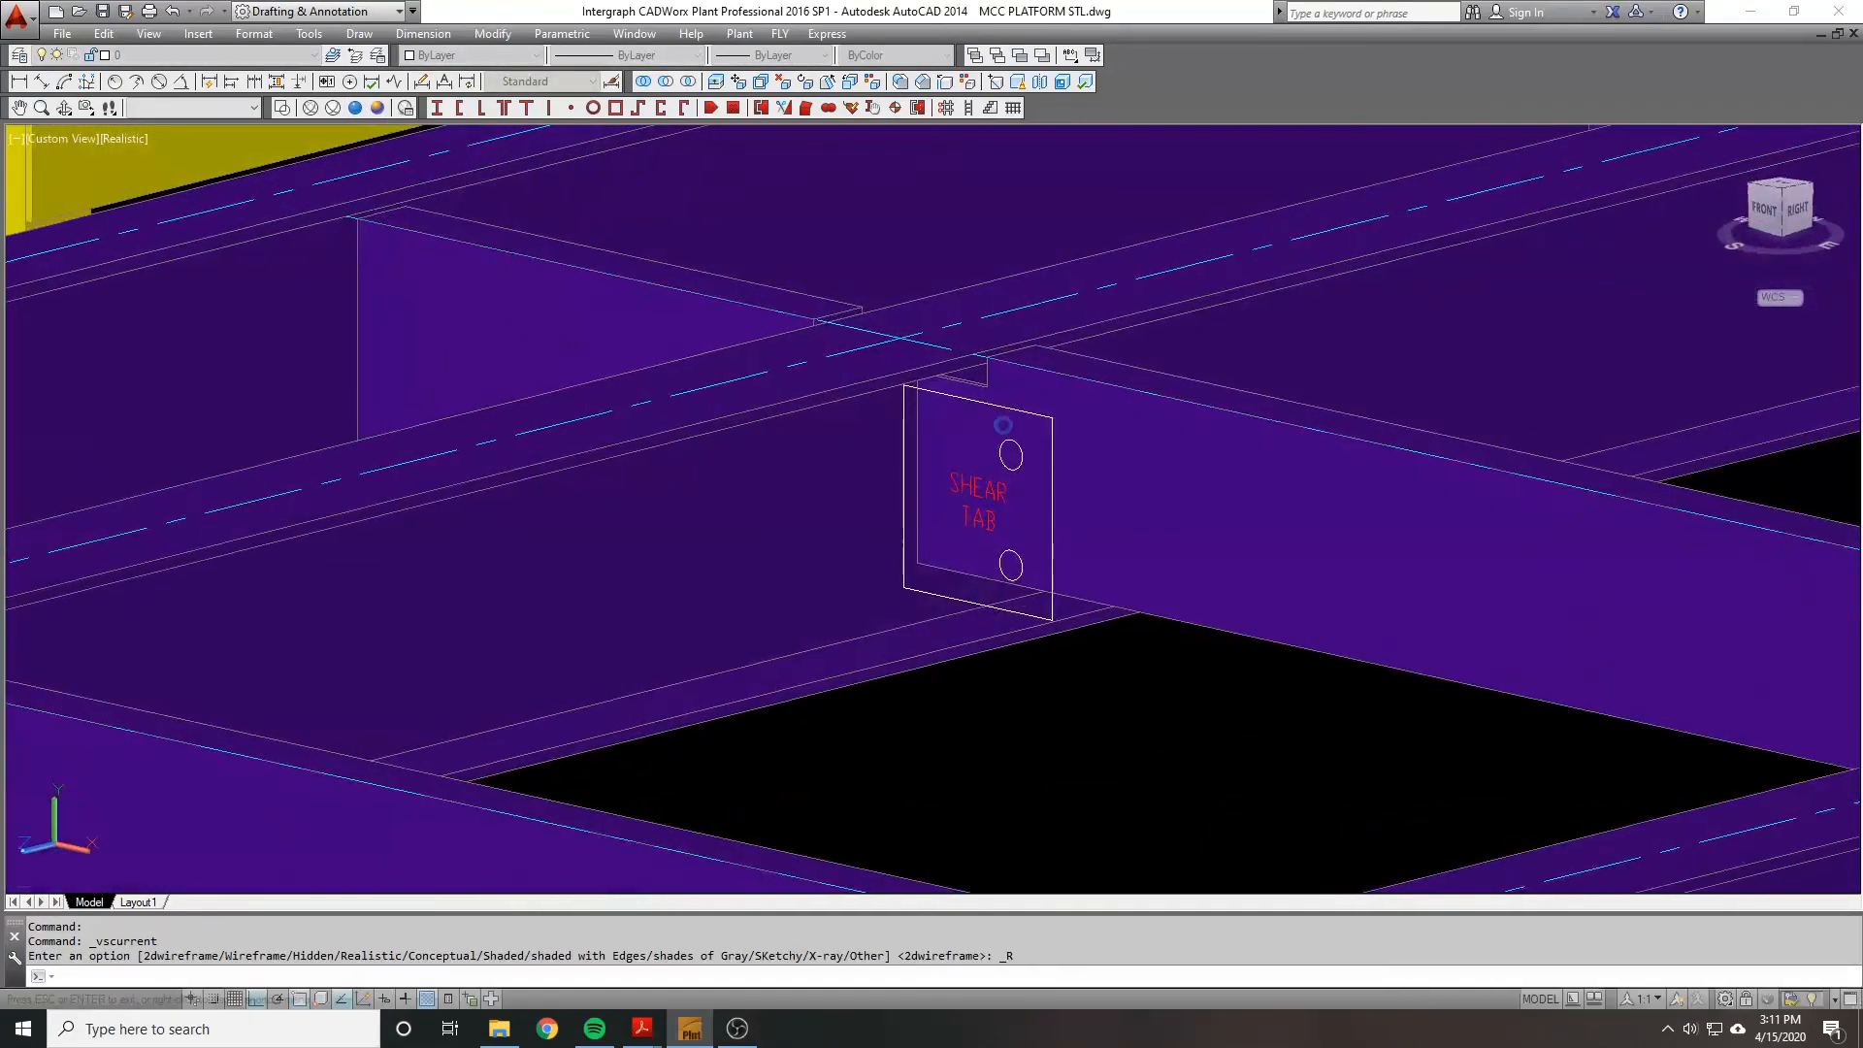
{"action": "left_click", "coordinate": [1103, 288]}
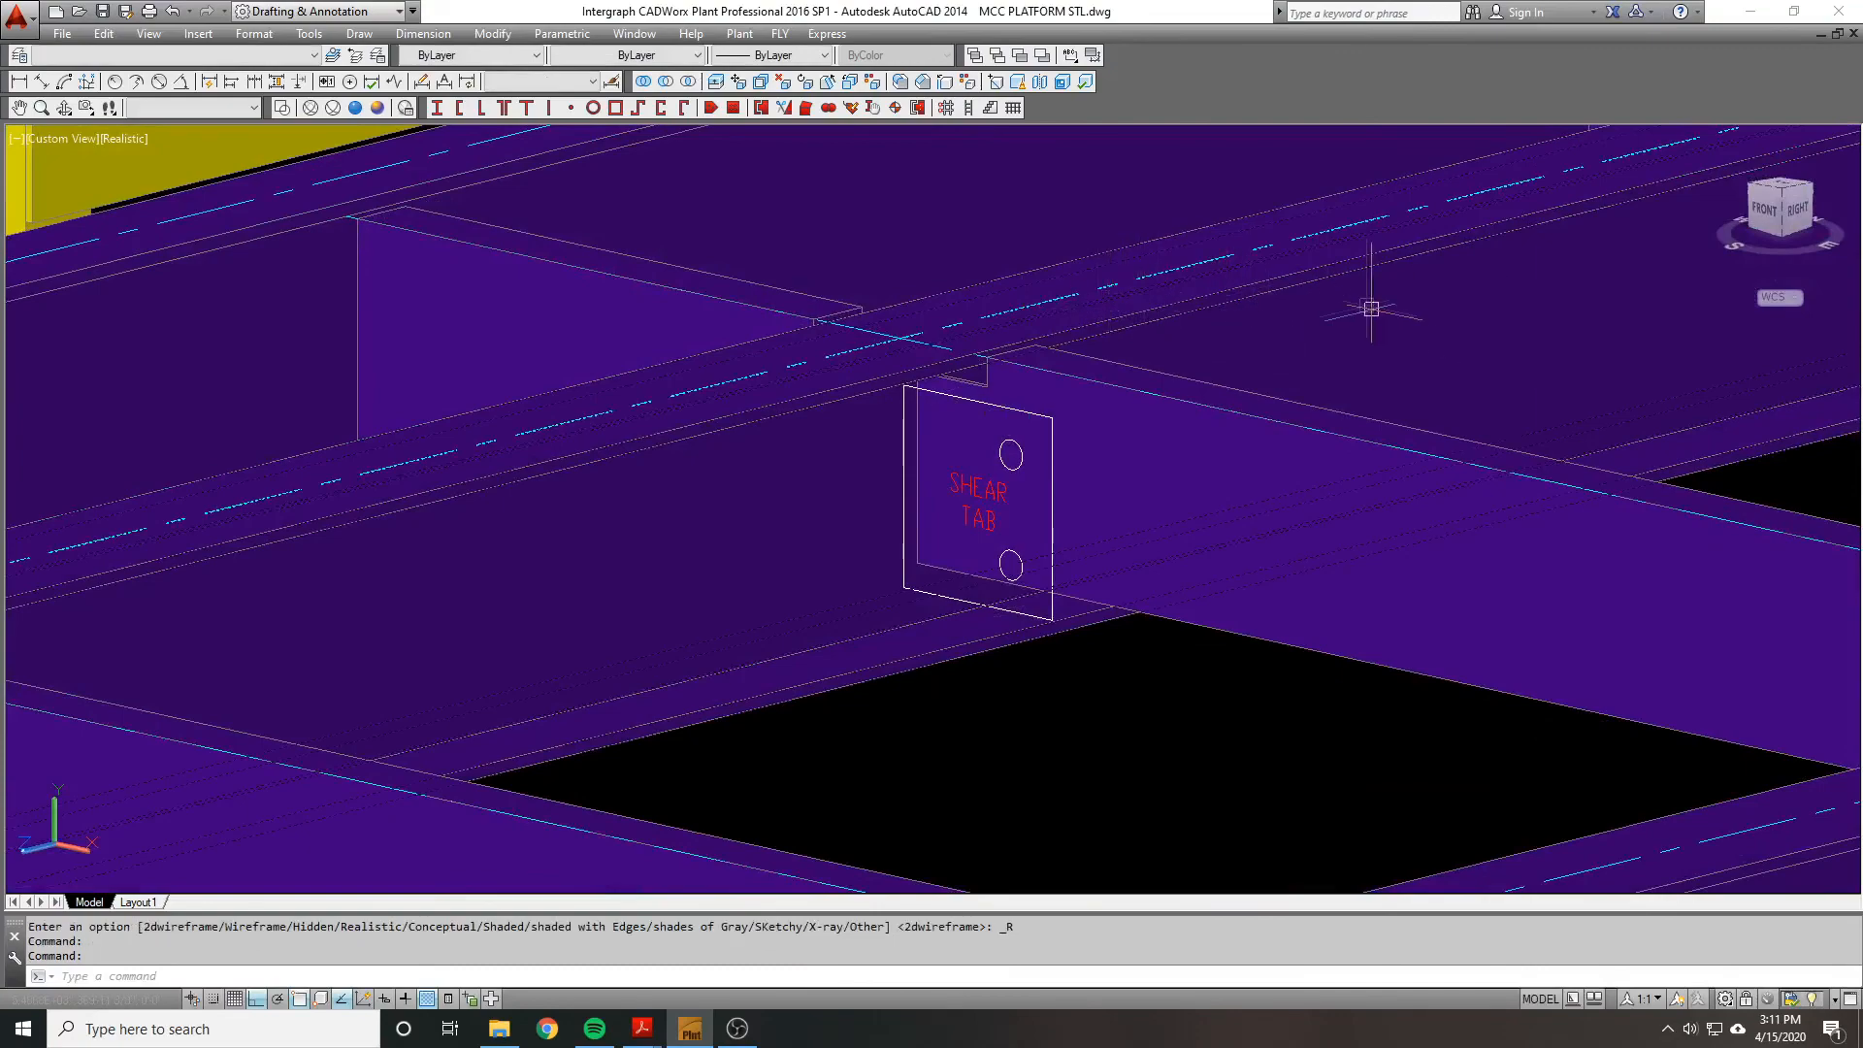
{"action": "scroll", "coordinate": [1132, 324], "scroll_direction": "down", "scroll_amount": 2}
{"action": "middle_click_drag", "start_coordinate": [1126, 379], "coordinate": [1356, 508], "text": "shift"}
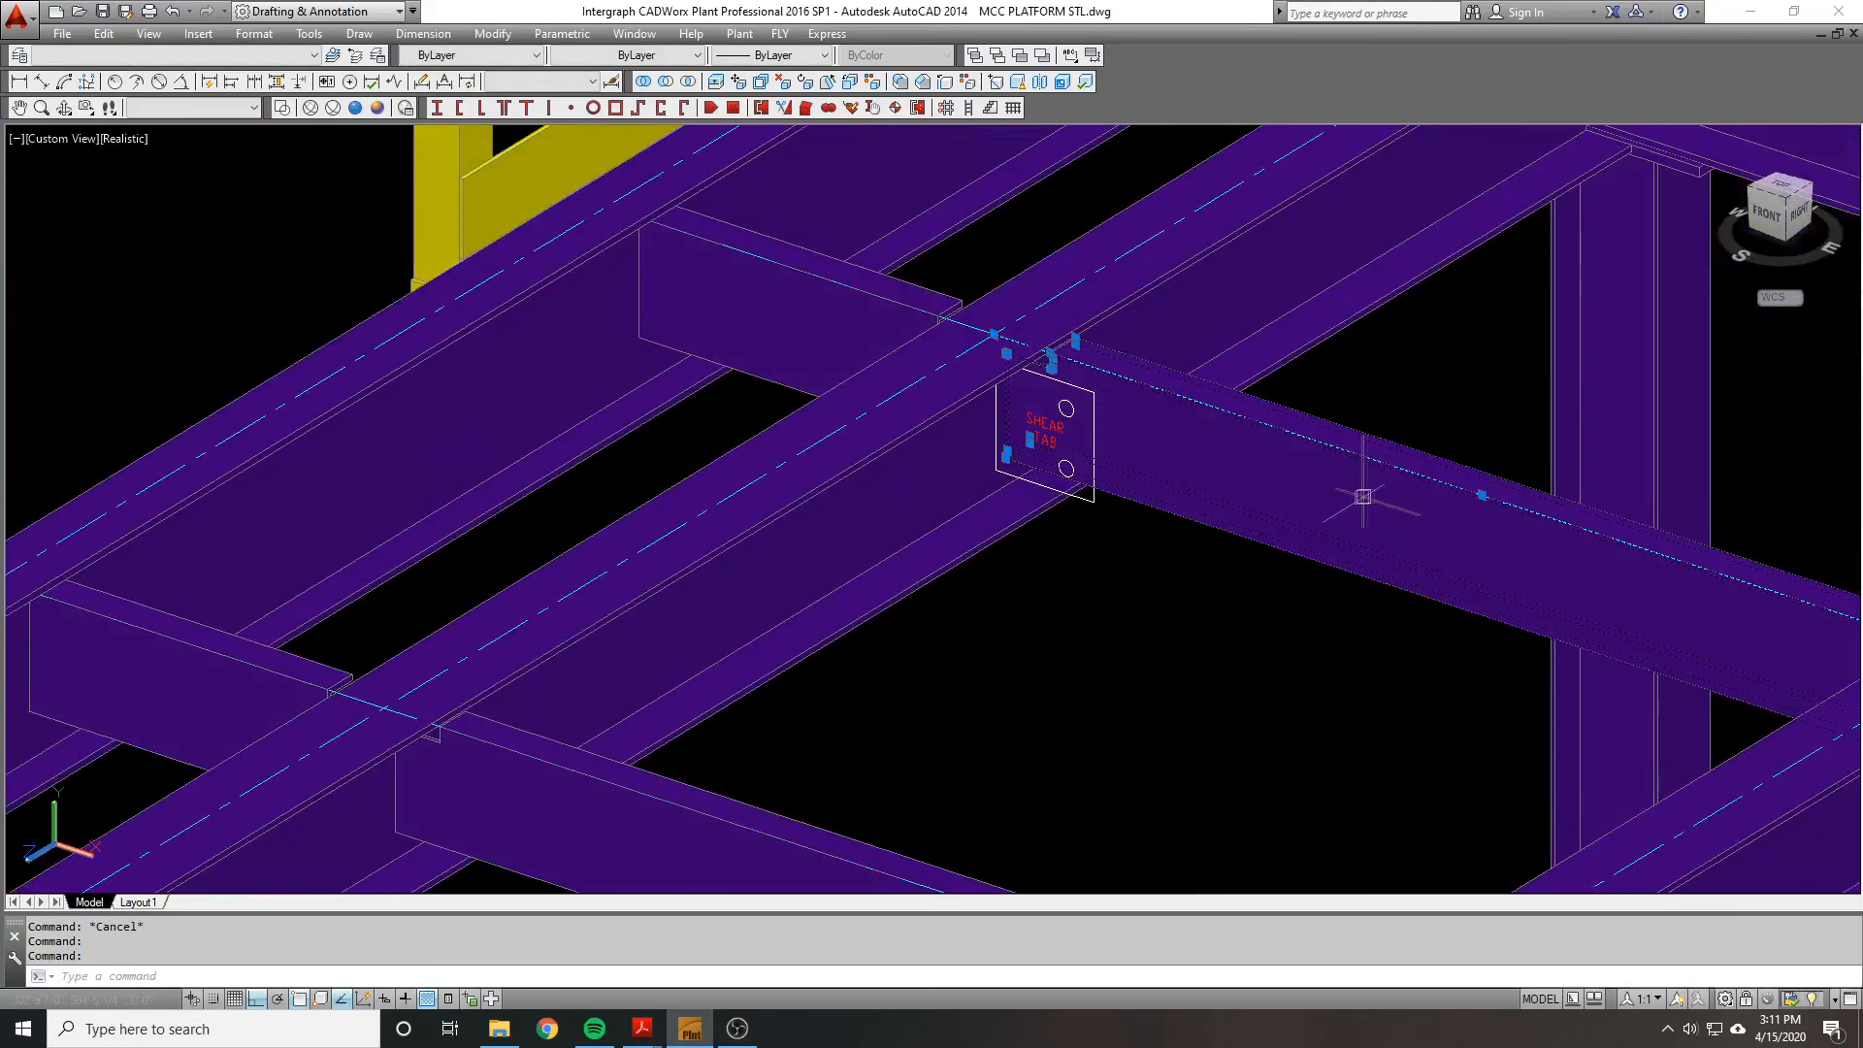
{"action": "key", "text": "Escape"}
{"action": "scroll", "coordinate": [1023, 357], "scroll_direction": "up", "scroll_amount": 3}
{"action": "middle_click_drag", "start_coordinate": [1066, 446], "coordinate": [982, 423], "text": "shift"}
{"action": "scroll", "coordinate": [934, 345], "scroll_direction": "up", "scroll_amount": 1}
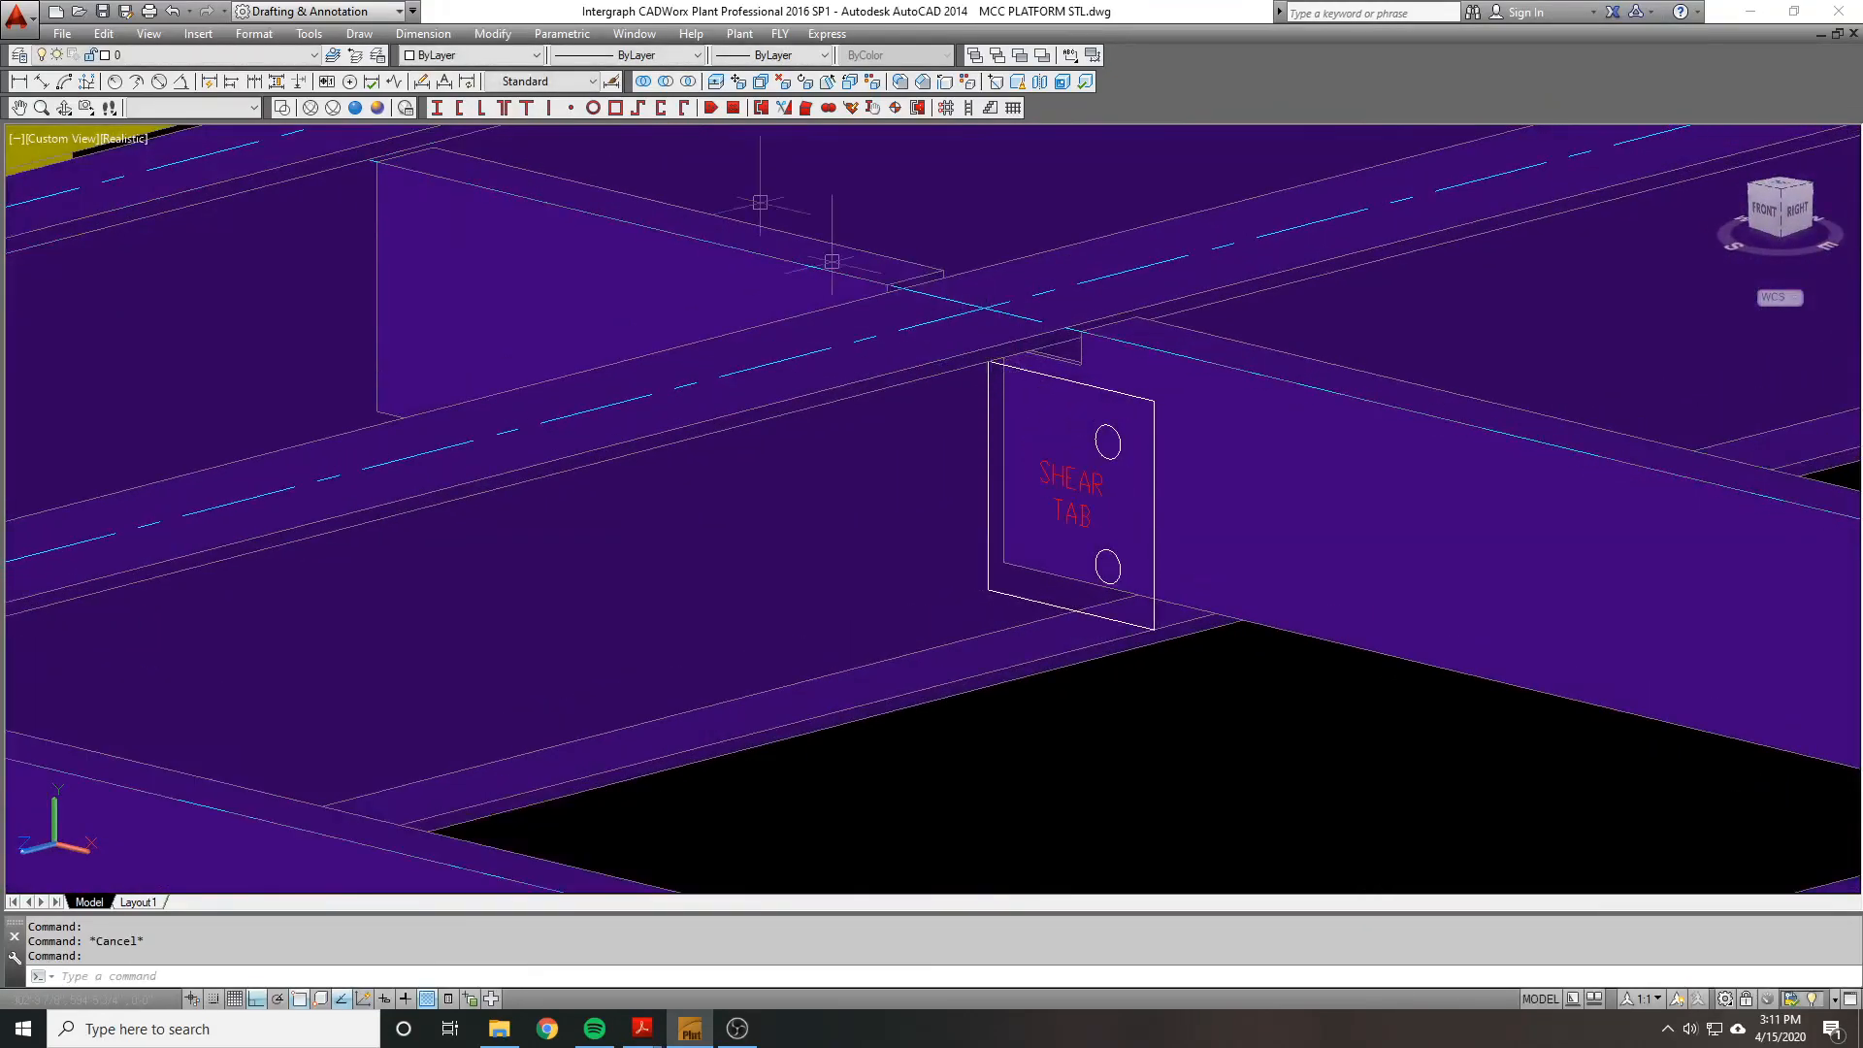
Step: Switch to the 2D Wireframe visual style and examine the inserted shear tab's edge and grips beside the long beam's web
{"action": "left_click", "coordinate": [282, 107]}
{"action": "left_click", "coordinate": [991, 460]}
{"action": "scroll", "coordinate": [993, 480], "scroll_direction": "up", "scroll_amount": 2}
{"action": "scroll", "coordinate": [993, 479], "scroll_direction": "up", "scroll_amount": 1}
{"action": "scroll", "coordinate": [963, 367], "scroll_direction": "down", "scroll_amount": 1}
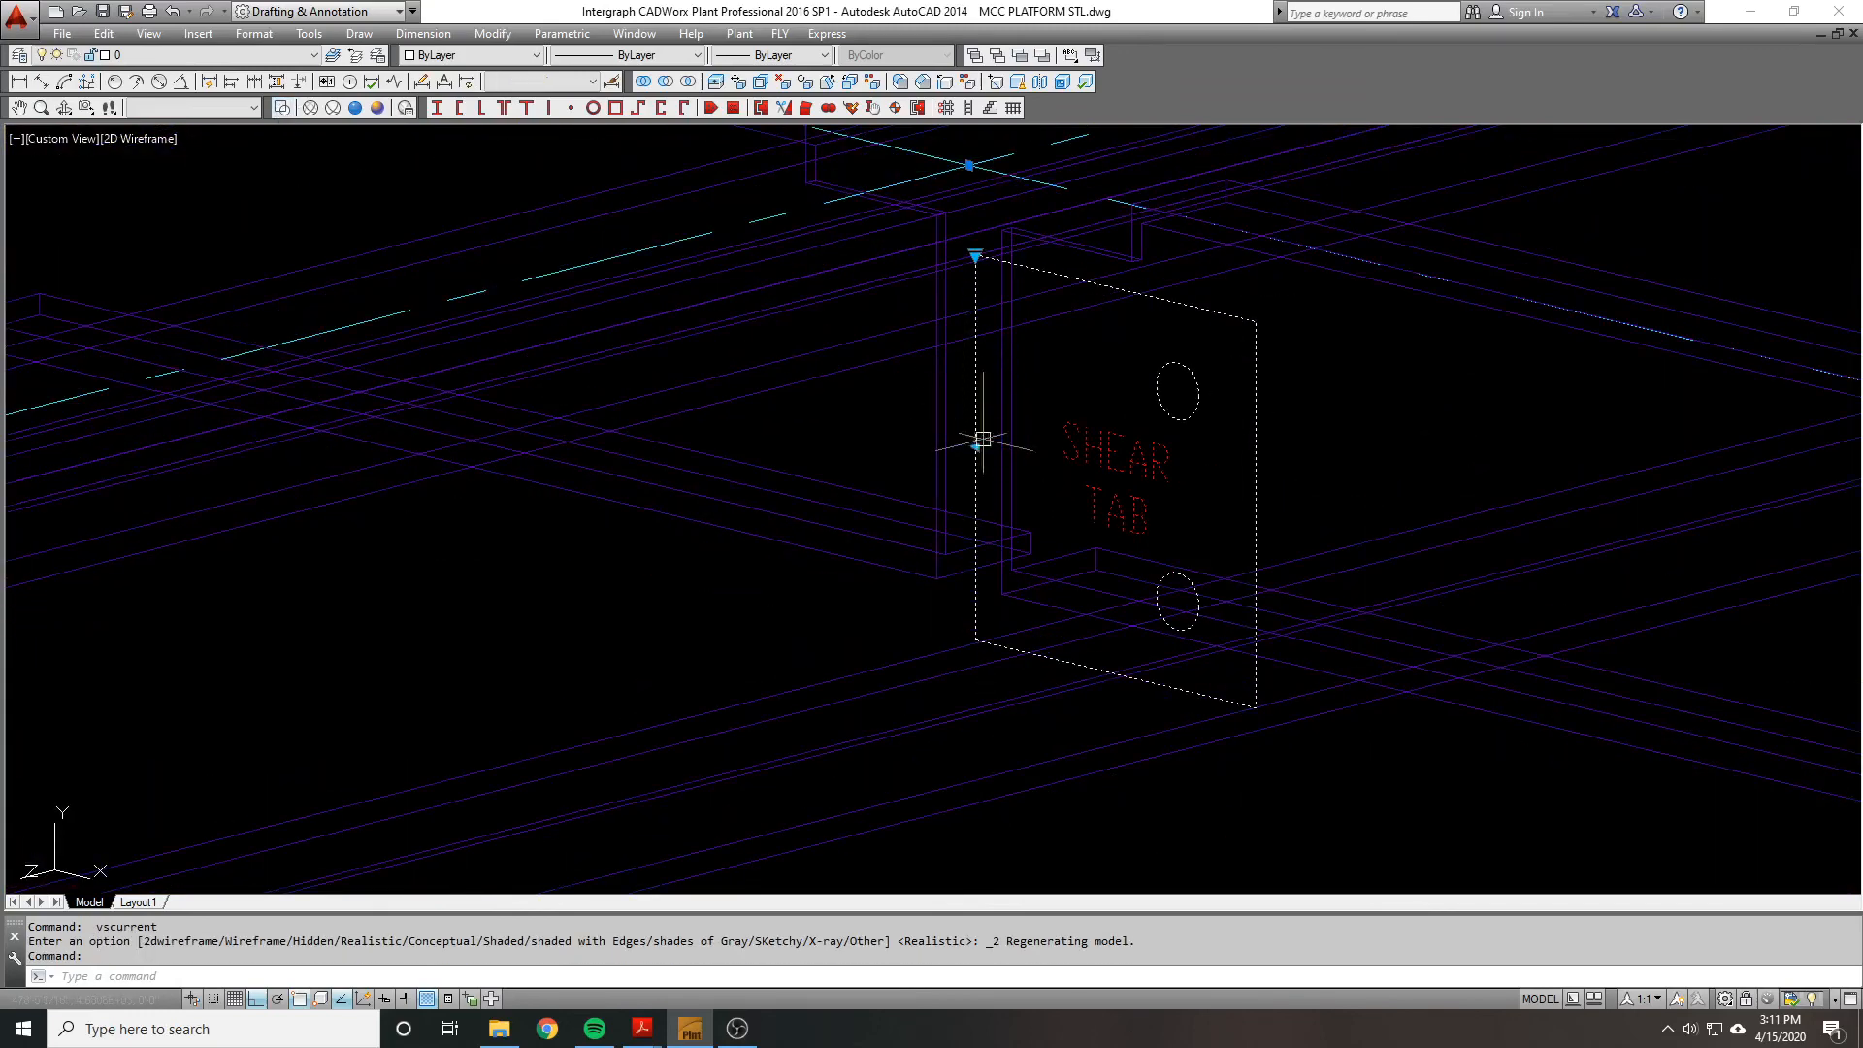
{"action": "middle_click_drag", "start_coordinate": [962, 352], "coordinate": [1039, 420]}
{"action": "key", "text": "Escape"}
{"action": "scroll", "coordinate": [1065, 339], "scroll_direction": "up", "scroll_amount": 5}
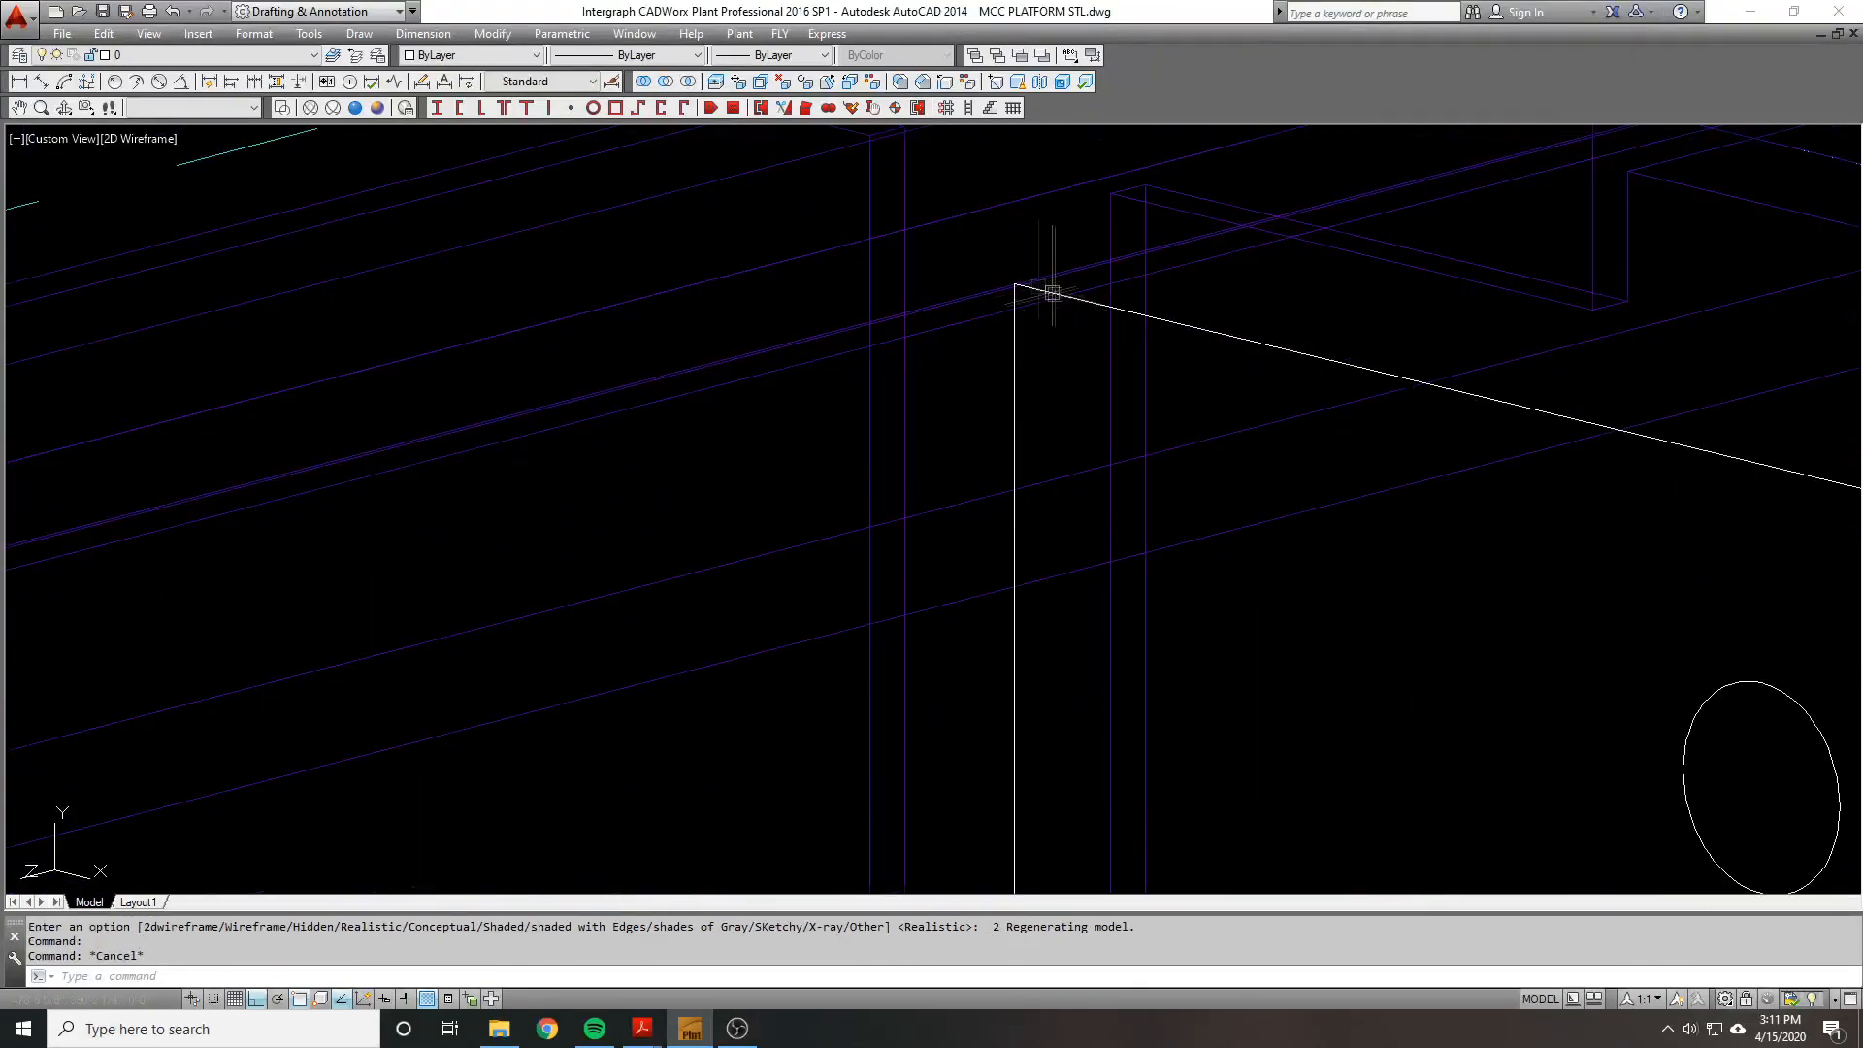
{"action": "scroll", "coordinate": [977, 316], "scroll_direction": "down", "scroll_amount": 5}
{"action": "scroll", "coordinate": [916, 345], "scroll_direction": "up", "scroll_amount": 2}
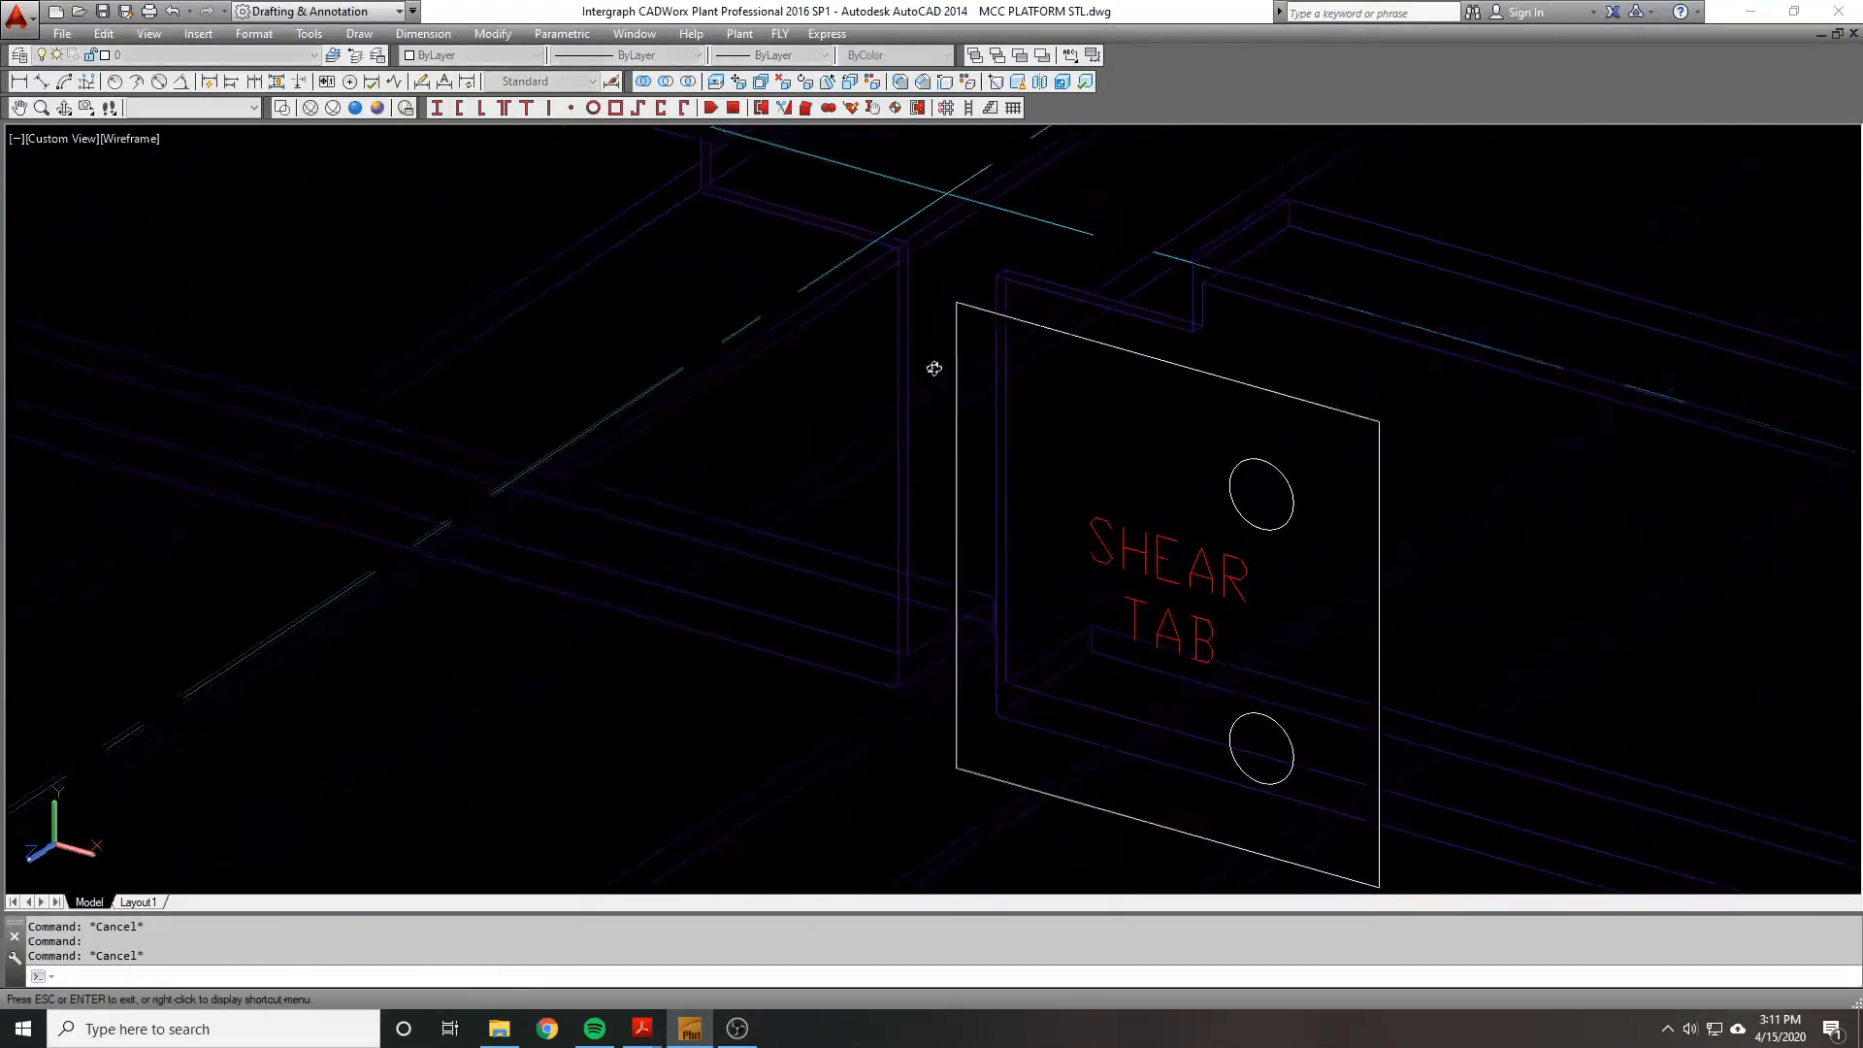
Step: Set the Front view and examine how the shear tab's vertical edge meets the face of the long beam's web
{"action": "left_click", "coordinate": [199, 107]}
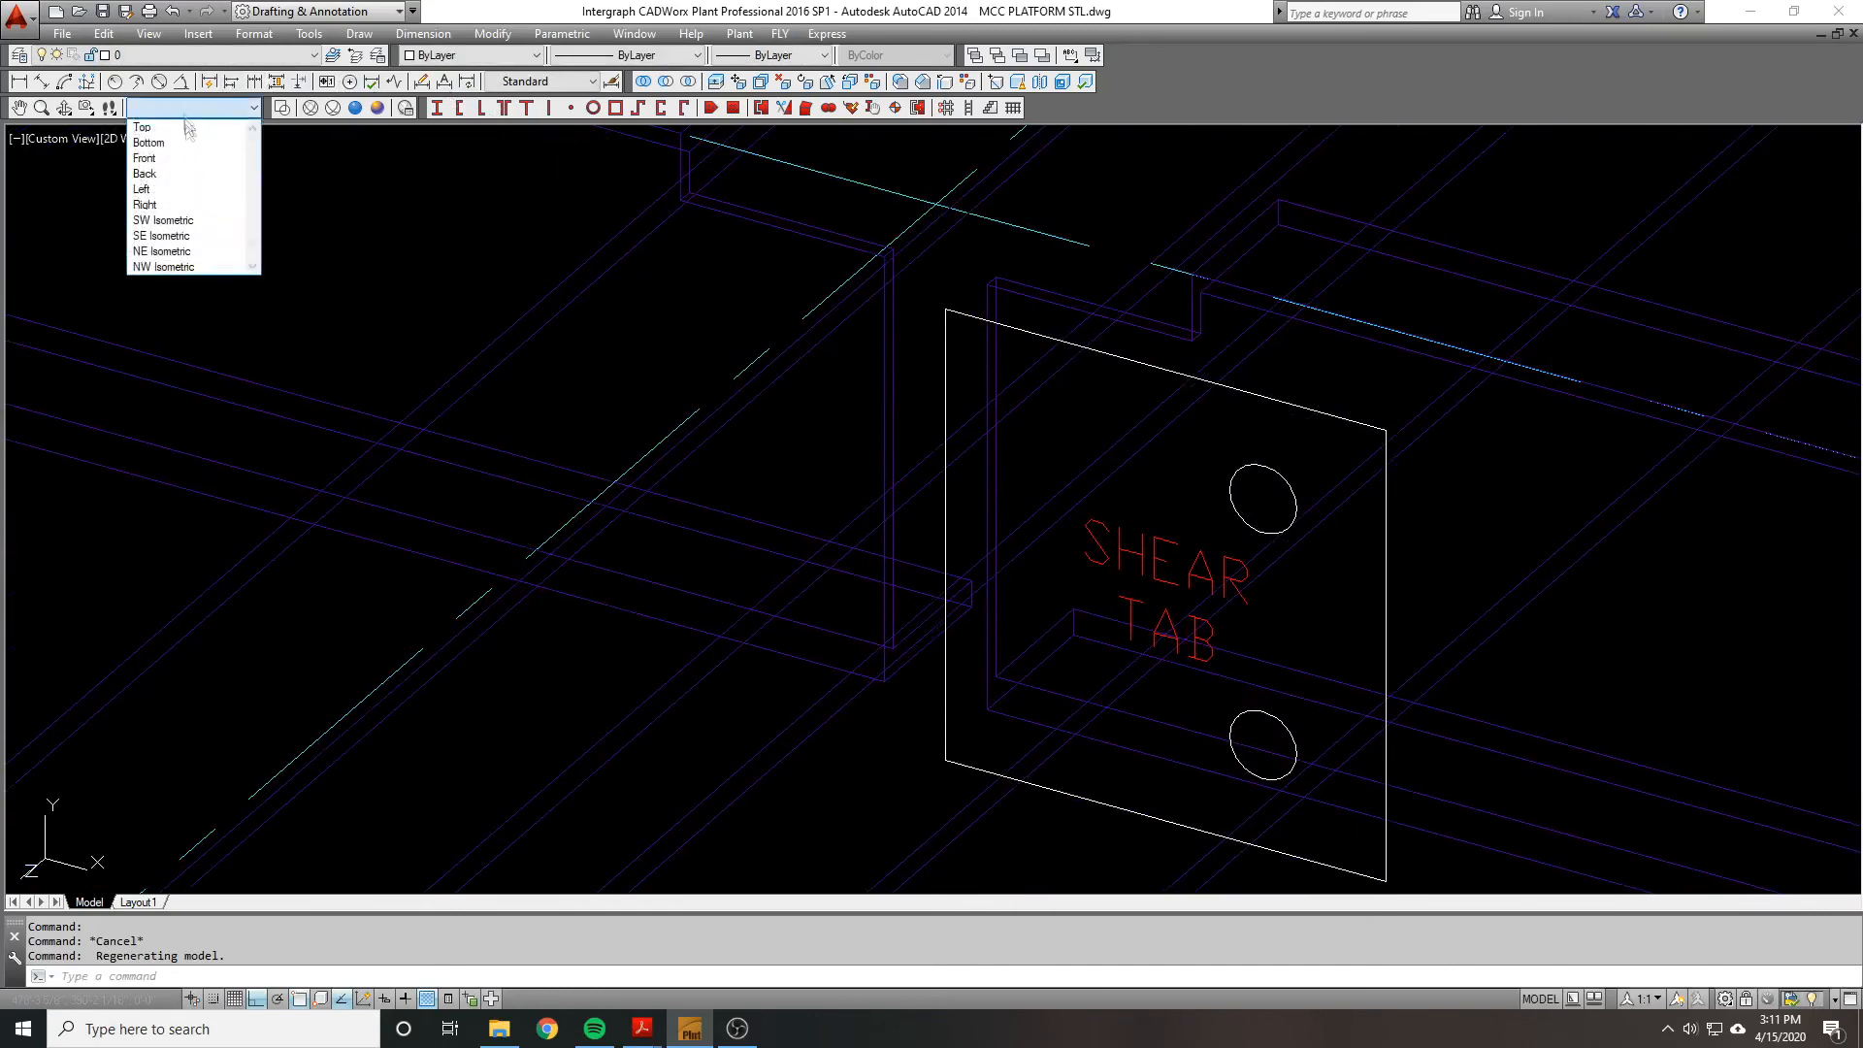
{"action": "left_click", "coordinate": [144, 158]}
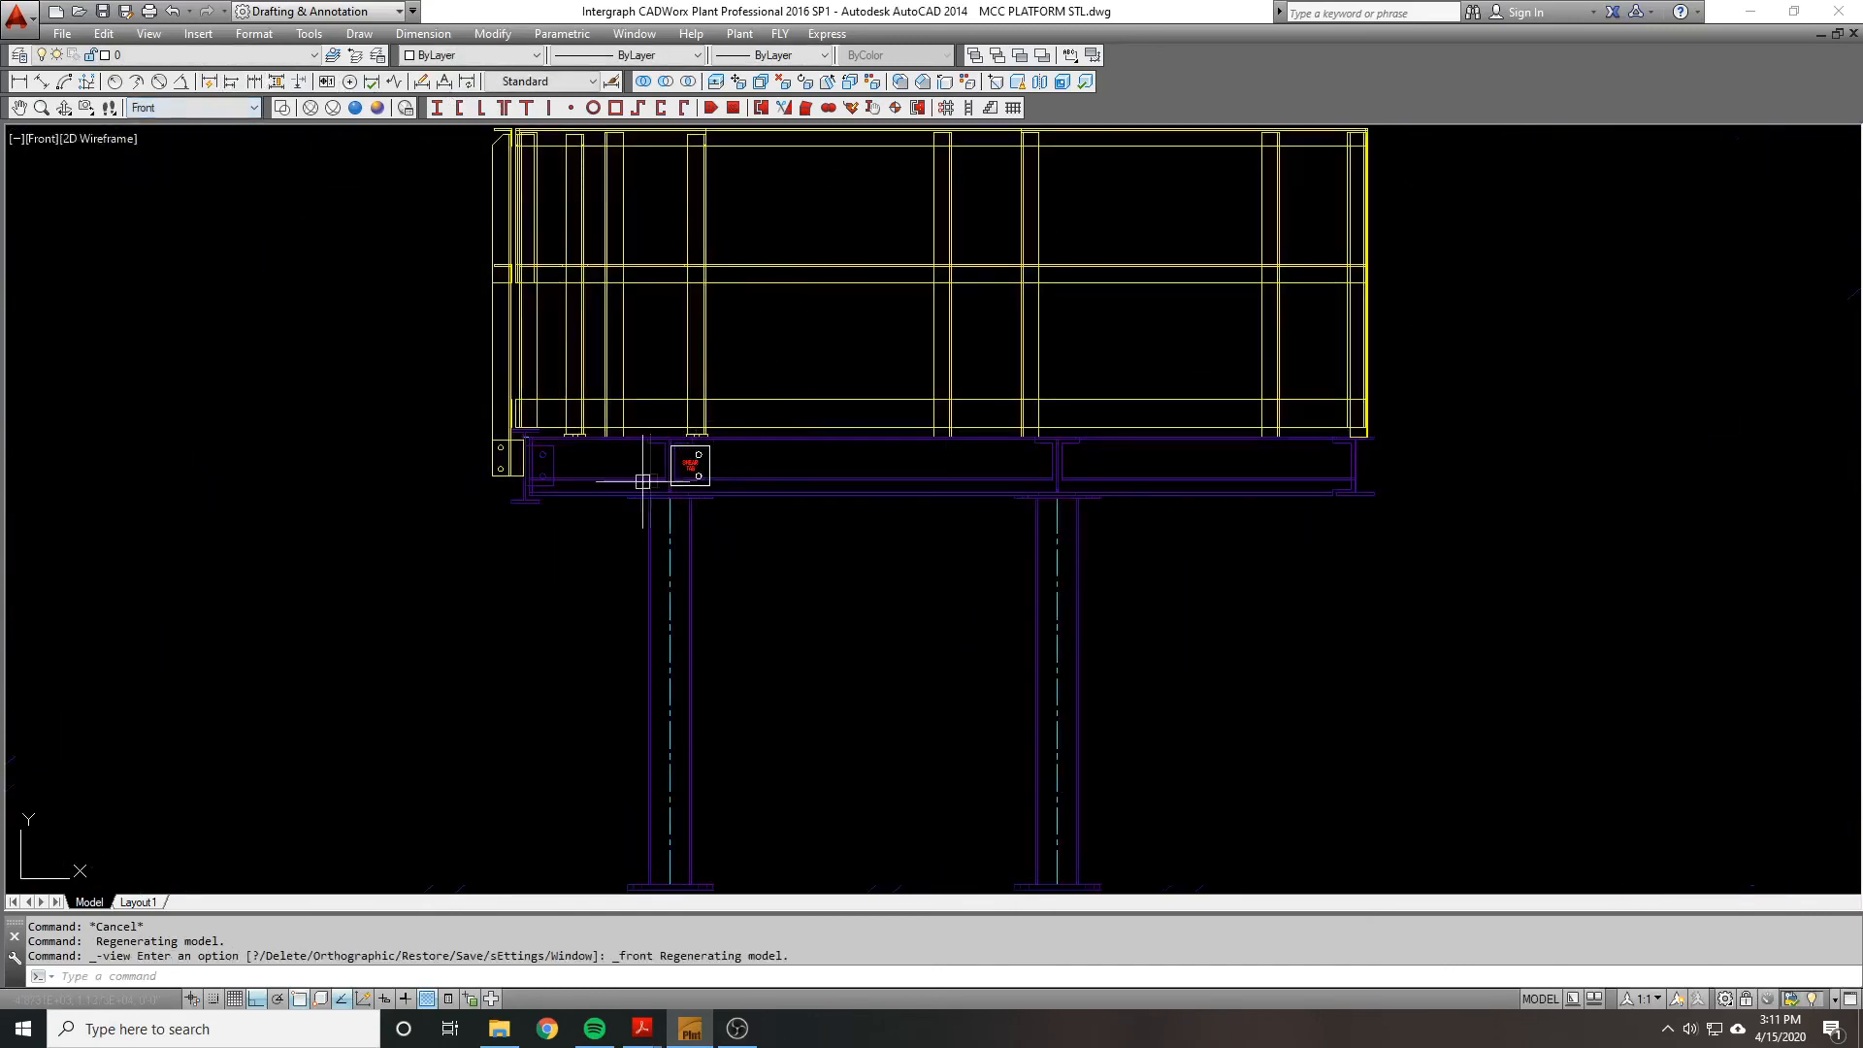
{"action": "scroll", "coordinate": [685, 466], "scroll_direction": "up", "scroll_amount": 10}
{"action": "scroll", "coordinate": [844, 540], "scroll_direction": "up", "scroll_amount": 6}
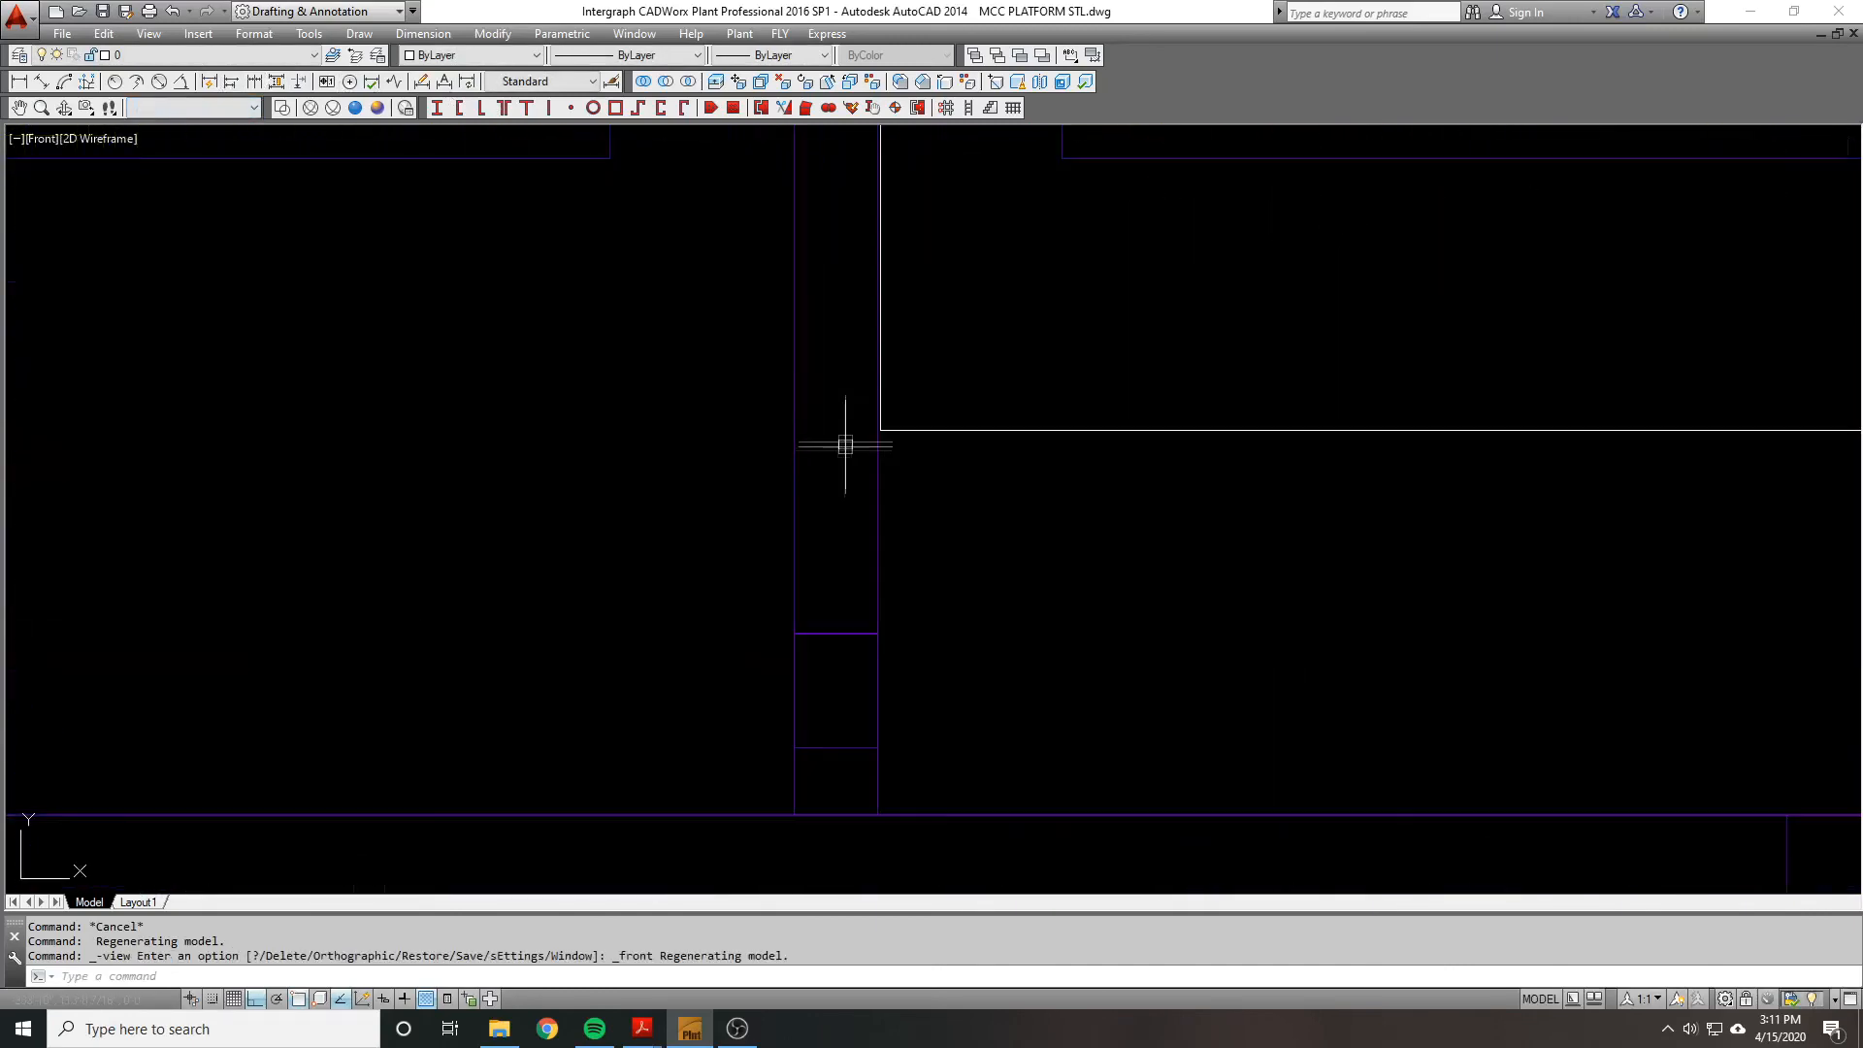
{"action": "scroll", "coordinate": [912, 506], "scroll_direction": "down", "scroll_amount": 5}
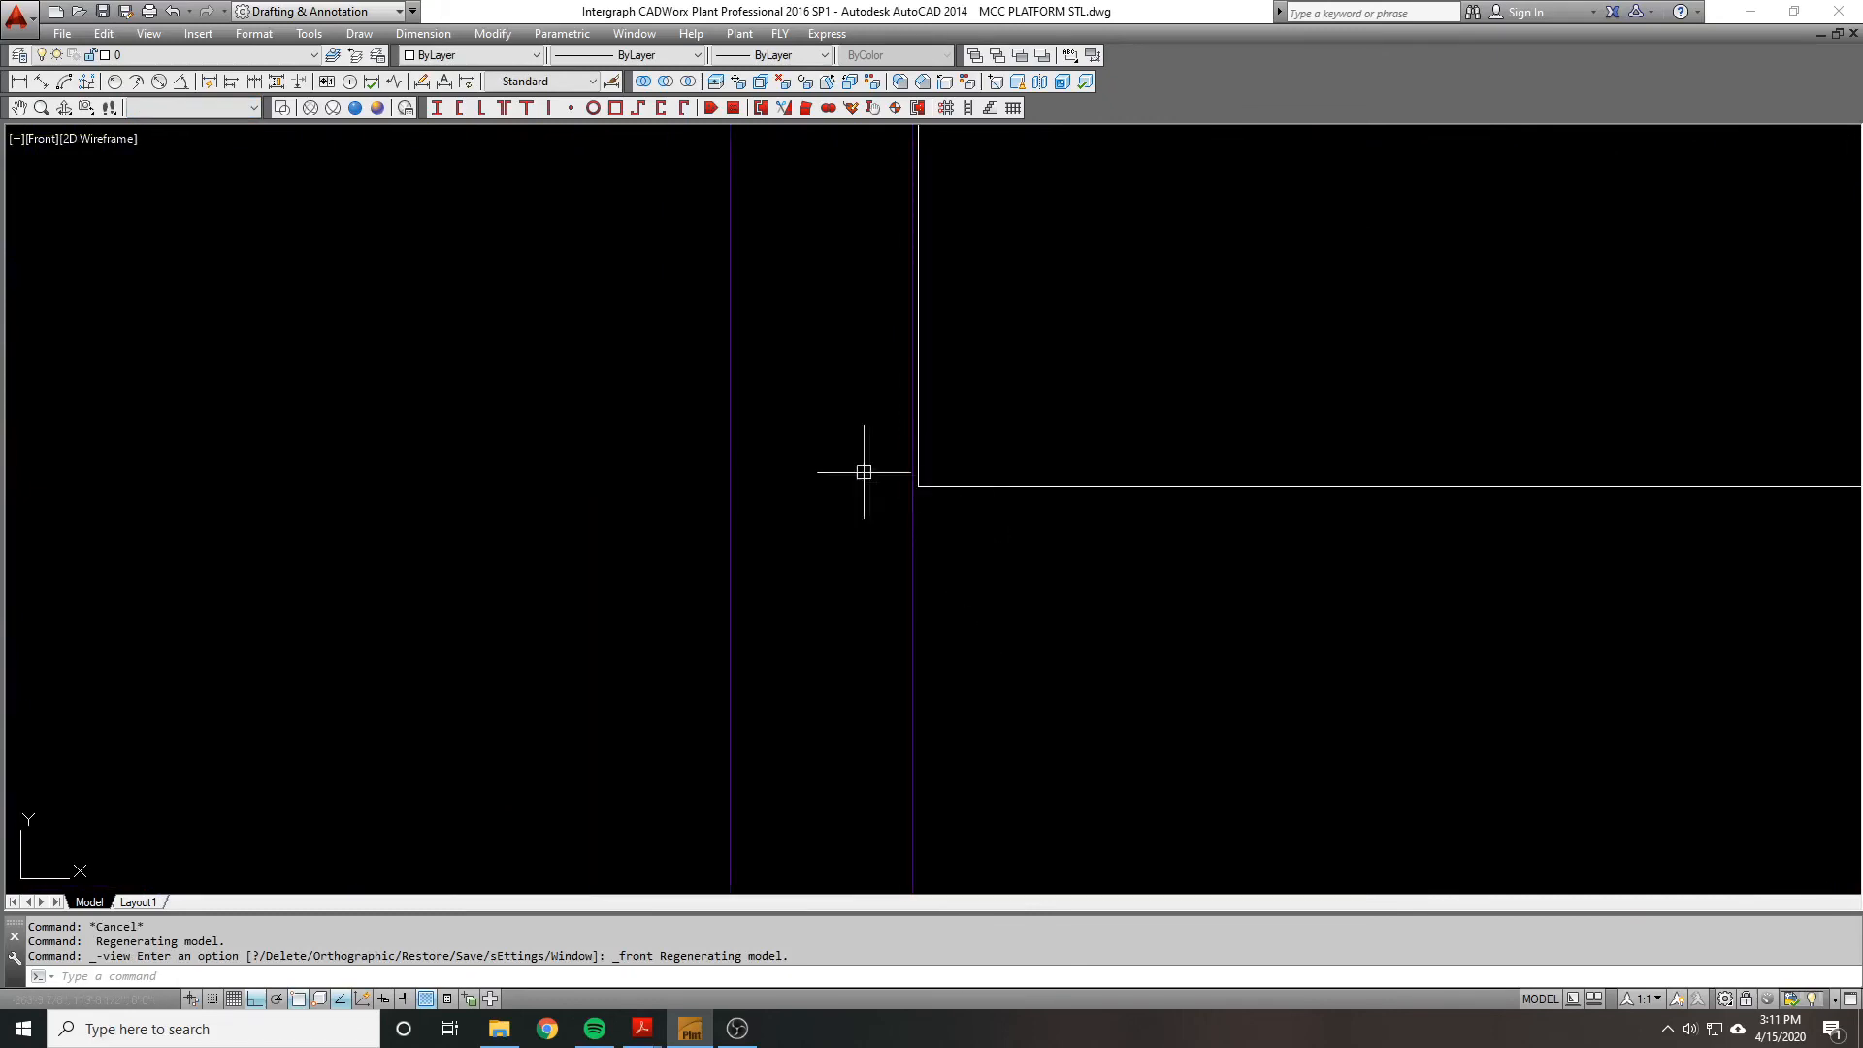
{"action": "scroll", "coordinate": [921, 484], "scroll_direction": "down", "scroll_amount": 5}
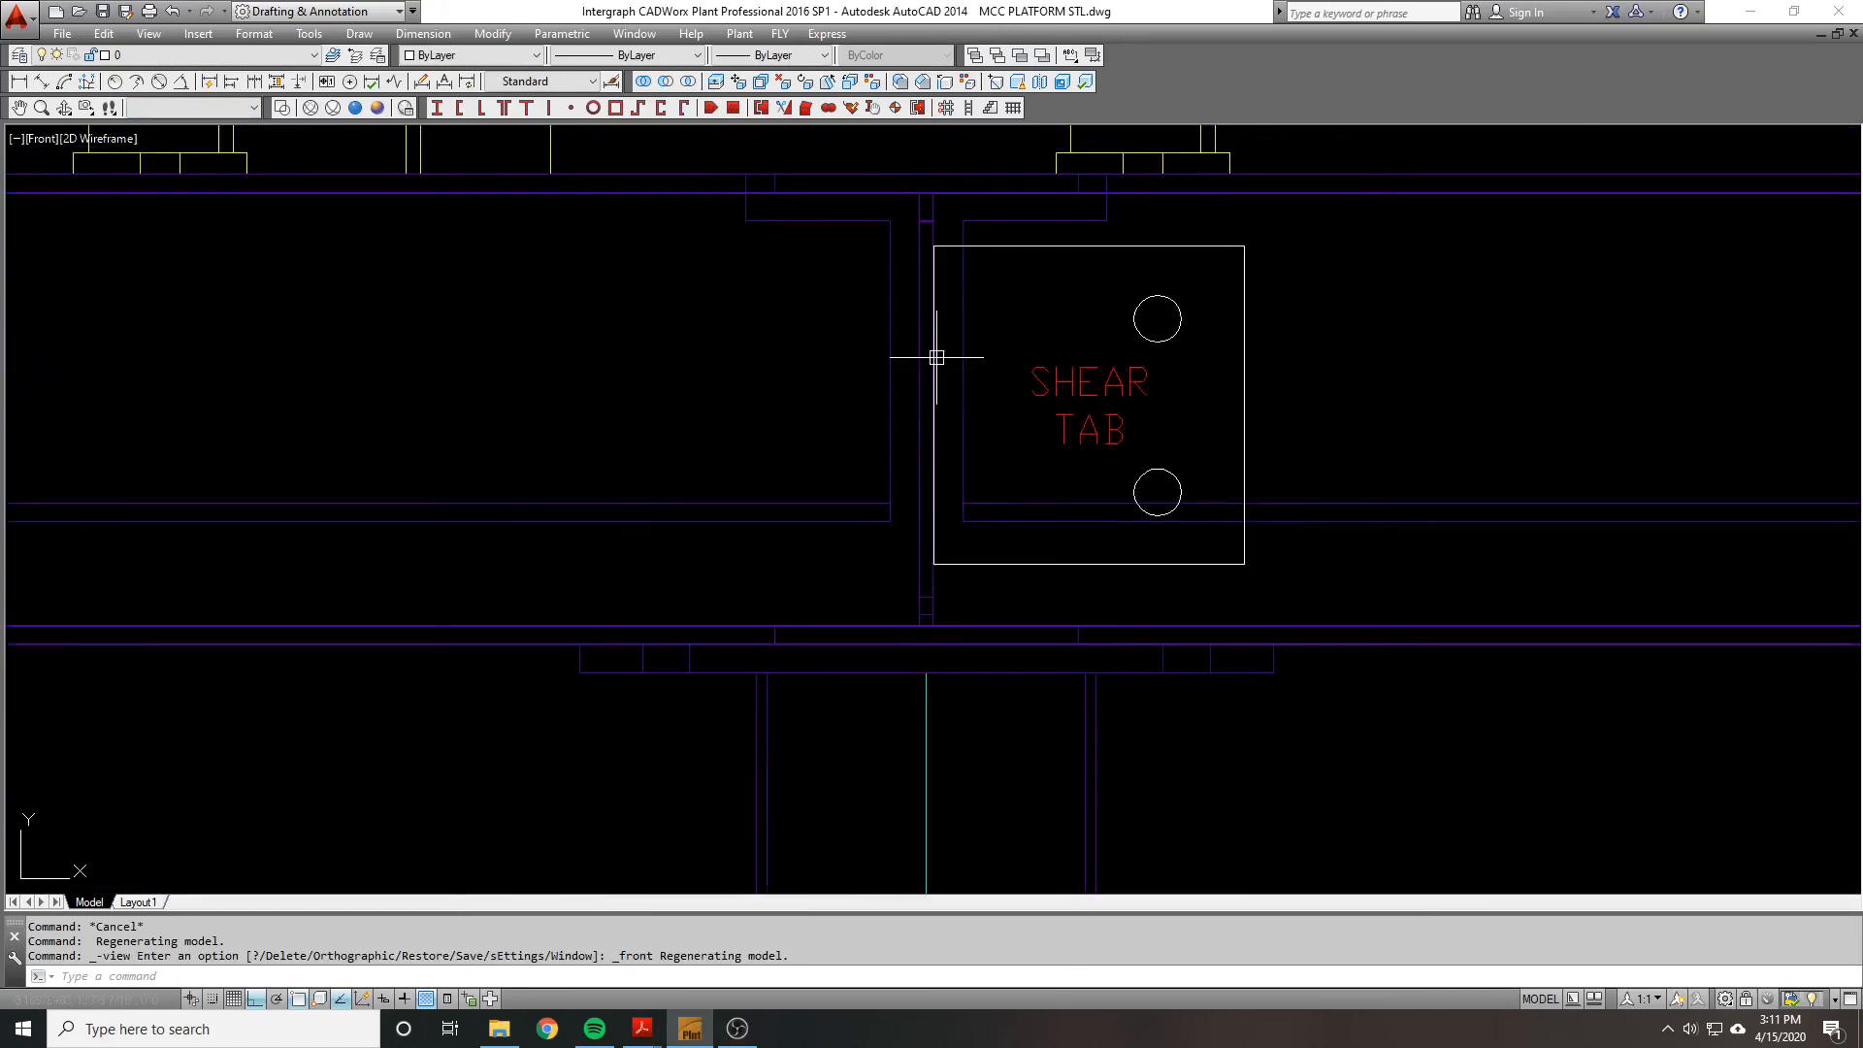
{"action": "scroll", "coordinate": [912, 218], "scroll_direction": "up", "scroll_amount": 5}
{"action": "scroll", "coordinate": [919, 254], "scroll_direction": "down", "scroll_amount": 2}
Step: Stretch the shear tab's web-side edge a short distance away from the long beam's web
{"action": "left_click", "coordinate": [937, 284]}
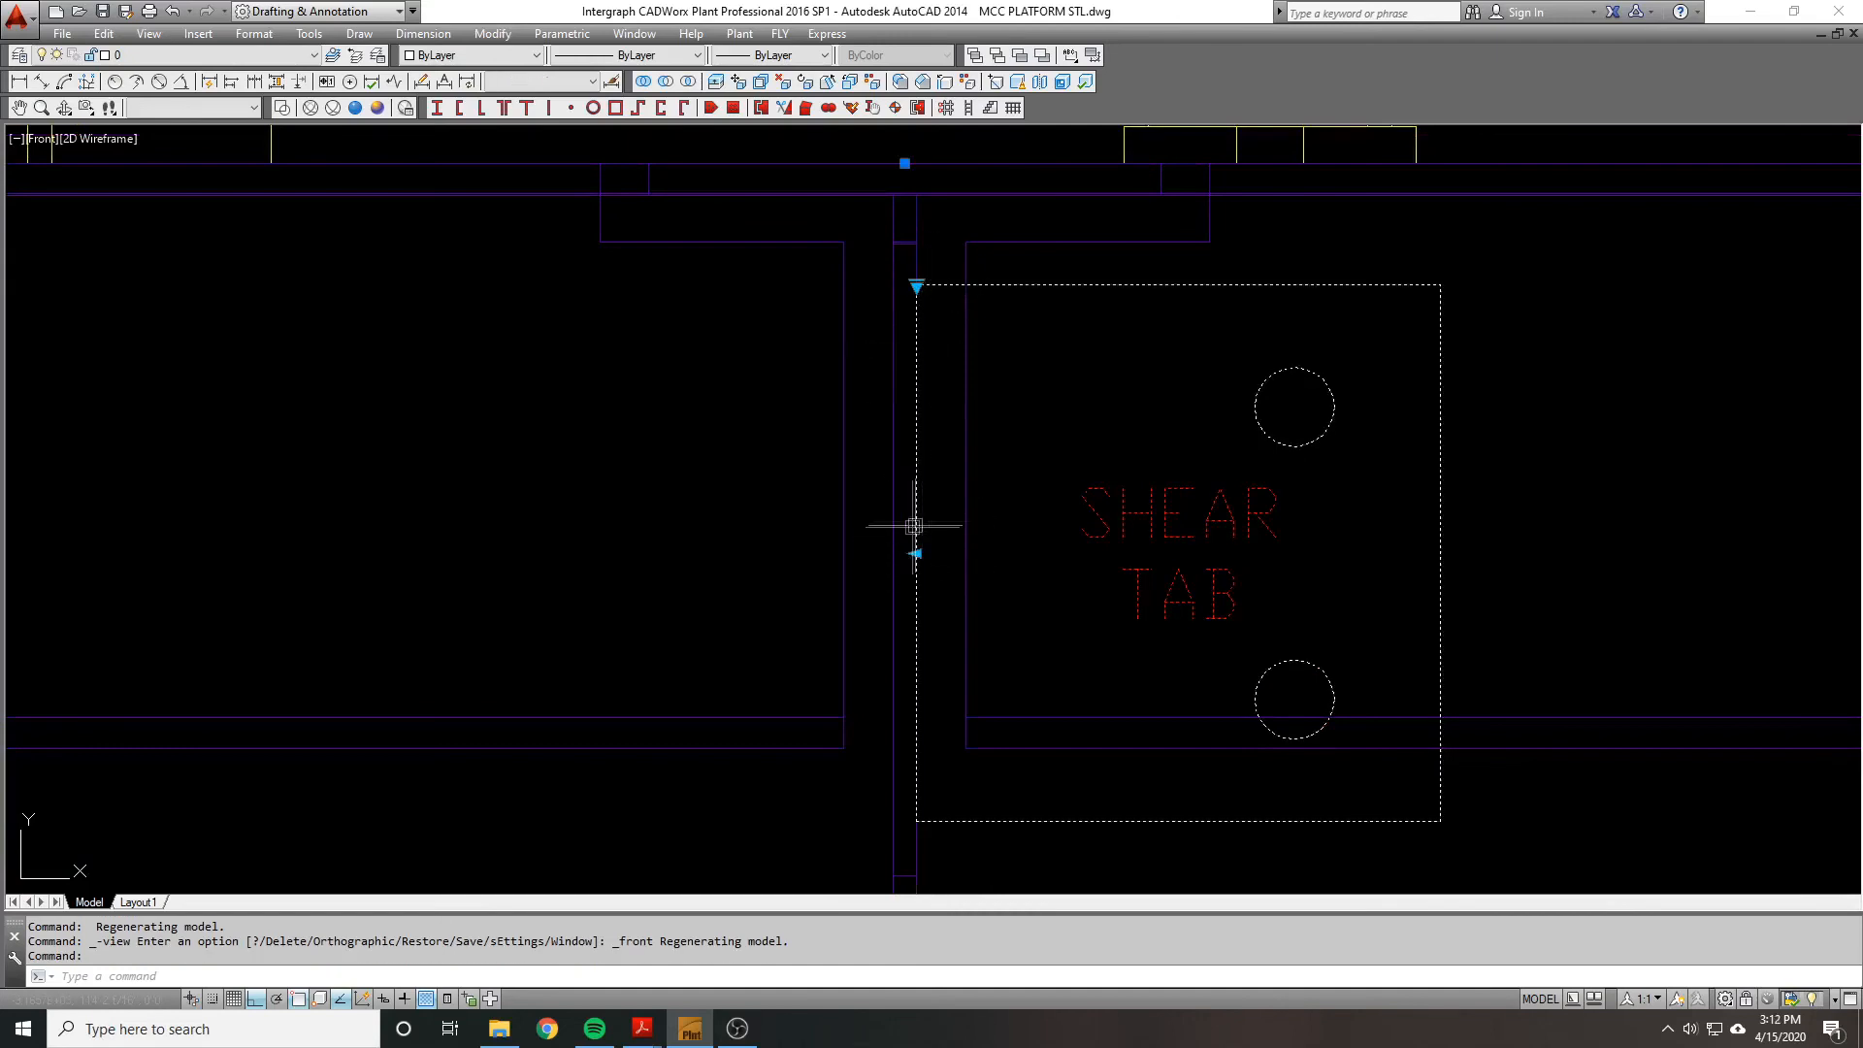
{"action": "scroll", "coordinate": [917, 576], "scroll_direction": "up", "scroll_amount": 3}
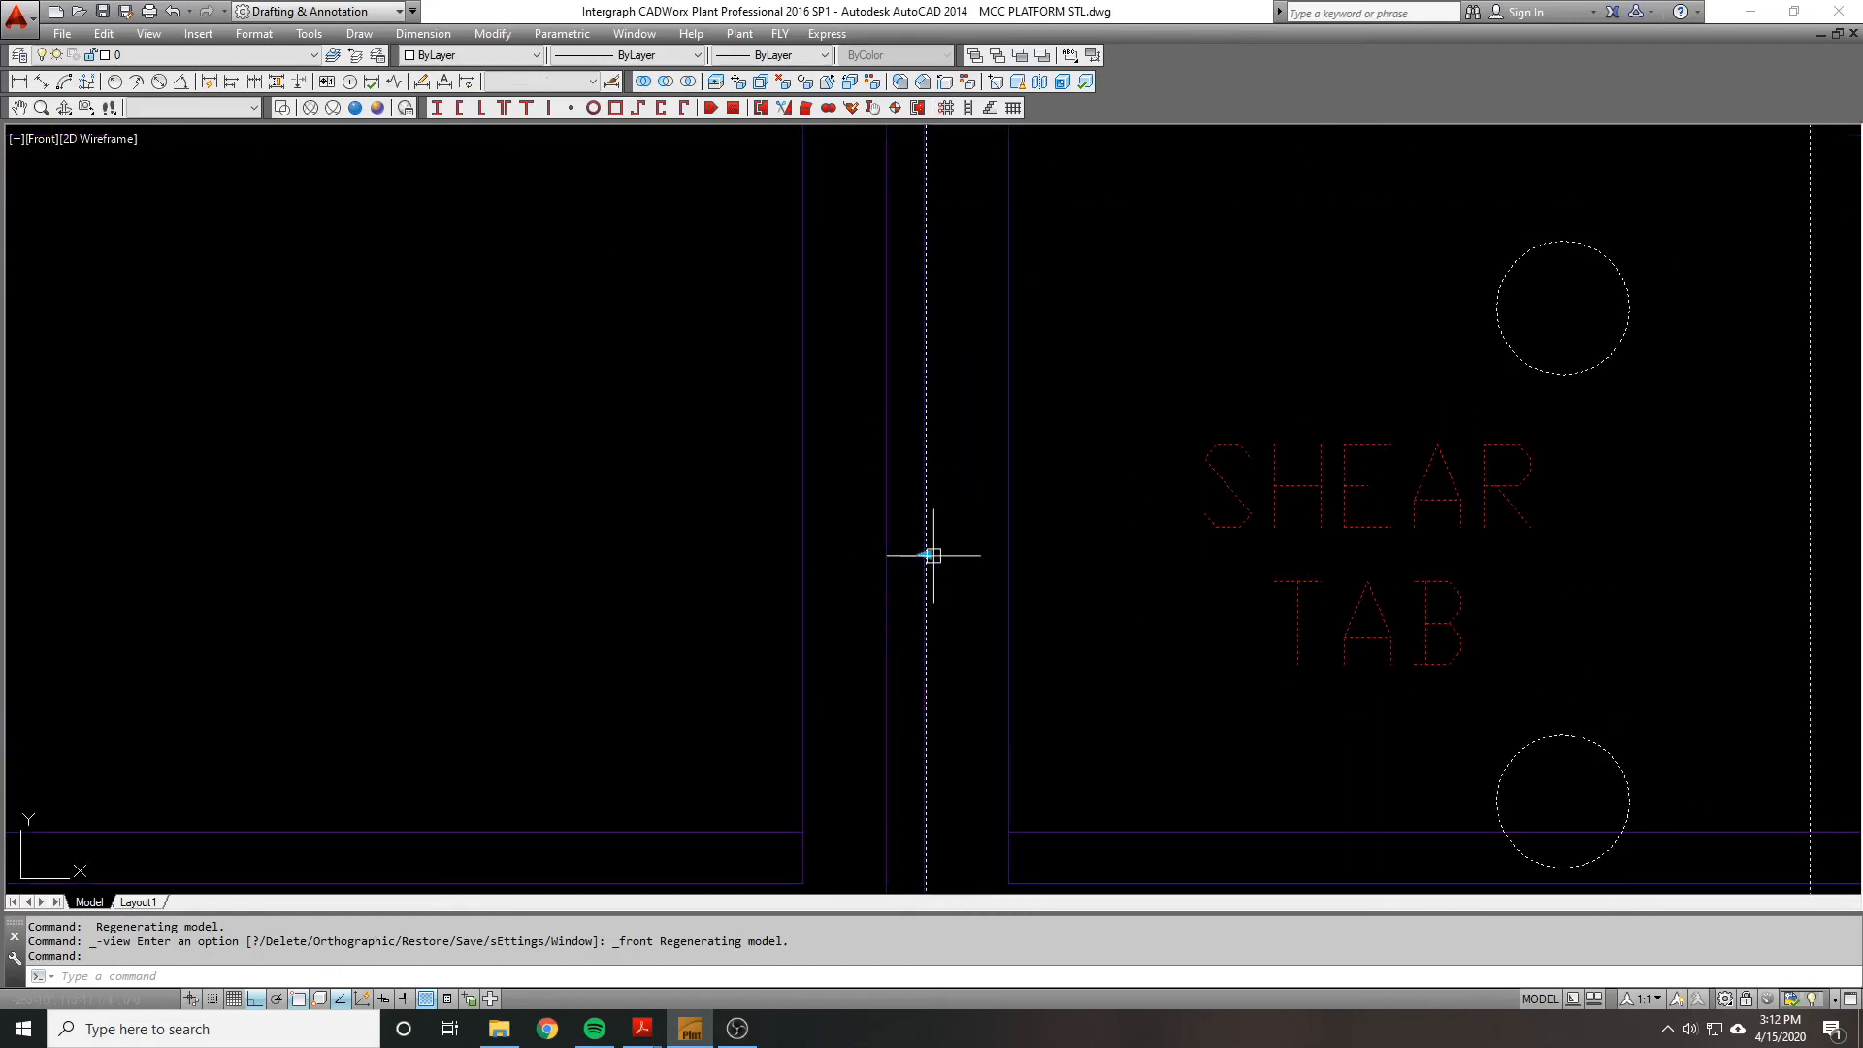
{"action": "left_click", "coordinate": [924, 553]}
{"action": "left_click", "coordinate": [957, 545]}
{"action": "scroll", "coordinate": [954, 534], "scroll_direction": "down", "scroll_amount": 4}
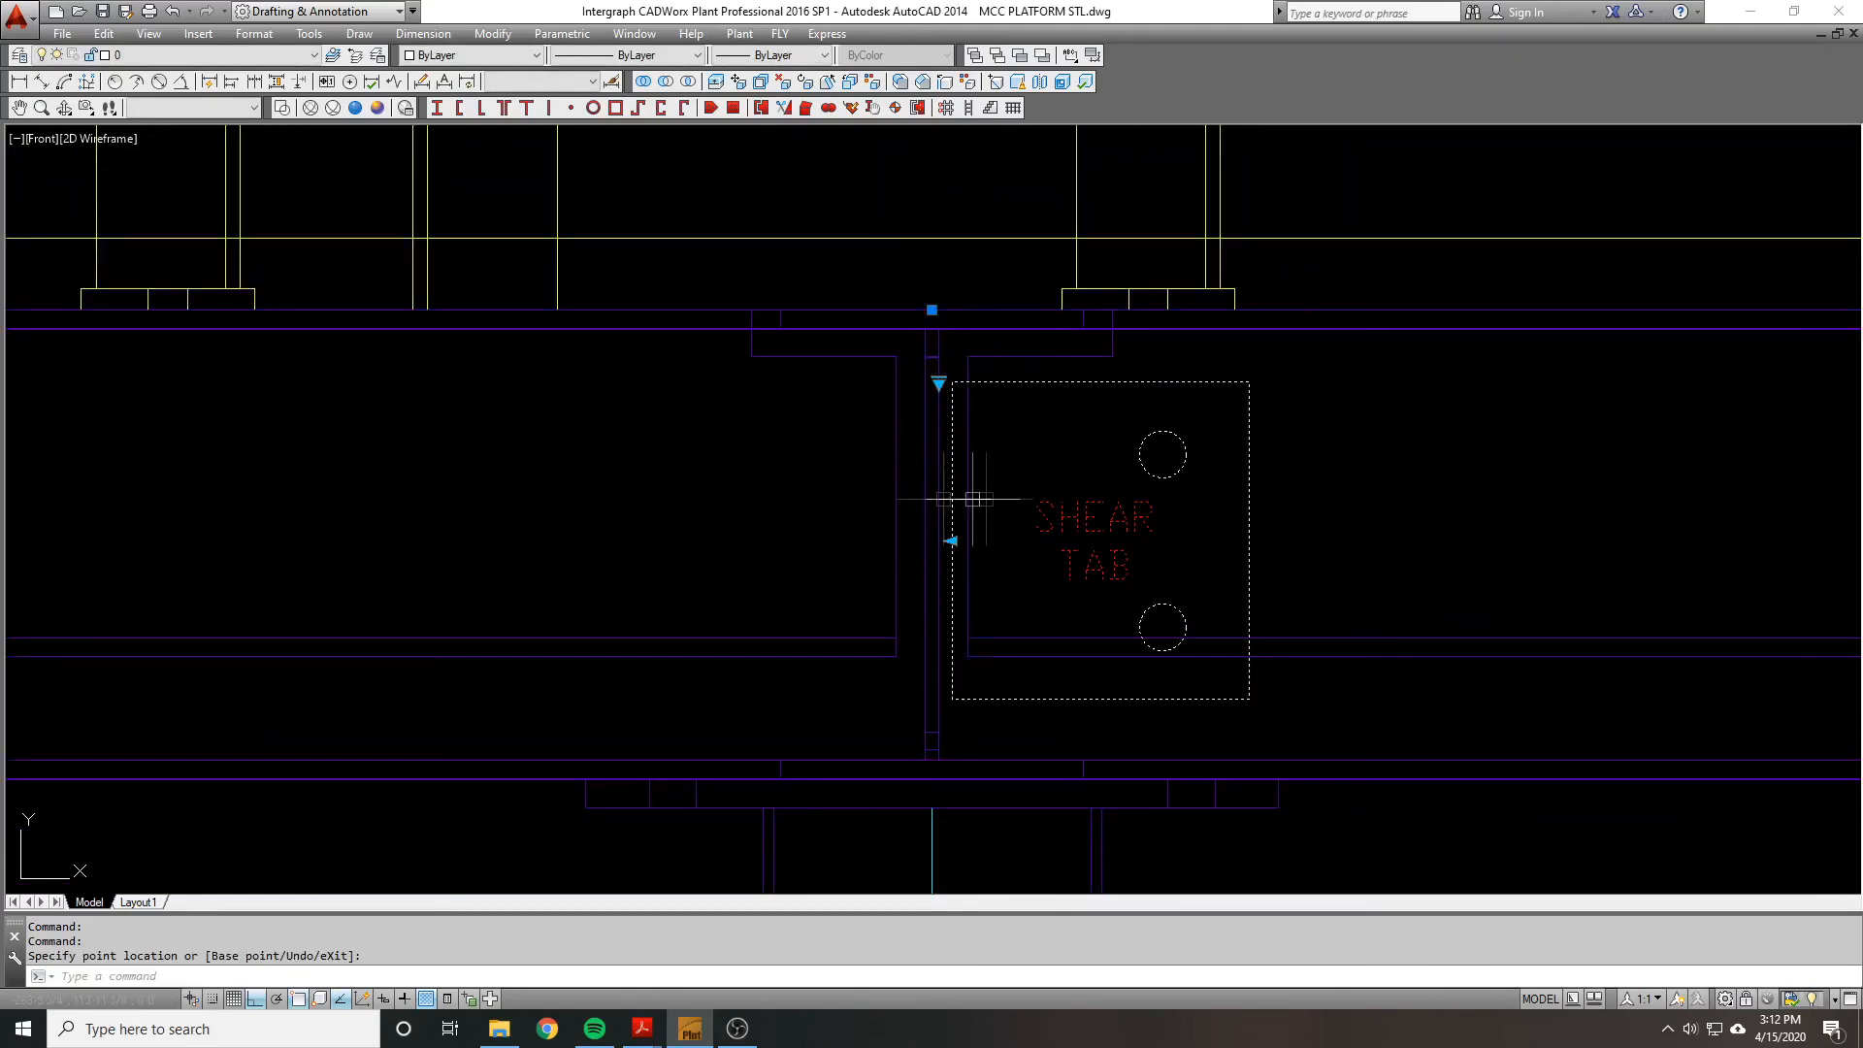
{"action": "key", "text": "Escape"}
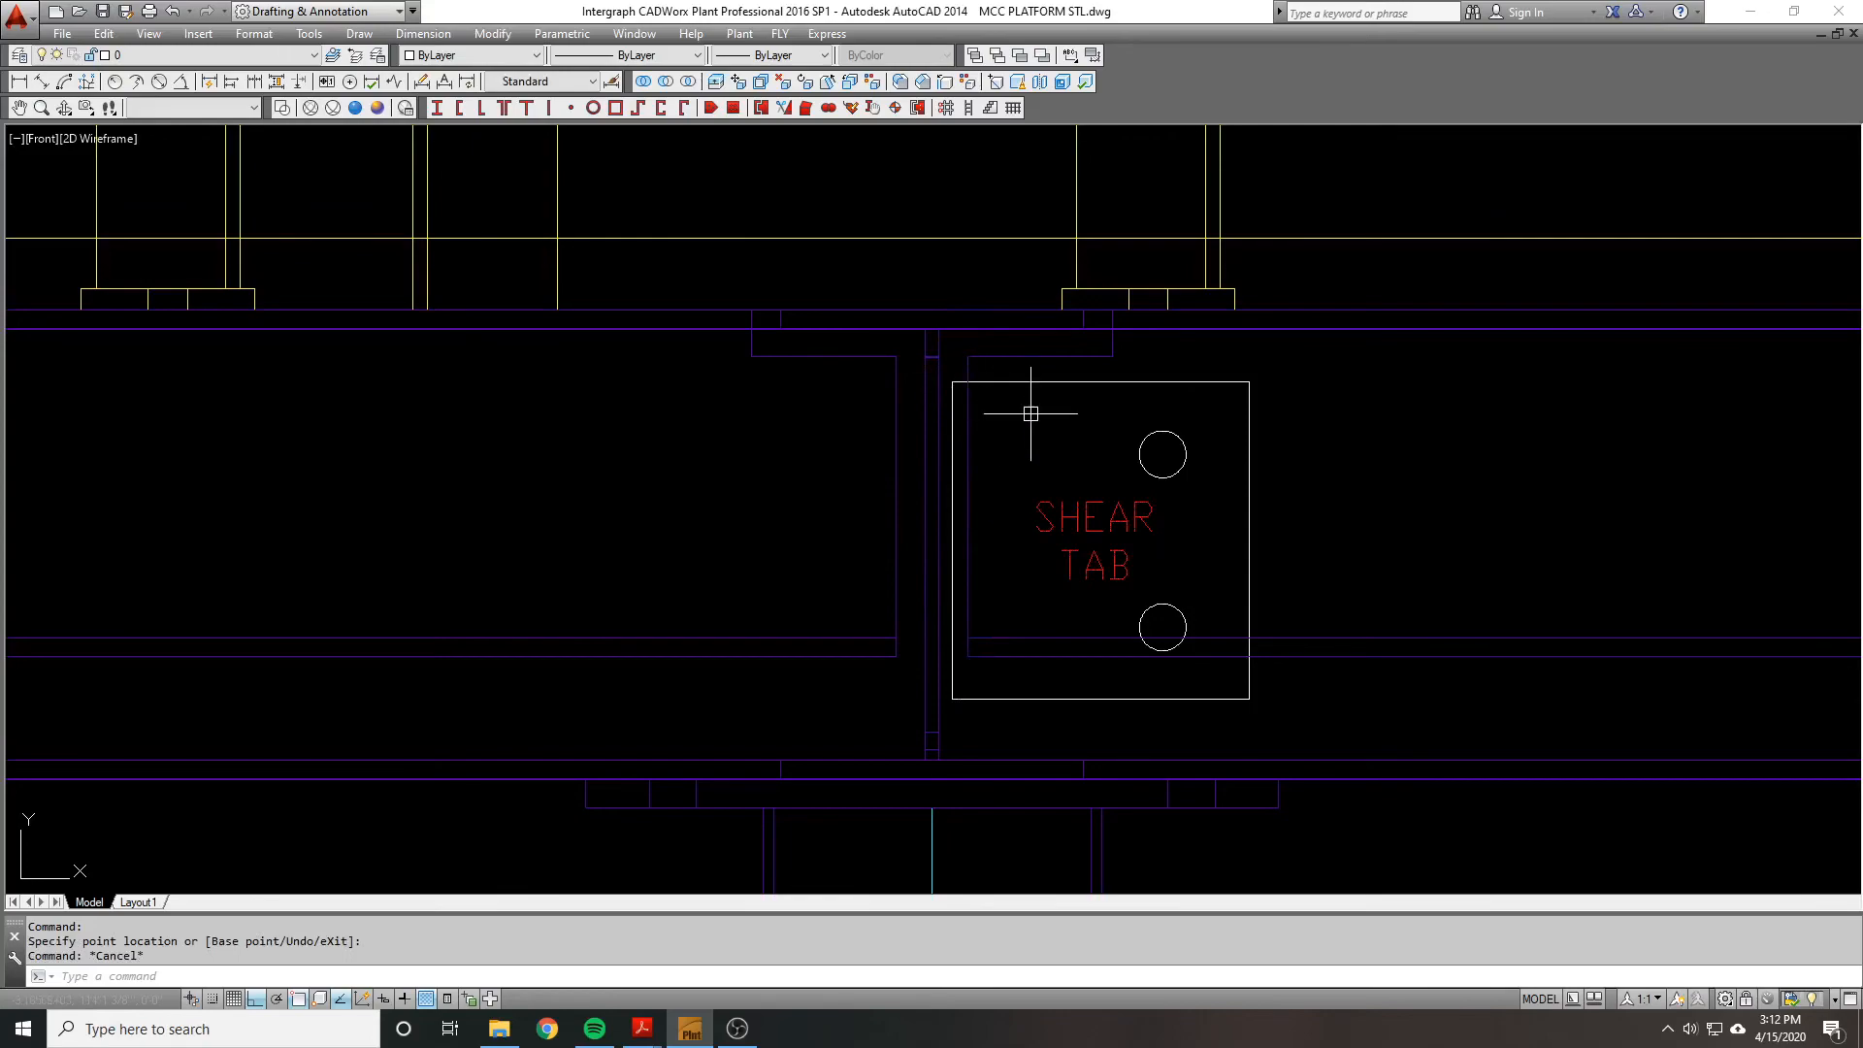
Step: In an orbited 3D view, stretch the shear tab's web-side edge to meet the face of the long beam's web
{"action": "middle_click_drag", "start_coordinate": [1010, 411], "coordinate": [933, 424], "text": "shift"}
{"action": "scroll", "coordinate": [932, 424], "scroll_direction": "up", "scroll_amount": 1}
{"action": "left_click", "coordinate": [982, 446]}
{"action": "left_click", "coordinate": [921, 490]}
{"action": "scroll", "coordinate": [921, 490], "scroll_direction": "up", "scroll_amount": 1}
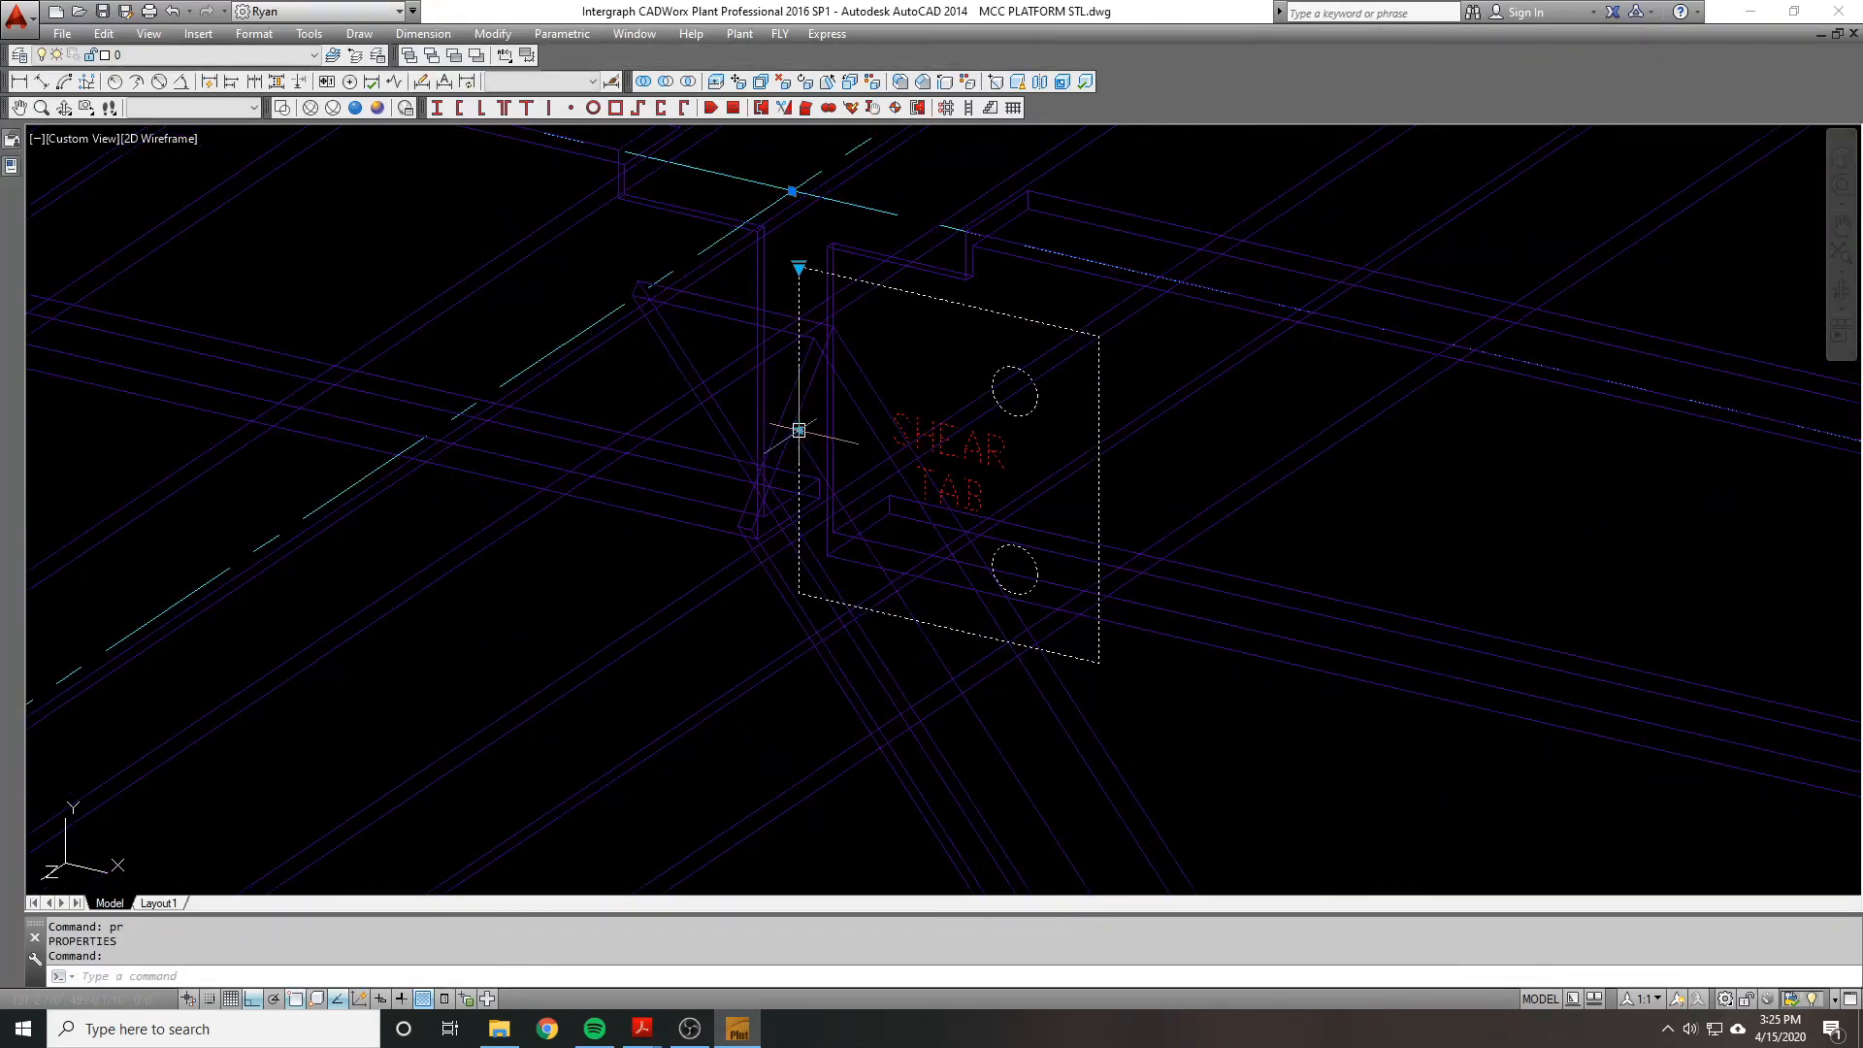
{"action": "left_click", "coordinate": [799, 430]}
{"action": "middle_click_drag", "start_coordinate": [759, 229], "coordinate": [854, 454]}
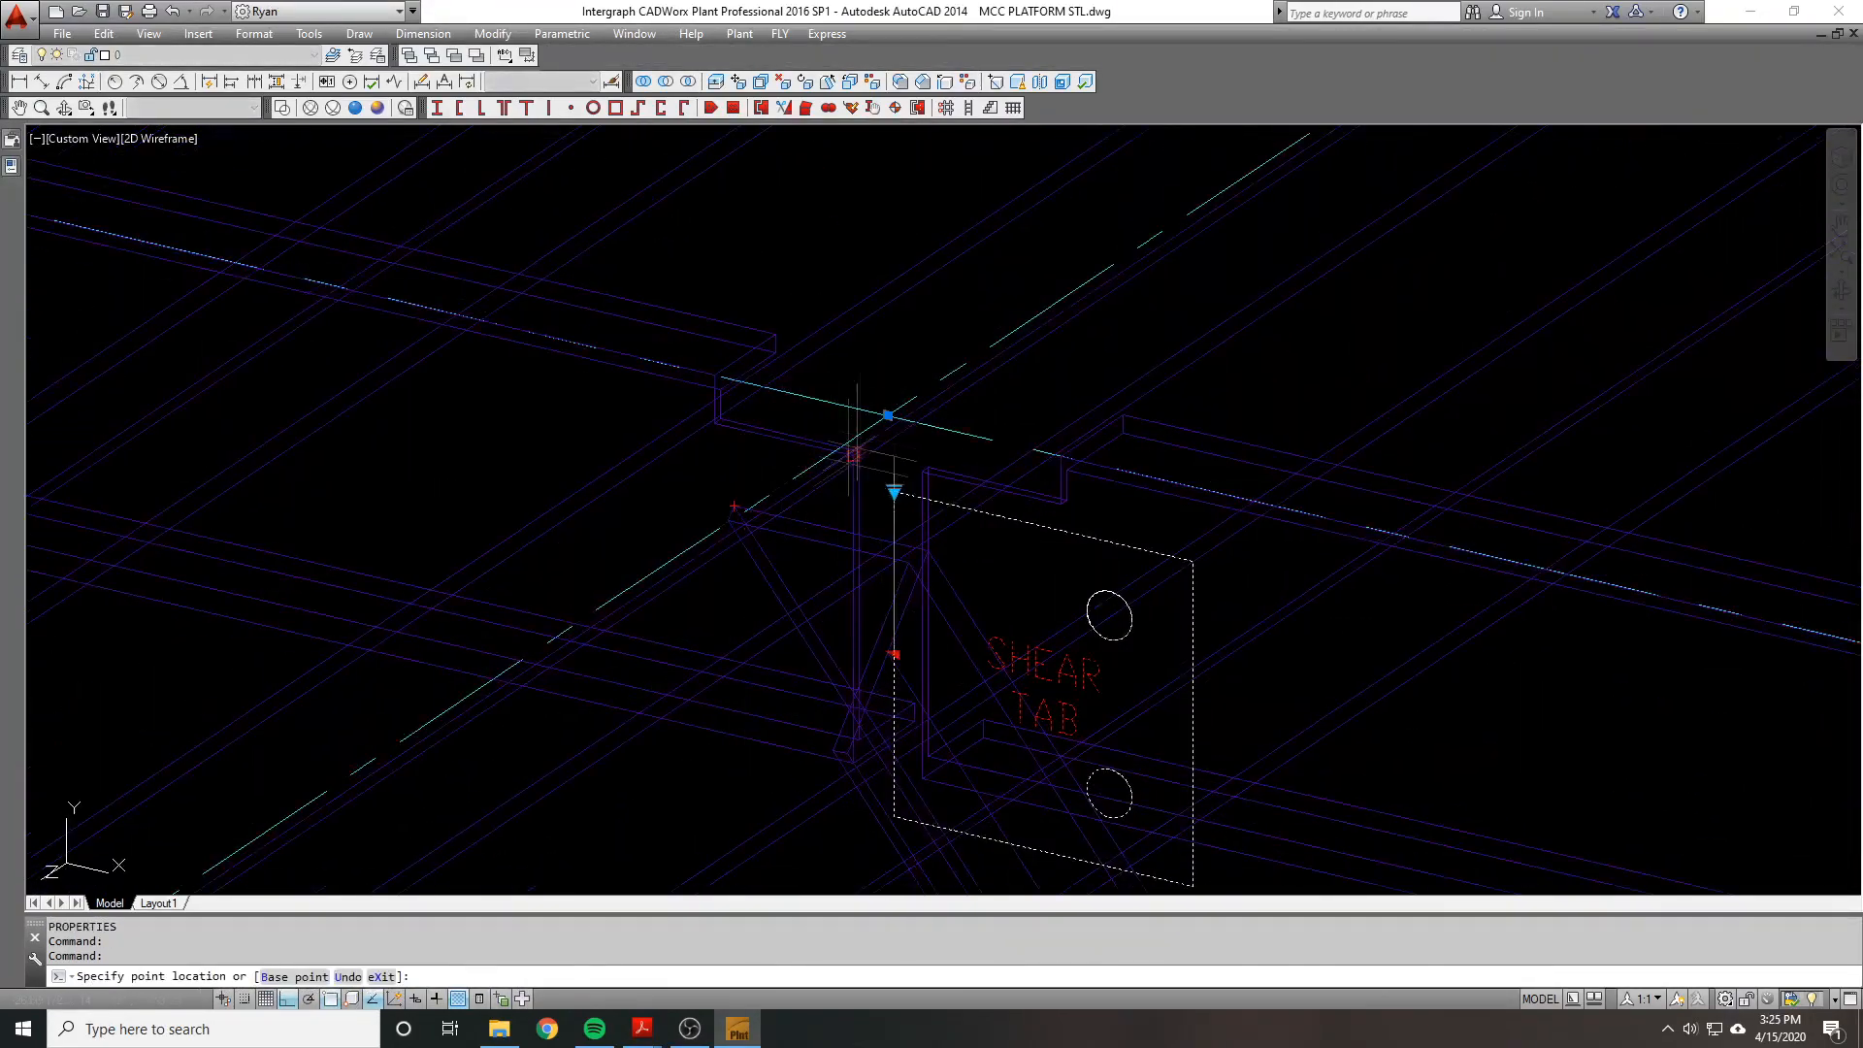
{"action": "scroll", "coordinate": [854, 453], "scroll_direction": "up", "scroll_amount": 3}
{"action": "left_click", "coordinate": [884, 482]}
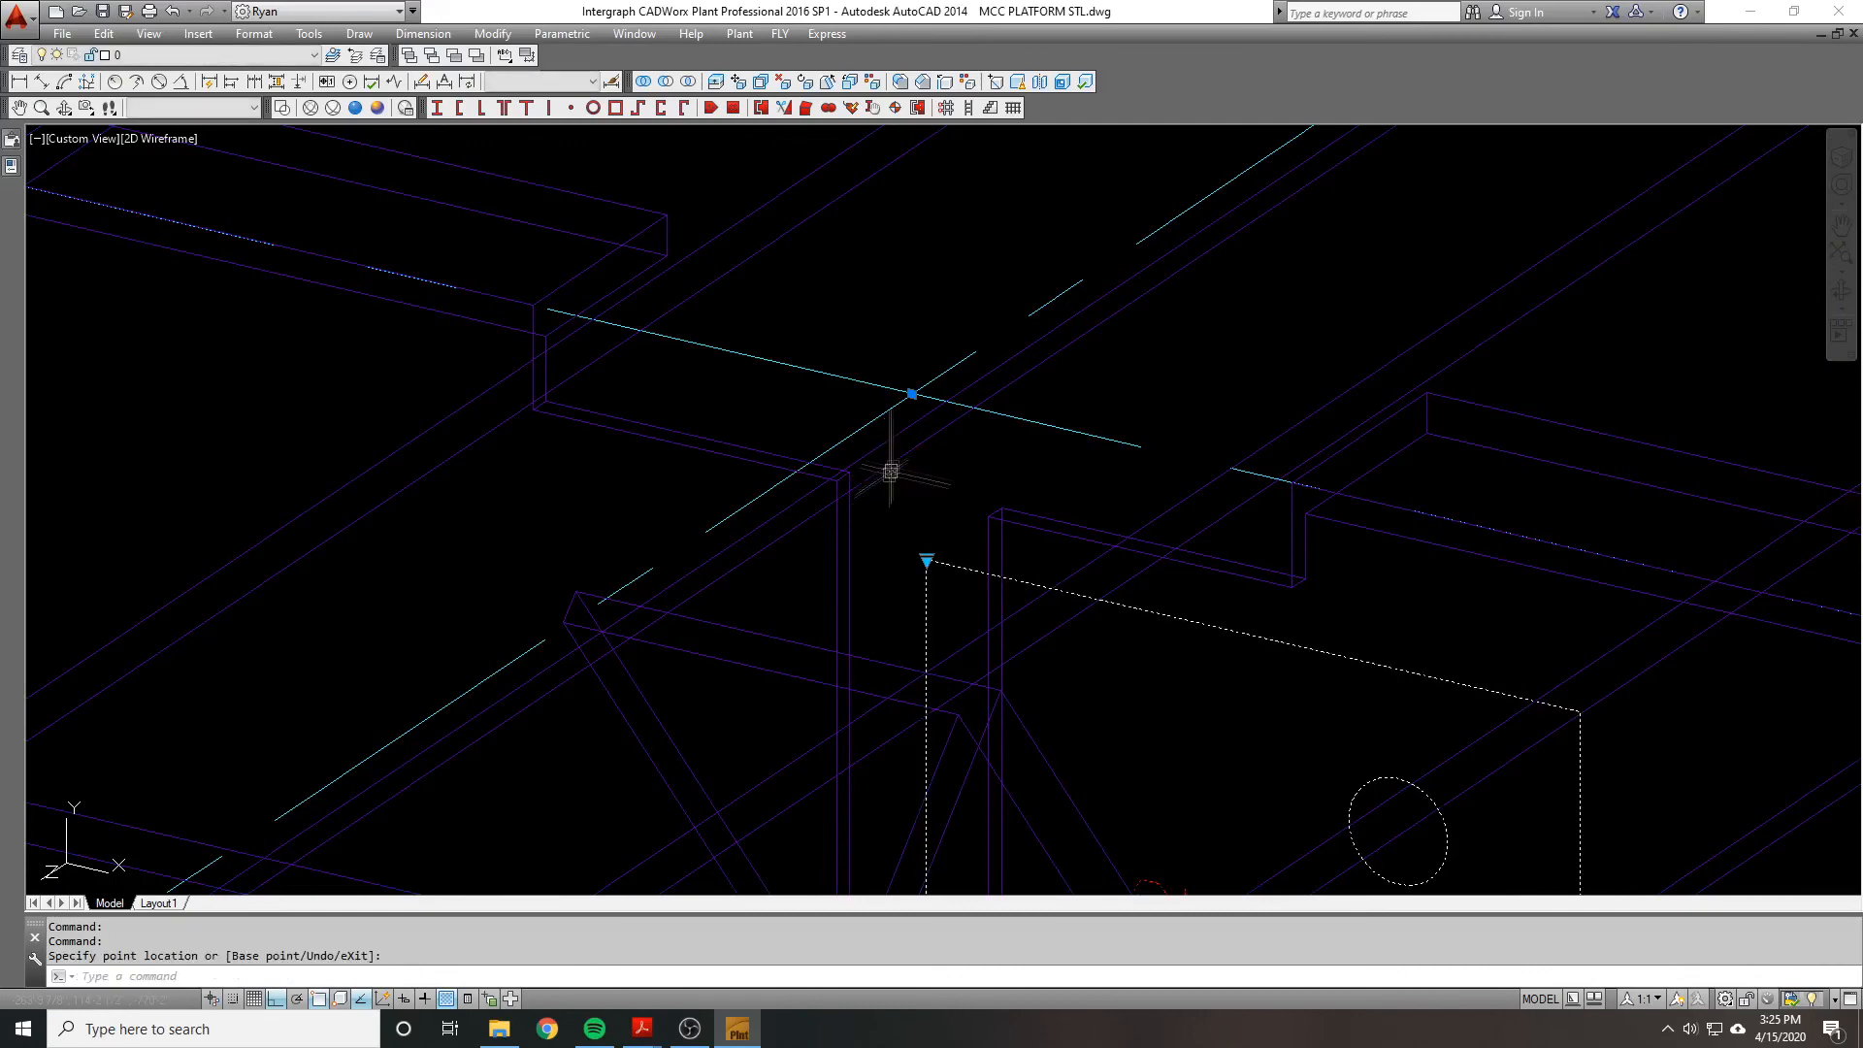
{"action": "scroll", "coordinate": [906, 443], "scroll_direction": "down", "scroll_amount": 3}
{"action": "key", "text": "Escape"}
Step: Try stretching the shear tab's web-side edge across to the far side of the long beam's web, and undo the stretch
{"action": "scroll", "coordinate": [917, 528], "scroll_direction": "down", "scroll_amount": 1}
{"action": "middle_click_drag", "start_coordinate": [918, 528], "coordinate": [832, 406]}
{"action": "left_click", "coordinate": [821, 474]}
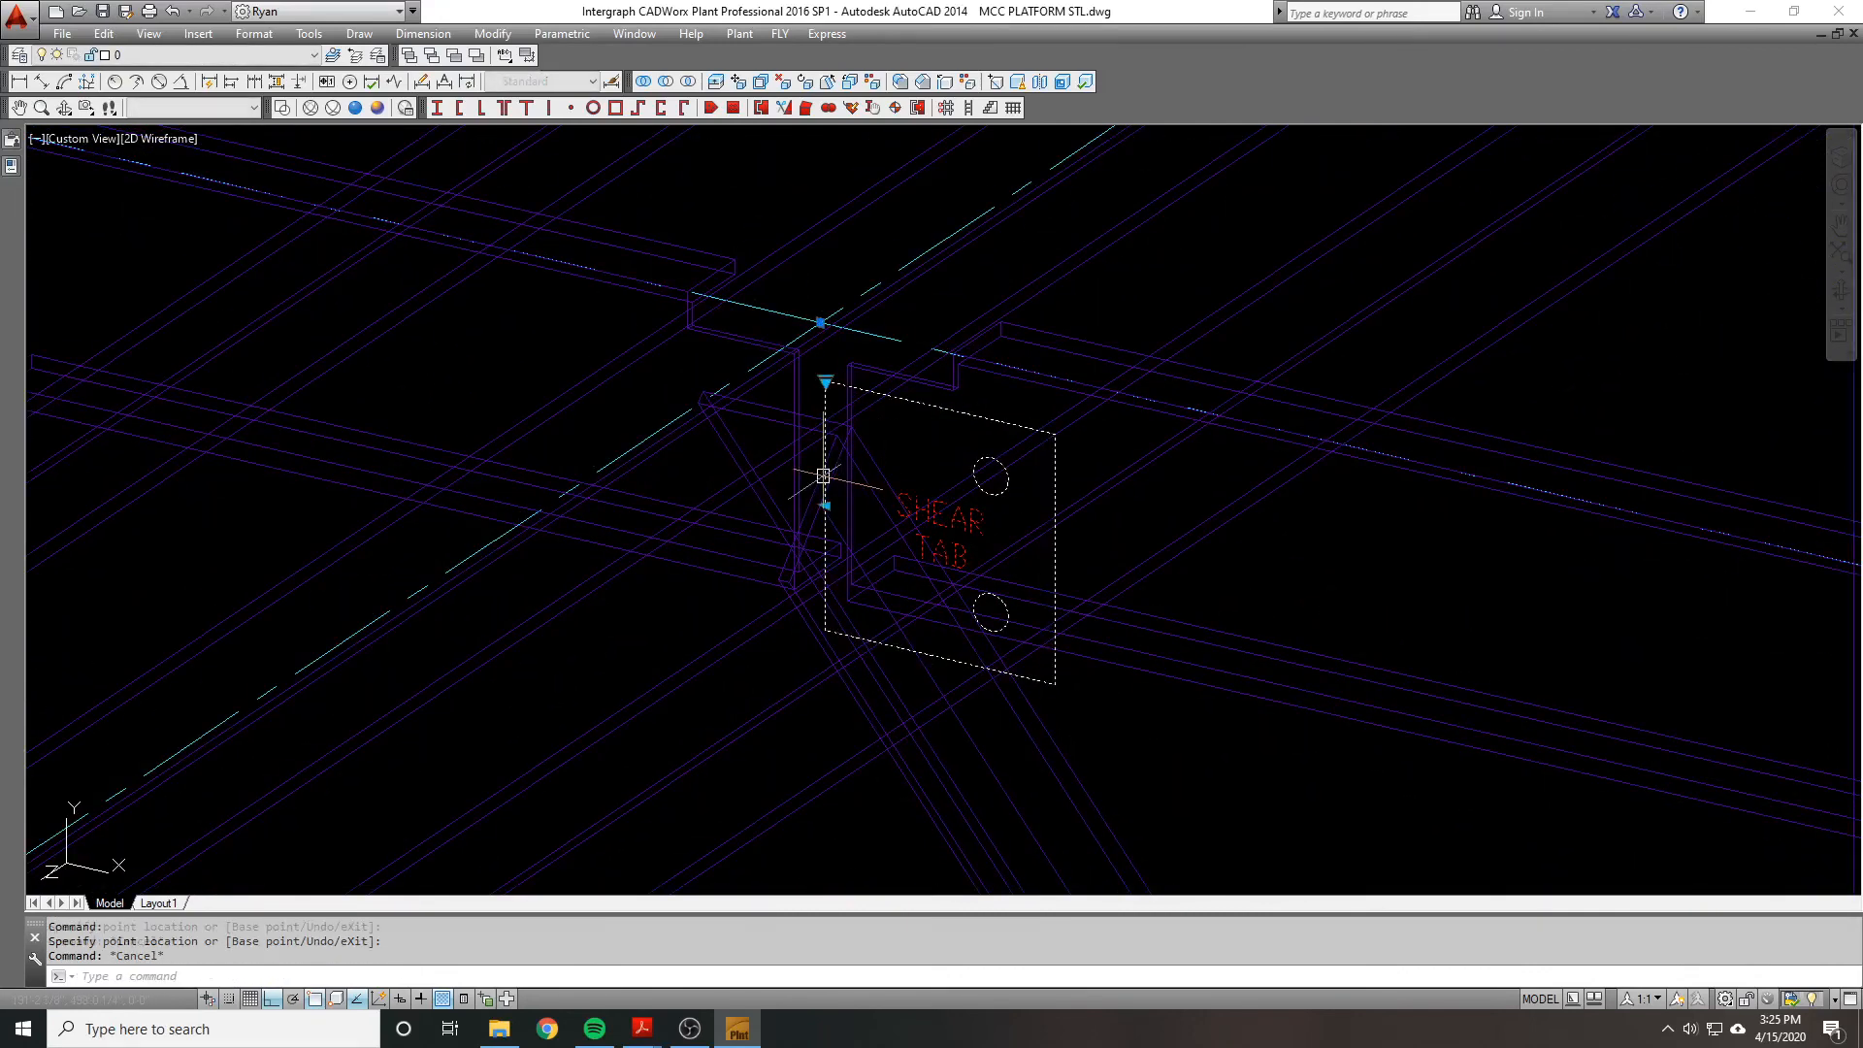
{"action": "scroll", "coordinate": [823, 479], "scroll_direction": "up", "scroll_amount": 2}
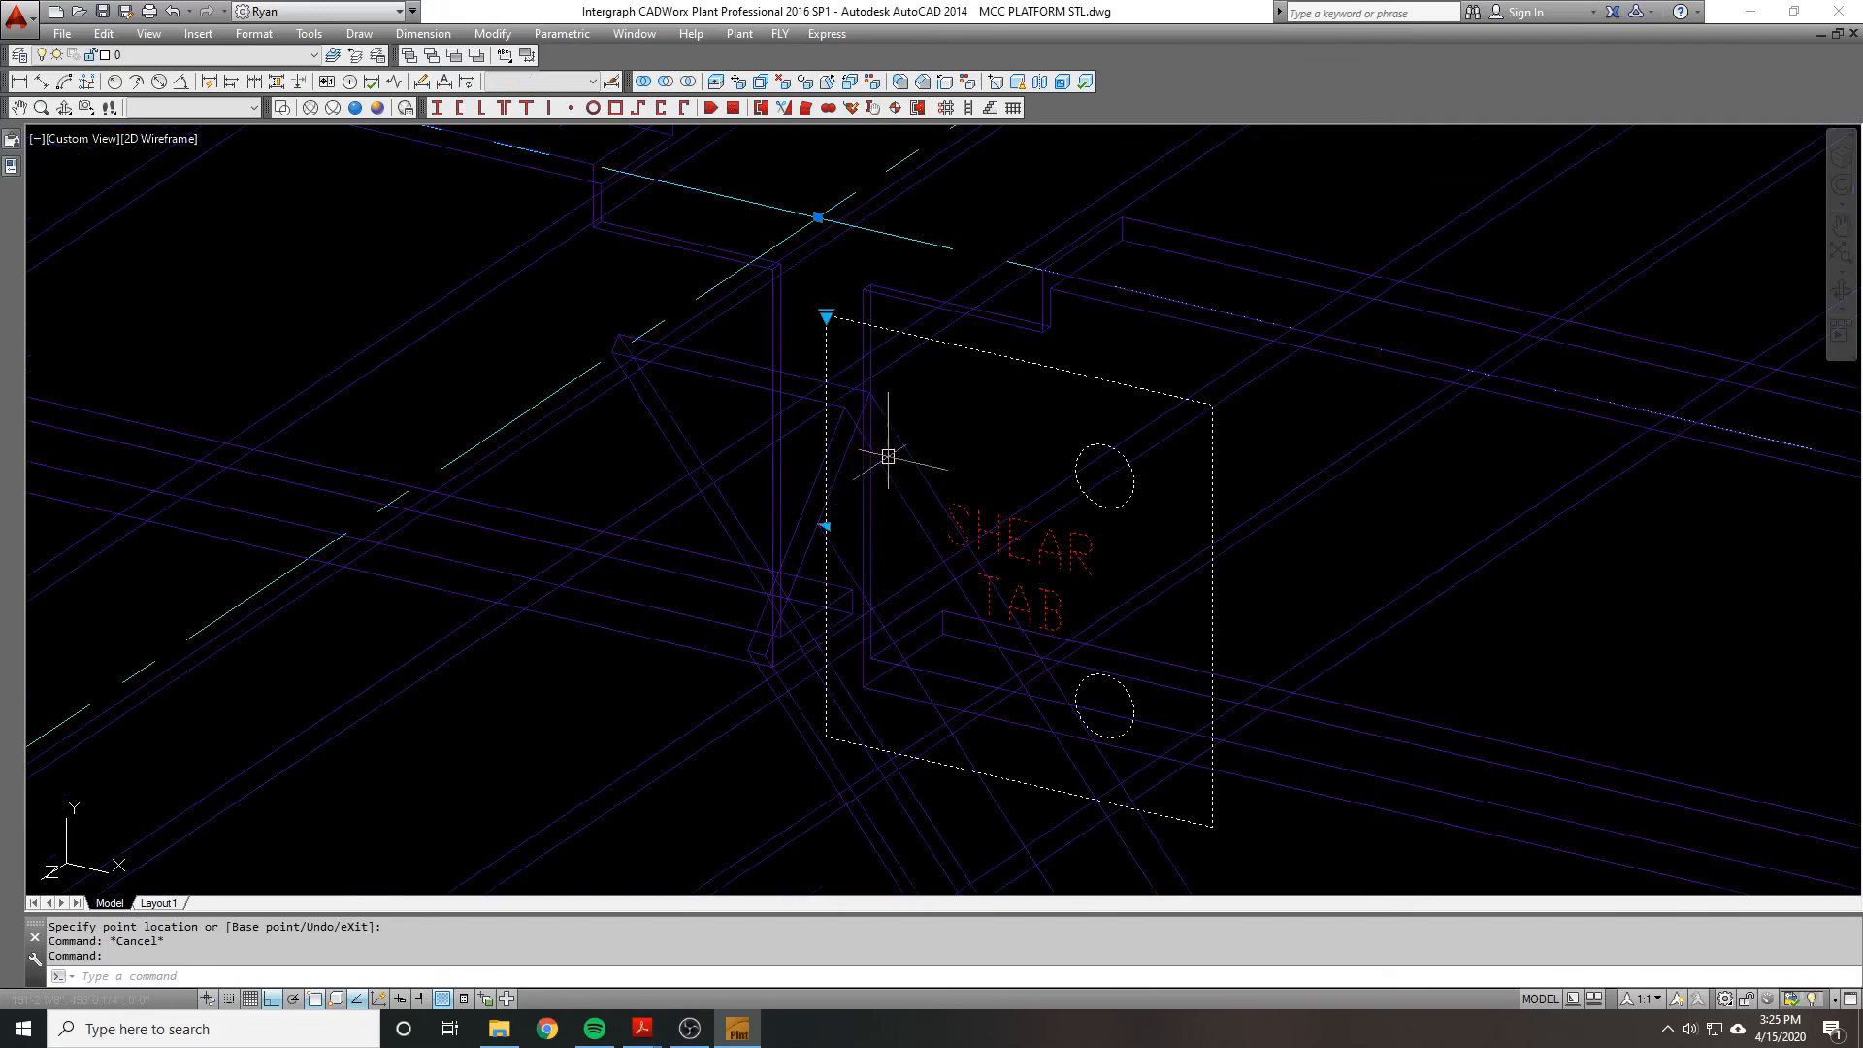
{"action": "scroll", "coordinate": [886, 461], "scroll_direction": "down", "scroll_amount": 1}
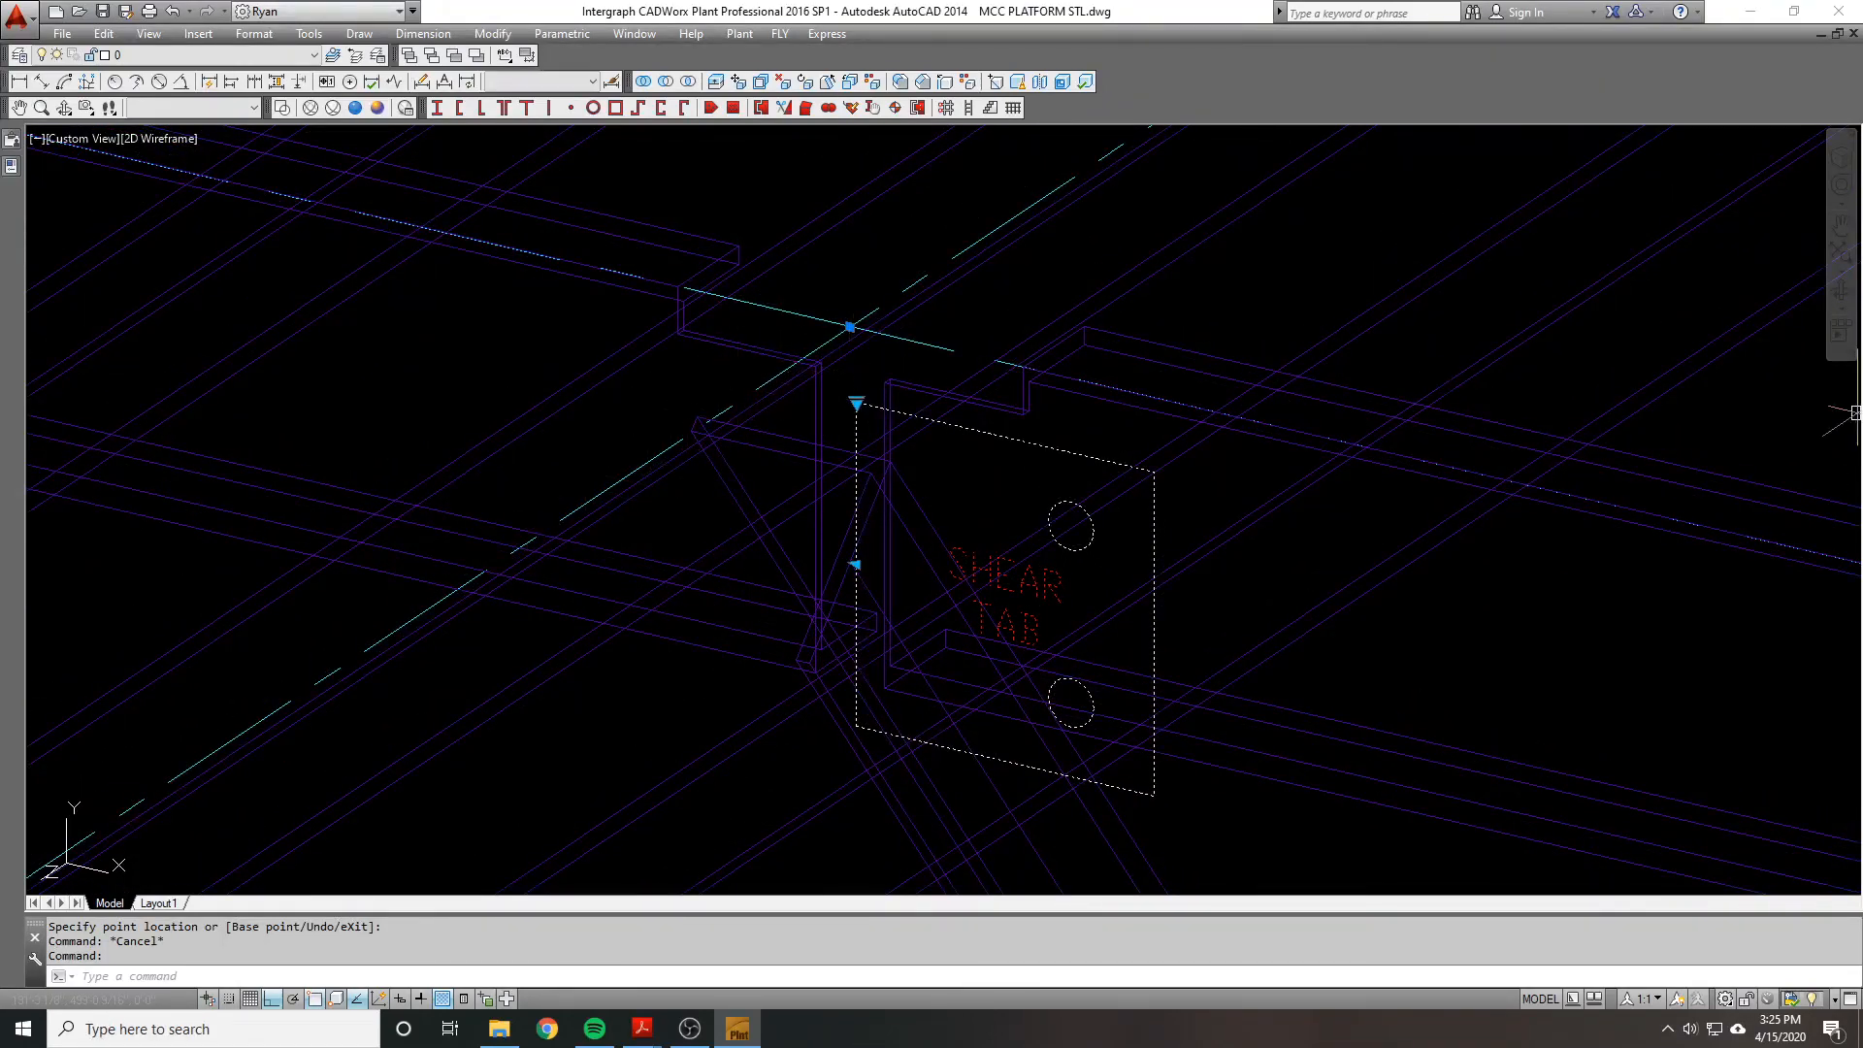
{"action": "left_click", "coordinate": [854, 564]}
{"action": "left_click", "coordinate": [721, 229]}
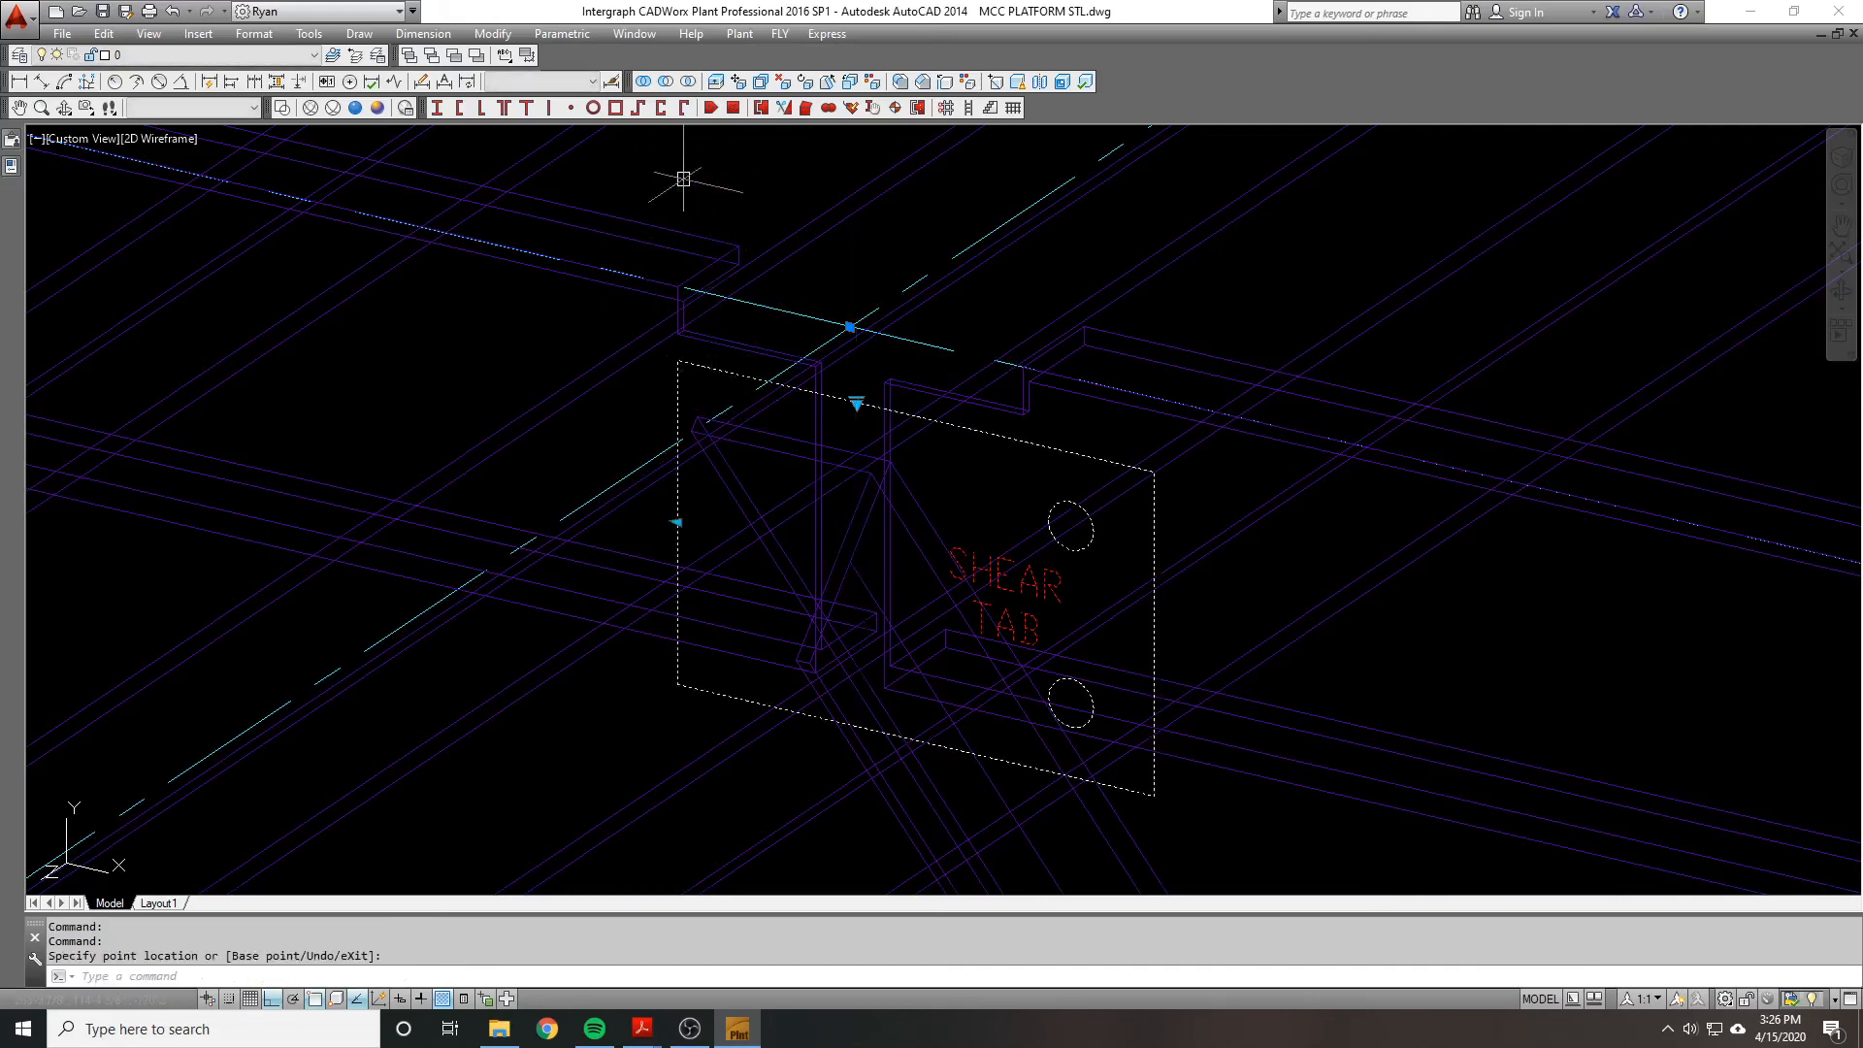
{"action": "type", "text": "u"}
{"action": "key", "text": "Return"}
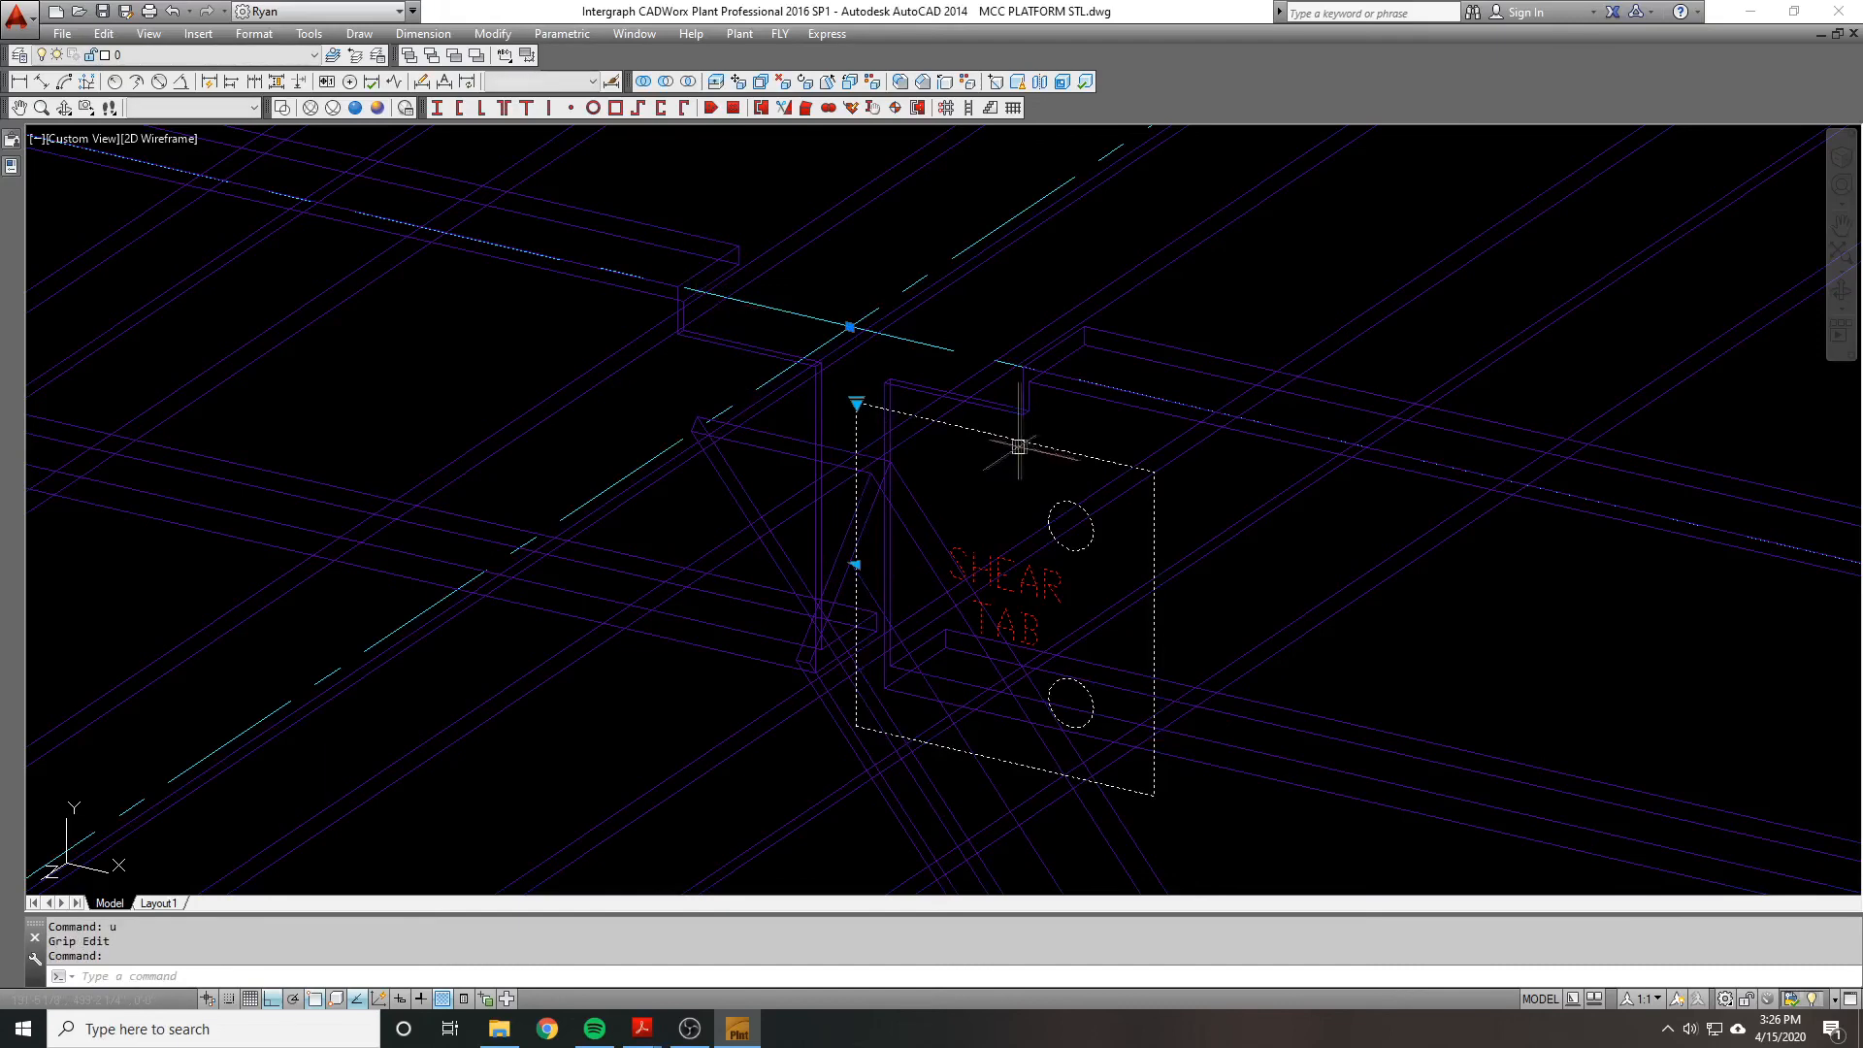
Step: Set the shear tab's Hole_Dia_2B to 13/16" and its To CL Beam (2B) distance to 2 1/2"
{"action": "mouse_move", "coordinate": [11, 166]}
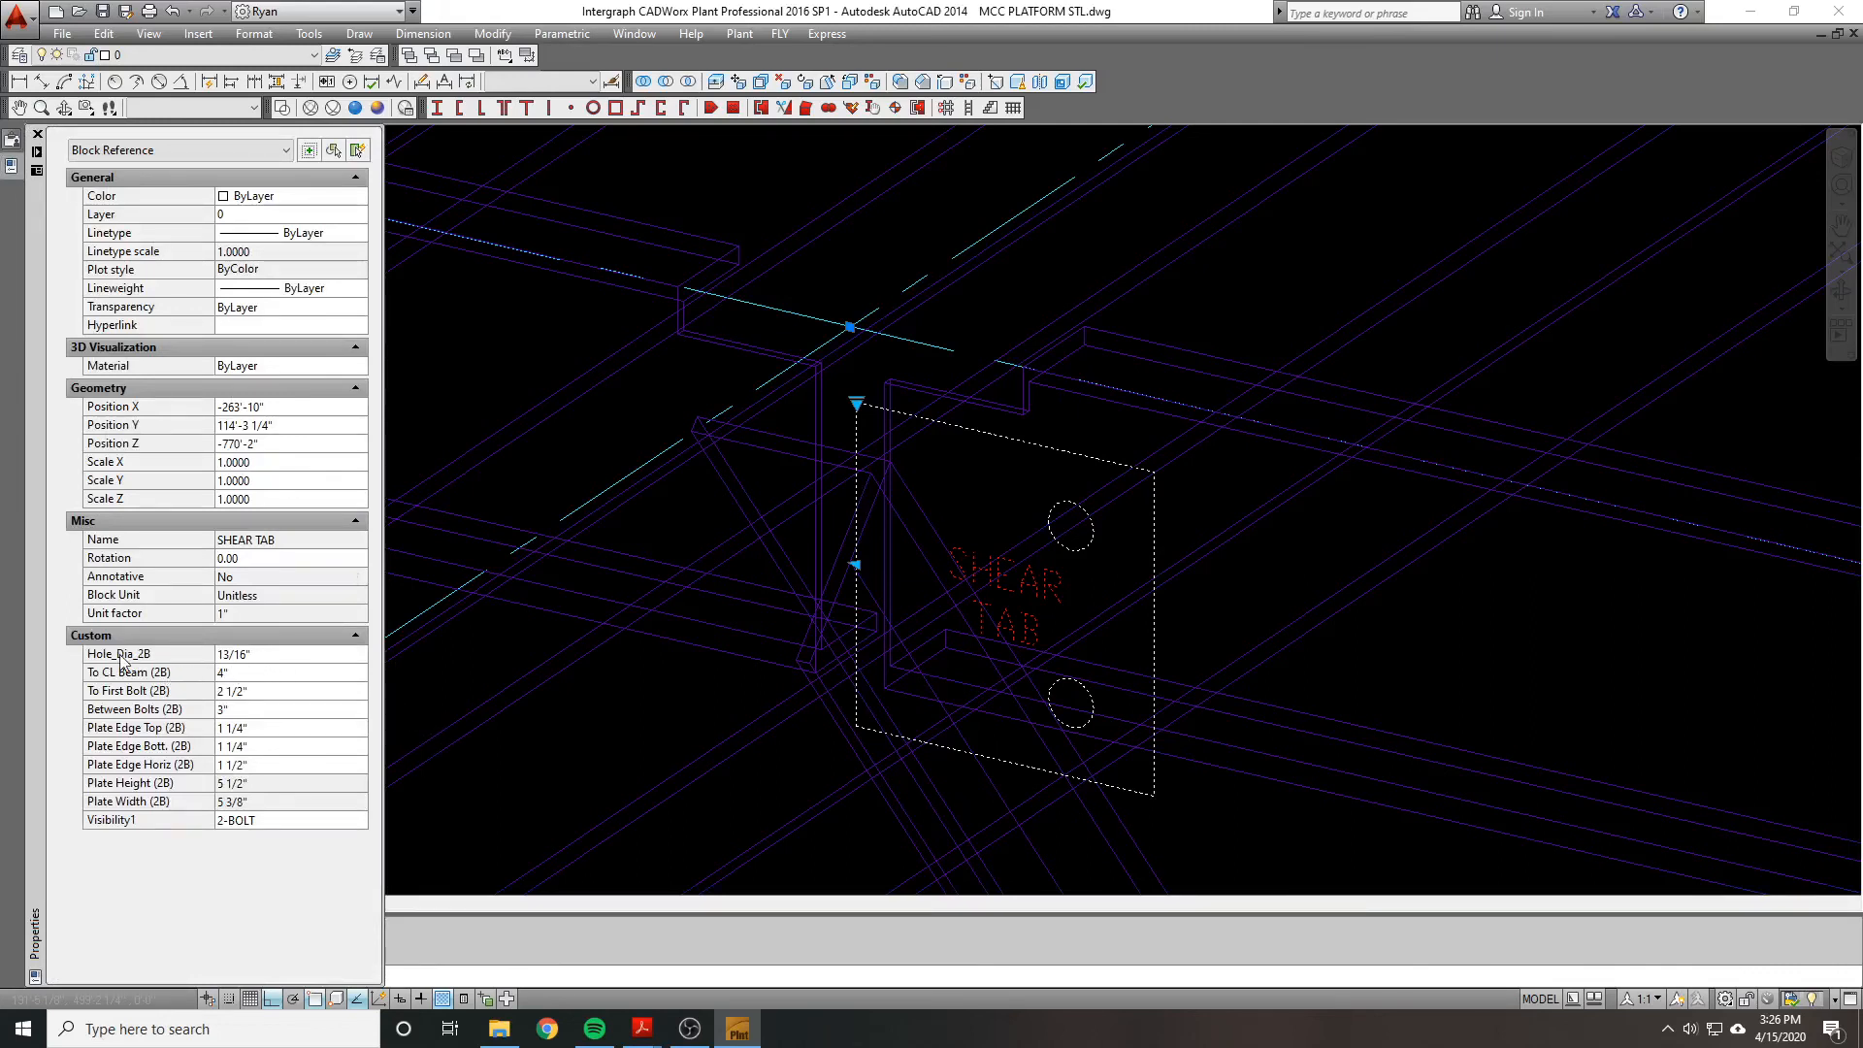
{"action": "left_click", "coordinate": [173, 656]}
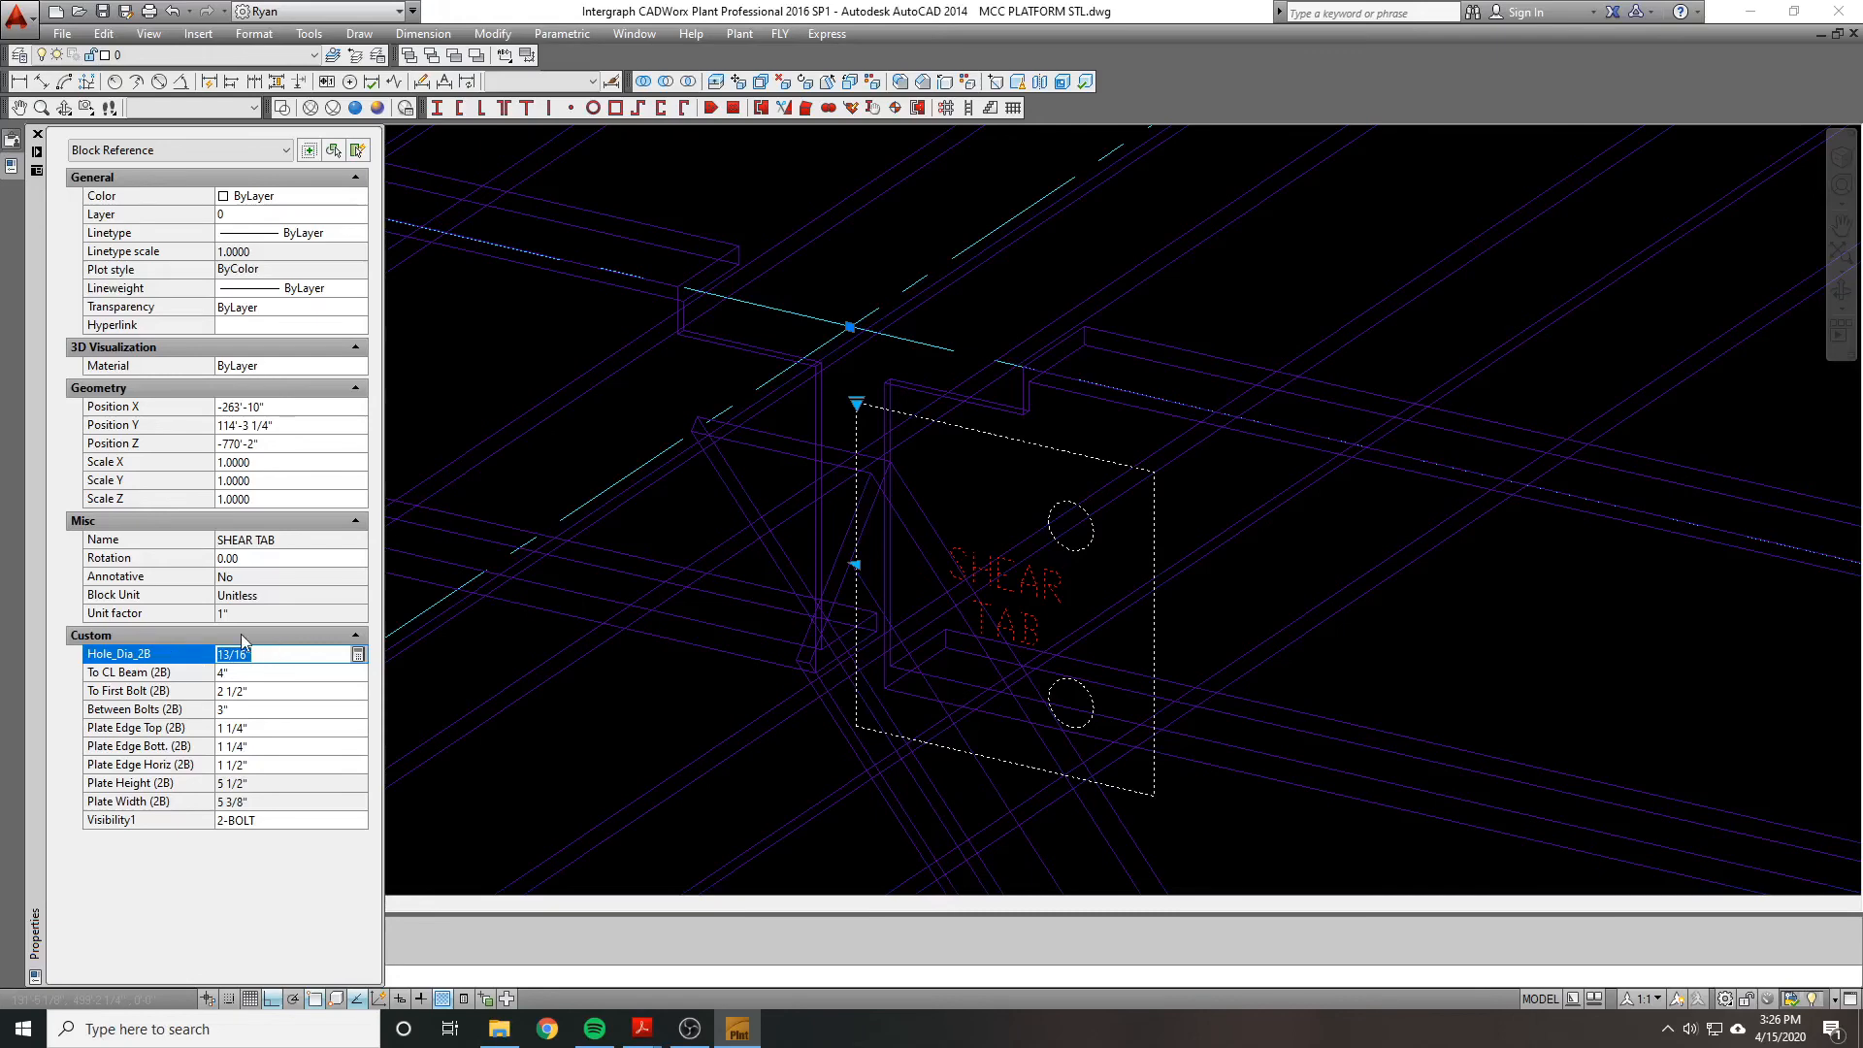
{"action": "type", "text": "11/1"}
{"action": "key", "text": "Tab"}
{"action": "left_click", "coordinate": [262, 654]}
{"action": "type", "text": "1"}
{"action": "key", "text": "Tab"}
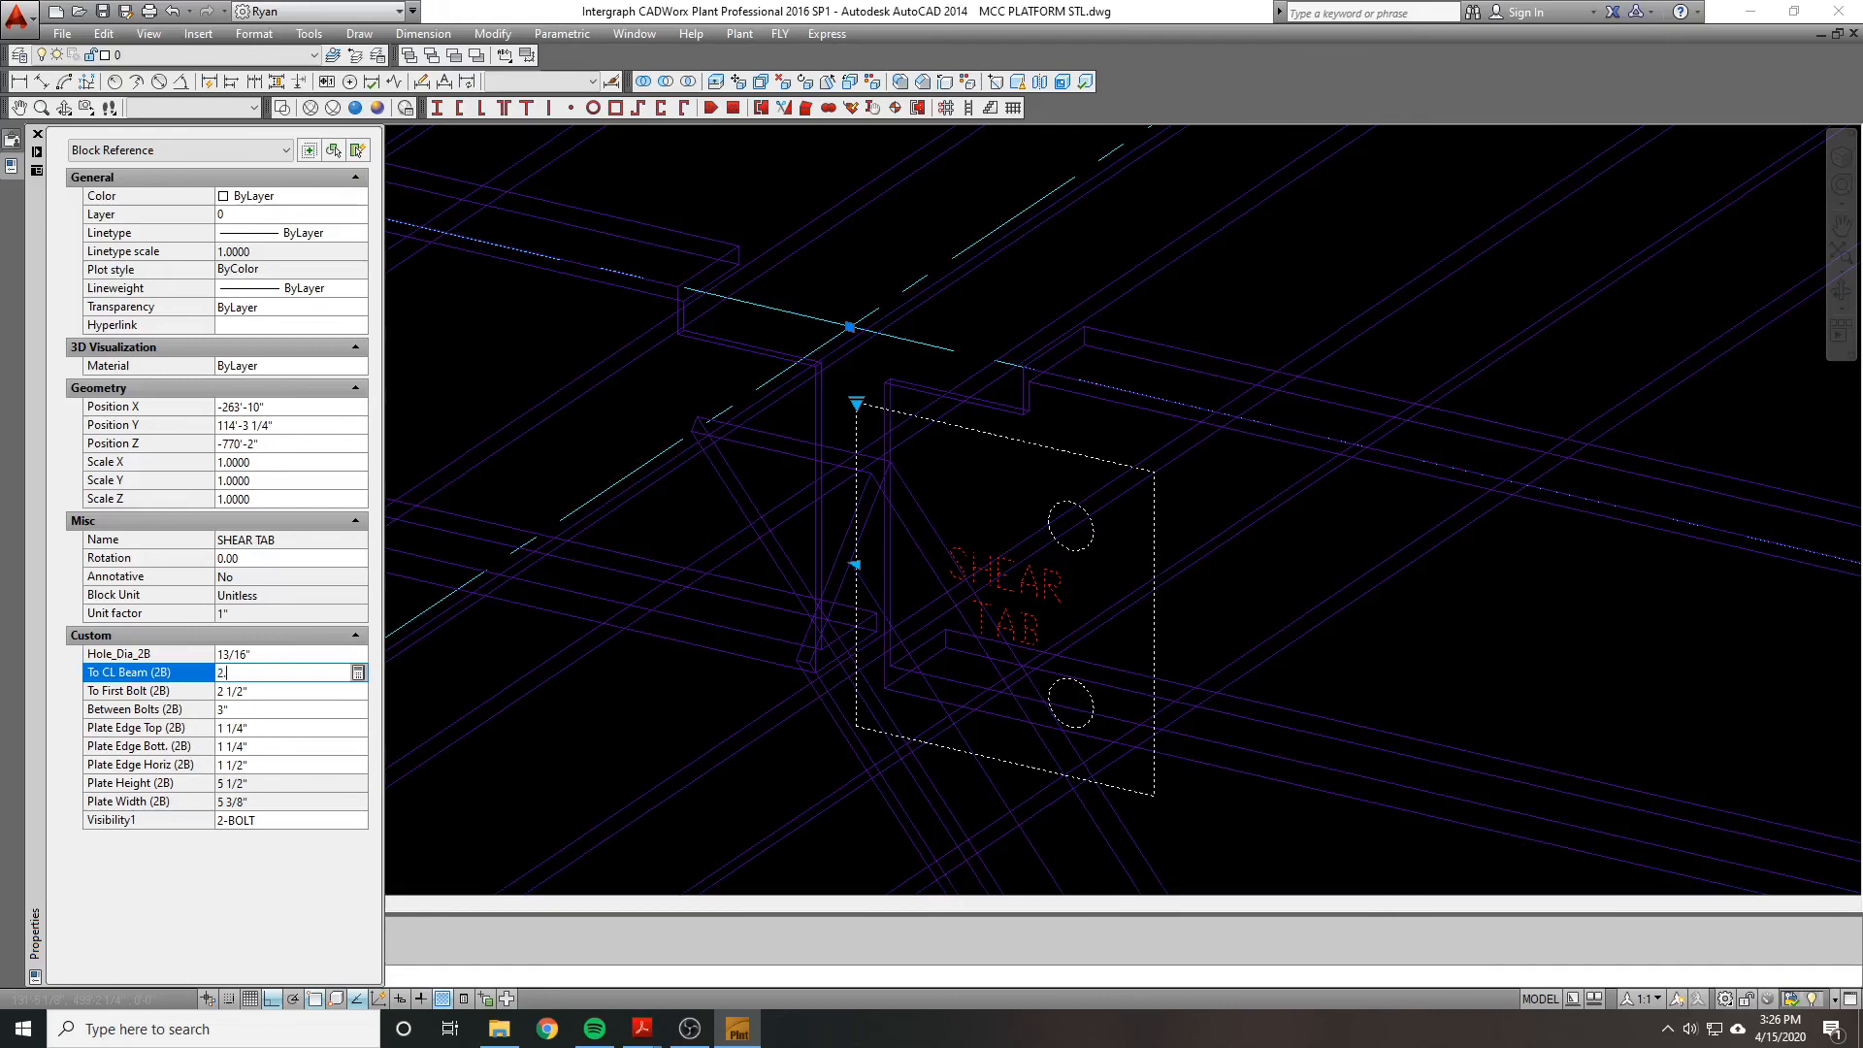
{"action": "key", "text": "Return"}
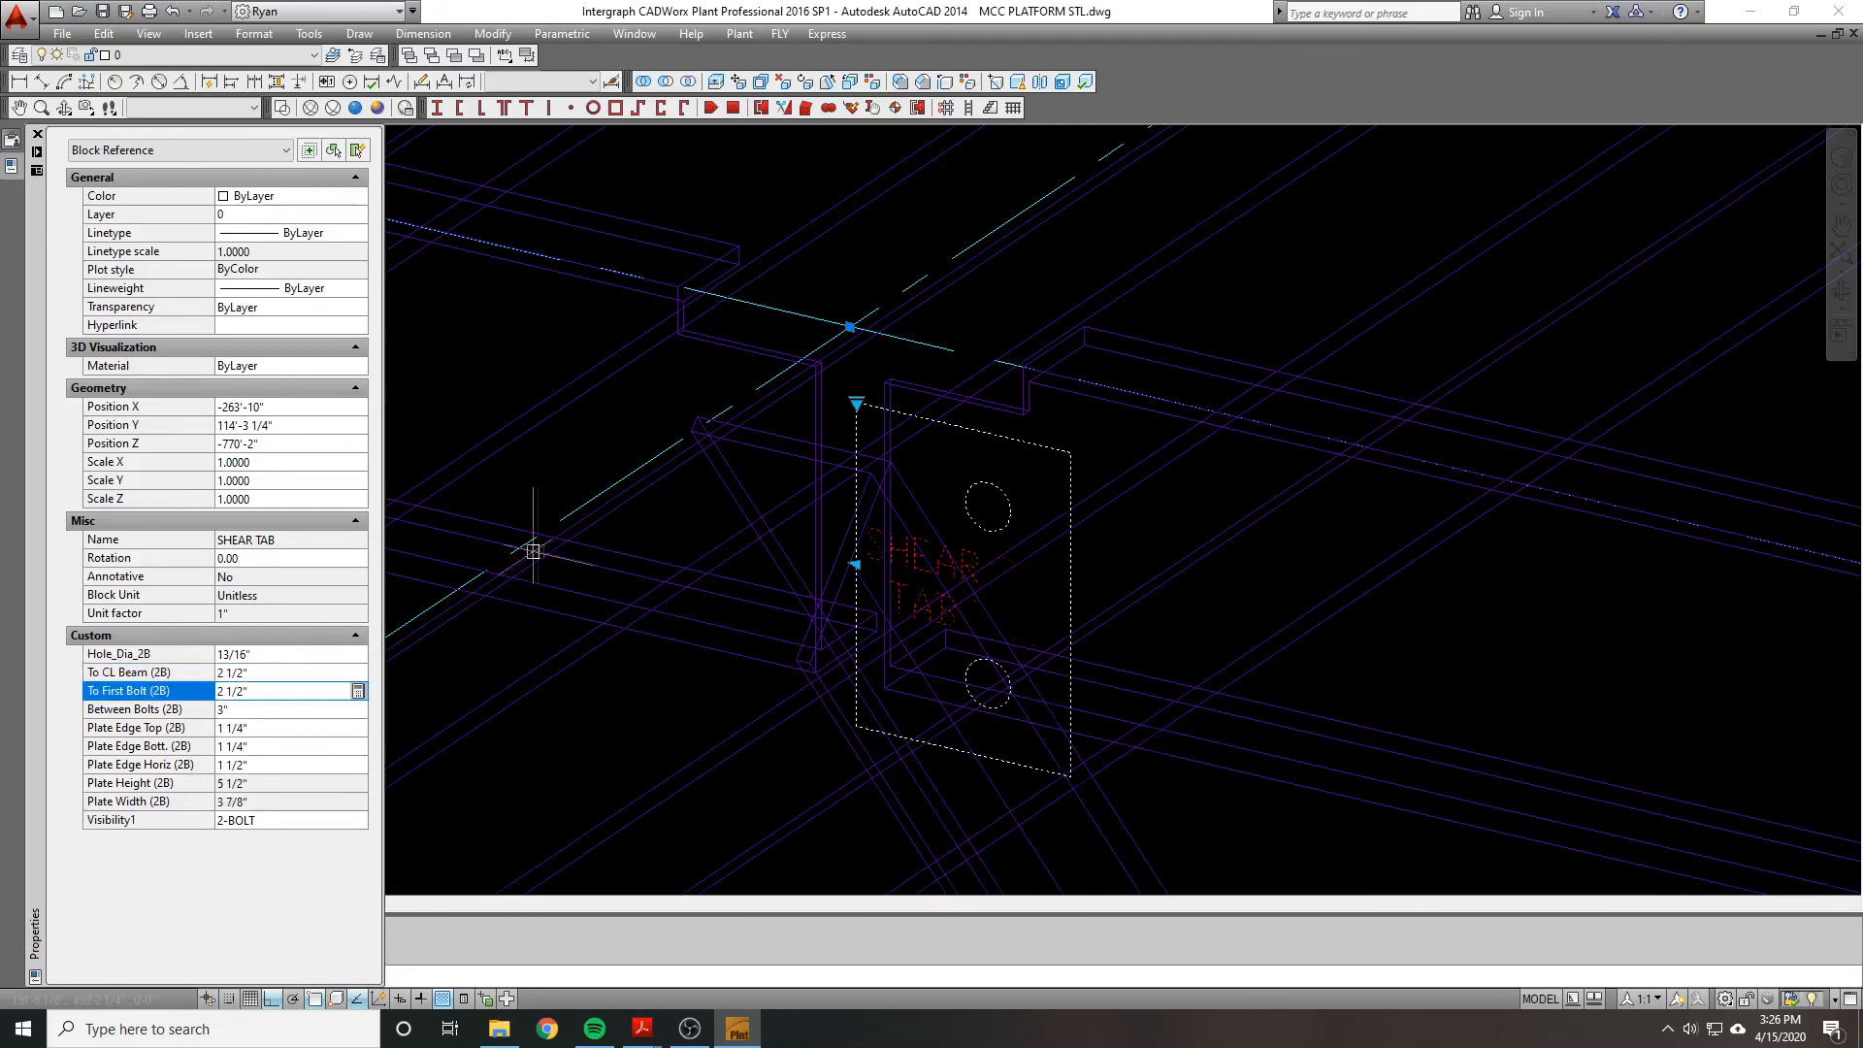
{"action": "key", "text": "ctrl+1"}
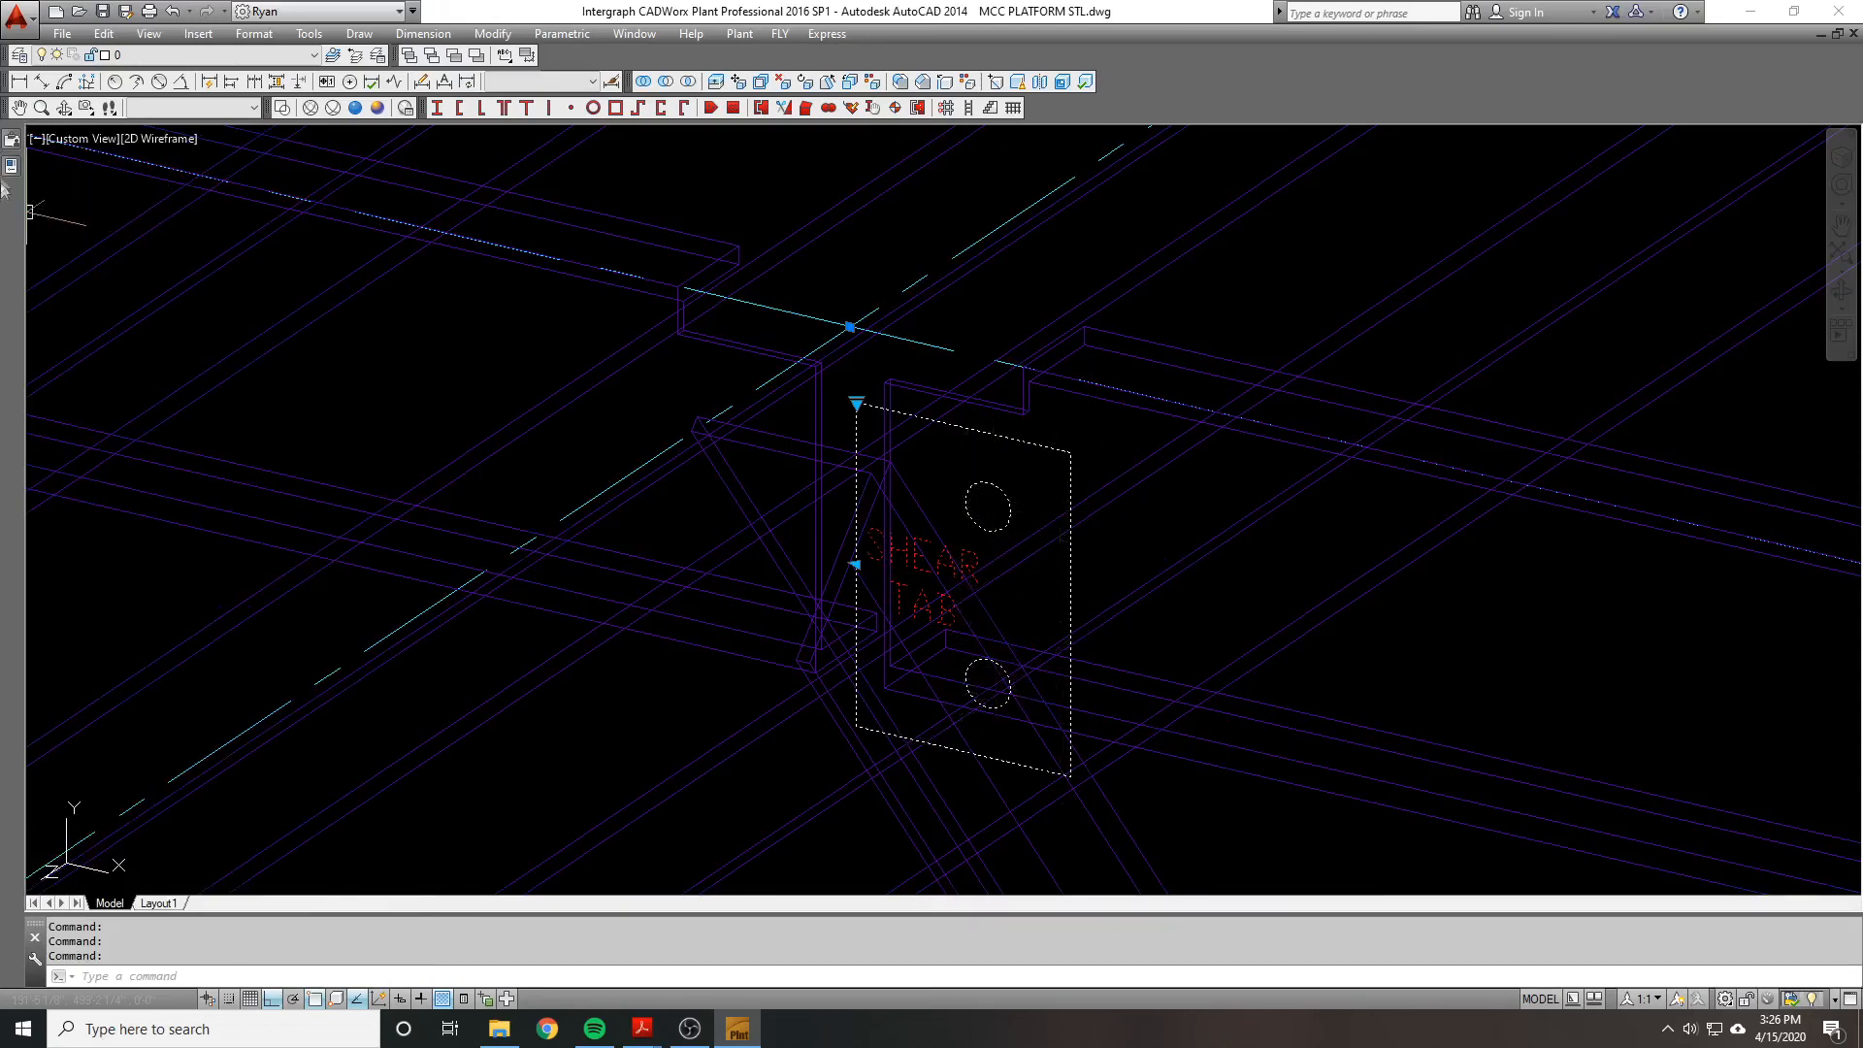
Step: Set the shear tab's To First Bolt (2B) distance to 1-7/8"
{"action": "mouse_move", "coordinate": [9, 169]}
{"action": "left_click", "coordinate": [274, 709]}
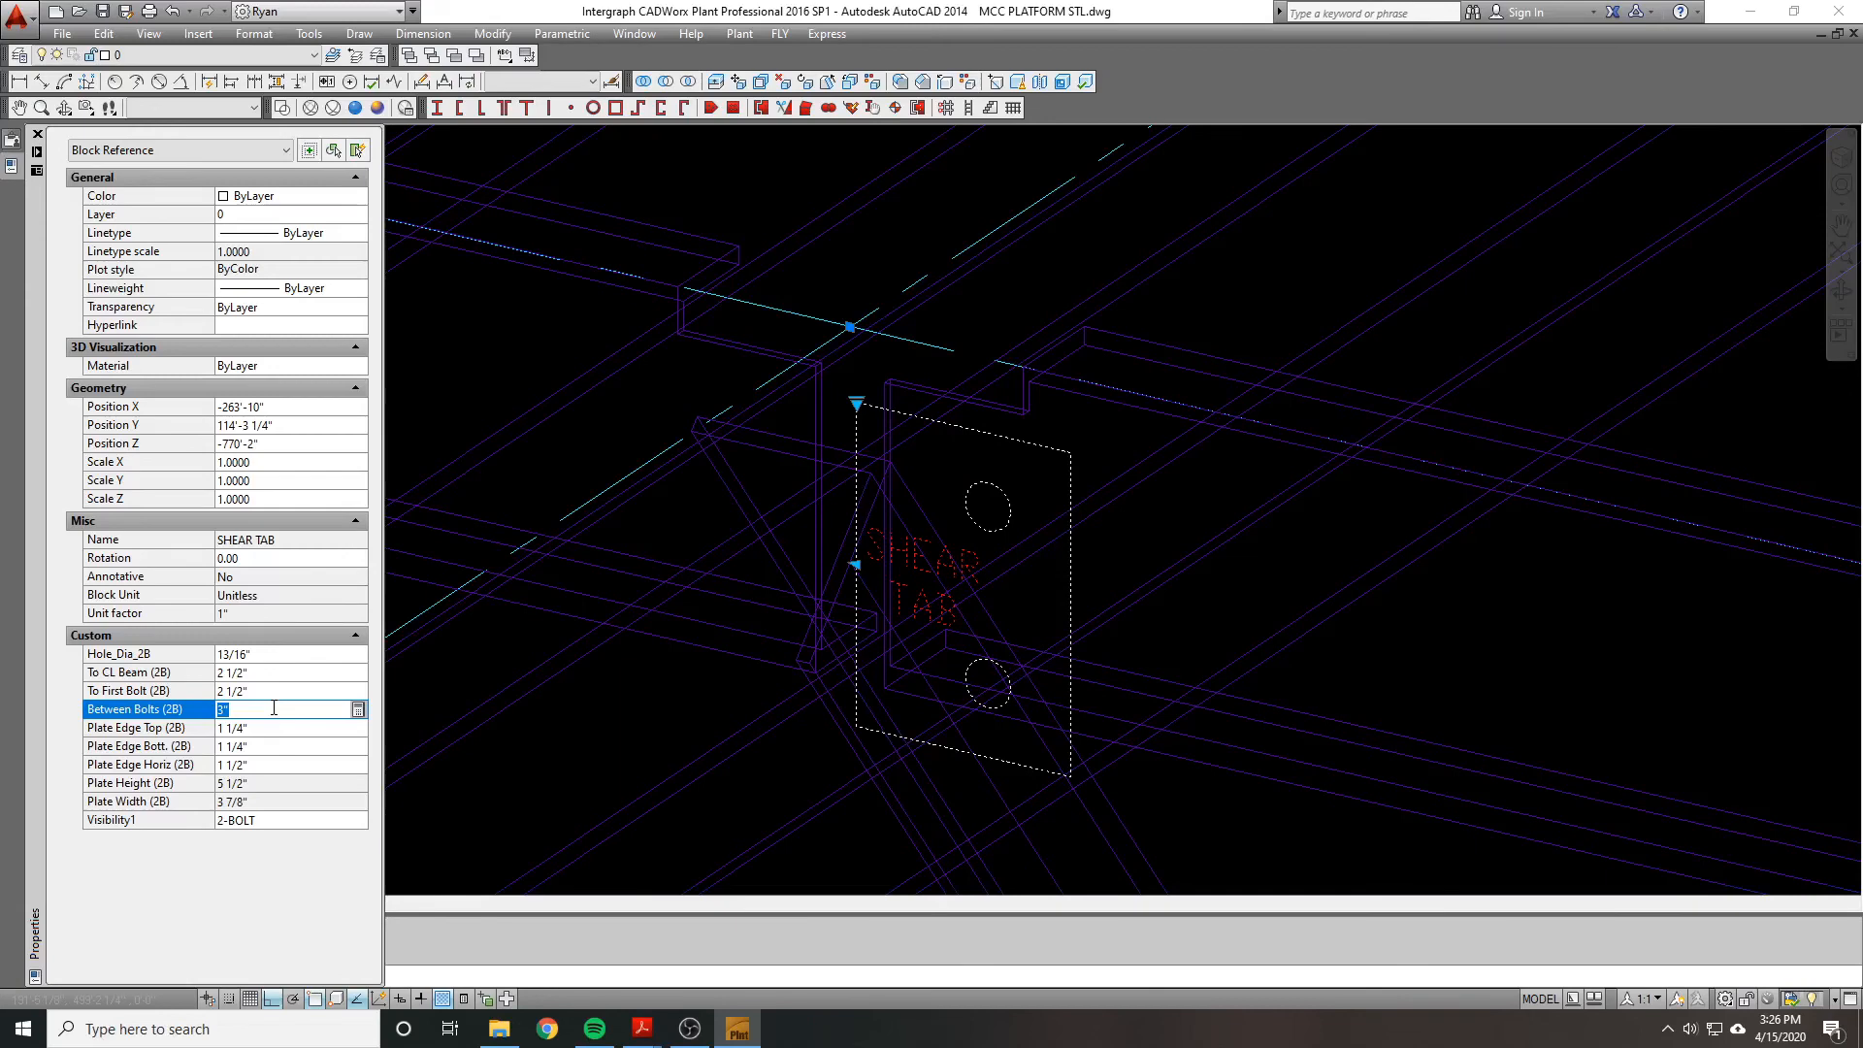
{"action": "left_click", "coordinate": [275, 691]}
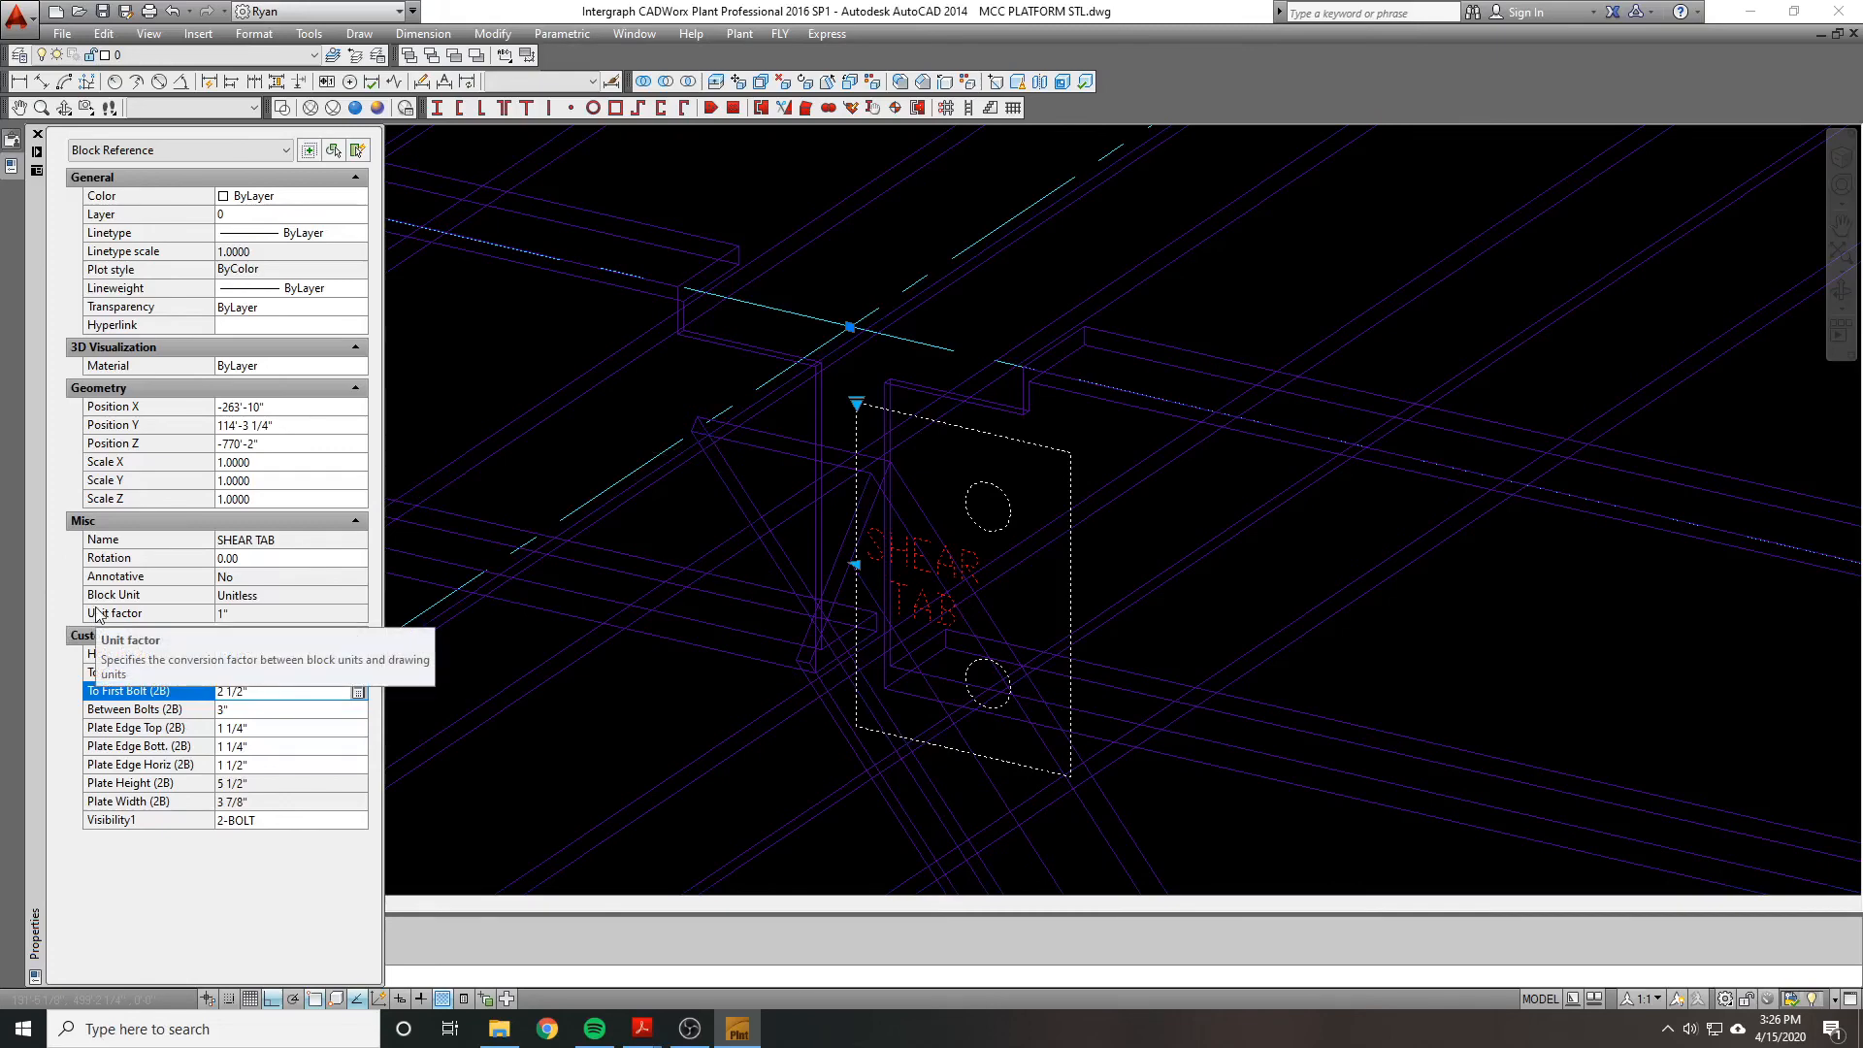
{"action": "left_click", "coordinate": [287, 690]}
{"action": "type", "text": "1-7/8"}
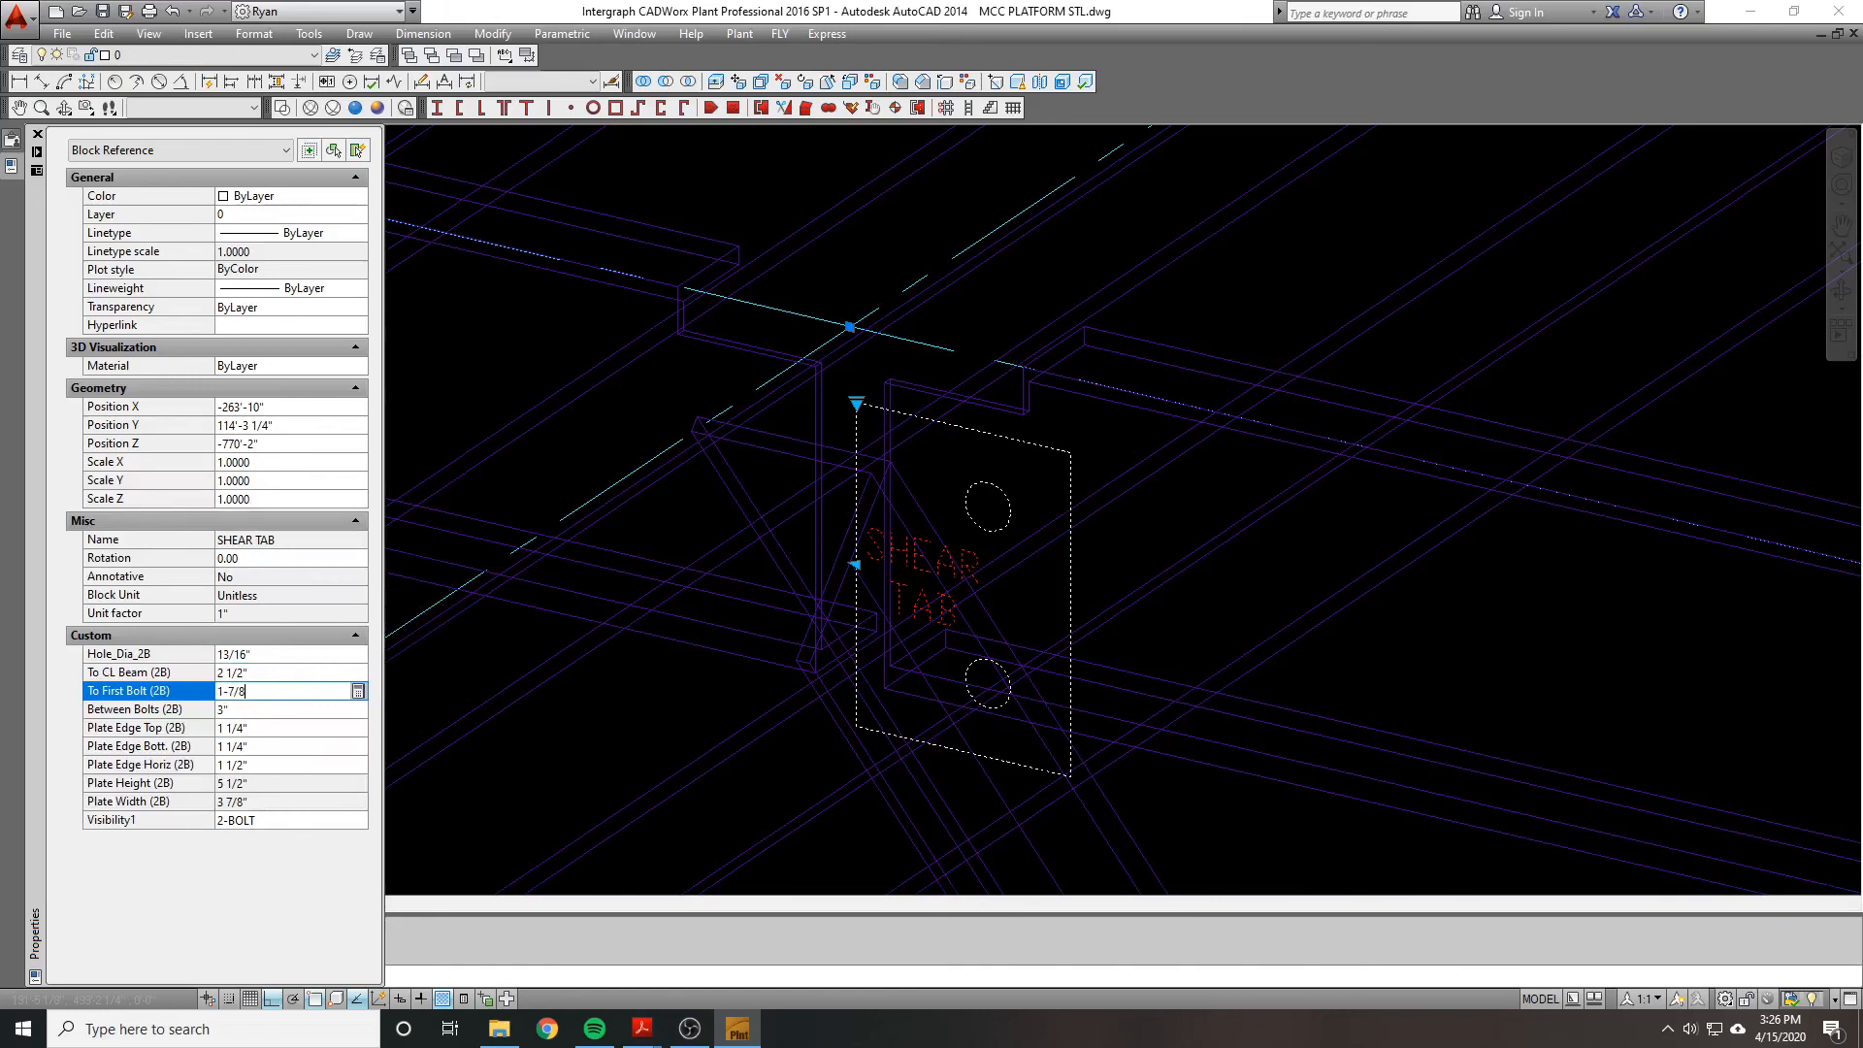
{"action": "key", "text": "Tab"}
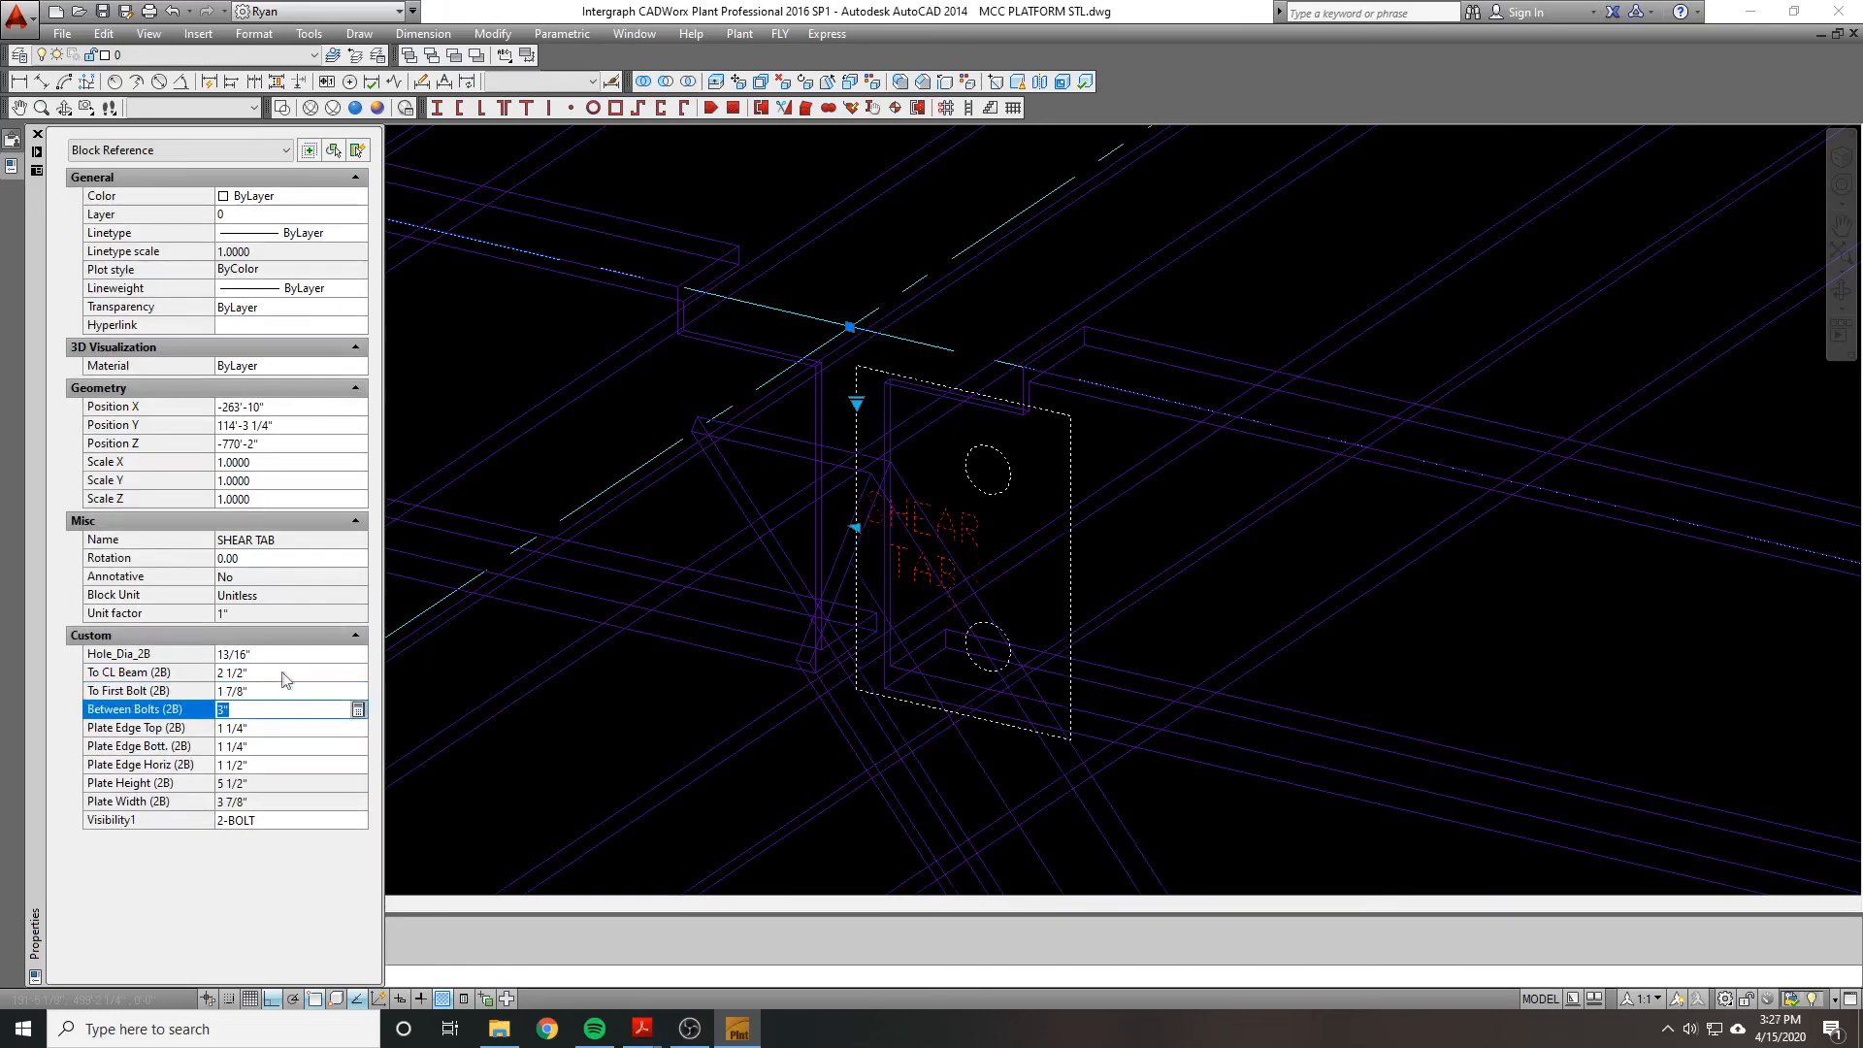
{"action": "key", "text": "ctrl+1"}
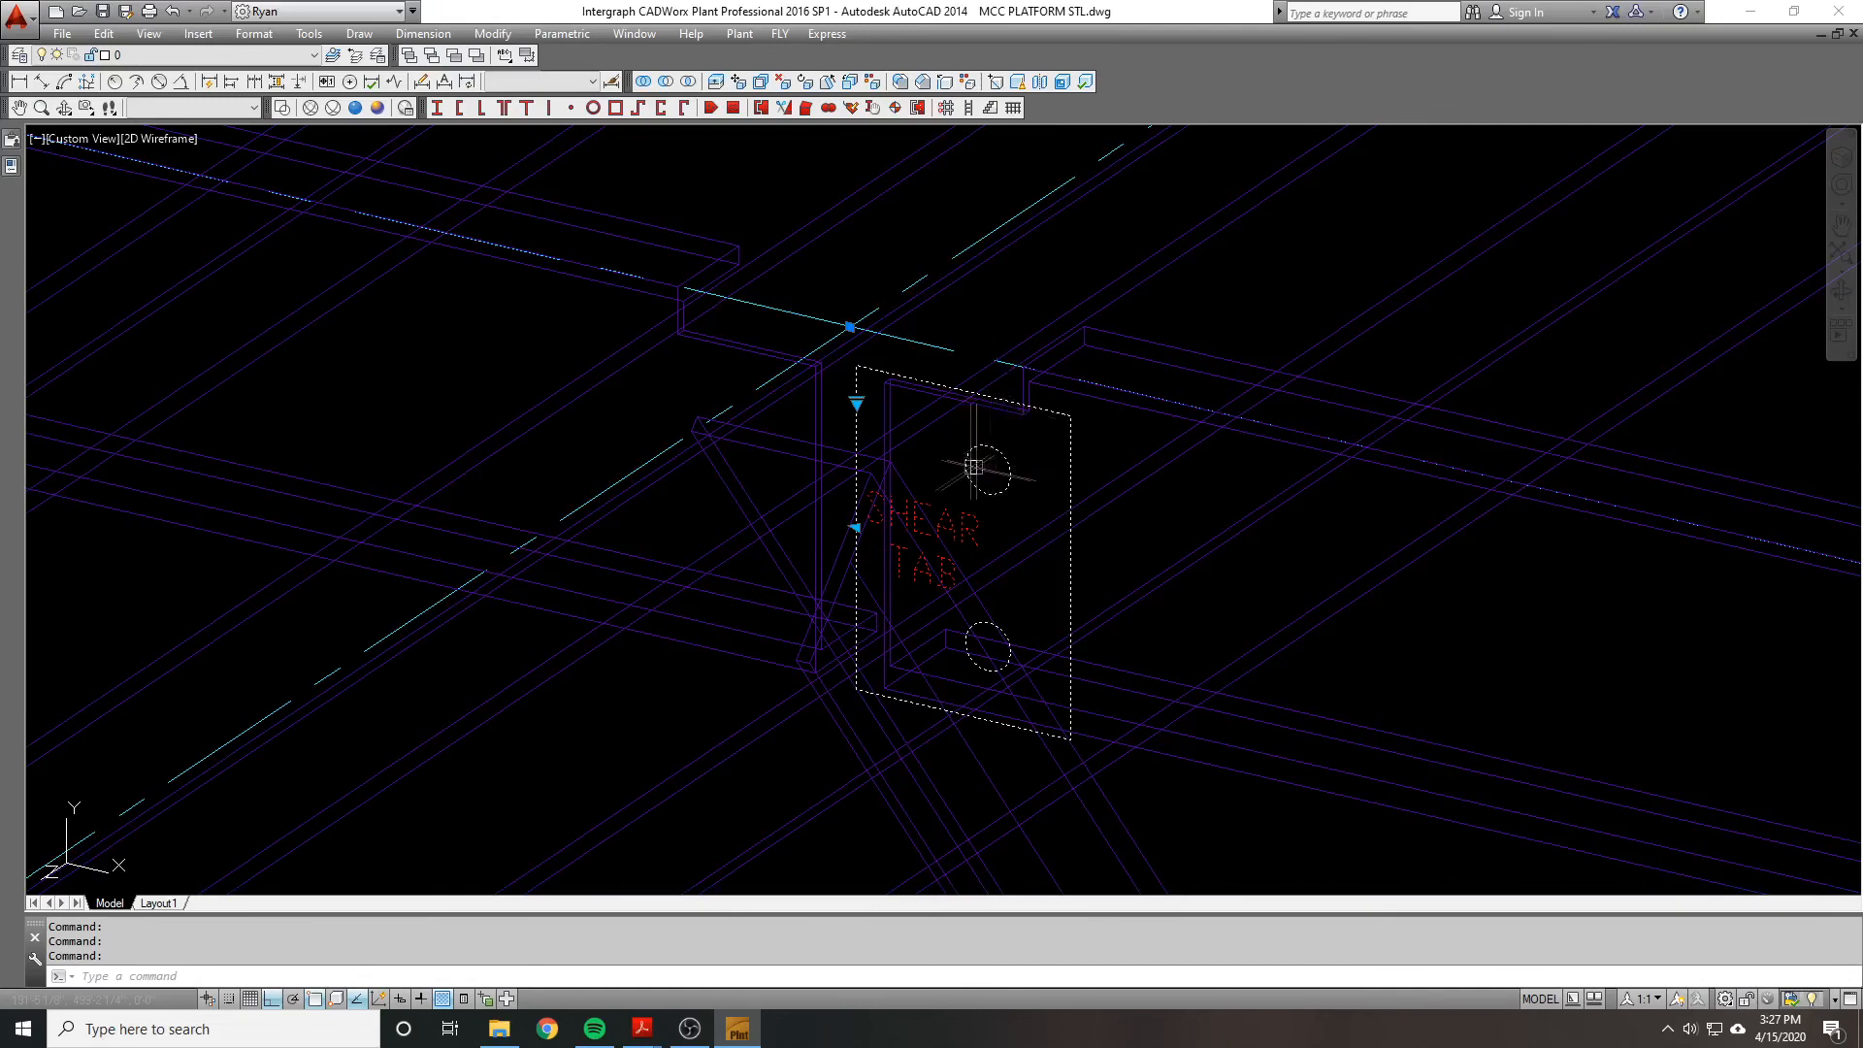
Step: Set the shear tab's Between Bolts (2B) spacing to 2.25"
{"action": "left_click", "coordinate": [12, 168]}
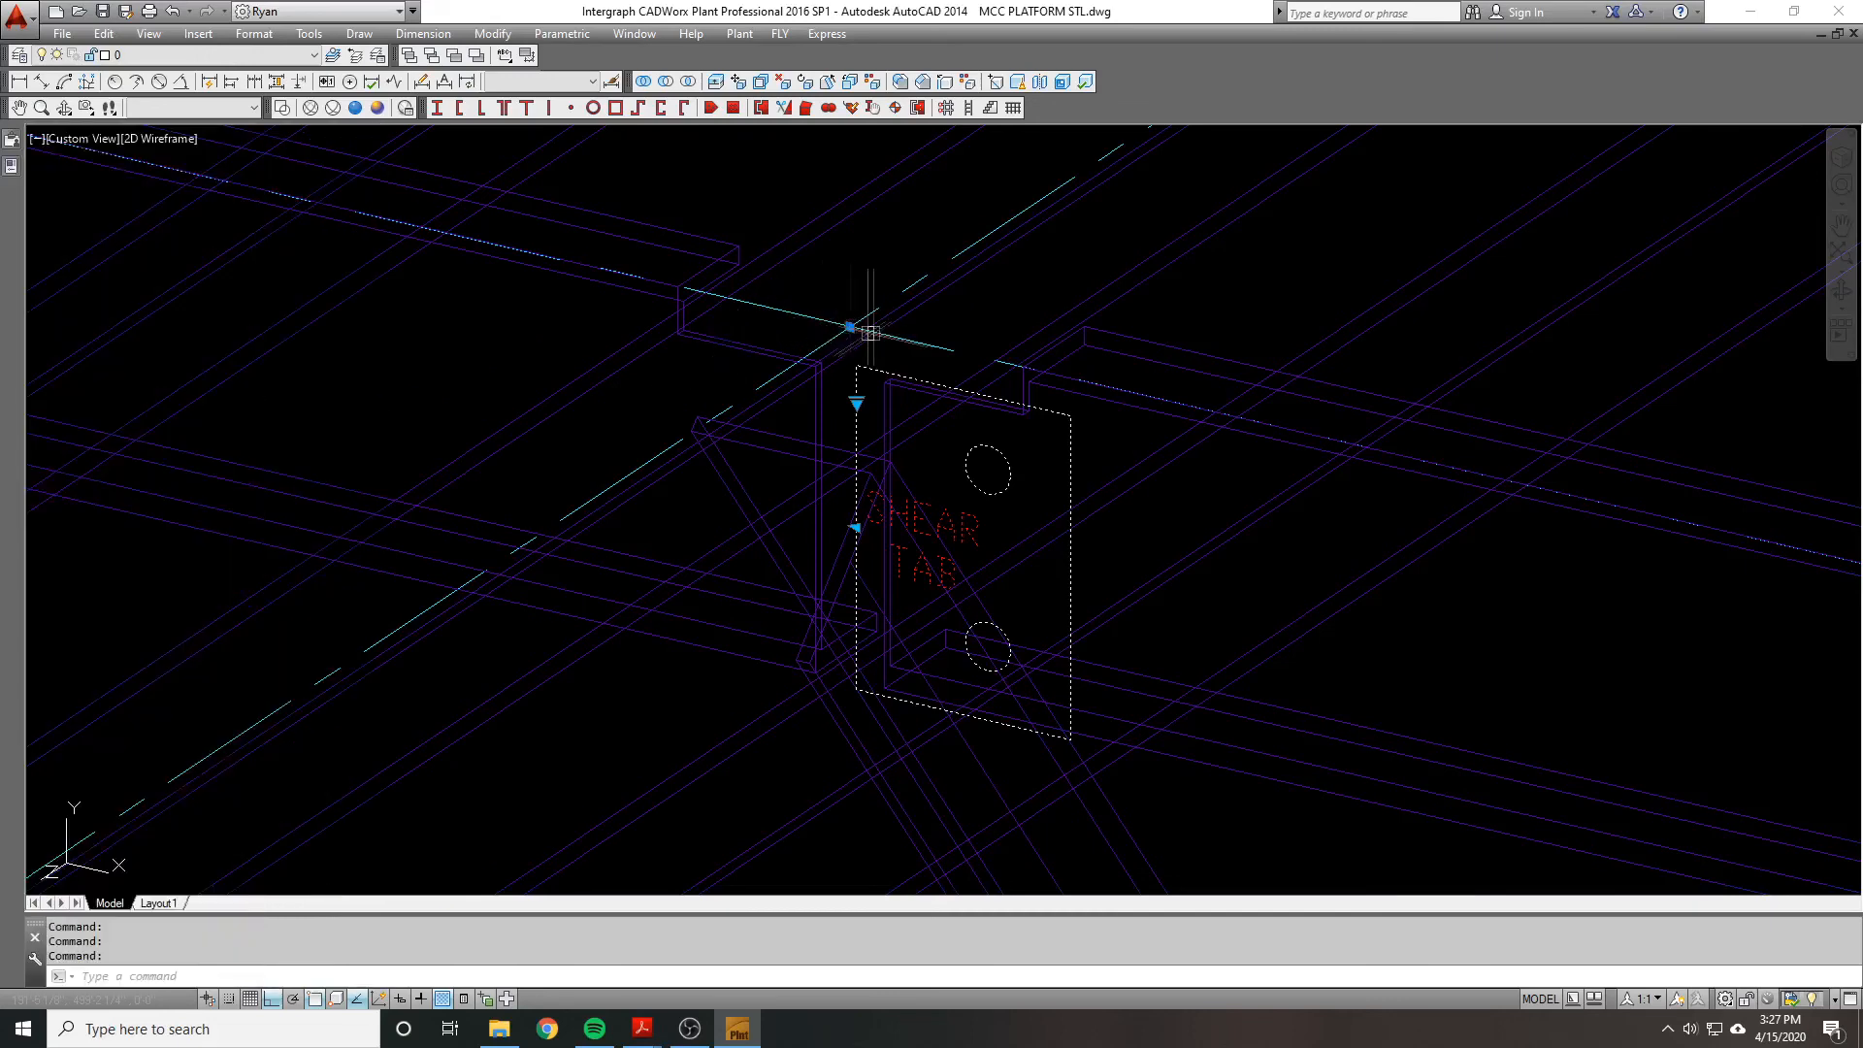
{"action": "mouse_move", "coordinate": [20, 199]}
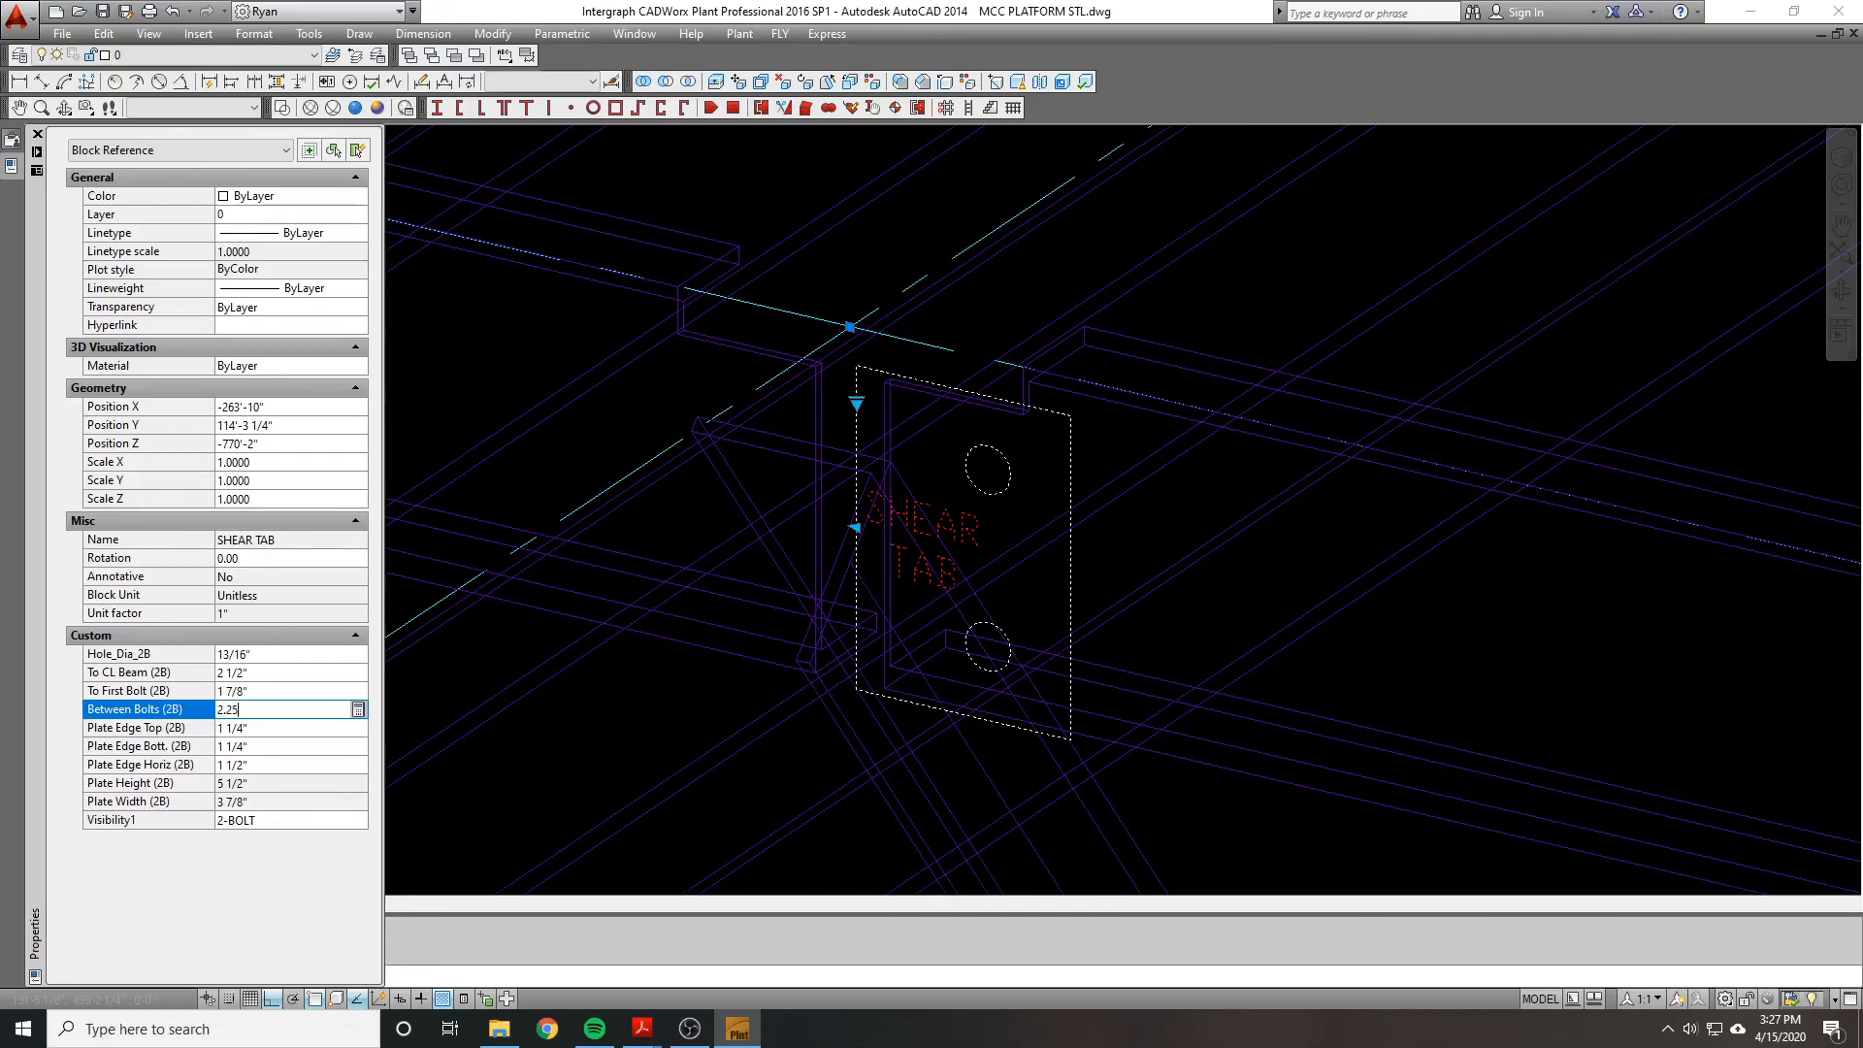
{"action": "key", "text": "Tab"}
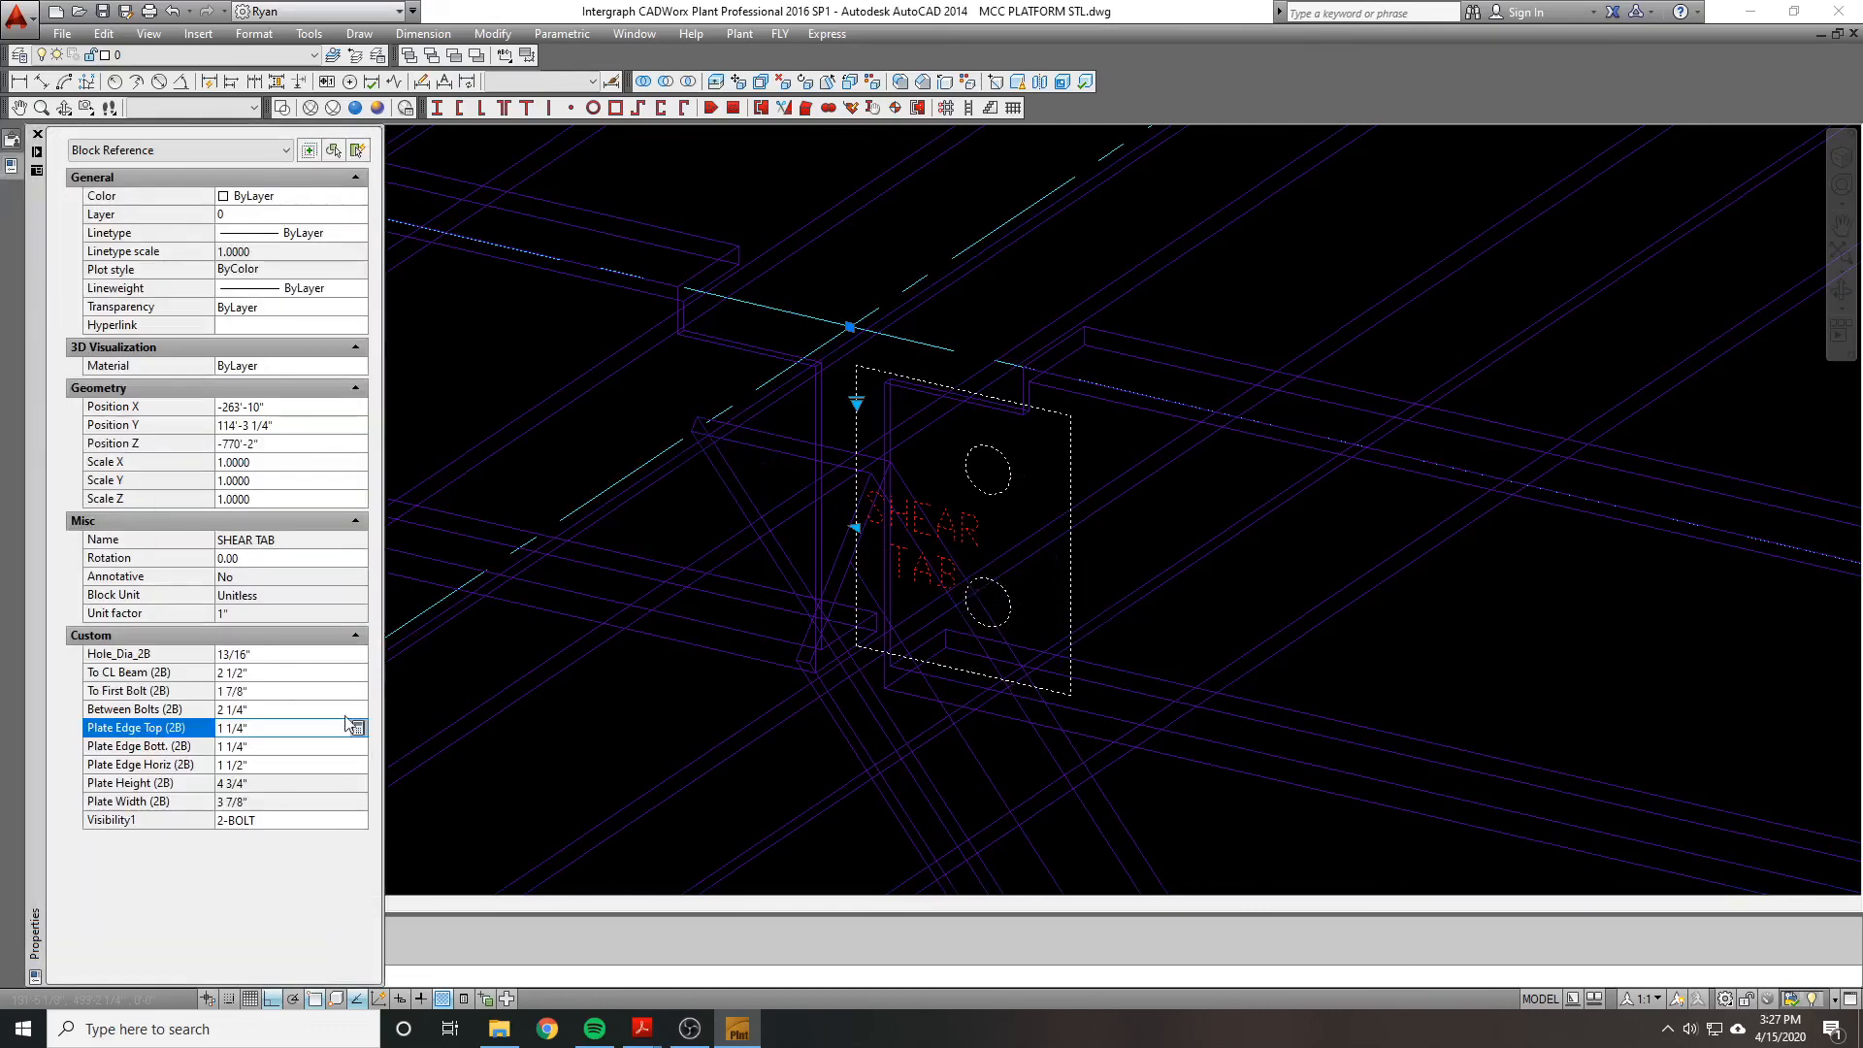
Step: Set the shear tab's Plate Edge Top, Plate Edge Bott. and Plate Edge Horiz (2B) distances to 1" each
{"action": "left_click_drag", "start_coordinate": [267, 728], "coordinate": [208, 730]}
{"action": "type", "text": "1"}
{"action": "key", "text": "Tab"}
{"action": "type", "text": "1"}
{"action": "key", "text": "Tab"}
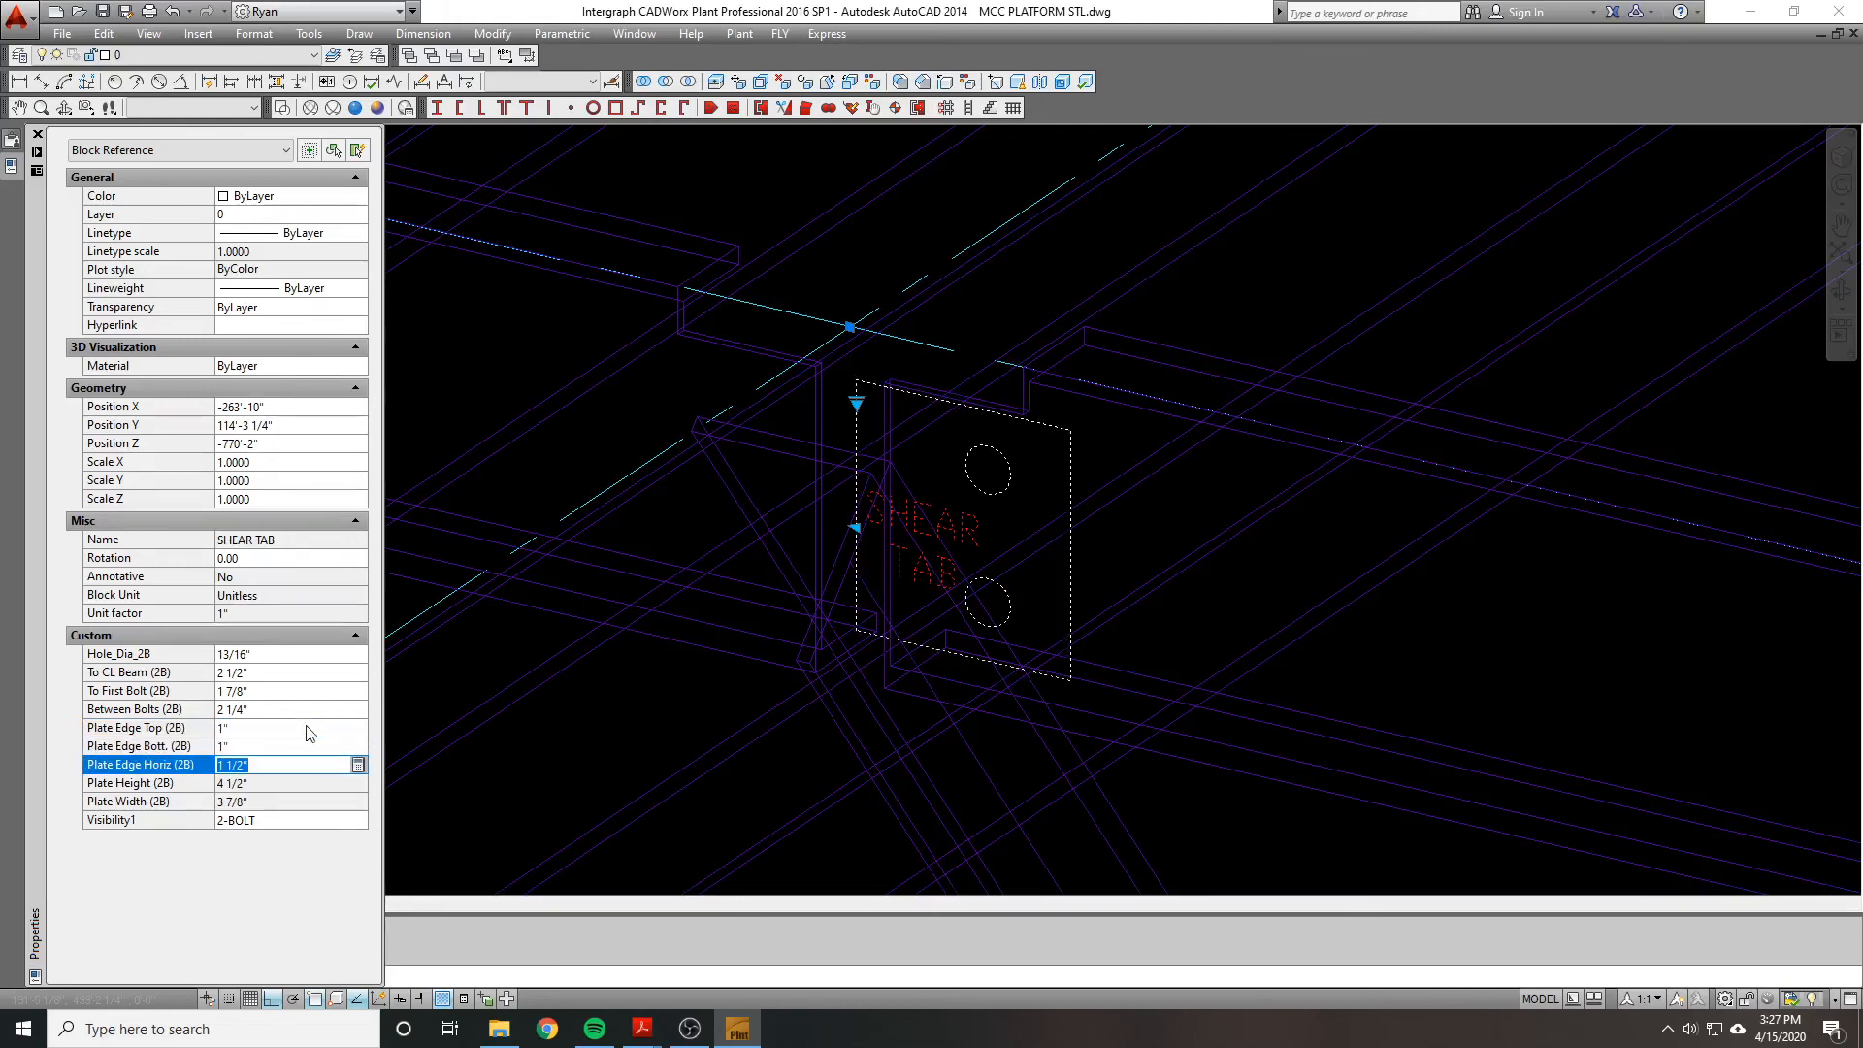
{"action": "type", "text": "1"}
{"action": "key", "text": "Tab"}
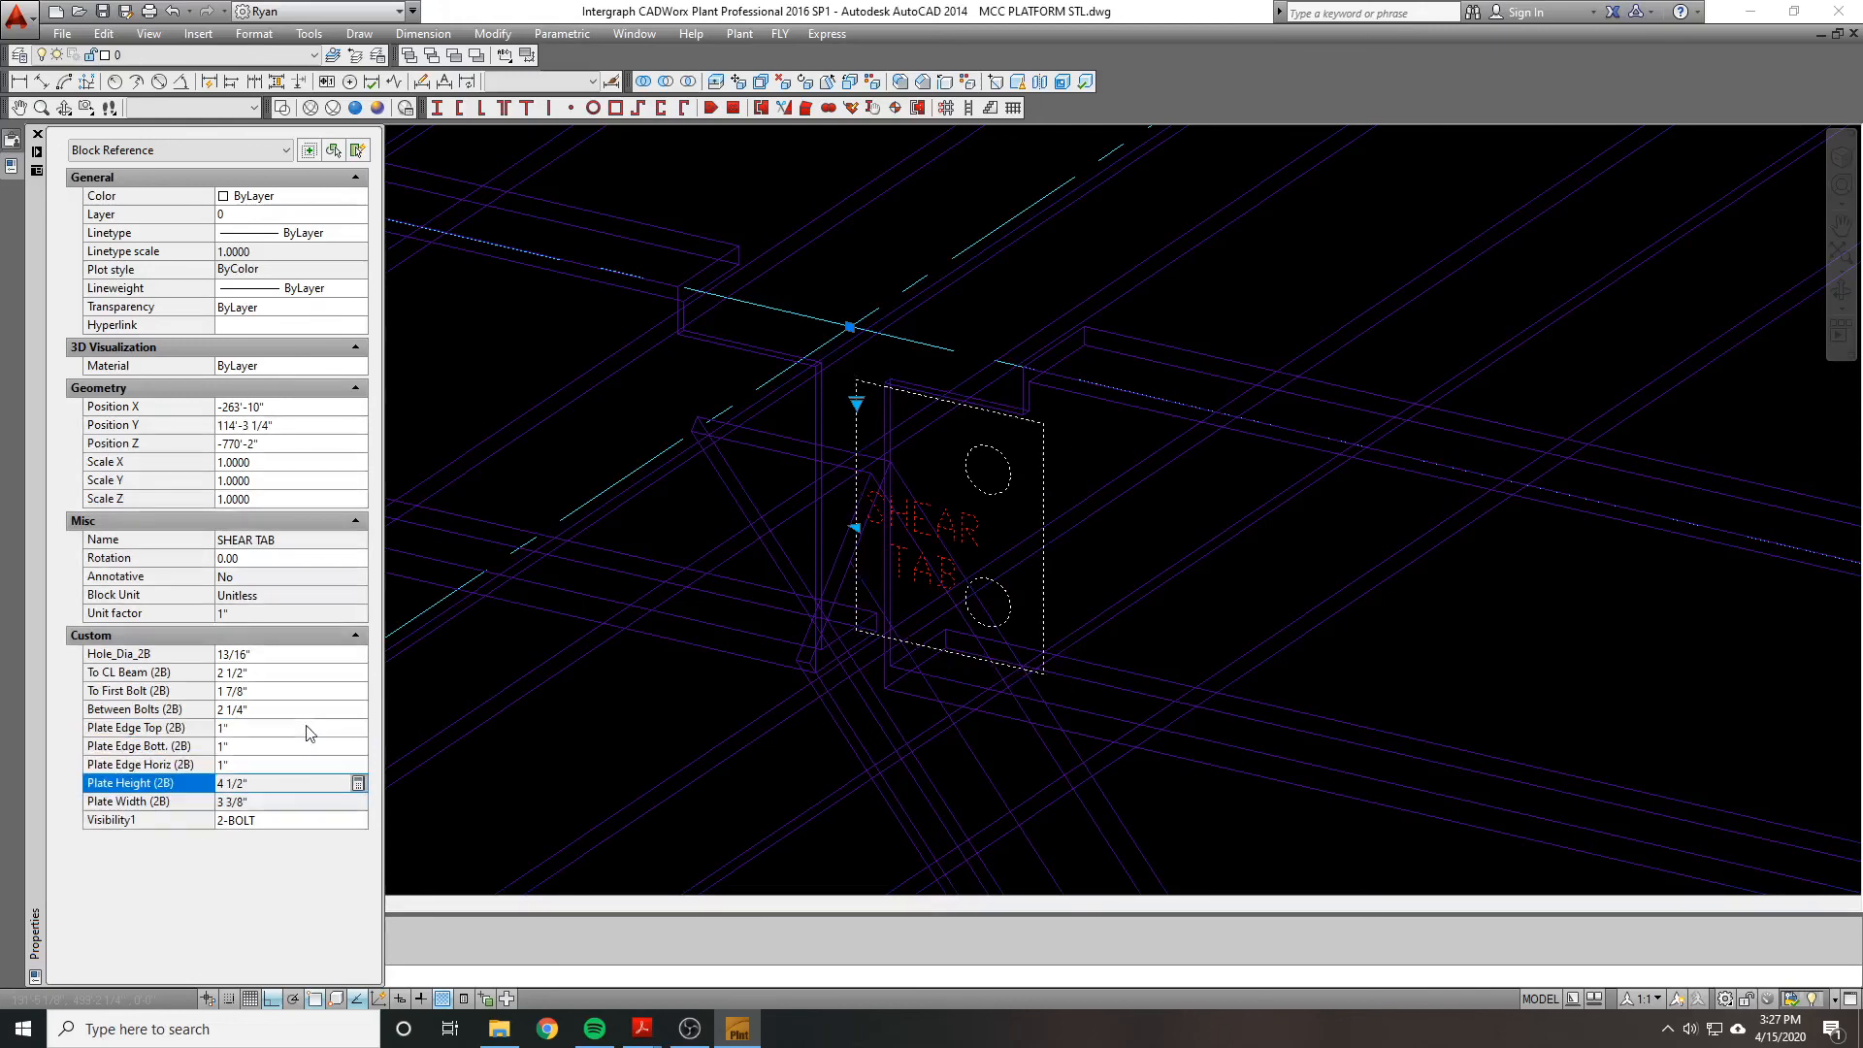
Step: Undo the last property changes to the shear tab's plate edge distances
{"action": "key", "text": "Escape"}
{"action": "key", "text": "ctrl+1"}
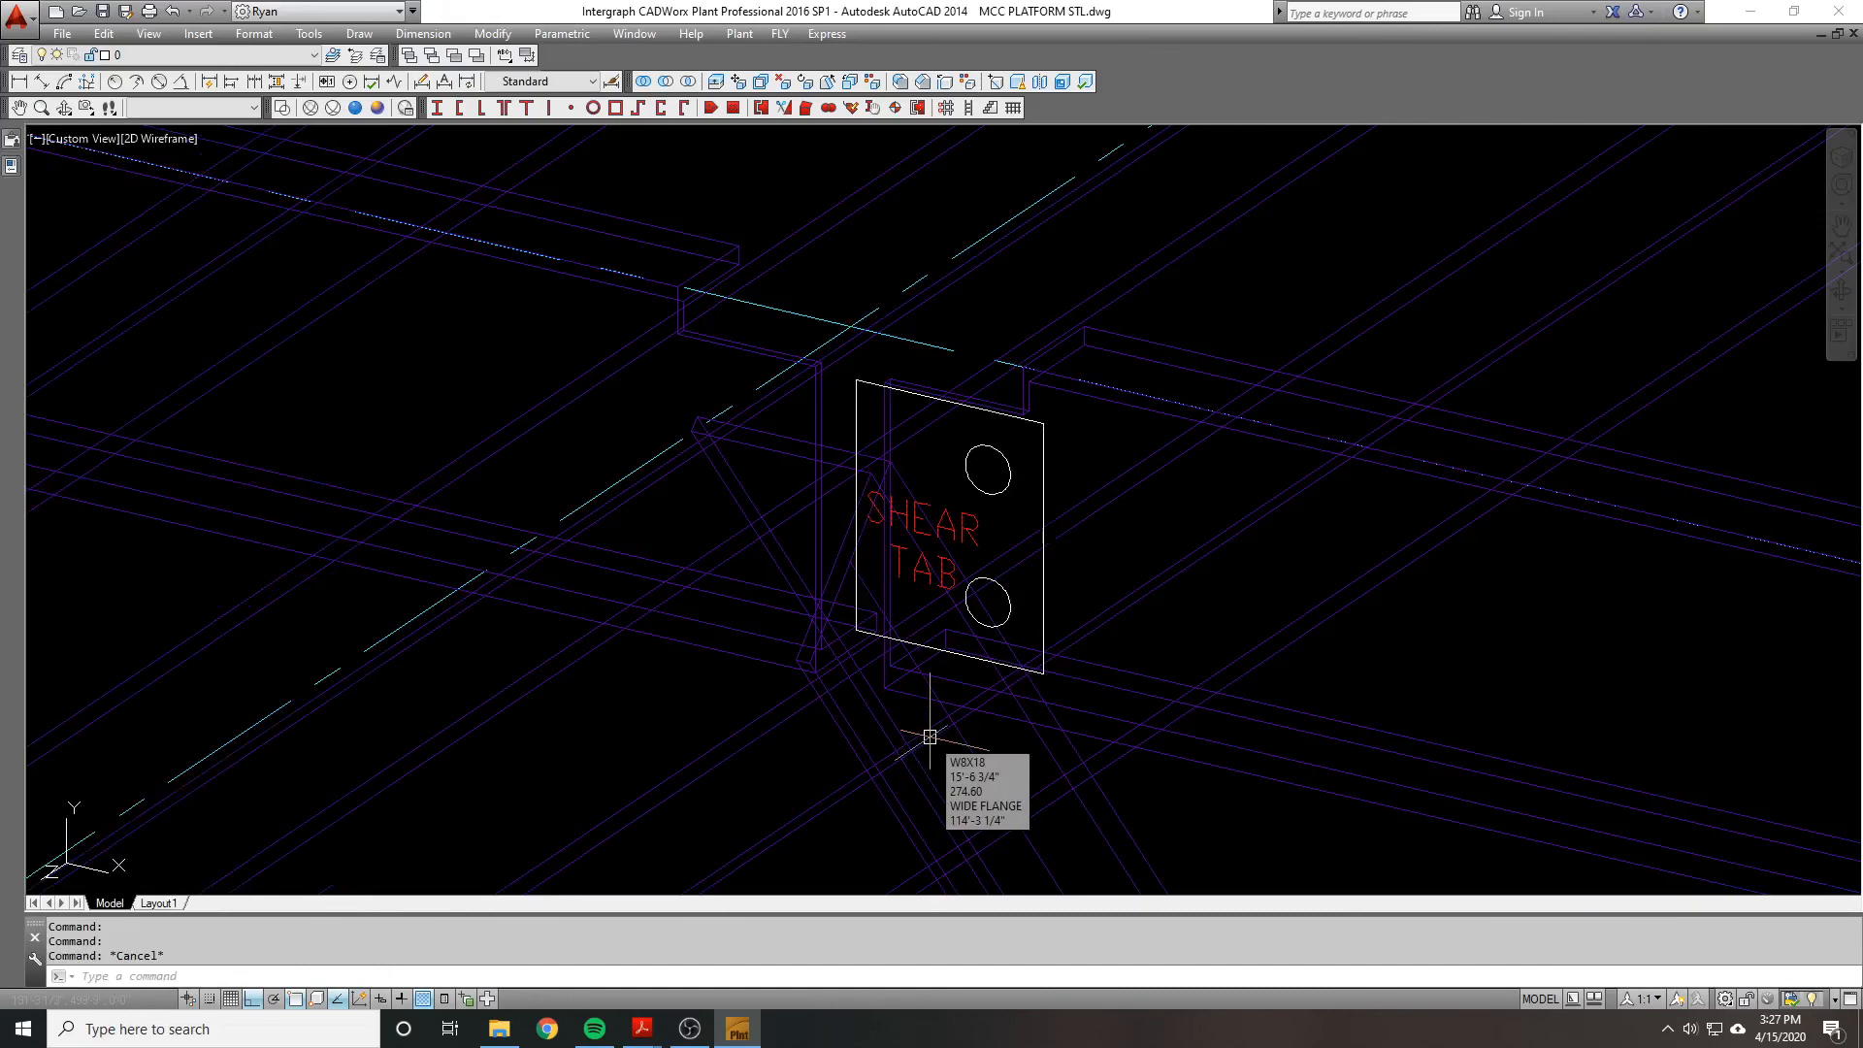
{"action": "type", "text": "u"}
{"action": "key", "text": "Return"}
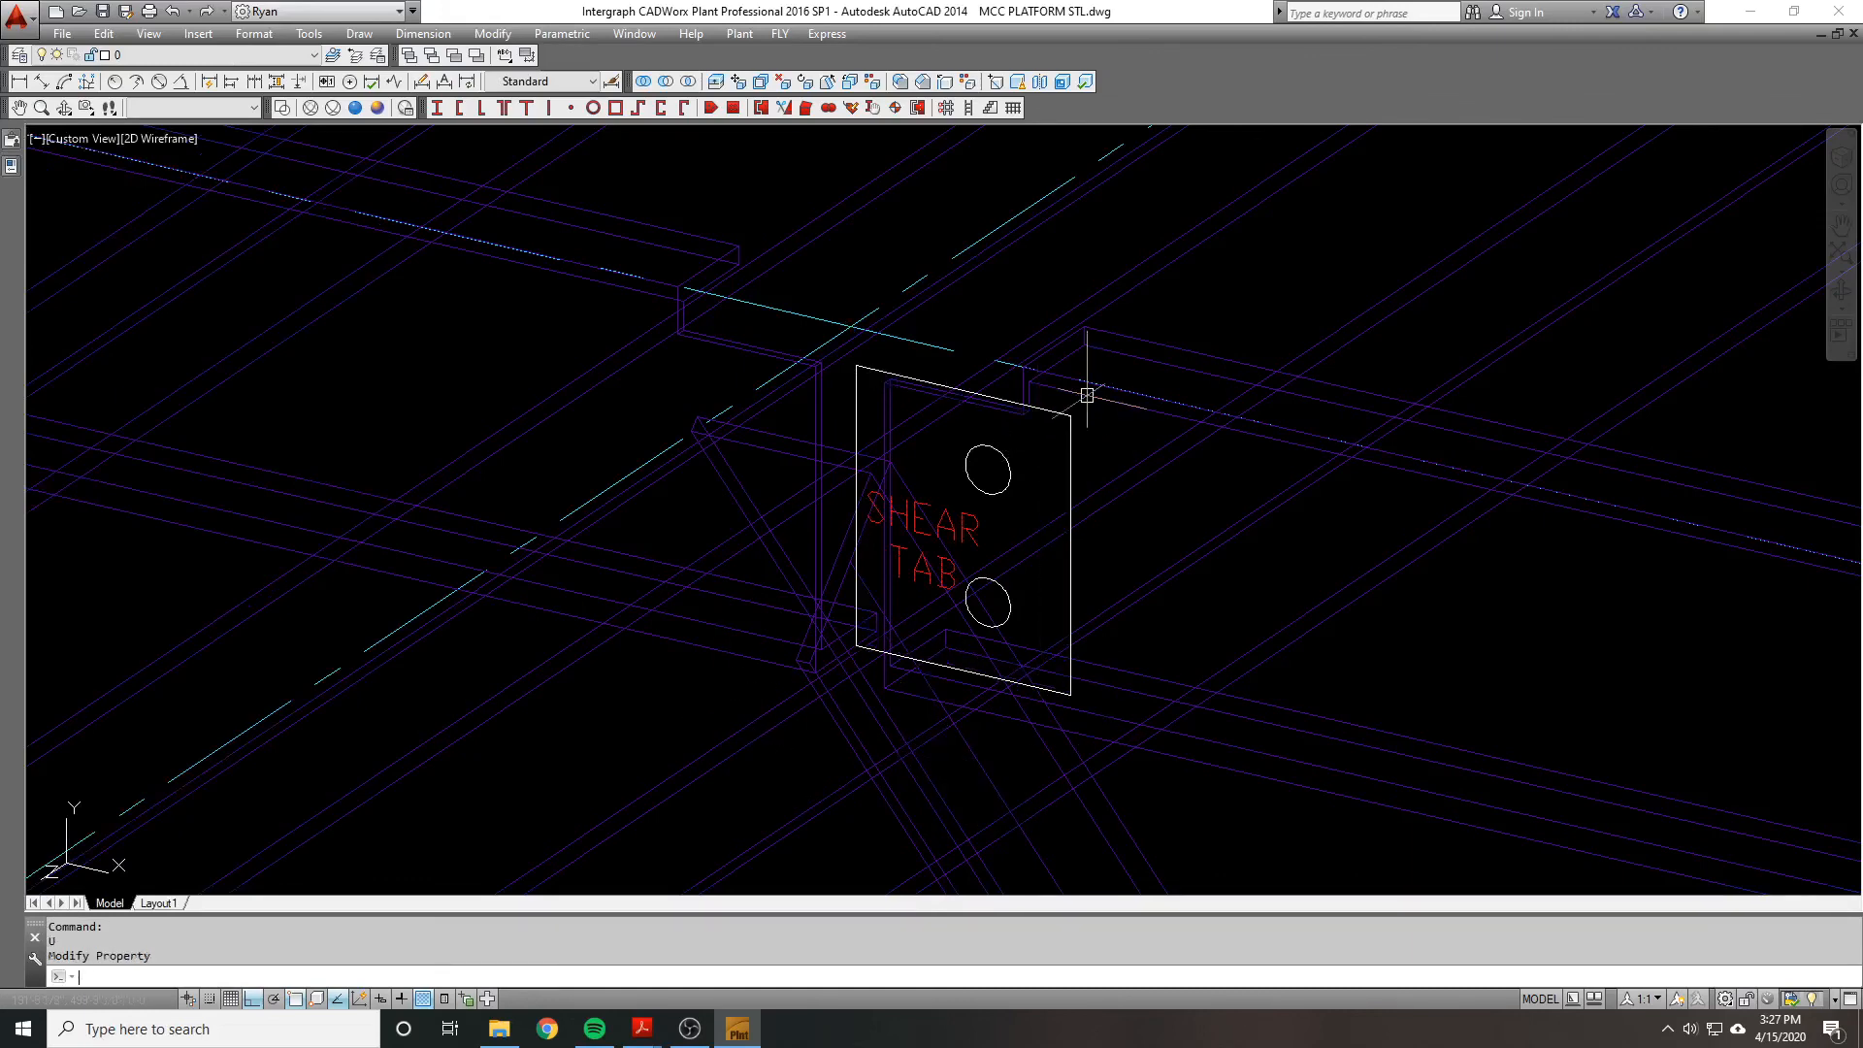
Step: Review the shear tab's custom plate dimensions and Visibility1 setting in its block properties
{"action": "left_click", "coordinate": [986, 444]}
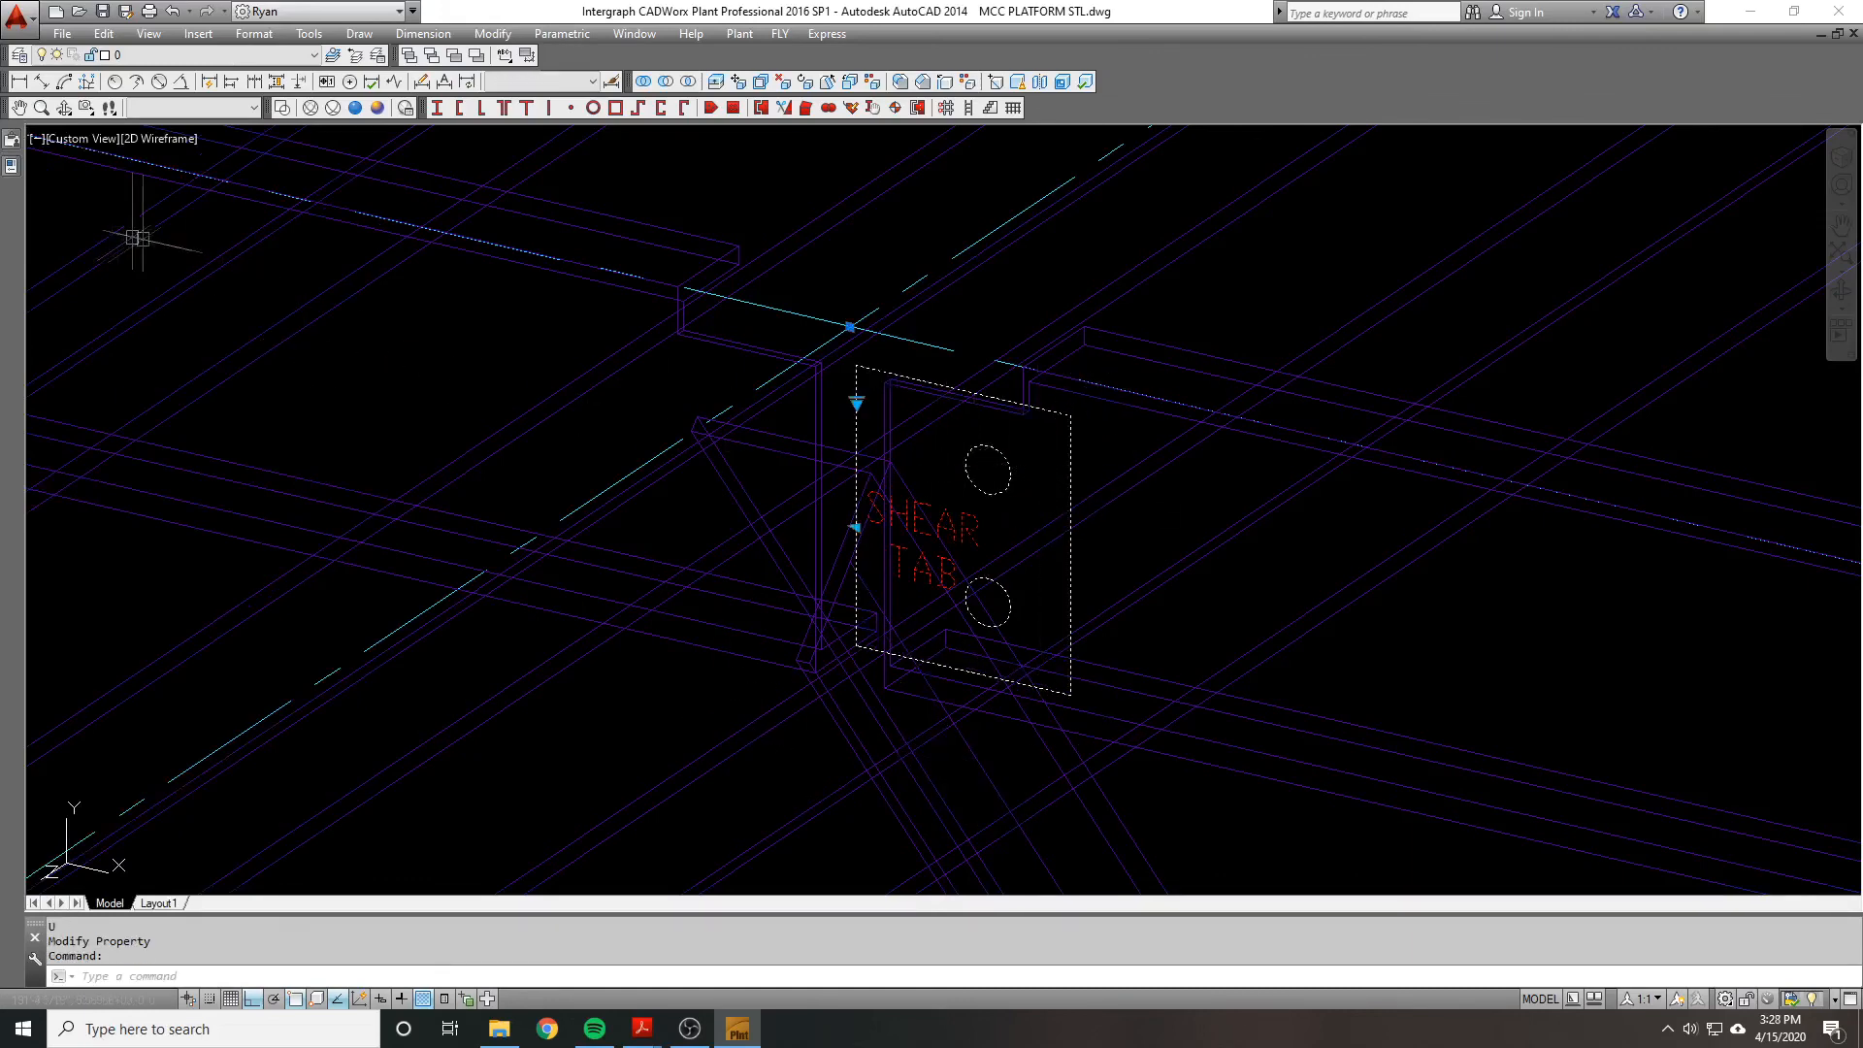
{"action": "mouse_move", "coordinate": [5, 175]}
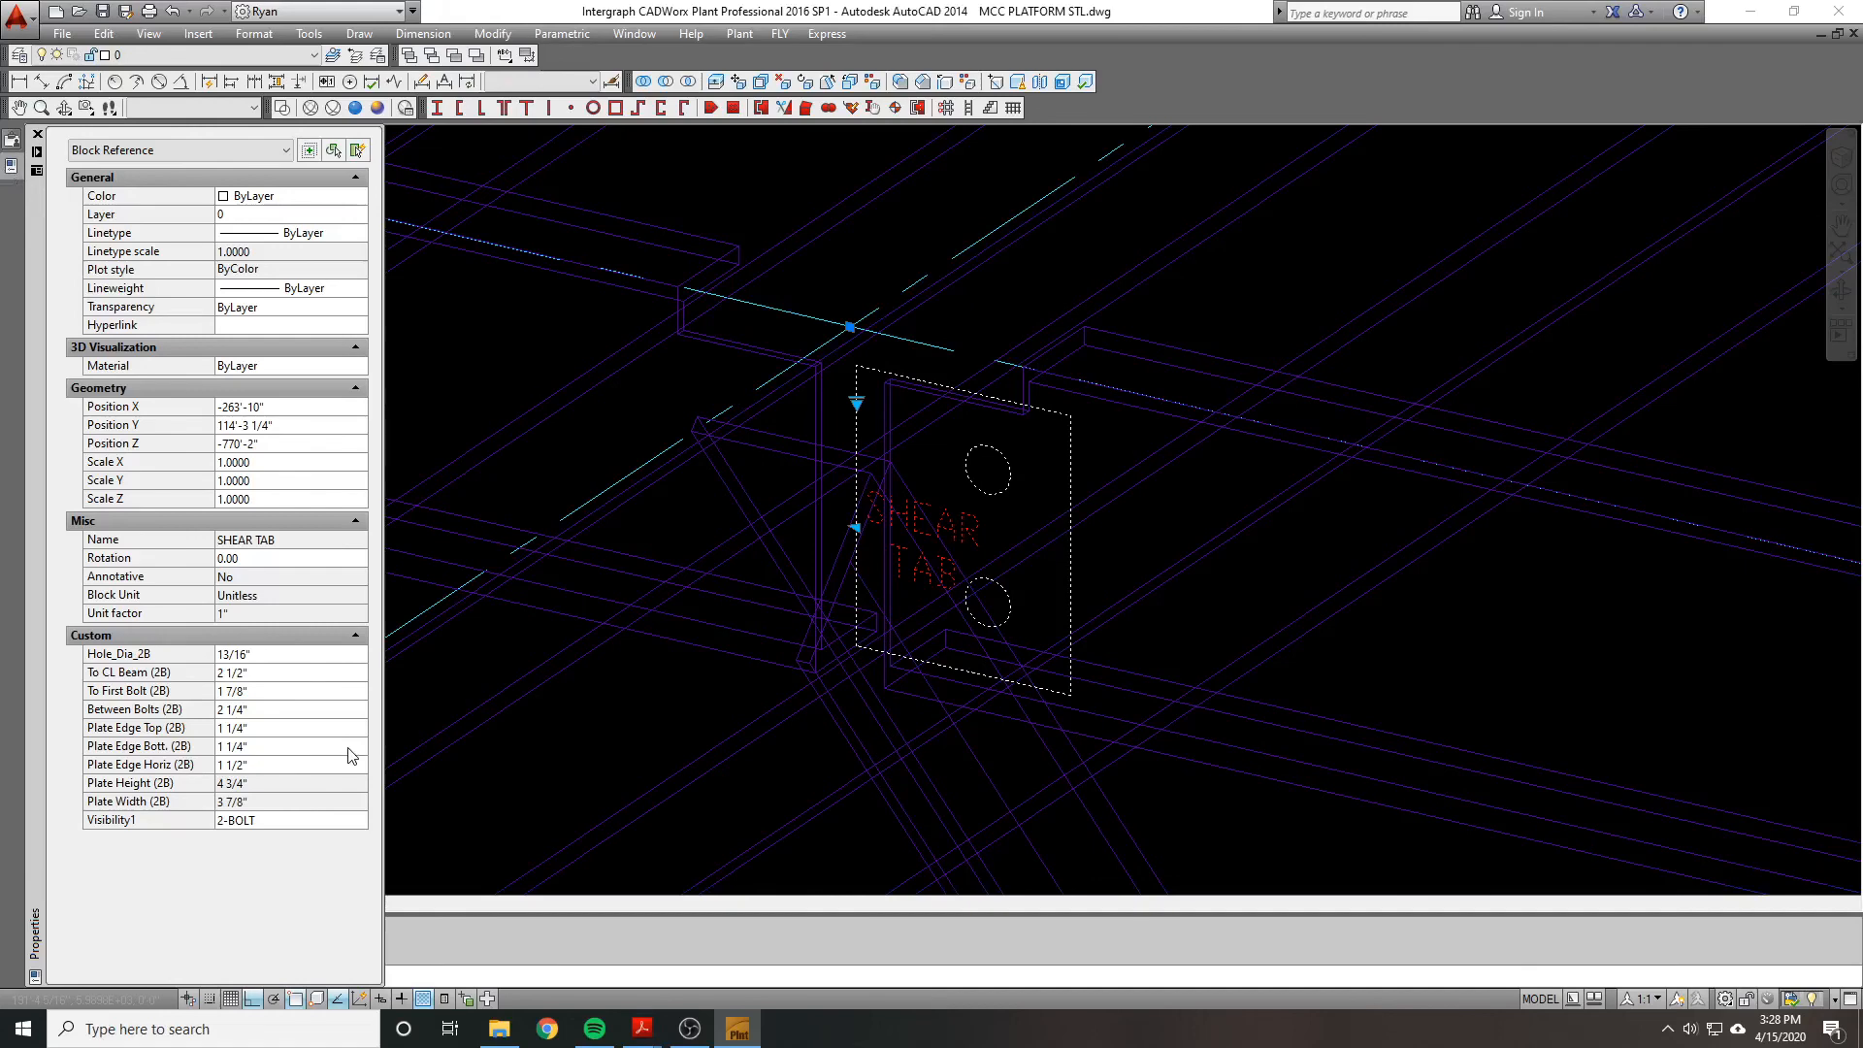
{"action": "left_click", "coordinate": [300, 818]}
{"action": "left_click", "coordinate": [301, 818]}
{"action": "left_click", "coordinate": [300, 817]}
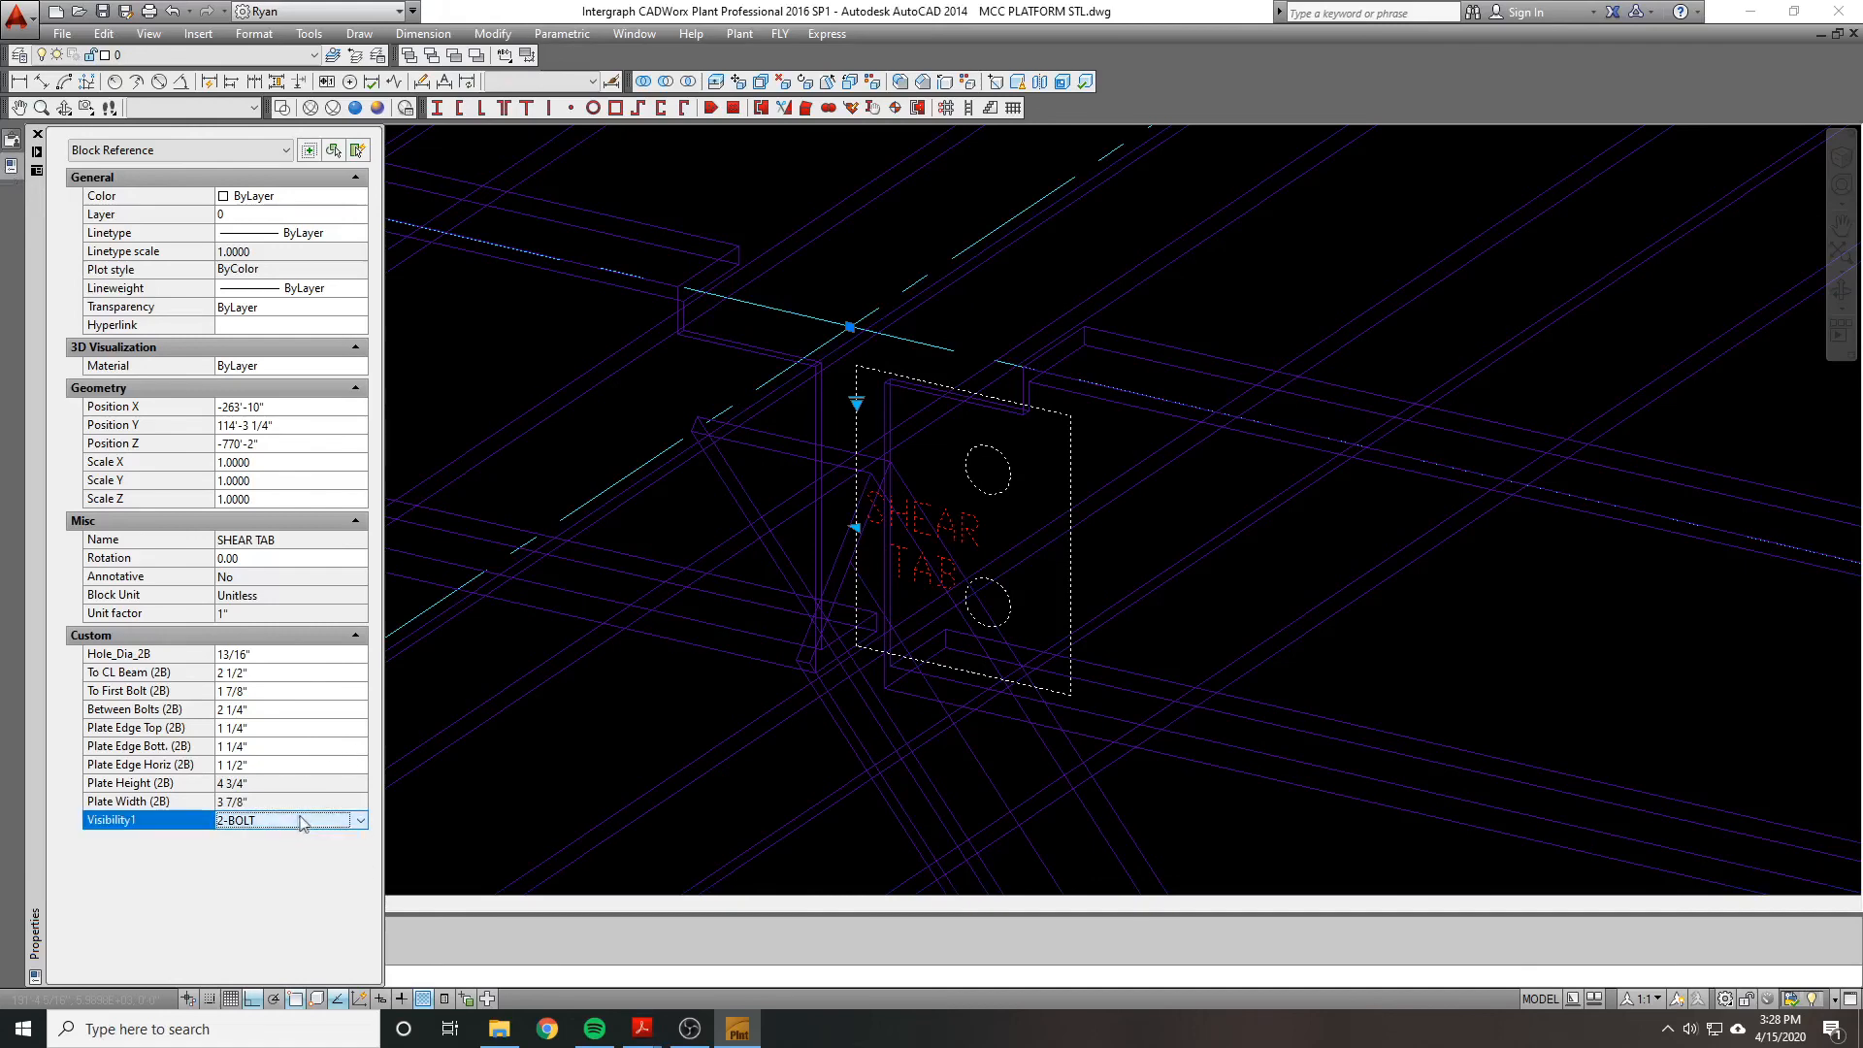
{"action": "left_click", "coordinate": [319, 783]}
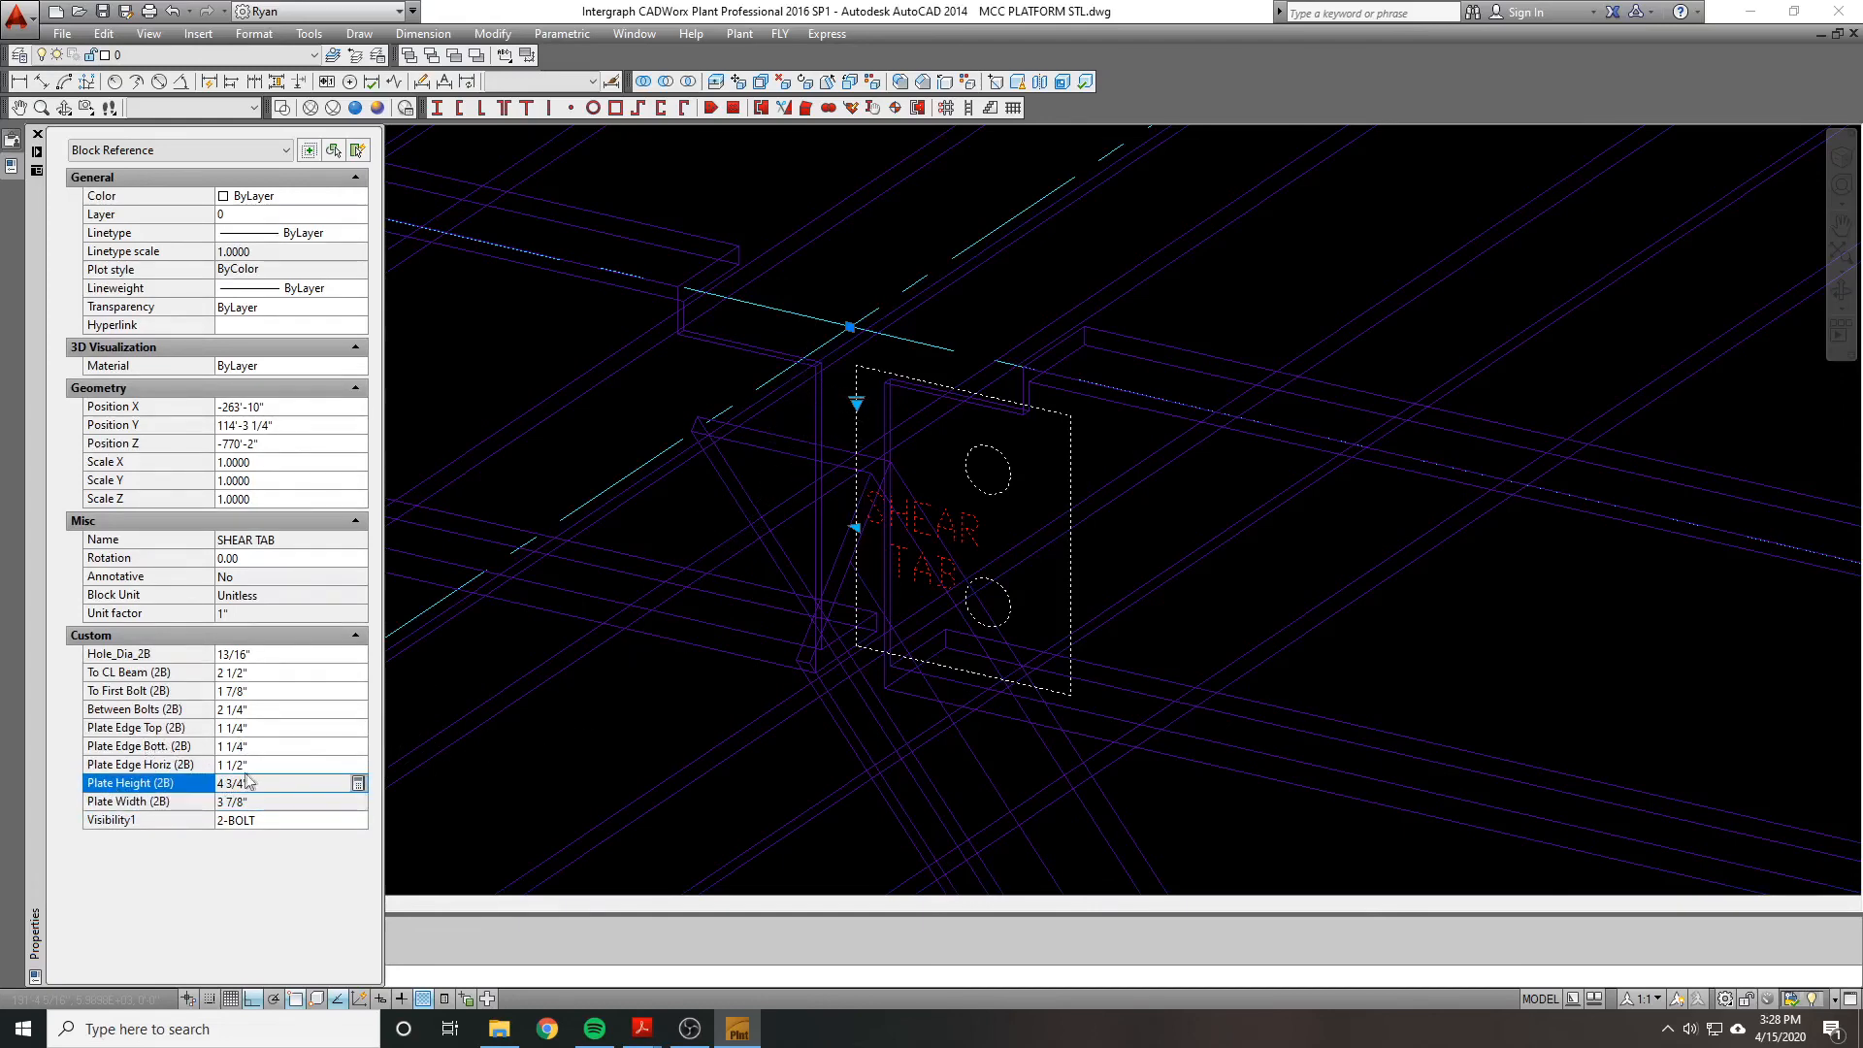
{"action": "key", "text": "ctrl+1"}
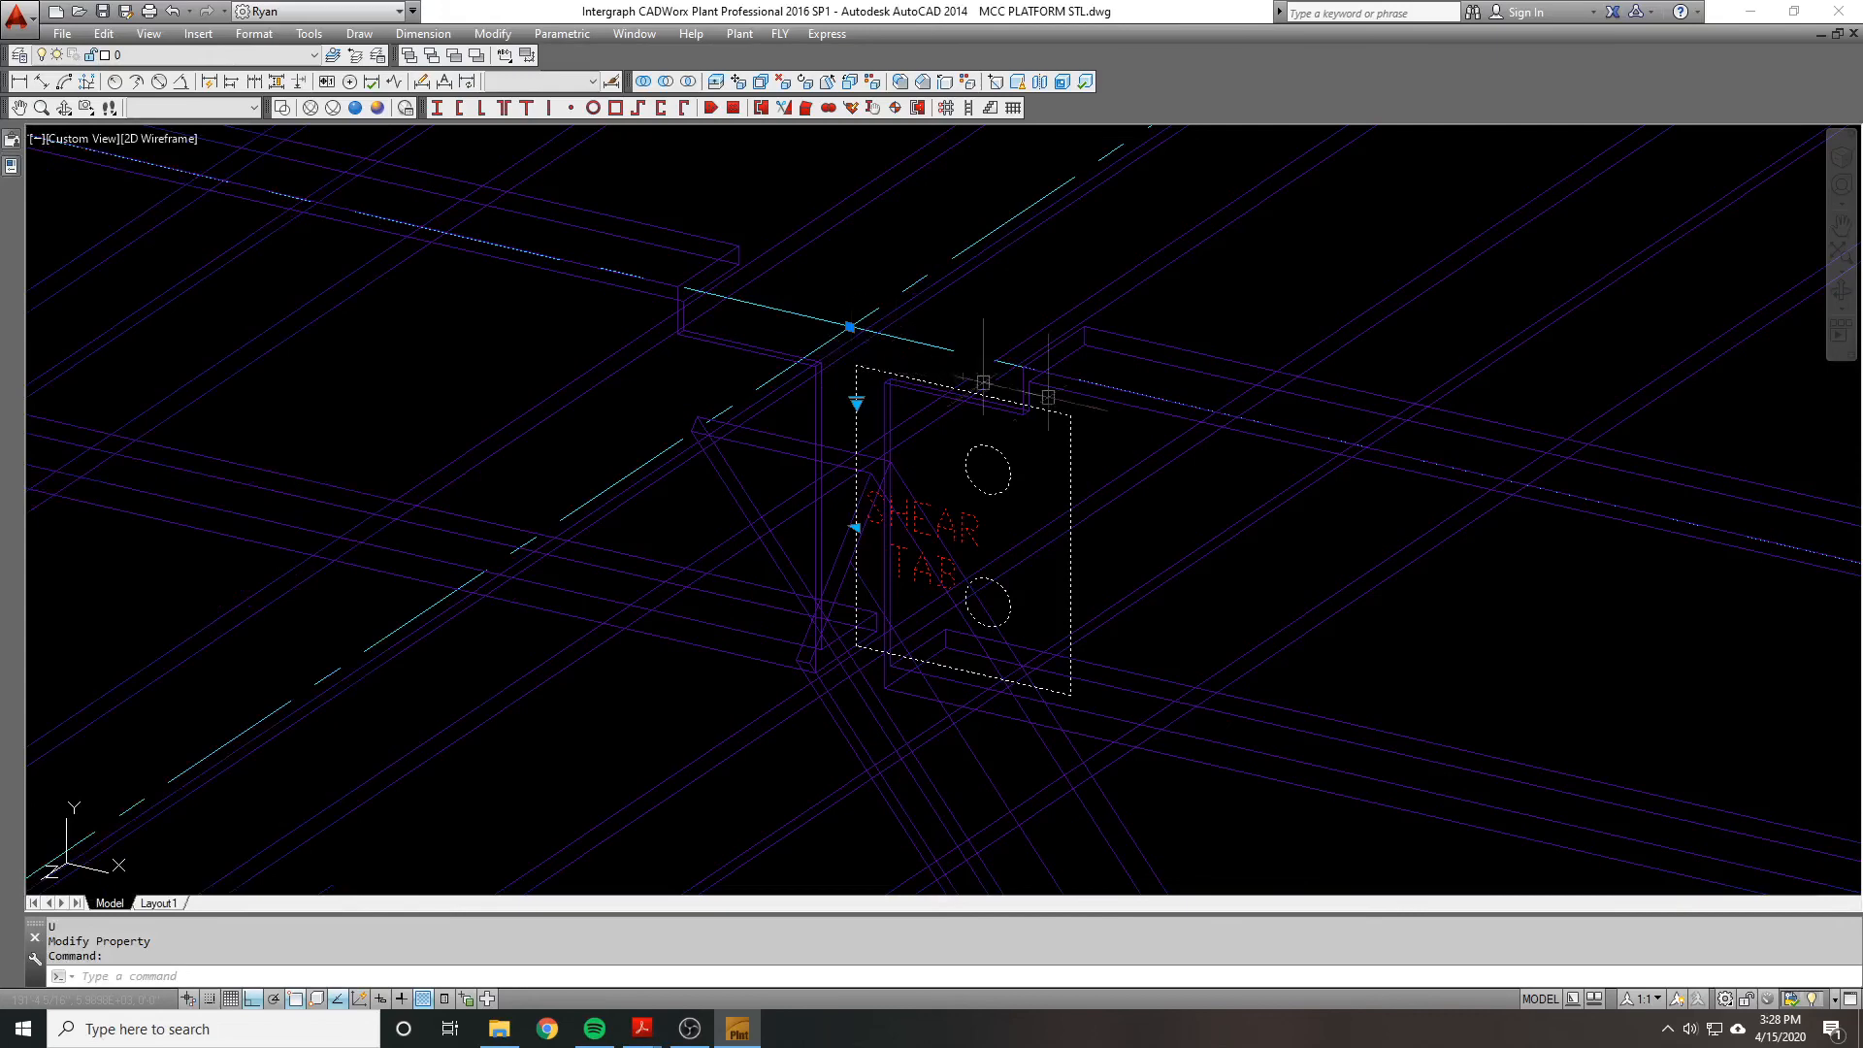
Step: Open the SHEAR TAB block definition for editing in the Block Editor
{"action": "mouse_move", "coordinate": [10, 168]}
{"action": "scroll", "coordinate": [970, 514], "scroll_direction": "down", "scroll_amount": 2}
{"action": "type", "text": "be"}
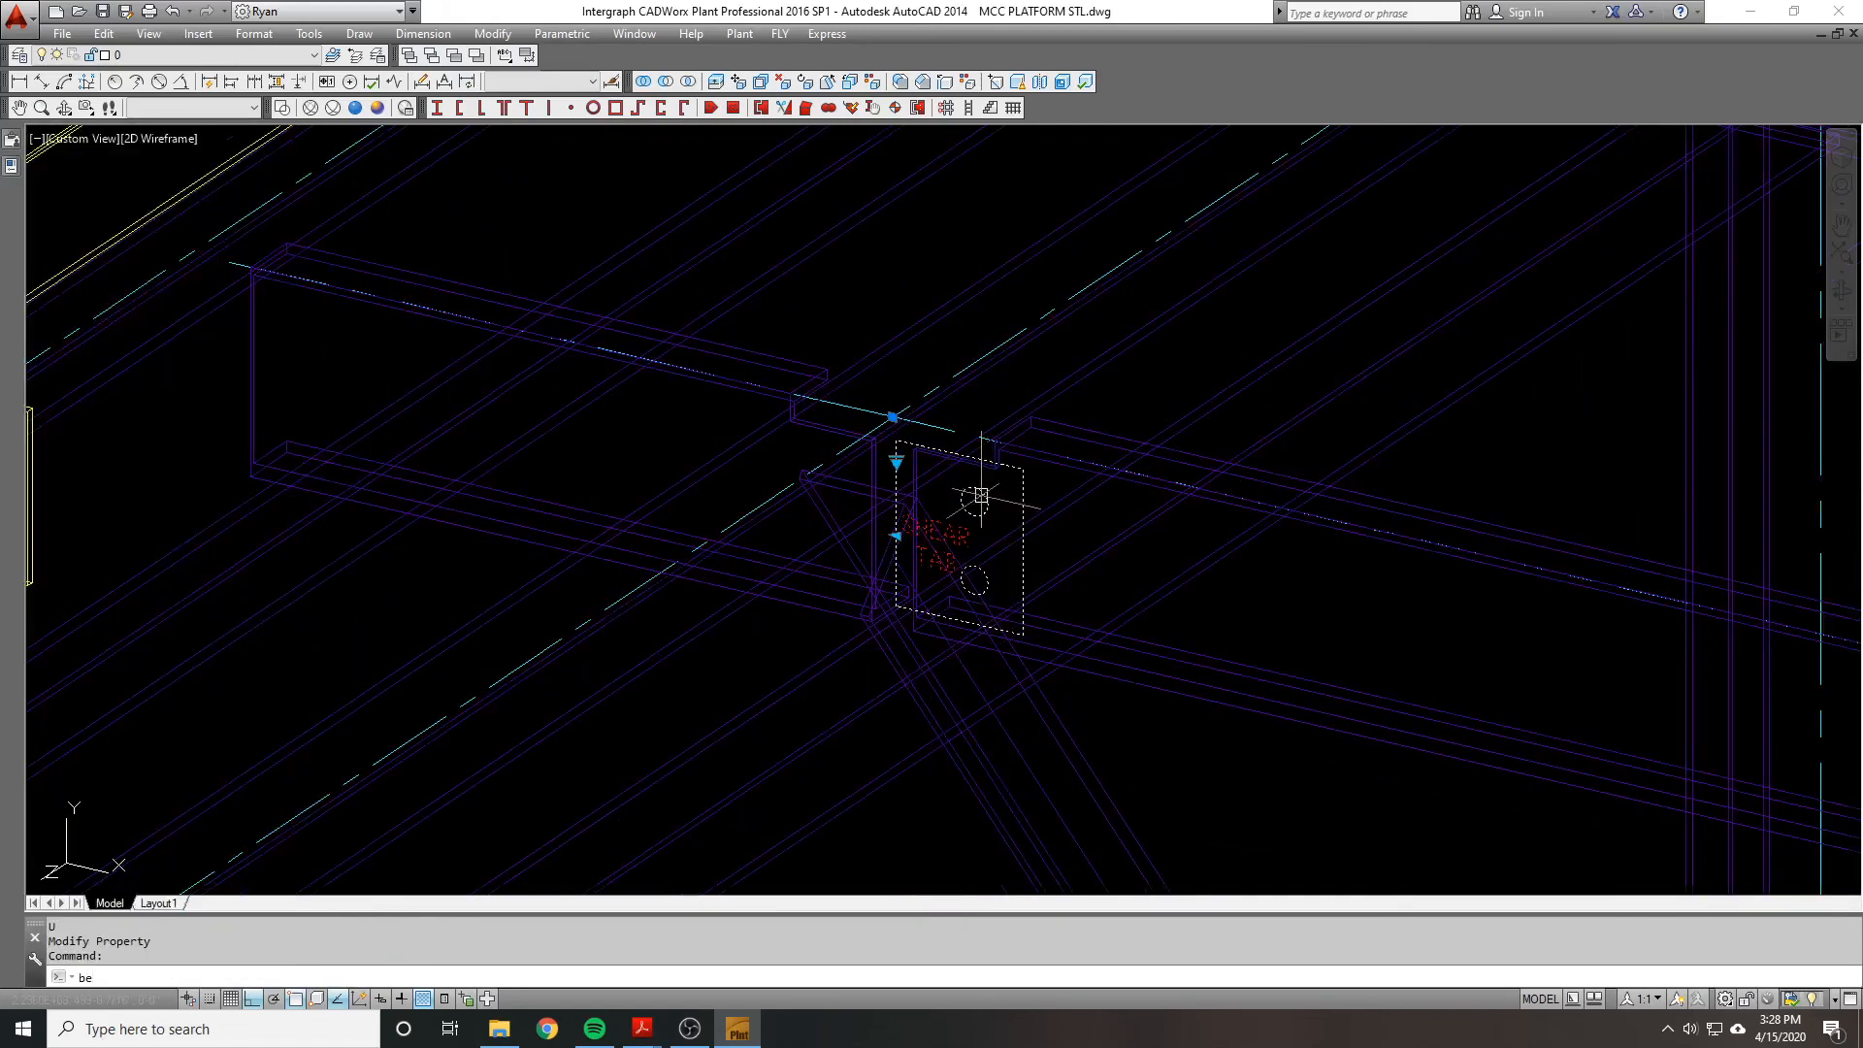
{"action": "key", "text": "Return"}
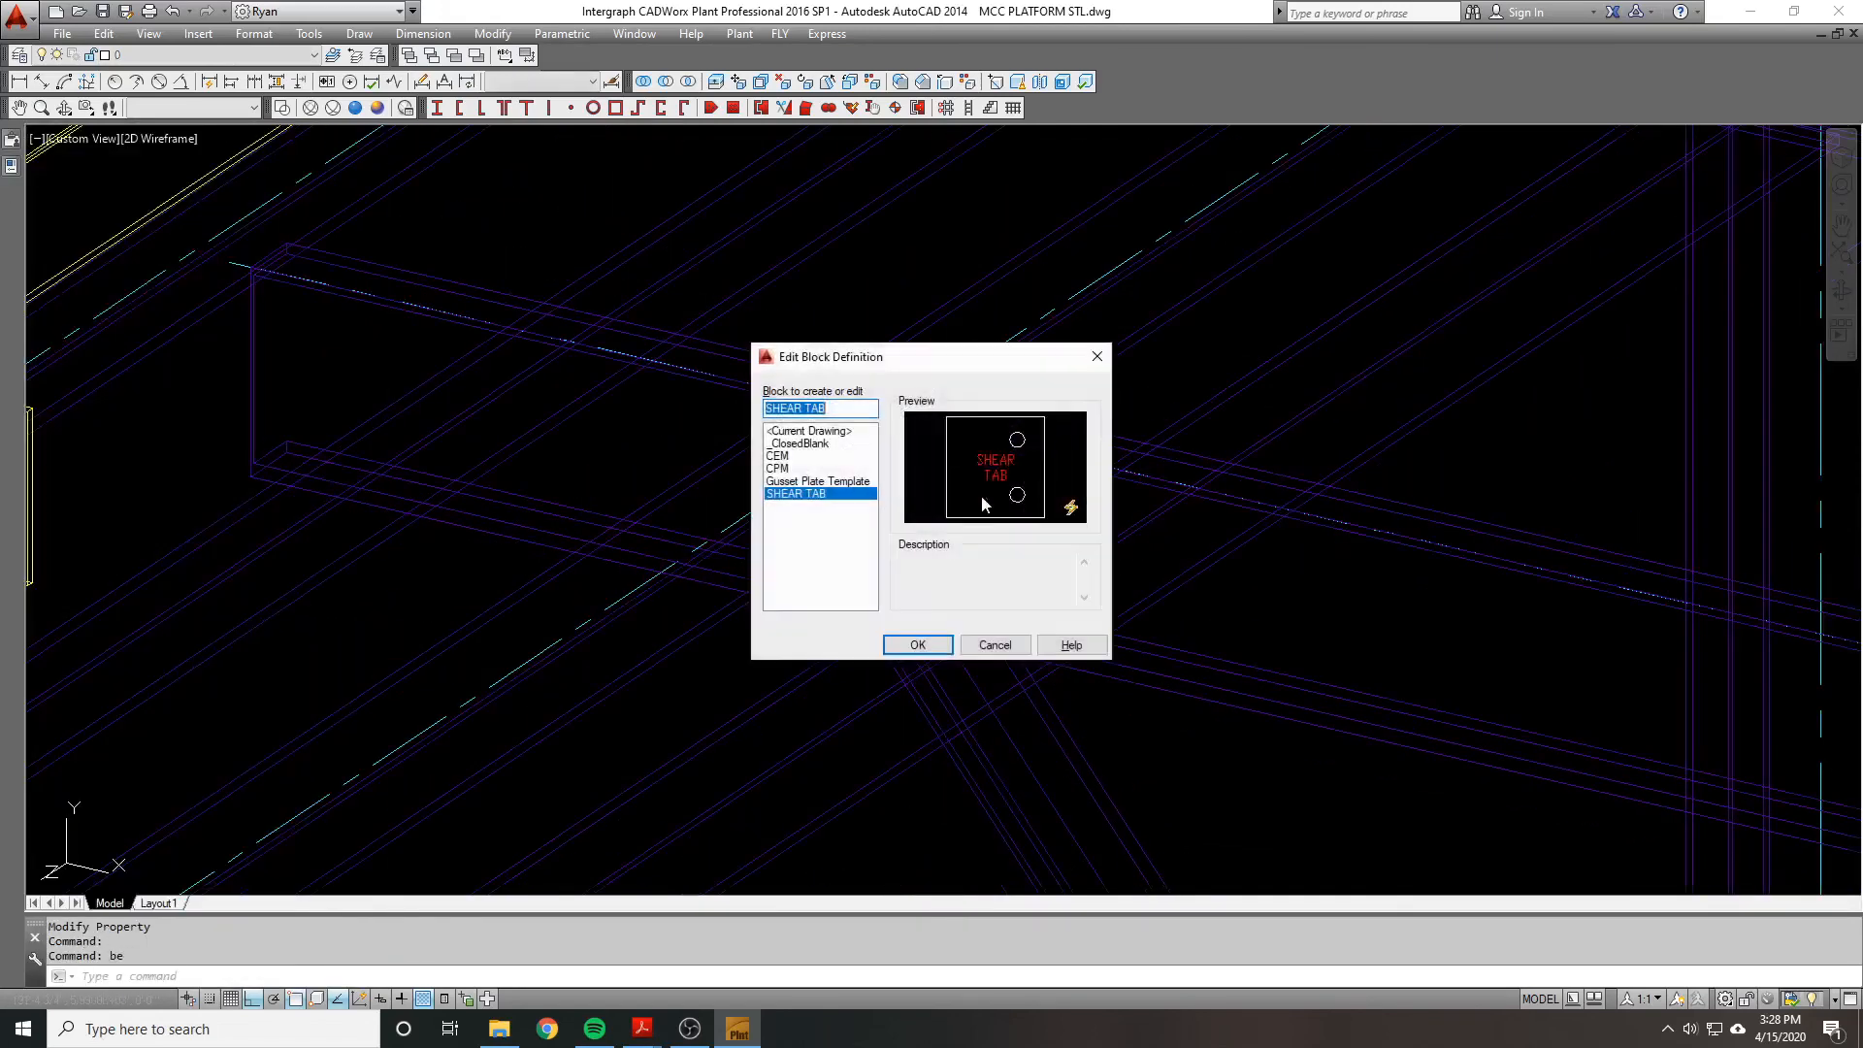
{"action": "left_click", "coordinate": [917, 645]}
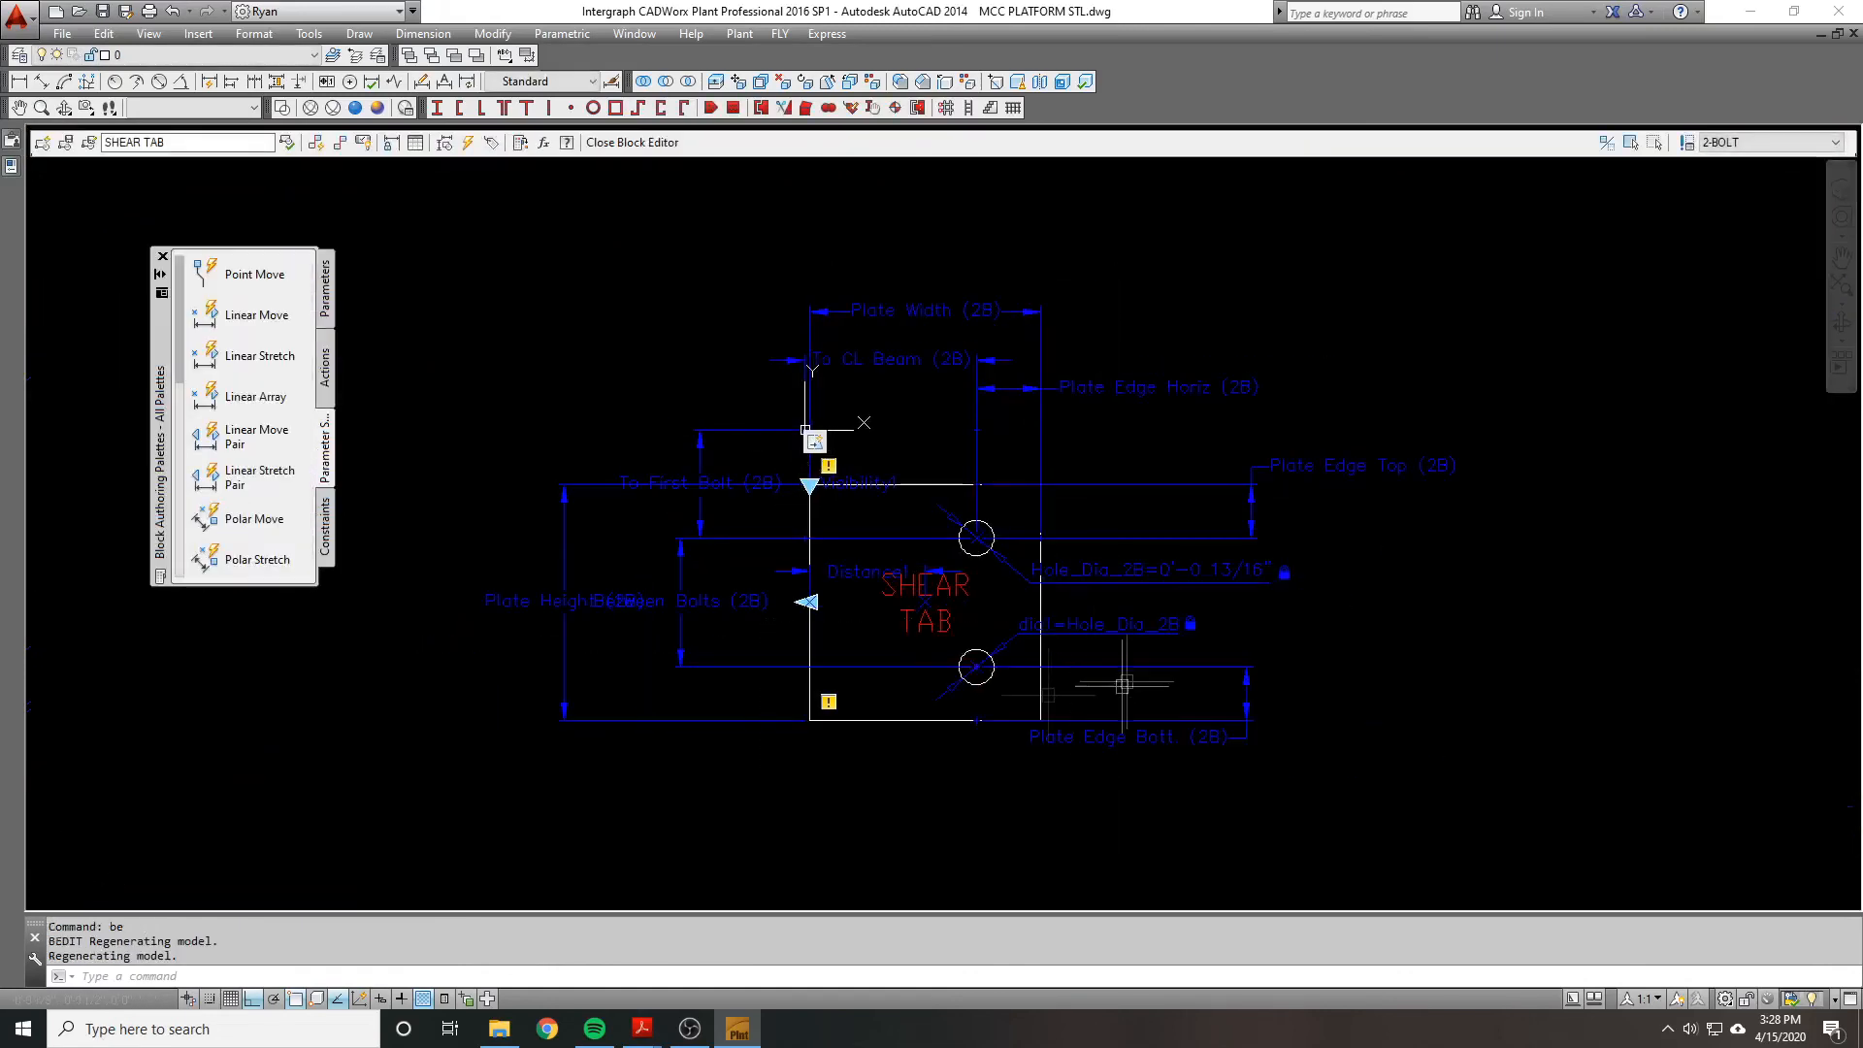
Step: Examine the 2-BOLT geometry, its parameters and the block's available visibility states
{"action": "scroll", "coordinate": [873, 570], "scroll_direction": "up", "scroll_amount": 1}
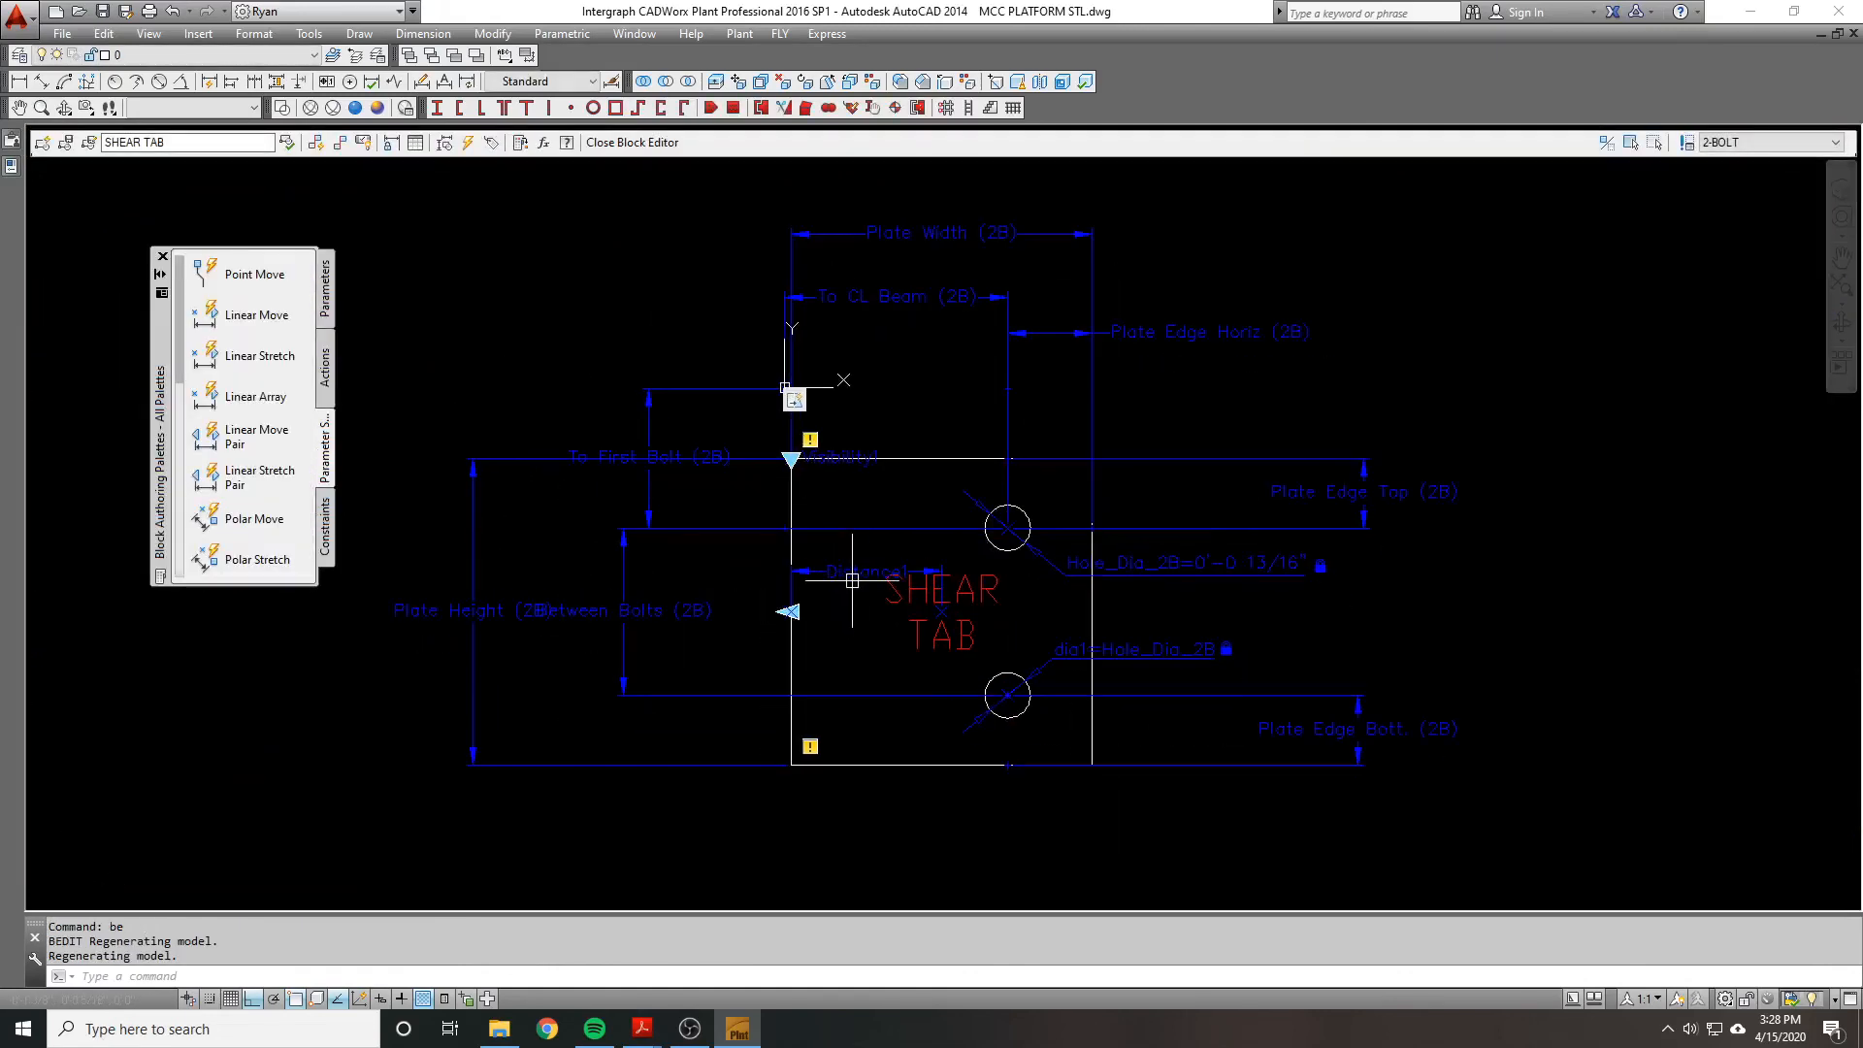
{"action": "scroll", "coordinate": [852, 580], "scroll_direction": "down", "scroll_amount": 1}
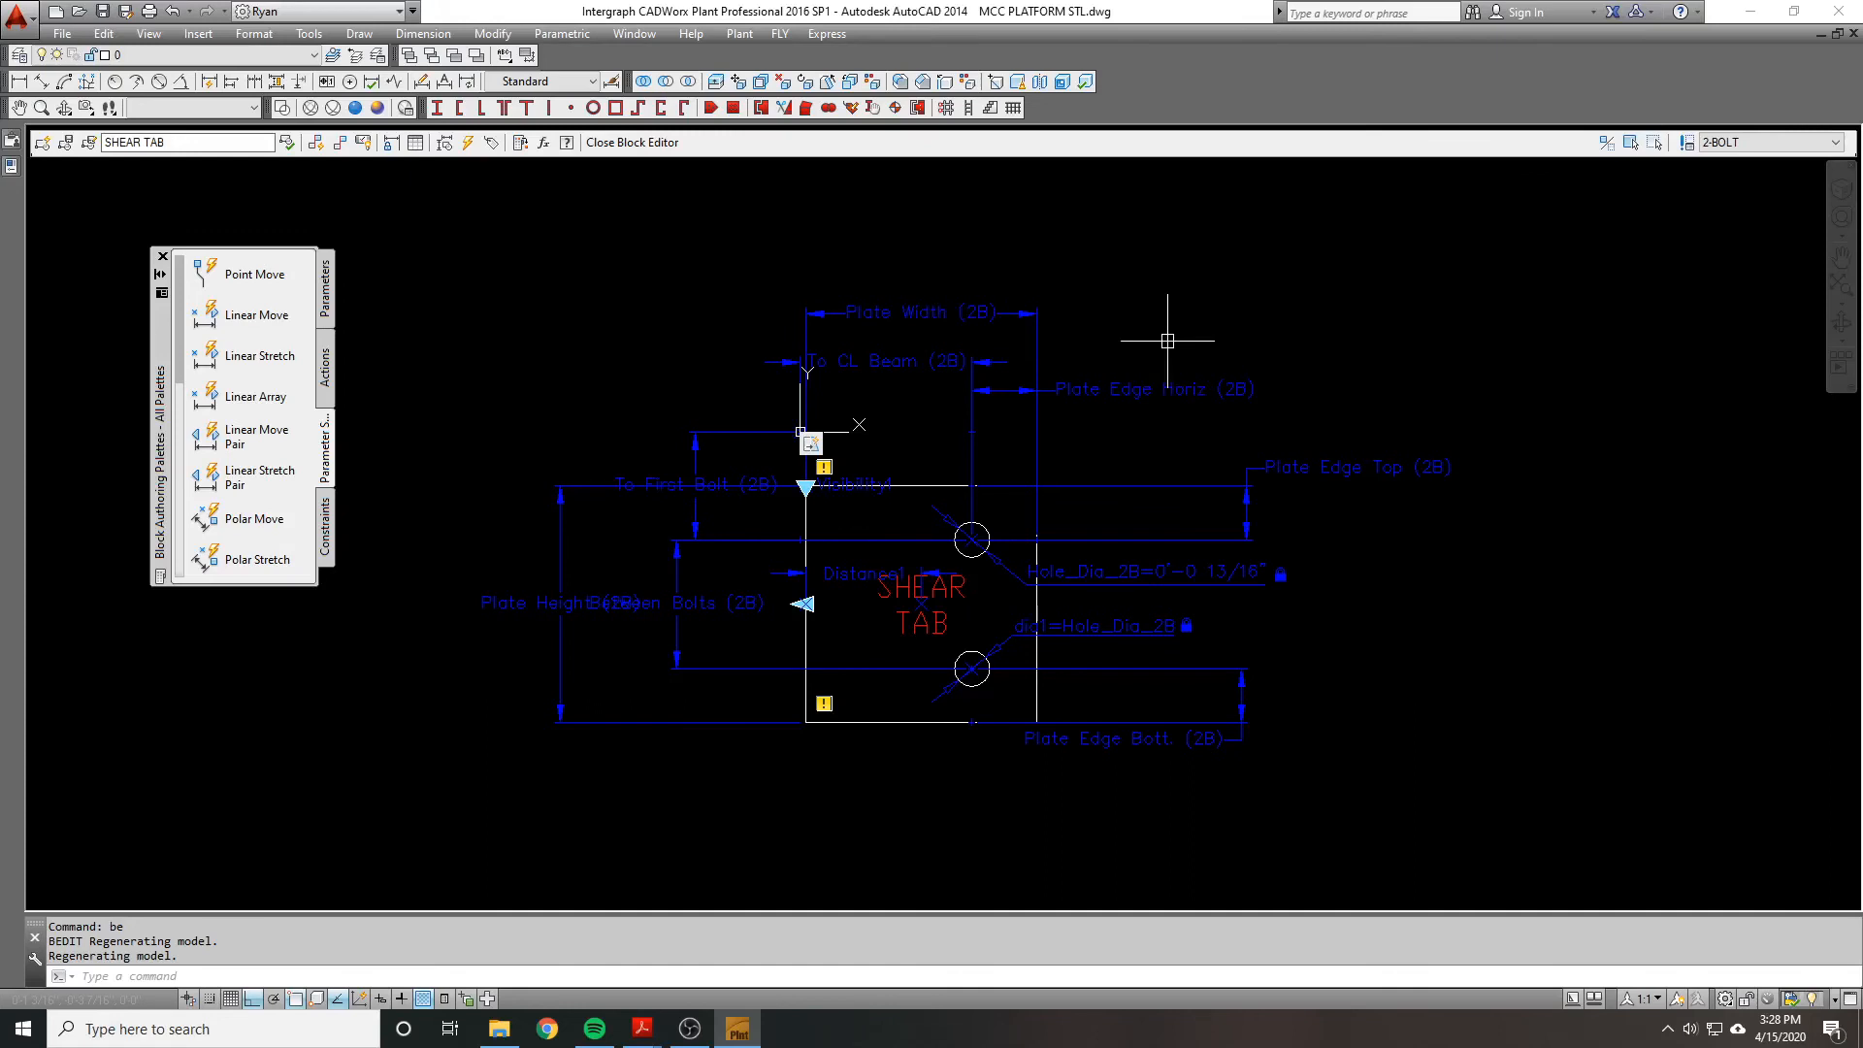
{"action": "left_click", "coordinate": [1752, 144]}
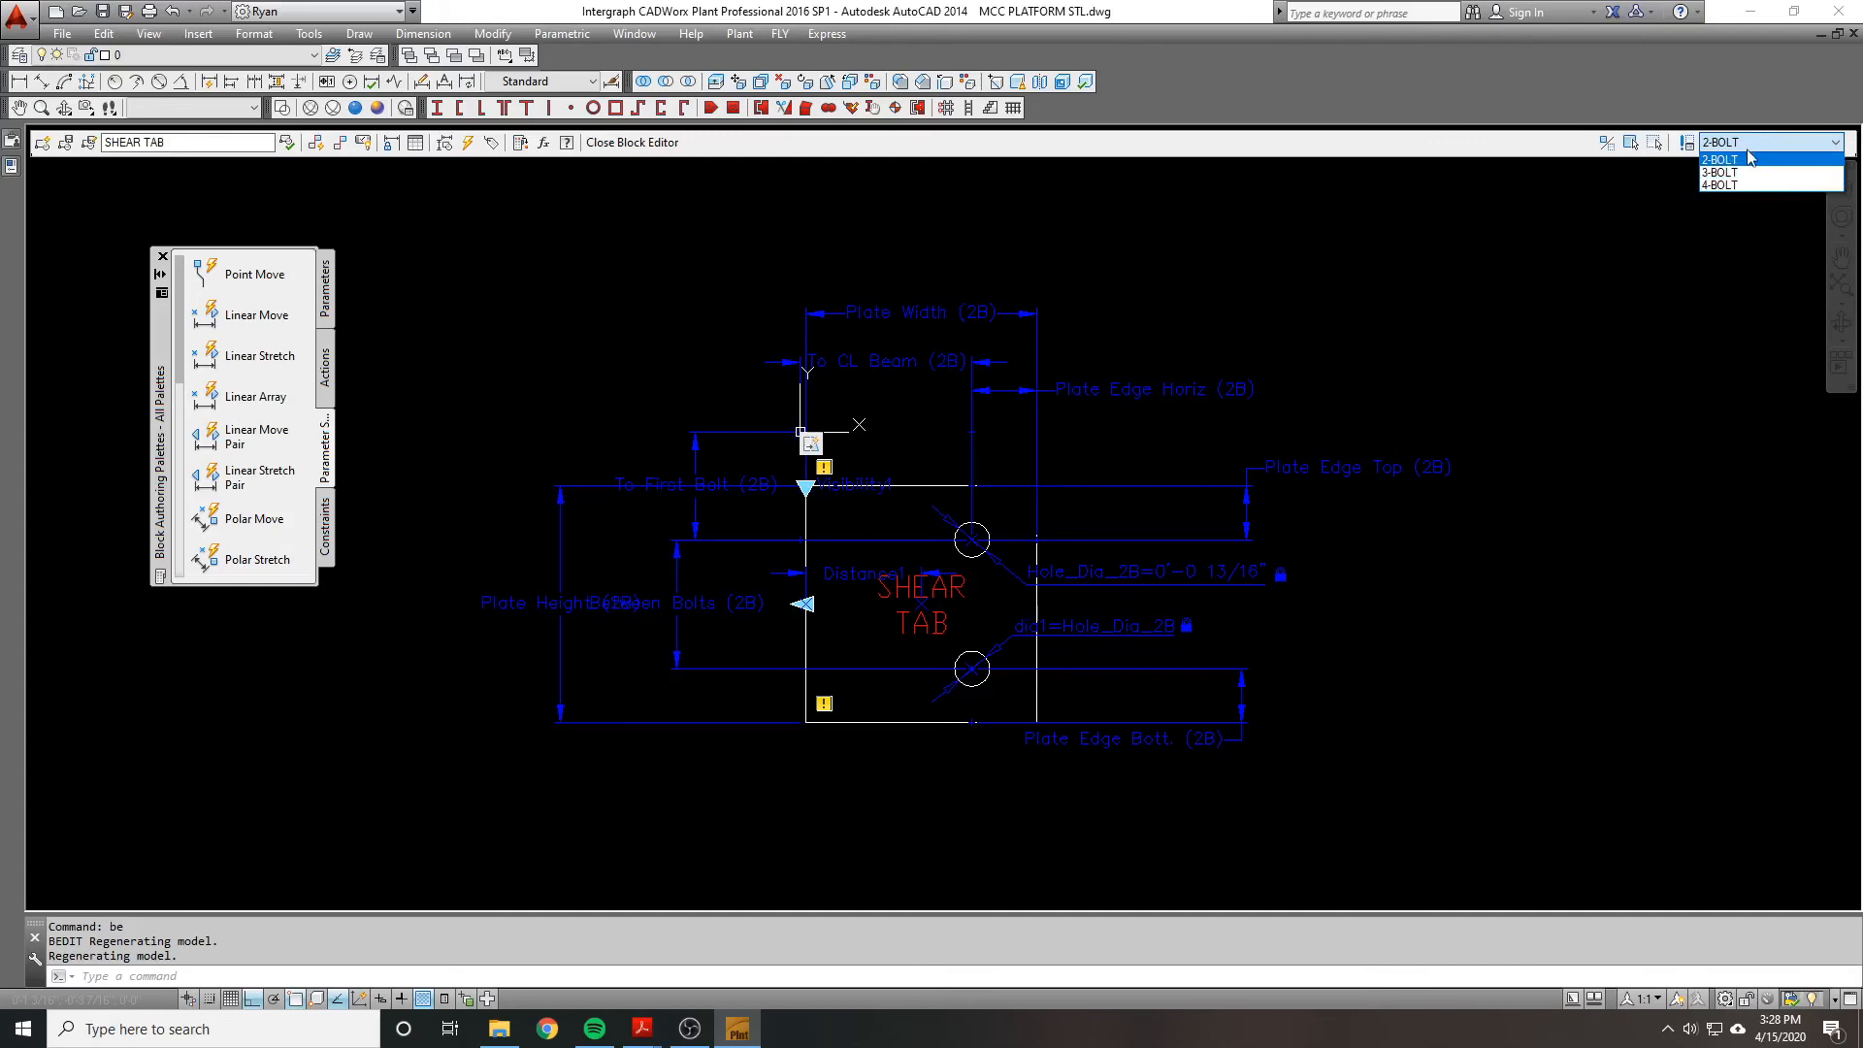
{"action": "left_click", "coordinate": [1373, 235]}
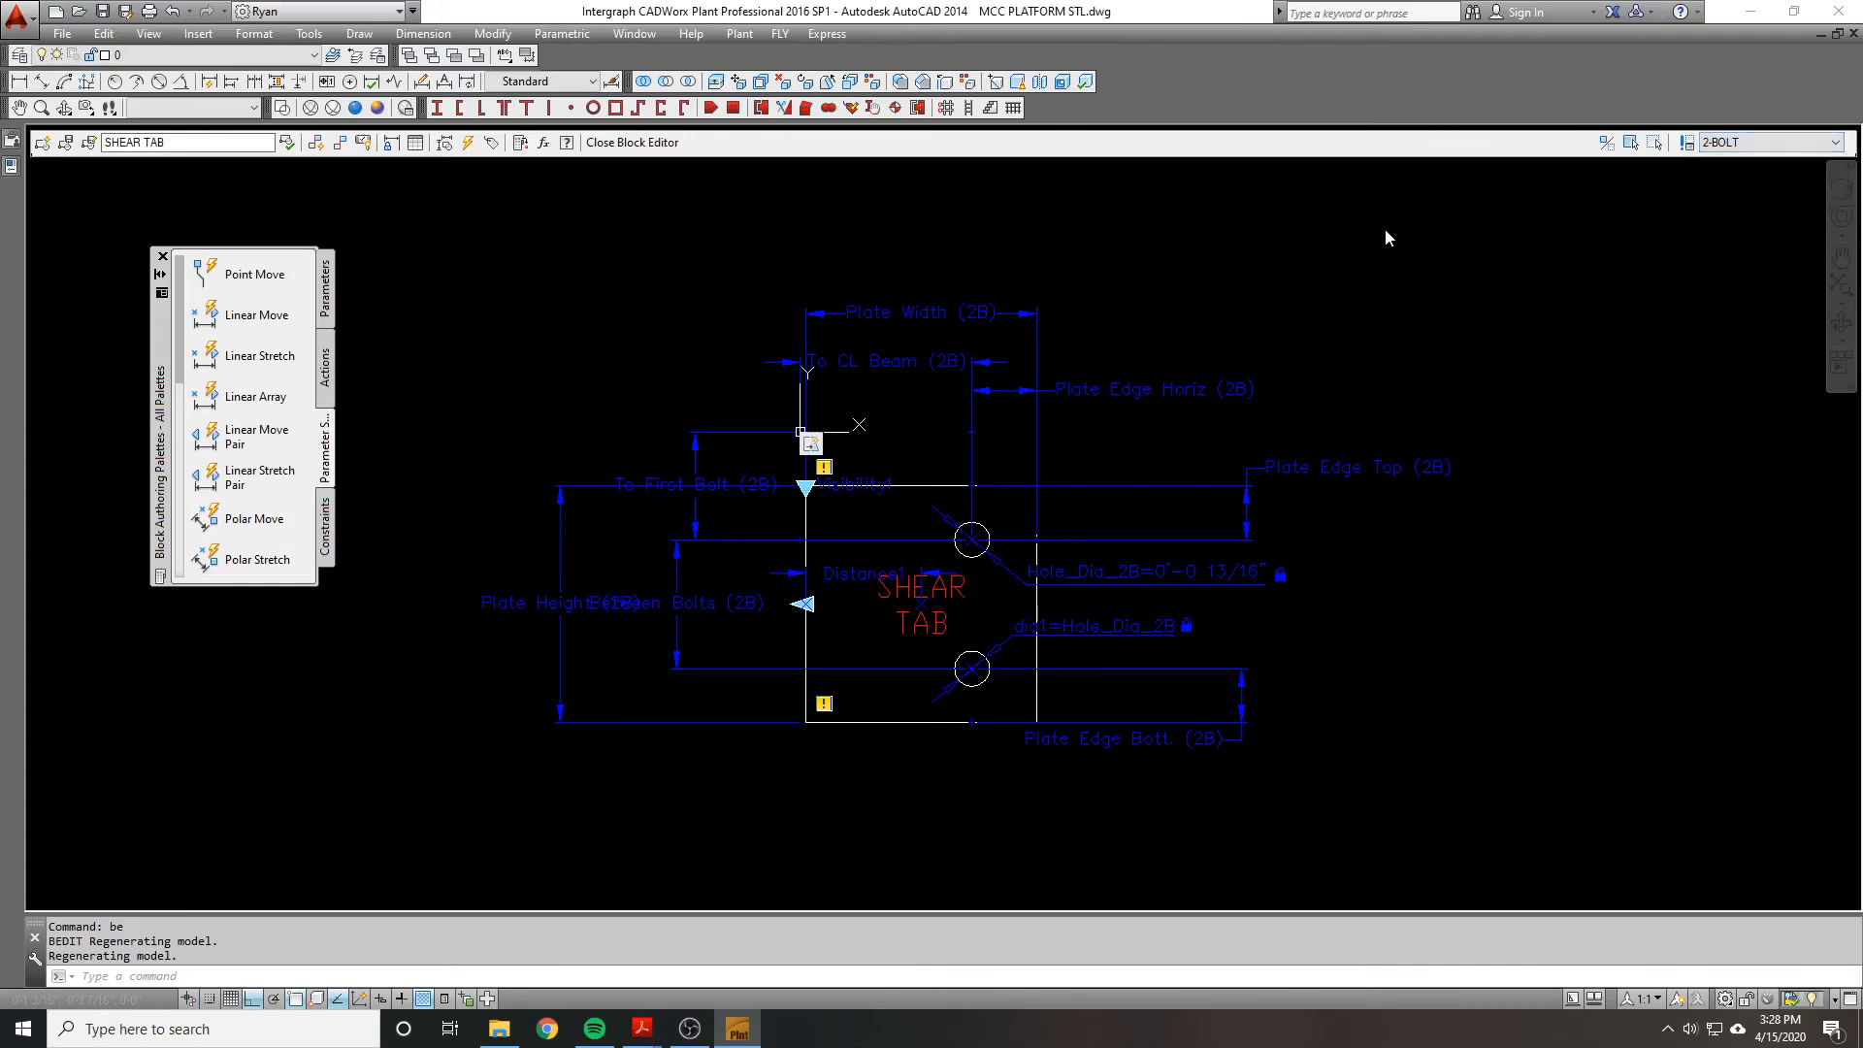
{"action": "left_click", "coordinate": [1386, 238]}
{"action": "key", "text": "Escape"}
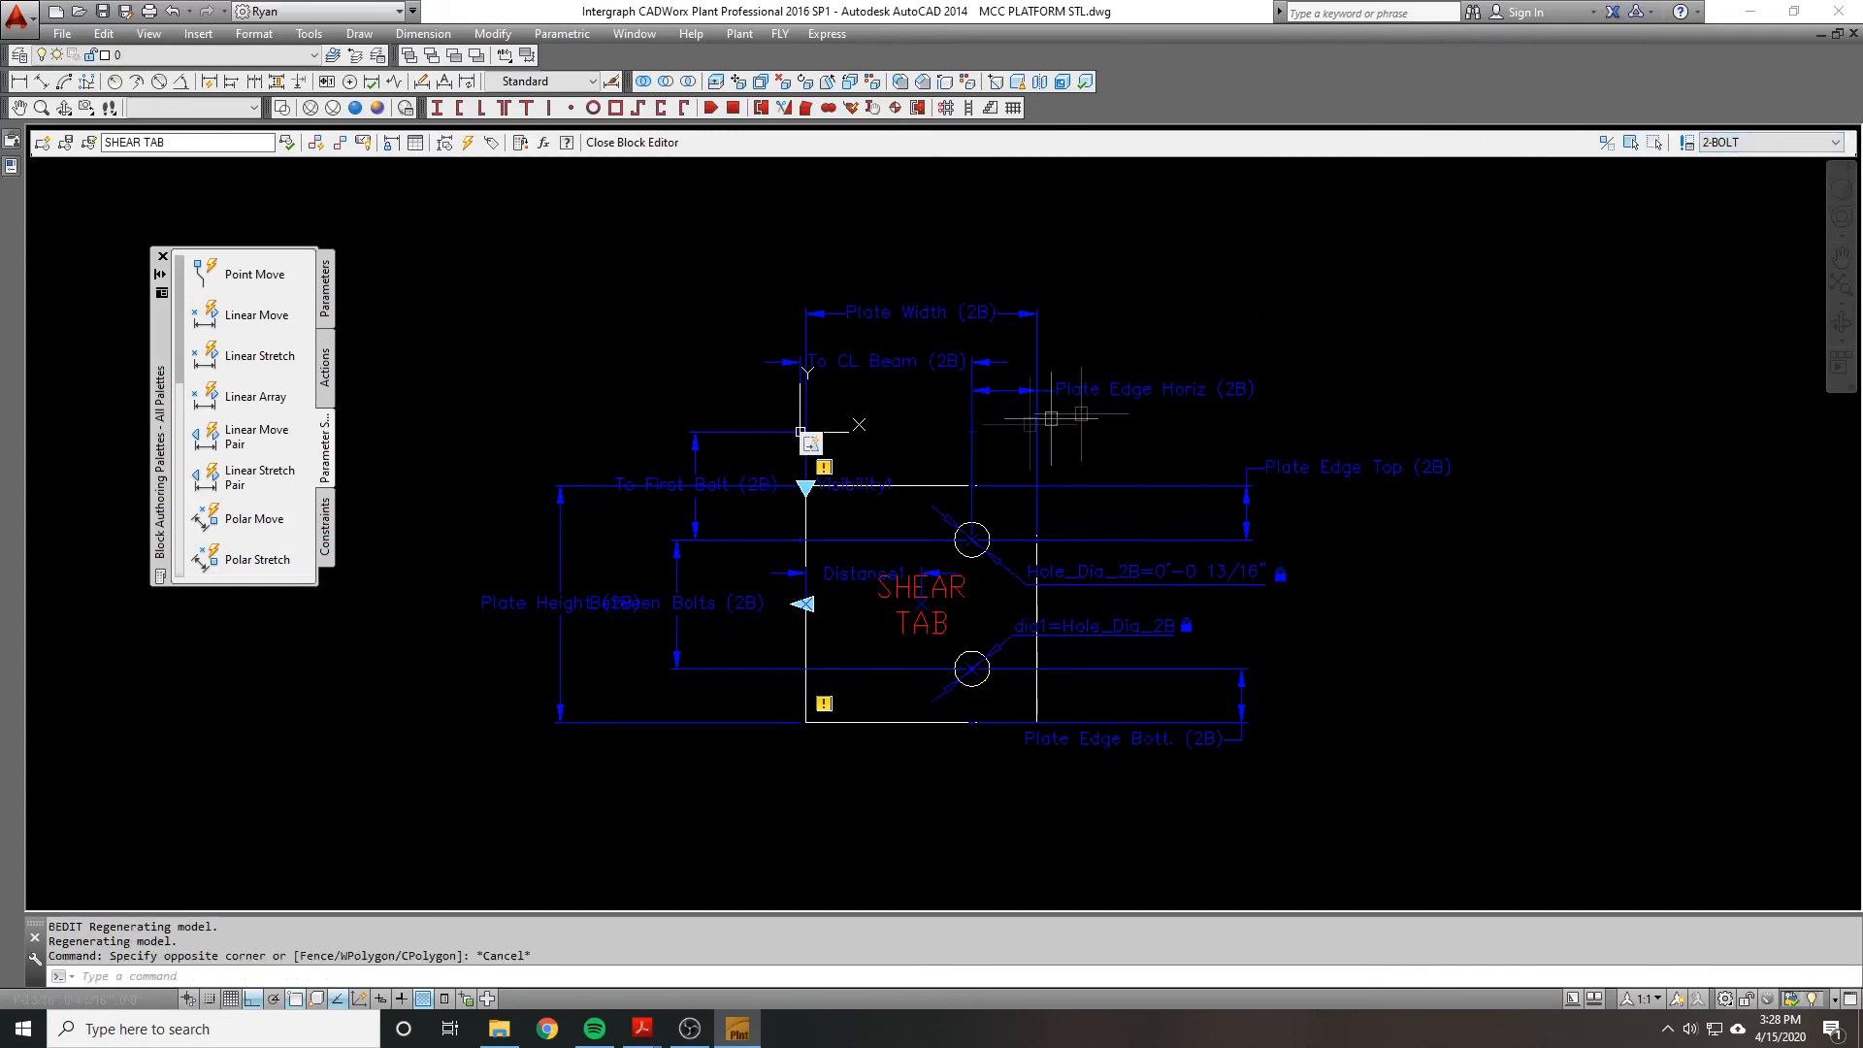
{"action": "scroll", "coordinate": [891, 319], "scroll_direction": "up", "scroll_amount": 1}
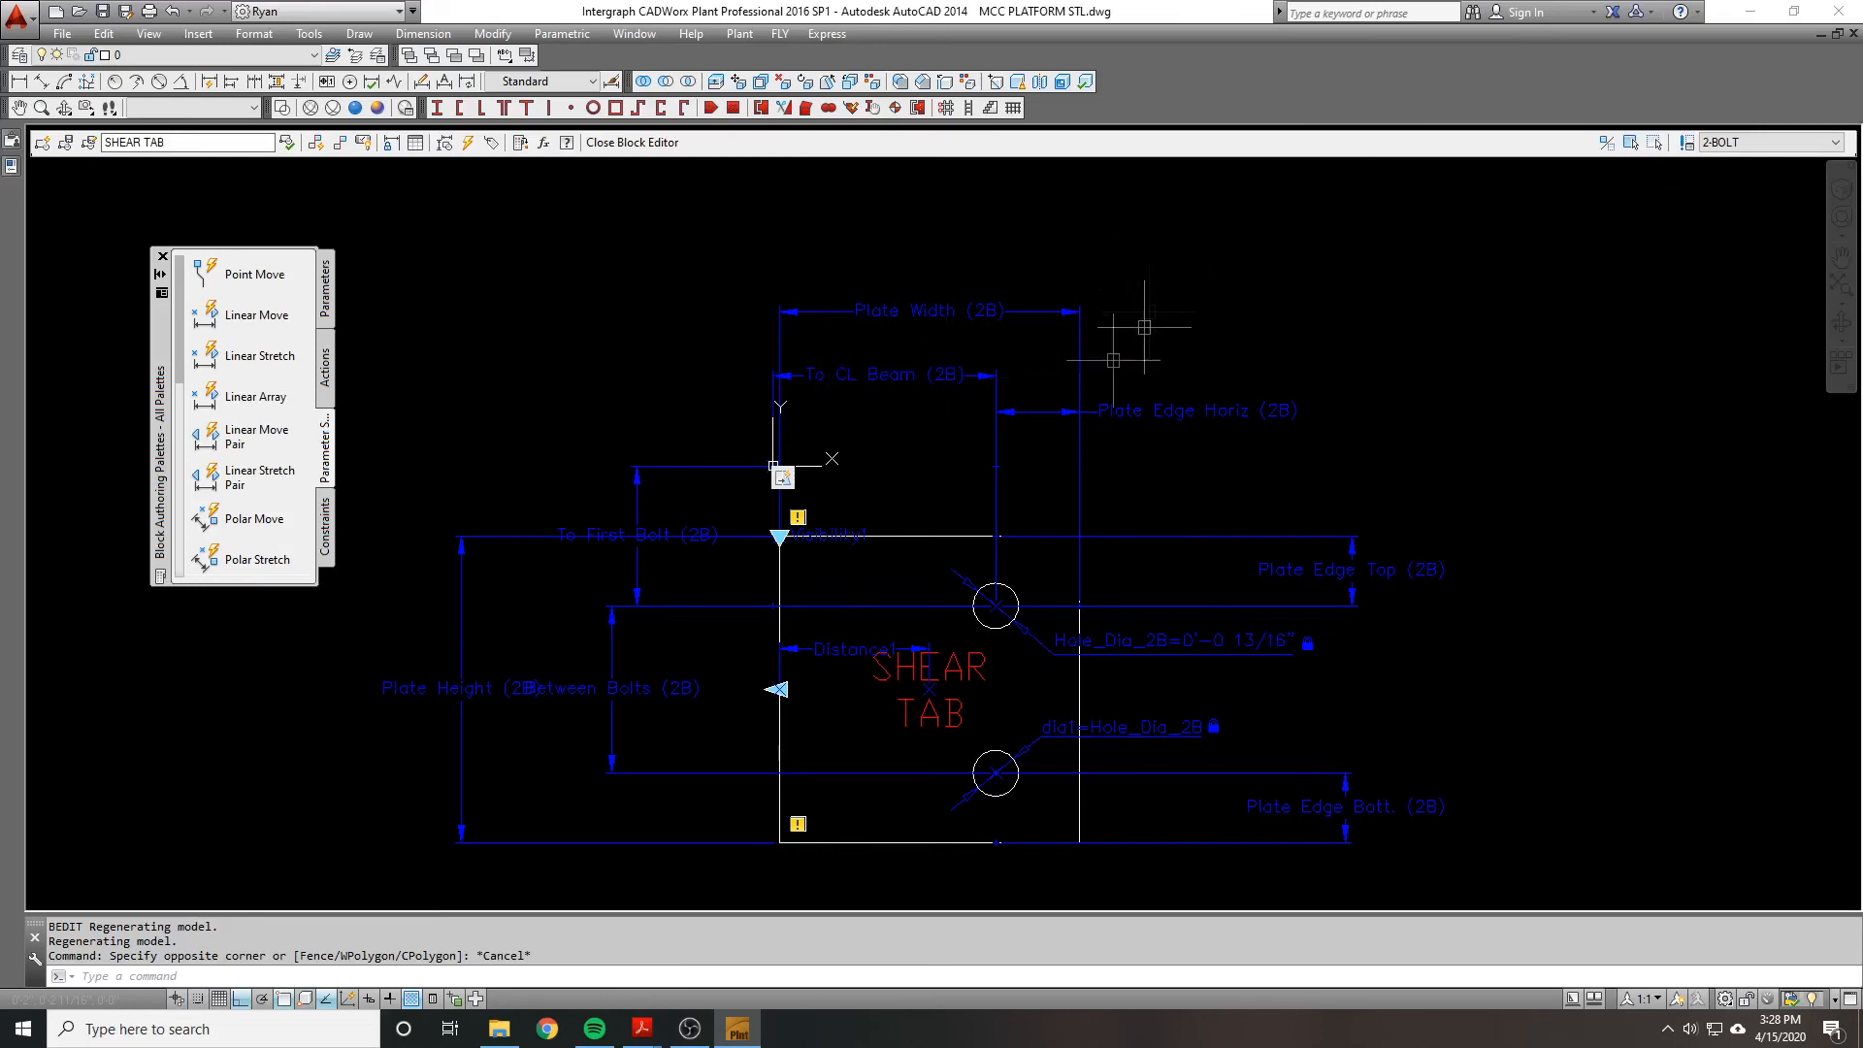
Step: Check the hidden geometry in the block's 3-BOLT visibility state and switch back to 2-BOLT
{"action": "scroll", "coordinate": [1252, 276], "scroll_direction": "down", "scroll_amount": 2}
{"action": "left_click", "coordinate": [1747, 144]}
{"action": "left_click", "coordinate": [1727, 174]}
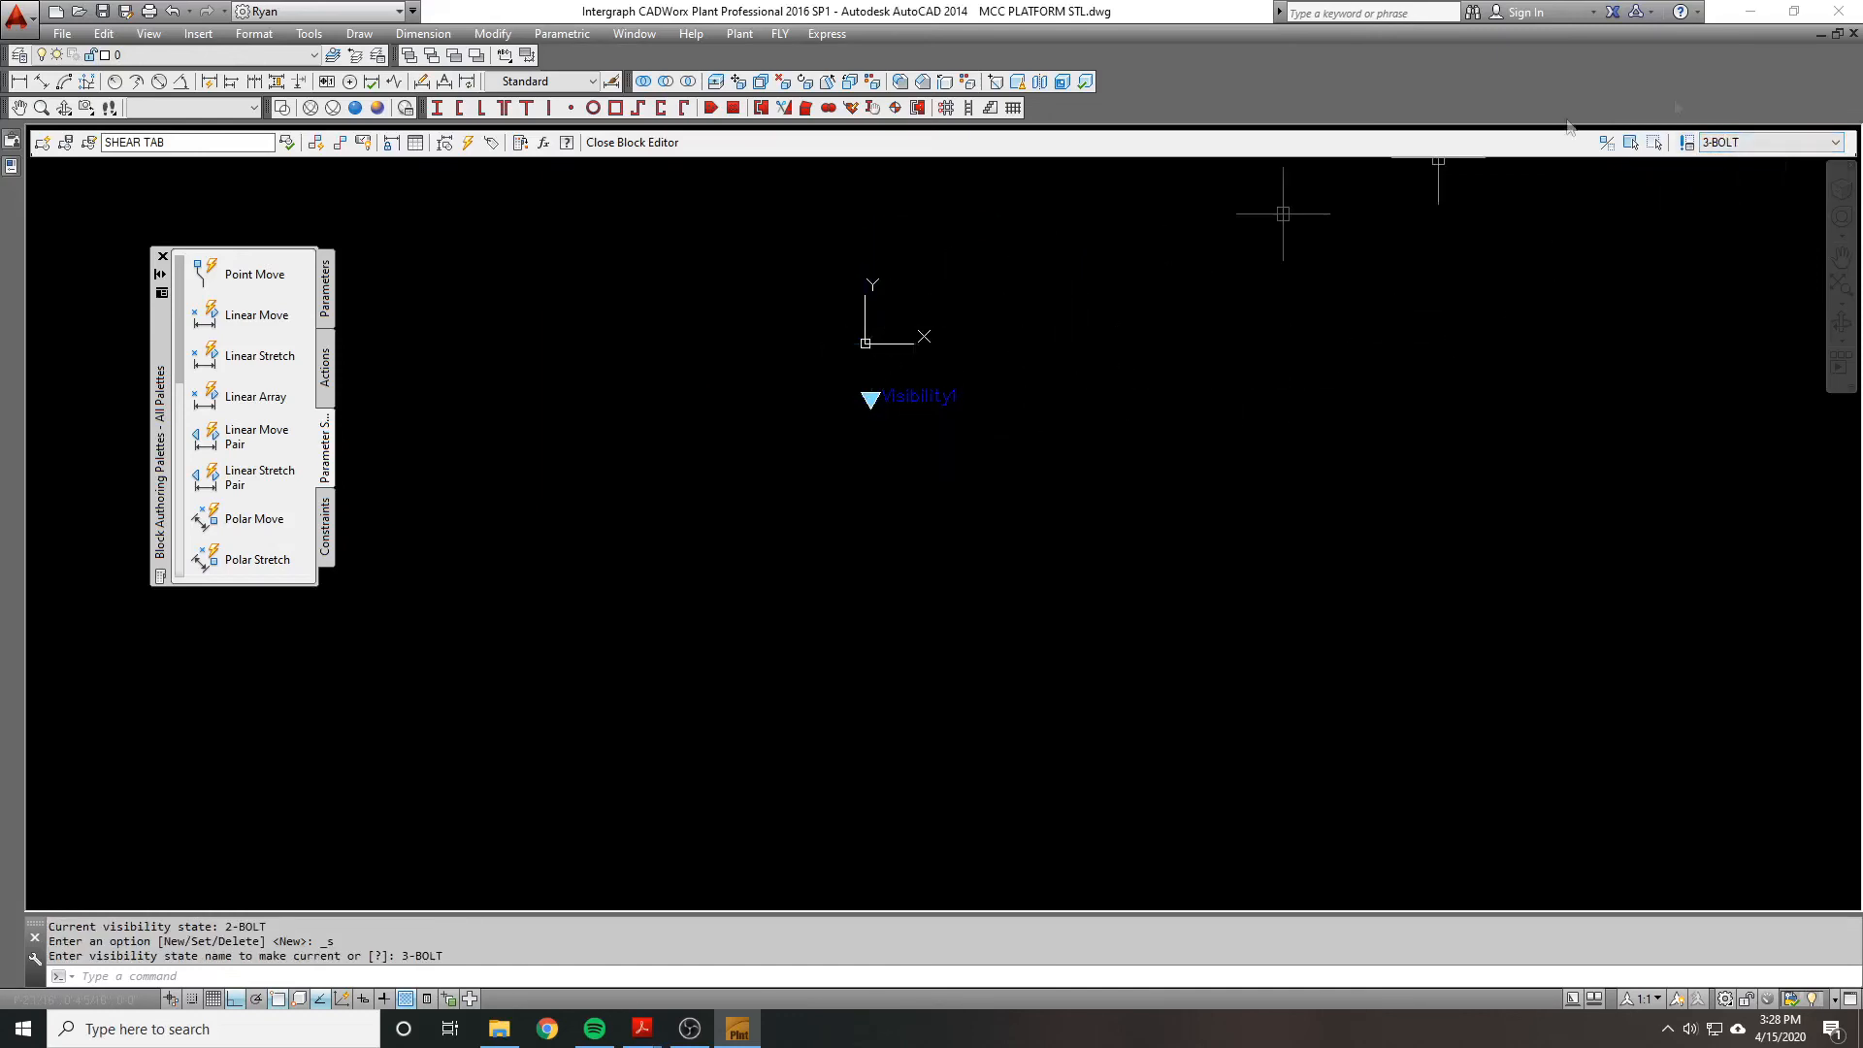
{"action": "left_click", "coordinate": [1768, 140]}
{"action": "left_click", "coordinate": [1767, 137]}
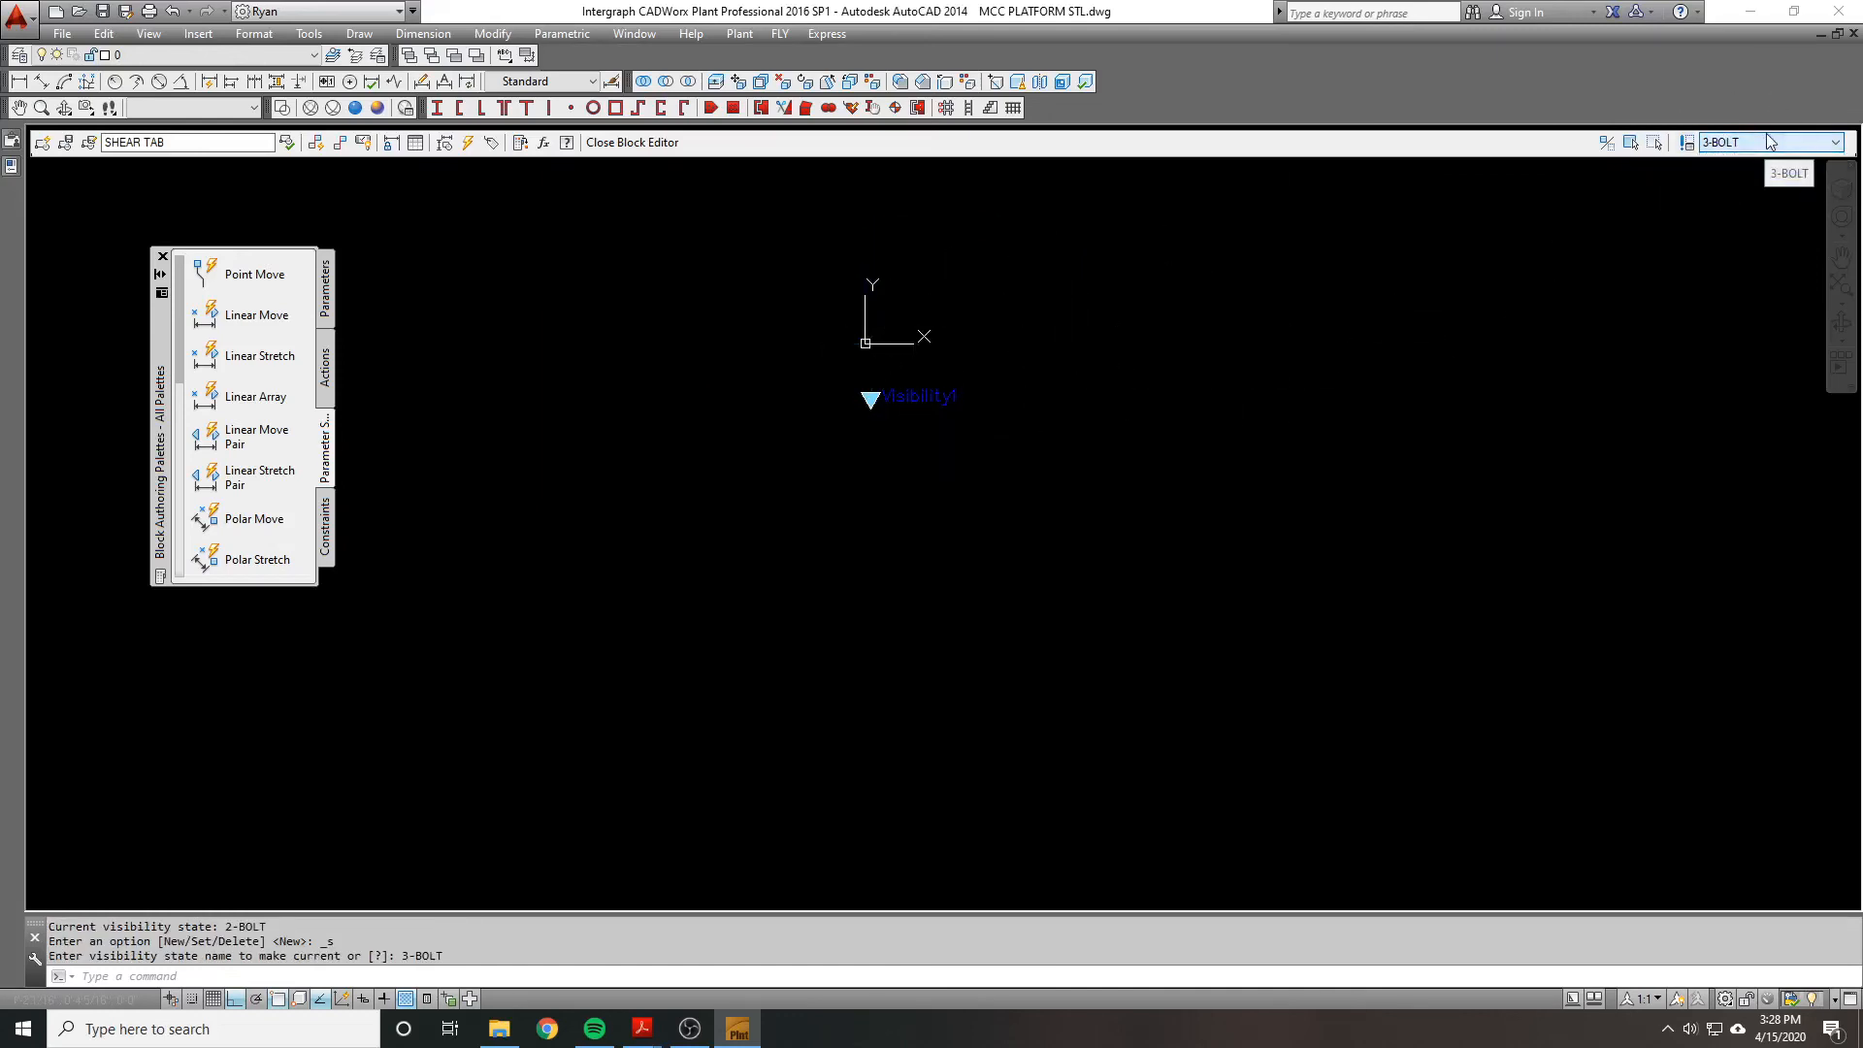
{"action": "left_click", "coordinate": [1630, 142]}
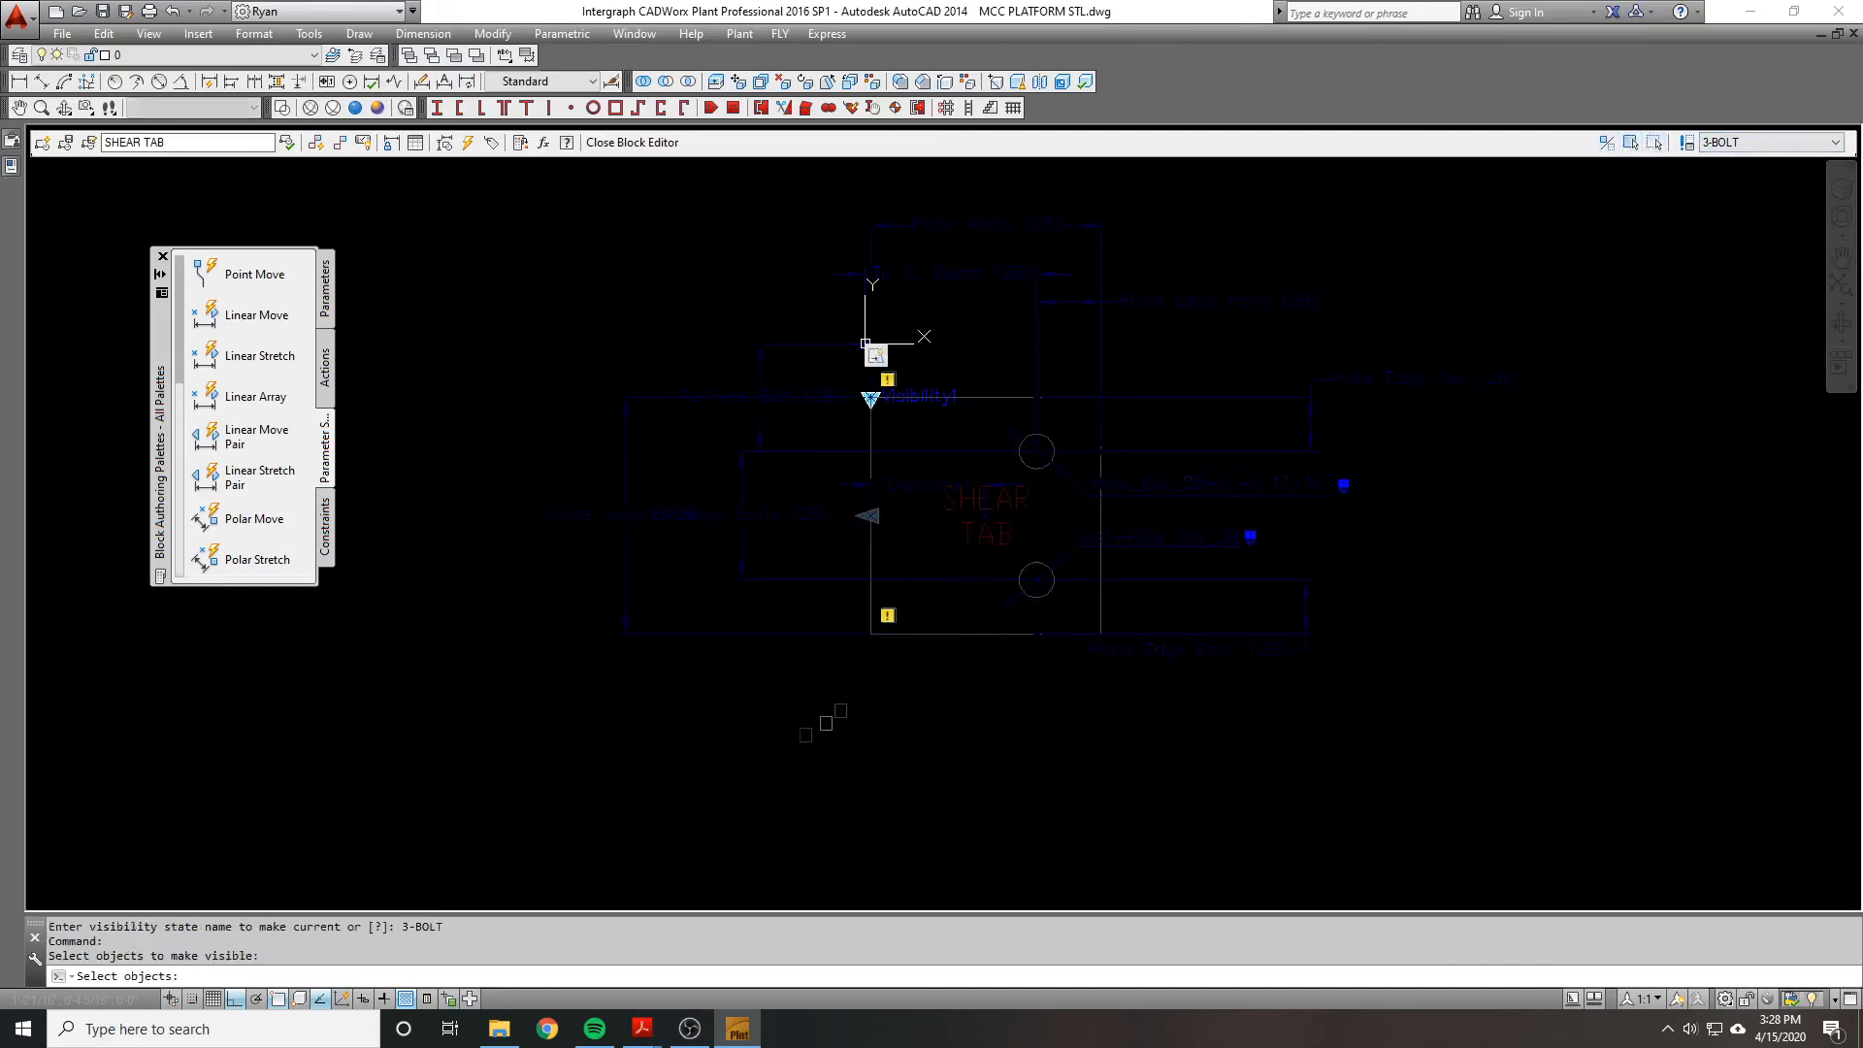
{"action": "key", "text": "Escape"}
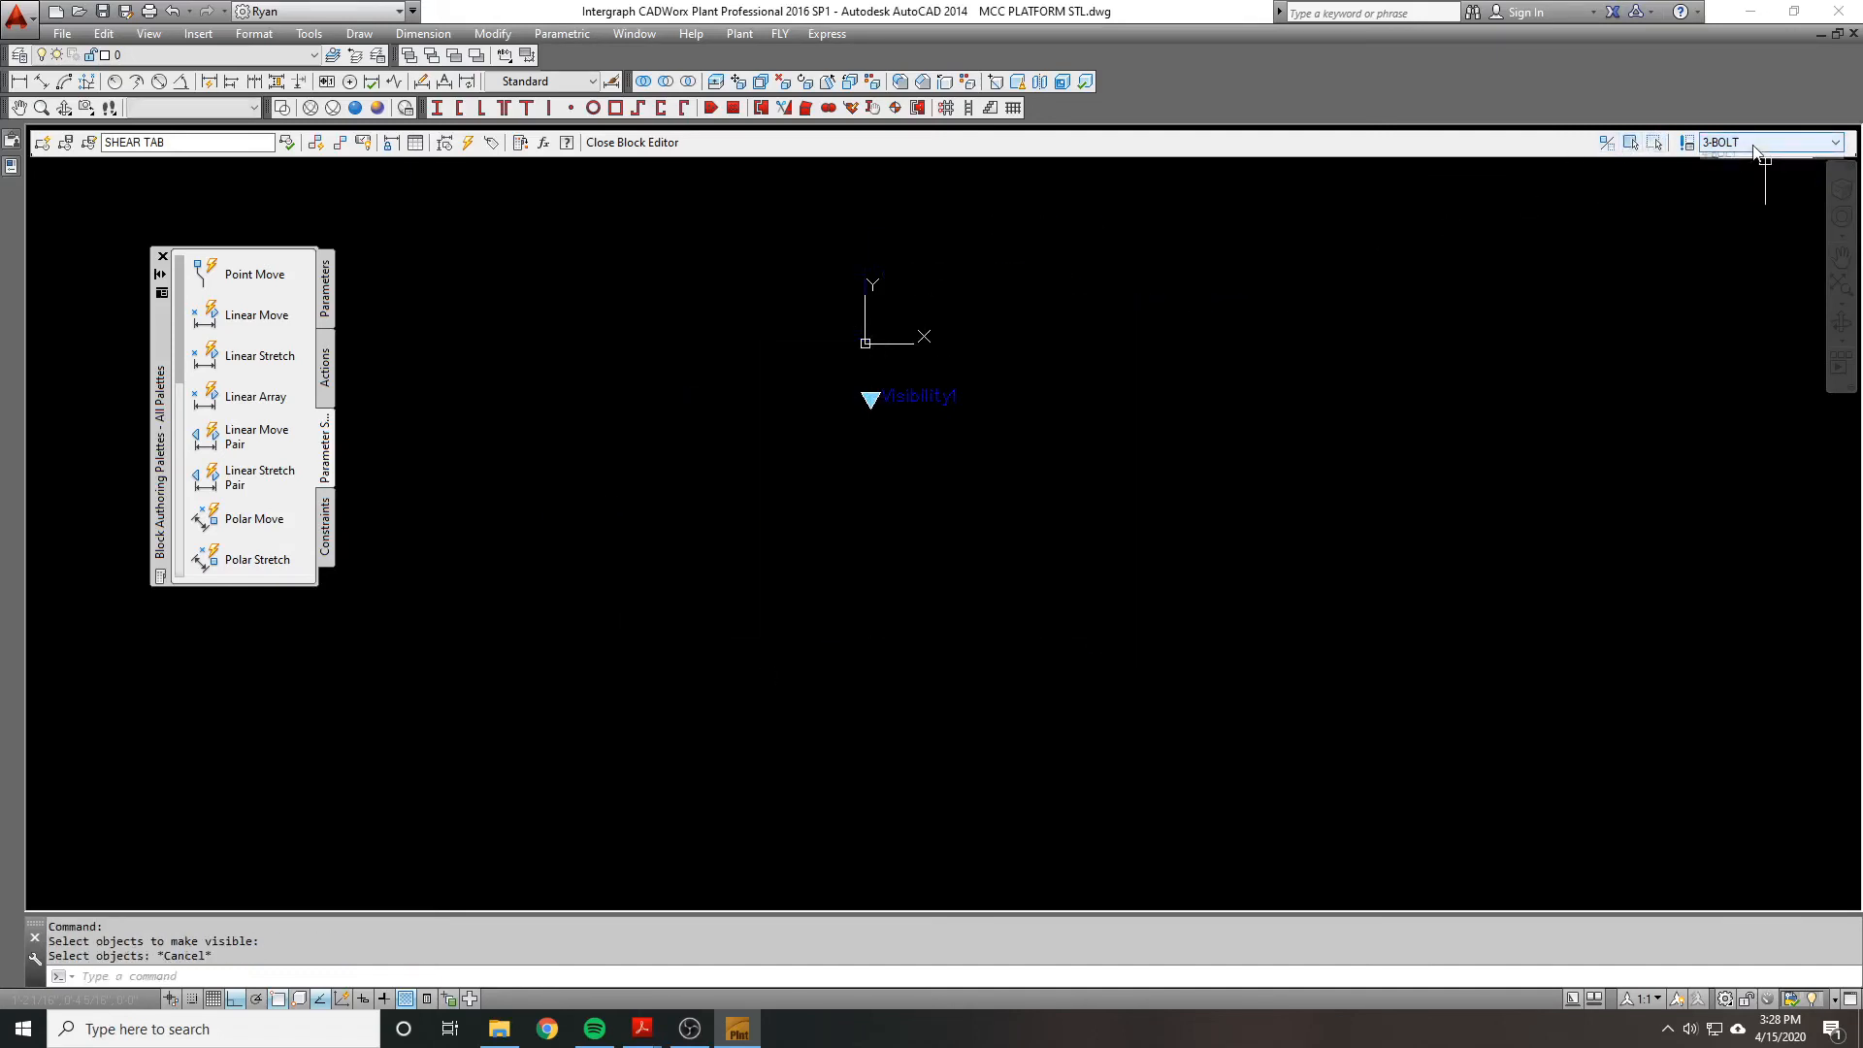
{"action": "left_click", "coordinate": [1752, 145]}
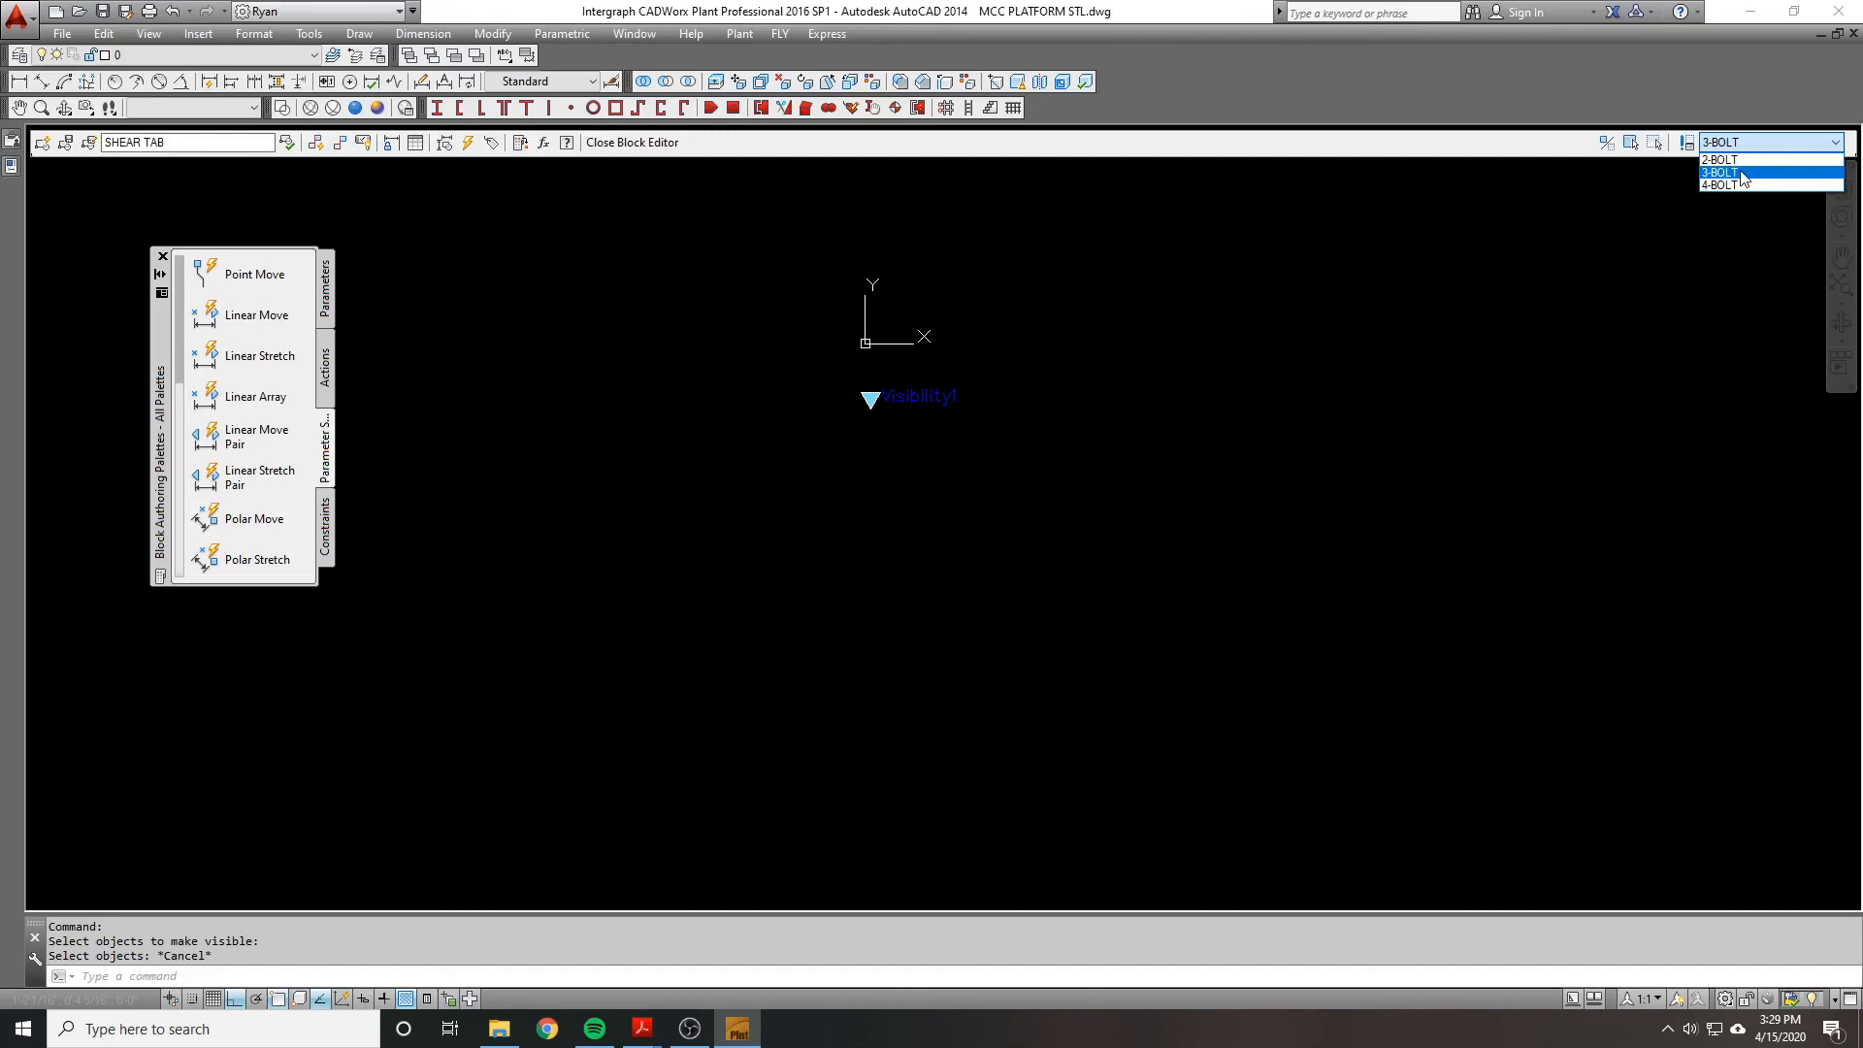
{"action": "left_click", "coordinate": [1743, 178]}
{"action": "left_click", "coordinate": [1631, 142]}
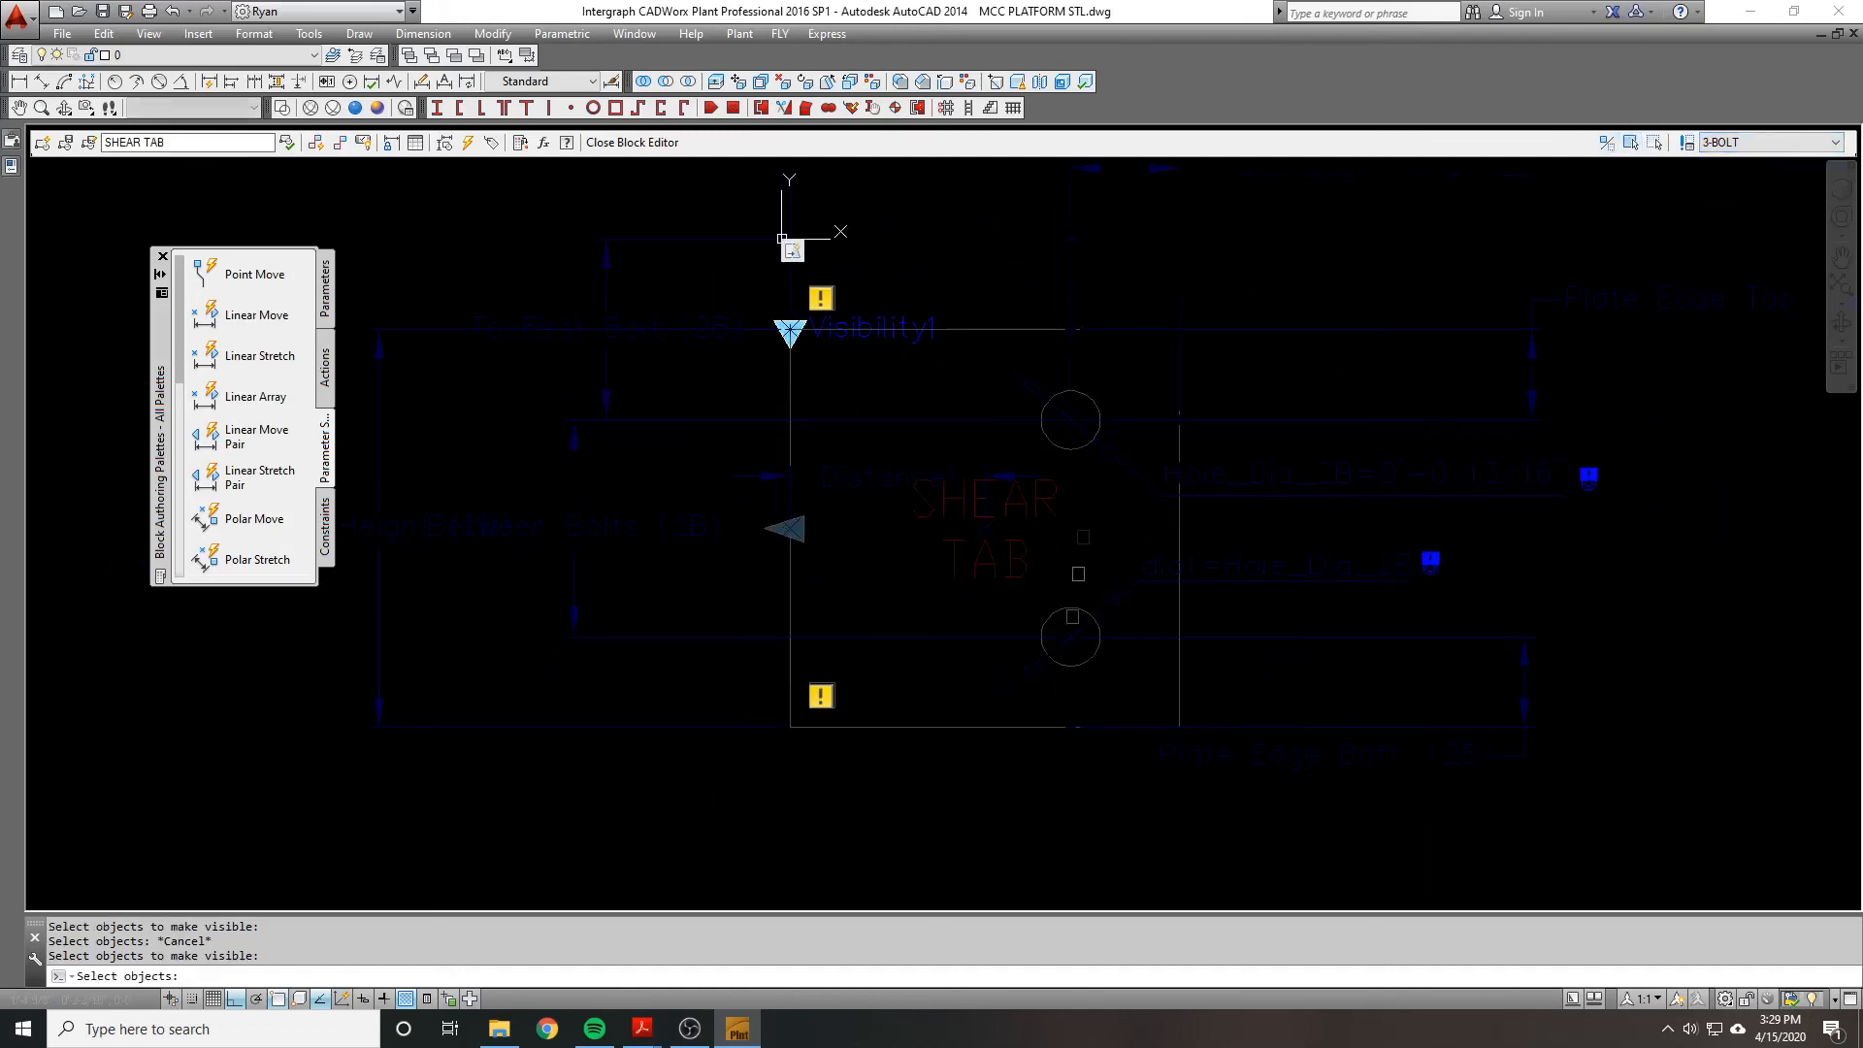
{"action": "key", "text": "Escape"}
{"action": "left_click", "coordinate": [1749, 144]}
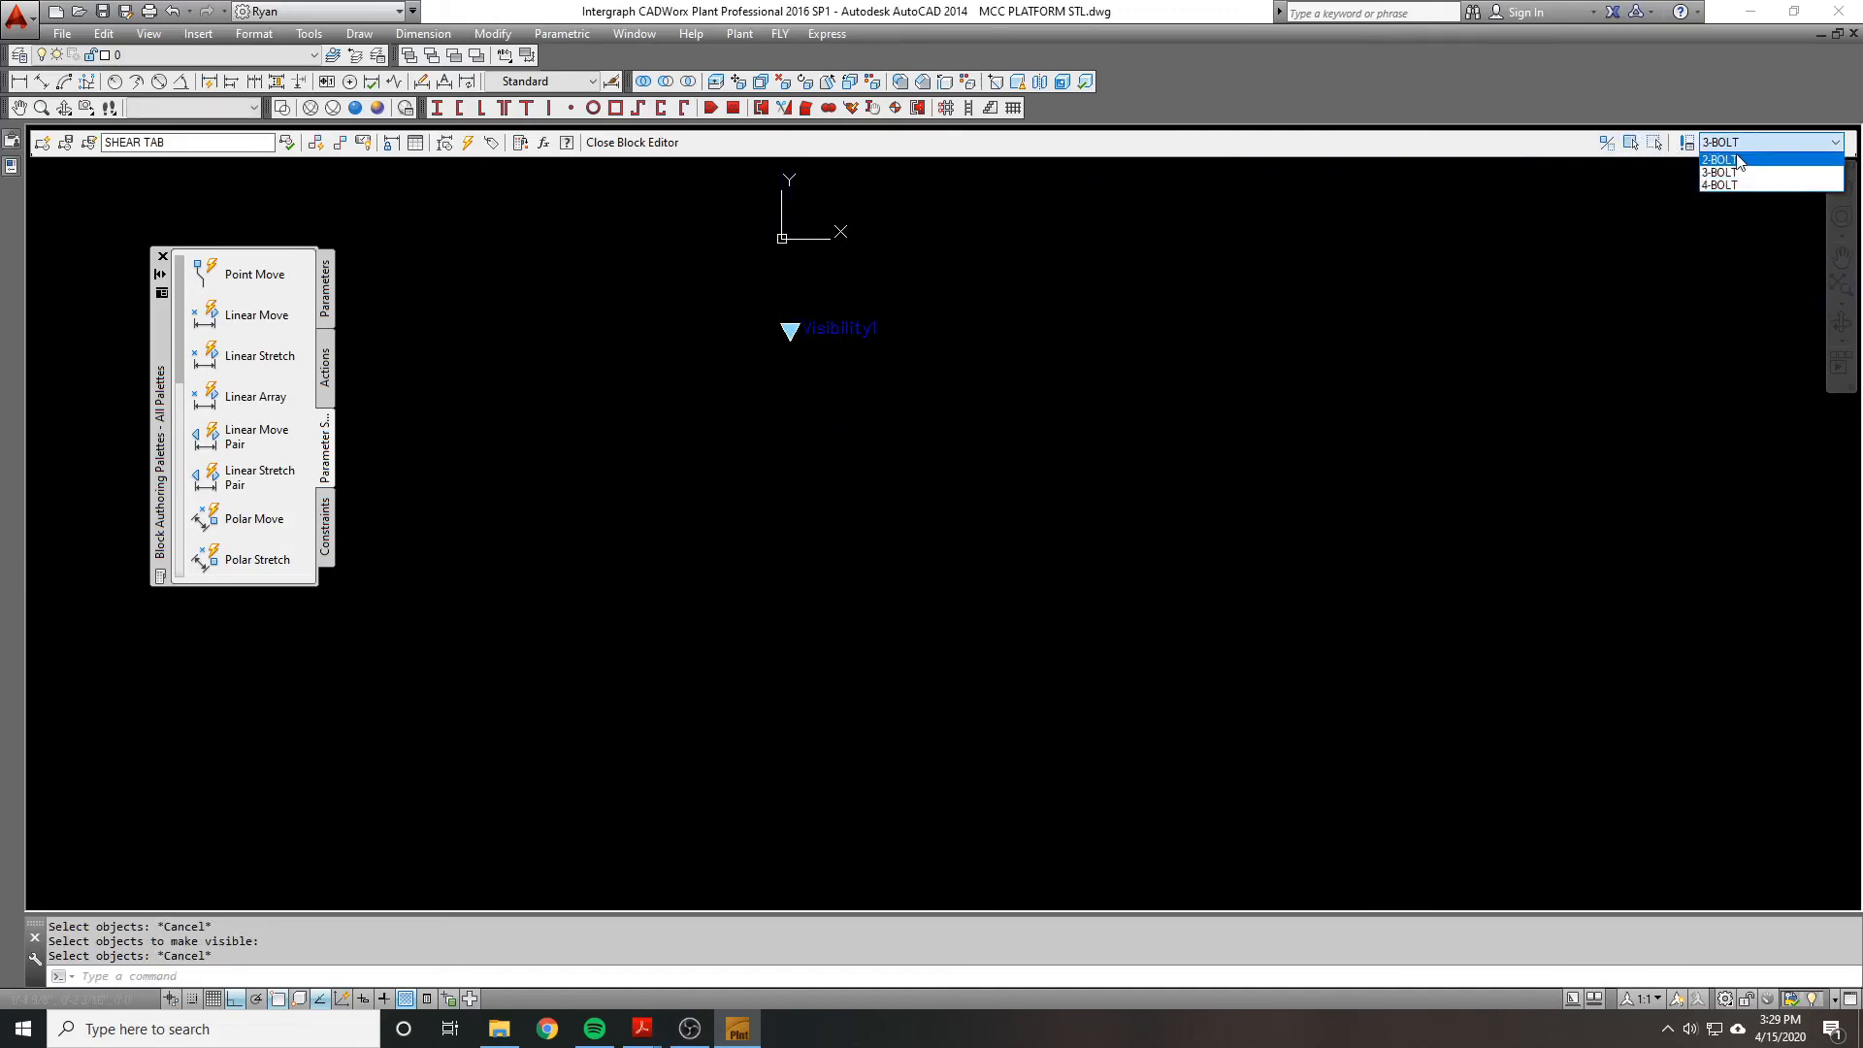
{"action": "left_click", "coordinate": [1721, 159]}
Step: Copy the 2-BOLT plate outline and both bolt holes with base point 0,0,0
{"action": "key", "text": "ctrl+shift+c"}
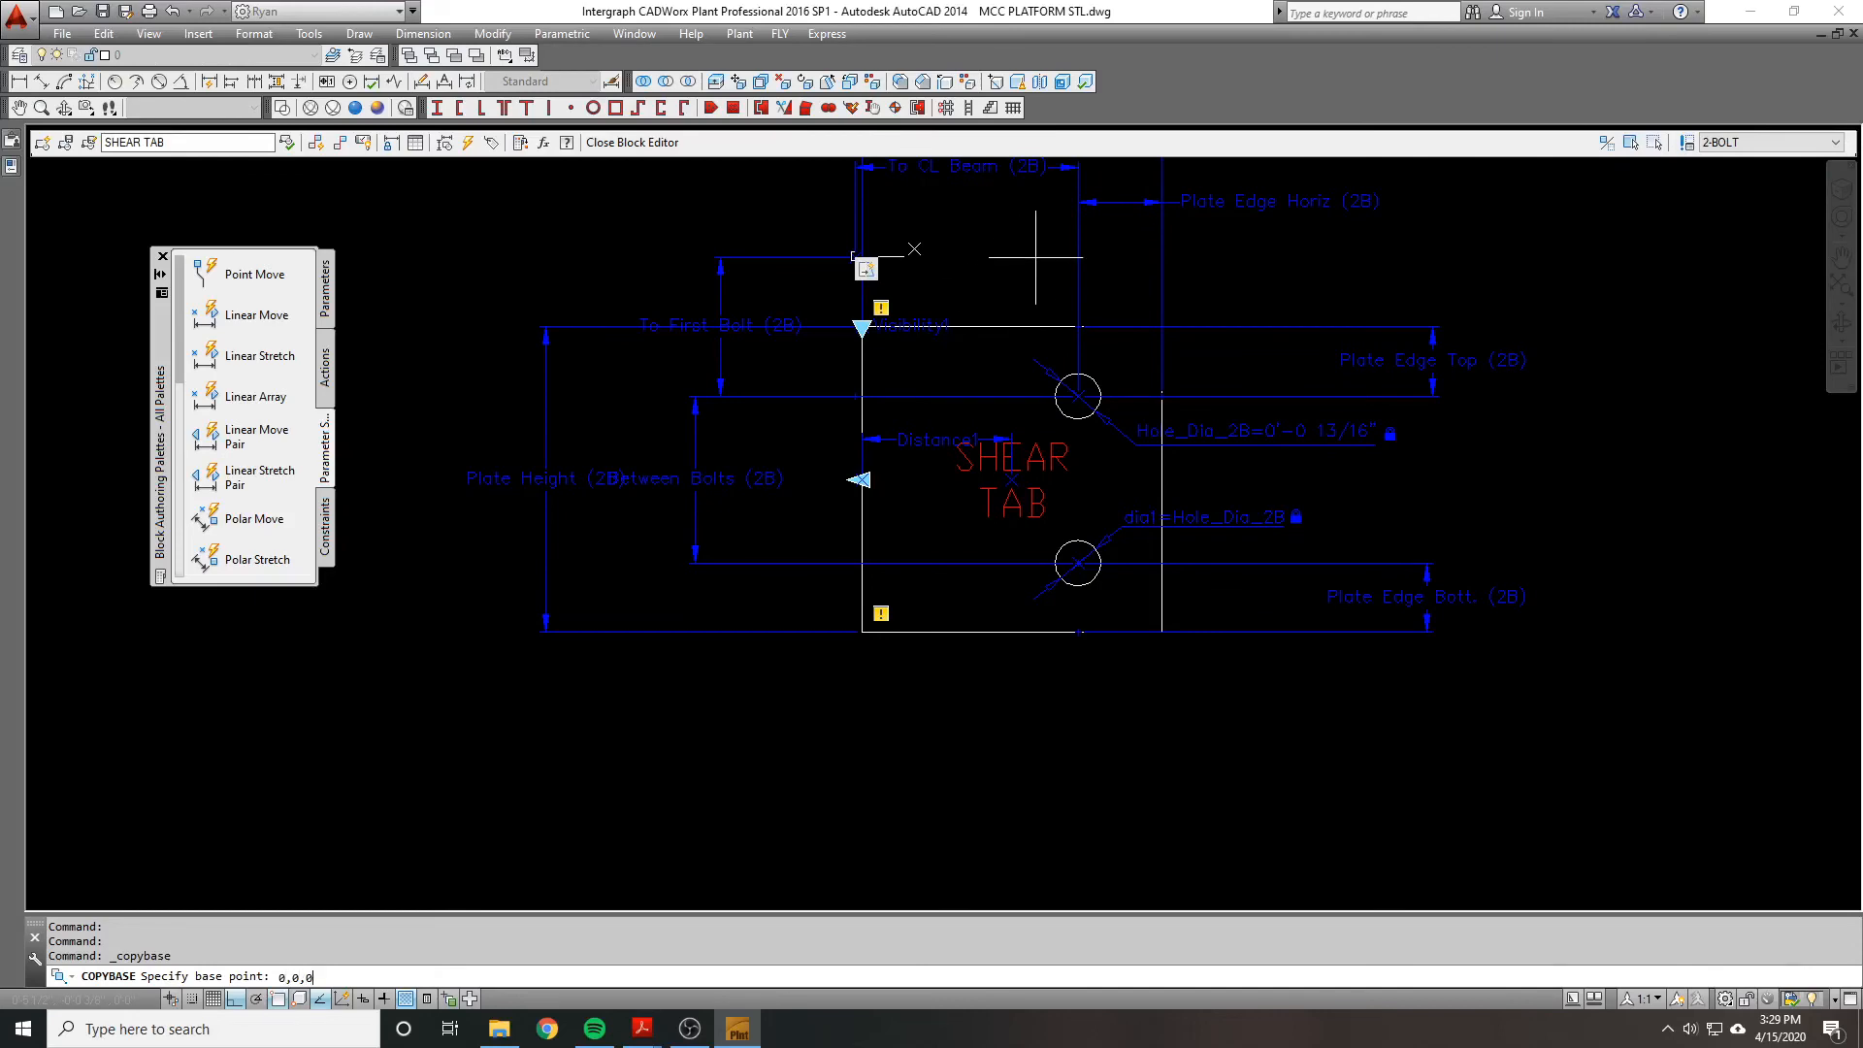
{"action": "type", "text": "0,0,0"}
{"action": "scroll", "coordinate": [893, 258], "scroll_direction": "up", "scroll_amount": 3}
{"action": "key", "text": "Return"}
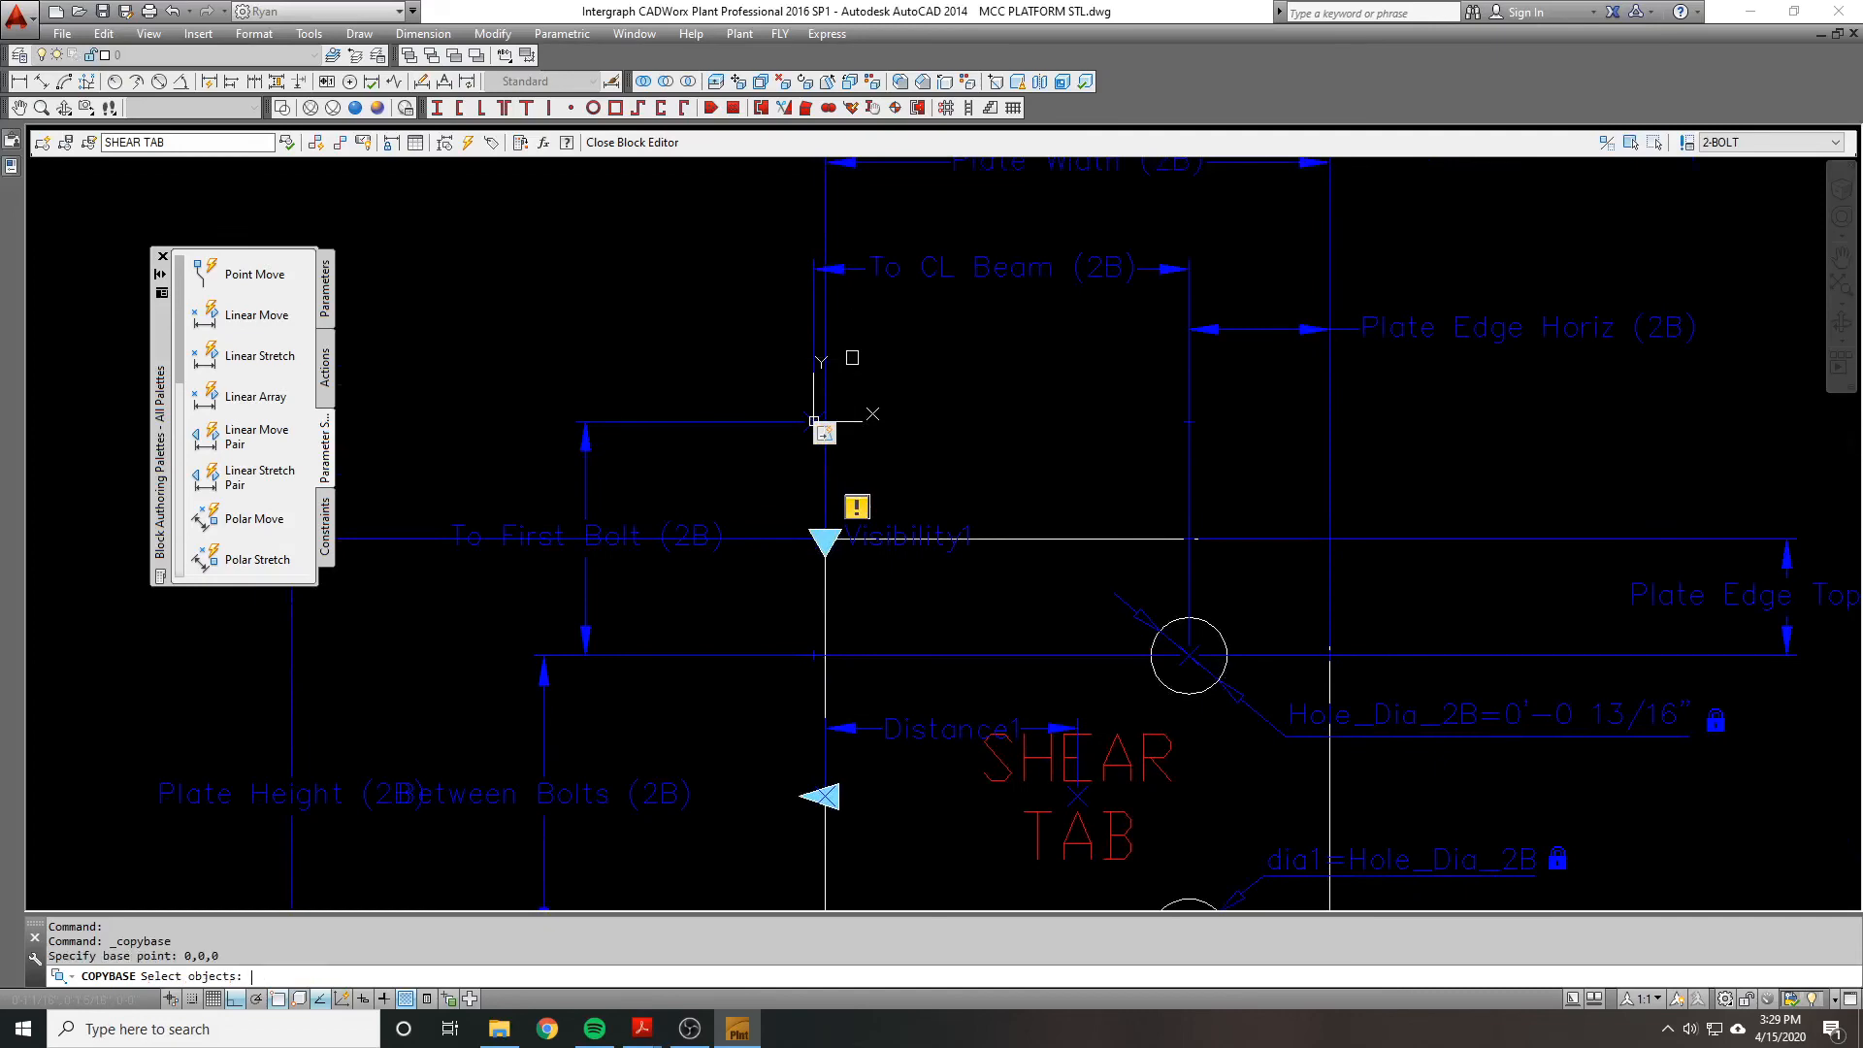
{"action": "scroll", "coordinate": [721, 163], "scroll_direction": "down", "scroll_amount": 2}
{"action": "left_click", "coordinate": [952, 374]}
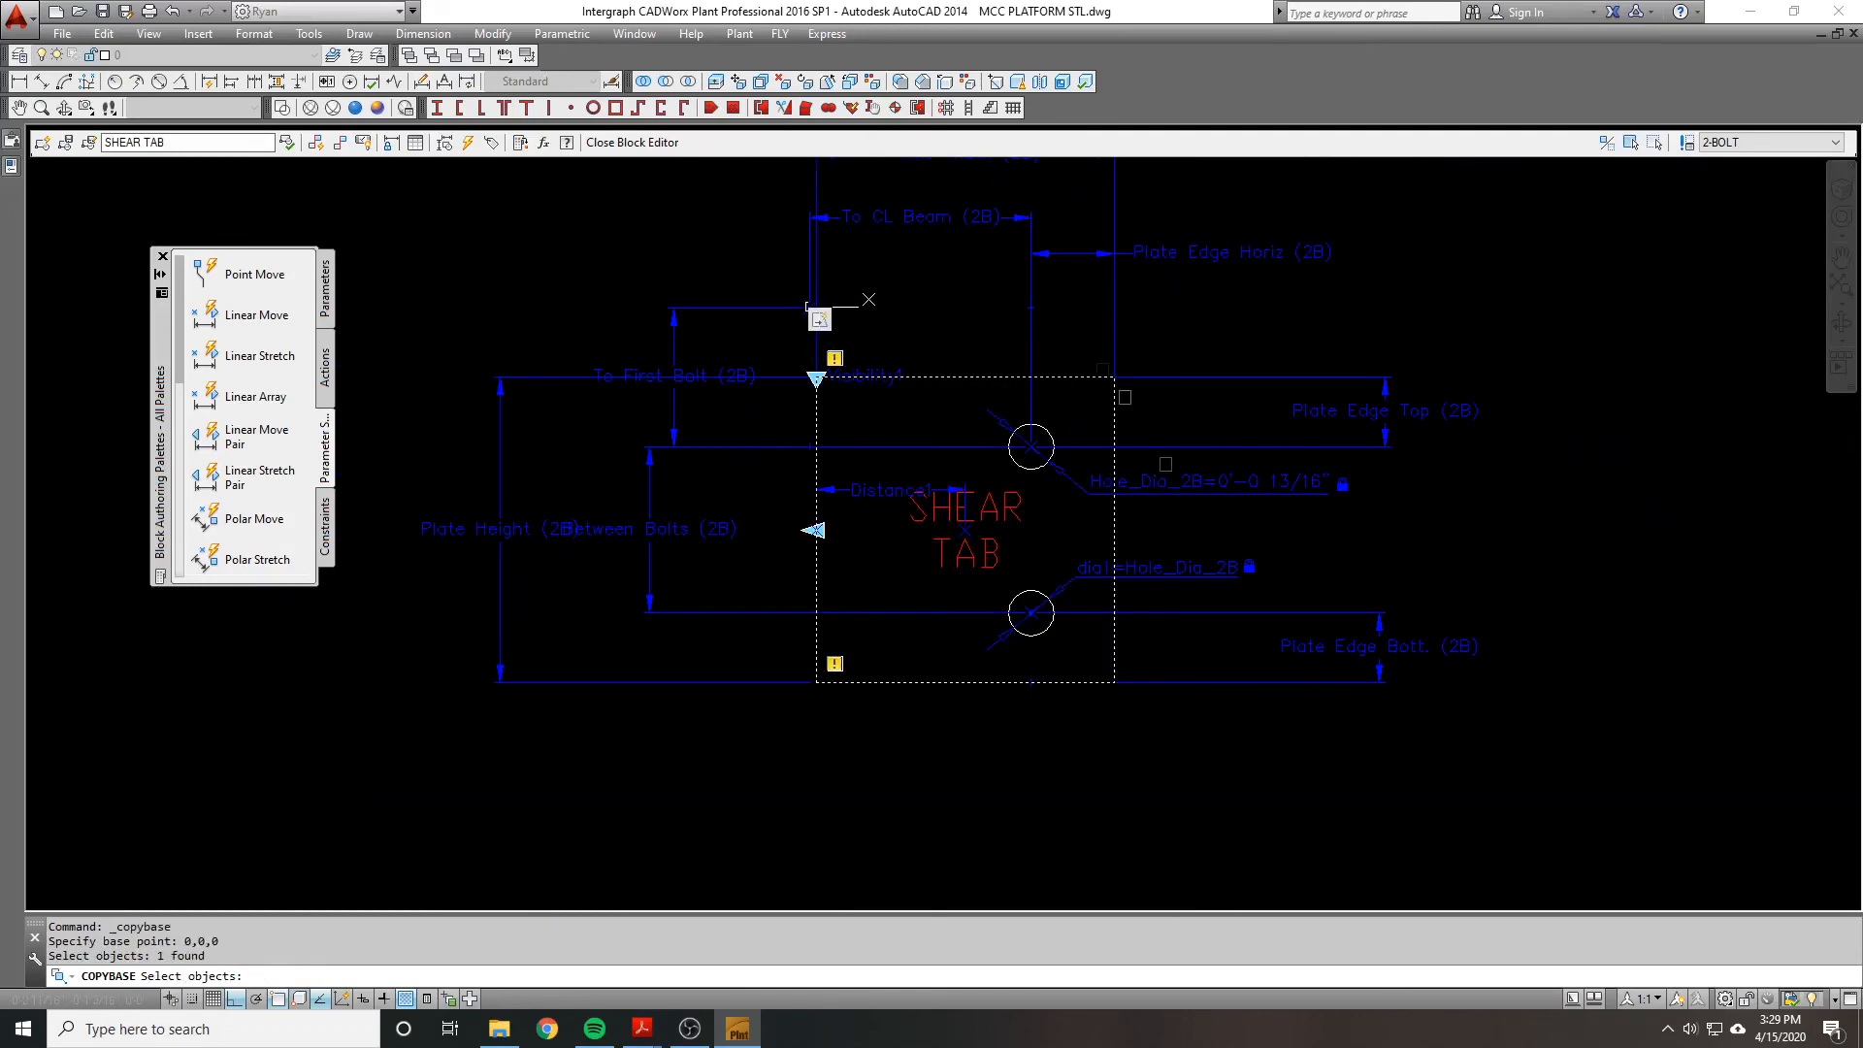
{"action": "left_click", "coordinate": [1044, 418]}
{"action": "left_click", "coordinate": [1023, 593]}
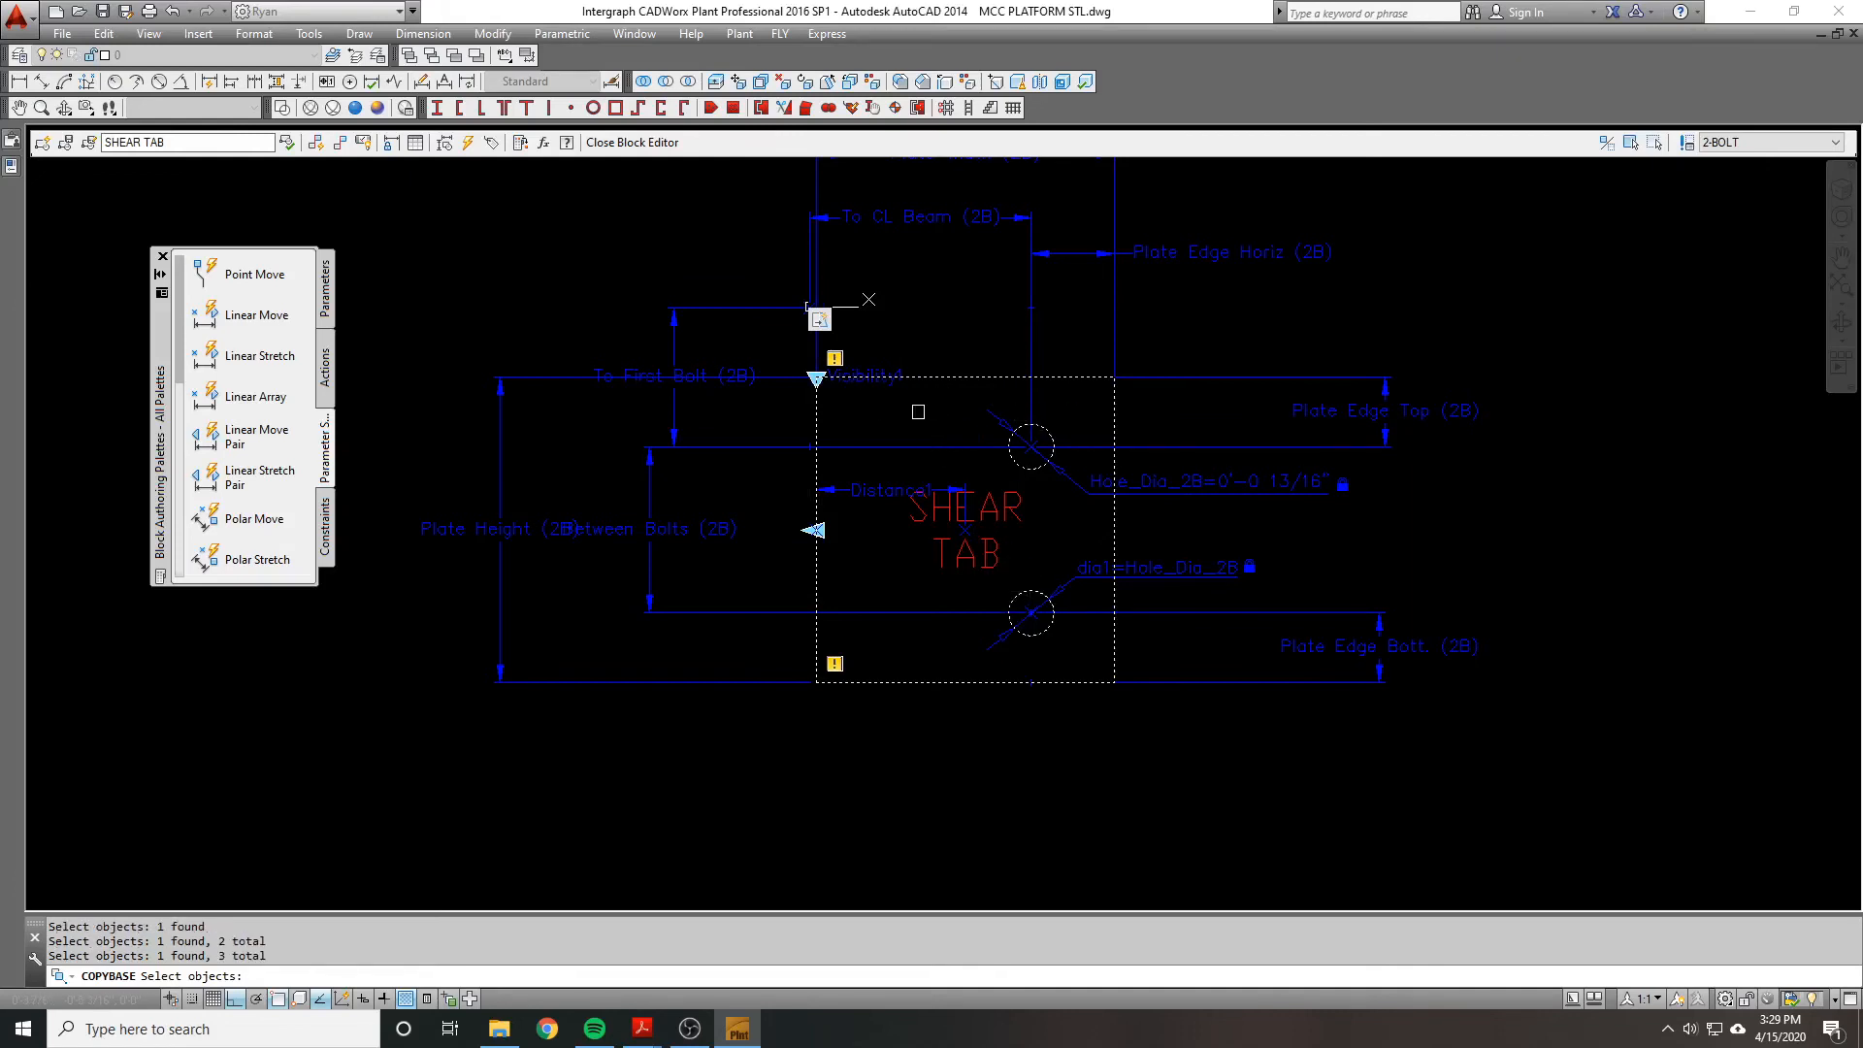
{"action": "key", "text": "Return"}
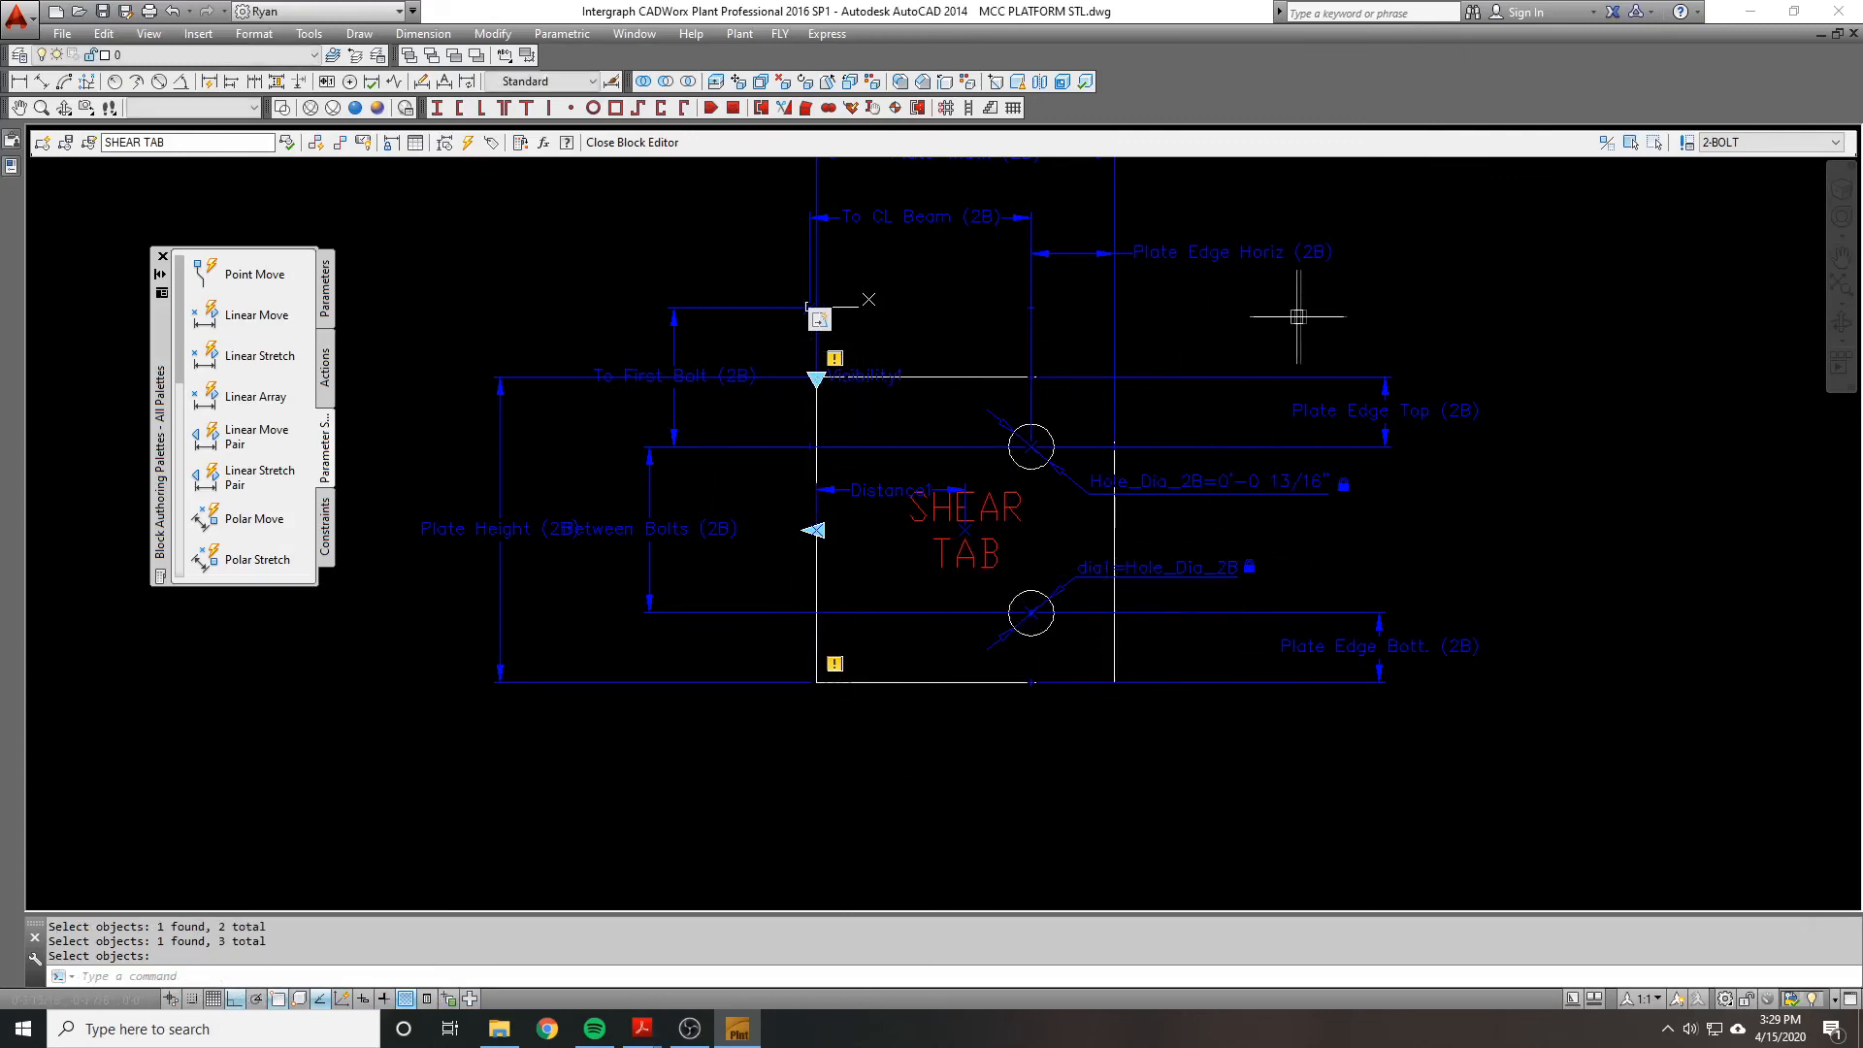
Step: Copy the 2-BOLT plate outline, SHEAR TAB text and both bolt holes with base point 0,0,0
{"action": "key", "text": "ctrl+shift+c"}
{"action": "type", "text": "0,0,0"}
{"action": "key", "text": "Return"}
{"action": "left_click", "coordinate": [817, 413]}
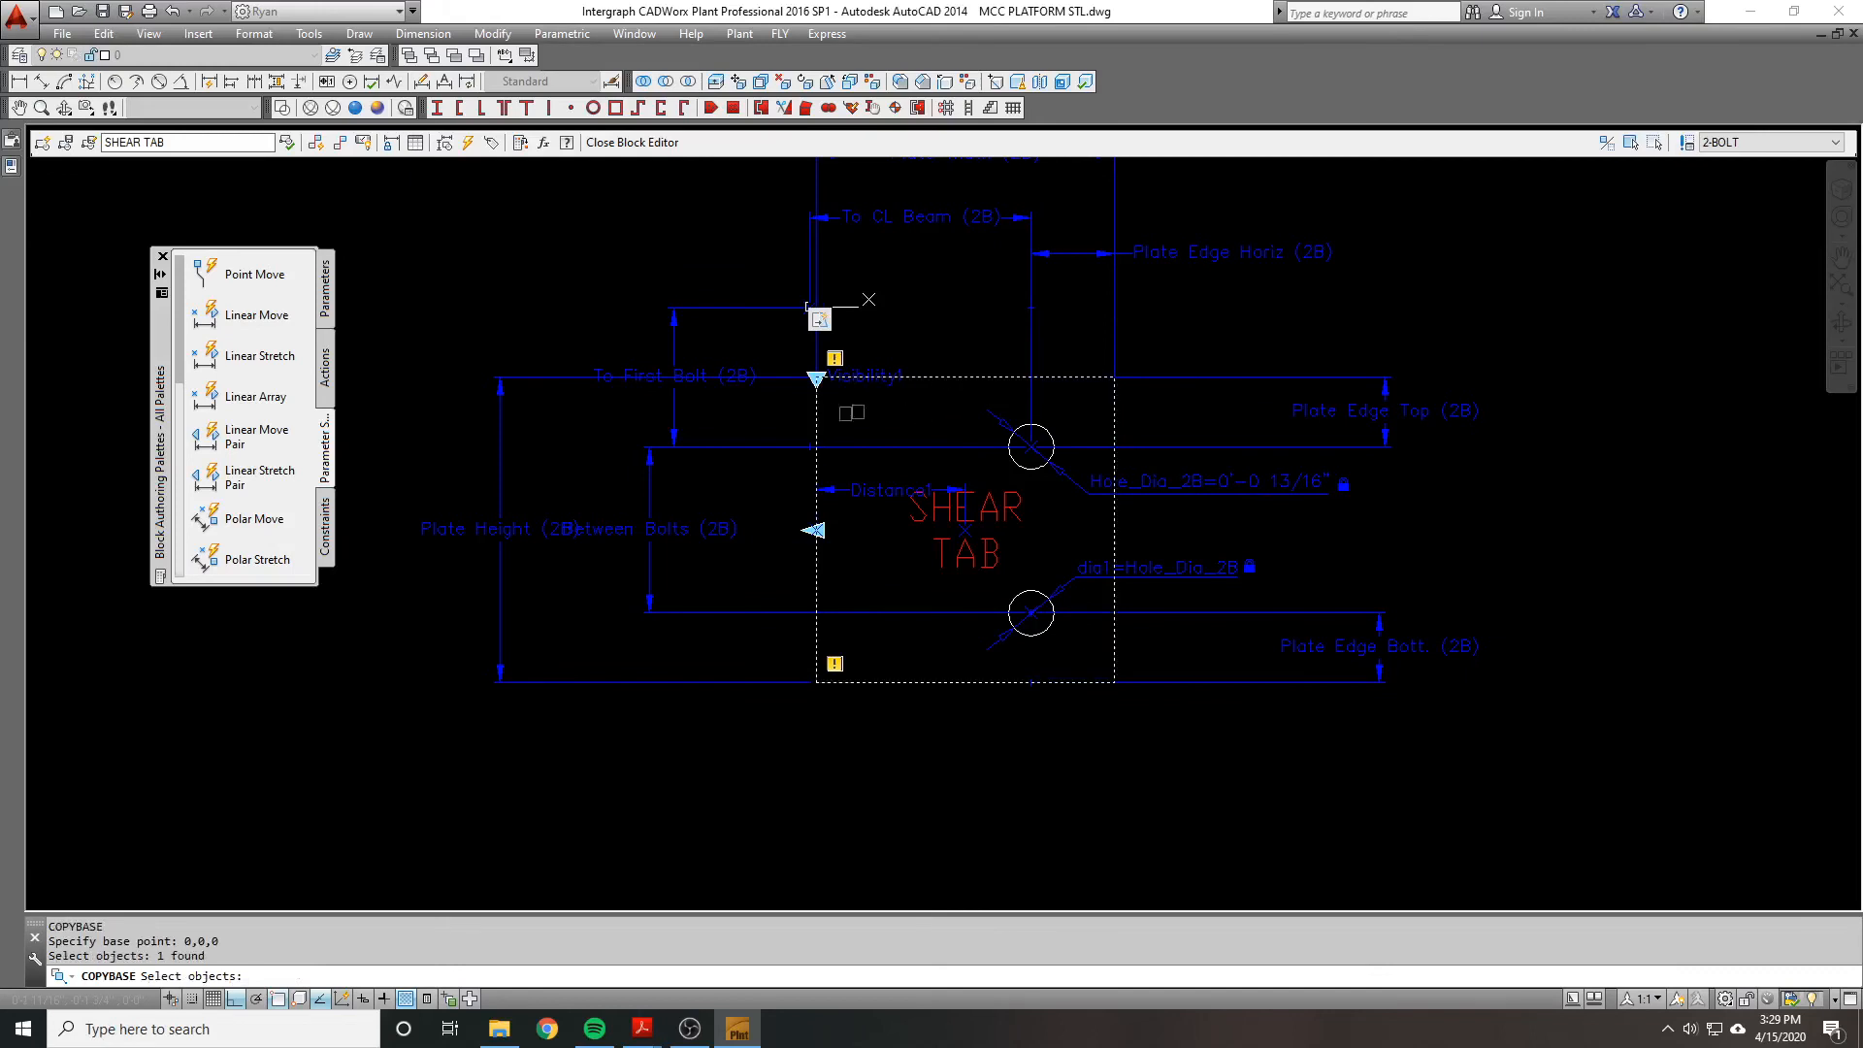
{"action": "left_click", "coordinate": [970, 525]}
{"action": "left_click", "coordinate": [1049, 636]}
{"action": "left_click", "coordinate": [1036, 469]}
{"action": "key", "text": "Return"}
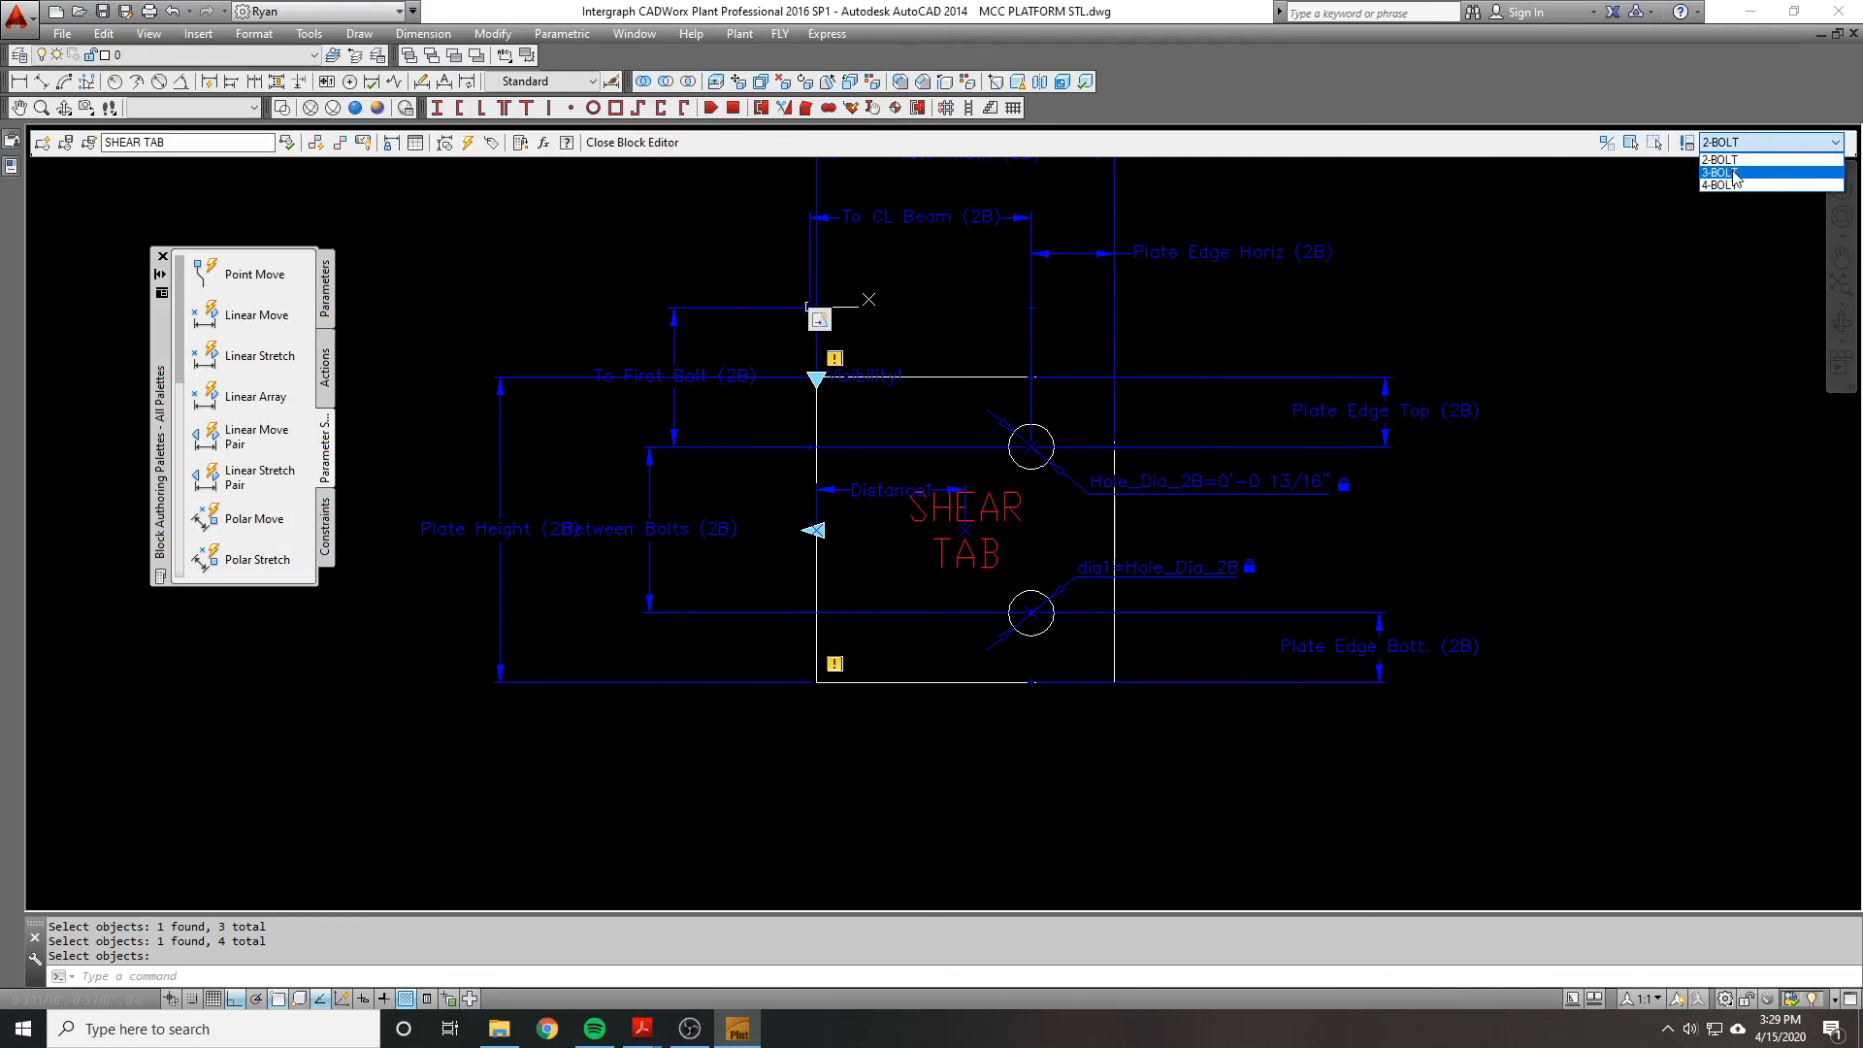
Step: Switch the block to the 3-BOLT visibility state and paste the copied shear tab geometry at 0,0,0
{"action": "left_click", "coordinate": [1734, 172]}
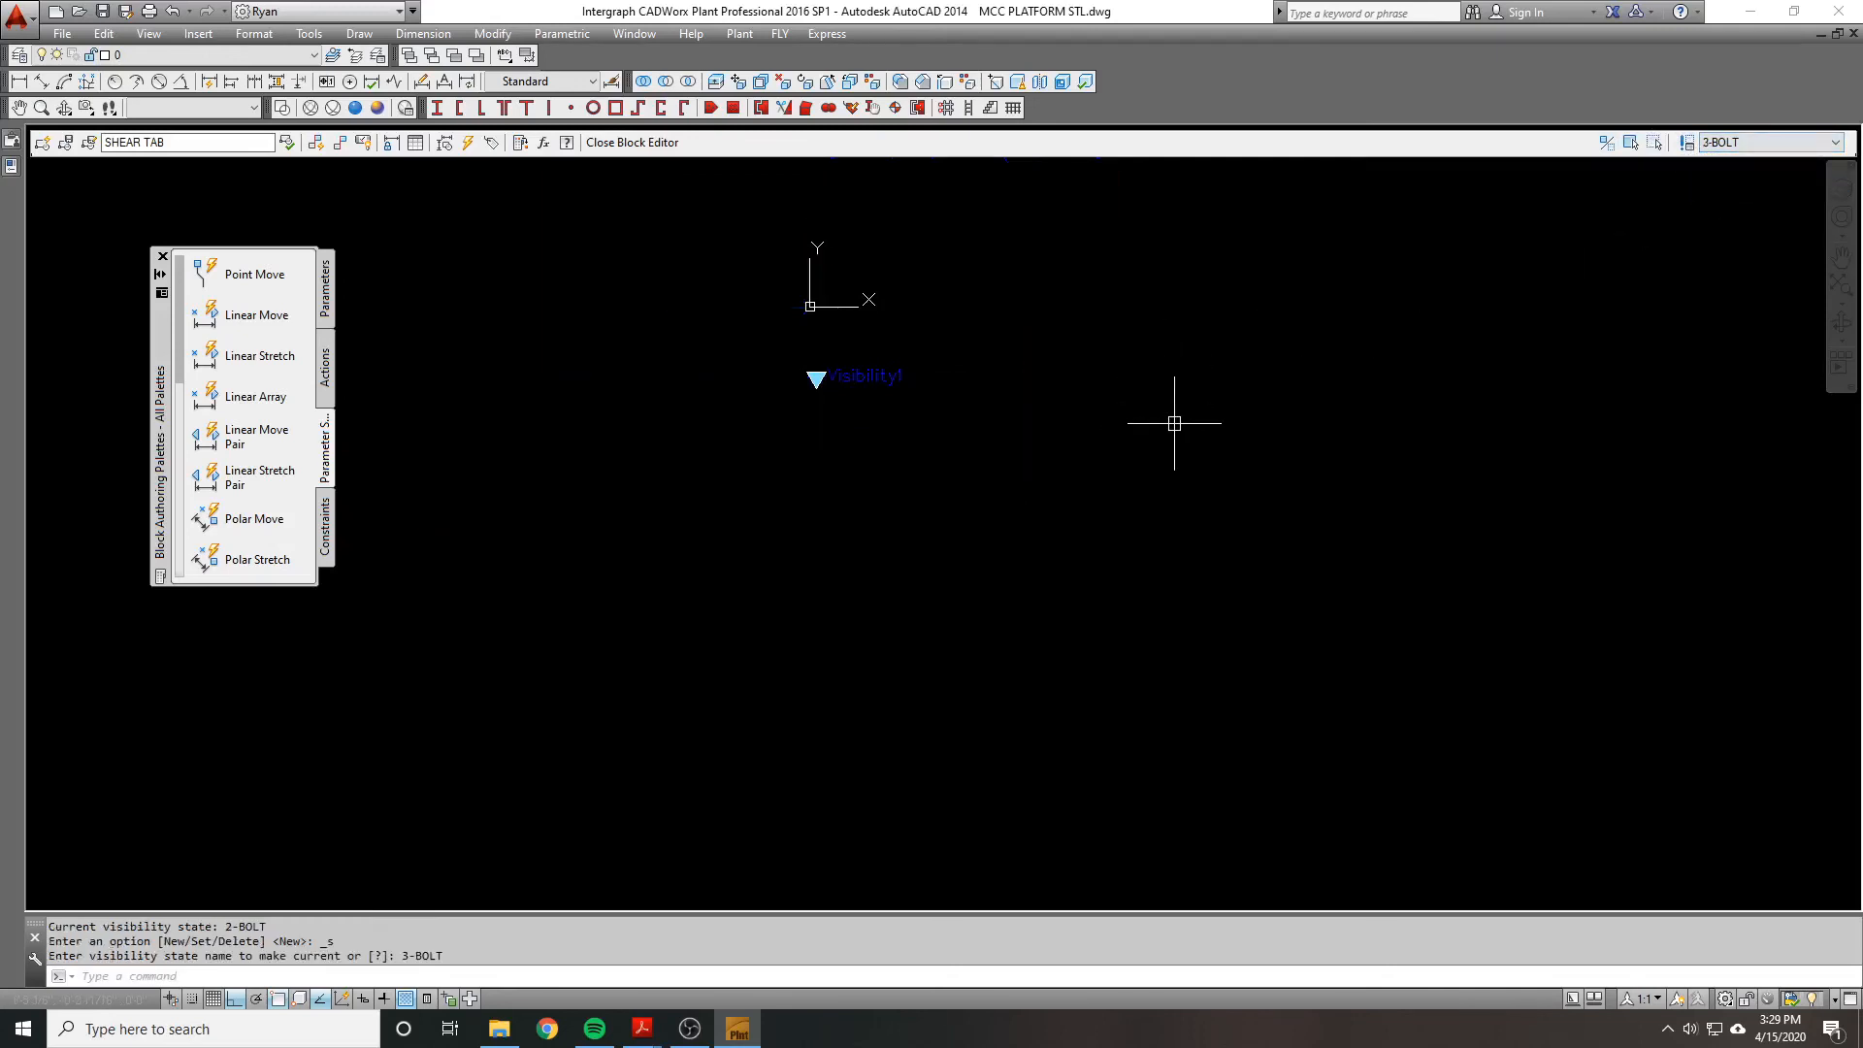
{"action": "key", "text": "ctrl+v"}
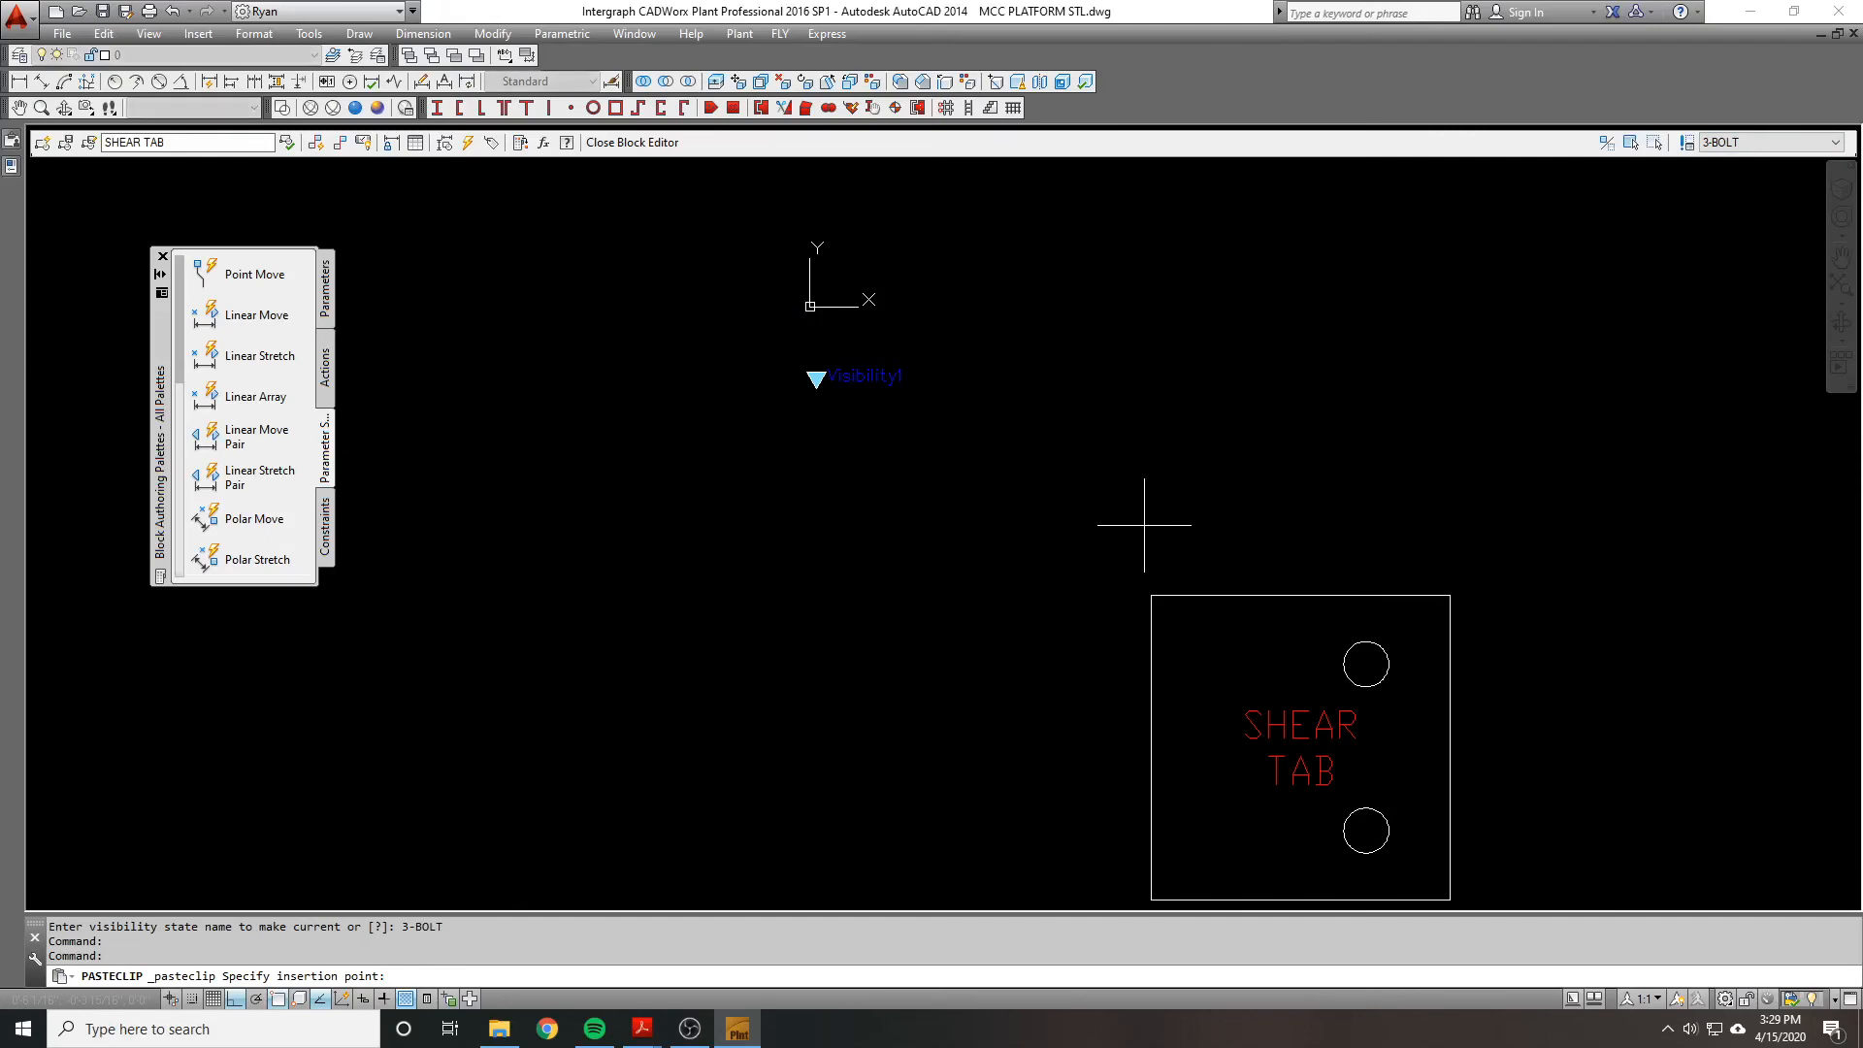
{"action": "type", "text": "0,0,0"}
{"action": "key", "text": "Return"}
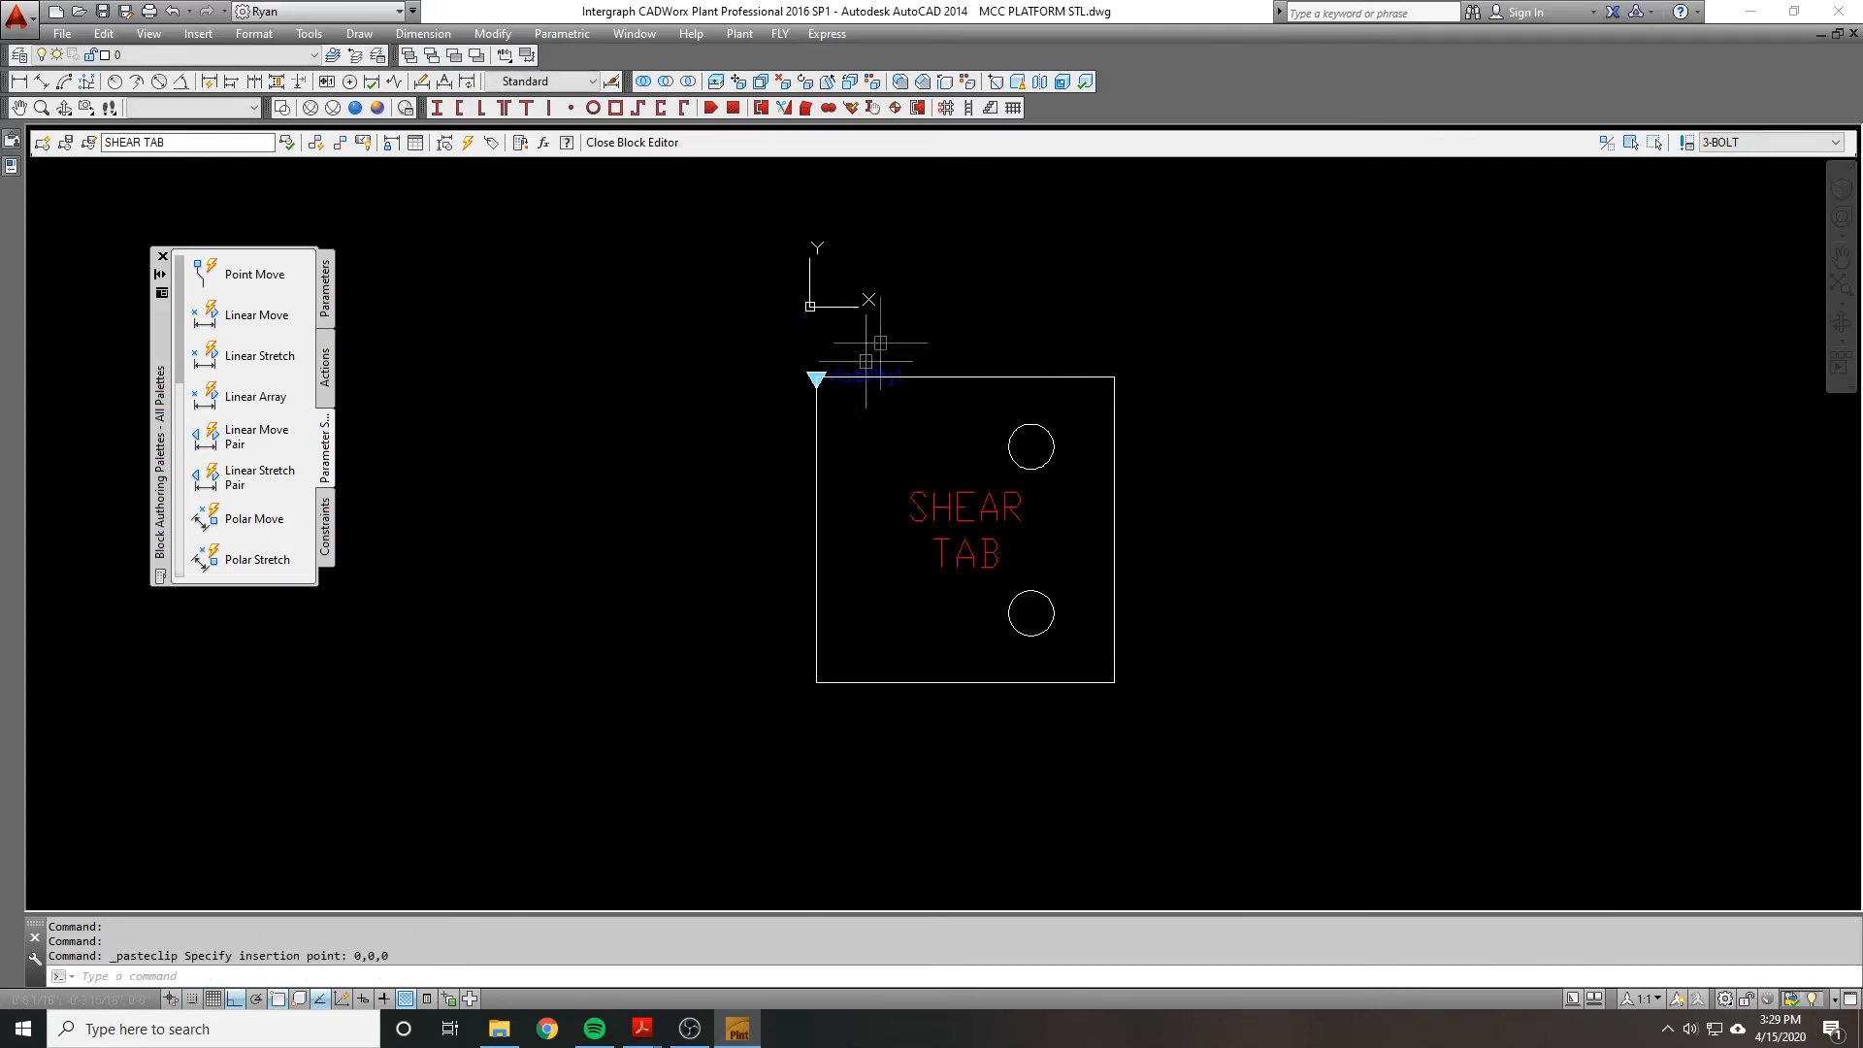
{"action": "scroll", "coordinate": [804, 315], "scroll_direction": "up", "scroll_amount": 2}
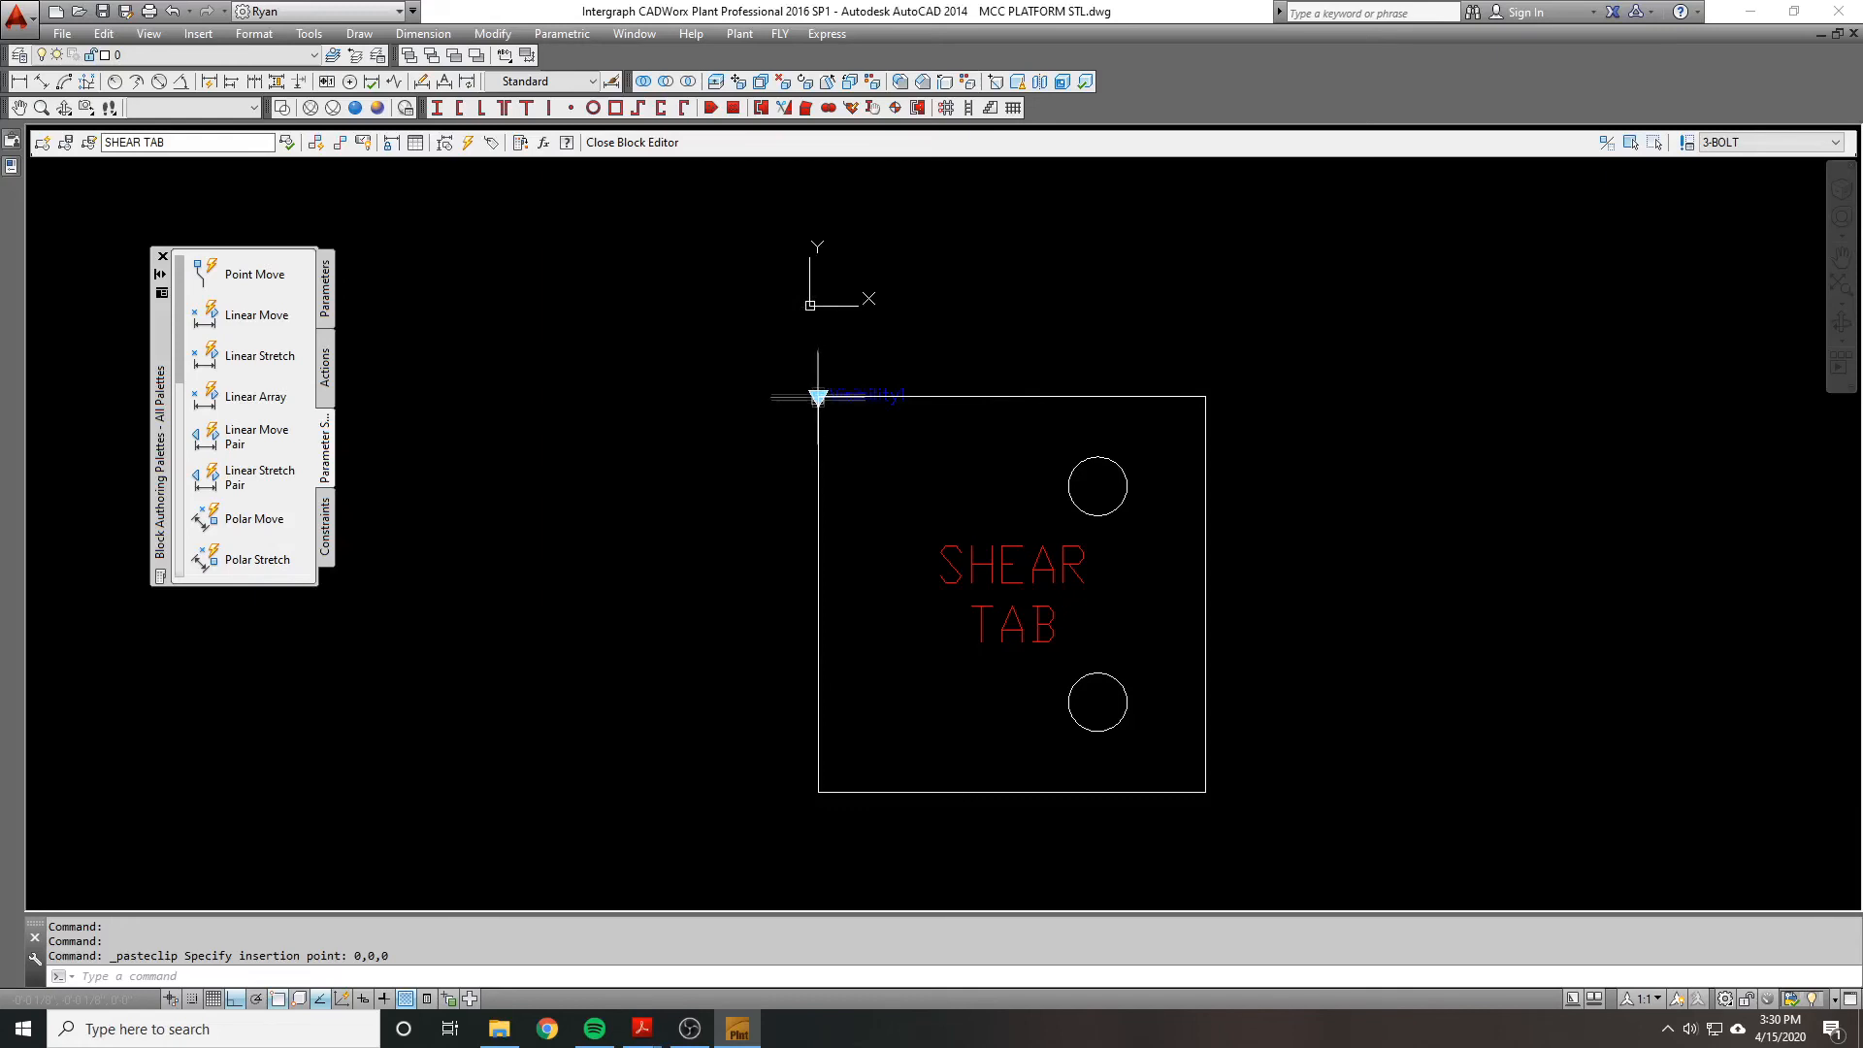
{"action": "scroll", "coordinate": [1014, 342], "scroll_direction": "down", "scroll_amount": 1}
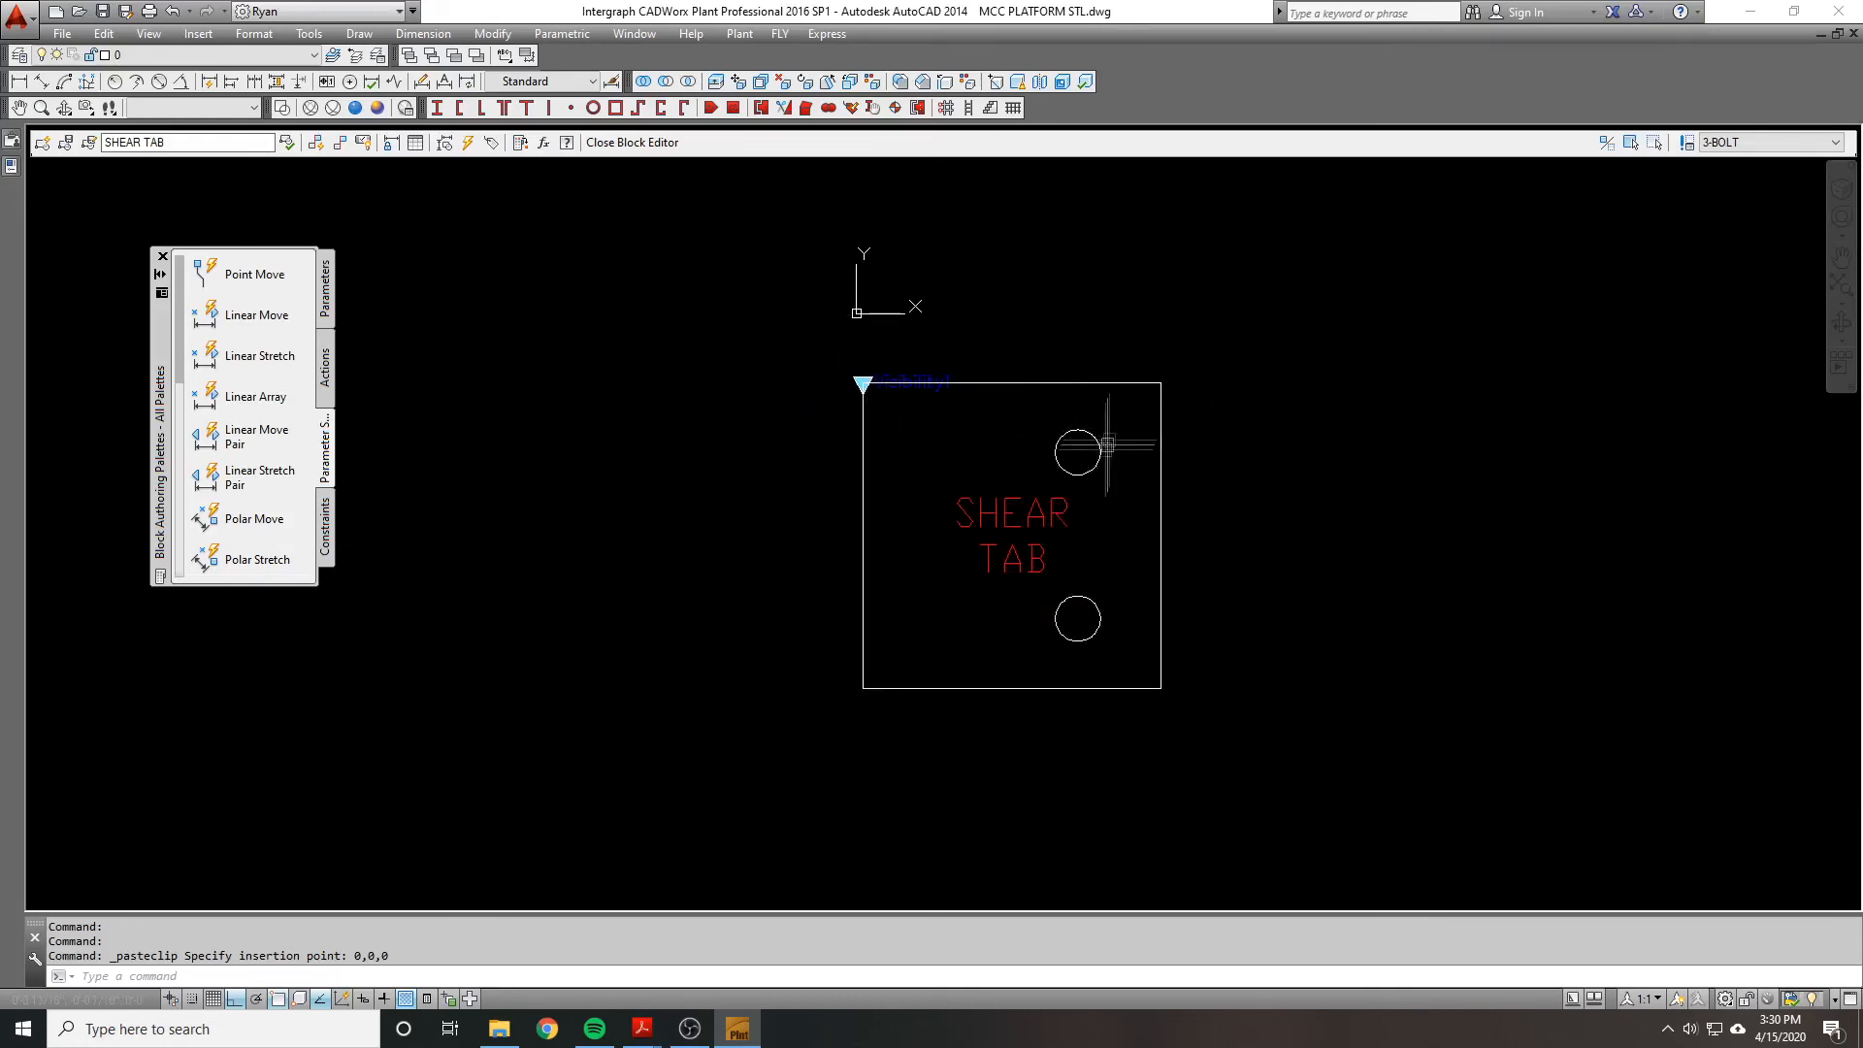
{"action": "middle_click_drag", "start_coordinate": [751, 304], "coordinate": [727, 364]}
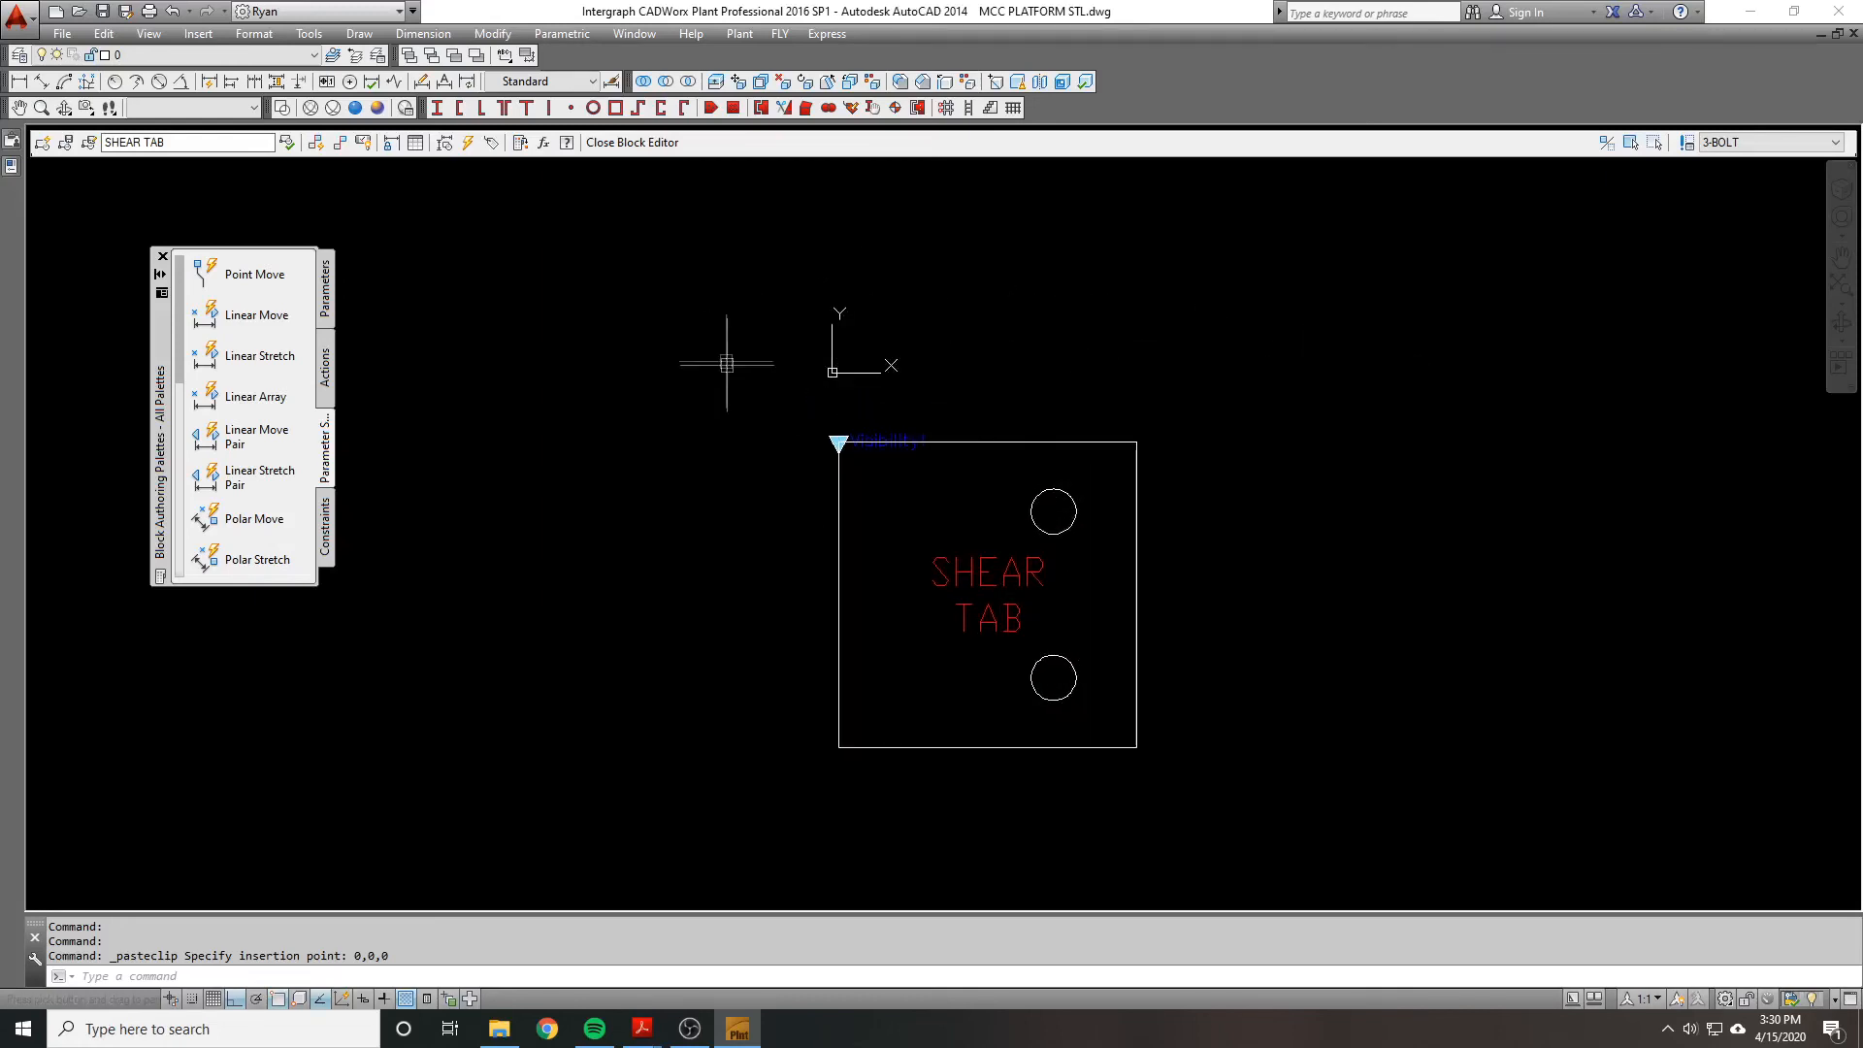
{"action": "scroll", "coordinate": [742, 318], "scroll_direction": "down", "scroll_amount": 1}
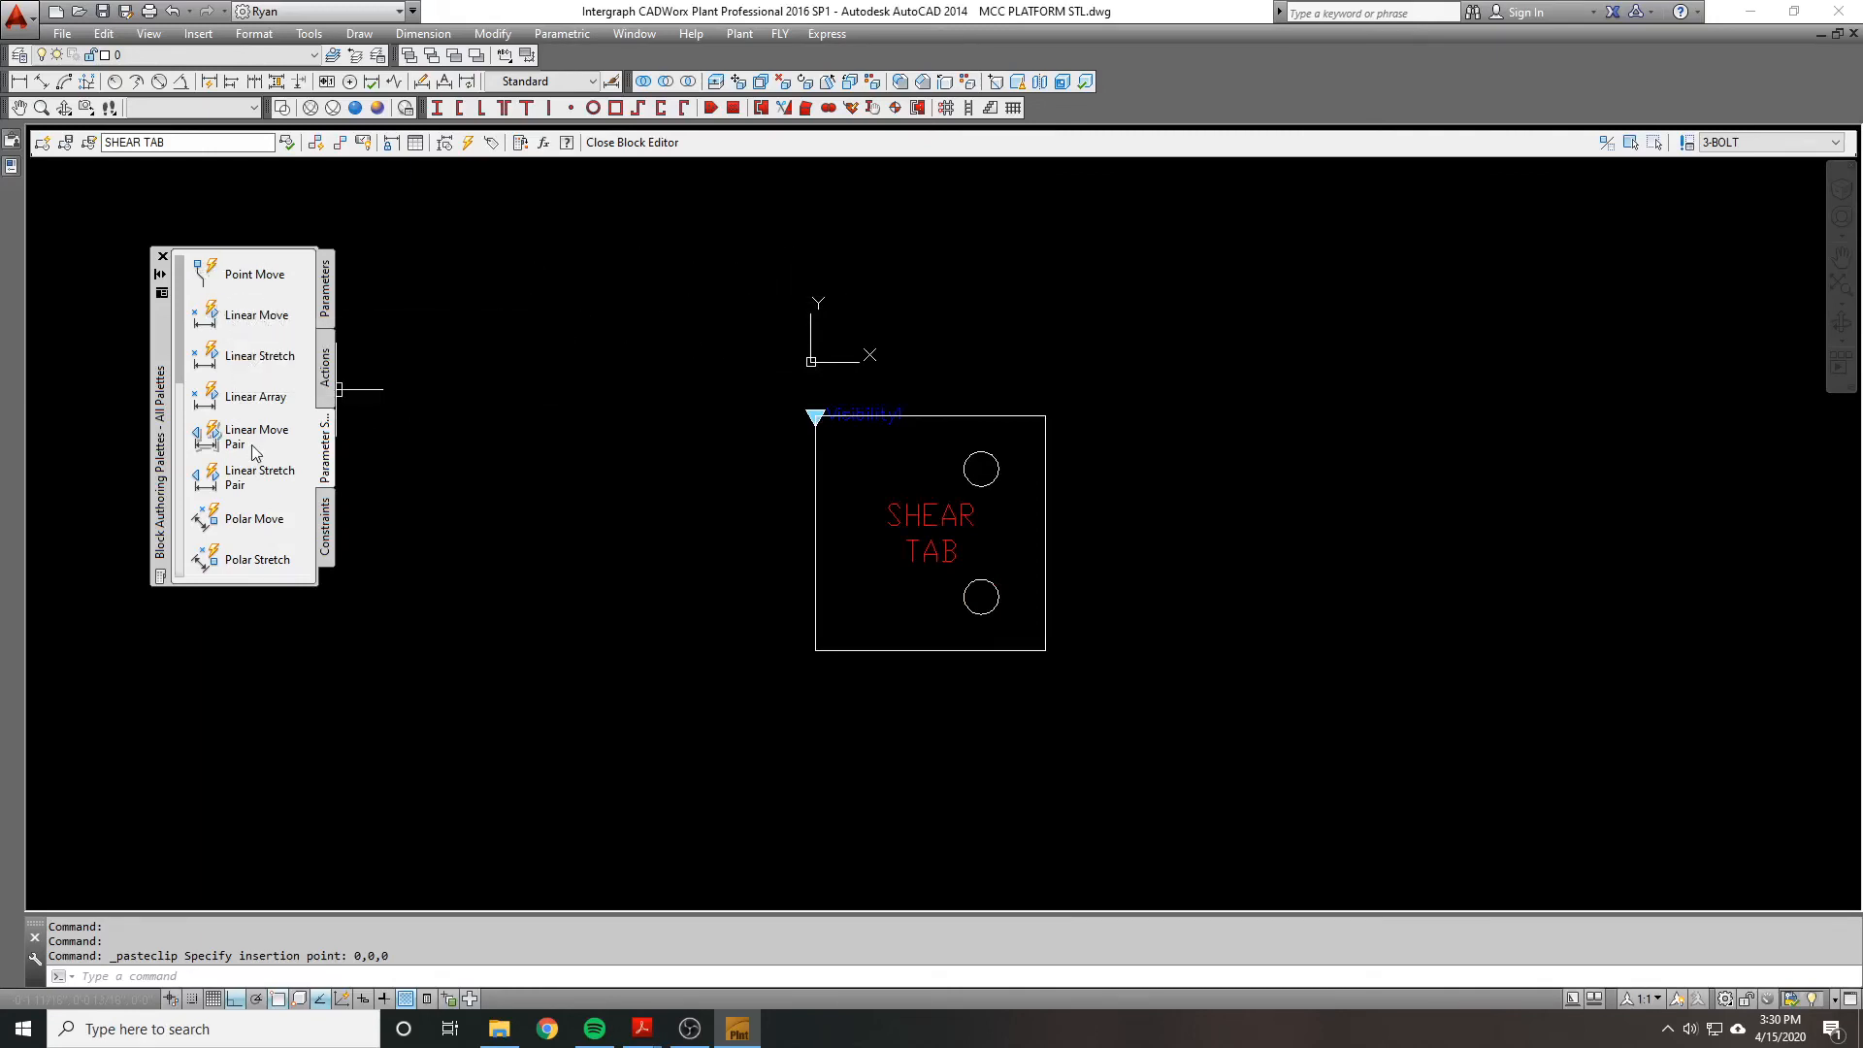
{"action": "scroll", "coordinate": [891, 437], "scroll_direction": "up", "scroll_amount": 1}
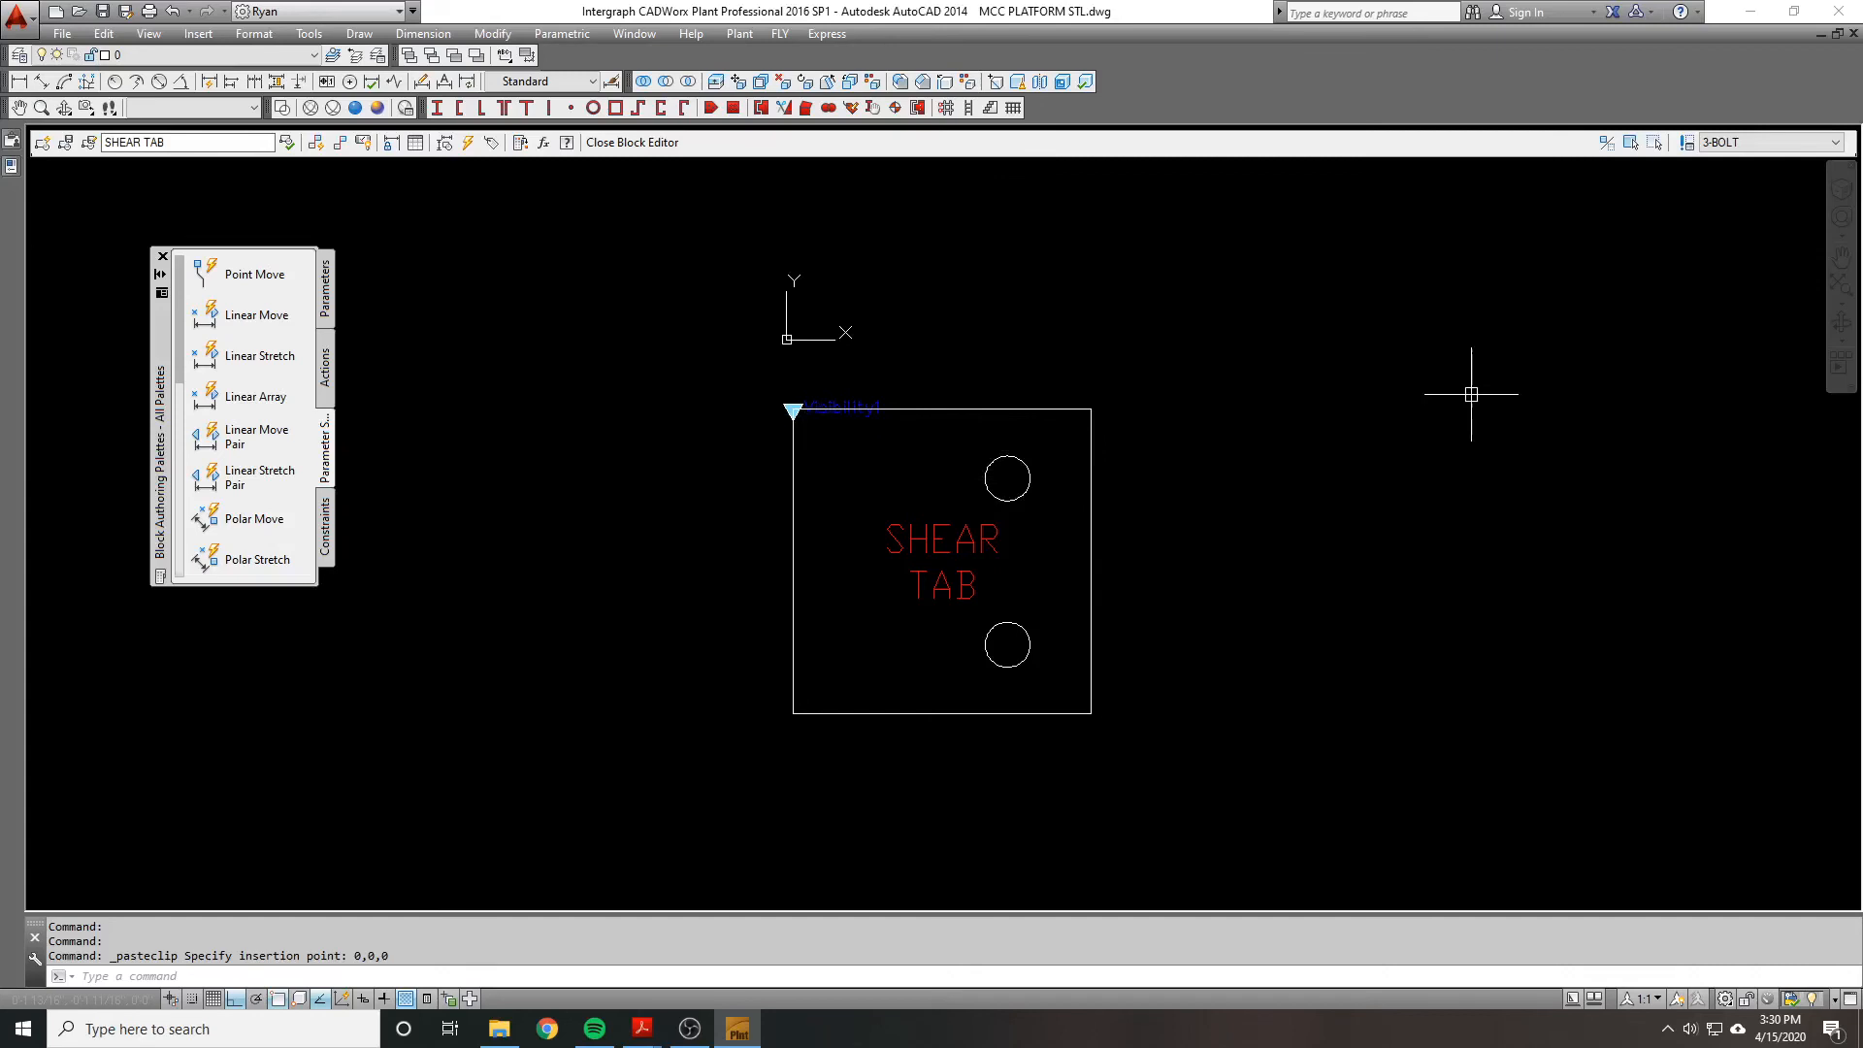
{"action": "left_click", "coordinate": [258, 357]}
{"action": "type", "text": "0,0,"}
{"action": "key", "text": "Return"}
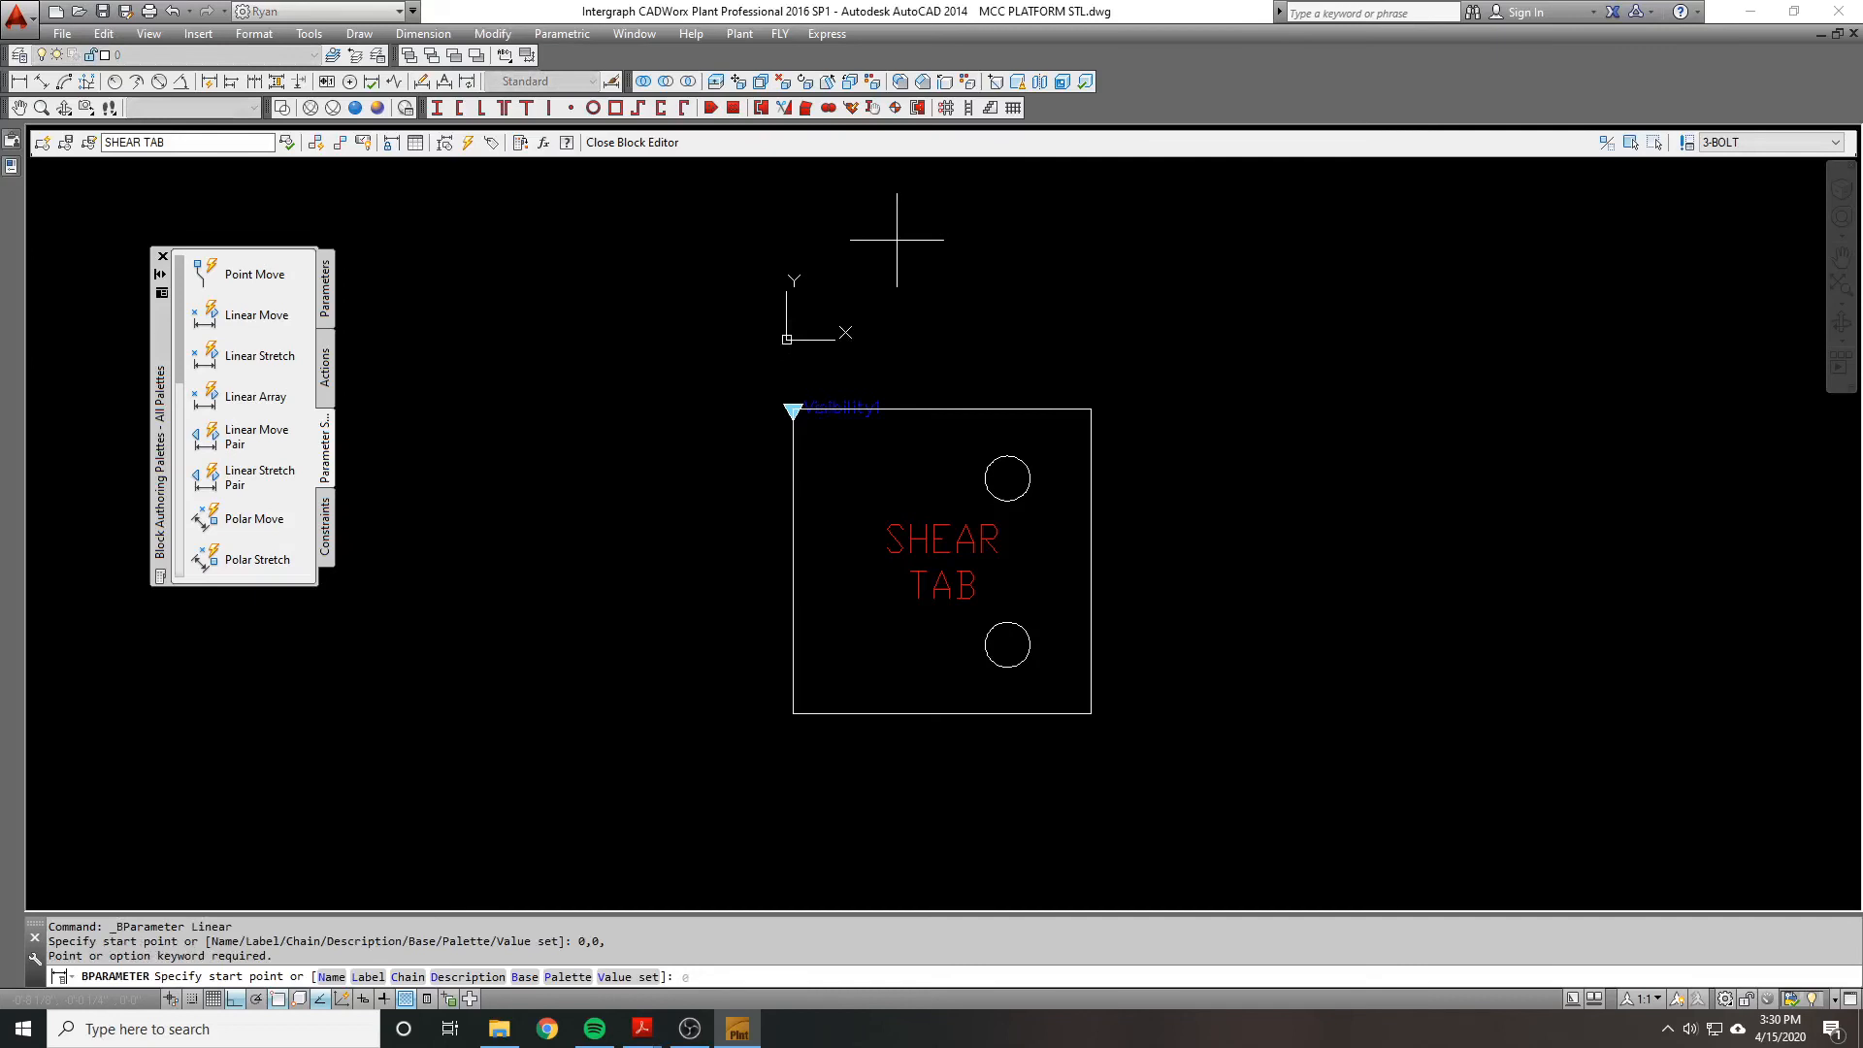
{"action": "type", "text": "0,0"}
{"action": "key", "text": "Return"}
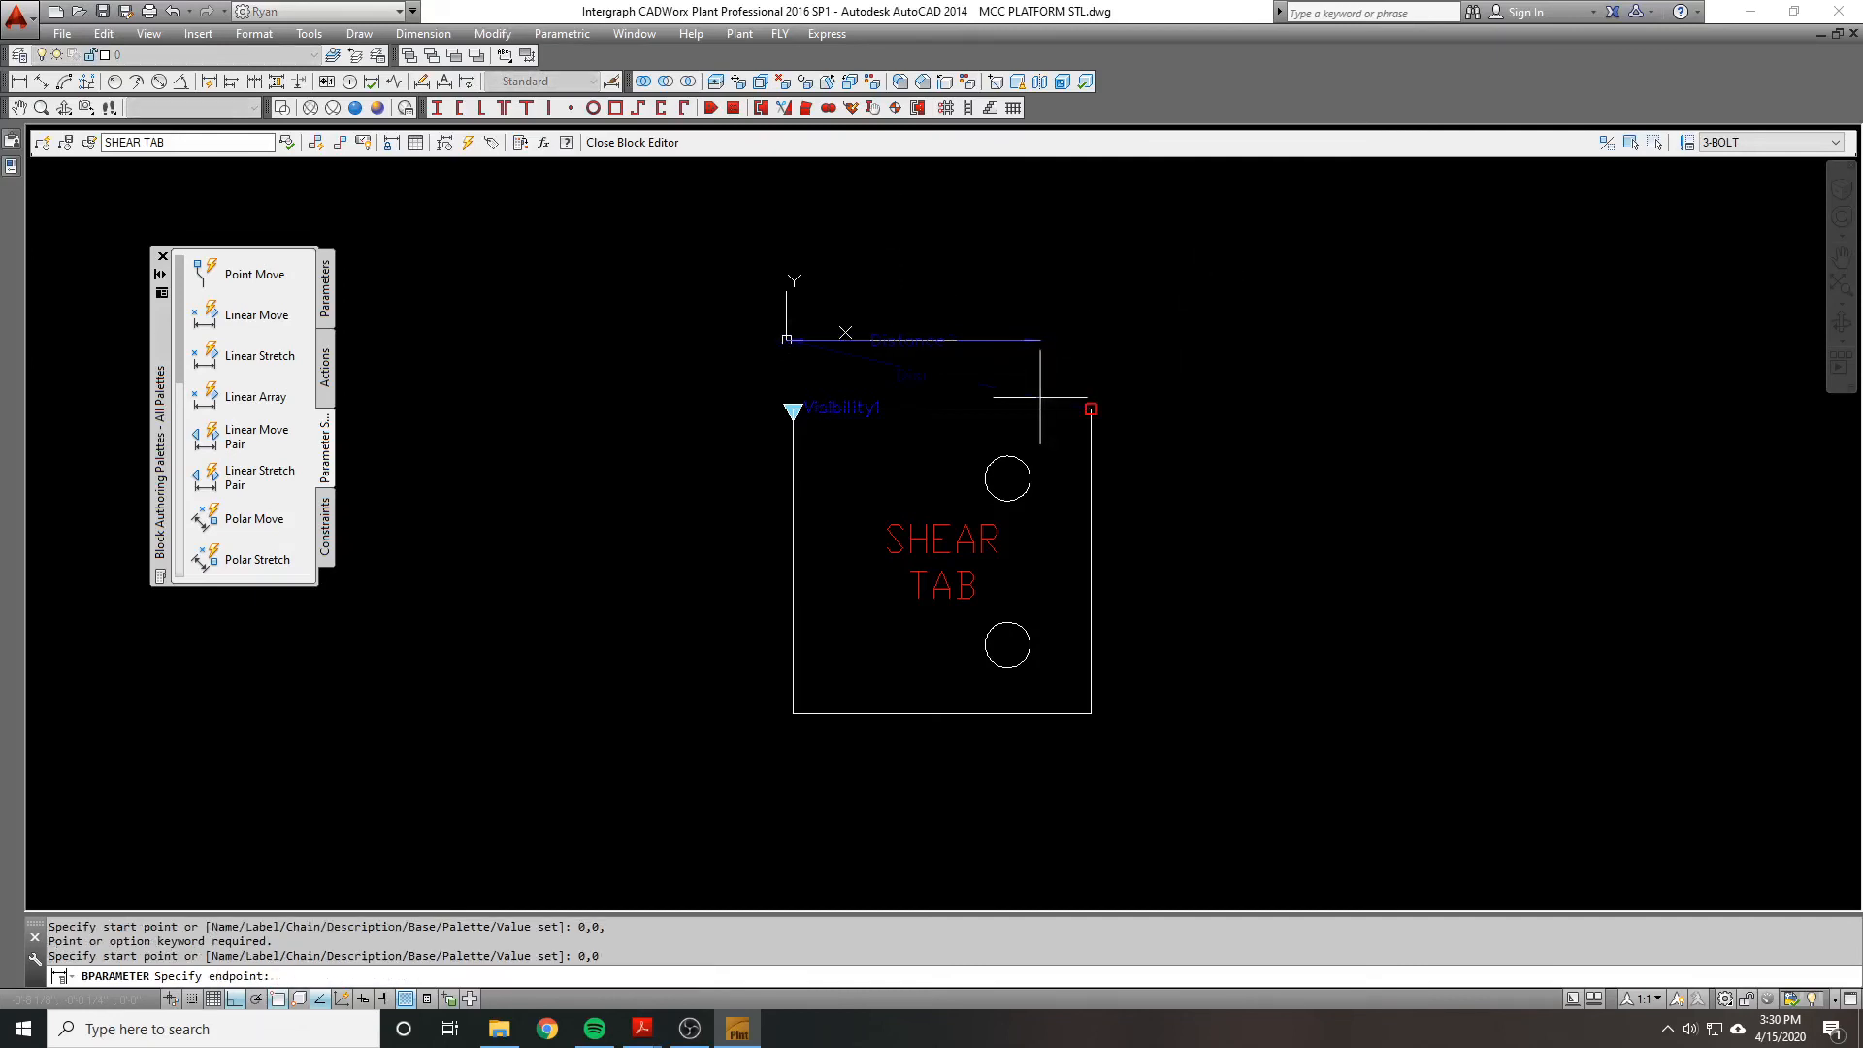
{"action": "key", "text": "F8"}
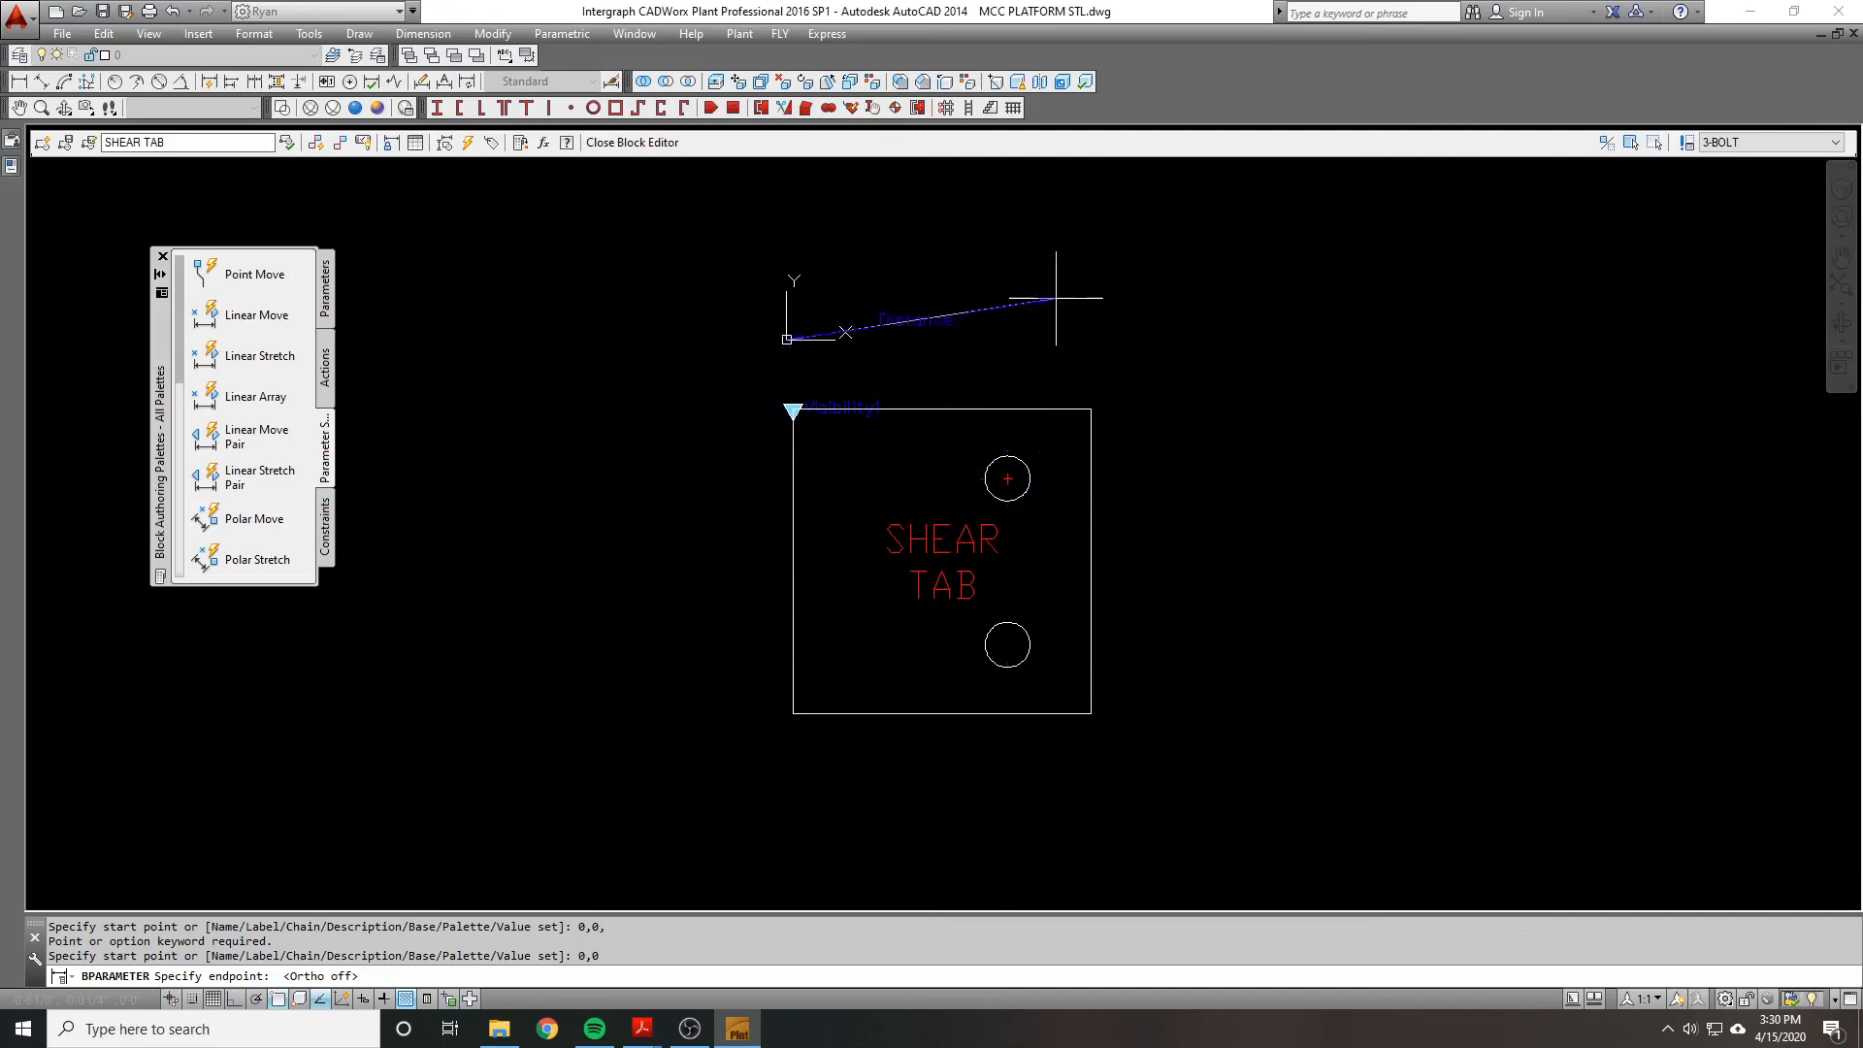
{"action": "left_click", "coordinate": [1008, 477]}
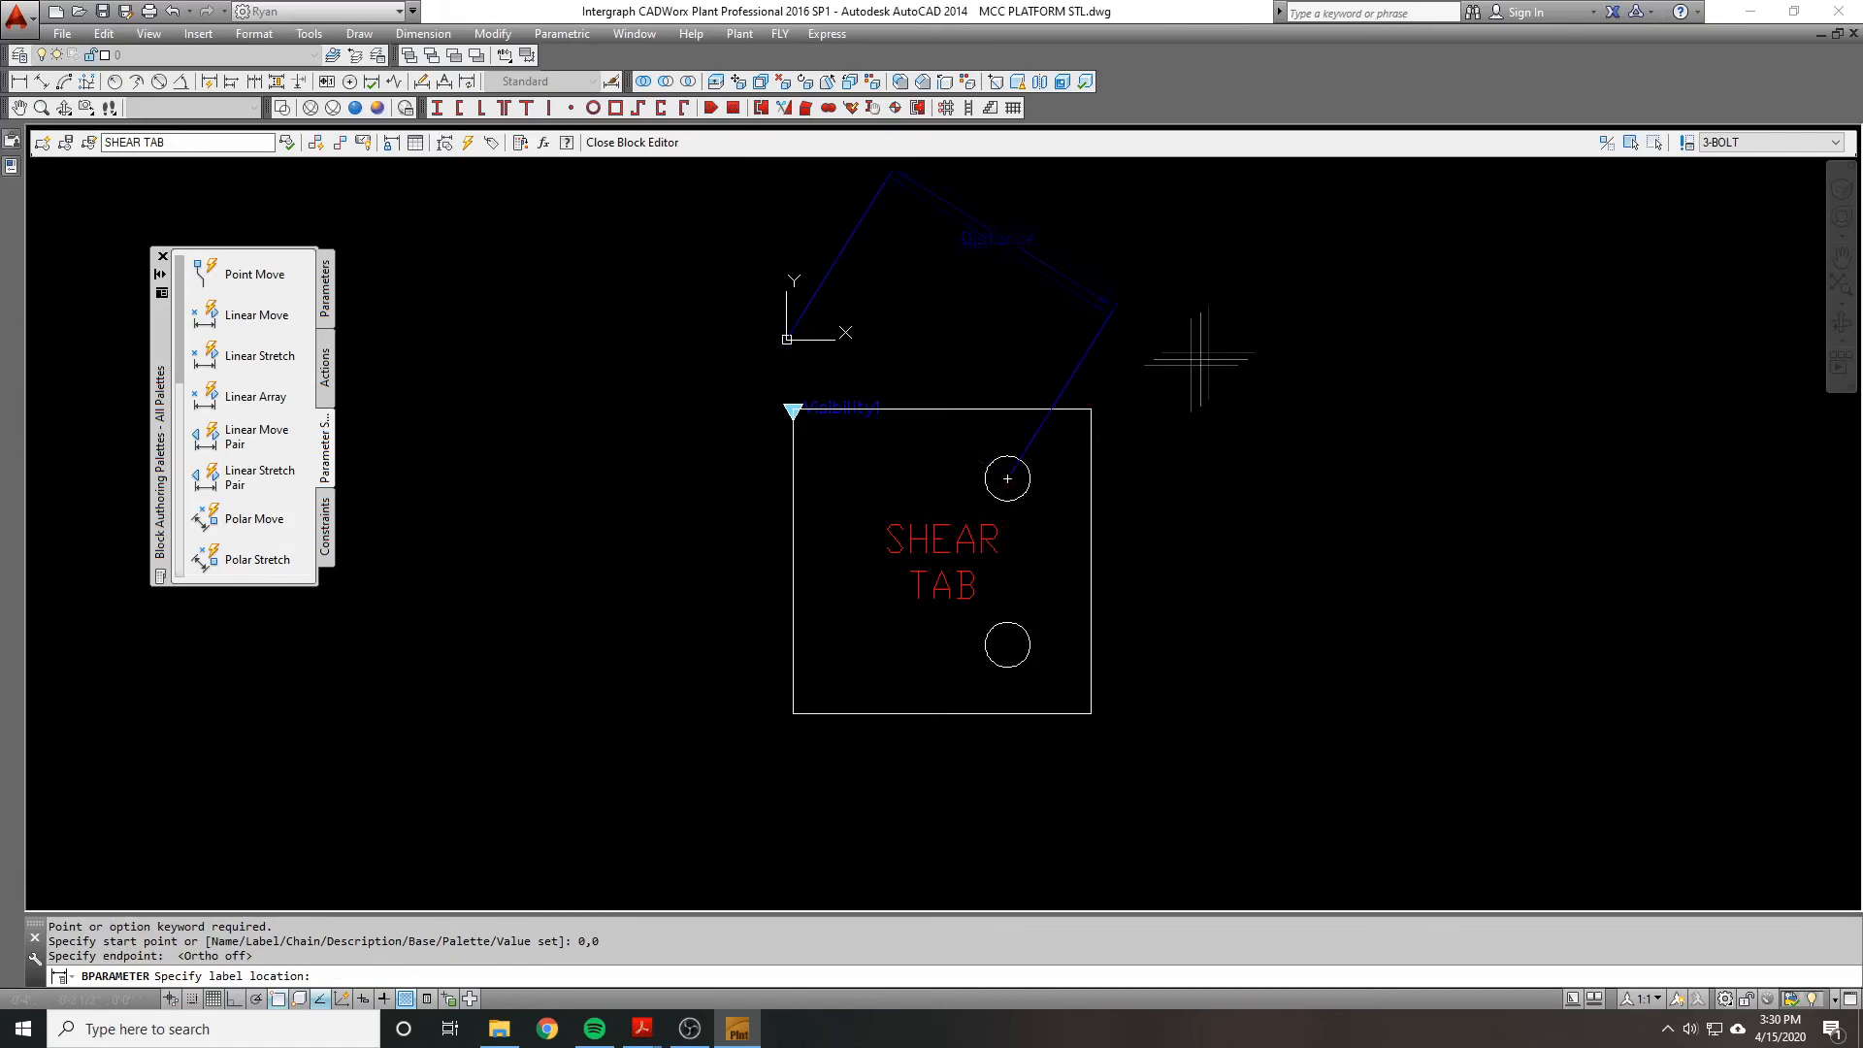
{"action": "key", "text": "Escape"}
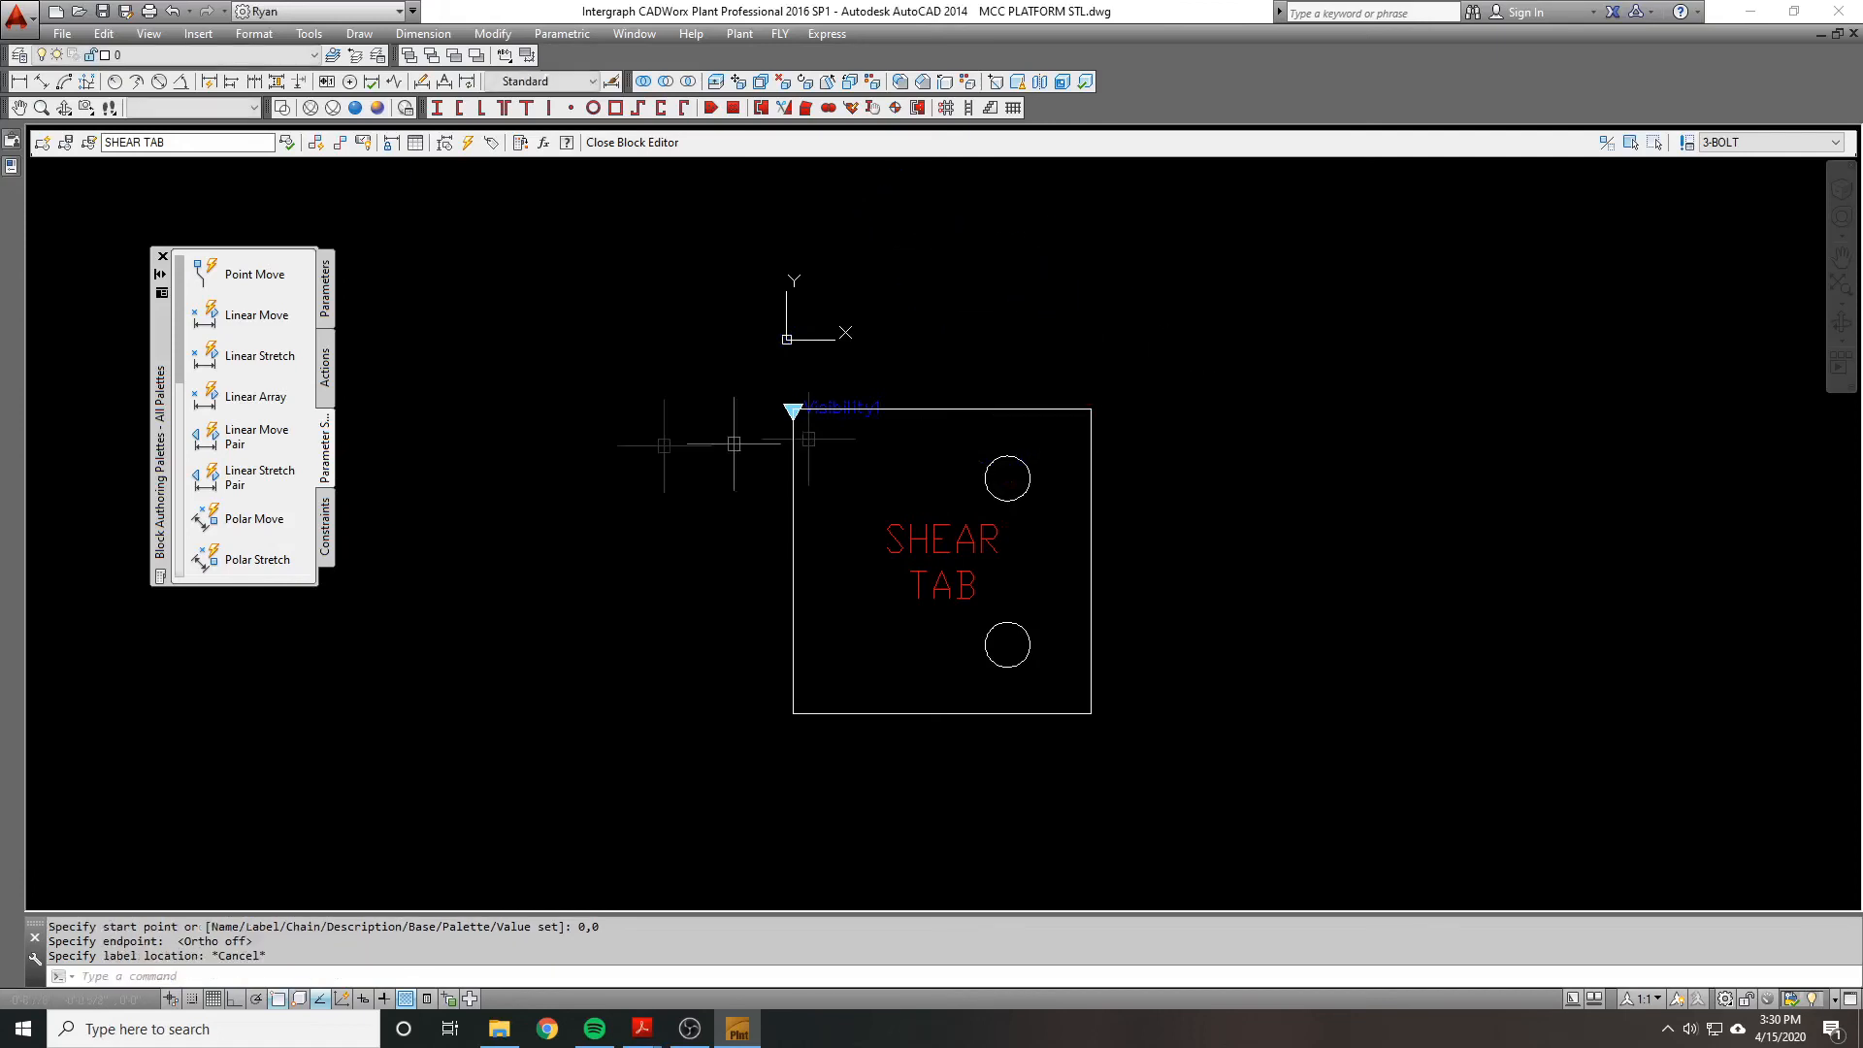
Step: Add a horizontal Linear Stretch parameter set from 0,0,0 to the bolt-hole centreline, with its label above the plate
{"action": "left_click", "coordinate": [254, 357]}
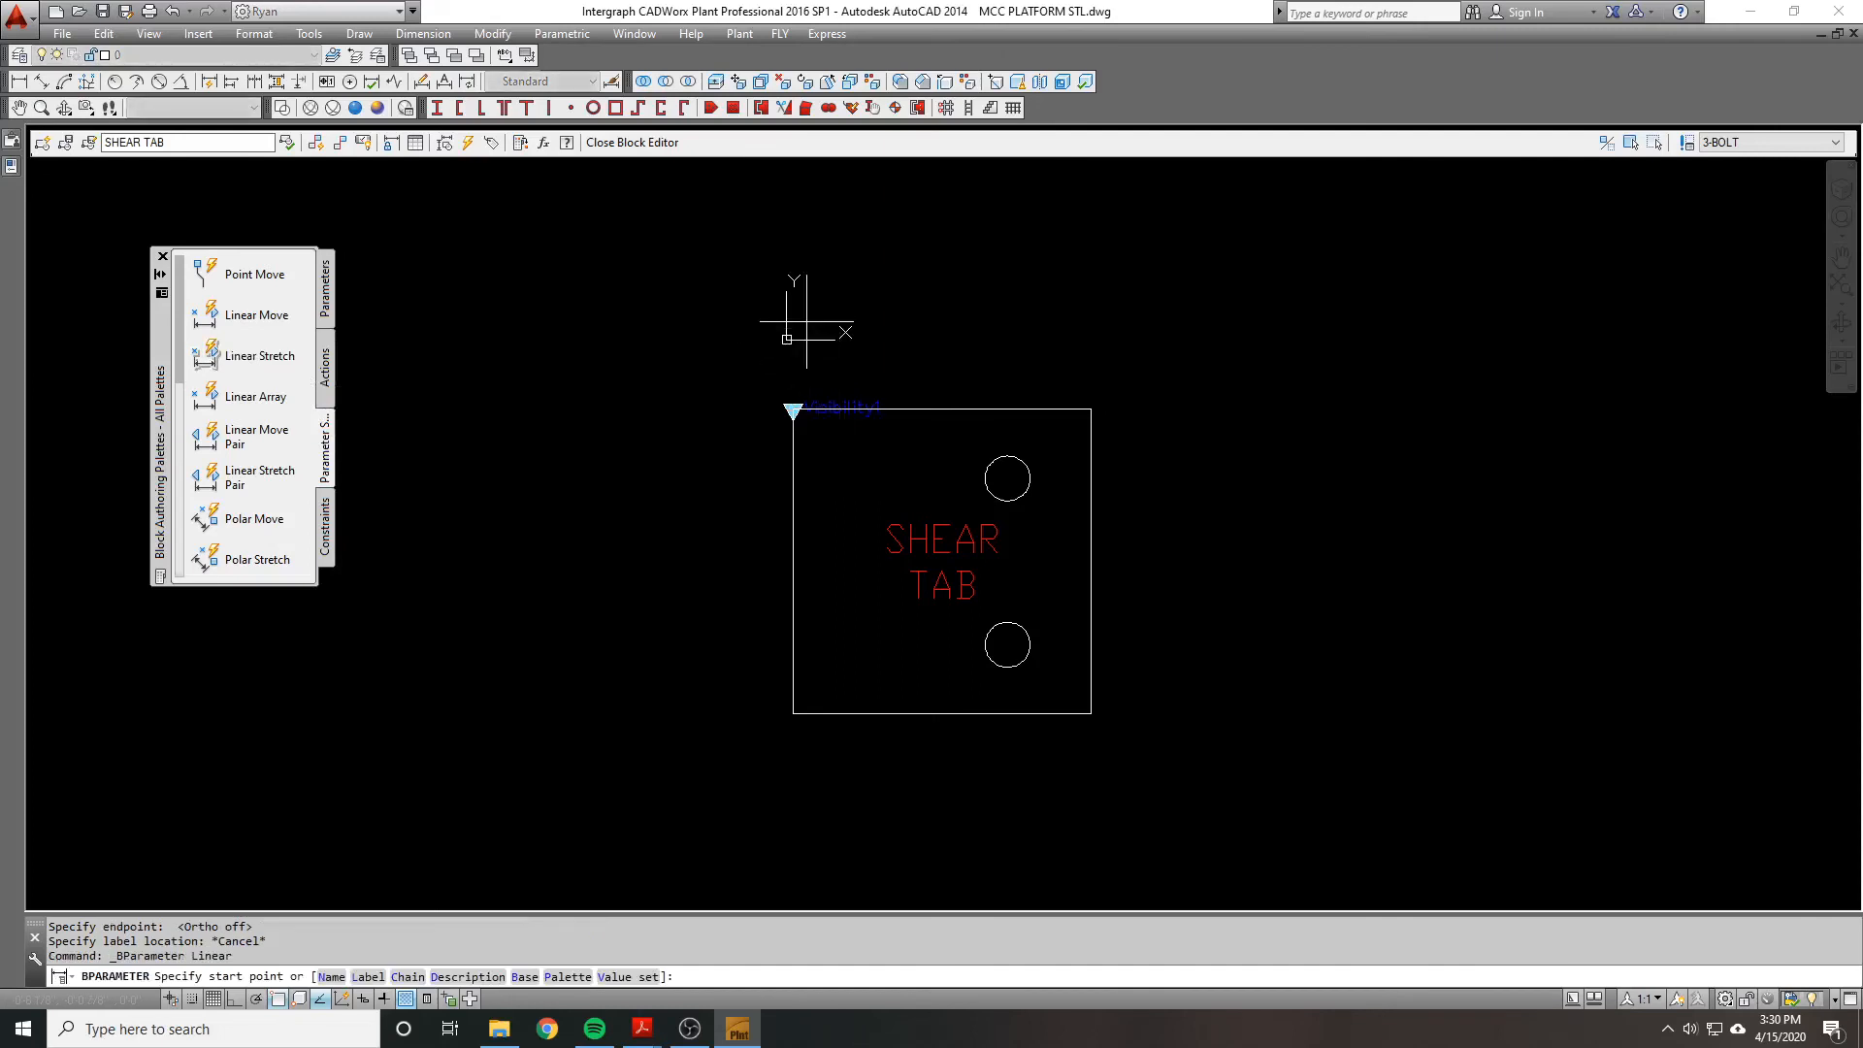
{"action": "type", "text": "0,0,0"}
{"action": "key", "text": "Return"}
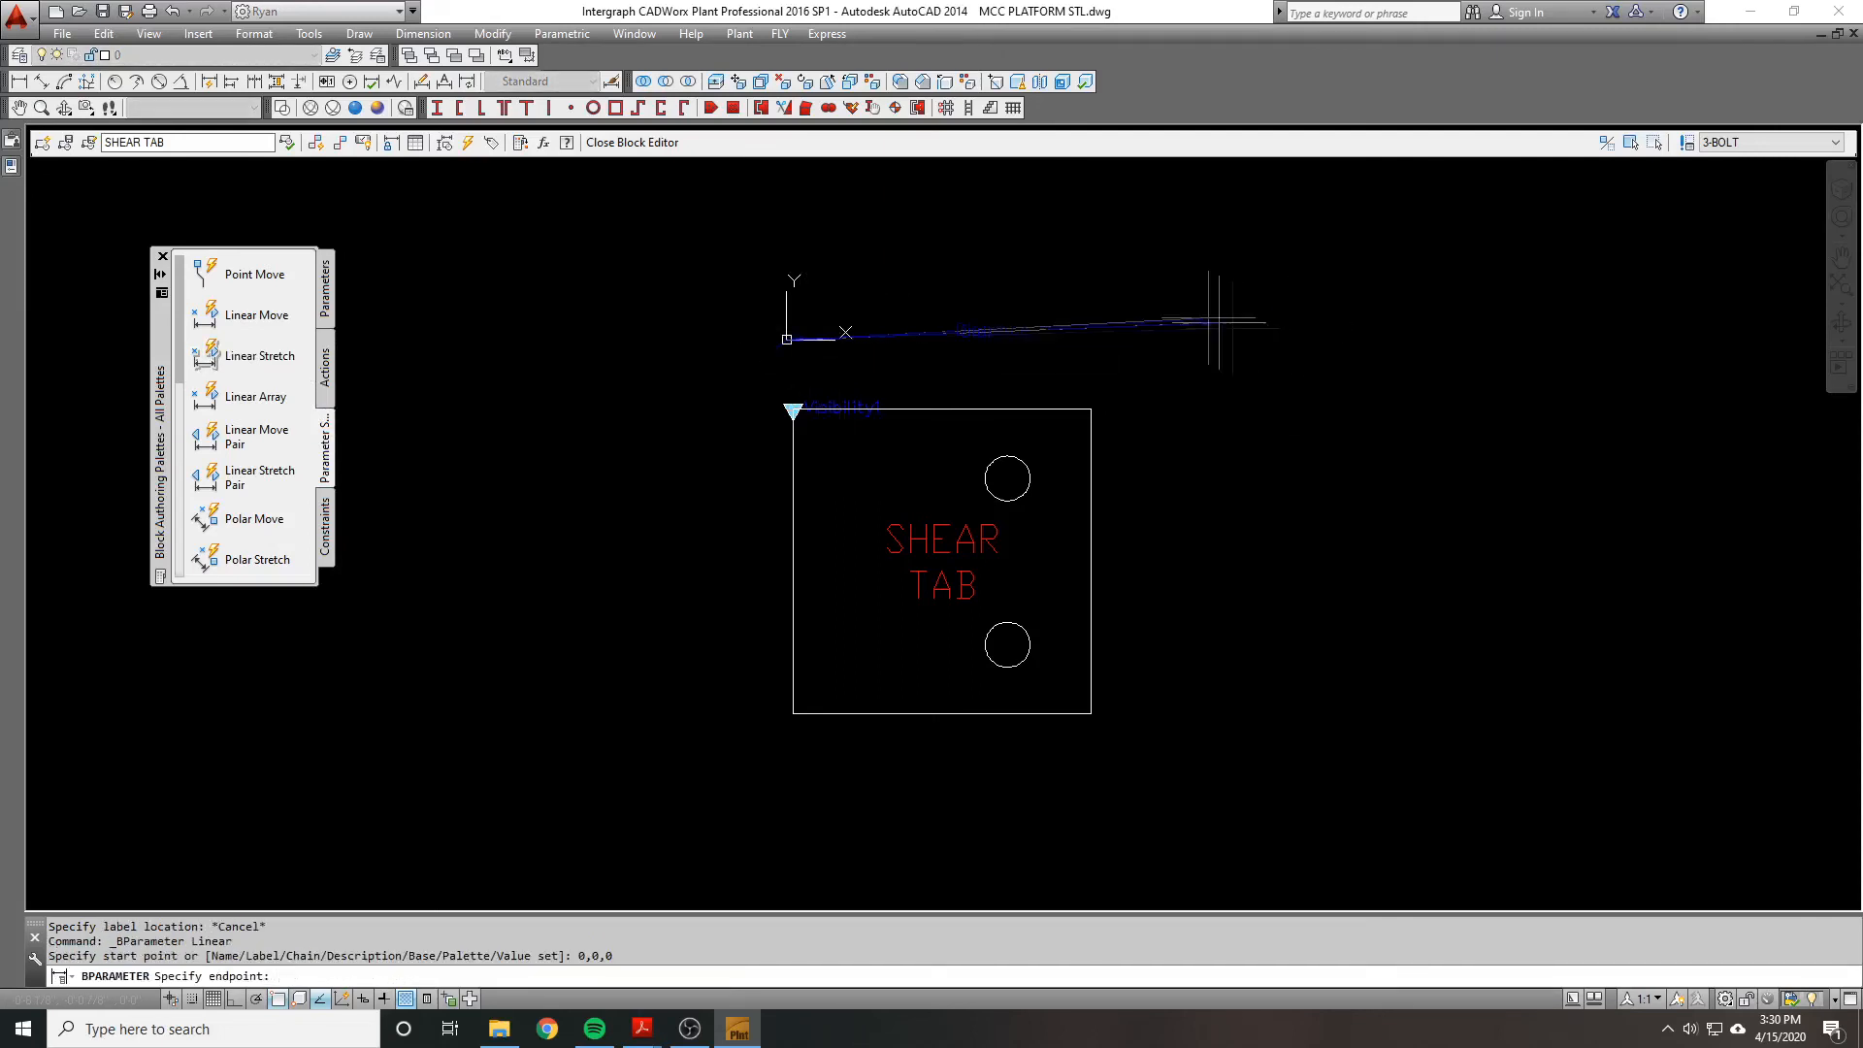
{"action": "key", "text": "F8"}
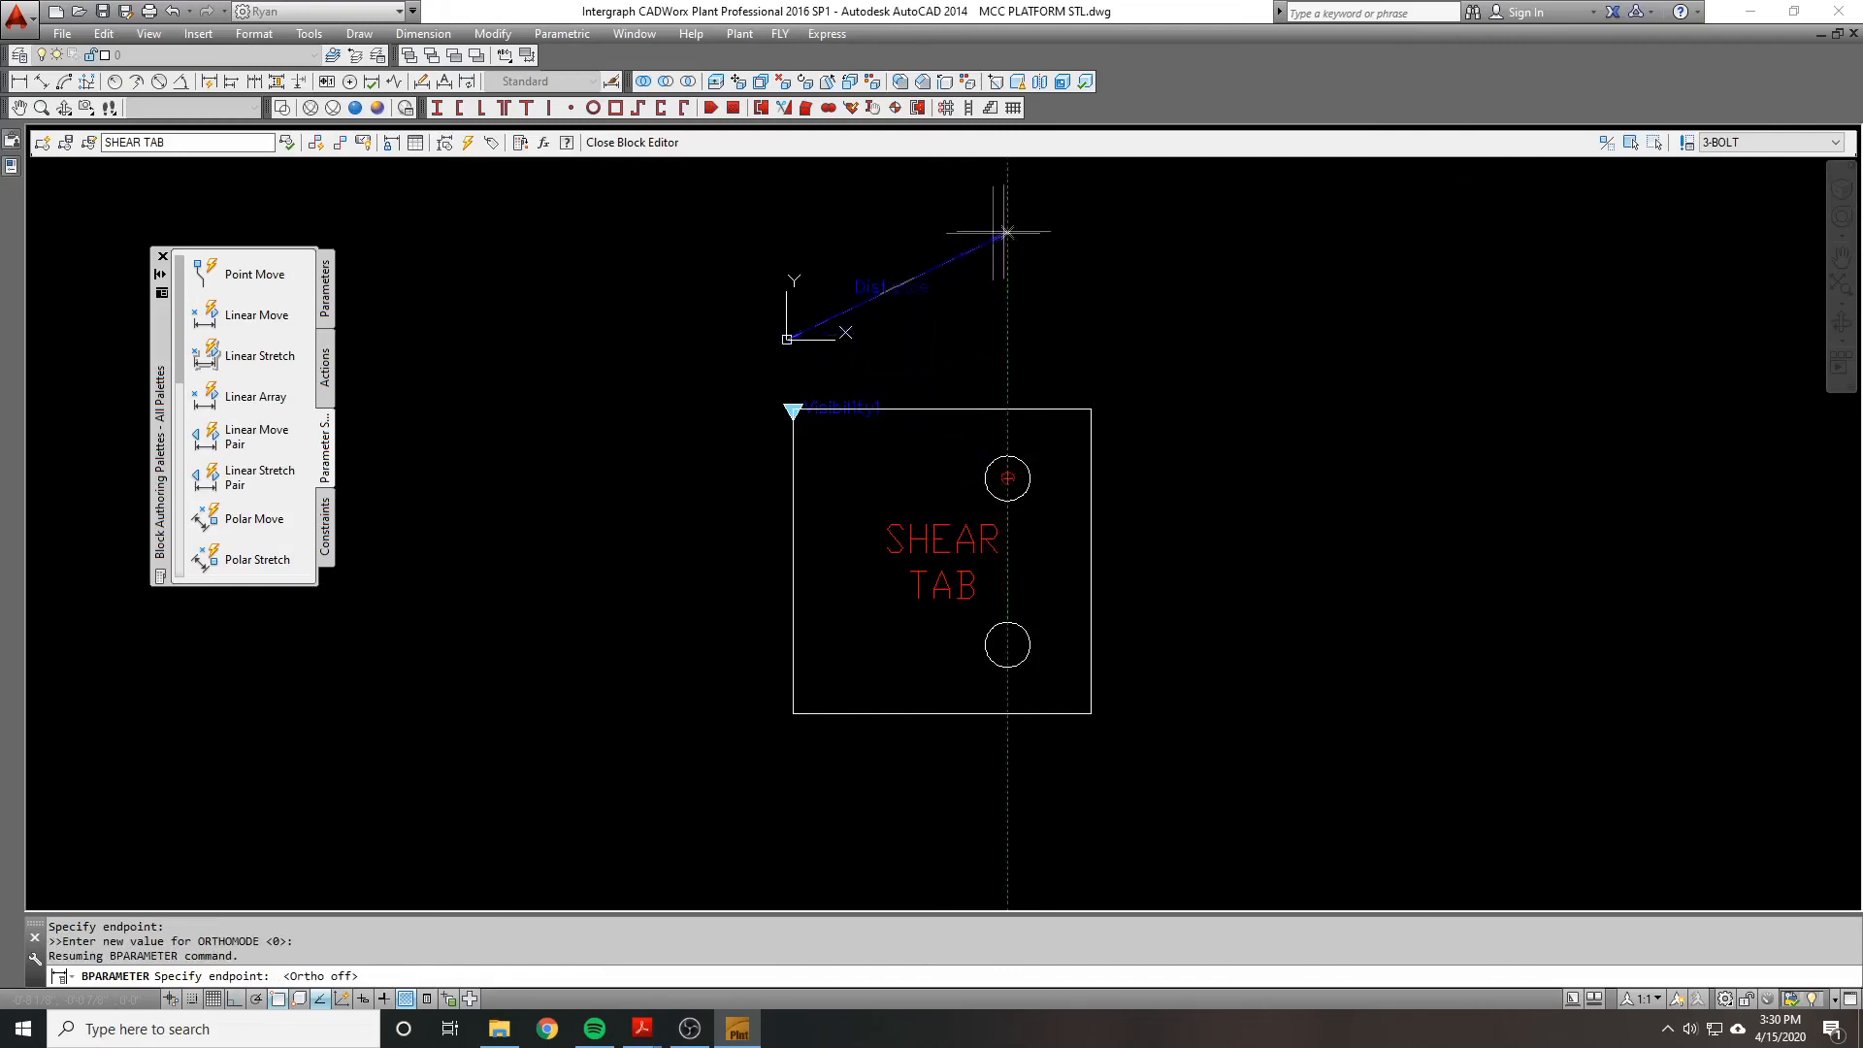
{"action": "key", "text": "F8"}
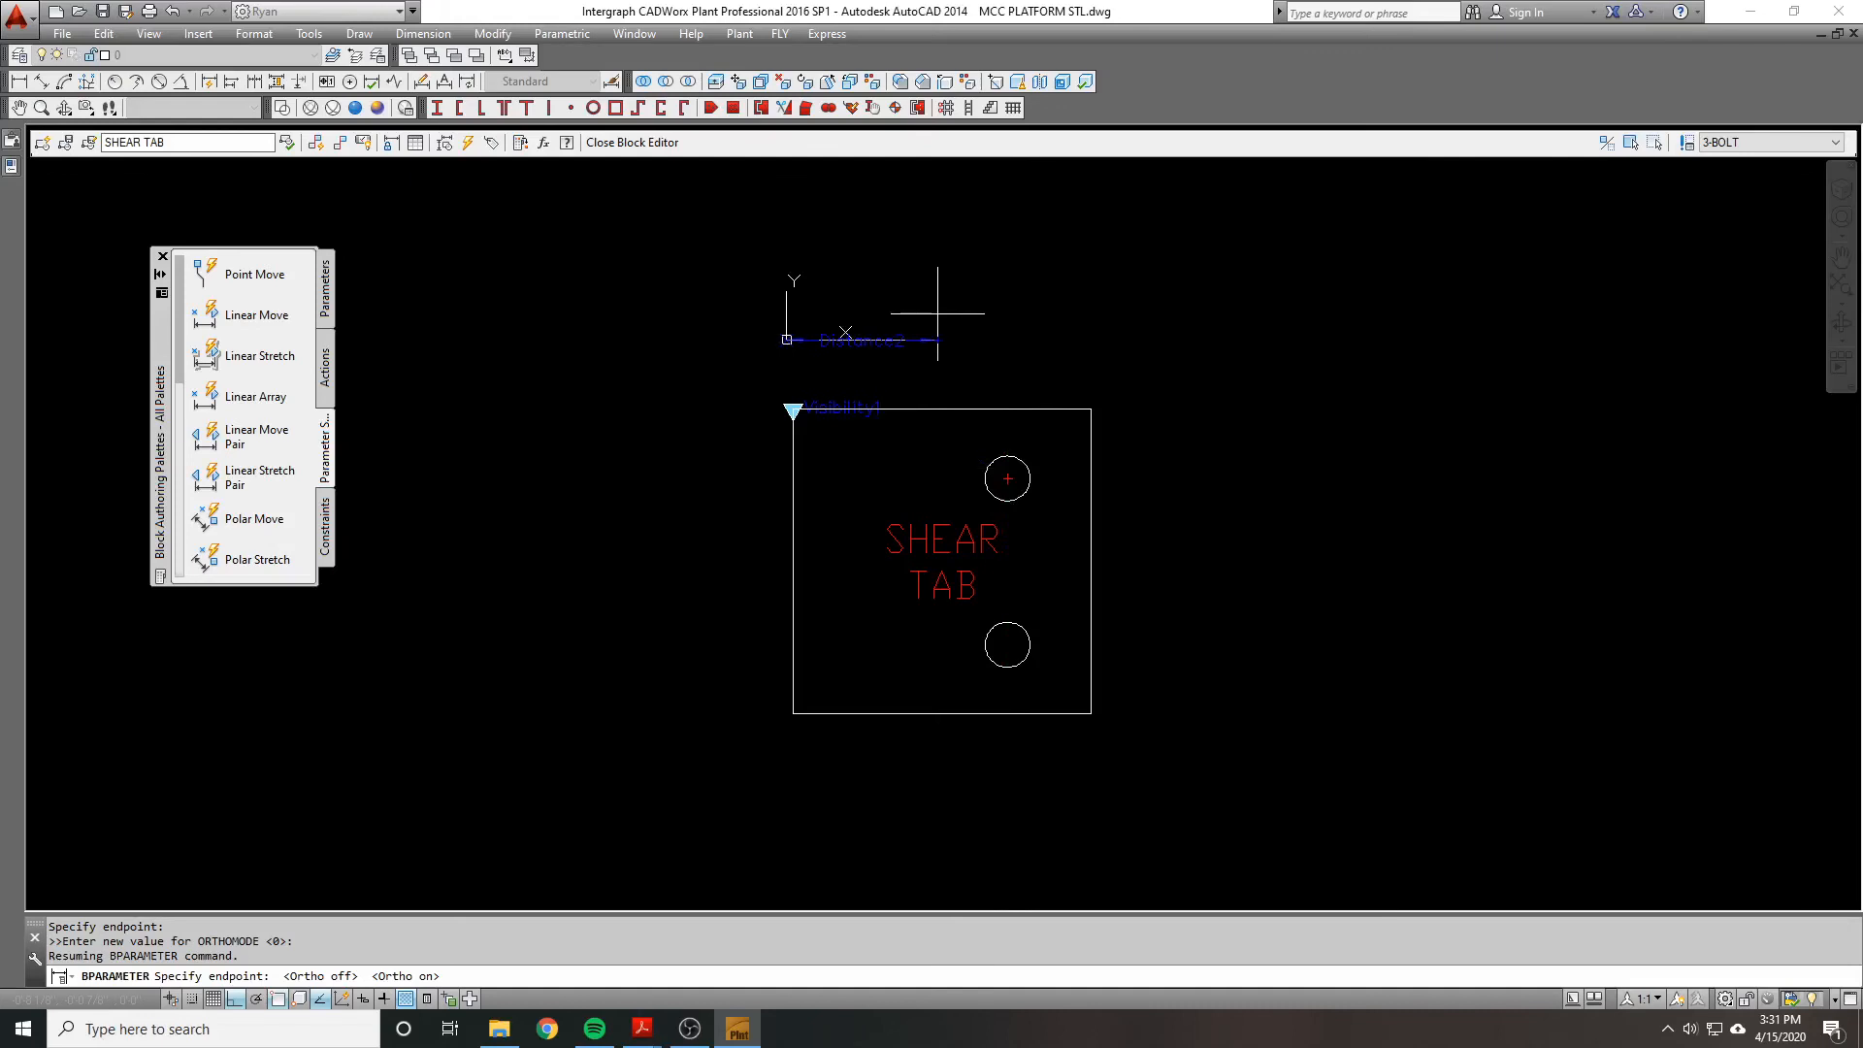
{"action": "left_click", "coordinate": [1007, 339]}
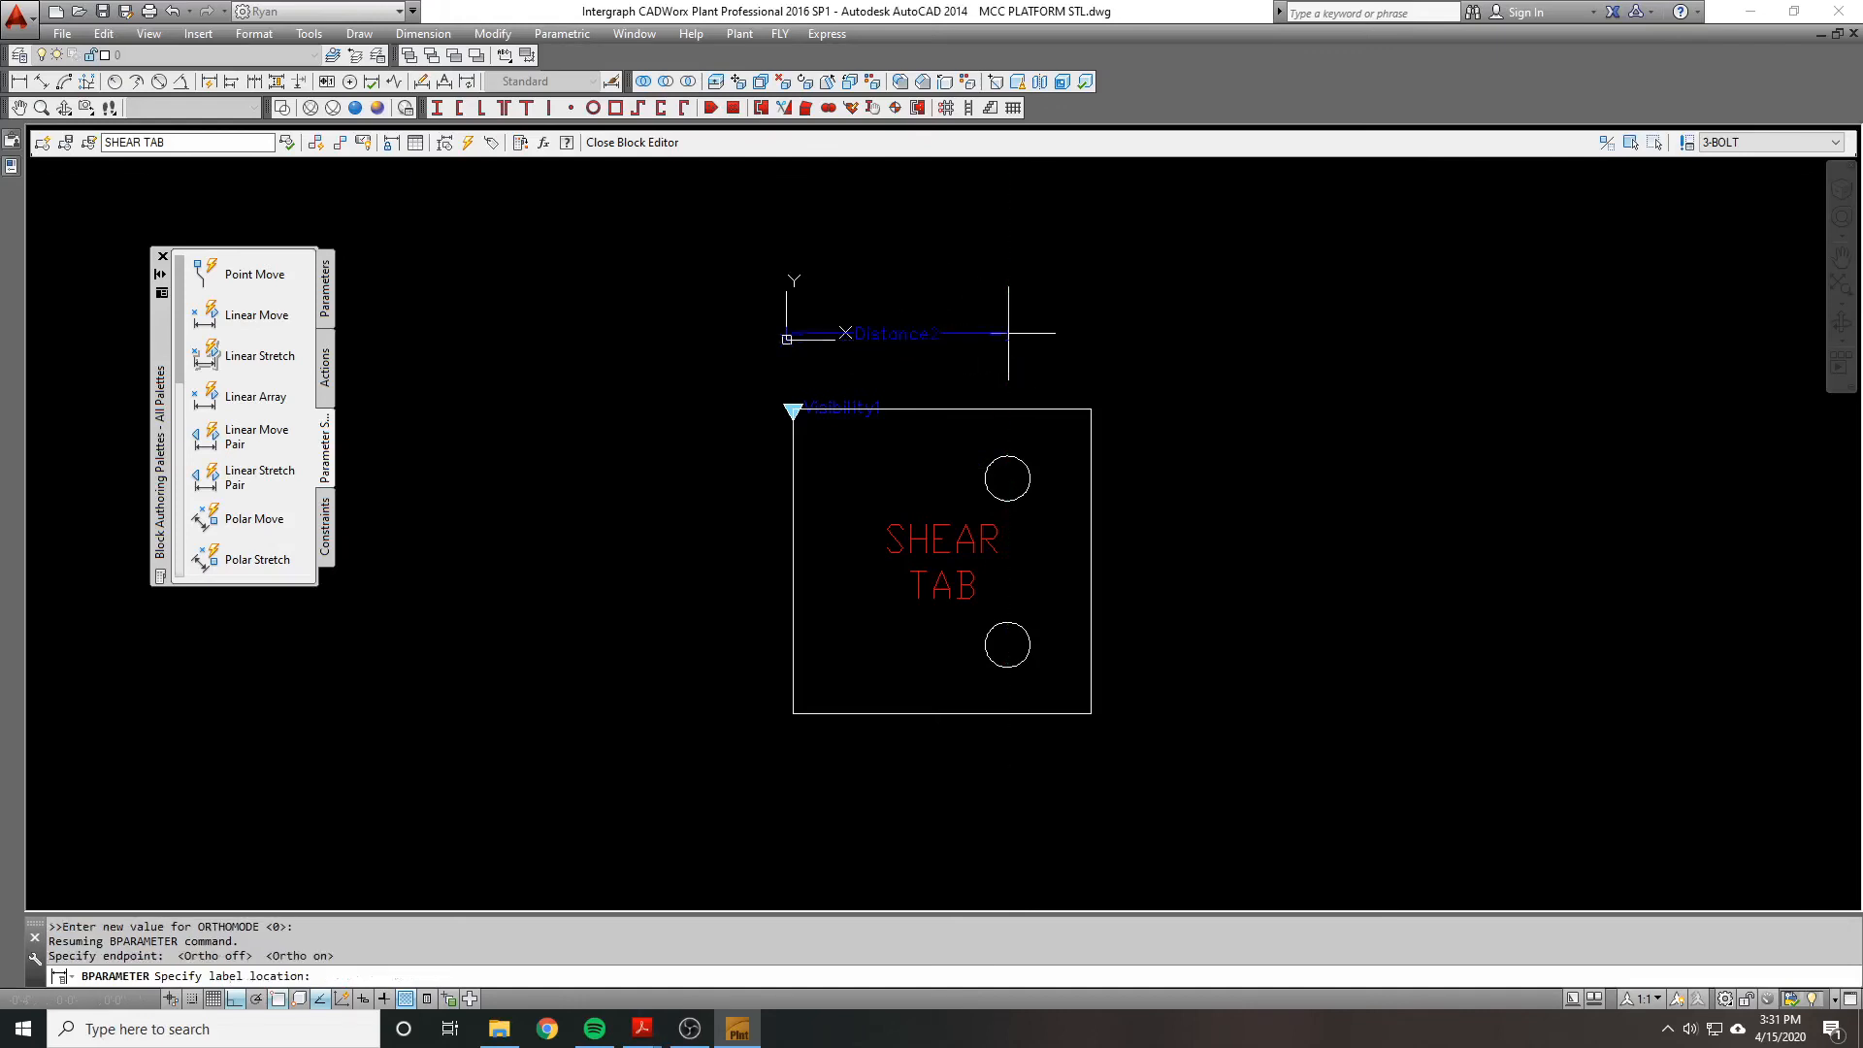
{"action": "left_click", "coordinate": [1075, 241]}
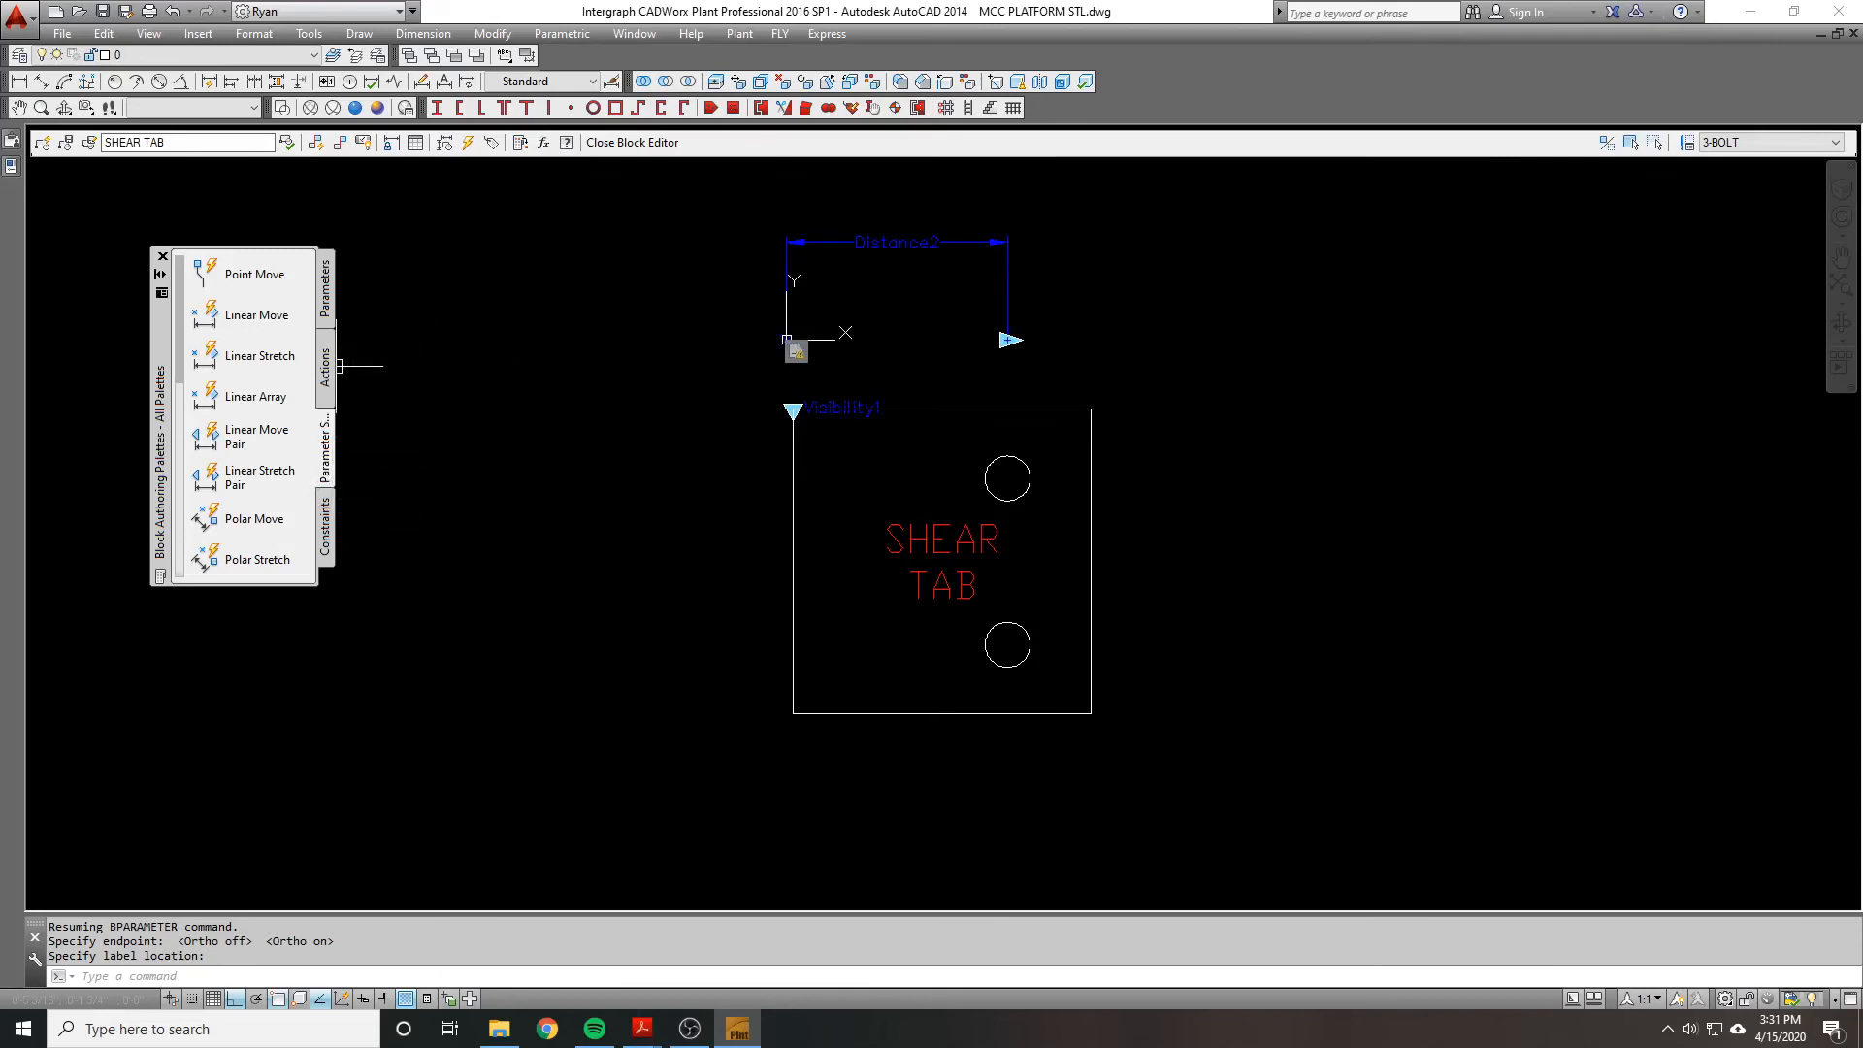
{"action": "left_click", "coordinate": [326, 290]}
{"action": "left_click", "coordinate": [326, 373]}
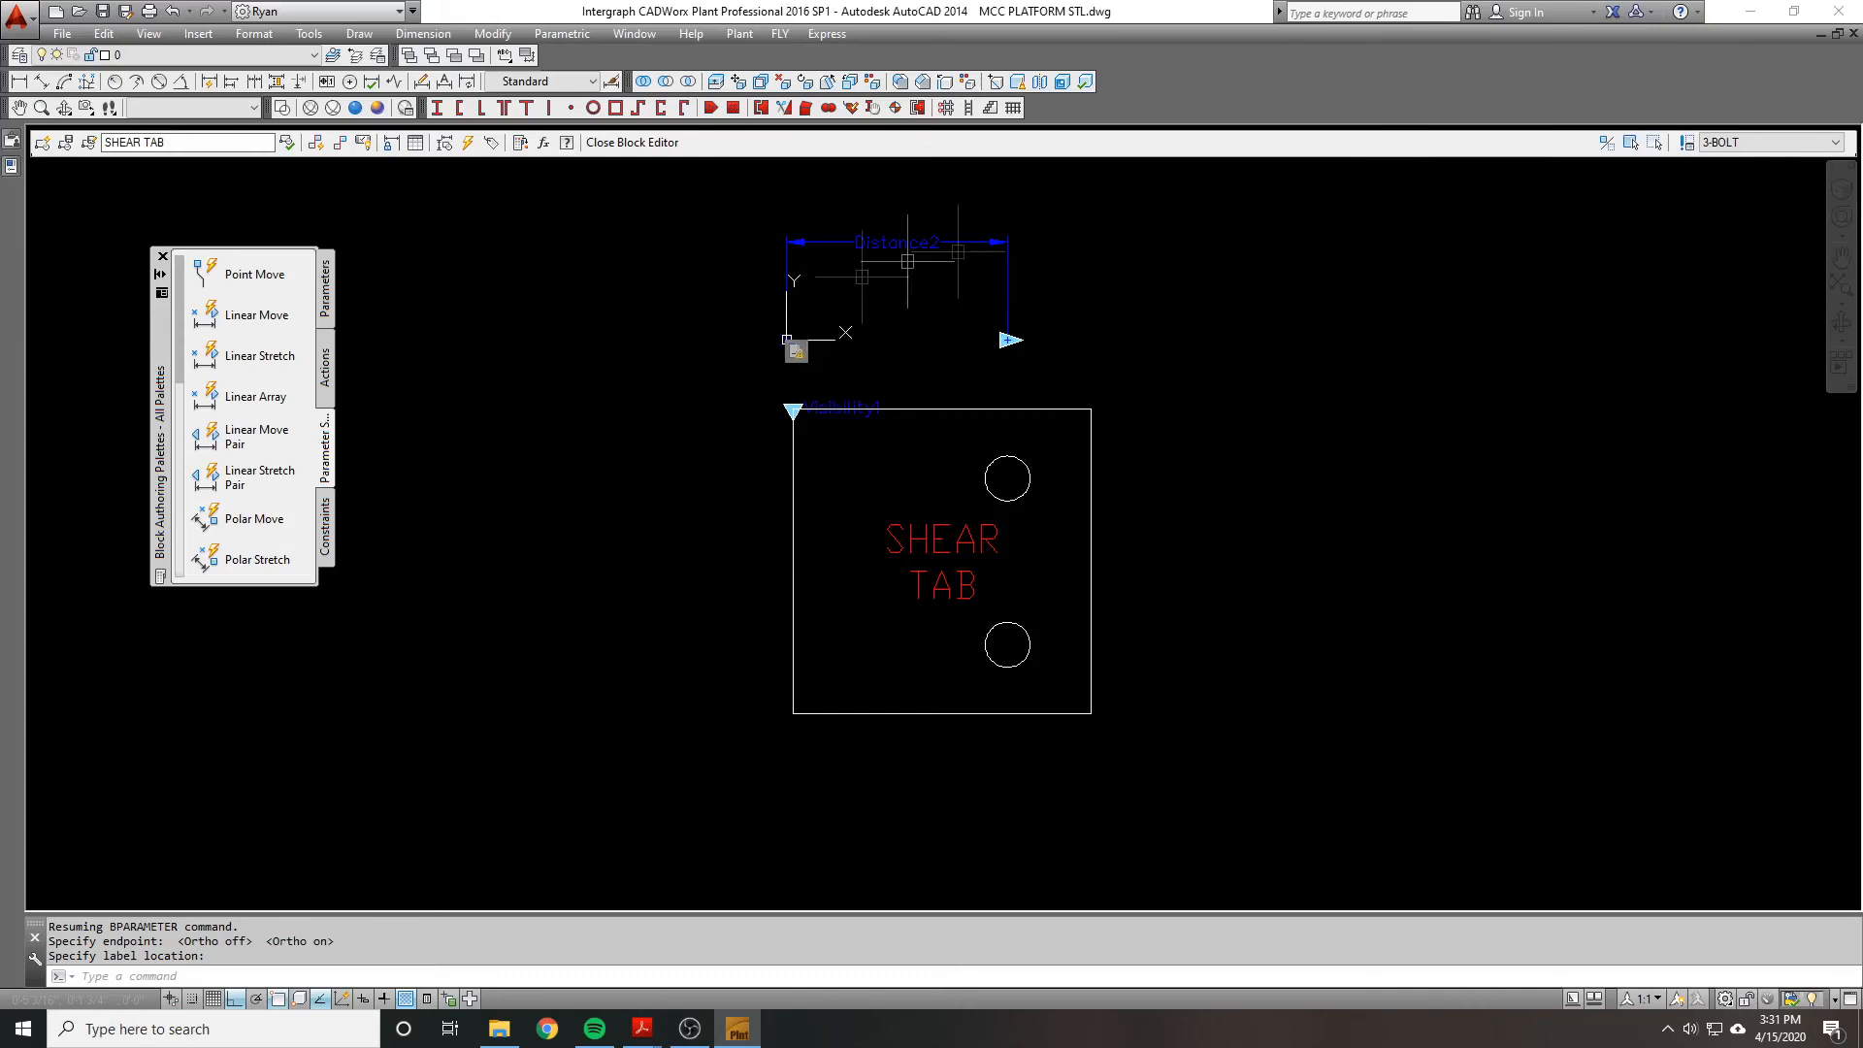
{"action": "right_click", "coordinate": [797, 351]}
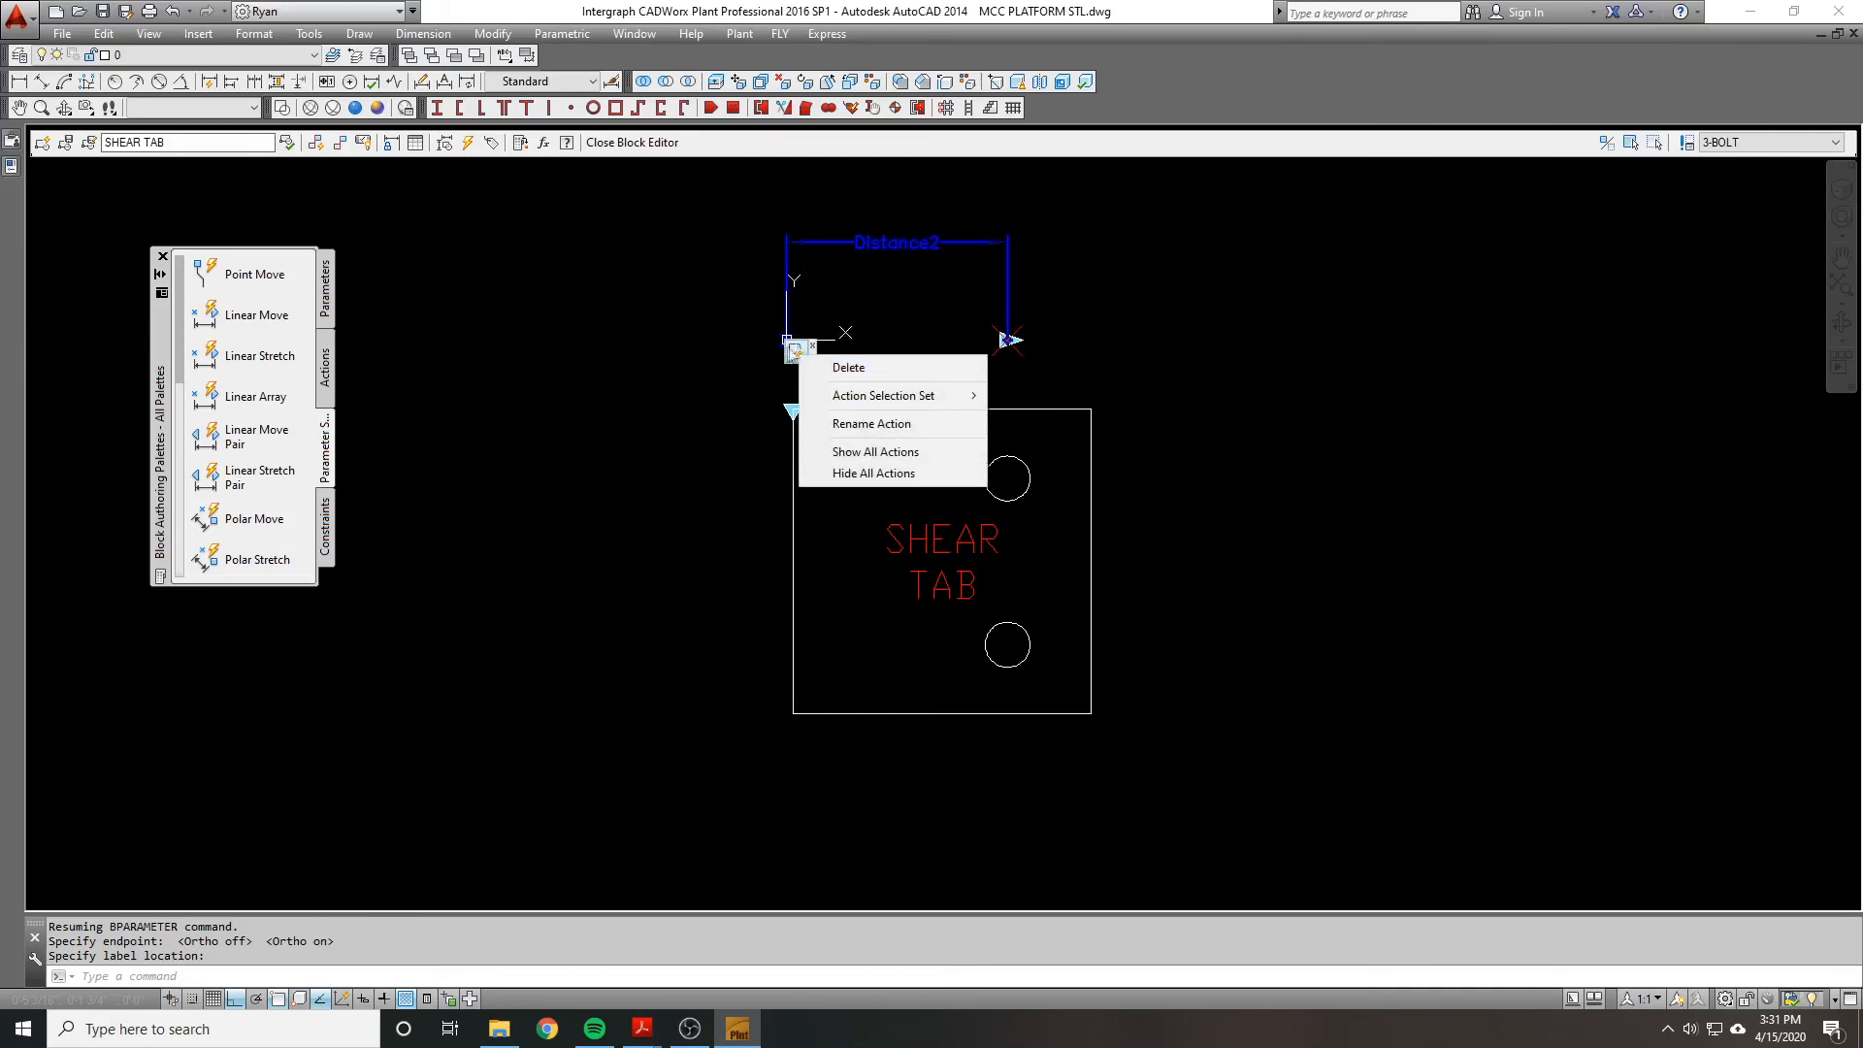
{"action": "mouse_move", "coordinate": [883, 396]}
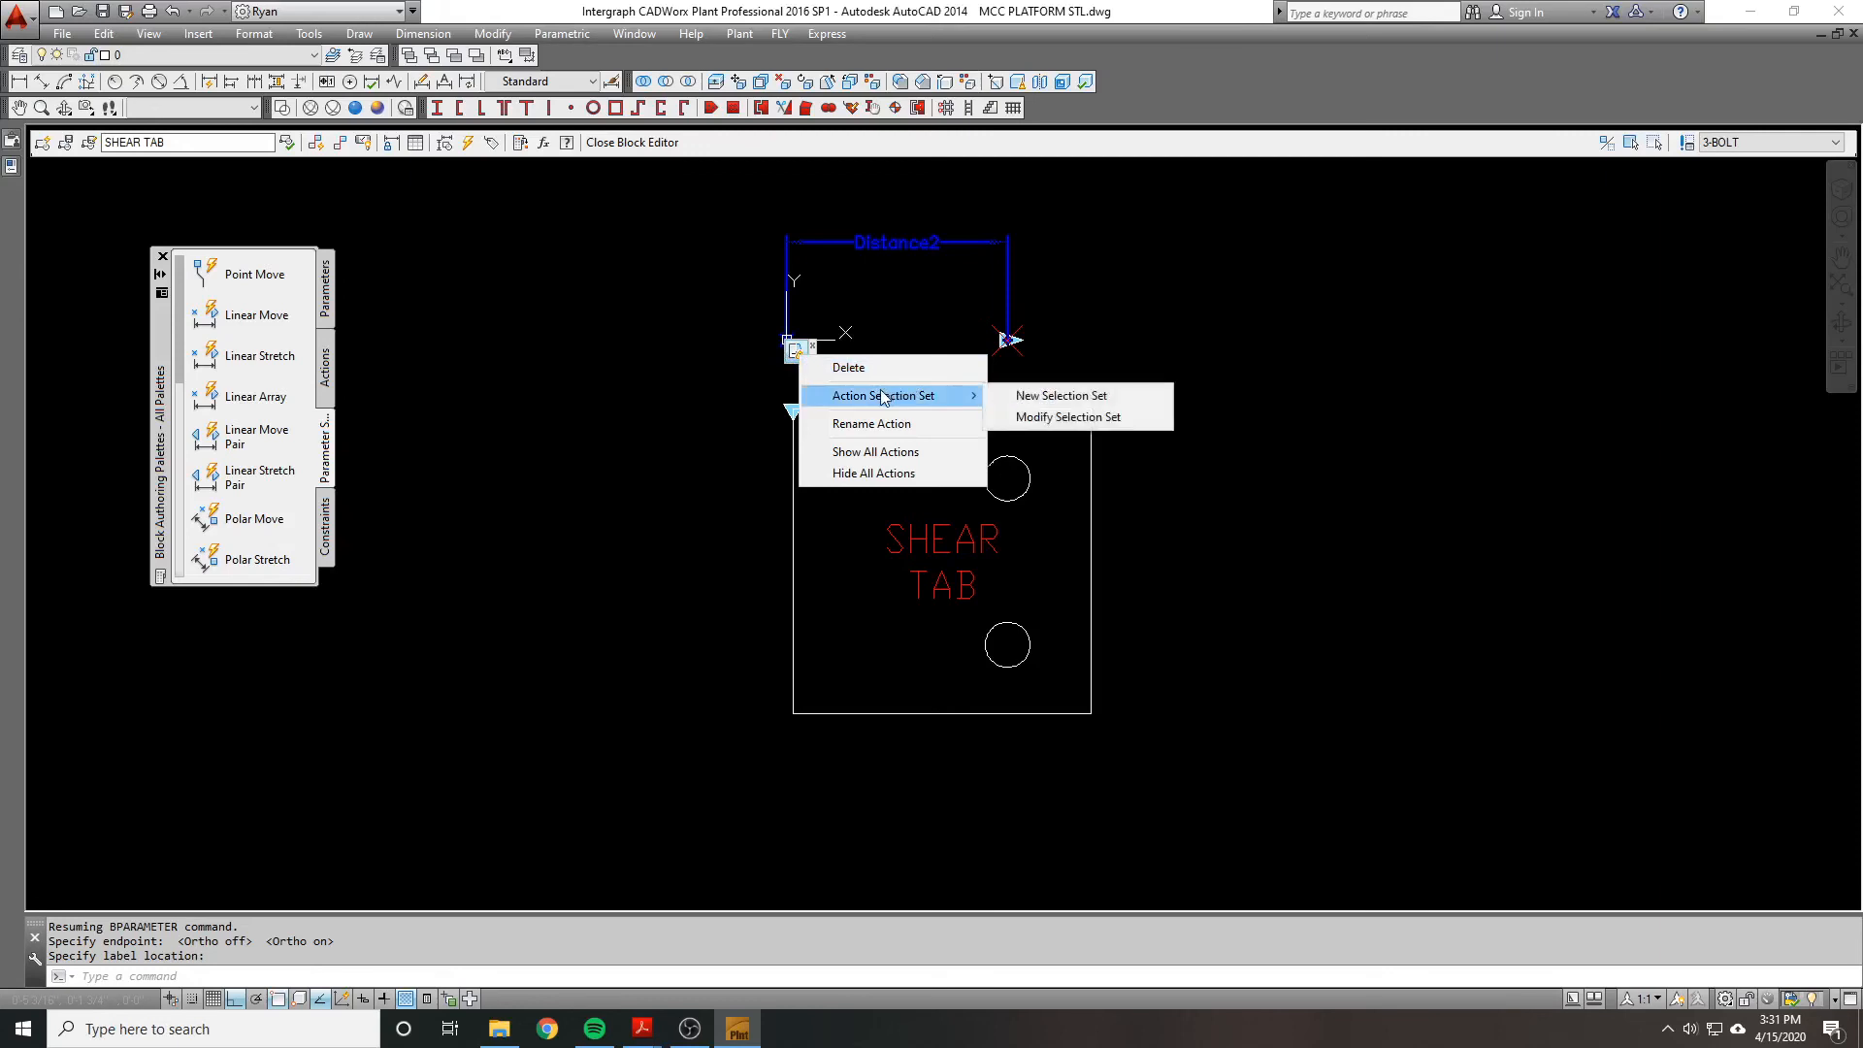
{"action": "left_click", "coordinate": [1063, 398]}
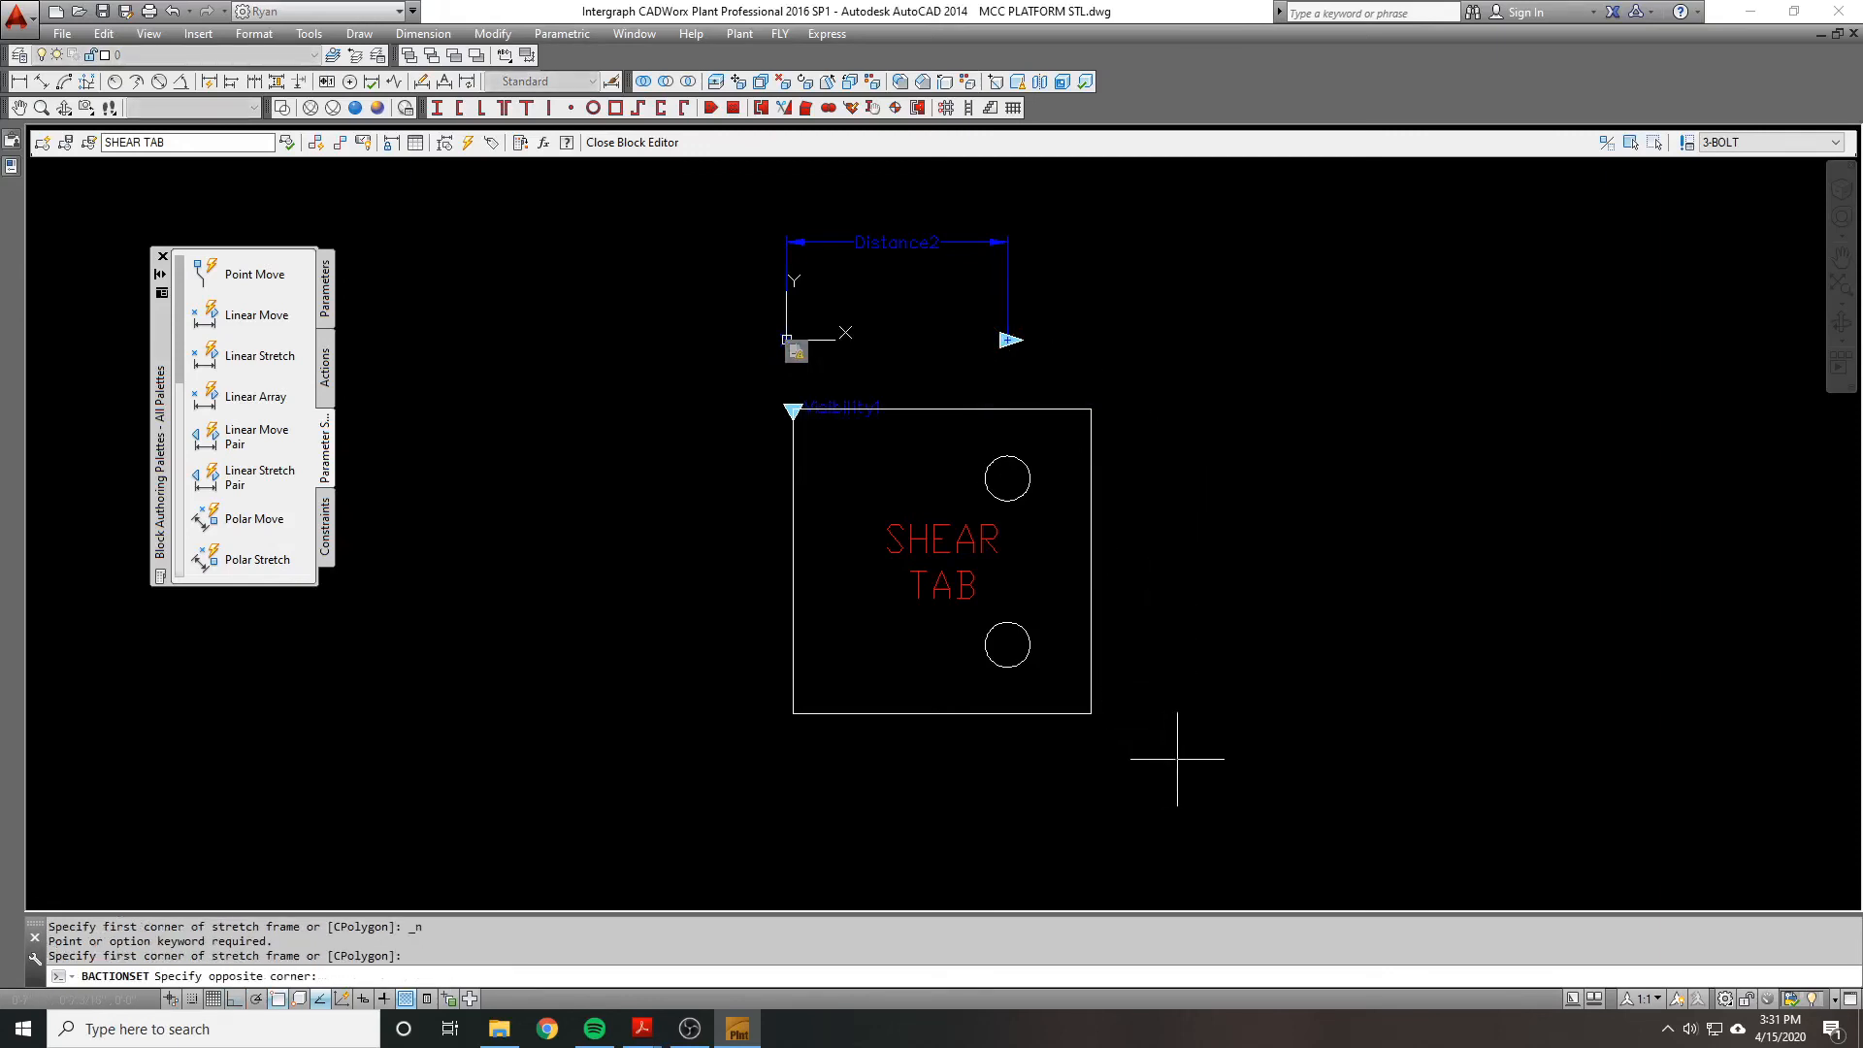
{"action": "left_click", "coordinate": [910, 361]}
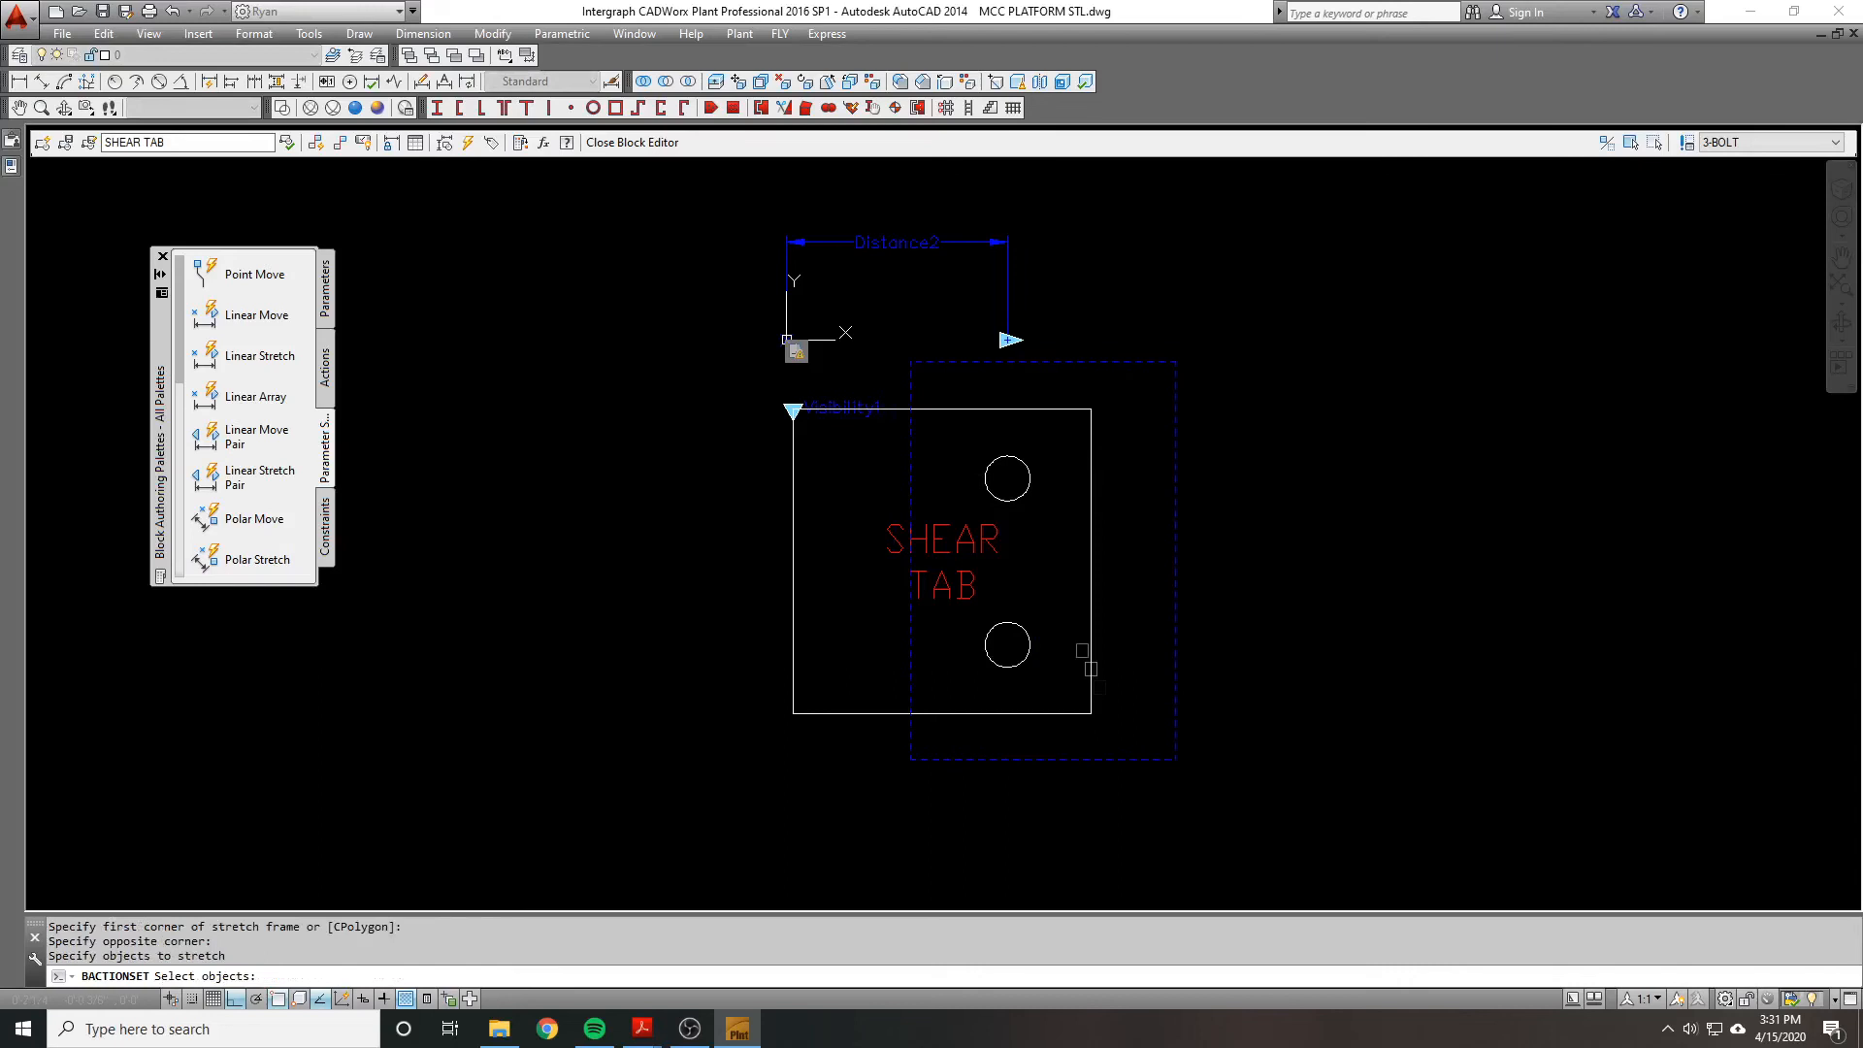
{"action": "left_click", "coordinate": [1118, 728]}
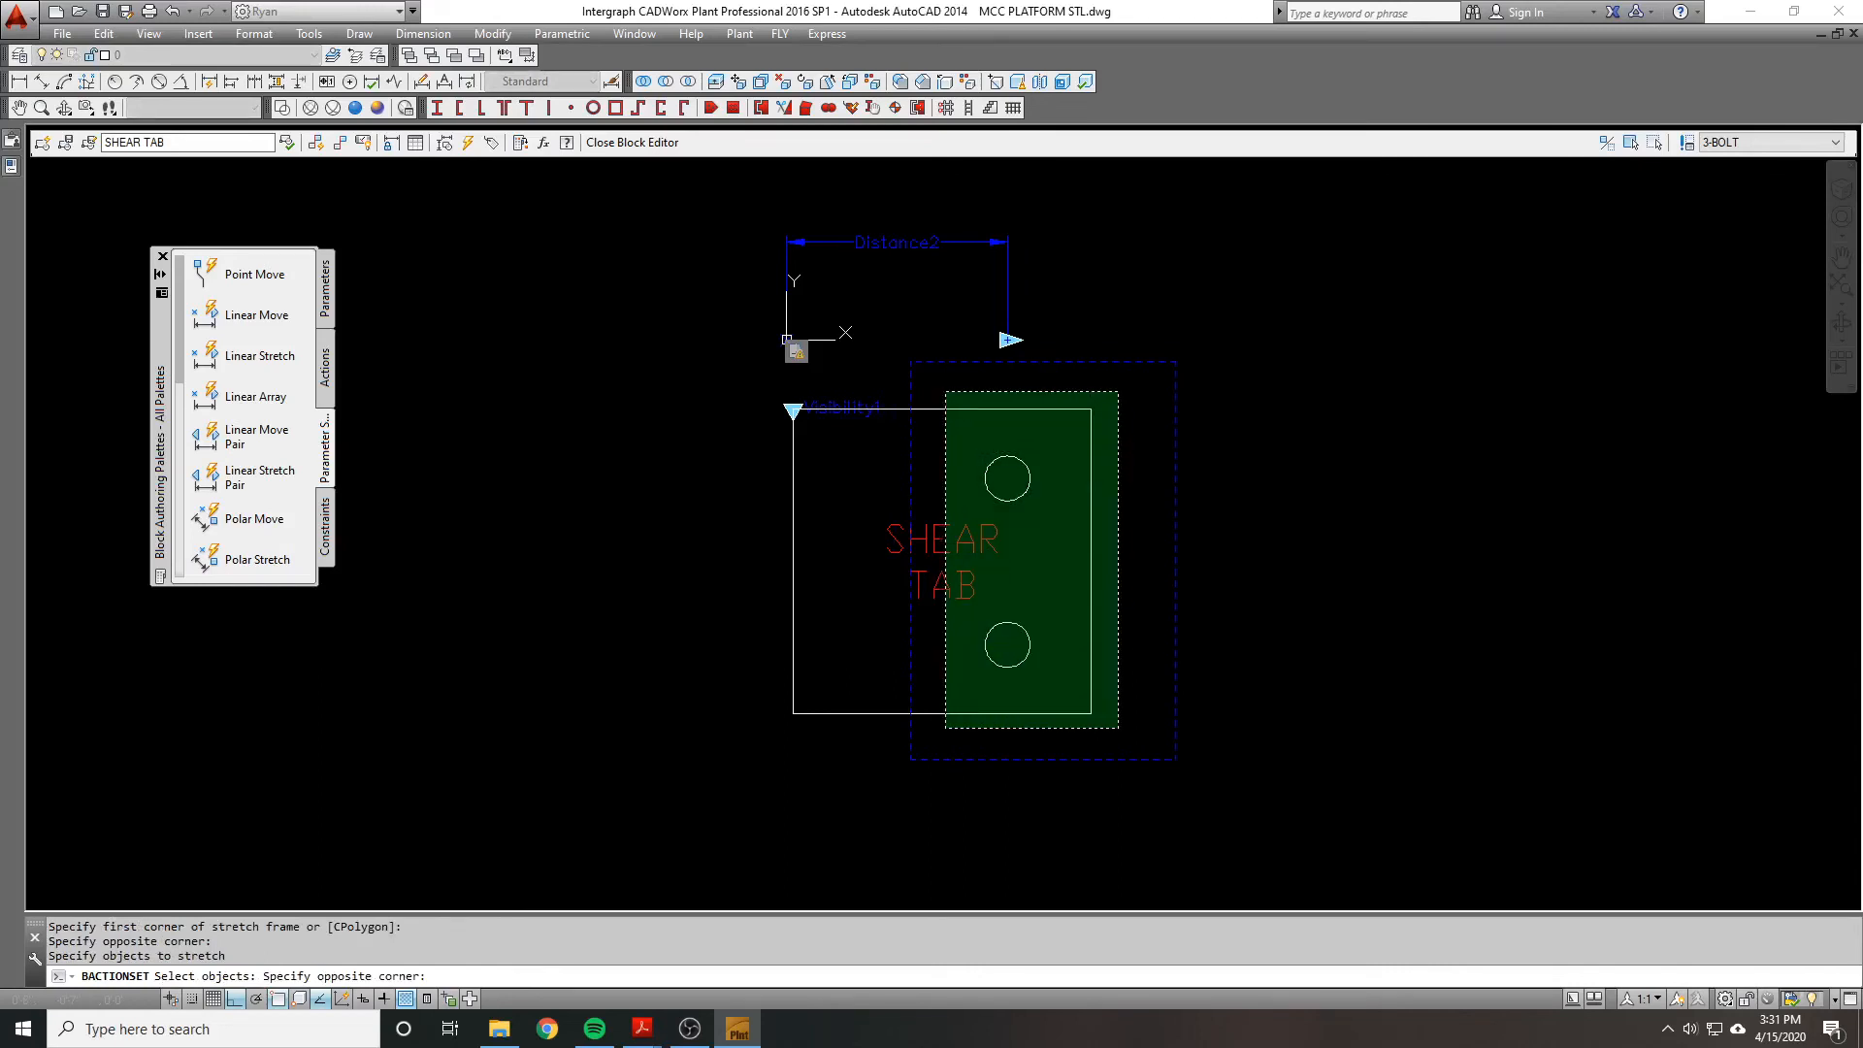
{"action": "left_click", "coordinate": [946, 392]}
{"action": "key", "text": "Escape"}
{"action": "key", "text": "Escape"}
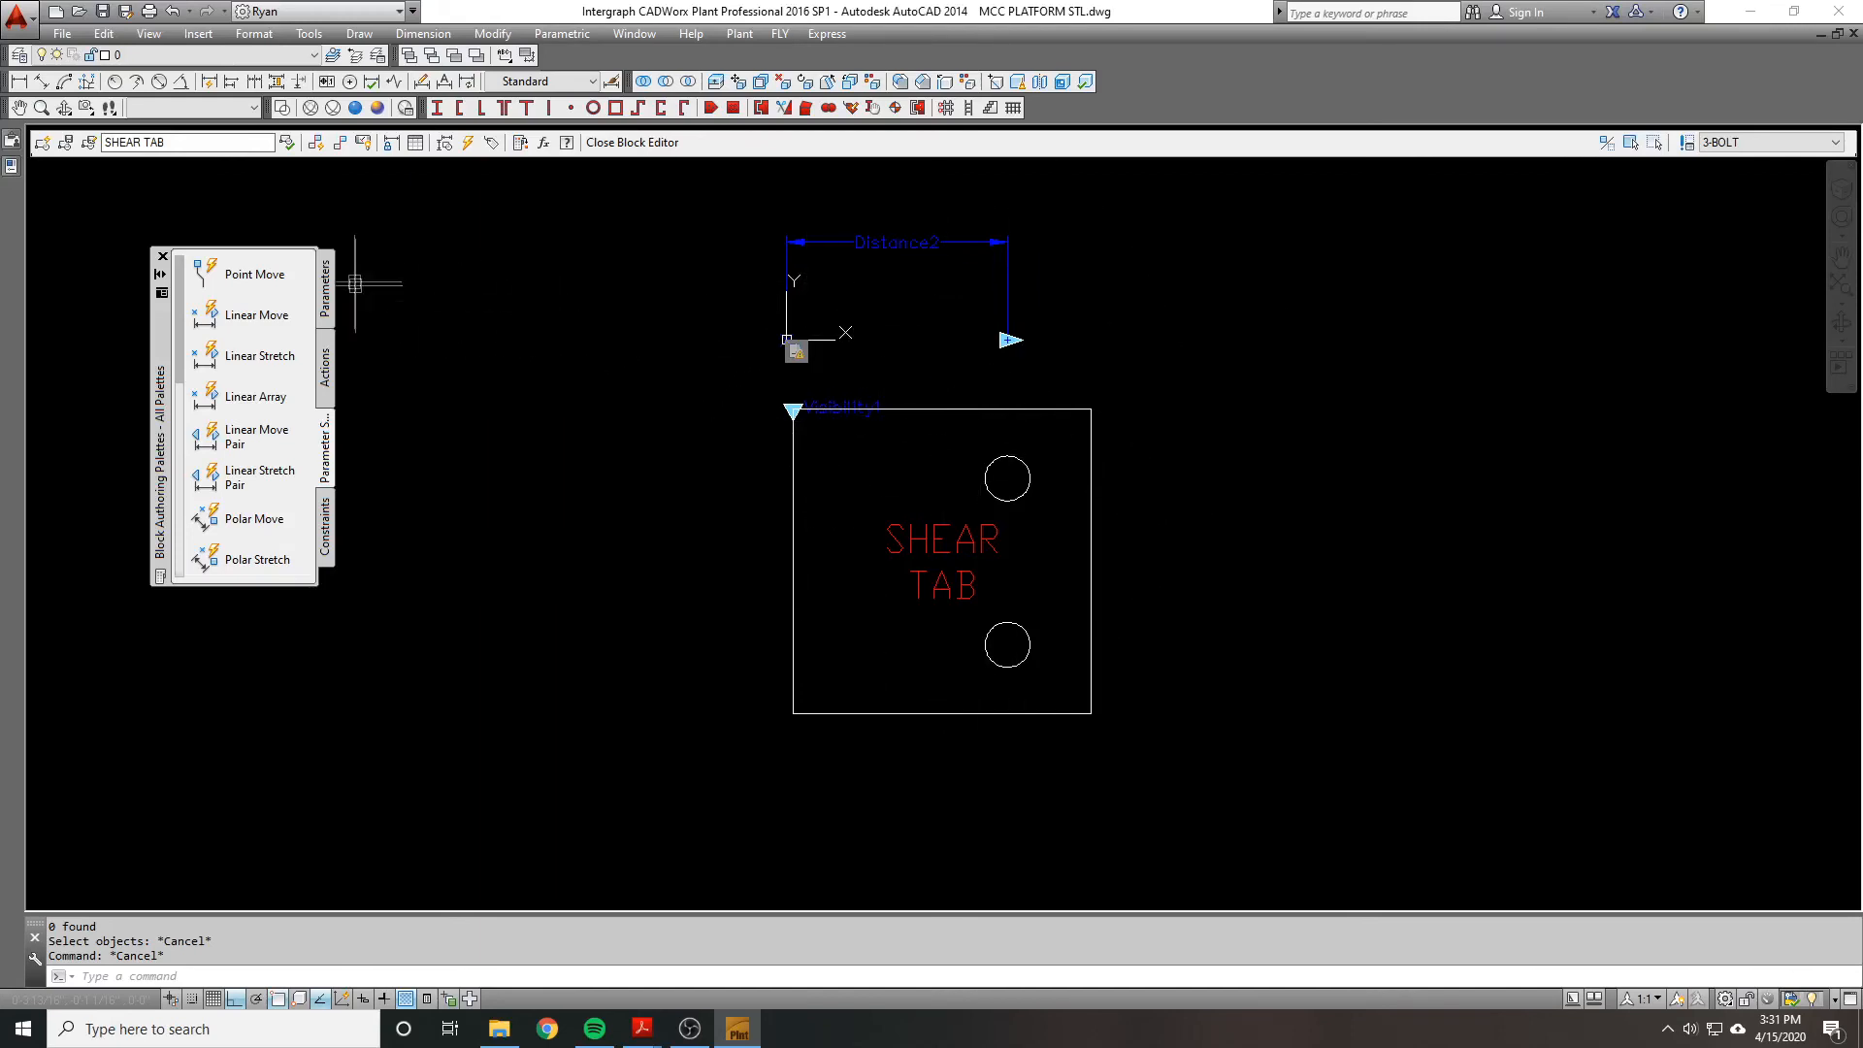
Step: Add a vertical linear parameter from the block origin down to the upper bolt hole's centre level, with its label beside the plate
{"action": "left_click", "coordinate": [239, 316]}
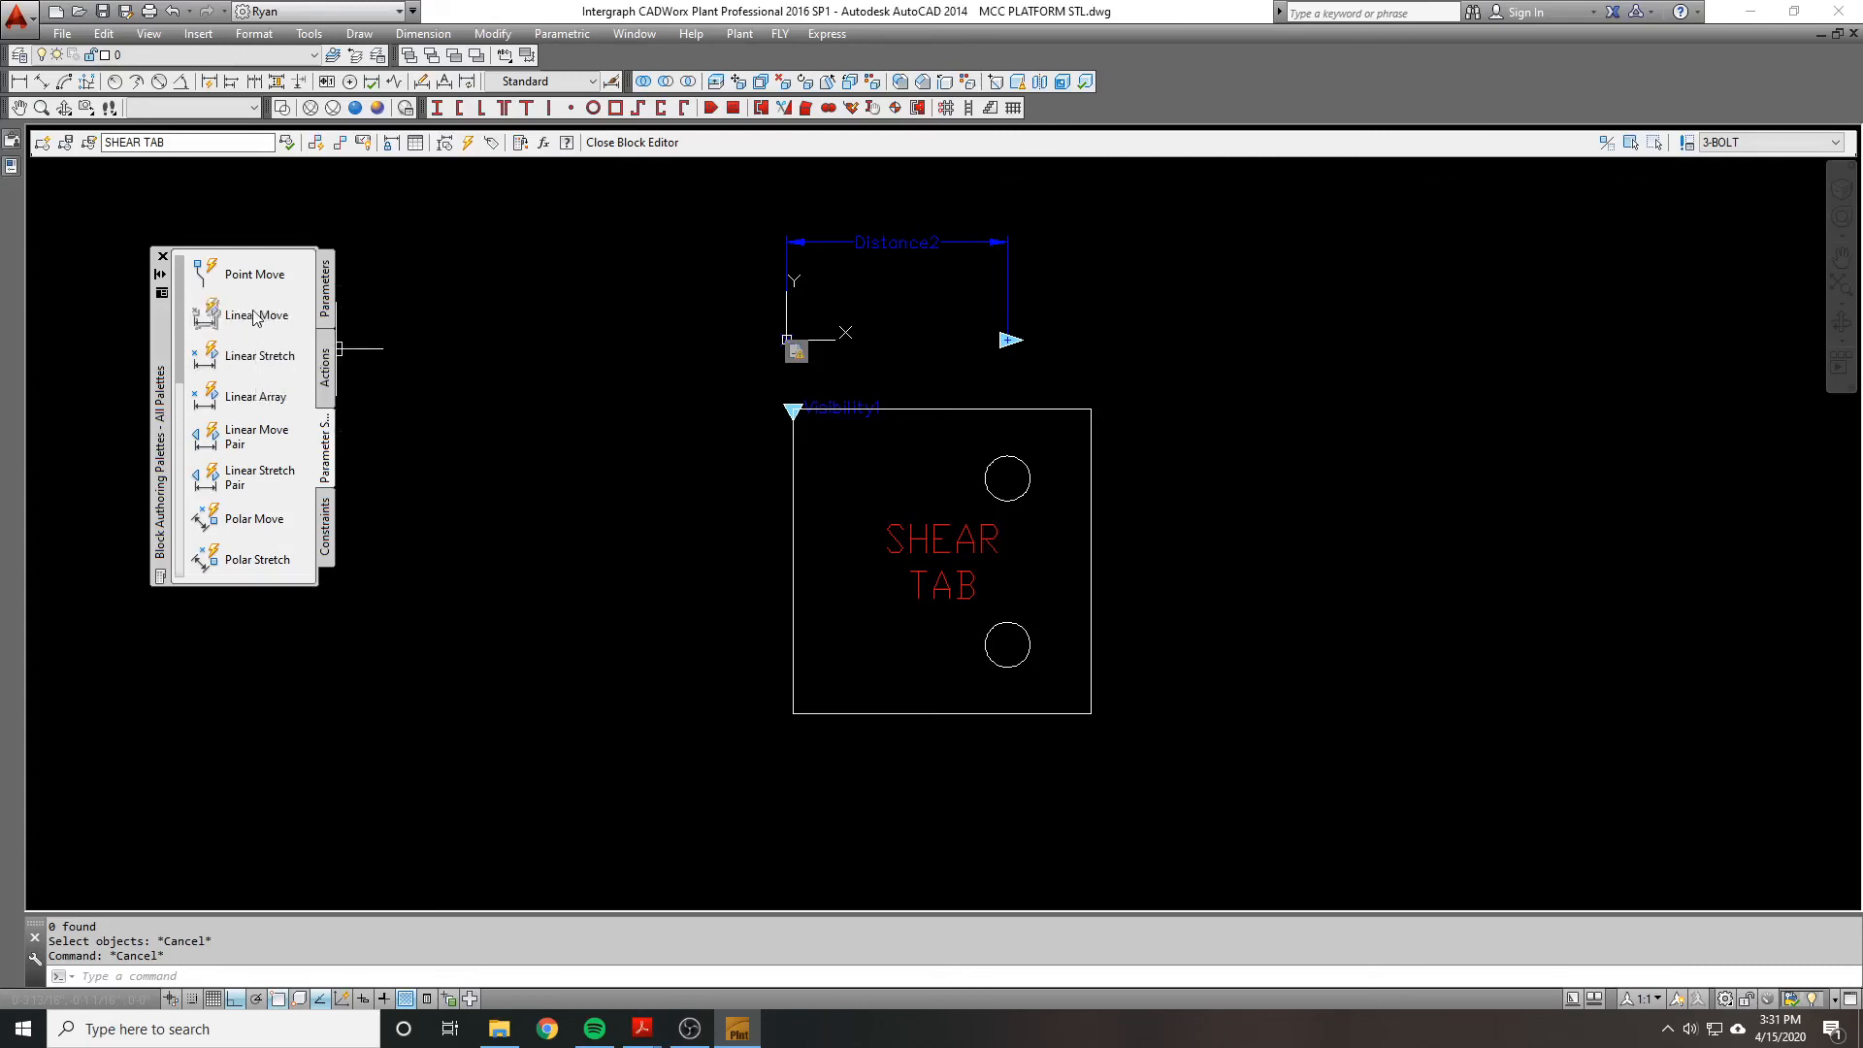
{"action": "left_click", "coordinate": [787, 340]}
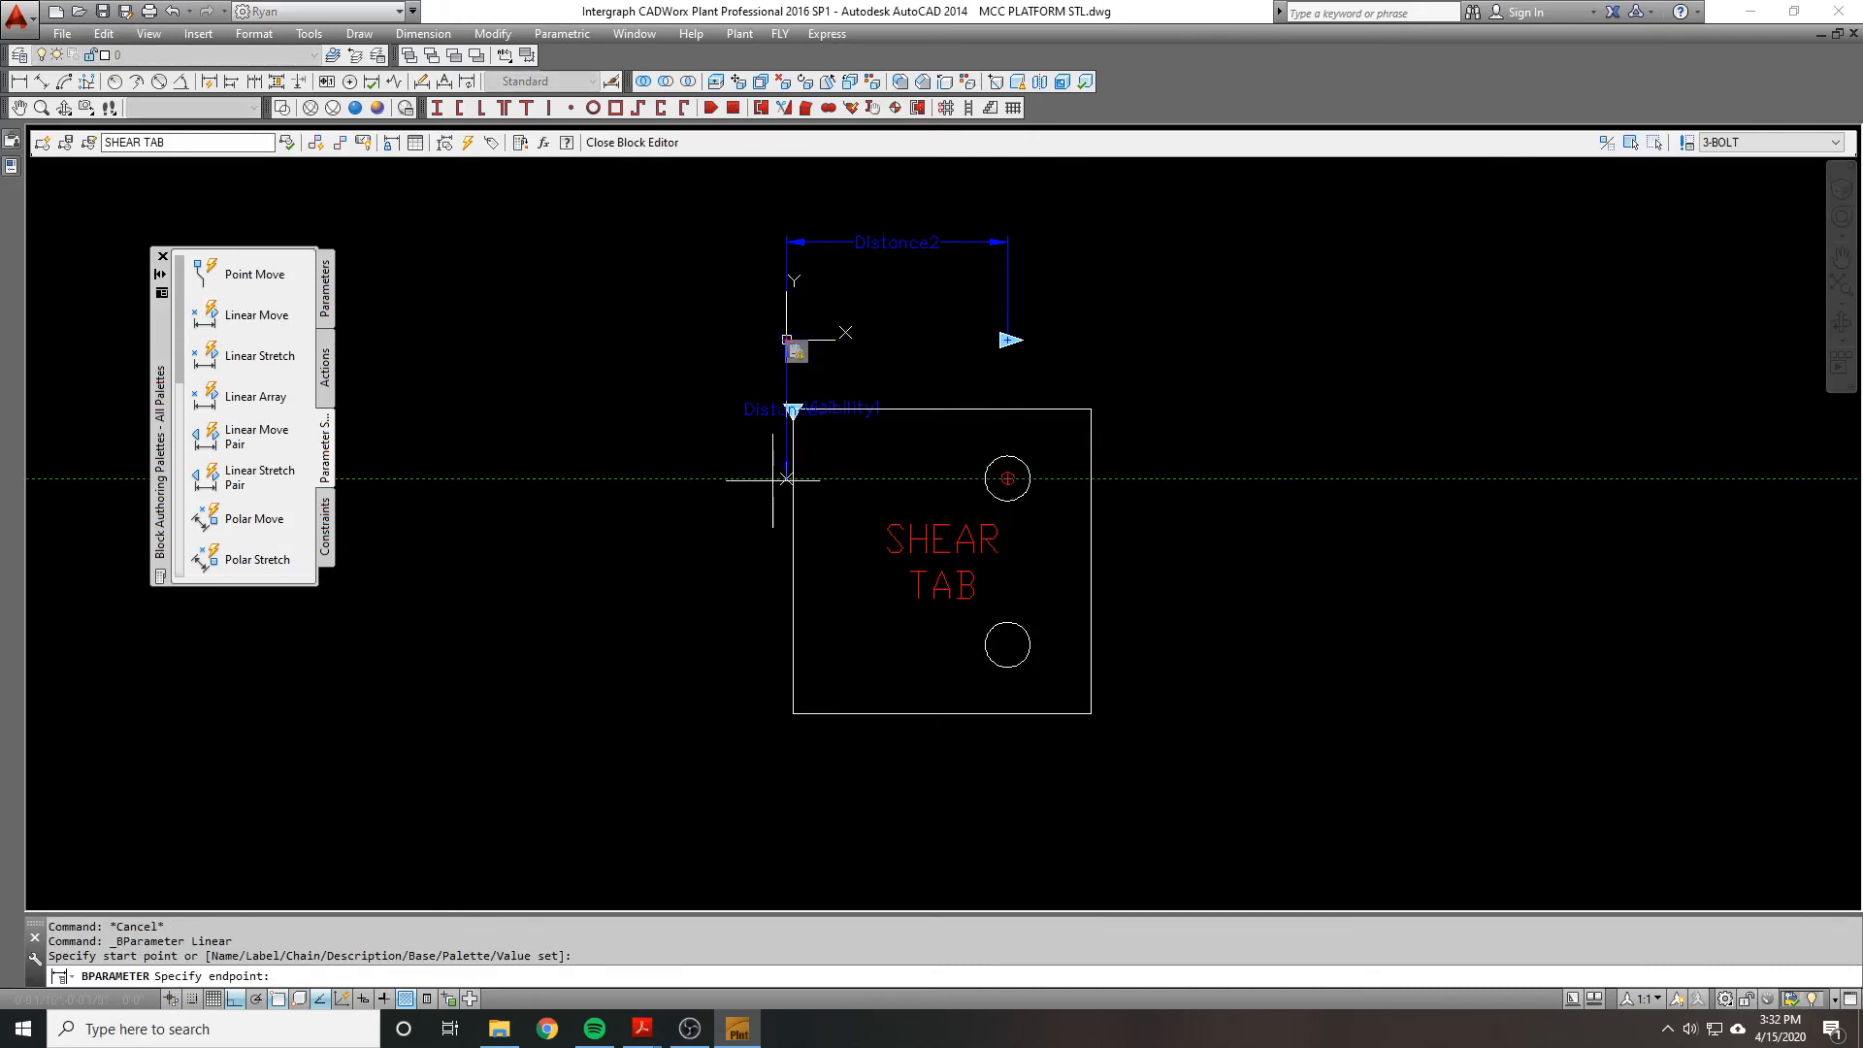
{"action": "left_click", "coordinate": [773, 478]}
{"action": "left_click", "coordinate": [645, 475]}
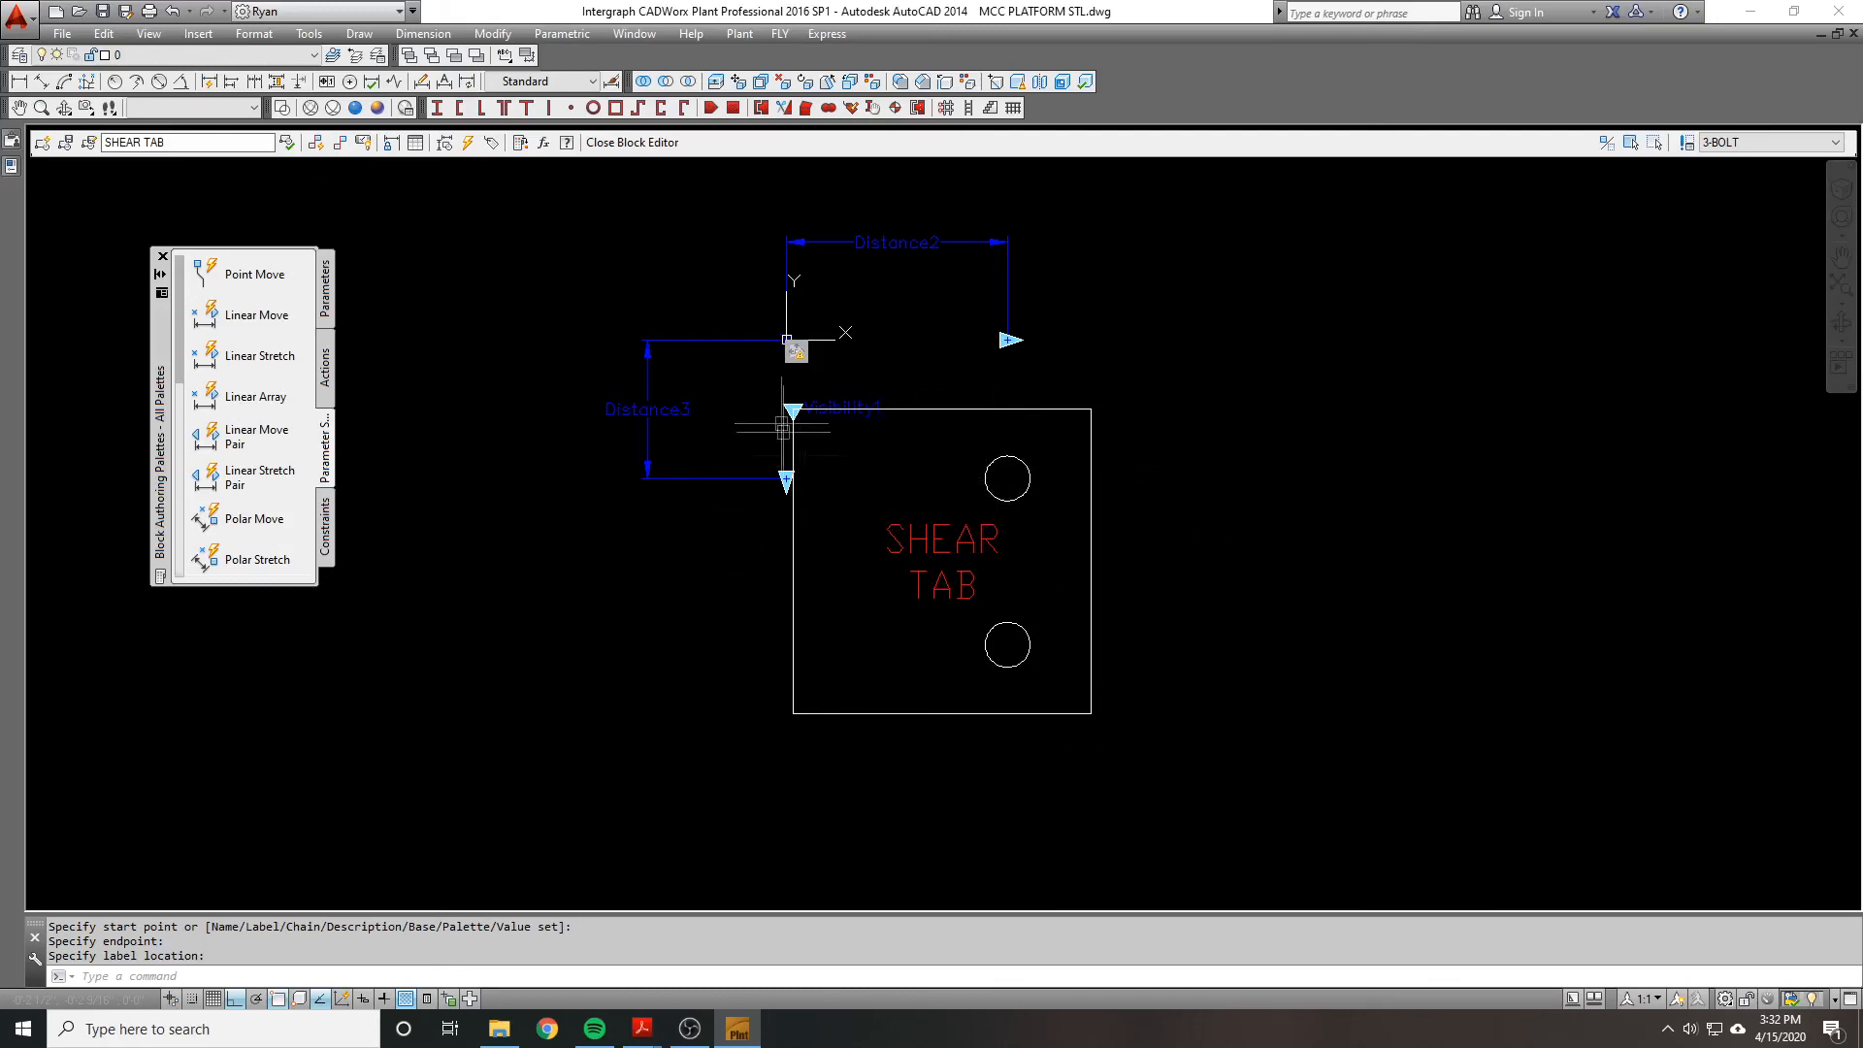
Step: Add a vertical Linear Stretch parameter set from the upper bolt hole's centre to the lower bolt hole's centre
{"action": "left_click", "coordinate": [253, 357]}
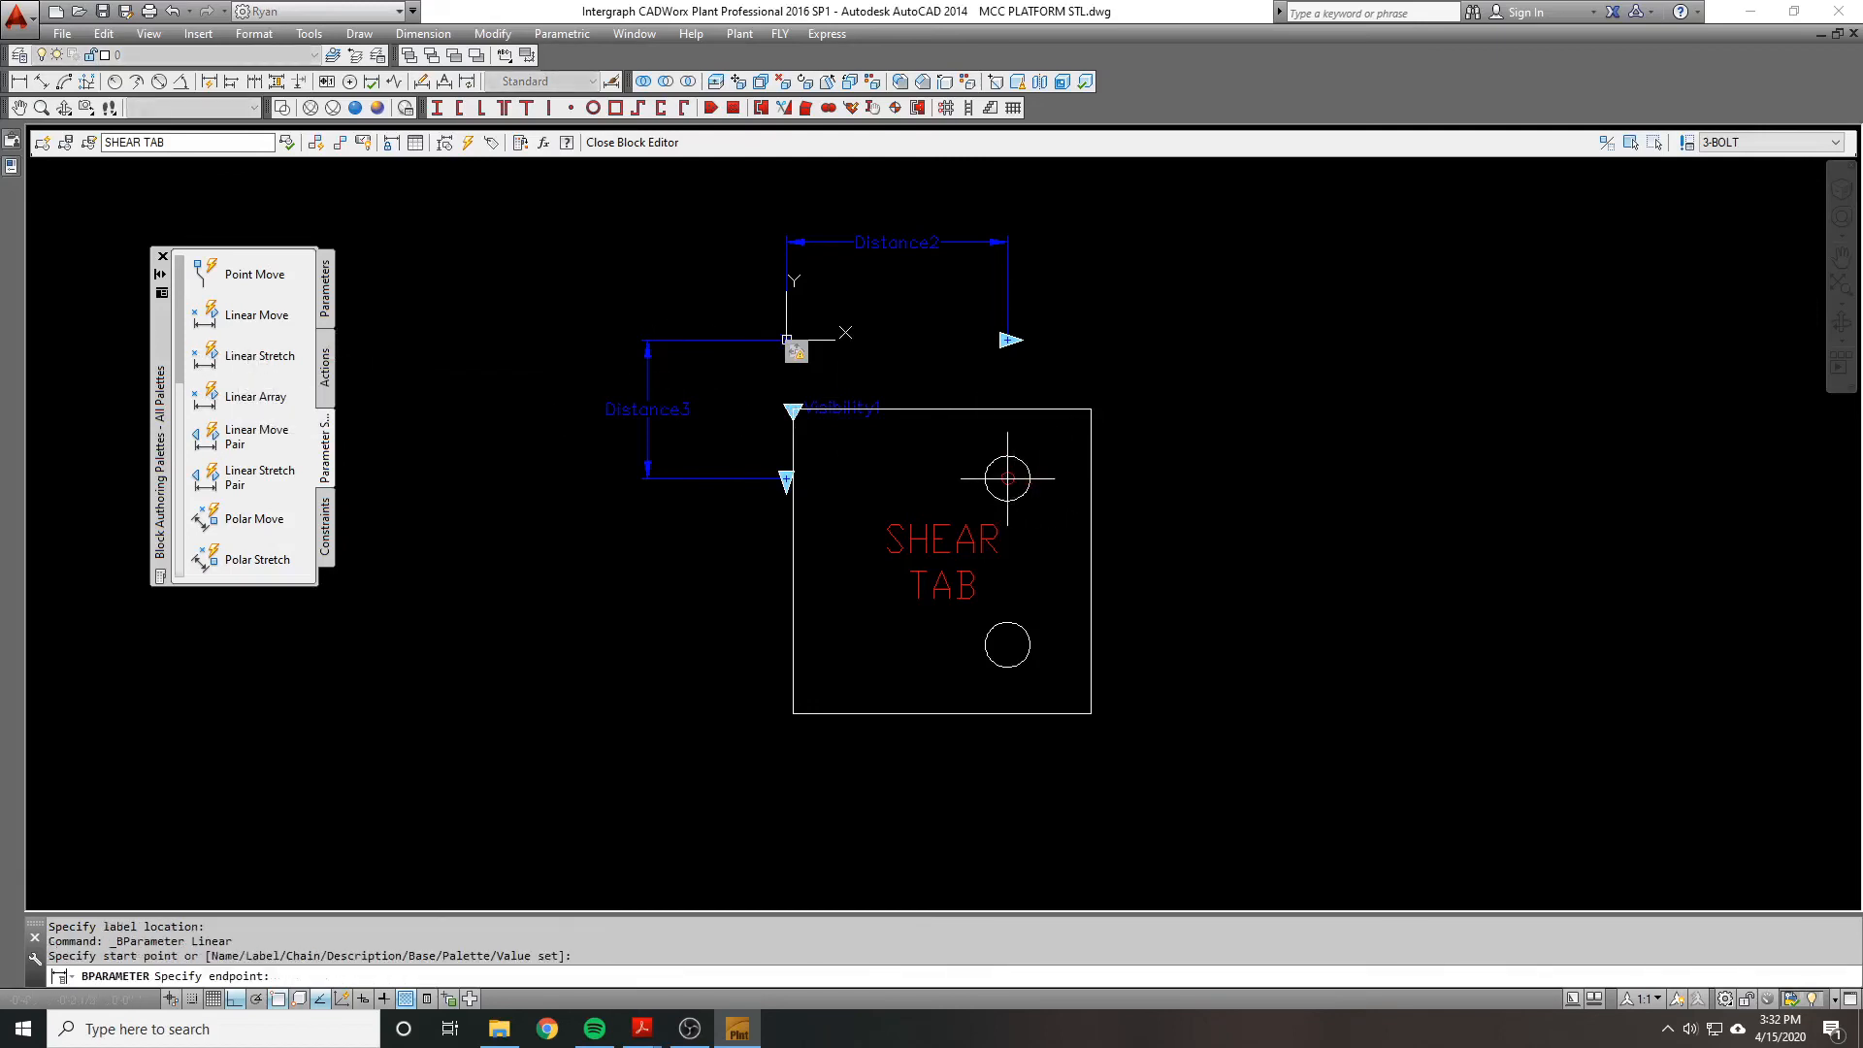
{"action": "left_click", "coordinate": [1007, 644]}
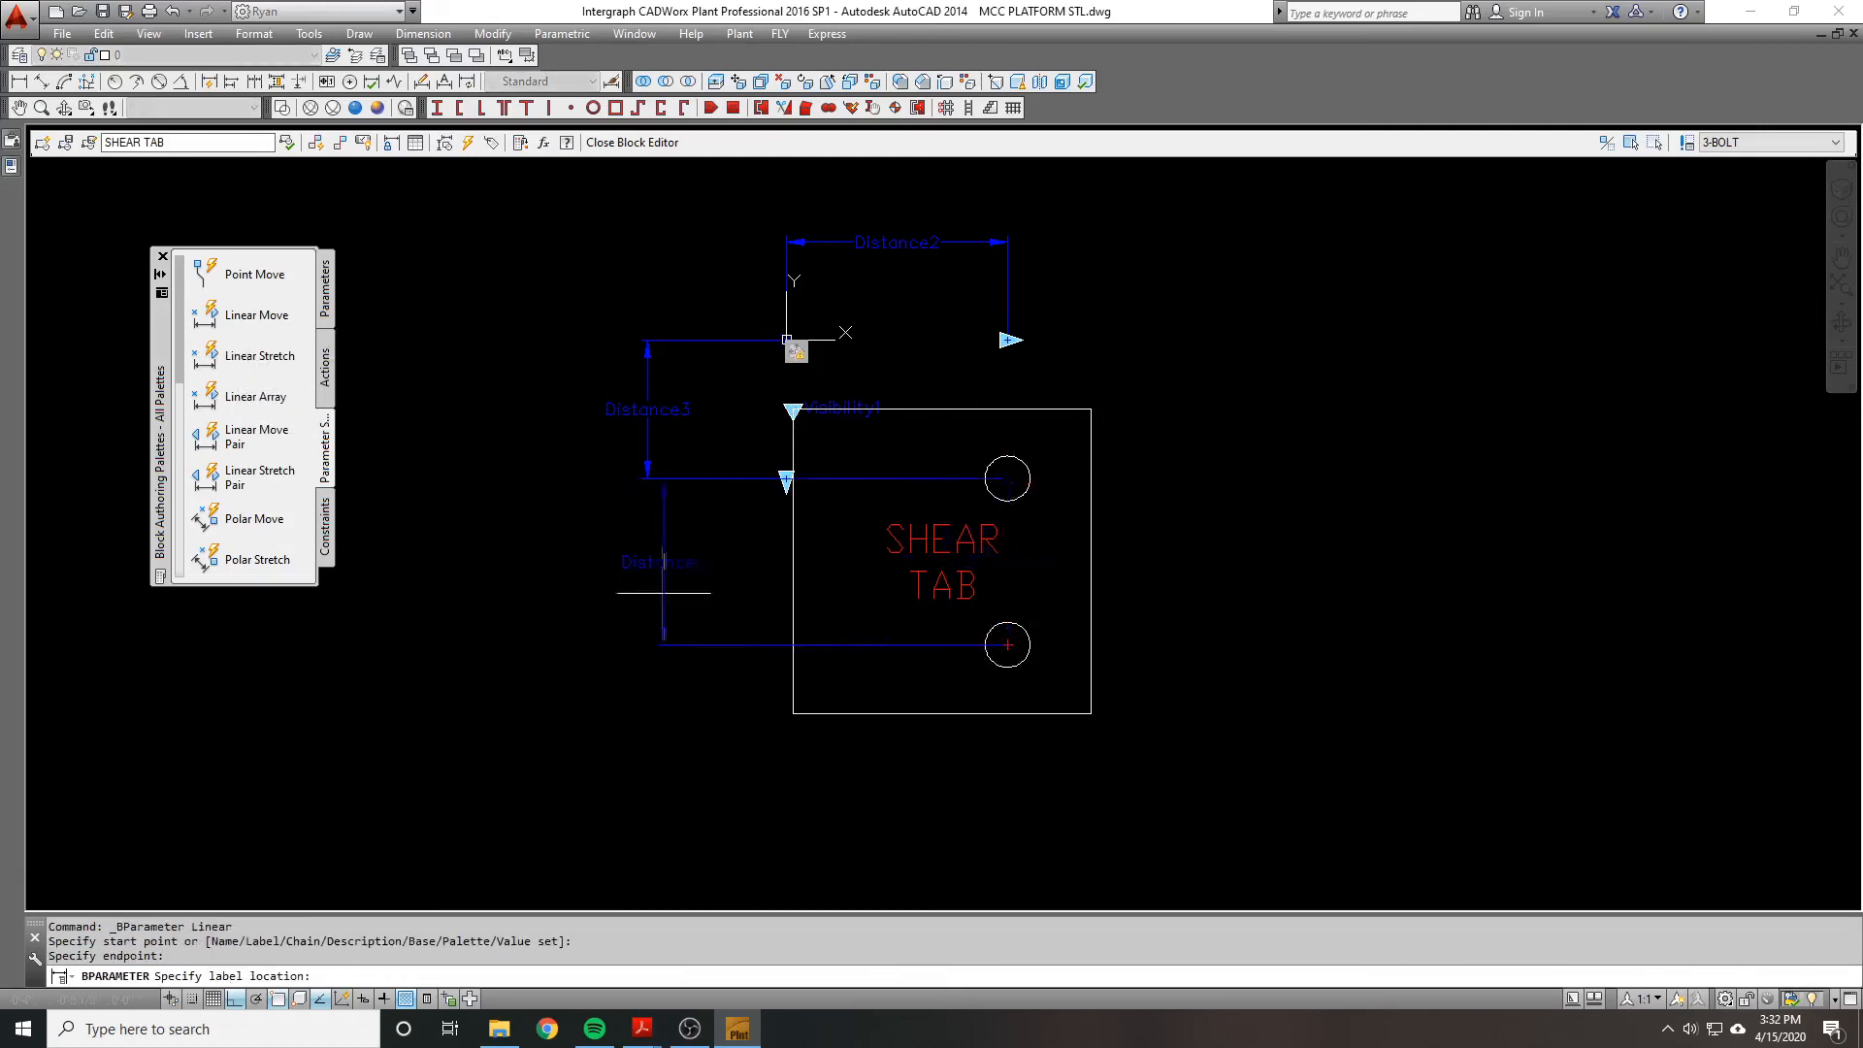
{"action": "left_click", "coordinate": [664, 592]}
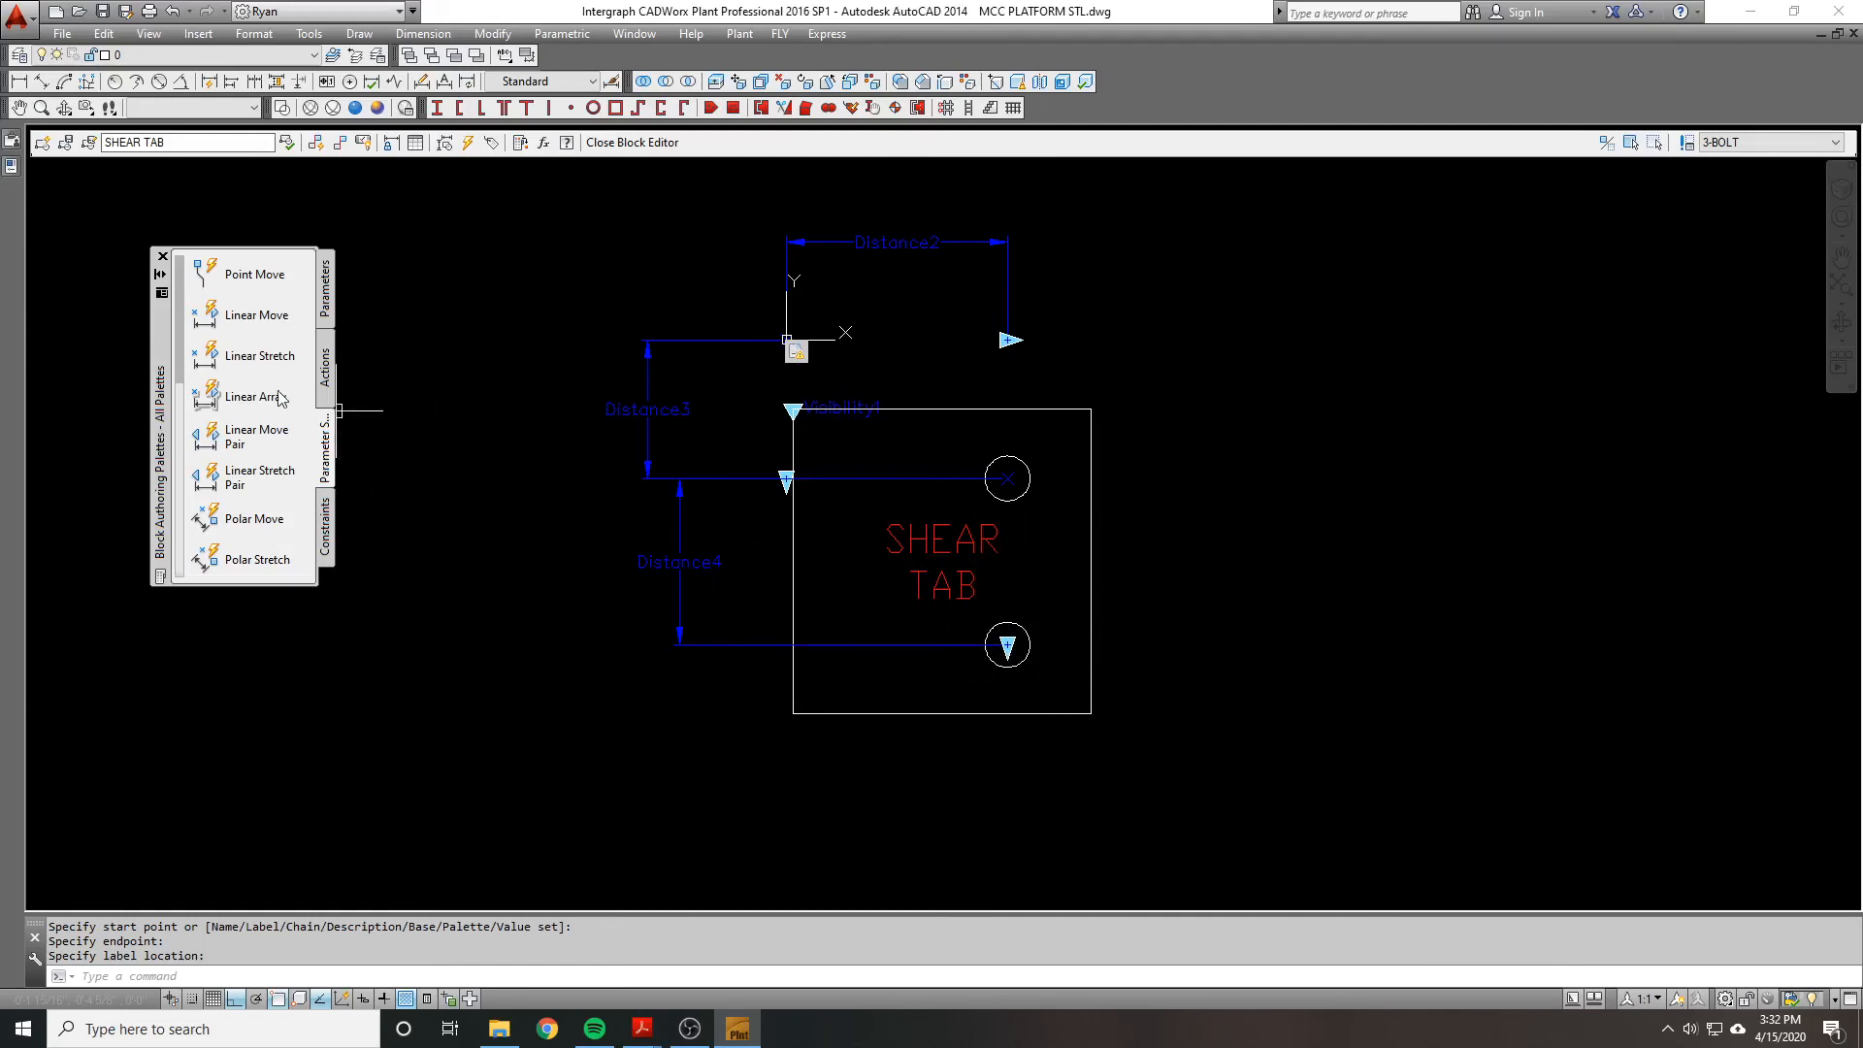
{"action": "left_click", "coordinate": [248, 360]}
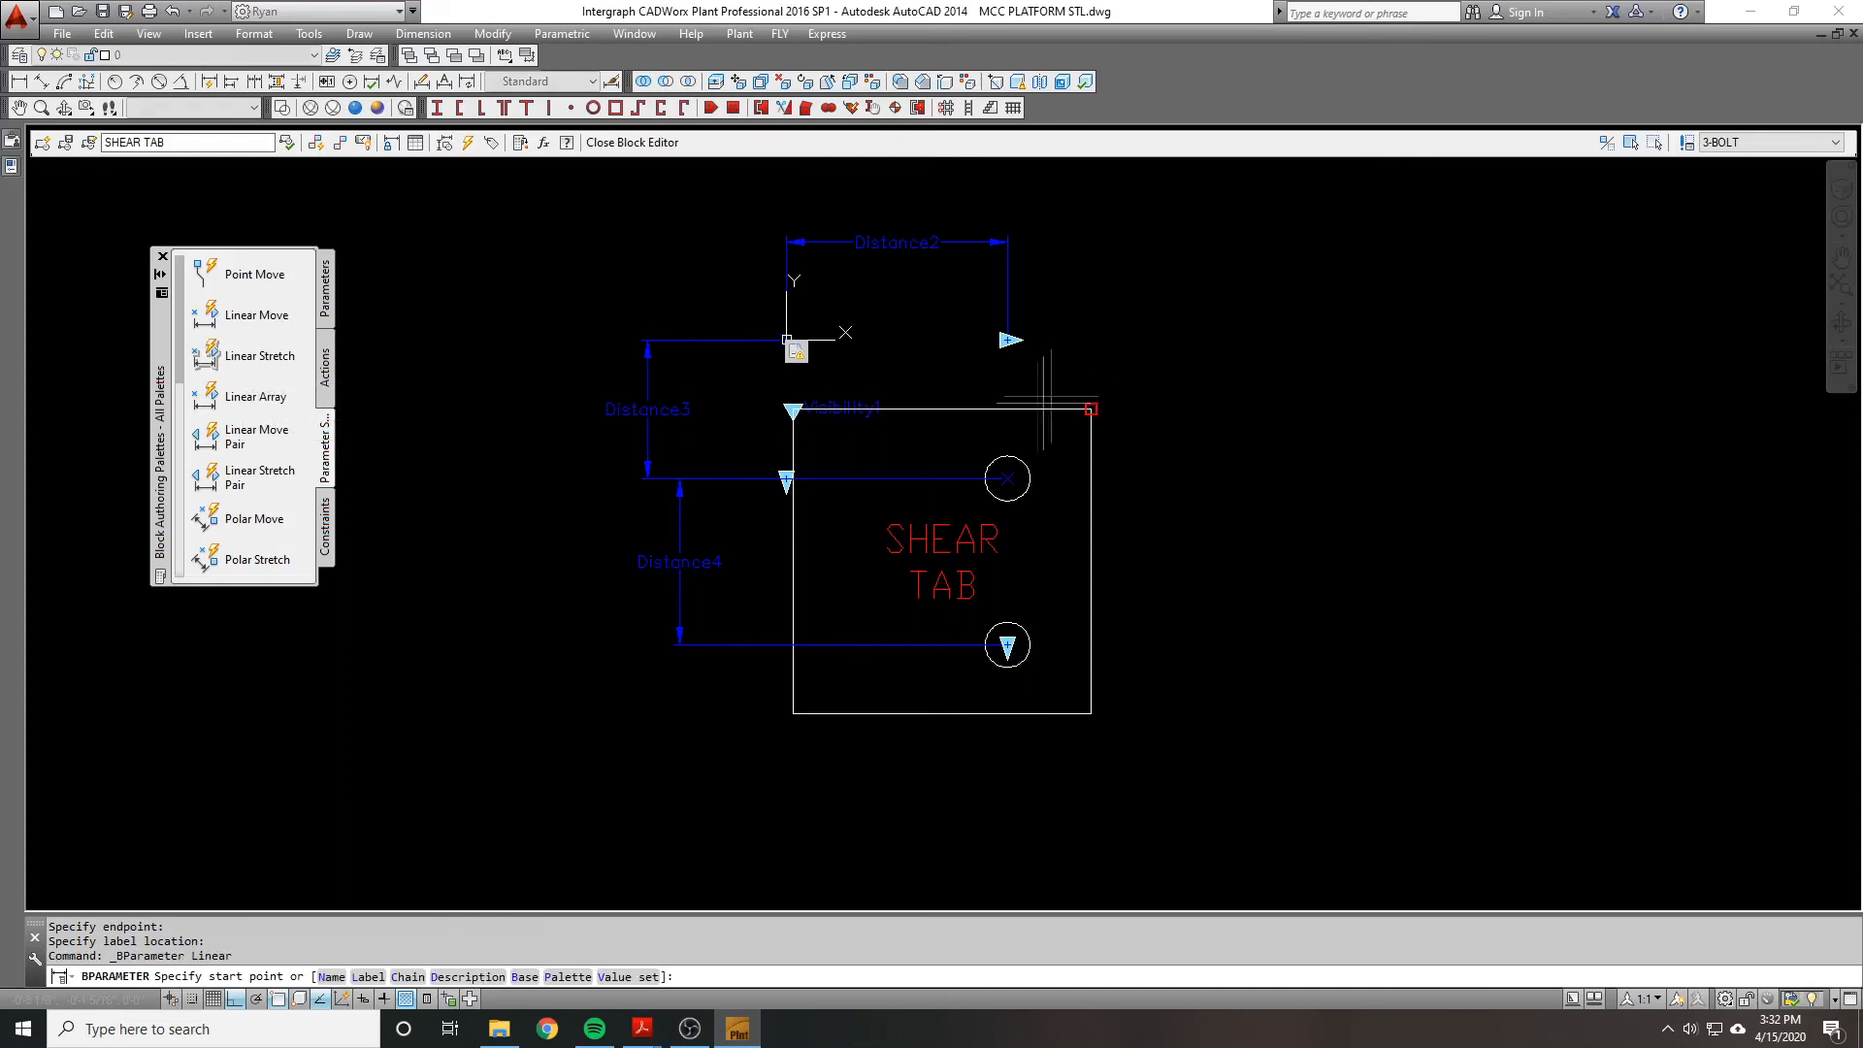
{"action": "left_click", "coordinate": [1008, 477]}
{"action": "left_click", "coordinate": [1090, 395]}
{"action": "key", "text": "Escape"}
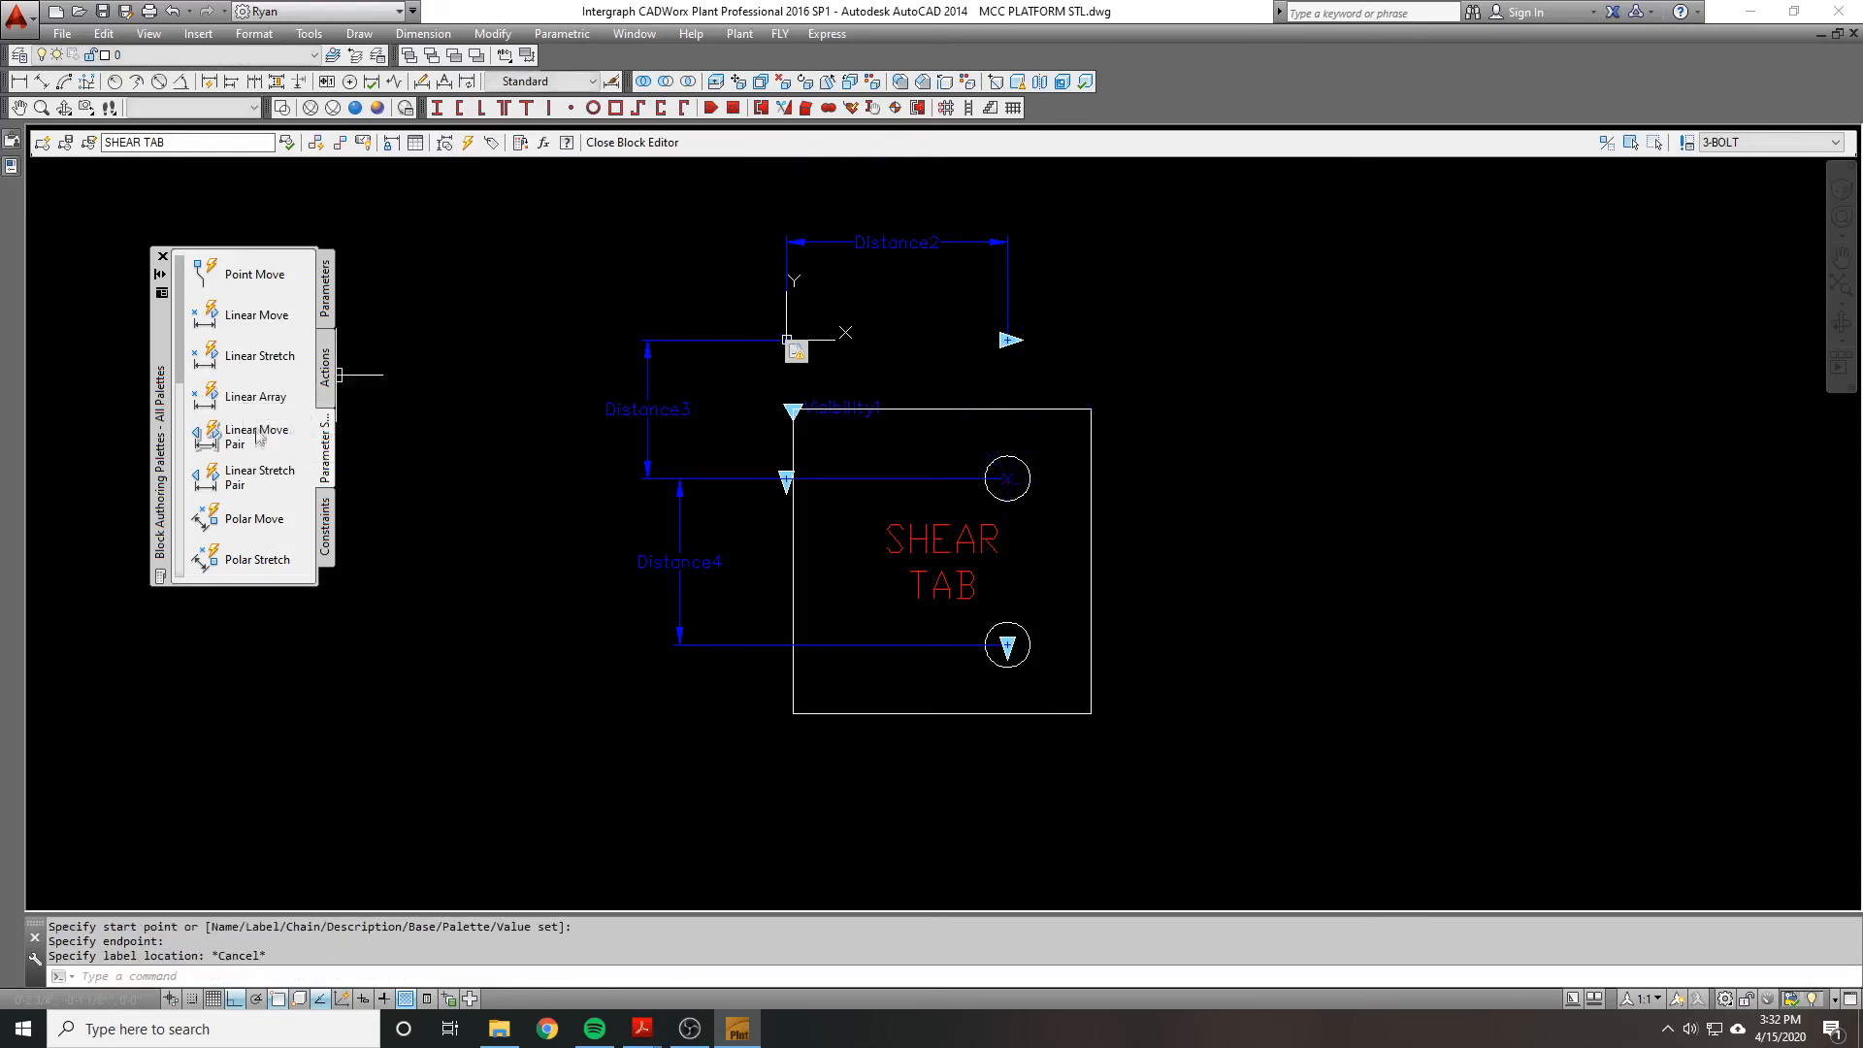
Step: Add a horizontal Linear Stretch parameter set from the upper bolt hole's centre to the plate's right edge, with its label above the plate
{"action": "left_click", "coordinate": [245, 357]}
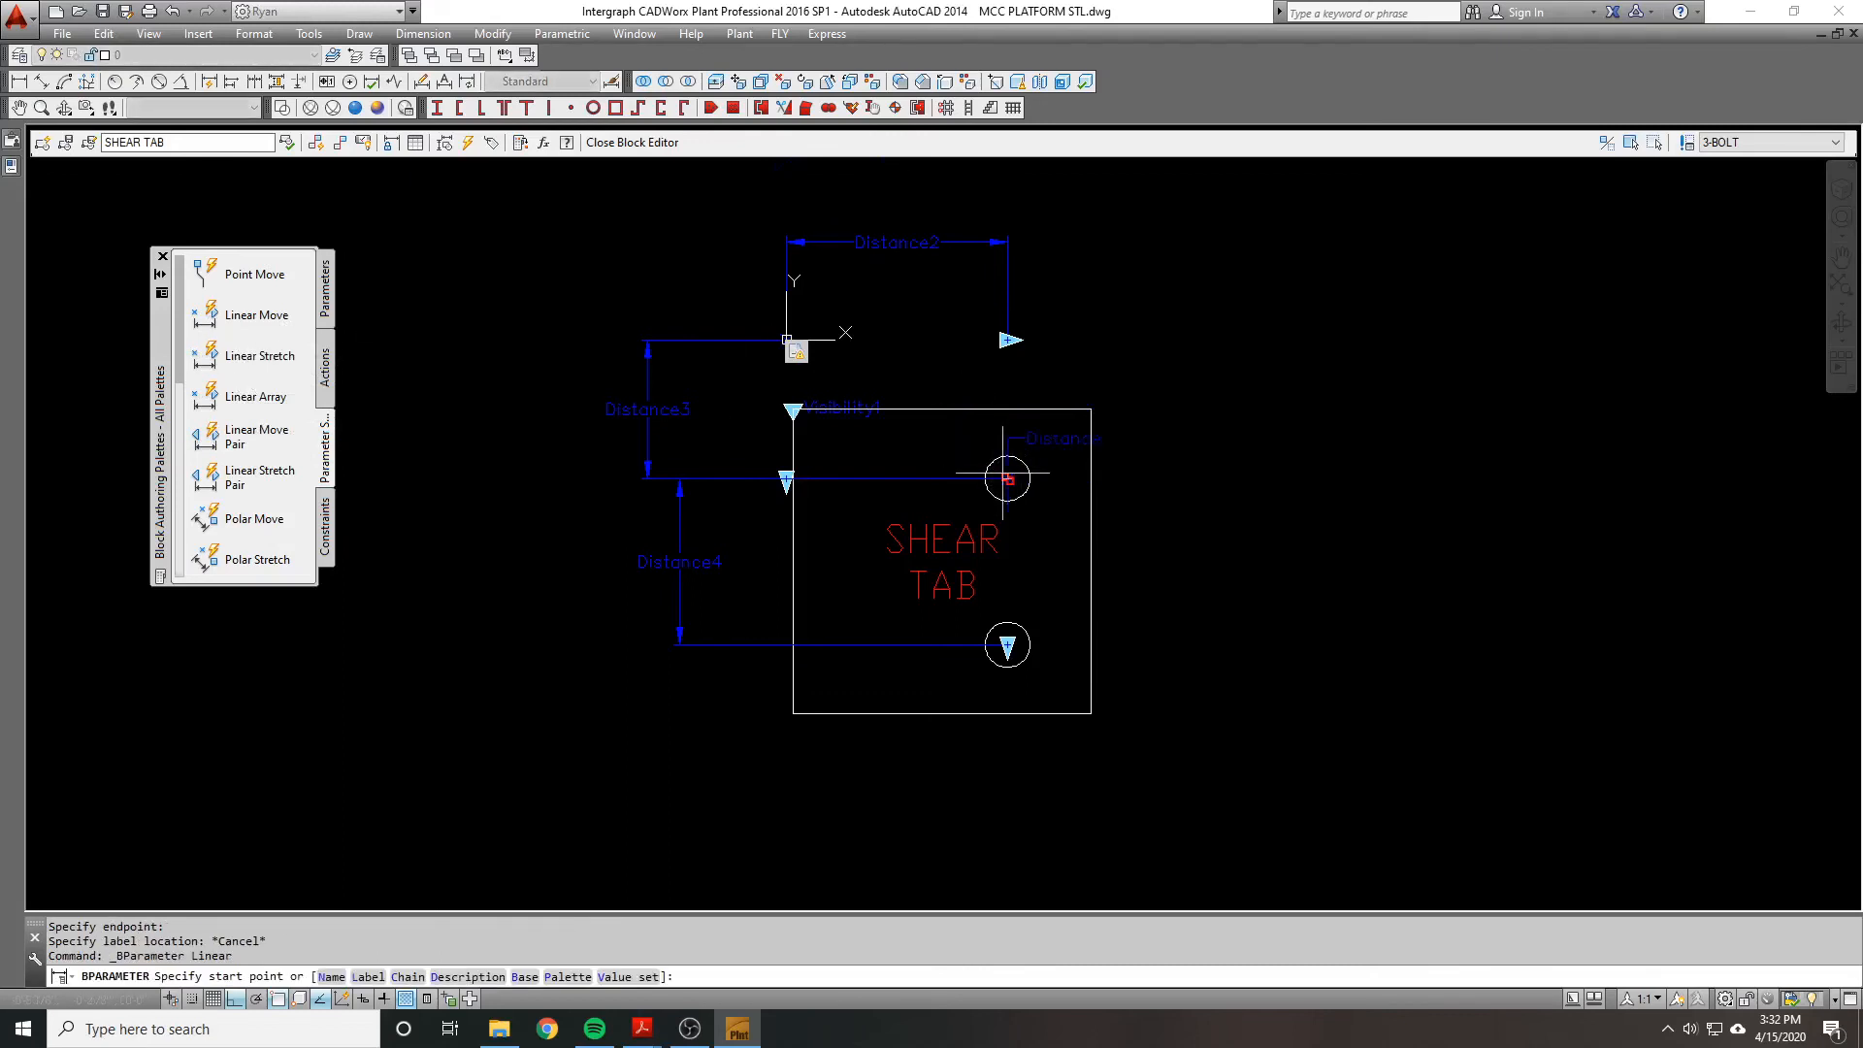
{"action": "left_click", "coordinate": [1007, 477]}
{"action": "left_click", "coordinate": [1091, 476]}
{"action": "left_click", "coordinate": [1128, 279]}
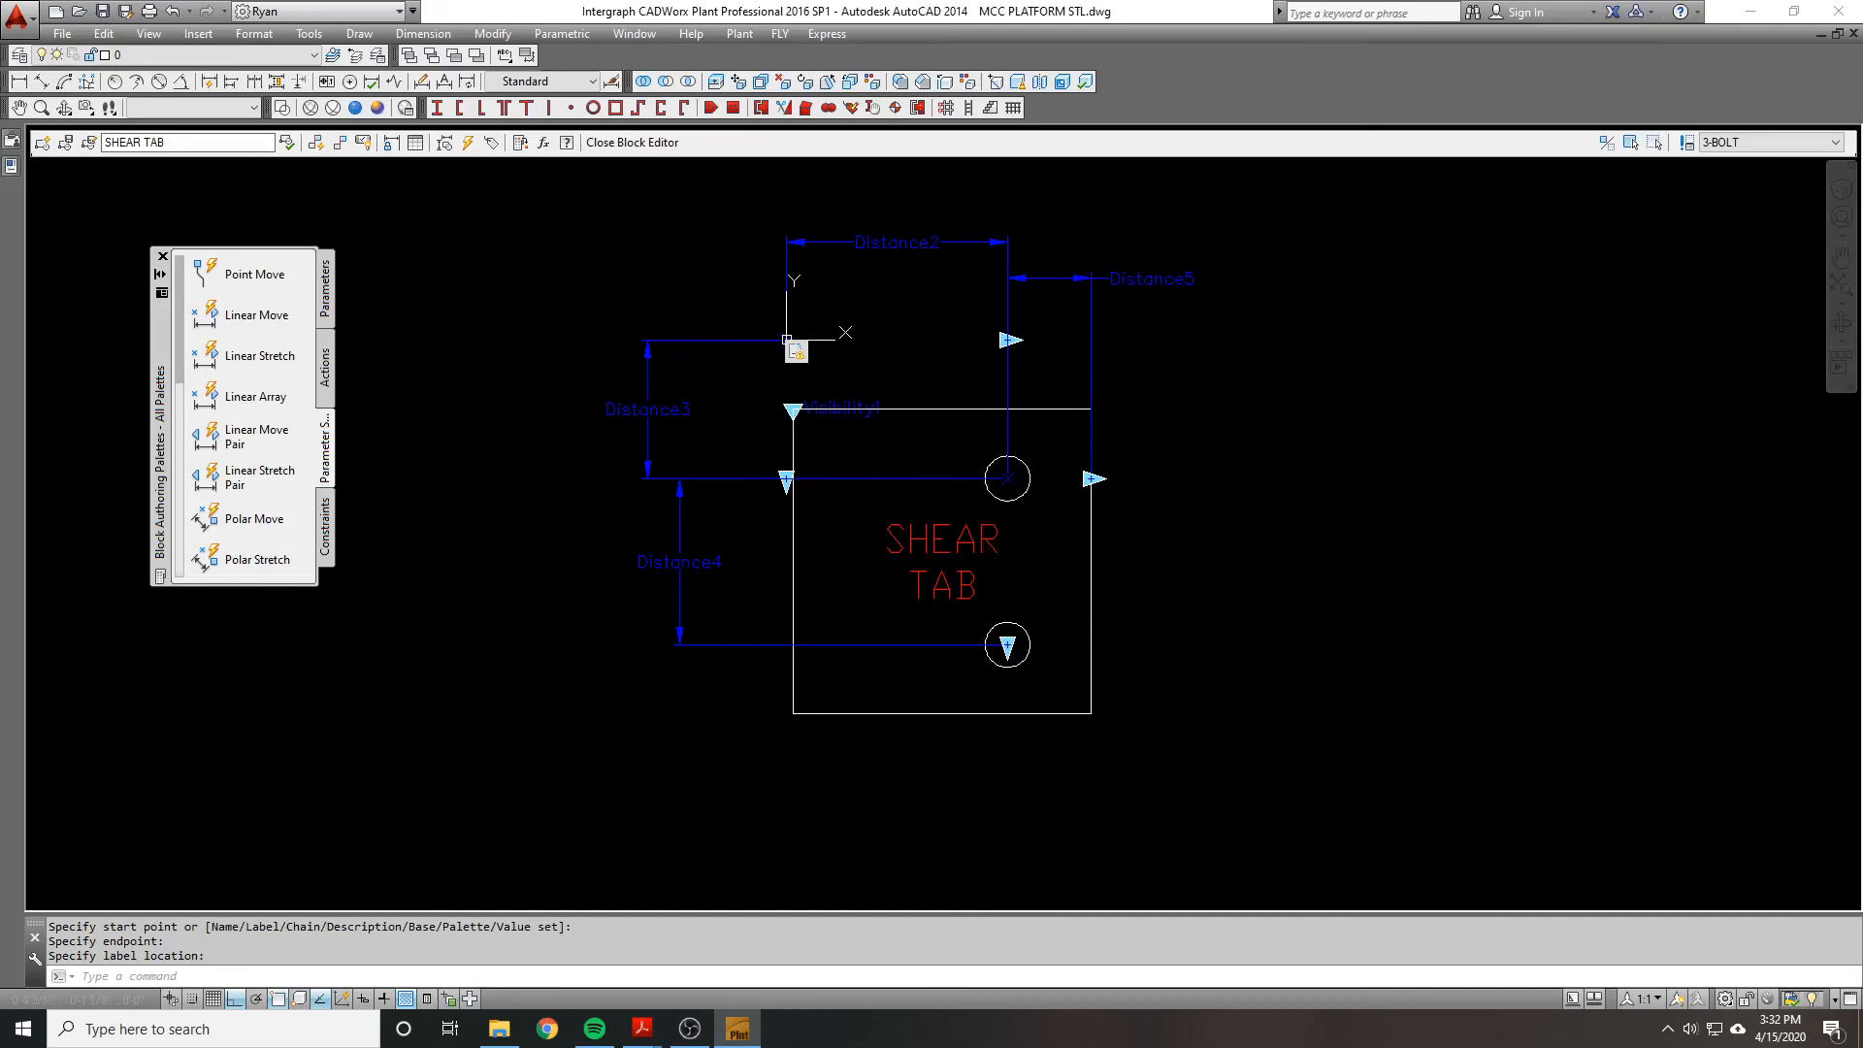
Step: Add a vertical linear parameter from the upper bolt hole's centre to the plate's top edge, with its label to the right of the plate
{"action": "key", "text": "Return"}
{"action": "left_click", "coordinate": [1007, 479]}
{"action": "left_click", "coordinate": [1007, 408]}
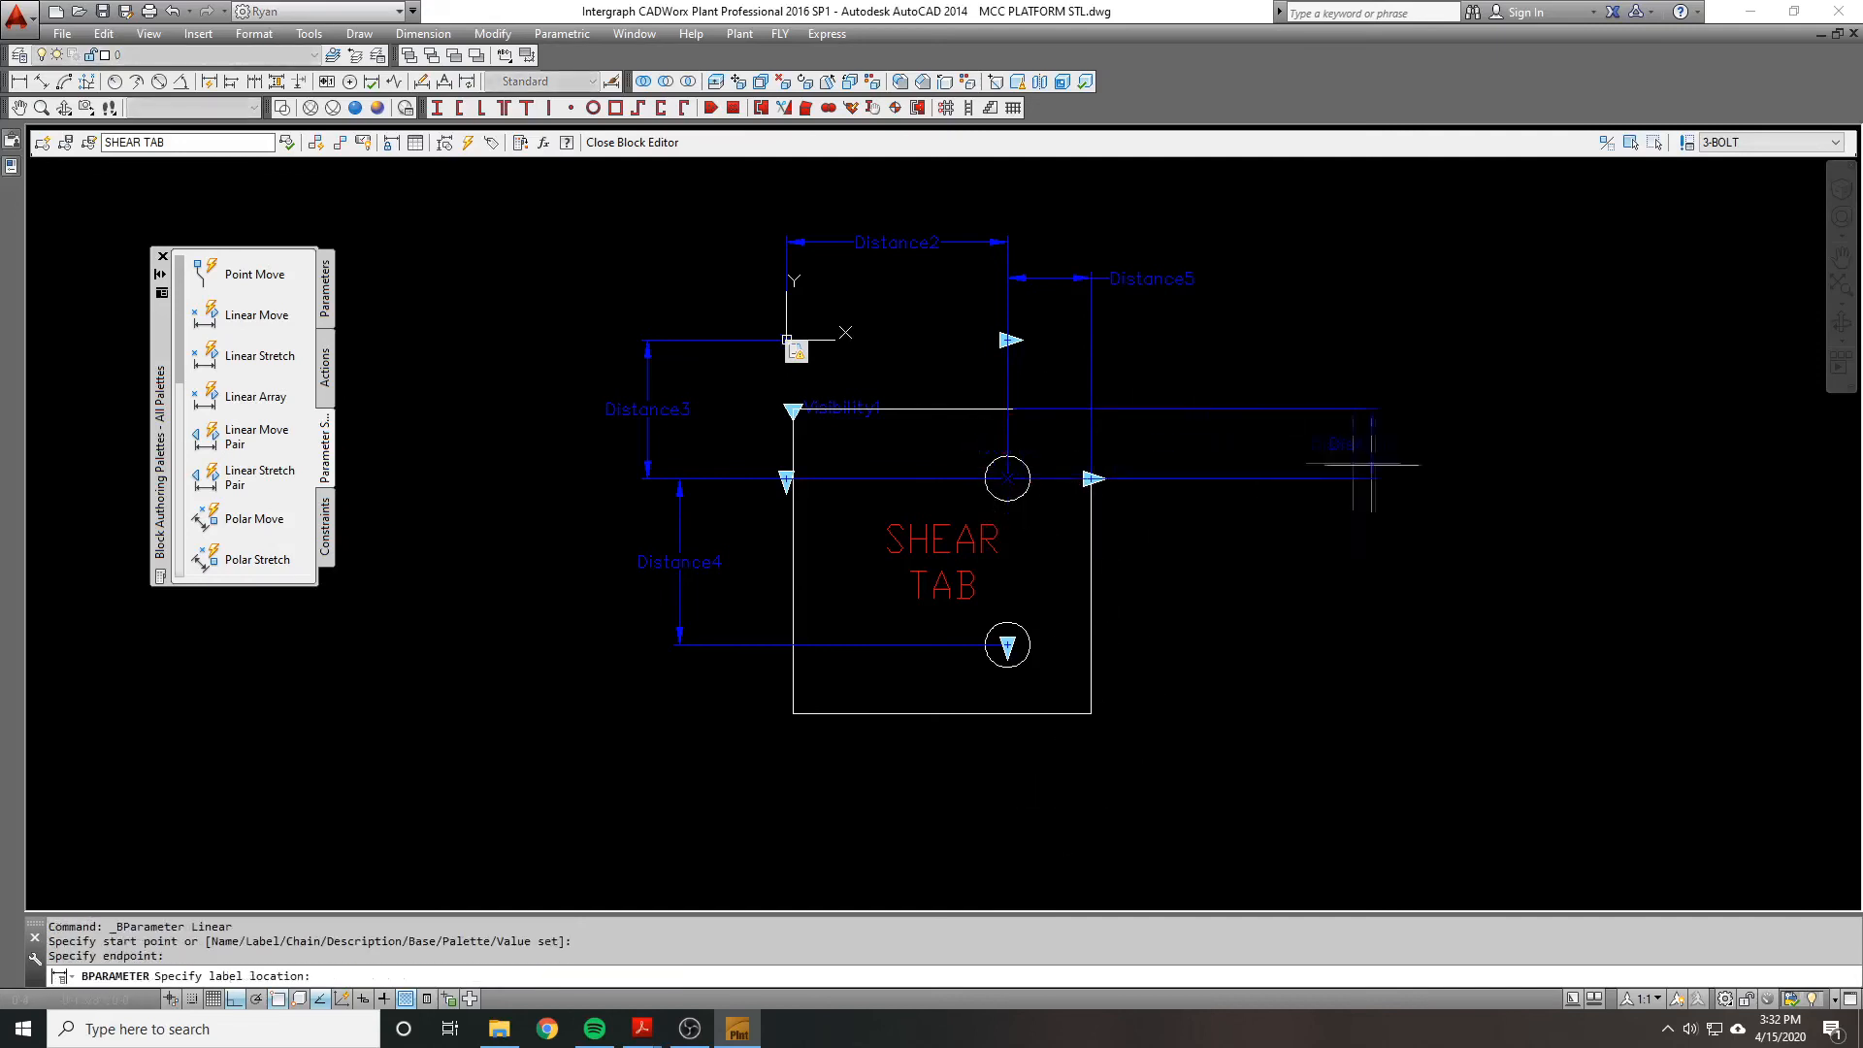
{"action": "left_click", "coordinate": [1268, 448]}
Step: Add a vertical linear parameter from the lower bolt hole's centre to the plate's bottom edge, with its label to the right of the plate
{"action": "key", "text": "Return"}
{"action": "left_click", "coordinate": [1008, 644]}
{"action": "left_click", "coordinate": [1008, 714]}
{"action": "left_click", "coordinate": [1273, 647]}
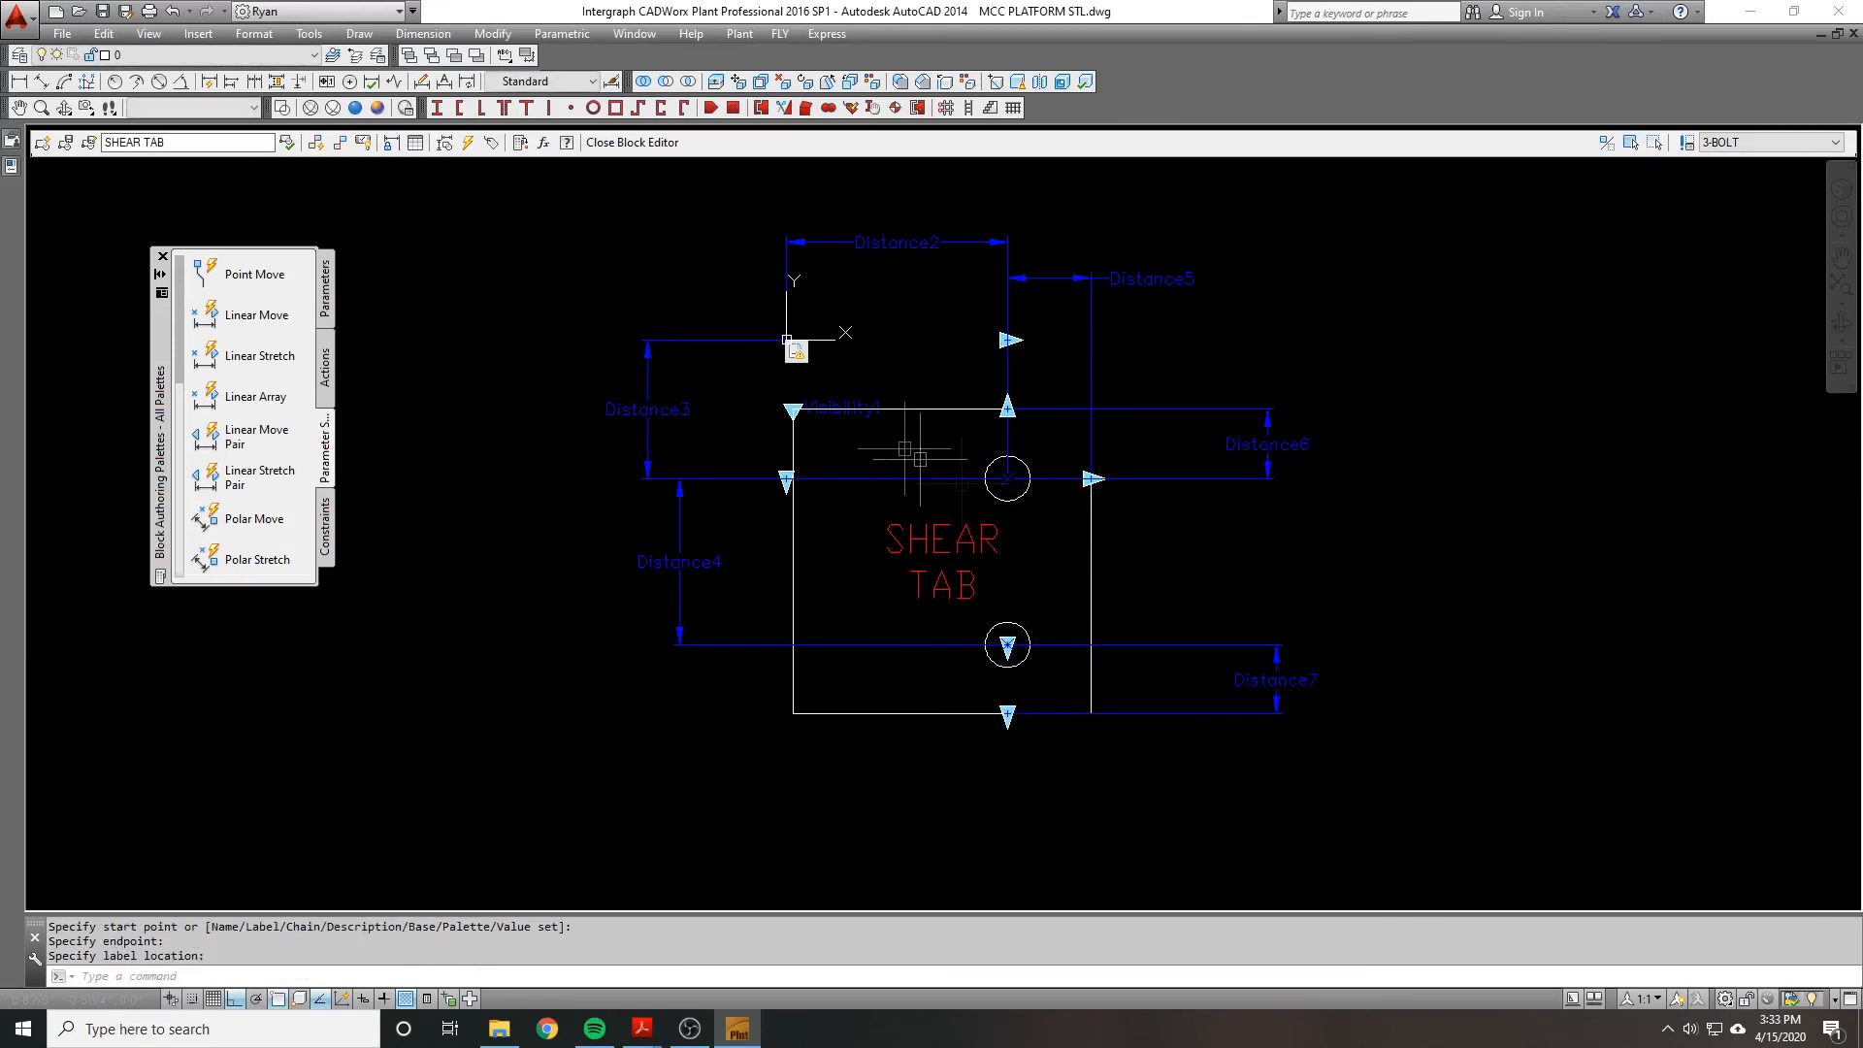
{"action": "scroll", "coordinate": [887, 418], "scroll_direction": "down", "scroll_amount": 2}
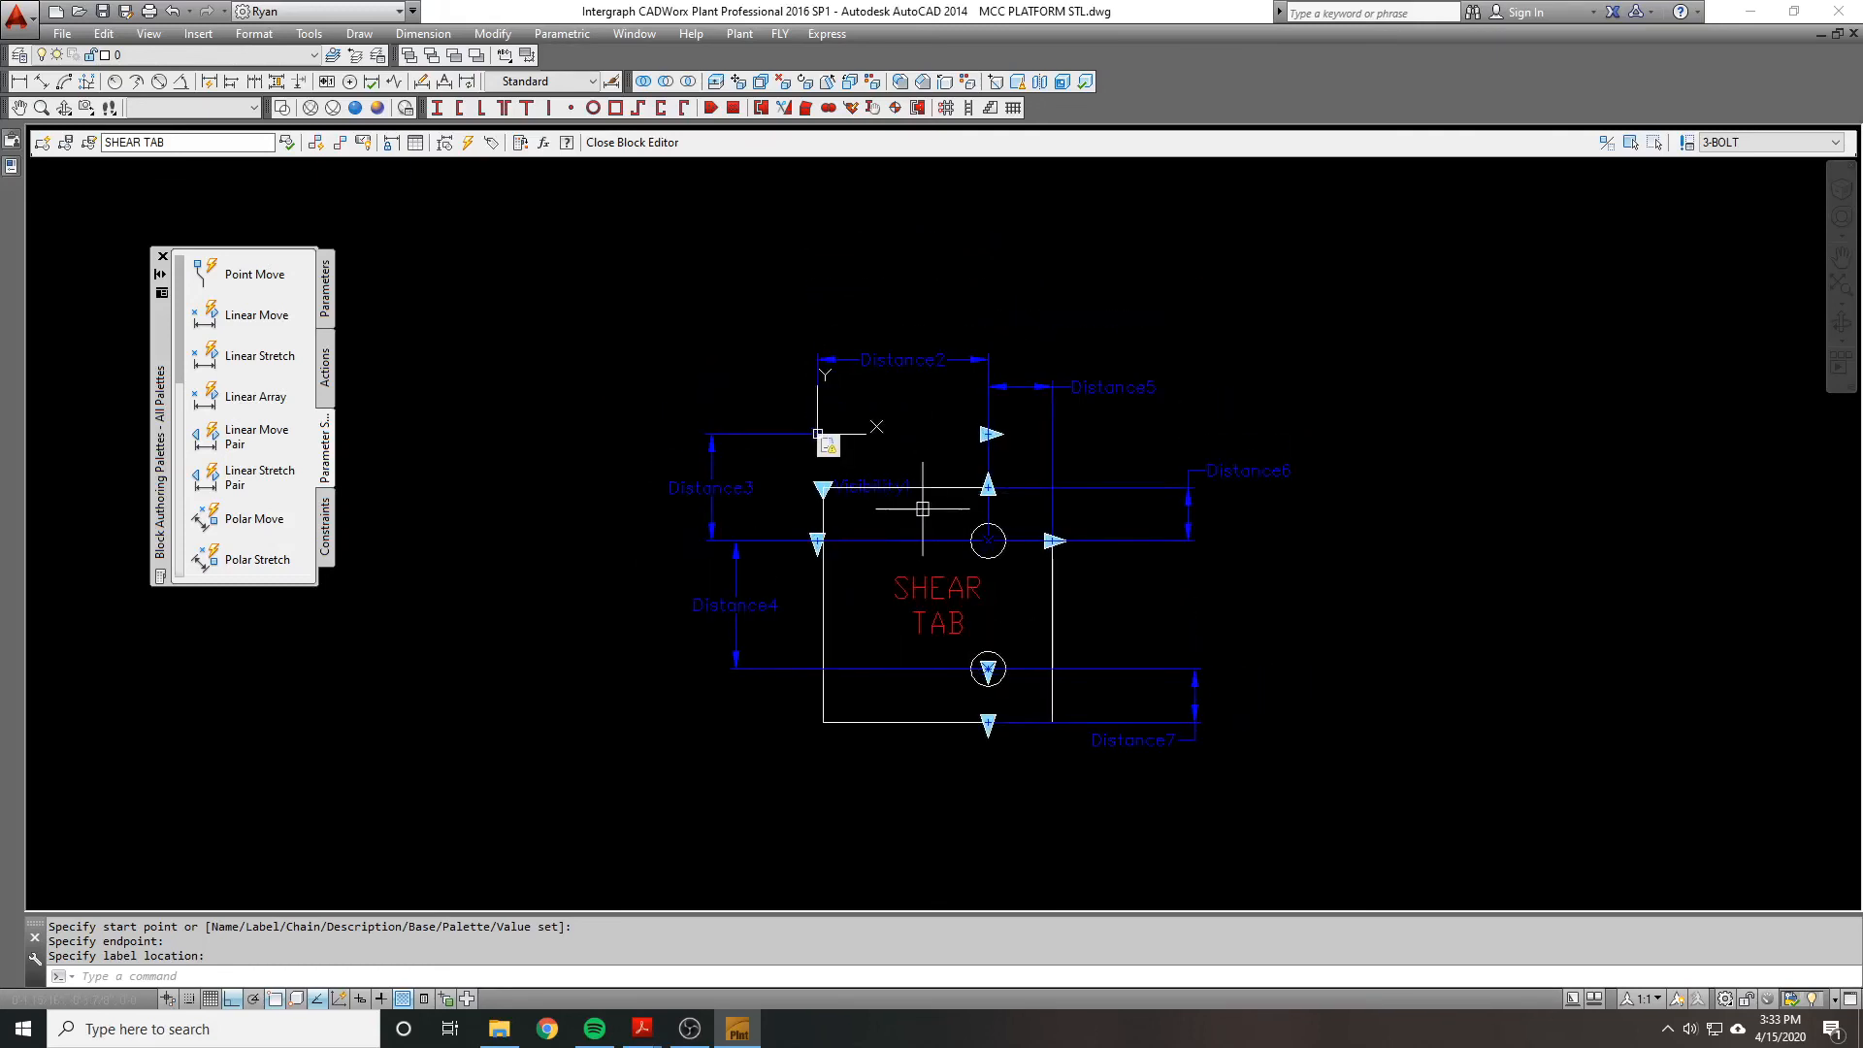
{"action": "middle_click_drag", "start_coordinate": [956, 615], "coordinate": [955, 564]}
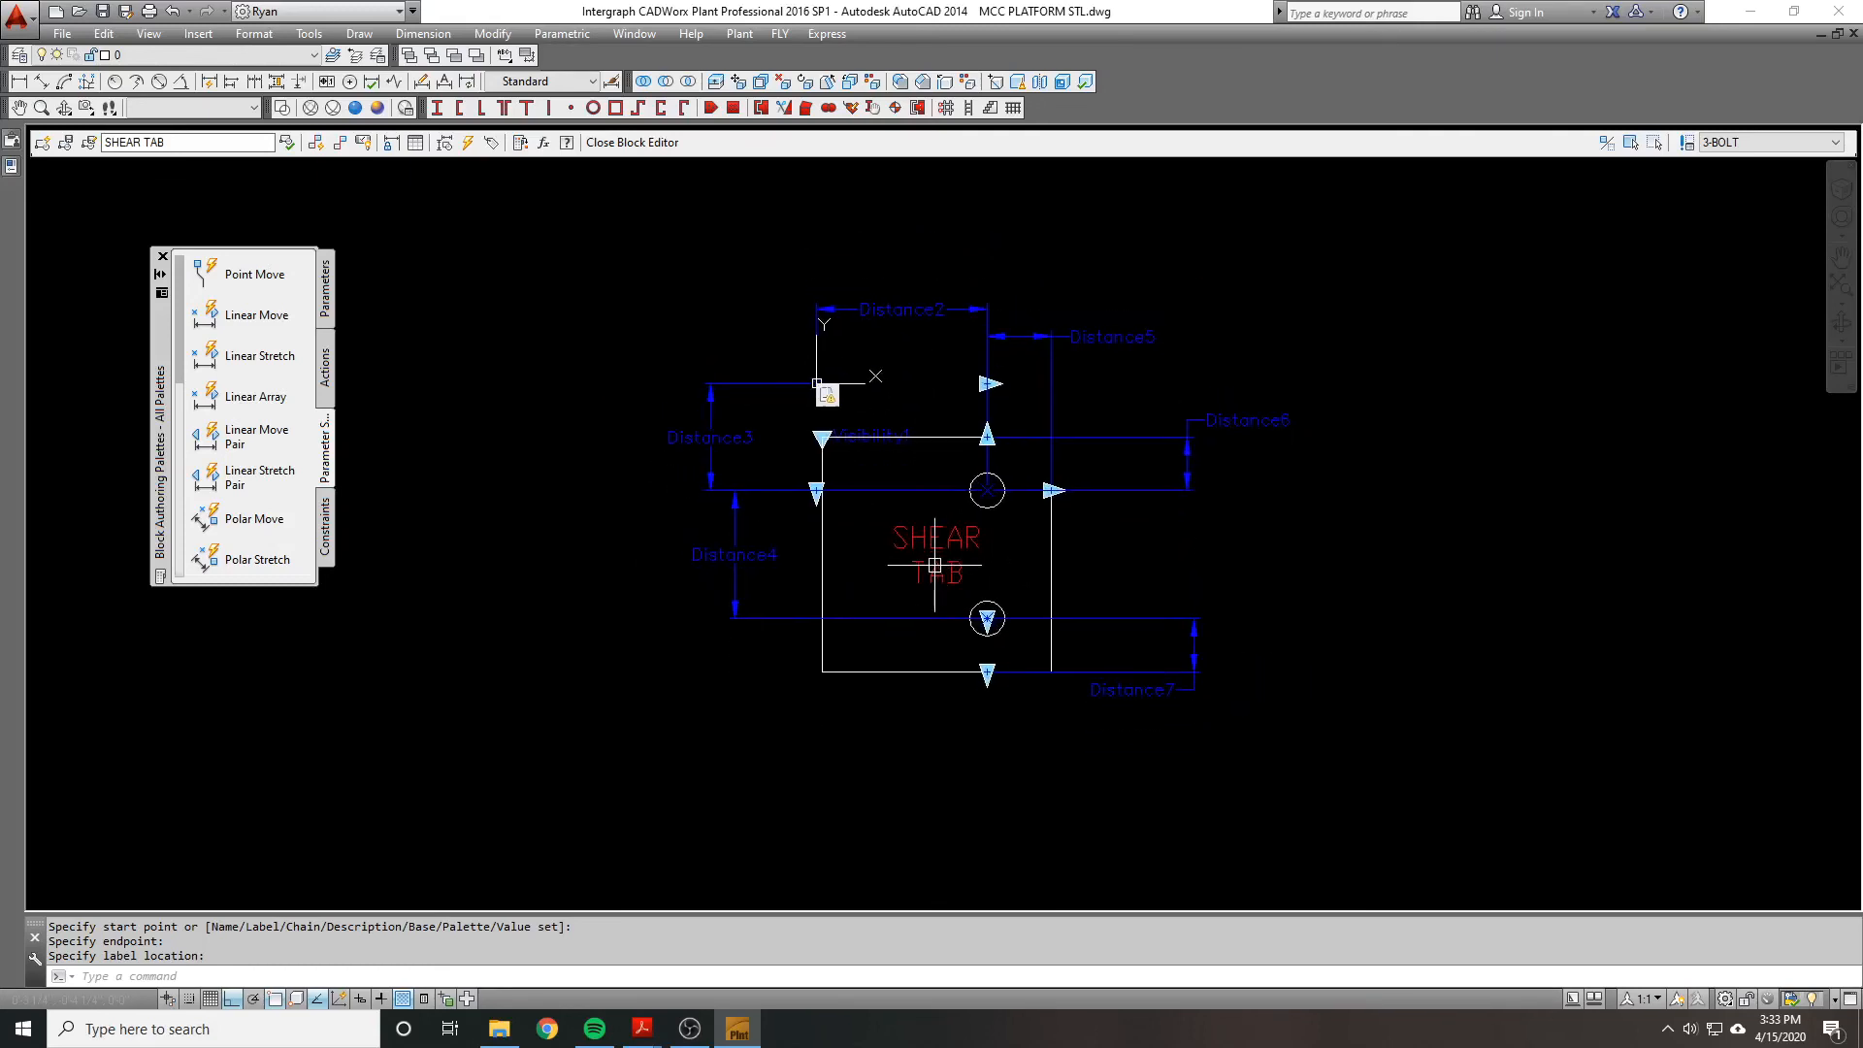
Step: Review the parameters of the 2-BOLT visibility state and return to the 3-BOLT state
{"action": "scroll", "coordinate": [935, 564], "scroll_direction": "up", "scroll_amount": 1}
{"action": "left_click", "coordinate": [1772, 144]}
{"action": "left_click", "coordinate": [1737, 165]}
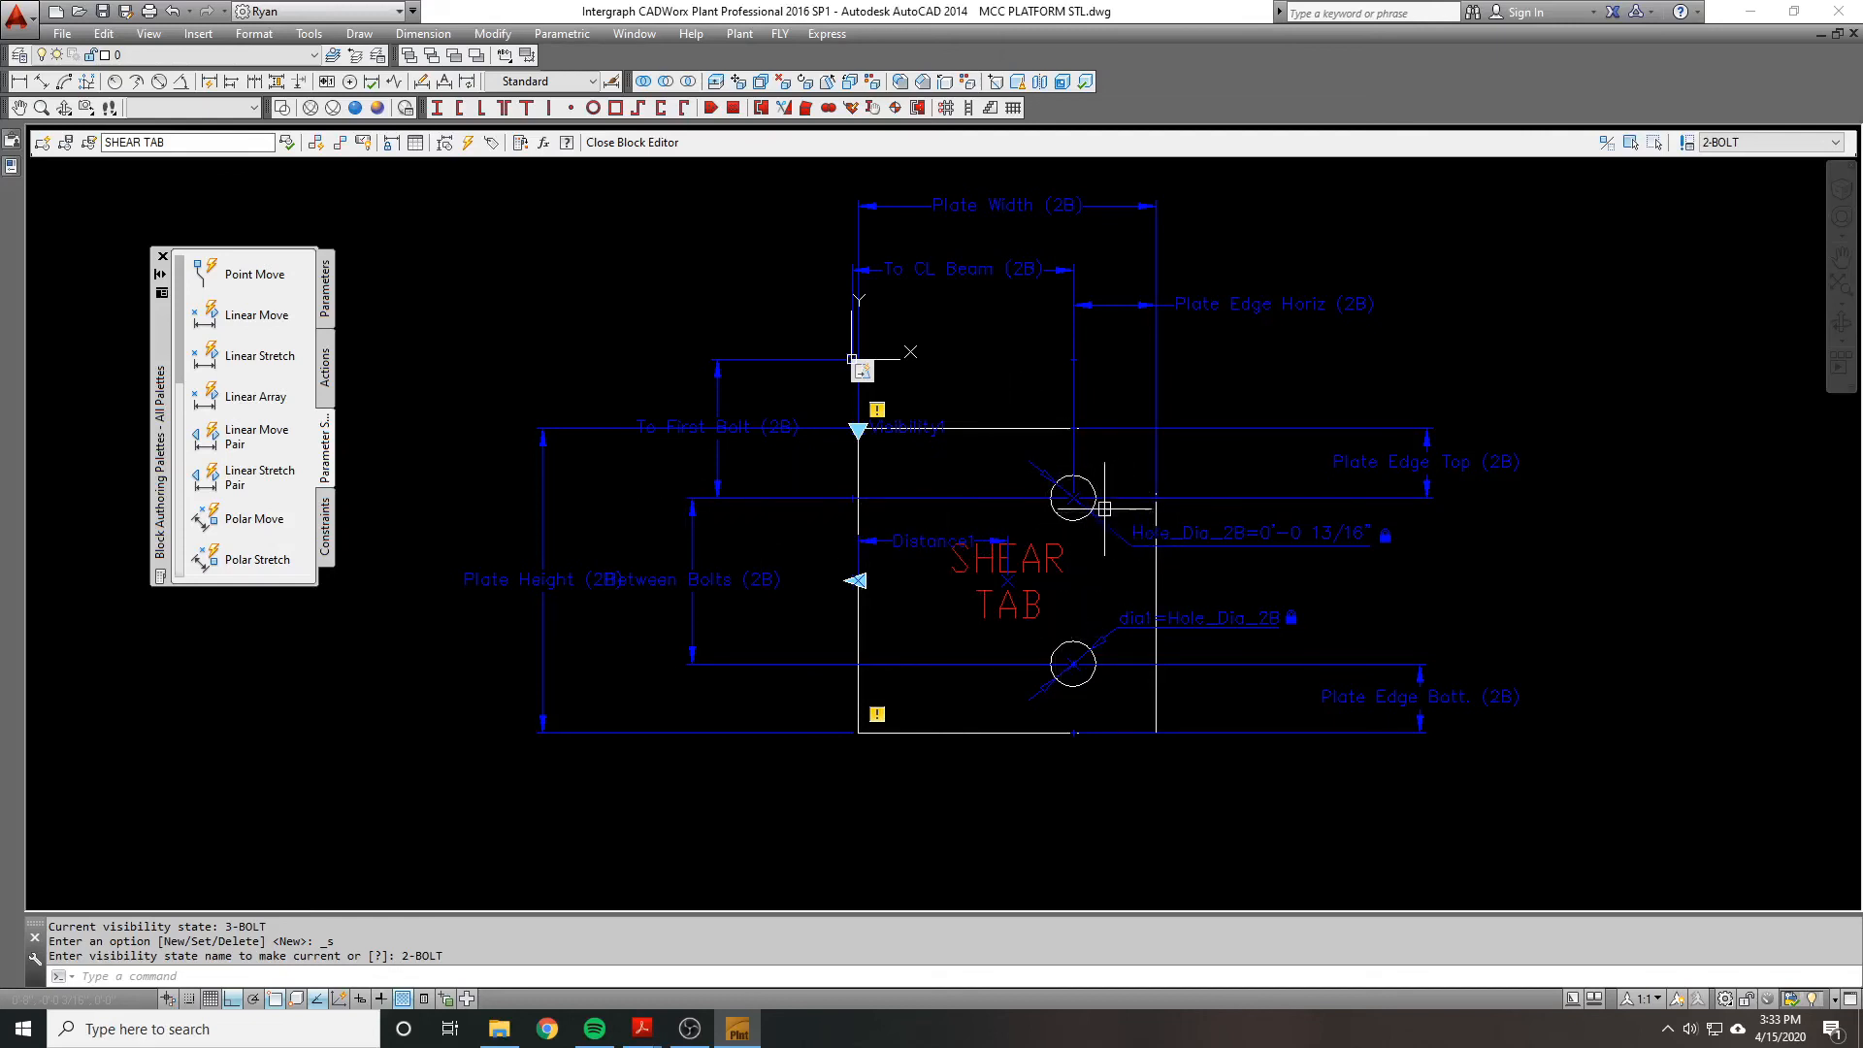
{"action": "left_click", "coordinate": [1754, 144]}
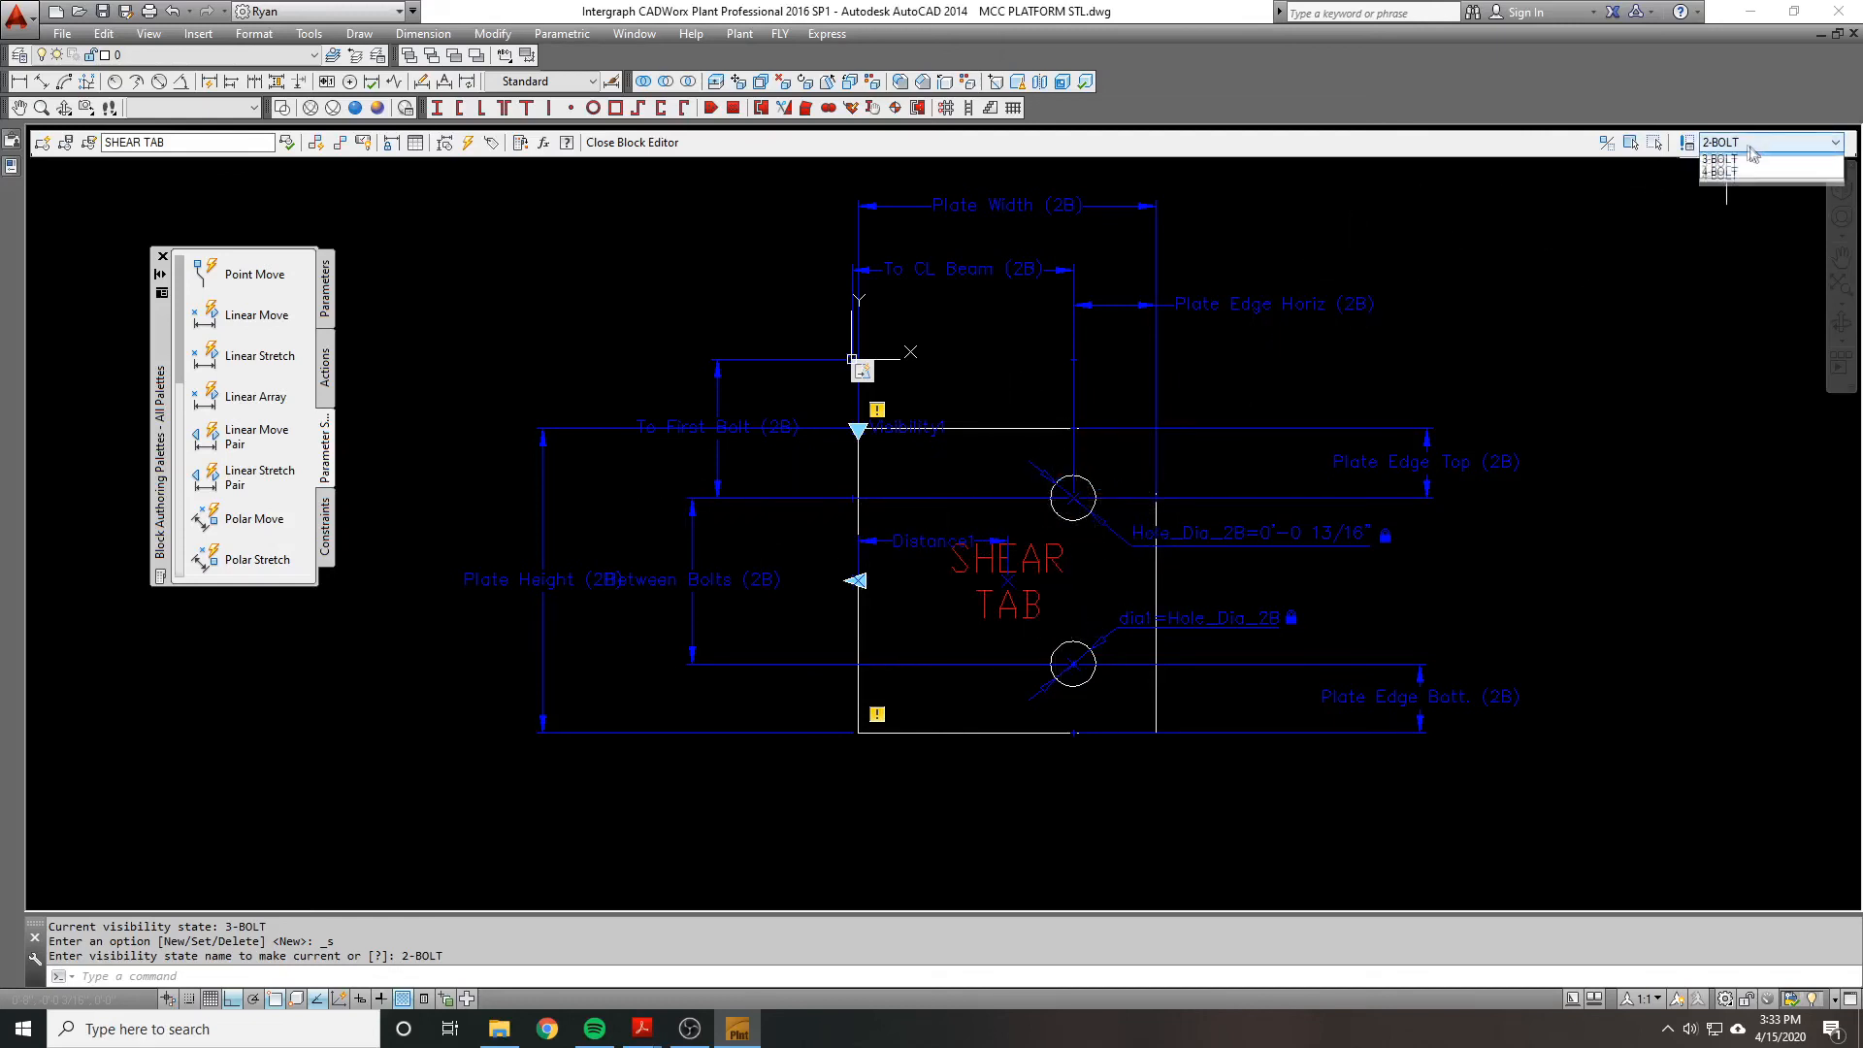
{"action": "left_click", "coordinate": [1754, 171]}
Step: Erase the linear parameter between the lower bolt hole and the plate's bottom edge
{"action": "middle_click_drag", "start_coordinate": [1306, 580], "coordinate": [1402, 378]}
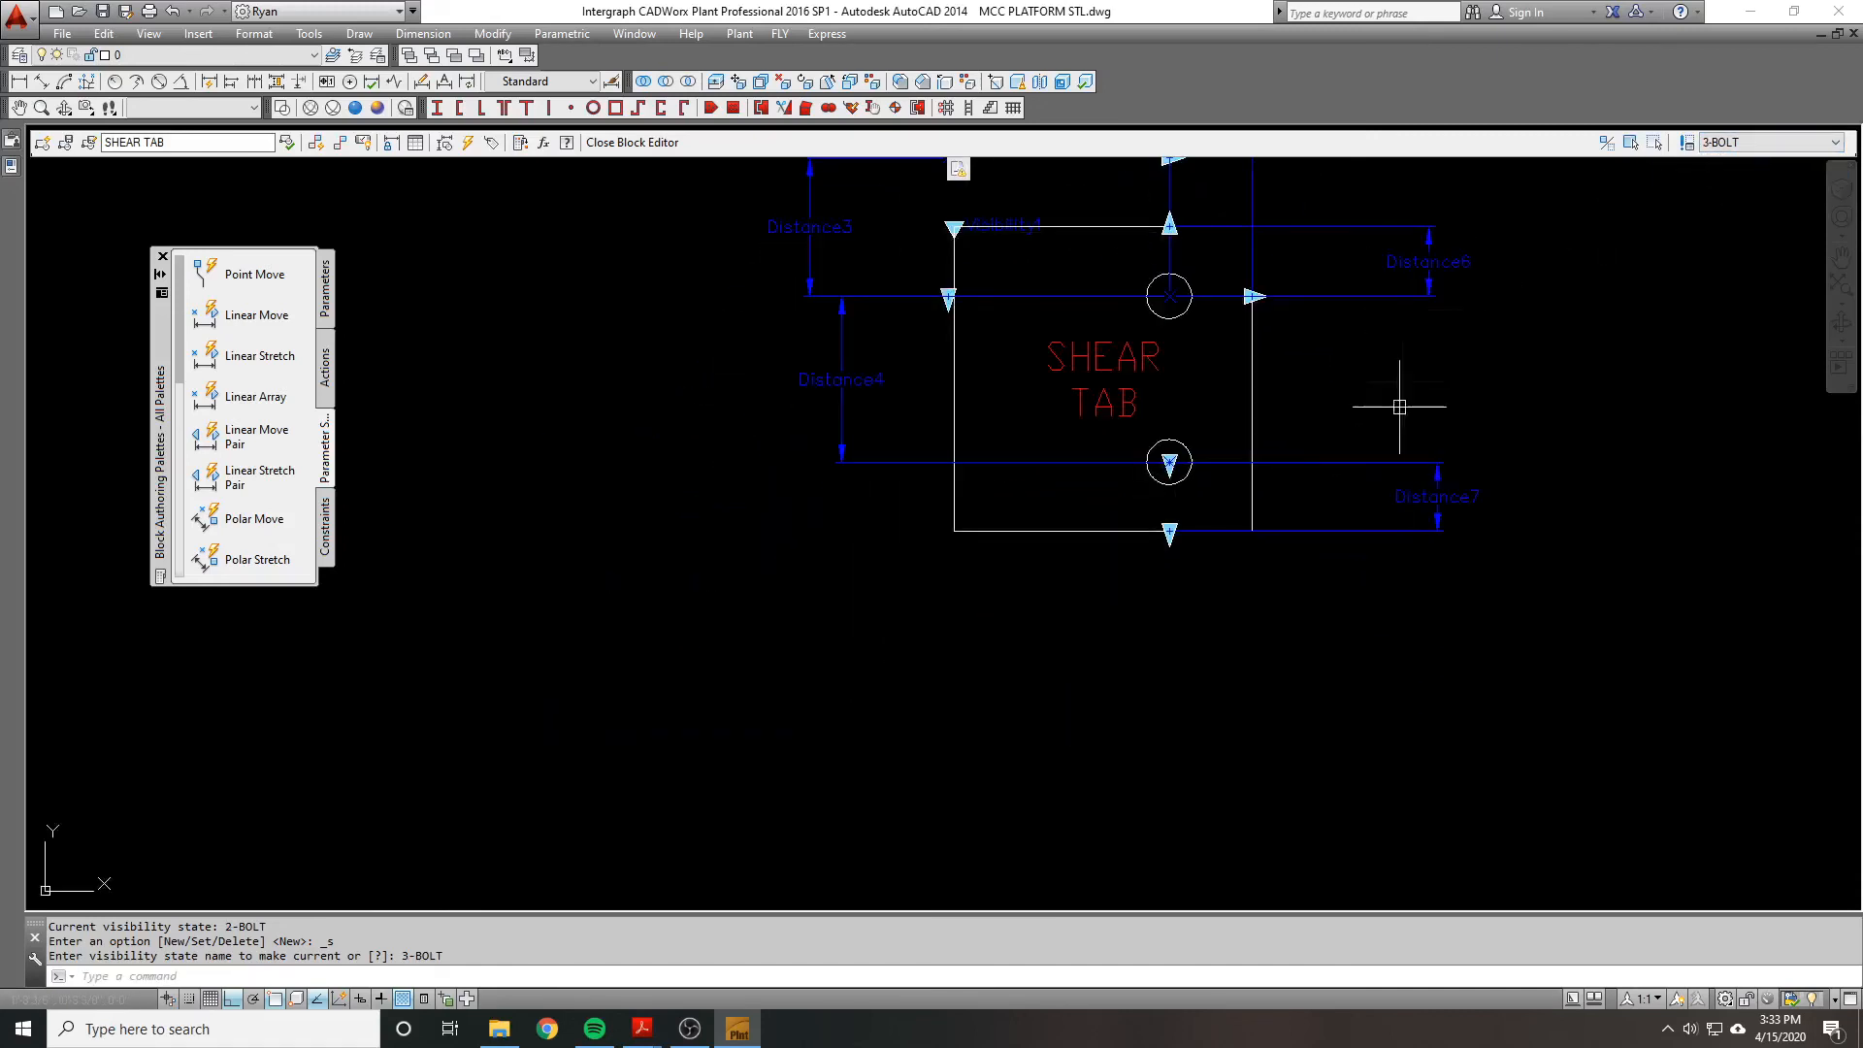
{"action": "middle_click_drag", "start_coordinate": [1416, 476], "coordinate": [1398, 507]}
{"action": "type", "text": "e"}
{"action": "key", "text": "space"}
{"action": "left_click", "coordinate": [1456, 600]}
{"action": "left_click", "coordinate": [1383, 539]}
{"action": "key", "text": "space"}
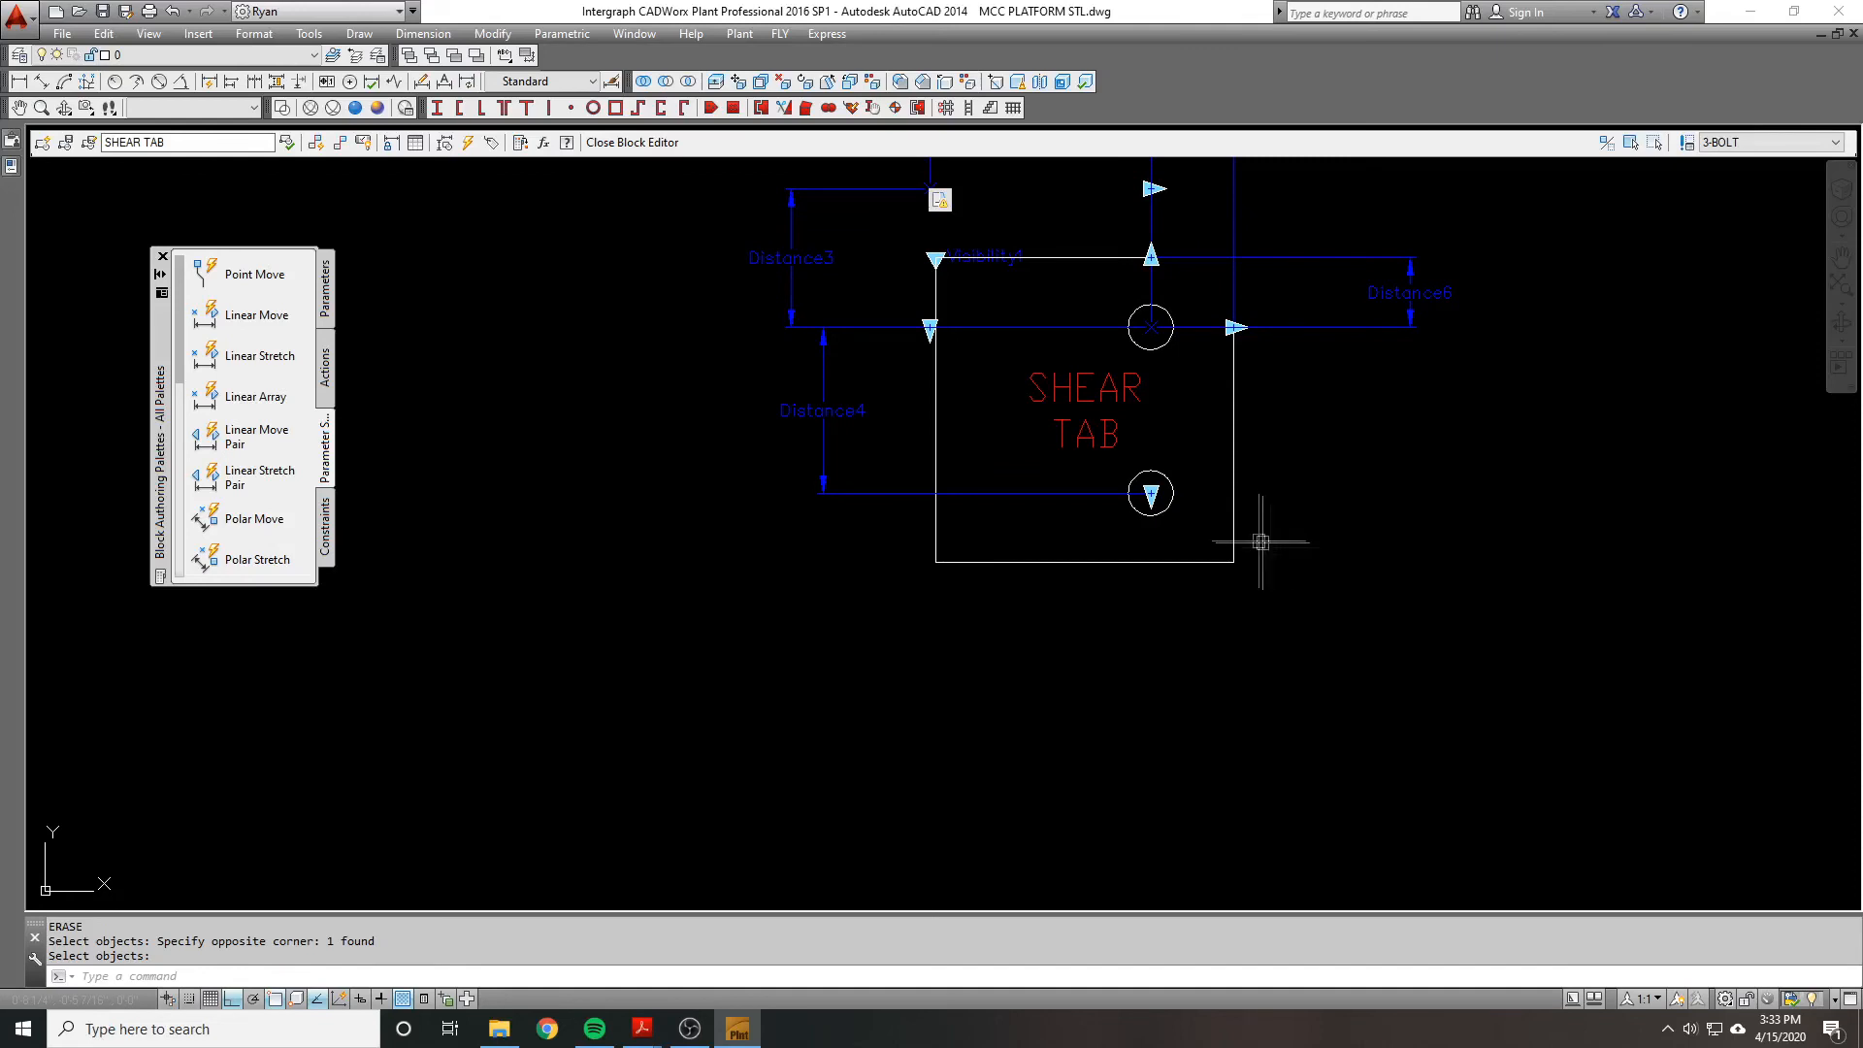
Step: Stretch the lower end of the plate 3 inches downward without moving the bolt holes
{"action": "type", "text": "s"}
{"action": "key", "text": "space"}
{"action": "left_click", "coordinate": [1391, 611]}
{"action": "left_click", "coordinate": [850, 509]}
{"action": "key", "text": "space"}
{"action": "left_click", "coordinate": [829, 522]}
{"action": "type", "text": "3"}
{"action": "key", "text": "Return"}
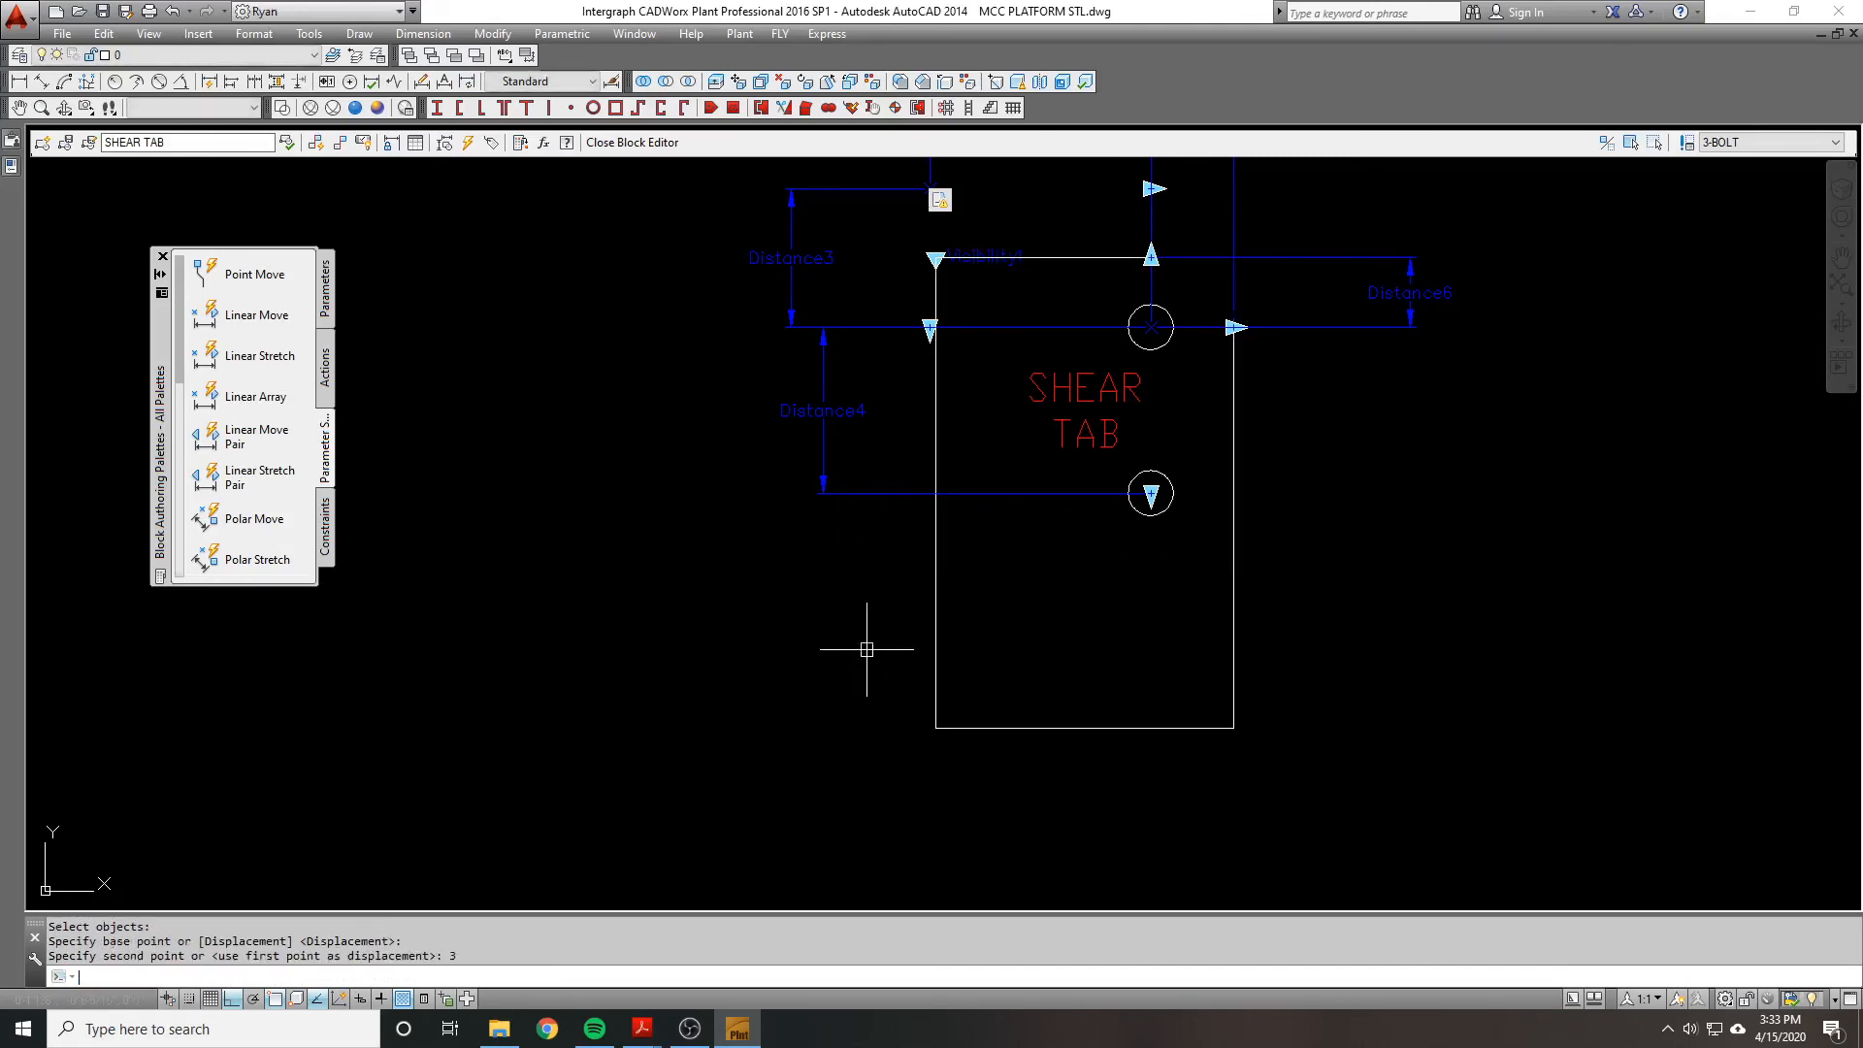
Step: Copy the lower bolt hole 3 inches straight down to create the third hole
{"action": "type", "text": "cc"}
{"action": "key", "text": "Return"}
{"action": "left_click", "coordinate": [1157, 473]}
{"action": "key", "text": "Return"}
{"action": "left_click", "coordinate": [1151, 494]}
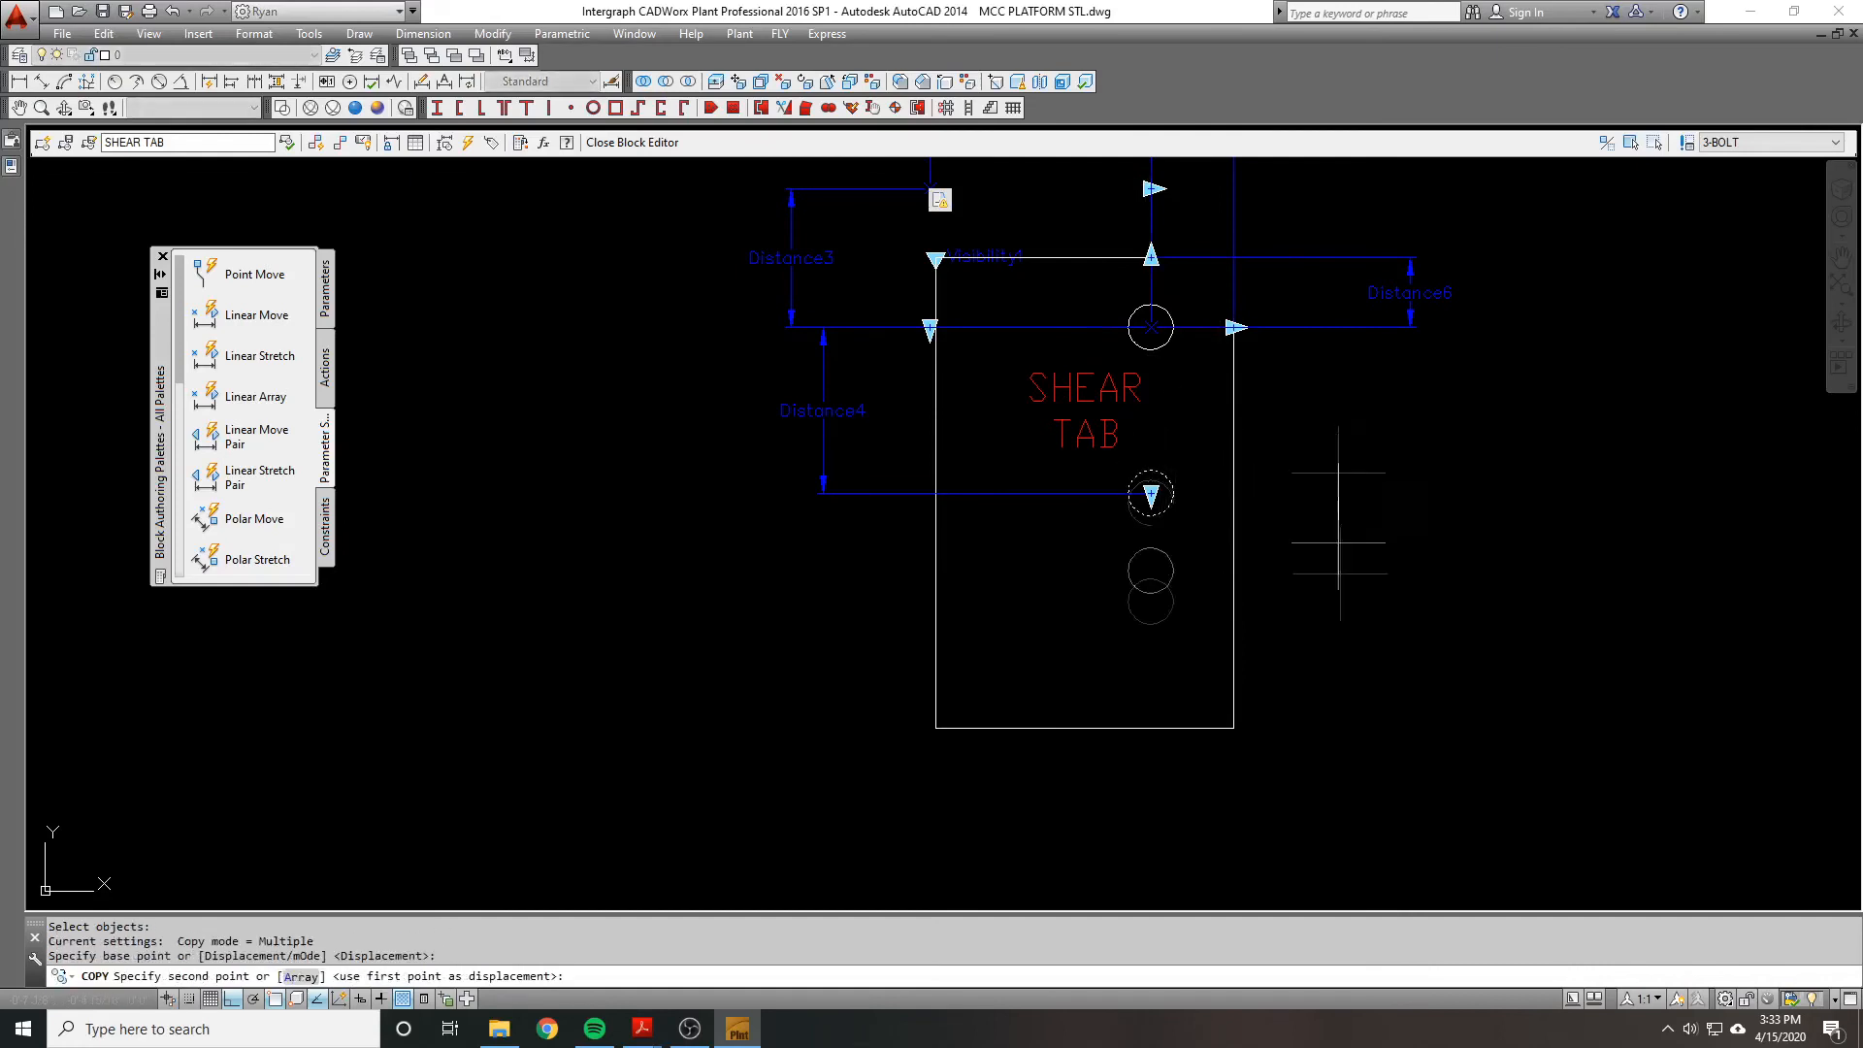
{"action": "type", "text": "3"}
{"action": "key", "text": "Return"}
{"action": "key", "text": "Escape"}
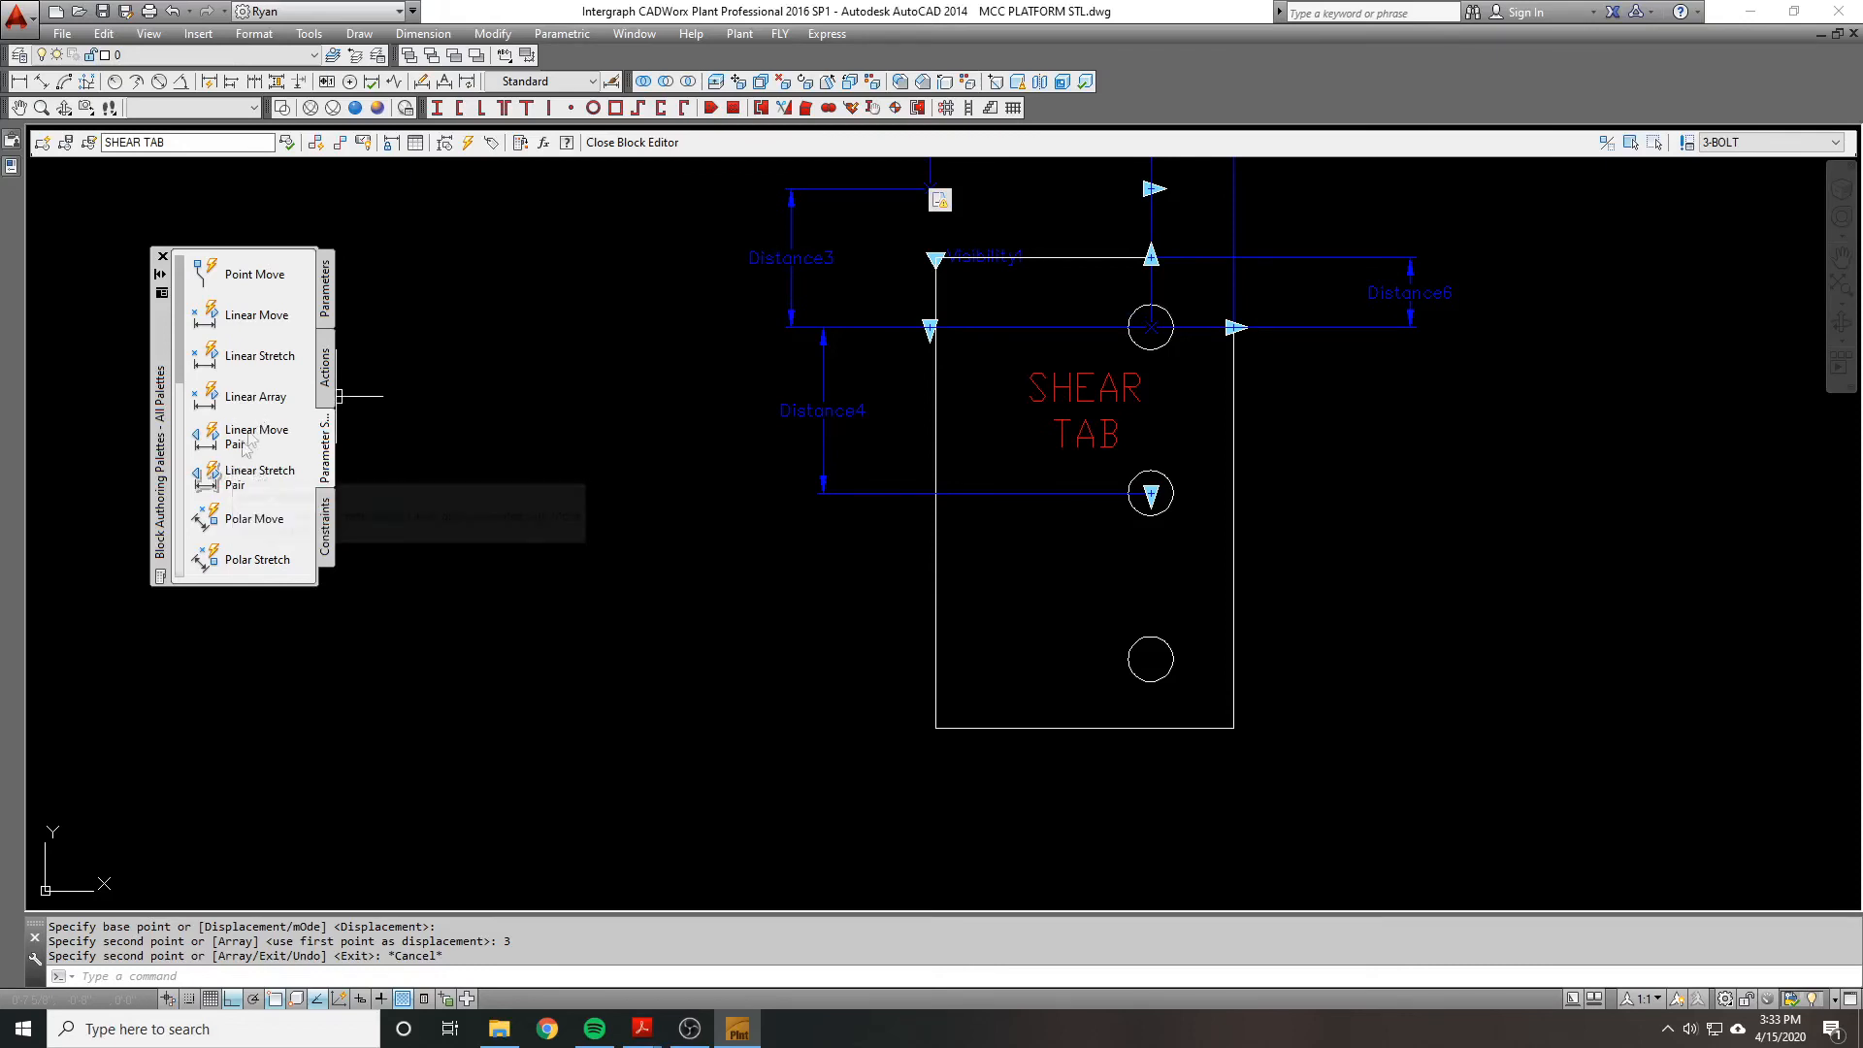
{"action": "left_click", "coordinate": [256, 358]}
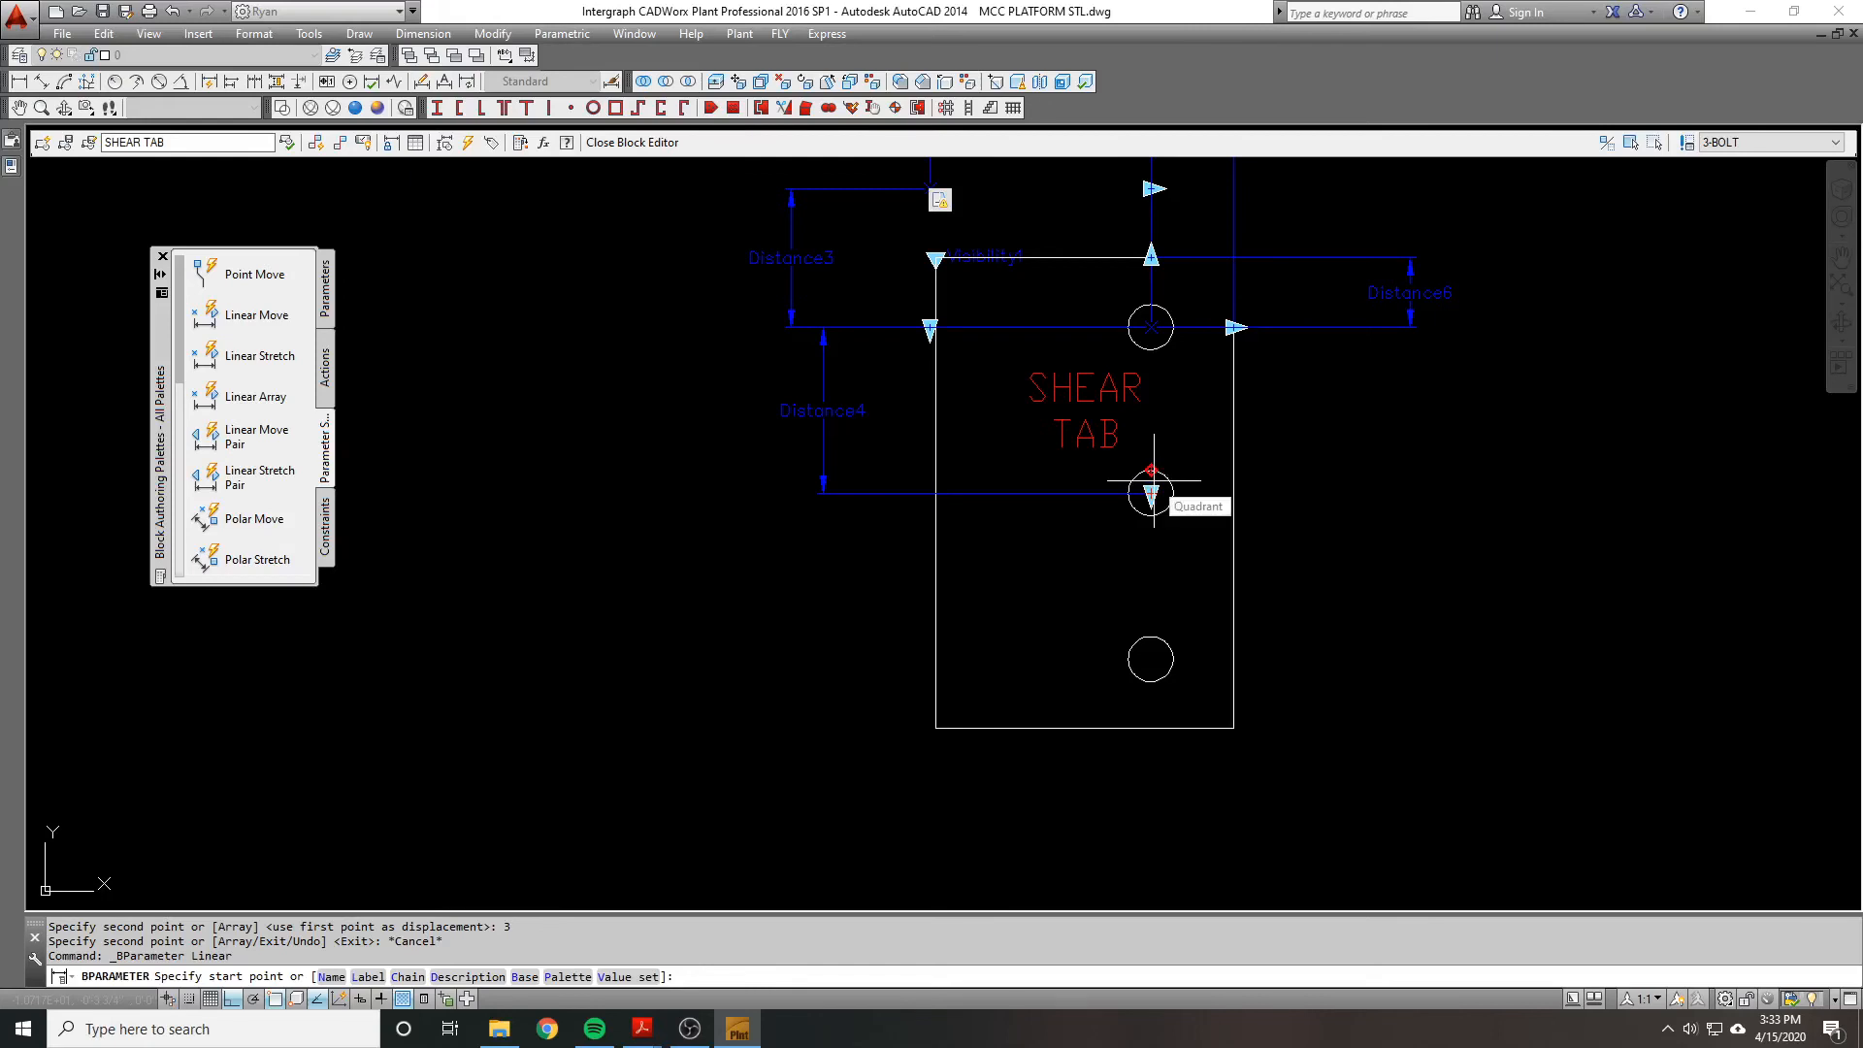
{"action": "key", "text": "Escape"}
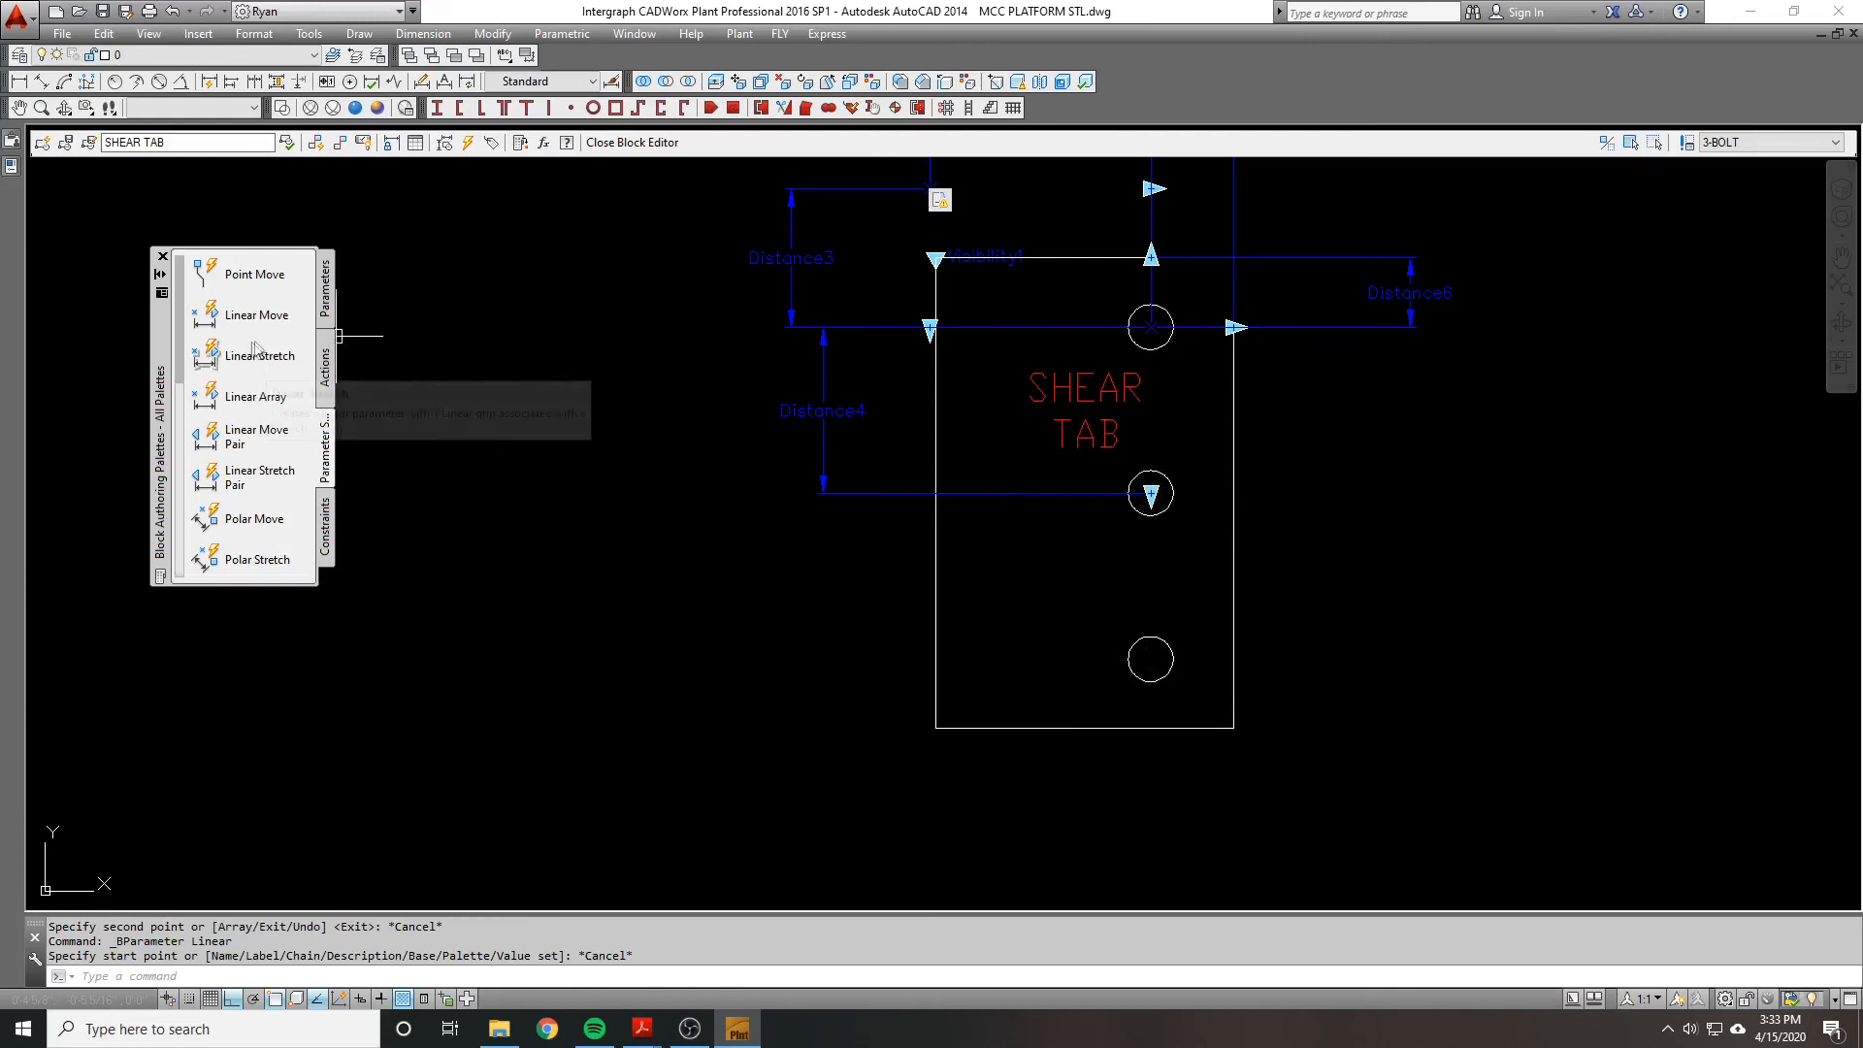
{"action": "left_click", "coordinate": [852, 491]}
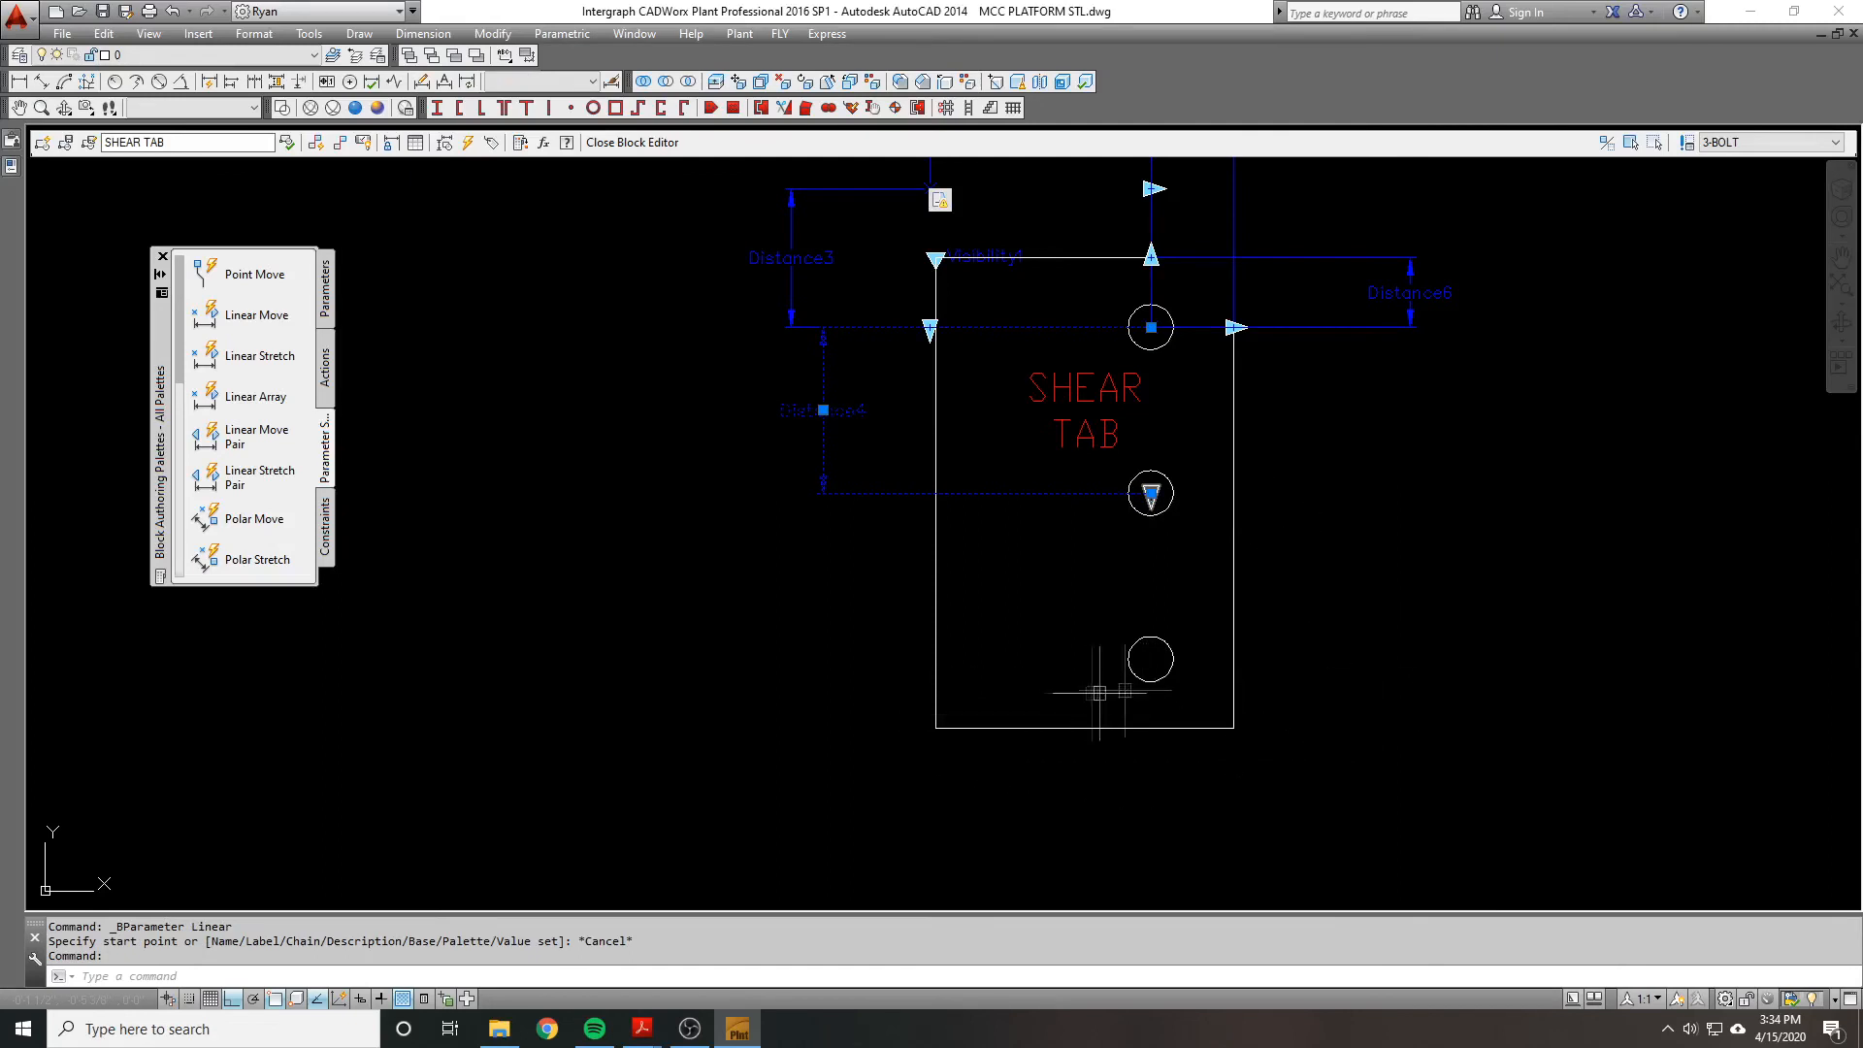
{"action": "key", "text": "Escape"}
Step: Add a vertical Linear Stretch parameter set from the middle bolt hole's centre to the bottom hole's centre, with its label beside the plate's left edge
{"action": "left_click", "coordinate": [236, 361]}
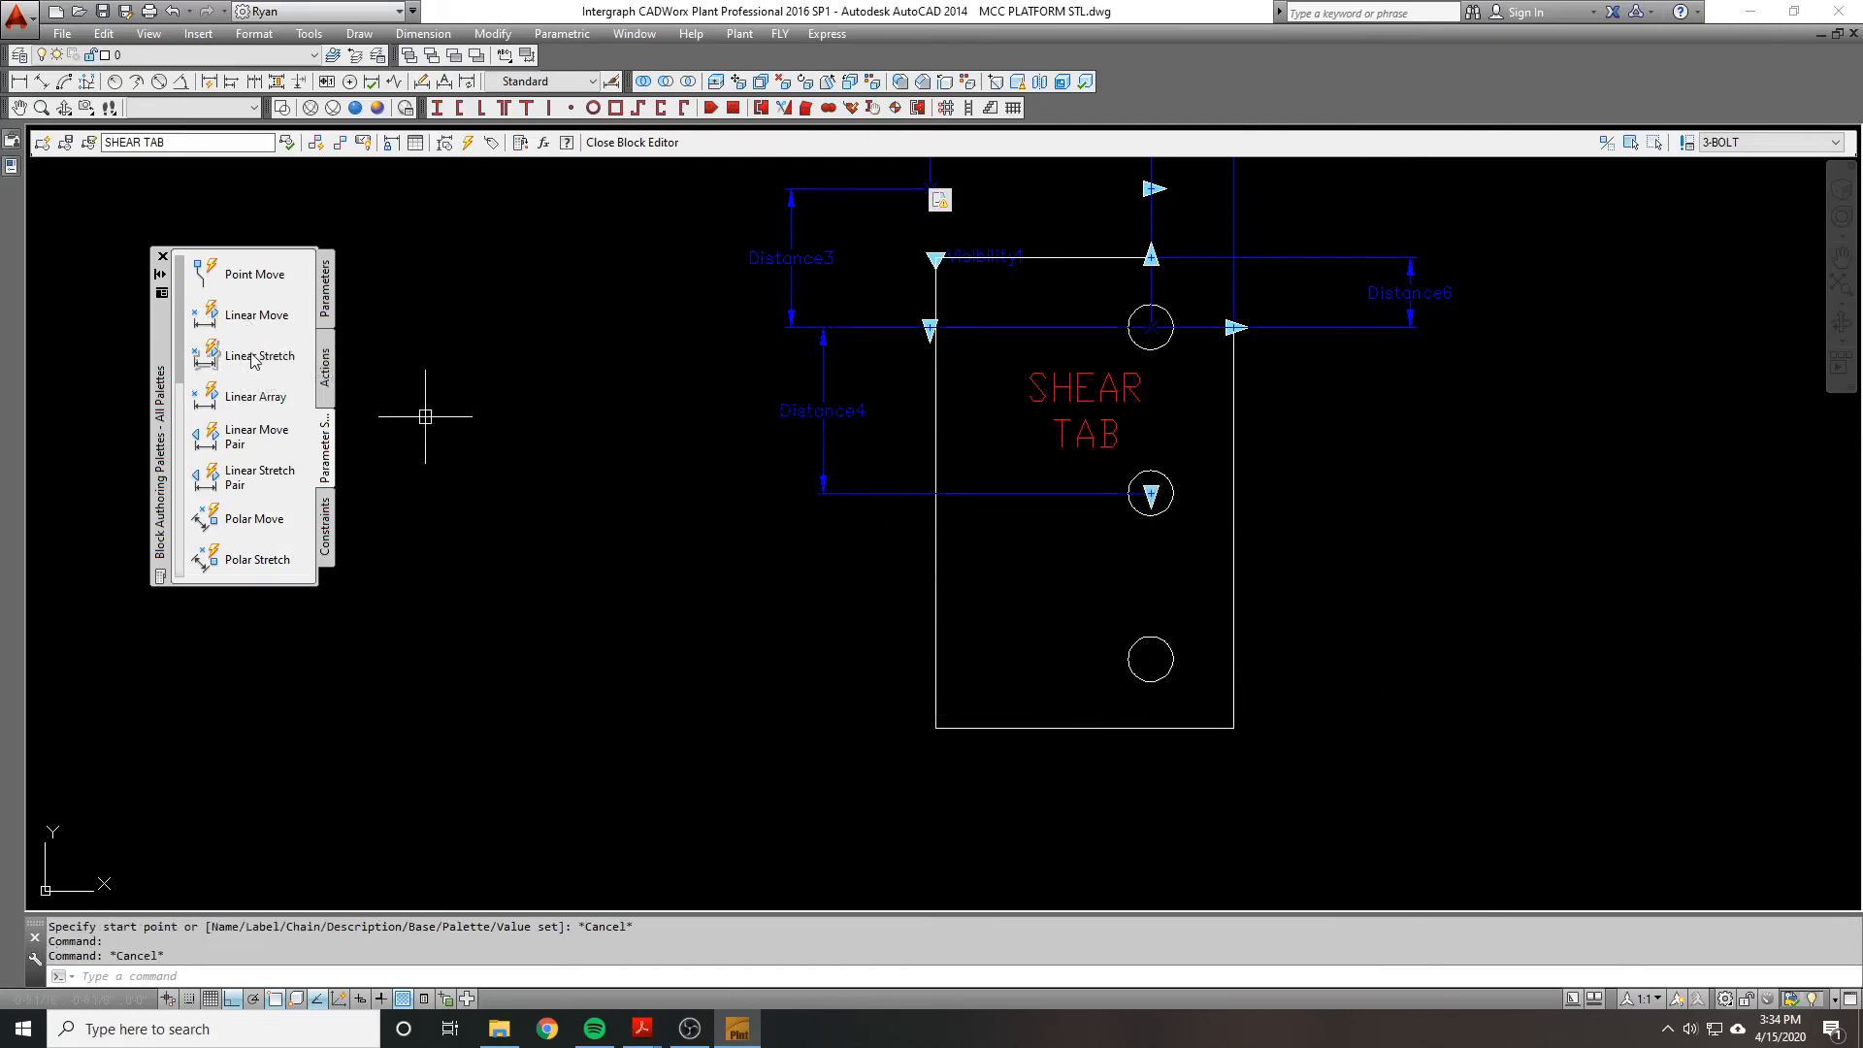
{"action": "left_click", "coordinate": [1151, 660]}
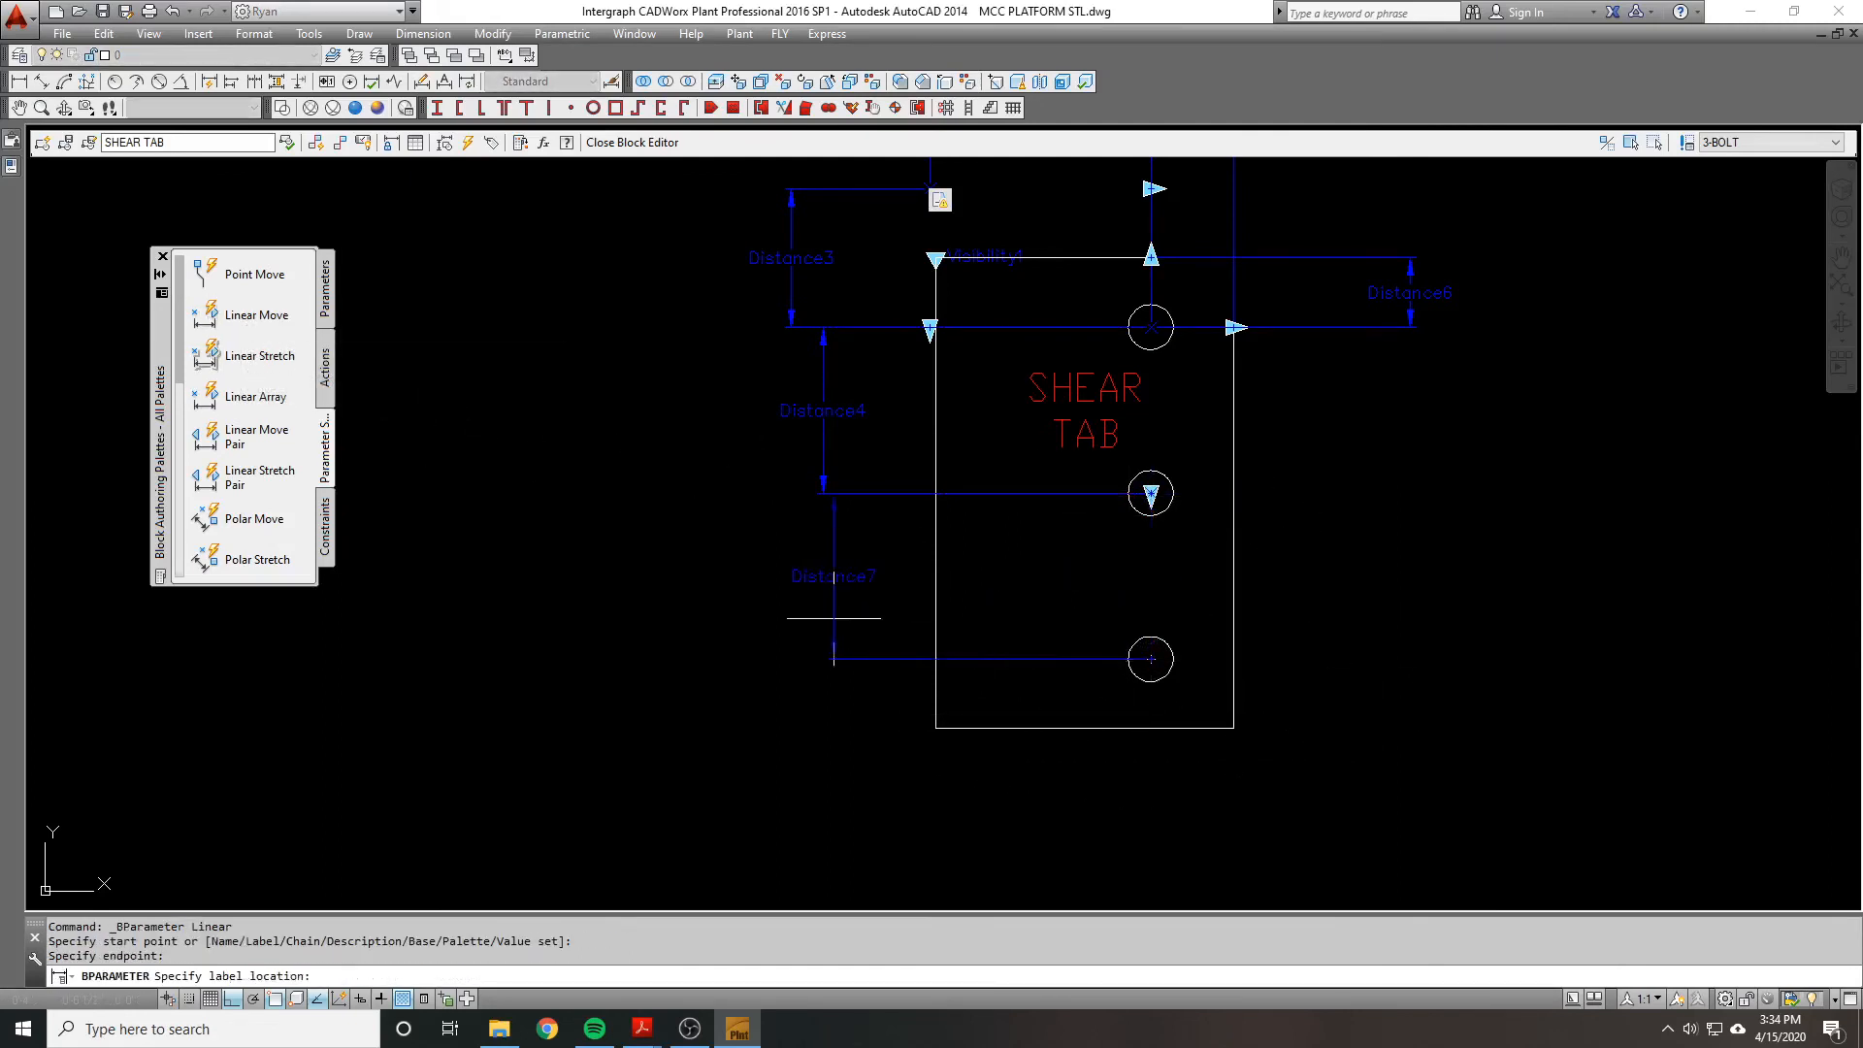
{"action": "left_click", "coordinate": [834, 578]}
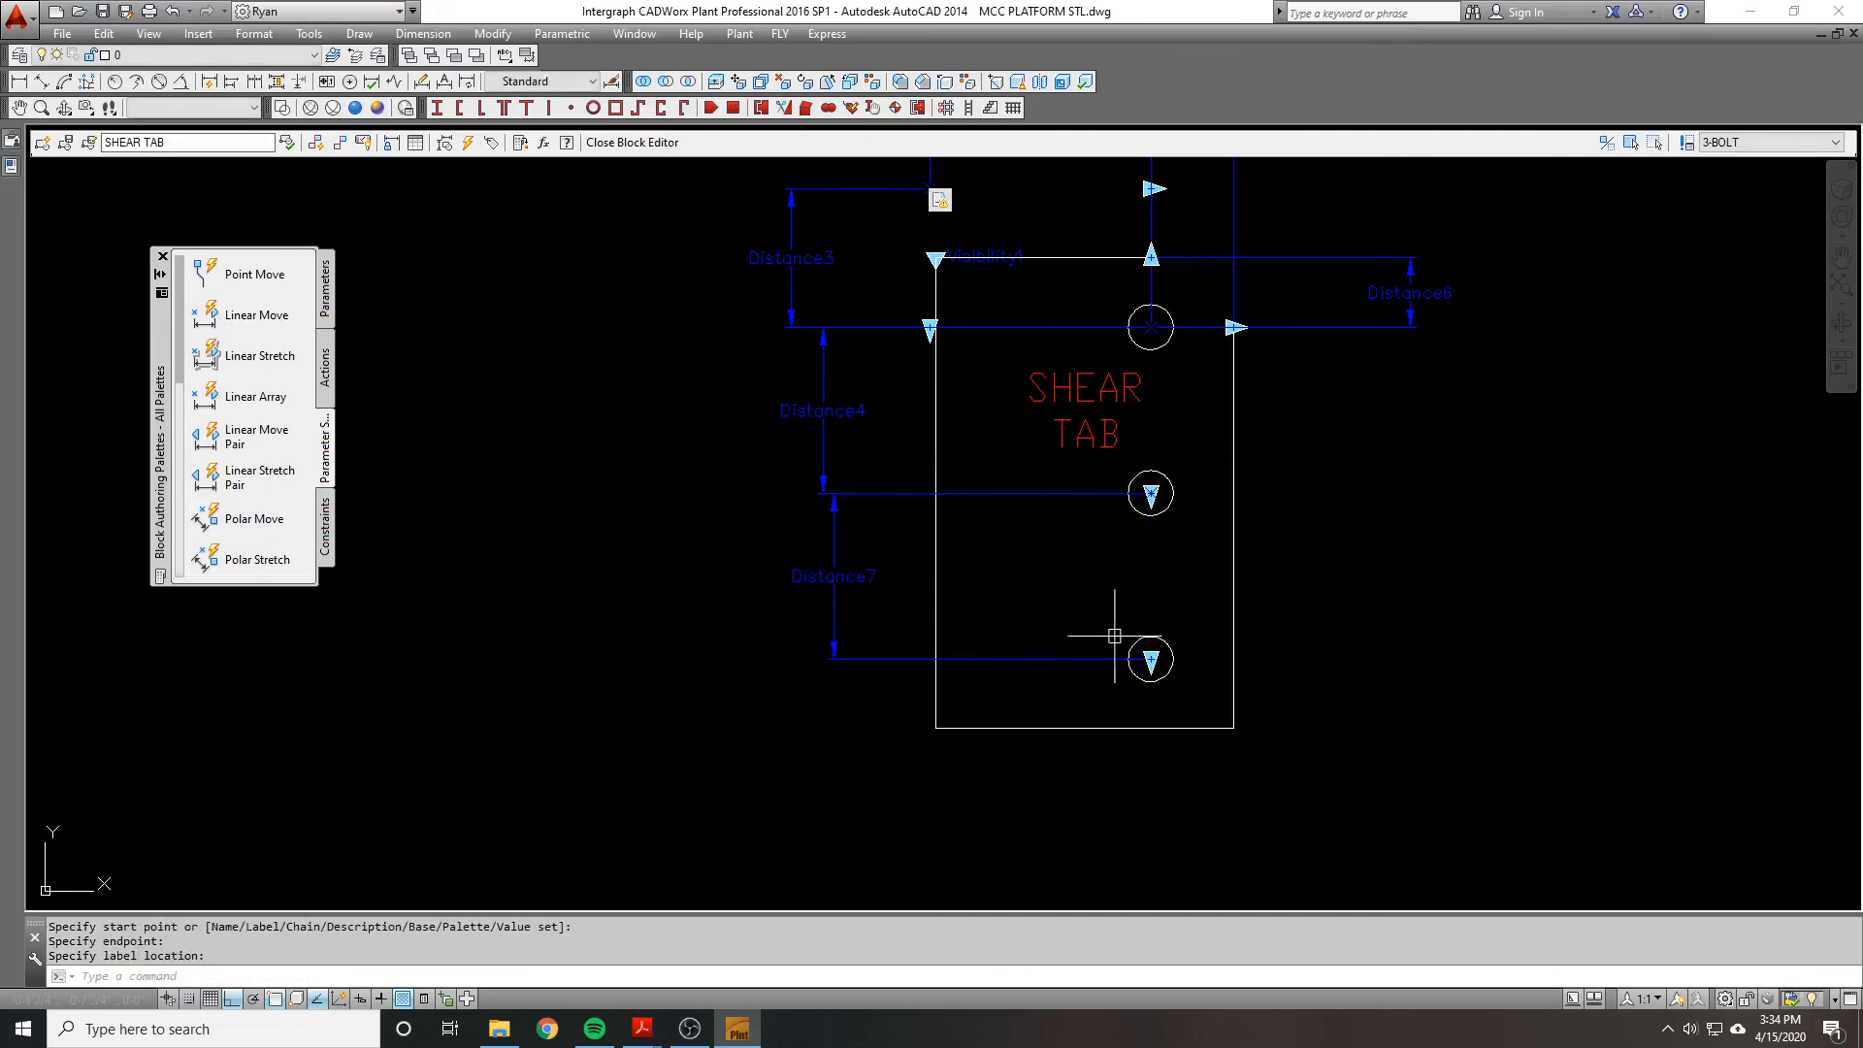
Step: Add a vertical Linear Stretch parameter set from the bottom bolt hole's centre to the plate's bottom edge, with its label to the right of the plate
{"action": "scroll", "coordinate": [1027, 600], "scroll_direction": "down", "scroll_amount": 1}
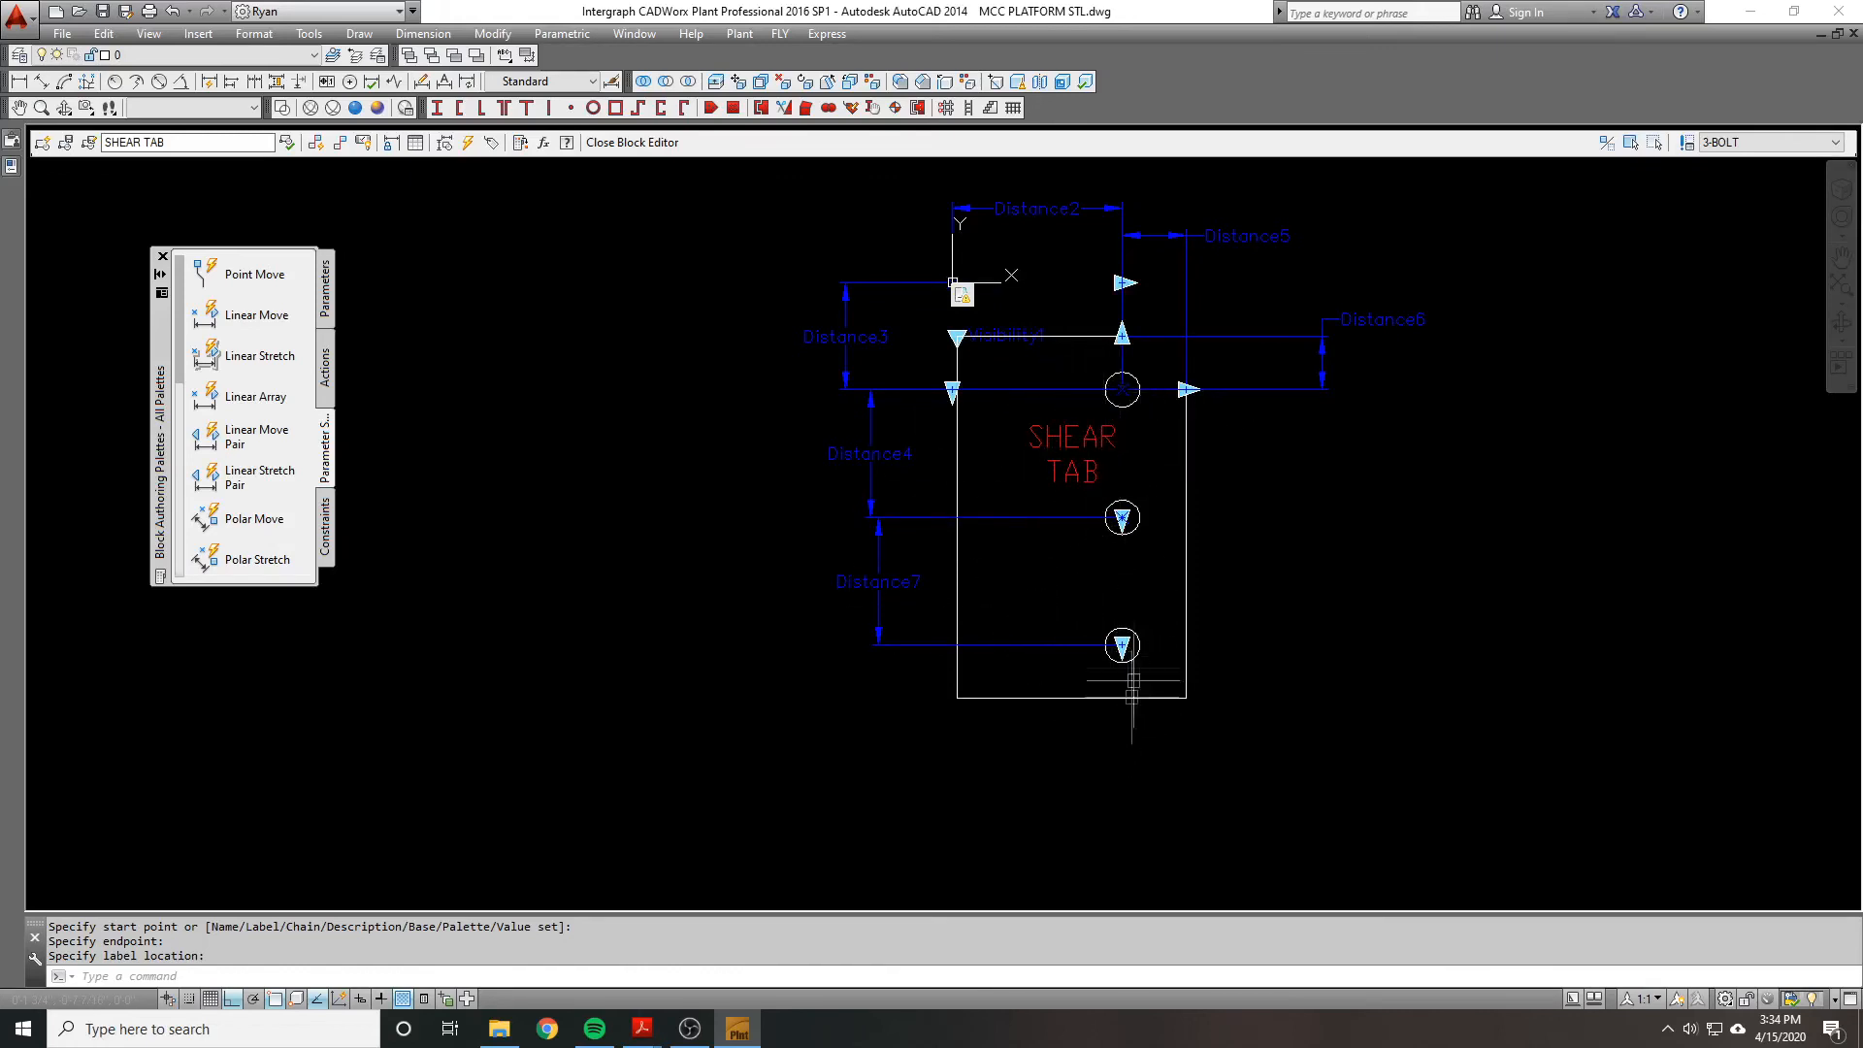
{"action": "scroll", "coordinate": [1116, 516], "scroll_direction": "up", "scroll_amount": 1}
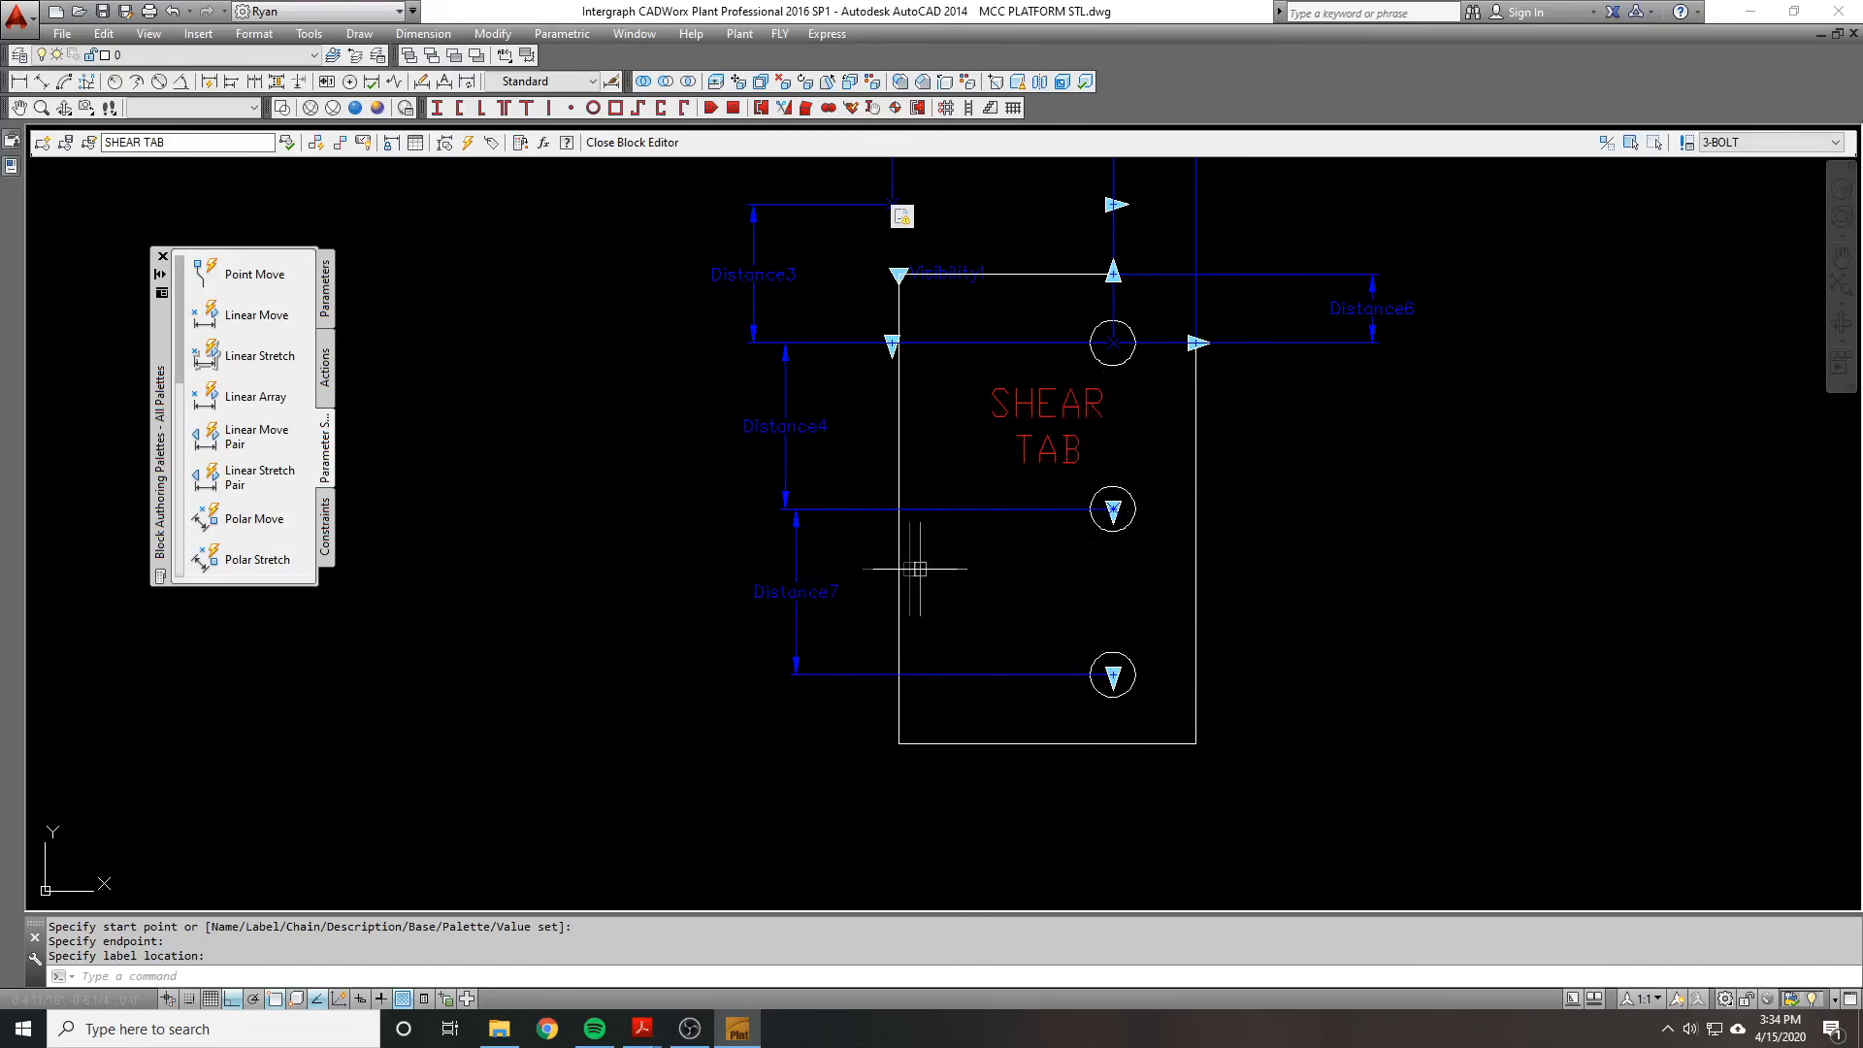
{"action": "scroll", "coordinate": [891, 528], "scroll_direction": "down", "scroll_amount": 1}
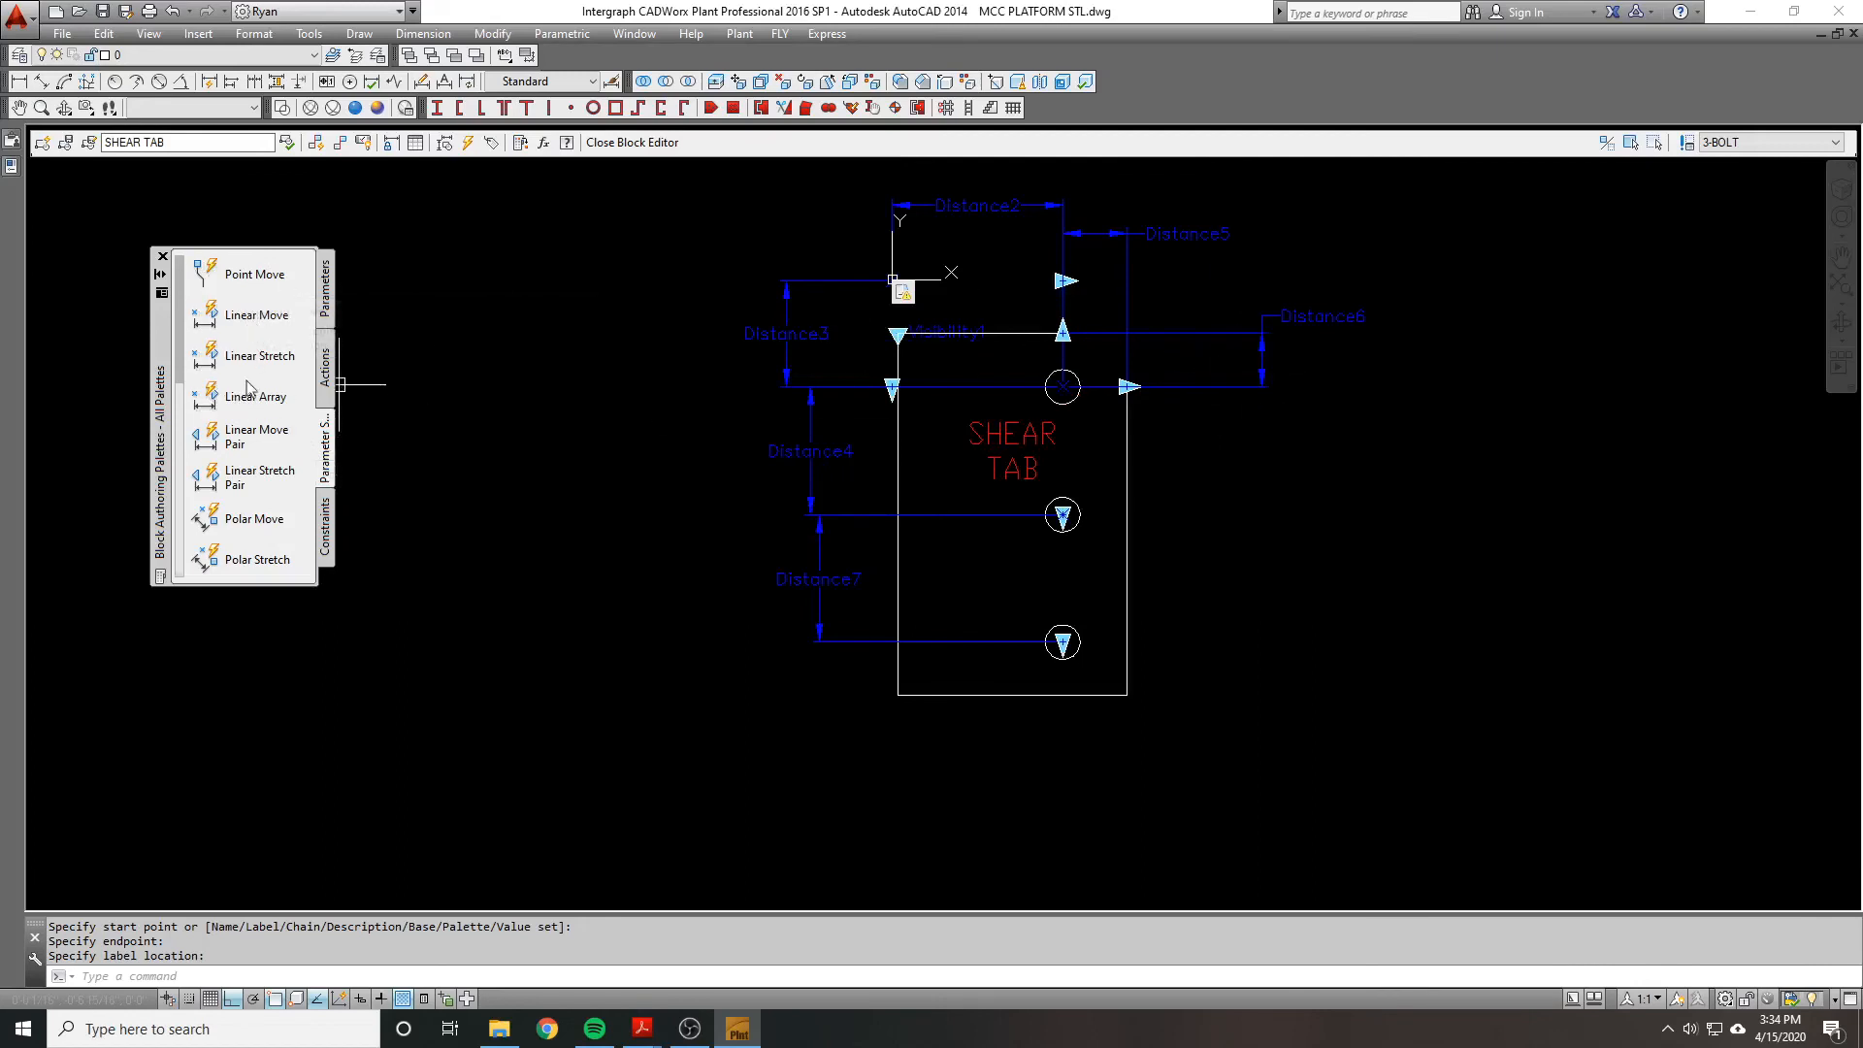
{"action": "left_click", "coordinate": [241, 340]}
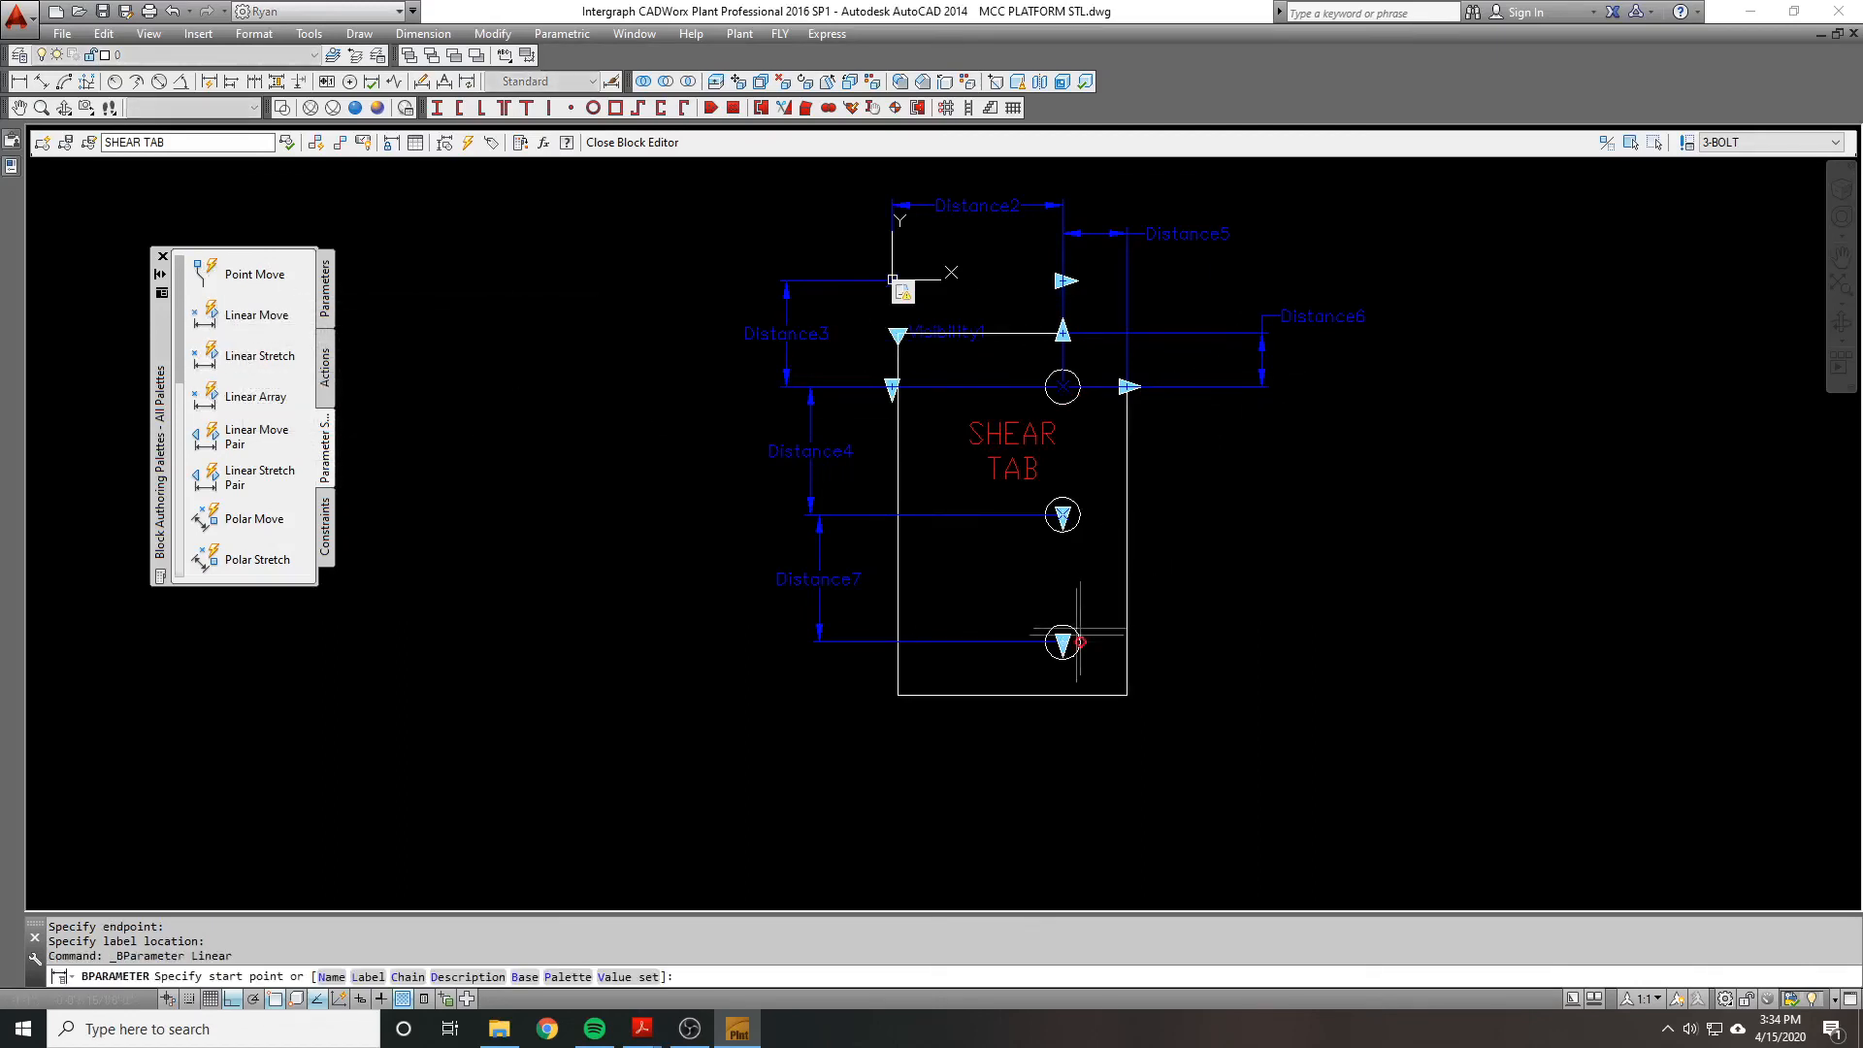
{"action": "left_click", "coordinate": [1063, 643]}
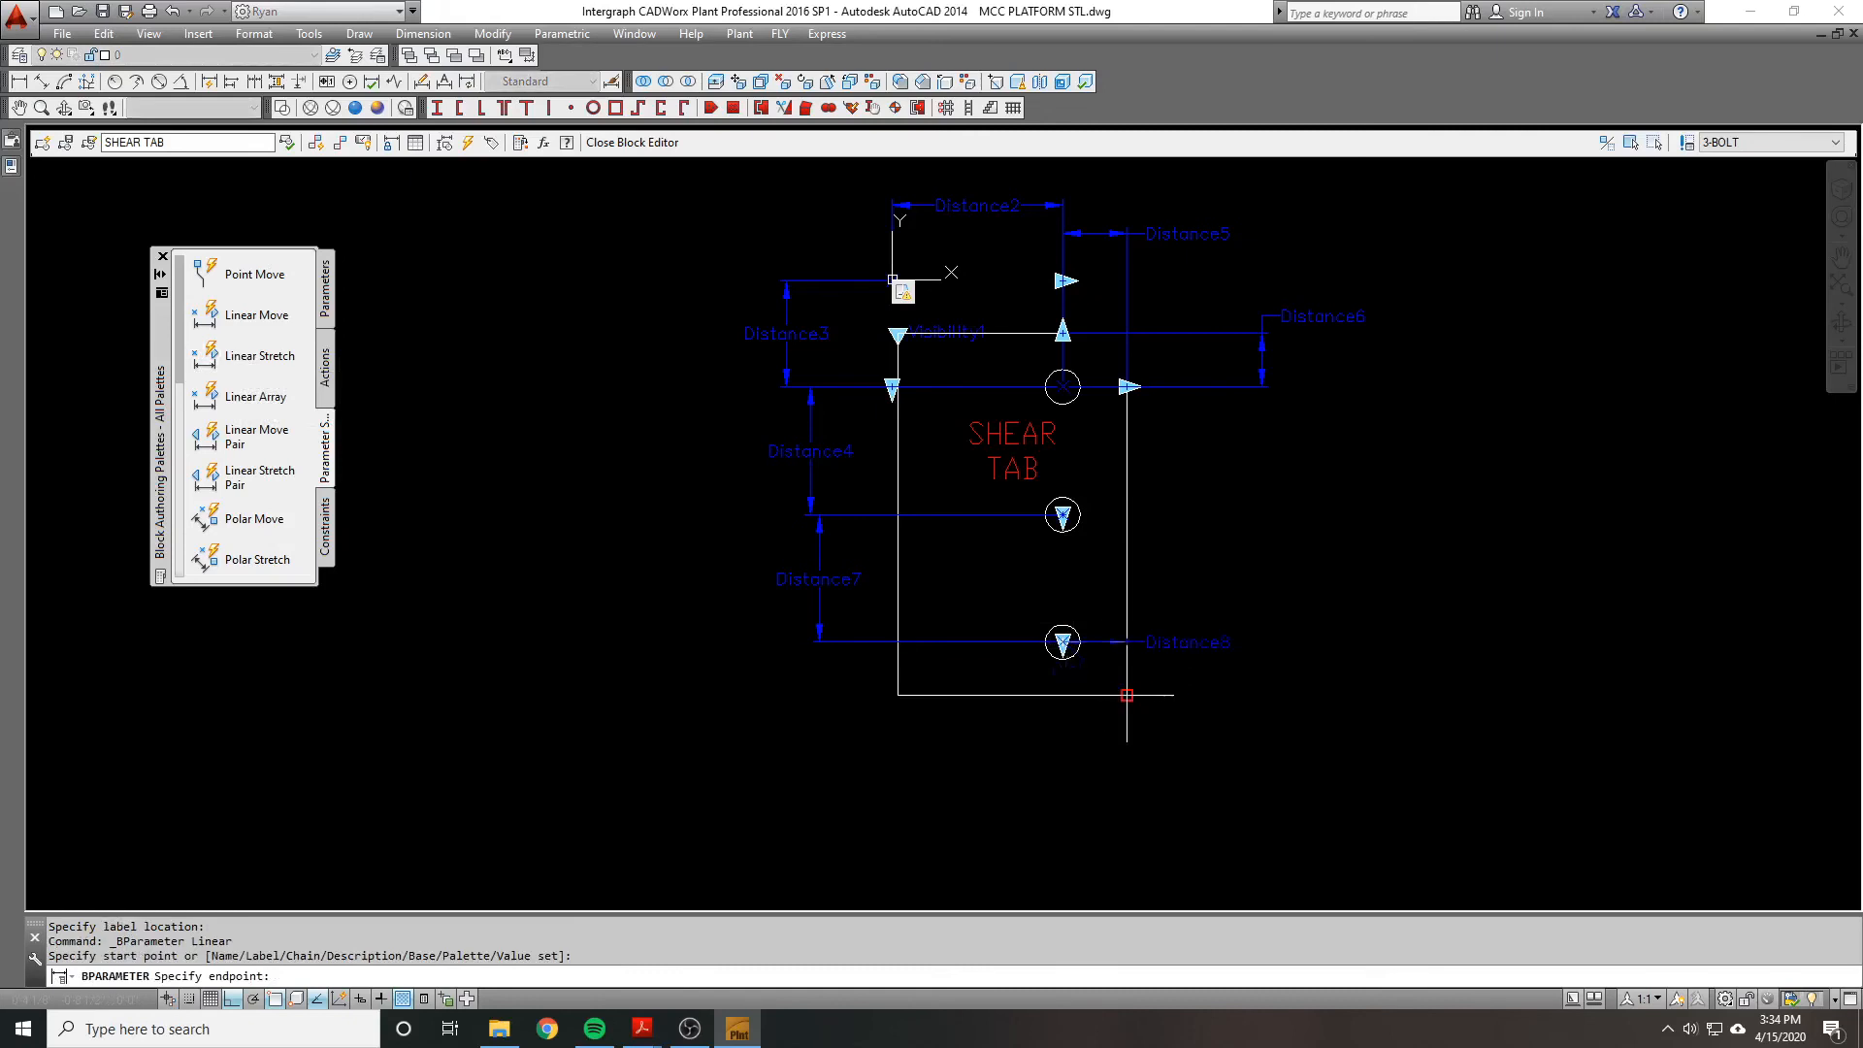
{"action": "left_click", "coordinate": [1063, 695]}
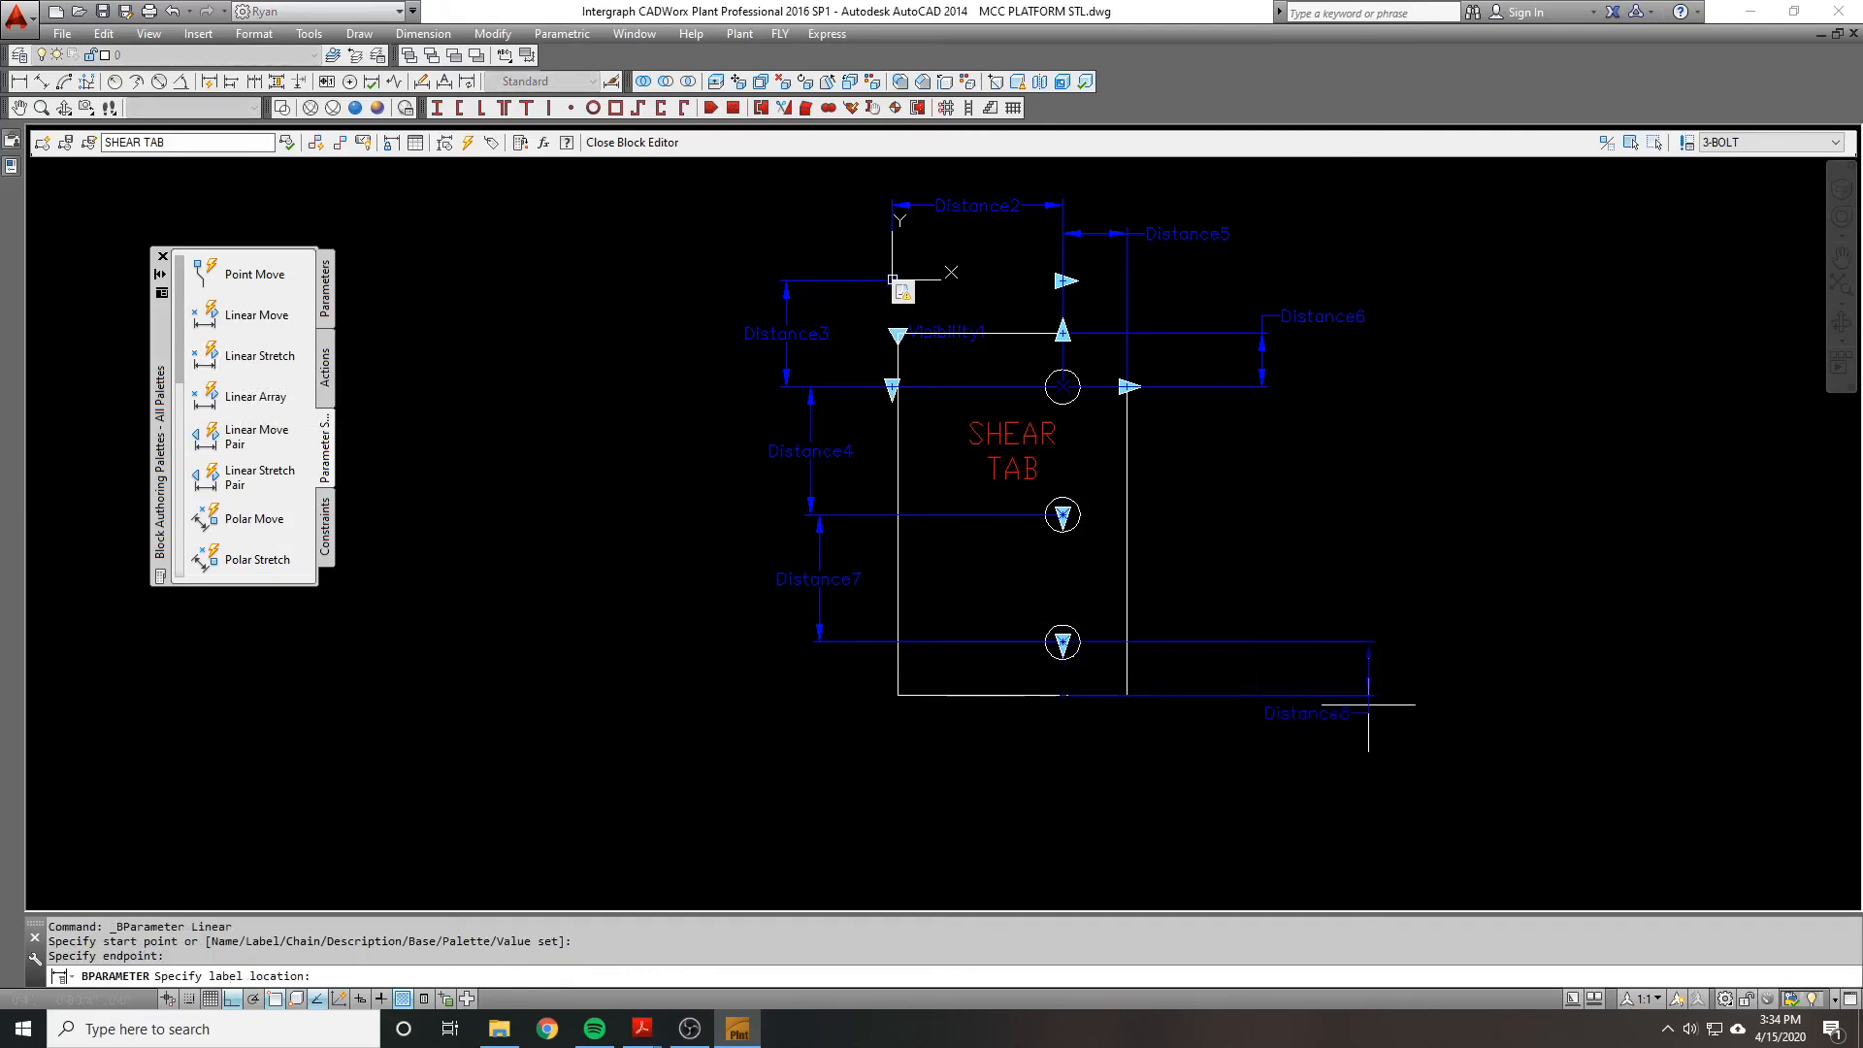
{"action": "left_click", "coordinate": [1275, 682]}
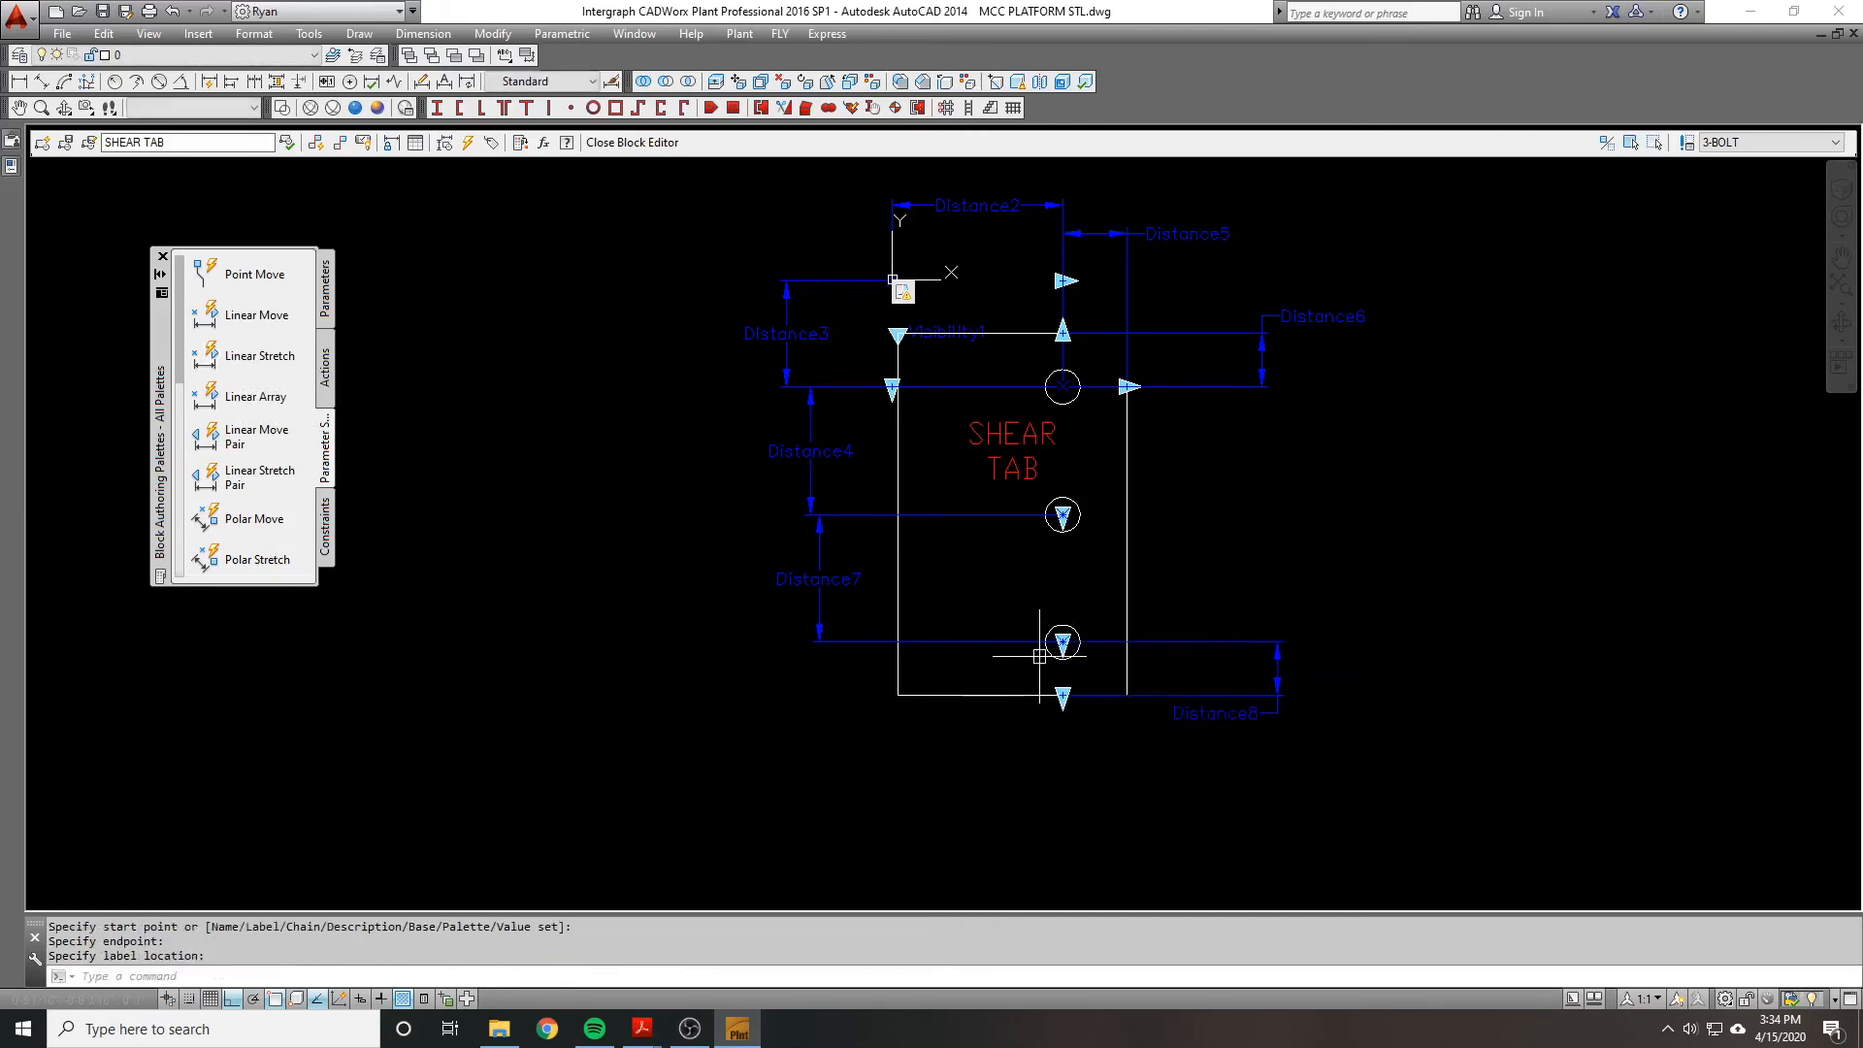
Step: Examine the properties of the bottom edge distance parameter, including its base location options, without changing them
{"action": "scroll", "coordinate": [1029, 641], "scroll_direction": "up", "scroll_amount": 1}
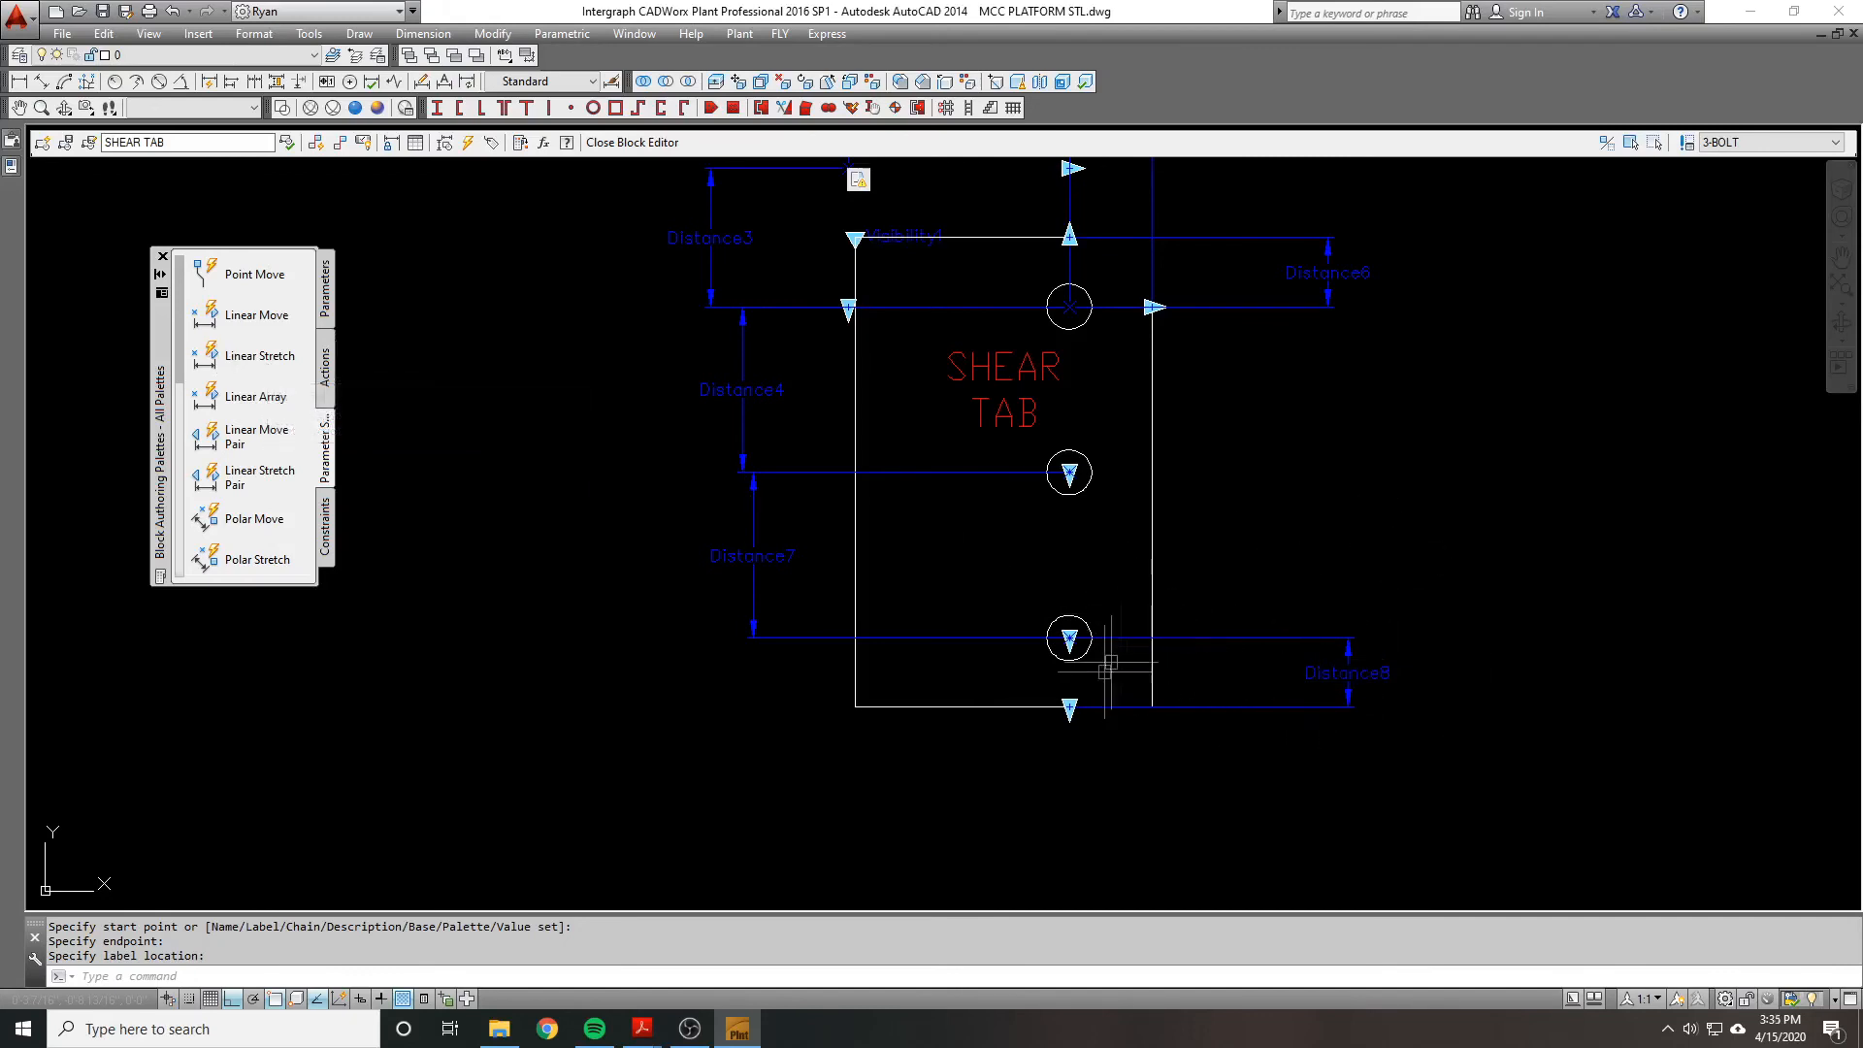
{"action": "left_click", "coordinate": [1423, 736]}
{"action": "key", "text": "Escape"}
{"action": "scroll", "coordinate": [1160, 563], "scroll_direction": "down", "scroll_amount": 1}
{"action": "left_click", "coordinate": [1360, 707]}
{"action": "left_click", "coordinate": [1301, 571]}
{"action": "left_click", "coordinate": [9, 166]}
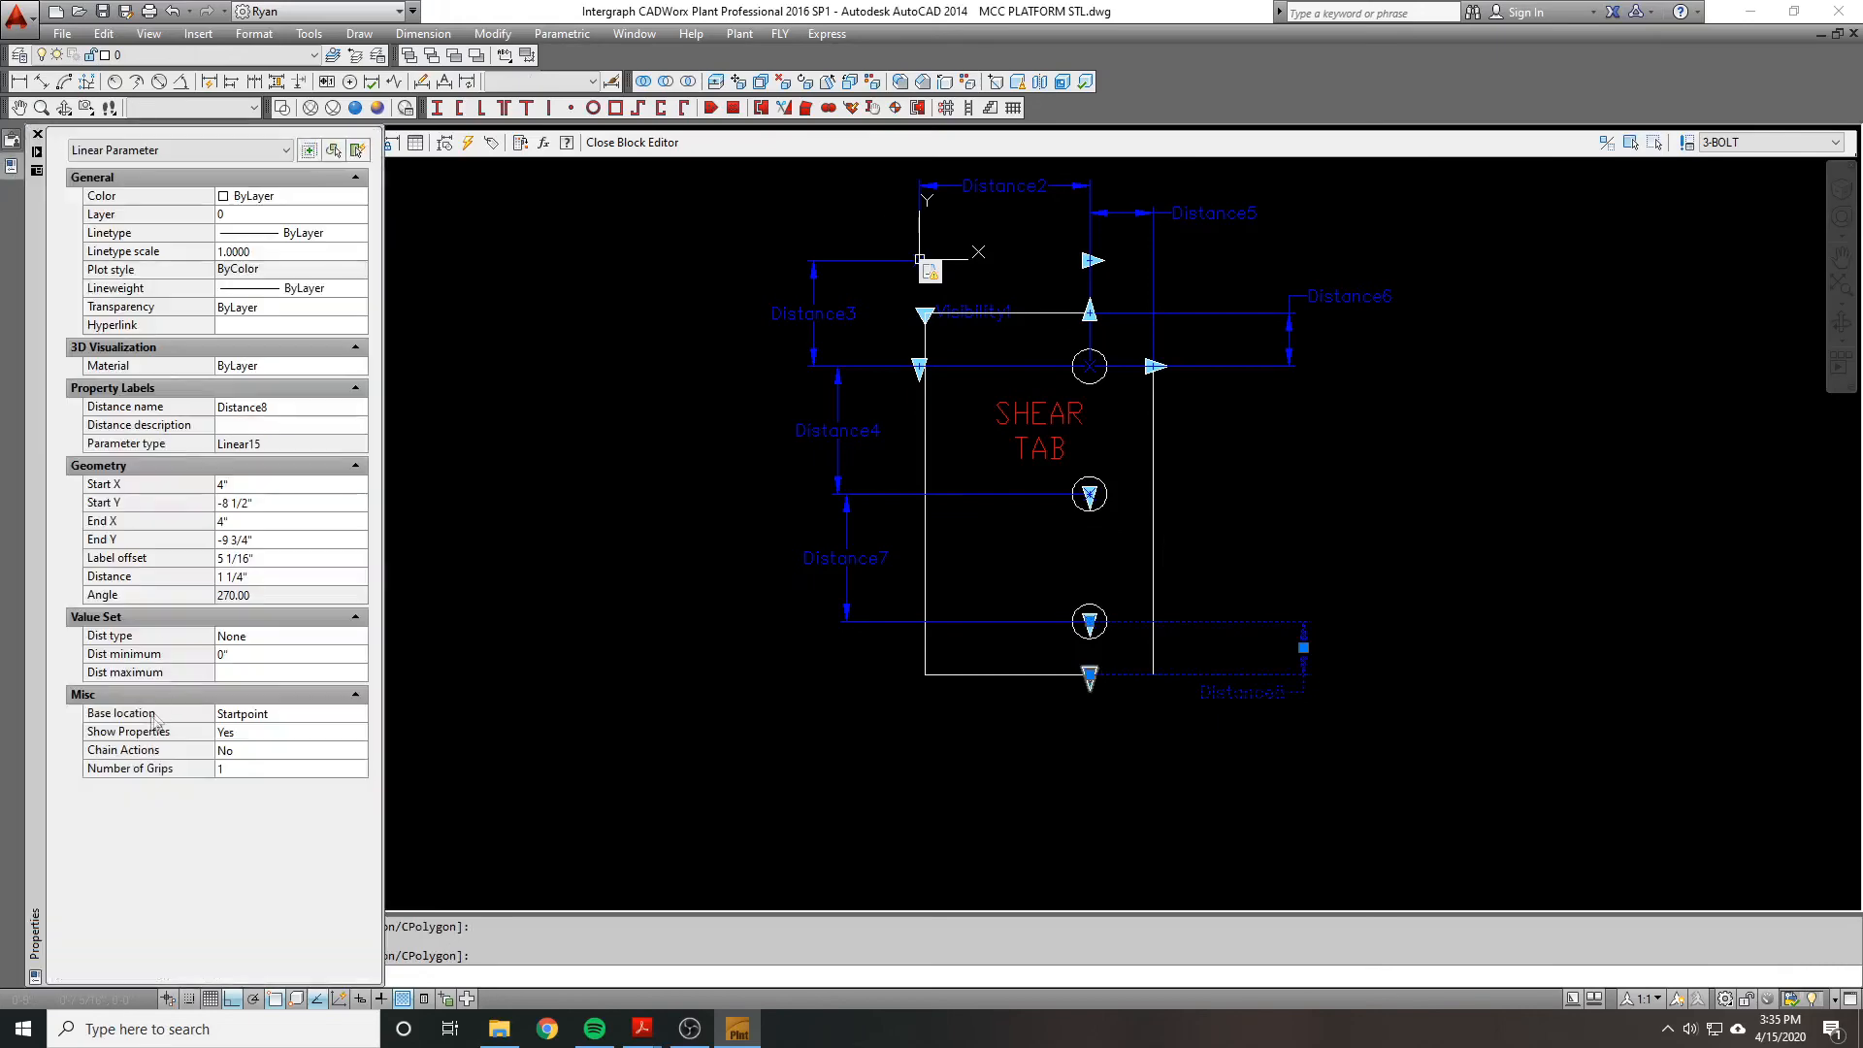
{"action": "left_click", "coordinate": [265, 716]}
{"action": "left_click", "coordinate": [256, 715]}
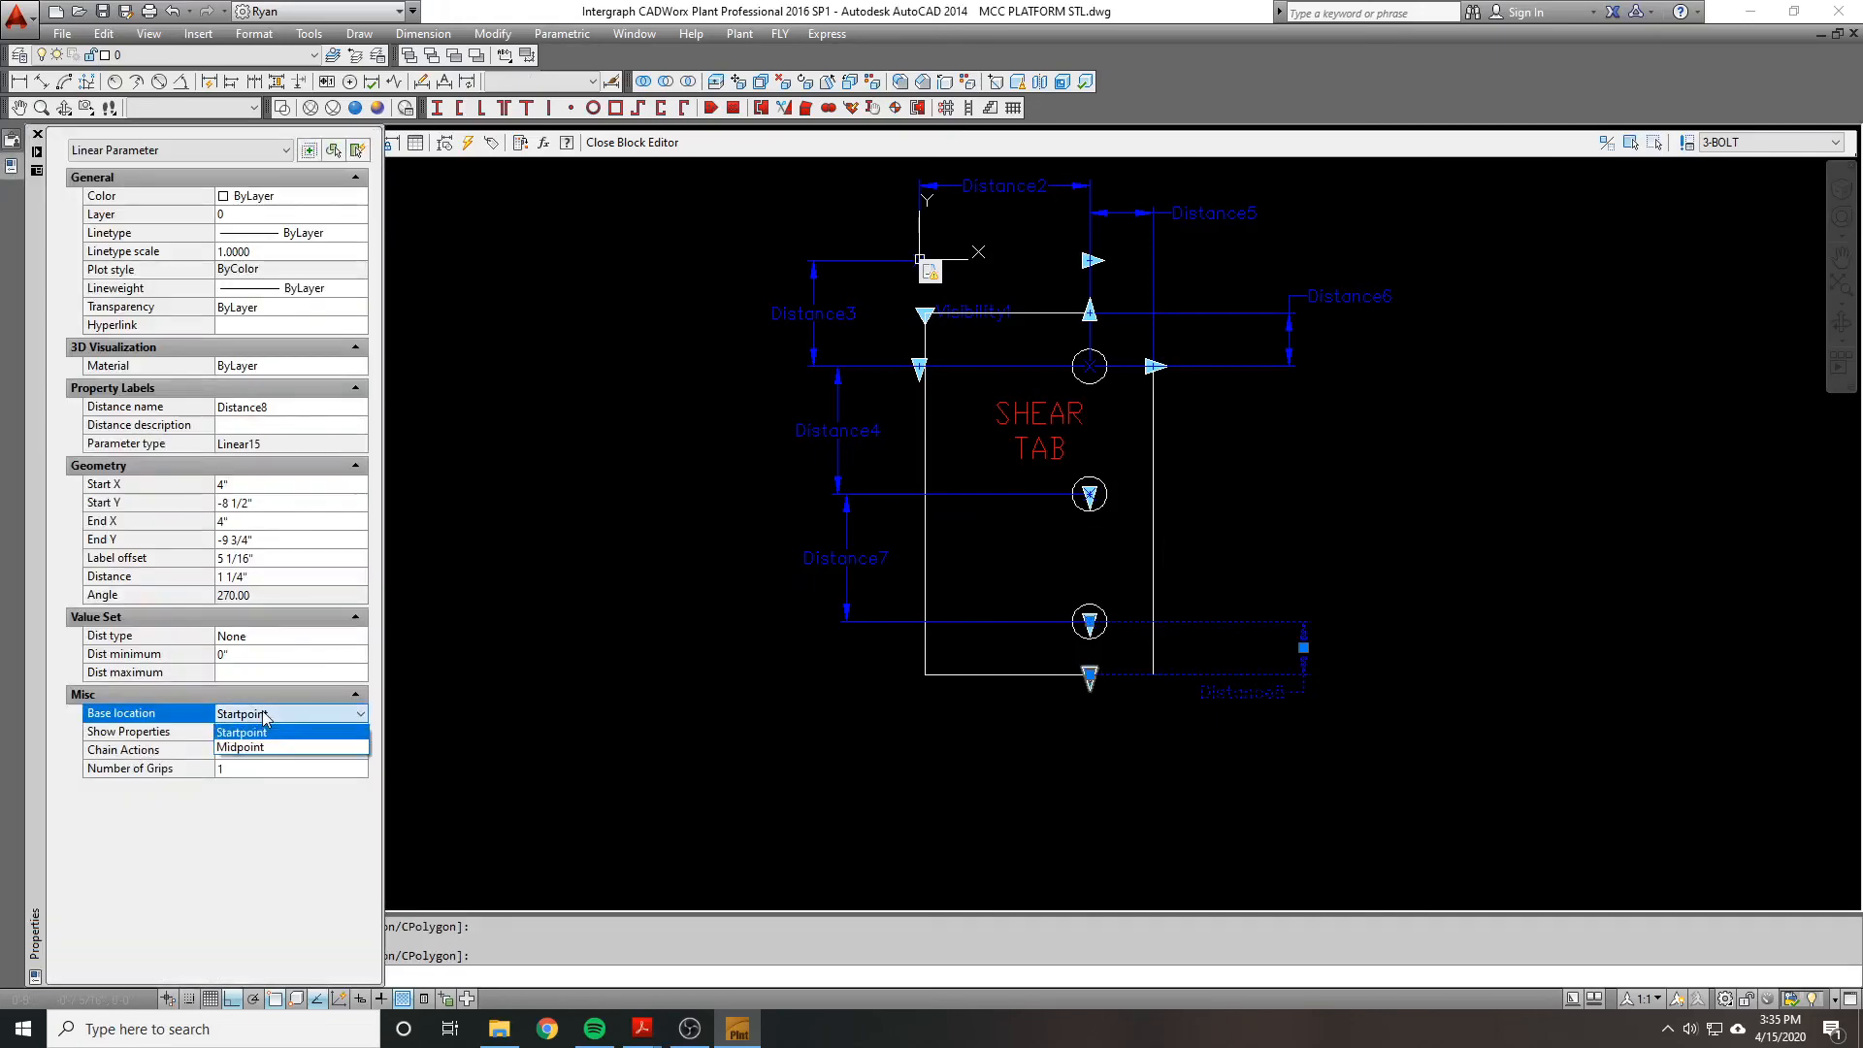
{"action": "key", "text": "Escape"}
{"action": "key", "text": "Escape"}
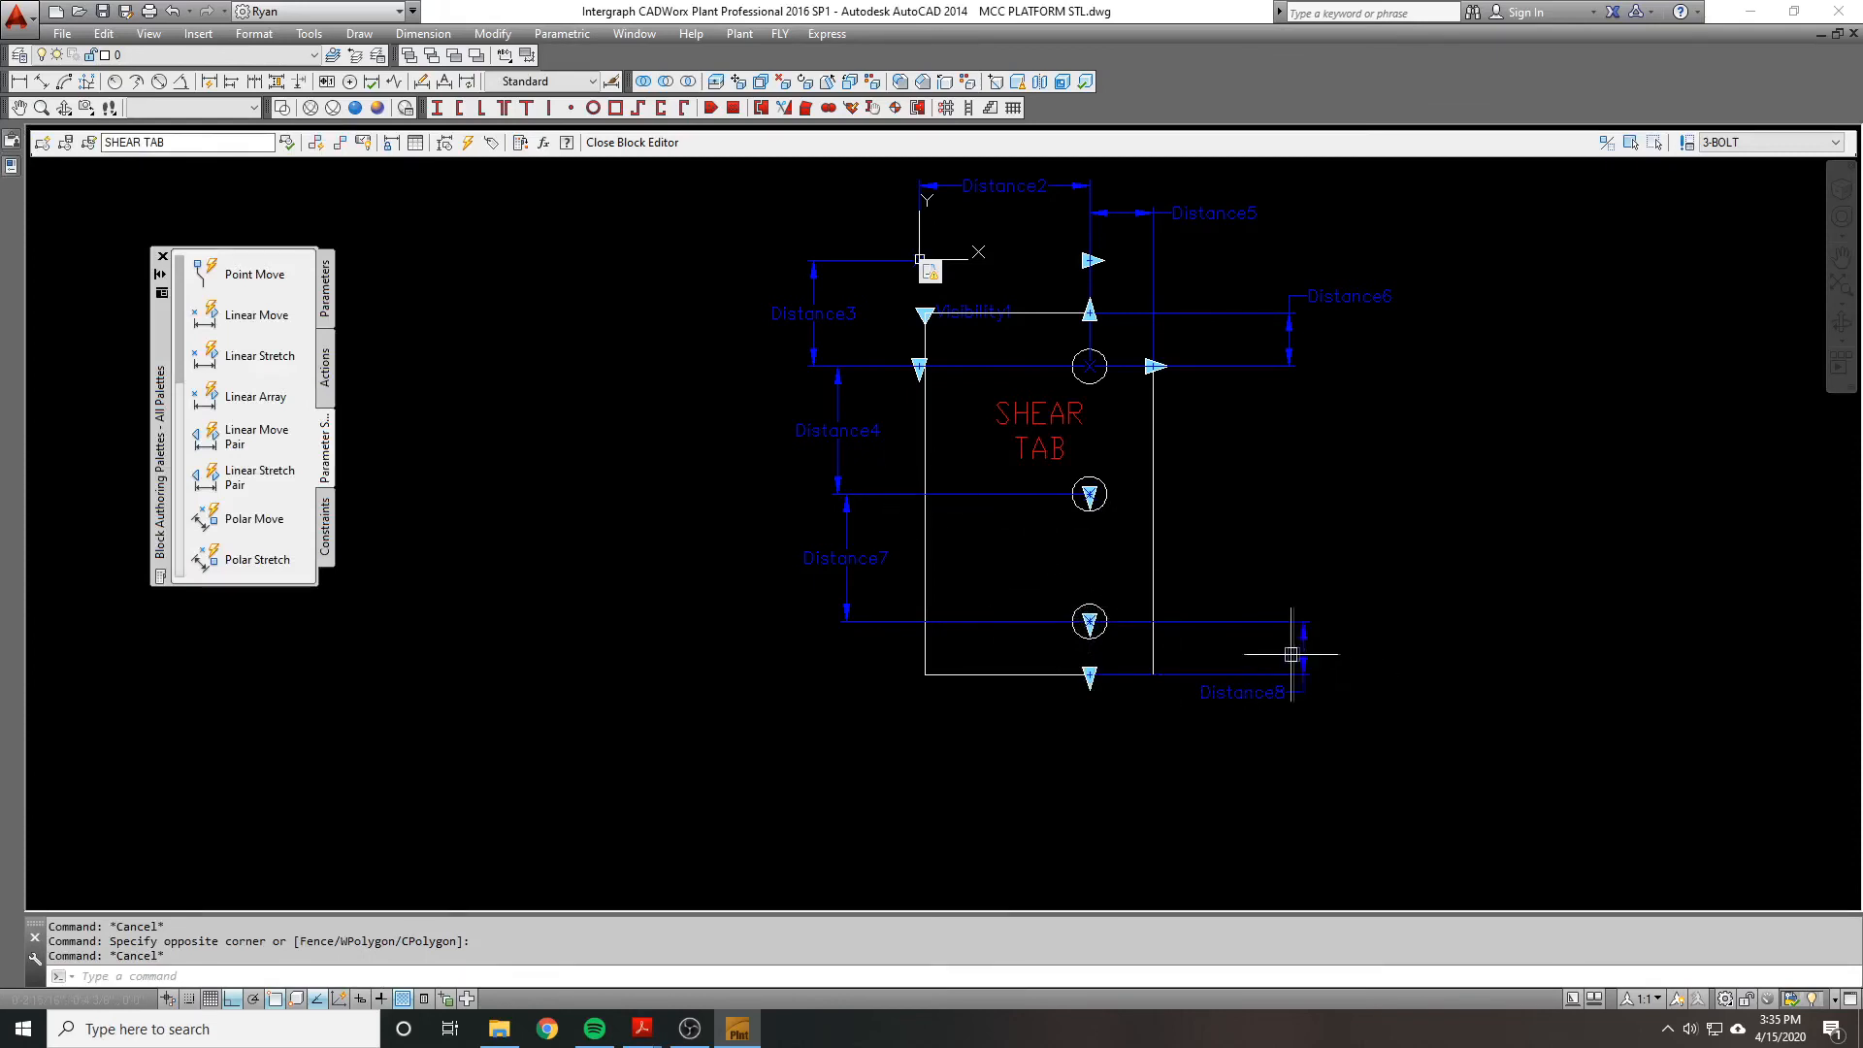
Step: Add a Diameter constraint parameter to the upper bolt hole, keeping its default name and value
{"action": "scroll", "coordinate": [1301, 644], "scroll_direction": "up", "scroll_amount": 3}
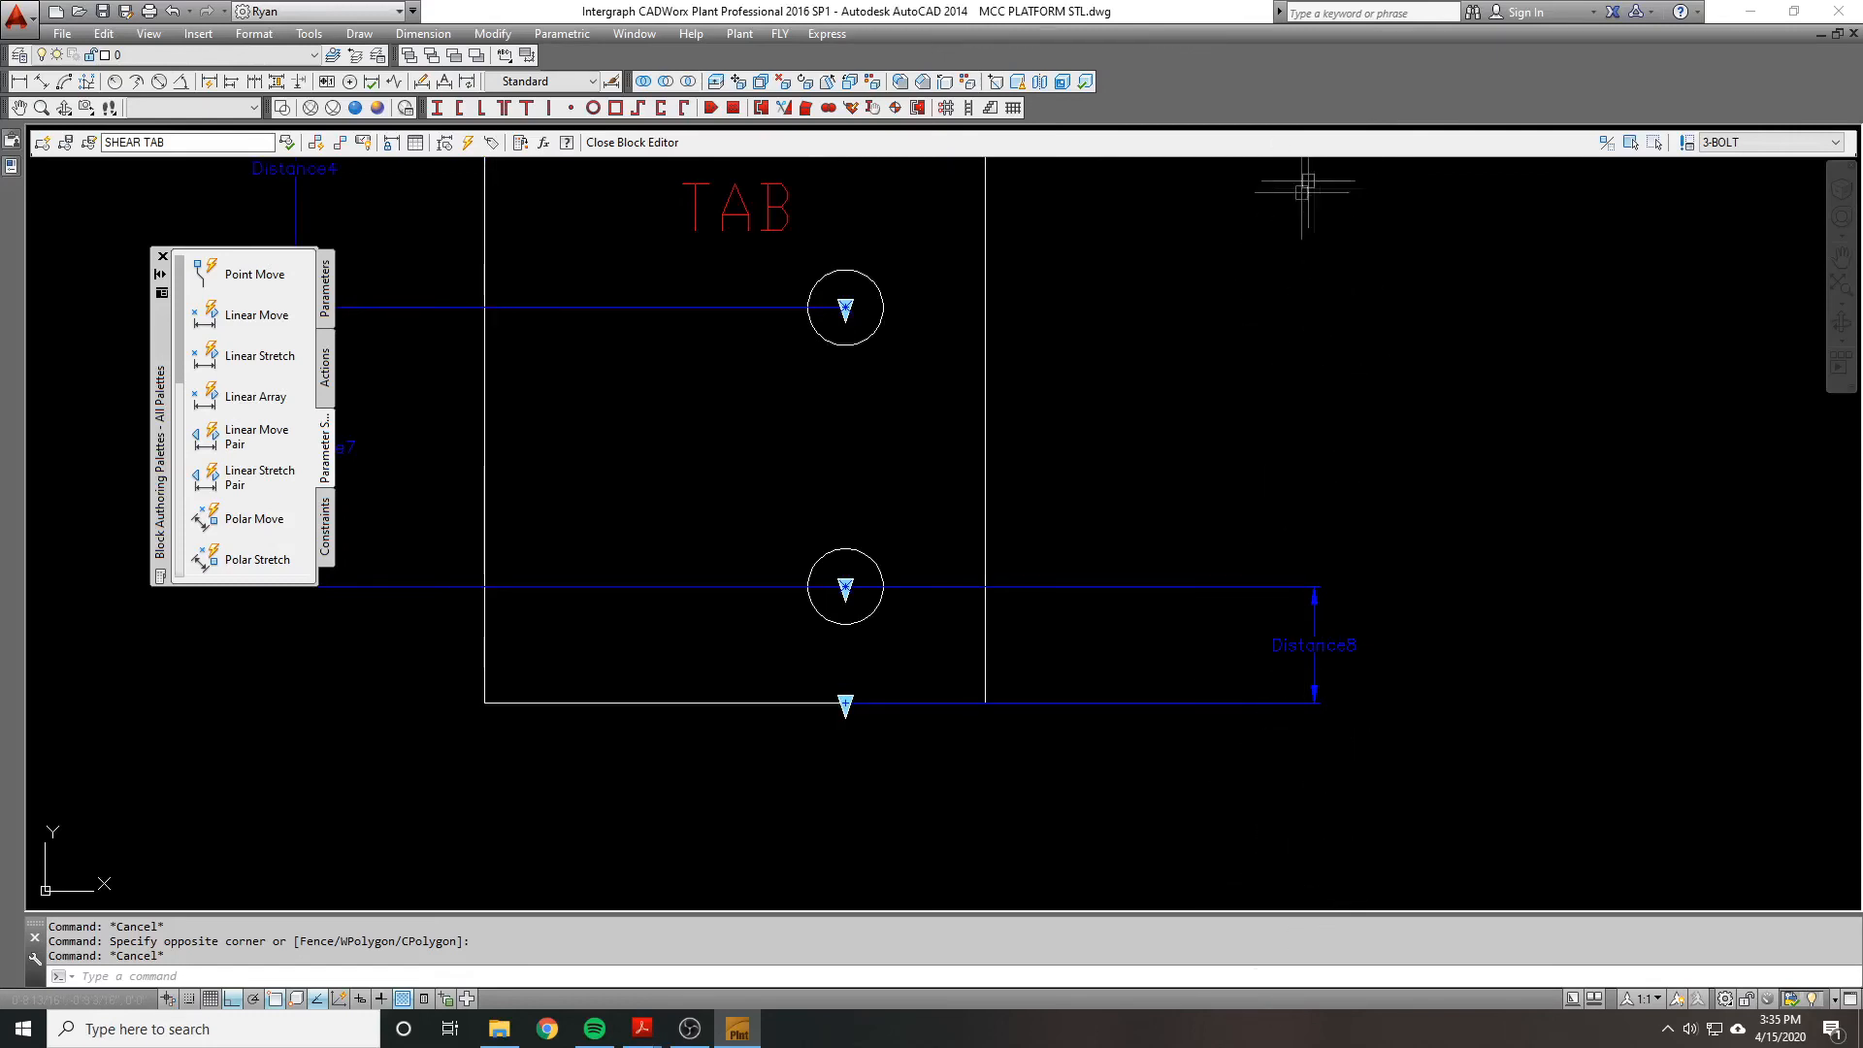
{"action": "scroll", "coordinate": [1244, 582], "scroll_direction": "down", "scroll_amount": 1}
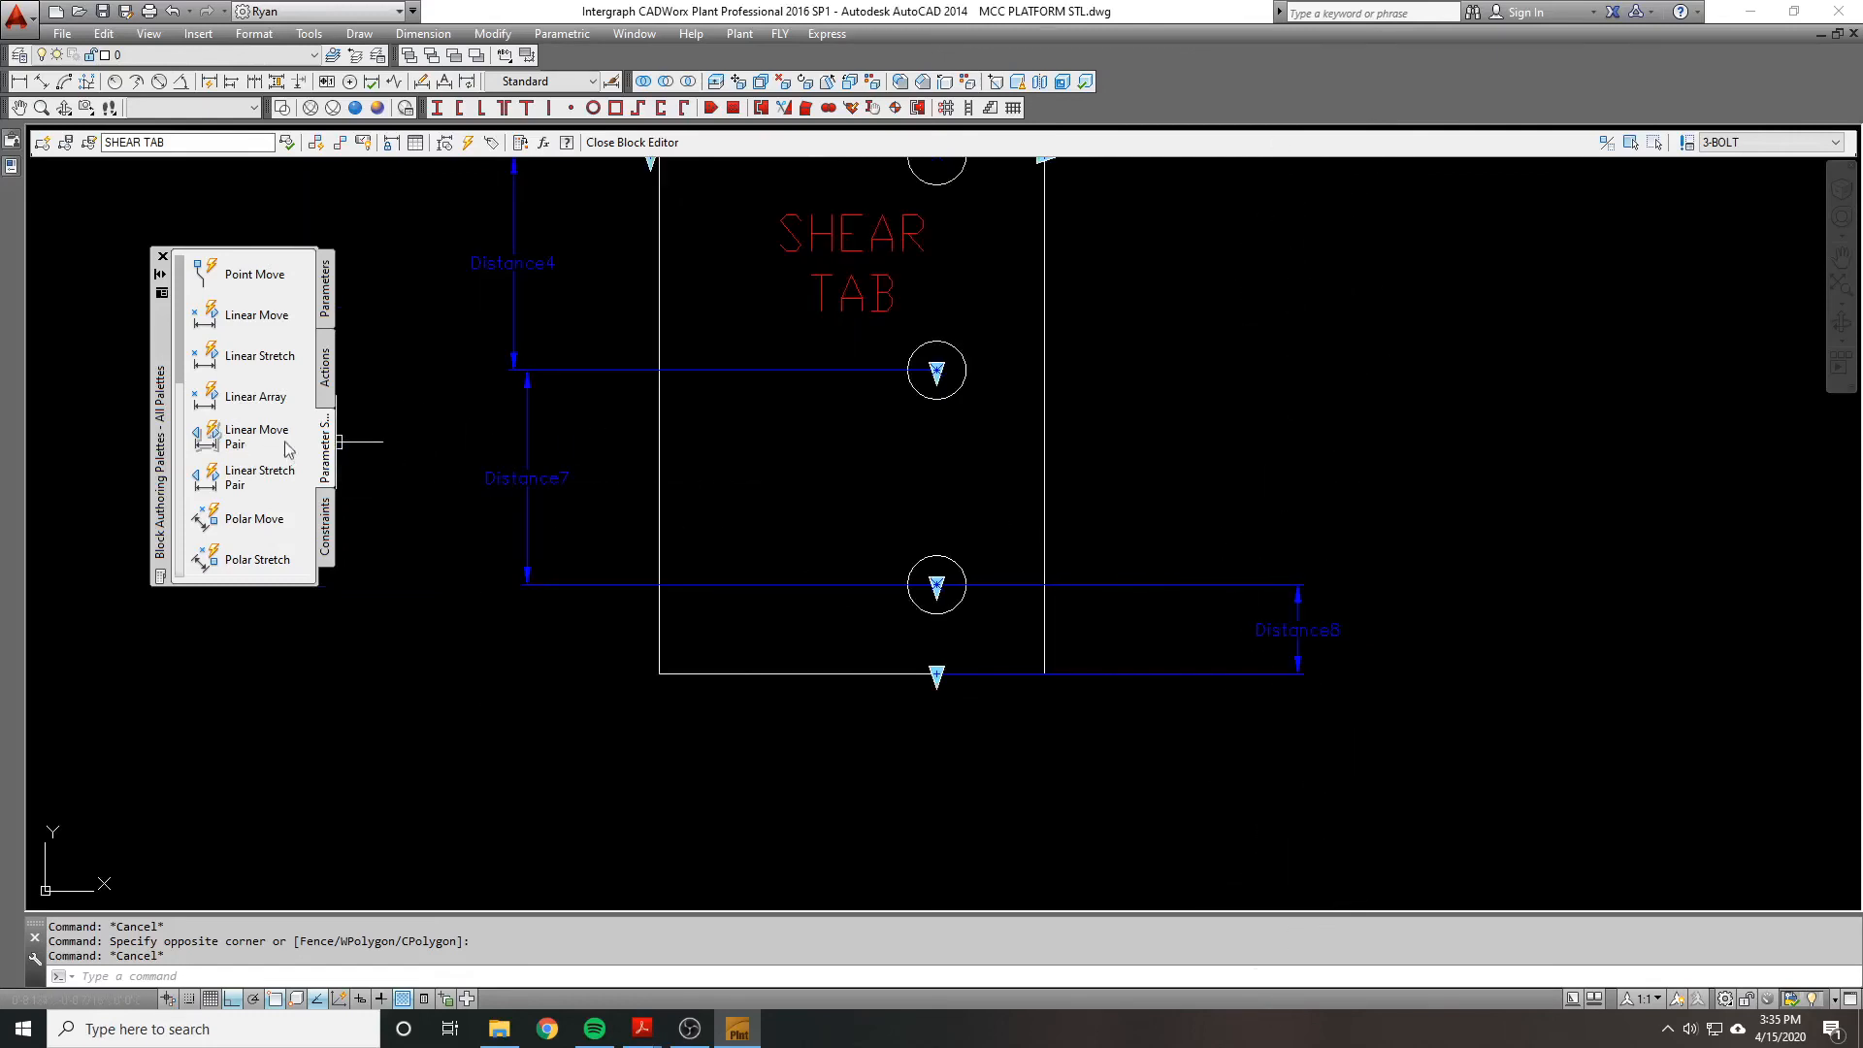
{"action": "scroll", "coordinate": [999, 403], "scroll_direction": "down", "scroll_amount": 1}
{"action": "mouse_move", "coordinate": [998, 403]}
{"action": "middle_mouse_down"}
{"action": "mouse_move", "coordinate": [988, 552]}
{"action": "mouse_move", "coordinate": [1007, 521]}
{"action": "middle_mouse_up"}
{"action": "scroll", "coordinate": [988, 552], "scroll_direction": "down", "scroll_amount": 1}
{"action": "scroll", "coordinate": [906, 452], "scroll_direction": "up", "scroll_amount": 1}
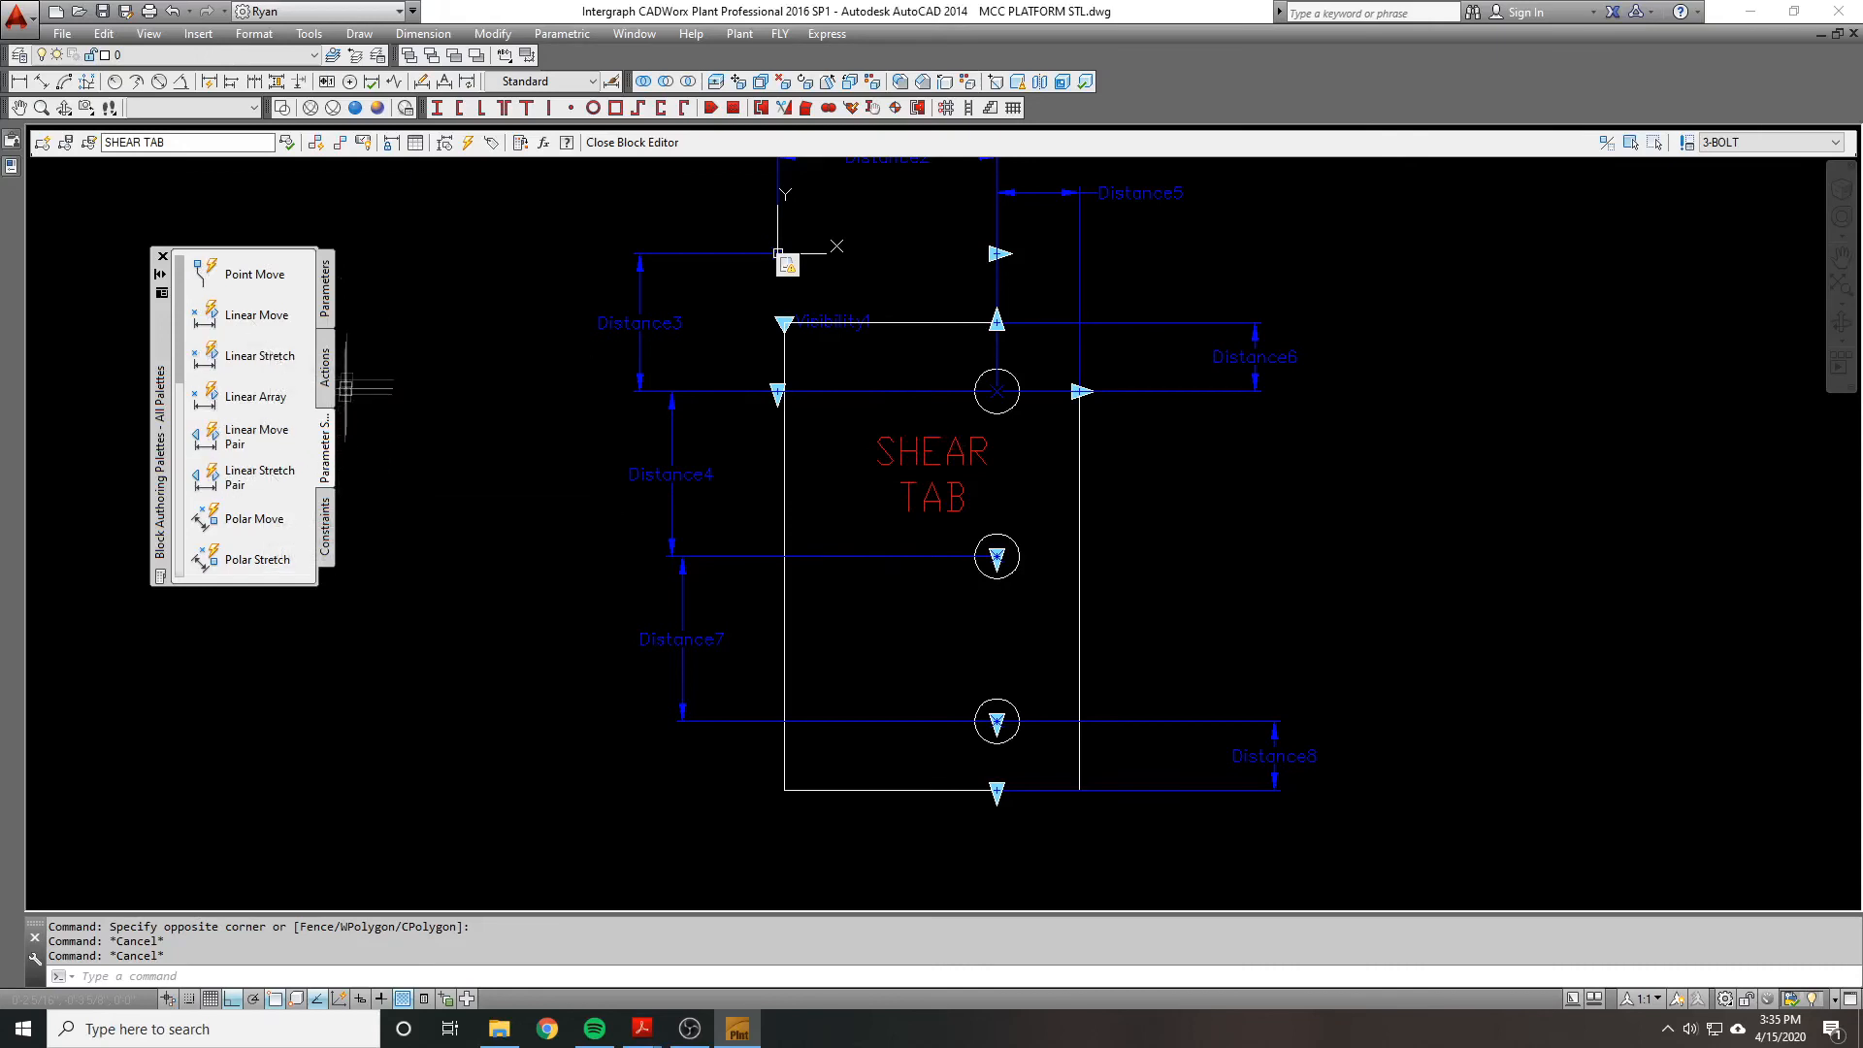
{"action": "left_click", "coordinate": [325, 524]}
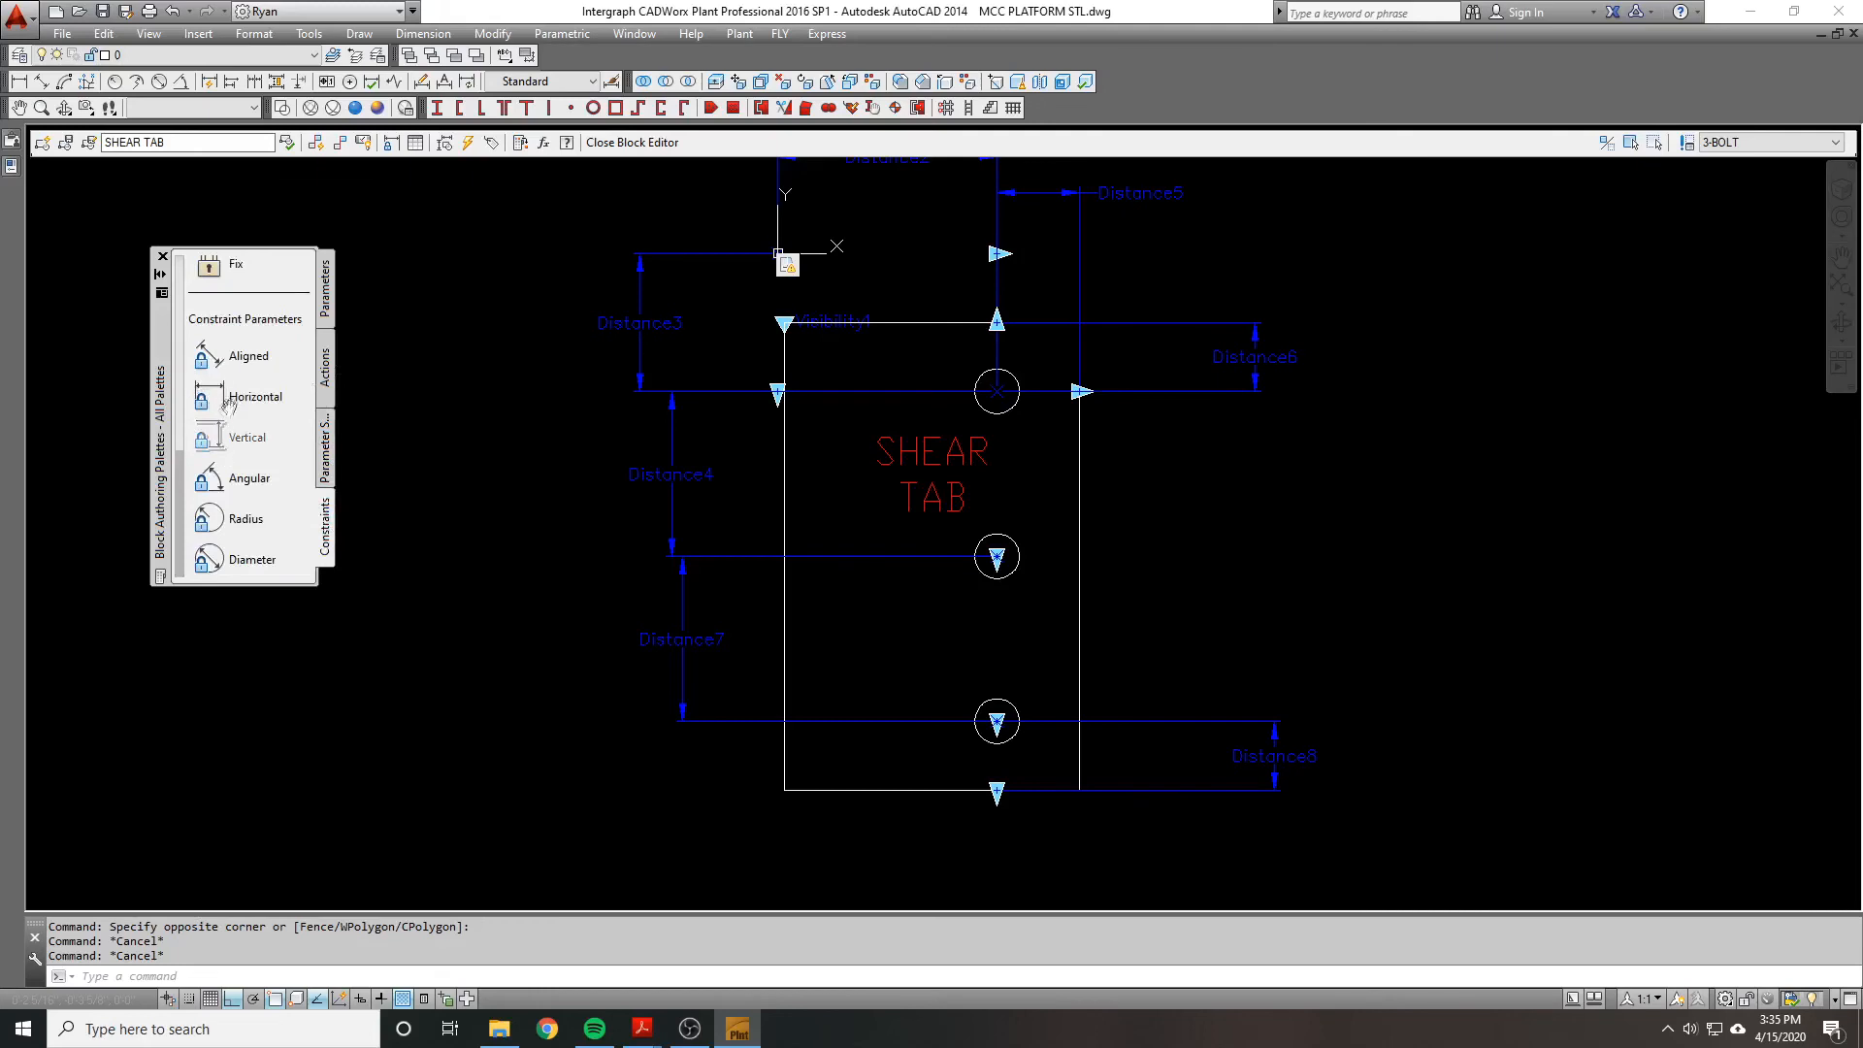
{"action": "left_click", "coordinate": [223, 563]}
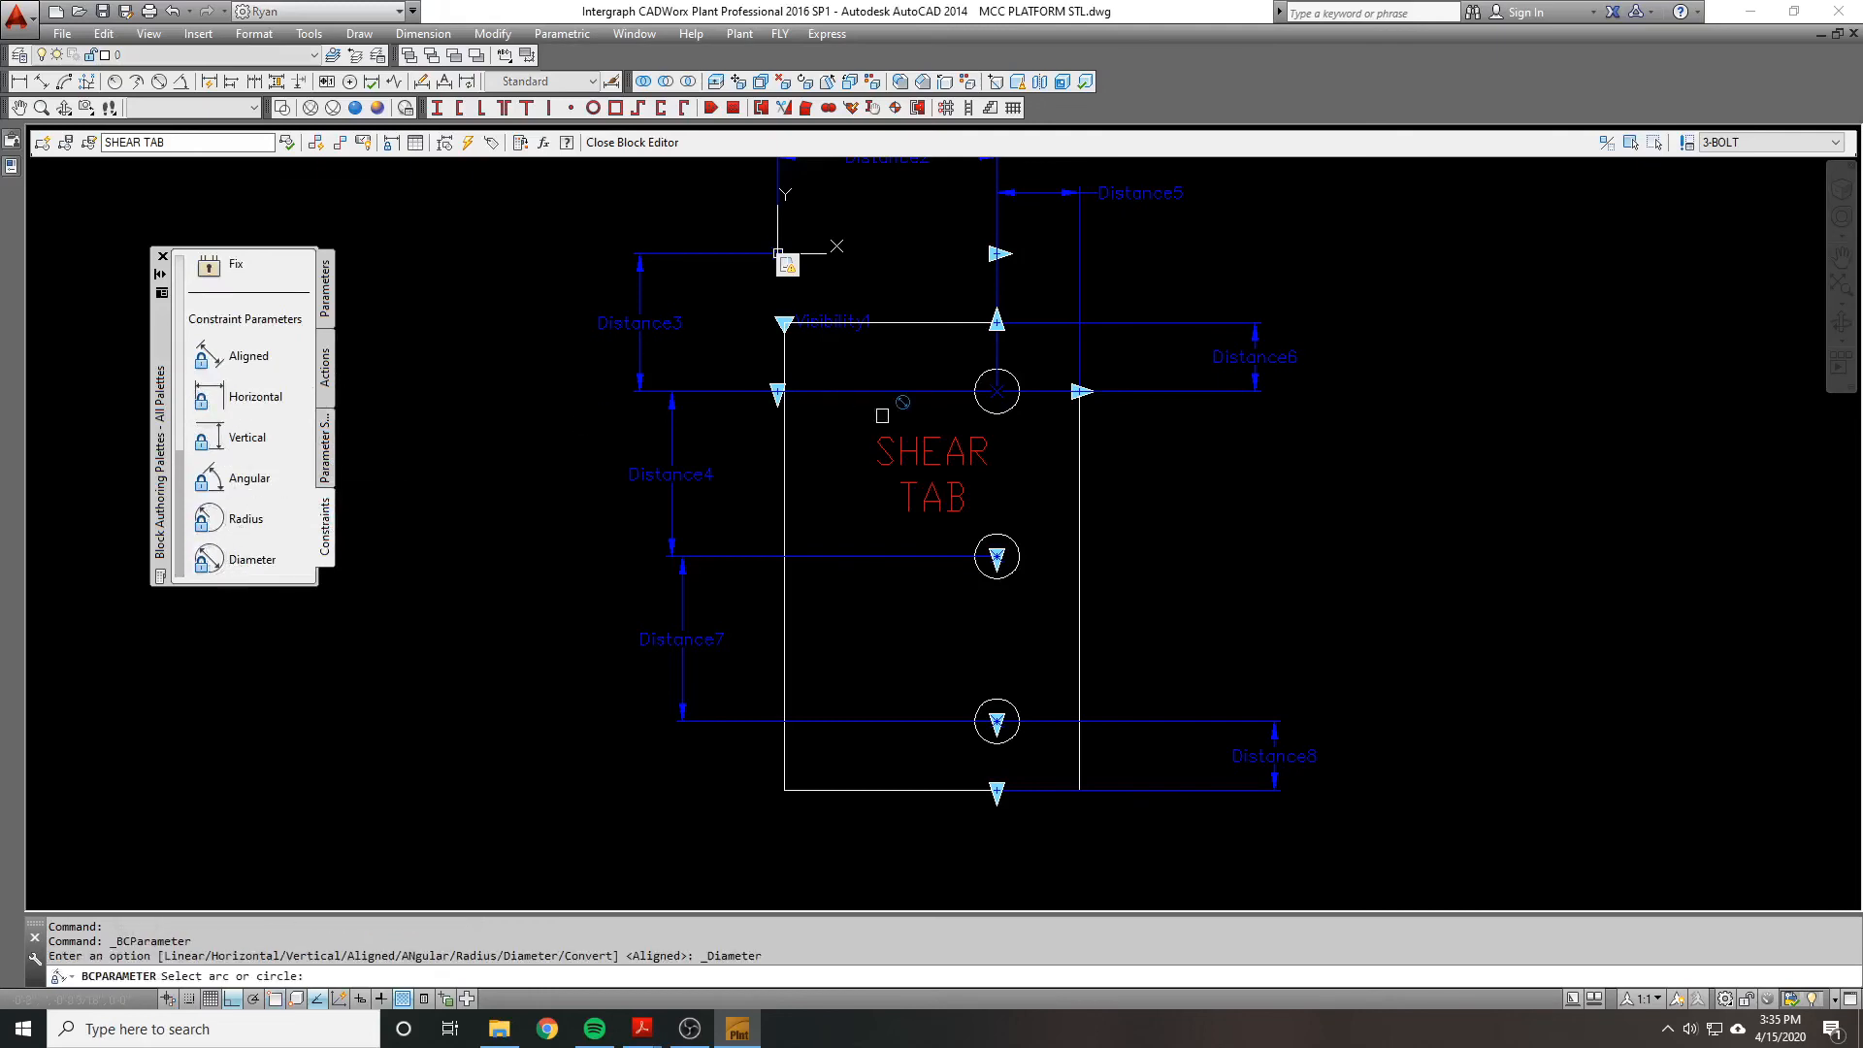
{"action": "left_click", "coordinate": [1006, 417]}
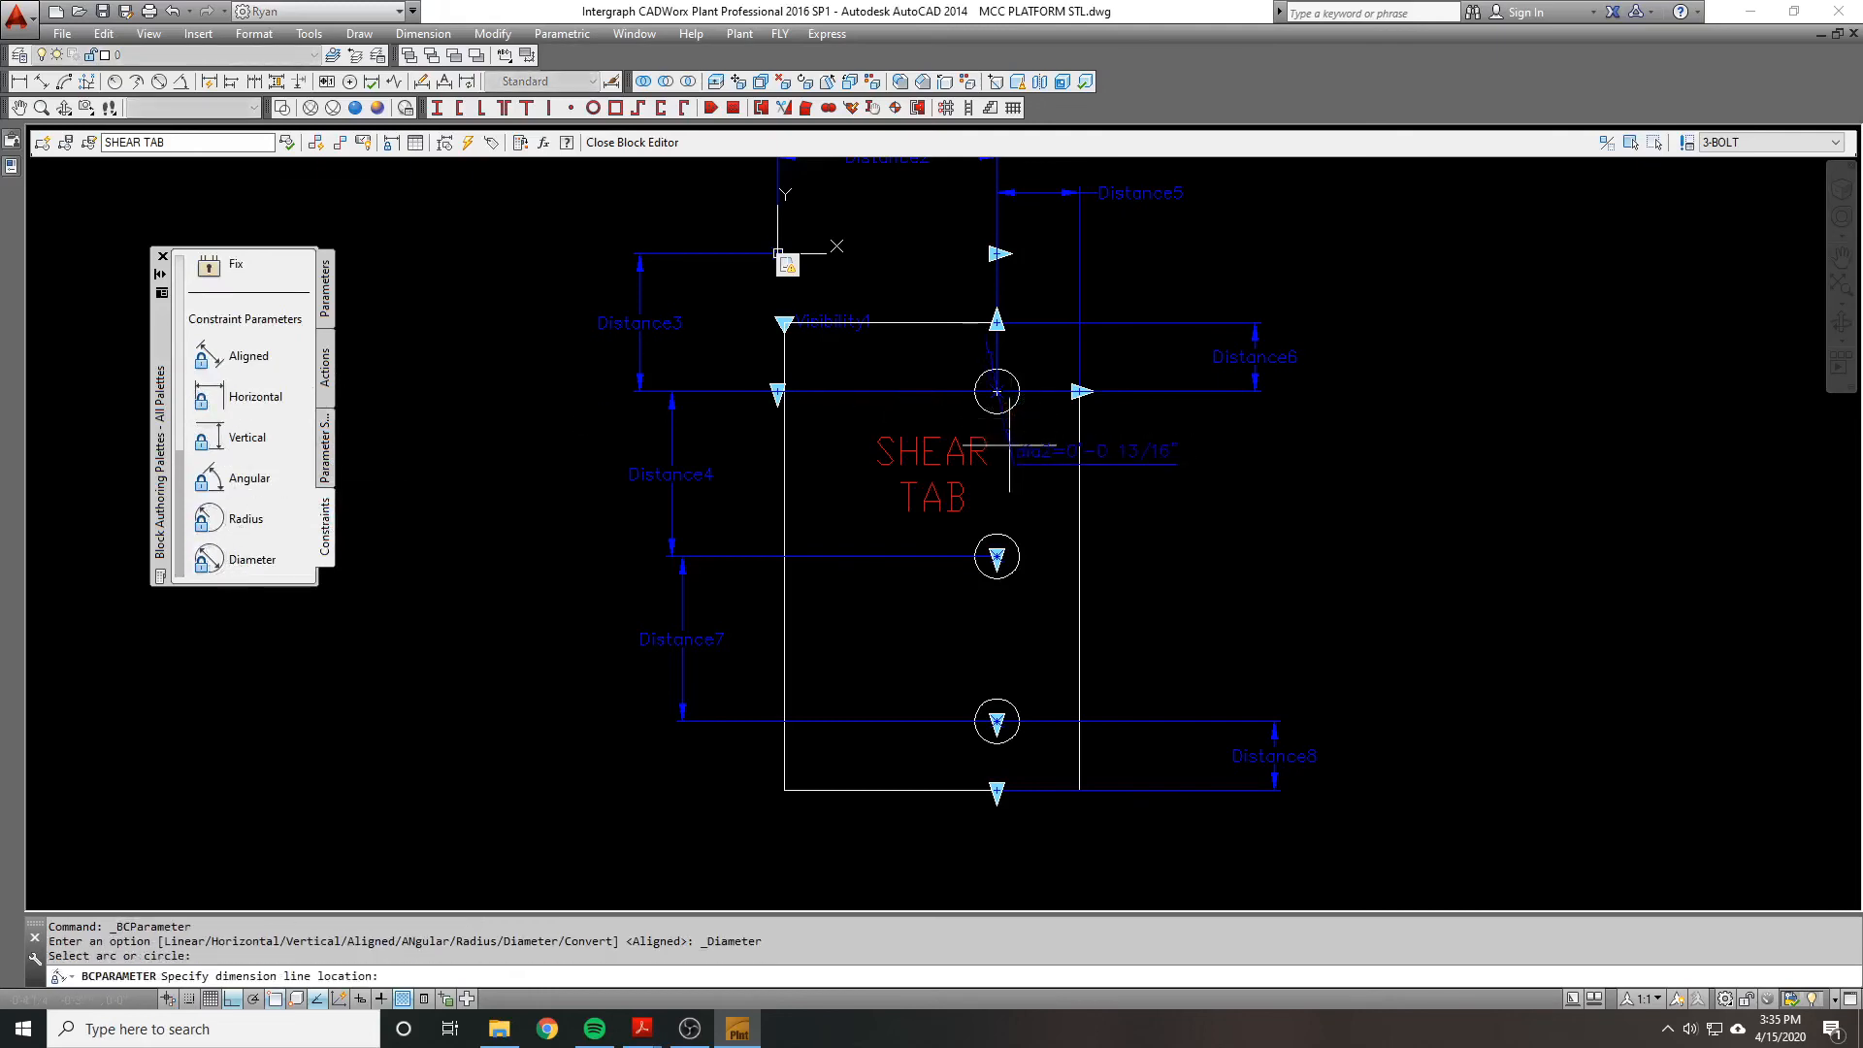
{"action": "left_click", "coordinate": [1026, 456]}
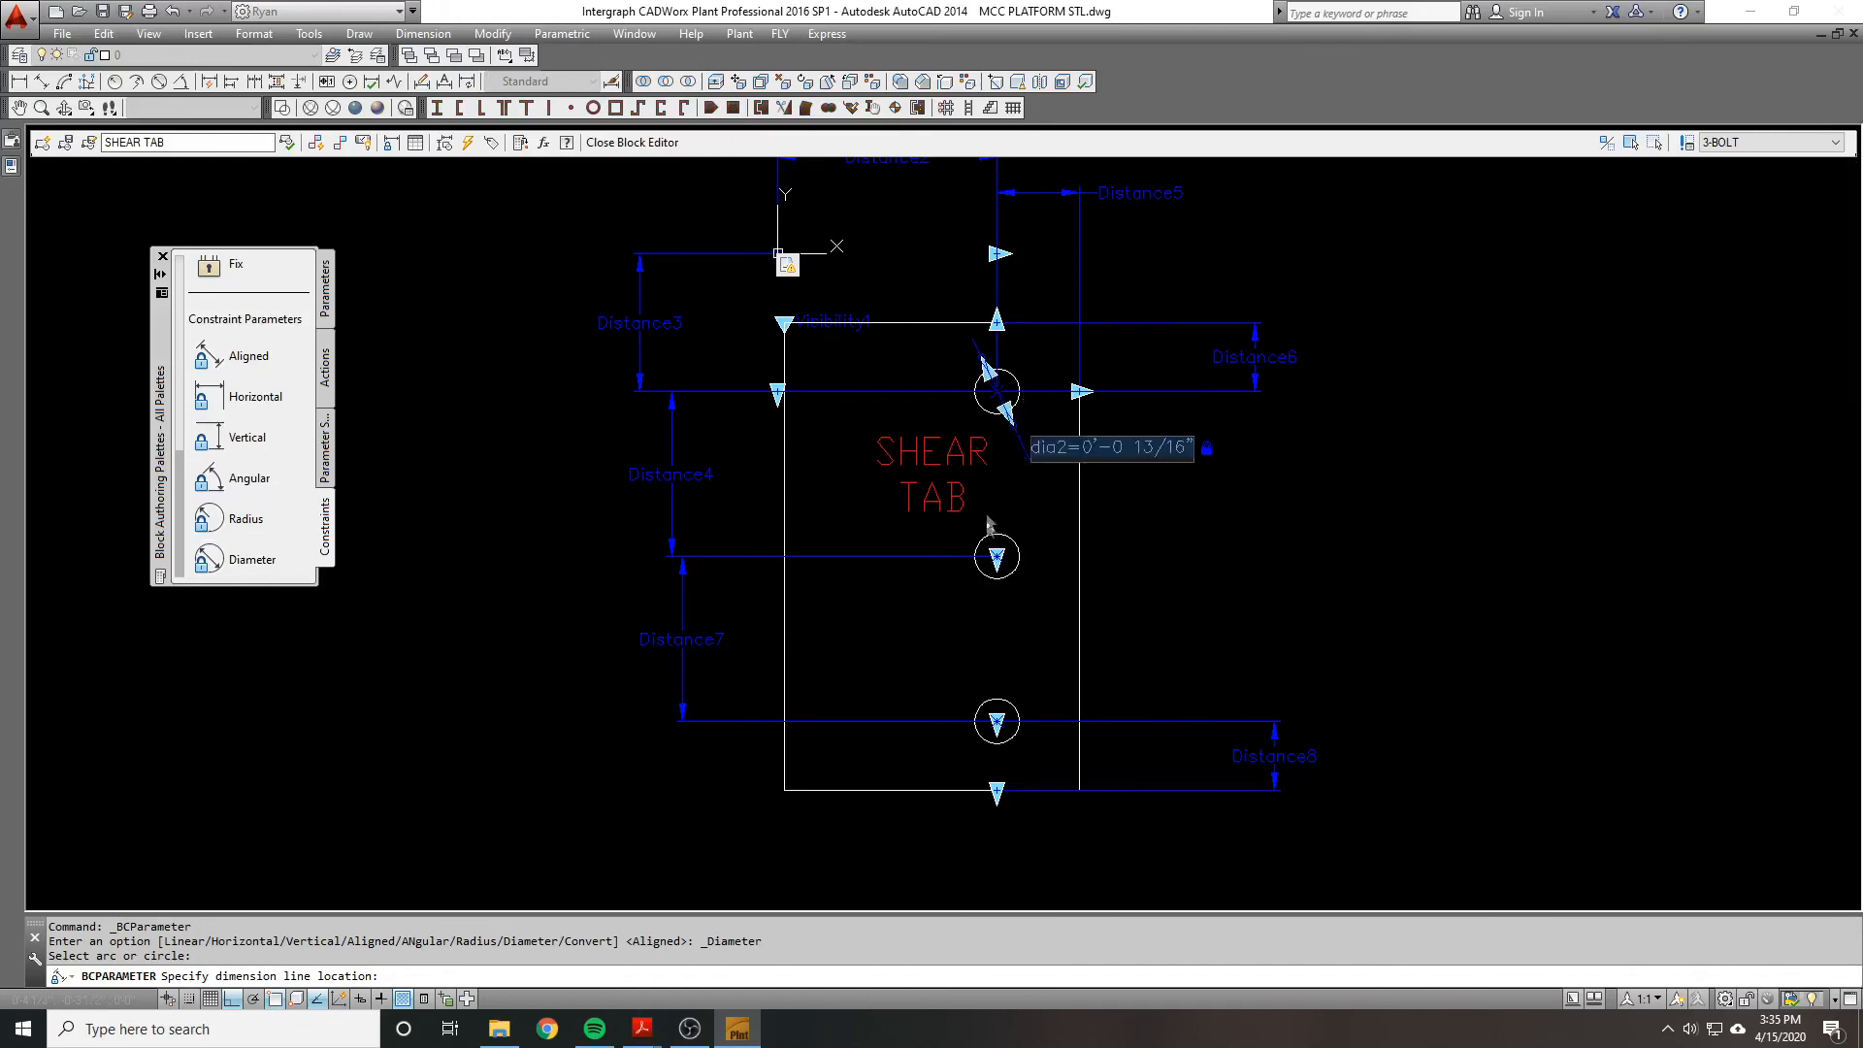
{"action": "key", "text": "Return"}
Step: Add Diameter constraint parameters to the middle and bottom bolt holes, keeping their default names and values
{"action": "key", "text": "Return"}
{"action": "left_click", "coordinate": [1010, 575]}
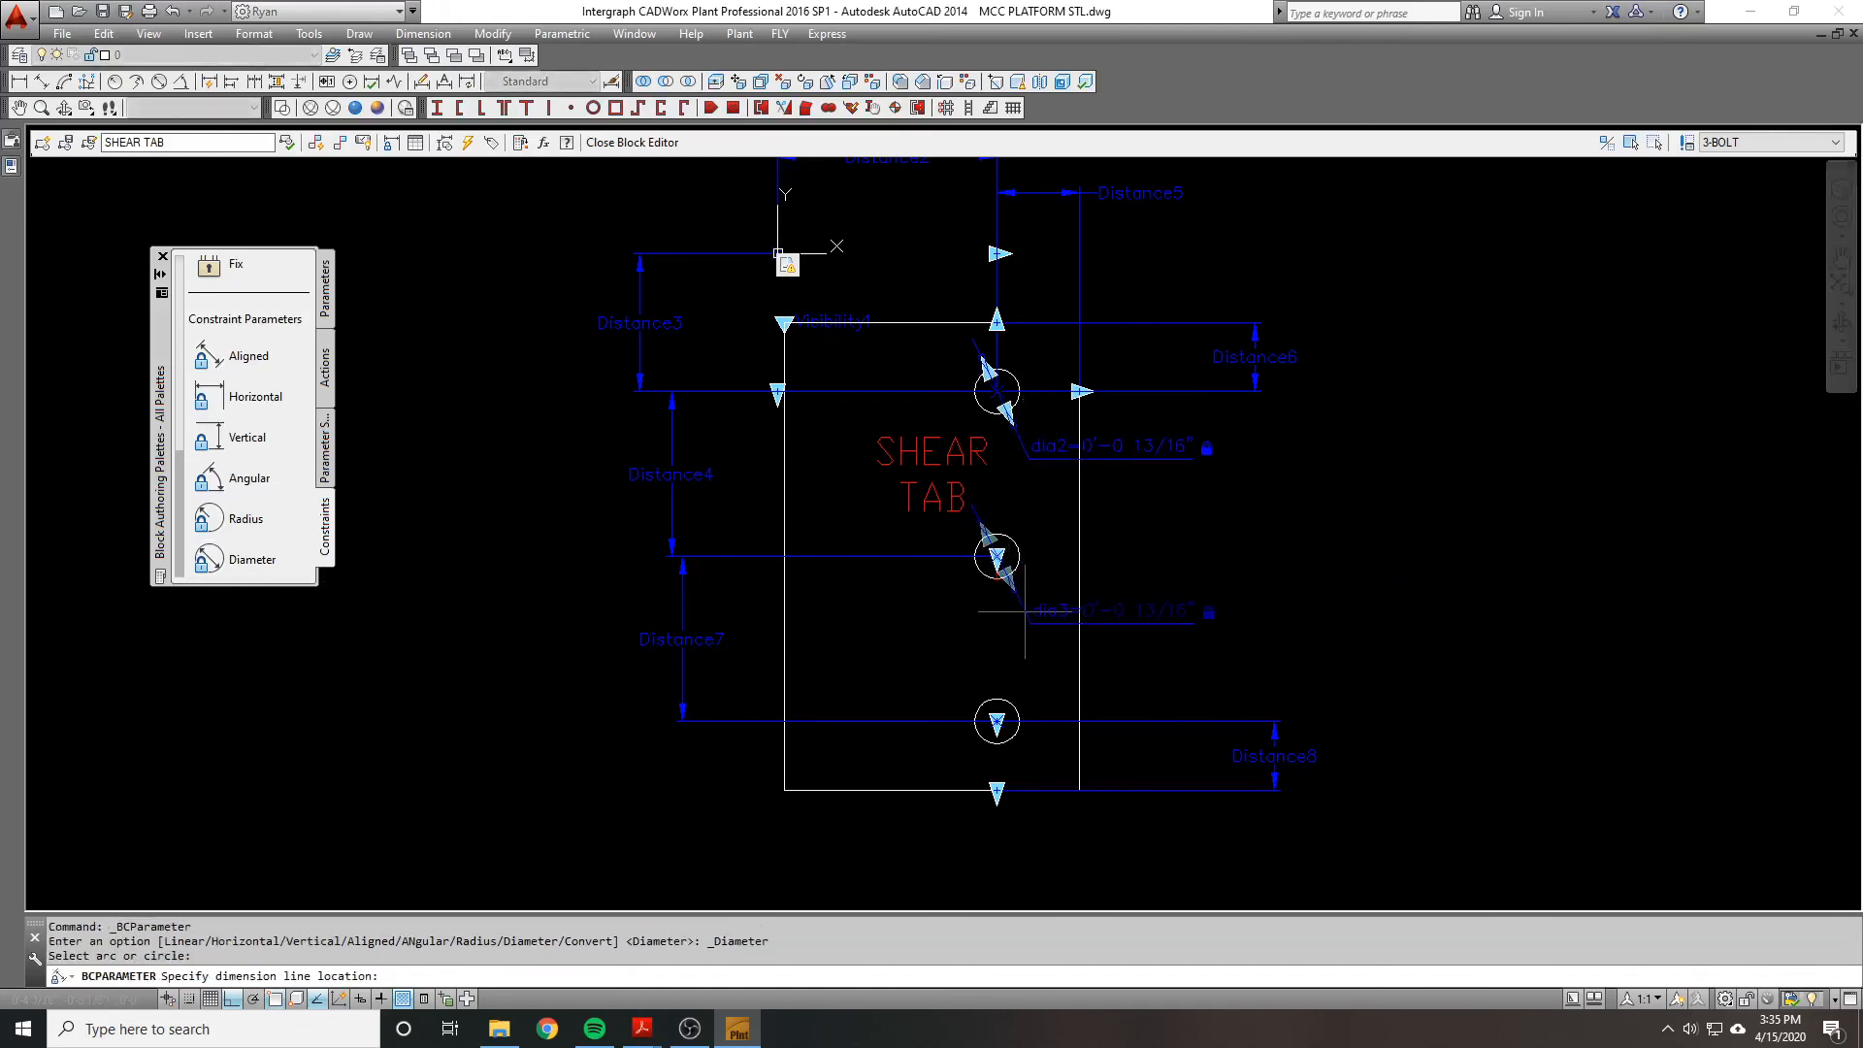
{"action": "left_click", "coordinate": [1024, 611]}
{"action": "key", "text": "Return"}
{"action": "key", "text": "Return"}
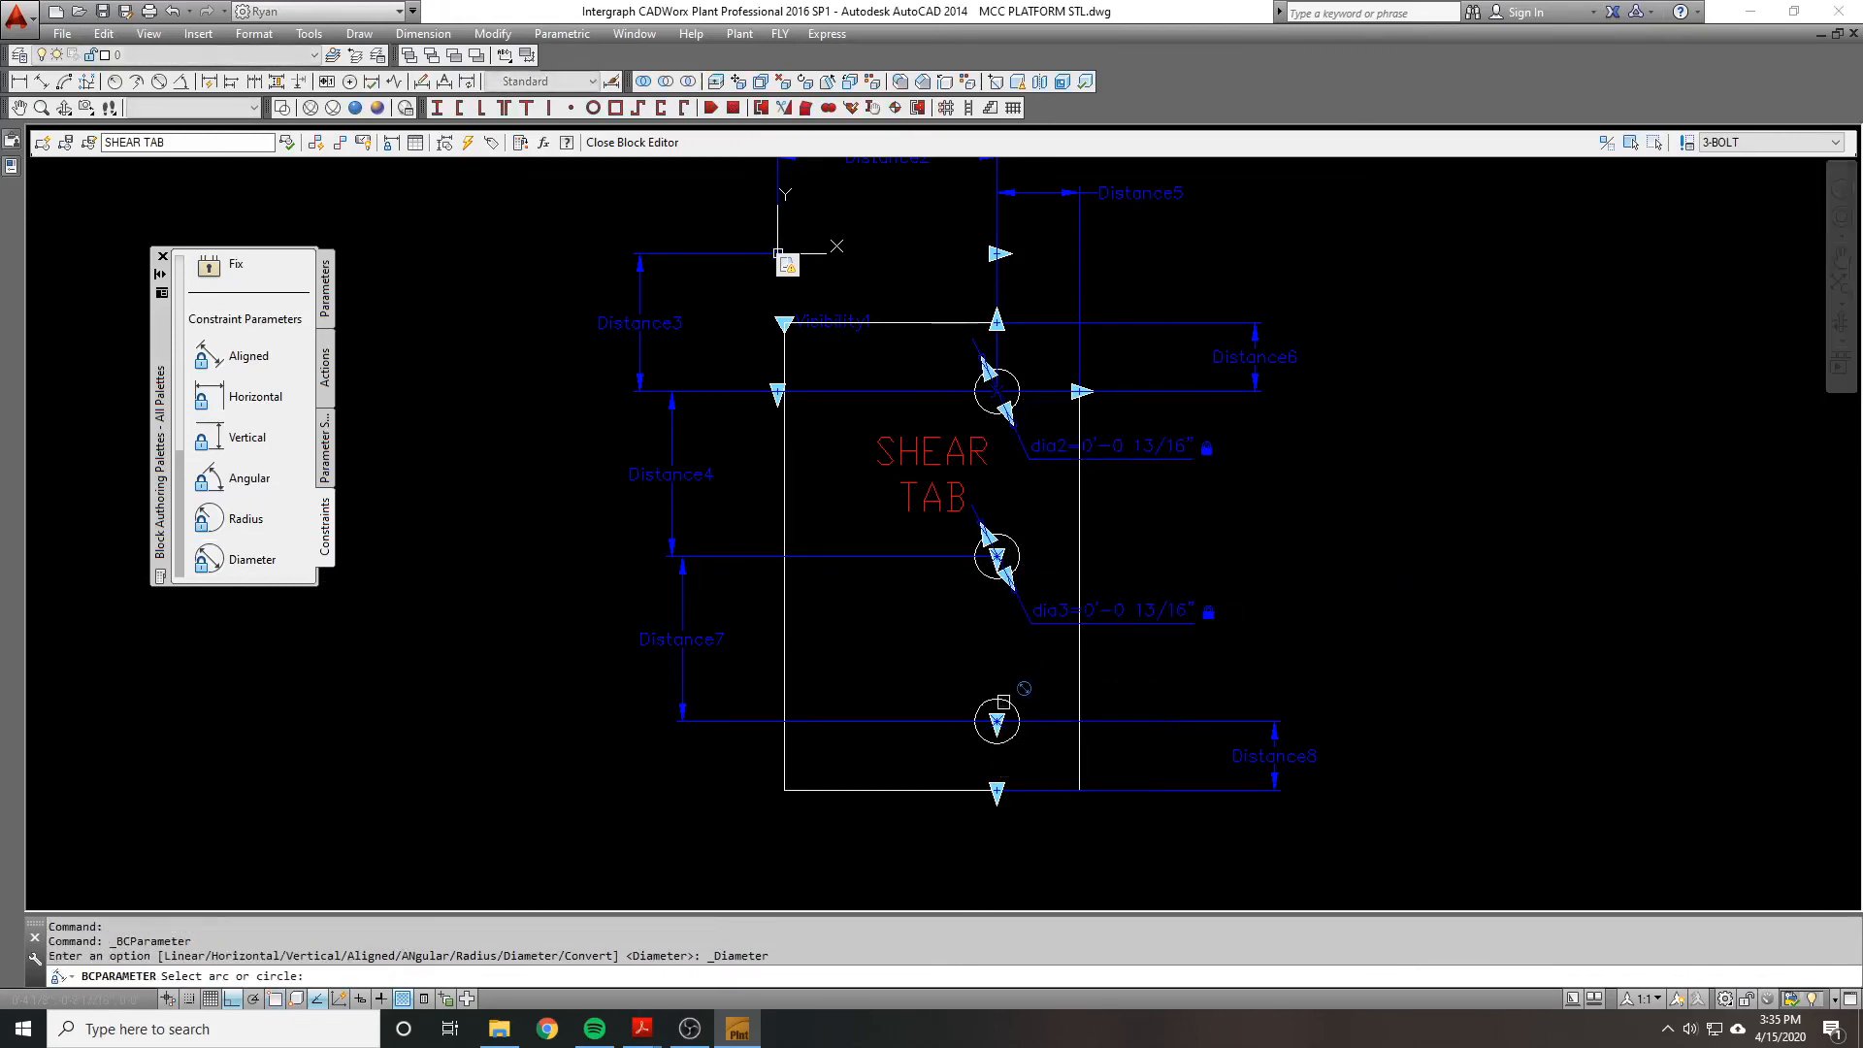
{"action": "left_click", "coordinate": [1003, 701]}
{"action": "left_click", "coordinate": [1007, 687]}
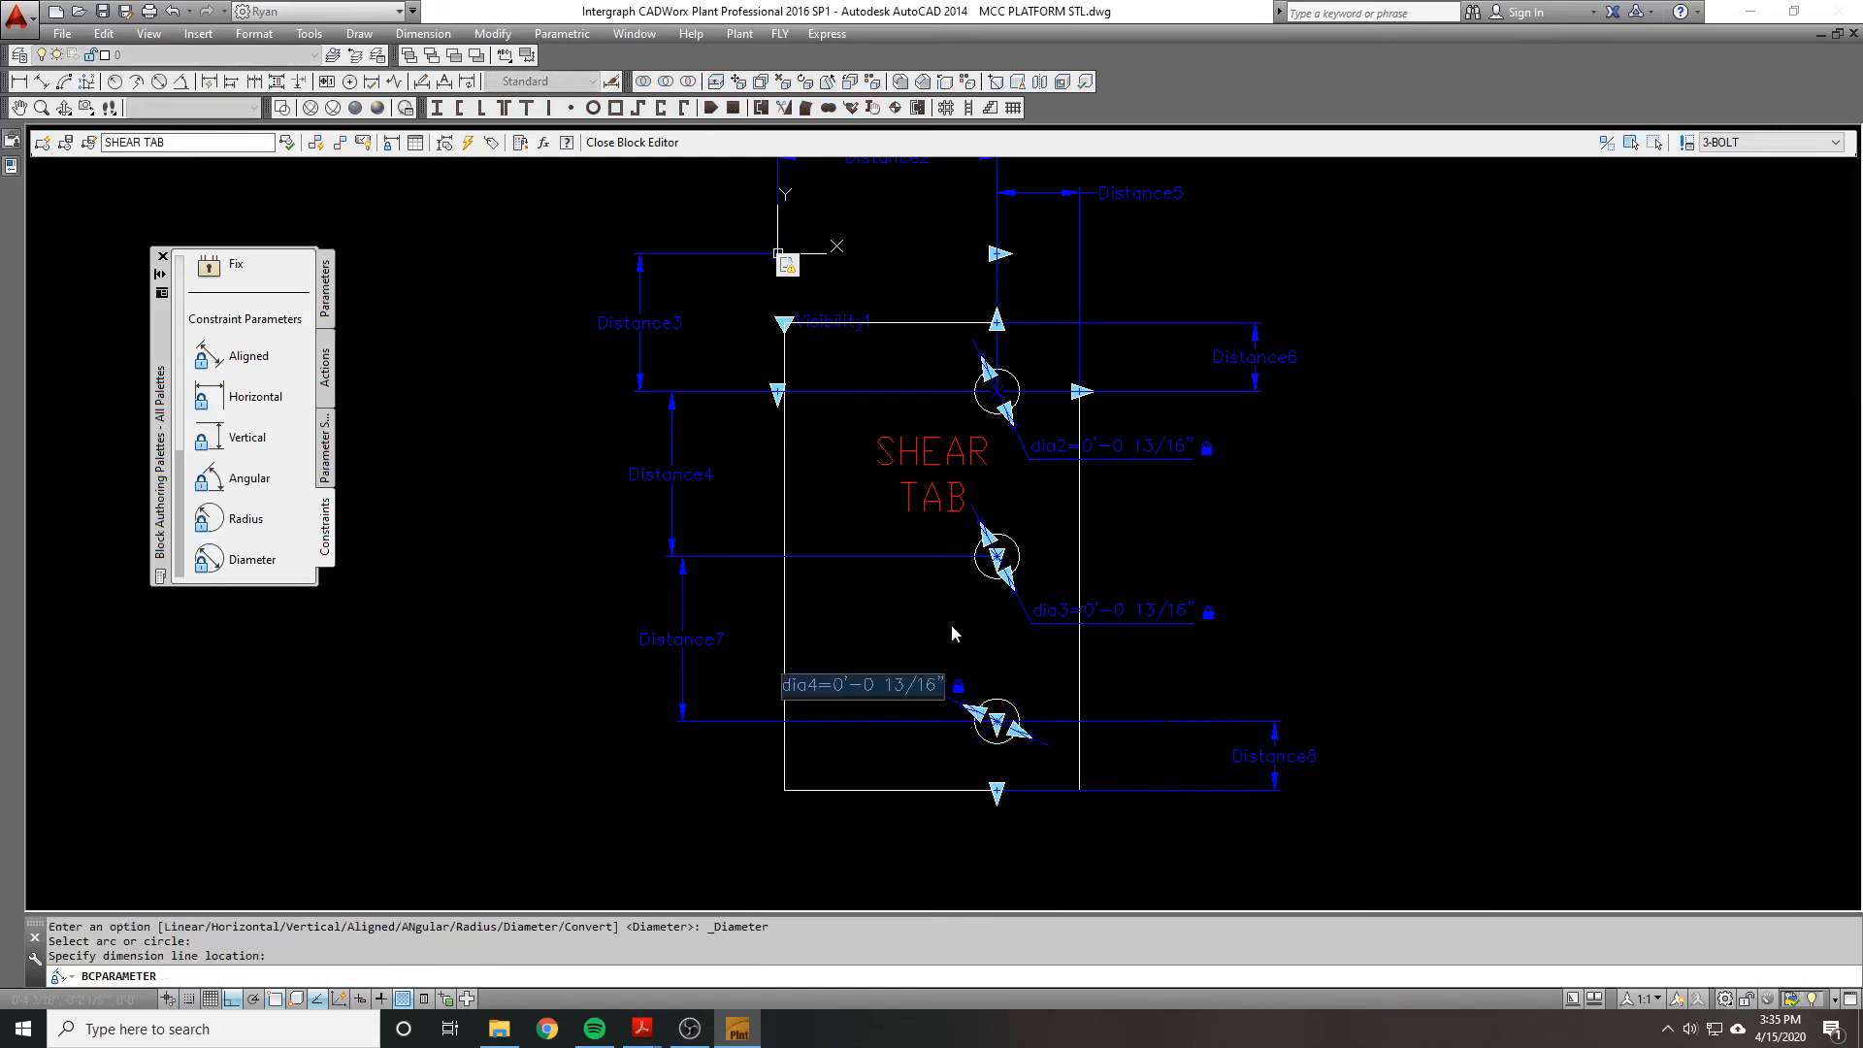
{"action": "key", "text": "Return"}
{"action": "scroll", "coordinate": [886, 420], "scroll_direction": "down", "scroll_amount": 1}
{"action": "middle_click_drag", "start_coordinate": [886, 419], "coordinate": [920, 451]}
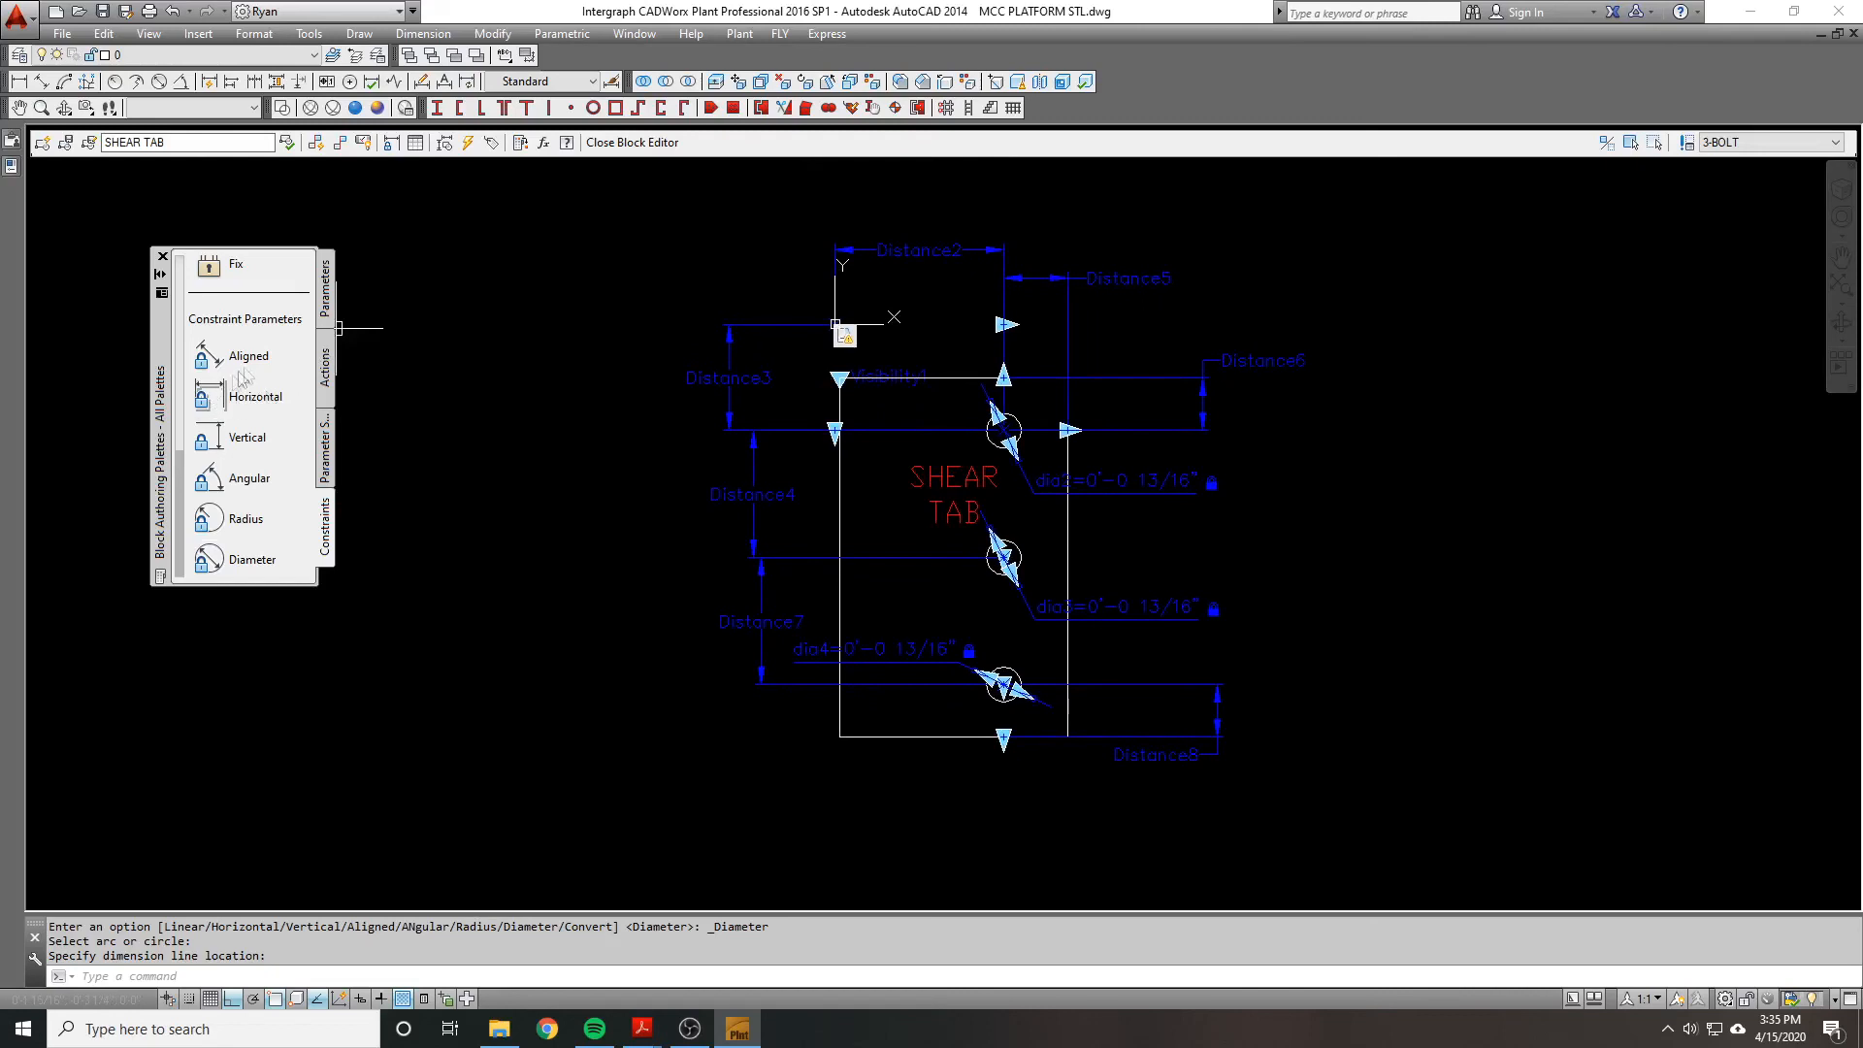
Step: Add a horizontal Linear Stretch parameter set from the middle bolt hole's centre to the plate's left edge, with its label above the hole
{"action": "left_click", "coordinate": [326, 441]}
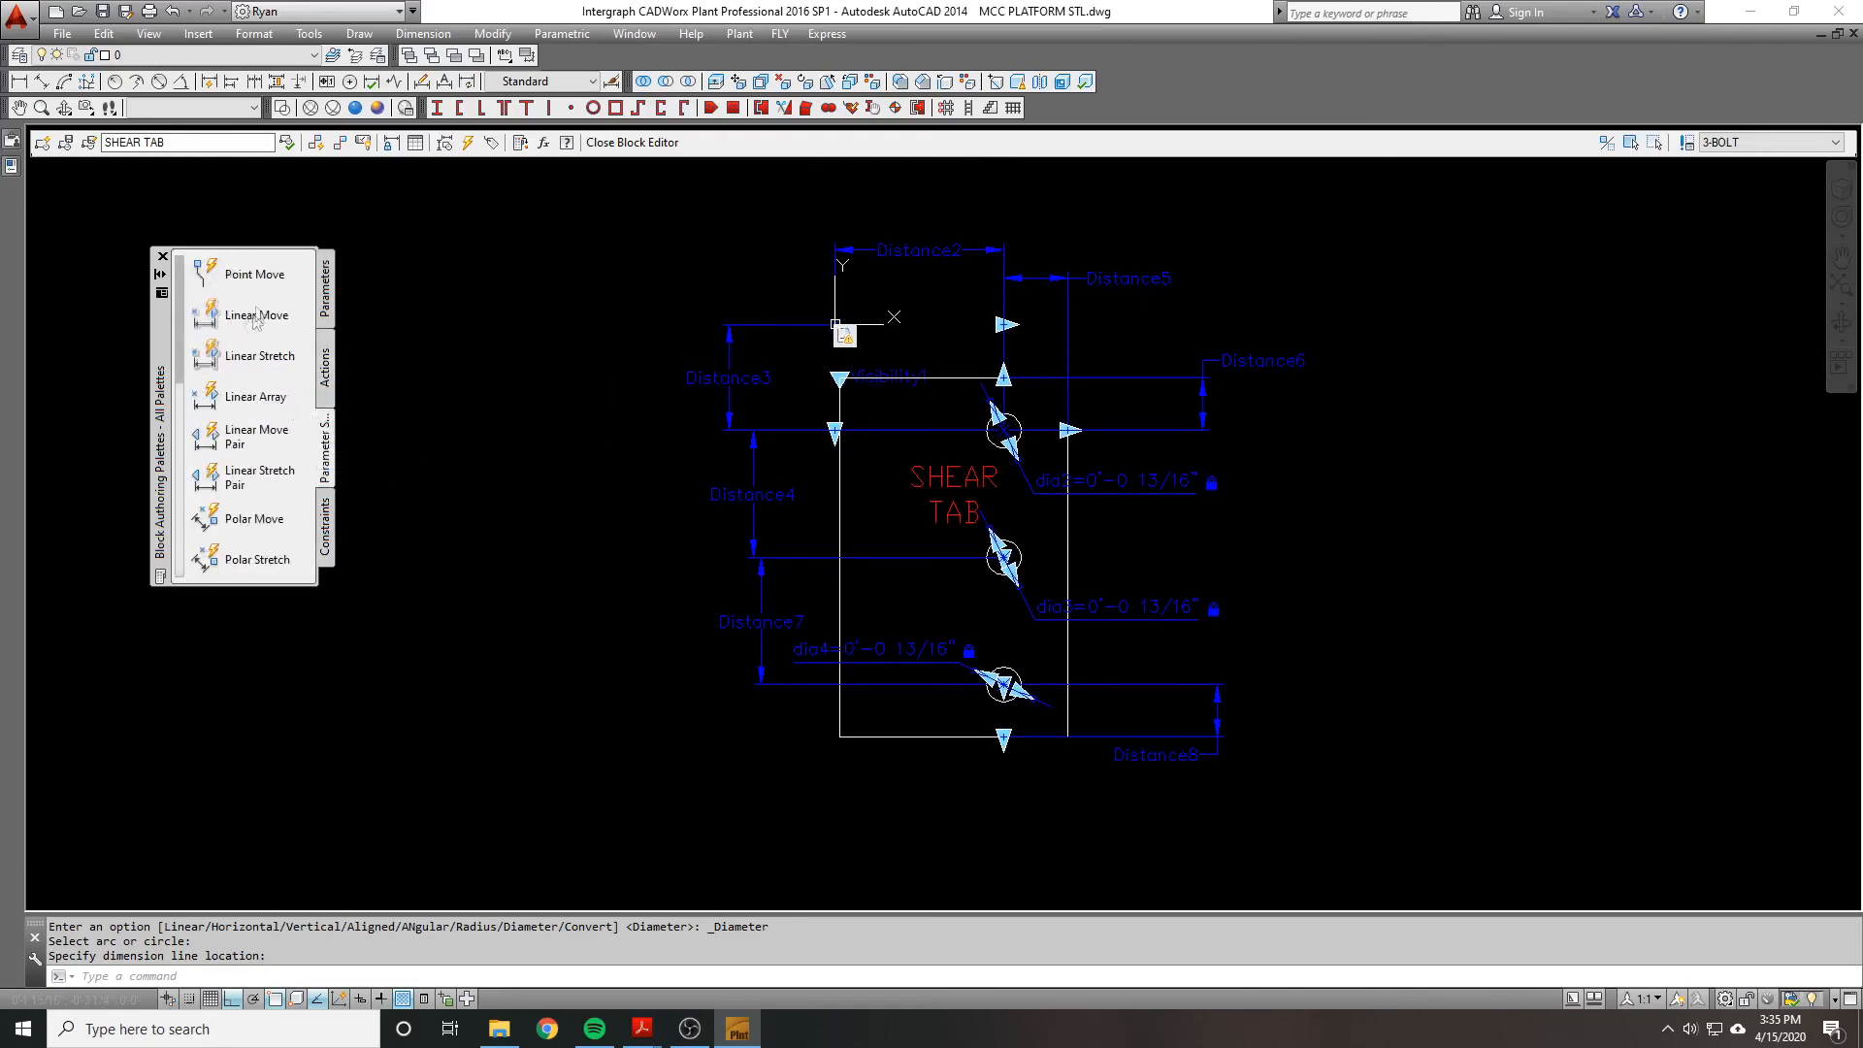
{"action": "left_click", "coordinate": [255, 356]}
{"action": "scroll", "coordinate": [864, 424], "scroll_direction": "up", "scroll_amount": 1}
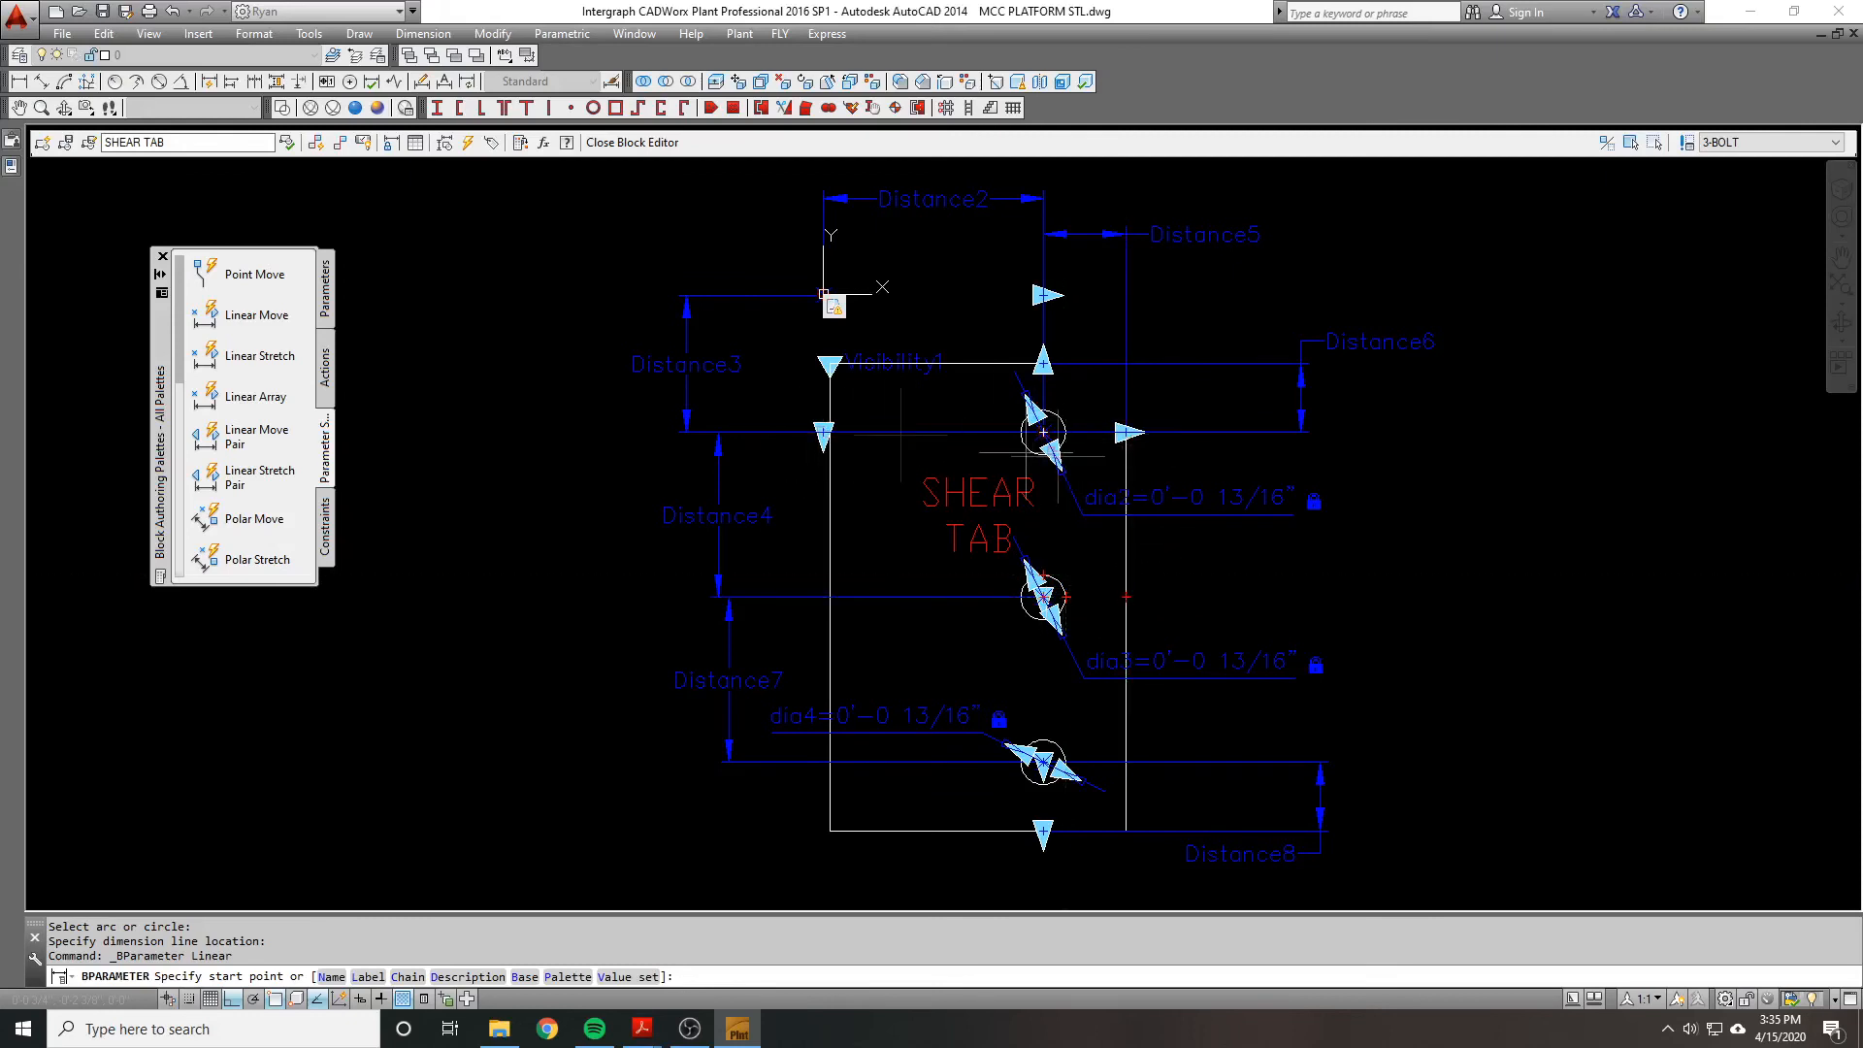
{"action": "left_click", "coordinate": [1046, 595]}
{"action": "left_click", "coordinate": [832, 568]}
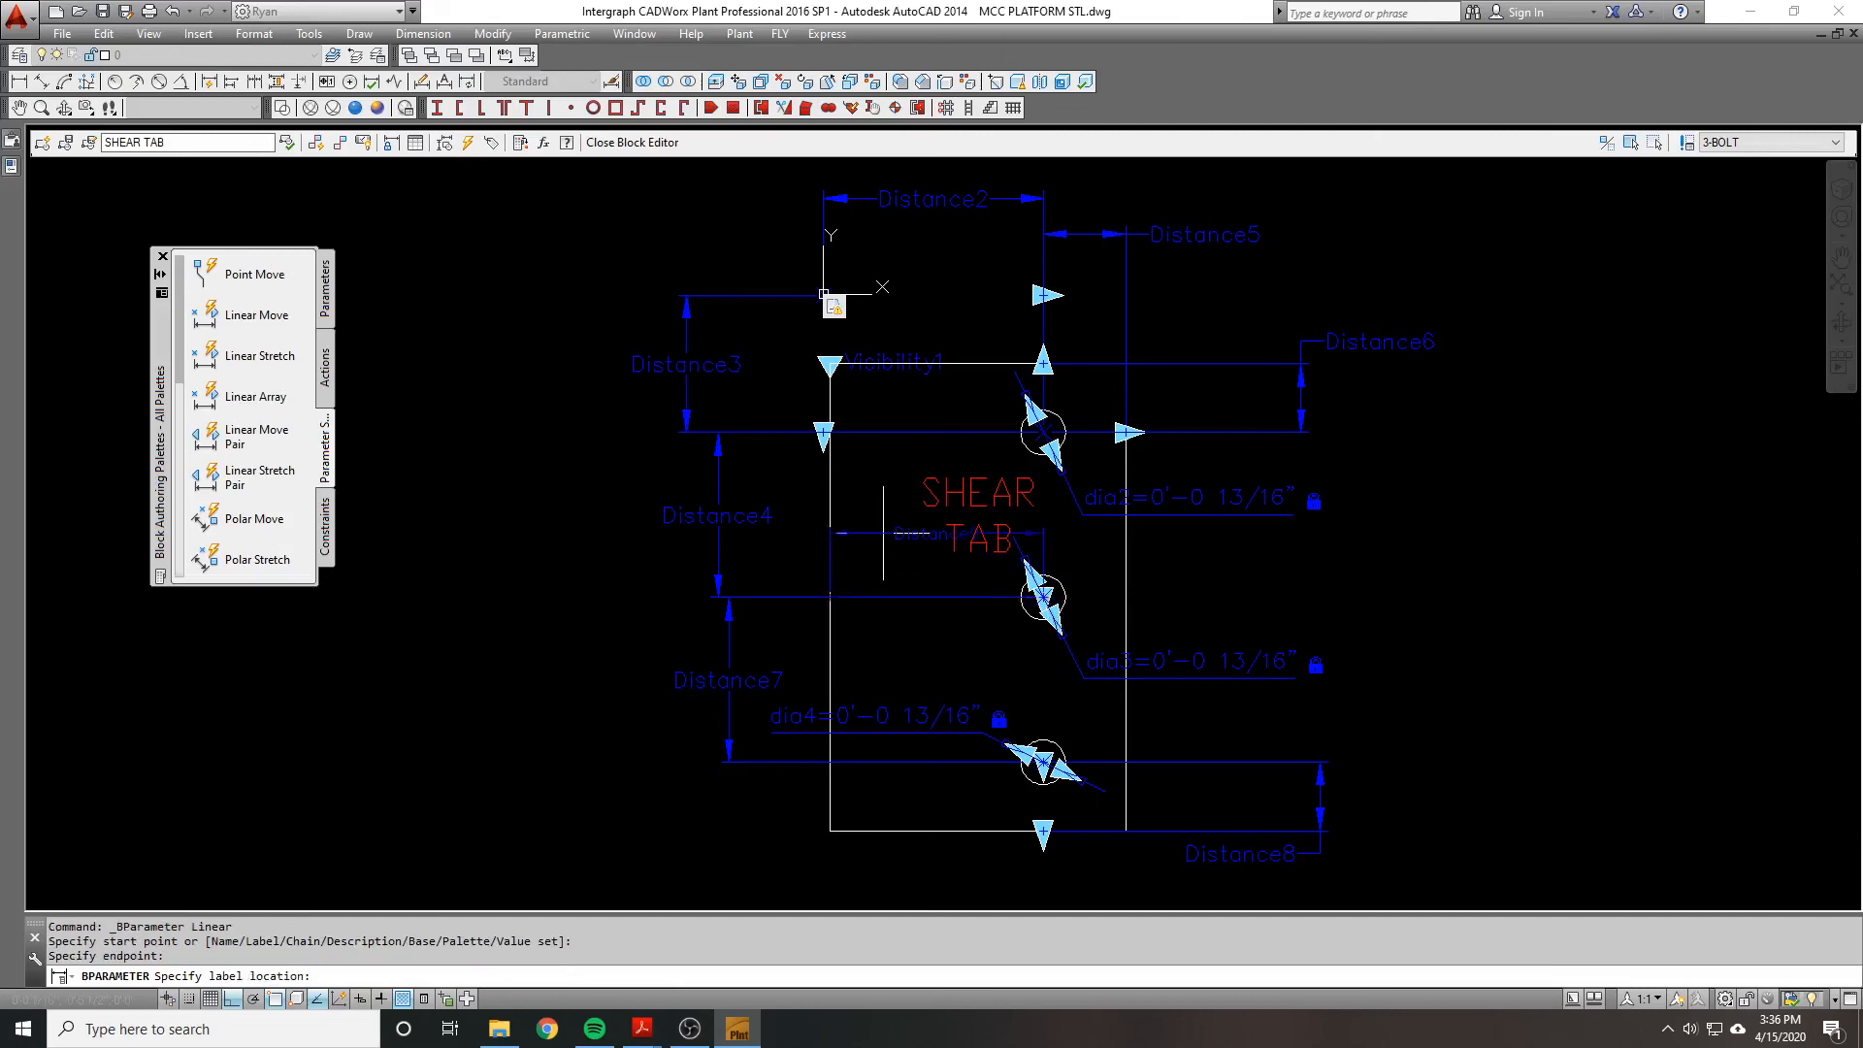
{"action": "left_click", "coordinate": [882, 540]}
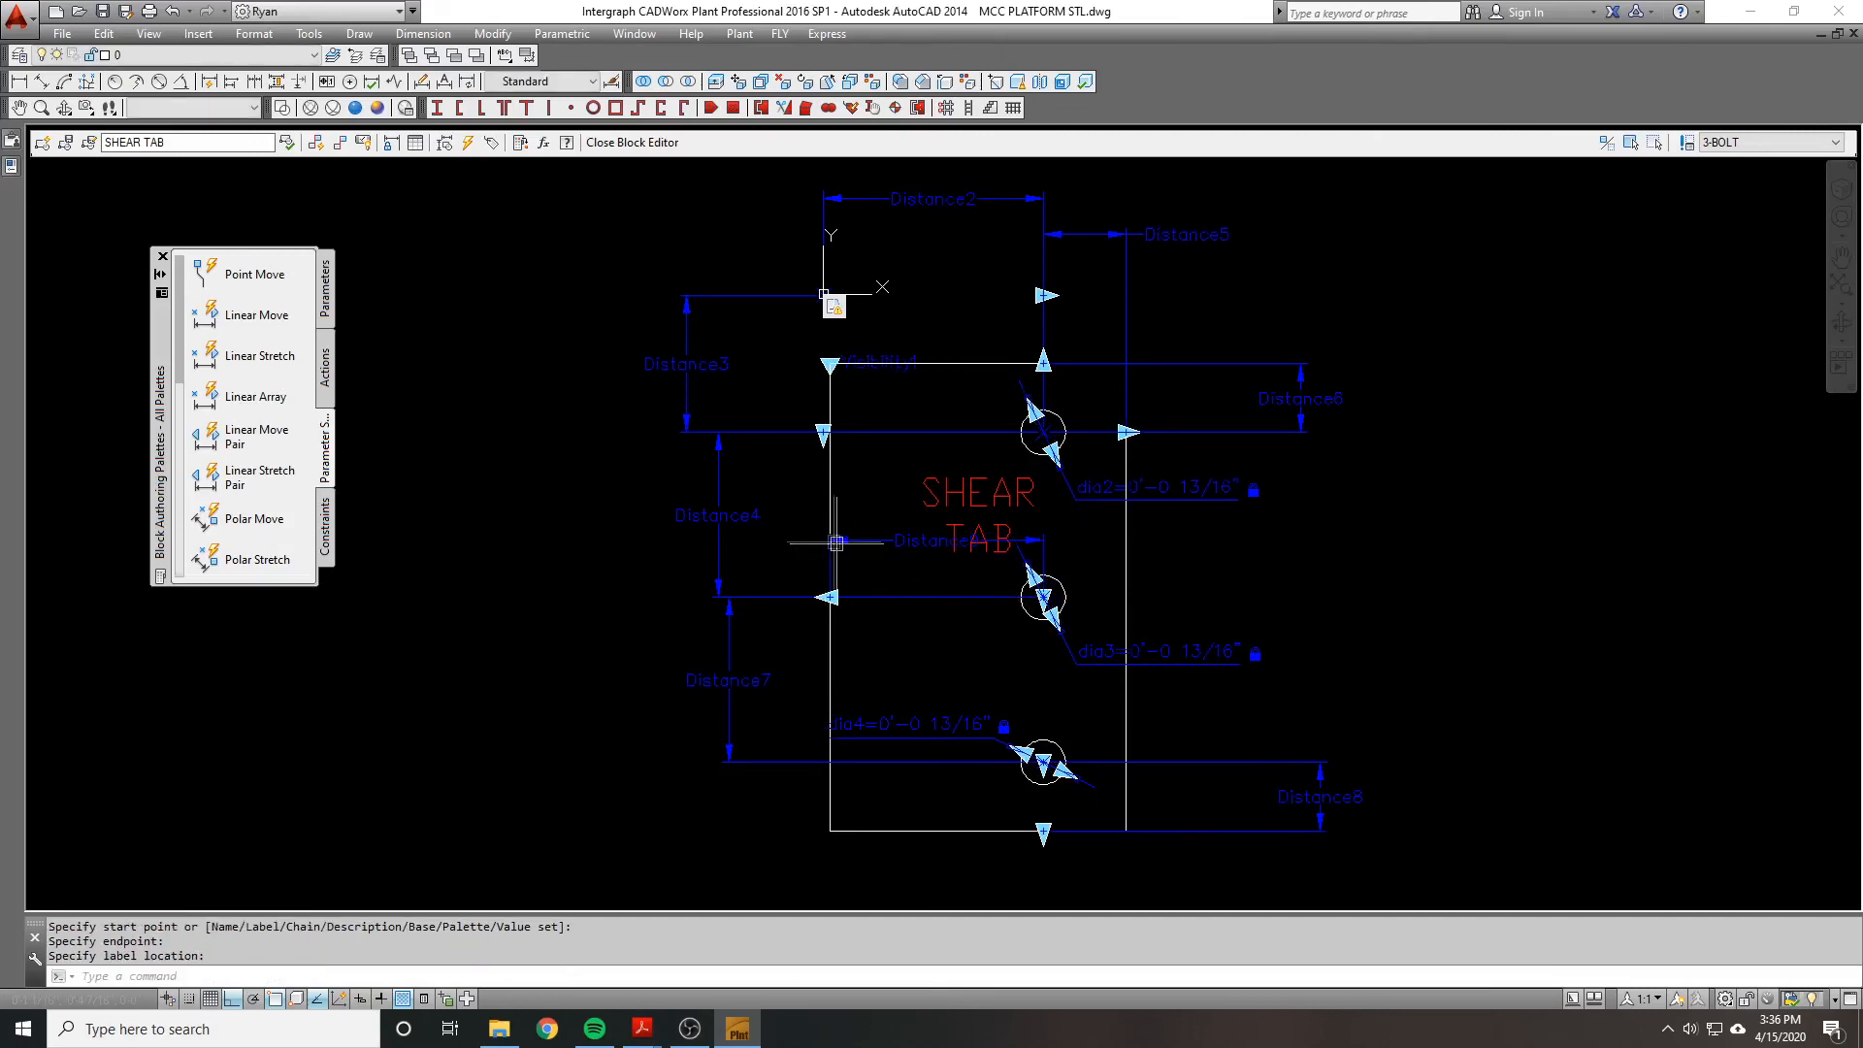
{"action": "scroll", "coordinate": [778, 495], "scroll_direction": "down", "scroll_amount": 1}
{"action": "scroll", "coordinate": [793, 508], "scroll_direction": "up", "scroll_amount": 1}
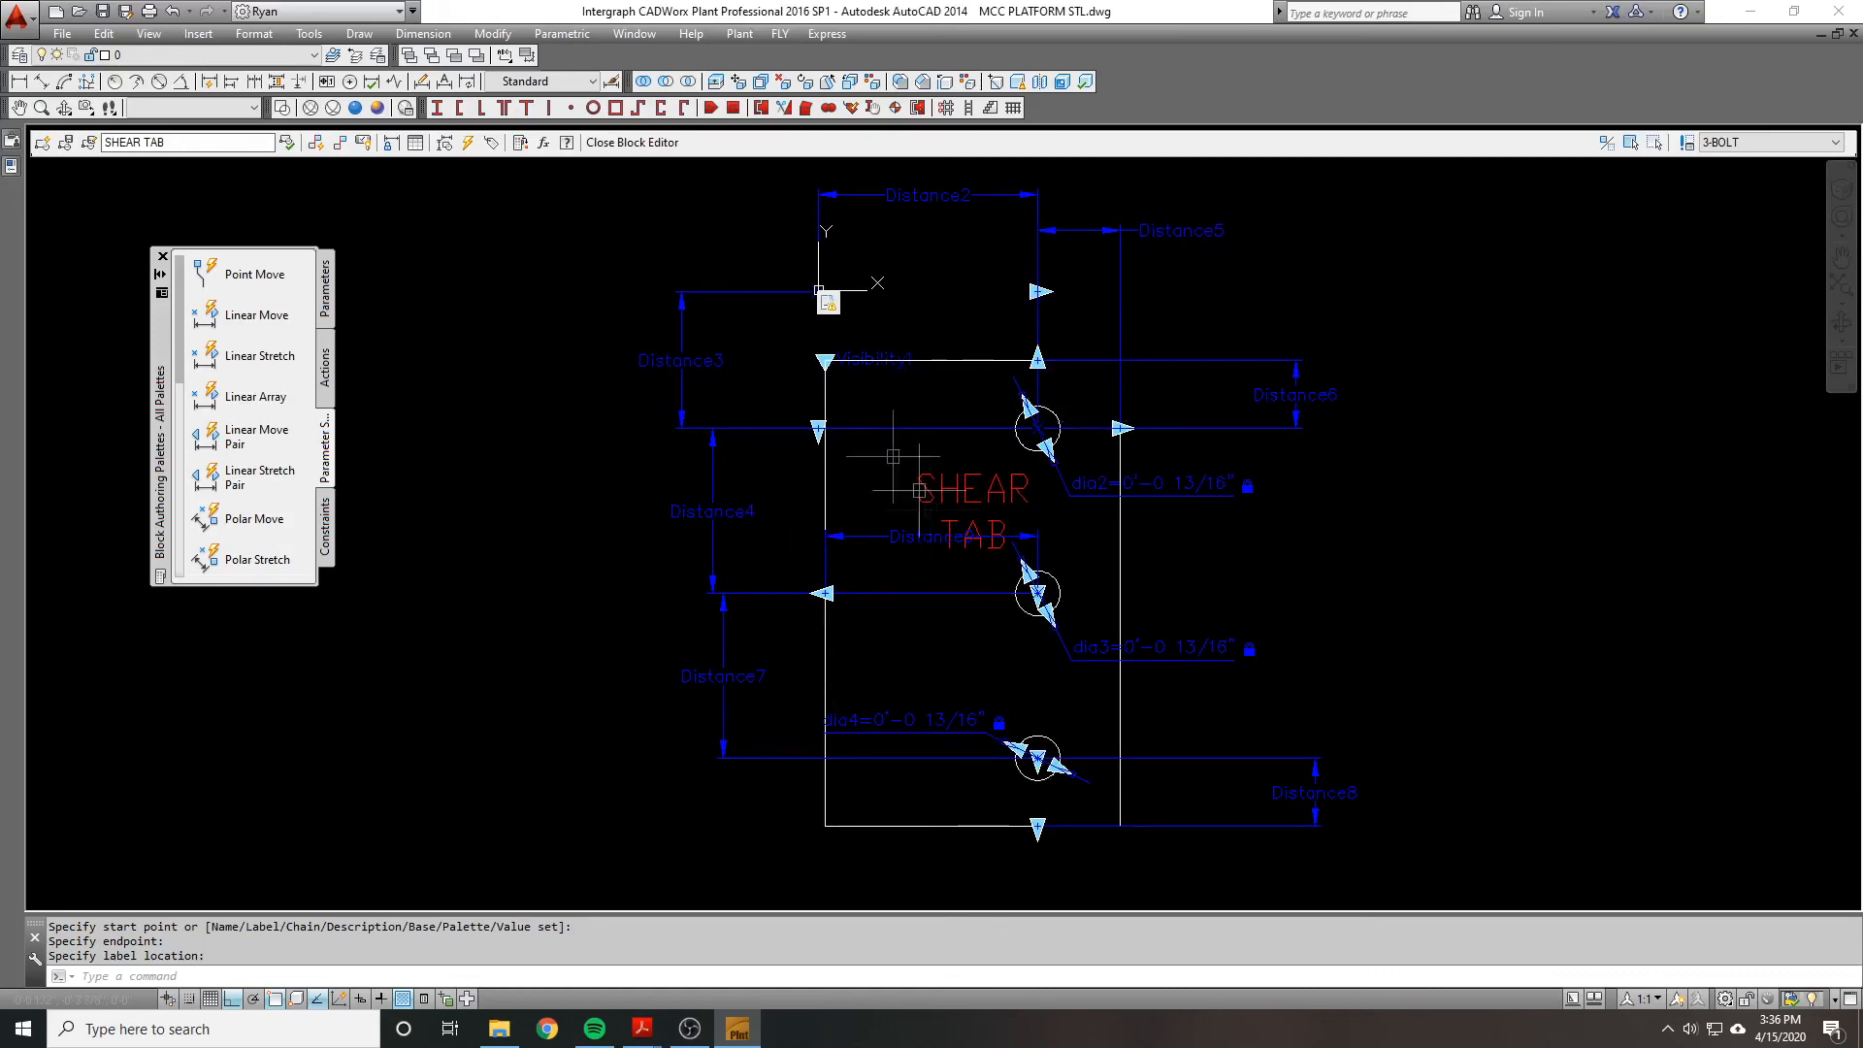
Step: Rename the uppermost horizontal distance parameter of the 3-BOLT state as "To CL Beam (3B)"
{"action": "middle_click_drag", "start_coordinate": [892, 355], "coordinate": [899, 414]}
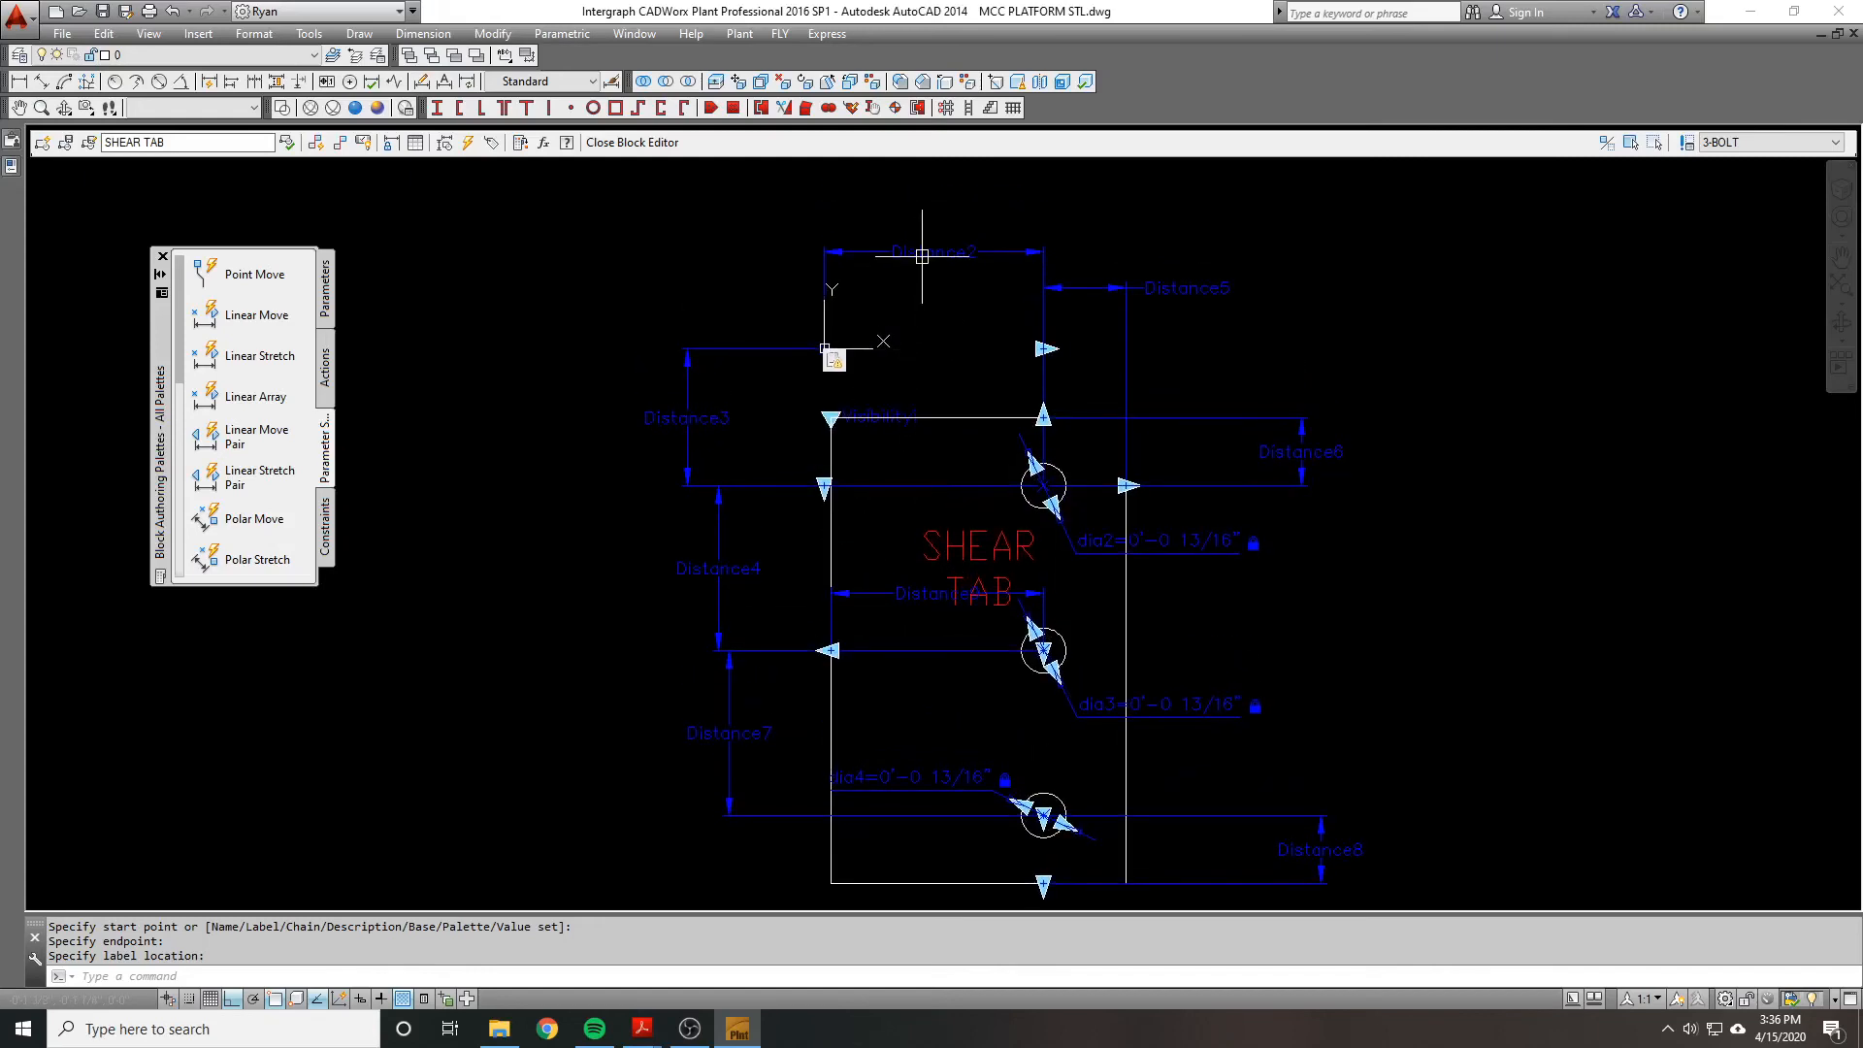
{"action": "type", "text": "ed"}
{"action": "key", "text": "Return"}
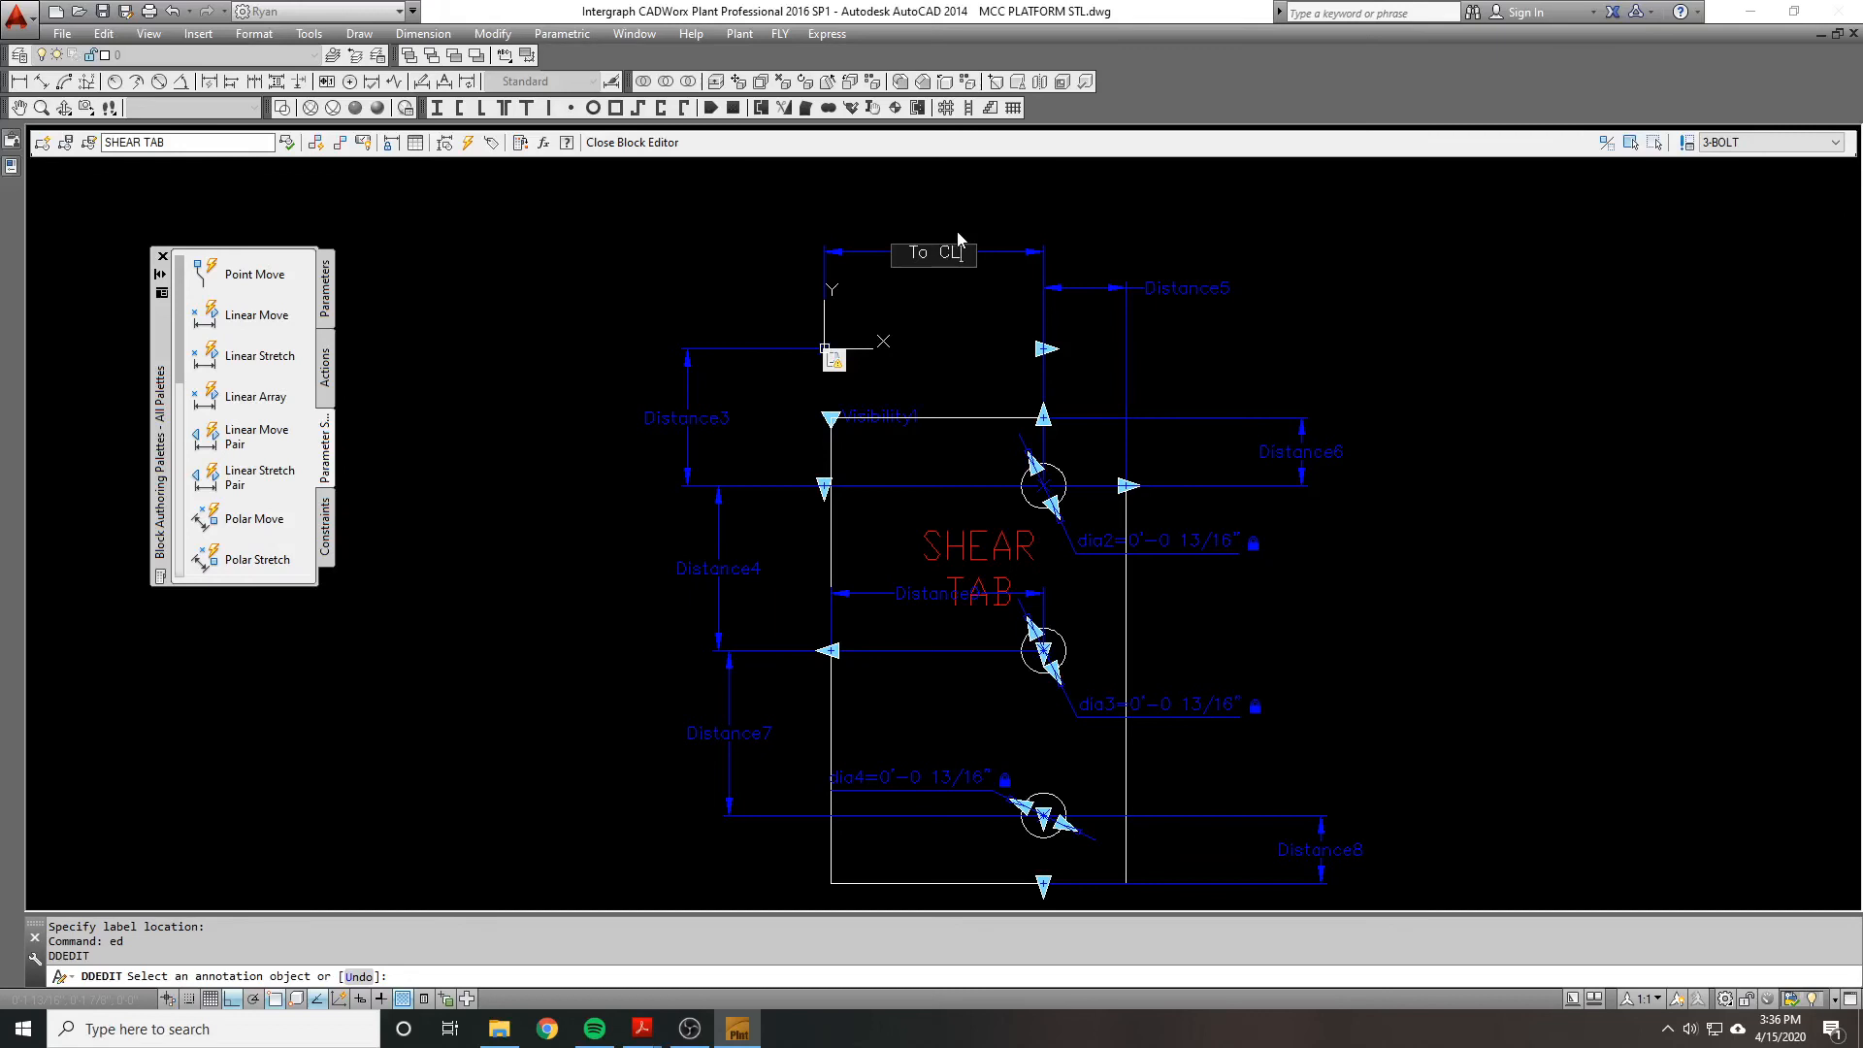
{"action": "type", "text": "m"}
{"action": "left_click", "coordinate": [957, 233]}
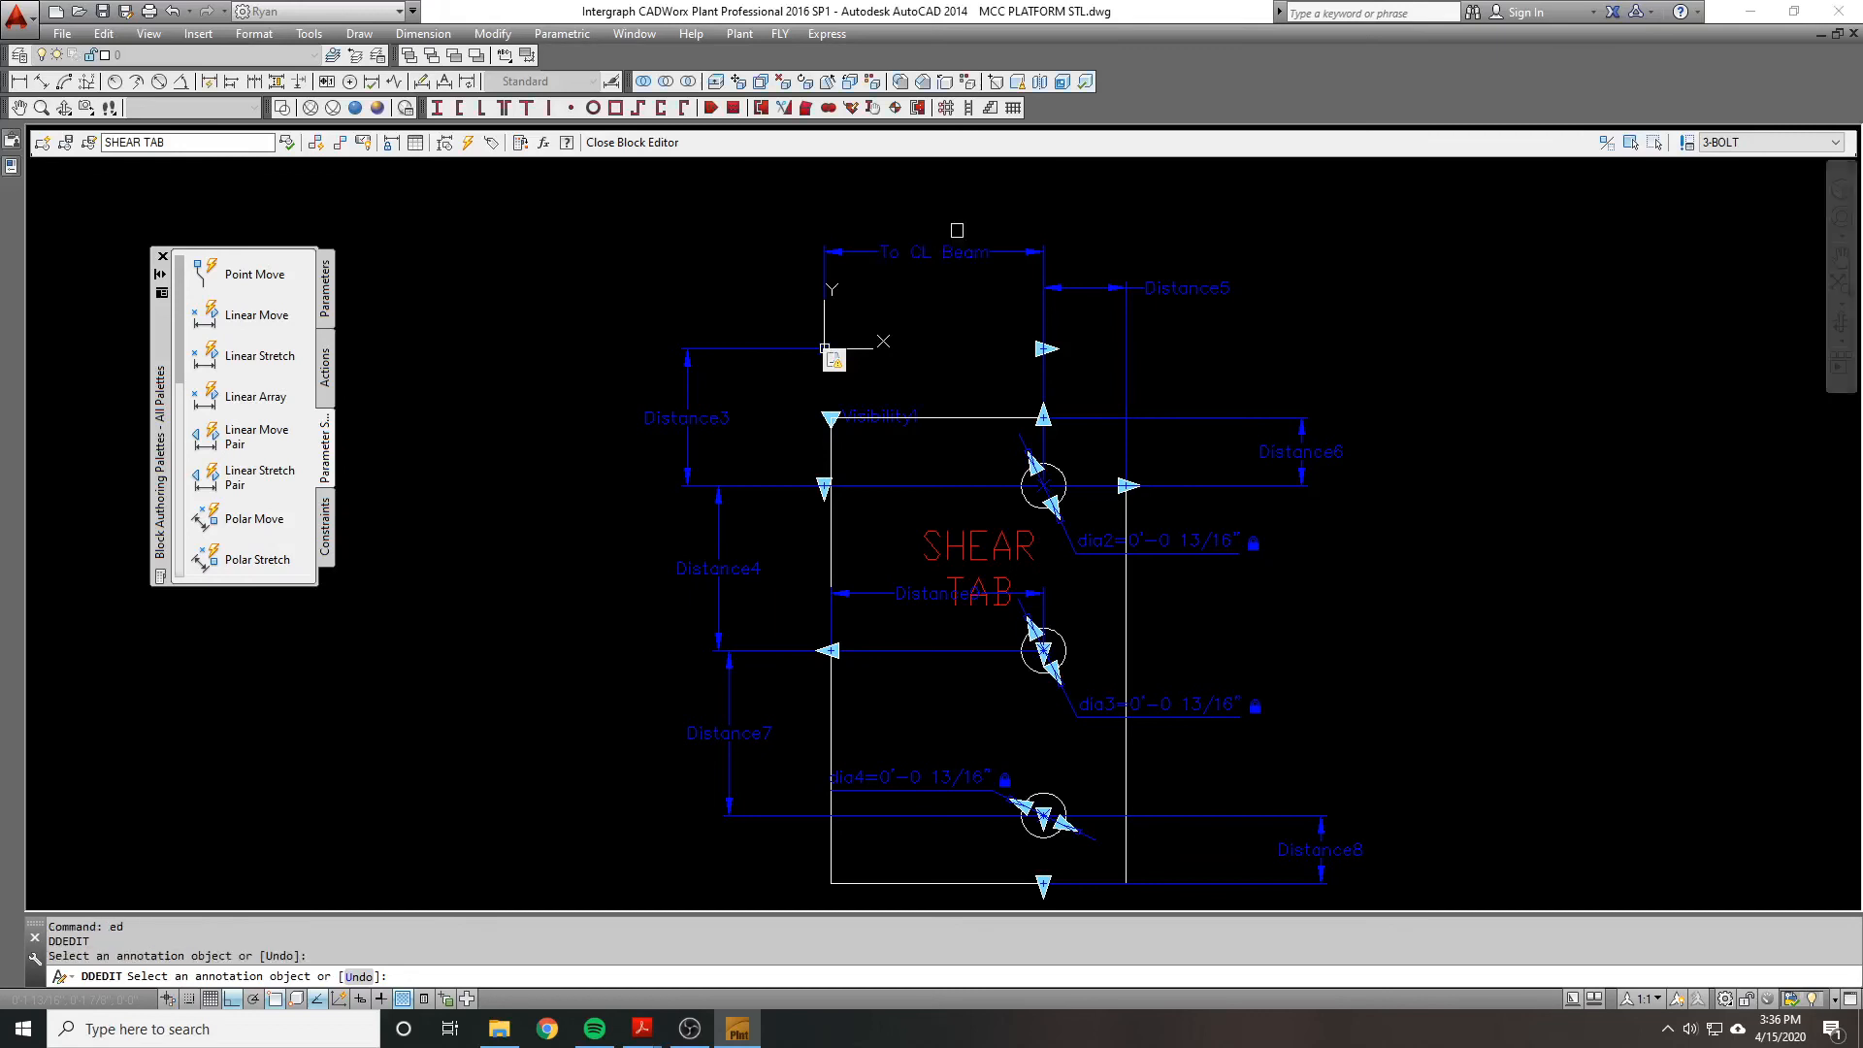
{"action": "key", "text": "Escape"}
{"action": "double_click", "coordinate": [961, 254]}
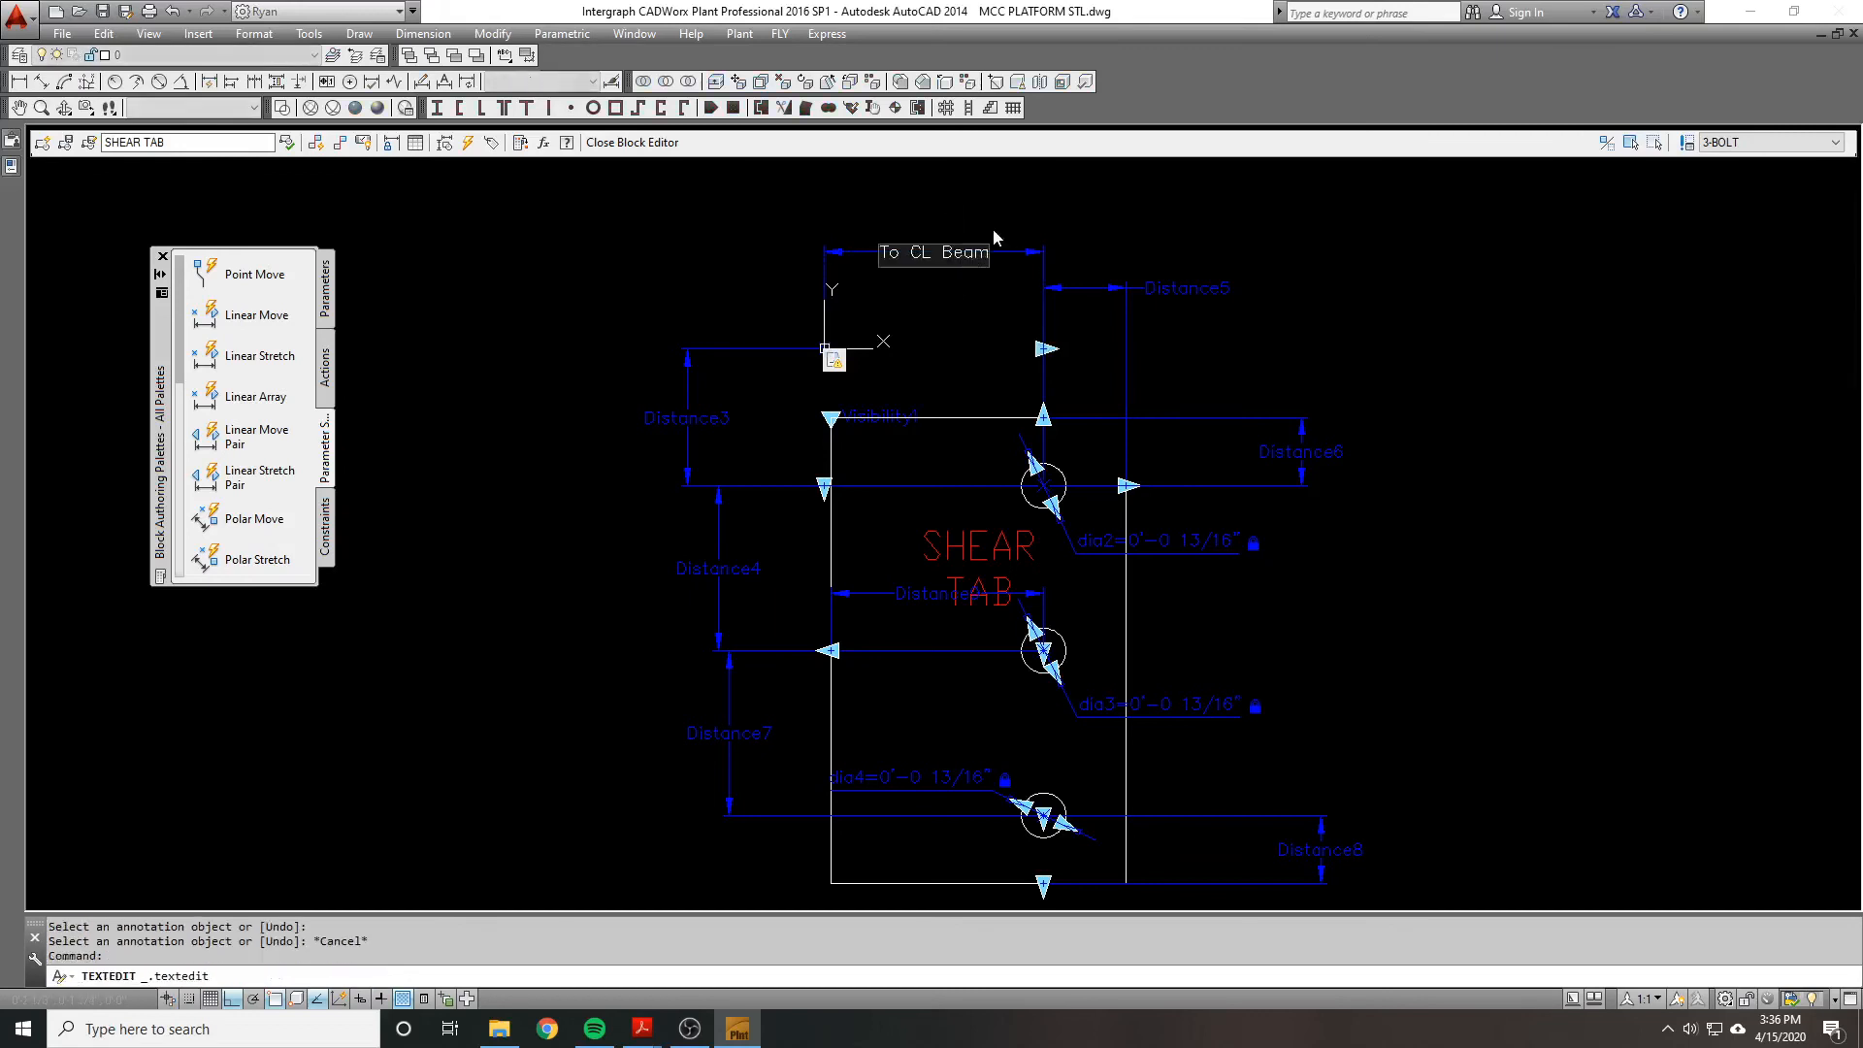
{"action": "type", "text": "(3b)"}
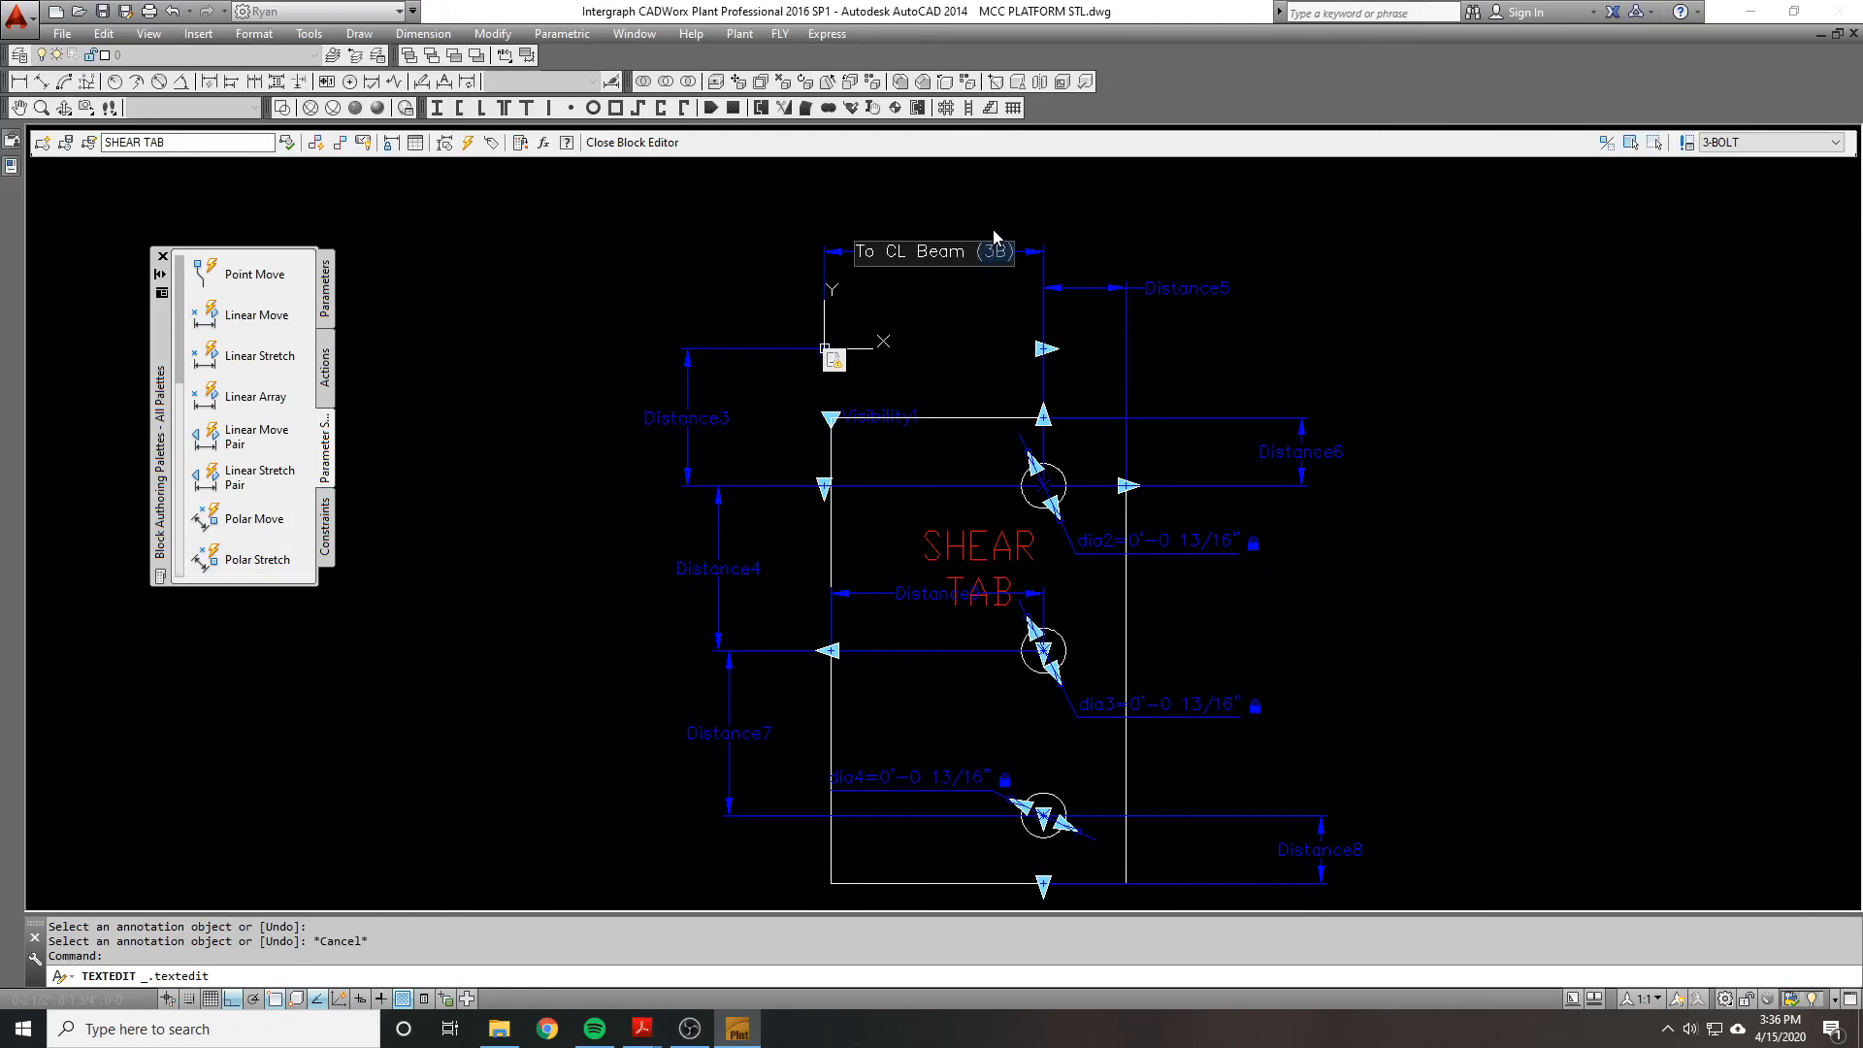
{"action": "left_click", "coordinate": [425, 389]}
Step: Compare the labels in the 2-BOLT and 3-BOLT visibility states, and copy the "Plate Edge Horiz (2B)" parameter name from 2-BOLT
{"action": "left_click", "coordinate": [1781, 142]}
{"action": "left_click", "coordinate": [1742, 169]}
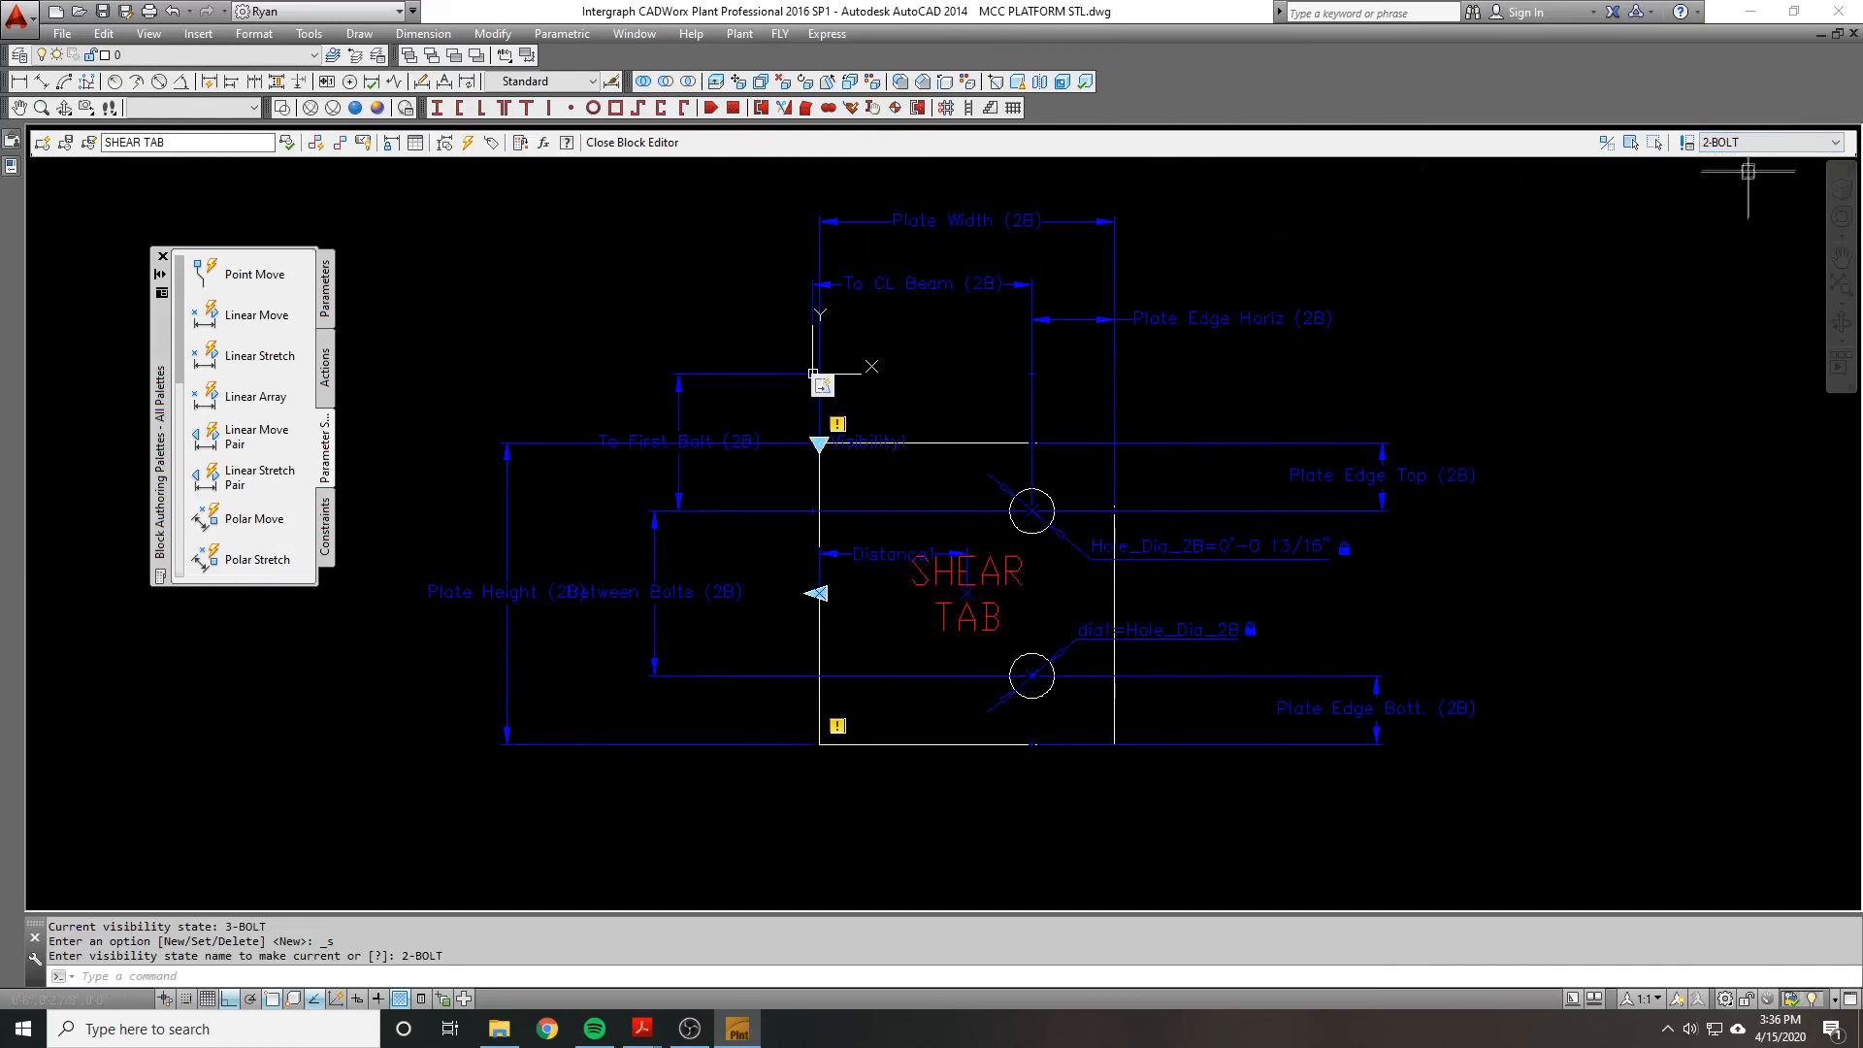
{"action": "left_click", "coordinate": [1746, 142]}
{"action": "left_click", "coordinate": [1744, 174]}
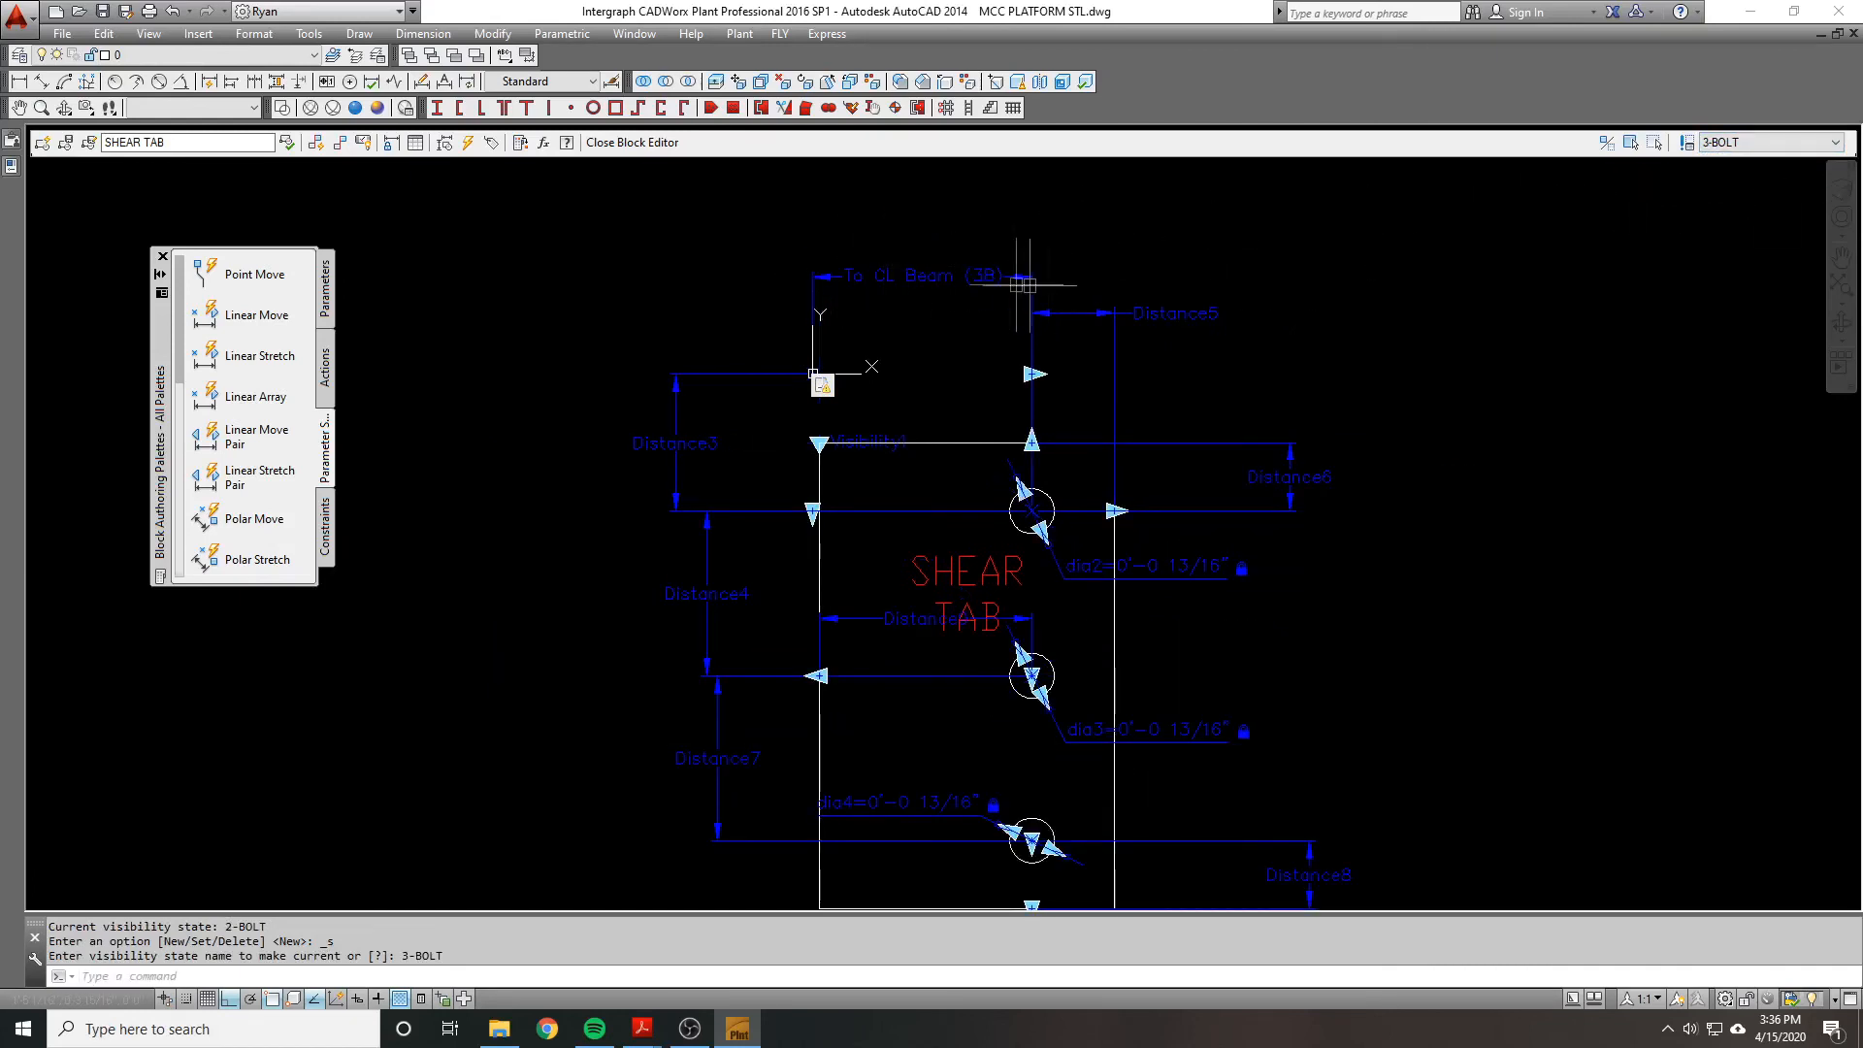
{"action": "left_click", "coordinate": [1737, 142]}
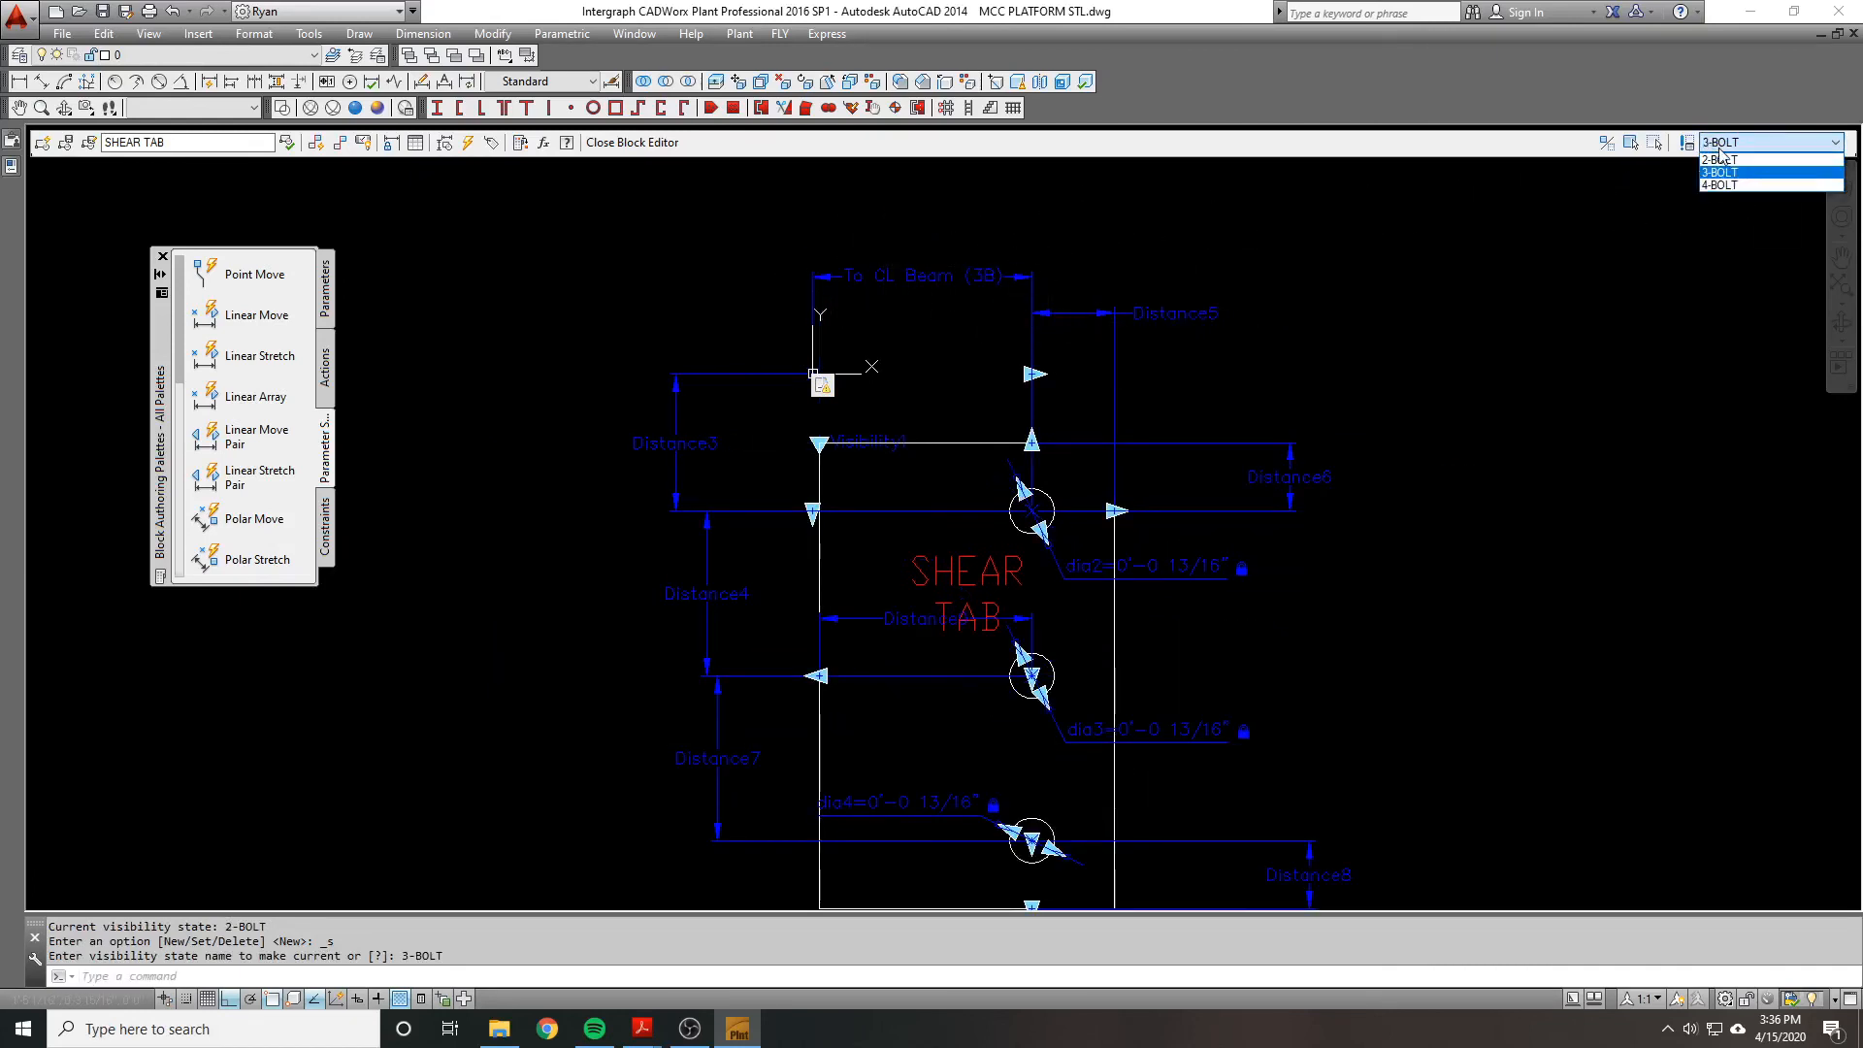
{"action": "left_click", "coordinate": [1724, 160]}
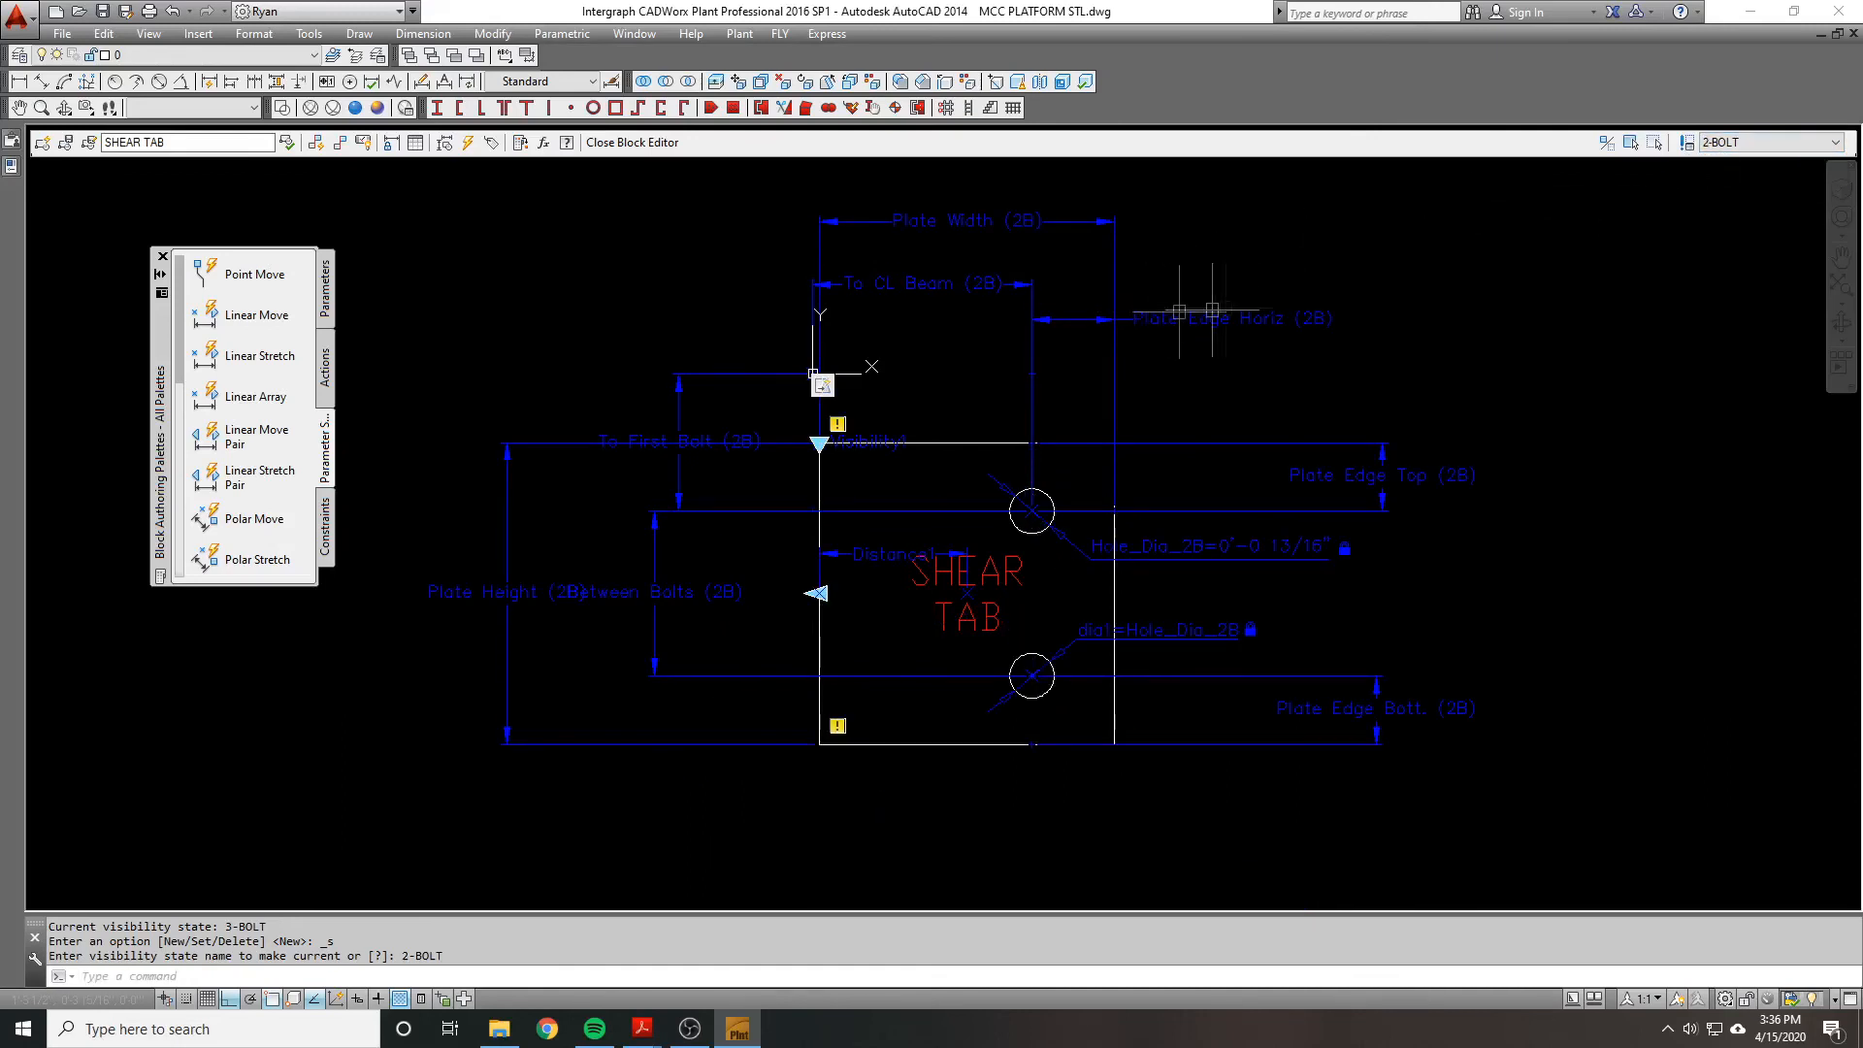
{"action": "type", "text": "ed"}
{"action": "key", "text": "Return"}
{"action": "left_click", "coordinate": [1267, 318]}
{"action": "key", "text": "ctrl+c"}
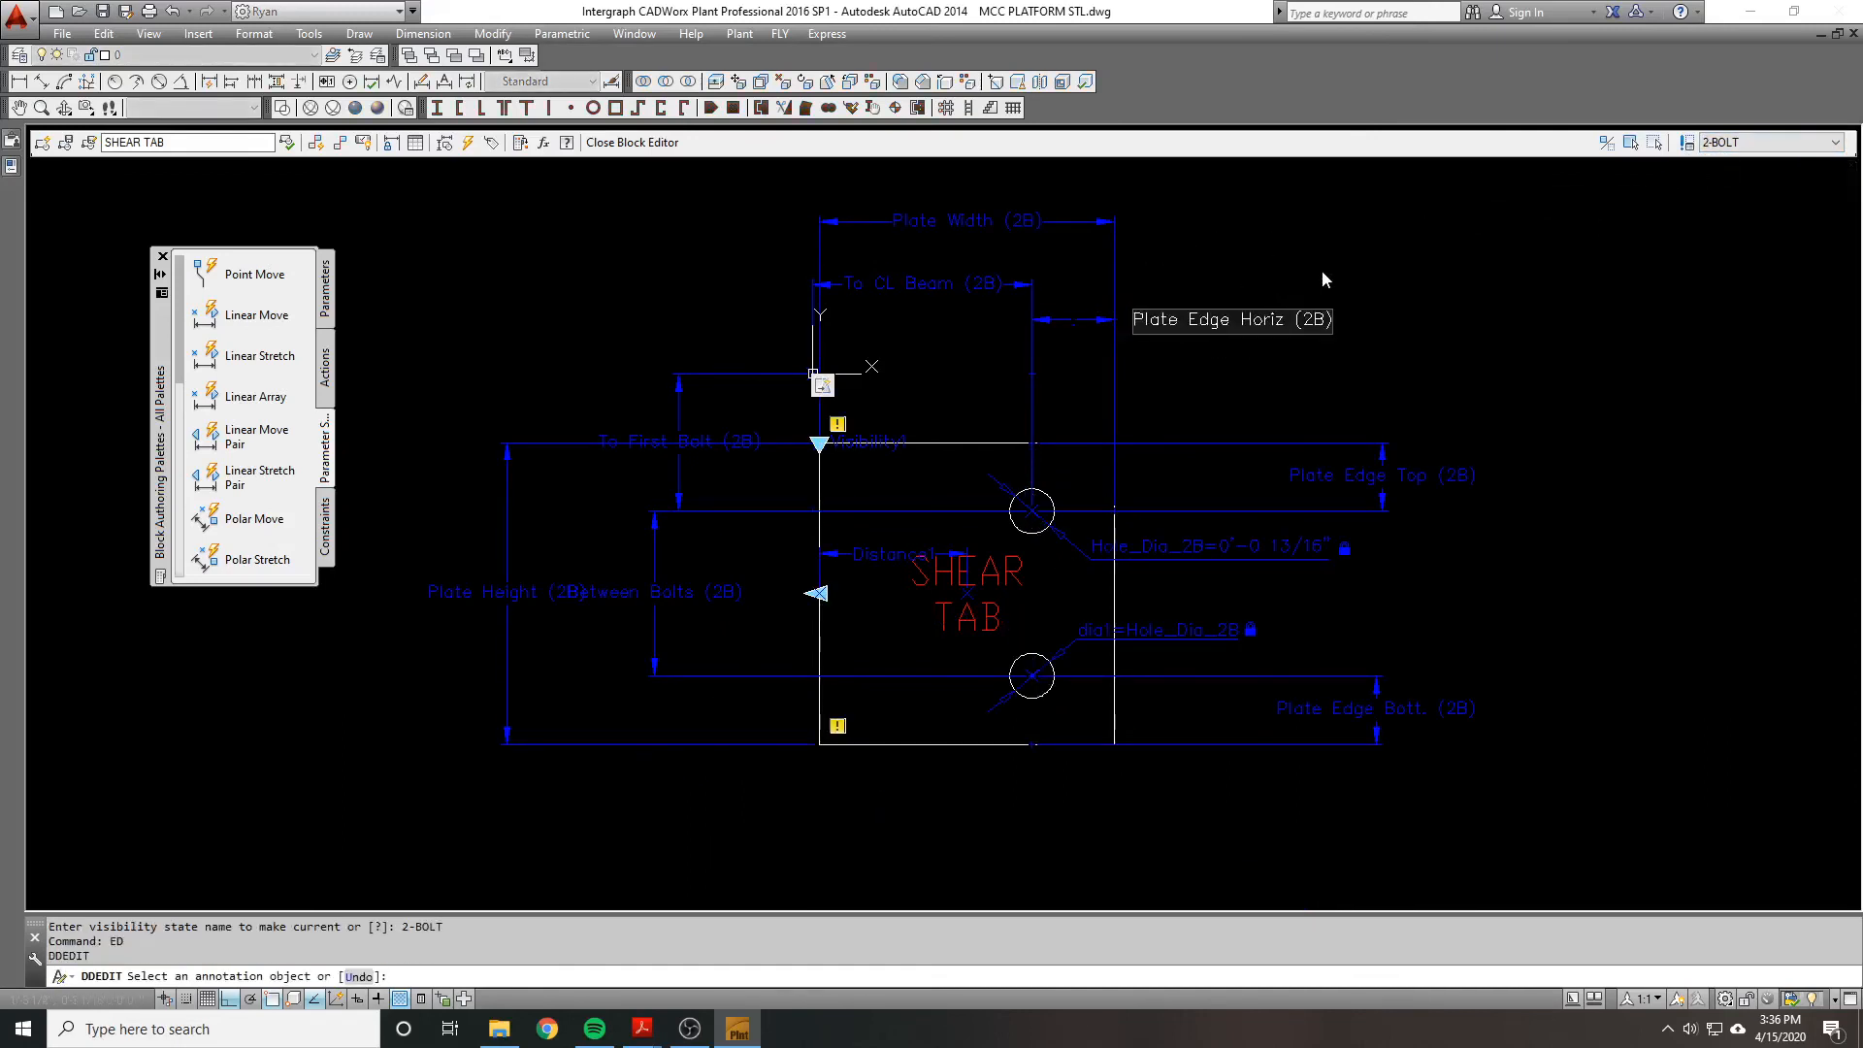
{"action": "left_click", "coordinate": [1441, 221]}
{"action": "key", "text": "Escape"}
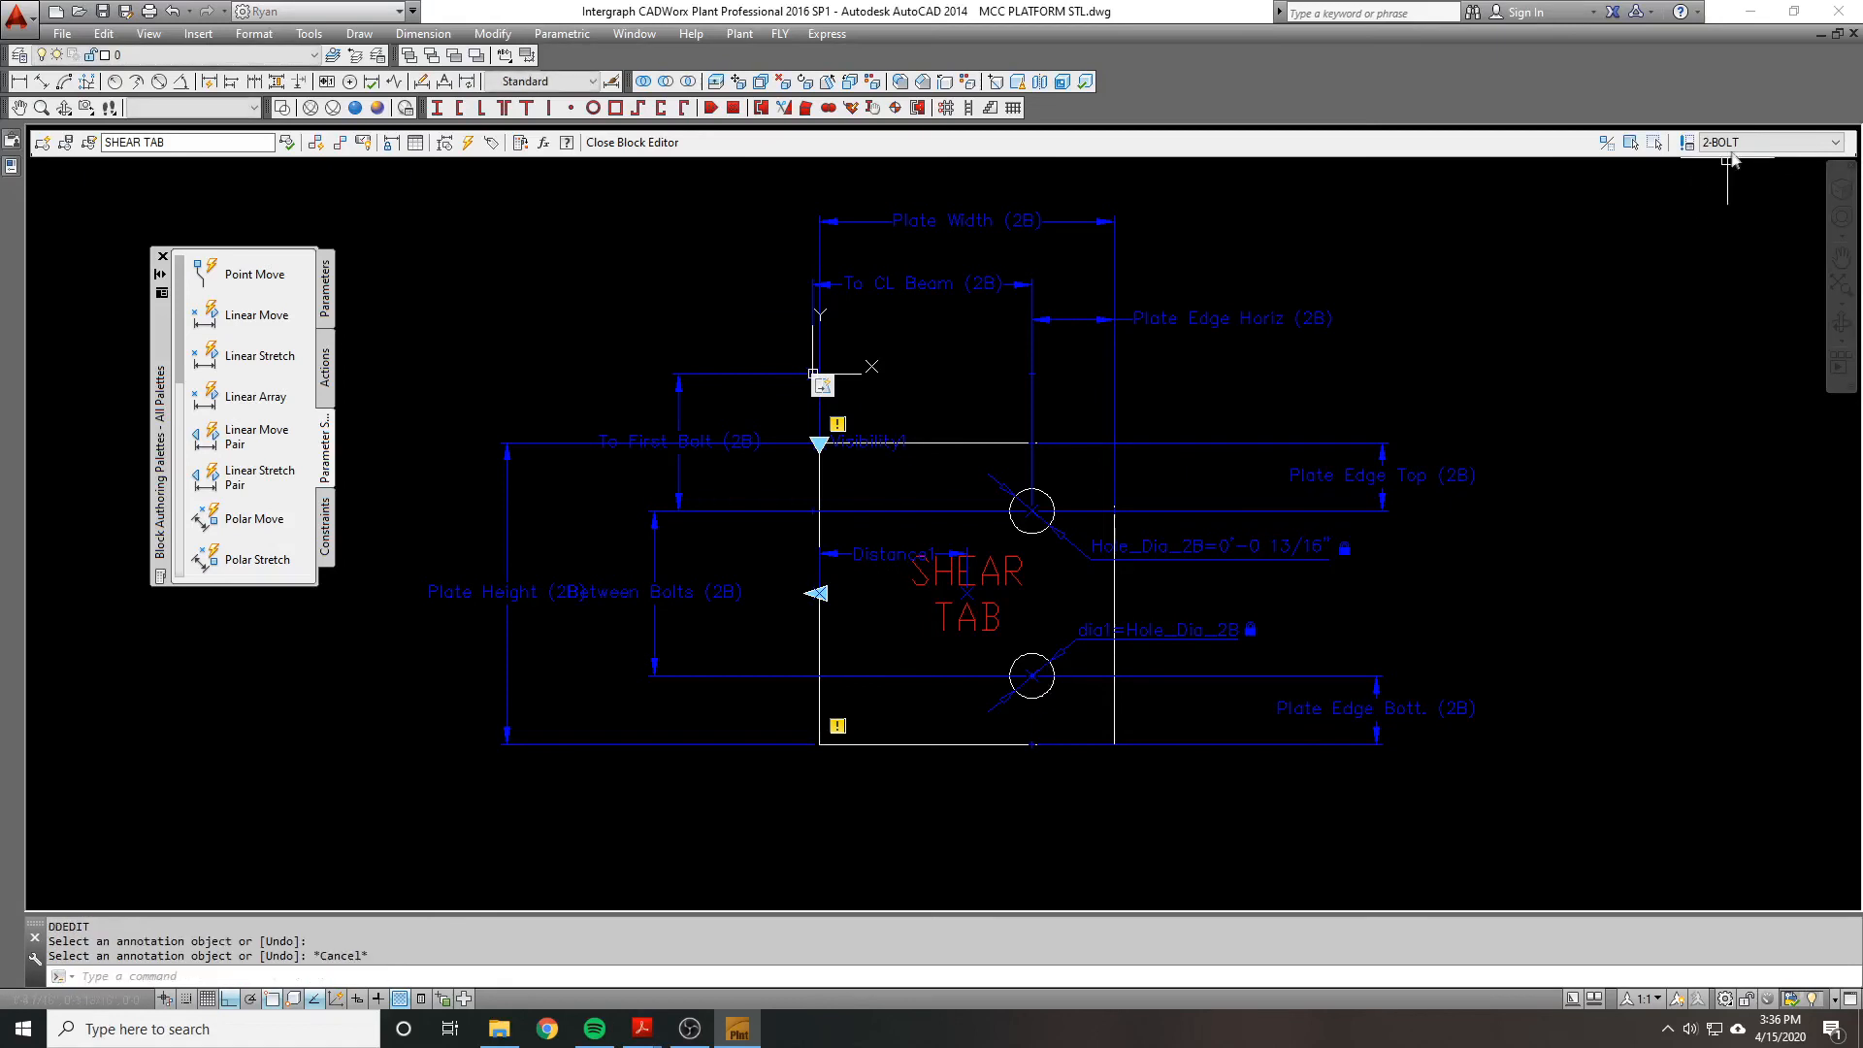
Step: Return to the 3-BOLT visibility state and try to paste the copied name onto the horizontal edge distance parameter
{"action": "left_click", "coordinate": [1732, 144]}
{"action": "left_click", "coordinate": [1722, 173]}
{"action": "type", "text": "ed"}
{"action": "key", "text": "Return"}
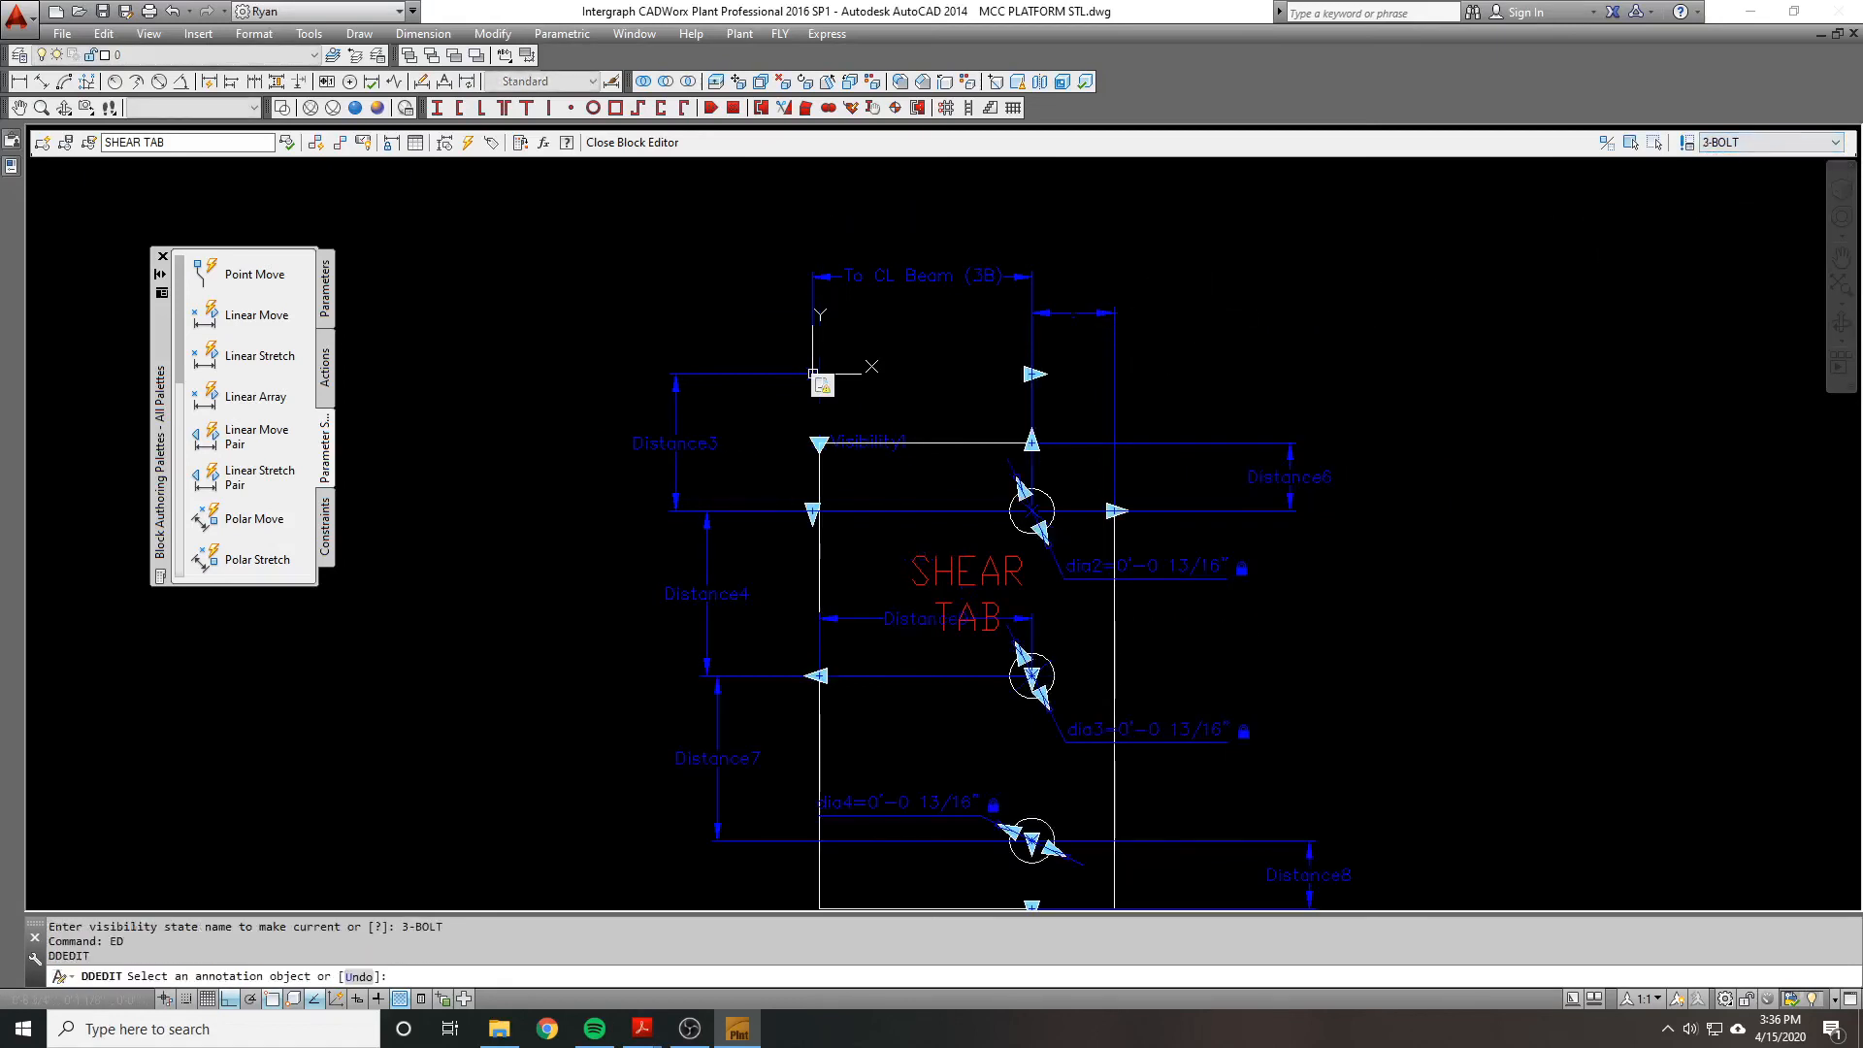
{"action": "left_click", "coordinate": [1155, 315]}
{"action": "key", "text": "ctrl+v"}
{"action": "left_click", "coordinate": [1319, 246]}
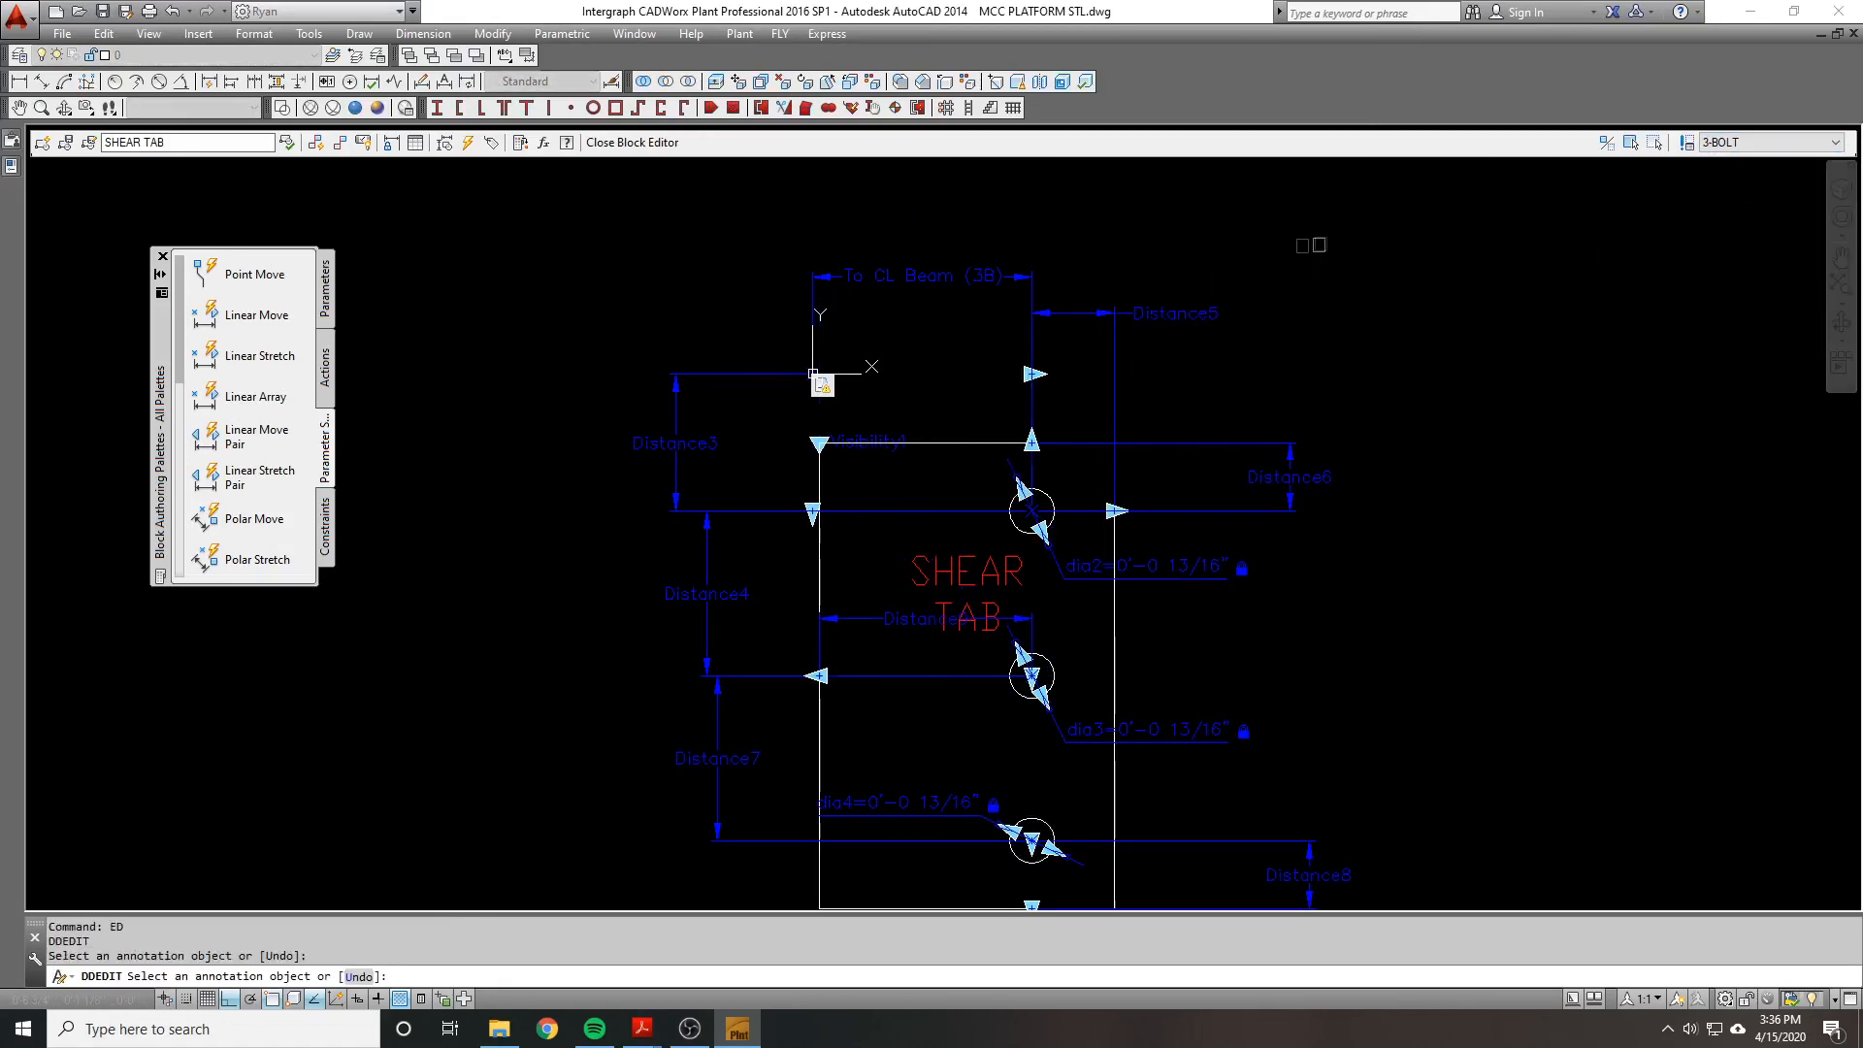
{"action": "key", "text": "Return"}
{"action": "type", "text": "re"}
{"action": "key", "text": "Return"}
{"action": "key", "text": "Escape"}
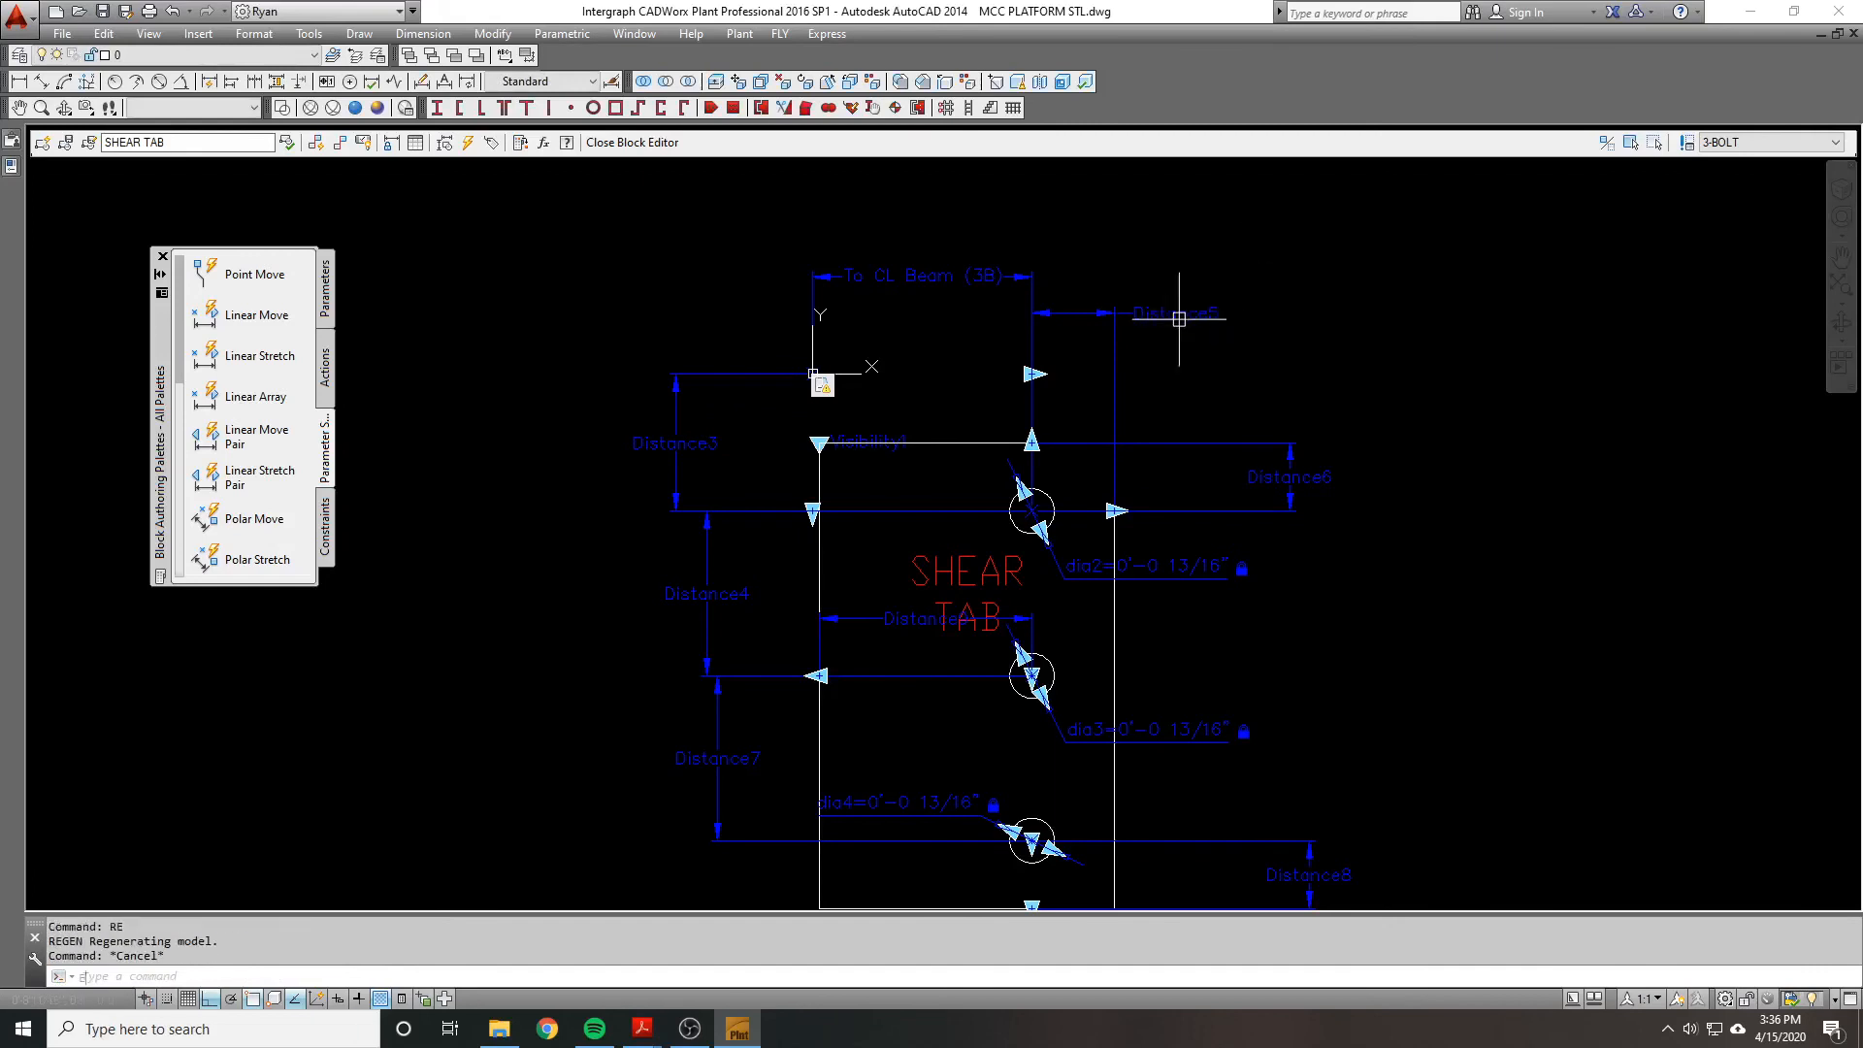
Step: Paste the copied name onto the horizontal edge distance parameter and change it to "Plate Edge Horiz (3B)"
{"action": "type", "text": "ed"}
{"action": "key", "text": "Return"}
{"action": "left_click", "coordinate": [1180, 314]}
{"action": "key", "text": "ctrl+v"}
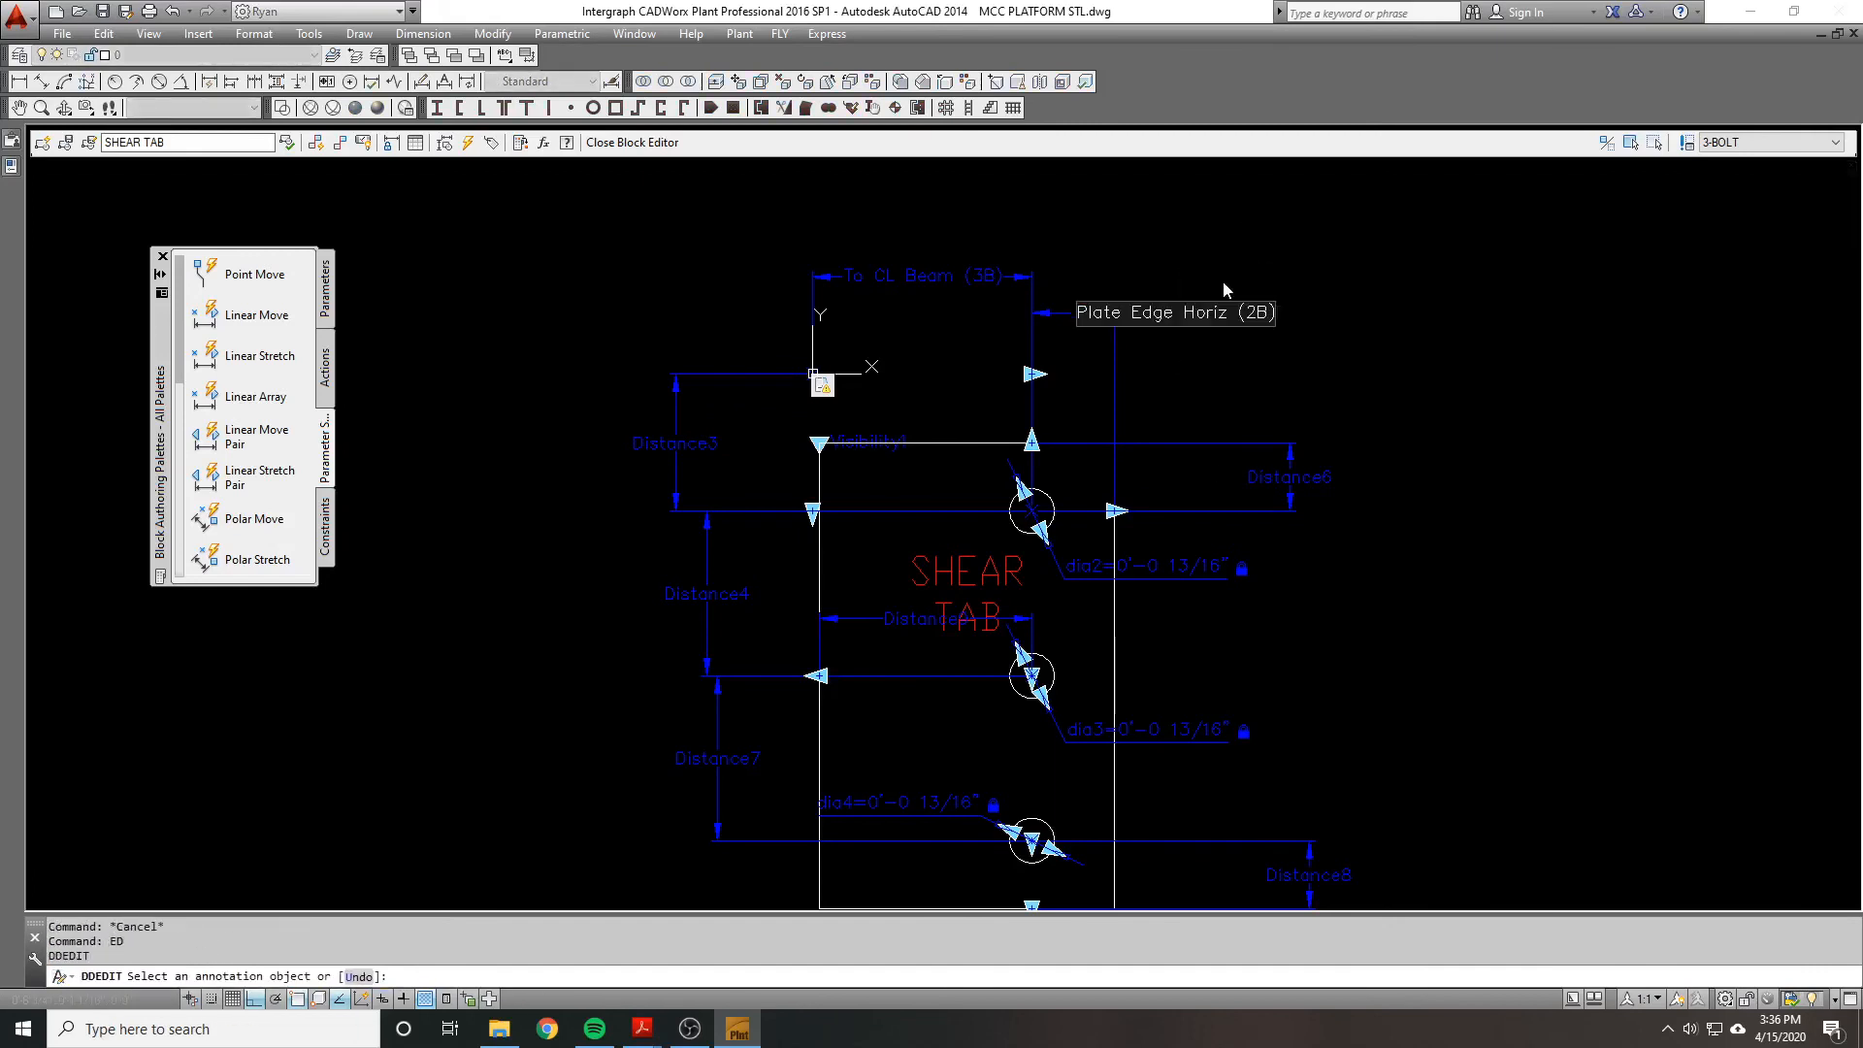
{"action": "key", "text": "Left"}
{"action": "key", "text": "Left"}
{"action": "key", "text": "BackSpace"}
{"action": "type", "text": "3"}
{"action": "key", "text": "Return"}
{"action": "key", "text": "Escape"}
Step: Switch to the 2-BOLT visibility state and copy the name of the "Plate Edge Top (2B)" parameter
{"action": "middle_click_drag", "start_coordinate": [1320, 491], "coordinate": [1411, 235]}
{"action": "middle_click_drag", "start_coordinate": [1277, 518], "coordinate": [1223, 648]}
{"action": "middle_click_drag", "start_coordinate": [1206, 461], "coordinate": [1191, 527]}
{"action": "key", "text": "Return"}
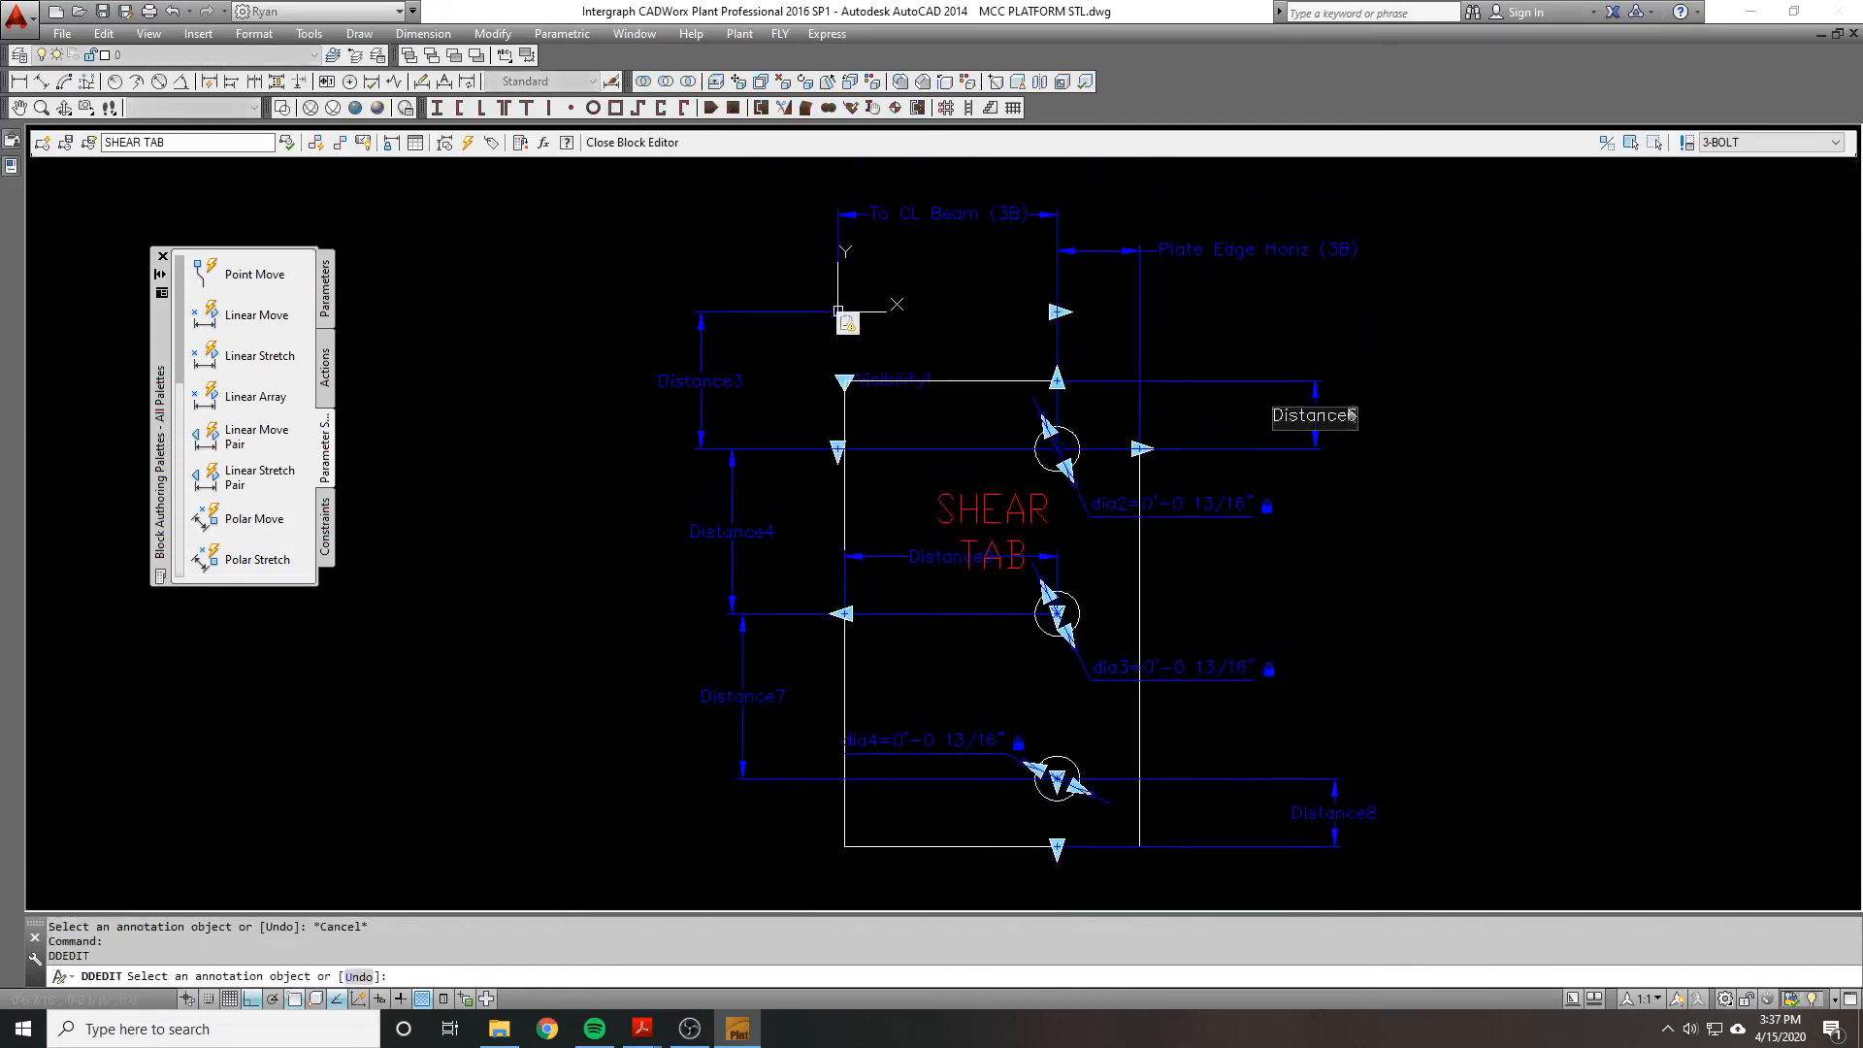
{"action": "left_click", "coordinate": [1747, 142]}
{"action": "left_click", "coordinate": [1719, 159]}
{"action": "type", "text": "ed"}
{"action": "key", "text": "Return"}
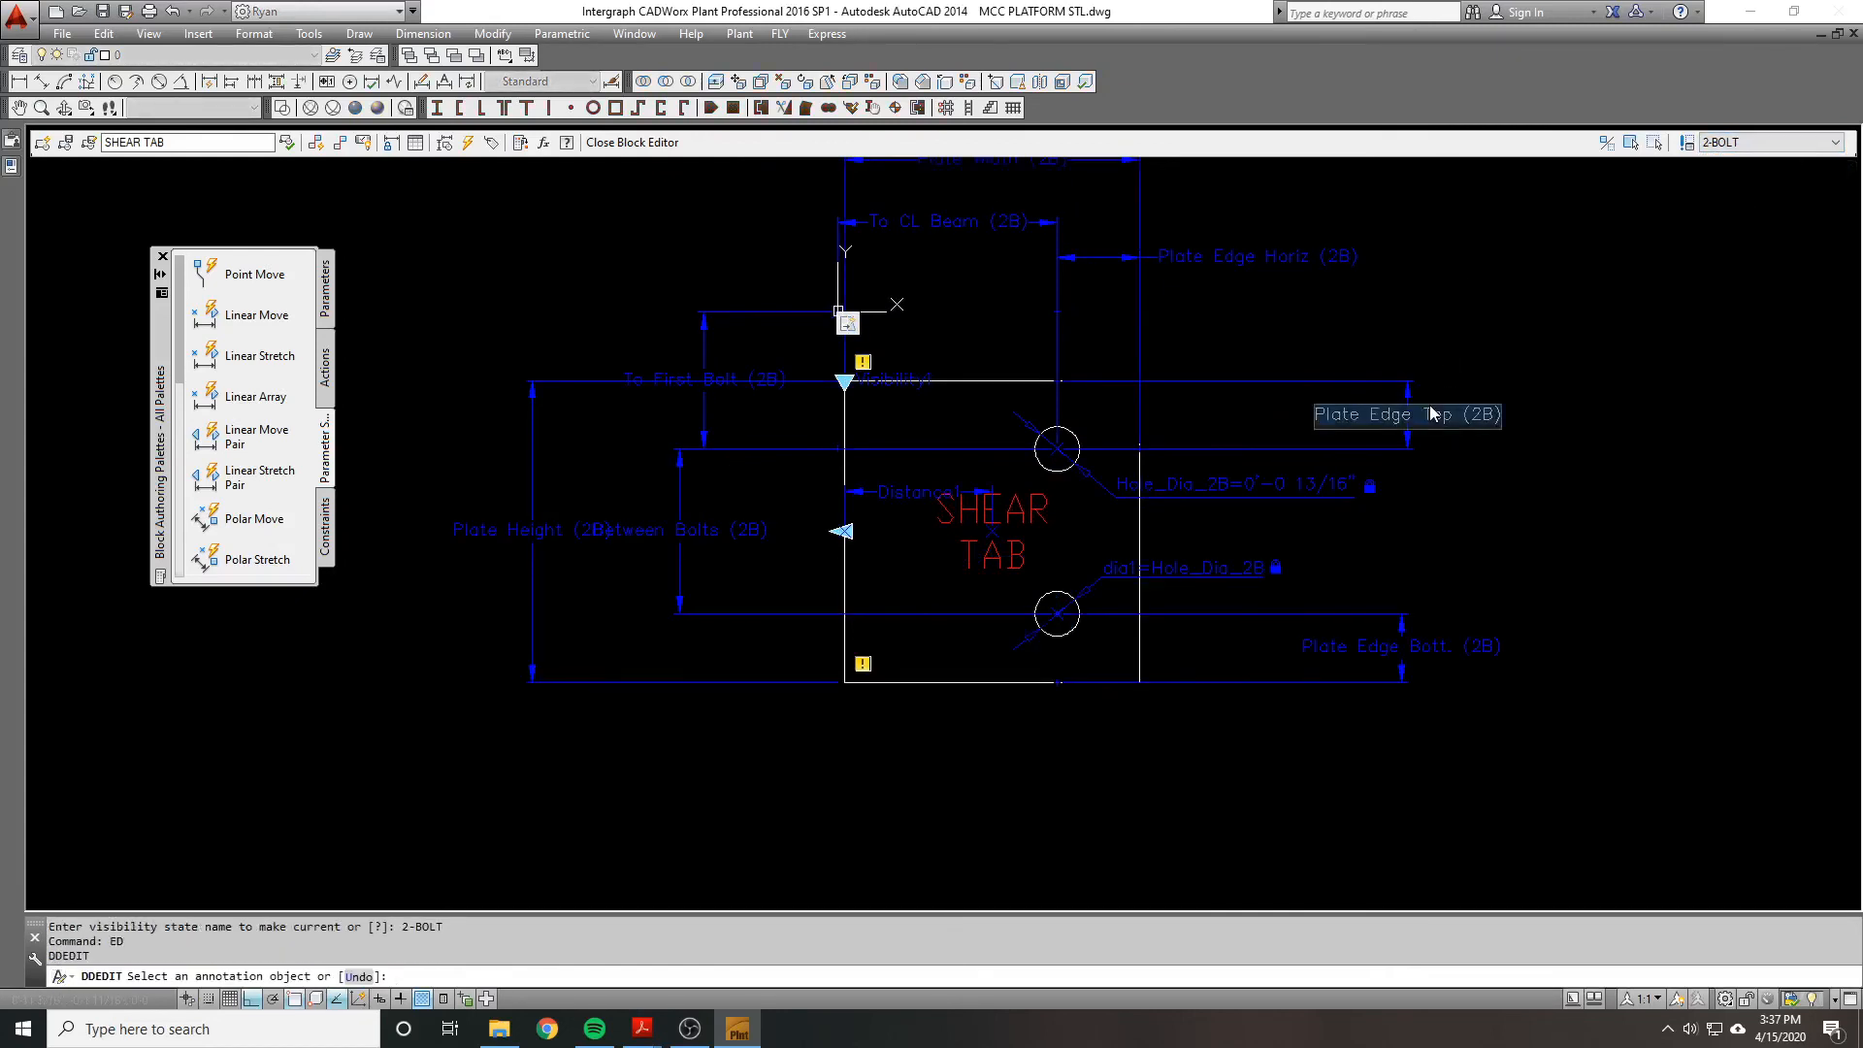
Step: Return to the 3-BOLT visibility state and rename the top edge distance parameter as "Plate Edge Top (3B)"
{"action": "left_click", "coordinate": [1747, 142]}
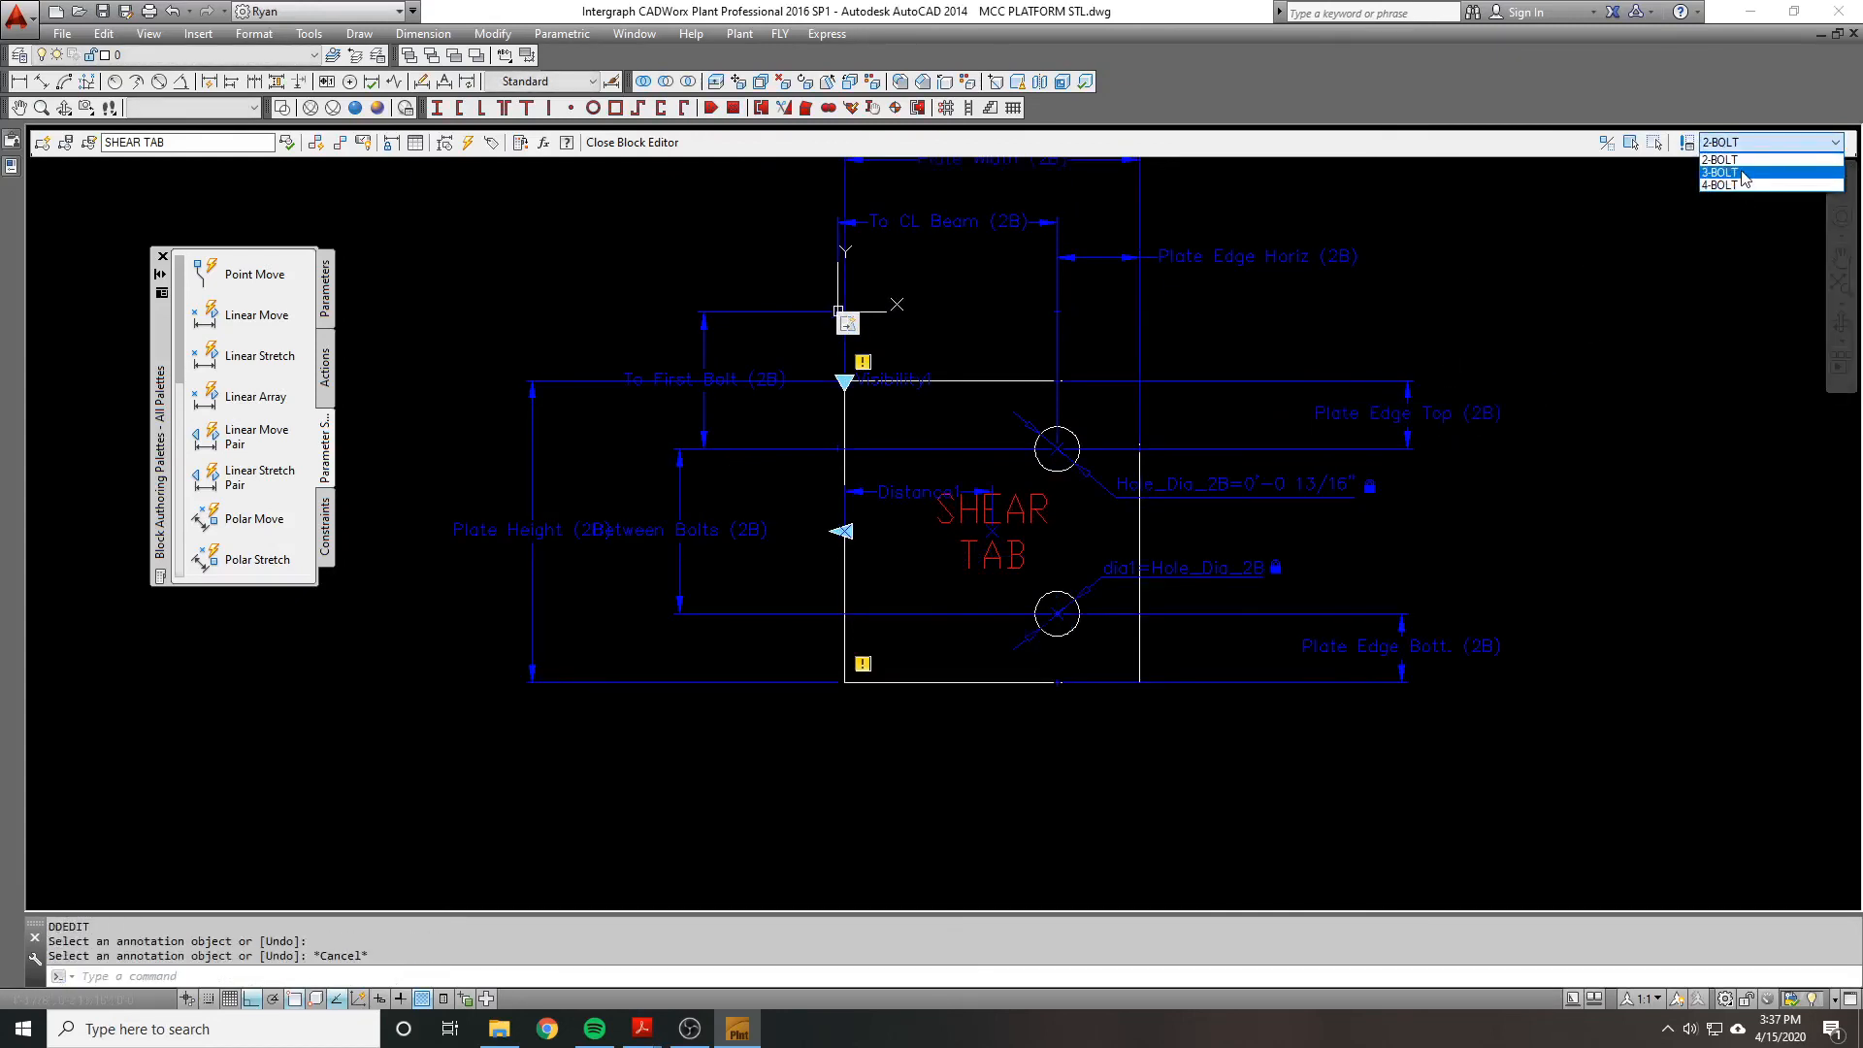
{"action": "left_click", "coordinate": [1722, 172]}
{"action": "type", "text": "ed"}
{"action": "key", "text": "Return"}
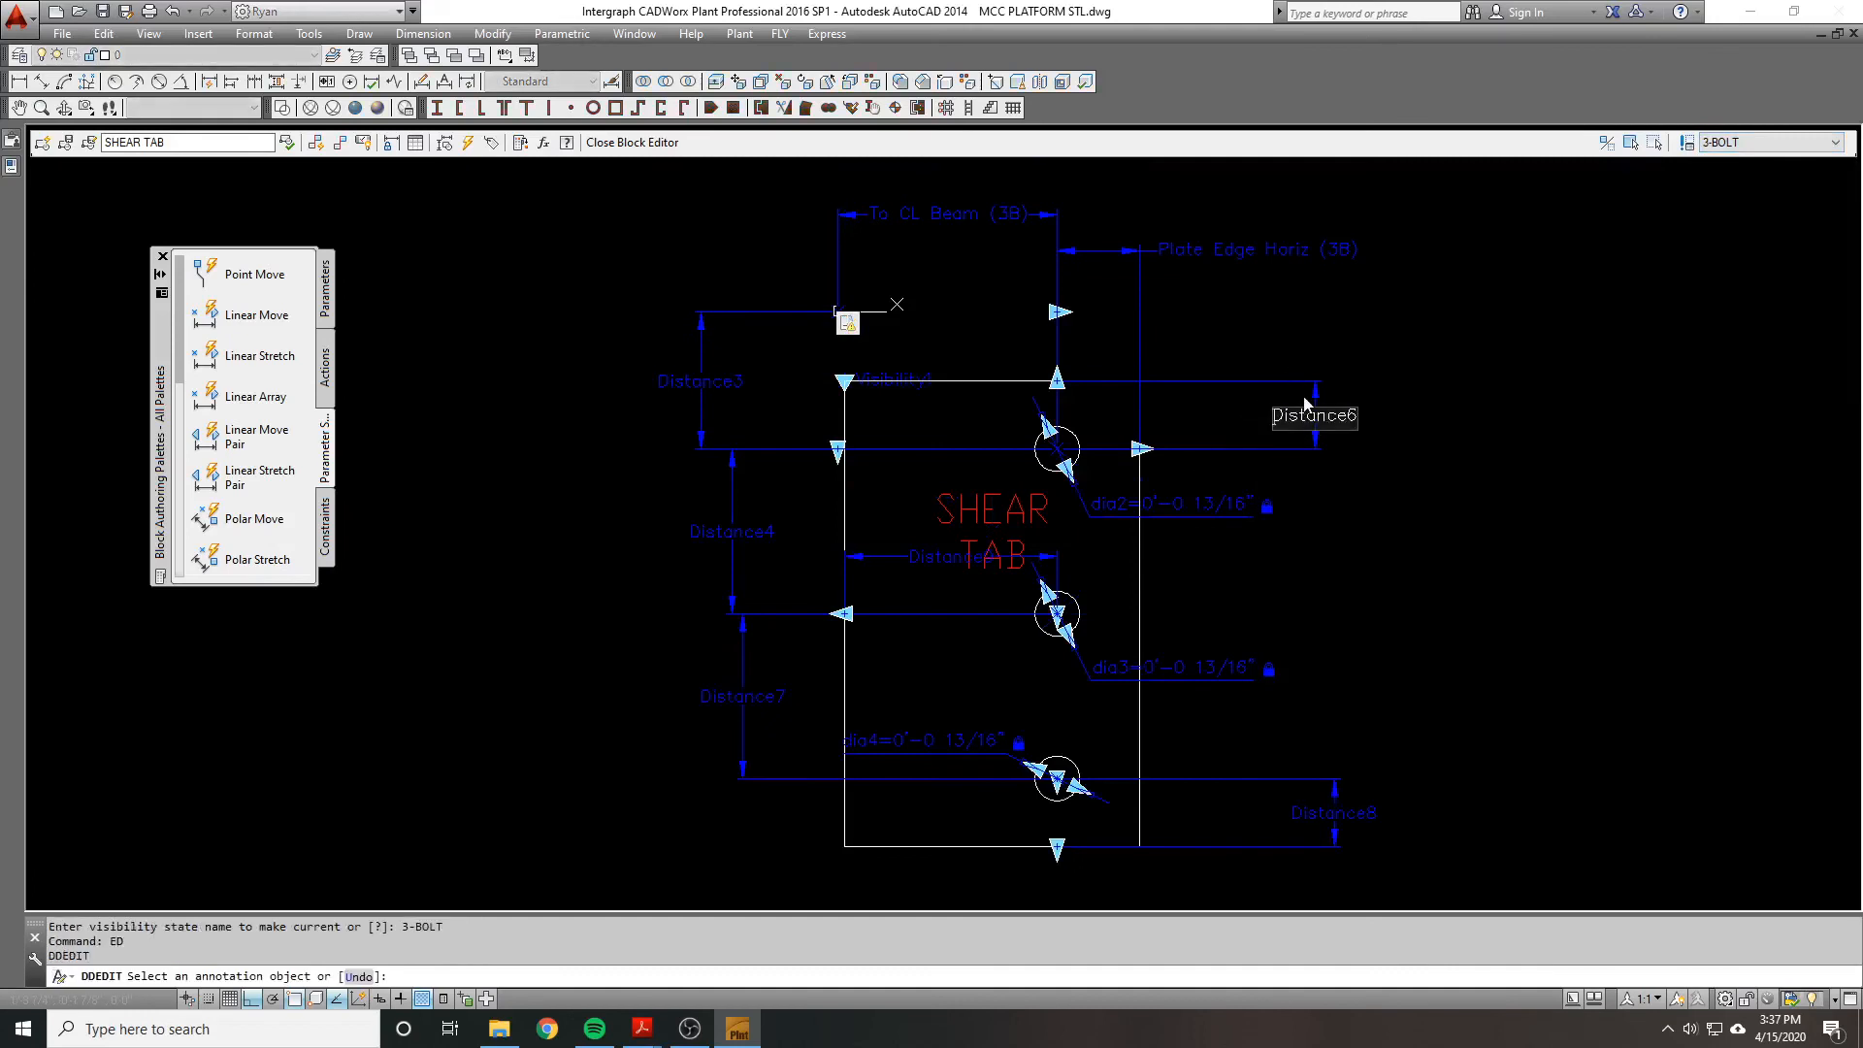
{"action": "left_click", "coordinate": [1306, 414]}
{"action": "type", "text": "Plate Edge Top (2B)"}
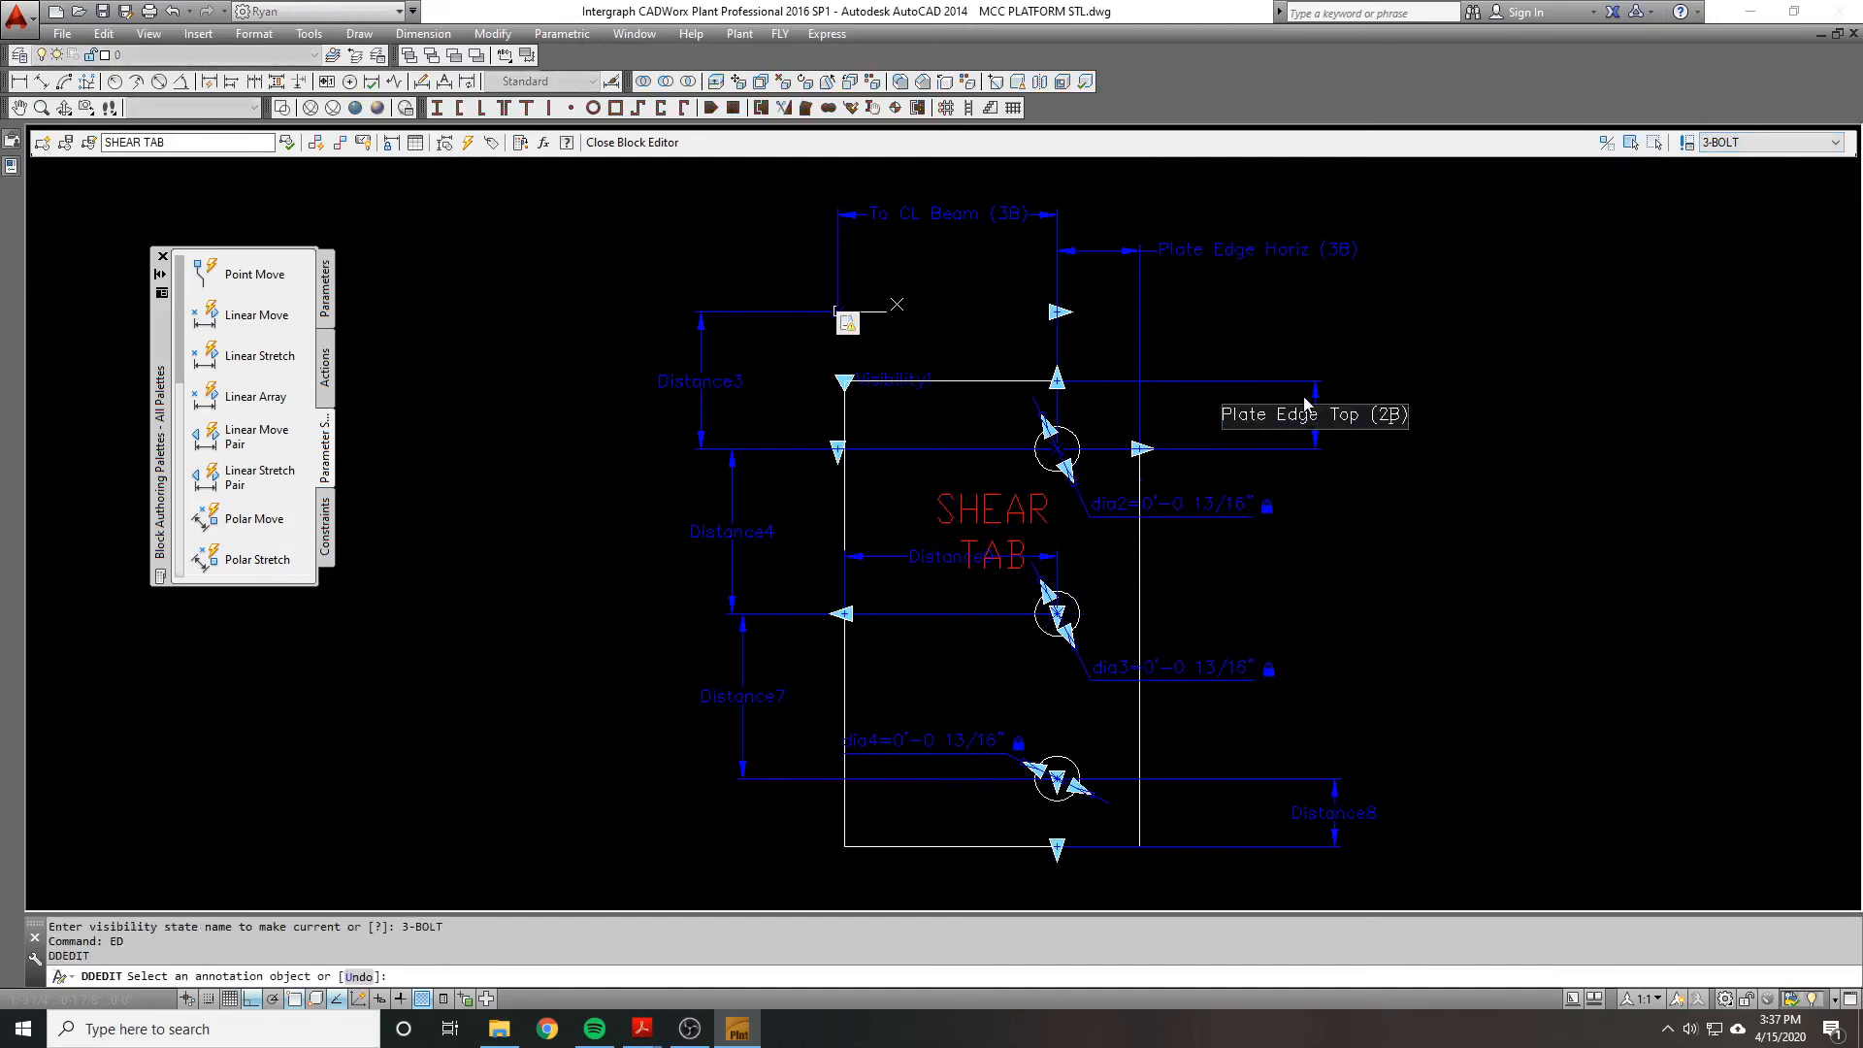
{"action": "key", "text": "Return"}
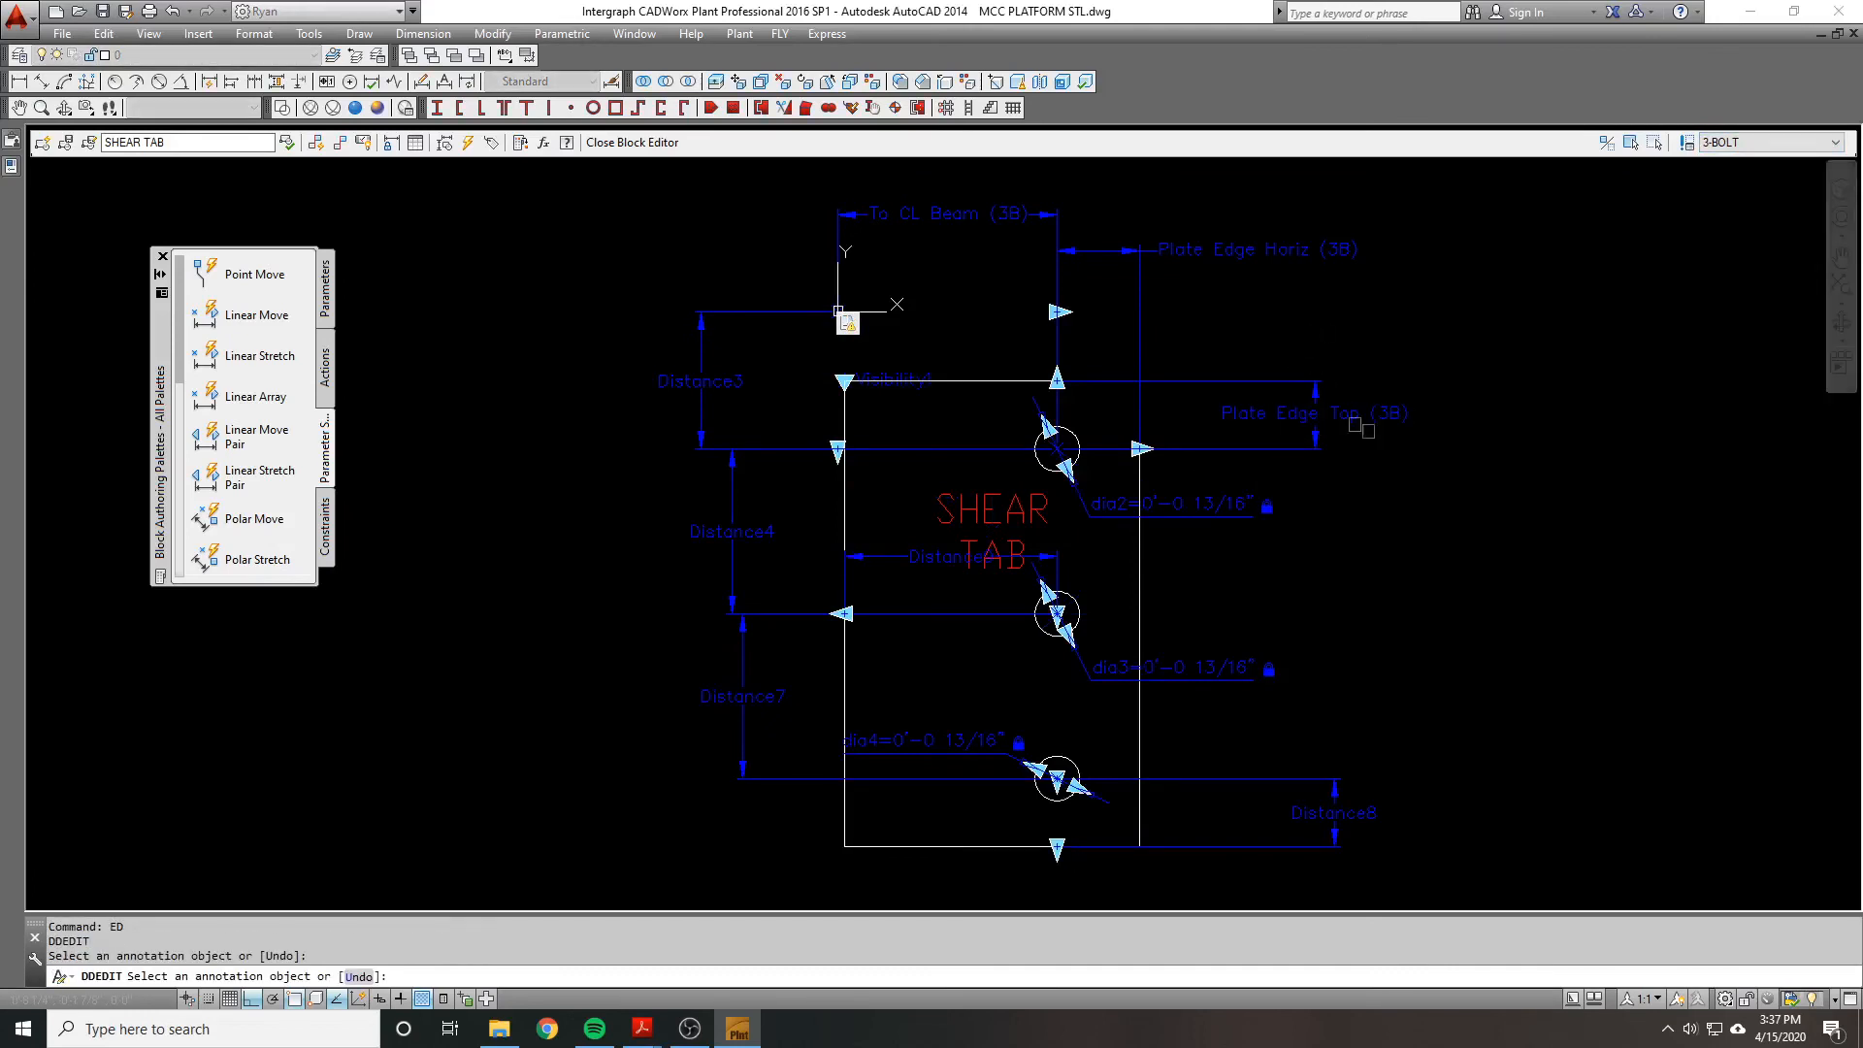
Step: Switch to the 2-BOLT visibility state and copy the name of the "Plate Edge Bott. (2B)" parameter
{"action": "left_click", "coordinate": [1771, 142]}
{"action": "left_click", "coordinate": [1723, 157]}
{"action": "type", "text": "E"}
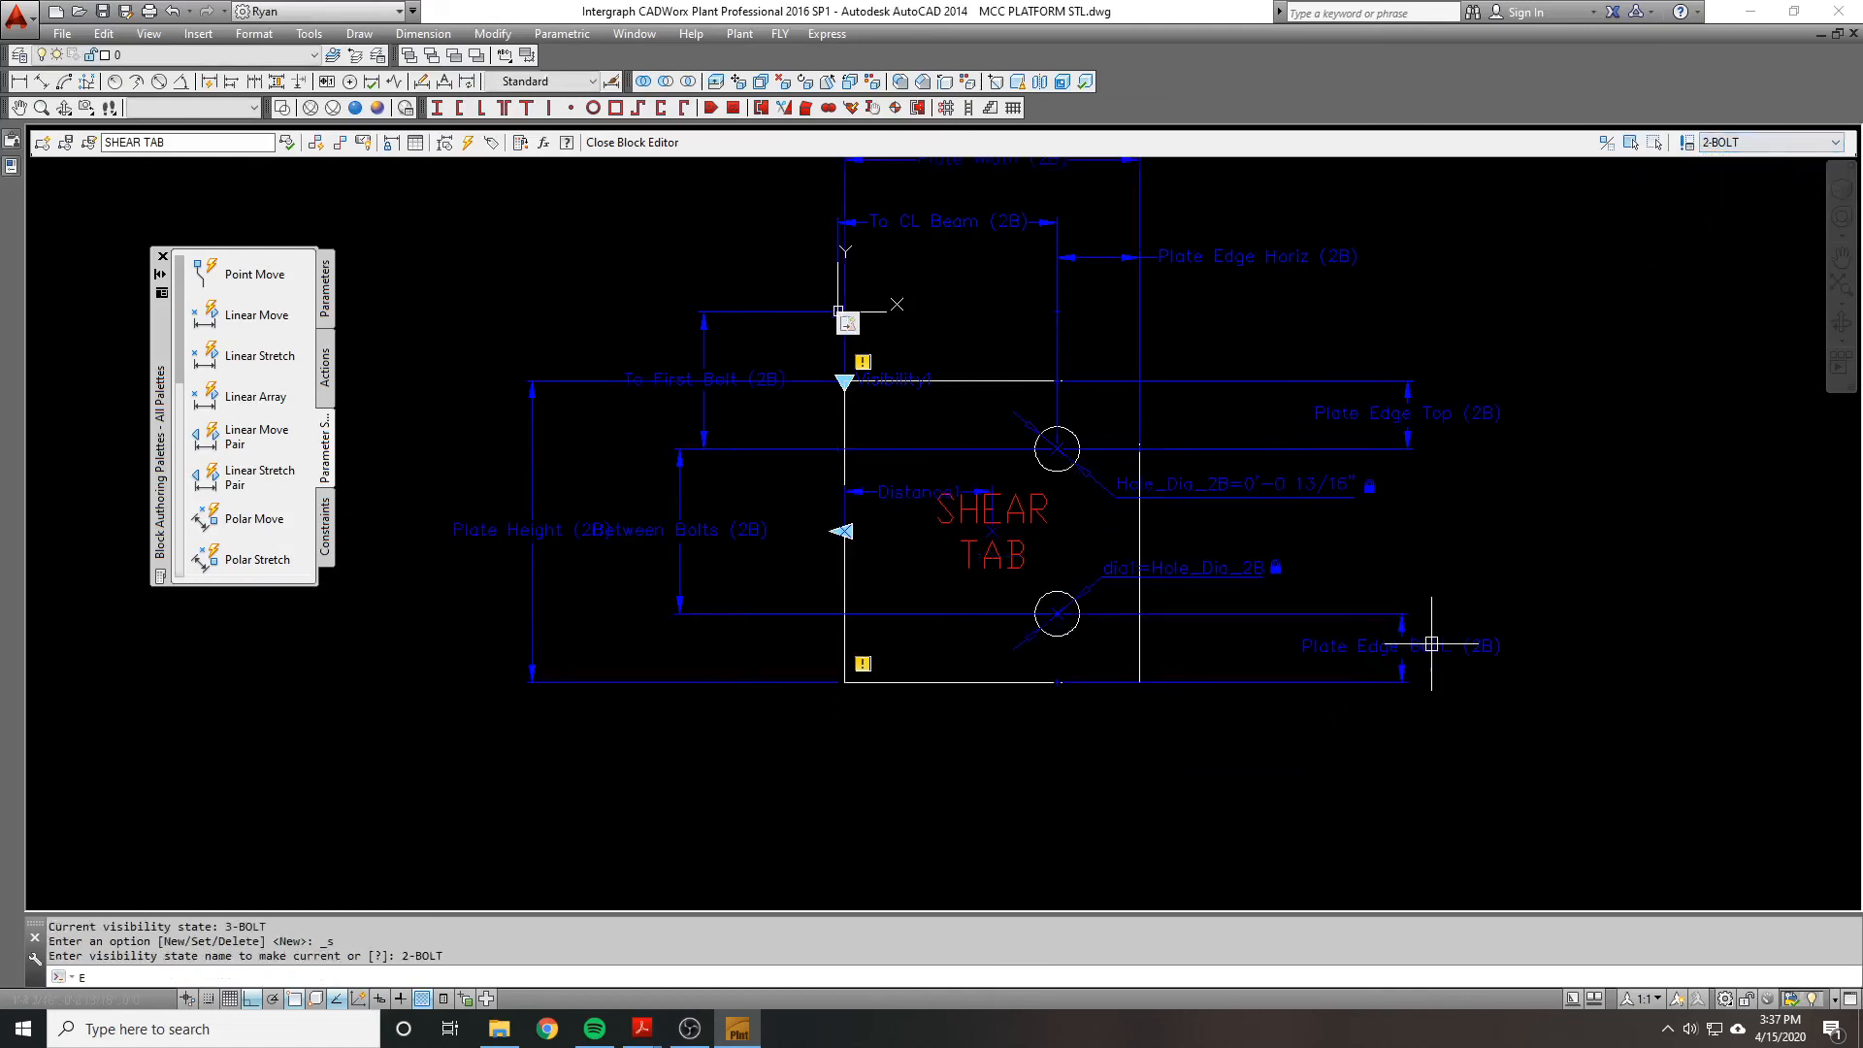
{"action": "type", "text": "D"}
{"action": "key", "text": "Return"}
{"action": "left_click", "coordinate": [1422, 646]}
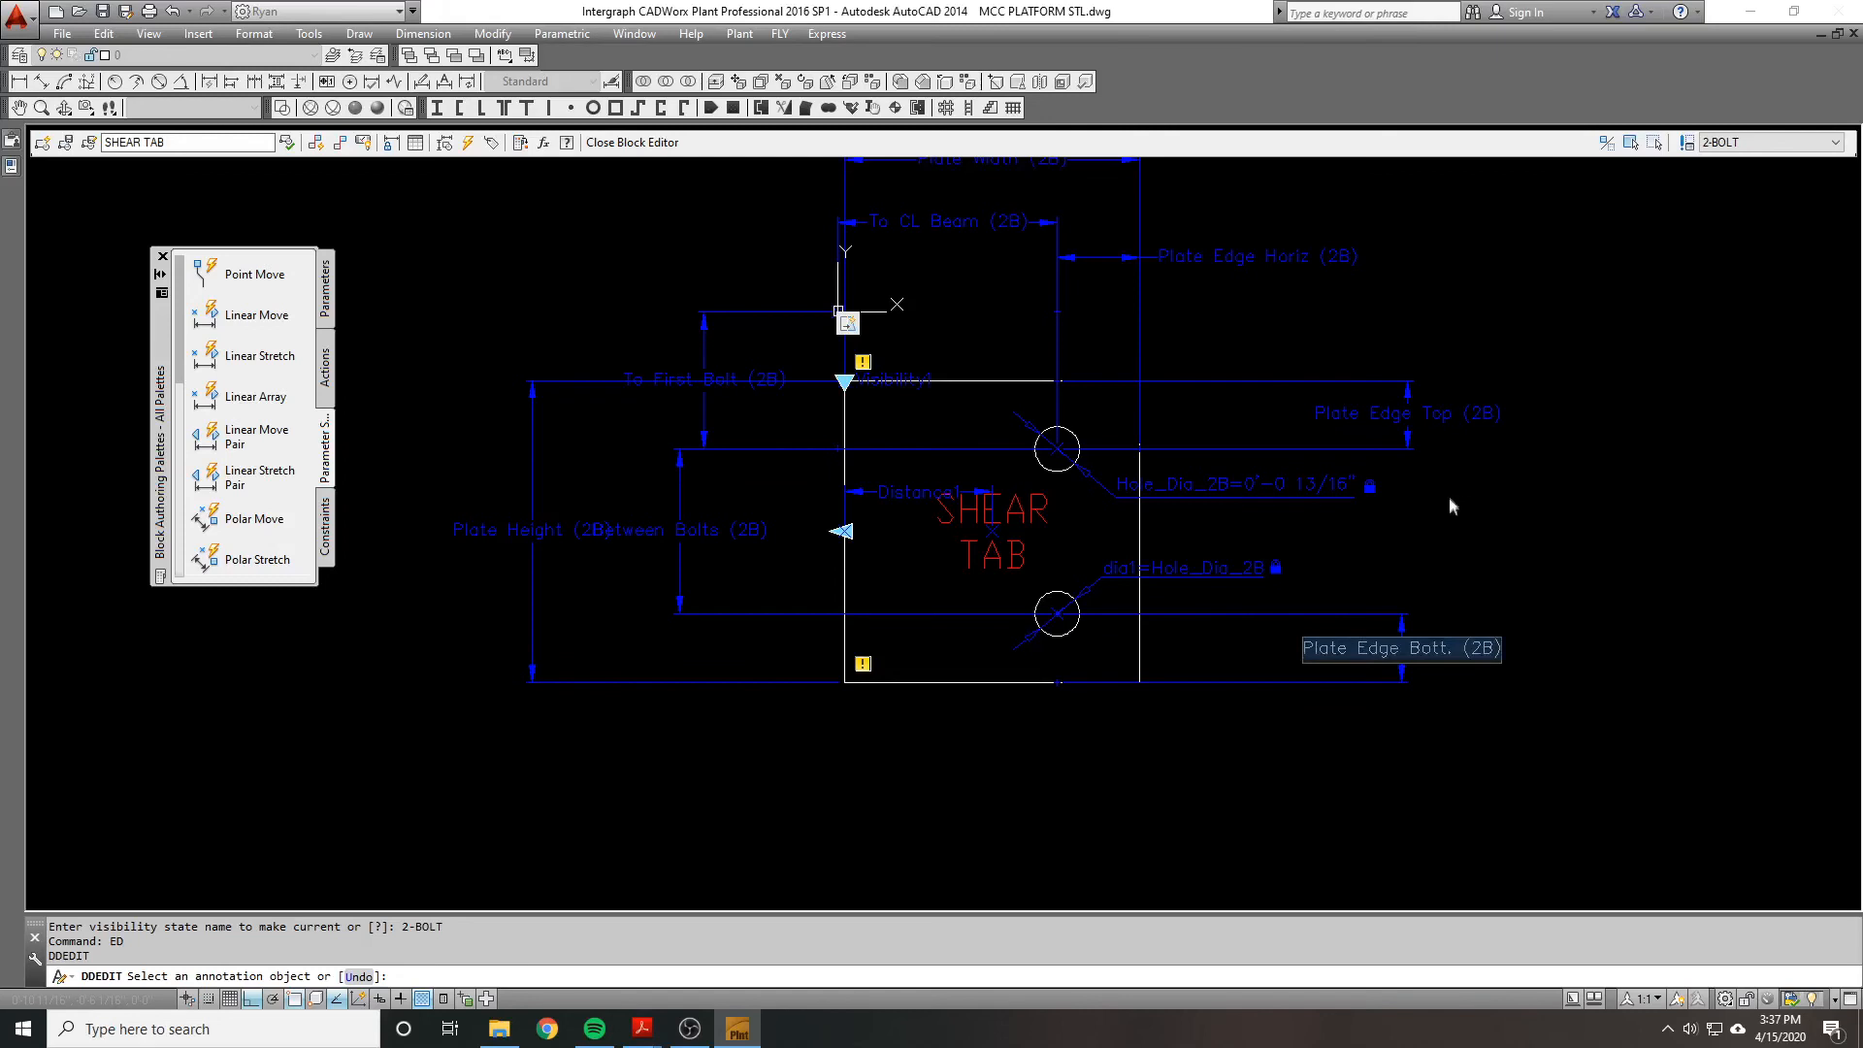
{"action": "key", "text": "Escape"}
Step: Return to the 3-BOLT visibility state and rename the bottom edge distance parameter as "Plate Edge Bott. (3B)"
{"action": "left_click", "coordinate": [1768, 141]}
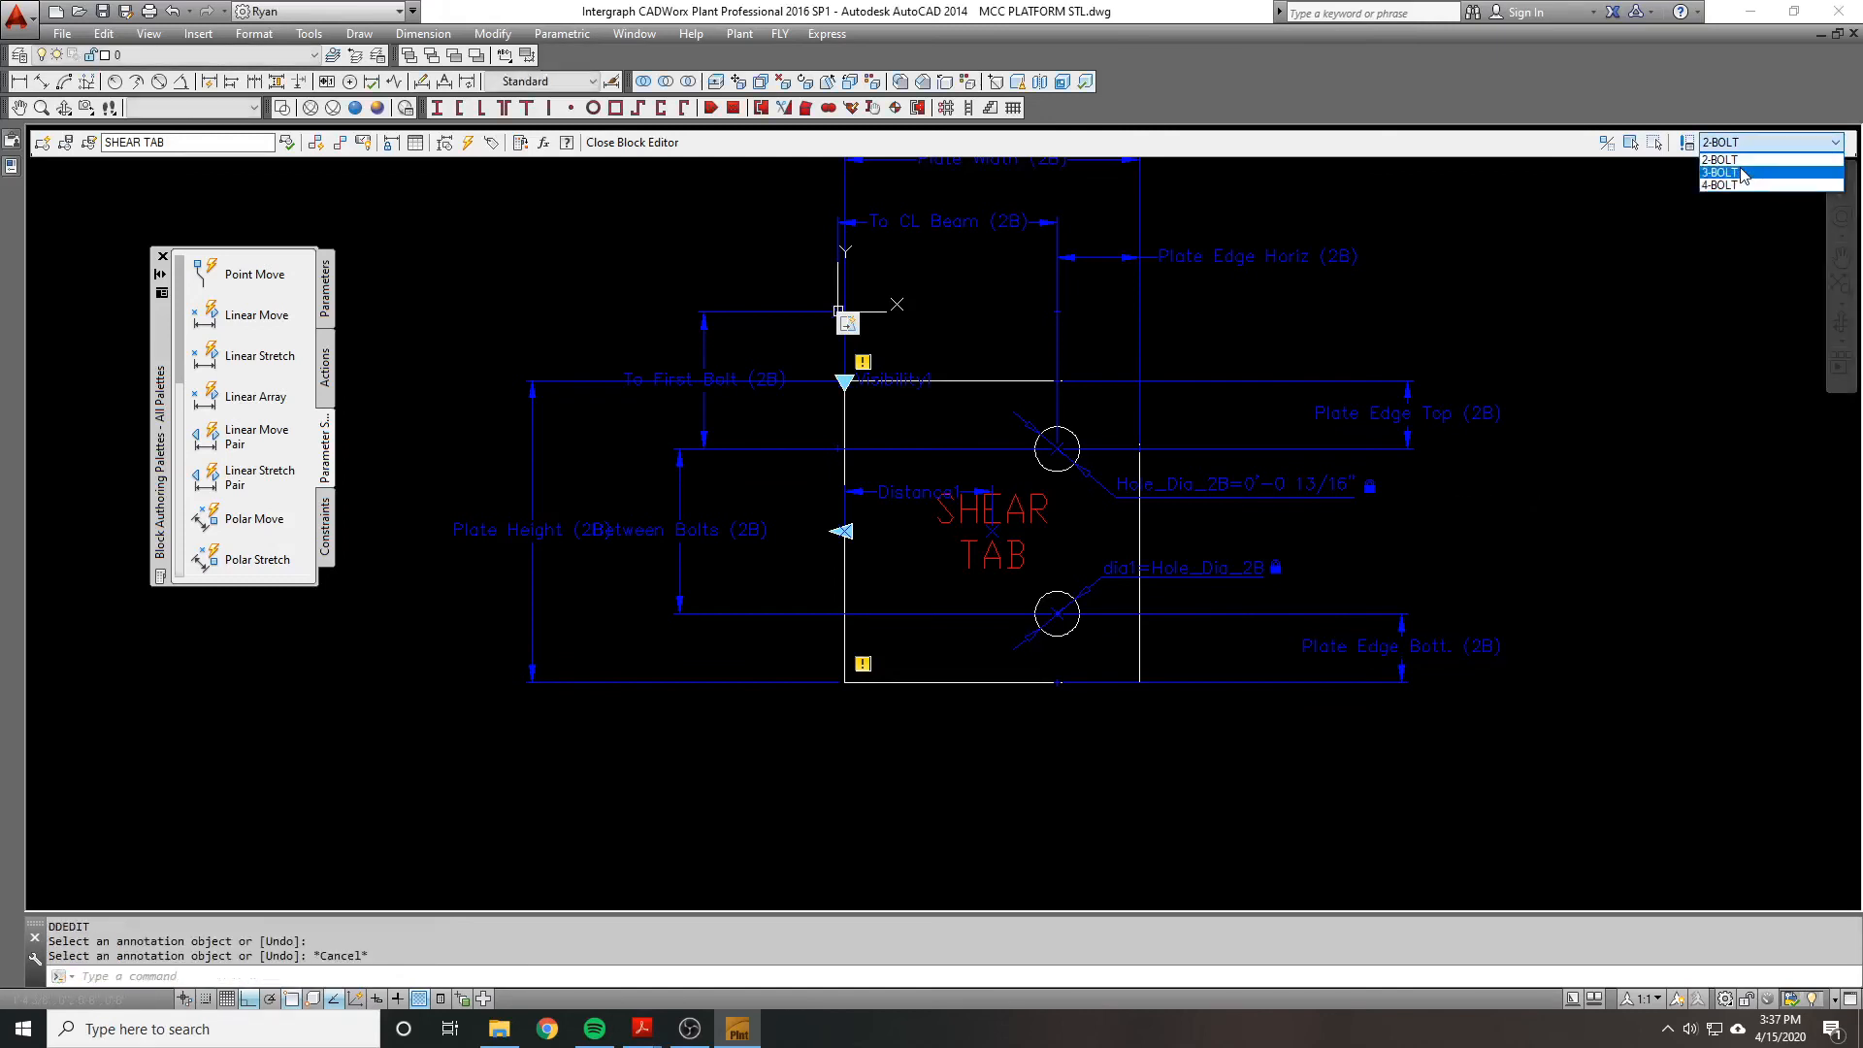
{"action": "left_click", "coordinate": [1723, 171]}
{"action": "type", "text": "ED"}
{"action": "key", "text": "Return"}
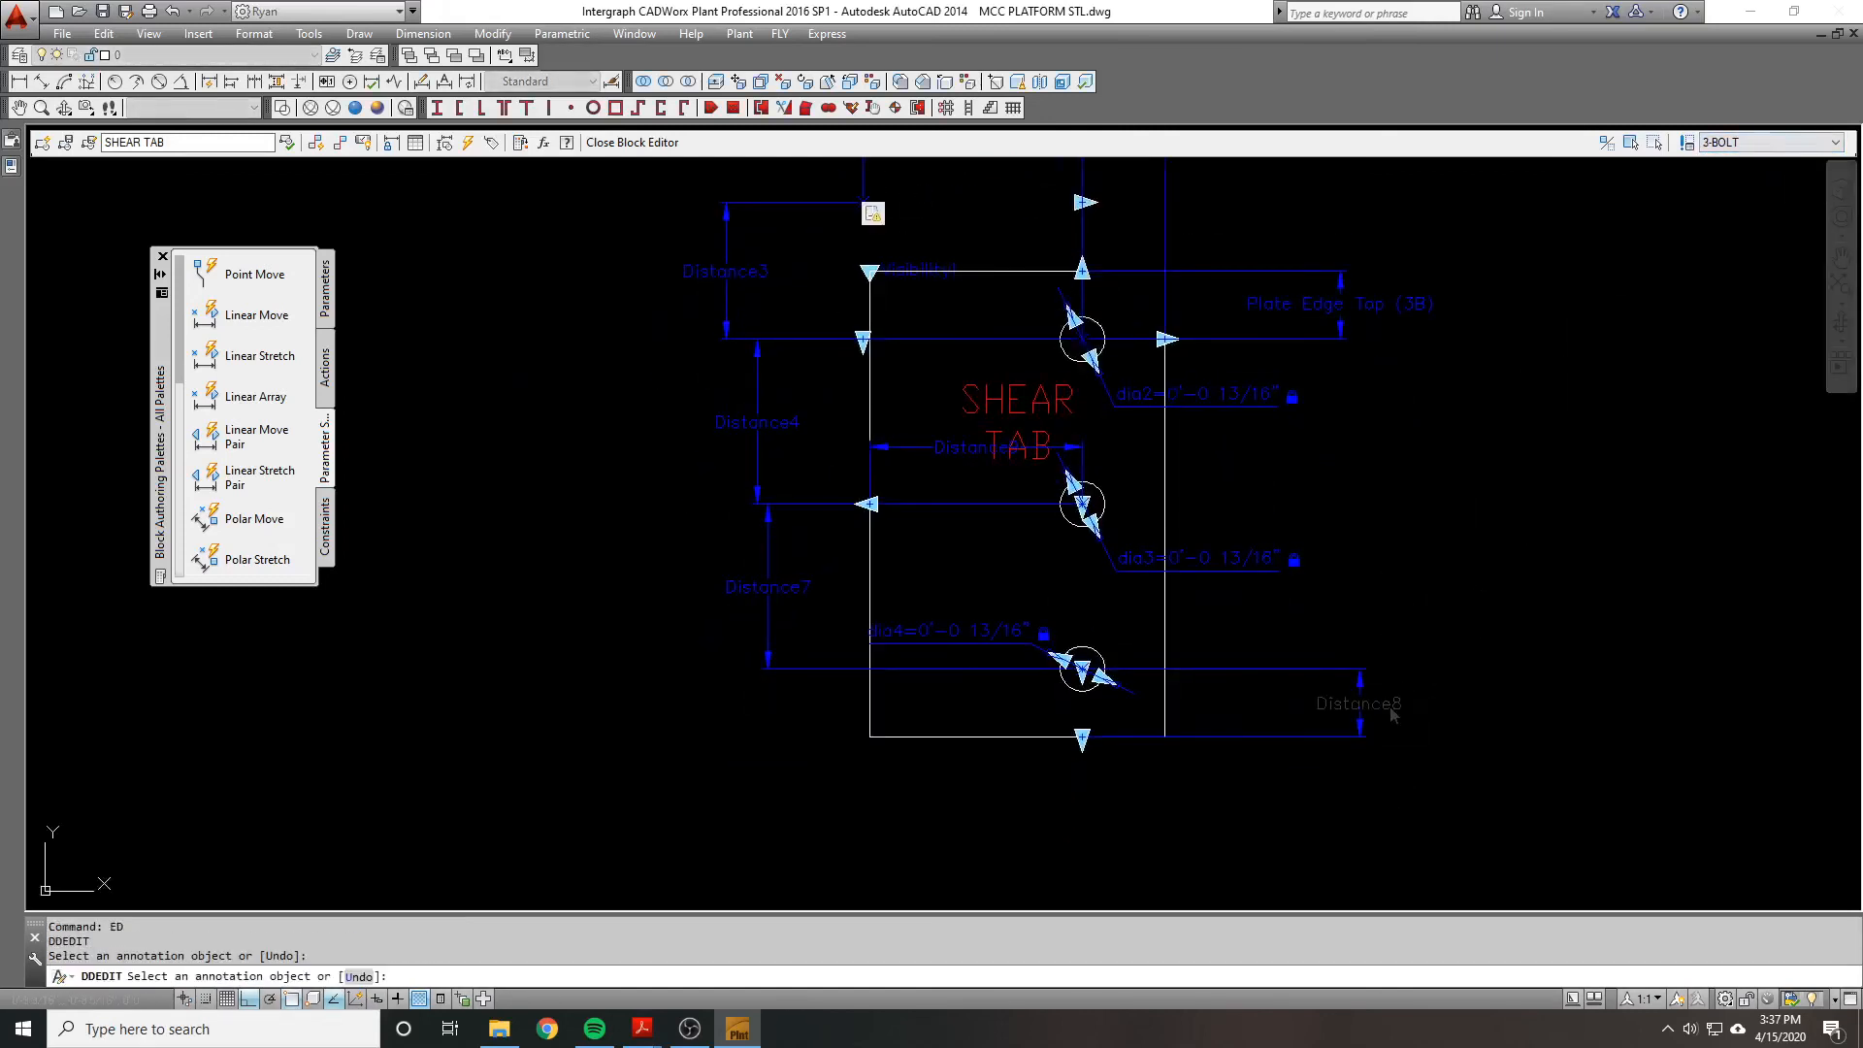
{"action": "left_click", "coordinate": [1426, 698]}
{"action": "key", "text": "BackSpace"}
{"action": "type", "text": "3B)"}
{"action": "left_click", "coordinate": [1518, 590]}
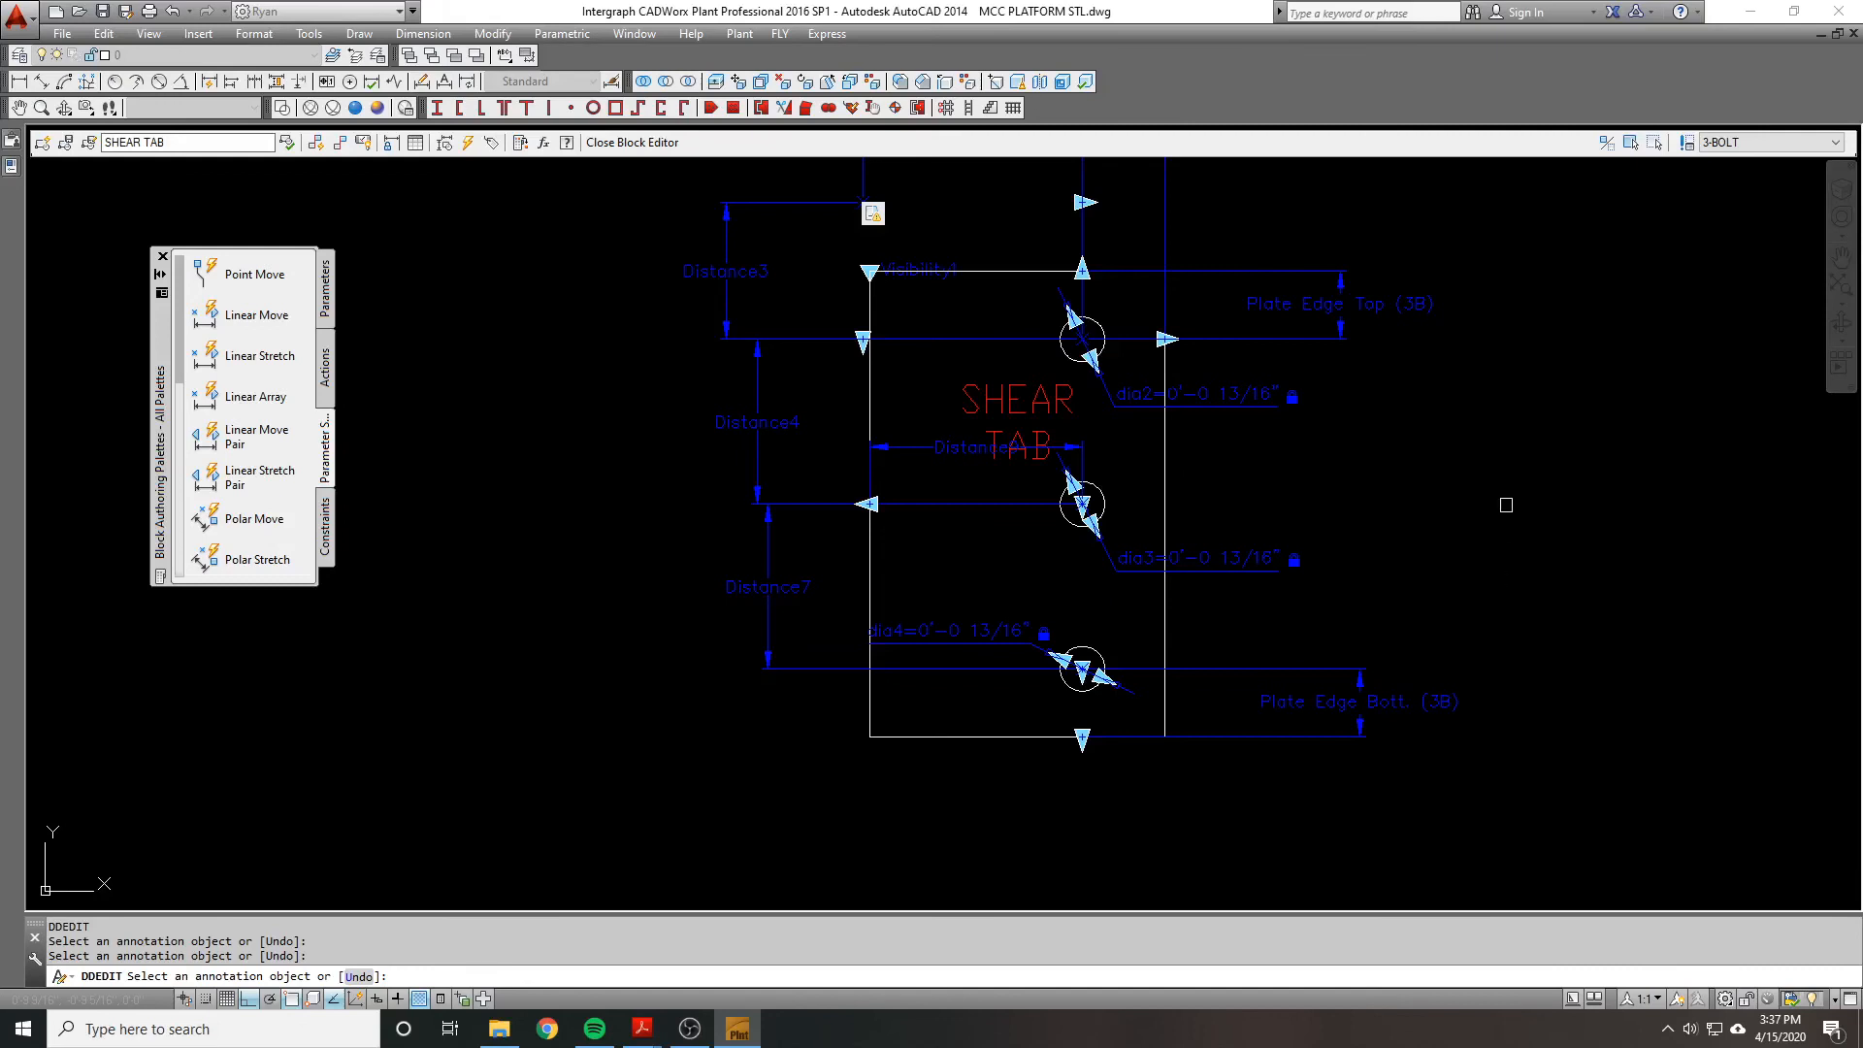
{"action": "key", "text": "Escape"}
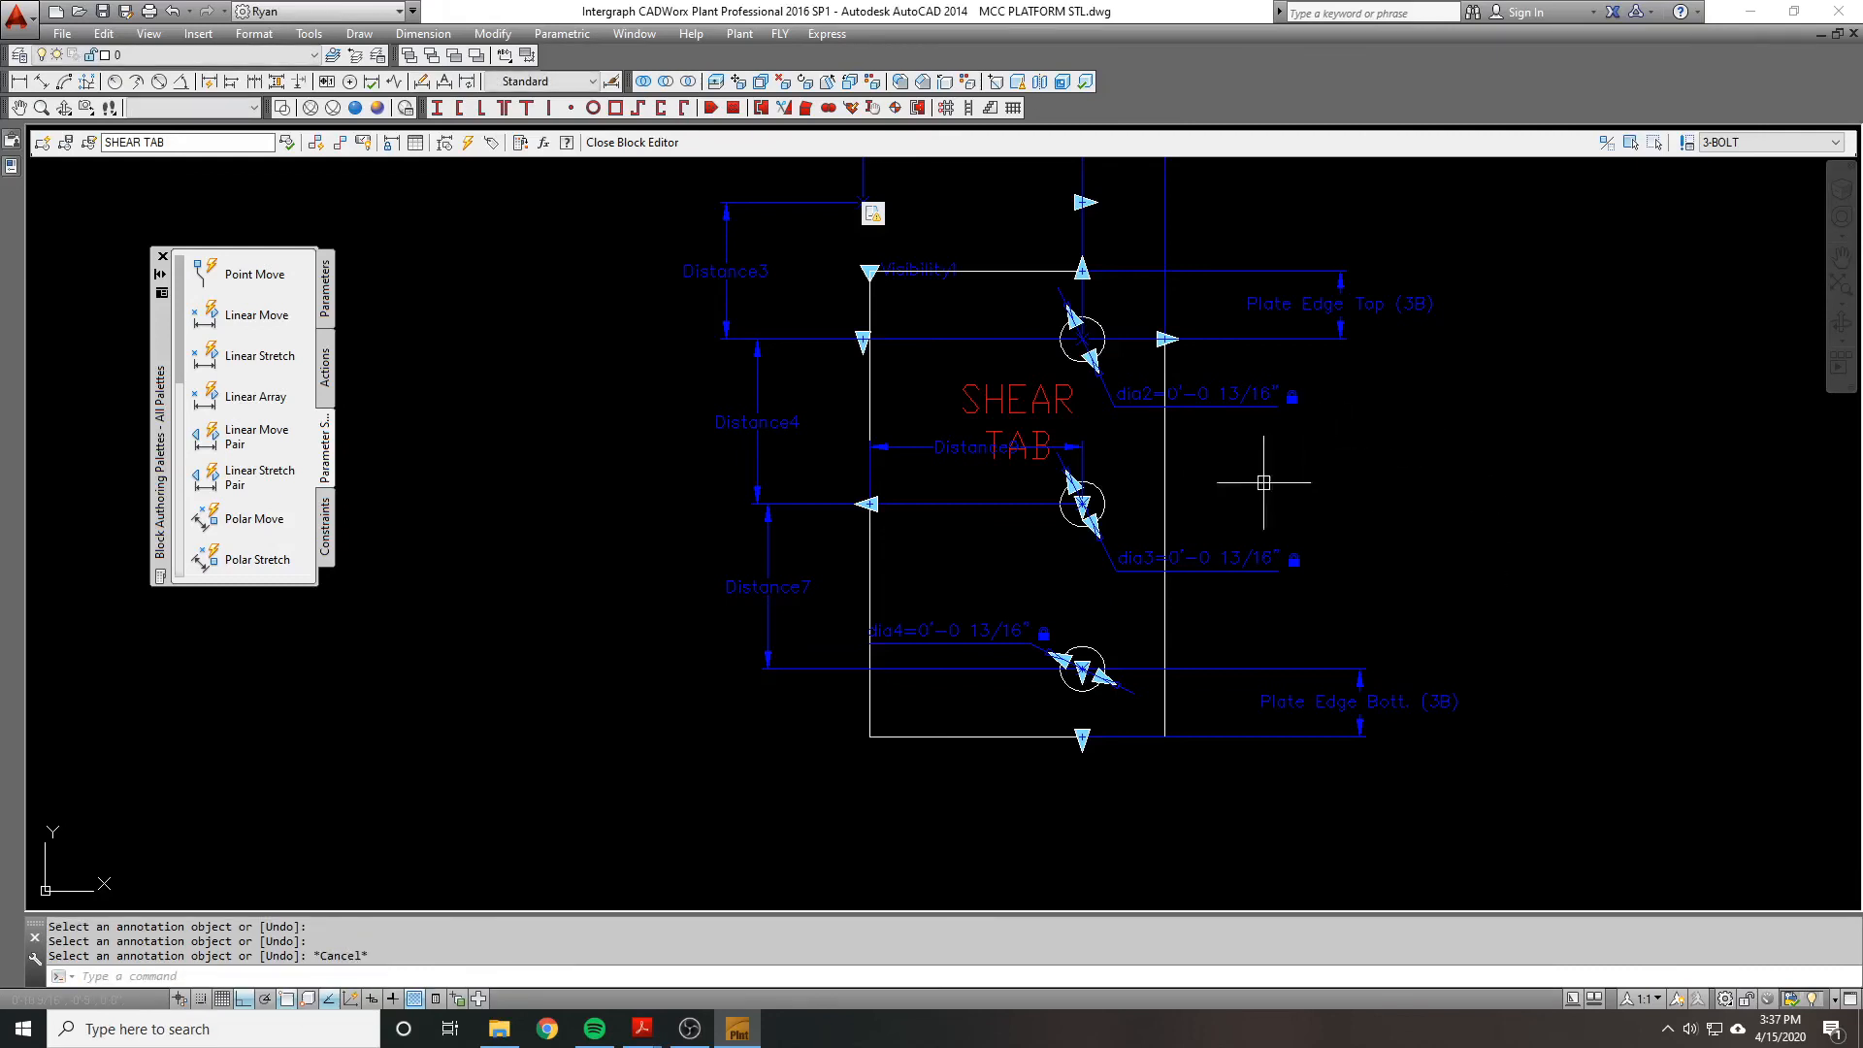
Step: Switch to the 2-BOLT visibility state and examine how its hole diameter parameters are named
{"action": "scroll", "coordinate": [1073, 357], "scroll_direction": "up", "scroll_amount": 2}
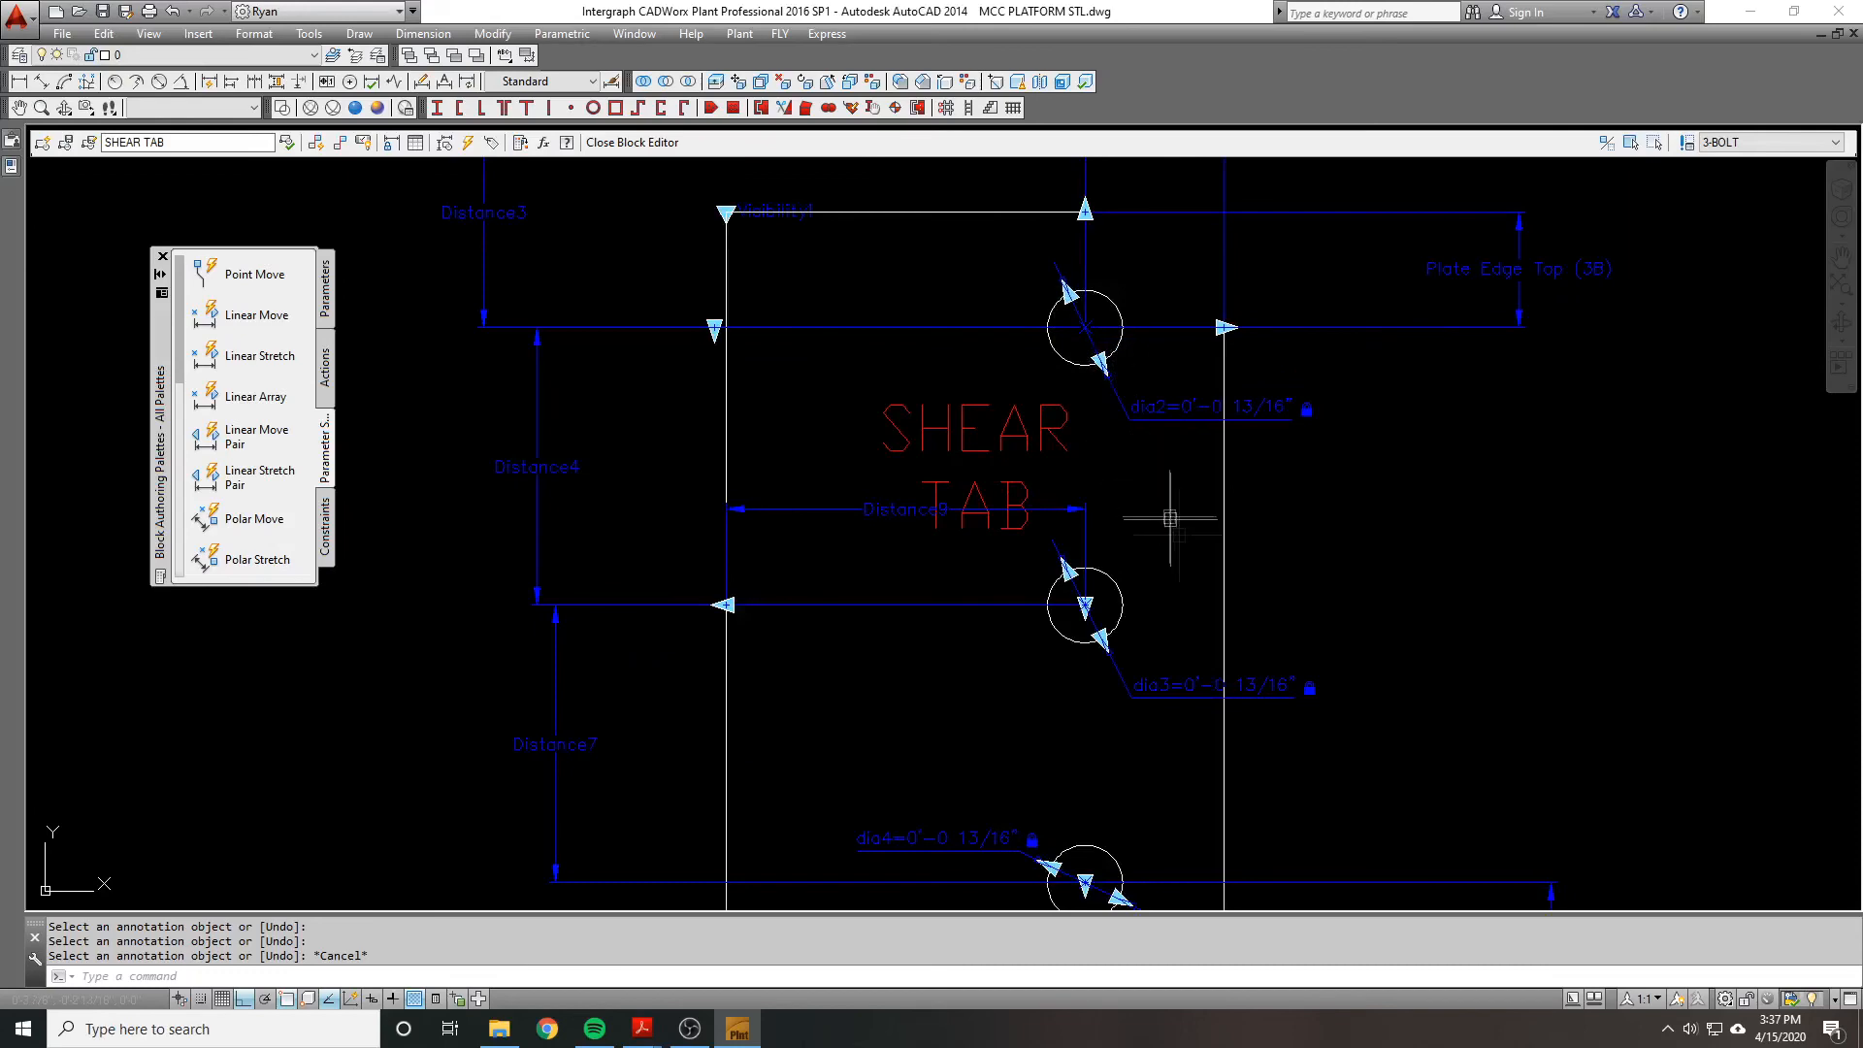
{"action": "scroll", "coordinate": [877, 802], "scroll_direction": "down", "scroll_amount": 1}
{"action": "middle_click_drag", "start_coordinate": [885, 784], "coordinate": [905, 716]}
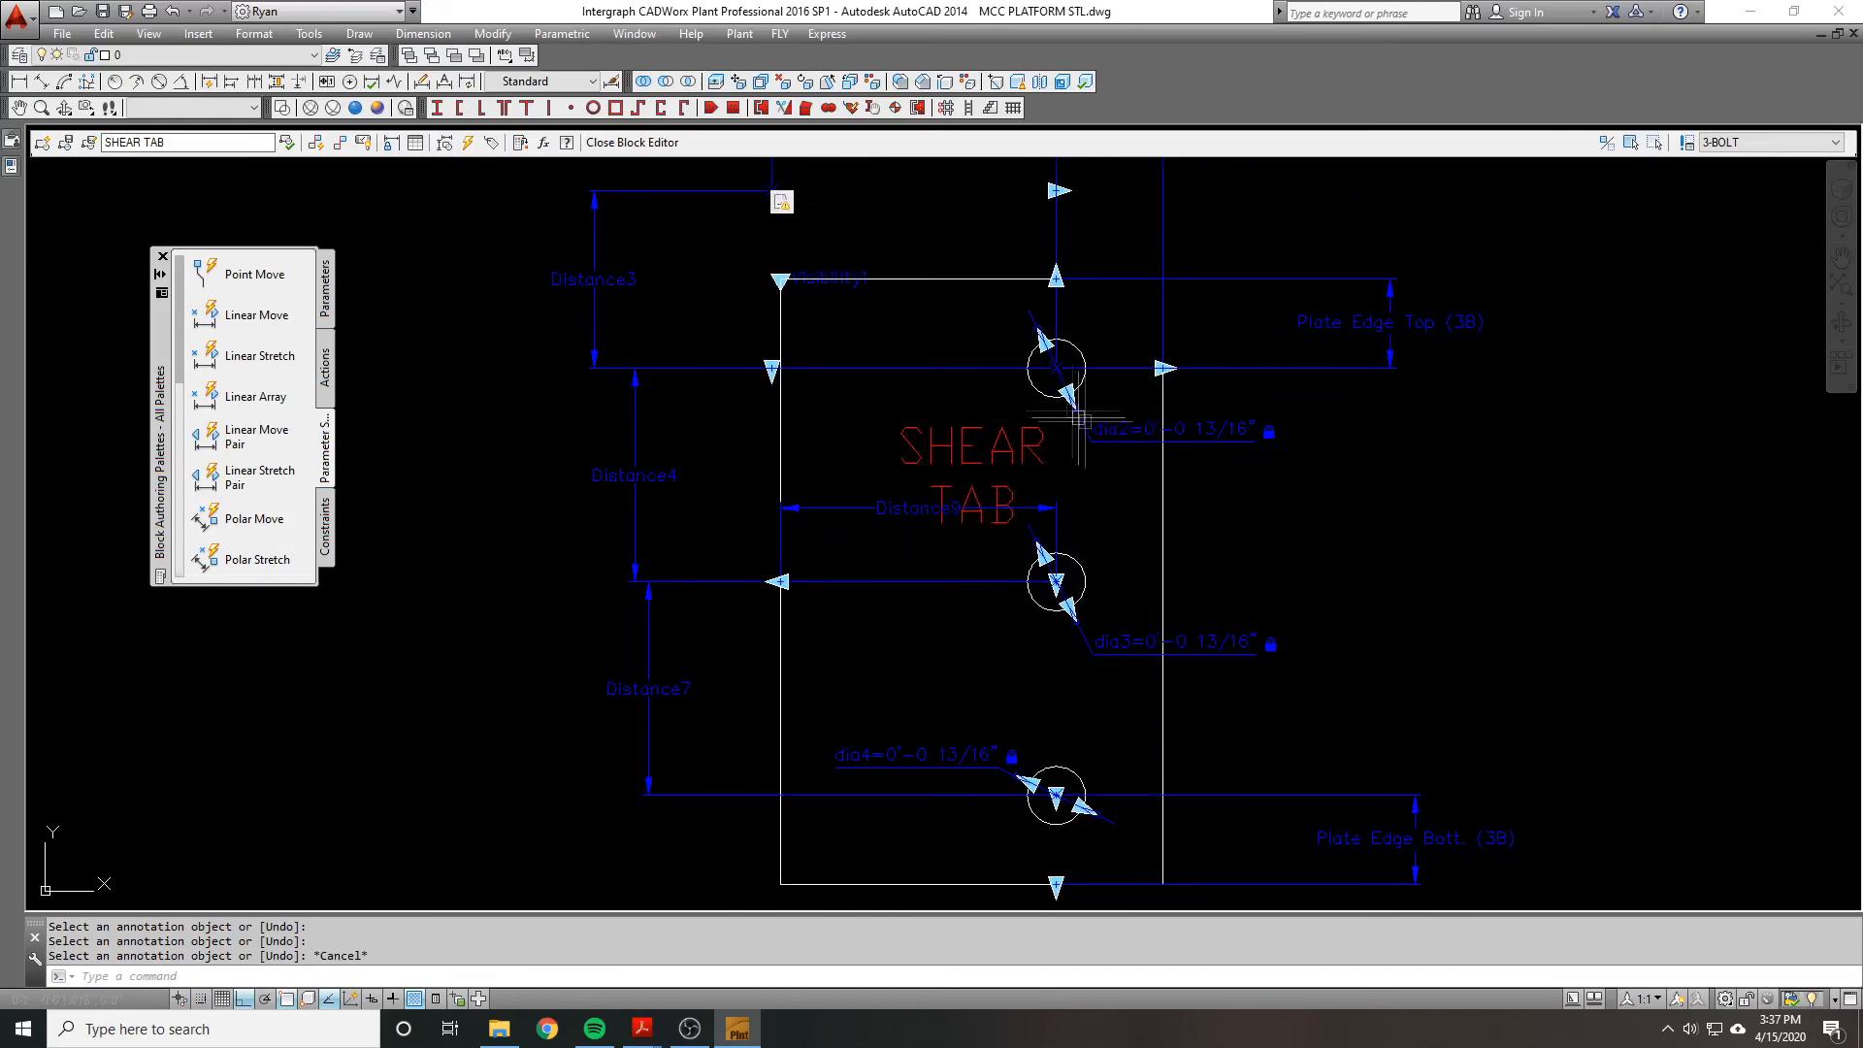
{"action": "left_click", "coordinate": [1752, 143]}
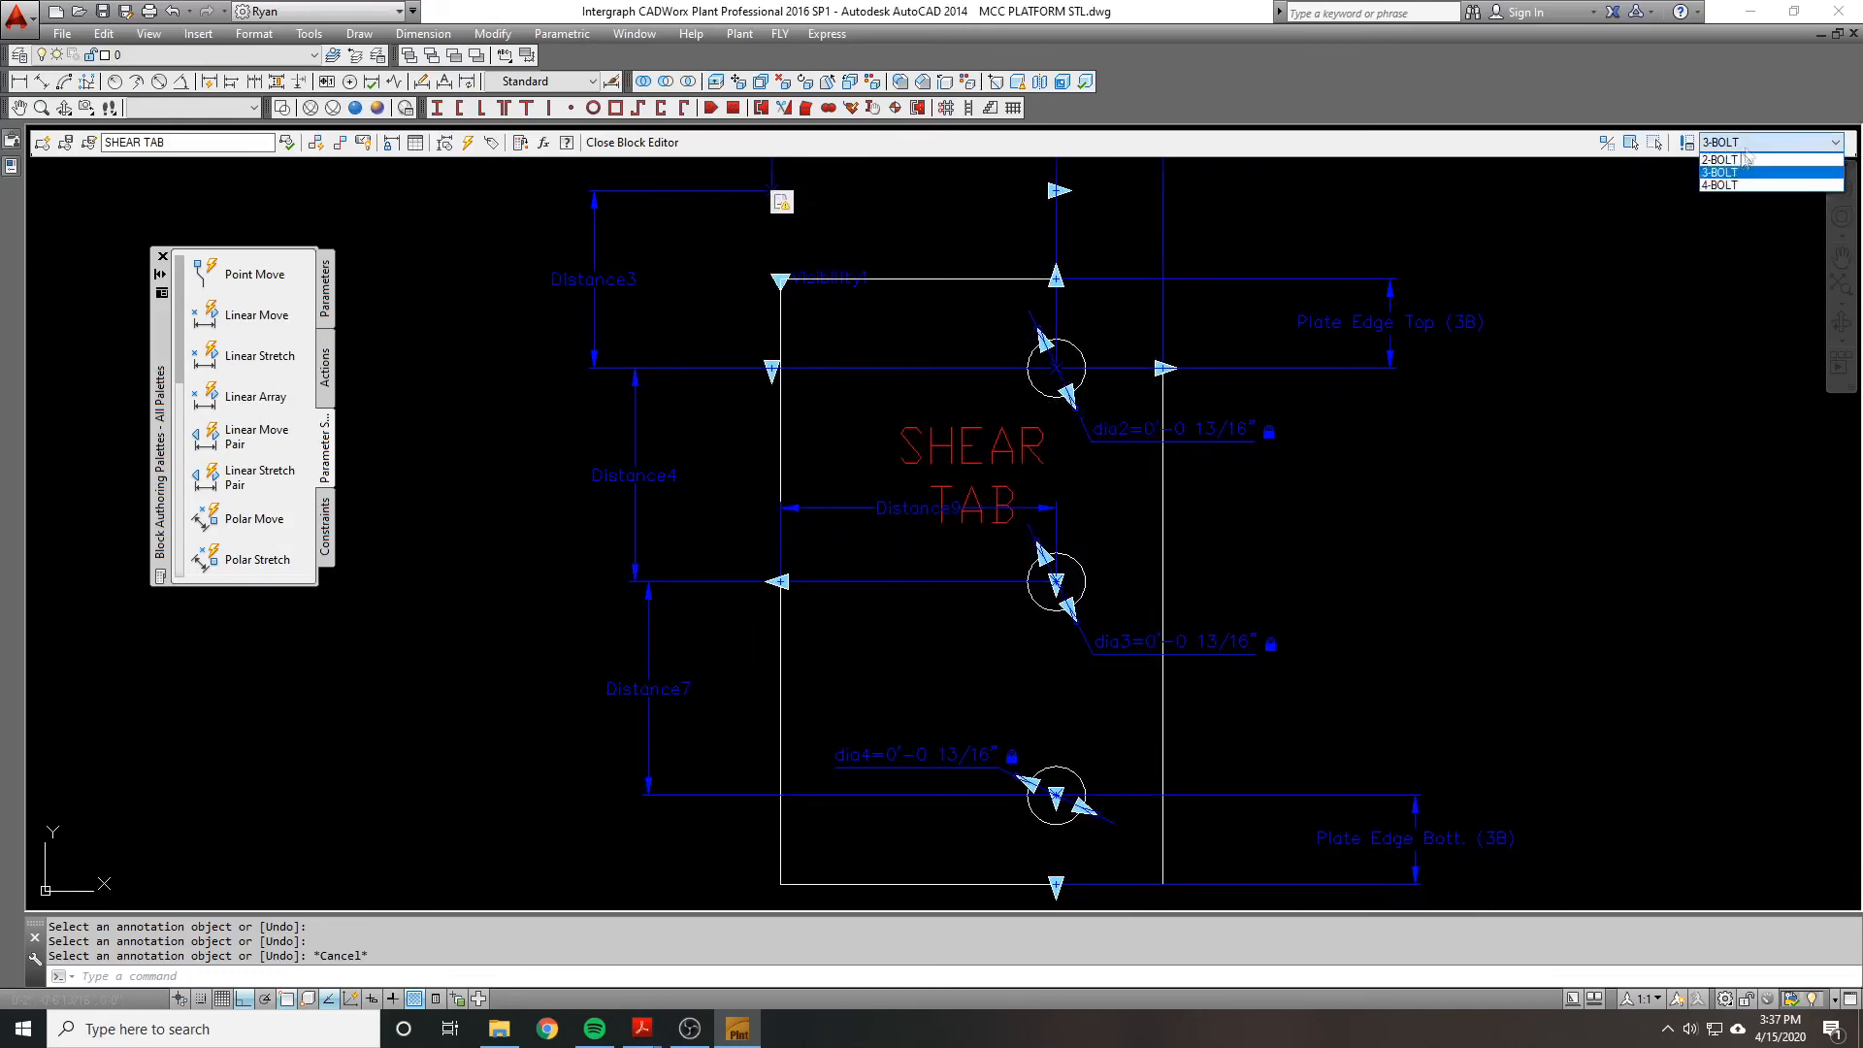
{"action": "left_click", "coordinate": [1741, 160]}
{"action": "scroll", "coordinate": [1206, 528], "scroll_direction": "up", "scroll_amount": 3}
{"action": "scroll", "coordinate": [1103, 609], "scroll_direction": "down", "scroll_amount": 1}
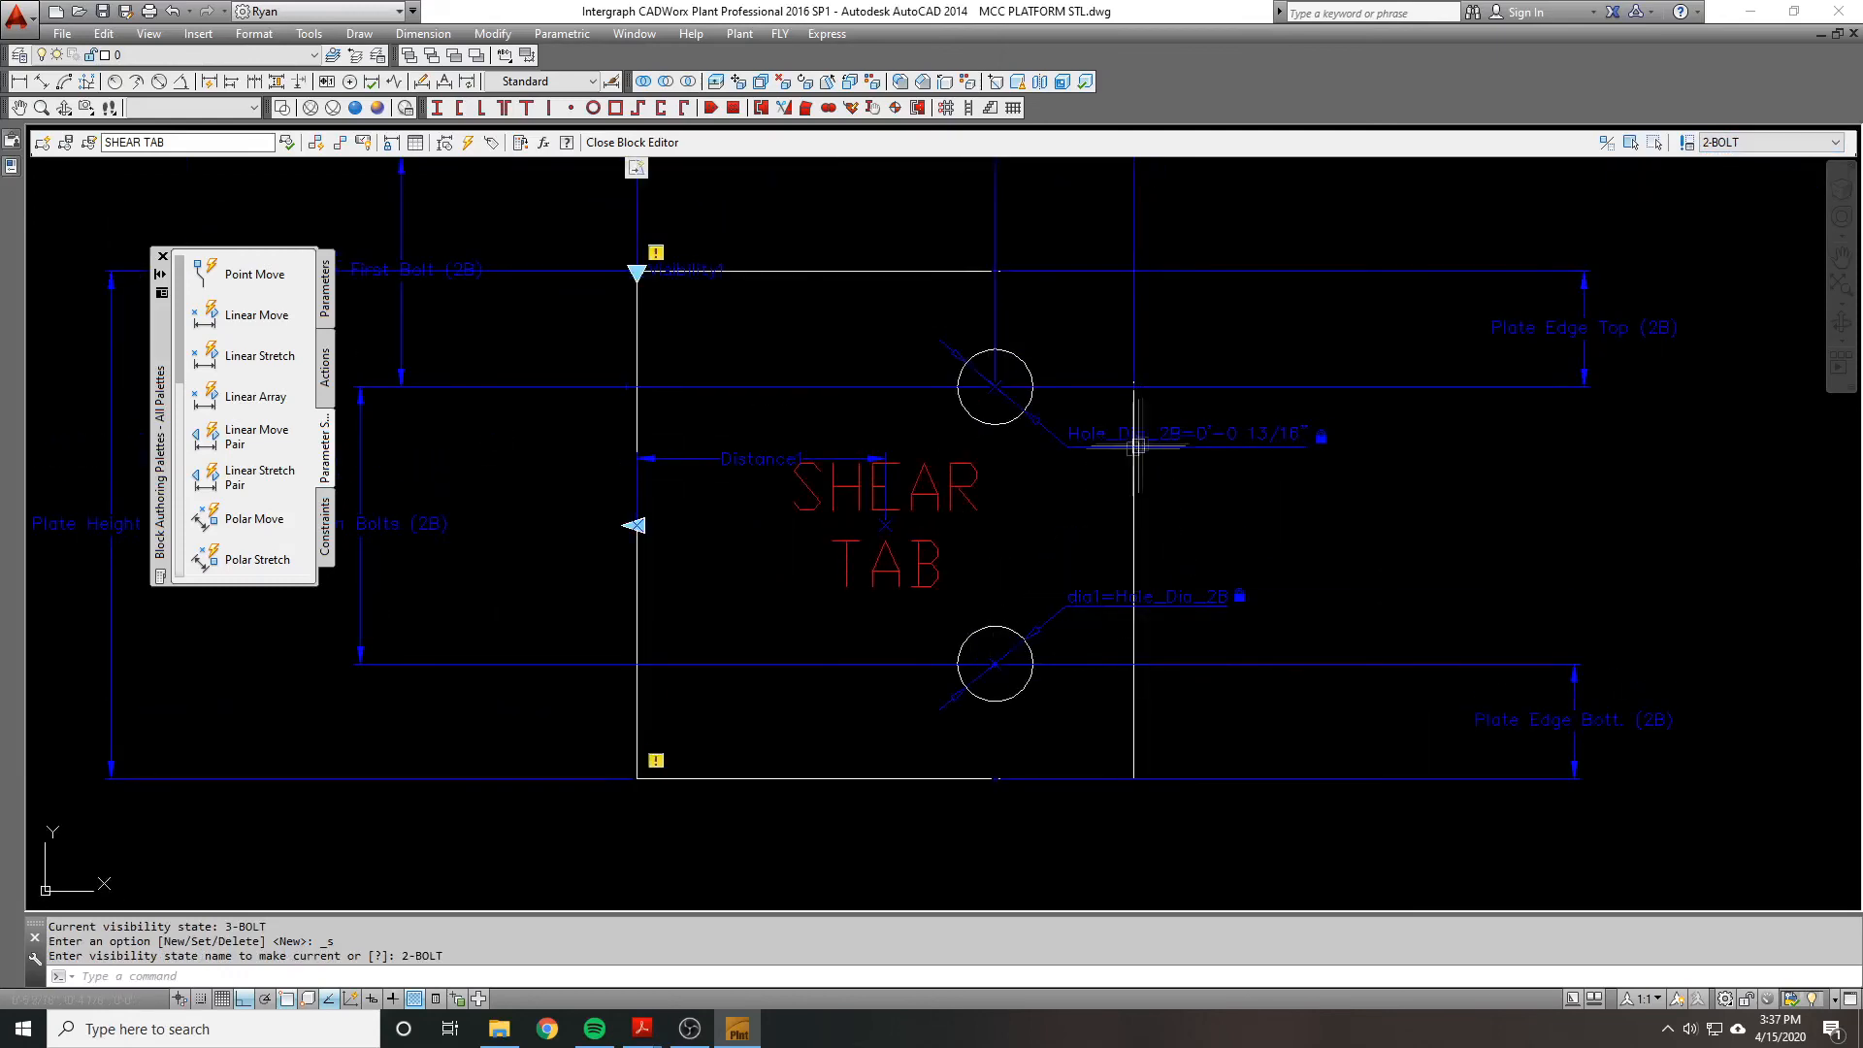
Step: Return to the 3-BOLT visibility state and check which distance and hole diameter parameters still need naming
{"action": "left_click", "coordinate": [1728, 142]}
{"action": "left_click", "coordinate": [1724, 163]}
{"action": "left_click", "coordinate": [1733, 145]}
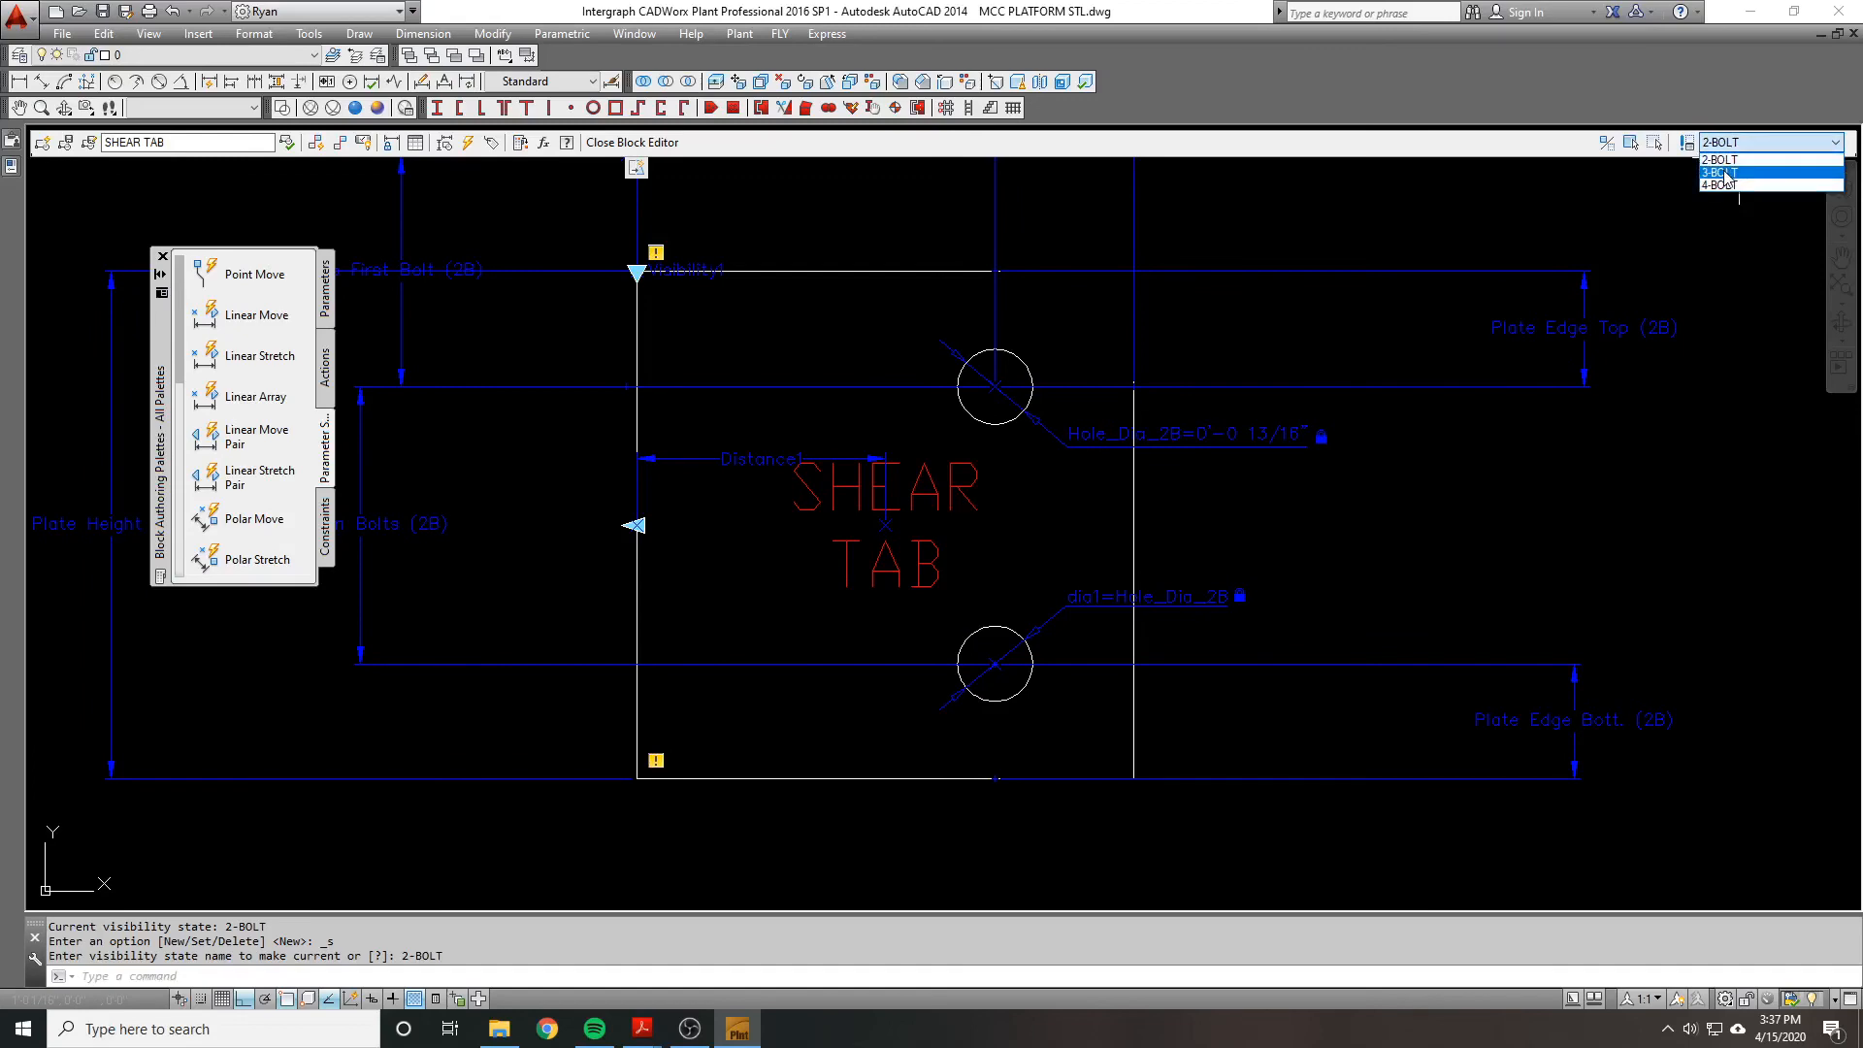
{"action": "left_click", "coordinate": [1726, 173]}
{"action": "scroll", "coordinate": [934, 420], "scroll_direction": "down", "scroll_amount": 2}
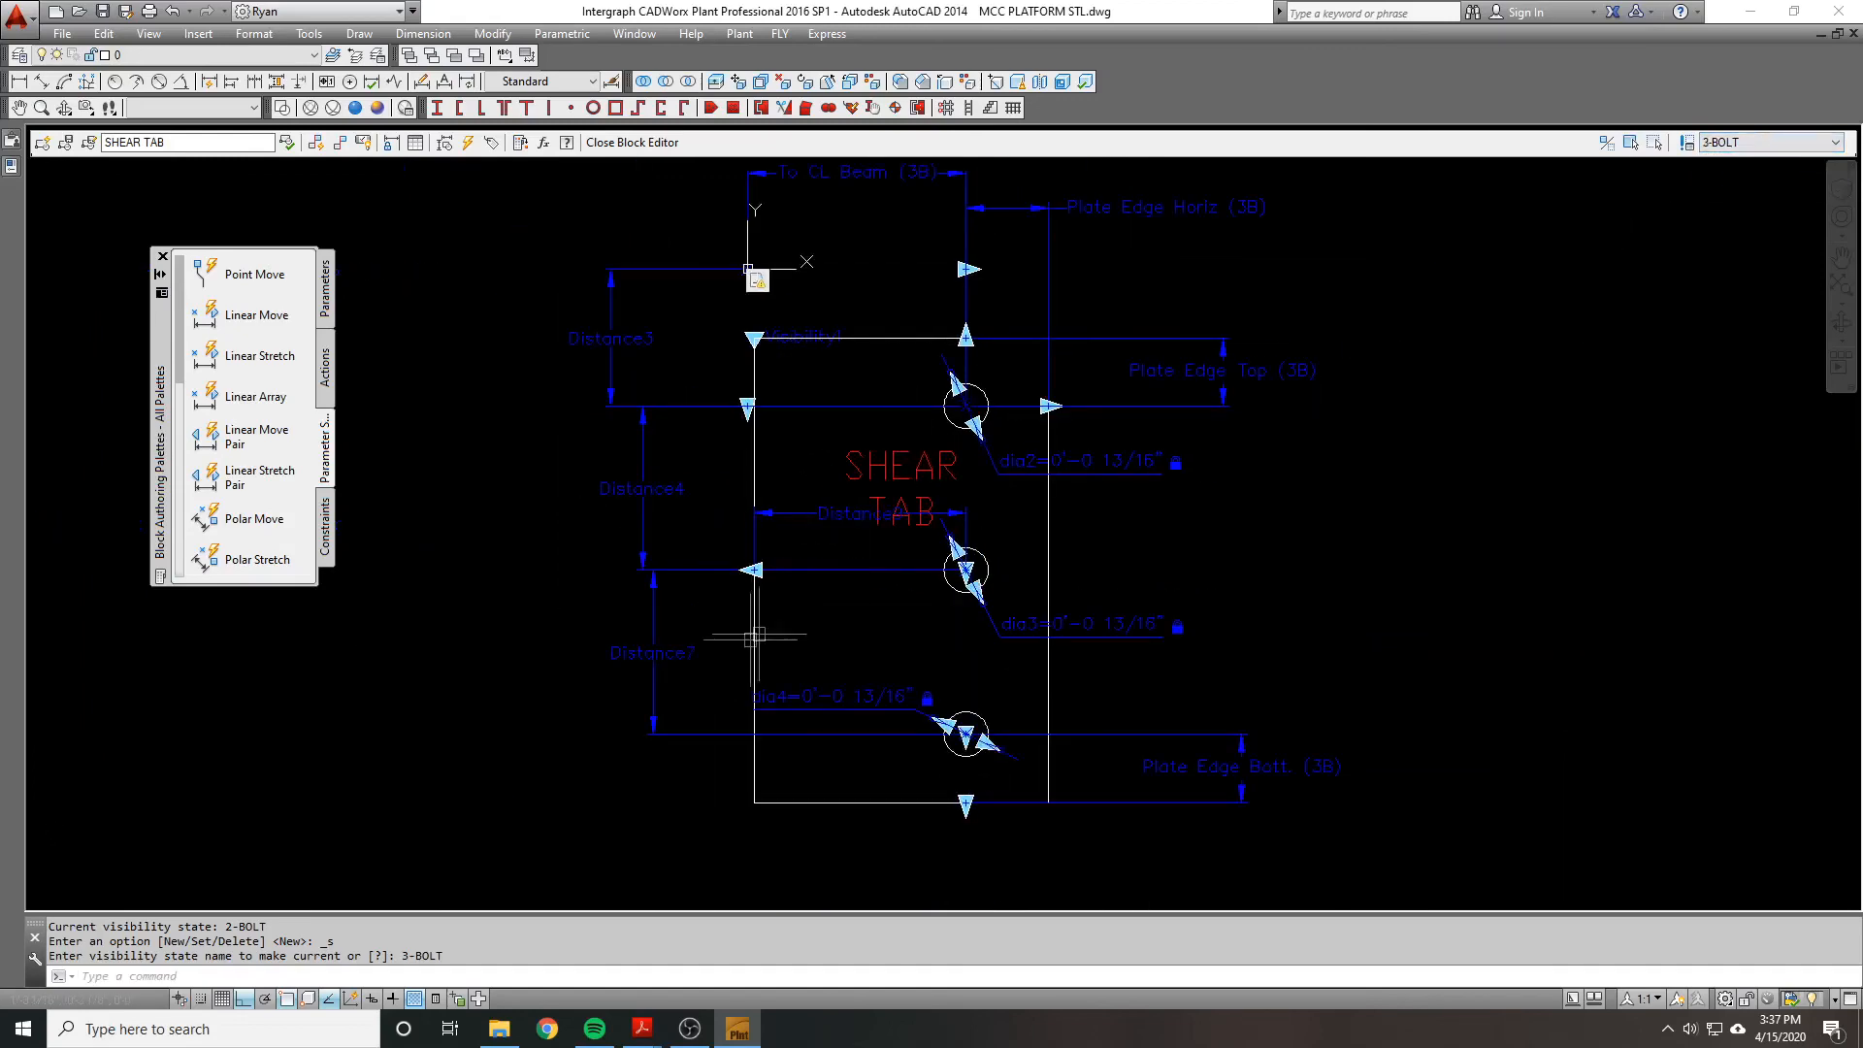
{"action": "middle_click_drag", "start_coordinate": [757, 636], "coordinate": [813, 622]}
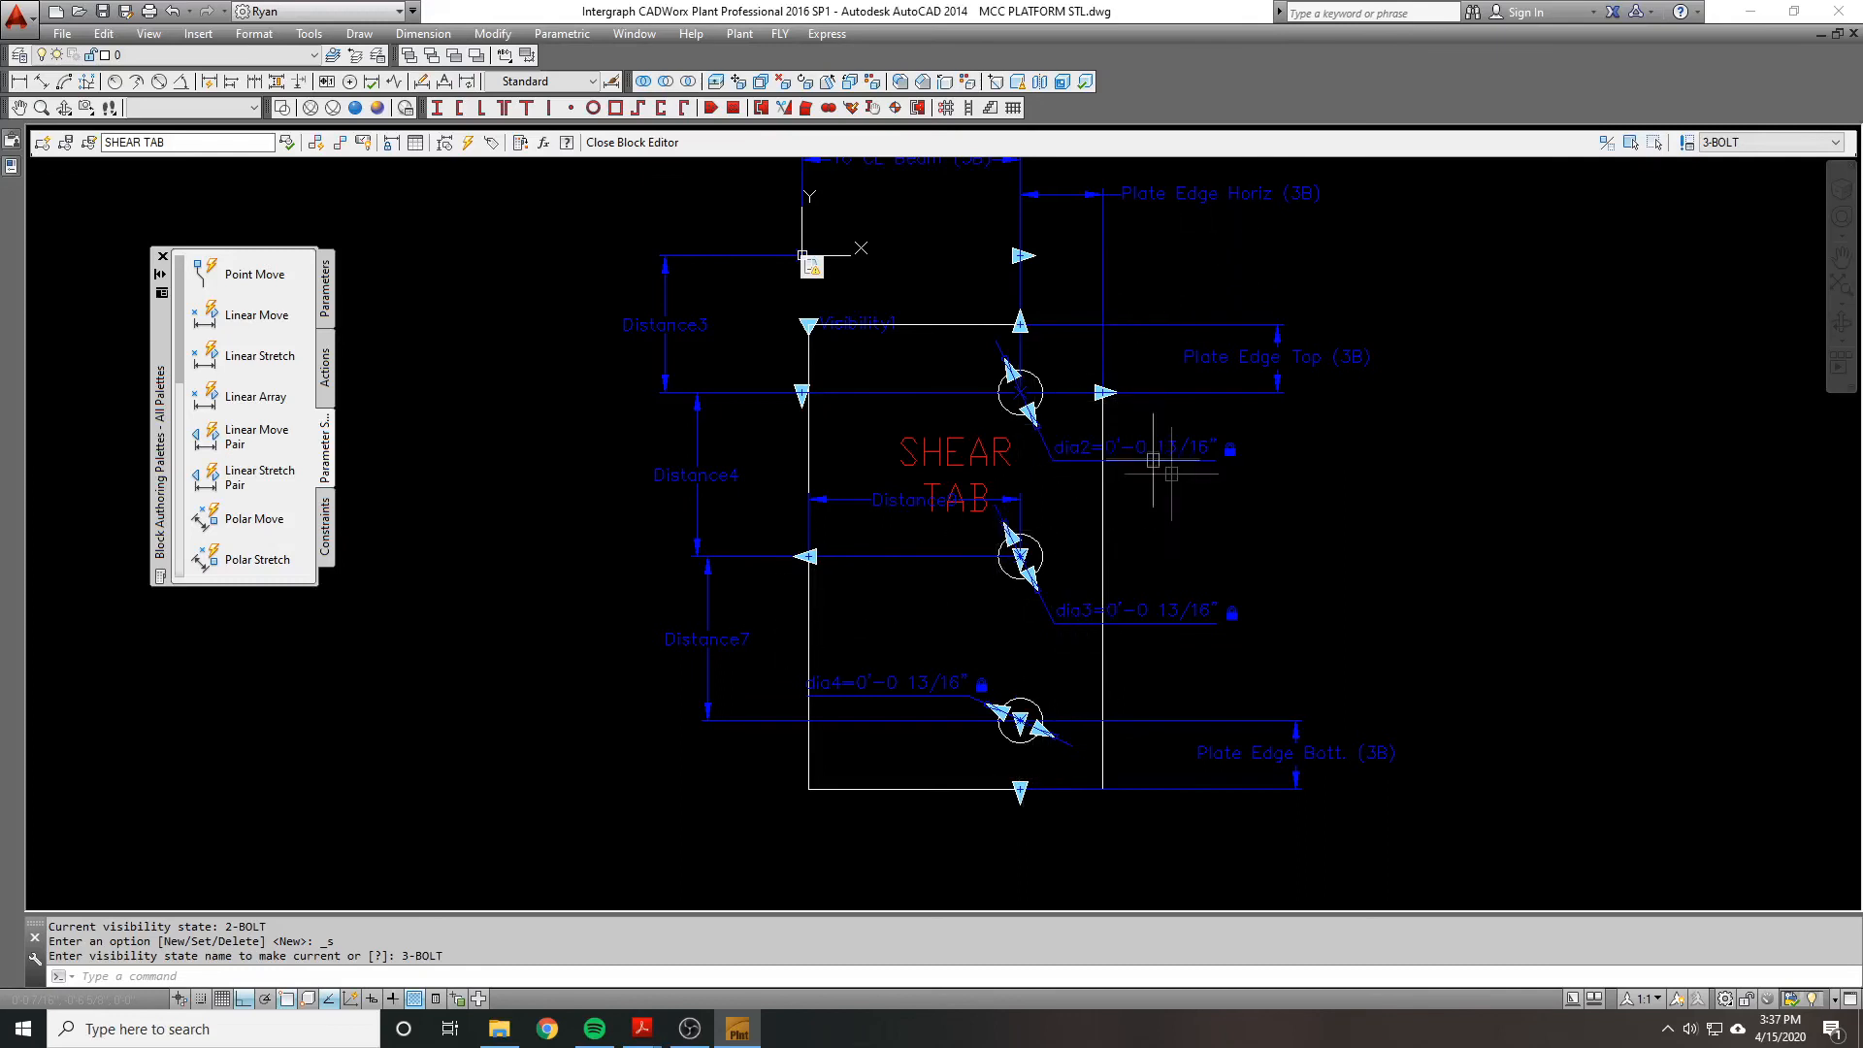
{"action": "middle_click_drag", "start_coordinate": [1148, 457], "coordinate": [1167, 519]}
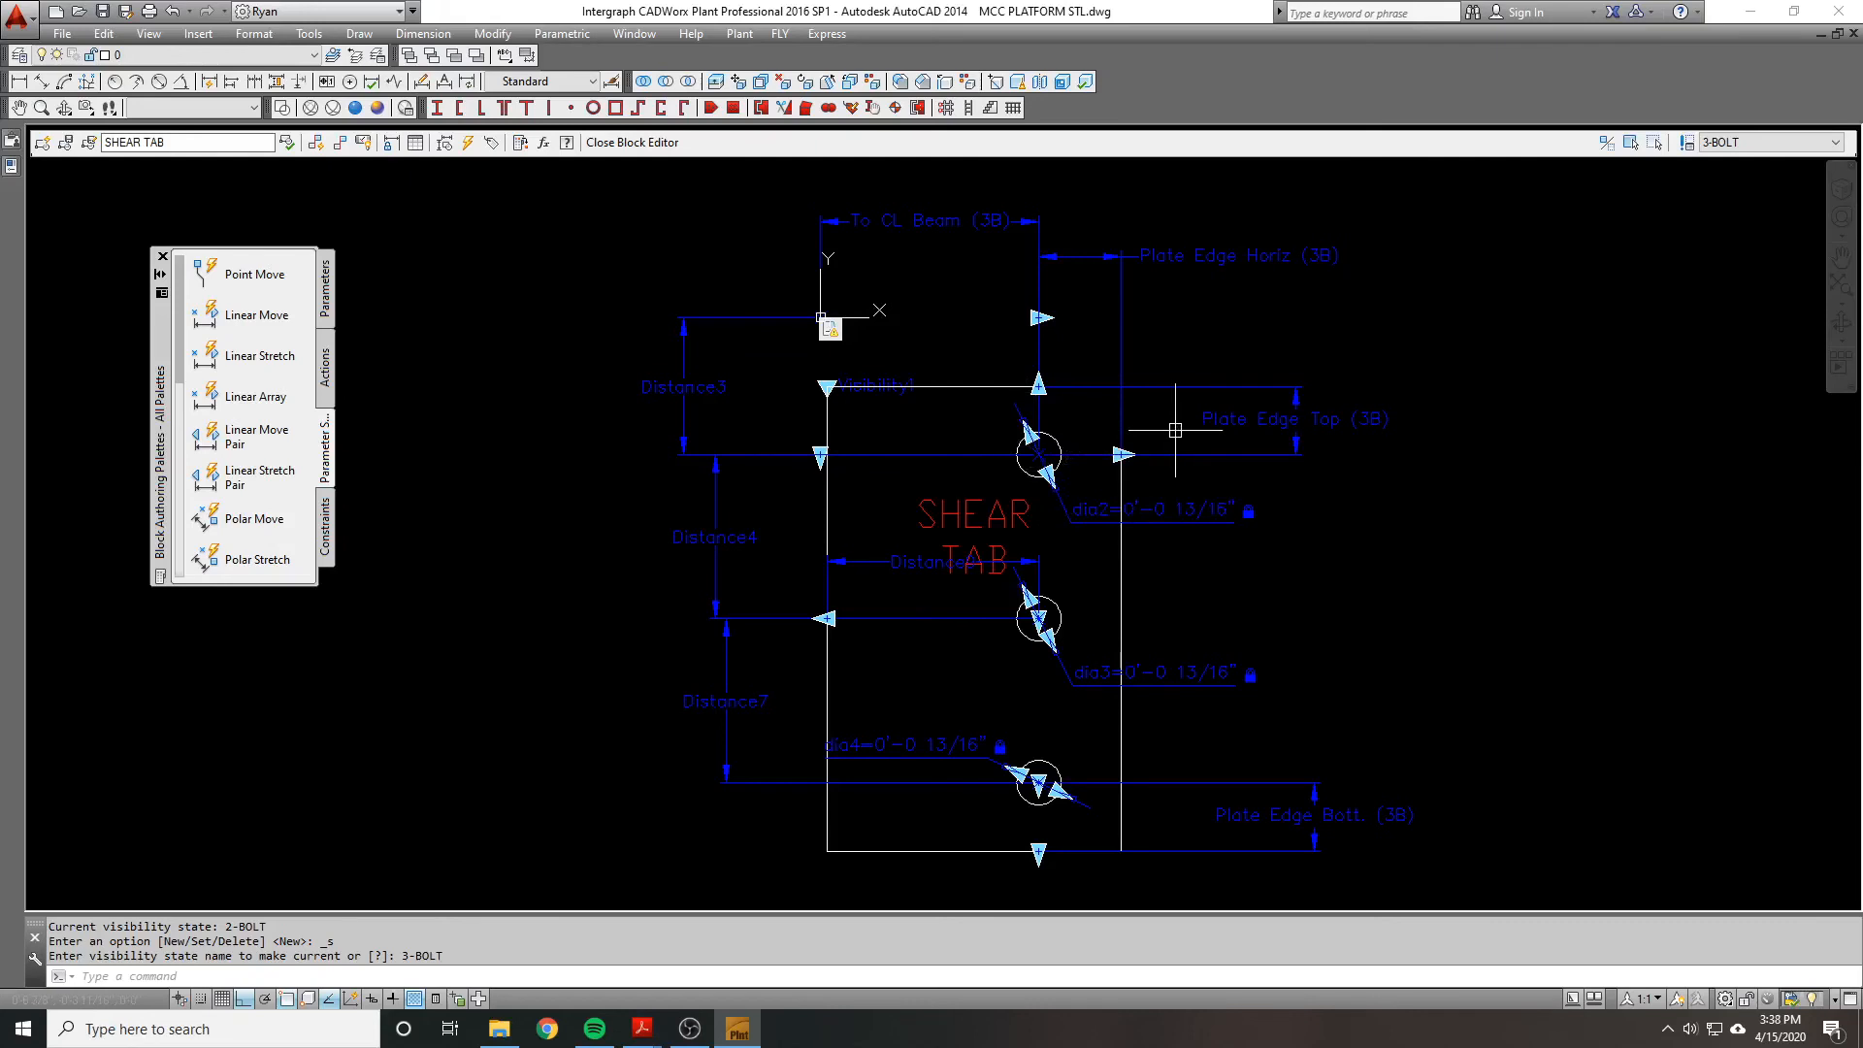
{"action": "key", "text": "Escape"}
{"action": "key", "text": "Escape"}
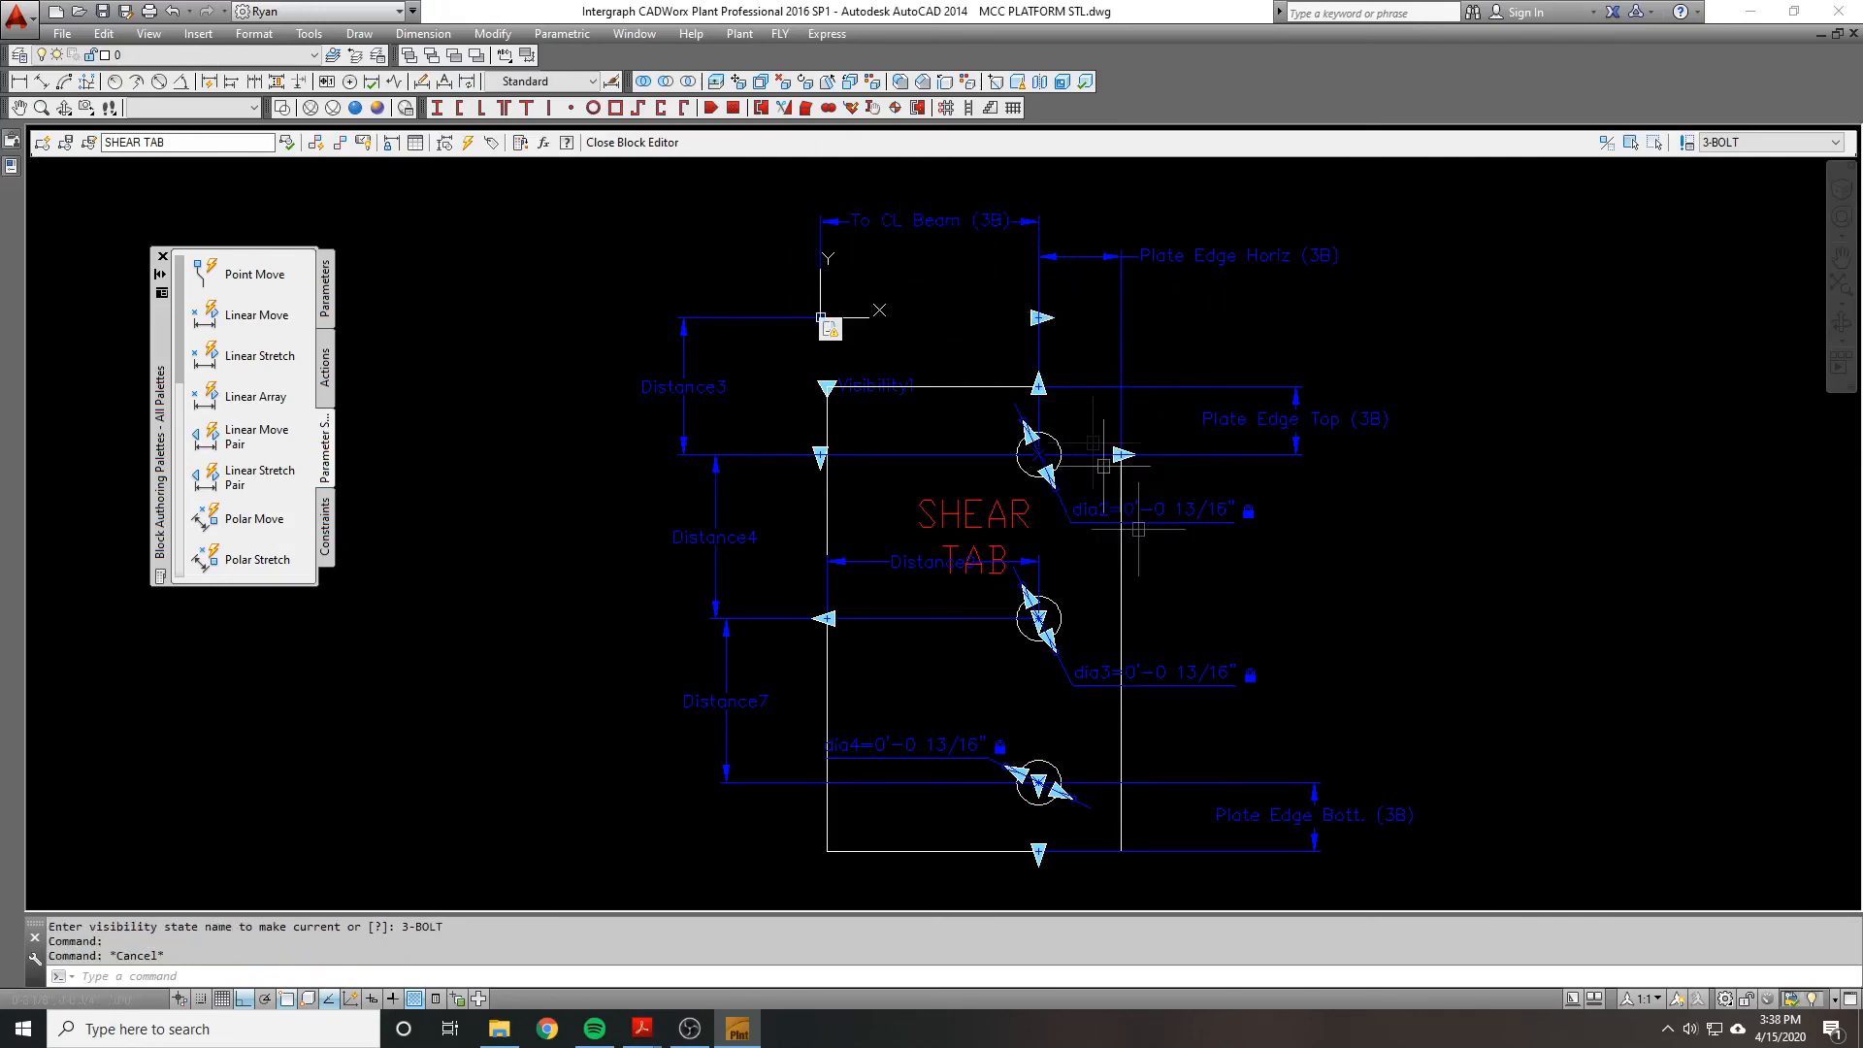
{"action": "middle_click_drag", "start_coordinate": [1105, 456], "coordinate": [1151, 415]}
{"action": "middle_click_drag", "start_coordinate": [748, 416], "coordinate": [745, 441]}
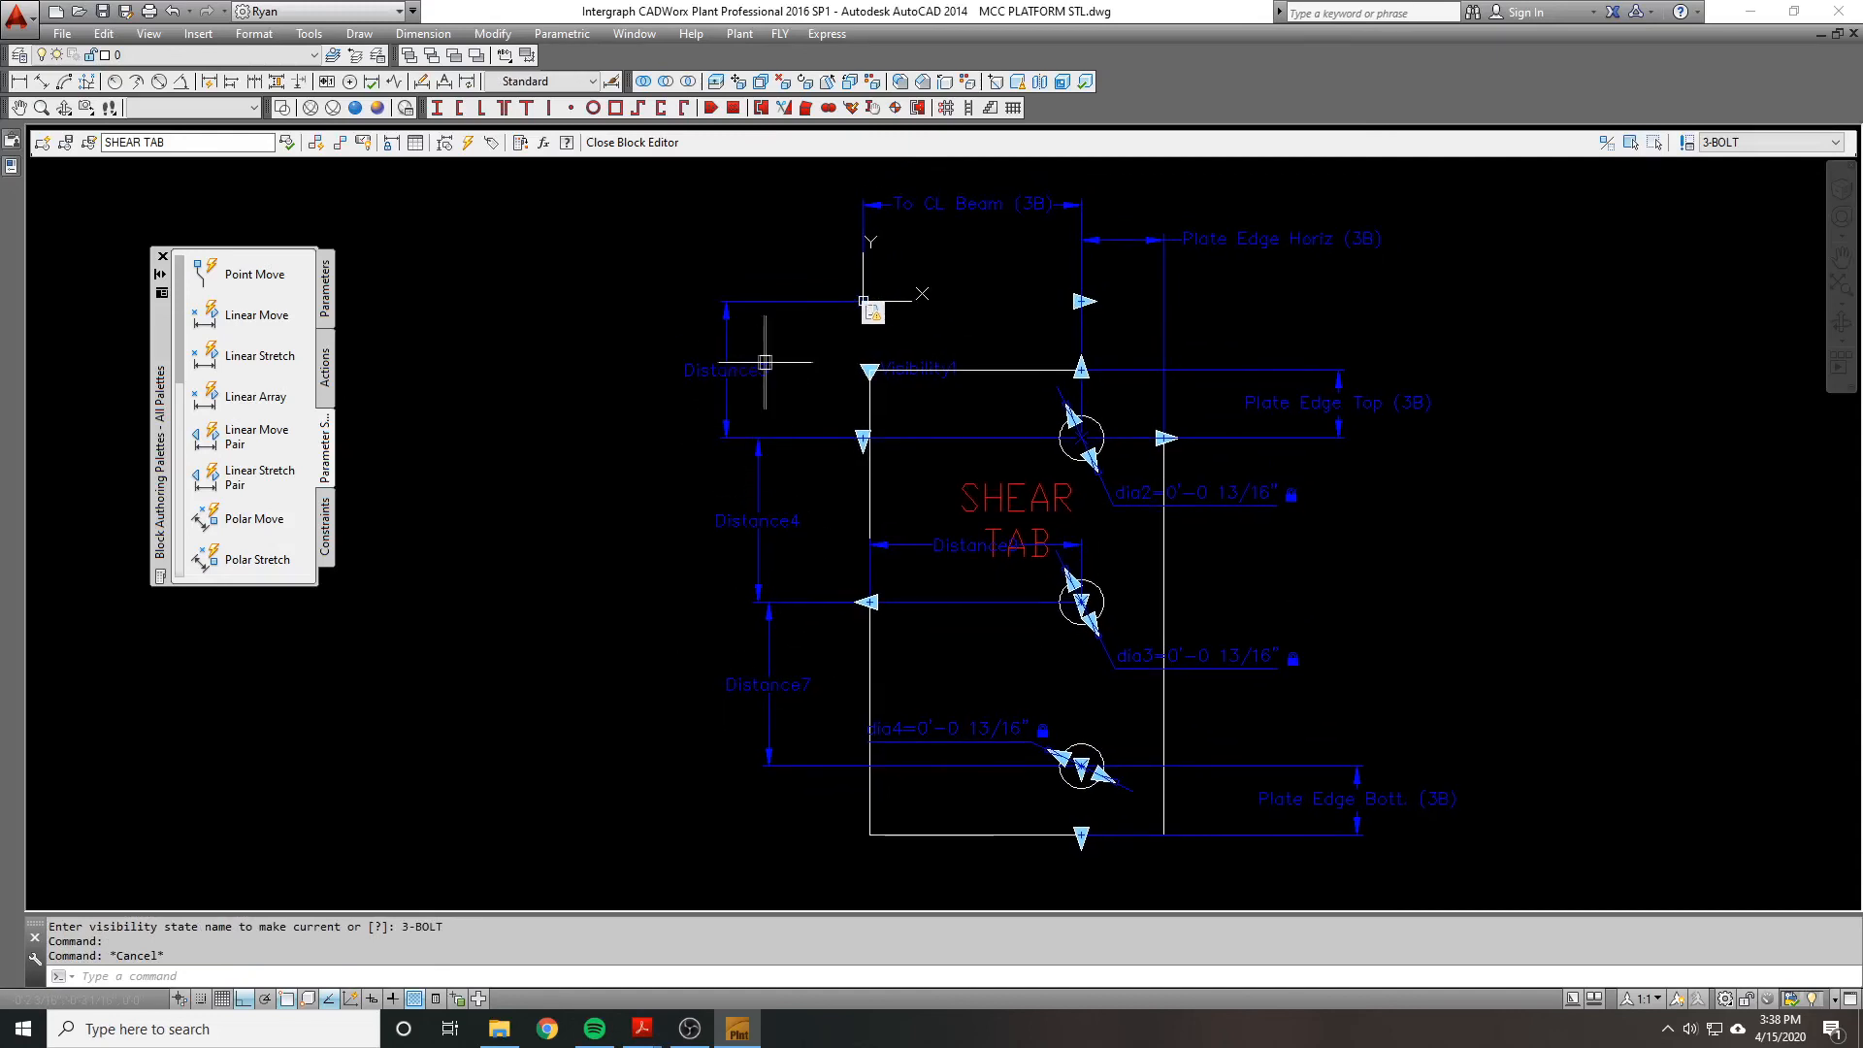
Step: Switch to the 2-BOLT visibility state and copy the name of the "To First Bolt (2B)" parameter
{"action": "left_click", "coordinate": [1740, 143]}
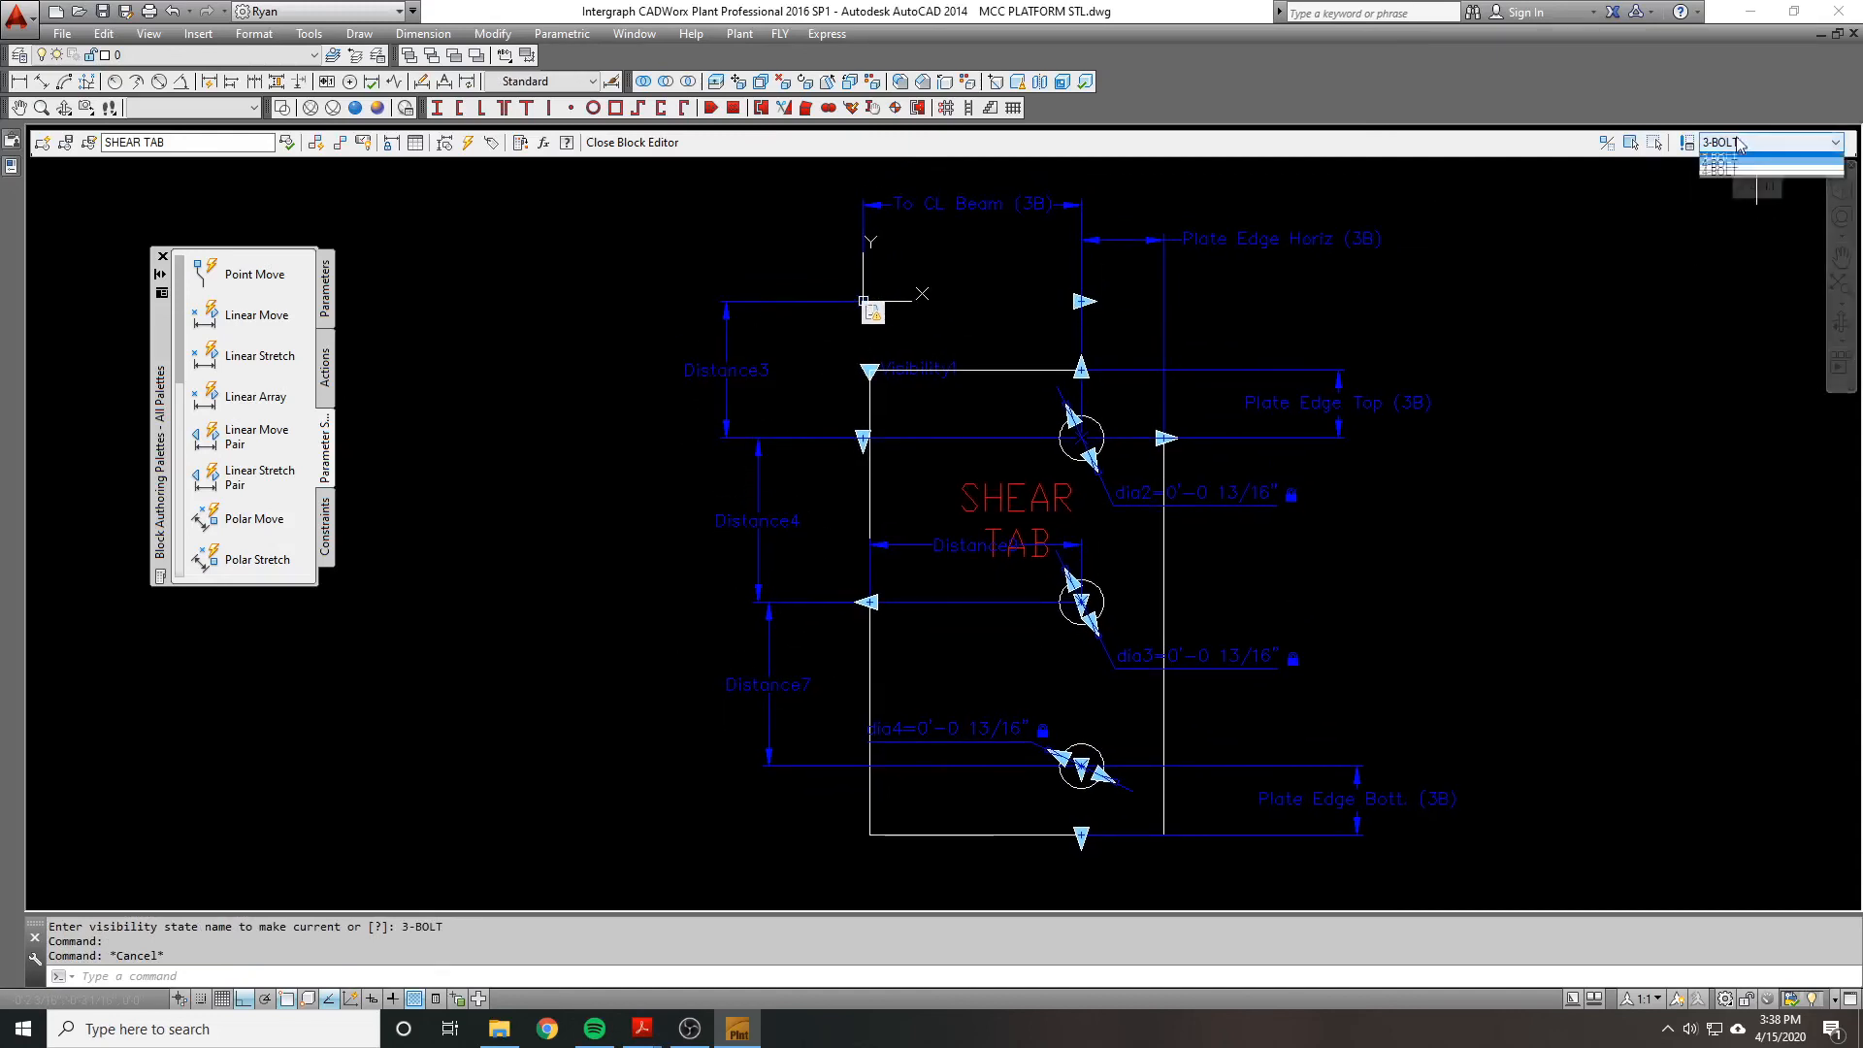
{"action": "left_click", "coordinate": [1720, 156]}
{"action": "type", "text": "ed"}
{"action": "key", "text": "Return"}
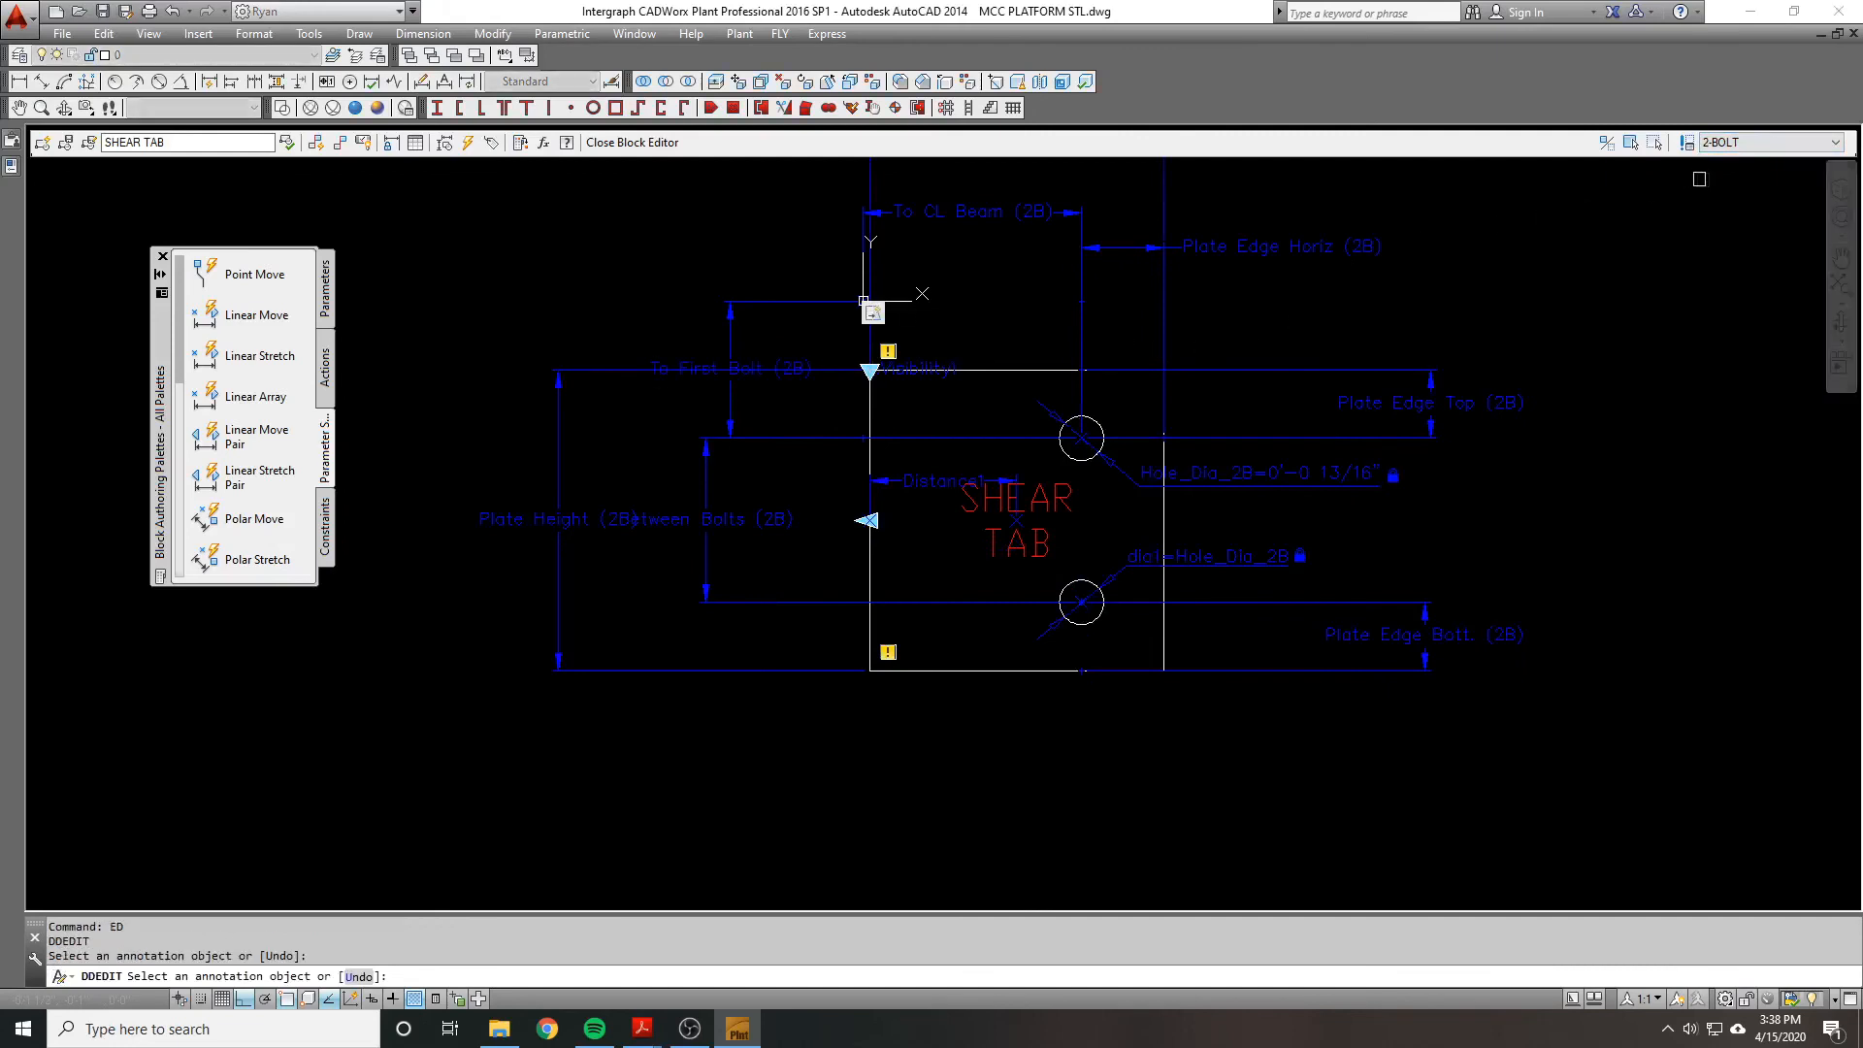
Step: Return to the 3-BOLT visibility state and rename the distance from the origin to the top hole as "To First Bolt (3B)"
{"action": "left_click", "coordinate": [1740, 143]}
{"action": "left_click", "coordinate": [1720, 160]}
{"action": "left_click", "coordinate": [1740, 143]}
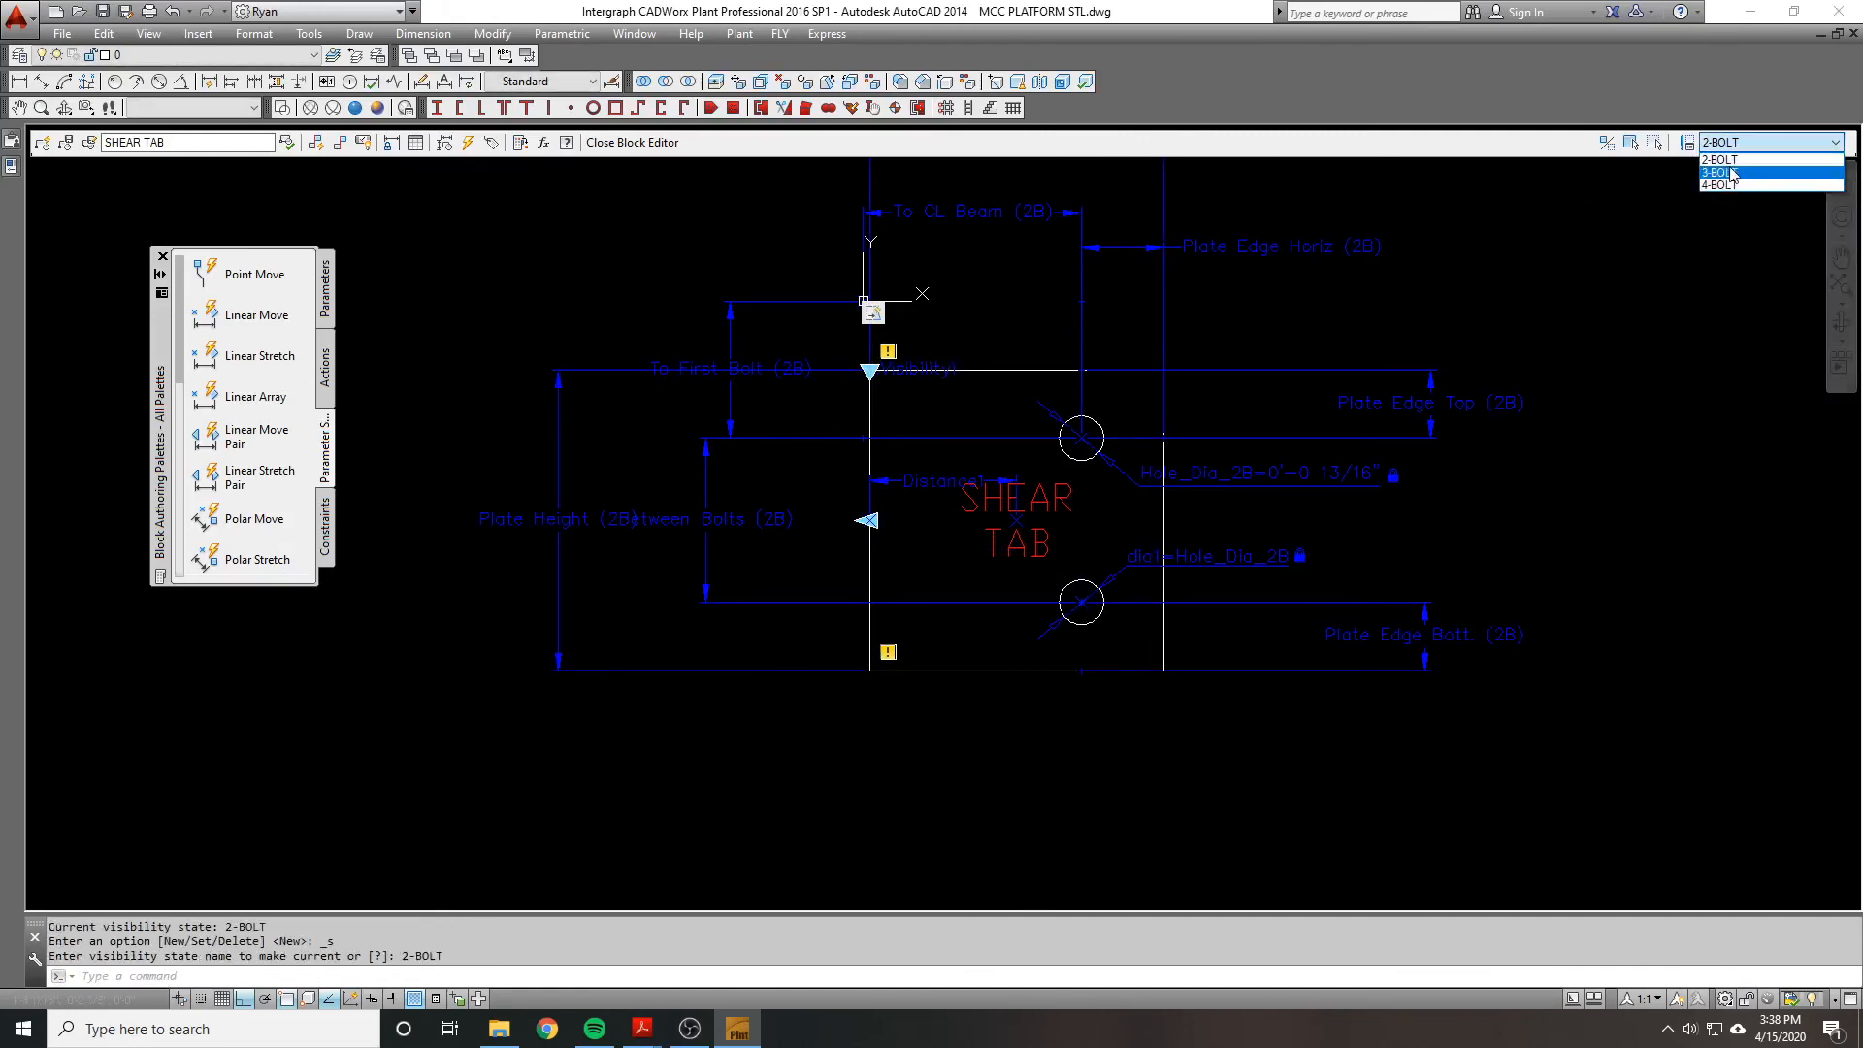
{"action": "left_click", "coordinate": [1733, 173]}
{"action": "type", "text": "ed"}
{"action": "key", "text": "Return"}
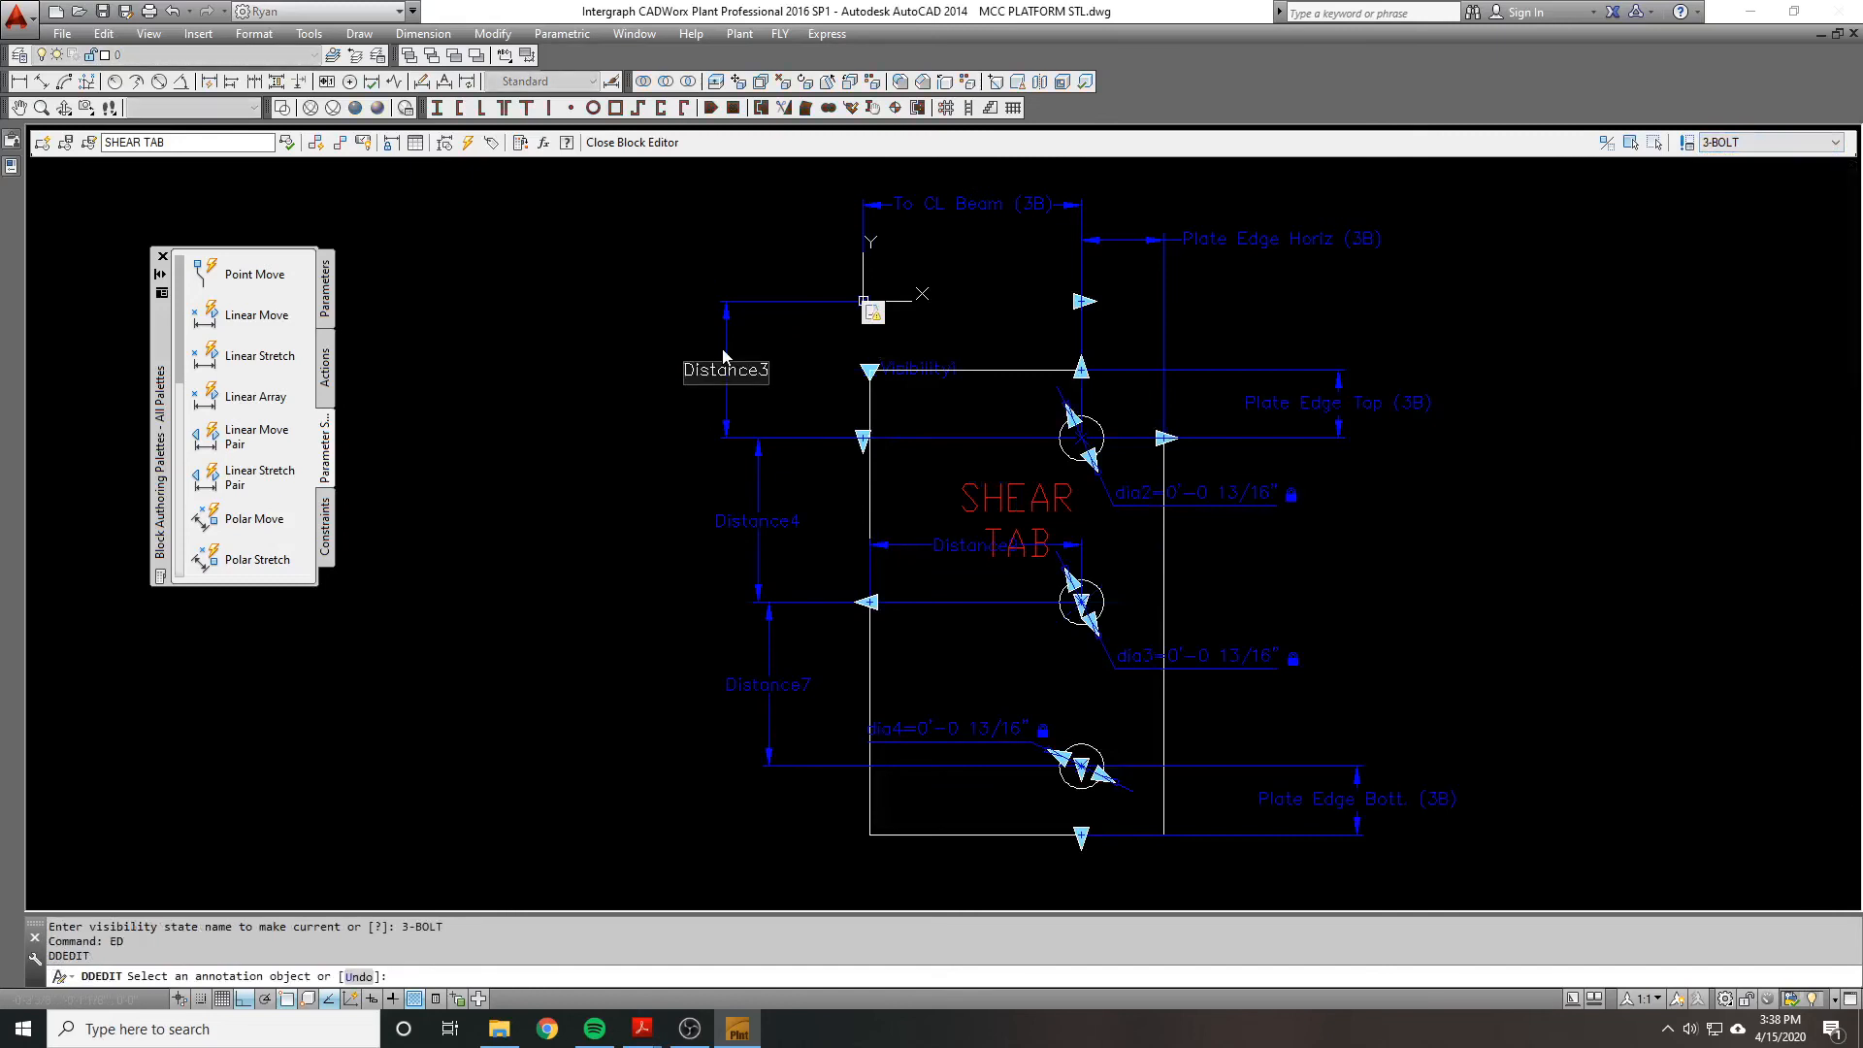
{"action": "type", "text": "To First Bolt (2B)"}
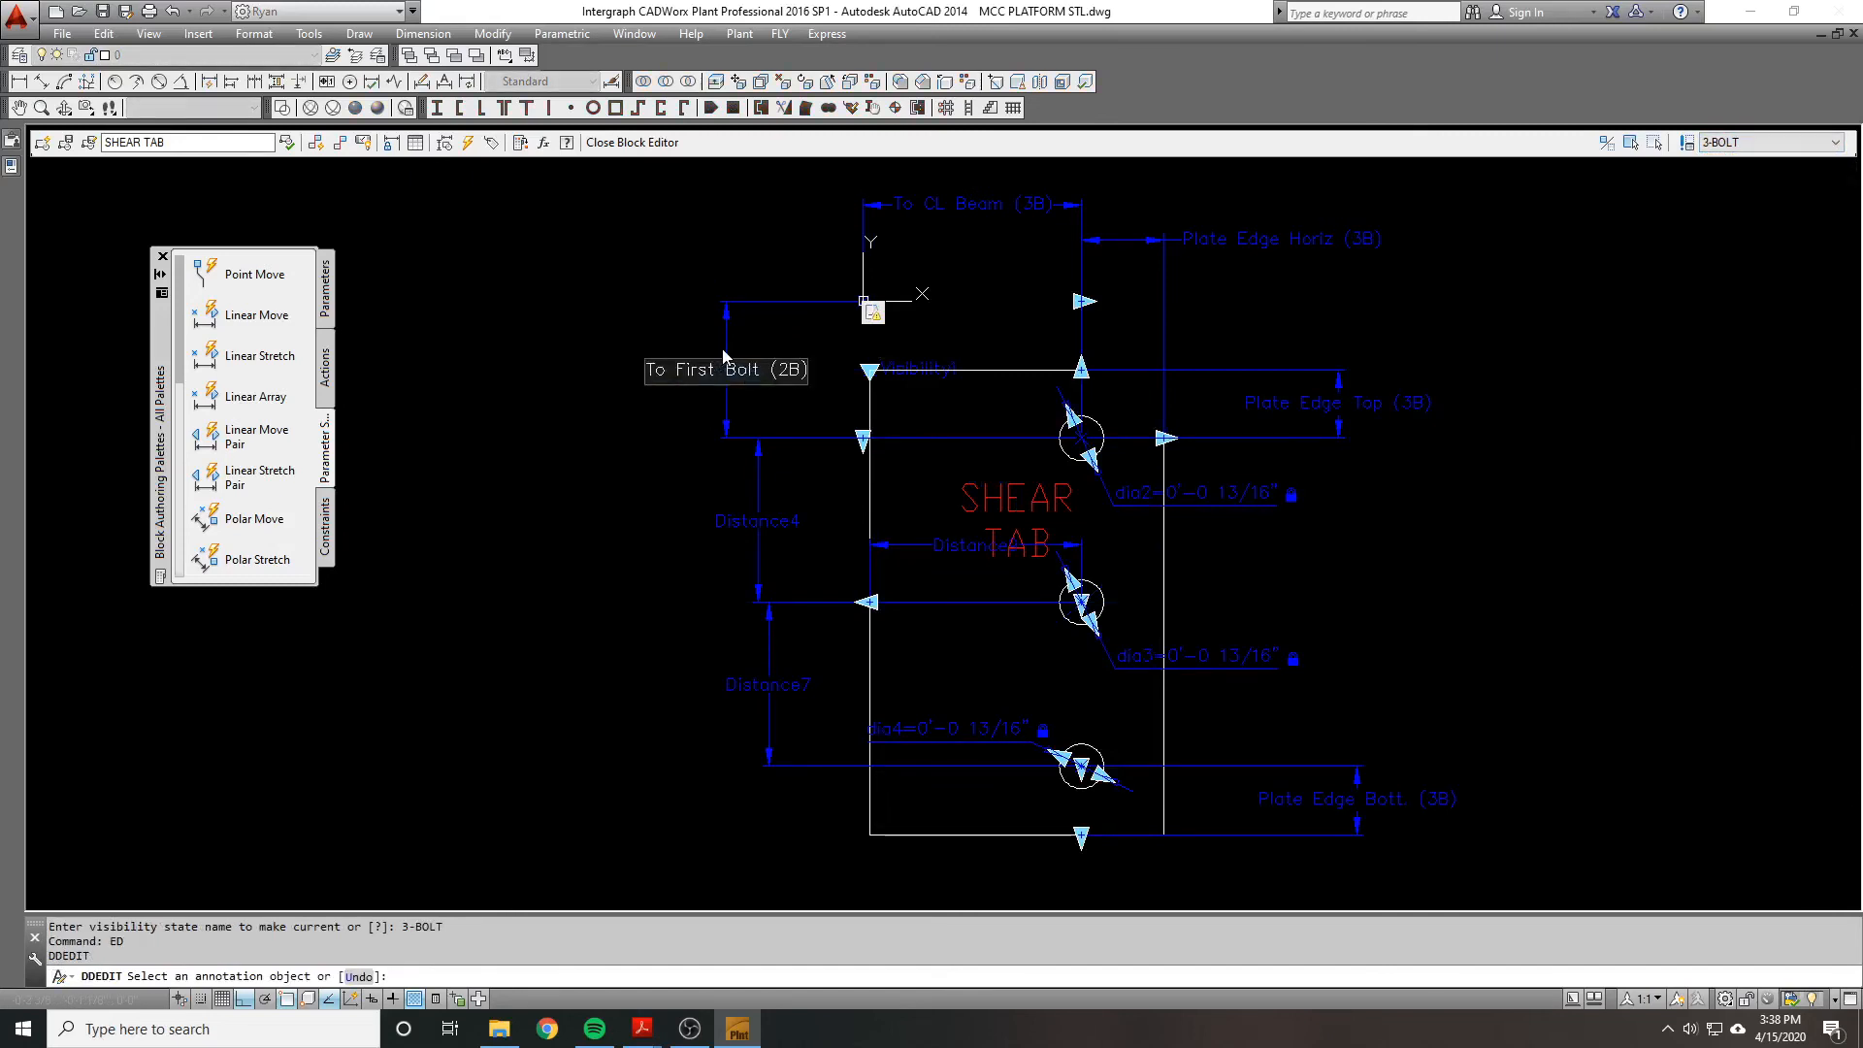
{"action": "key", "text": "Left"}
{"action": "key", "text": "Left"}
{"action": "key", "text": "BackSpace"}
{"action": "type", "text": "3"}
{"action": "key", "text": "Return"}
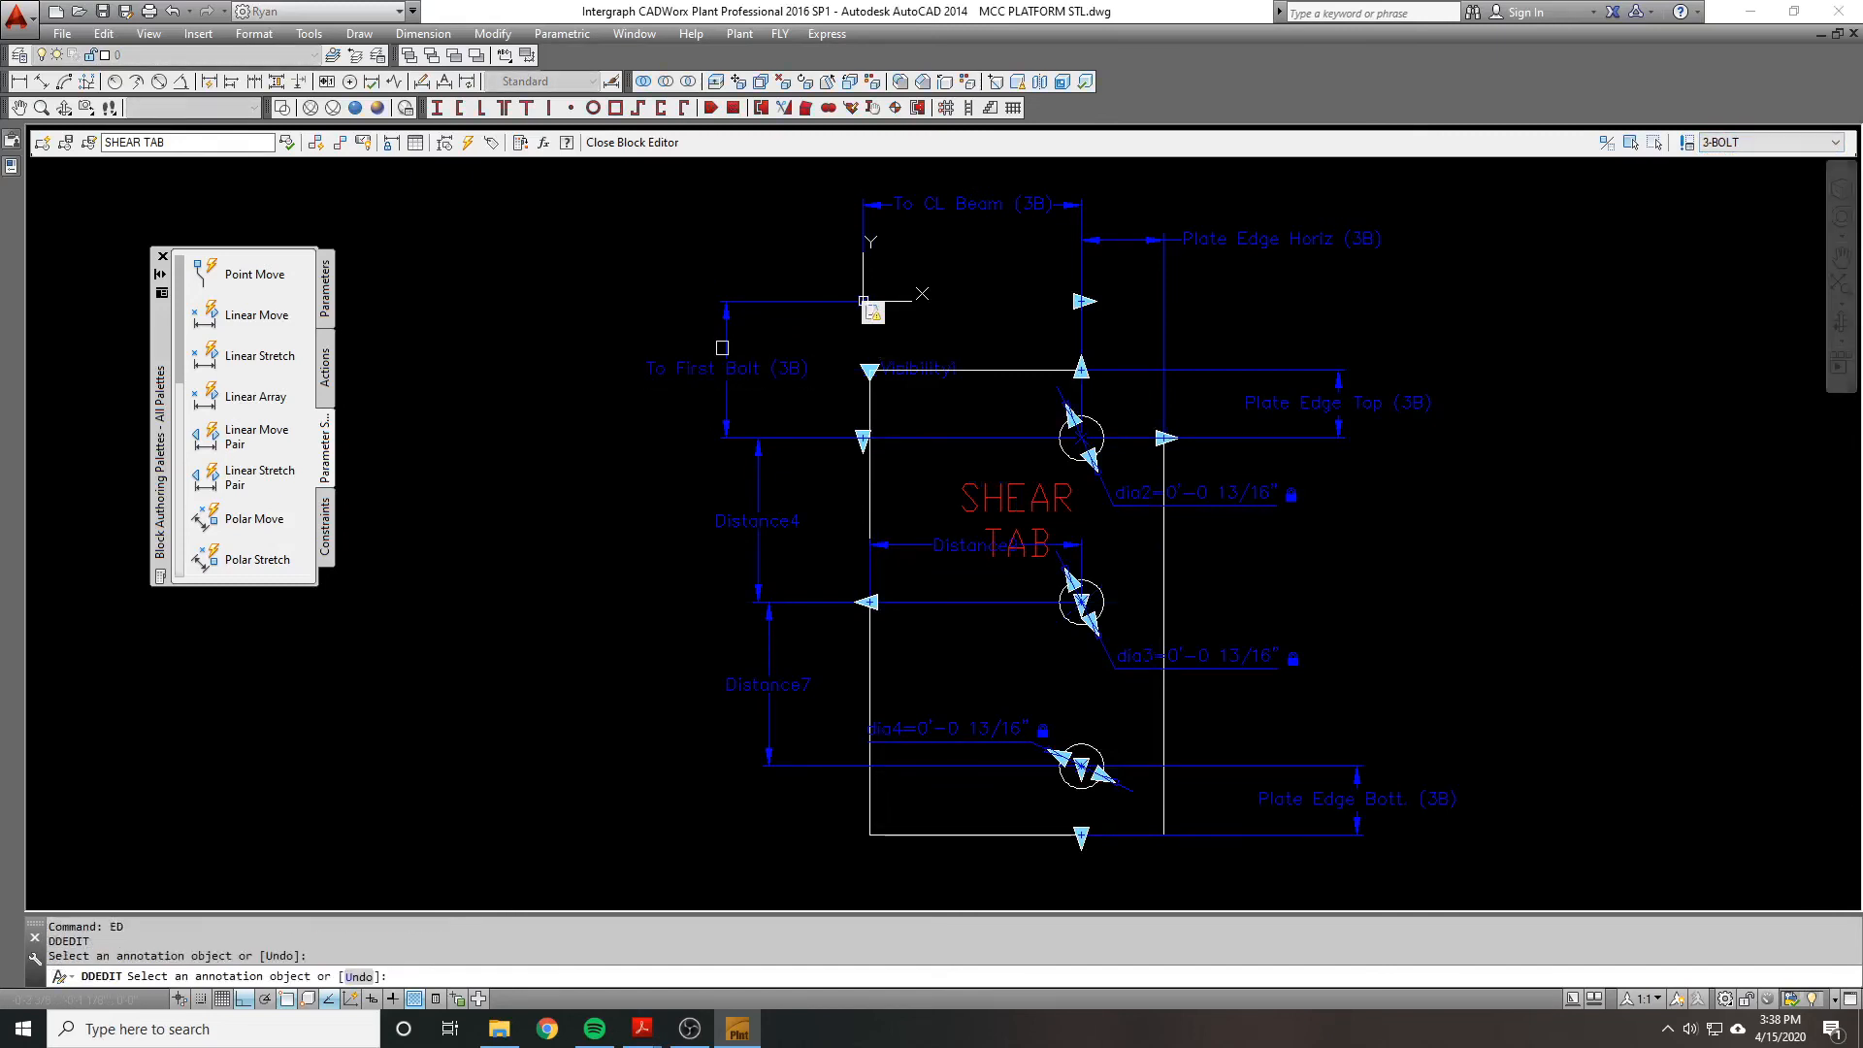
{"action": "key", "text": "Escape"}
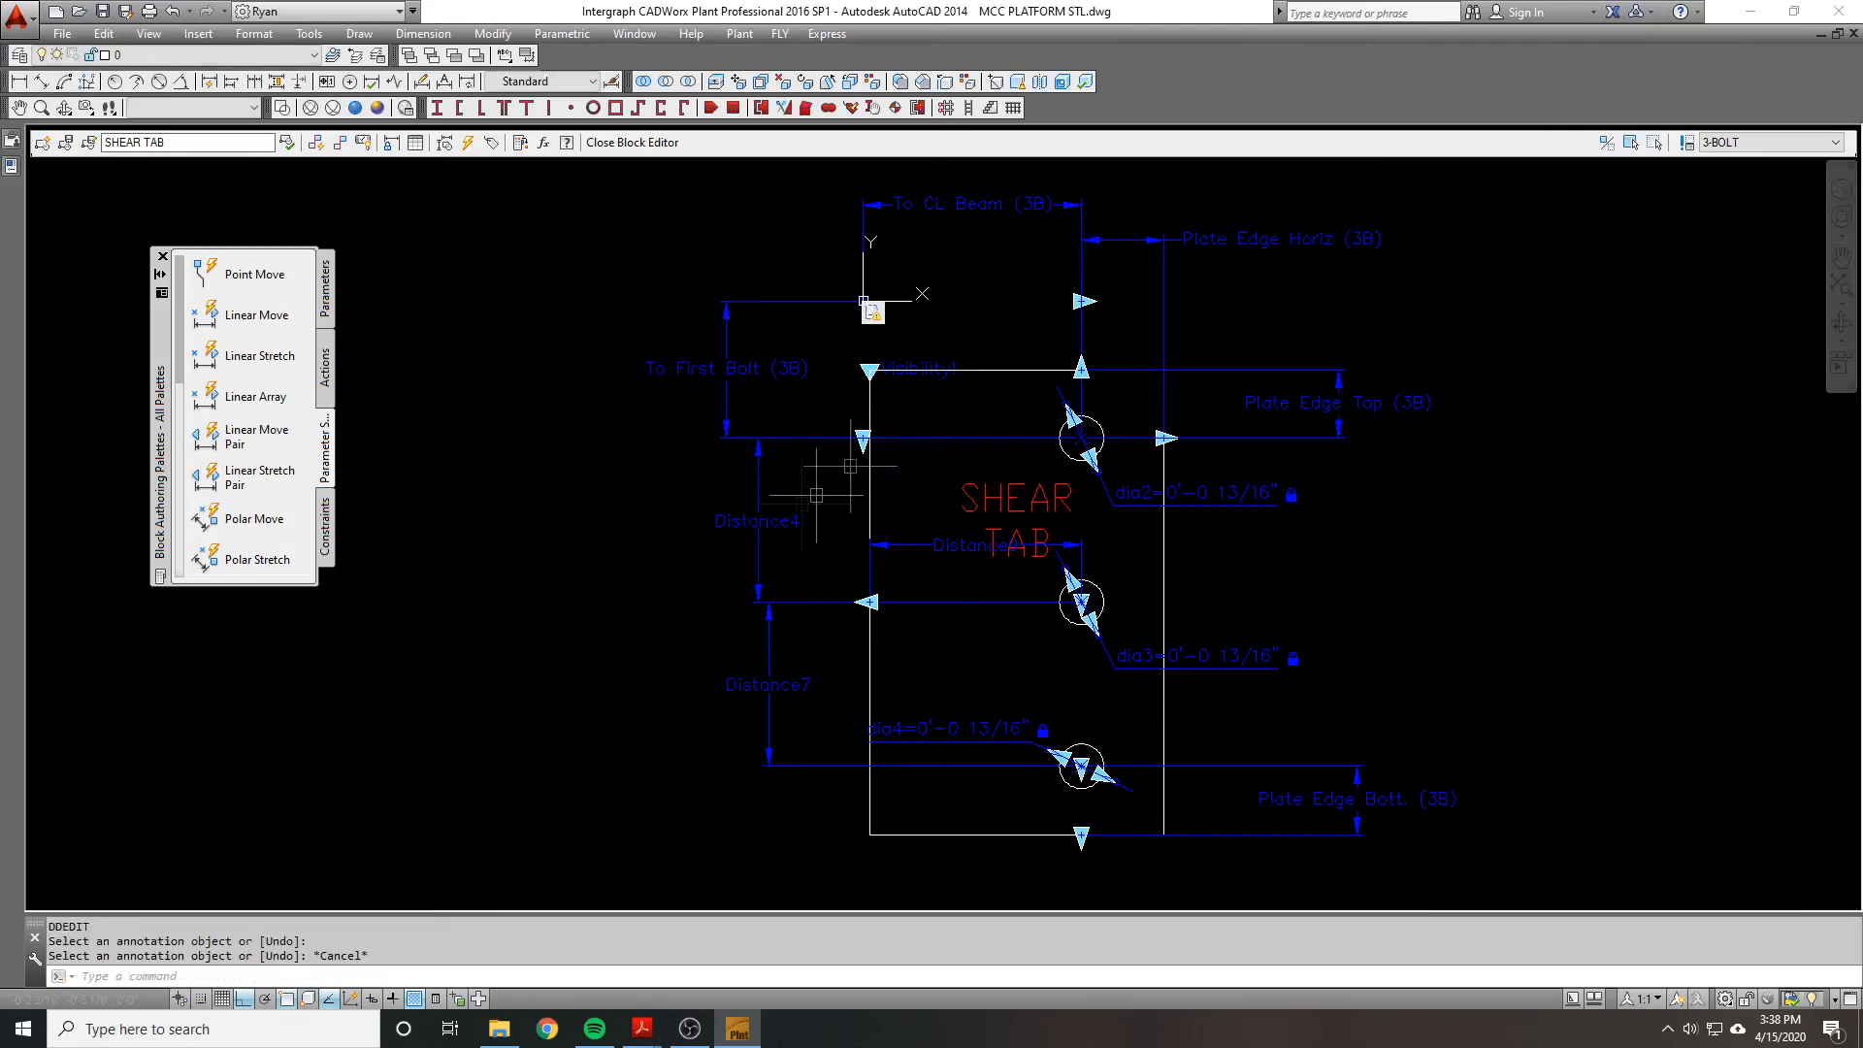
Step: Switch to the 2-BOLT visibility state and copy the name of the "Between Bolts (2B)" parameter
{"action": "left_click", "coordinate": [1766, 142]}
{"action": "left_click", "coordinate": [1747, 159]}
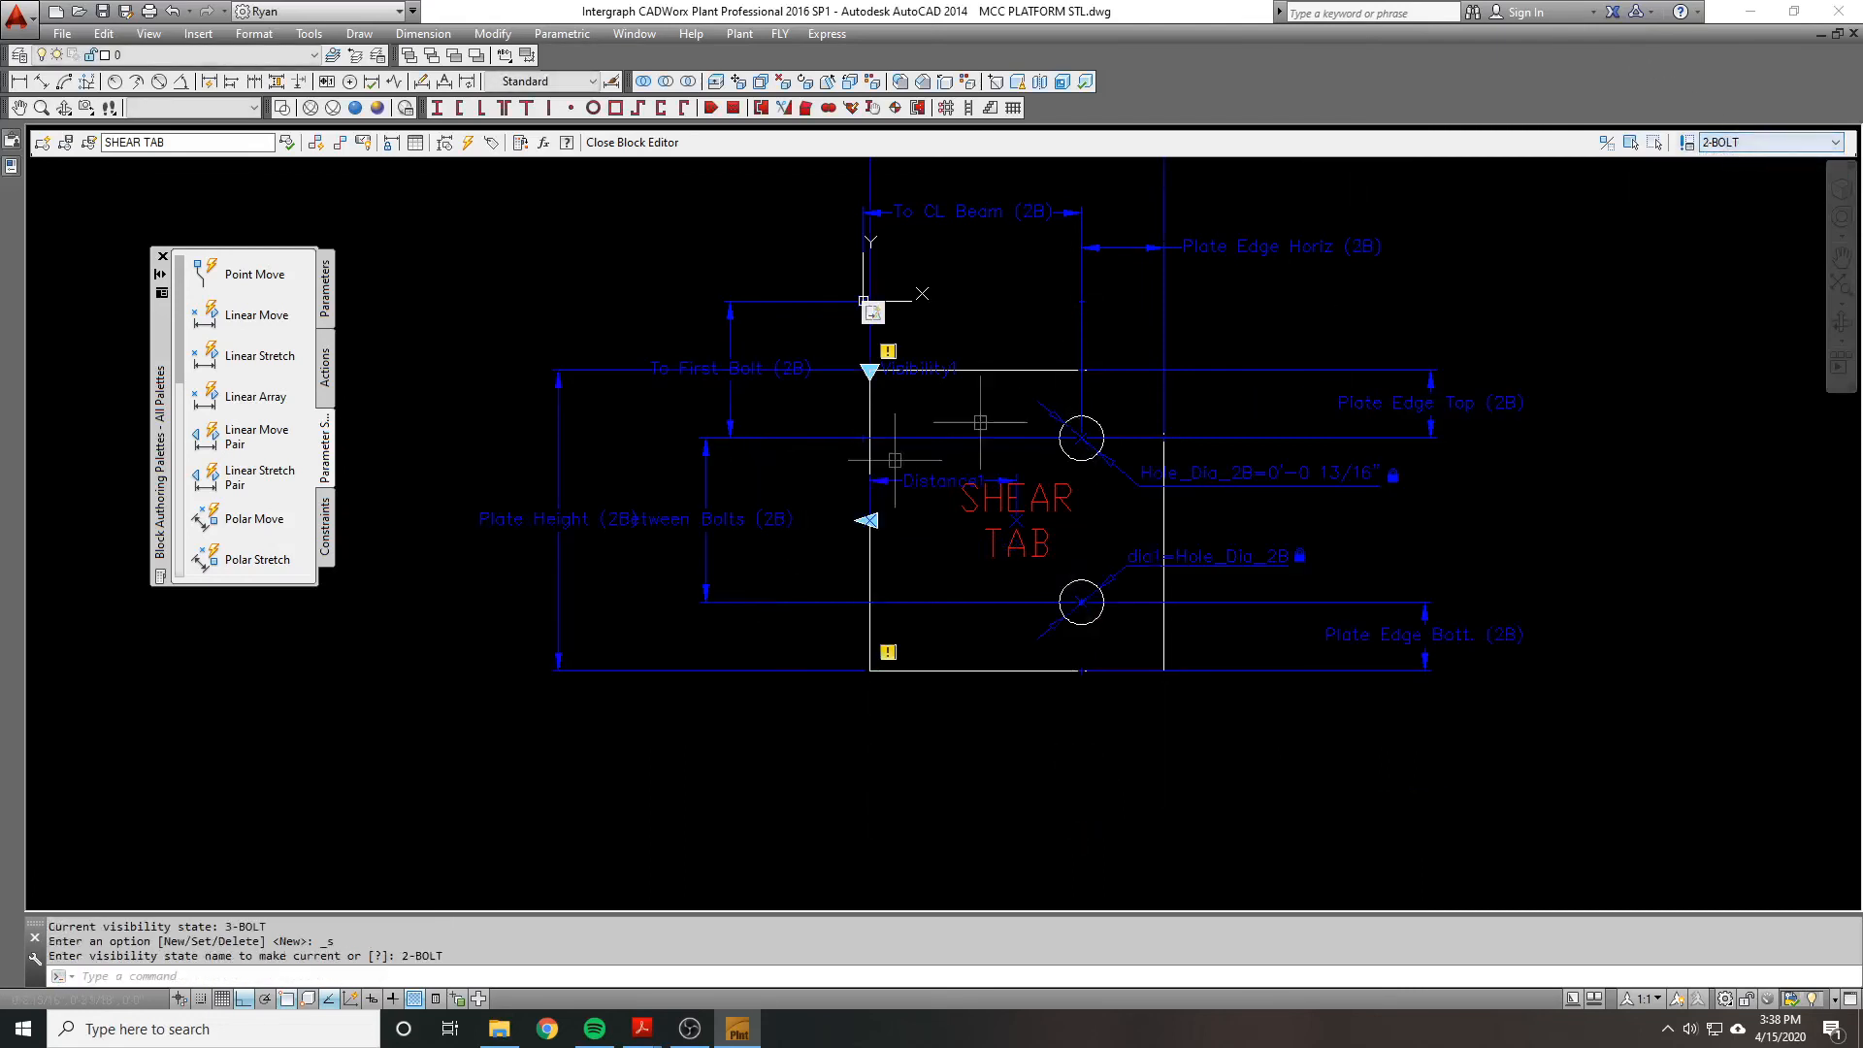
{"action": "type", "text": "ED"}
{"action": "key", "text": "Return"}
{"action": "left_click", "coordinate": [696, 521]}
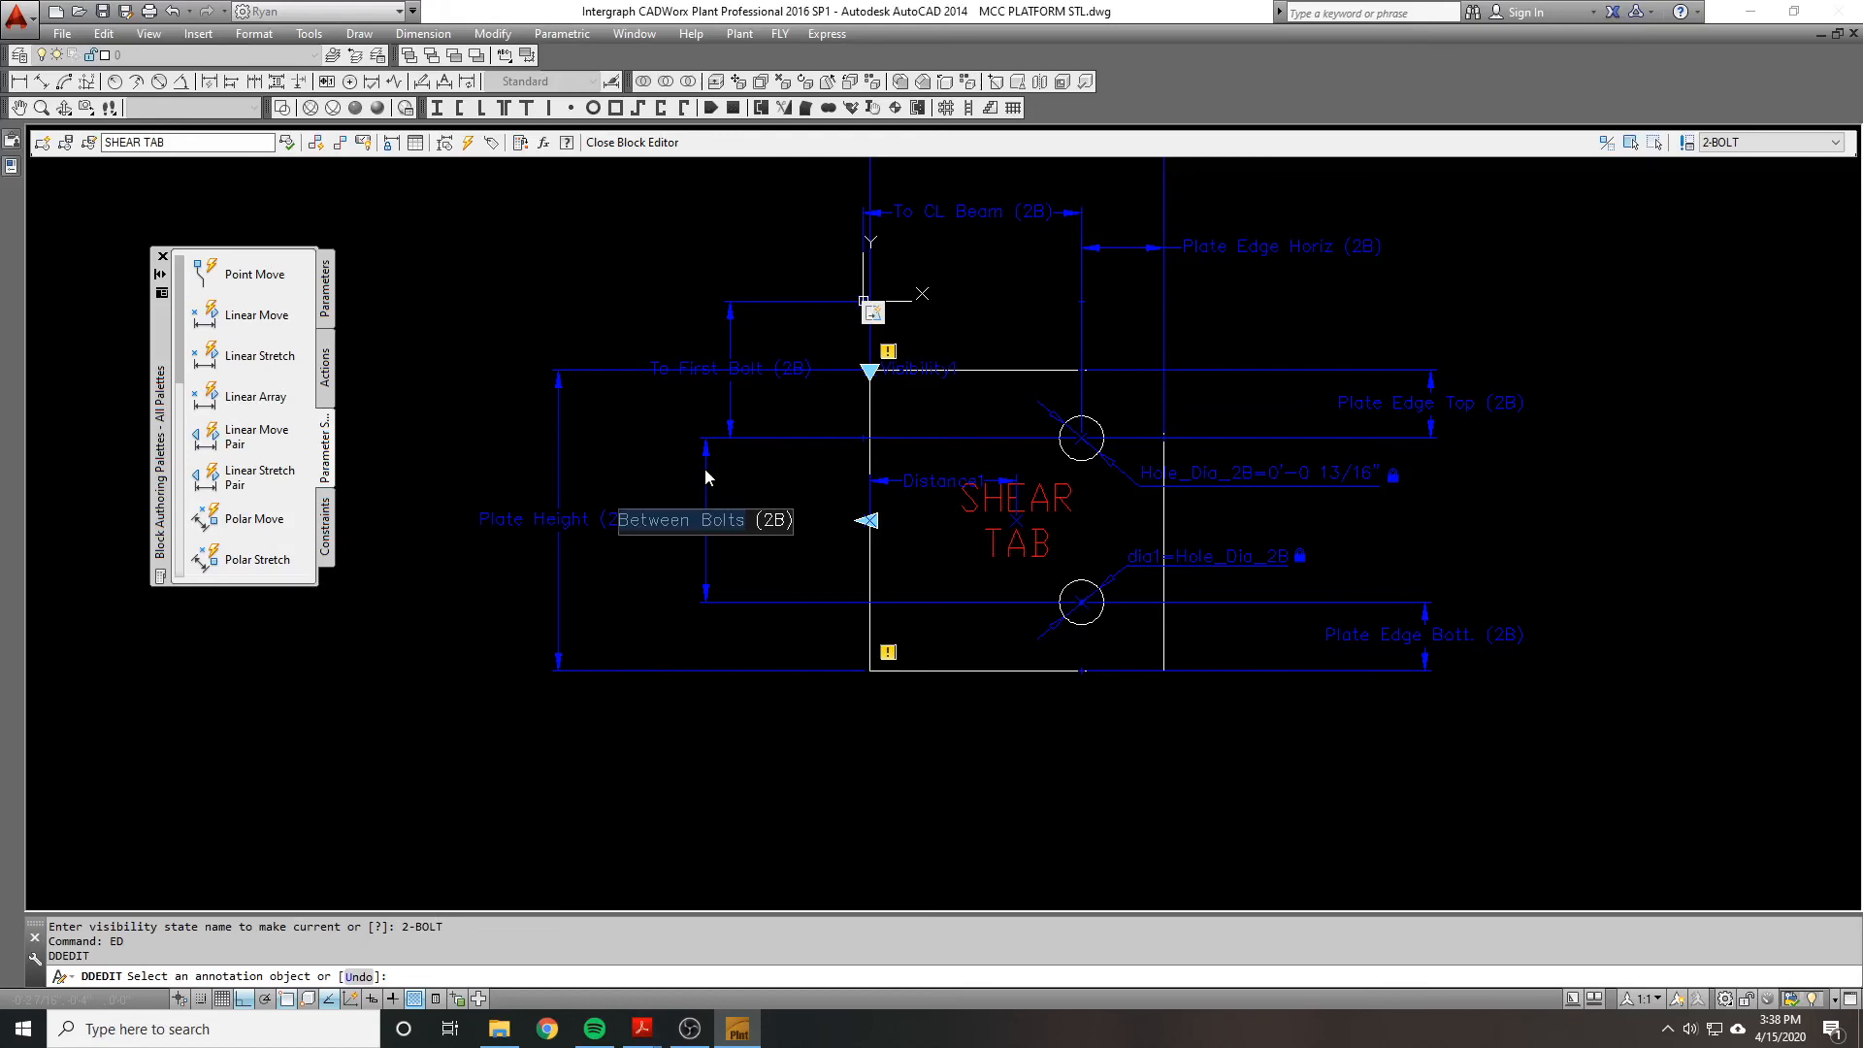
{"action": "key", "text": "Return"}
Step: Return to the 3-BOLT visibility state and rename the distance between the top and middle holes as "Between Bolts 1 (3B)"
{"action": "left_click", "coordinate": [1733, 141]}
{"action": "left_click", "coordinate": [1732, 172]}
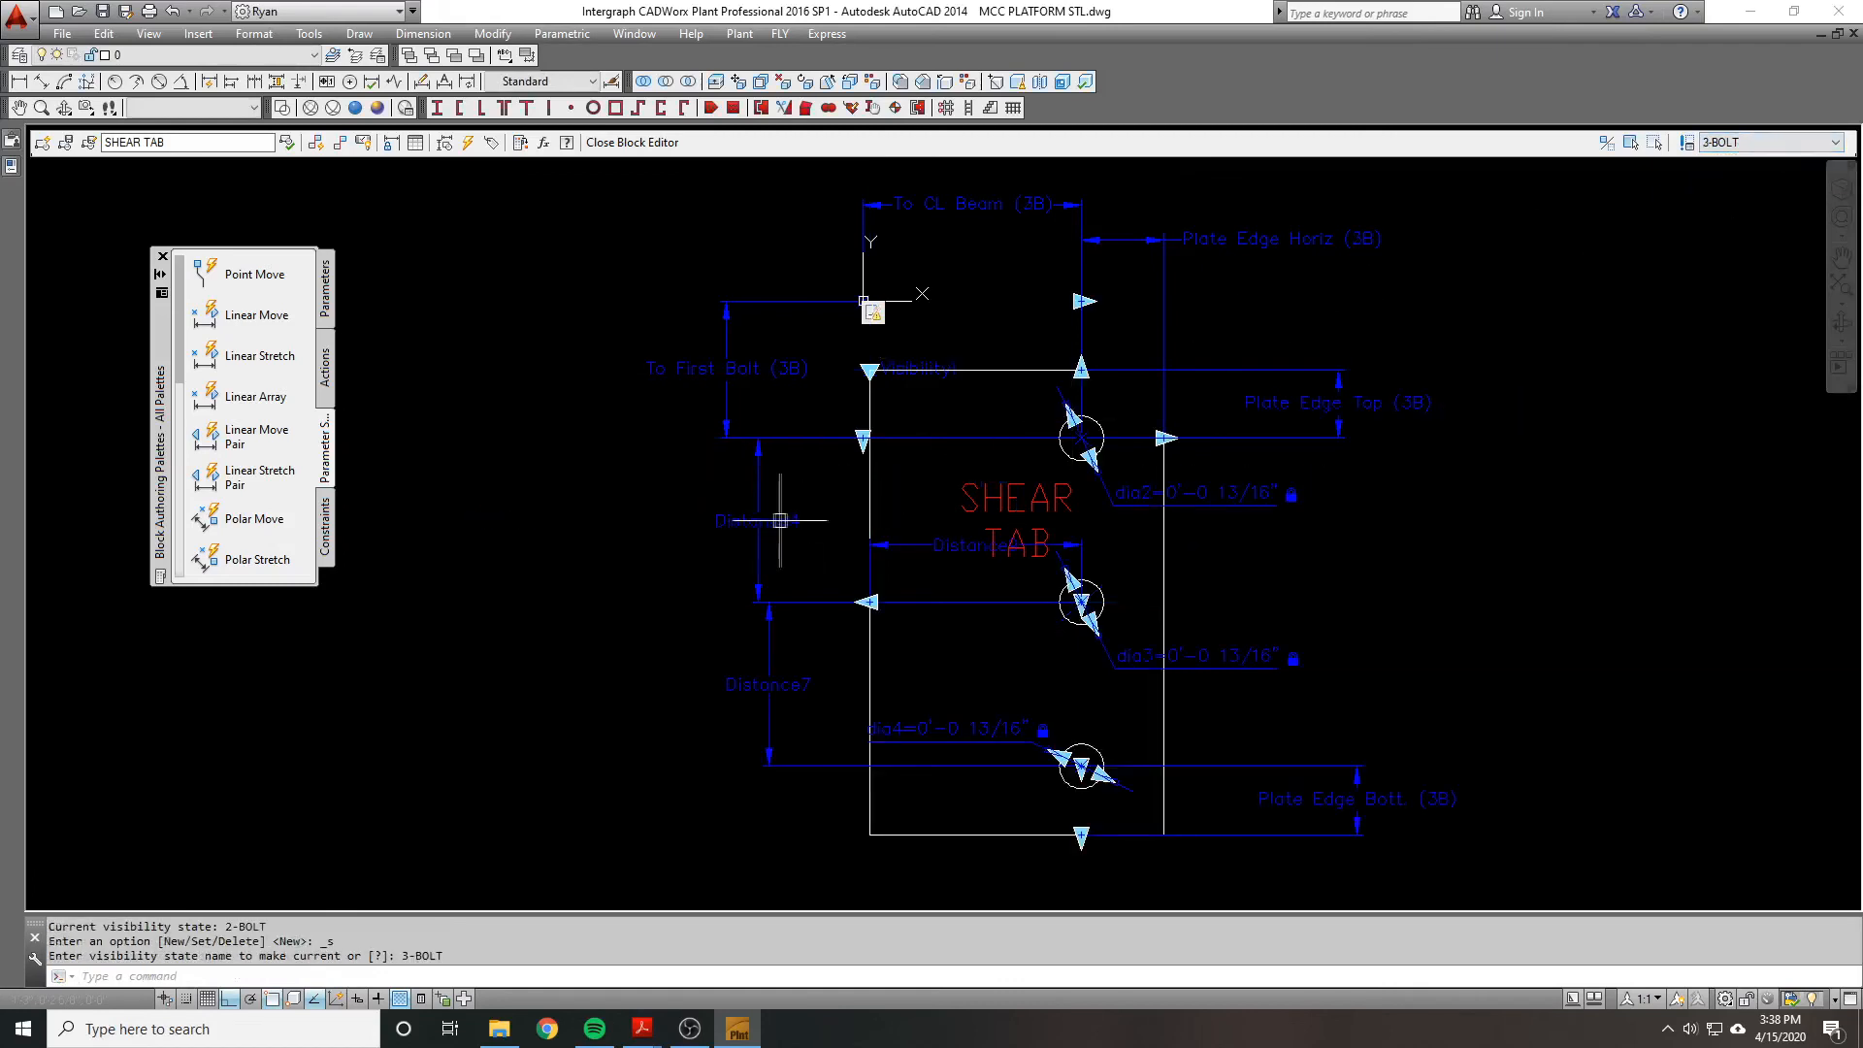
{"action": "type", "text": "ed"}
{"action": "key", "text": "Return"}
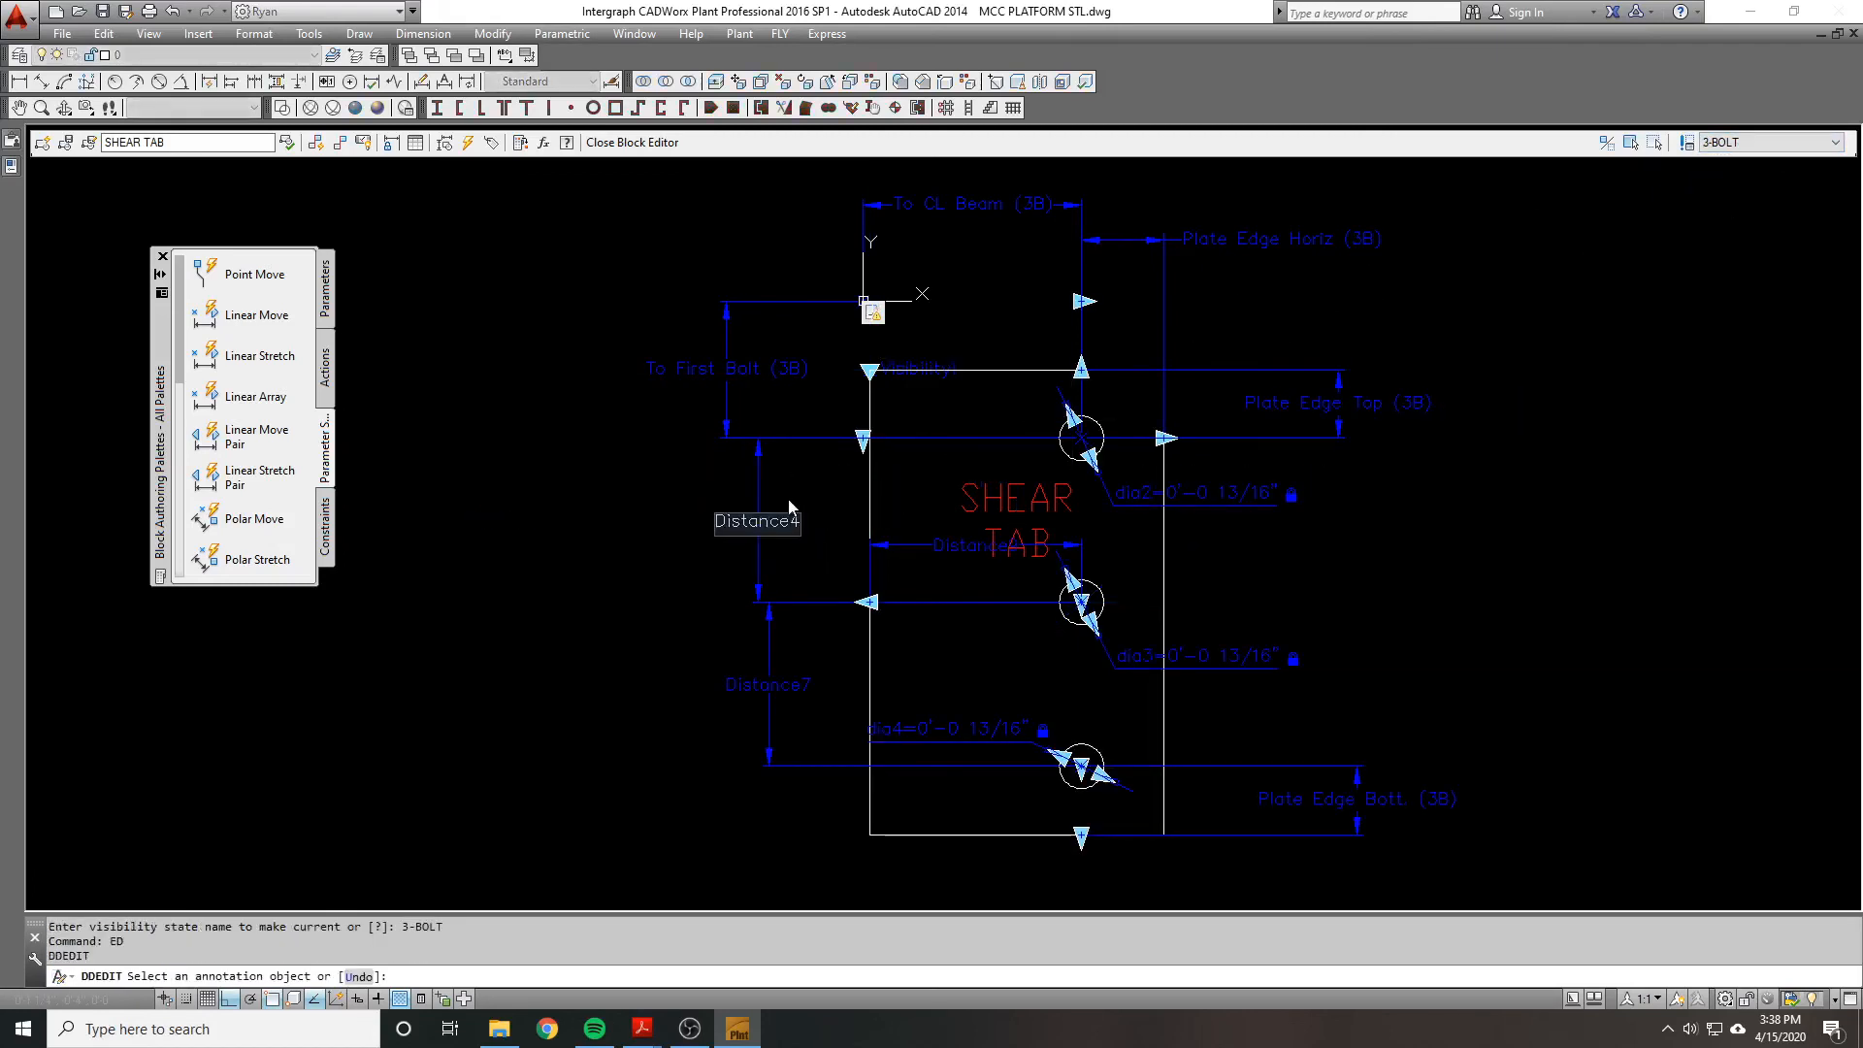
{"action": "type", "text": "Between Bolts (2B)"}
{"action": "key", "text": "Left"}
{"action": "type", "text": "1"}
{"action": "key", "text": "Left"}
{"action": "key", "text": "BackSpace"}
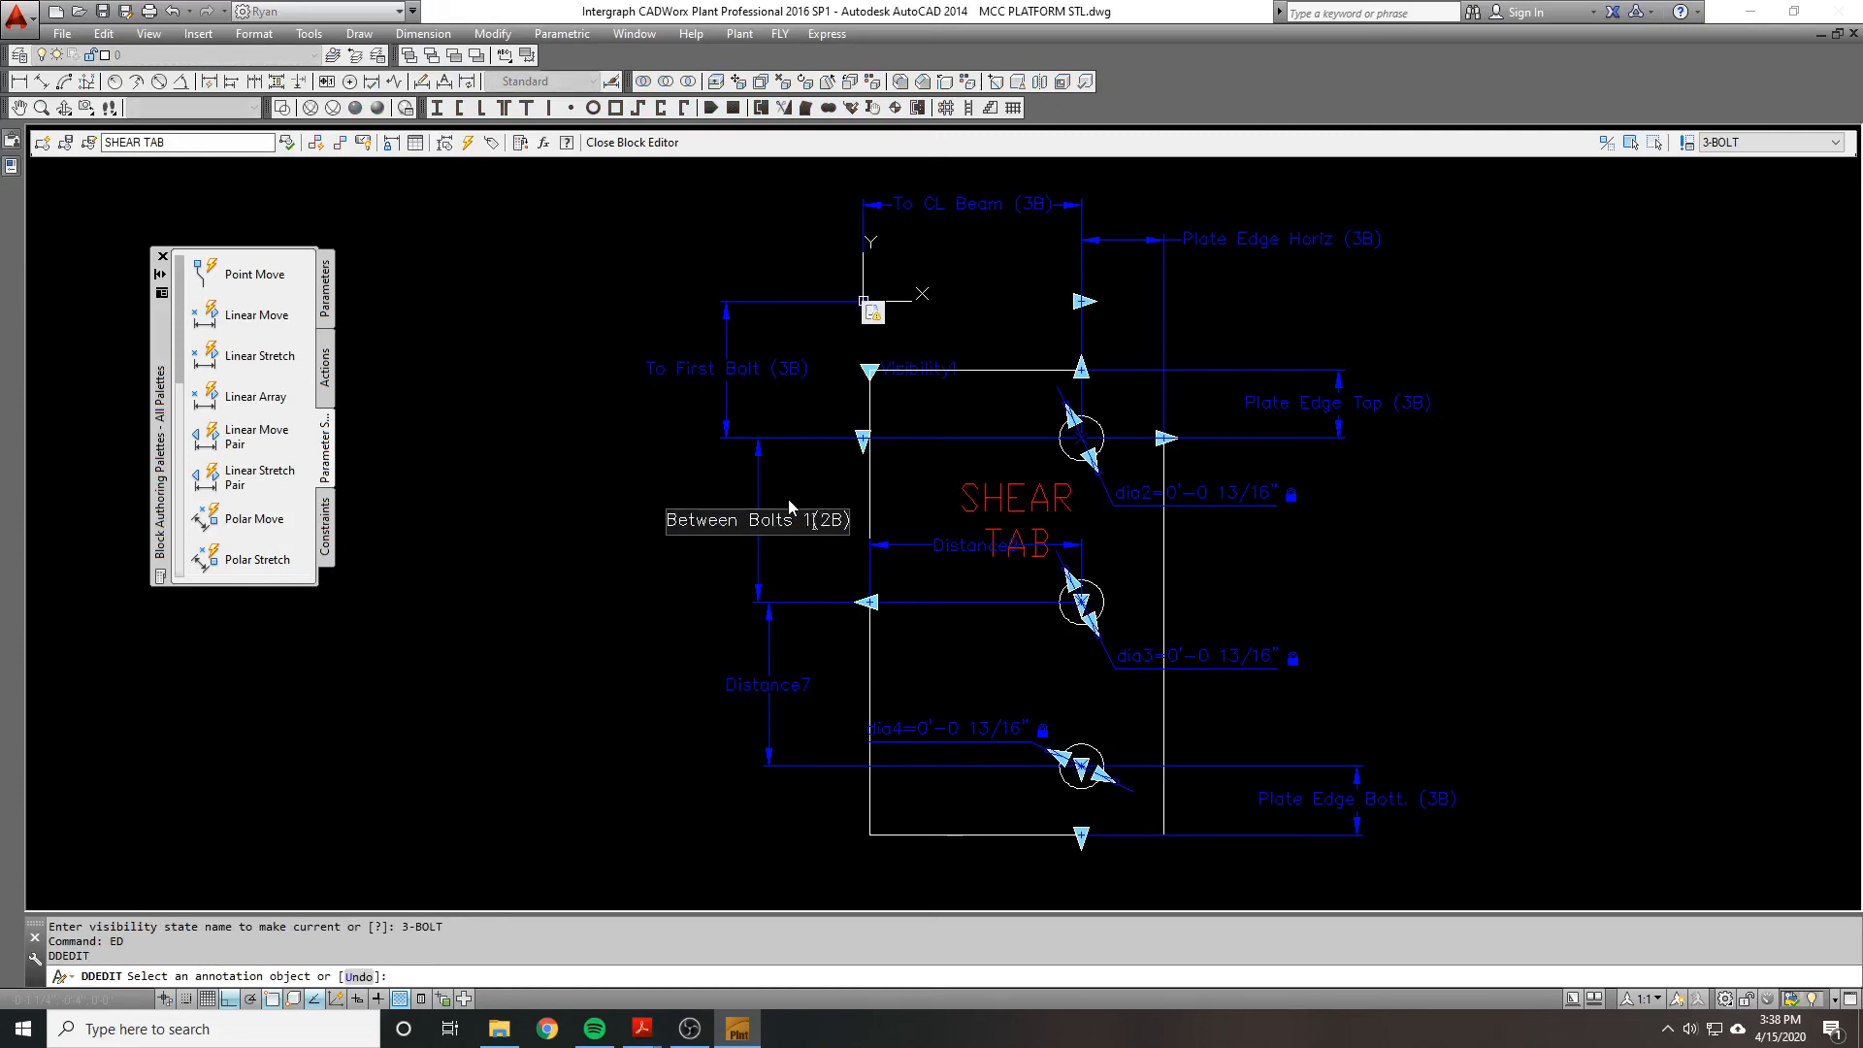
{"action": "key", "text": "BackSpace"}
{"action": "key", "text": "Right"}
{"action": "key", "text": "Right"}
{"action": "key", "text": "Delete"}
{"action": "type", "text": "3"}
{"action": "key", "text": "Return"}
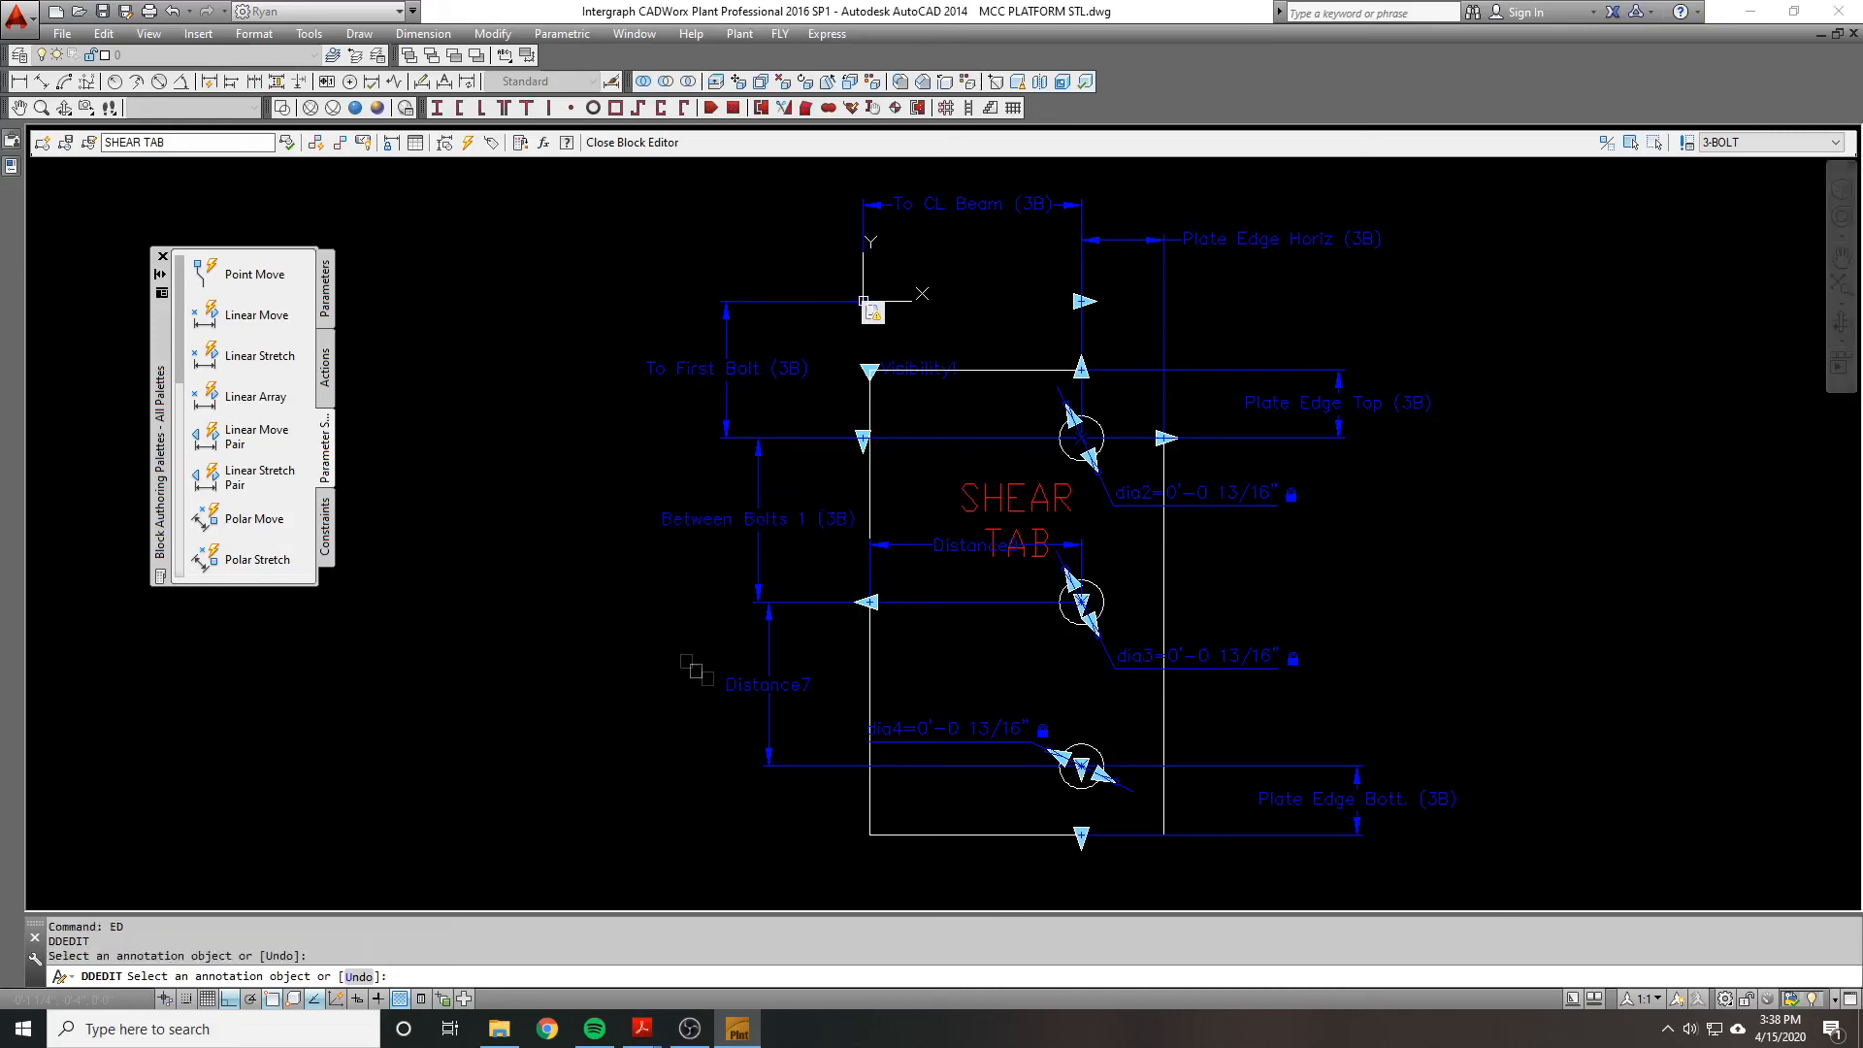
{"action": "key", "text": "Escape"}
Step: Rename the distance between the middle and bottom holes as "Between Bolts 2 (3B)"
{"action": "double_click", "coordinate": [740, 682]}
{"action": "type", "text": "Between Bolts 1 (3B)"}
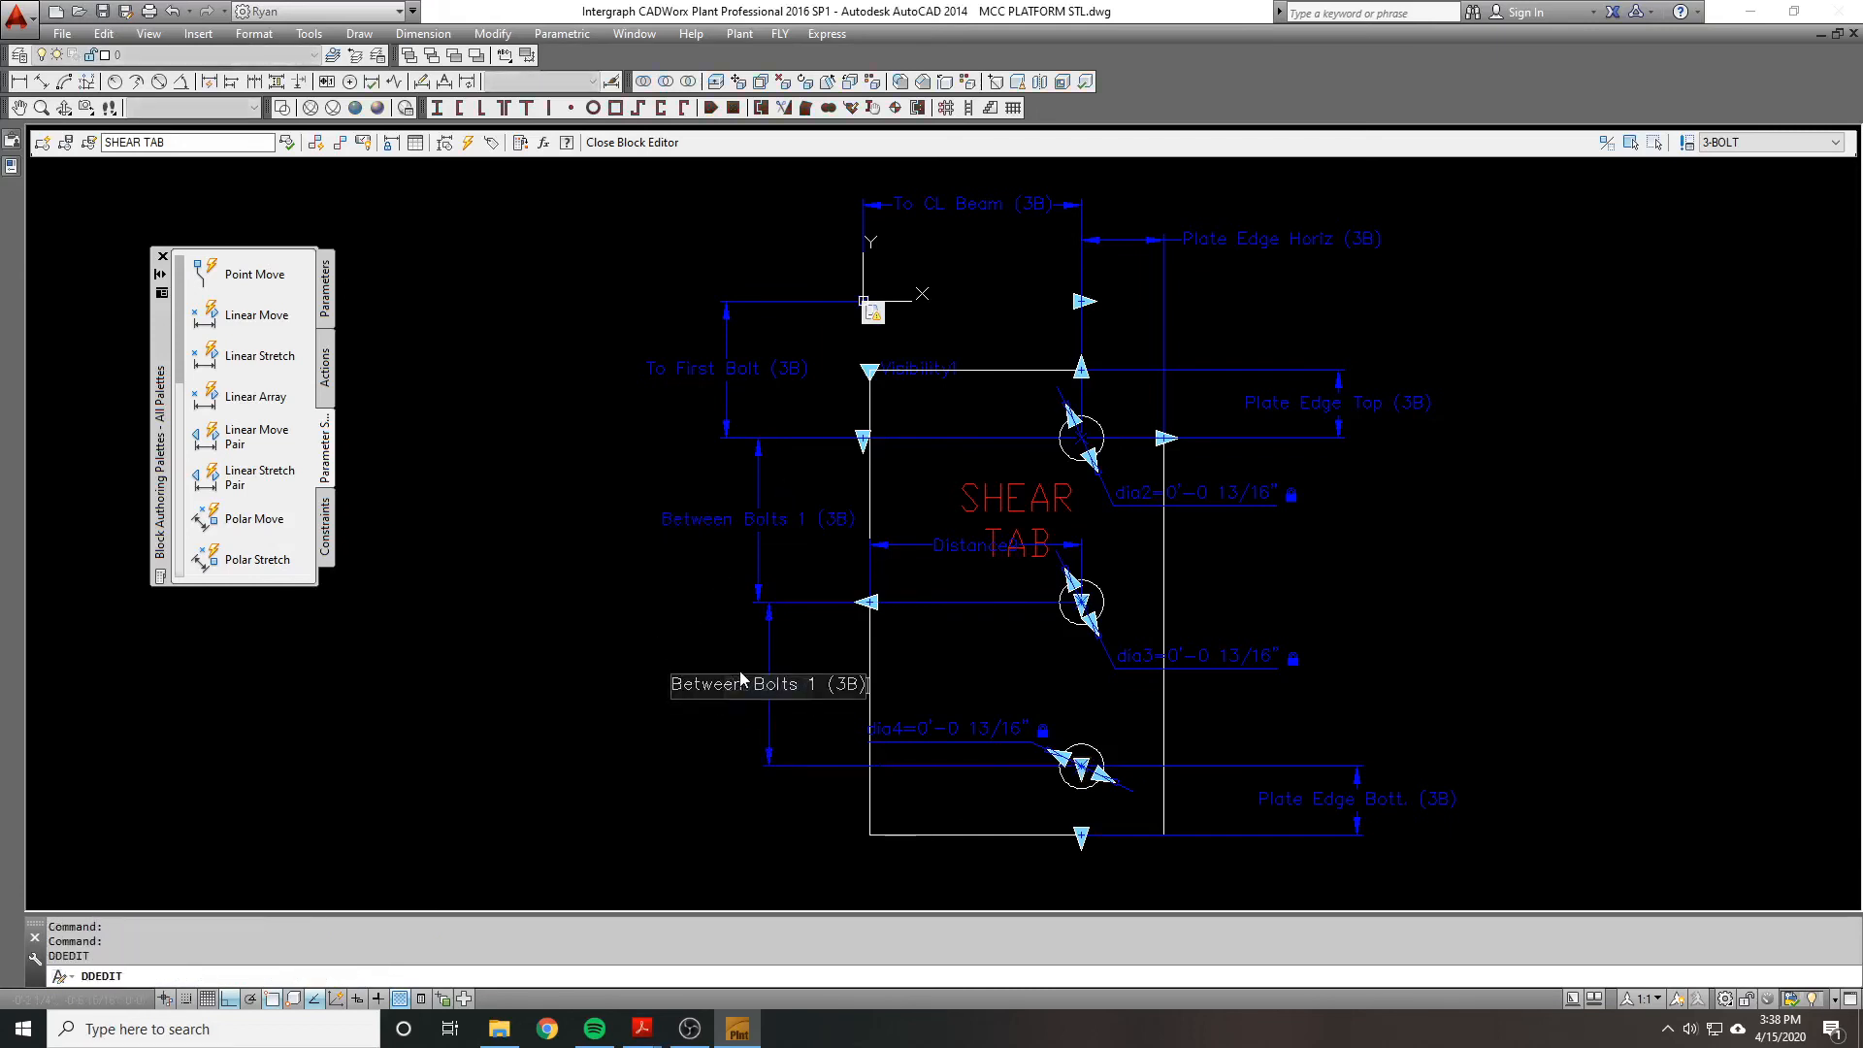
{"action": "key", "text": "BackSpace"}
{"action": "type", "text": "2"}
{"action": "key", "text": "Return"}
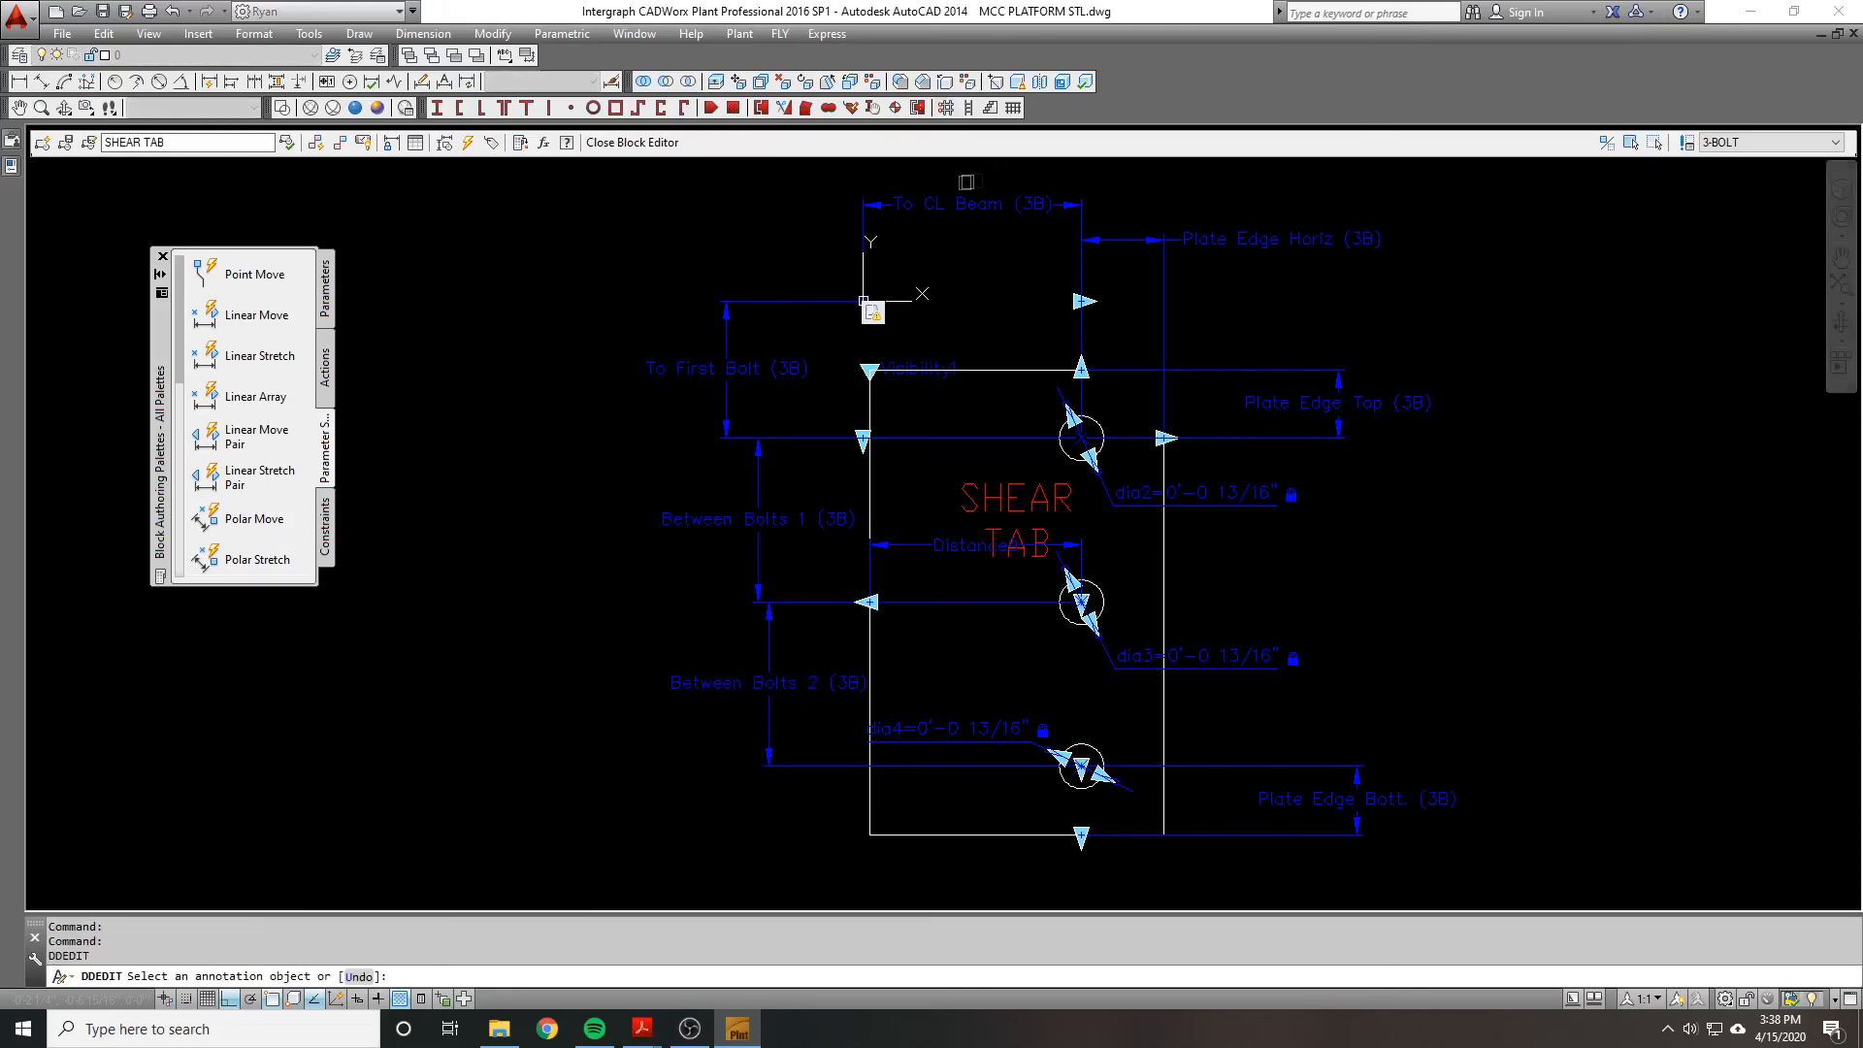
{"action": "key", "text": "Escape"}
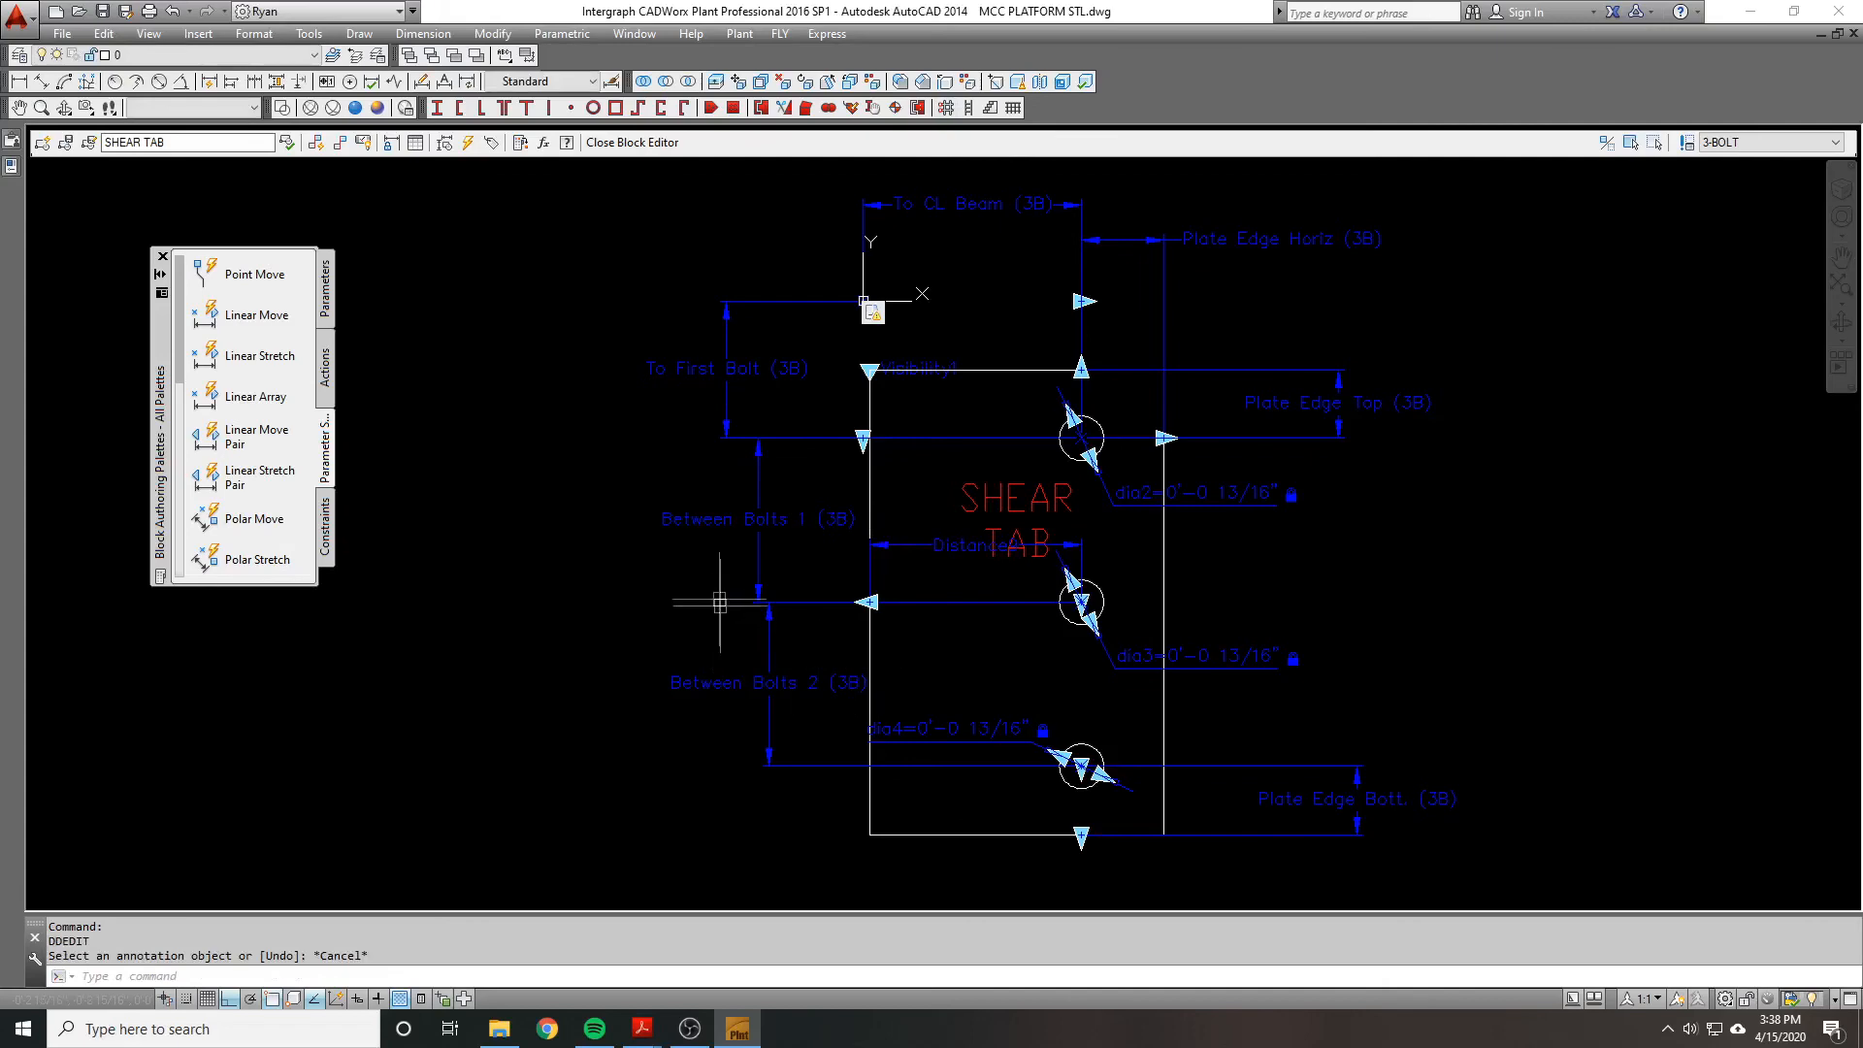
Step: Switch to the 2-BOLT visibility state and copy the name of the top hole's "Hole_Dia_2B" diameter parameter
{"action": "middle_click_drag", "start_coordinate": [762, 668], "coordinate": [720, 558]}
{"action": "mouse_move", "coordinate": [650, 275]}
{"action": "middle_mouse_down"}
{"action": "mouse_move", "coordinate": [616, 353]}
{"action": "mouse_move", "coordinate": [626, 404]}
{"action": "middle_mouse_up"}
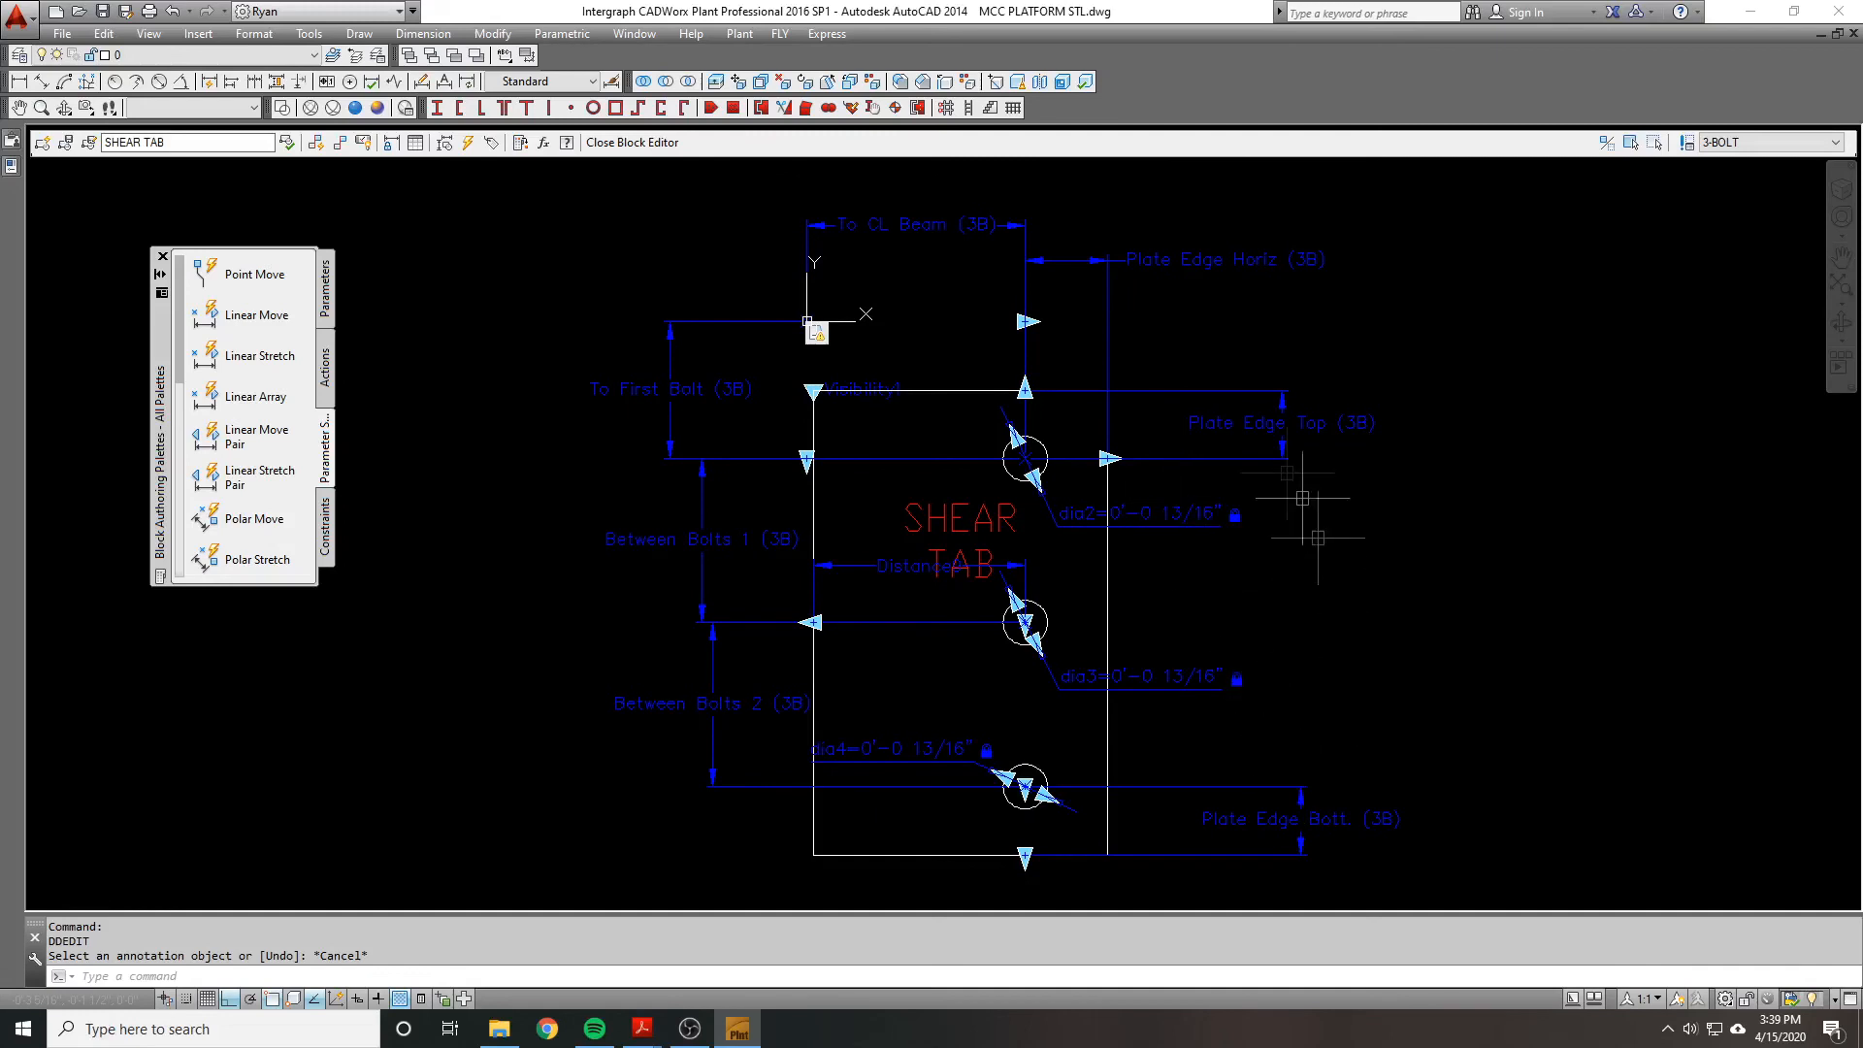
{"action": "middle_click_drag", "start_coordinate": [1243, 648], "coordinate": [1238, 606]}
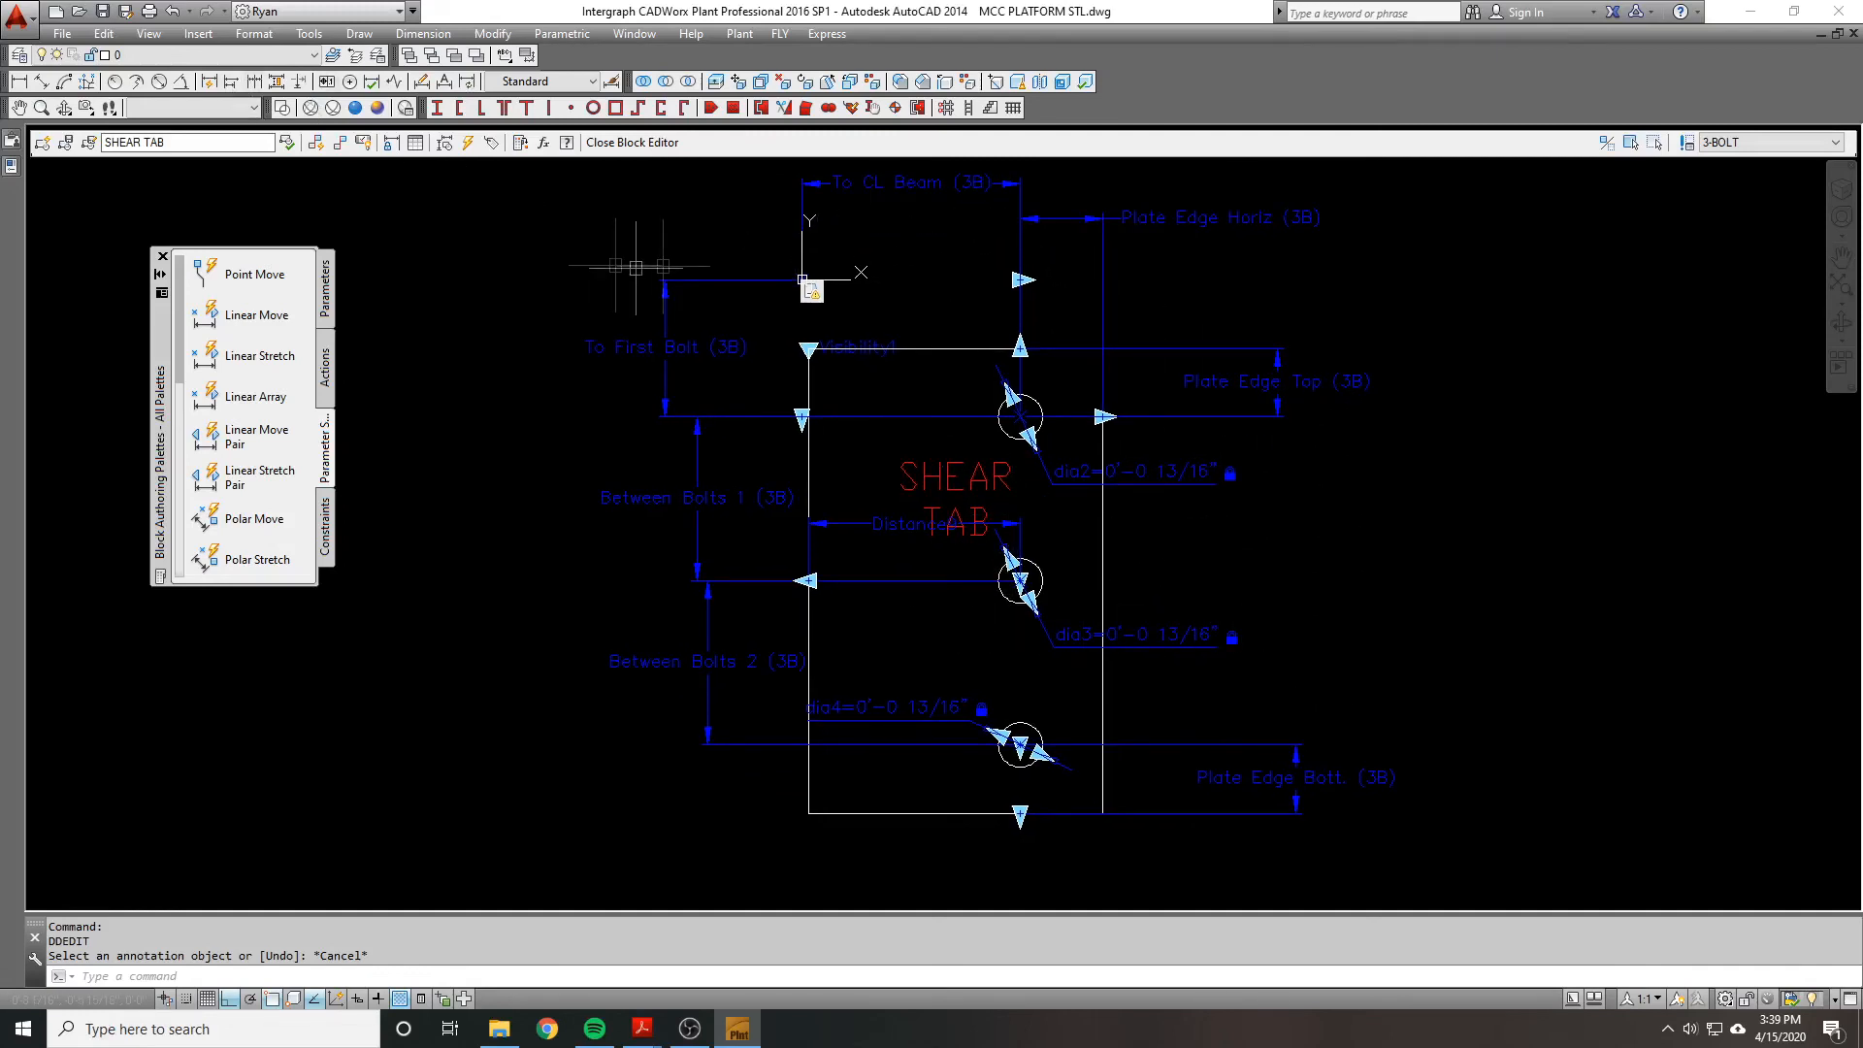
{"action": "left_click", "coordinate": [1759, 142]}
{"action": "left_click", "coordinate": [1737, 160]}
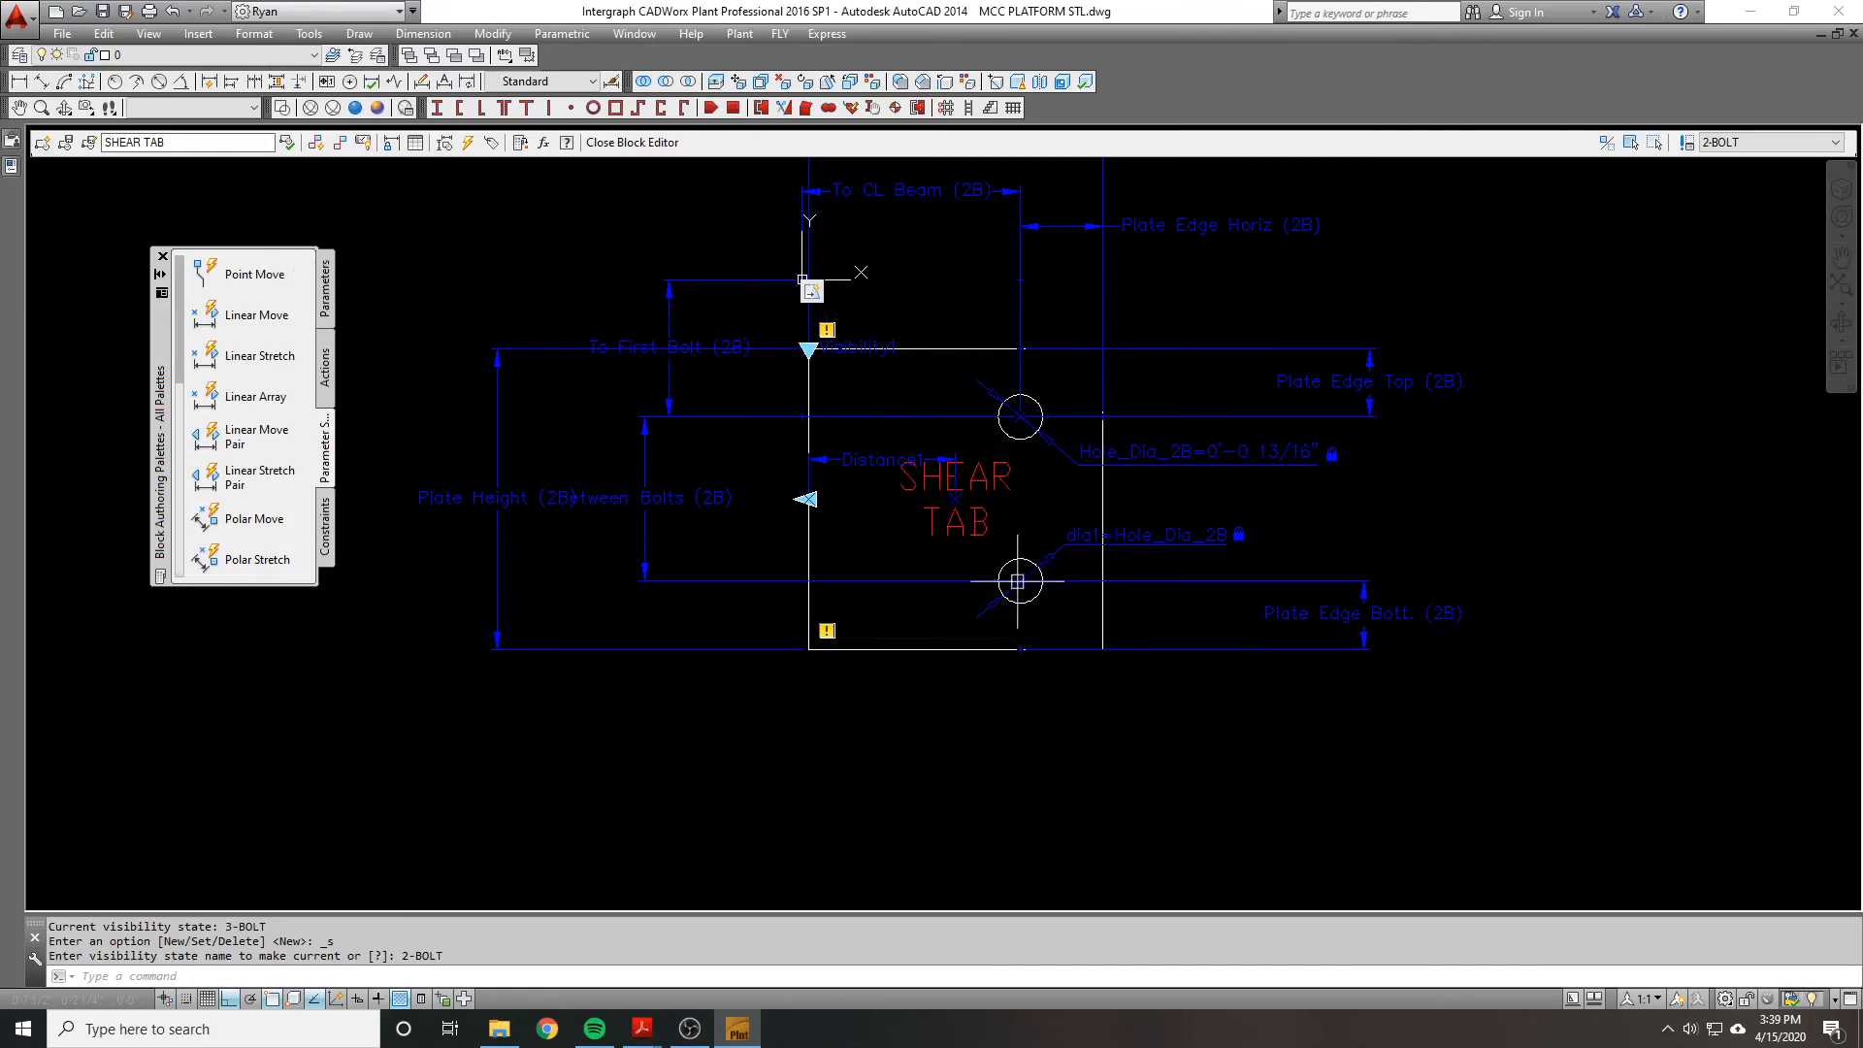
{"action": "scroll", "coordinate": [1203, 442], "scroll_direction": "up", "scroll_amount": 2}
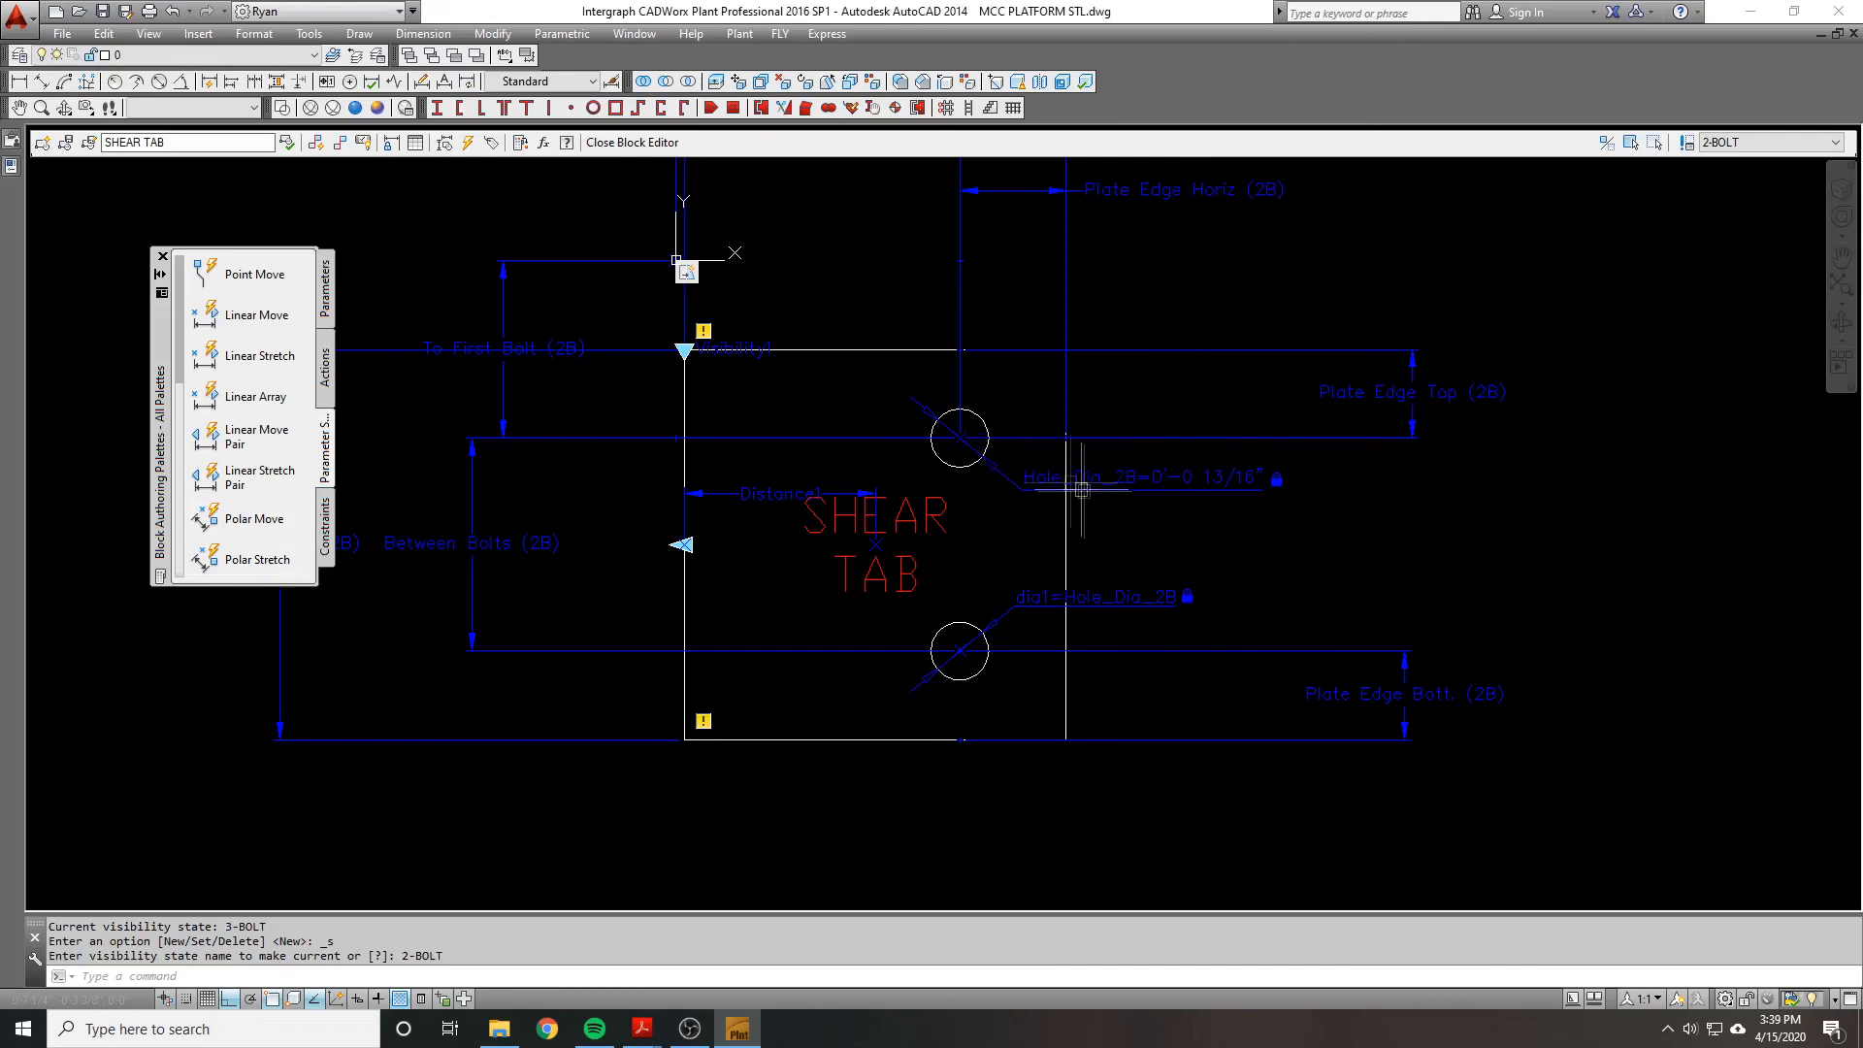
{"action": "scroll", "coordinate": [1034, 474], "scroll_direction": "up", "scroll_amount": 2}
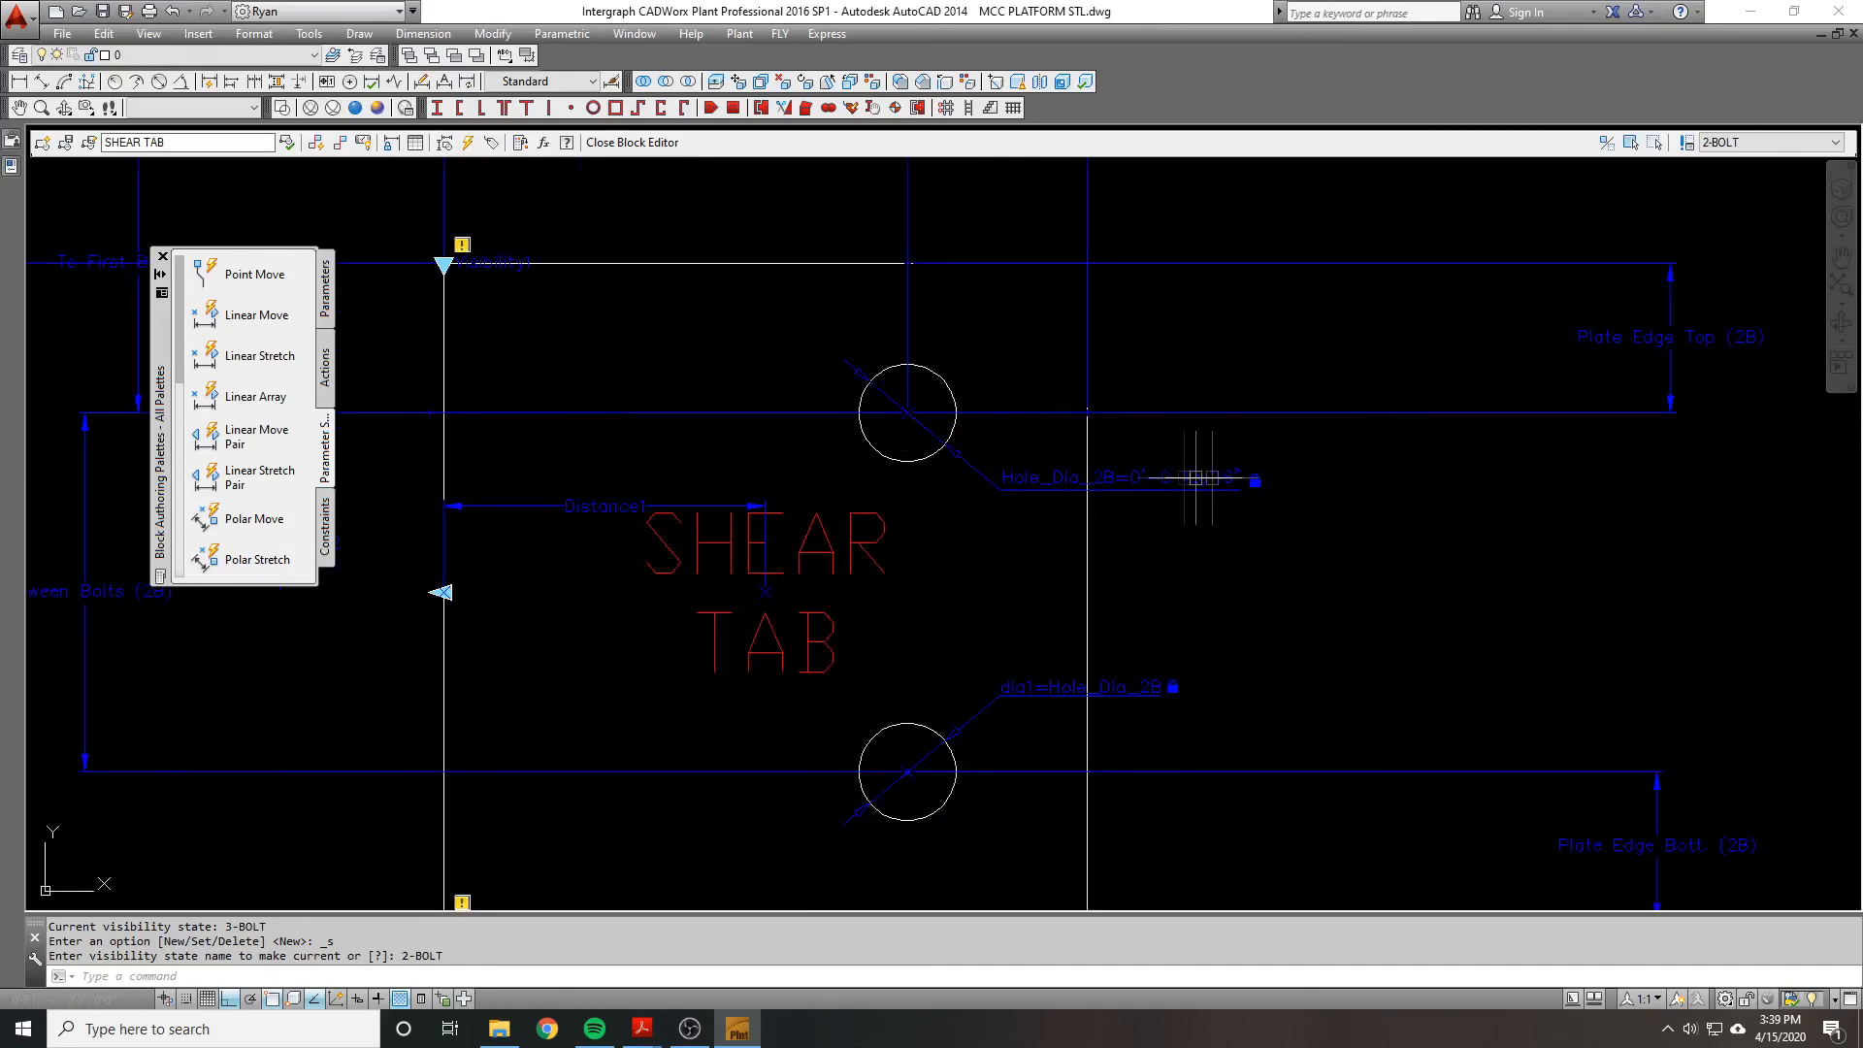
{"action": "type", "text": "D"}
{"action": "key", "text": "Return"}
{"action": "left_click", "coordinate": [1046, 478]}
{"action": "left_click", "coordinate": [1234, 479]}
{"action": "scroll", "coordinate": [844, 370], "scroll_direction": "down", "scroll_amount": 1}
{"action": "key", "text": "Escape"}
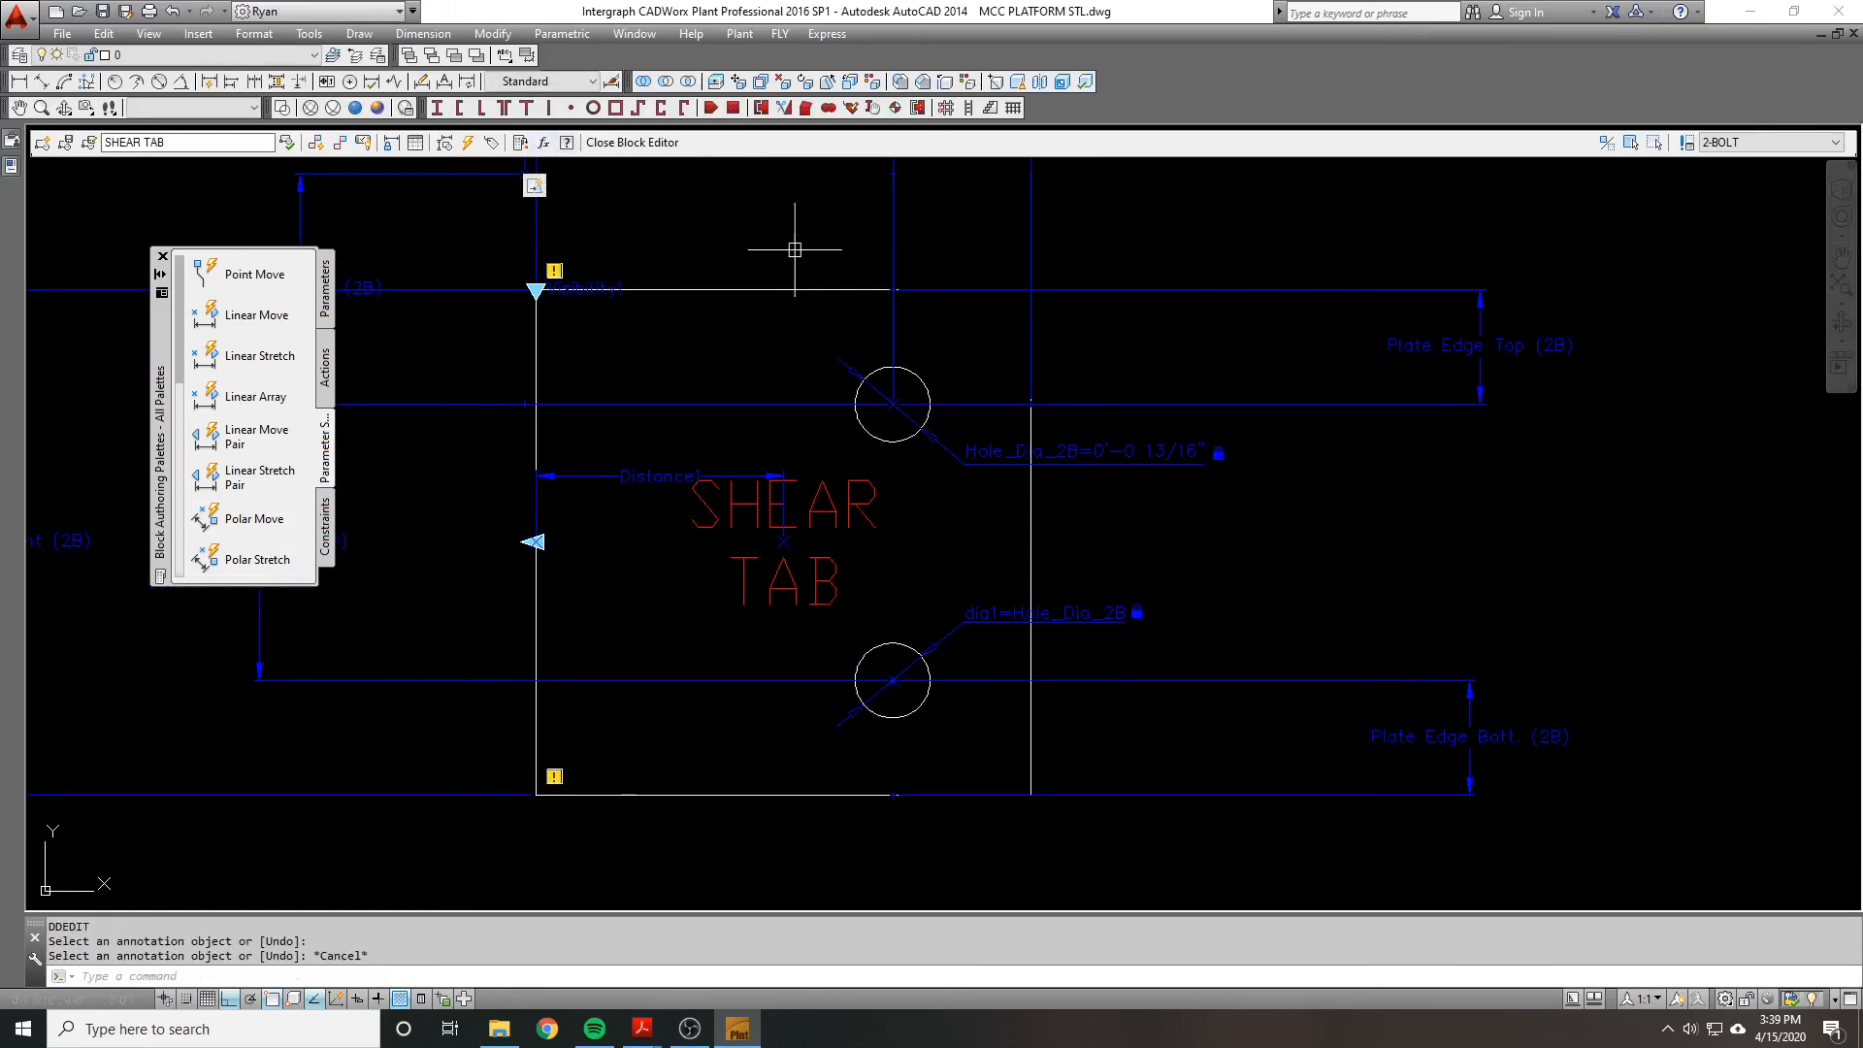
Step: Return to the 3-BOLT visibility state and set the top hole's diameter expression to Hole_Dia_2B
{"action": "left_click", "coordinate": [1742, 145]}
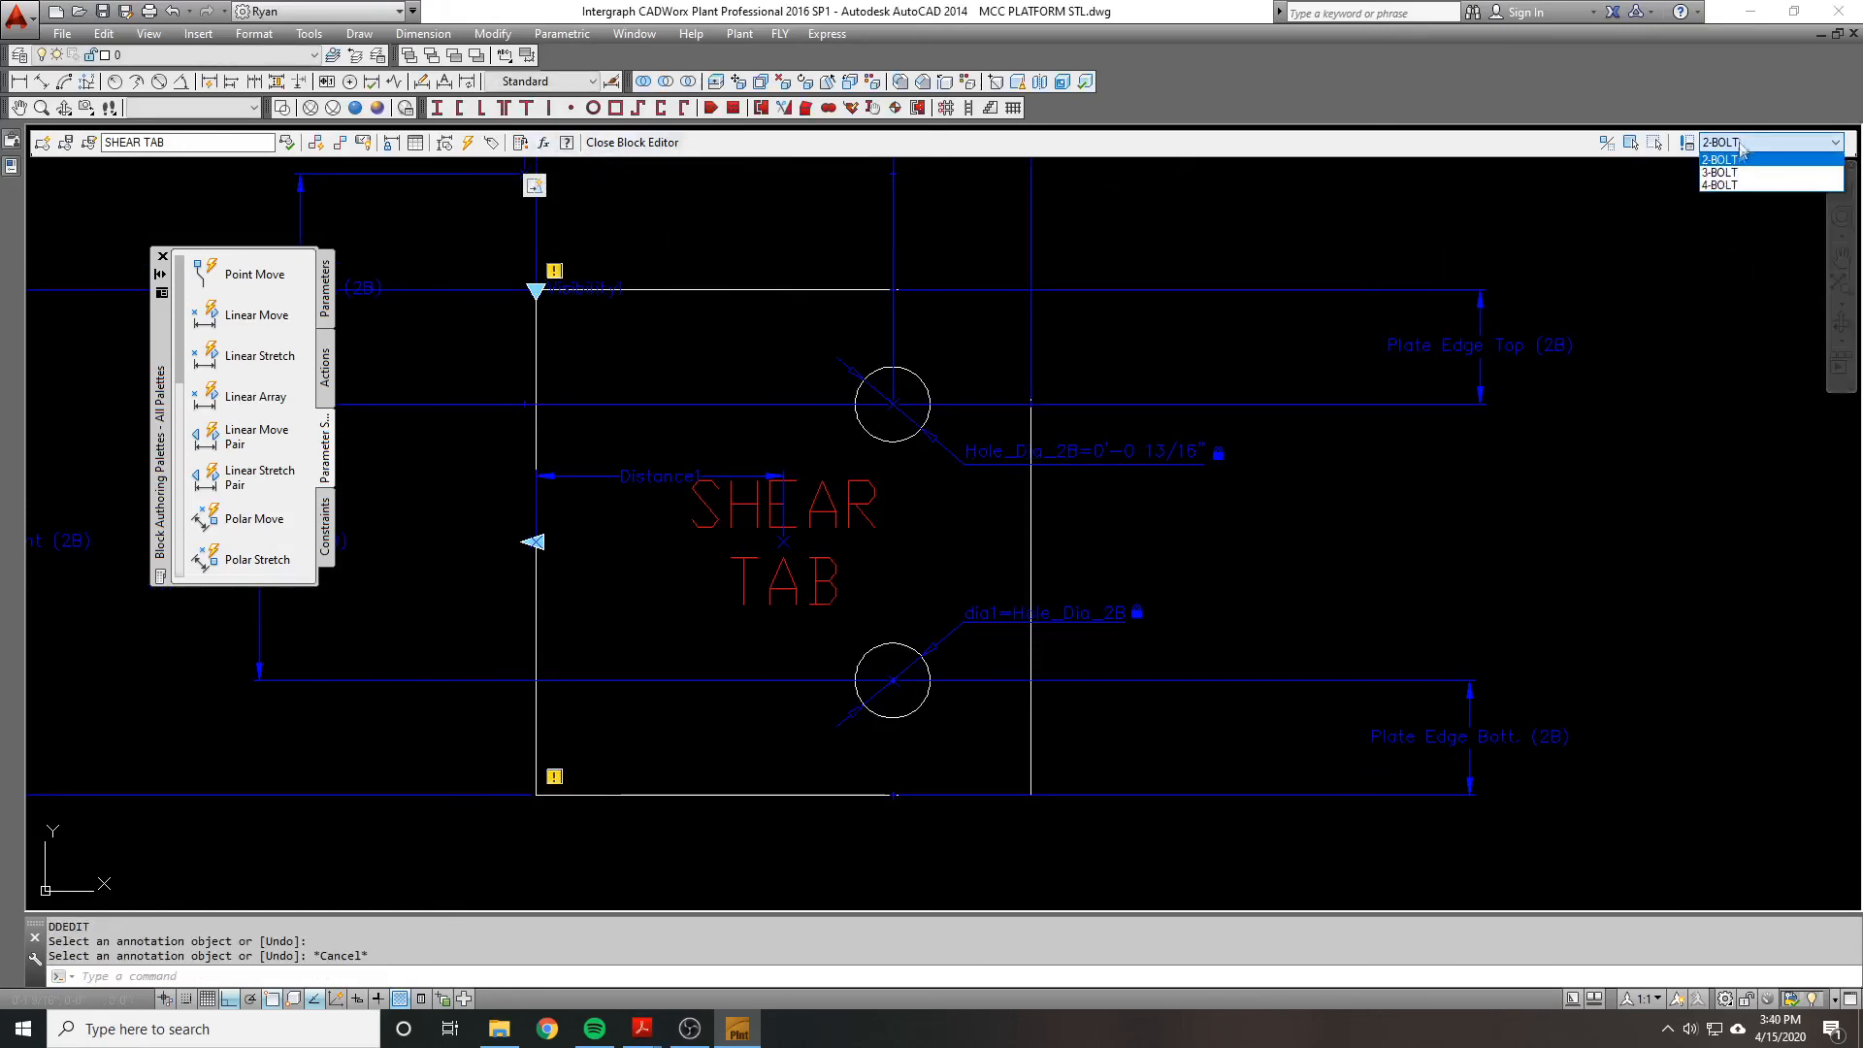
{"action": "left_click", "coordinate": [1737, 172]}
{"action": "scroll", "coordinate": [978, 376], "scroll_direction": "down", "scroll_amount": 2}
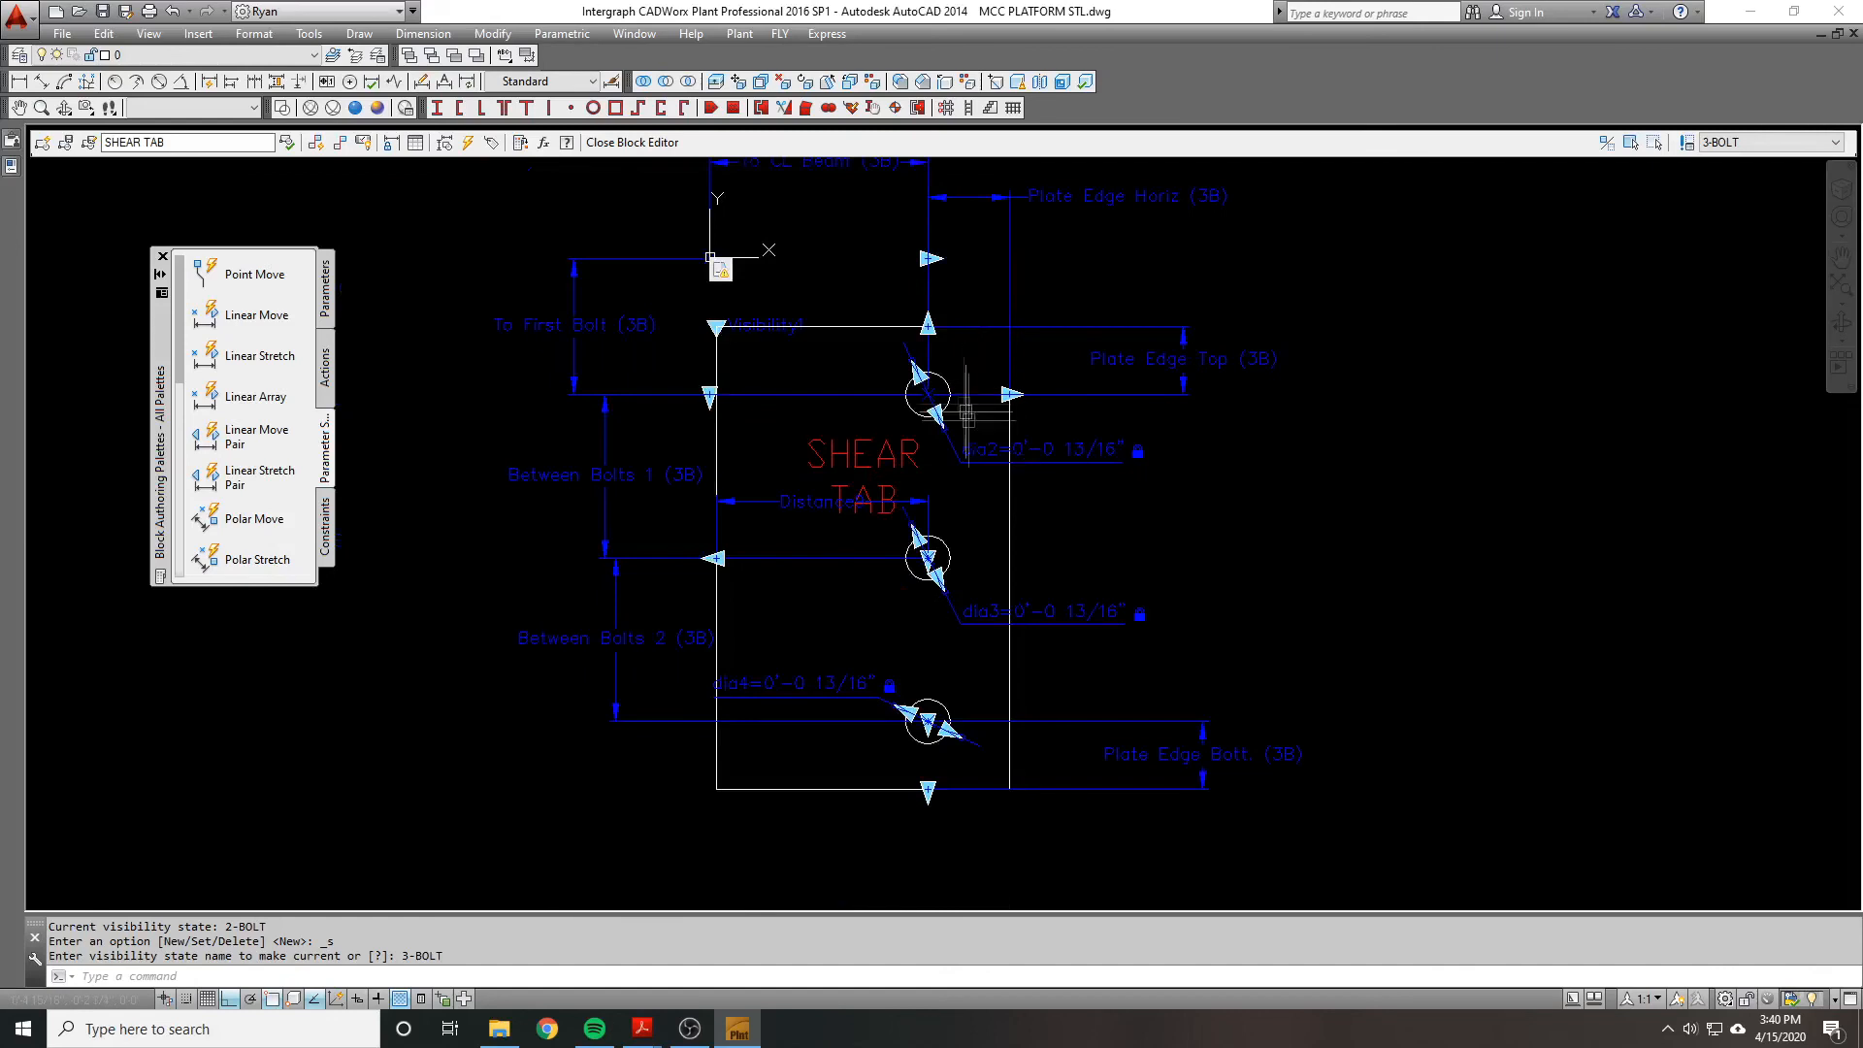
{"action": "scroll", "coordinate": [1040, 455], "scroll_direction": "up", "scroll_amount": 2}
{"action": "scroll", "coordinate": [1044, 446], "scroll_direction": "down", "scroll_amount": 1}
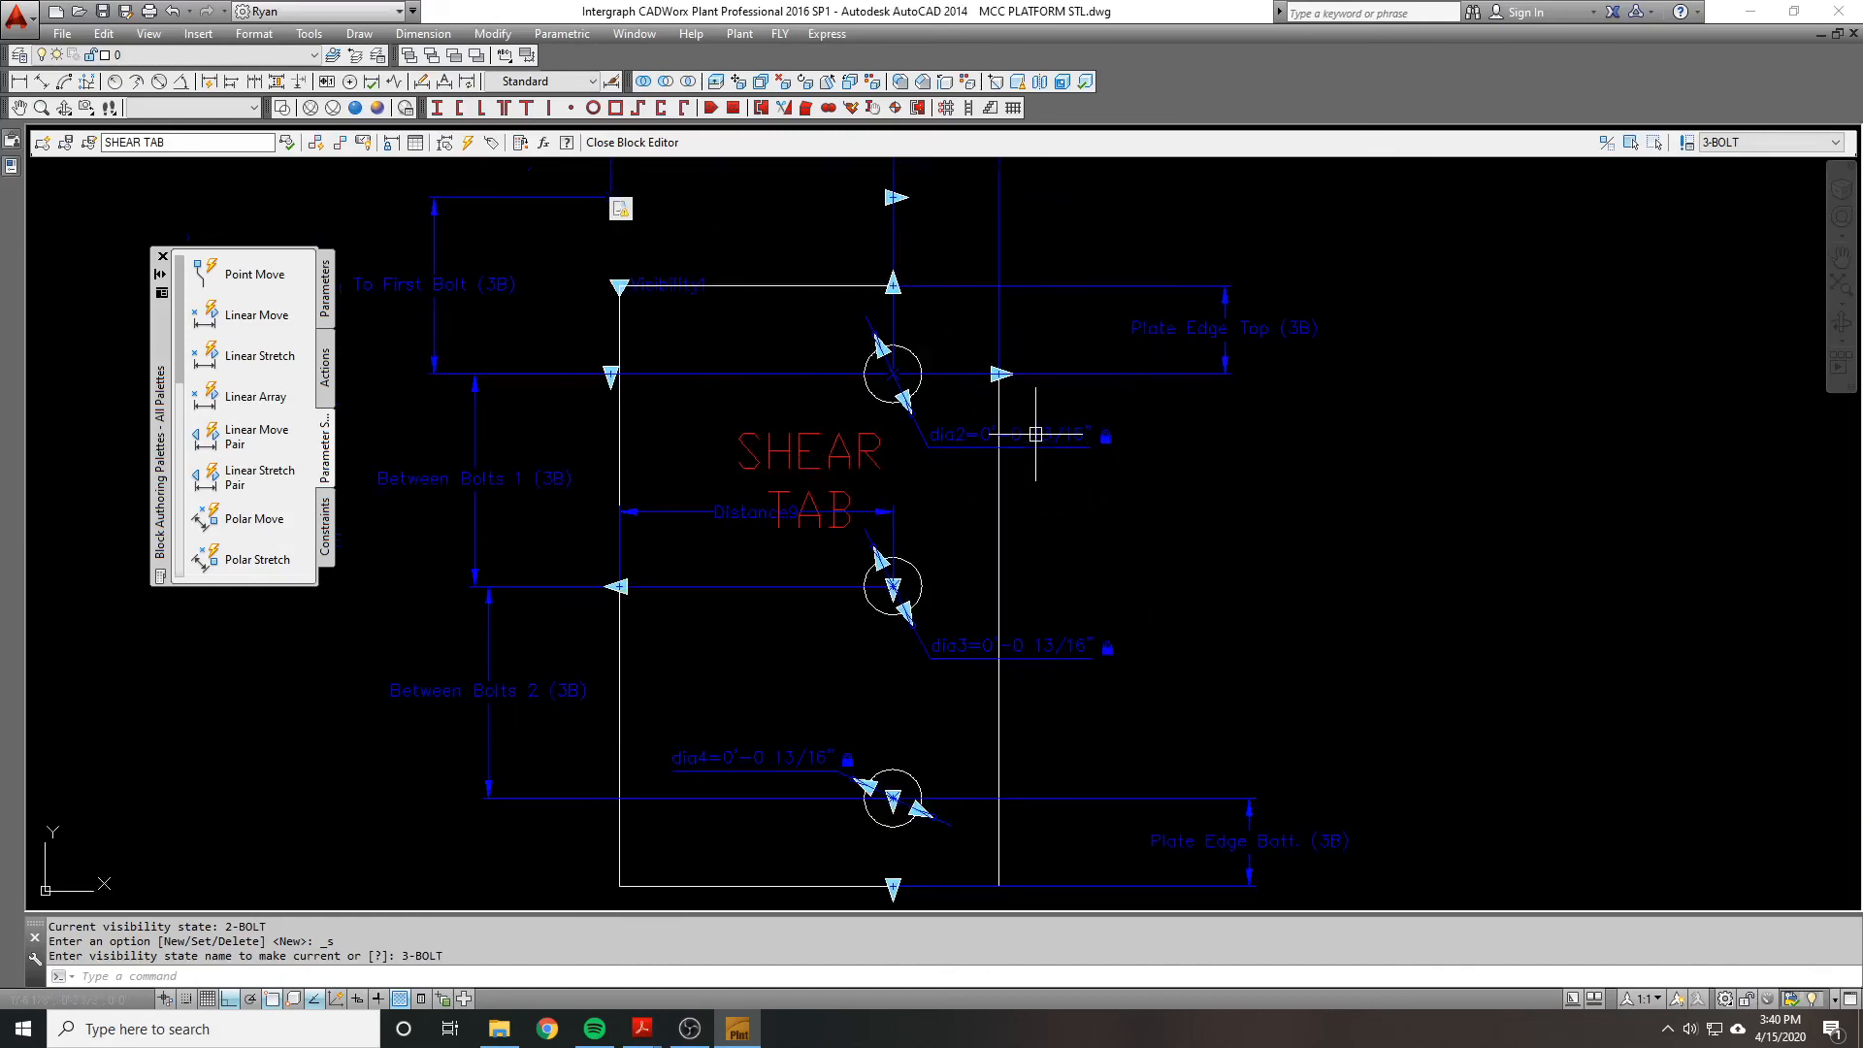
{"action": "type", "text": "ed"}
{"action": "key", "text": "Return"}
{"action": "left_click", "coordinate": [1042, 433]}
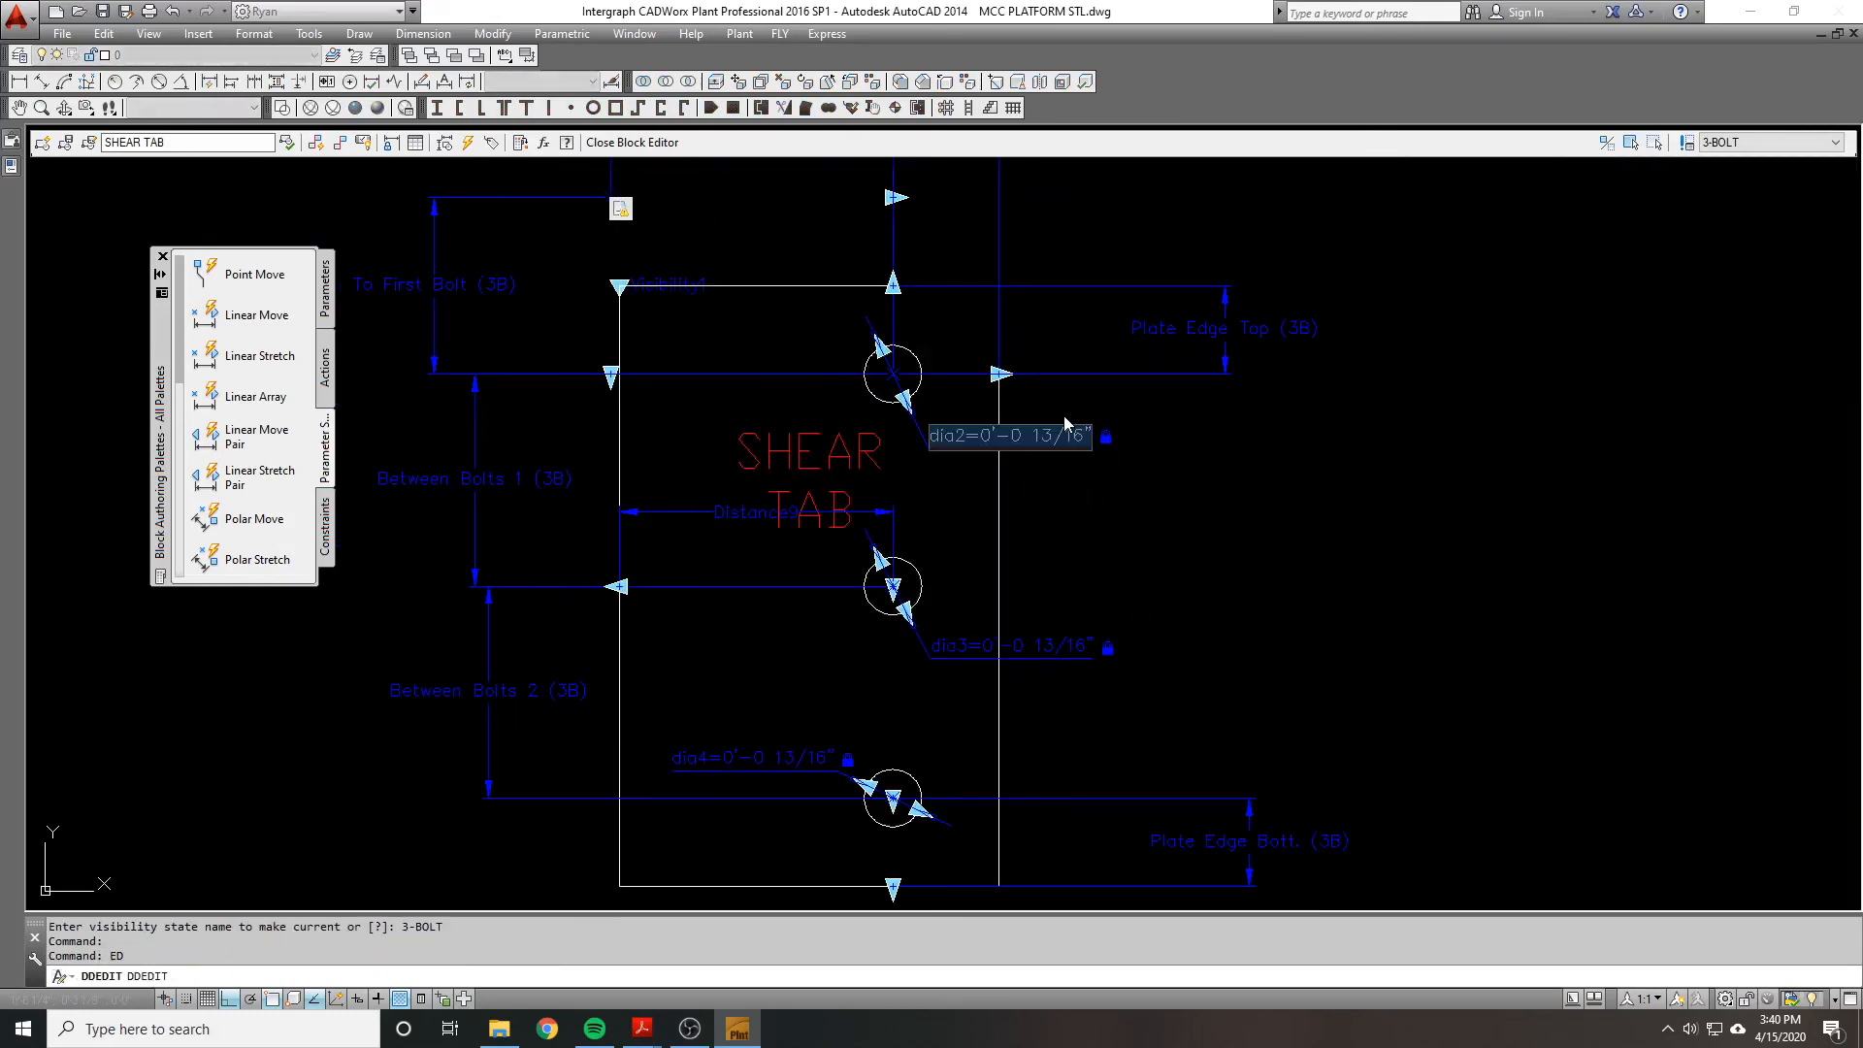
{"action": "left_click", "coordinate": [983, 436]}
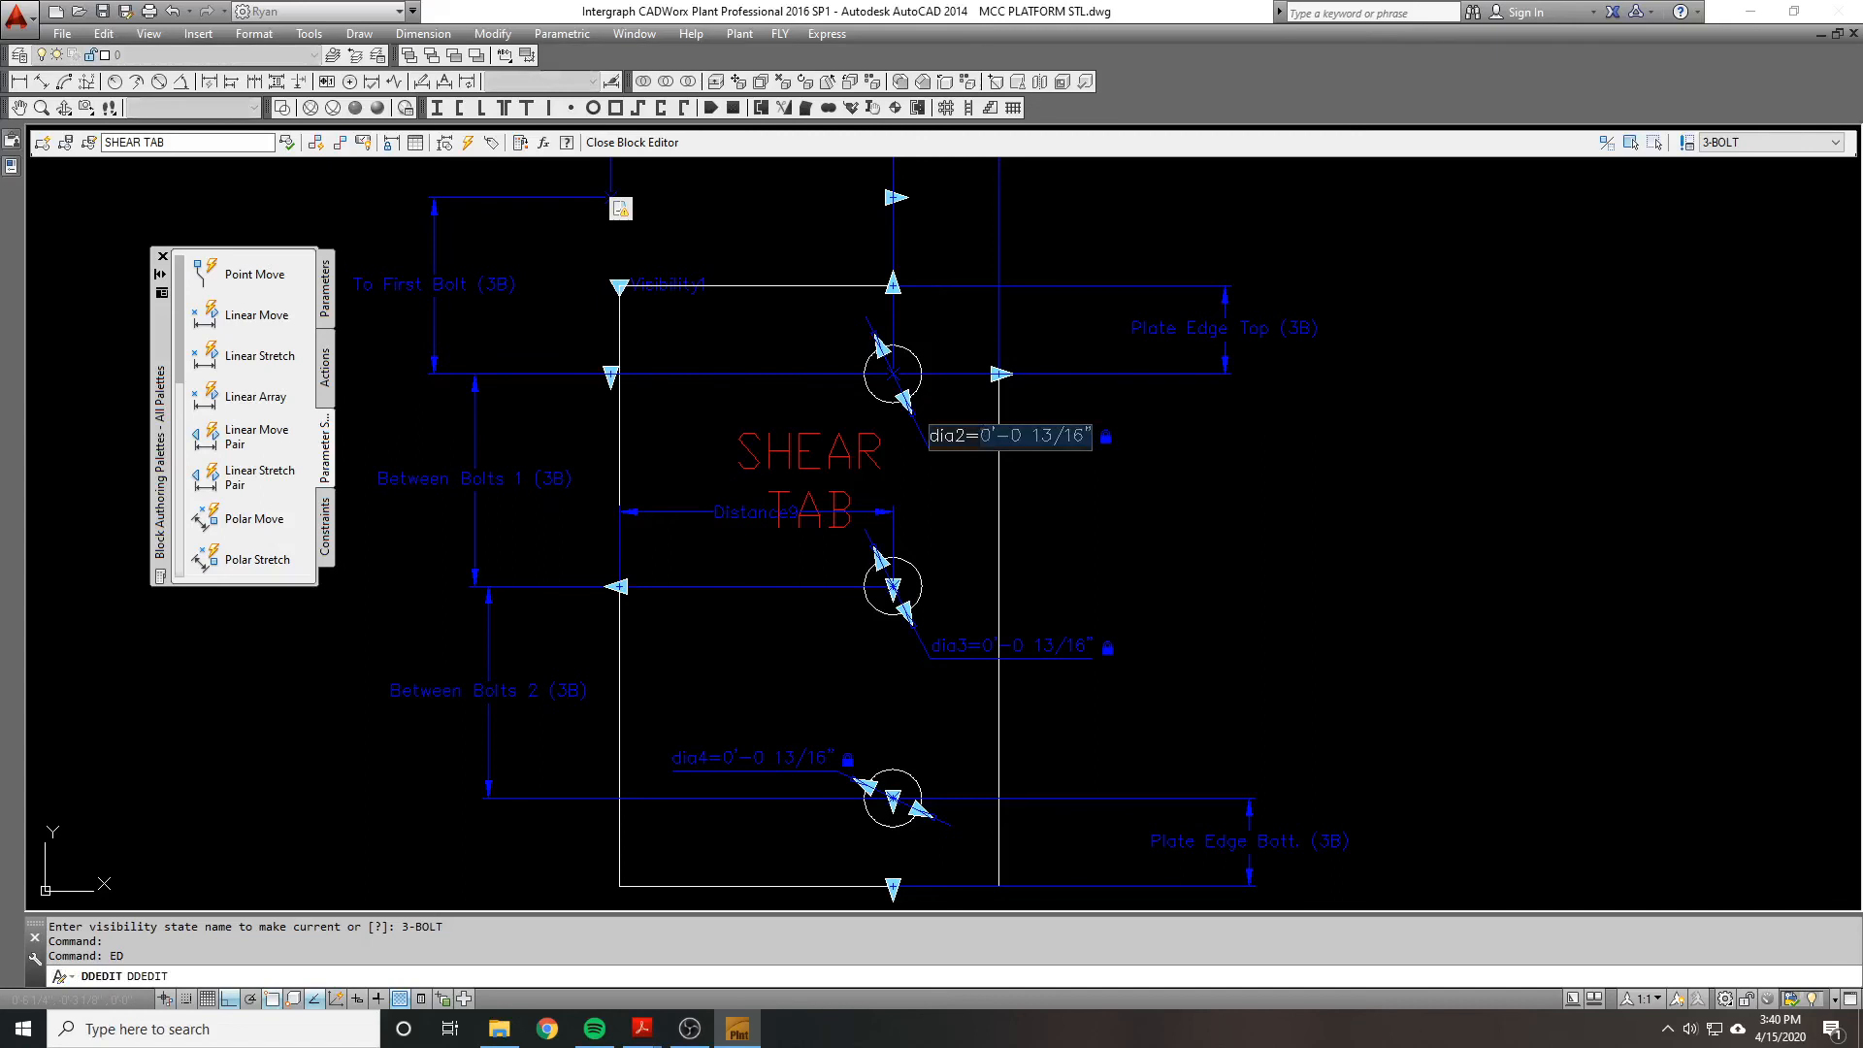
{"action": "type", "text": "Hole_Dia_2B"}
{"action": "key", "text": "Return"}
Step: Set the diameter expressions of the middle and bottom holes to Hole_Dia_2B as well
{"action": "left_click", "coordinate": [1023, 645]}
{"action": "left_click", "coordinate": [983, 648]}
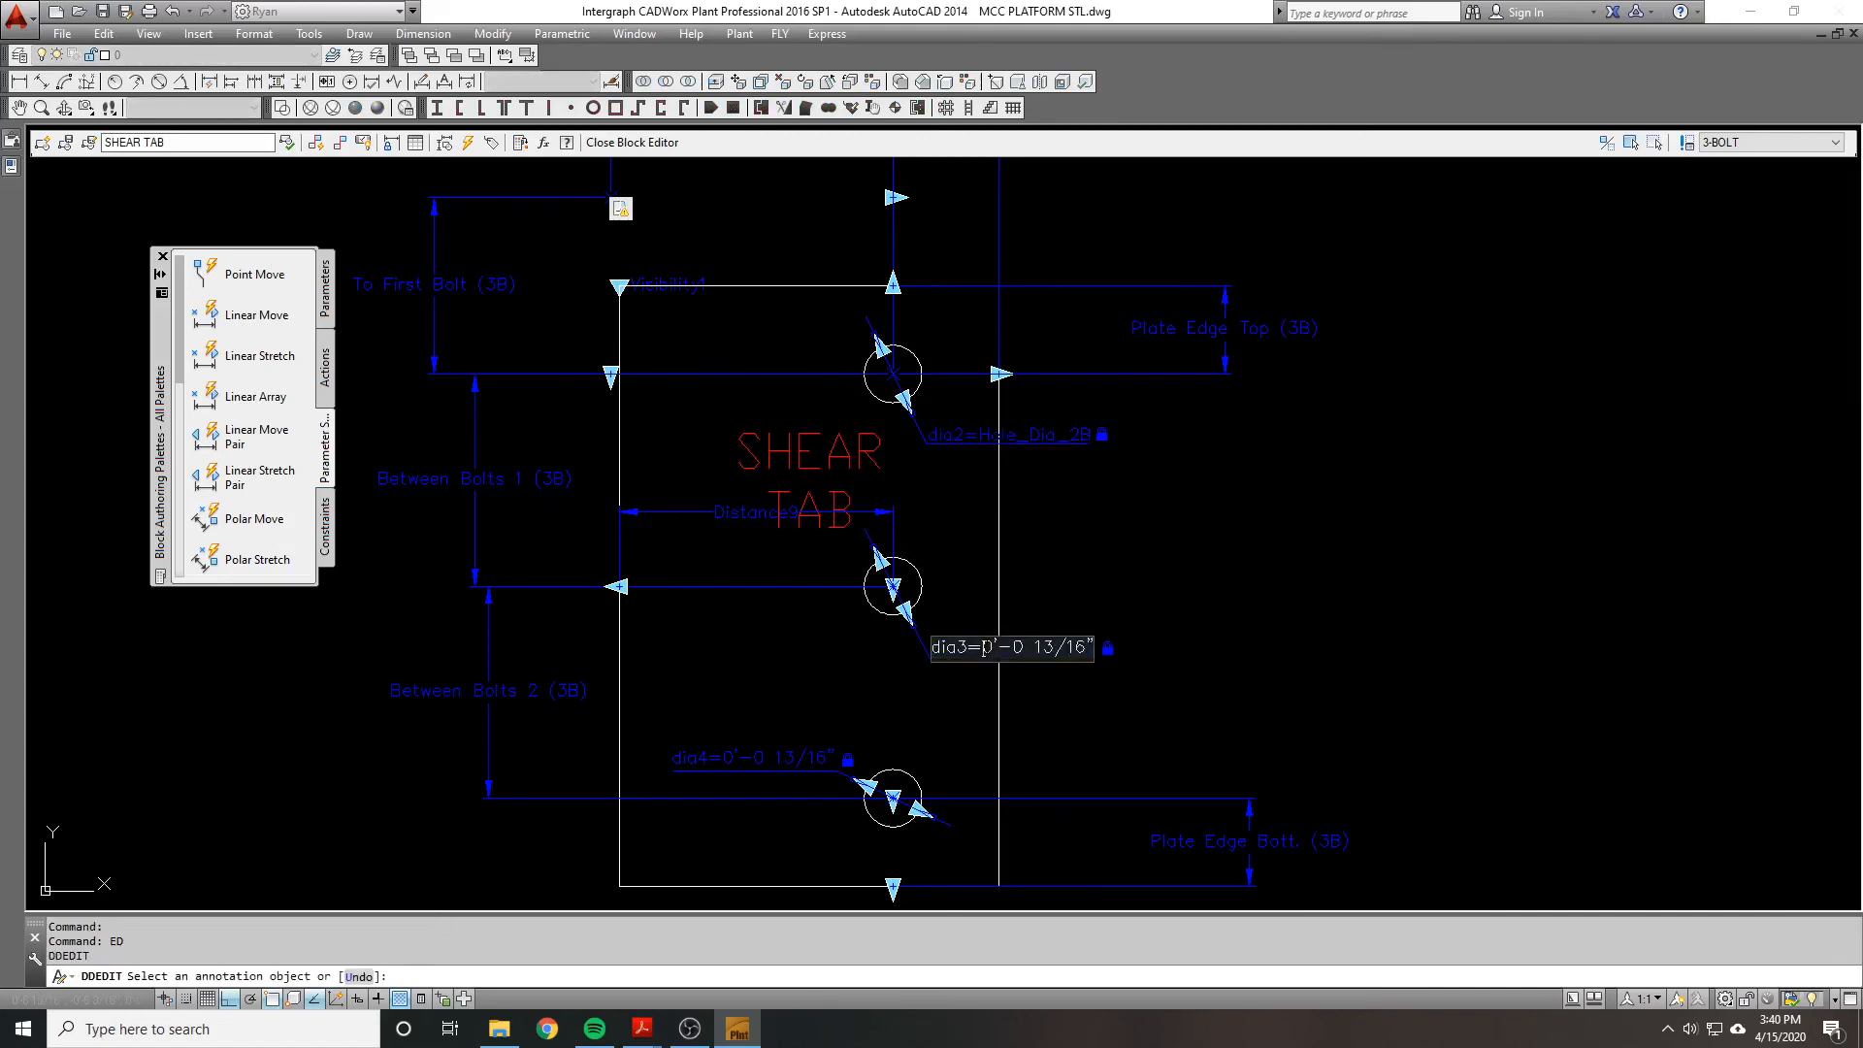
{"action": "type", "text": "Hole_Dia_2B"}
{"action": "key", "text": "Return"}
{"action": "left_click", "coordinate": [738, 764]}
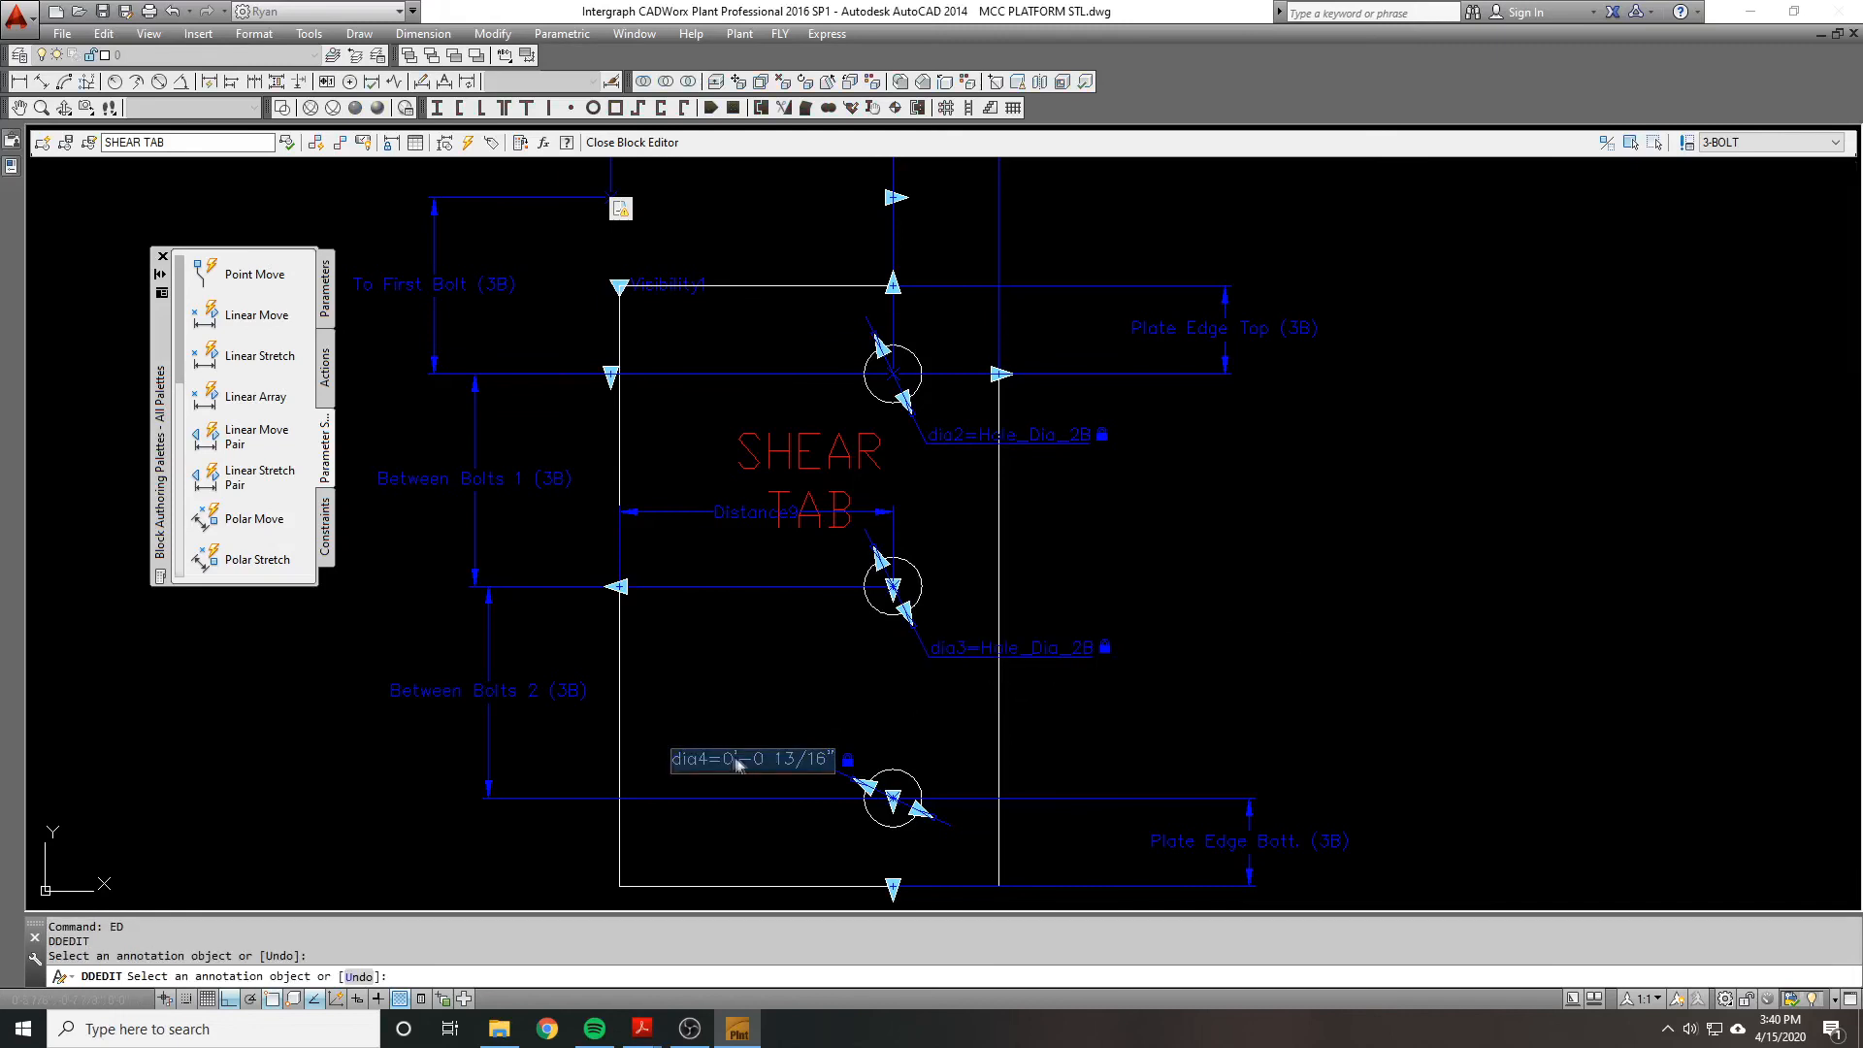
{"action": "type", "text": "Hole_Dia_2B"}
{"action": "key", "text": "Return"}
{"action": "key", "text": "Return"}
{"action": "scroll", "coordinate": [1223, 540], "scroll_direction": "down", "scroll_amount": 2}
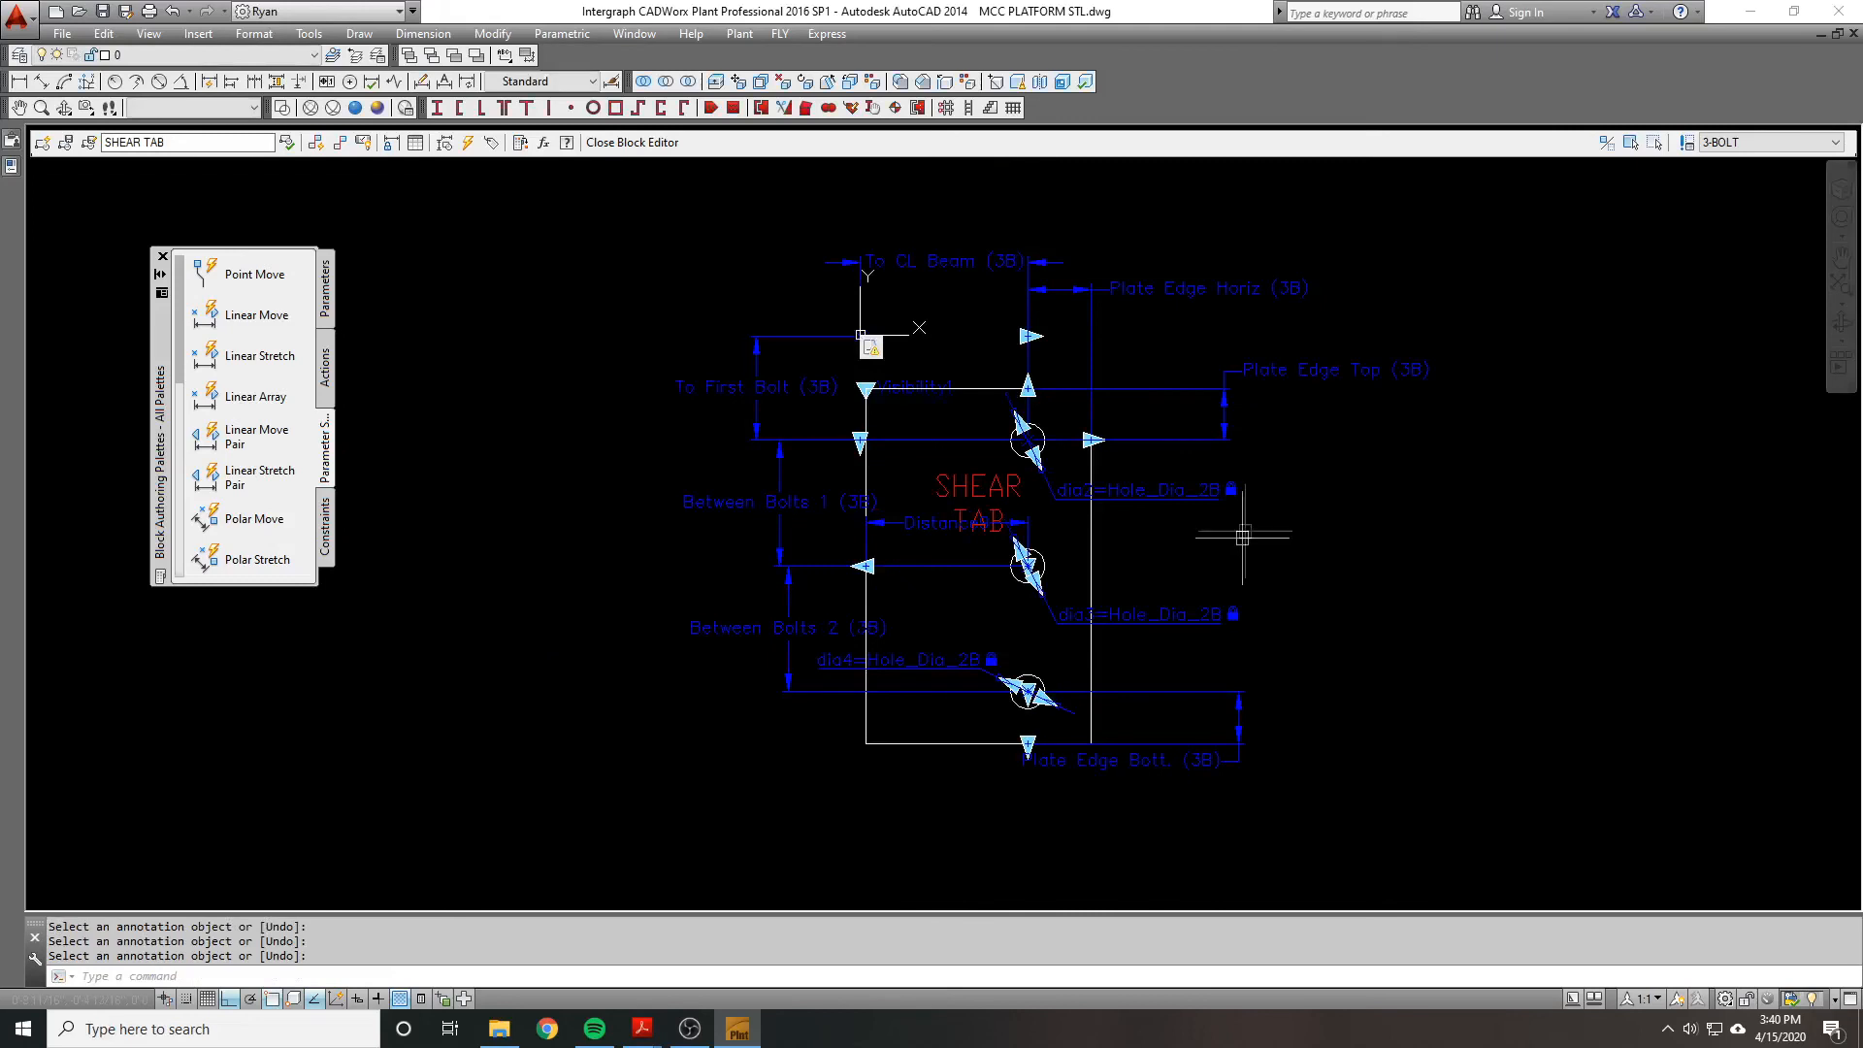
{"action": "middle_click_drag", "start_coordinate": [1306, 553], "coordinate": [1265, 564]}
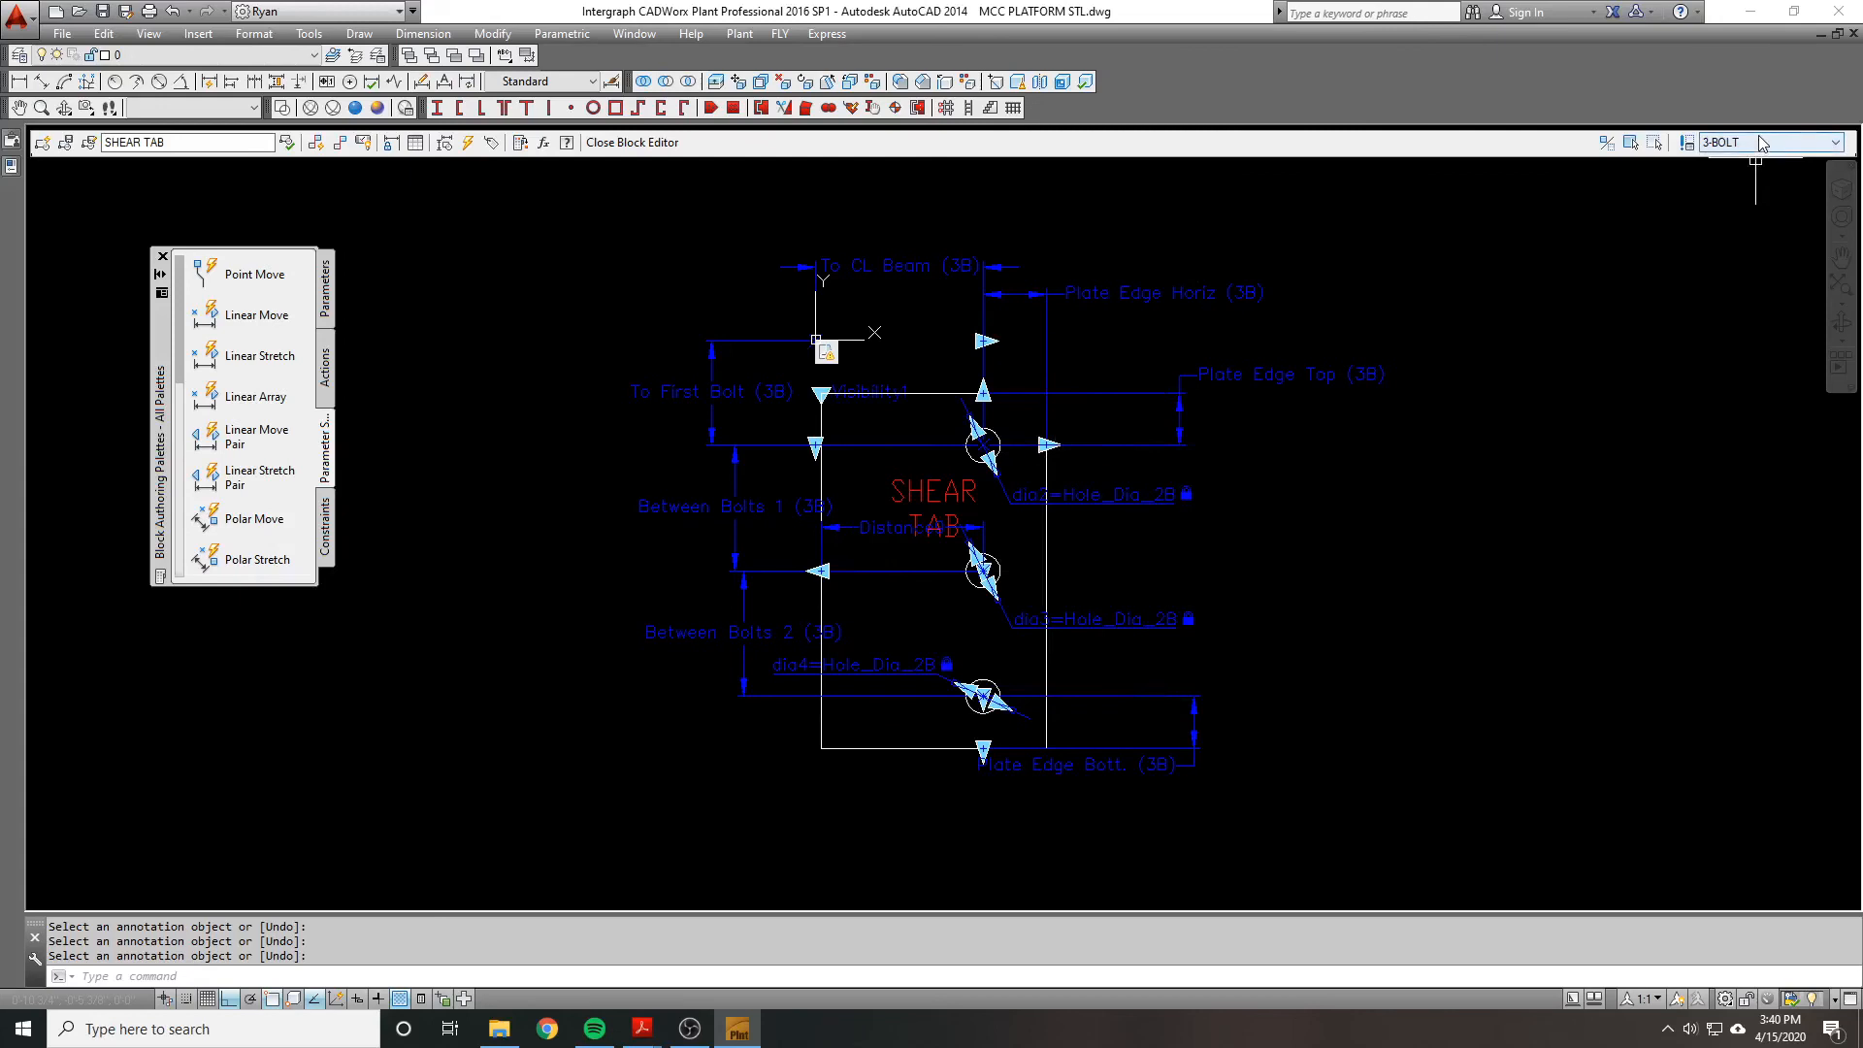
Step: Open the SHEAR TAB block in a test window, select it and examine its custom properties in the 2-BOLT state
{"action": "left_click", "coordinate": [286, 142]}
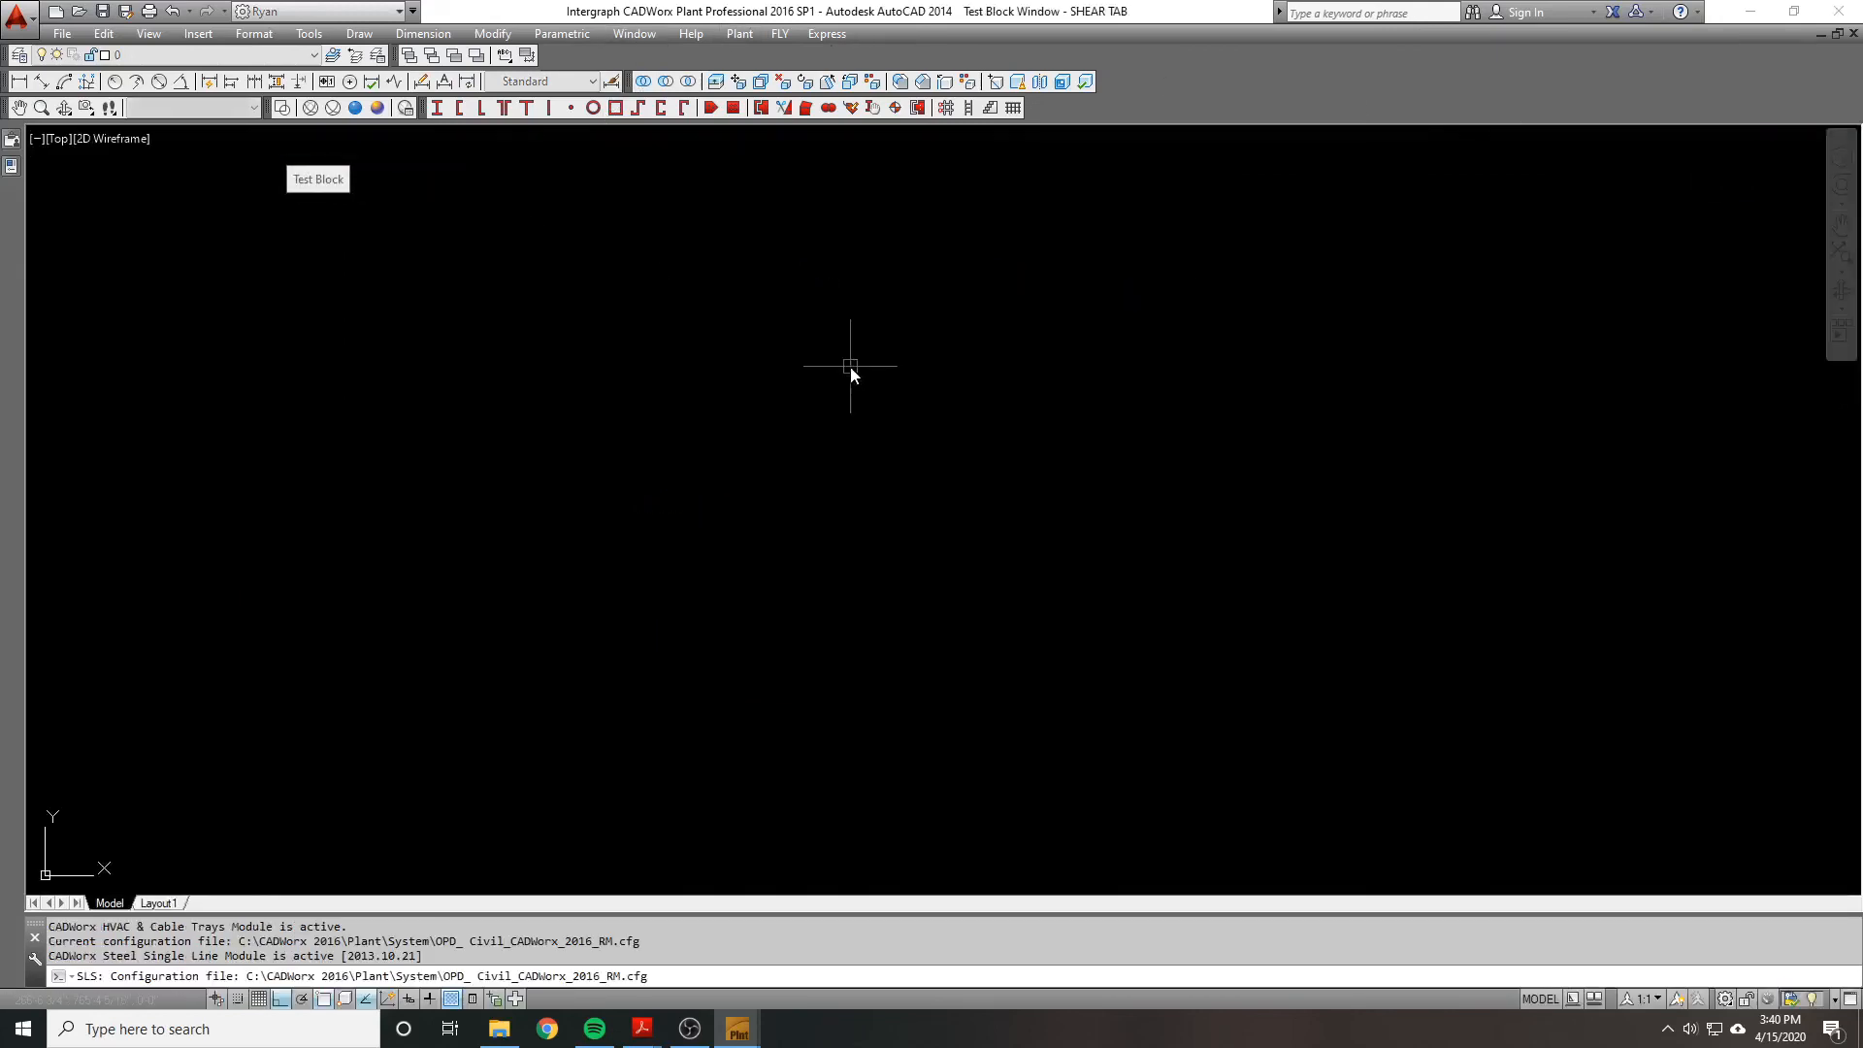
{"action": "scroll", "coordinate": [801, 560], "scroll_direction": "down", "scroll_amount": 6}
{"action": "scroll", "coordinate": [719, 453], "scroll_direction": "up", "scroll_amount": 1}
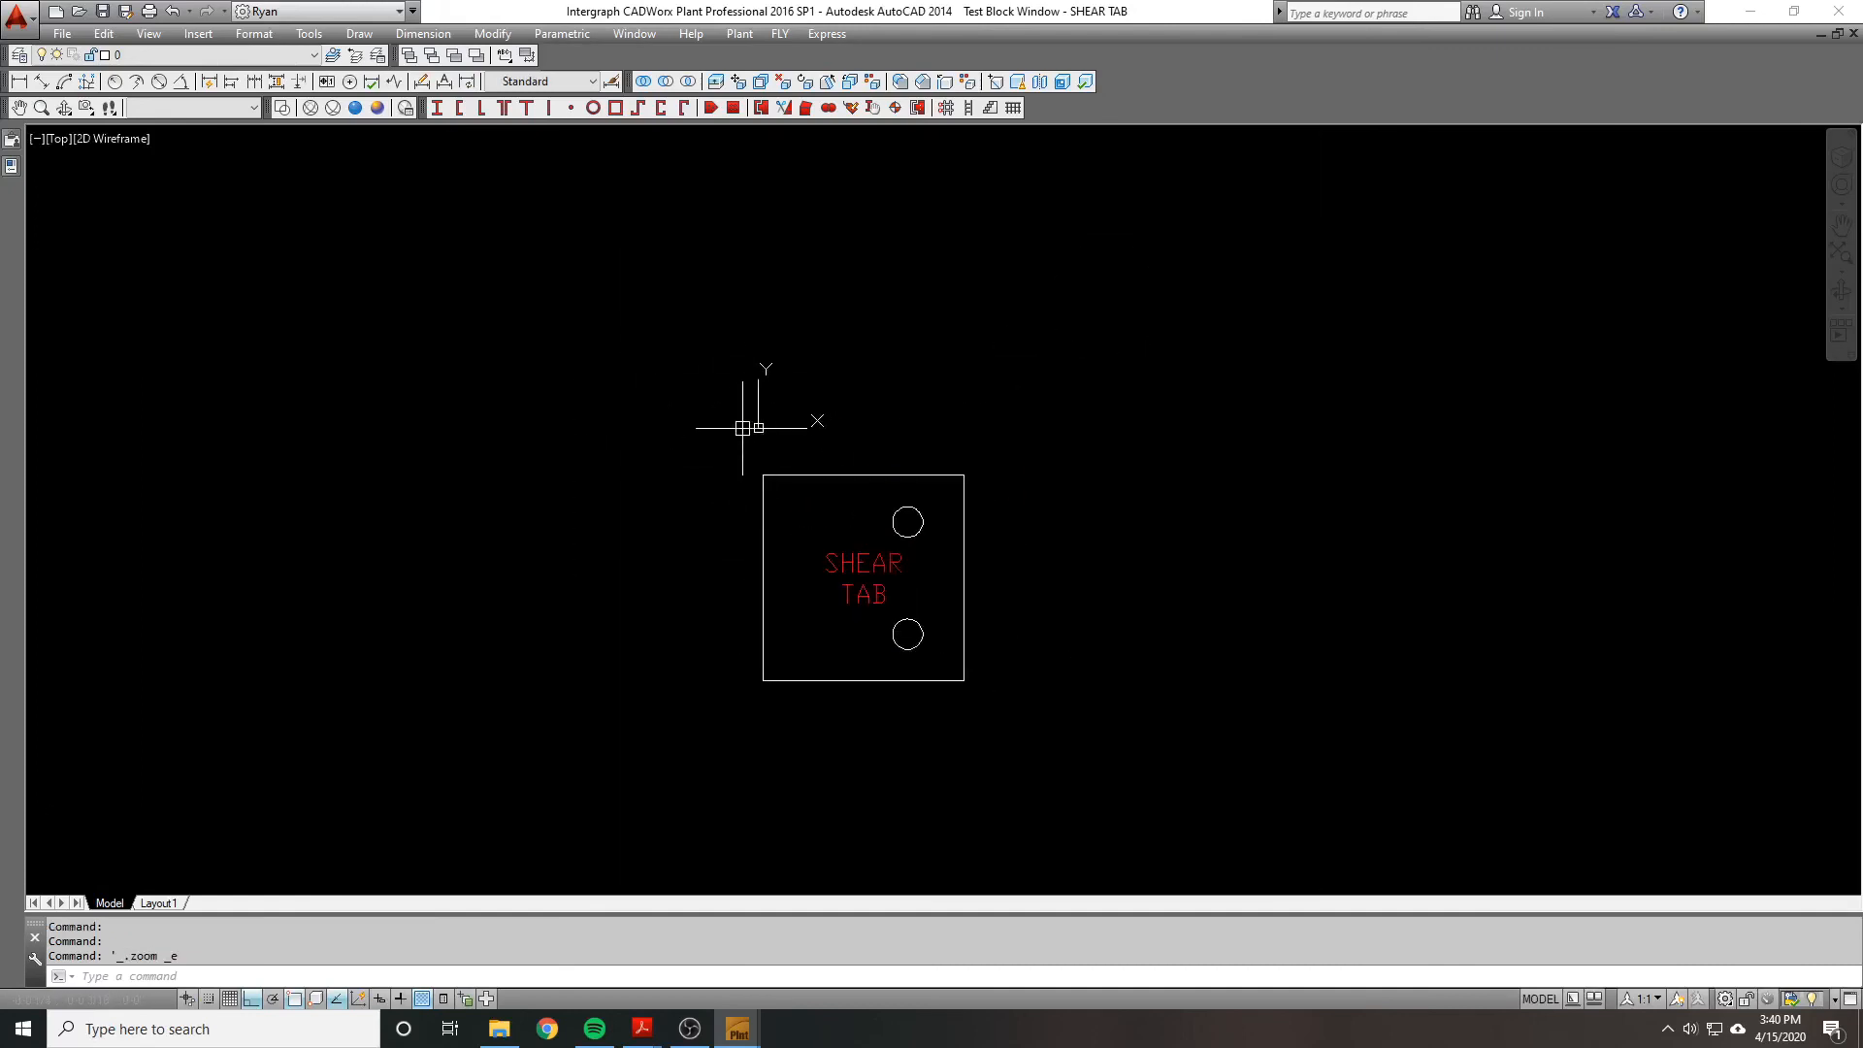
{"action": "left_click", "coordinate": [869, 417]}
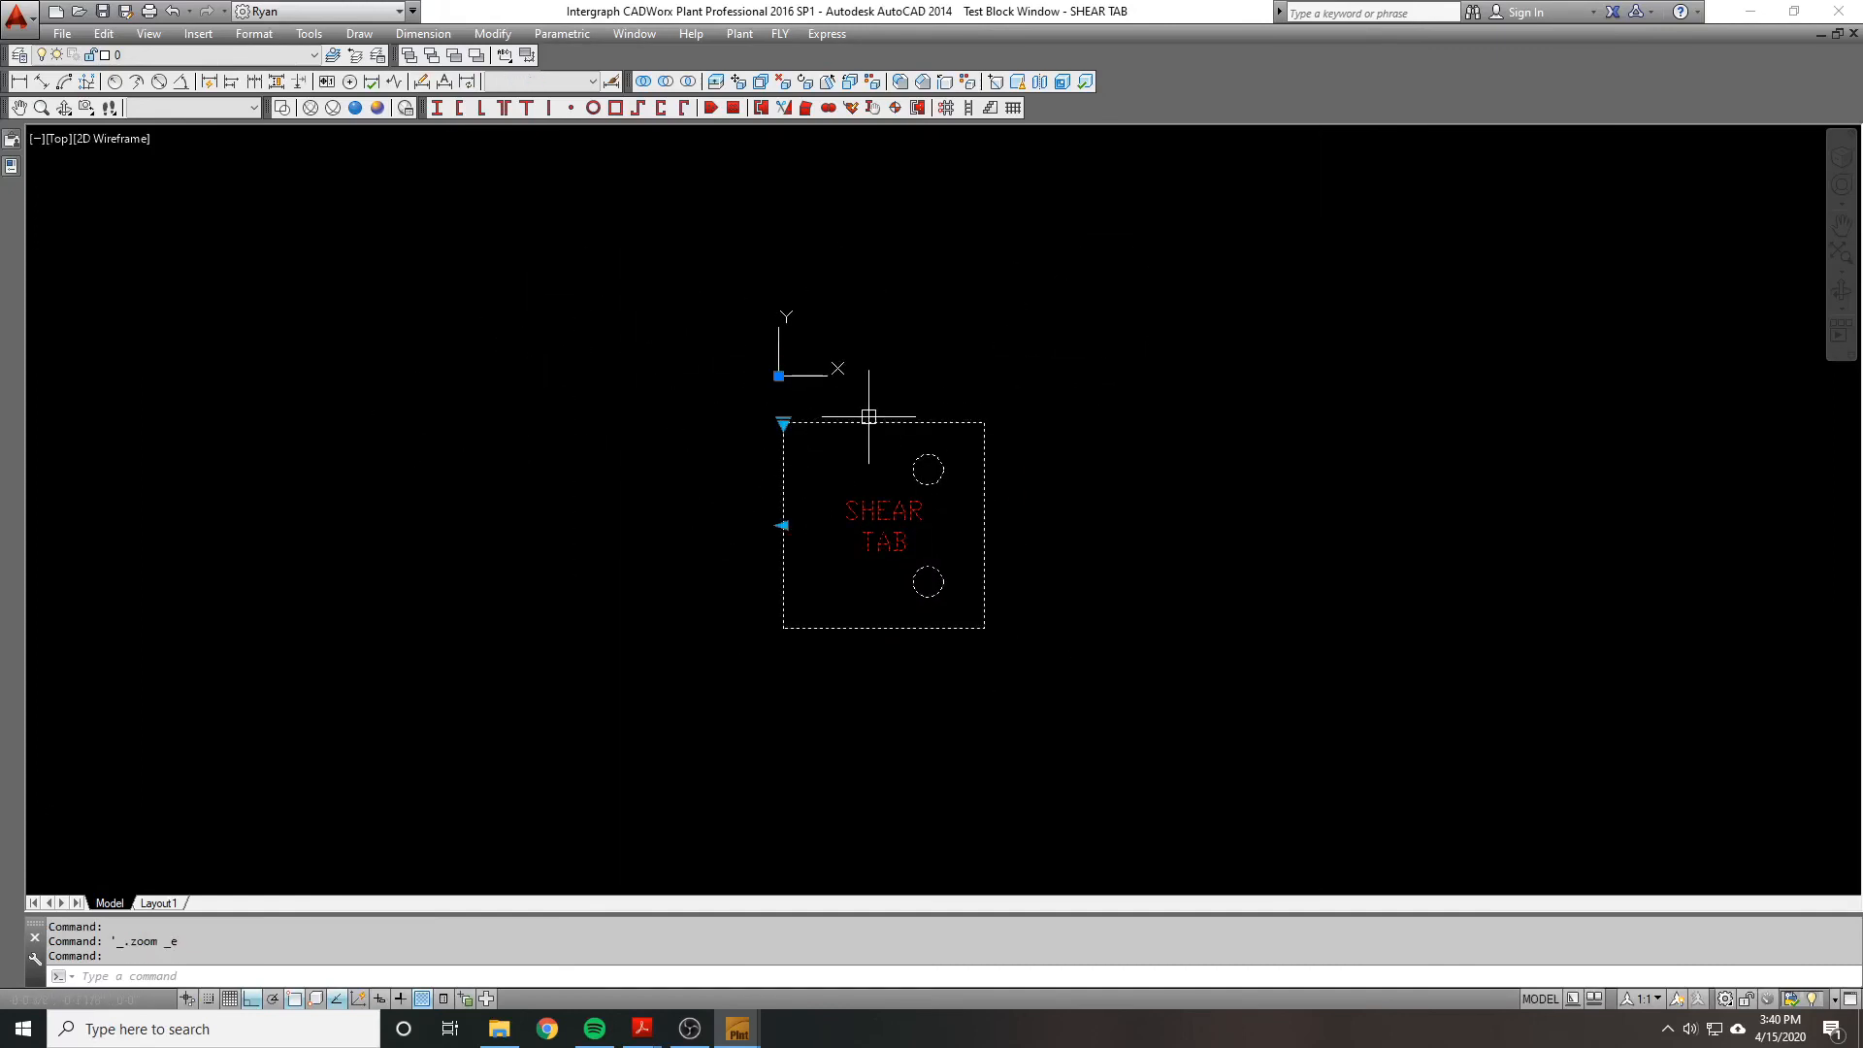
{"action": "left_click", "coordinate": [10, 166]}
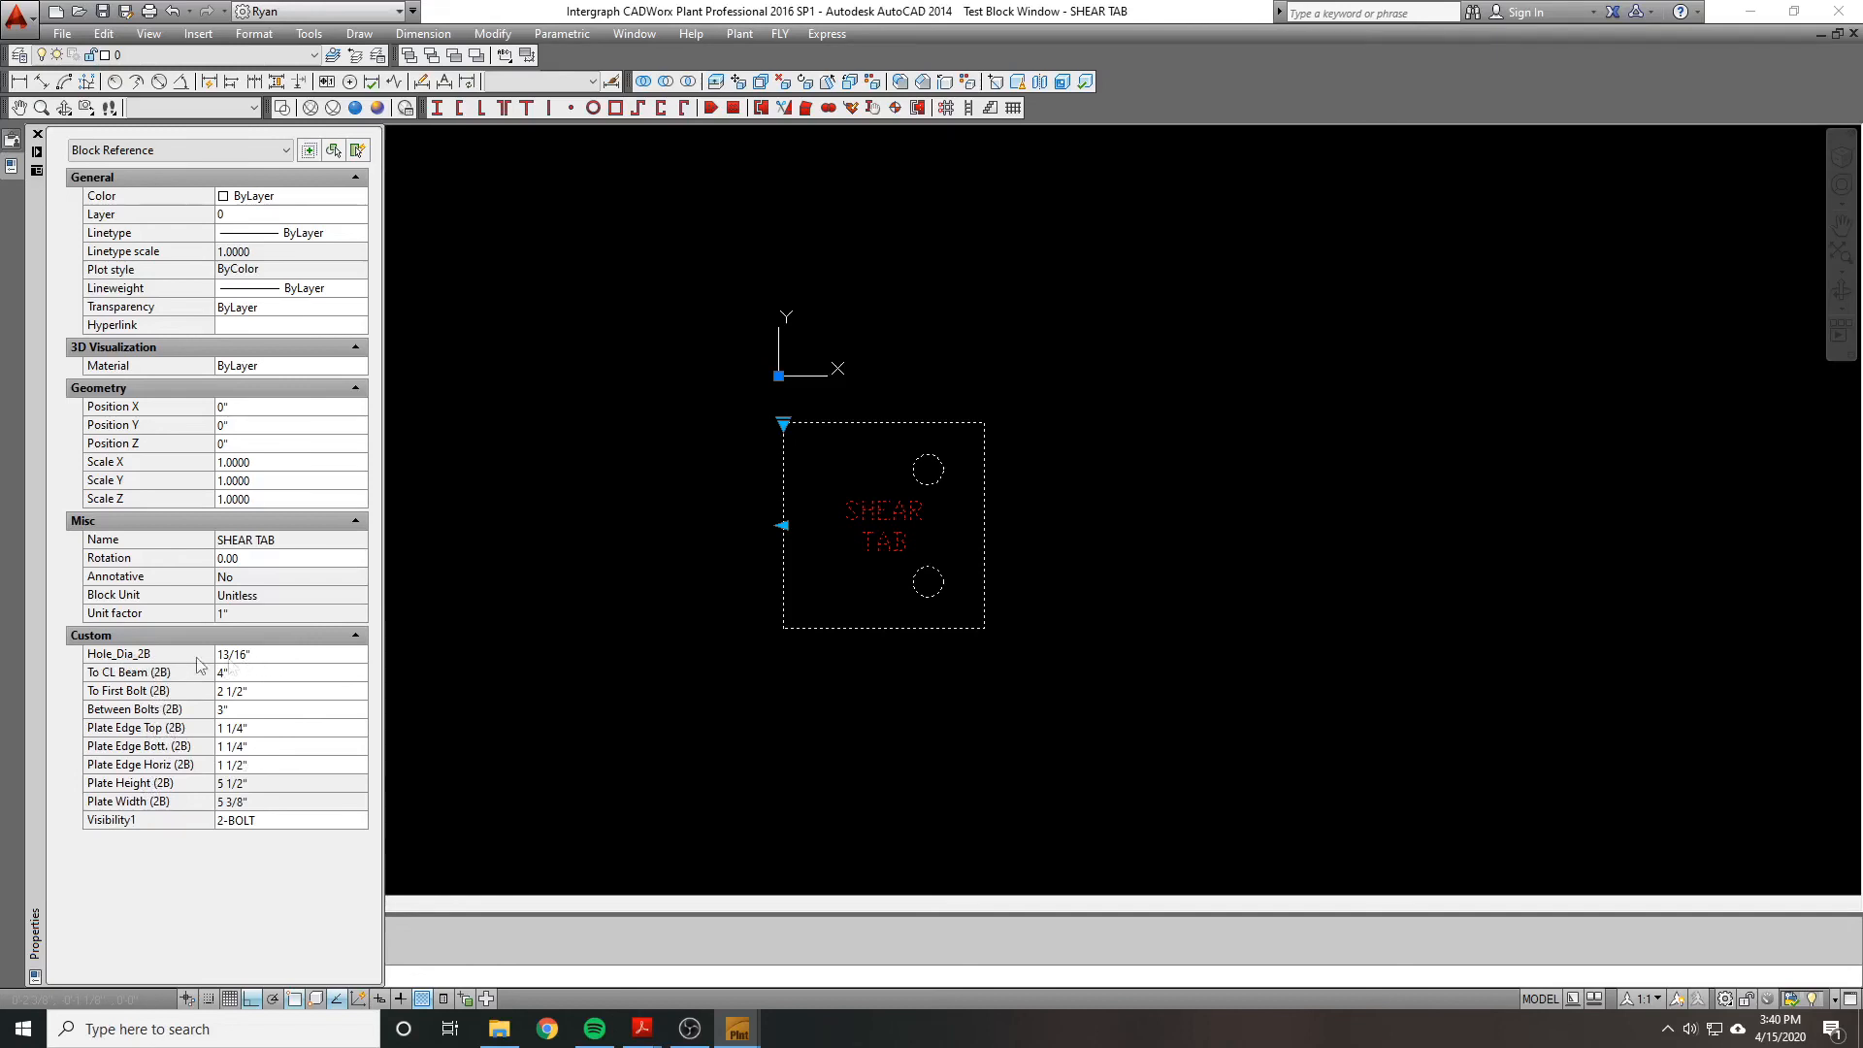
Step: Switch the test block to 3-BOLT and examine its custom properties for the hole diameters
{"action": "left_click", "coordinate": [783, 424]}
{"action": "left_click", "coordinate": [826, 458]}
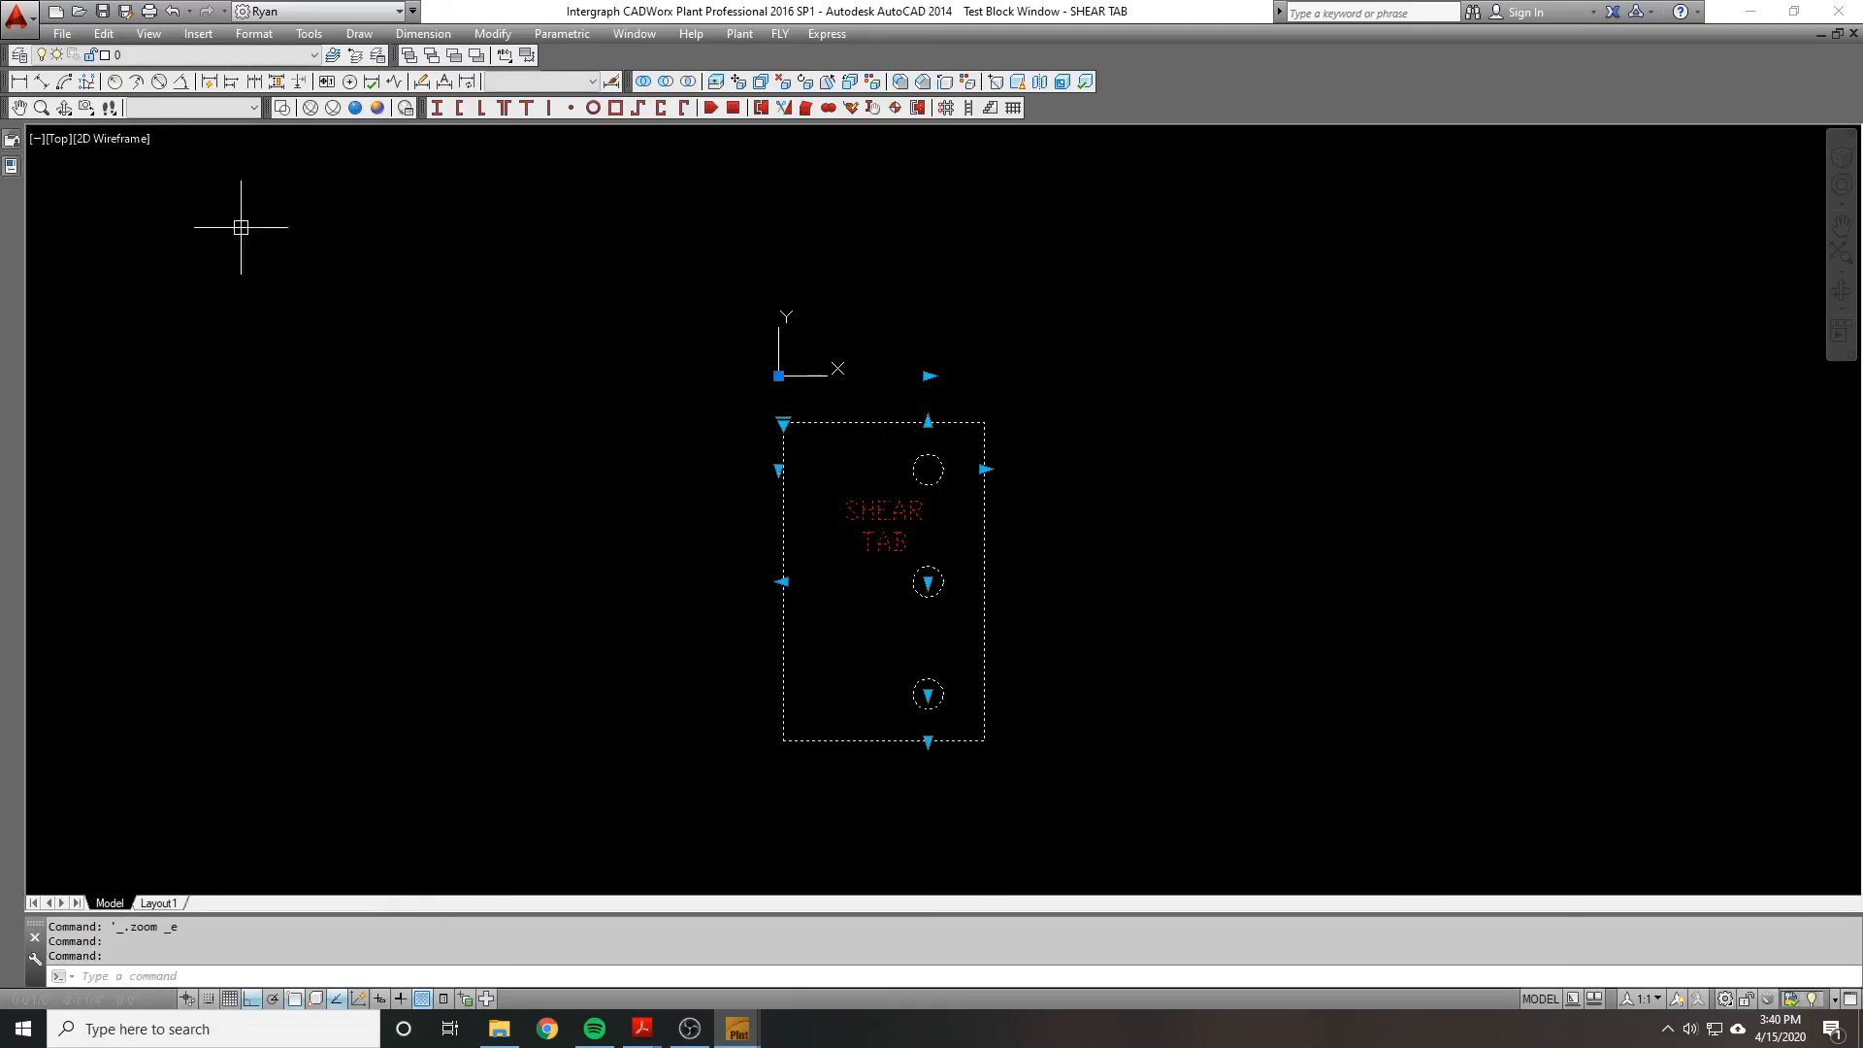
{"action": "mouse_move", "coordinate": [11, 167]}
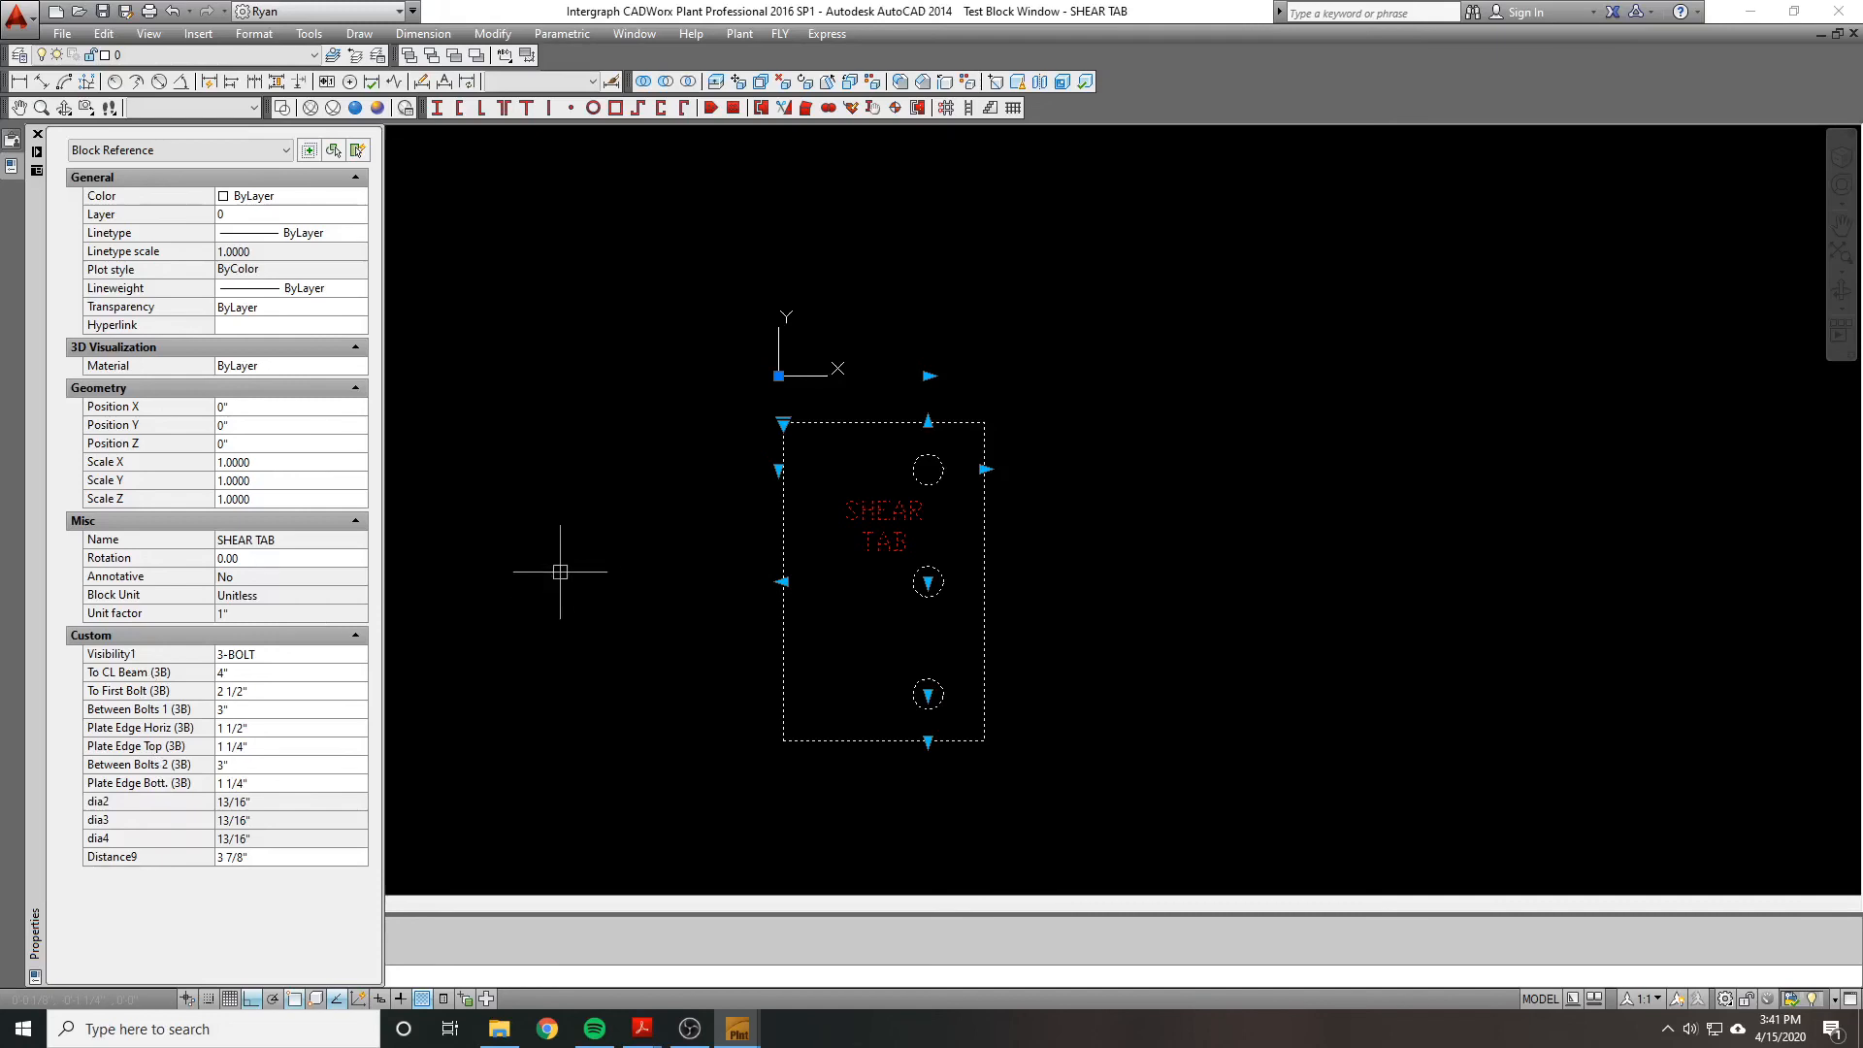
{"action": "key", "text": "Escape"}
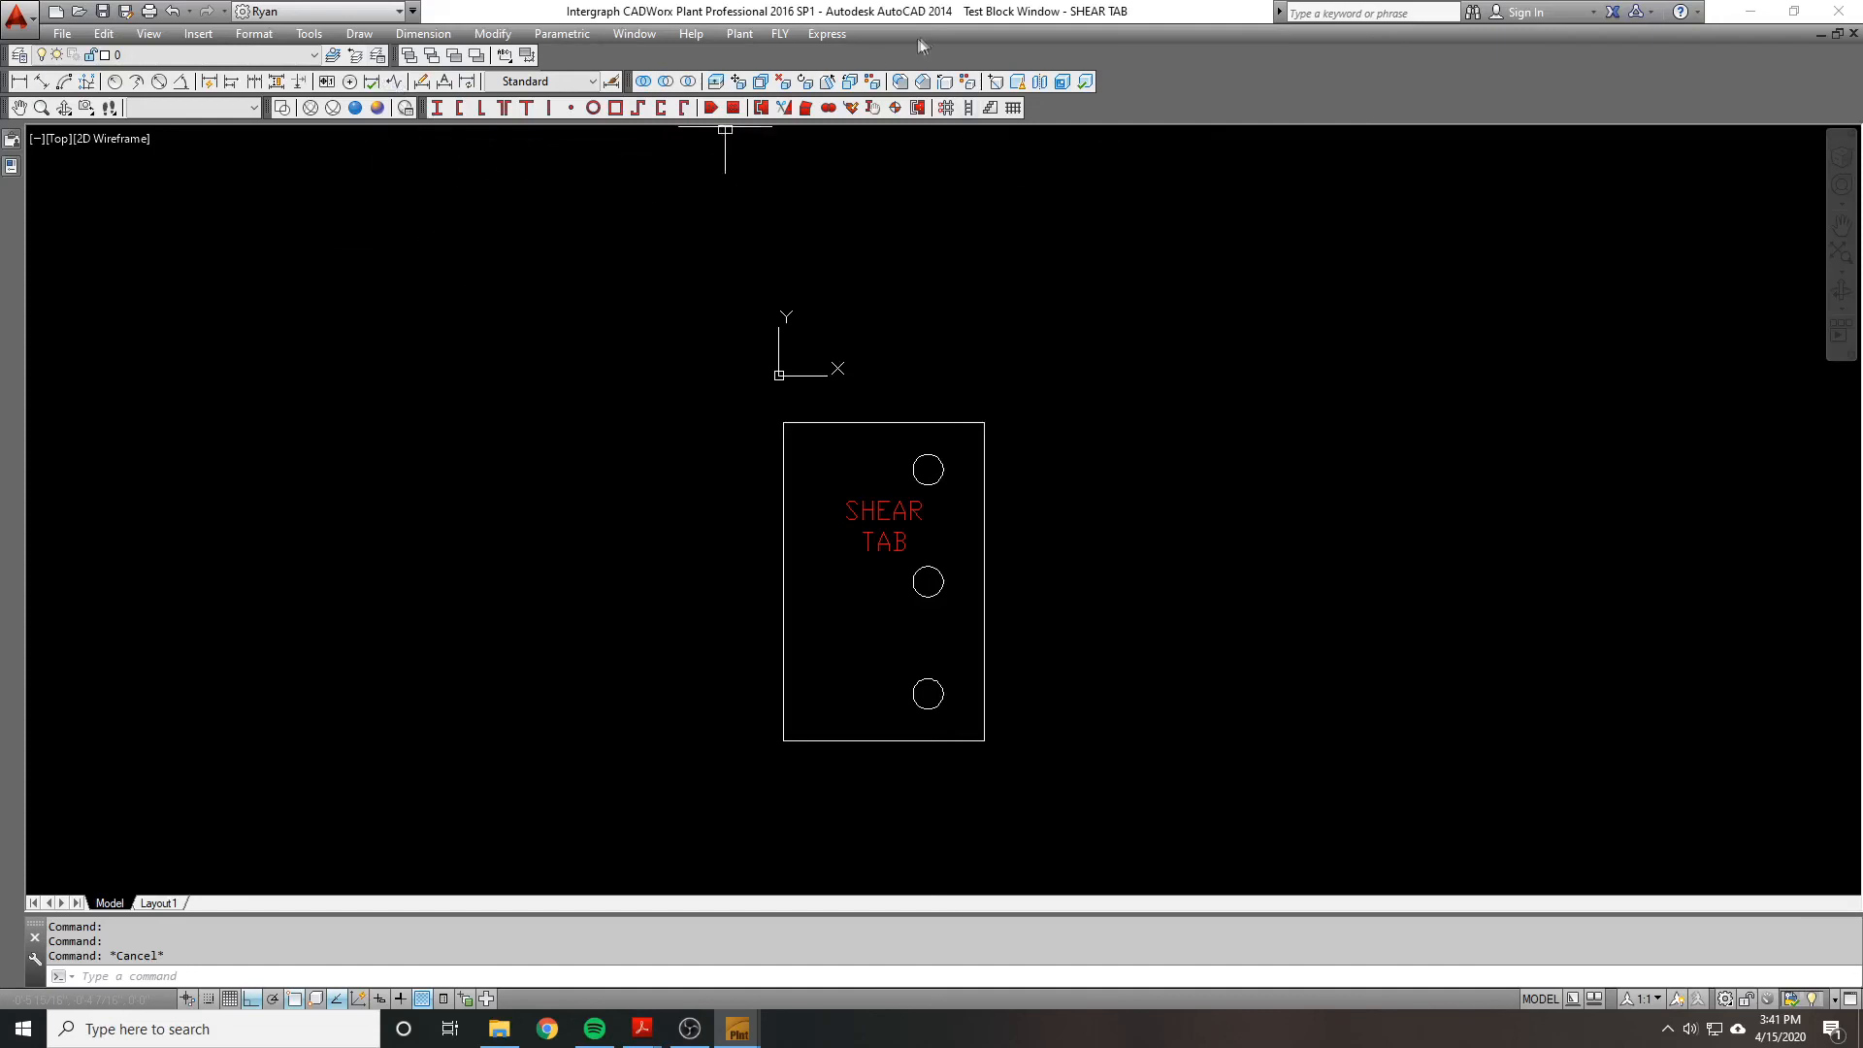
Step: Switch the test block back to 2-BOLT and set its Hole_Dia_2B property to 1.5
{"action": "left_click", "coordinate": [913, 386]}
{"action": "left_click", "coordinate": [823, 465]}
{"action": "left_click", "coordinate": [783, 423]}
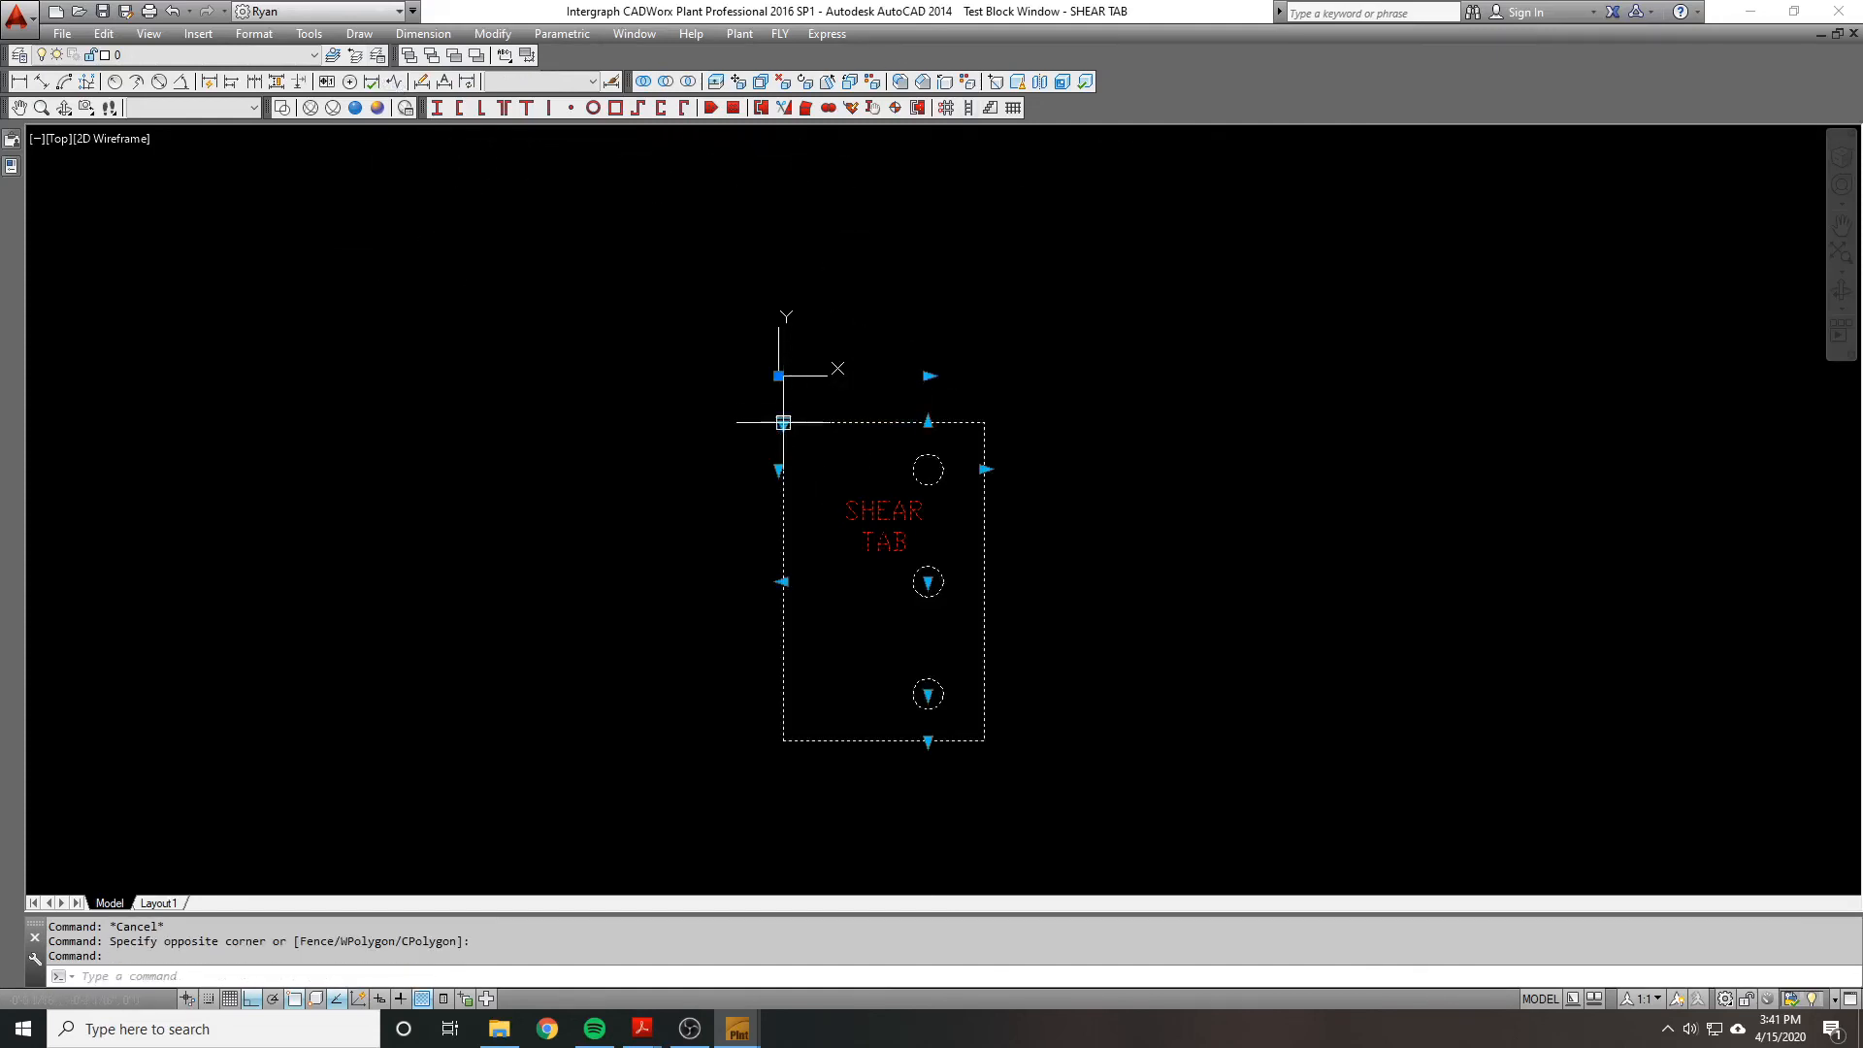
{"action": "left_click", "coordinate": [839, 437]}
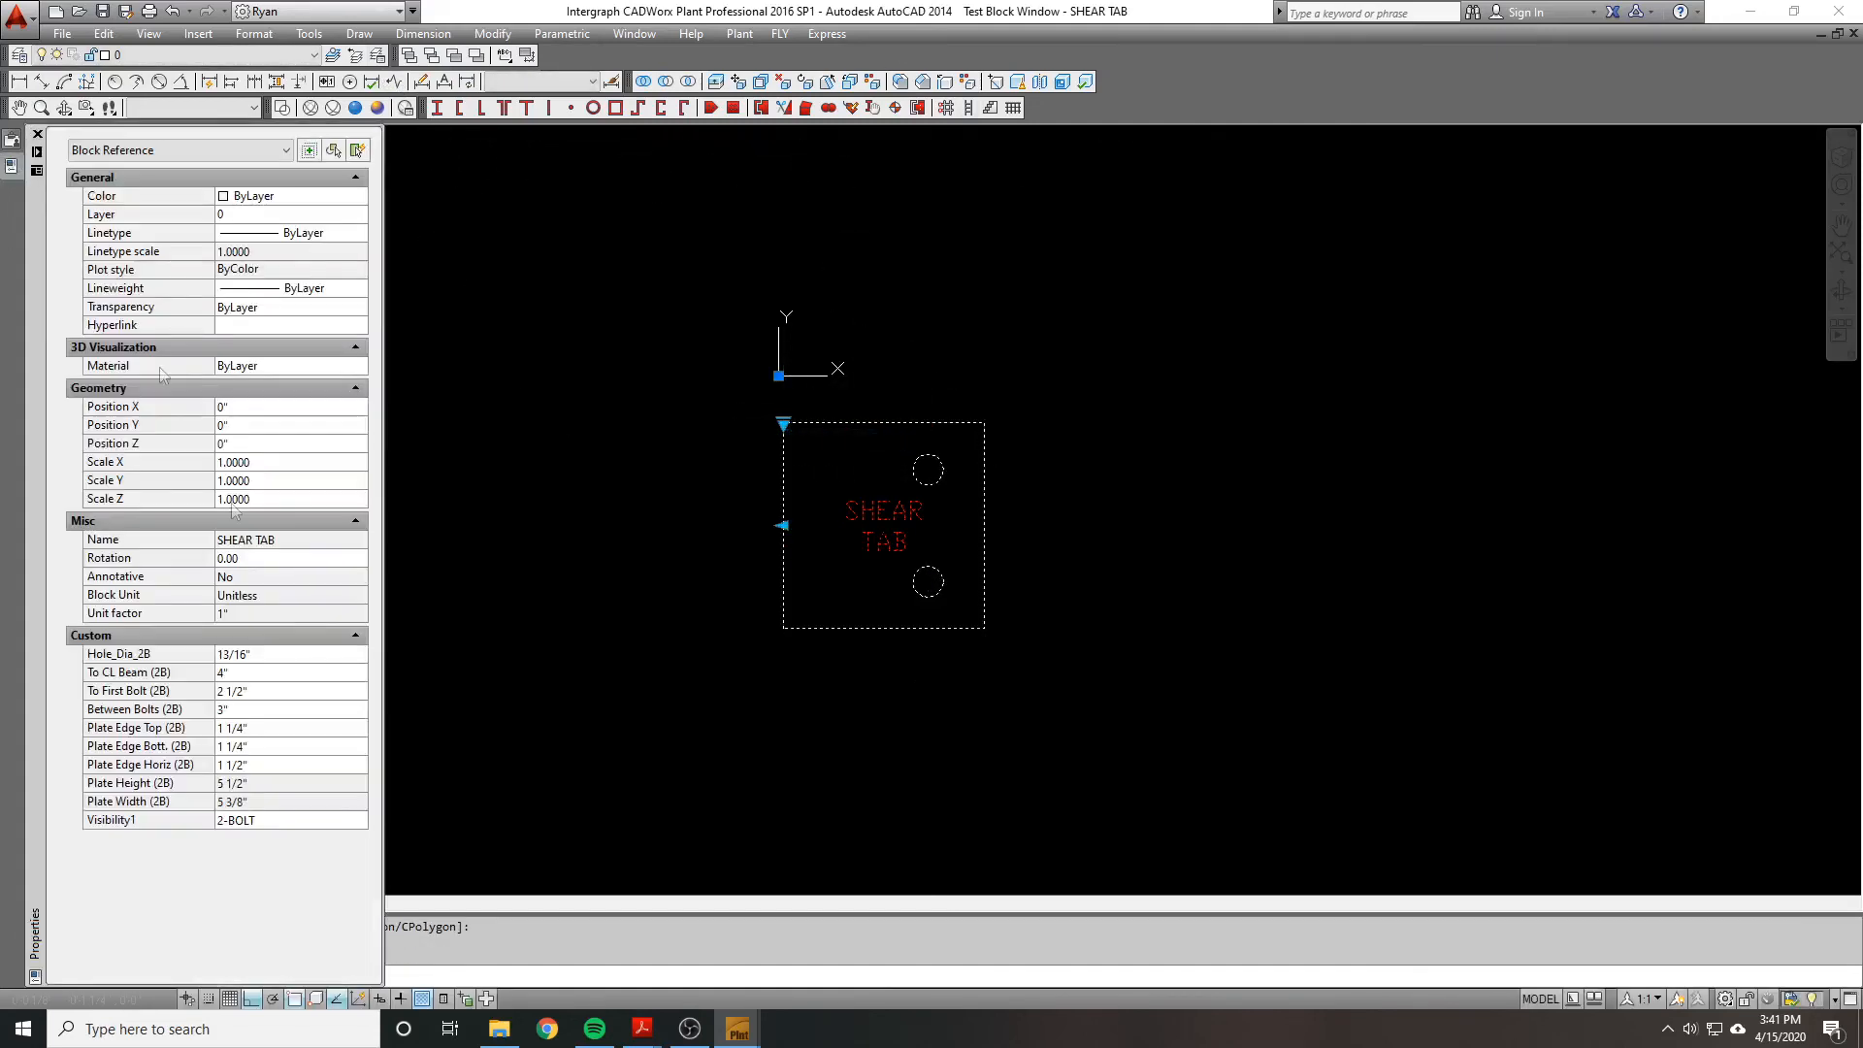
{"action": "left_click", "coordinate": [275, 657]}
{"action": "type", "text": "1.5"}
{"action": "key", "text": "Return"}
Step: Switch the test block to 3-BOLT to check its hole sizes, and close the test window
{"action": "left_click", "coordinate": [783, 424]}
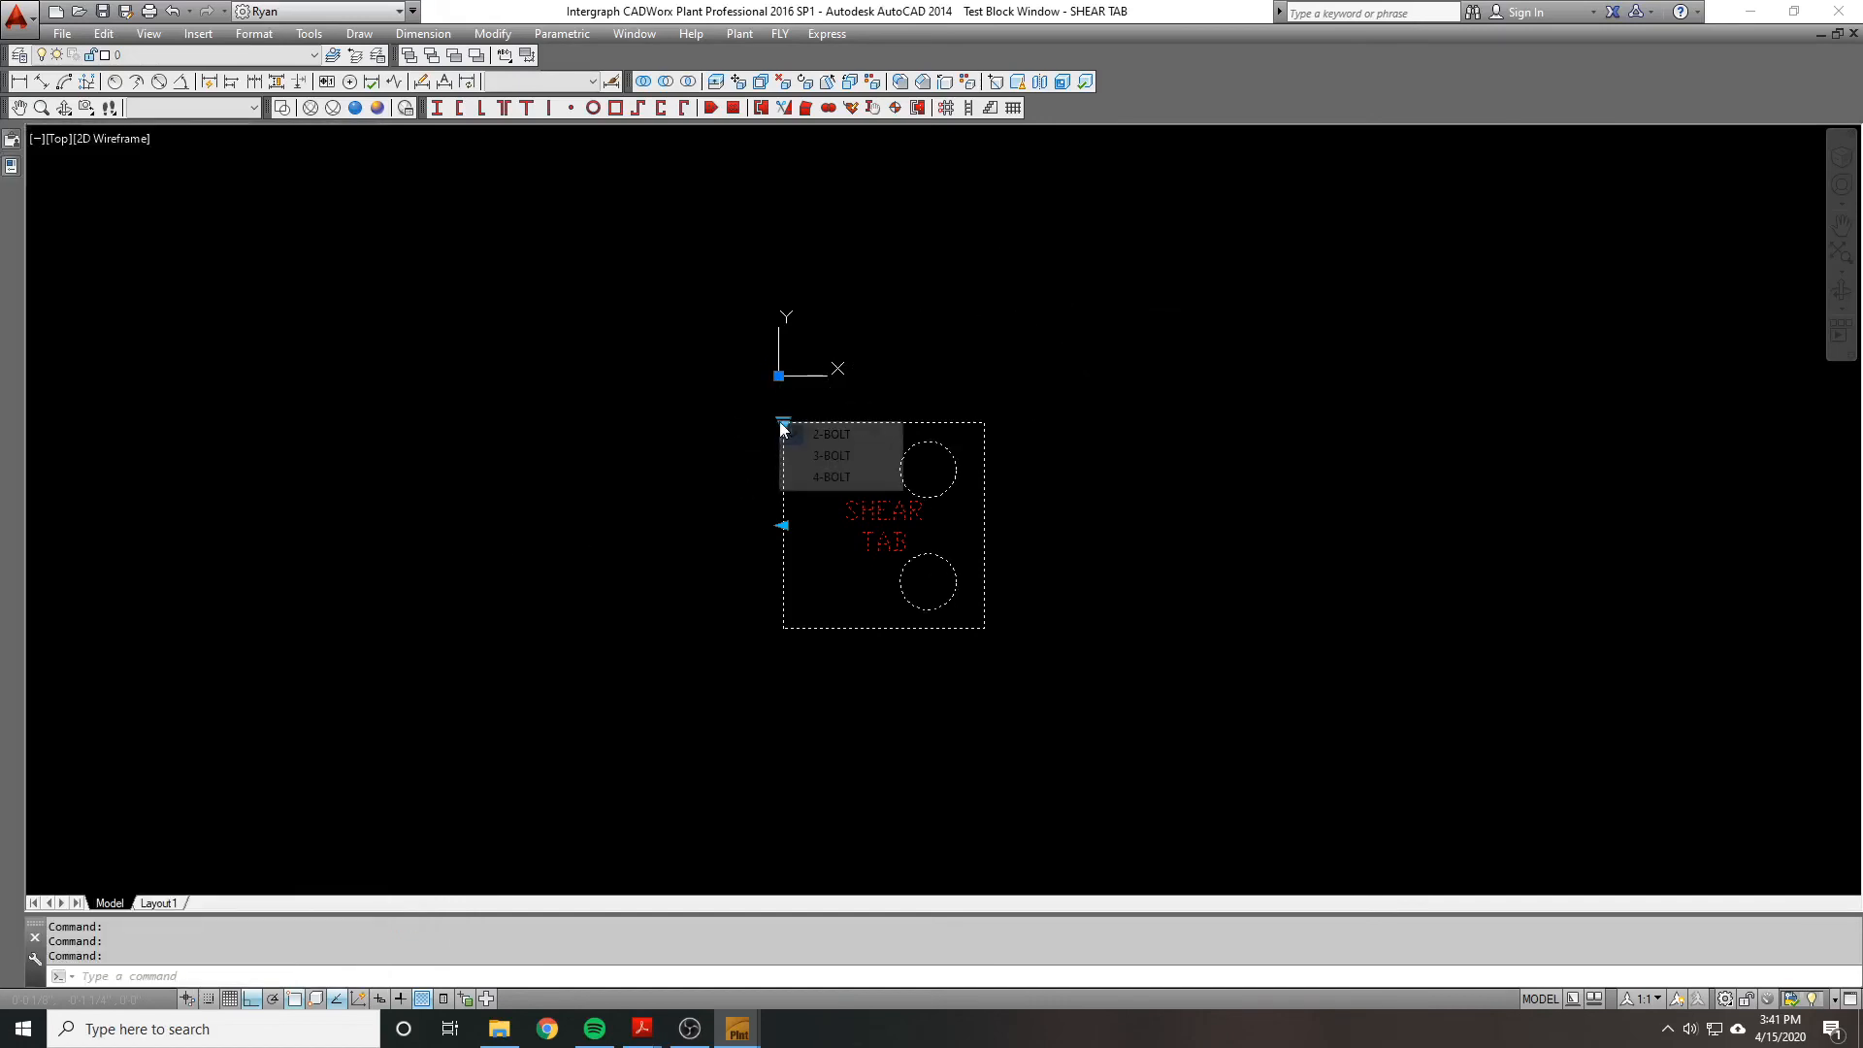
{"action": "left_click", "coordinate": [805, 455]}
{"action": "key", "text": "Escape"}
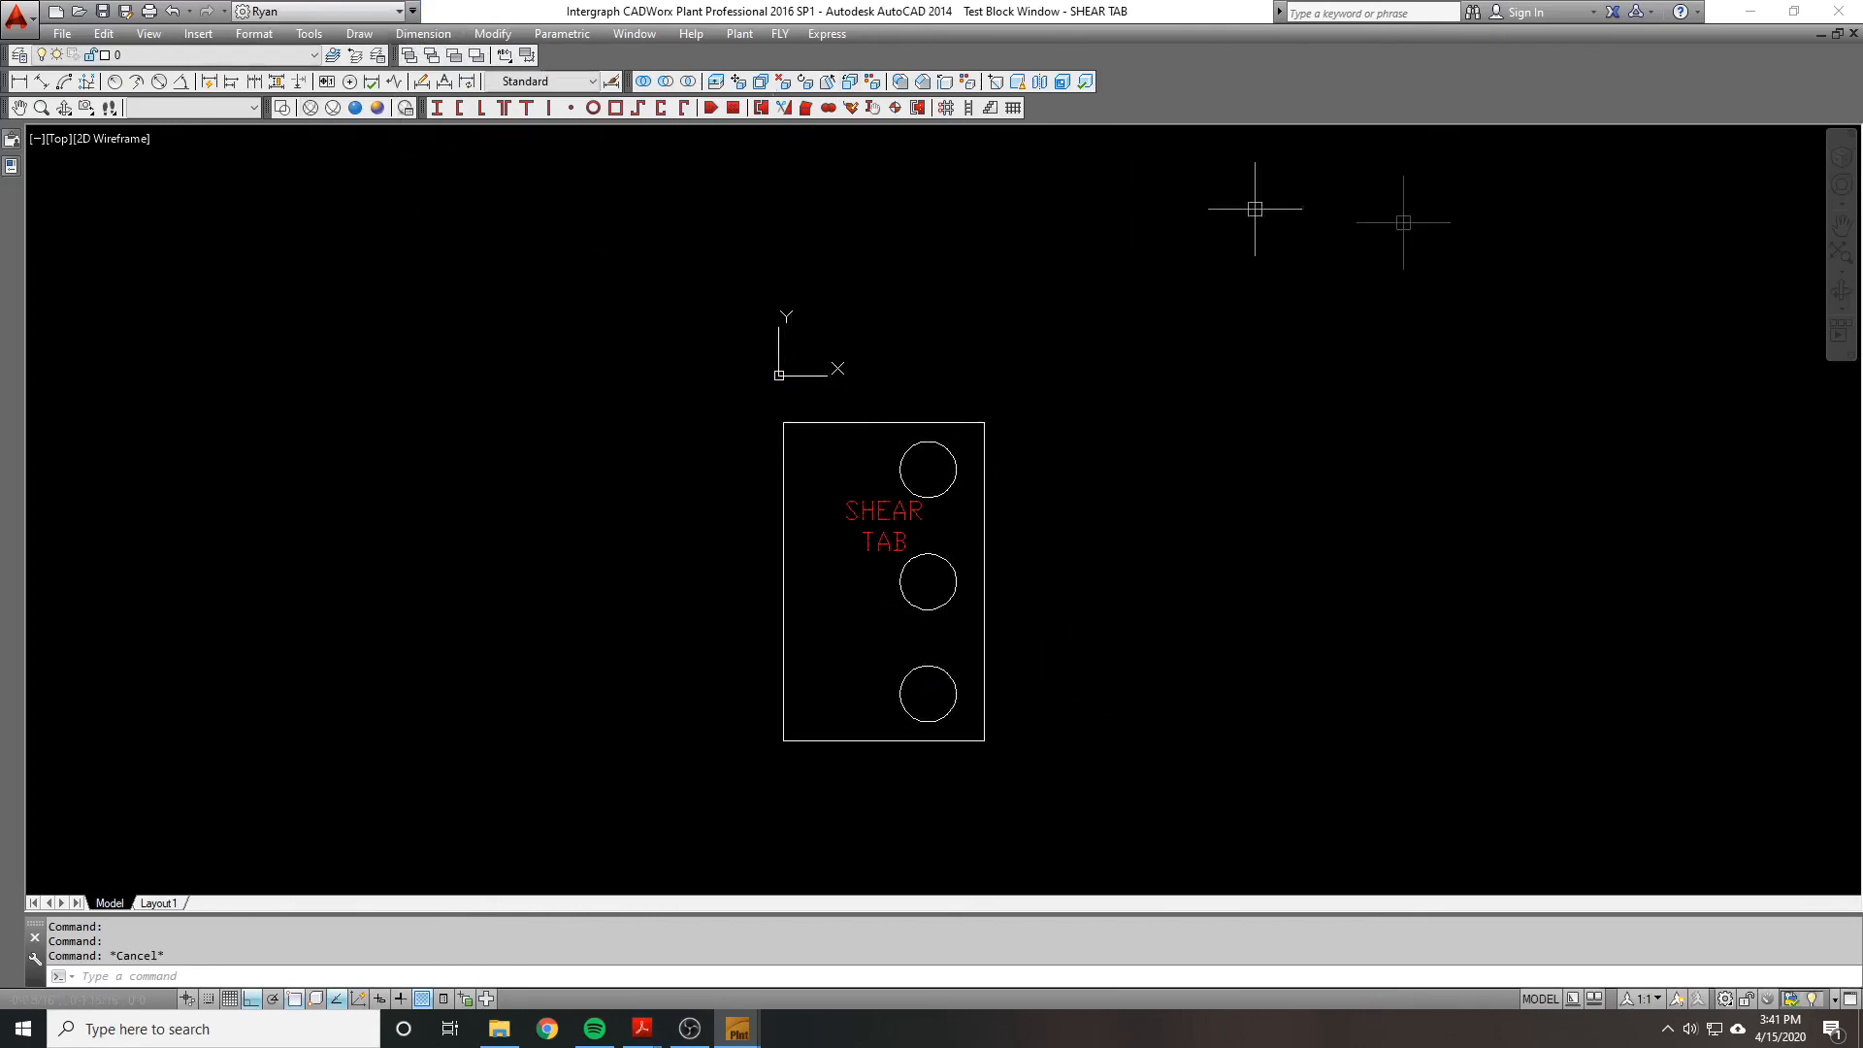
{"action": "left_click", "coordinate": [1853, 34]}
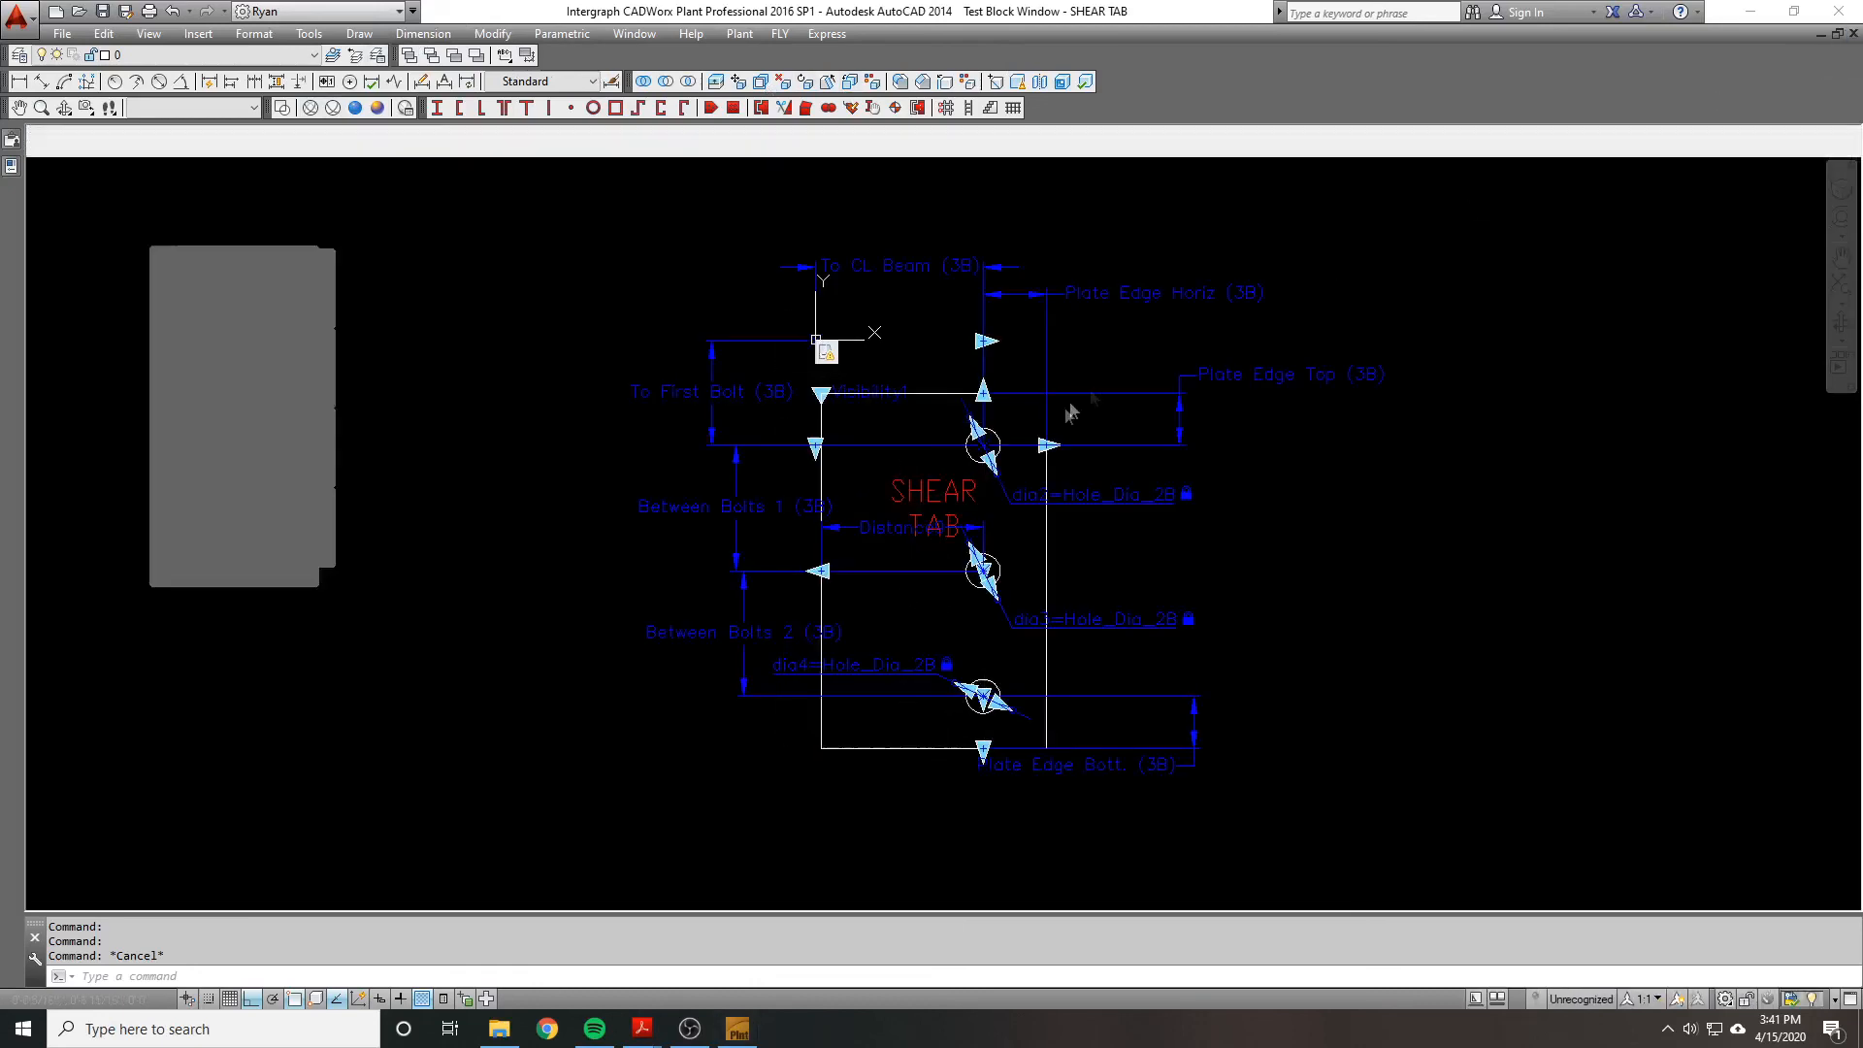
Step: Rename the top hole's diameter parameter in the 3-BOLT state as Hole_Dia_3B
{"action": "type", "text": "ED"}
{"action": "key", "text": "Return"}
{"action": "left_click", "coordinate": [1094, 475]}
{"action": "key", "text": "Home"}
{"action": "key", "text": "Delete"}
{"action": "key", "text": "Delete"}
{"action": "key", "text": "Delete"}
{"action": "key", "text": "Delete"}
{"action": "type", "text": "Hole_Dia_2B"}
{"action": "key", "text": "BackSpace"}
{"action": "type", "text": "3"}
{"action": "key", "text": "BackSpace"}
{"action": "key", "text": "BackSpace"}
{"action": "type", "text": "3B"}
{"action": "key", "text": "Right"}
Step: Replace the expression of the top hole's Hole_Dia_3B parameter with 0'-13/16"
{"action": "key", "text": "shift+End"}
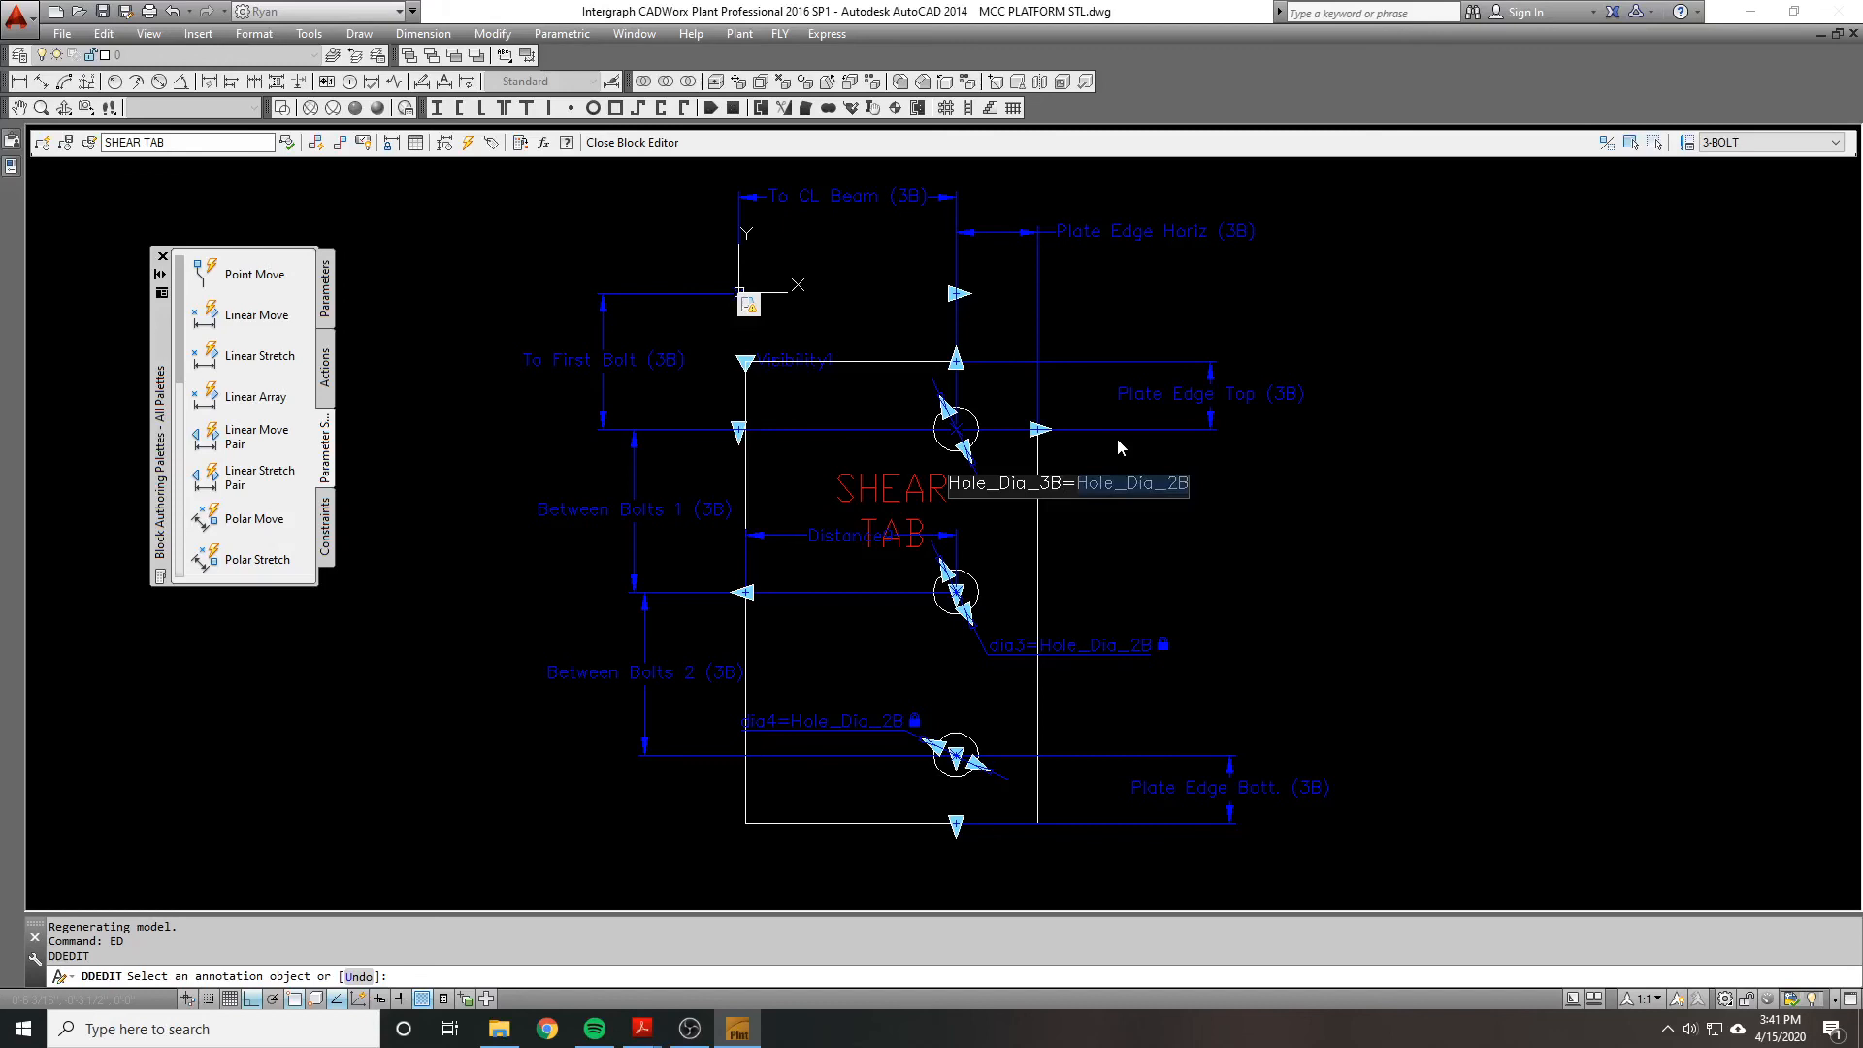
{"action": "key", "text": "Delete"}
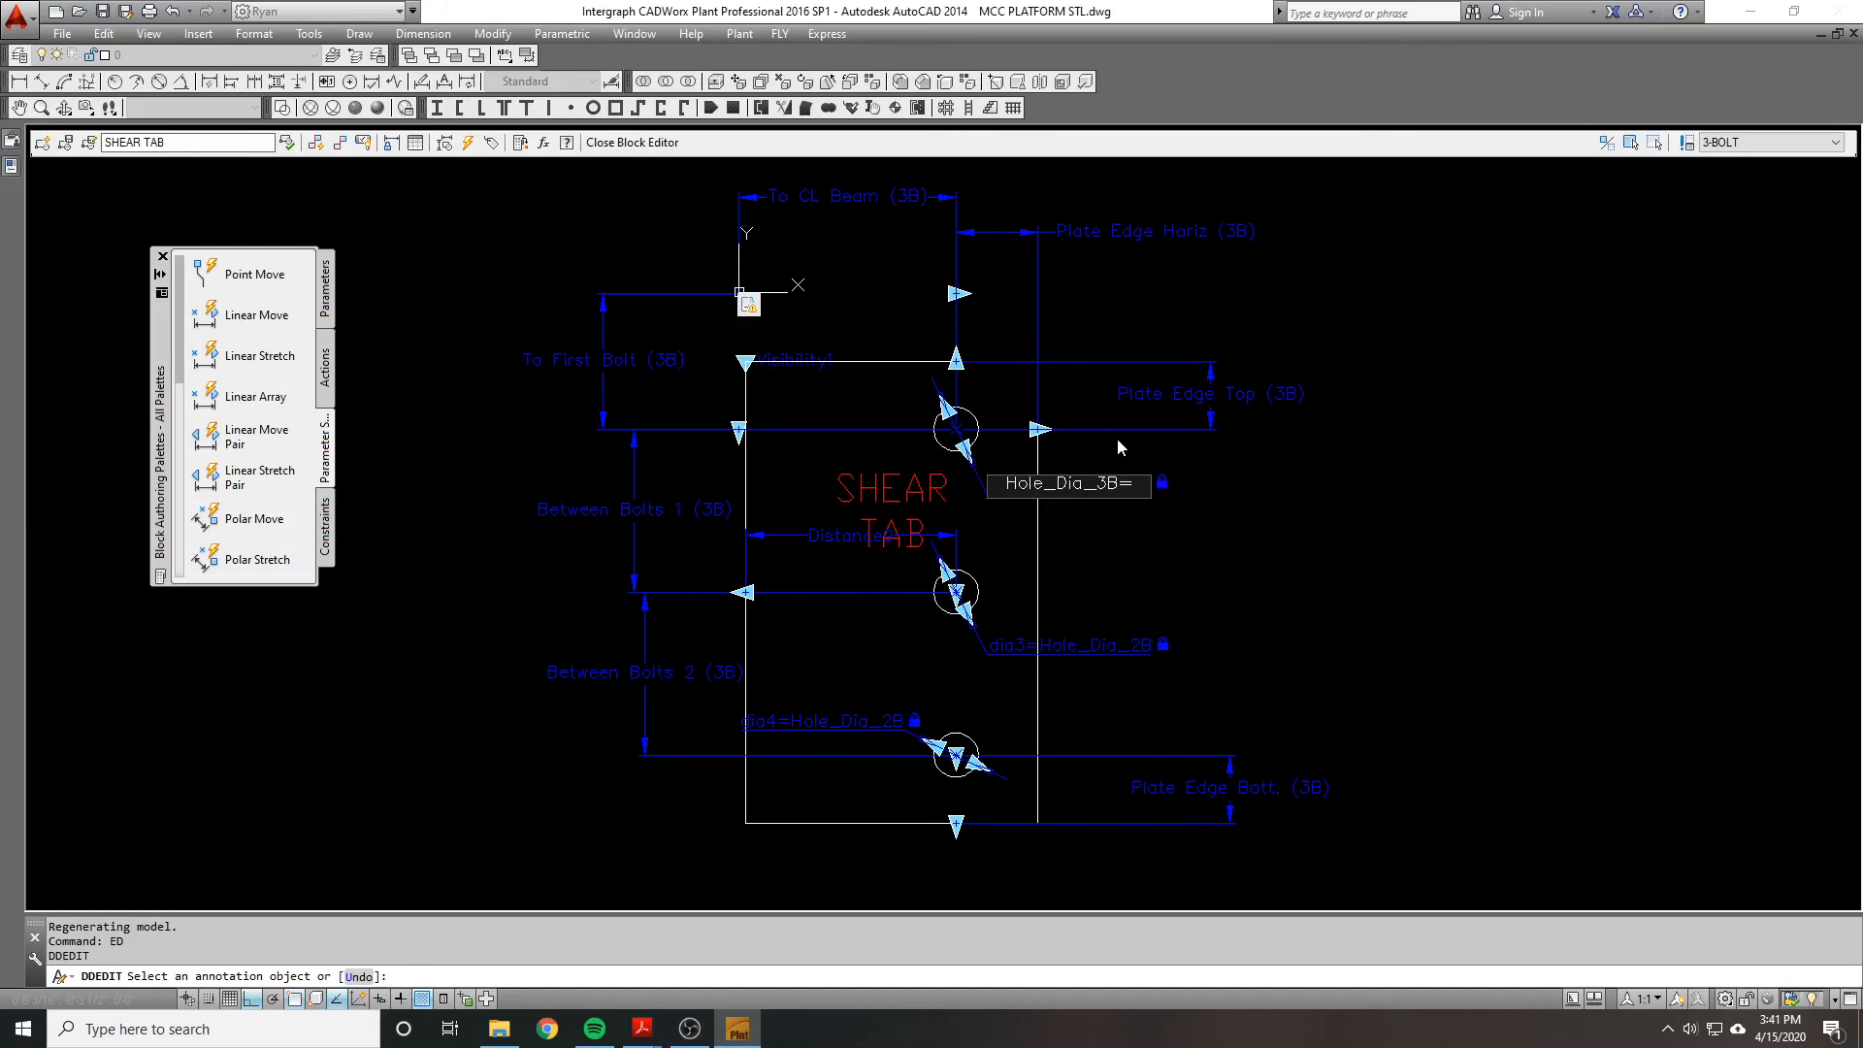
{"action": "type", "text": "0'-13/16\""}
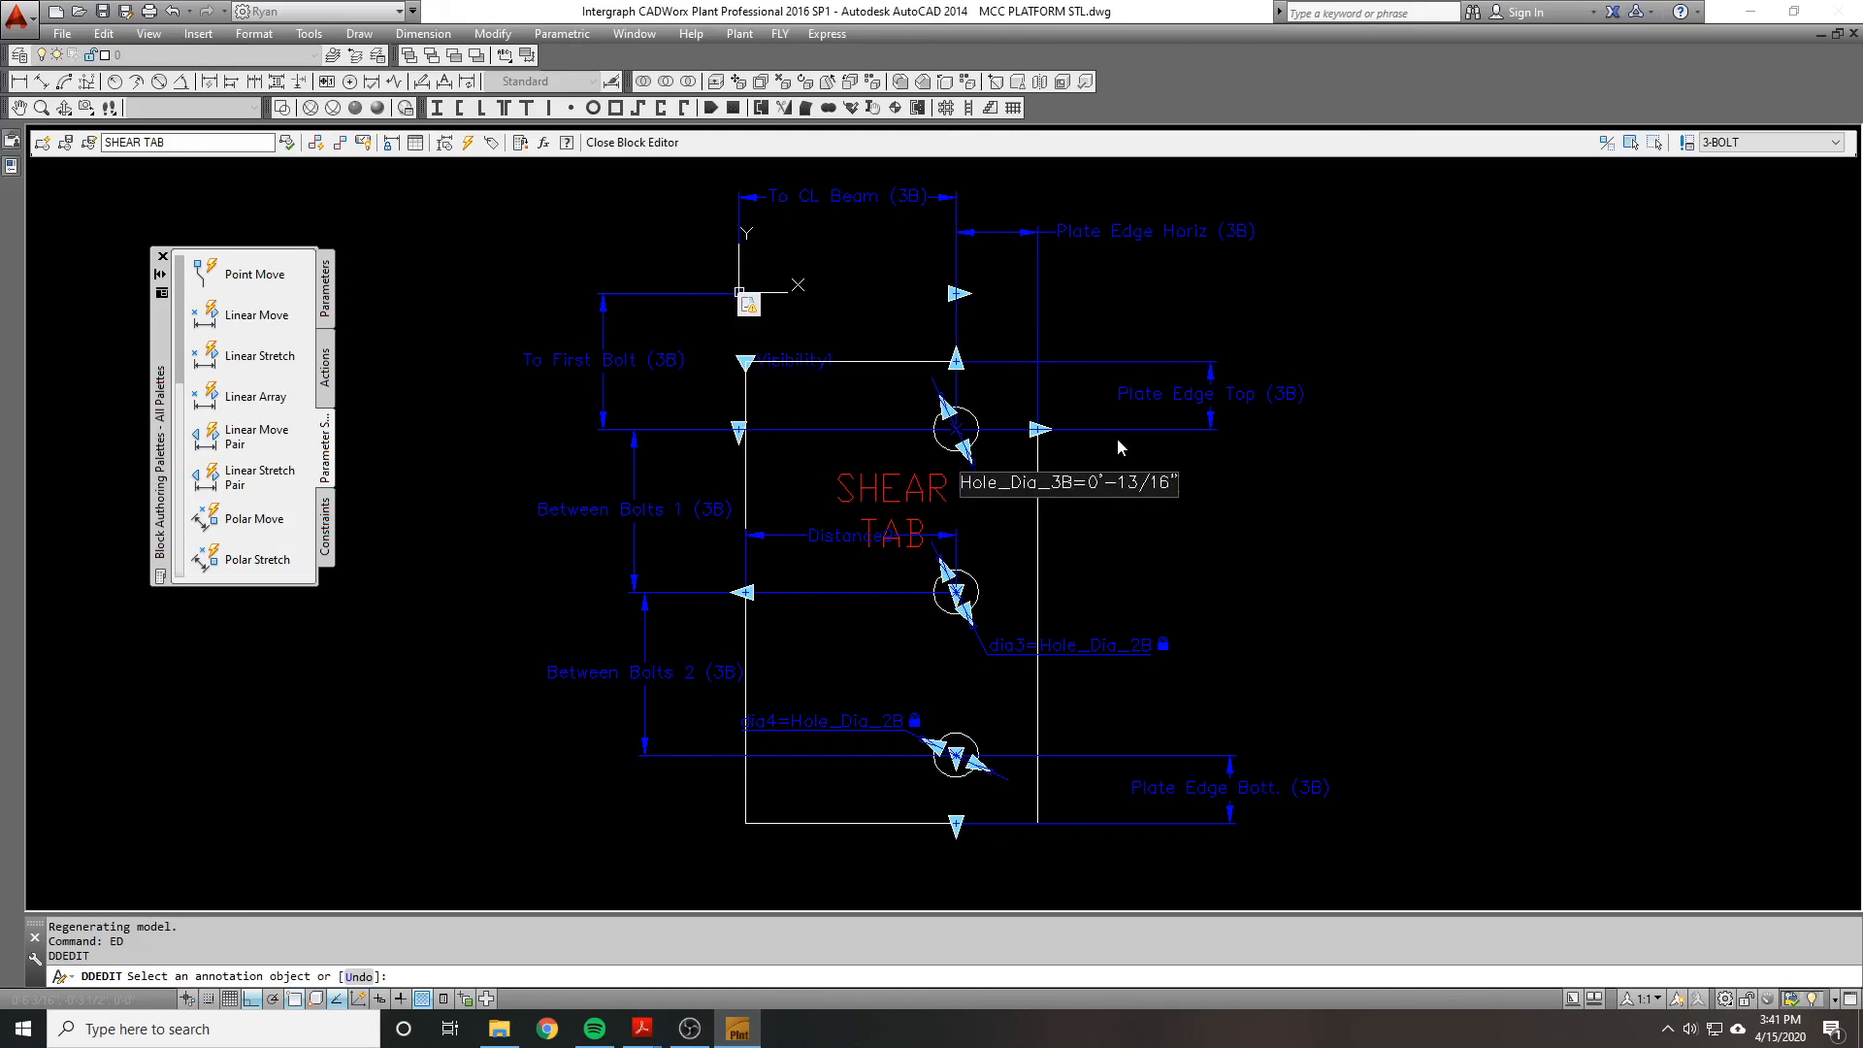
{"action": "key", "text": "Return"}
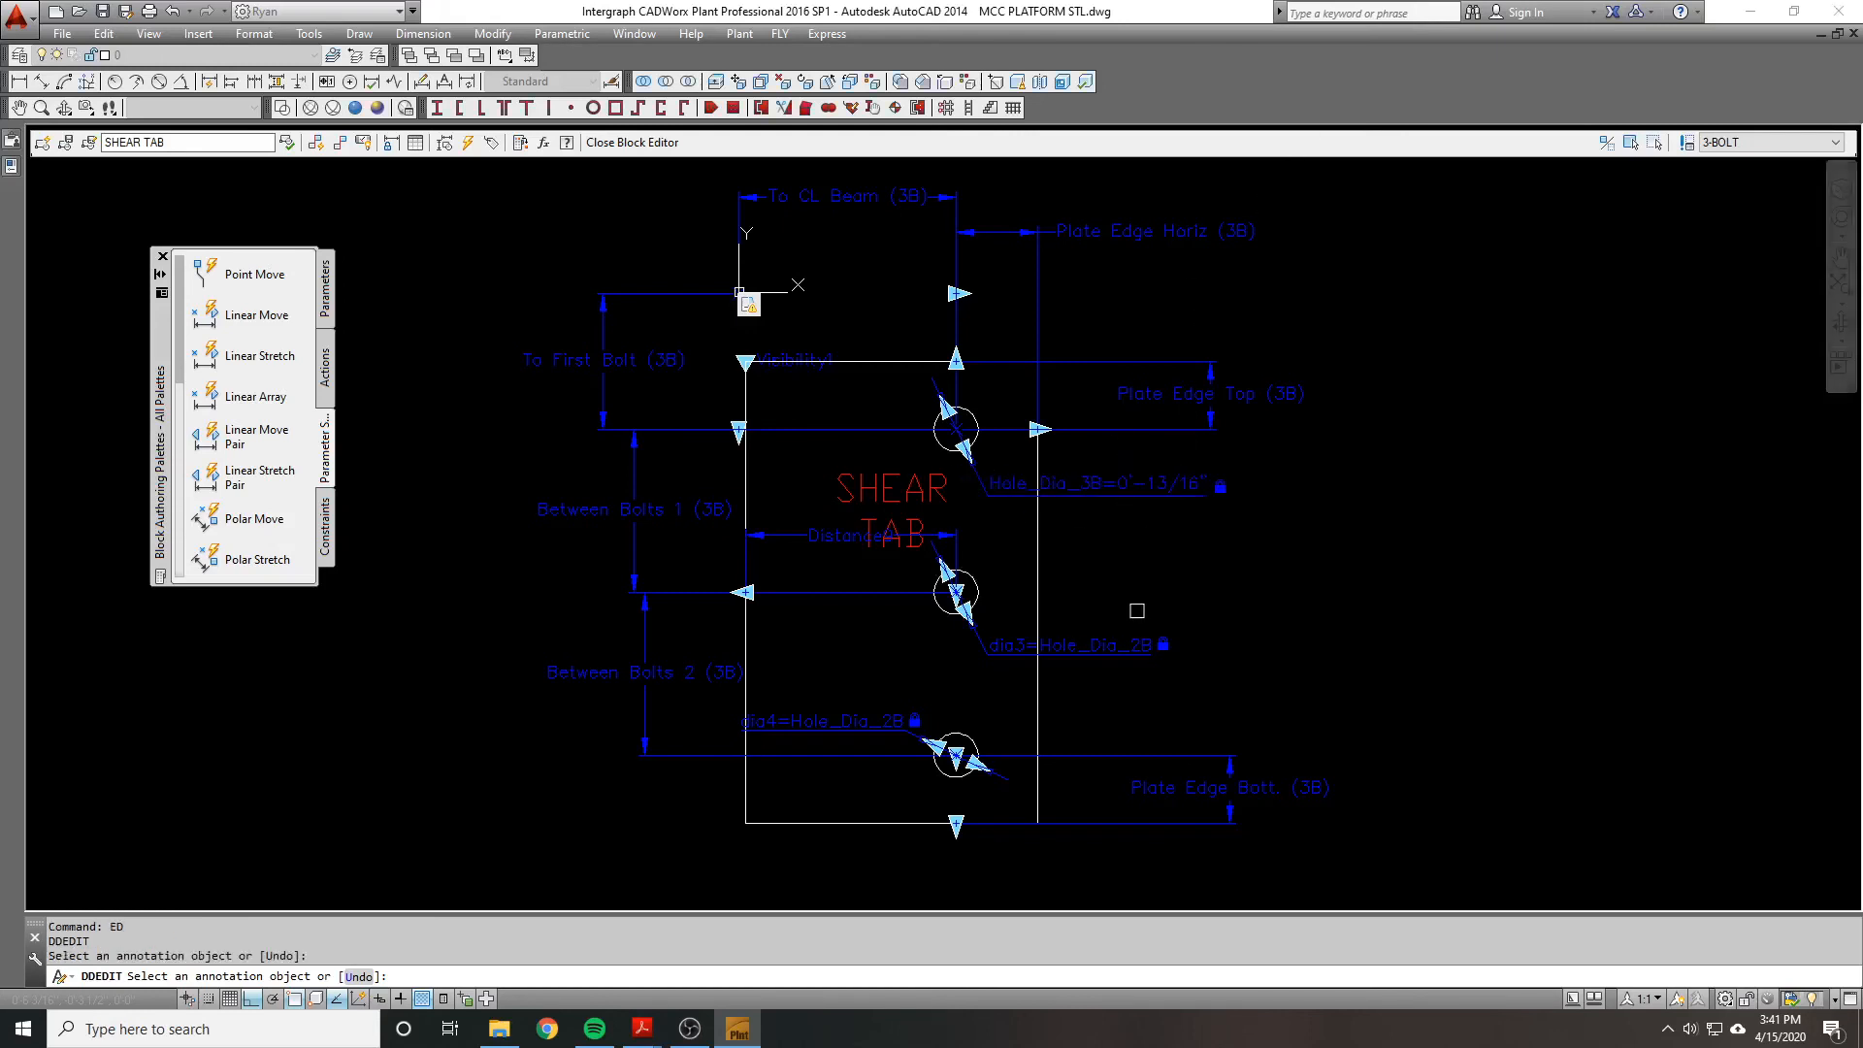
Step: Set the middle hole's diameter expression to Hole_Dia_3B
{"action": "left_click", "coordinate": [1067, 645]}
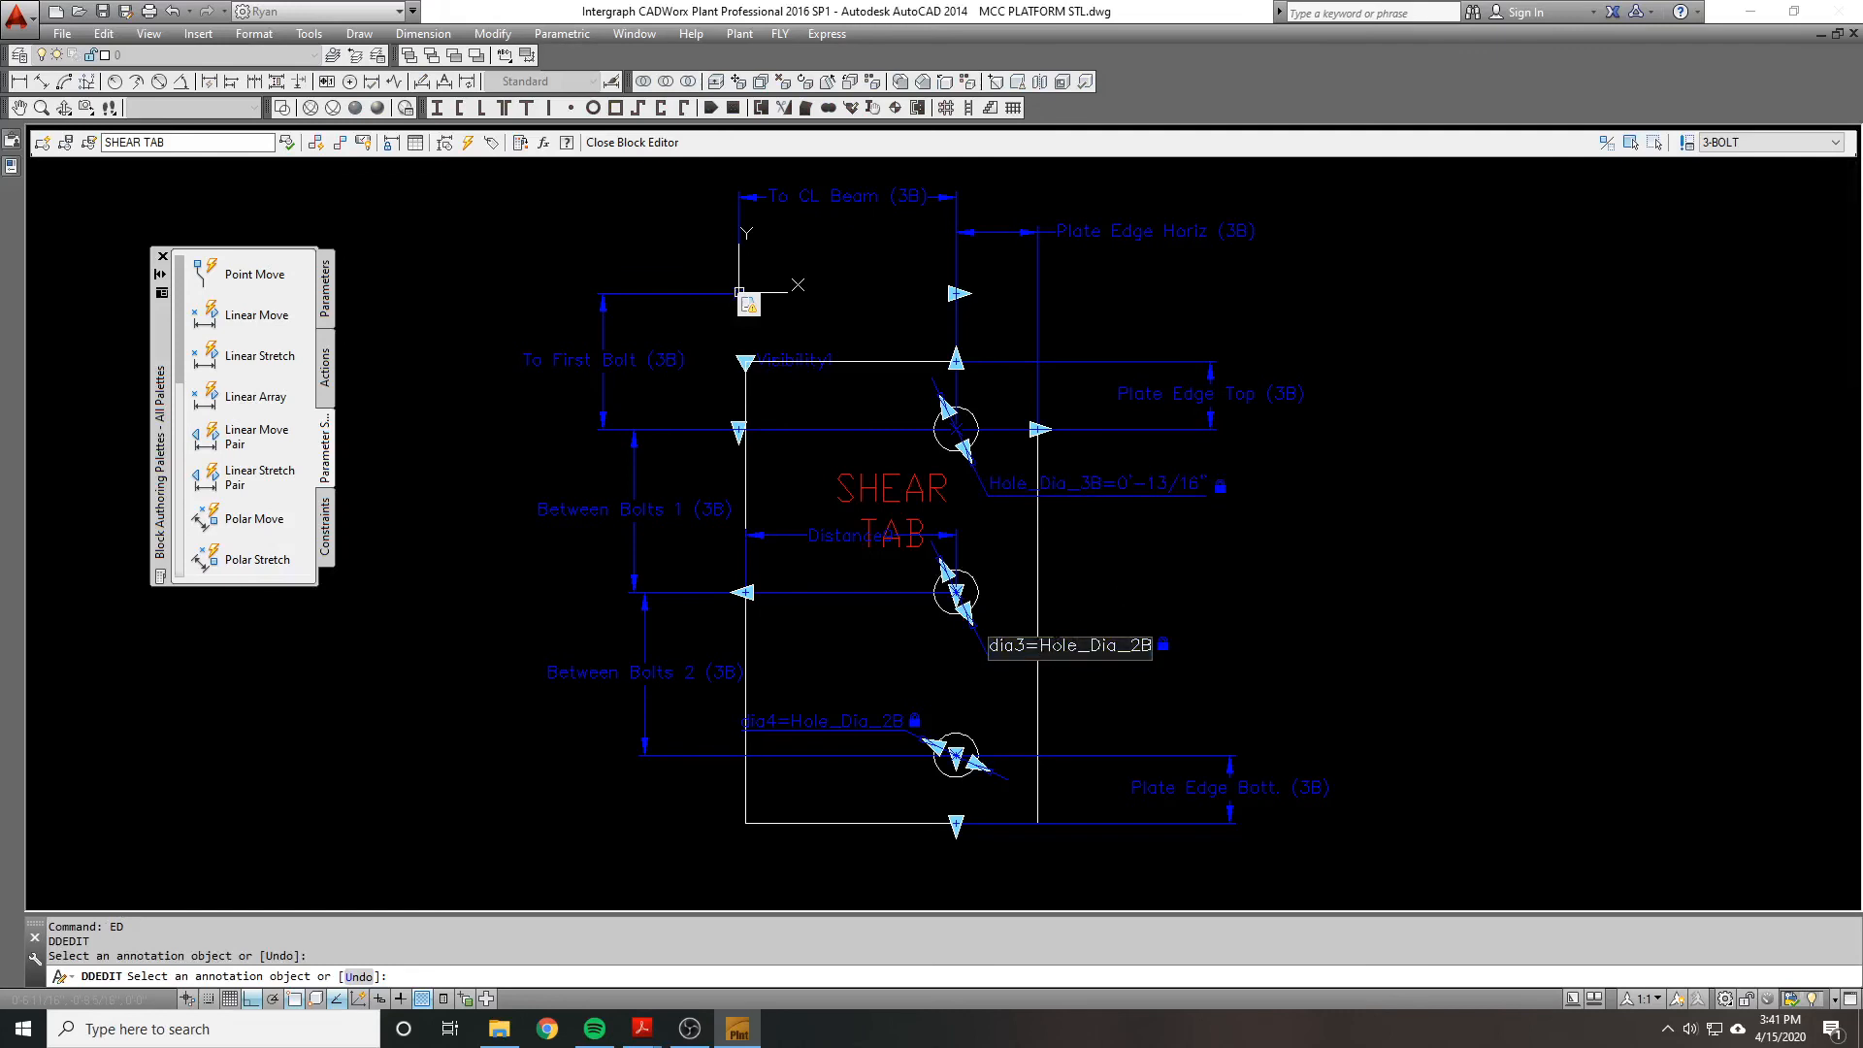
{"action": "key", "text": "BackSpace"}
{"action": "type", "text": "3"}
{"action": "key", "text": "Return"}
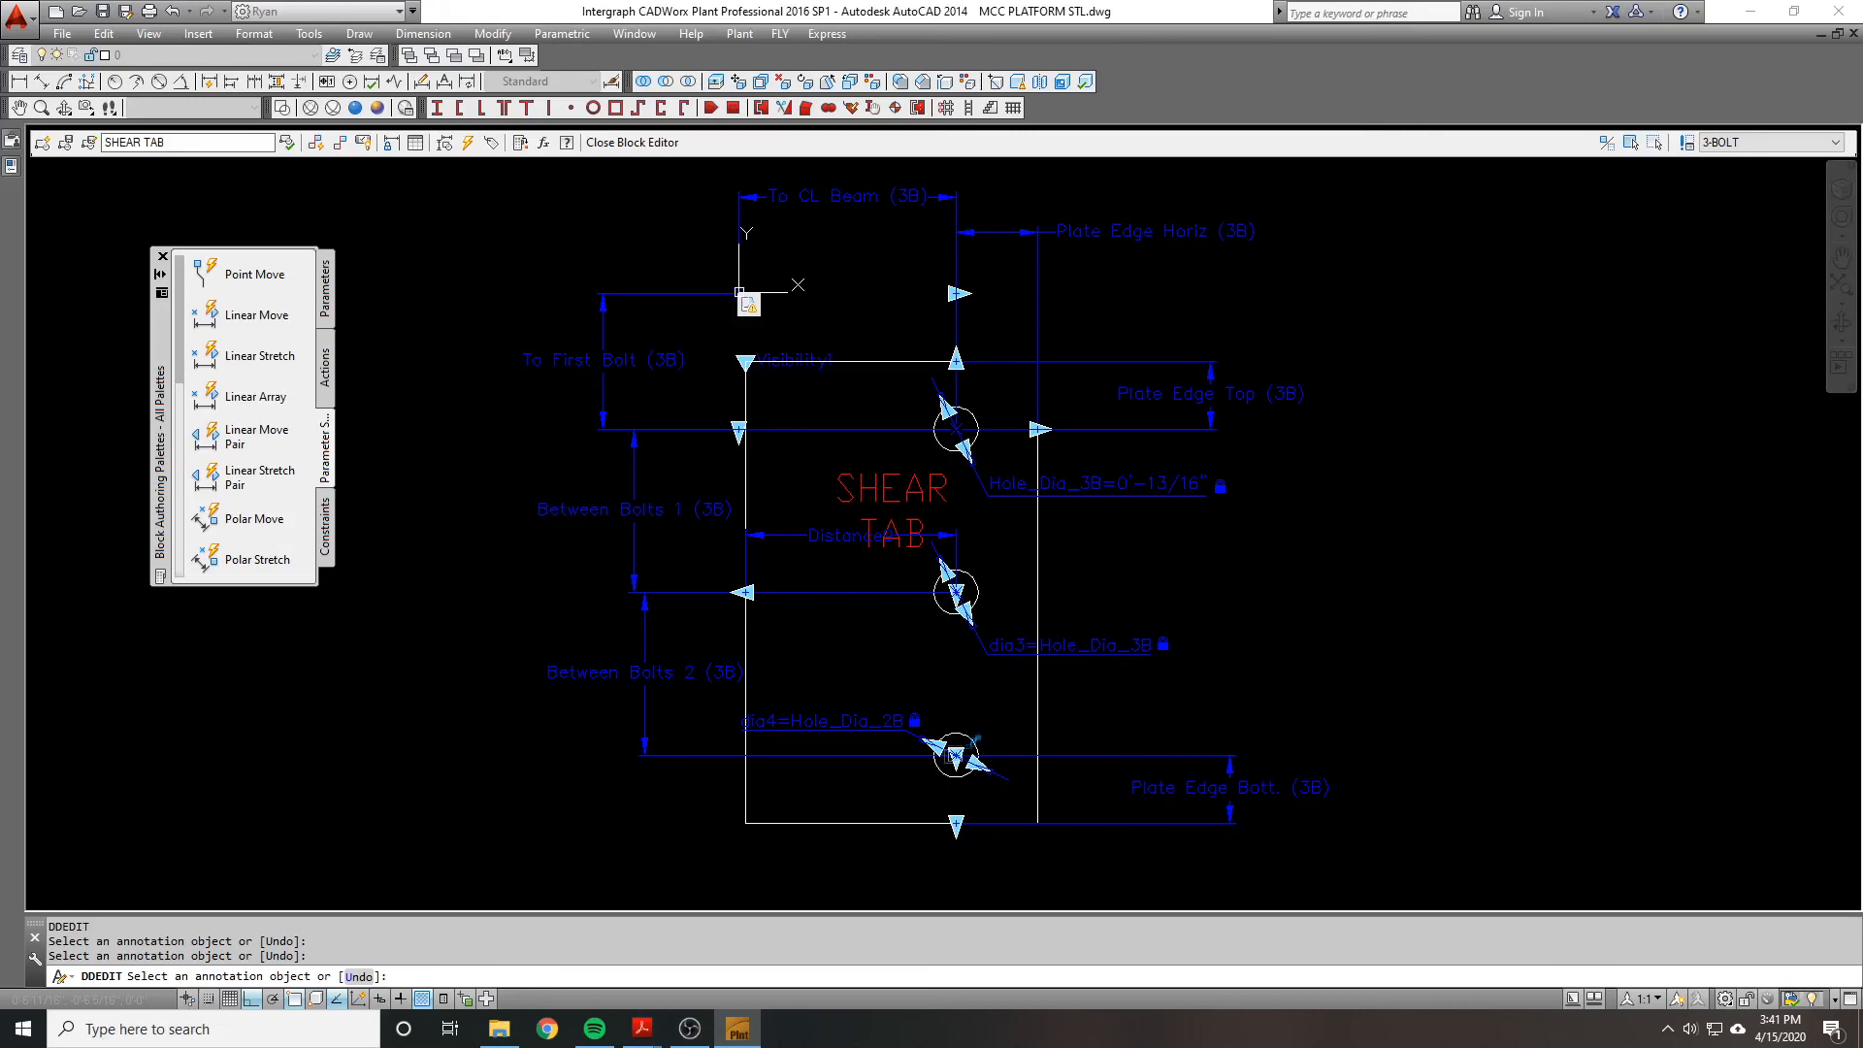
Step: Change the bottom hole's diameter constraint expression to dia4=Hole_Dia_3B
{"action": "left_click", "coordinate": [869, 721]}
{"action": "key", "text": "BackSpace"}
{"action": "type", "text": "3"}
{"action": "key", "text": "Return"}
{"action": "key", "text": "Return"}
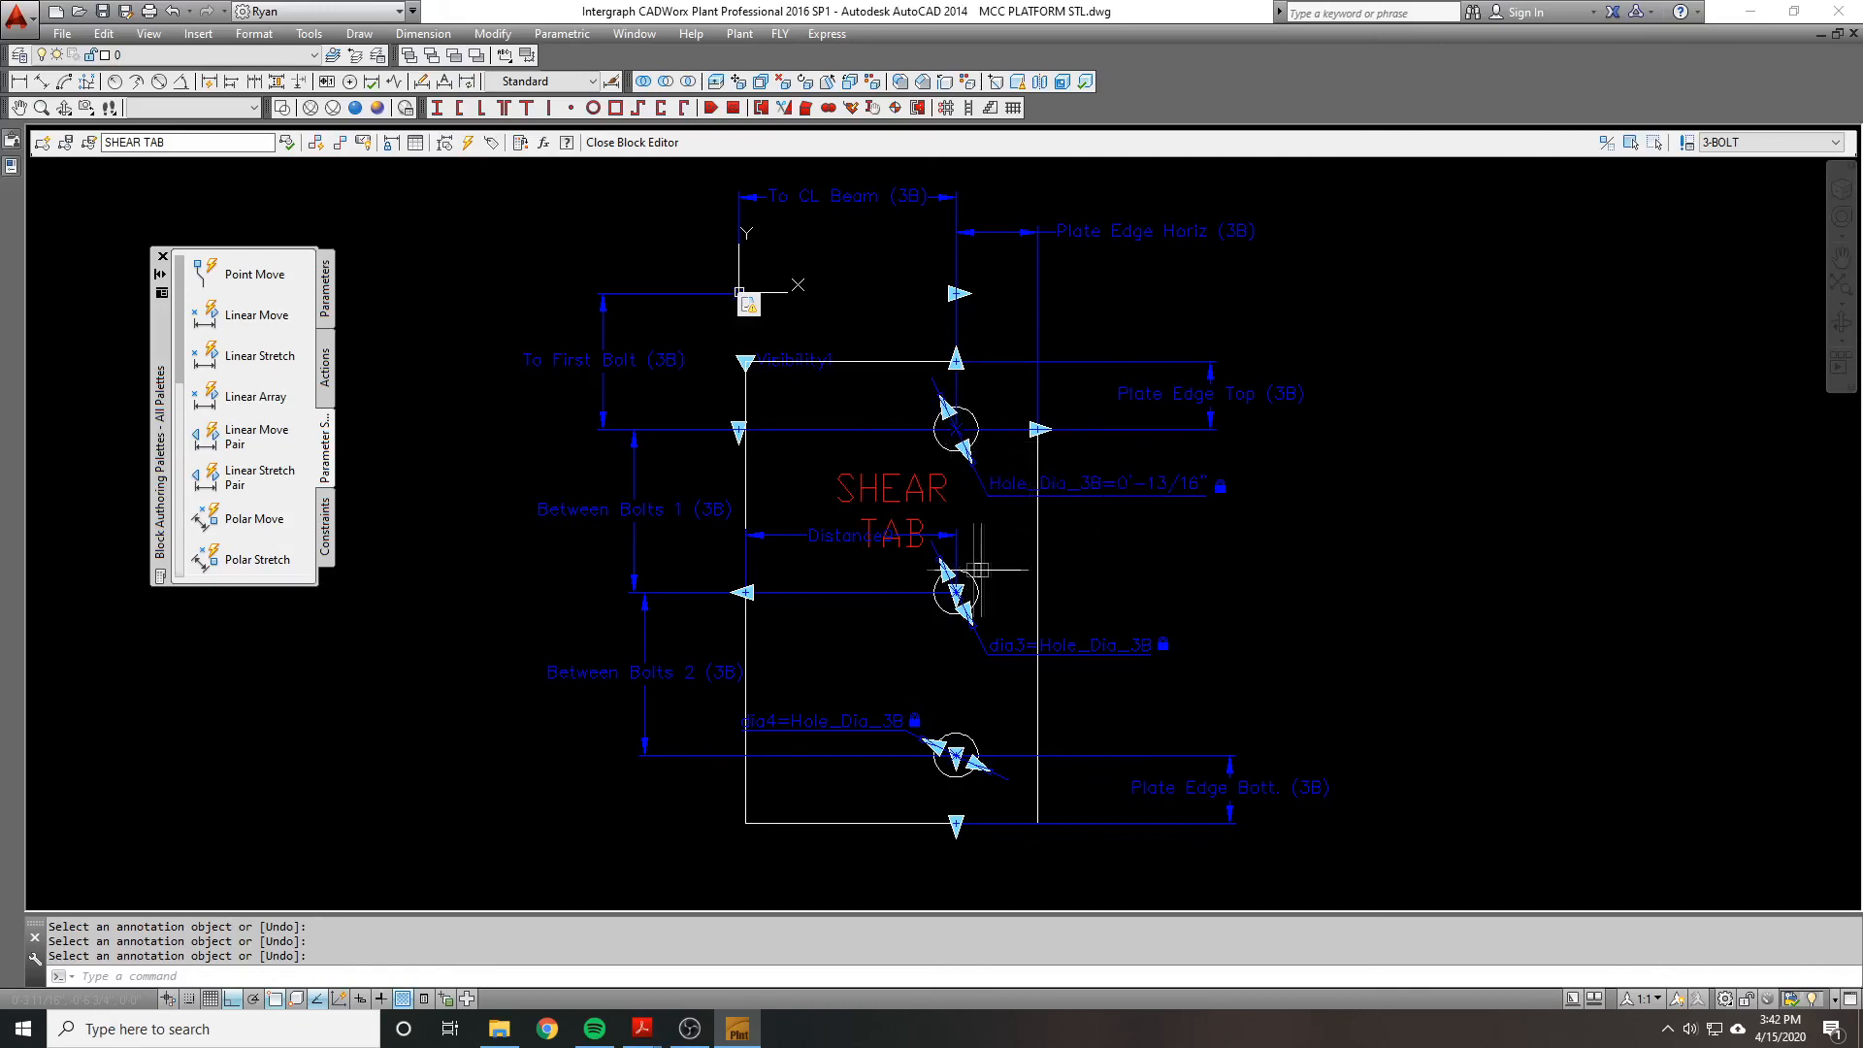
{"action": "left_click", "coordinate": [1004, 640]}
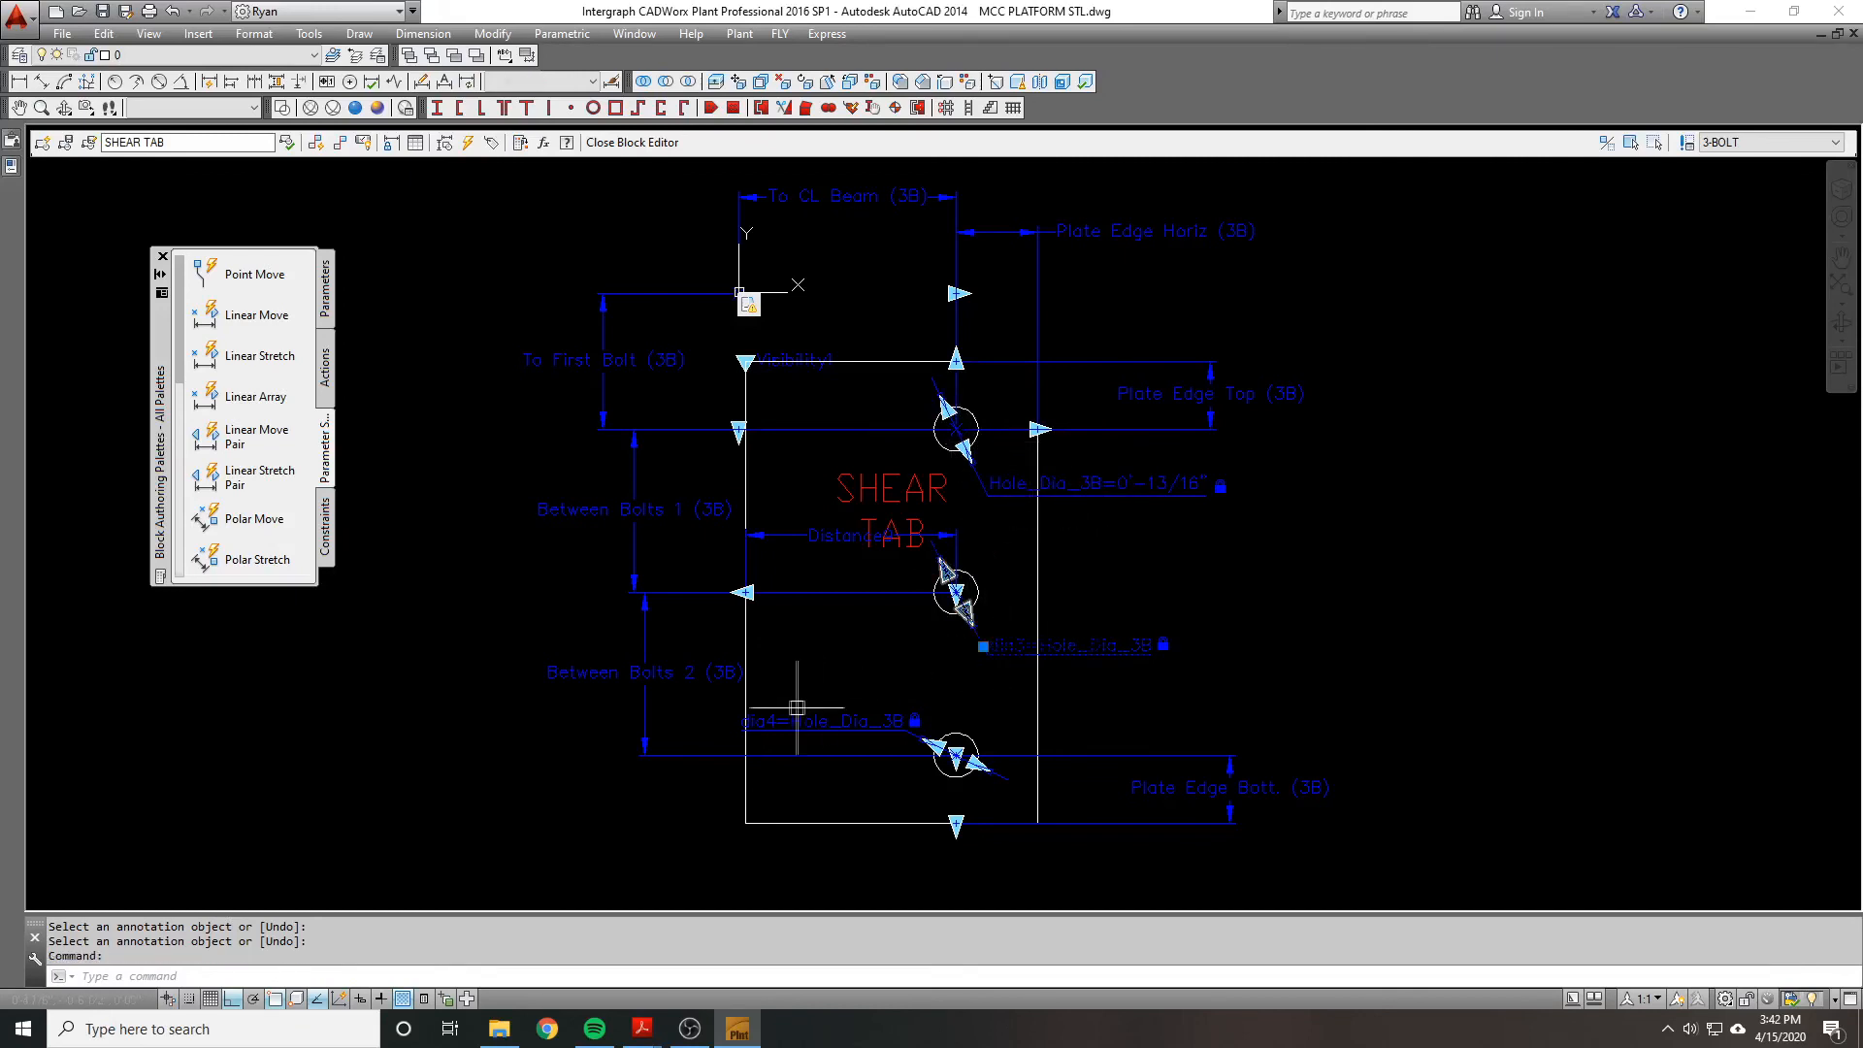
{"action": "key", "text": "Escape"}
{"action": "key", "text": "Escape"}
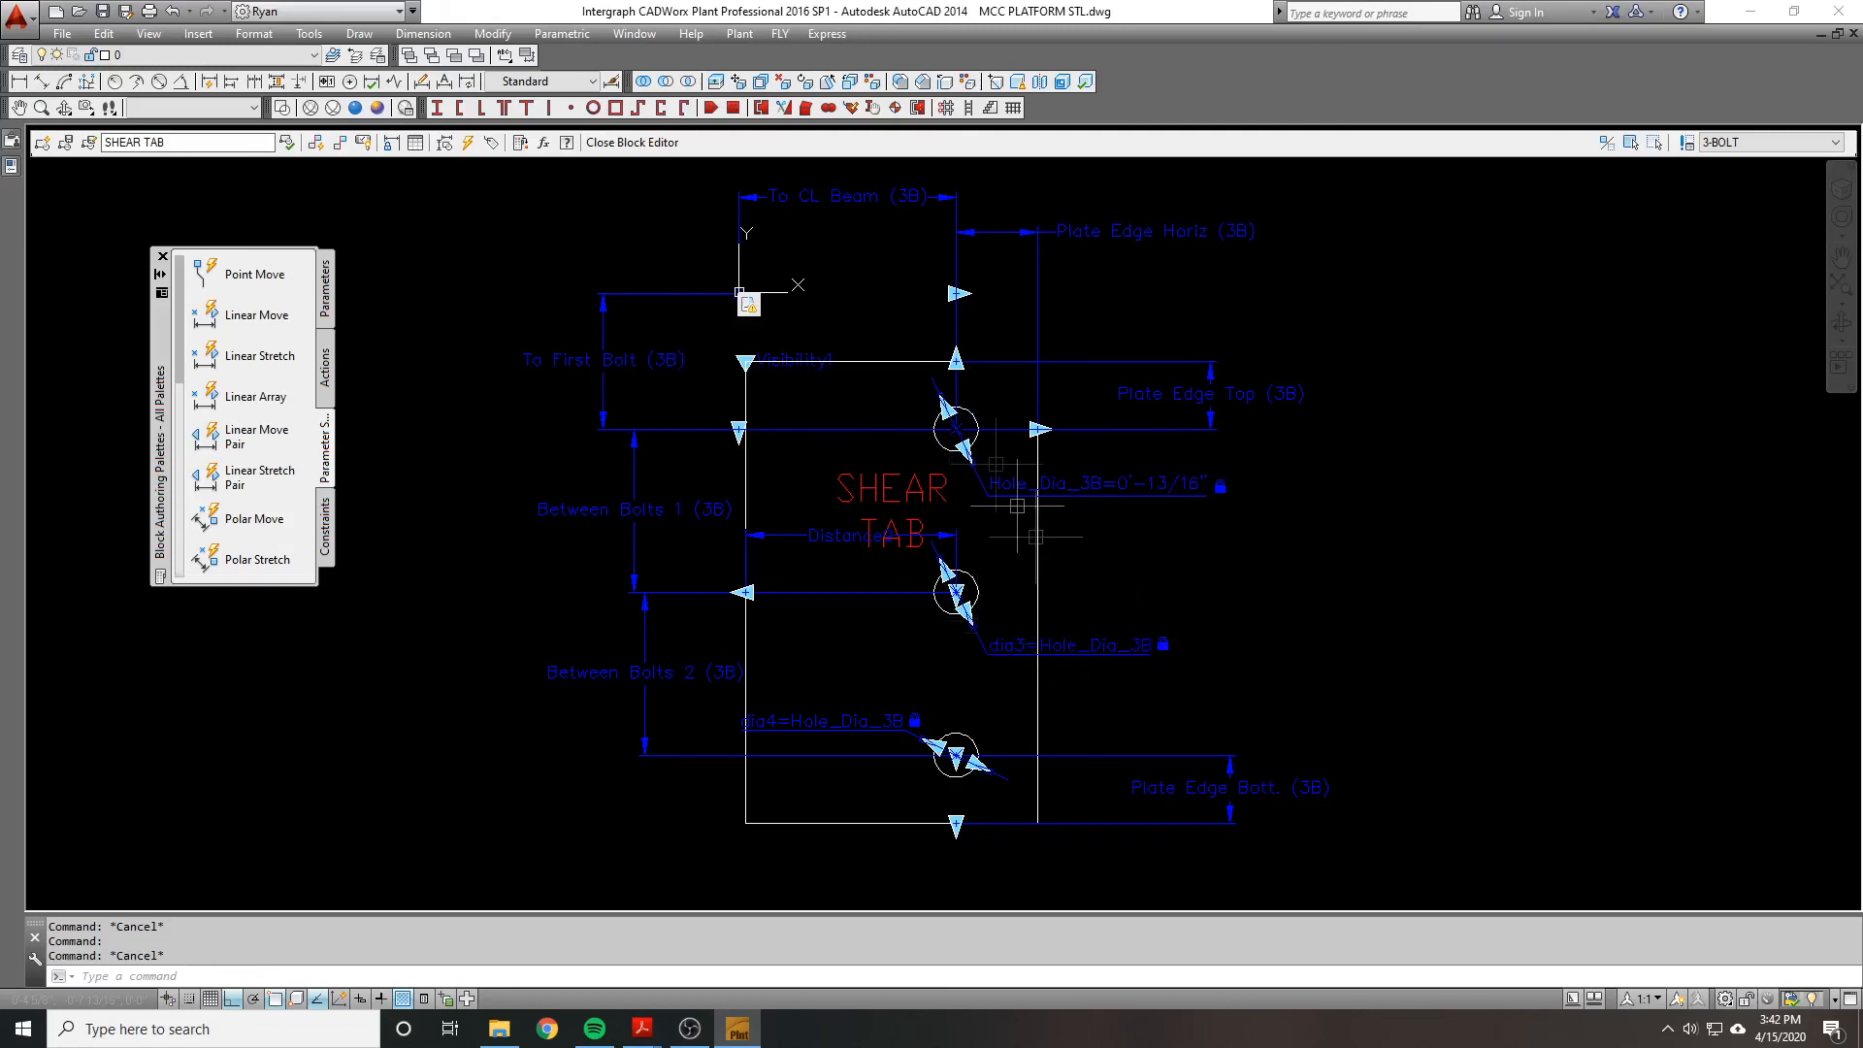
{"action": "key", "text": "Escape"}
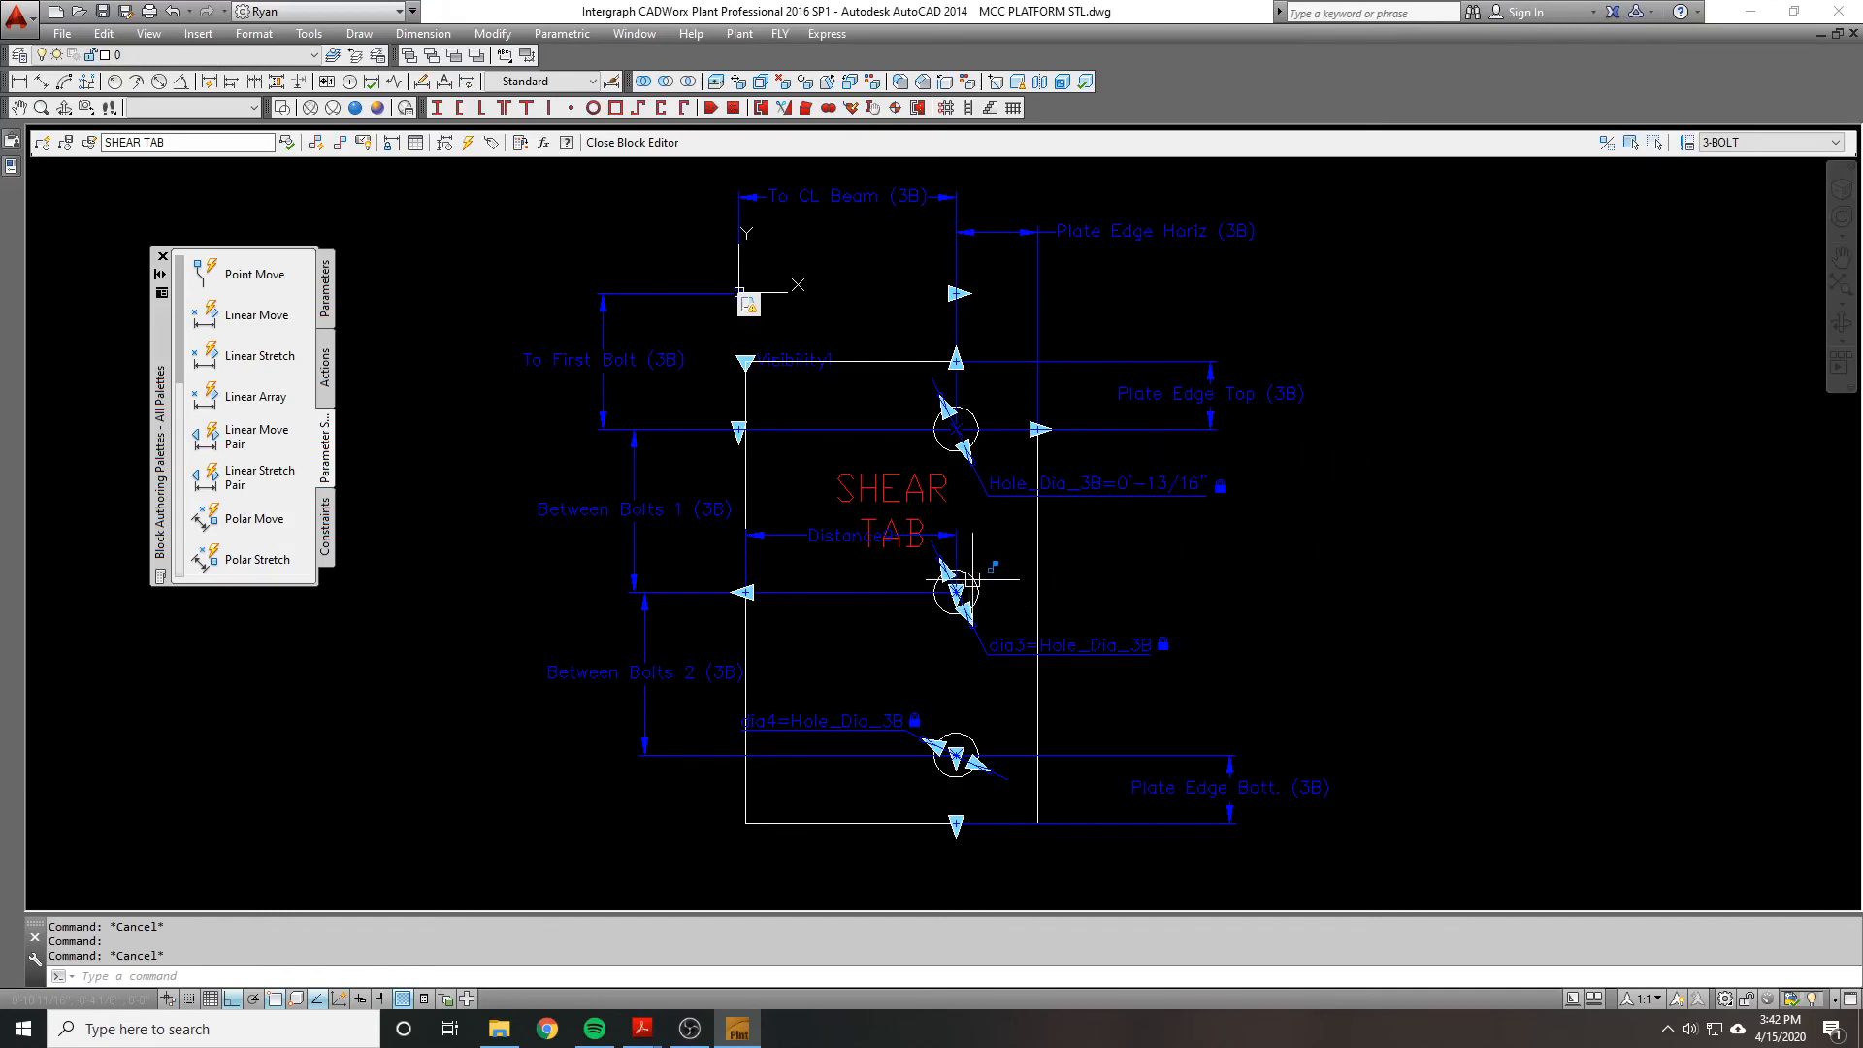
{"action": "scroll", "coordinate": [971, 582], "scroll_direction": "up", "scroll_amount": 4}
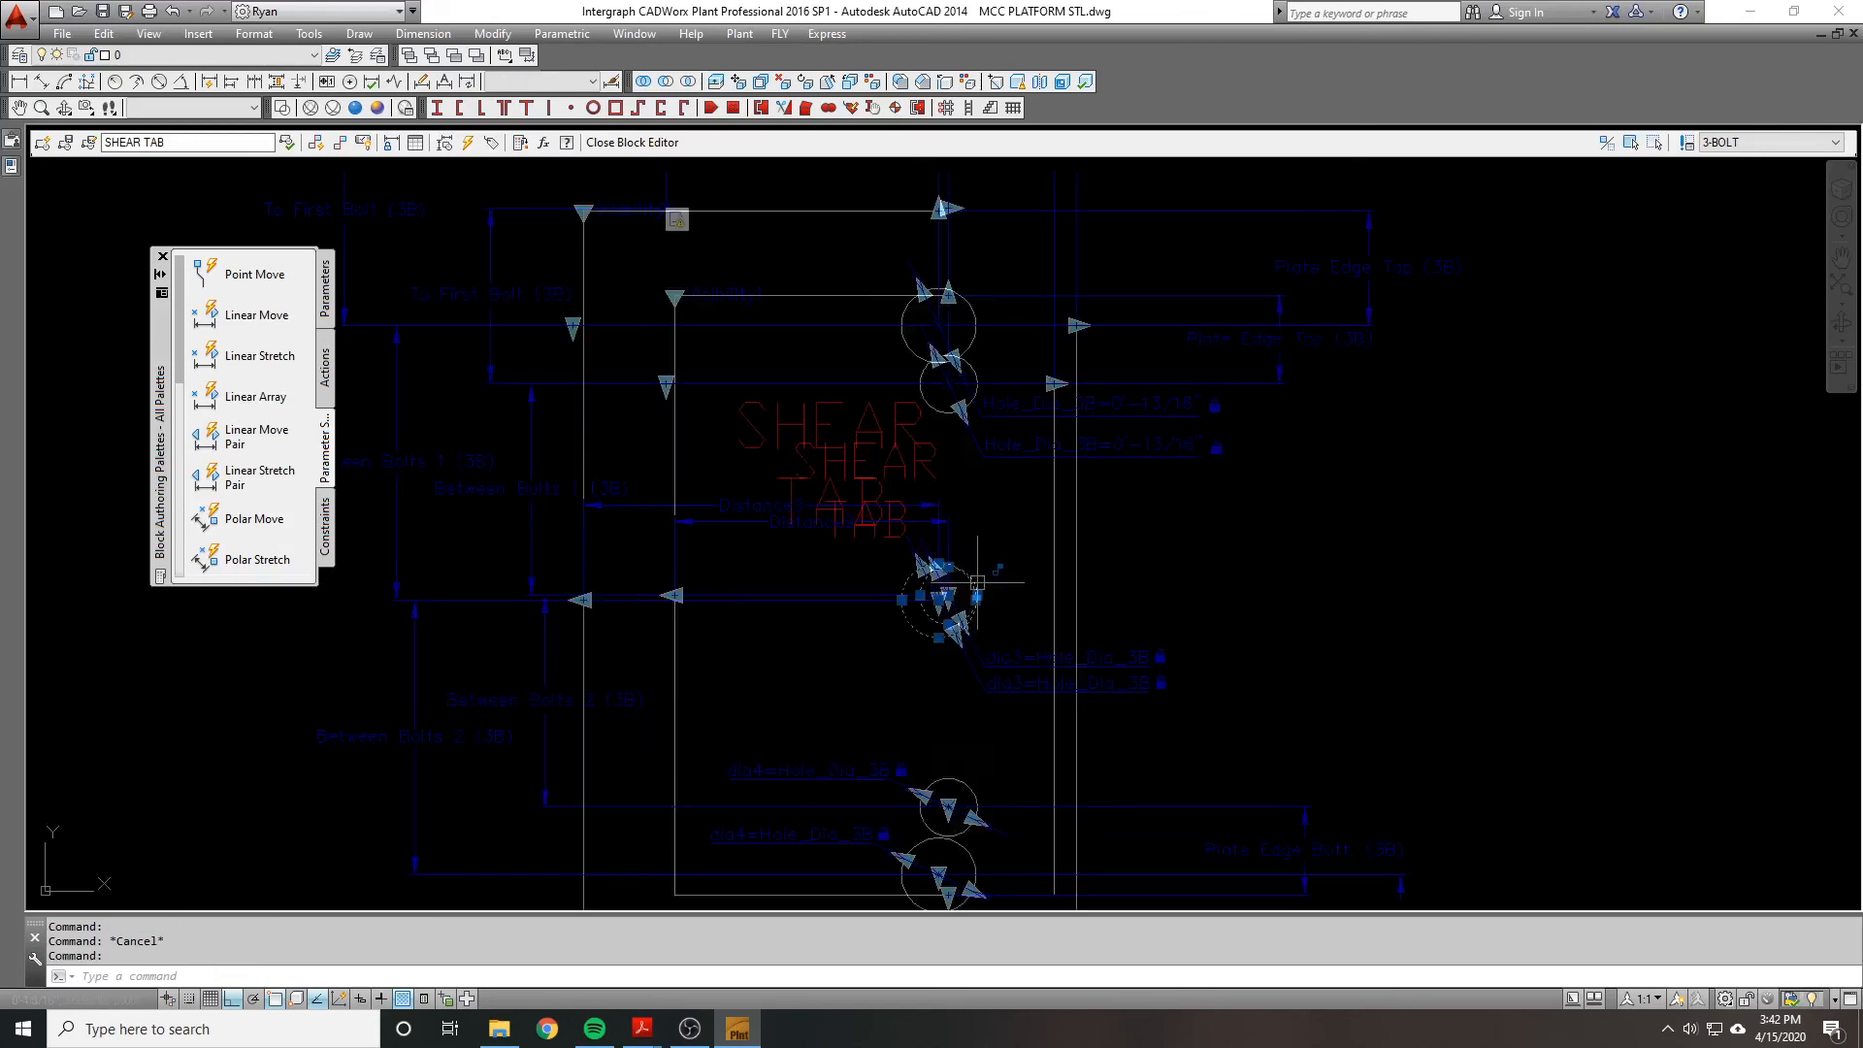
{"action": "scroll", "coordinate": [990, 582], "scroll_direction": "down", "scroll_amount": 4}
{"action": "scroll", "coordinate": [1000, 581], "scroll_direction": "up", "scroll_amount": 1}
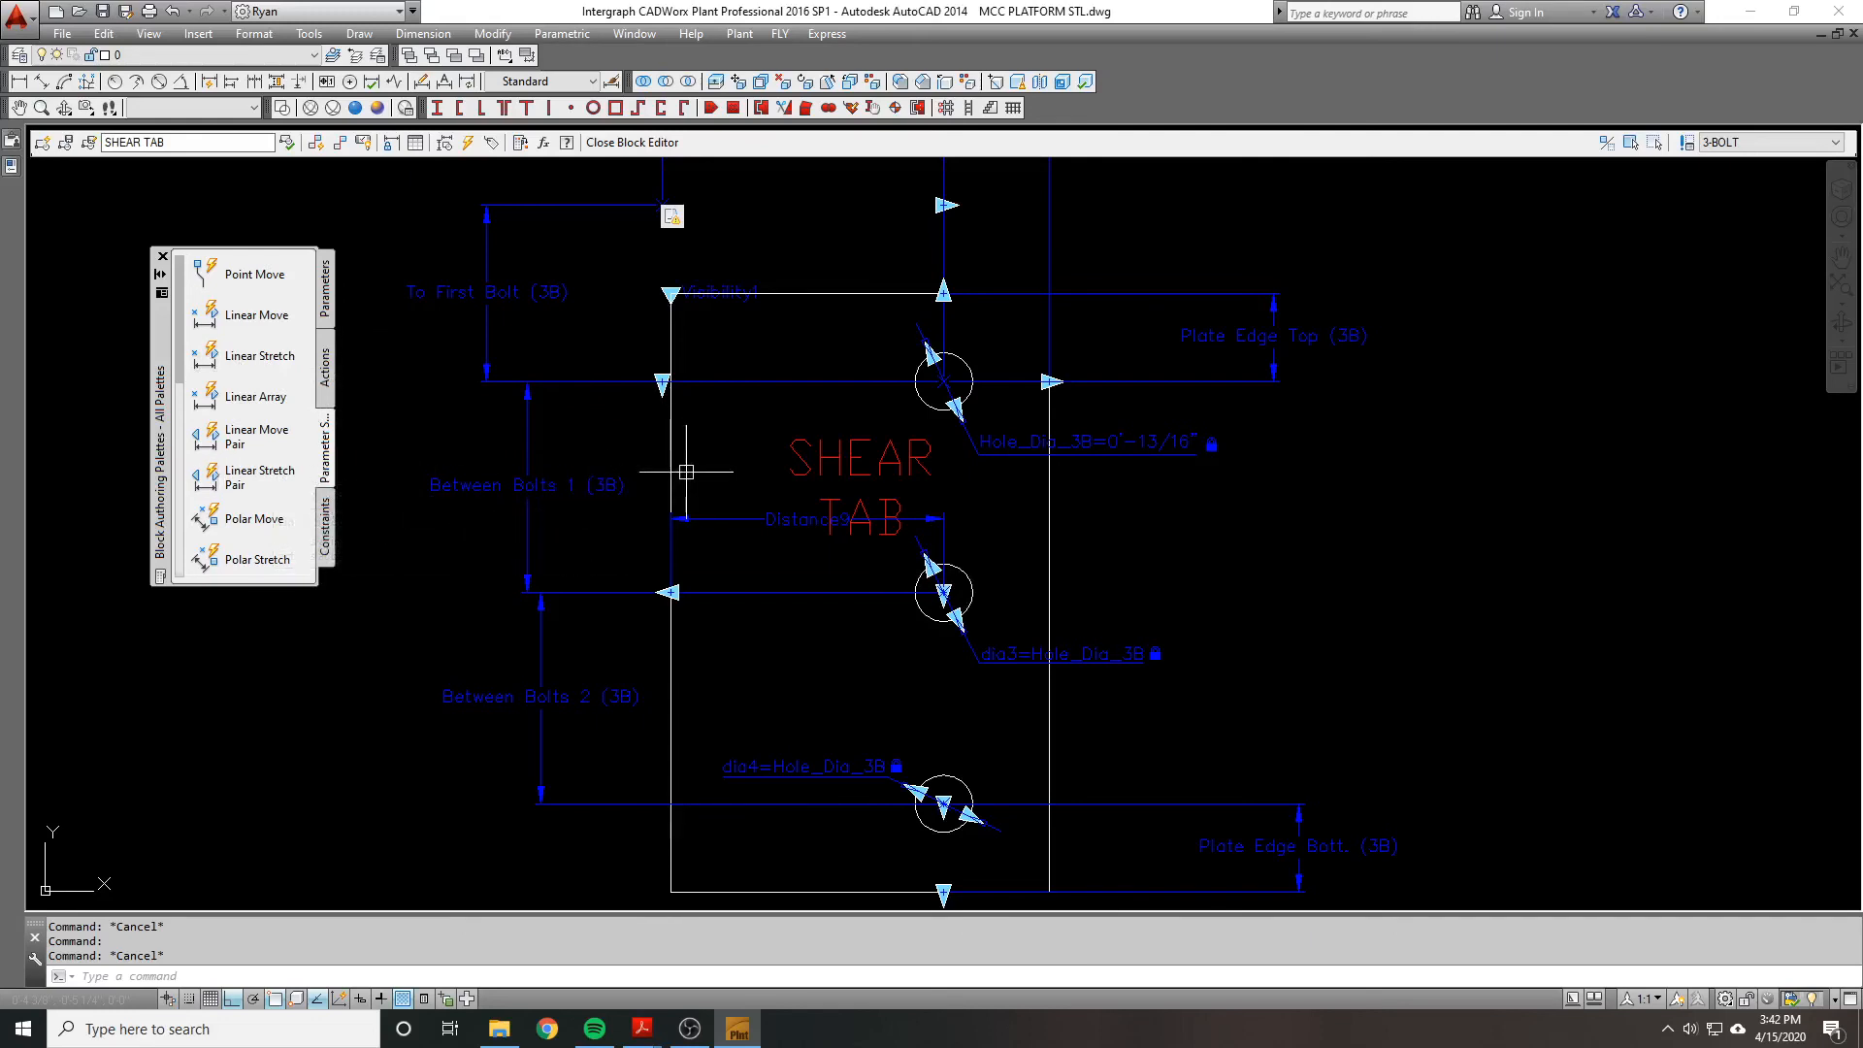
{"action": "scroll", "coordinate": [884, 592], "scroll_direction": "down", "scroll_amount": 1}
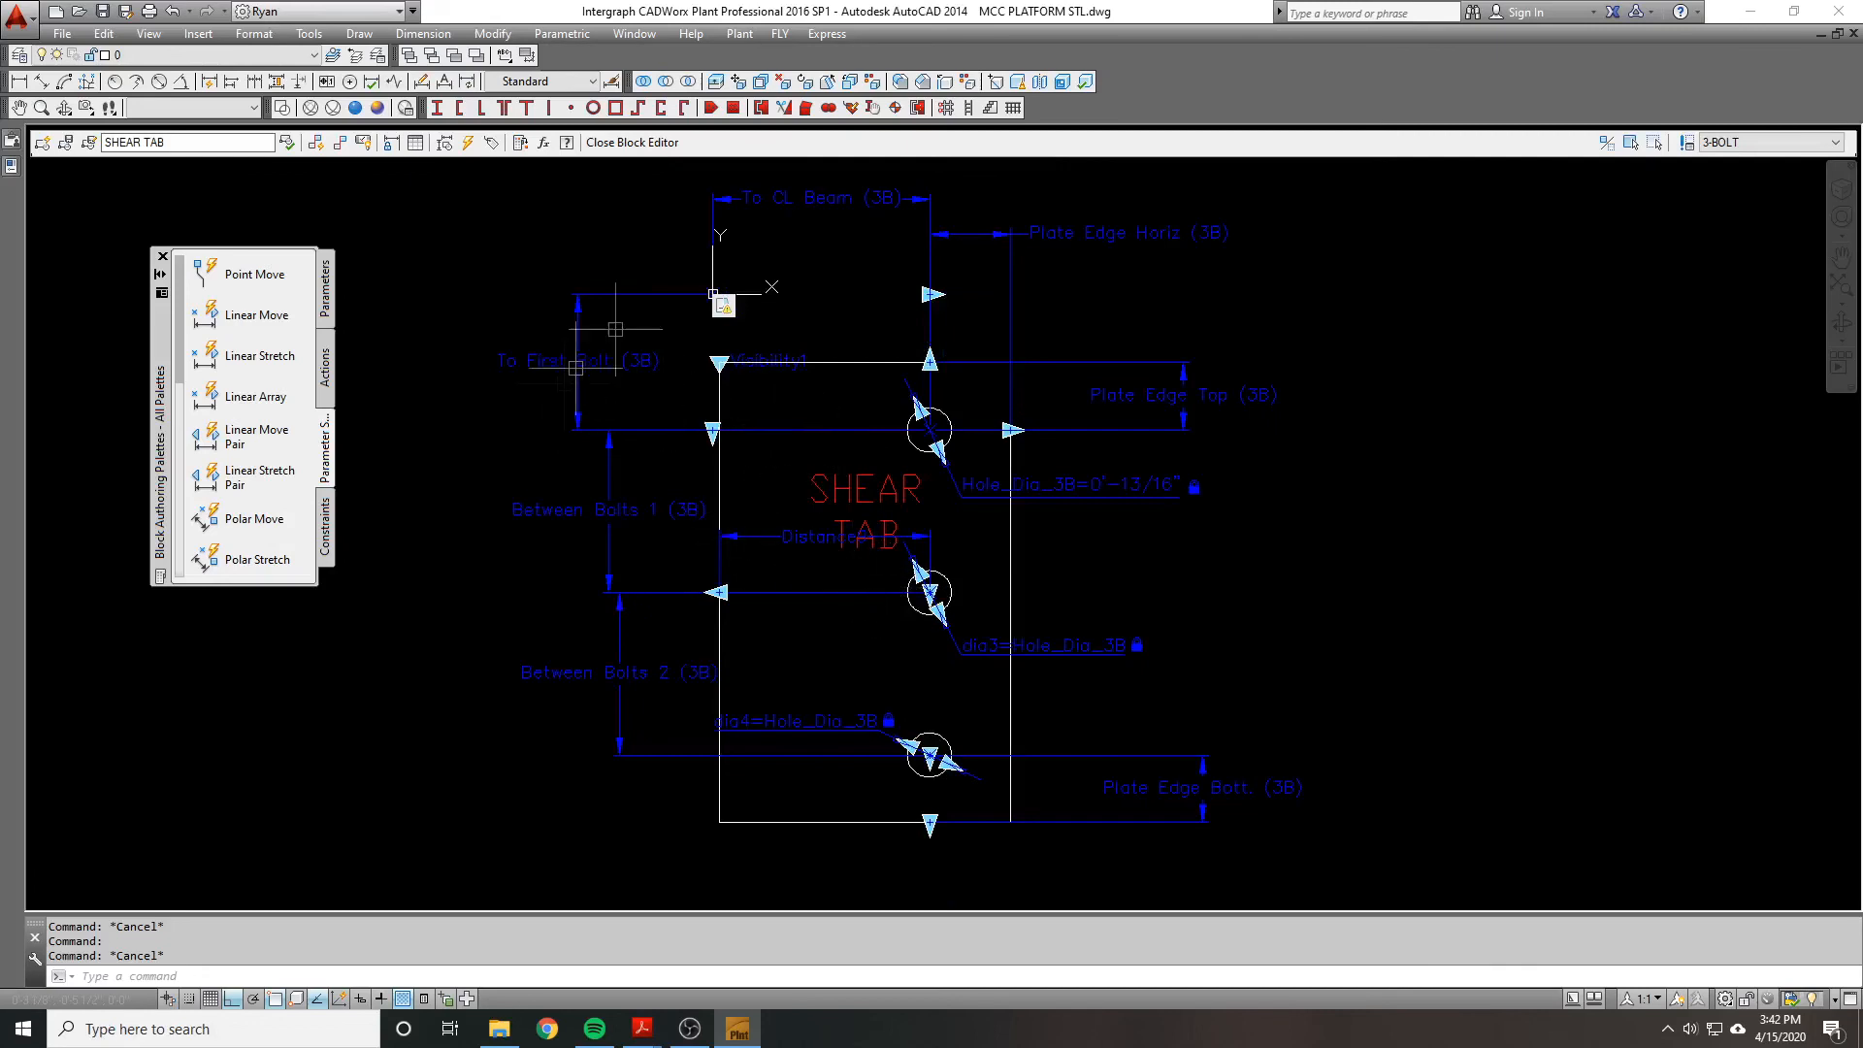
Step: Set the number of grips to 0 for the three hole diameter constraints in the 3-BOLT state
{"action": "middle_click_drag", "start_coordinate": [862, 420], "coordinate": [892, 427]}
{"action": "left_click", "coordinate": [1097, 487]}
{"action": "left_click", "coordinate": [1170, 570]}
{"action": "left_click", "coordinate": [1134, 686]}
{"action": "left_click", "coordinate": [841, 722]}
{"action": "left_click", "coordinate": [778, 745]}
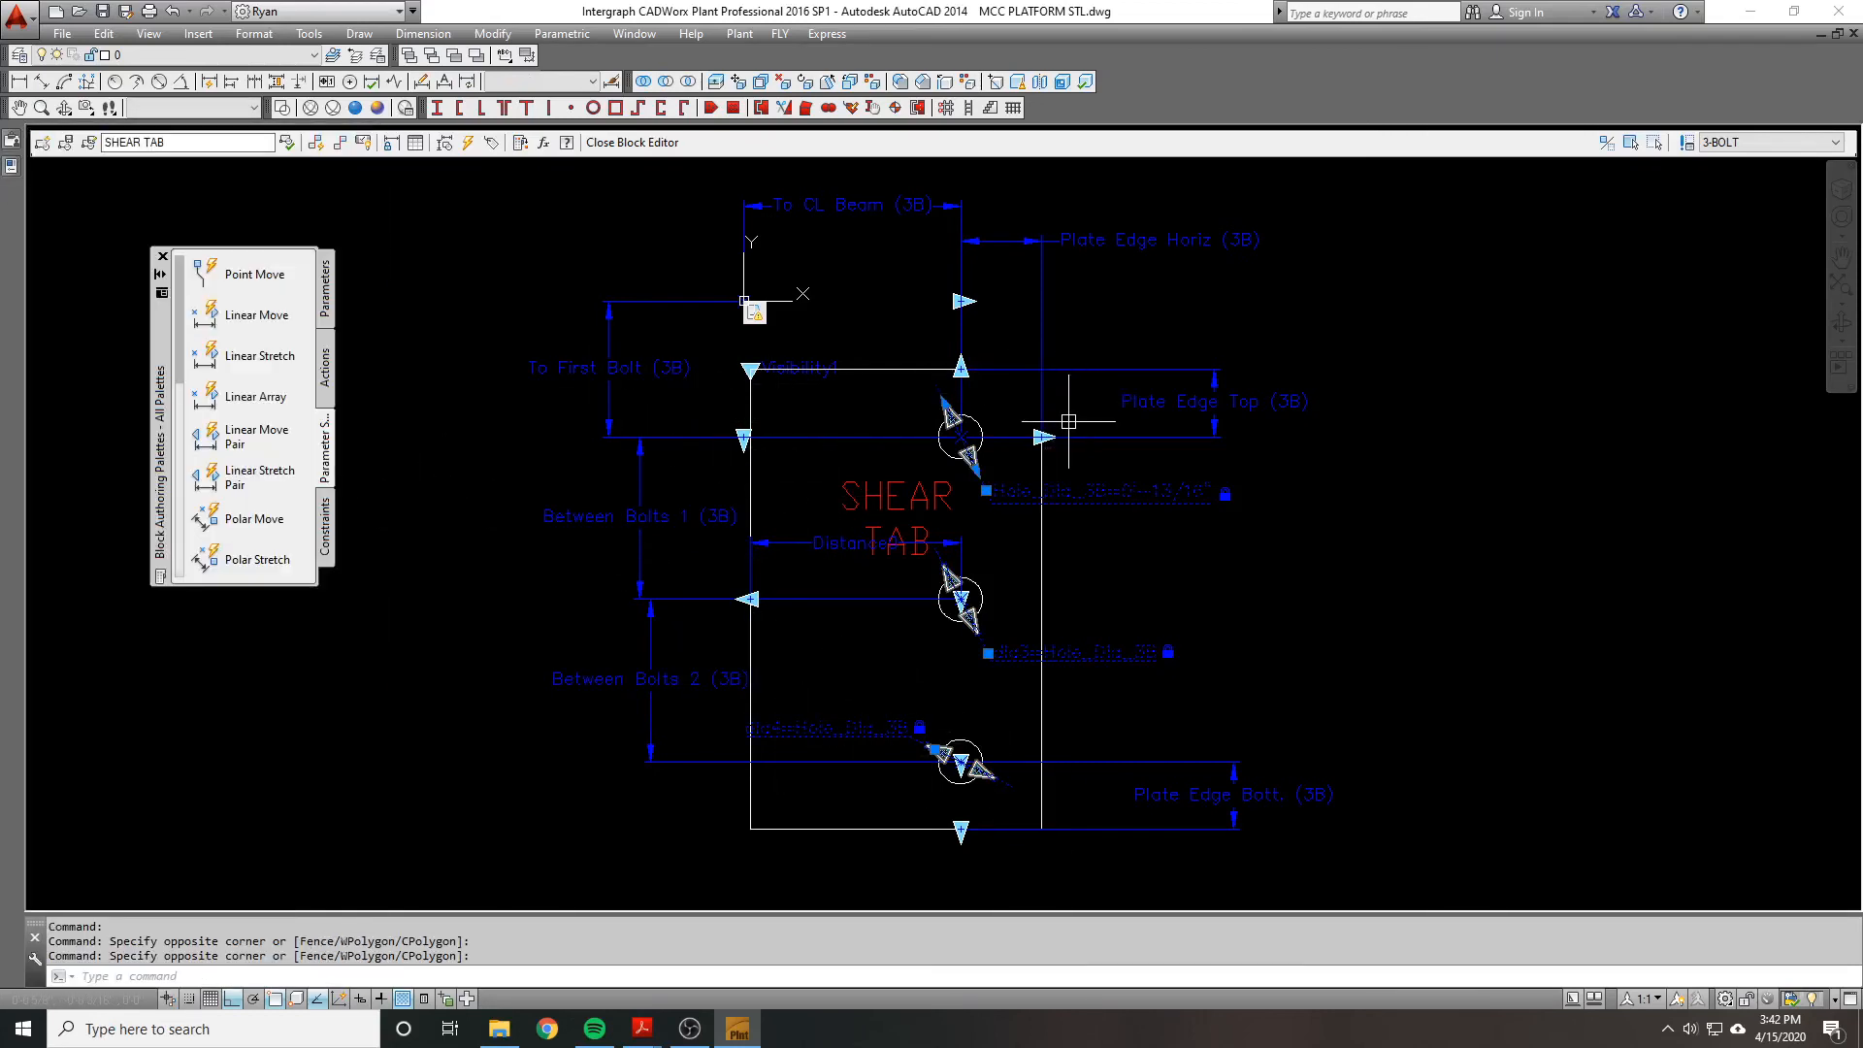
{"action": "mouse_move", "coordinate": [10, 166]}
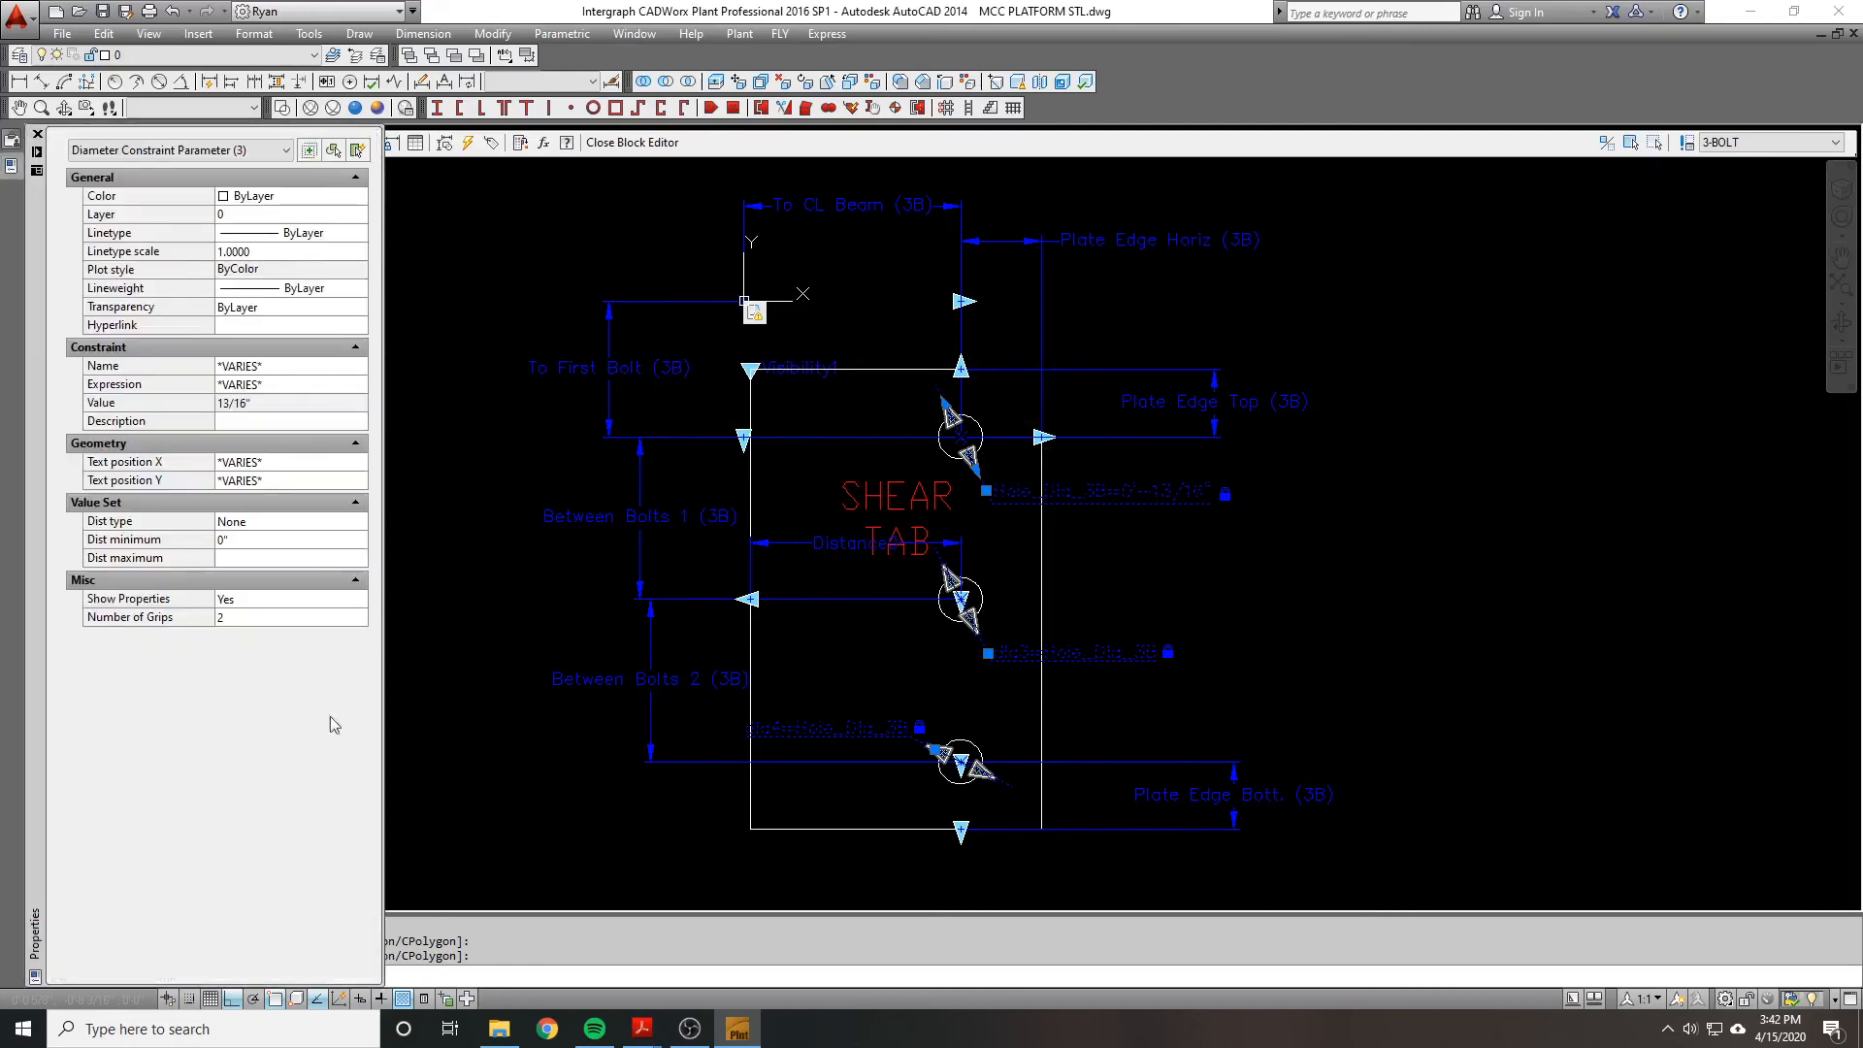
{"action": "left_click", "coordinate": [229, 622]}
{"action": "left_click", "coordinate": [229, 623]}
{"action": "left_click", "coordinate": [230, 635]}
{"action": "key", "text": "Escape"}
{"action": "key", "text": "Escape"}
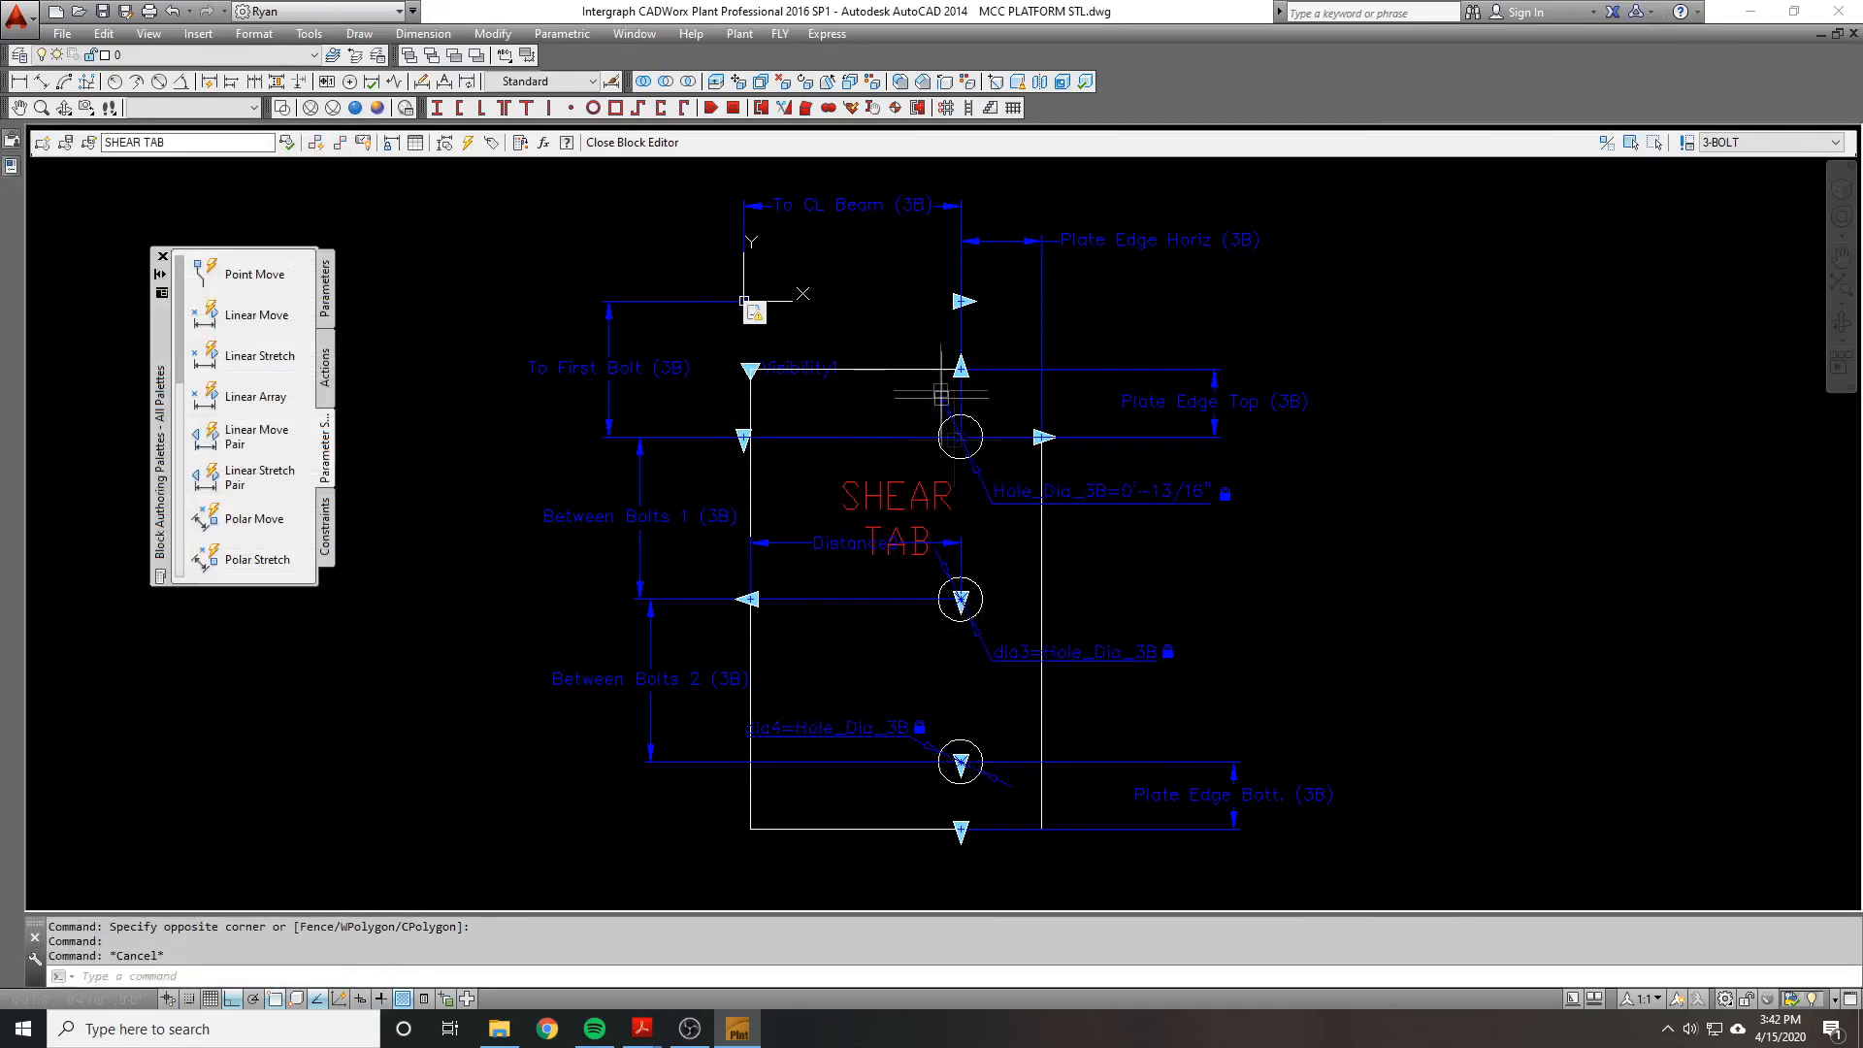
Step: Set the number of grips to 0 for the seven linear parameters labelled (3B) around the shear tab
{"action": "scroll", "coordinate": [1114, 353], "scroll_direction": "down", "scroll_amount": 2}
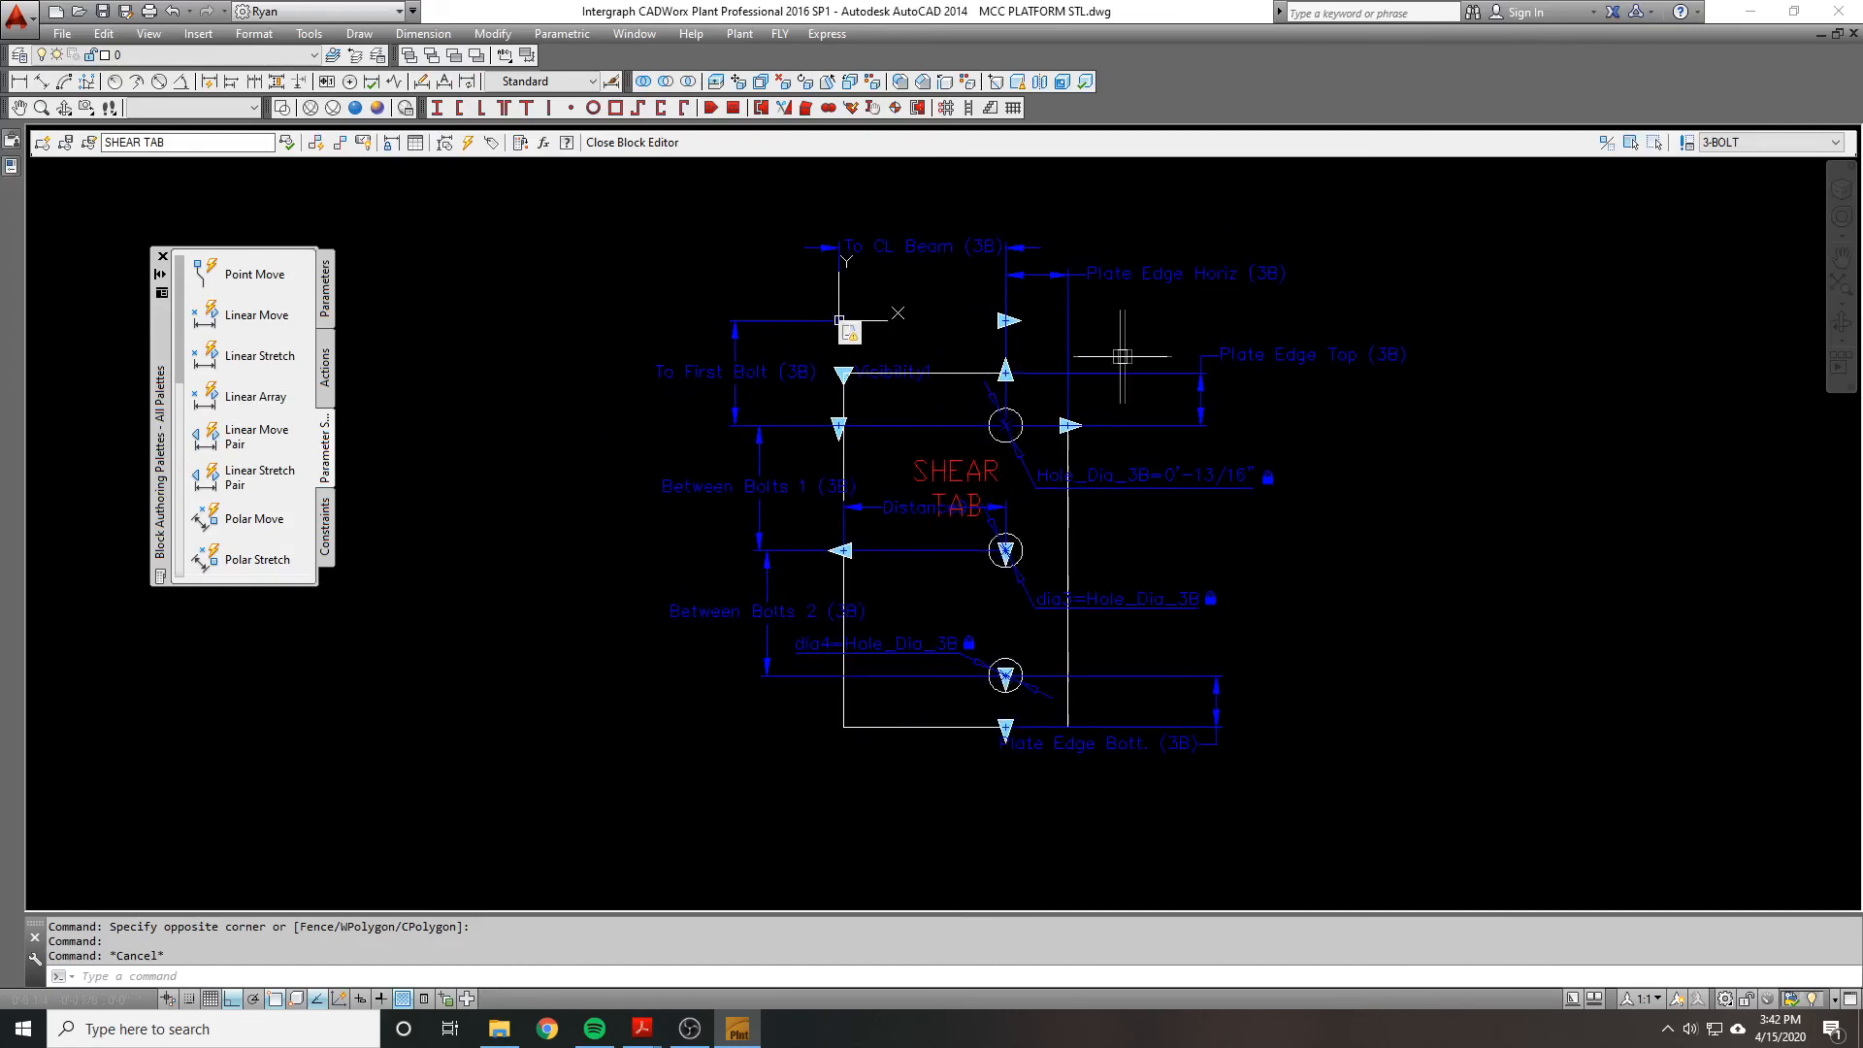
{"action": "left_click", "coordinate": [1156, 317]}
{"action": "left_click", "coordinate": [1152, 239]}
{"action": "left_click", "coordinate": [1342, 787]}
{"action": "left_click", "coordinate": [1153, 644]}
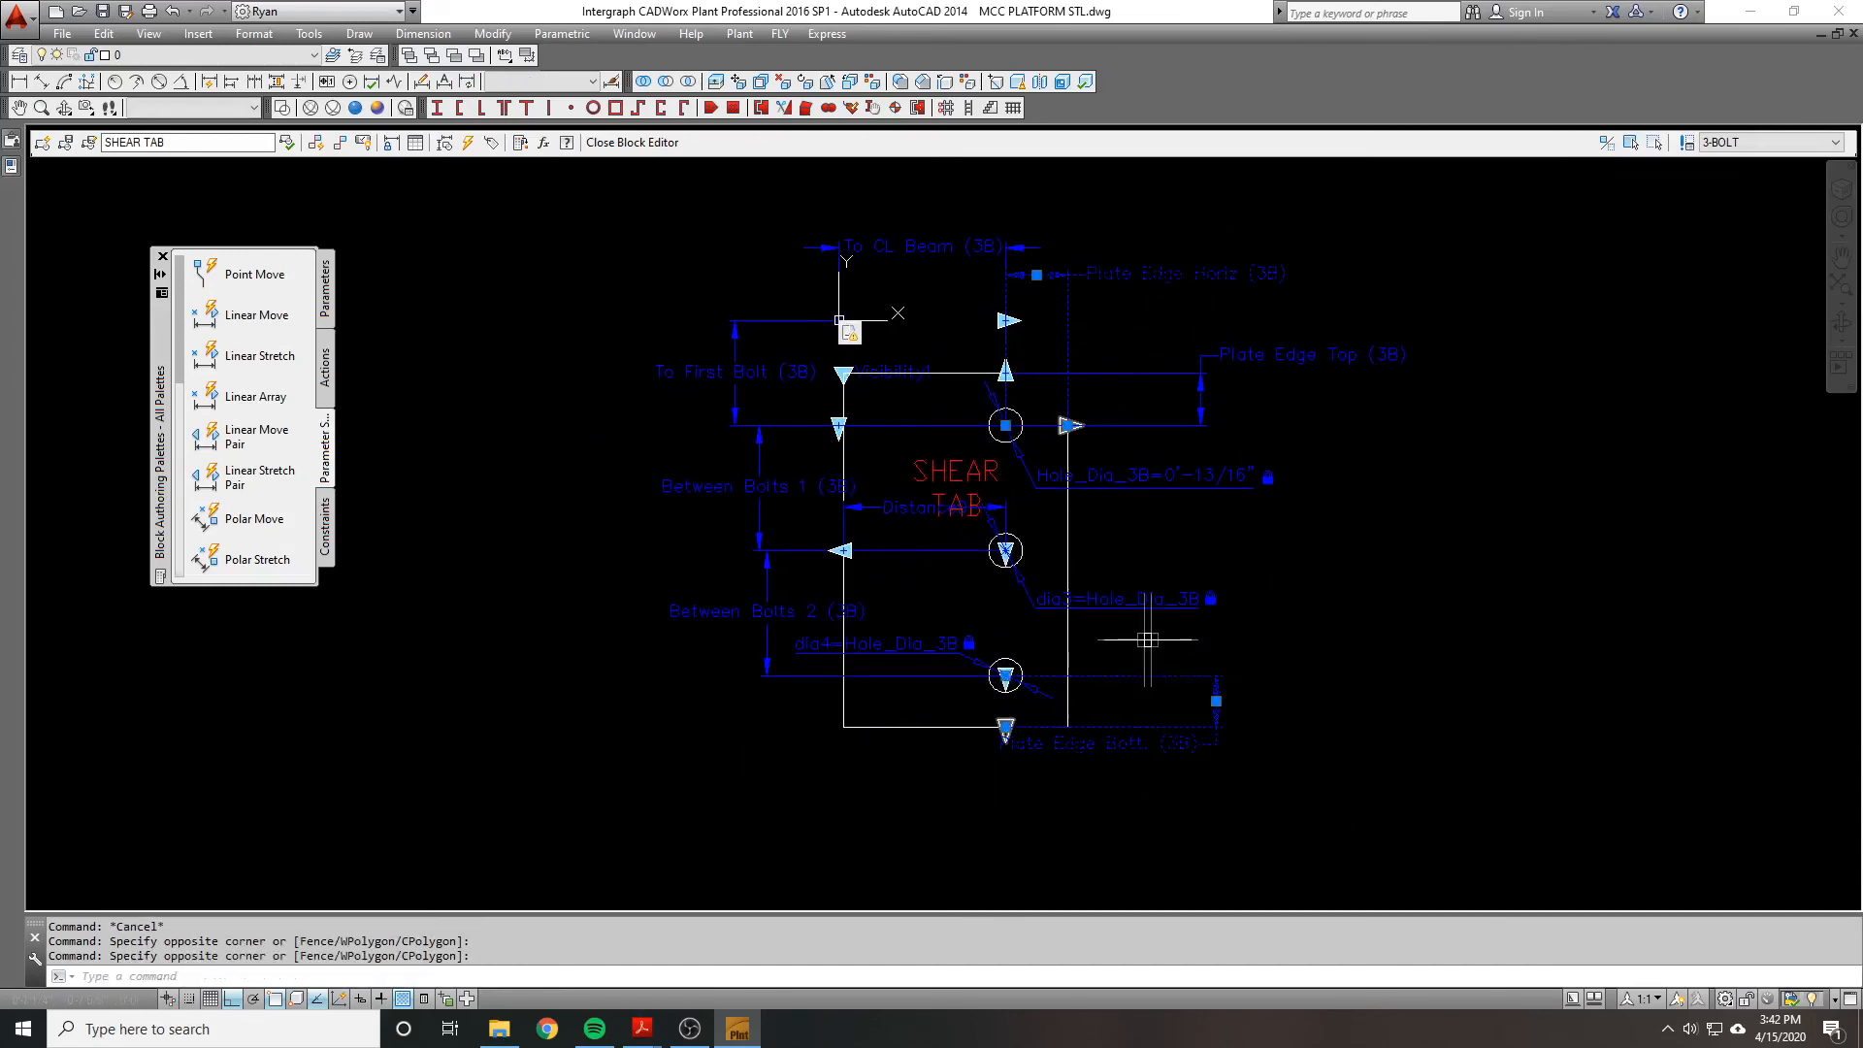
{"action": "left_click", "coordinate": [1302, 404]}
{"action": "left_click", "coordinate": [1256, 332]}
{"action": "left_click", "coordinate": [927, 208]}
{"action": "left_click", "coordinate": [917, 253]}
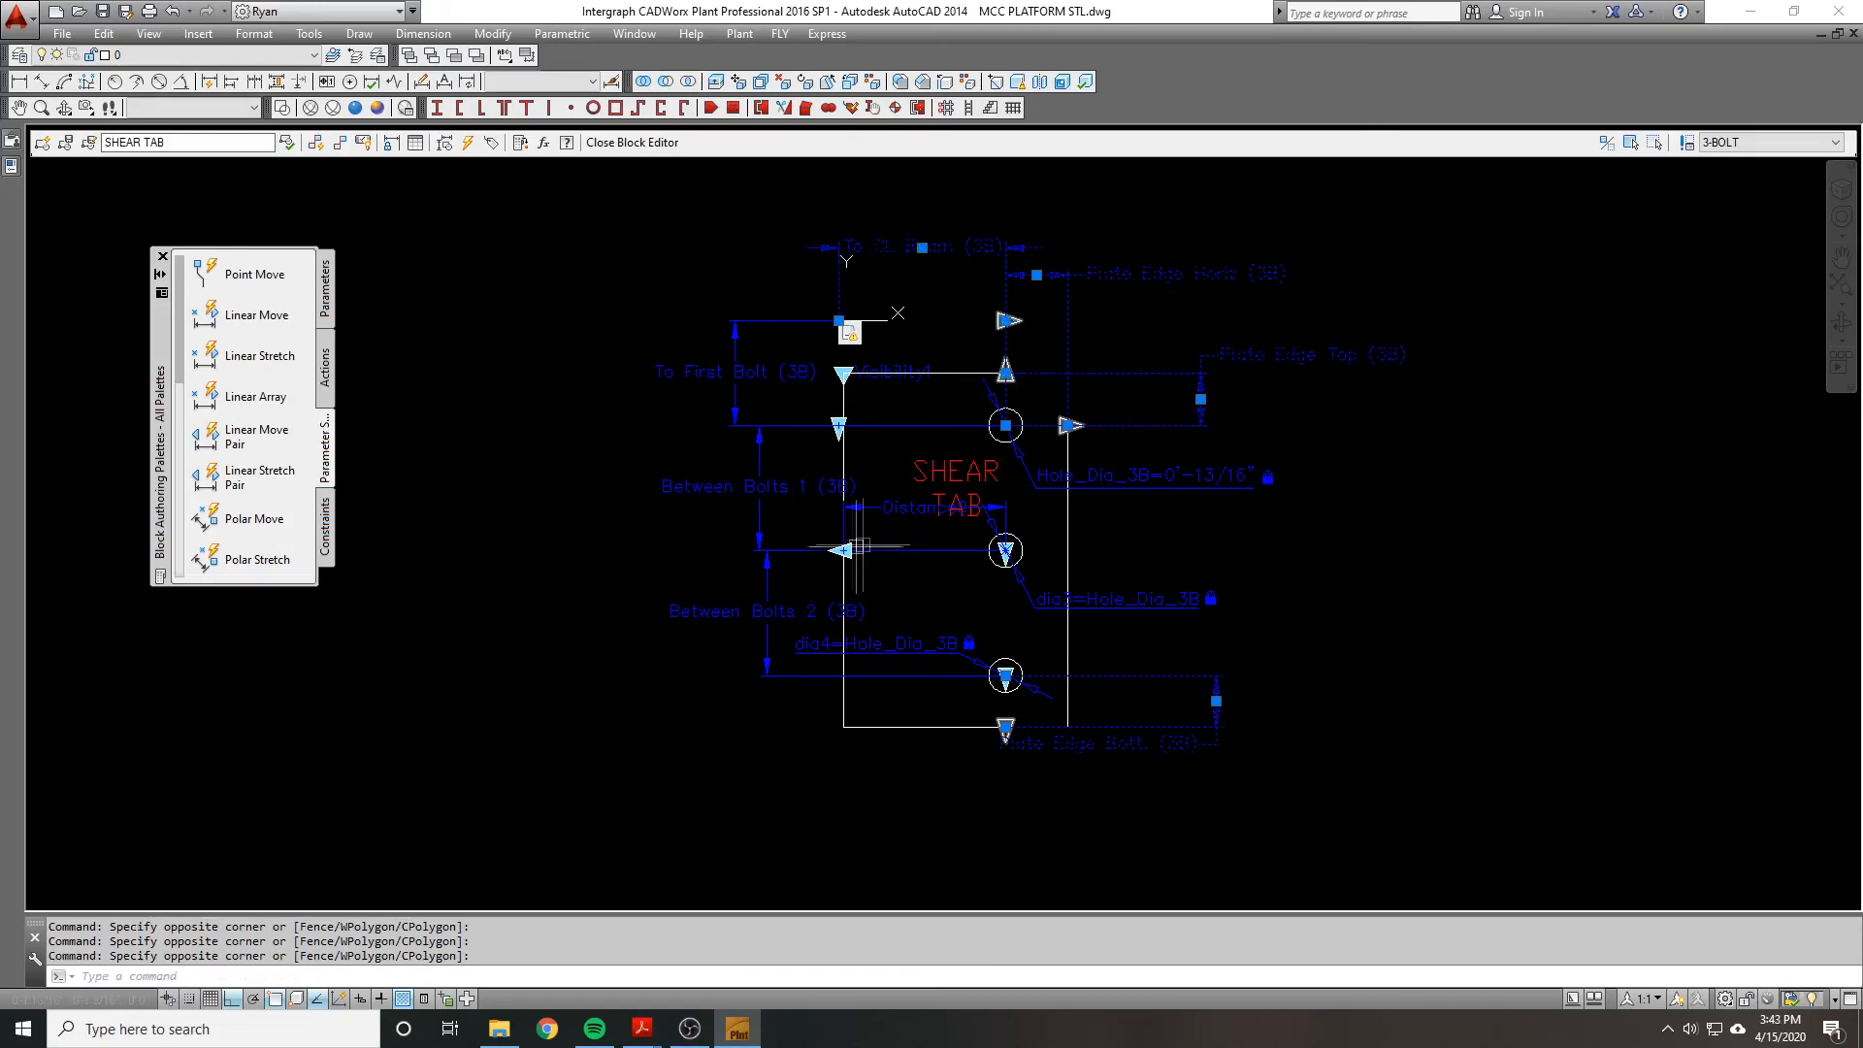
{"action": "left_click", "coordinate": [781, 718]}
{"action": "left_click", "coordinate": [729, 633]}
{"action": "left_click", "coordinate": [747, 524]}
{"action": "left_click", "coordinate": [656, 358]}
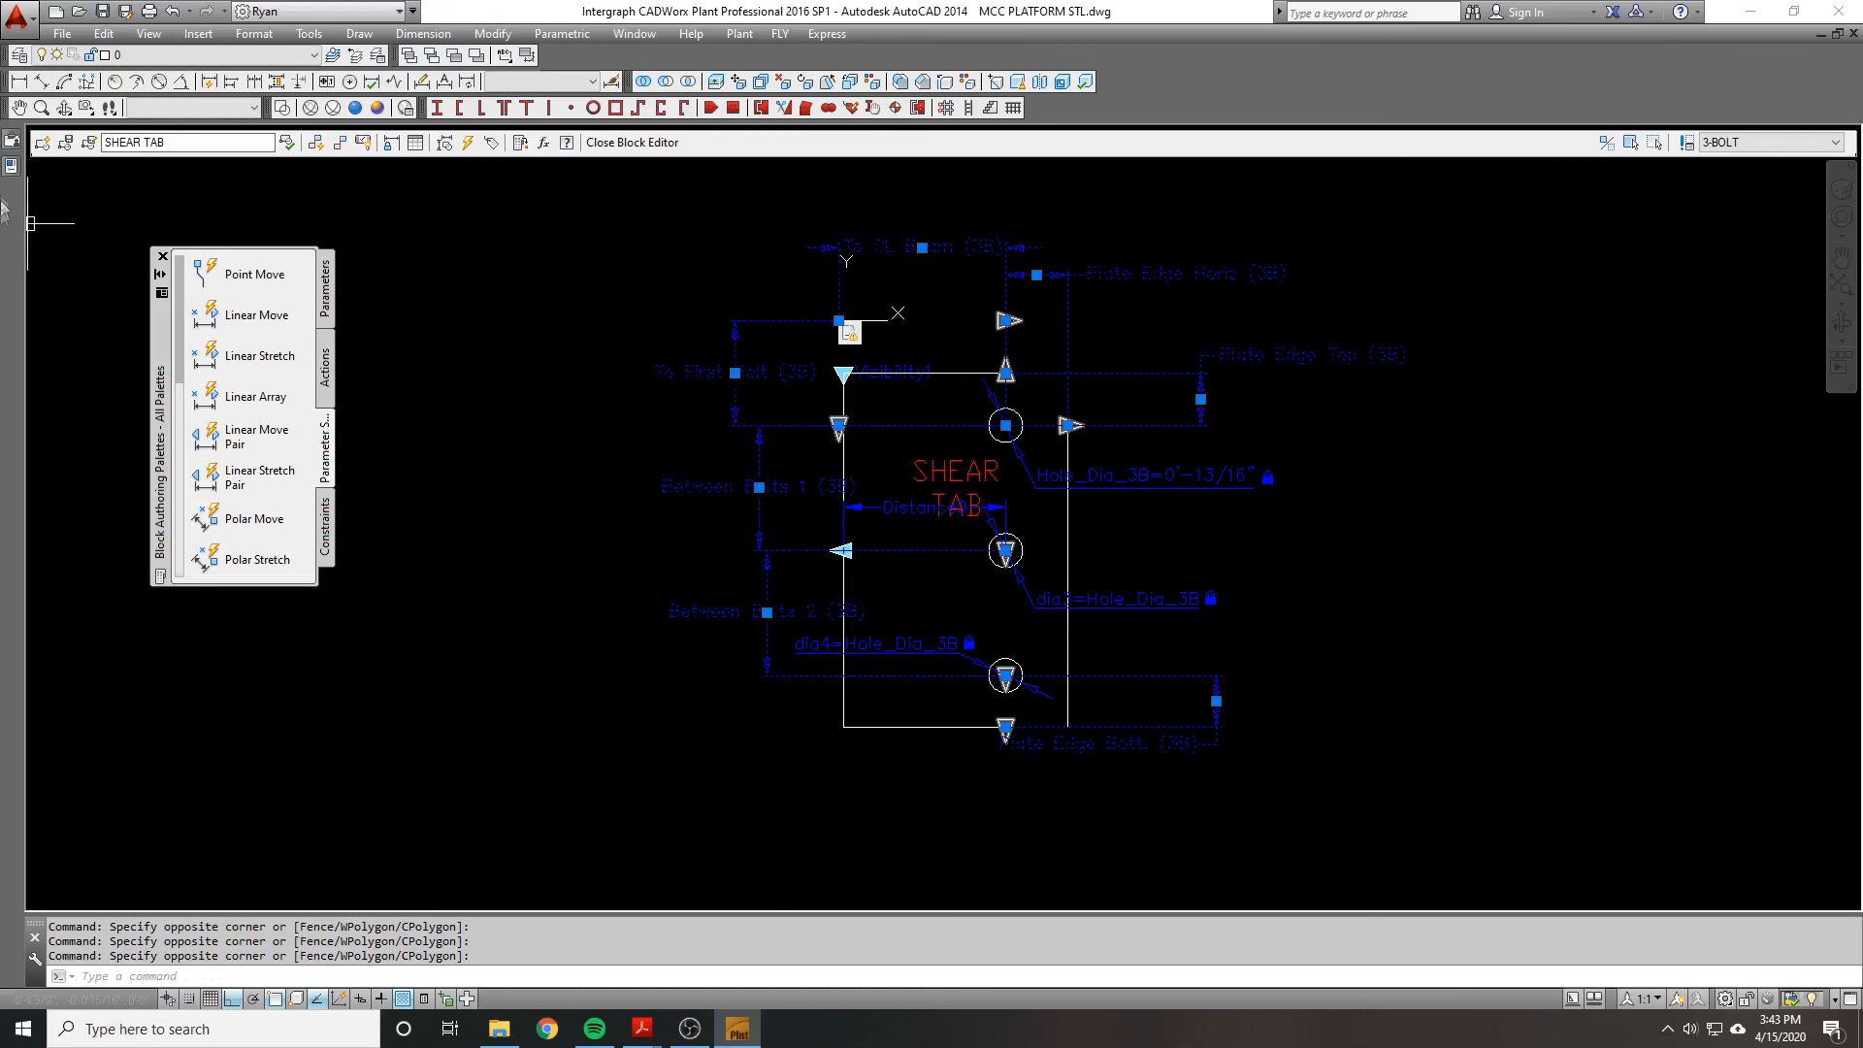
{"action": "mouse_move", "coordinate": [11, 166]}
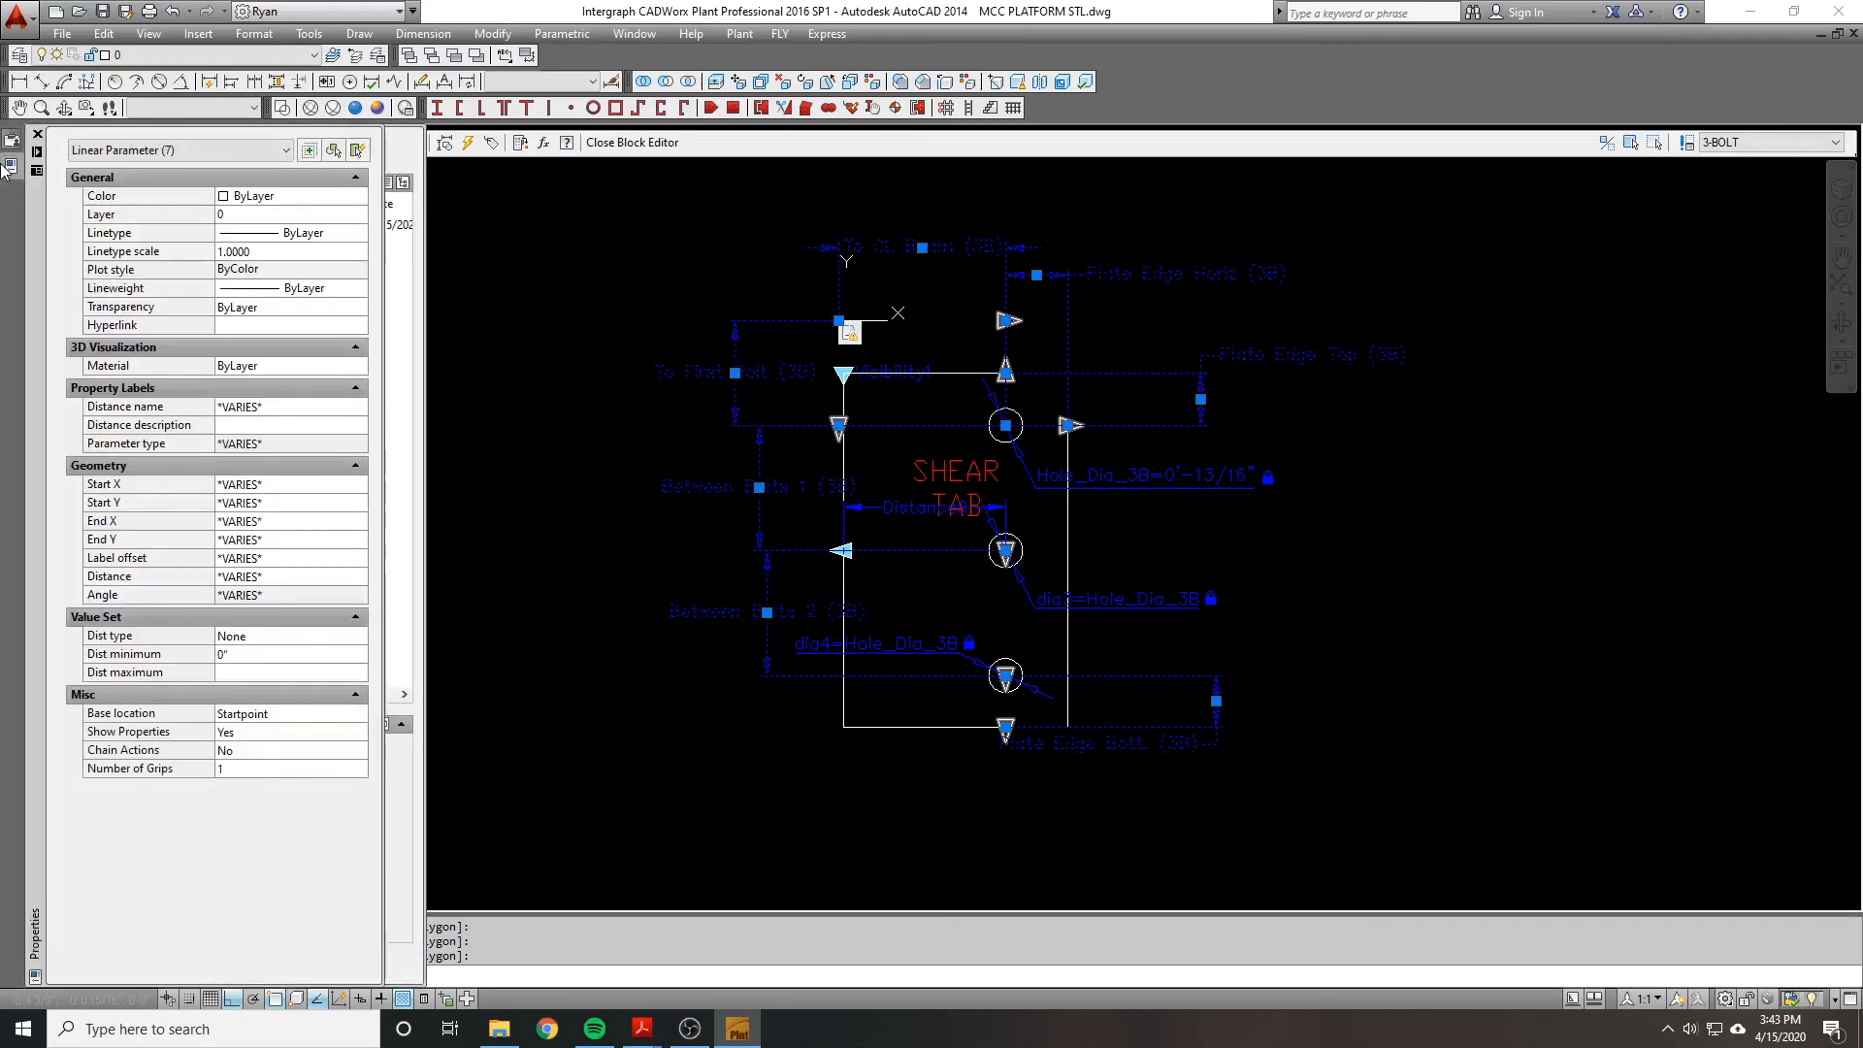
{"action": "left_click", "coordinate": [238, 771]}
{"action": "left_click", "coordinate": [236, 792]}
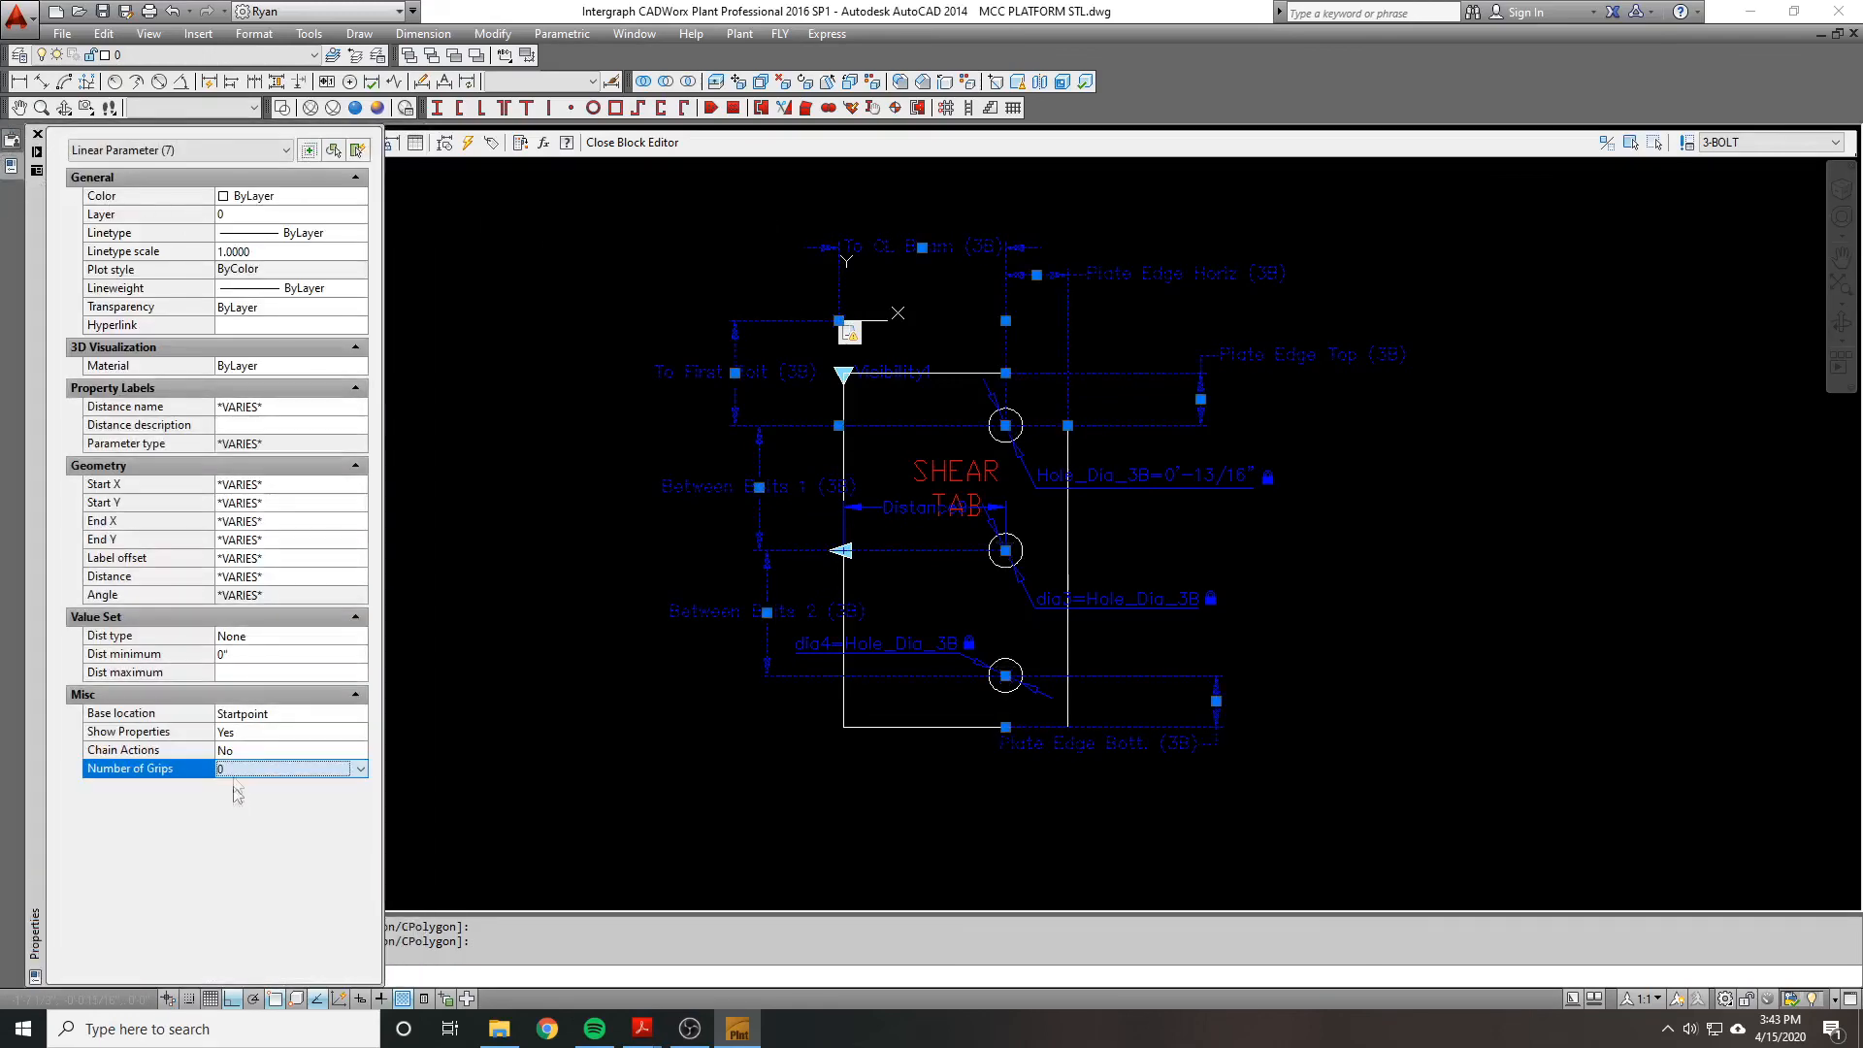
{"action": "key", "text": "Escape"}
{"action": "scroll", "coordinate": [972, 554], "scroll_direction": "up", "scroll_amount": 2}
{"action": "middle_click_drag", "start_coordinate": [888, 529], "coordinate": [891, 560]}
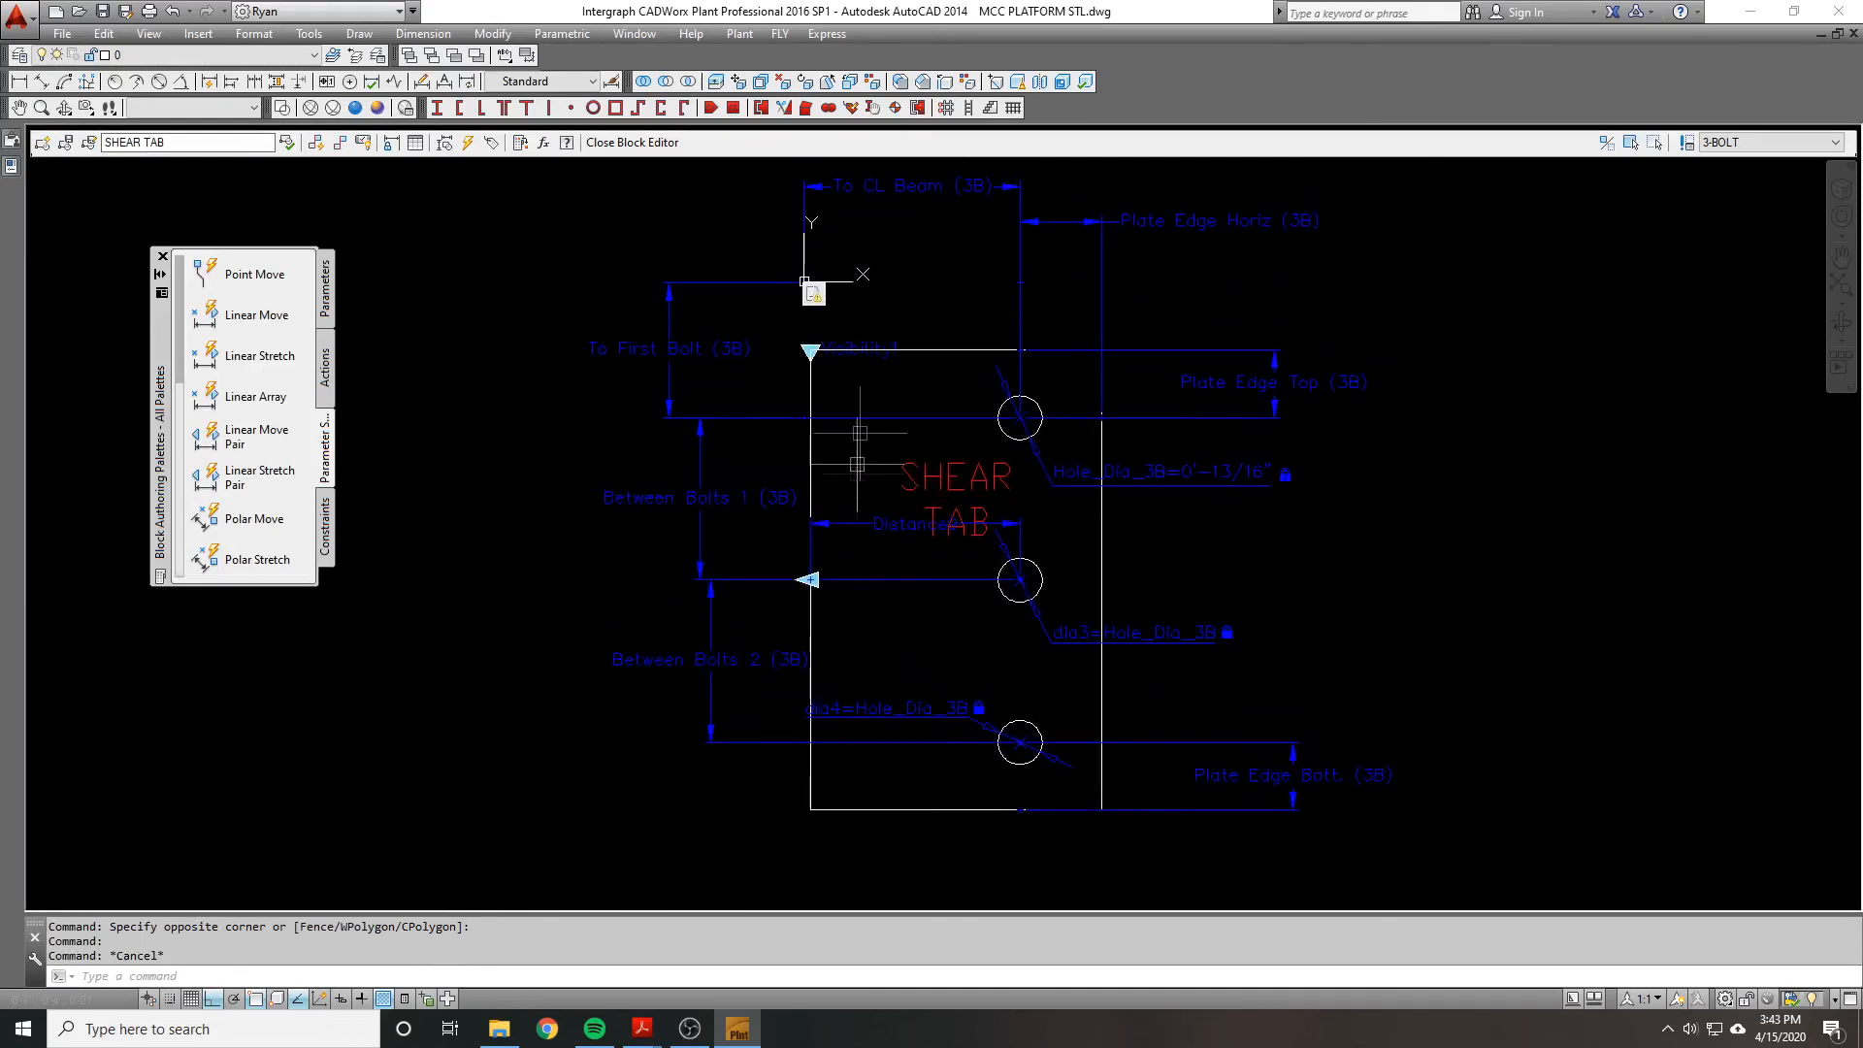
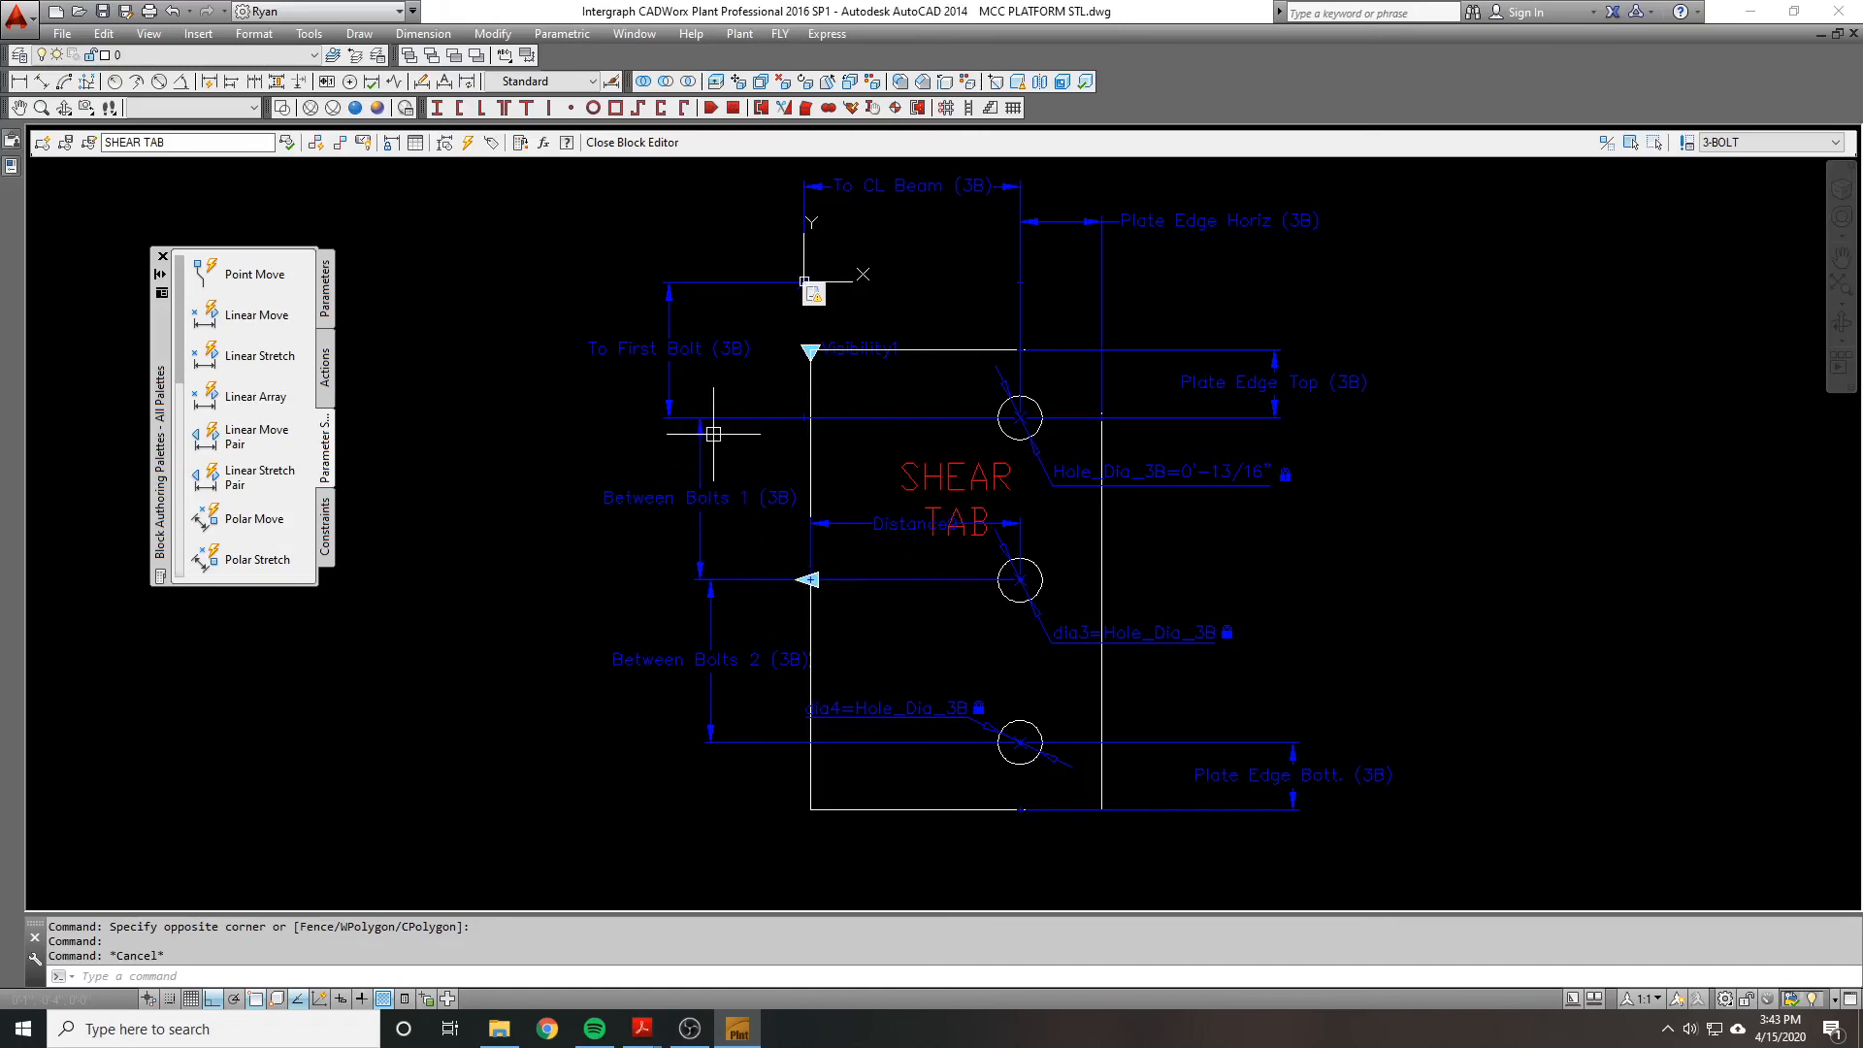
Step: Spread out the stacked stretch action icons, placing those for Plate Edge Horiz (3B) and Between Bolts 1 (3B) beside their parameters
{"action": "scroll", "coordinate": [982, 426], "scroll_direction": "down", "scroll_amount": 2}
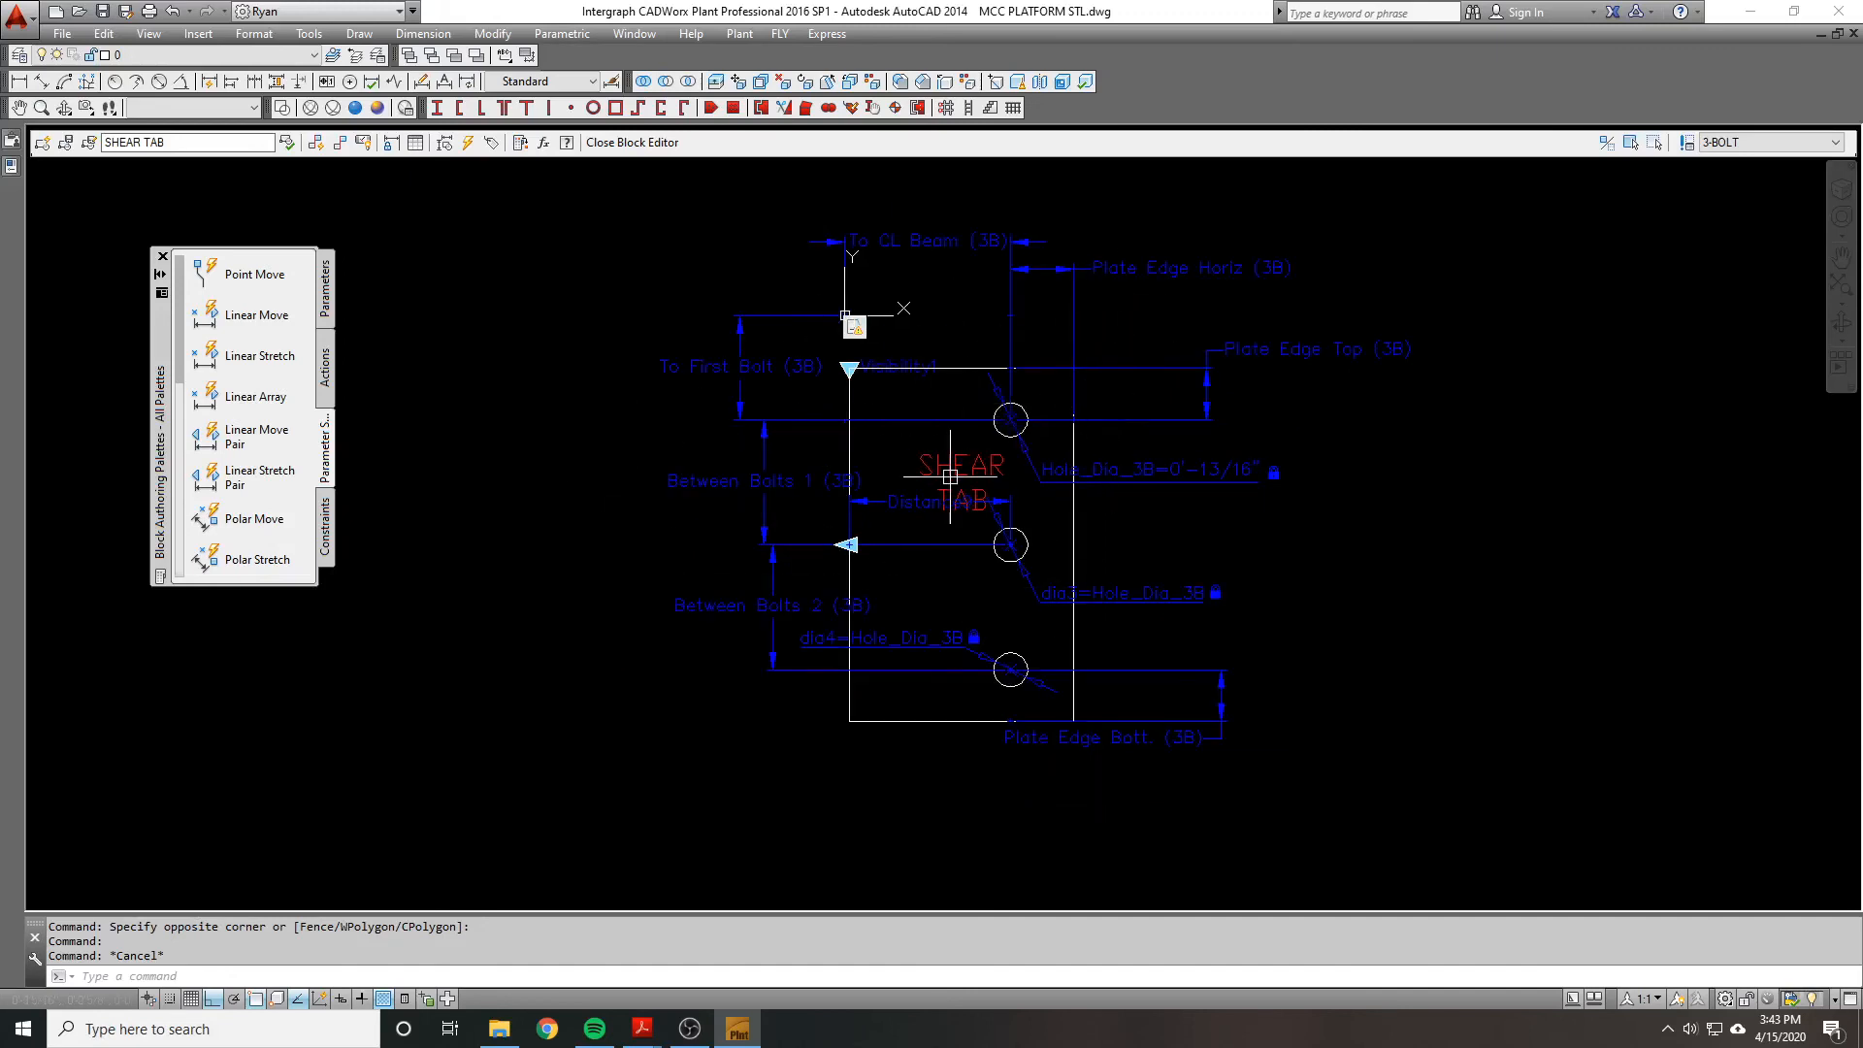
{"action": "scroll", "coordinate": [954, 472], "scroll_direction": "up", "scroll_amount": 1}
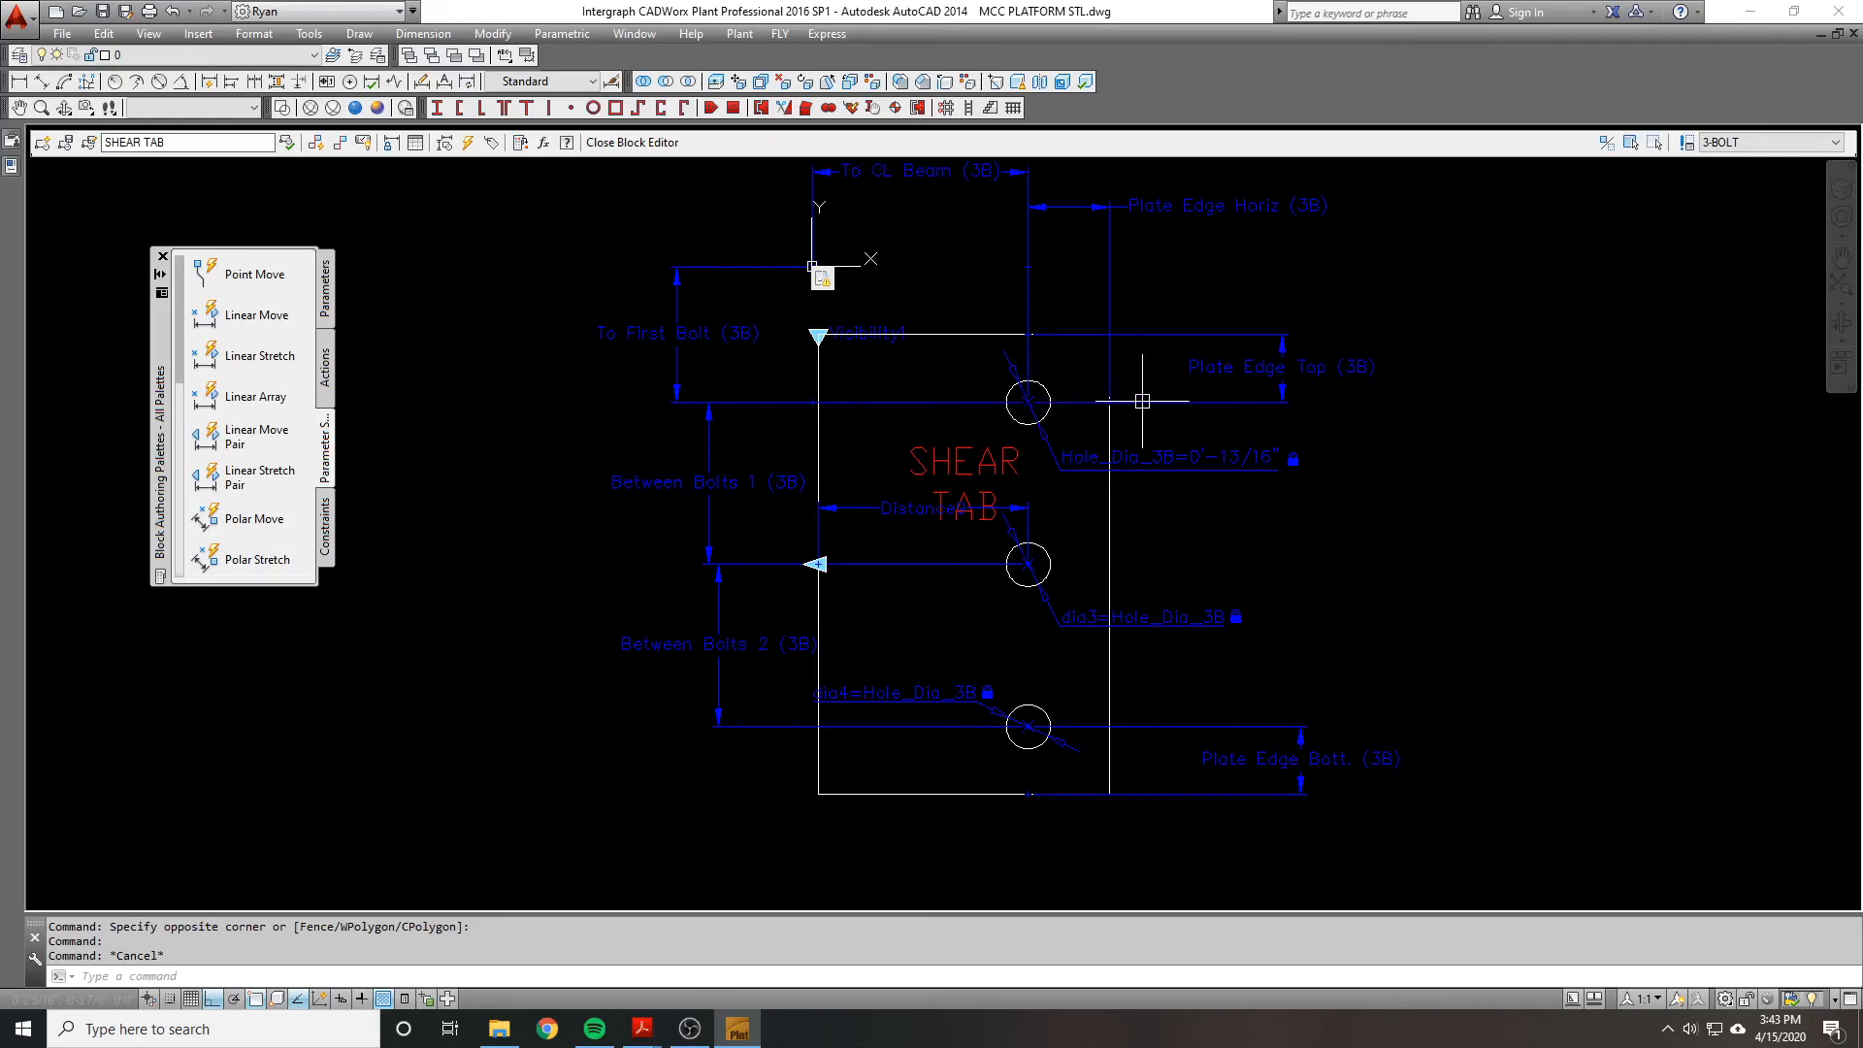
{"action": "middle_click_drag", "start_coordinate": [608, 314], "coordinate": [624, 341]}
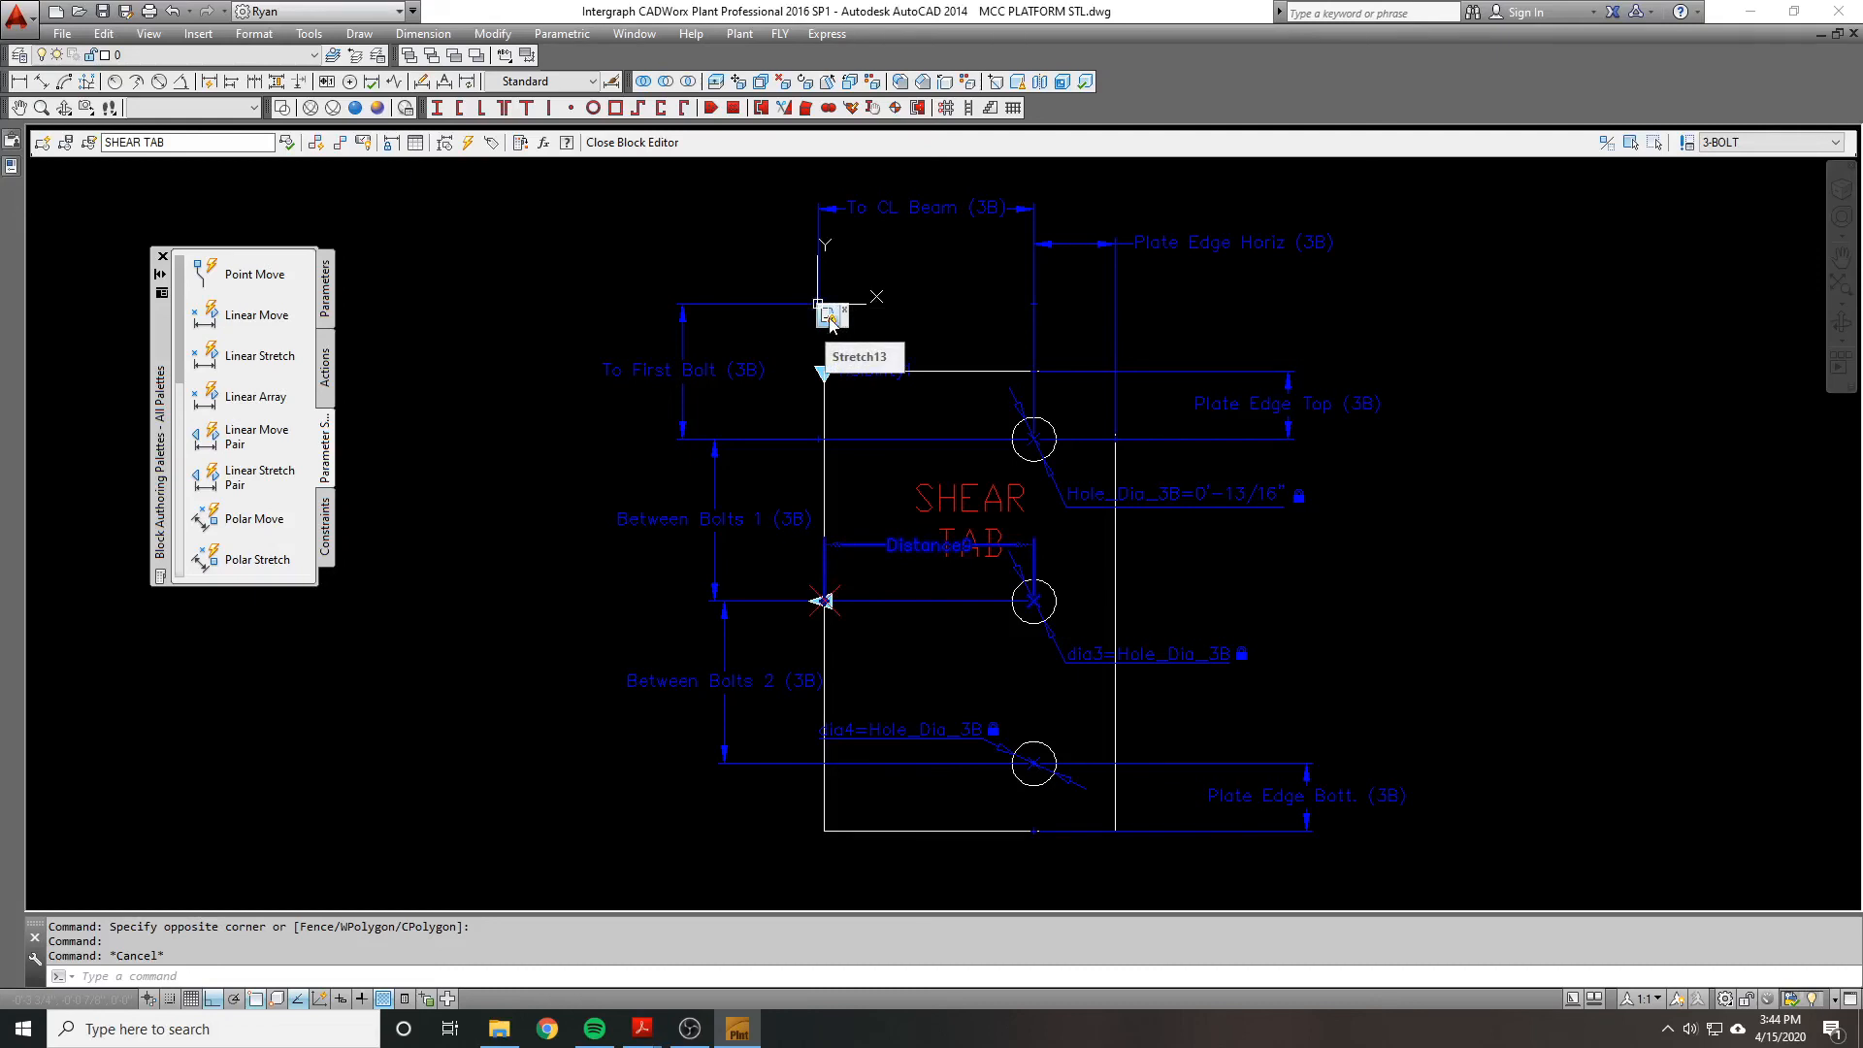
{"action": "left_click_drag", "start_coordinate": [826, 318], "coordinate": [685, 235]}
{"action": "left_click_drag", "start_coordinate": [833, 322], "coordinate": [970, 248]}
{"action": "left_click_drag", "start_coordinate": [830, 320], "coordinate": [969, 317]}
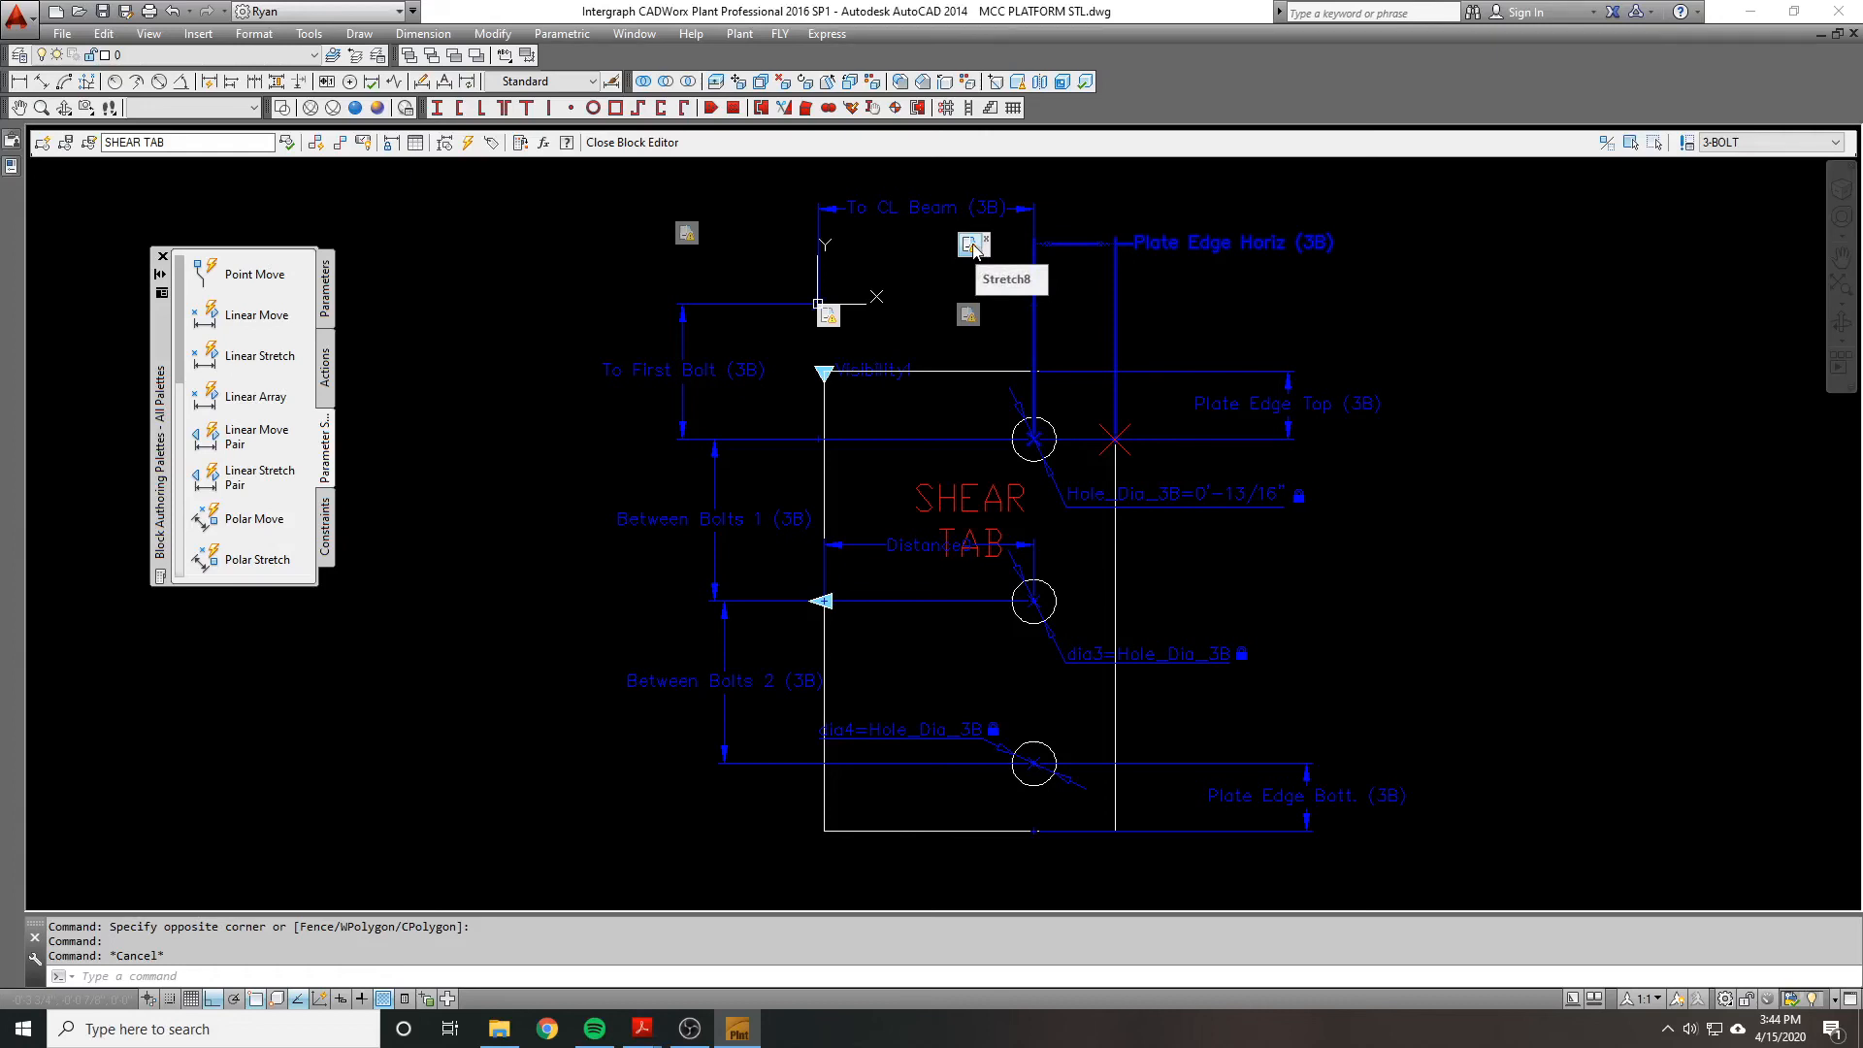
{"action": "left_click_drag", "start_coordinate": [970, 251], "coordinate": [1146, 283]}
{"action": "left_click_drag", "start_coordinate": [965, 328], "coordinate": [693, 497]}
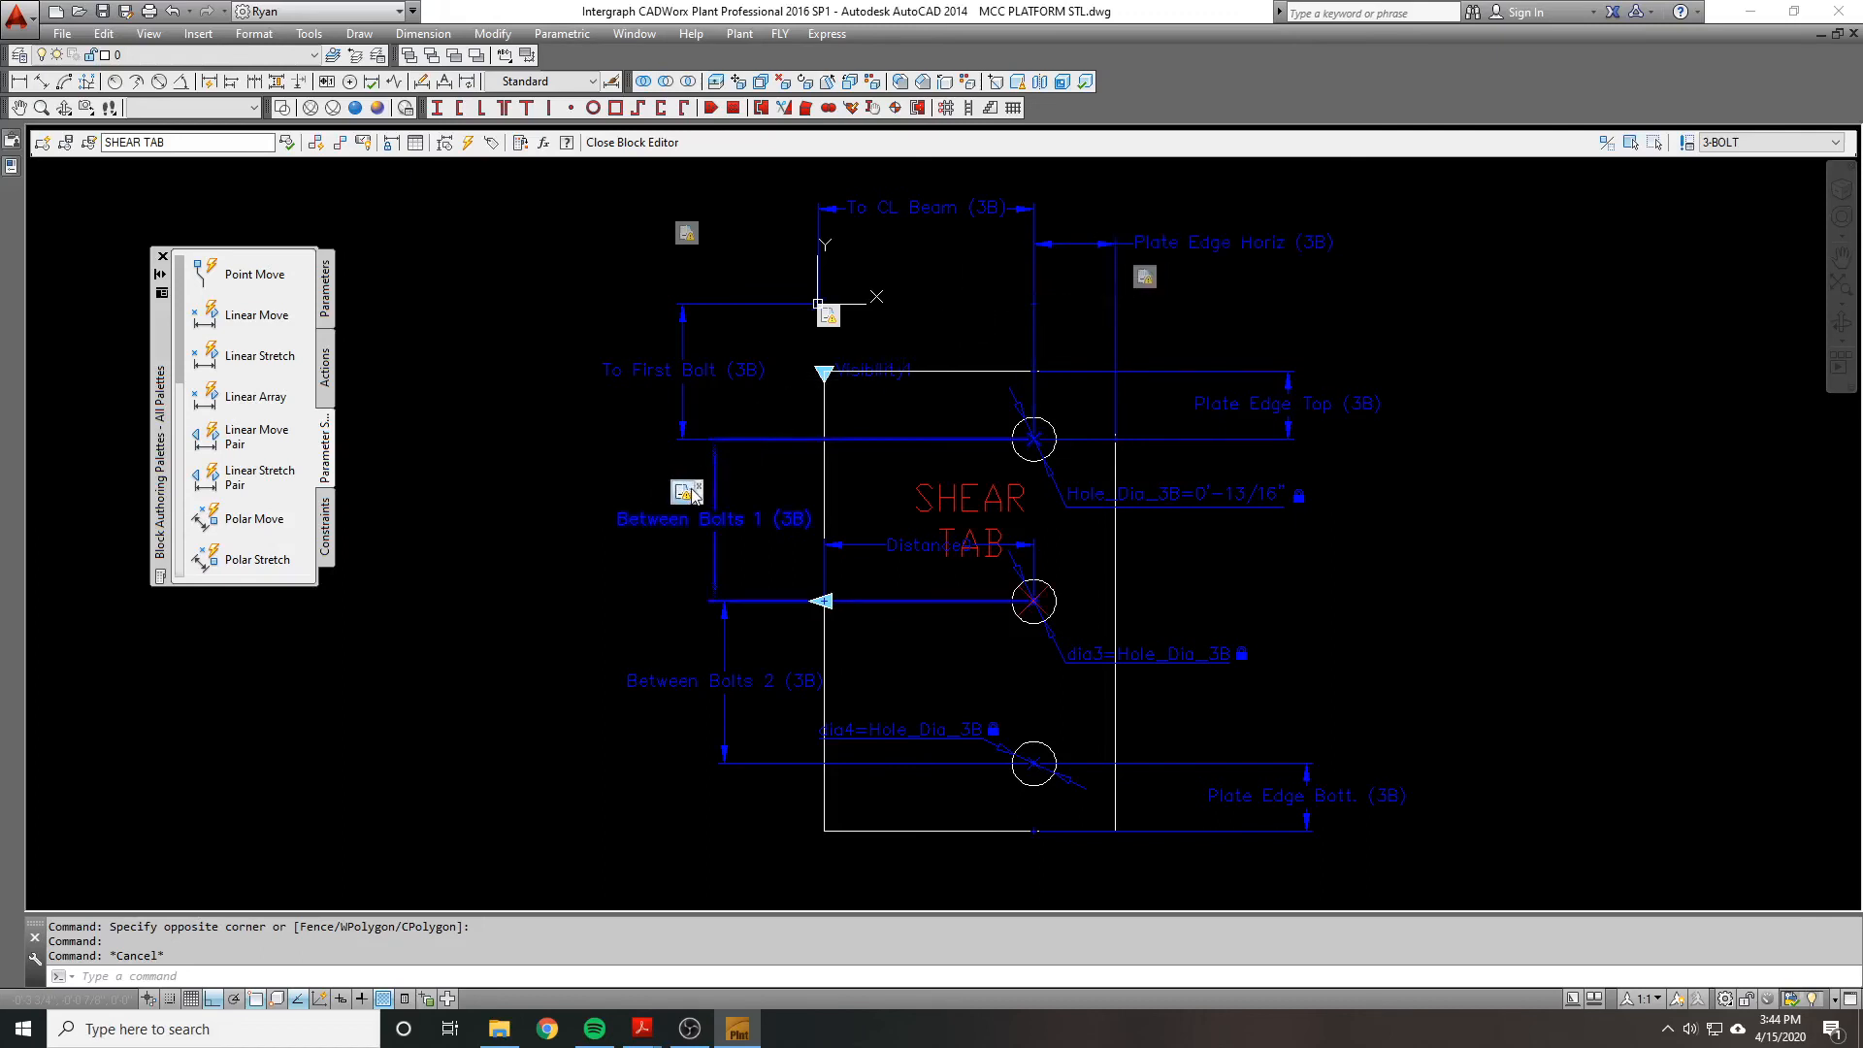
Step: Place the remaining action icons beside the Distance, Plate Edge Top, To CL Beam, To First Bolt, Plate Edge Bott. and Between Bolts 2 parameters
{"action": "left_click_drag", "start_coordinate": [686, 234], "coordinate": [855, 529]}
{"action": "left_click_drag", "start_coordinate": [830, 320], "coordinate": [1259, 355]}
{"action": "left_click_drag", "start_coordinate": [831, 322], "coordinate": [996, 253]}
{"action": "left_click_drag", "start_coordinate": [830, 326], "coordinate": [696, 293]}
{"action": "left_click_drag", "start_coordinate": [832, 324], "coordinate": [1135, 866]}
{"action": "left_click_drag", "start_coordinate": [831, 328], "coordinate": [693, 750]}
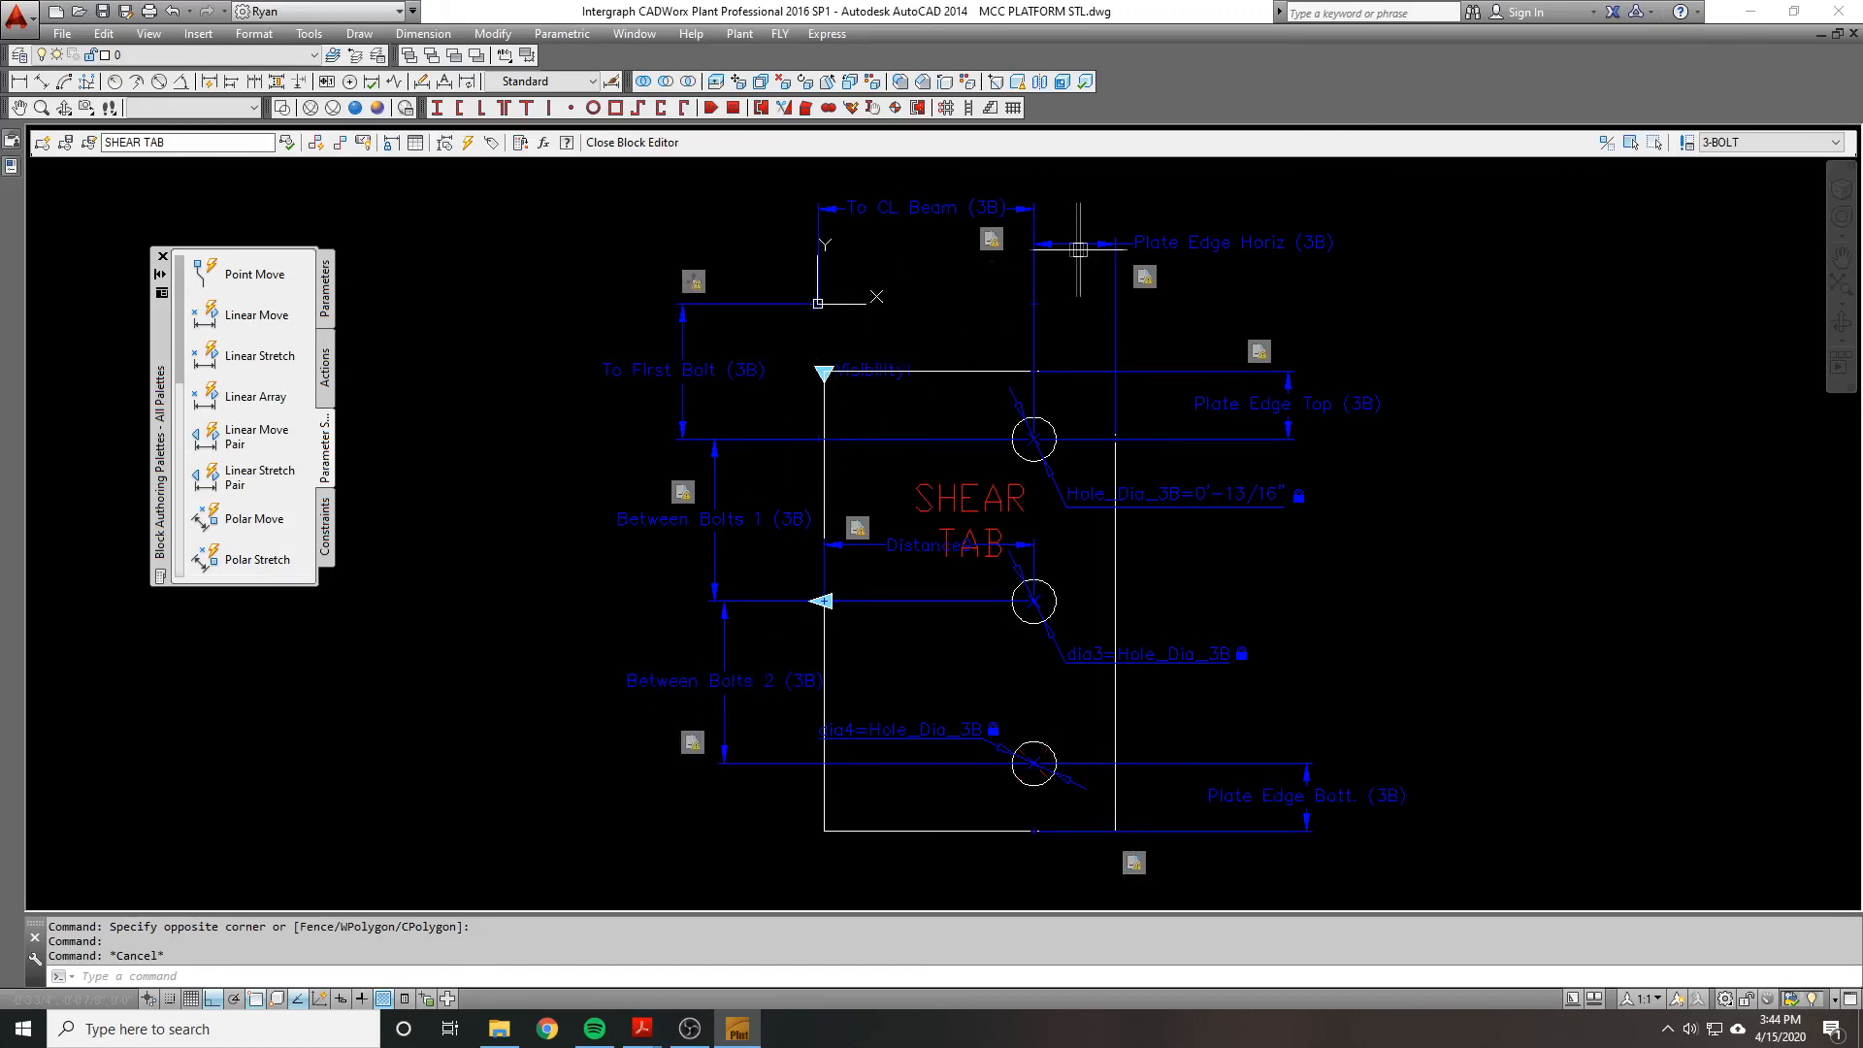
Step: Define a new selection set for the To CL Beam (3B) stretch action, with frame and objects covering the holes and outer plate edge
{"action": "scroll", "coordinate": [1077, 249], "scroll_direction": "down", "scroll_amount": 3}
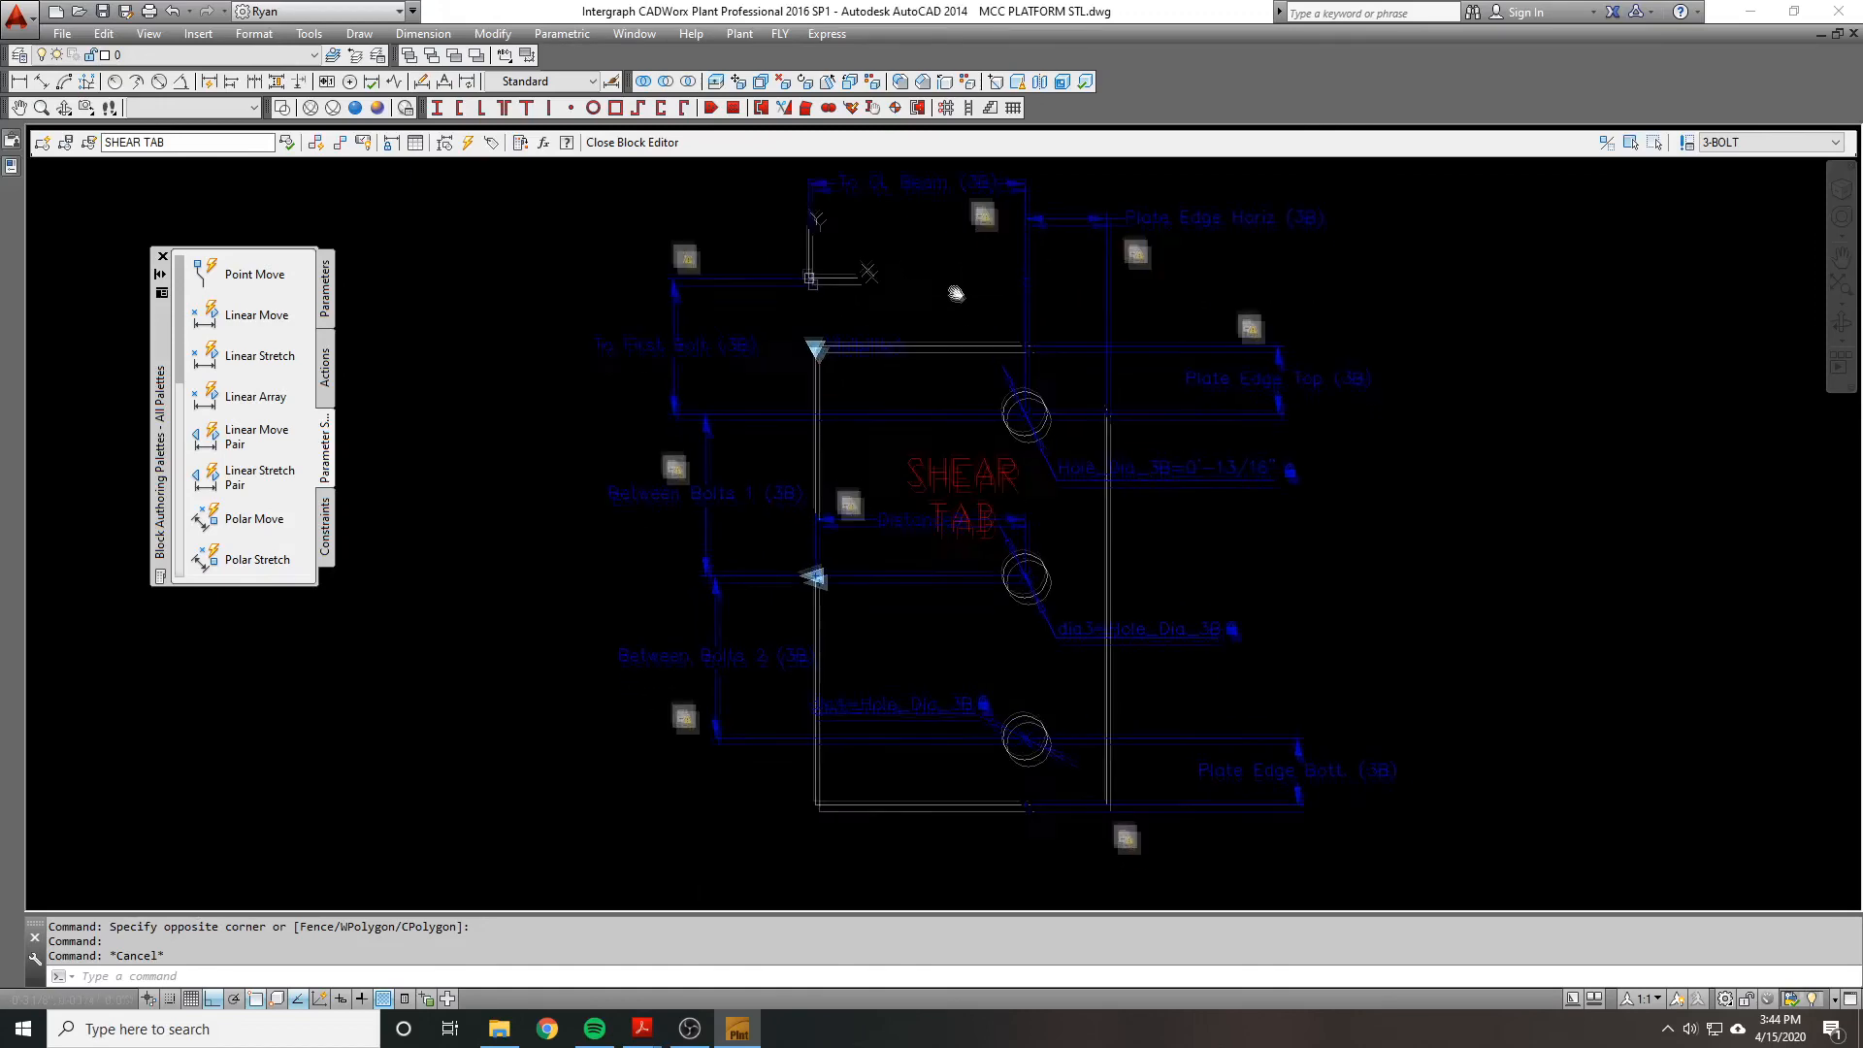
{"action": "right_click", "coordinate": [974, 234]}
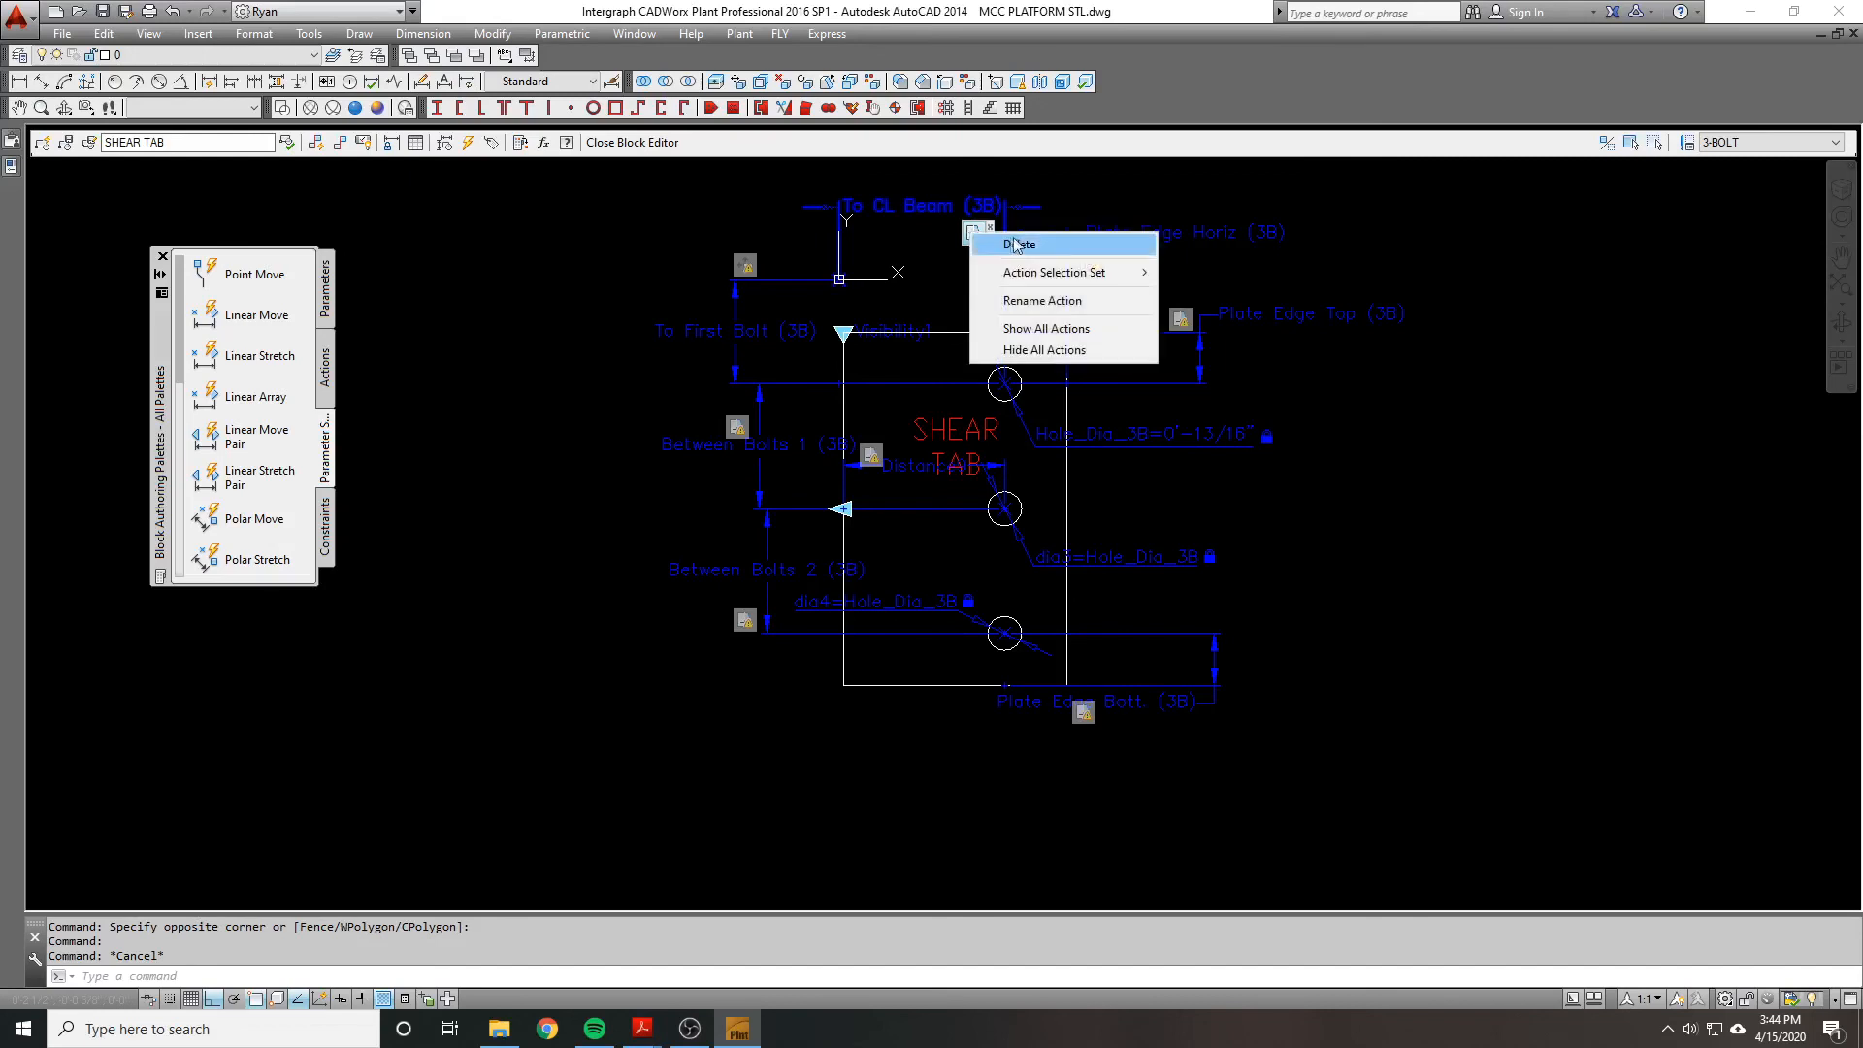
{"action": "mouse_move", "coordinate": [1058, 272]}
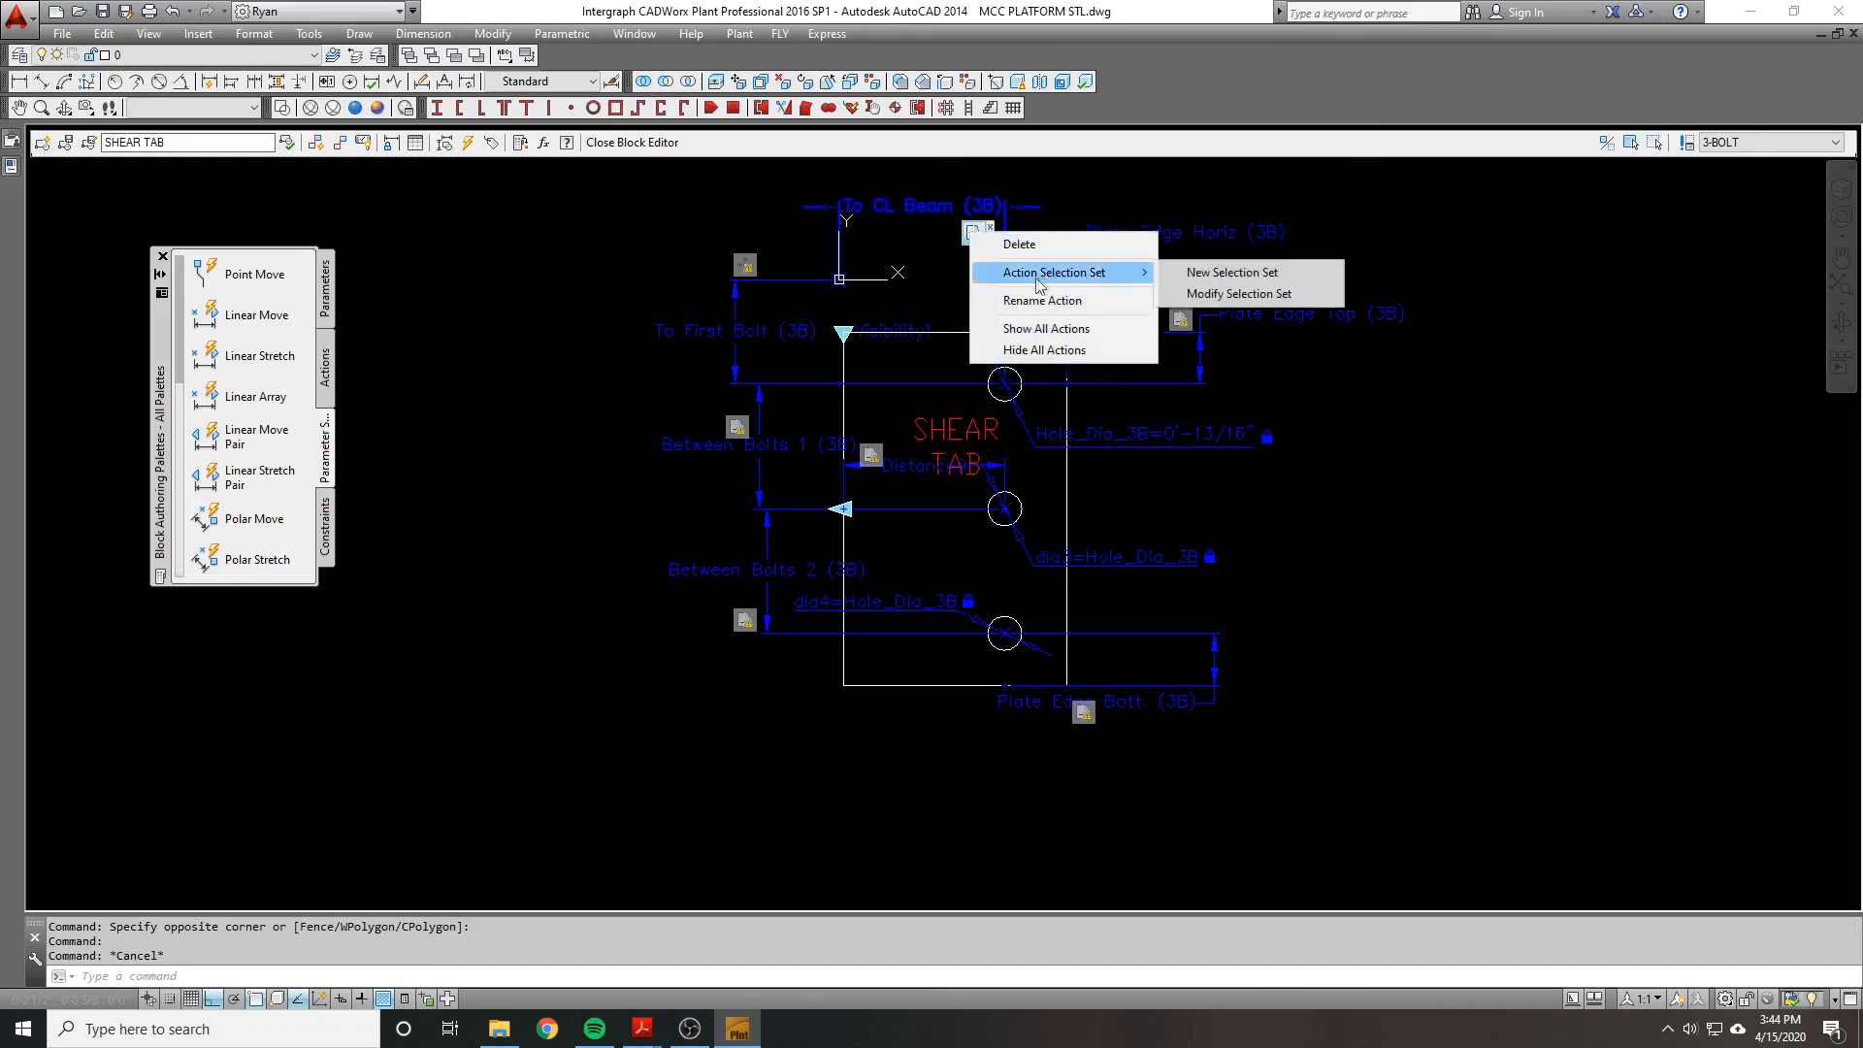
{"action": "left_click", "coordinate": [1231, 273]}
{"action": "scroll", "coordinate": [997, 326], "scroll_direction": "down", "scroll_amount": 2}
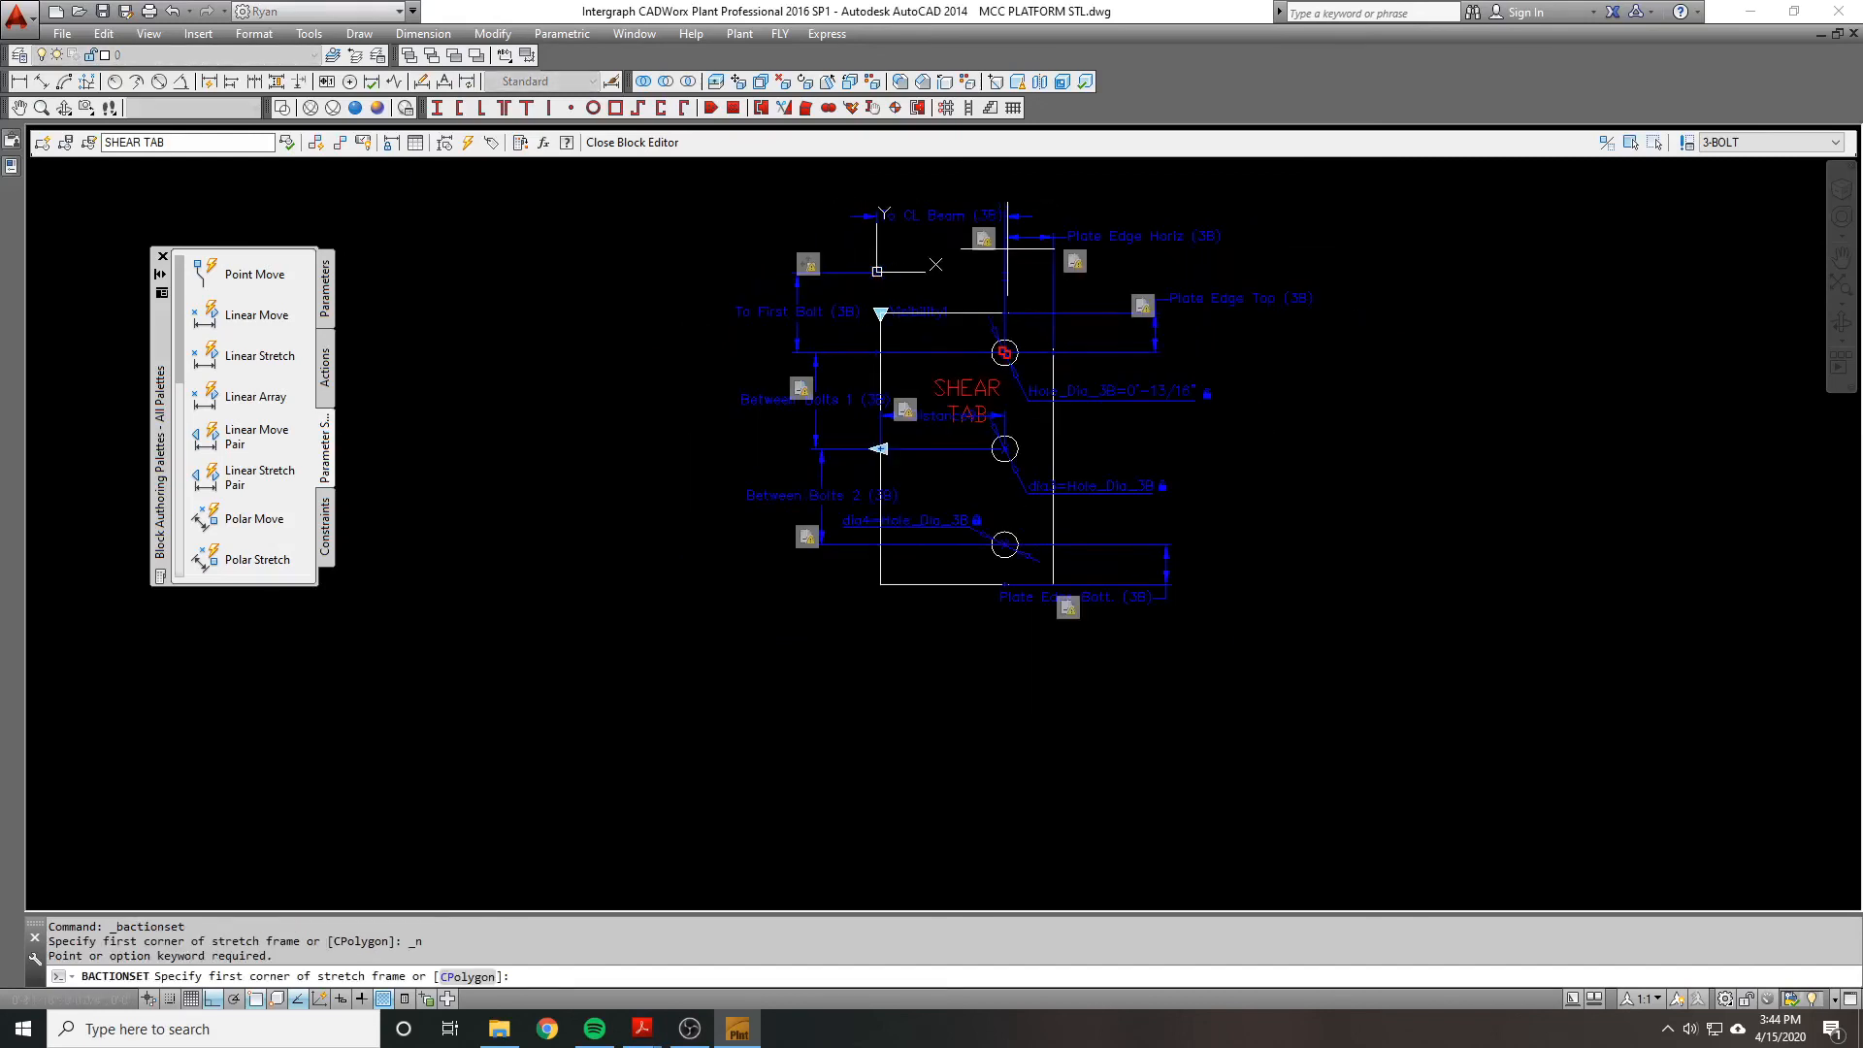
{"action": "left_click", "coordinate": [931, 196]}
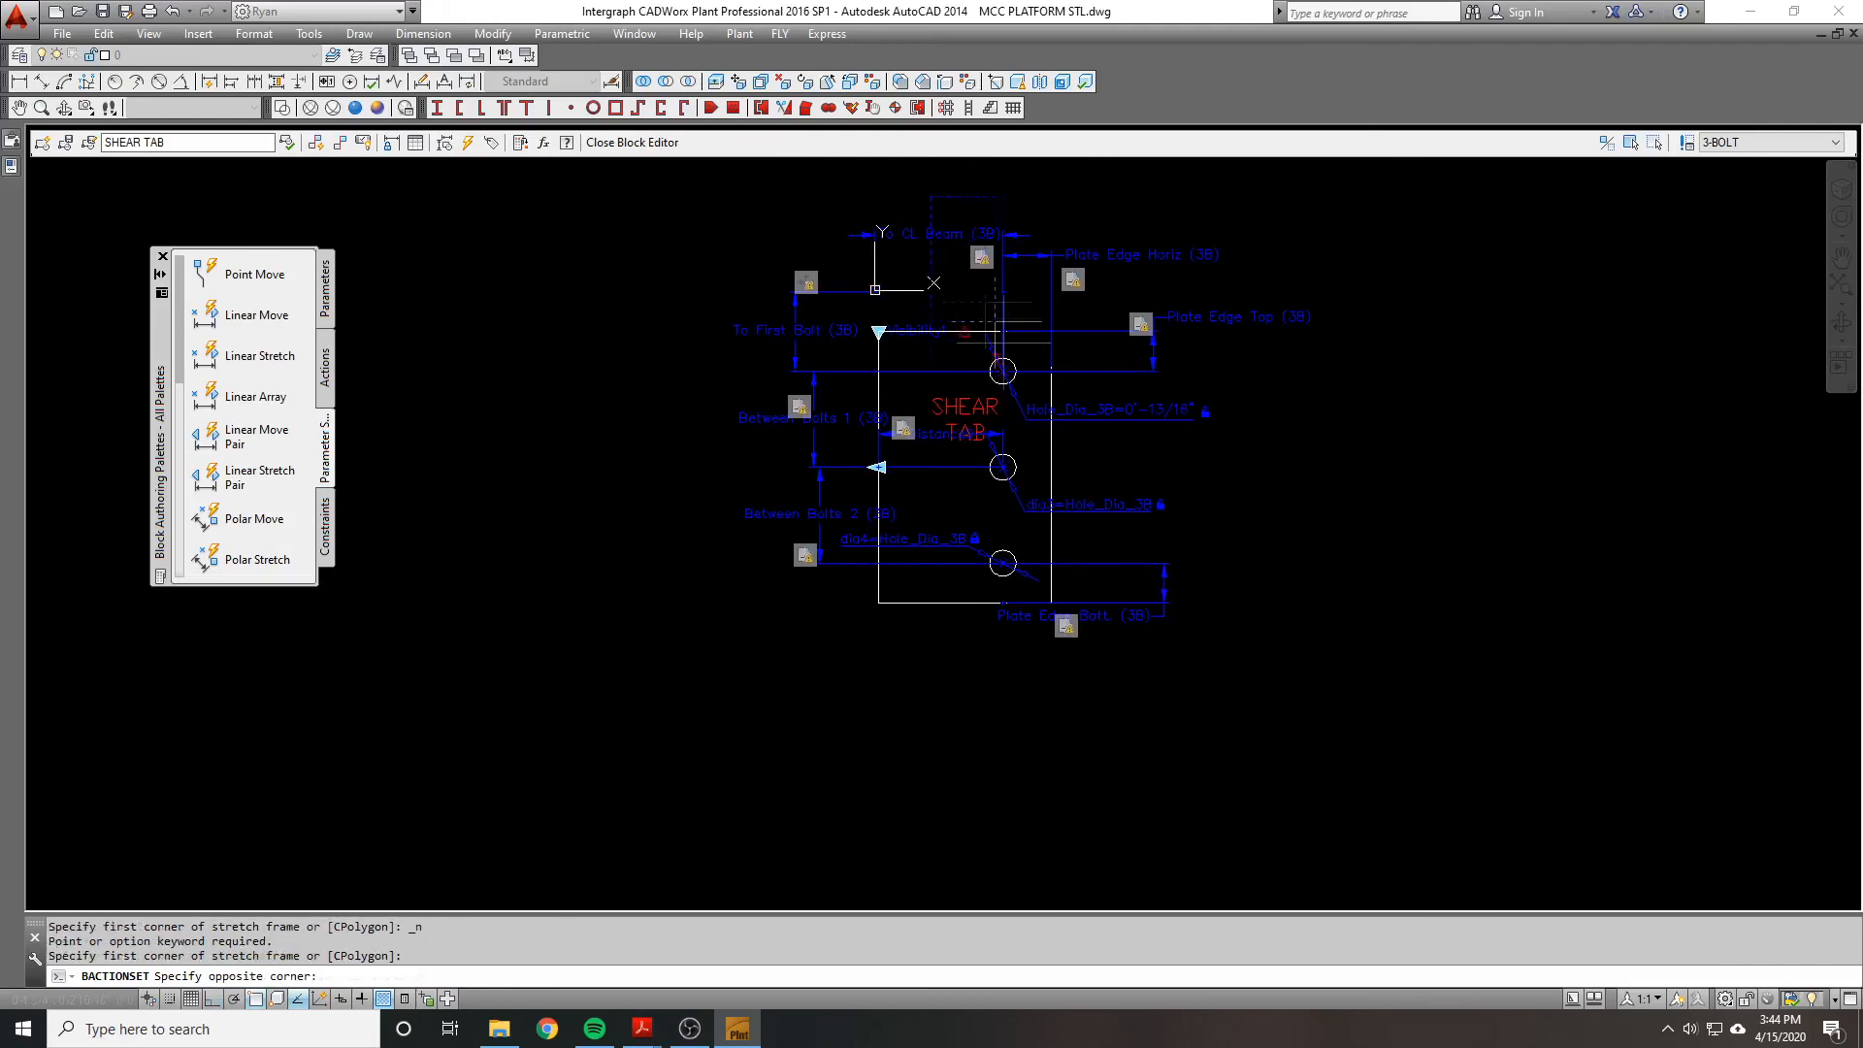
{"action": "left_click", "coordinate": [1328, 697]}
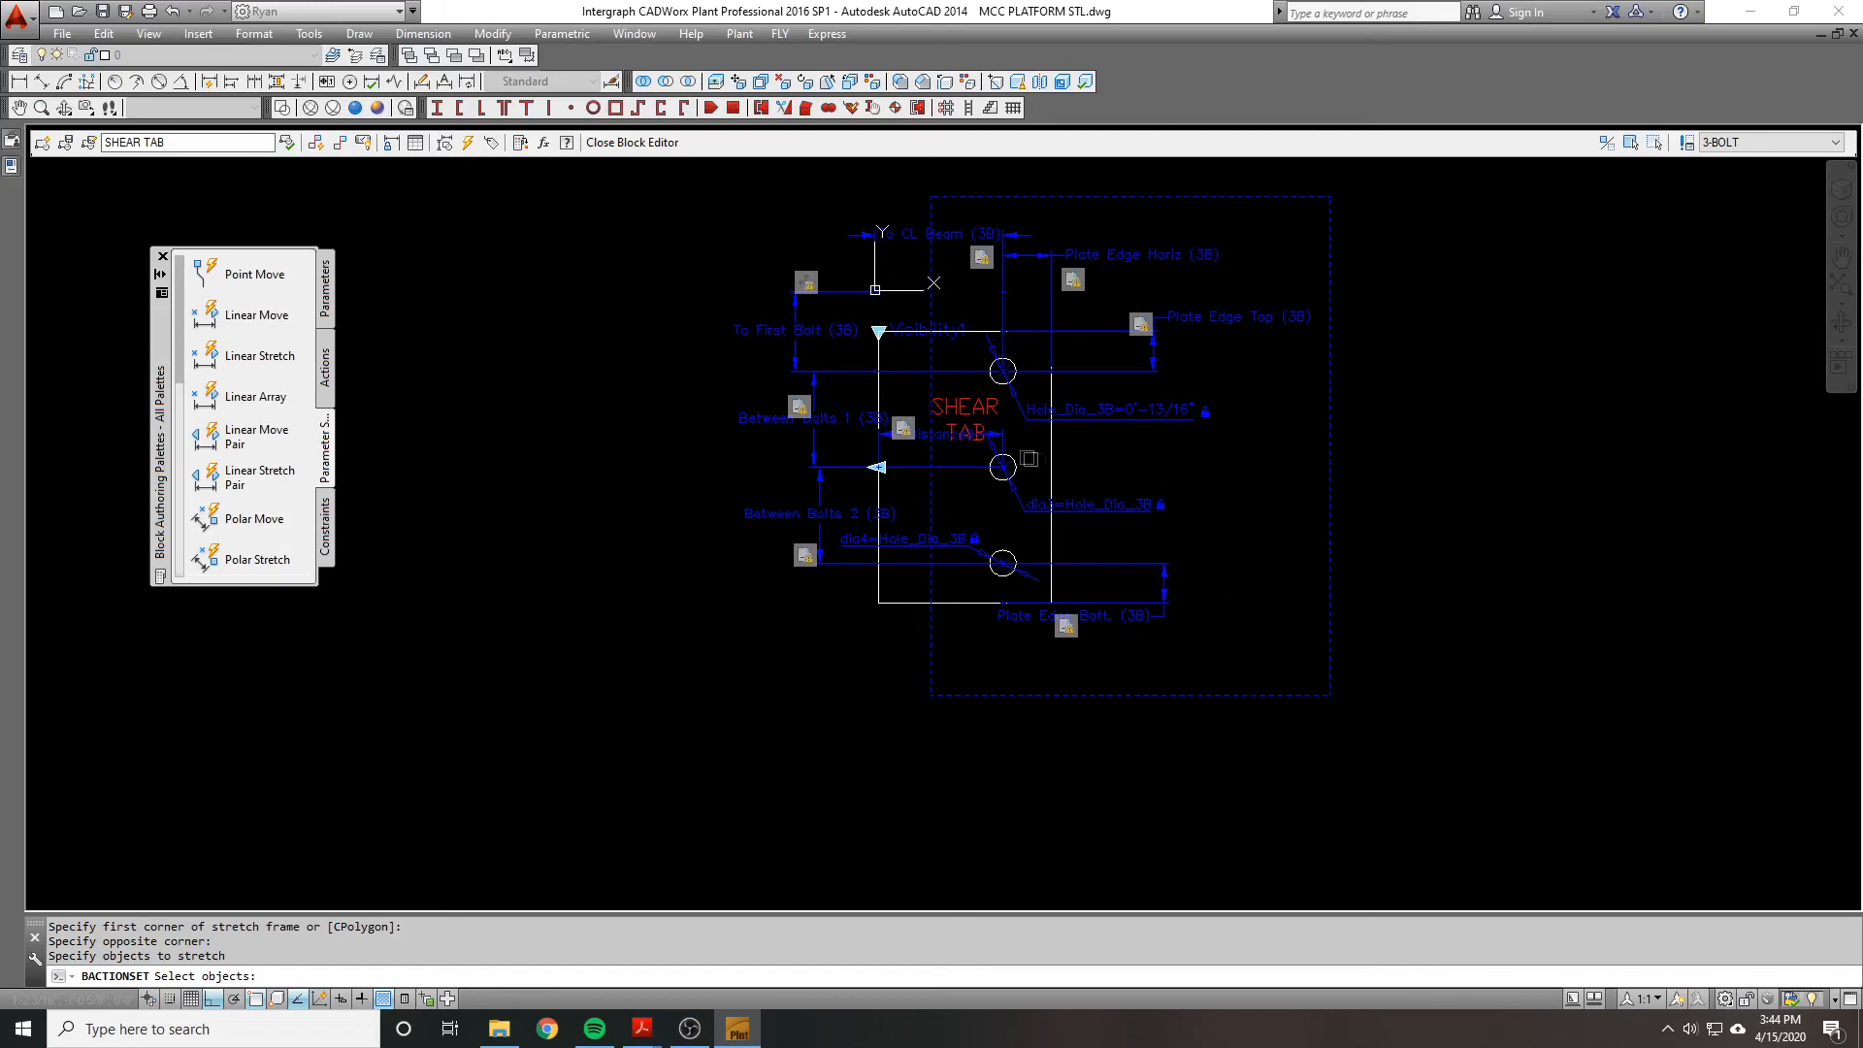
{"action": "middle_click_drag", "start_coordinate": [1075, 488], "coordinate": [1075, 555]}
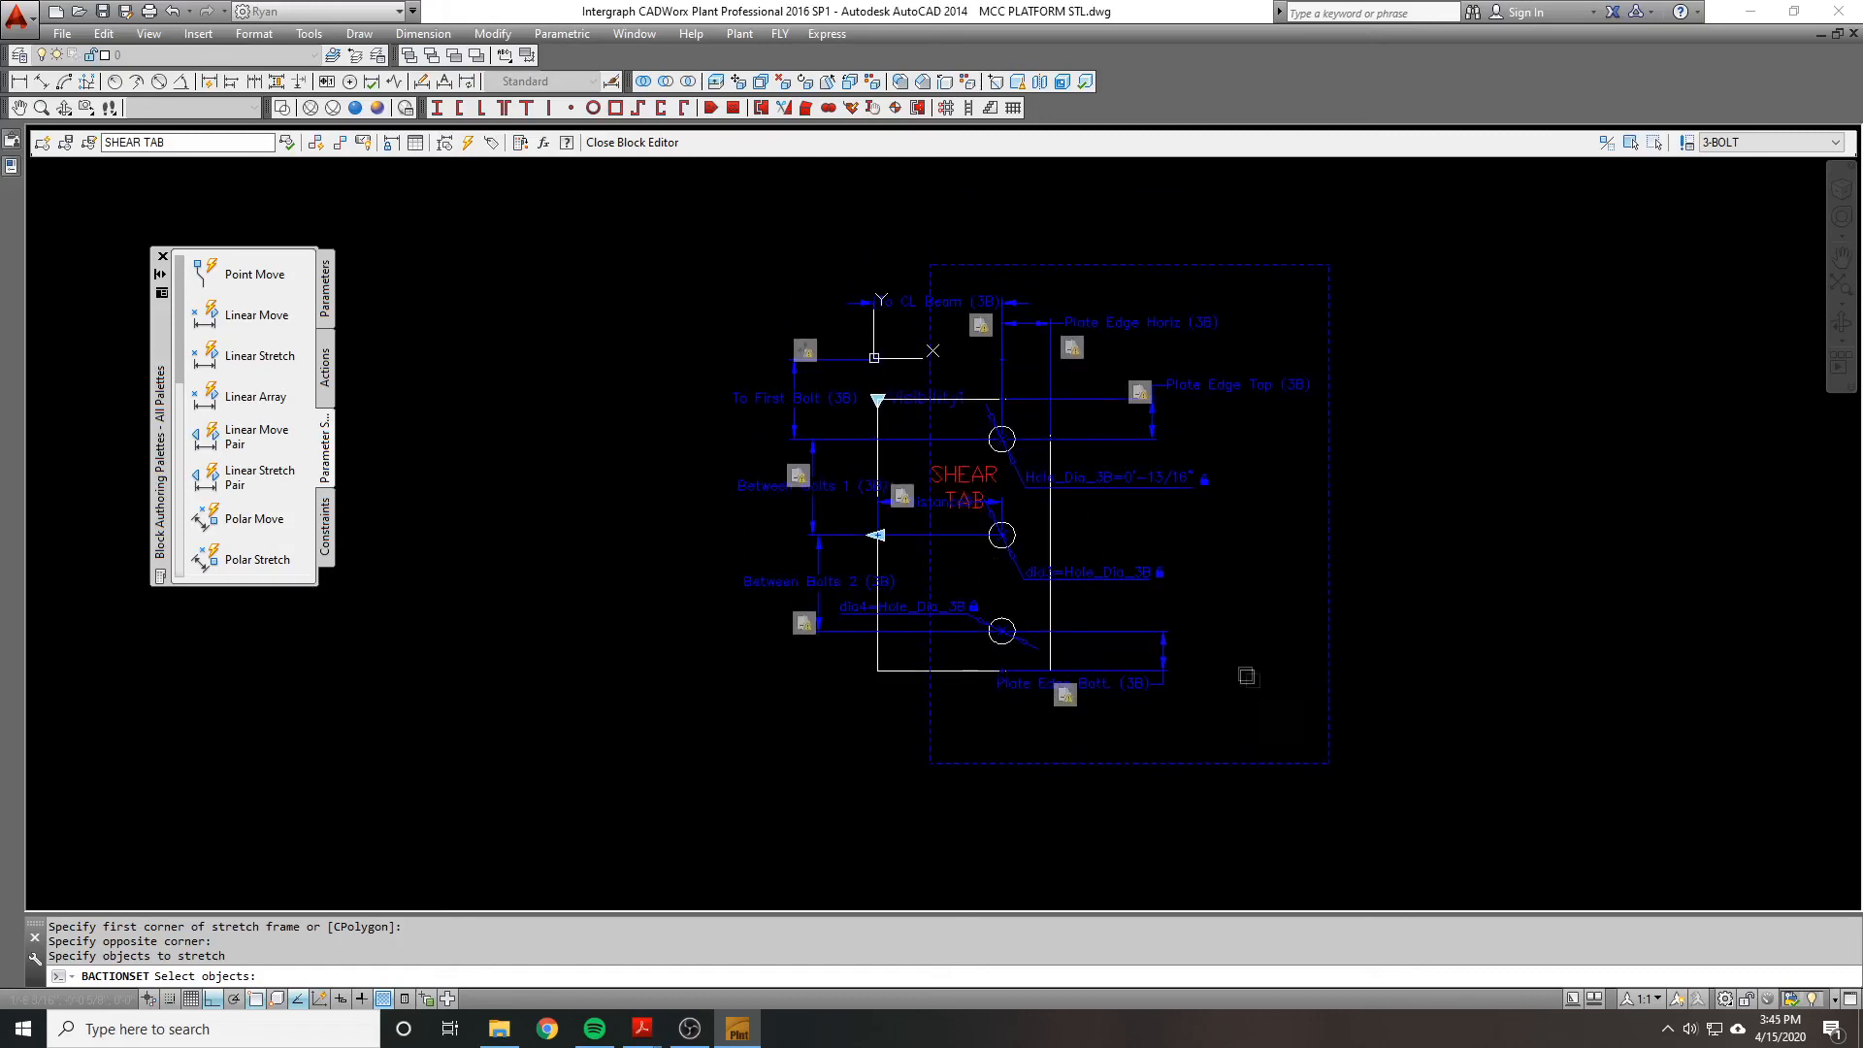
{"action": "left_click", "coordinate": [1299, 722]}
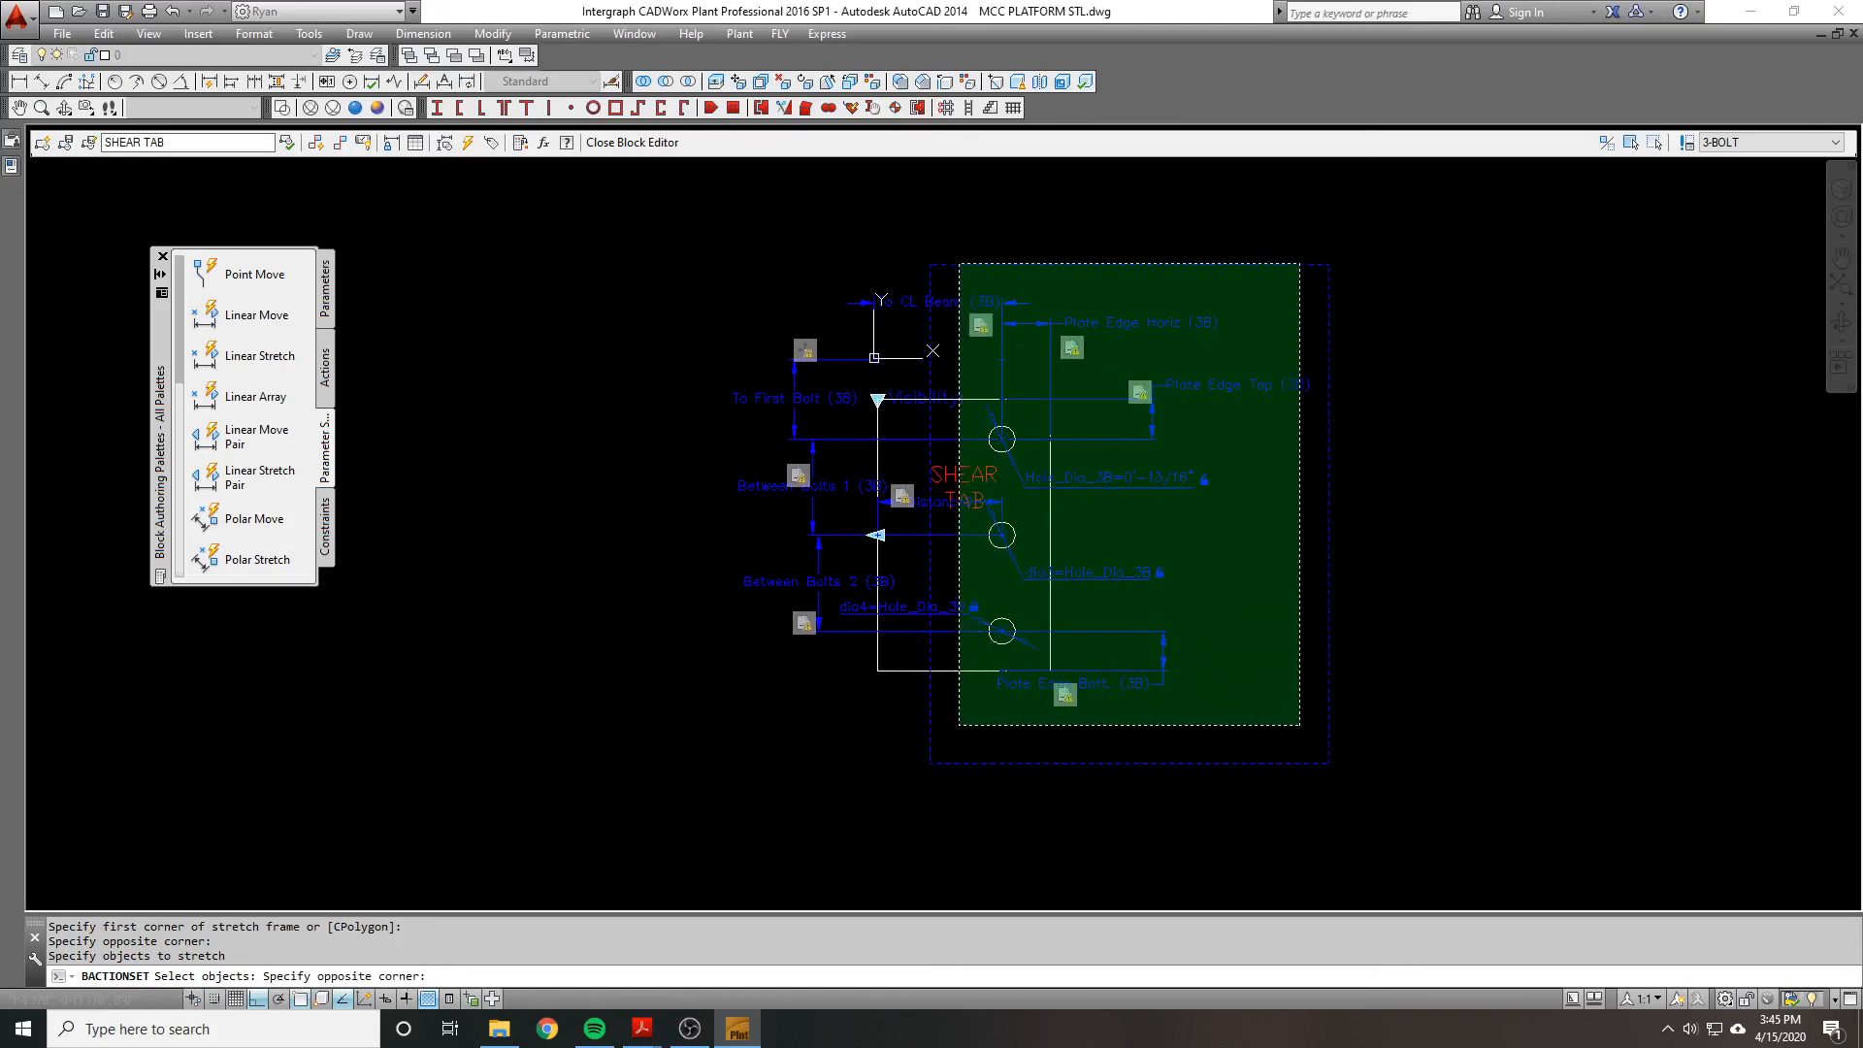
{"action": "left_click", "coordinate": [958, 268]}
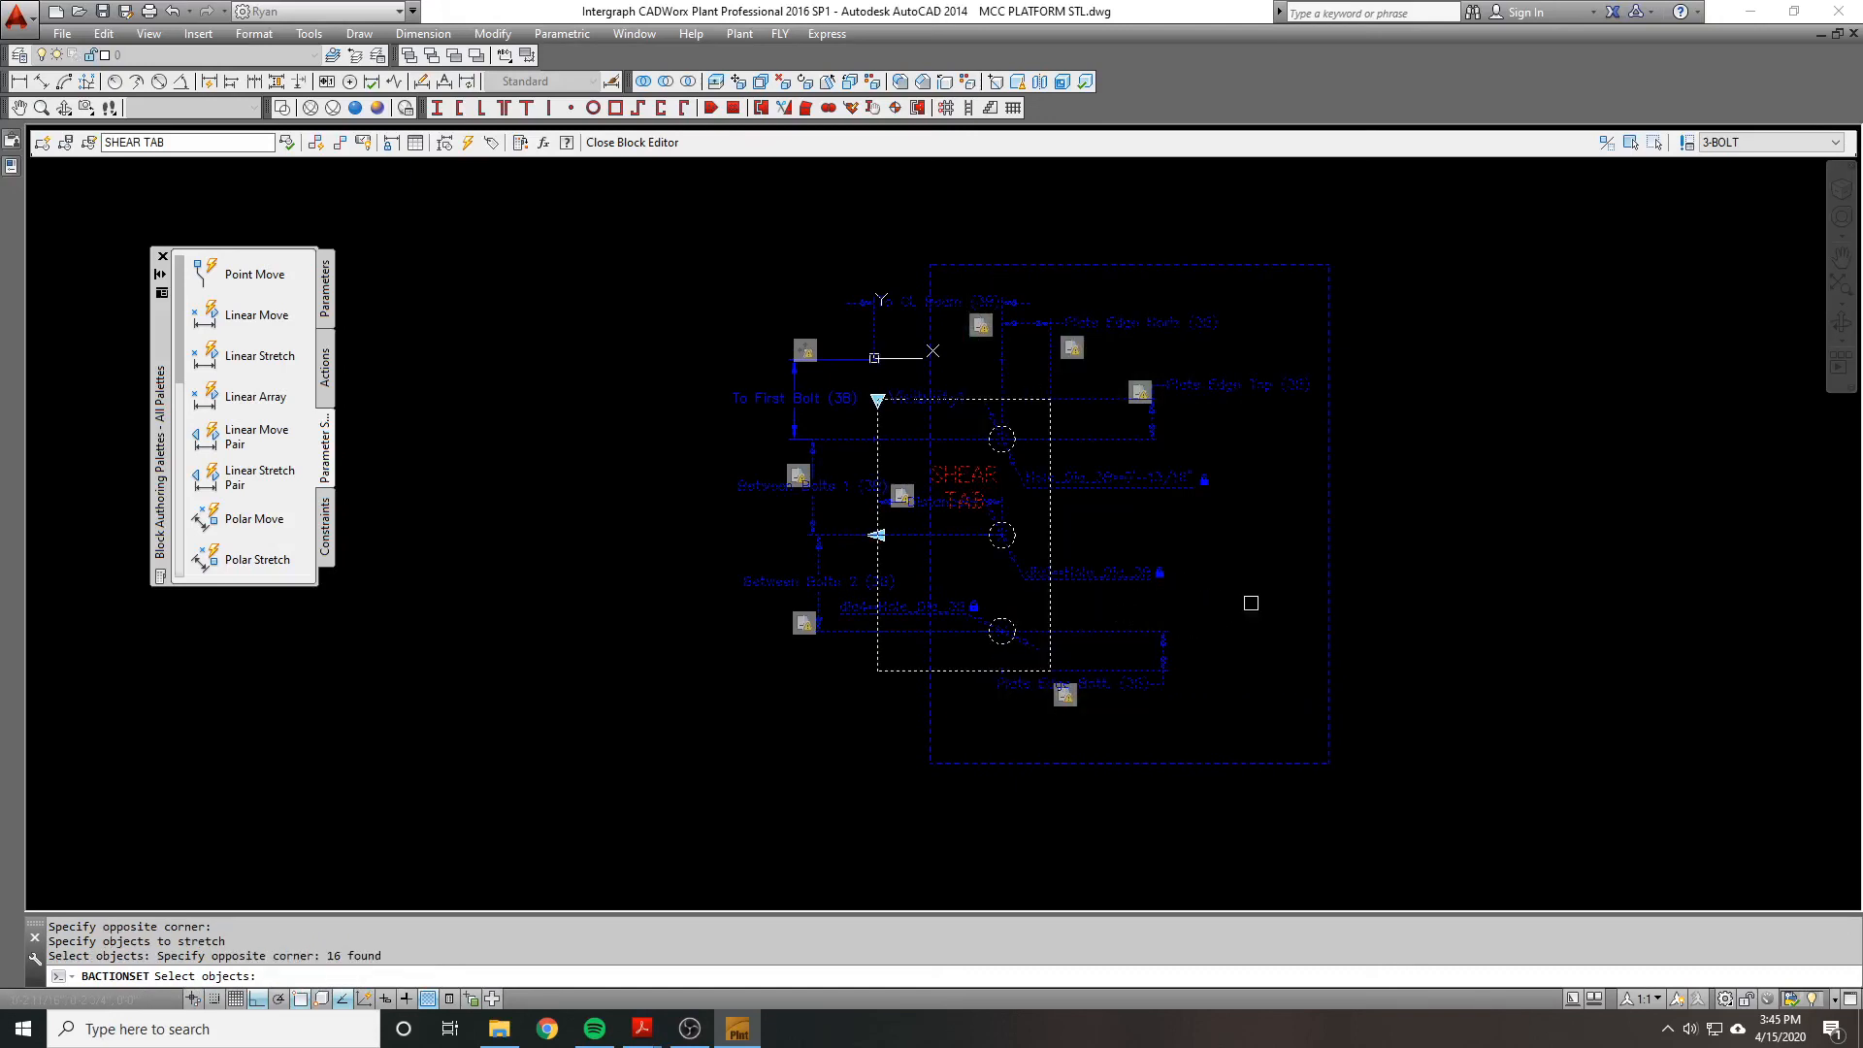
{"action": "key", "text": "Return"}
{"action": "scroll", "coordinate": [913, 581], "scroll_direction": "up", "scroll_amount": 3}
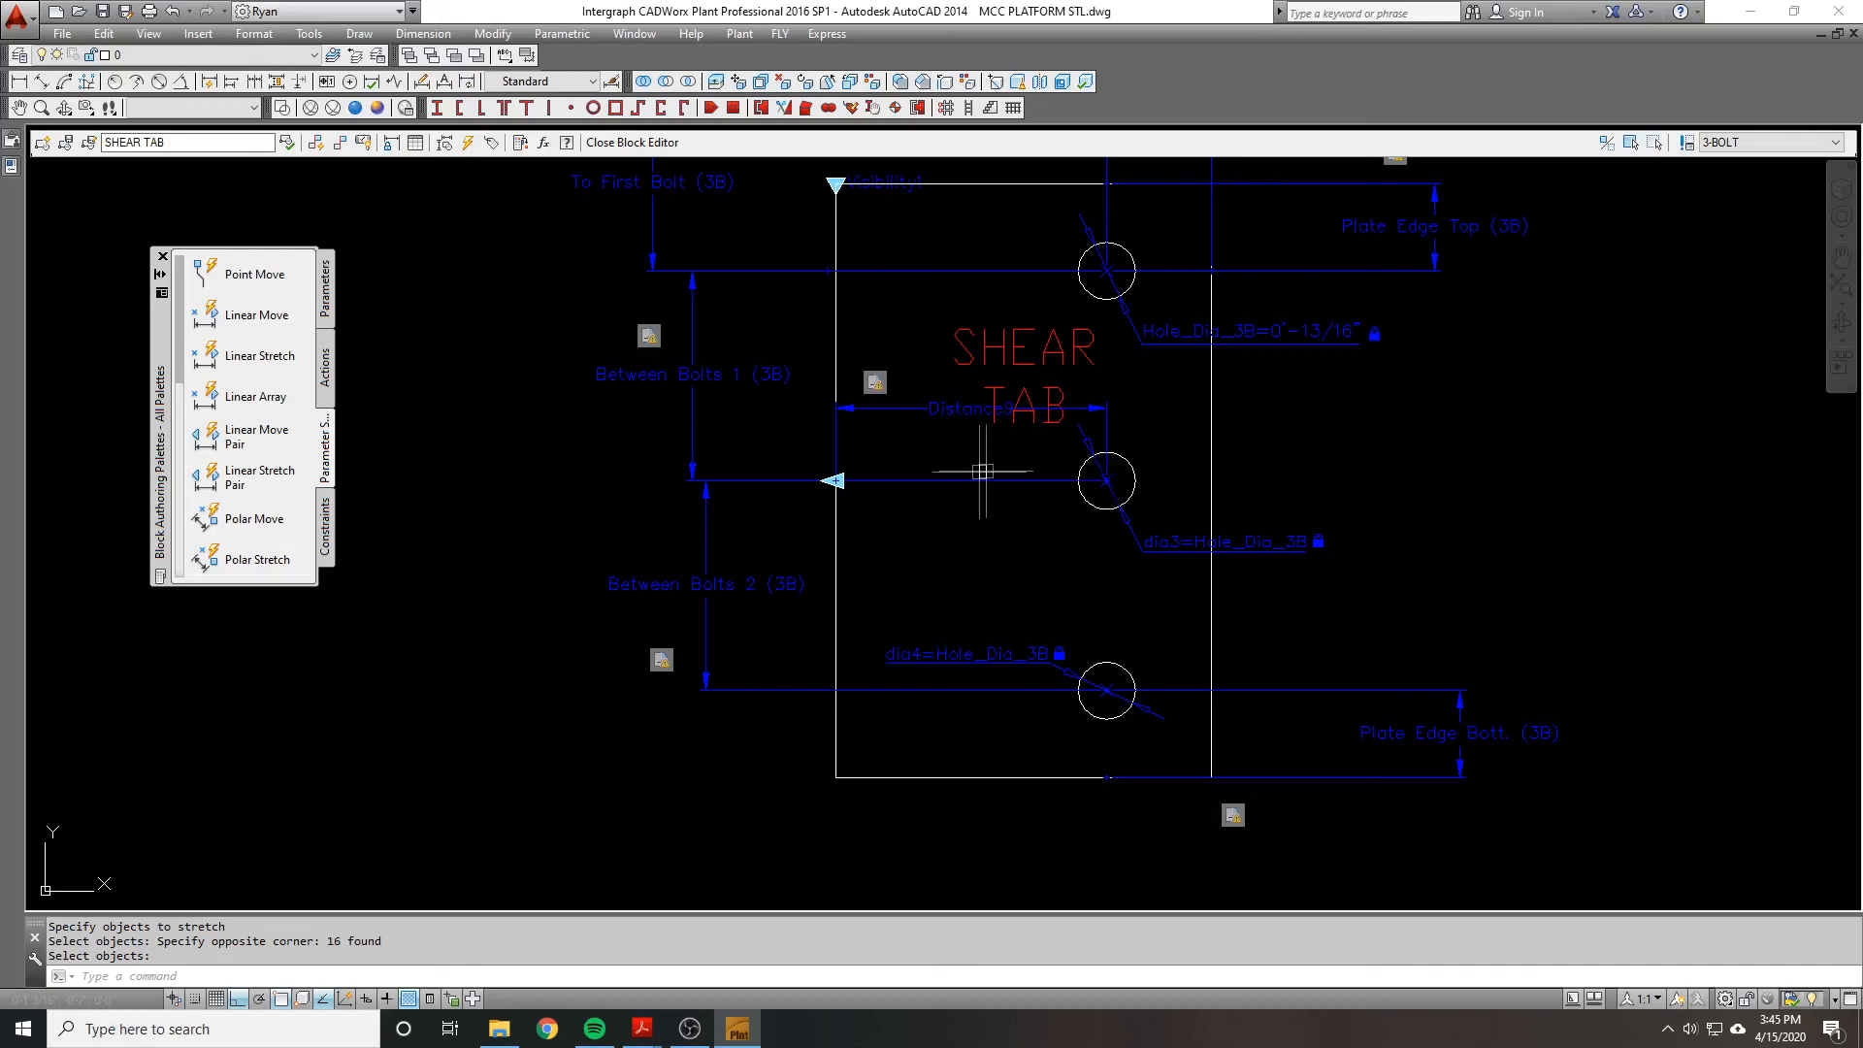
{"action": "scroll", "coordinate": [980, 455], "scroll_direction": "down", "scroll_amount": 2}
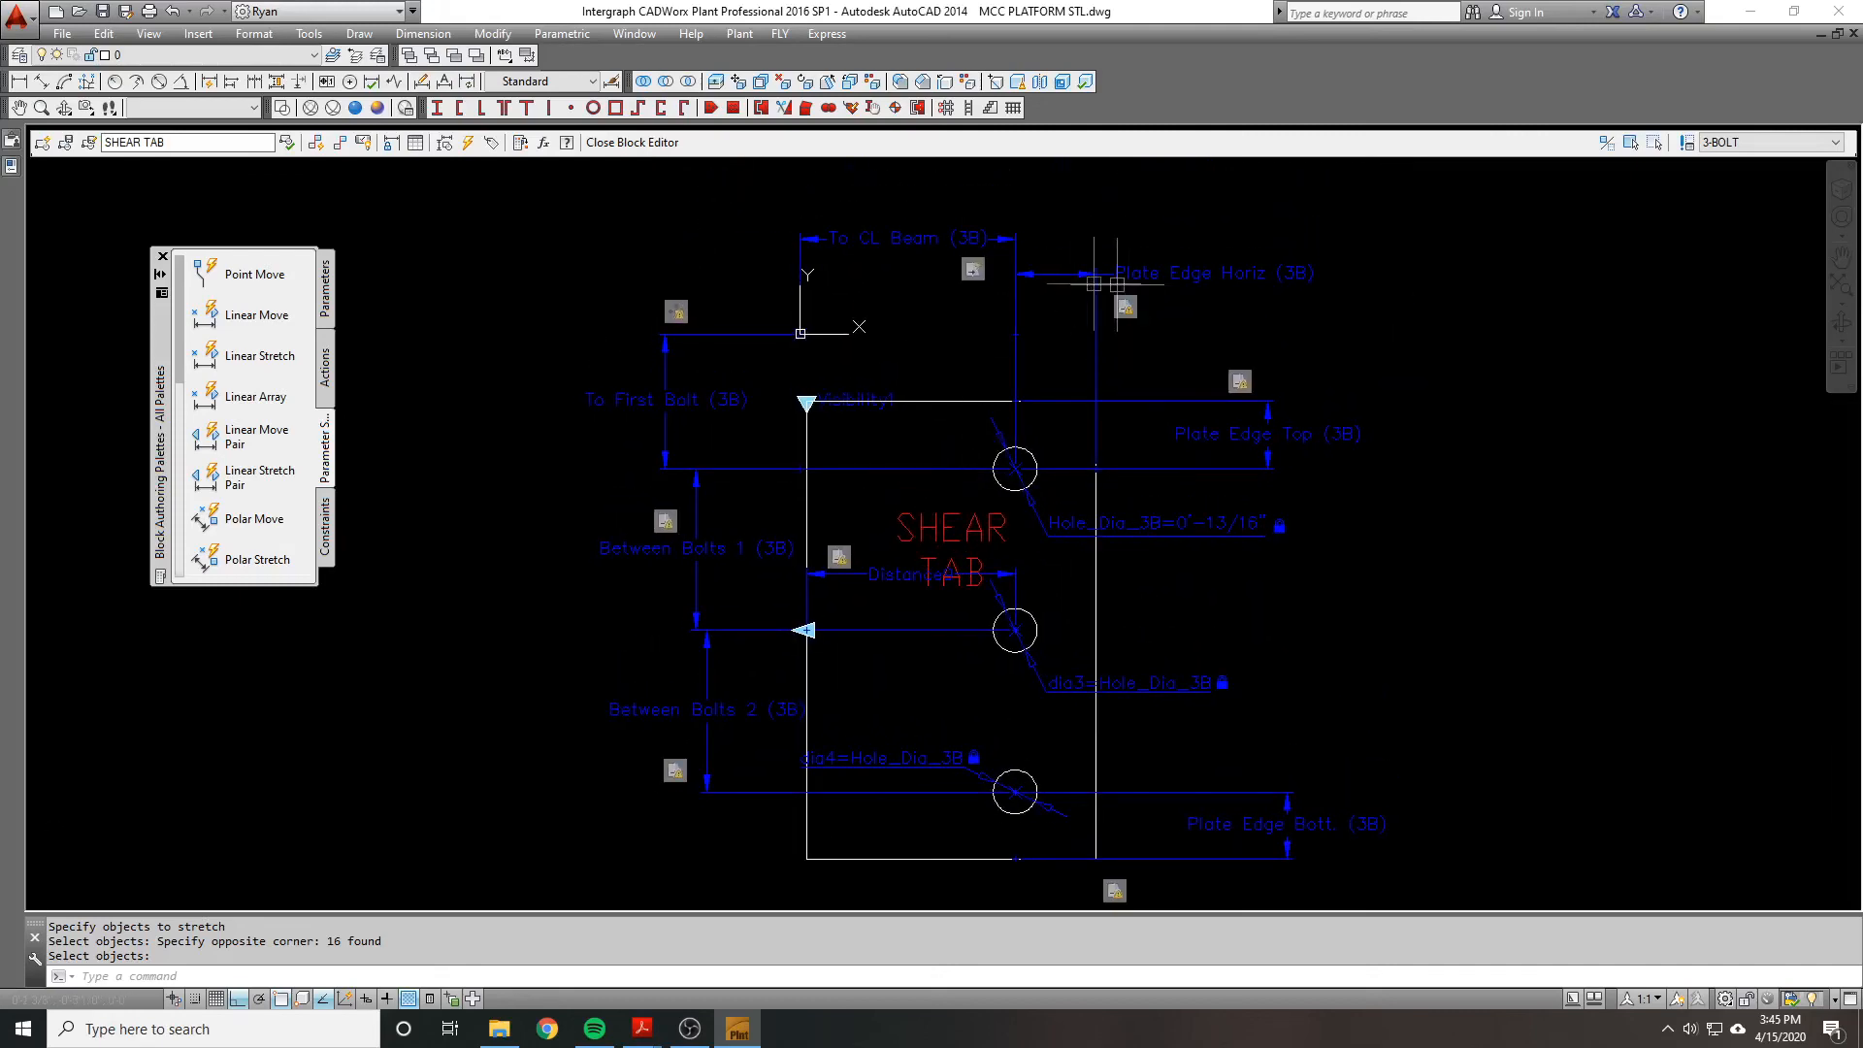
Step: Start a new selection set for the To First Bolt (3B) move action, window-selecting the plate, the three holes and their parameters
{"action": "middle_click_drag", "start_coordinate": [1297, 553], "coordinate": [1283, 495]}
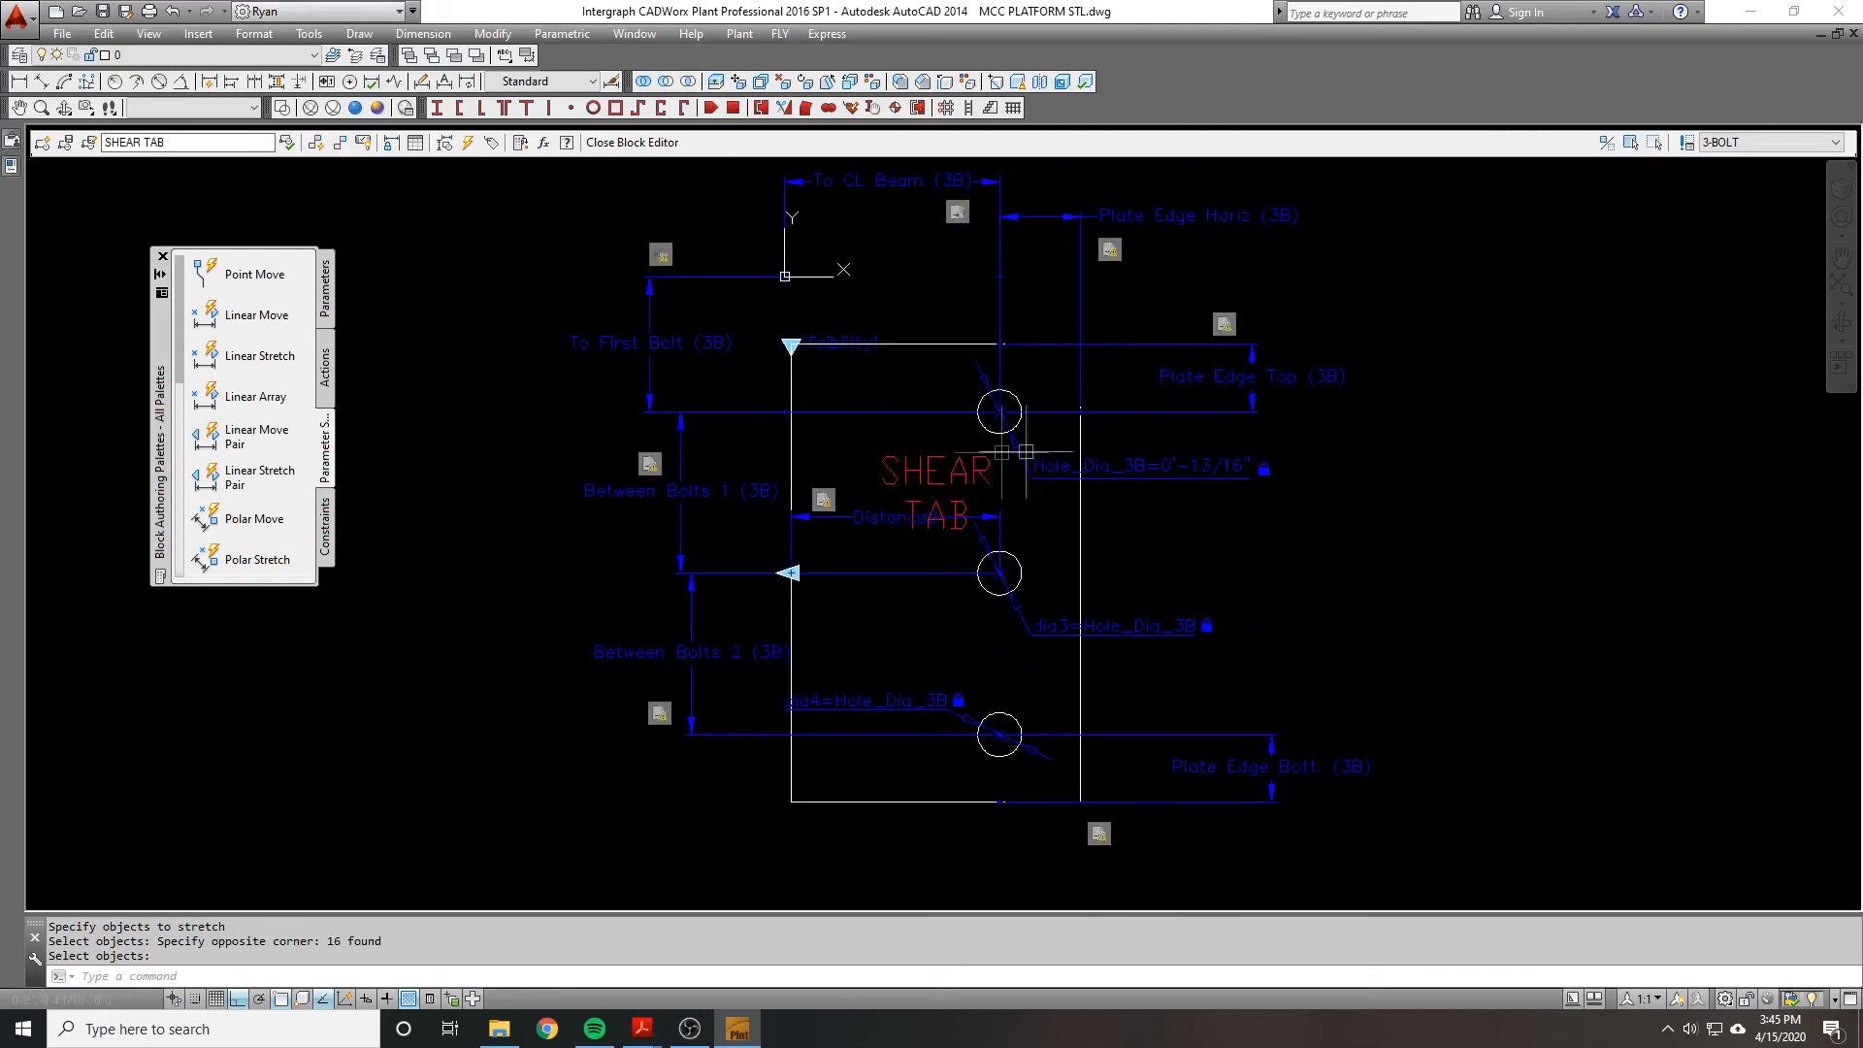
{"action": "scroll", "coordinate": [854, 291], "scroll_direction": "down", "scroll_amount": 1}
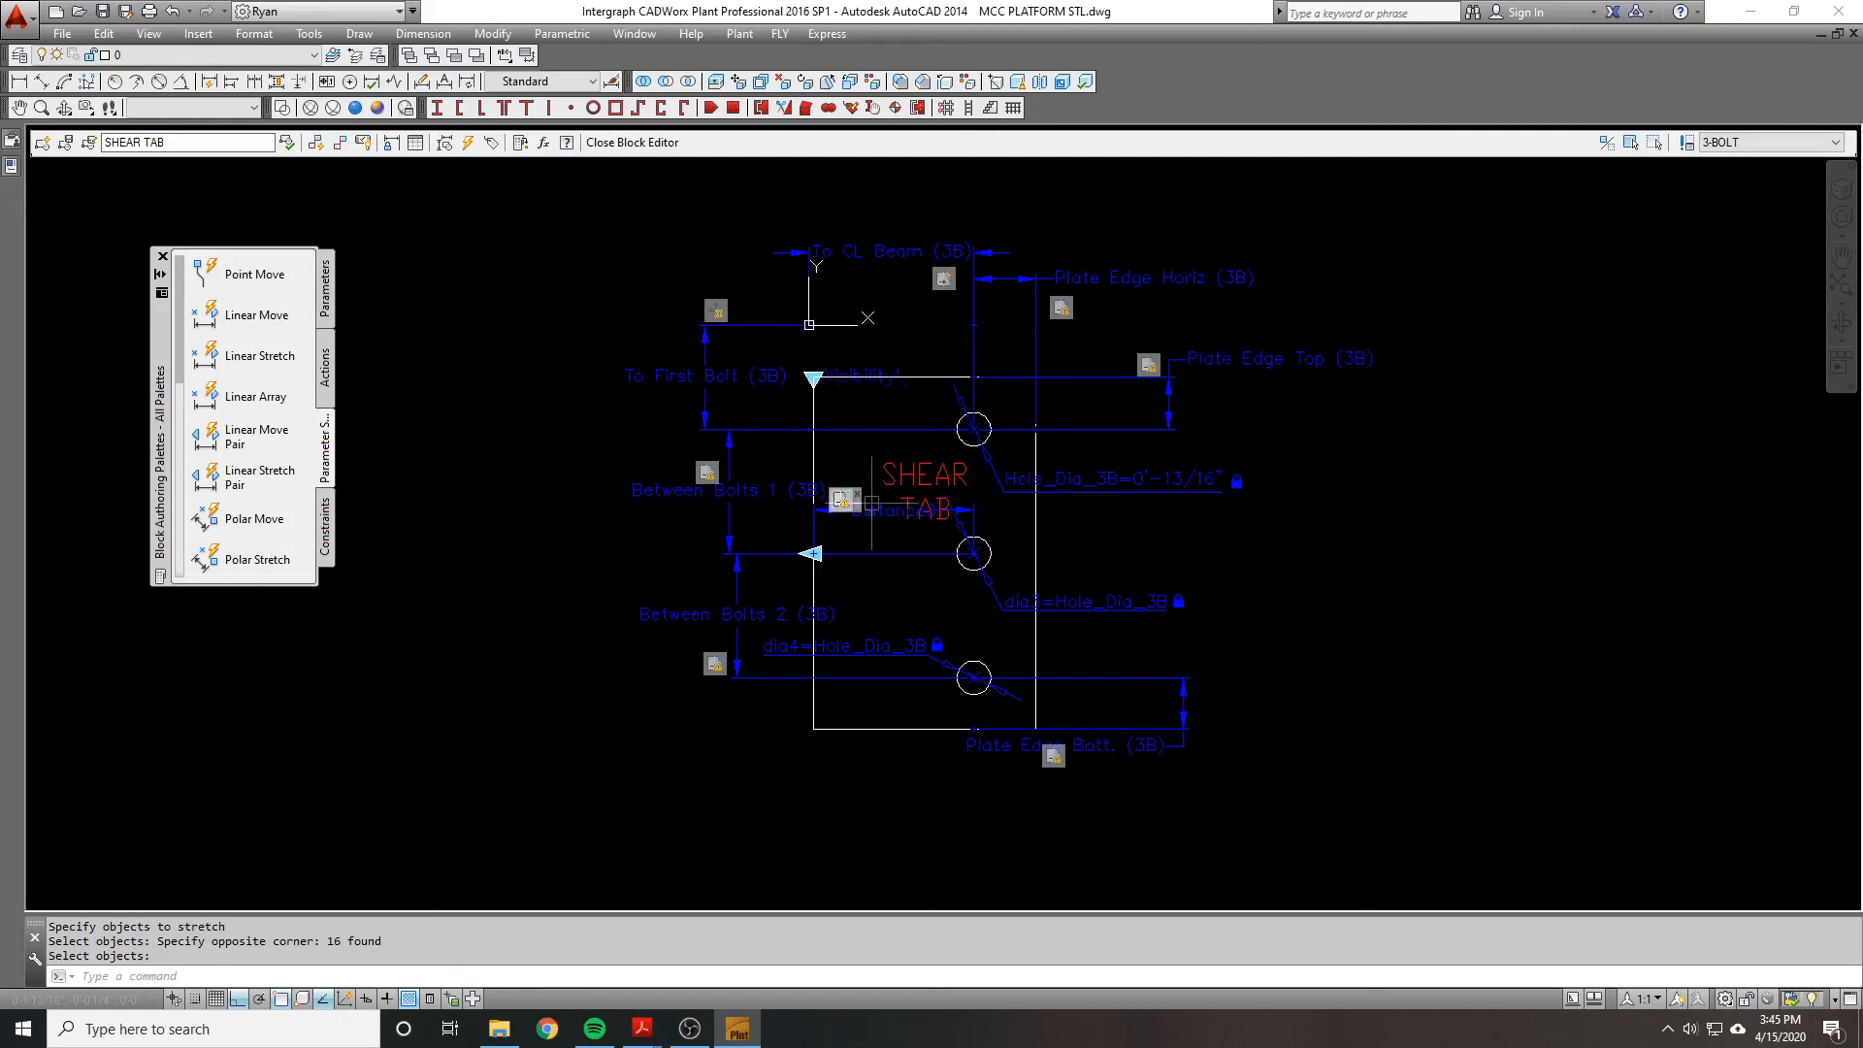
{"action": "middle_click_drag", "start_coordinate": [702, 327], "coordinate": [699, 357]}
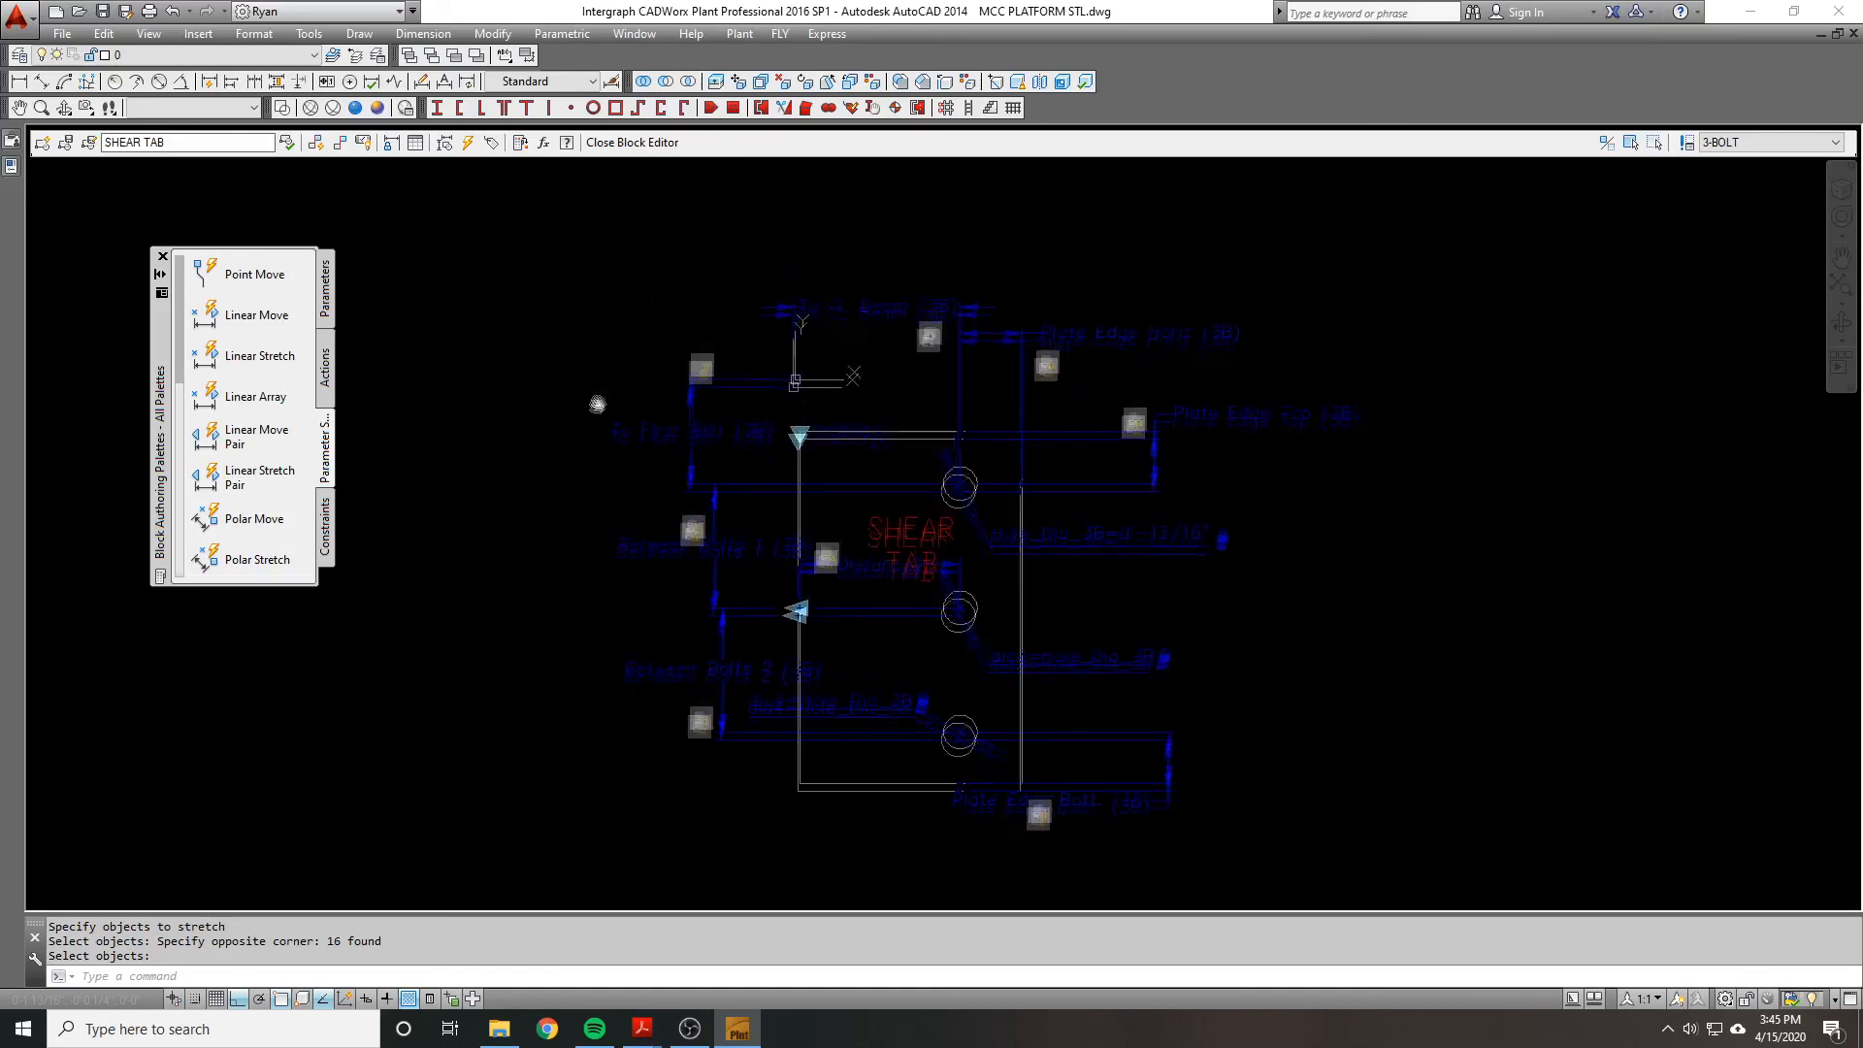
{"action": "right_click", "coordinate": [718, 344]}
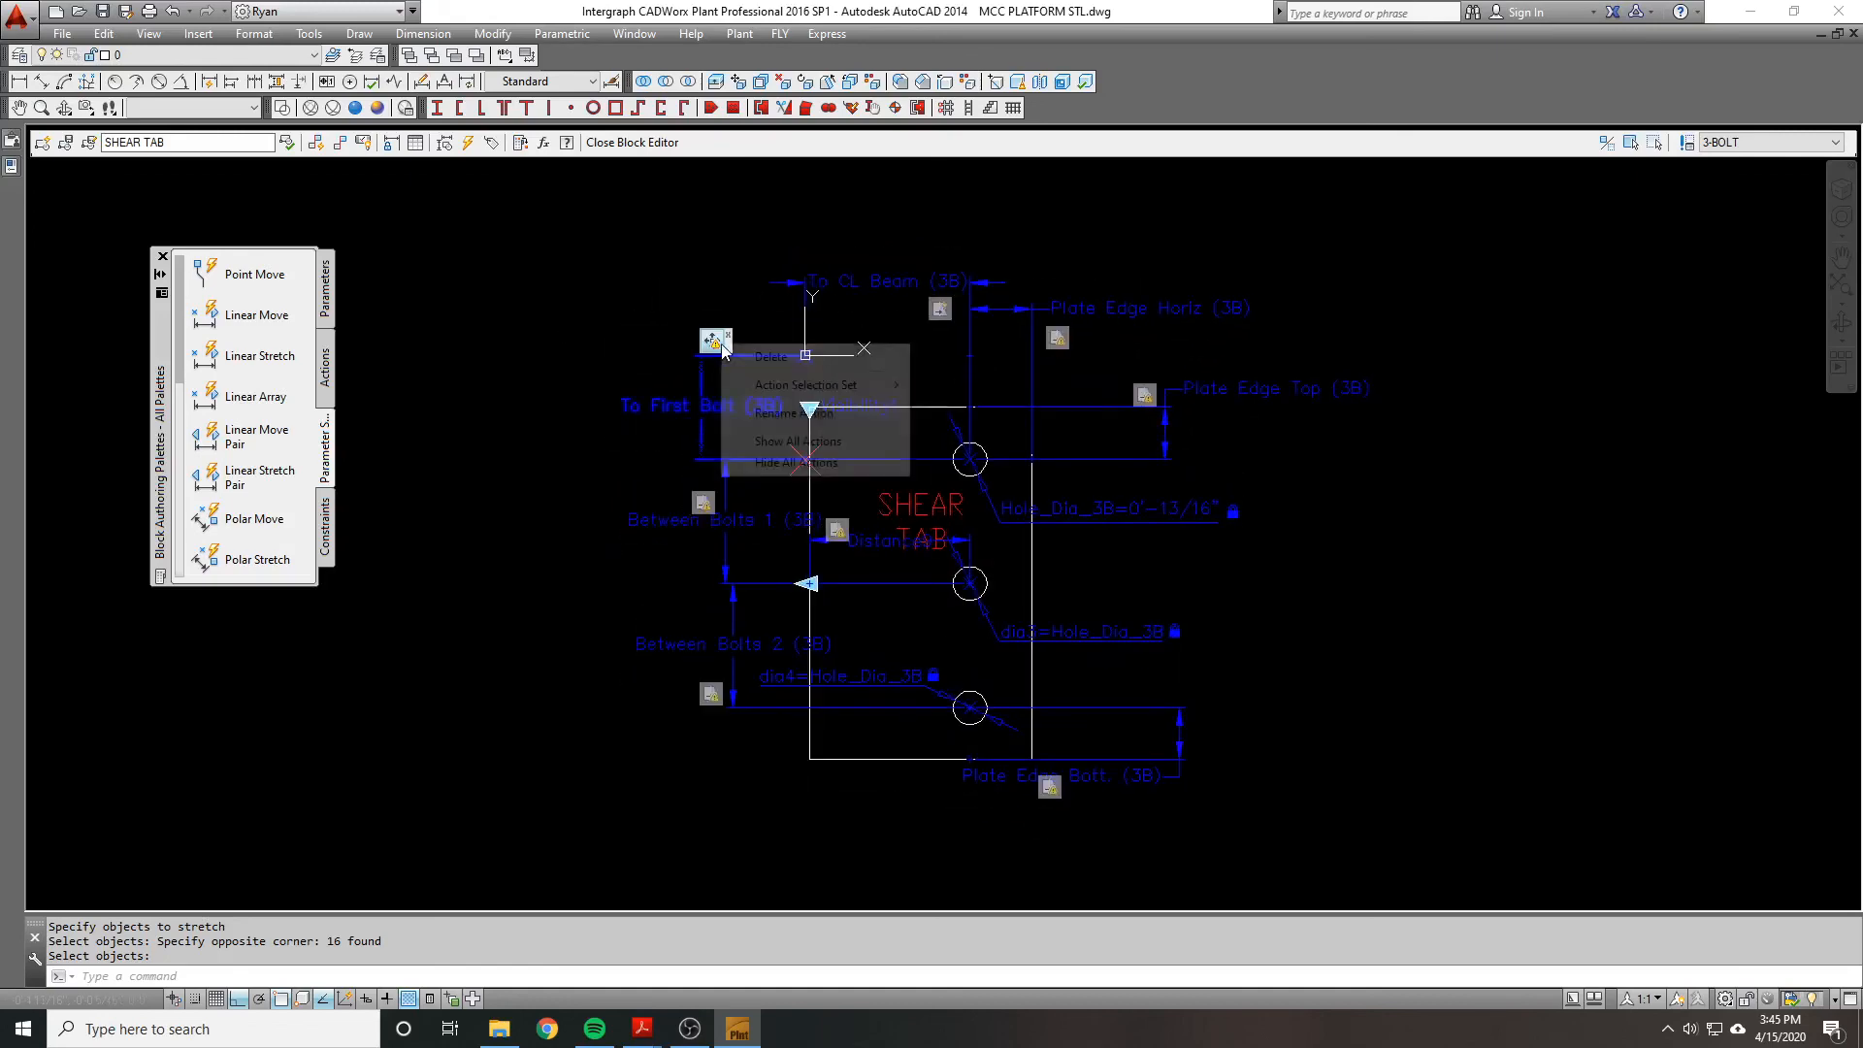
{"action": "mouse_move", "coordinate": [795, 385]}
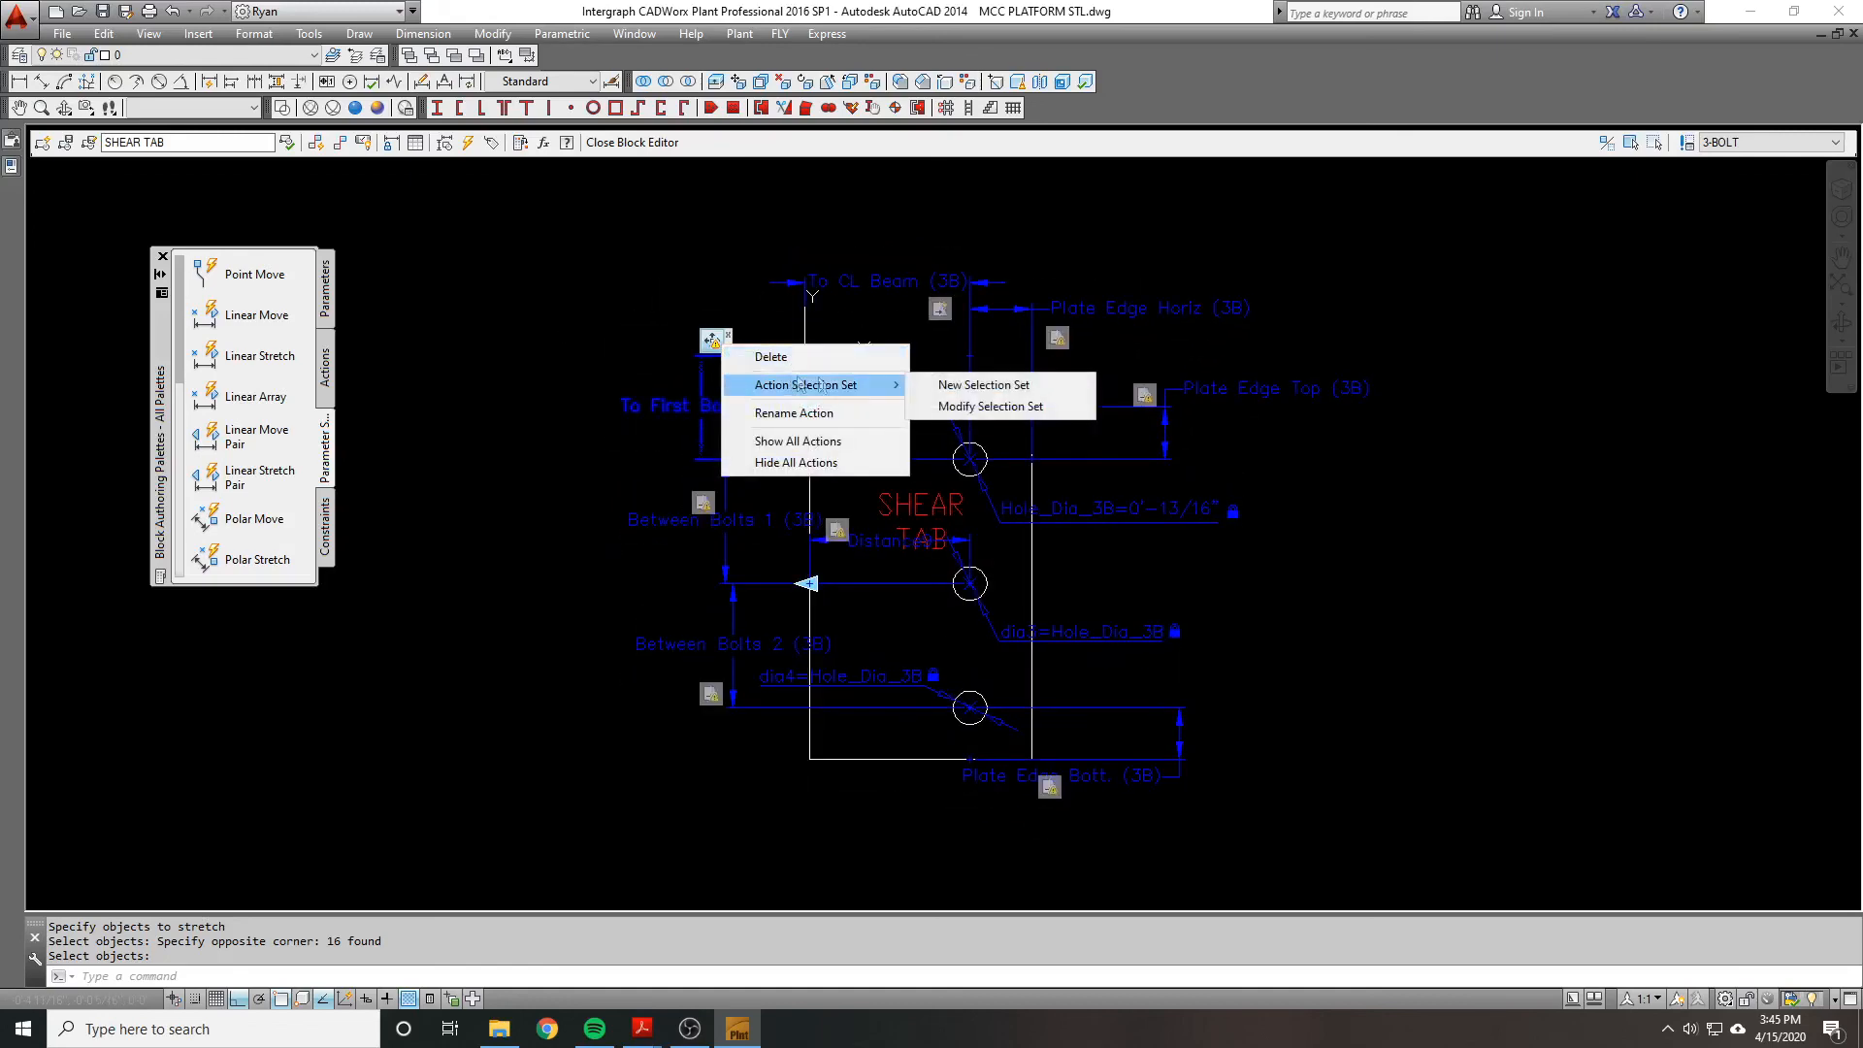
{"action": "left_click", "coordinate": [980, 384]}
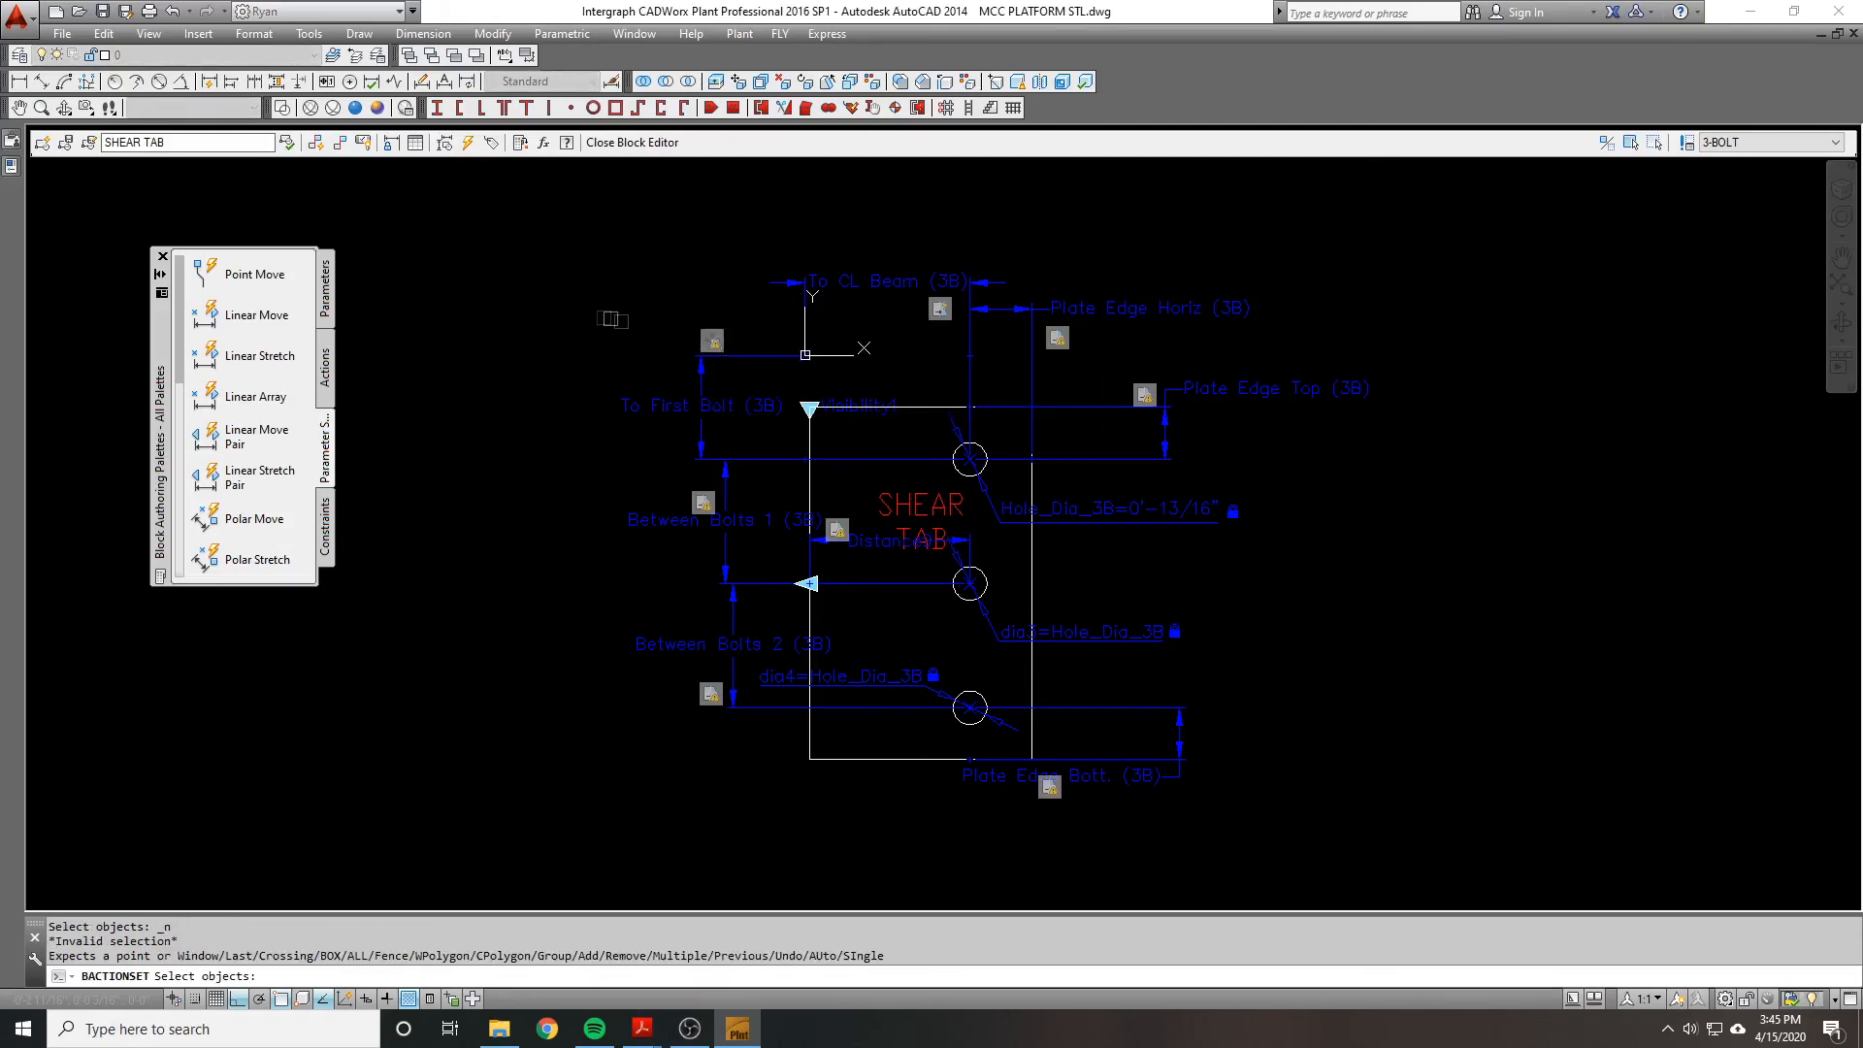
{"action": "left_click", "coordinate": [592, 322]}
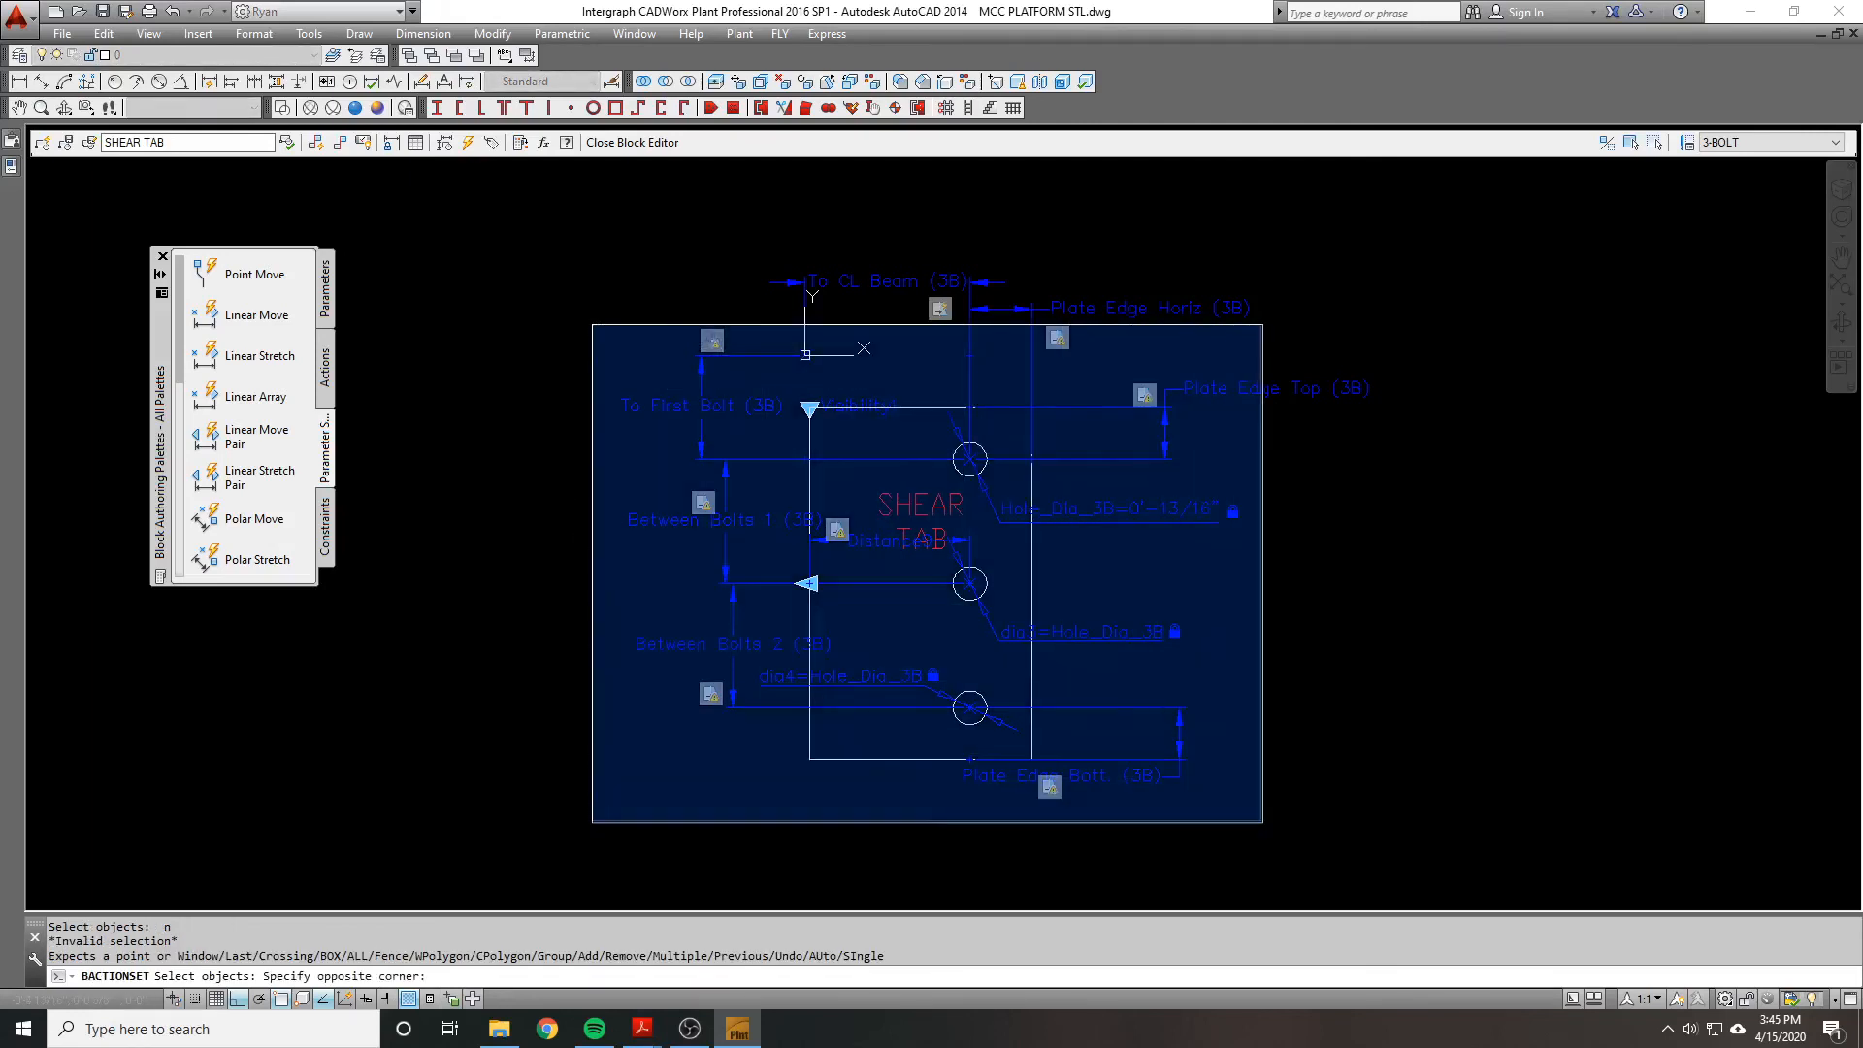
{"action": "left_click", "coordinate": [1260, 821]}
Step: Add the Plate Edge Top (3B) parameter to the To First Bolt (3B) selection set and accept it
{"action": "left_click", "coordinate": [1412, 638]}
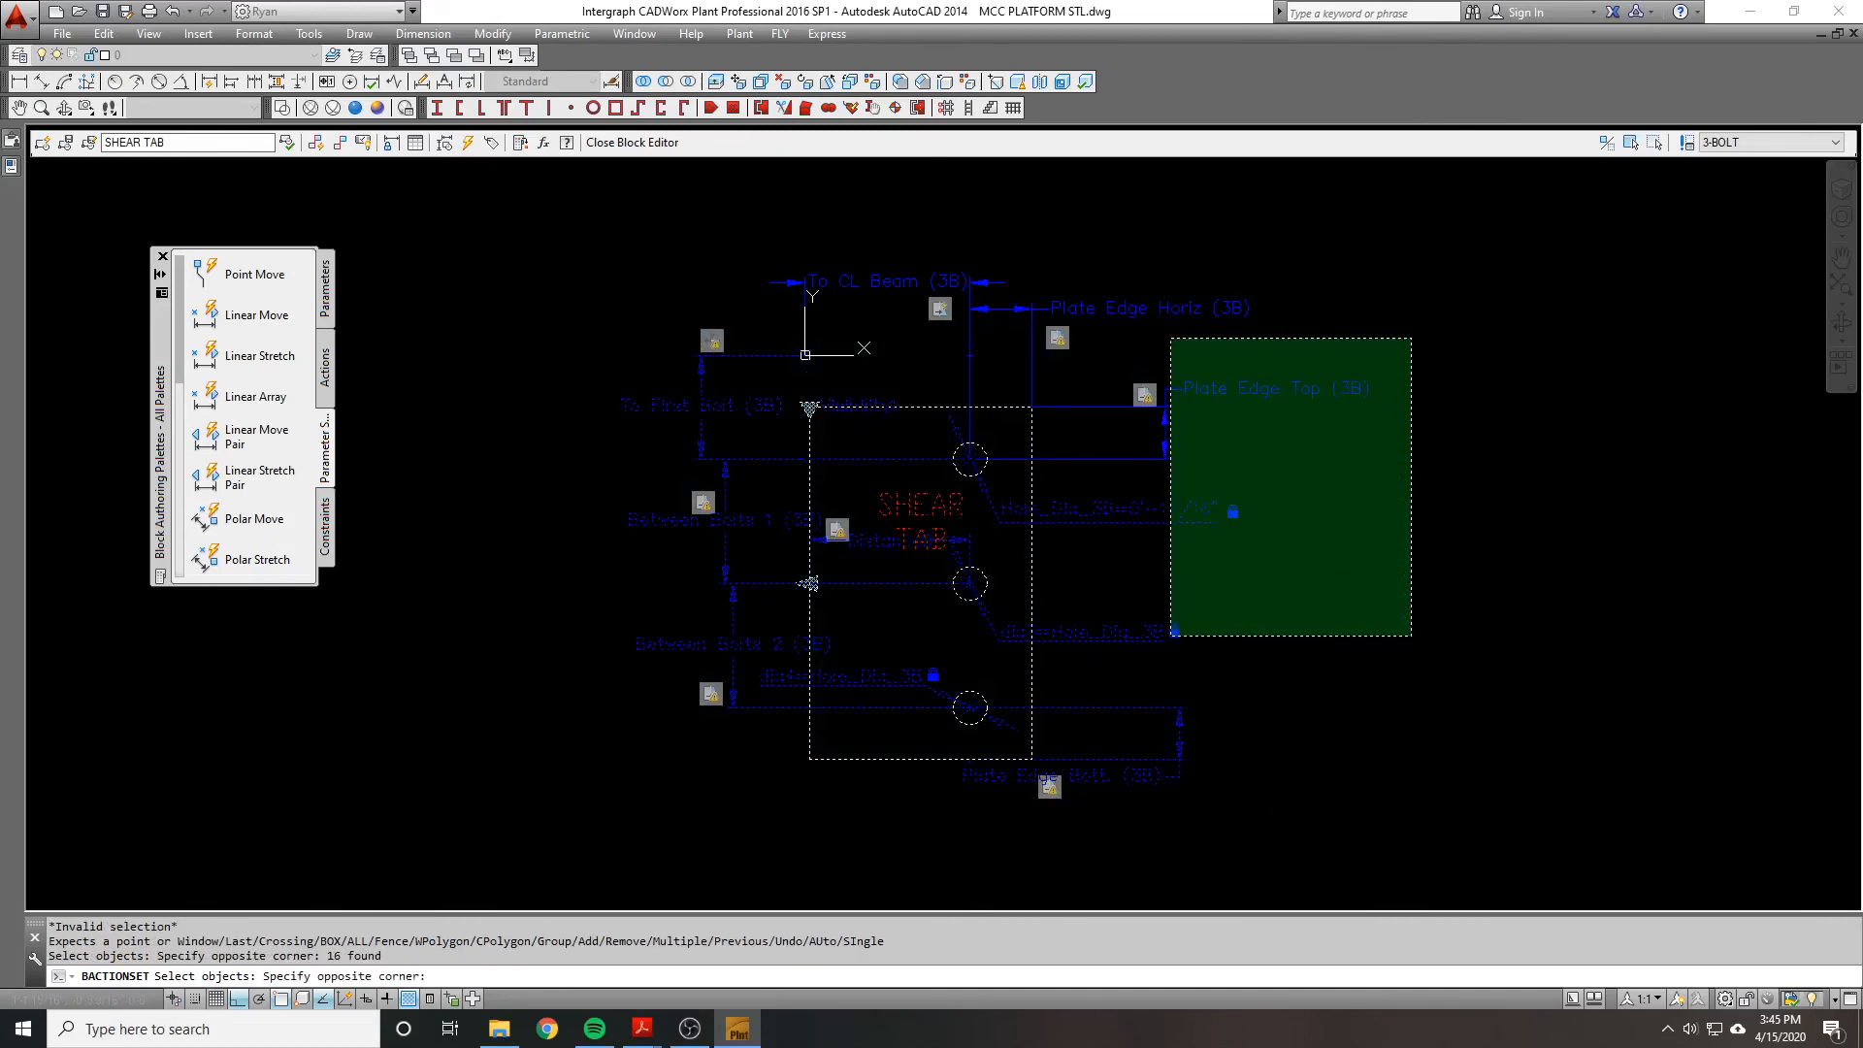
{"action": "left_click", "coordinate": [1172, 338]}
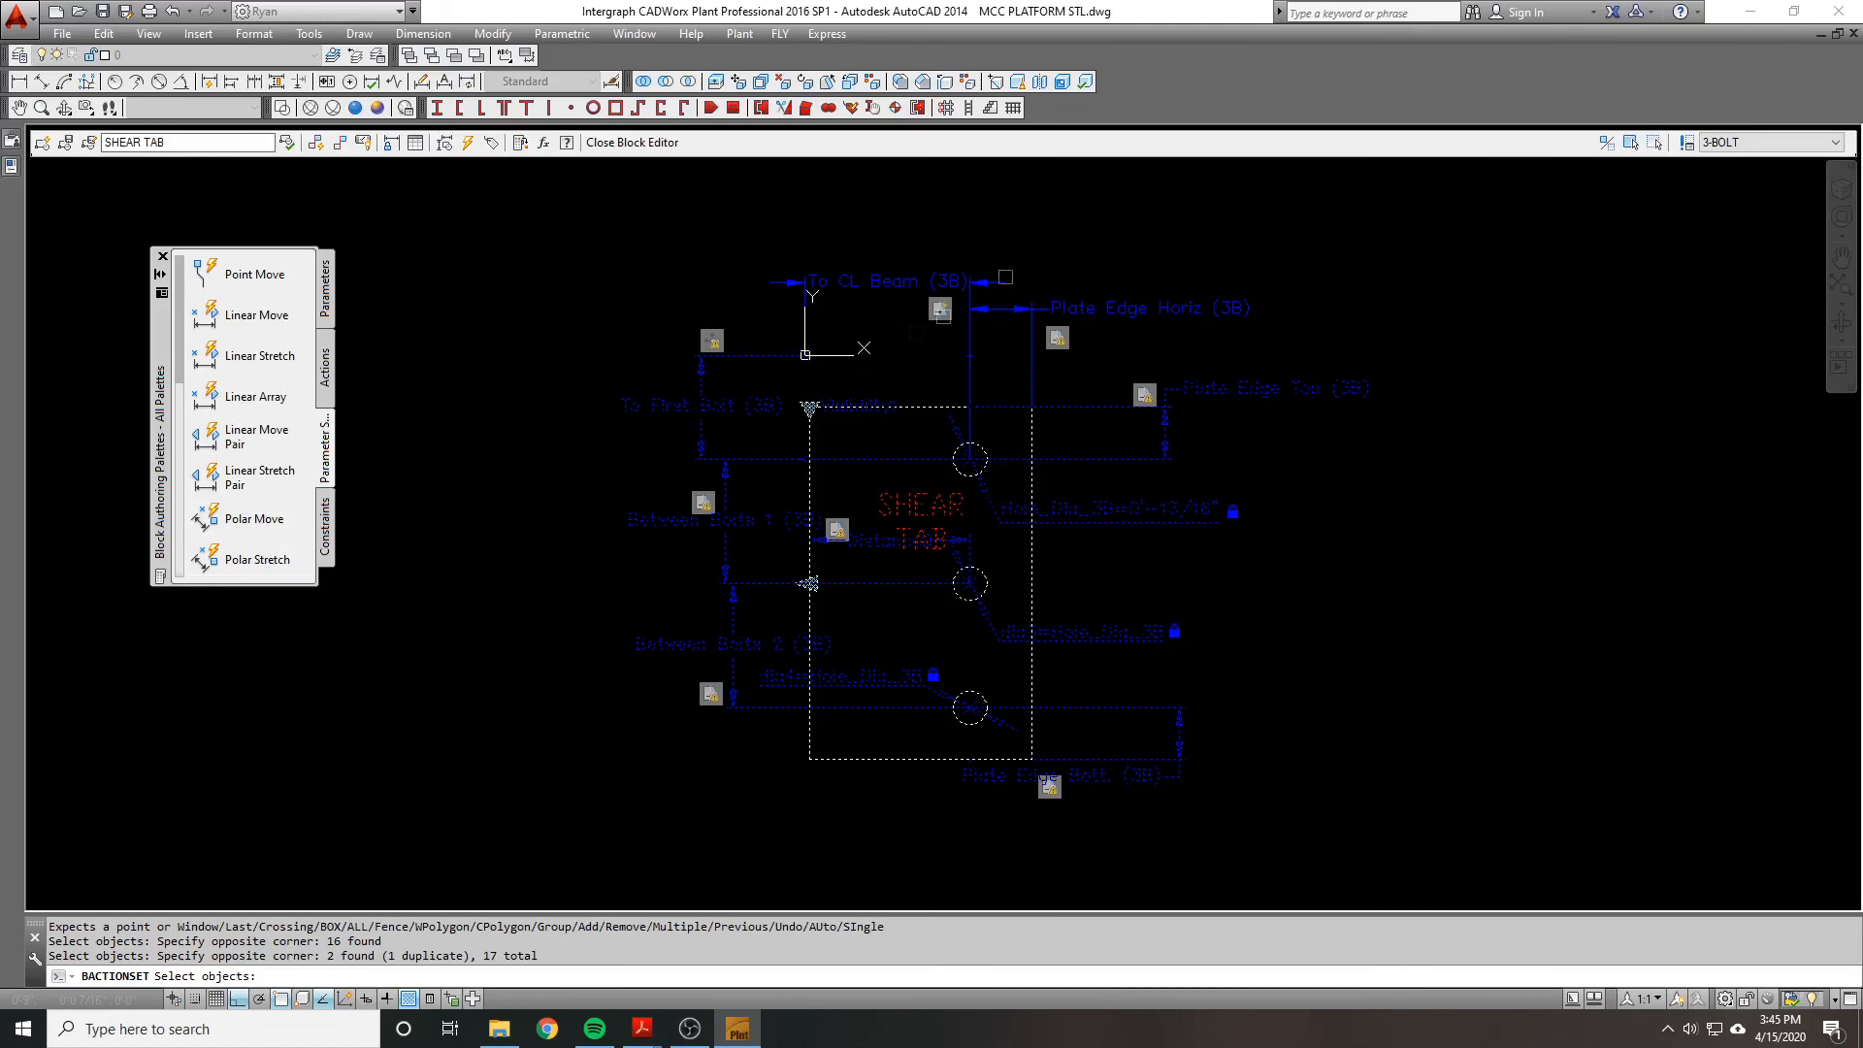
{"action": "scroll", "coordinate": [1214, 423], "scroll_direction": "up", "scroll_amount": 1}
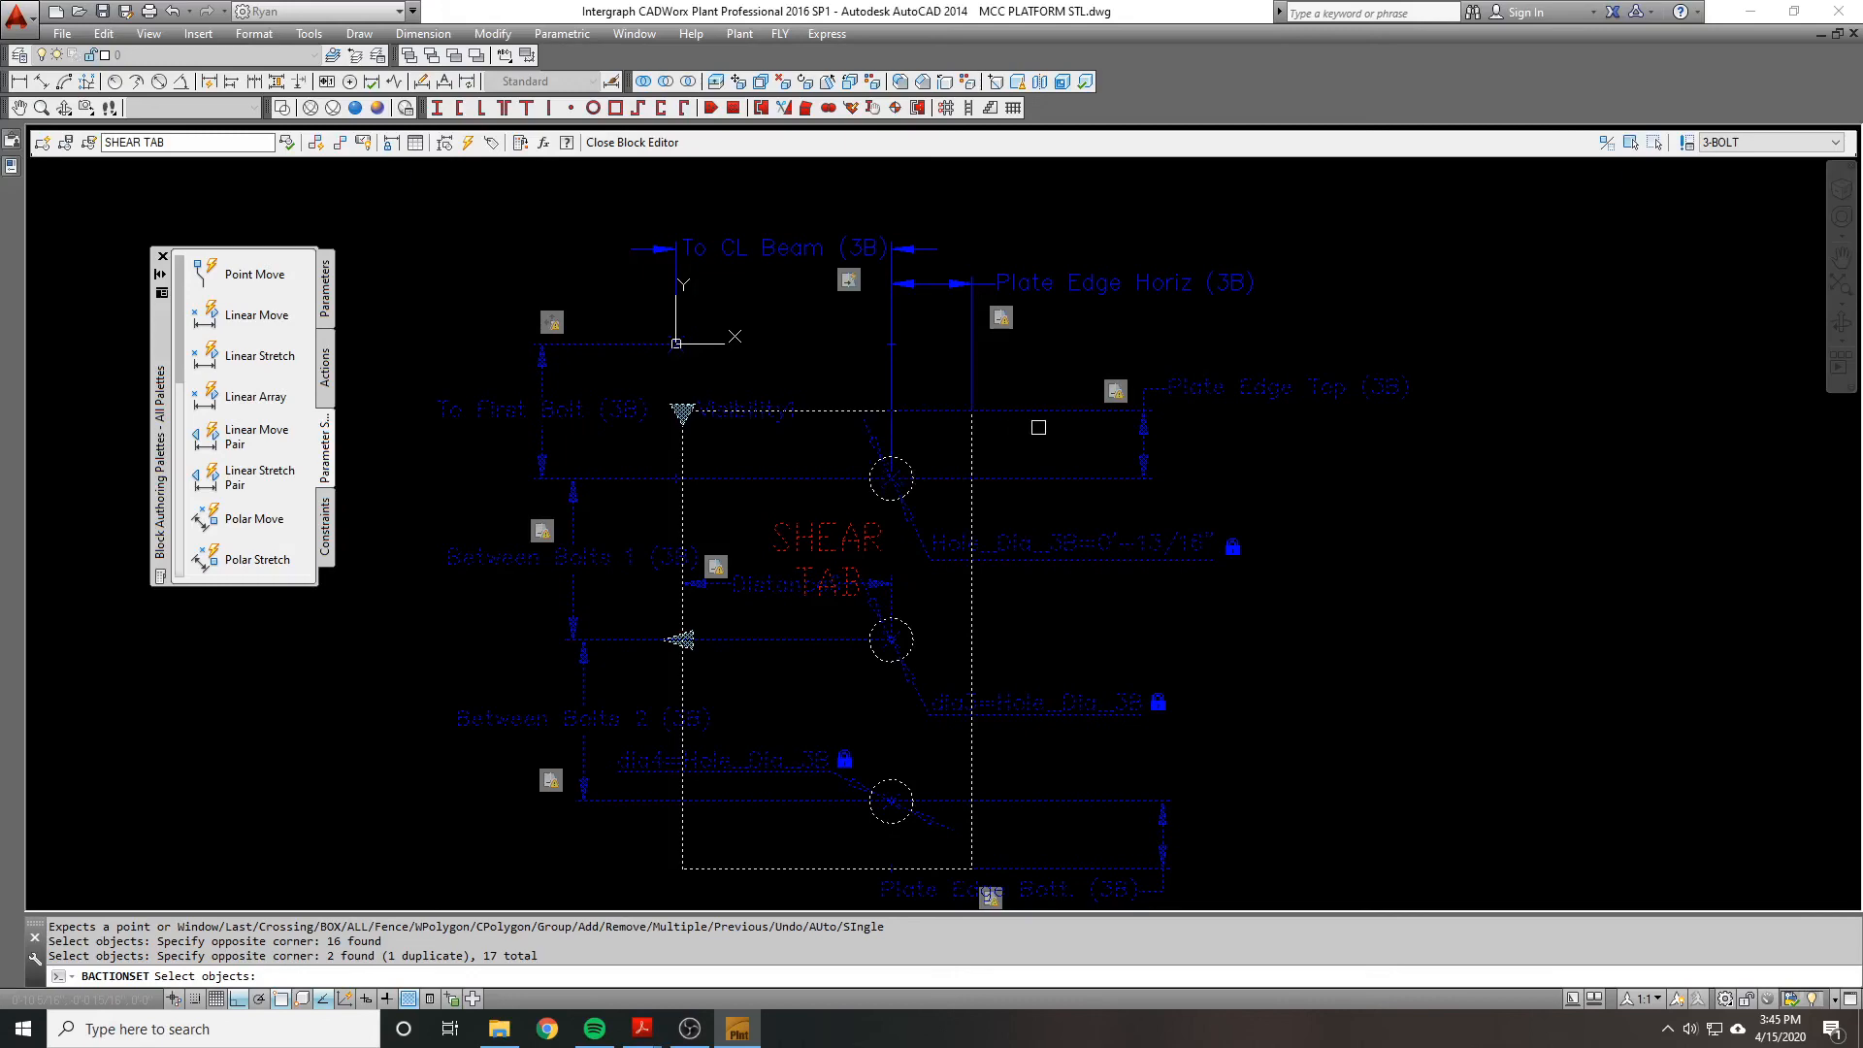
{"action": "scroll", "coordinate": [1039, 427], "scroll_direction": "up", "scroll_amount": 1}
{"action": "scroll", "coordinate": [1118, 175], "scroll_direction": "down", "scroll_amount": 1}
{"action": "scroll", "coordinate": [1075, 343], "scroll_direction": "down", "scroll_amount": 1}
{"action": "middle_click_drag", "start_coordinate": [1004, 296], "coordinate": [1015, 346]}
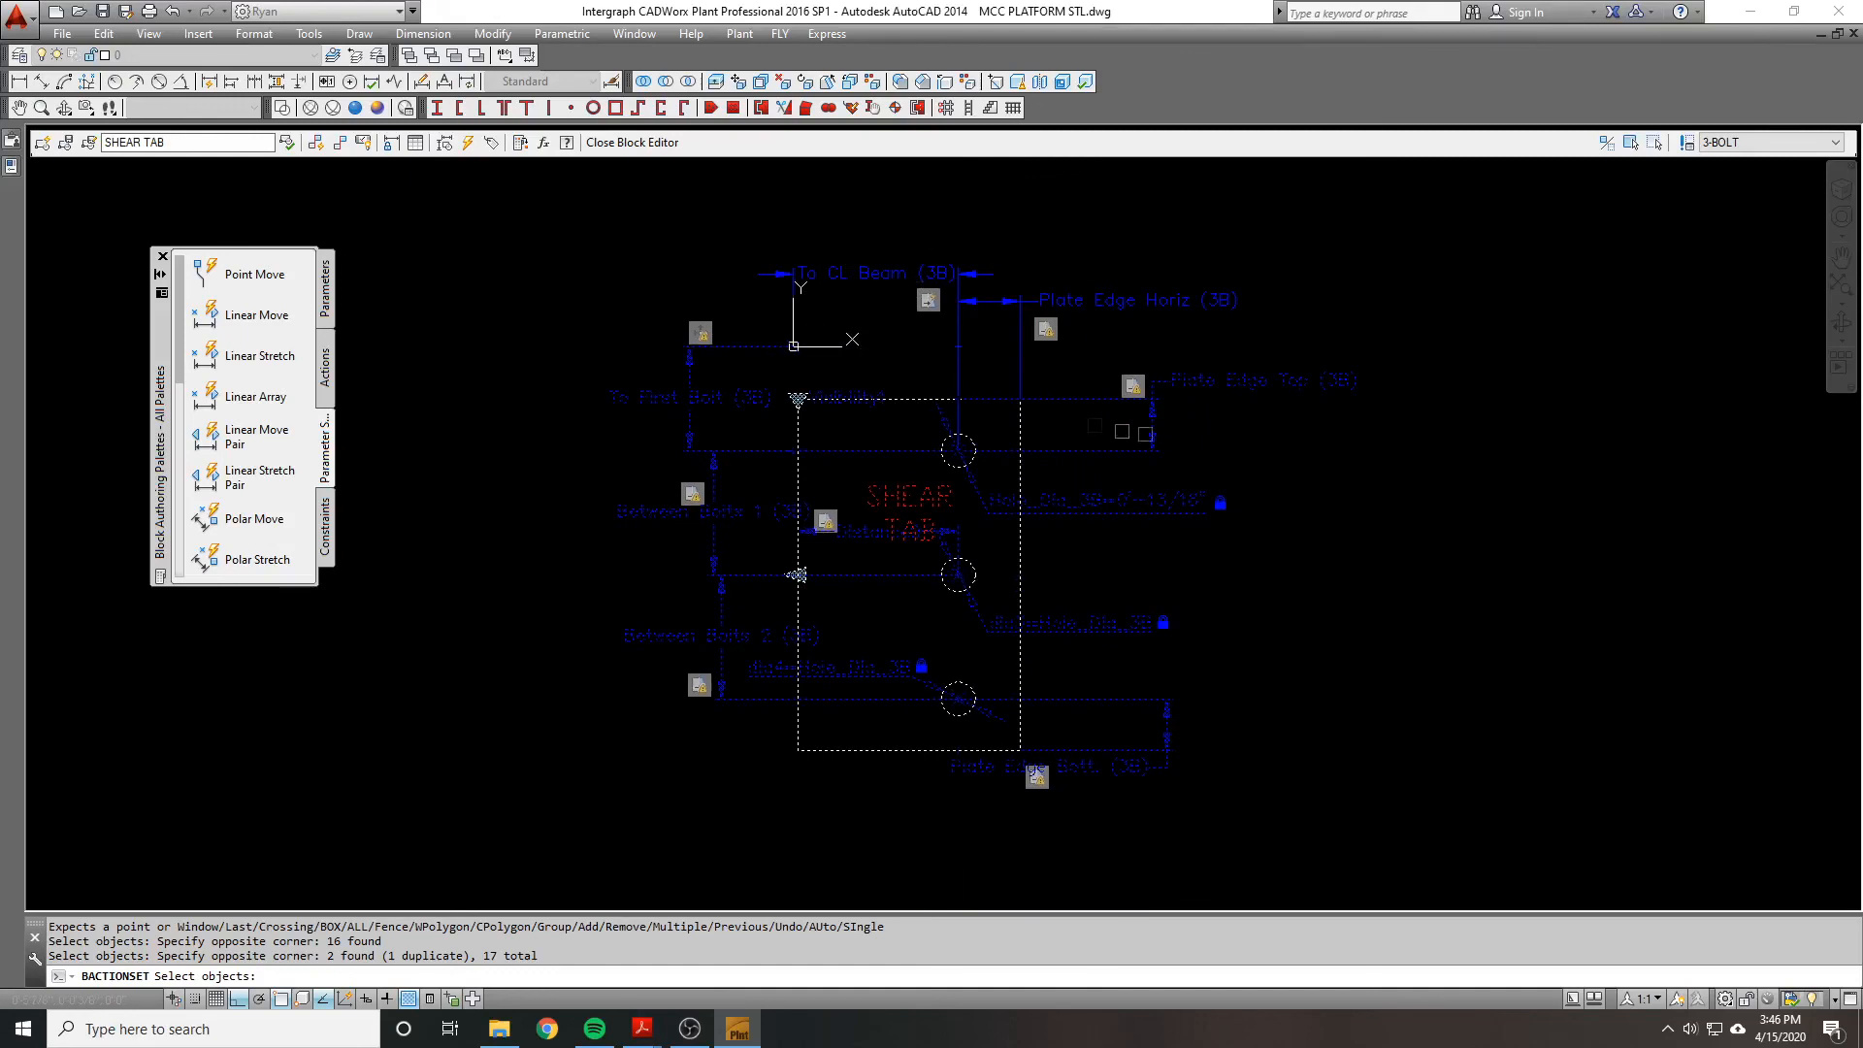
{"action": "scroll", "coordinate": [833, 565], "scroll_direction": "up", "scroll_amount": 2}
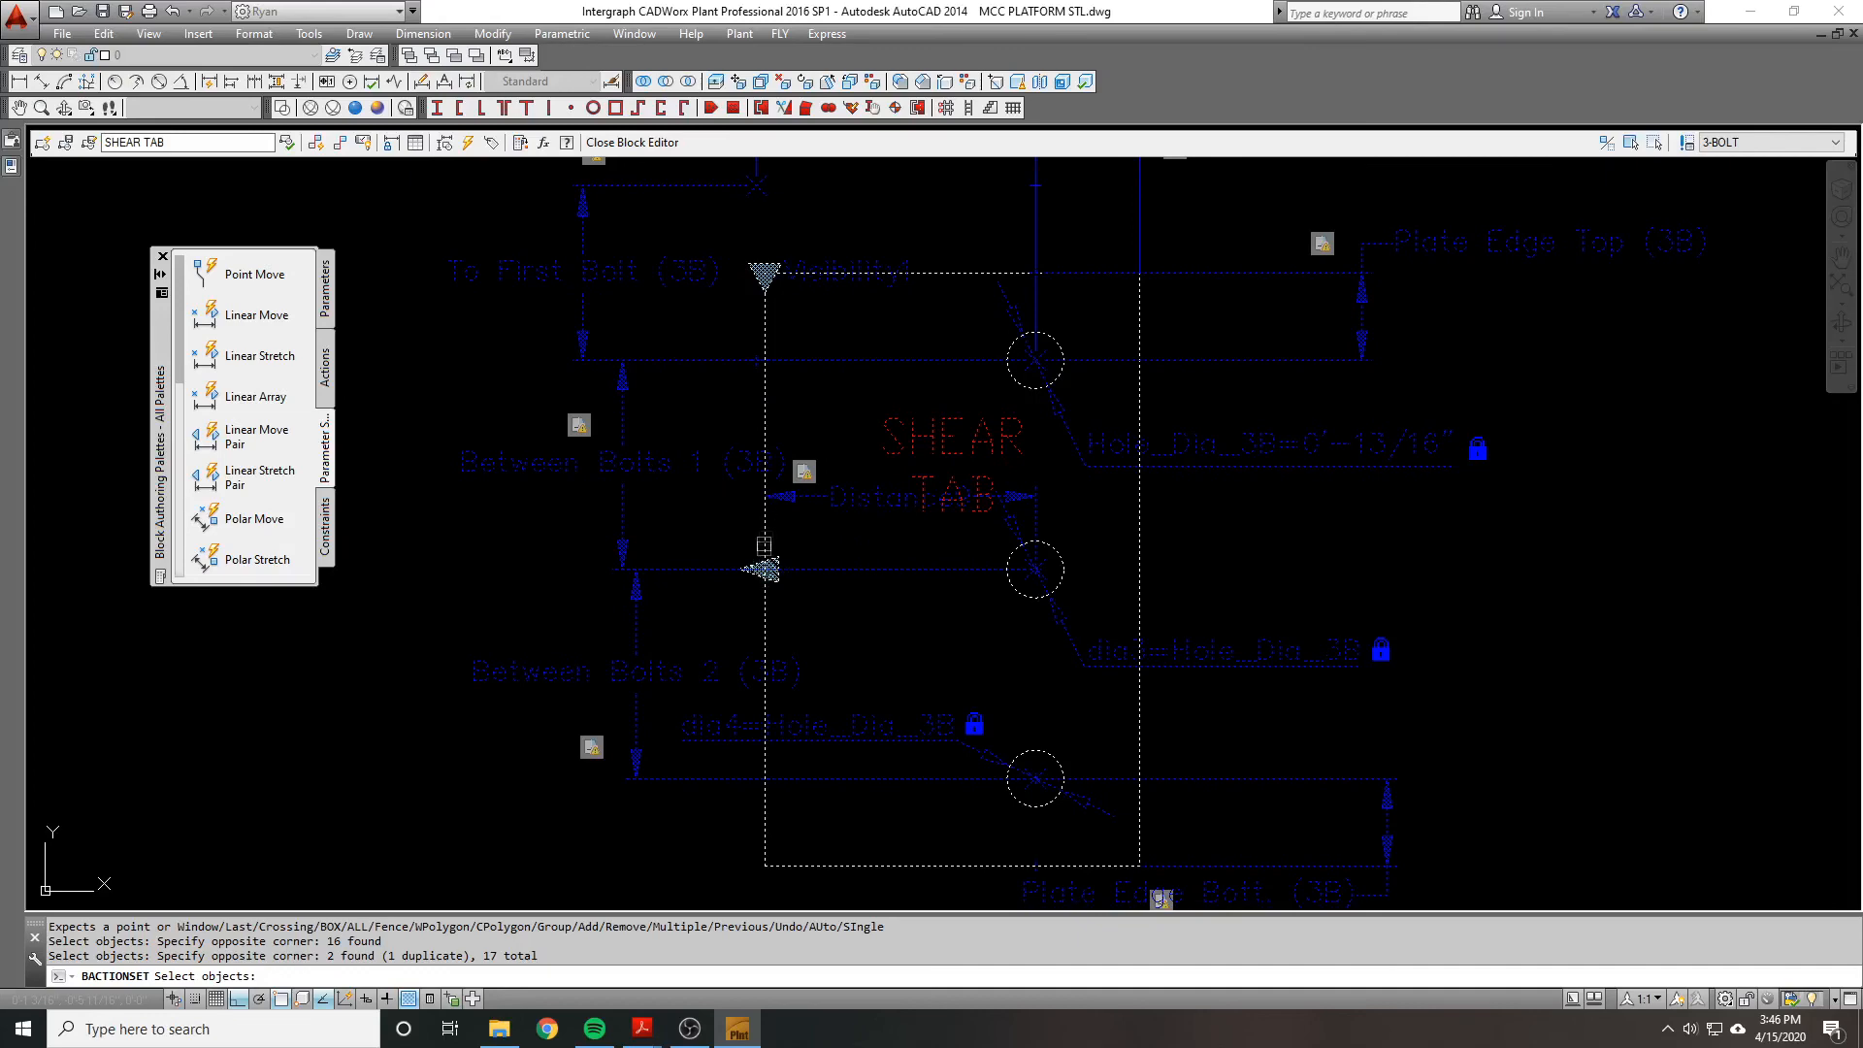
{"action": "scroll", "coordinate": [766, 563], "scroll_direction": "down", "scroll_amount": 2}
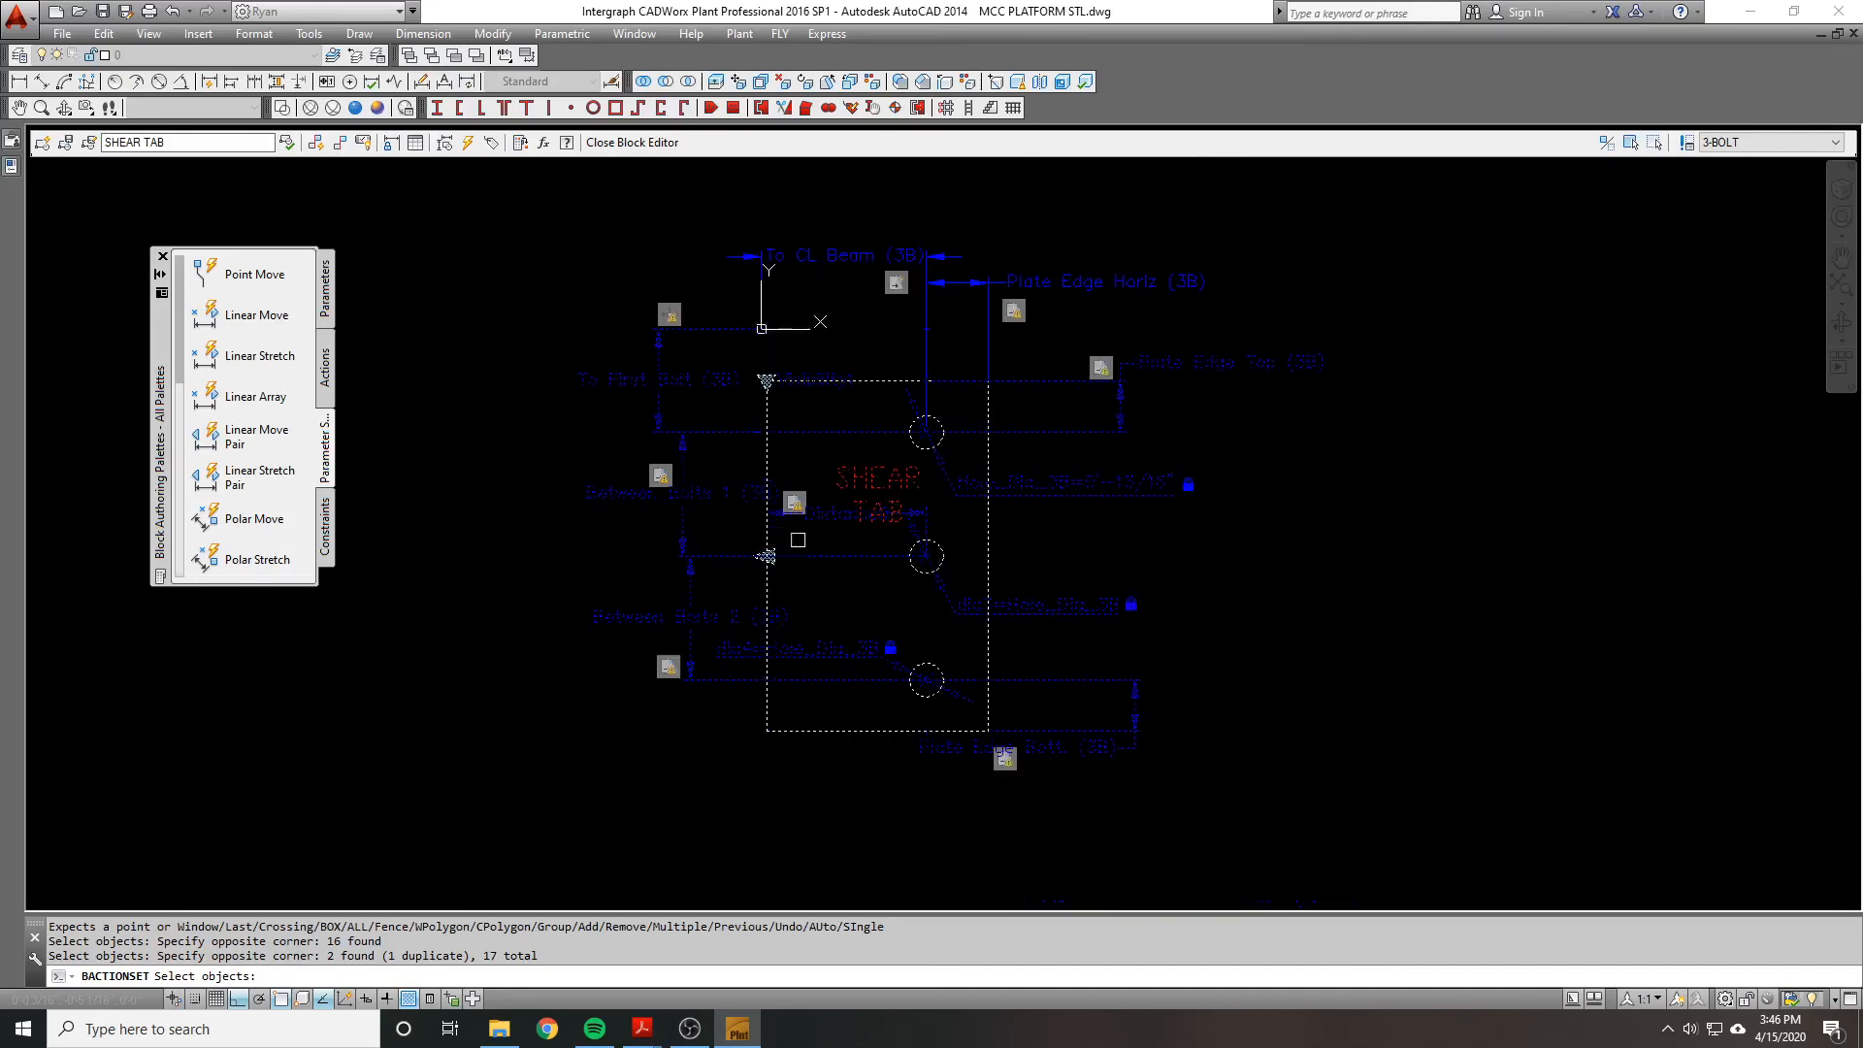
{"action": "scroll", "coordinate": [800, 539], "scroll_direction": "up", "scroll_amount": 4}
{"action": "scroll", "coordinate": [658, 536], "scroll_direction": "down", "scroll_amount": 4}
{"action": "key", "text": "Return"}
Step: Start a new selection set for the Between Bolts 1 (3B) stretch action, framing the lower two holes and crossing-selecting the plate's lower part
{"action": "mouse_move", "coordinate": [741, 487]}
{"action": "middle_mouse_down"}
{"action": "mouse_move", "coordinate": [821, 487]}
{"action": "mouse_move", "coordinate": [718, 452]}
{"action": "middle_mouse_up"}
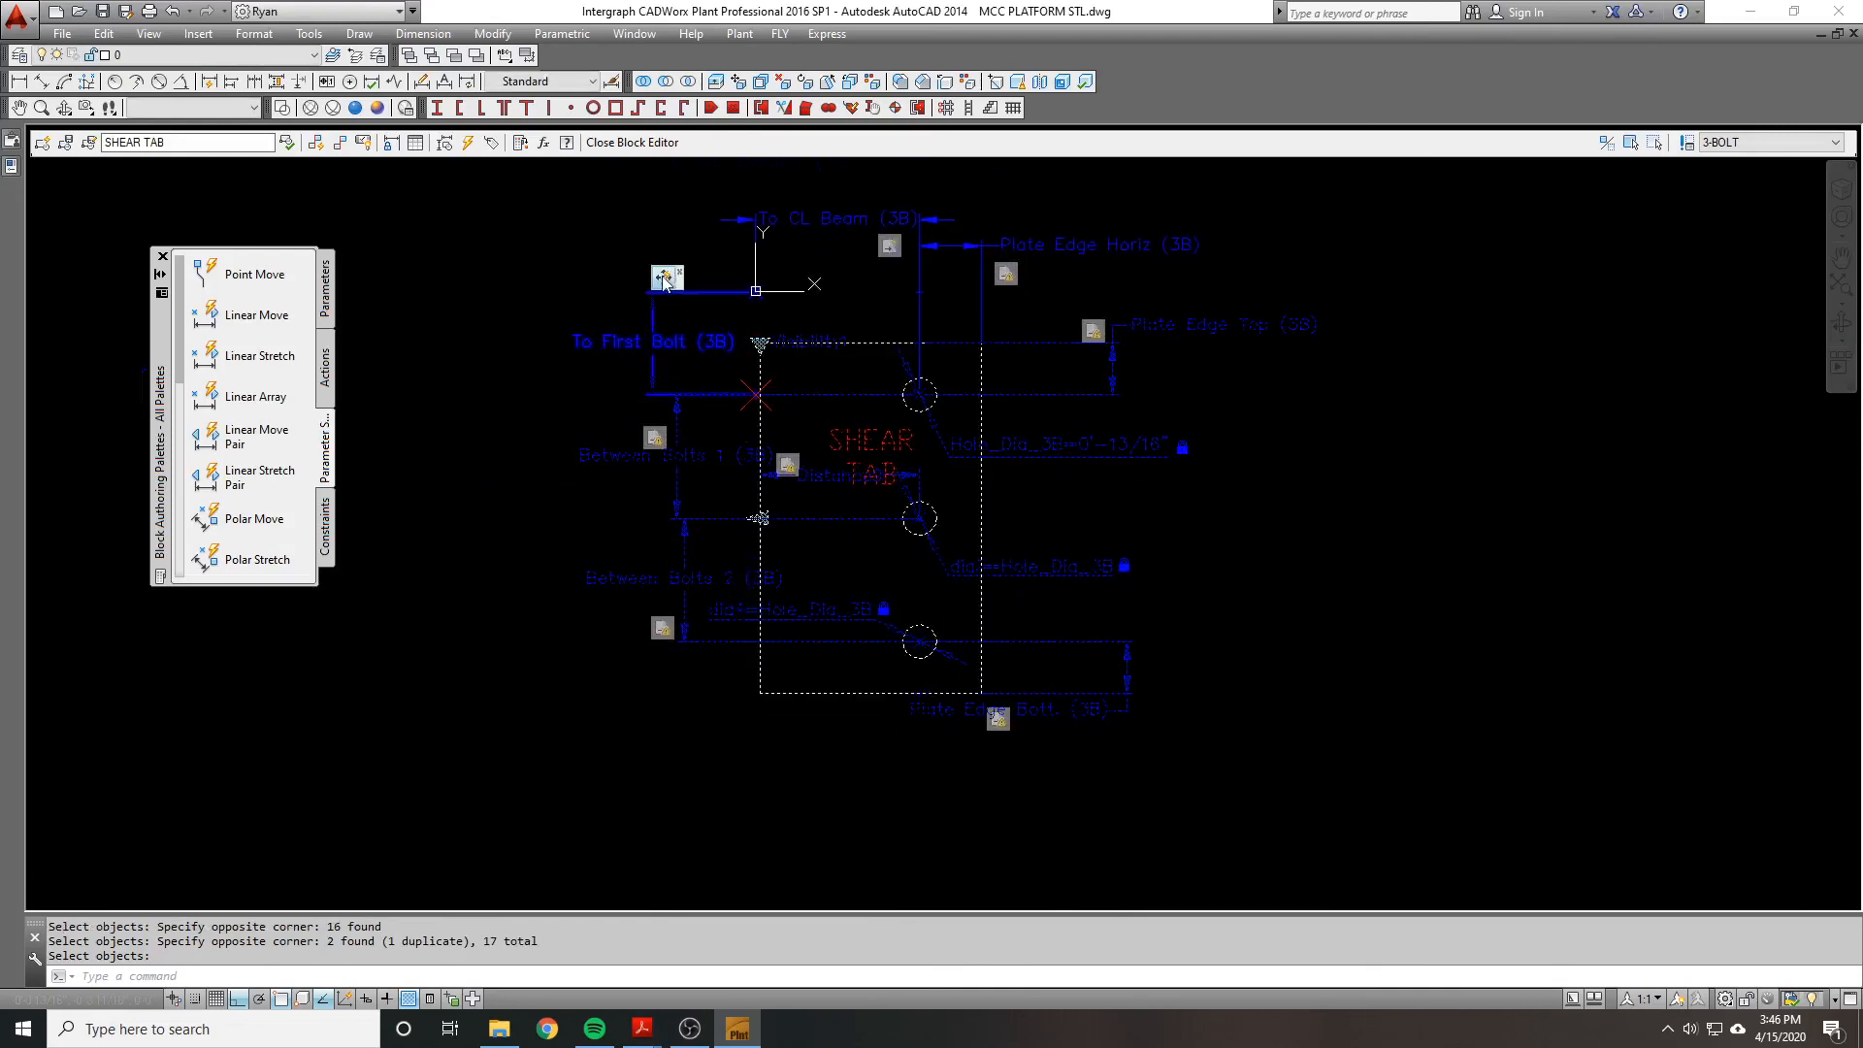
{"action": "scroll", "coordinate": [728, 382], "scroll_direction": "up", "scroll_amount": 2}
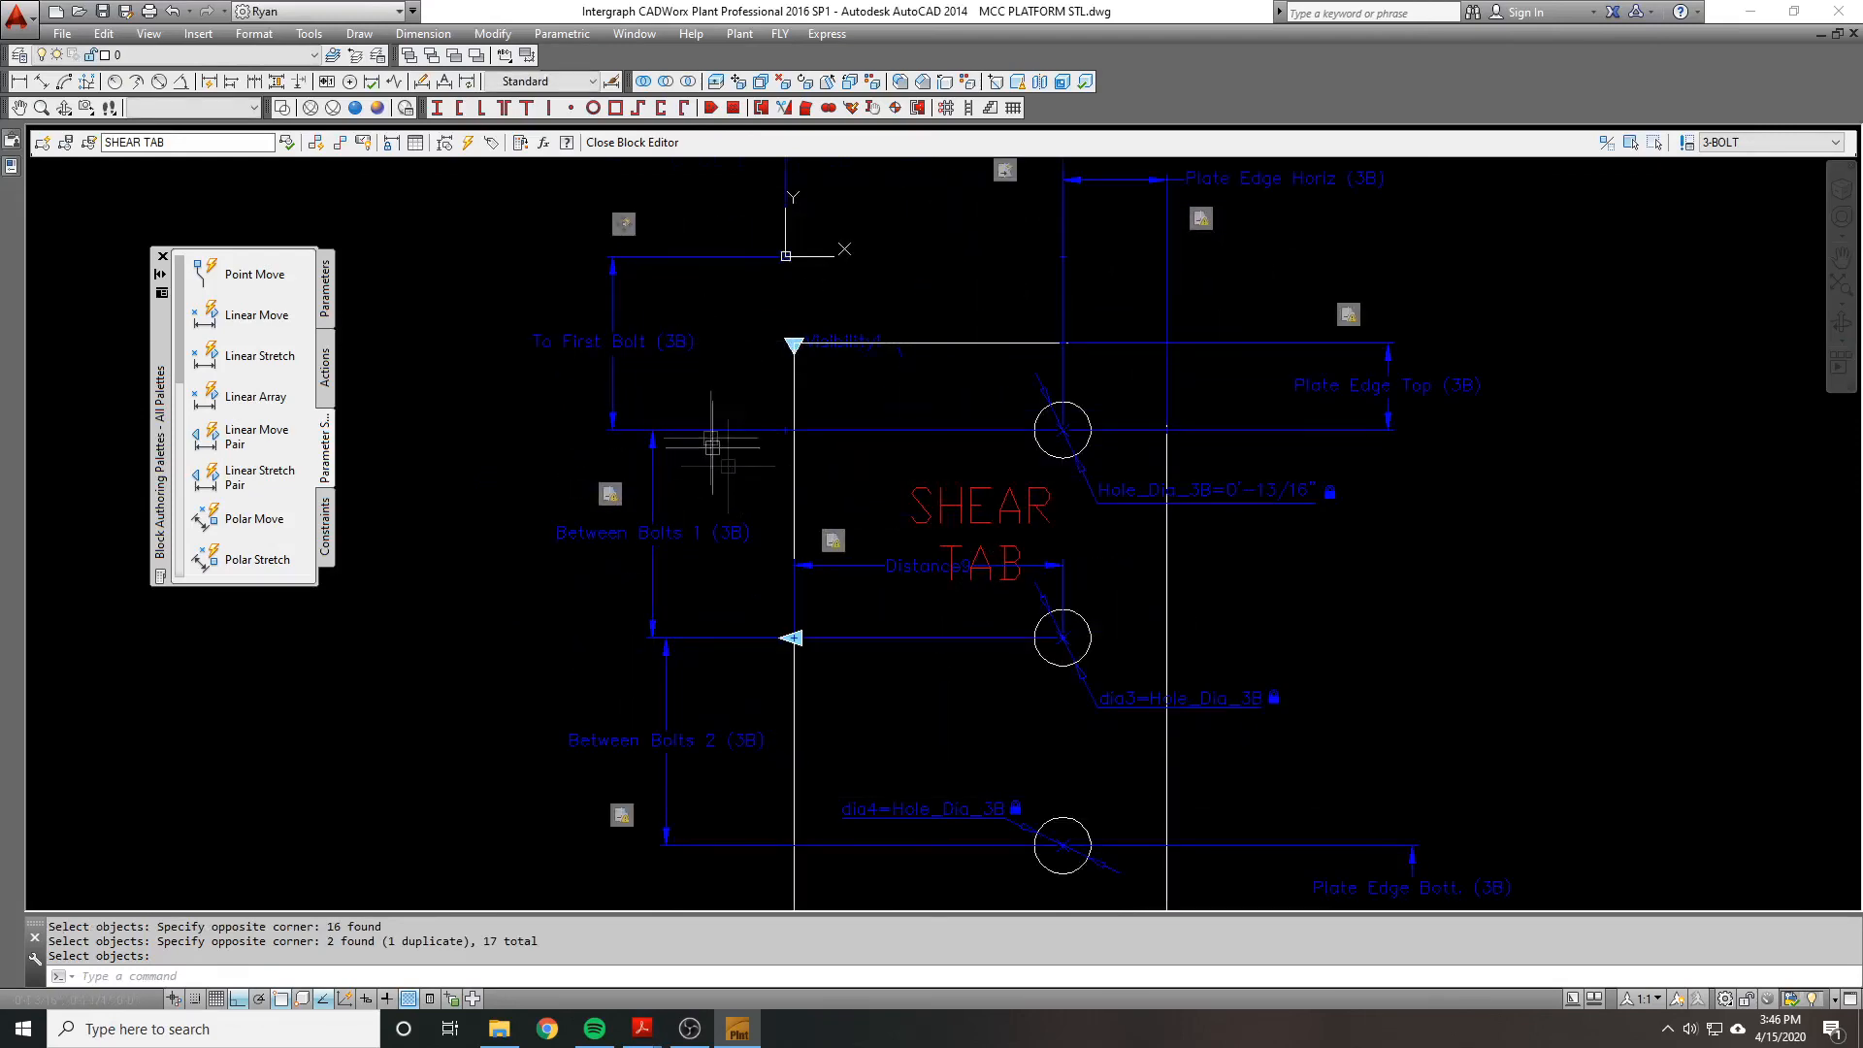
{"action": "scroll", "coordinate": [715, 429], "scroll_direction": "down", "scroll_amount": 2}
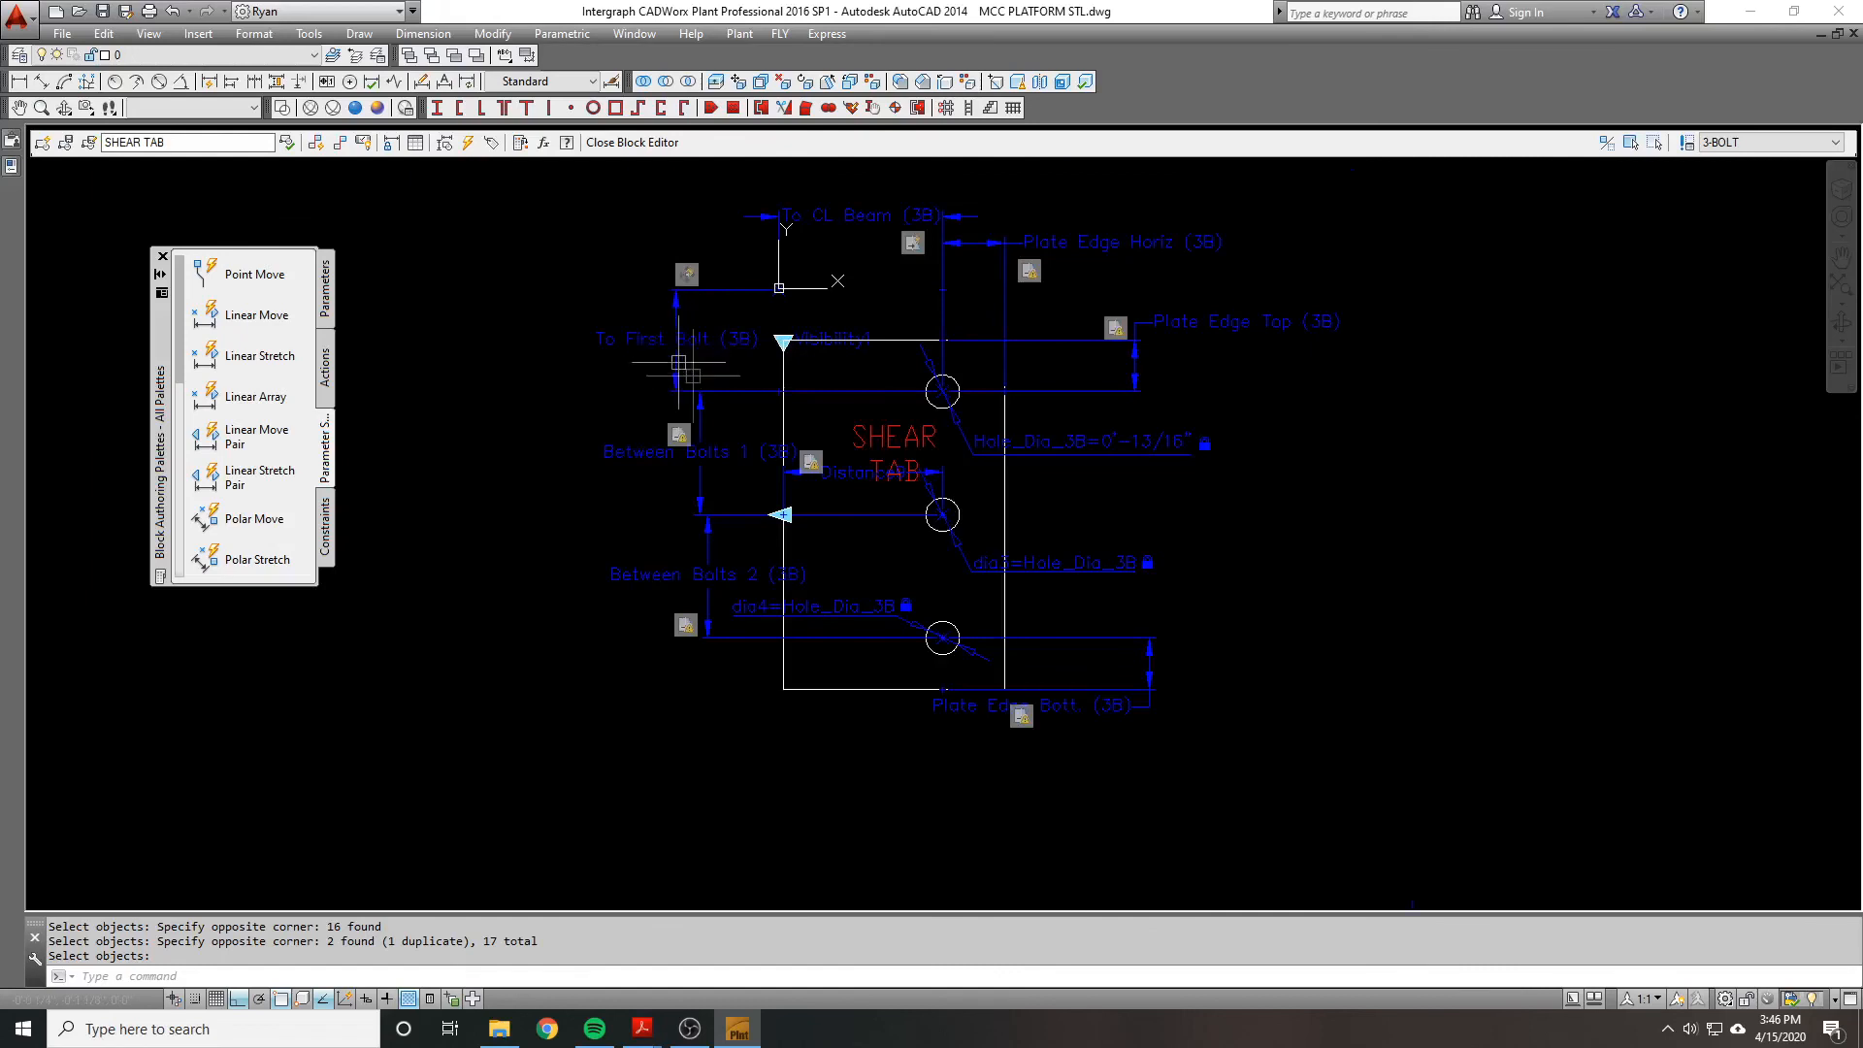
{"action": "scroll", "coordinate": [796, 479], "scroll_direction": "up", "scroll_amount": 1}
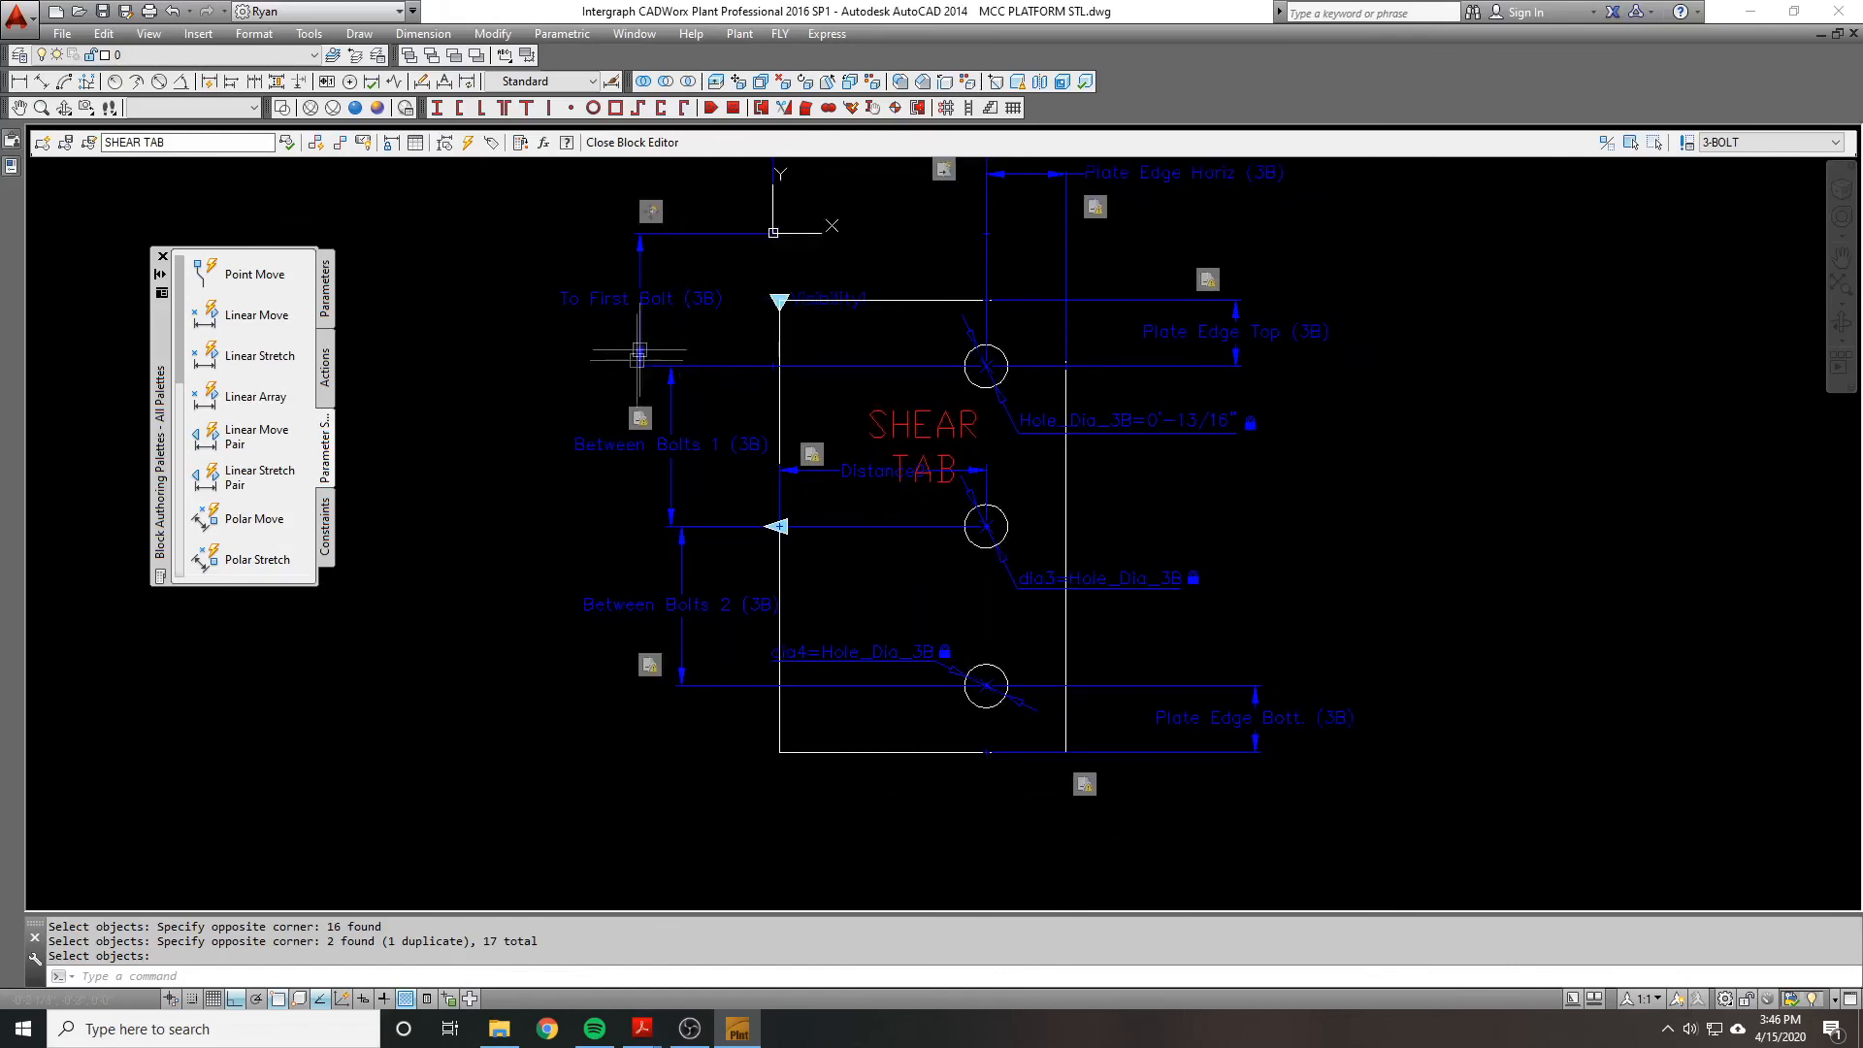
{"action": "right_click", "coordinate": [641, 422]}
{"action": "mouse_move", "coordinate": [736, 460]}
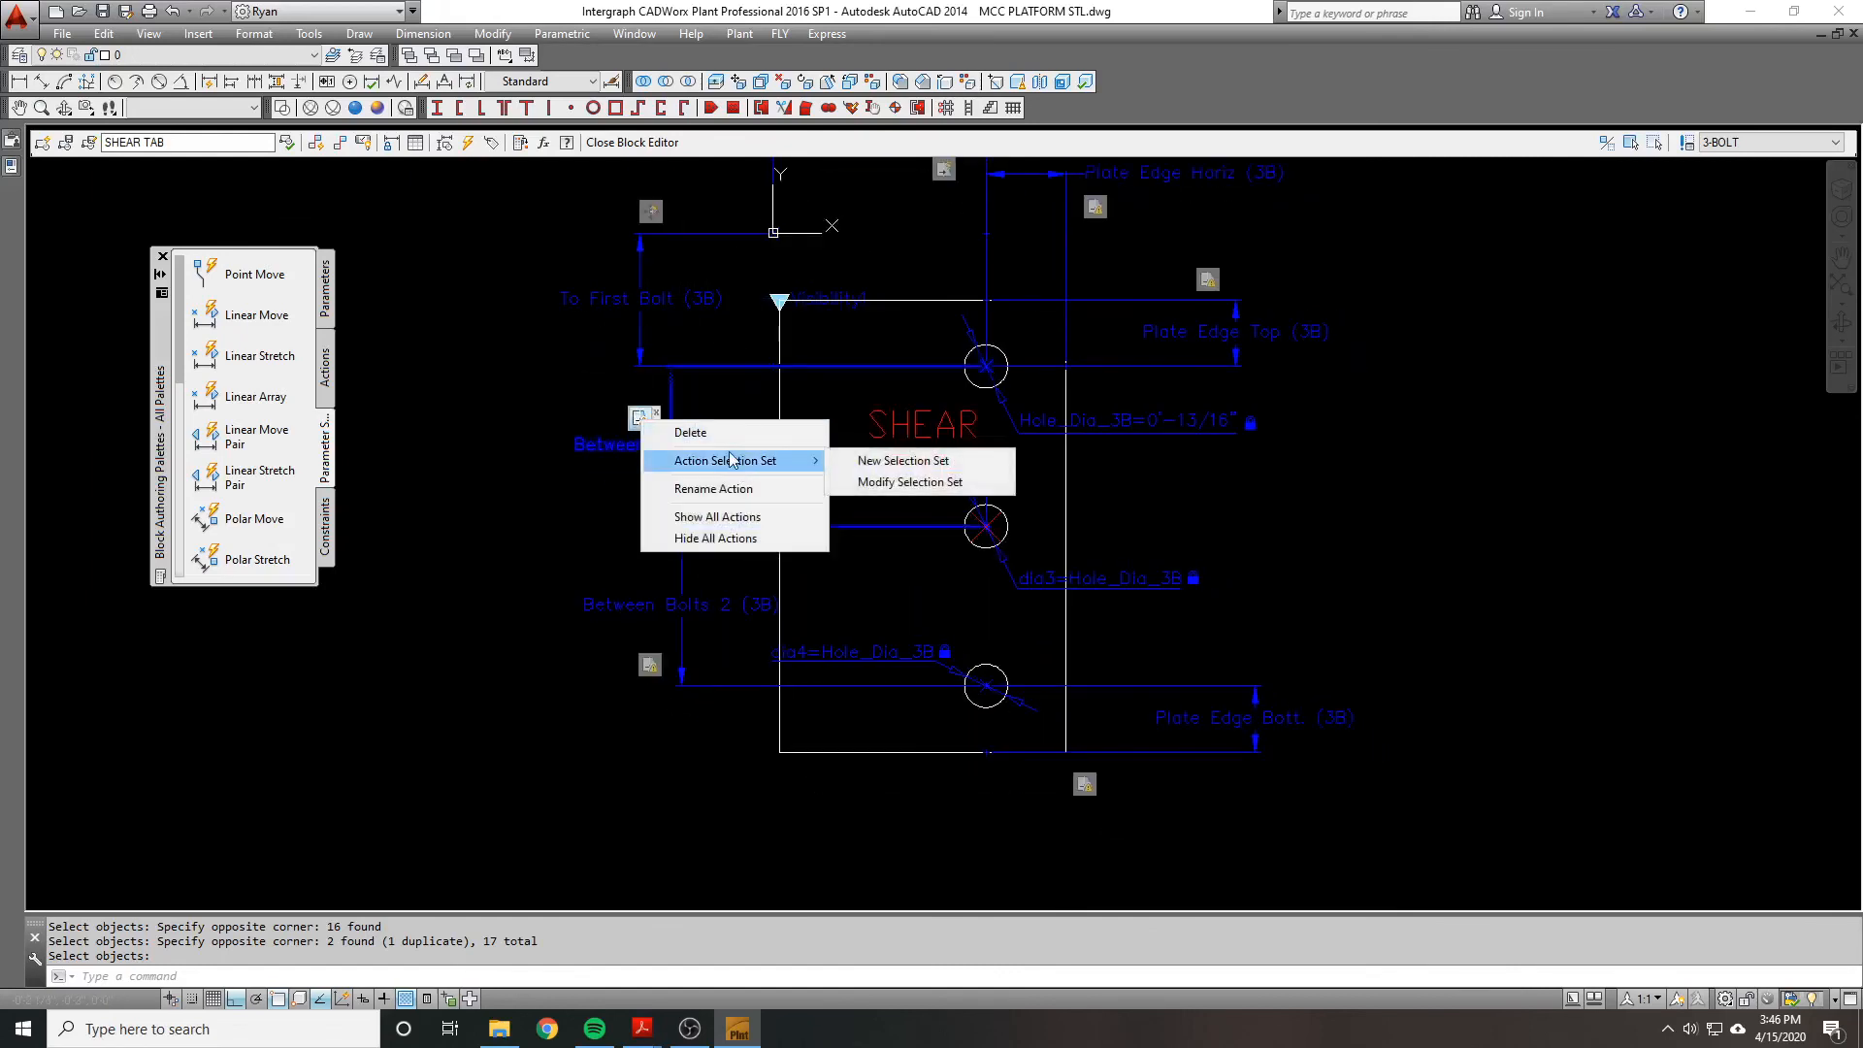
{"action": "left_click", "coordinate": [898, 458]}
{"action": "scroll", "coordinate": [905, 451], "scroll_direction": "down", "scroll_amount": 1}
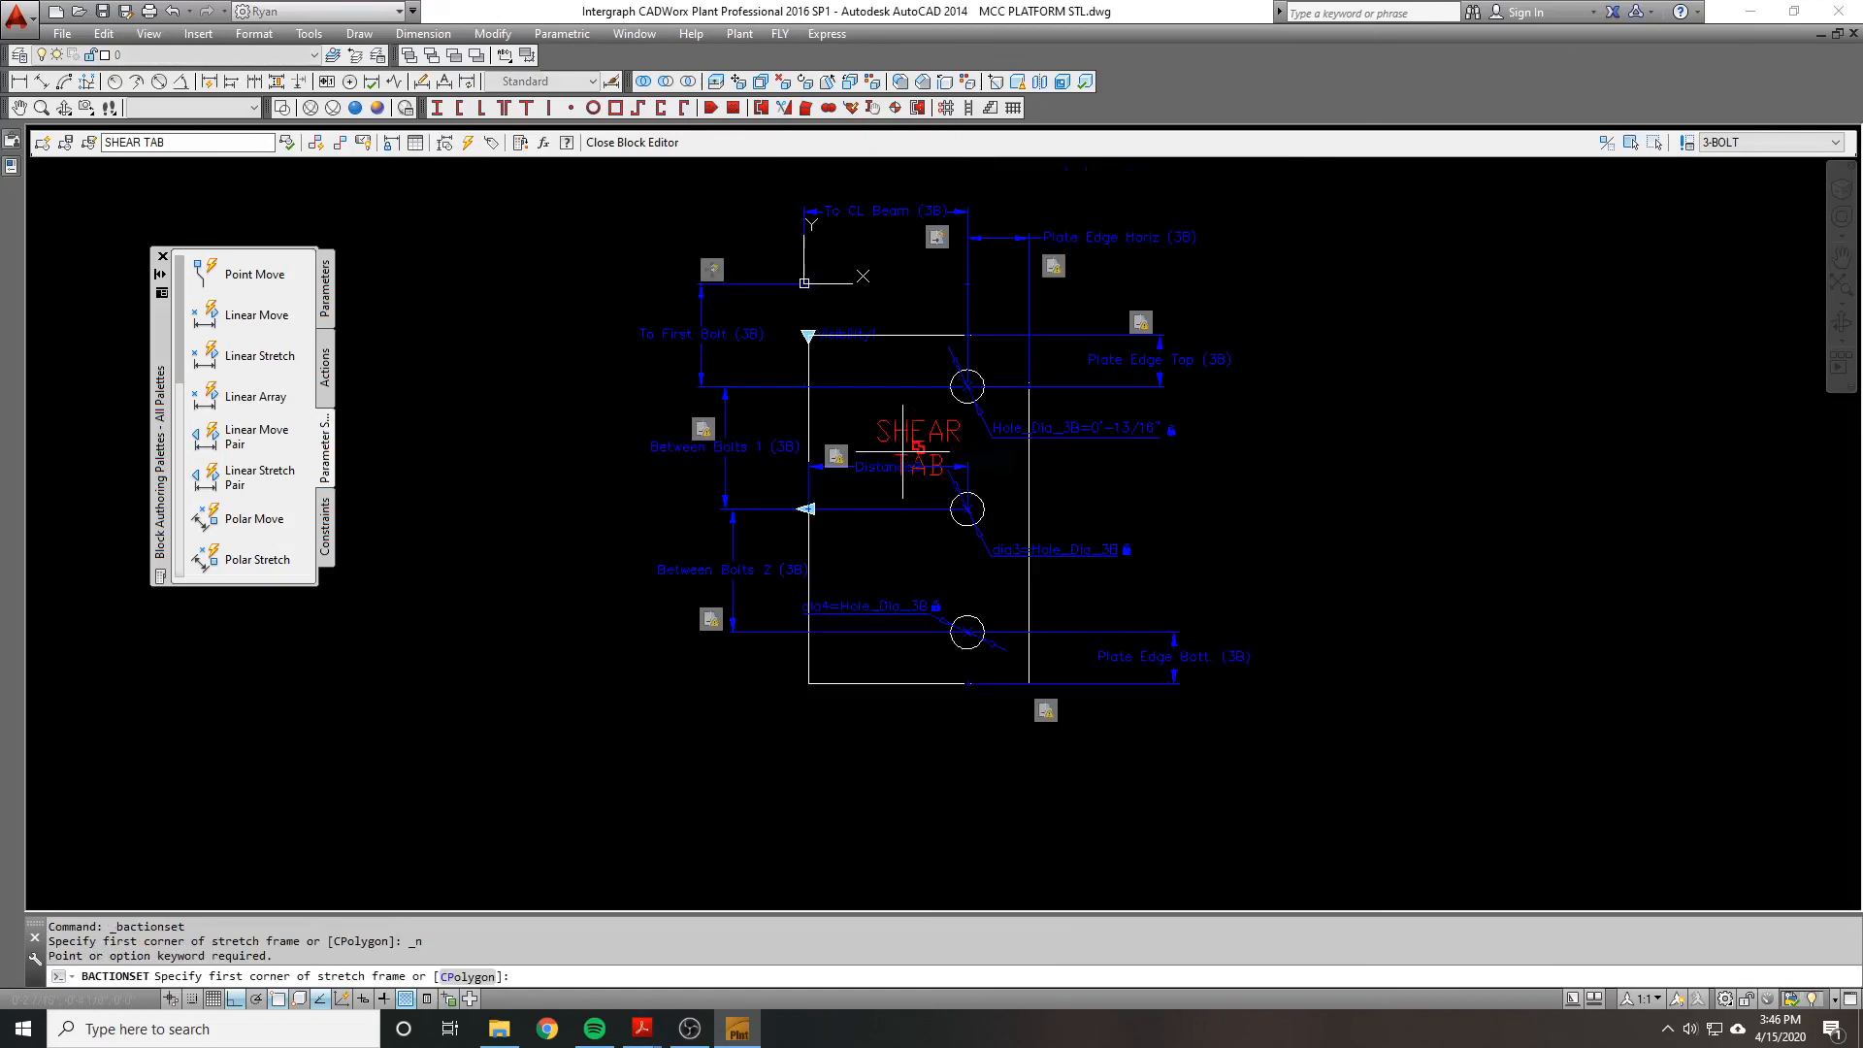
{"action": "left_click", "coordinate": [1262, 750]}
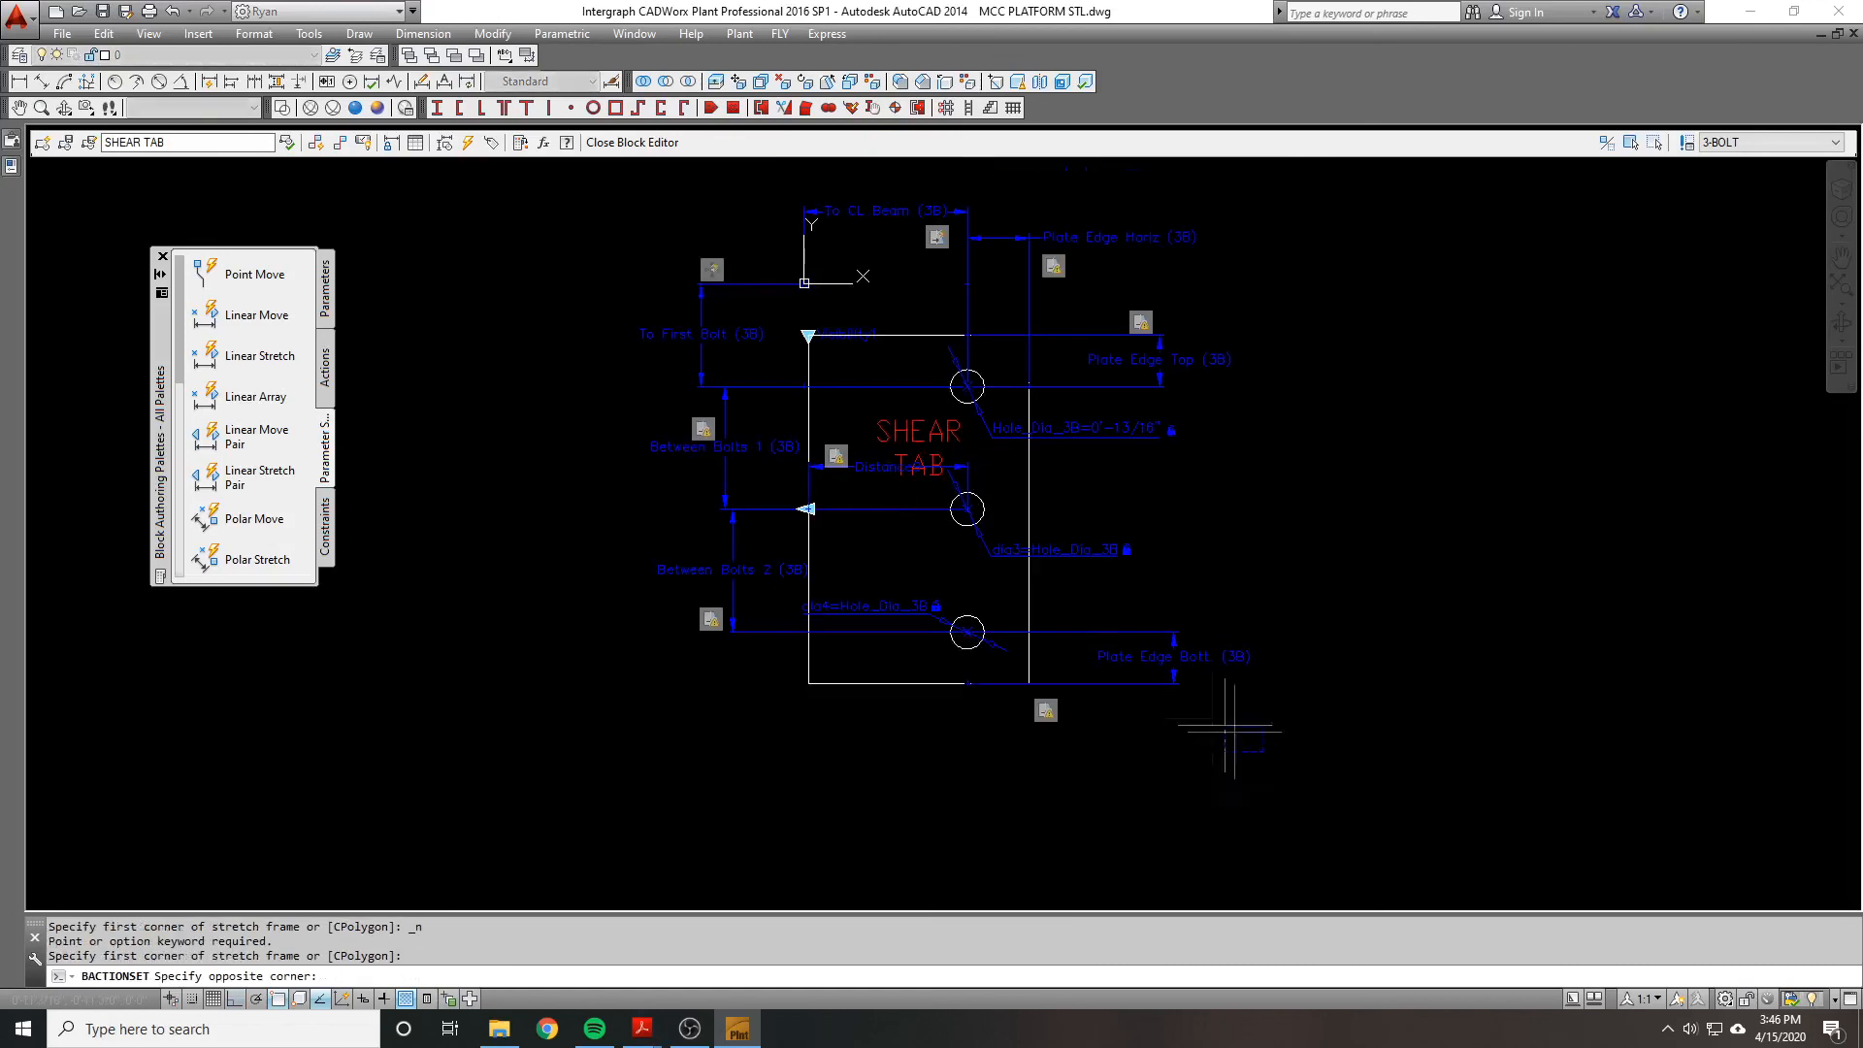
{"action": "left_click", "coordinate": [593, 455]}
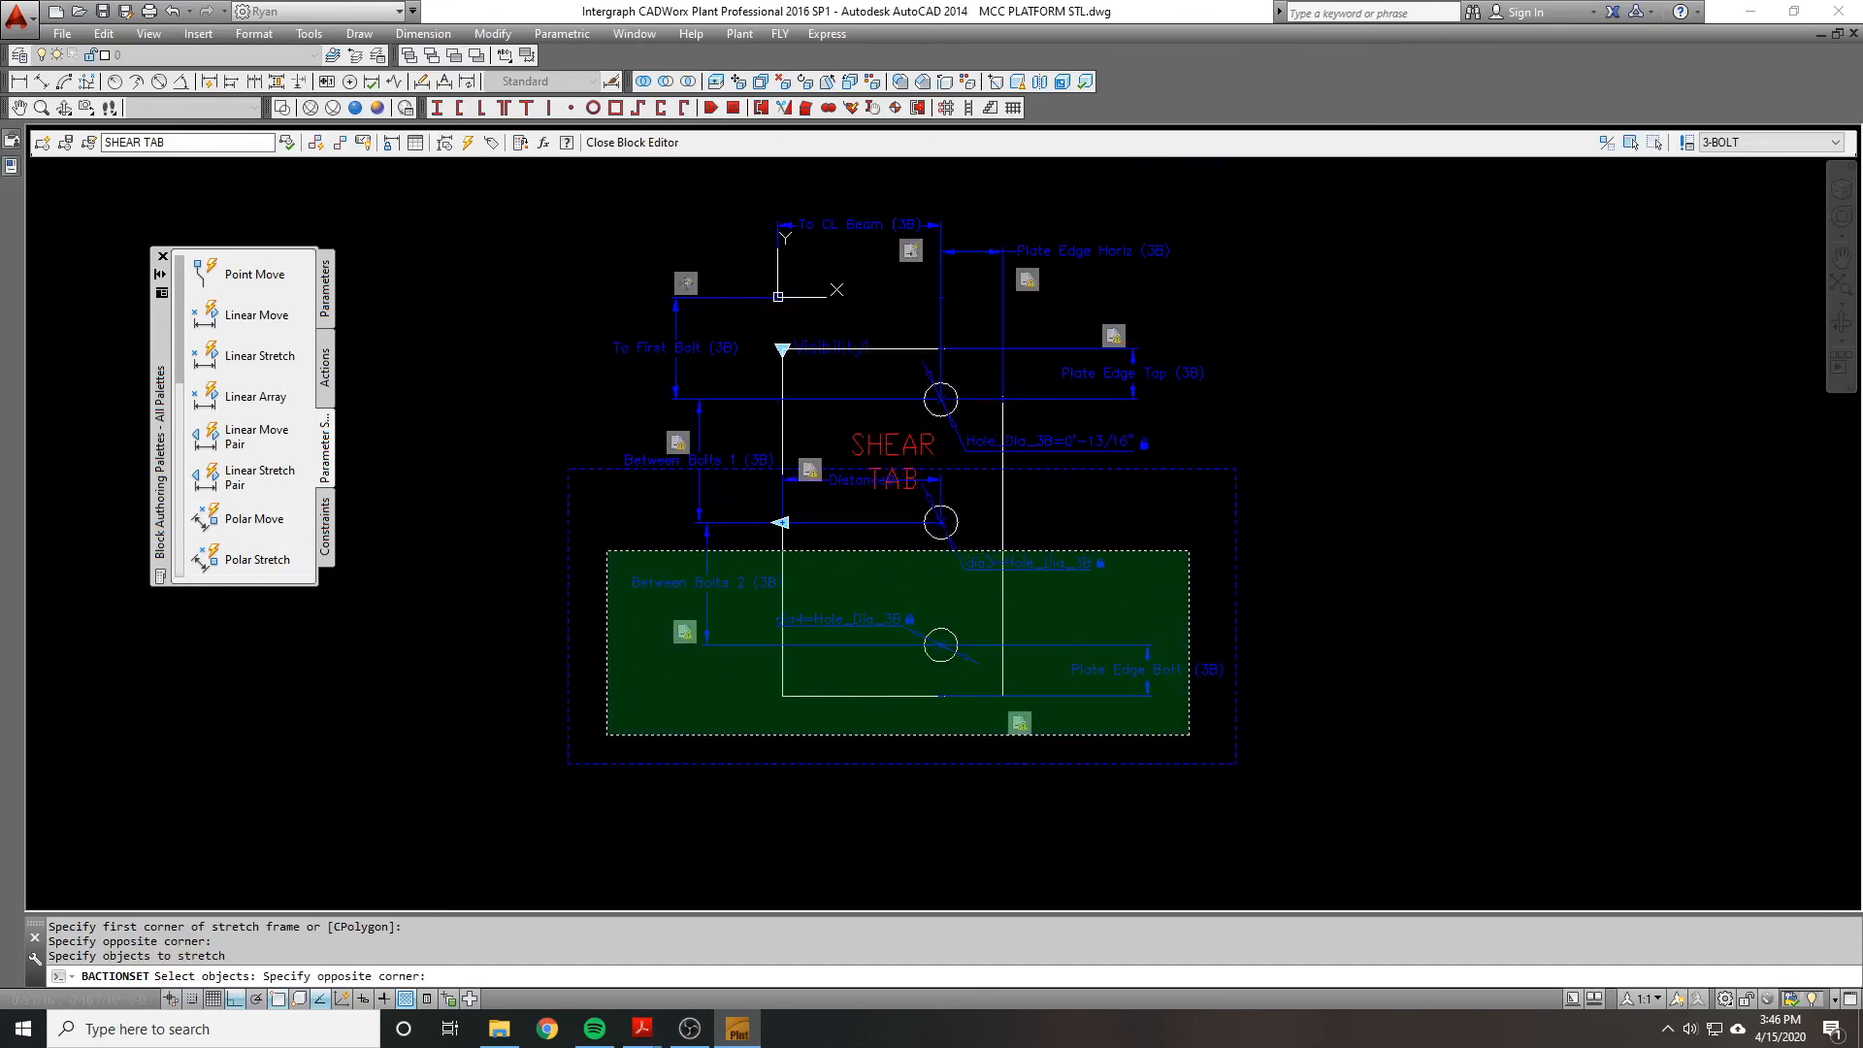
{"action": "left_click", "coordinate": [607, 551]}
Step: Add the middle hole to the Between Bolts 1 (3B) selection set and accept it
{"action": "scroll", "coordinate": [932, 534], "scroll_direction": "up", "scroll_amount": 3}
{"action": "left_click", "coordinate": [1036, 486]}
{"action": "left_click", "coordinate": [979, 537]}
{"action": "scroll", "coordinate": [550, 359], "scroll_direction": "up", "scroll_amount": 1}
{"action": "scroll", "coordinate": [773, 404], "scroll_direction": "down", "scroll_amount": 2}
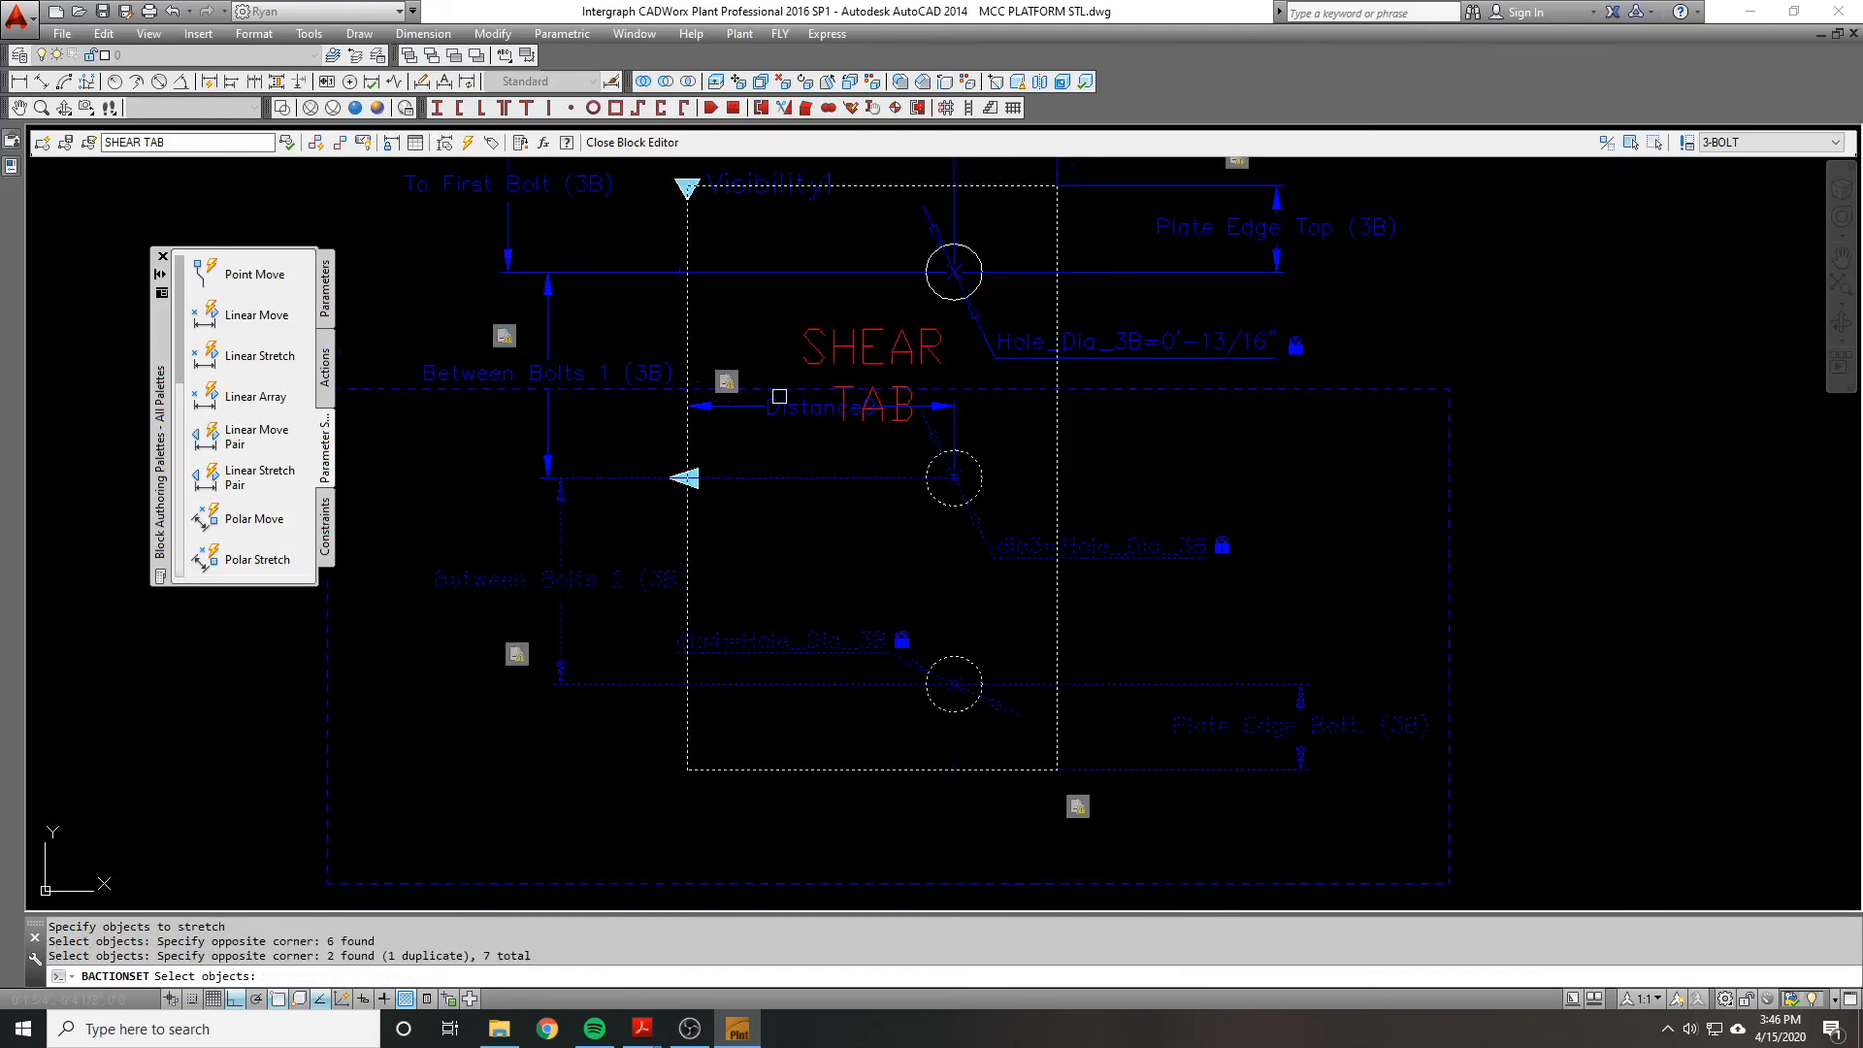
{"action": "scroll", "coordinate": [746, 421], "scroll_direction": "down", "scroll_amount": 1}
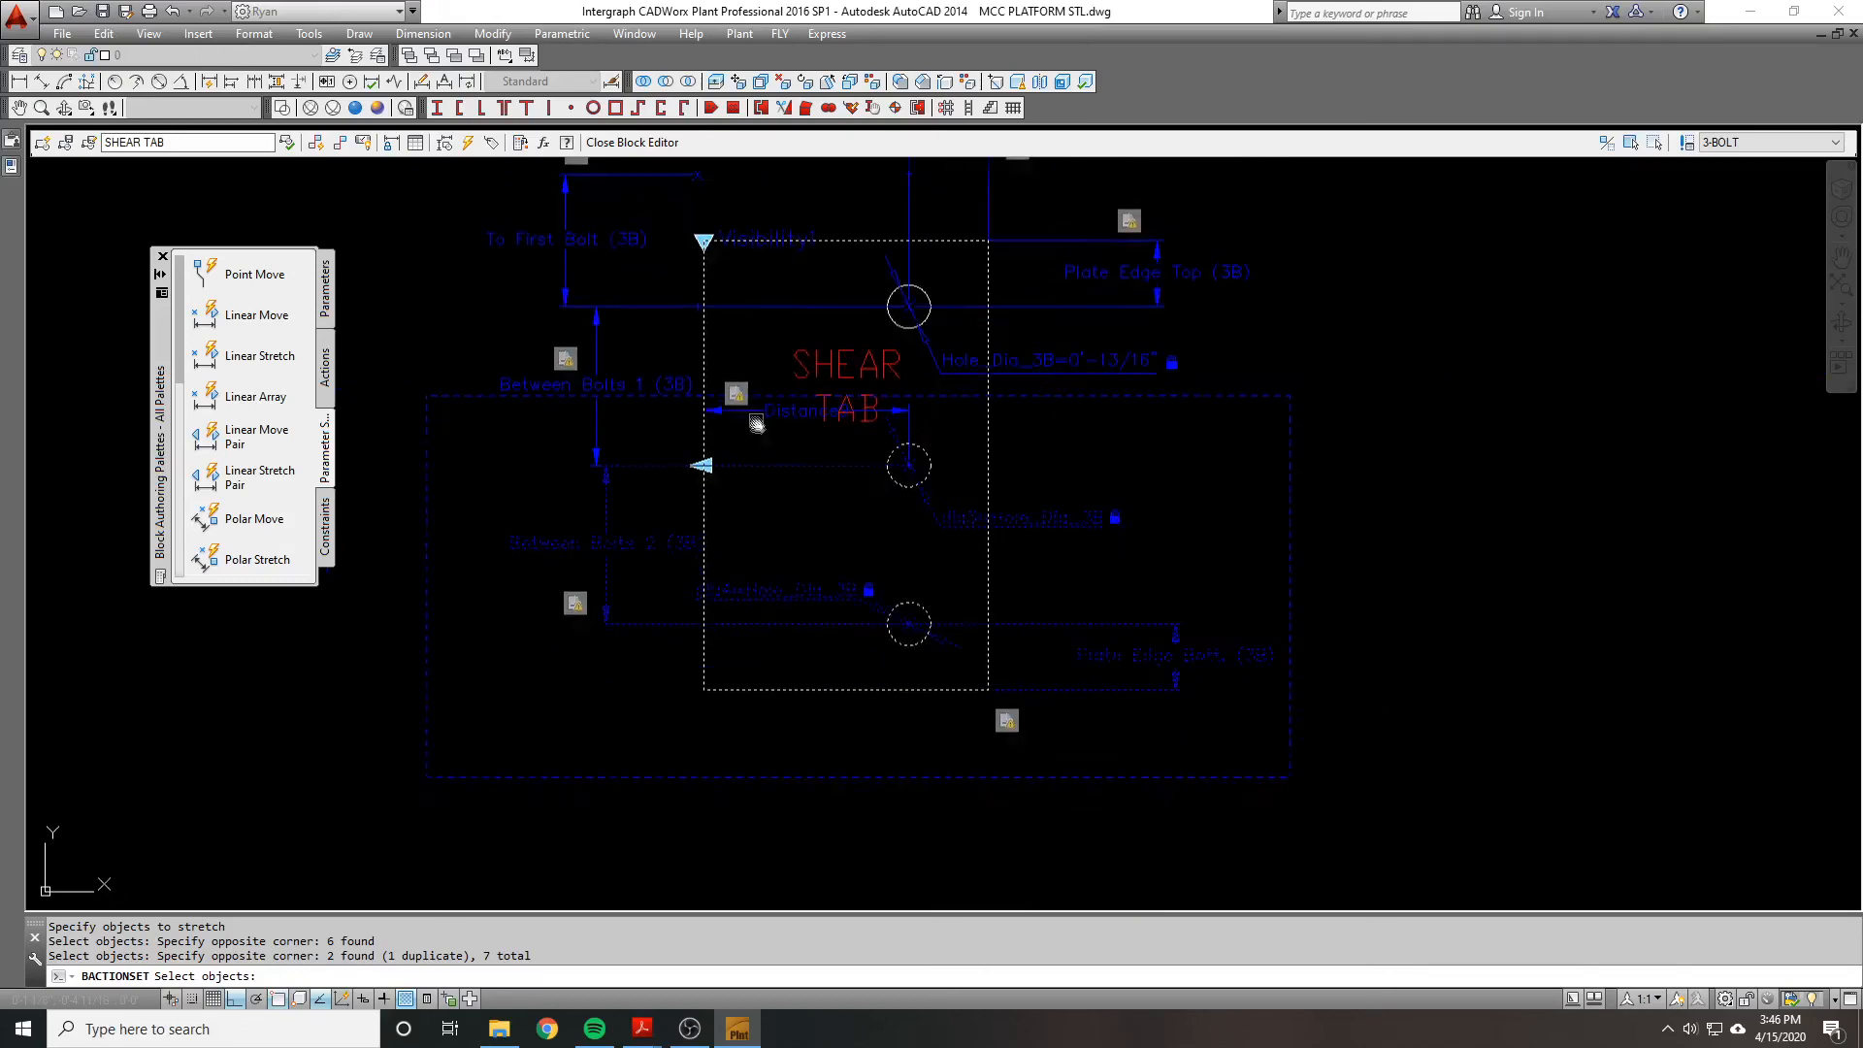
{"action": "scroll", "coordinate": [811, 475], "scroll_direction": "up", "scroll_amount": 2}
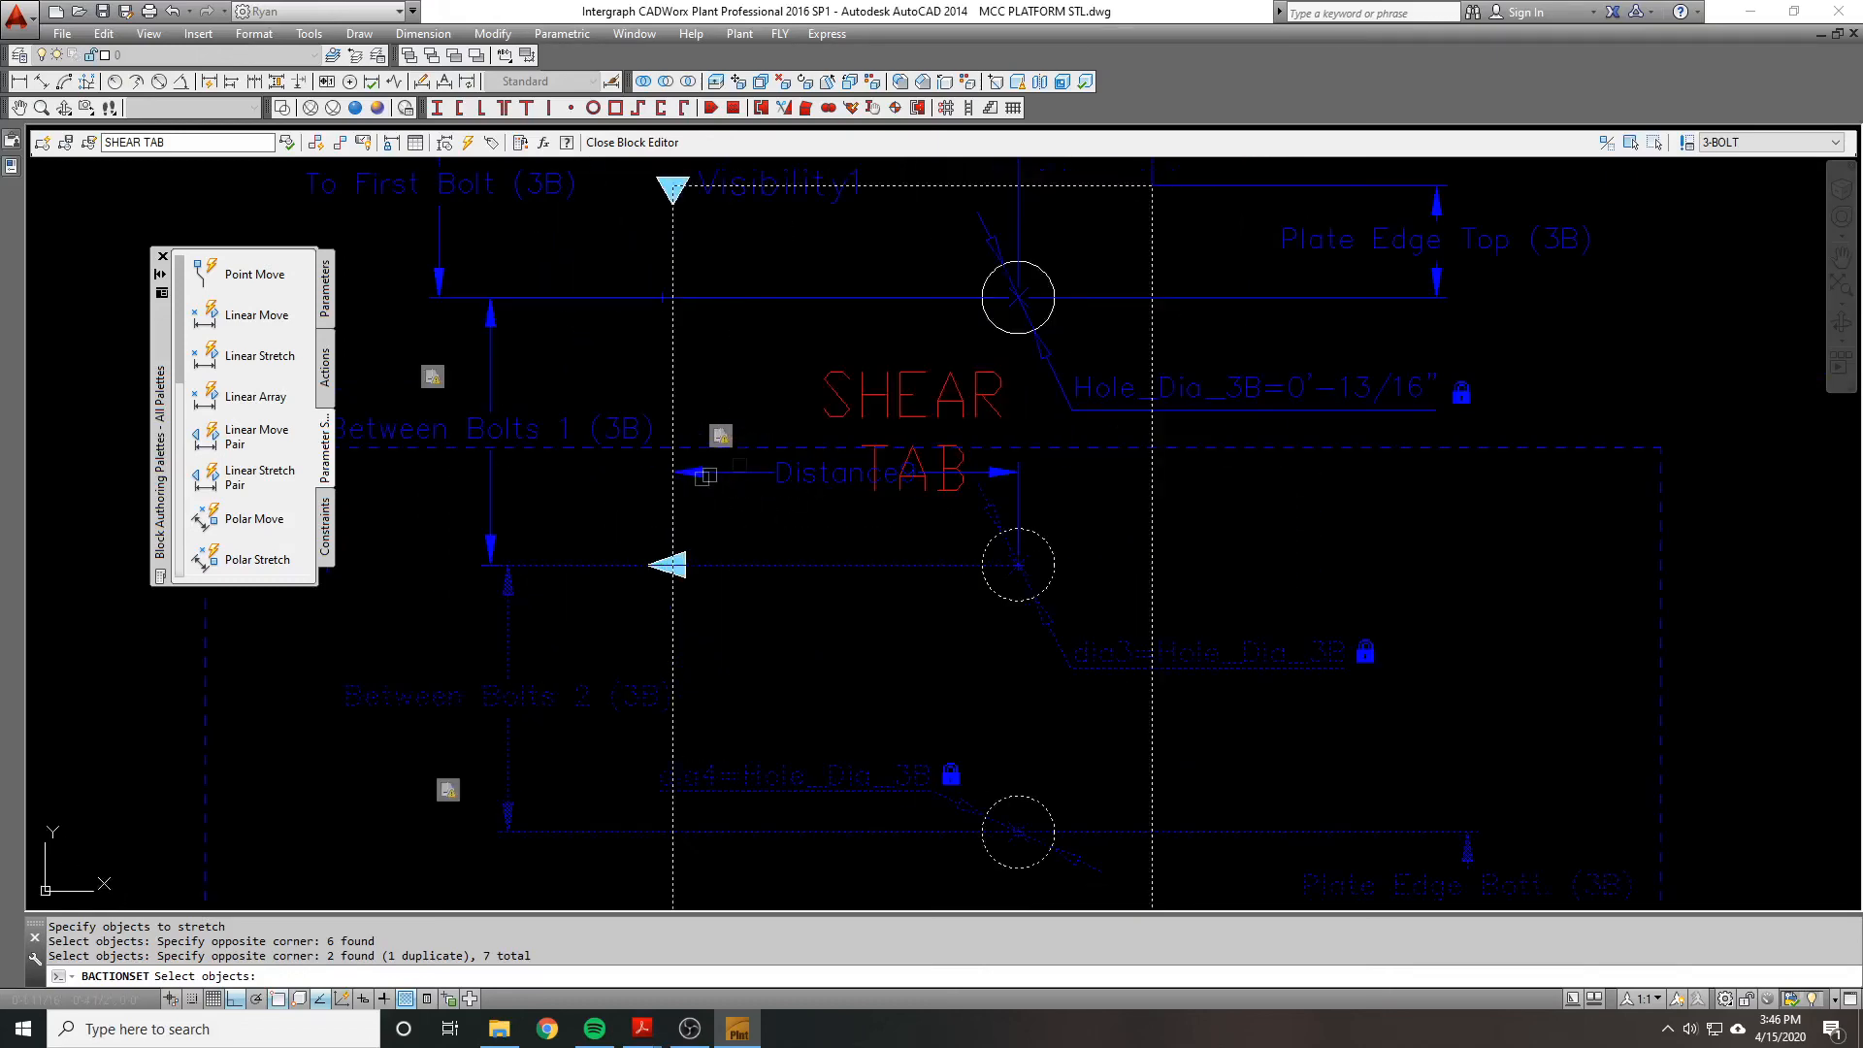
{"action": "scroll", "coordinate": [862, 464], "scroll_direction": "down", "scroll_amount": 2}
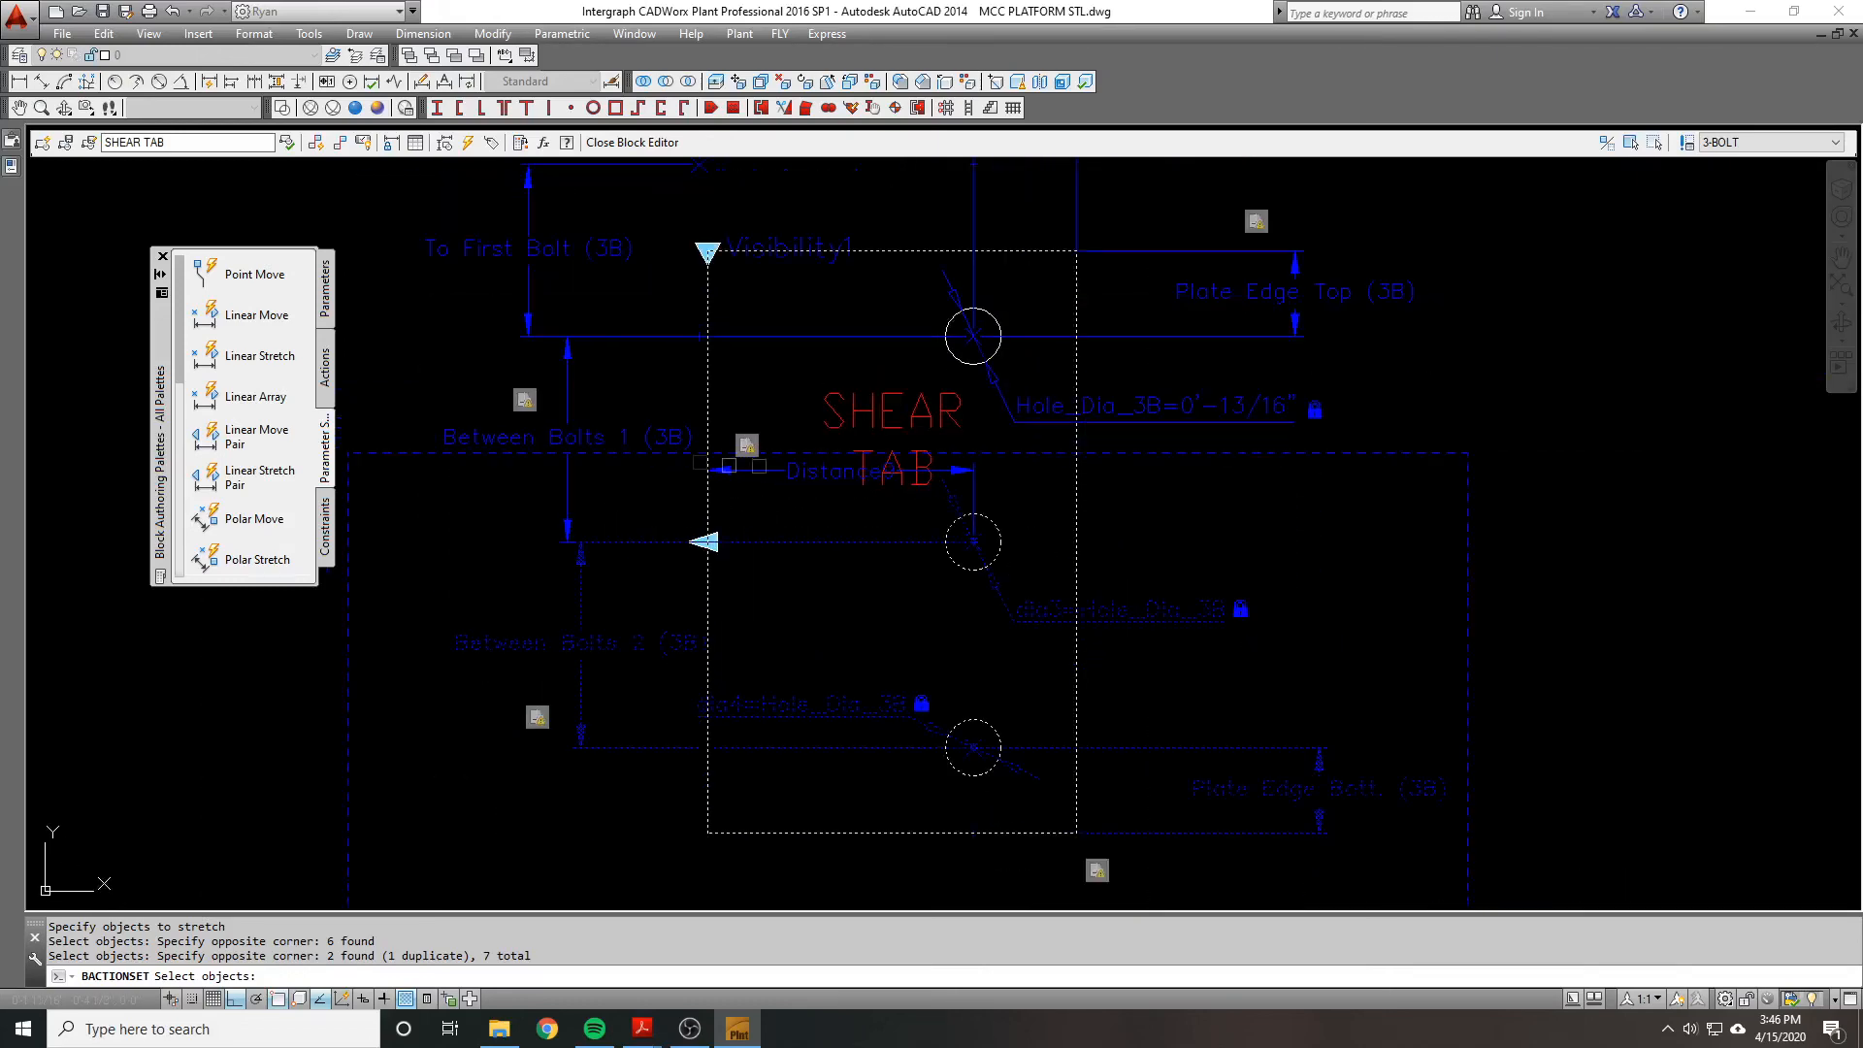
{"action": "middle_click_drag", "start_coordinate": [595, 574], "coordinate": [623, 487]}
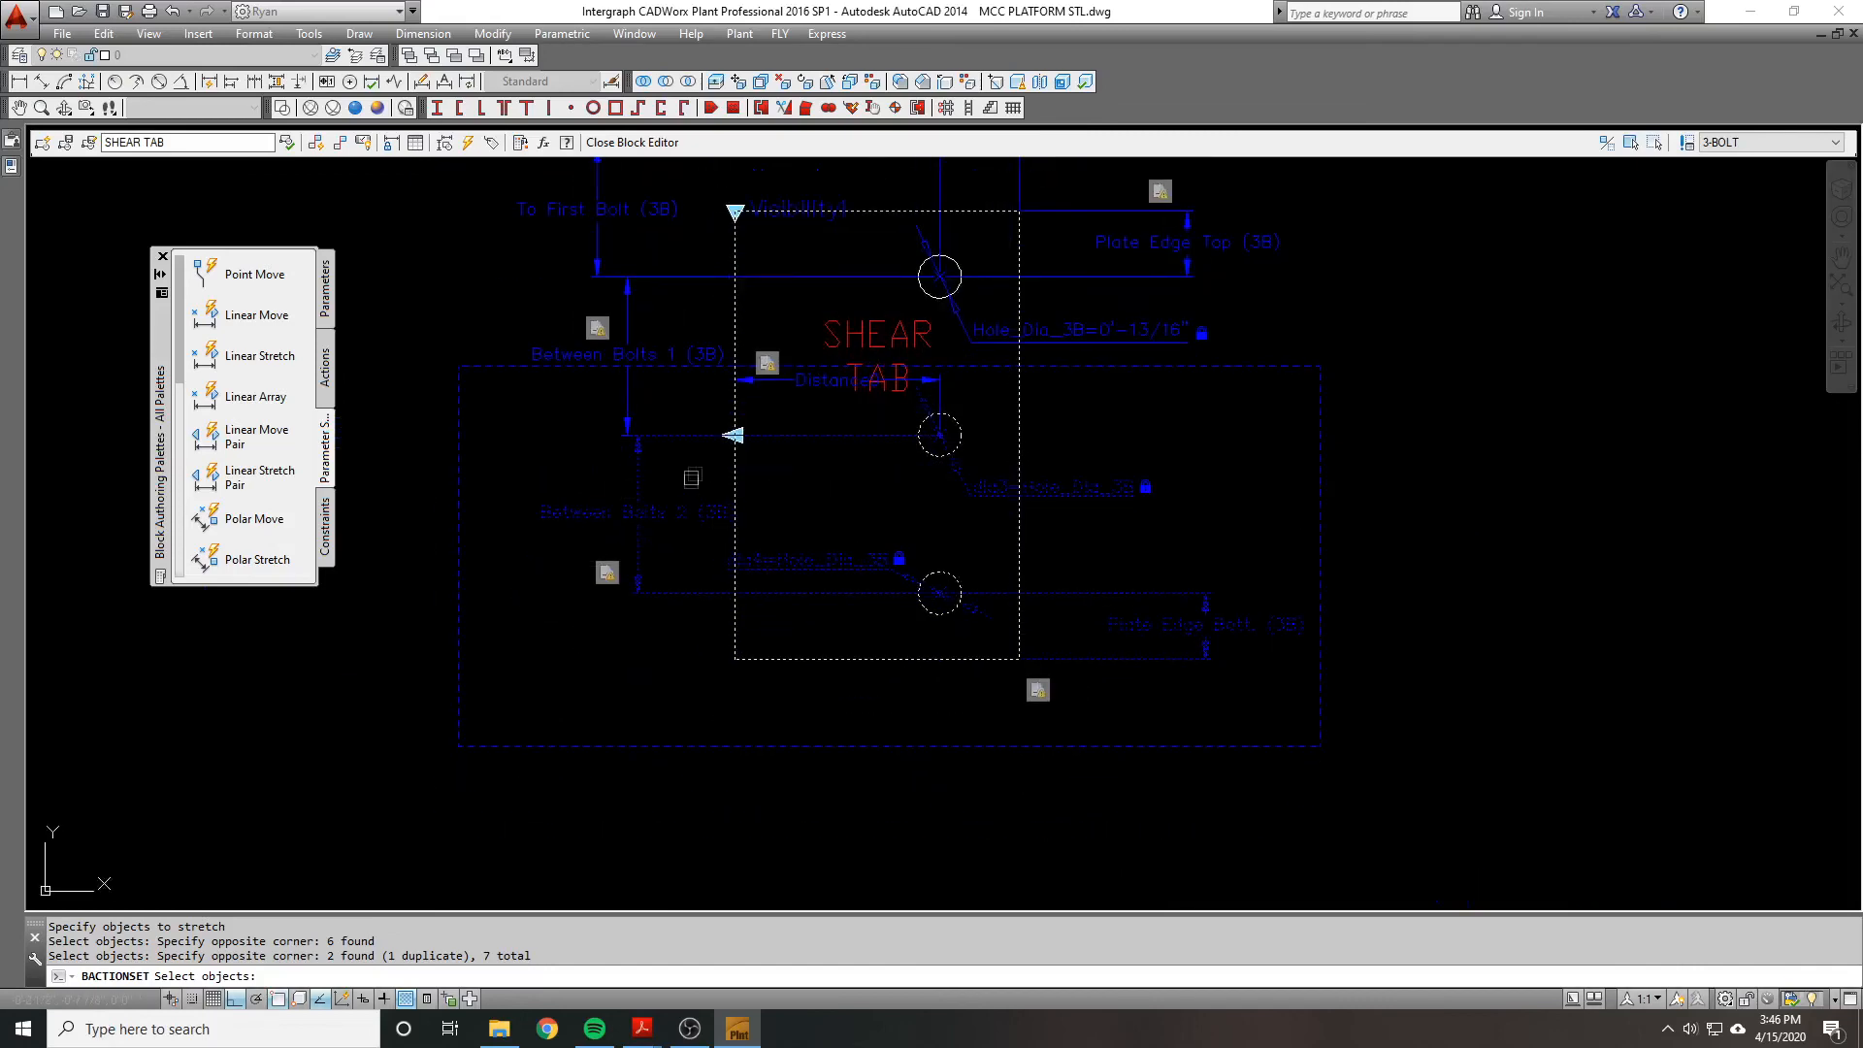
{"action": "scroll", "coordinate": [660, 507], "scroll_direction": "up", "scroll_amount": 1}
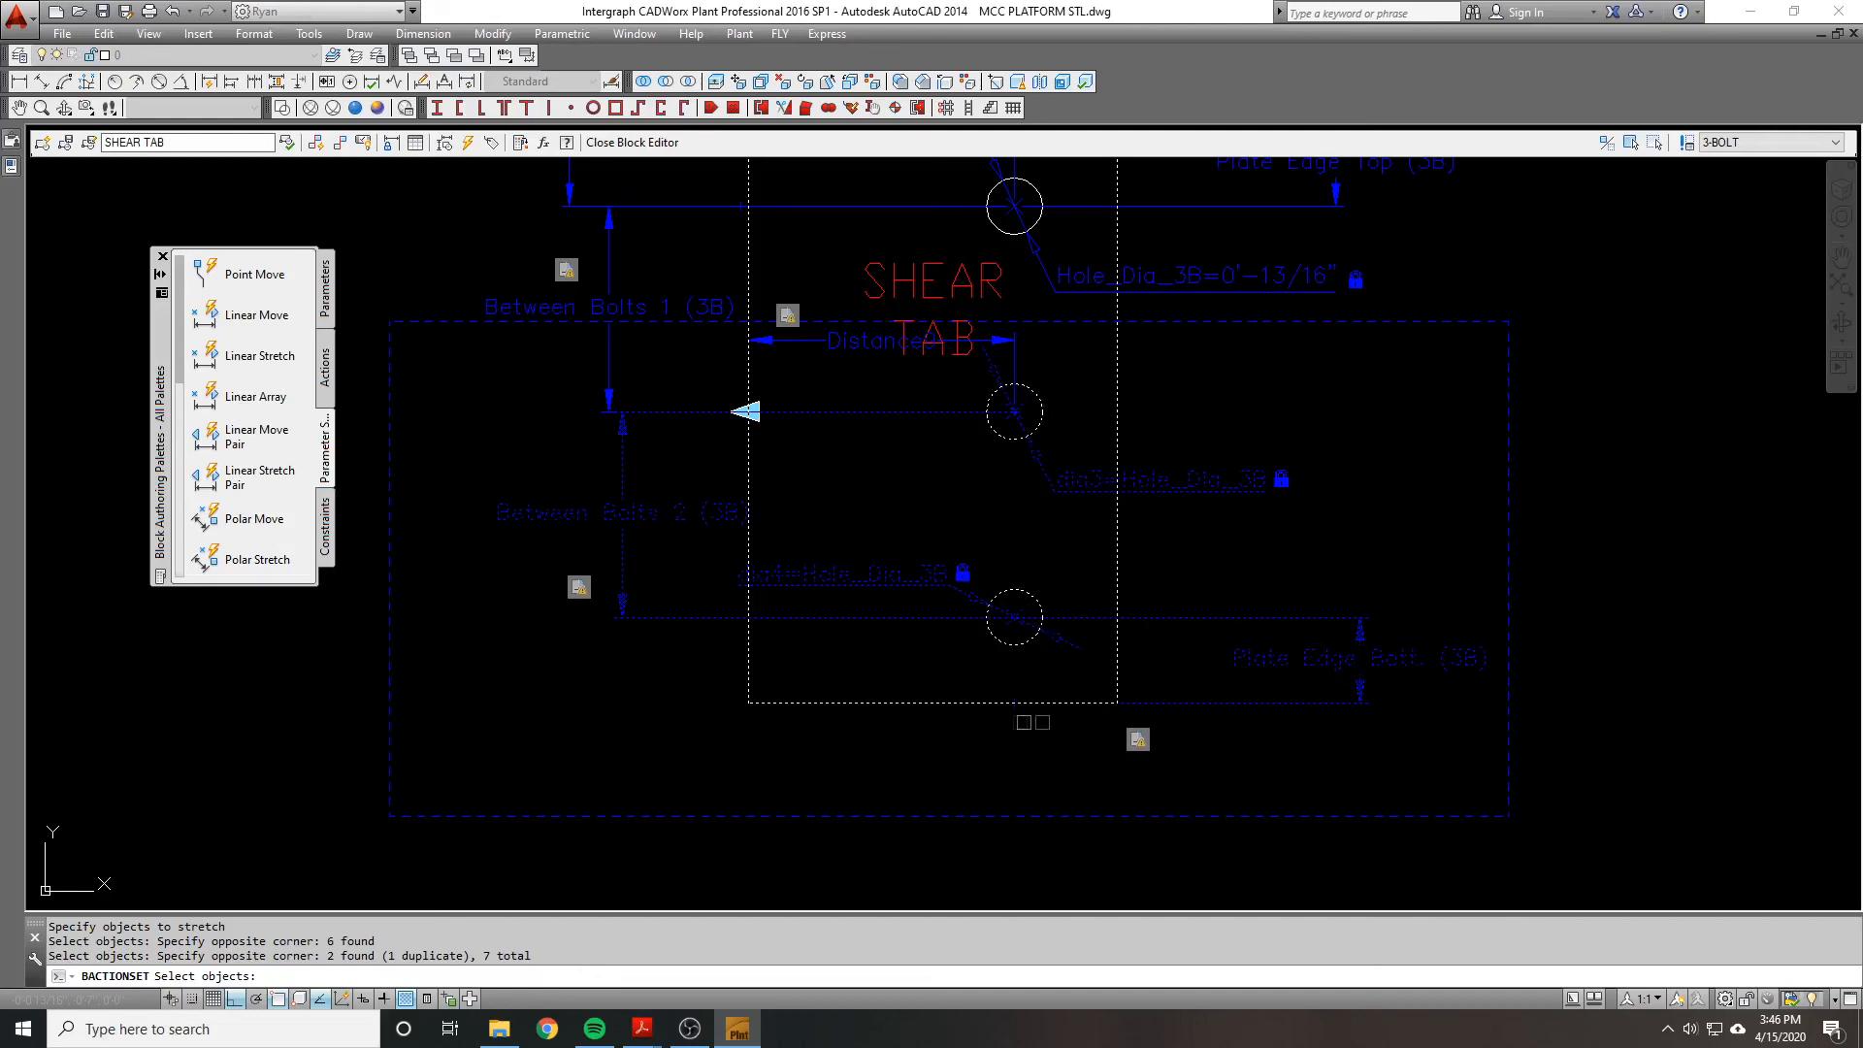
{"action": "scroll", "coordinate": [749, 626], "scroll_direction": "down", "scroll_amount": 1}
{"action": "key", "text": "Return"}
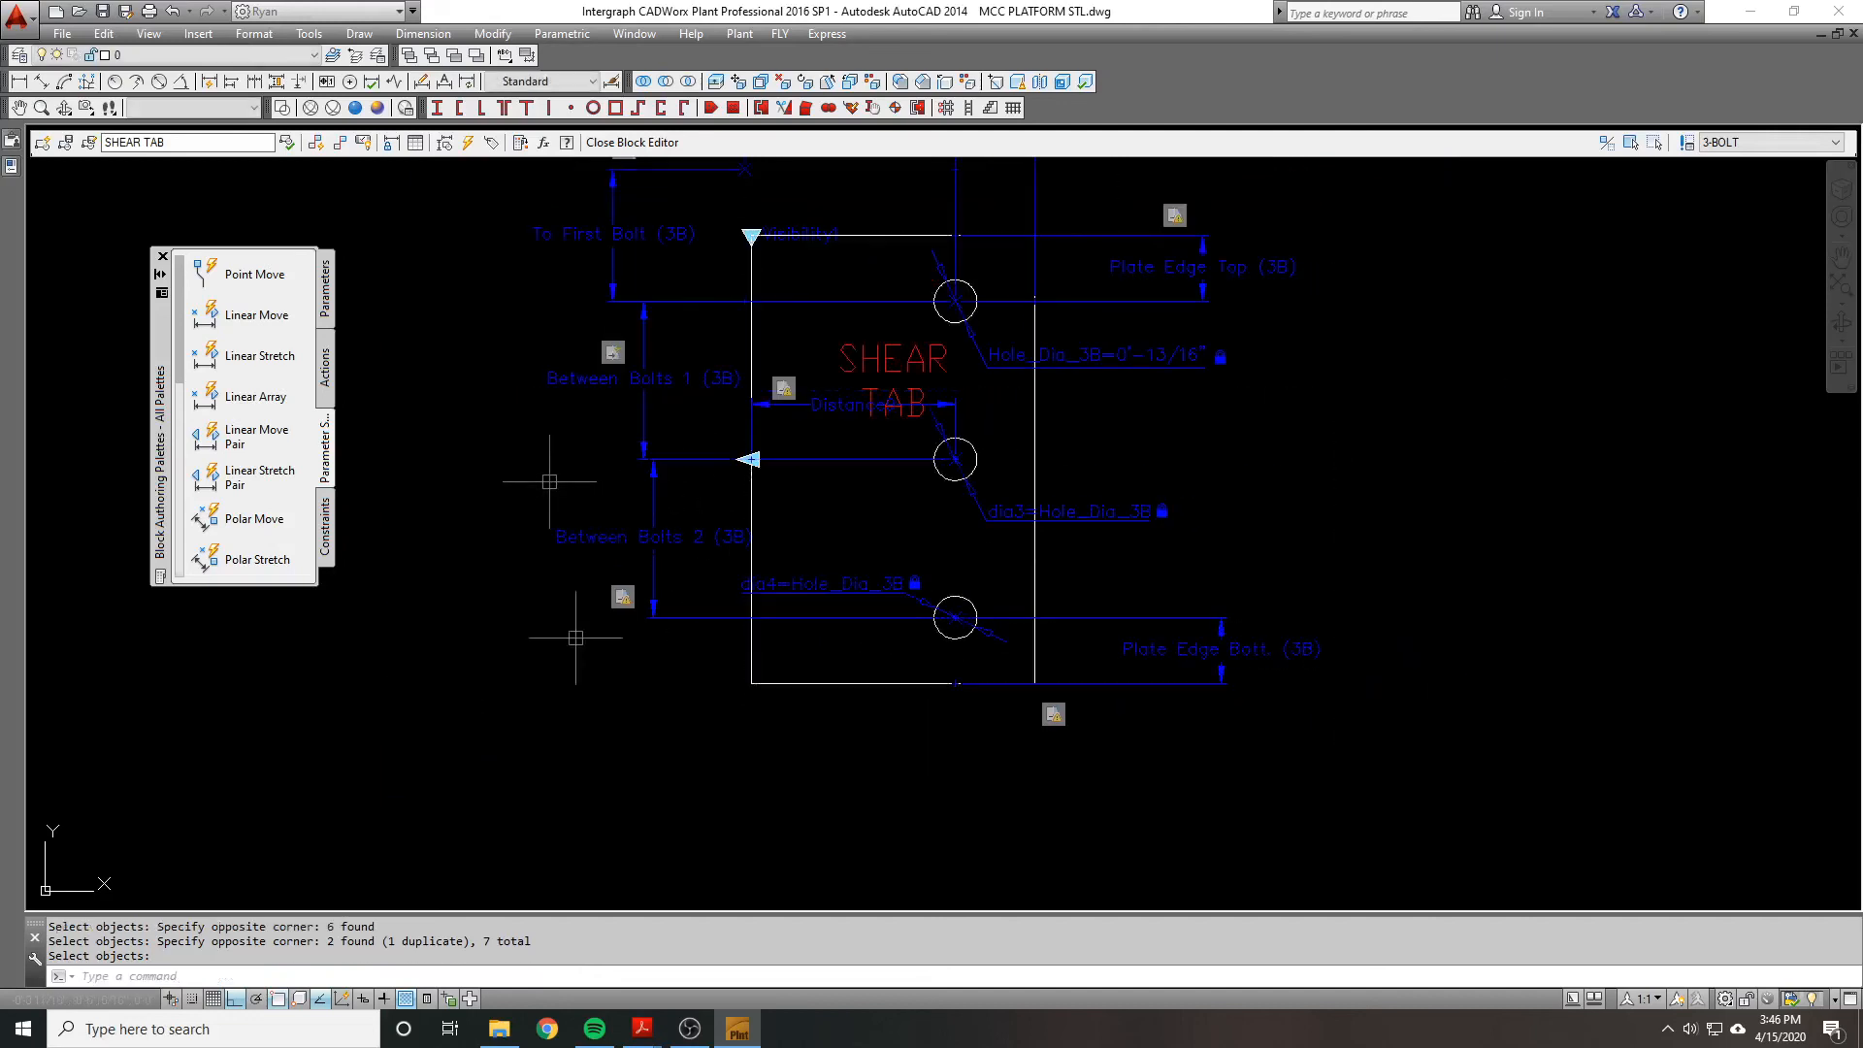
Step: Define a new selection set for the Between Bolts 2 (3B) stretch action, with frame and objects covering the lowest hole and bottom plate edge
{"action": "right_click", "coordinate": [622, 595]}
{"action": "mouse_move", "coordinate": [730, 637]}
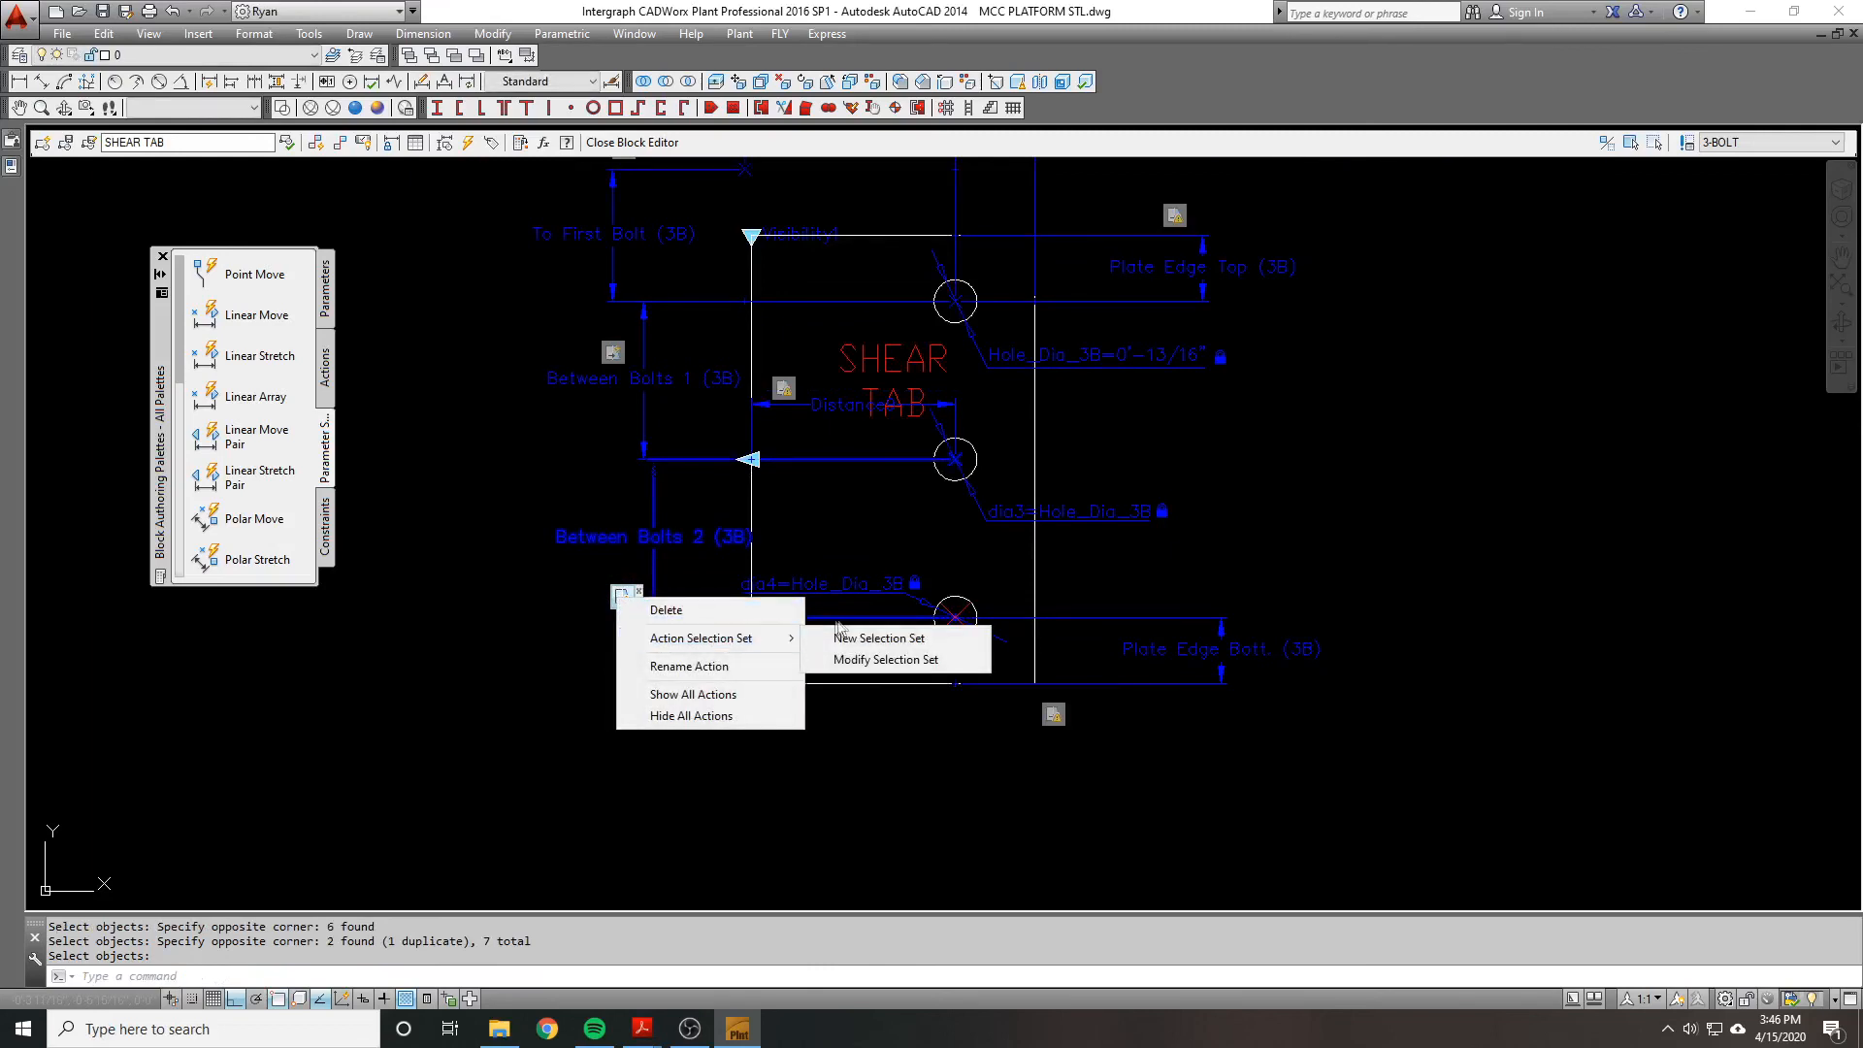
{"action": "left_click", "coordinate": [854, 637]}
{"action": "left_click", "coordinate": [1311, 752]}
{"action": "left_click", "coordinate": [516, 566]}
{"action": "left_click", "coordinate": [1153, 718]}
{"action": "left_click", "coordinate": [599, 572]}
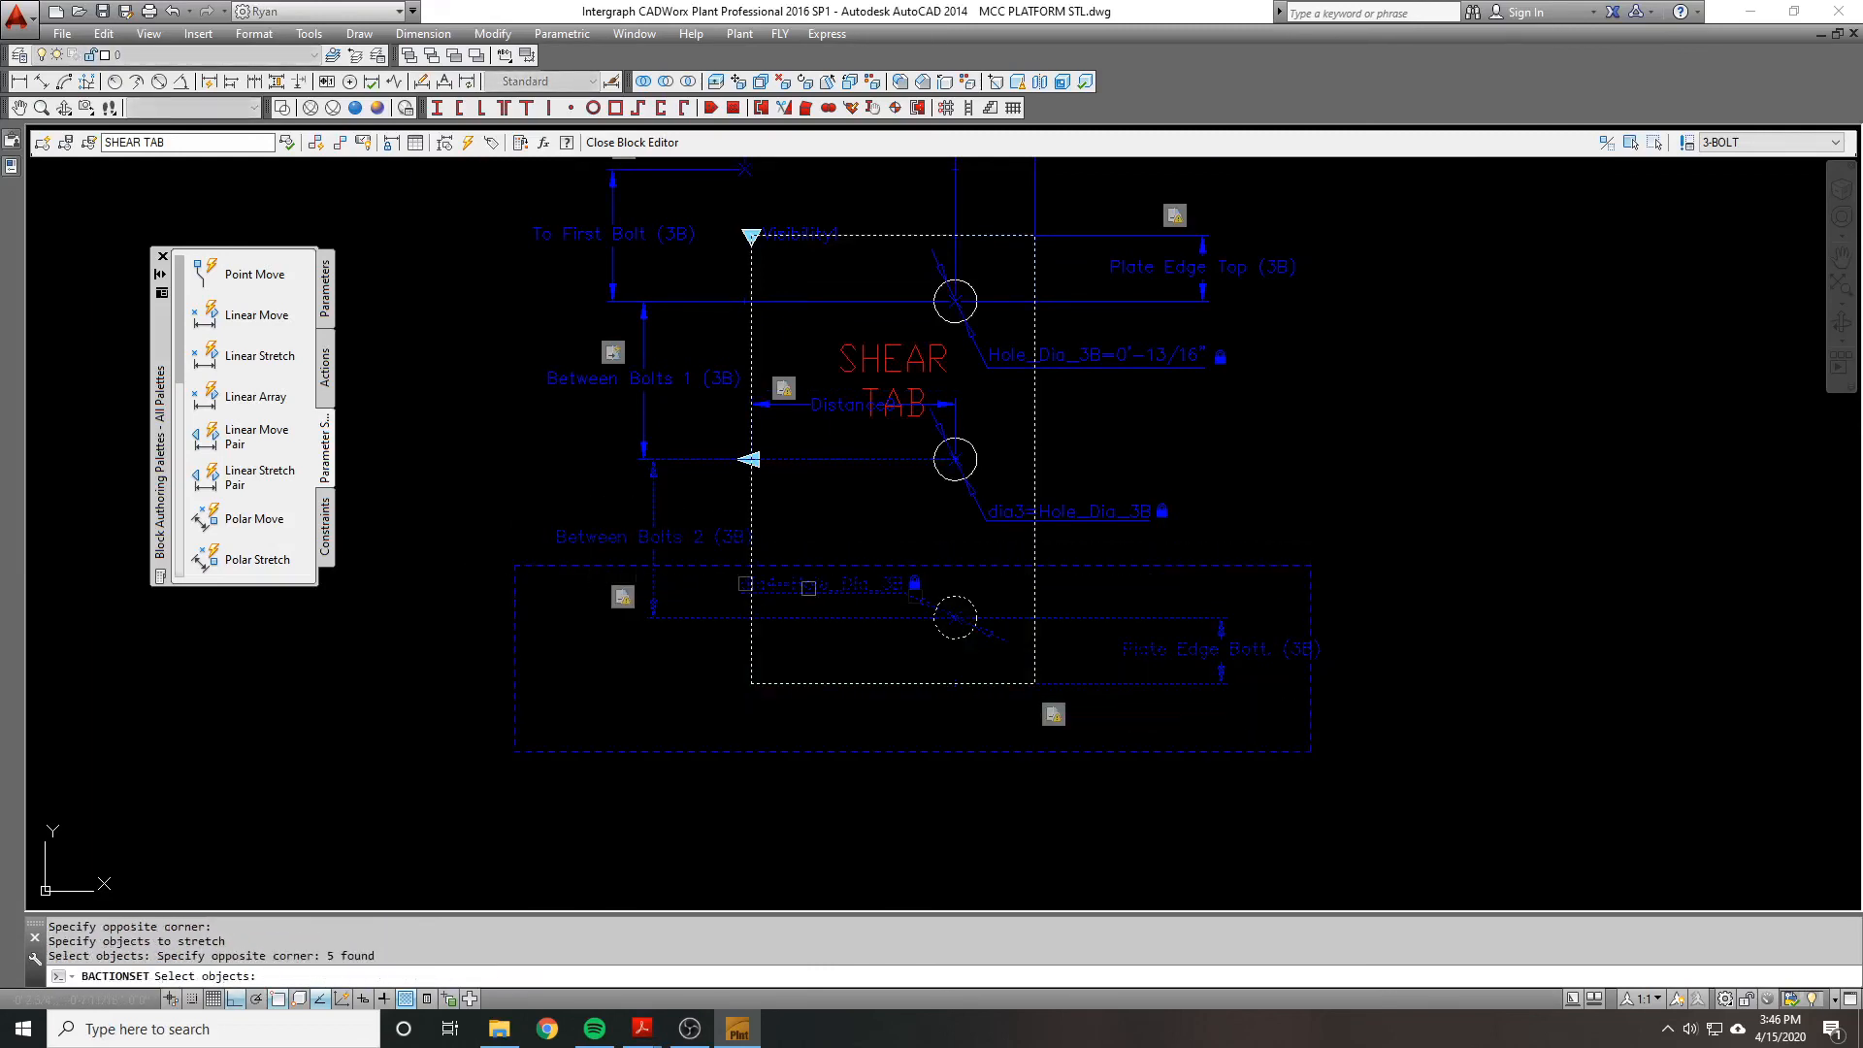
{"action": "key", "text": "Return"}
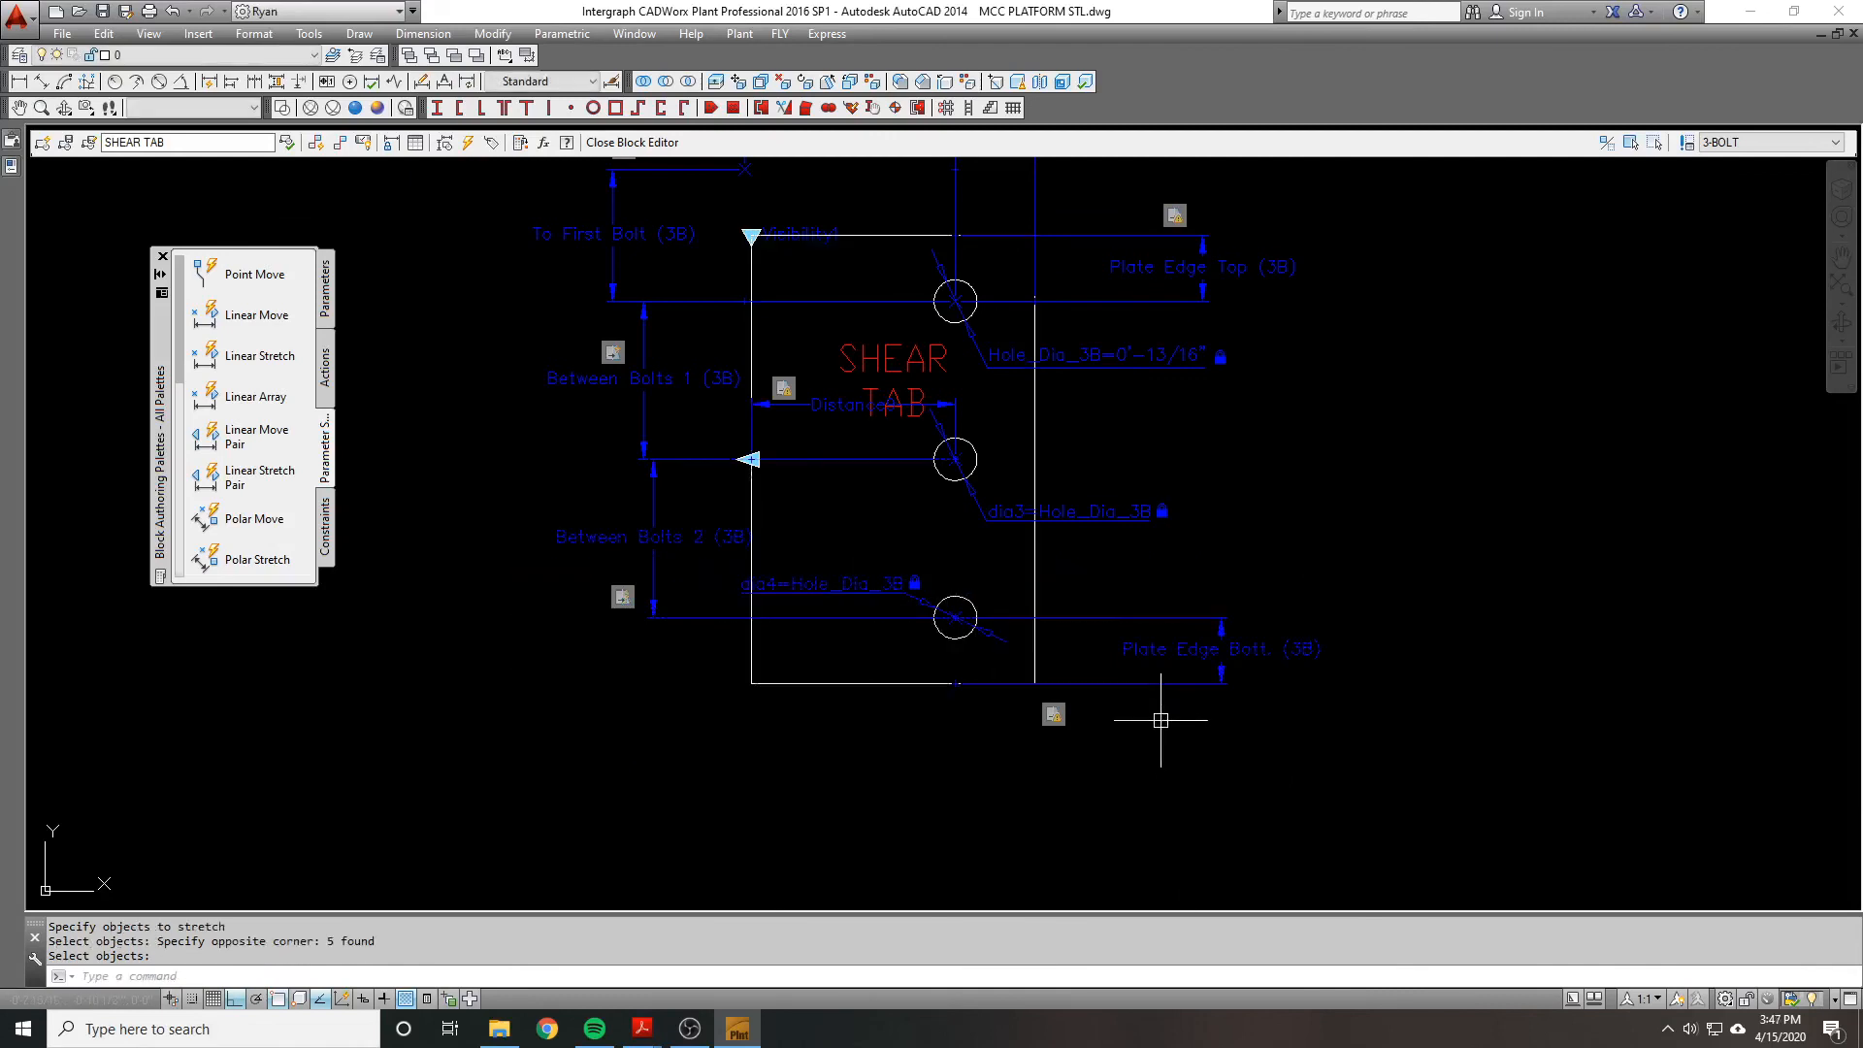
{"action": "scroll", "coordinate": [777, 529], "scroll_direction": "down", "scroll_amount": 1}
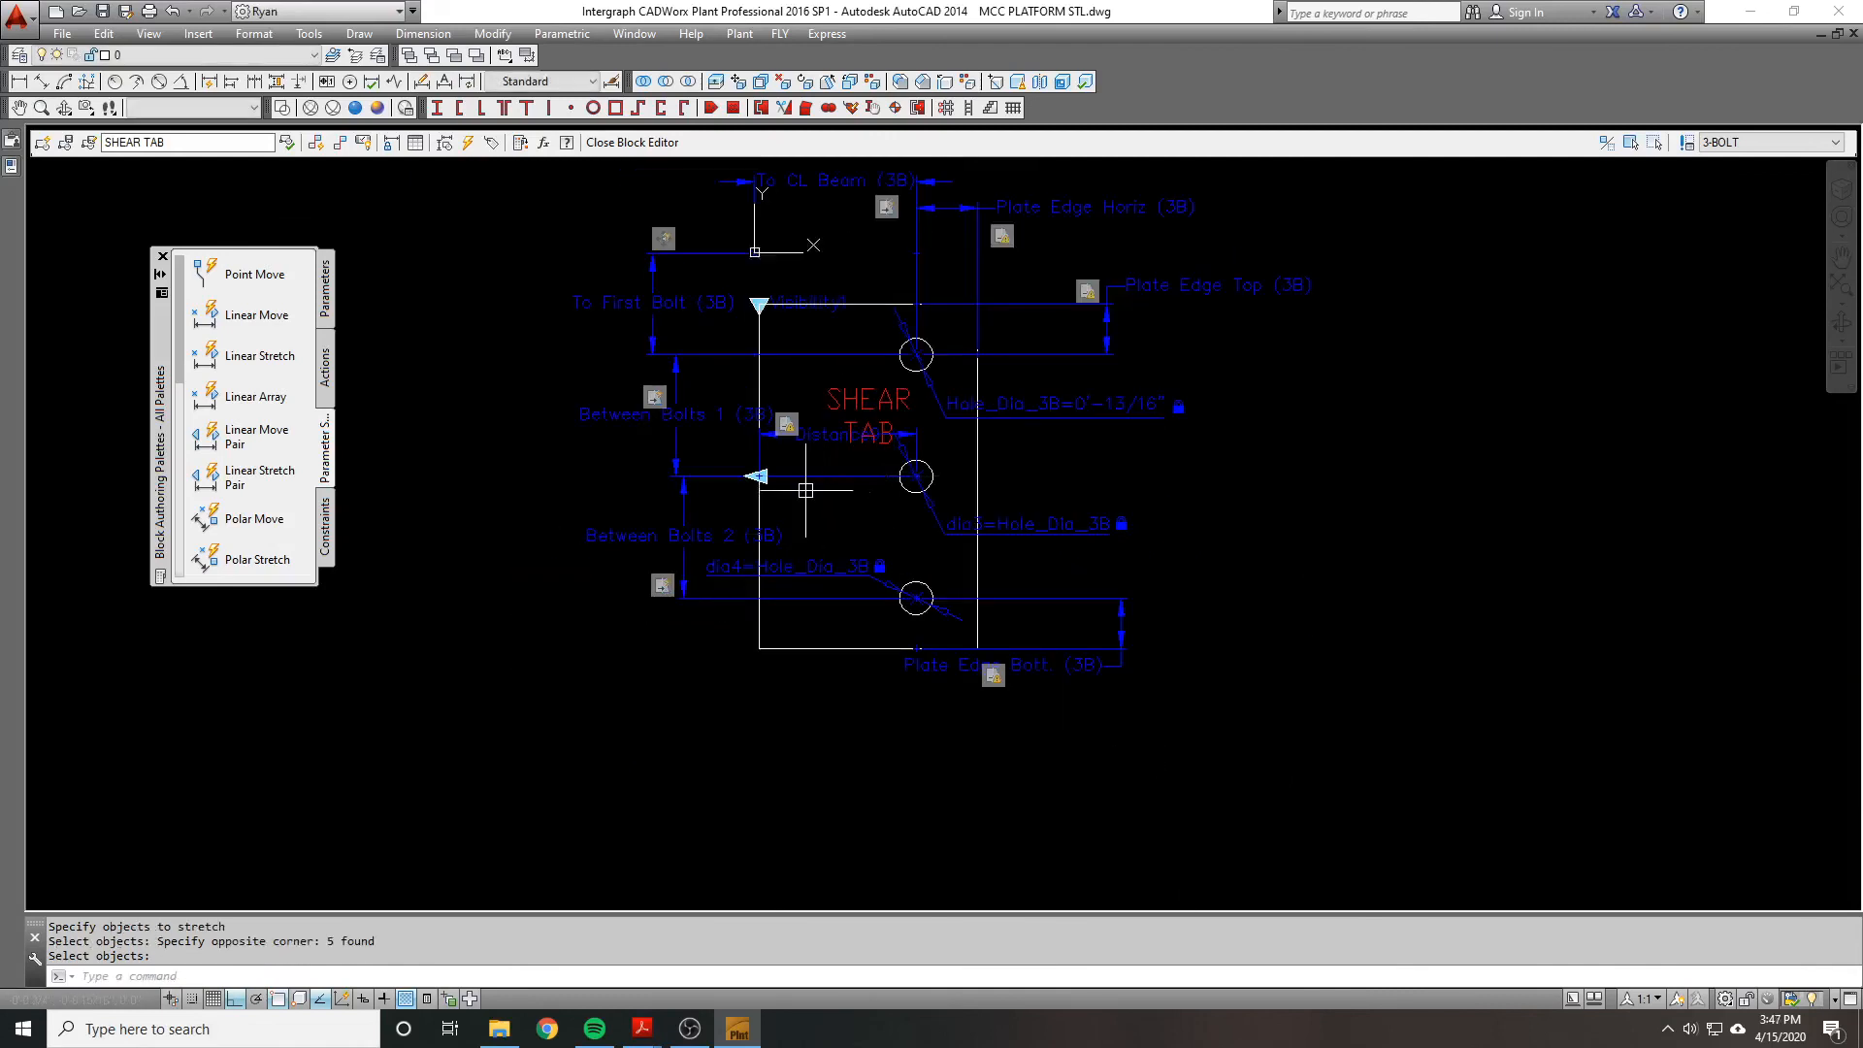
{"action": "middle_click_drag", "start_coordinate": [840, 456], "coordinate": [845, 483]}
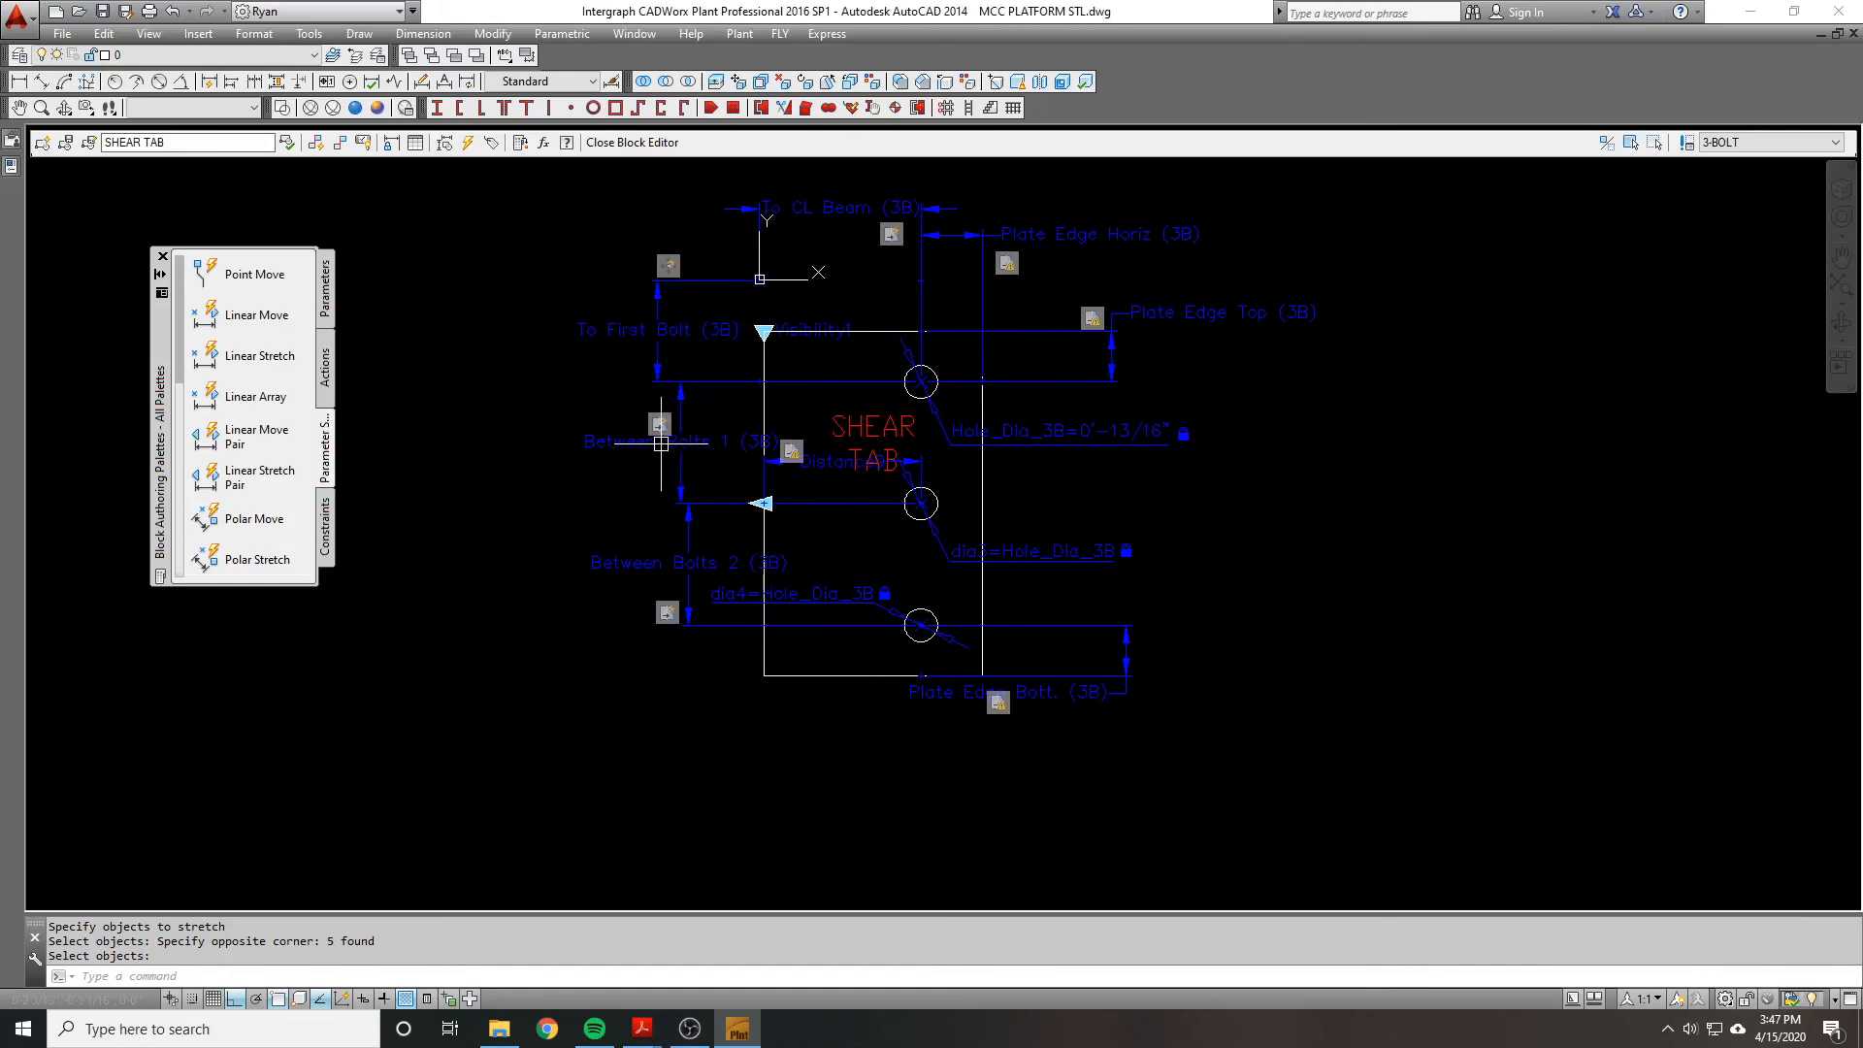
{"action": "scroll", "coordinate": [613, 468], "scroll_direction": "up", "scroll_amount": 1}
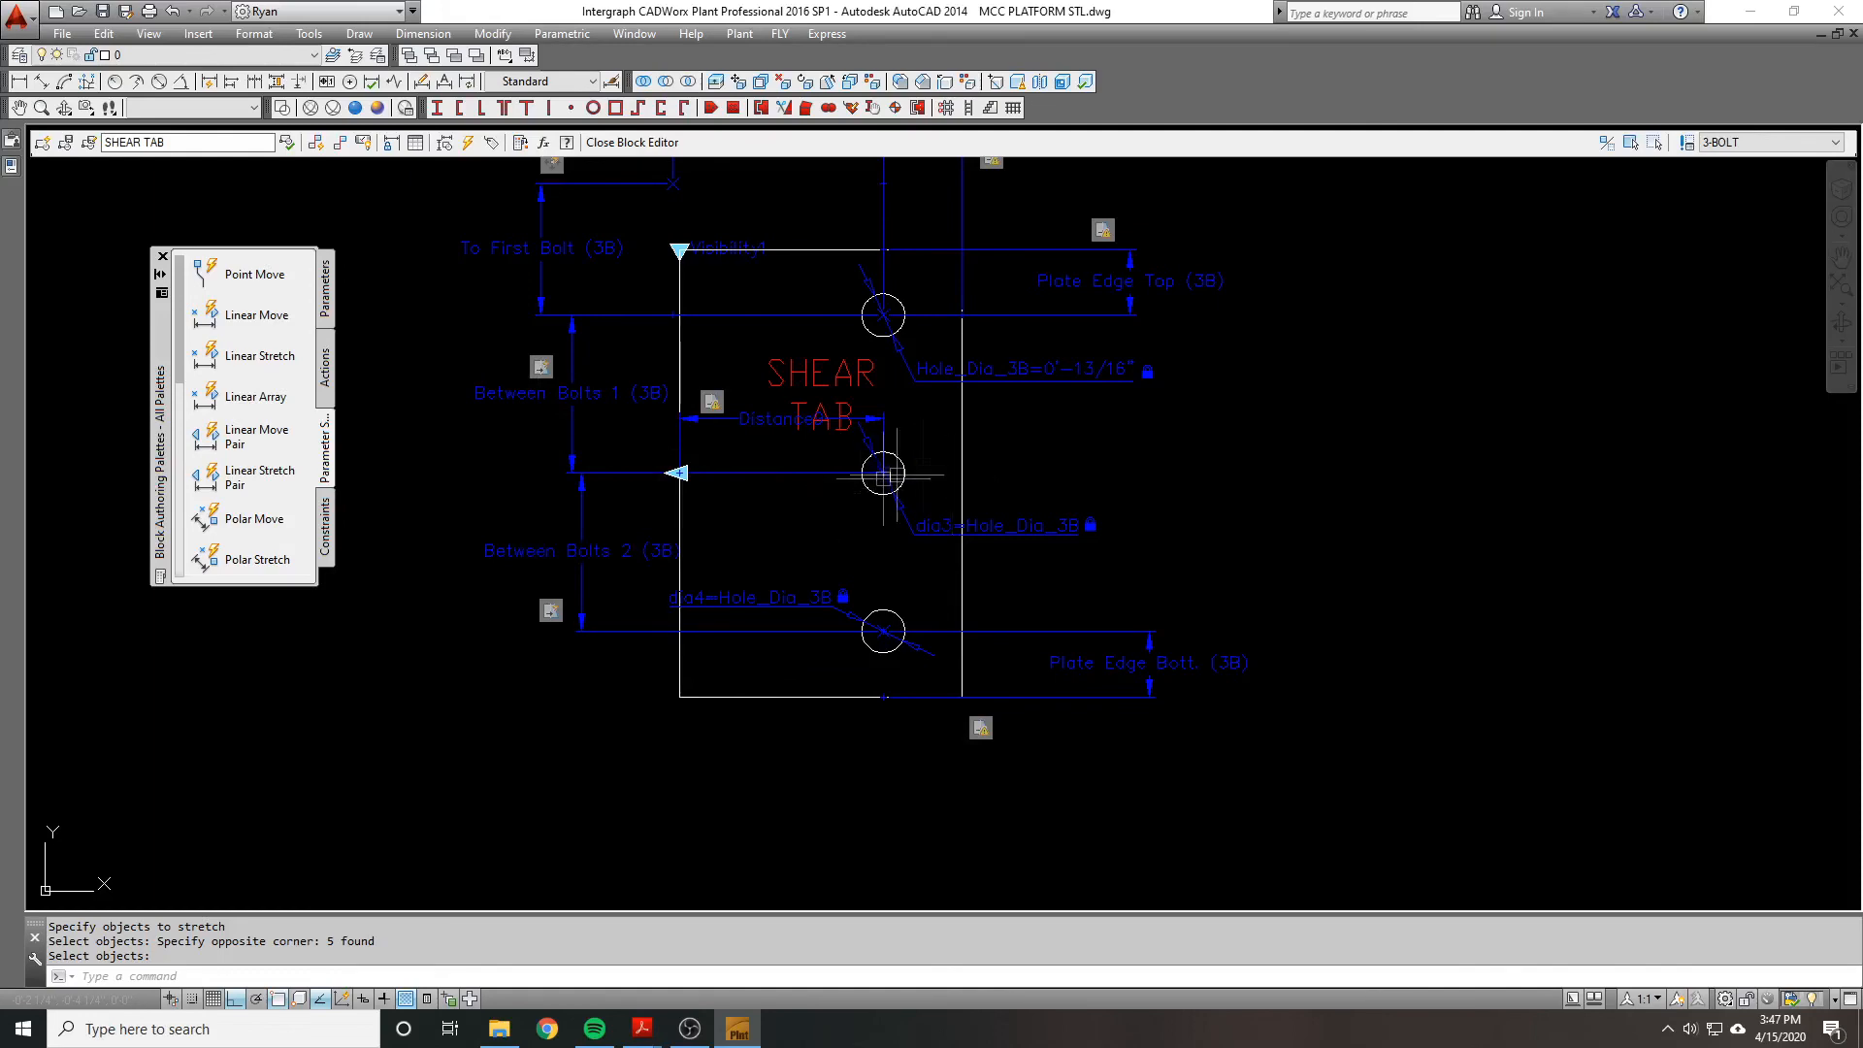
{"action": "middle_click_drag", "start_coordinate": [942, 453], "coordinate": [1019, 520]}
{"action": "scroll", "coordinate": [999, 483], "scroll_direction": "down", "scroll_amount": 1}
{"action": "middle_click_drag", "start_coordinate": [1042, 389], "coordinate": [1035, 423]}
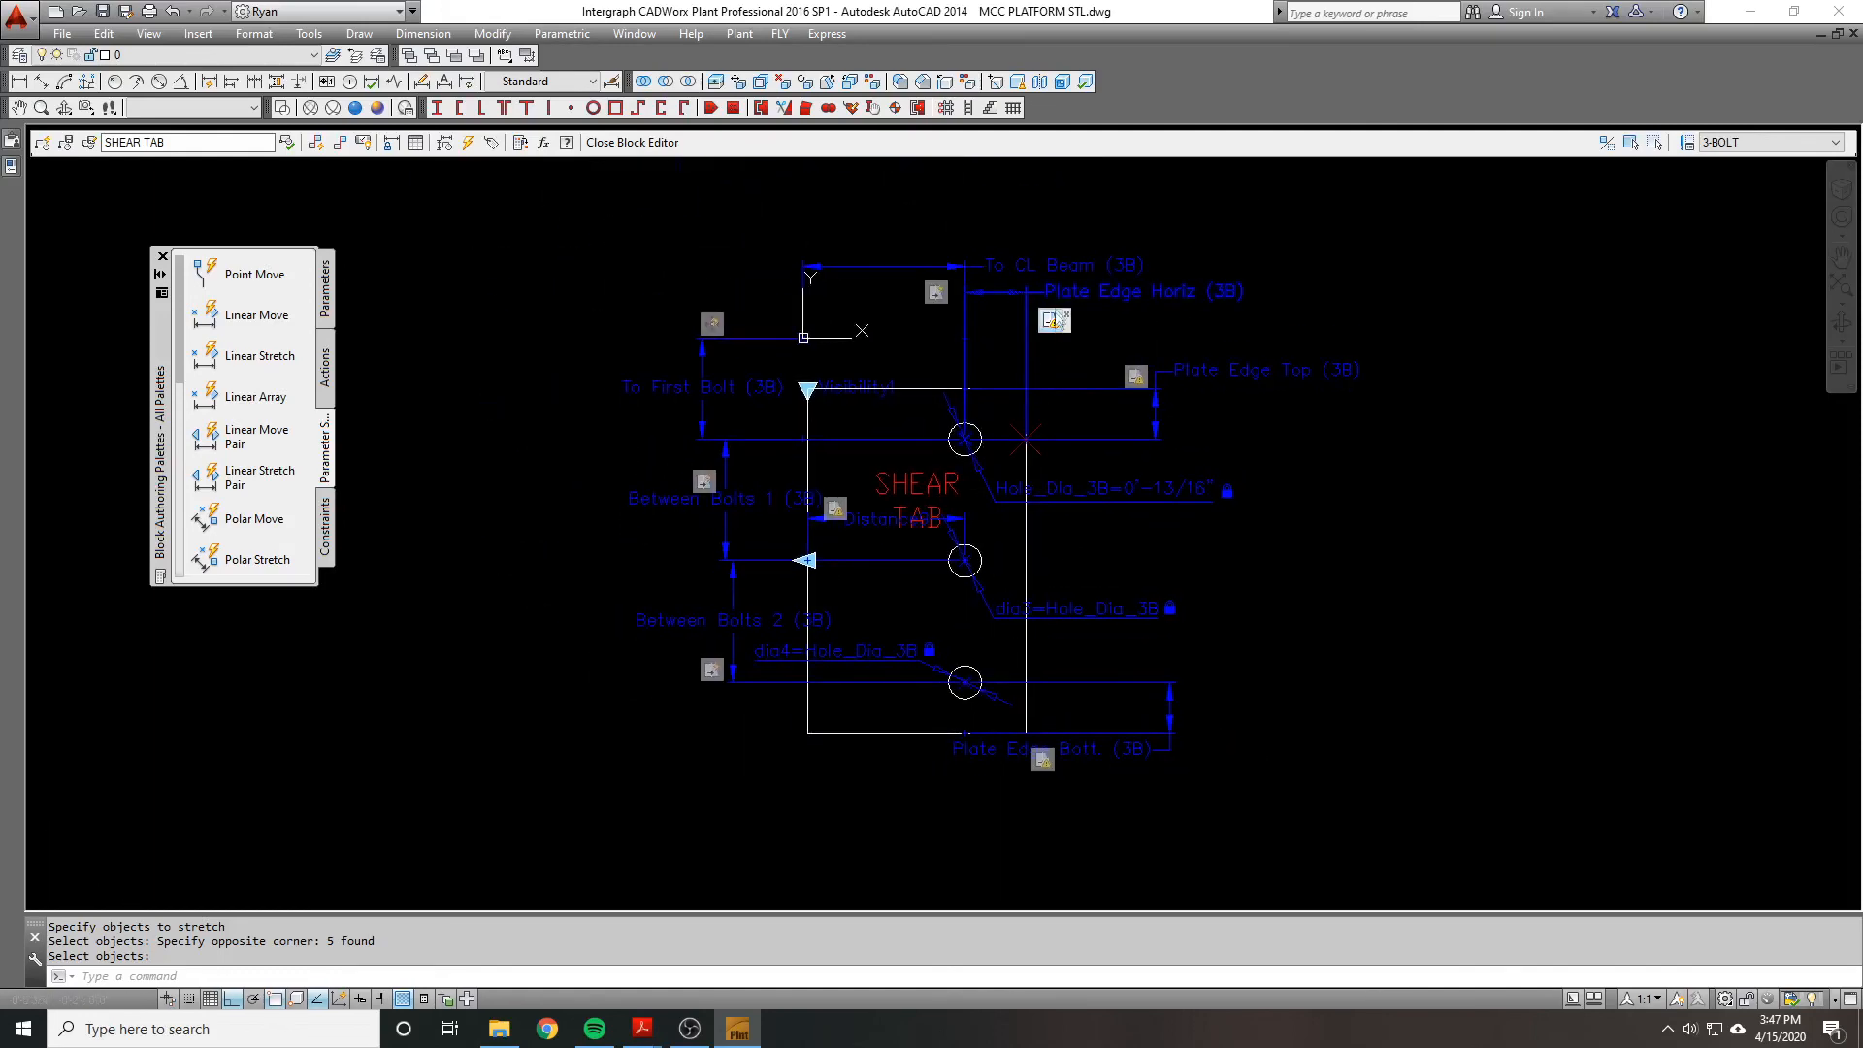
Step: Define a new selection set for the Plate Edge Horiz (3B) stretch action, framing the plate's right edge and selecting the plate outline
{"action": "right_click", "coordinate": [1056, 328]}
{"action": "mouse_move", "coordinate": [1146, 365]}
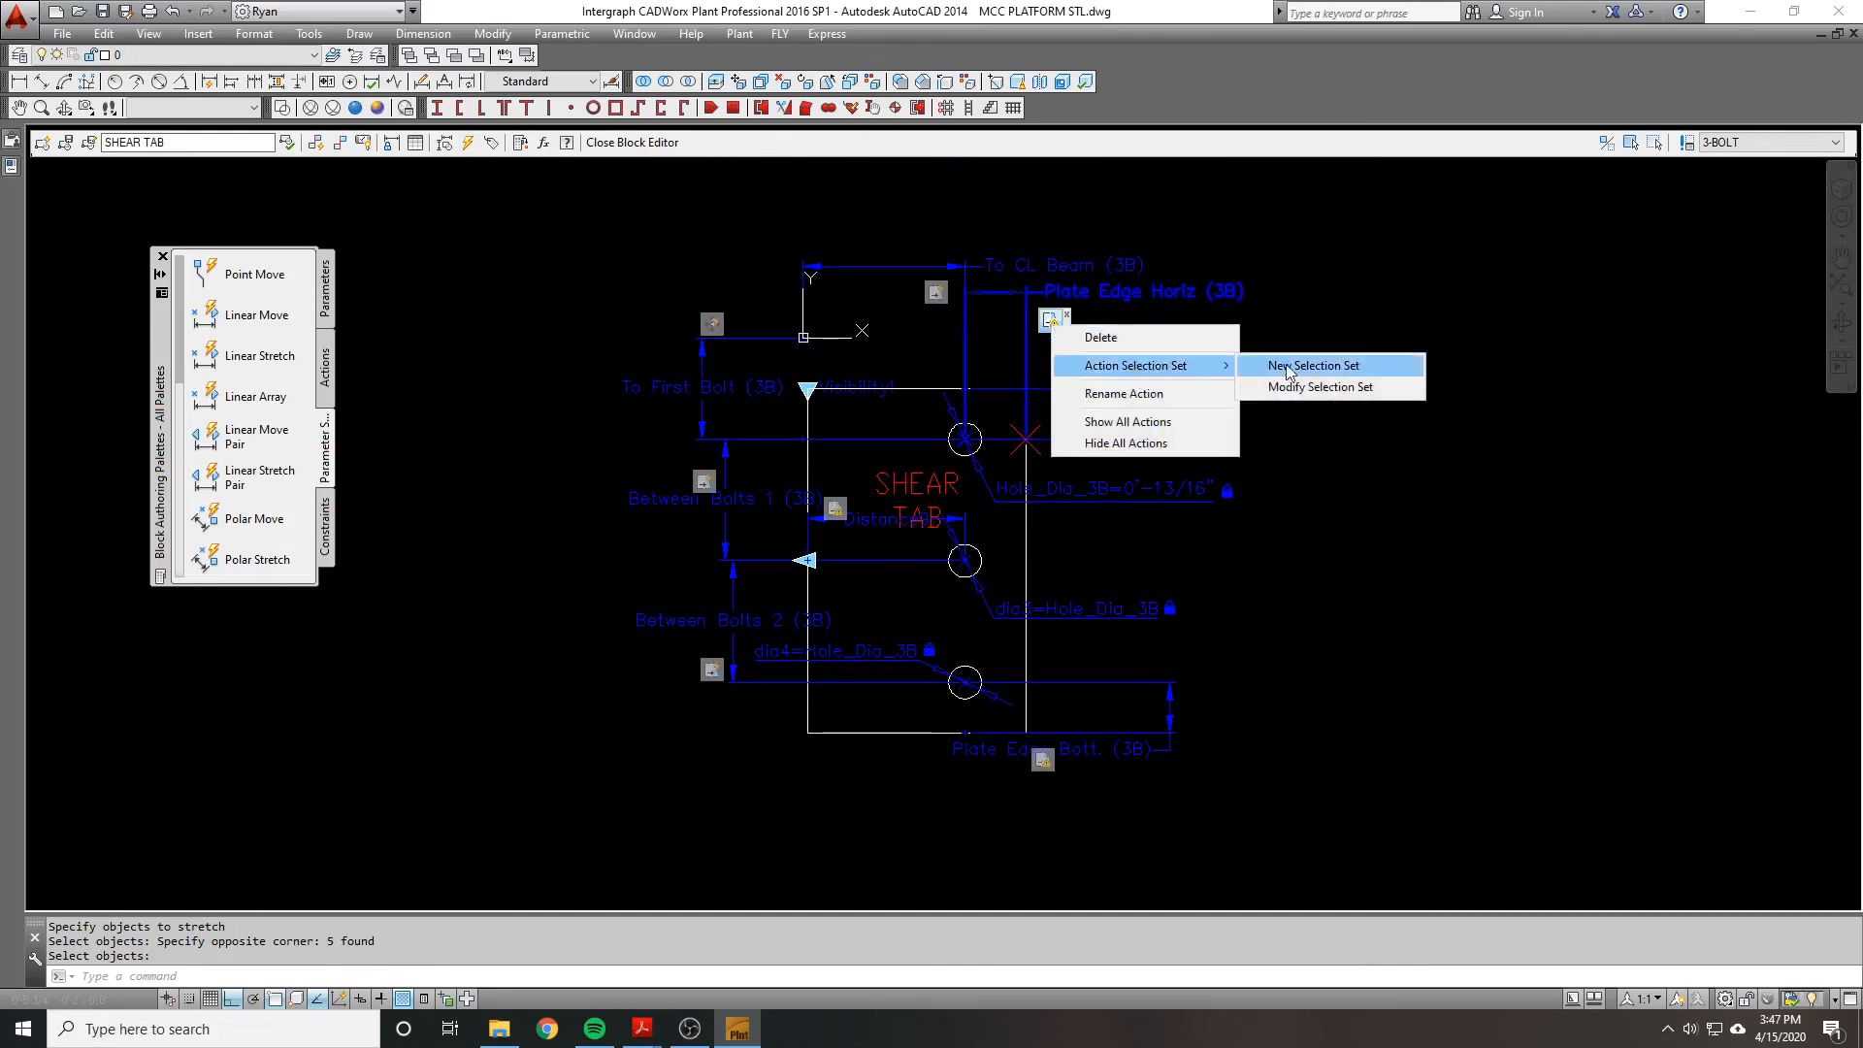
{"action": "left_click", "coordinate": [1288, 372]}
{"action": "left_click", "coordinate": [1082, 806]}
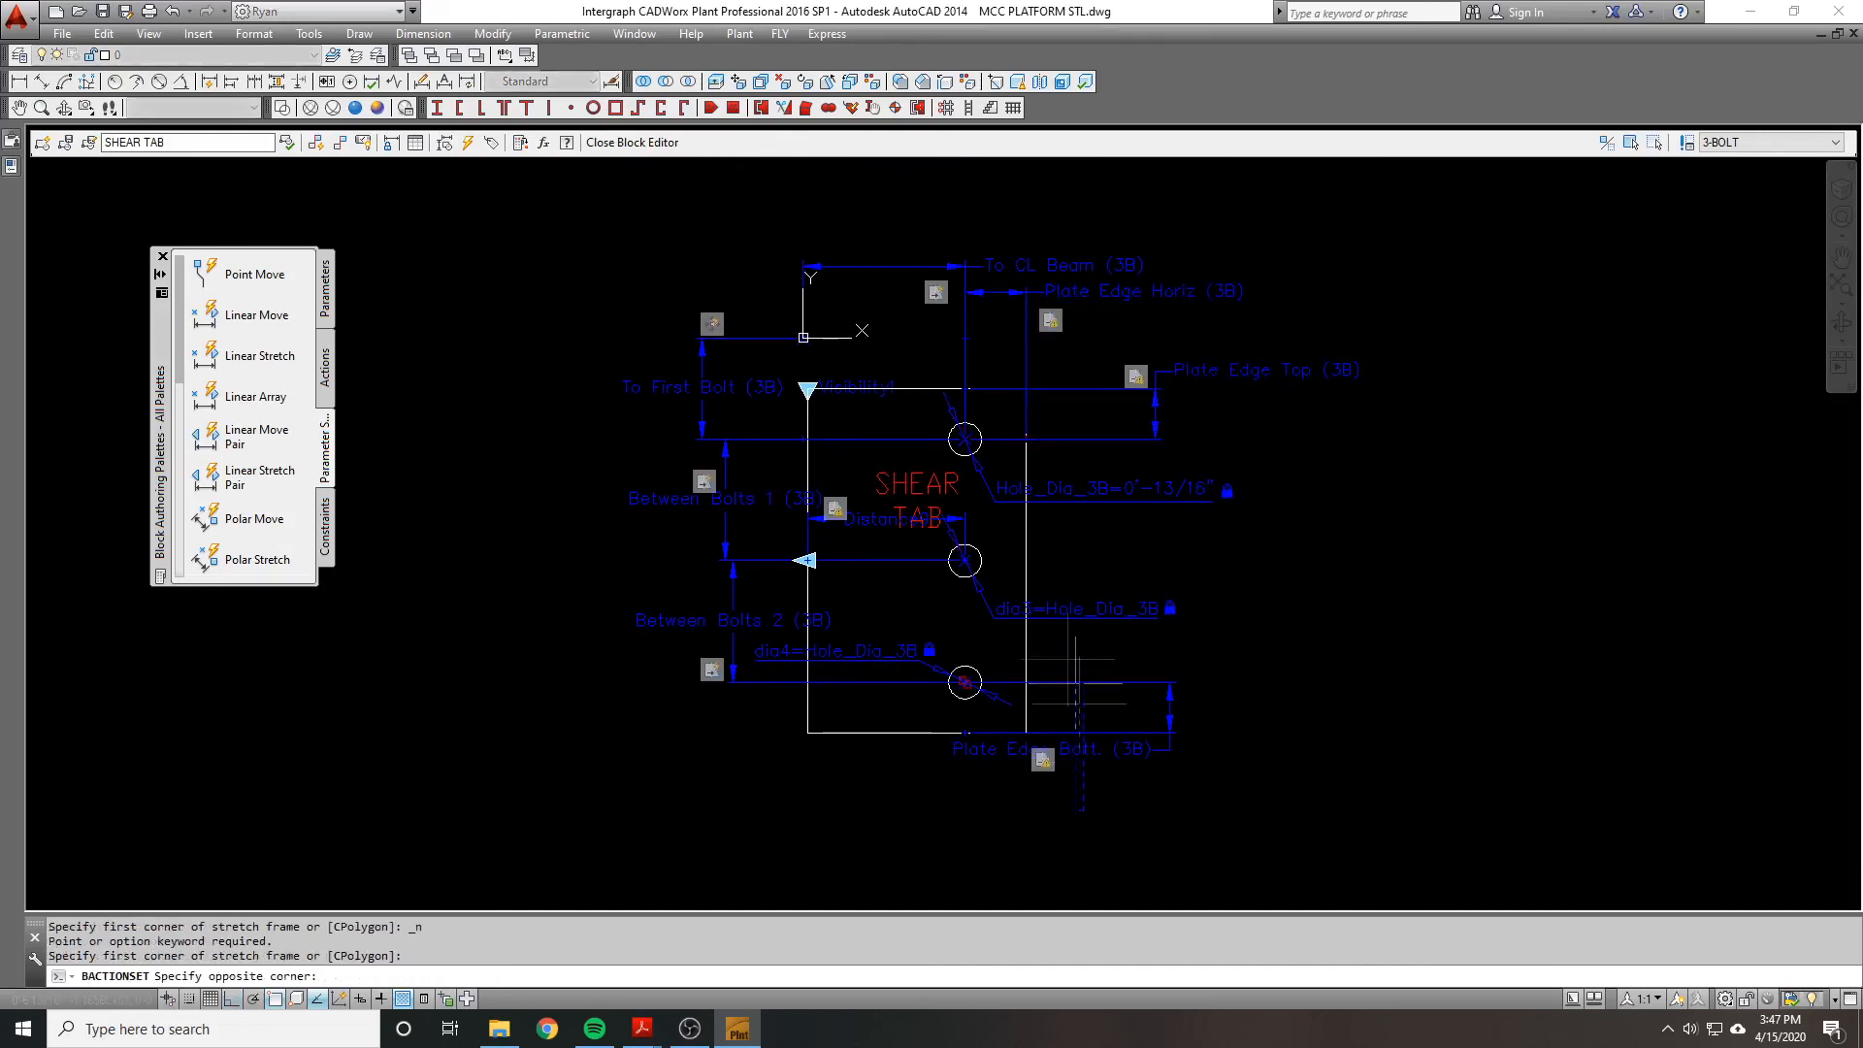
{"action": "left_click", "coordinate": [991, 337]}
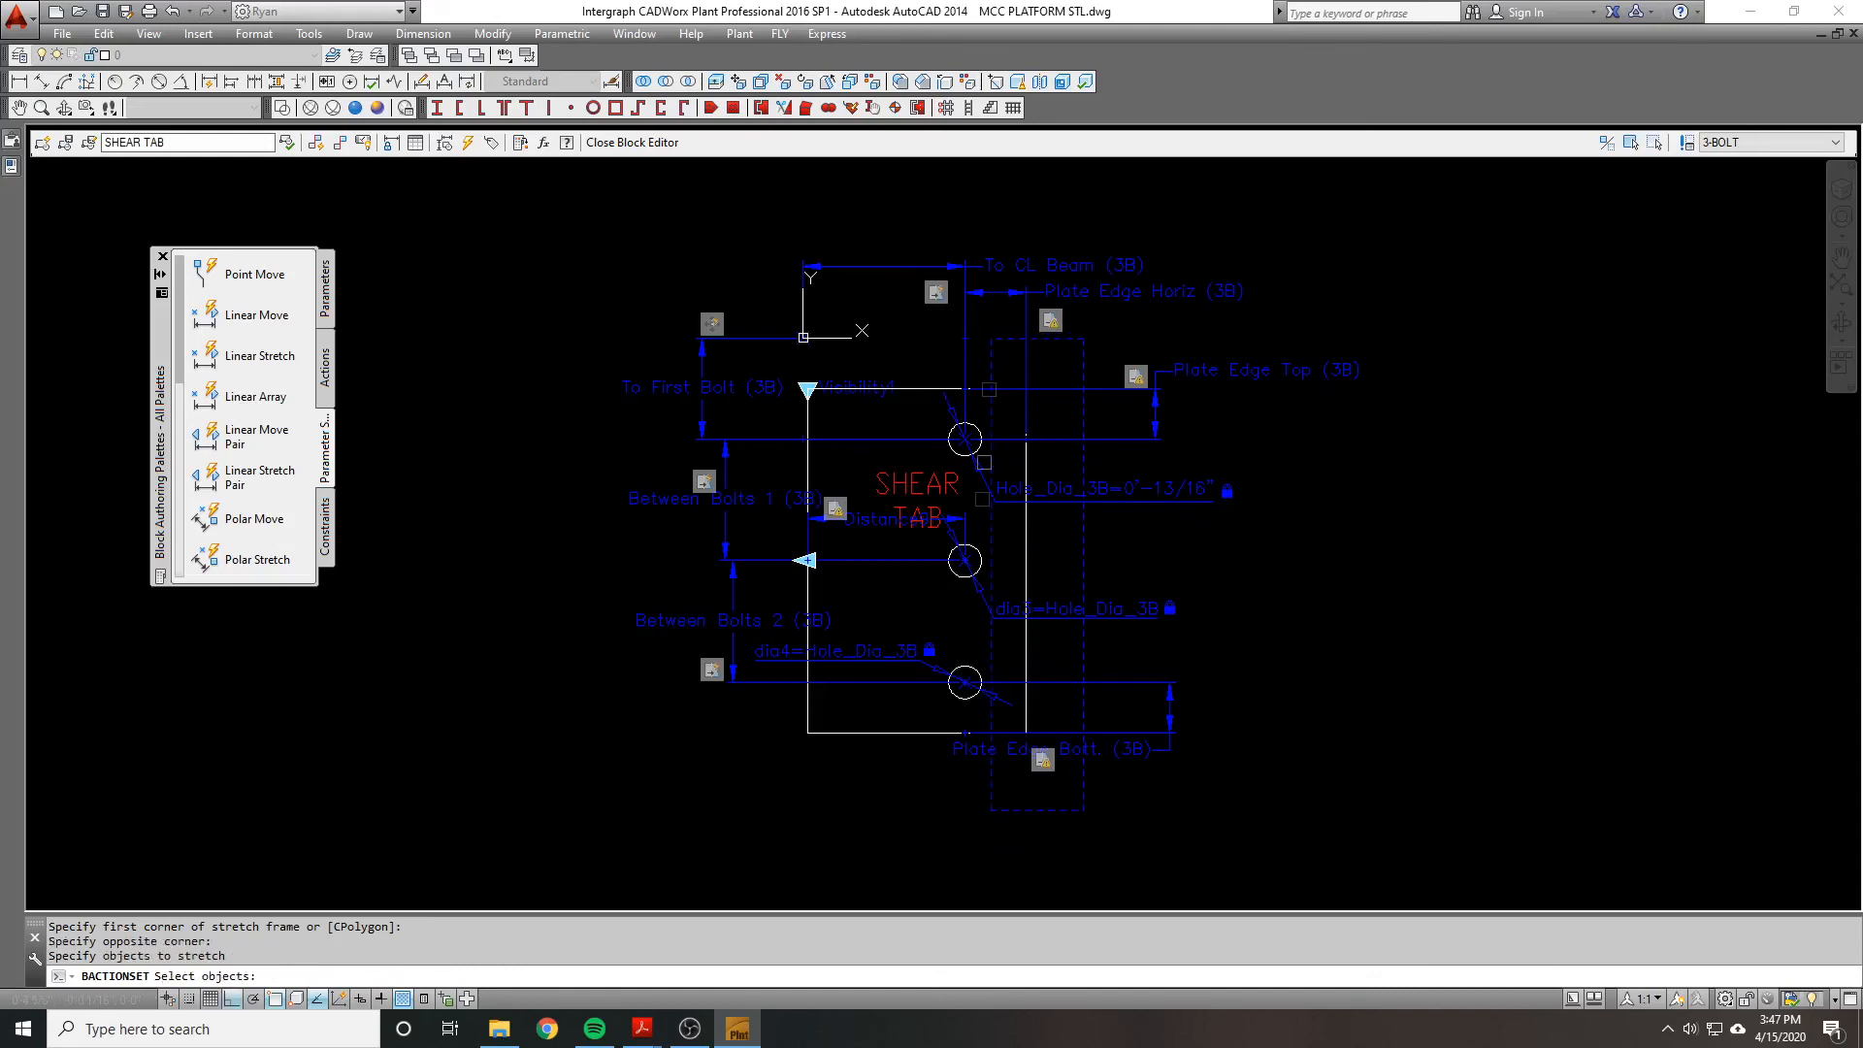
{"action": "left_click", "coordinate": [1029, 544]}
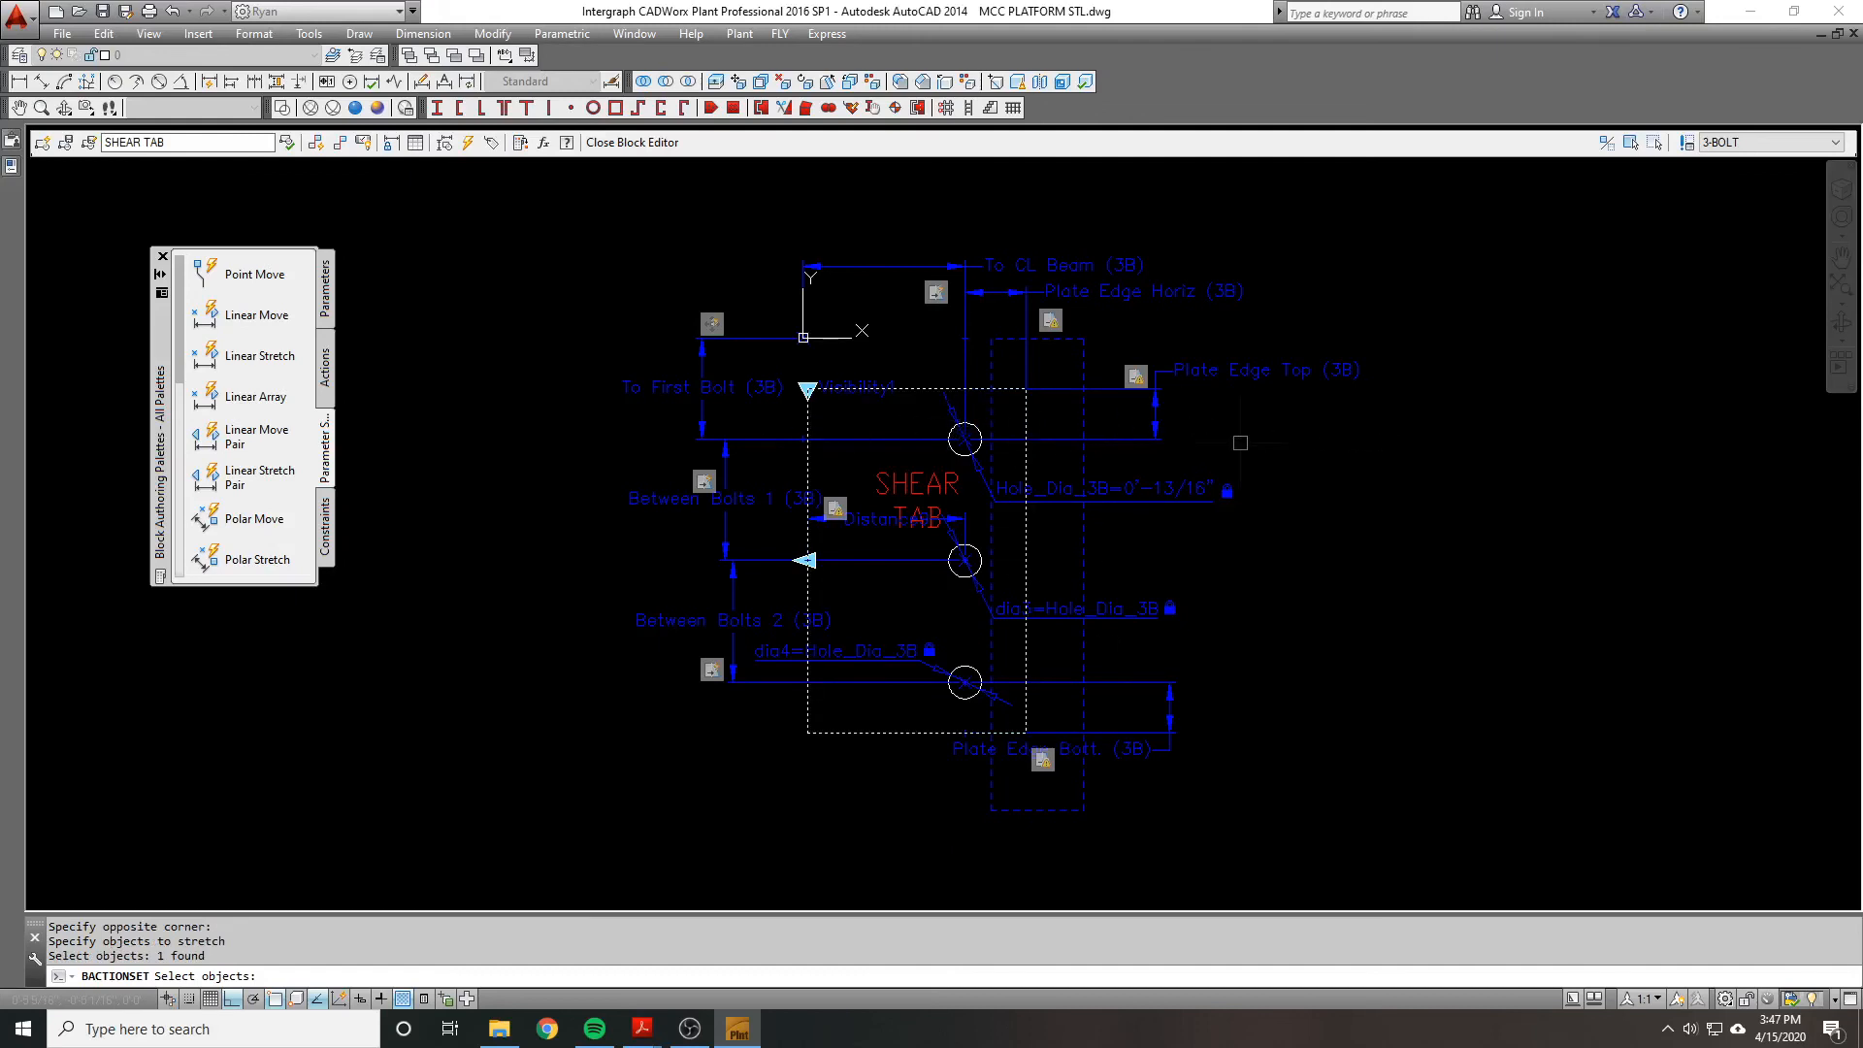
{"action": "key", "text": "Return"}
Step: Start a new selection set for the Plate Edge Top (3B) stretch action, framing the plate's top edge and selecting the plate outline
{"action": "right_click", "coordinate": [1137, 376]}
{"action": "mouse_move", "coordinate": [1236, 421]}
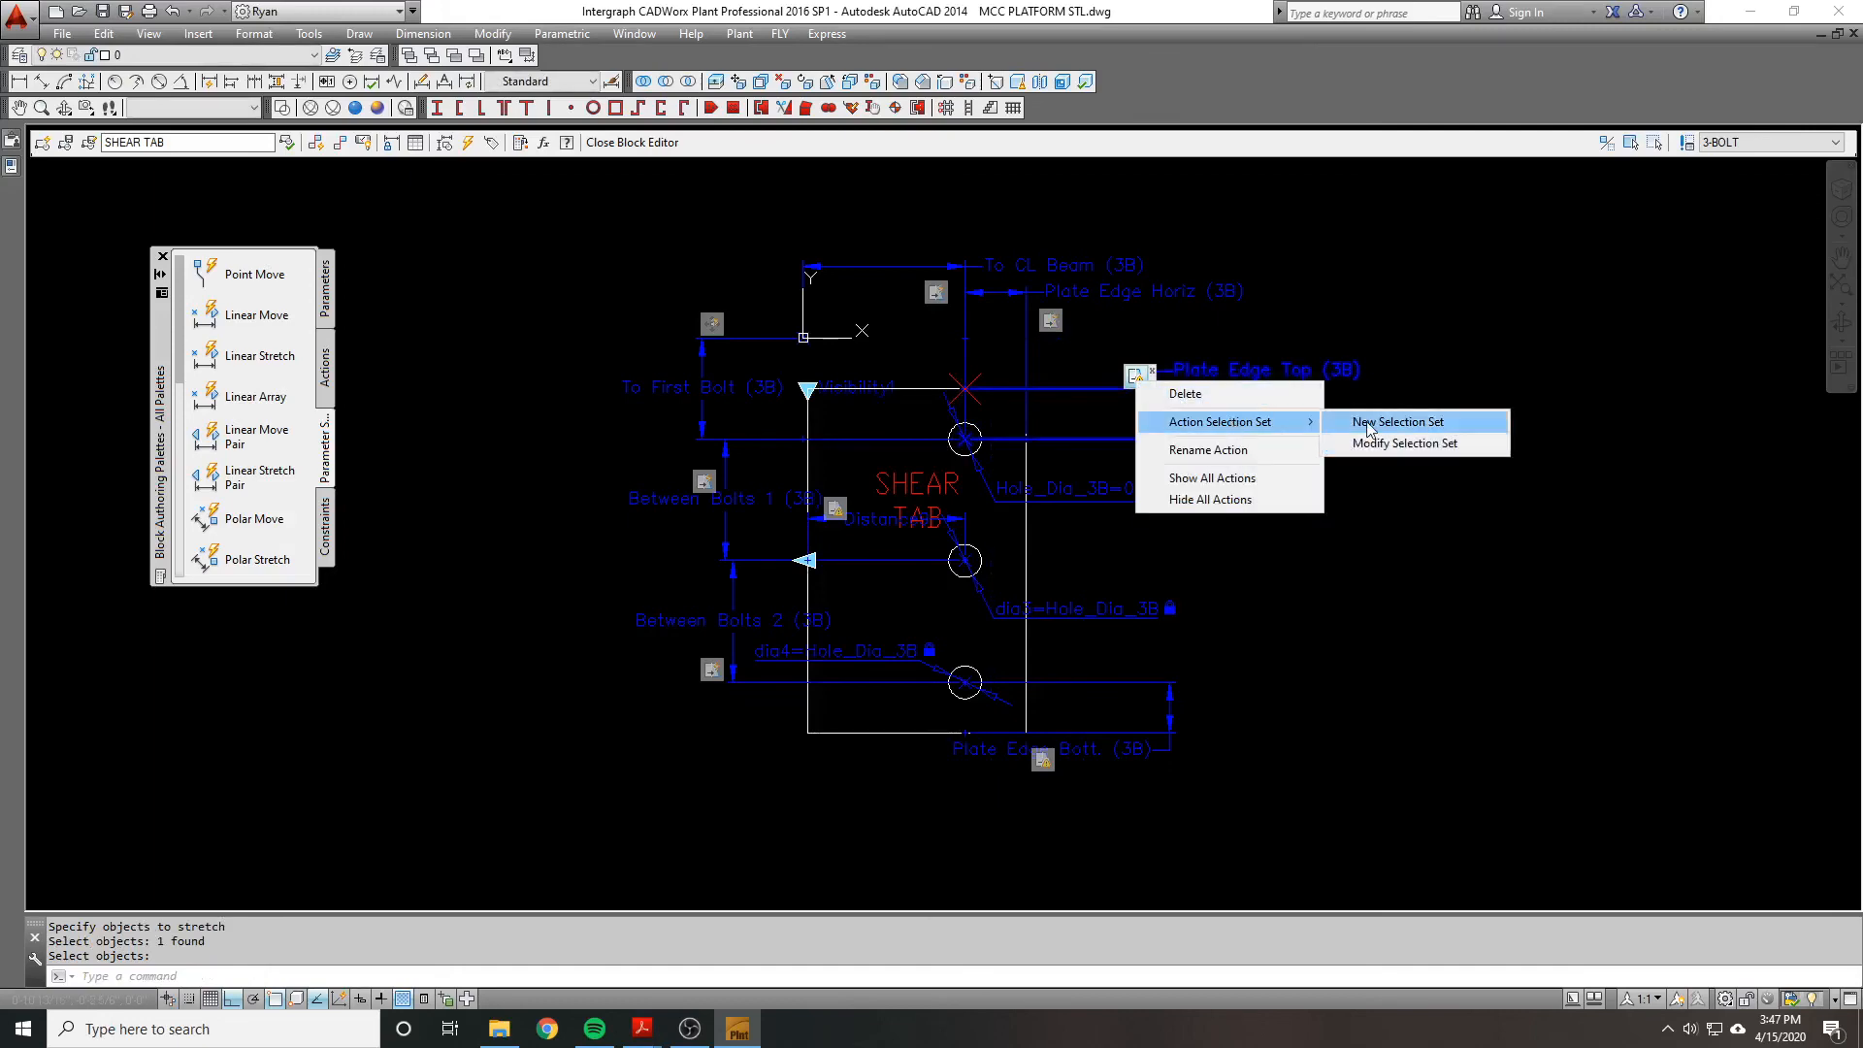
{"action": "left_click", "coordinate": [1368, 429]}
{"action": "scroll", "coordinate": [806, 379], "scroll_direction": "up", "scroll_amount": 2}
{"action": "left_click", "coordinate": [743, 335]}
{"action": "left_click", "coordinate": [1222, 443]}
{"action": "left_click", "coordinate": [999, 398]}
Step: Add the visibility parameter at the plate's upper-left corner to the Plate Edge Top (3B) selection set and accept it
{"action": "scroll", "coordinate": [930, 353], "scroll_direction": "down", "scroll_amount": 1}
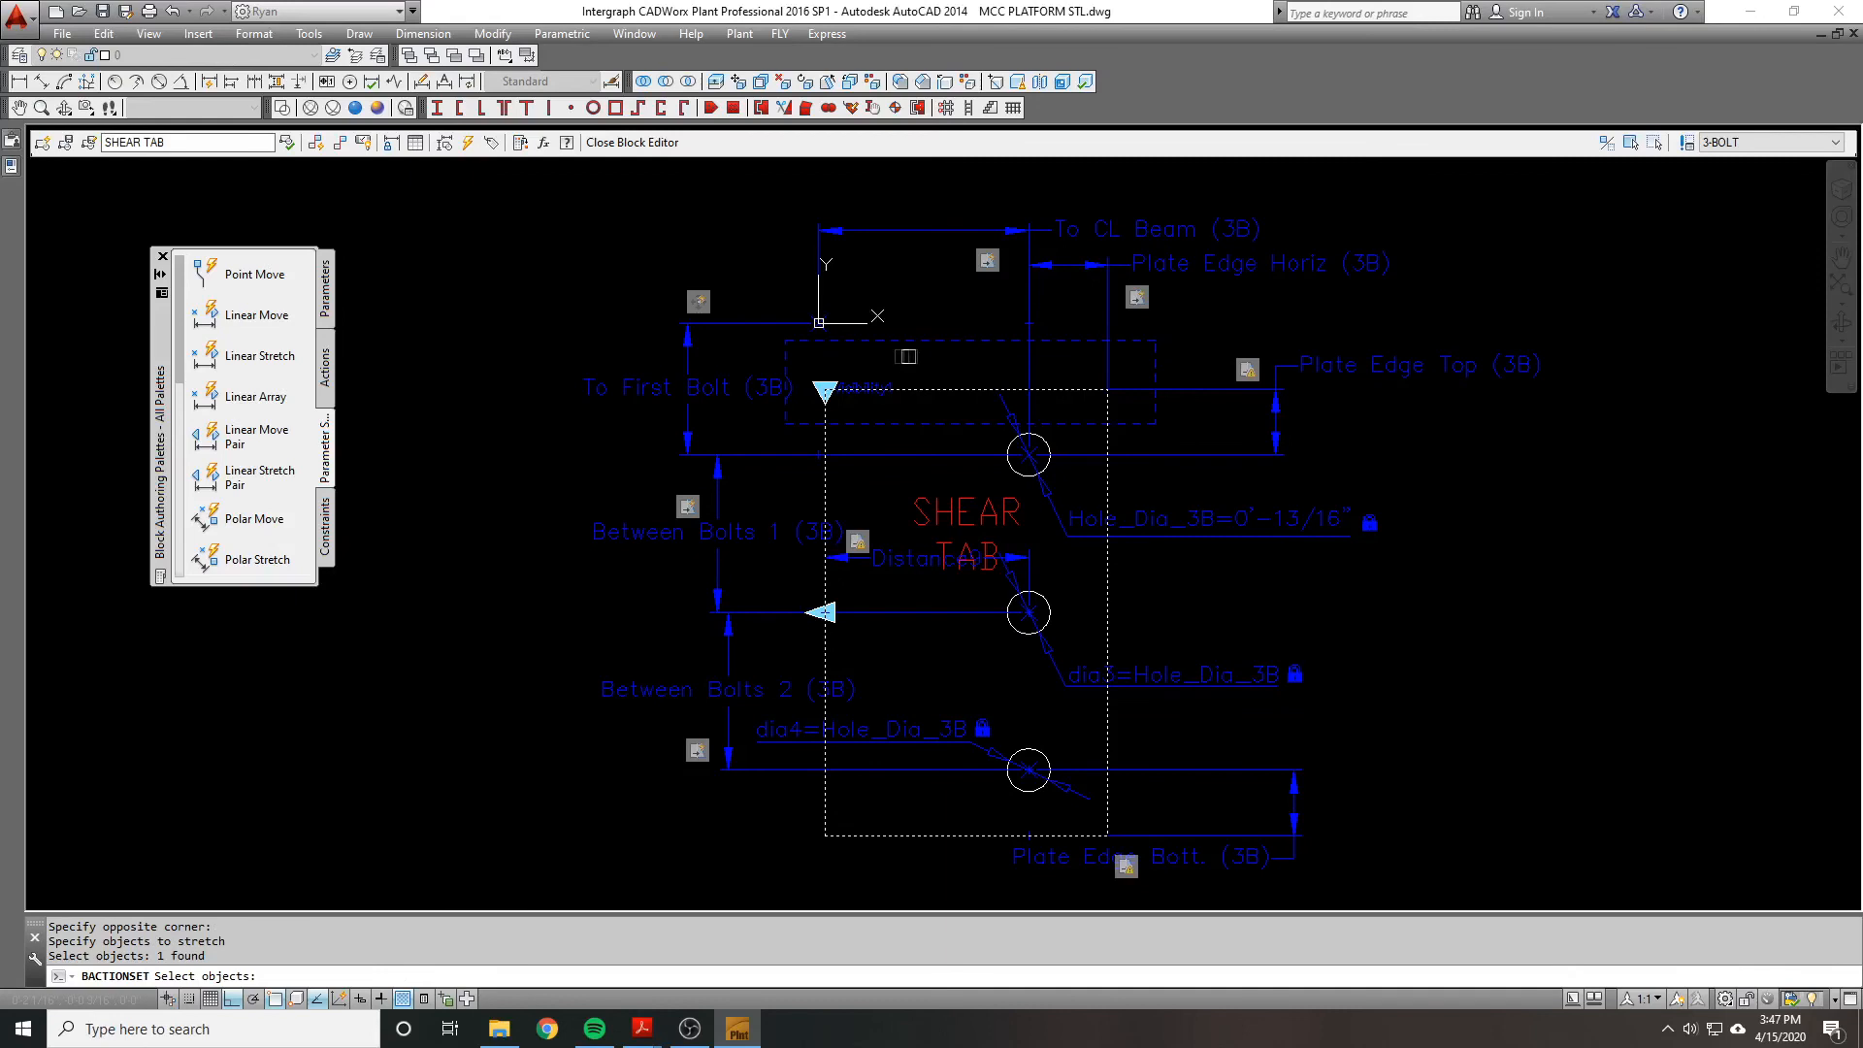
{"action": "scroll", "coordinate": [825, 357], "scroll_direction": "up", "scroll_amount": 1}
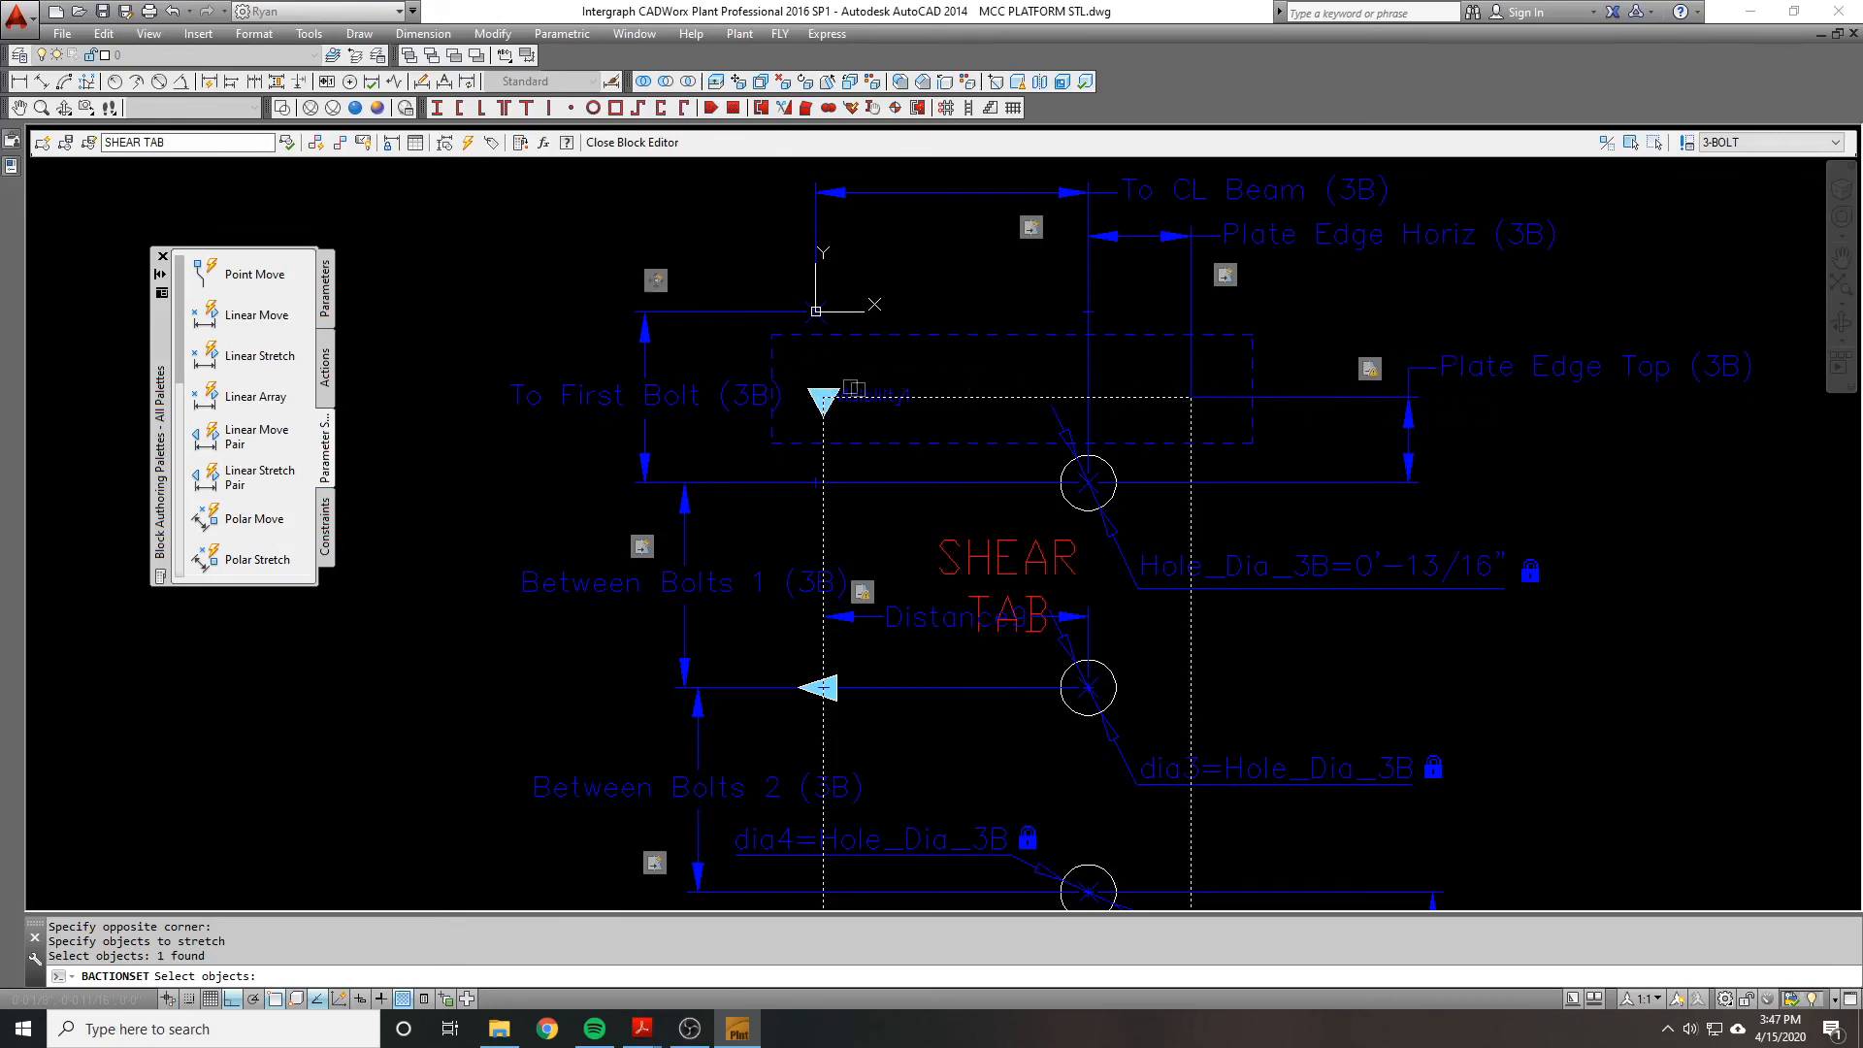
{"action": "left_click", "coordinate": [807, 358]}
{"action": "left_click", "coordinate": [962, 432]}
{"action": "scroll", "coordinate": [748, 334], "scroll_direction": "down", "scroll_amount": 1}
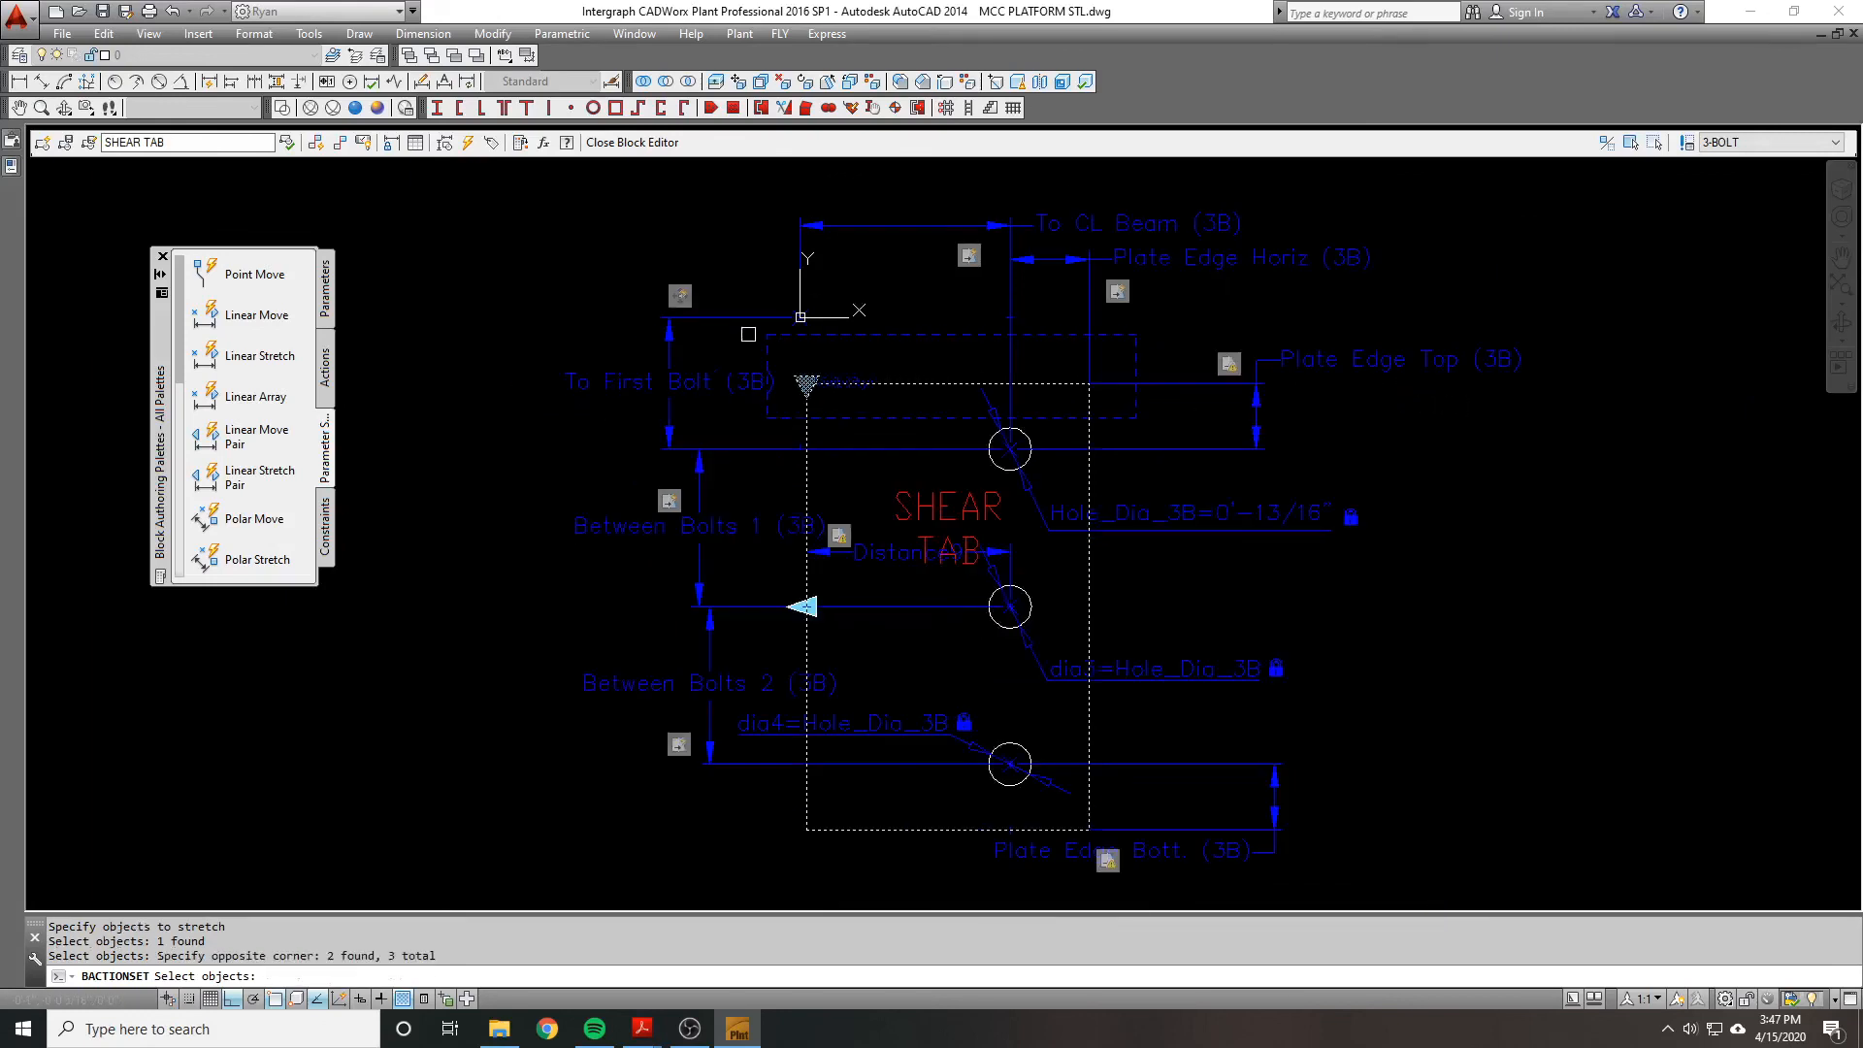
{"action": "key", "text": "Return"}
Step: Define a new selection set for the Plate Edge Bott. (3B) stretch action, framing the plate's bottom edge and selecting the plate outline
{"action": "middle_click_drag", "start_coordinate": [941, 639], "coordinate": [935, 519]}
{"action": "right_click", "coordinate": [1100, 745]}
{"action": "mouse_move", "coordinate": [1194, 785]}
{"action": "left_click", "coordinate": [1319, 783]}
{"action": "left_click", "coordinate": [748, 680]}
{"action": "left_click", "coordinate": [1165, 763]}
{"action": "left_click", "coordinate": [813, 713]}
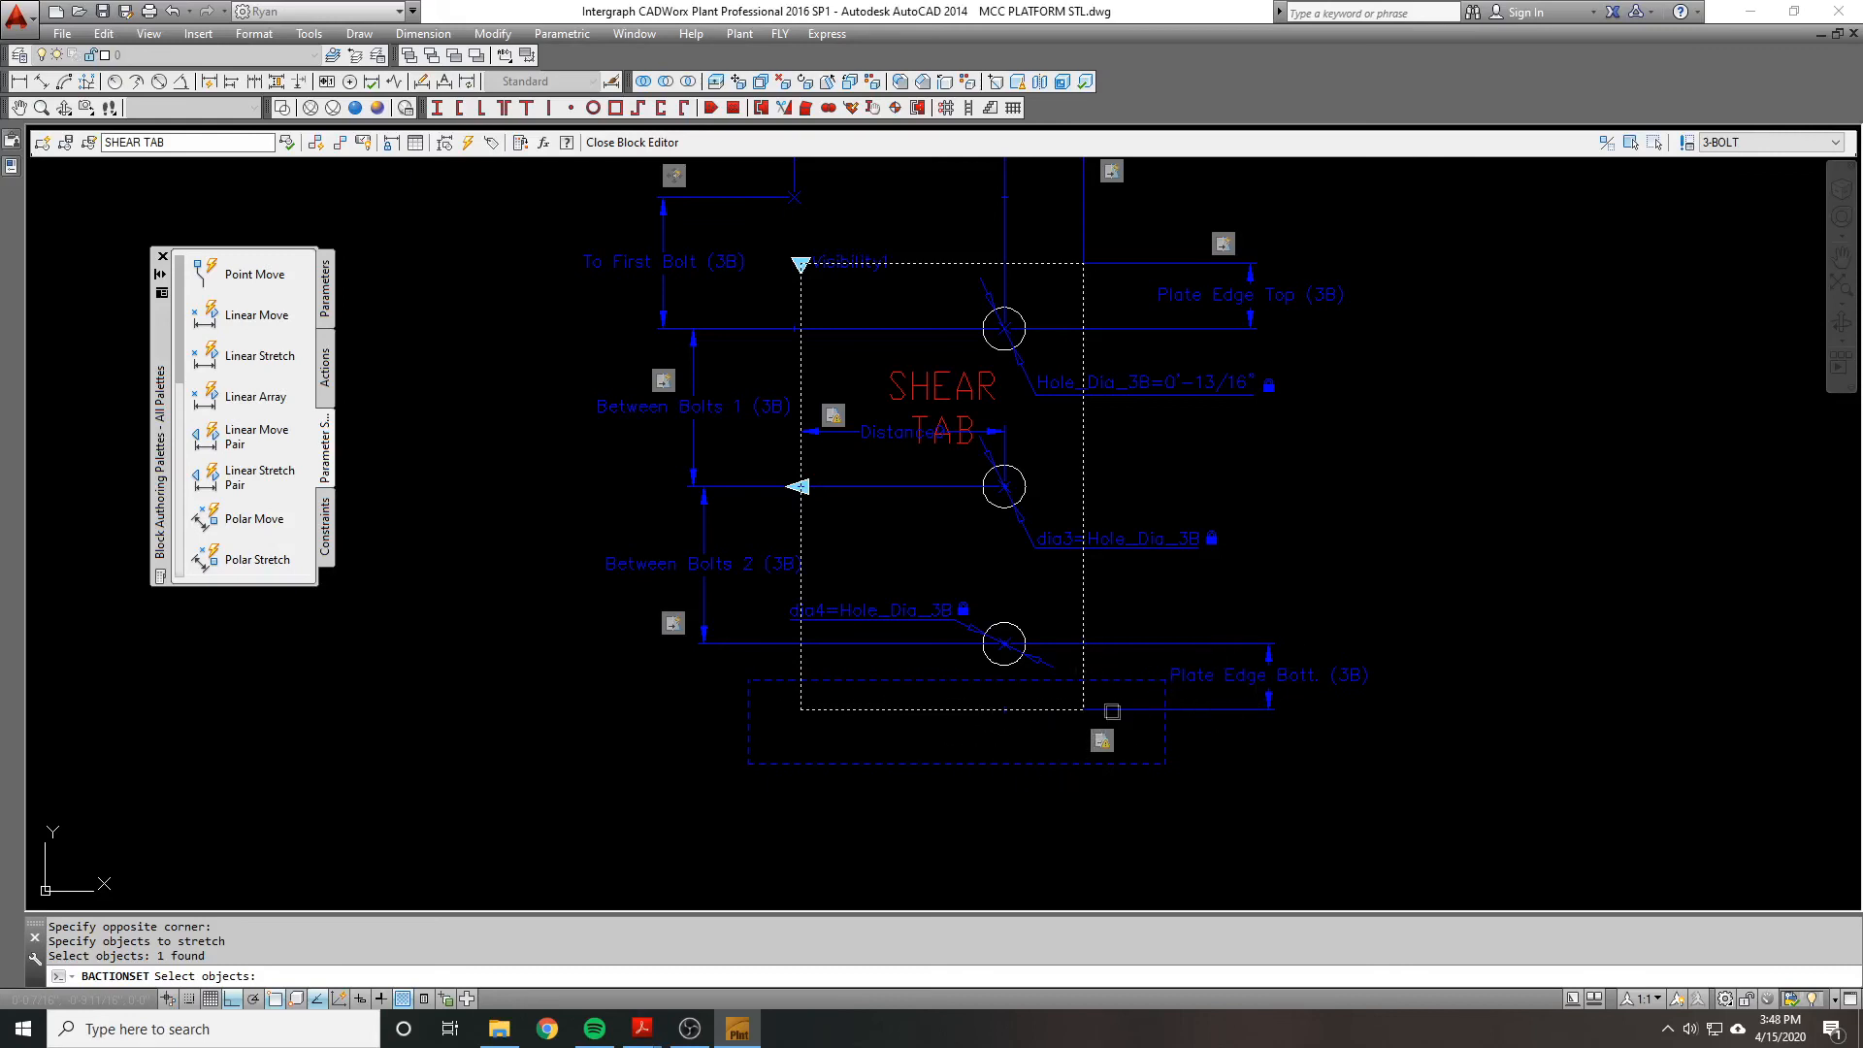
{"action": "key", "text": "Return"}
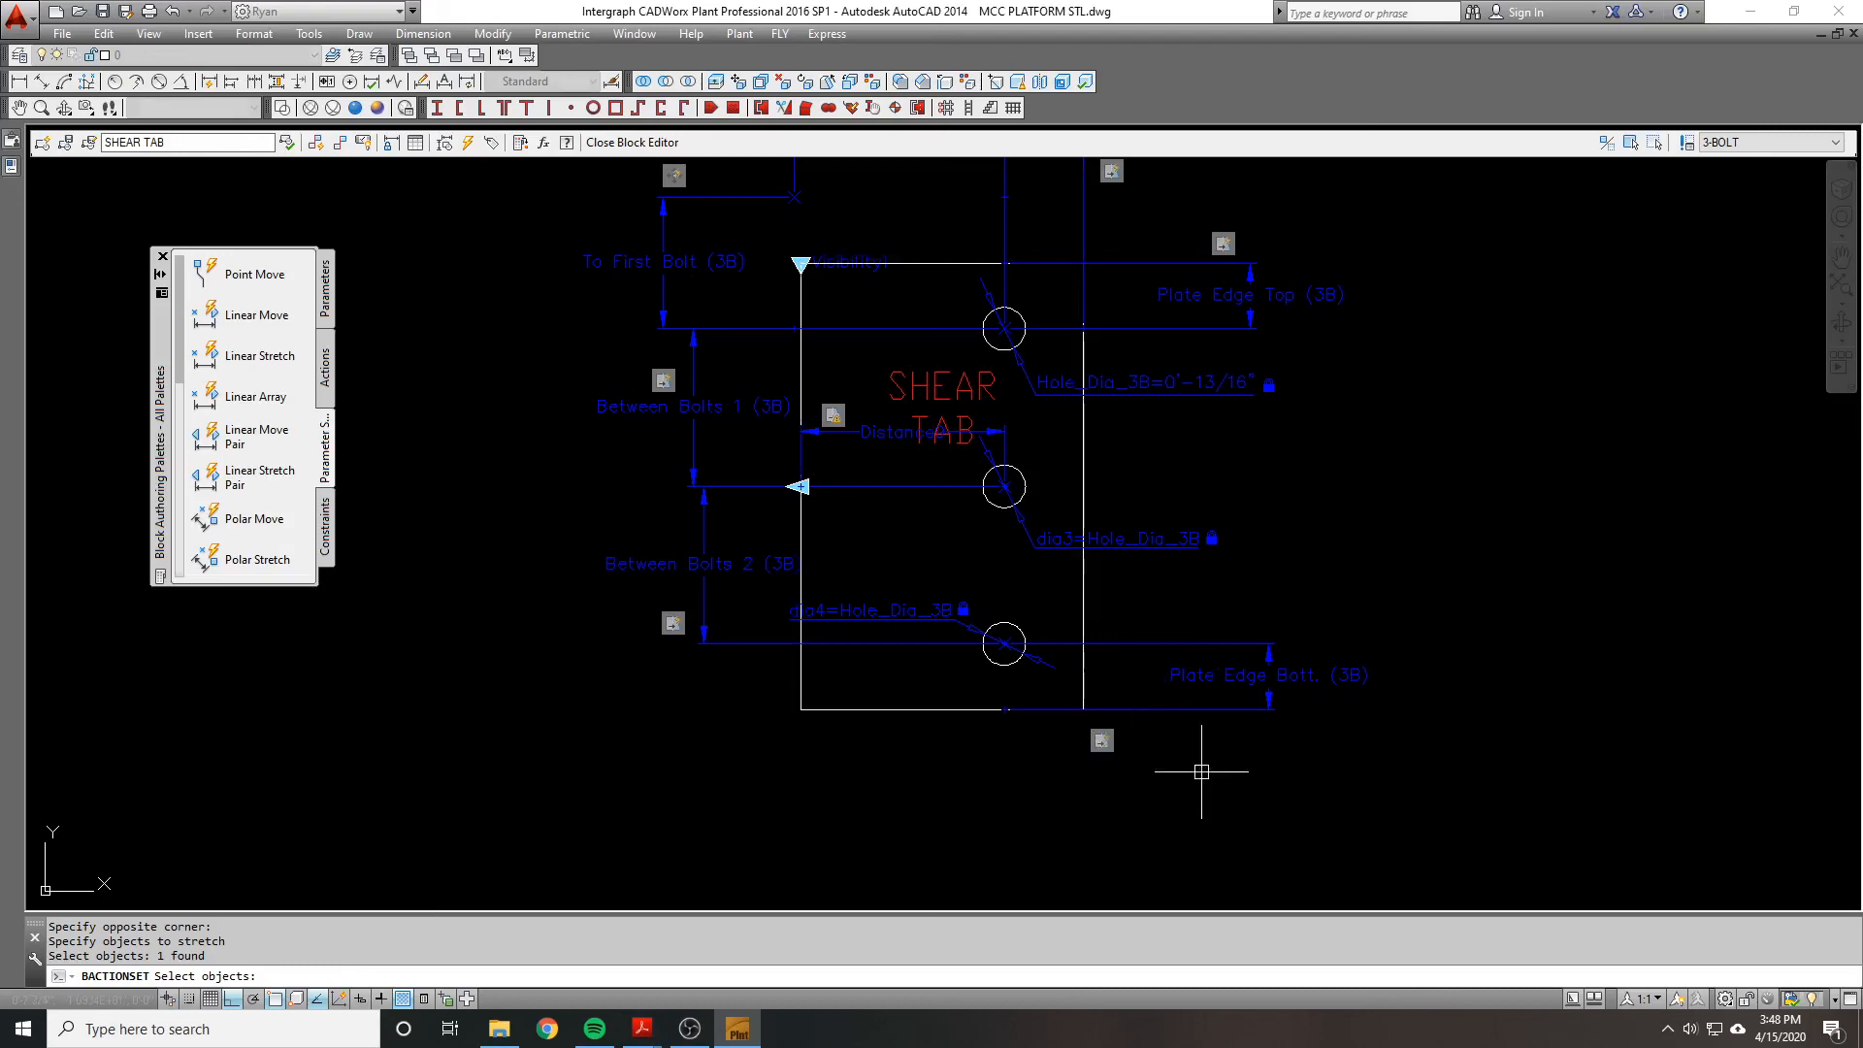
Step: Switch the block to the 2-BOLT visibility state to review its parameters
{"action": "scroll", "coordinate": [854, 576], "scroll_direction": "down", "scroll_amount": 2}
{"action": "scroll", "coordinate": [853, 424], "scroll_direction": "up", "scroll_amount": 1}
{"action": "mouse_move", "coordinate": [846, 403]}
{"action": "middle_mouse_down"}
{"action": "mouse_move", "coordinate": [852, 424]}
{"action": "mouse_move", "coordinate": [867, 365]}
{"action": "middle_mouse_up"}
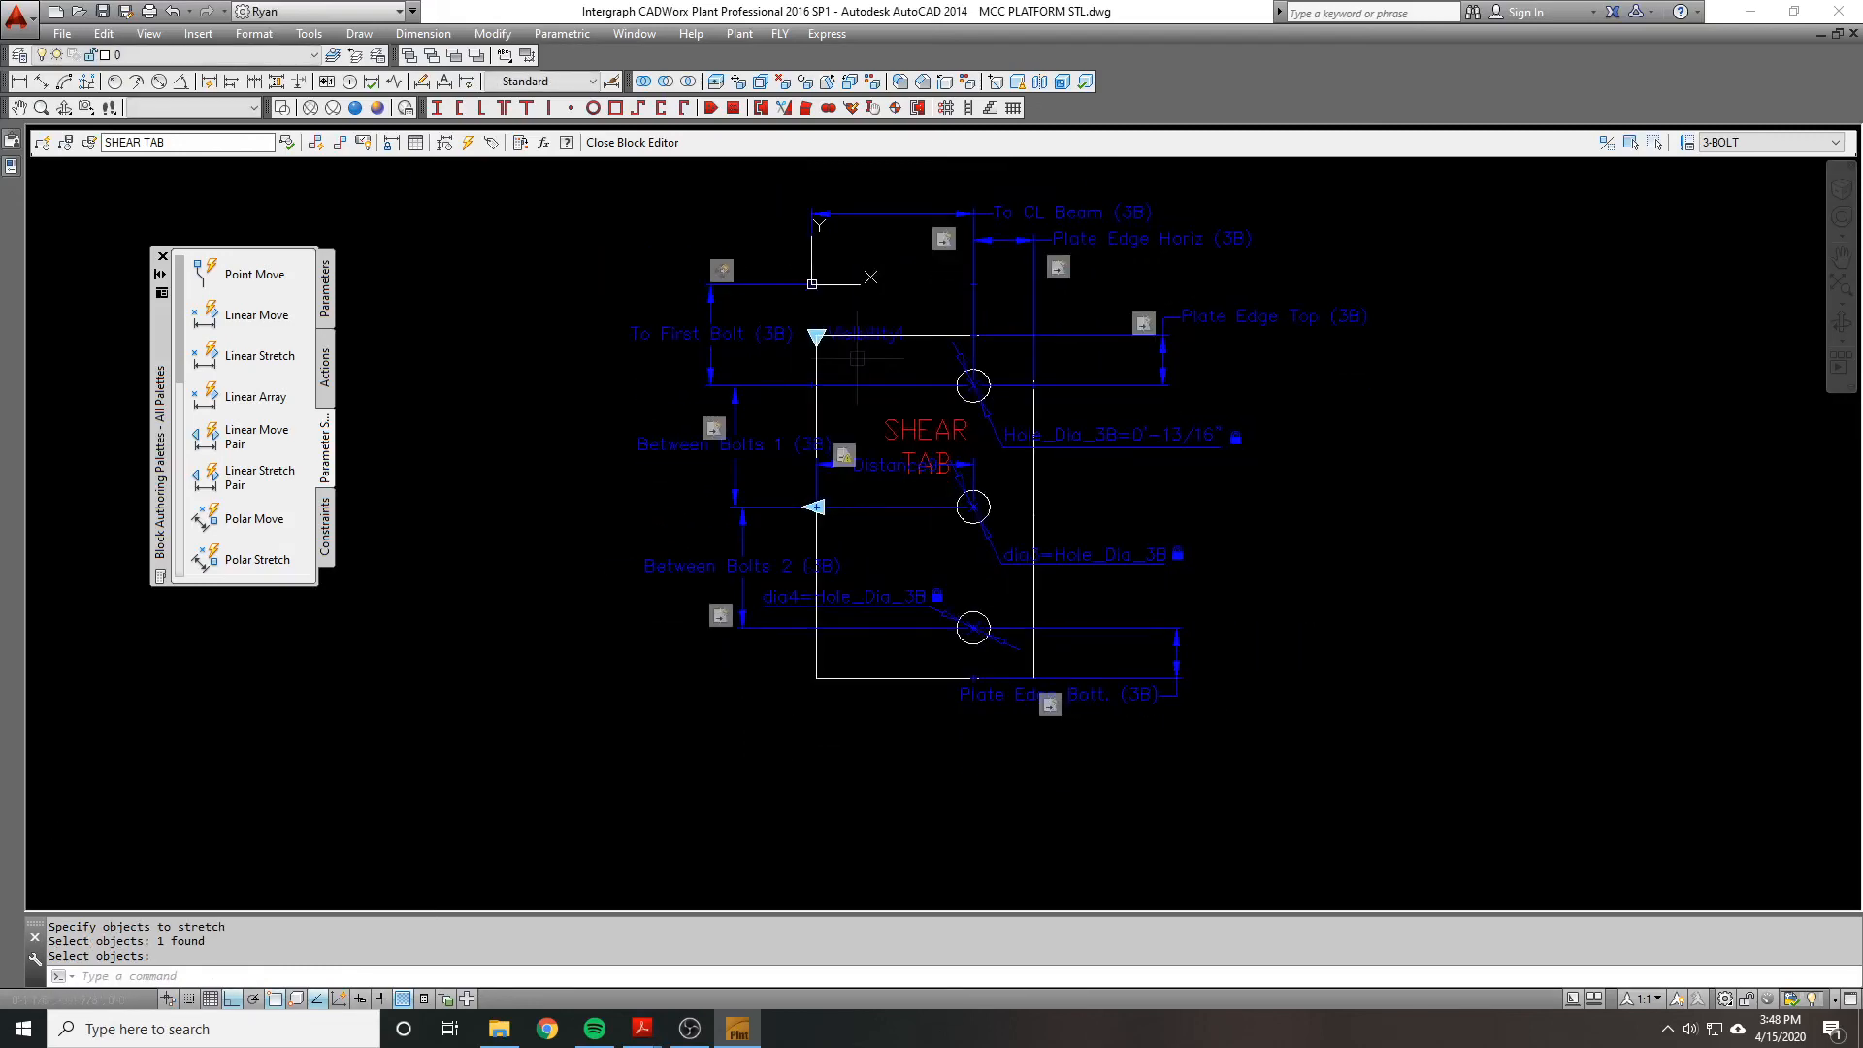
{"action": "left_click", "coordinate": [1723, 144]}
{"action": "left_click", "coordinate": [1720, 159]}
{"action": "scroll", "coordinate": [792, 339], "scroll_direction": "up", "scroll_amount": 2}
{"action": "scroll", "coordinate": [792, 339], "scroll_direction": "up", "scroll_amount": 2}
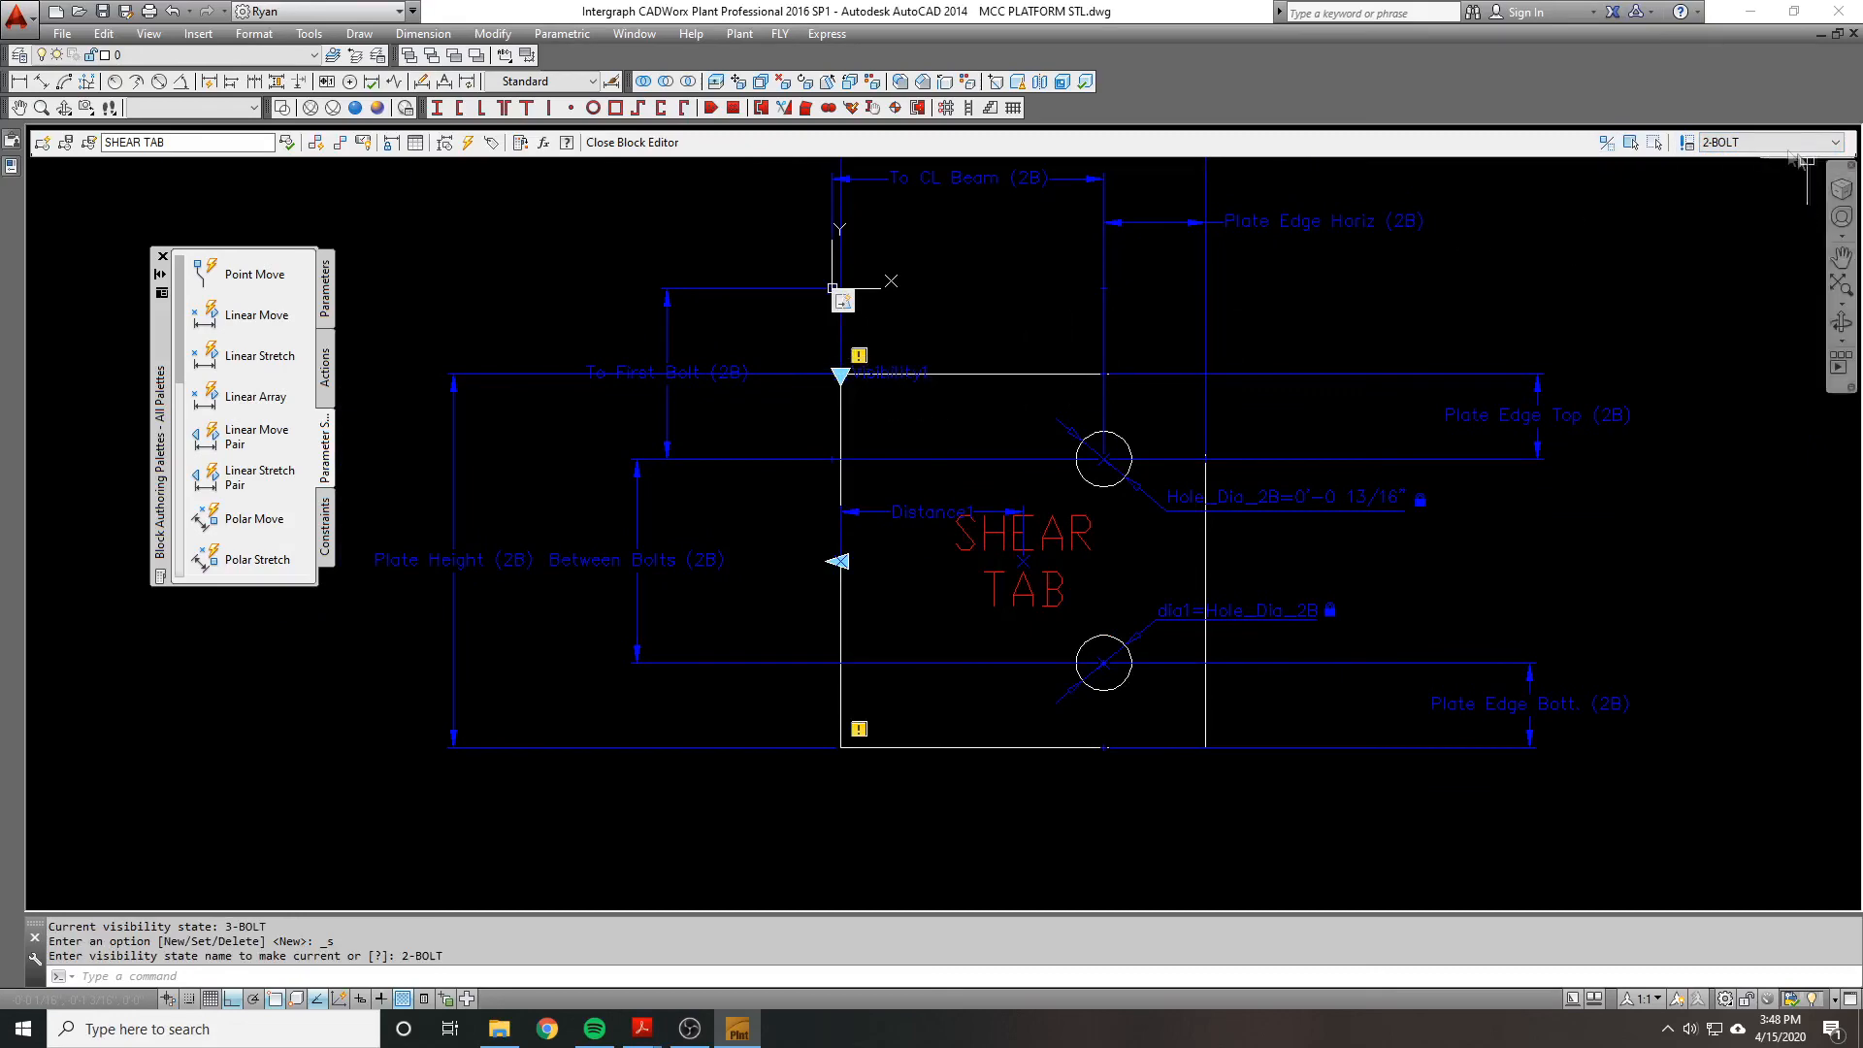
Step: Select the Plate Width (2B) parameter to examine what it spans, and clear the selection
{"action": "left_click", "coordinate": [960, 321]}
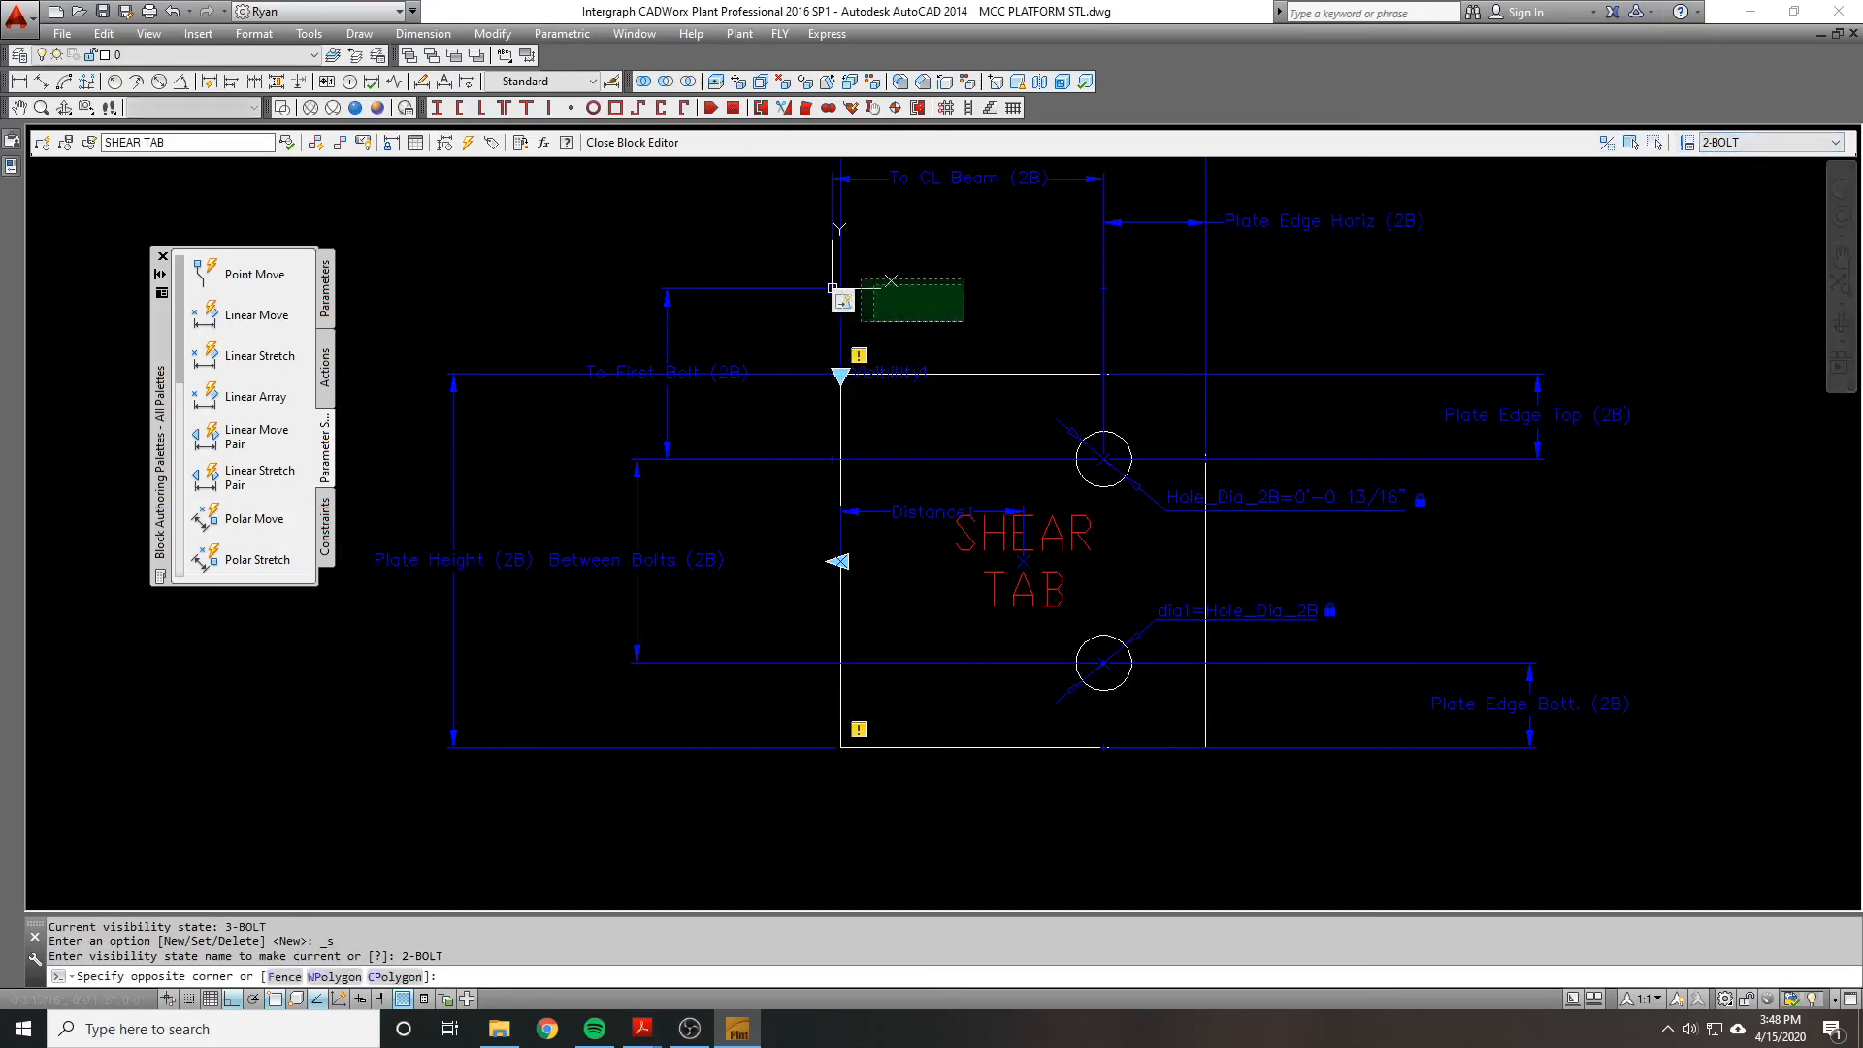
{"action": "left_click", "coordinate": [941, 327]}
{"action": "scroll", "coordinate": [845, 362], "scroll_direction": "up", "scroll_amount": 3}
{"action": "scroll", "coordinate": [853, 367], "scroll_direction": "down", "scroll_amount": 3}
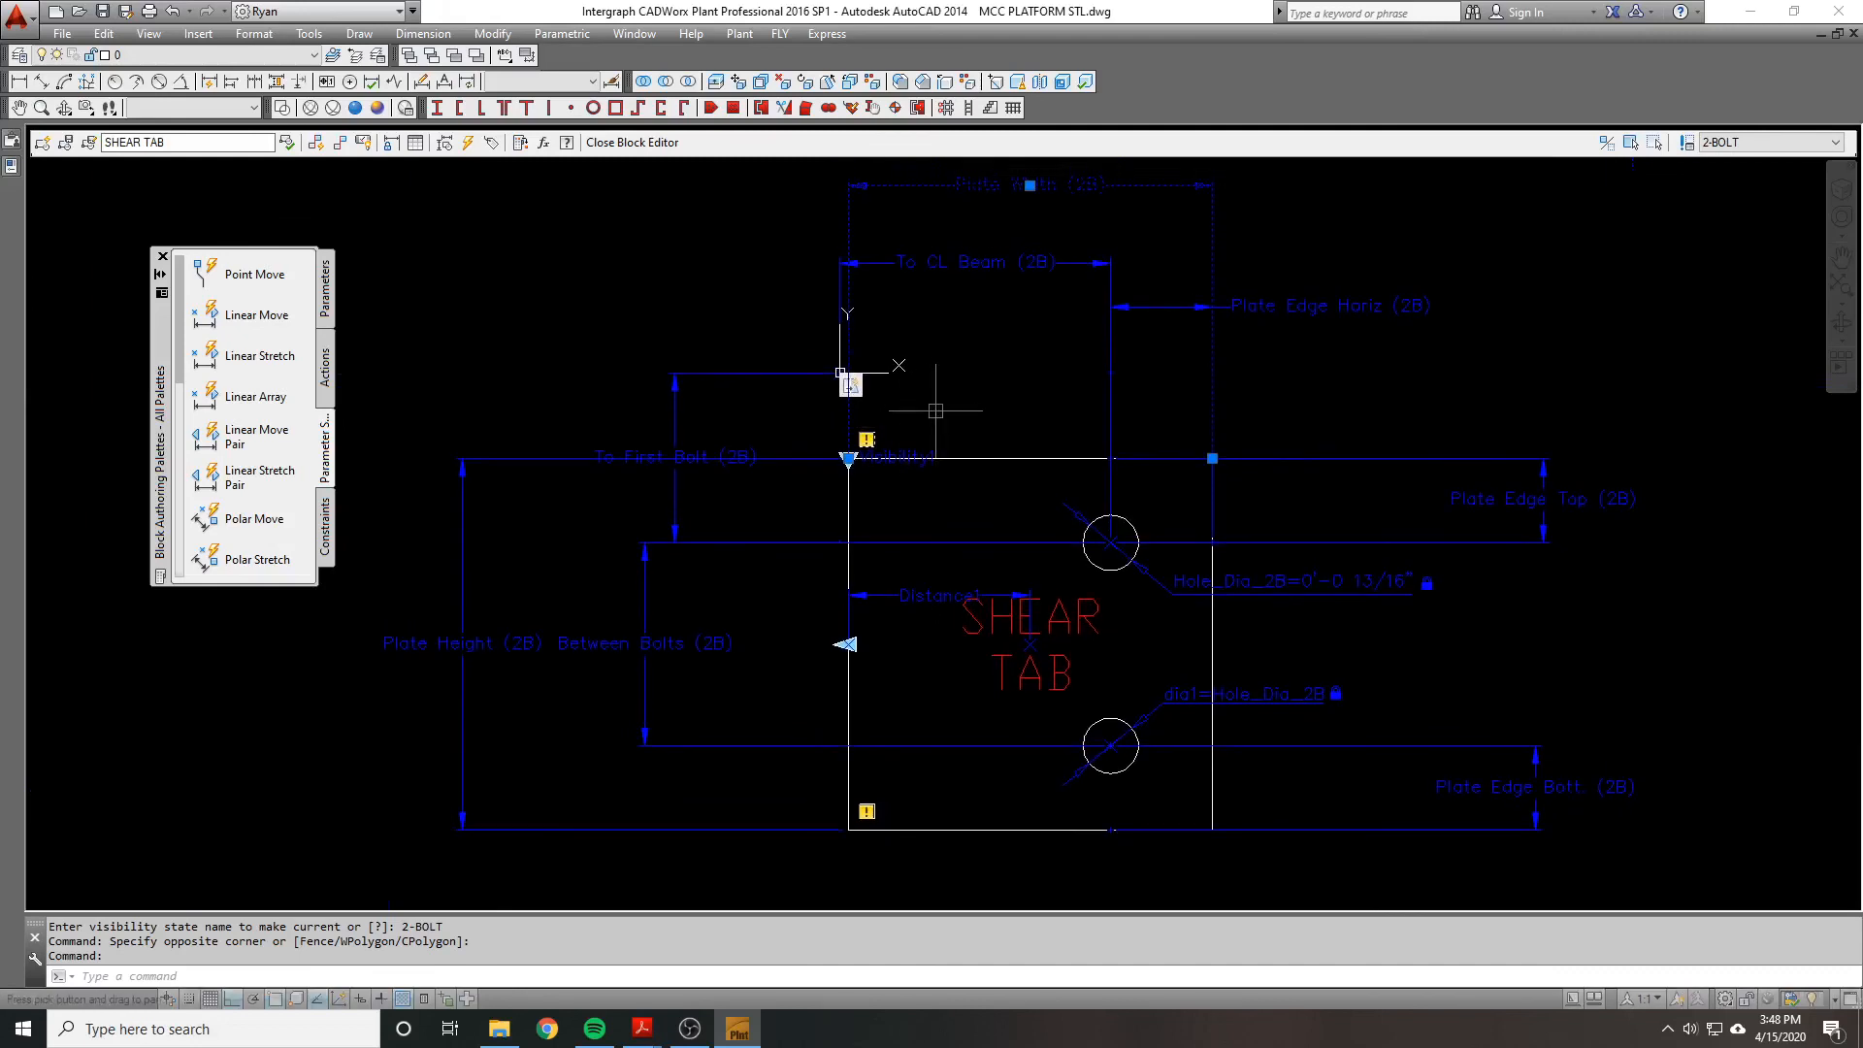
{"action": "key", "text": "Escape"}
{"action": "key", "text": "Escape"}
{"action": "left_click", "coordinate": [995, 185]}
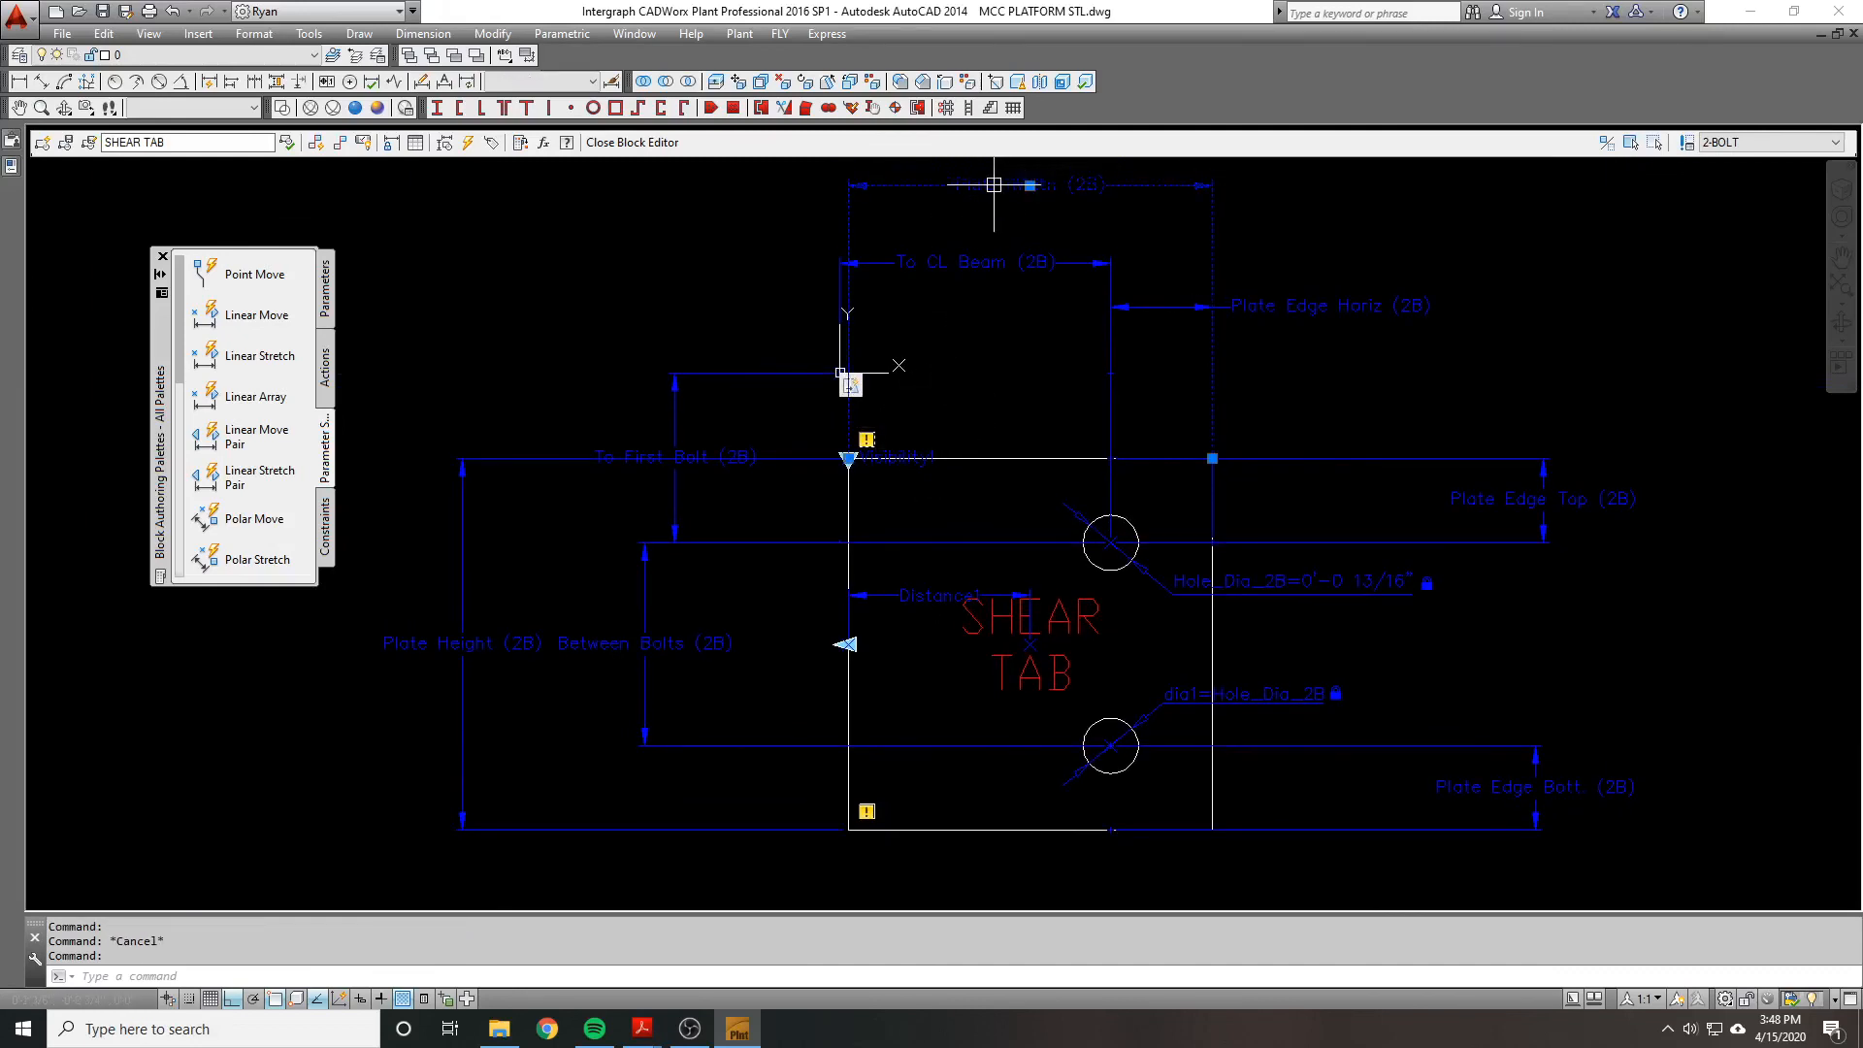
{"action": "key", "text": "Escape"}
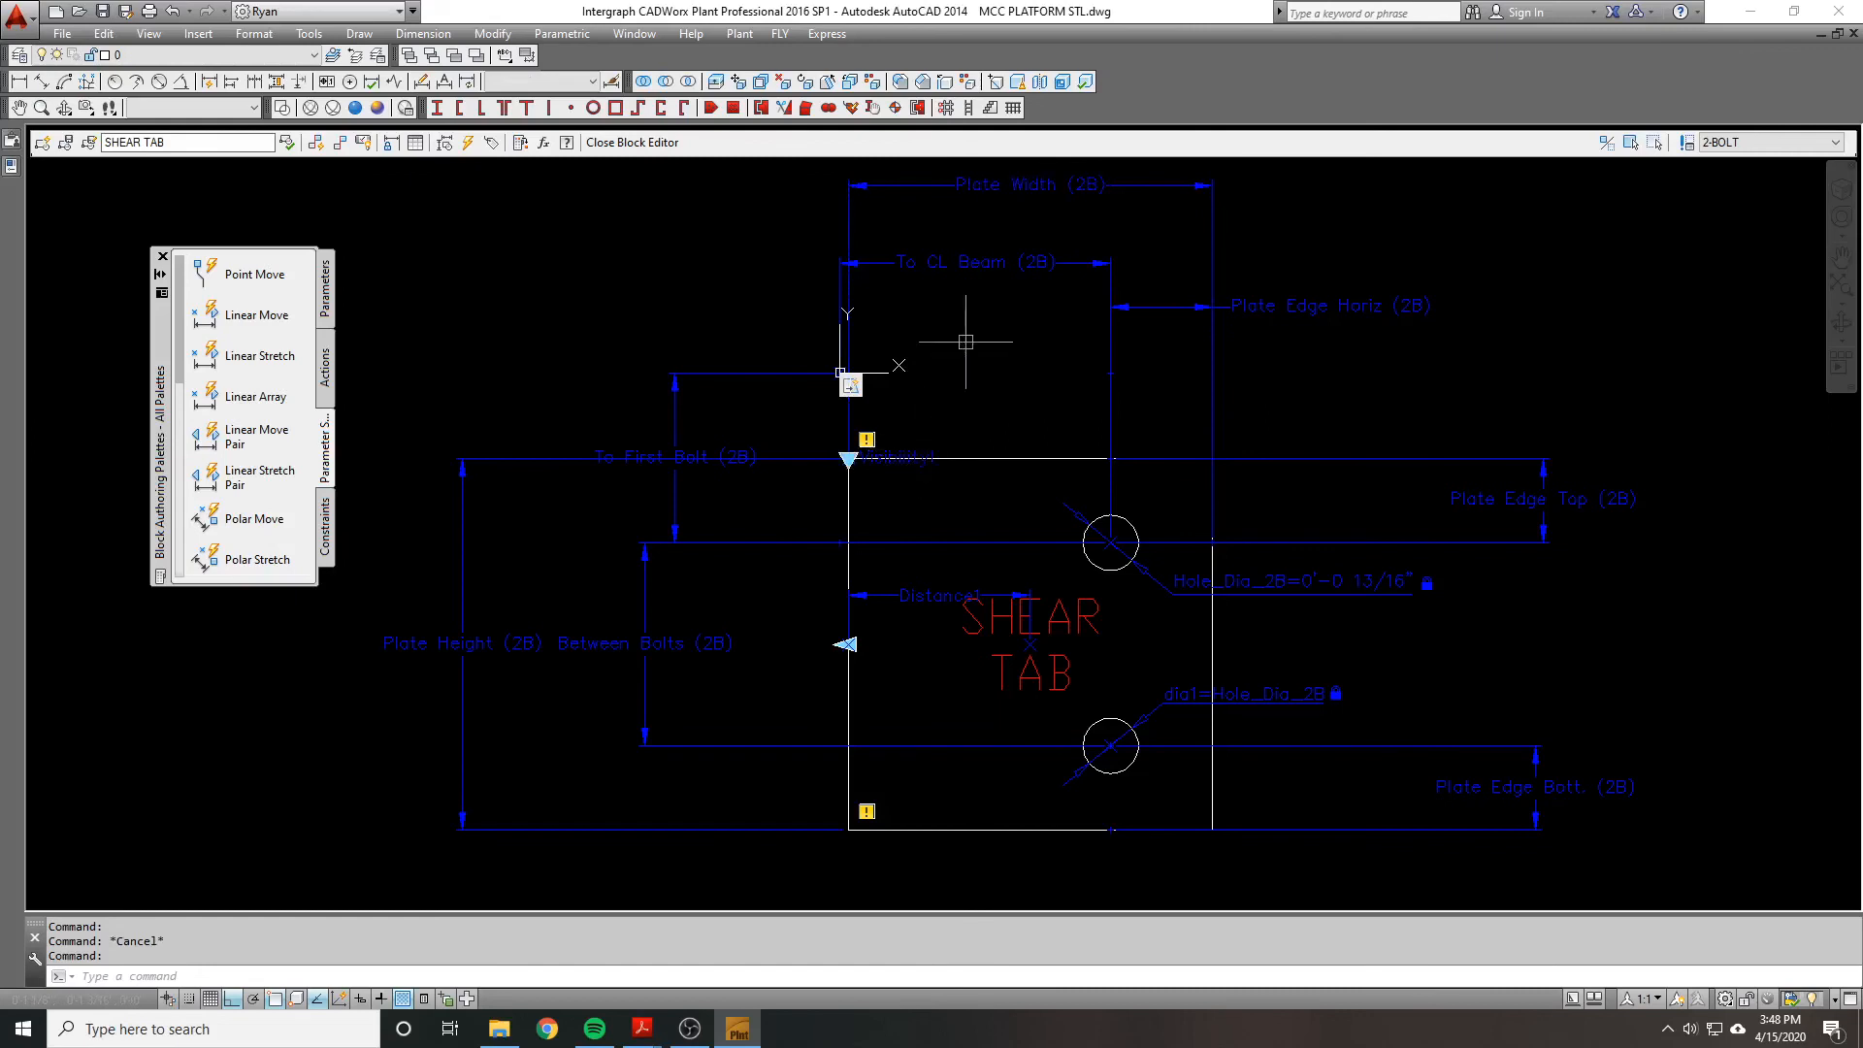
{"action": "left_click", "coordinate": [977, 180]}
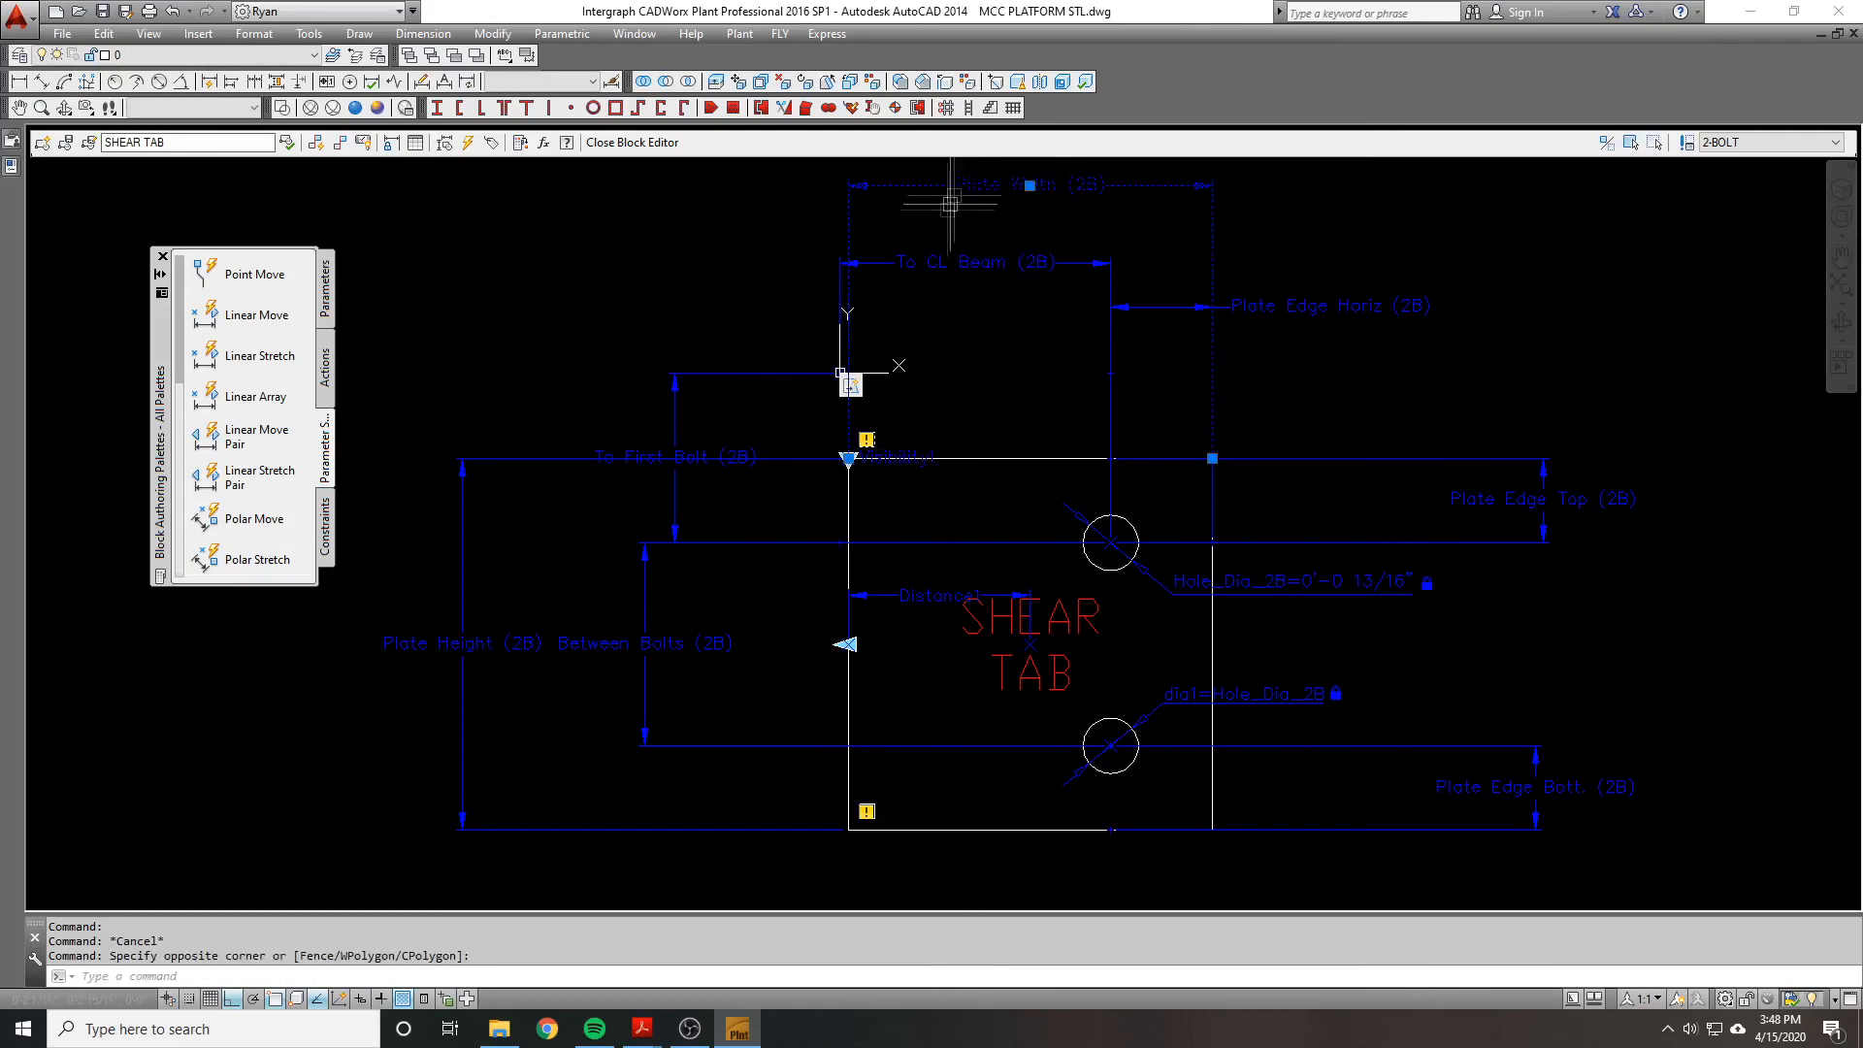
{"action": "key", "text": "Escape"}
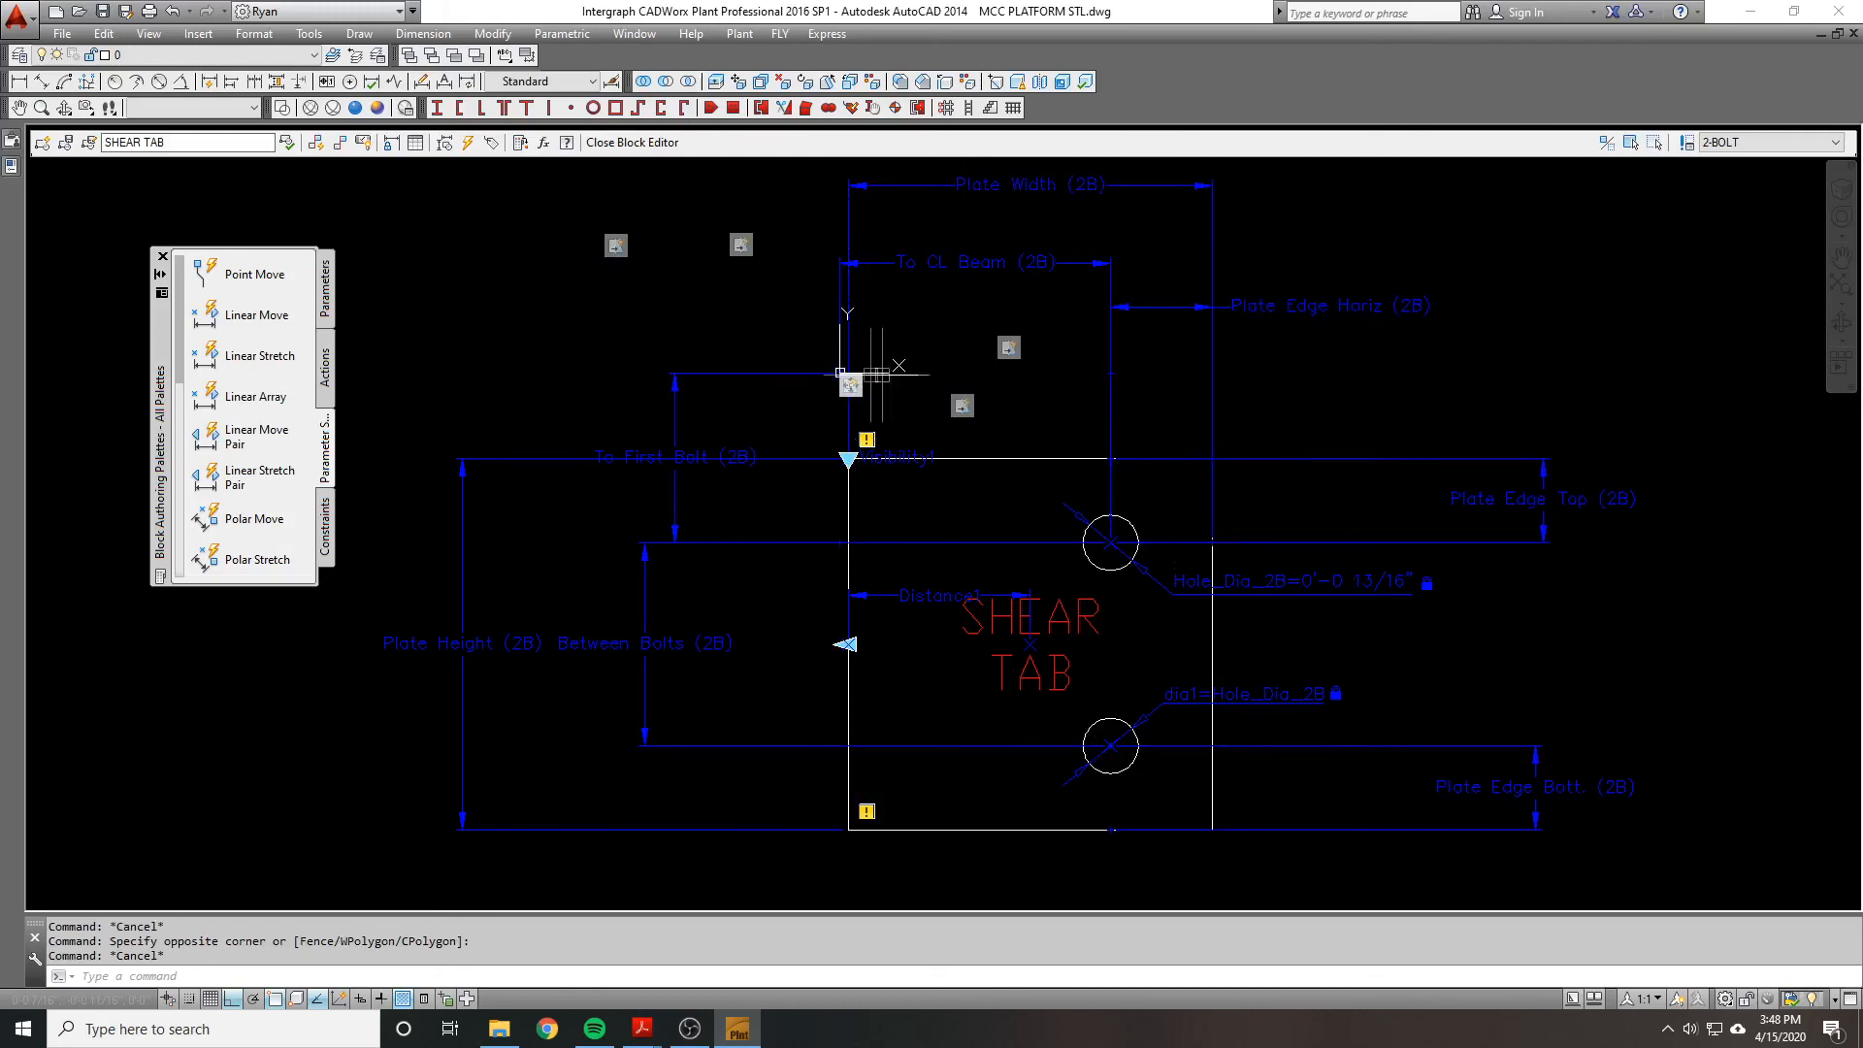
Step: Move the To CL Beam (2B) action icon clear of the icons stacked near the origin
{"action": "left_click_drag", "start_coordinate": [849, 388], "coordinate": [775, 337]}
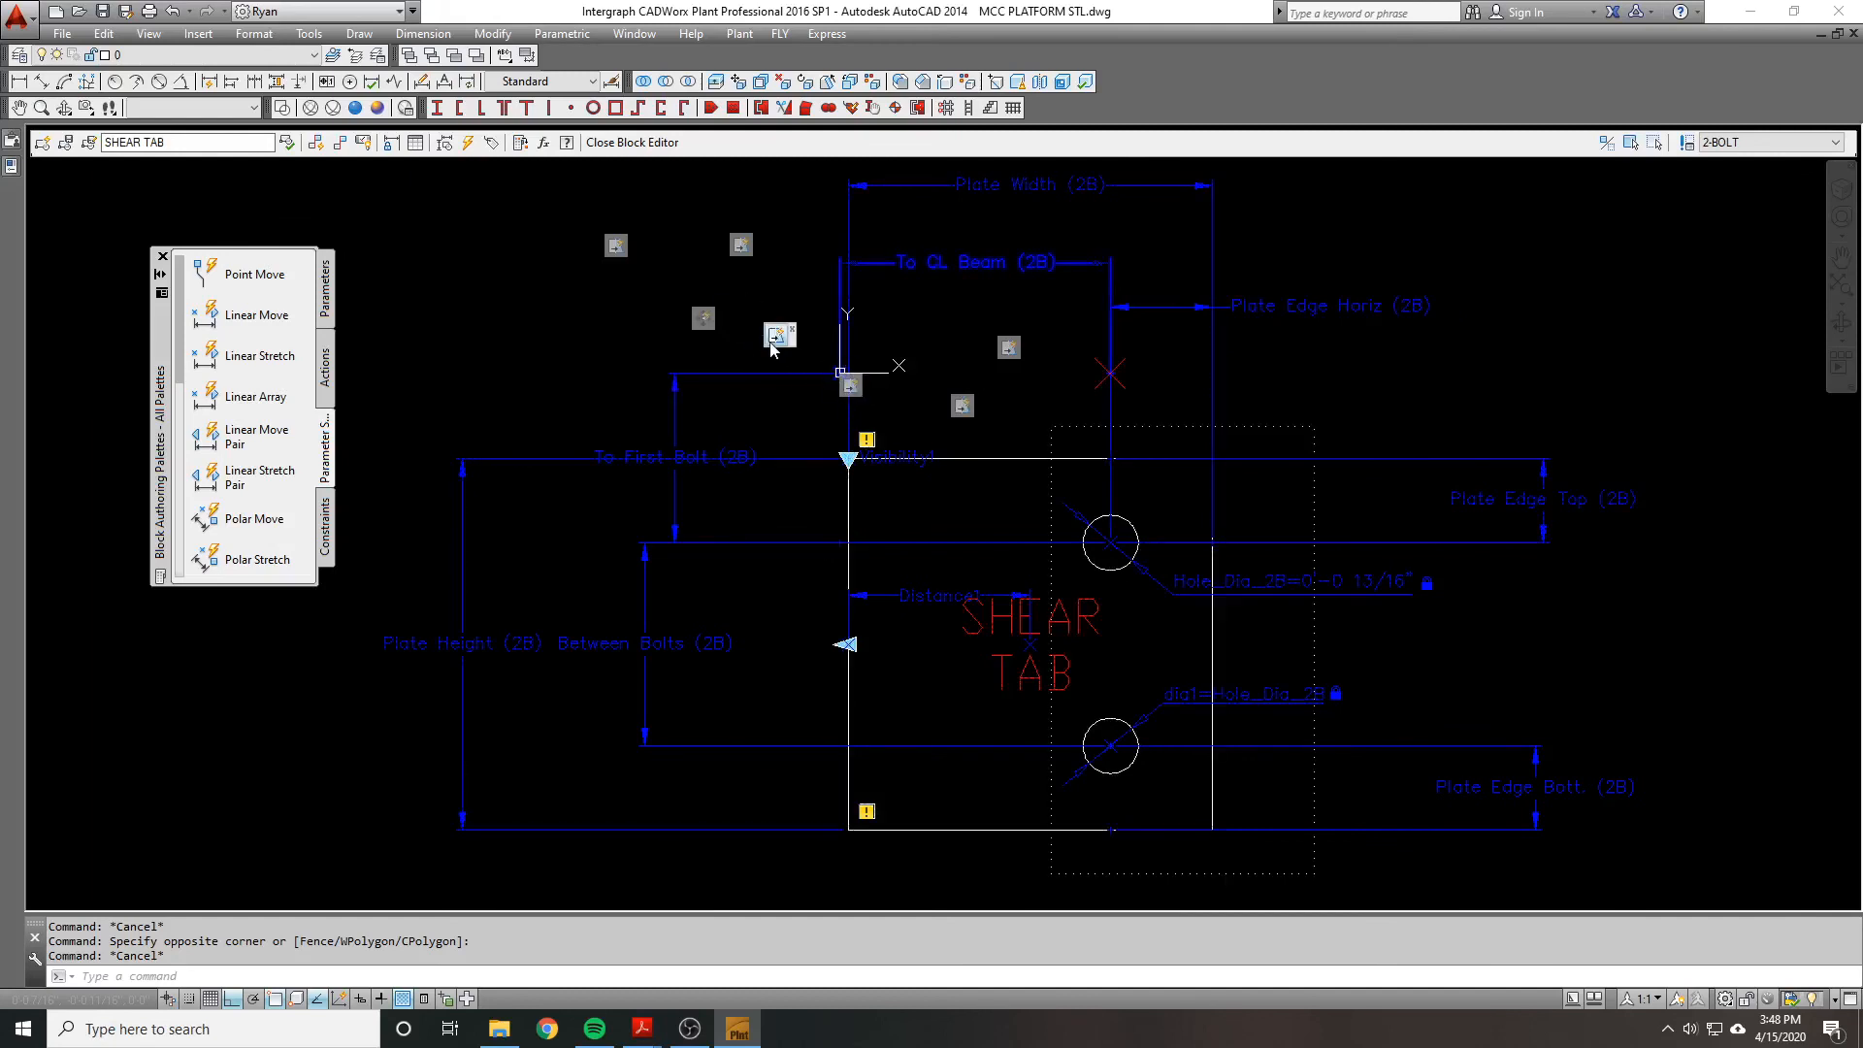
{"action": "right_click", "coordinate": [782, 344]}
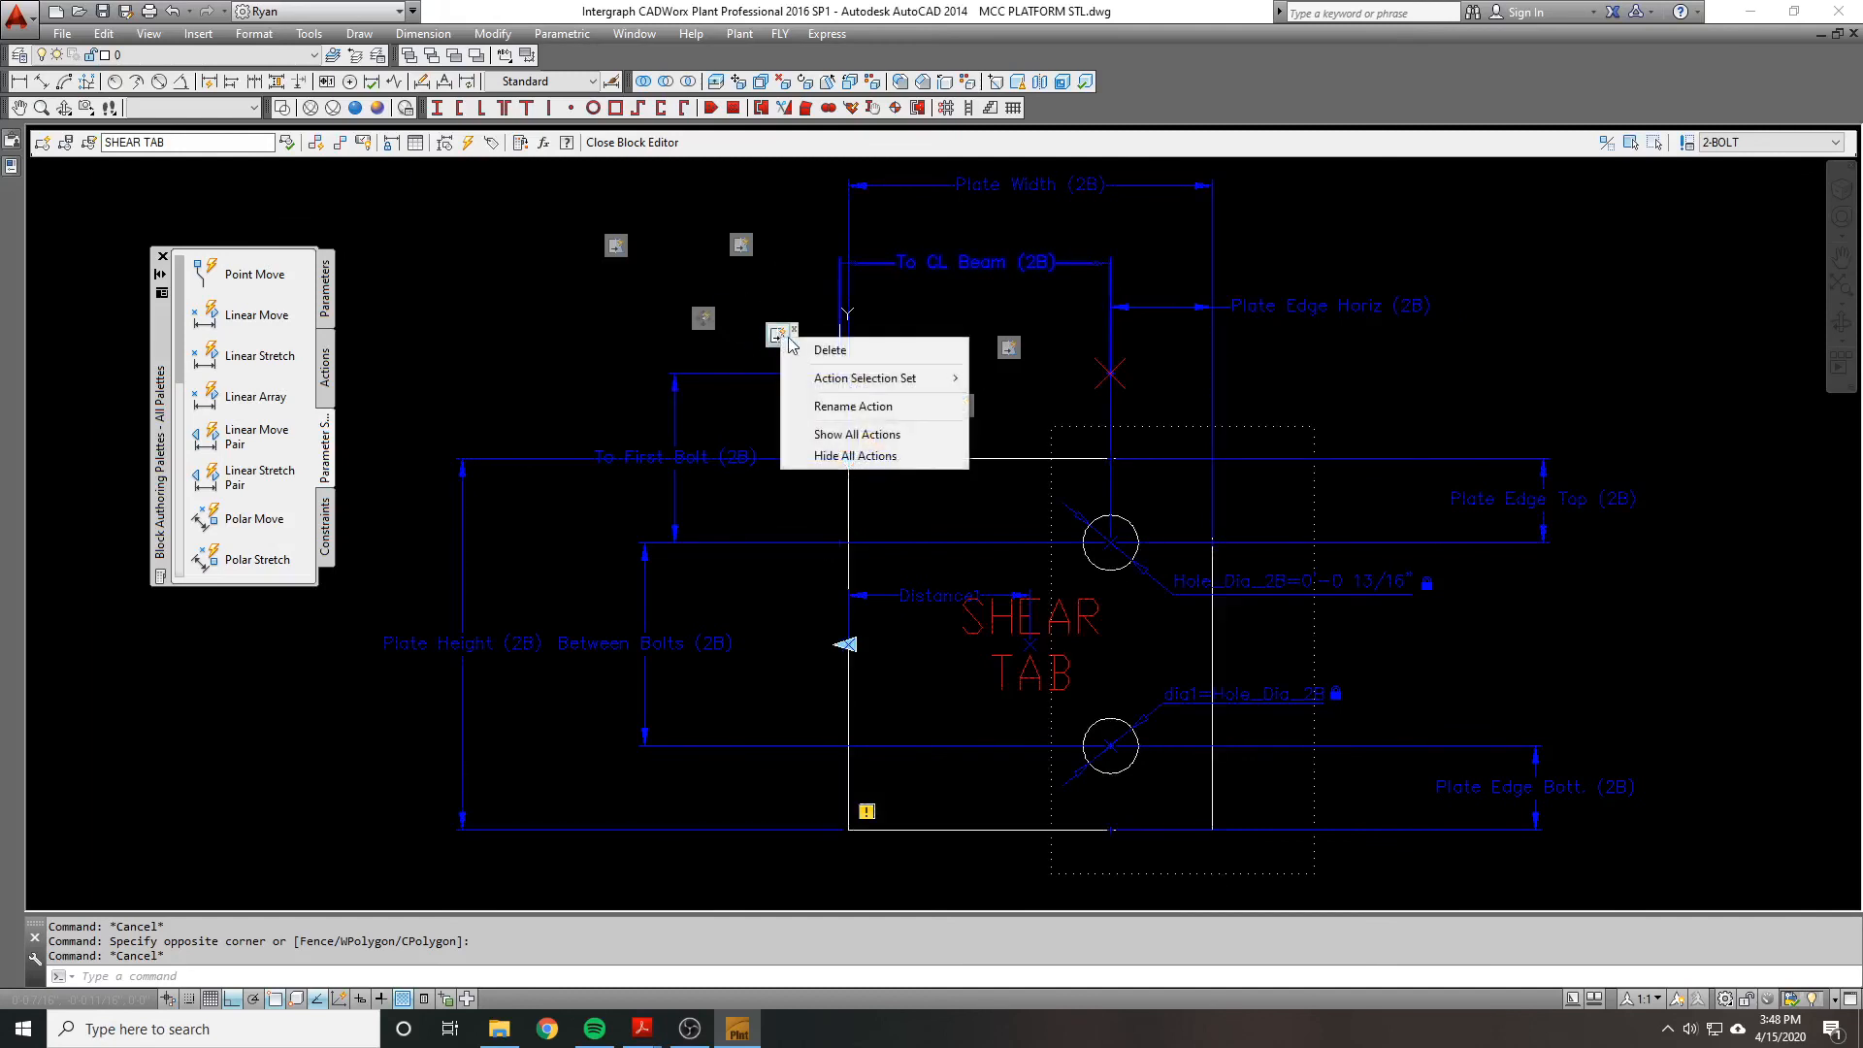
{"action": "left_click", "coordinate": [796, 329]}
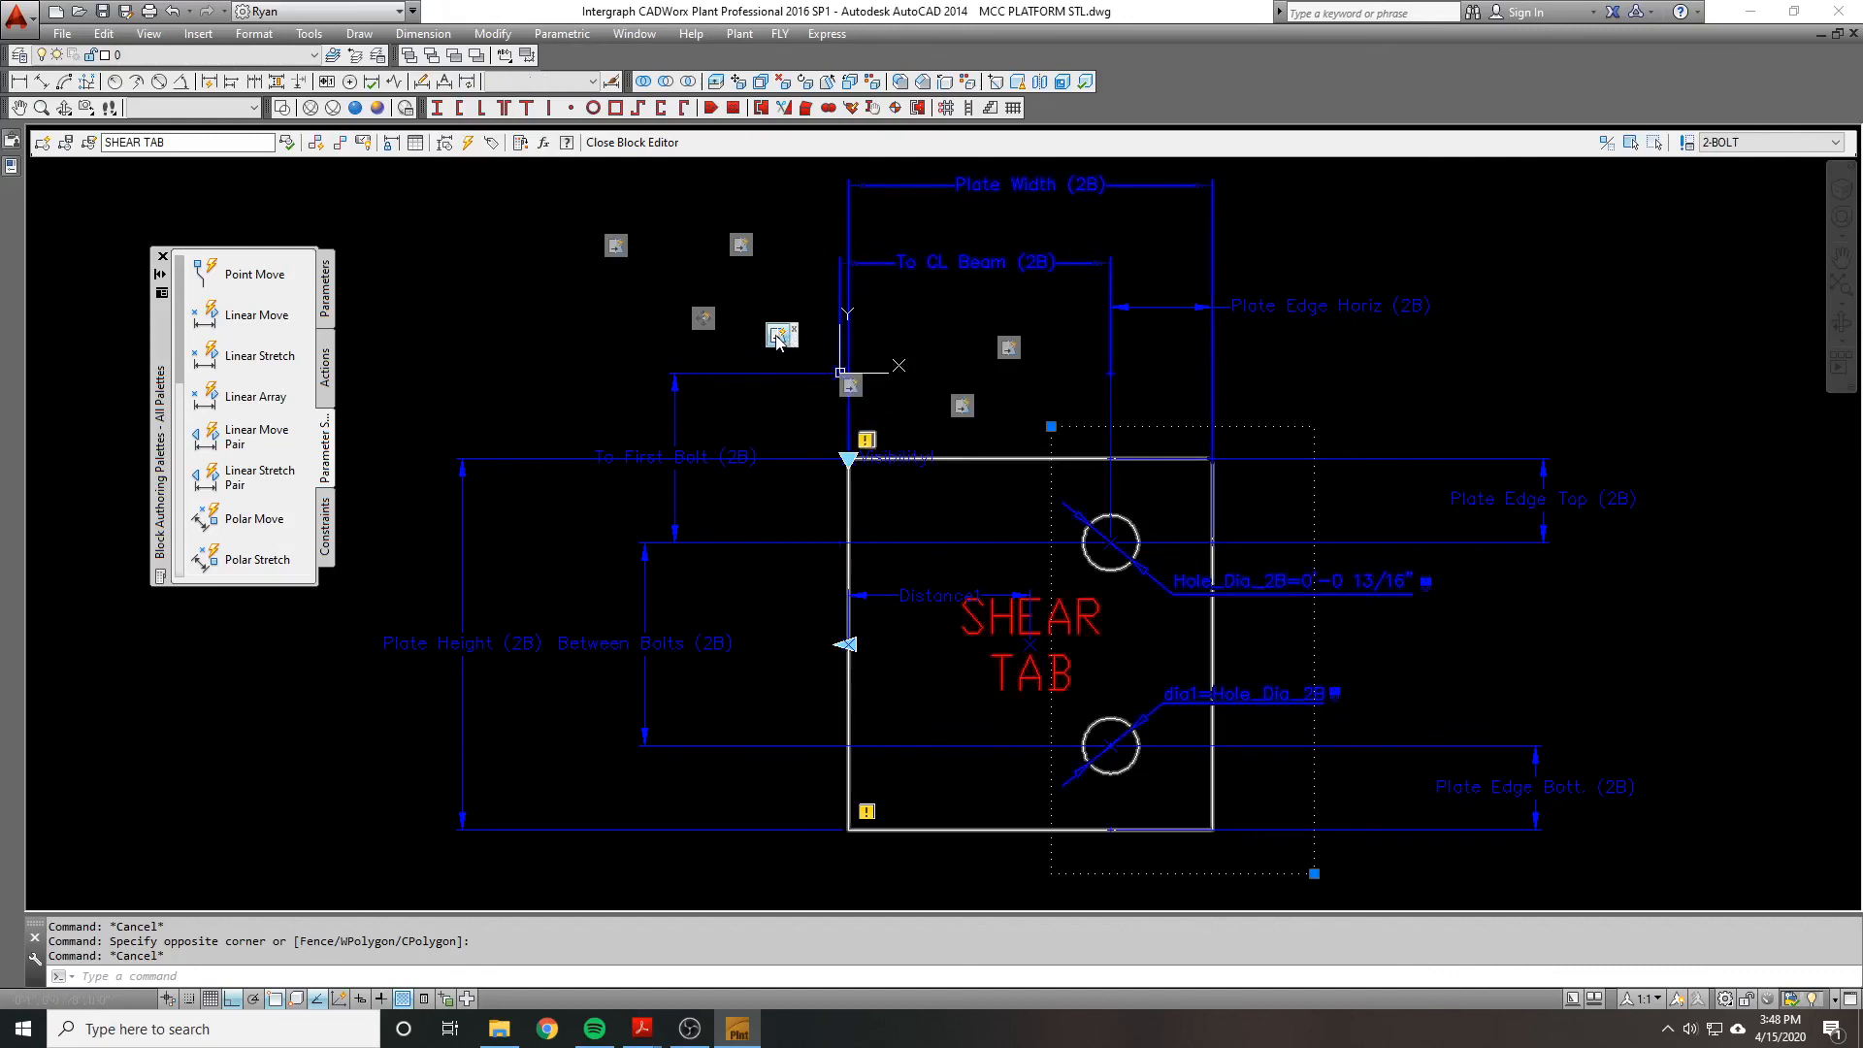
Step: Examine which objects belong to the To CL Beam (2B) action's selection set, leaving it unmodified
{"action": "right_click", "coordinate": [777, 340]}
{"action": "mouse_move", "coordinate": [874, 375]}
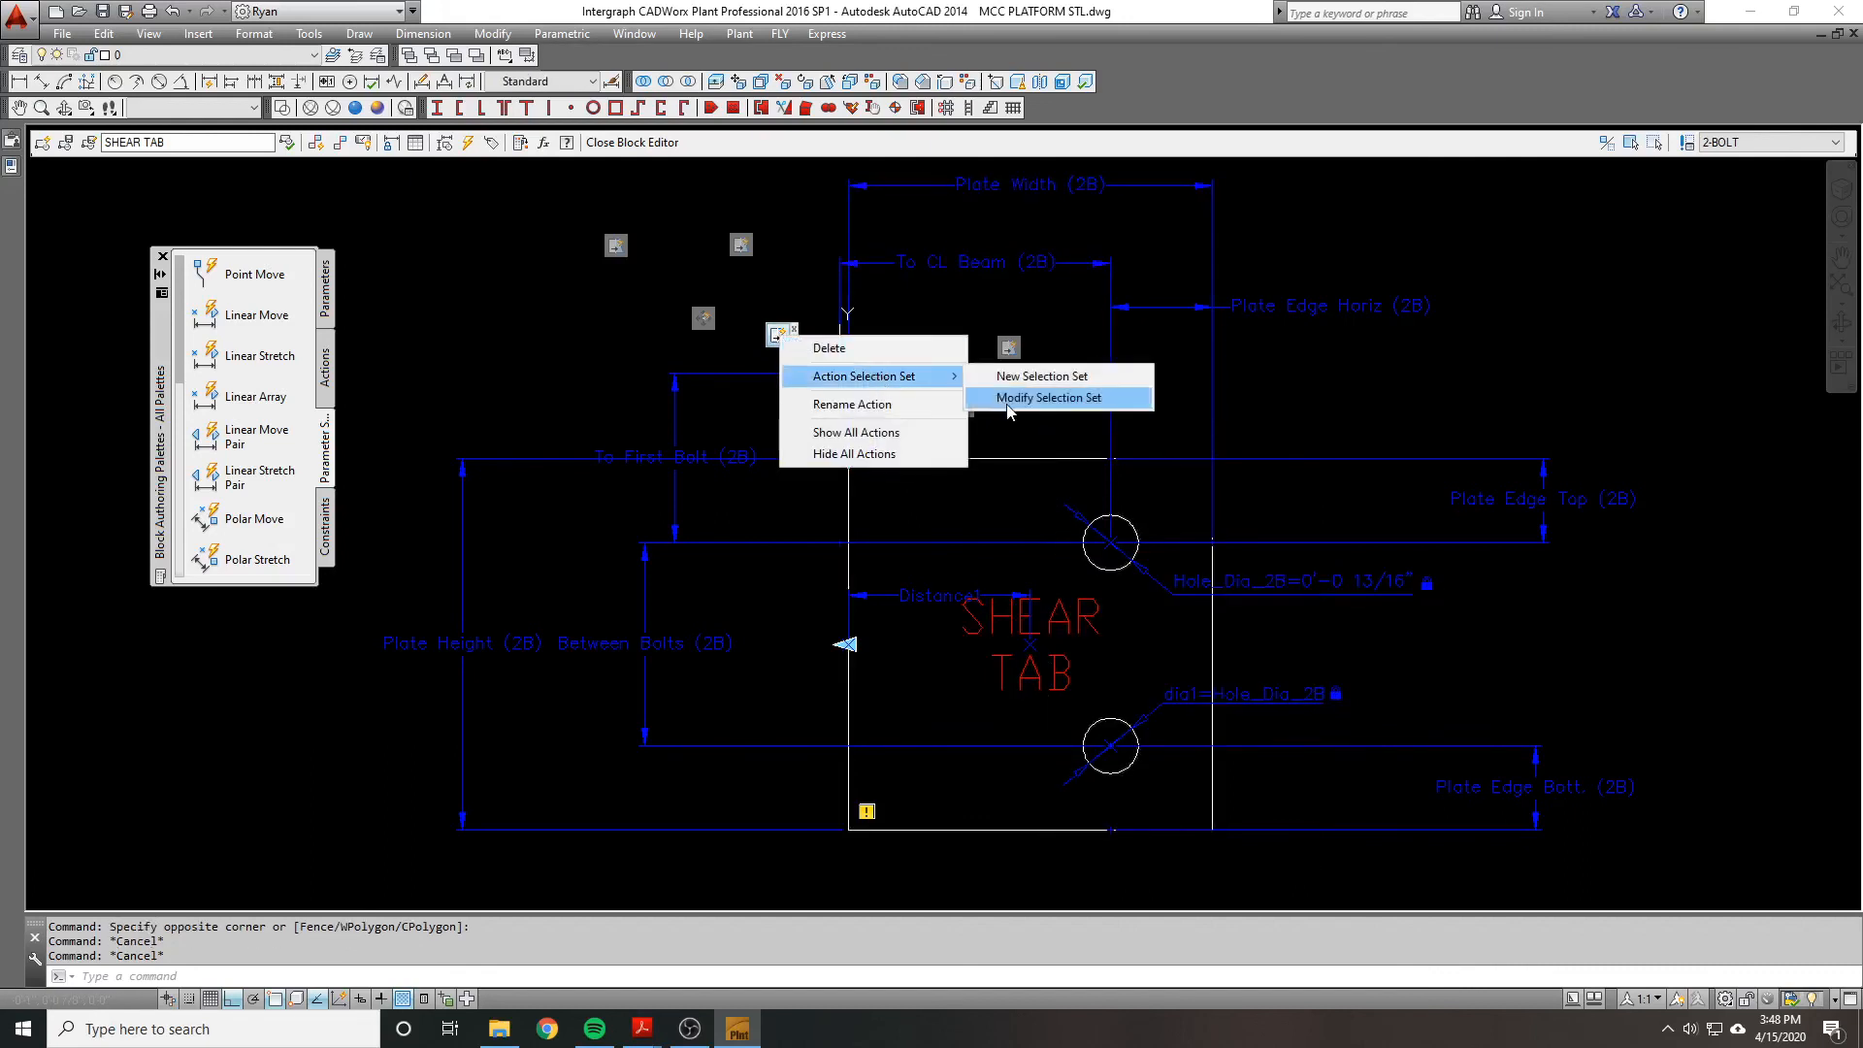
{"action": "left_click", "coordinate": [1039, 396]}
{"action": "key", "text": "Return"}
{"action": "middle_click_drag", "start_coordinate": [1275, 581], "coordinate": [1189, 564]}
{"action": "scroll", "coordinate": [1214, 486], "scroll_direction": "up", "scroll_amount": 2}
{"action": "scroll", "coordinate": [1211, 482], "scroll_direction": "down", "scroll_amount": 2}
{"action": "mouse_move", "coordinate": [1094, 445]}
{"action": "middle_mouse_down"}
{"action": "mouse_move", "coordinate": [1111, 545]}
{"action": "mouse_move", "coordinate": [1112, 520]}
{"action": "middle_mouse_up"}
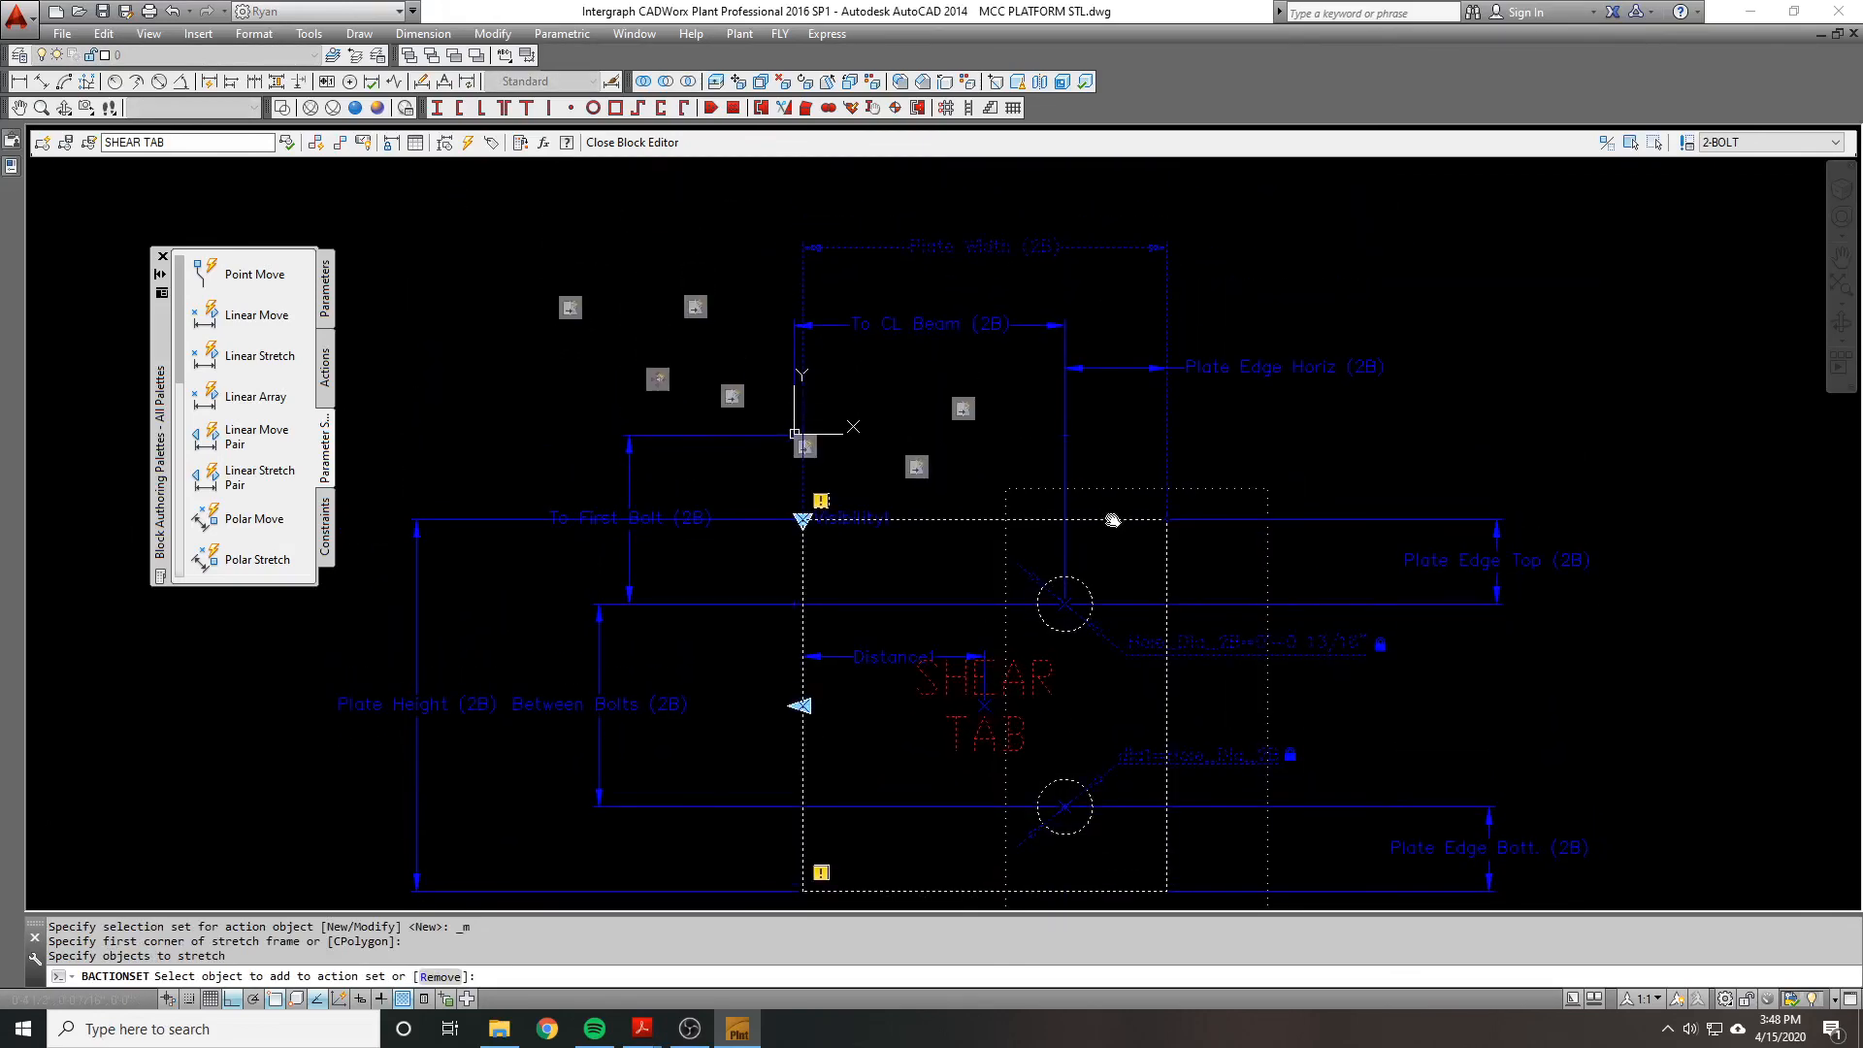
{"action": "key", "text": "Escape"}
{"action": "key", "text": "Escape"}
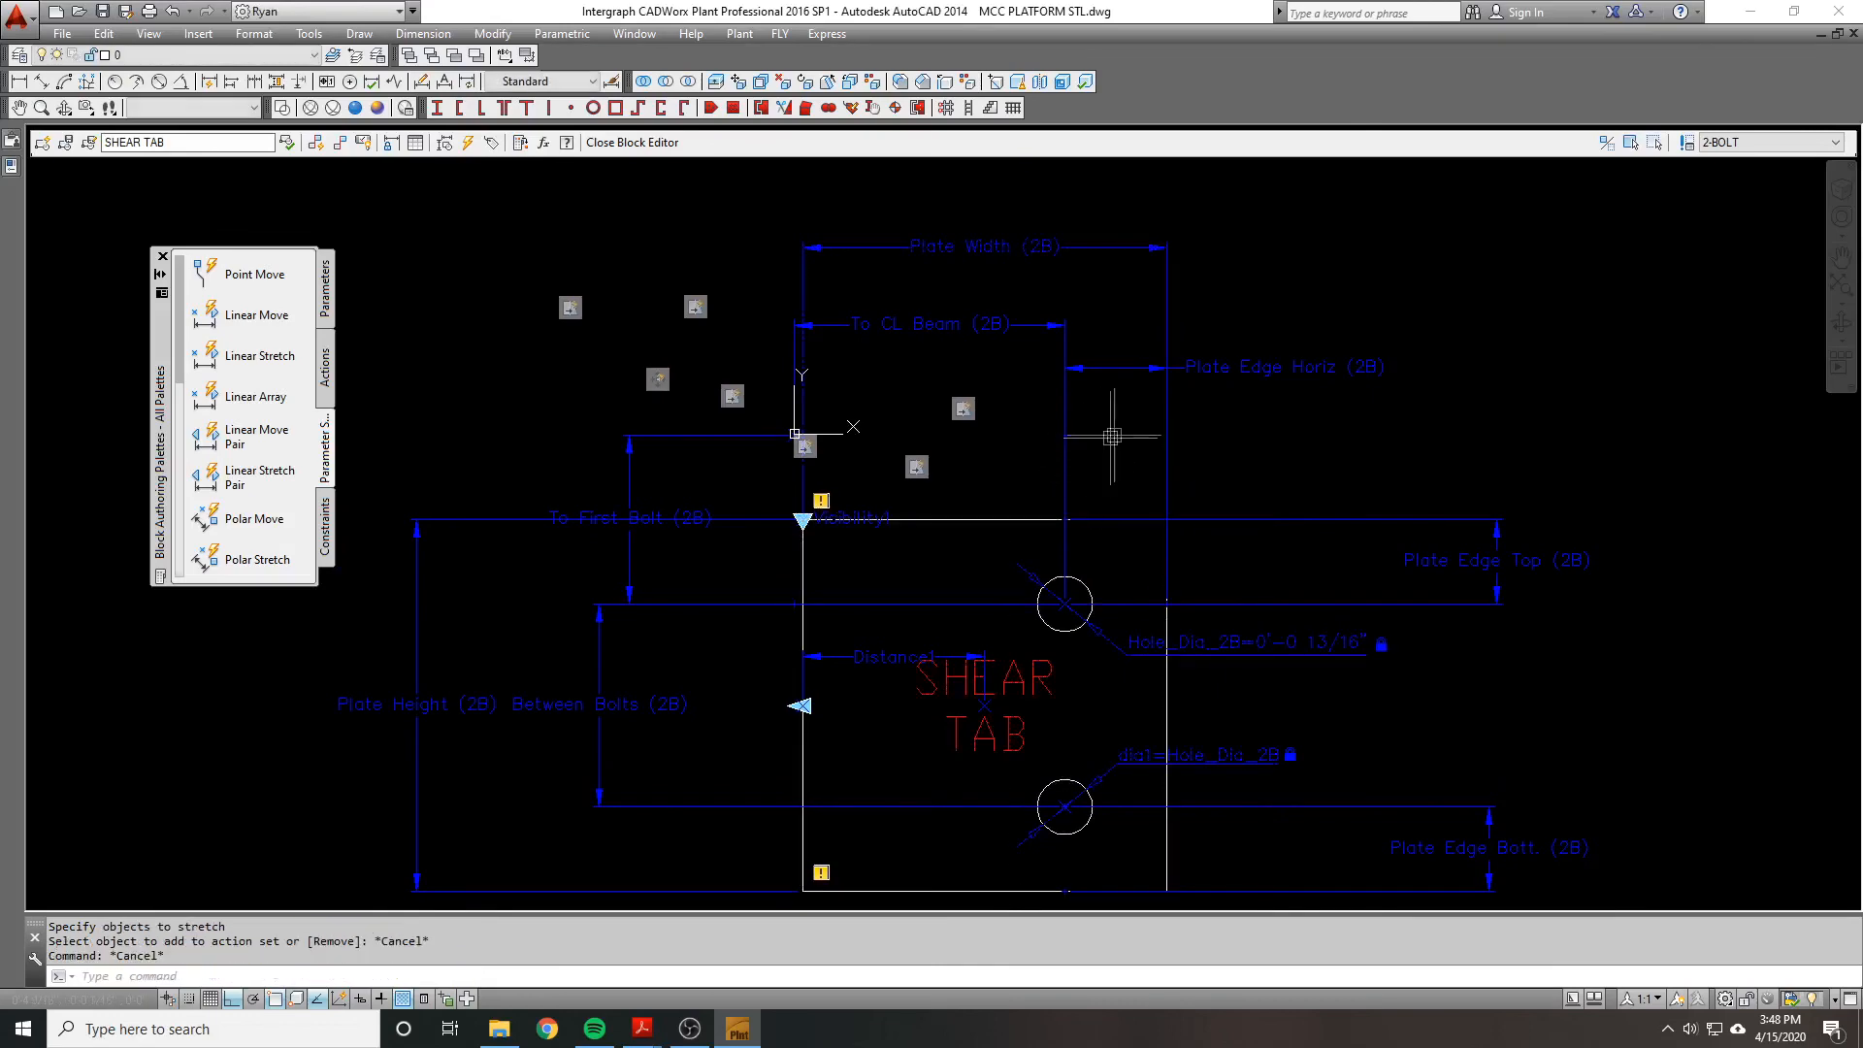
{"action": "middle_click_drag", "start_coordinate": [1110, 438], "coordinate": [1134, 358]}
{"action": "middle_click_drag", "start_coordinate": [976, 213], "coordinate": [986, 238]}
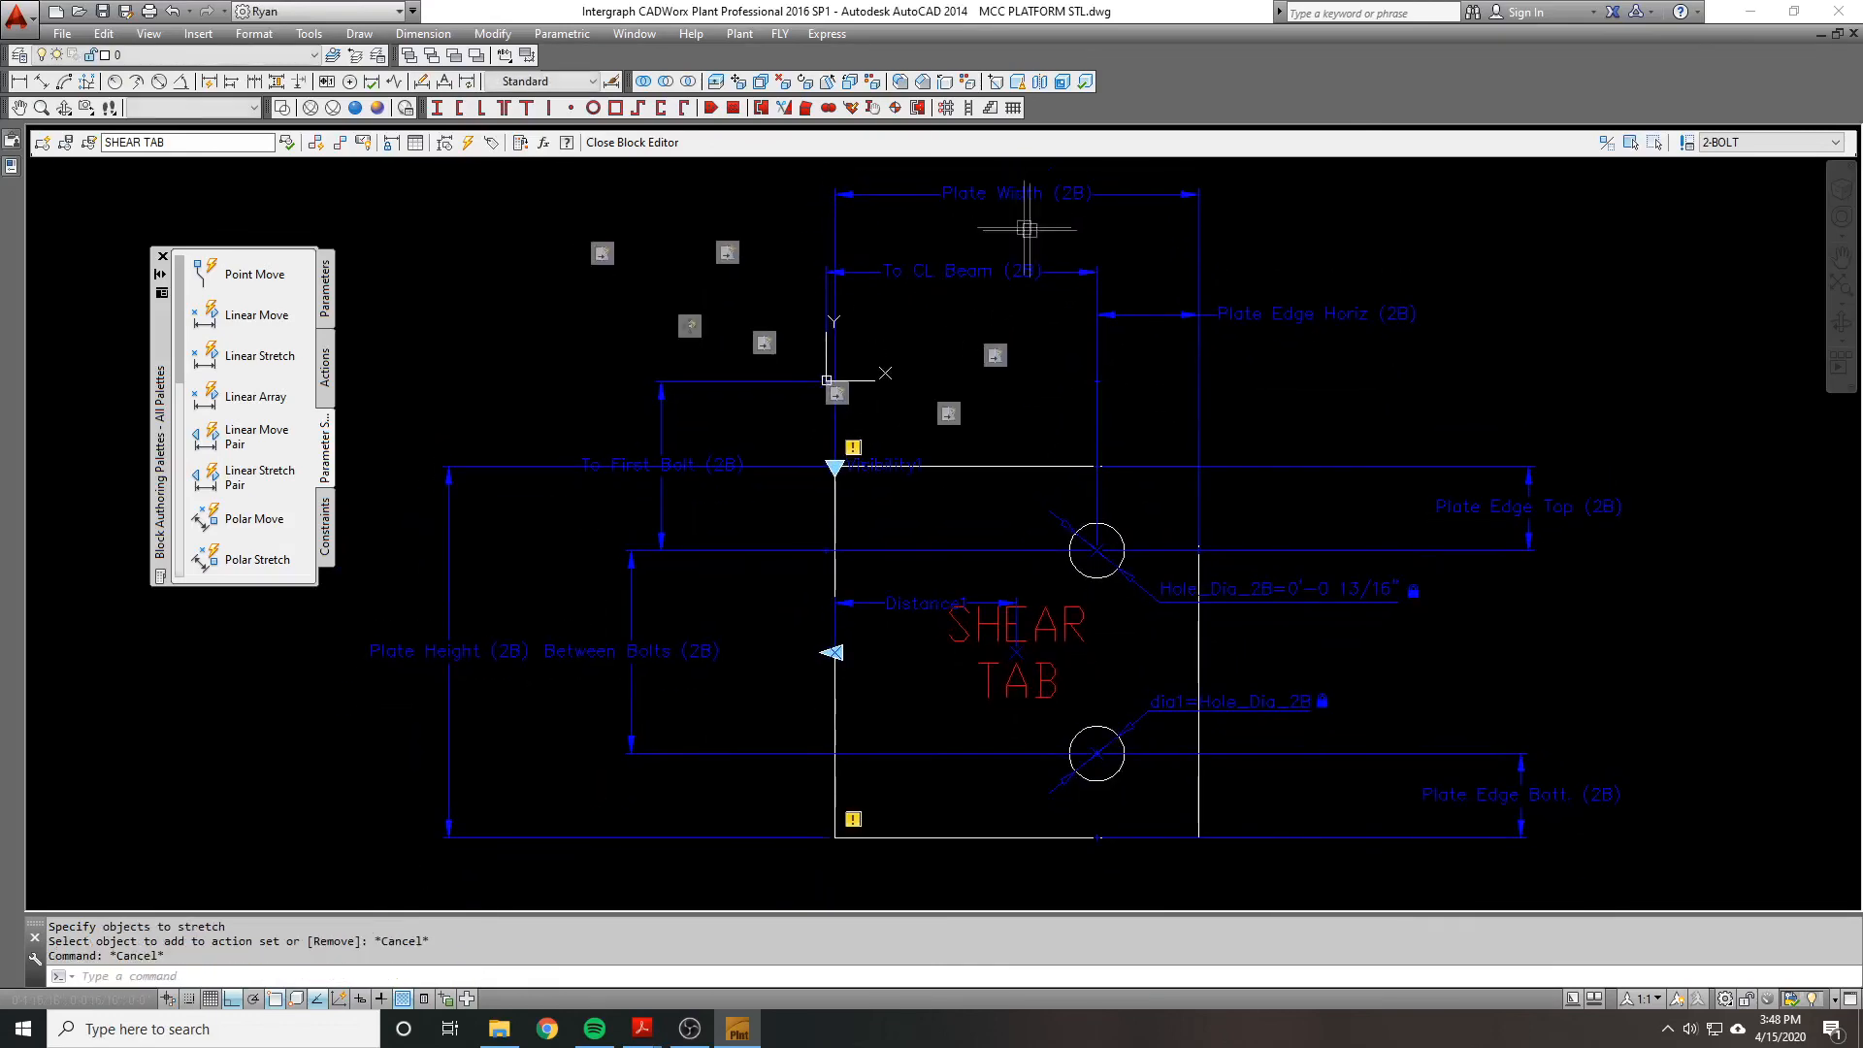
Step: Return to the 3-BOLT visibility state and add a linear parameter between the plate's two upper corners, with its label above the plate
{"action": "left_click", "coordinate": [1747, 142]}
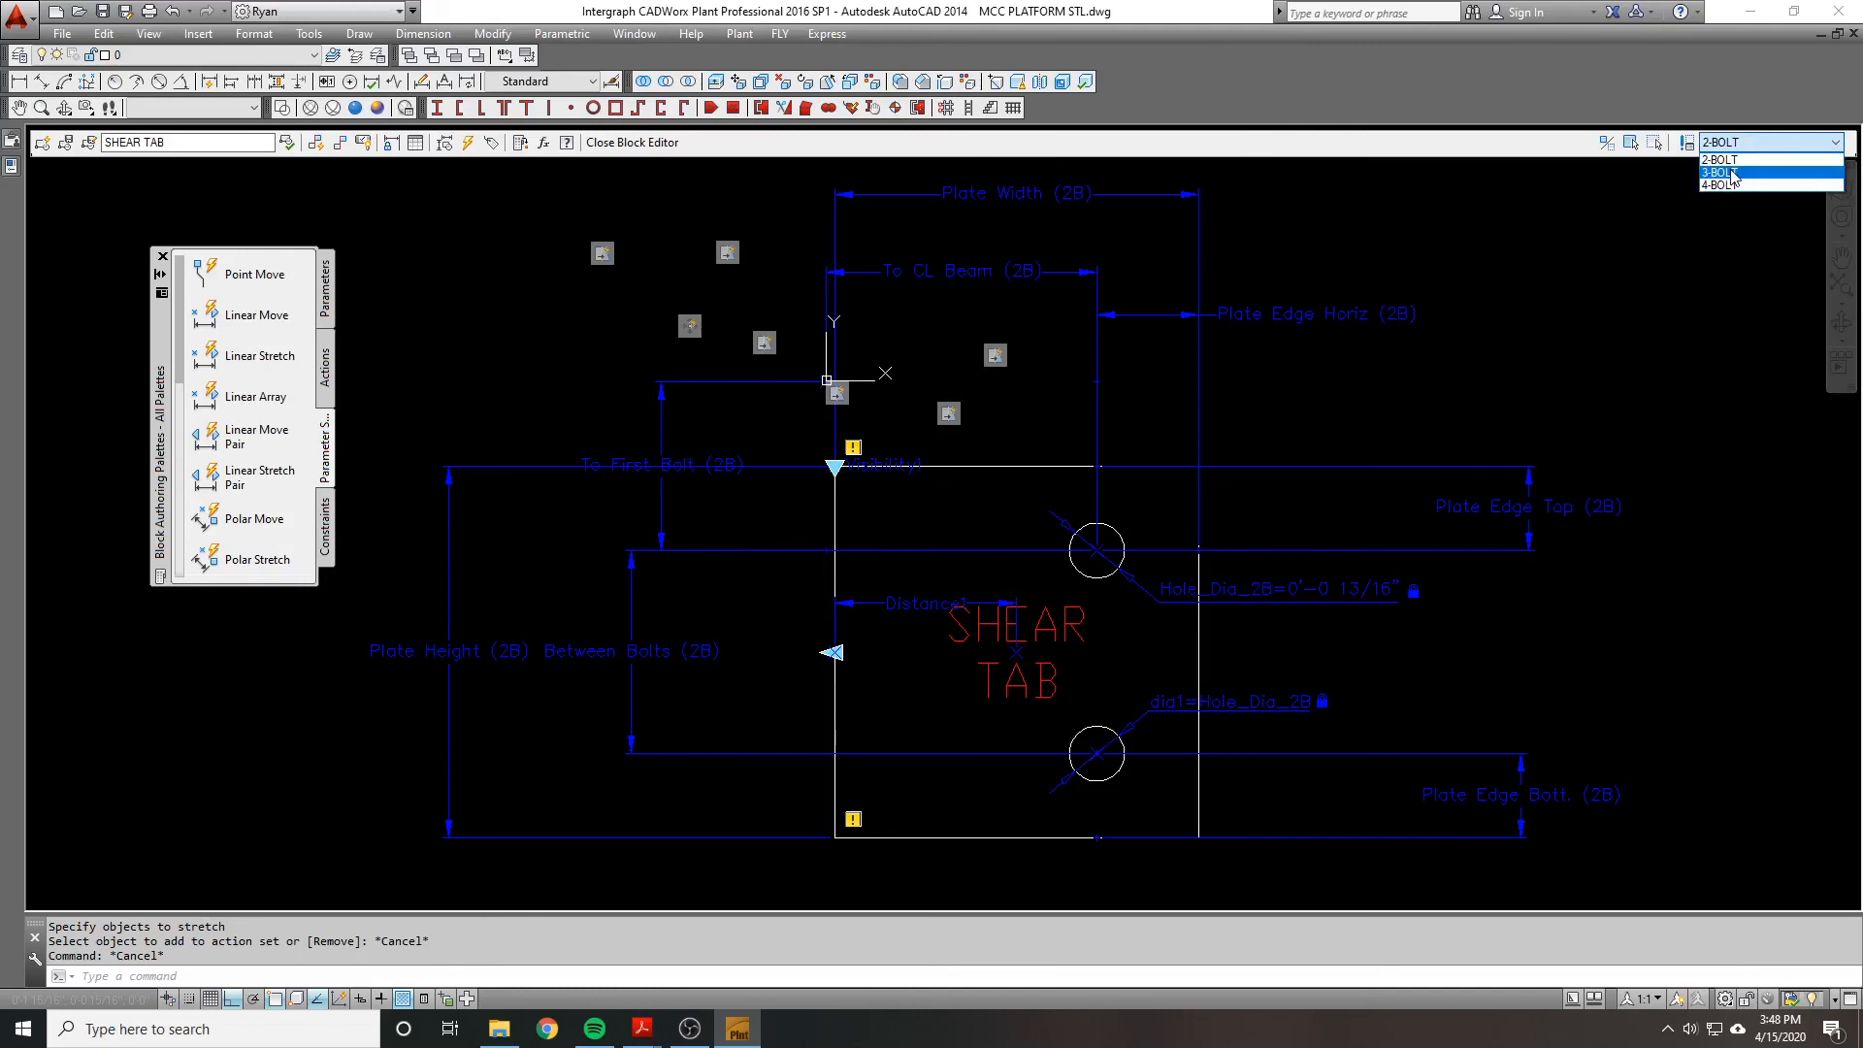
{"action": "left_click", "coordinate": [1732, 172]}
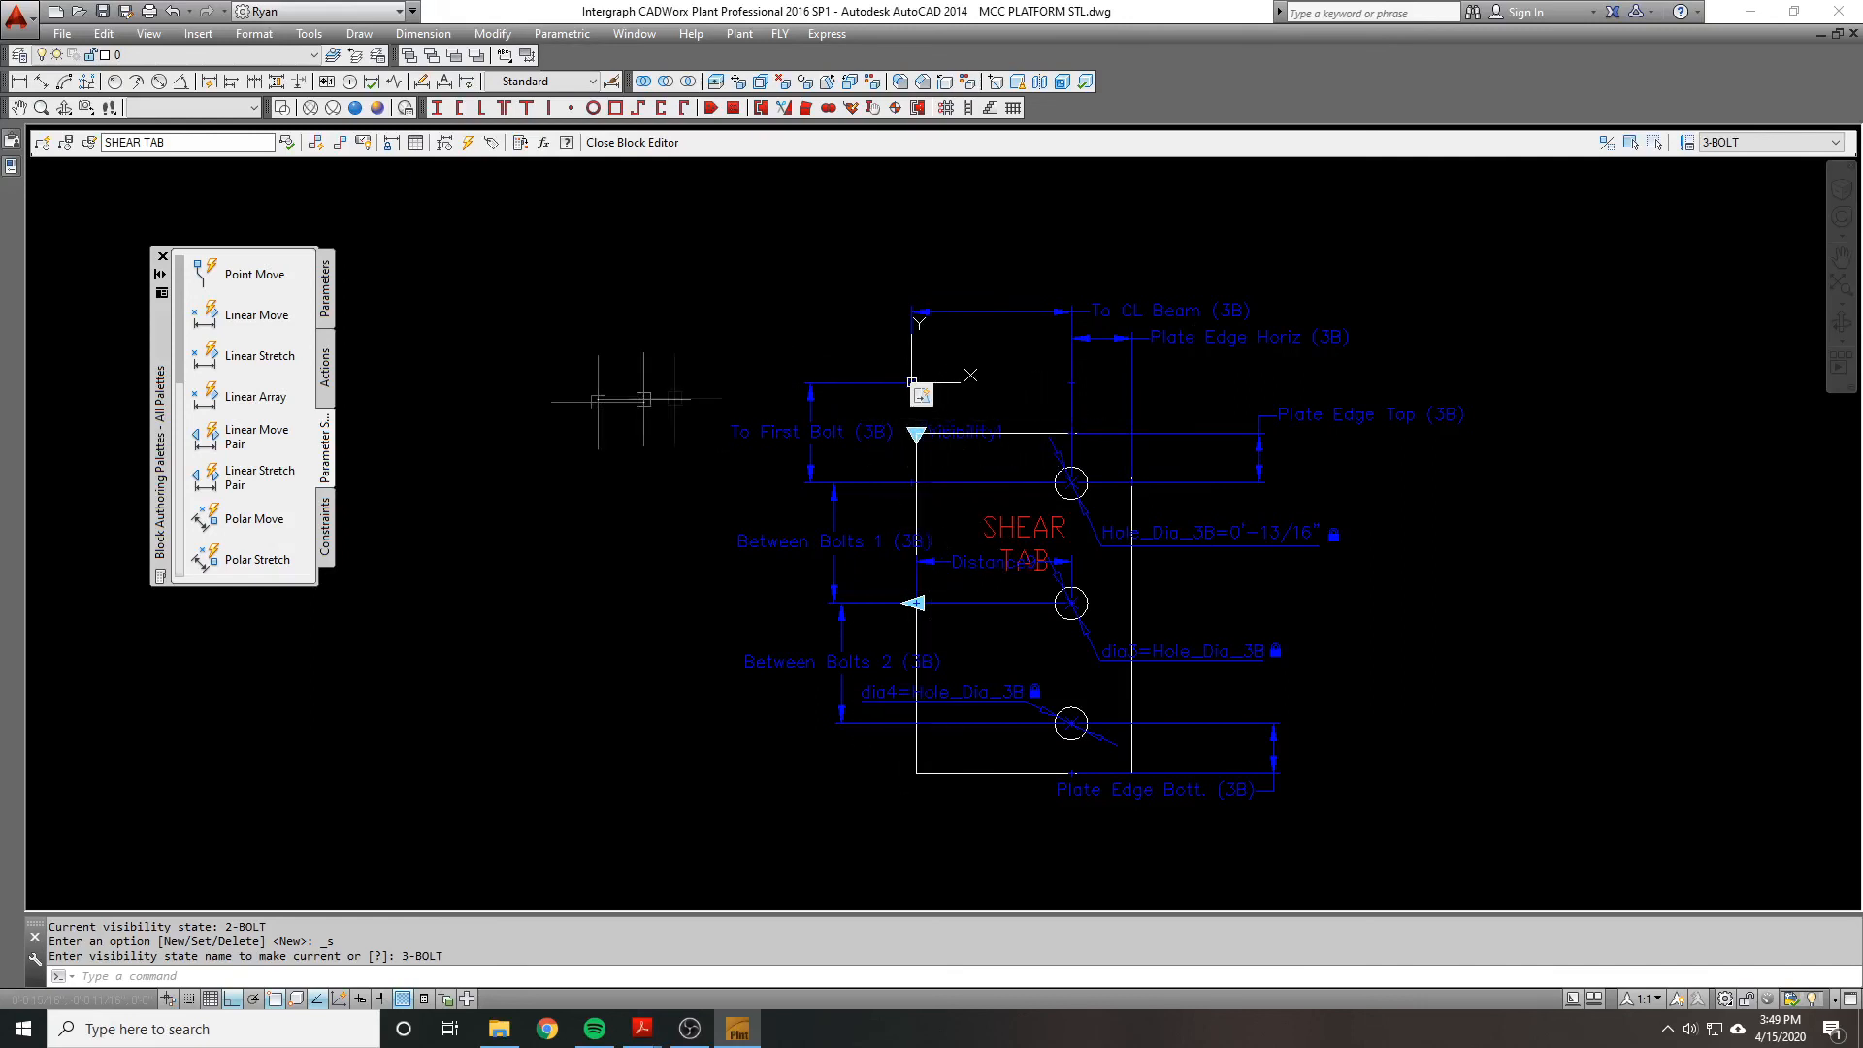
{"action": "left_click", "coordinate": [328, 291]}
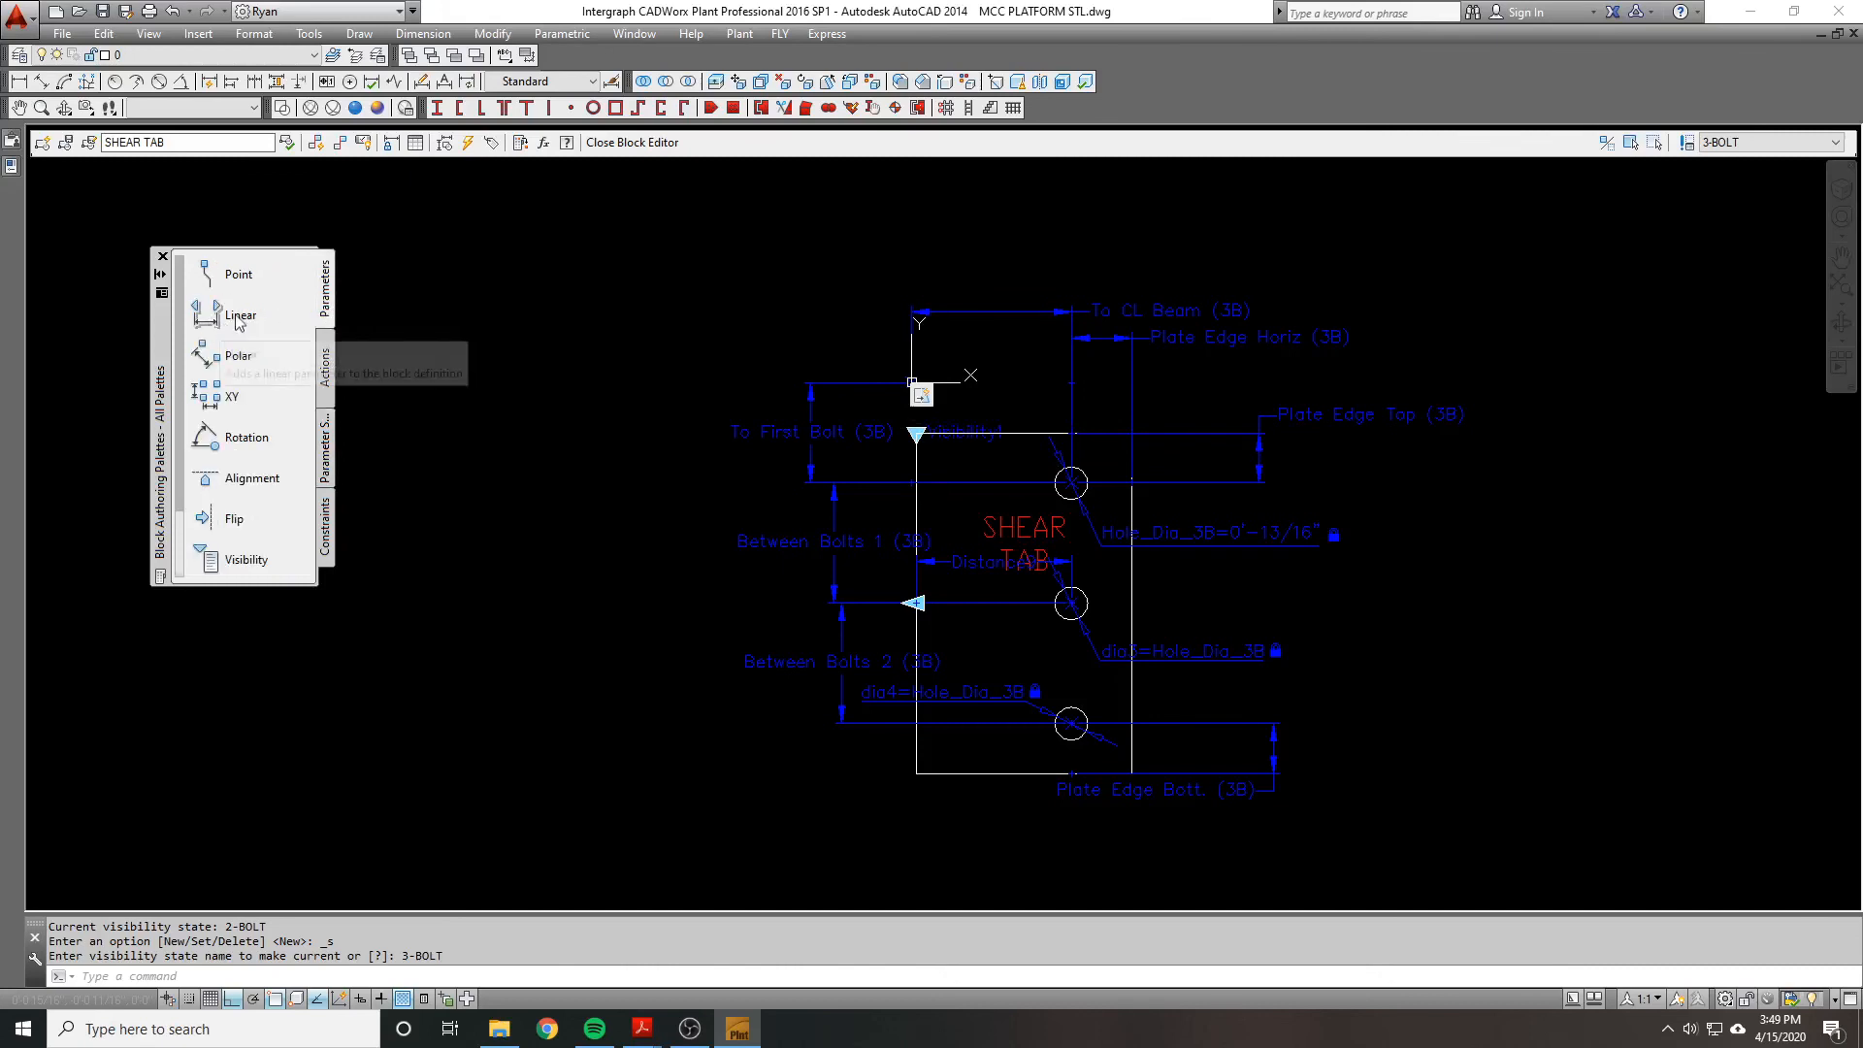
{"action": "left_click", "coordinate": [240, 315]}
{"action": "left_click", "coordinate": [916, 434]}
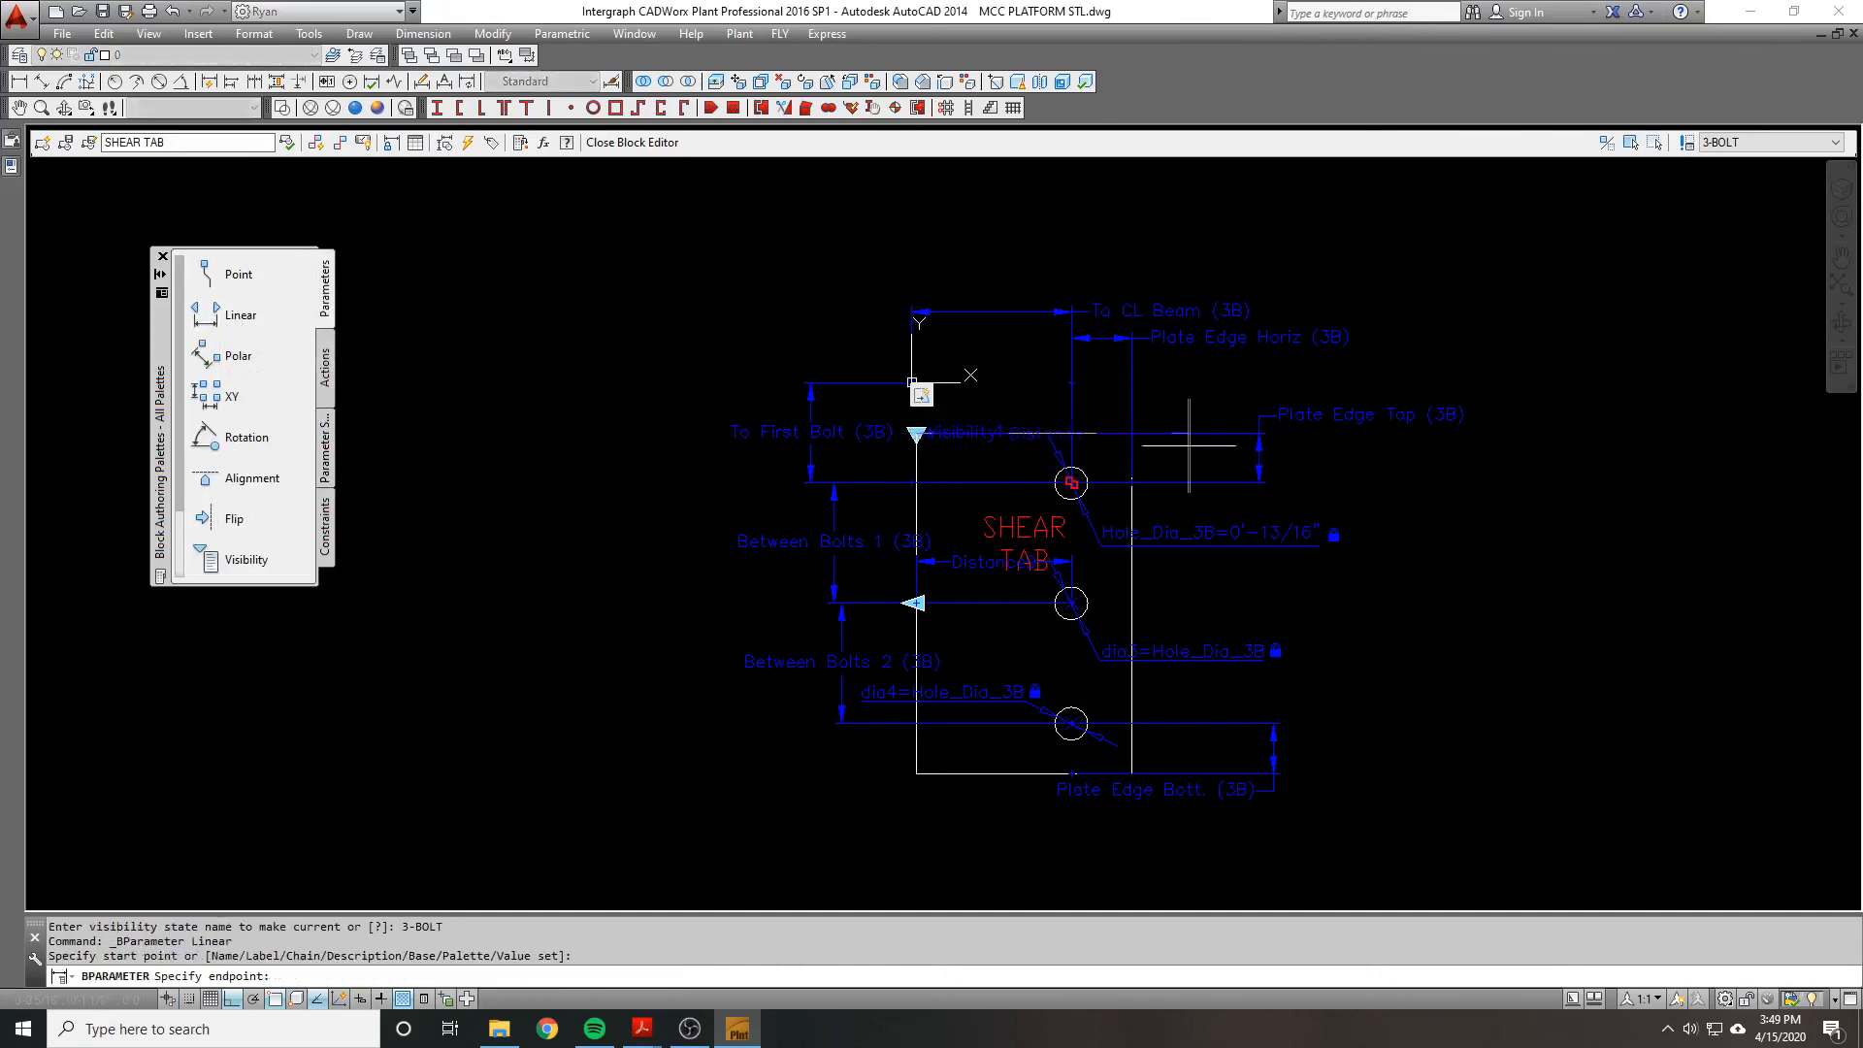
{"action": "left_click", "coordinate": [1131, 434]}
{"action": "left_click", "coordinate": [1074, 227]}
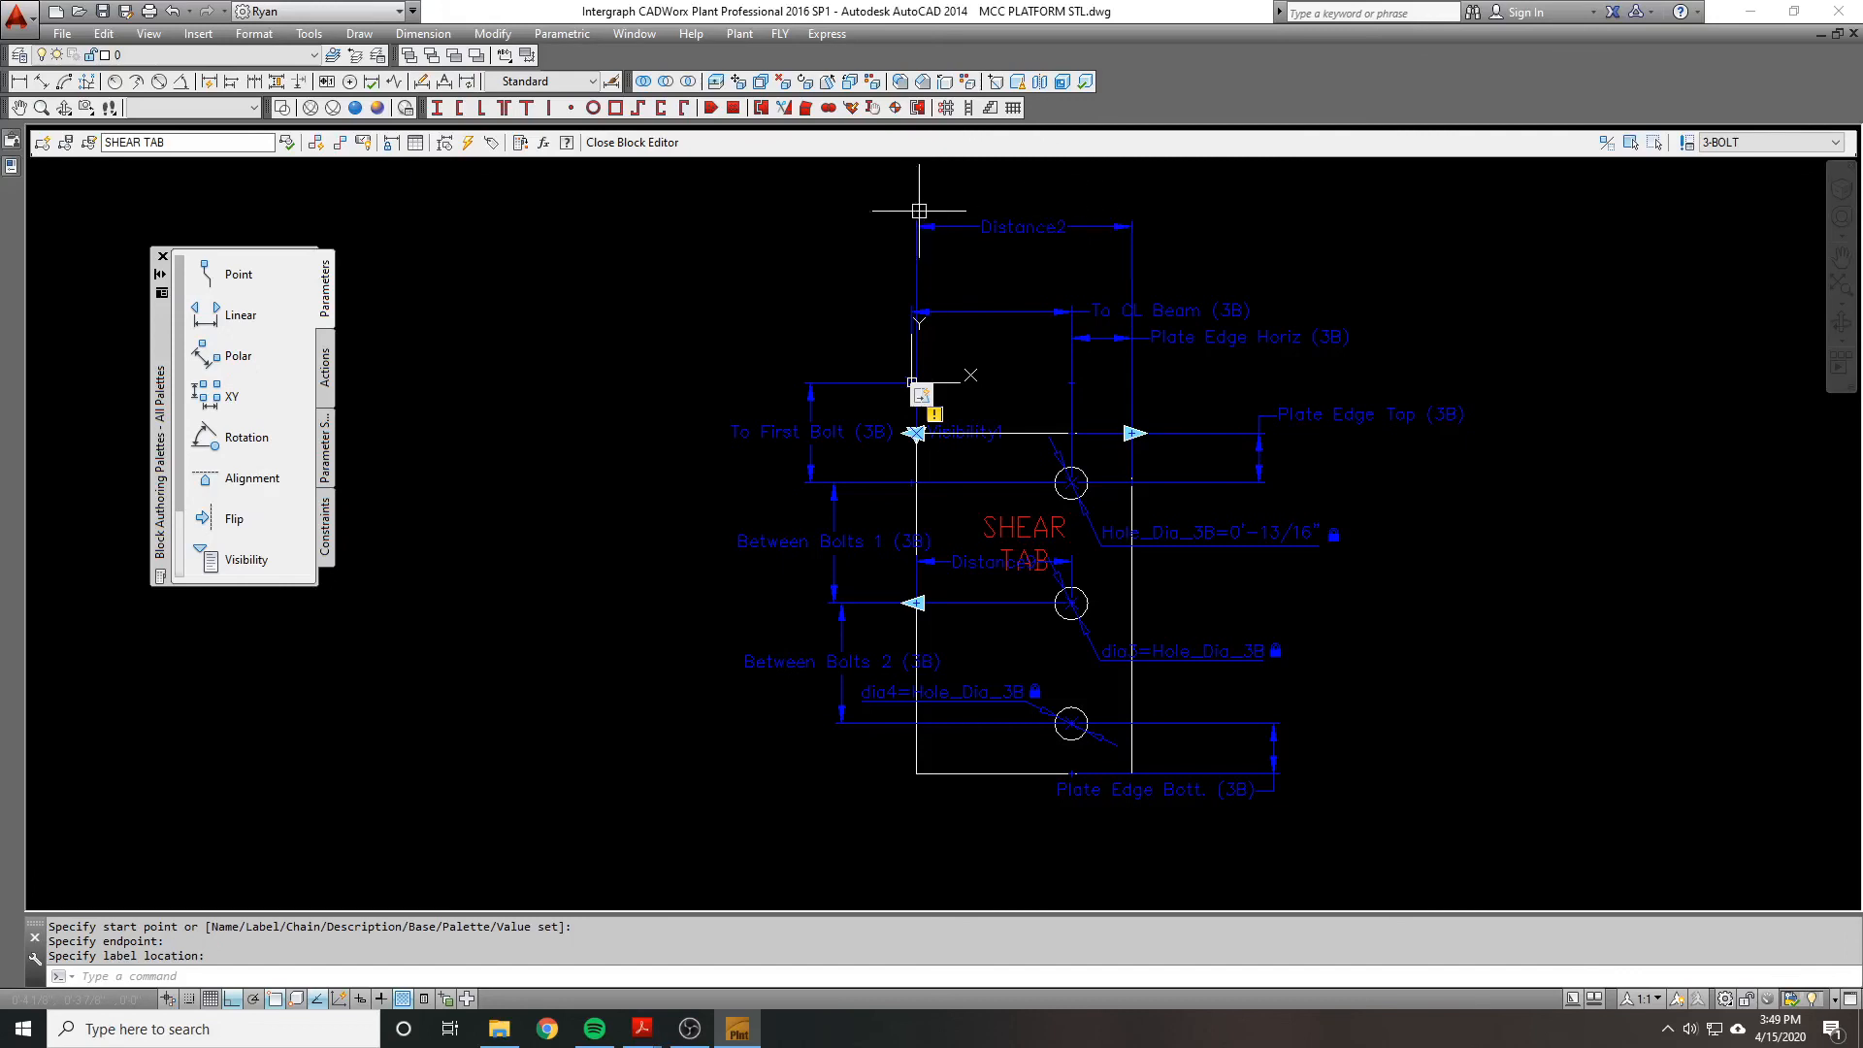
Step: Set the new plate-width parameter's number of grips to 0 and open its Show Properties setting
{"action": "middle_click_drag", "start_coordinate": [972, 272], "coordinate": [931, 299]}
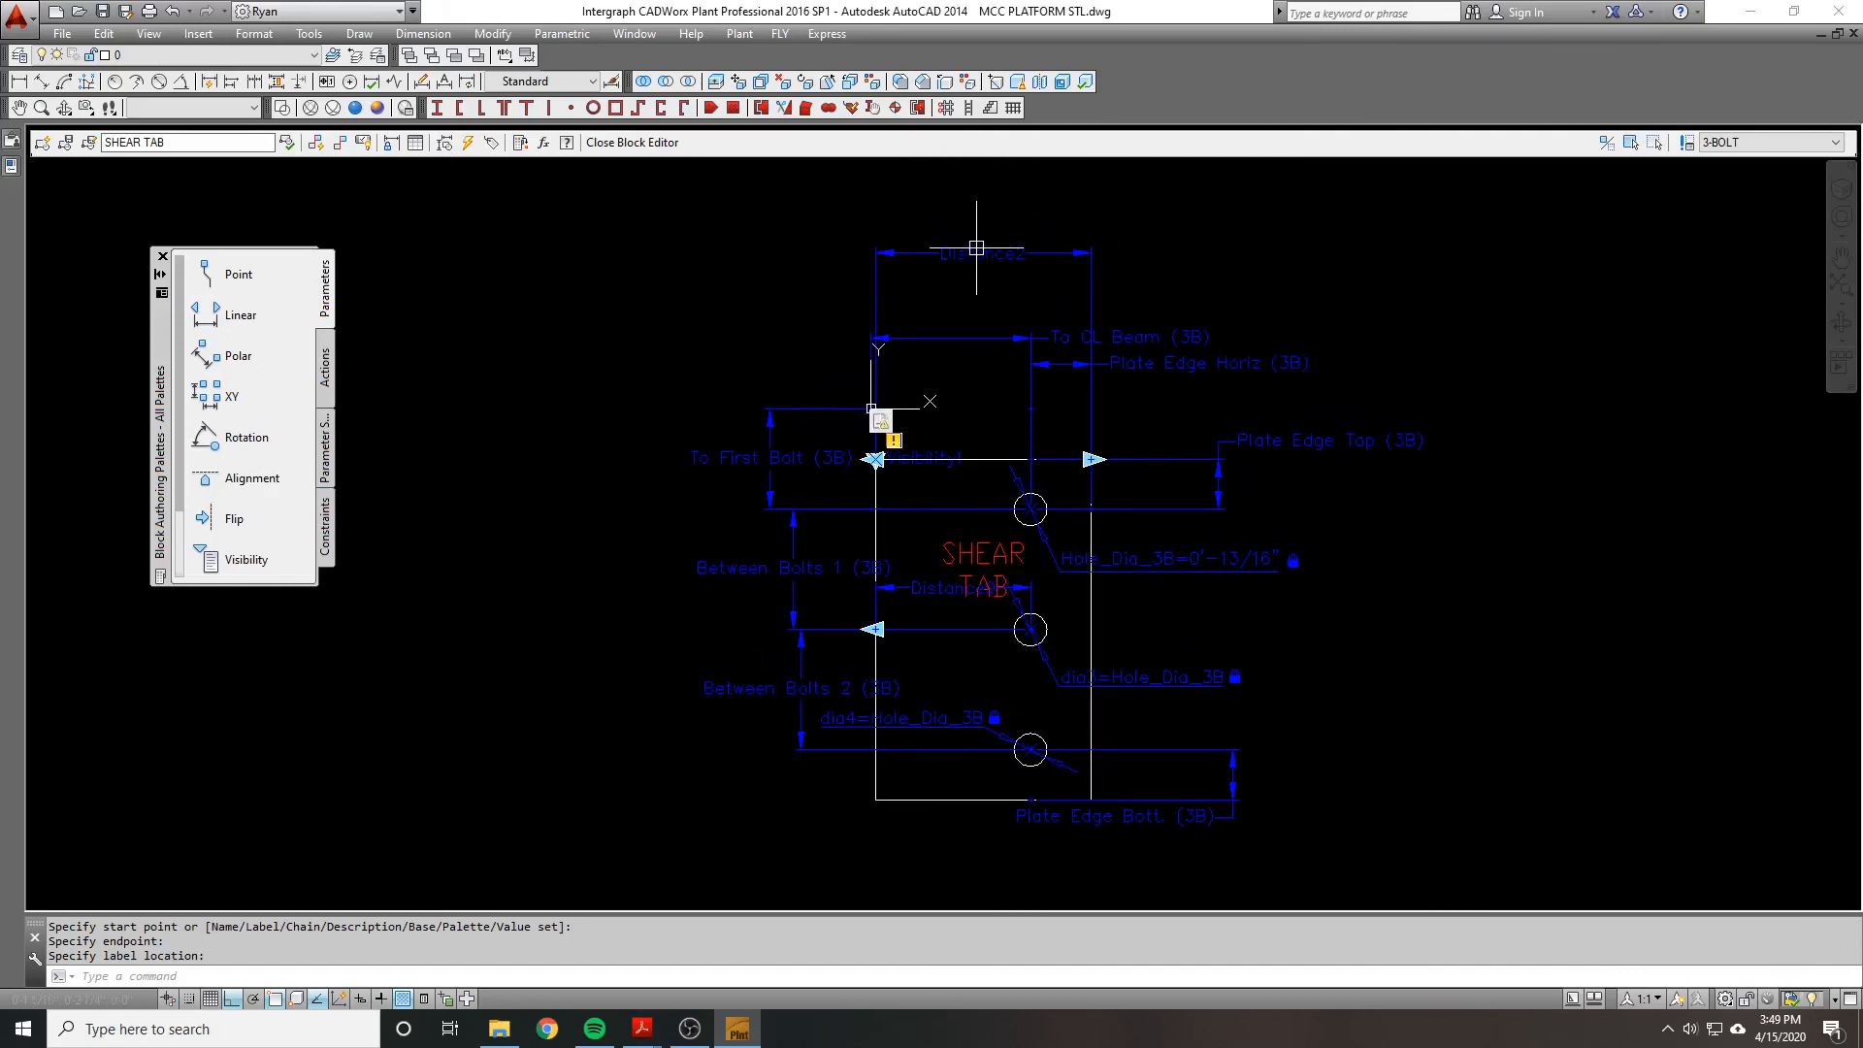
{"action": "left_click", "coordinate": [1006, 234]}
{"action": "left_click", "coordinate": [909, 279]}
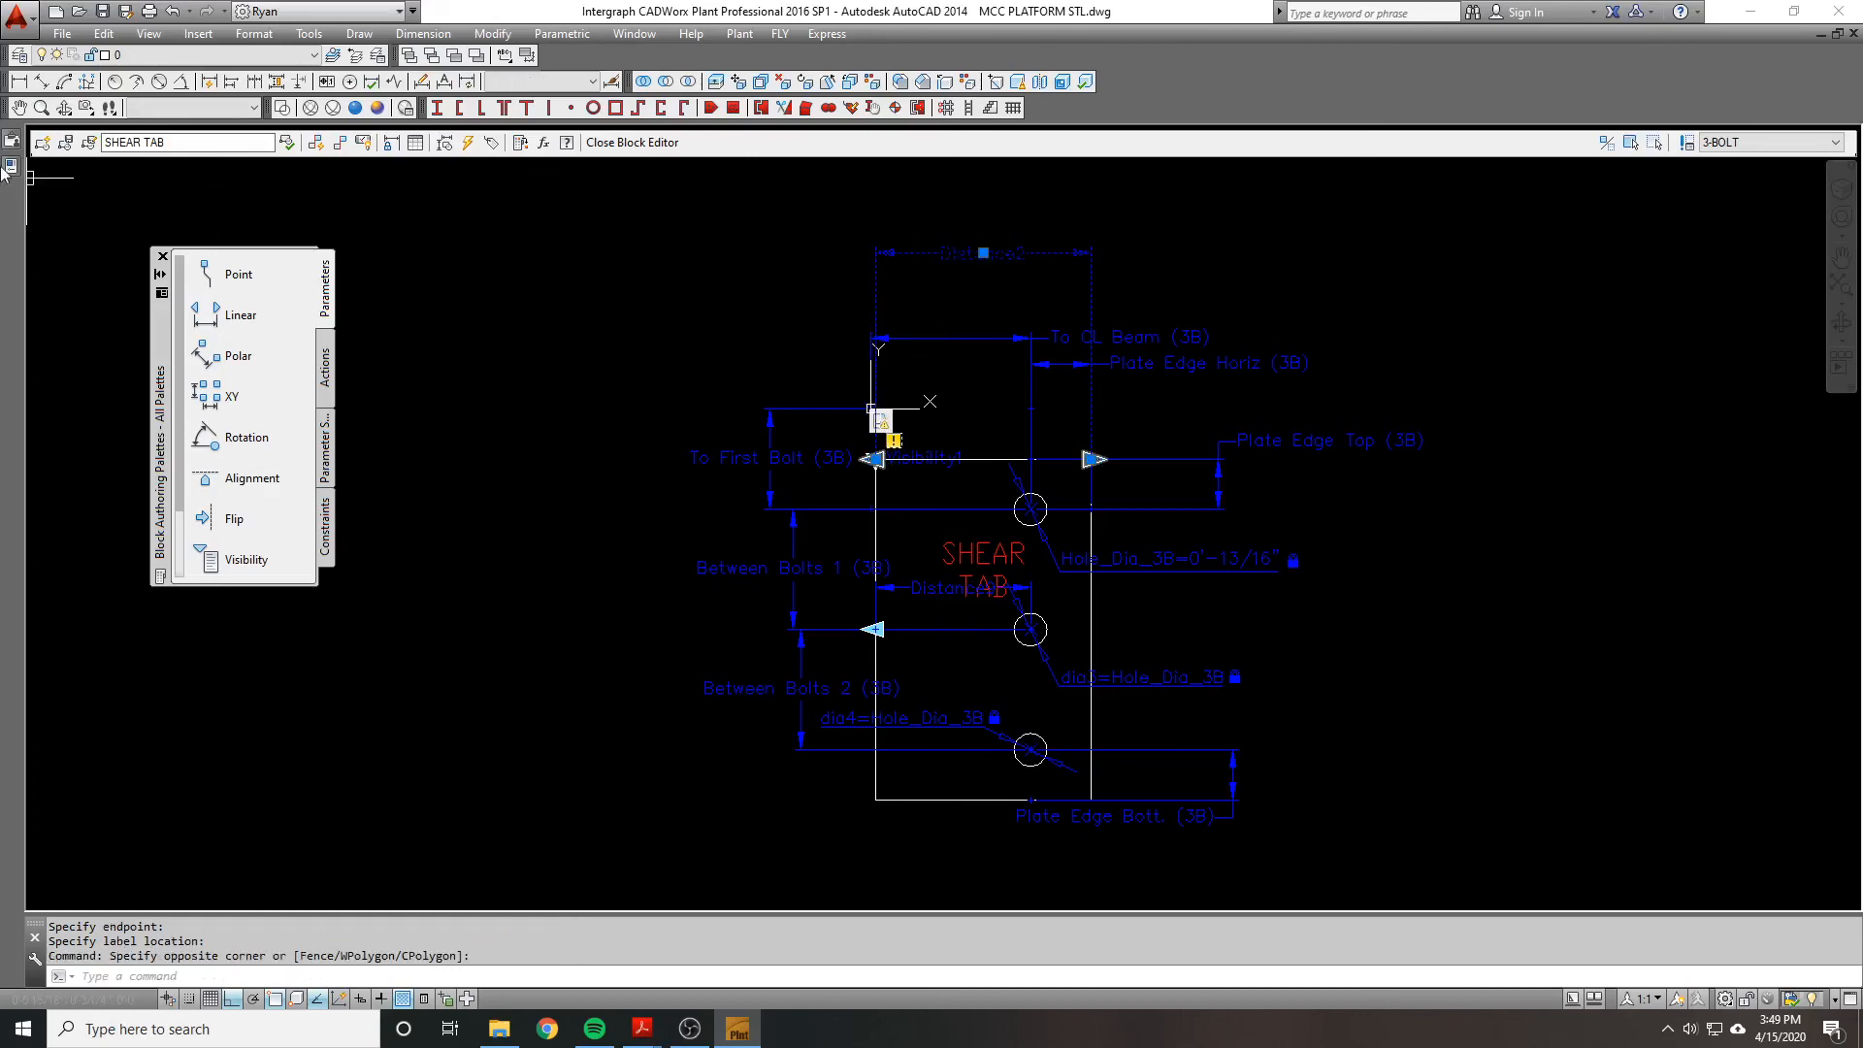
{"action": "mouse_move", "coordinate": [5, 171]}
{"action": "left_click", "coordinate": [252, 771]}
{"action": "left_click", "coordinate": [242, 791]}
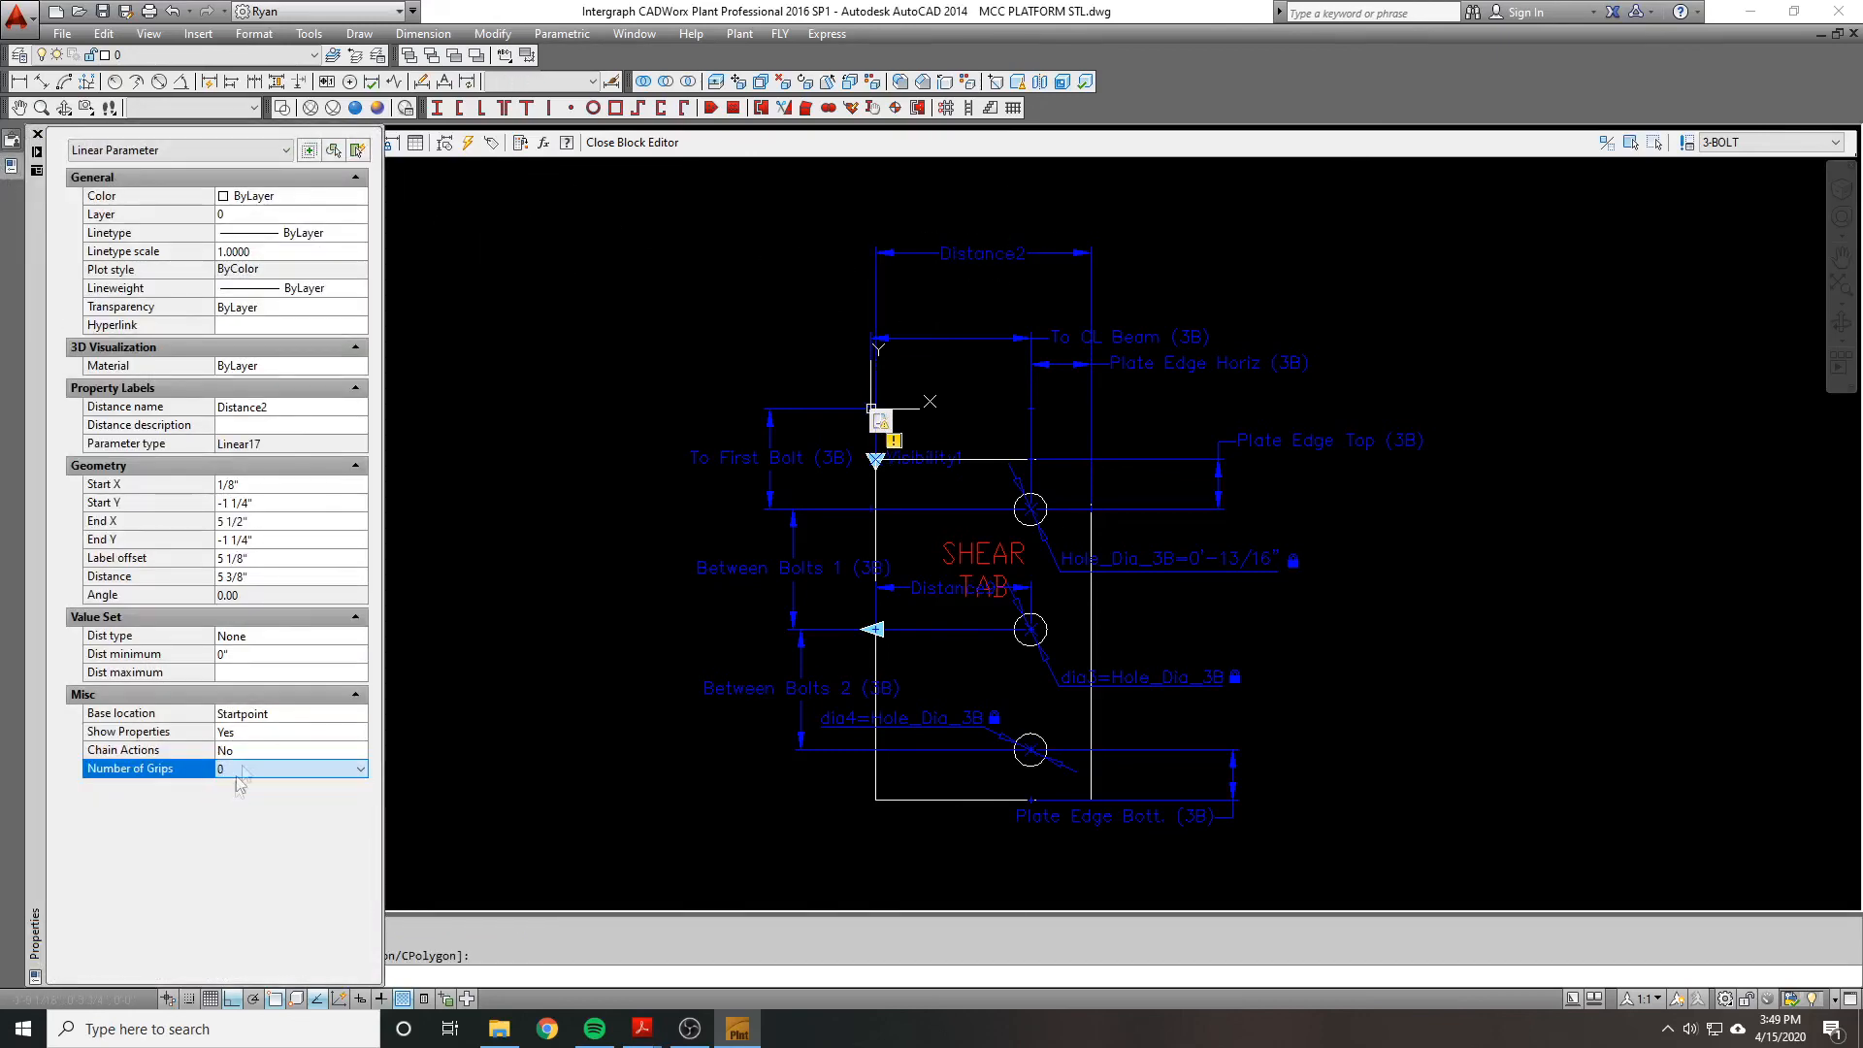
{"action": "mouse_move", "coordinate": [6, 175]}
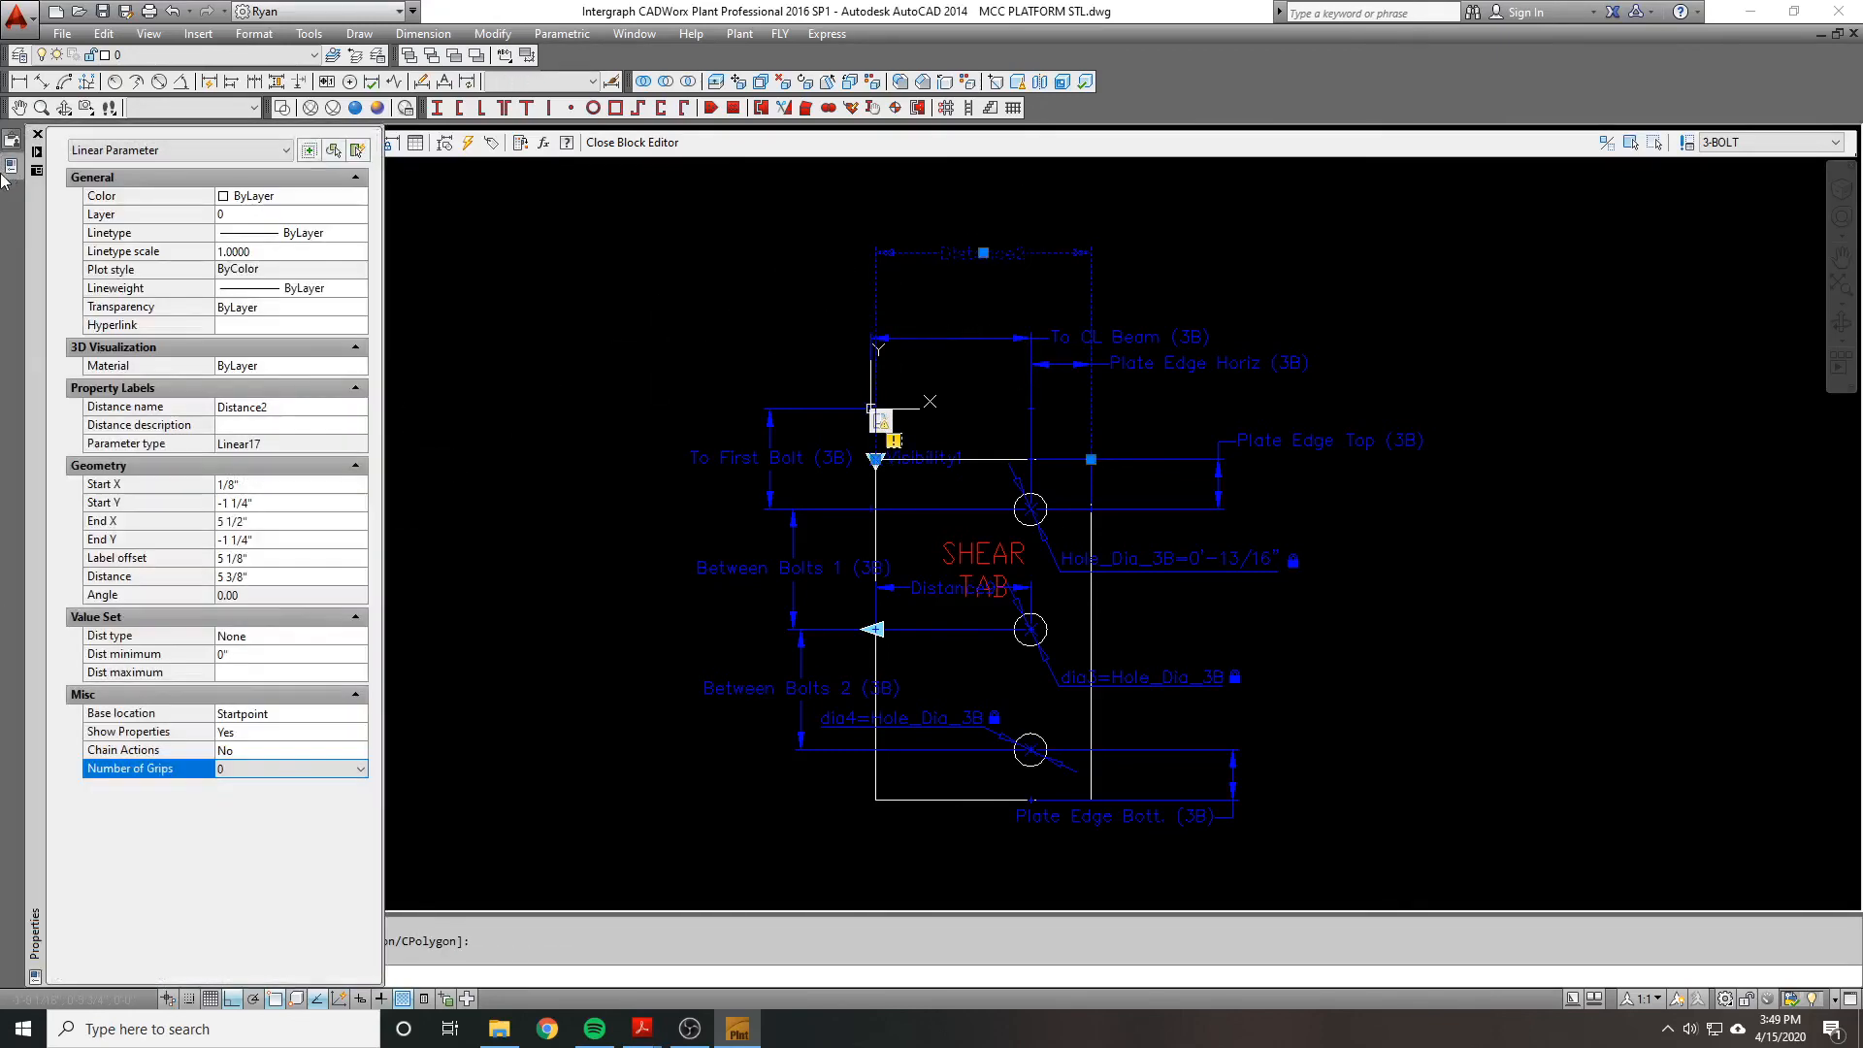
{"action": "left_click", "coordinate": [251, 735]}
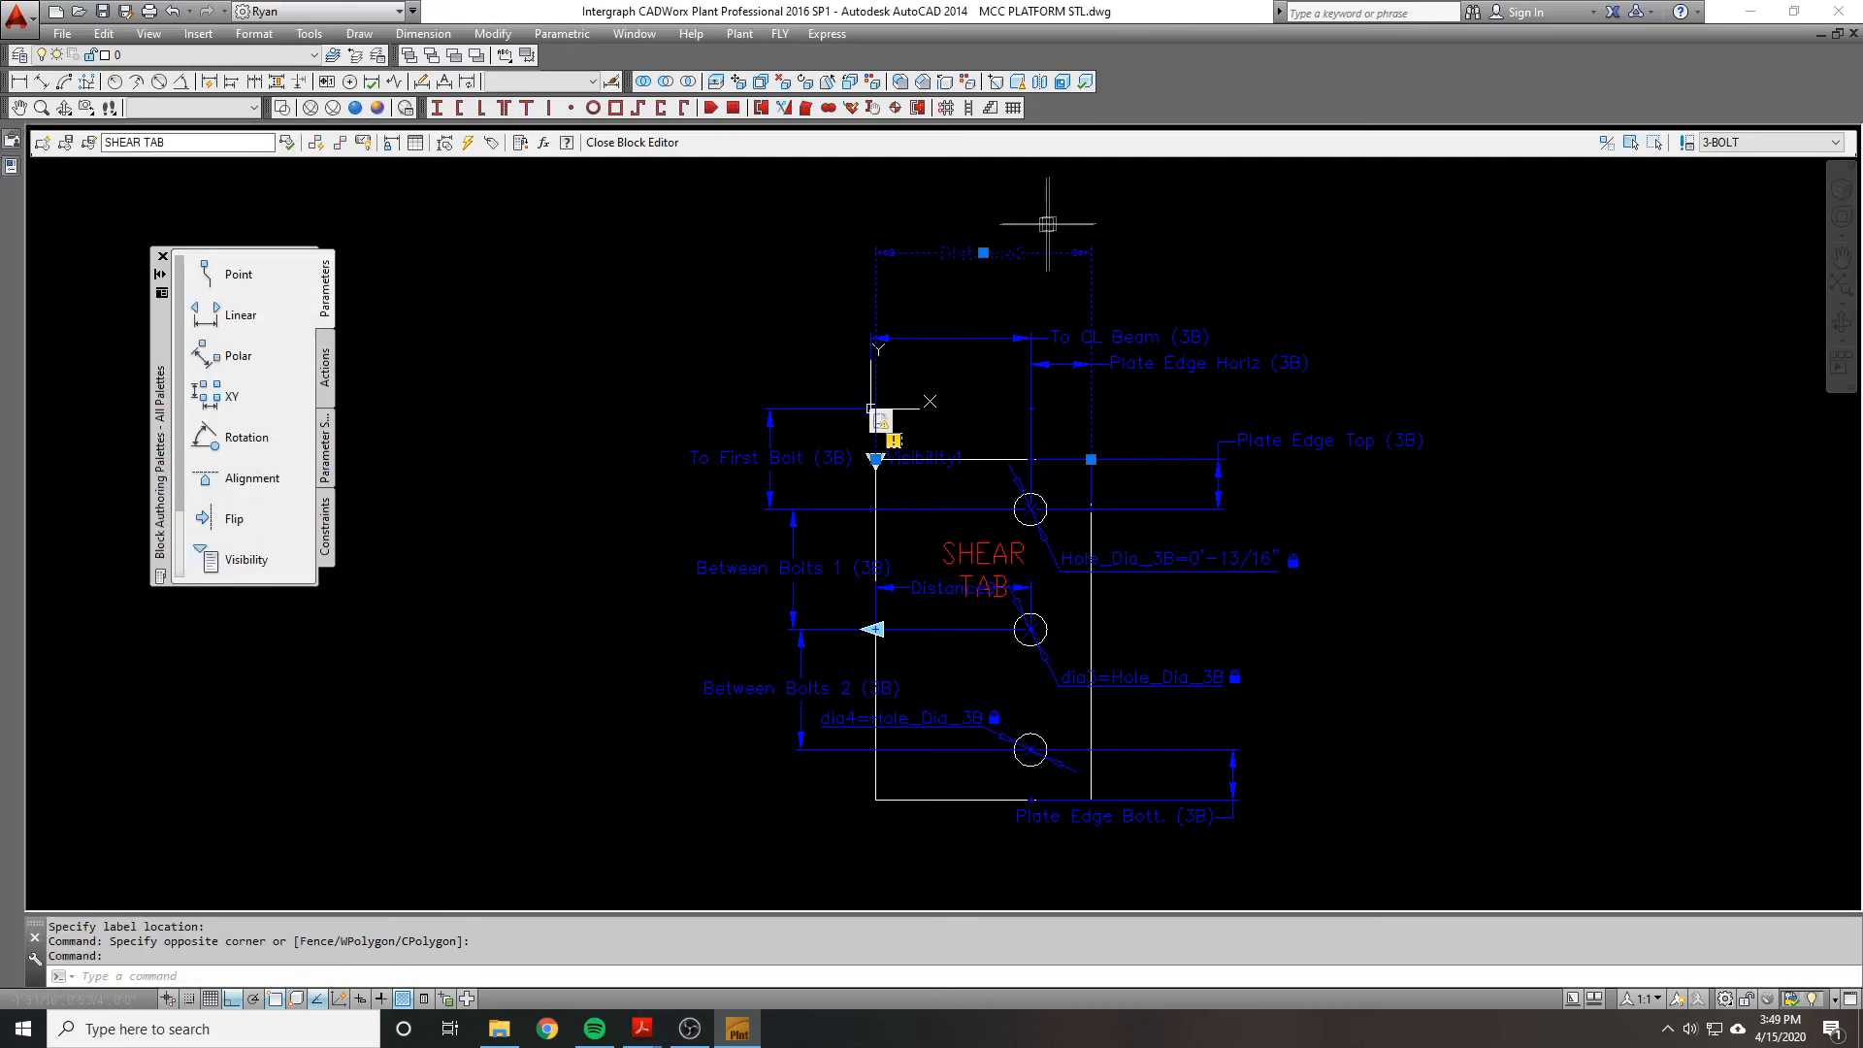
{"action": "key", "text": "Escape"}
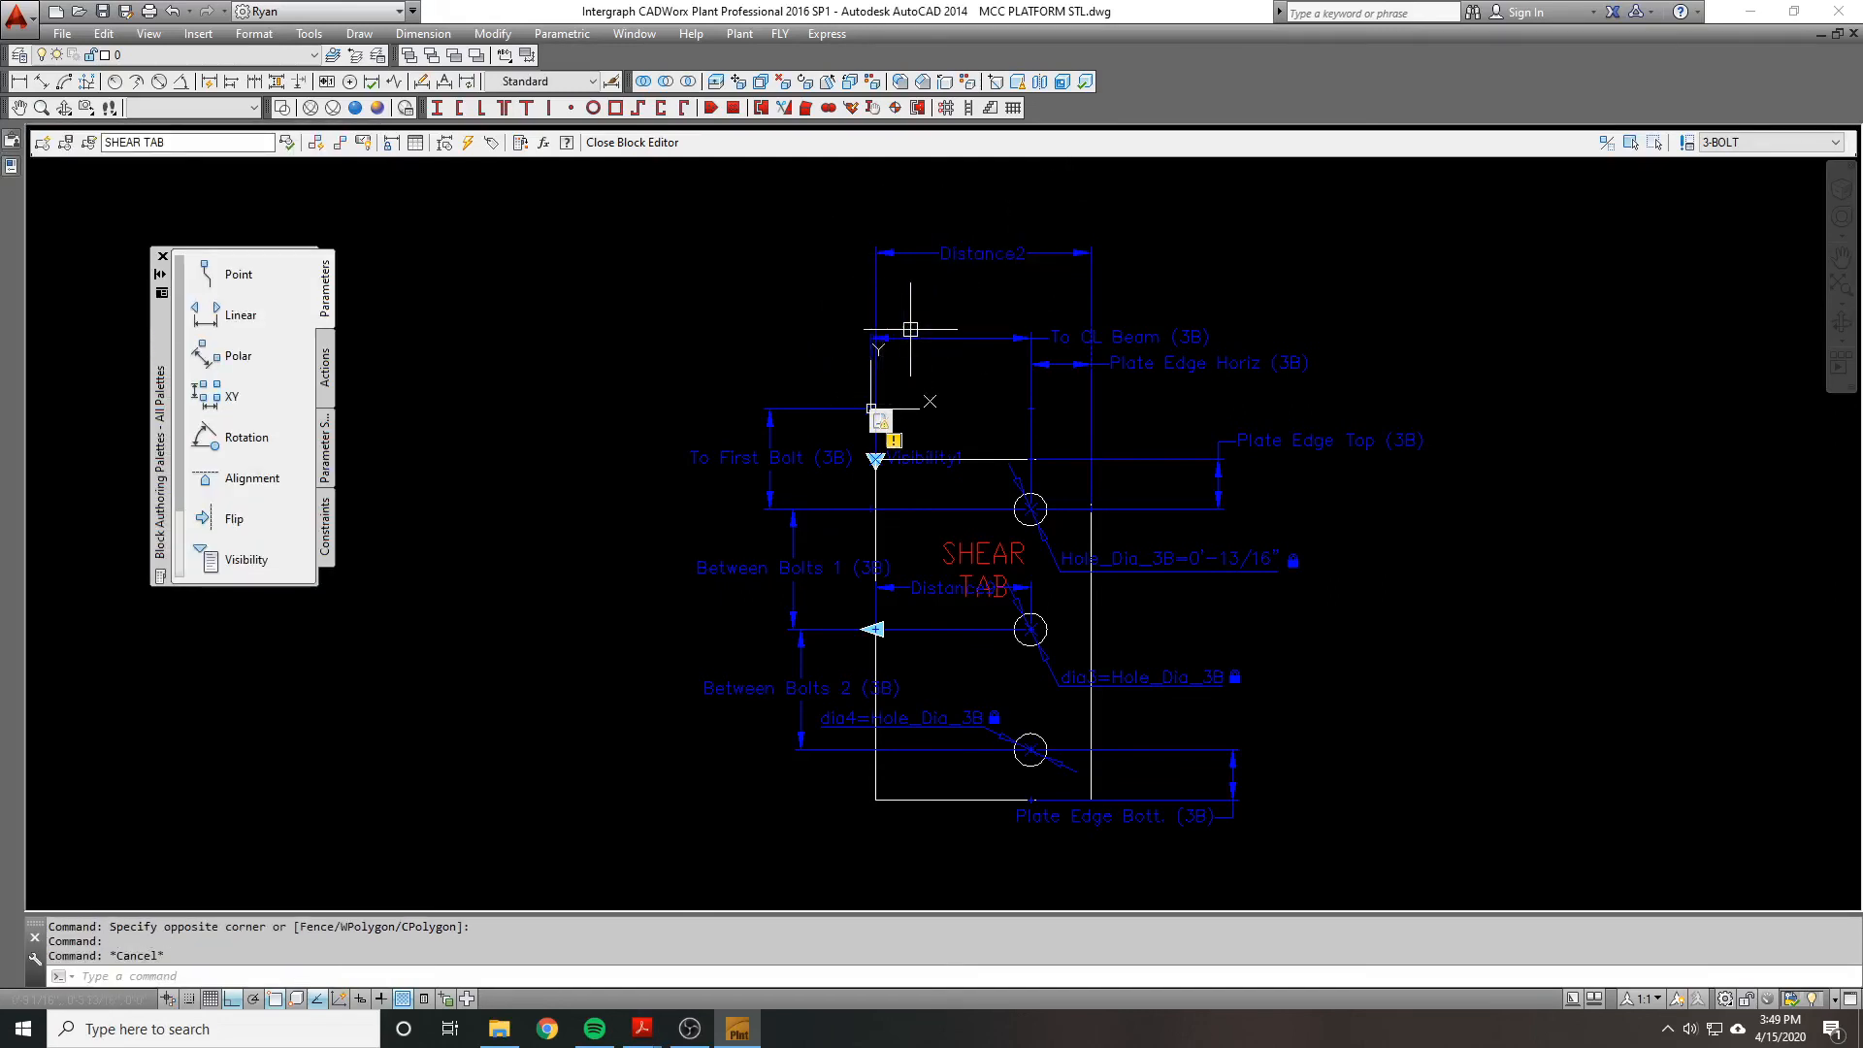
{"action": "left_click", "coordinate": [977, 255]}
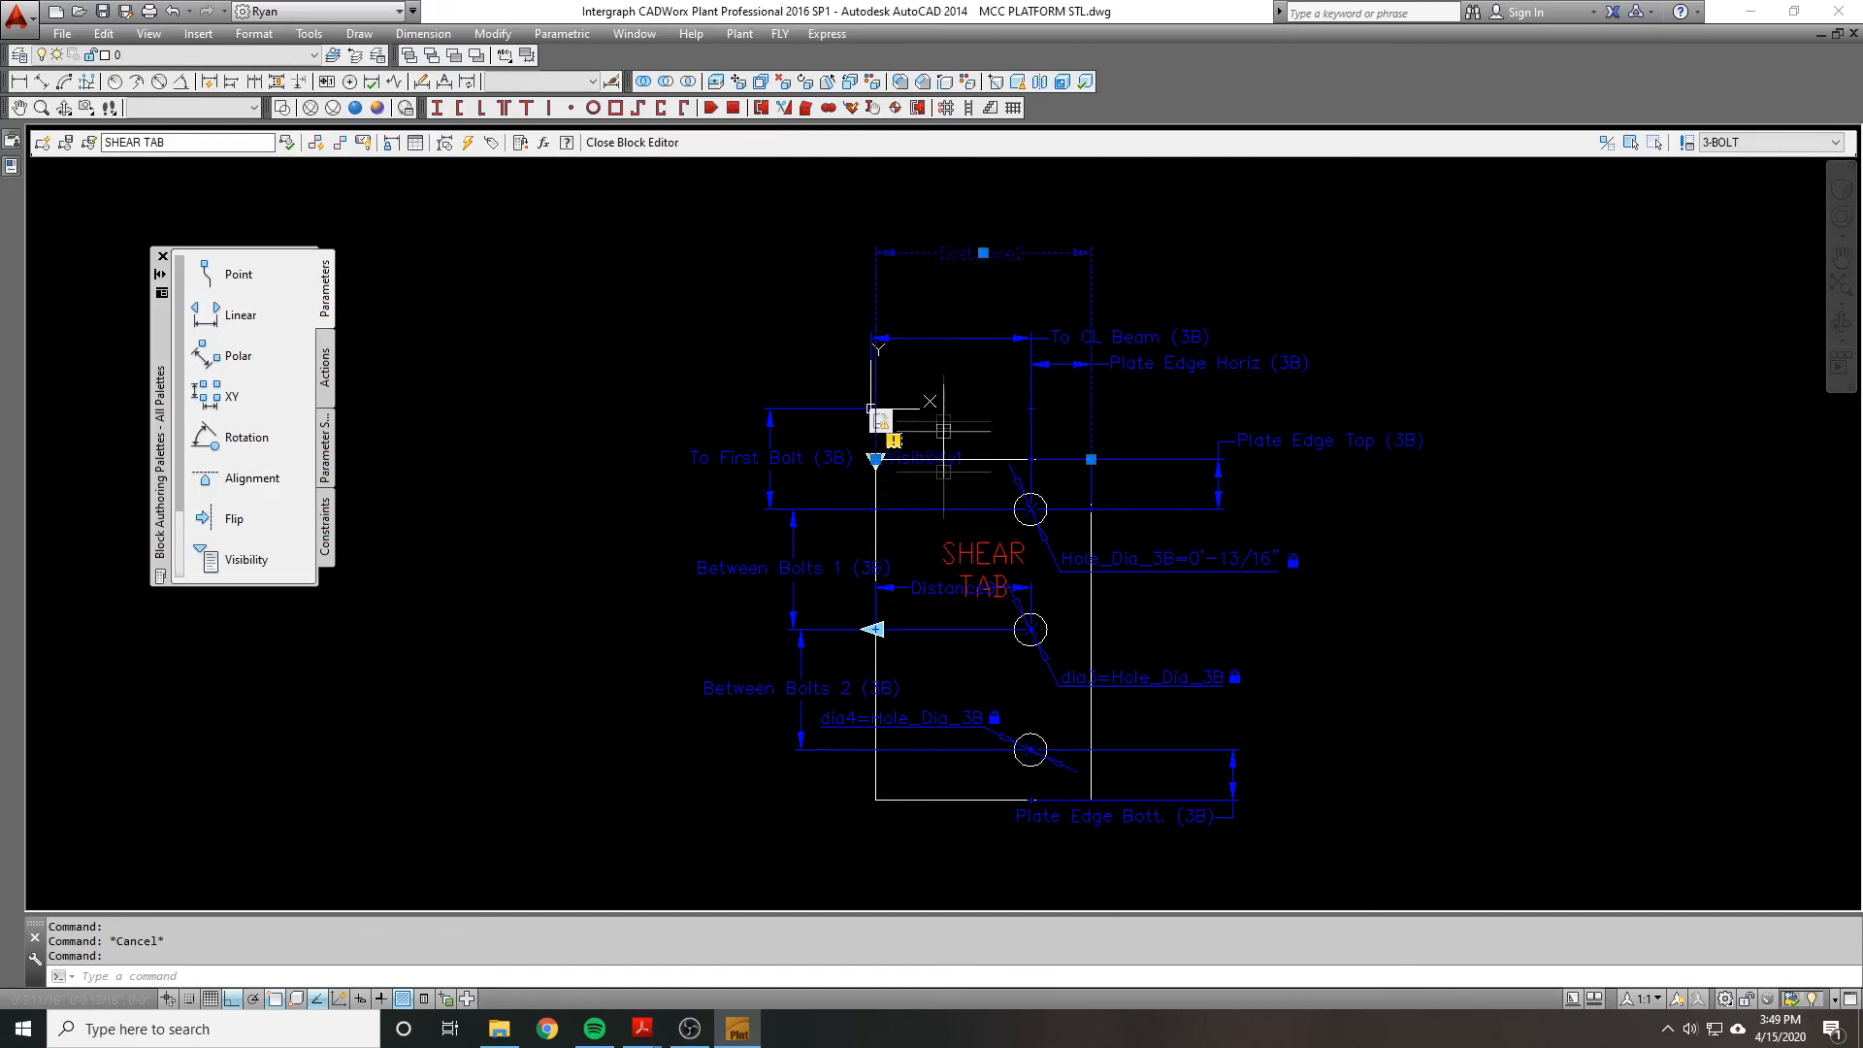
{"action": "key", "text": "Escape"}
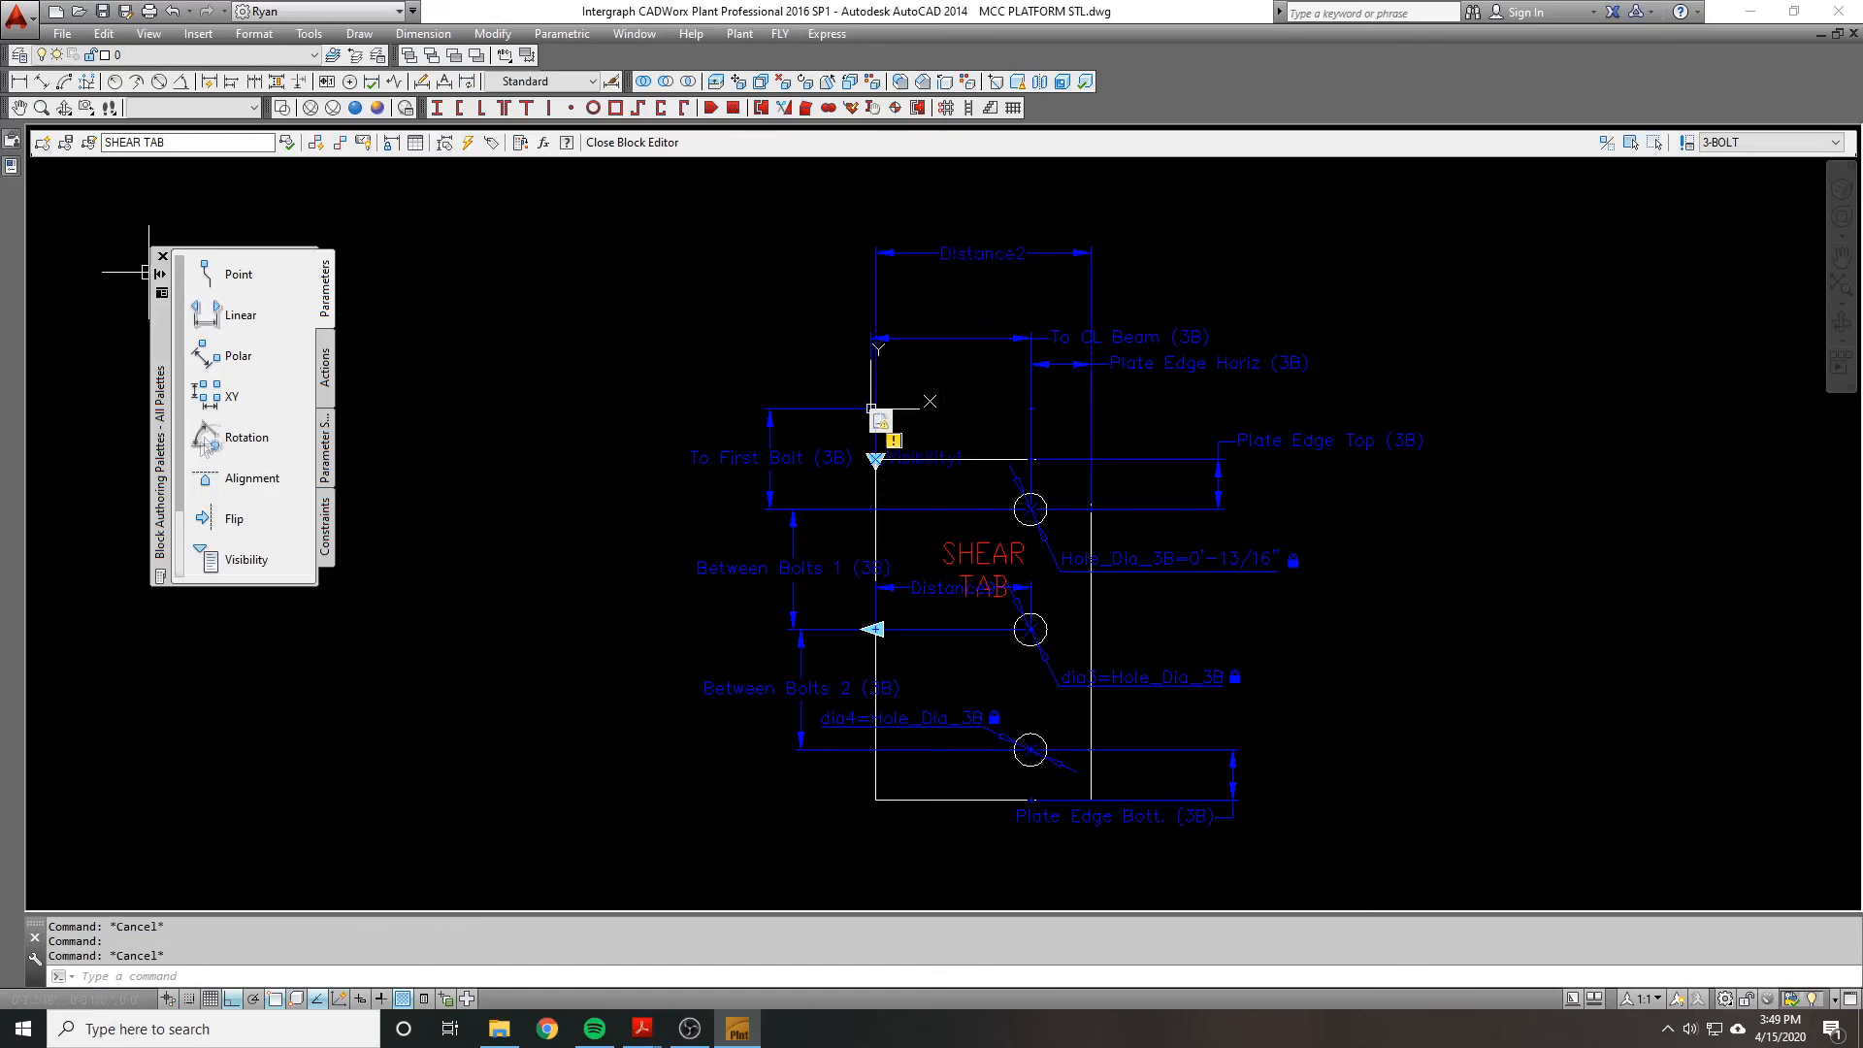
{"action": "key", "text": "ctrl+1"}
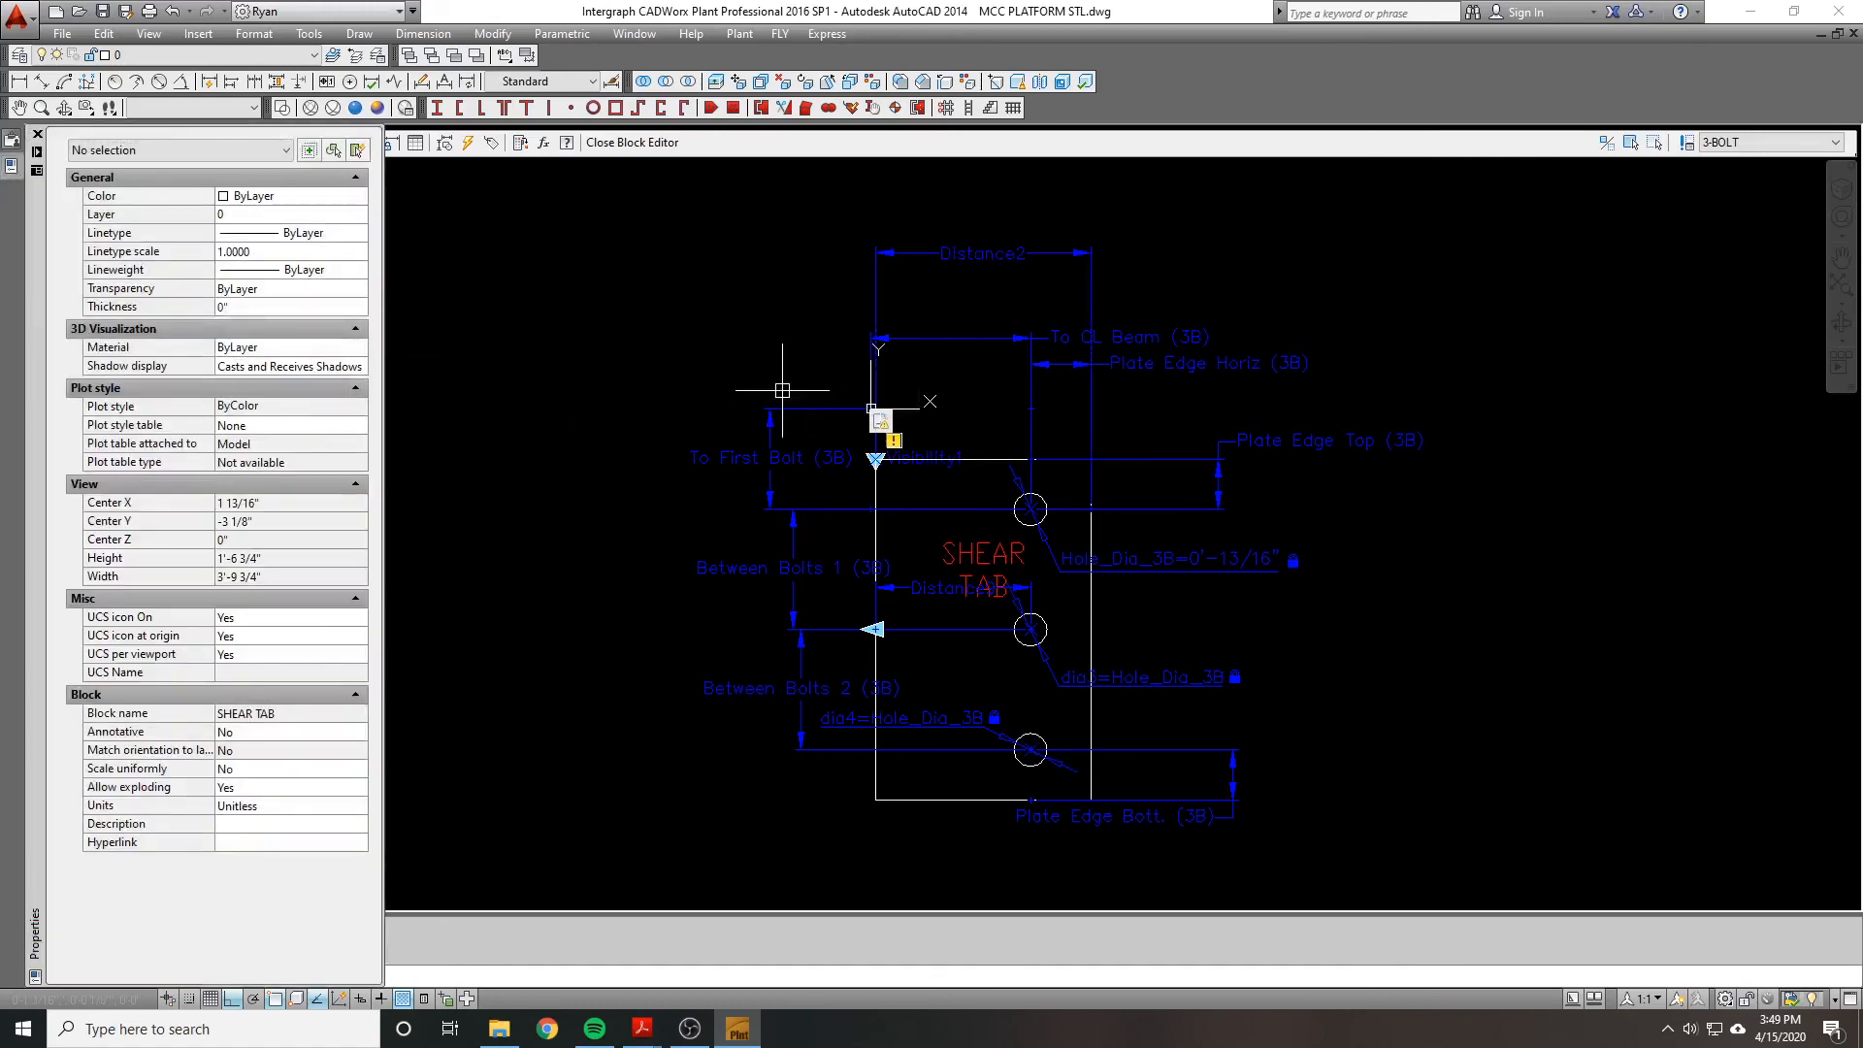
{"action": "key", "text": "ctrl+1"}
Step: Switch to the 2-BOLT visibility state and copy the Plate Width (2B) parameter's label text
{"action": "left_click", "coordinate": [1734, 142]}
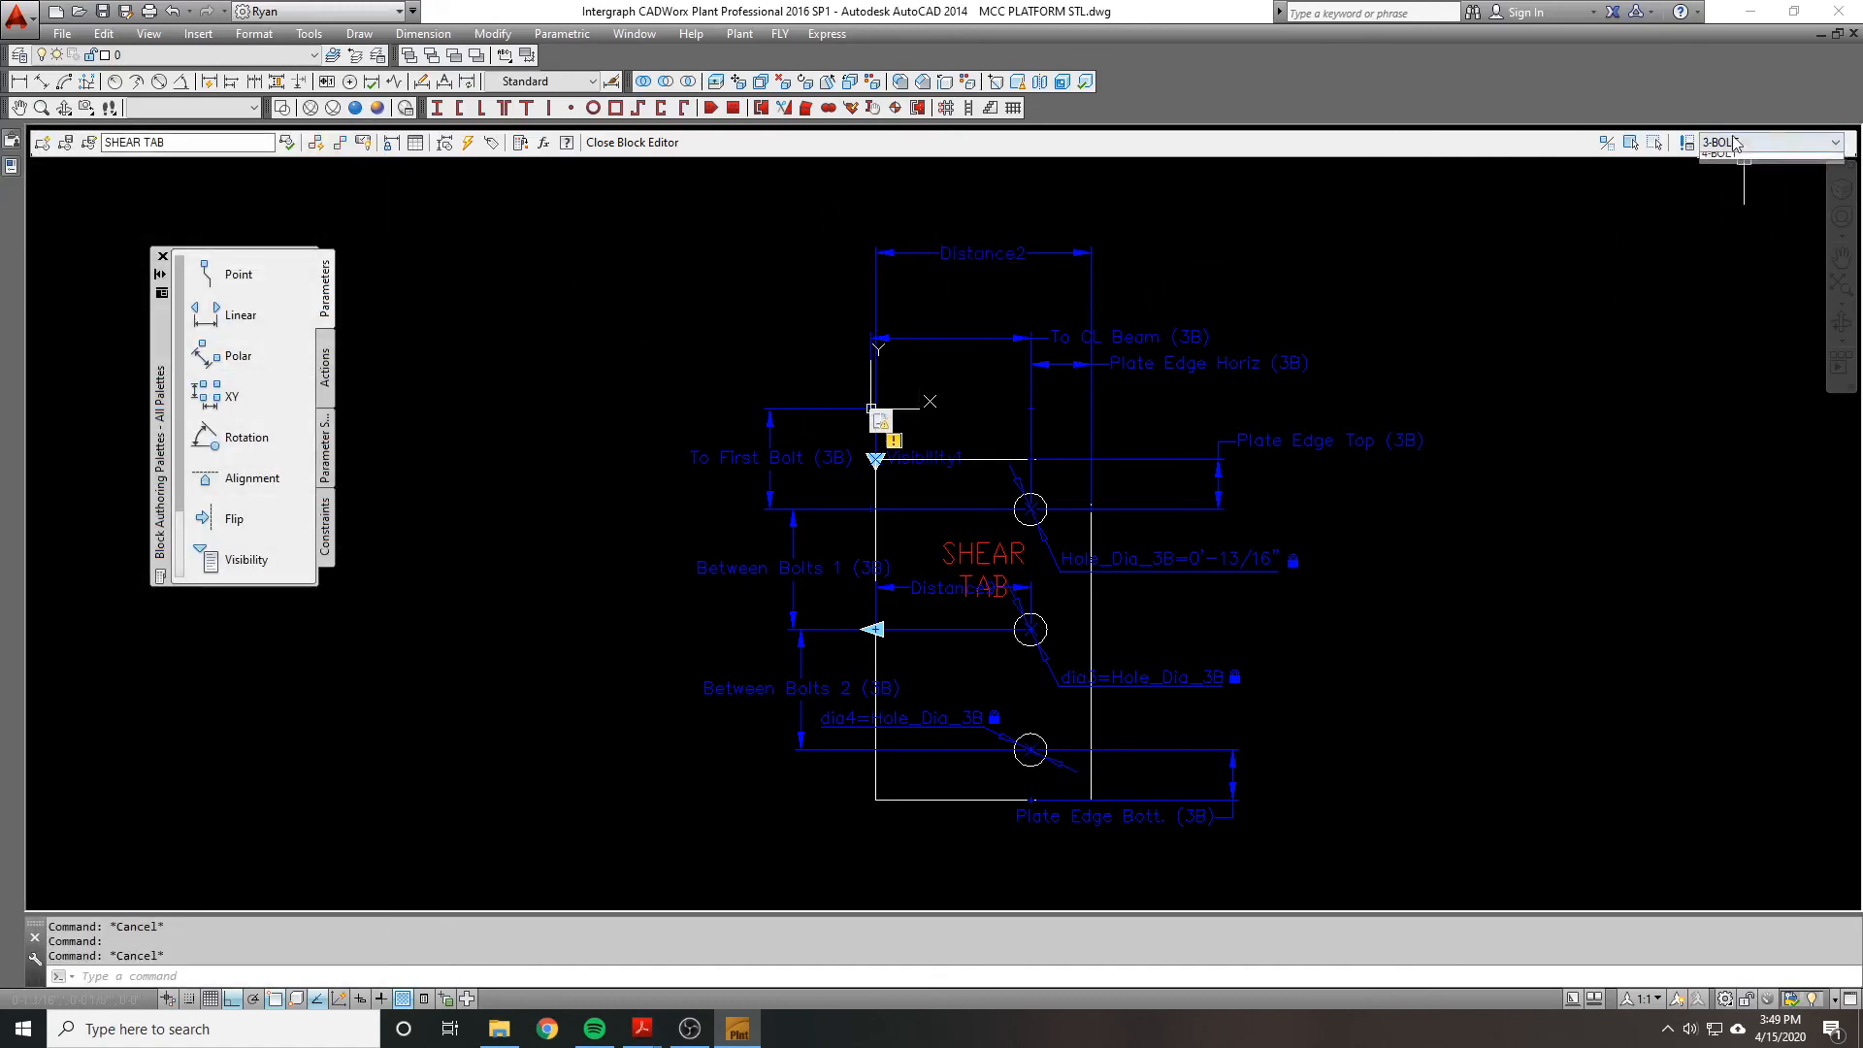
{"action": "left_click", "coordinate": [1737, 156]}
{"action": "type", "text": "ED"}
{"action": "key", "text": "Return"}
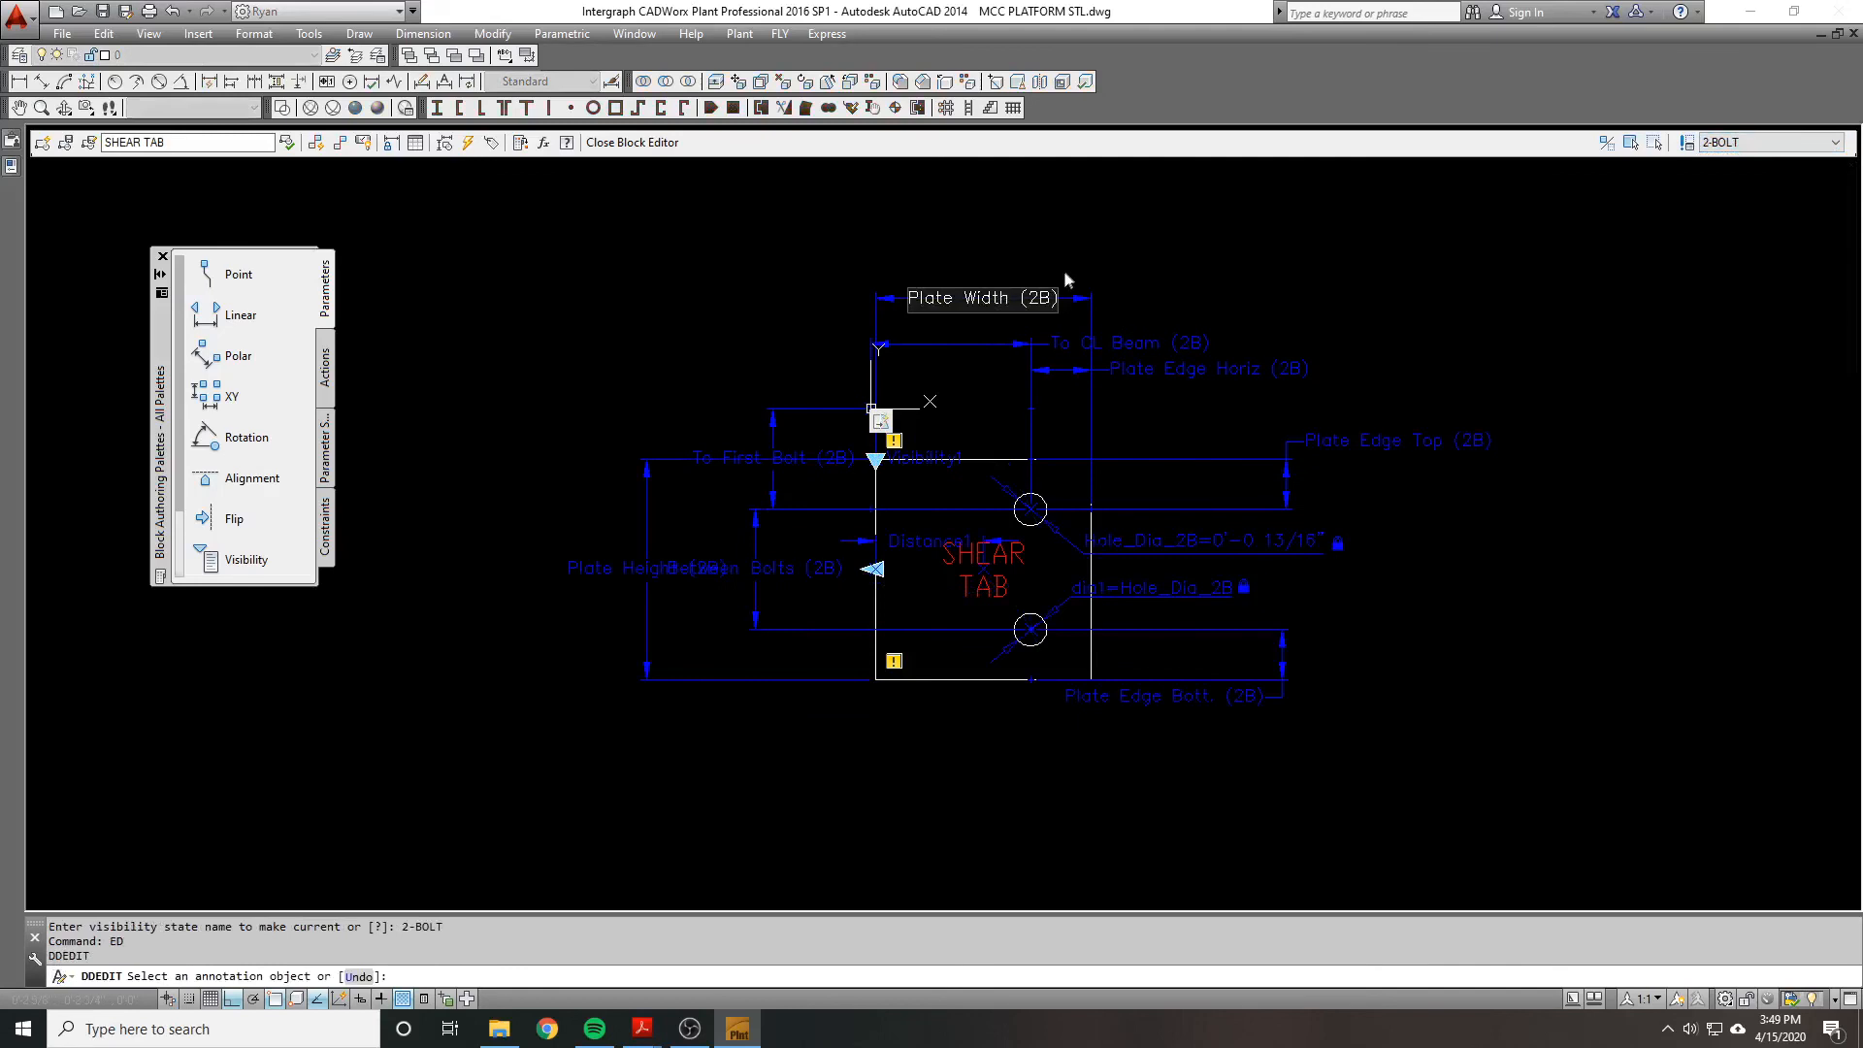
{"action": "scroll", "coordinate": [1159, 249], "scroll_direction": "up", "scroll_amount": 1}
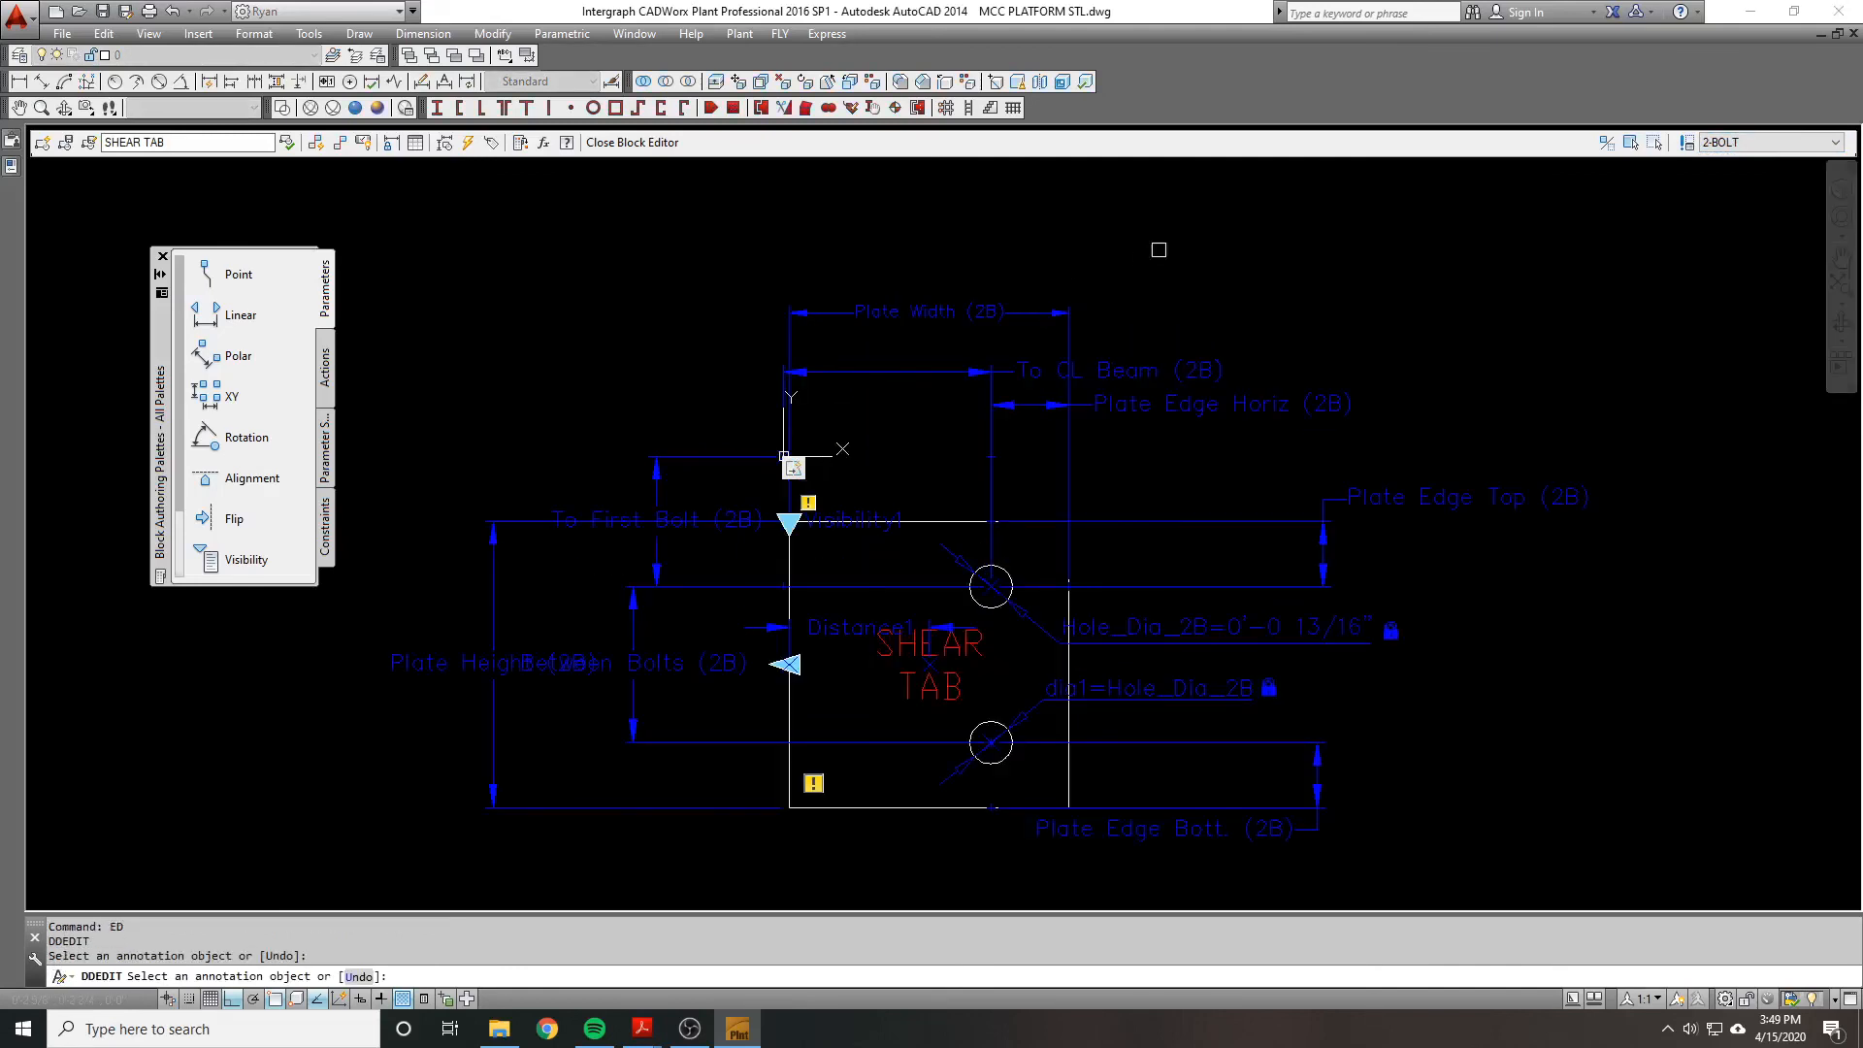
Step: Return to the 3-BOLT state and rename the new parameter above the plate as Plate Width (3B)
{"action": "left_click", "coordinate": [1738, 143]}
{"action": "type", "text": "ED"}
{"action": "key", "text": "Return"}
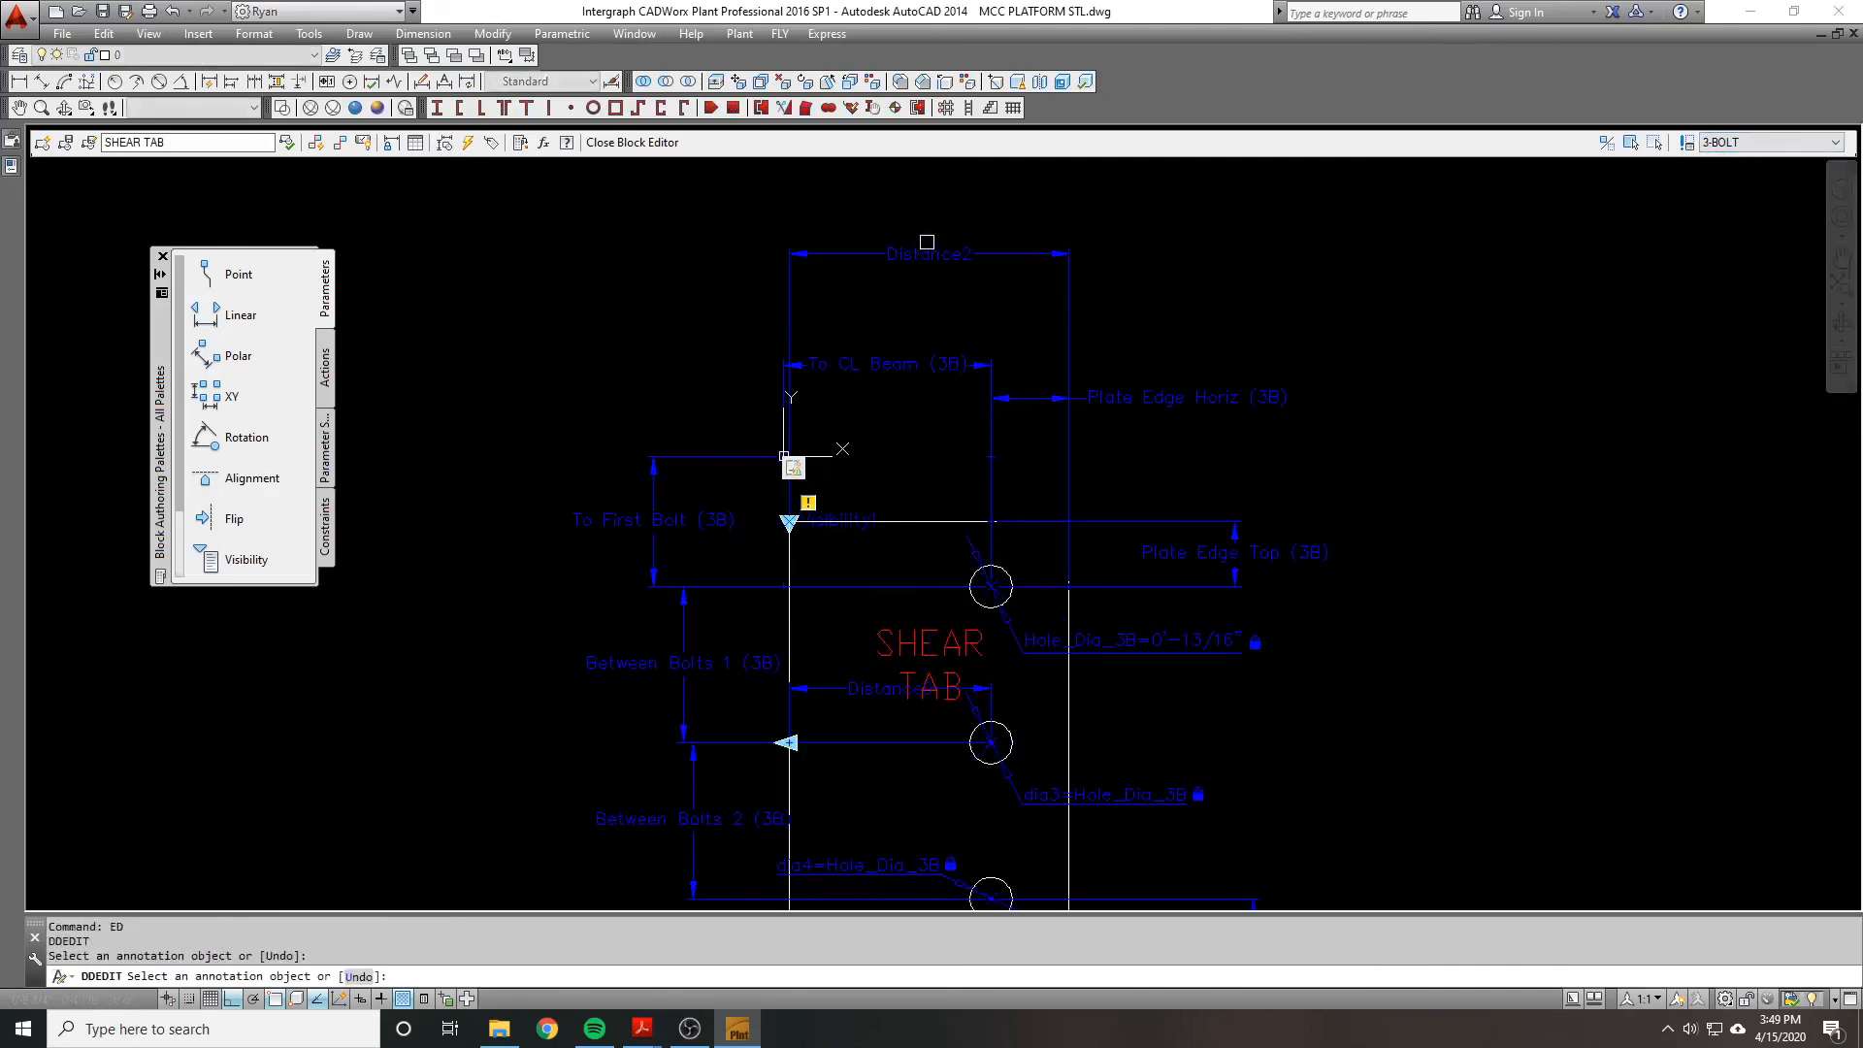
{"action": "left_click", "coordinate": [913, 256]}
{"action": "type", "text": "Plate Width (2B)"}
{"action": "key", "text": "BackSpace"}
{"action": "type", "text": "3"}
{"action": "left_click", "coordinate": [1366, 417]}
{"action": "scroll", "coordinate": [1327, 338], "scroll_direction": "down", "scroll_amount": 2}
{"action": "middle_click_drag", "start_coordinate": [1039, 354], "coordinate": [1057, 324]}
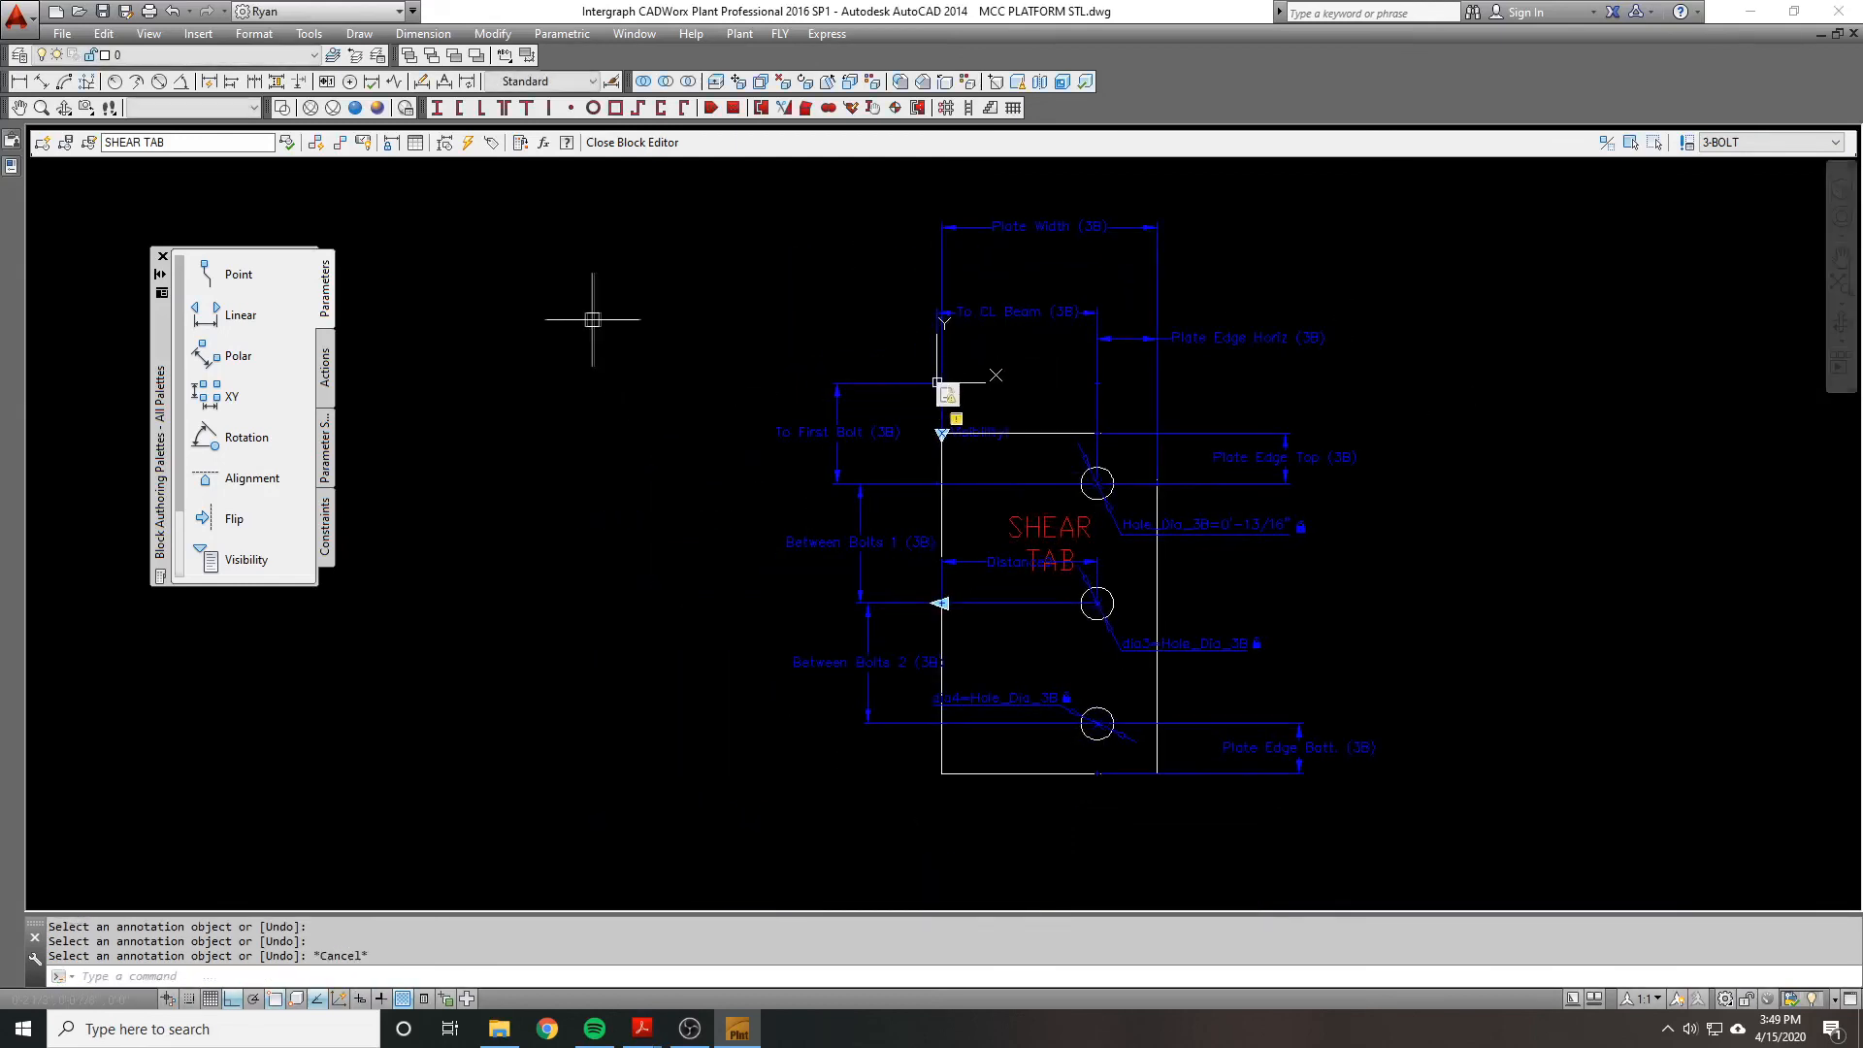
Step: Add a linear parameter from the plate's lower-left to upper-left corner, placing its label left of the bolt spacing dimensions
{"action": "left_click", "coordinate": [241, 315]}
{"action": "left_click", "coordinate": [941, 773]}
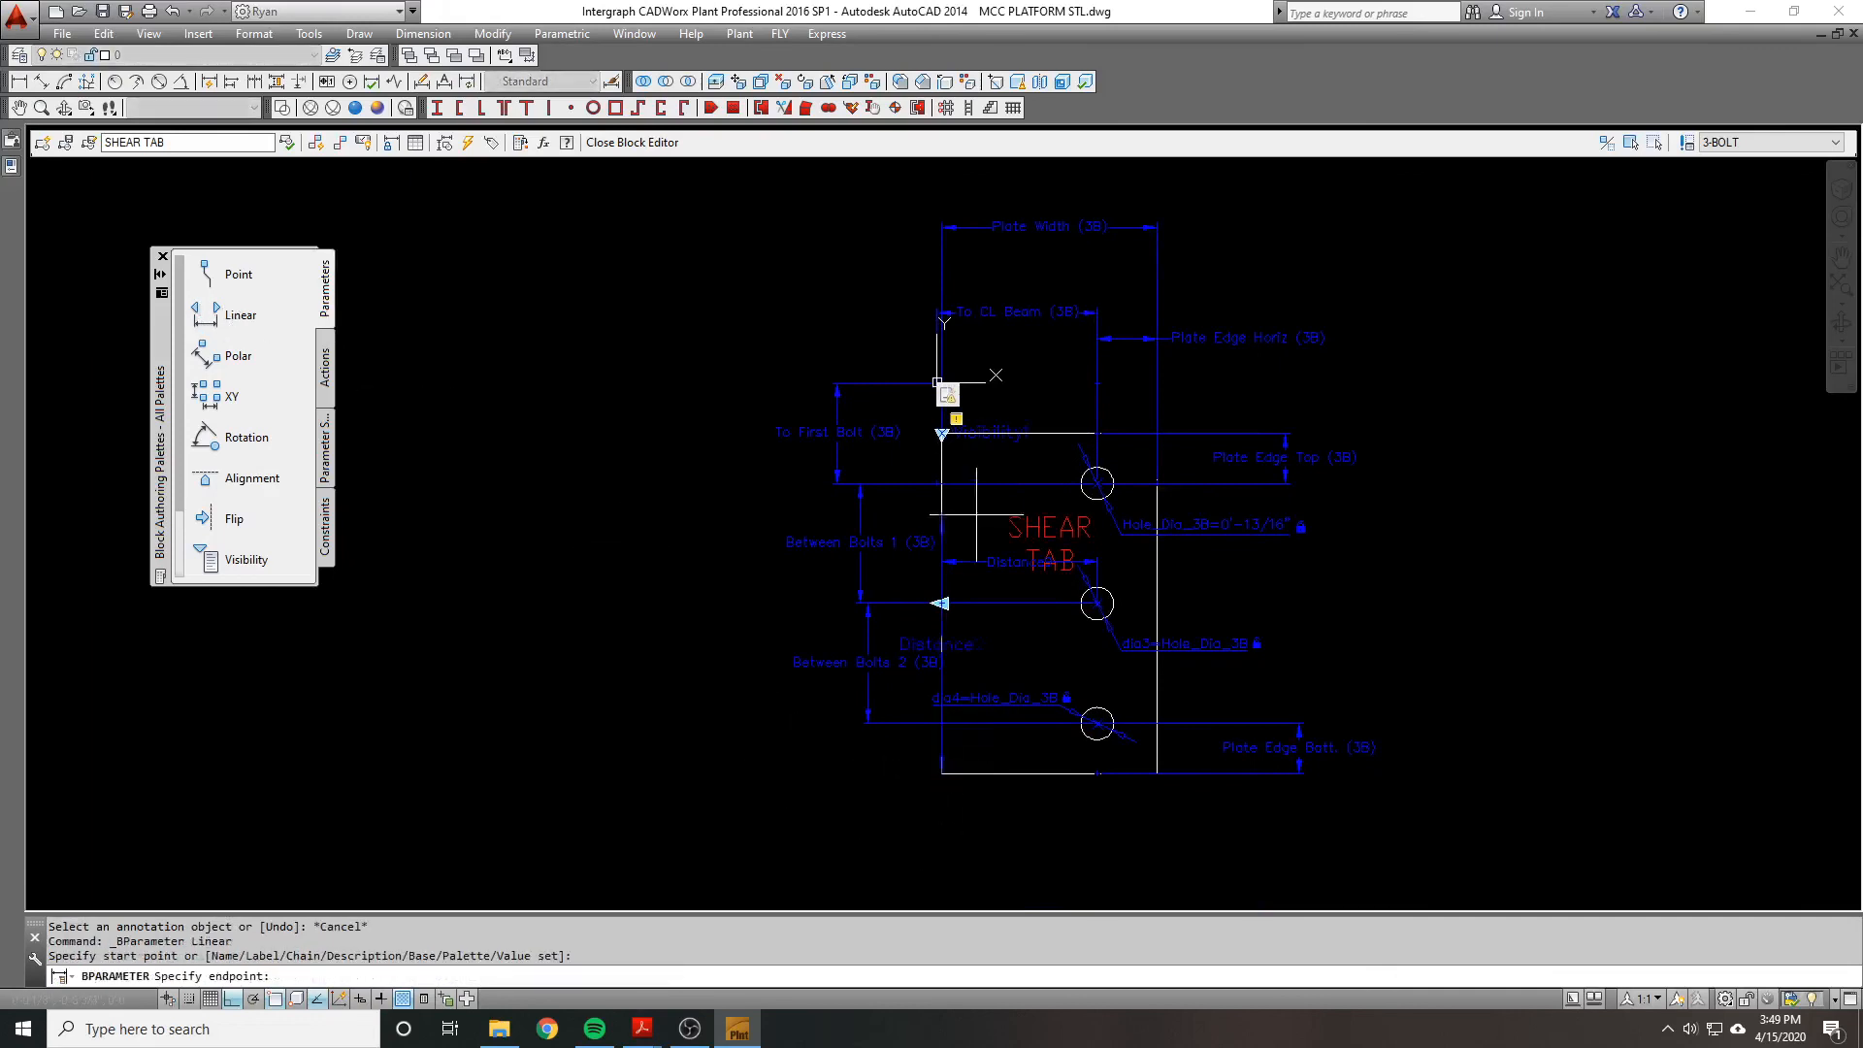
{"action": "left_click", "coordinate": [941, 434]}
{"action": "left_click", "coordinate": [684, 529]}
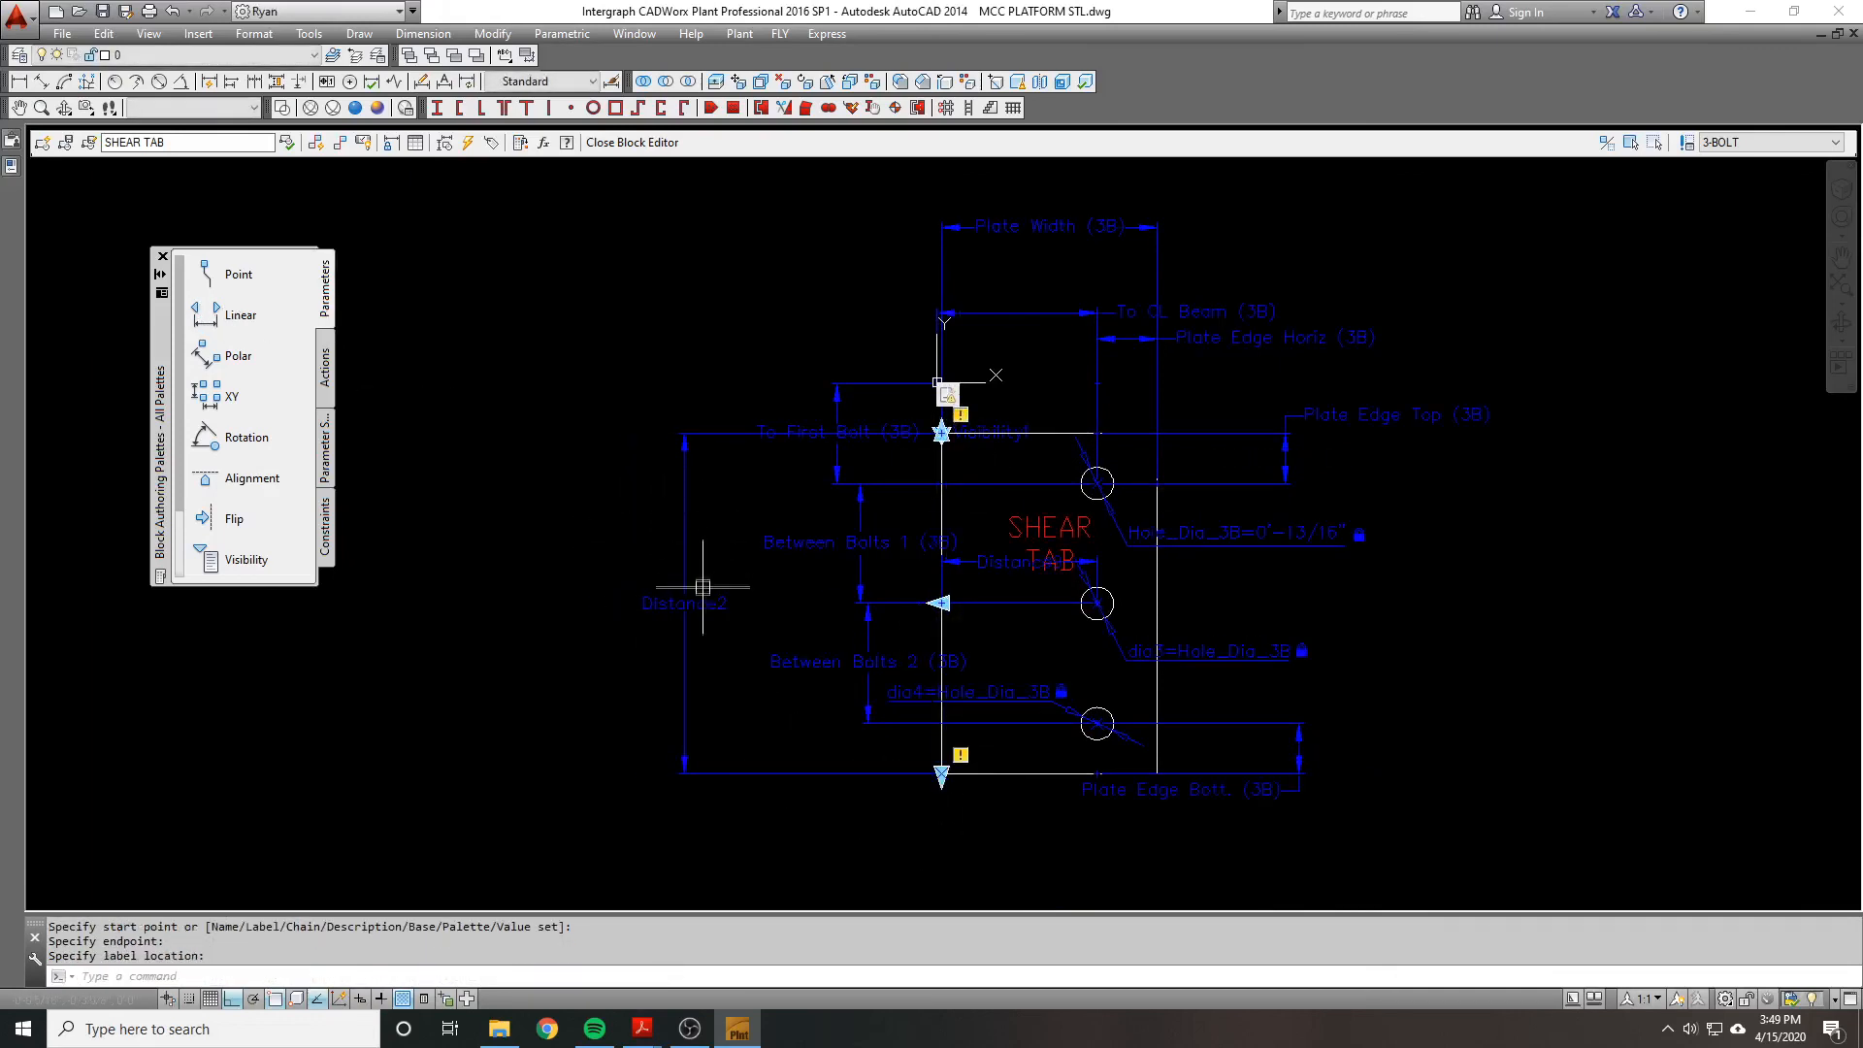
Step: Switch to the 2-BOLT visibility state and copy the Plate Height (2B) parameter's label text
{"action": "left_click", "coordinate": [1713, 143]}
{"action": "left_click", "coordinate": [1720, 159]}
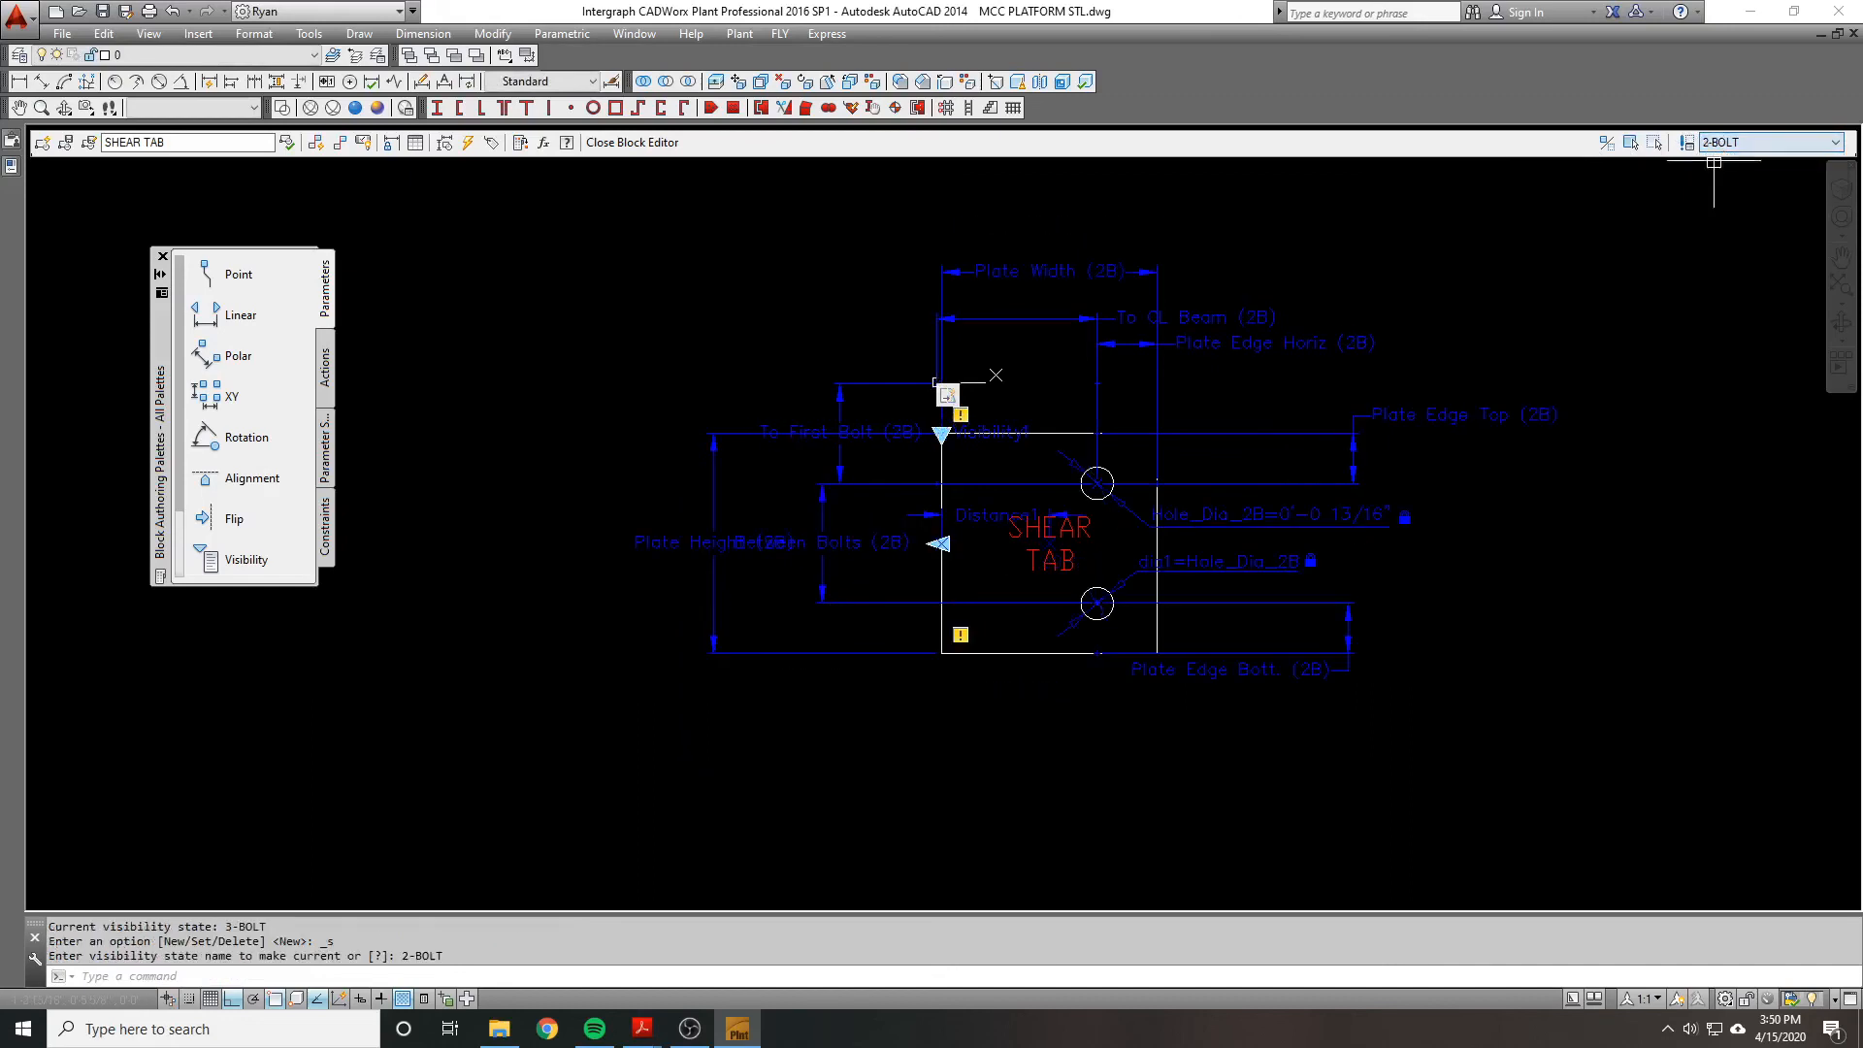
{"action": "type", "text": "ED"}
{"action": "key", "text": "Return"}
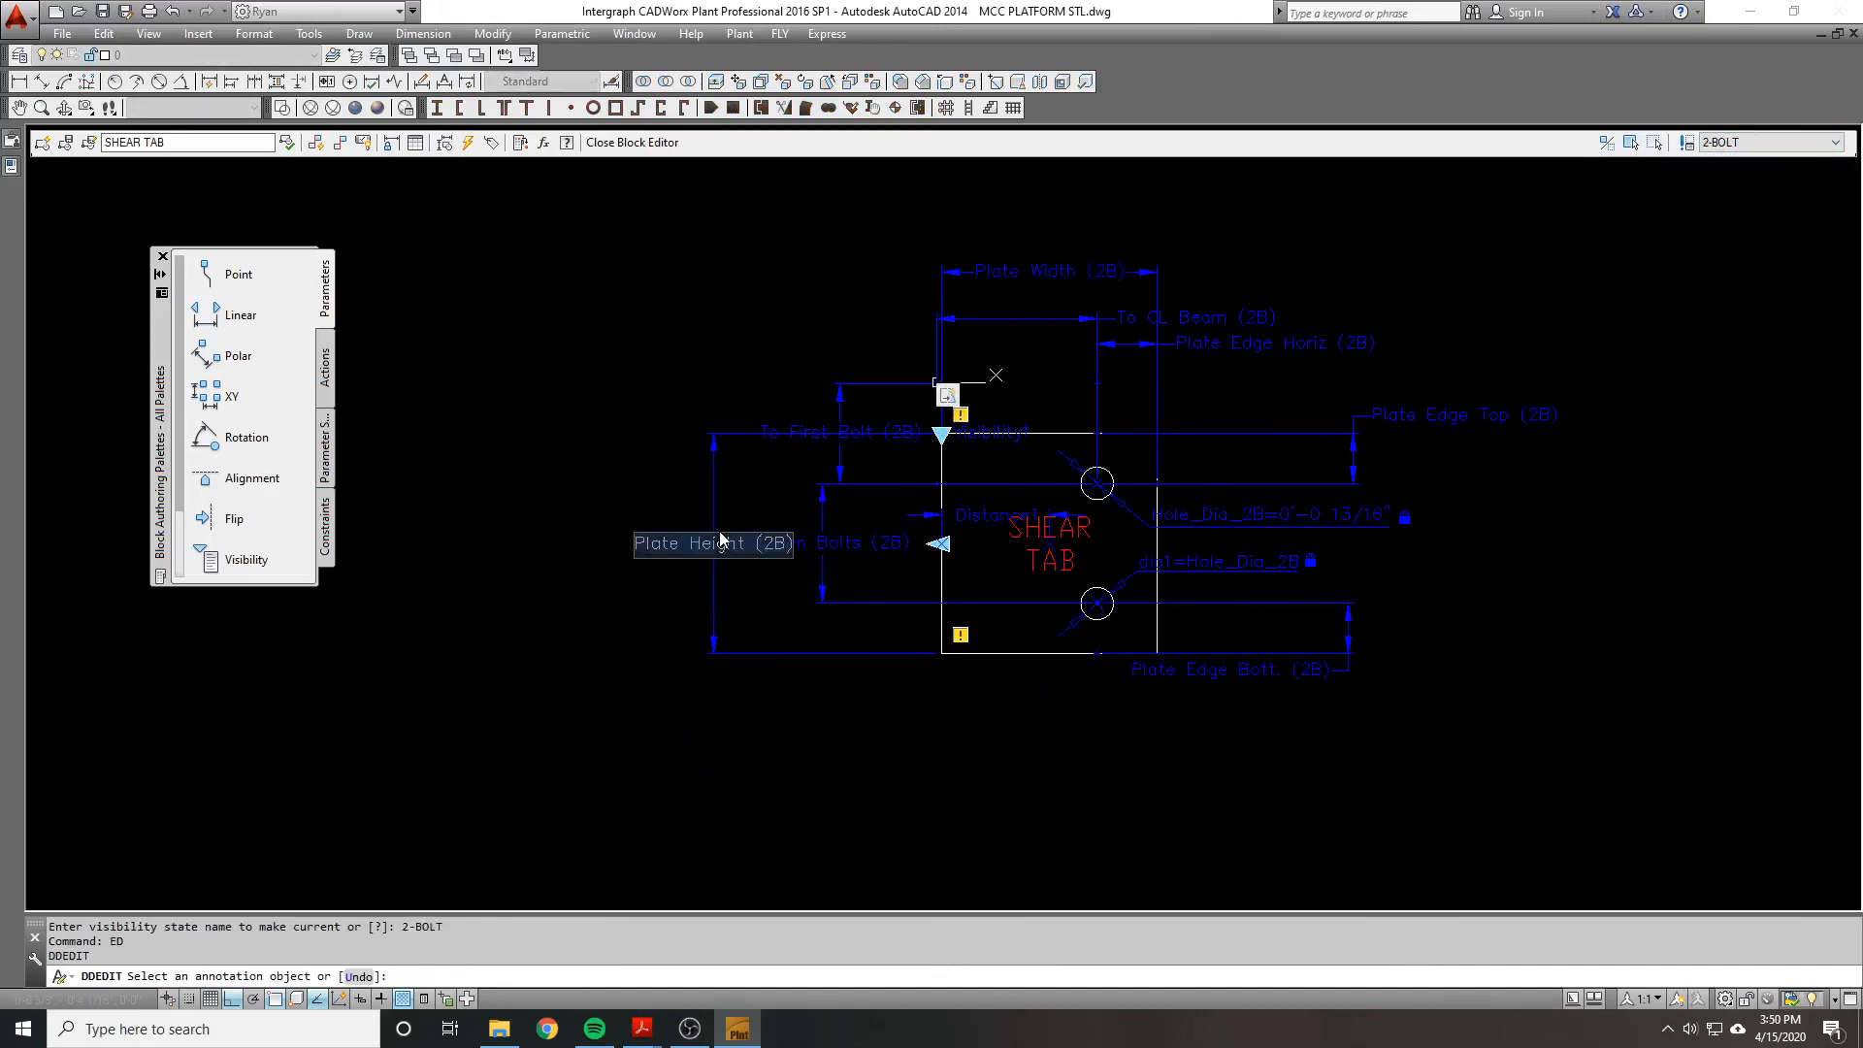
{"action": "key", "text": "Escape"}
Step: Return to the 3-BOLT state and rename the new vertical parameter beside the plate as Plate Height (3B)
{"action": "left_click", "coordinate": [1727, 146]}
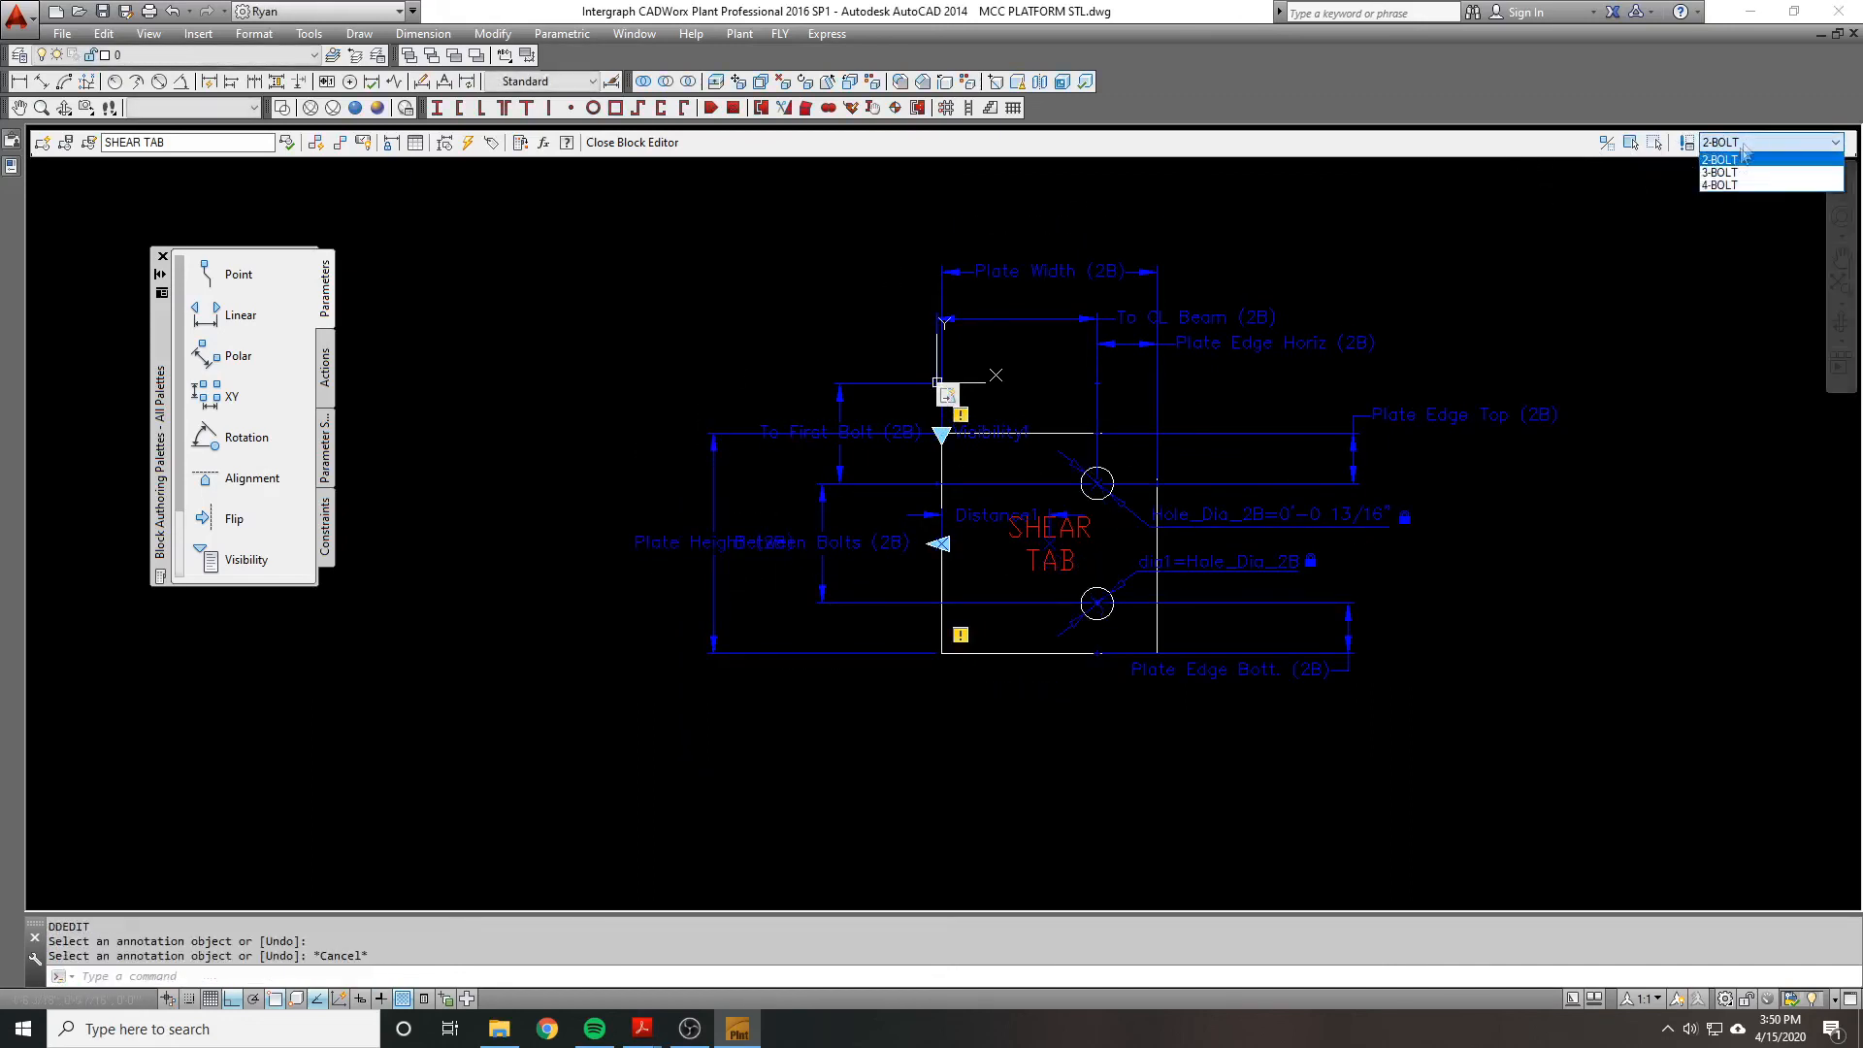
{"action": "left_click", "coordinate": [1720, 173]}
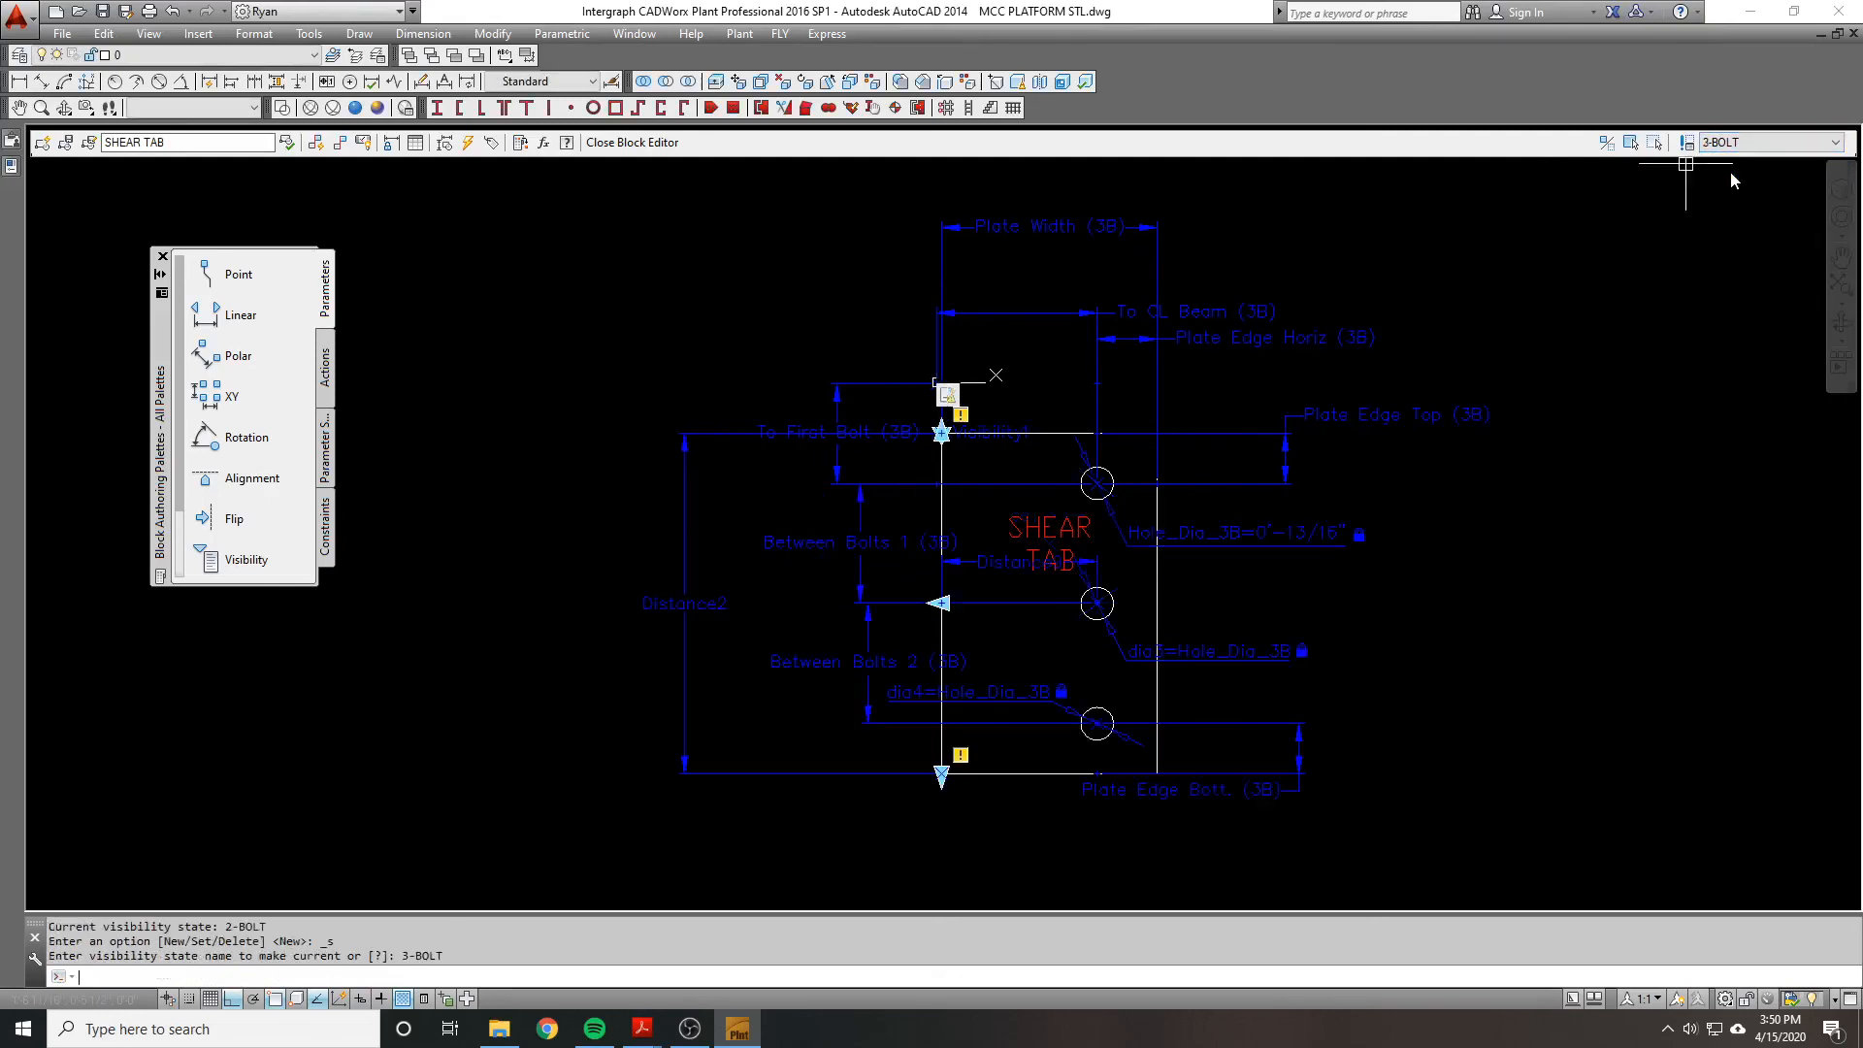
{"action": "type", "text": "ED"}
{"action": "key", "text": "Return"}
{"action": "type", "text": "Plate Height (2B)"}
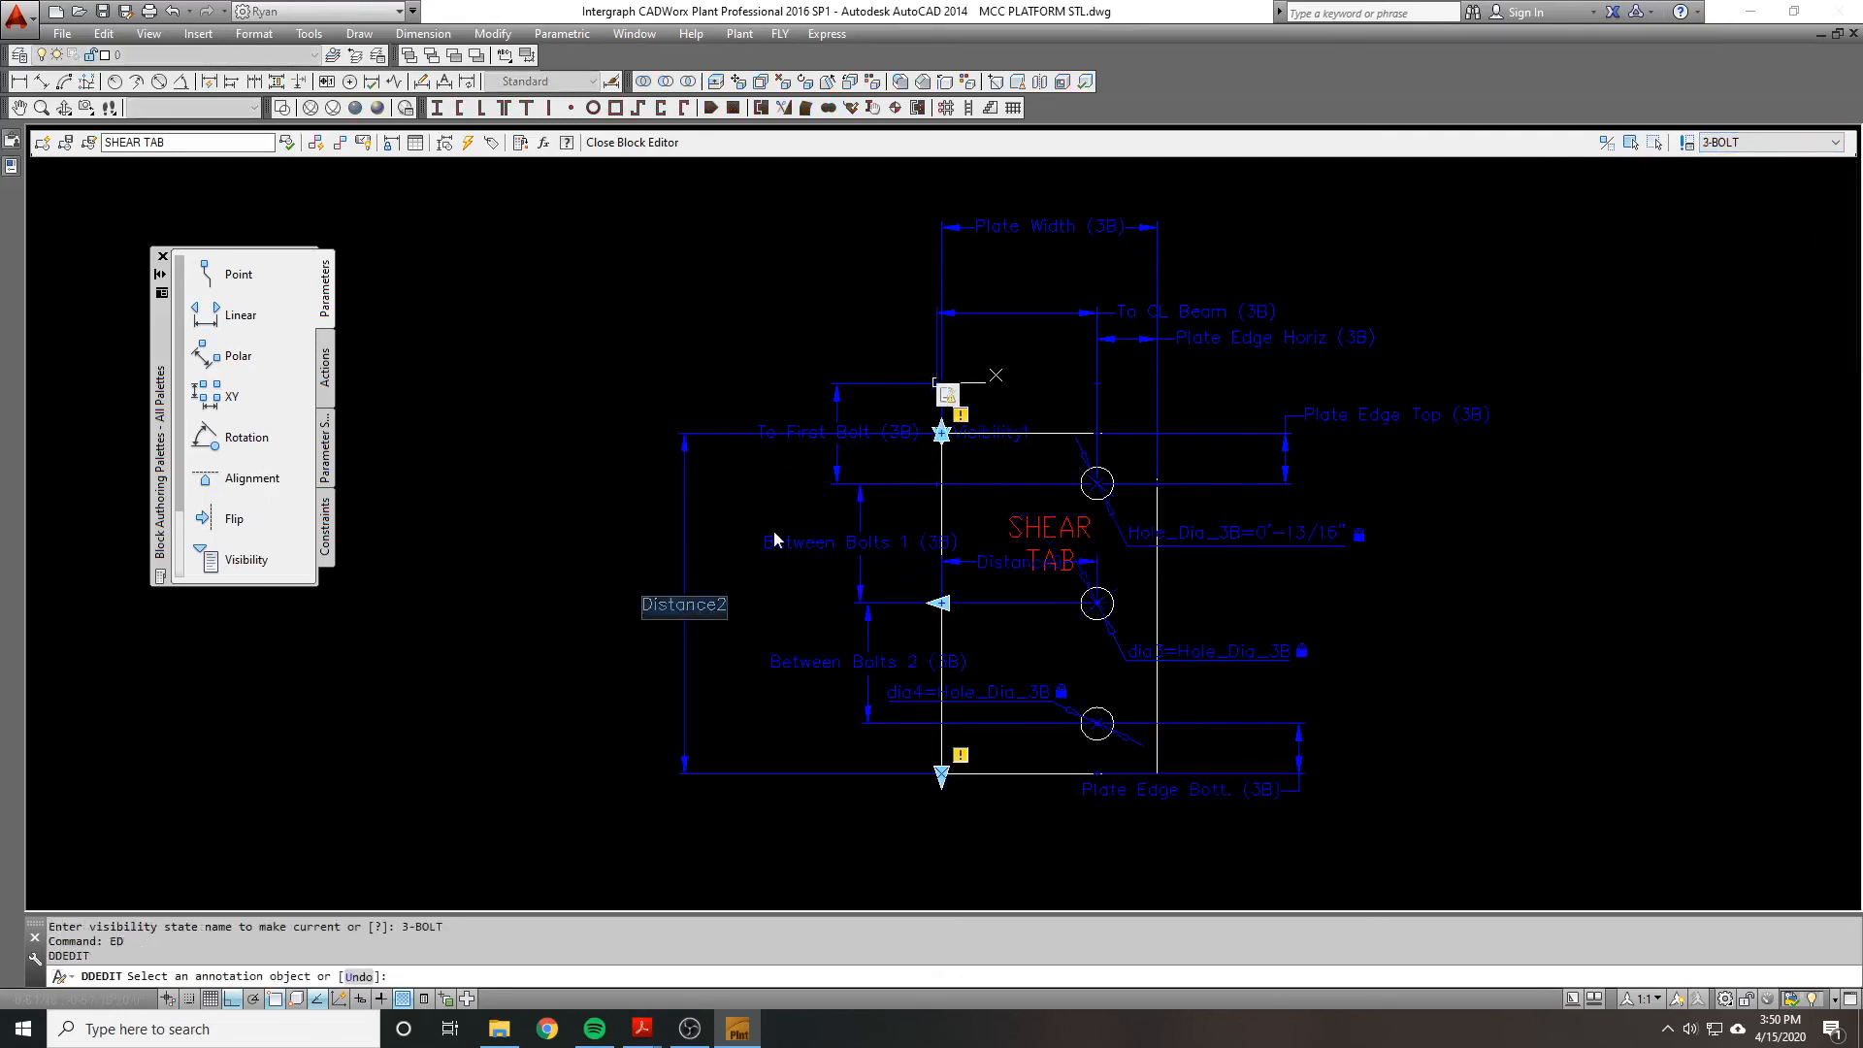
{"action": "key", "text": "BackSpace"}
{"action": "key", "text": "BackSpace"}
{"action": "key", "text": "BackSpace"}
{"action": "type", "text": "3B)"}
{"action": "key", "text": "Return"}
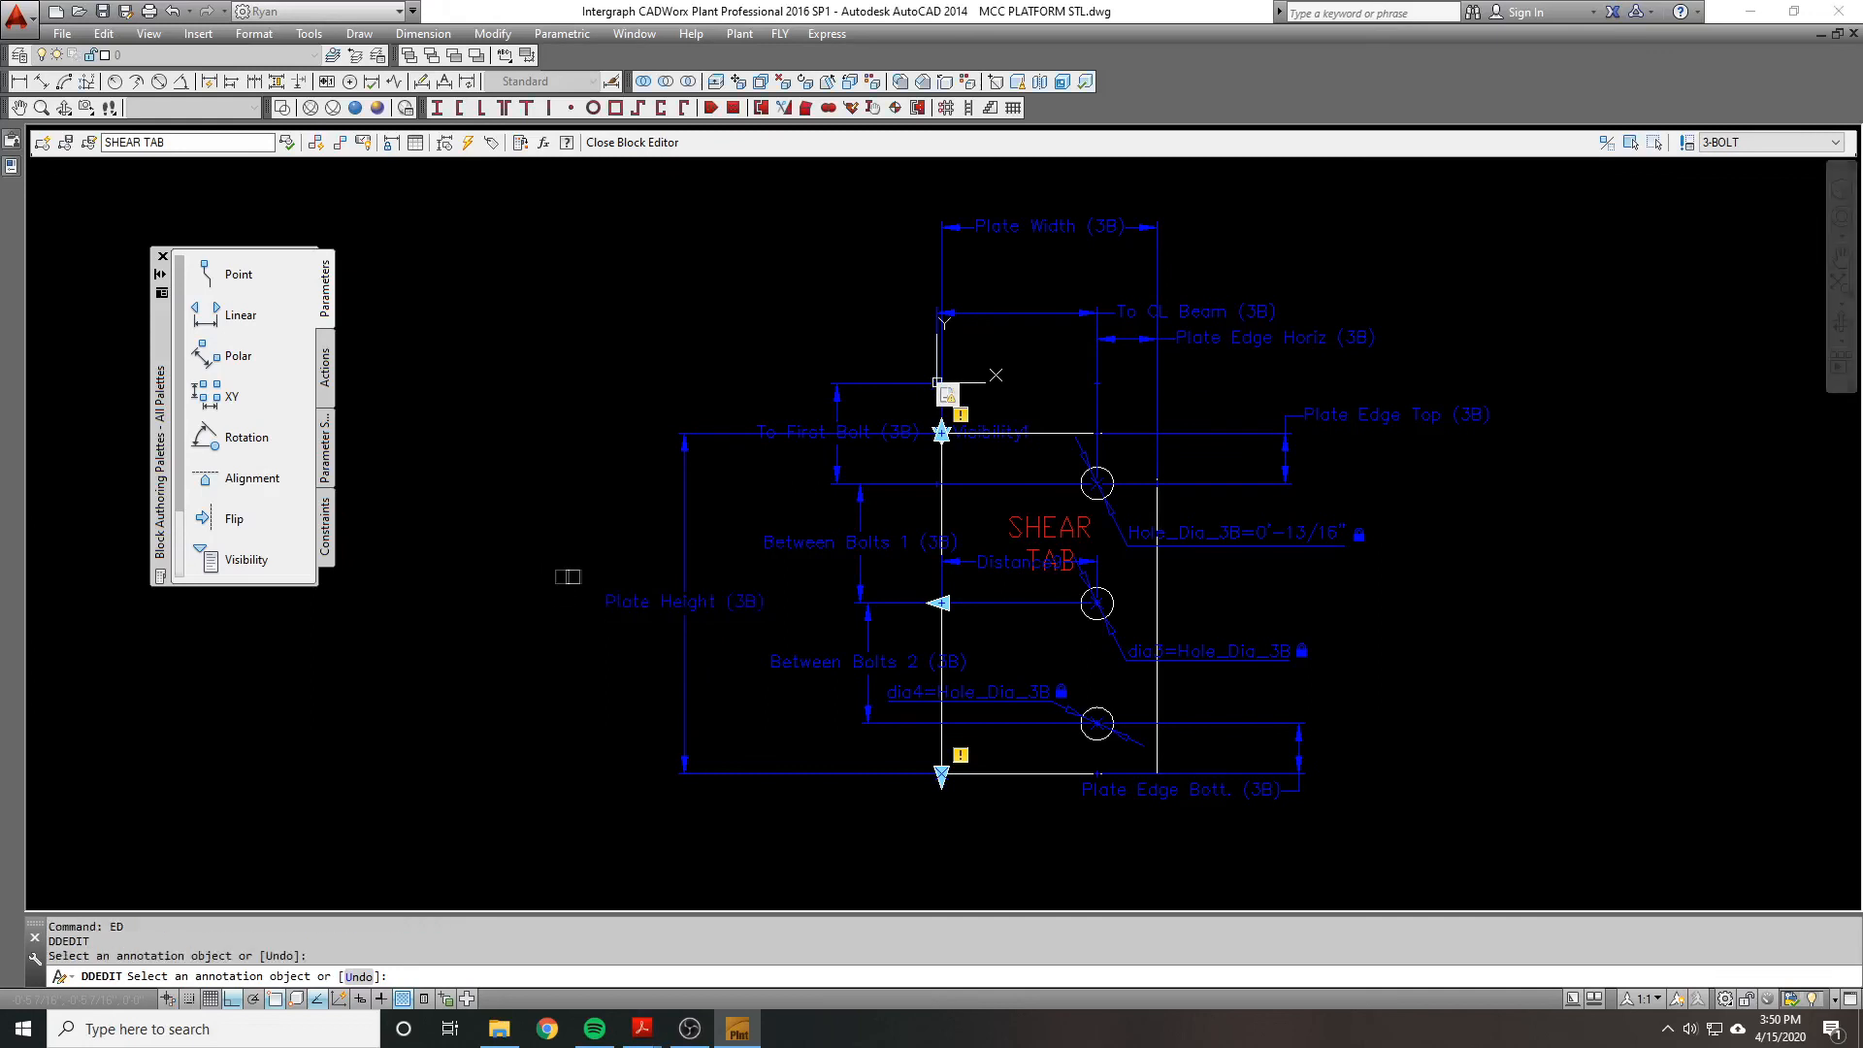
{"action": "key", "text": "Escape"}
Step: Set the Plate Height (3B) parameter's number of grips to 0
{"action": "left_click", "coordinate": [670, 601]}
{"action": "left_click", "coordinate": [8, 167]}
{"action": "left_click", "coordinate": [269, 772]}
{"action": "left_click", "coordinate": [269, 787]}
{"action": "key", "text": "Escape"}
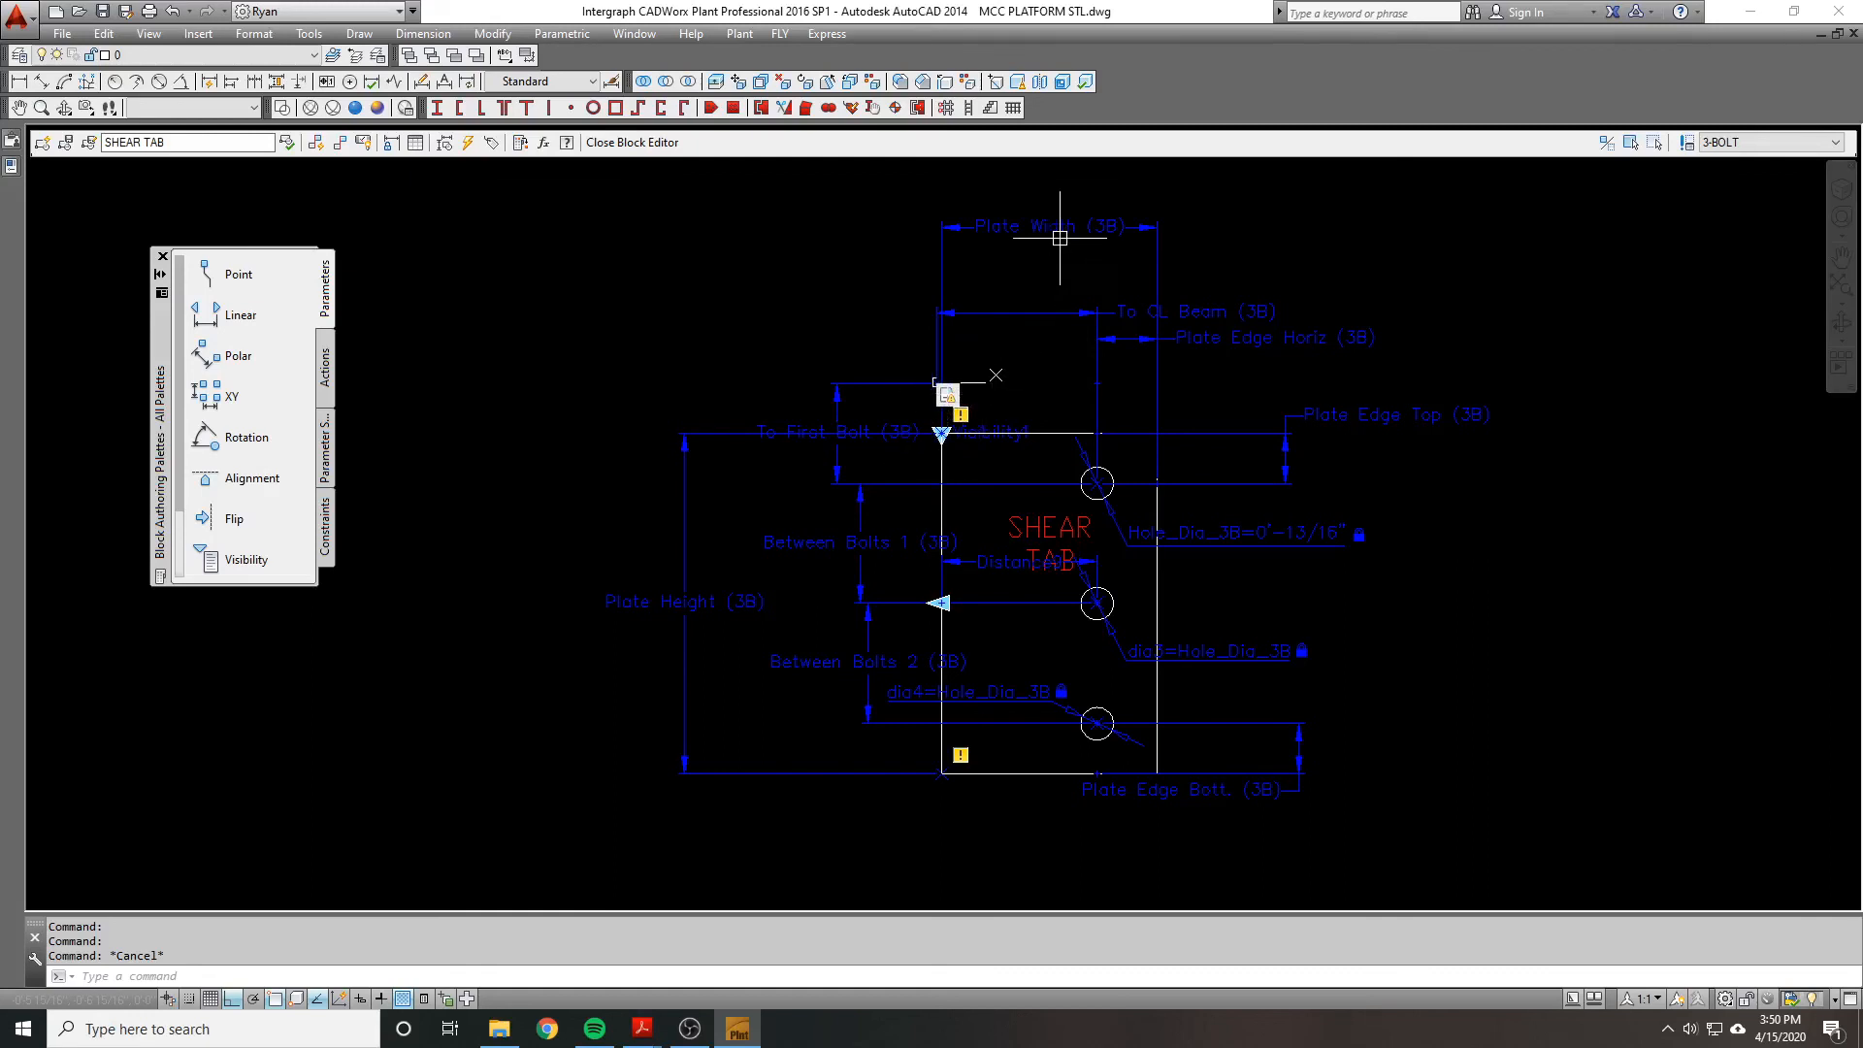
Step: Move an action icon clear of the stack near the origin and examine the stacked 3-BOLT actions' selection sets
{"action": "left_click", "coordinate": [1055, 237]}
{"action": "key", "text": "Escape"}
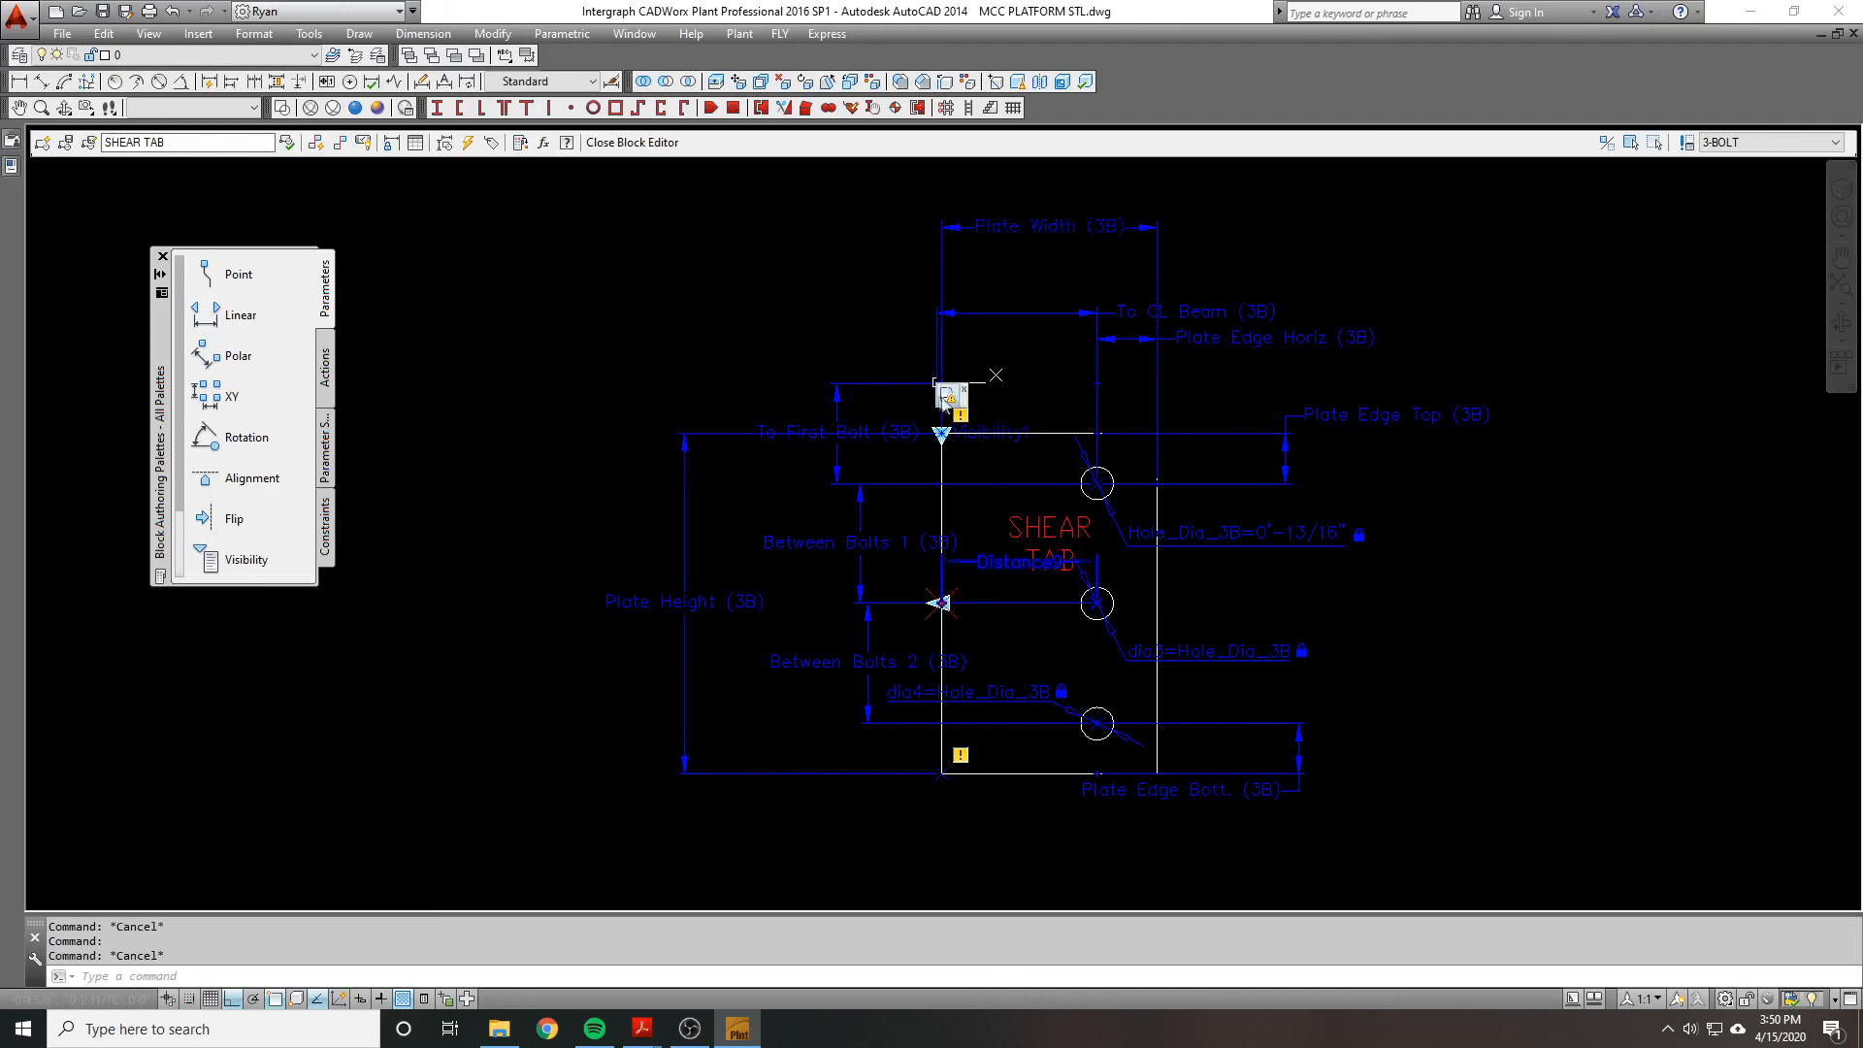
{"action": "scroll", "coordinate": [946, 401], "scroll_direction": "up", "scroll_amount": 3}
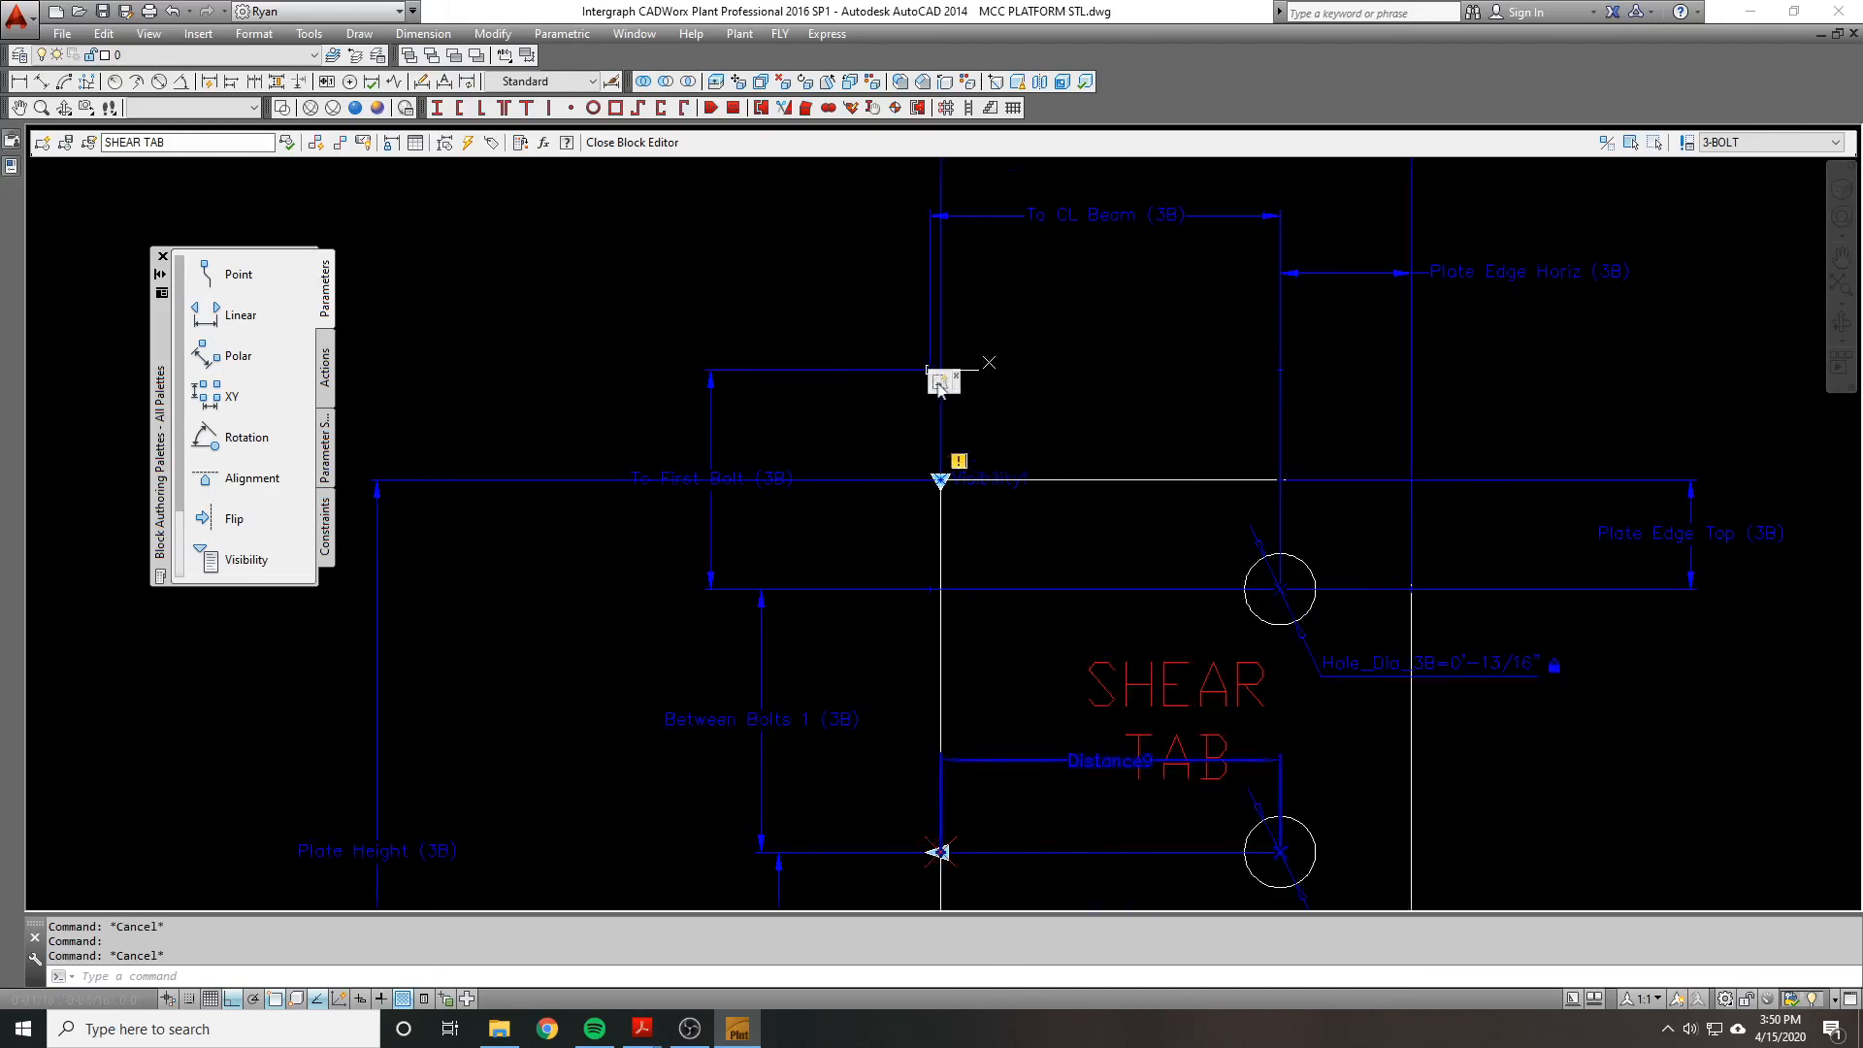
{"action": "scroll", "coordinate": [937, 381], "scroll_direction": "down", "scroll_amount": 2}
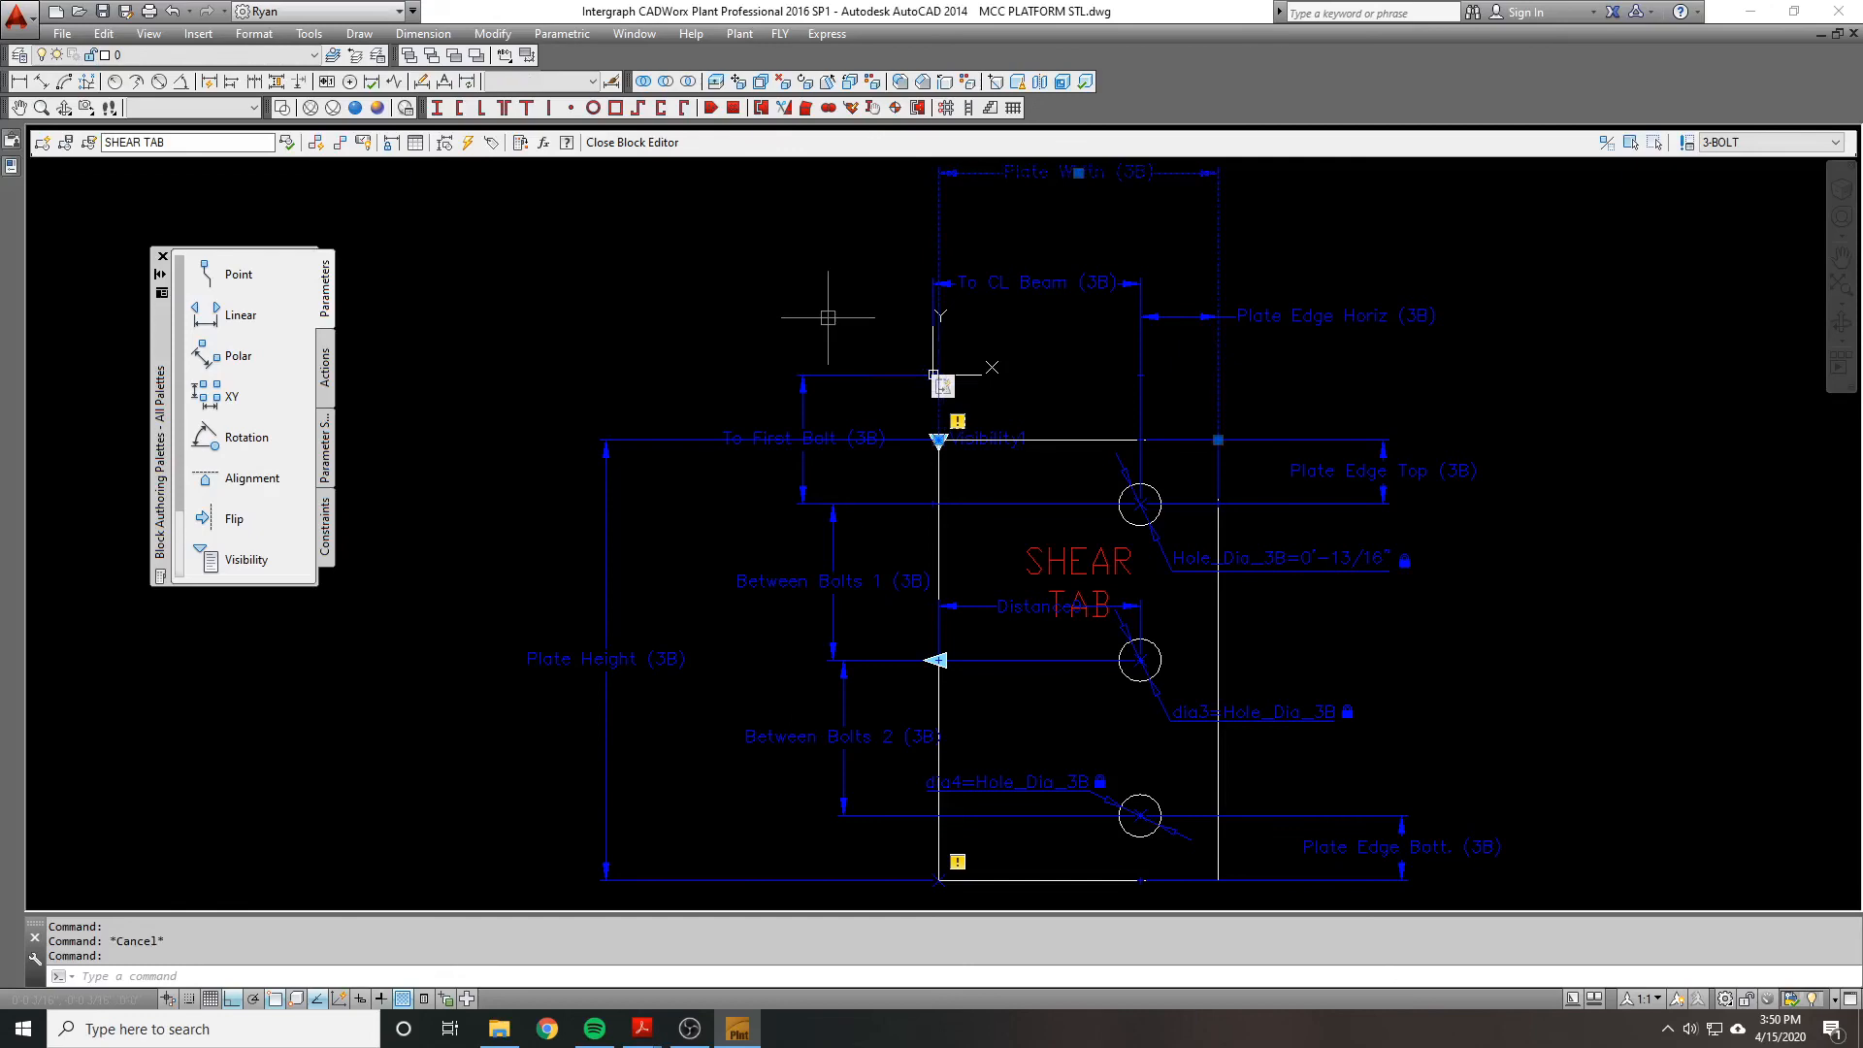
{"action": "scroll", "coordinate": [881, 399], "scroll_direction": "up", "scroll_amount": 2}
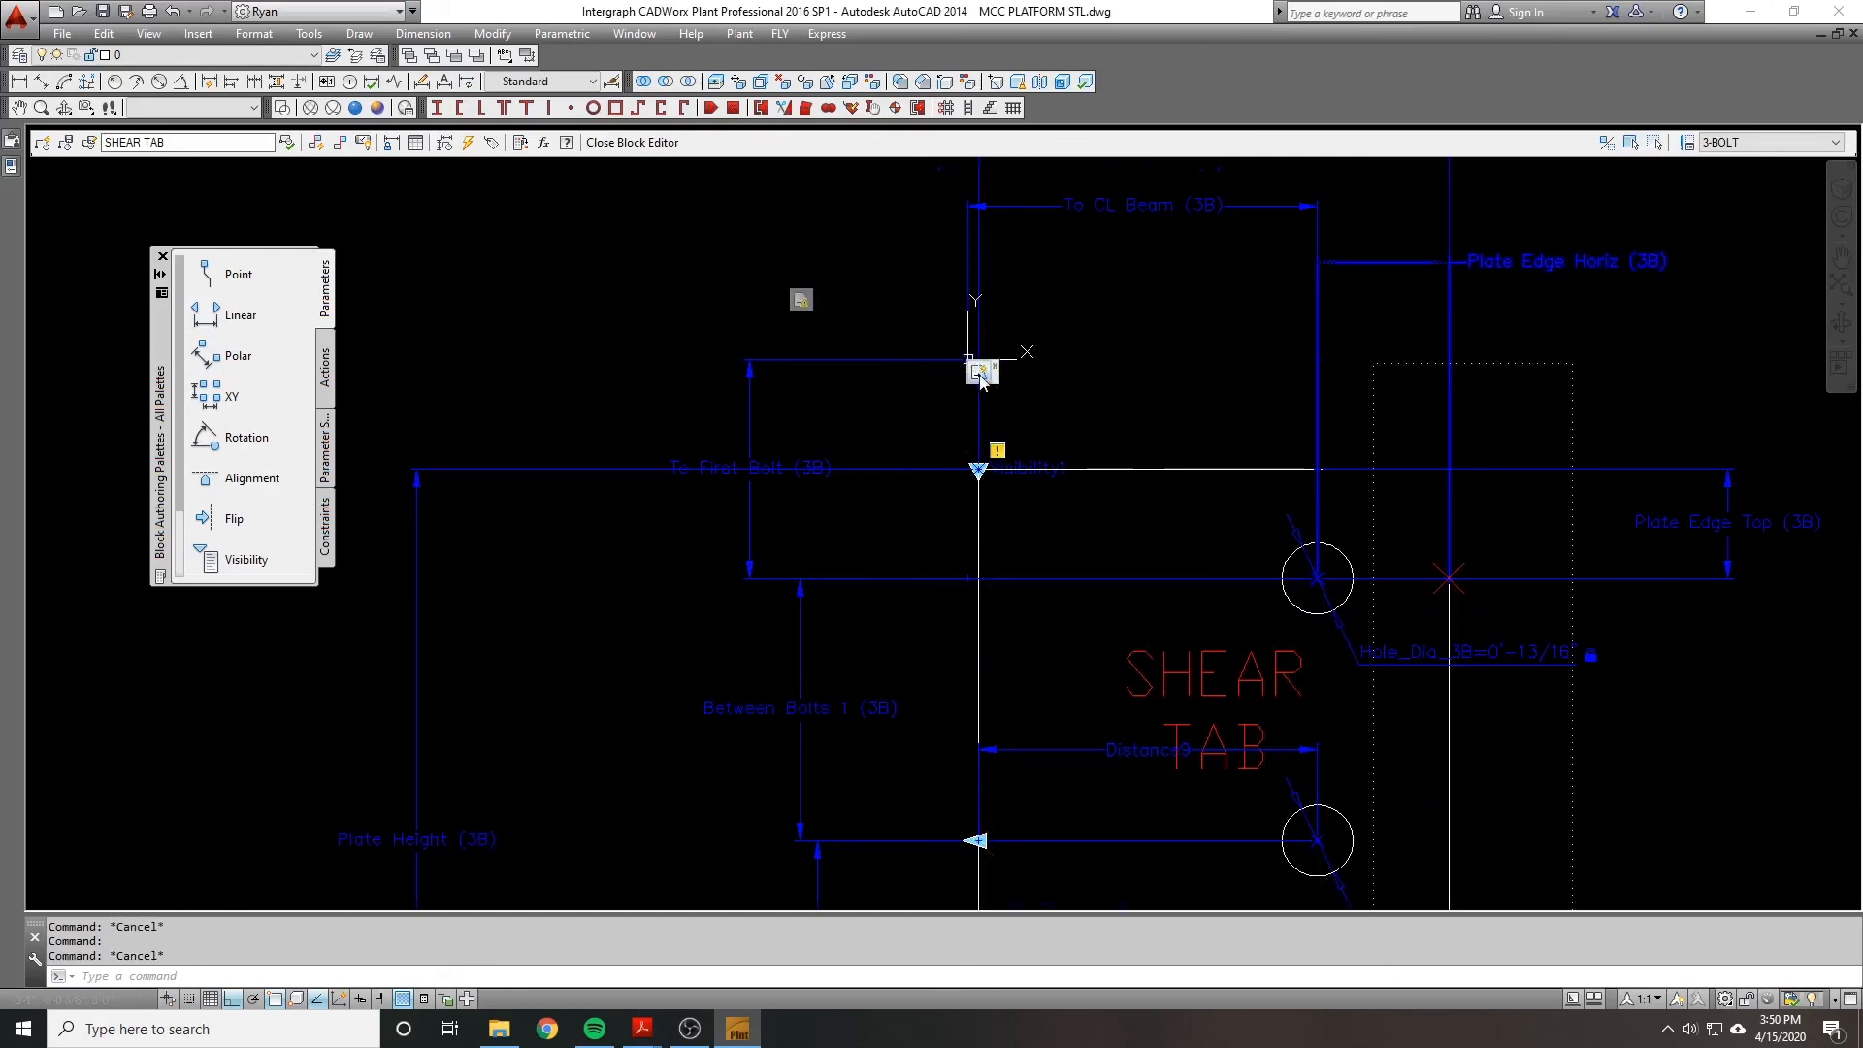
{"action": "scroll", "coordinate": [982, 363], "scroll_direction": "down", "scroll_amount": 3}
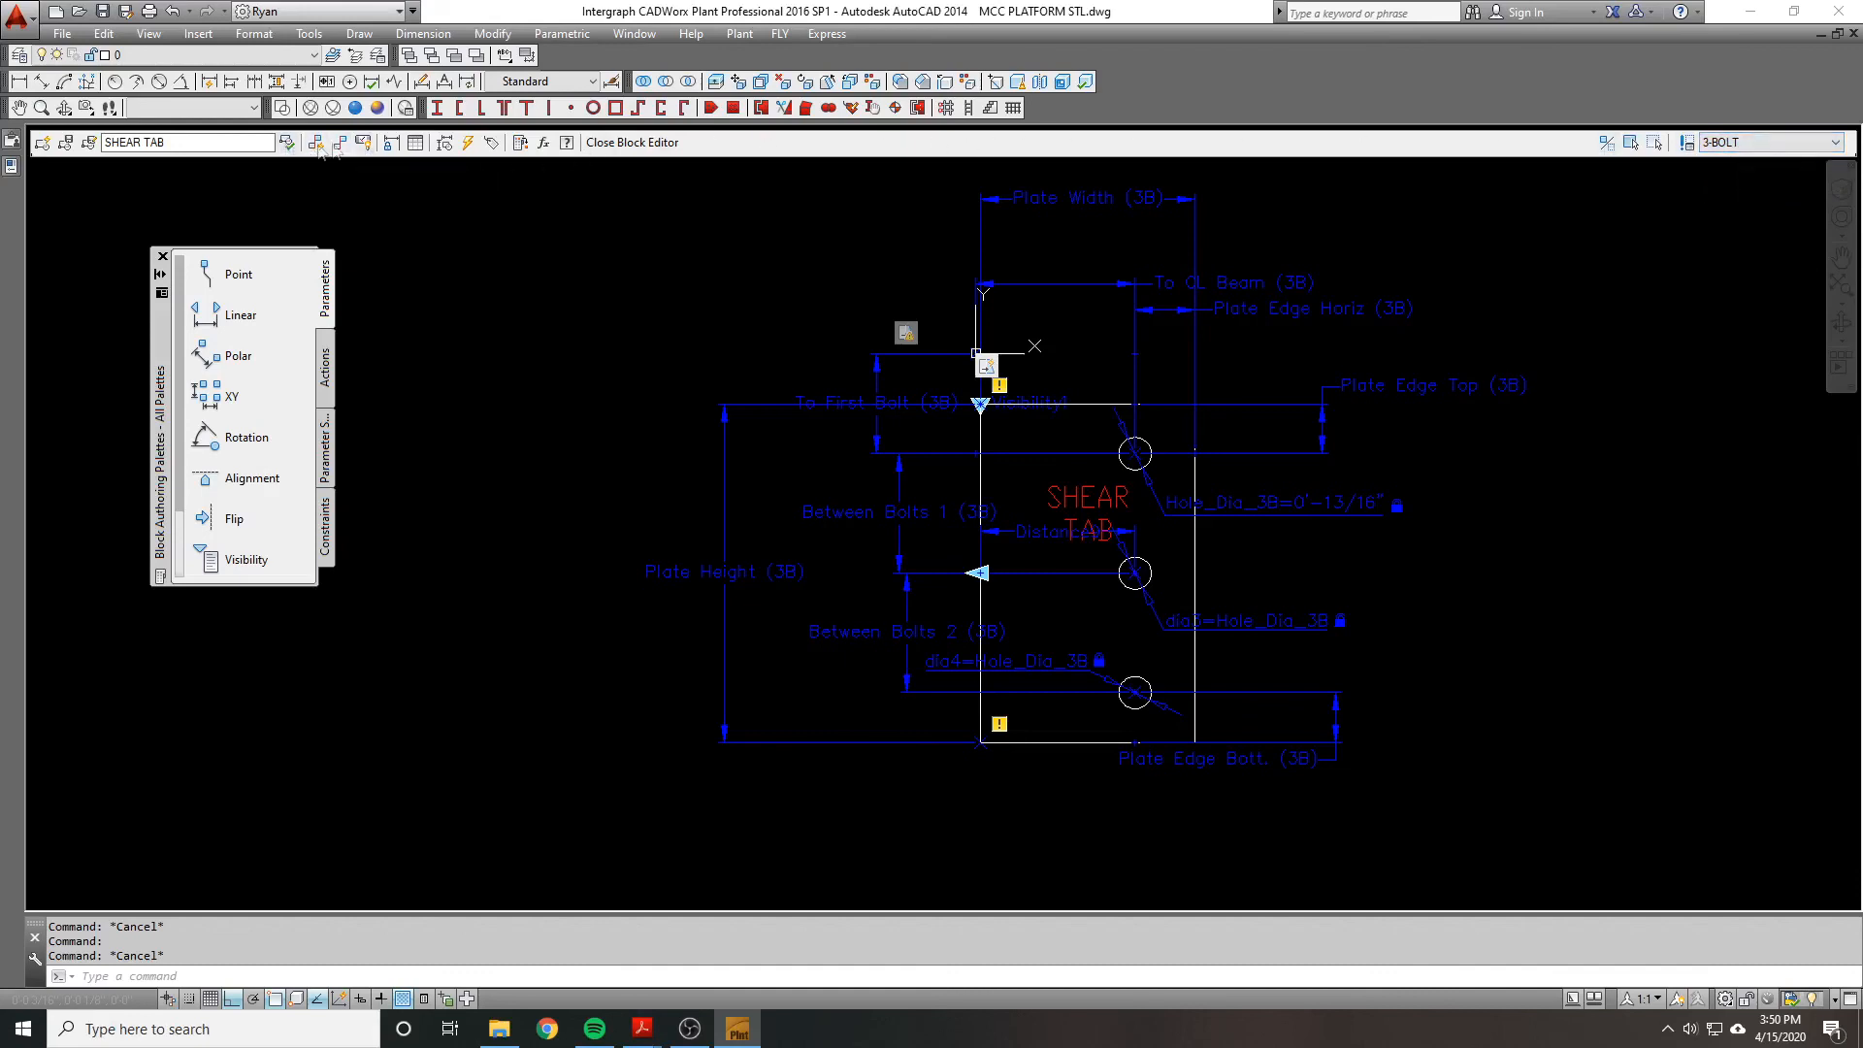
Step: Close the Block Editor, saving the changes, and reopen the SHEAR TAB block definition for editing
{"action": "left_click", "coordinate": [631, 143]}
{"action": "left_click", "coordinate": [875, 510]}
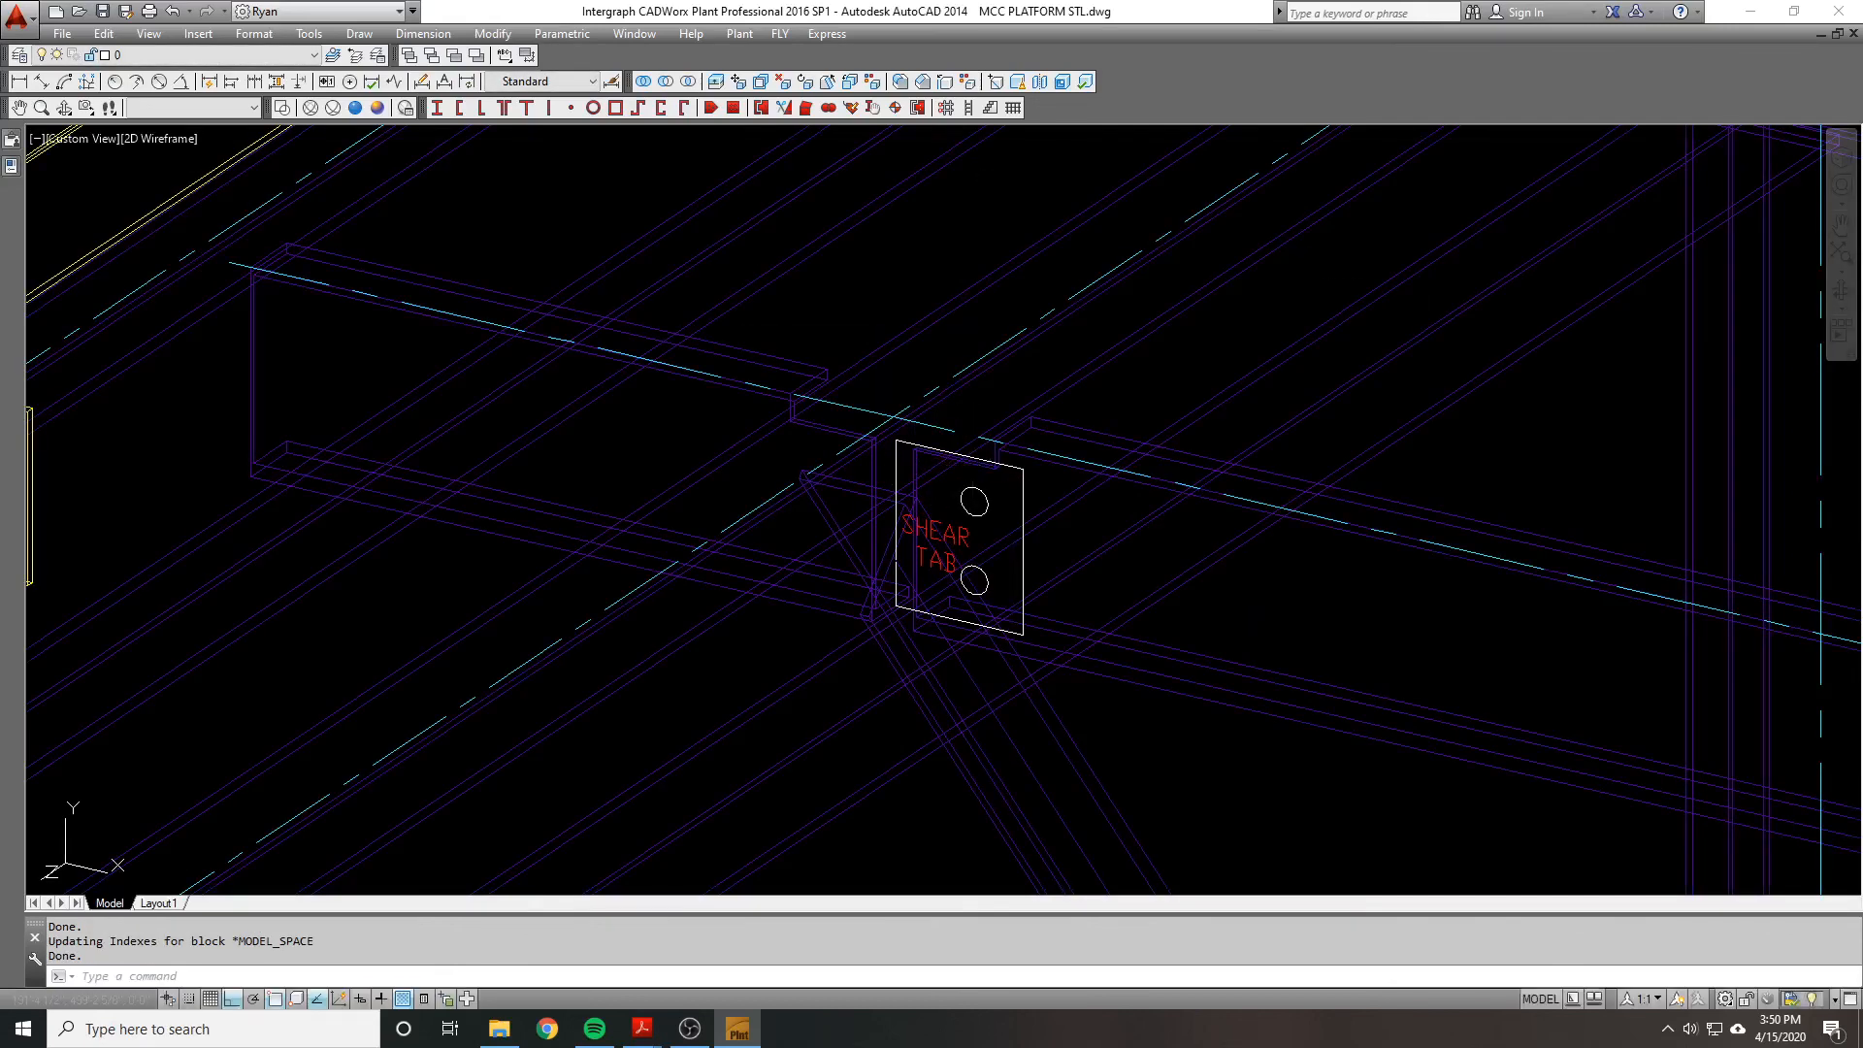
{"action": "left_click", "coordinate": [946, 556]}
{"action": "type", "text": "BE"}
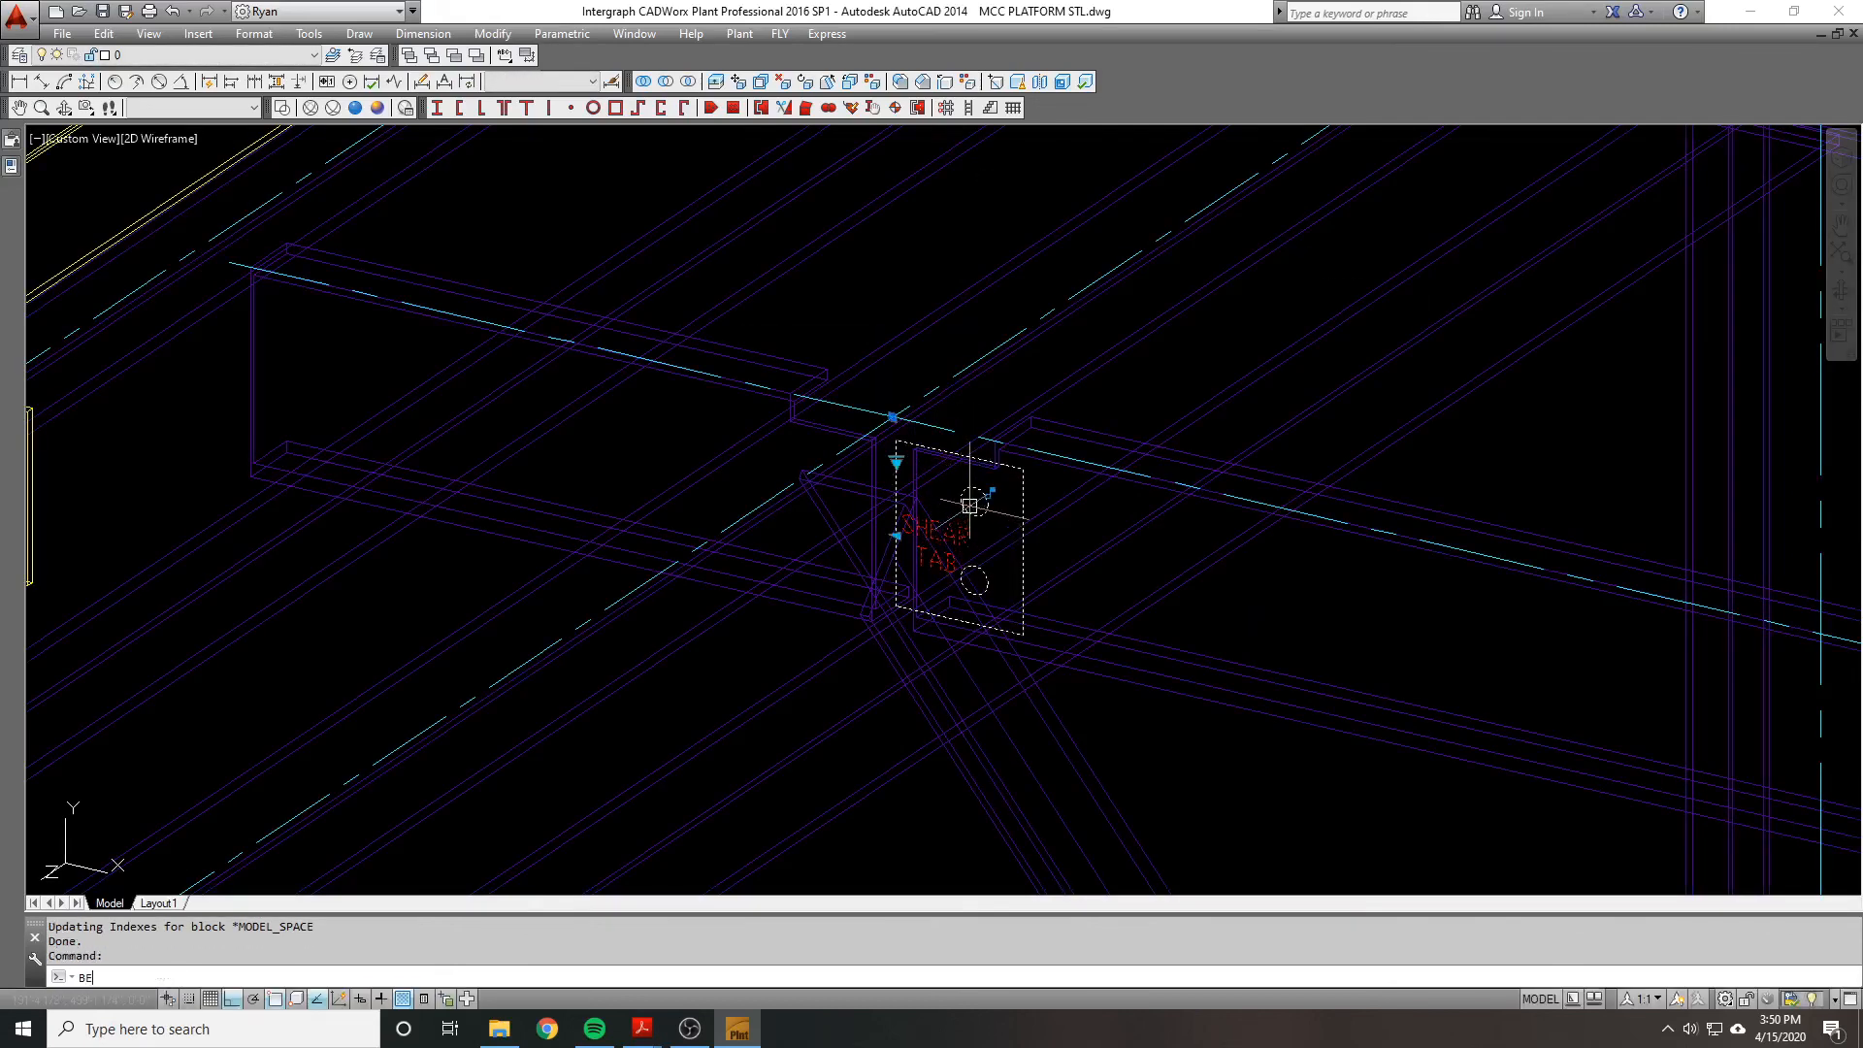
{"action": "key", "text": "Return"}
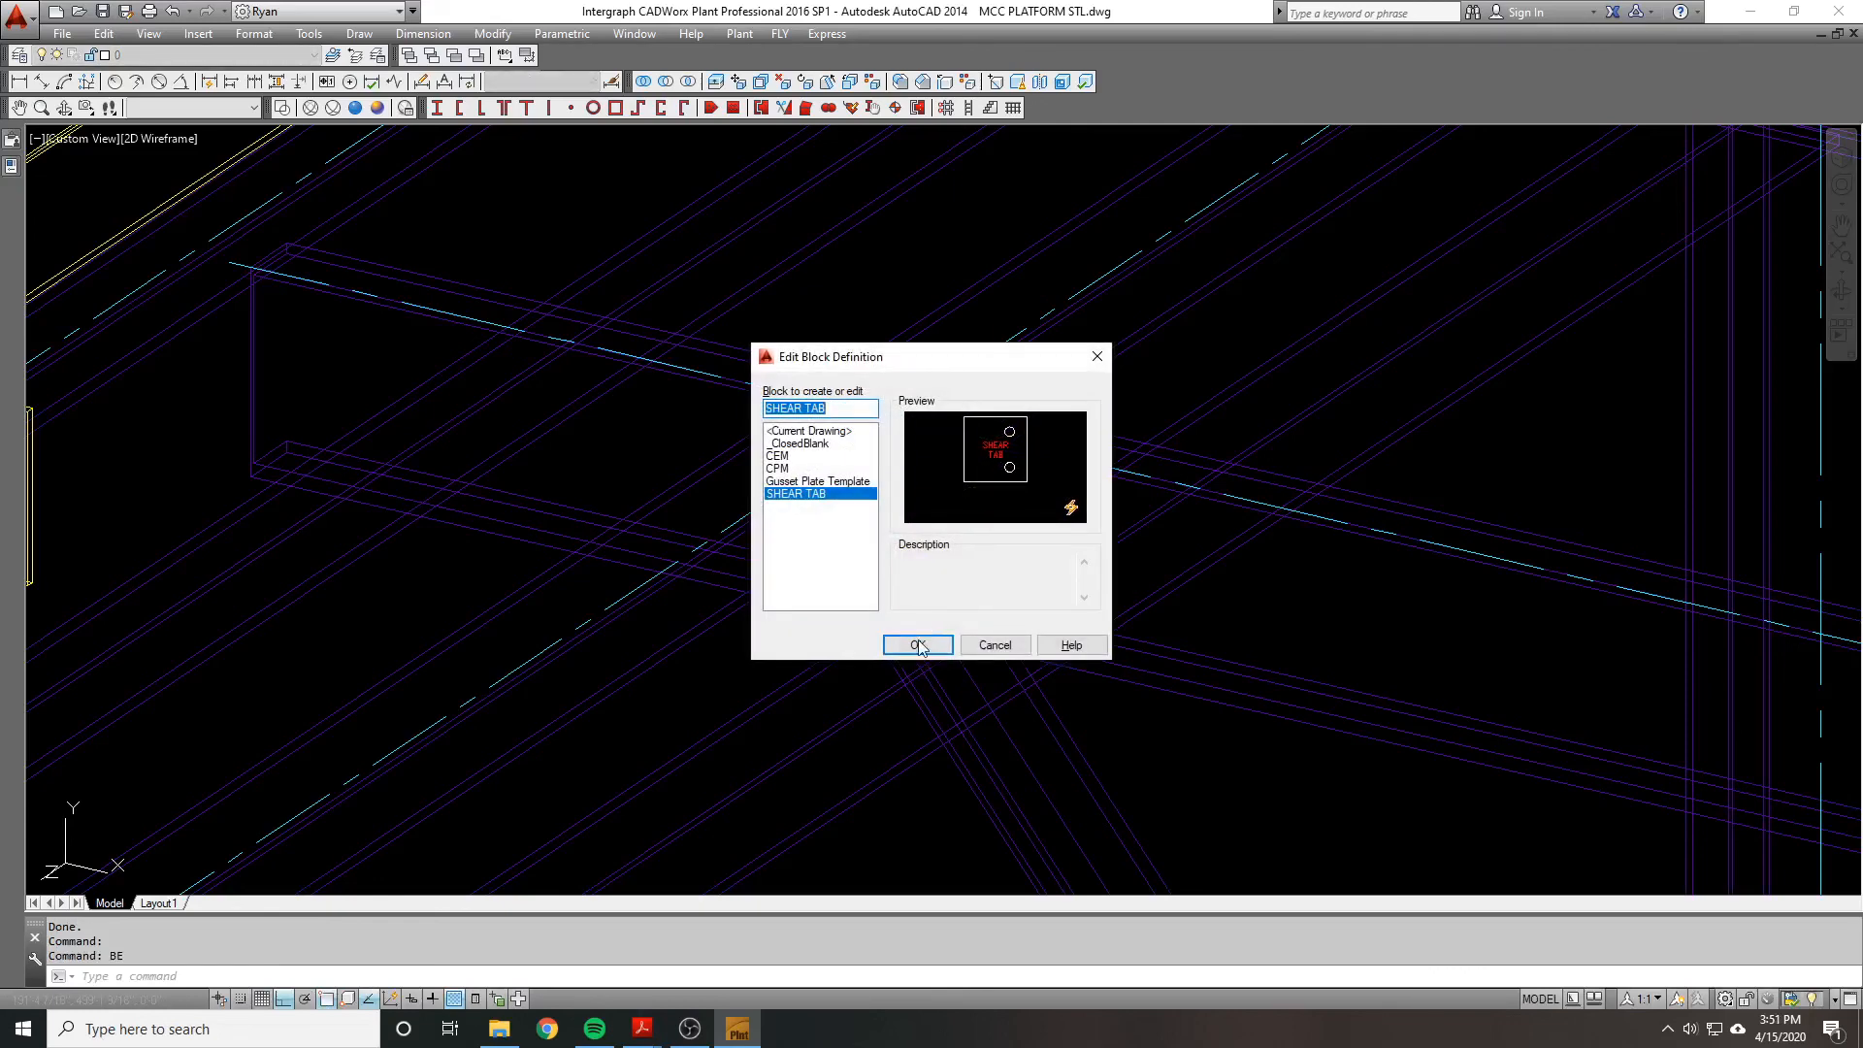
{"action": "left_click", "coordinate": [918, 645]}
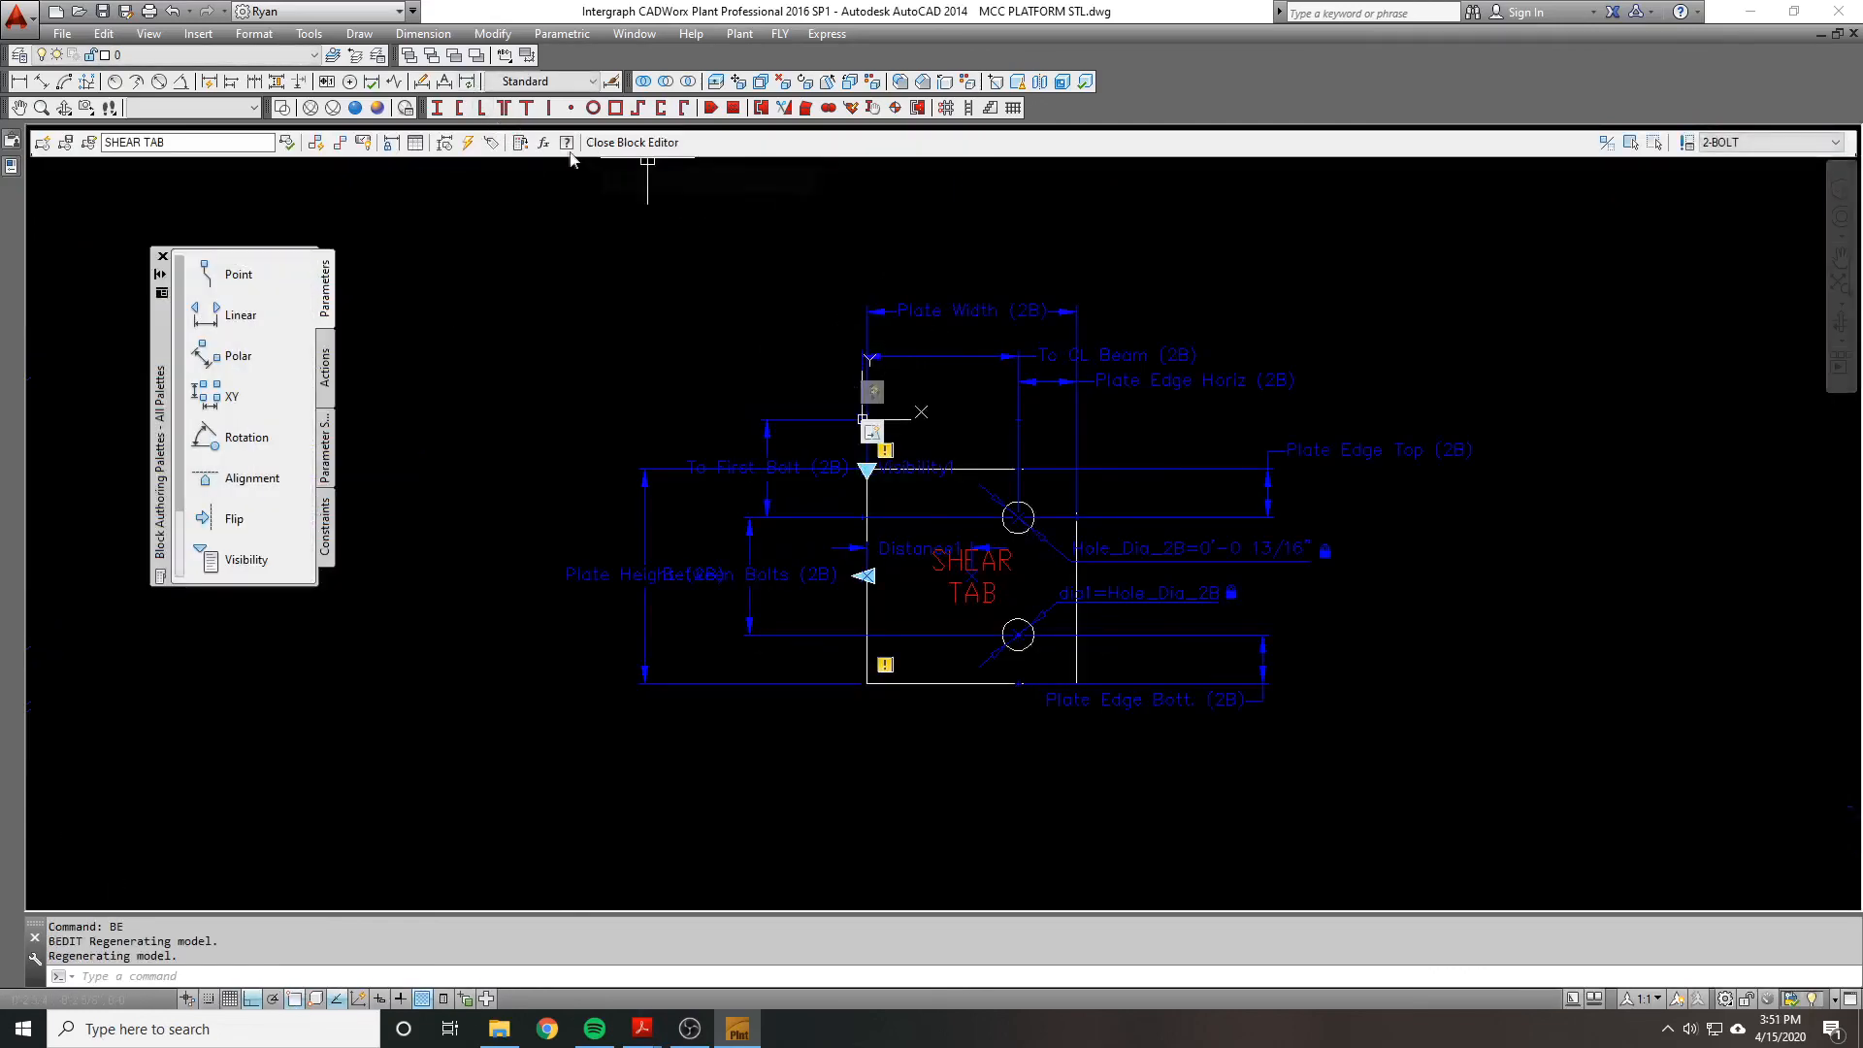
Step: Open the SHEAR TAB block in a test window and switch its visibility state to 3-BOLT
{"action": "left_click", "coordinate": [287, 141]}
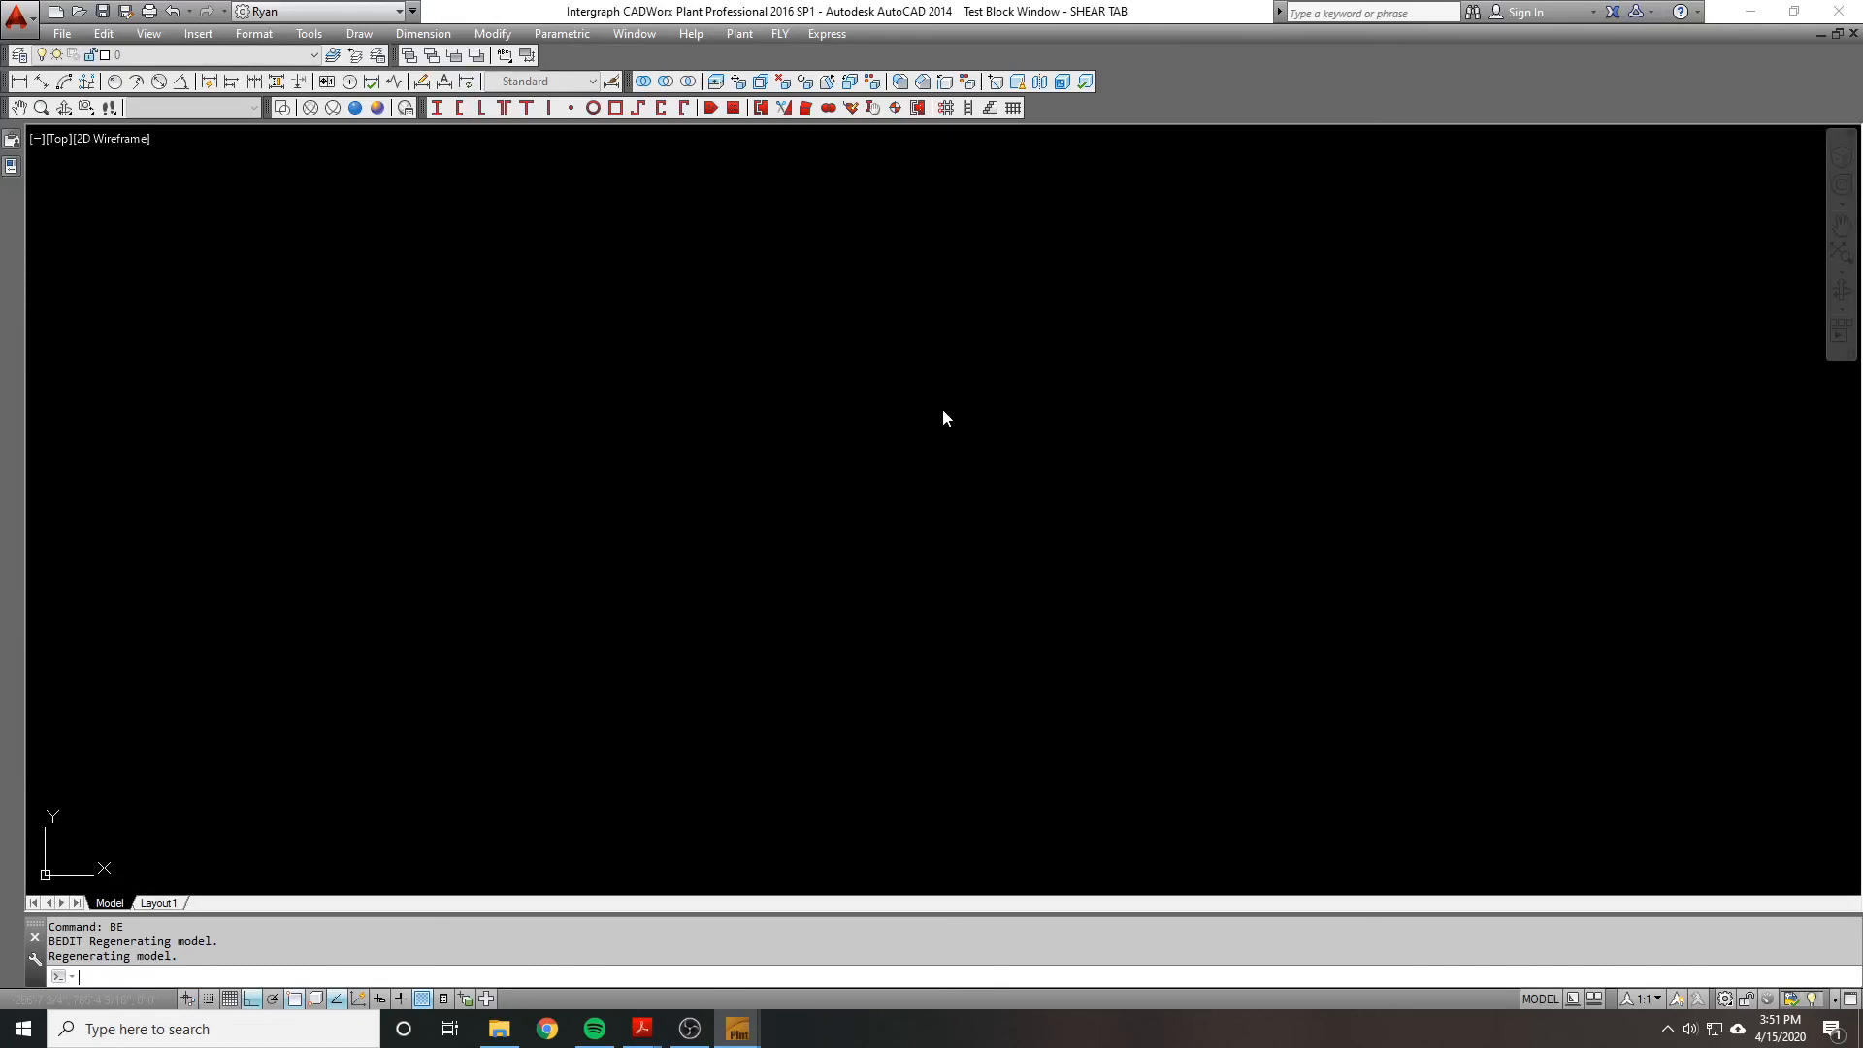
{"action": "middle_click", "coordinate": [853, 447]}
{"action": "middle_click", "coordinate": [853, 446]}
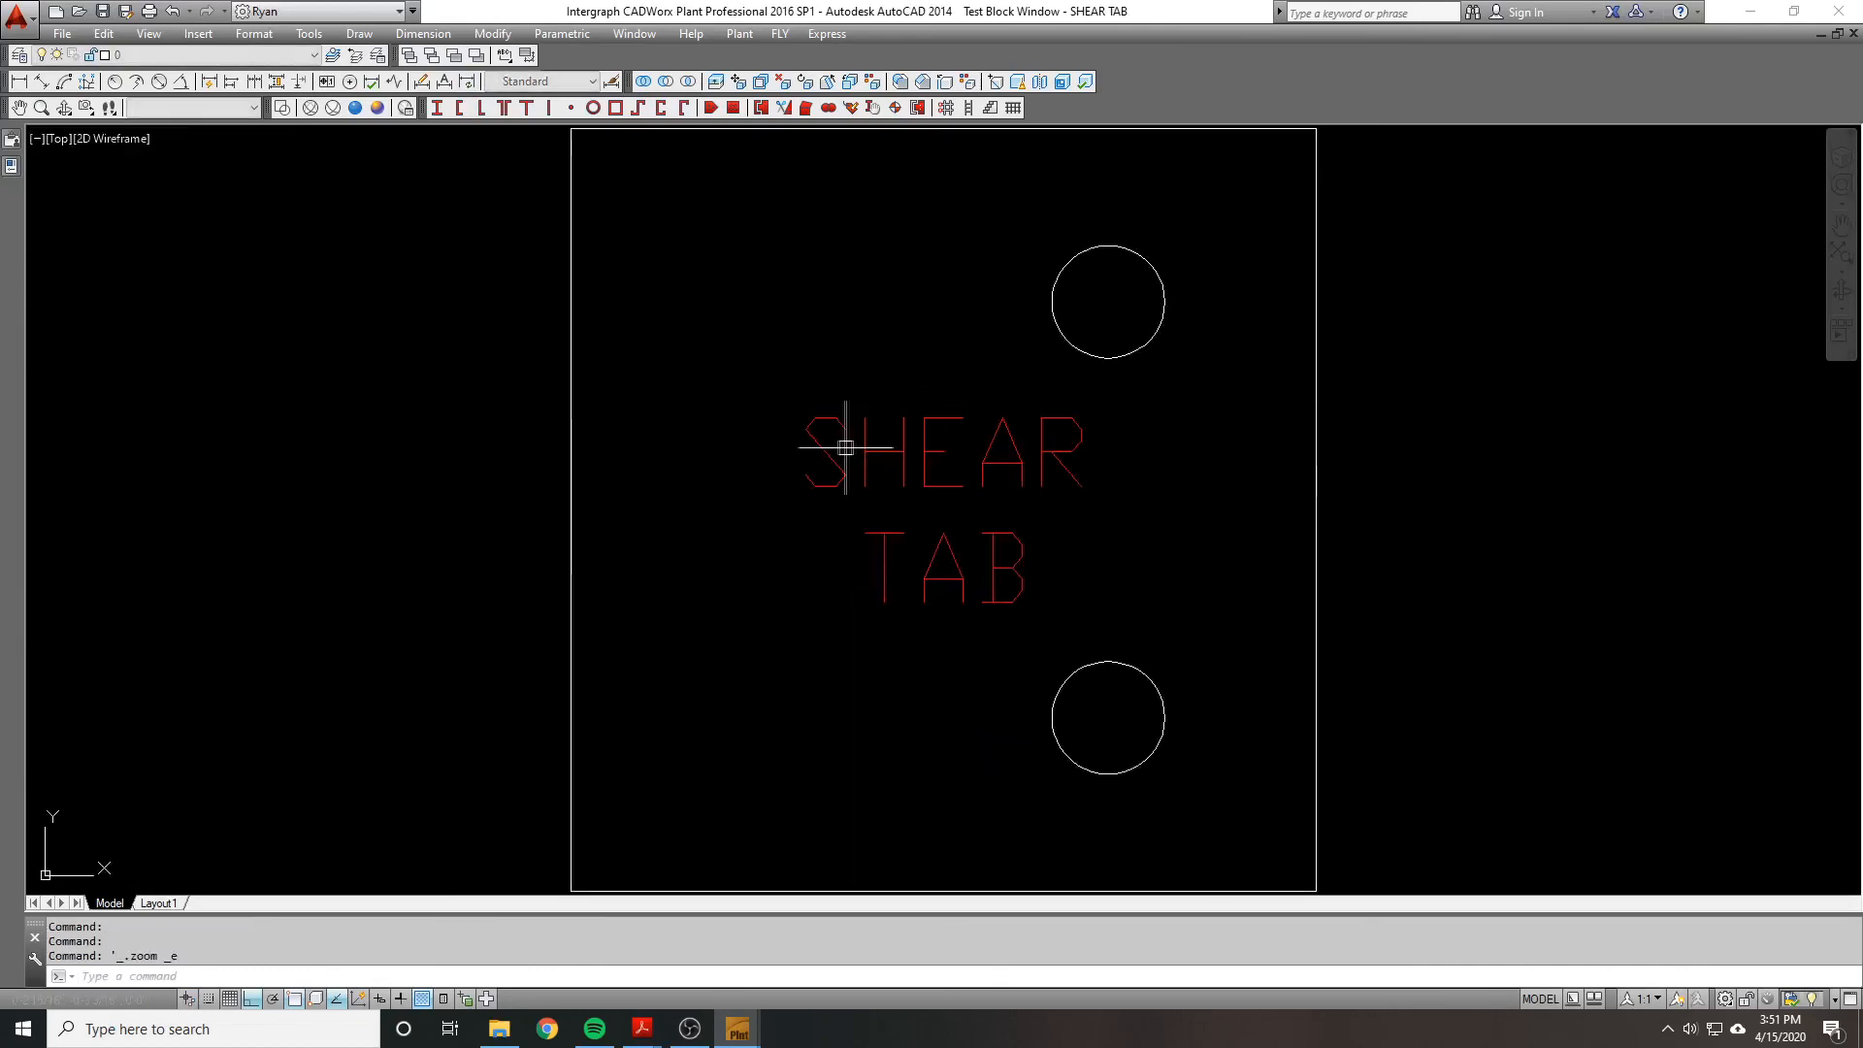
{"action": "scroll", "coordinate": [853, 448], "scroll_direction": "down", "scroll_amount": 6}
{"action": "left_click", "coordinate": [1115, 477]}
{"action": "left_click", "coordinate": [873, 376]}
{"action": "left_click", "coordinate": [754, 338]}
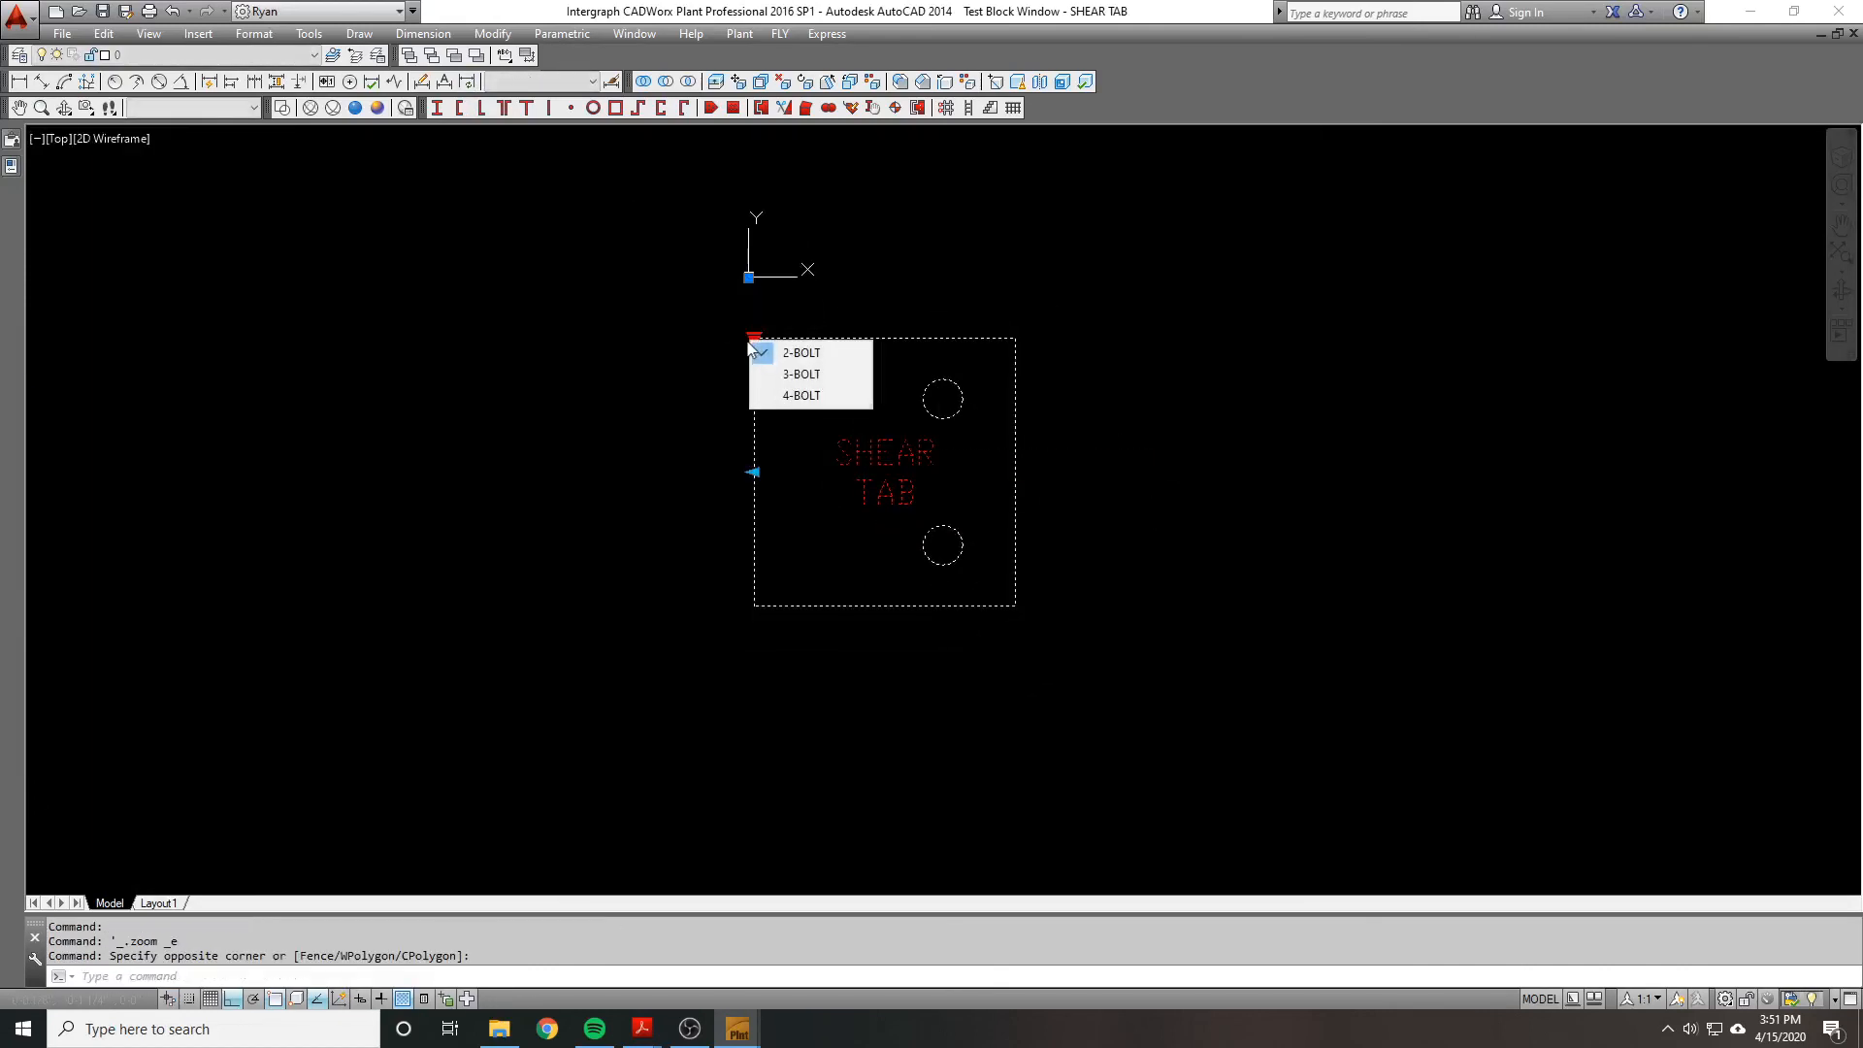
{"action": "left_click", "coordinate": [765, 373]}
{"action": "scroll", "coordinate": [678, 350], "scroll_direction": "down", "scroll_amount": 1}
{"action": "scroll", "coordinate": [849, 417], "scroll_direction": "up", "scroll_amount": 1}
{"action": "left_click", "coordinate": [924, 448]}
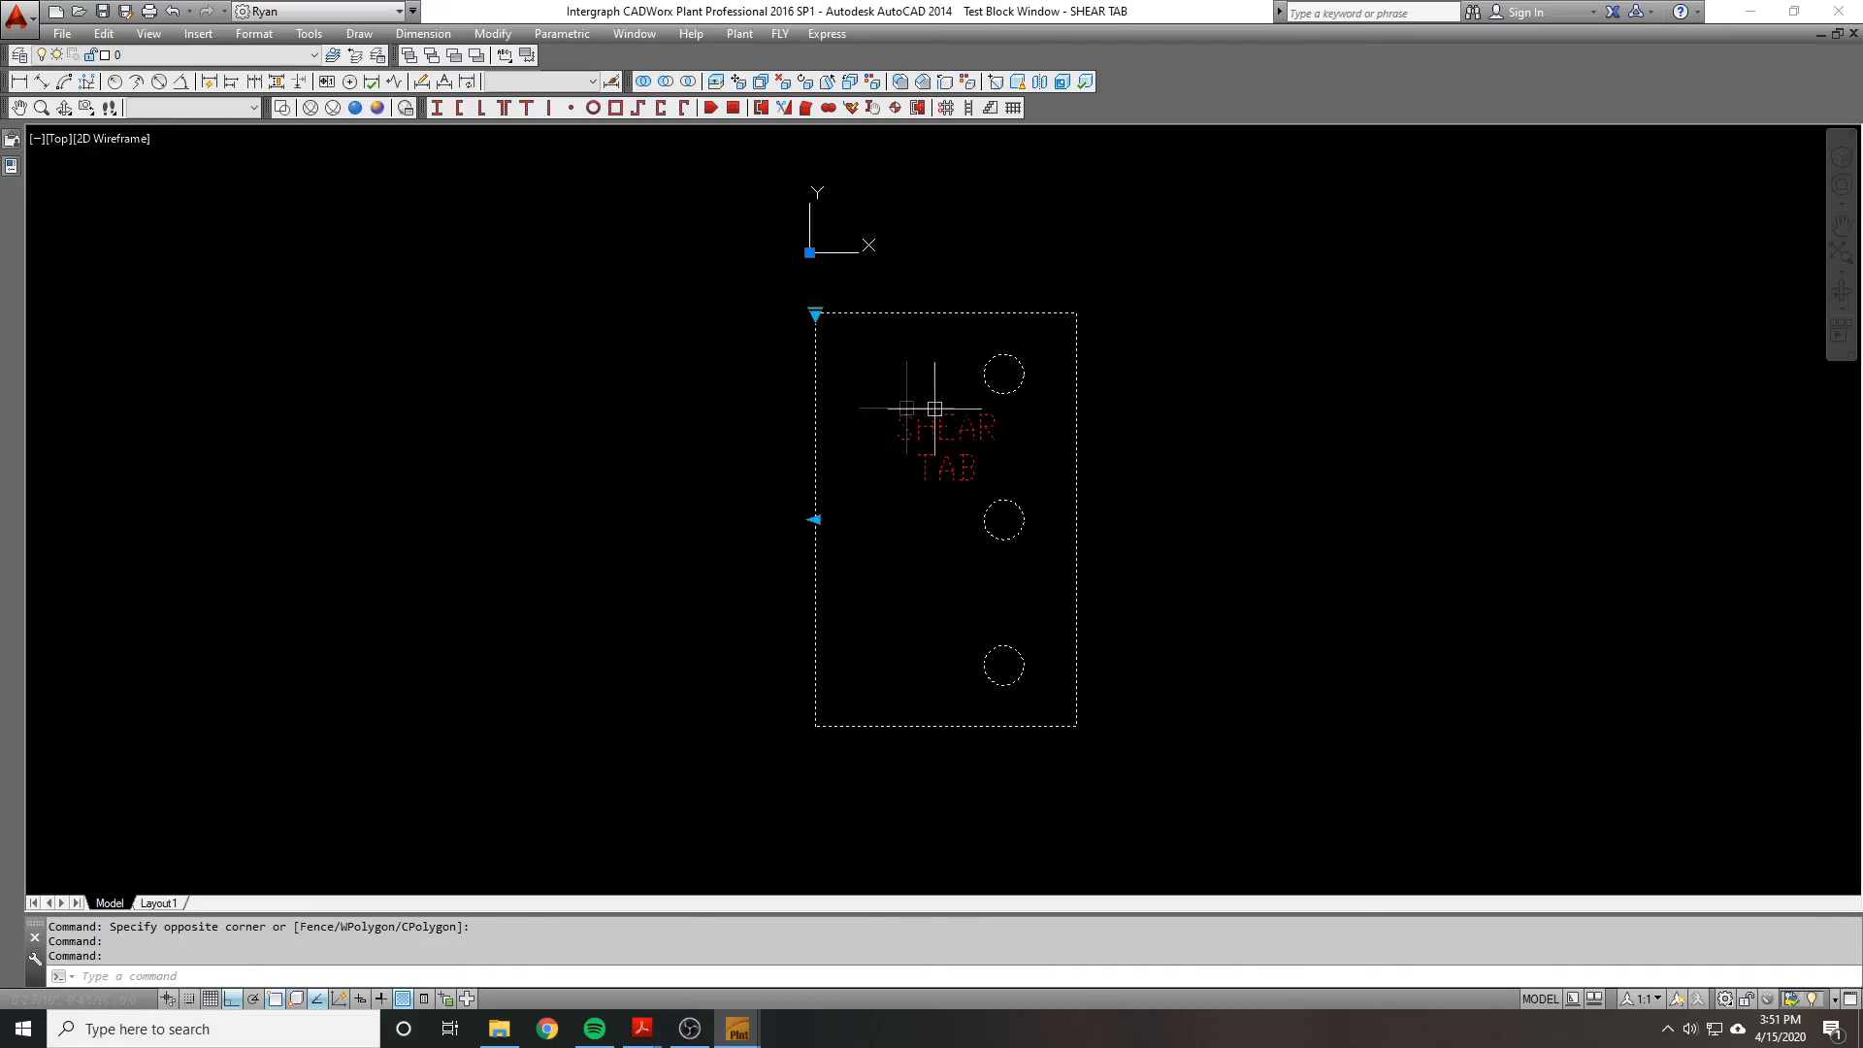
Step: Show the test block's properties and set To CL Beam (3B) to 3"
{"action": "key", "text": "ctrl+1"}
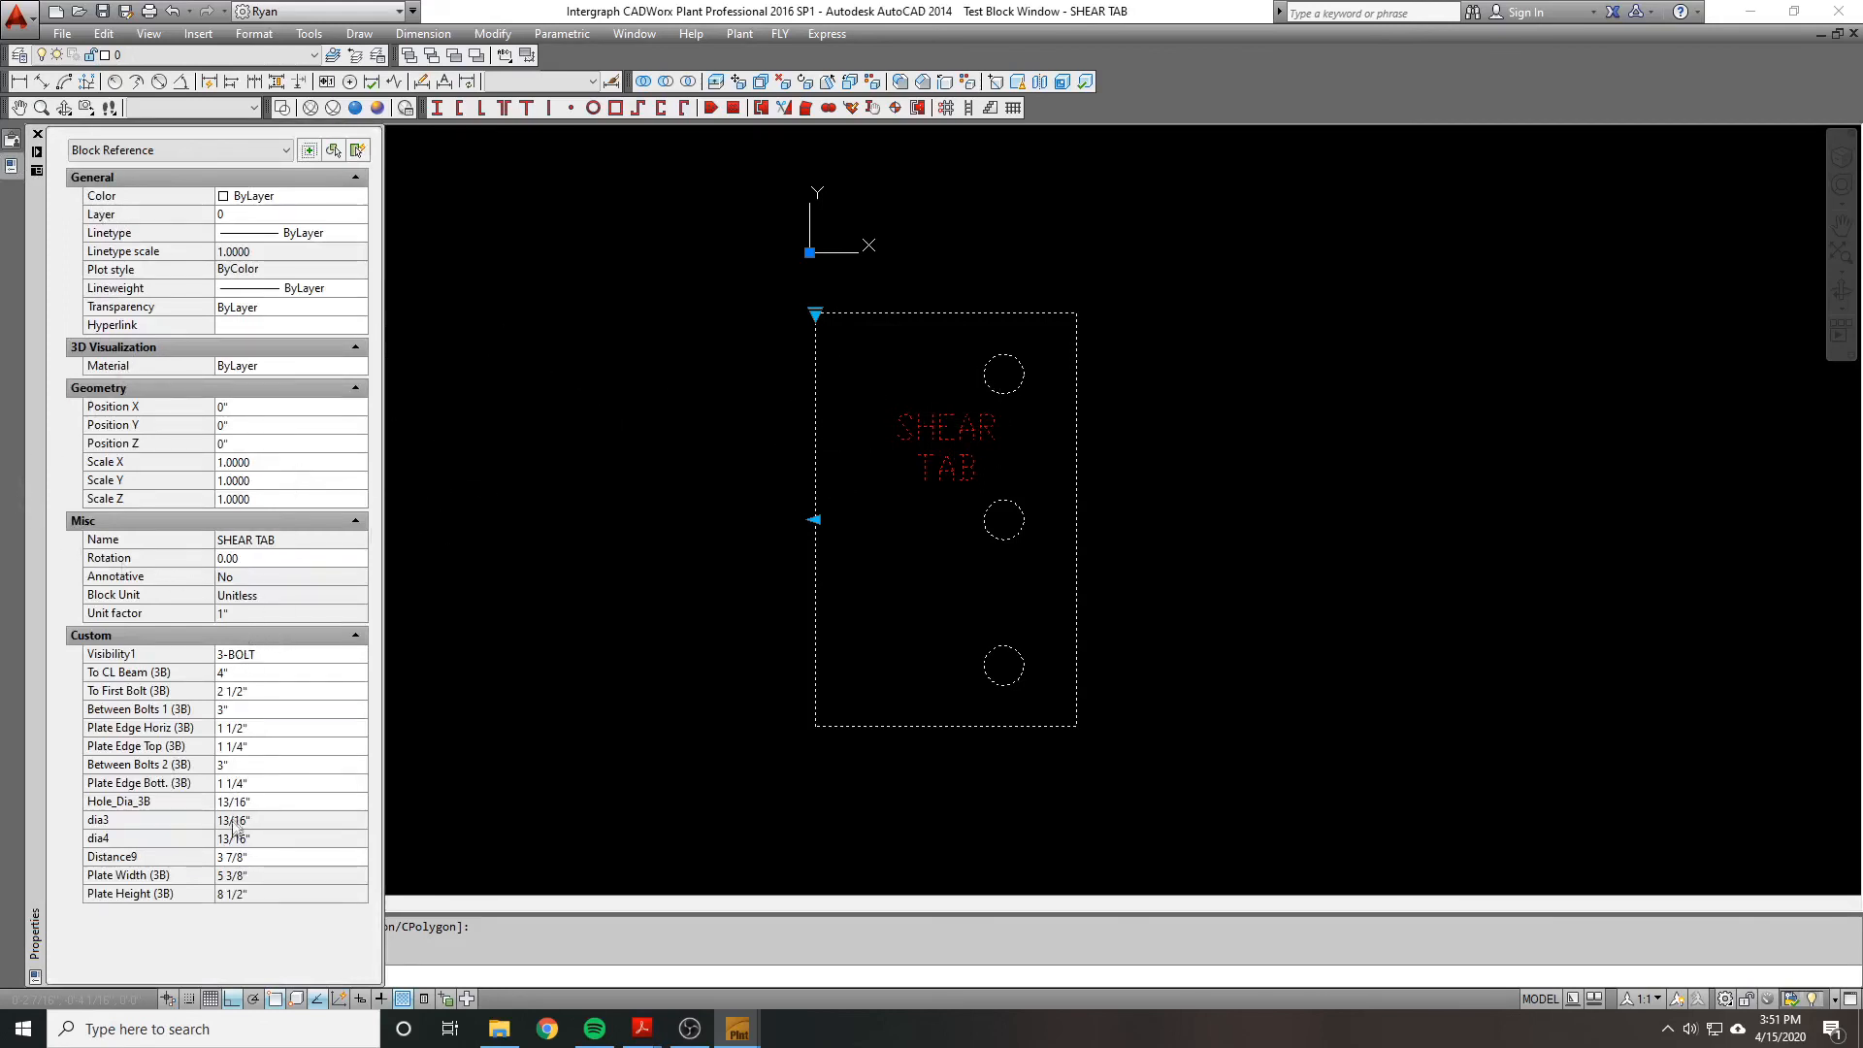
{"action": "left_click", "coordinate": [279, 658]}
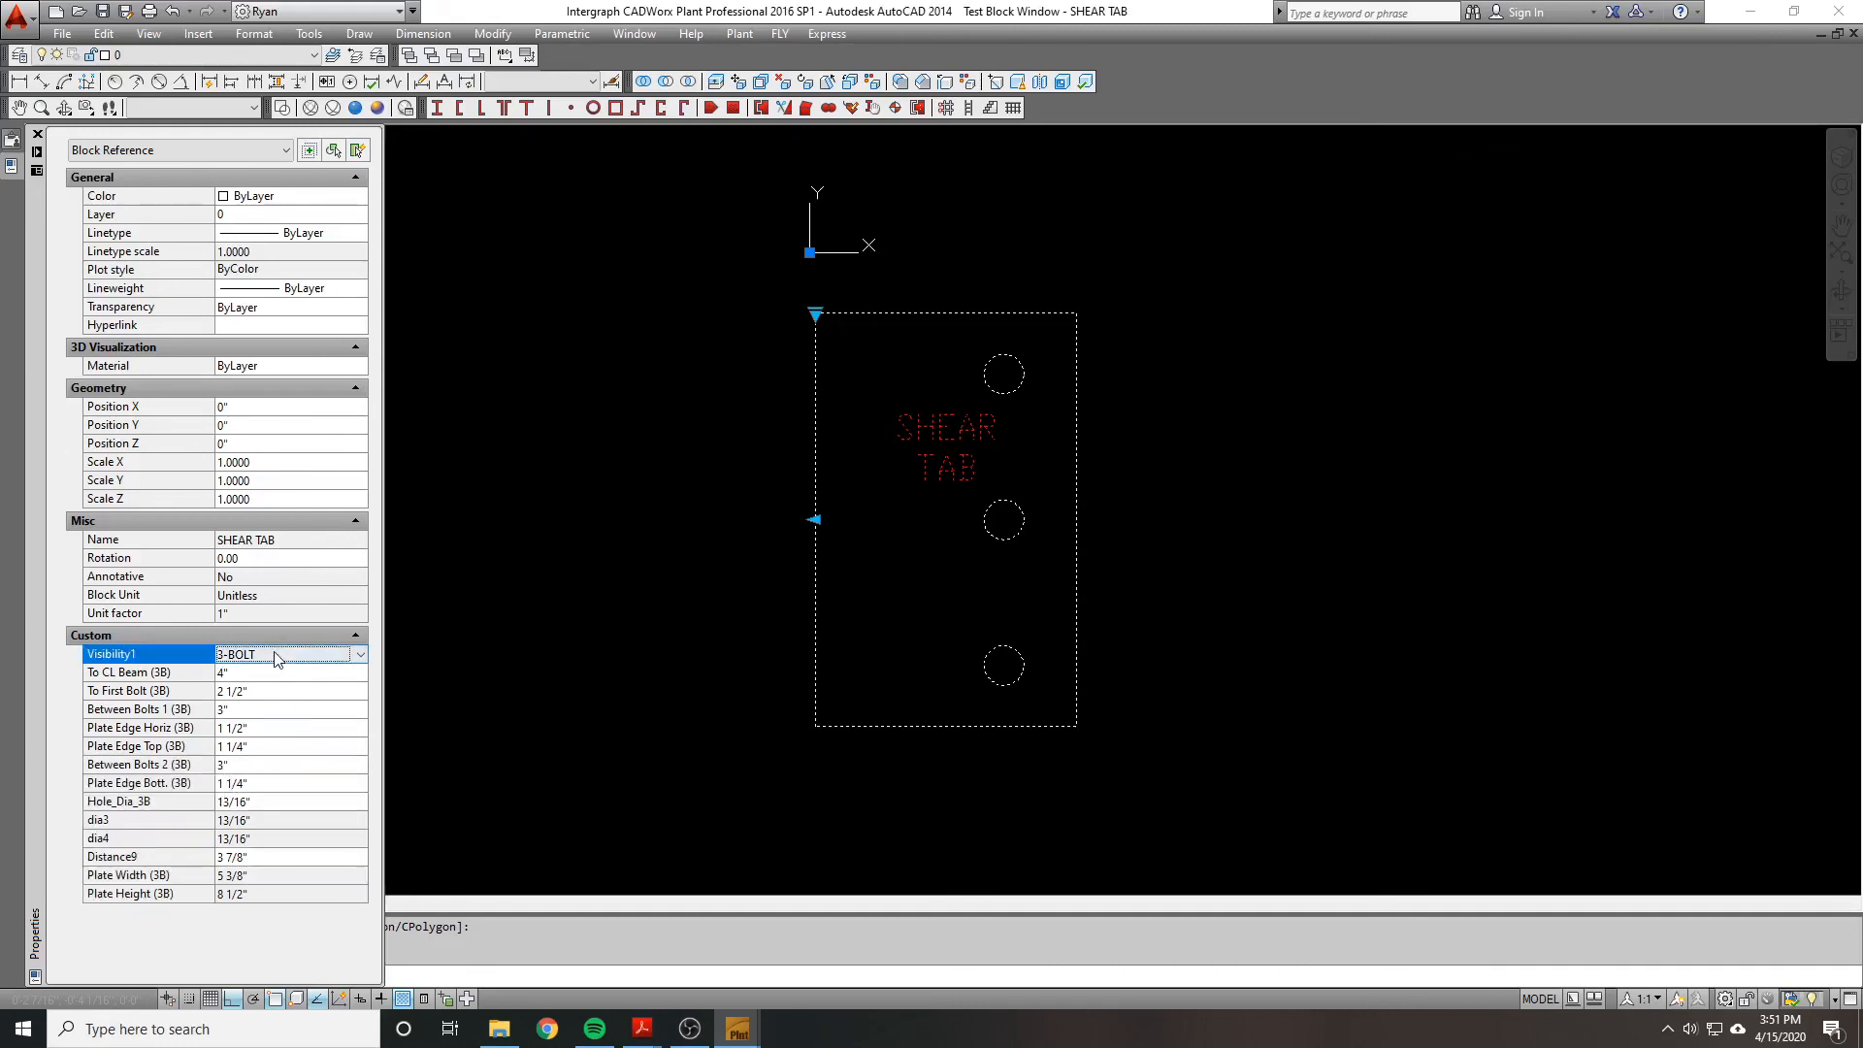
{"action": "left_click", "coordinate": [276, 674]}
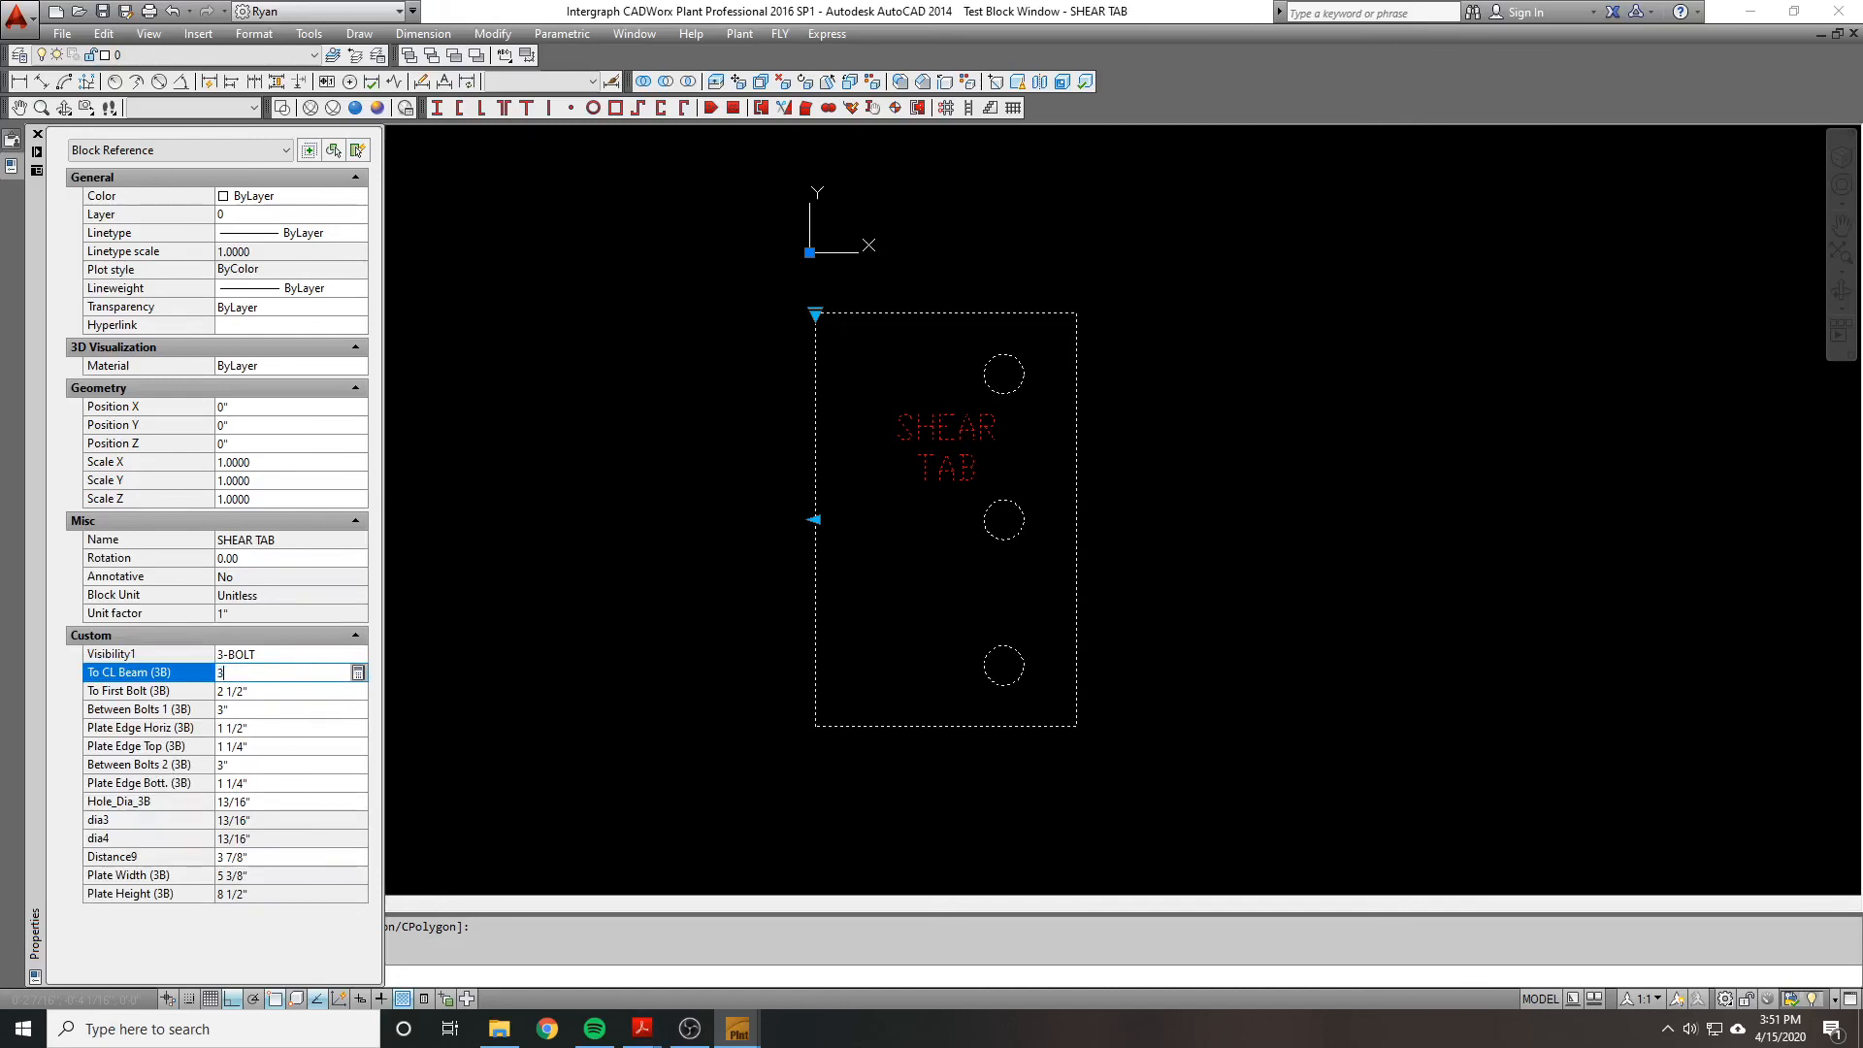
{"action": "type", "text": "3"}
{"action": "key", "text": "Tab"}
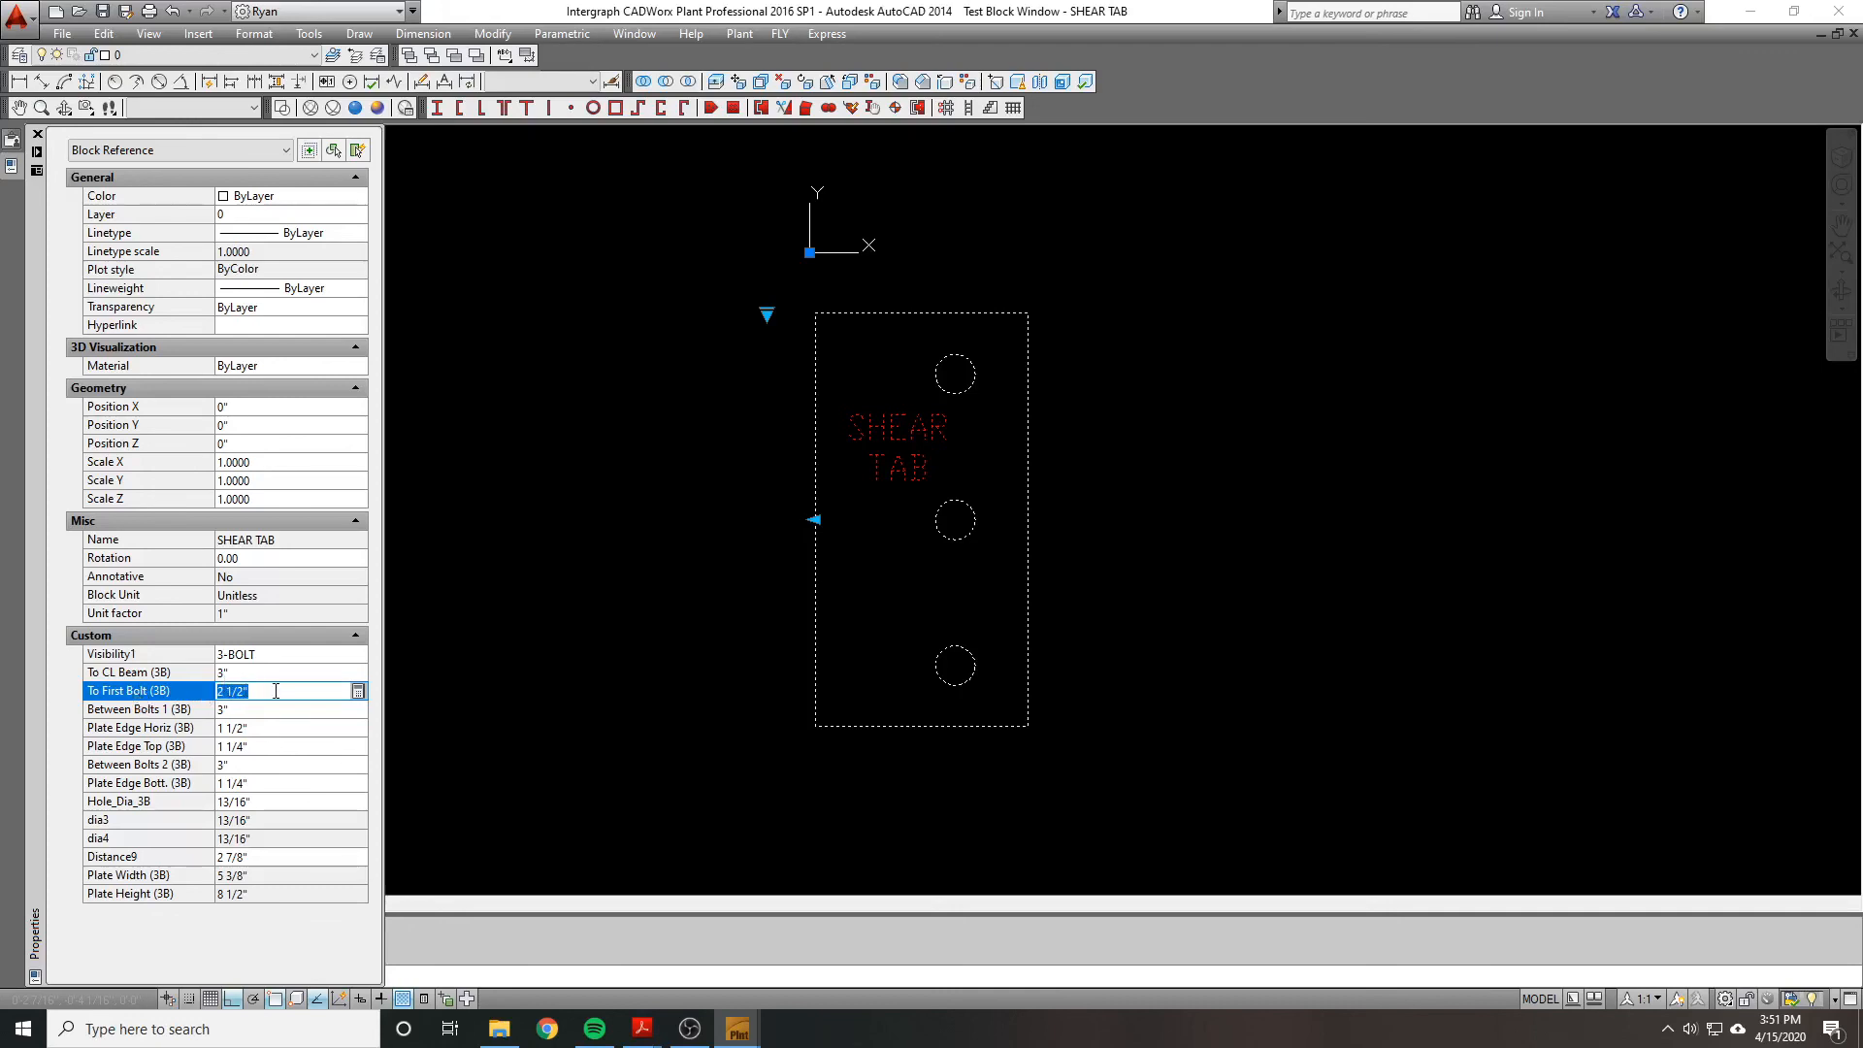
Step: In the test block's custom properties, set To CL Beam (3B) to 4" and To First Bolt (3B) to 3"
{"action": "left_click", "coordinate": [266, 672]}
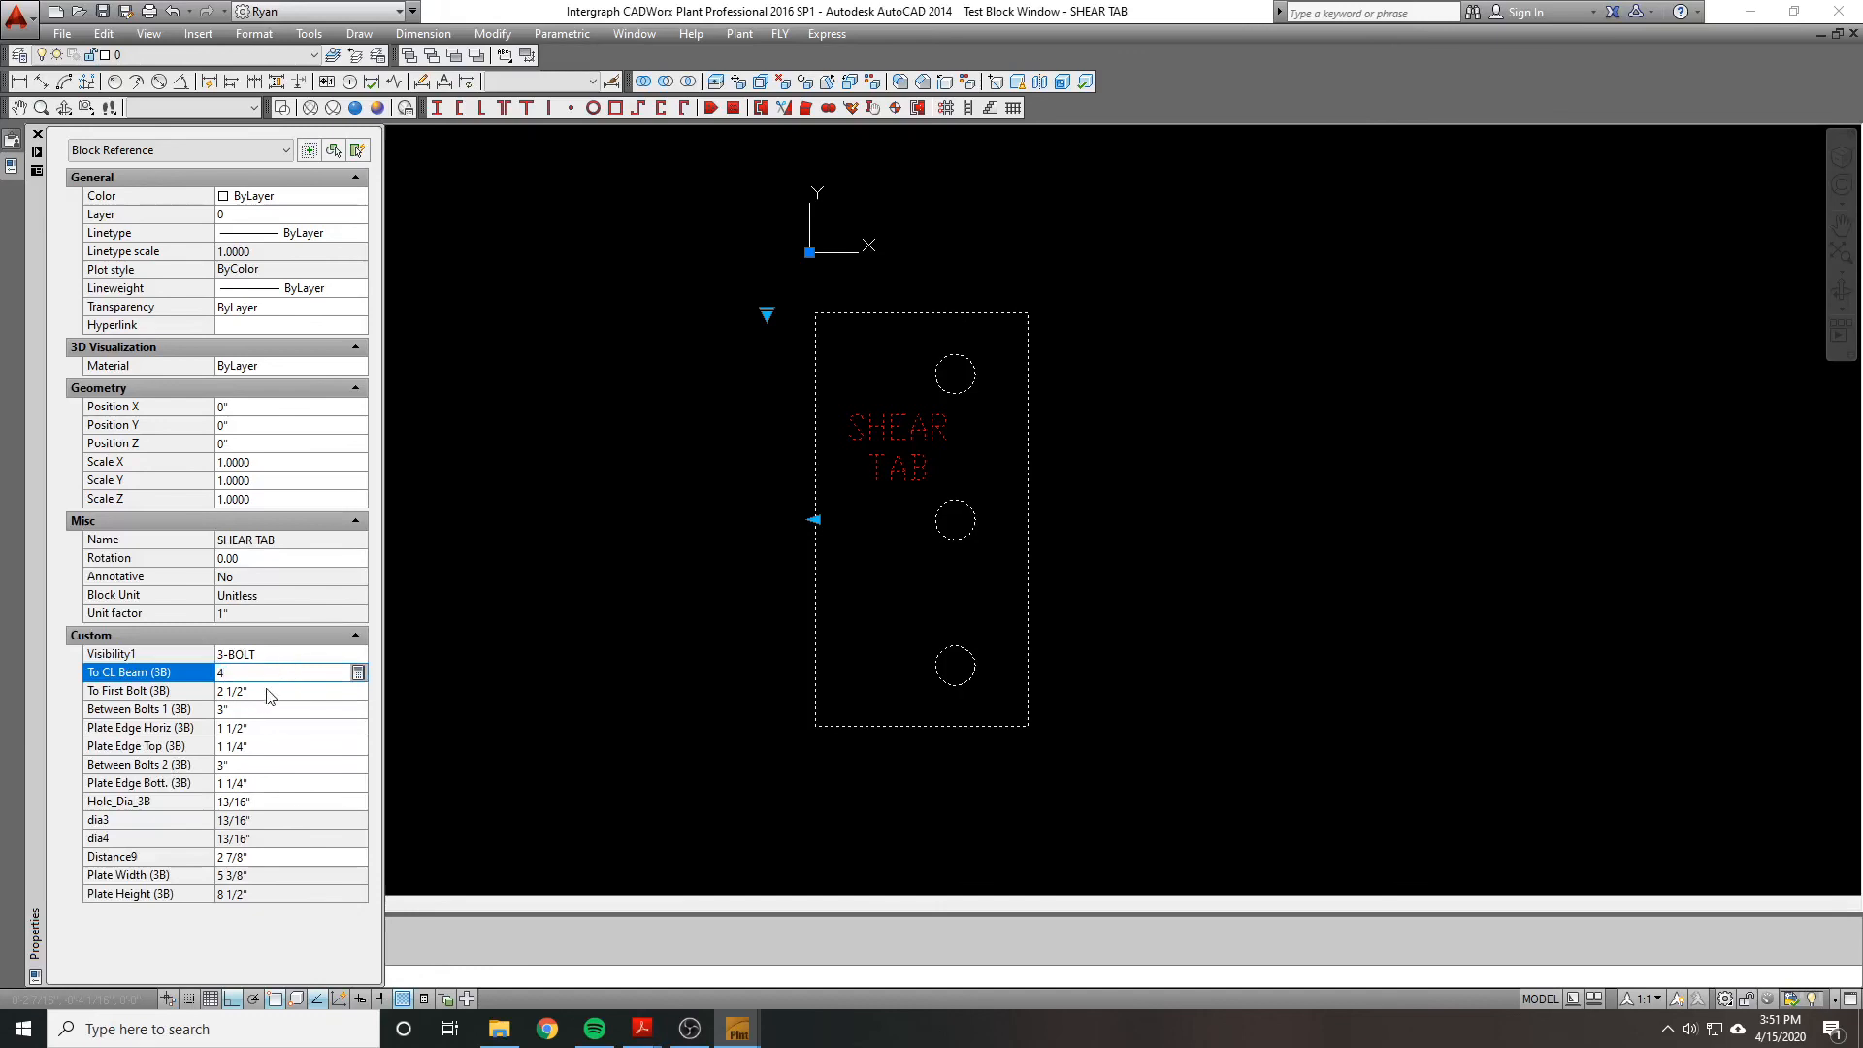
{"action": "left_click", "coordinate": [268, 690]}
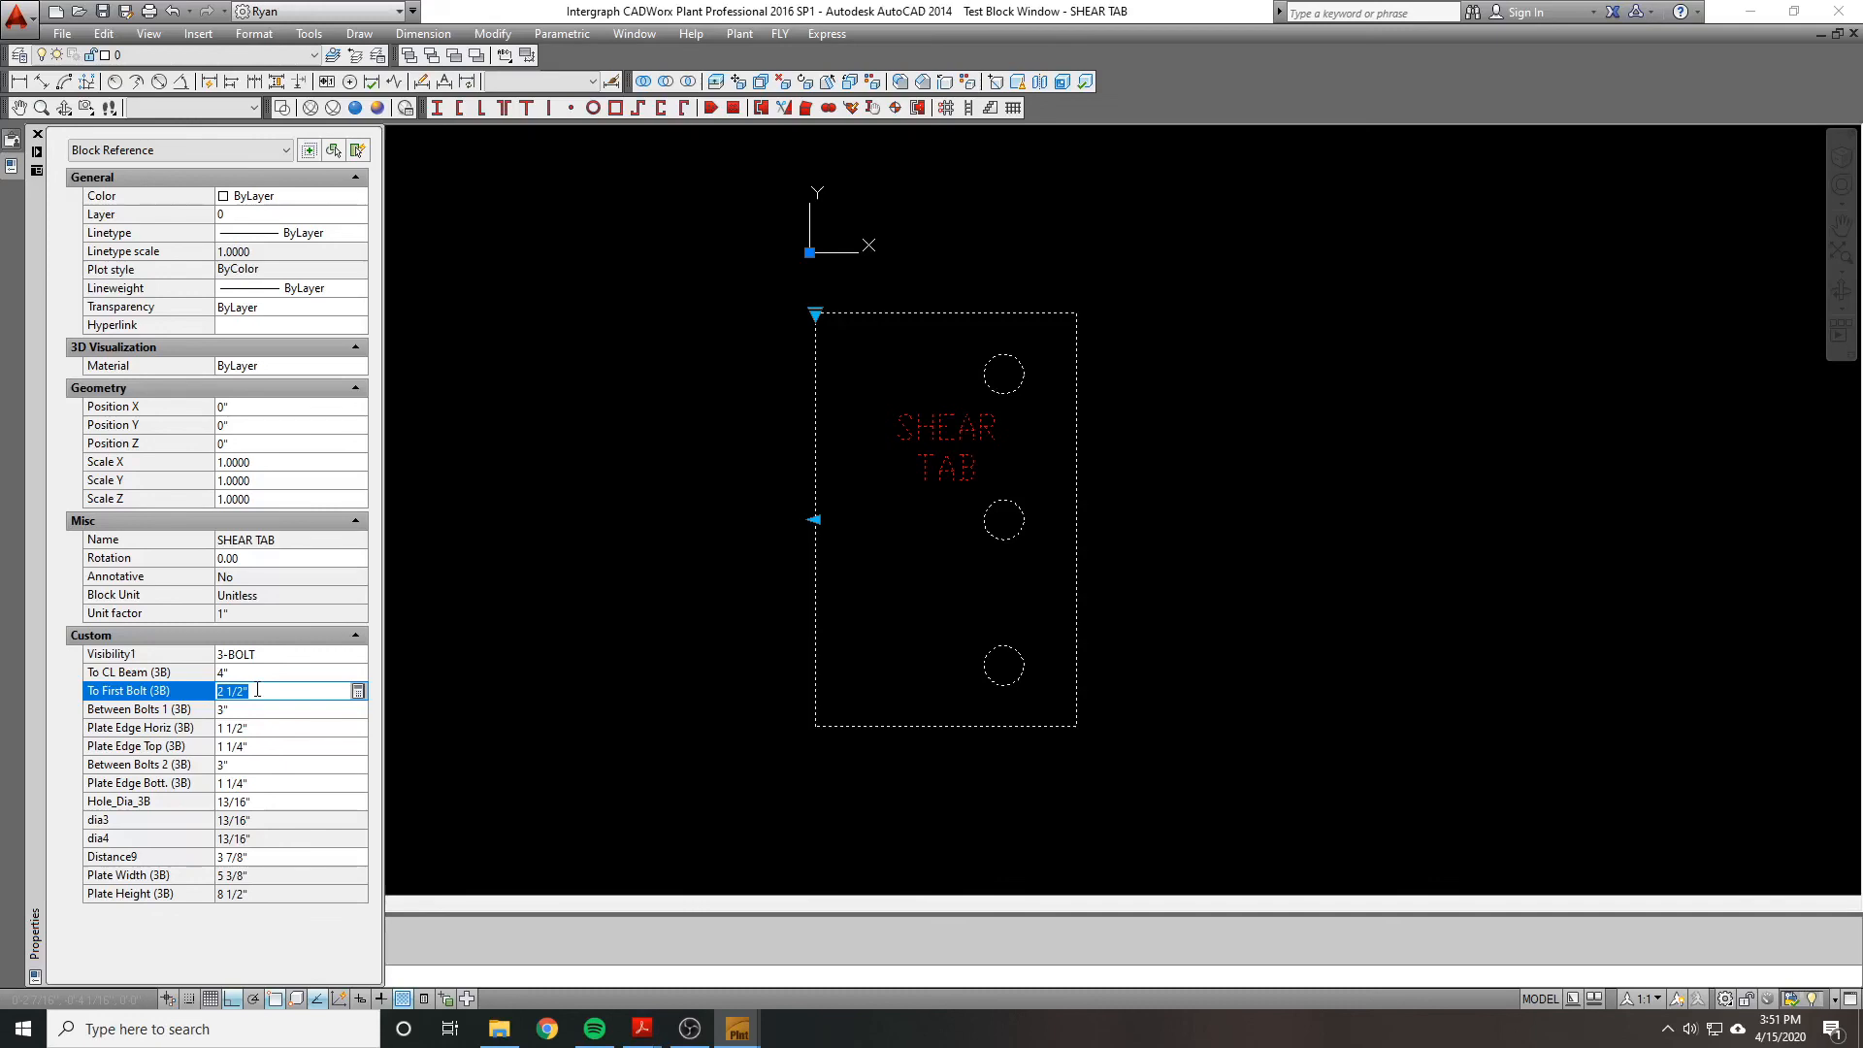
{"action": "type", "text": "3"}
{"action": "key", "text": "Tab"}
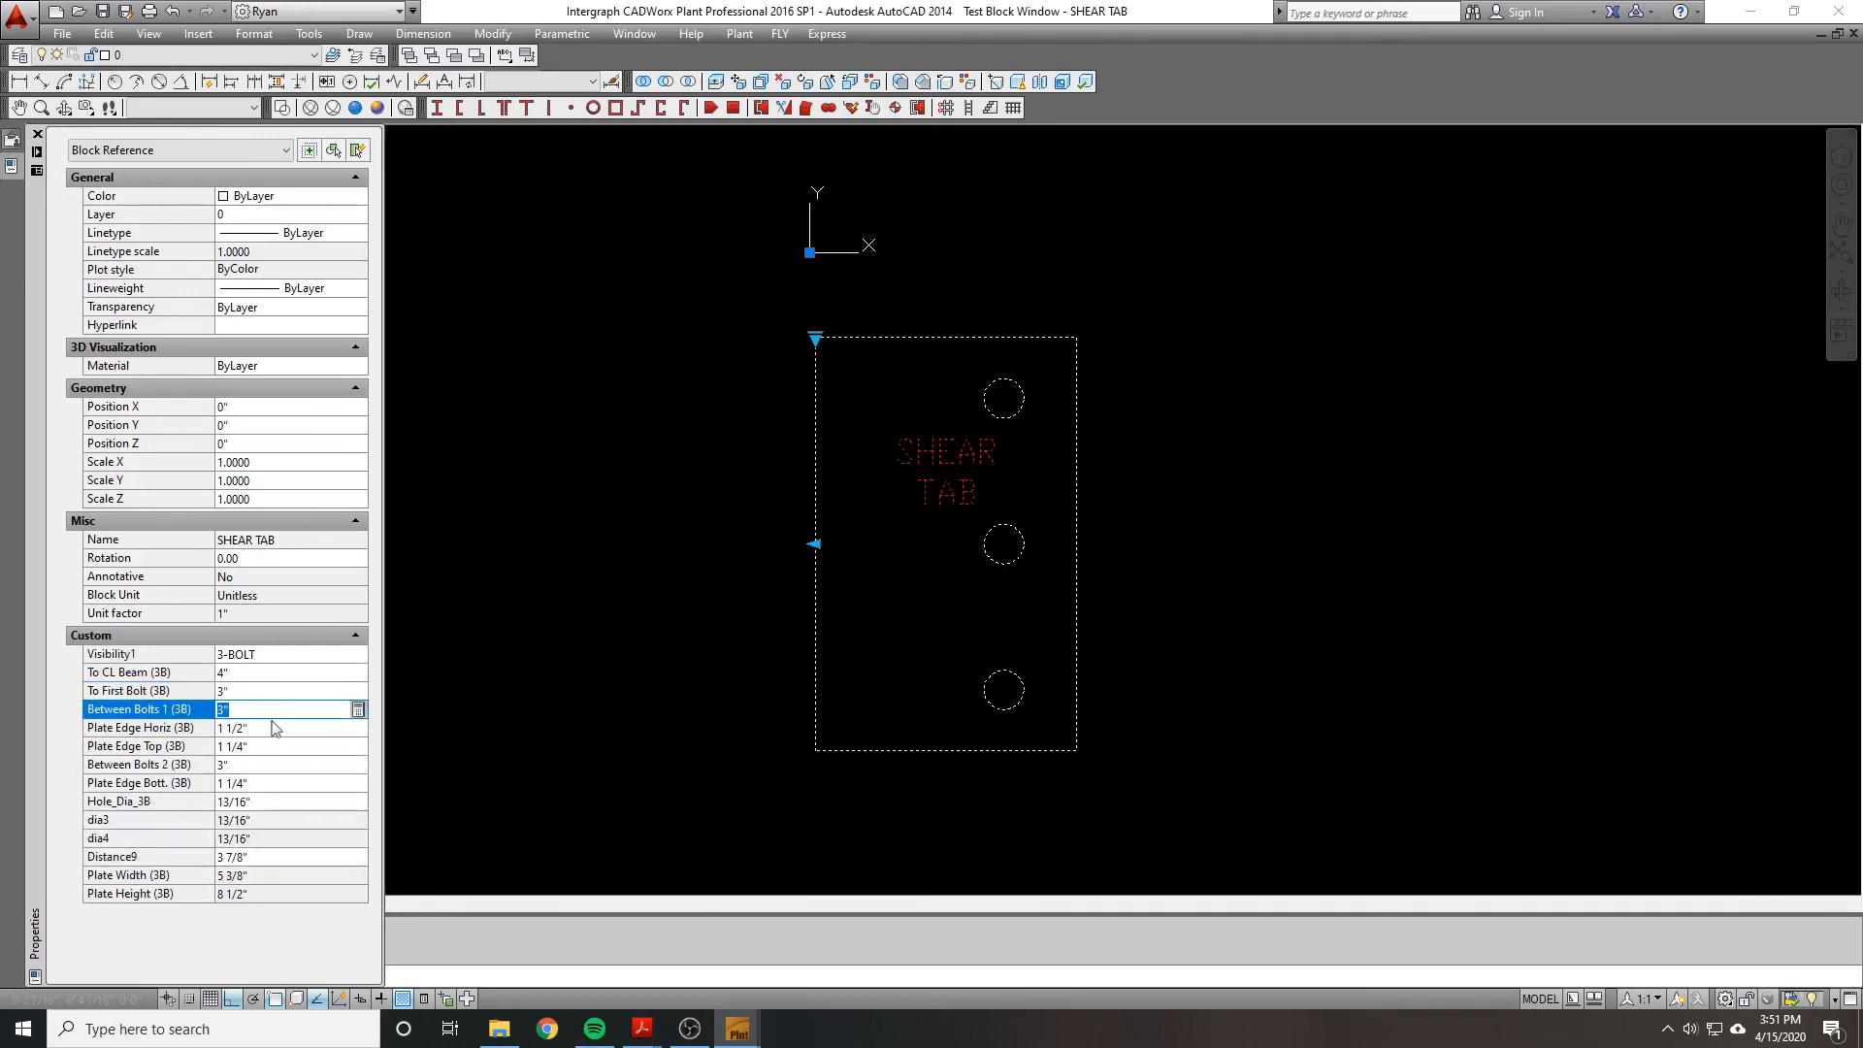
Step: Set the test block's Plate Edge Horiz (3B) and Plate Edge Top (3B) to 2" each
{"action": "left_click", "coordinate": [265, 728]}
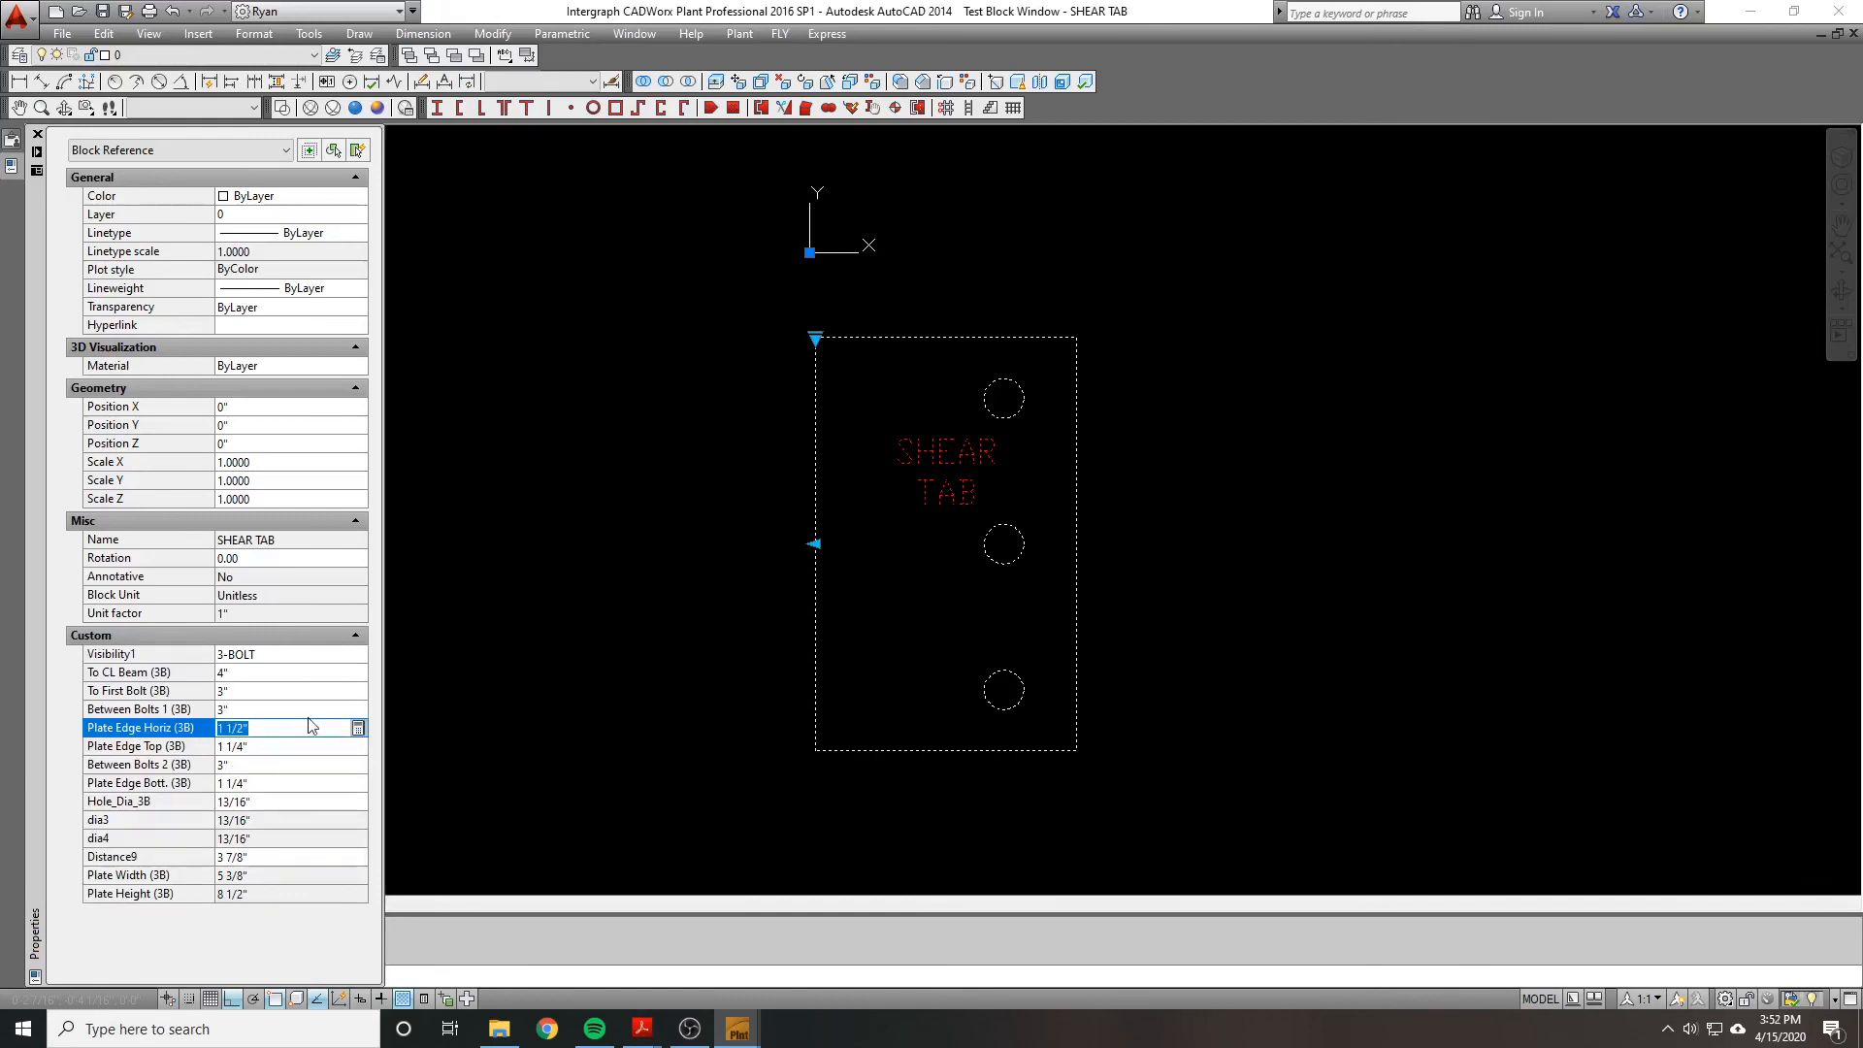
{"action": "type", "text": "2"}
{"action": "key", "text": "Tab"}
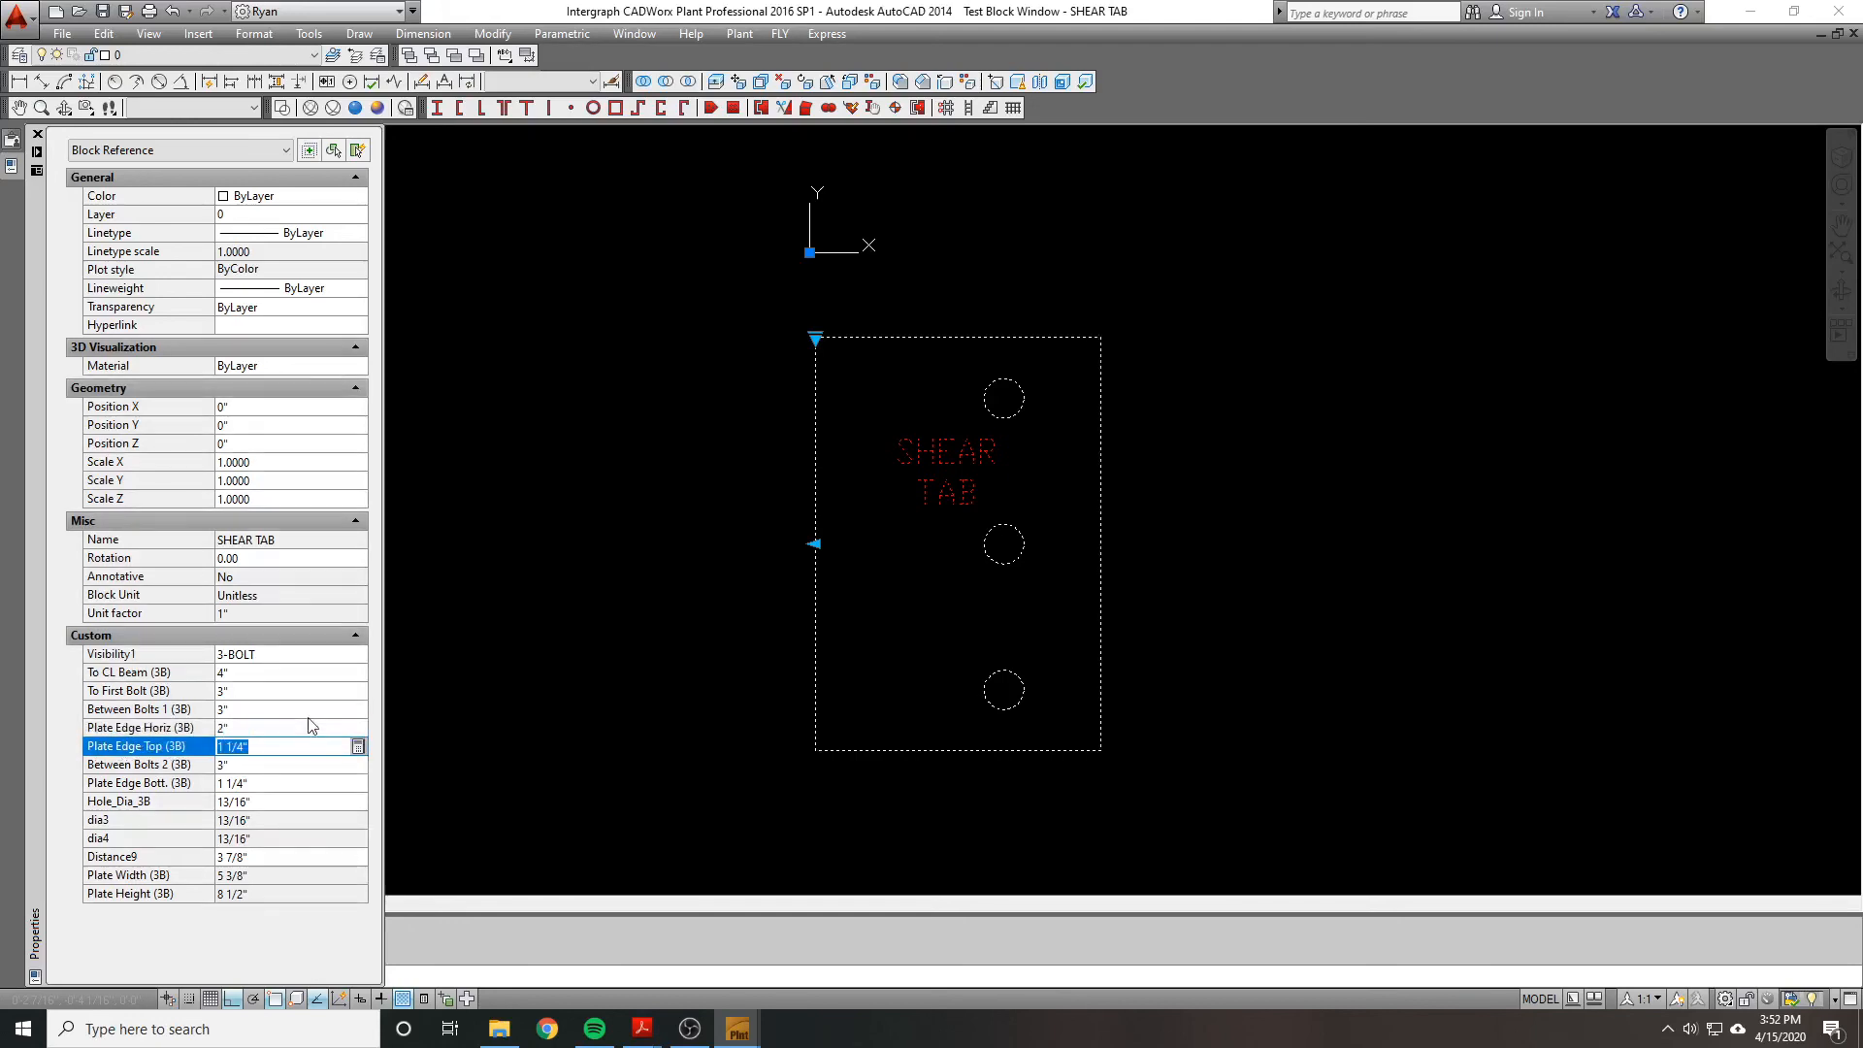
{"action": "type", "text": "2"}
{"action": "key", "text": "Tab"}
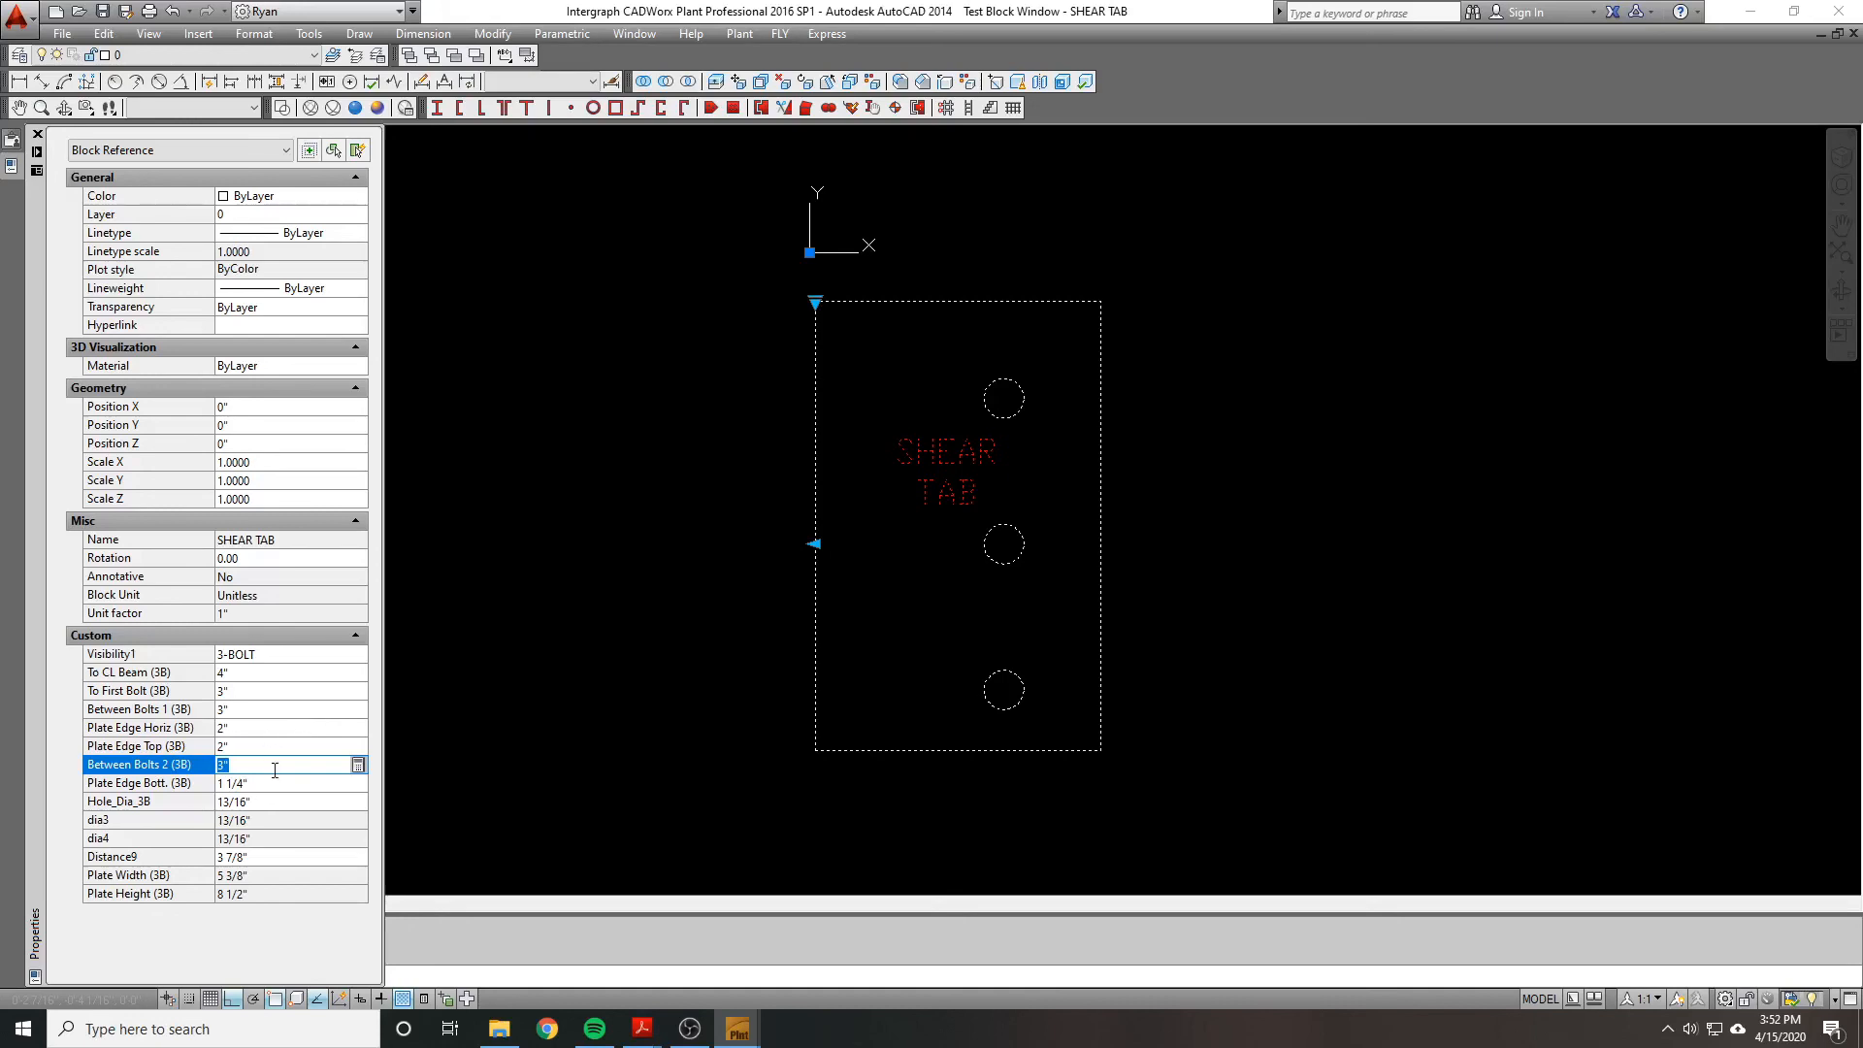
Step: Set Between Bolts 1 (3B) and Between Bolts 2 (3B) to 4" each to test the bolt spacing
{"action": "left_click", "coordinate": [240, 709]}
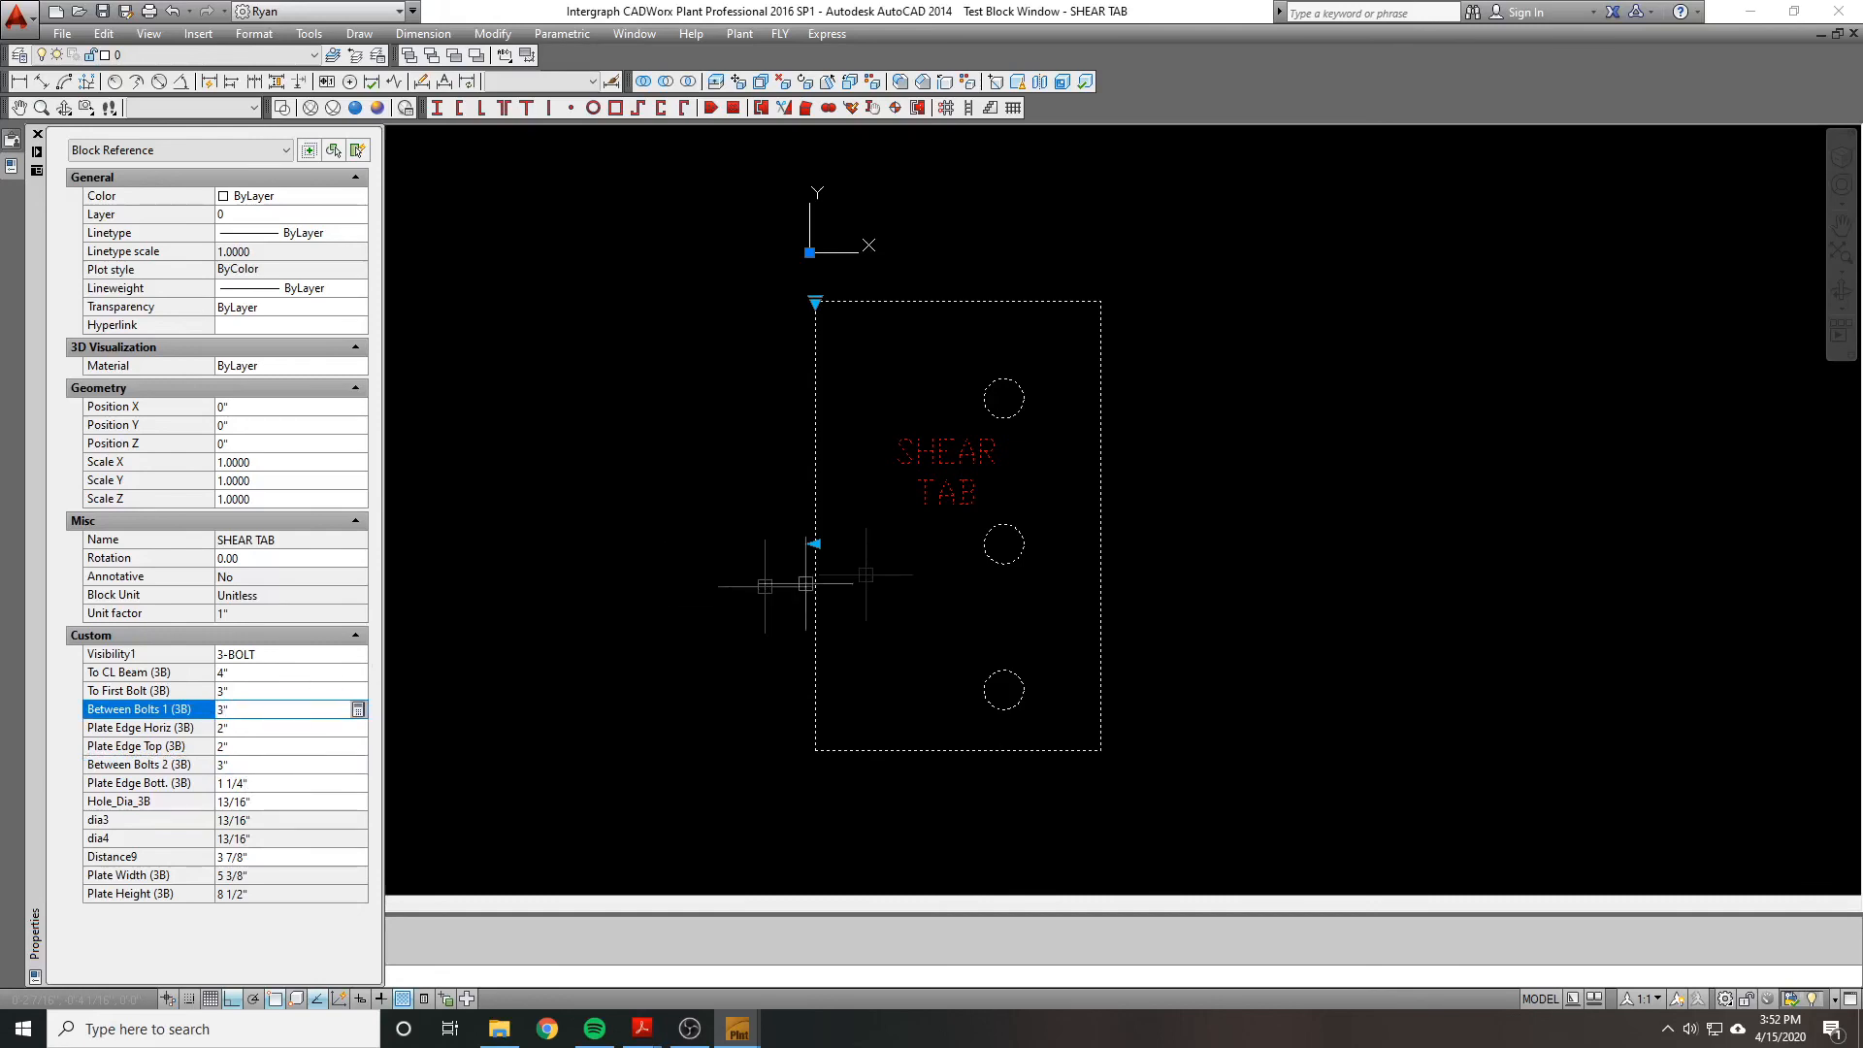
{"action": "key", "text": "ctrl+1"}
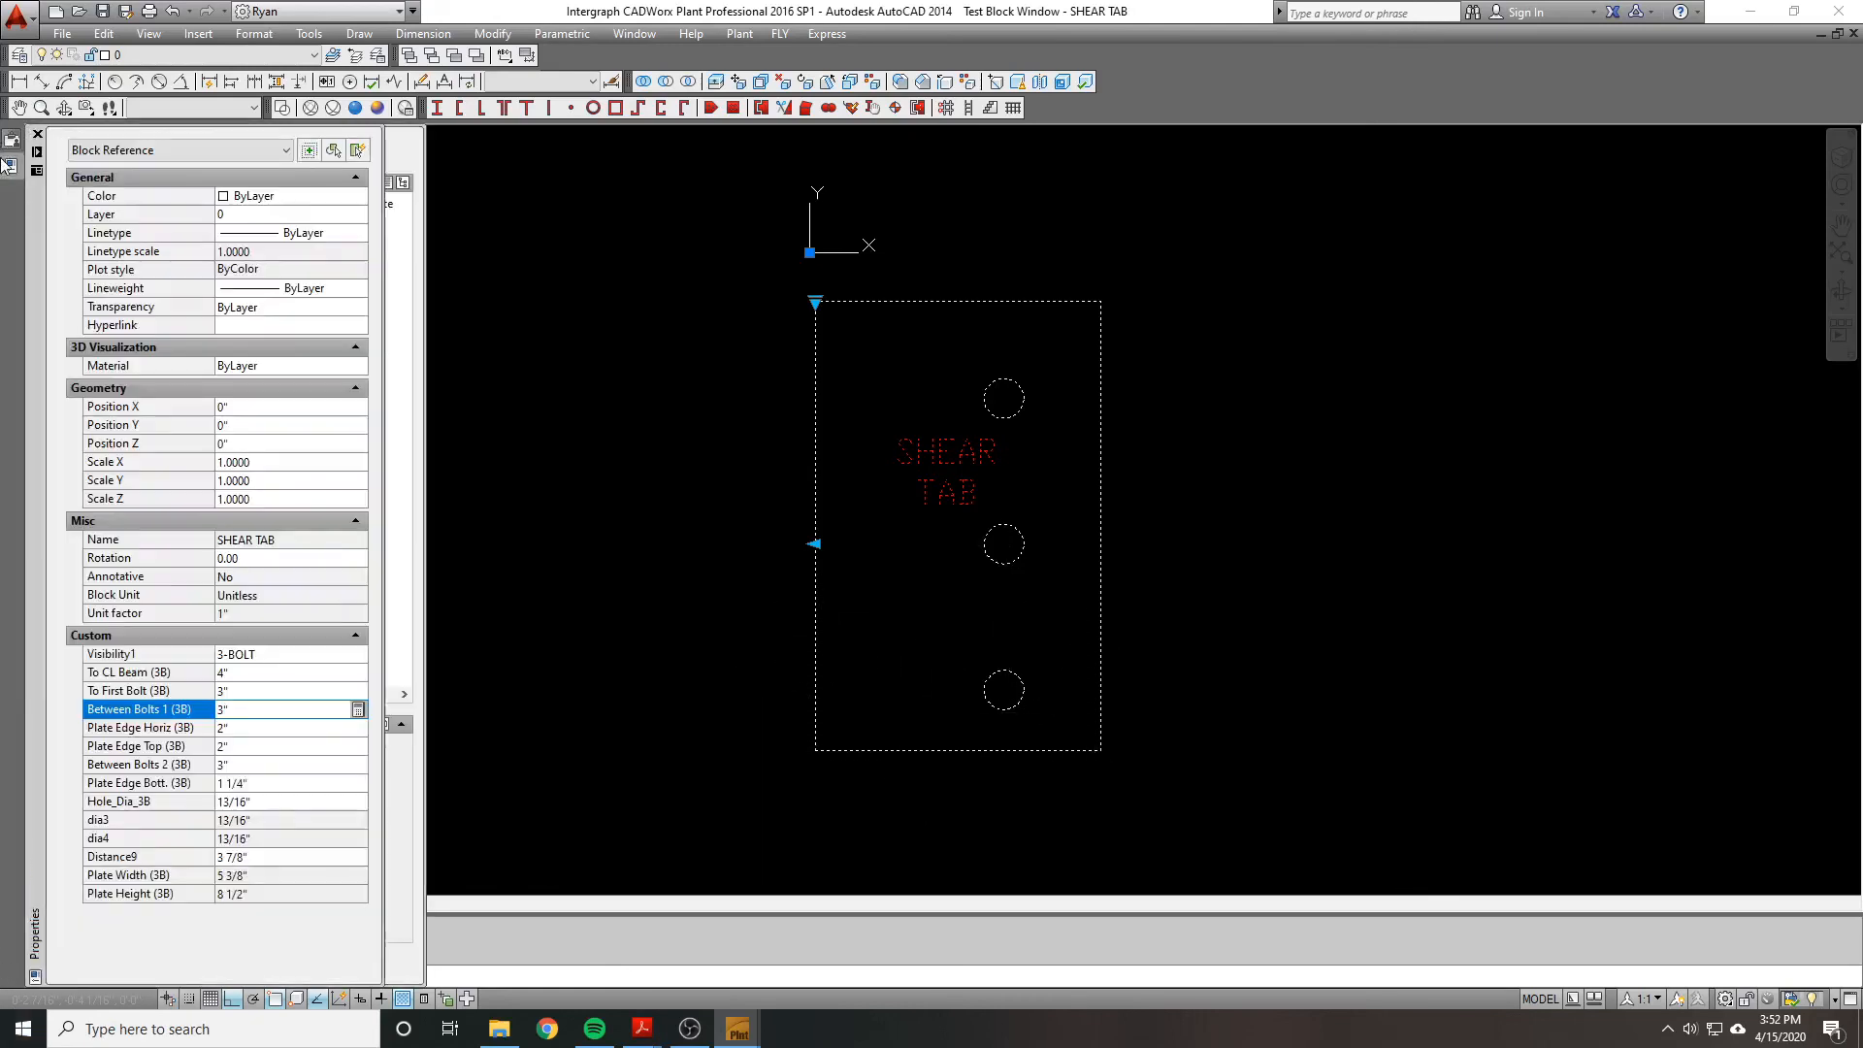
{"action": "mouse_move", "coordinate": [8, 160]}
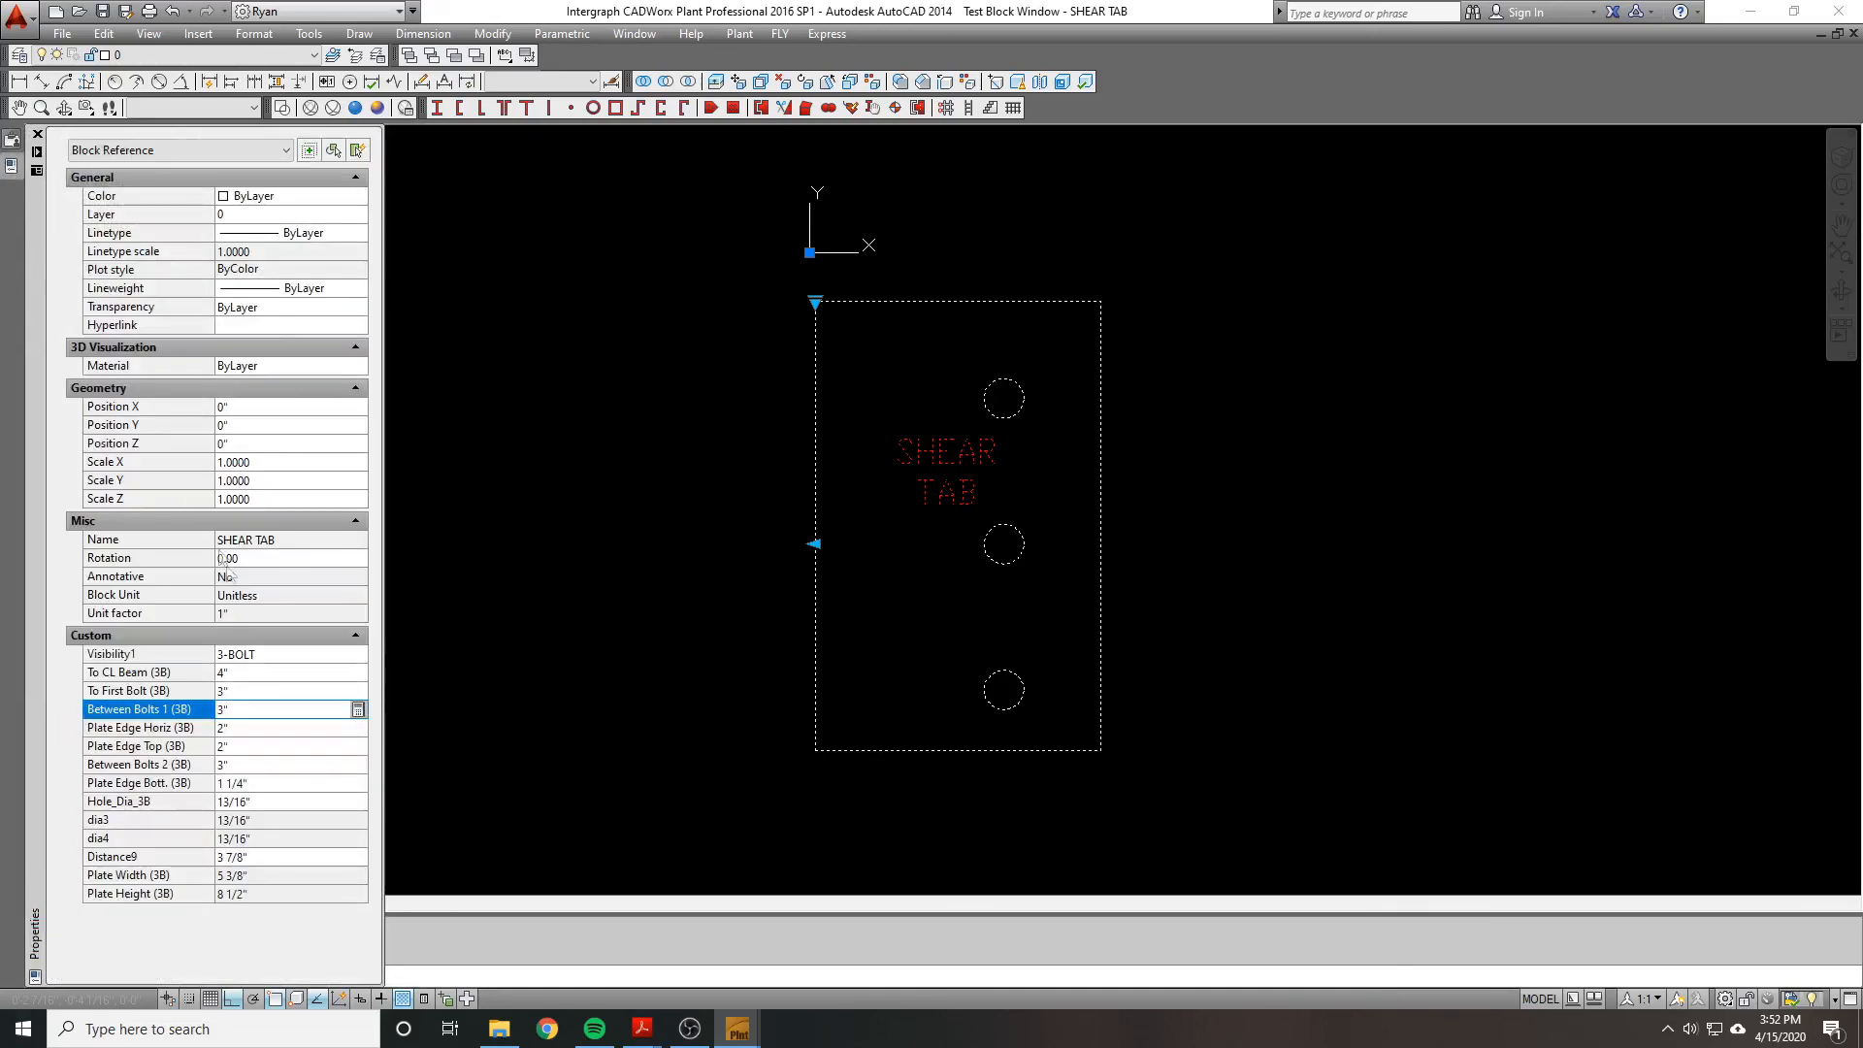
{"action": "left_click", "coordinate": [171, 704]}
{"action": "type", "text": "4"}
{"action": "key", "text": "Tab"}
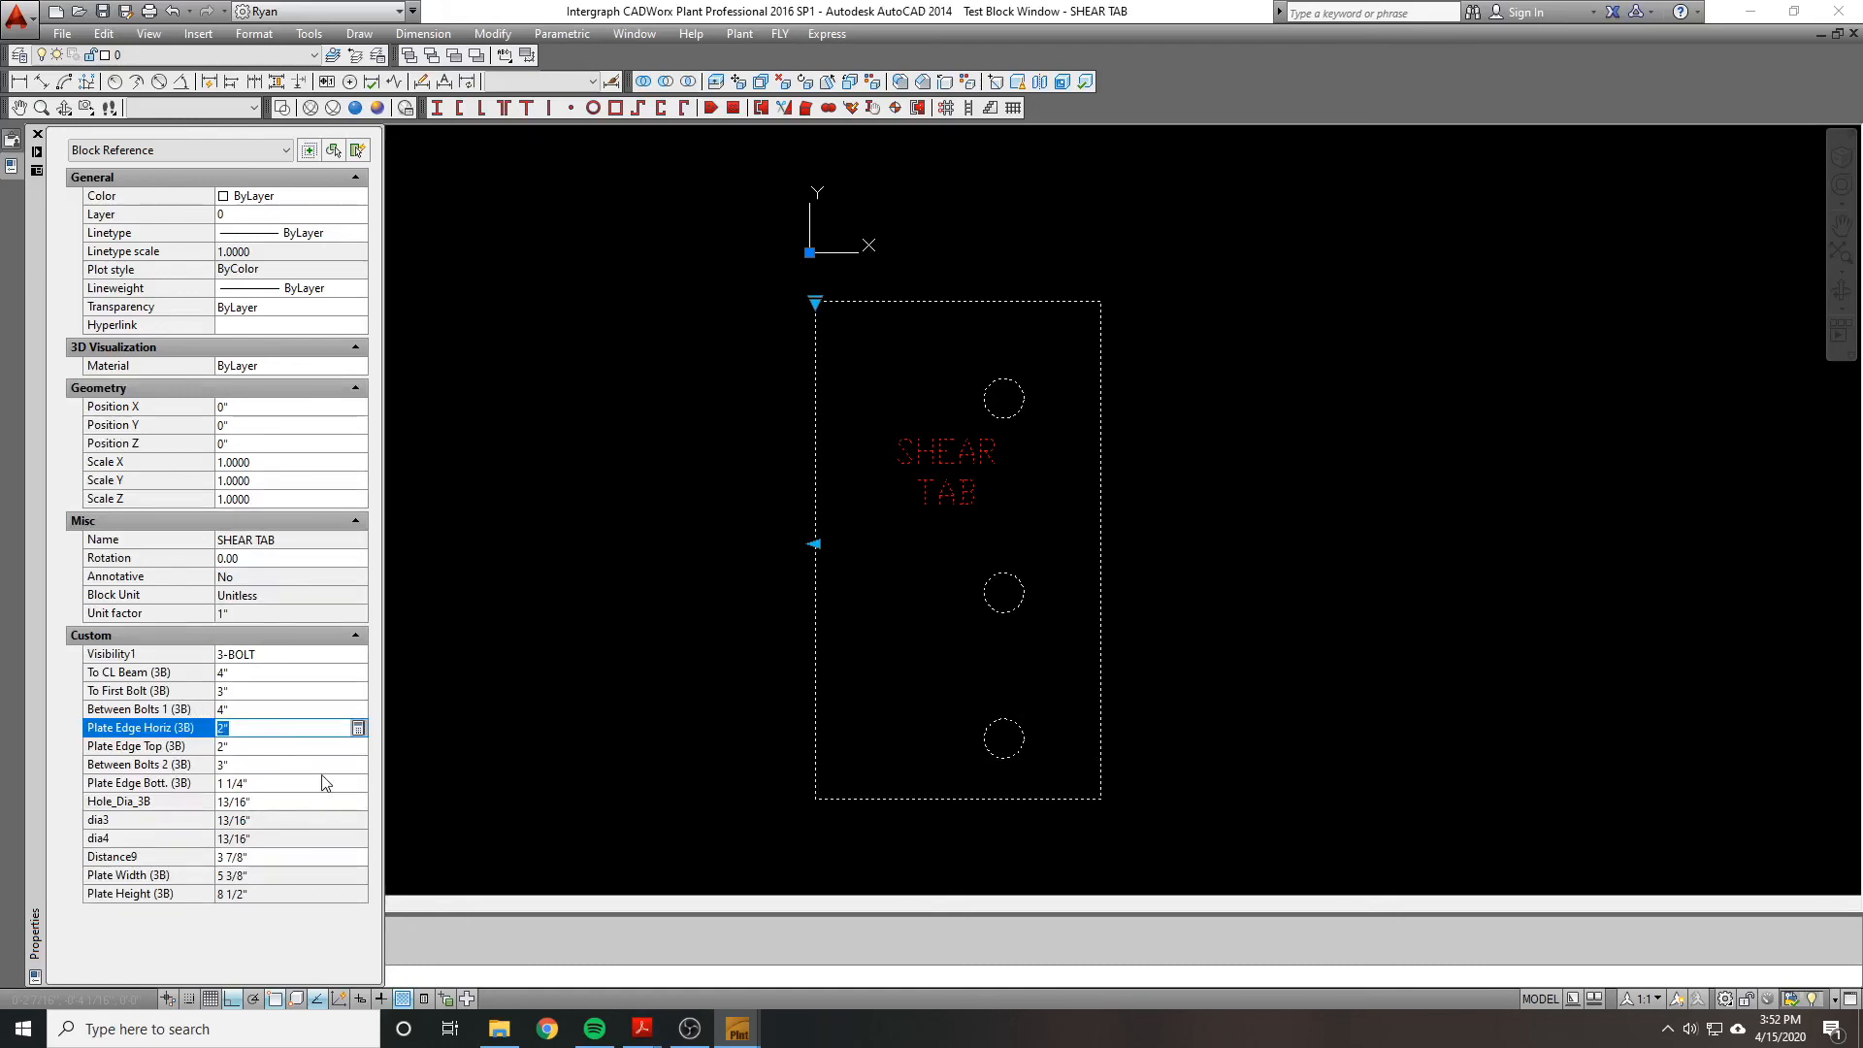
{"action": "left_click", "coordinate": [251, 765]}
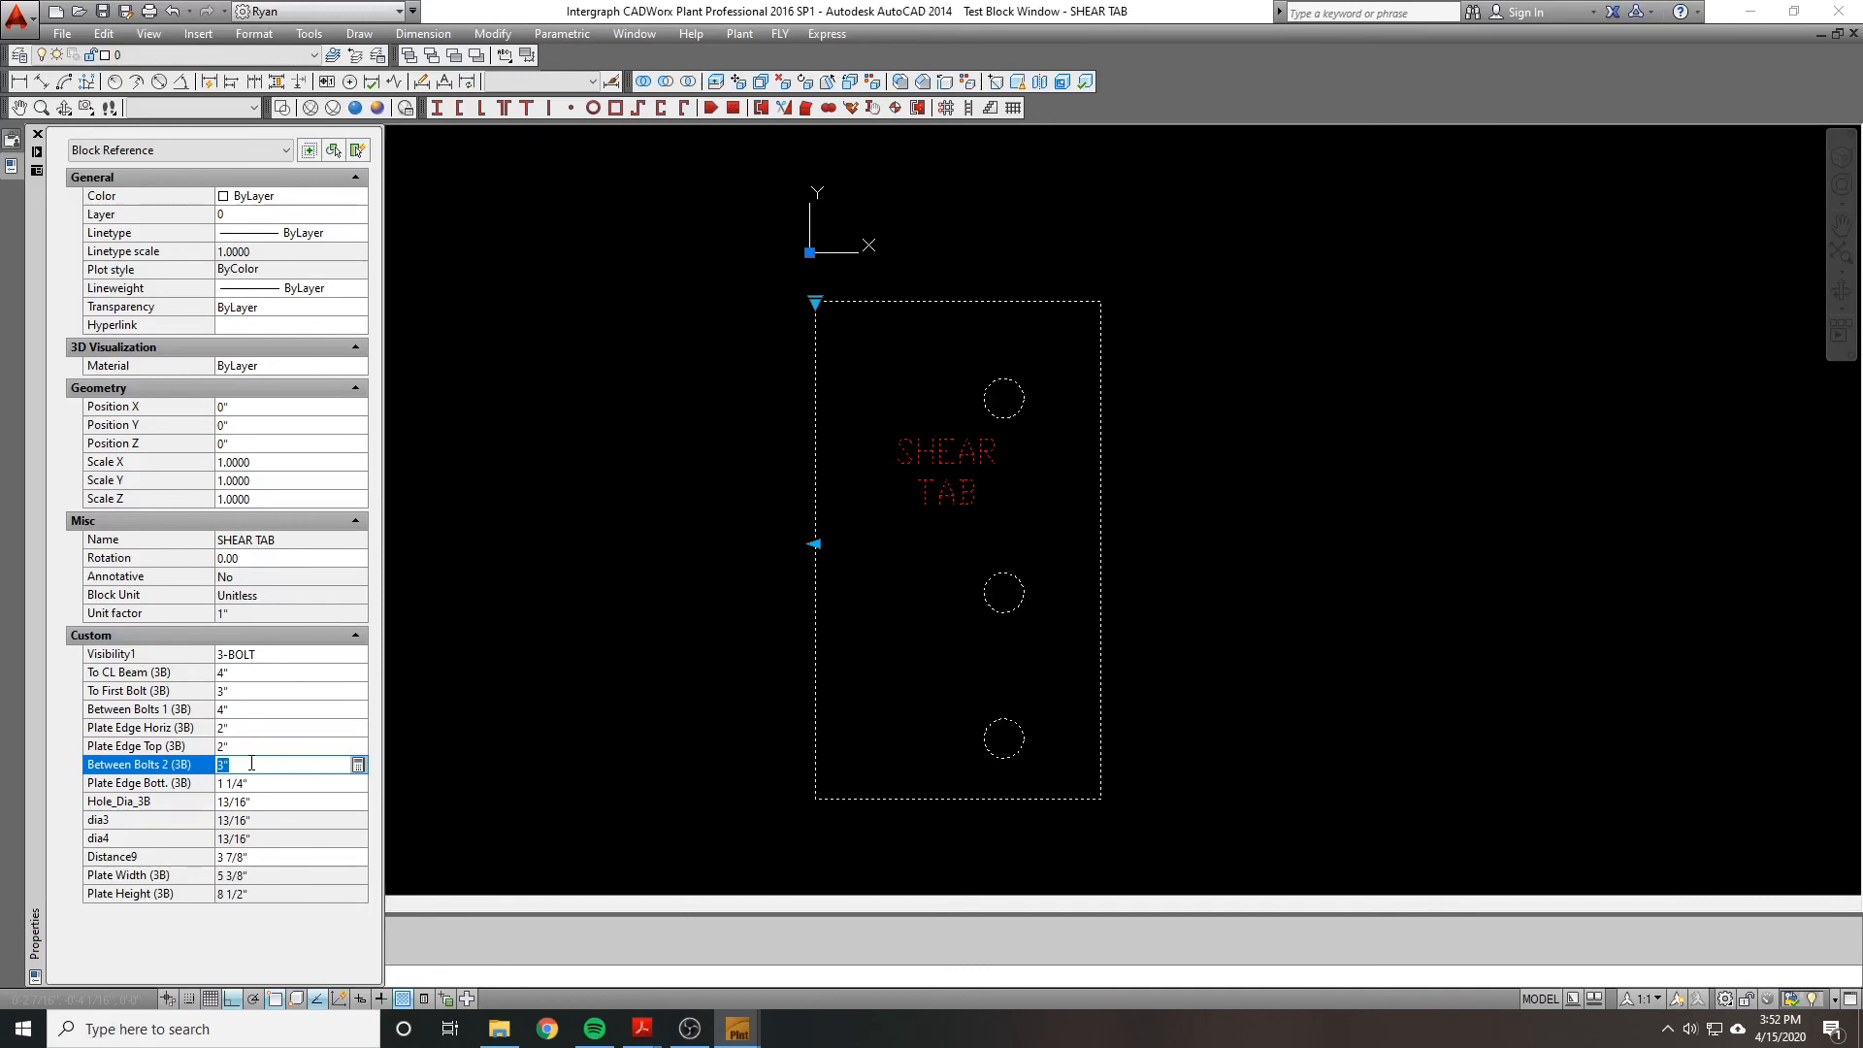
{"action": "type", "text": "4"}
{"action": "key", "text": "Return"}
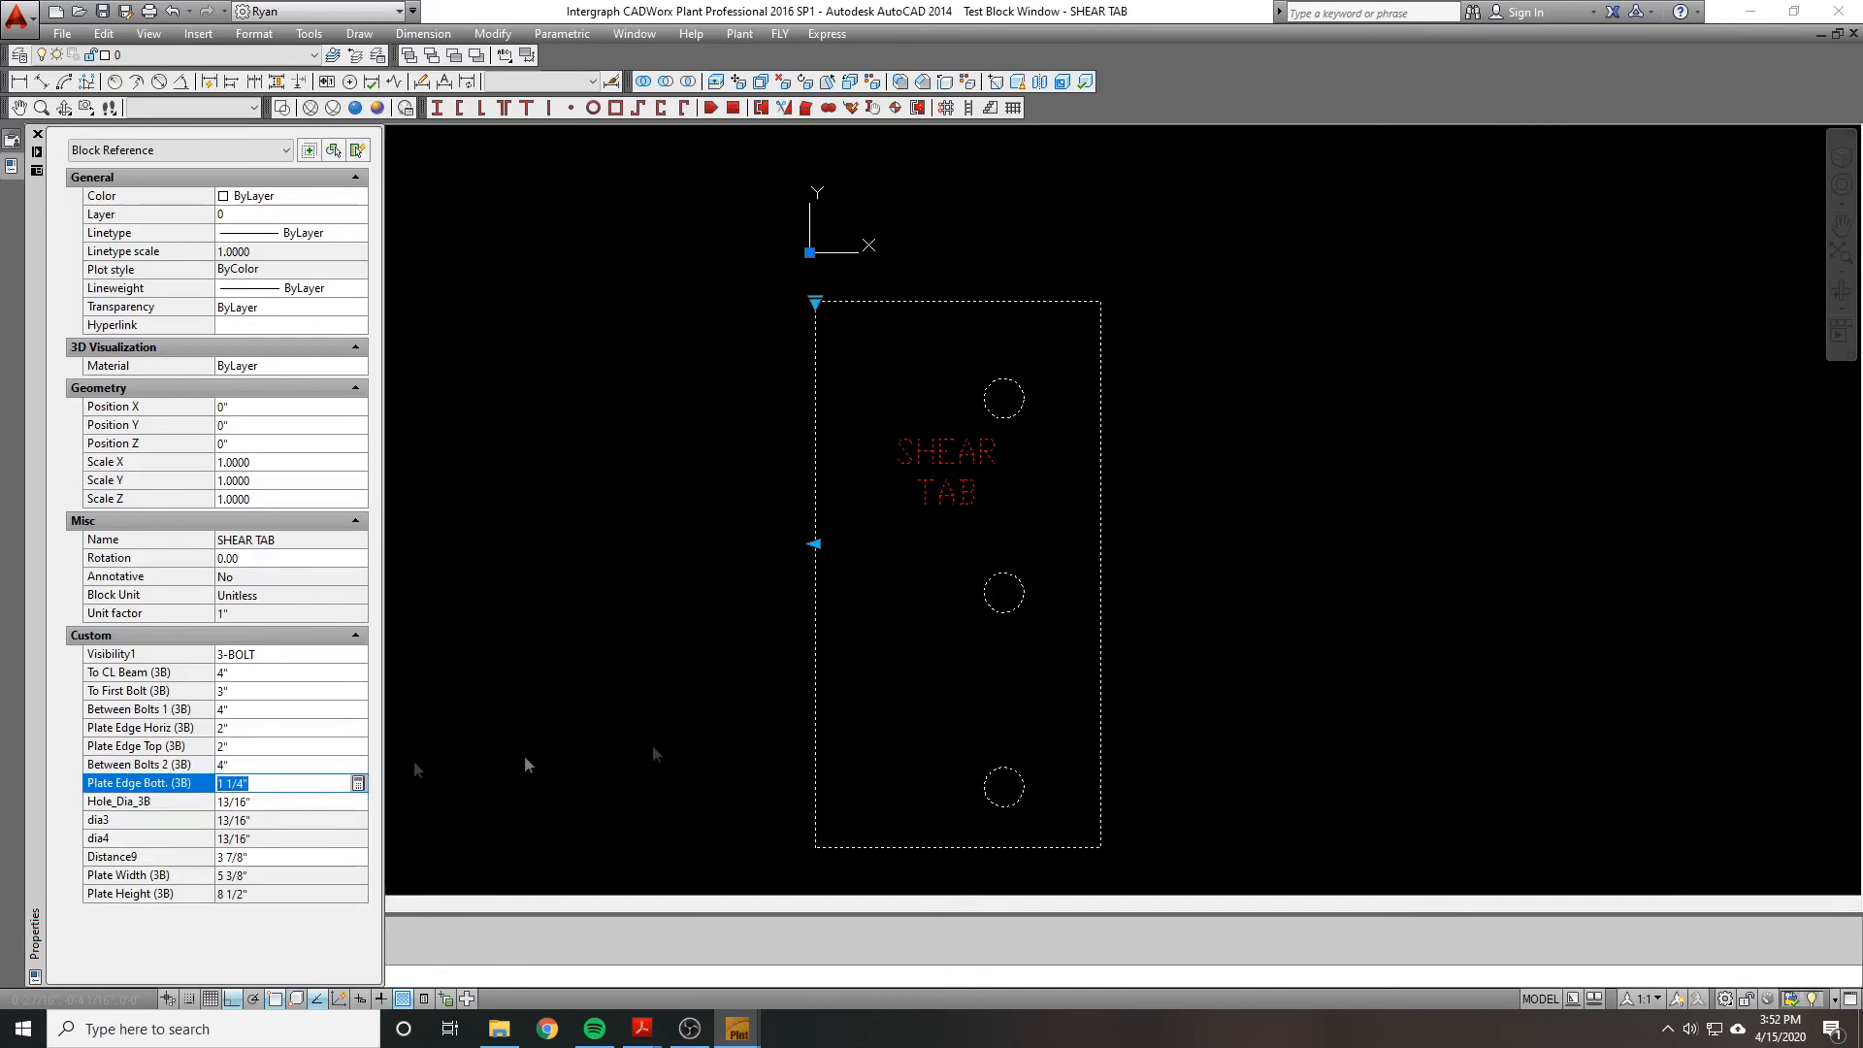
Step: Set the test block's Plate Edge Bott. (3B) to 2"
{"action": "mouse_move", "coordinate": [14, 173]}
{"action": "middle_click_drag", "start_coordinate": [741, 813], "coordinate": [728, 763]}
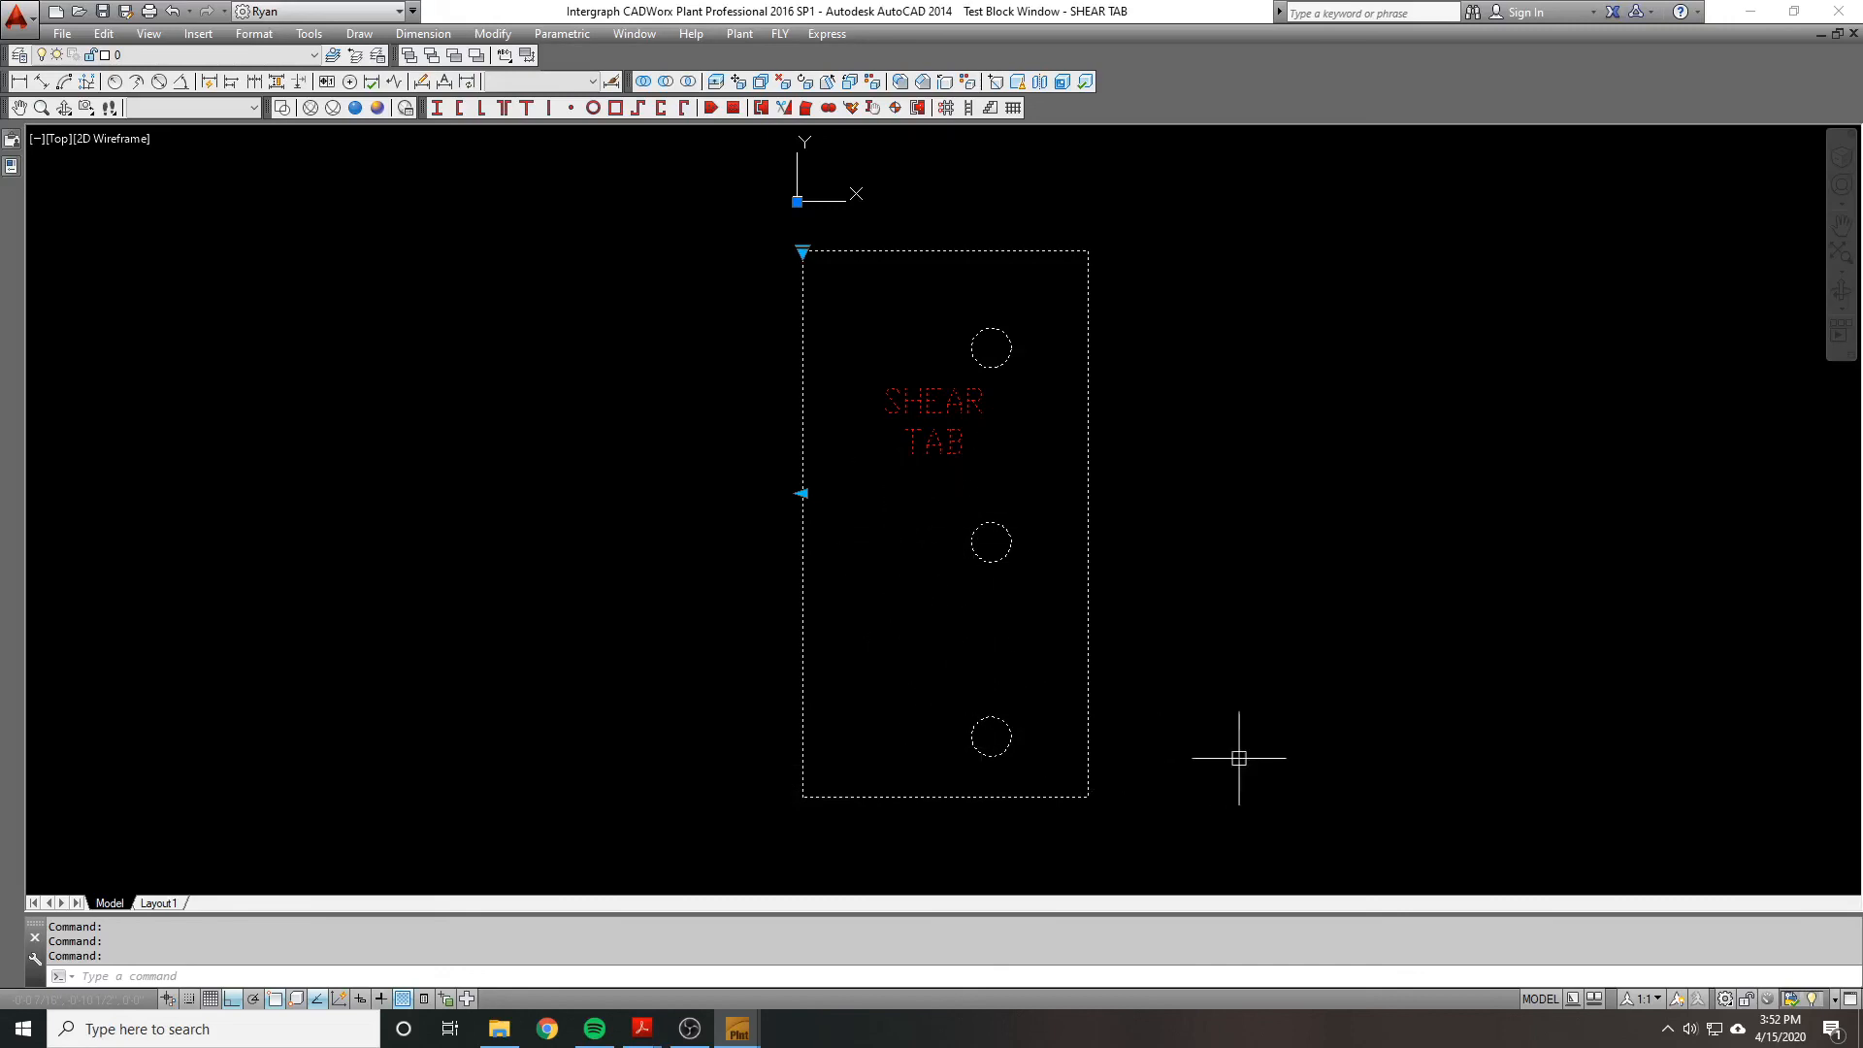
{"action": "mouse_move", "coordinate": [35, 388]}
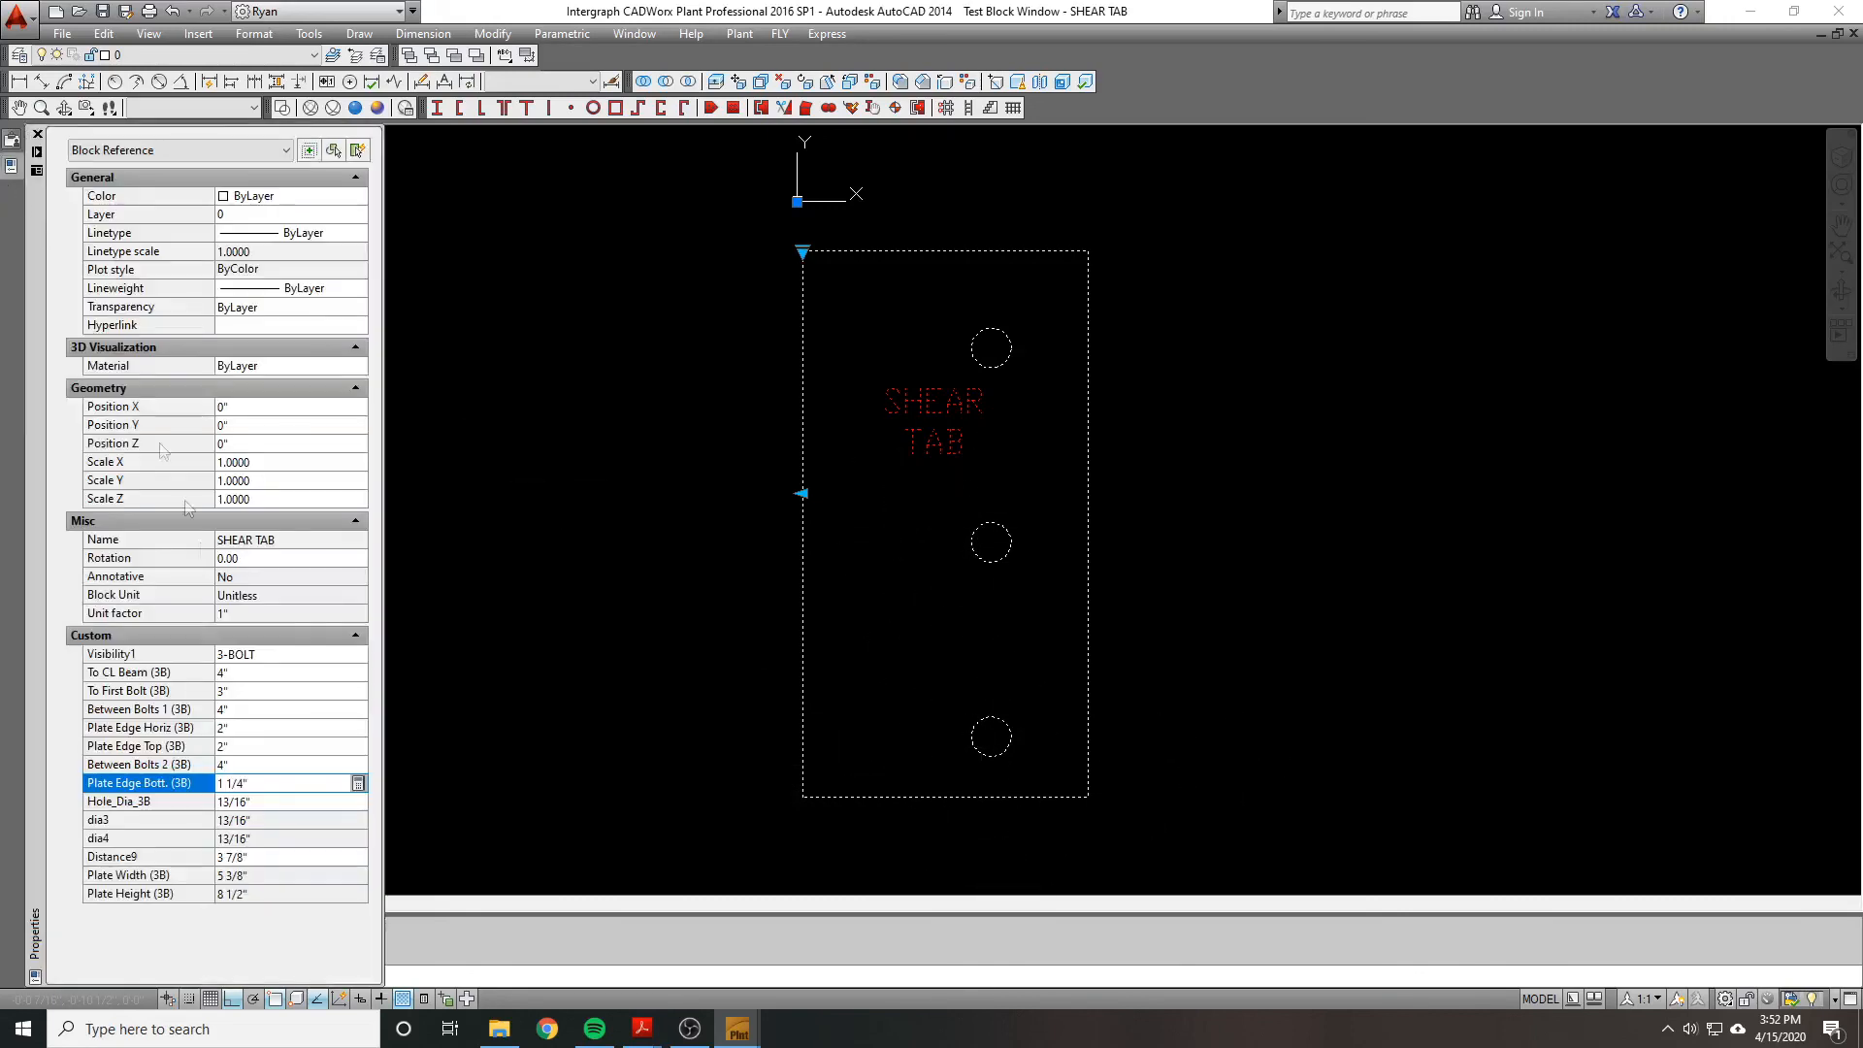
{"action": "left_click", "coordinate": [249, 747]}
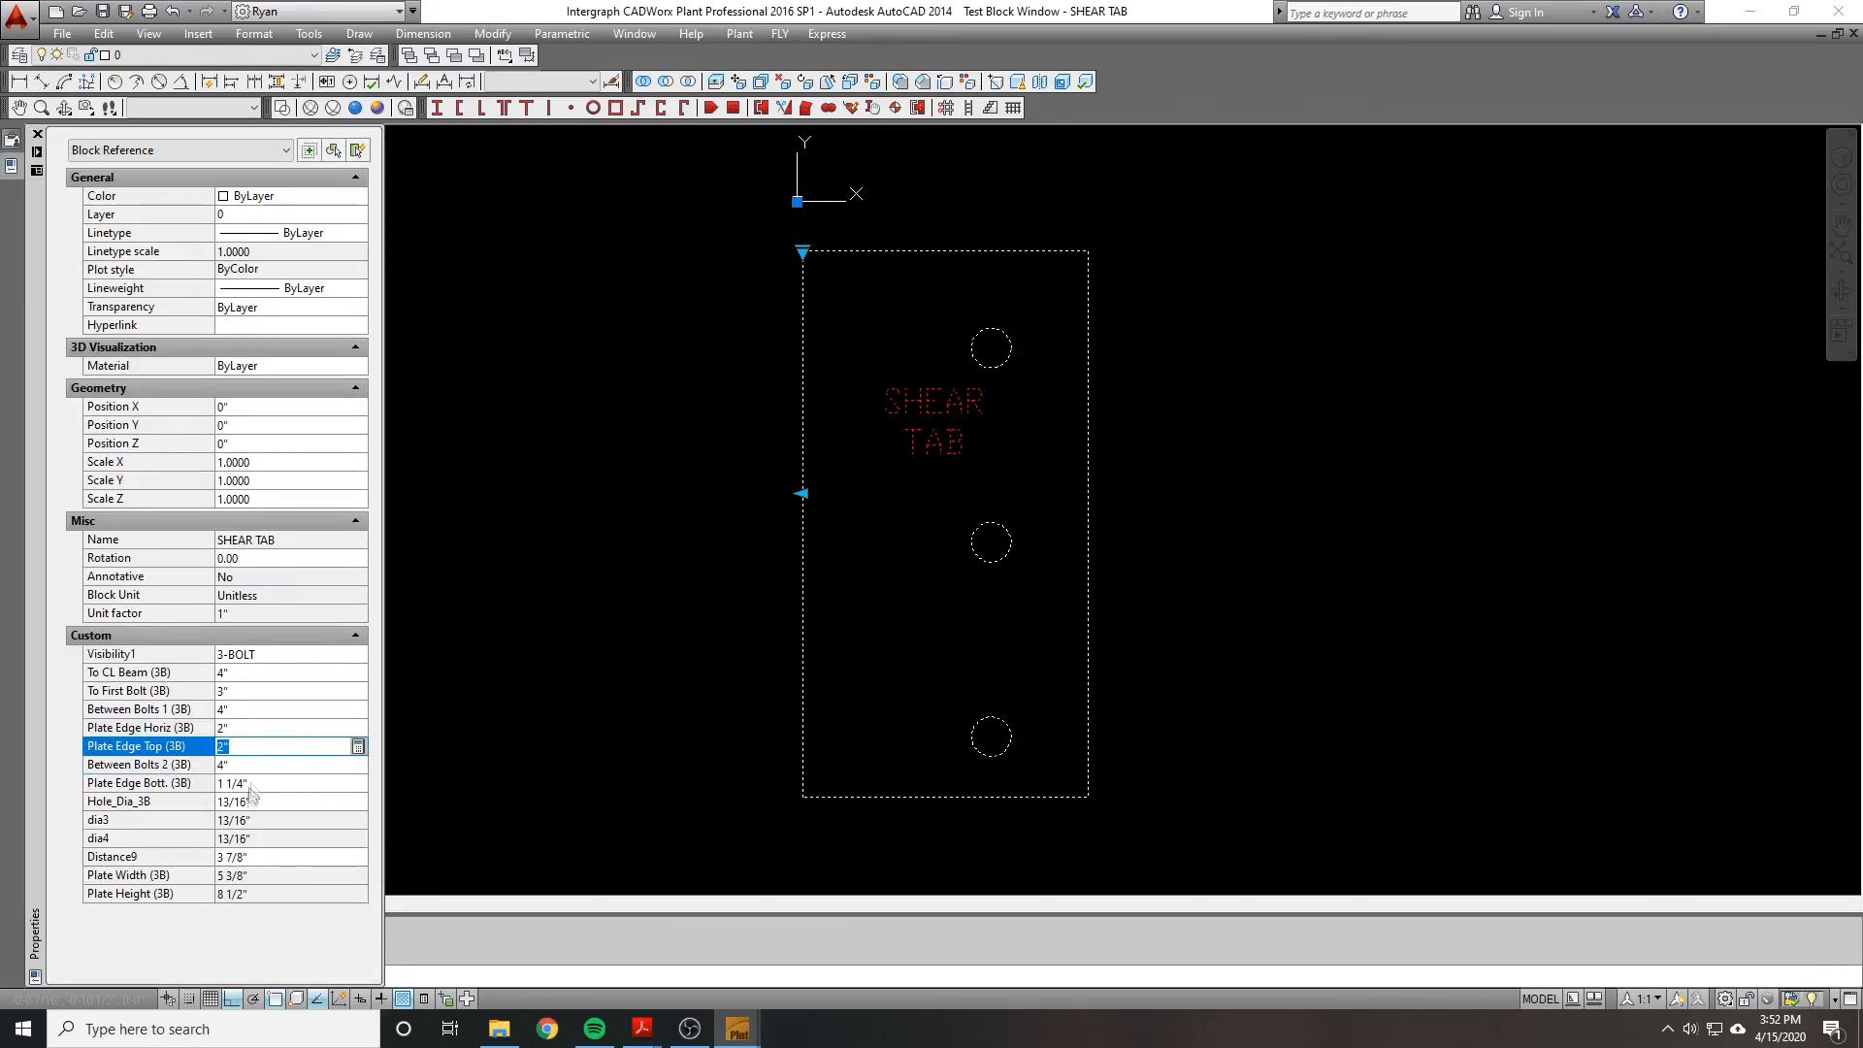
{"action": "left_click", "coordinate": [260, 784]}
{"action": "type", "text": "2"}
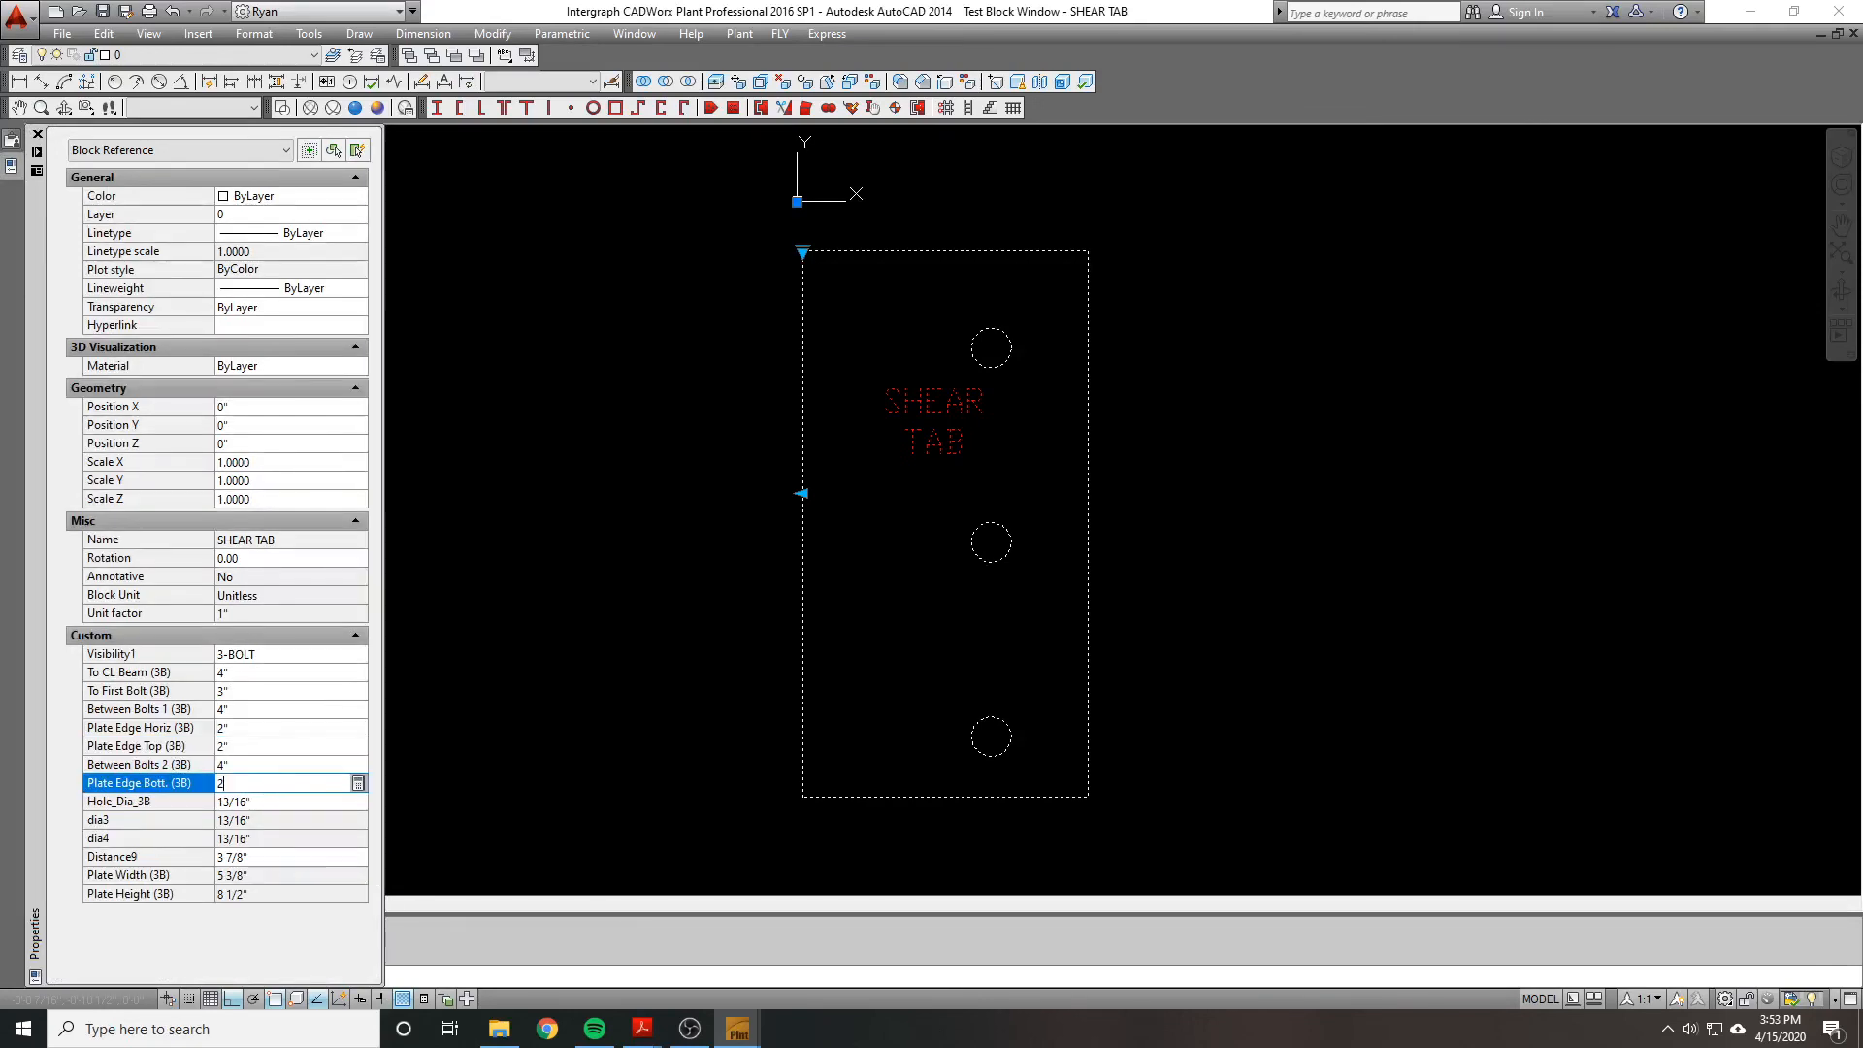
{"action": "left_click", "coordinate": [265, 796]}
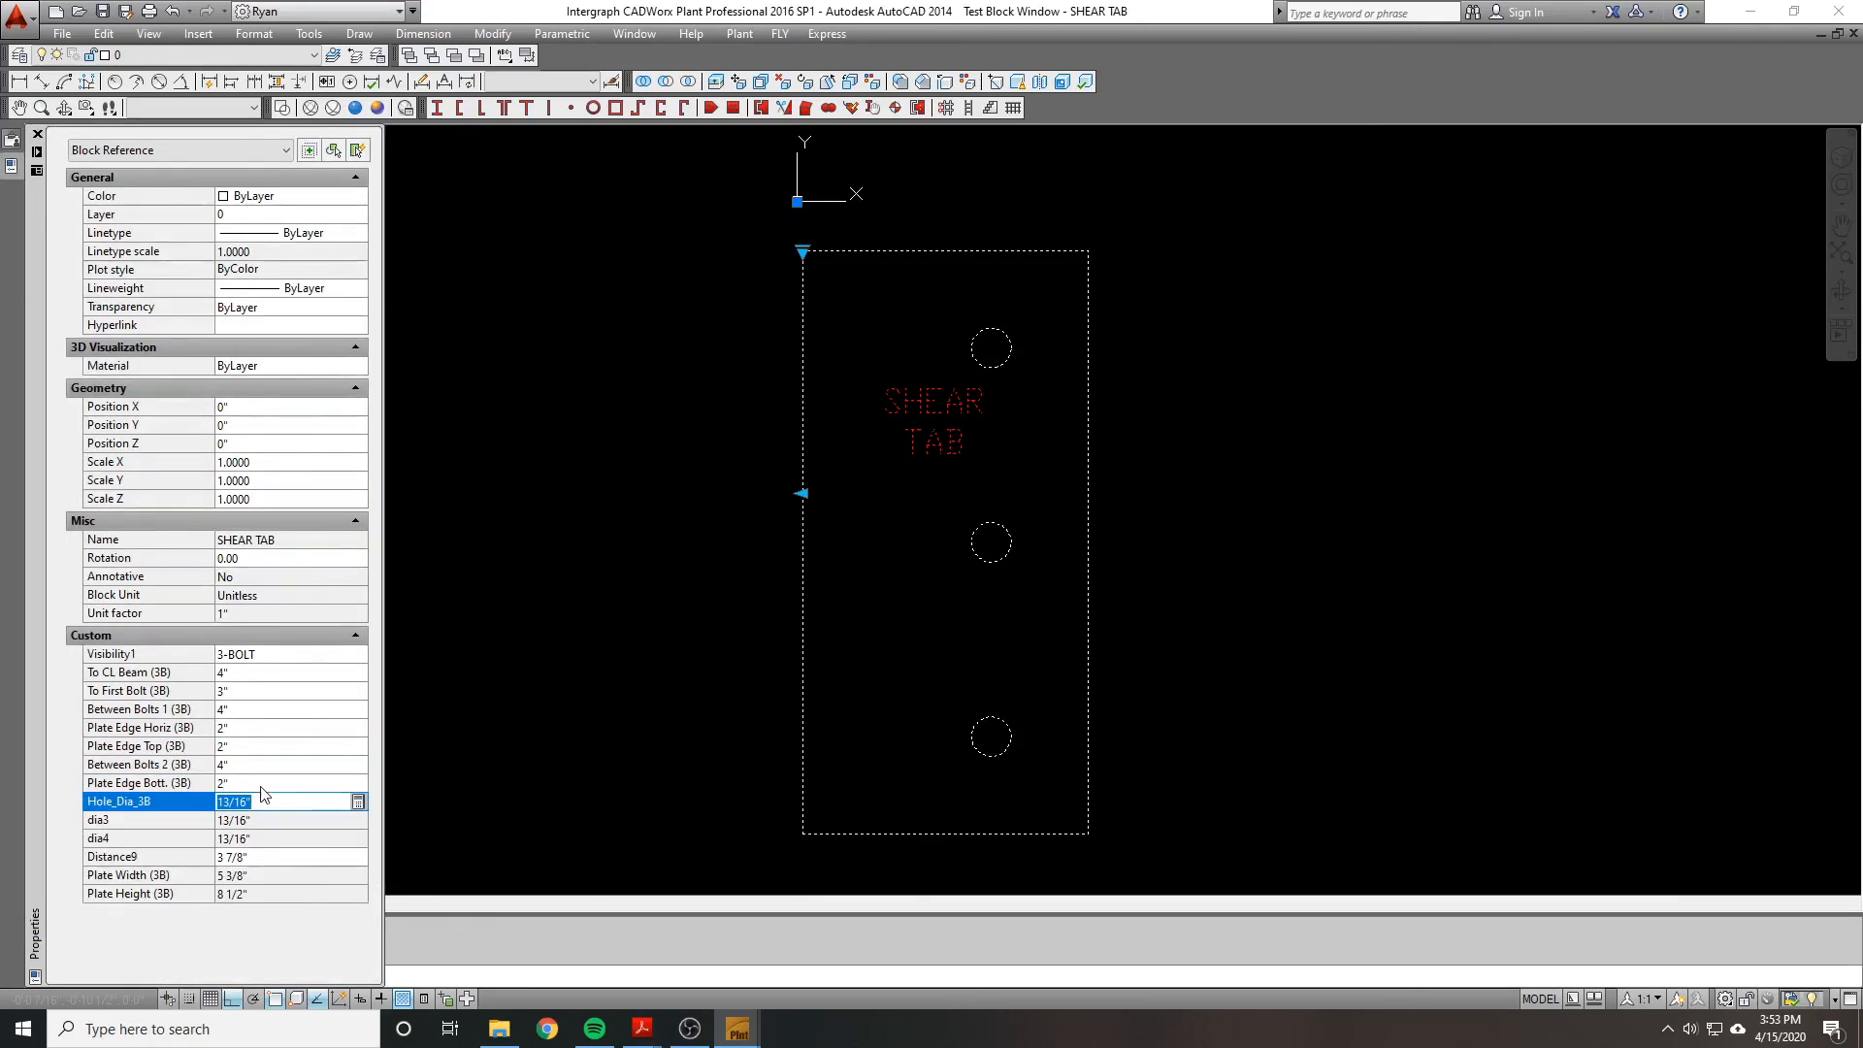
Step: Set Between Bolts 1 (3B) and Between Bolts 2 (3B) to 3" each
{"action": "left_click", "coordinate": [265, 709]}
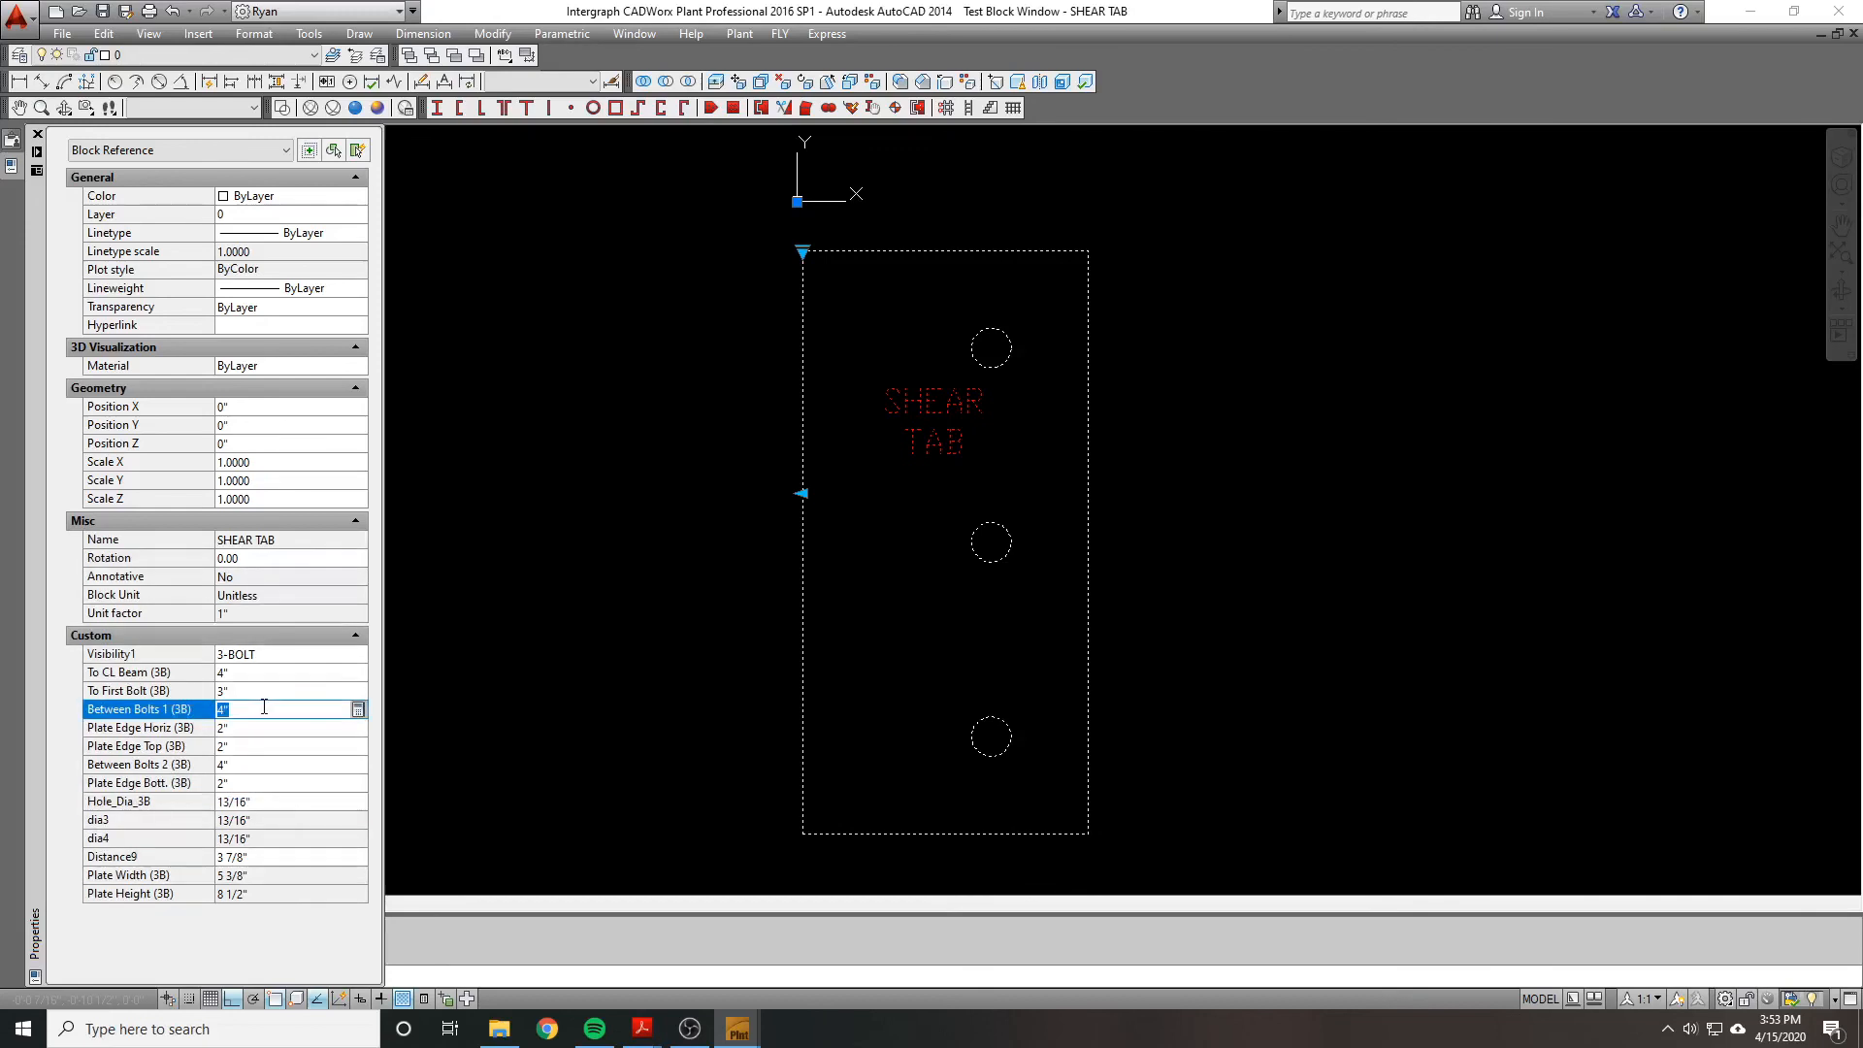
{"action": "type", "text": "3"}
{"action": "key", "text": "Tab"}
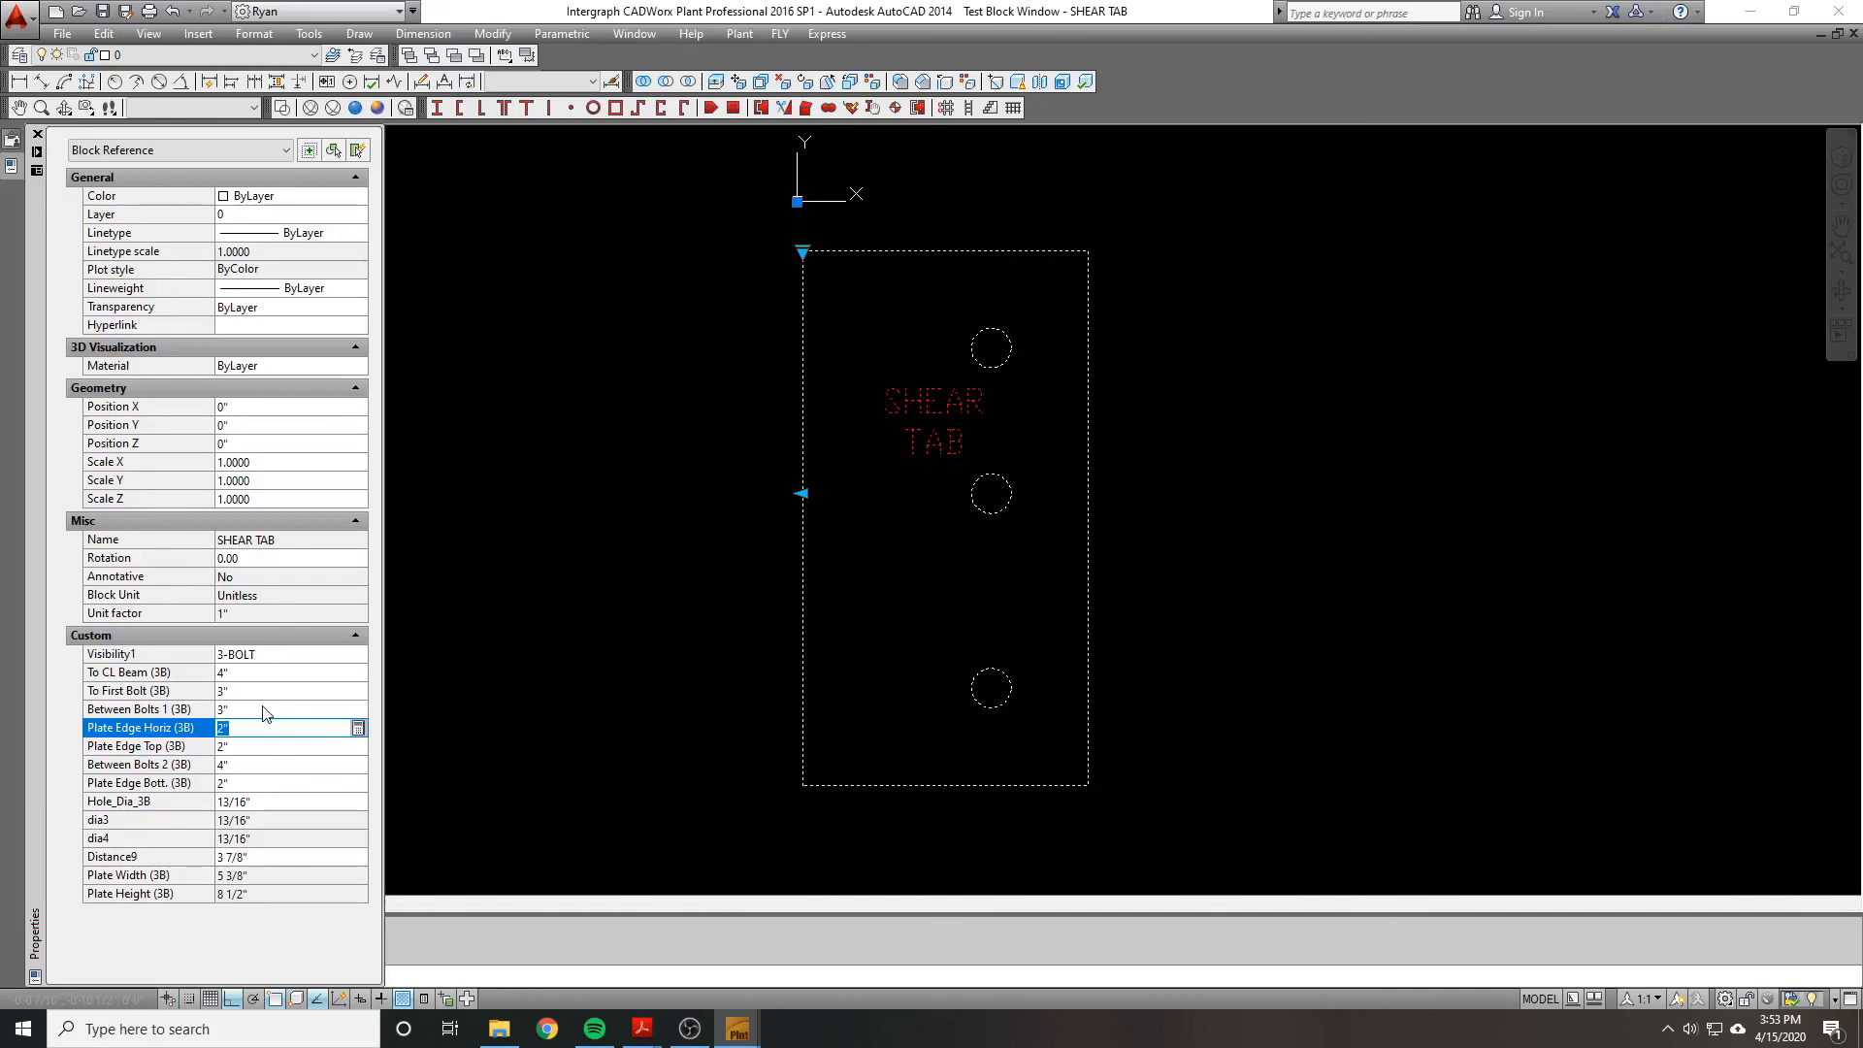
{"action": "left_click", "coordinate": [243, 713]}
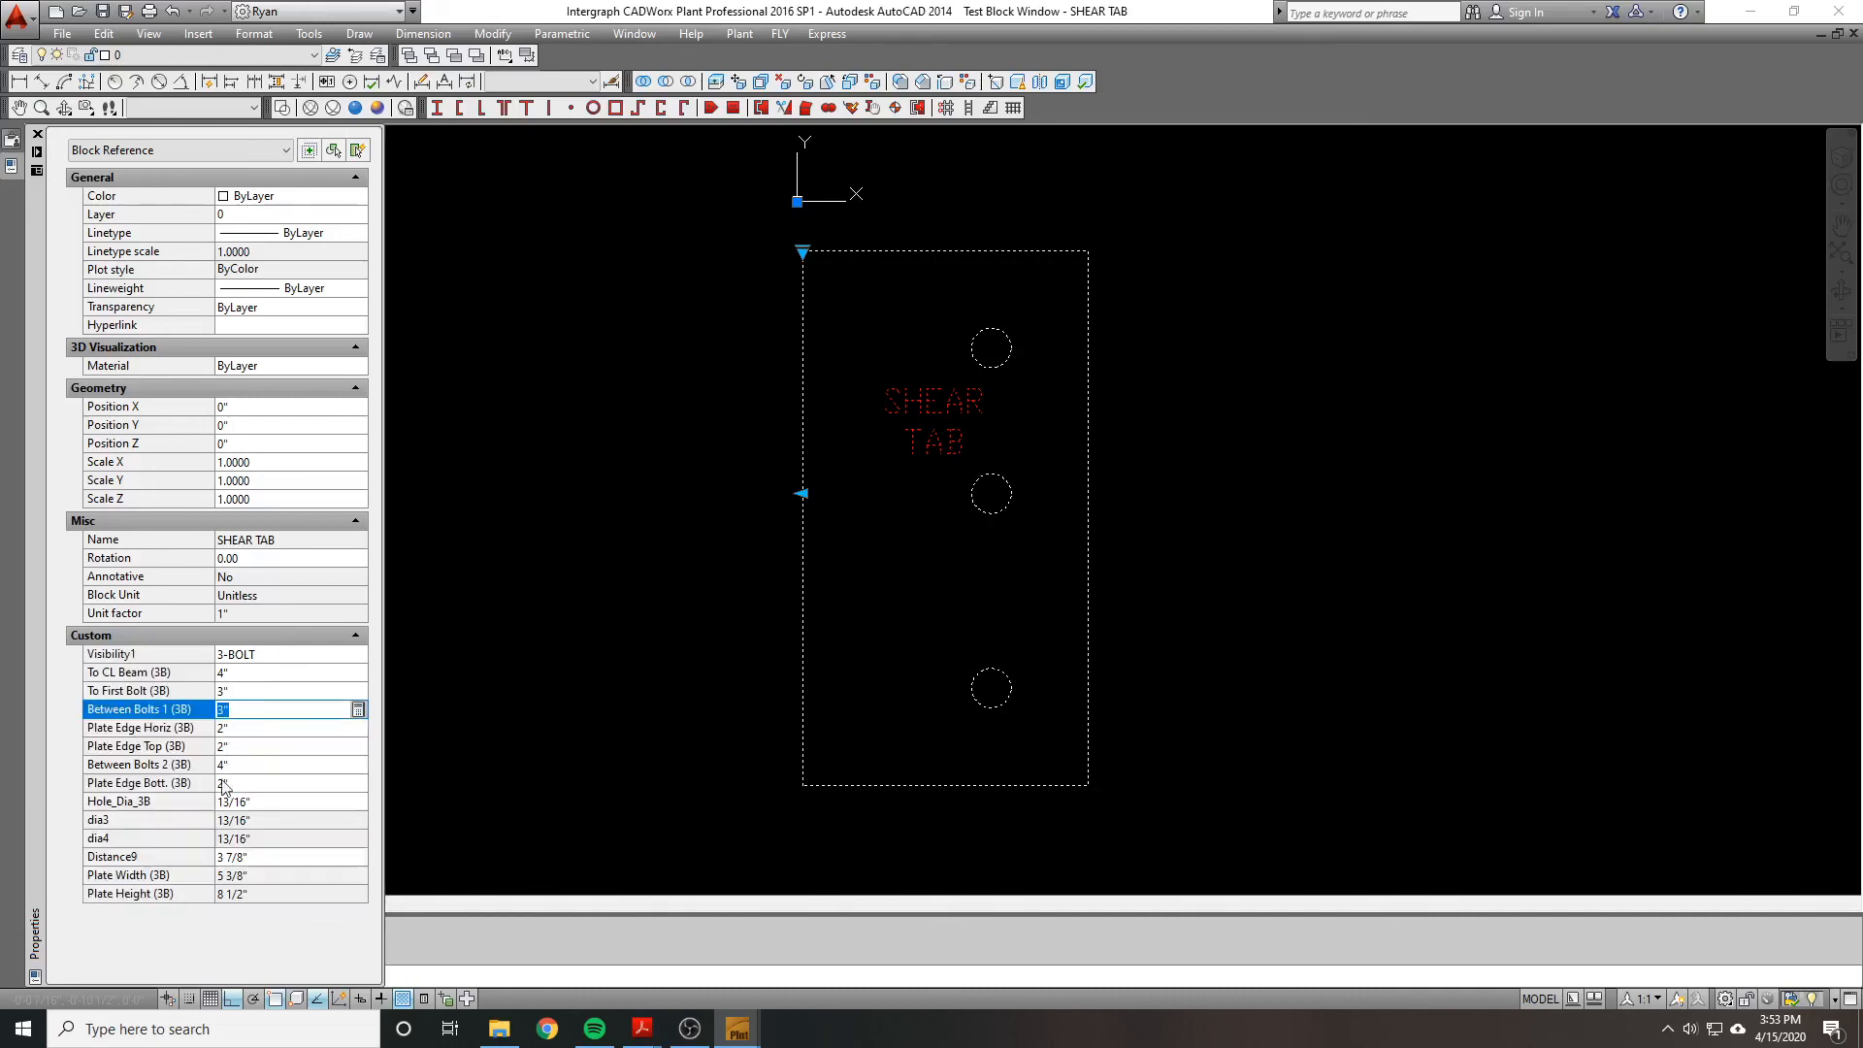
{"action": "left_click", "coordinate": [244, 765]}
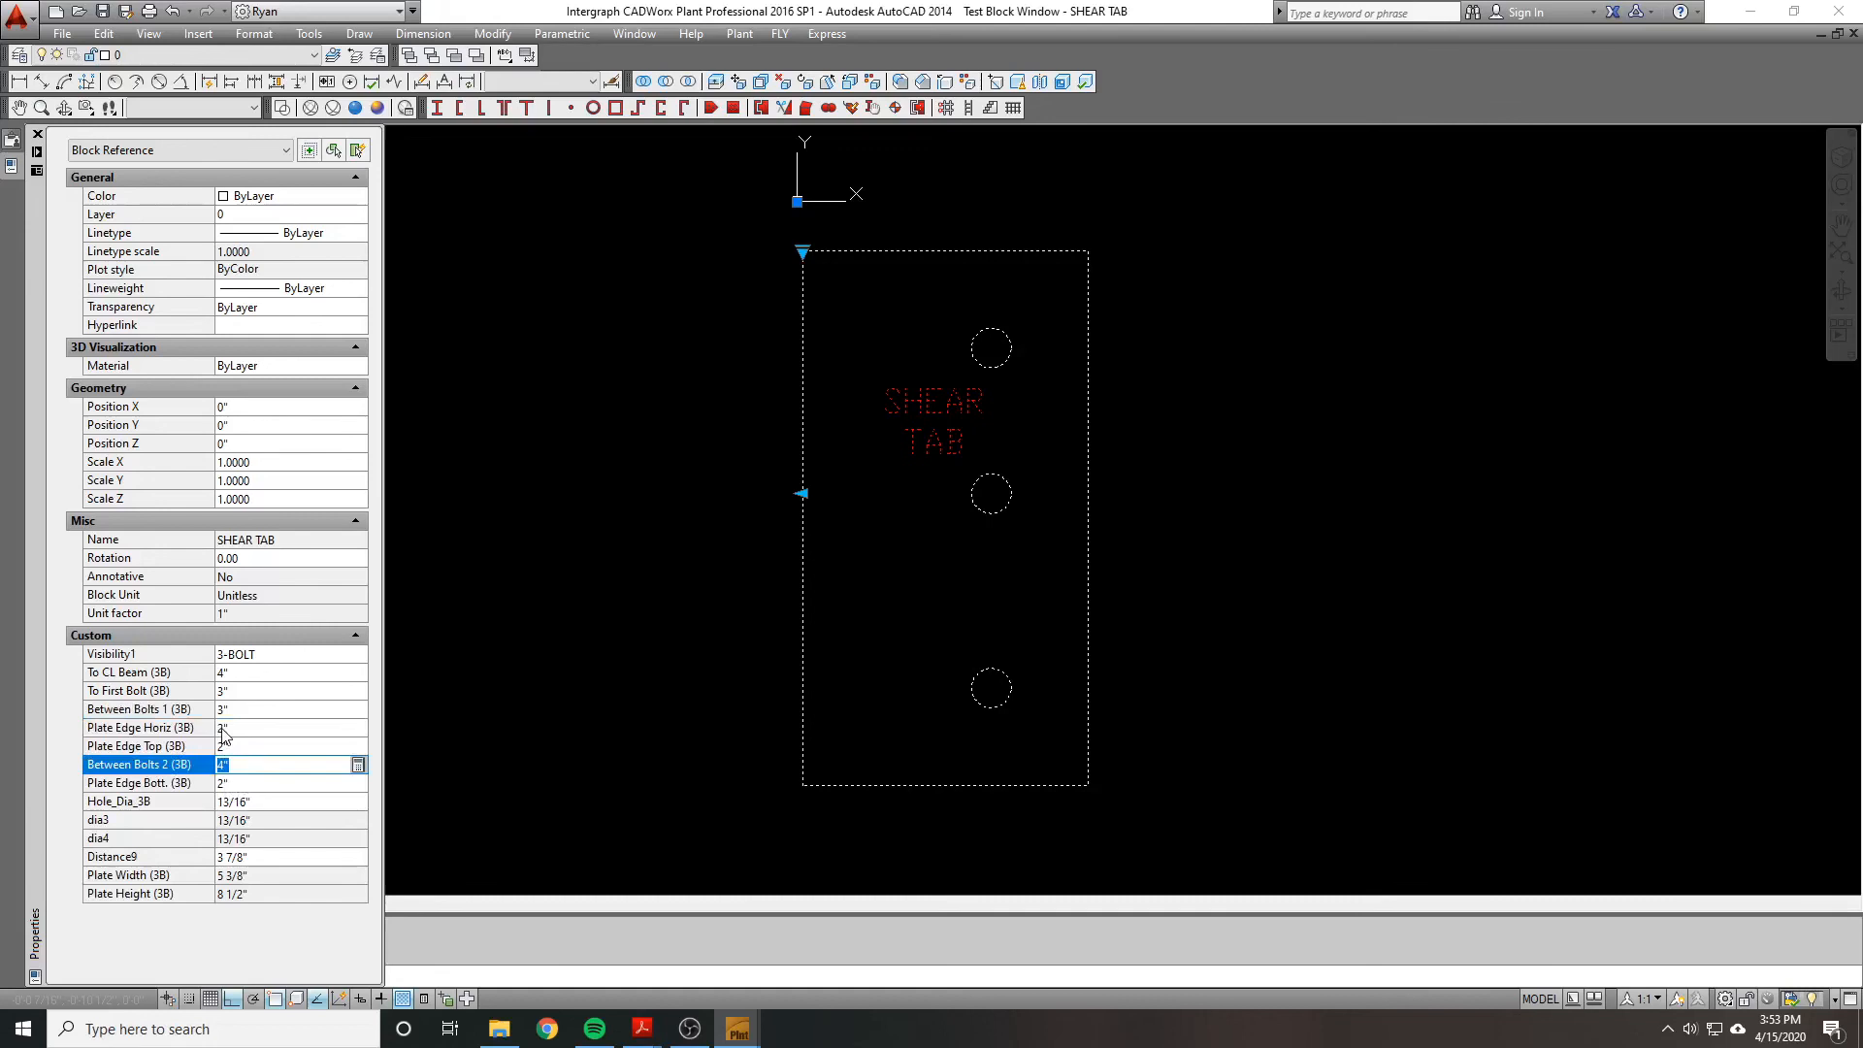
{"action": "key", "text": "Tab"}
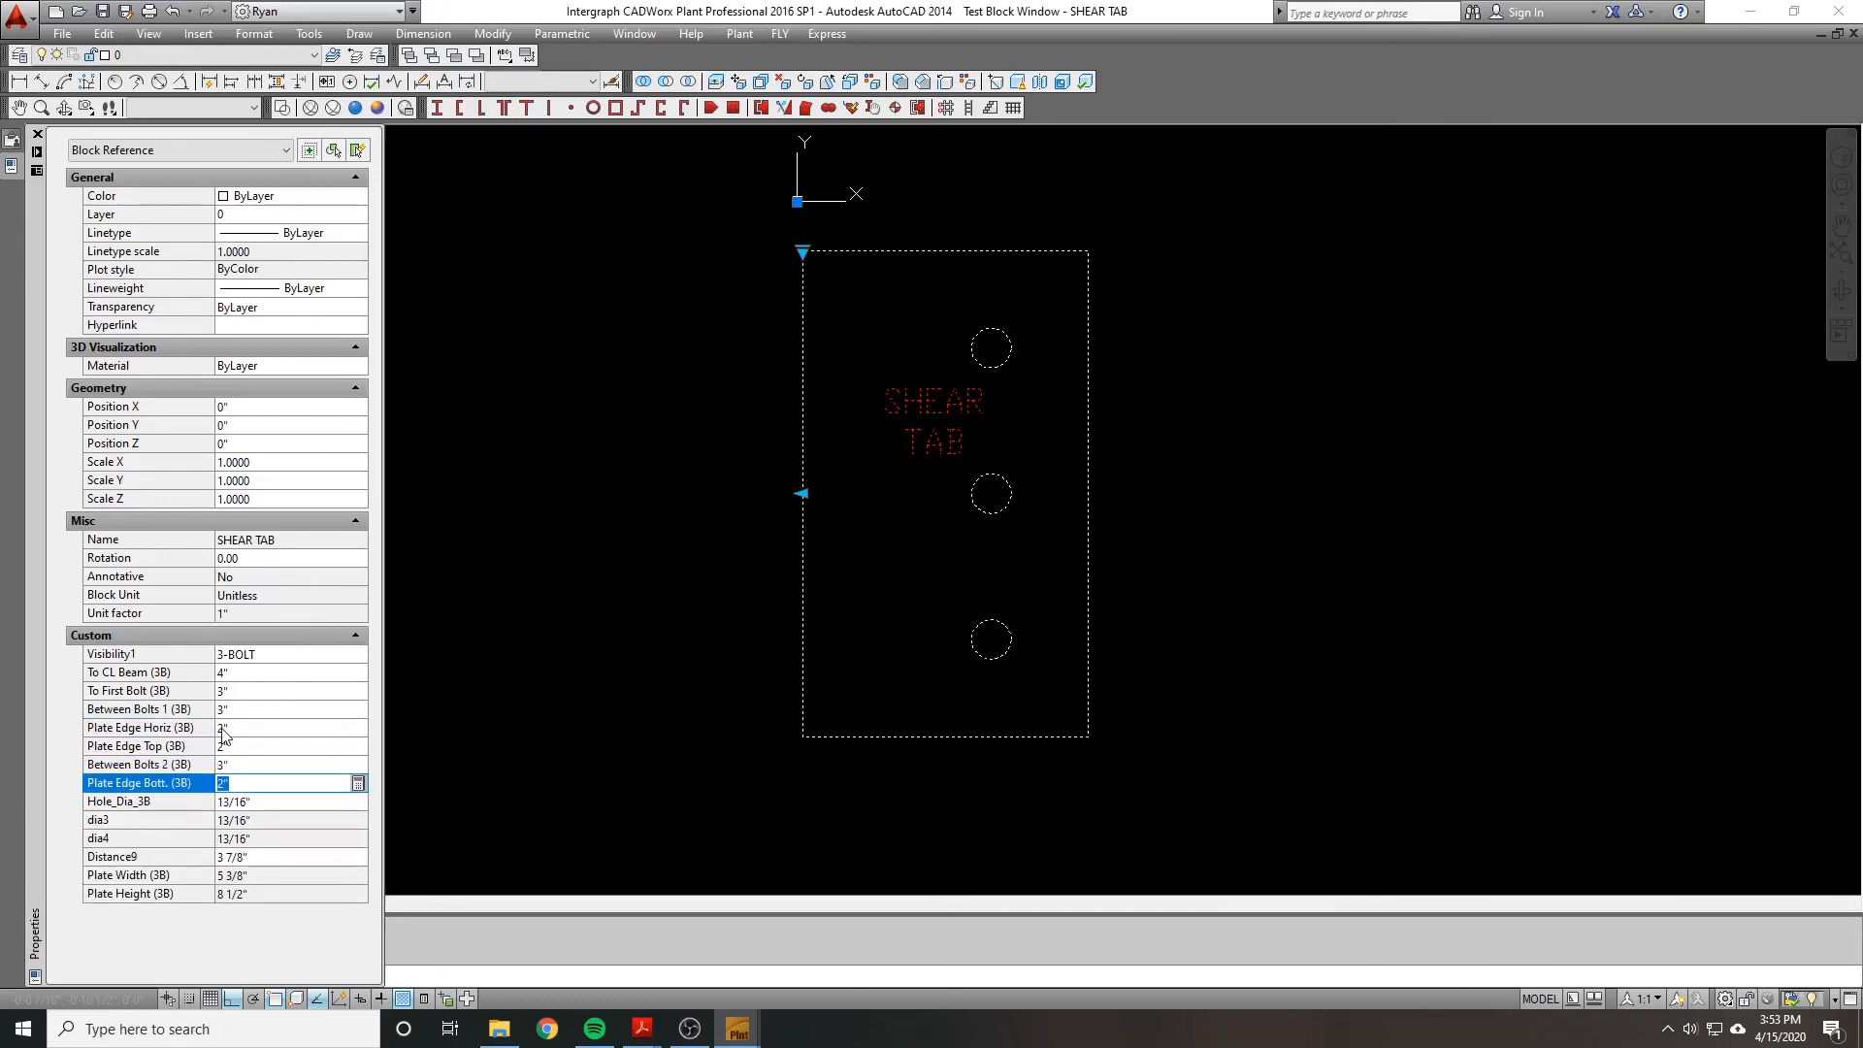
Step: Set the bolt hole diameter Hole_Dia_3B to 11/16"
{"action": "left_click", "coordinate": [269, 804]}
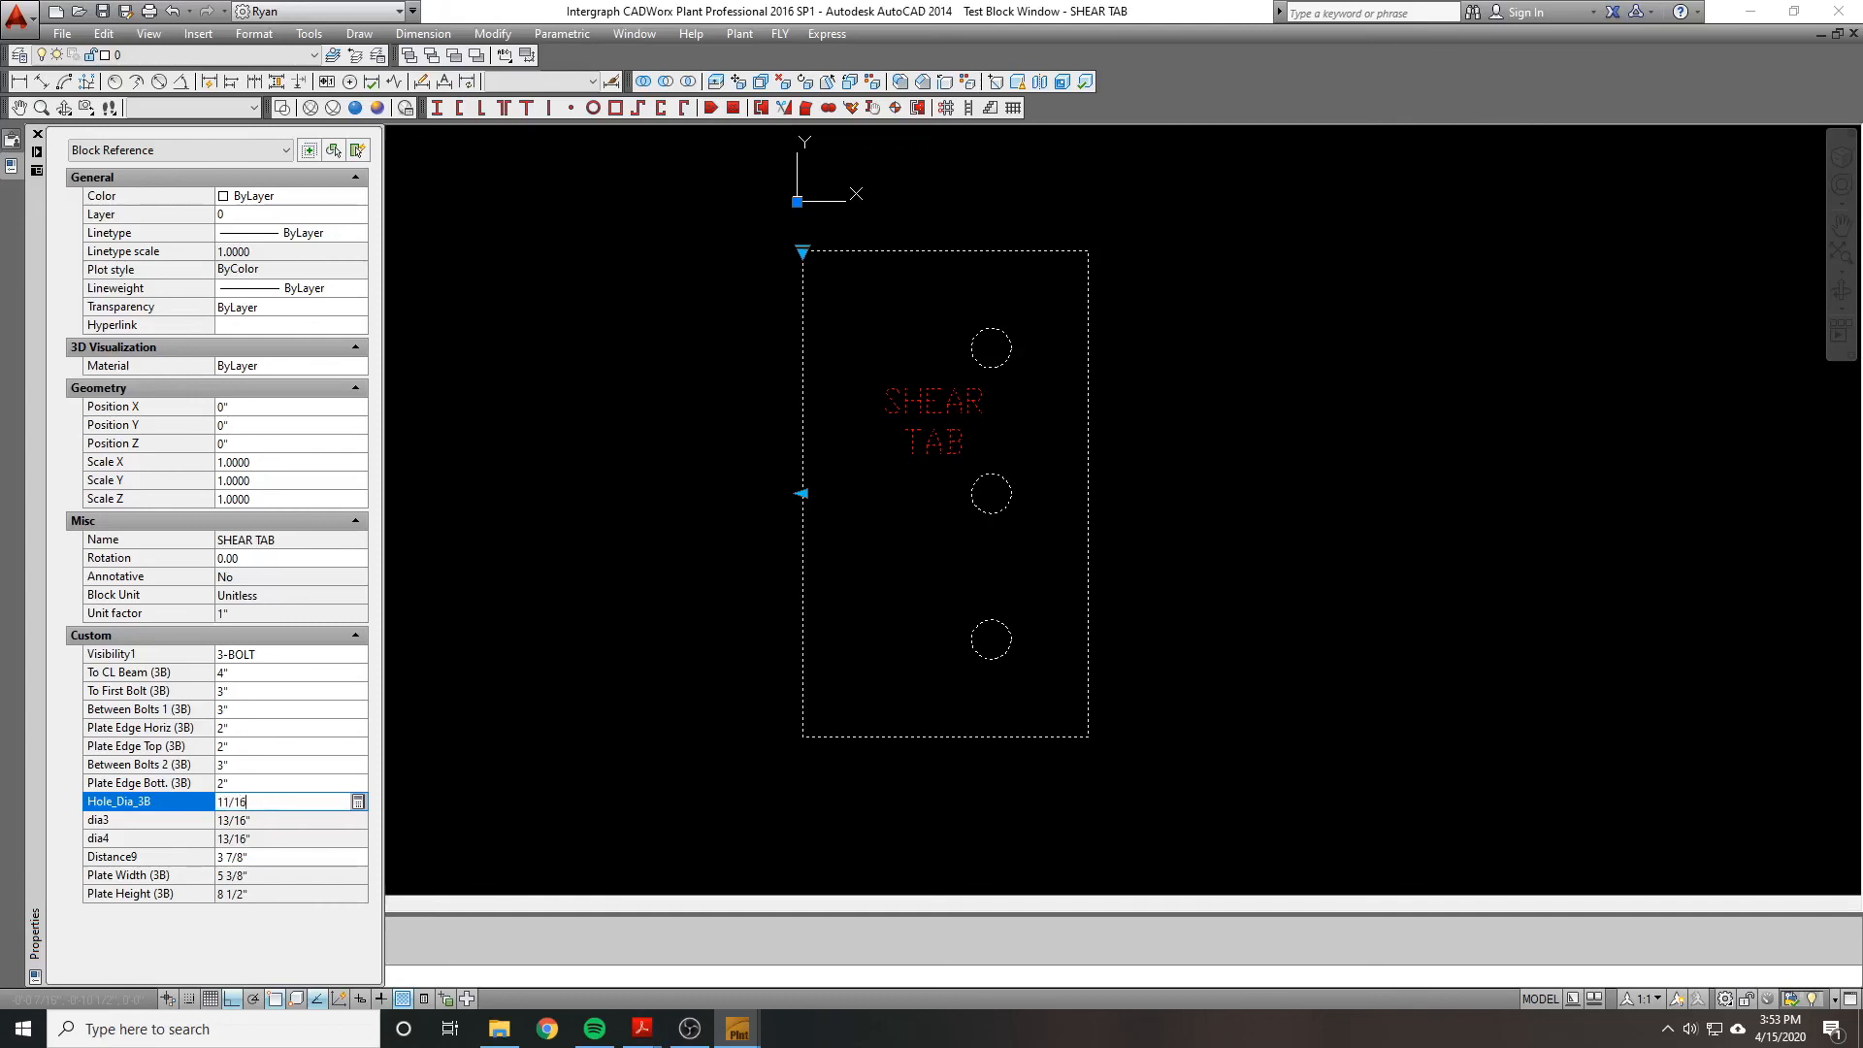
{"action": "type", "text": "11/16"}
{"action": "key", "text": "Tab"}
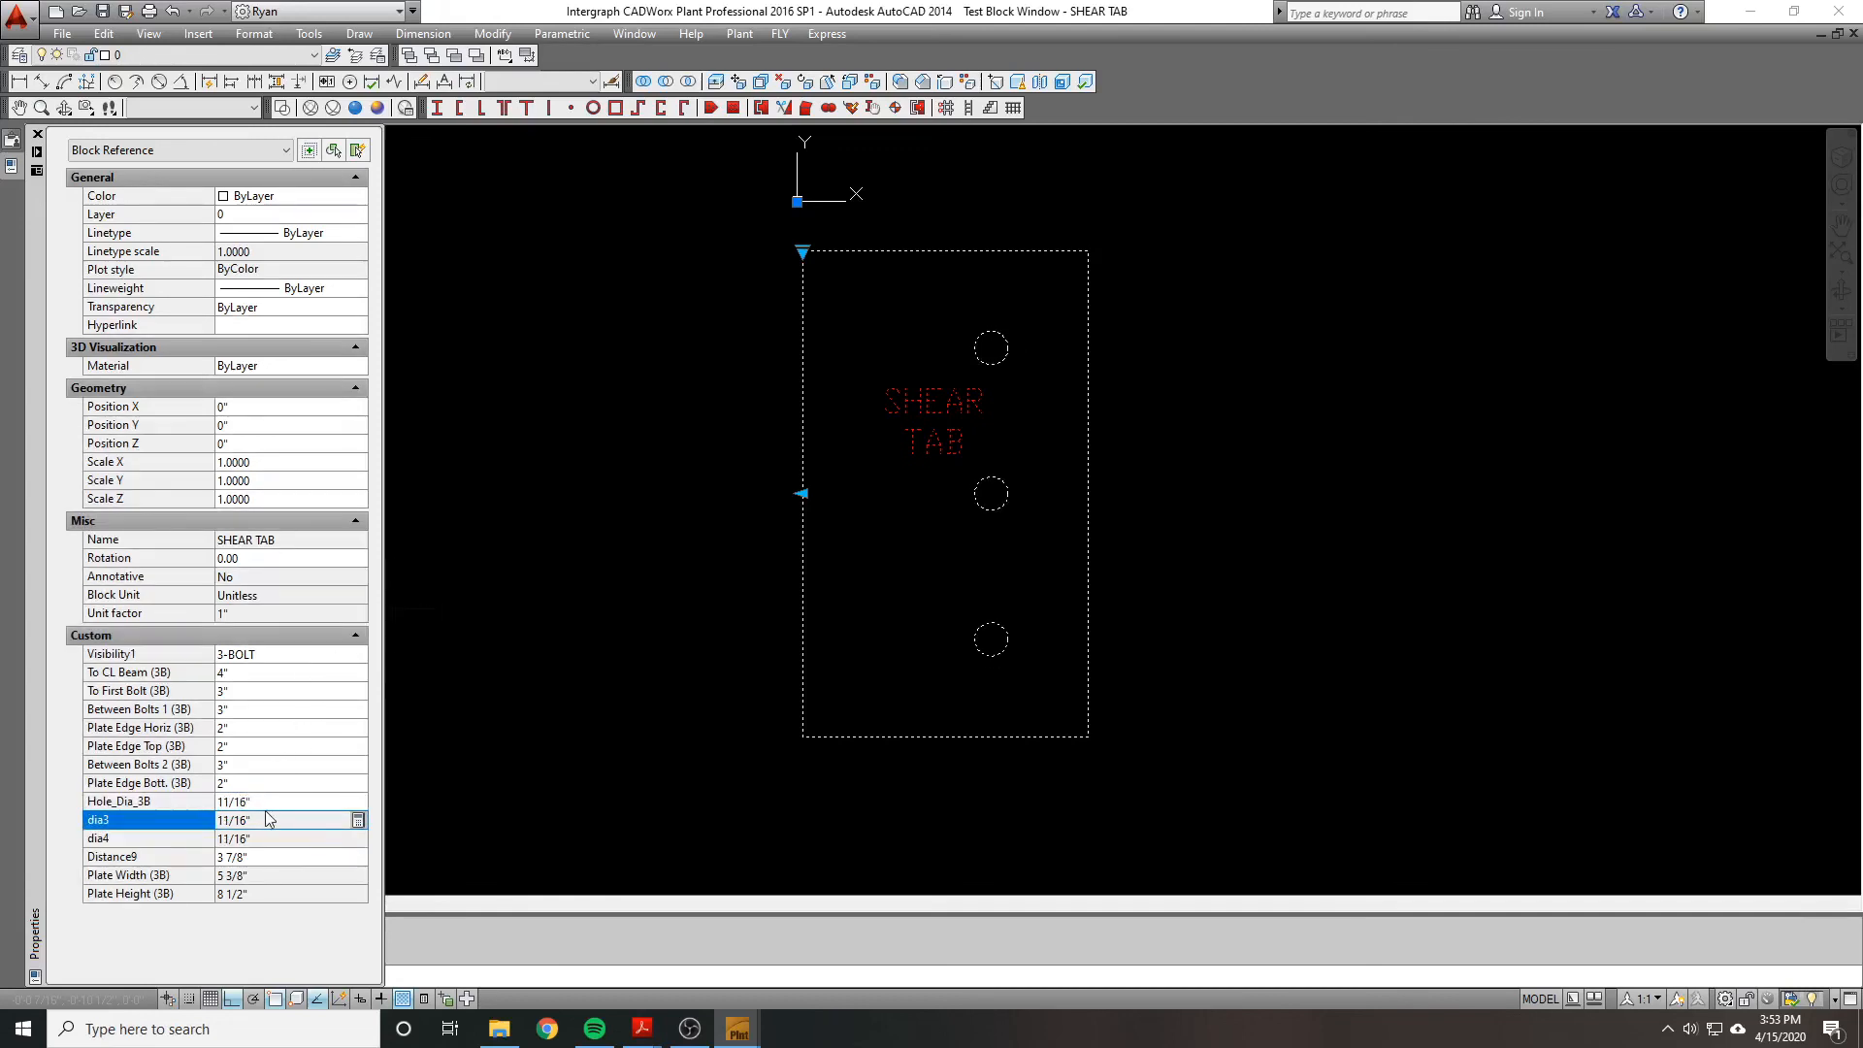
{"action": "left_click", "coordinate": [277, 802]}
Step: Test Distance9 by moving the grip on the plate's vertical edge inward to about 3 1/16" and check its property value
{"action": "left_click", "coordinate": [268, 857]}
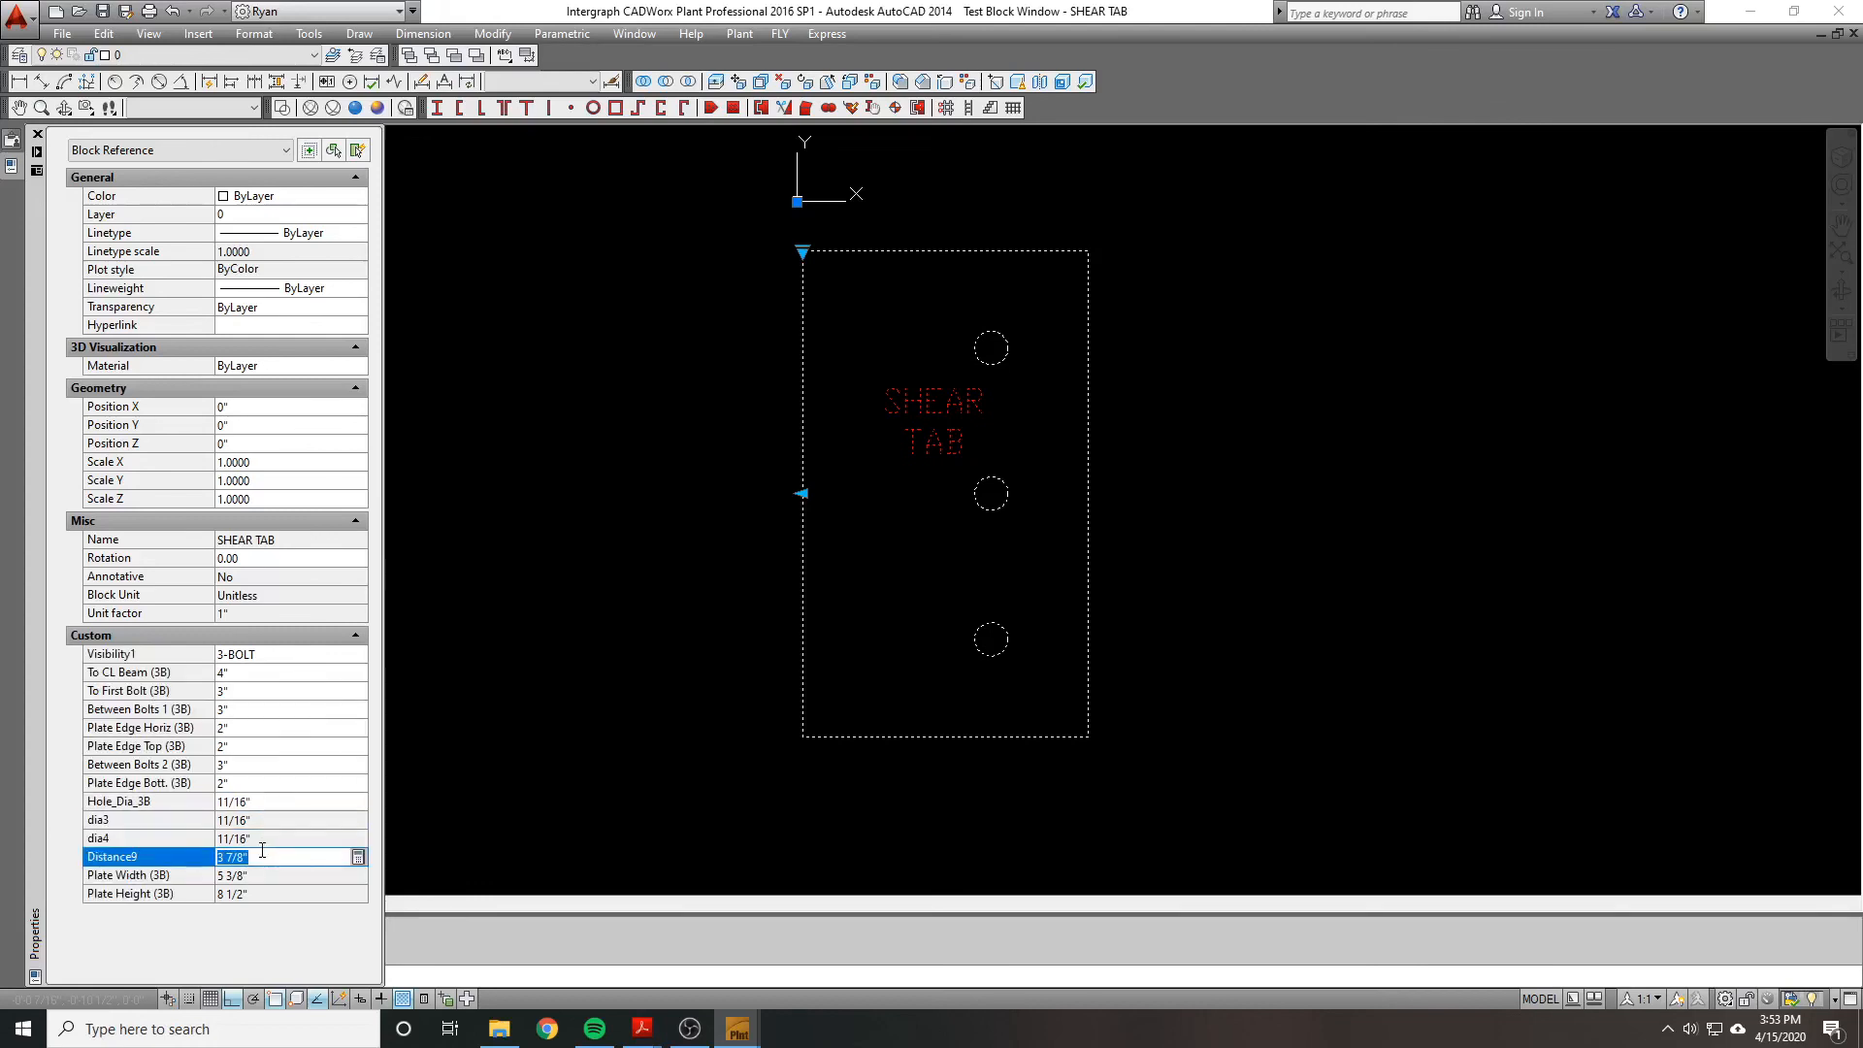
{"action": "left_click", "coordinate": [802, 493]}
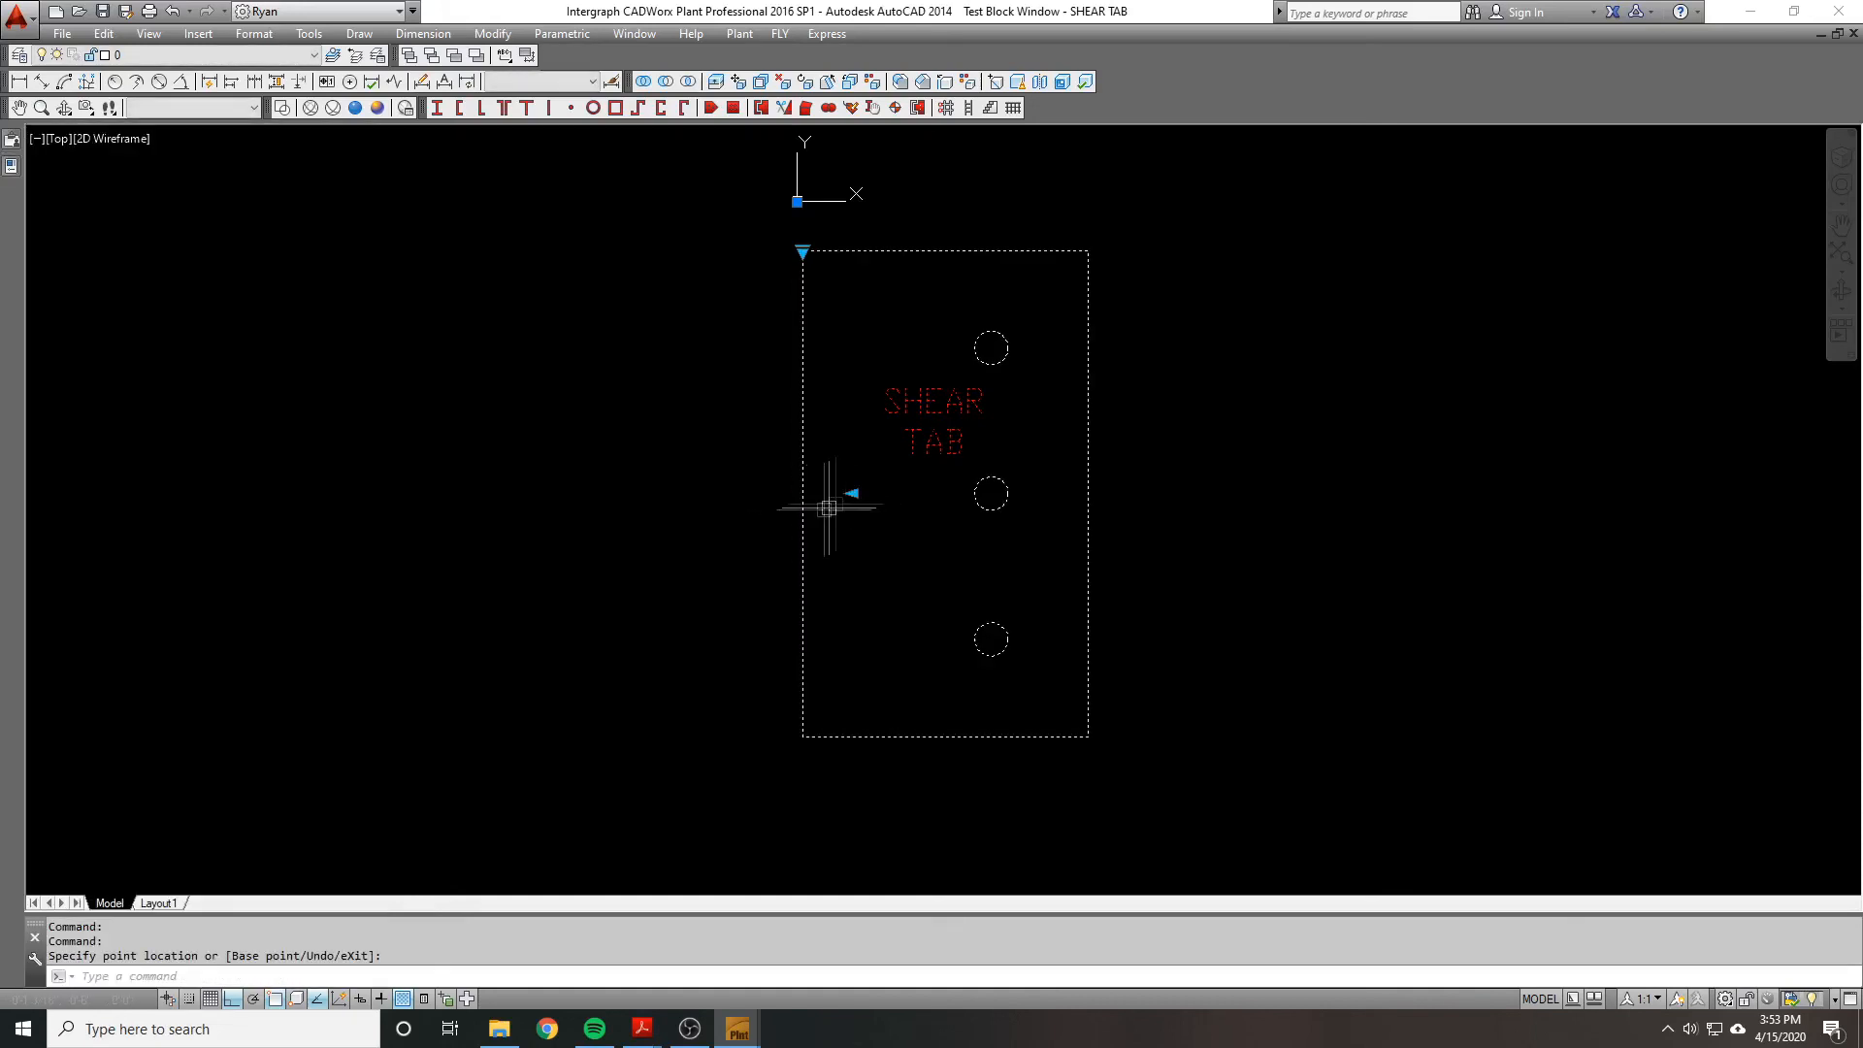
{"action": "left_click", "coordinate": [802, 493]}
{"action": "left_click", "coordinate": [840, 493]}
{"action": "mouse_move", "coordinate": [7, 165]}
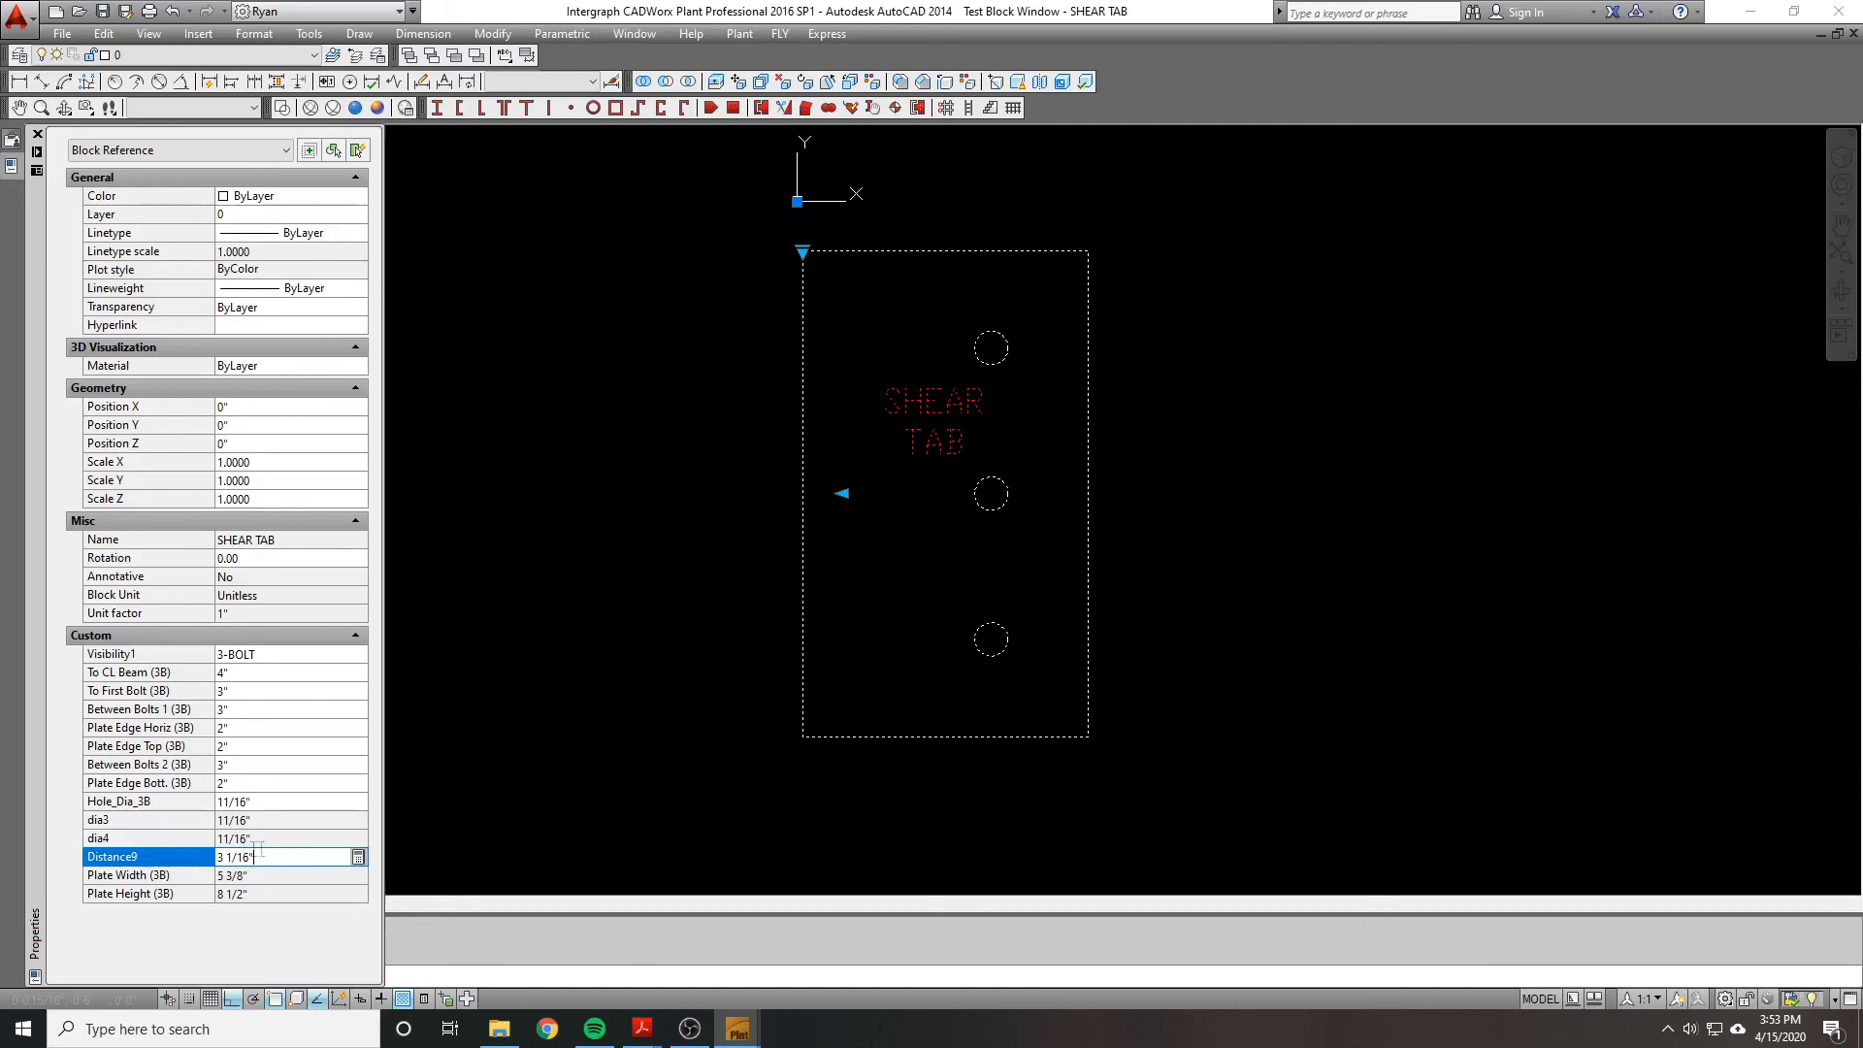
Step: Close the SHEAR TAB test block window and return to the Block Editor
{"action": "key", "text": "Escape"}
{"action": "key", "text": "Escape"}
{"action": "key", "text": "ctrl+1"}
{"action": "left_click", "coordinate": [832, 499]}
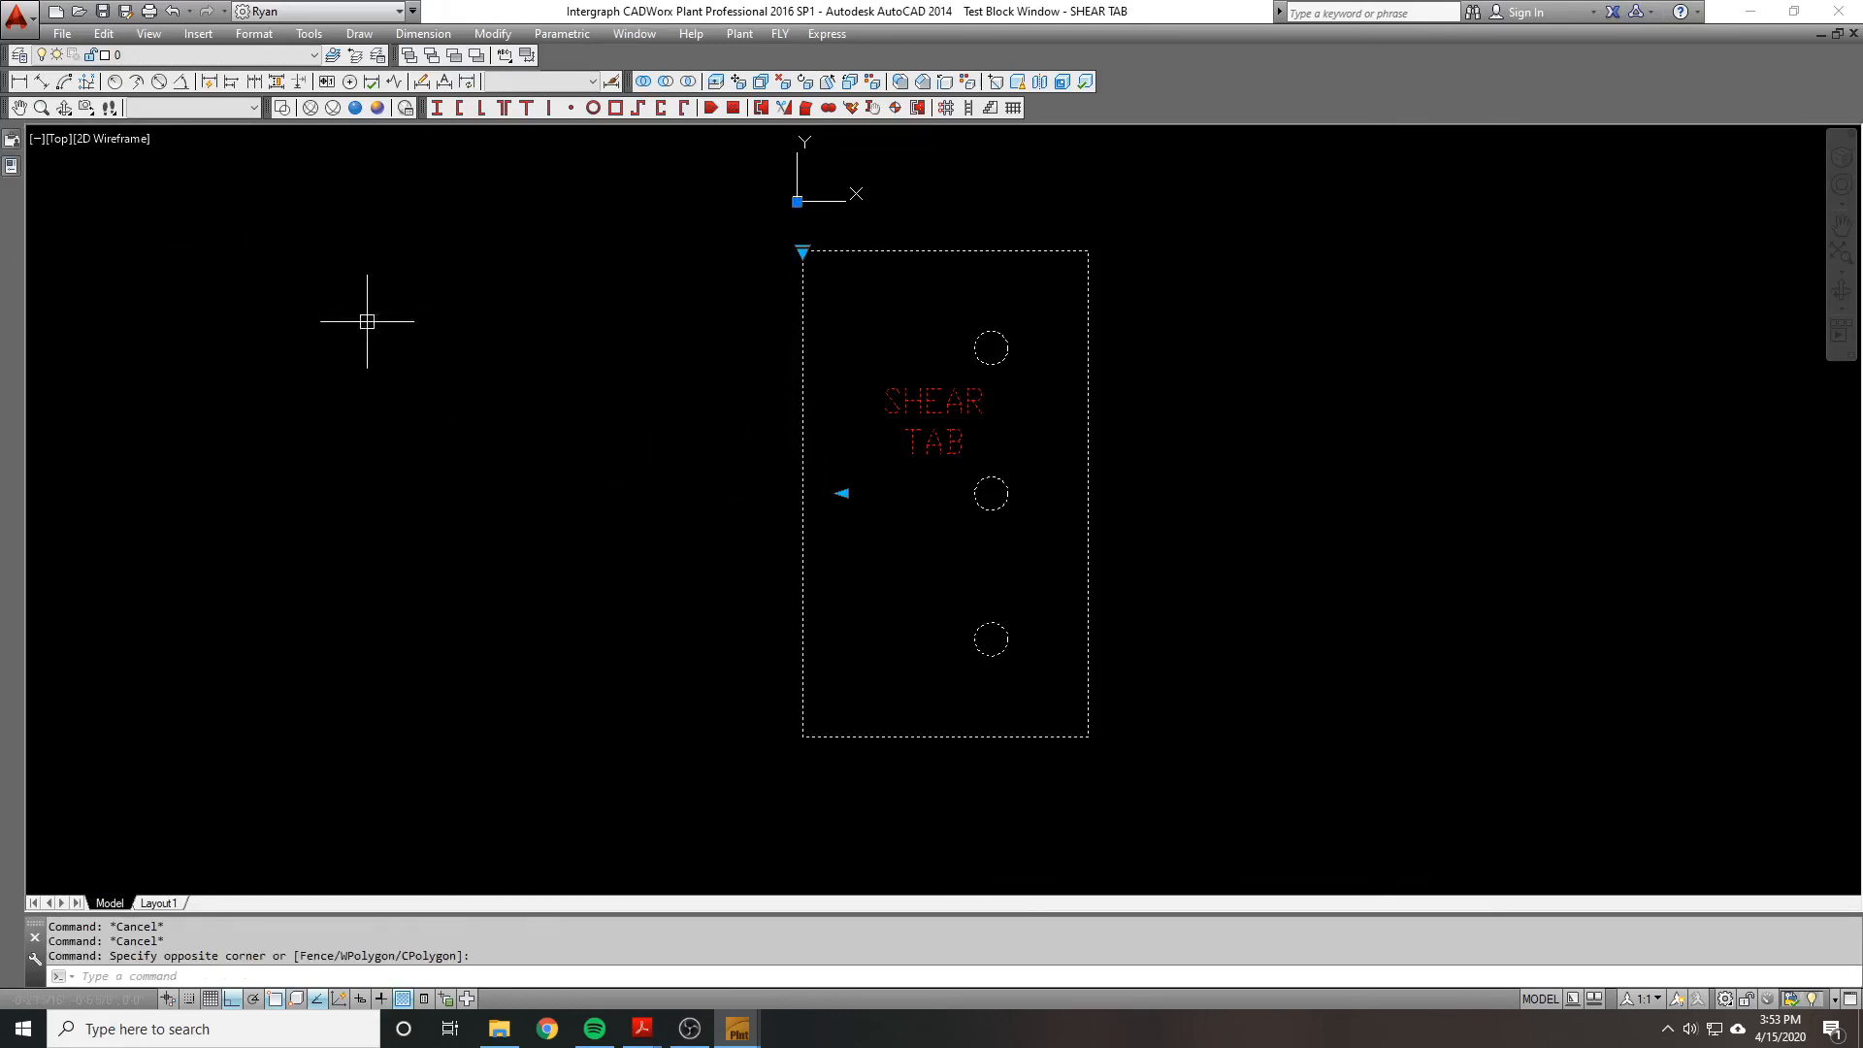
{"action": "left_click", "coordinate": [1854, 34]}
Step: Spread the stacked 2-BOLT action icons near the origin apart and examine the selection set of Distance1's Stretch action
{"action": "scroll", "coordinate": [825, 511], "scroll_direction": "up", "scroll_amount": 5}
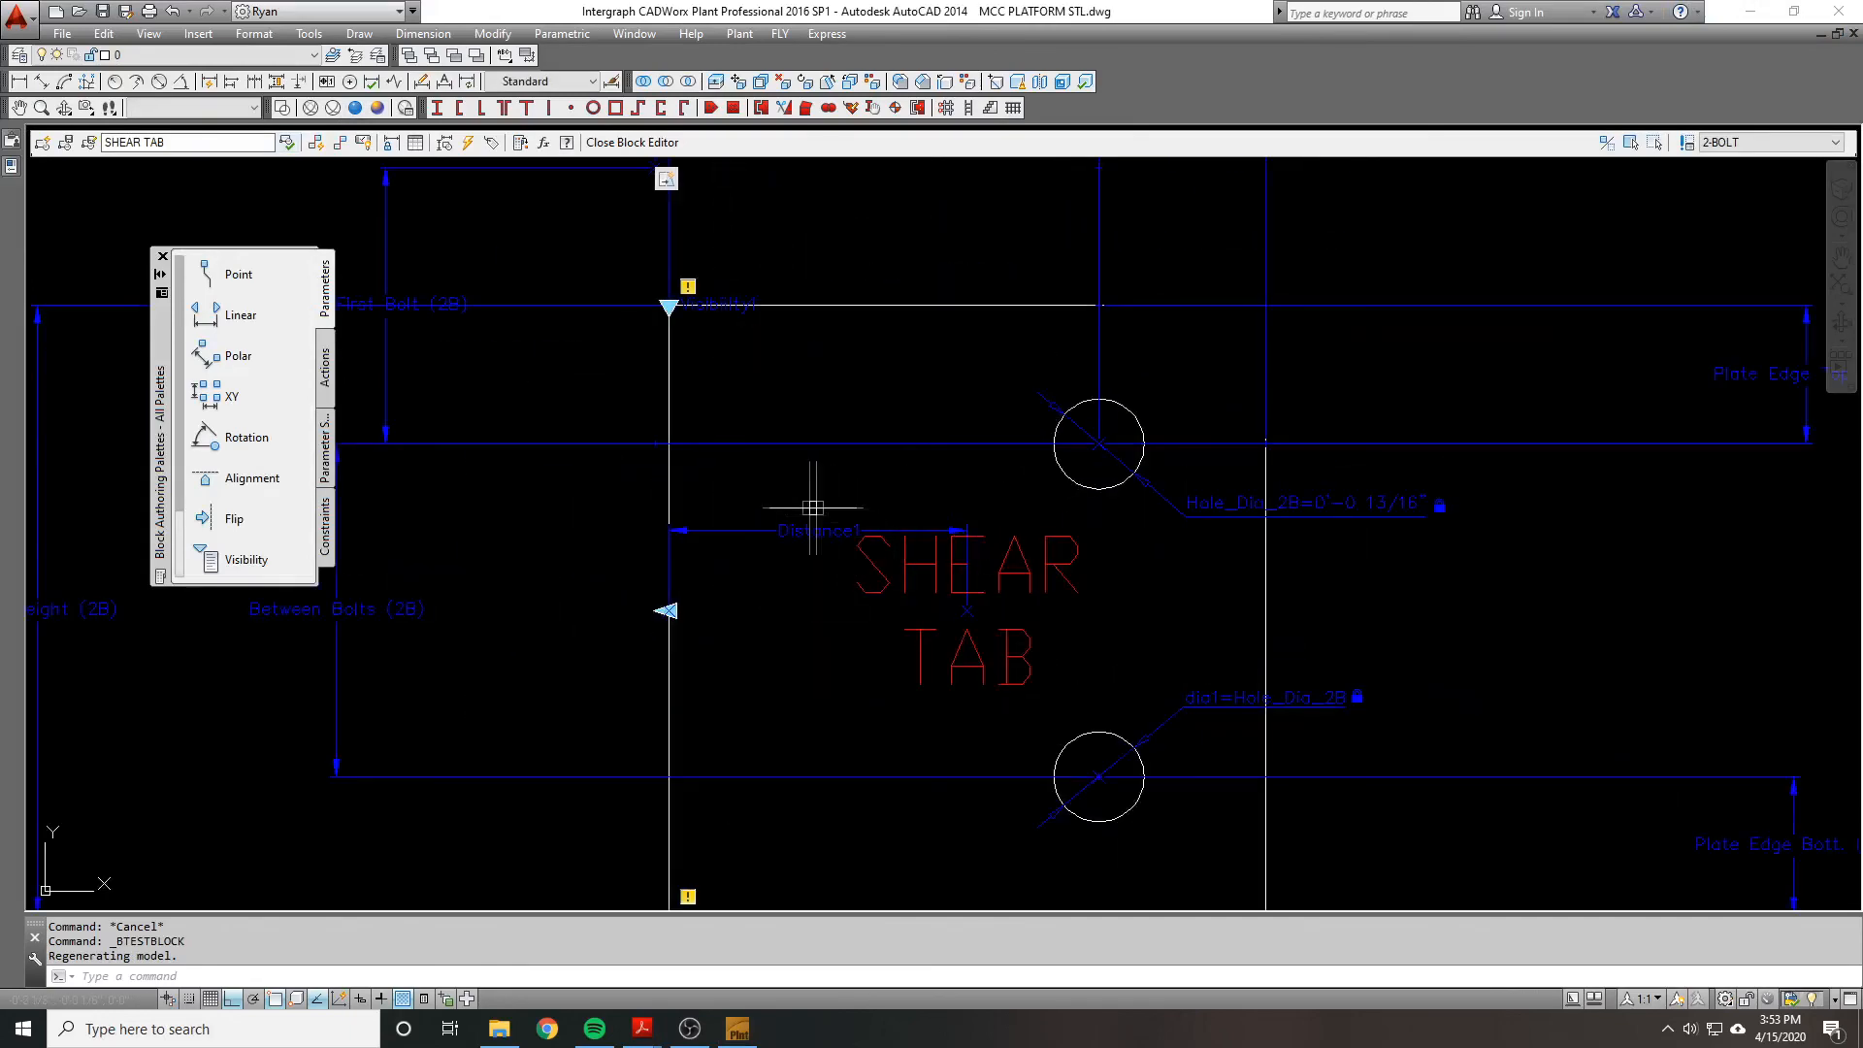
{"action": "scroll", "coordinate": [805, 521], "scroll_direction": "down", "scroll_amount": 4}
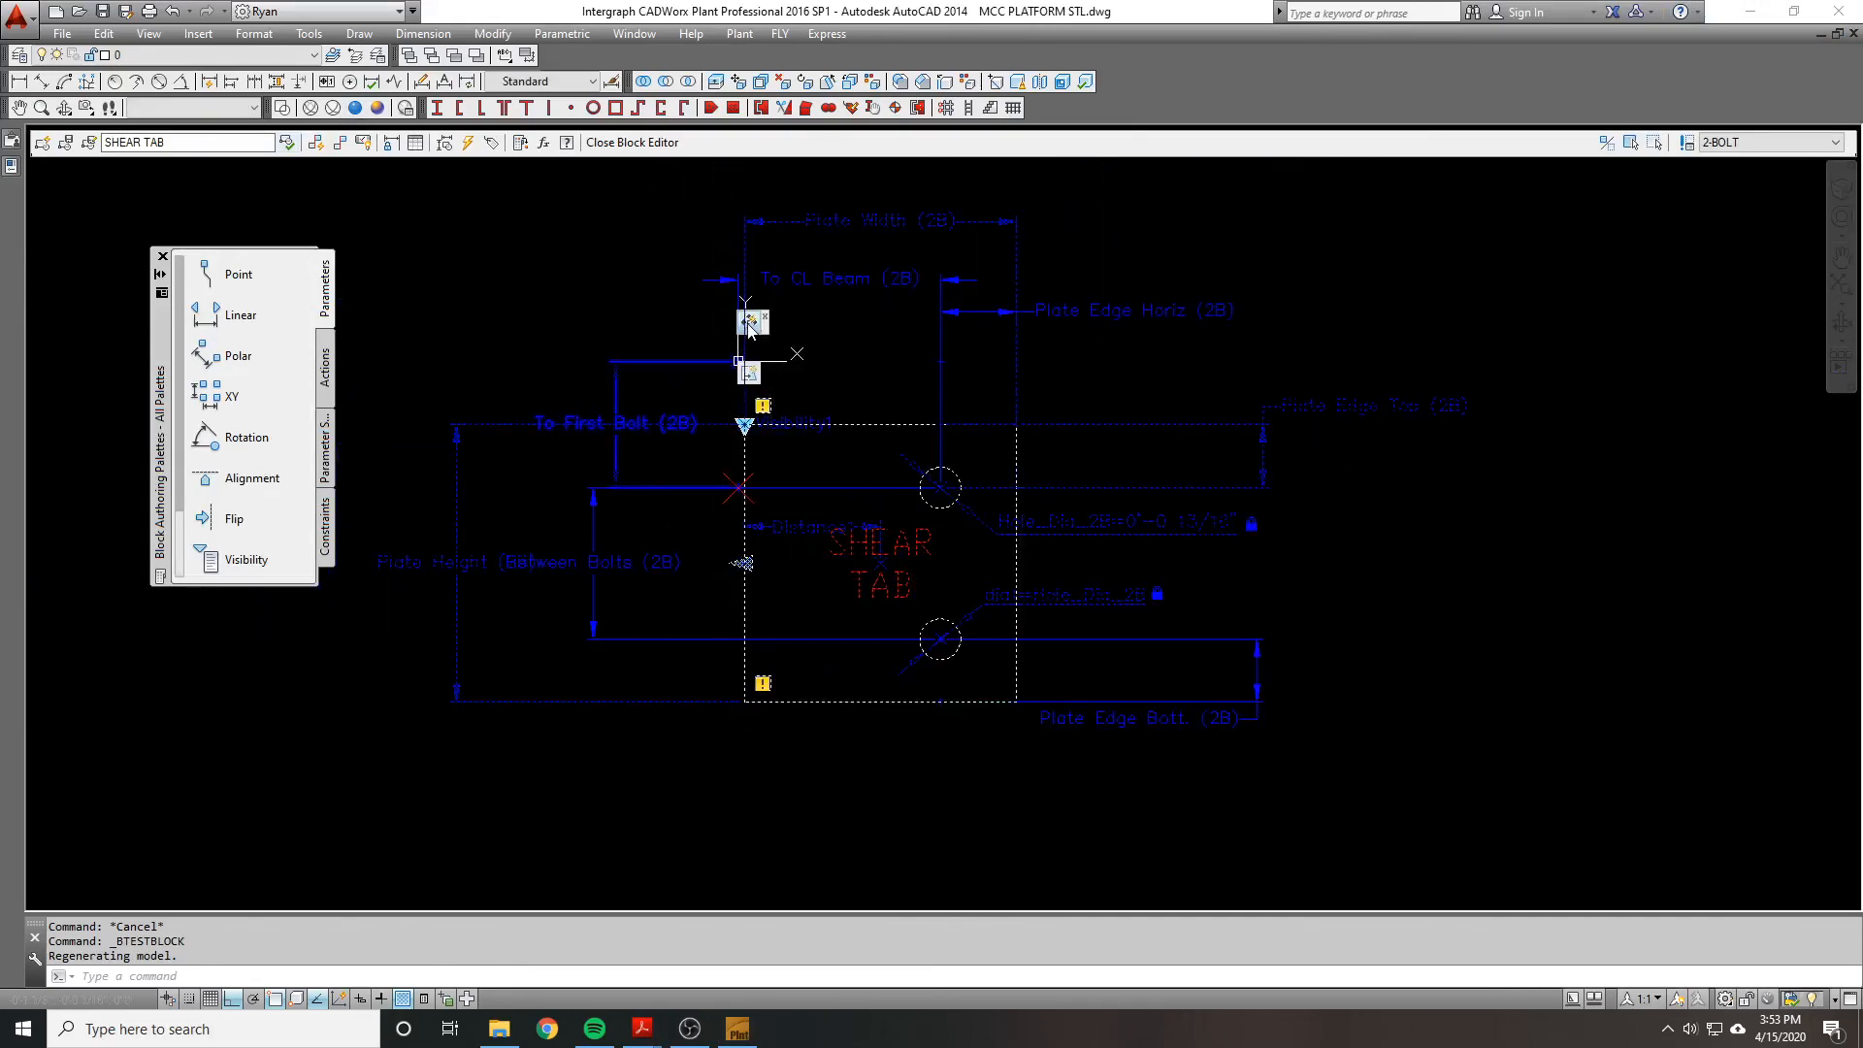
{"action": "scroll", "coordinate": [750, 330], "scroll_direction": "up", "scroll_amount": 1}
{"action": "left_click_drag", "start_coordinate": [746, 320], "coordinate": [554, 288]}
{"action": "left_click_drag", "start_coordinate": [747, 391], "coordinate": [944, 305]}
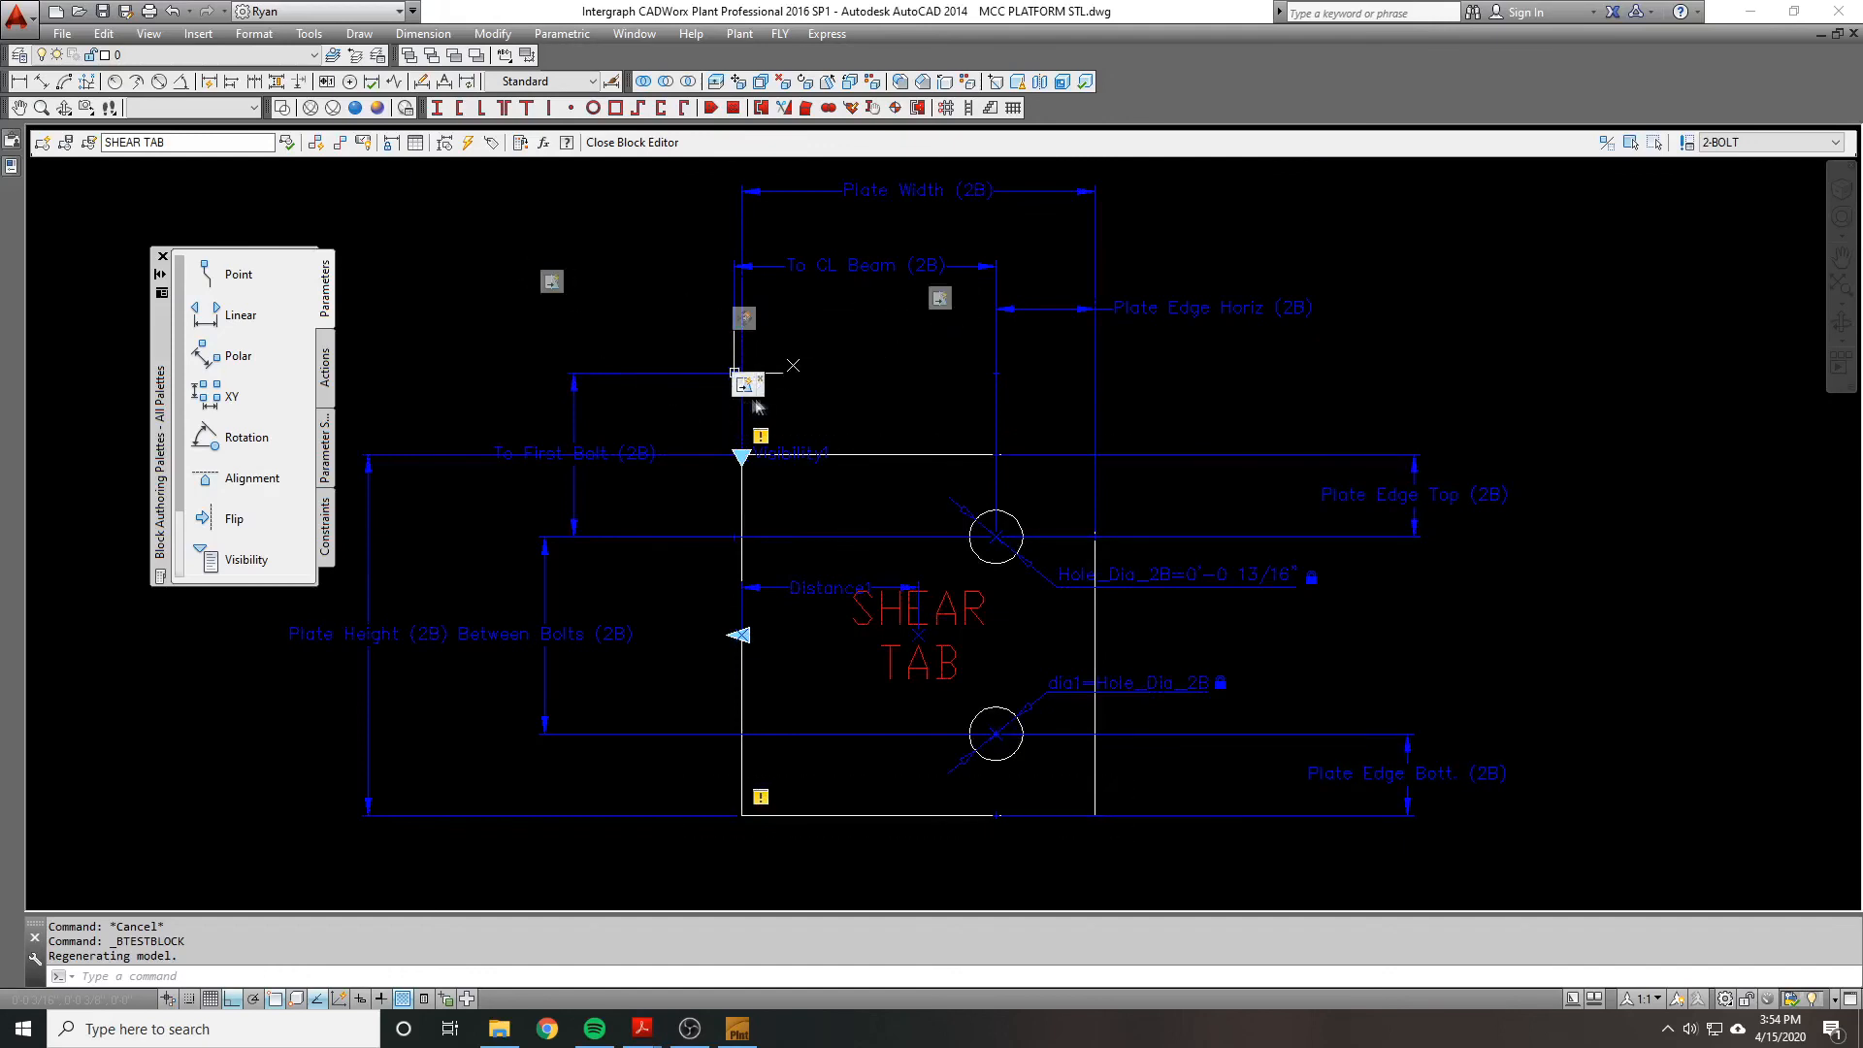
{"action": "left_click_drag", "start_coordinate": [745, 385], "coordinate": [571, 334]}
{"action": "left_click_drag", "start_coordinate": [743, 386], "coordinate": [893, 351]}
{"action": "left_click_drag", "start_coordinate": [743, 385], "coordinate": [632, 214]}
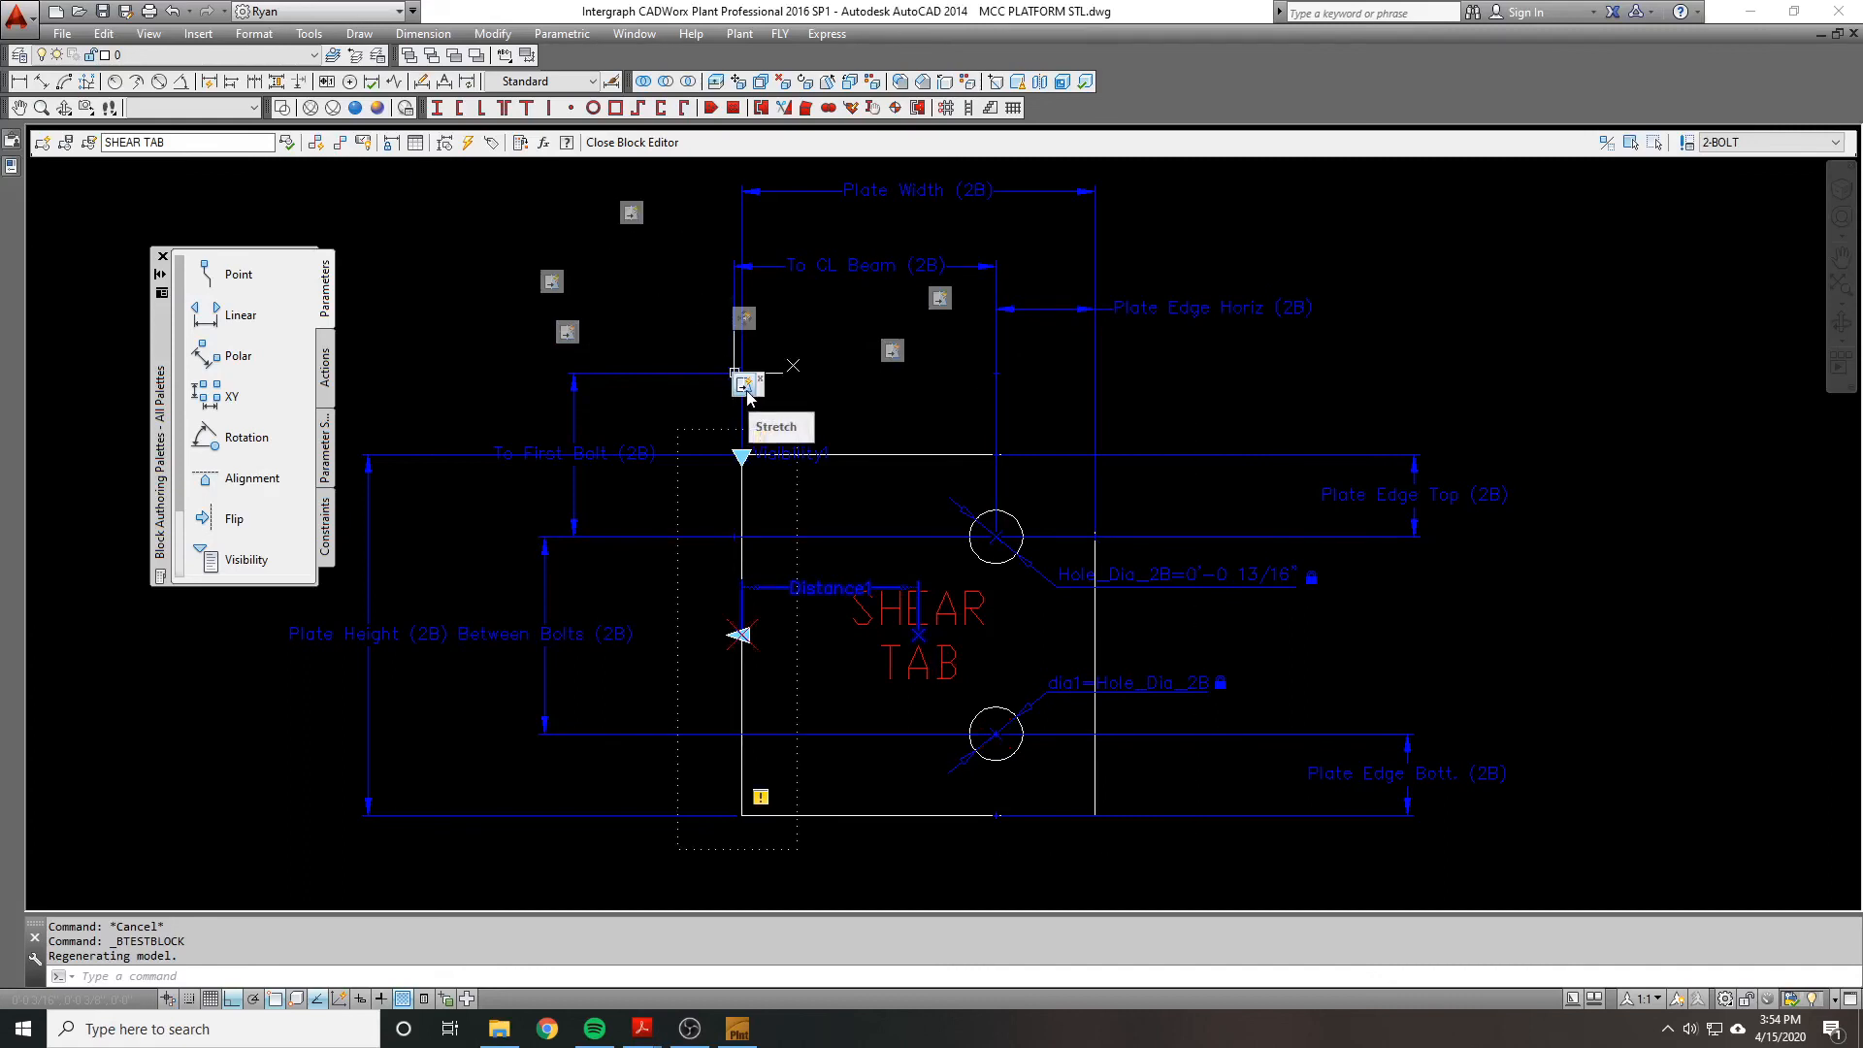
{"action": "left_click", "coordinate": [746, 386]}
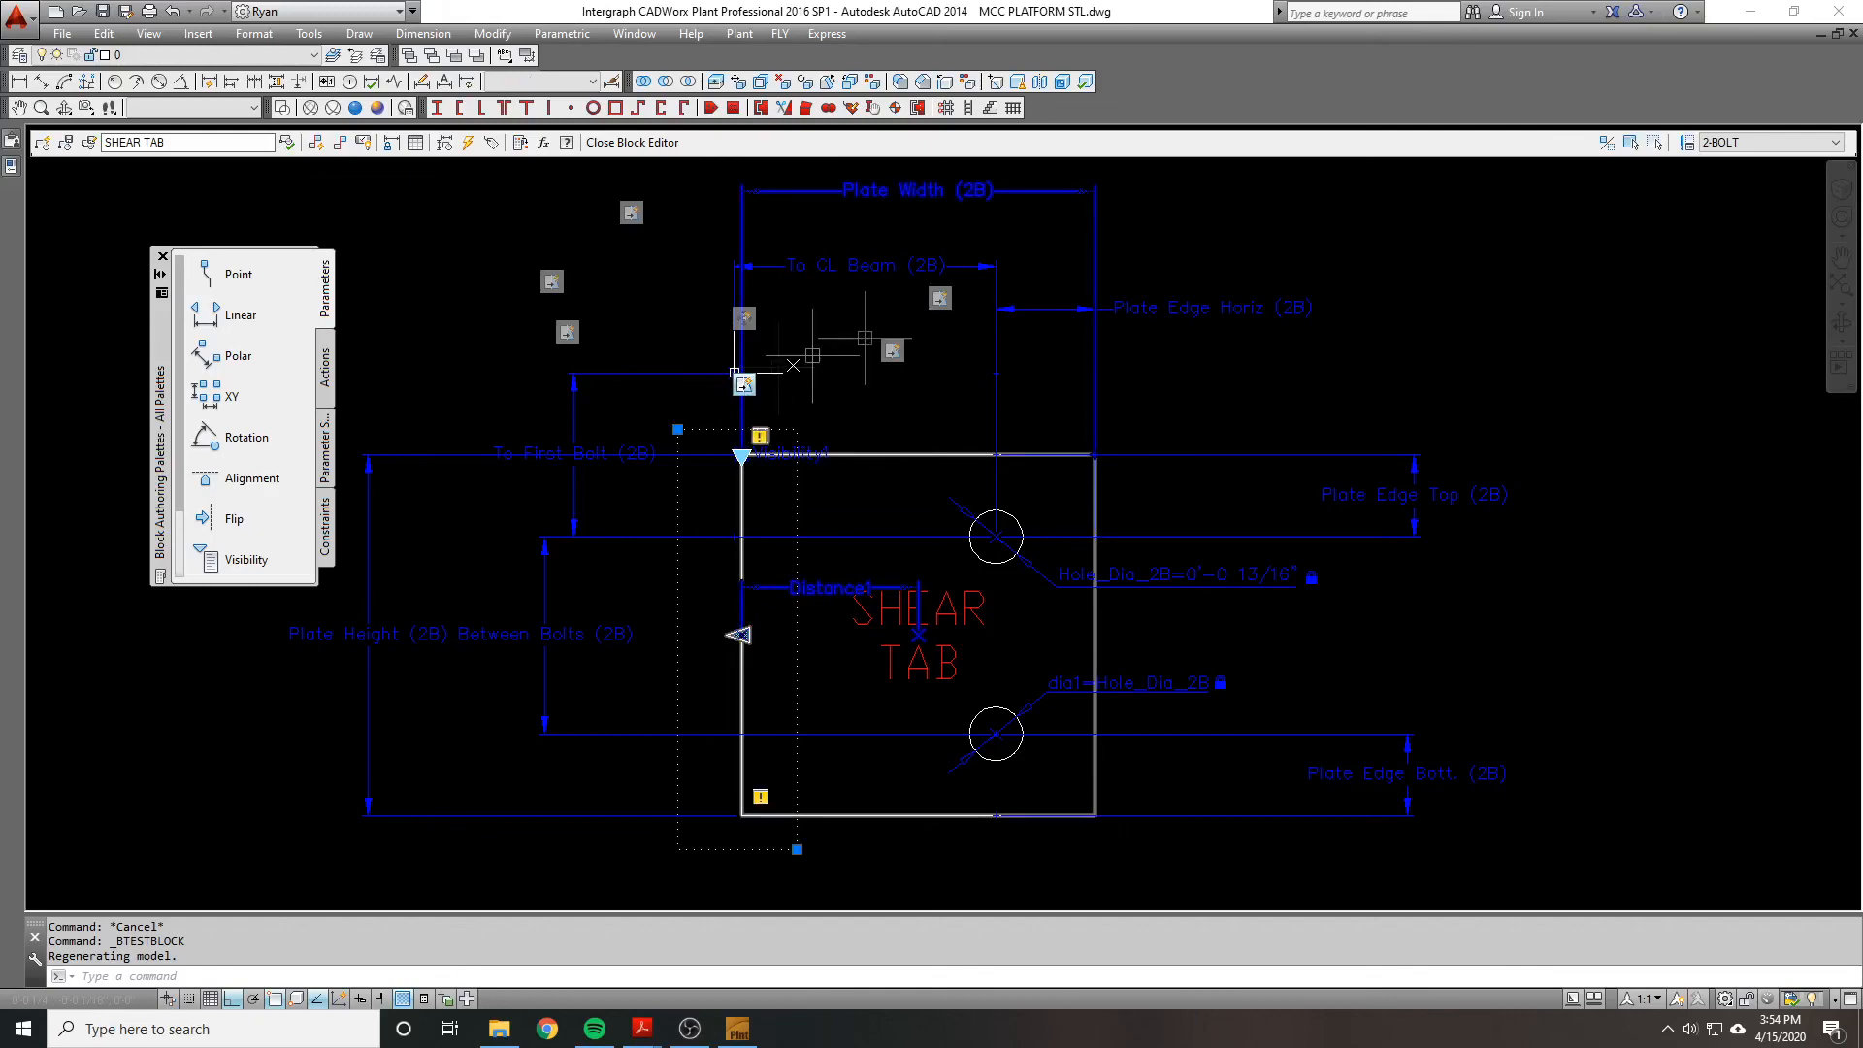
{"action": "key", "text": "Escape"}
Step: Make 3-BOLT the current visibility state in the Block Editor
{"action": "left_click", "coordinate": [1771, 141]}
{"action": "left_click", "coordinate": [1737, 170]}
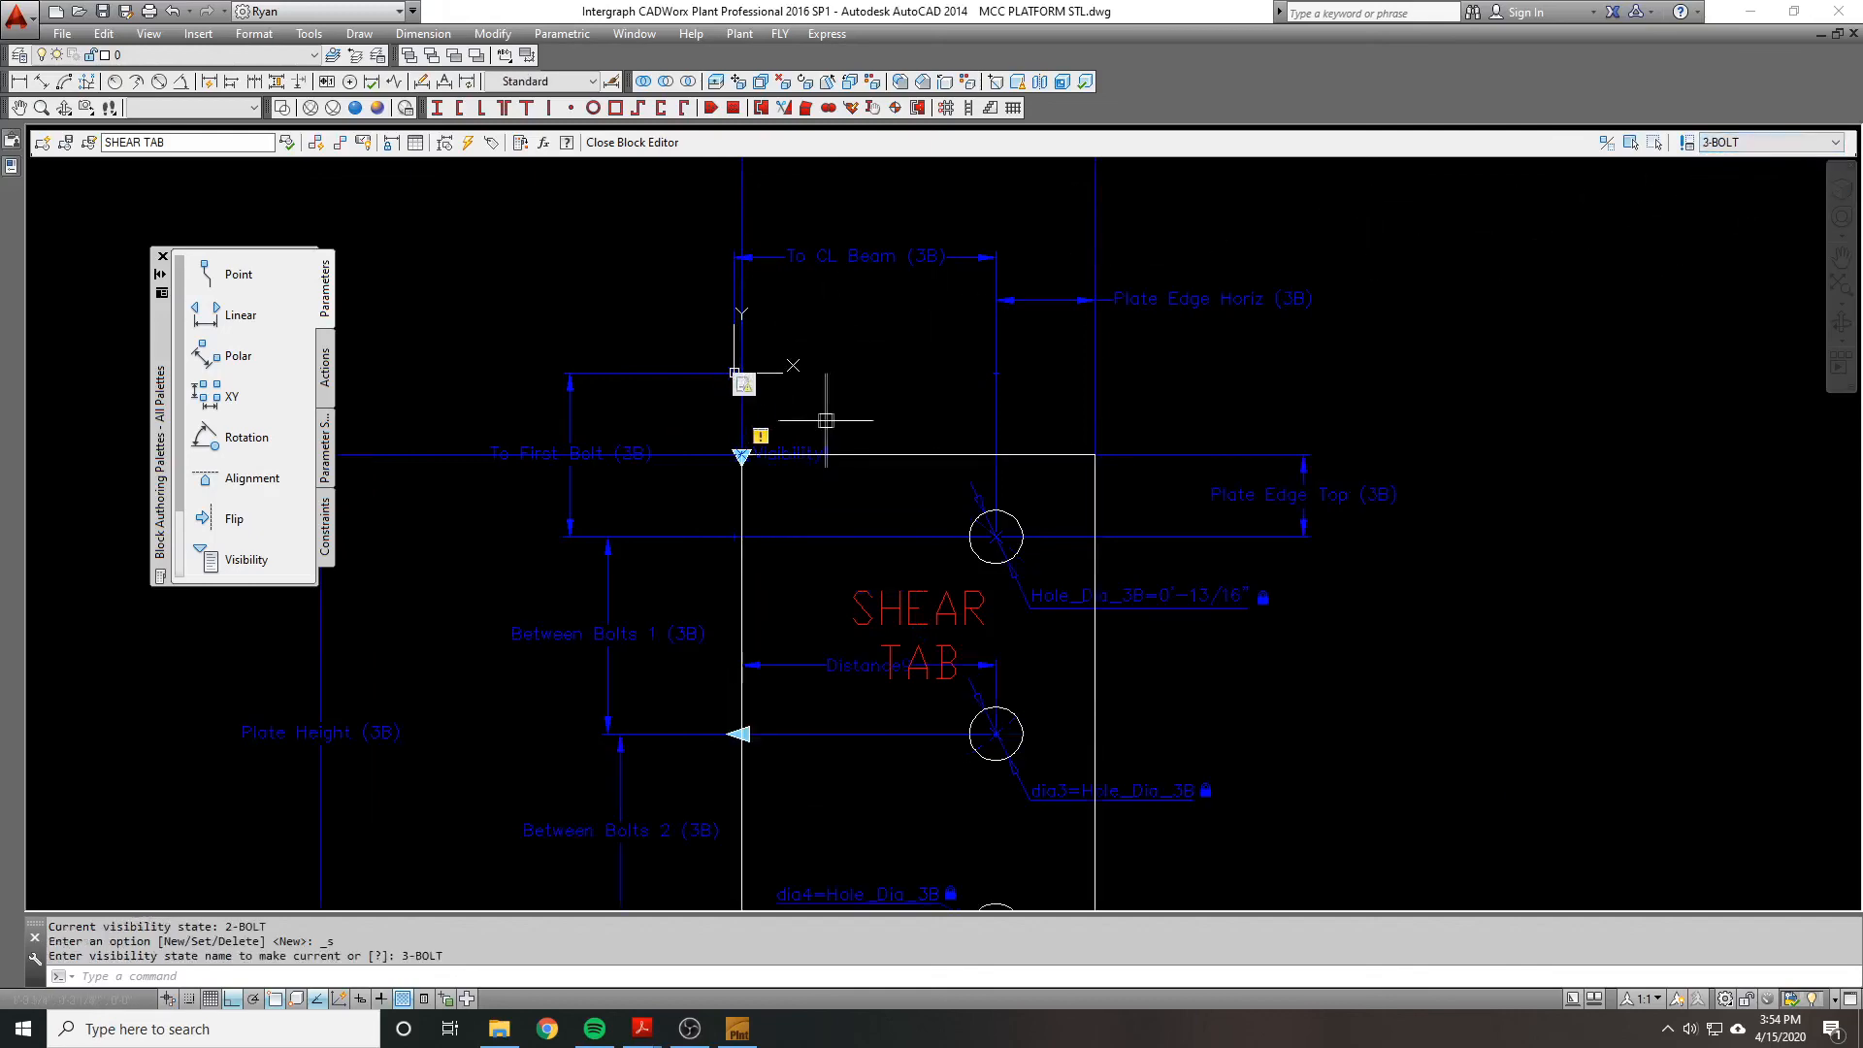
{"action": "scroll", "coordinate": [832, 416], "scroll_direction": "down", "scroll_amount": 2}
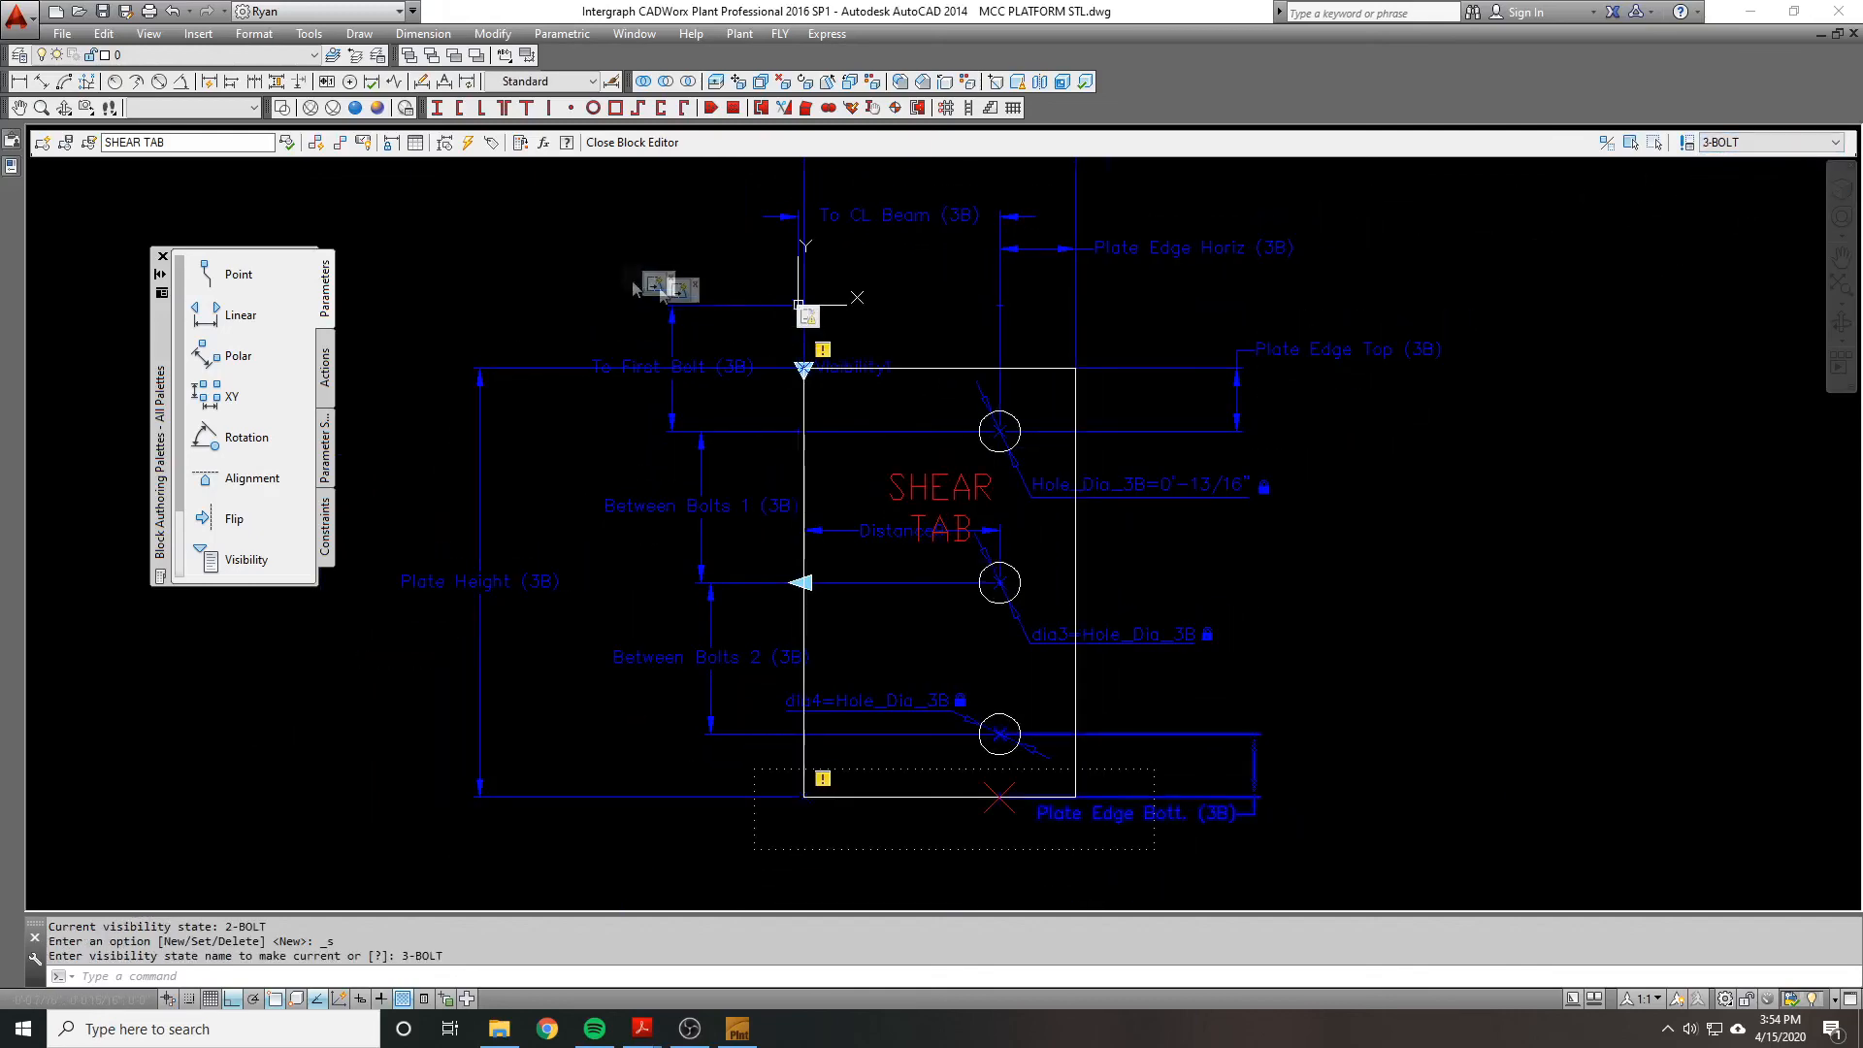
Step: Spread the stacked 3-BOLT action icons apart at the origin and move Distance9's Stretch action inside the plate
{"action": "left_click", "coordinate": [813, 325]}
{"action": "left_click_drag", "start_coordinate": [813, 325], "coordinate": [641, 201]}
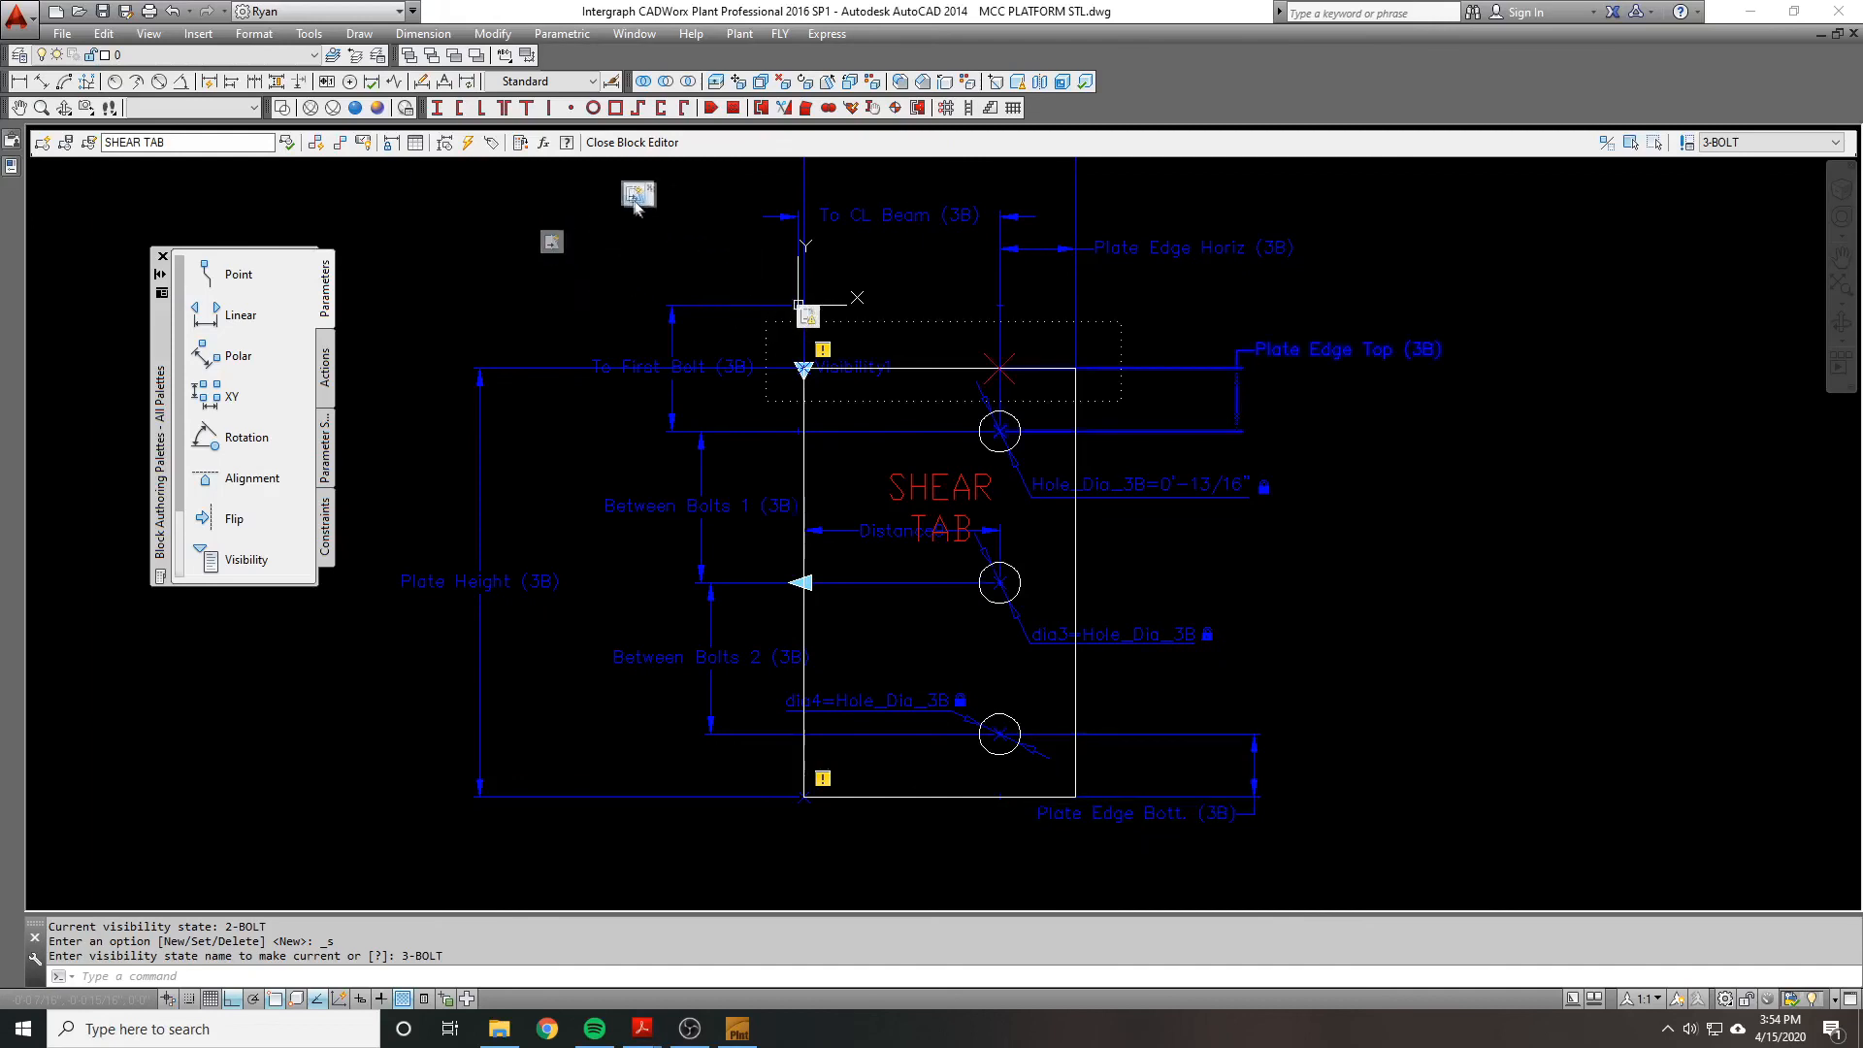
{"action": "mouse_move", "coordinate": [815, 328]}
{"action": "left_mouse_down"}
{"action": "mouse_move", "coordinate": [859, 529]}
{"action": "mouse_move", "coordinate": [820, 476]}
{"action": "left_mouse_up"}
{"action": "scroll", "coordinate": [813, 475], "scroll_direction": "up", "scroll_amount": 3}
{"action": "scroll", "coordinate": [816, 466], "scroll_direction": "down", "scroll_amount": 4}
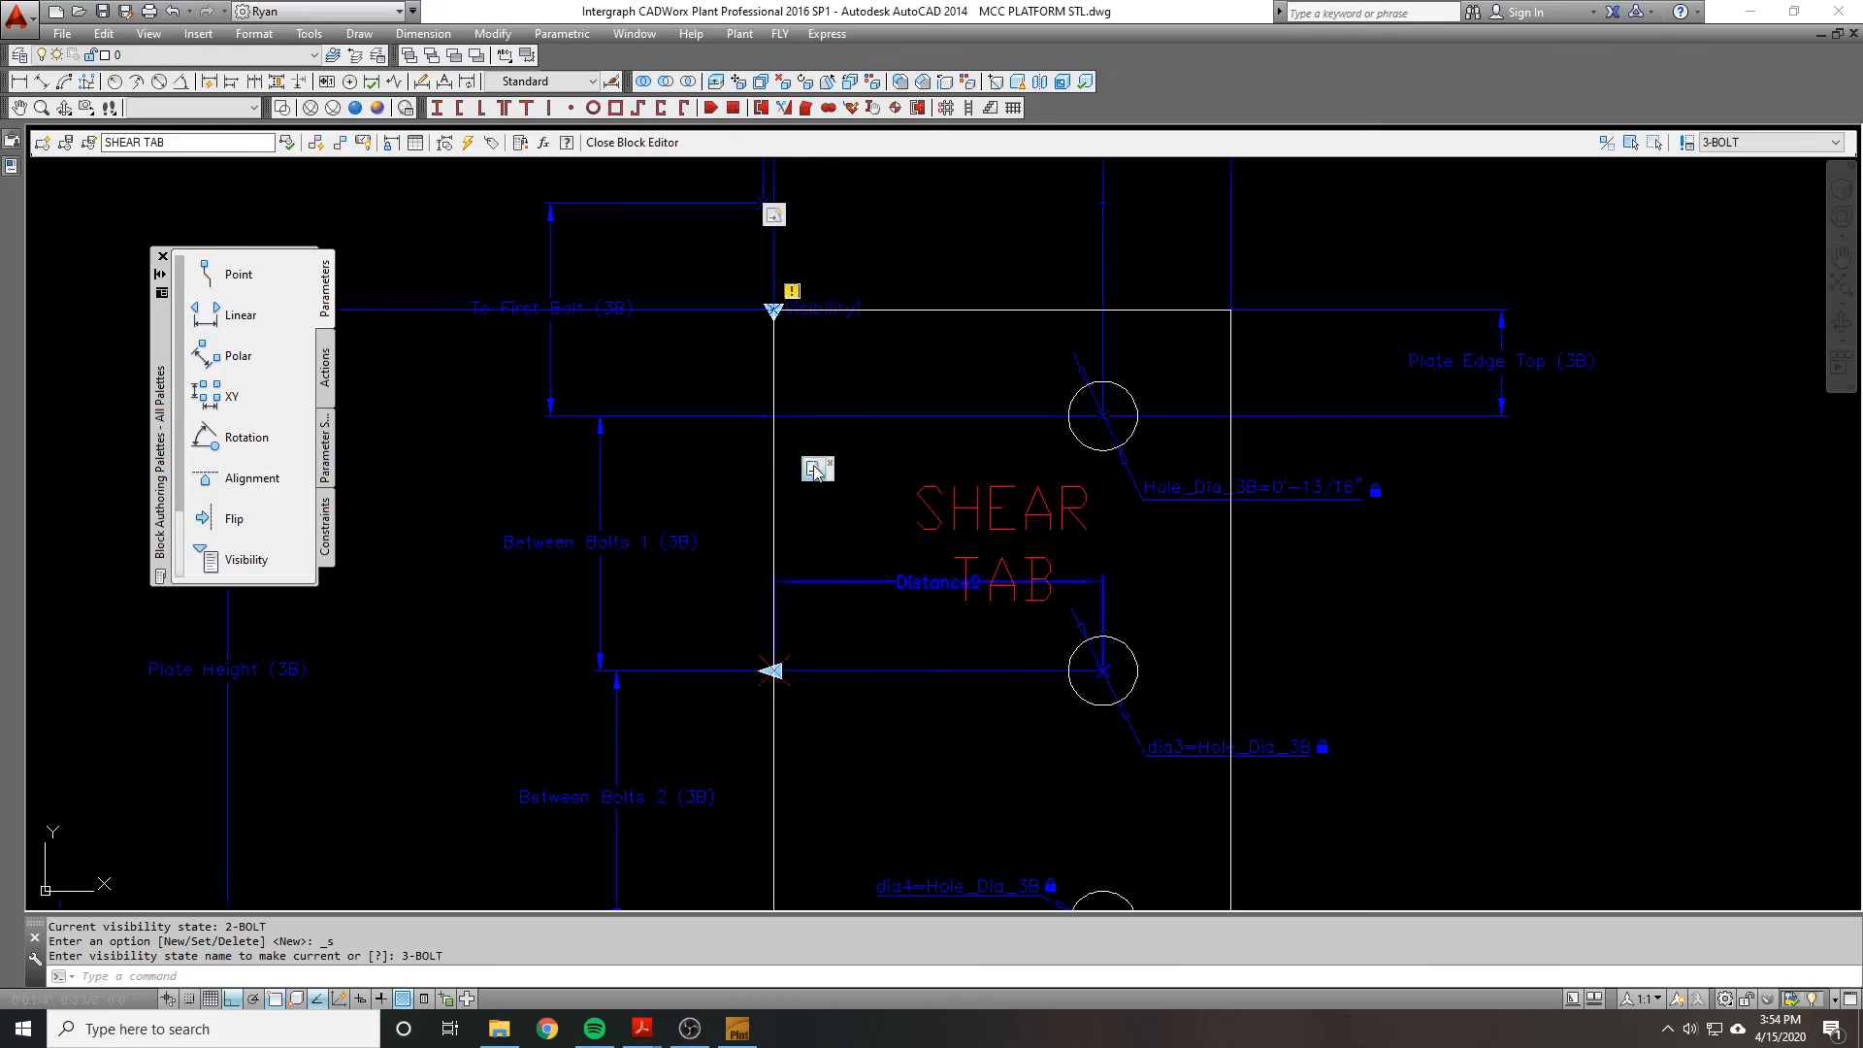
{"action": "scroll", "coordinate": [818, 471], "scroll_direction": "up", "scroll_amount": 2}
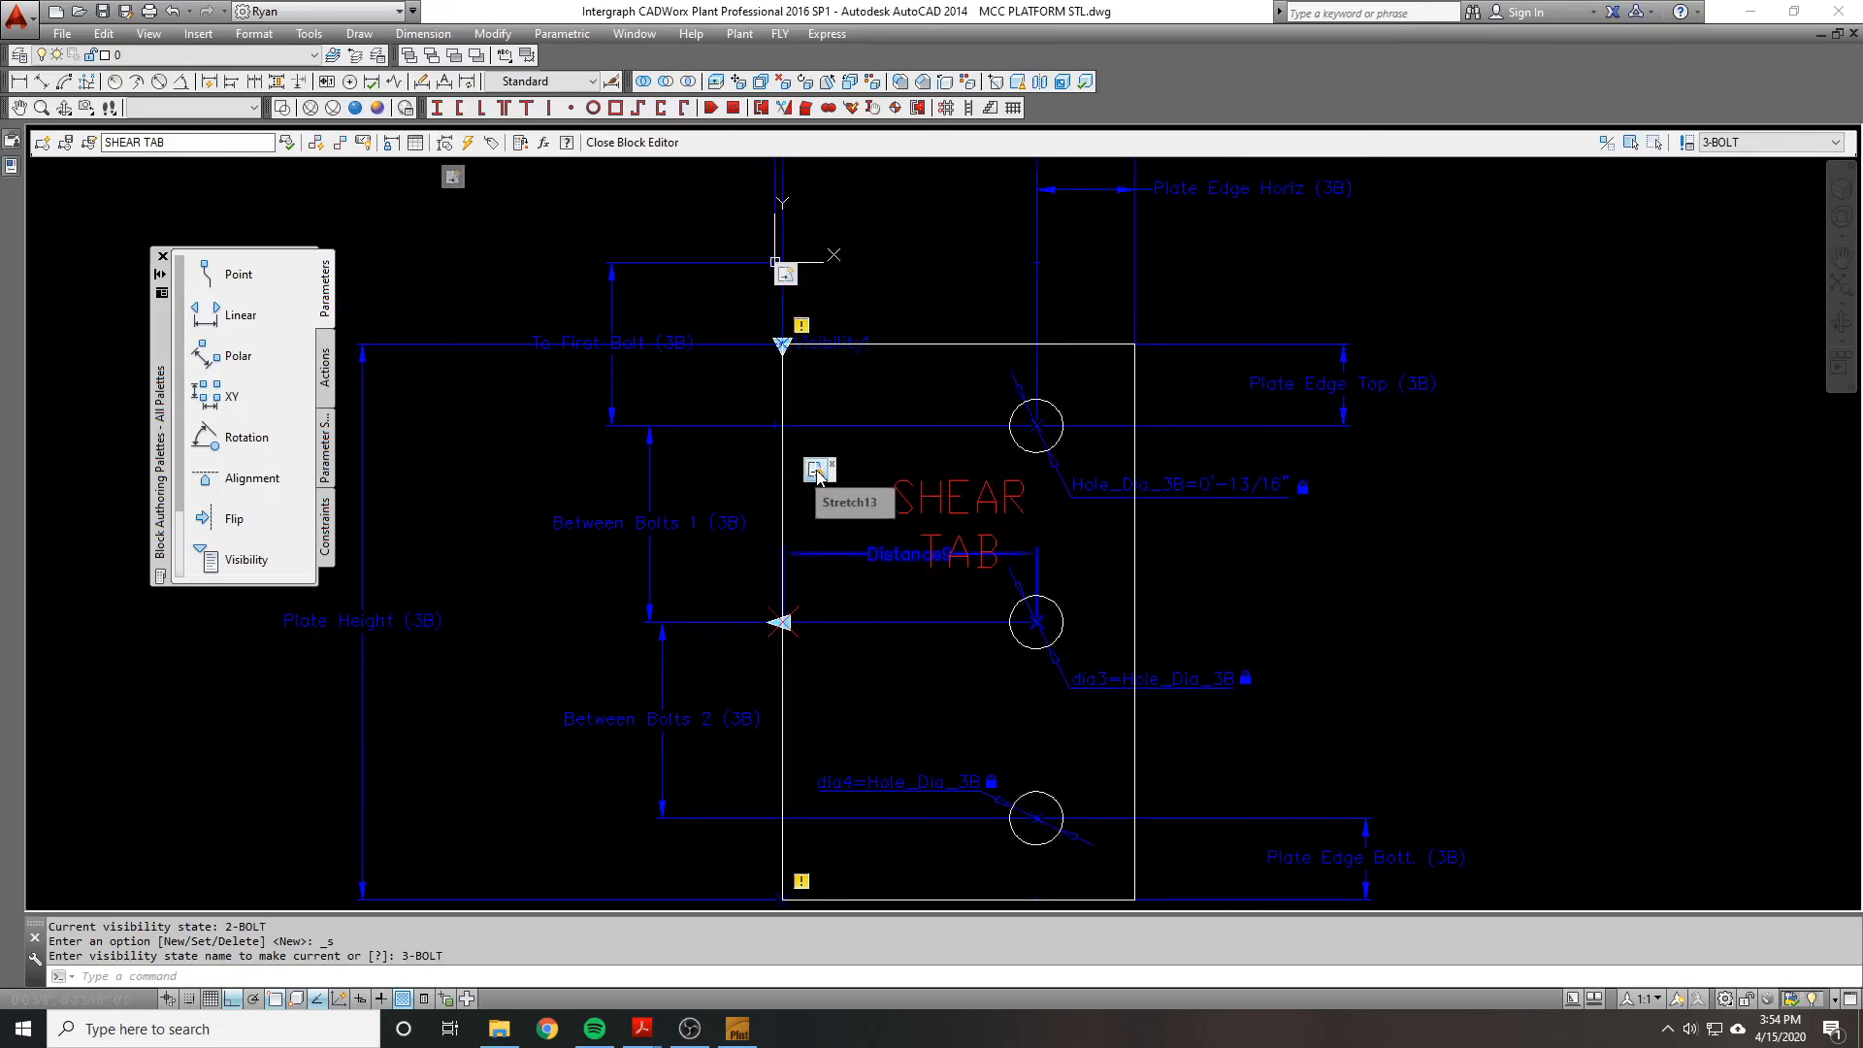
{"action": "scroll", "coordinate": [818, 472], "scroll_direction": "down", "scroll_amount": 2}
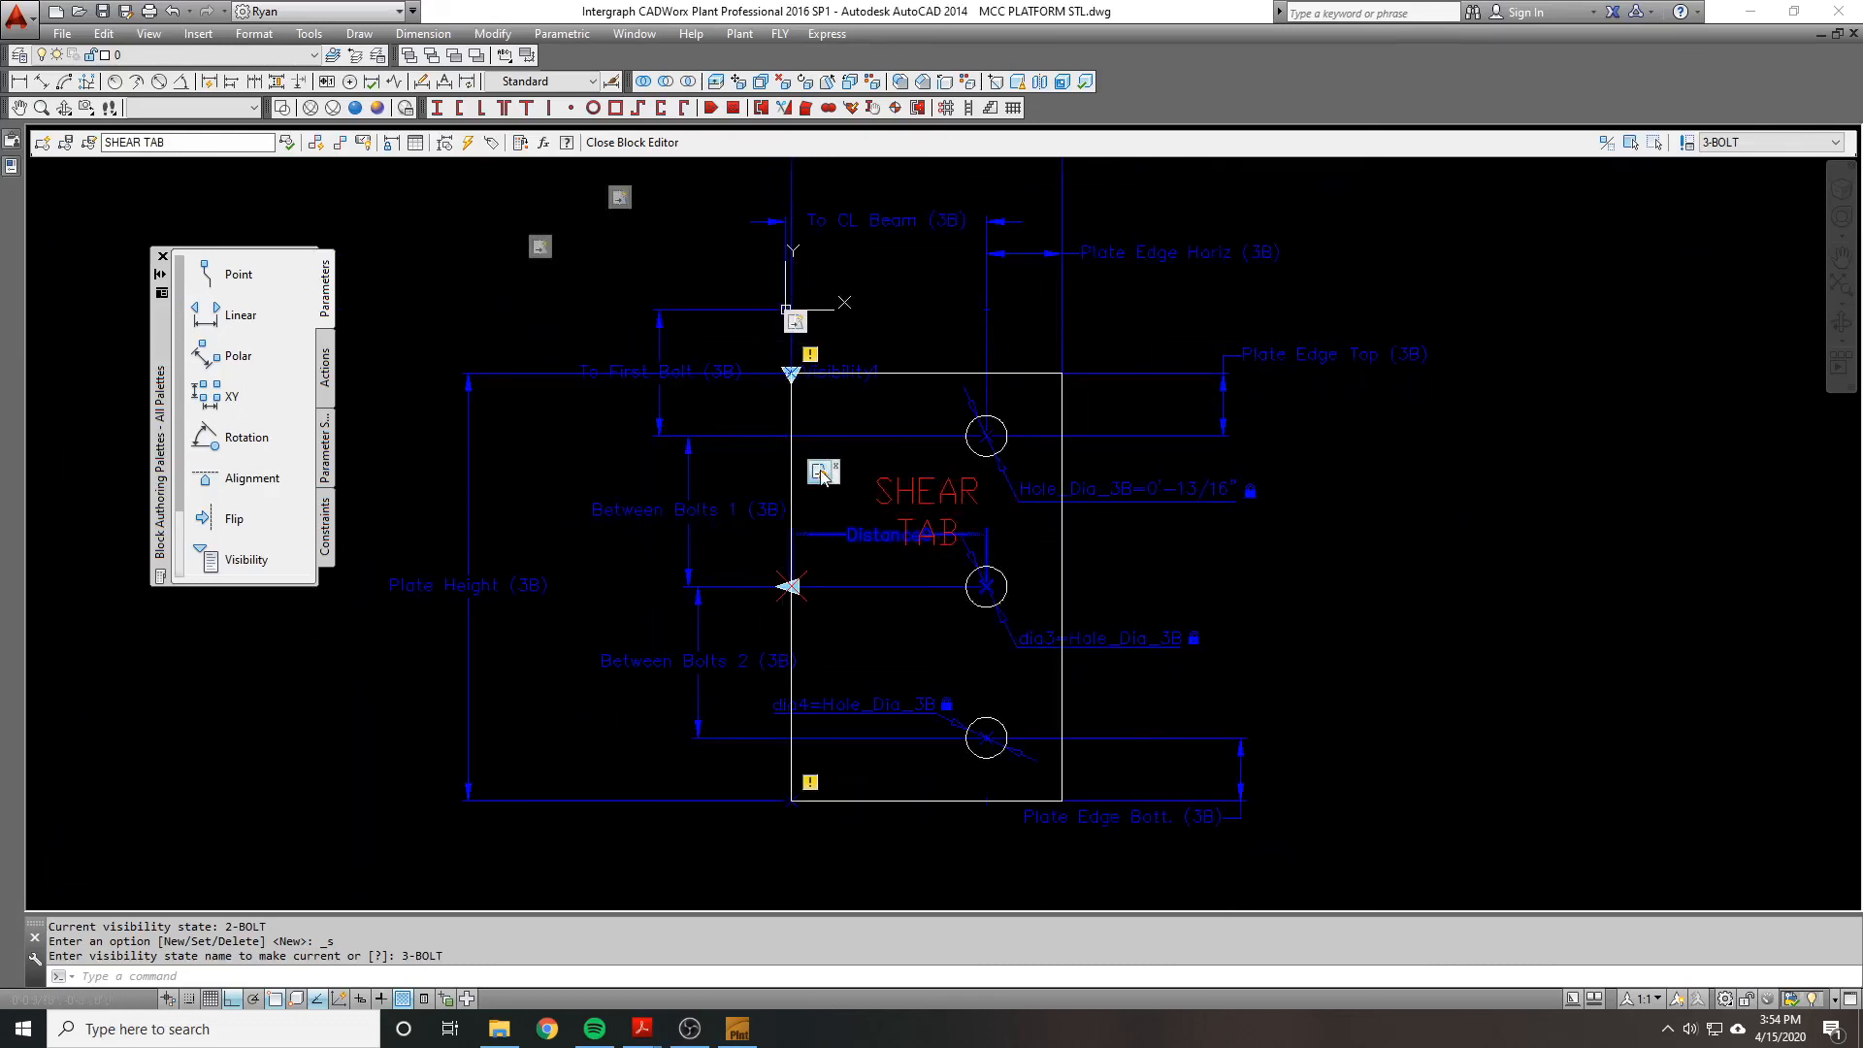
Step: Redefine the selection set of Distance9's Stretch action with a frame around the plate's left edge, including the visibility parameter, Distance9 and the plate outline
{"action": "right_click", "coordinate": [820, 475]}
{"action": "mouse_move", "coordinate": [888, 514]}
{"action": "left_click", "coordinate": [1094, 515]}
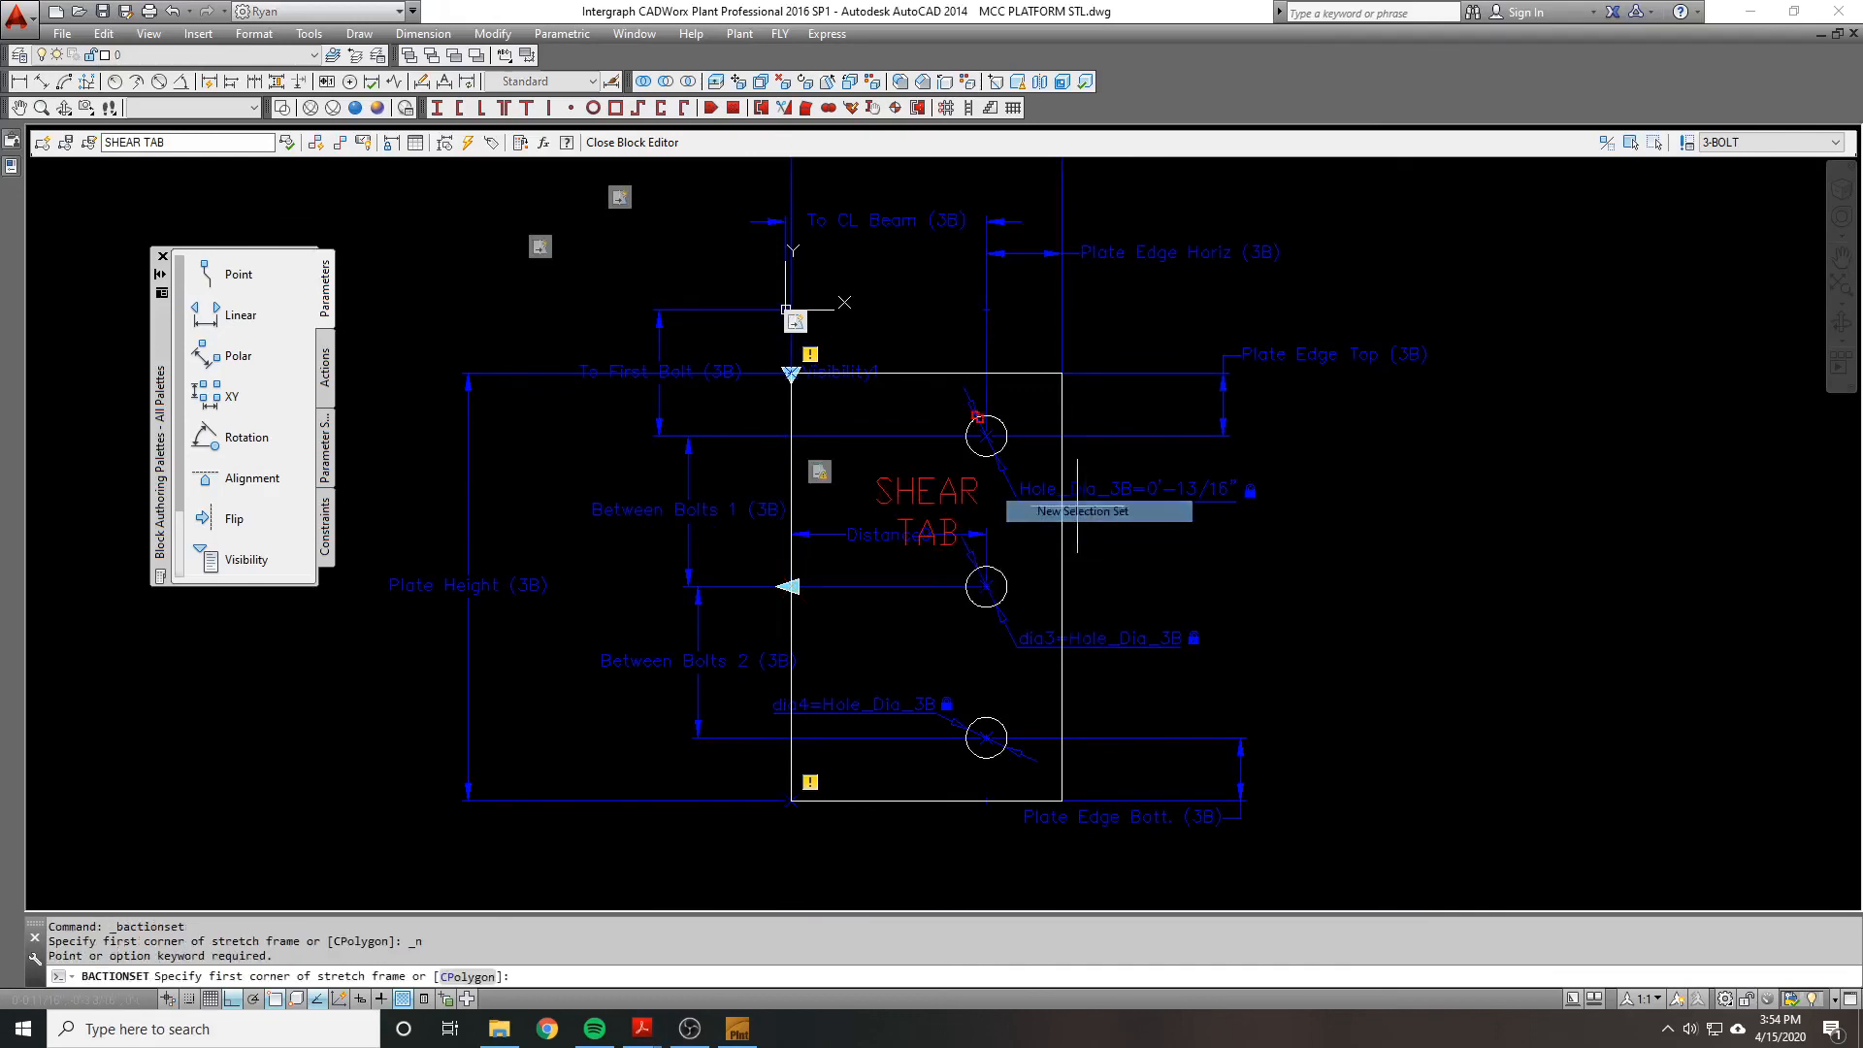
{"action": "left_click", "coordinate": [844, 840]}
{"action": "left_click", "coordinate": [746, 337]}
{"action": "left_click", "coordinate": [872, 360]}
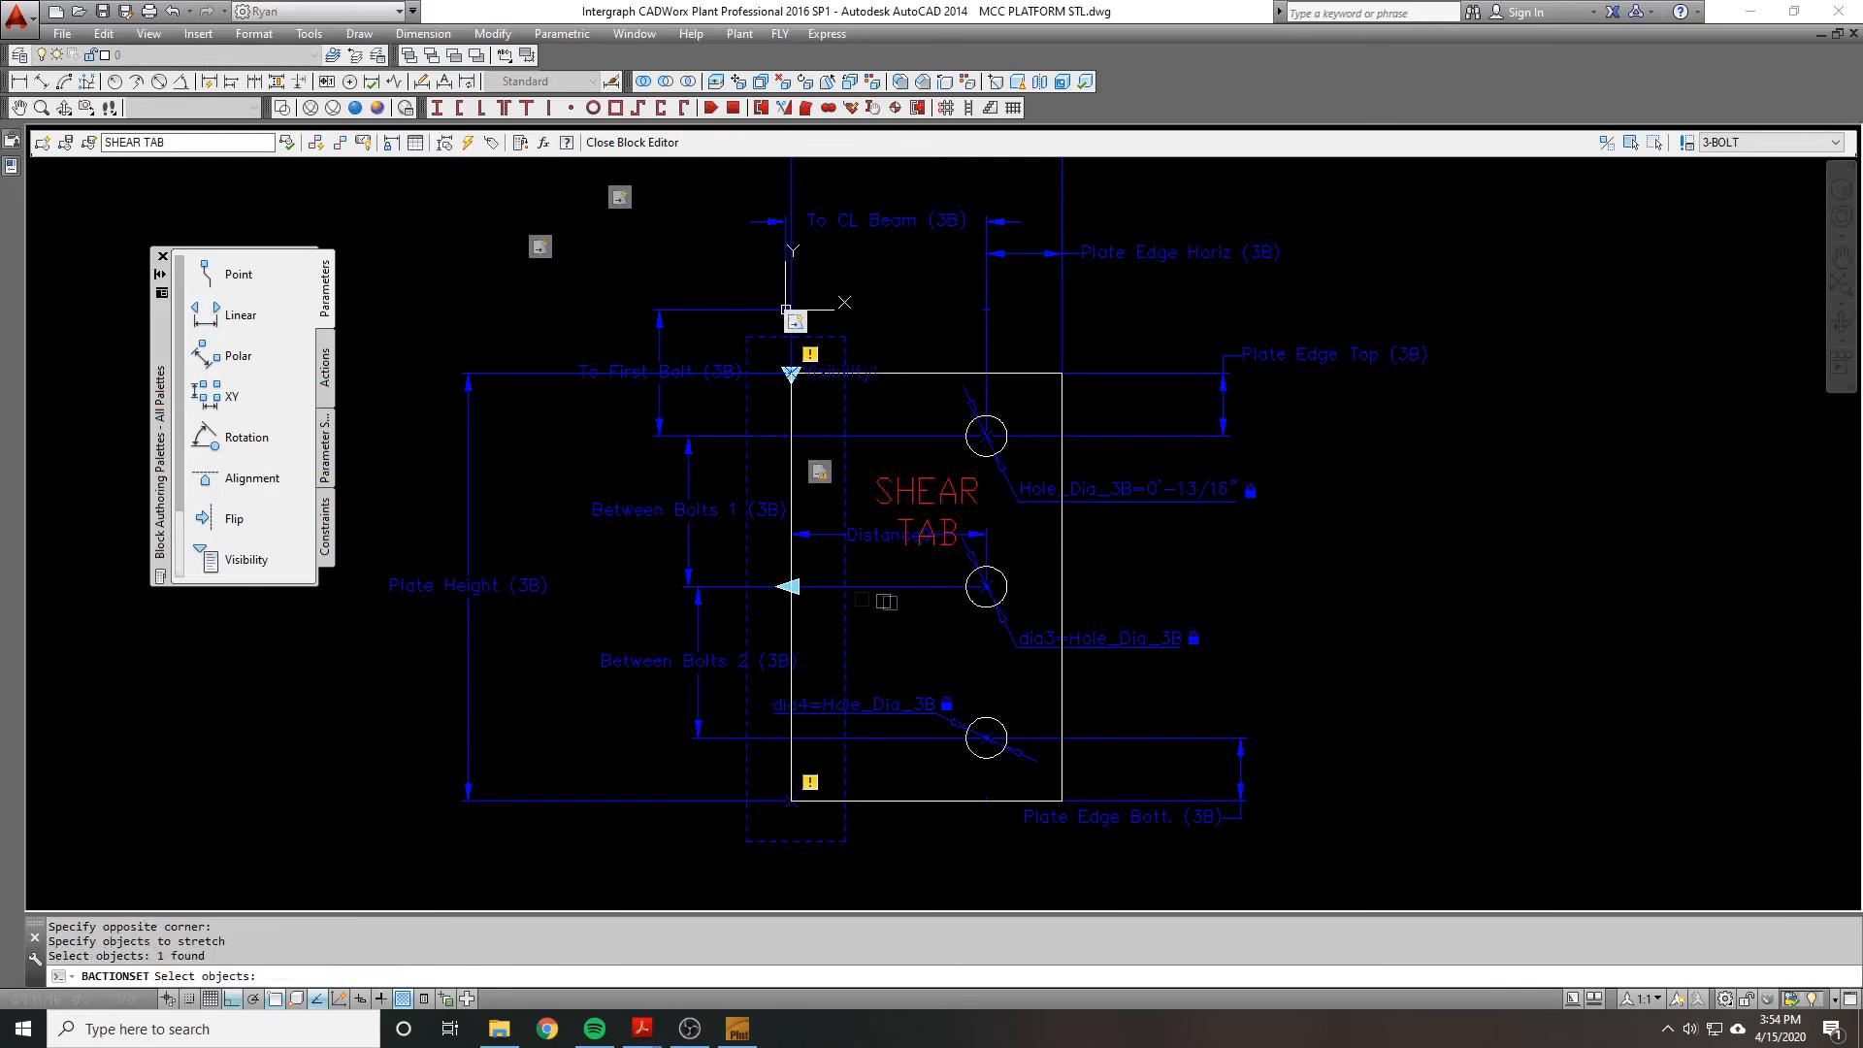
{"action": "left_click", "coordinate": [793, 540]}
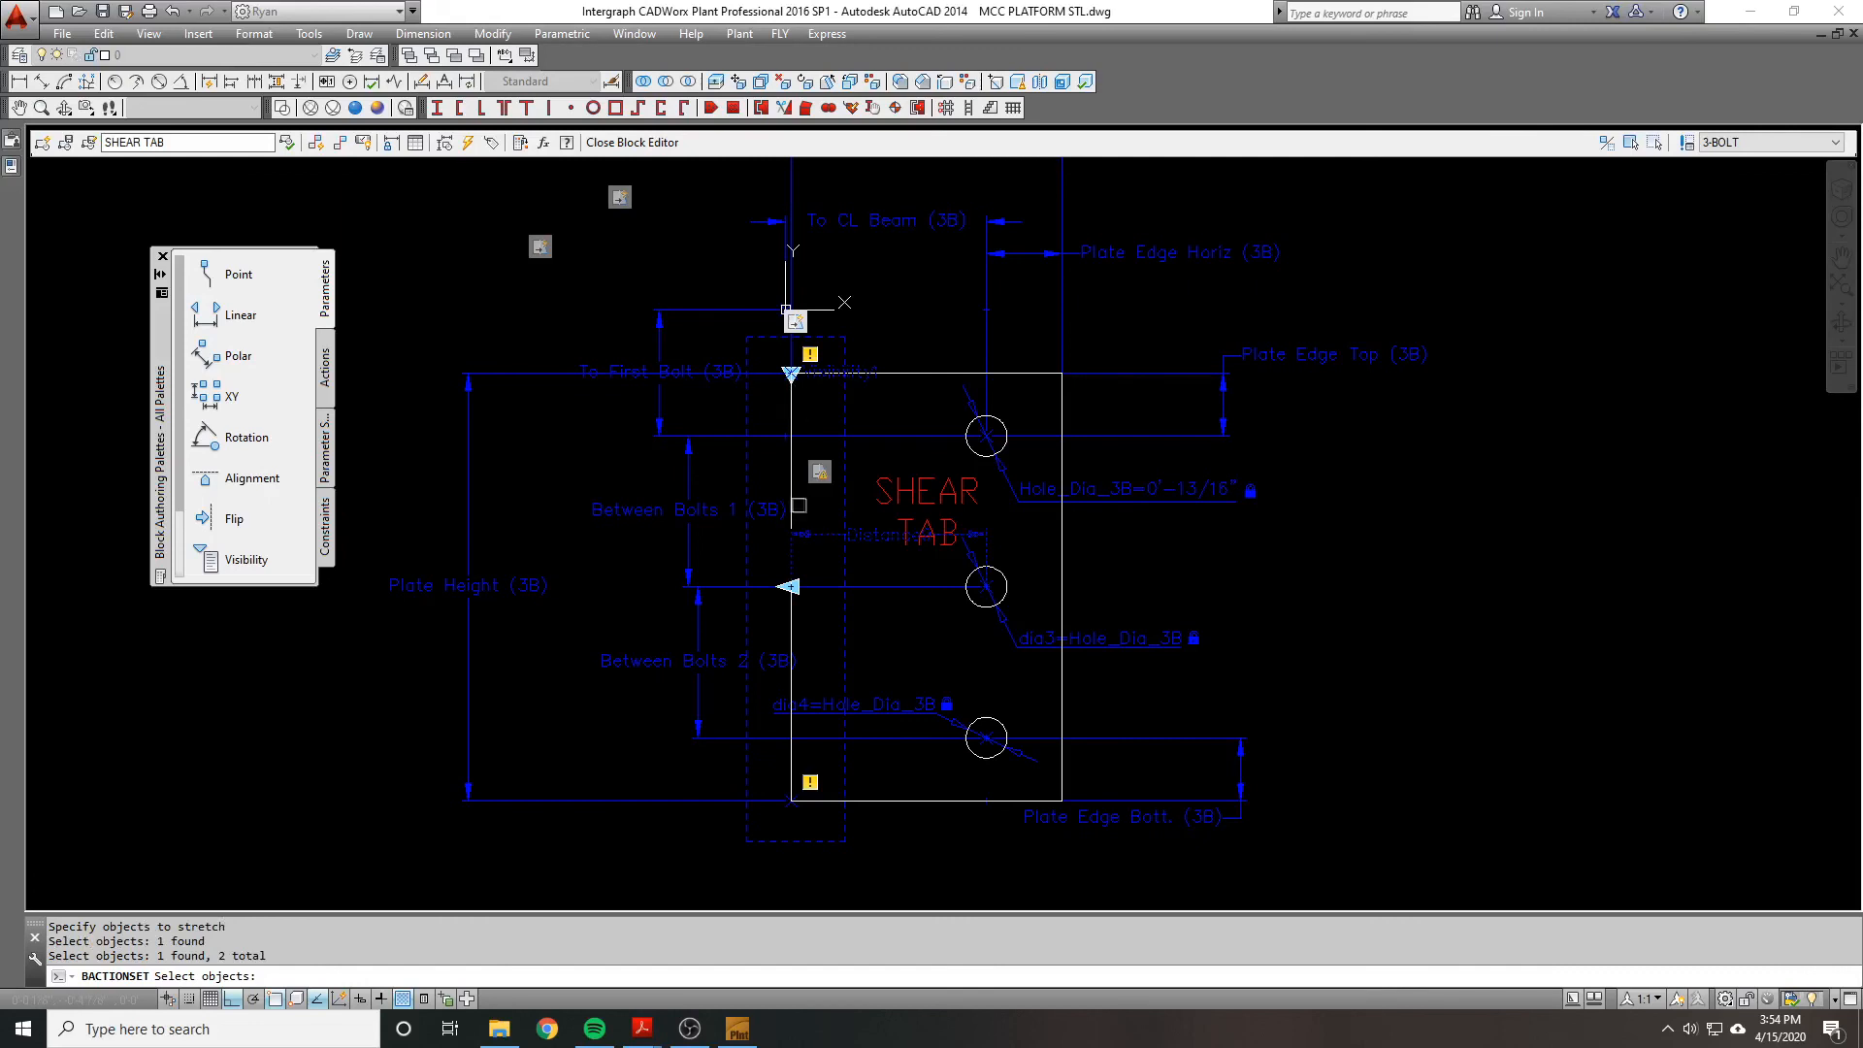
{"action": "left_click", "coordinate": [787, 466]}
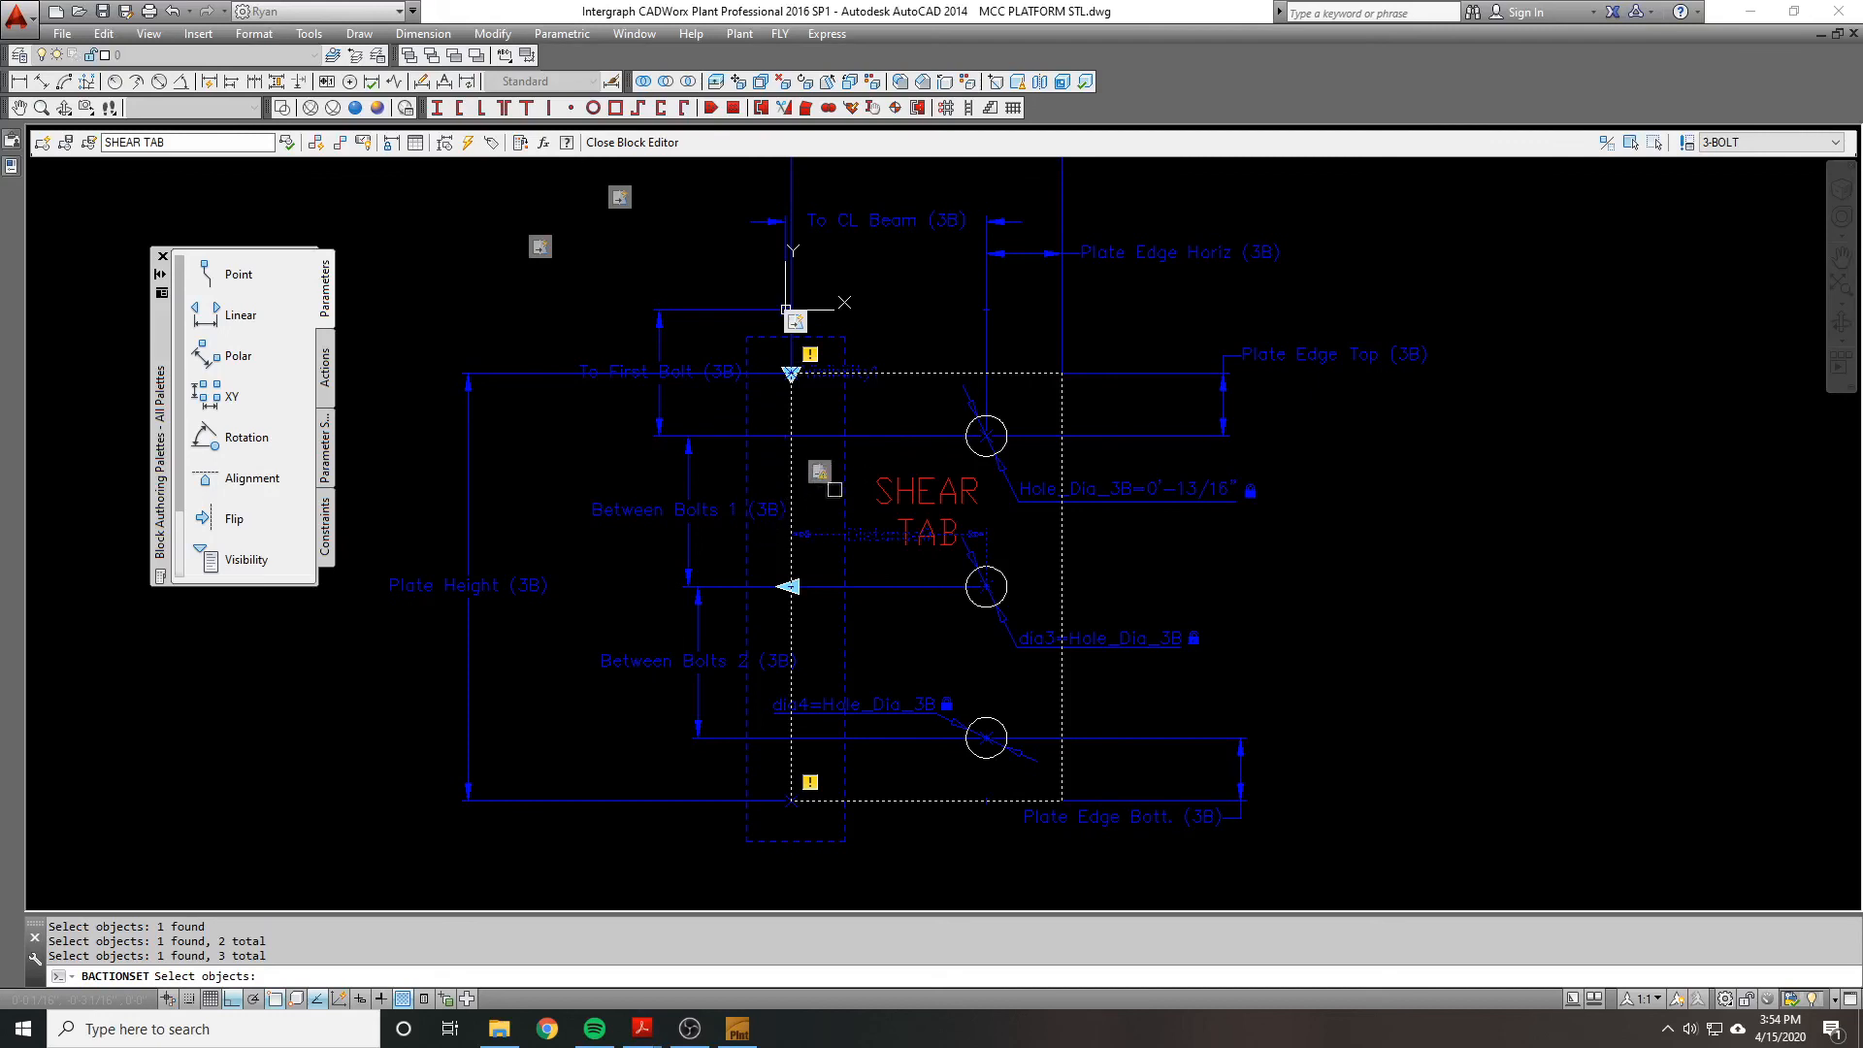
{"action": "key", "text": "Return"}
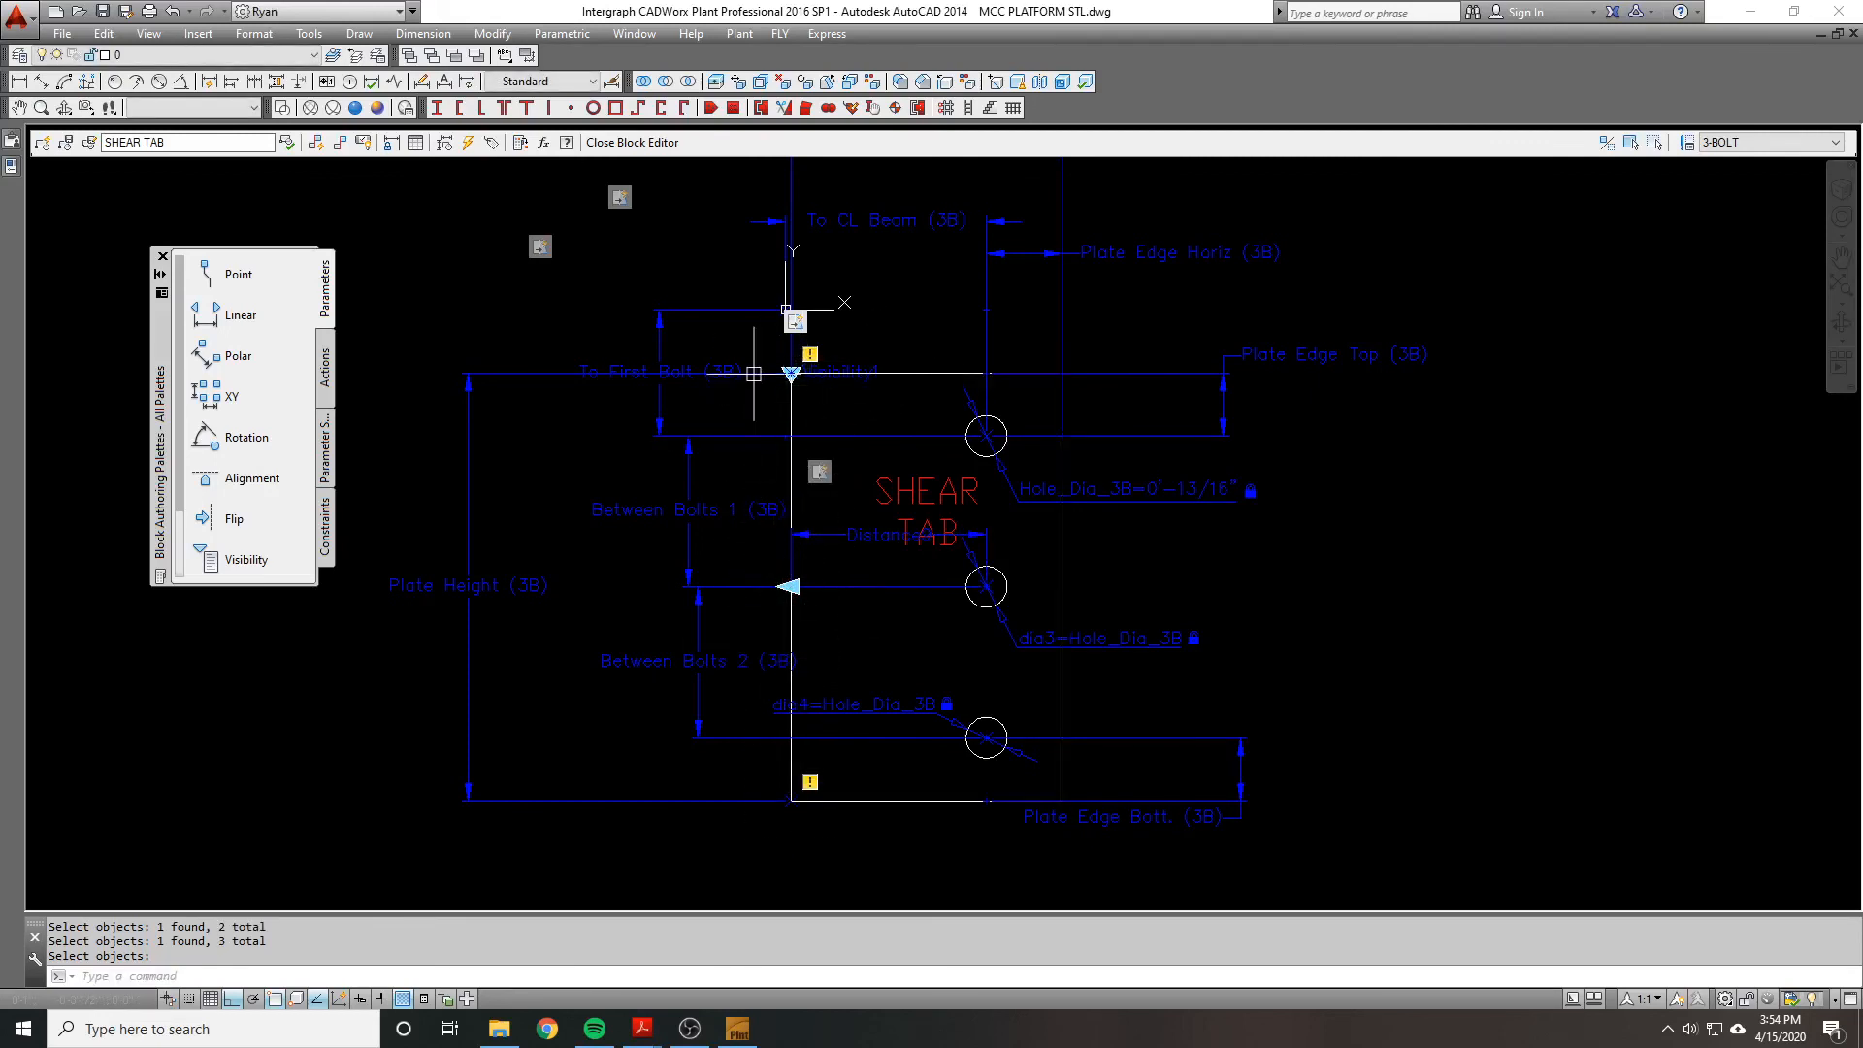
Step: Set Show Properties to No for the Distance9 linear parameter
{"action": "left_click", "coordinate": [885, 534]}
{"action": "mouse_move", "coordinate": [9, 166]}
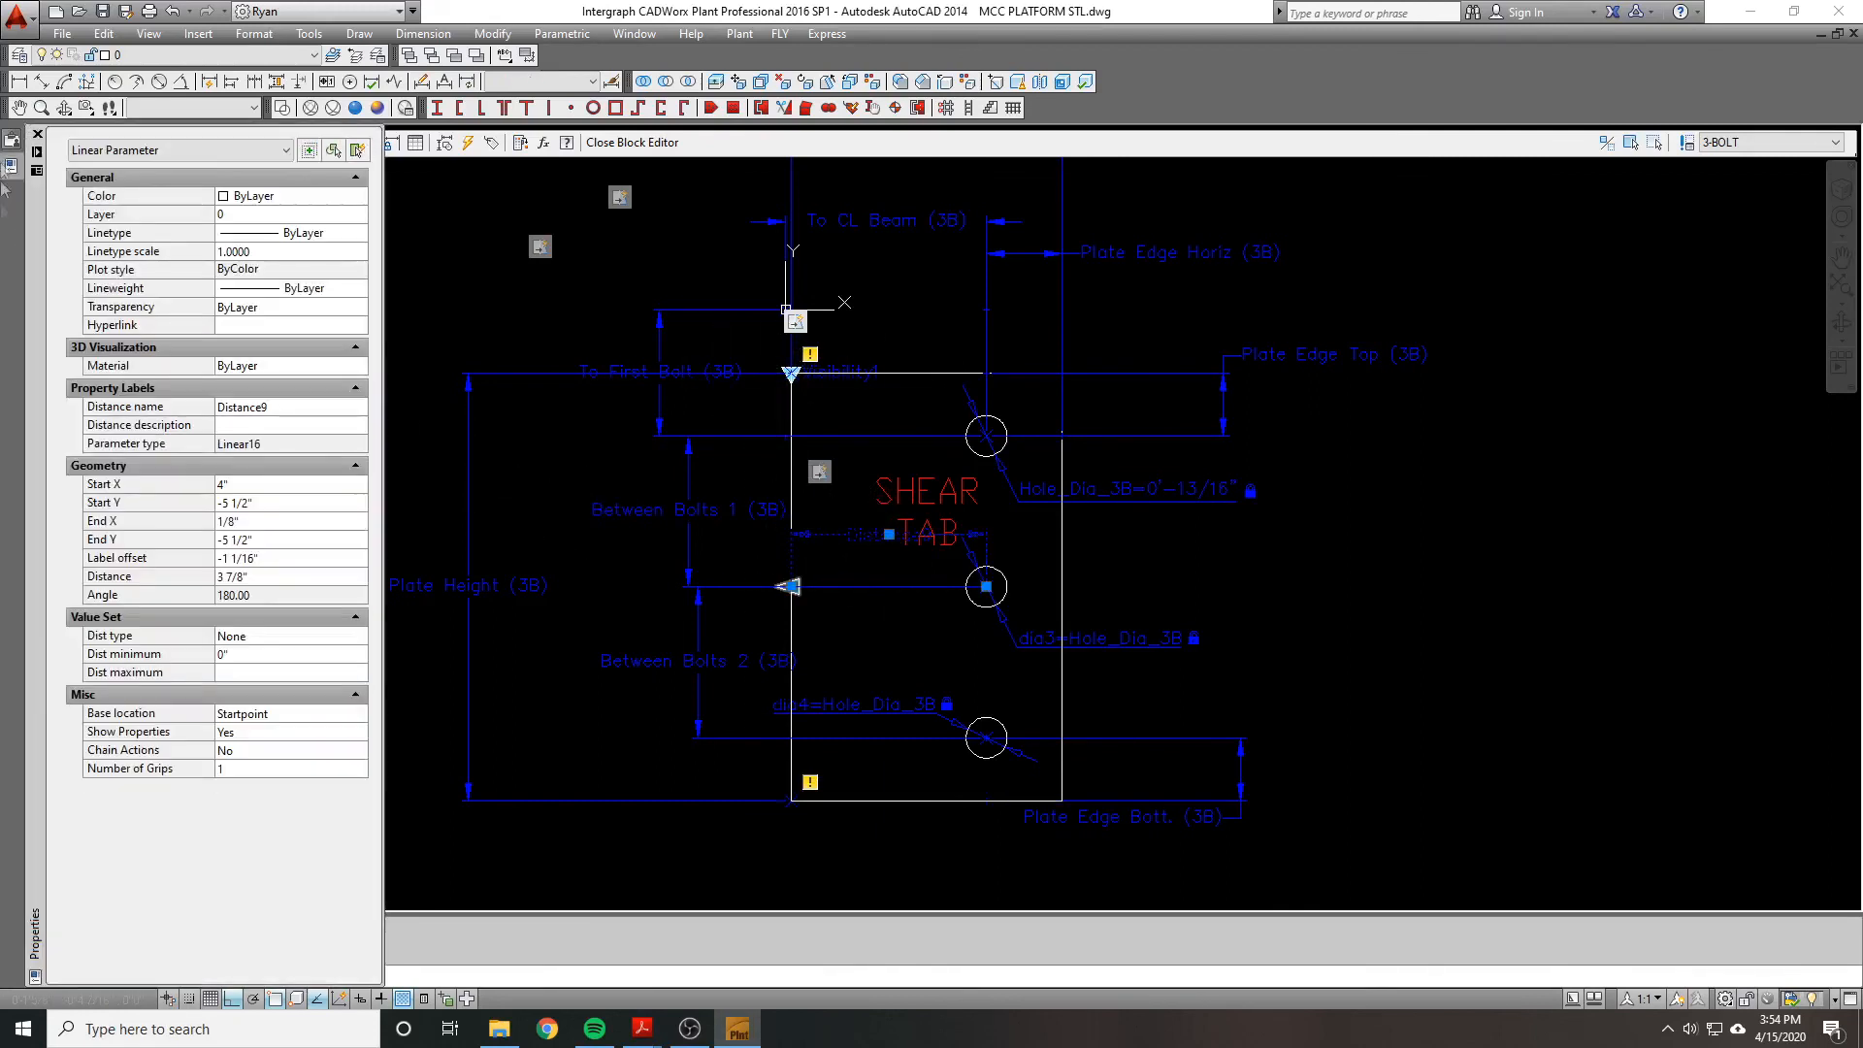
{"action": "left_click", "coordinate": [226, 736]}
{"action": "left_click", "coordinate": [226, 735]}
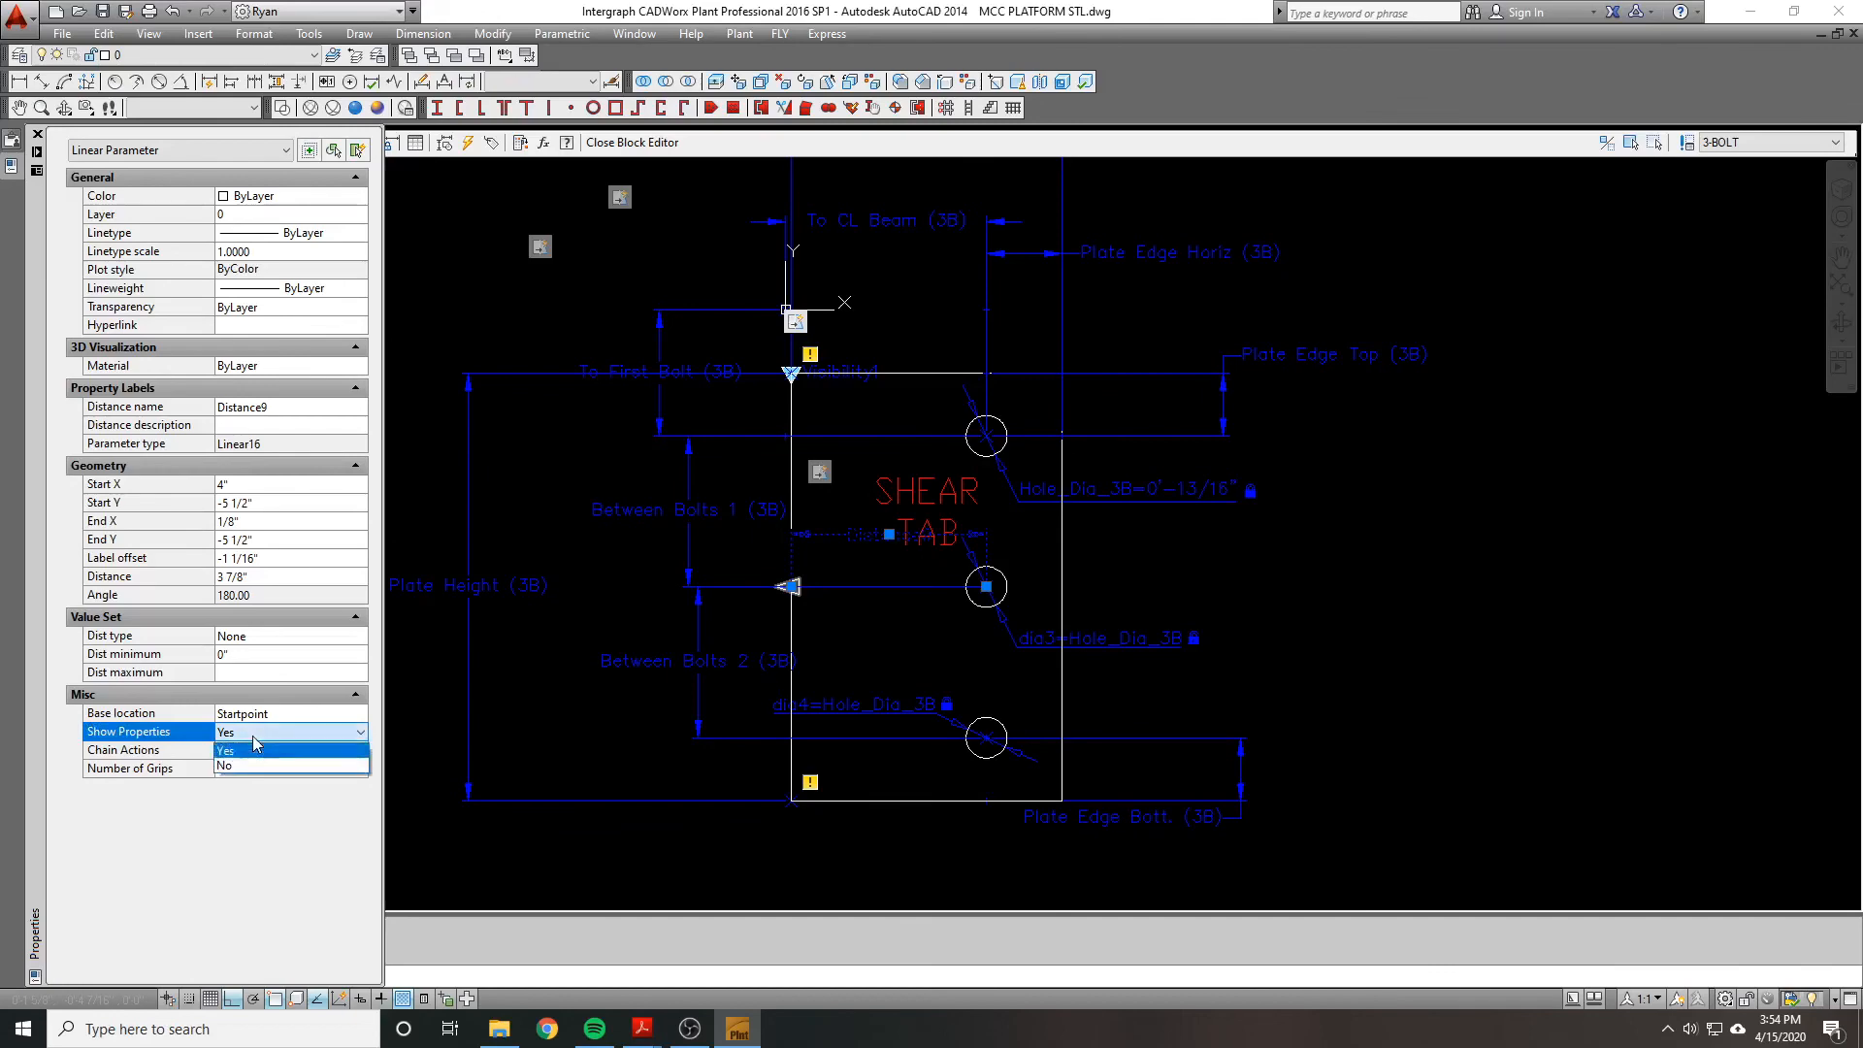
{"action": "left_click", "coordinate": [229, 768]}
{"action": "key", "text": "Escape"}
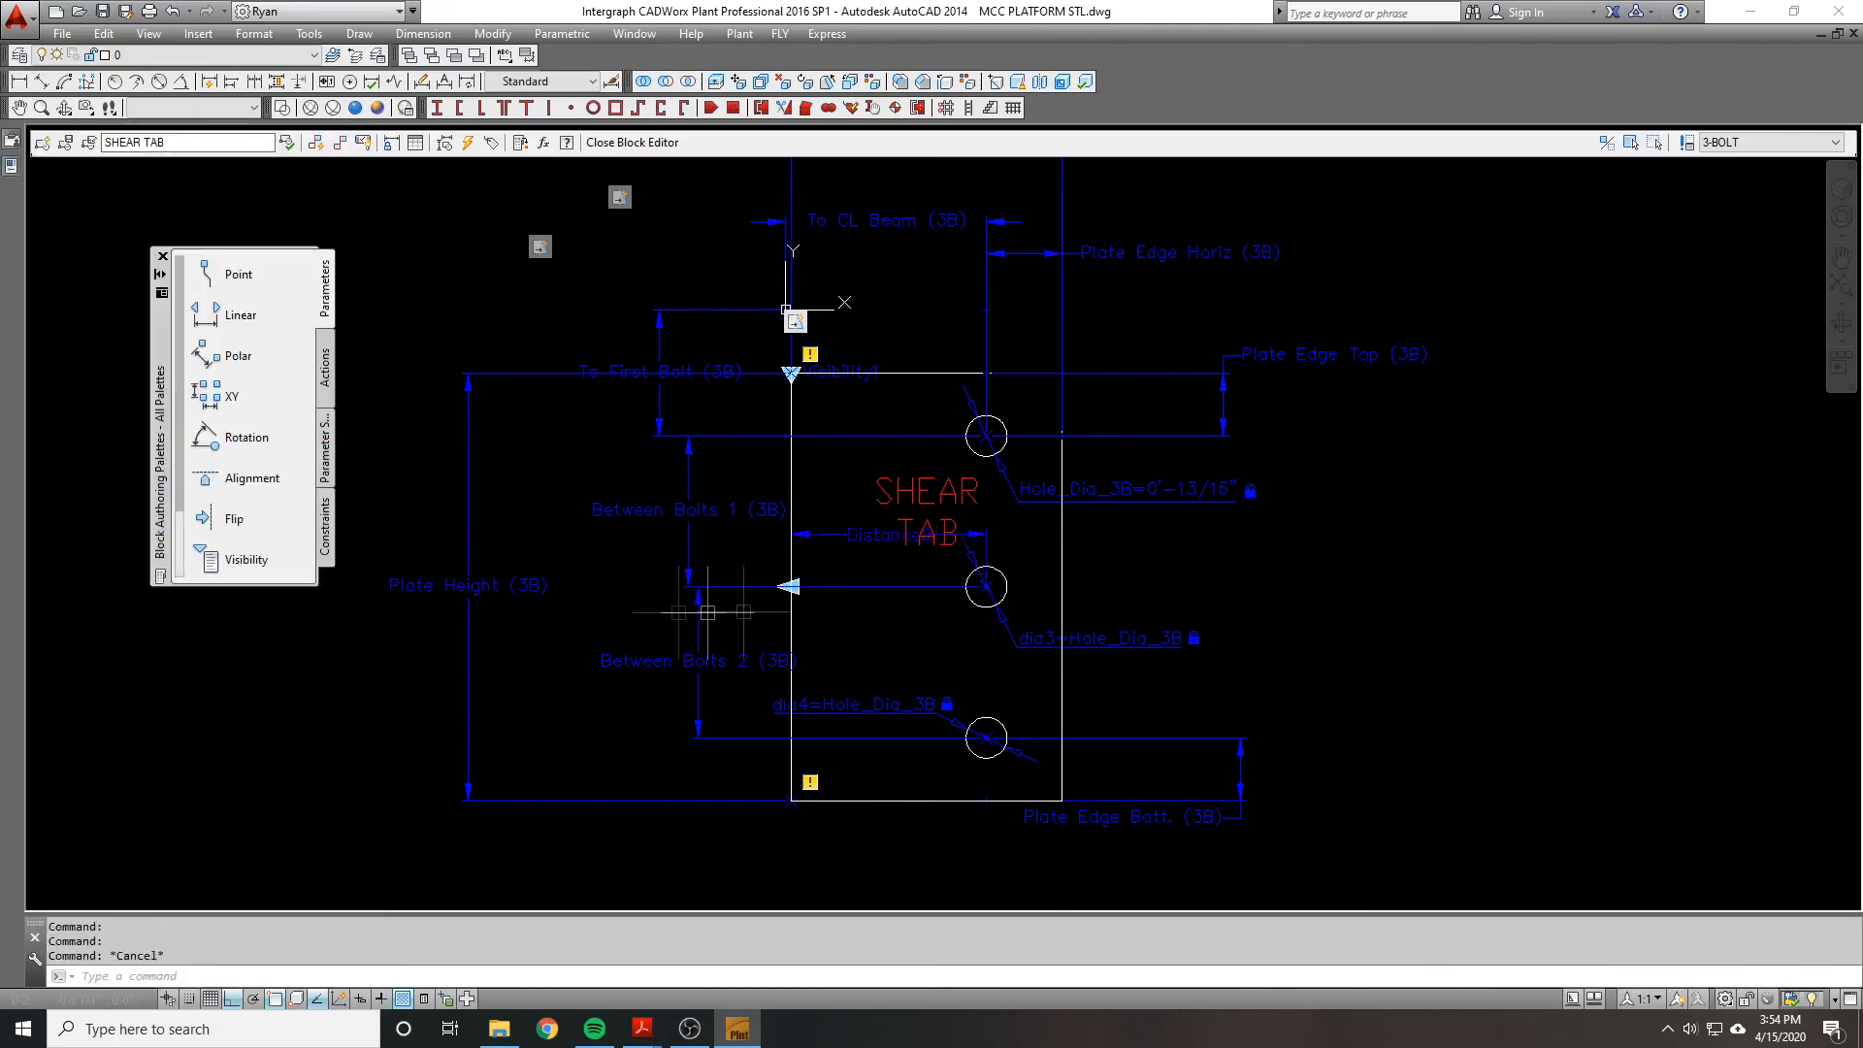
Step: Spread the remaining stacked action icons away from the origin, isolating the Stretch action of To CL Beam (3B)
{"action": "scroll", "coordinate": [931, 458], "scroll_direction": "down", "scroll_amount": 2}
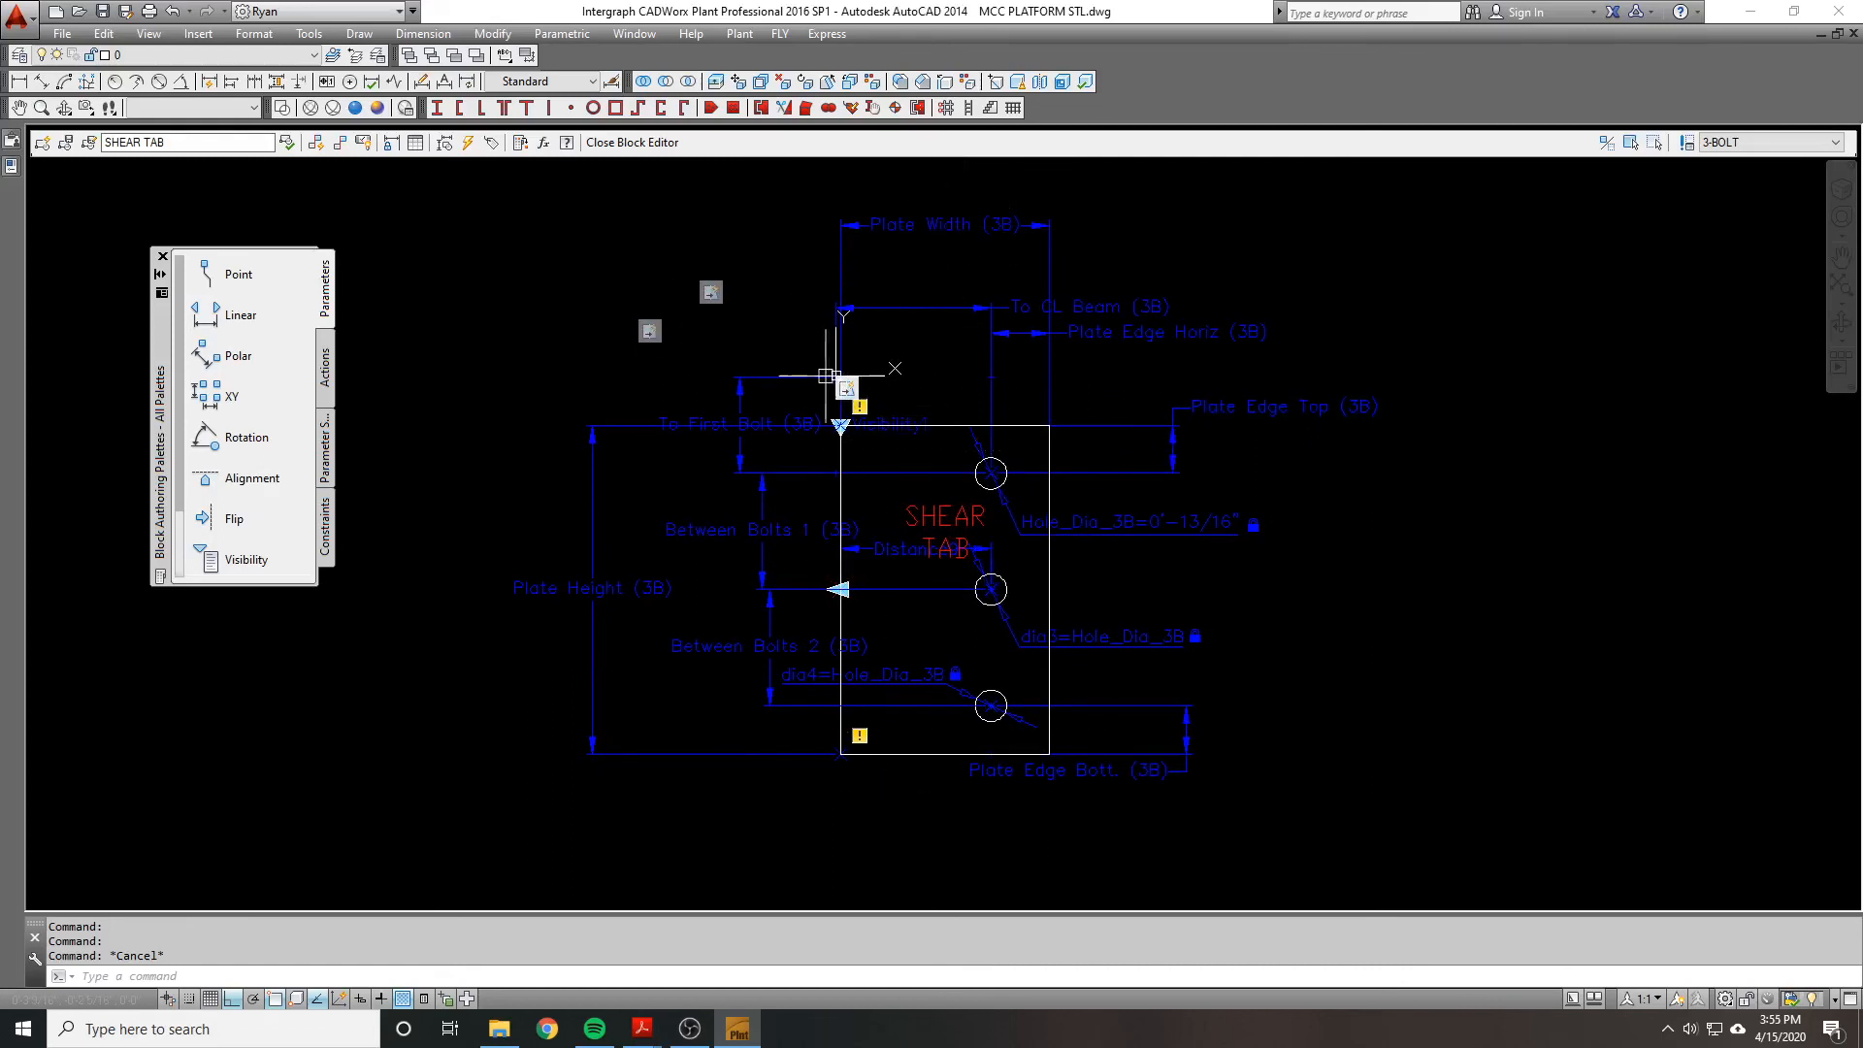
{"action": "left_click_drag", "start_coordinate": [852, 387], "coordinate": [756, 228]}
{"action": "left_click_drag", "start_coordinate": [850, 388], "coordinate": [760, 297]}
{"action": "left_click_drag", "start_coordinate": [849, 389], "coordinate": [617, 389]}
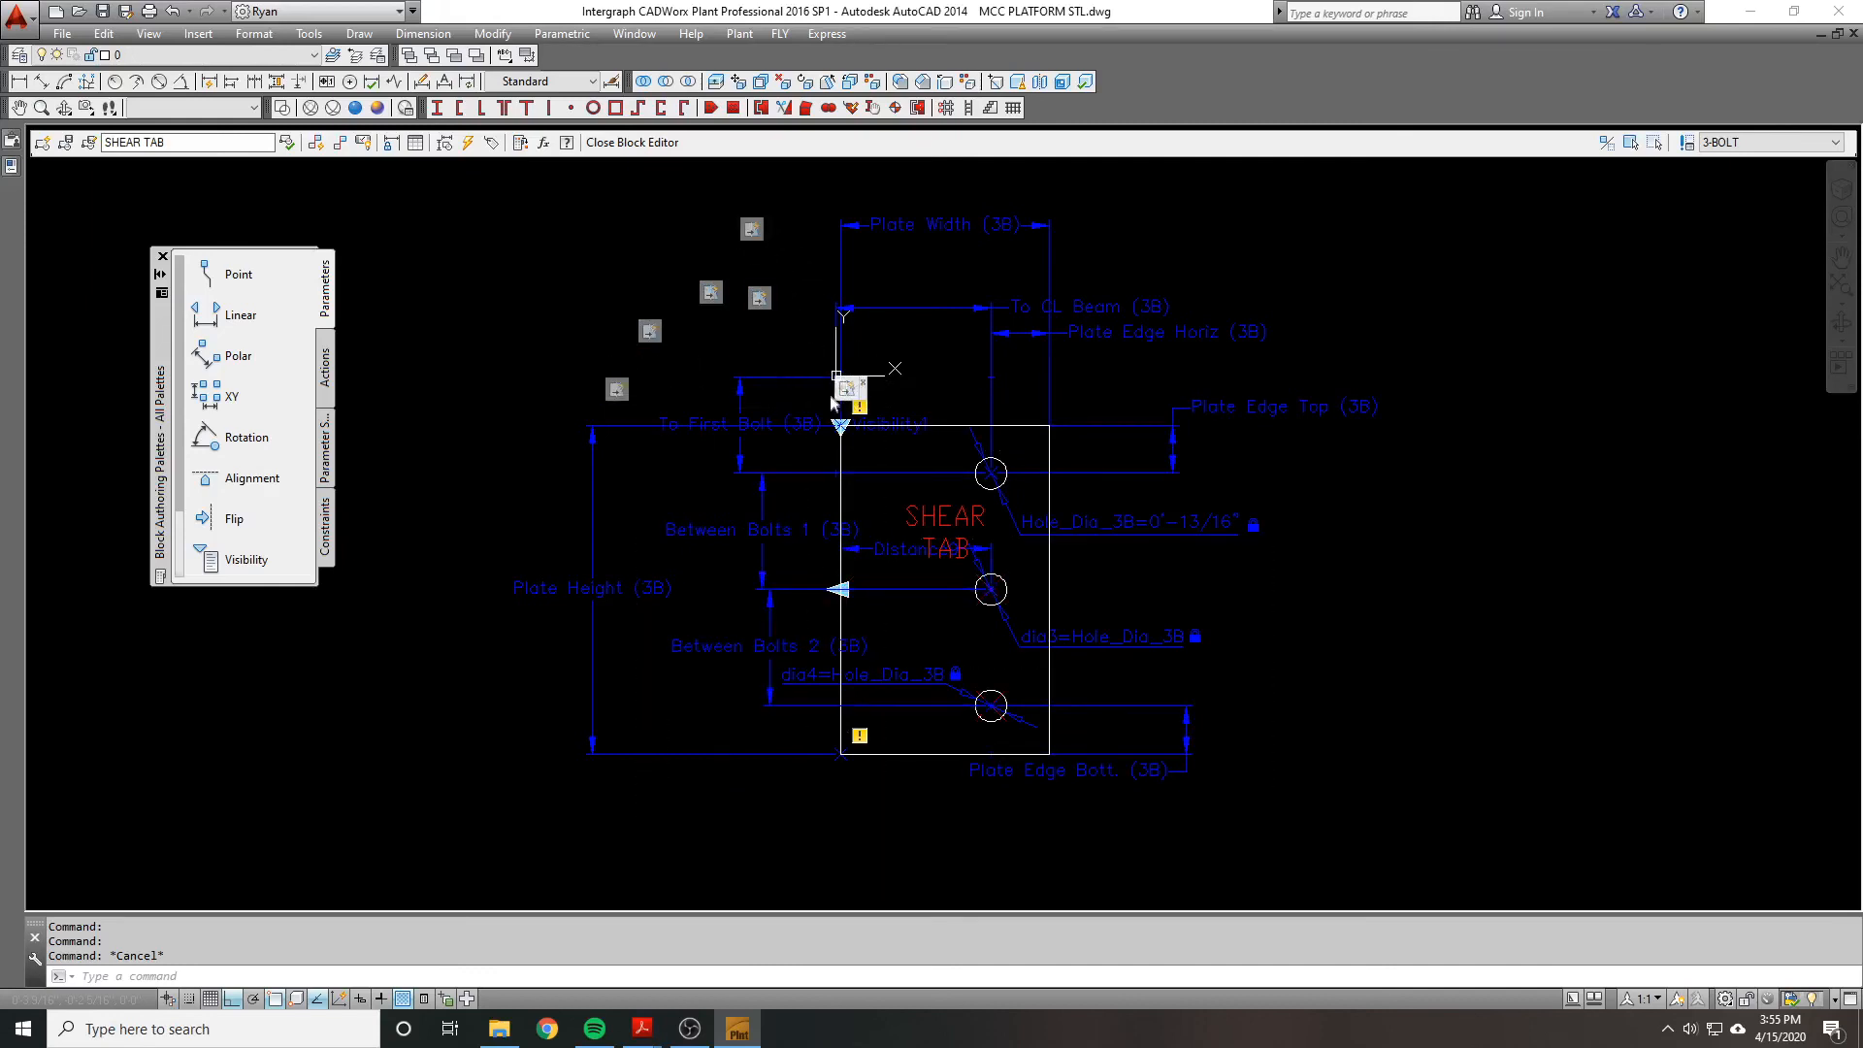
{"action": "left_click_drag", "start_coordinate": [850, 391], "coordinate": [812, 264]}
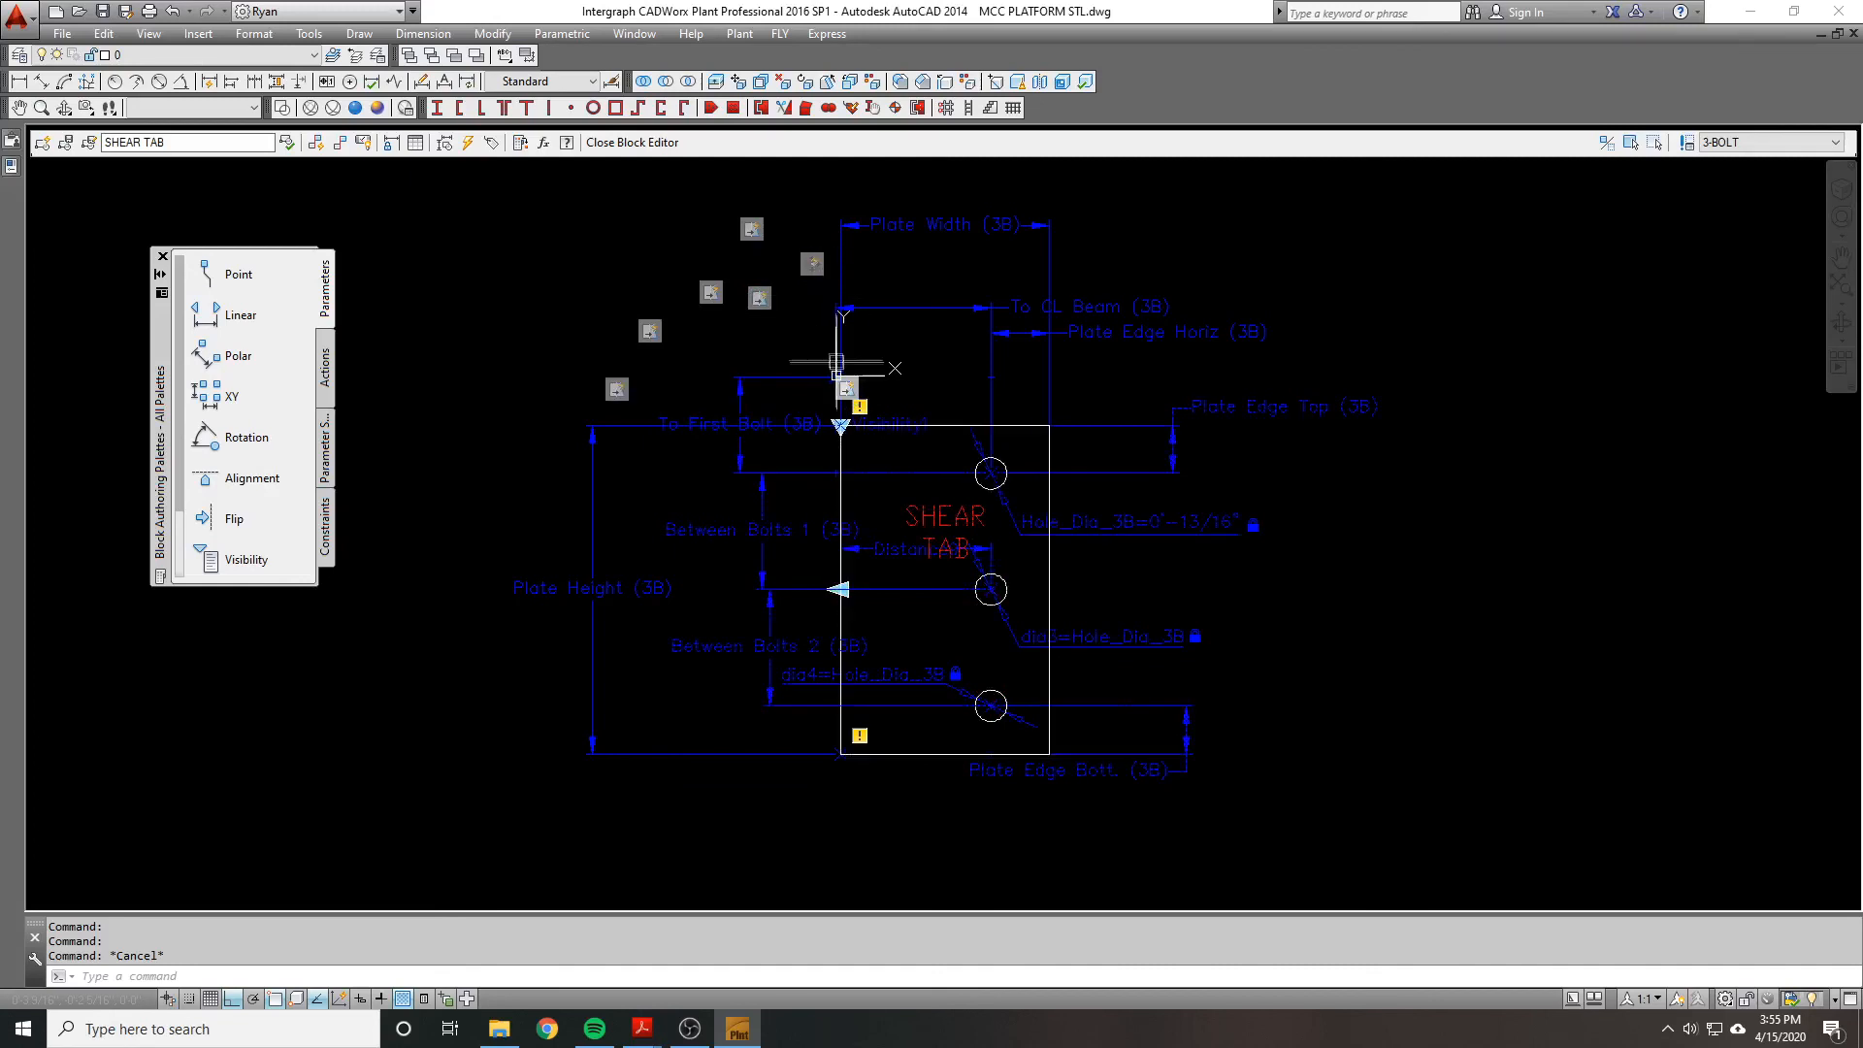
{"action": "mouse_move", "coordinate": [846, 389]}
{"action": "left_mouse_down"}
{"action": "mouse_move", "coordinate": [926, 344]}
{"action": "mouse_move", "coordinate": [928, 369]}
{"action": "left_mouse_up"}
{"action": "scroll", "coordinate": [929, 369], "scroll_direction": "up", "scroll_amount": 2}
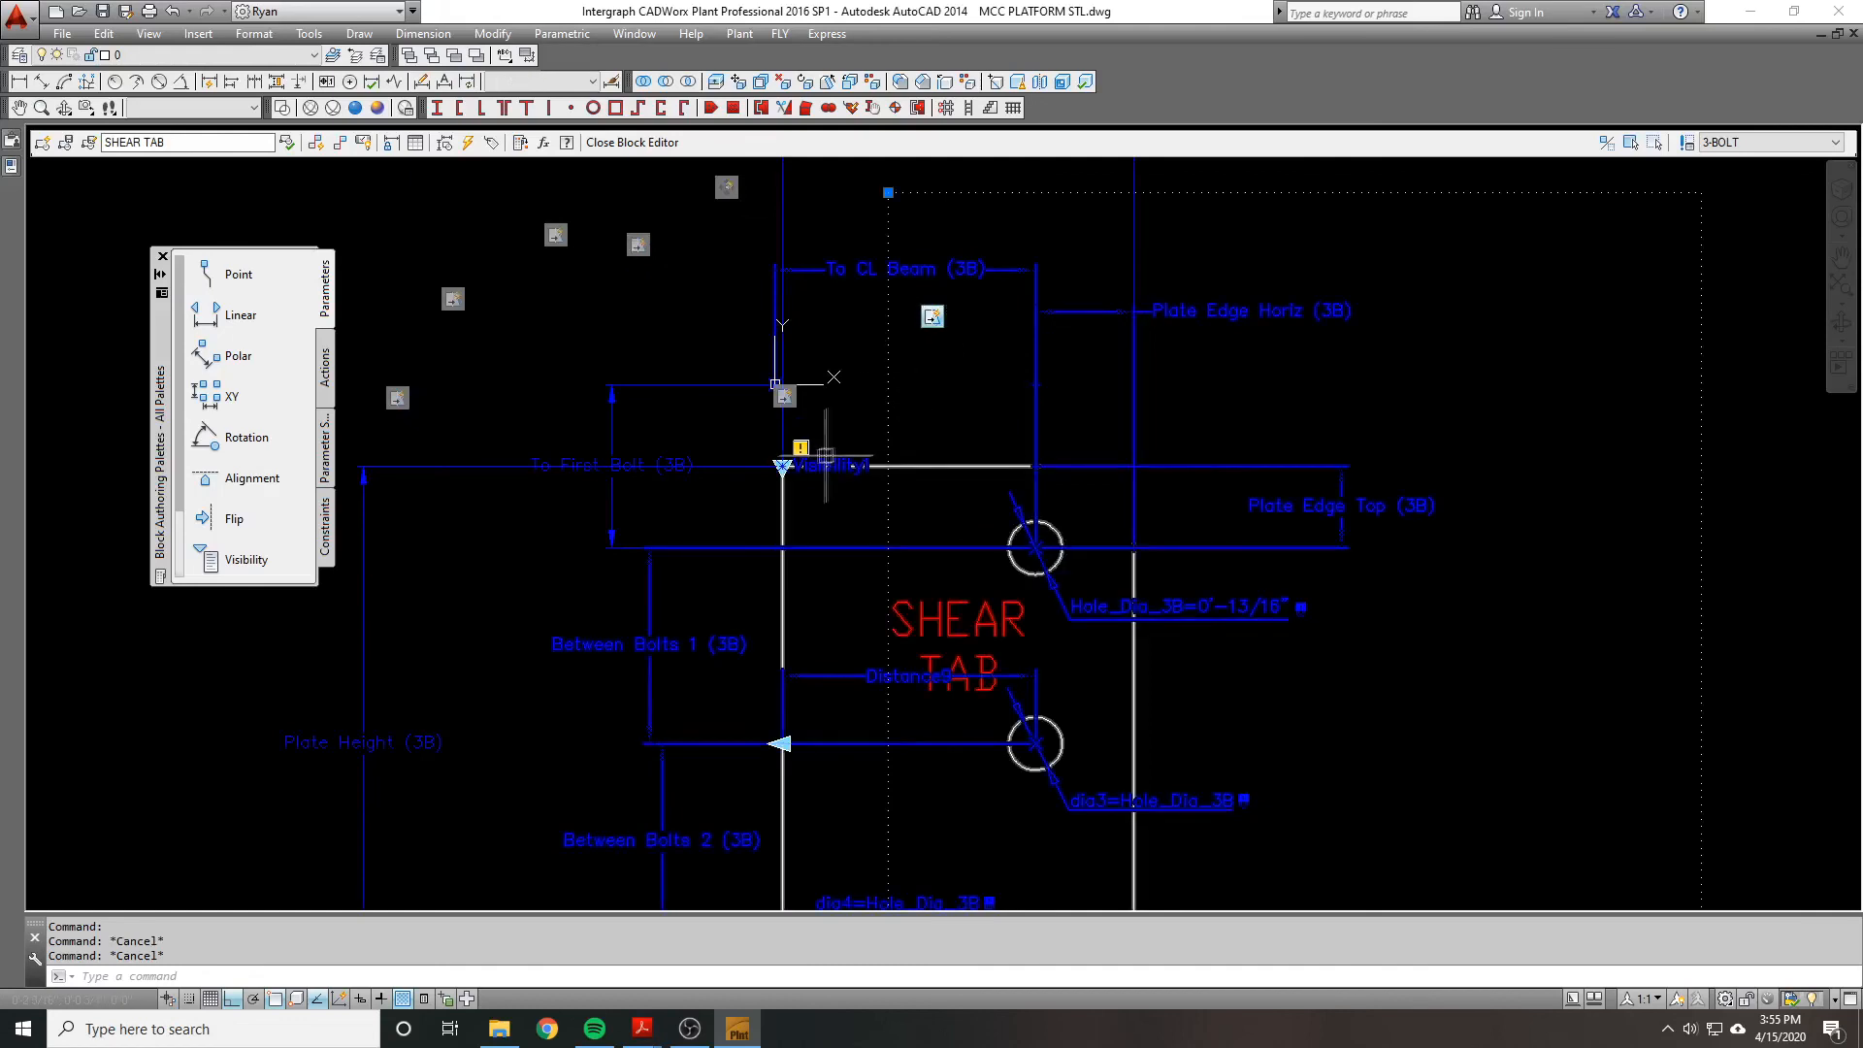
Step: Examine the selection set of To CL Beam (3B)'s Stretch action in modify mode with the Remove option, keeping its frame and objects
{"action": "scroll", "coordinate": [853, 375], "scroll_direction": "down", "scroll_amount": 2}
{"action": "right_click", "coordinate": [919, 334]}
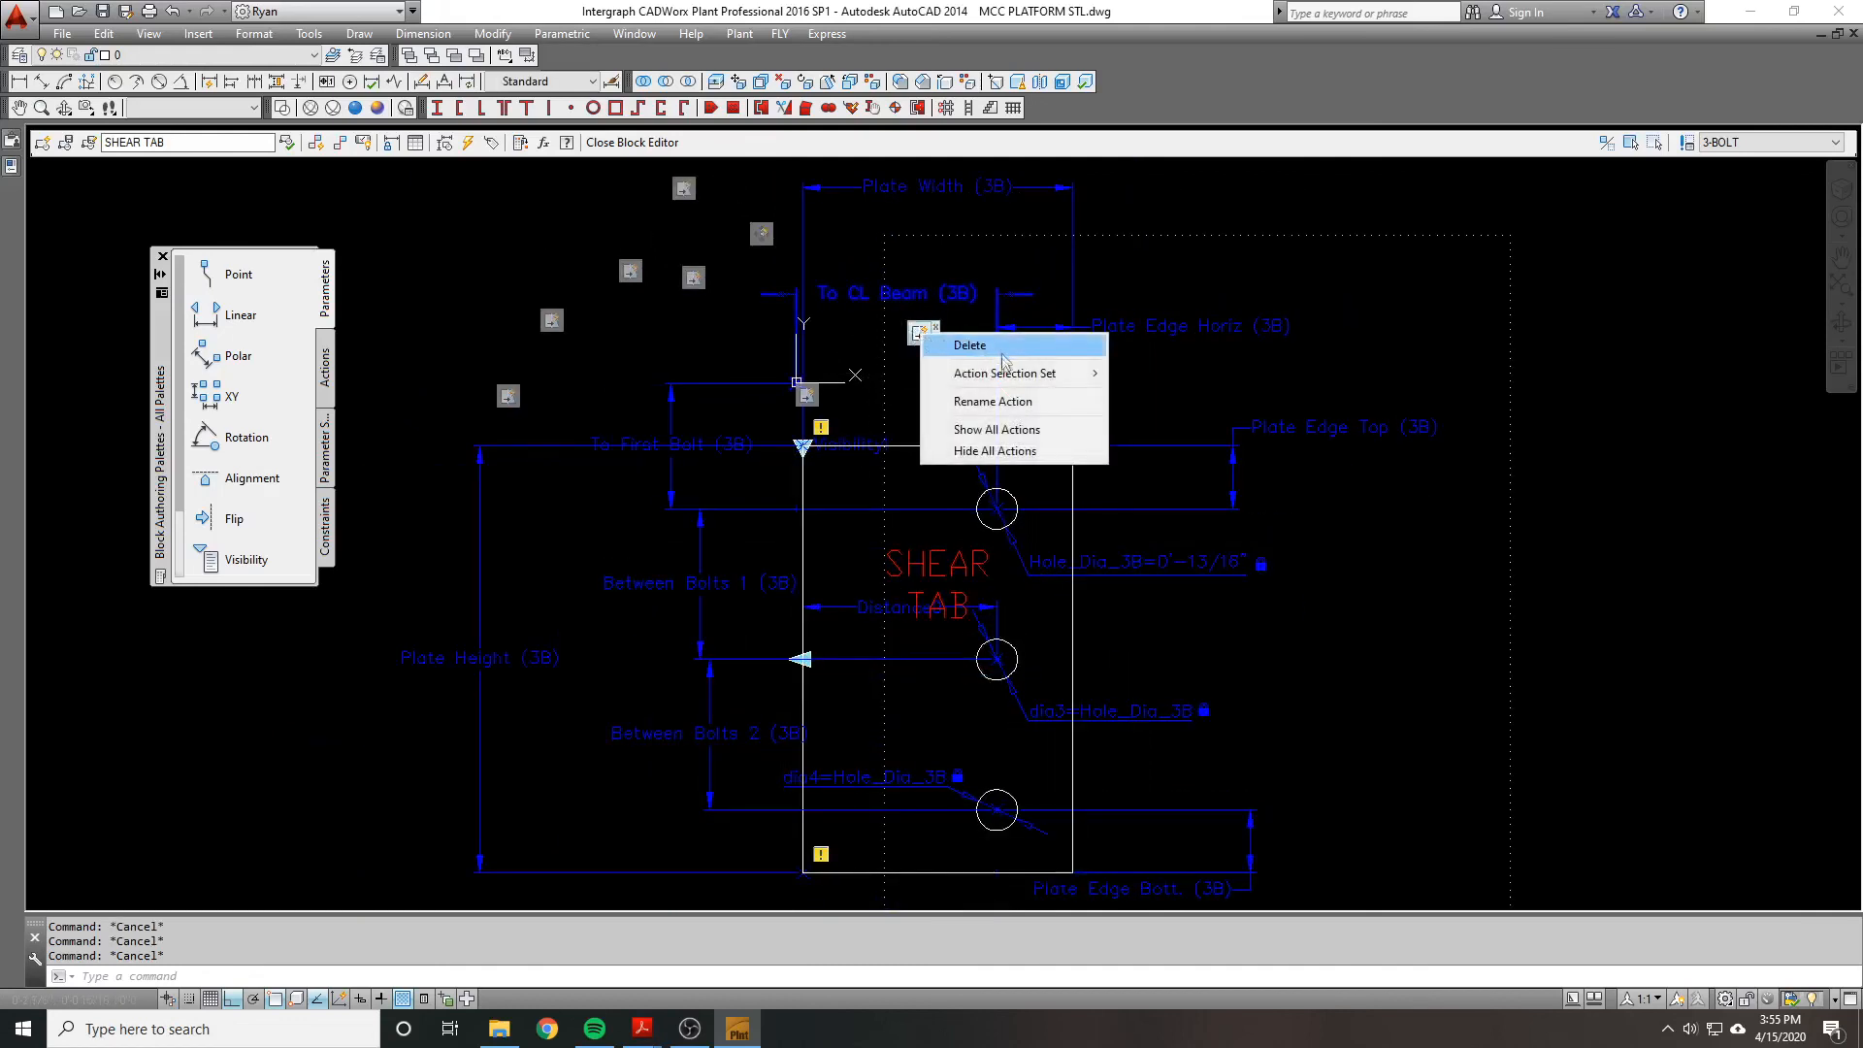
{"action": "mouse_move", "coordinate": [1014, 375]}
{"action": "left_click", "coordinate": [1179, 400]}
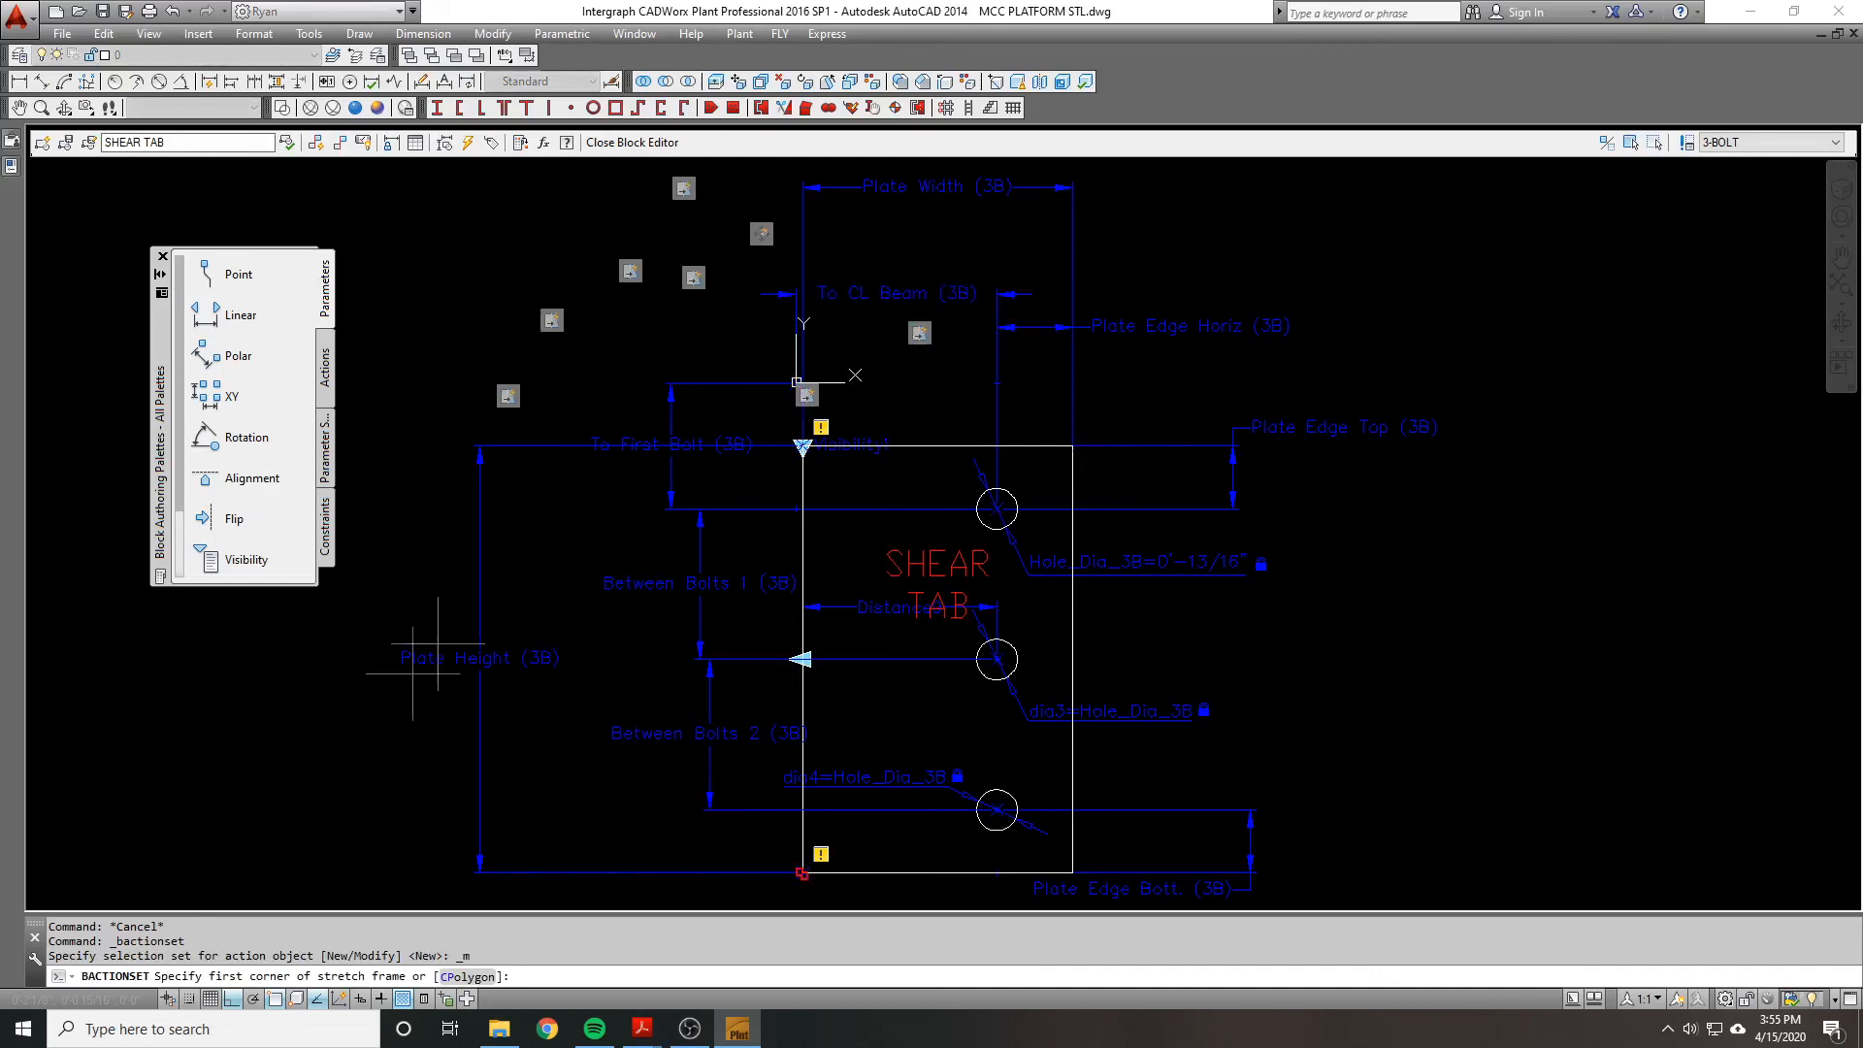
{"action": "scroll", "coordinate": [615, 380], "scroll_direction": "down", "scroll_amount": 1}
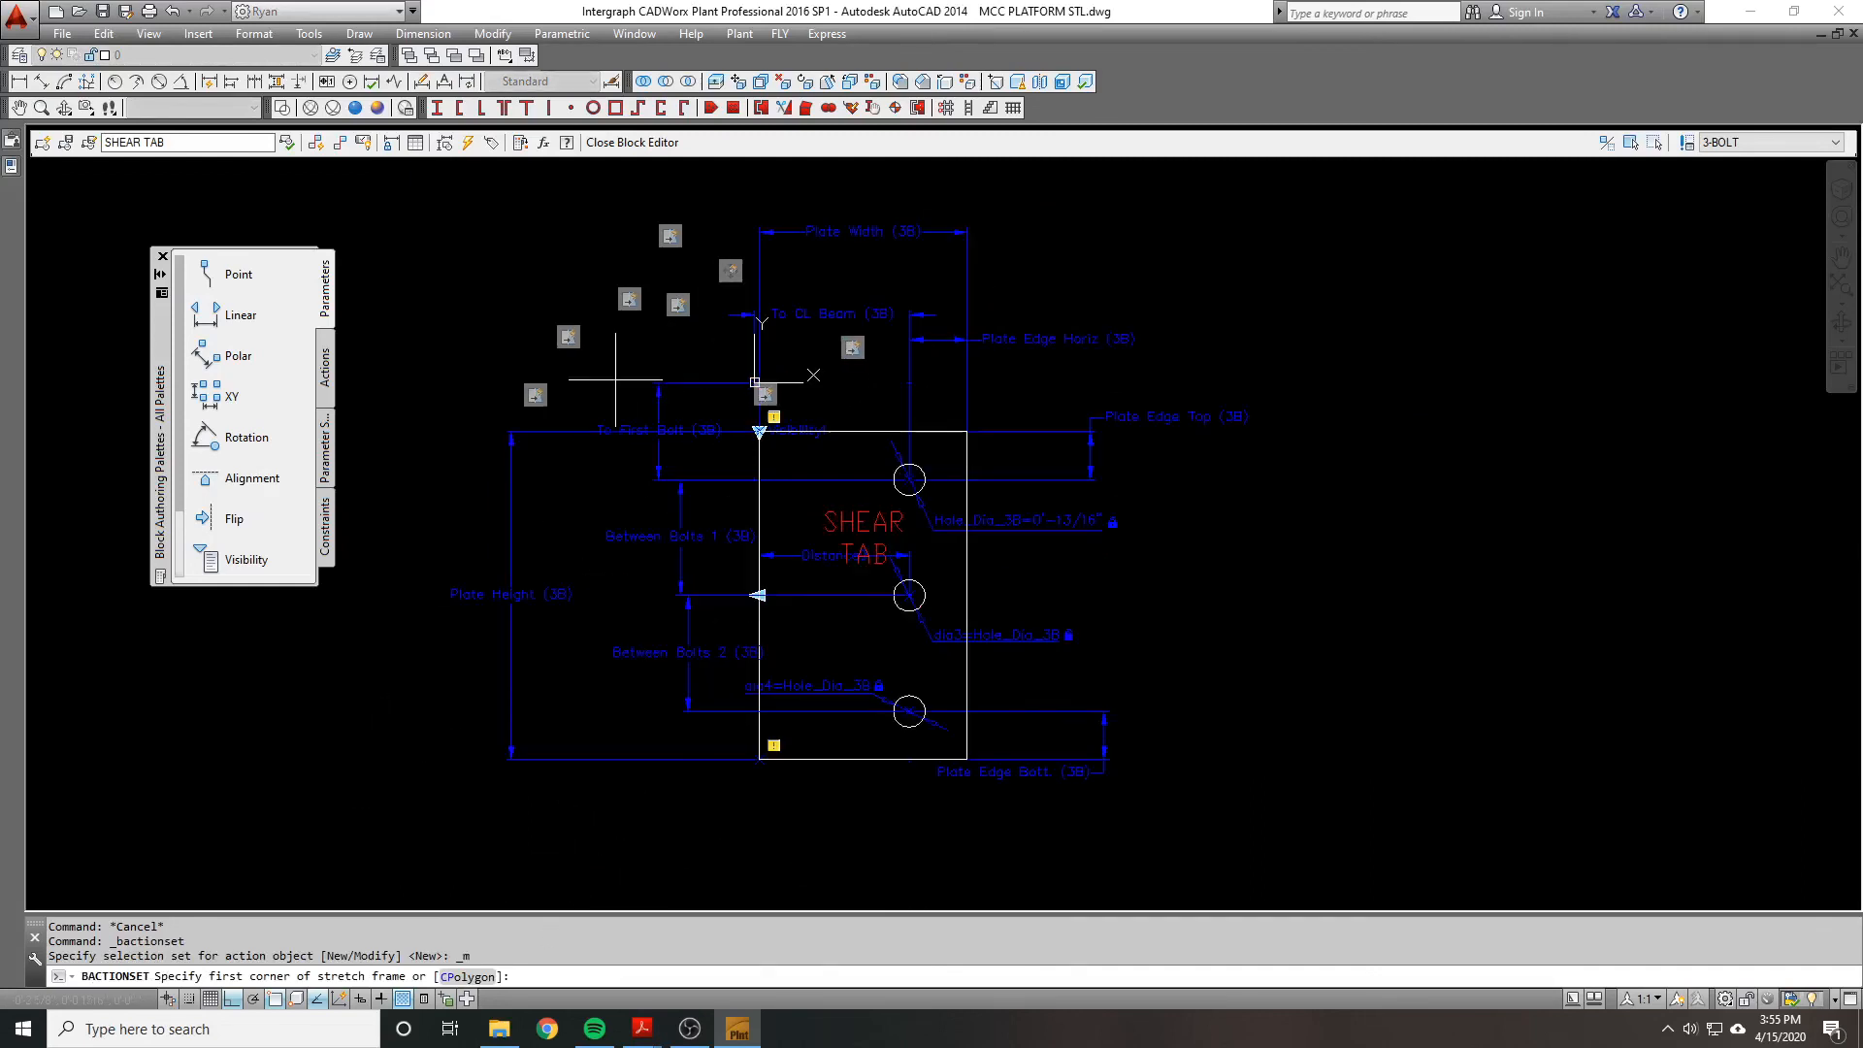
{"action": "key", "text": "Return"}
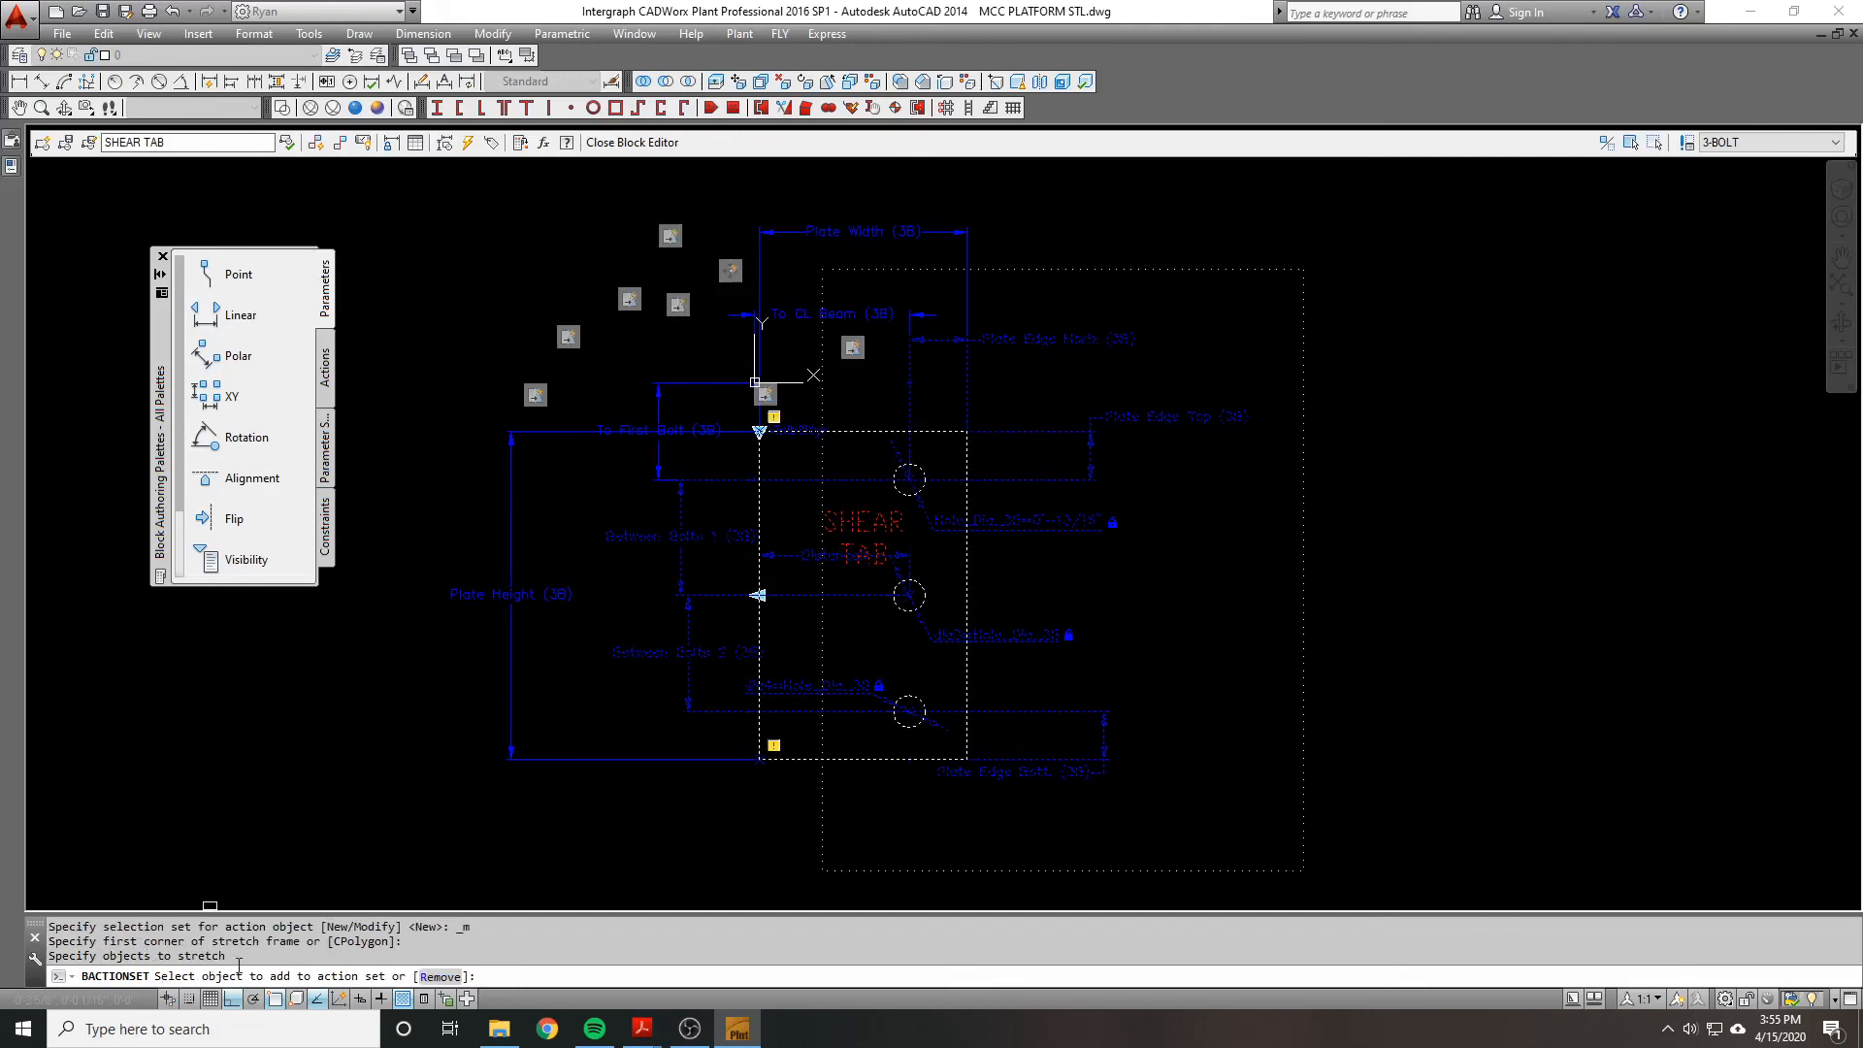
{"action": "left_click", "coordinate": [442, 978]}
{"action": "scroll", "coordinate": [801, 436], "scroll_direction": "up", "scroll_amount": 6}
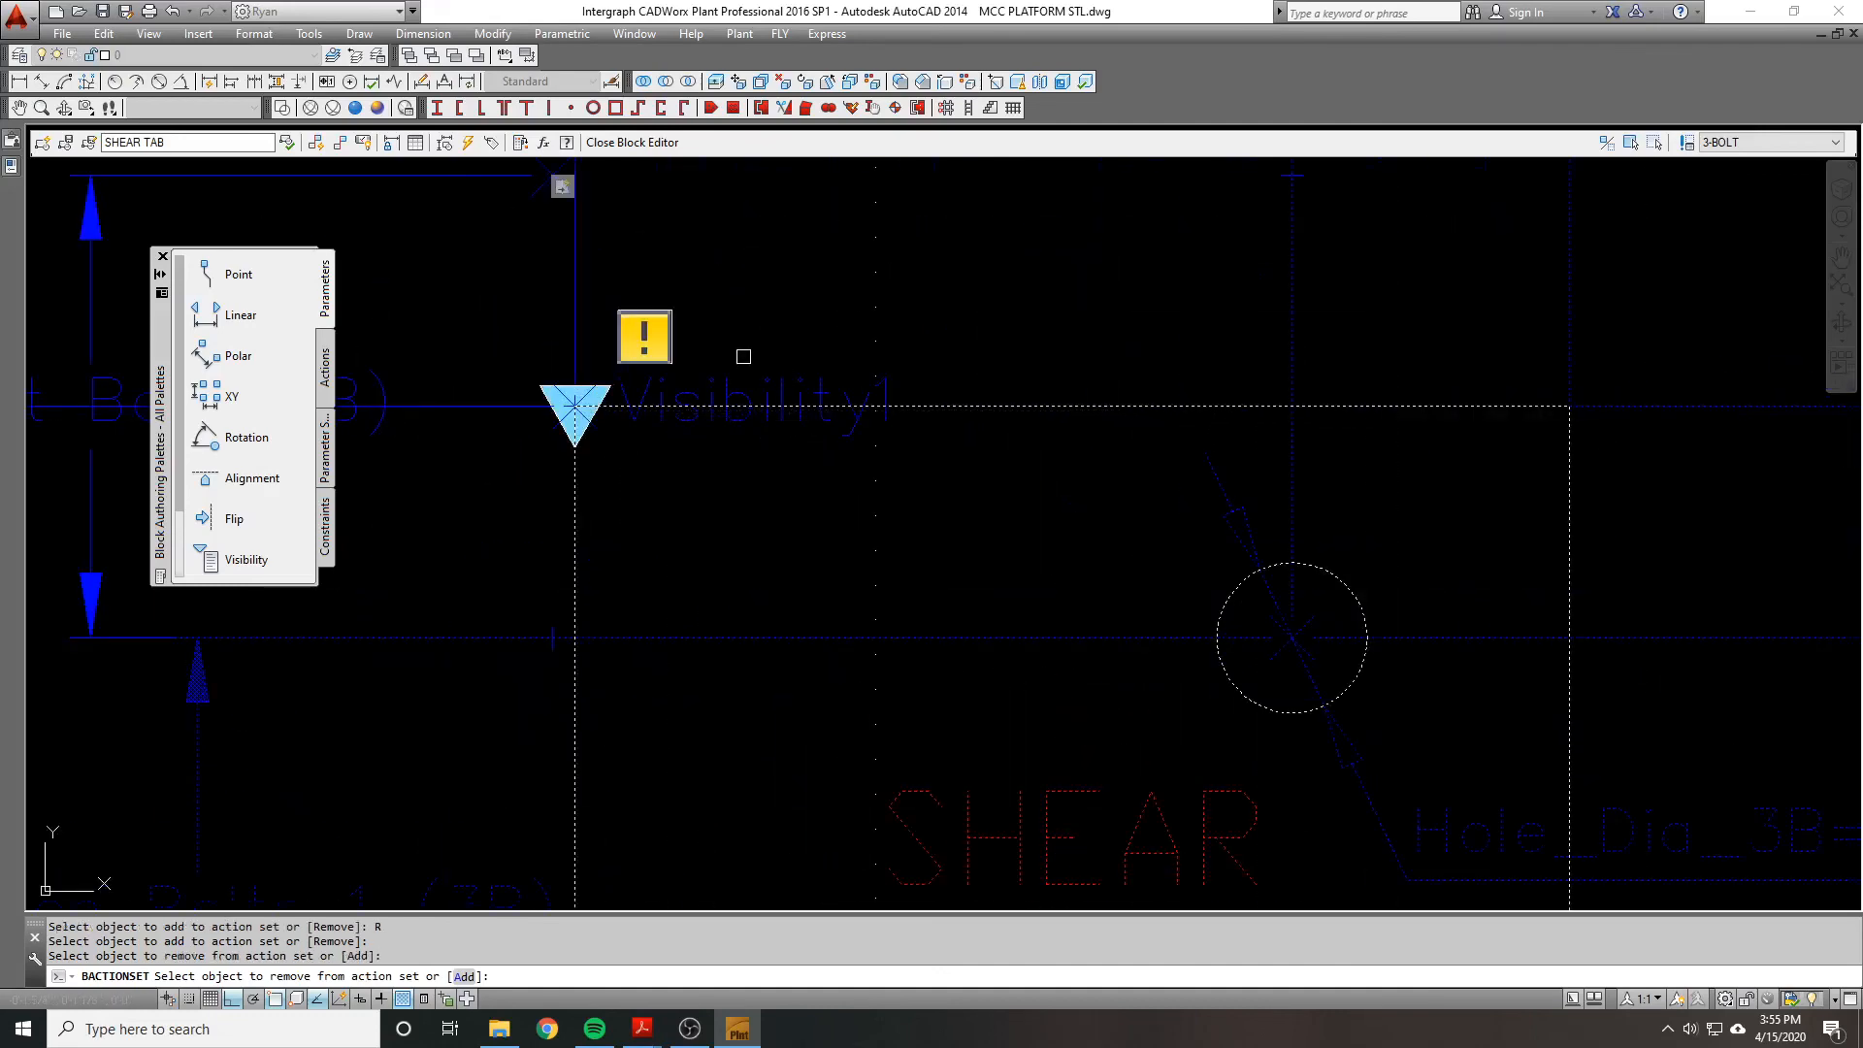
{"action": "scroll", "coordinate": [728, 357], "scroll_direction": "down", "scroll_amount": 7}
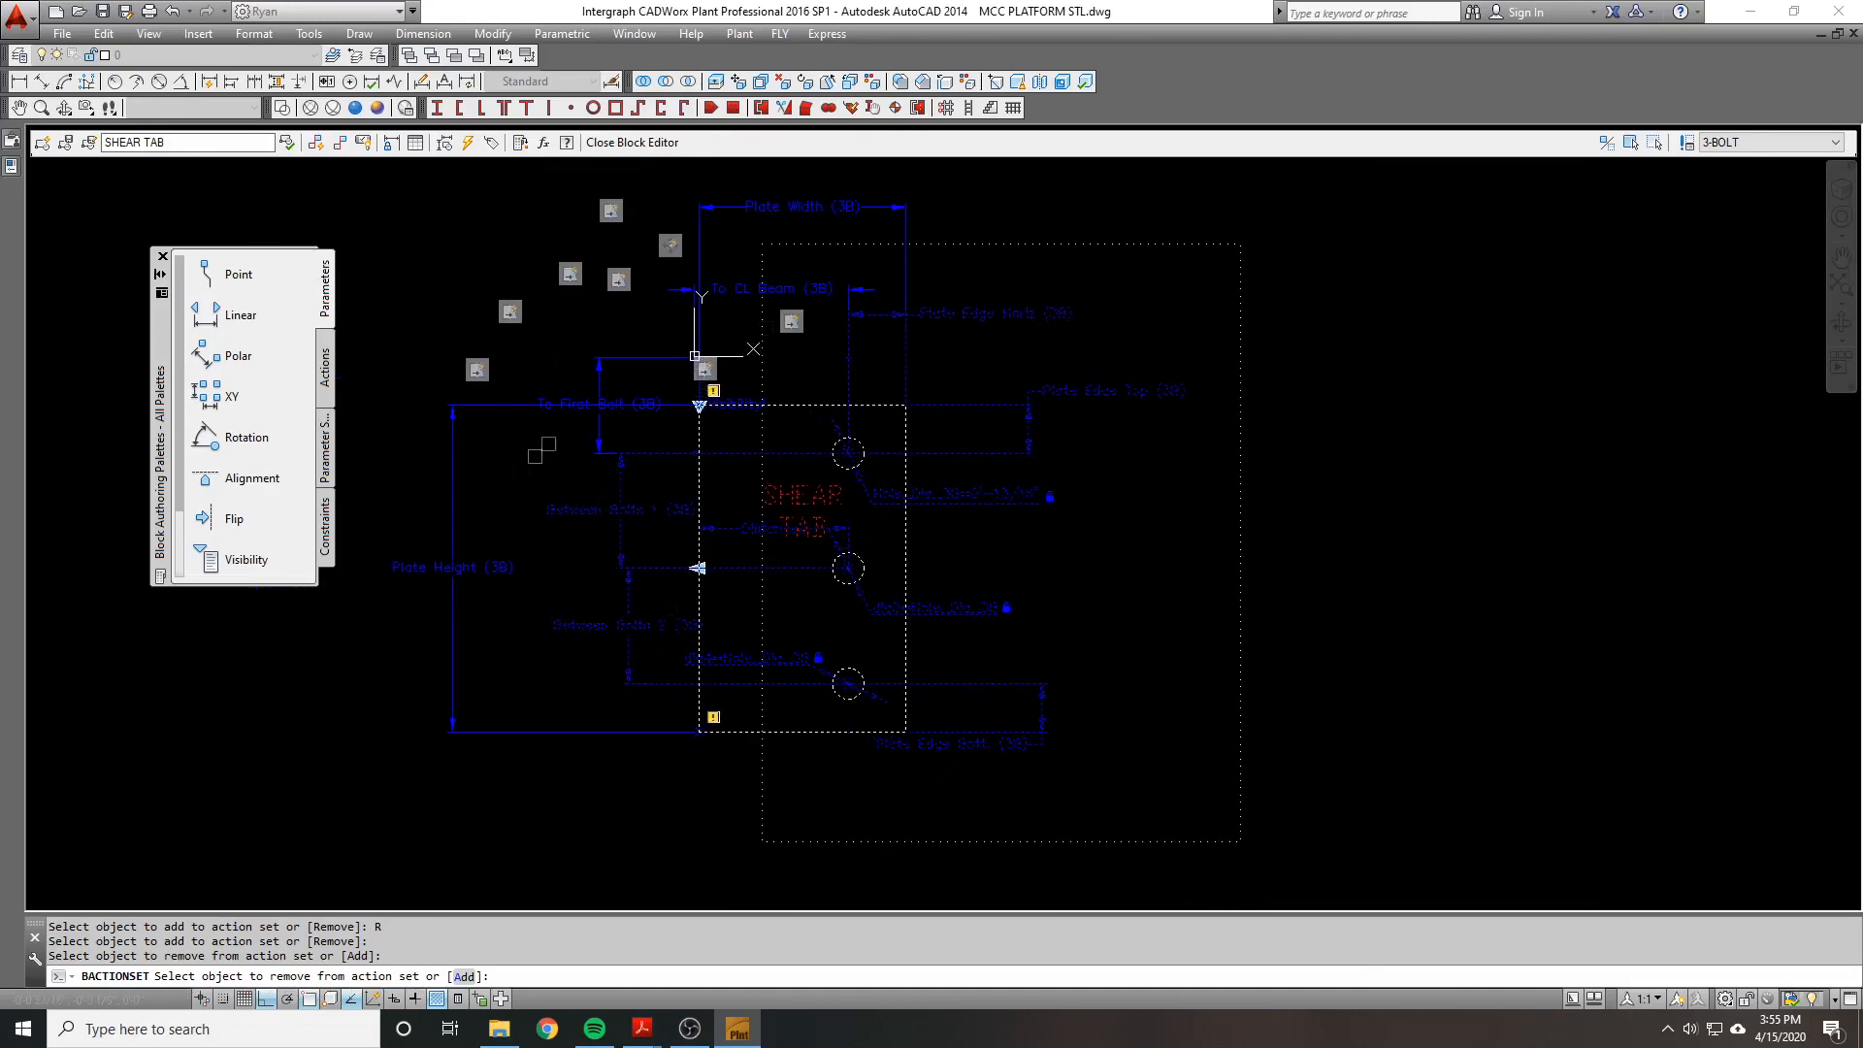
{"action": "scroll", "coordinate": [677, 532], "scroll_direction": "up", "scroll_amount": 3}
{"action": "scroll", "coordinate": [629, 468], "scroll_direction": "down", "scroll_amount": 4}
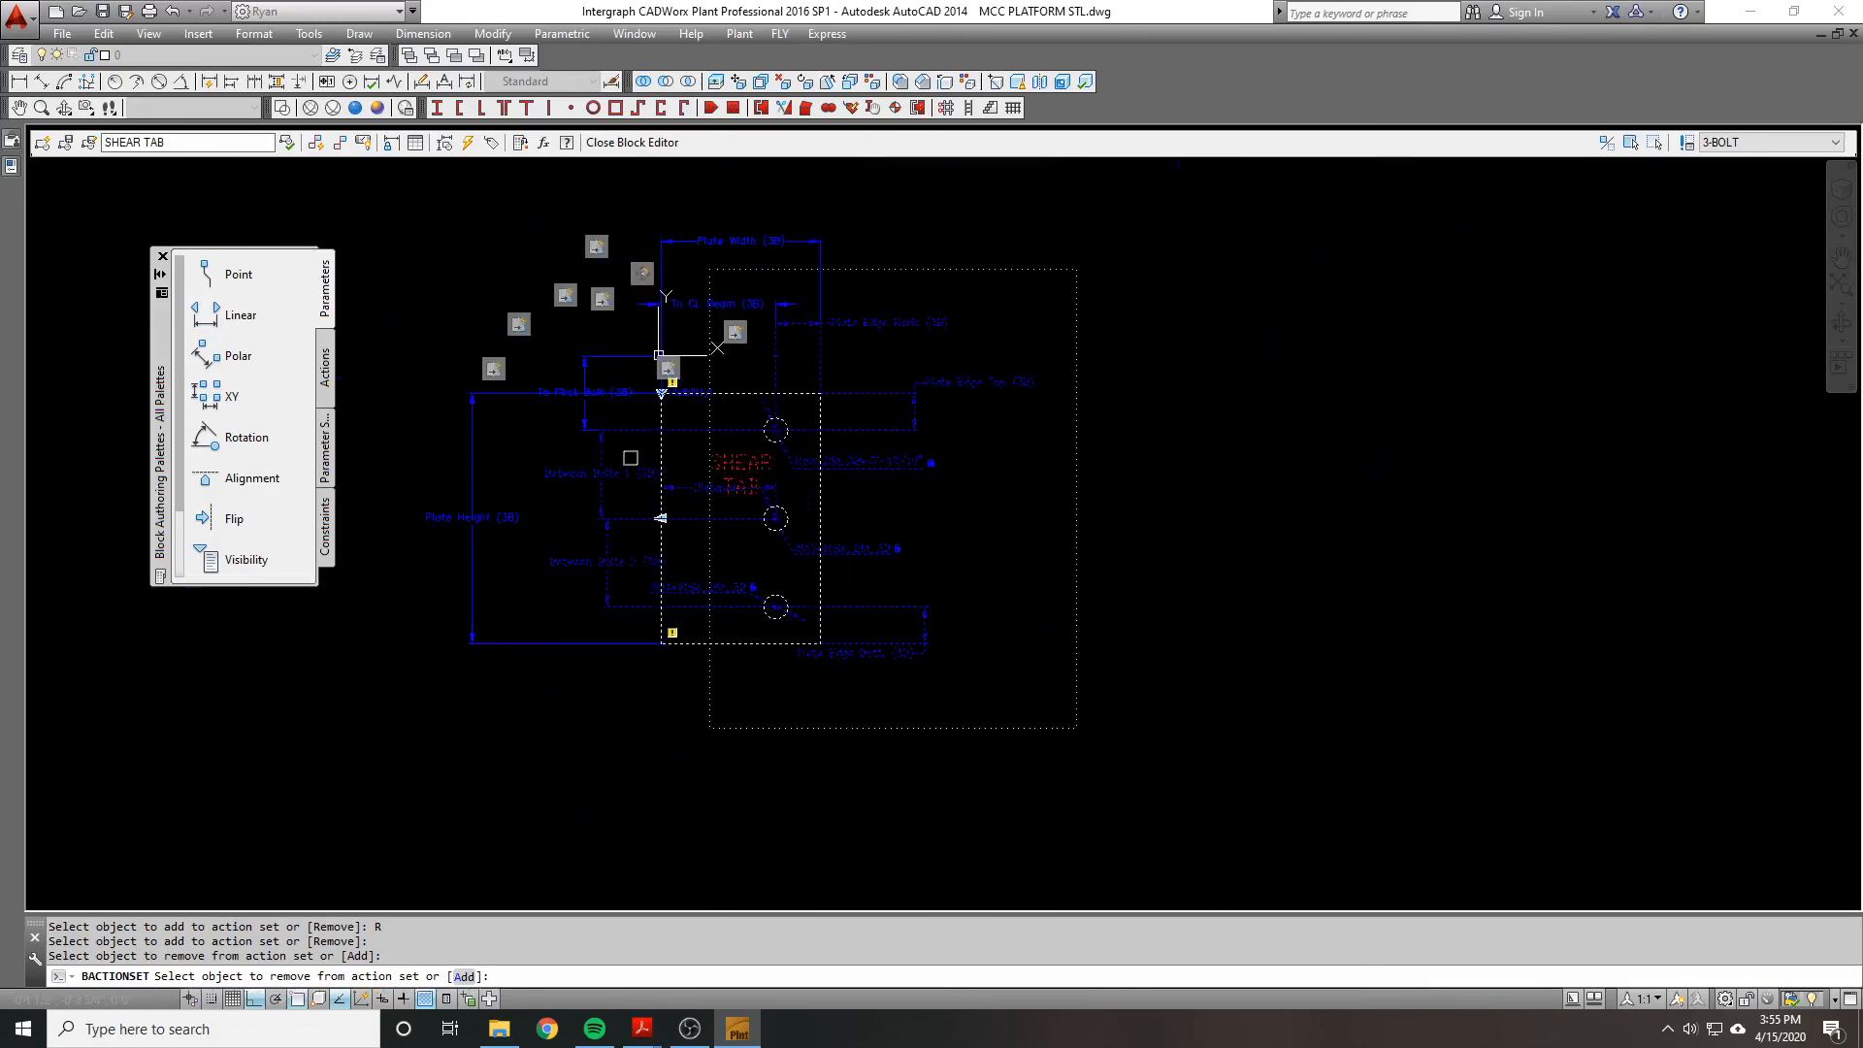
{"action": "key", "text": "Return"}
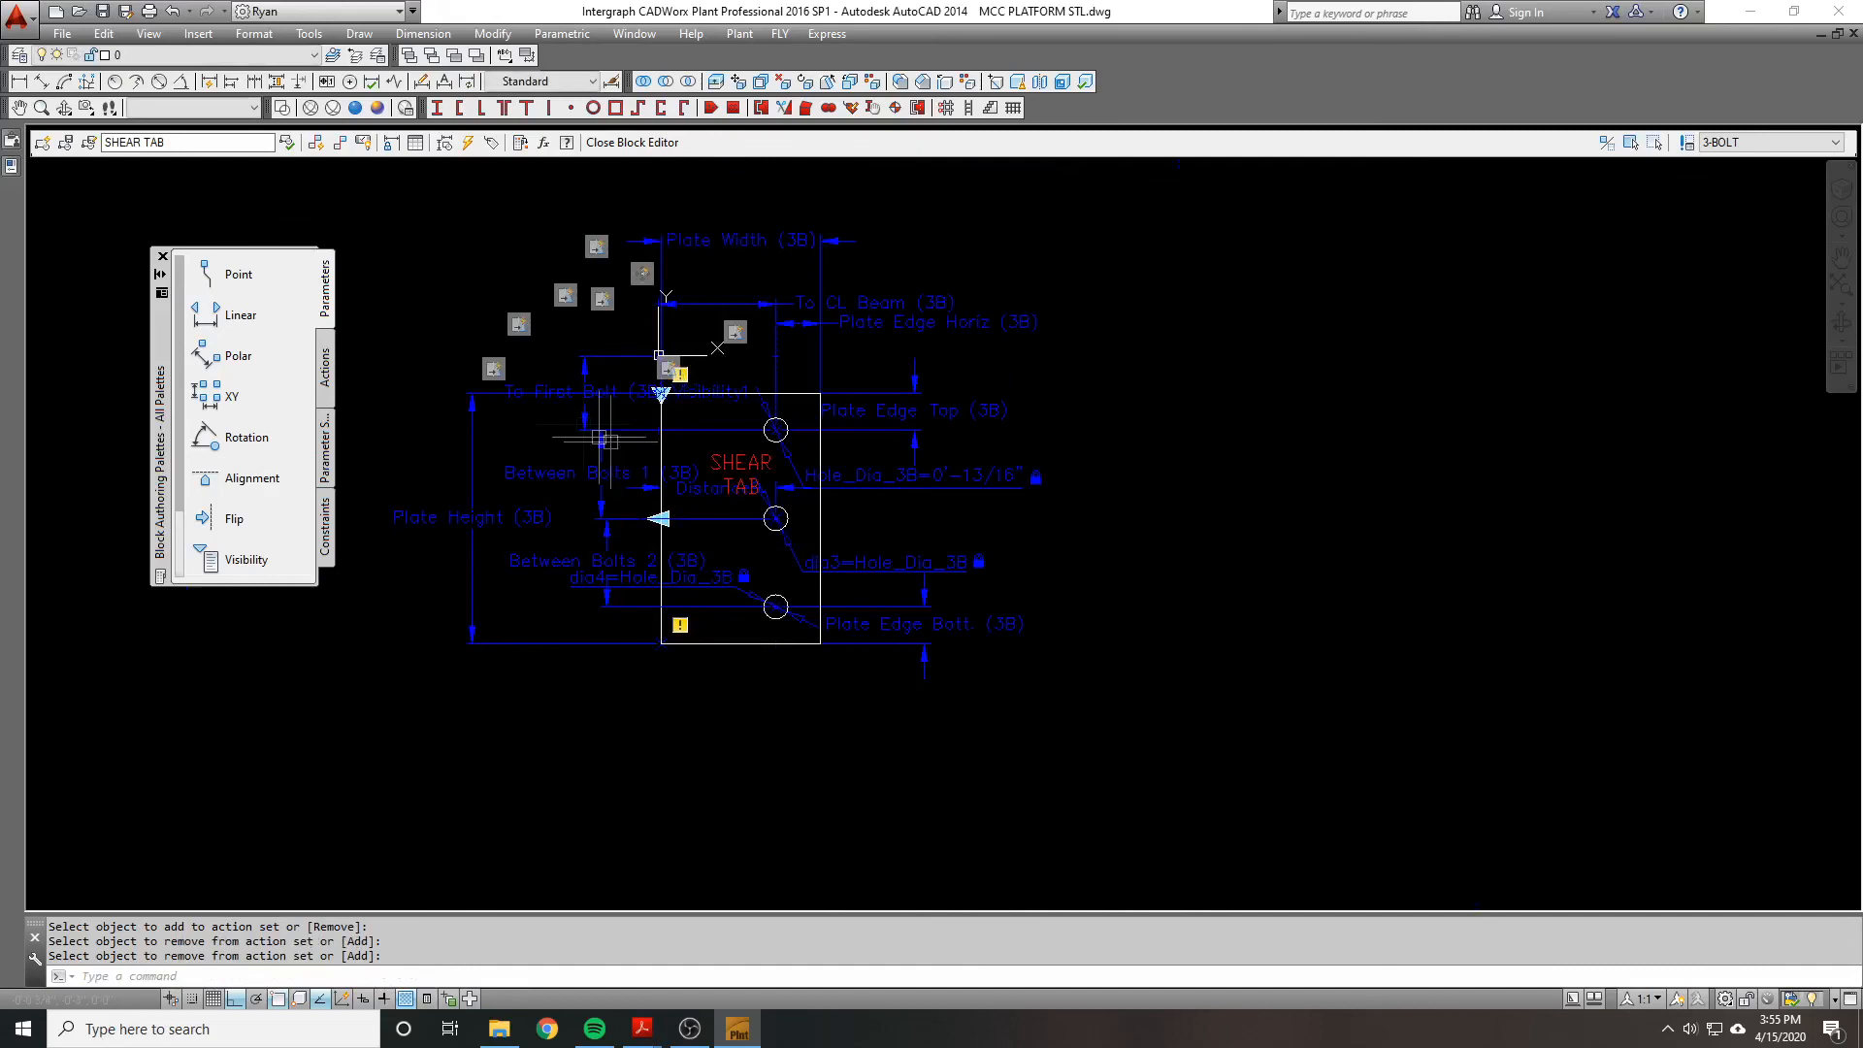
Step: Open the SHEAR TAB block in the test window and switch its visibility state to 3-BOLT
{"action": "left_click", "coordinate": [288, 144]}
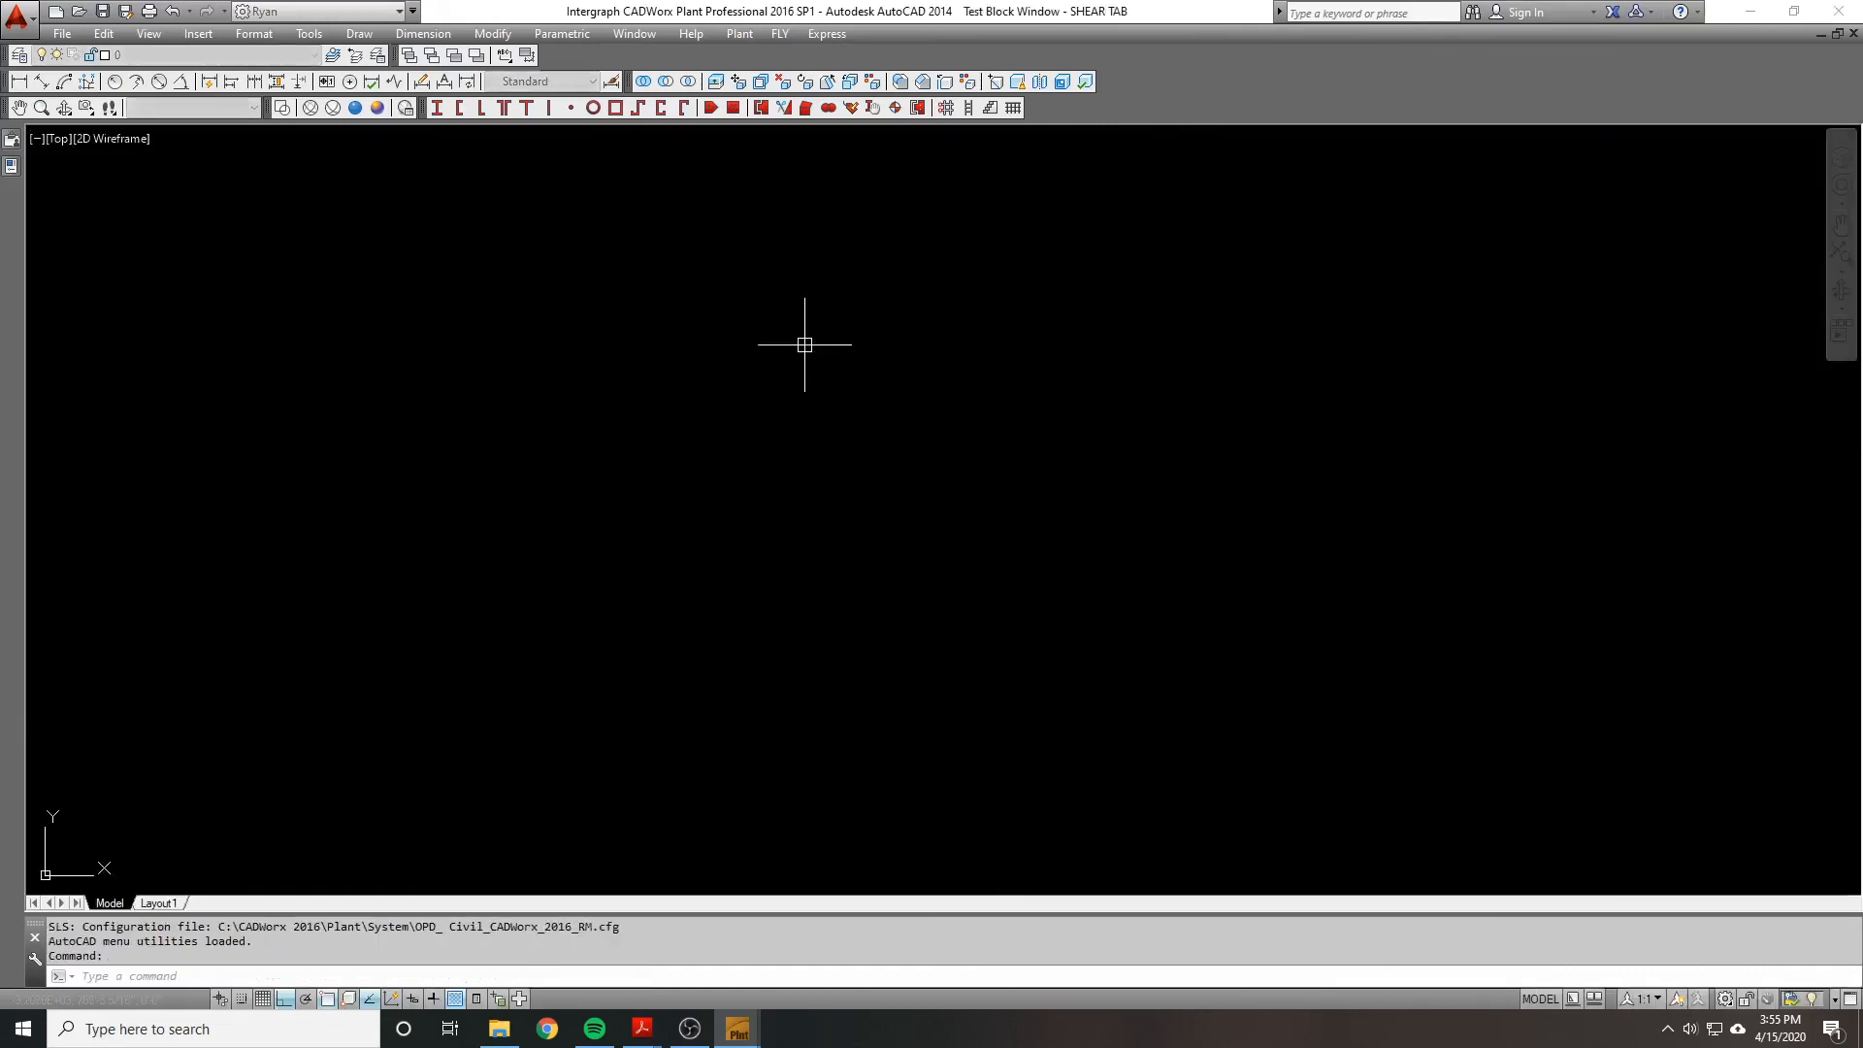
{"action": "middle_click", "coordinate": [791, 341]}
{"action": "middle_click", "coordinate": [792, 341]}
{"action": "scroll", "coordinate": [735, 382], "scroll_direction": "down", "scroll_amount": 4}
{"action": "left_click", "coordinate": [1103, 440]}
{"action": "left_click", "coordinate": [863, 417]}
{"action": "left_click", "coordinate": [676, 293]}
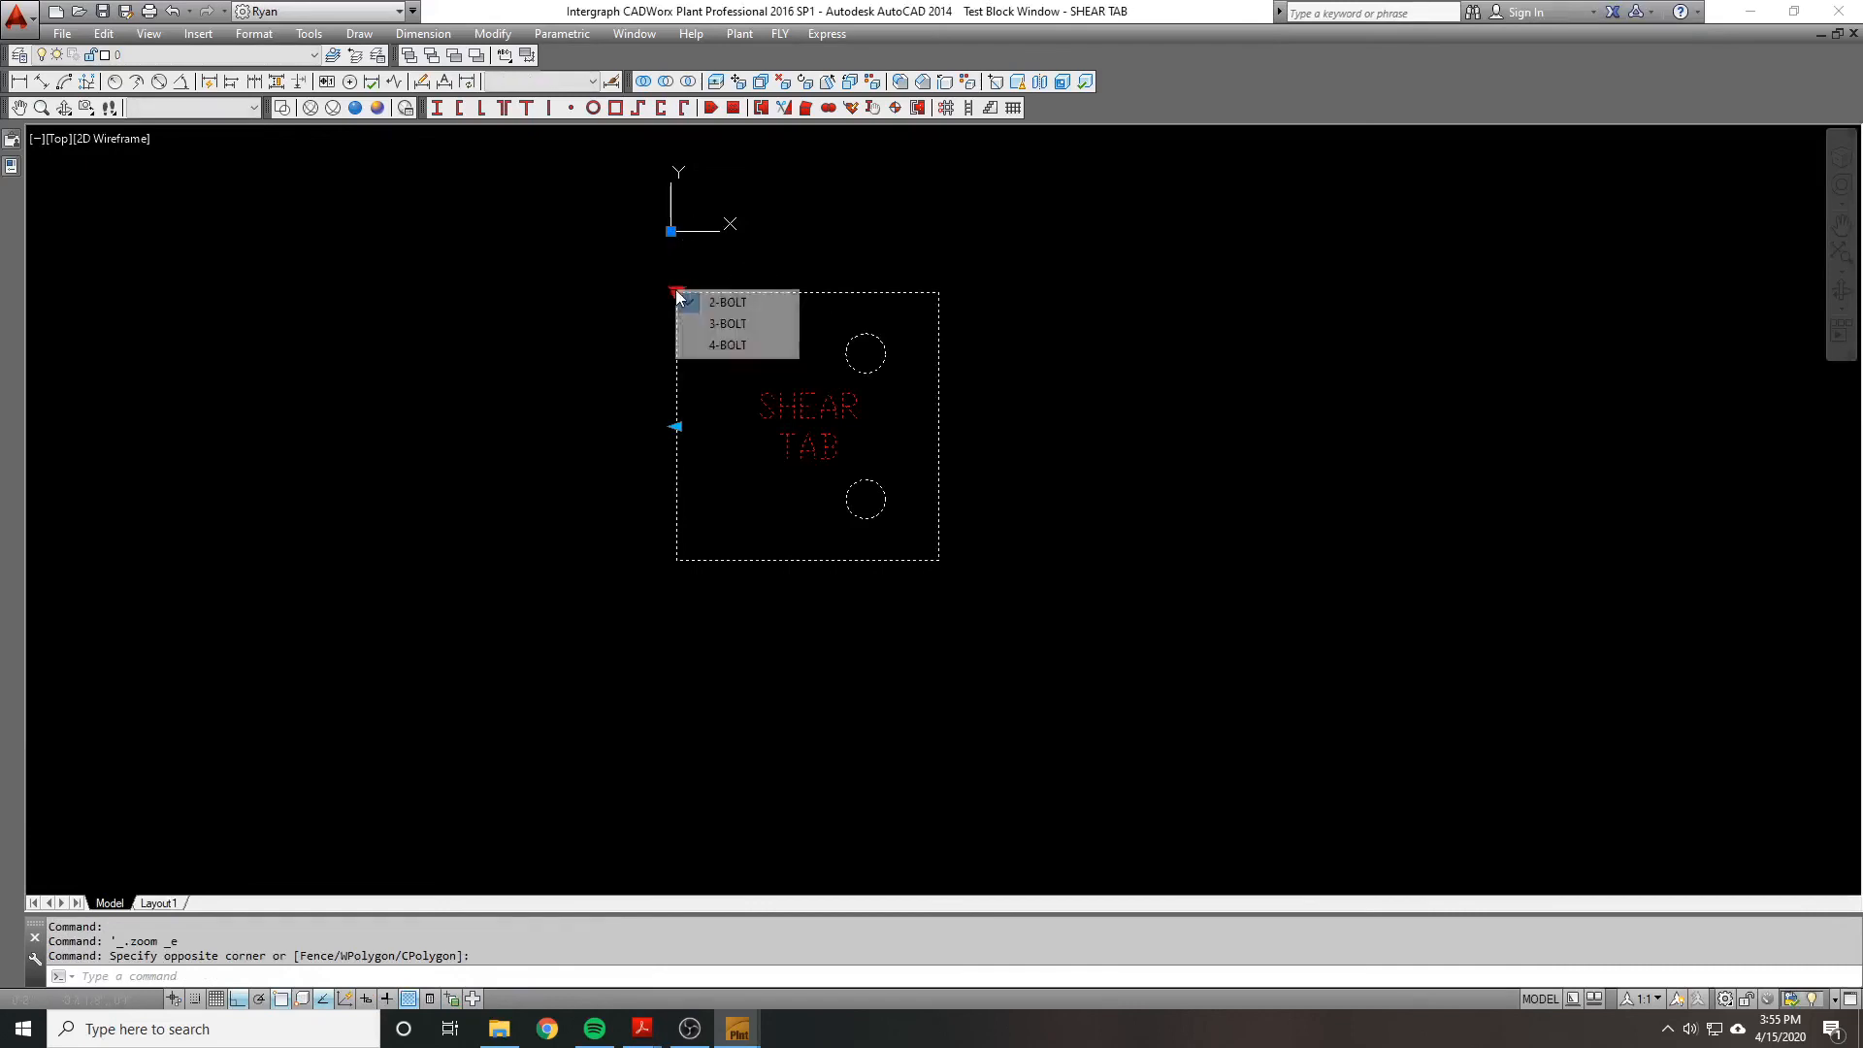
{"action": "left_click", "coordinate": [718, 319]}
Step: Test the To CL Beam (3B) property of the 3-BOLT block with values of 2" and 3"
{"action": "mouse_move", "coordinate": [5, 367]}
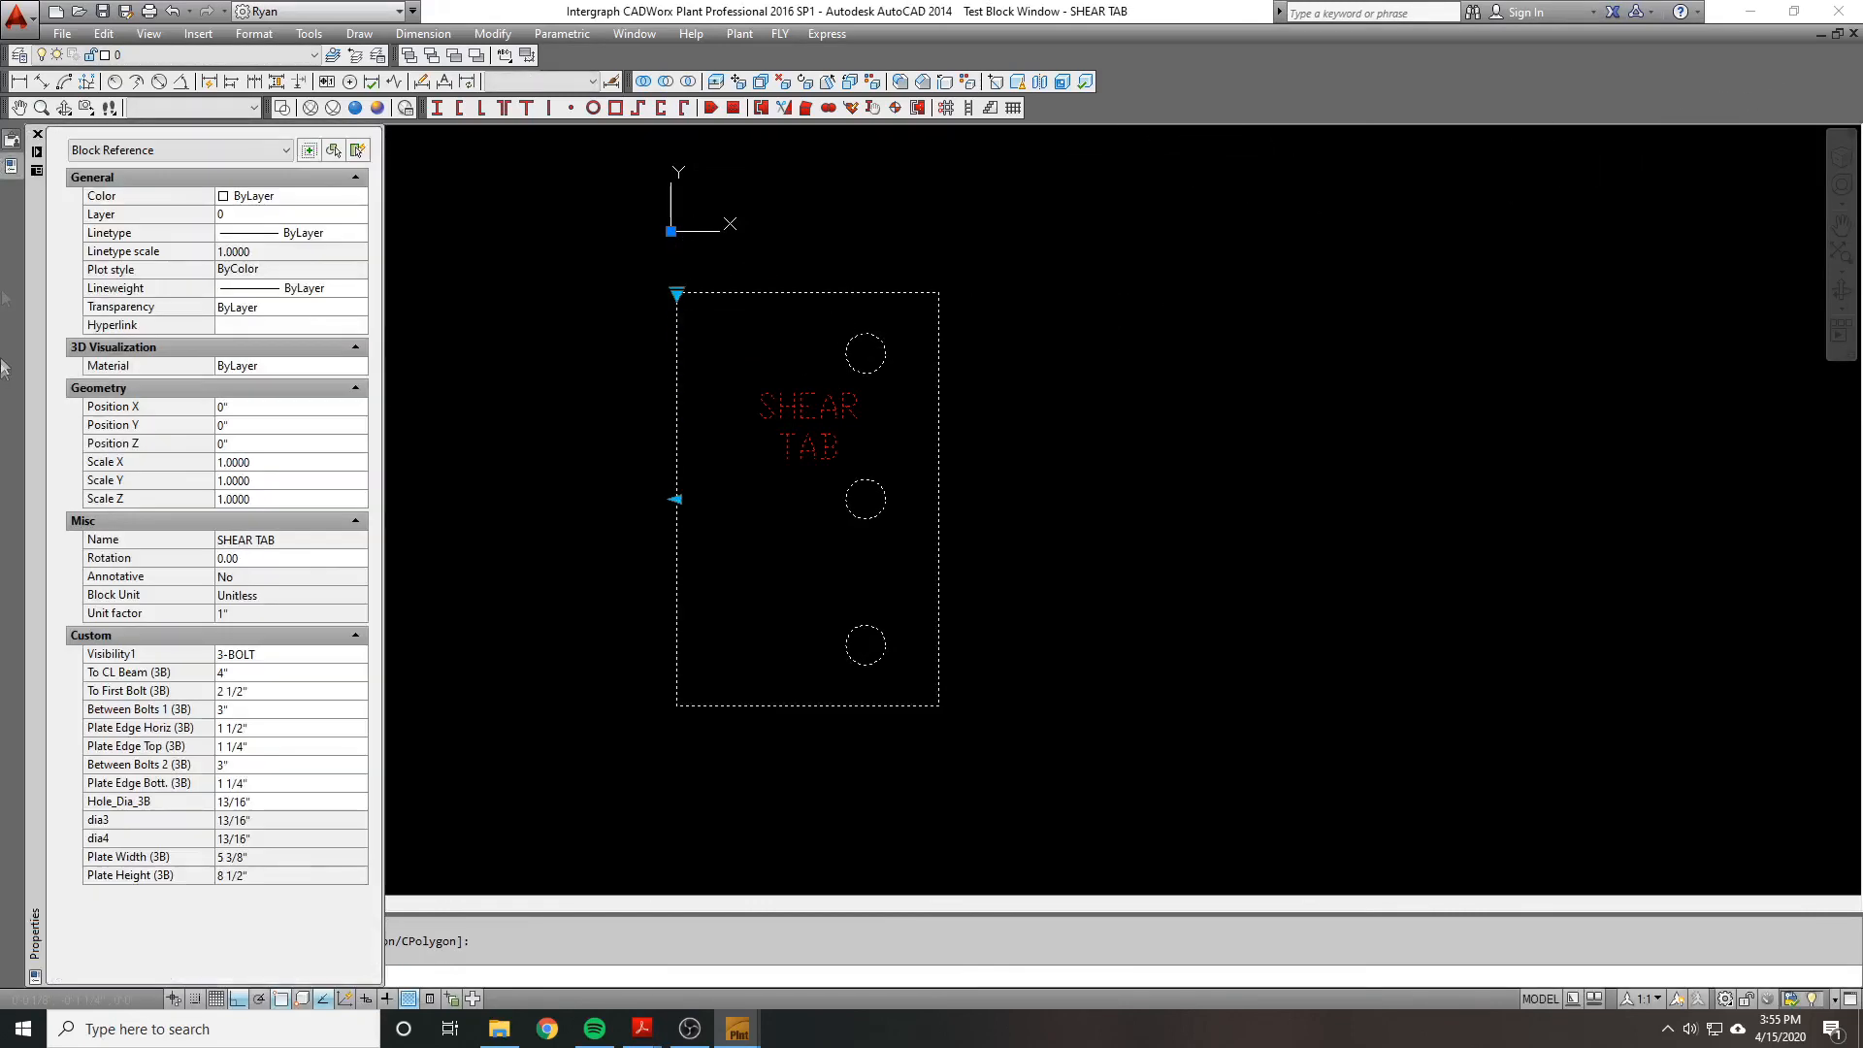
{"action": "left_click", "coordinate": [273, 673]}
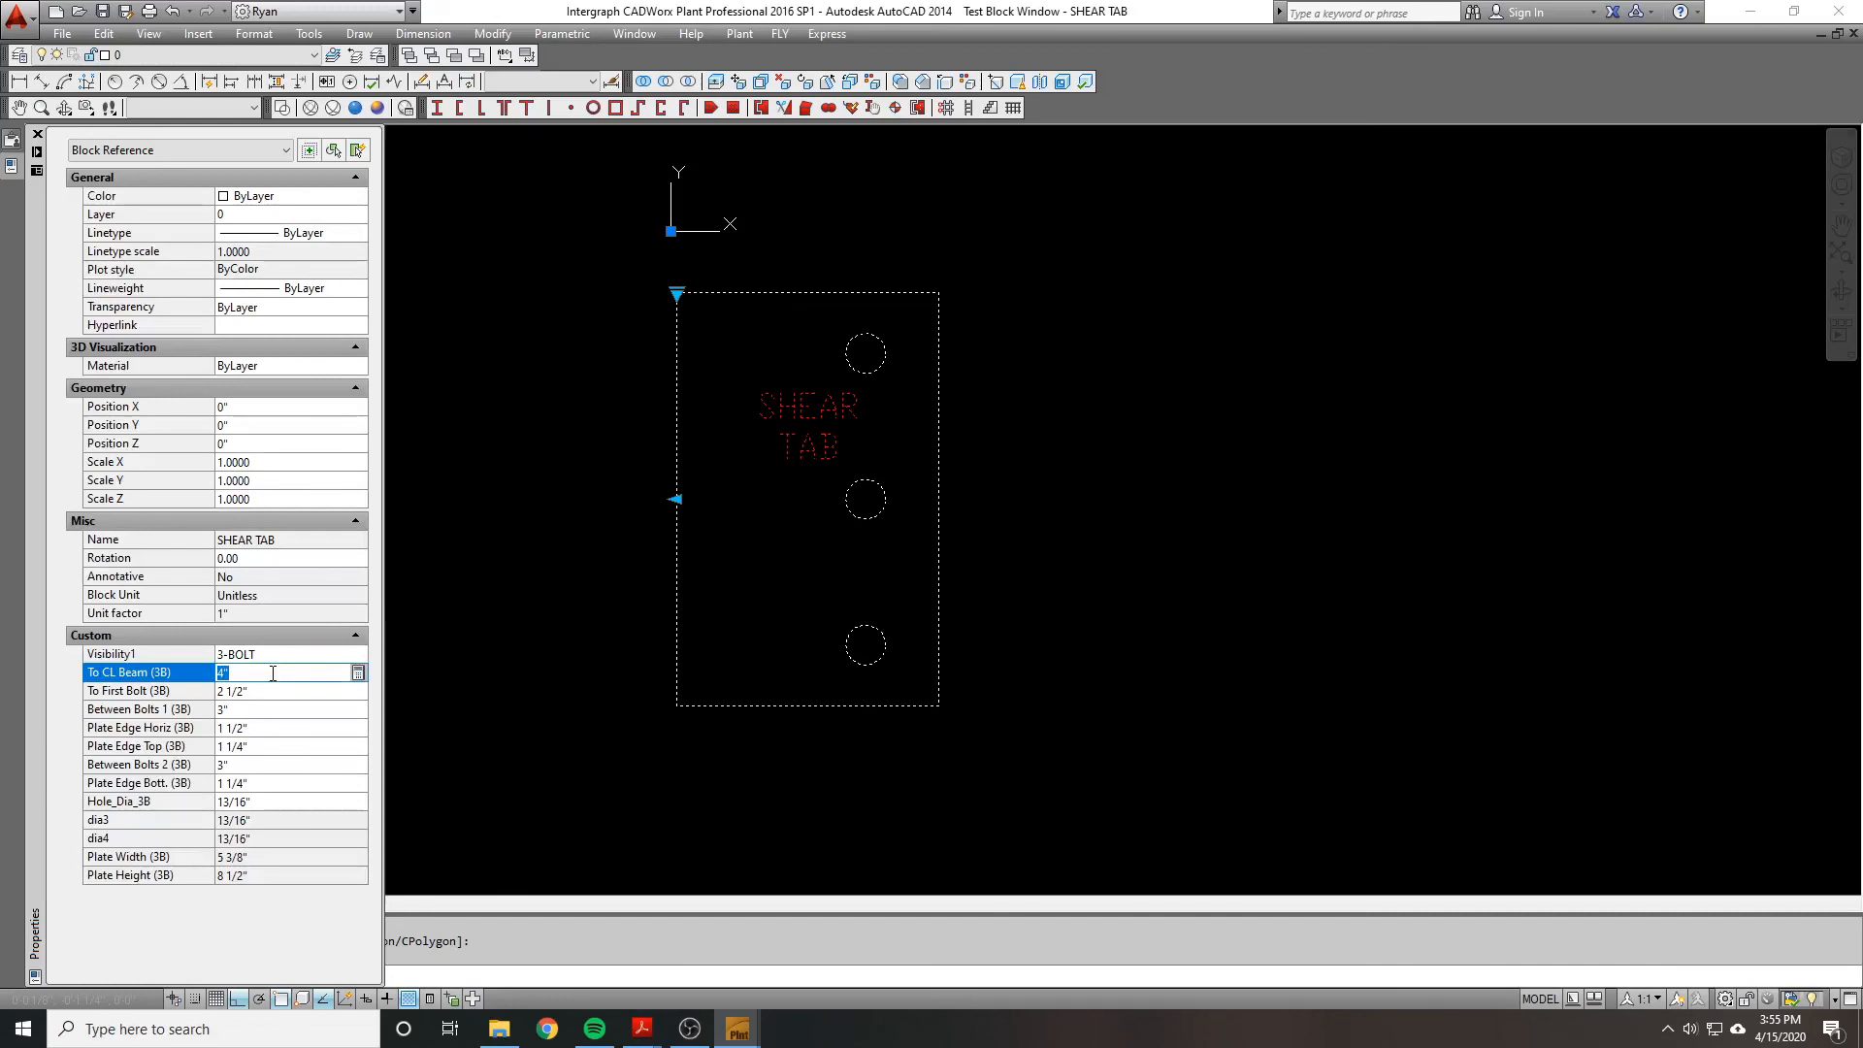
{"action": "type", "text": "2"}
{"action": "key", "text": "Tab"}
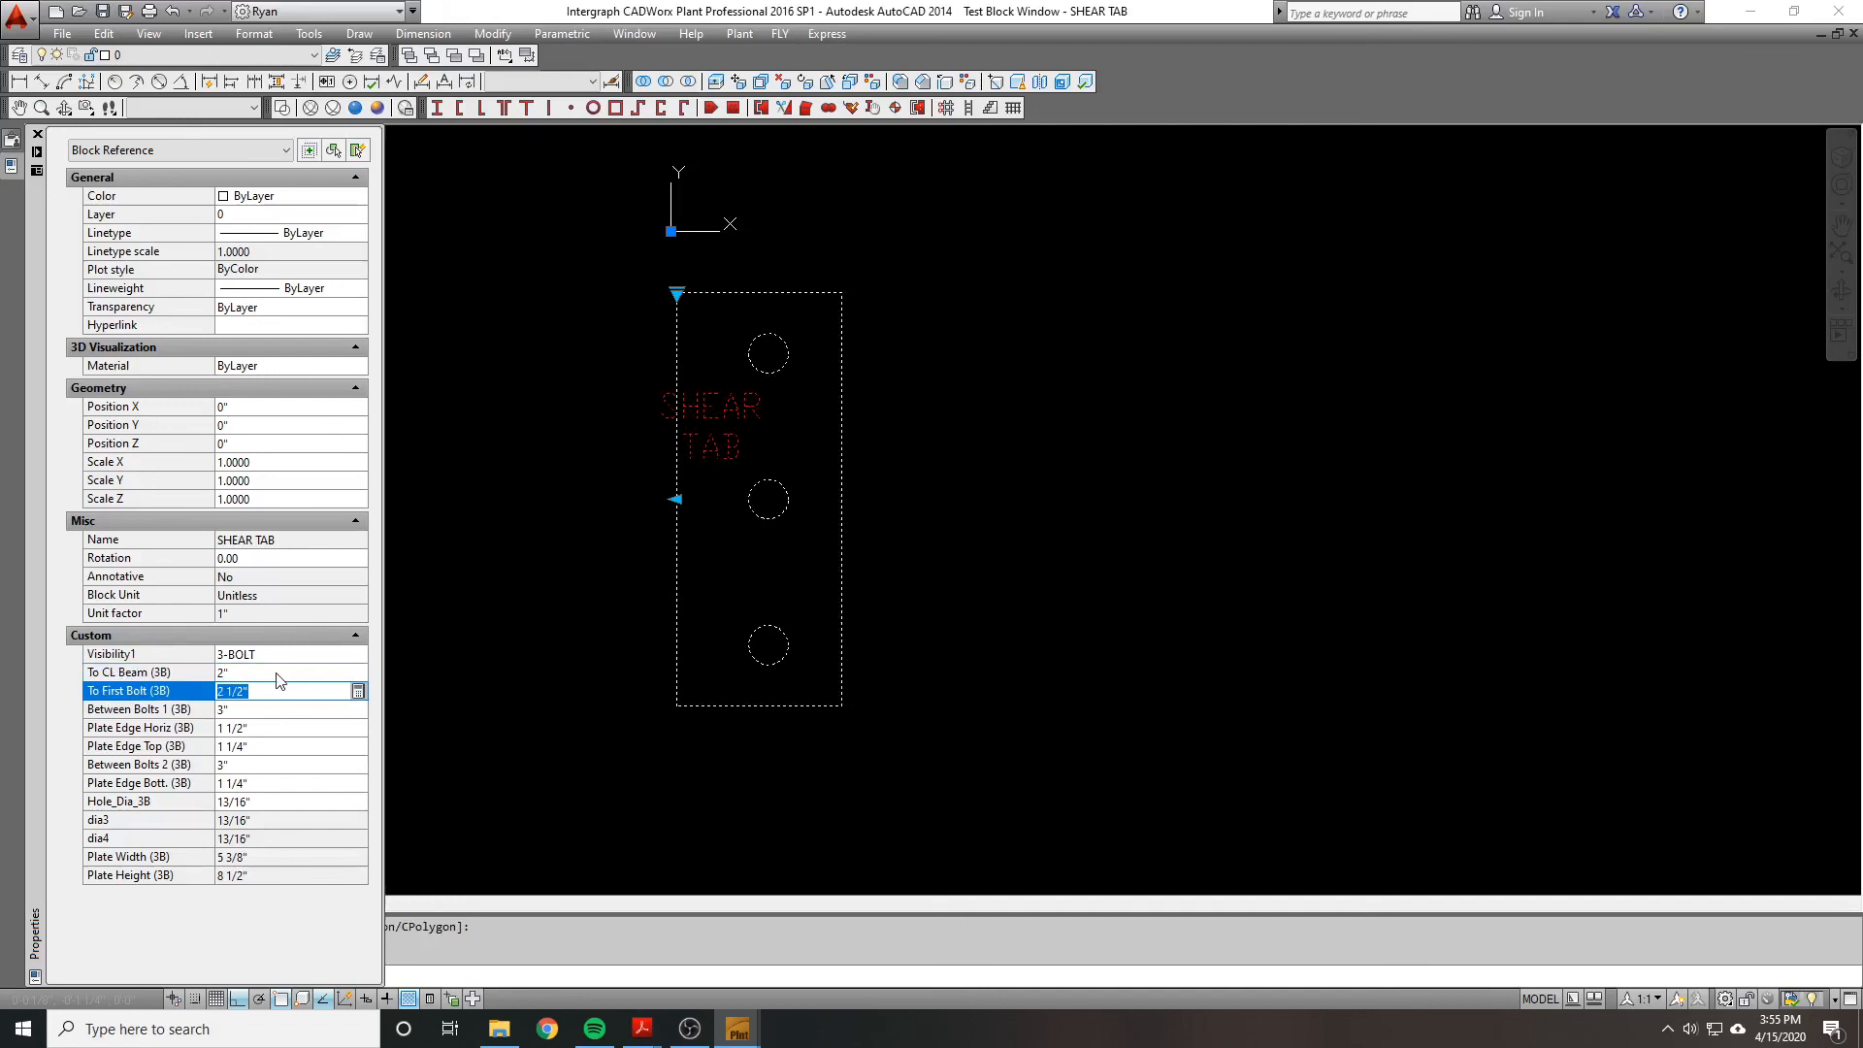
{"action": "left_click", "coordinate": [283, 673]}
{"action": "type", "text": "3"}
{"action": "key", "text": "Tab"}
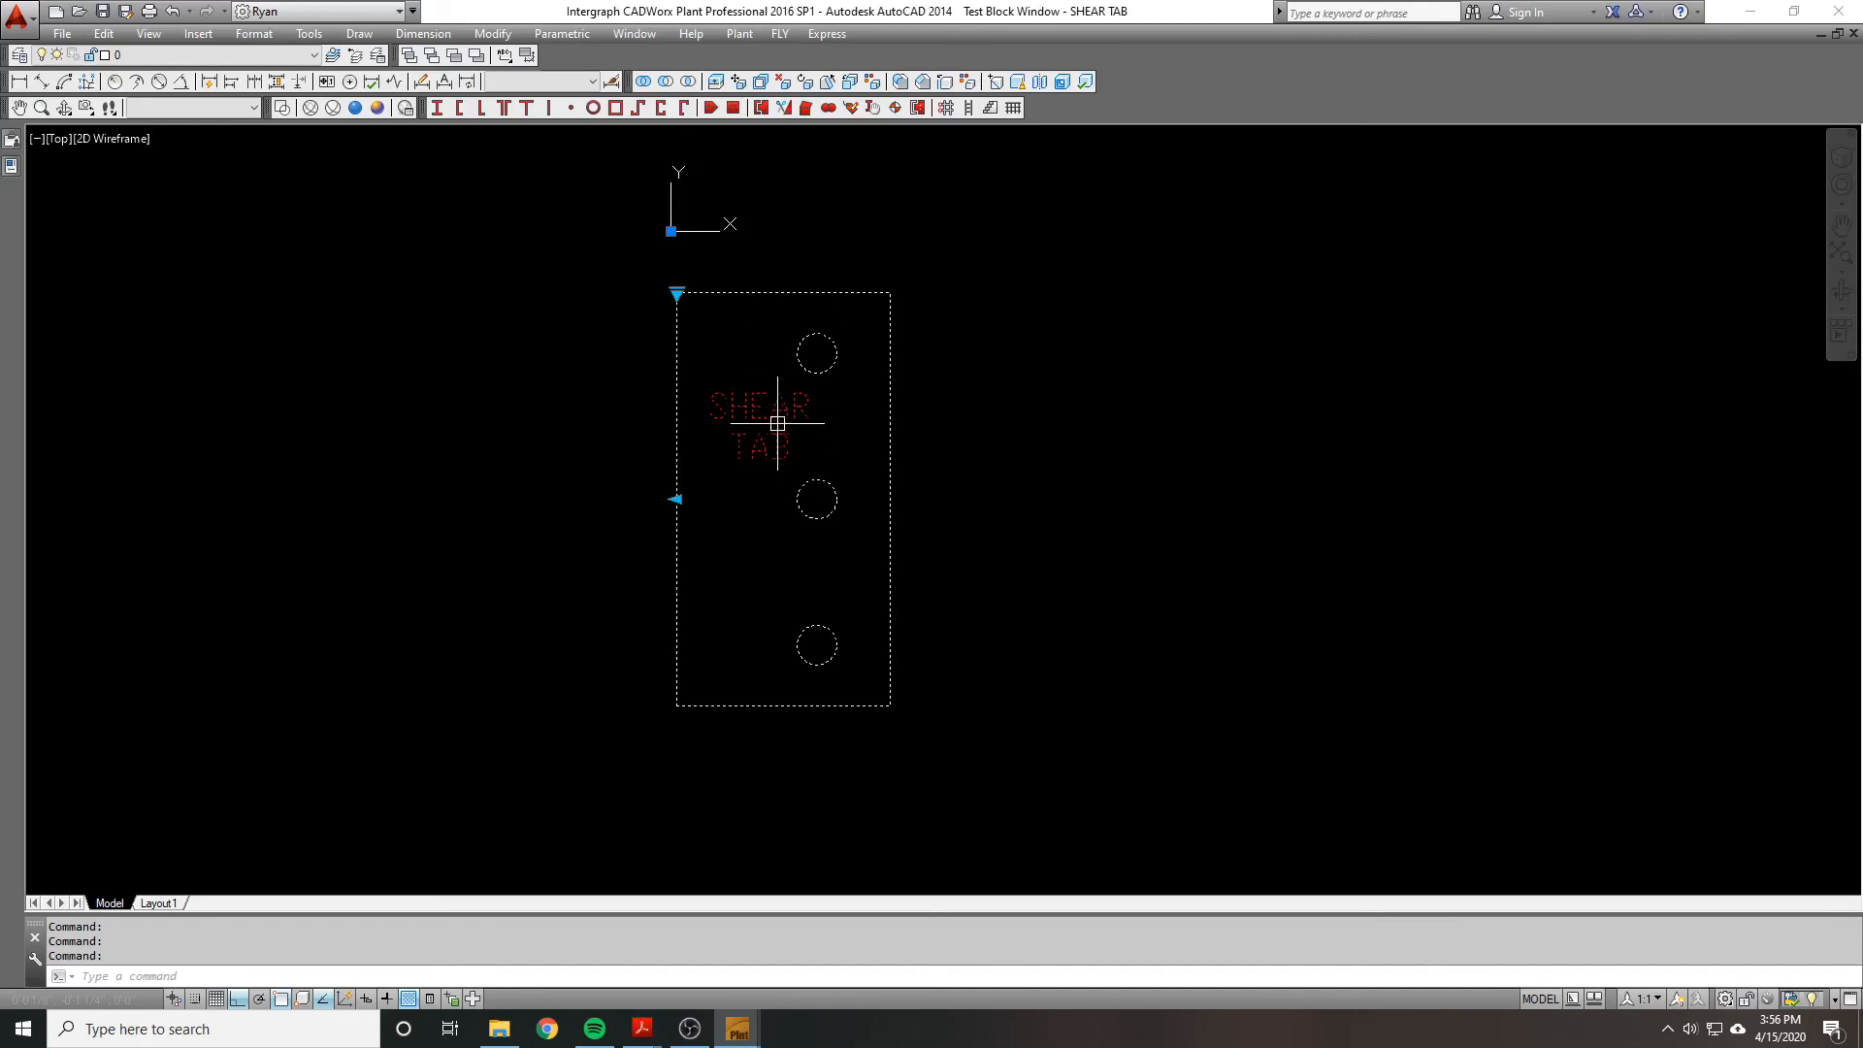
Step: Switch the test block's visibility state to 2-BOLT
{"action": "key", "text": "Escape"}
{"action": "left_click", "coordinate": [735, 287]}
{"action": "left_click", "coordinate": [676, 292]}
{"action": "left_click", "coordinate": [752, 327]}
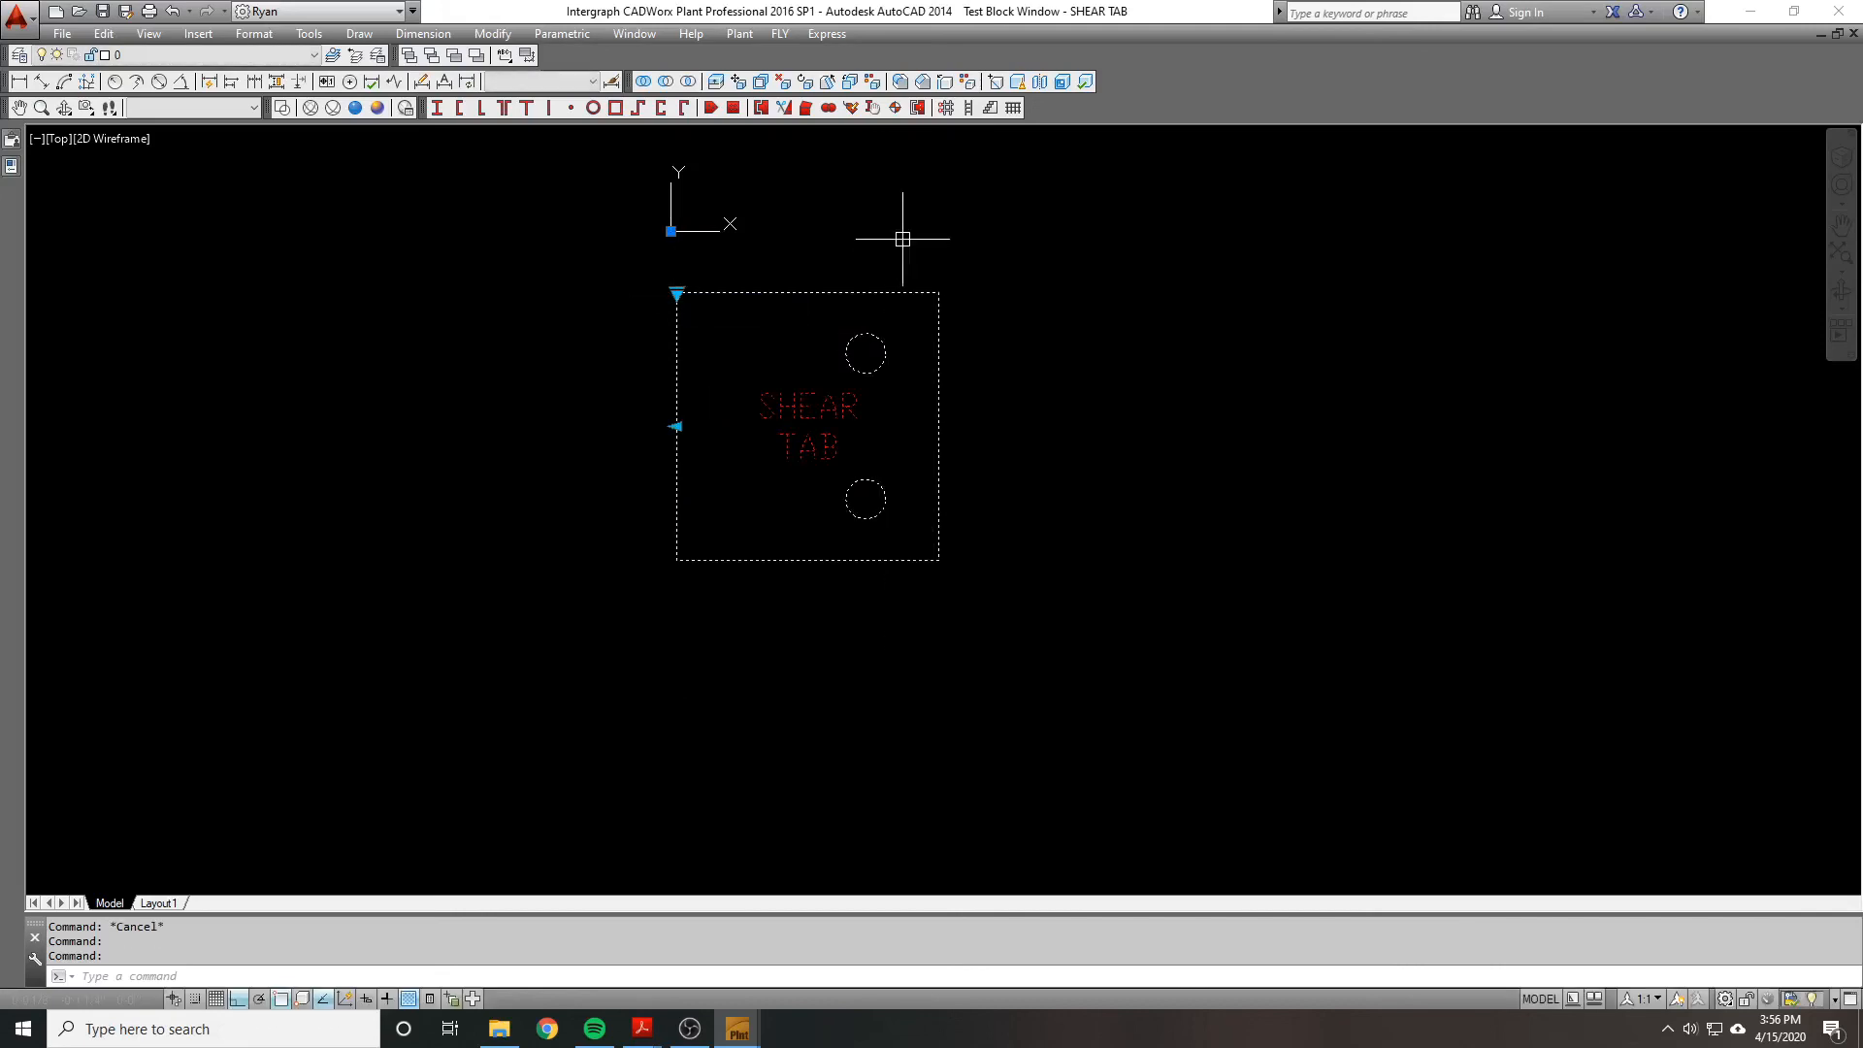
Step: Set the To CL Beam (2B) property of the test block to 3" and close its properties
{"action": "left_click", "coordinate": [11, 166]}
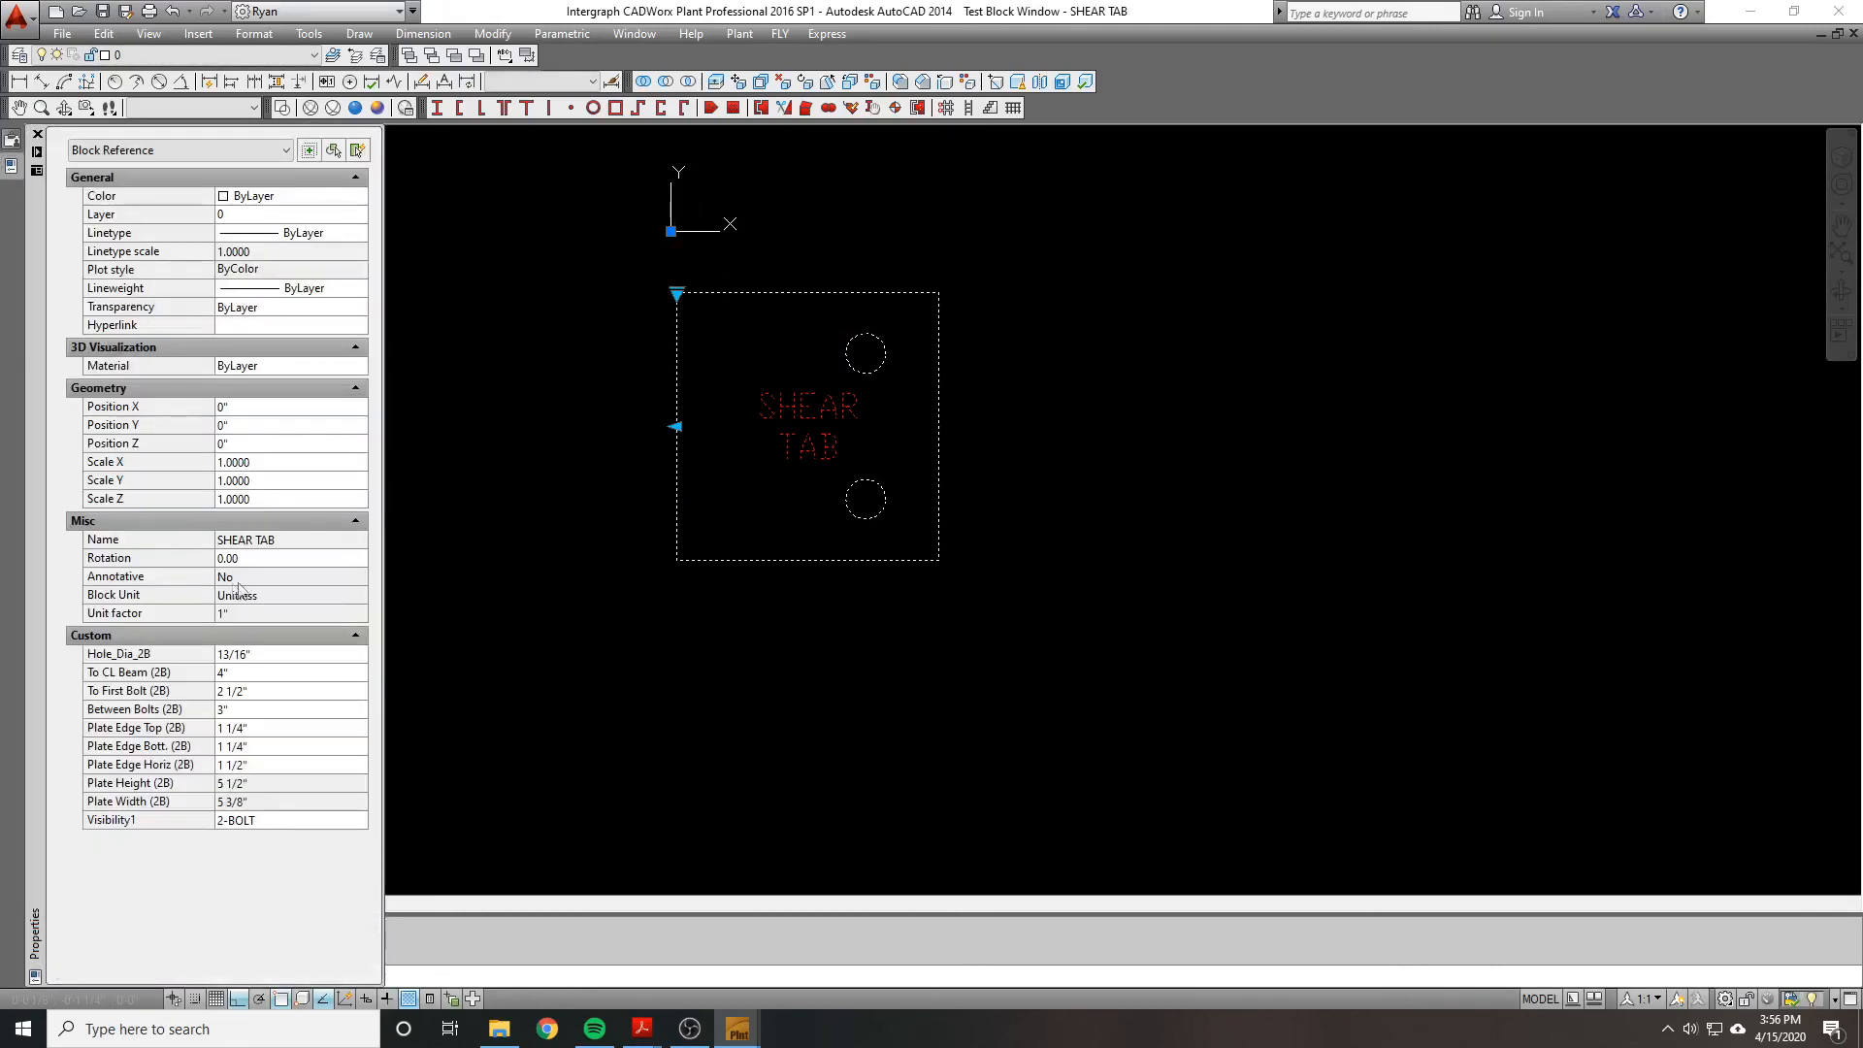
{"action": "left_click", "coordinate": [254, 674]}
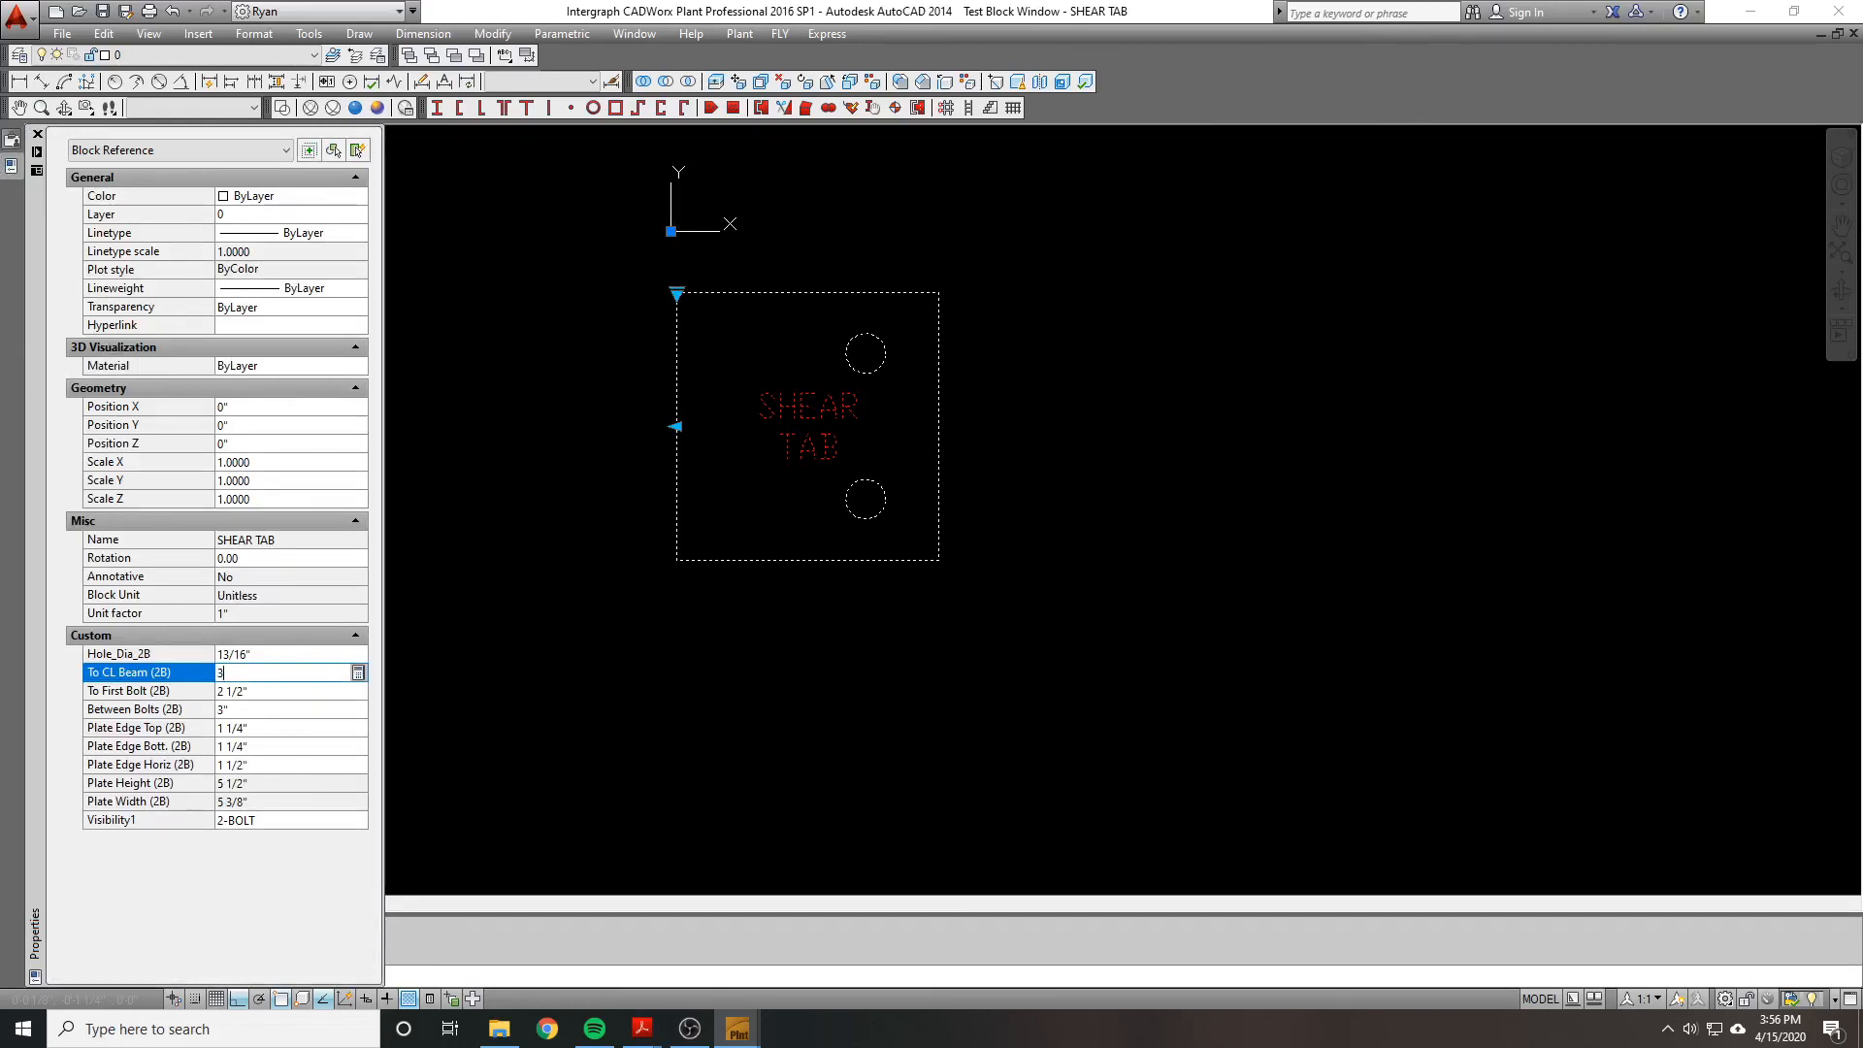
{"action": "key", "text": "Tab"}
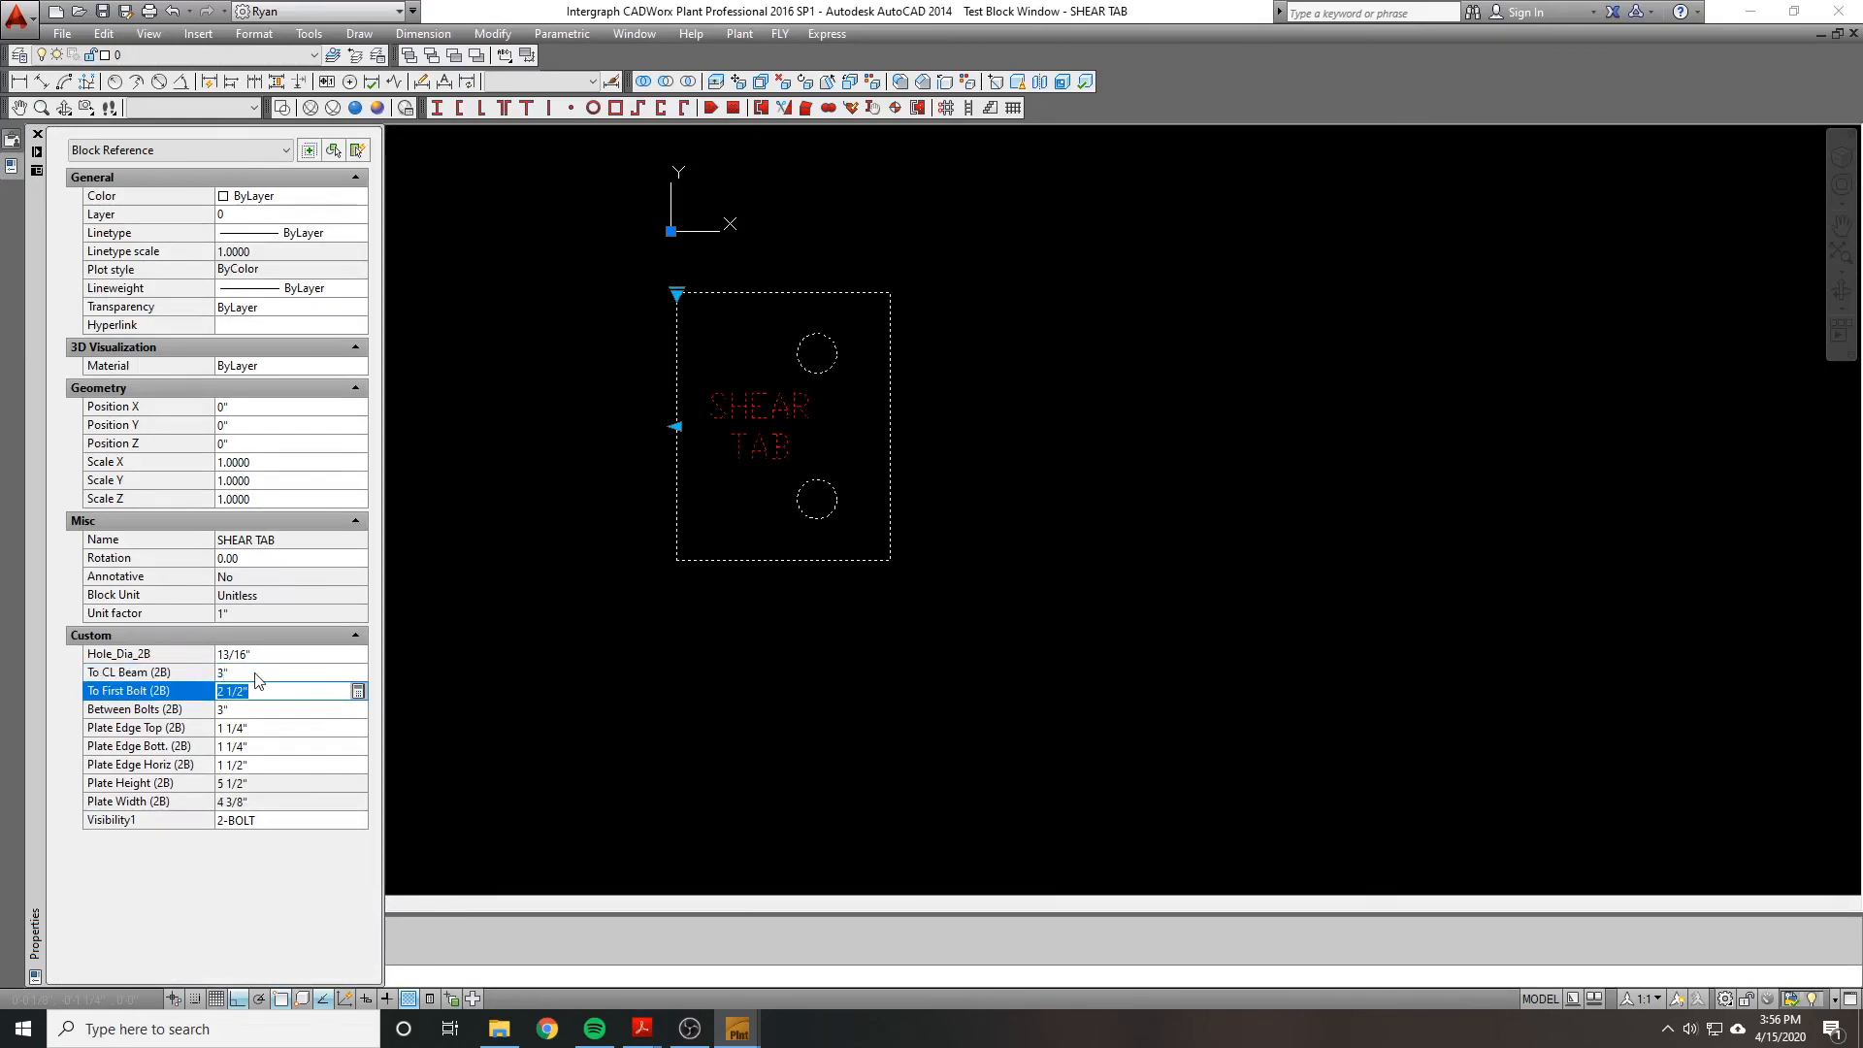
{"action": "key", "text": "ctrl+1"}
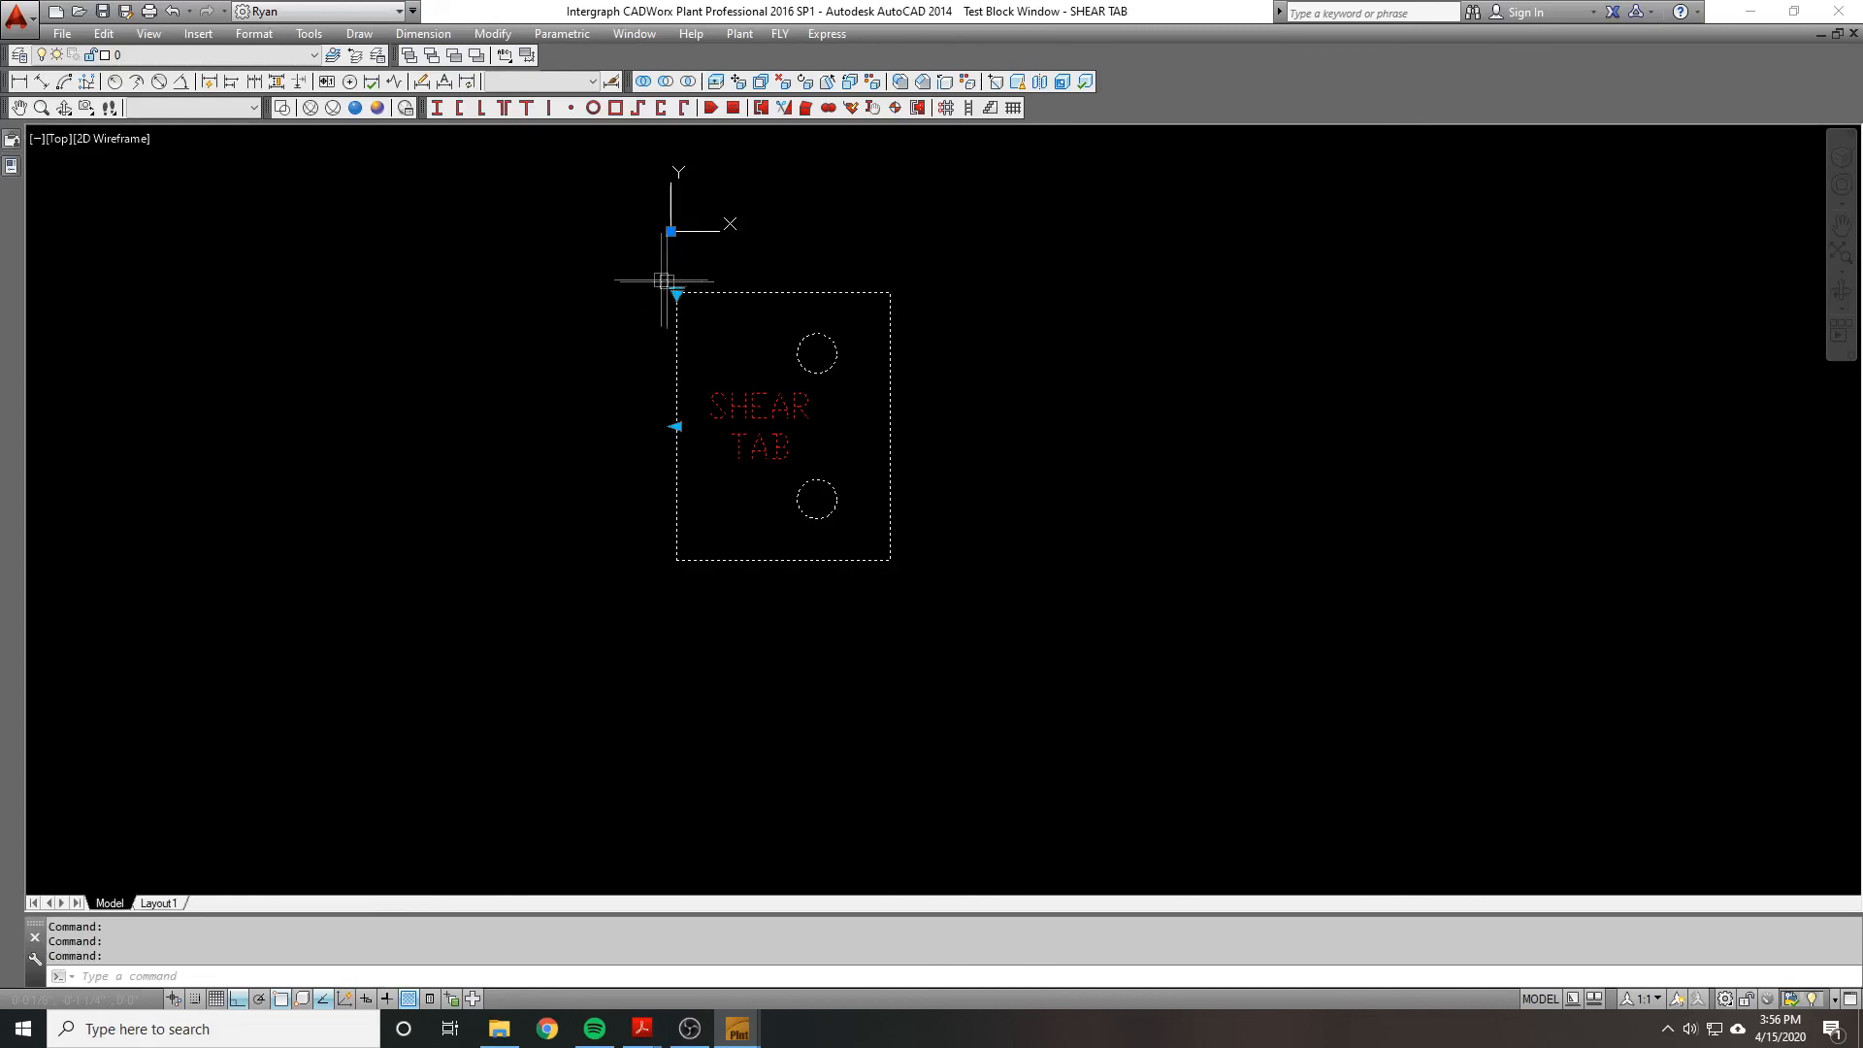
Step: Test the To First Bolt (2B) property of the 2-BOLT test block with a value of 2" and deselect the block
{"action": "mouse_move", "coordinate": [14, 179]}
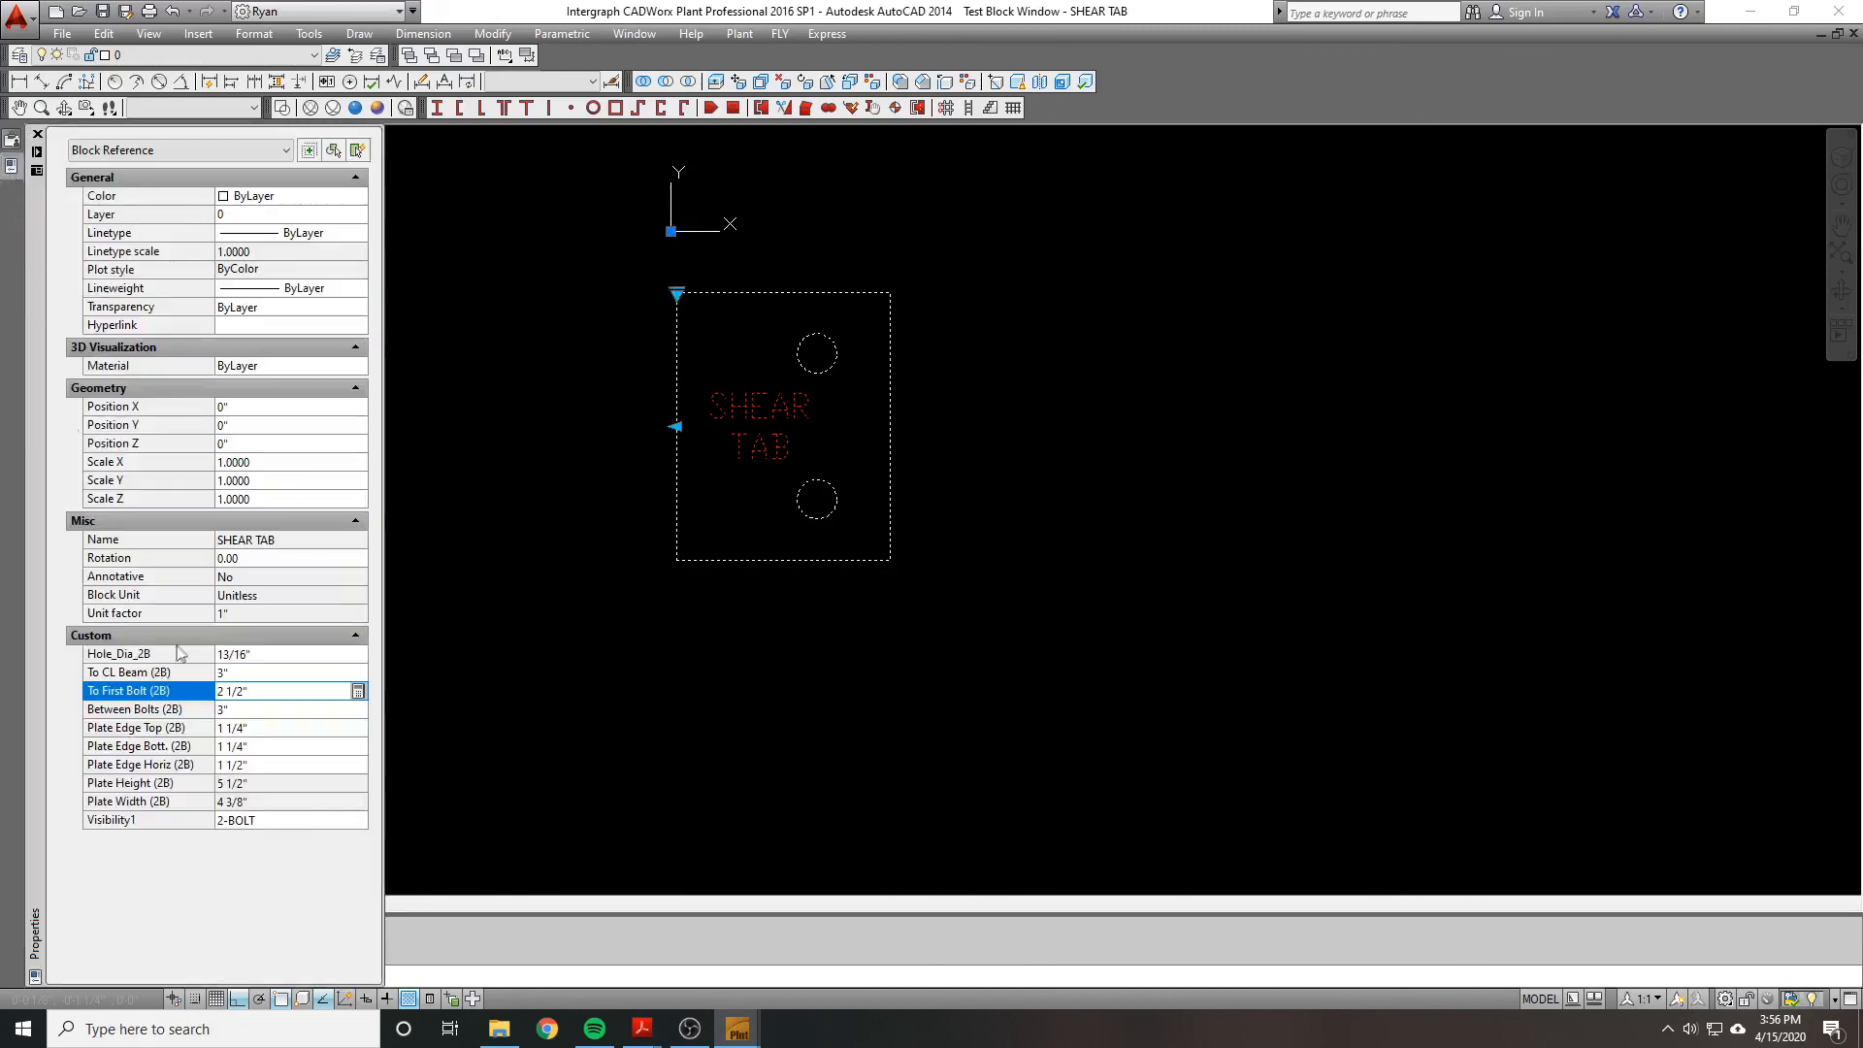
{"action": "left_click_drag", "start_coordinate": [272, 689], "coordinate": [144, 677]}
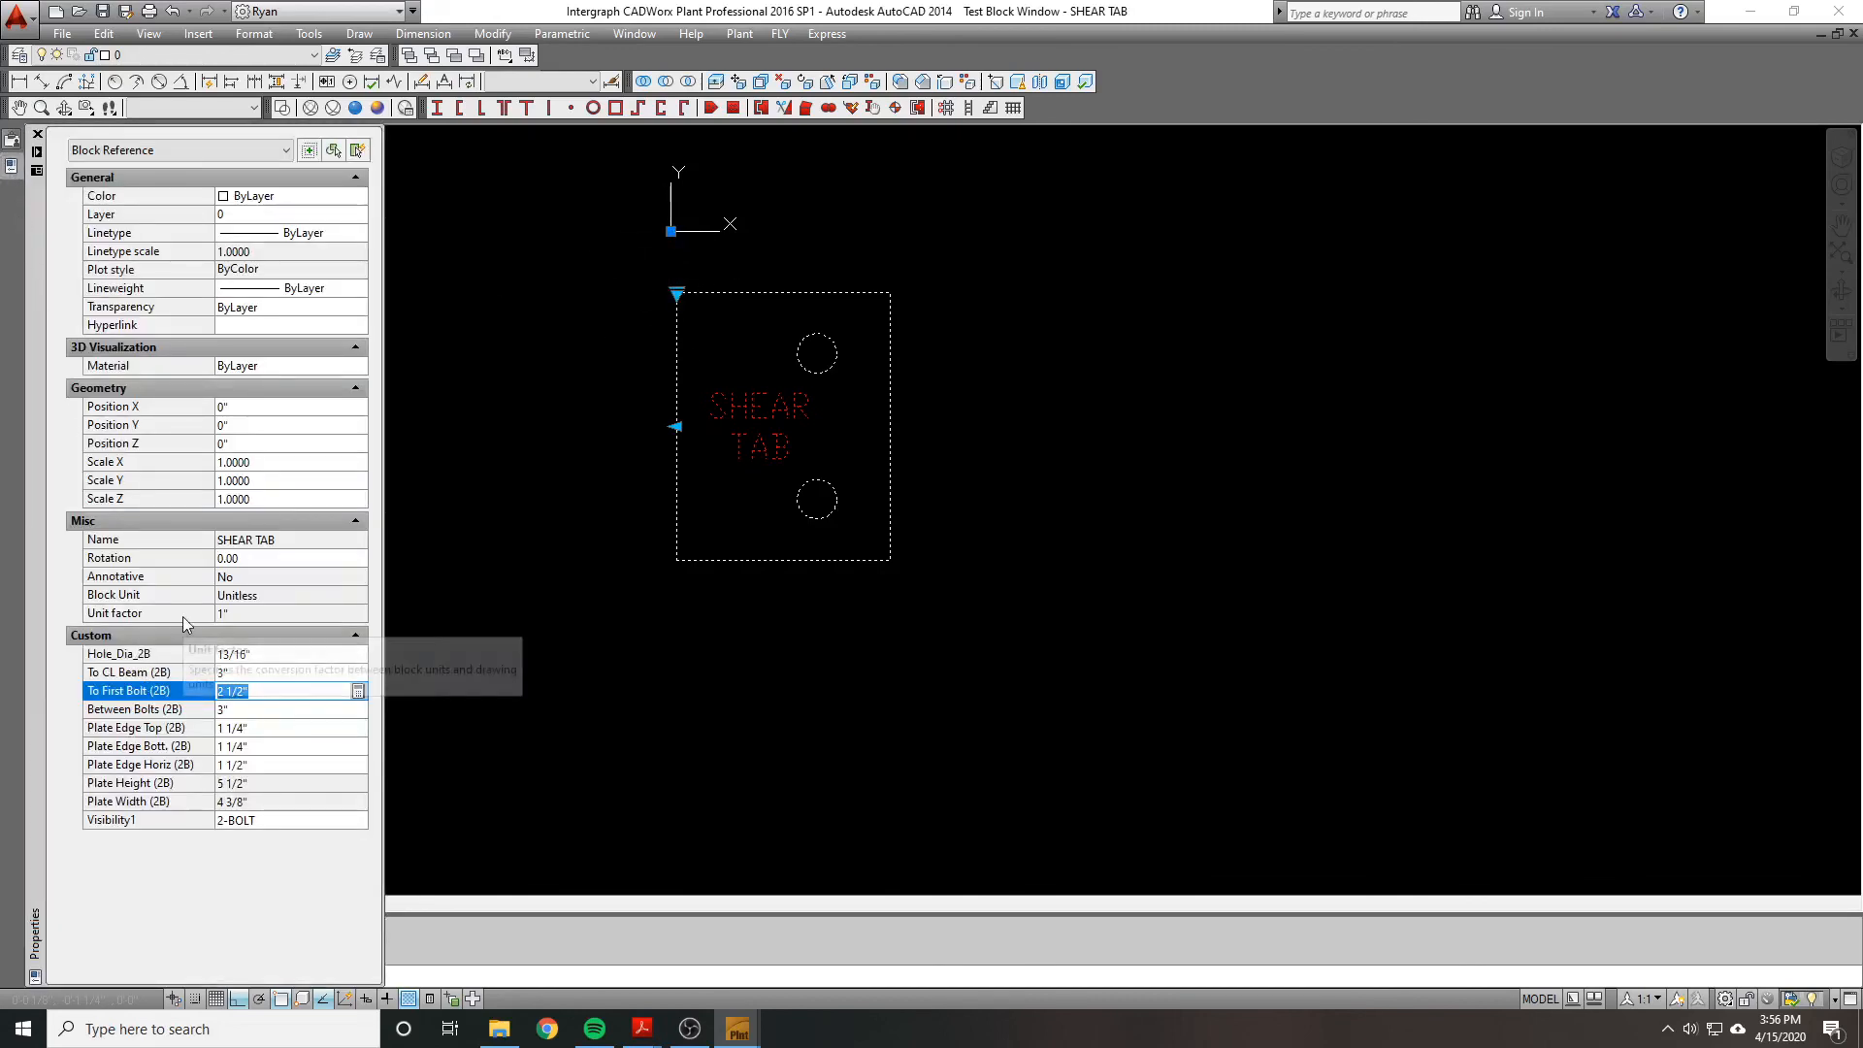
{"action": "type", "text": "2"}
{"action": "key", "text": "Return"}
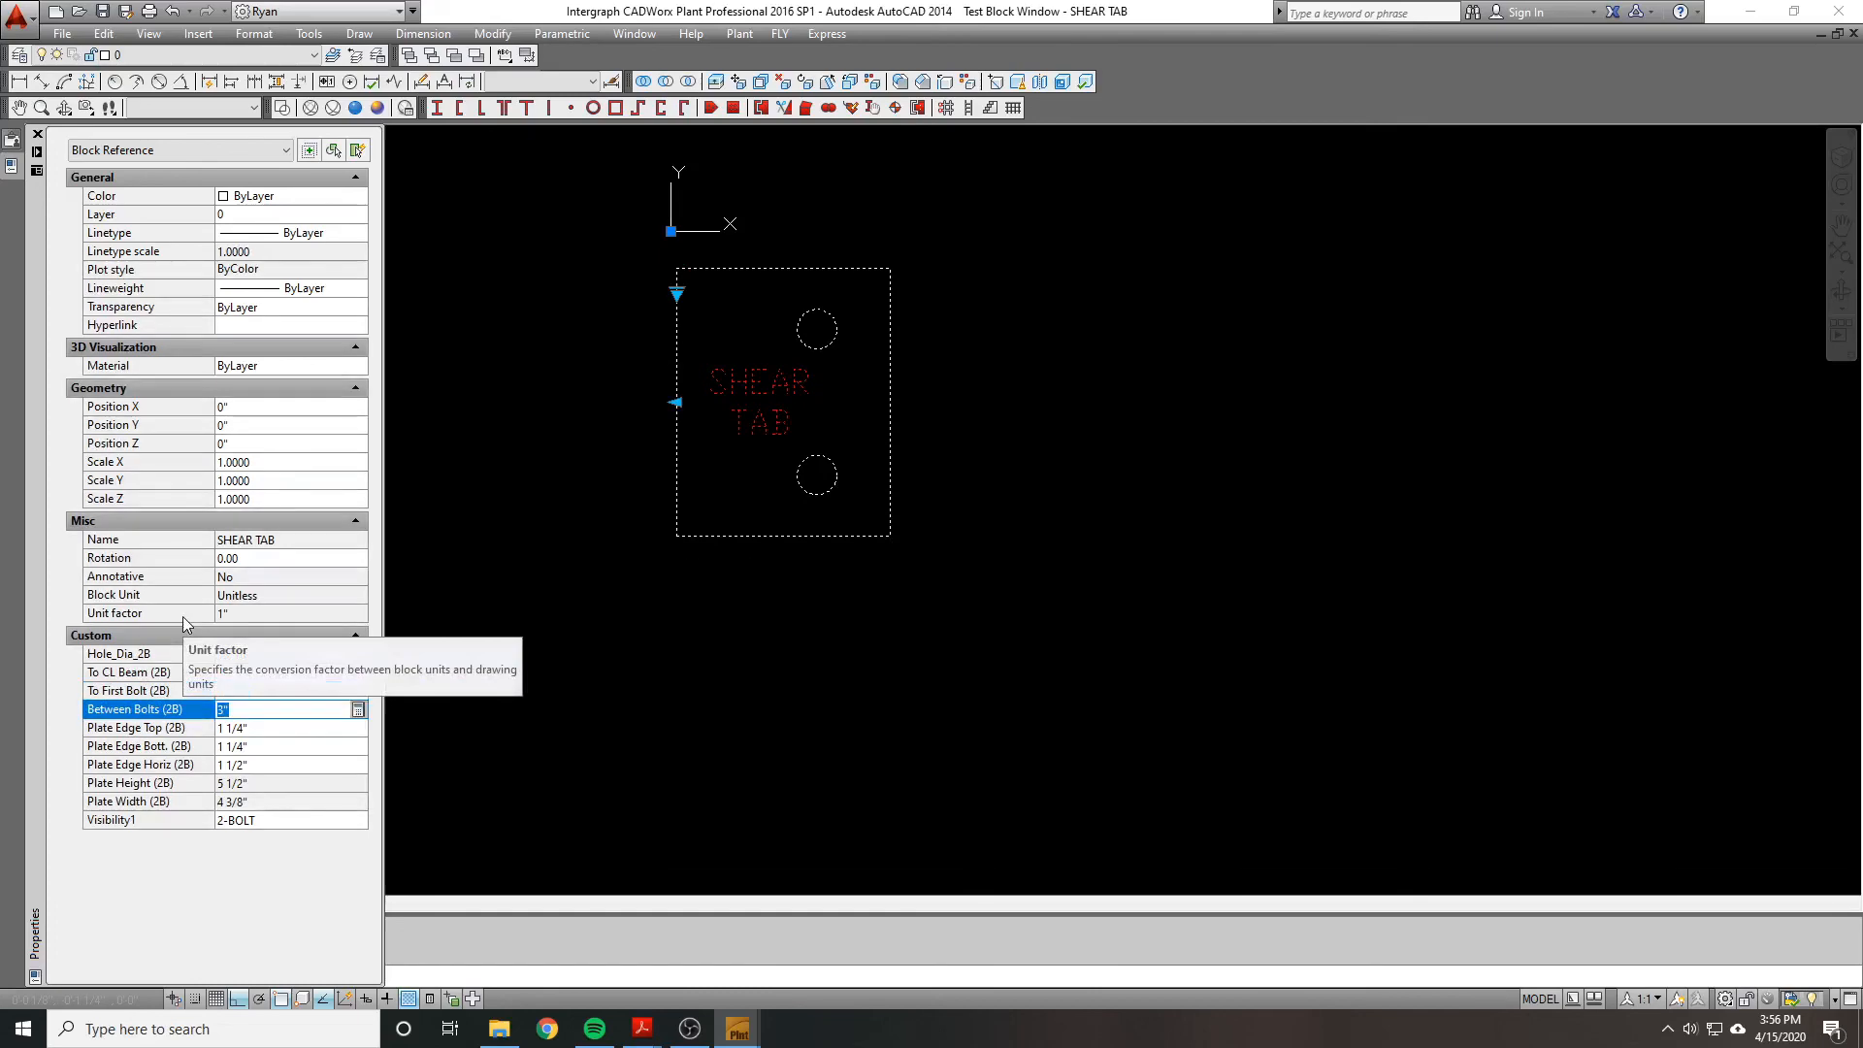
{"action": "key", "text": "Escape"}
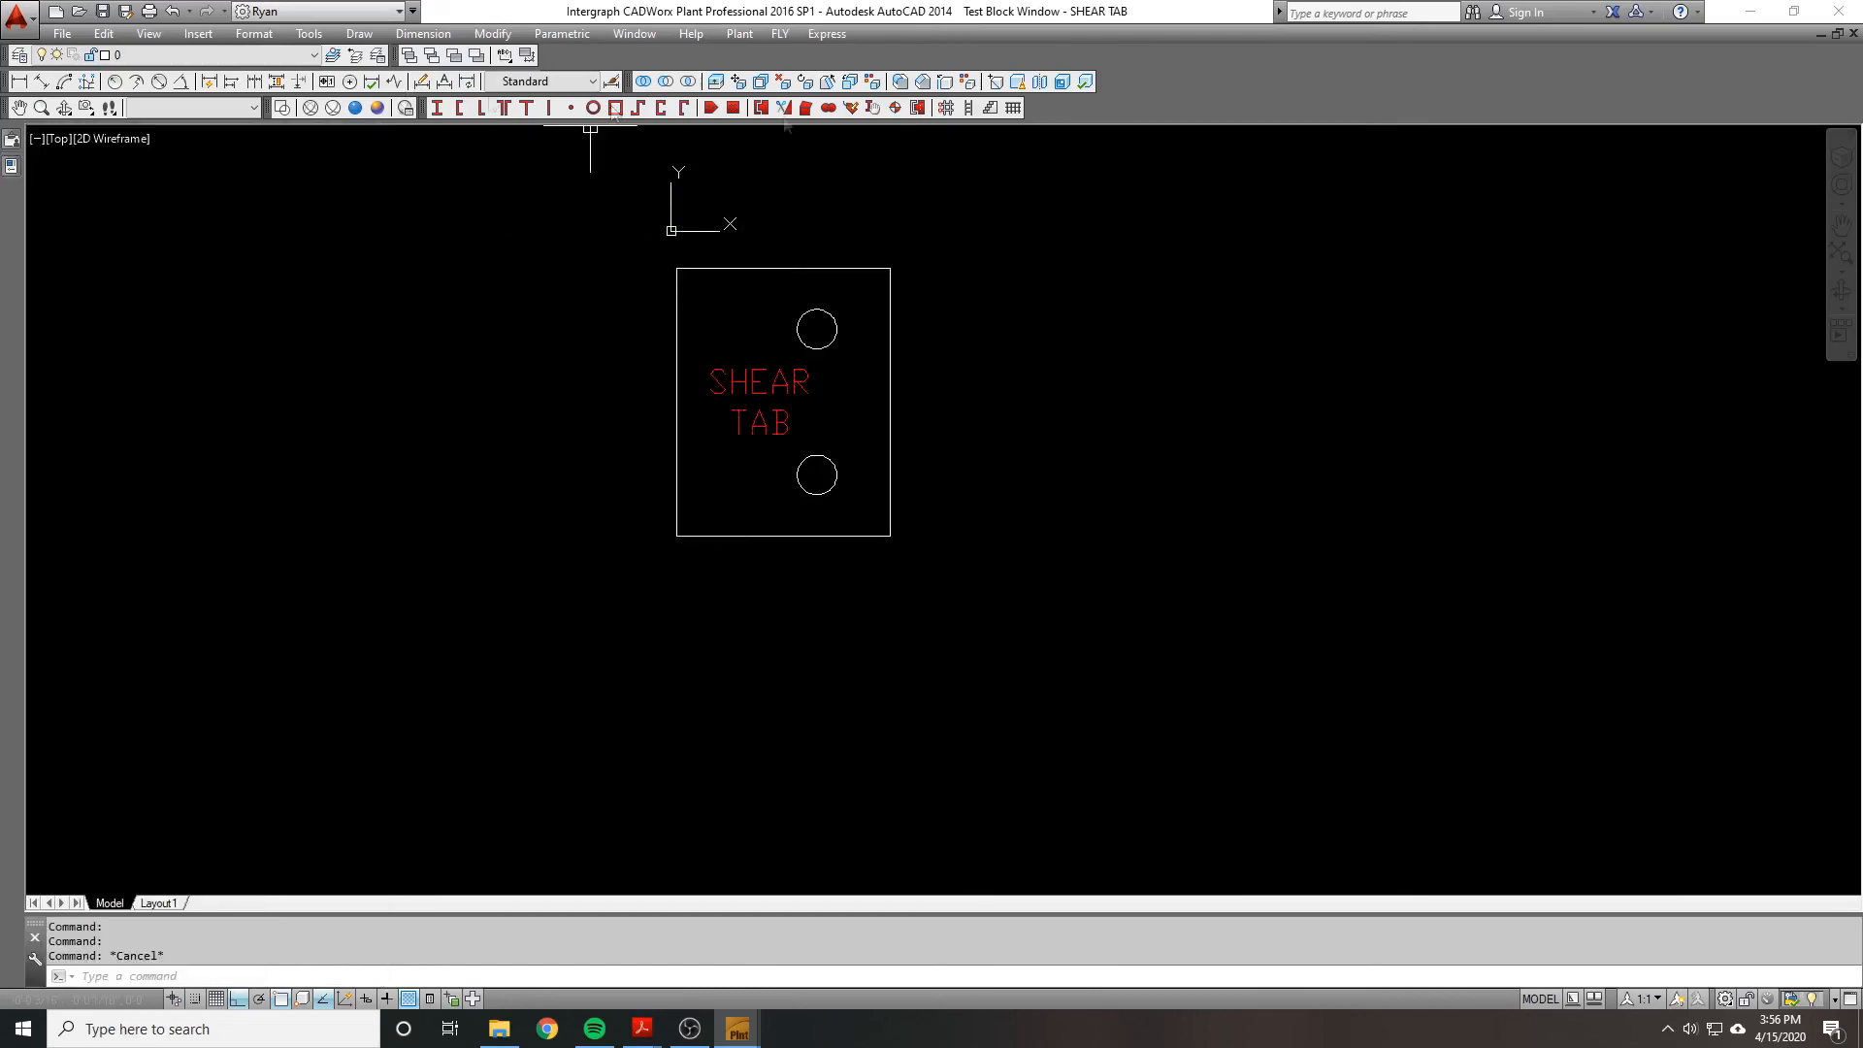
Step: Close the test block window and switch the SHEAR TAB block definition to the 2-BOLT visibility state
{"action": "left_click", "coordinate": [1854, 33]}
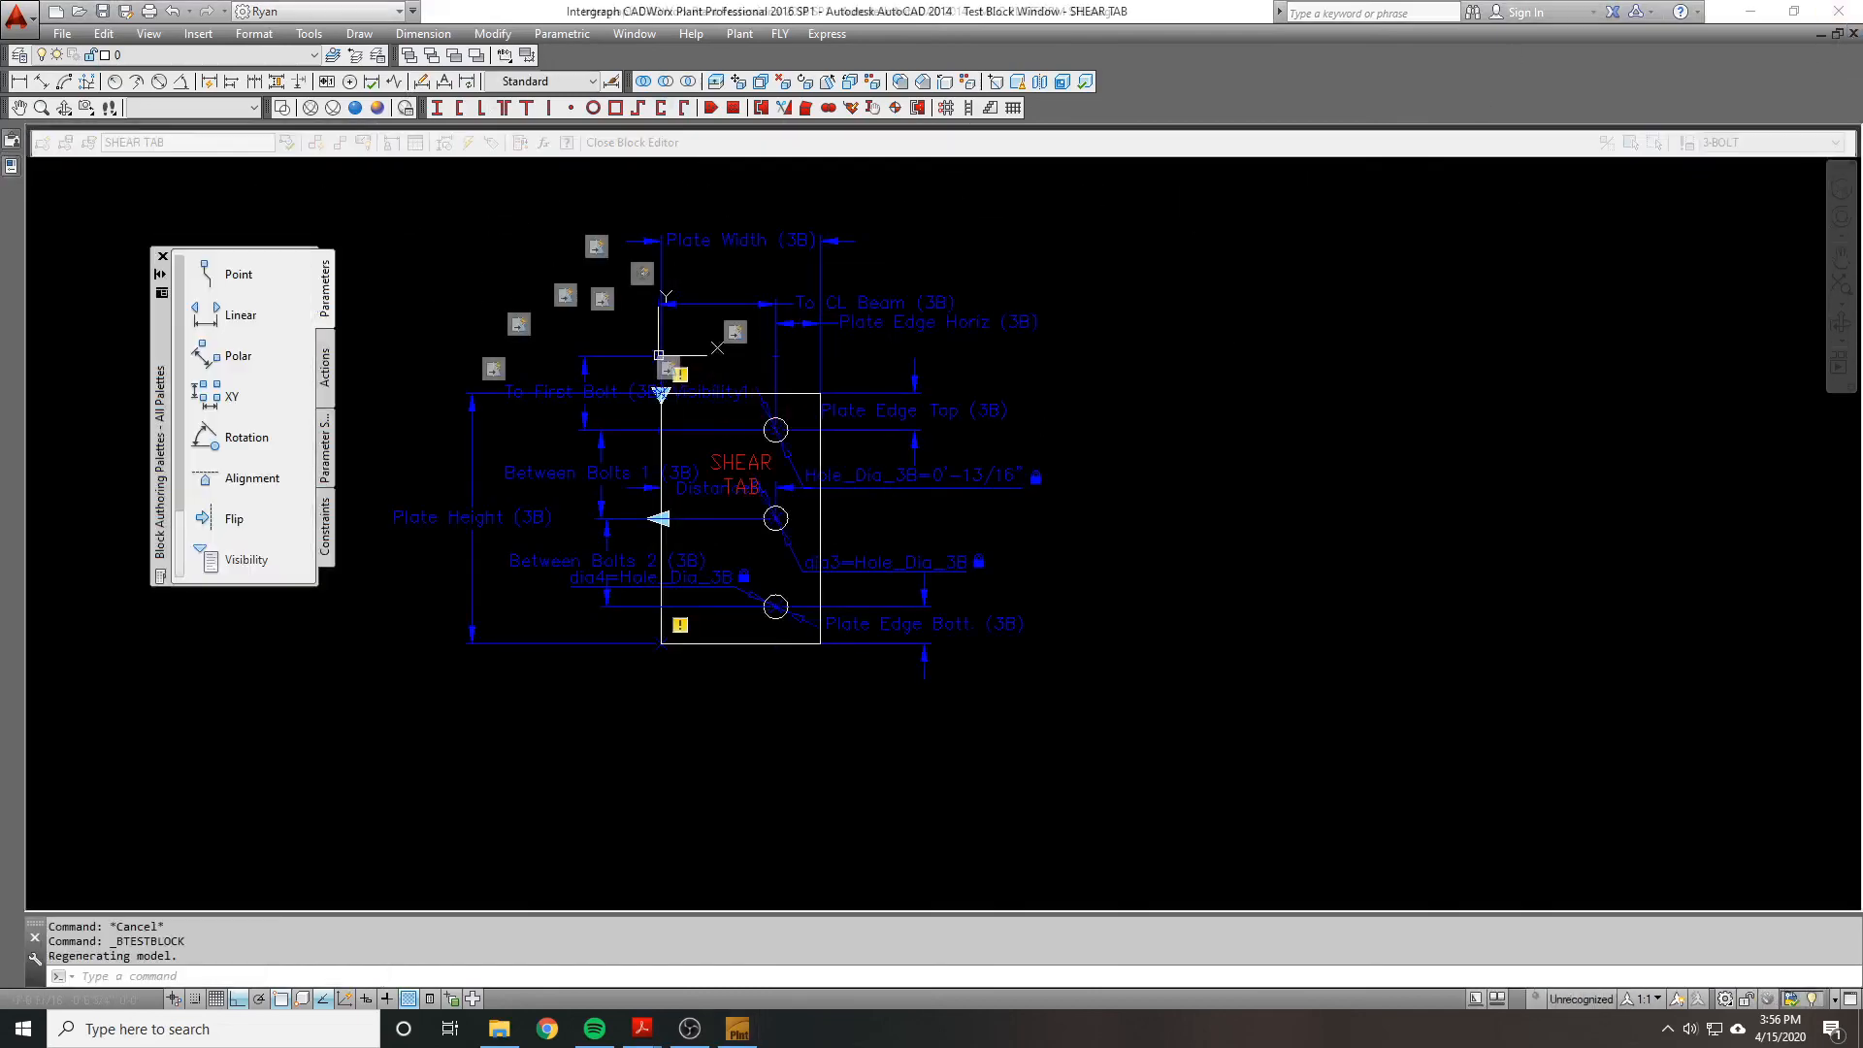
{"action": "left_click", "coordinate": [1766, 141]}
{"action": "left_click", "coordinate": [1737, 157]}
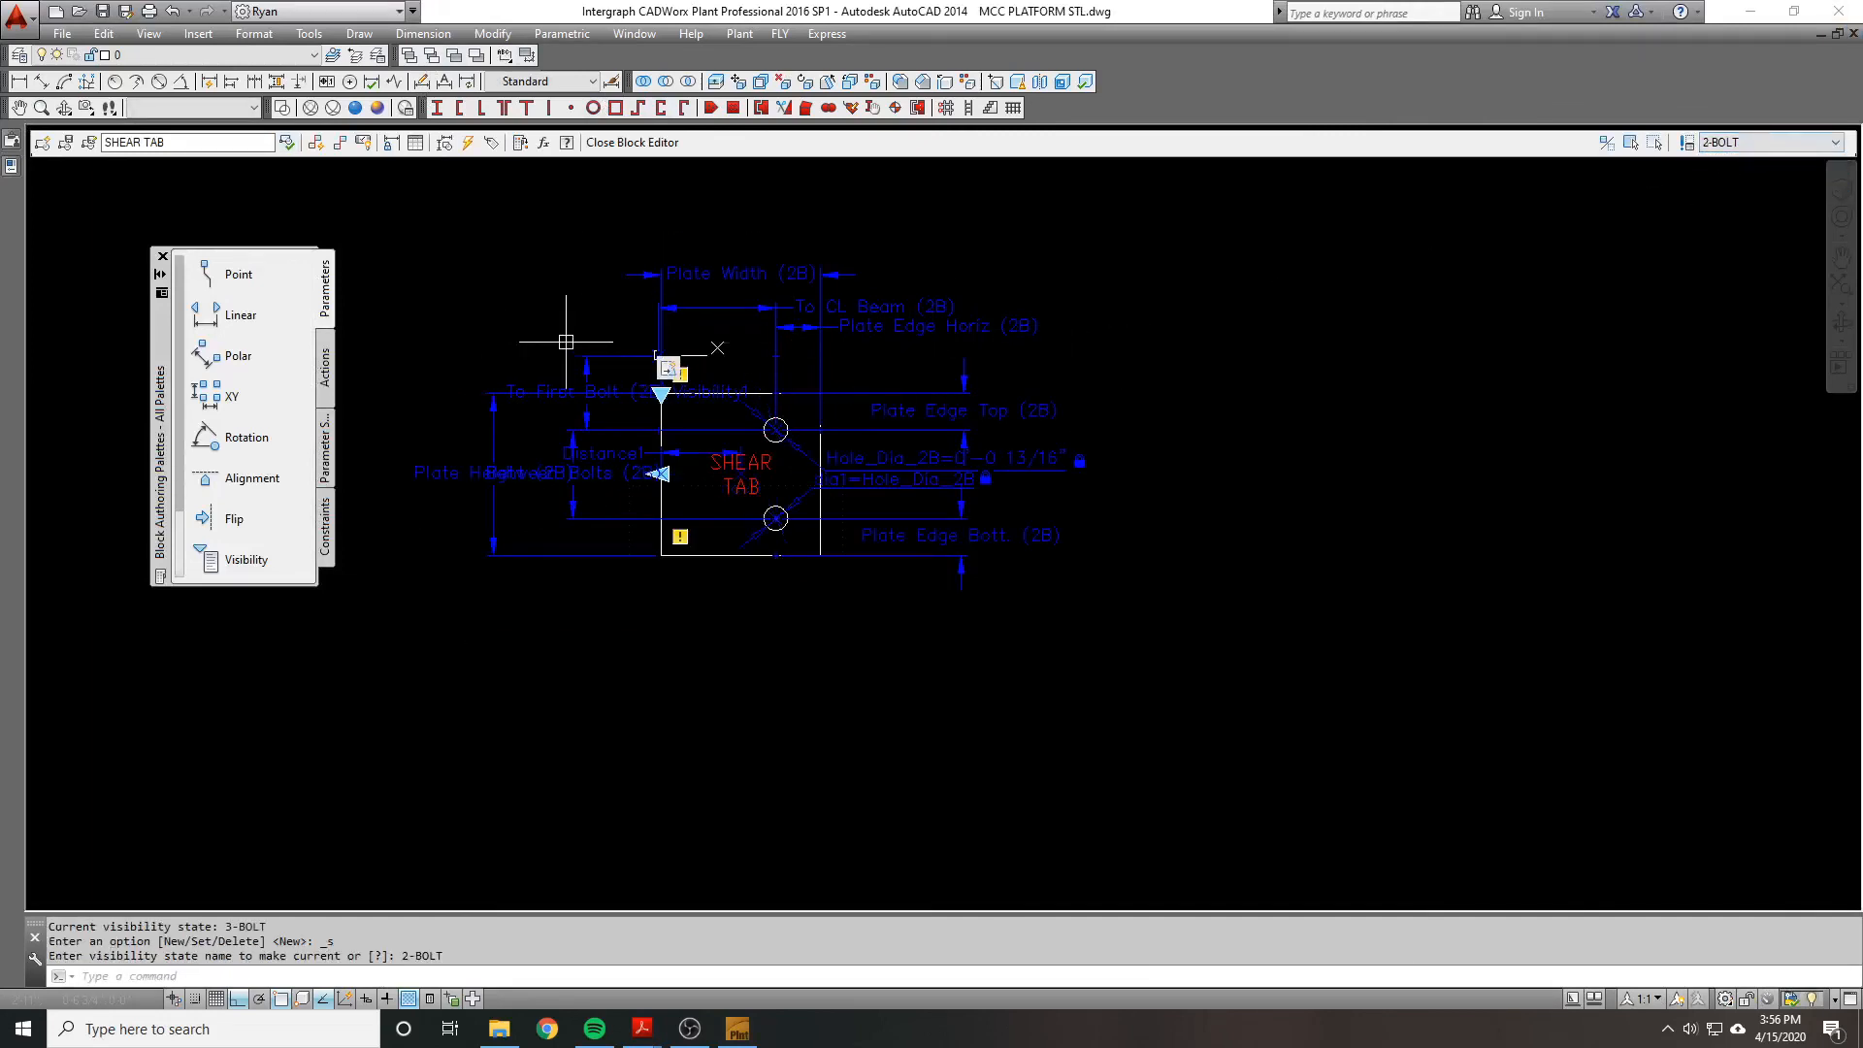
Step: Spread the stacked action icons near the 2-BOLT block's origin apart so each can be selected separately
{"action": "scroll", "coordinate": [563, 328], "scroll_direction": "up", "scroll_amount": 3}
{"action": "left_click_drag", "start_coordinate": [781, 381], "coordinate": [396, 219]}
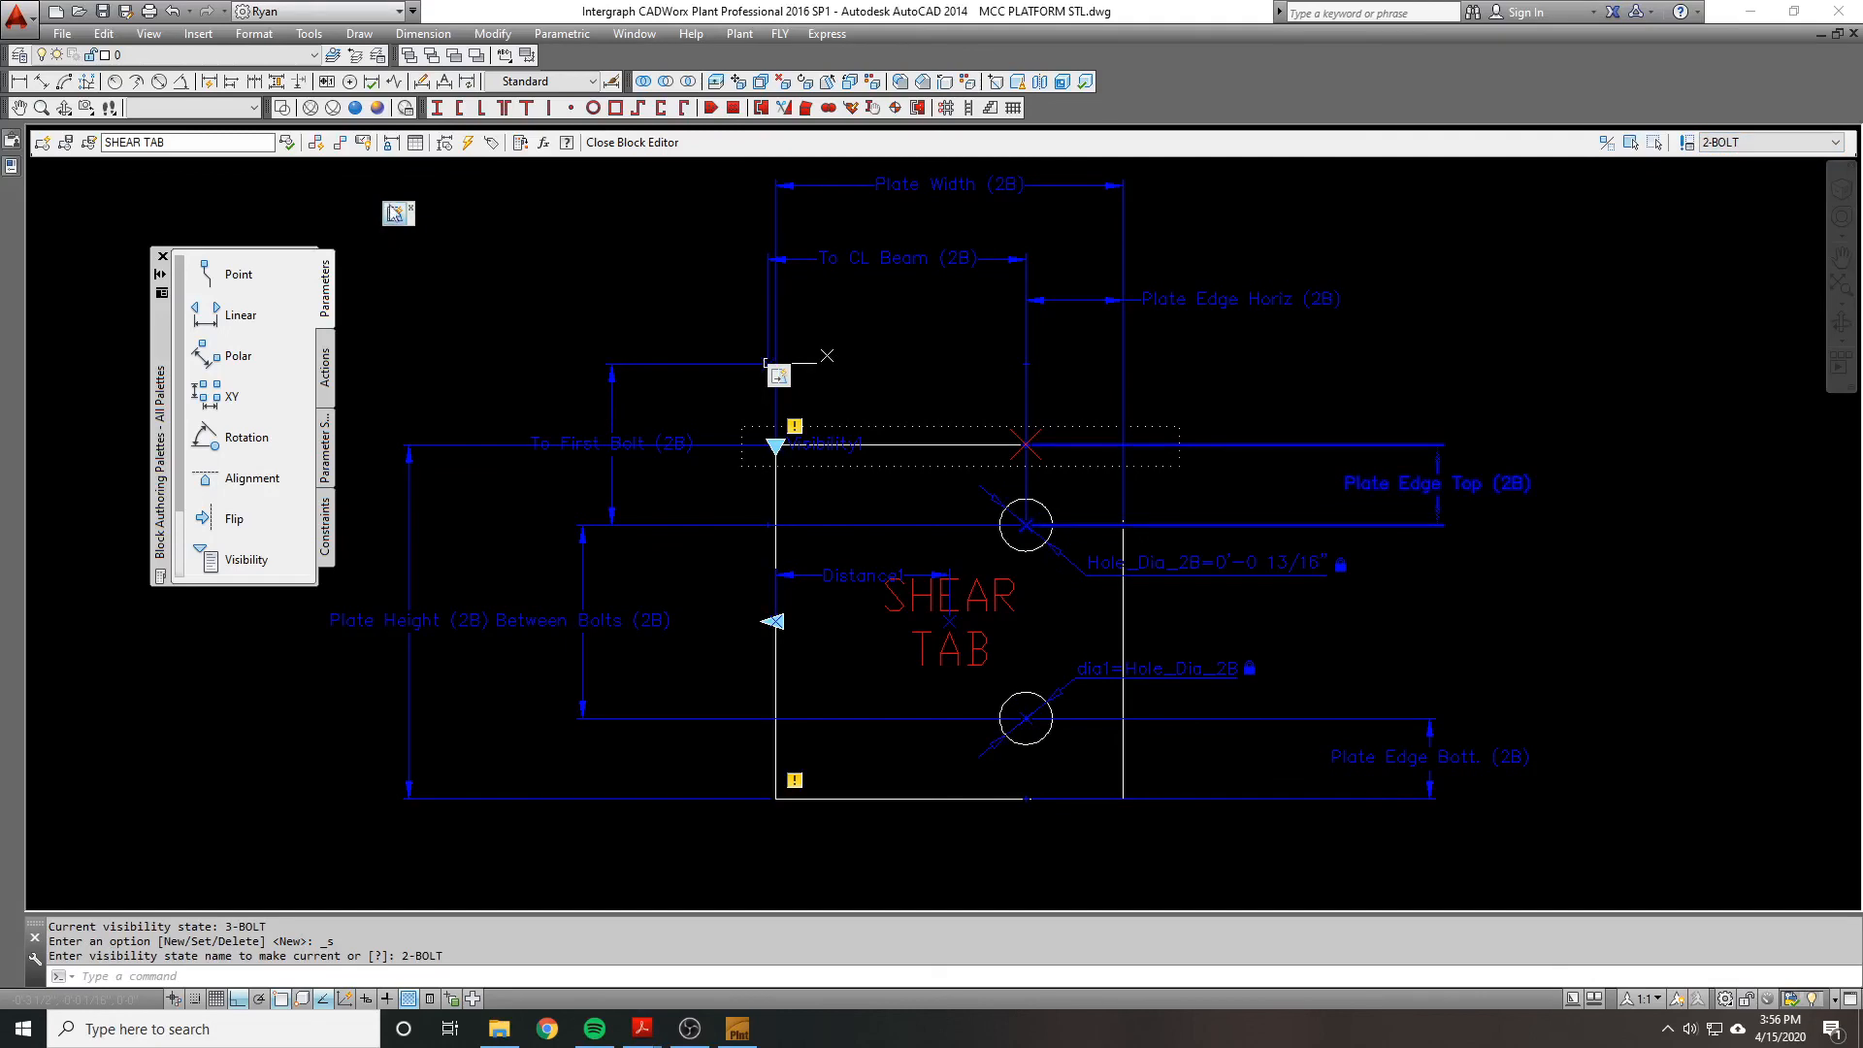
{"action": "left_click_drag", "start_coordinate": [782, 379], "coordinate": [579, 241]}
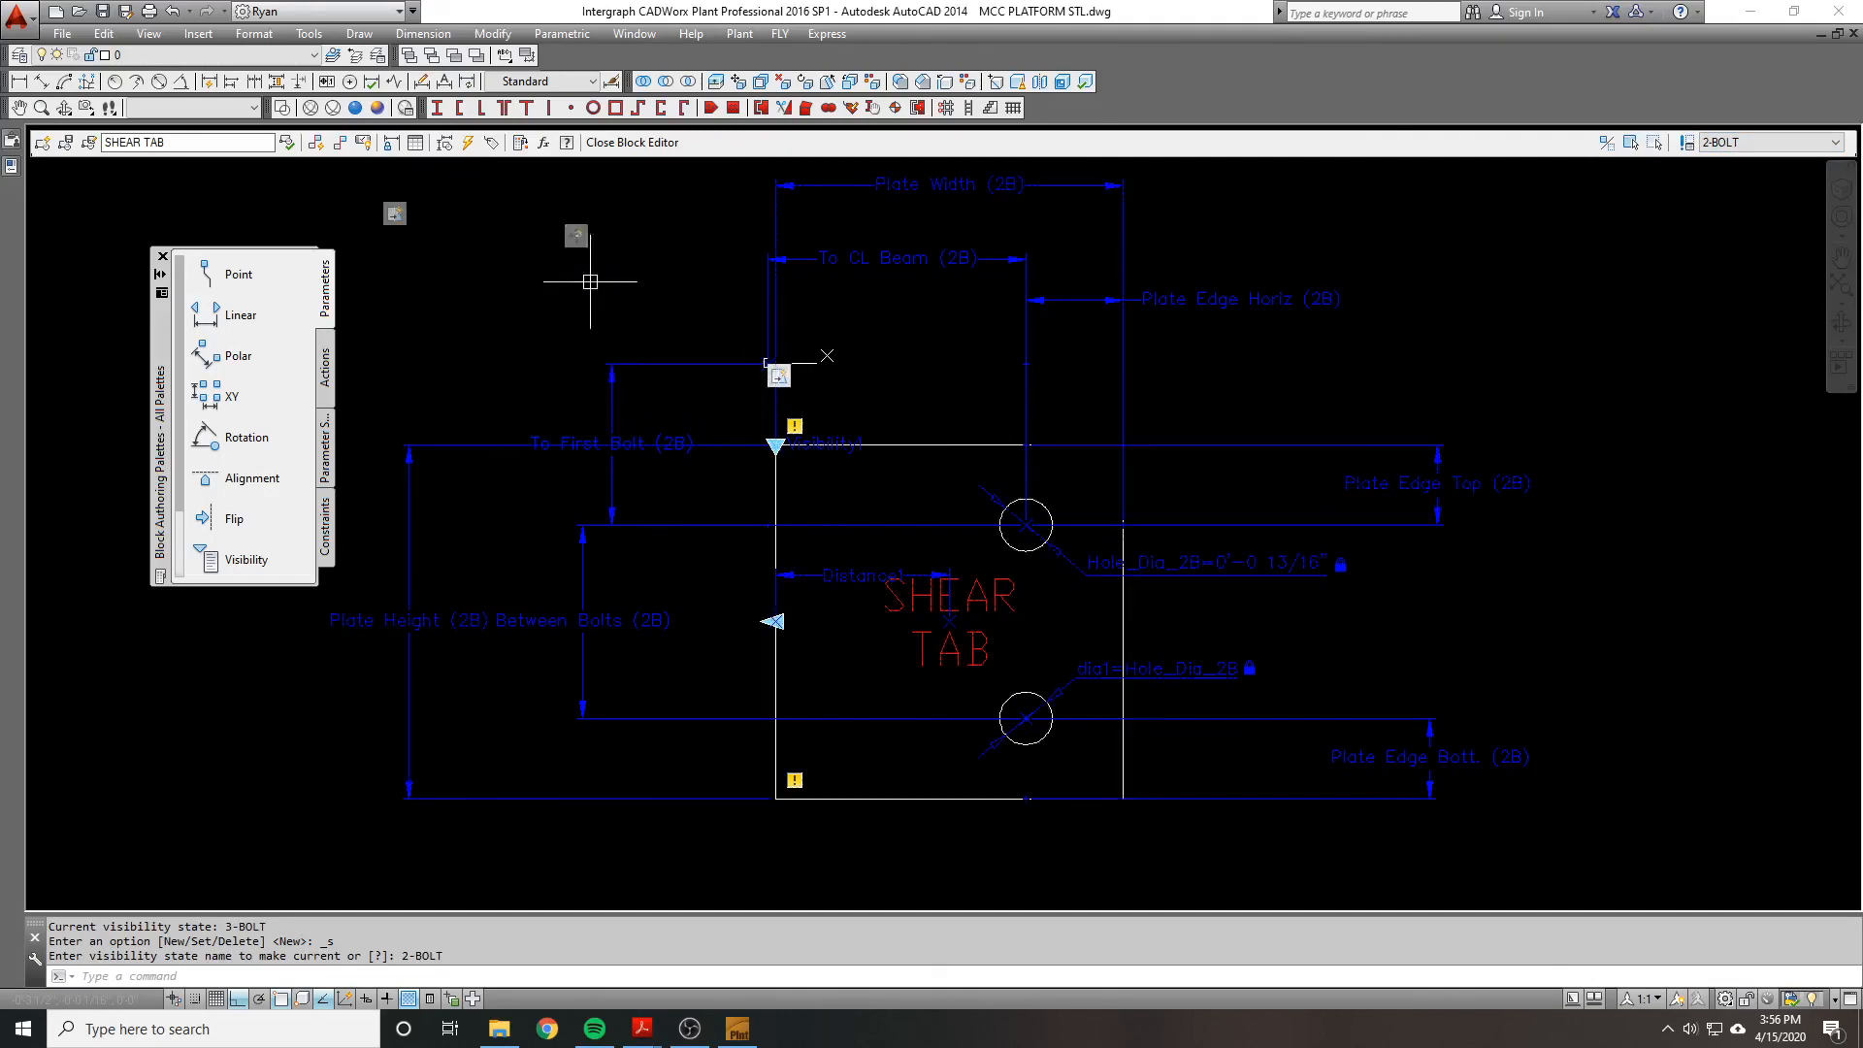
{"action": "left_click_drag", "start_coordinate": [780, 376], "coordinate": [671, 245]}
{"action": "left_click_drag", "start_coordinate": [782, 379], "coordinate": [455, 285]}
{"action": "left_click_drag", "start_coordinate": [782, 377], "coordinate": [481, 310]}
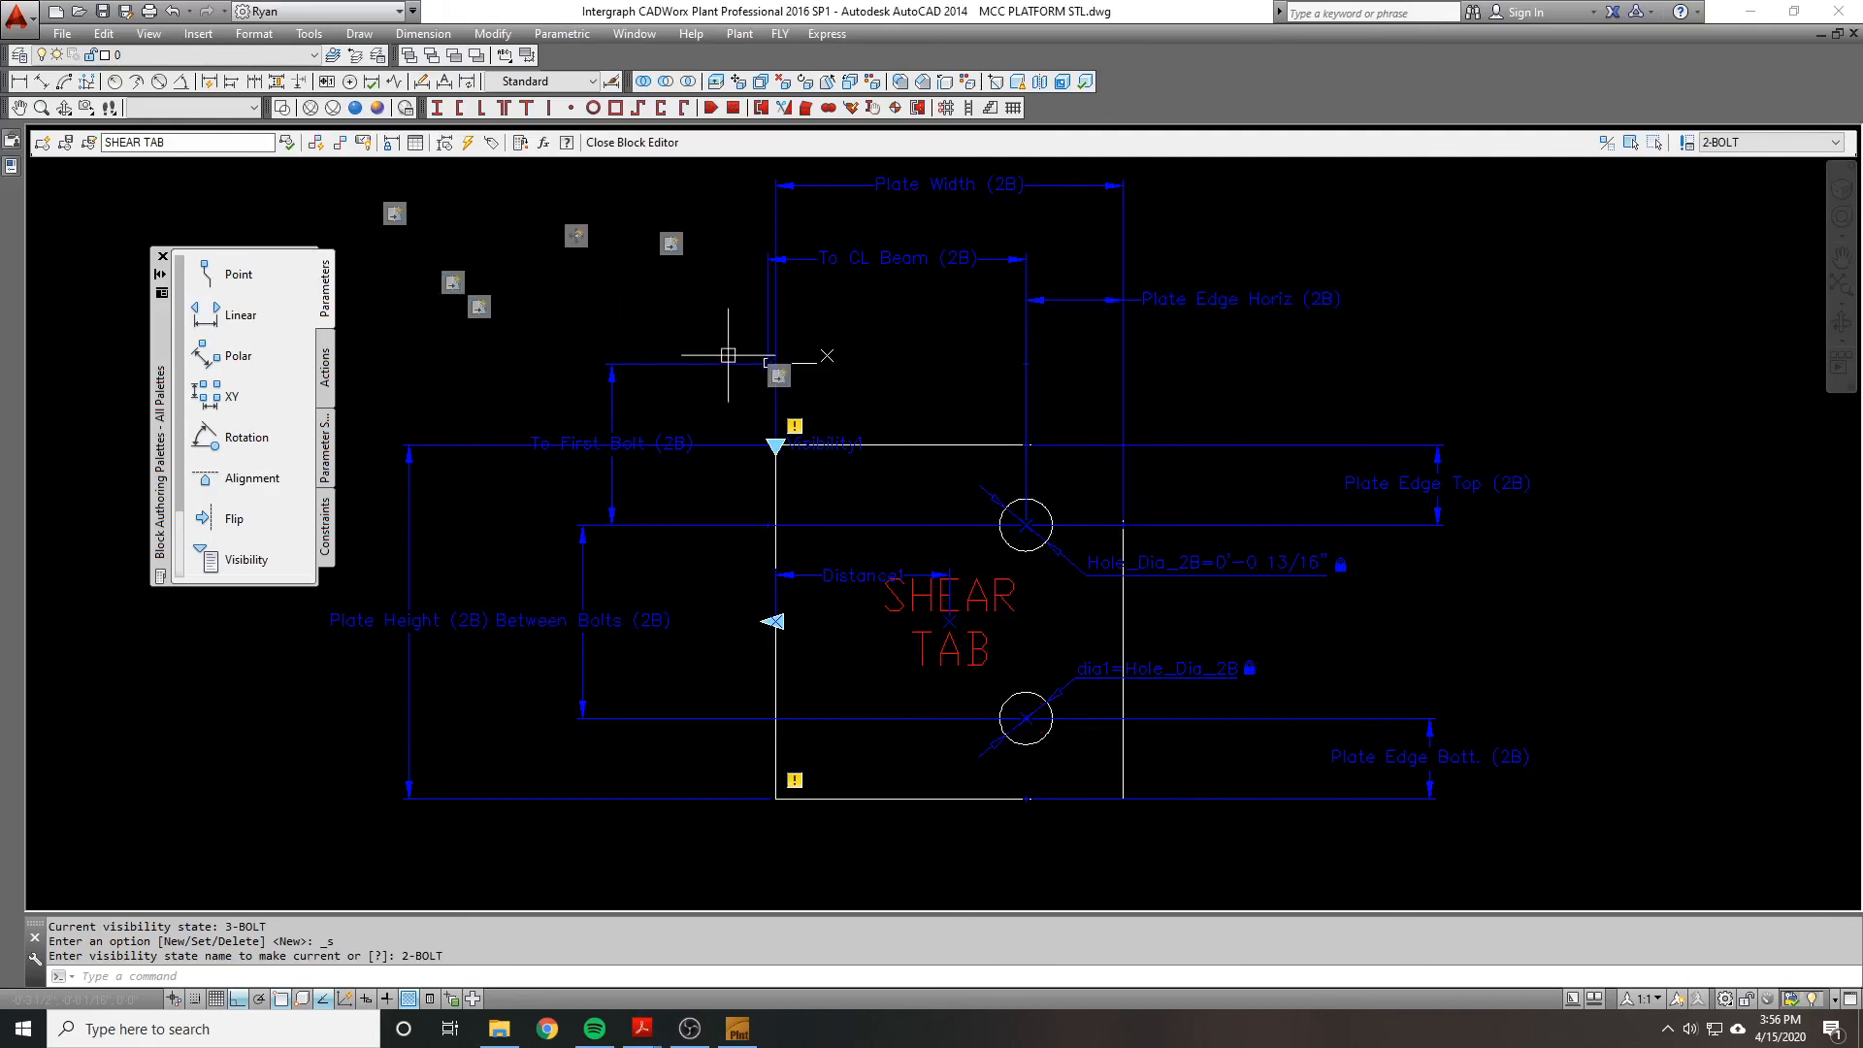
{"action": "scroll", "coordinate": [768, 346], "scroll_direction": "down", "scroll_amount": 1}
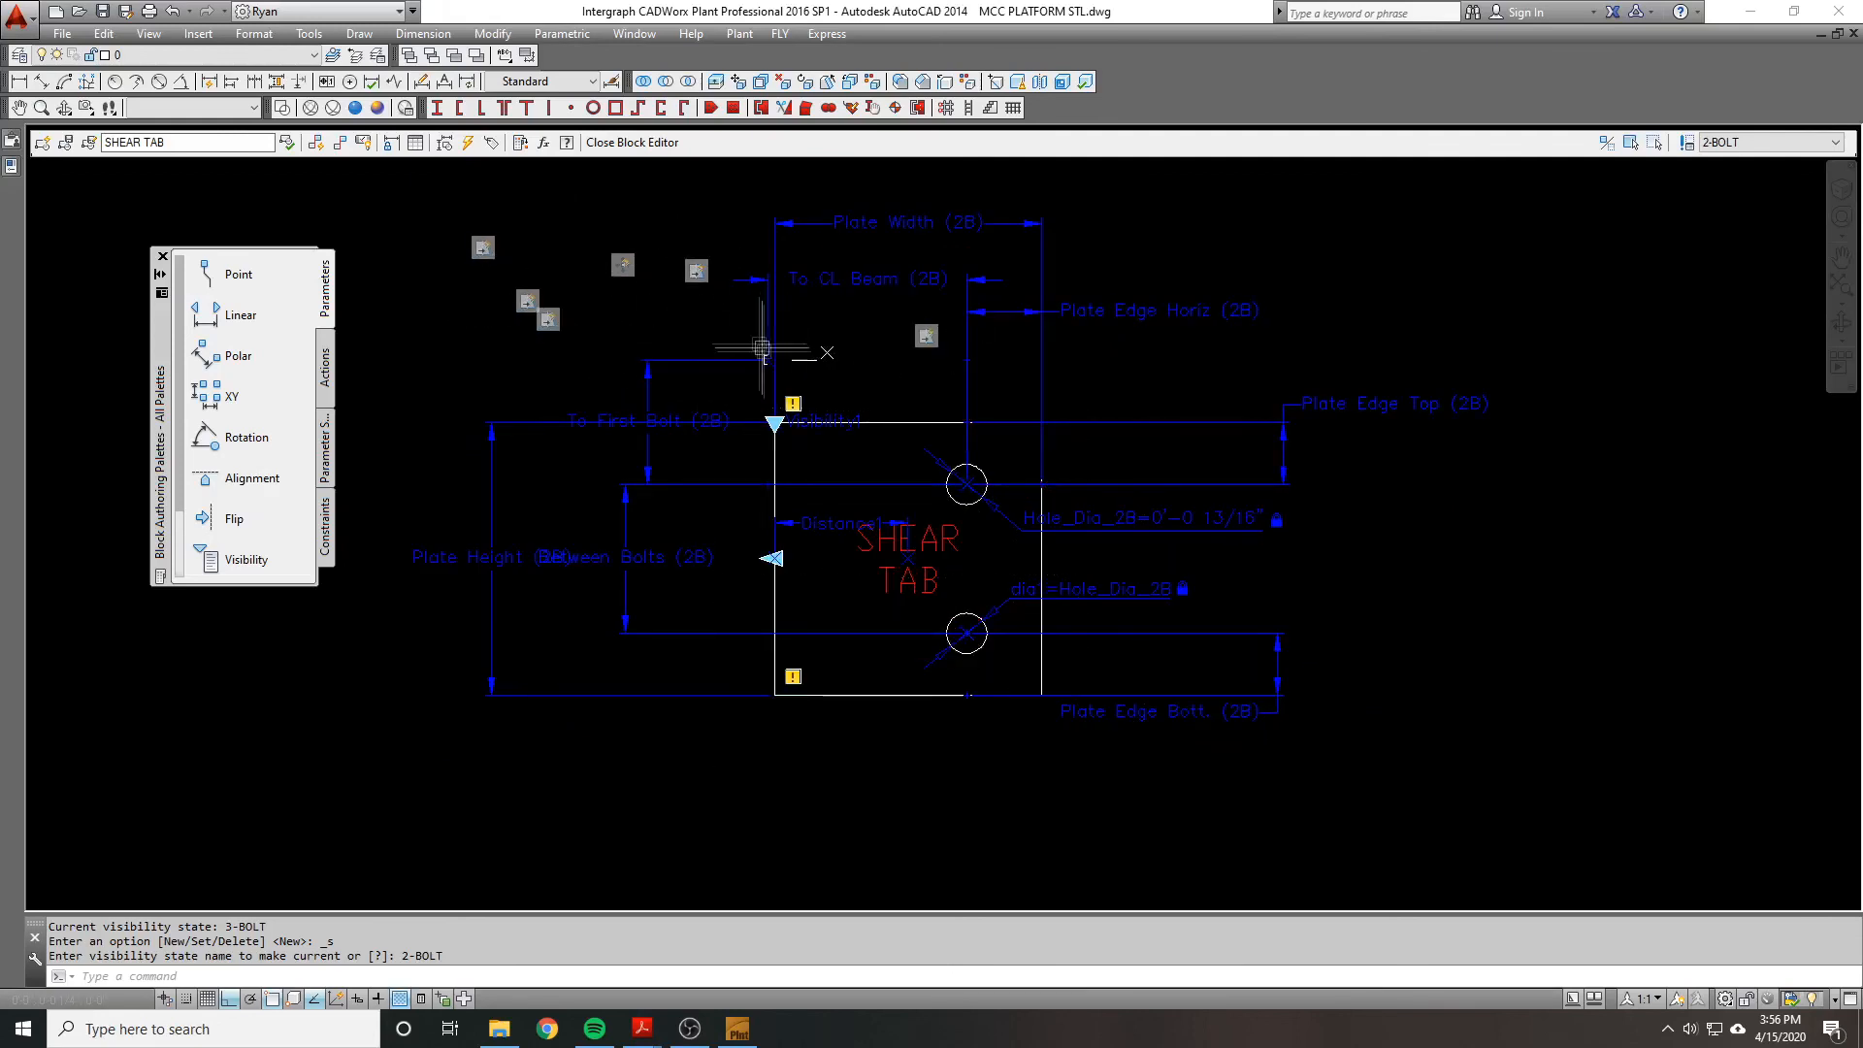
{"action": "scroll", "coordinate": [811, 394], "scroll_direction": "up", "scroll_amount": 2}
{"action": "scroll", "coordinate": [718, 469], "scroll_direction": "down", "scroll_amount": 2}
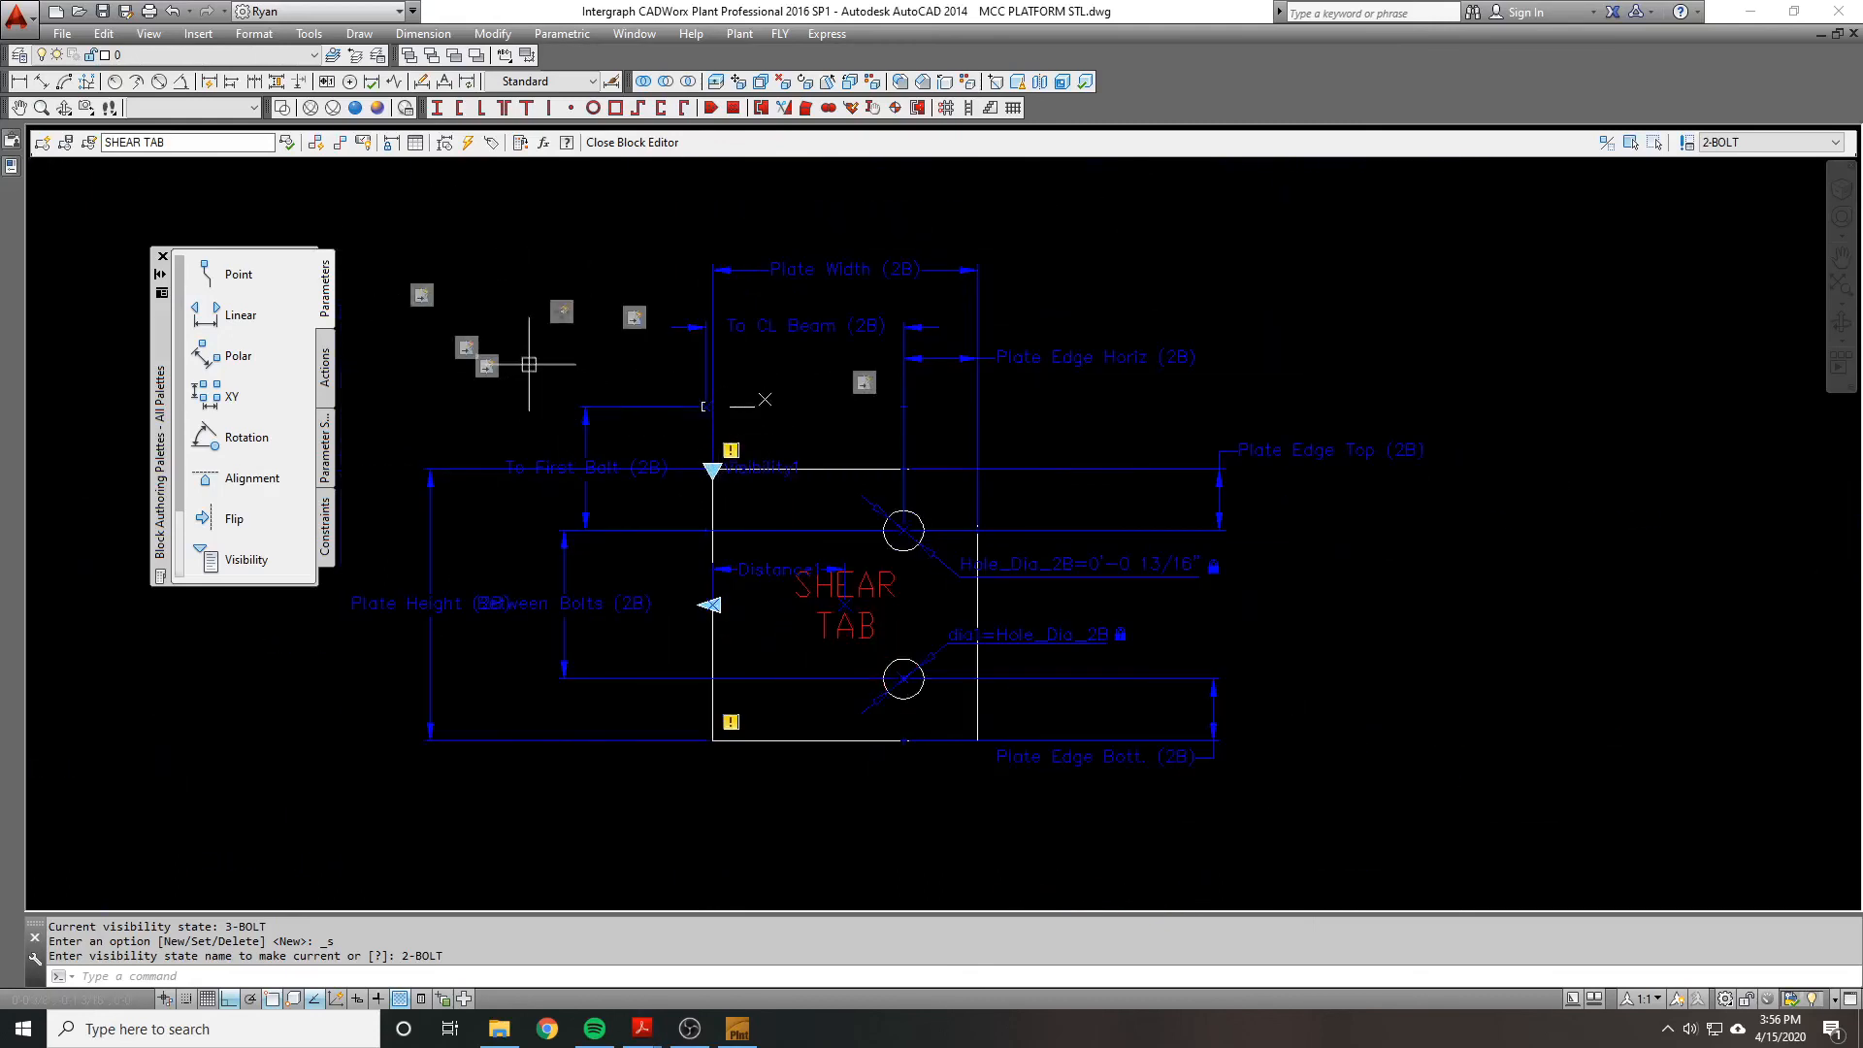
{"action": "left_click_drag", "start_coordinate": [488, 366], "coordinate": [521, 386]}
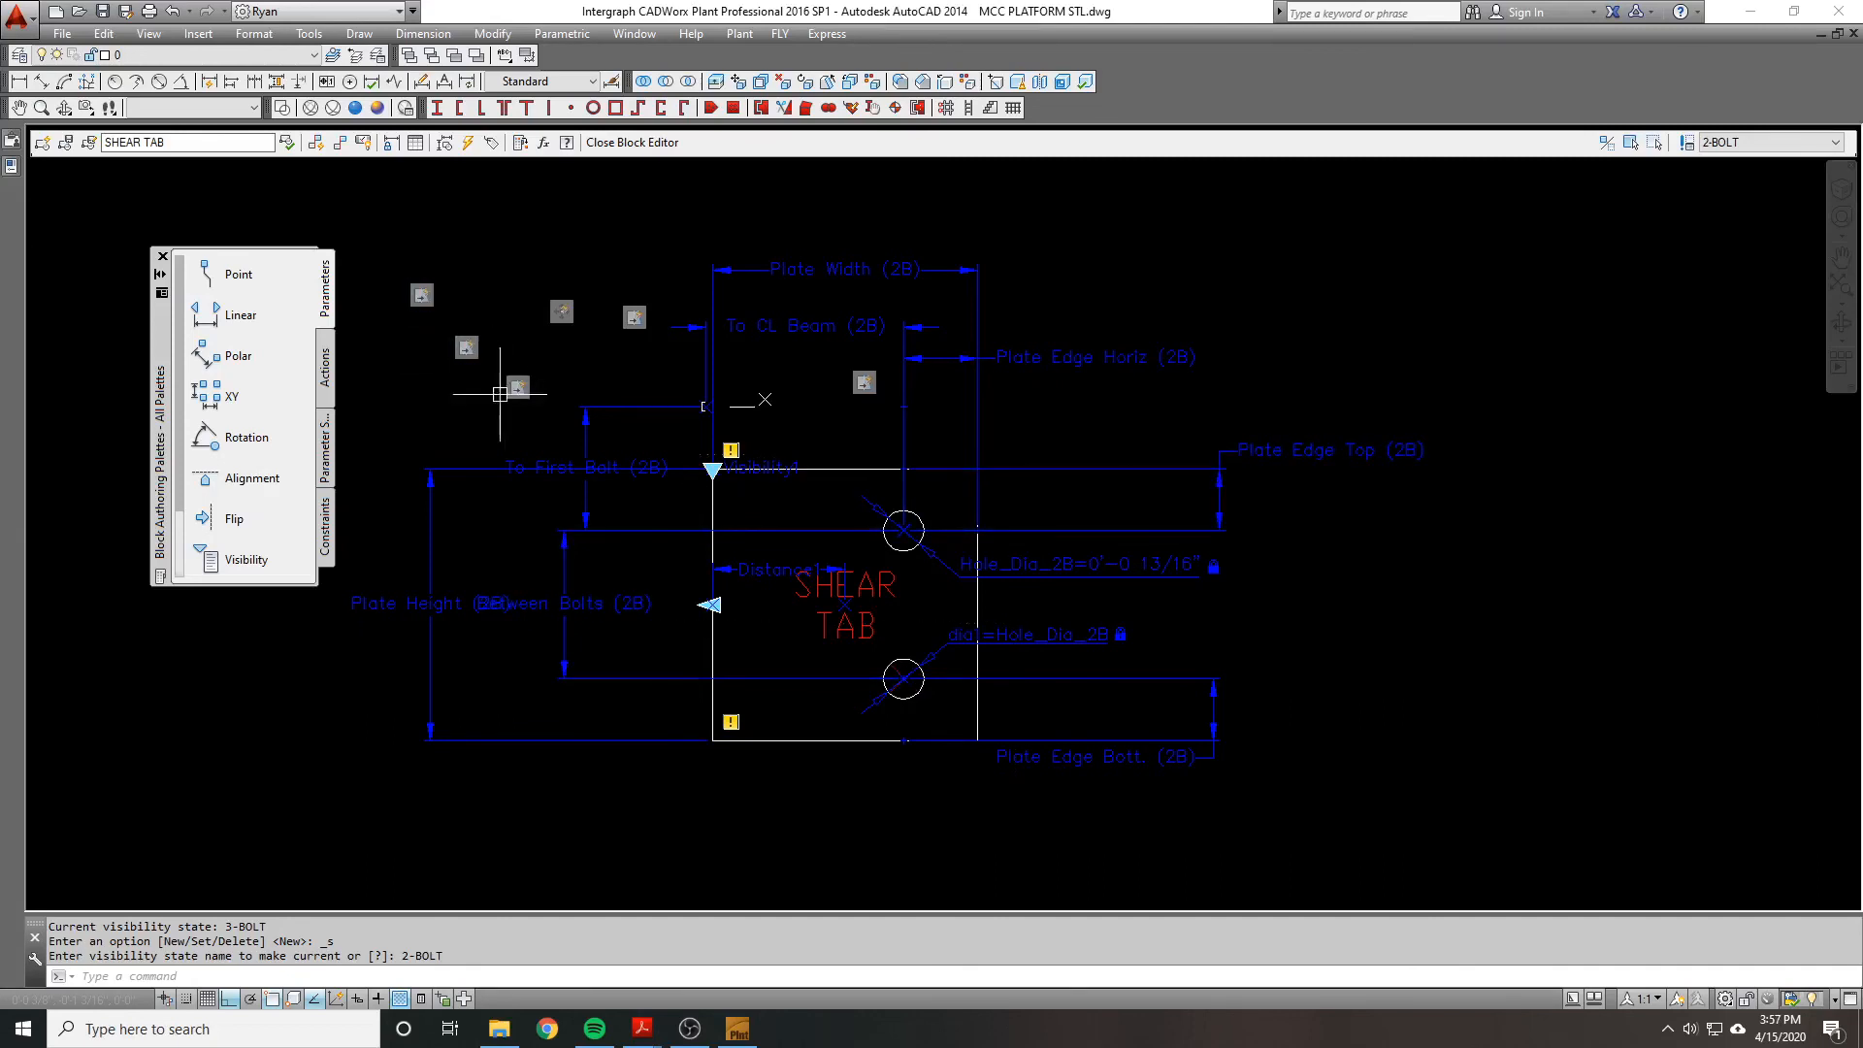
Step: Modify the selection set of the To First Bolt (2B) move action to include the Visibility1 parameter
{"action": "right_click", "coordinate": [566, 320]}
{"action": "mouse_move", "coordinate": [648, 357]}
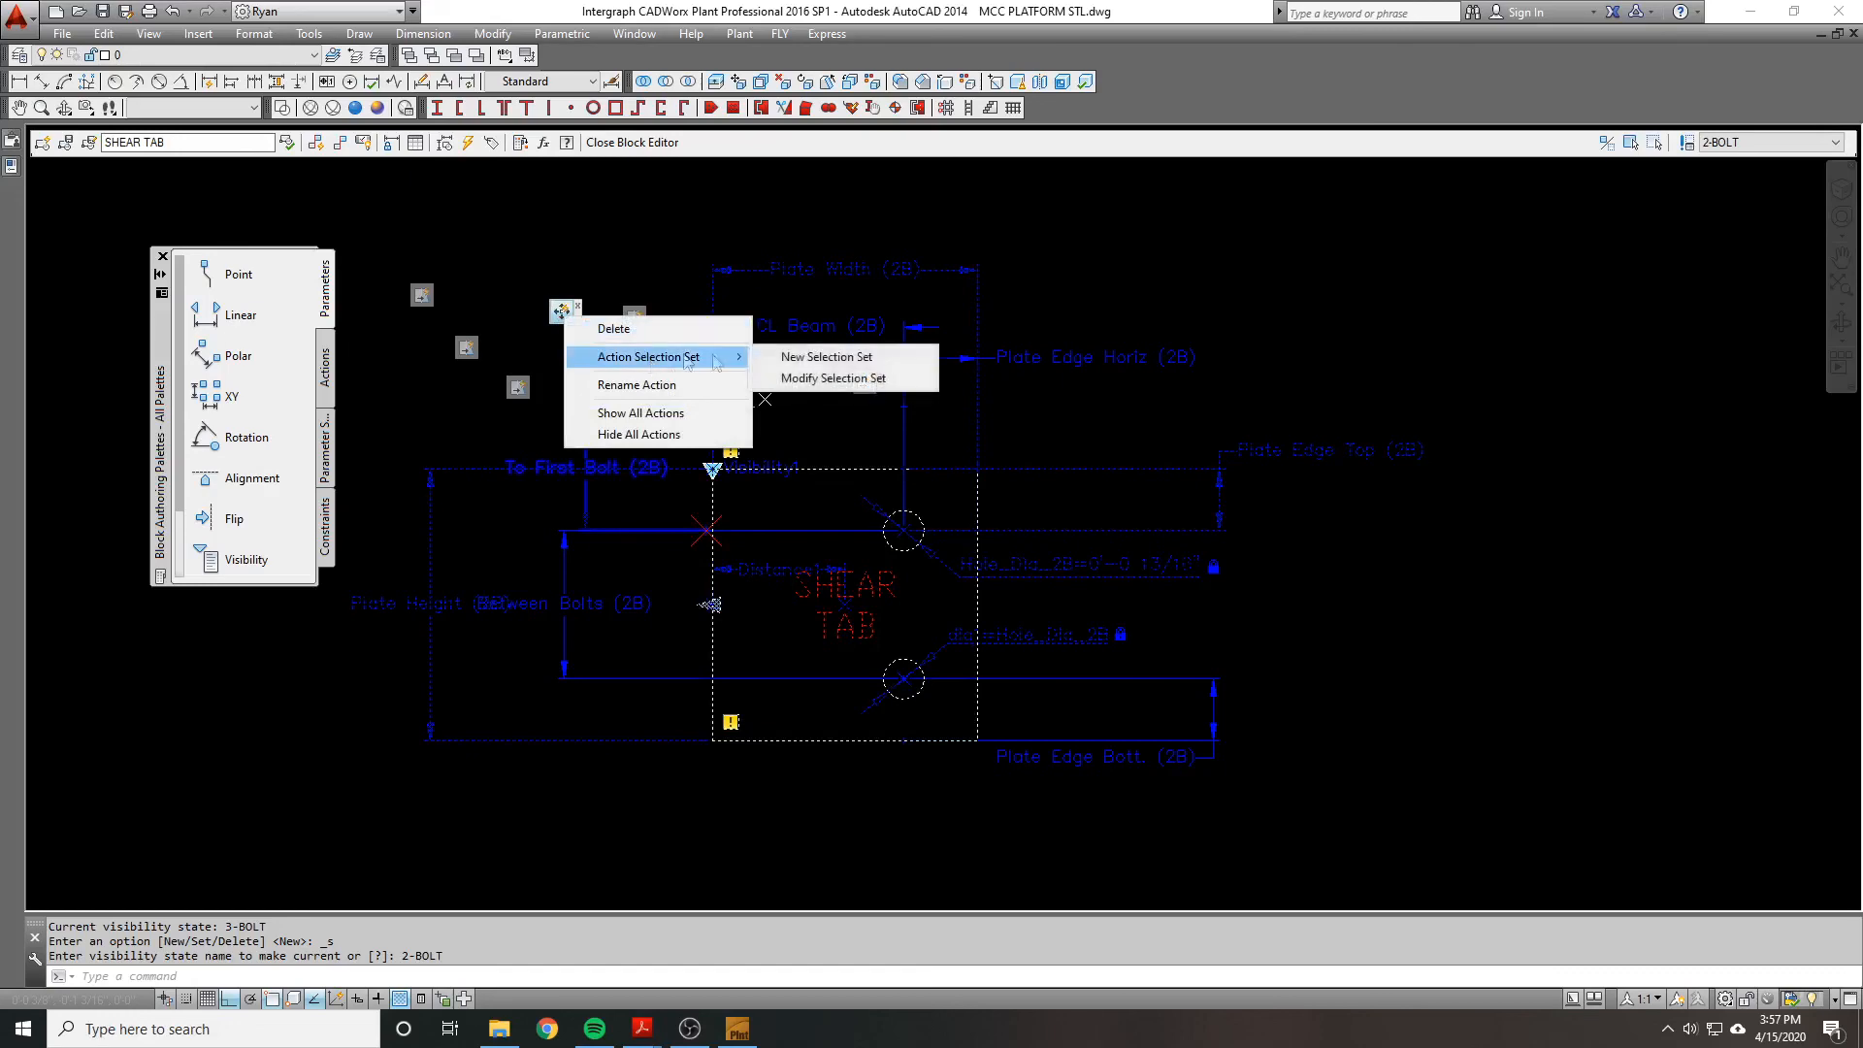
{"action": "left_click", "coordinate": [813, 378]}
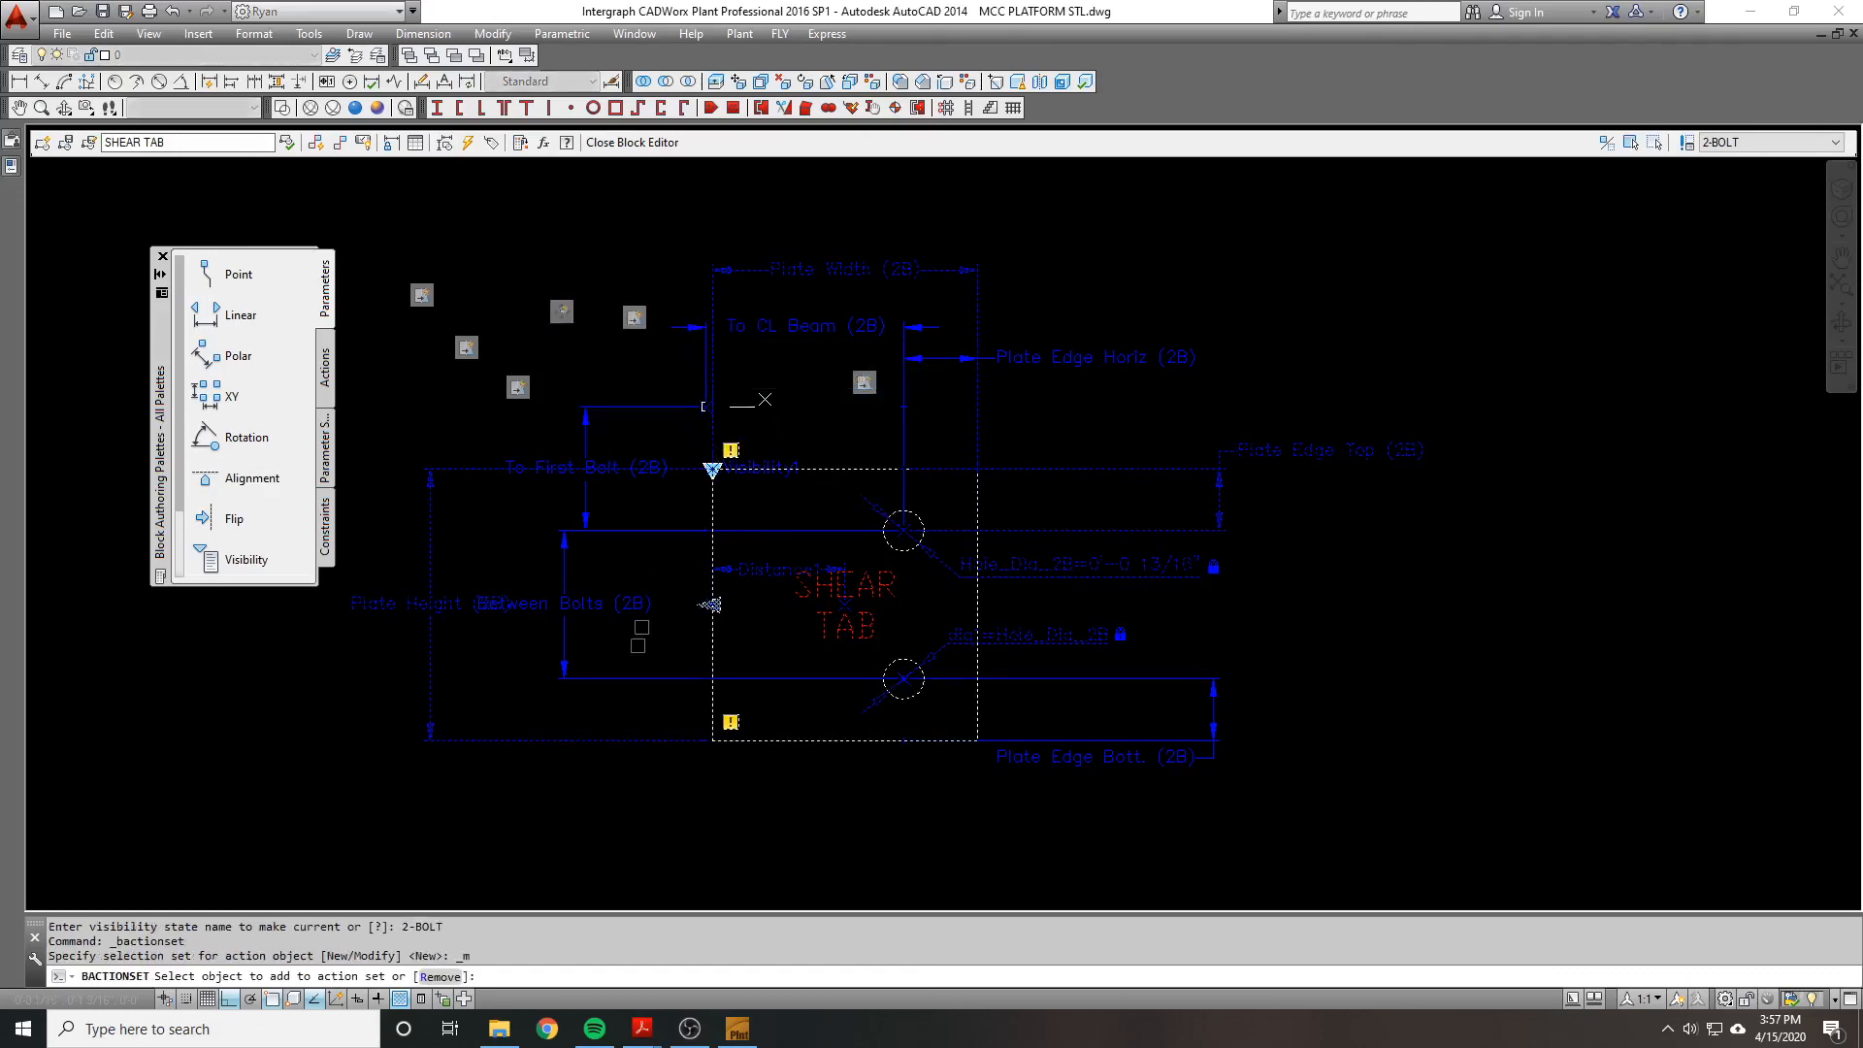
{"action": "scroll", "coordinate": [756, 457], "scroll_direction": "up", "scroll_amount": 5}
{"action": "left_click", "coordinate": [980, 422]}
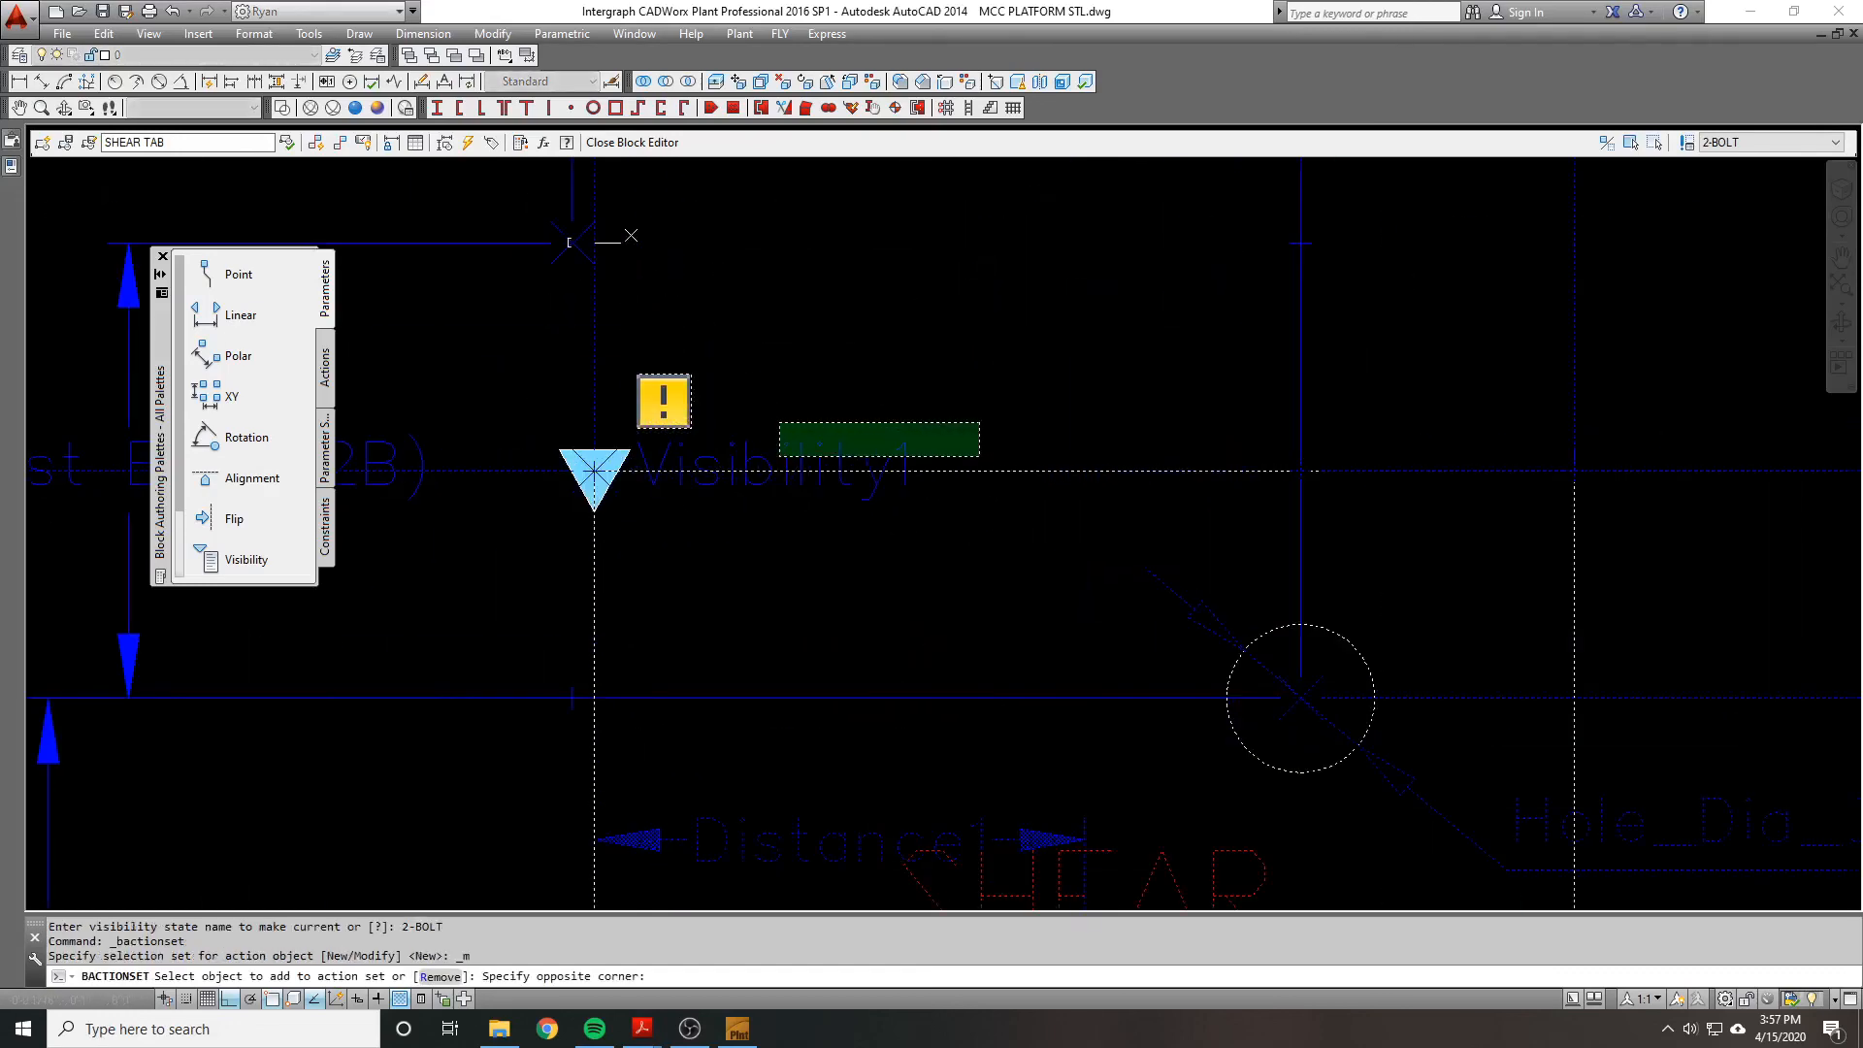
{"action": "left_click", "coordinate": [778, 454]}
{"action": "scroll", "coordinate": [844, 408], "scroll_direction": "down", "scroll_amount": 5}
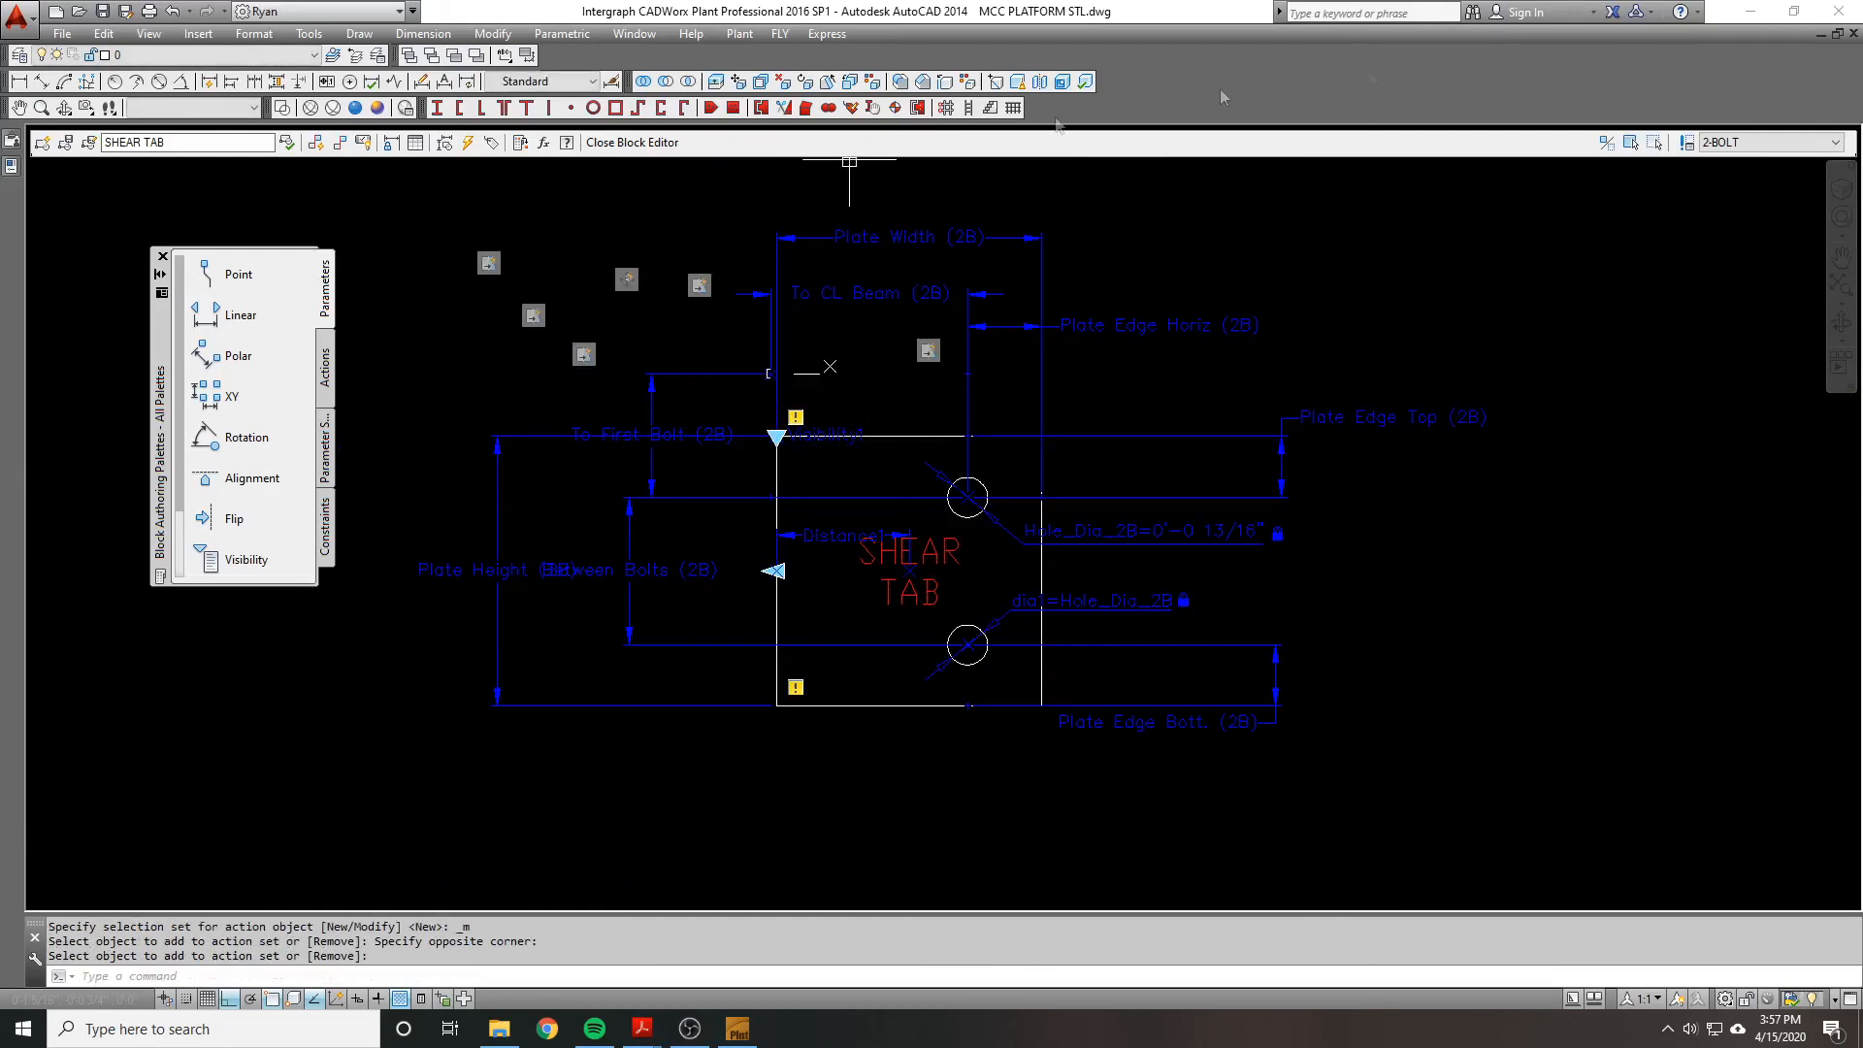
Step: Open the SHEAR TAB block in the test window, select it and show its properties
{"action": "left_click", "coordinate": [289, 143]}
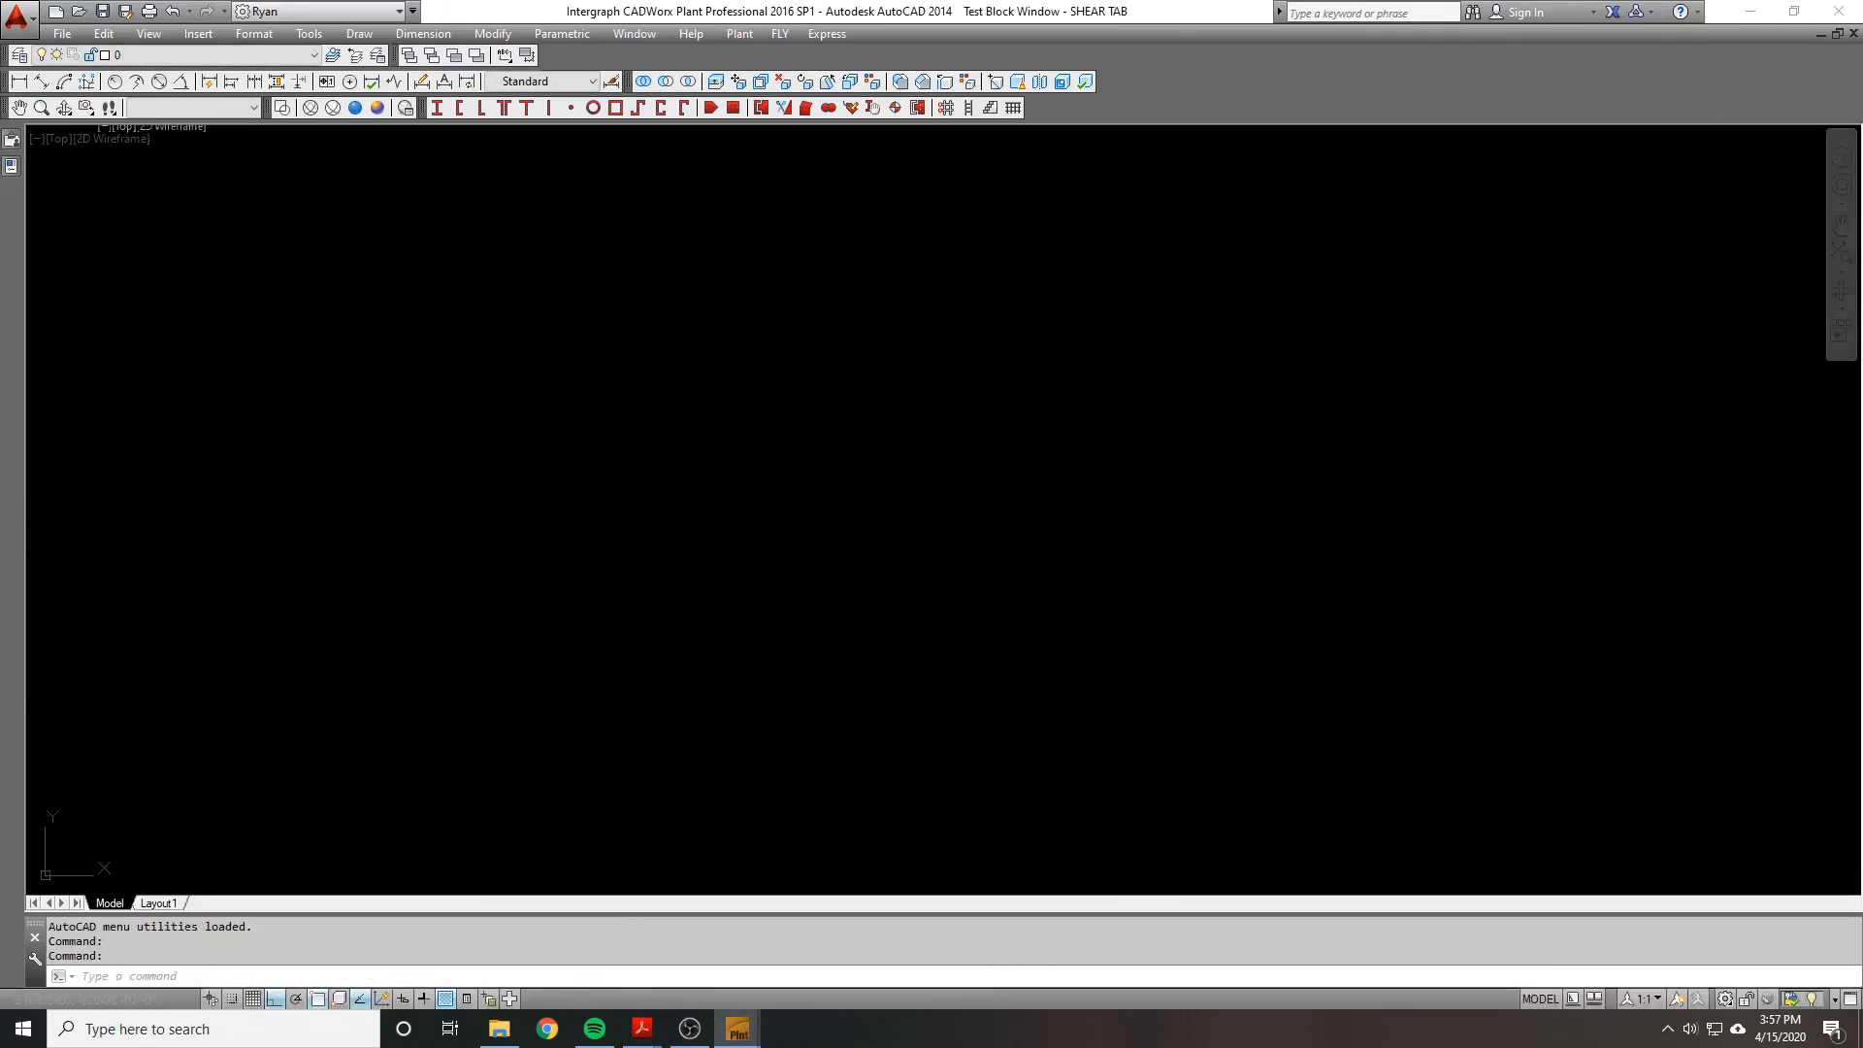
{"action": "middle_click", "coordinate": [799, 584]}
{"action": "middle_click", "coordinate": [798, 585]}
{"action": "scroll", "coordinate": [799, 584], "scroll_direction": "down", "scroll_amount": 5}
{"action": "left_click", "coordinate": [1077, 620]}
{"action": "left_click", "coordinate": [762, 553]}
{"action": "left_click", "coordinate": [10, 167]}
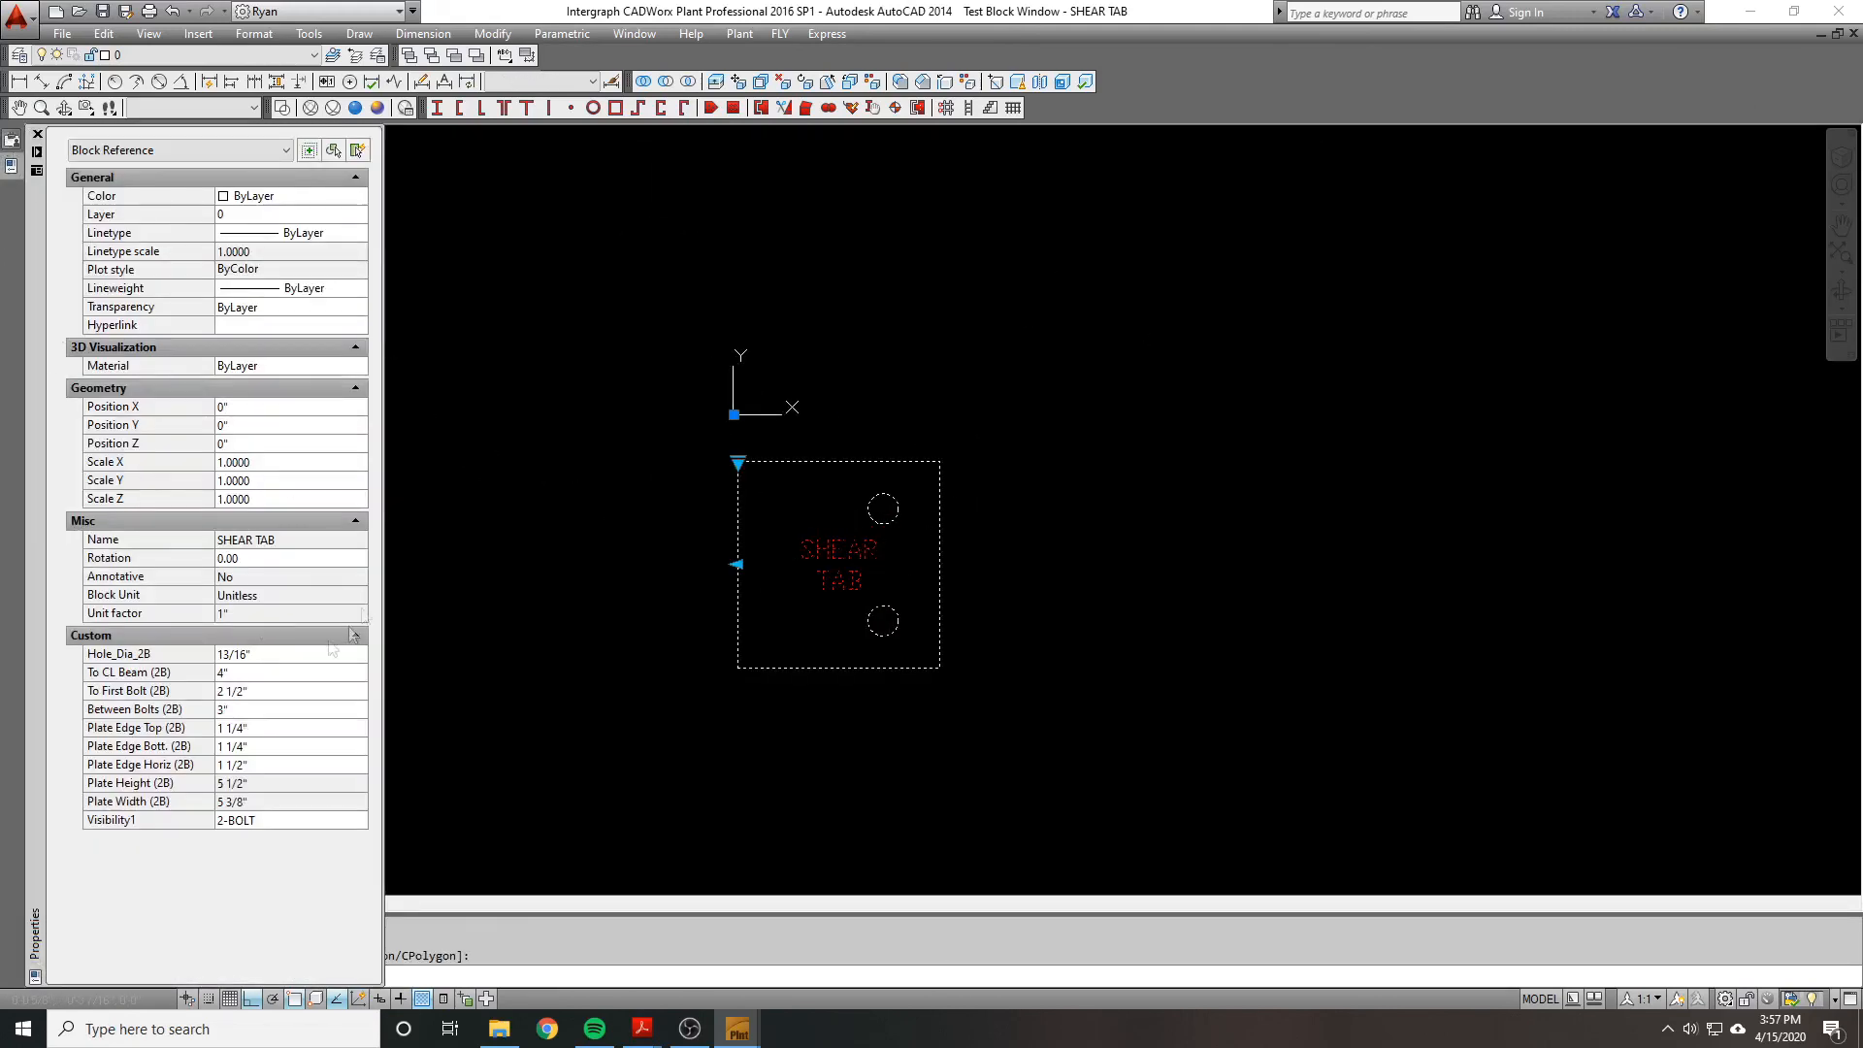
Step: Test the 2-BOLT block with To First Bolt (2B) at 3" and Between Bolts (2B) at 2"
{"action": "left_click", "coordinate": [251, 690]}
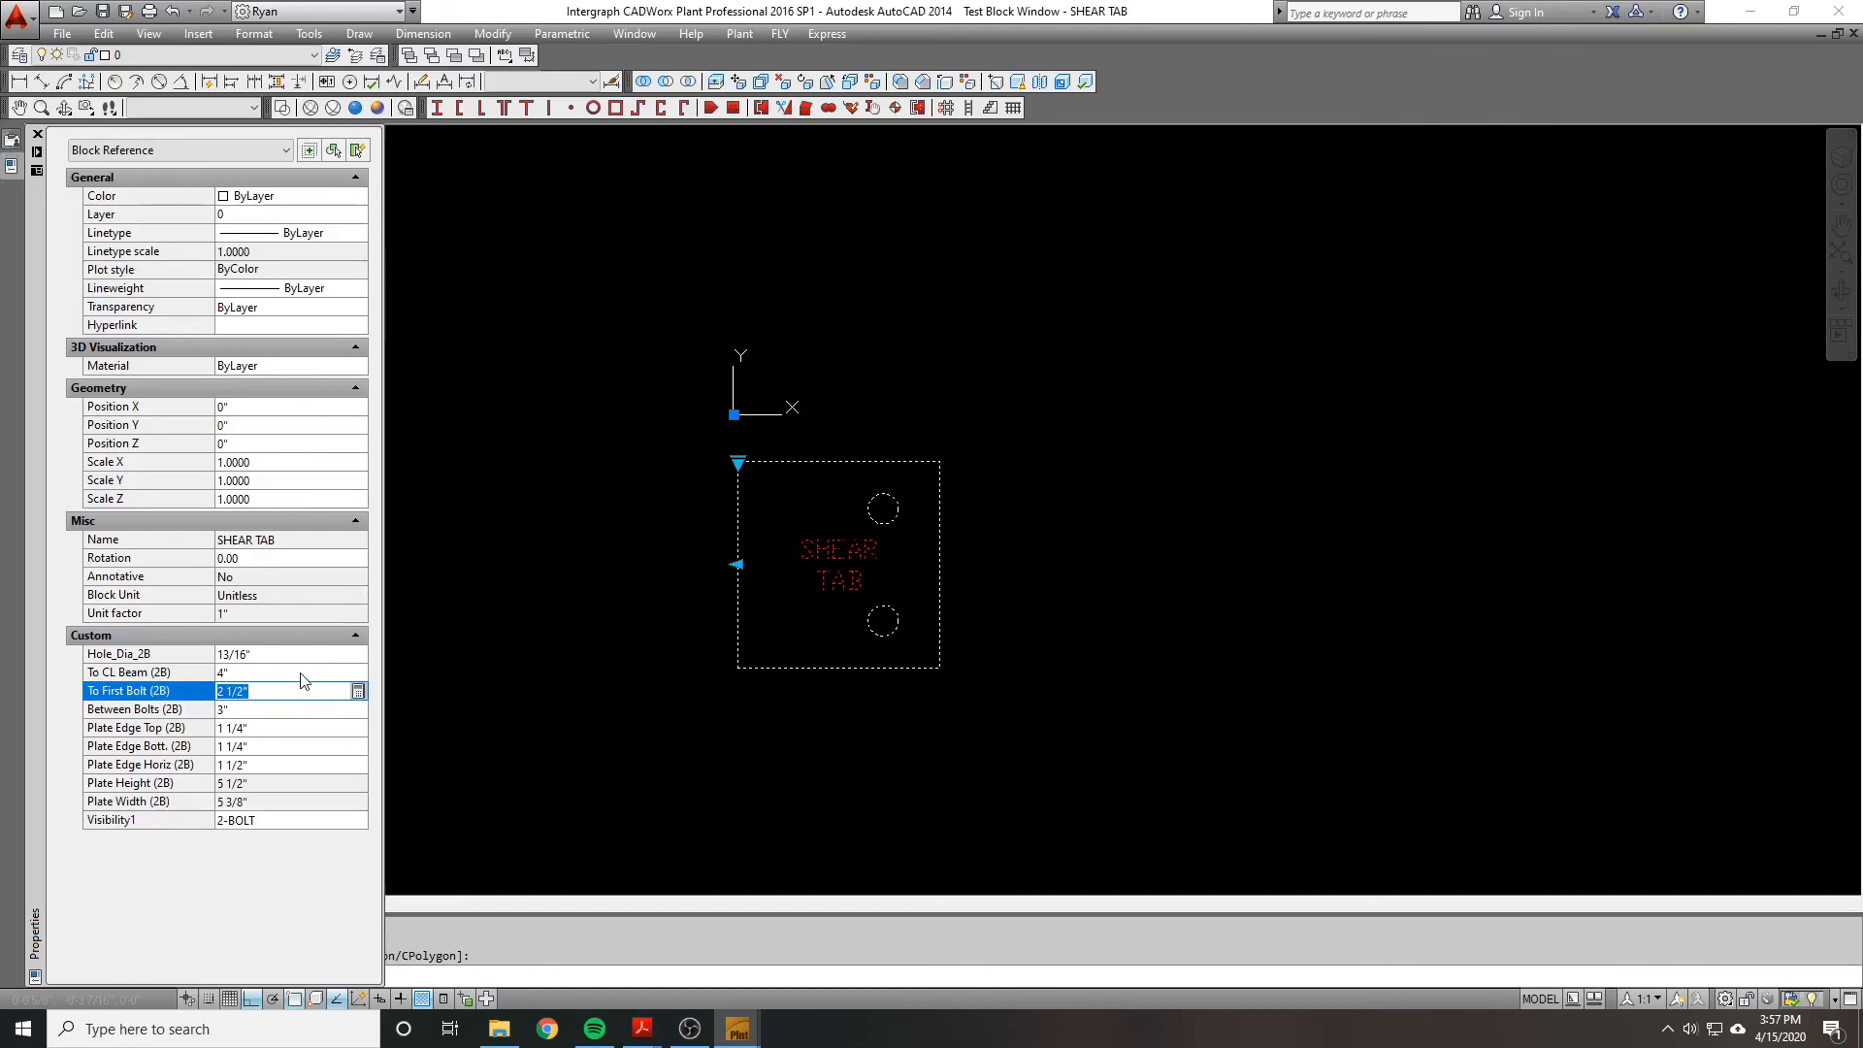
{"action": "type", "text": "3"}
{"action": "key", "text": "Tab"}
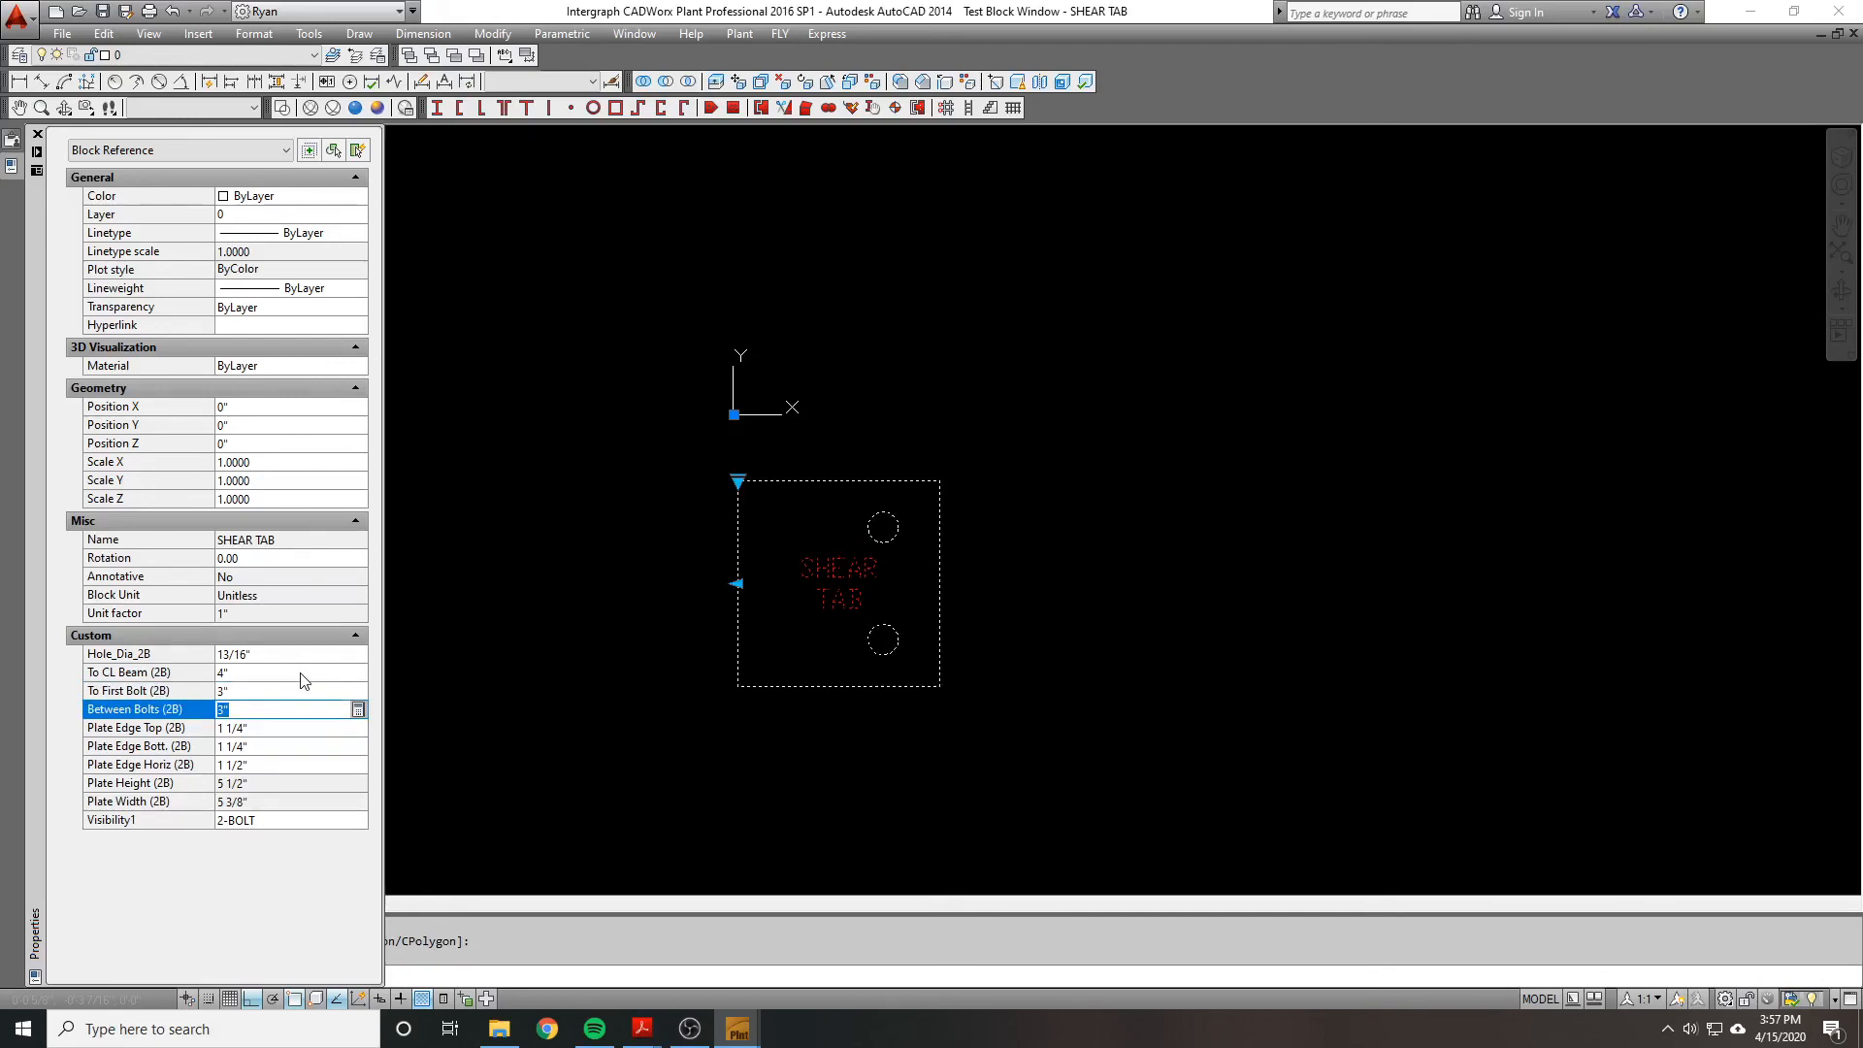
{"action": "type", "text": "2"}
{"action": "key", "text": "Tab"}
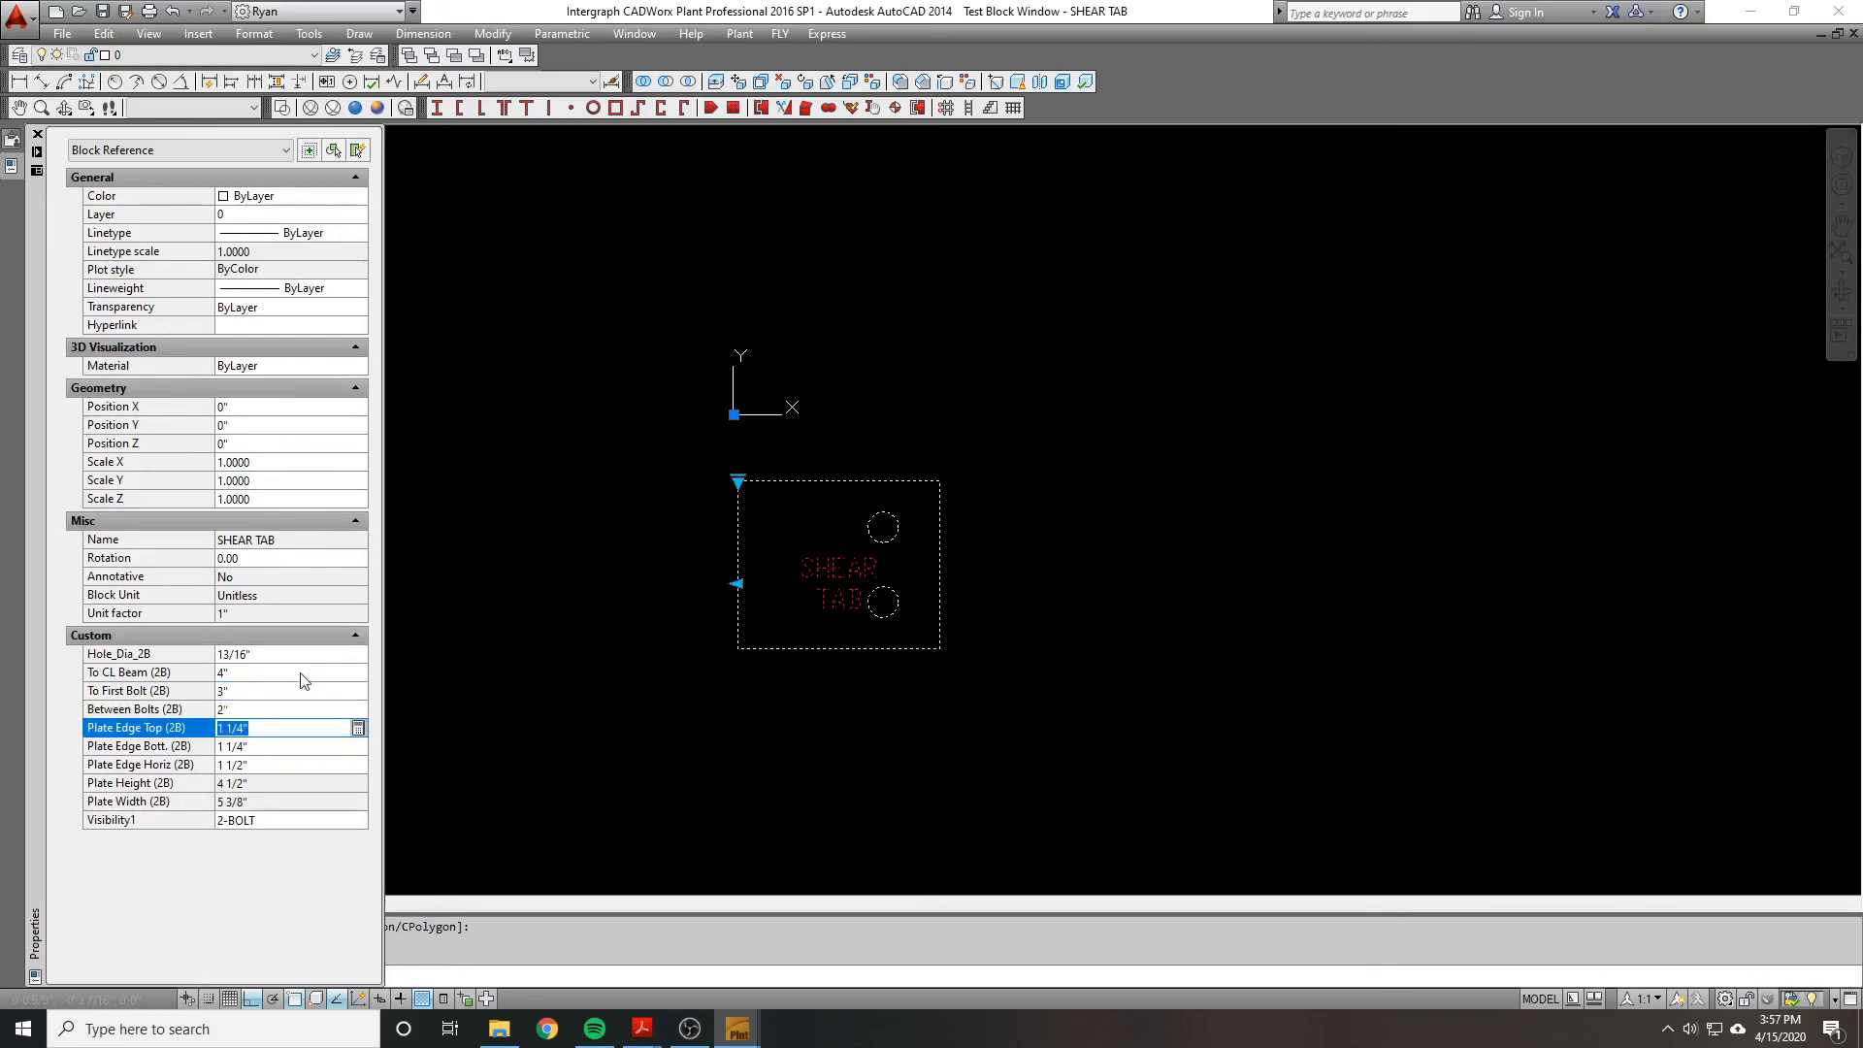
Step: Try To First Bolt (2B) at 2", and undo all the property changes made to the test block
{"action": "left_click", "coordinate": [297, 676]}
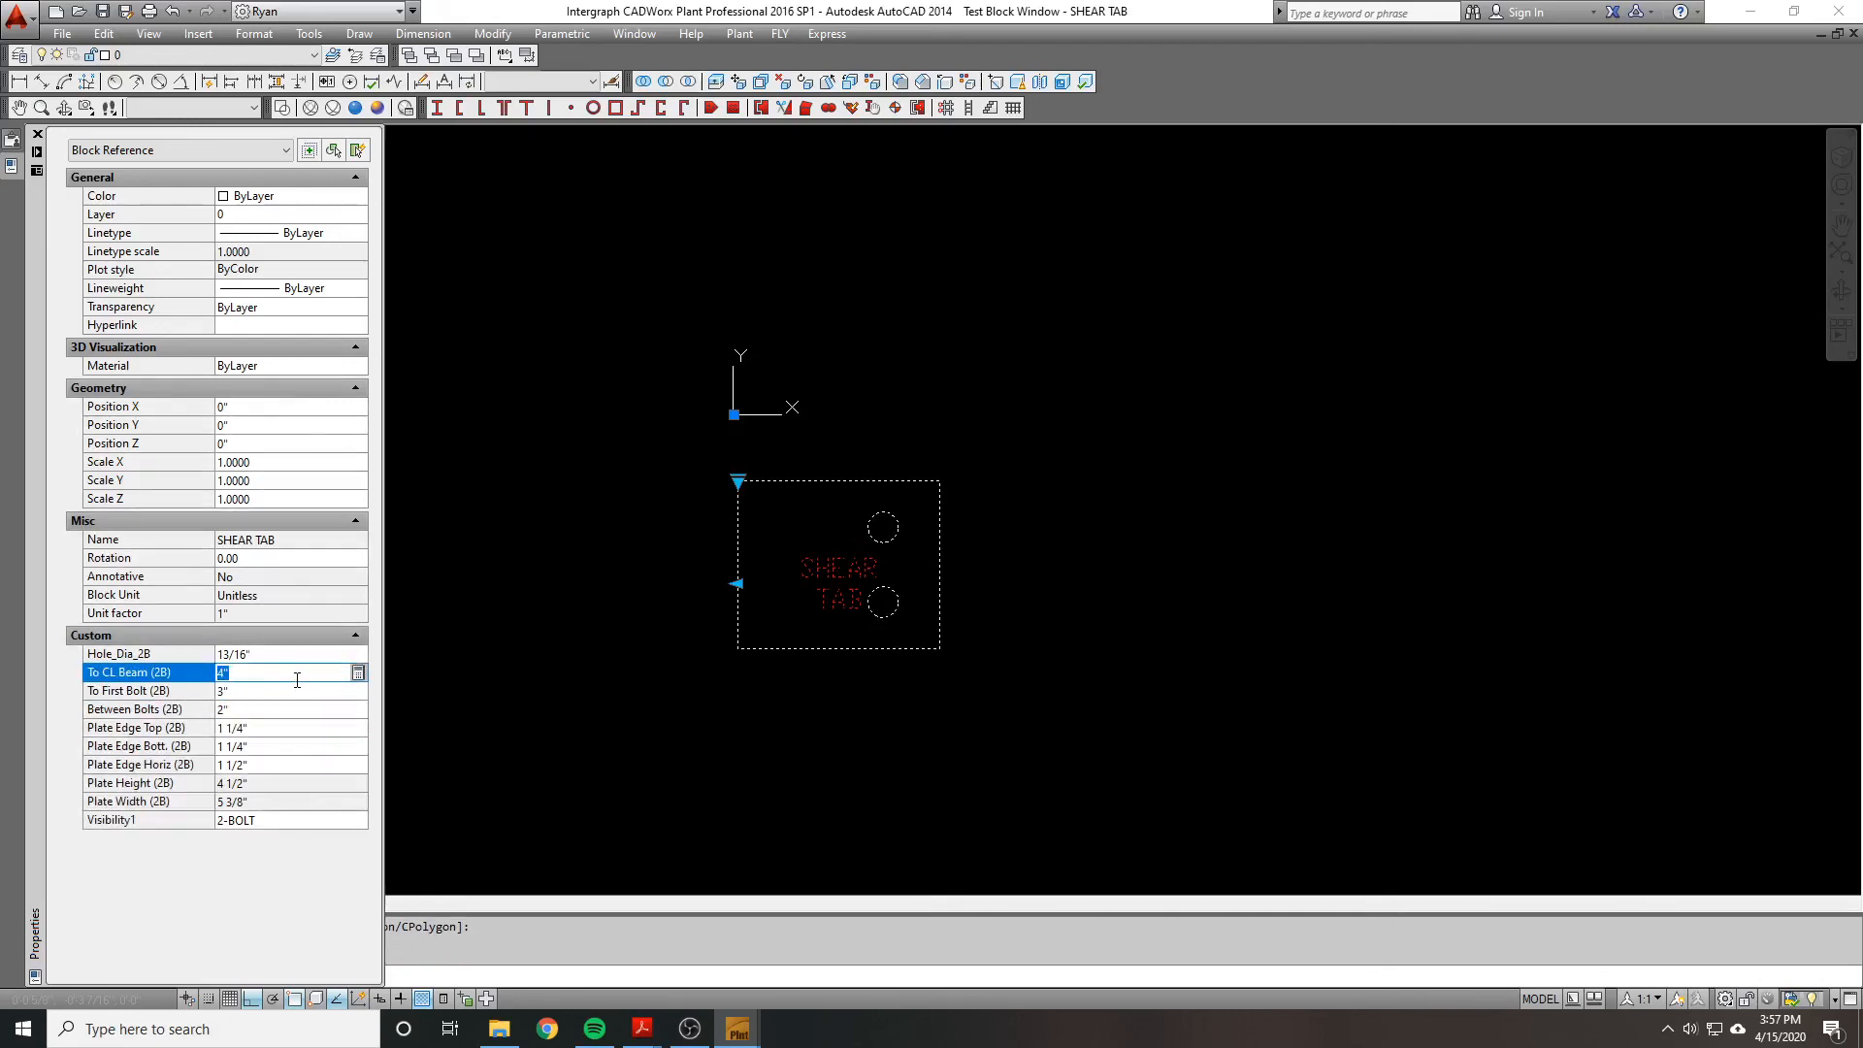
{"action": "left_click", "coordinate": [252, 690]}
{"action": "type", "text": "2"}
{"action": "key", "text": "Tab"}
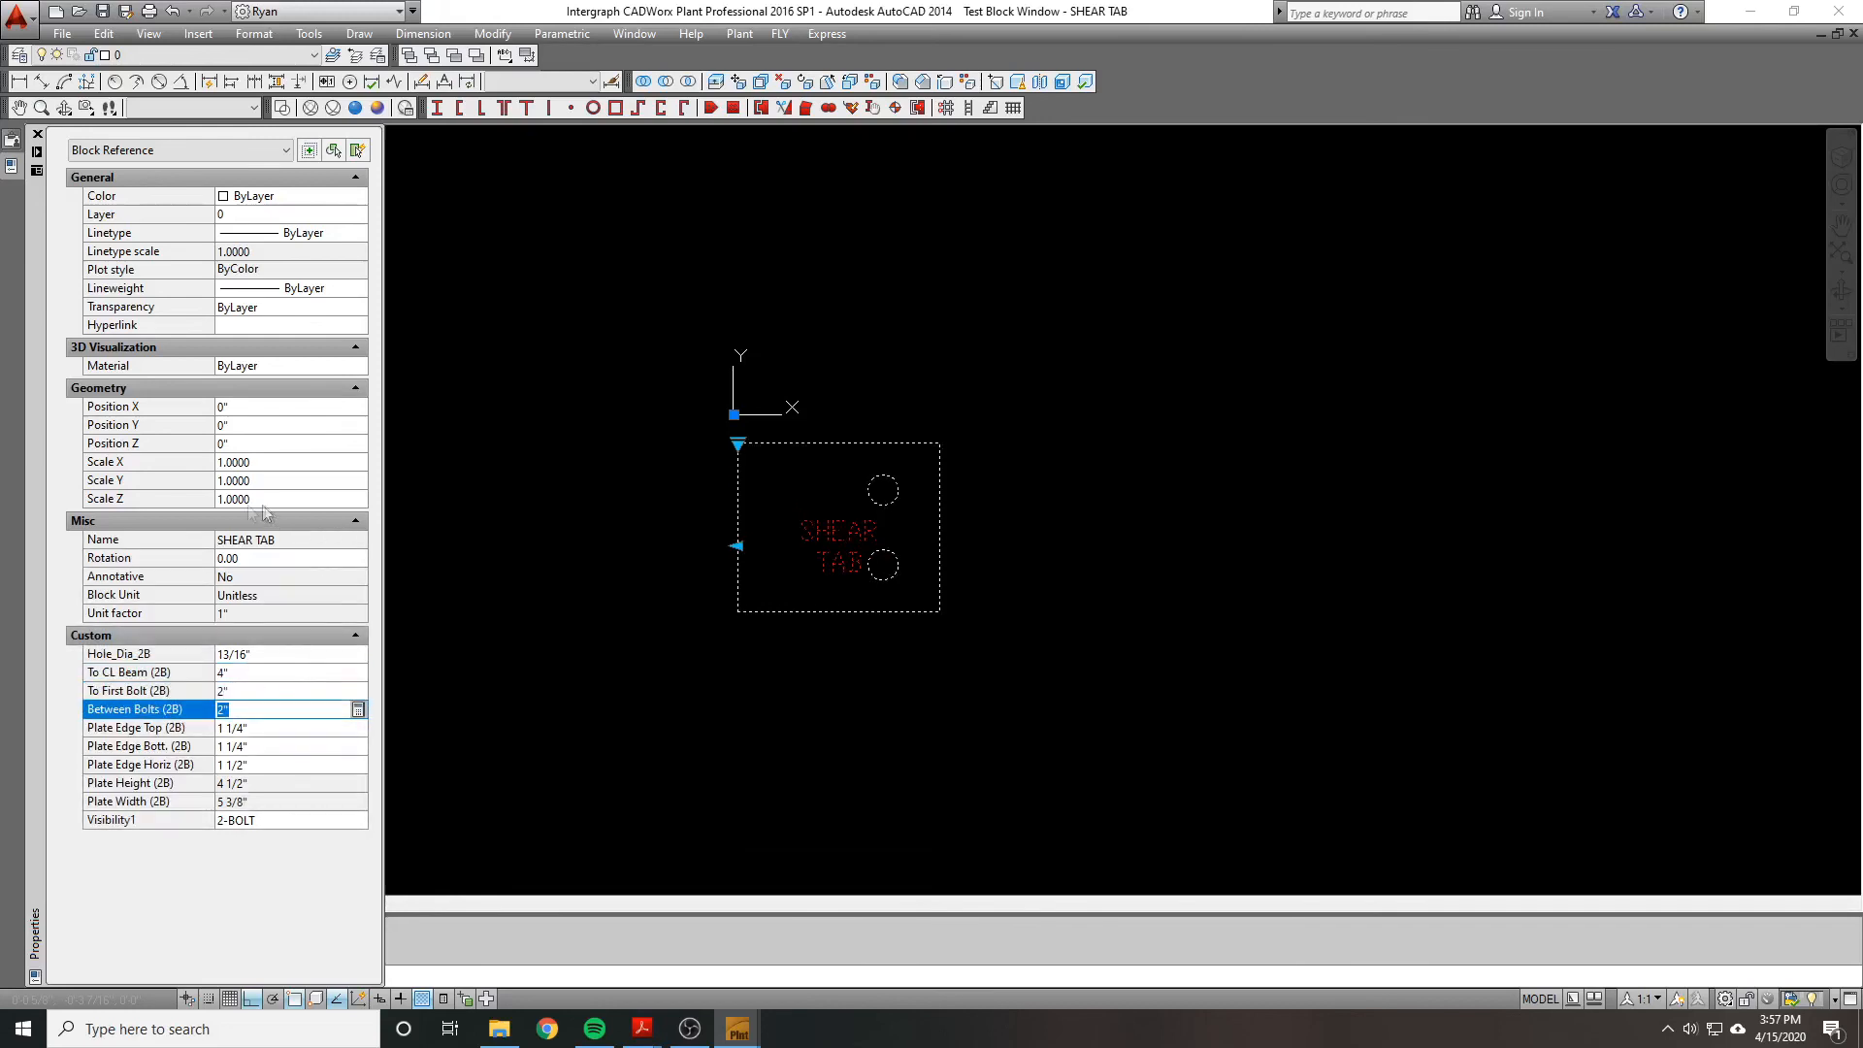
{"action": "left_click", "coordinate": [178, 657]}
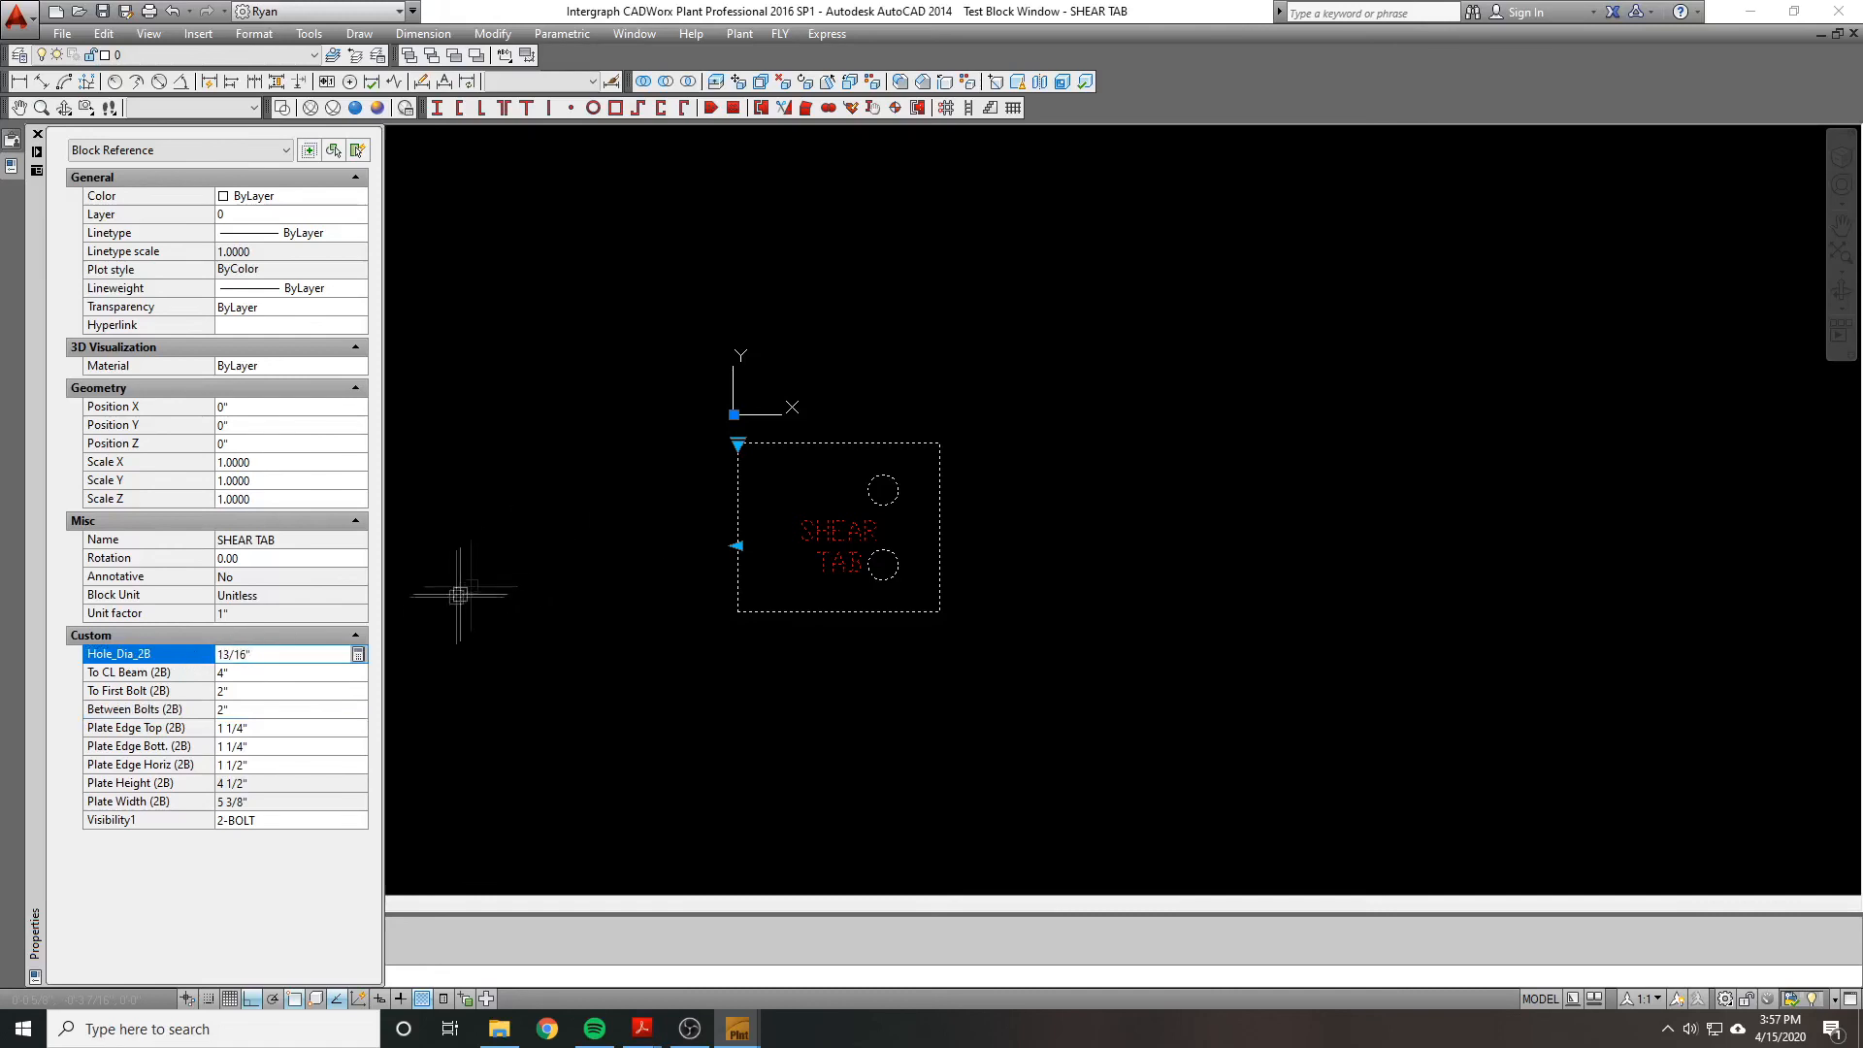
{"action": "key", "text": "ctrl+z"}
{"action": "key", "text": "ctrl+z"}
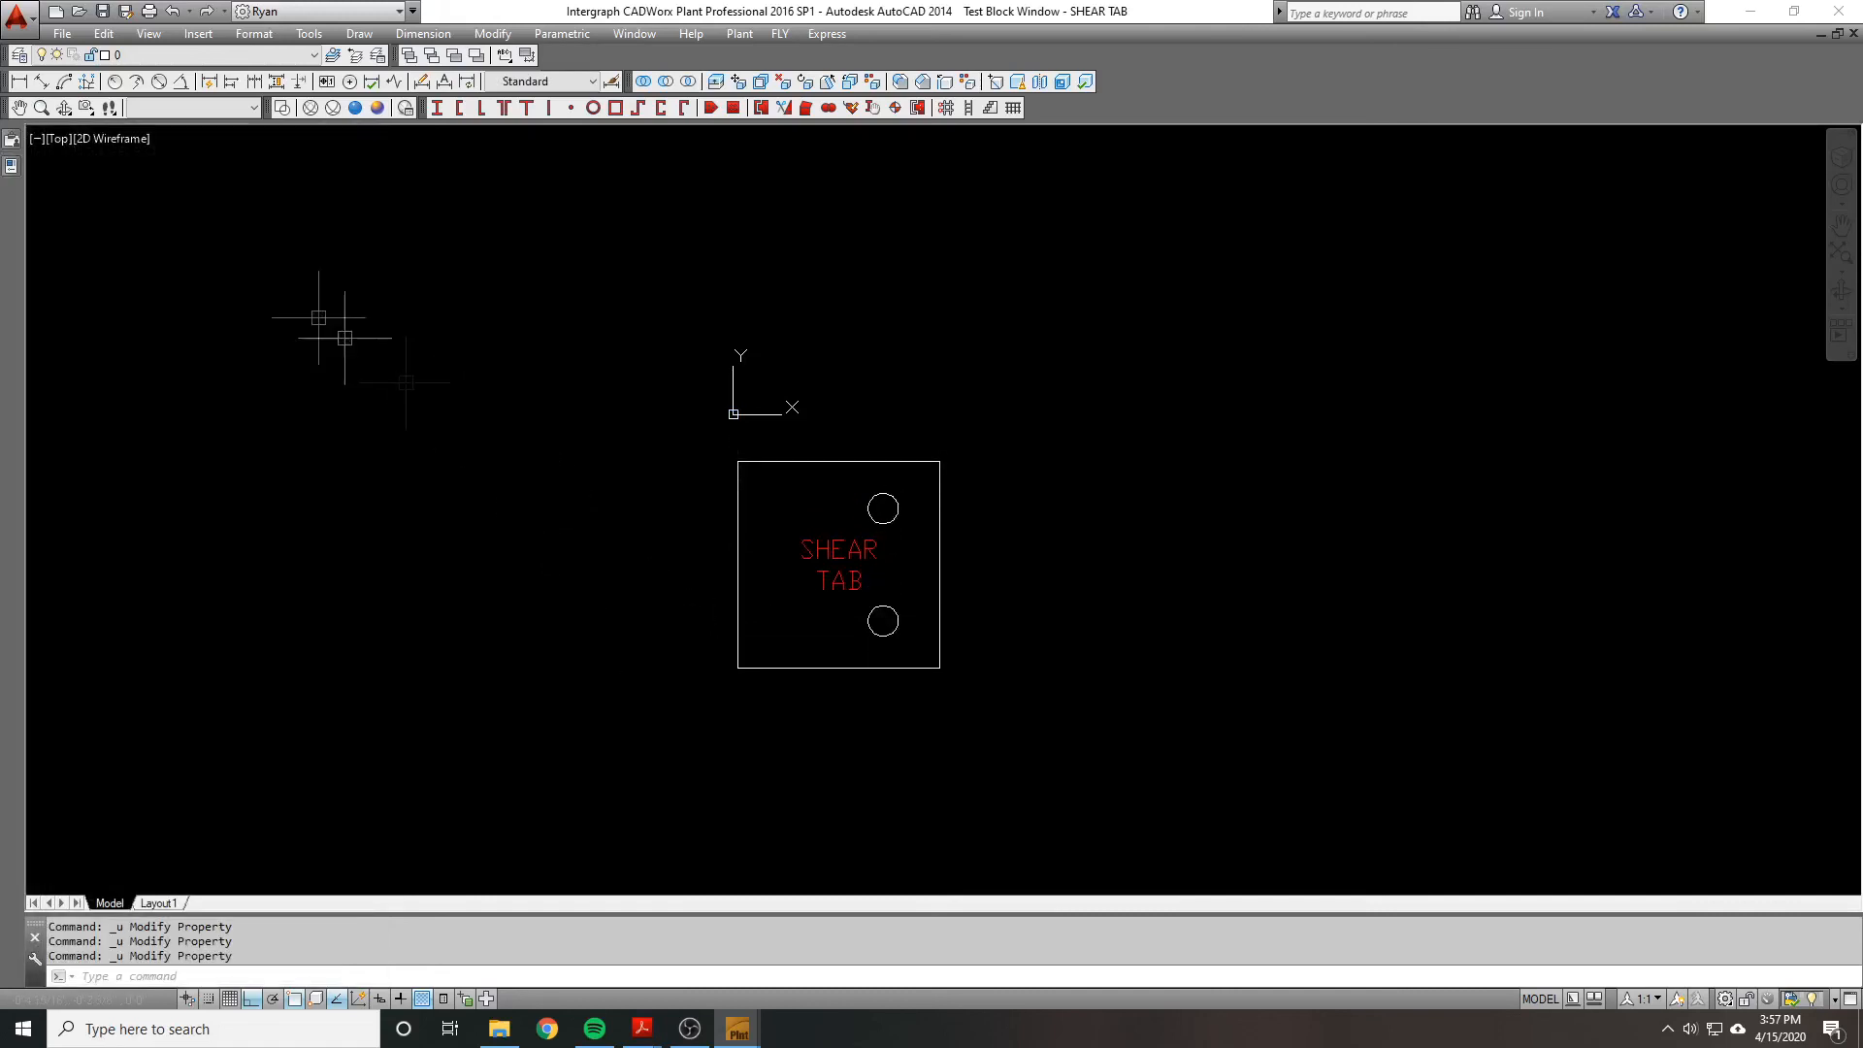
Step: Reselect the test block and set its To CL Beam (2B) property to 3"
{"action": "mouse_move", "coordinate": [12, 168]}
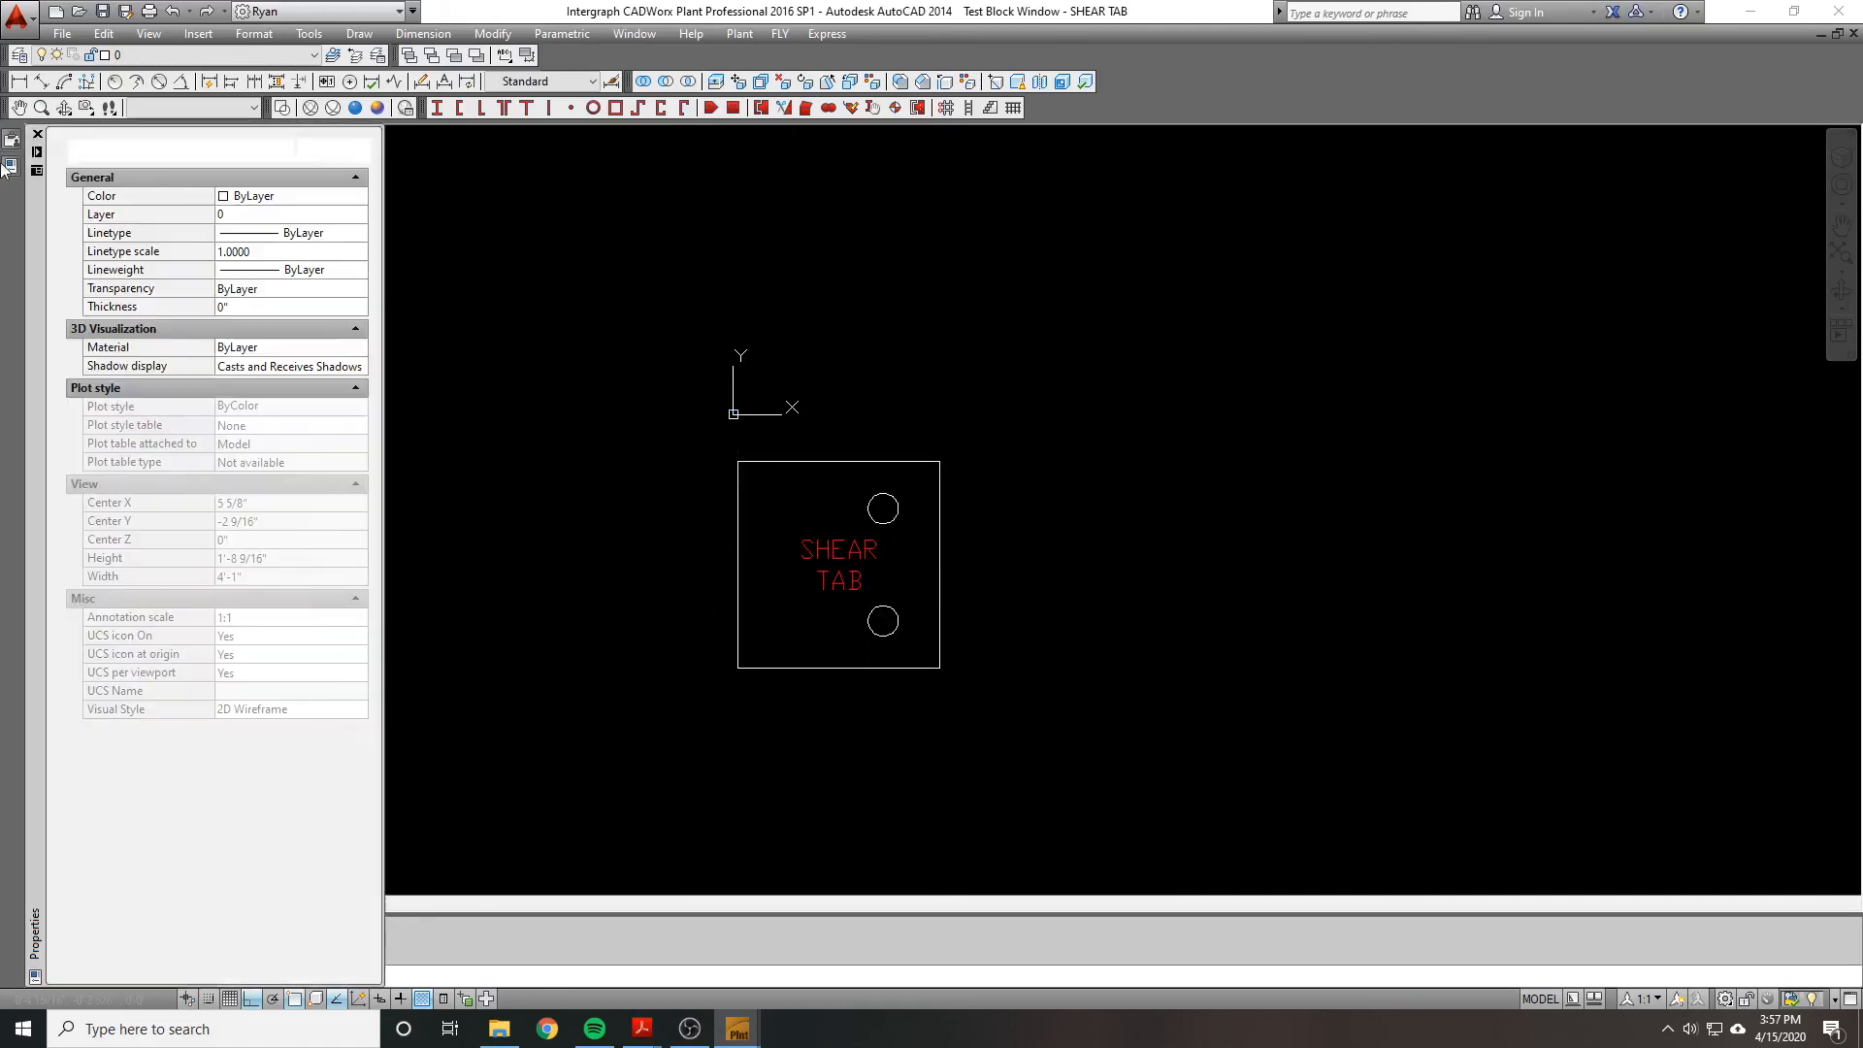
{"action": "left_click", "coordinate": [1022, 603]}
{"action": "left_click", "coordinate": [694, 469]}
{"action": "left_click", "coordinate": [271, 654]}
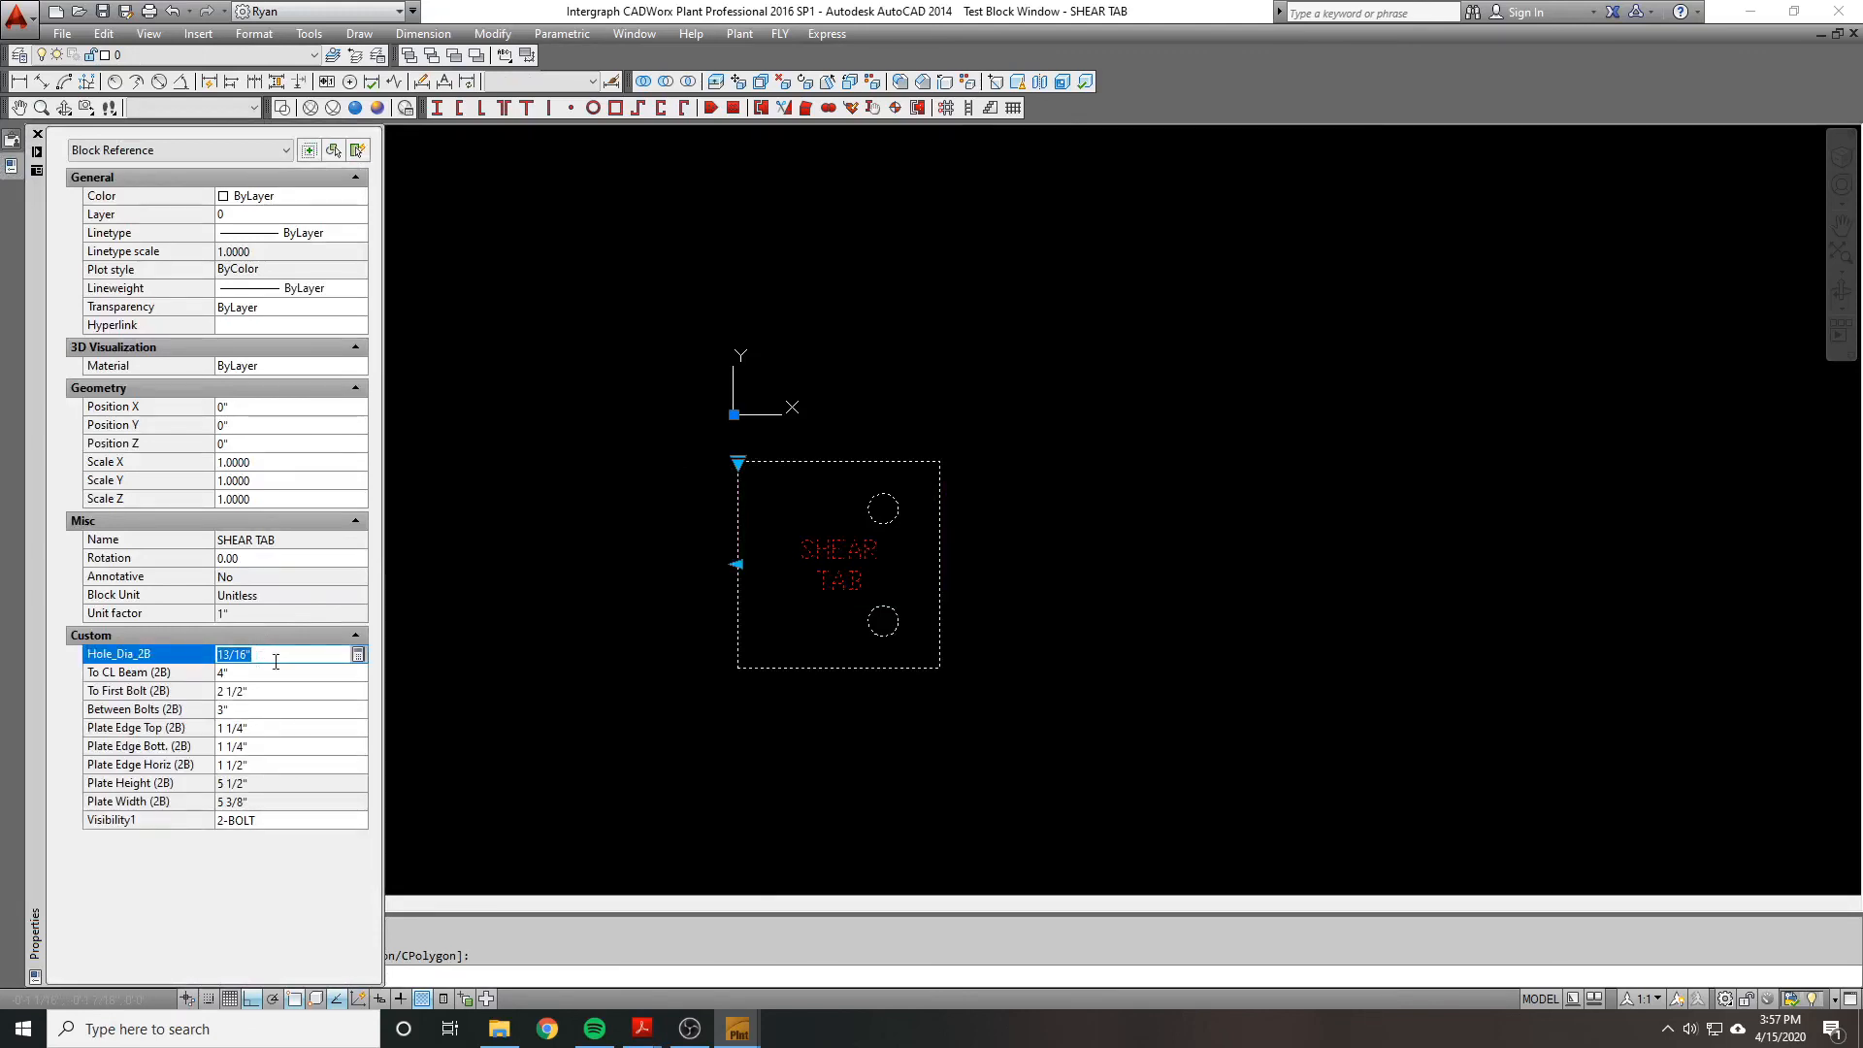
{"action": "left_click", "coordinate": [282, 672]}
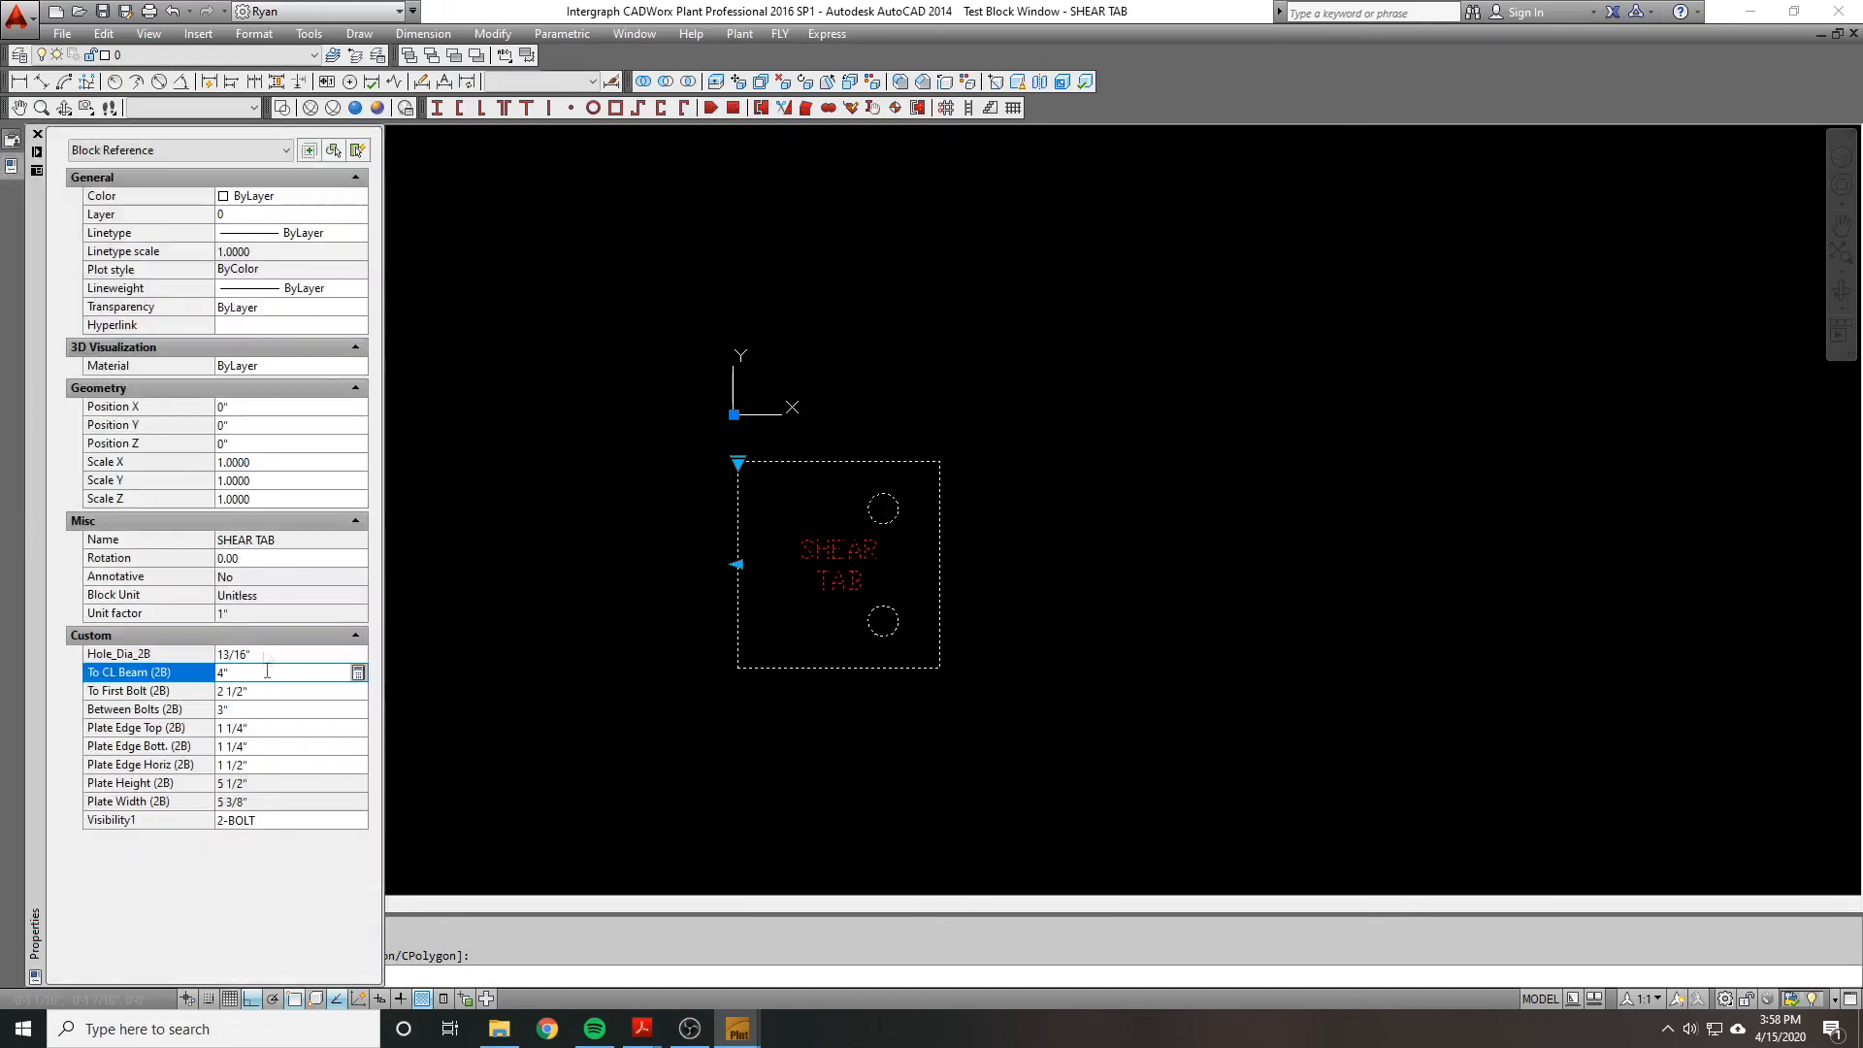
{"action": "left_click", "coordinate": [191, 667]}
{"action": "type", "text": "3"}
{"action": "key", "text": "Tab"}
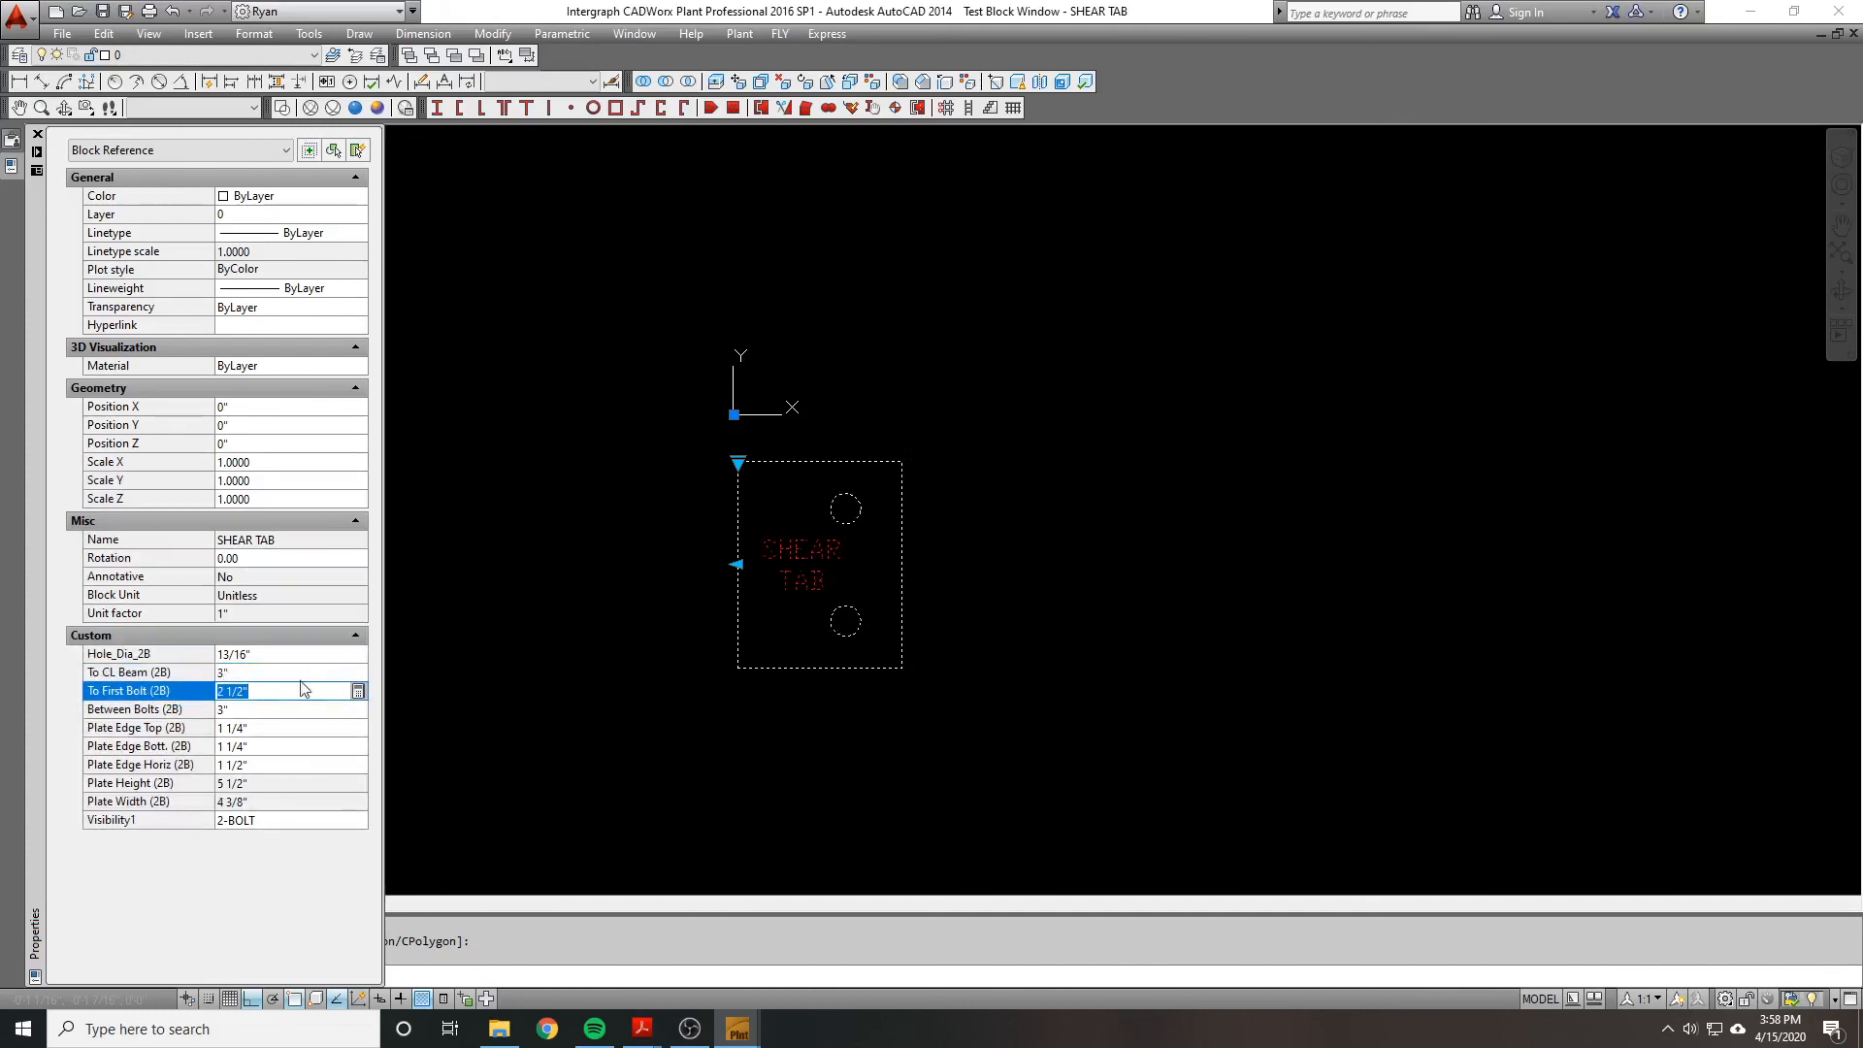
Step: Set the test block's To First Bolt (2B) to 3" and Between Bolts (2B) to 2 1/2"
{"action": "type", "text": "3"}
{"action": "key", "text": "Tab"}
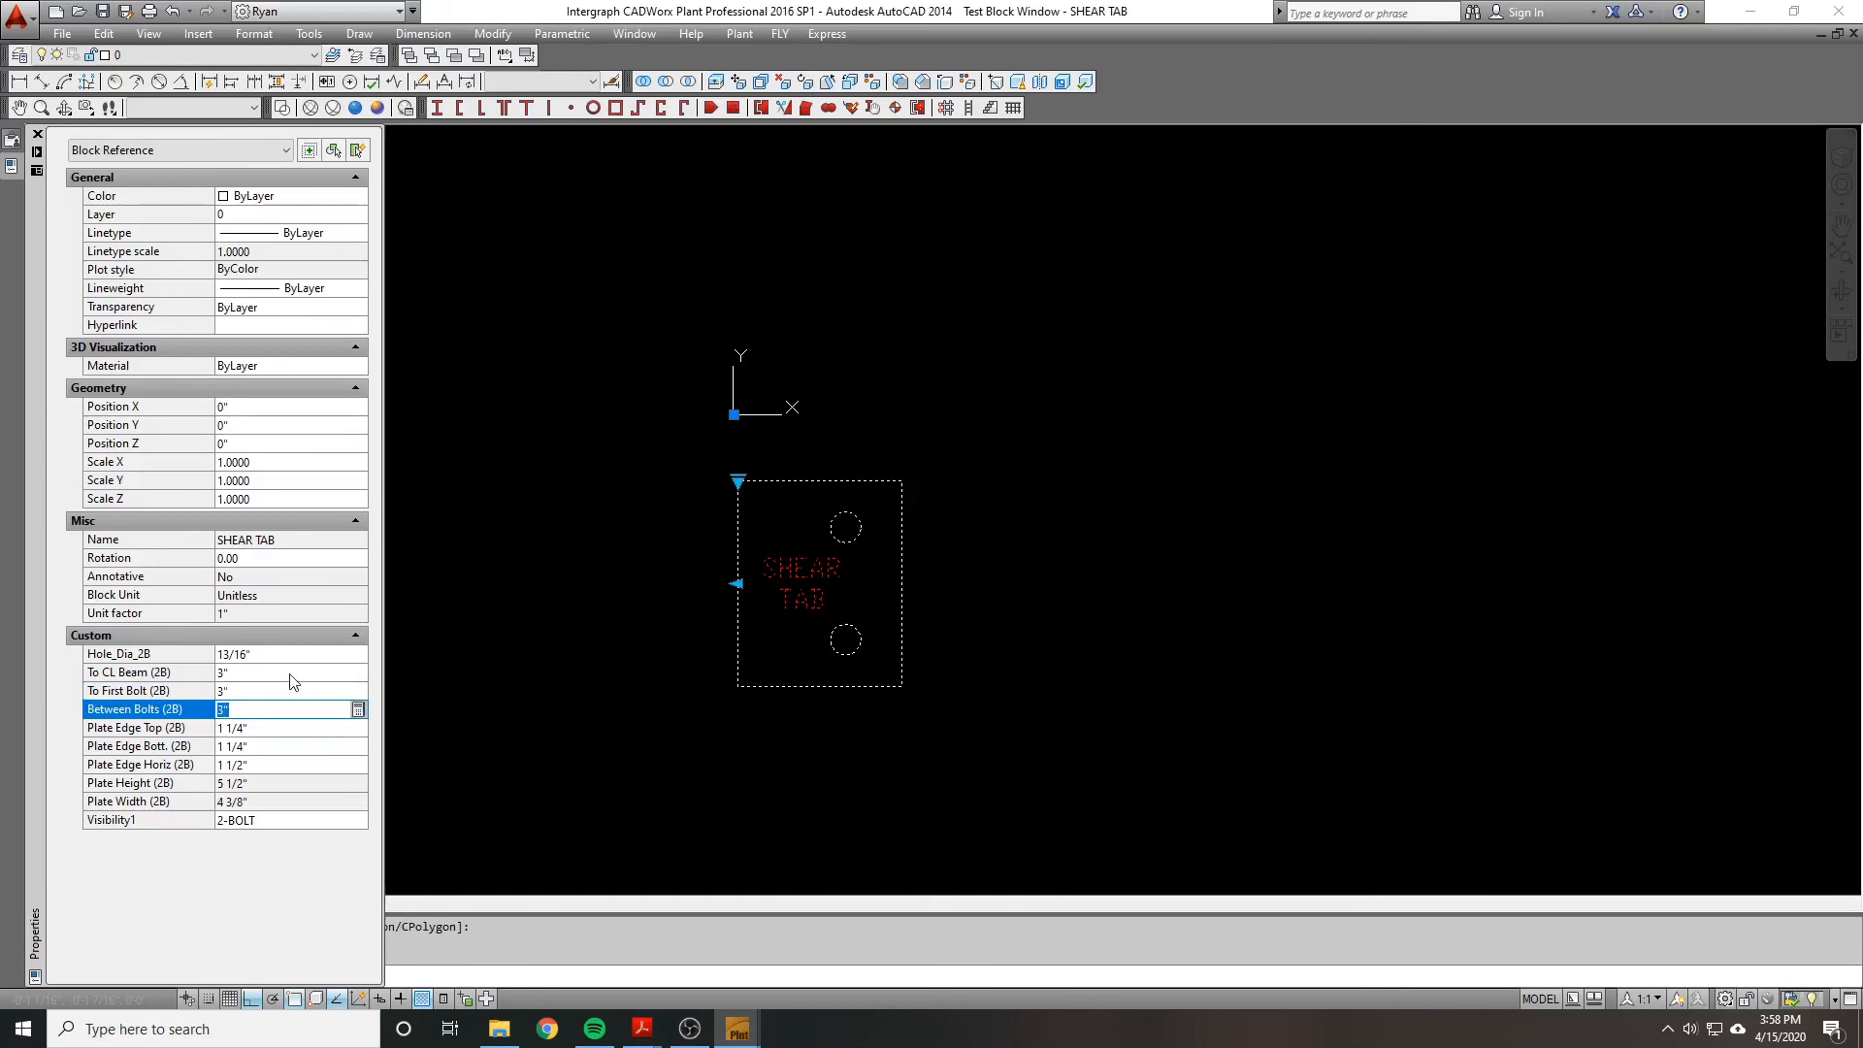
{"action": "type", "text": "2 1/2"}
{"action": "key", "text": "Tab"}
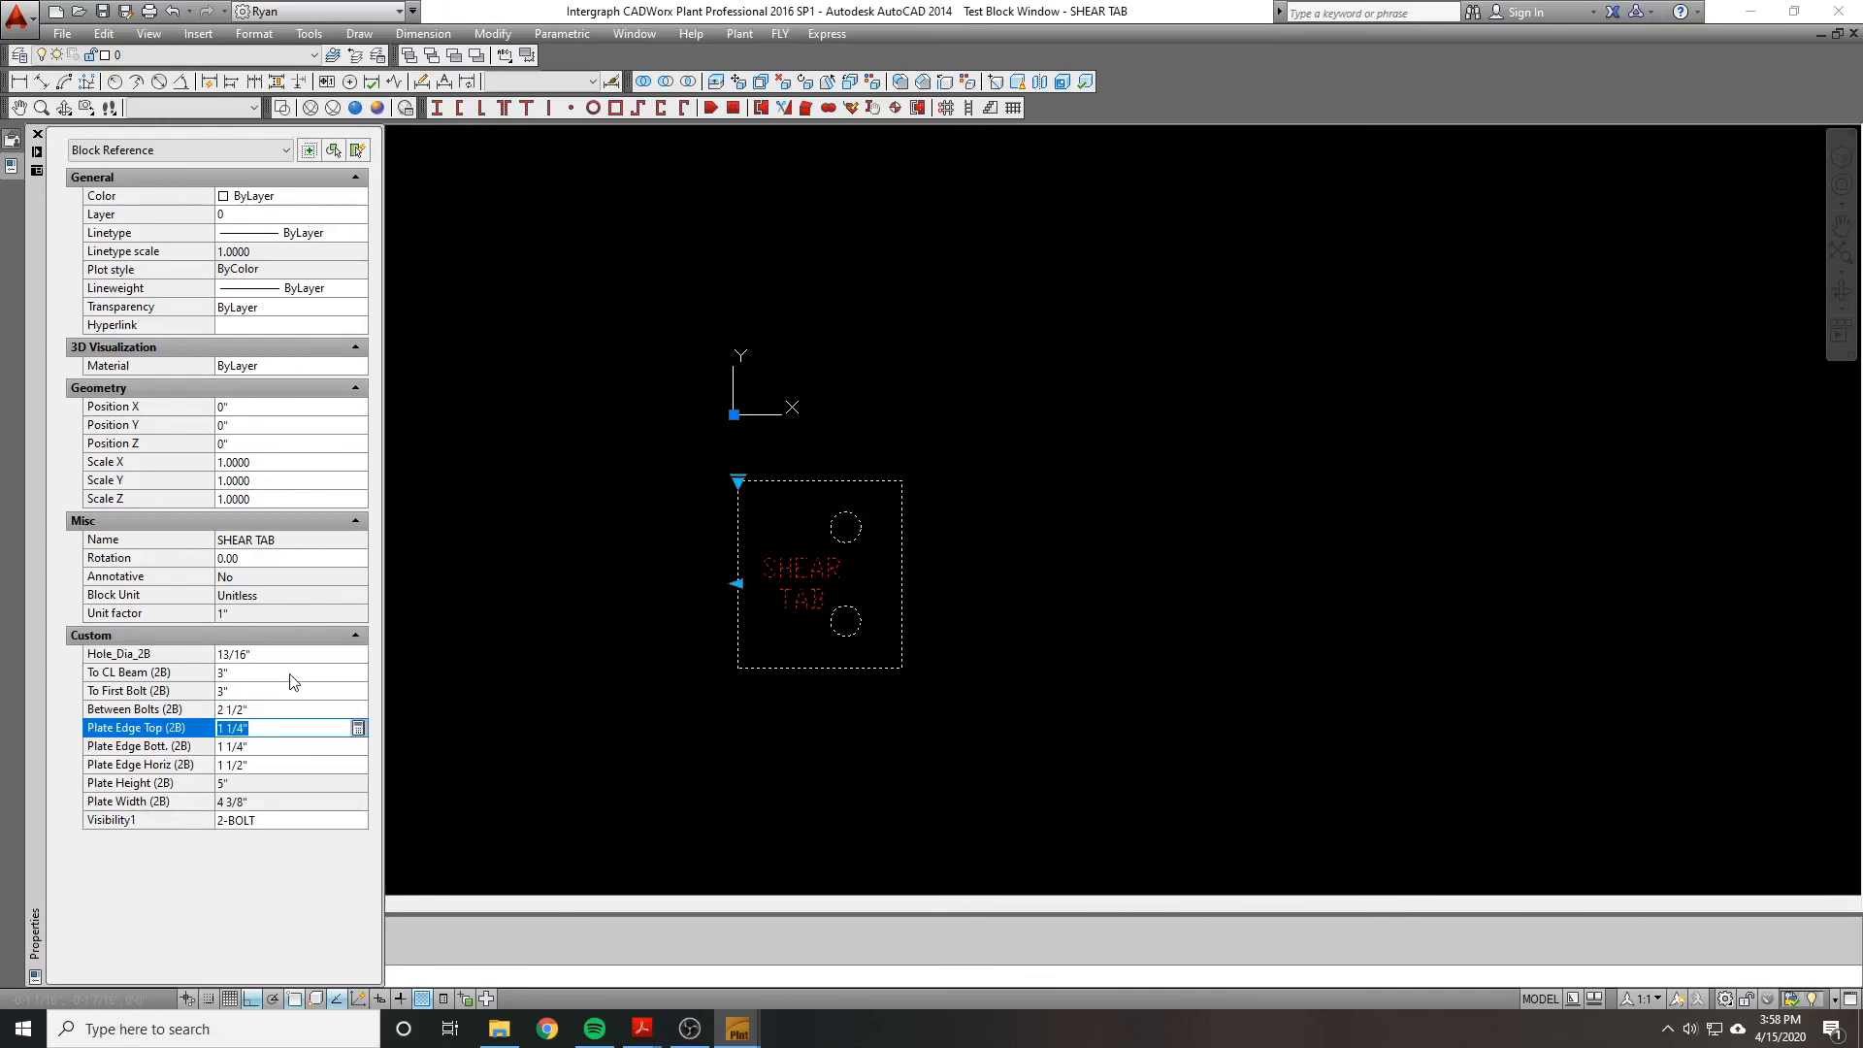
Step: Set the test block's Plate Edge Top (2B) and Plate Edge Bott. (2B) to 1" and Plate Edge Horiz (2B) to 1.25"
{"action": "type", "text": "1"}
{"action": "key", "text": "Tab"}
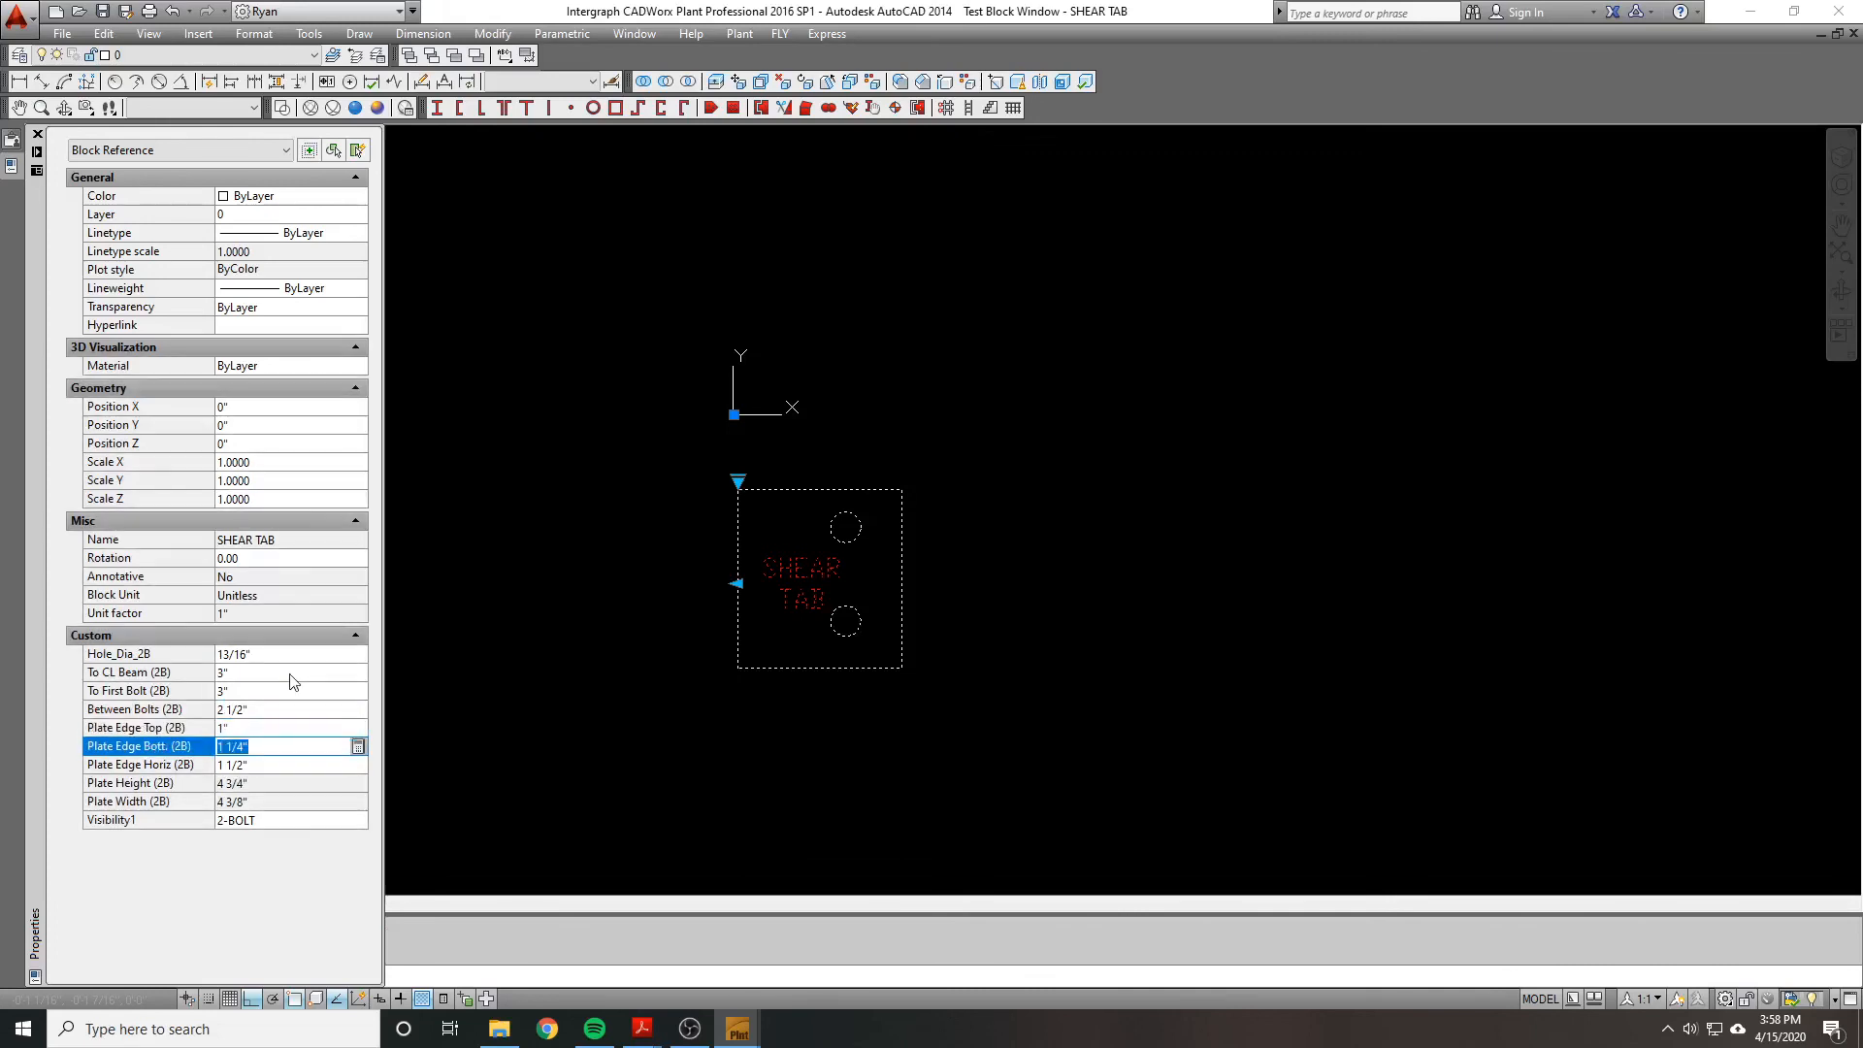
{"action": "type", "text": "1"}
{"action": "key", "text": "Tab"}
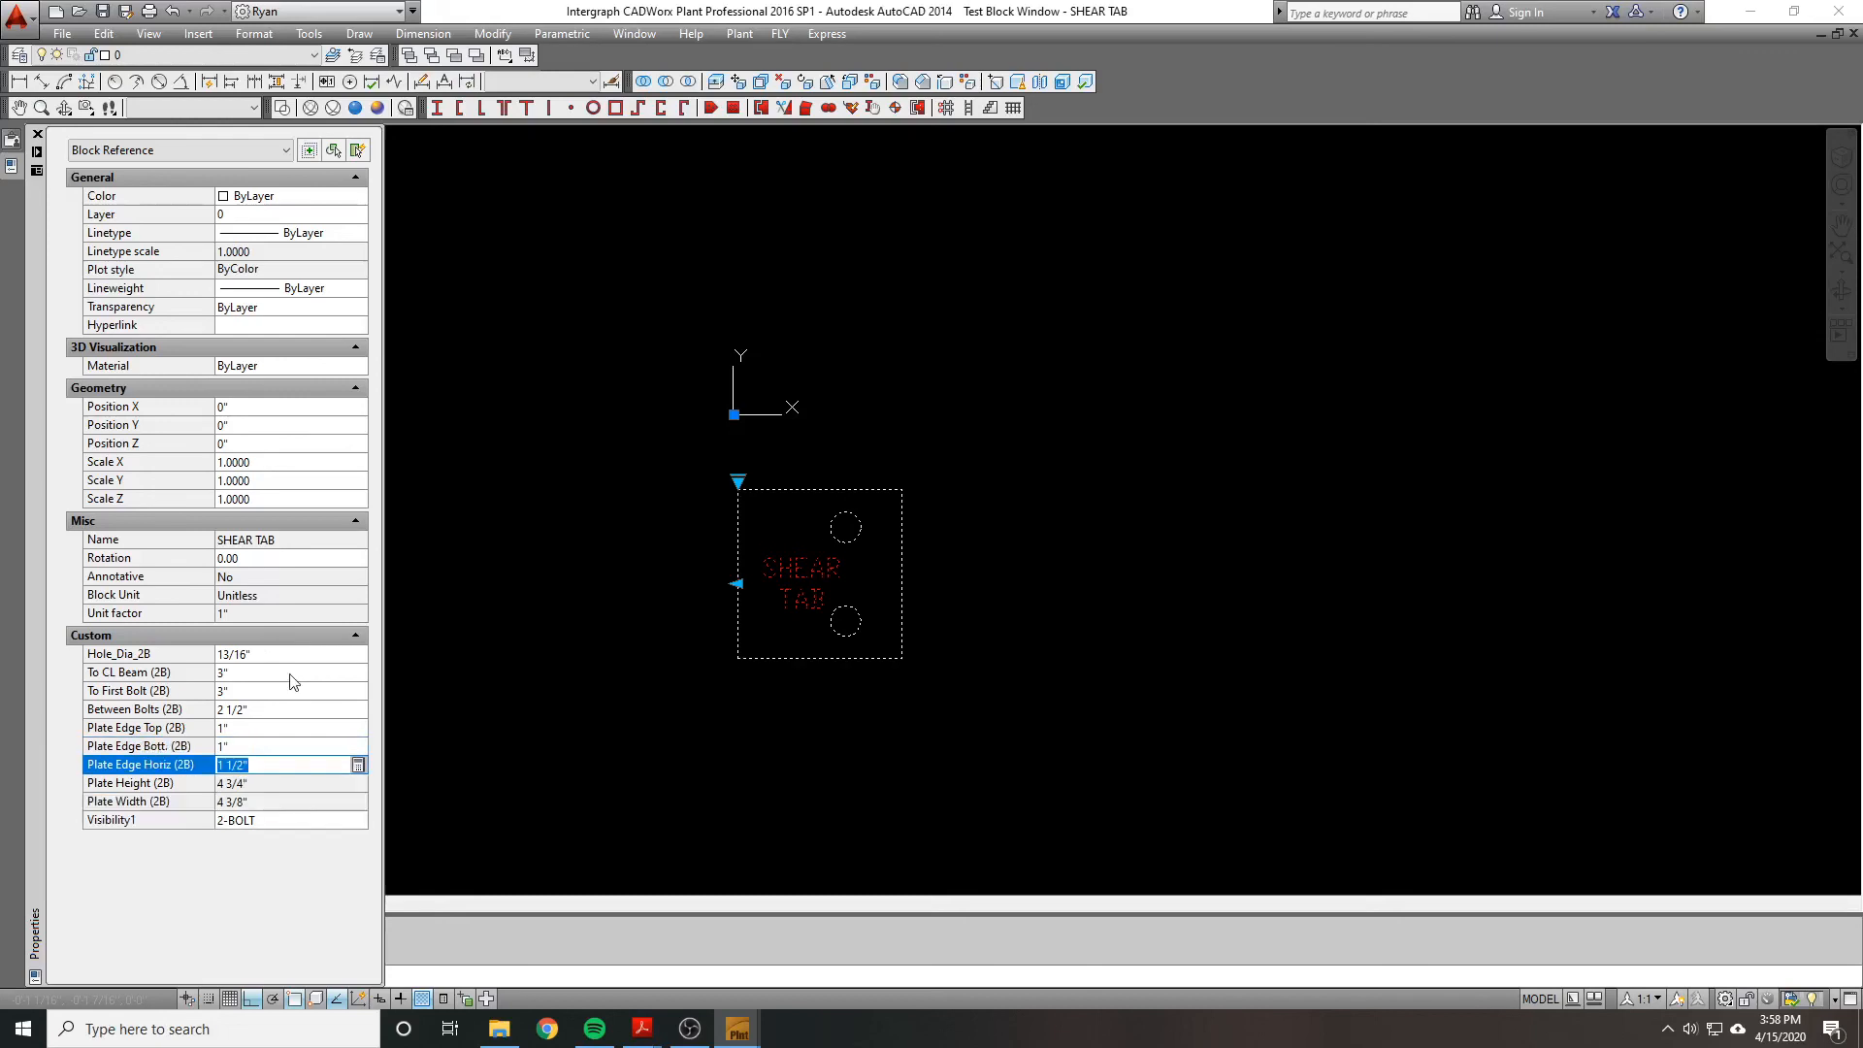
{"action": "type", "text": "1.25"}
{"action": "key", "text": "Tab"}
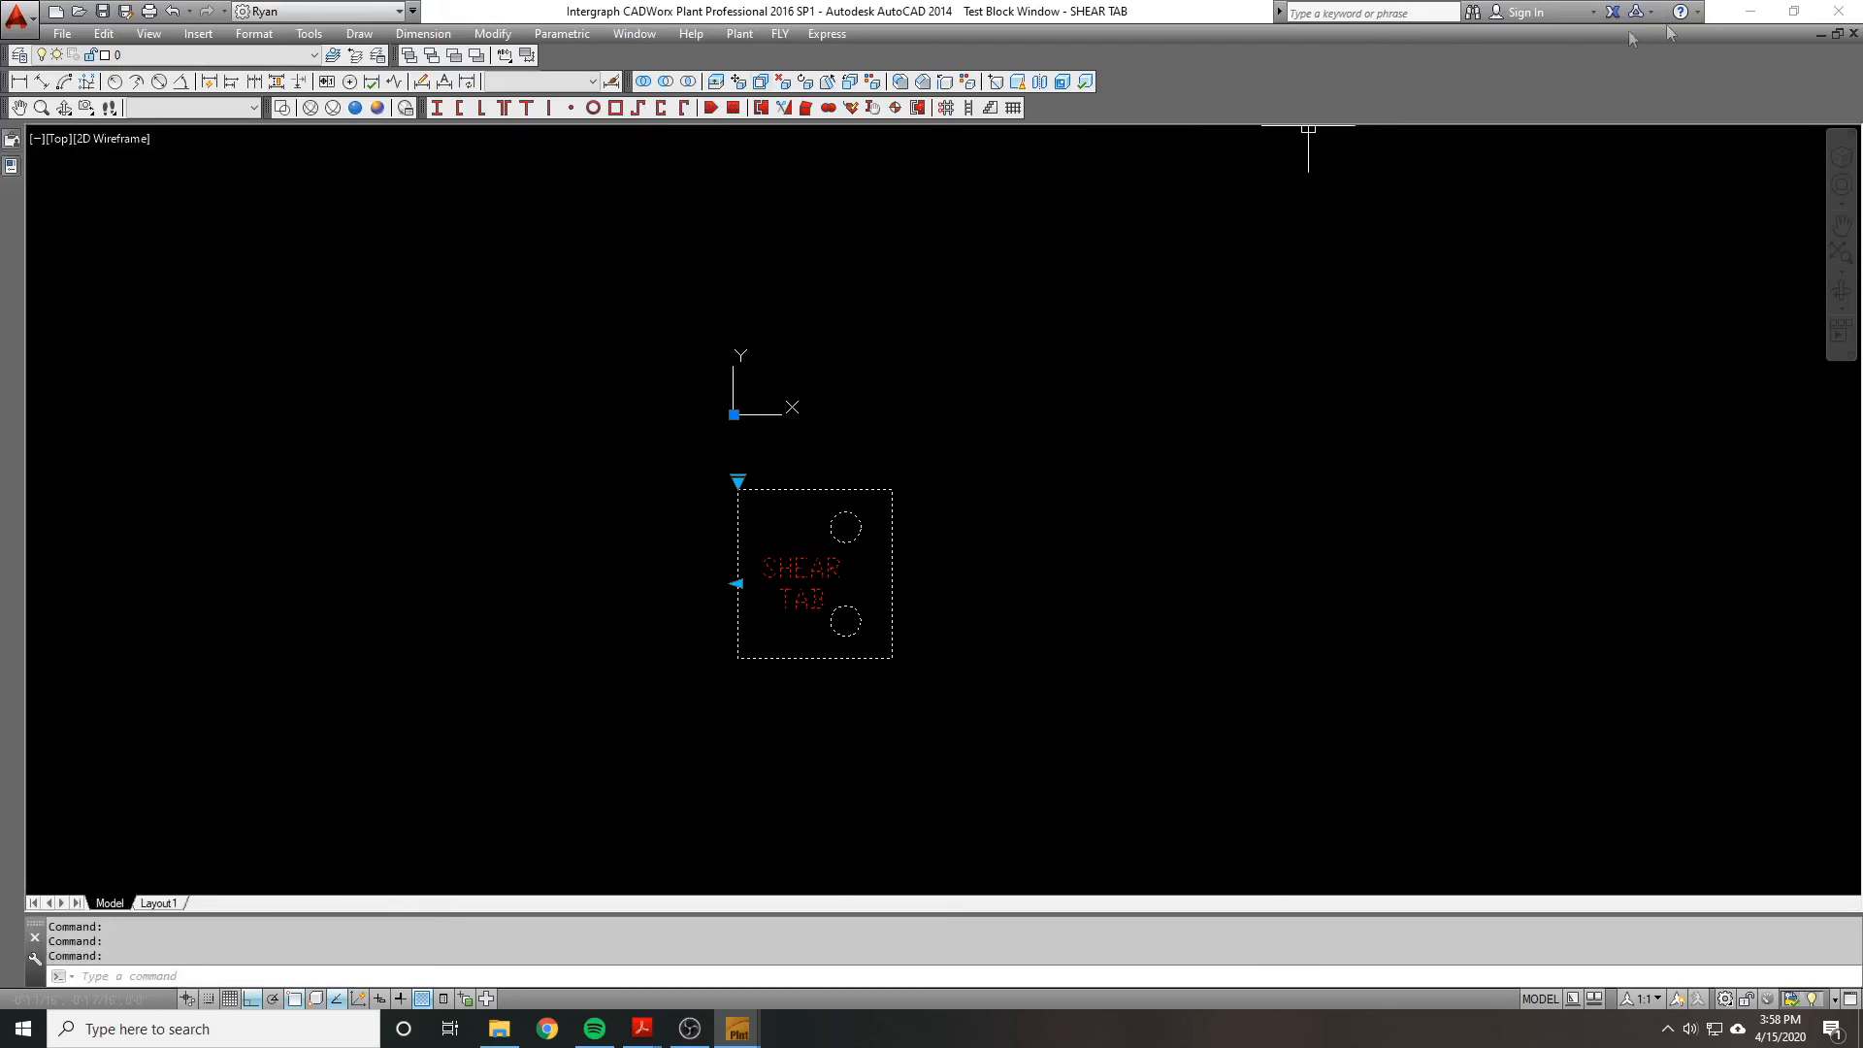
{"action": "left_click", "coordinate": [737, 478]}
{"action": "key", "text": "Escape"}
{"action": "scroll", "coordinate": [738, 480], "scroll_direction": "up", "scroll_amount": 2}
{"action": "scroll", "coordinate": [738, 480], "scroll_direction": "down", "scroll_amount": 1}
{"action": "mouse_move", "coordinate": [7, 196]}
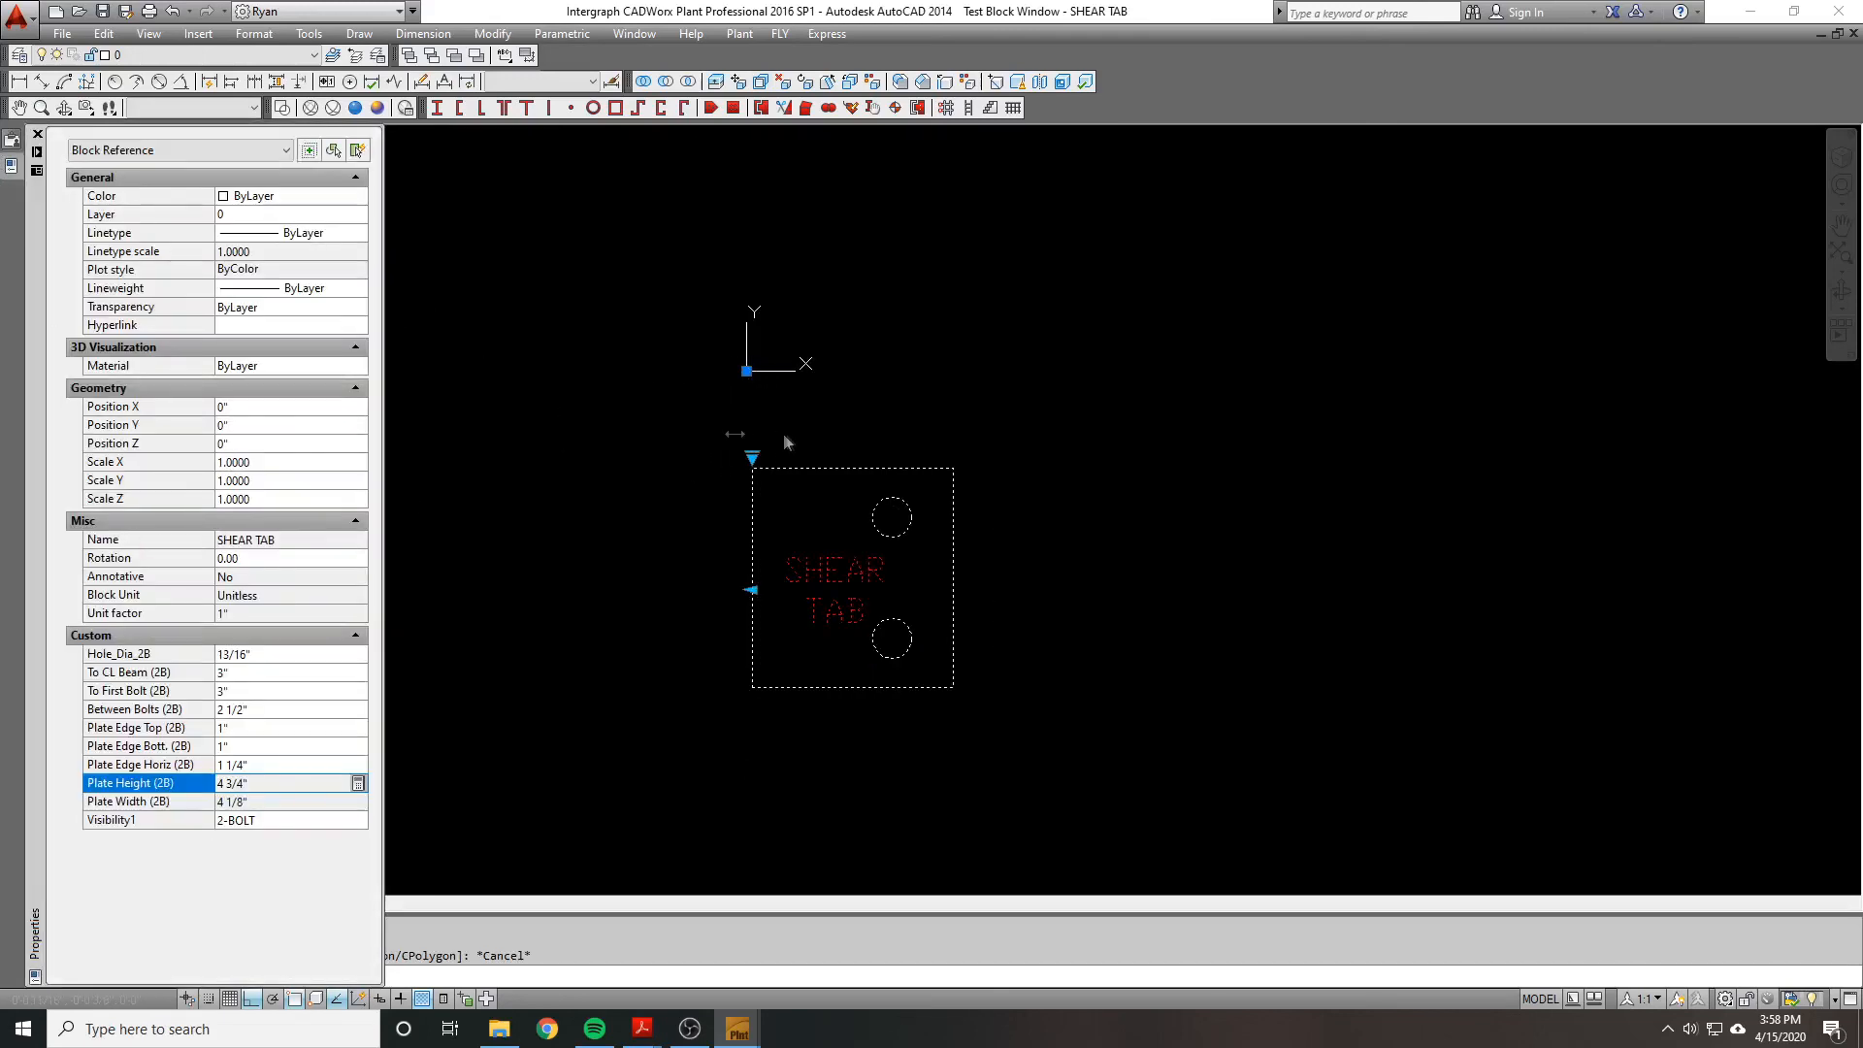
Step: Deselect the test block and undo the latest series of property changes made to it
{"action": "key", "text": "Escape"}
{"action": "key", "text": "Escape"}
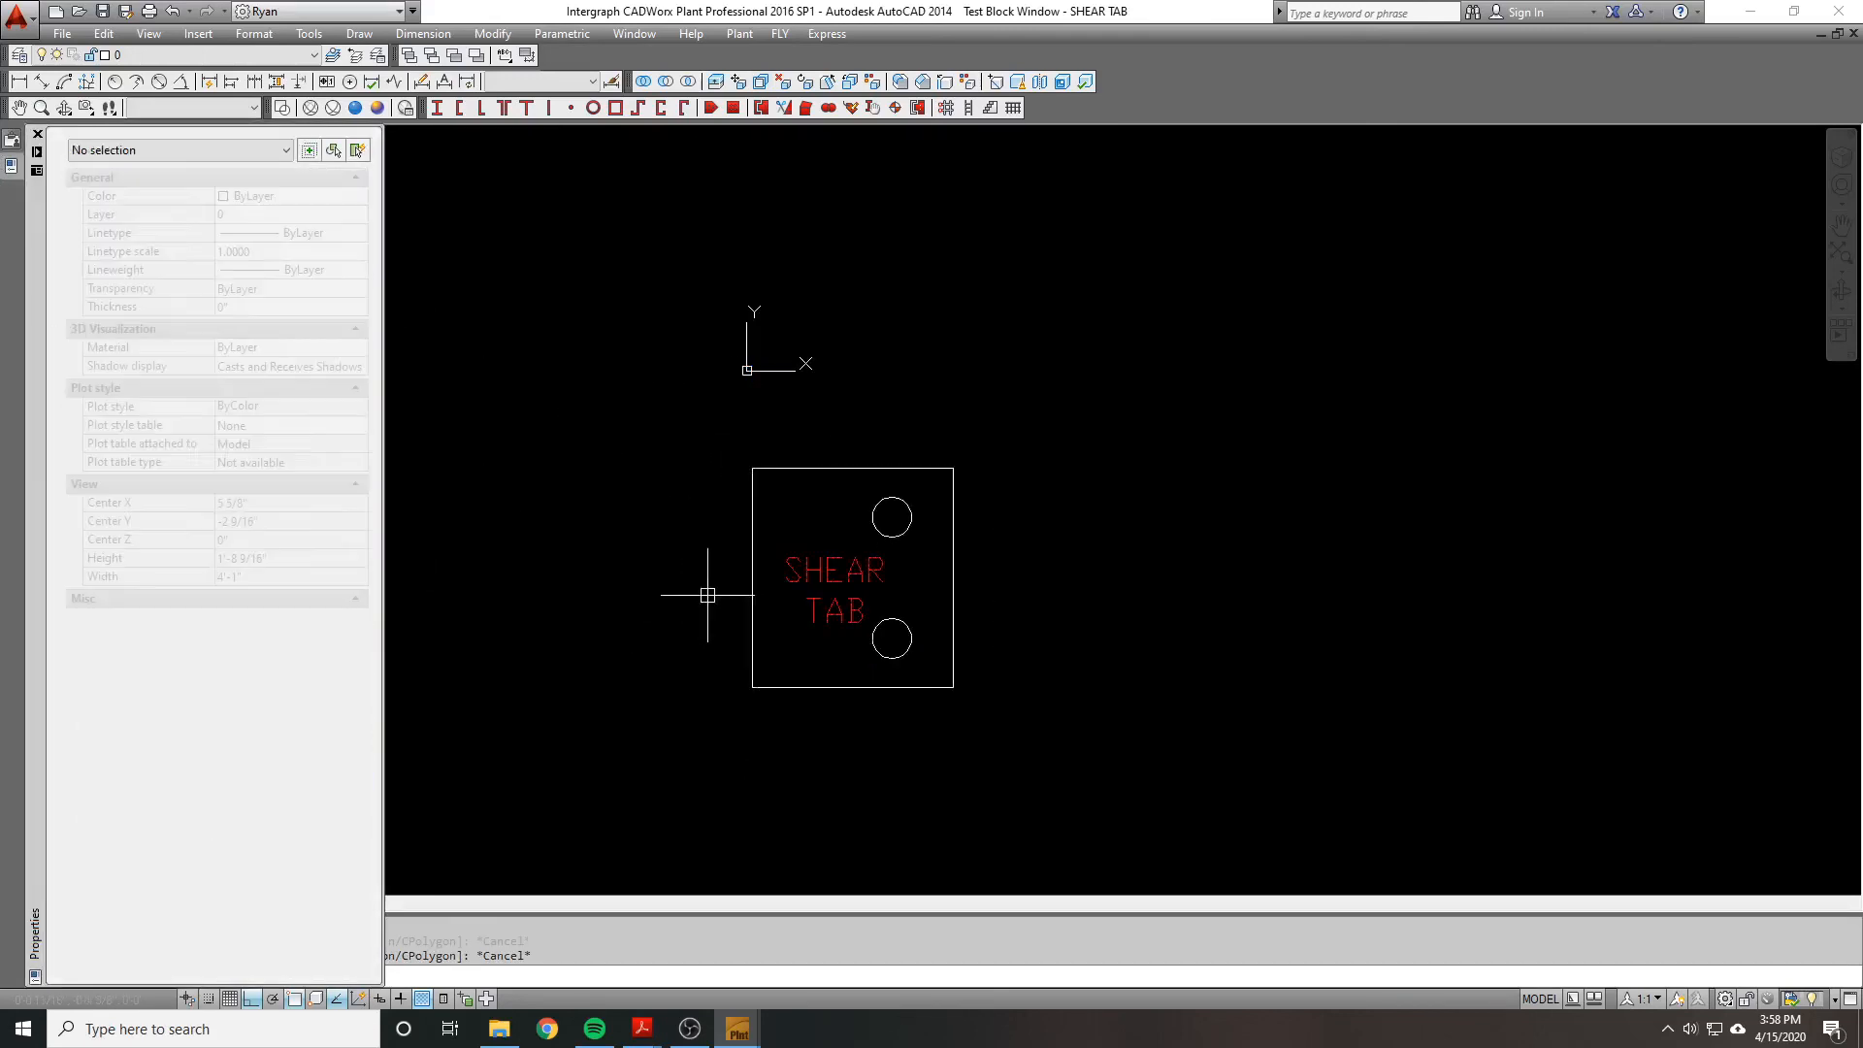
{"action": "type", "text": "u"}
{"action": "key", "text": "space"}
{"action": "key", "text": "space"}
{"action": "key", "text": "space"}
{"action": "key", "text": "space"}
{"action": "key", "text": "space"}
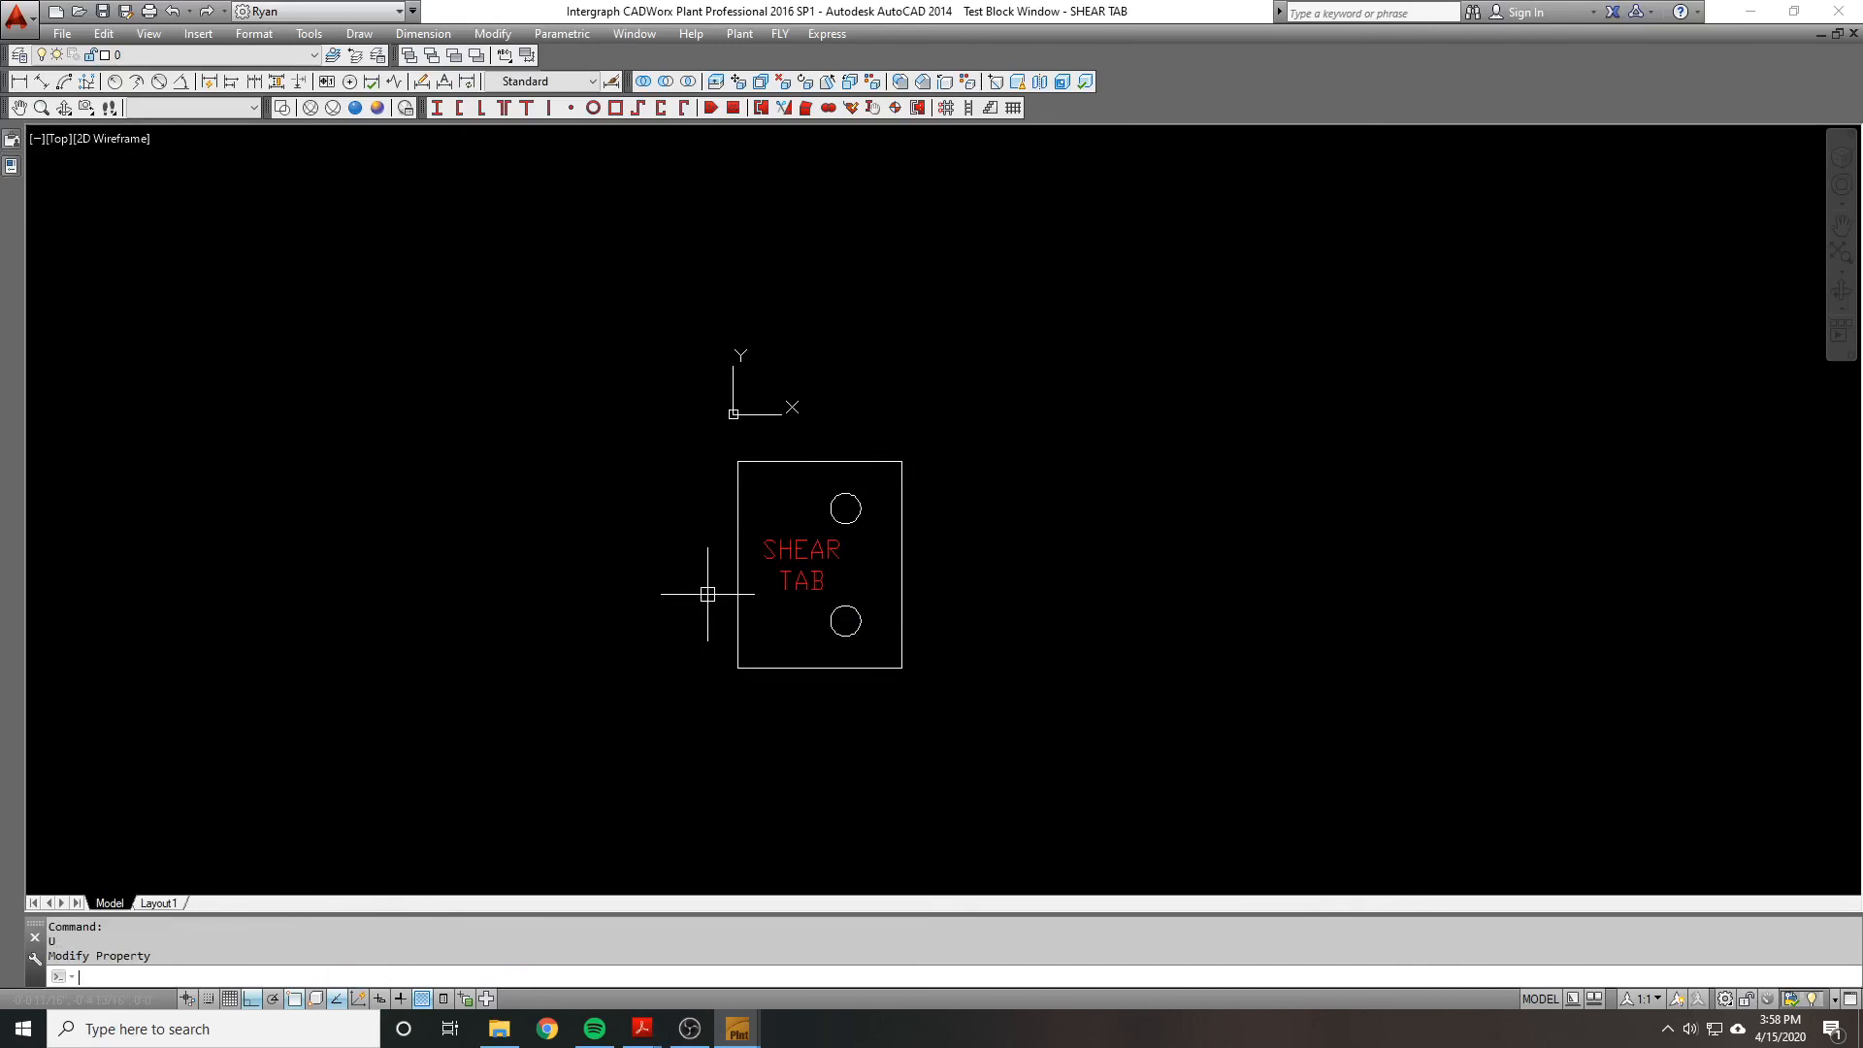
Step: Reselect the test block and set its Plate Edge Top (2B) property to 1"
{"action": "left_click", "coordinate": [1290, 421]}
{"action": "left_click", "coordinate": [783, 508]}
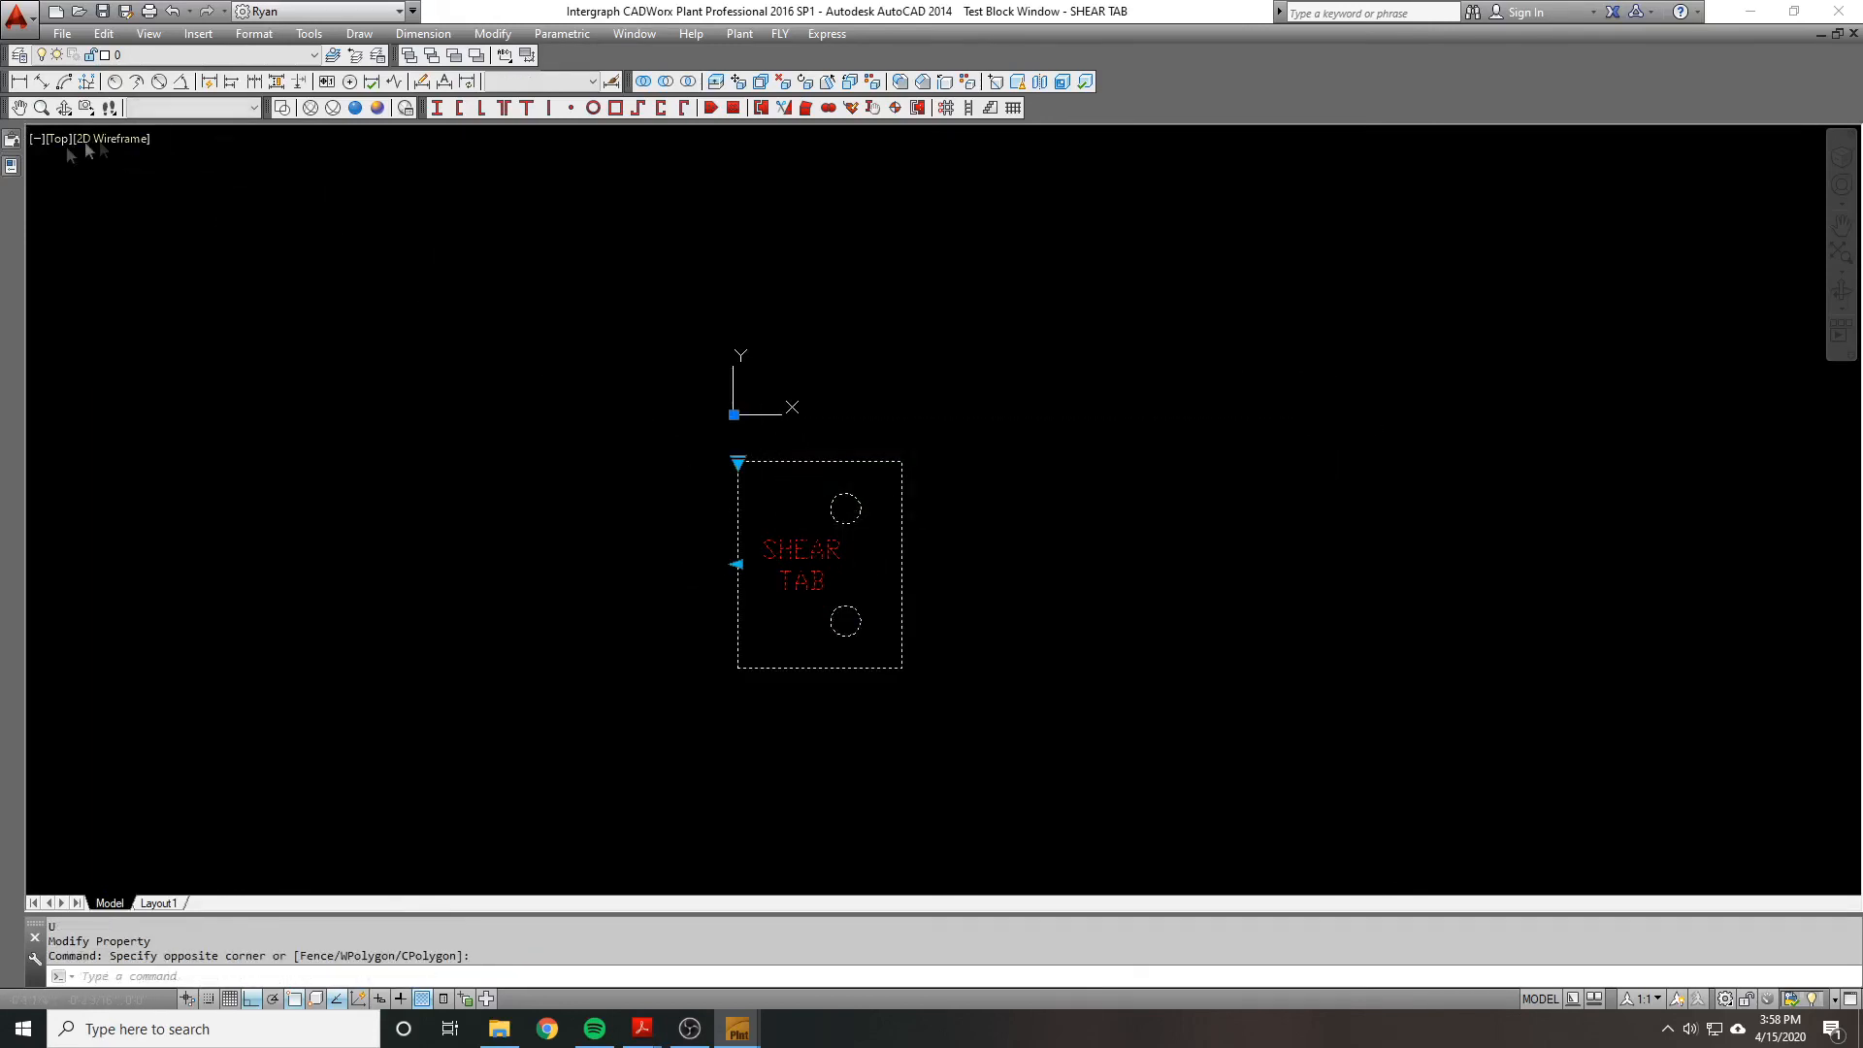
{"action": "mouse_move", "coordinate": [12, 145]}
{"action": "left_click", "coordinate": [276, 726]}
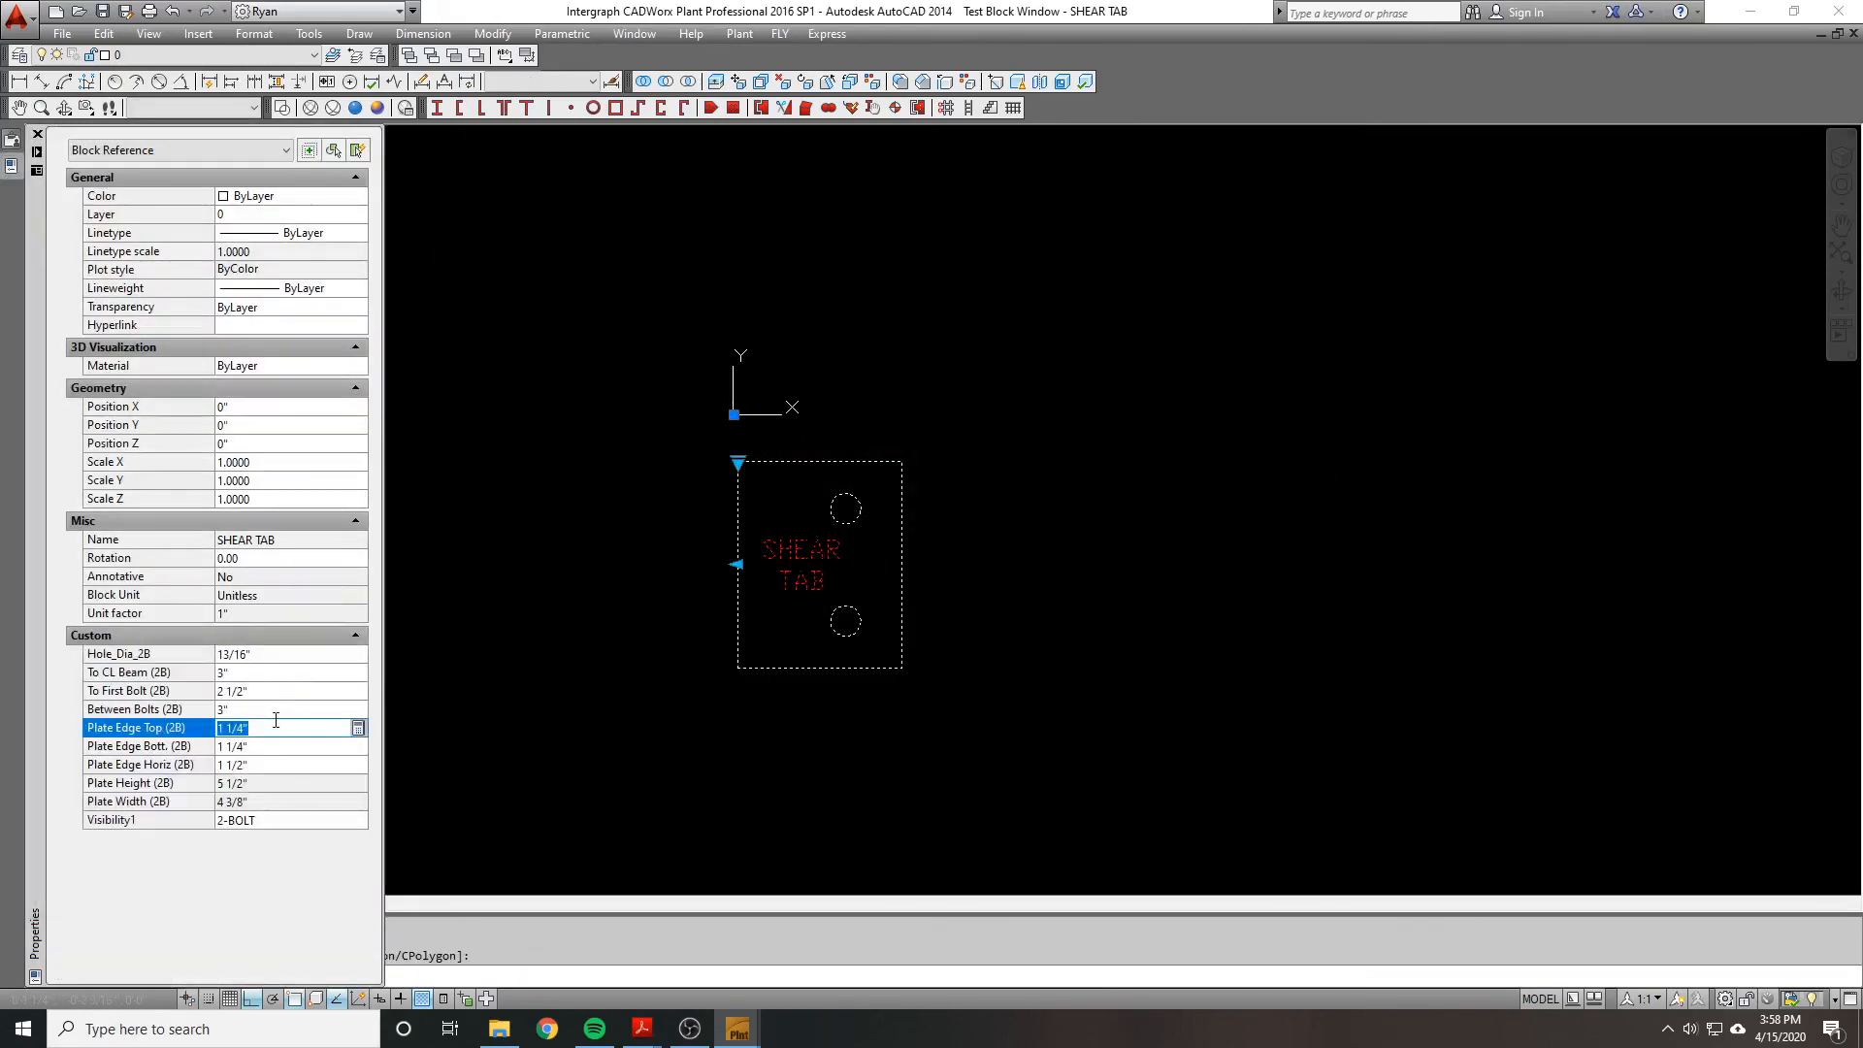
{"action": "type", "text": "1"}
{"action": "key", "text": "Return"}
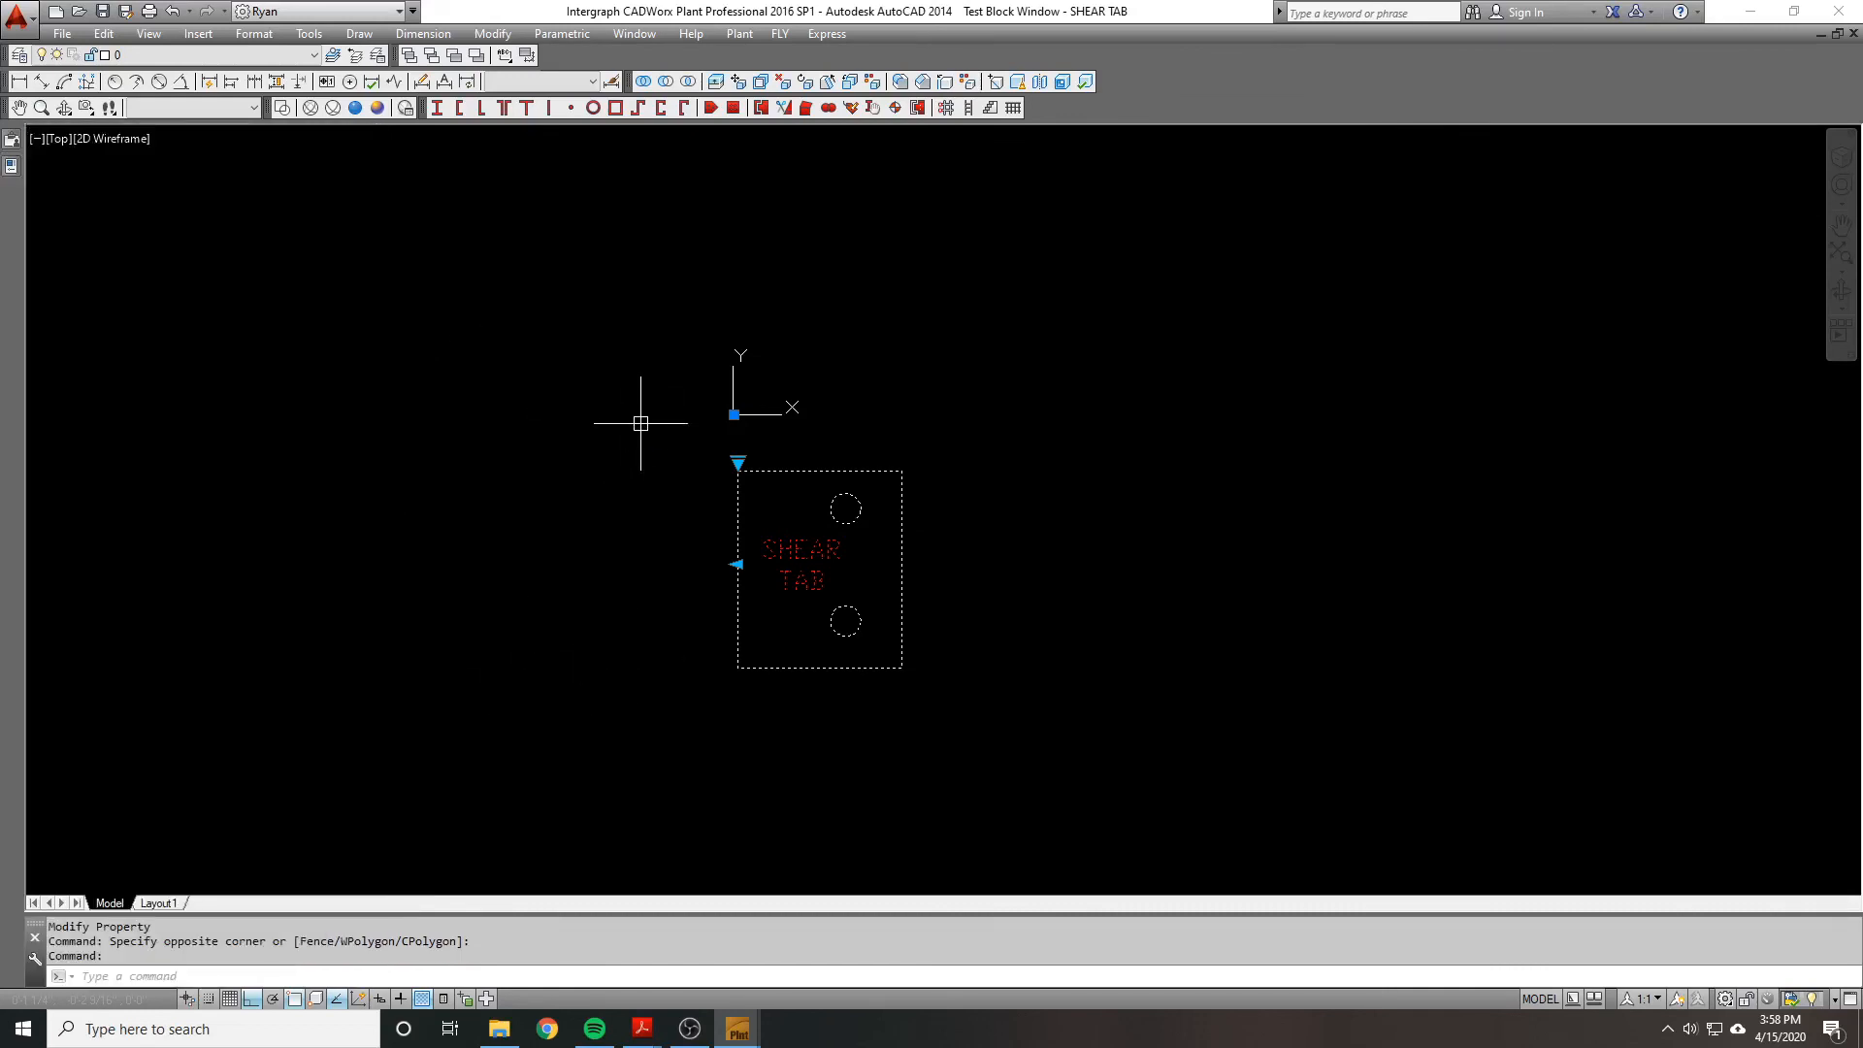
Step: Reselect the test block and switch its visibility state to 3-BOLT
{"action": "key", "text": "Escape"}
{"action": "left_click", "coordinate": [1074, 536]}
{"action": "left_click", "coordinate": [672, 568]}
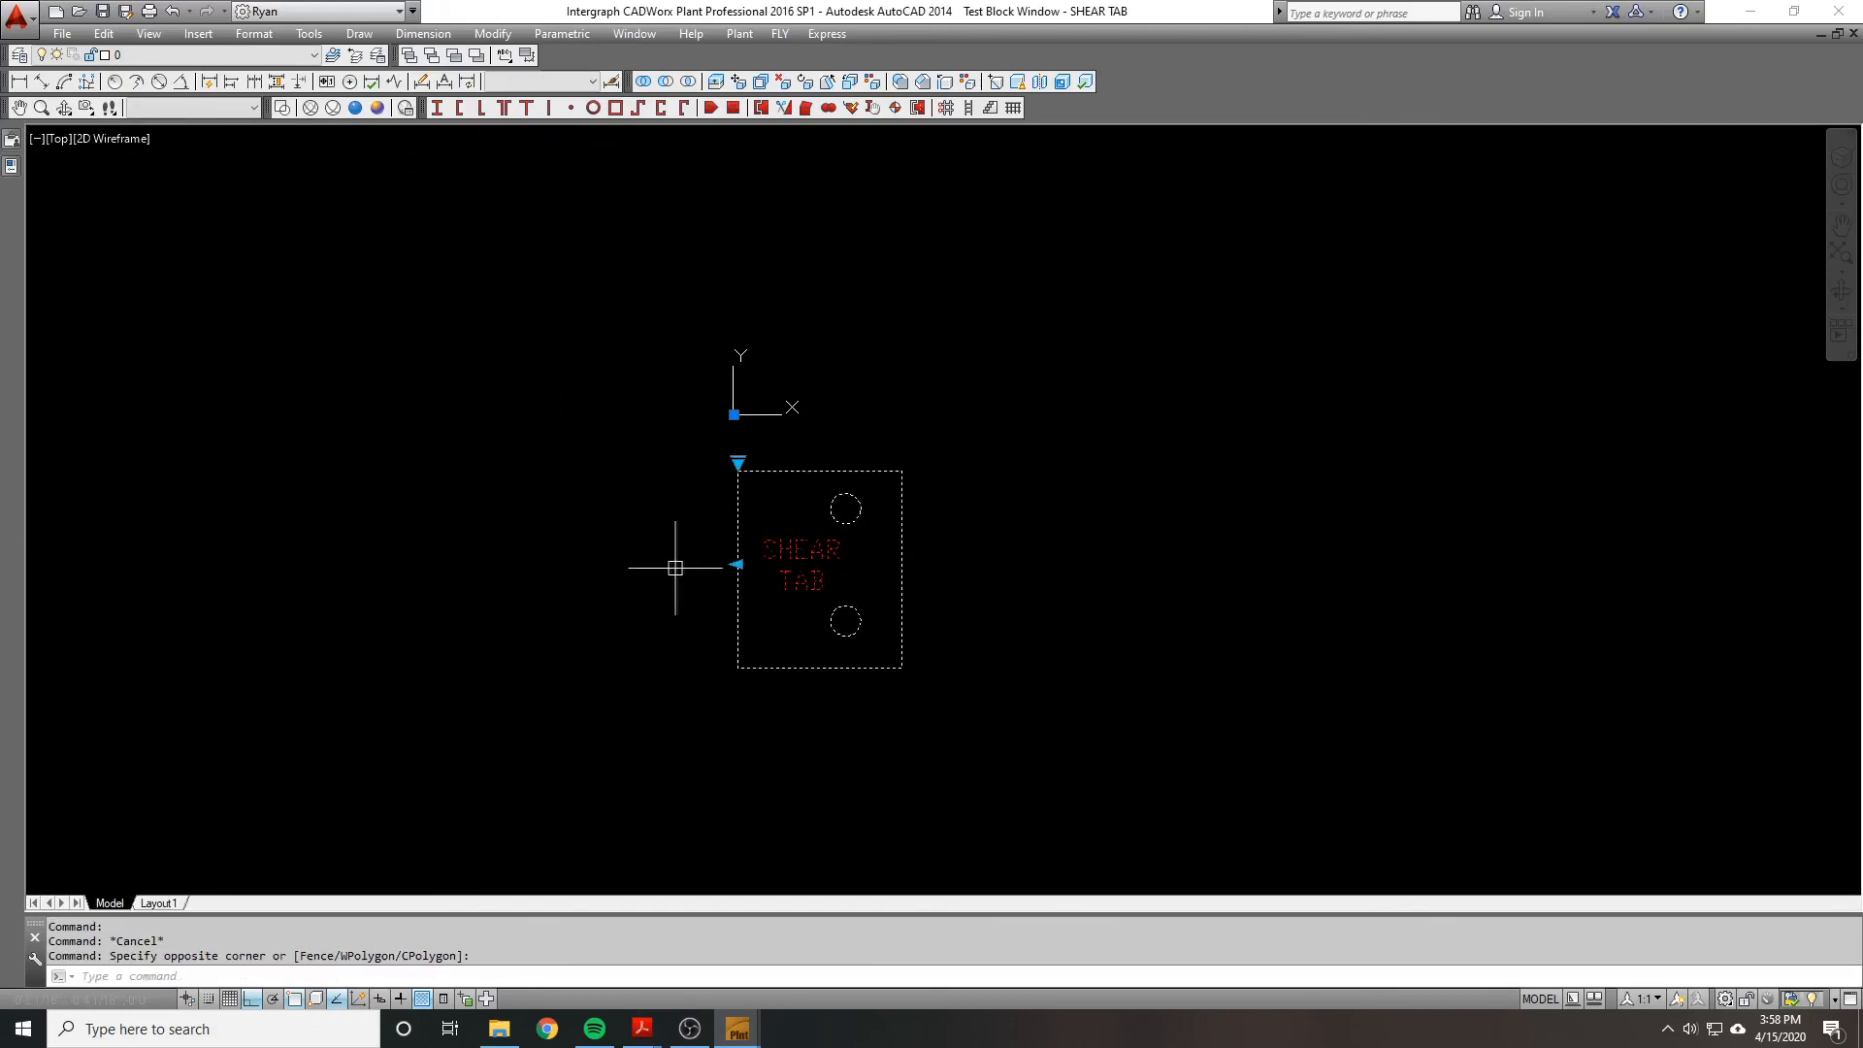
{"action": "left_click", "coordinate": [737, 463]}
{"action": "left_click", "coordinate": [794, 497]}
Step: Review the test block's 3-bolt custom properties, including the To CL Beam, To First Bolt, Between Bolts, Plate Edge and hole diameter entries
{"action": "mouse_move", "coordinate": [58, 347]}
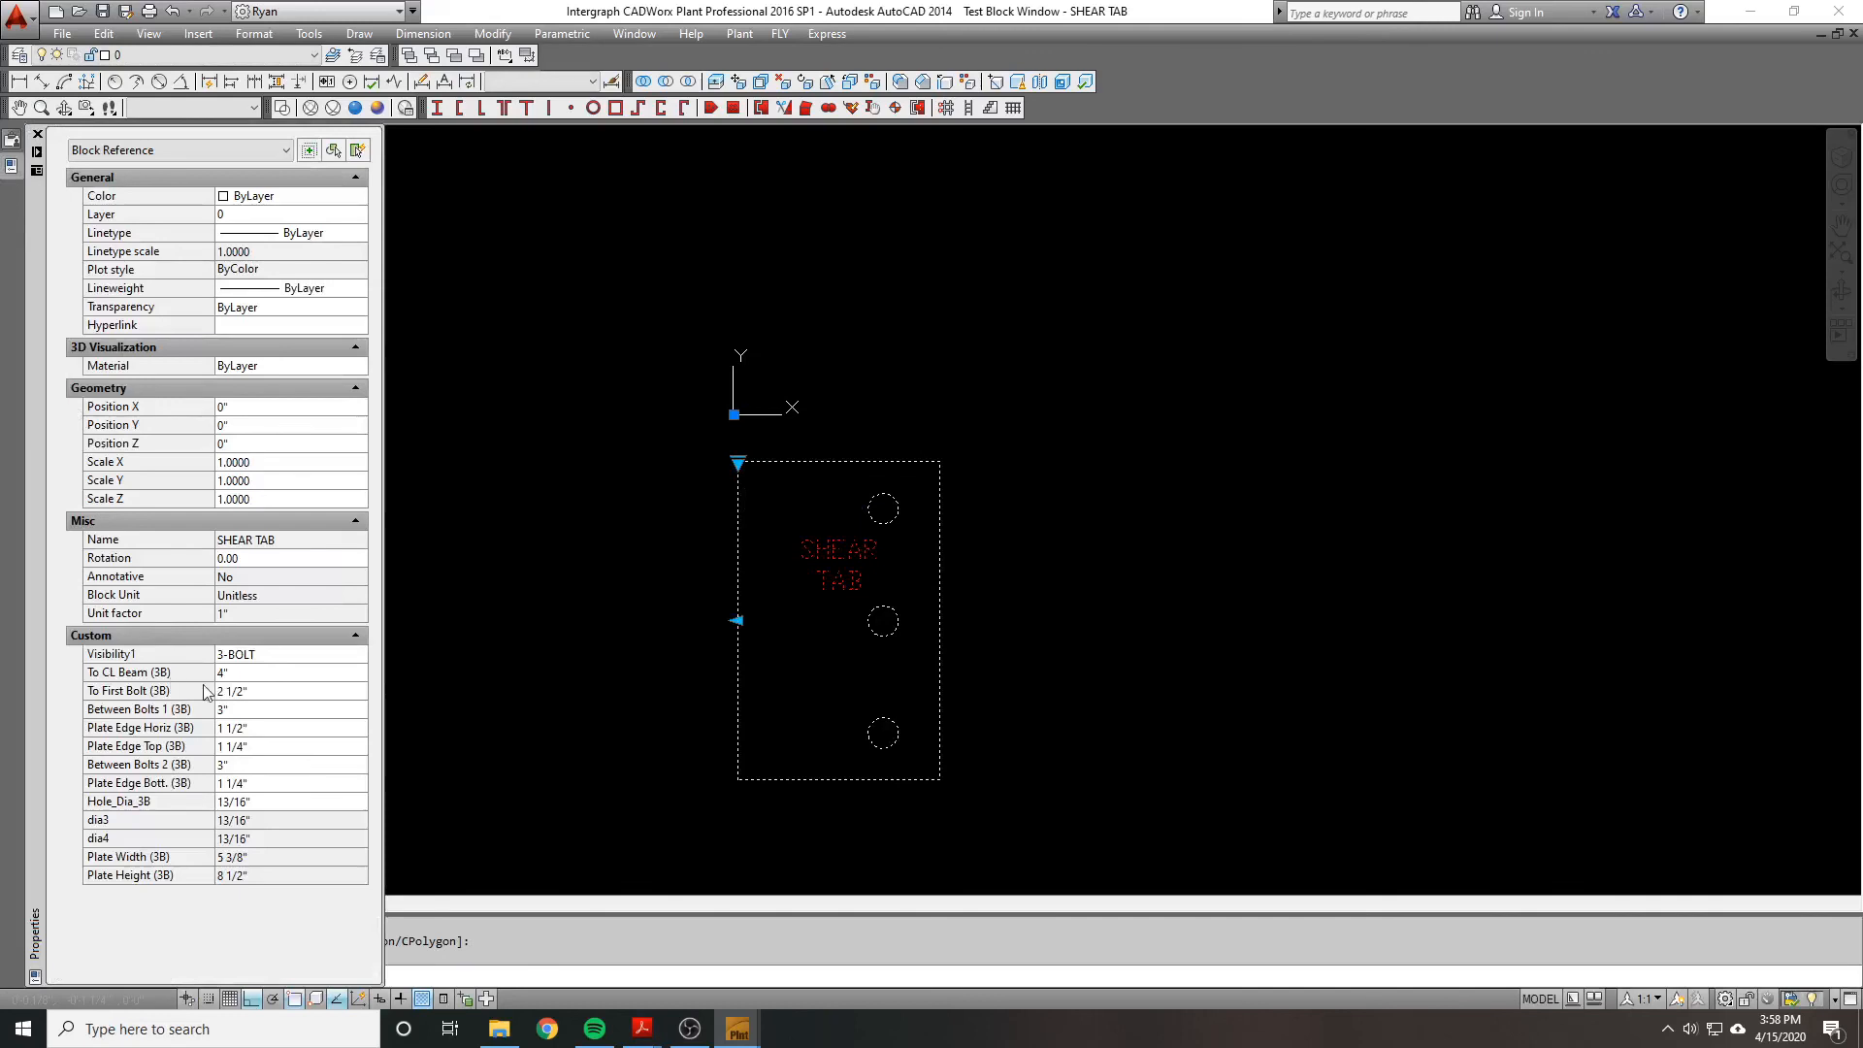
{"action": "left_click", "coordinate": [172, 677]}
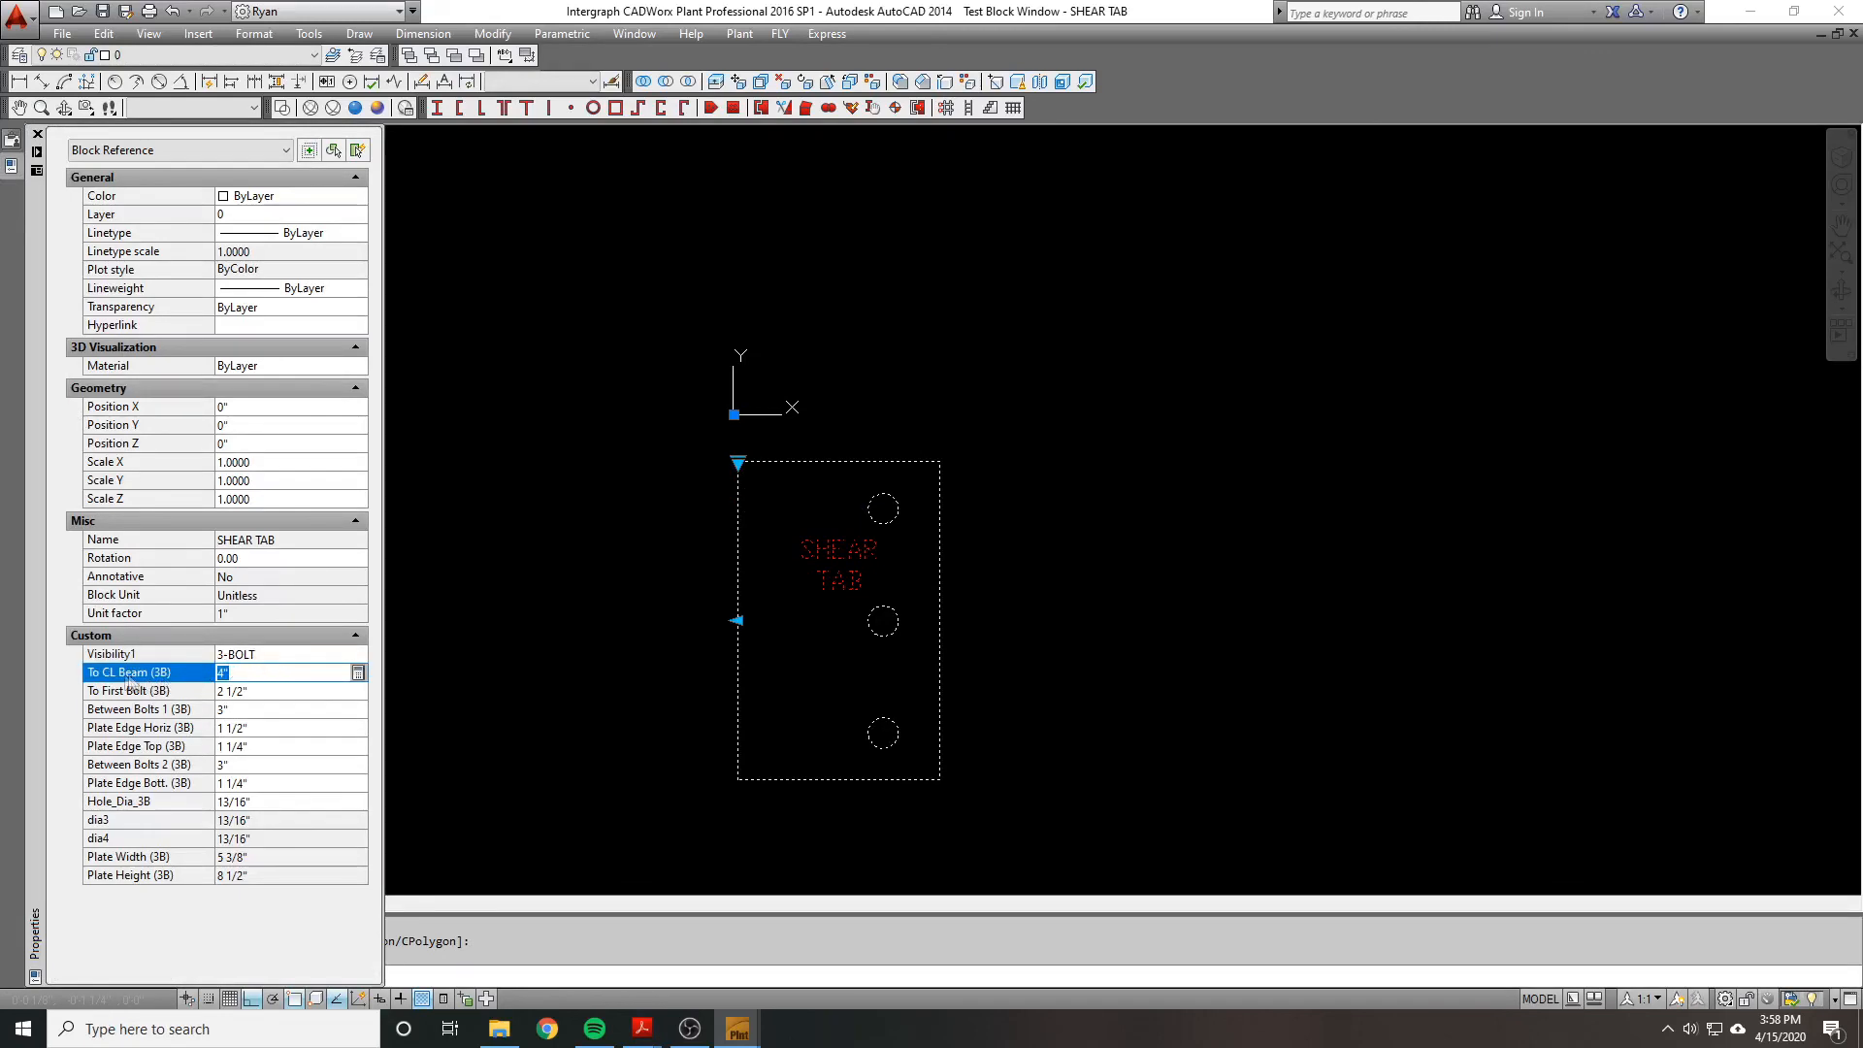
{"action": "left_click", "coordinate": [275, 691]}
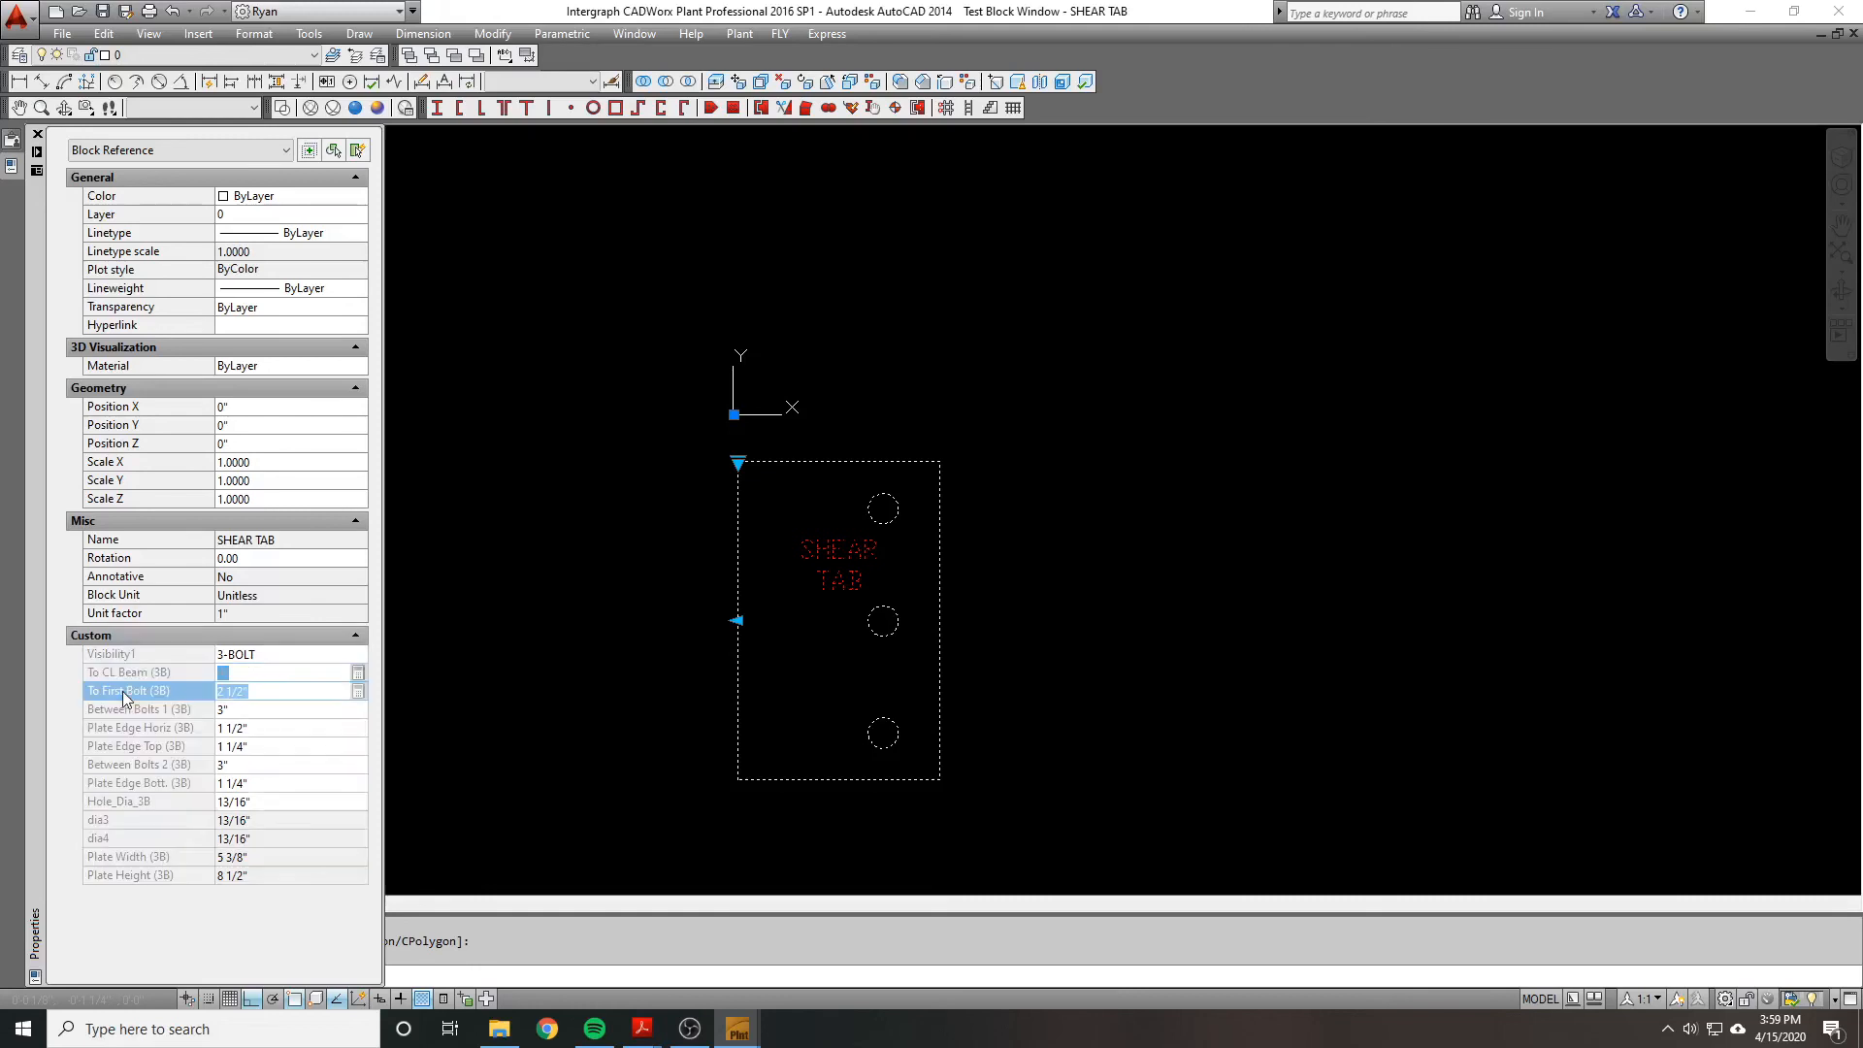
{"action": "left_click", "coordinate": [152, 715]}
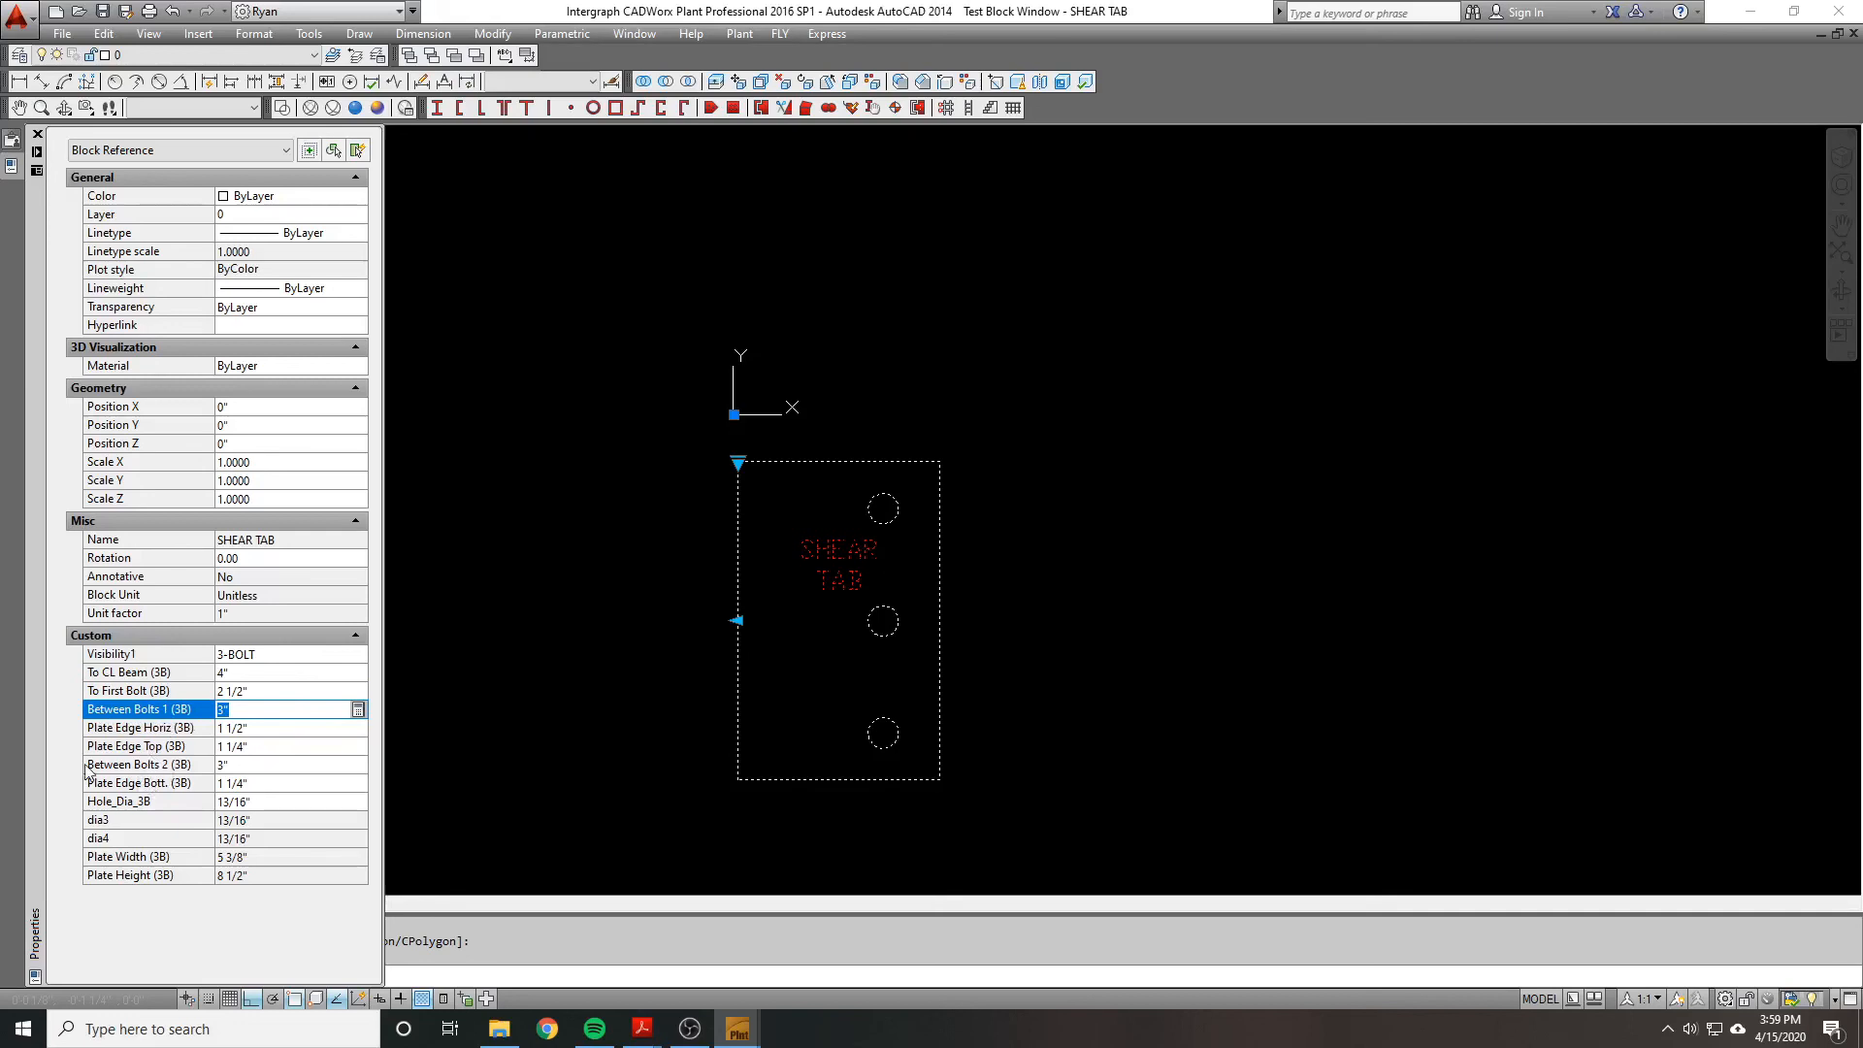
{"action": "left_click", "coordinate": [134, 747]}
{"action": "left_click", "coordinate": [160, 729]}
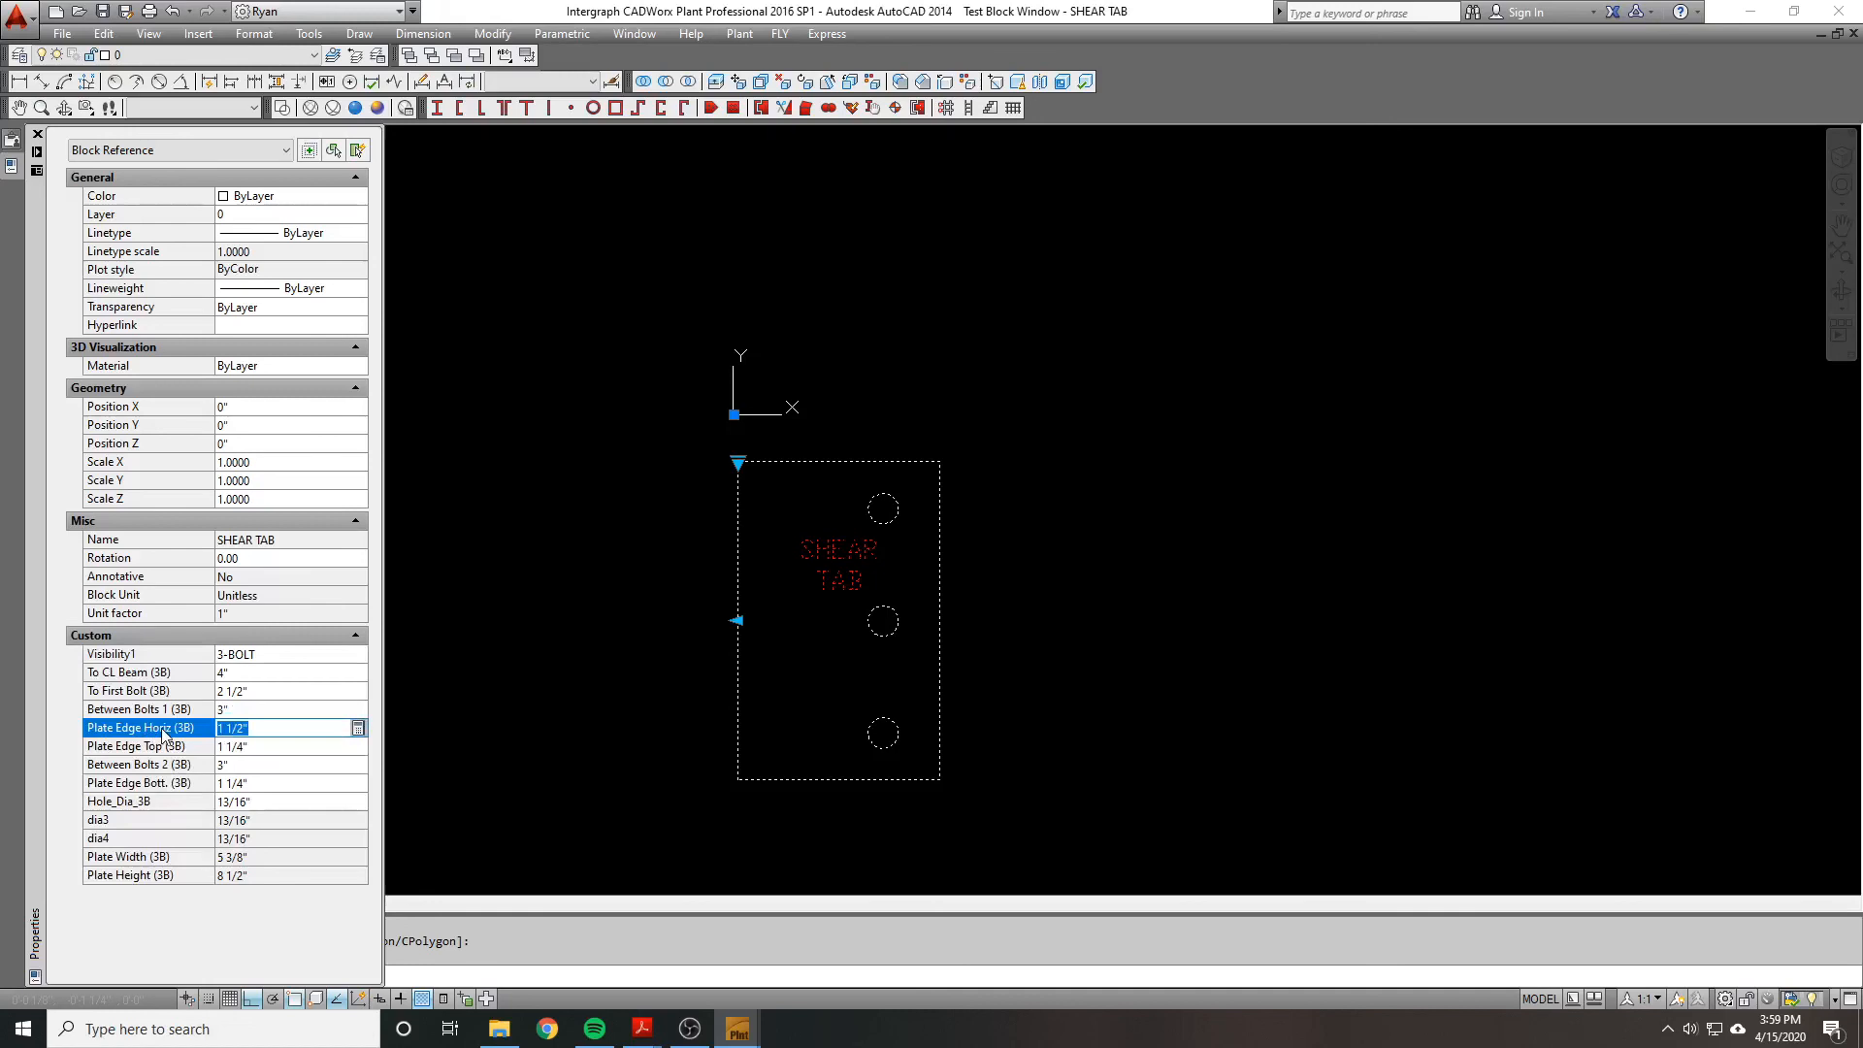
{"action": "left_click", "coordinate": [124, 803]}
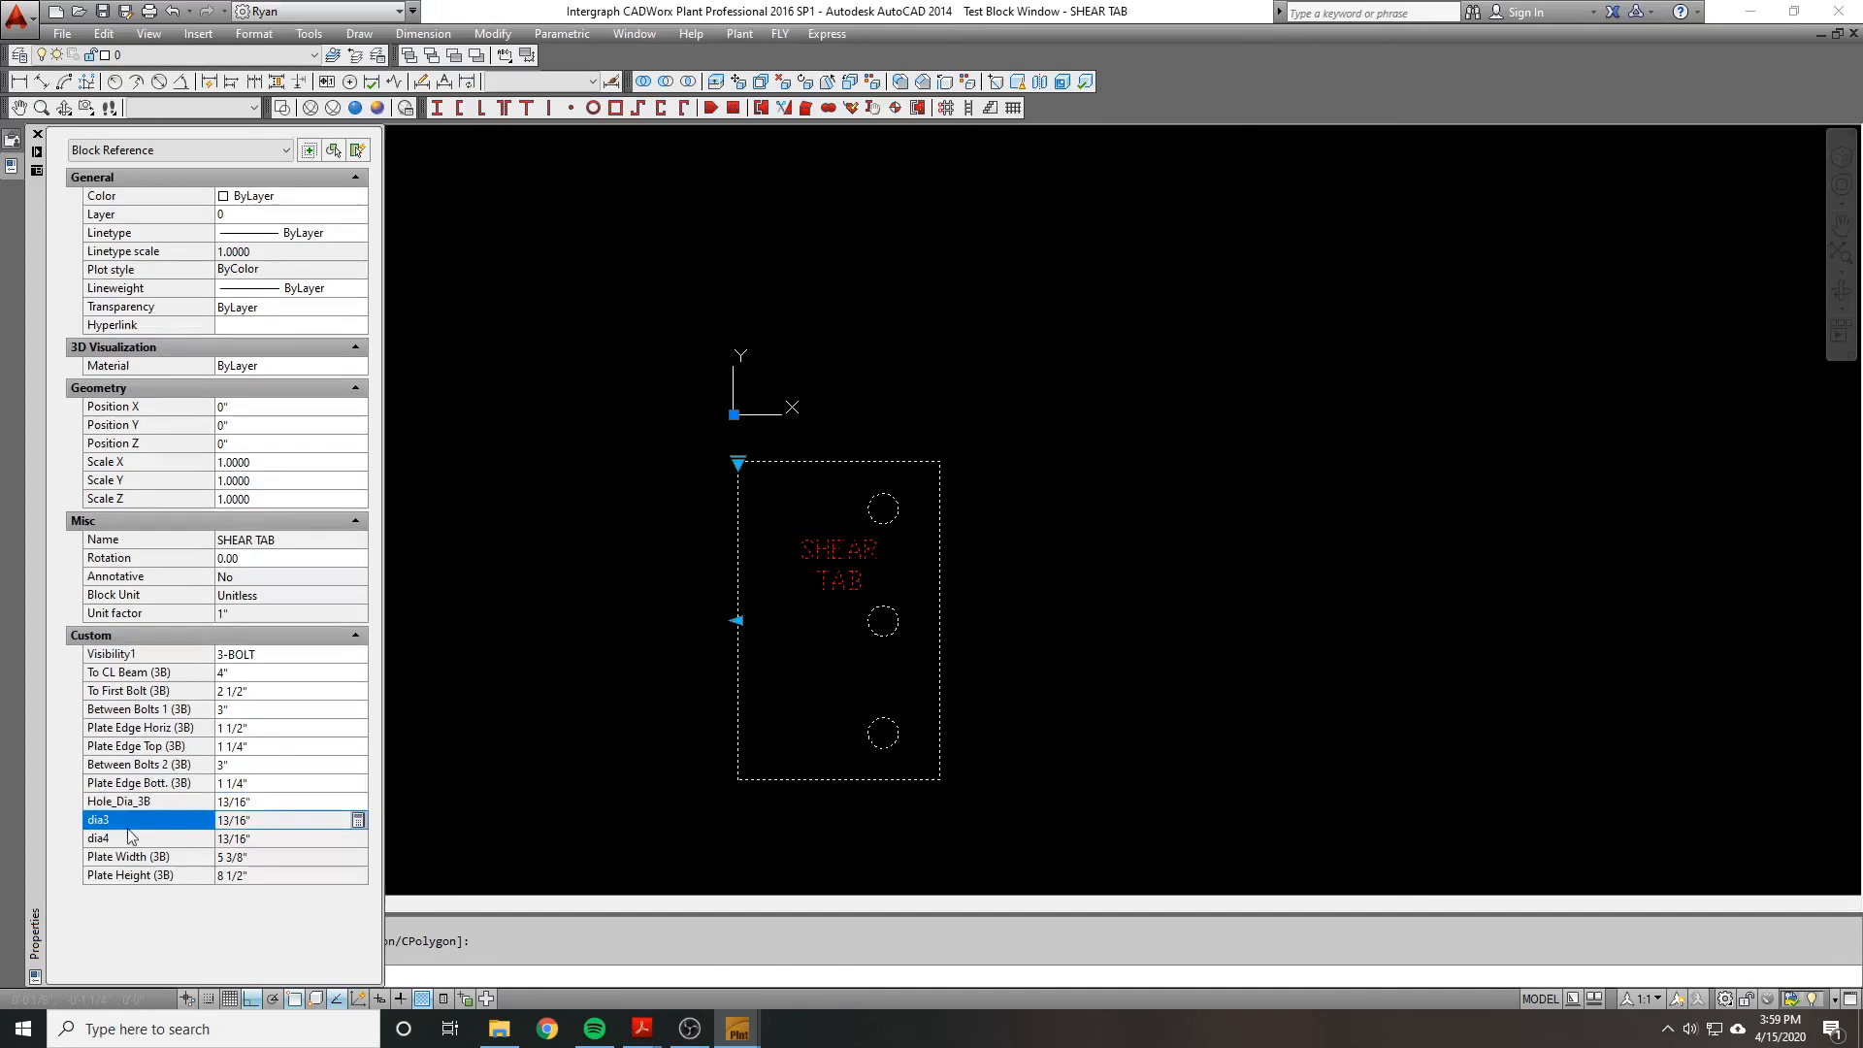
{"action": "left_click", "coordinate": [127, 823]}
{"action": "key", "text": "ctrl+1"}
Step: Reselect the 3-BOLT test block to check its grips, and close the test block window
{"action": "key", "text": "Escape"}
{"action": "left_click", "coordinate": [788, 449]}
{"action": "left_click", "coordinate": [776, 456]}
{"action": "left_click", "coordinate": [756, 479]}
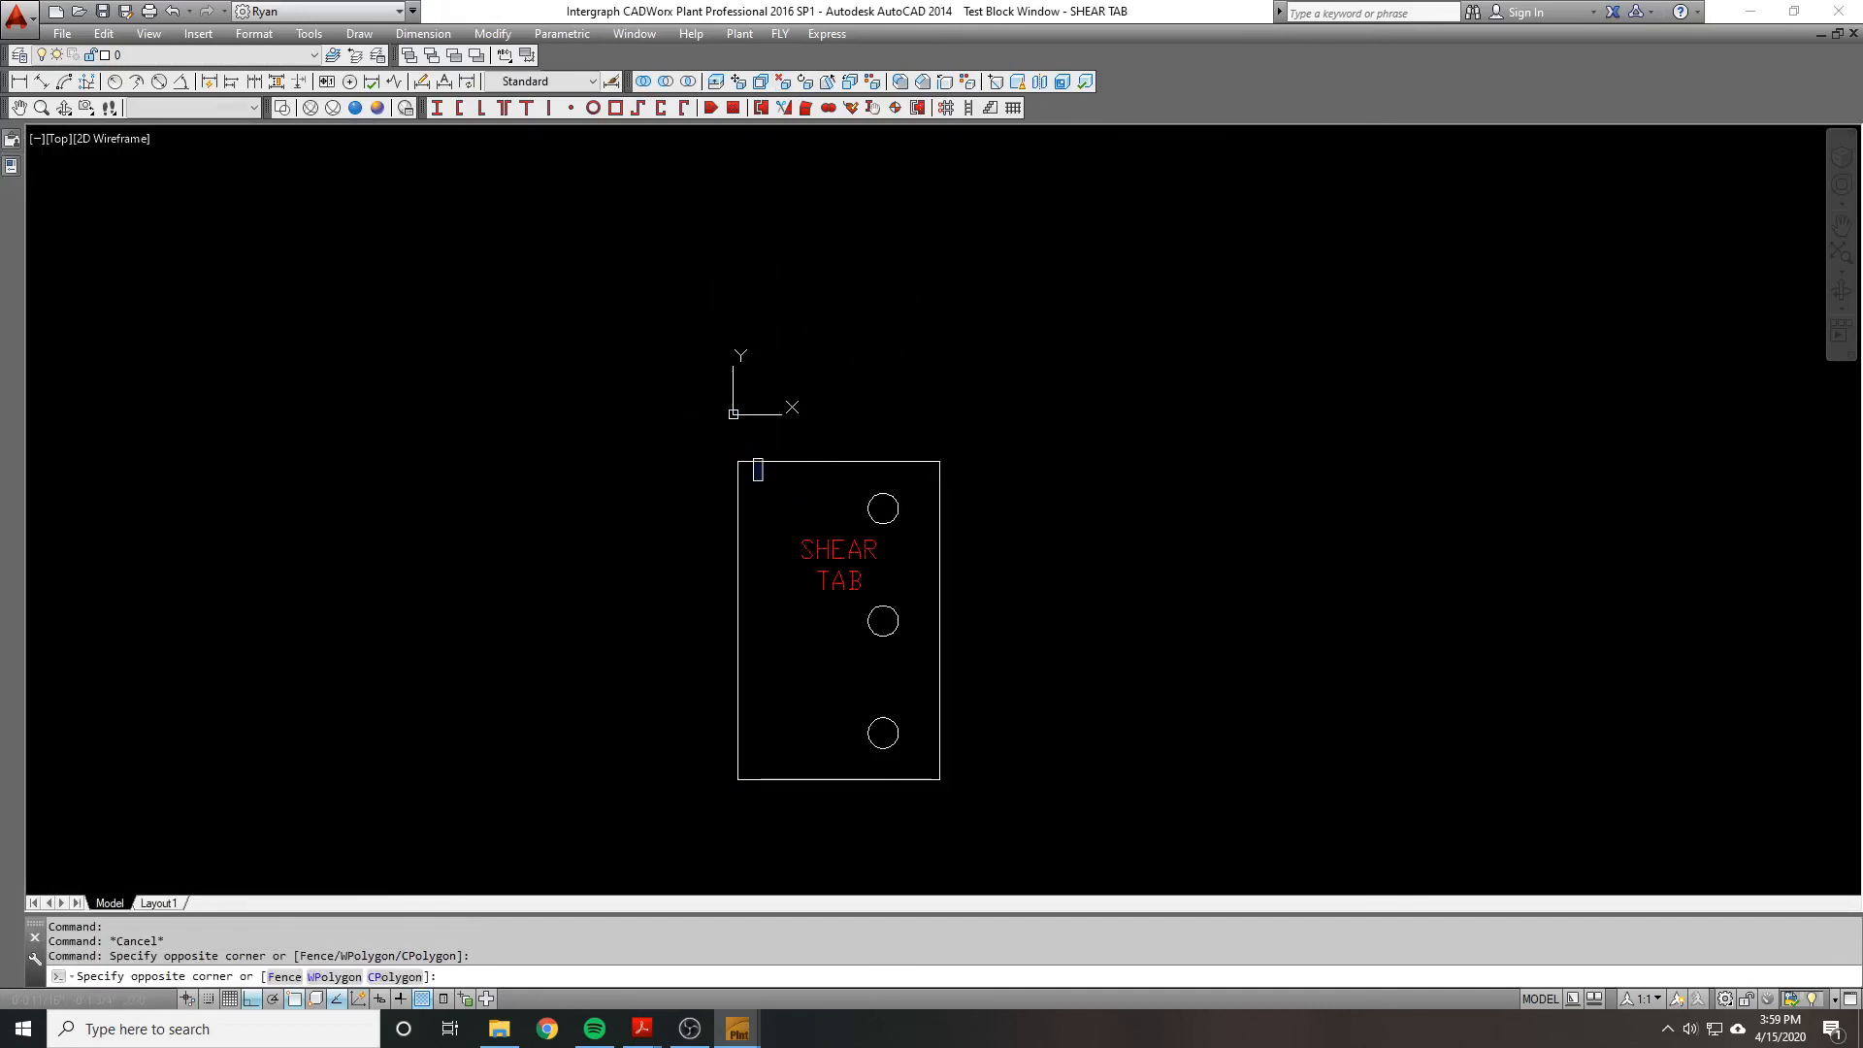
{"action": "left_click", "coordinate": [754, 446]}
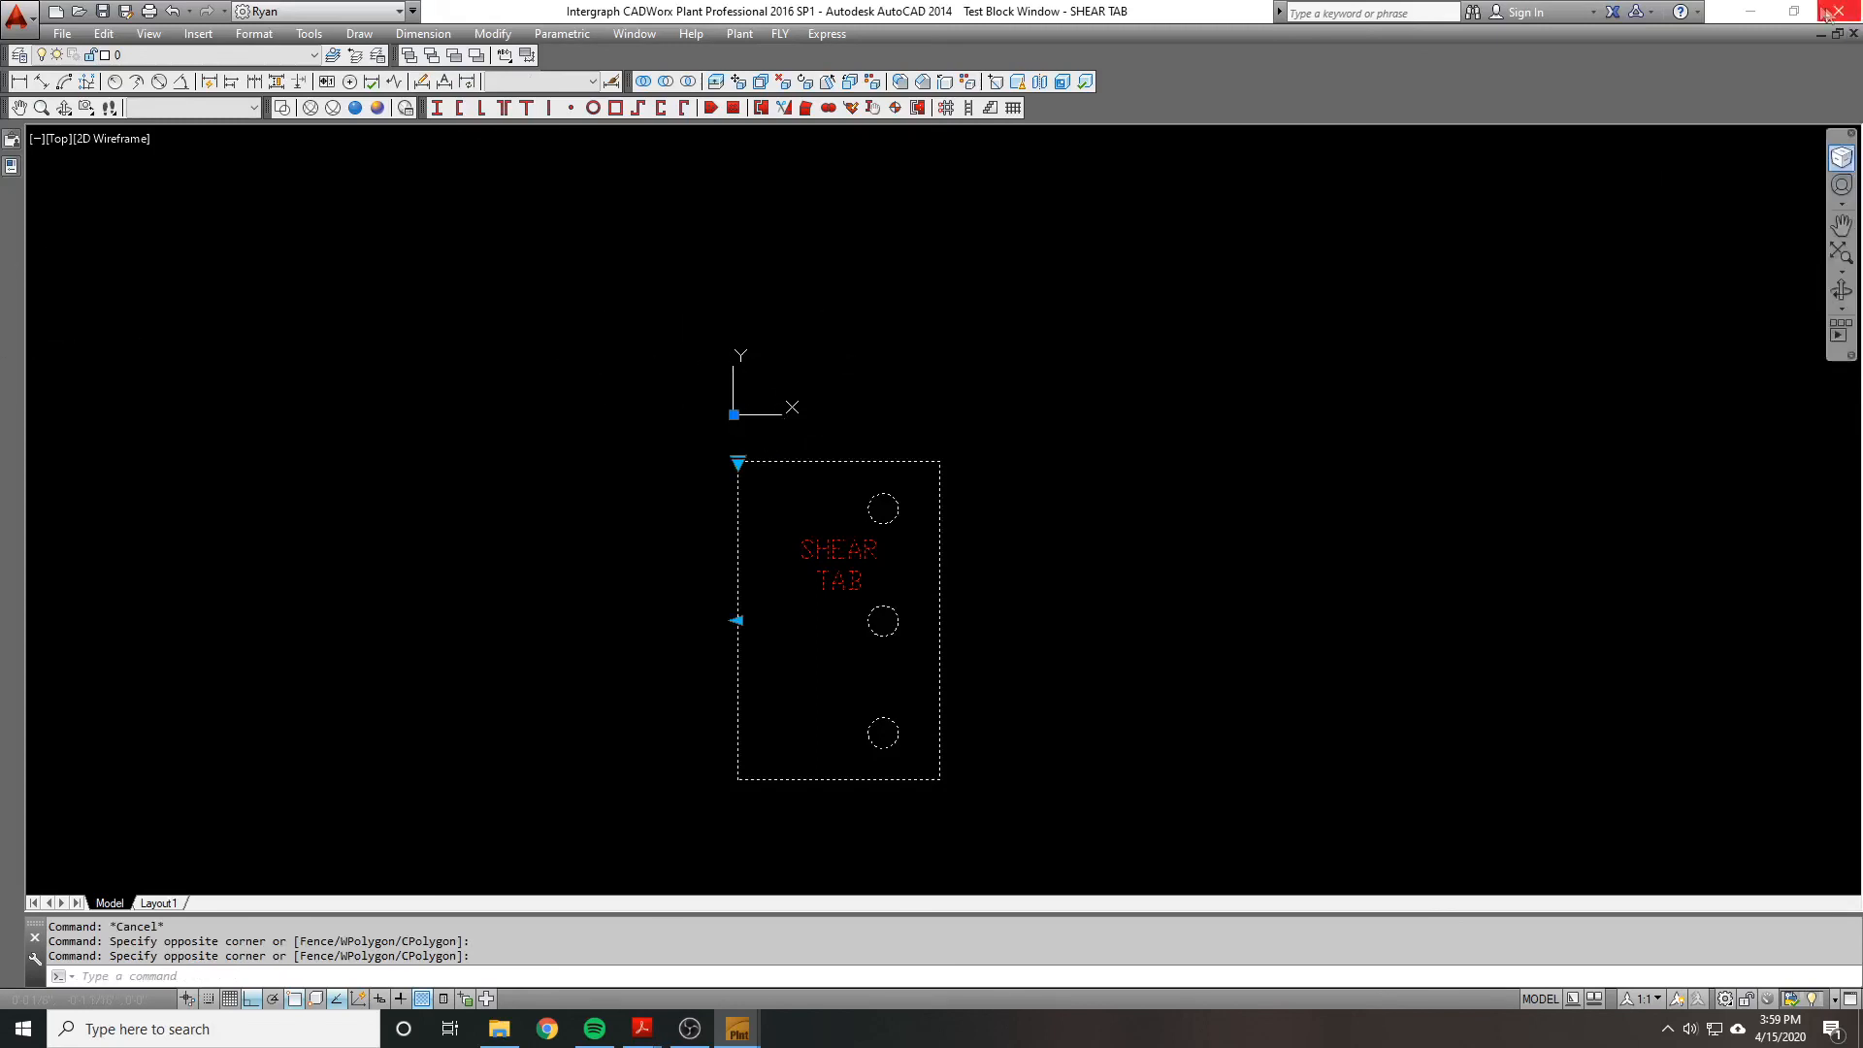
{"action": "left_click", "coordinate": [1853, 34]}
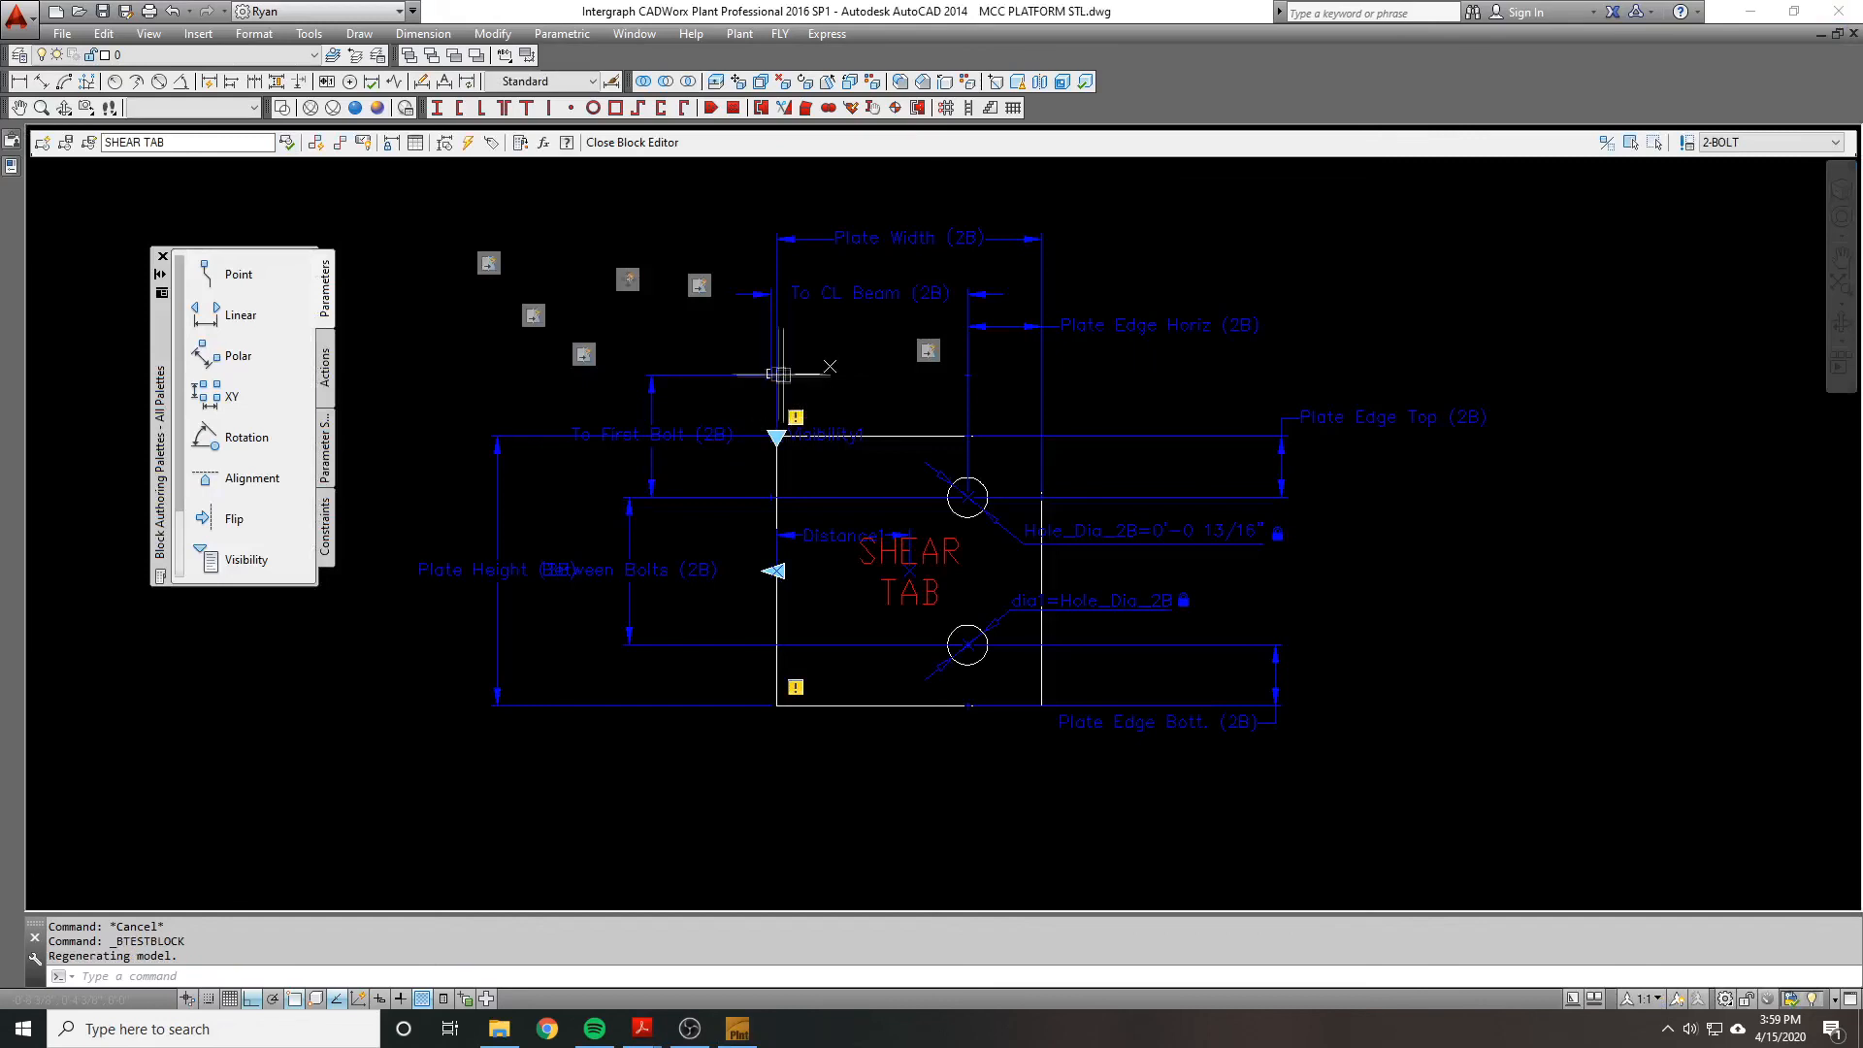
Step: Add the visibility grip to the selection set of the Plate Edge Top (2B) stretch action in the 2-BOLT state
{"action": "left_click", "coordinate": [1724, 143]}
{"action": "left_click", "coordinate": [1735, 126]}
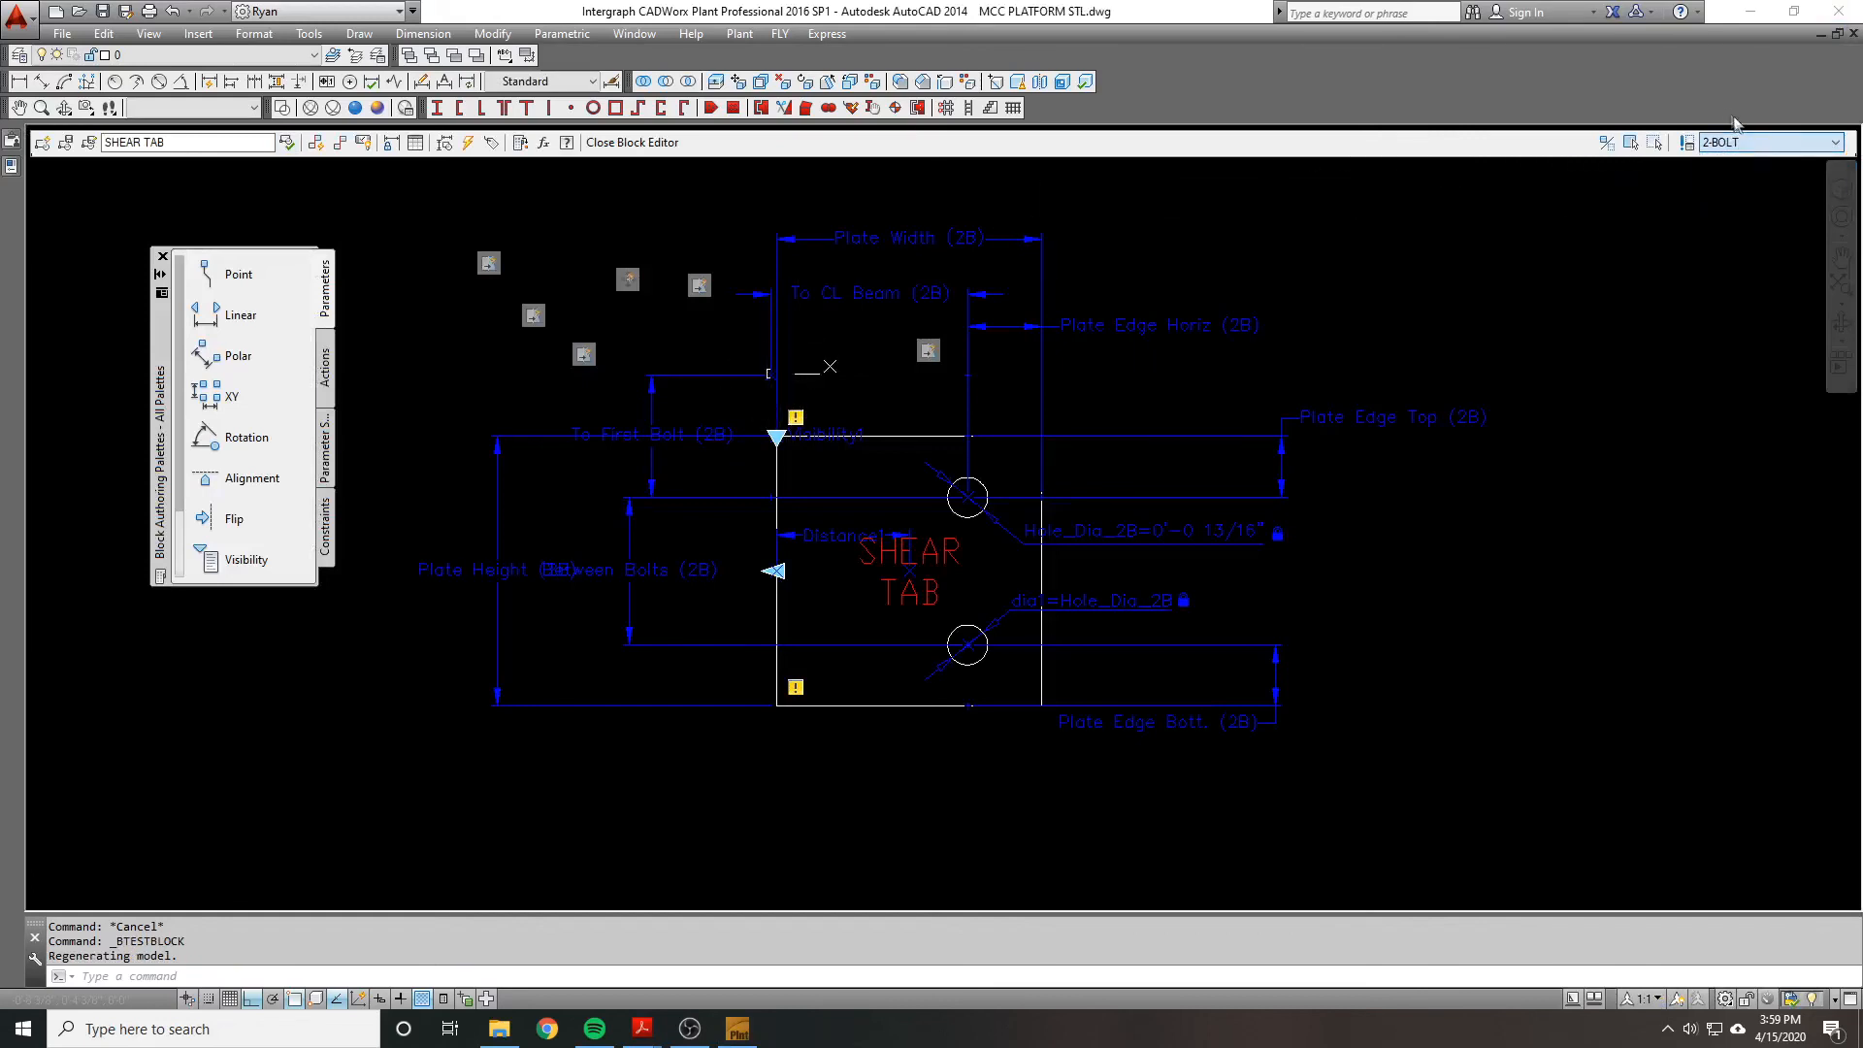
{"action": "middle_click_drag", "start_coordinate": [1074, 415], "coordinate": [1128, 412]}
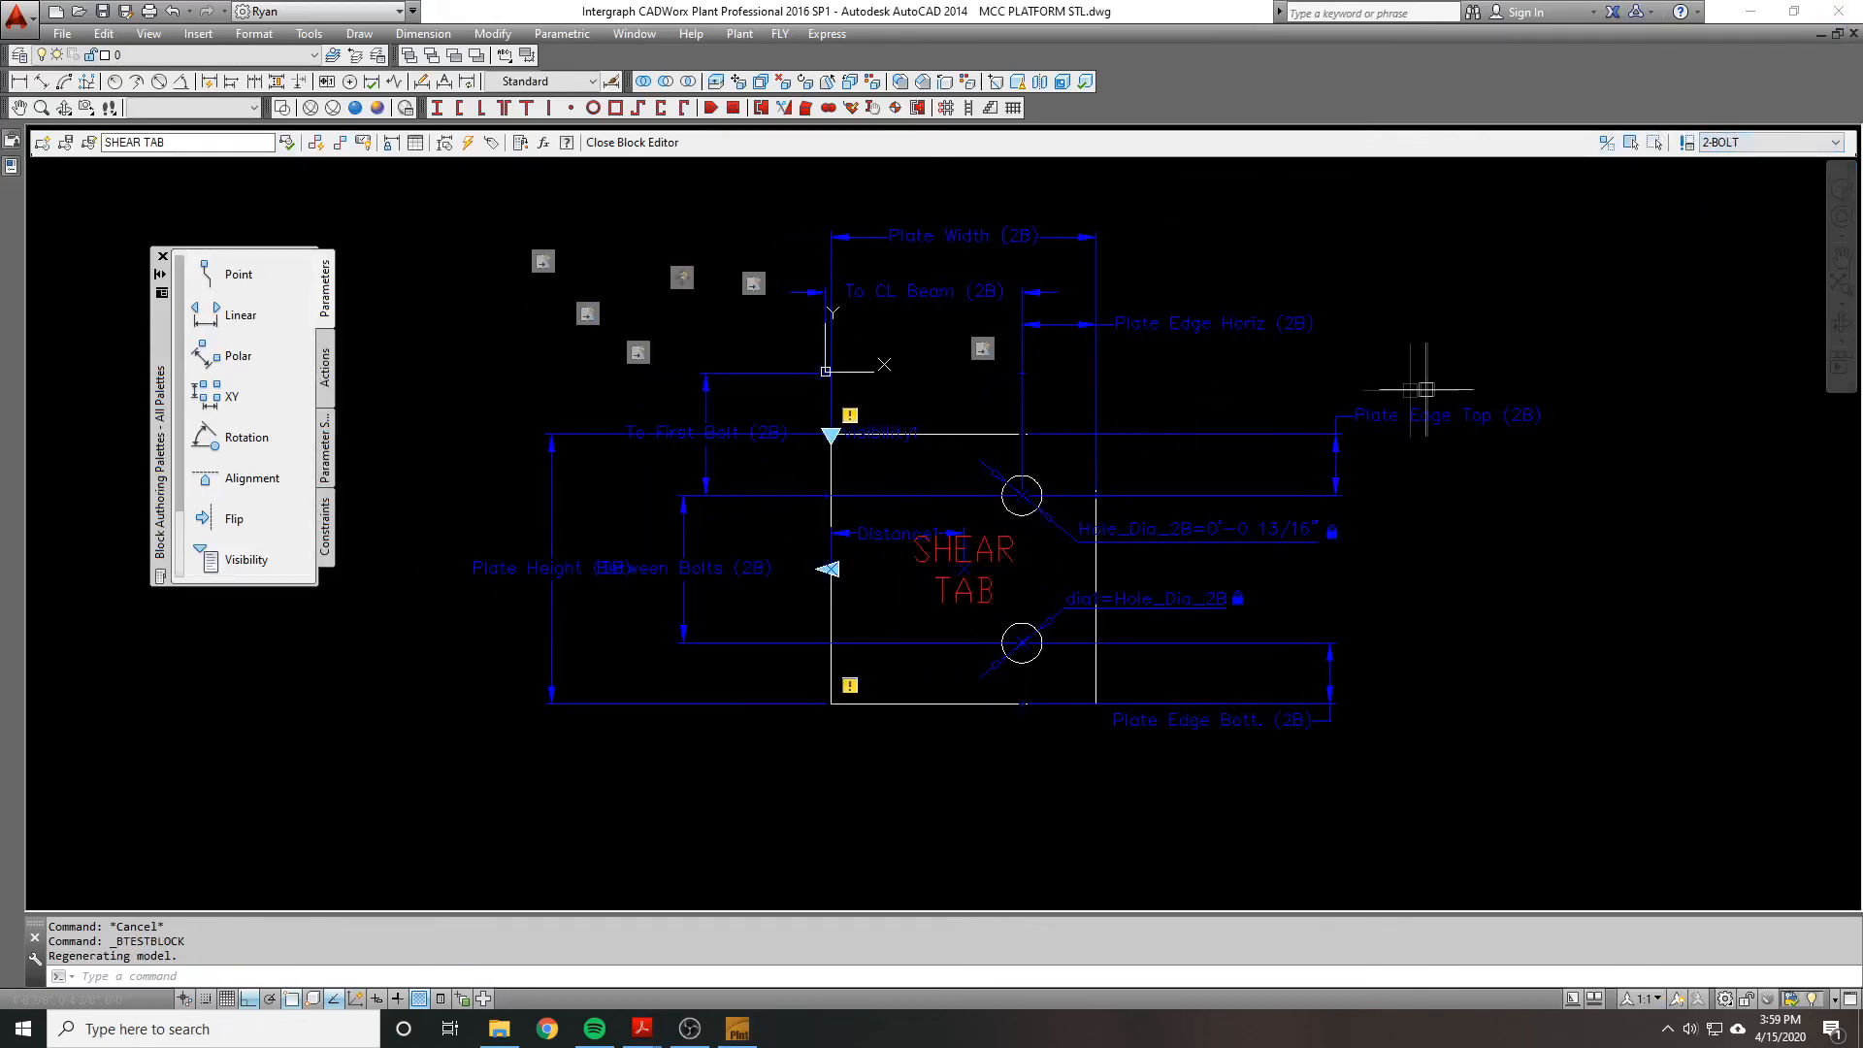
{"action": "right_click", "coordinate": [543, 269]}
{"action": "mouse_move", "coordinate": [640, 303]}
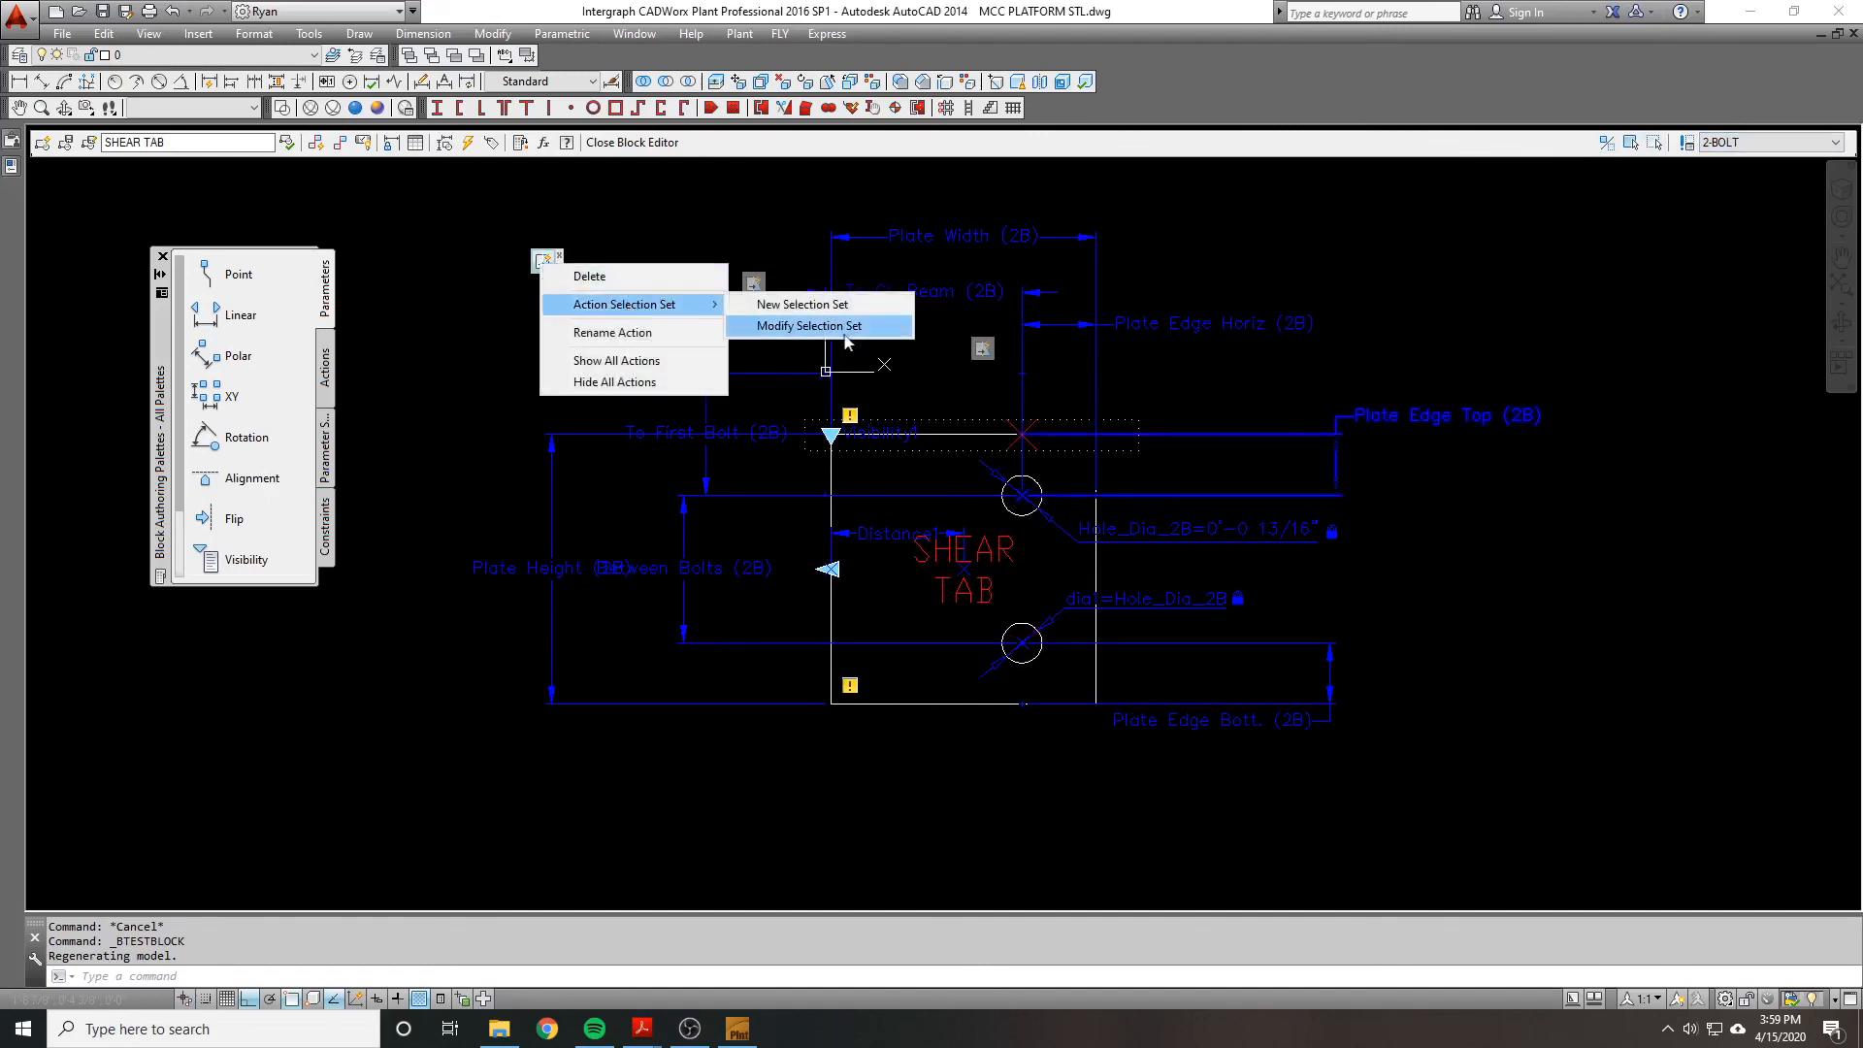
{"action": "left_click", "coordinate": [815, 326]}
{"action": "scroll", "coordinate": [860, 411], "scroll_direction": "up", "scroll_amount": 4}
{"action": "left_click", "coordinate": [1037, 454]}
{"action": "left_click", "coordinate": [934, 412]}
{"action": "scroll", "coordinate": [934, 411], "scroll_direction": "down", "scroll_amount": 3}
Step: Make the 3-BOLT state current and move the Plate Edge Top (3B) stretch action's icon clear of the others, just above the plate
{"action": "left_click", "coordinate": [1769, 141]}
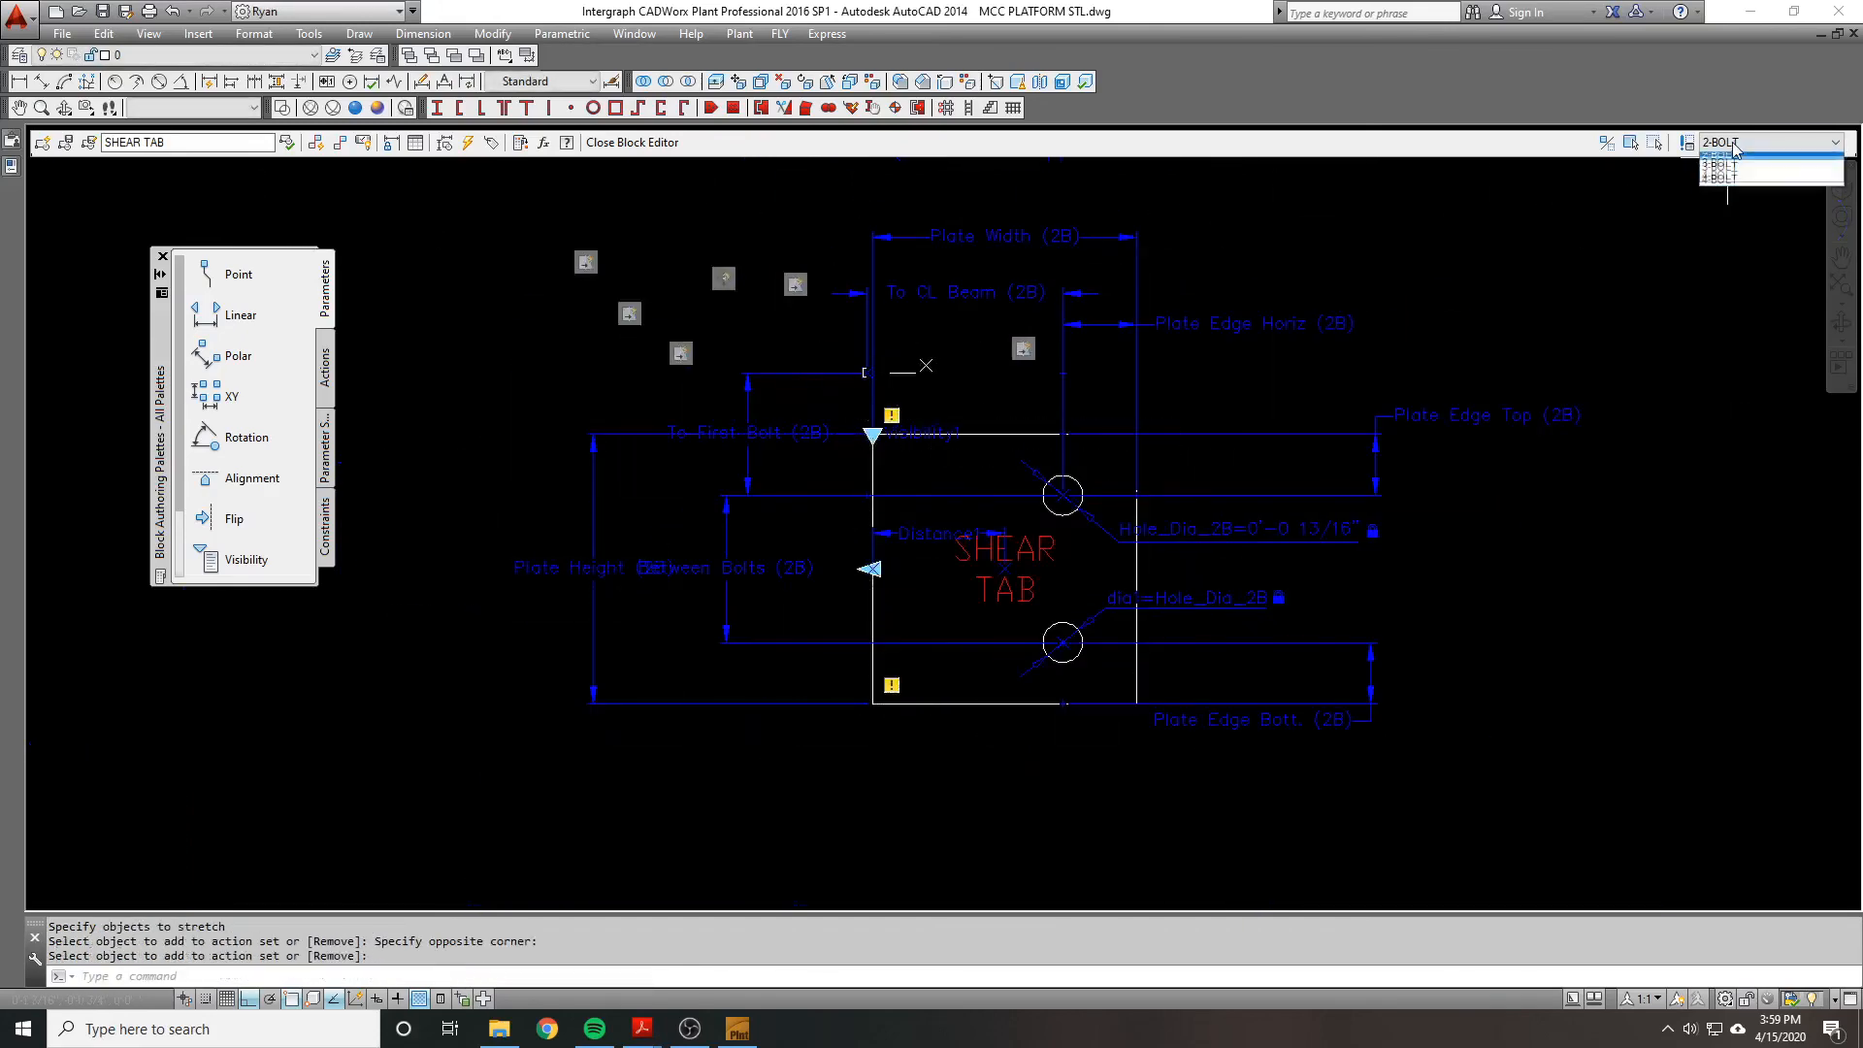
{"action": "left_click", "coordinate": [1737, 172]}
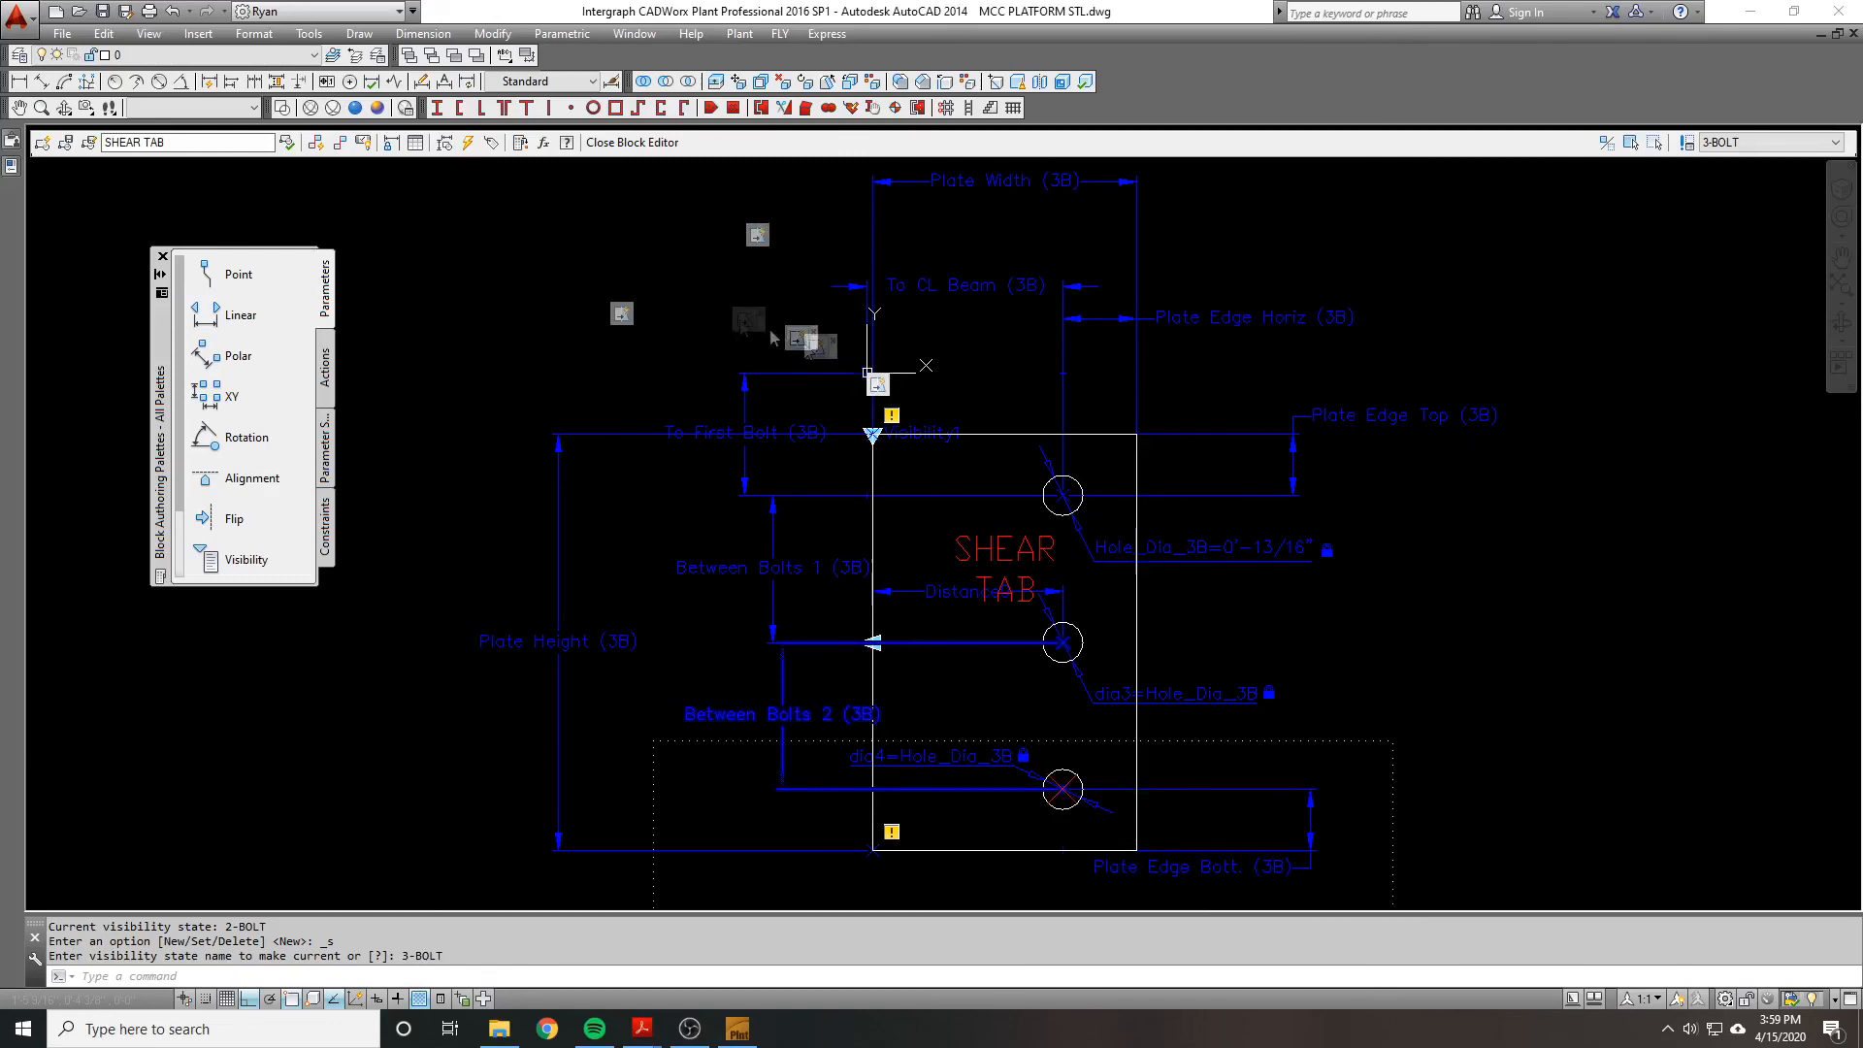
{"action": "left_click_drag", "start_coordinate": [894, 372], "coordinate": [1023, 328]}
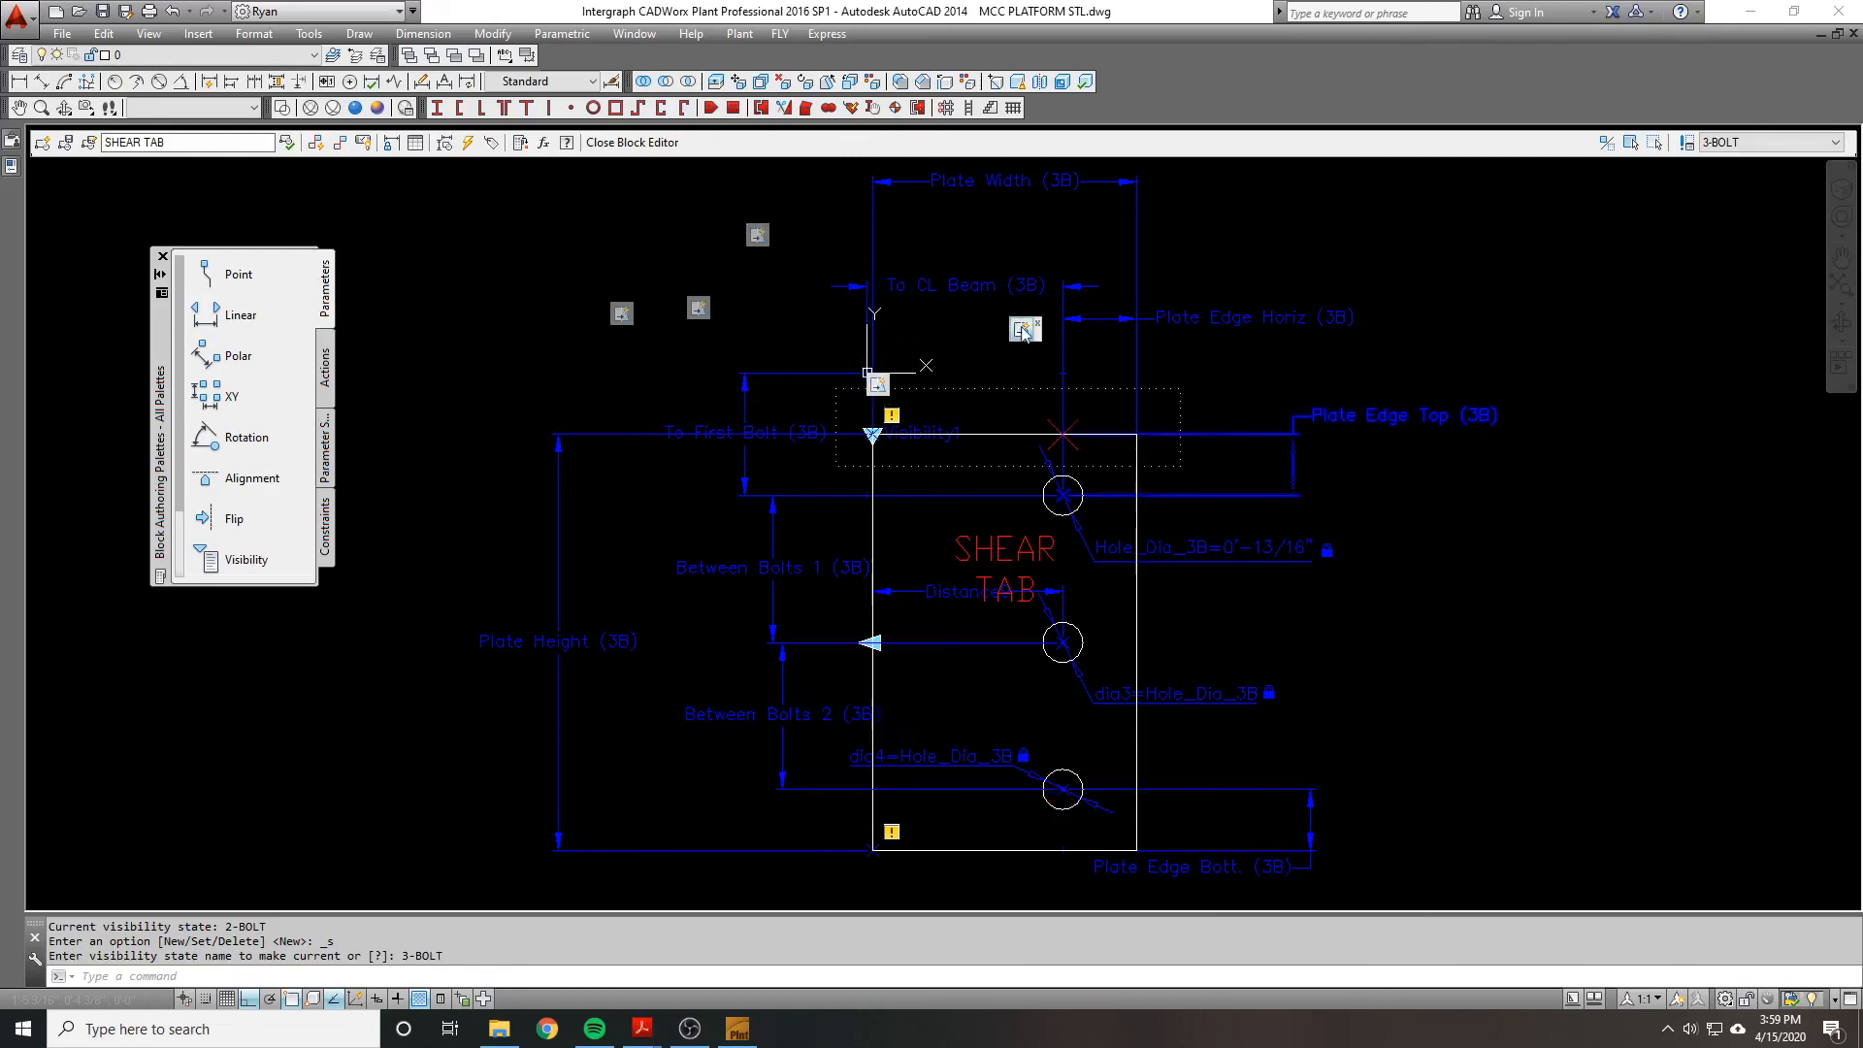
{"action": "scroll", "coordinate": [1019, 330], "scroll_direction": "up", "scroll_amount": 2}
{"action": "scroll", "coordinate": [932, 408], "scroll_direction": "down", "scroll_amount": 3}
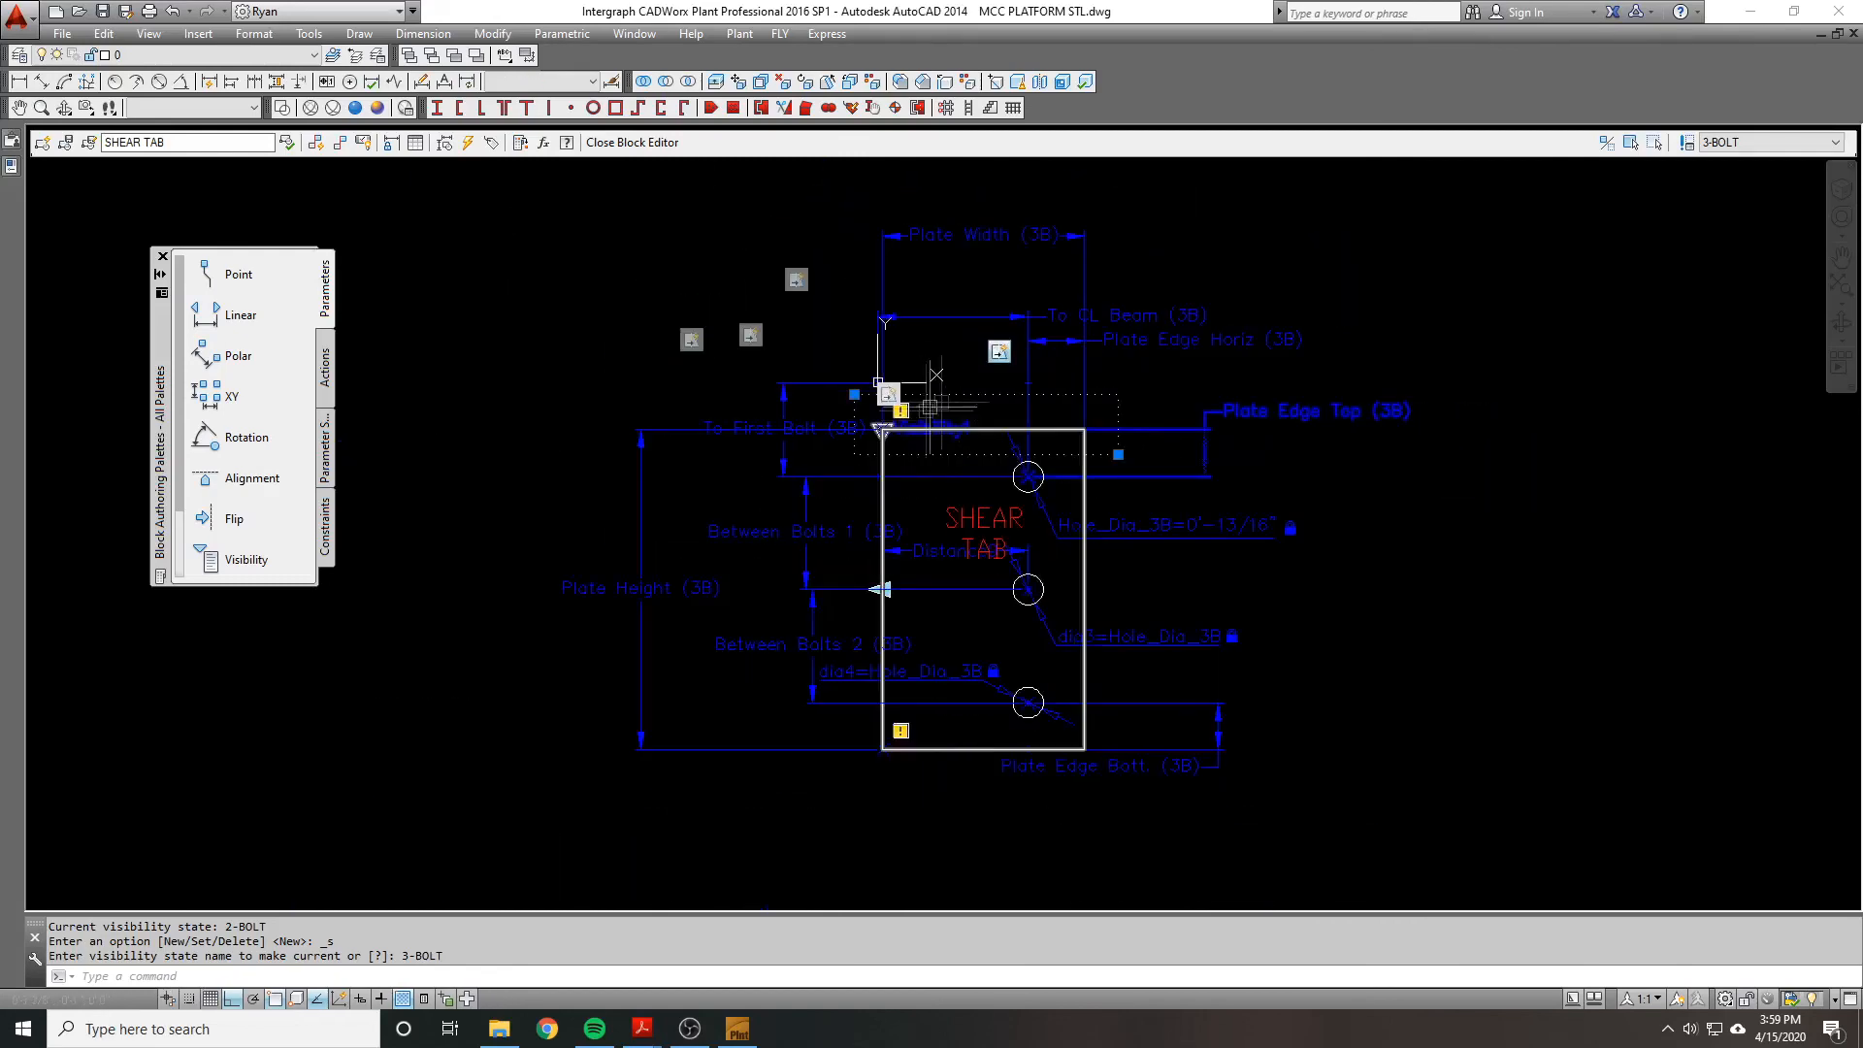
Step: Spread the stacked action icons near the plate's upper-left corner into the clear space above the plate
{"action": "key", "text": "Escape"}
{"action": "left_click_drag", "start_coordinate": [1003, 361], "coordinate": [579, 262]}
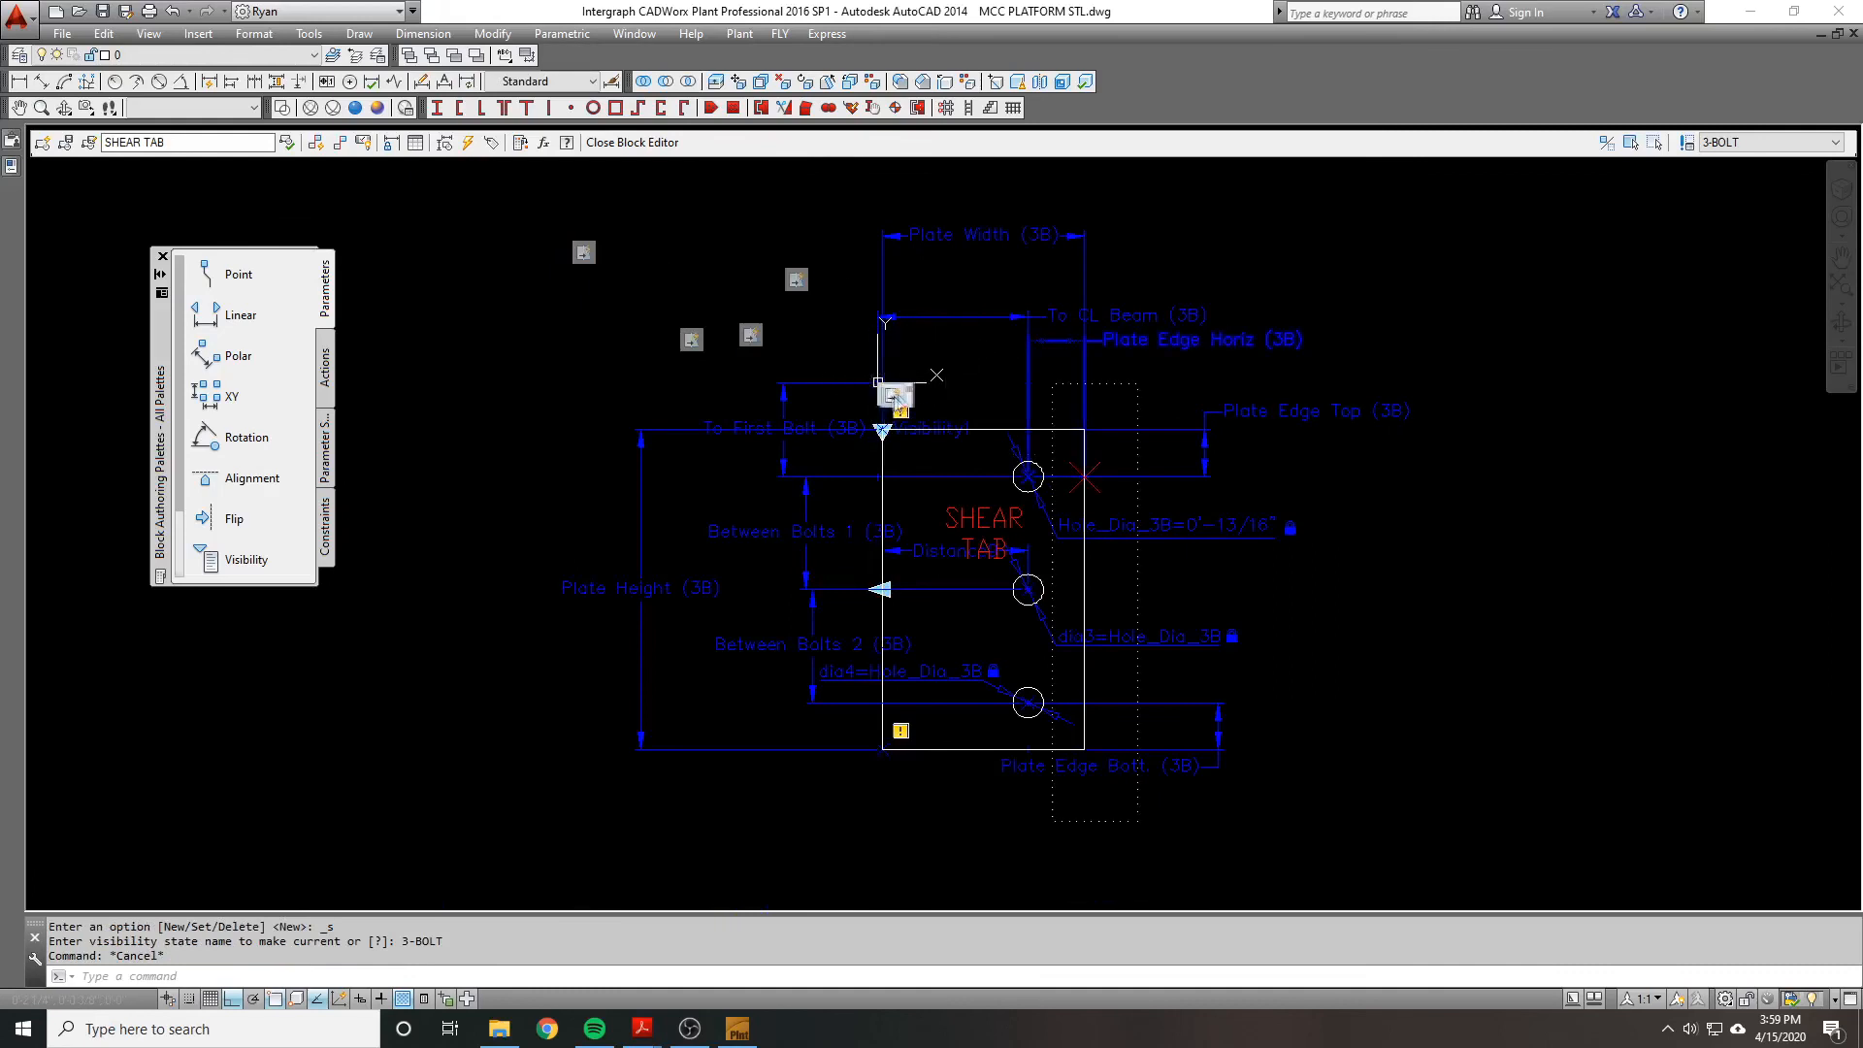
{"action": "left_click", "coordinate": [887, 395]}
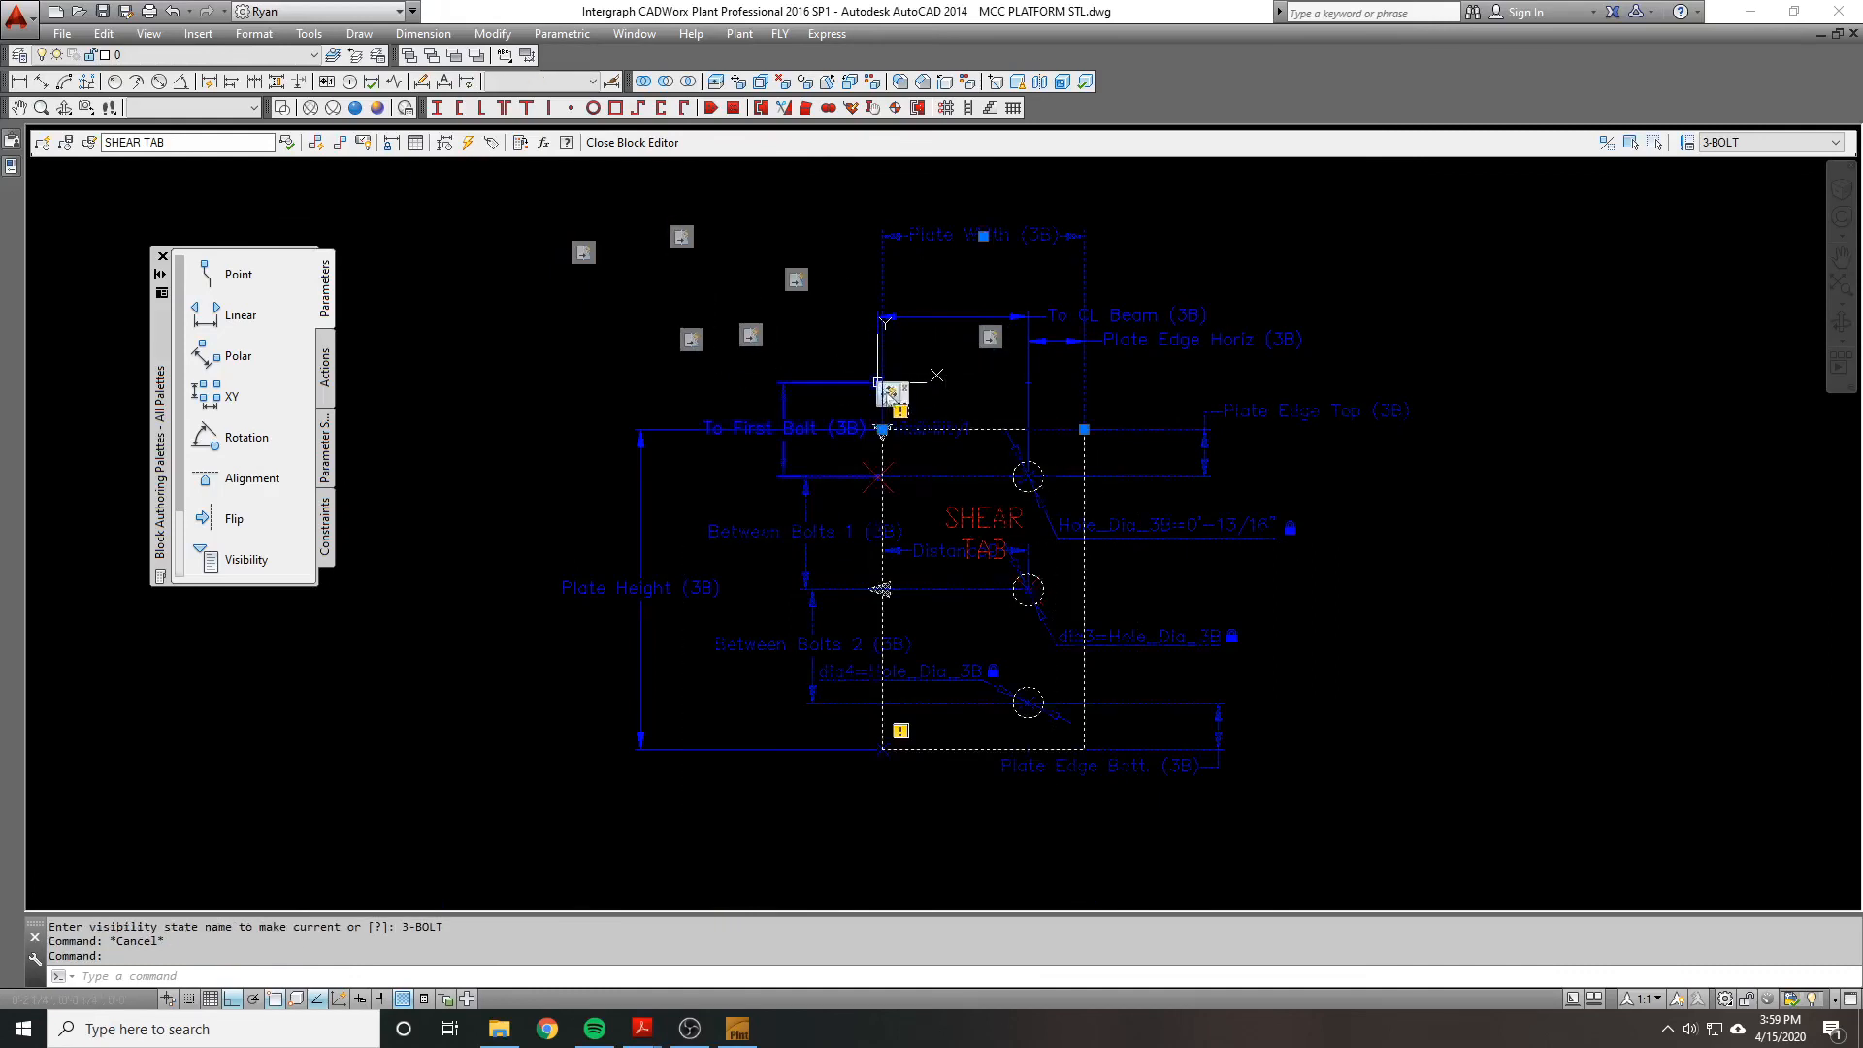
{"action": "key", "text": "Escape"}
{"action": "scroll", "coordinate": [848, 335], "scroll_direction": "up", "scroll_amount": 2}
{"action": "scroll", "coordinate": [886, 411], "scroll_direction": "down", "scroll_amount": 3}
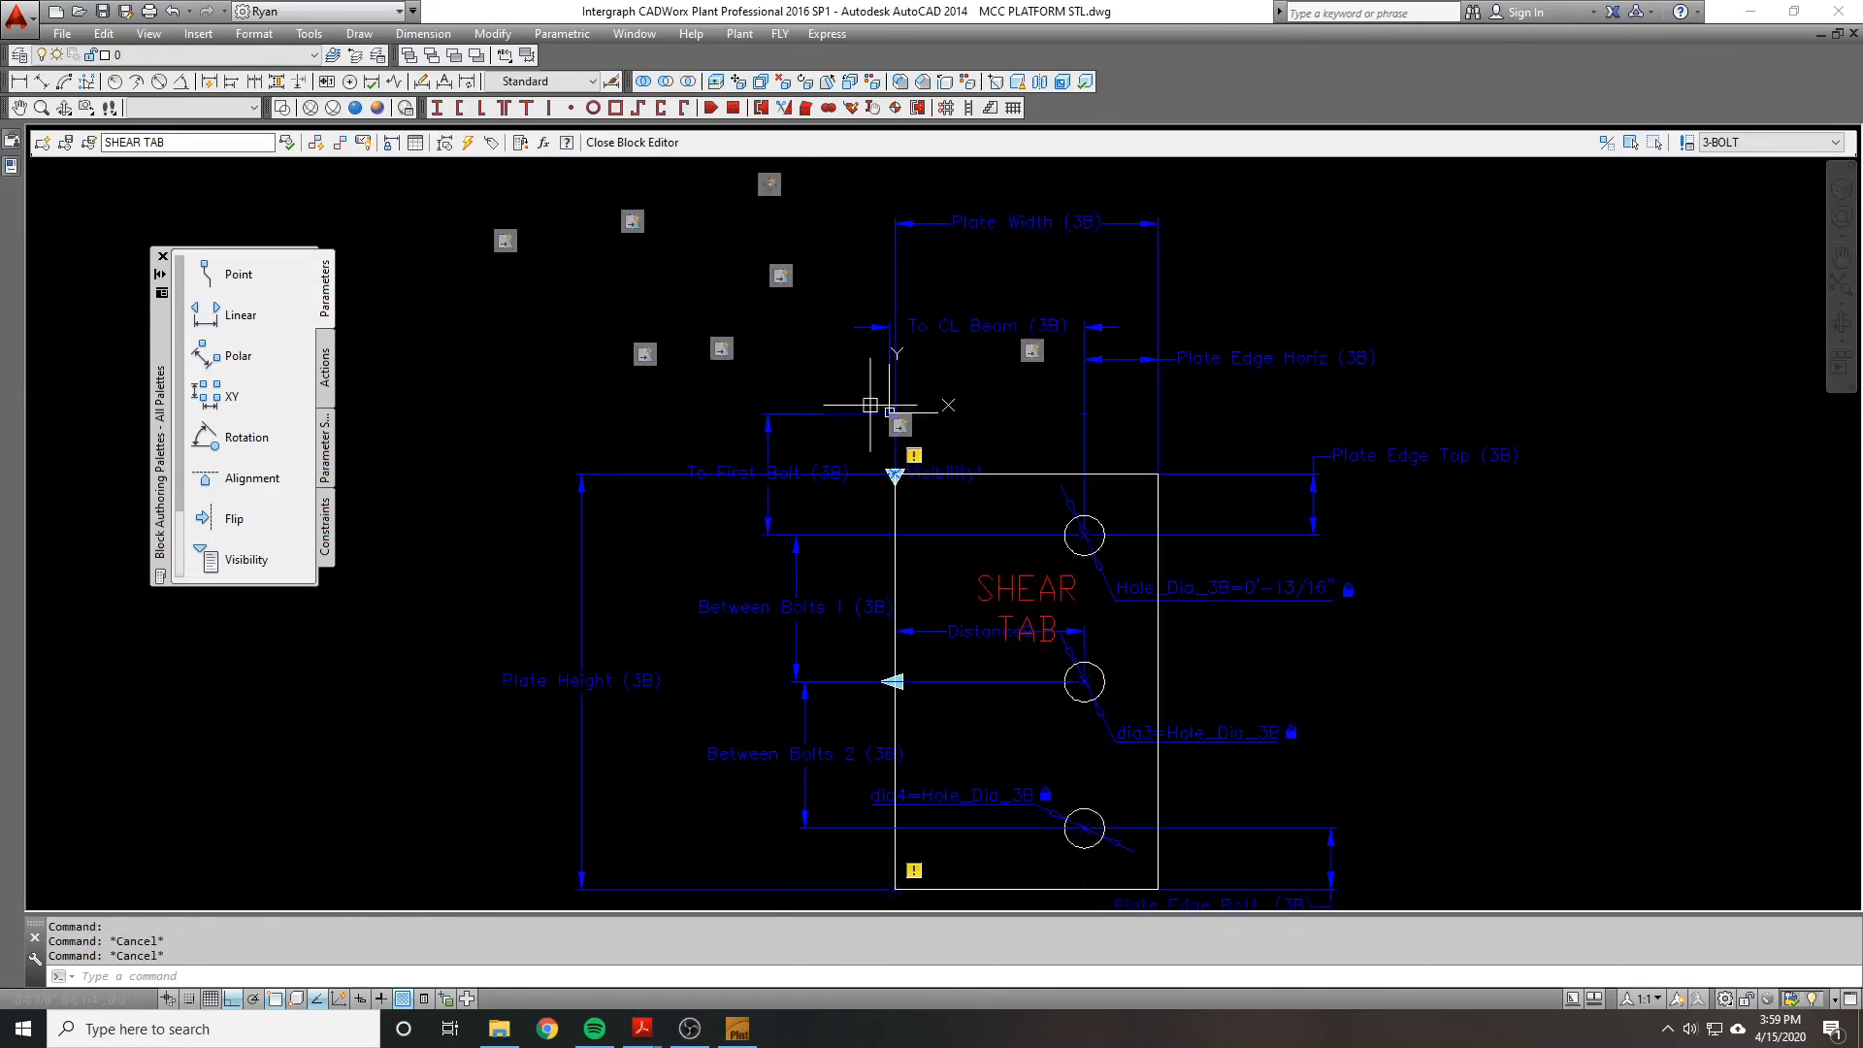
{"action": "key", "text": "Escape"}
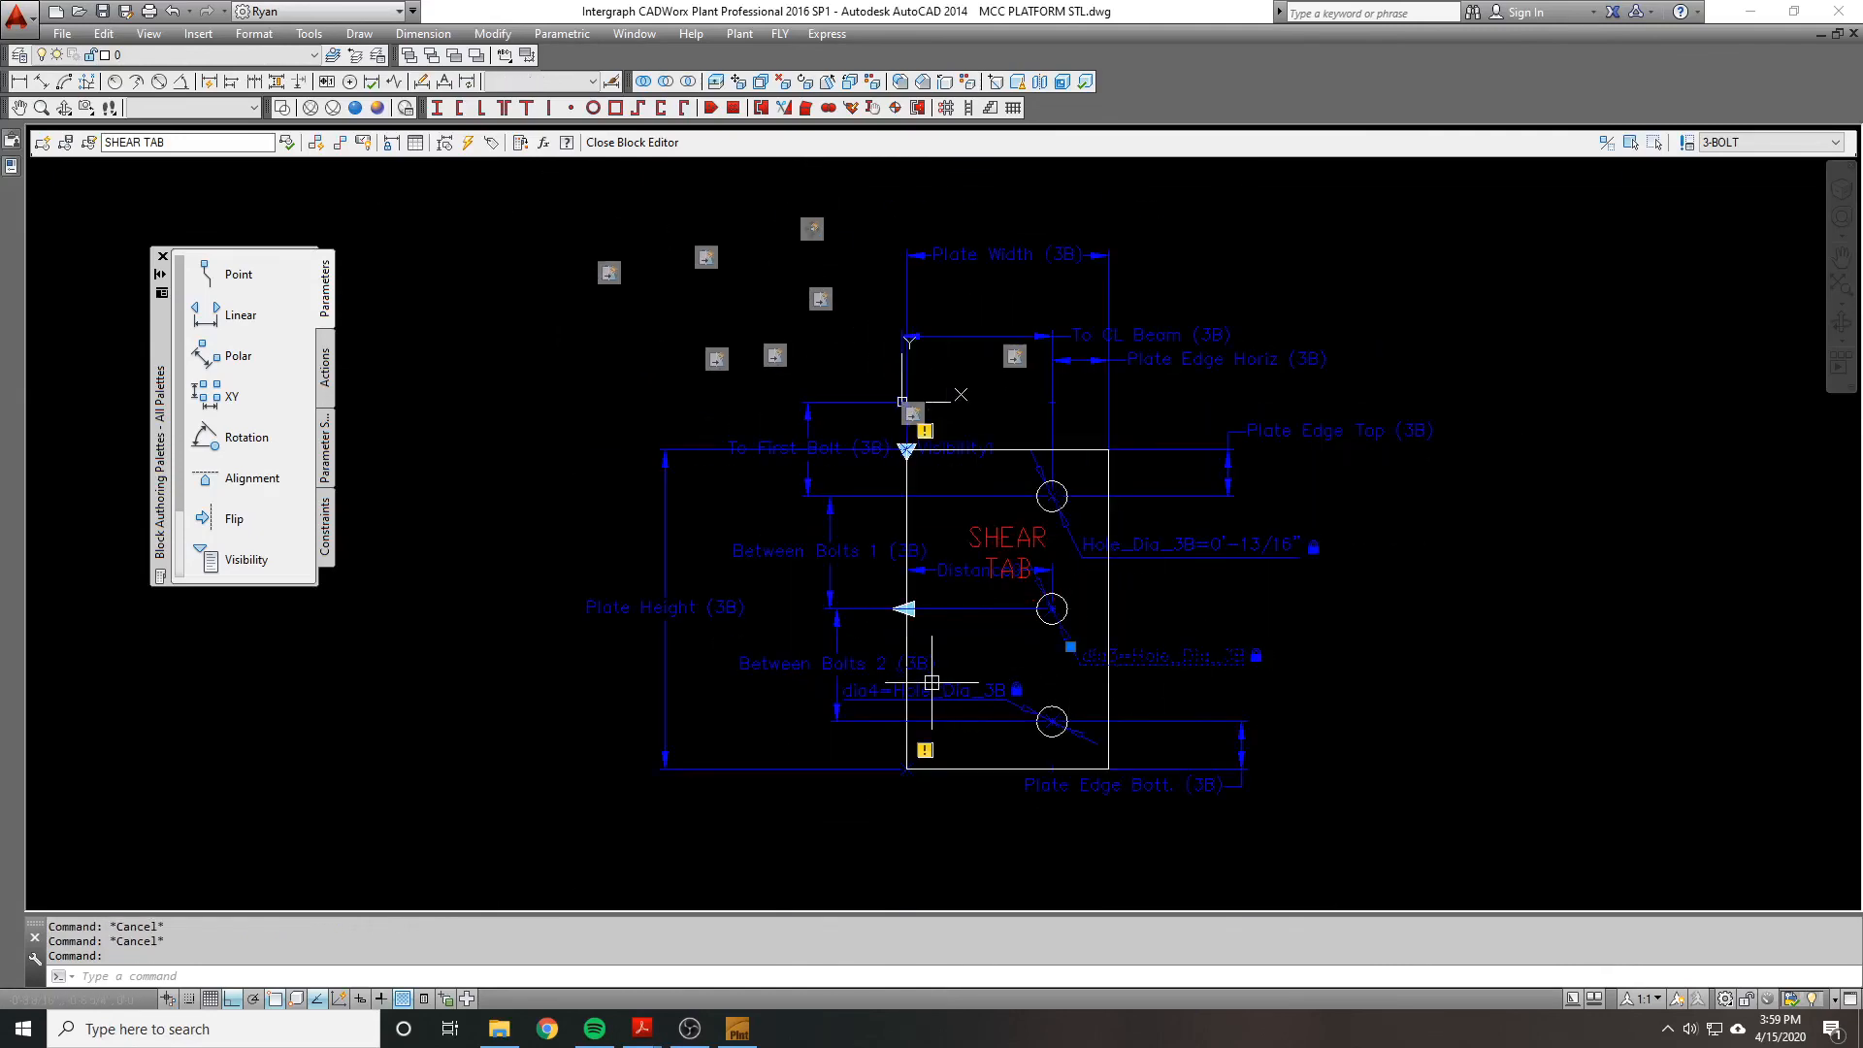
Step: Set the dia3 and dia4 hole diameter constraints so they do not show as block properties
{"action": "left_click", "coordinate": [932, 682]}
{"action": "left_click", "coordinate": [915, 702]}
{"action": "key", "text": "ctrl+1"}
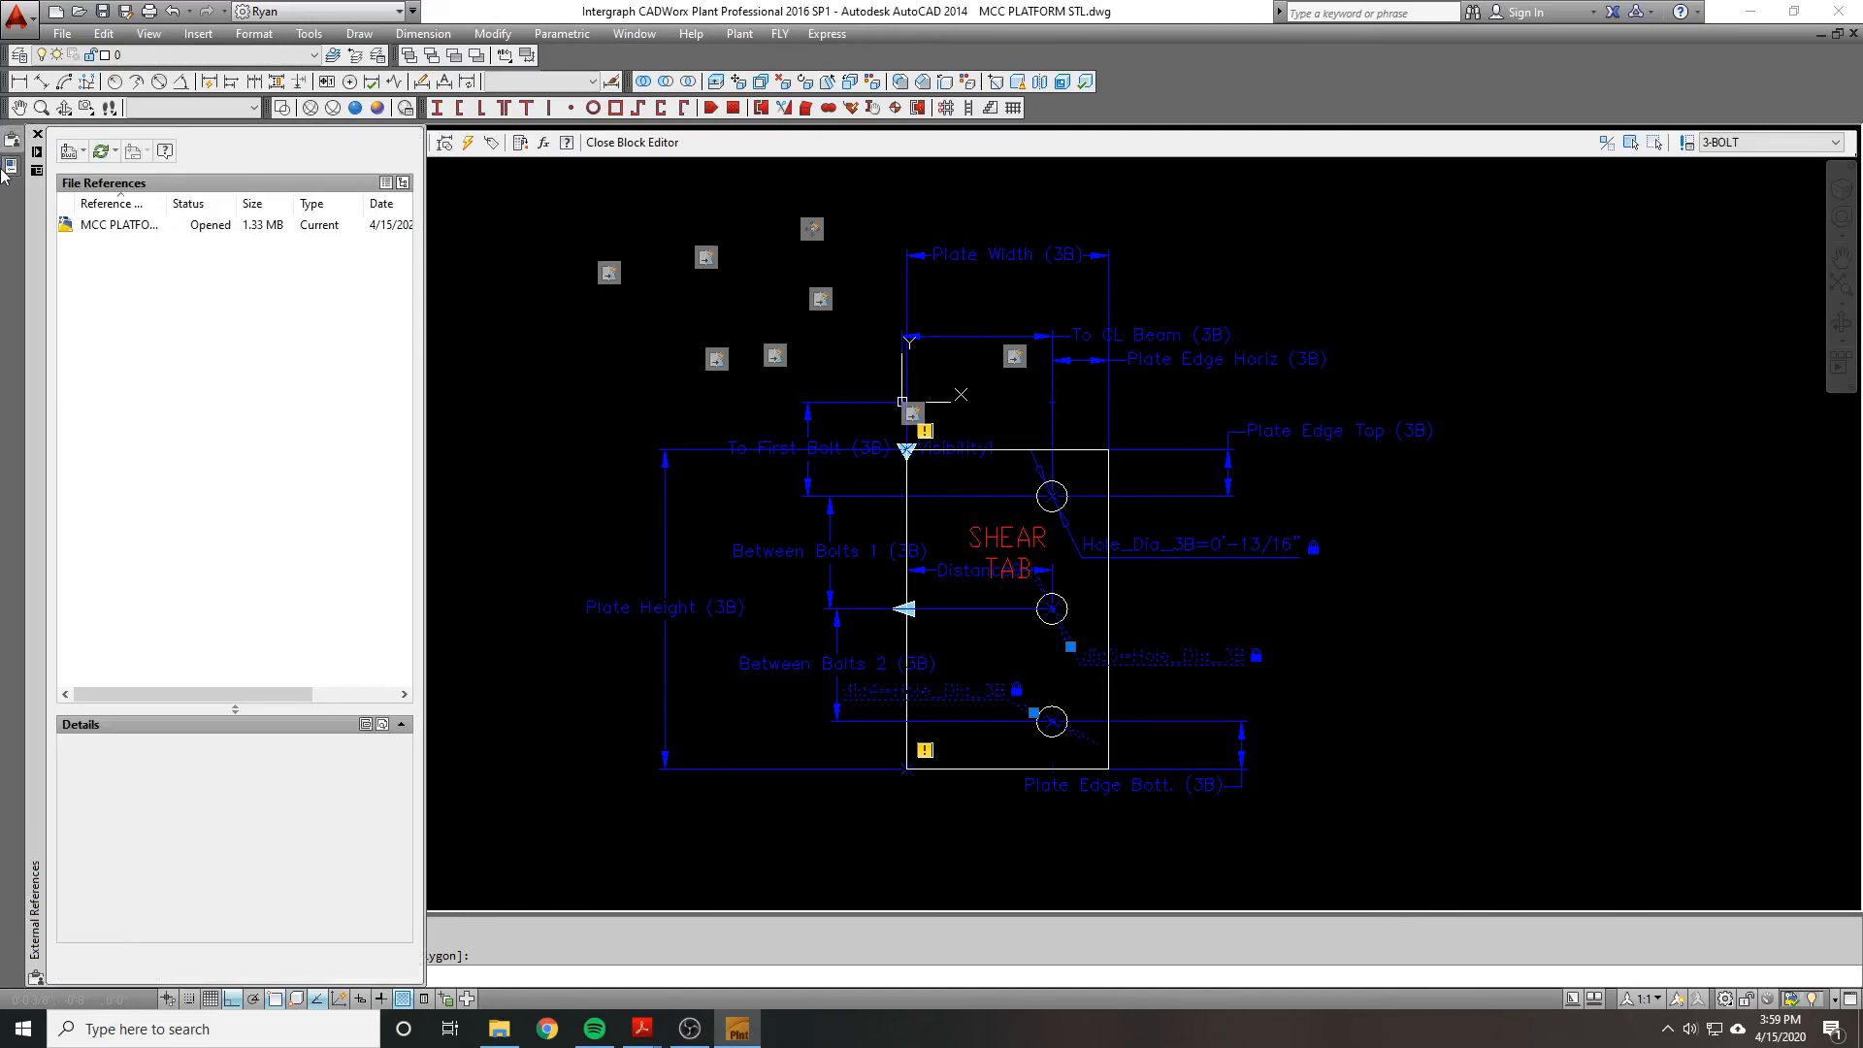
{"action": "left_click", "coordinate": [269, 601]}
{"action": "left_click", "coordinate": [265, 601]}
{"action": "left_click", "coordinate": [254, 636]}
{"action": "key", "text": "Escape"}
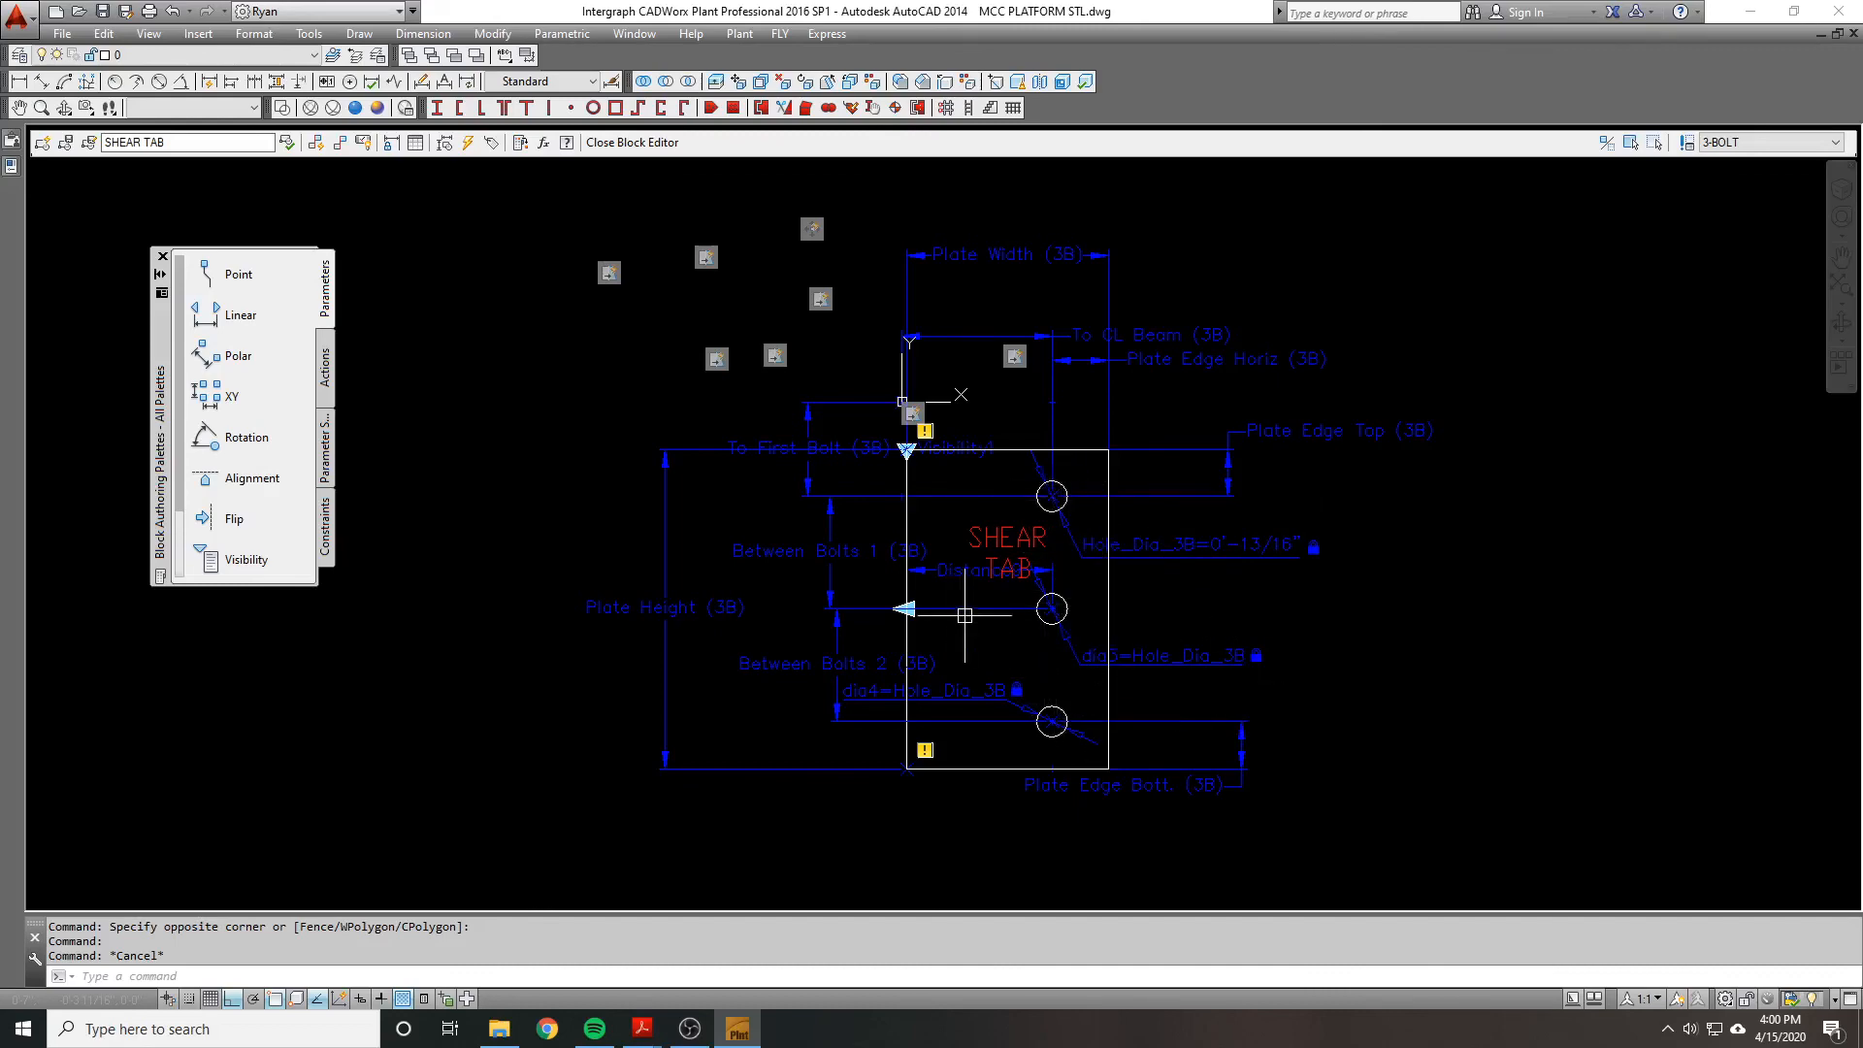
Step: Open the Parameters Manager and enlarge it to fit the complete list of action and dimensional constraint parameters
{"action": "mouse_move", "coordinate": [915, 593]}
{"action": "middle_mouse_down"}
{"action": "mouse_move", "coordinate": [924, 546]}
{"action": "mouse_move", "coordinate": [962, 585]}
{"action": "middle_mouse_up"}
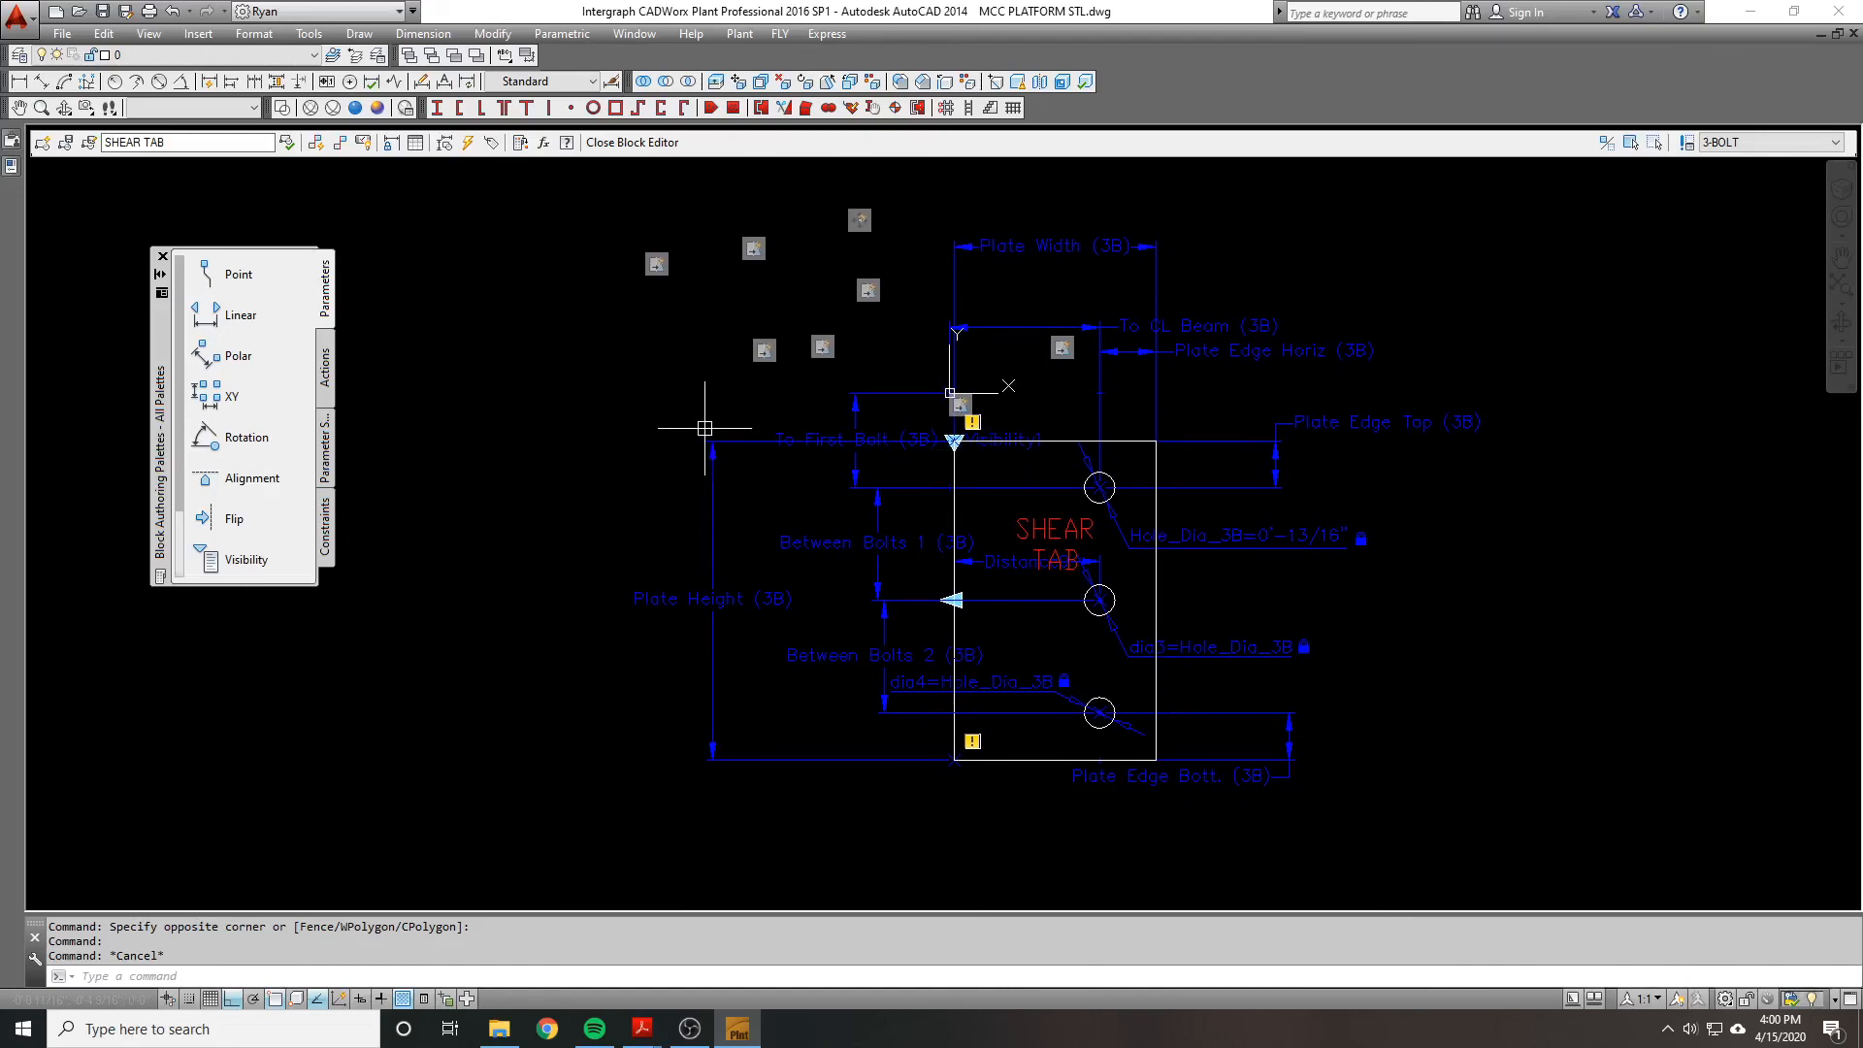
{"action": "middle_click_drag", "start_coordinate": [1184, 640], "coordinate": [1234, 608]}
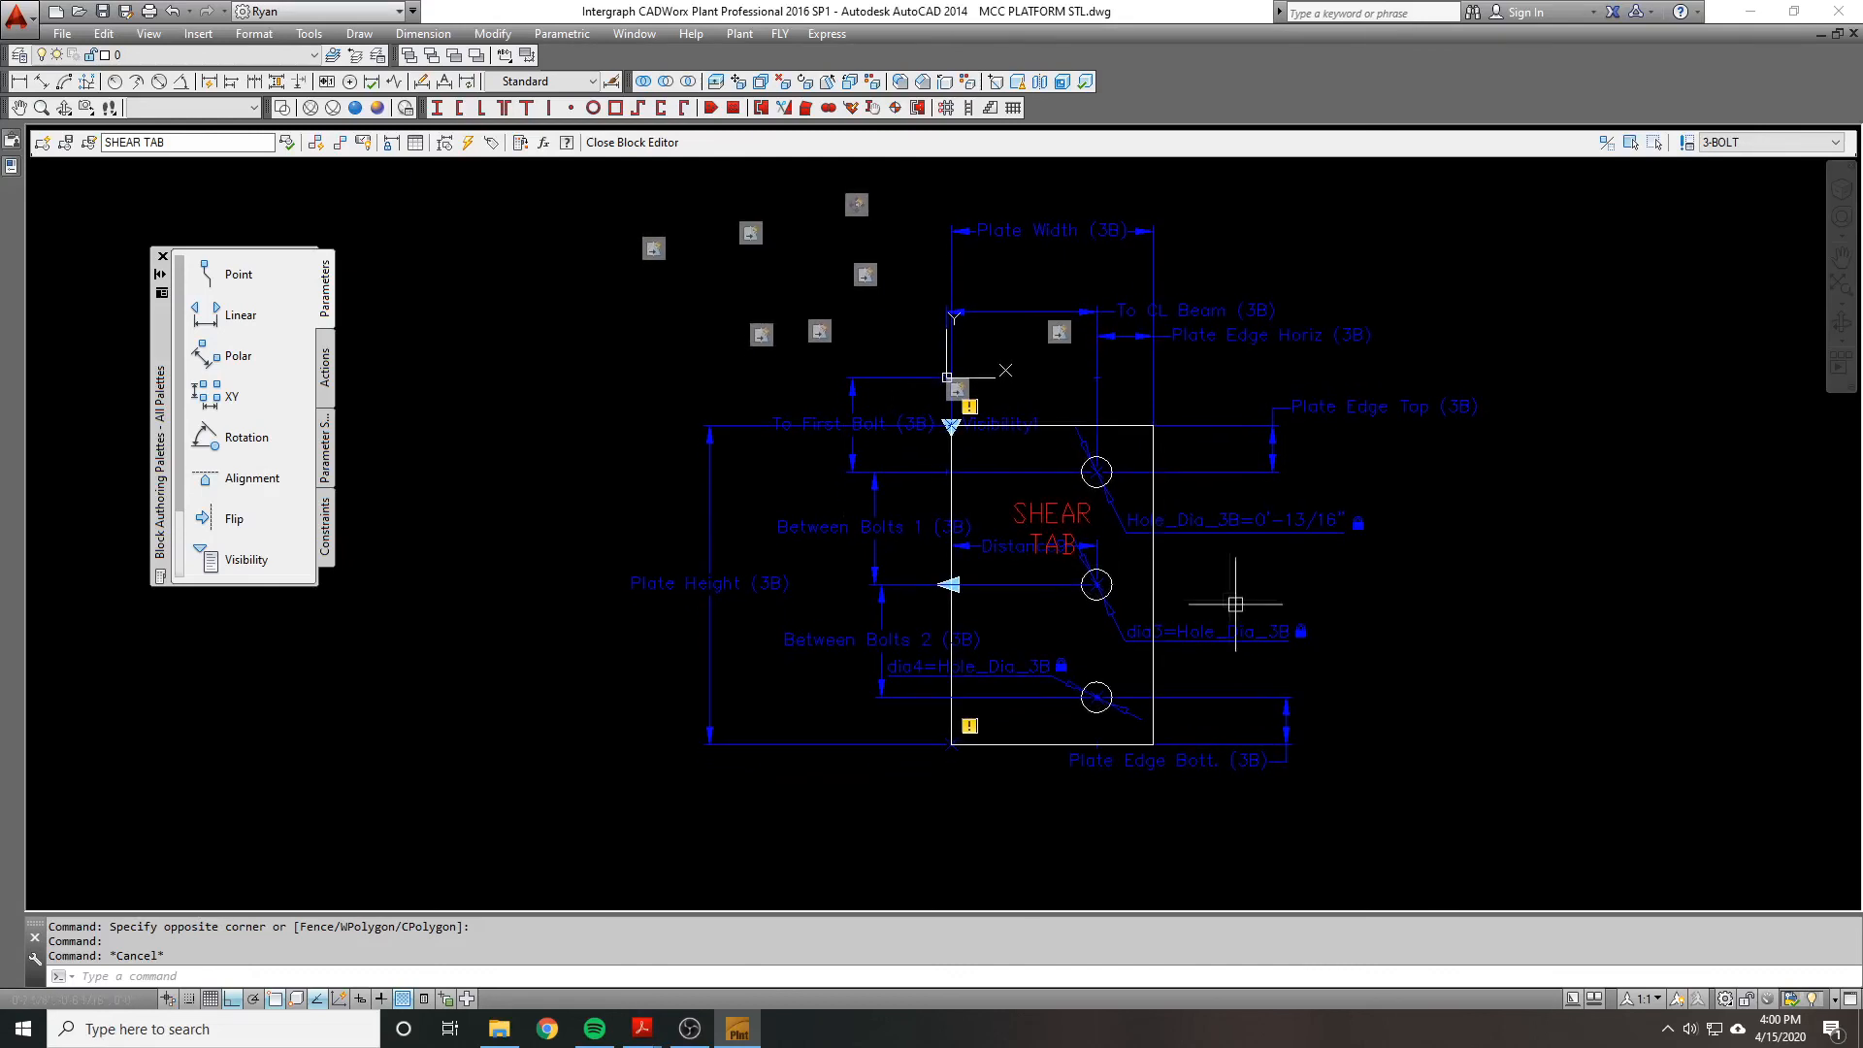
{"action": "left_click", "coordinate": [543, 141]}
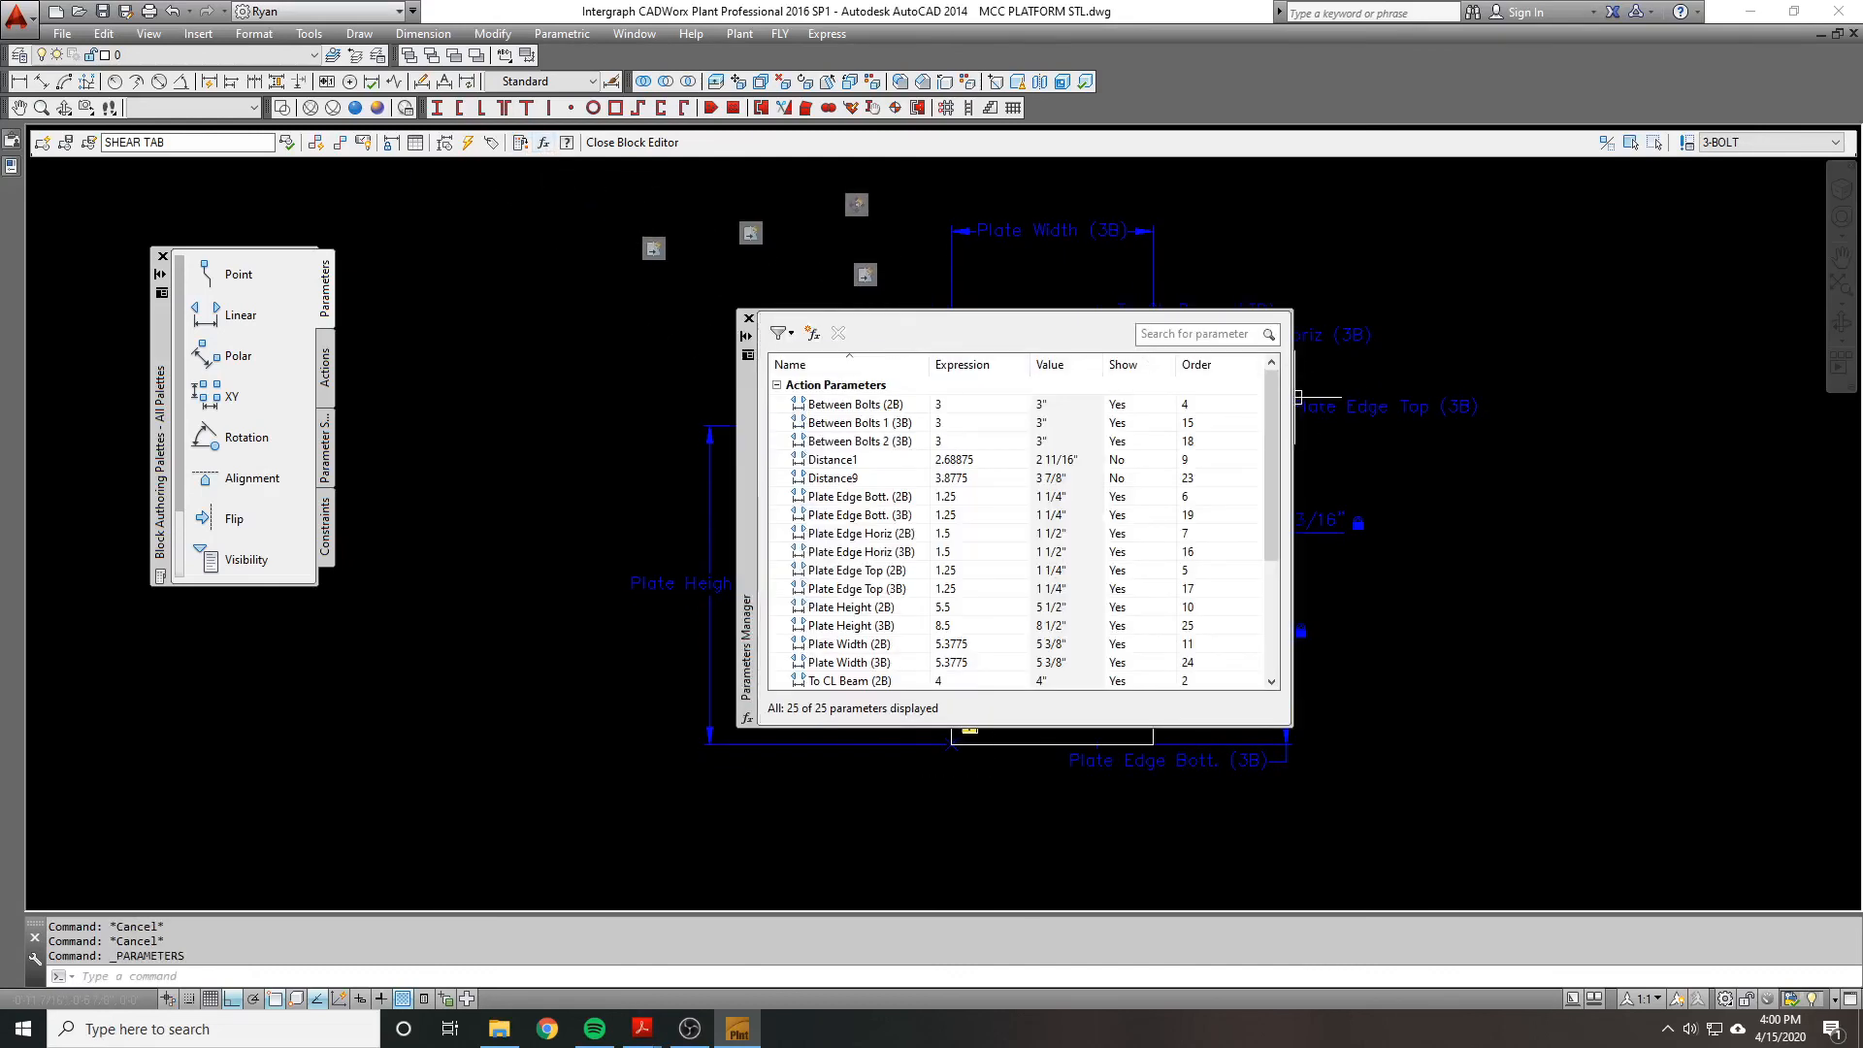
{"action": "left_click_drag", "start_coordinate": [1295, 398], "coordinate": [1365, 399]}
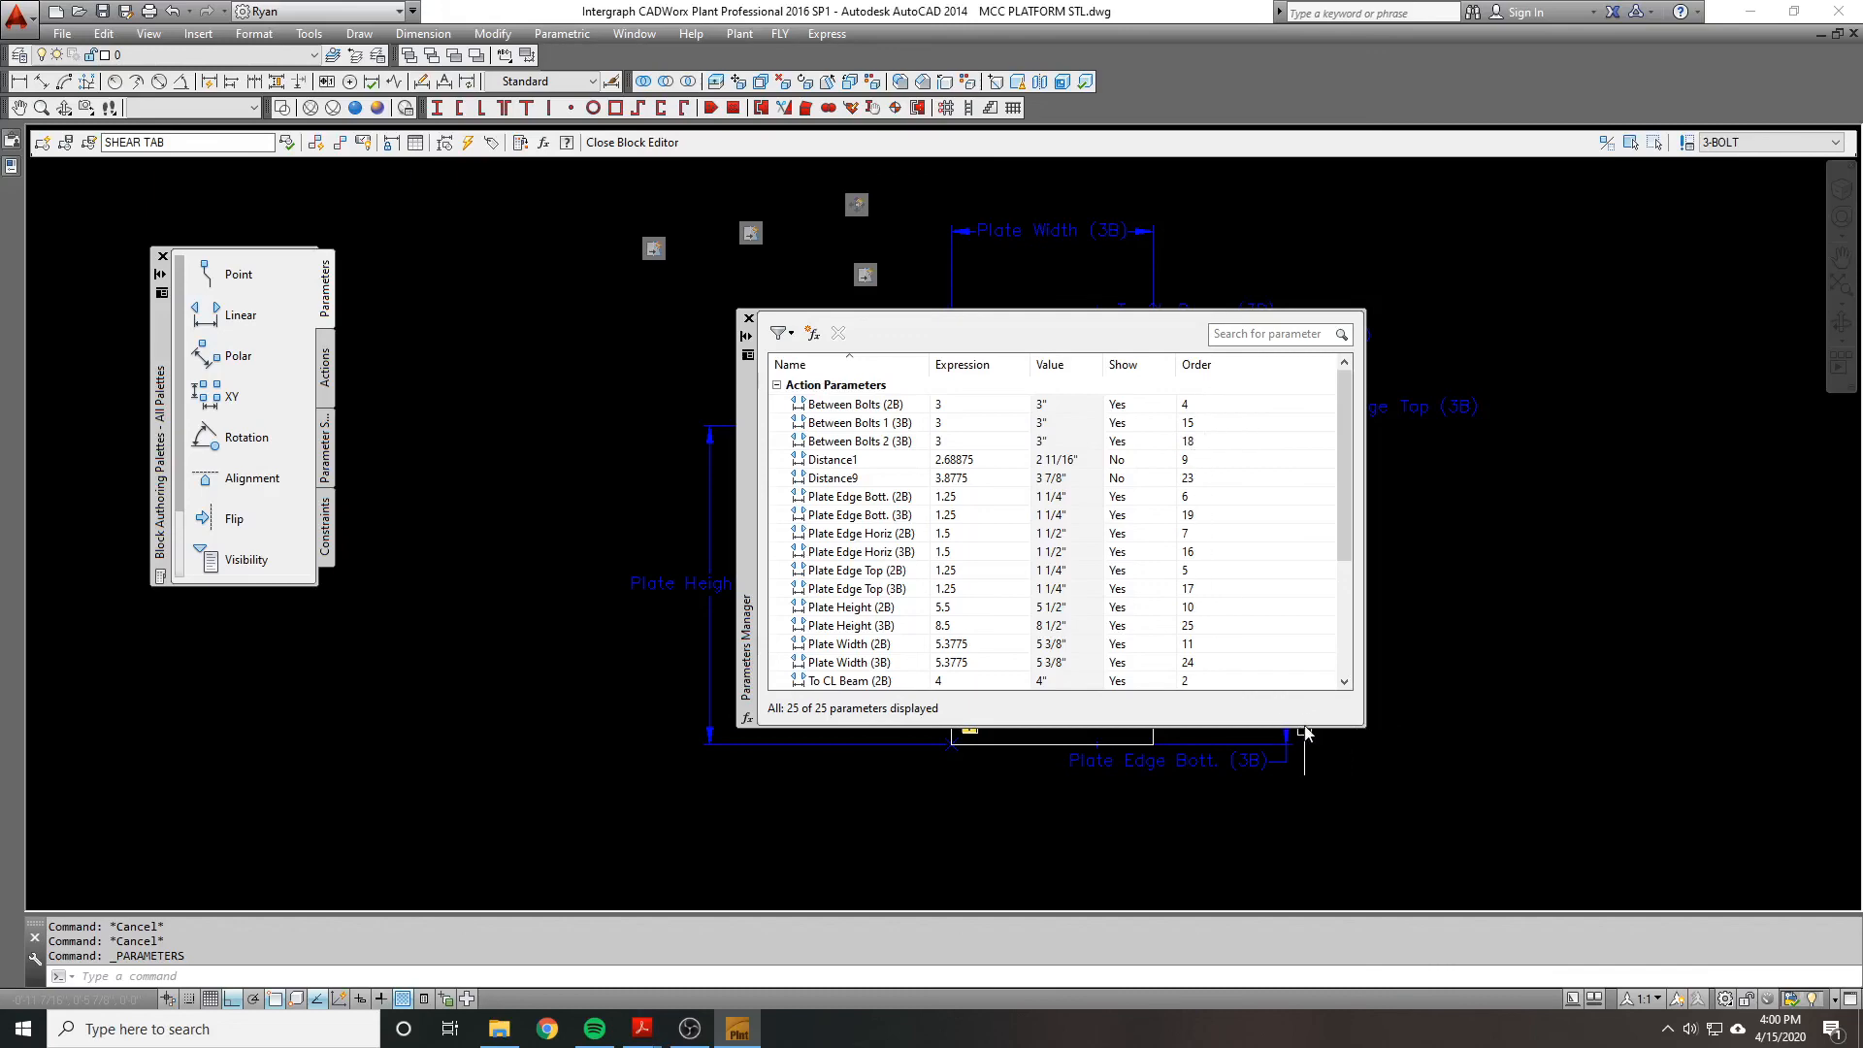
{"action": "left_click_drag", "start_coordinate": [1304, 728], "coordinate": [1296, 835]}
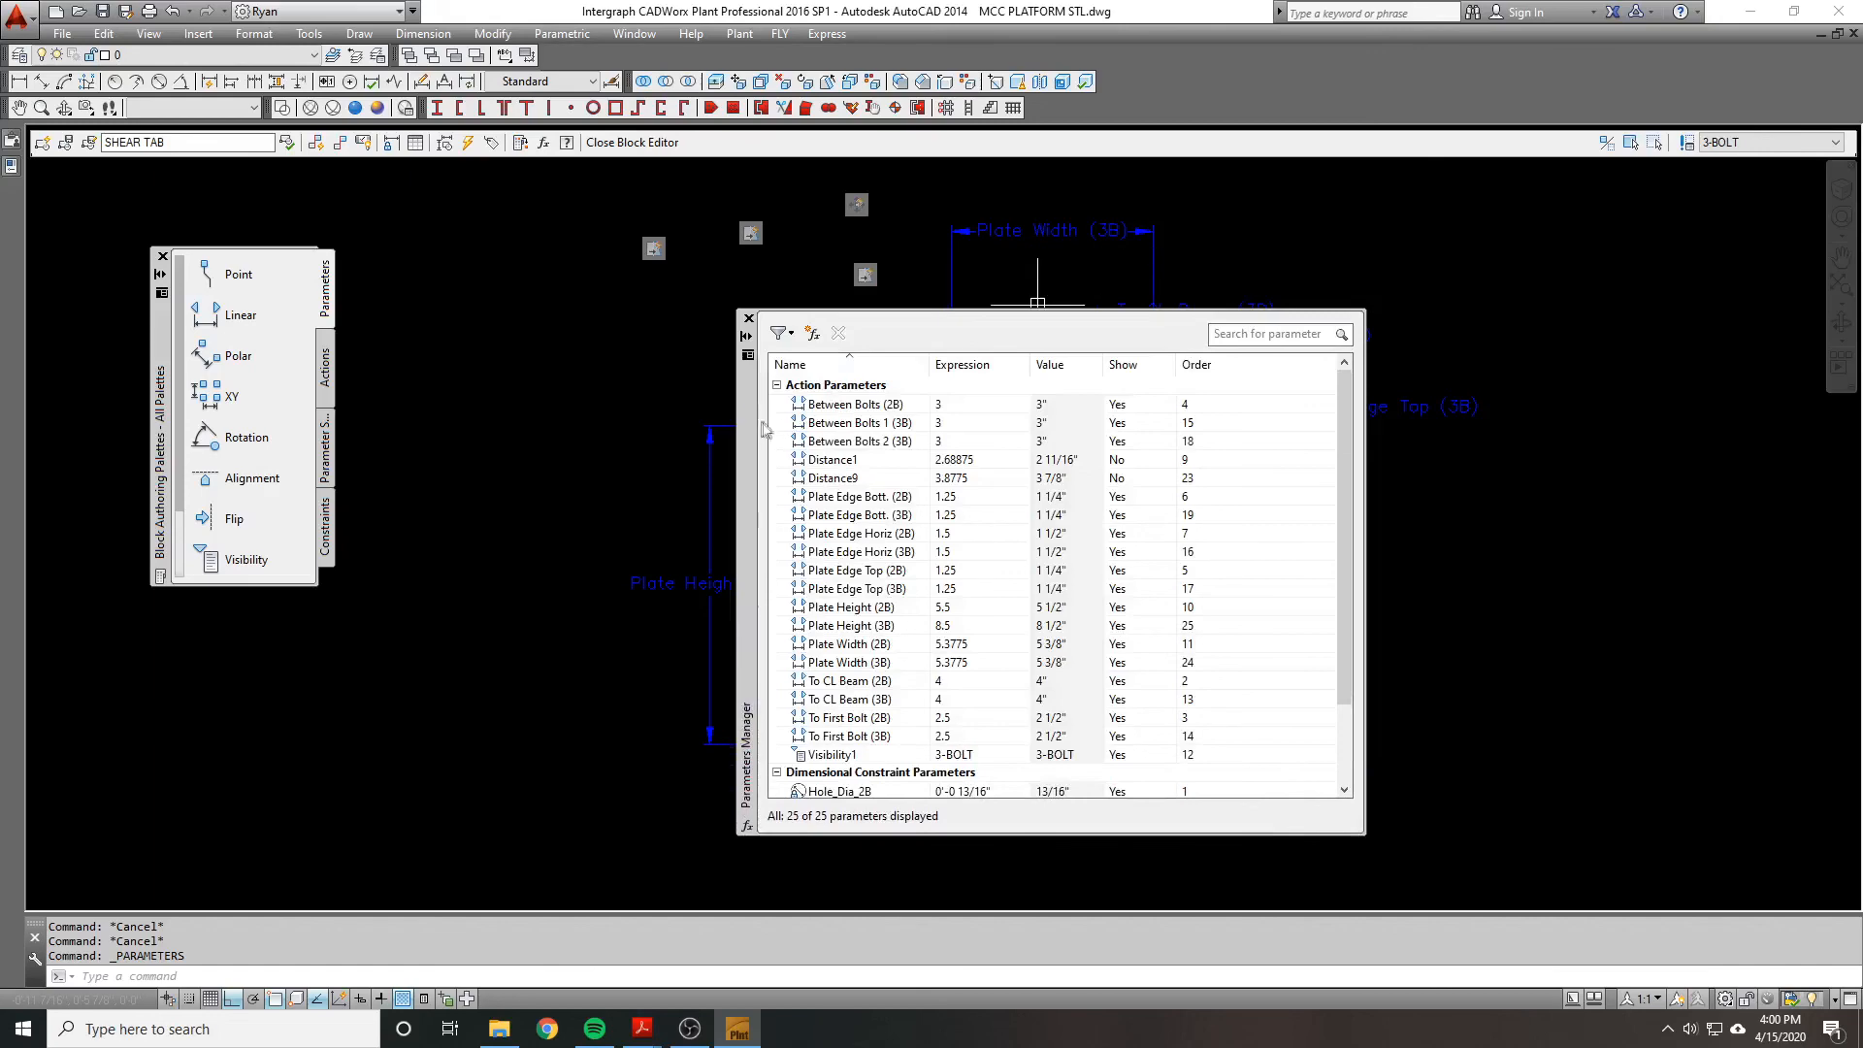
{"action": "left_click_drag", "start_coordinate": [750, 432], "coordinate": [778, 331]}
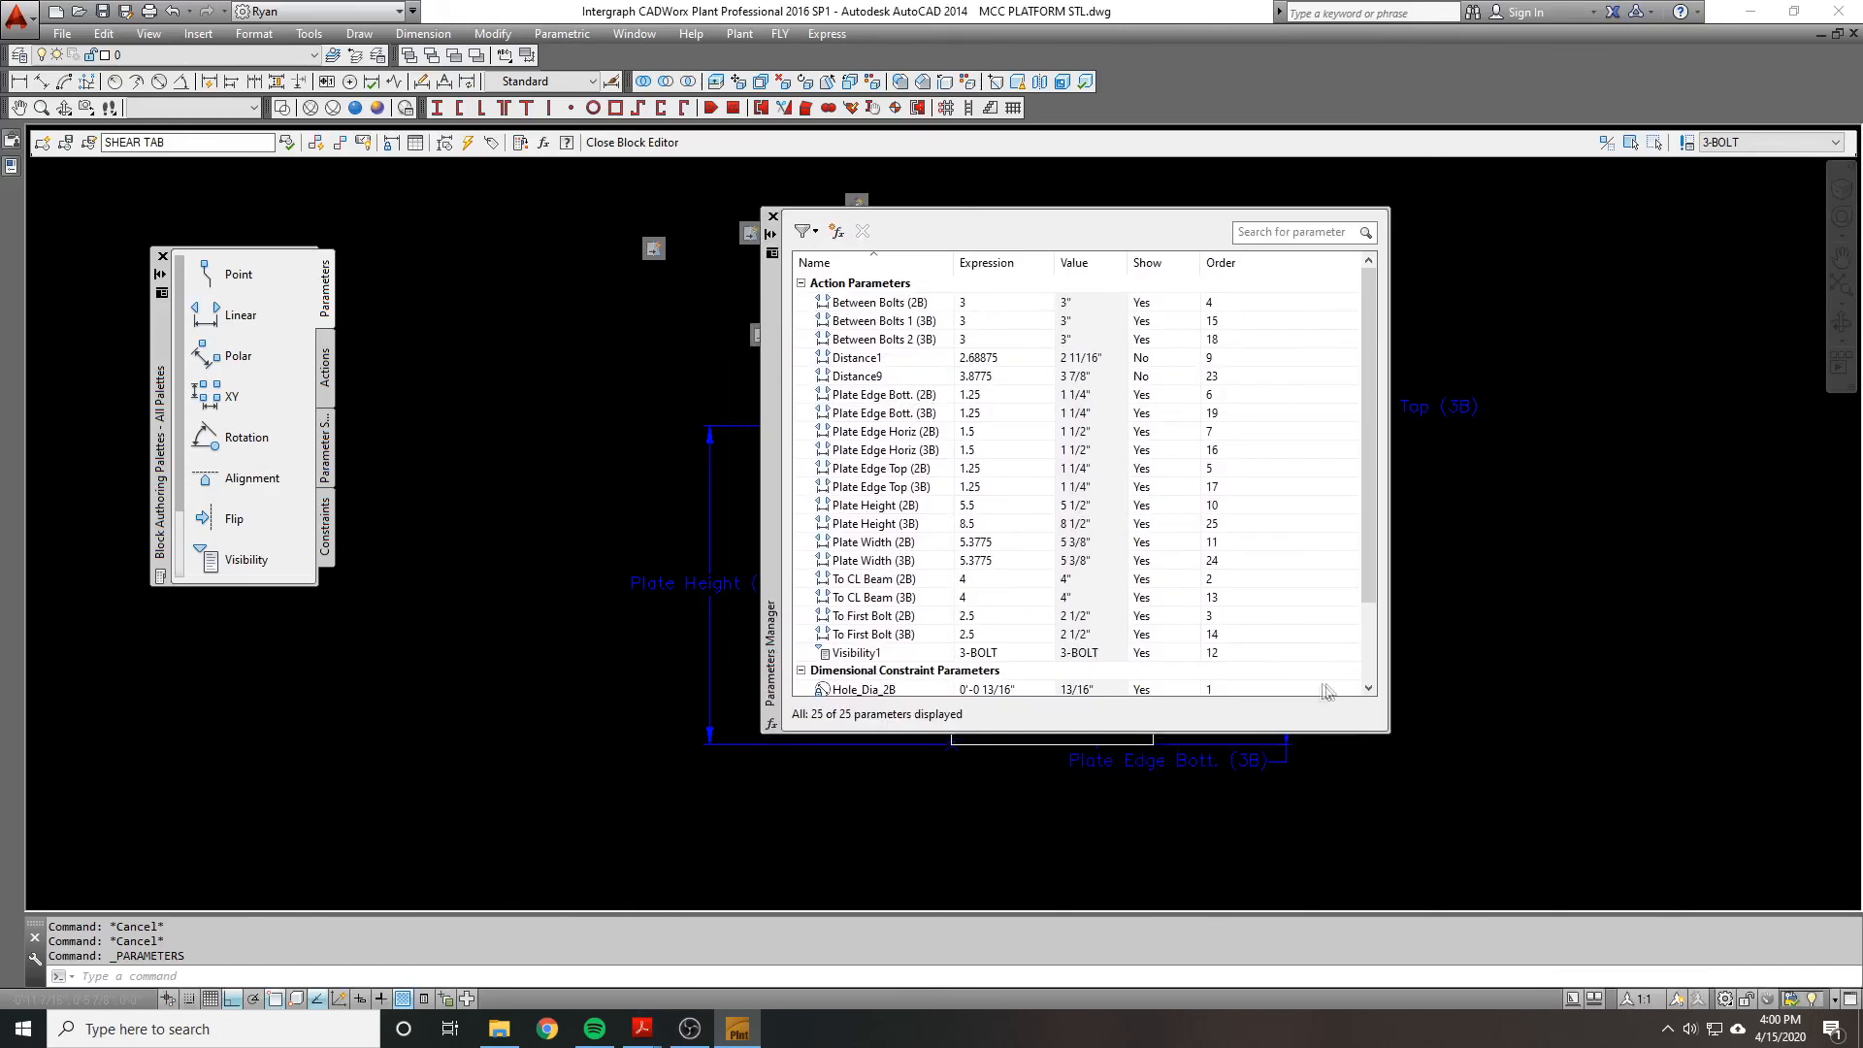
{"action": "left_click", "coordinate": [1335, 735]}
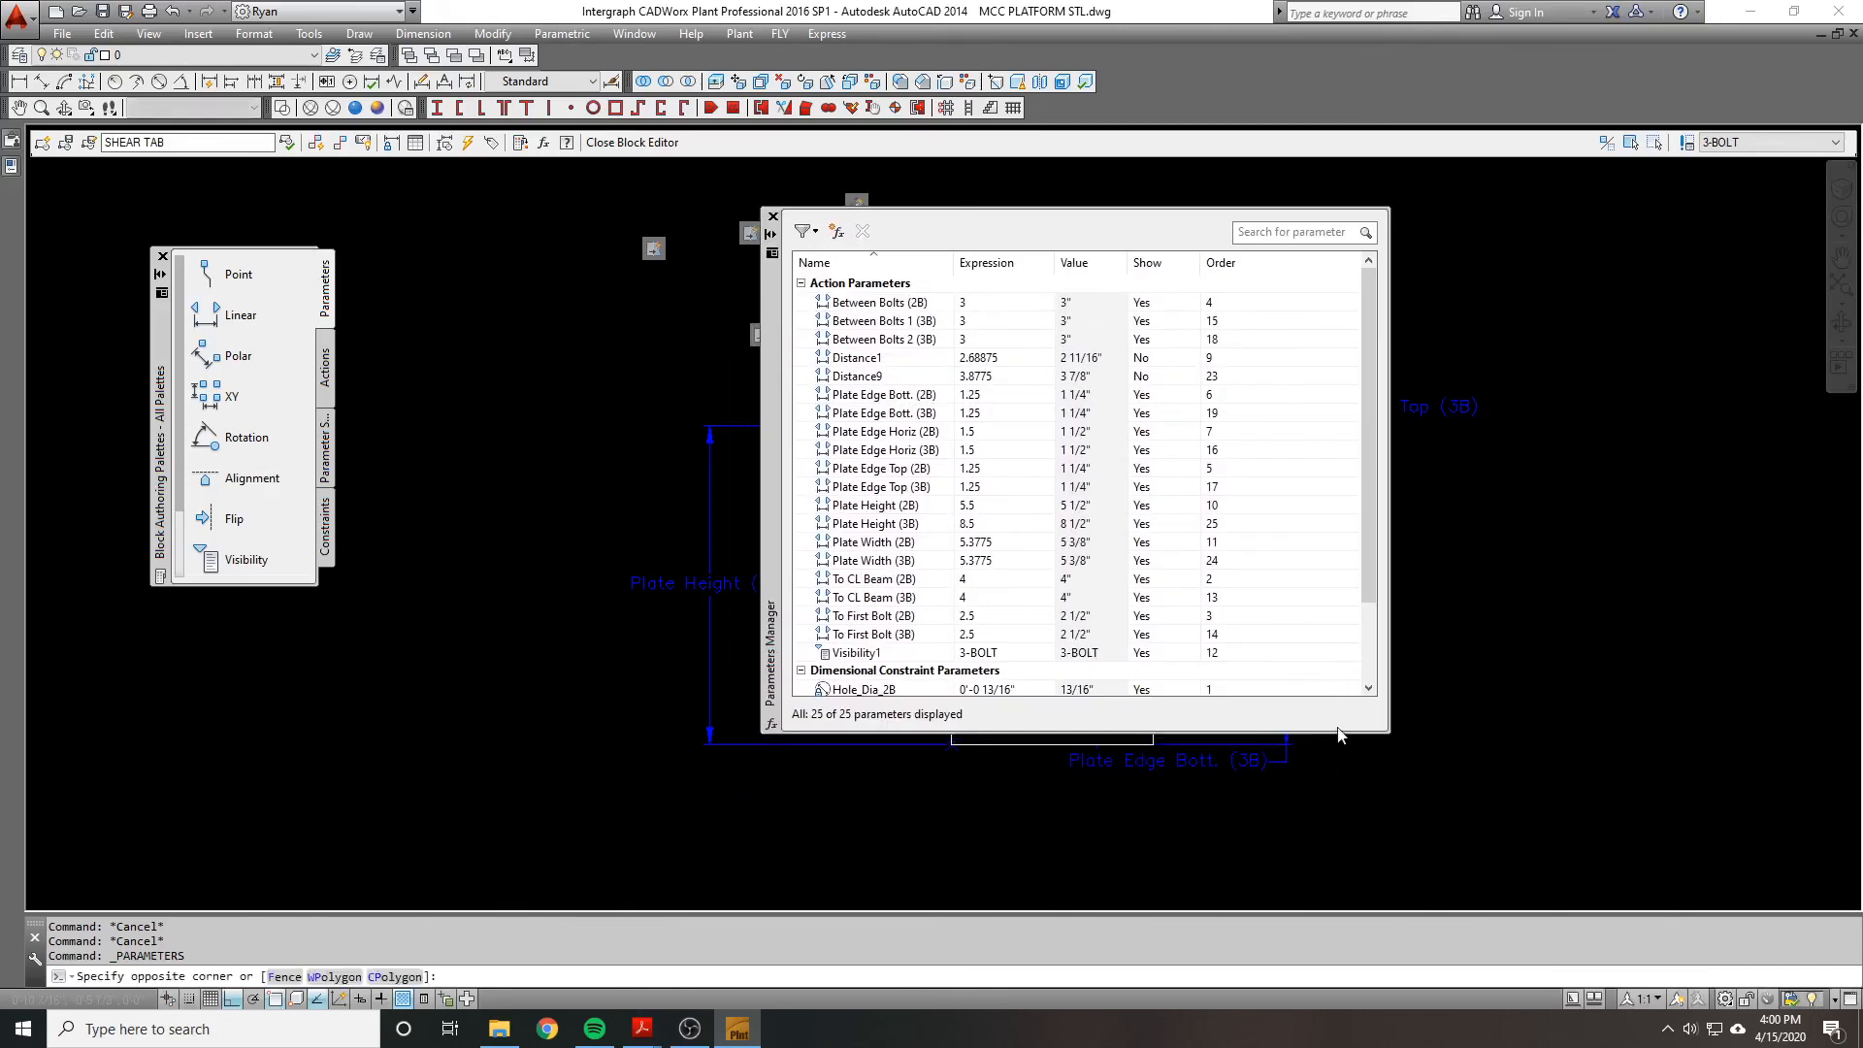
{"action": "key", "text": "Escape"}
{"action": "left_click_drag", "start_coordinate": [1362, 734], "coordinate": [1362, 815]}
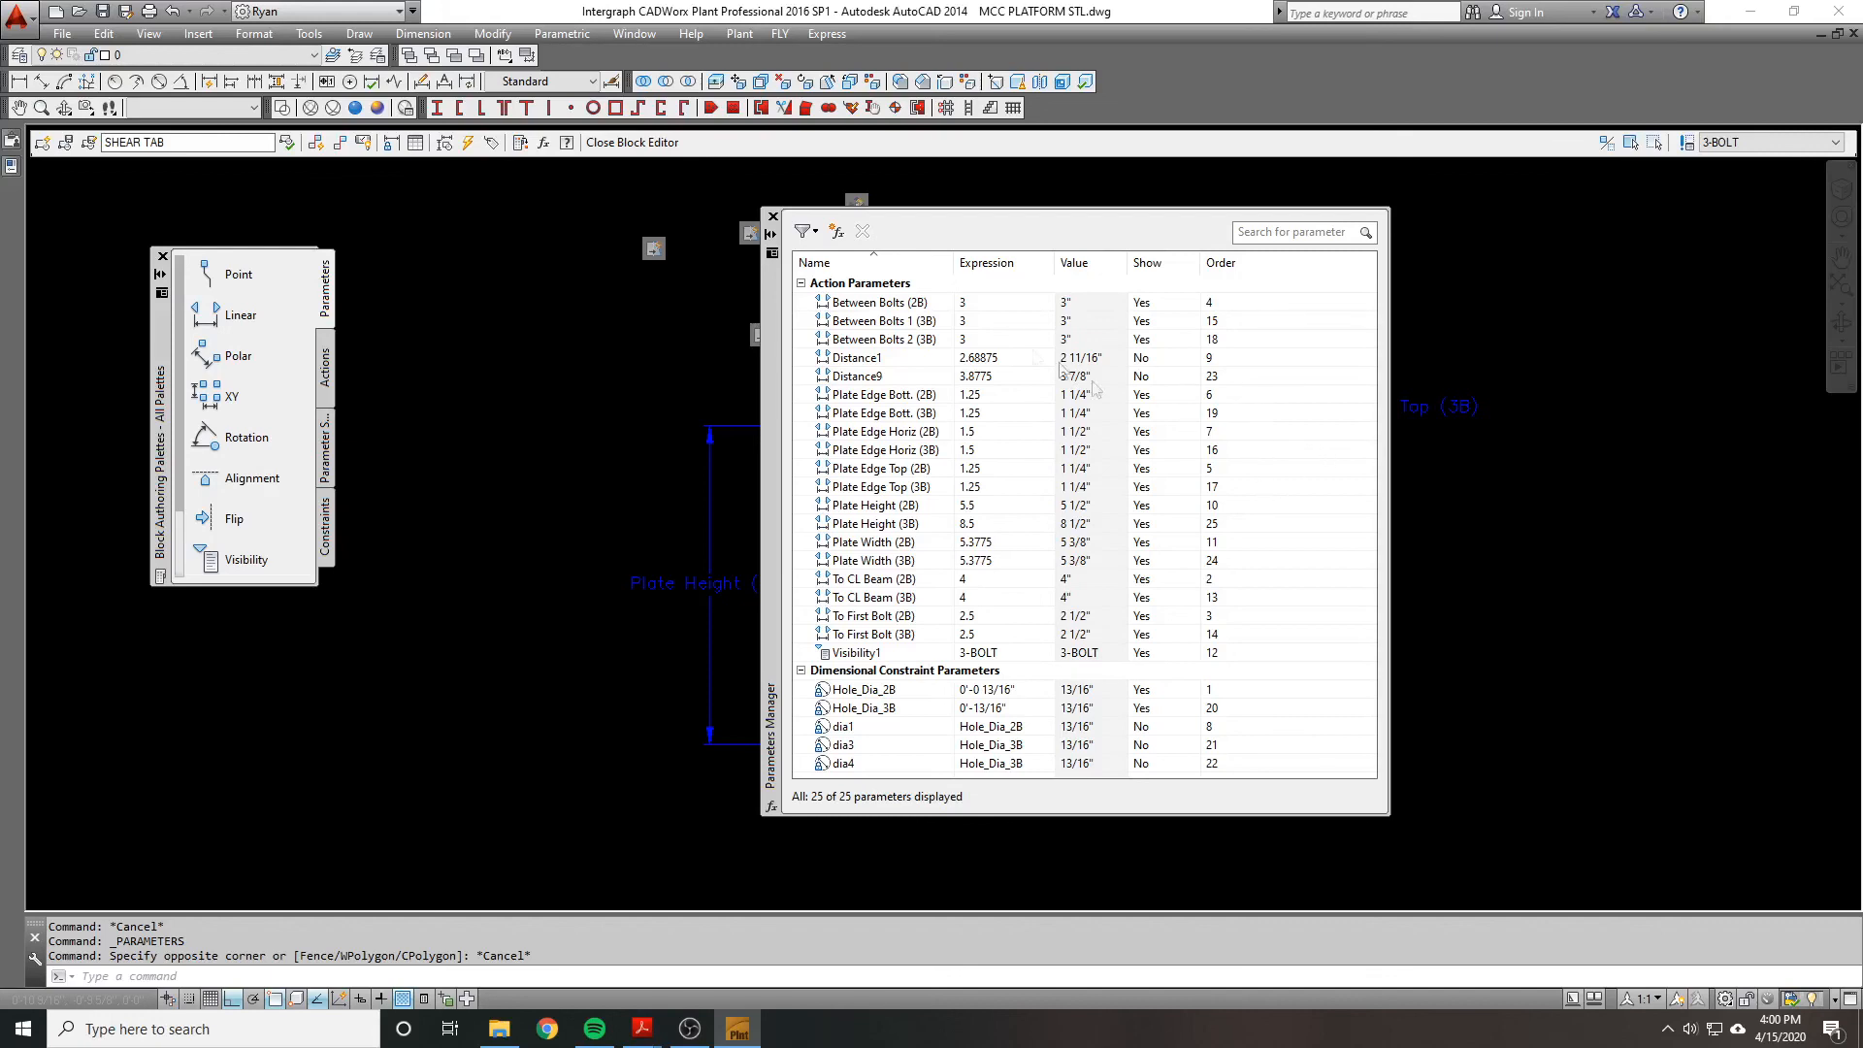
Step: Set the order of the Visibility1 parameter to 1
{"action": "left_click", "coordinate": [848, 307]}
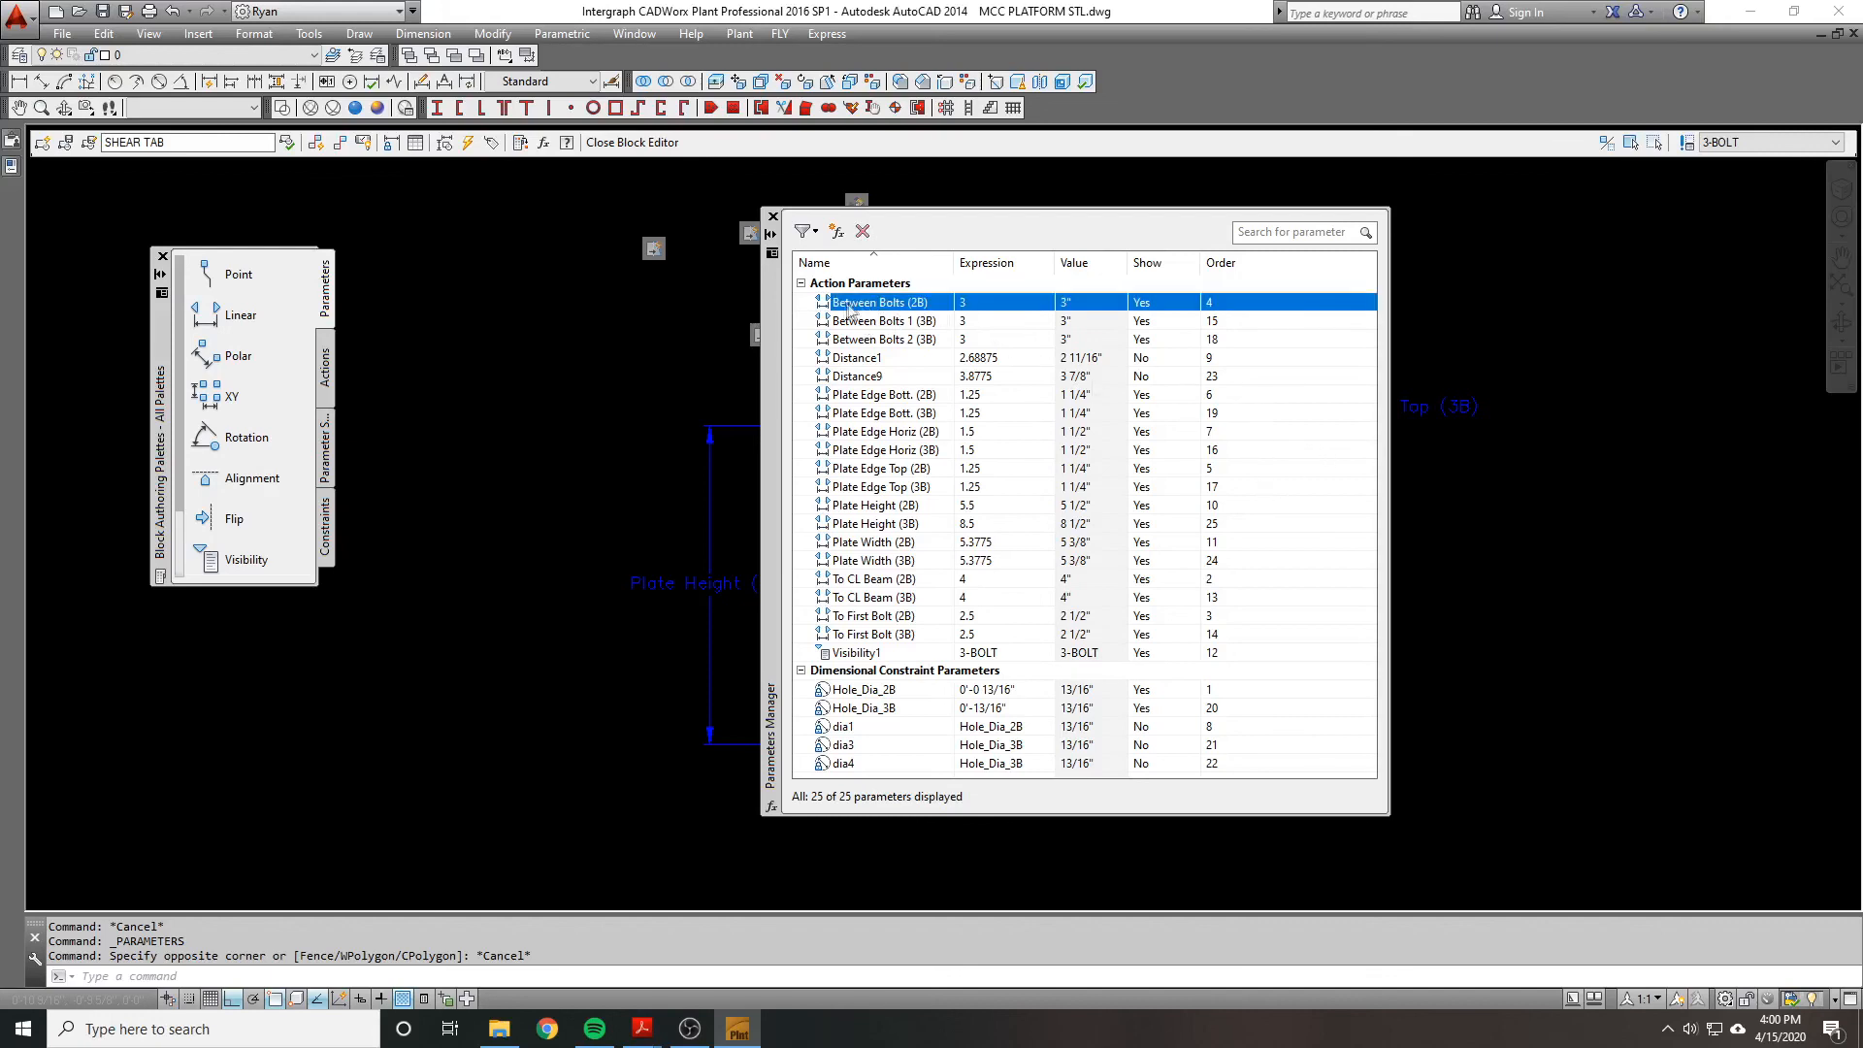
{"action": "left_click", "coordinate": [898, 321]}
{"action": "left_click", "coordinate": [897, 340]}
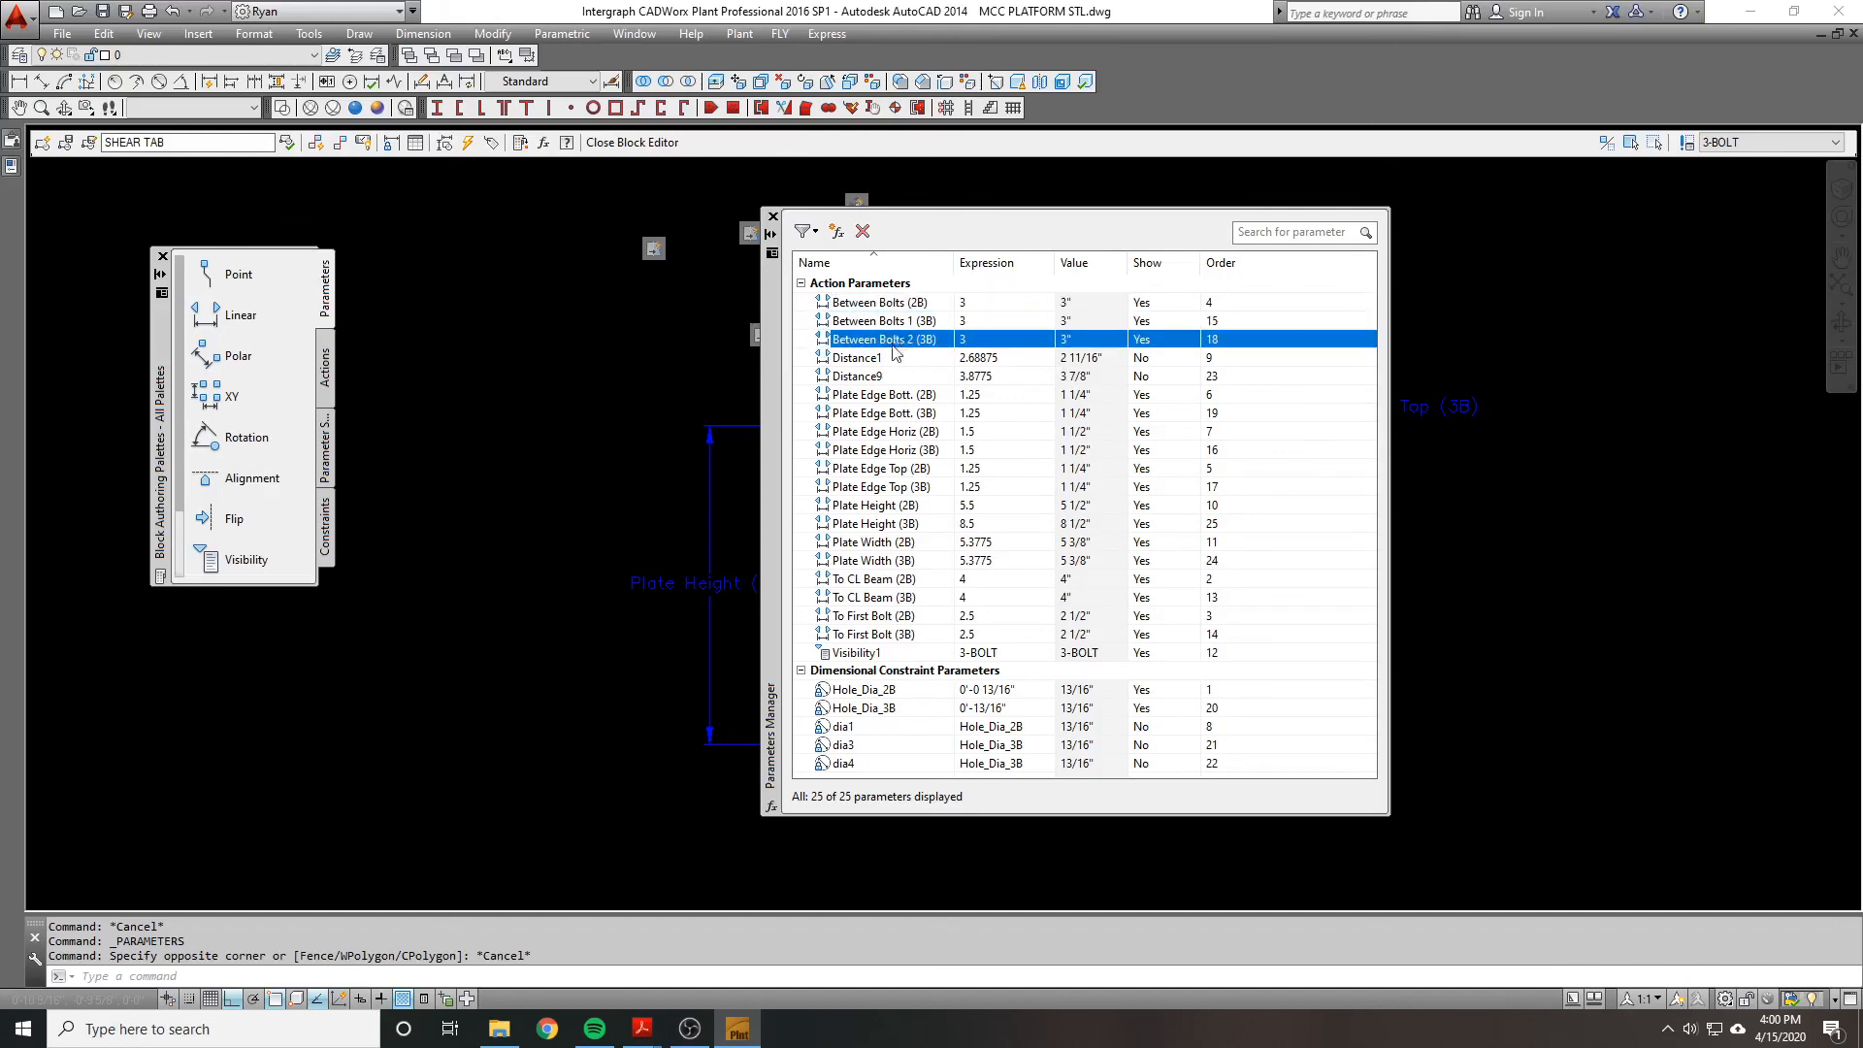
{"action": "right_click", "coordinate": [895, 351]}
{"action": "left_click", "coordinate": [881, 358]}
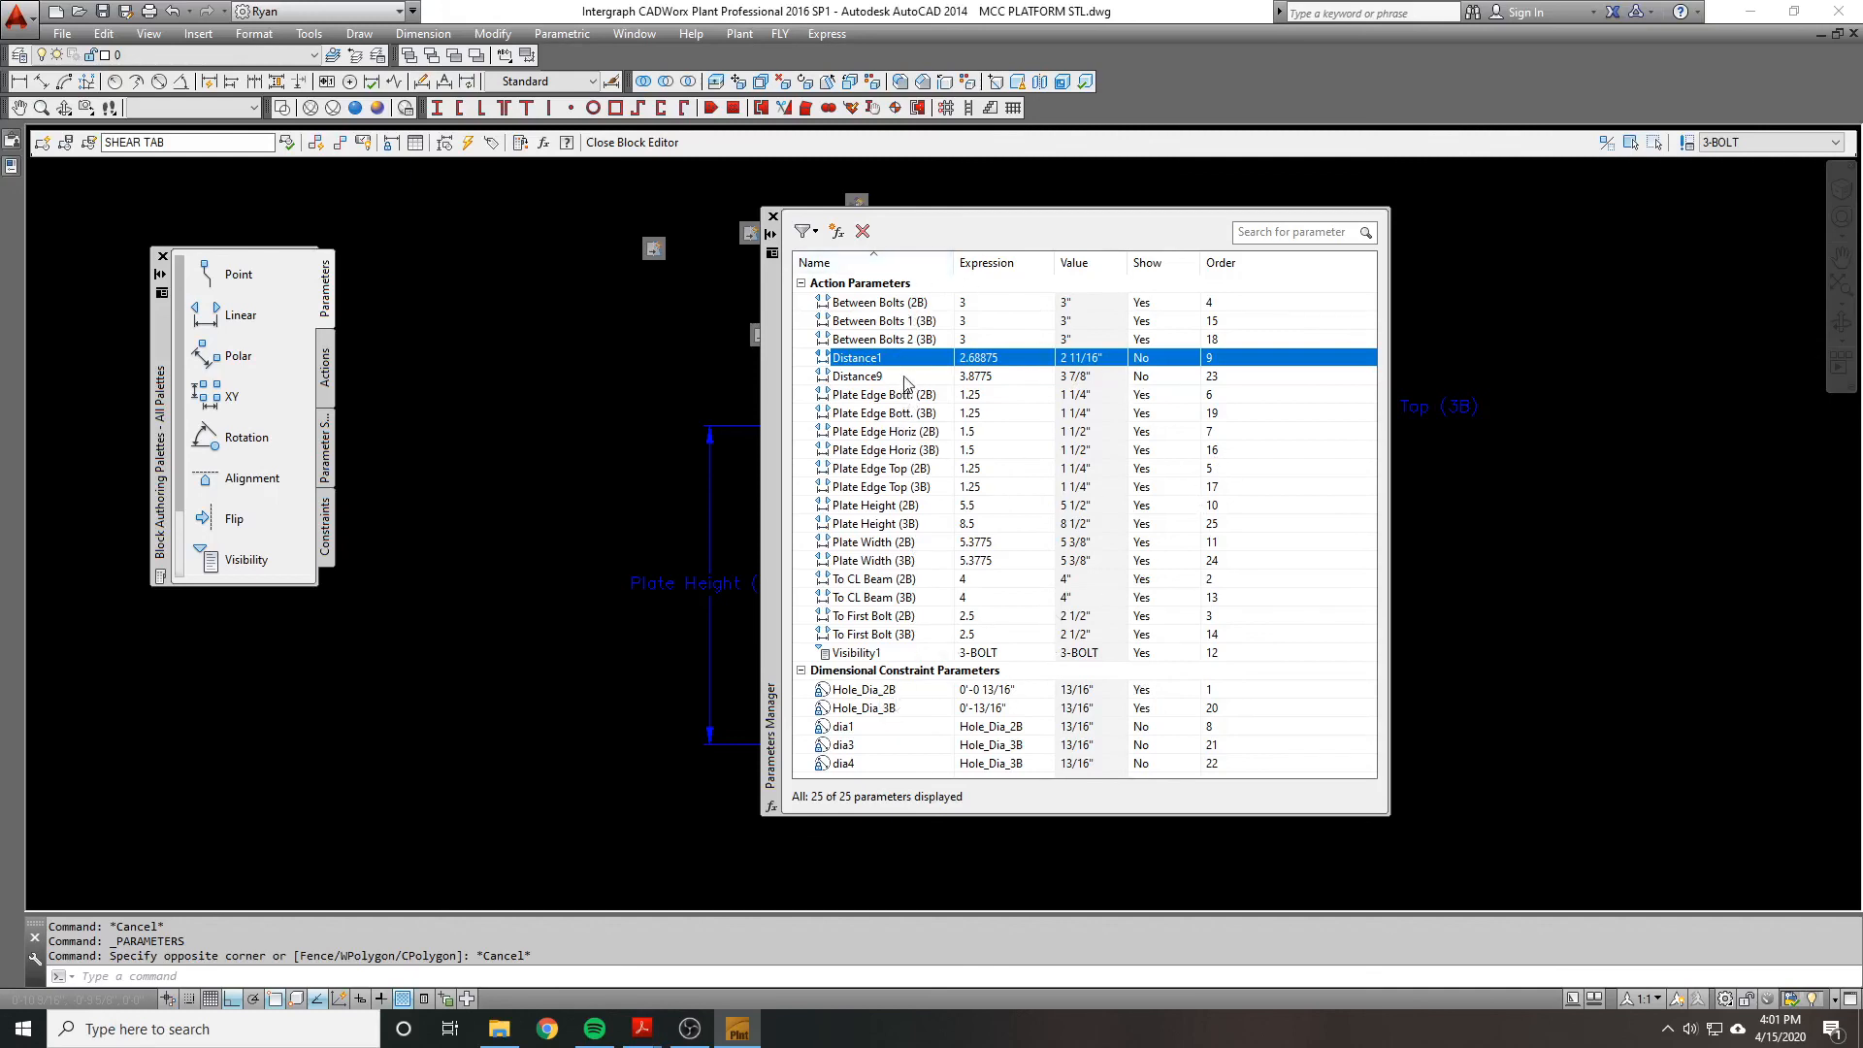
{"action": "left_click", "coordinate": [885, 653]}
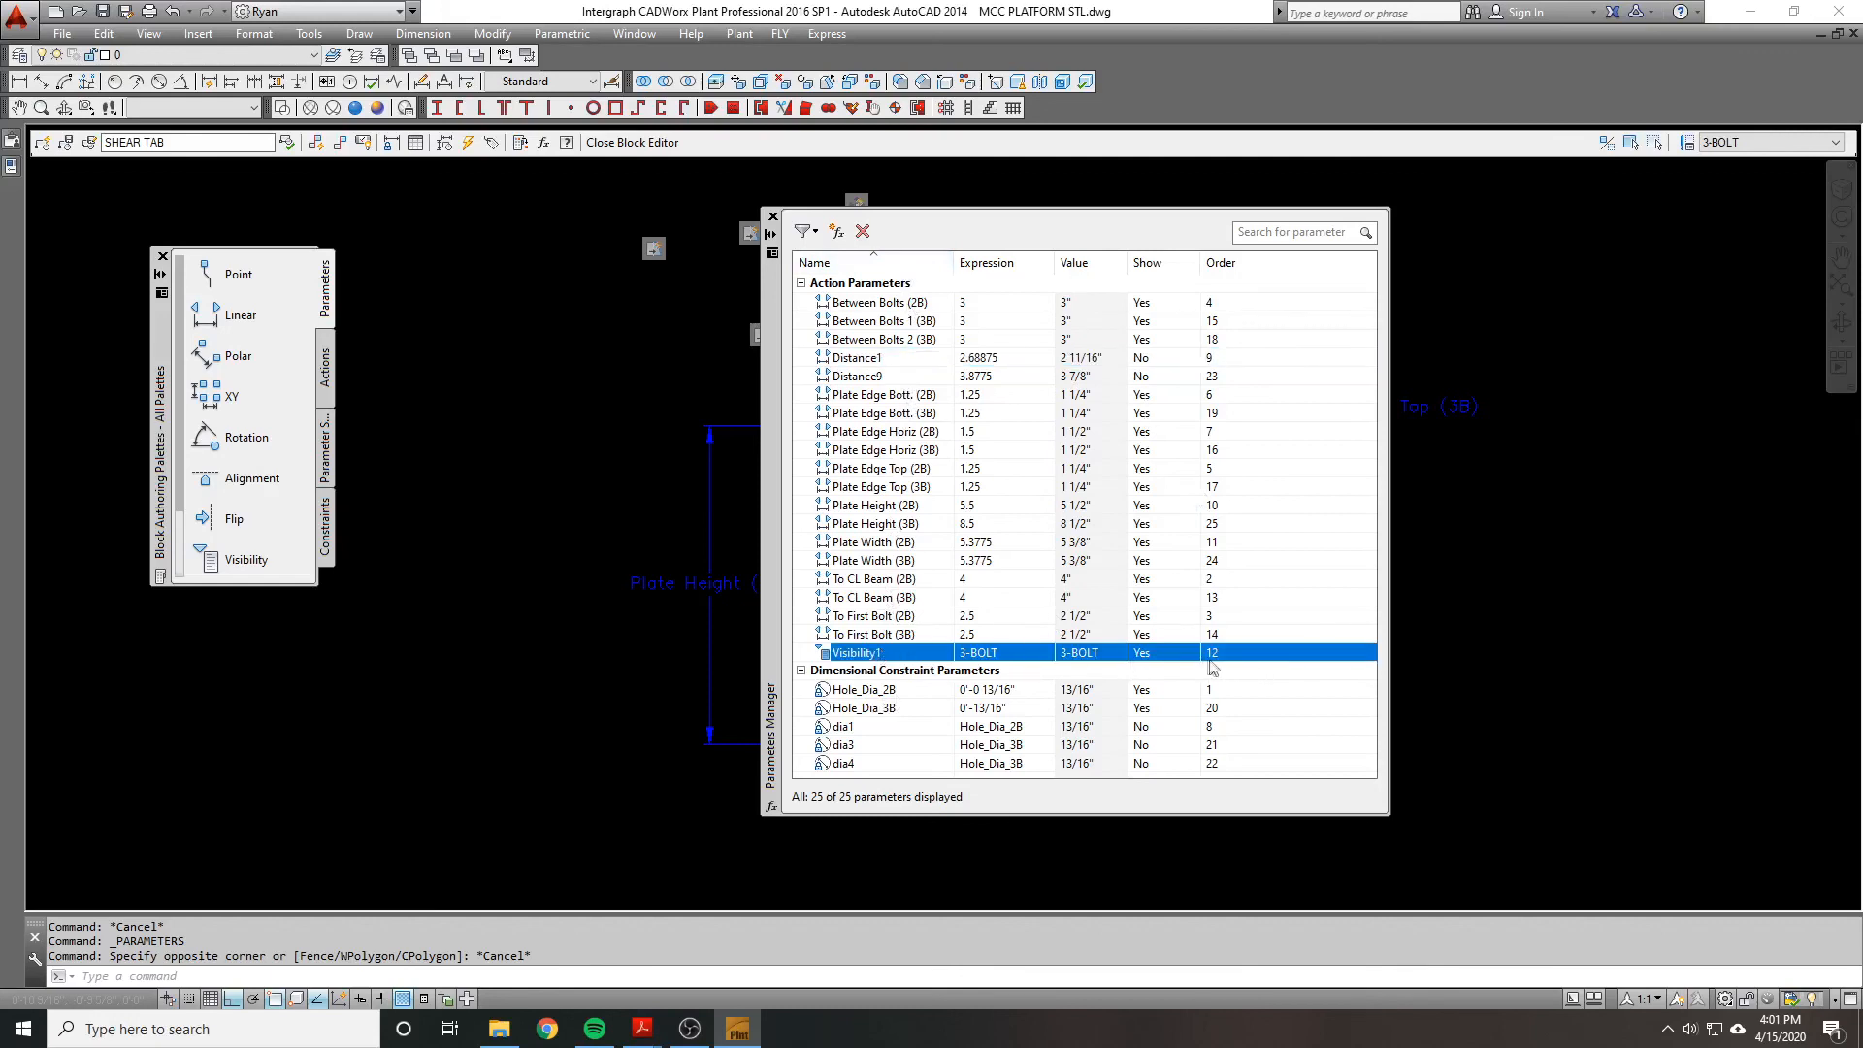
{"action": "left_click", "coordinate": [1211, 655]}
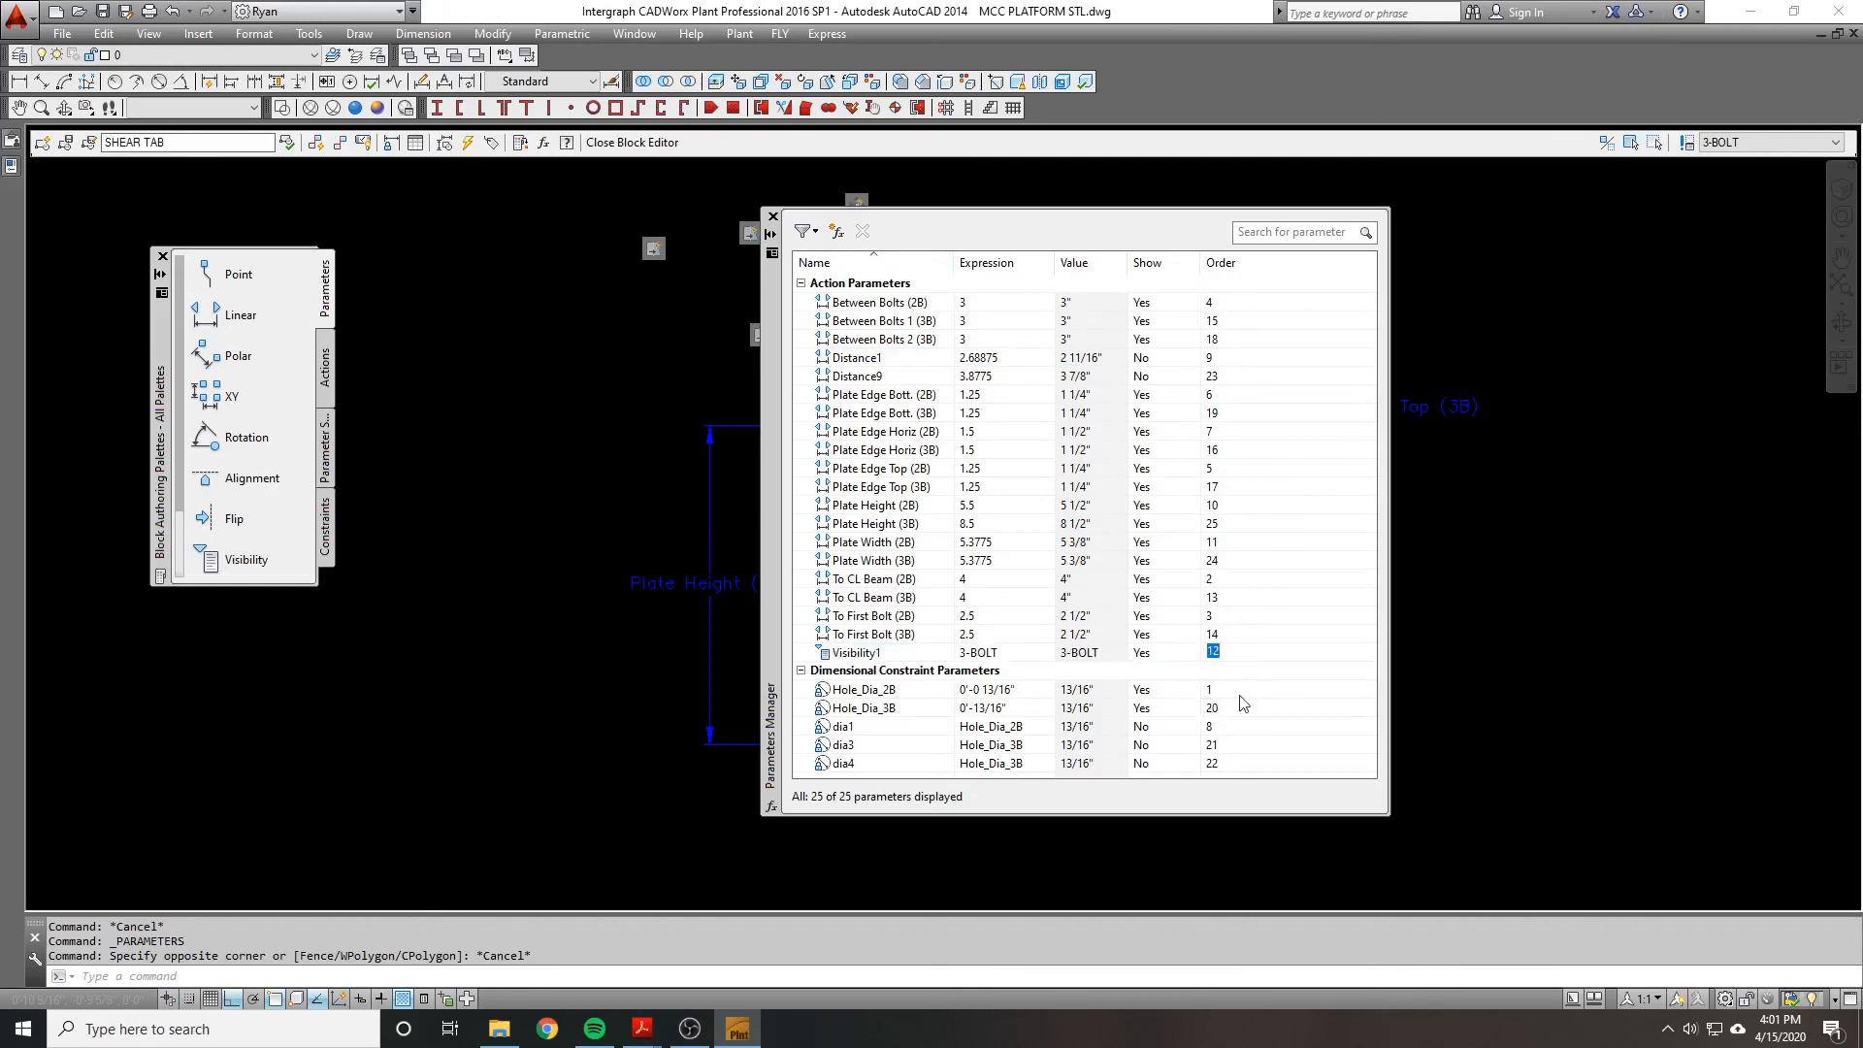
{"action": "type", "text": "1"}
{"action": "key", "text": "Return"}
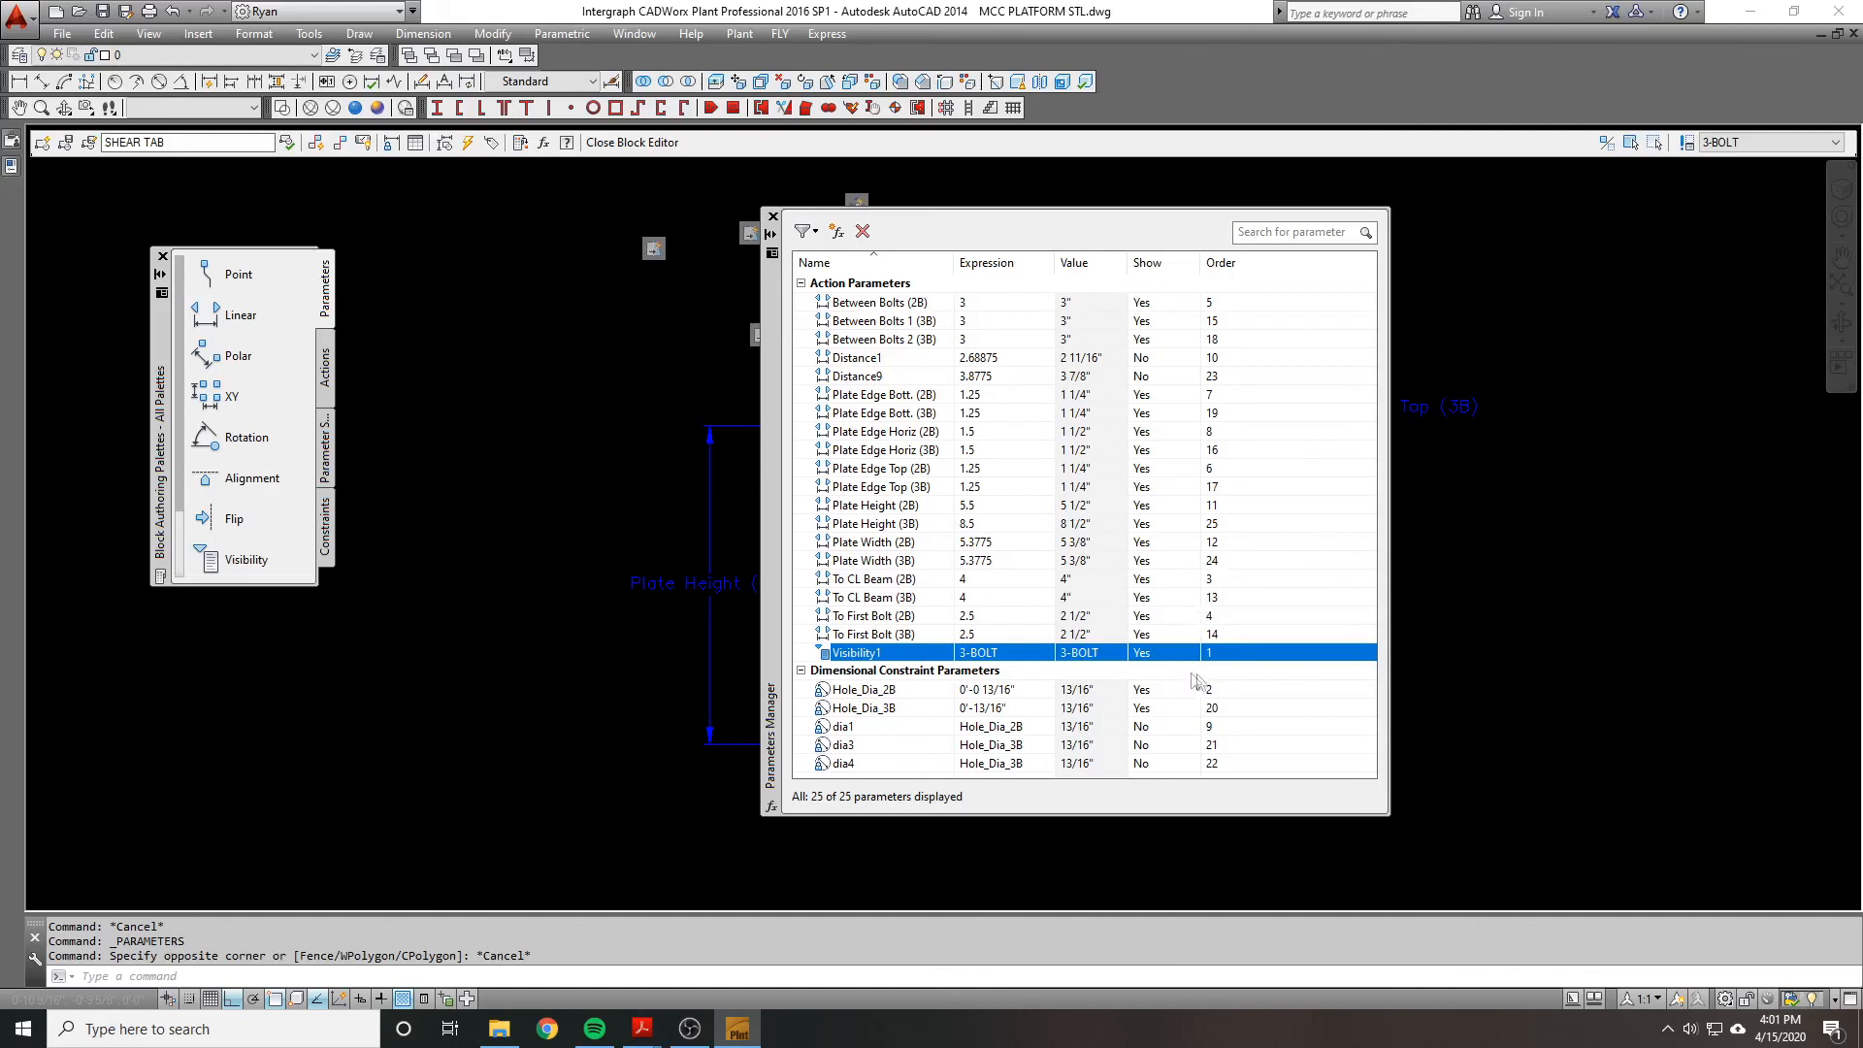
Step: Examine the order numbers of the 2B and 3B distance, plate, beam and hole diameter parameters
{"action": "left_click", "coordinate": [1225, 695]}
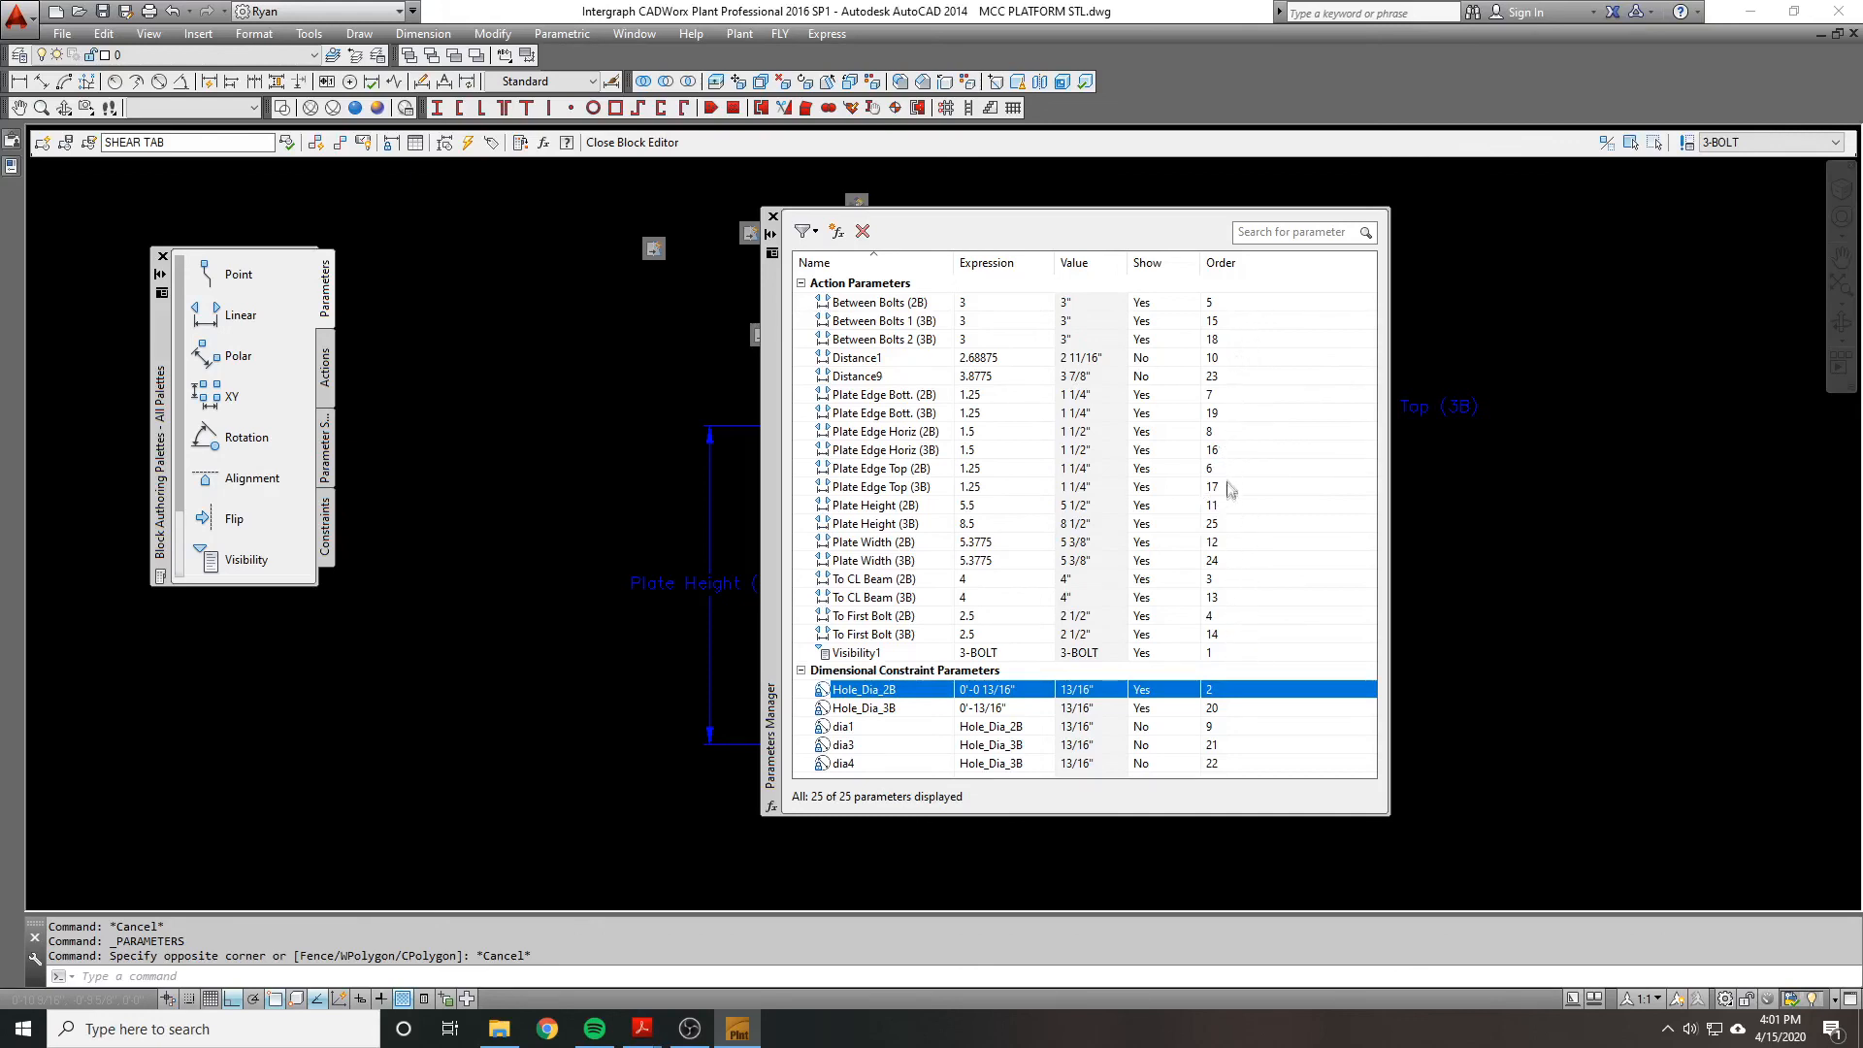
{"action": "left_click", "coordinate": [1218, 359]}
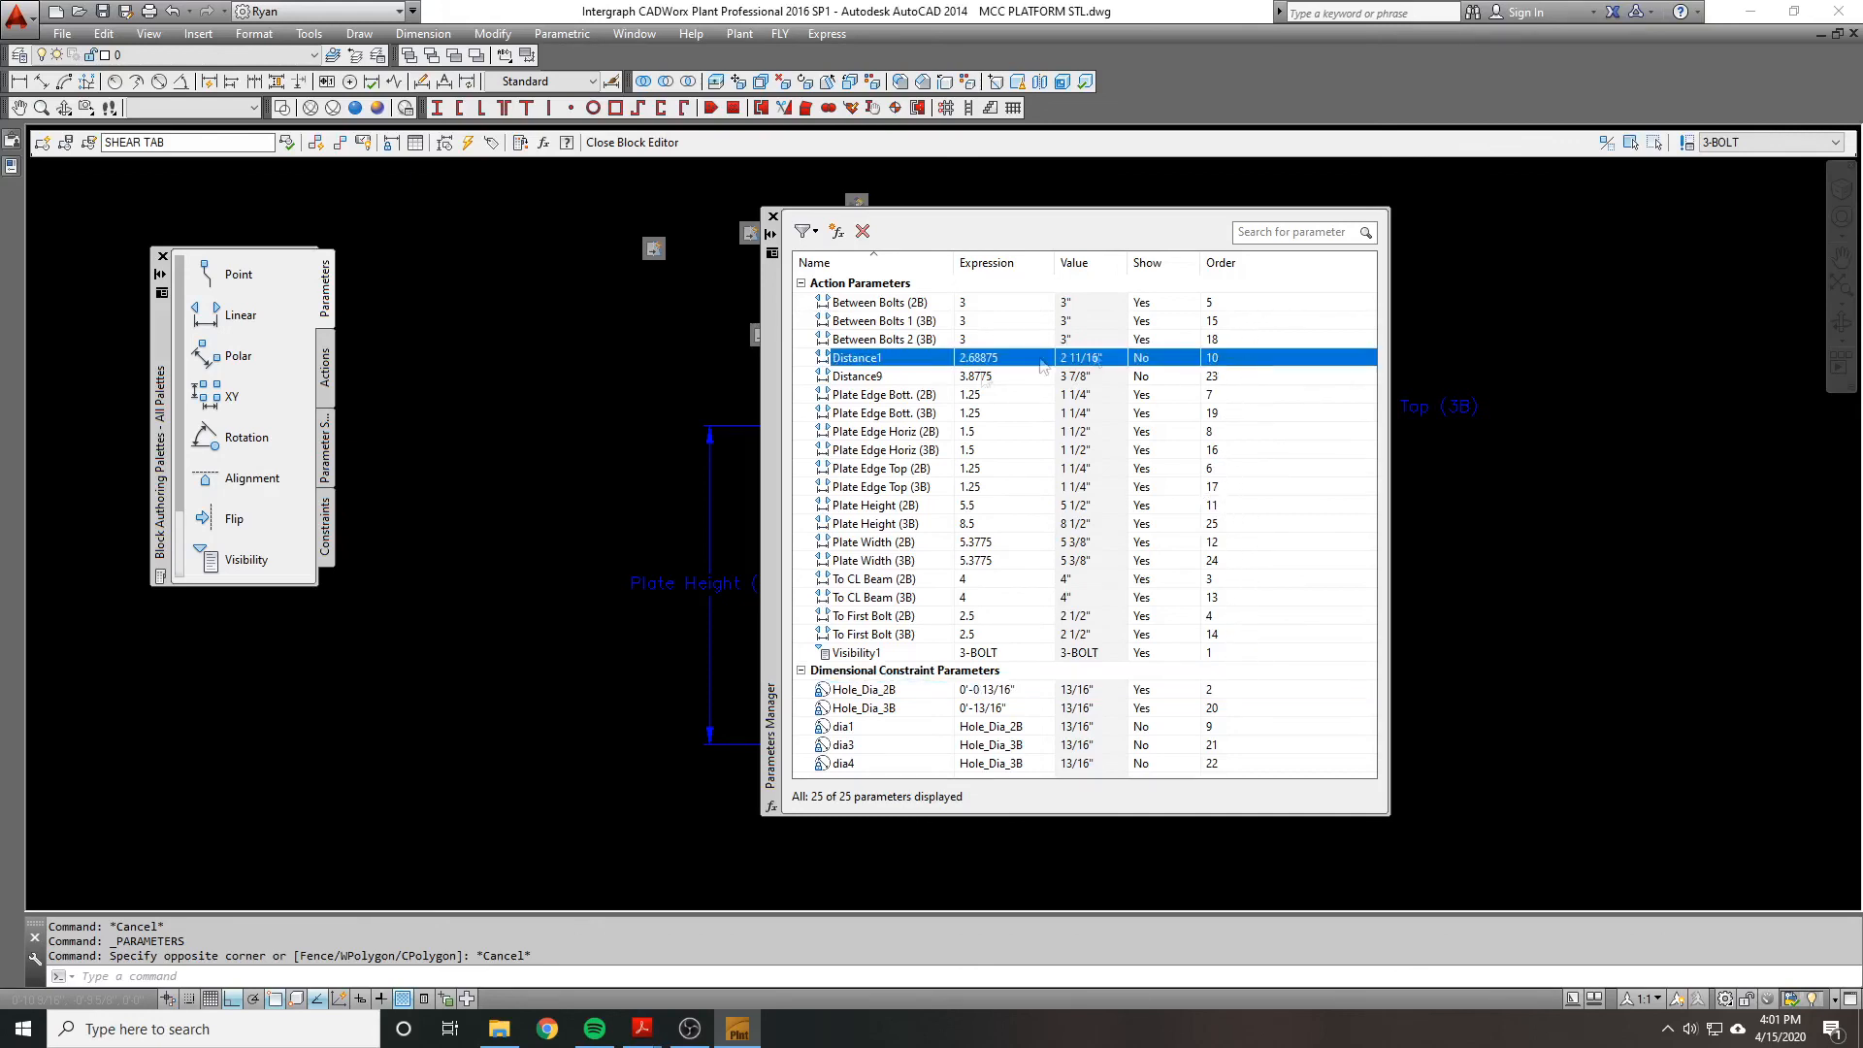
{"action": "left_click_drag", "start_coordinate": [771, 419], "coordinate": [881, 436]}
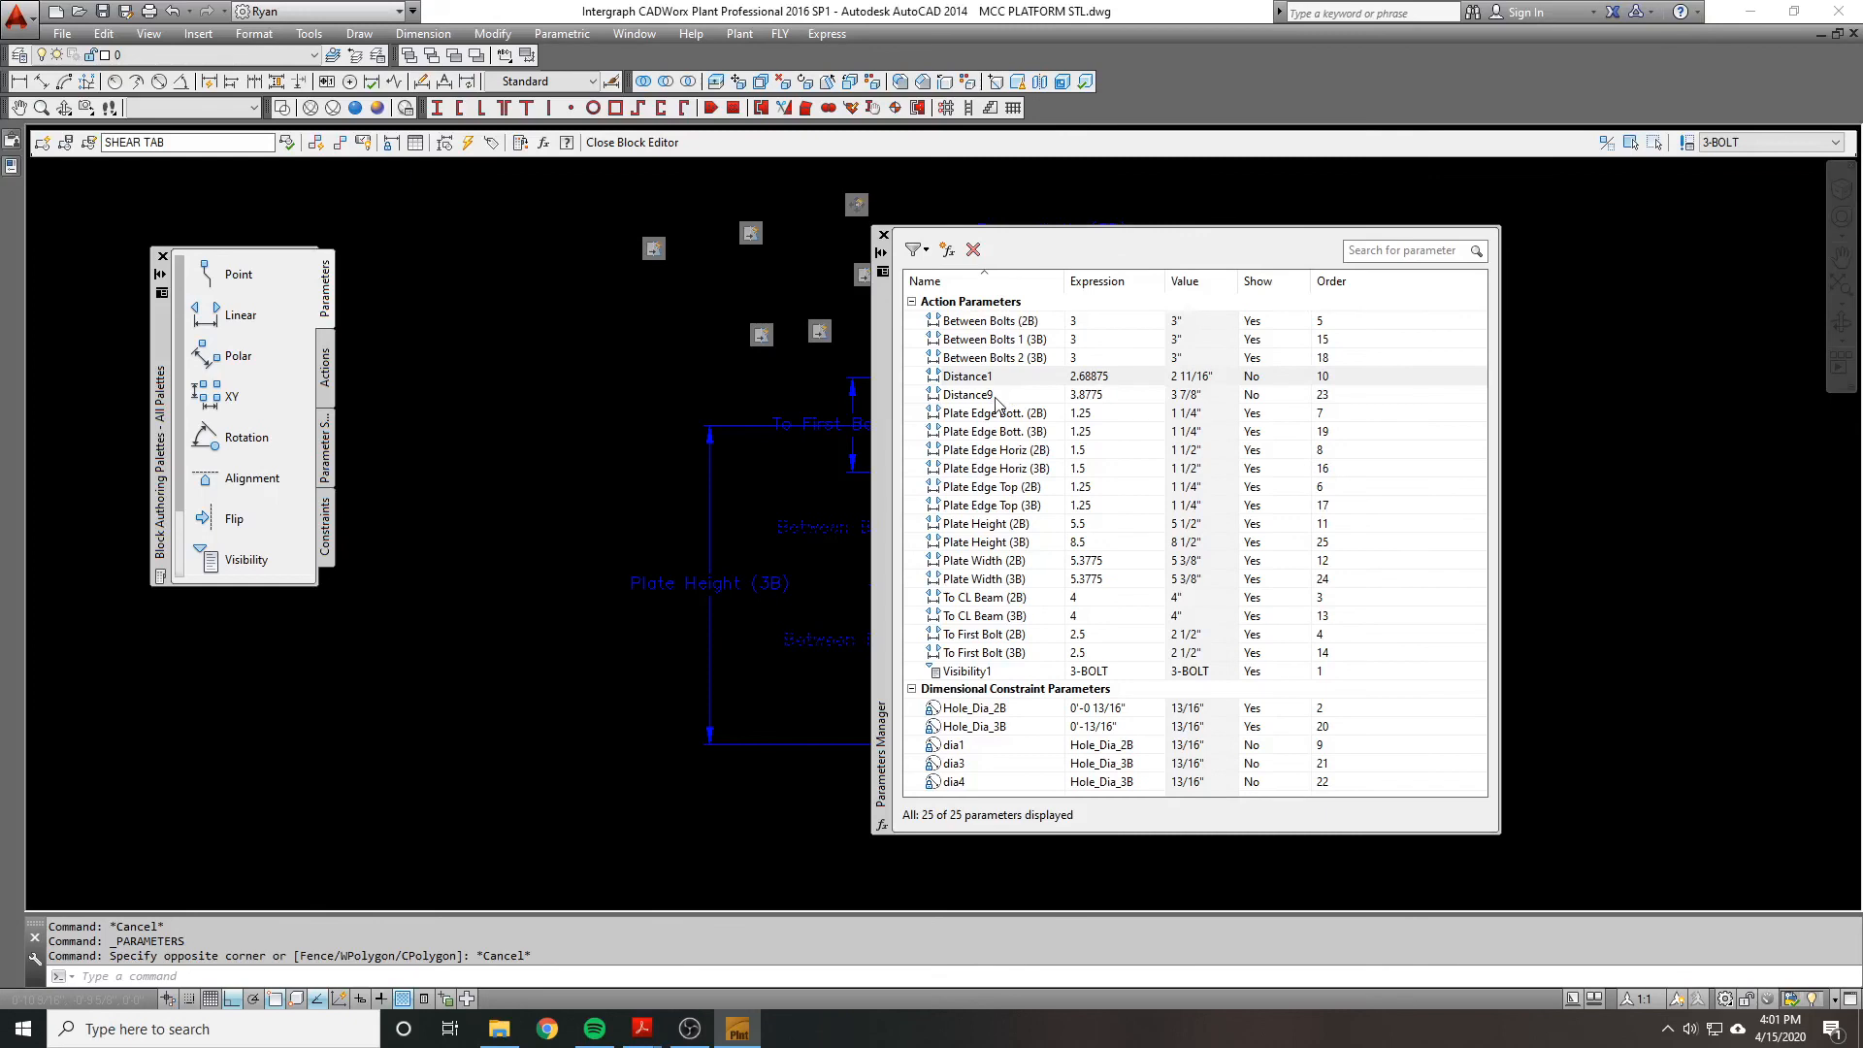
{"action": "left_click", "coordinate": [1002, 400]}
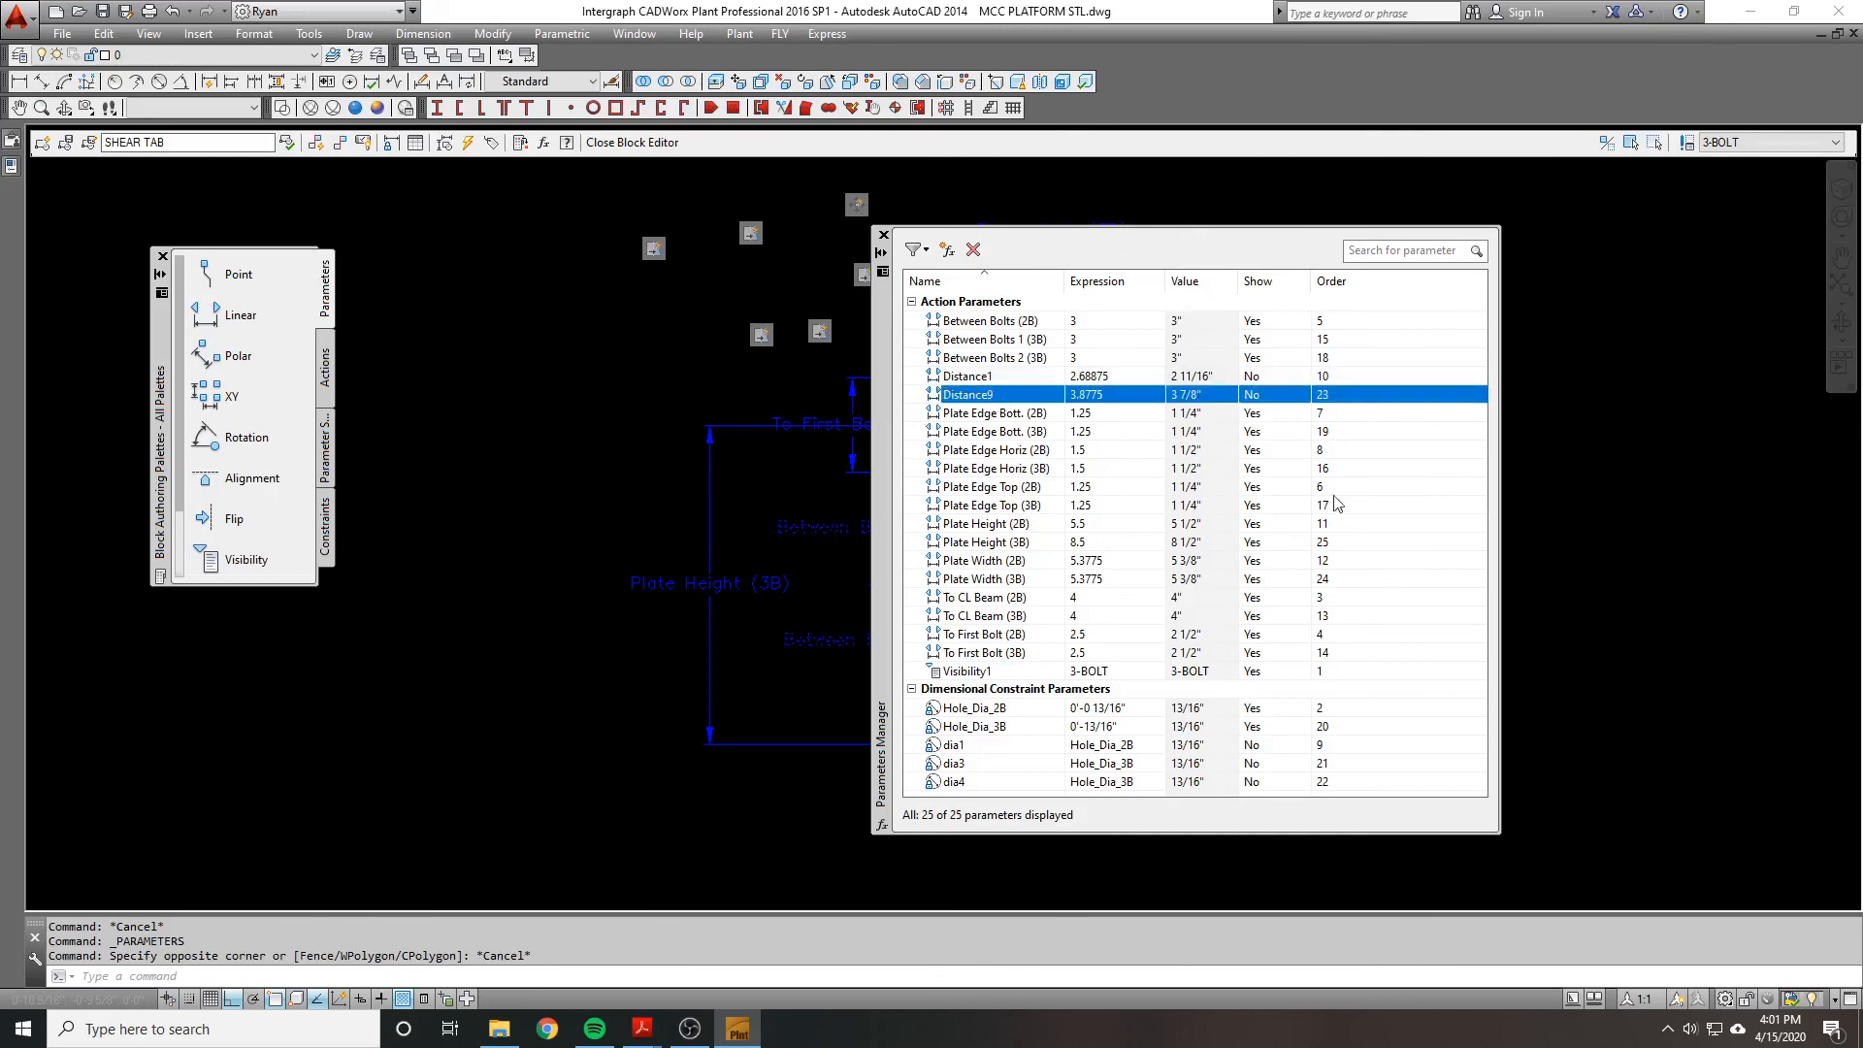
{"action": "left_click", "coordinate": [1321, 526]}
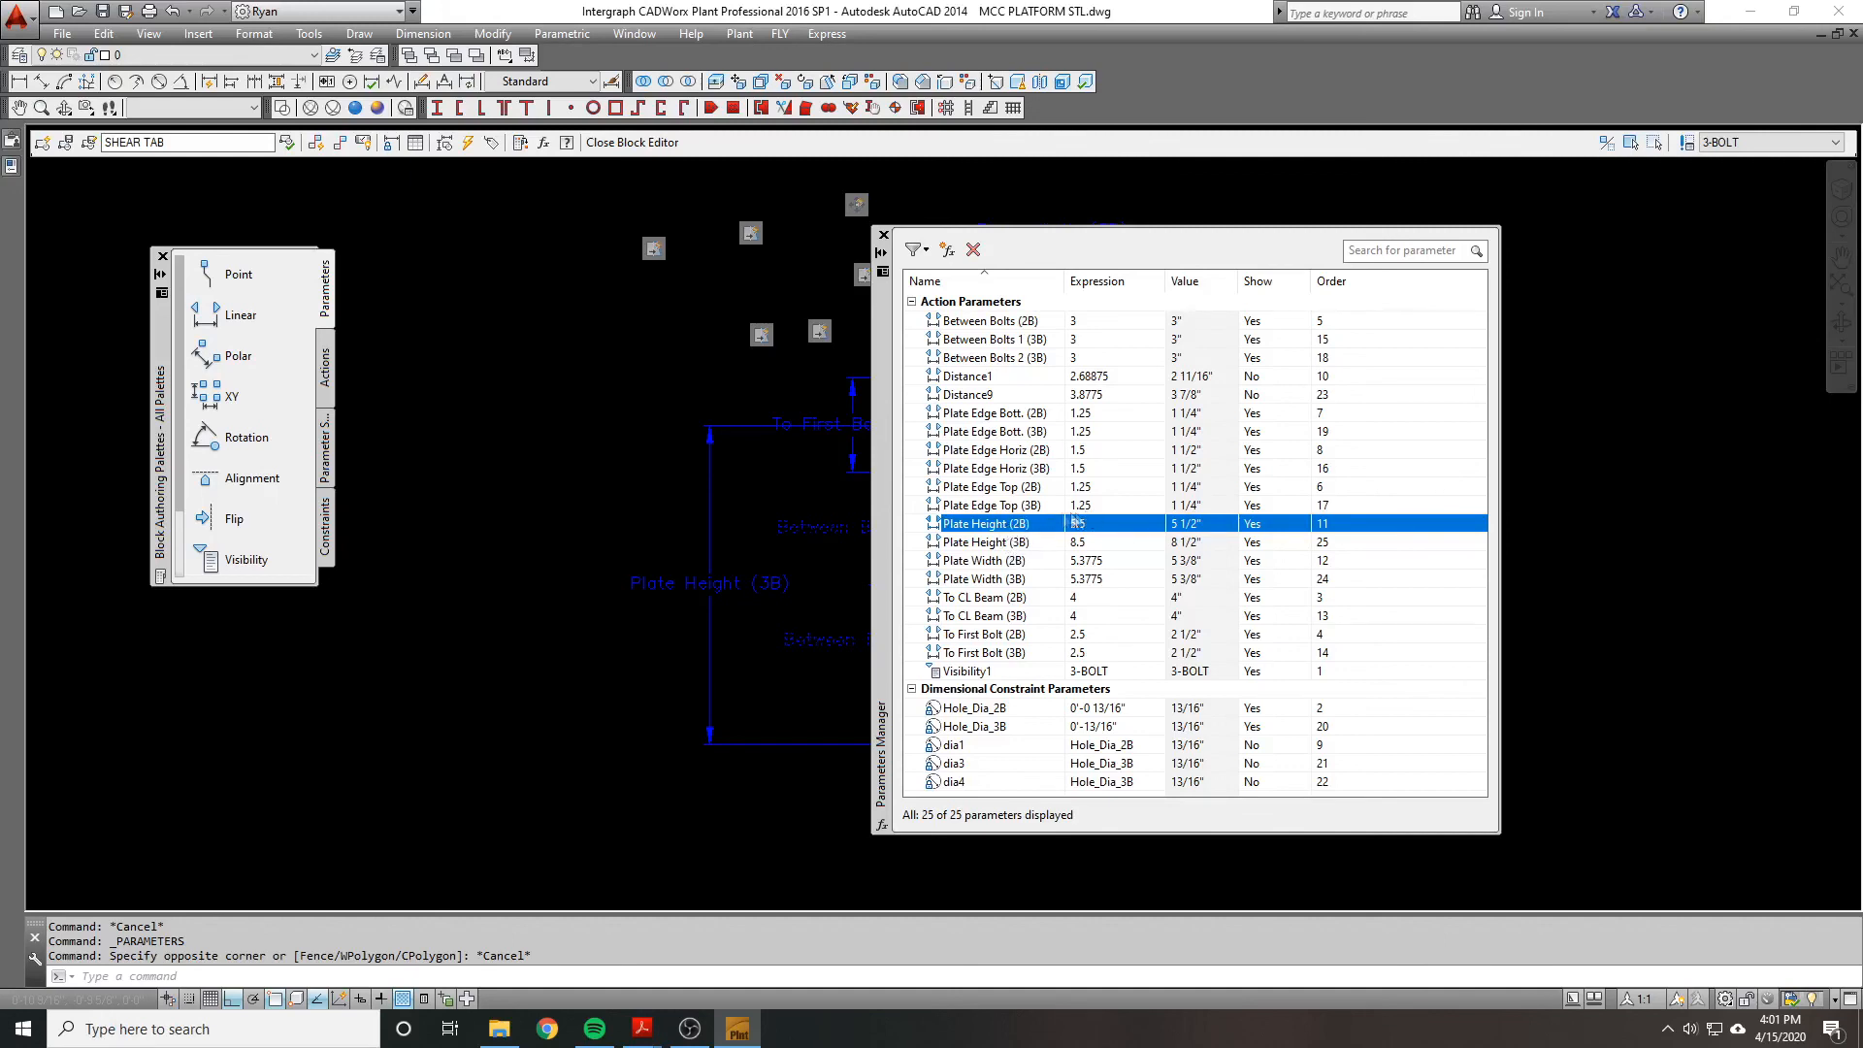
{"action": "left_click", "coordinate": [1015, 544]}
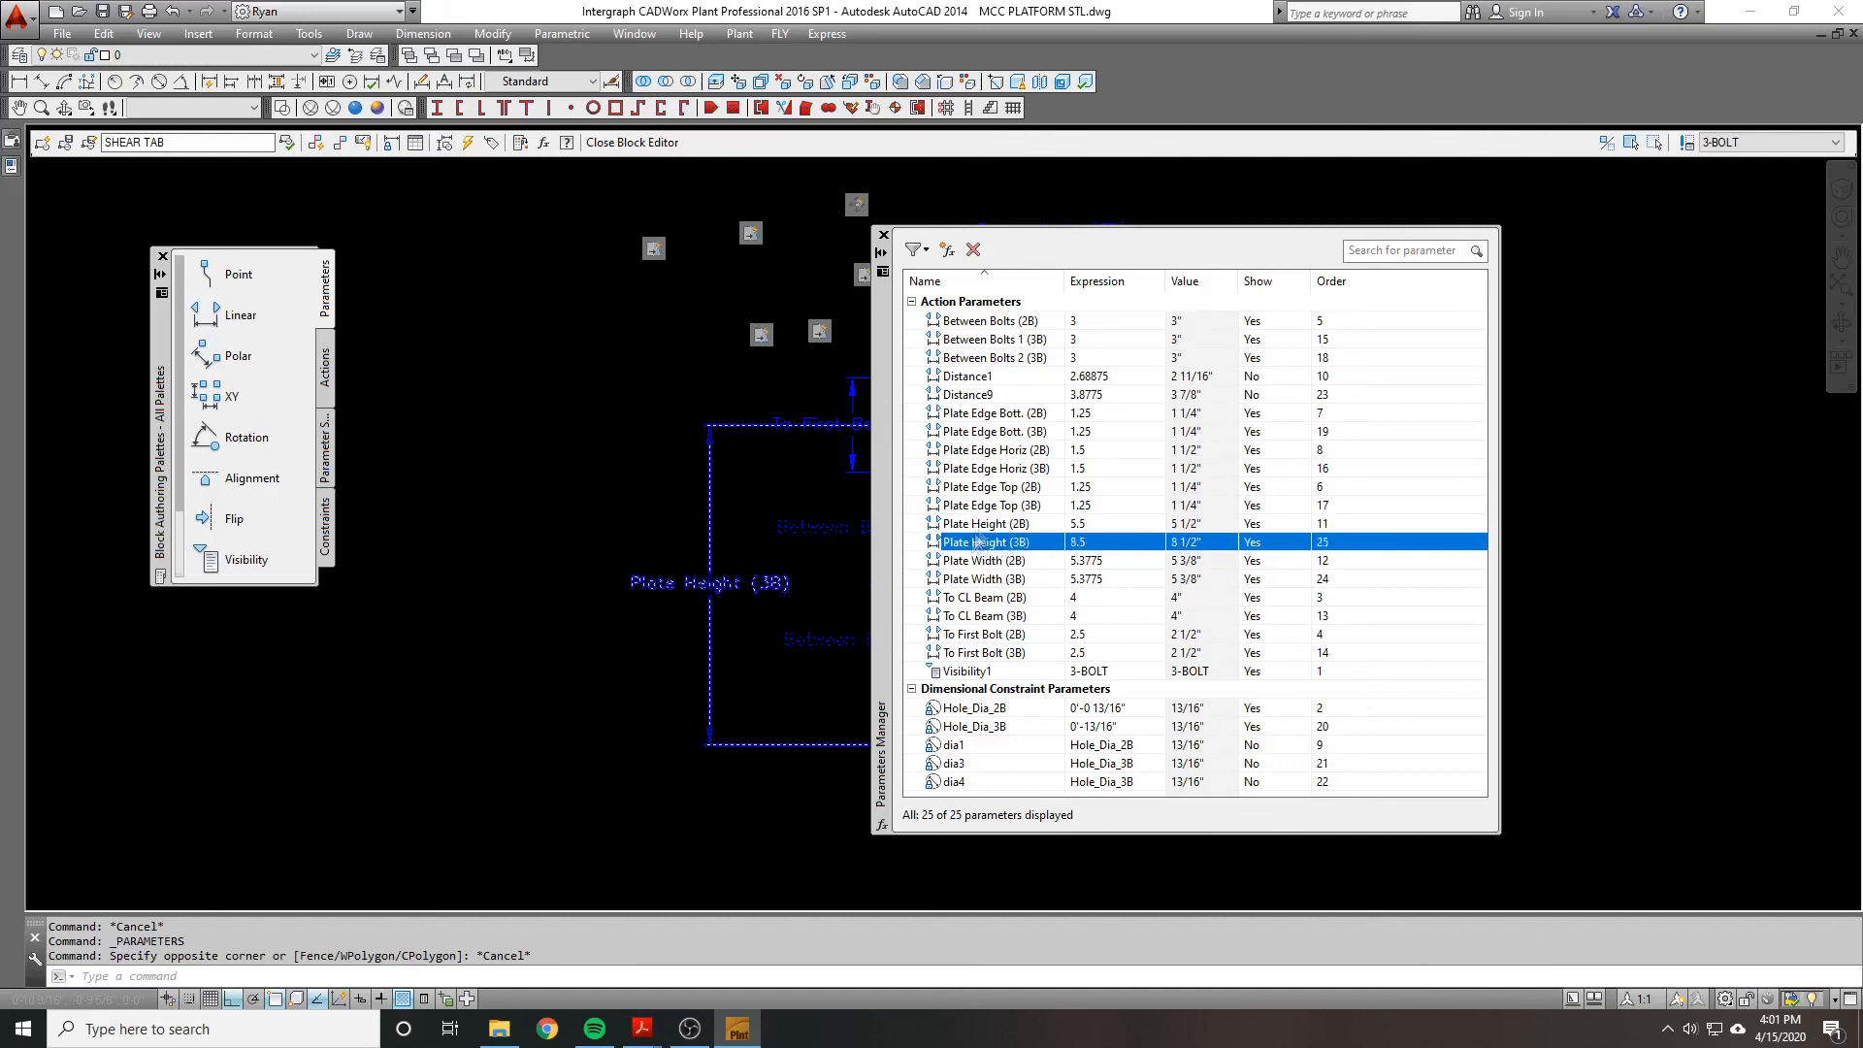
{"action": "left_click", "coordinate": [989, 528]}
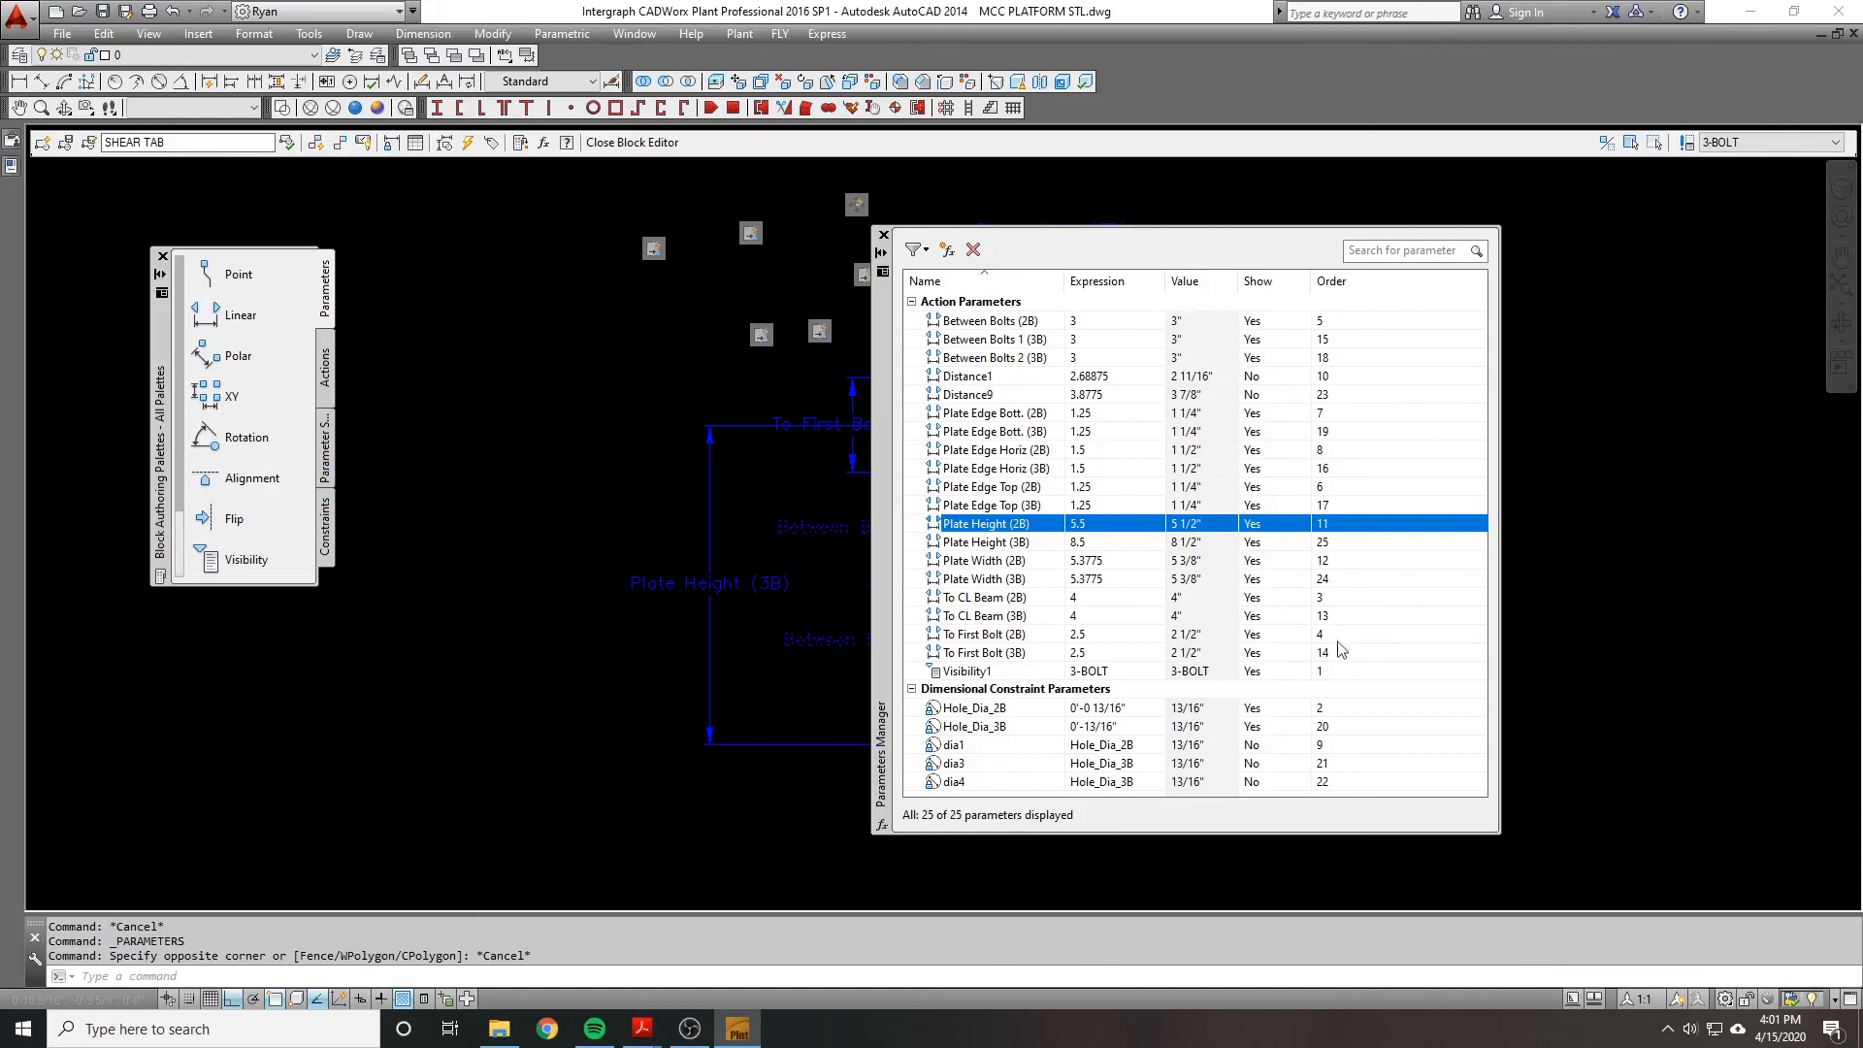
{"action": "left_click", "coordinate": [1342, 567]}
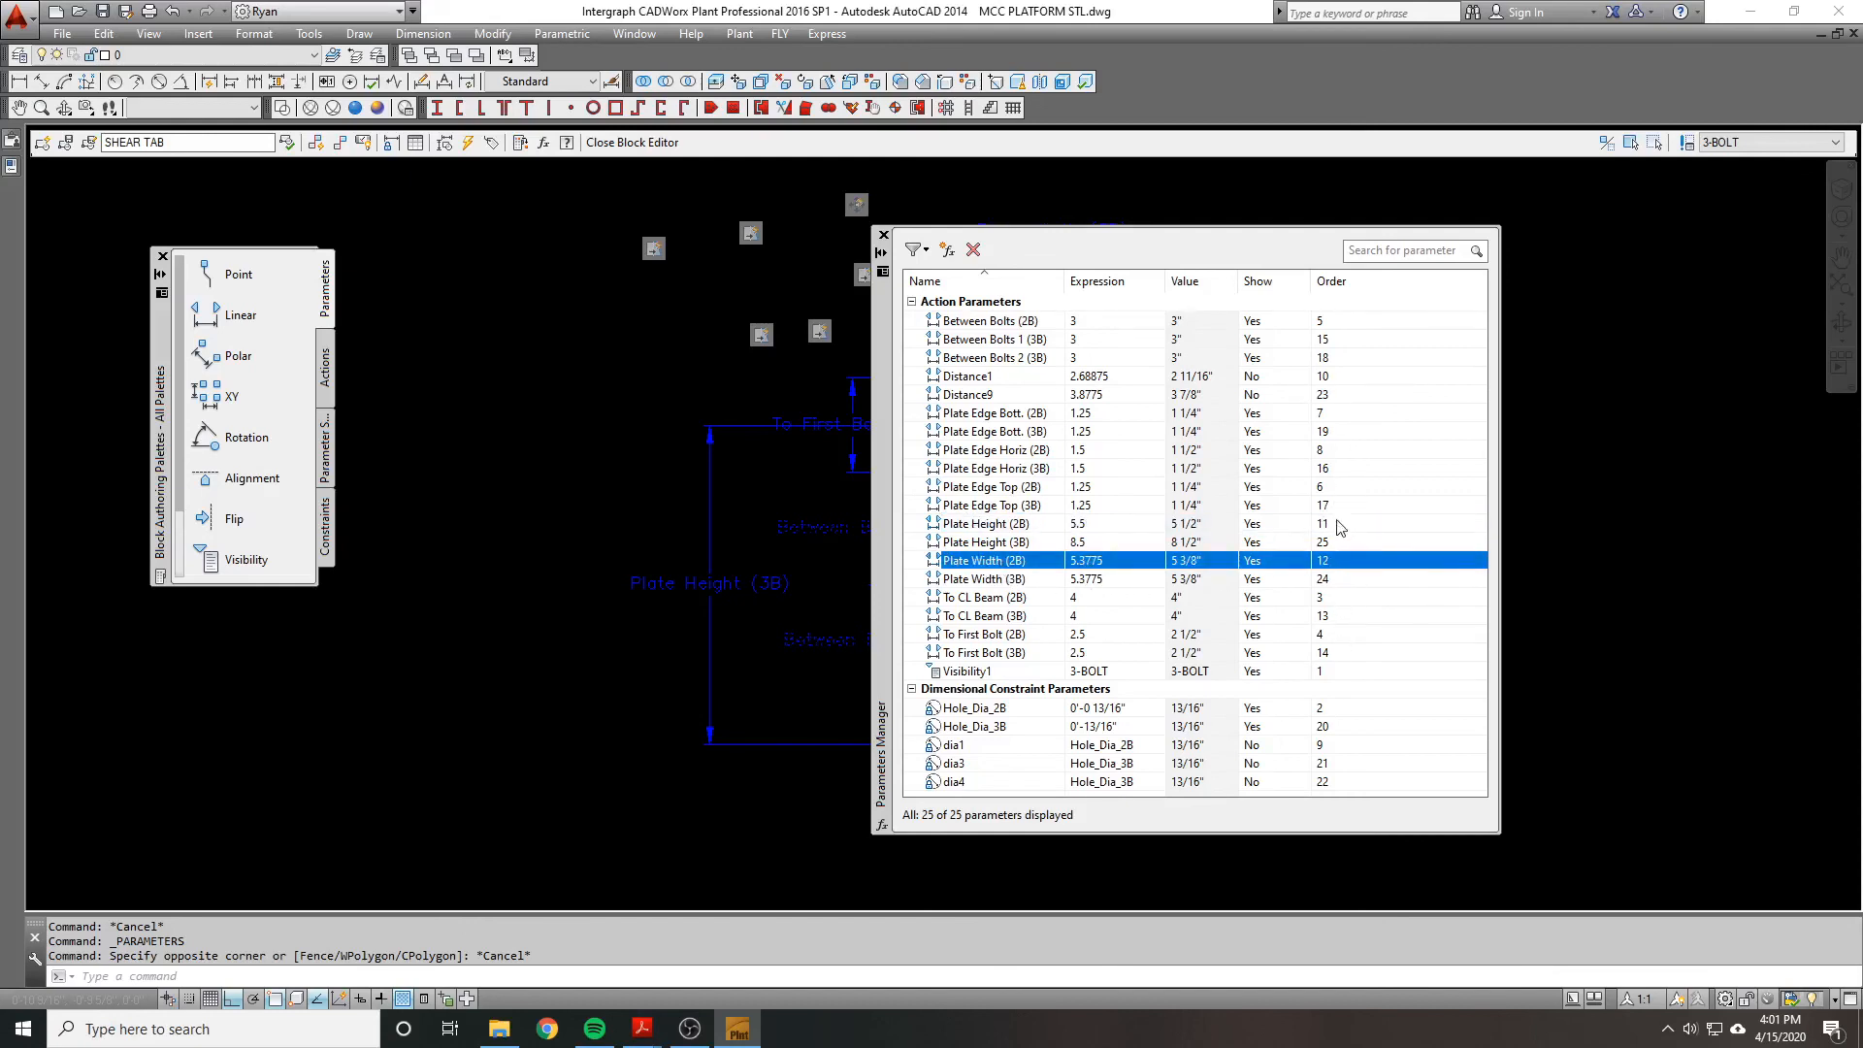
{"action": "left_click", "coordinate": [1343, 618]}
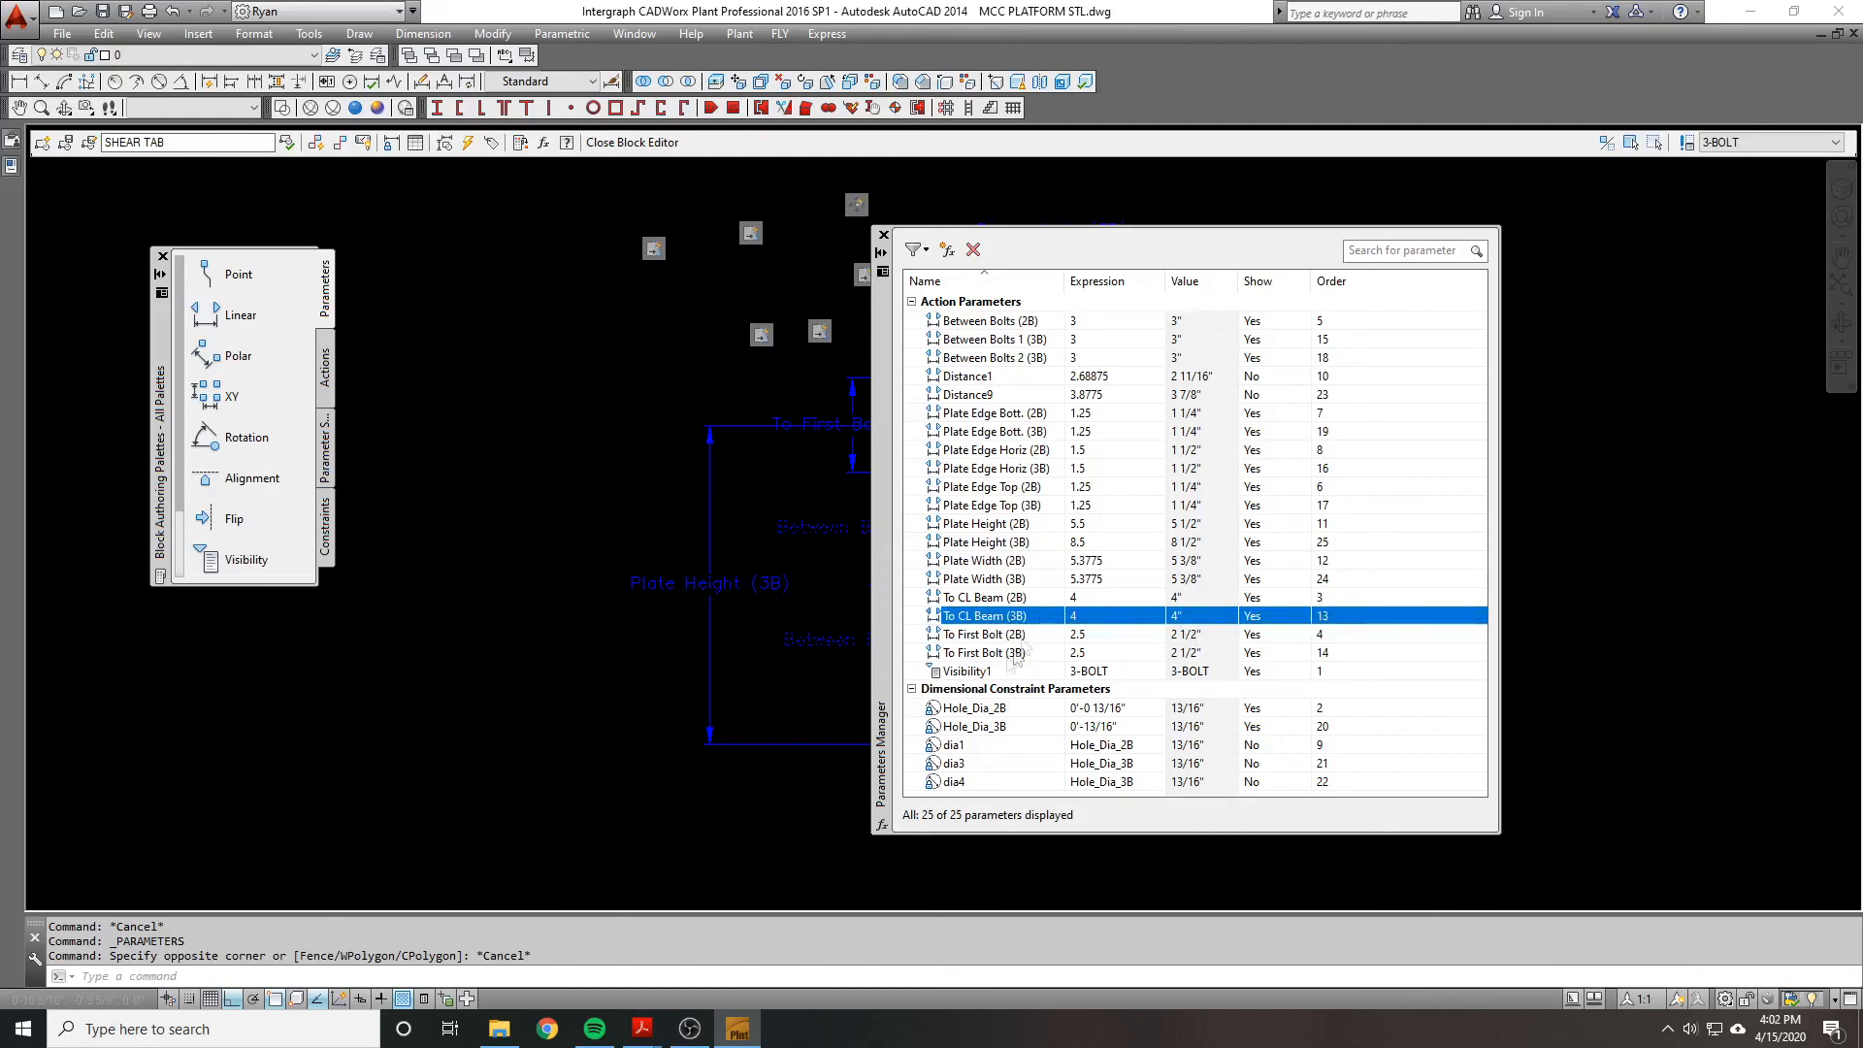
{"action": "left_click", "coordinate": [989, 729]}
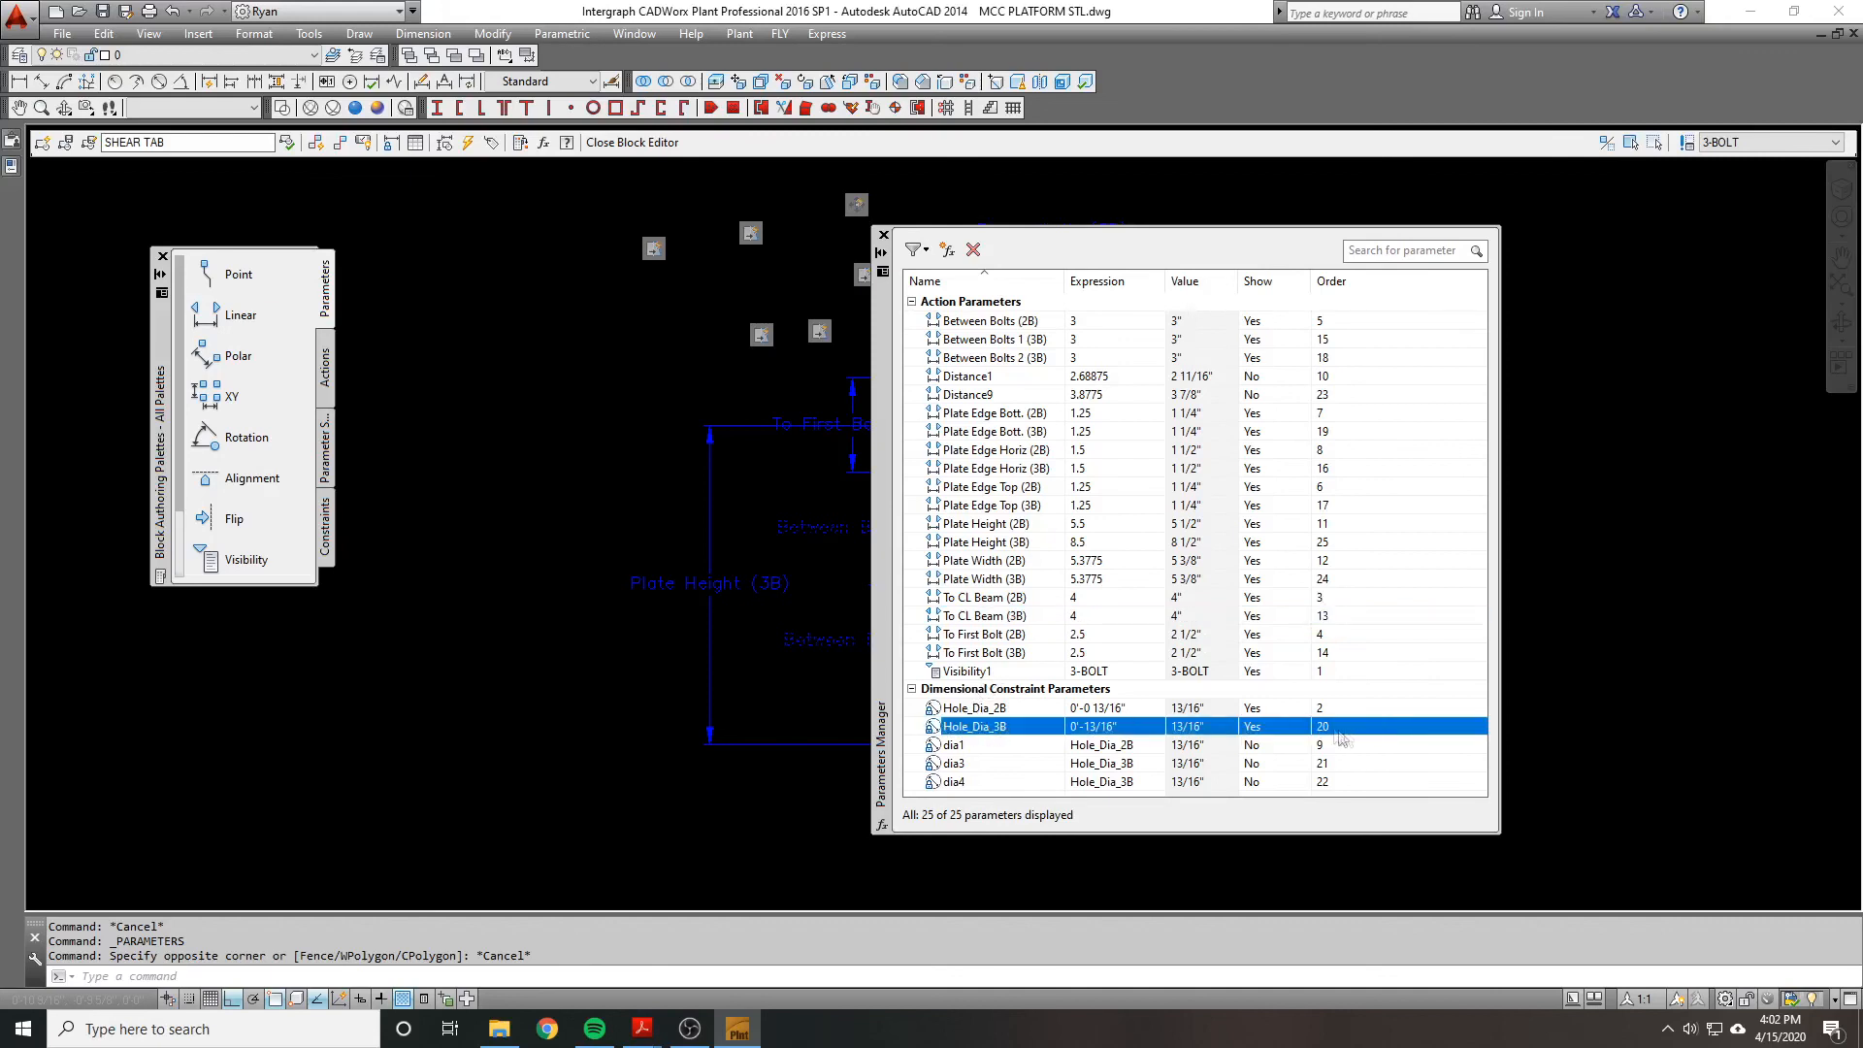
Step: Set the order of the Hole_Dia_3B parameter to 13, ahead of the To CL Beam (3B) parameter
{"action": "left_click", "coordinate": [1329, 621]}
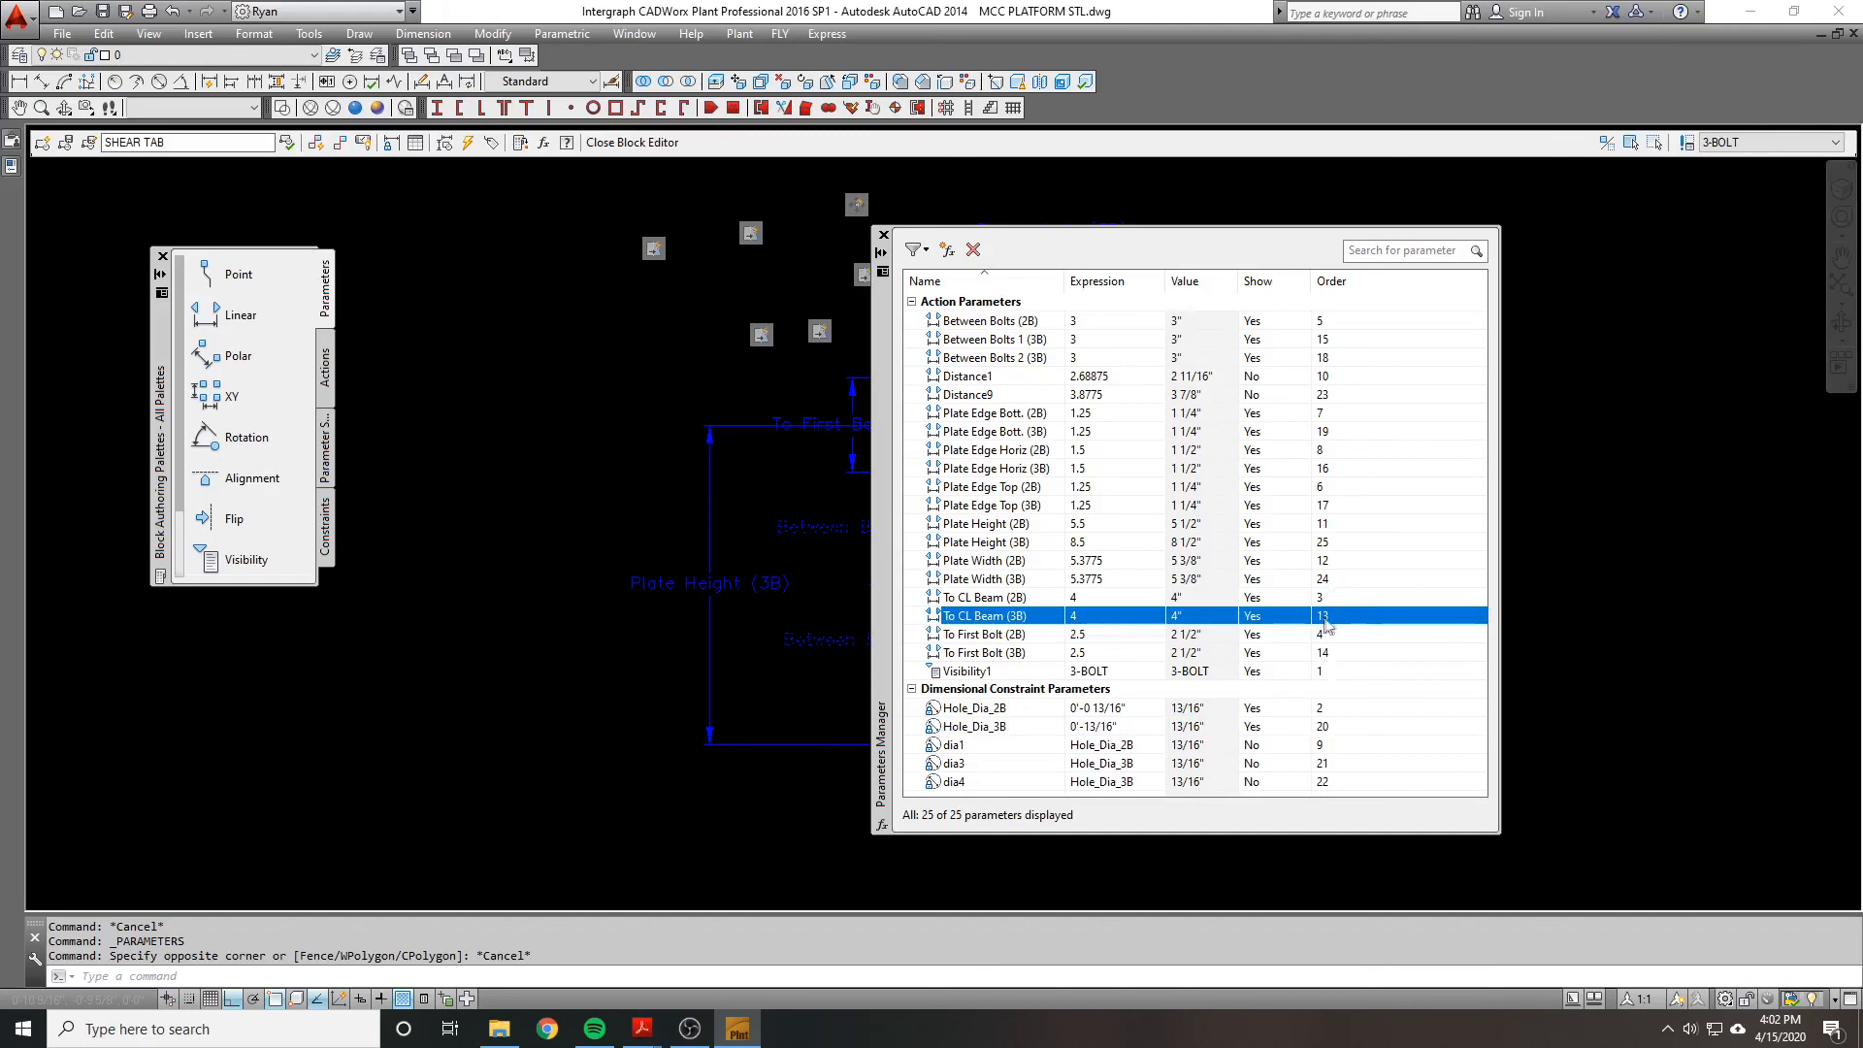
{"action": "left_click", "coordinate": [1328, 657]}
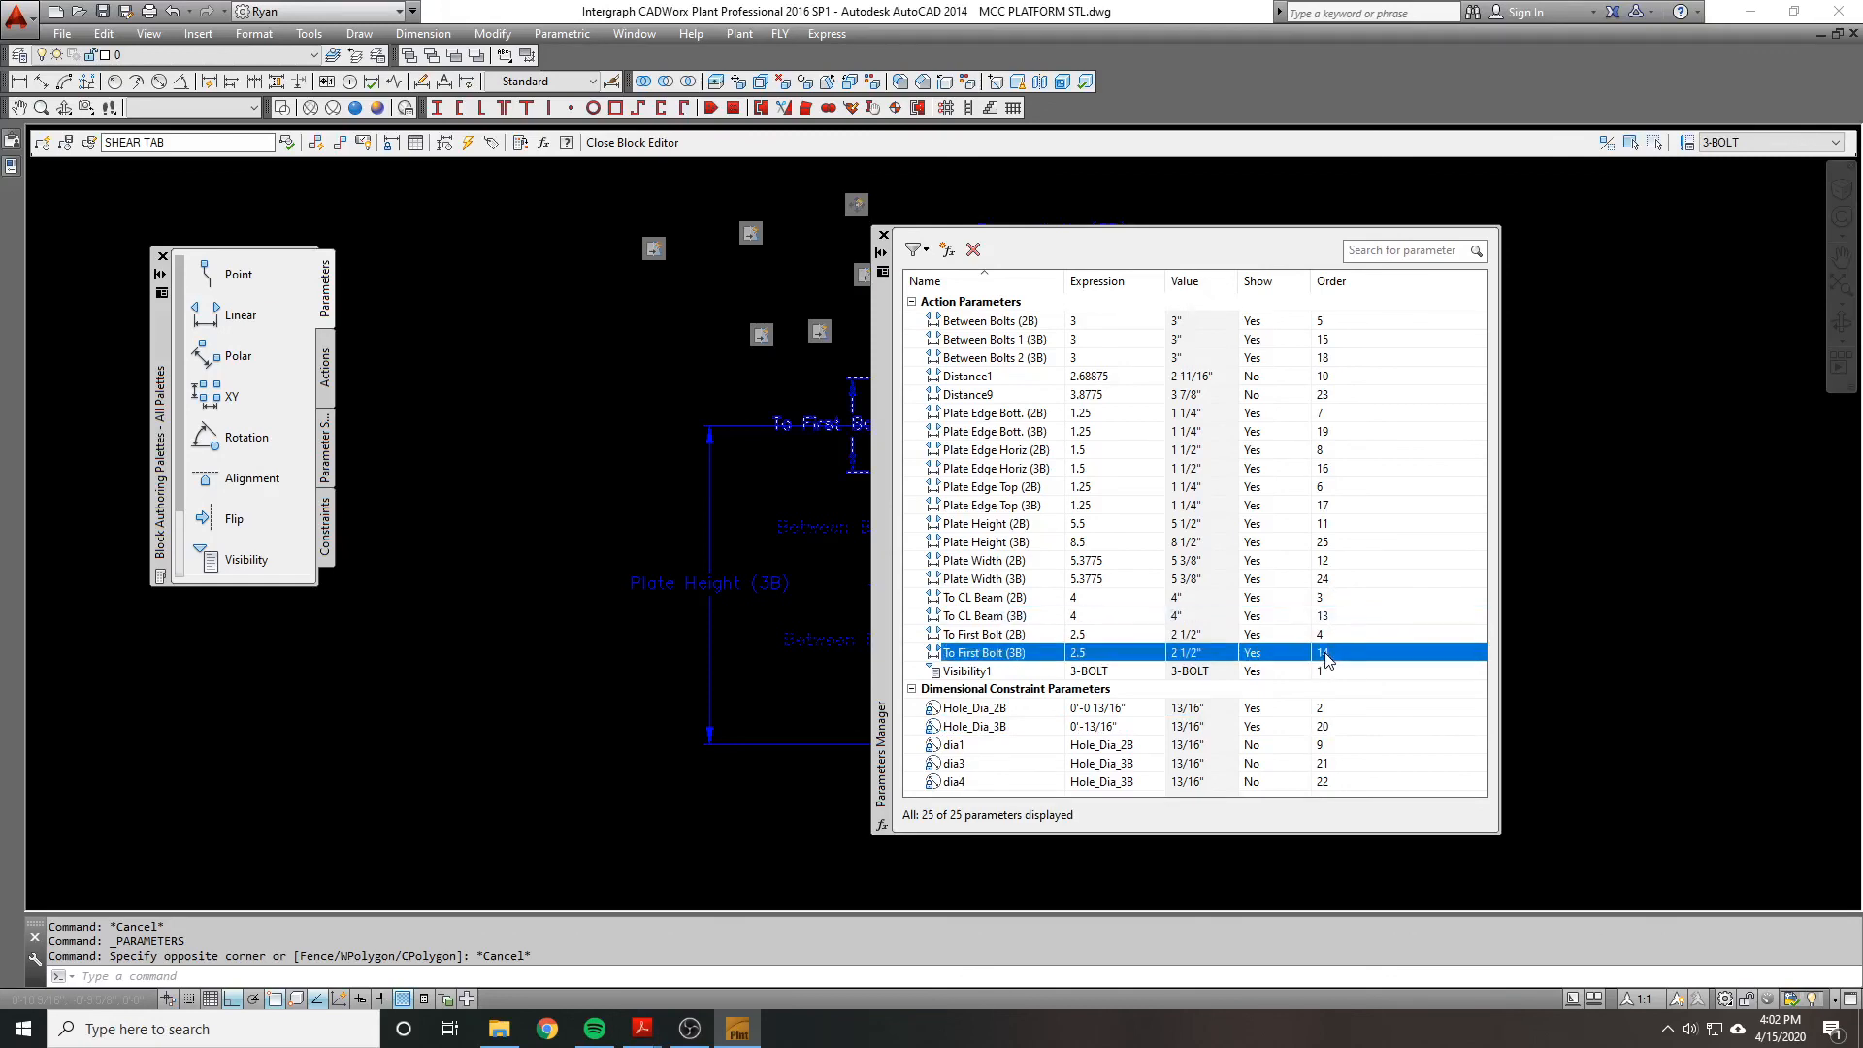
{"action": "left_click", "coordinate": [1327, 740]}
{"action": "left_click", "coordinate": [1328, 728]}
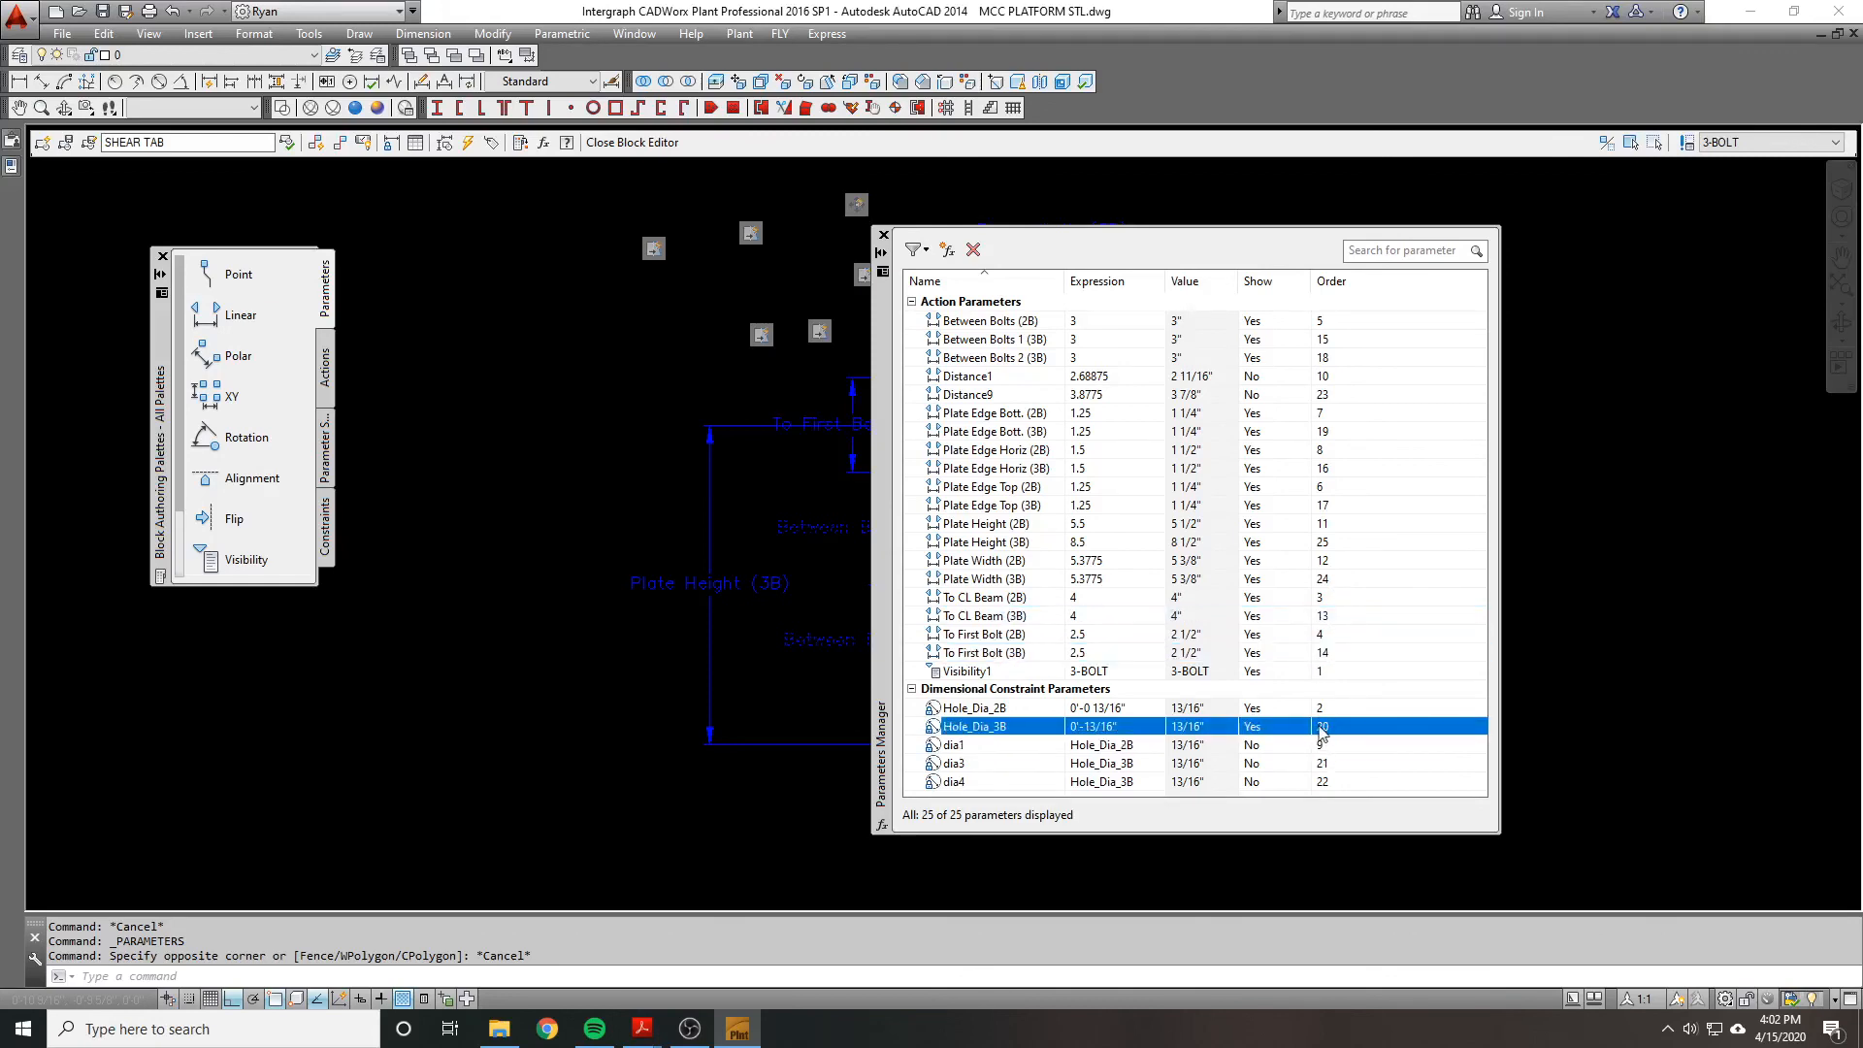
{"action": "left_click", "coordinate": [1321, 728]}
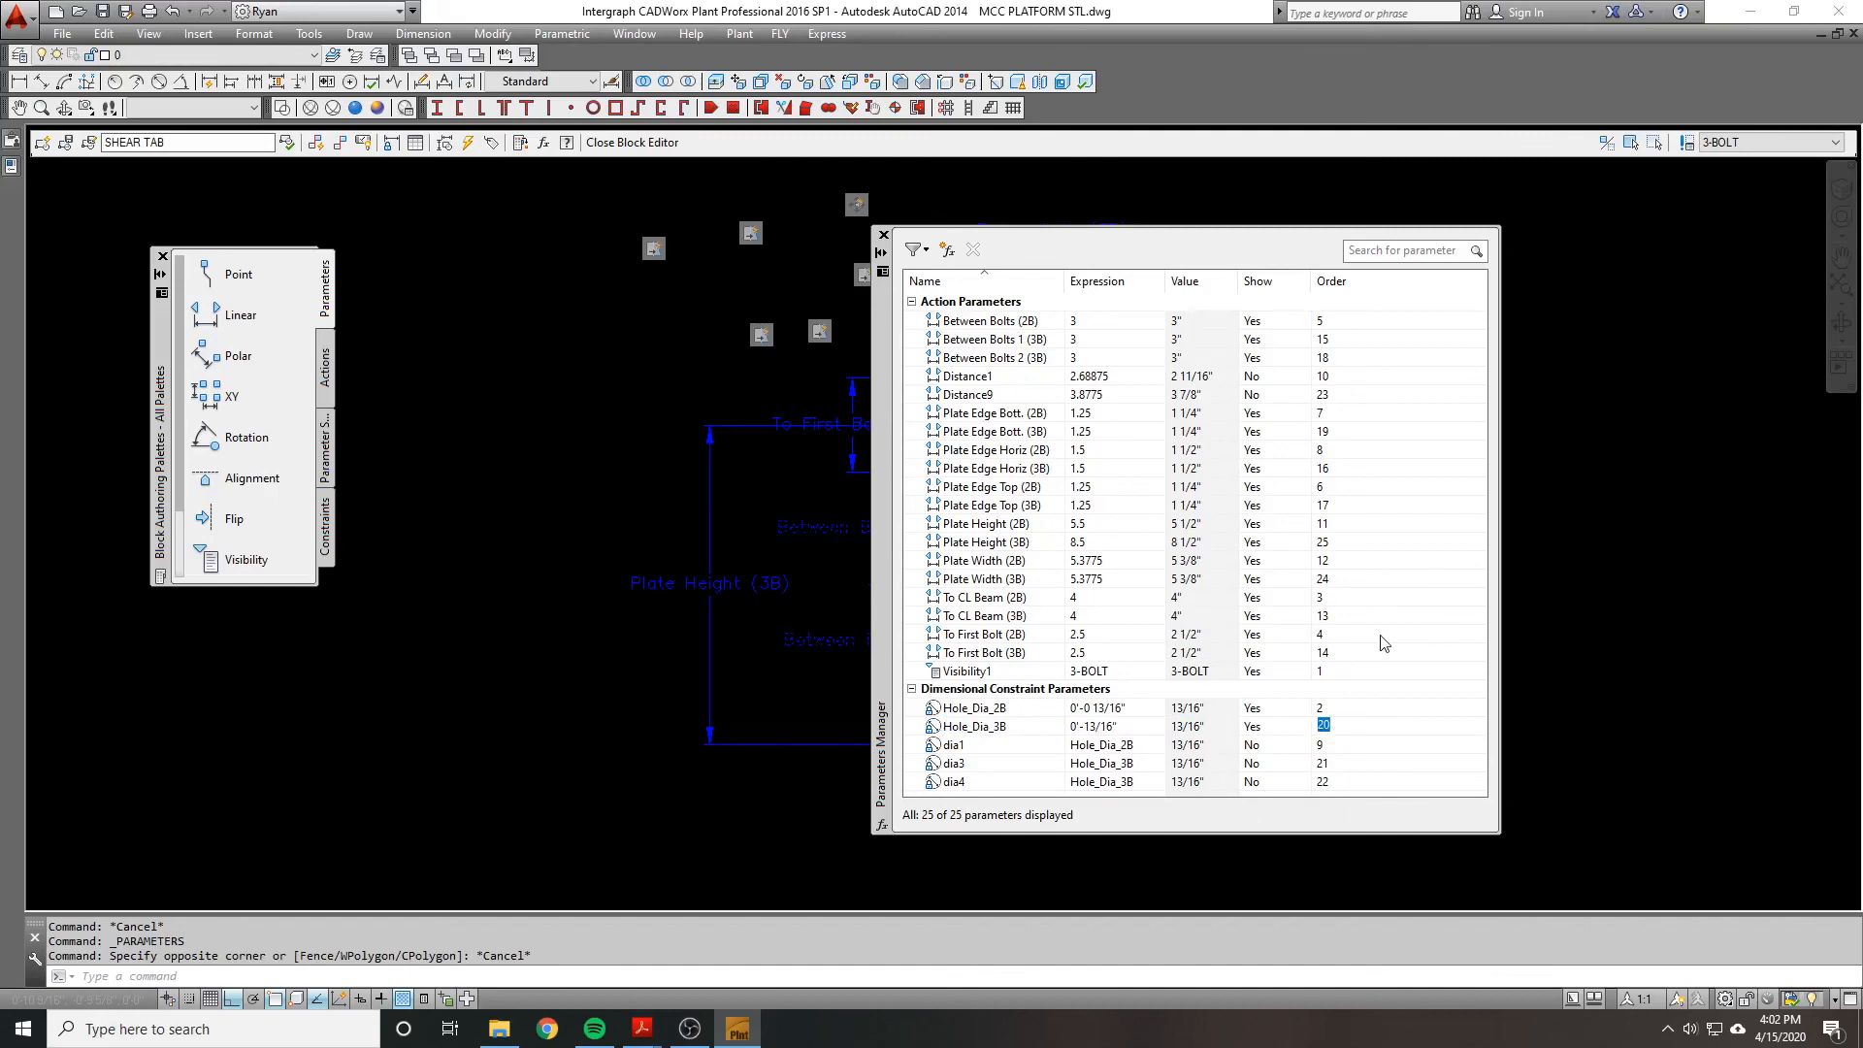
{"action": "type", "text": "13"}
{"action": "key", "text": "Return"}
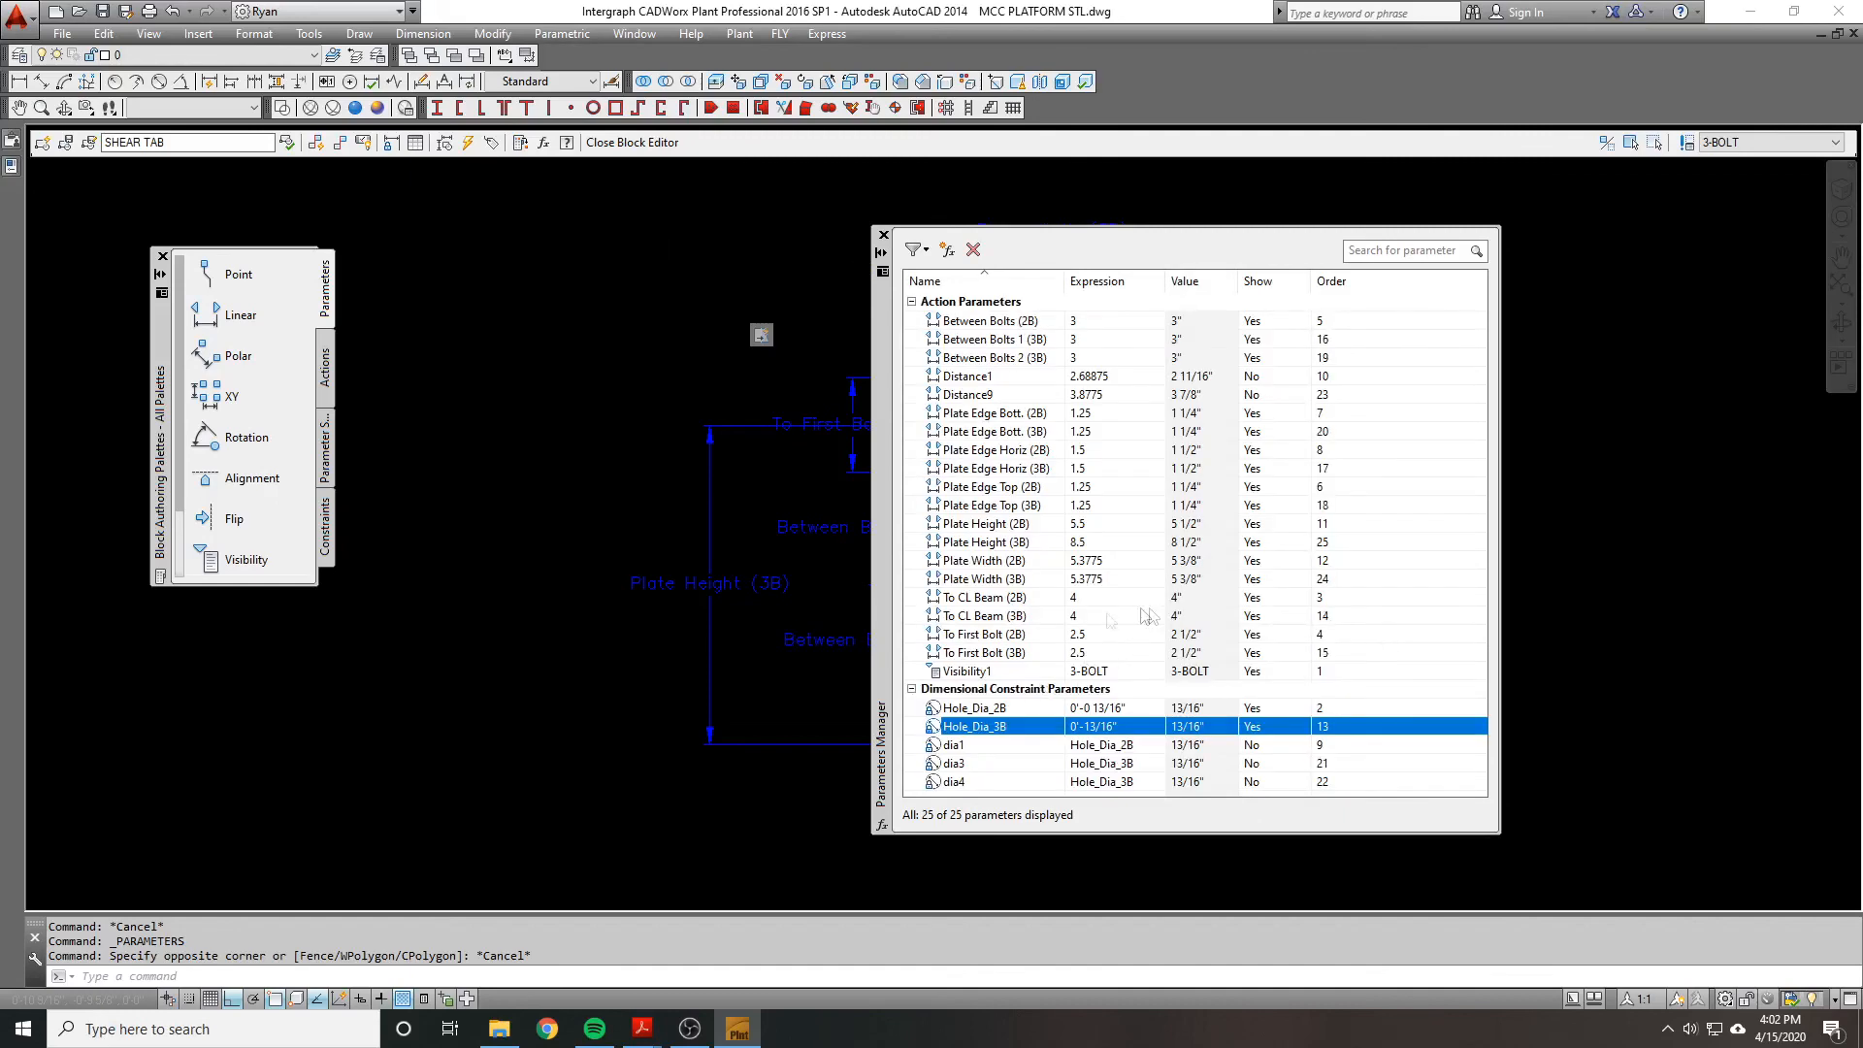
Step: Set the order of the Between Bolts 2 (3B) parameter to 17, directly after Between Bolts 1 (3B)
{"action": "left_click", "coordinate": [987, 618]}
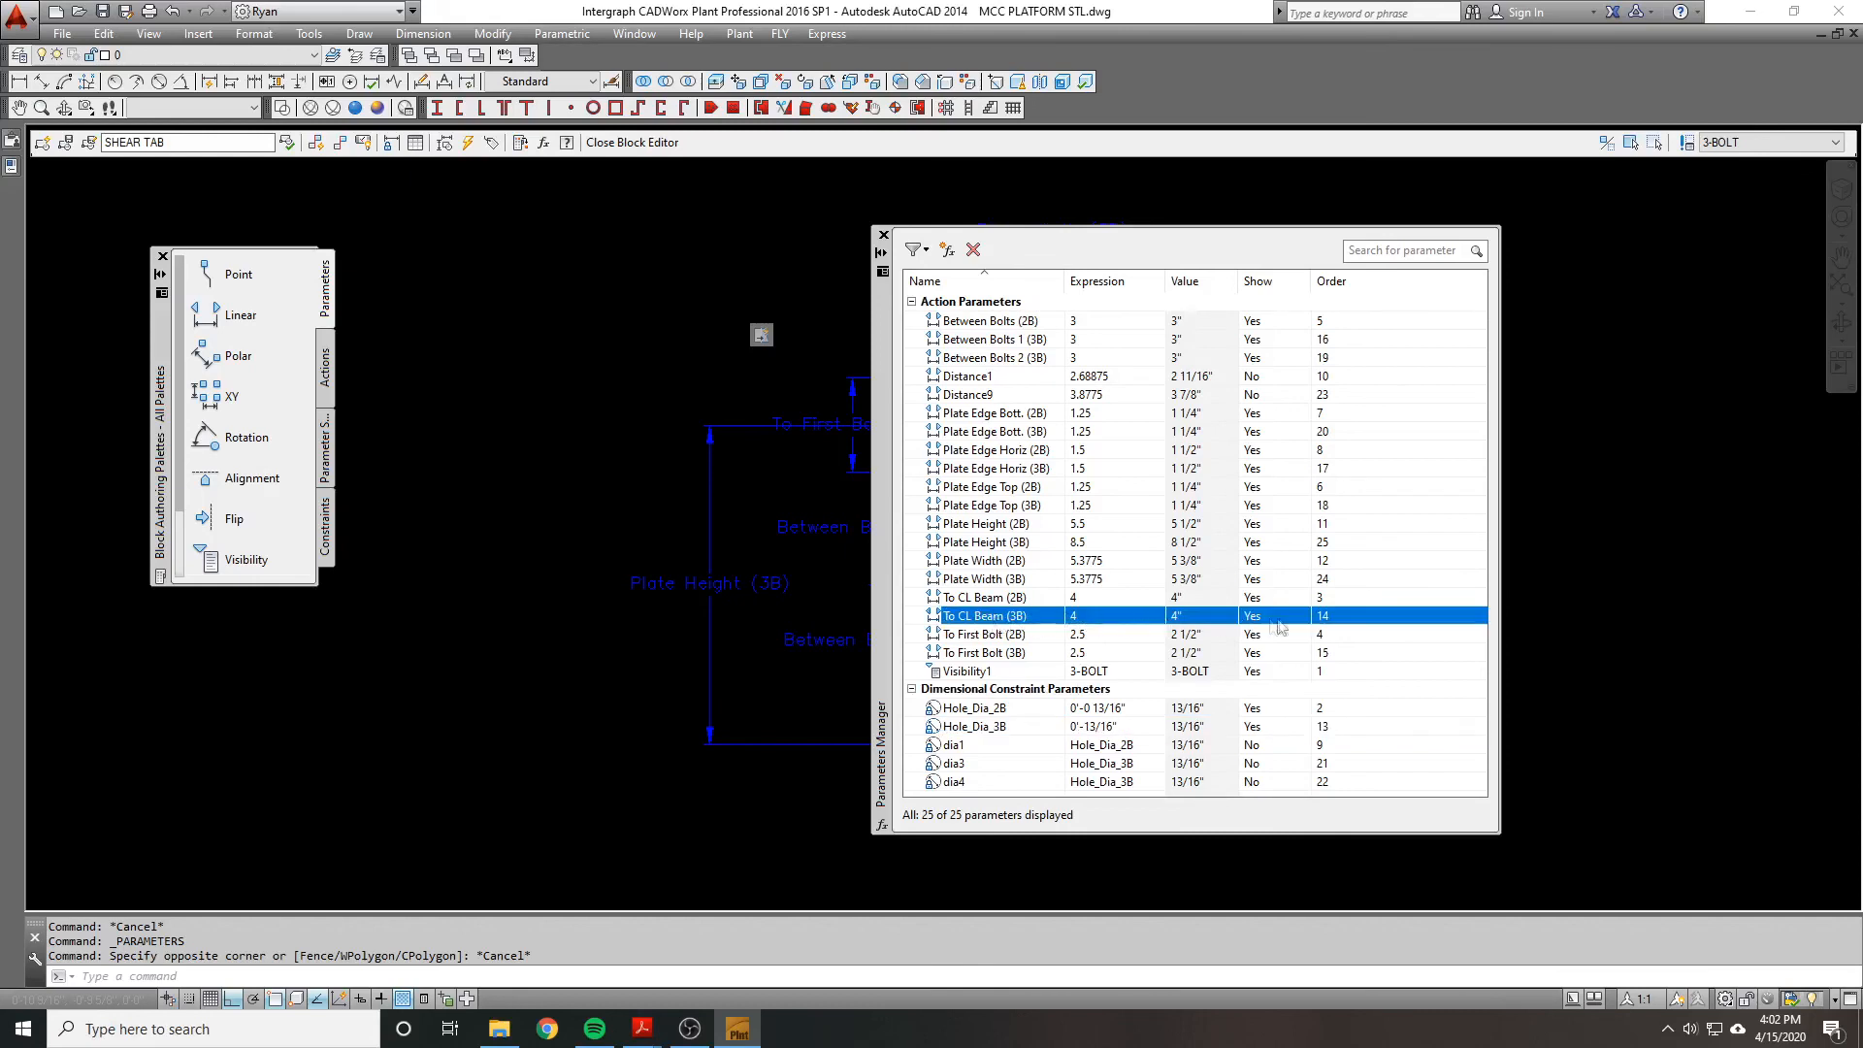
{"action": "left_click", "coordinate": [994, 635]}
{"action": "left_click", "coordinate": [1330, 654]}
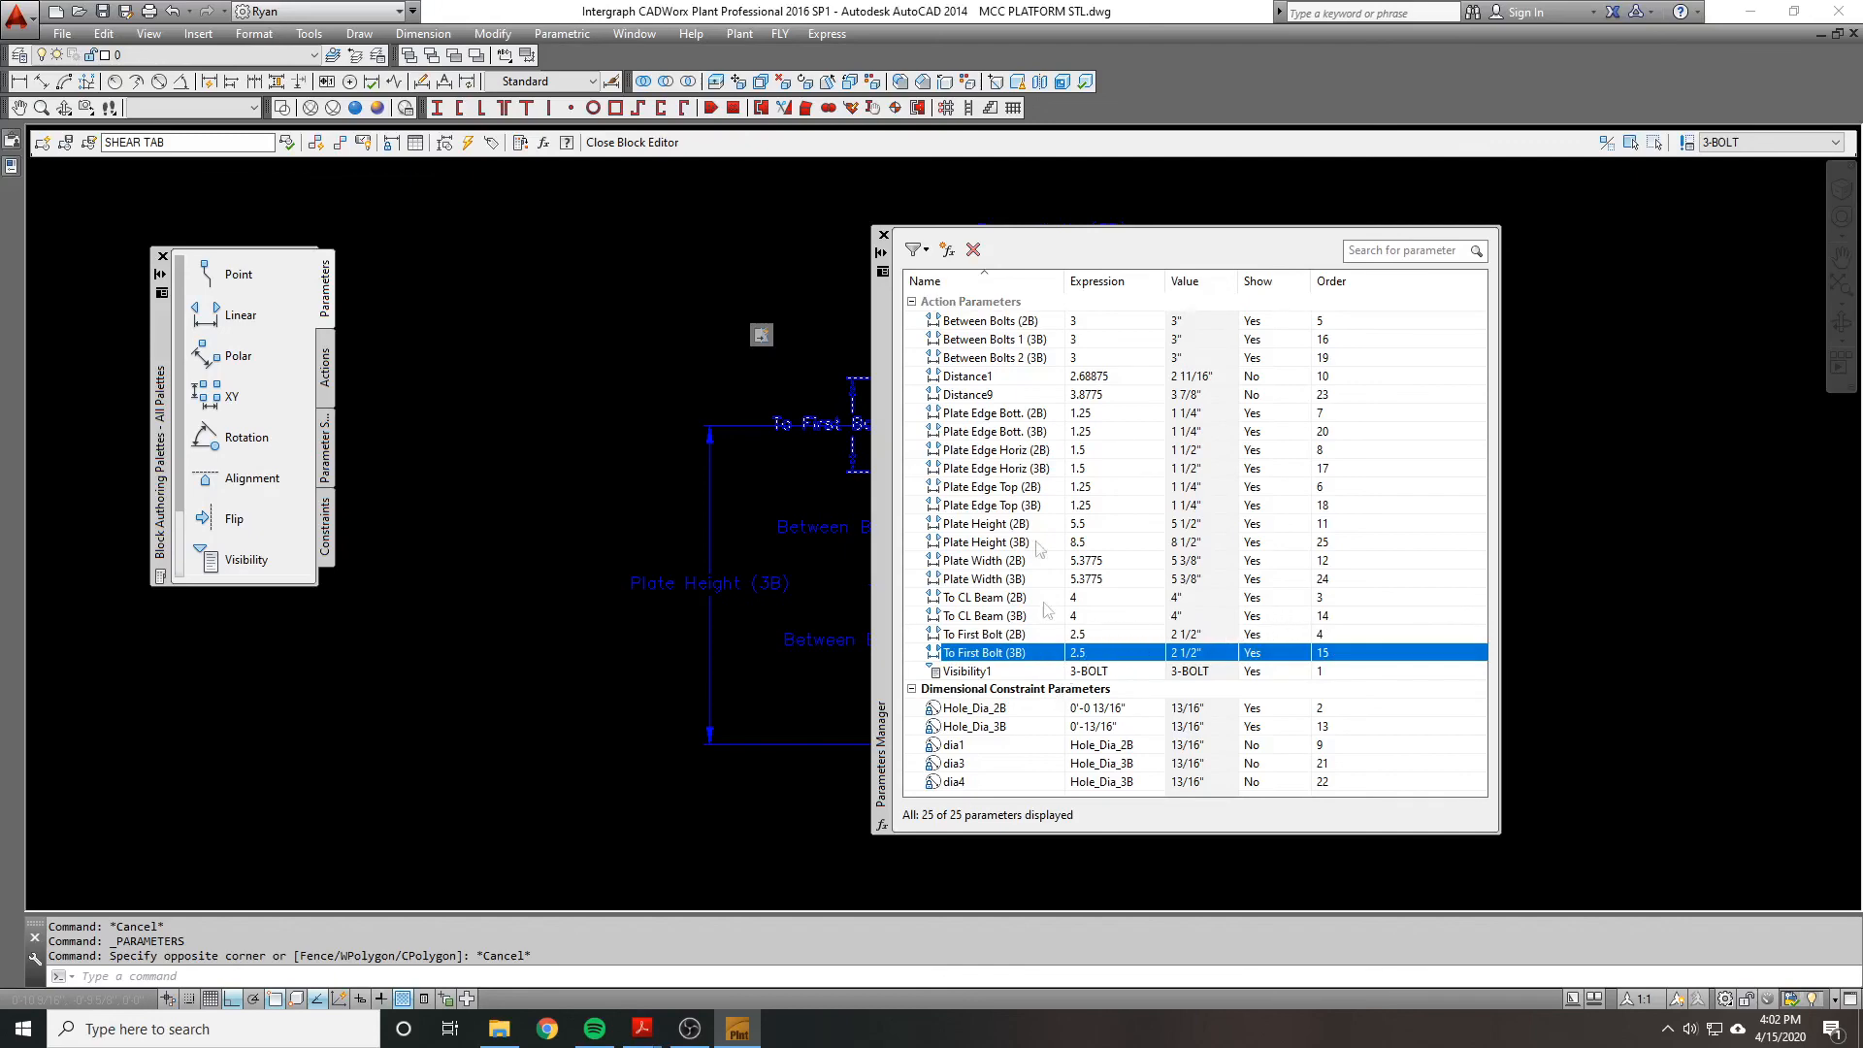
{"action": "left_click_drag", "start_coordinate": [882, 371], "coordinate": [1069, 326]}
{"action": "left_click_drag", "start_coordinate": [1069, 455], "coordinate": [954, 502]}
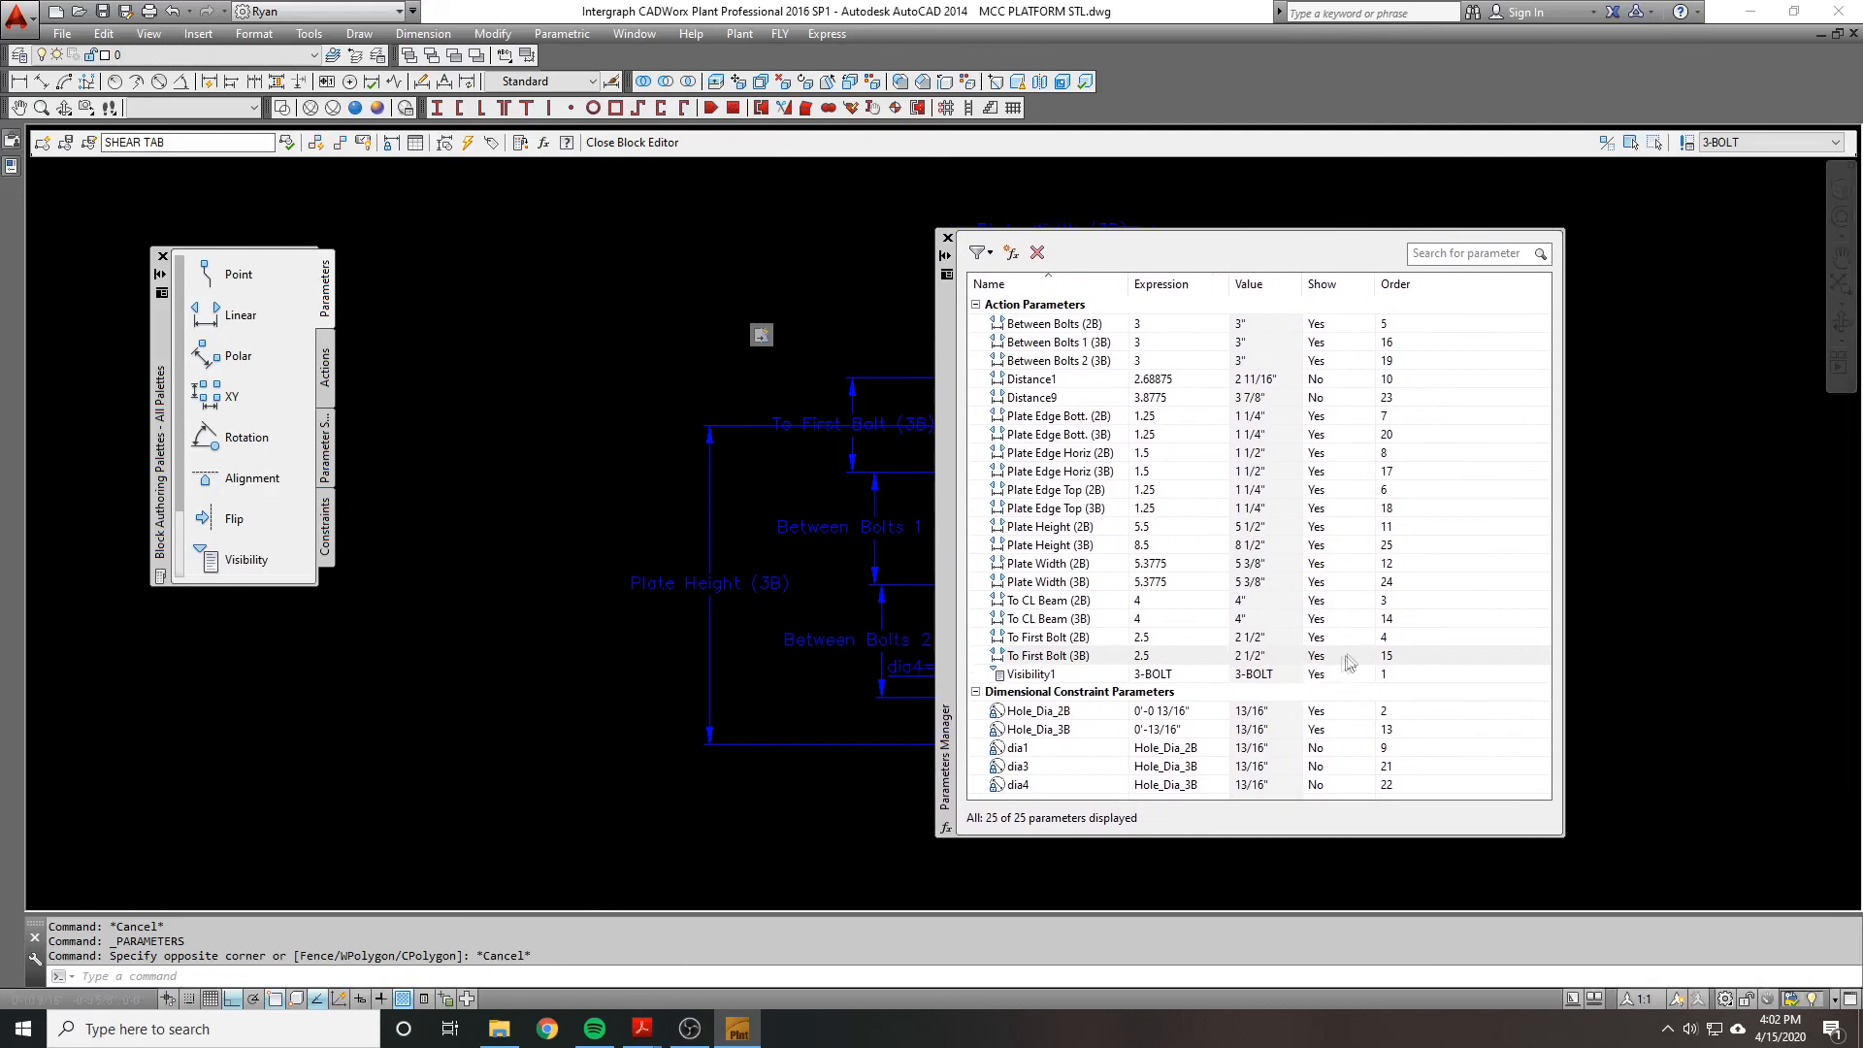
{"action": "left_click", "coordinate": [1389, 660]}
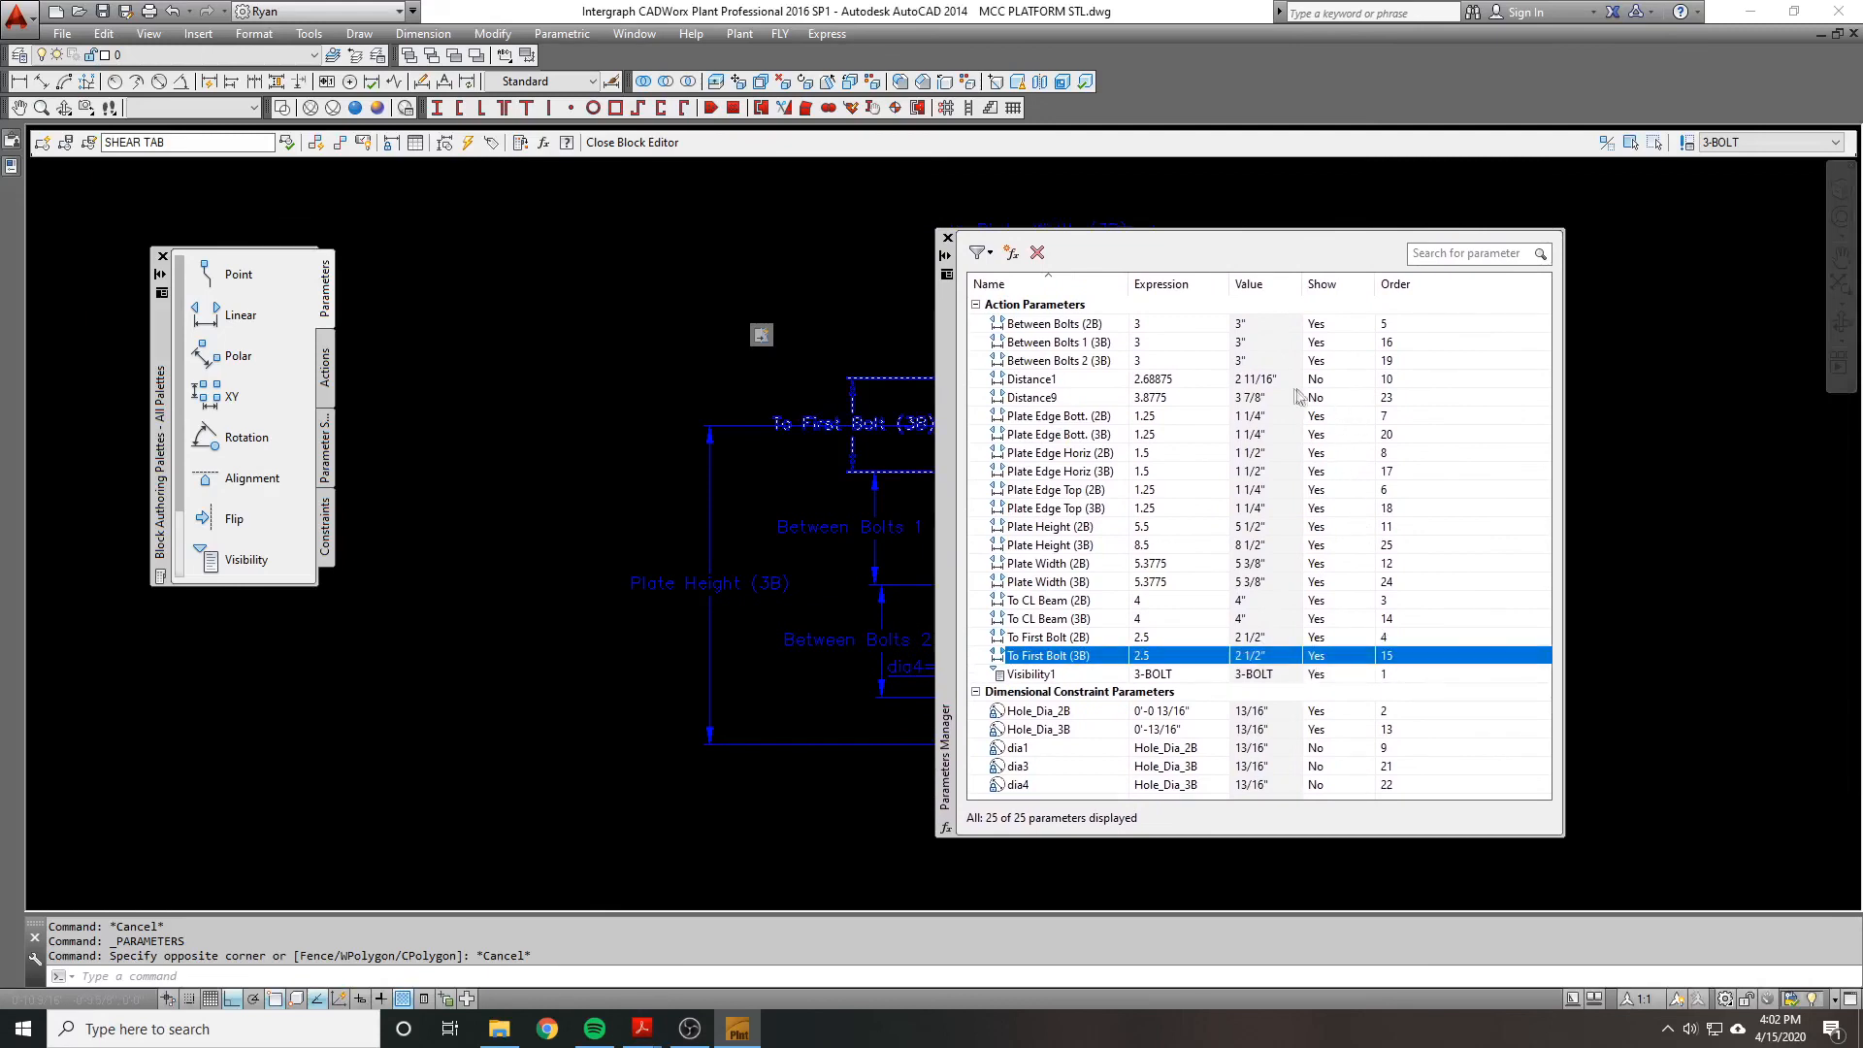
{"action": "left_click", "coordinate": [1382, 347]}
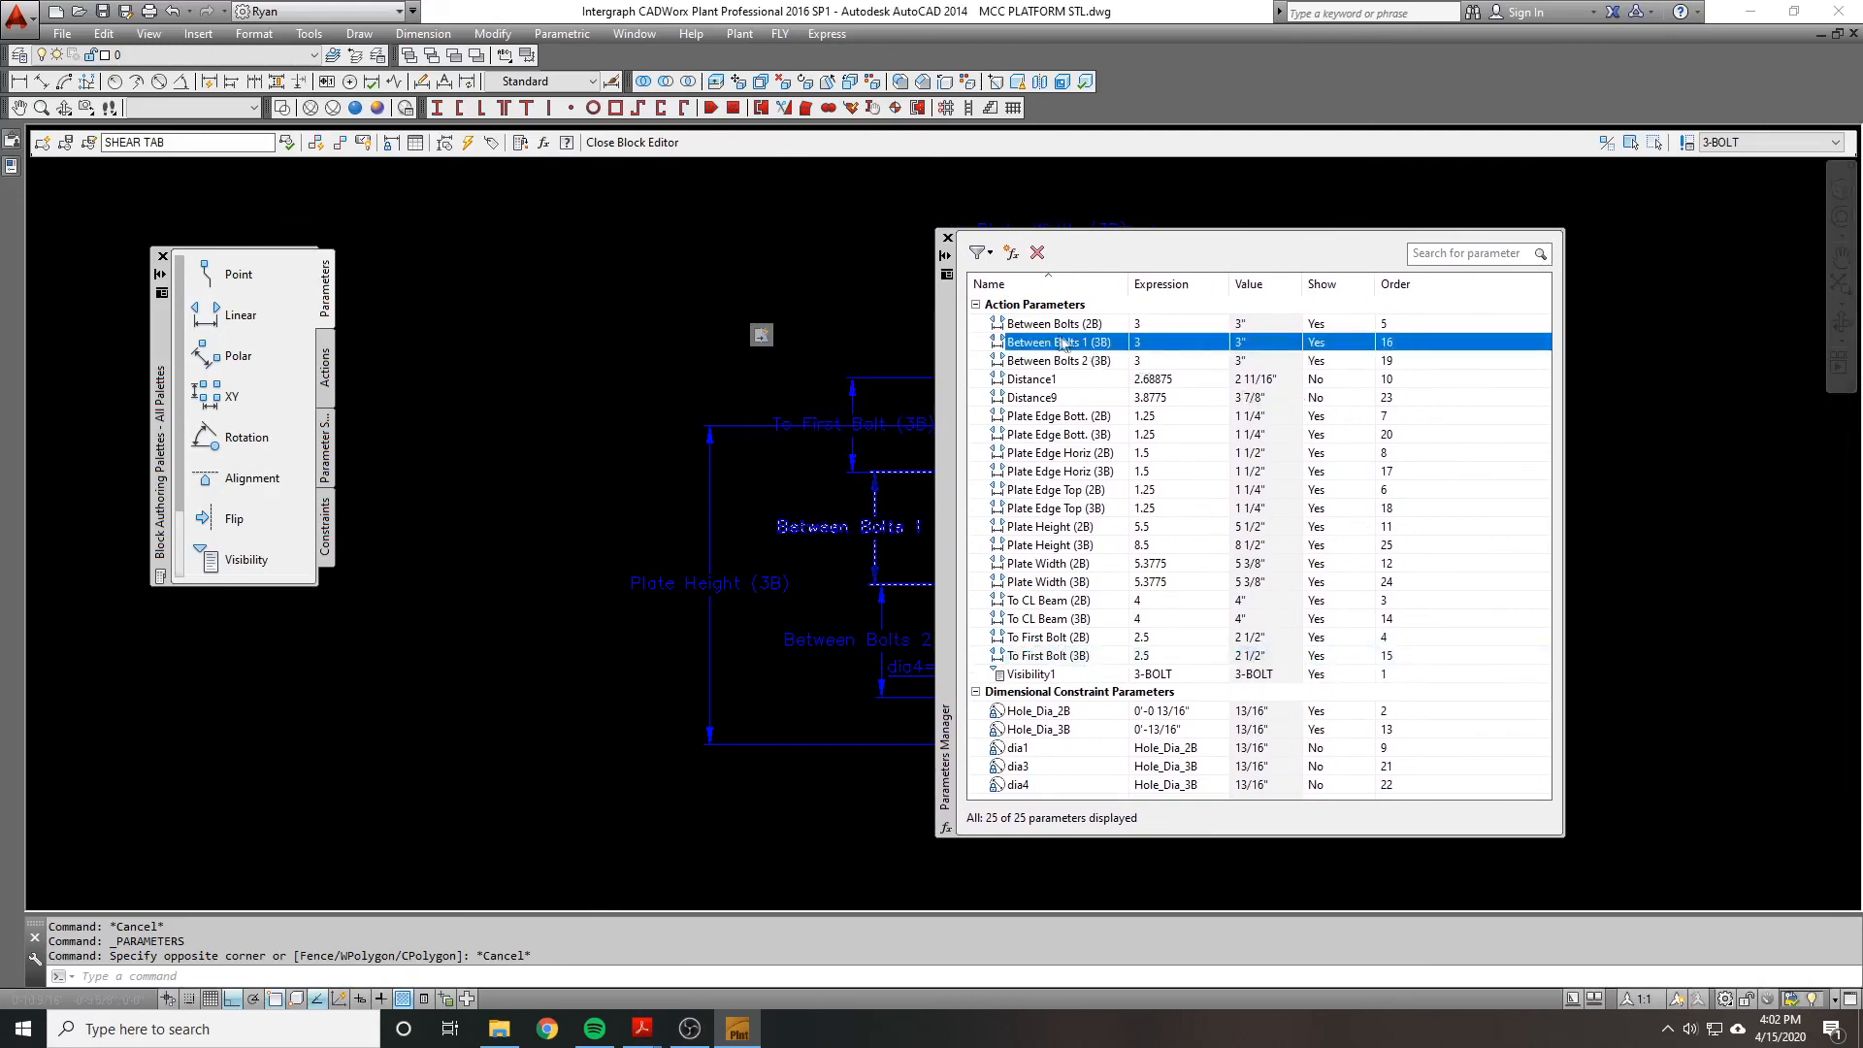
{"action": "left_click", "coordinate": [1390, 362]}
{"action": "left_click", "coordinate": [1389, 362]}
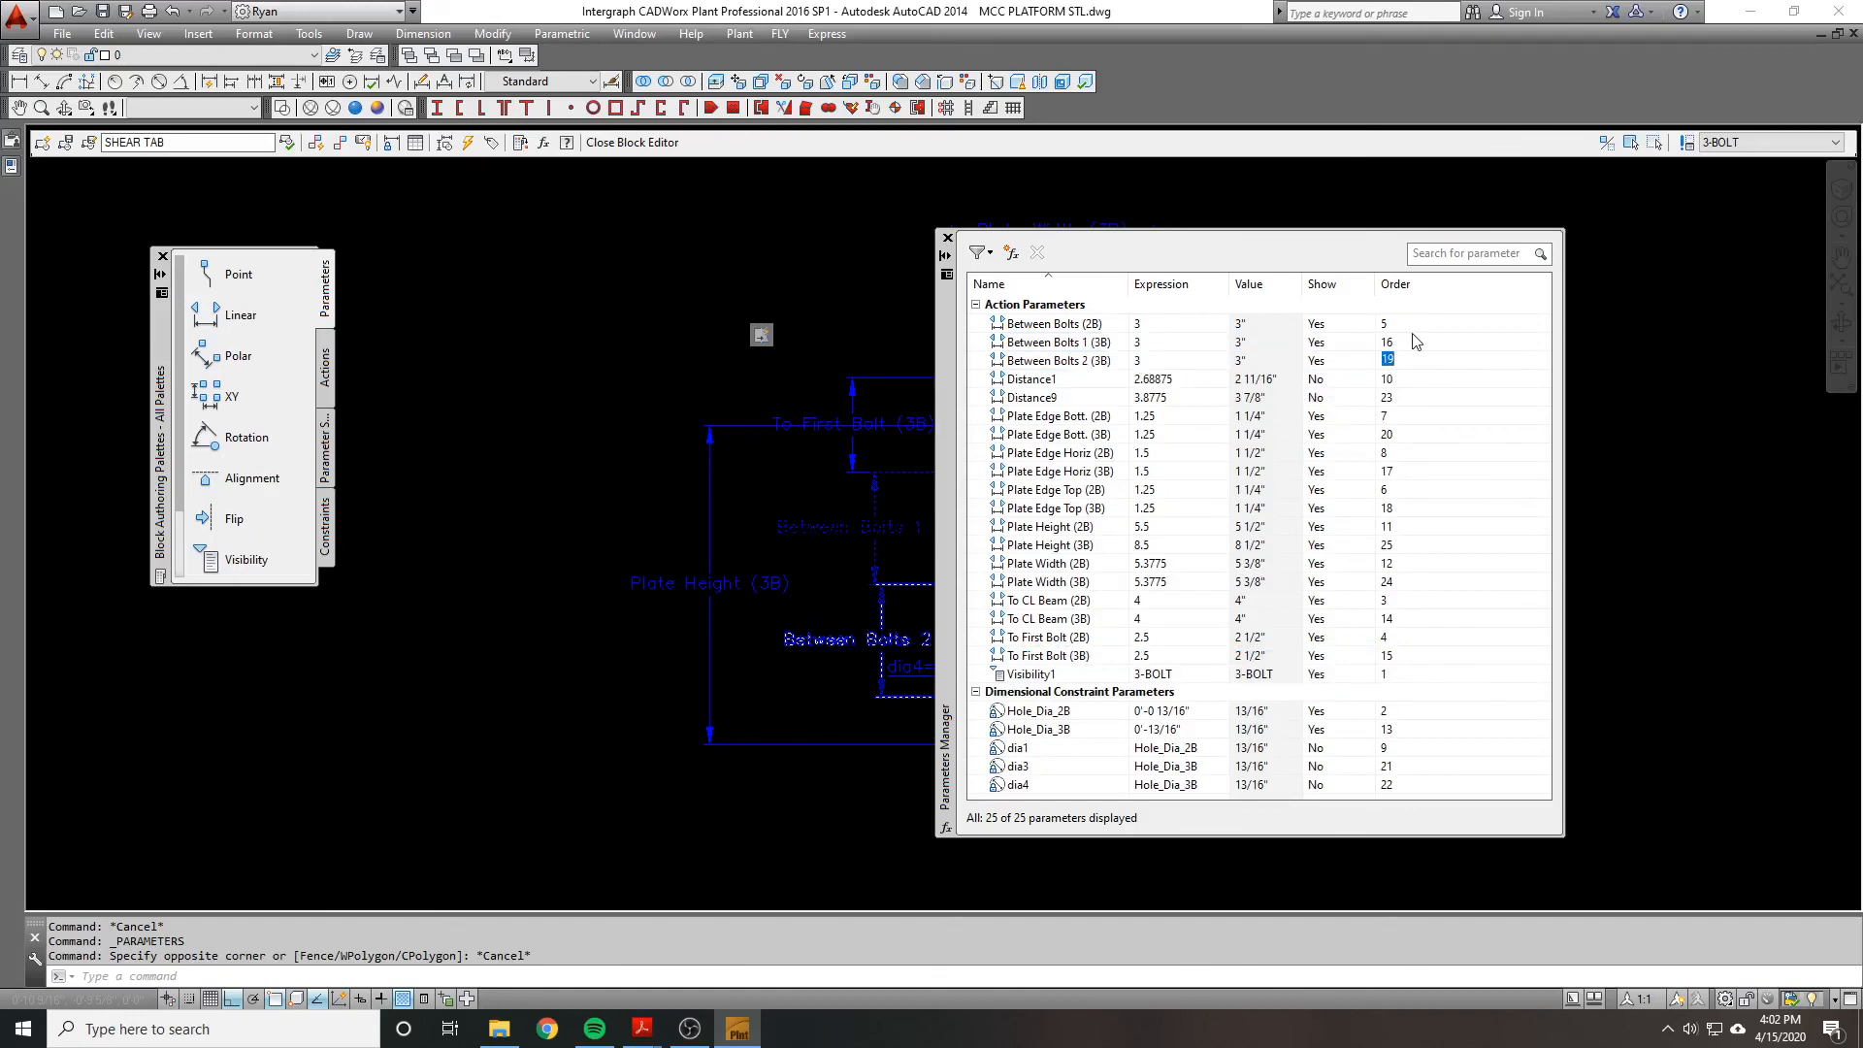
{"action": "key", "text": "Return"}
Step: Compare the Plate Edge Horiz, Plate Edge Top and Plate Edge Bott. (3B) order numbers with the dimensions in the block drawing
{"action": "left_click_drag", "start_coordinate": [945, 373], "coordinate": [1314, 369]}
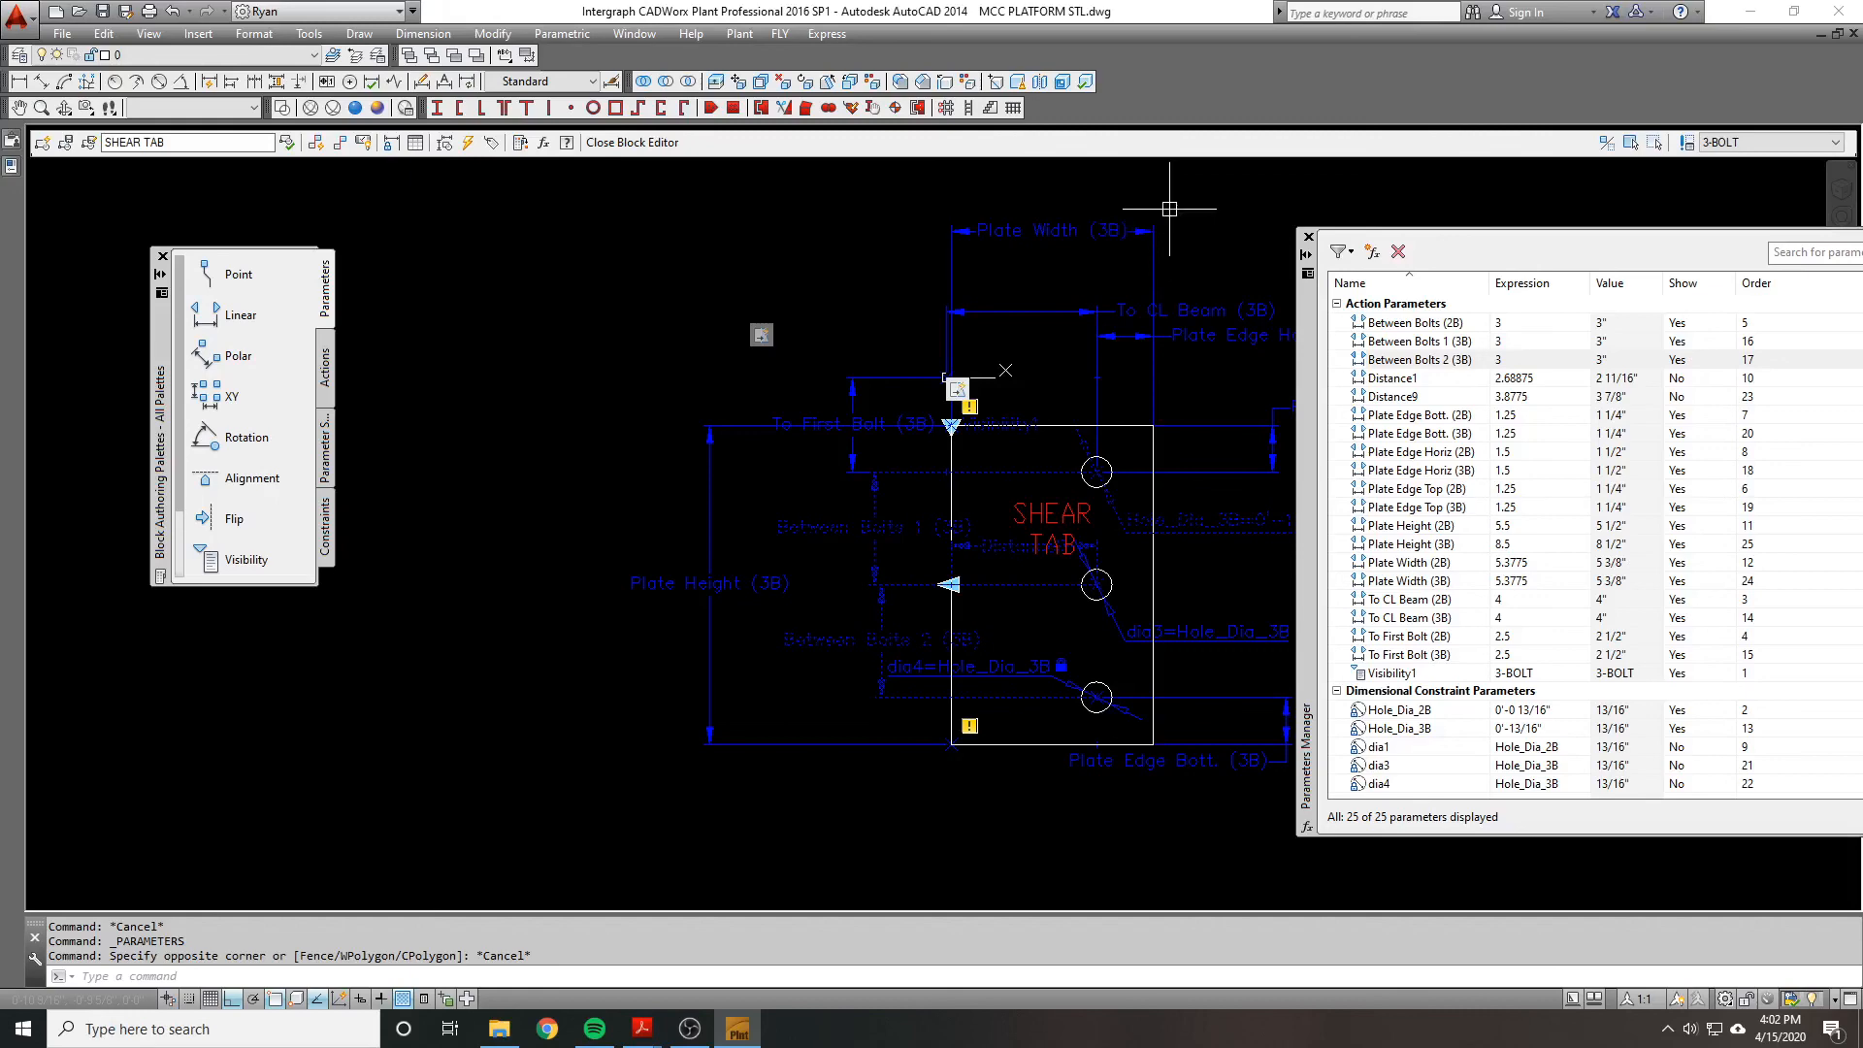
{"action": "left_click_drag", "start_coordinate": [1316, 373], "coordinate": [1431, 349]}
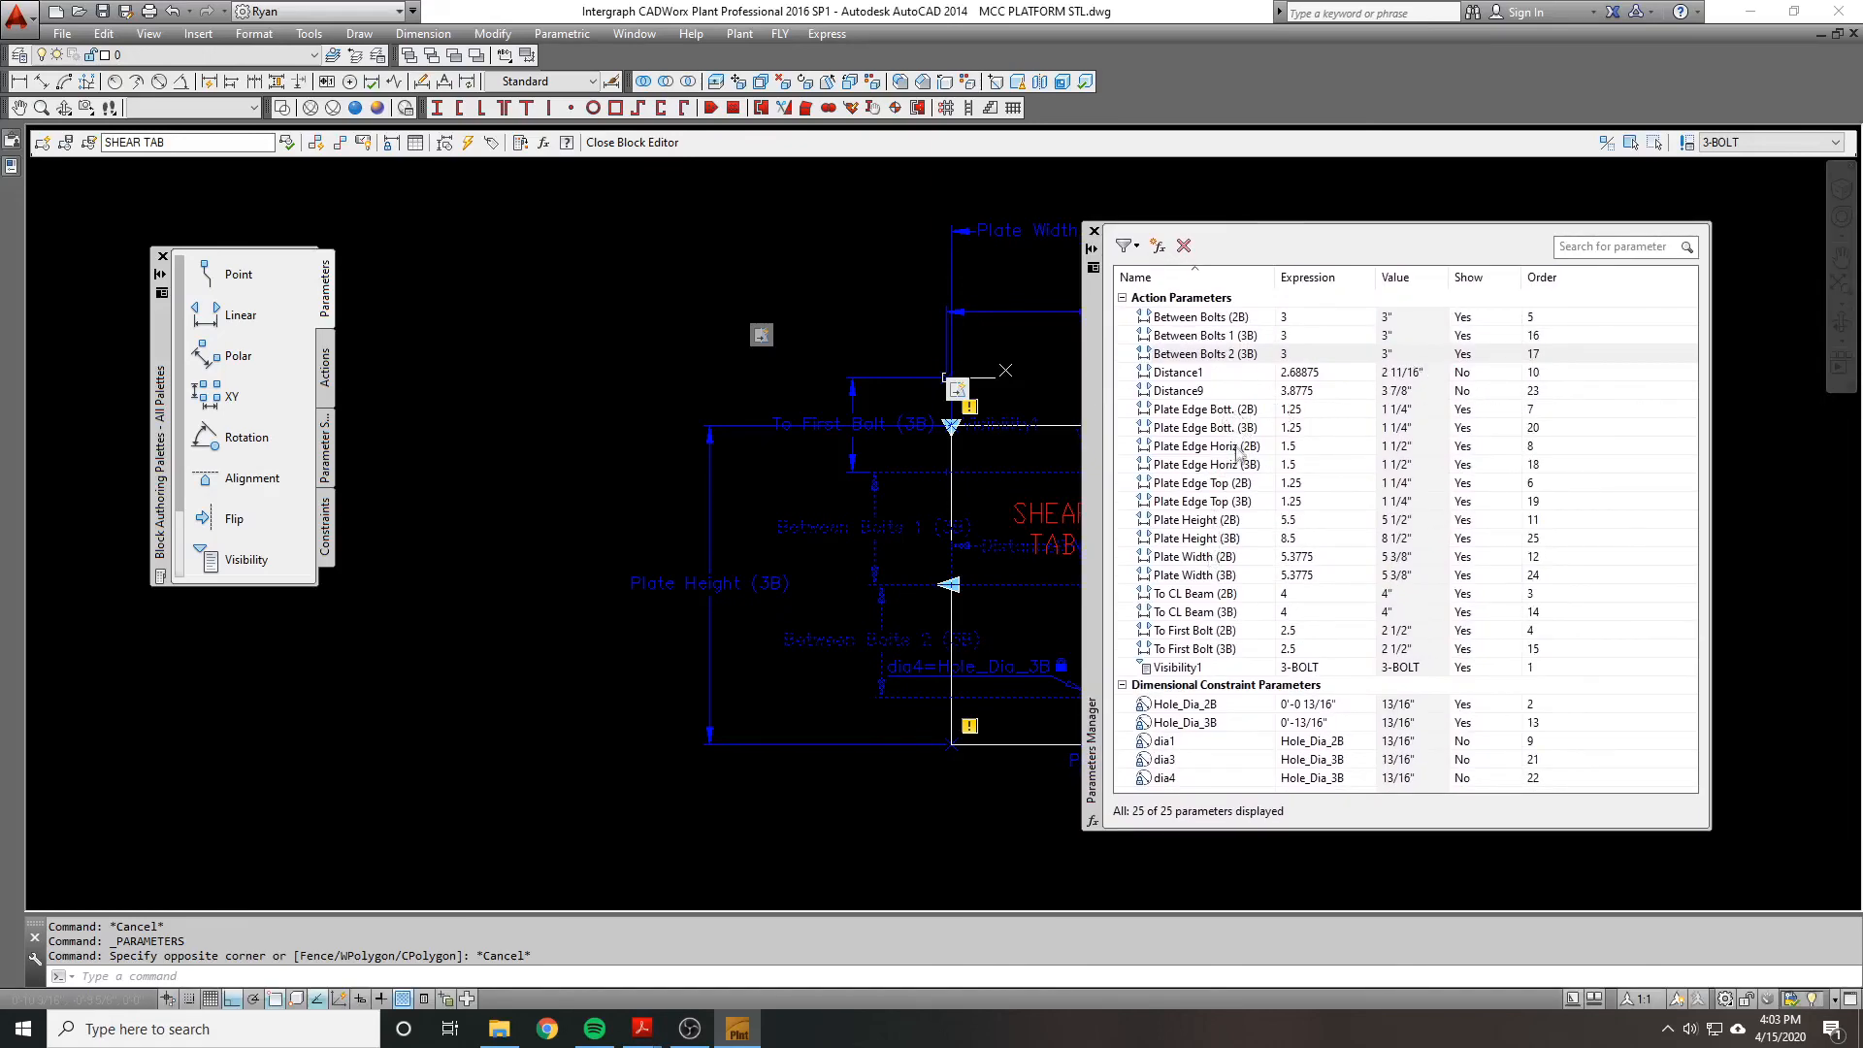
{"action": "left_click", "coordinate": [1343, 466]}
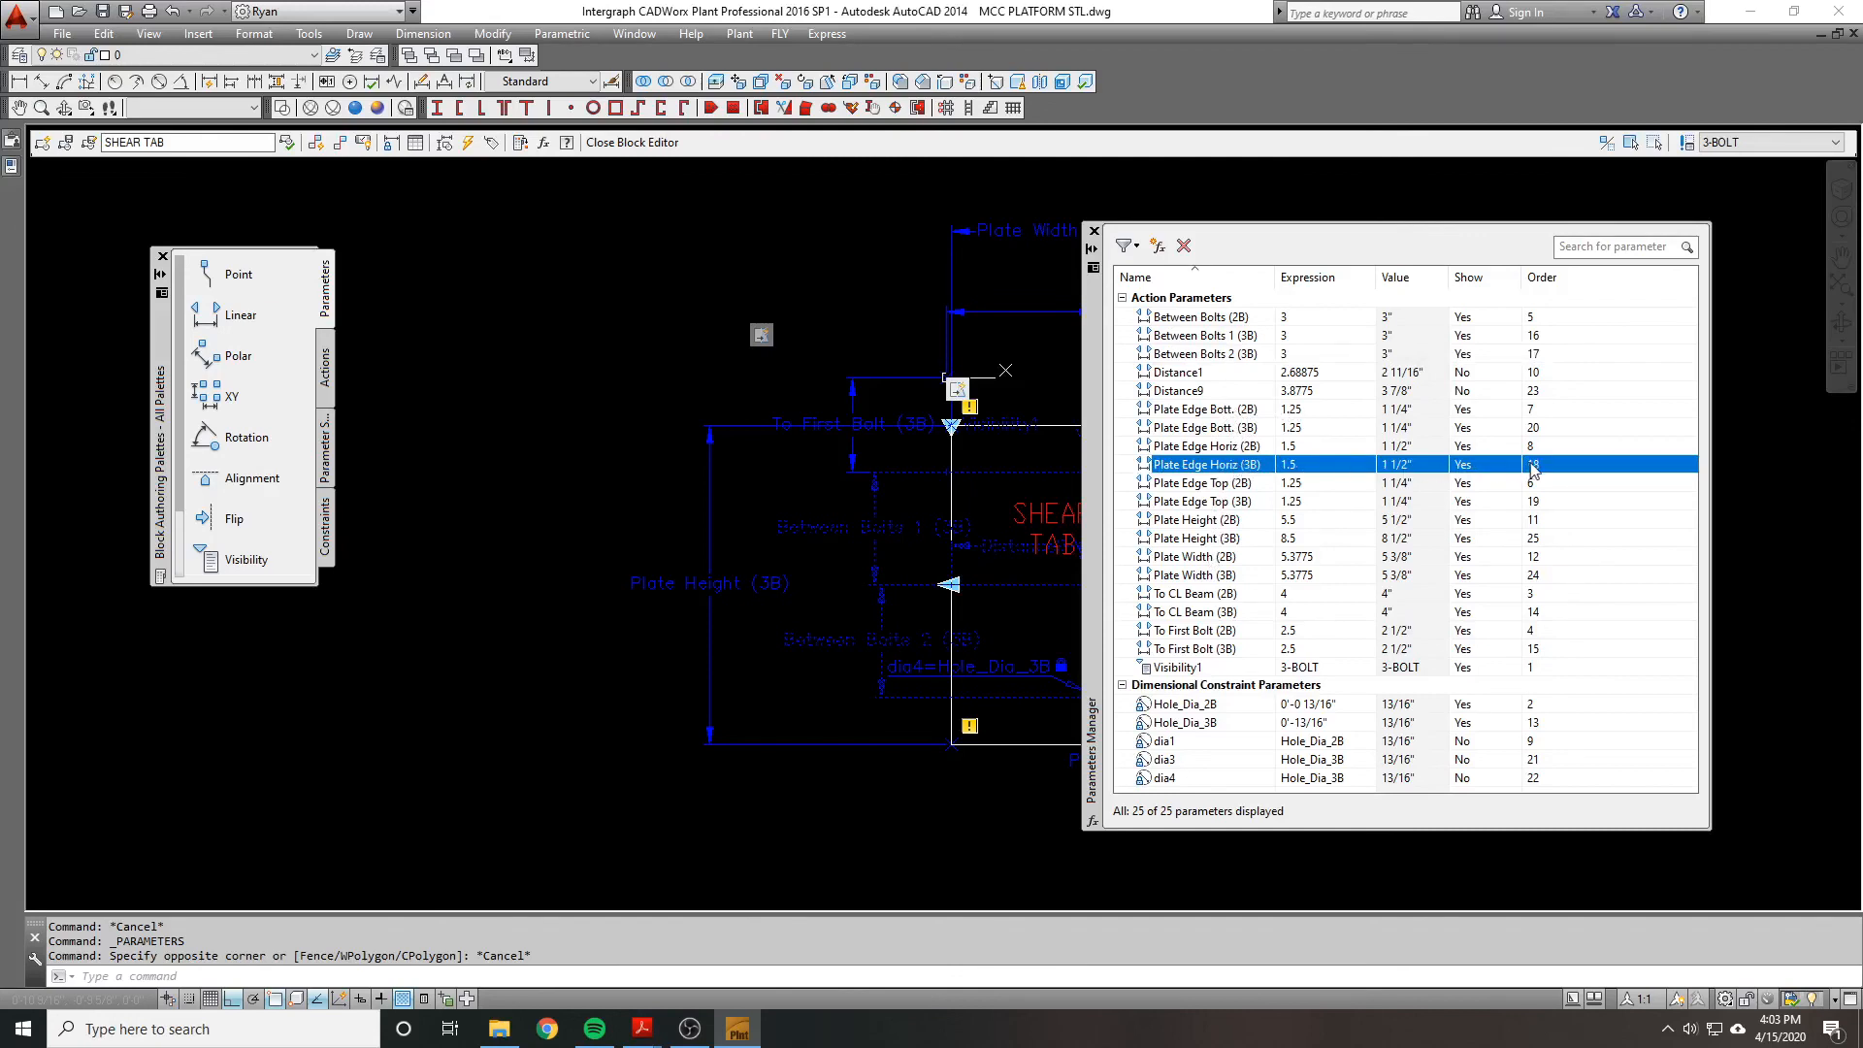
{"action": "left_click", "coordinate": [1217, 506]}
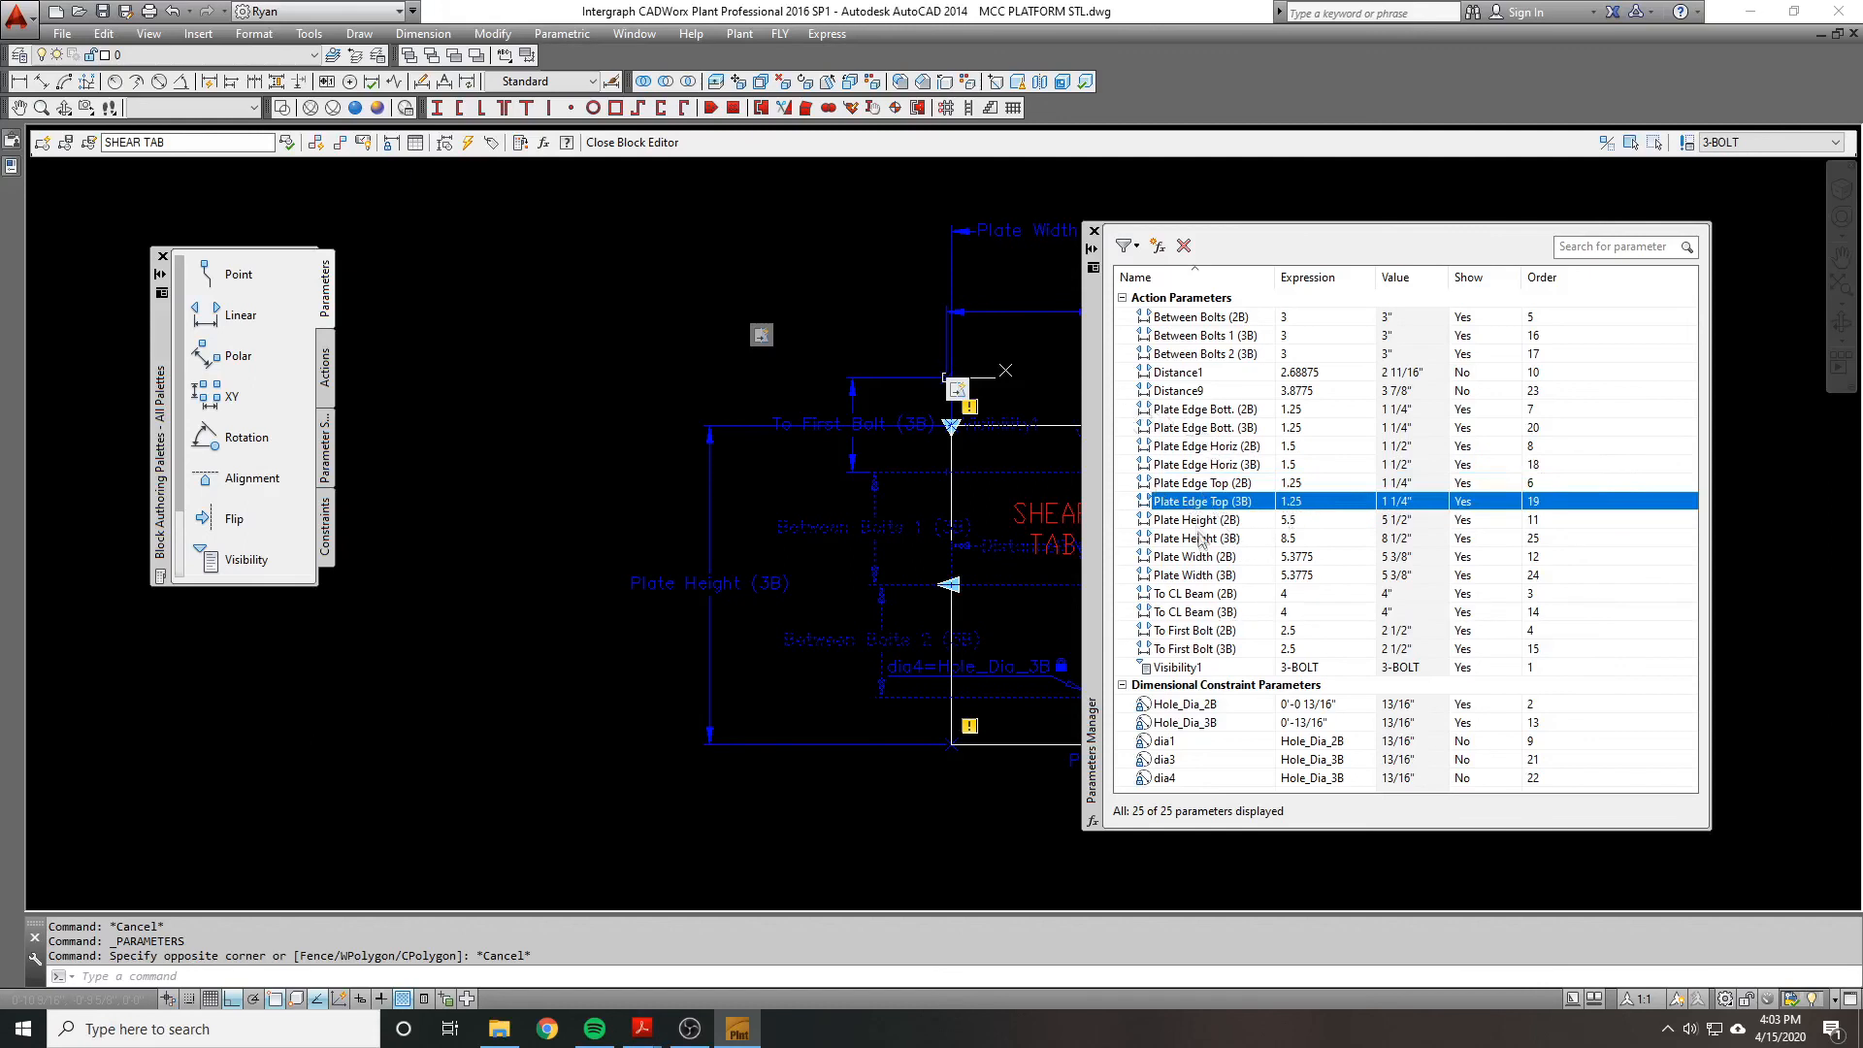
{"action": "left_click", "coordinate": [1217, 432]}
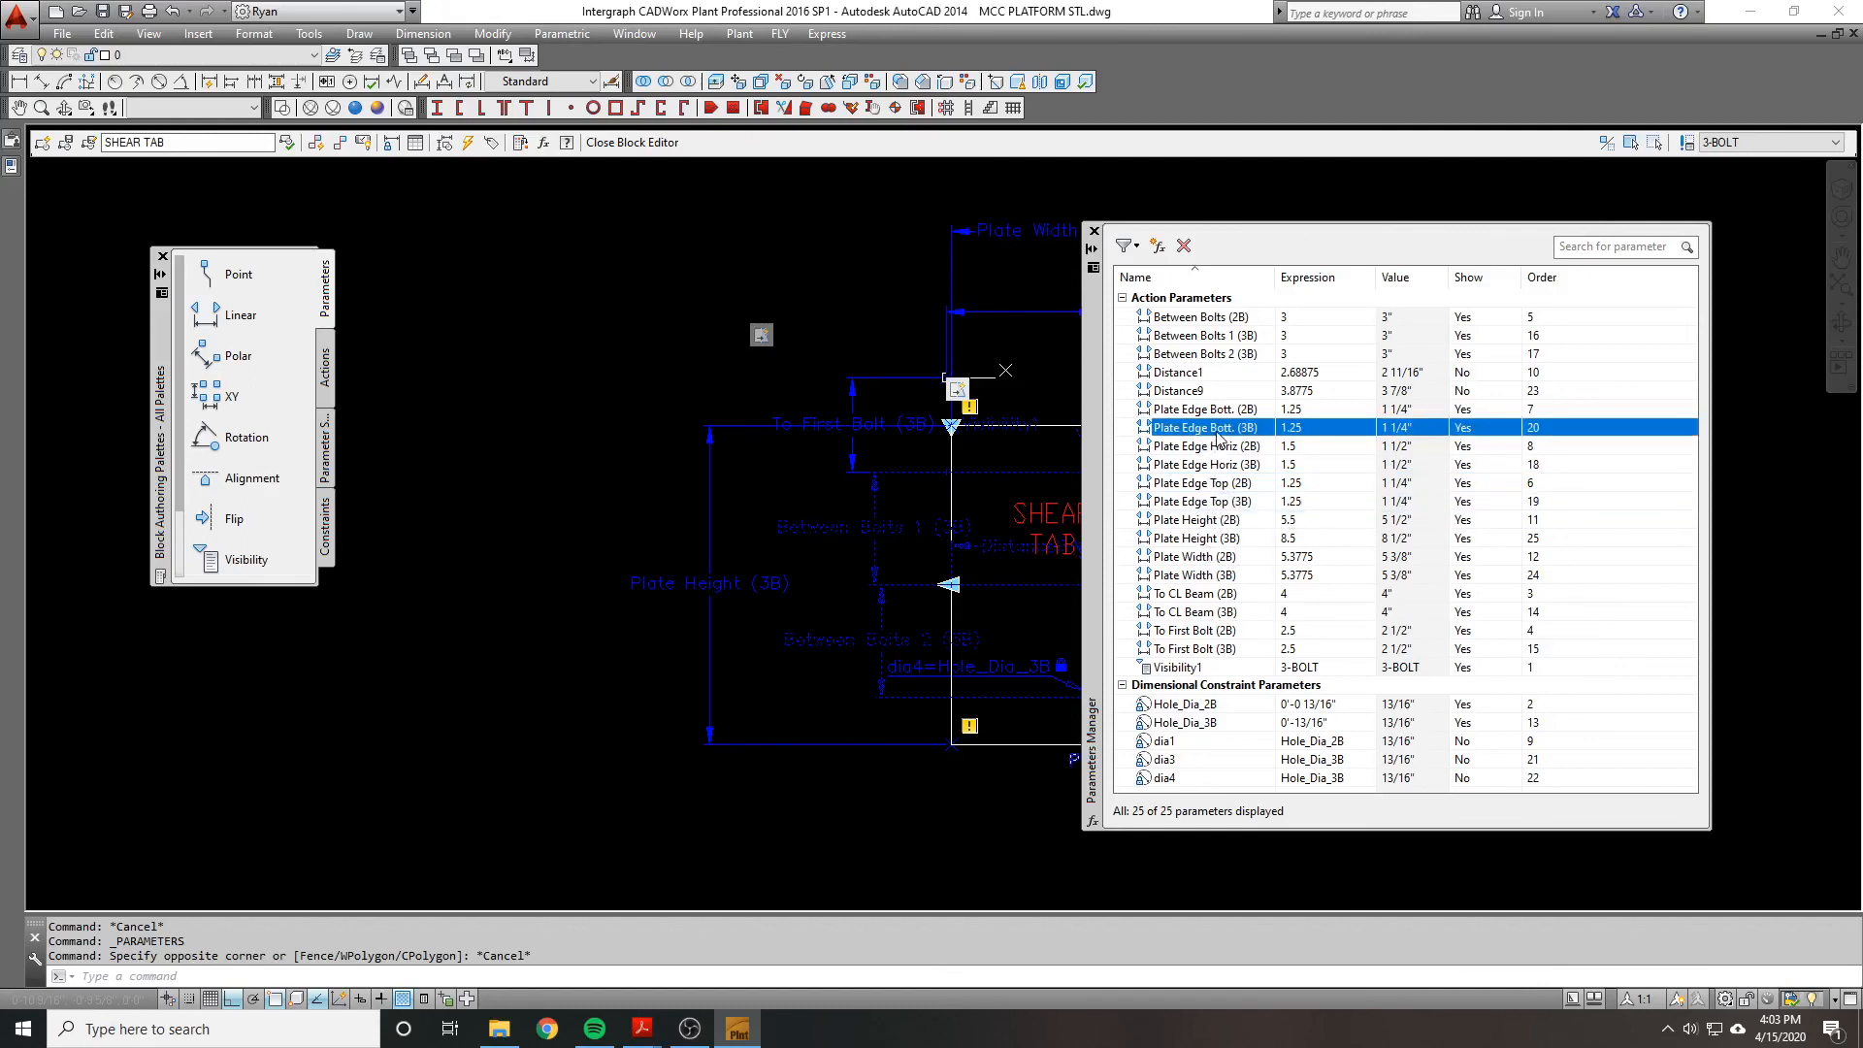
{"action": "left_click_drag", "start_coordinate": [1099, 454], "coordinate": [1389, 410]}
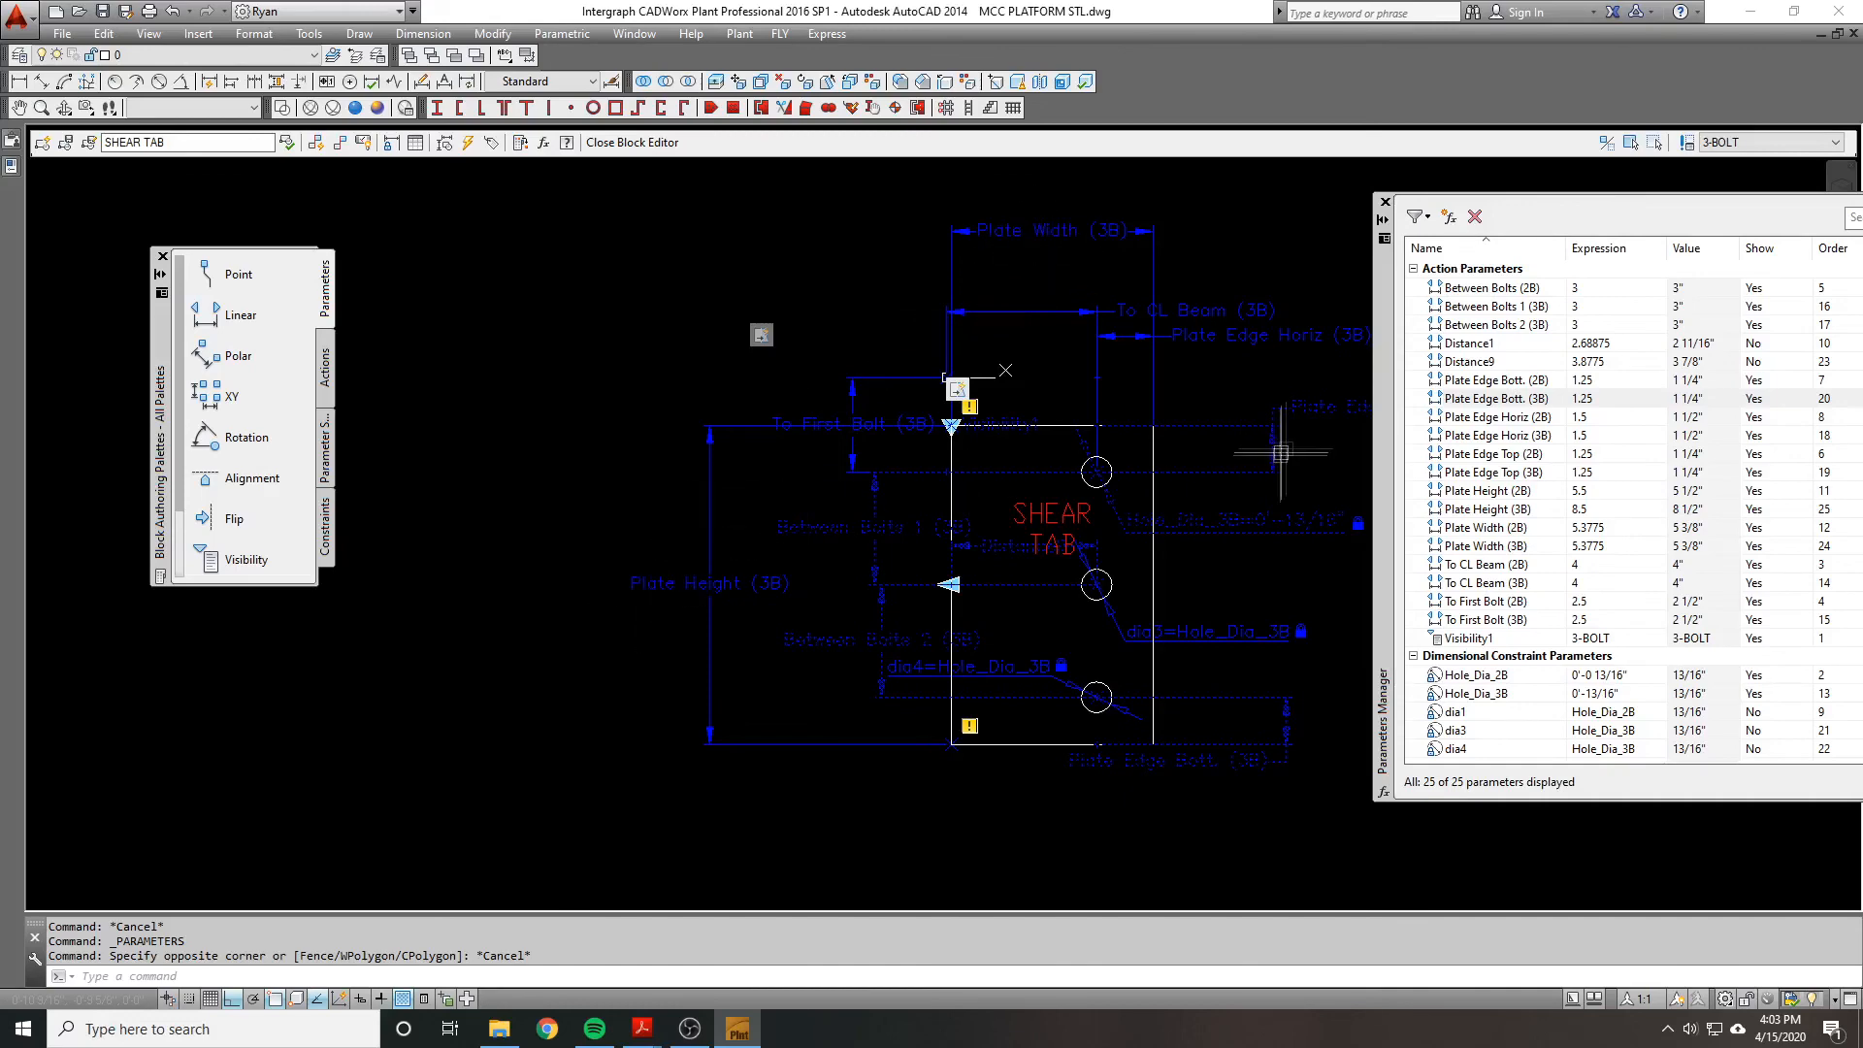
{"action": "left_click_drag", "start_coordinate": [1383, 441], "coordinate": [964, 470]}
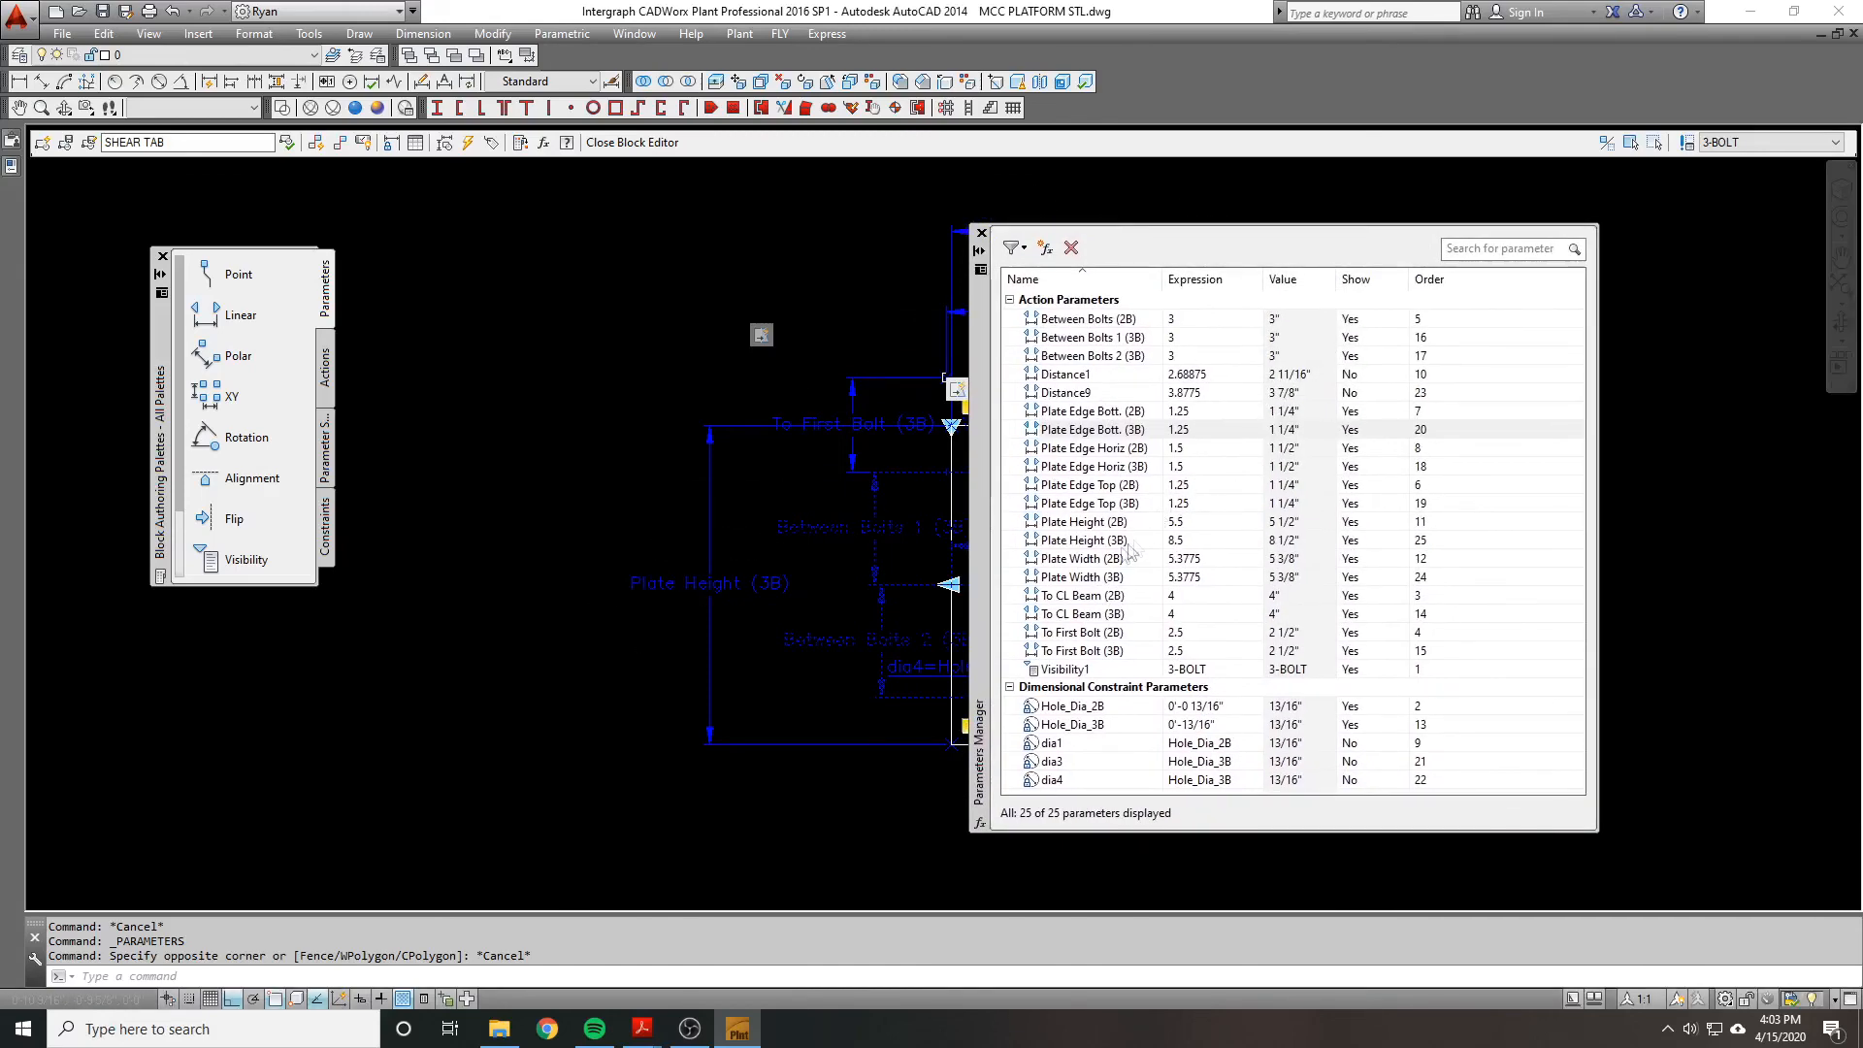
Step: Set the order of the Plate Width (3B) parameter to 21 and Plate Height (3B) to 22
{"action": "left_click", "coordinate": [1097, 560]}
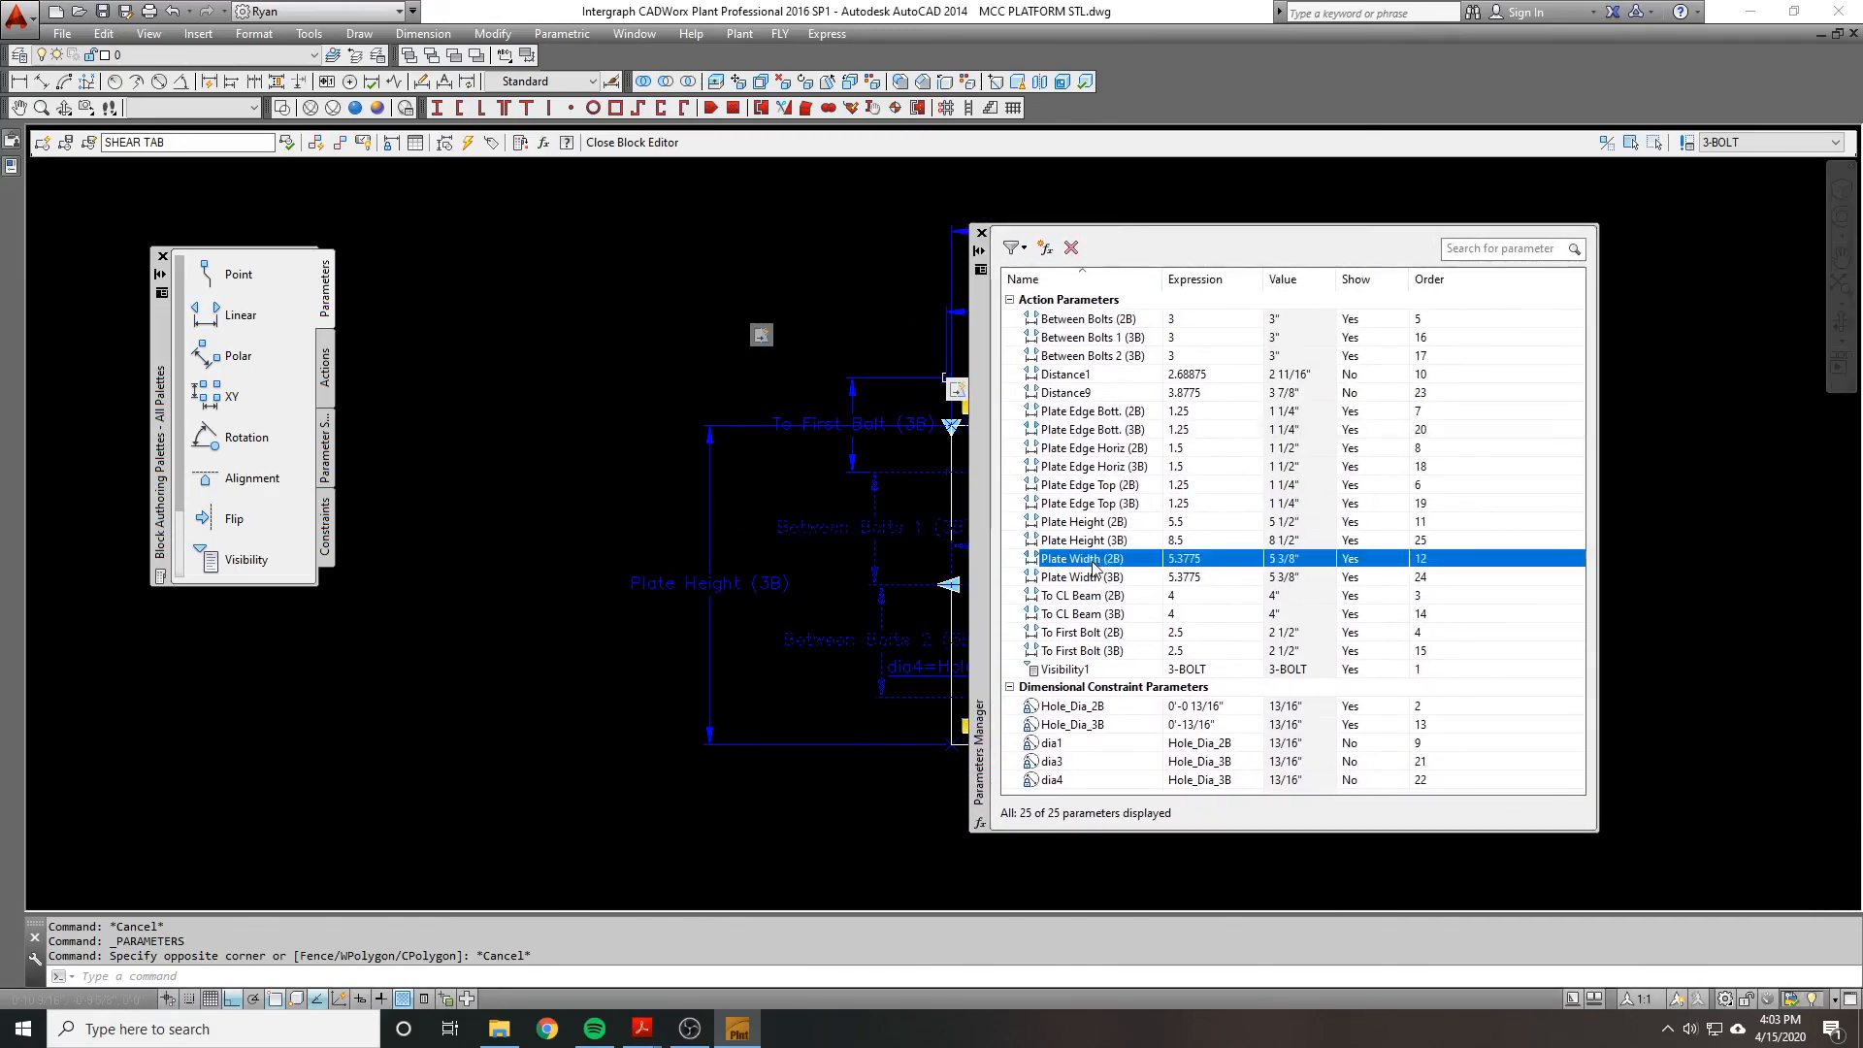
{"action": "double_click", "coordinate": [1435, 579]}
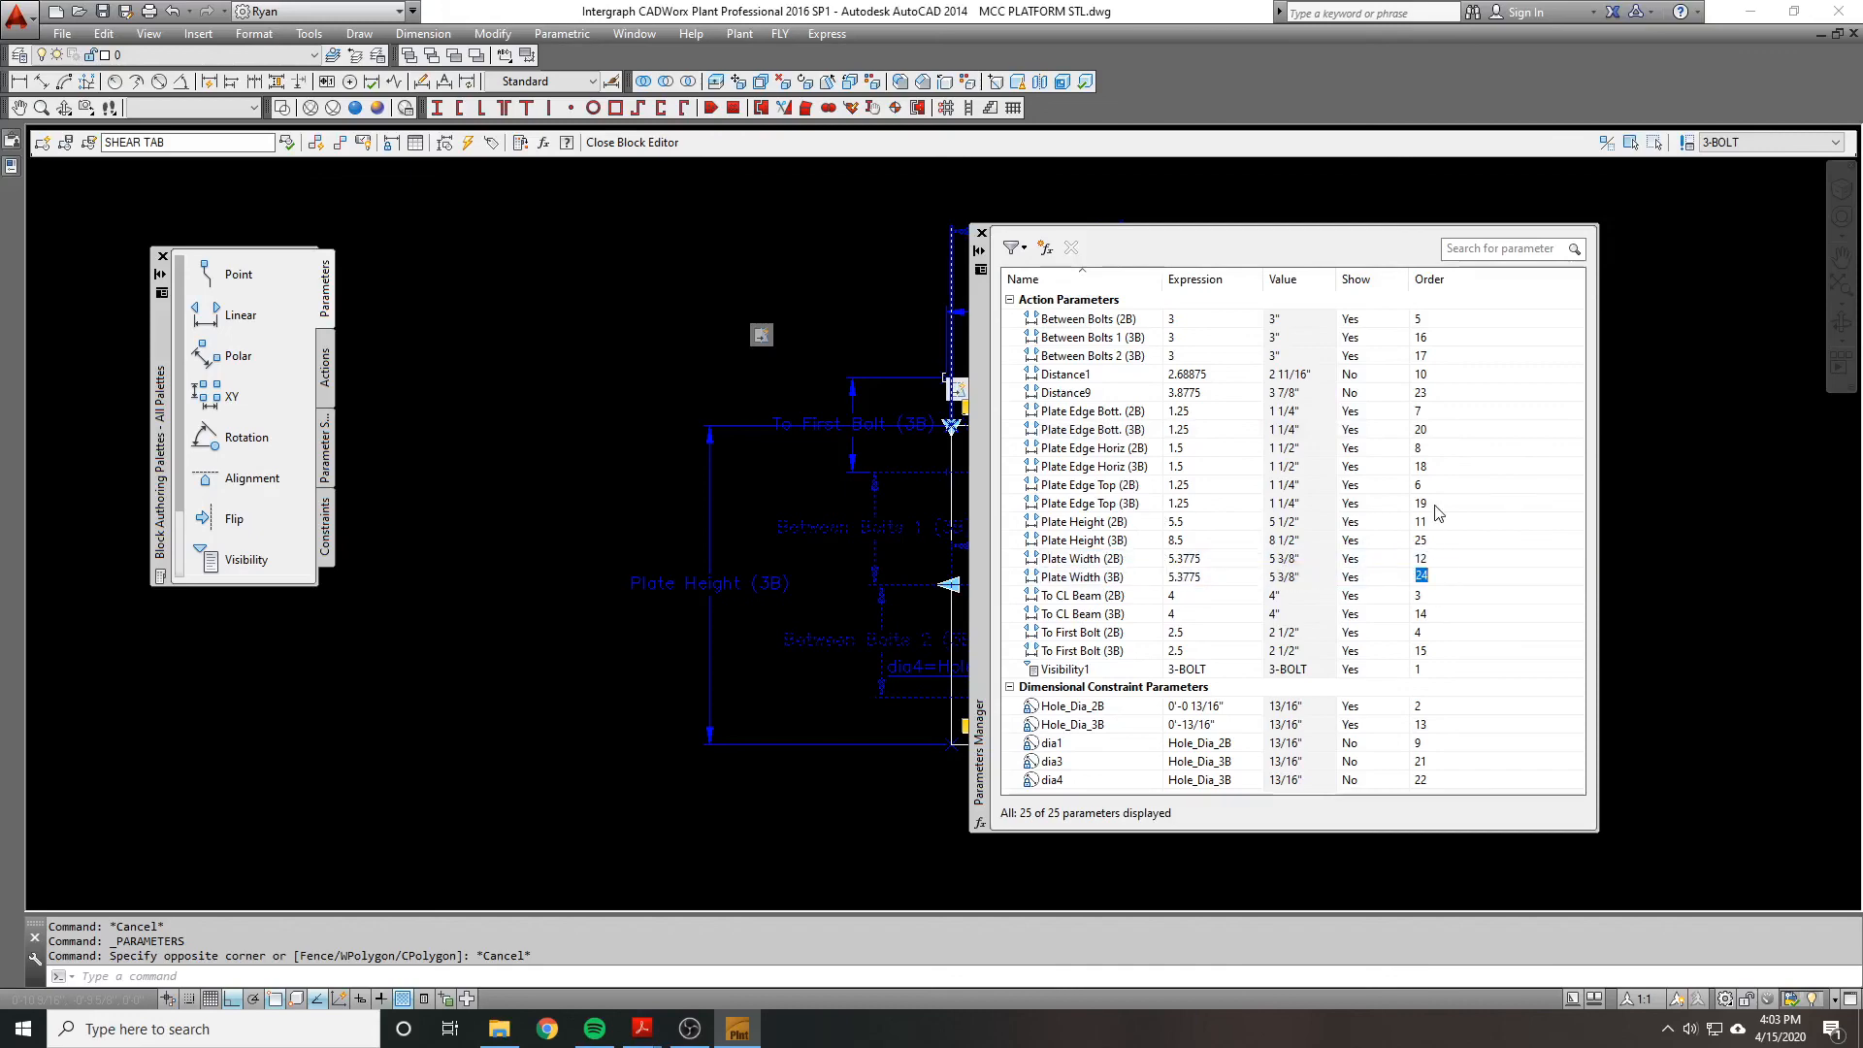
{"action": "type", "text": "21"}
{"action": "key", "text": "Return"}
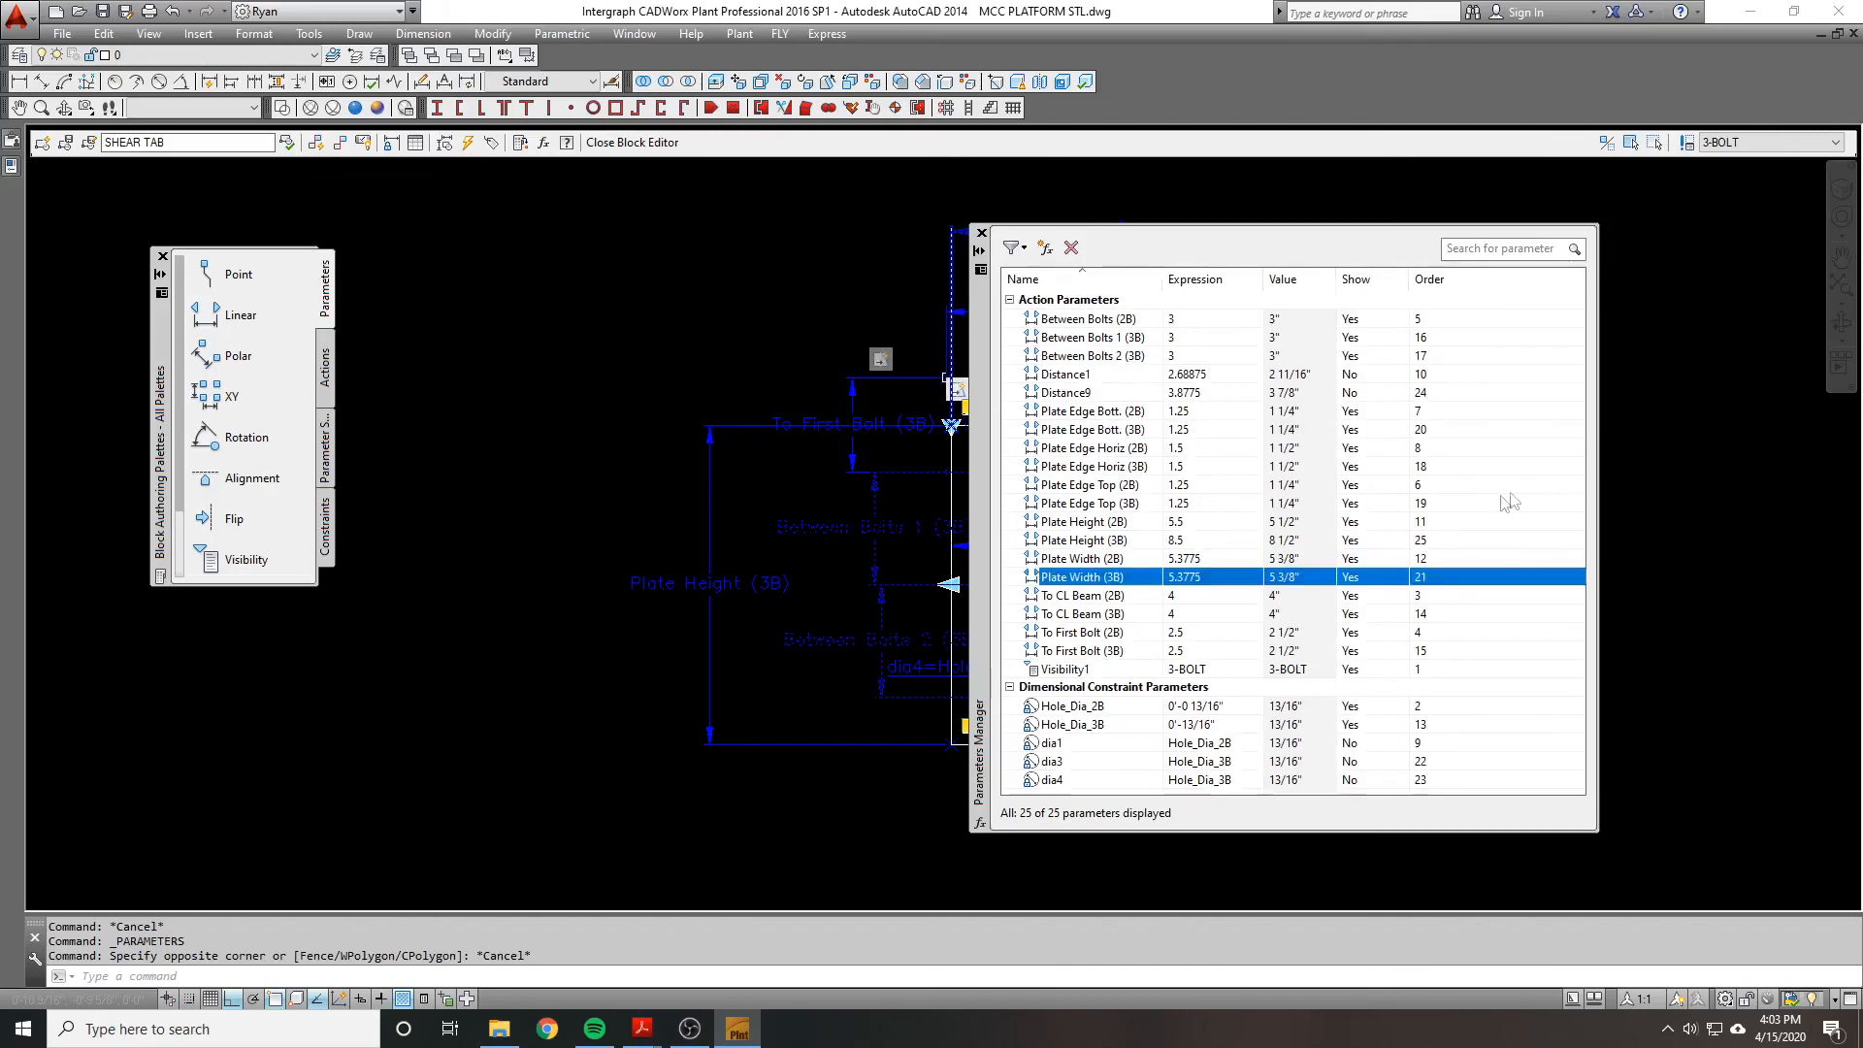
{"action": "left_click", "coordinate": [1114, 540]}
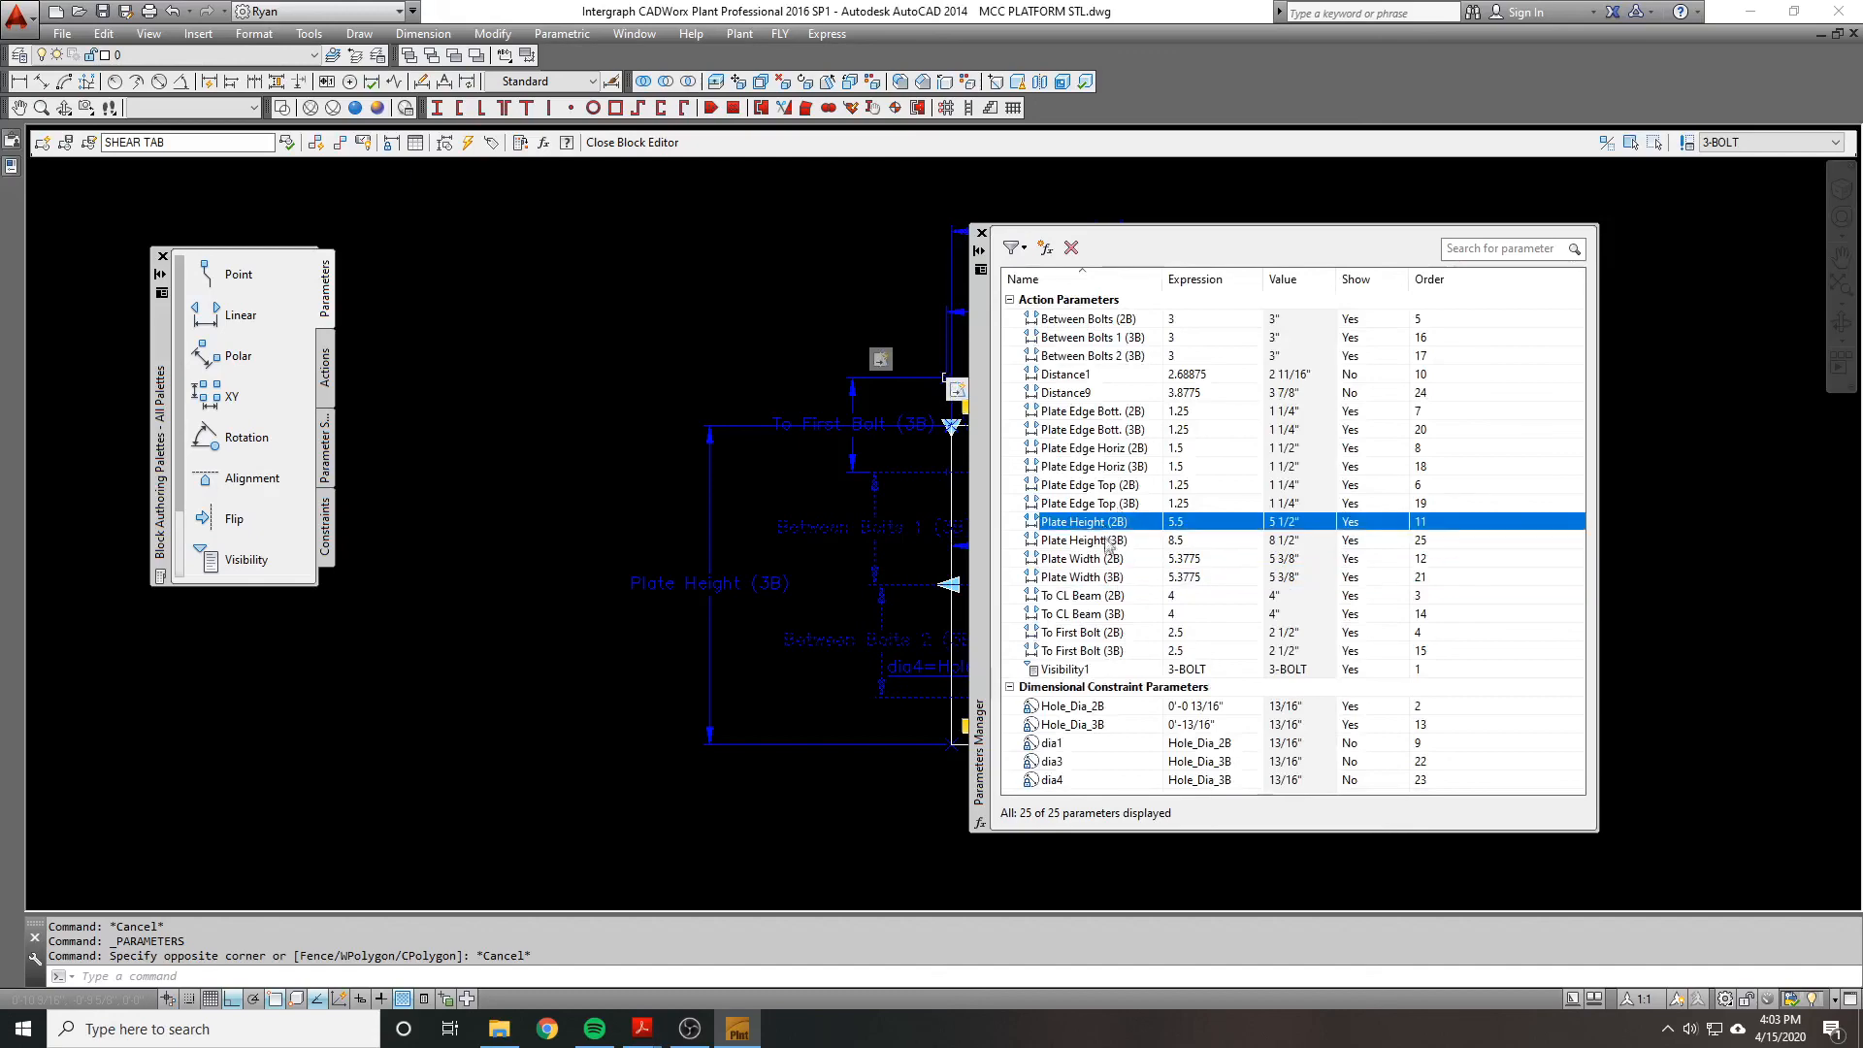
{"action": "left_click", "coordinate": [1421, 544]}
{"action": "type", "text": "22"}
{"action": "key", "text": "Return"}
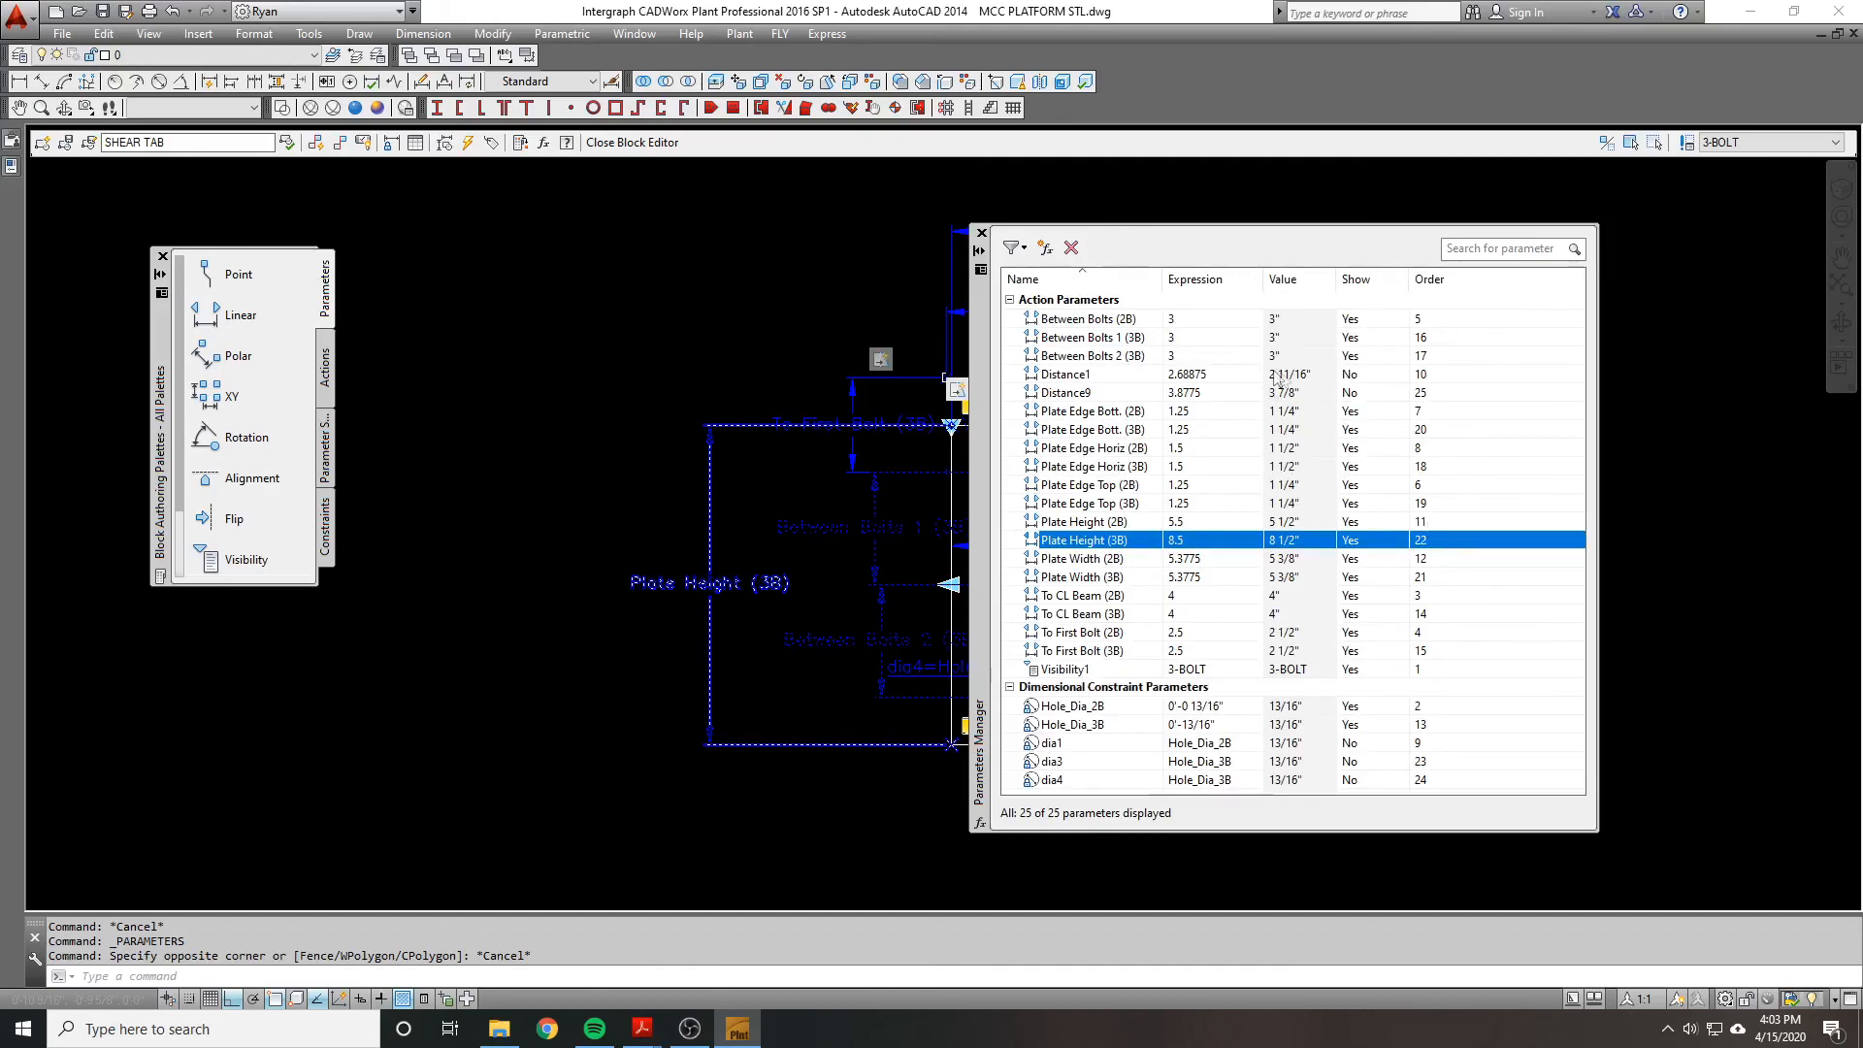
Step: Examine which holes the dia1, dia3 and dia4 constraints belong to, along with their Show and Order settings
{"action": "left_click_drag", "start_coordinate": [982, 469], "coordinate": [1085, 458]}
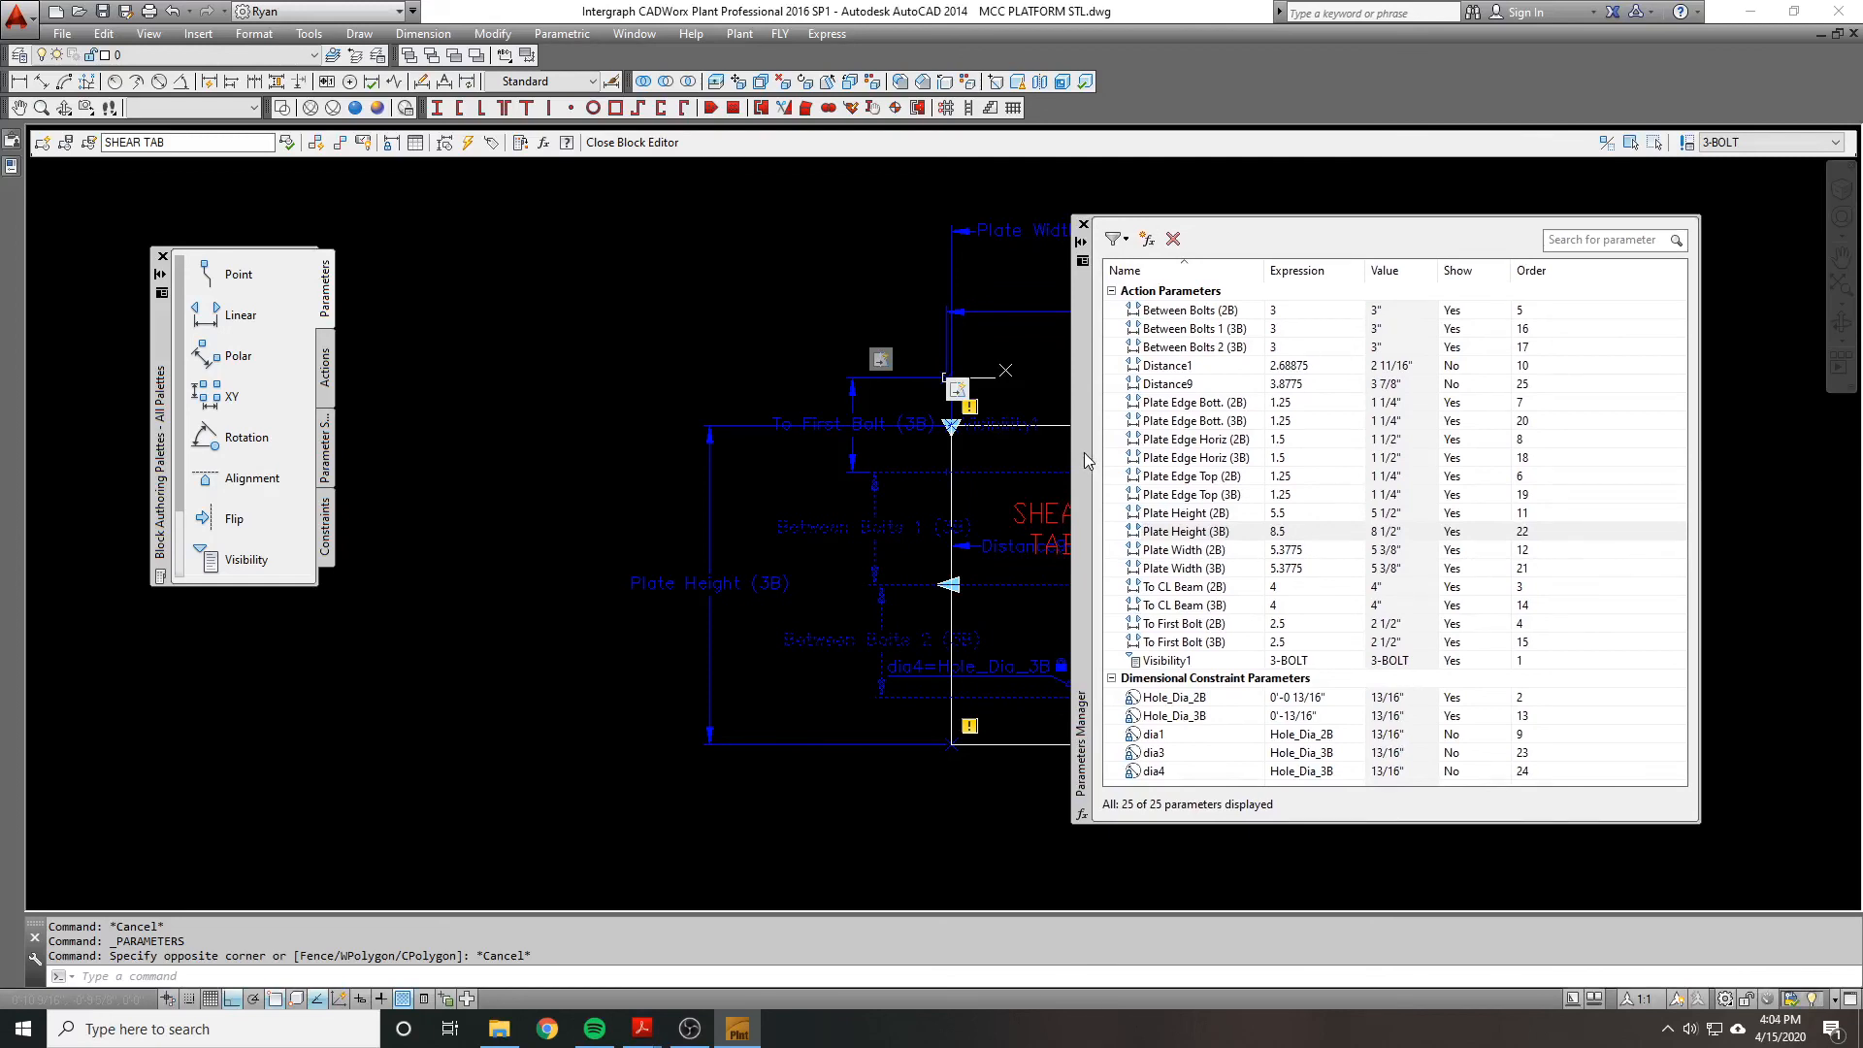
{"action": "mouse_move", "coordinate": [1095, 509]}
{"action": "left_mouse_down"}
{"action": "mouse_move", "coordinate": [1242, 516]}
{"action": "mouse_move", "coordinate": [1114, 482]}
{"action": "left_mouse_up"}
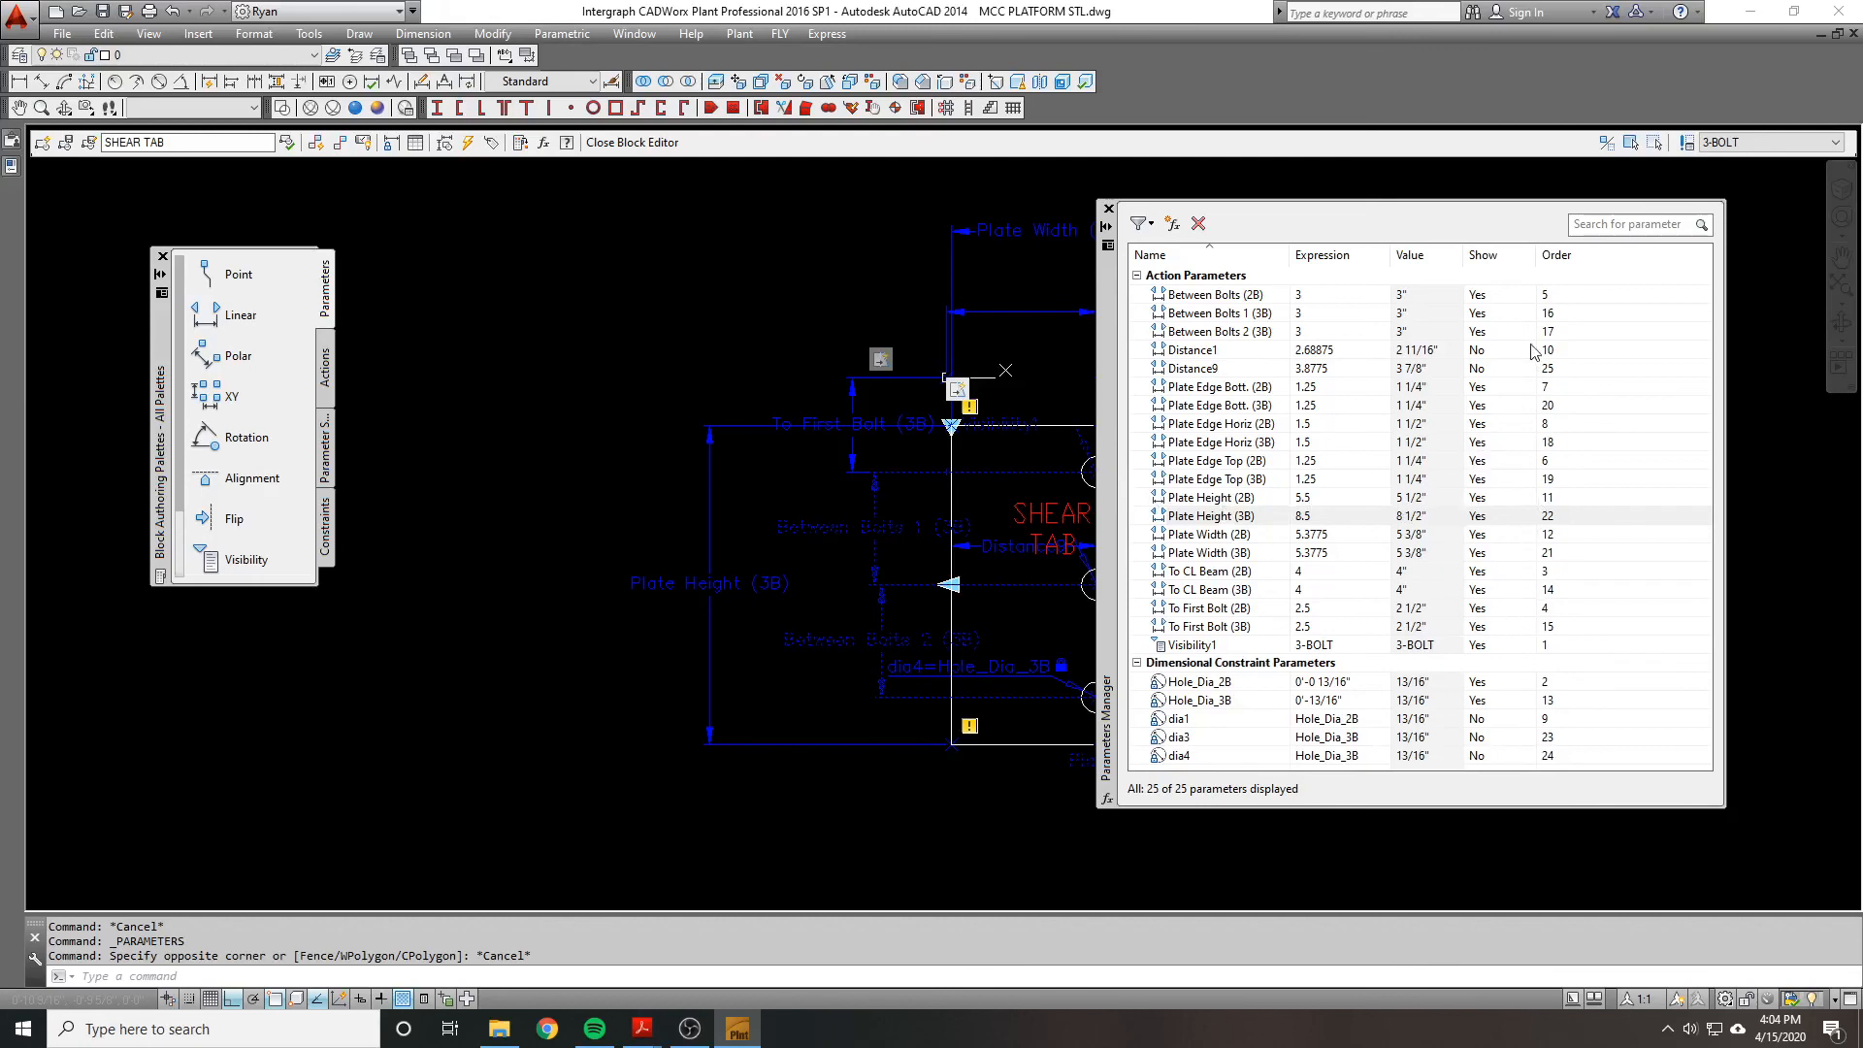
{"action": "left_click", "coordinate": [1303, 740]}
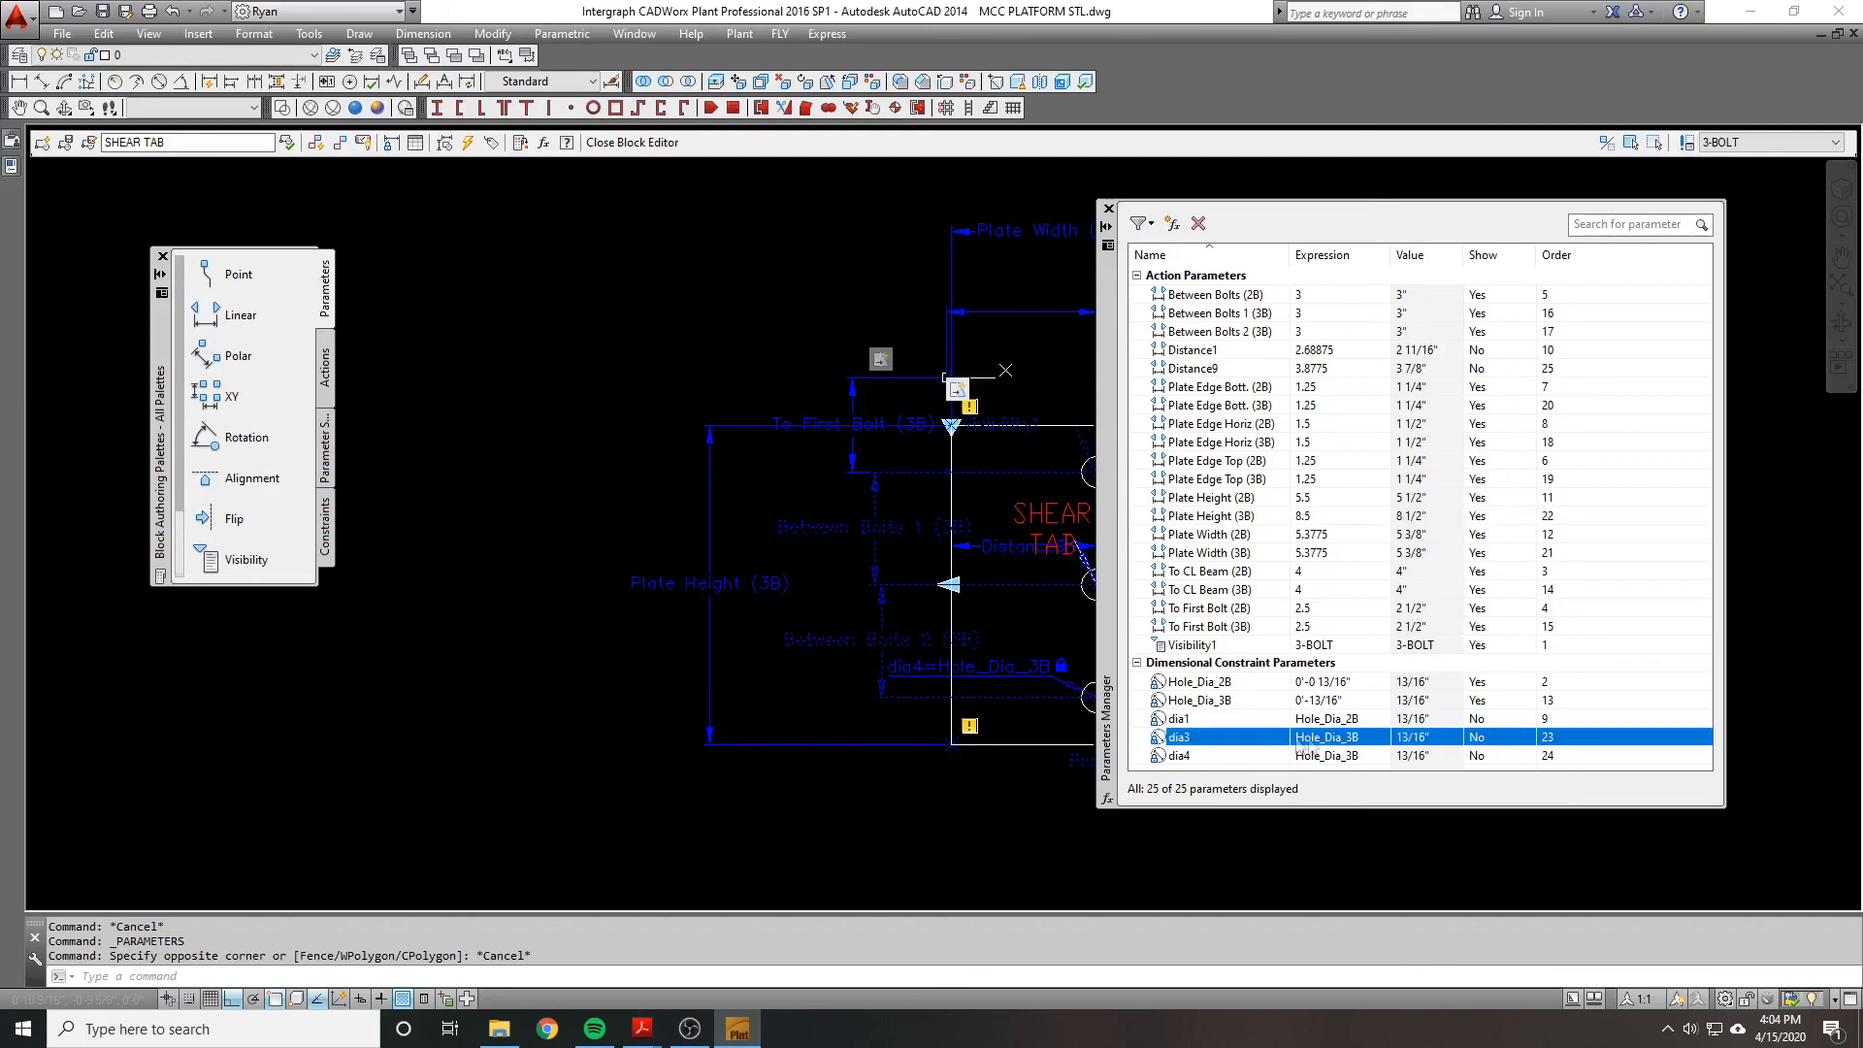
{"action": "left_click", "coordinate": [1233, 755]}
{"action": "left_click", "coordinate": [1218, 741]}
{"action": "left_click_drag", "start_coordinate": [1108, 636], "coordinate": [1281, 618]}
{"action": "left_click", "coordinate": [1375, 679]}
{"action": "left_click", "coordinate": [1373, 695]}
{"action": "left_click", "coordinate": [1371, 715]}
{"action": "left_click", "coordinate": [1374, 696]}
{"action": "left_click", "coordinate": [1373, 717]}
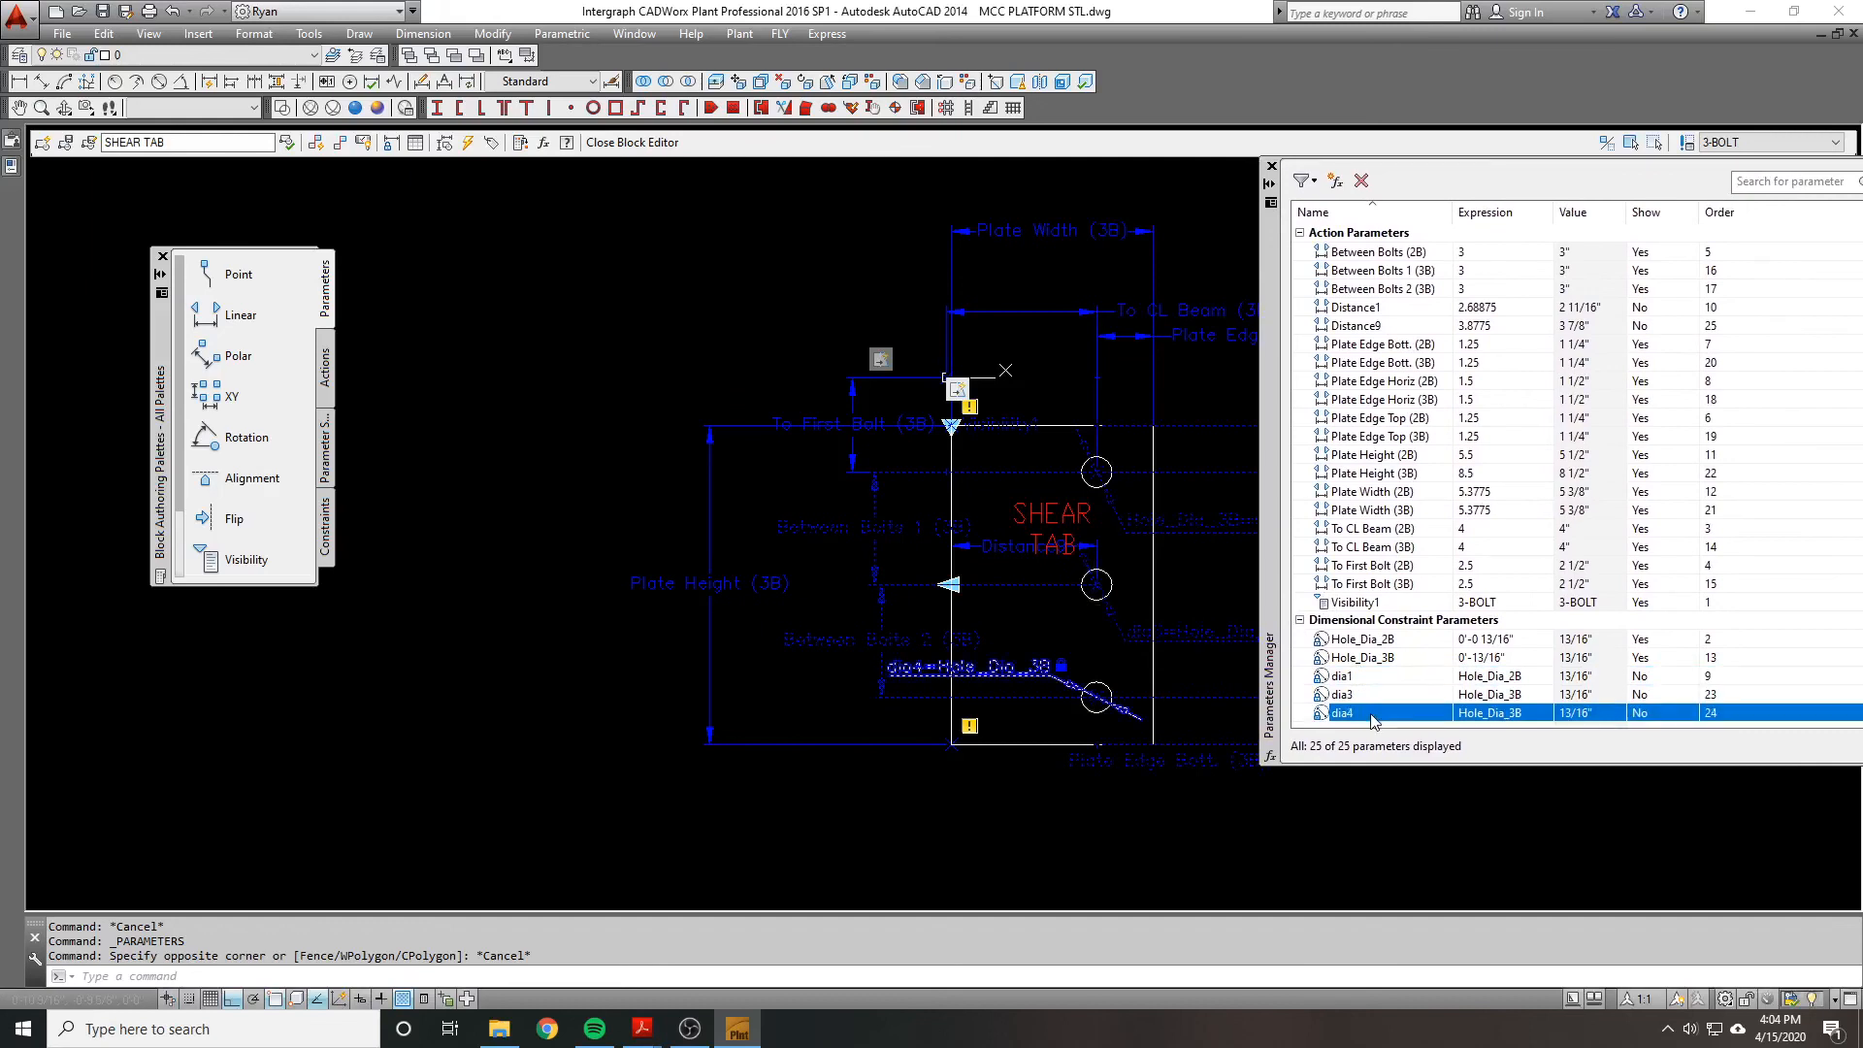
{"action": "left_click", "coordinate": [1378, 695]}
{"action": "left_click", "coordinate": [1378, 714]}
{"action": "left_click", "coordinate": [1740, 696]}
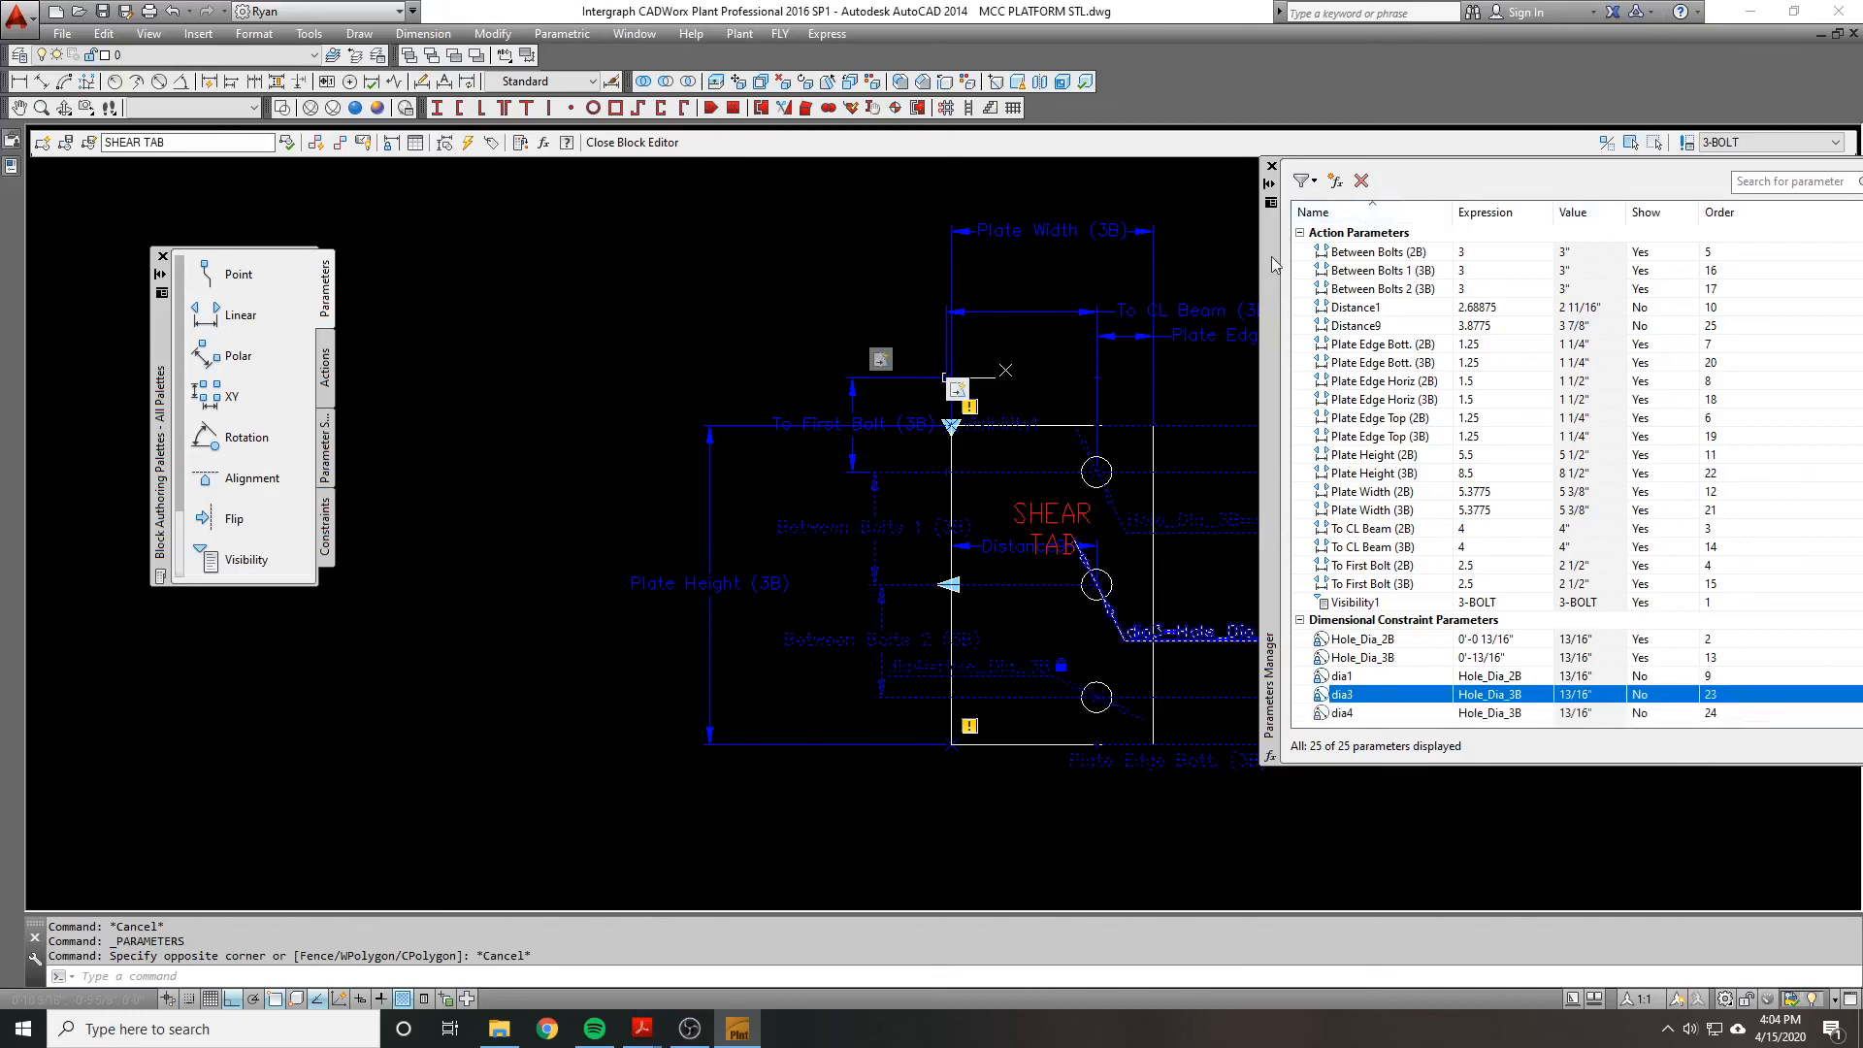
Step: Sort the parameter list by order number to check the 2B and 3B sequence, and close the Parameters Manager
{"action": "left_click_drag", "start_coordinate": [1267, 259], "coordinate": [1156, 285]}
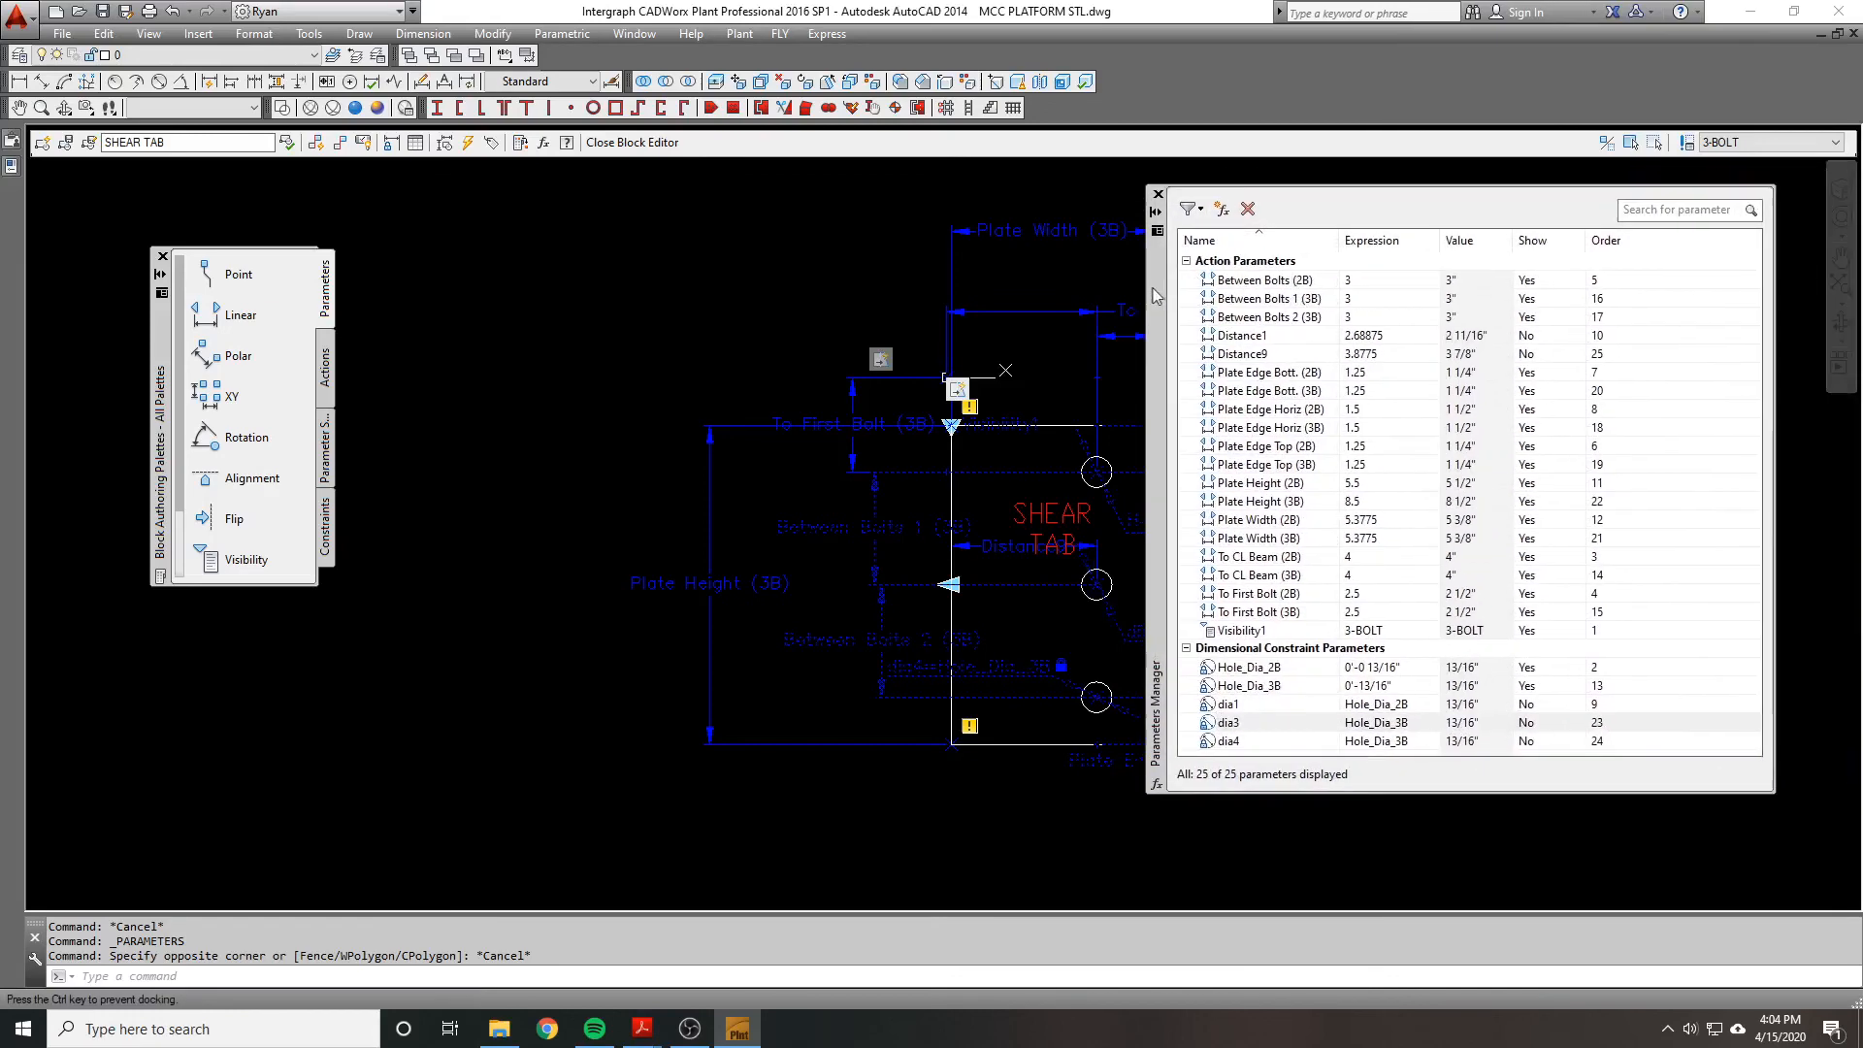
{"action": "left_click", "coordinate": [1553, 238]}
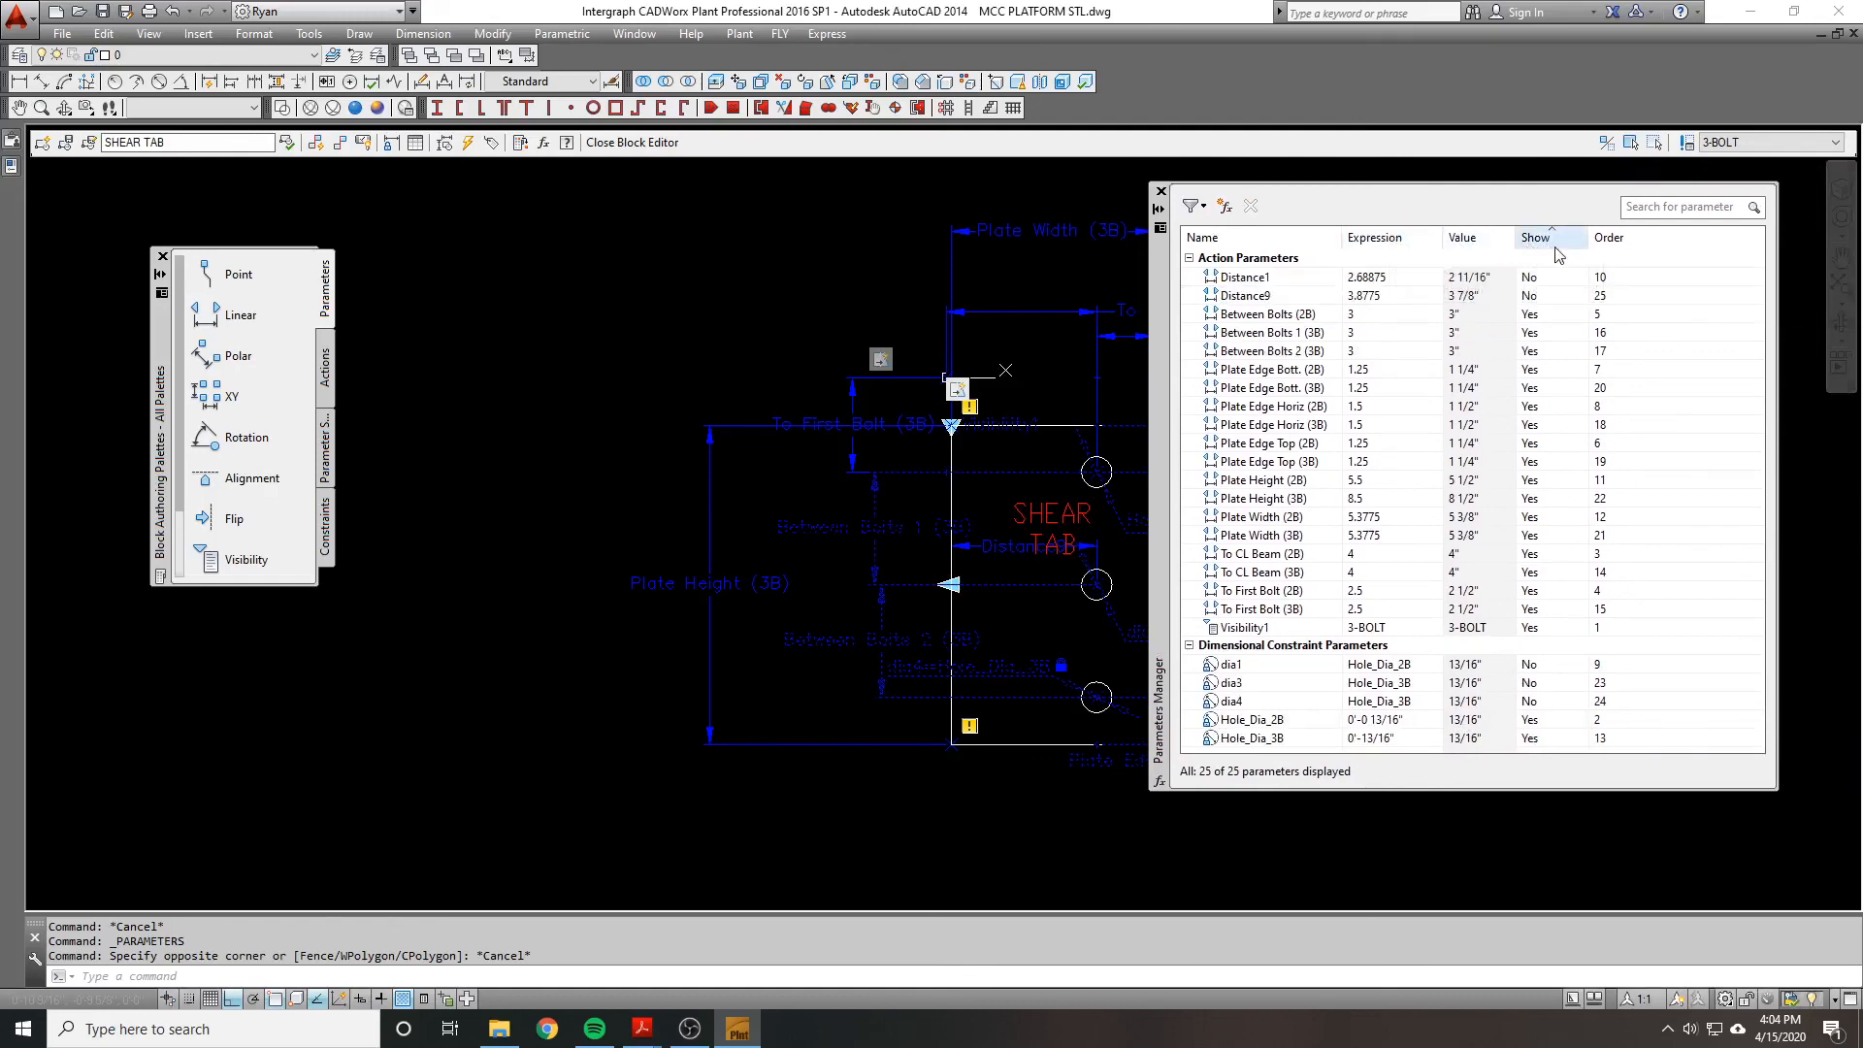
{"action": "left_click", "coordinate": [1613, 239]}
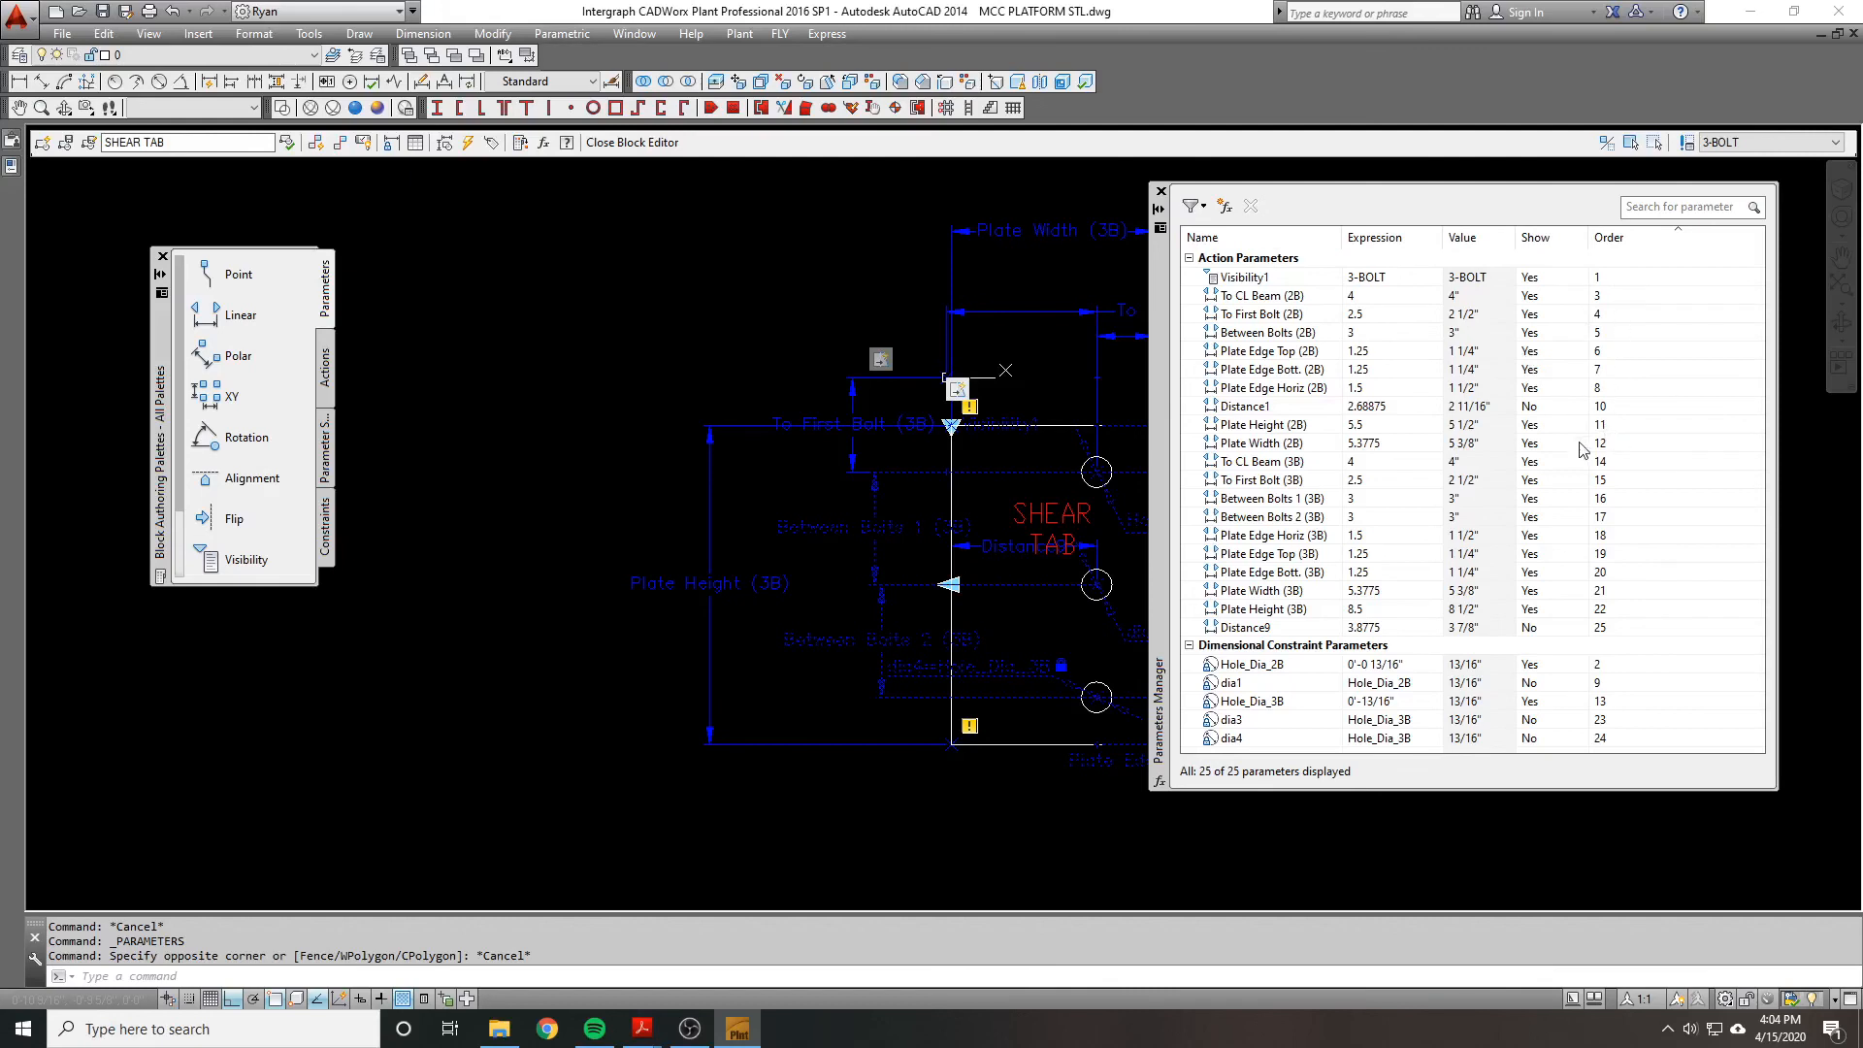
{"action": "left_click", "coordinate": [1627, 445]}
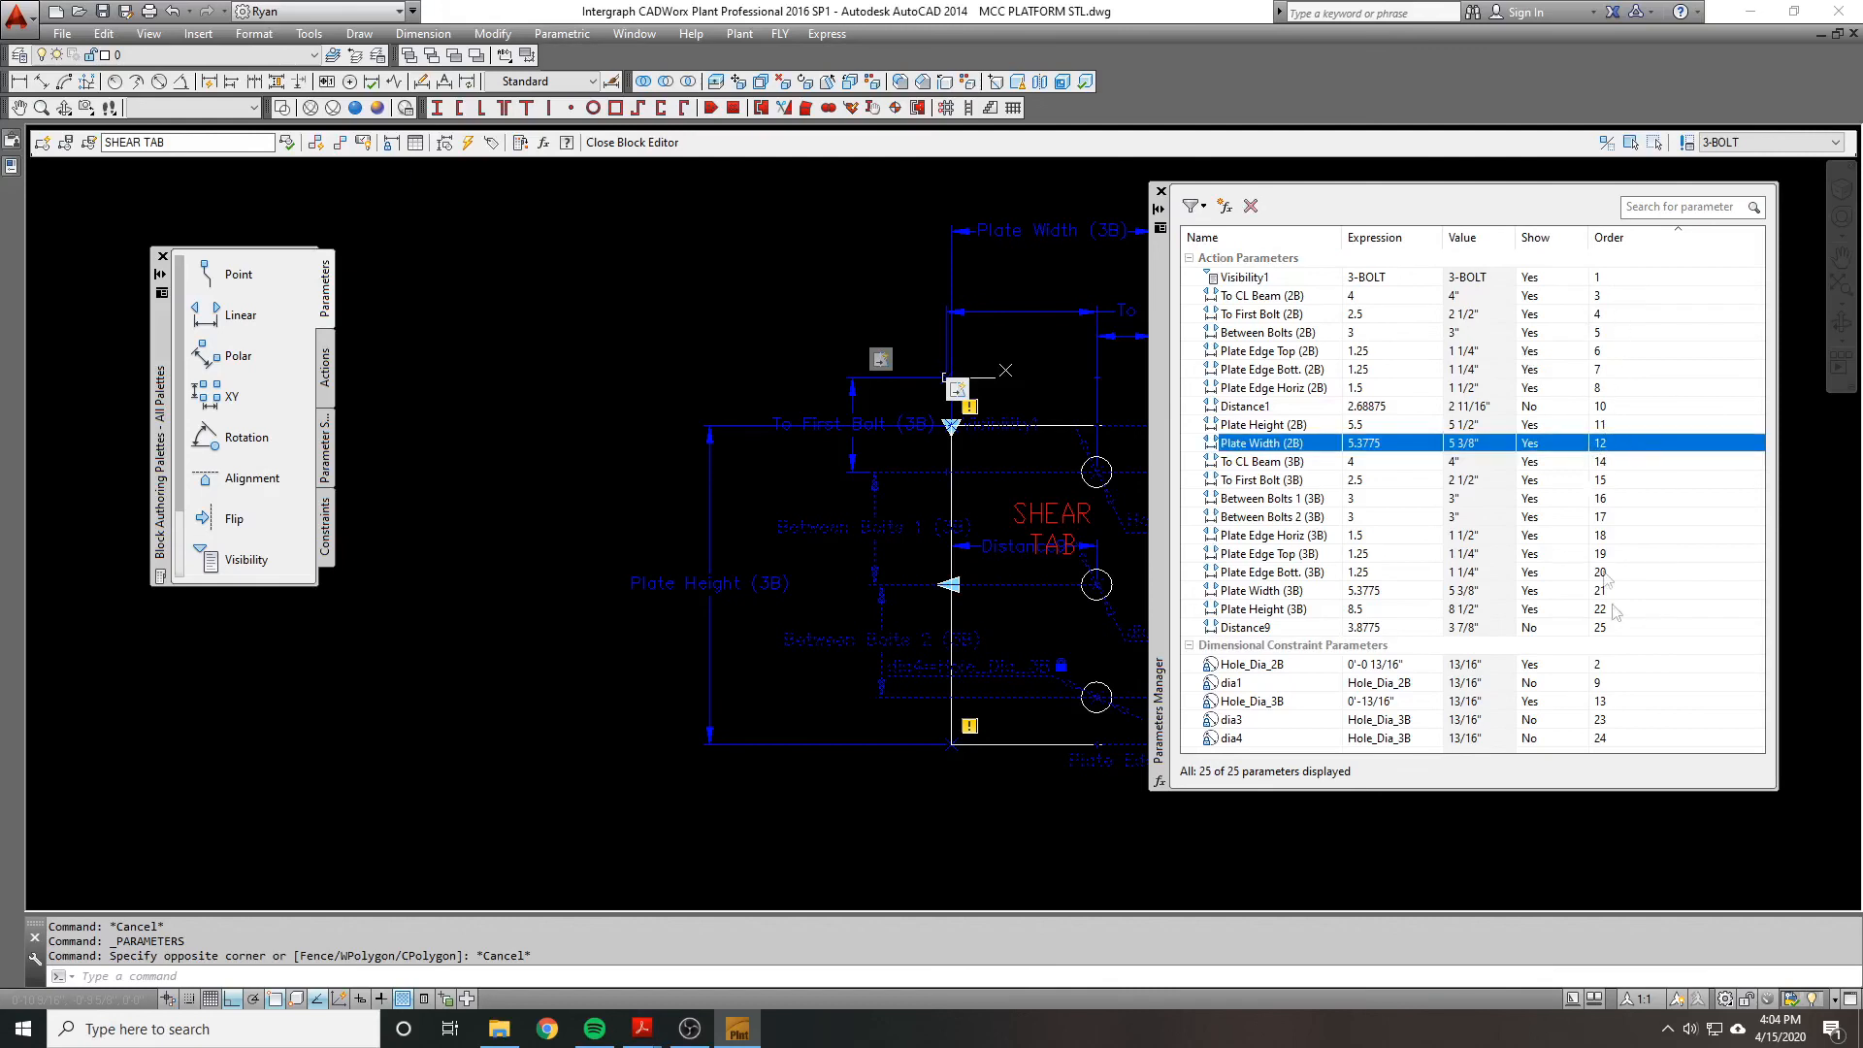
{"action": "left_click", "coordinate": [1628, 707]}
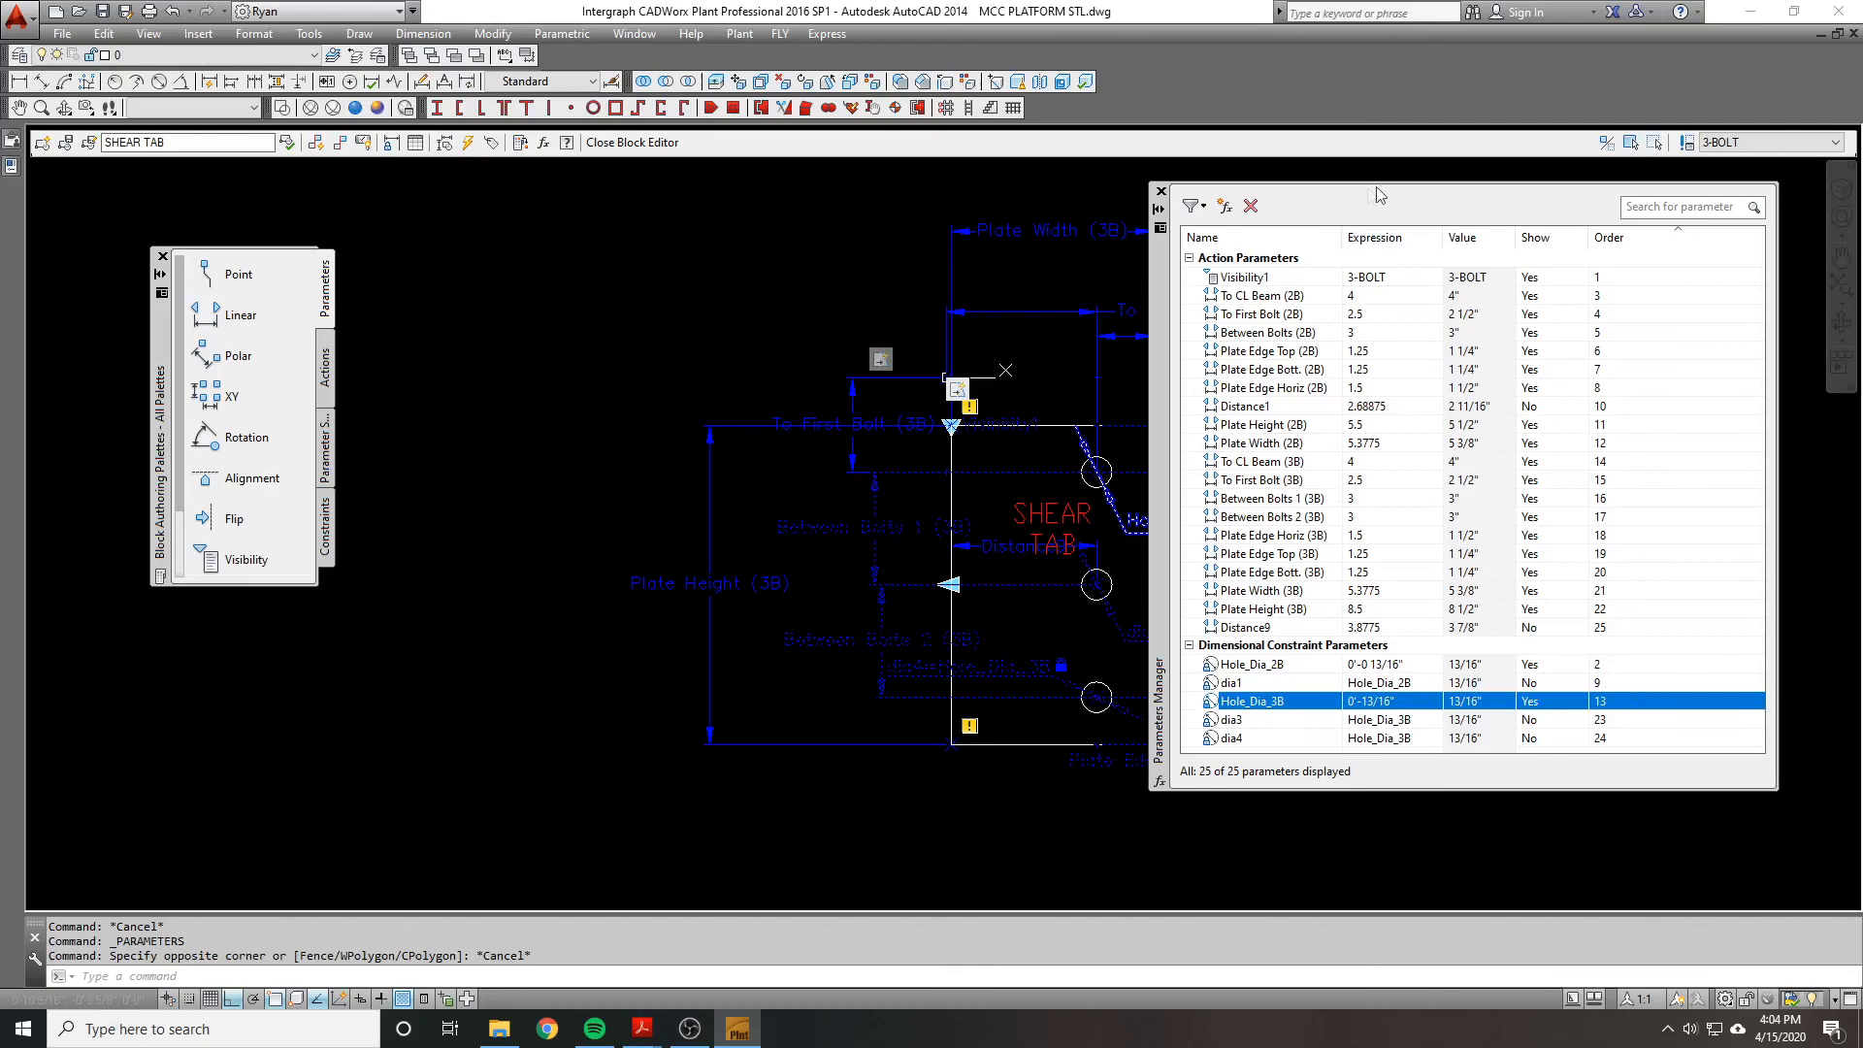
{"action": "left_click", "coordinate": [1161, 191]}
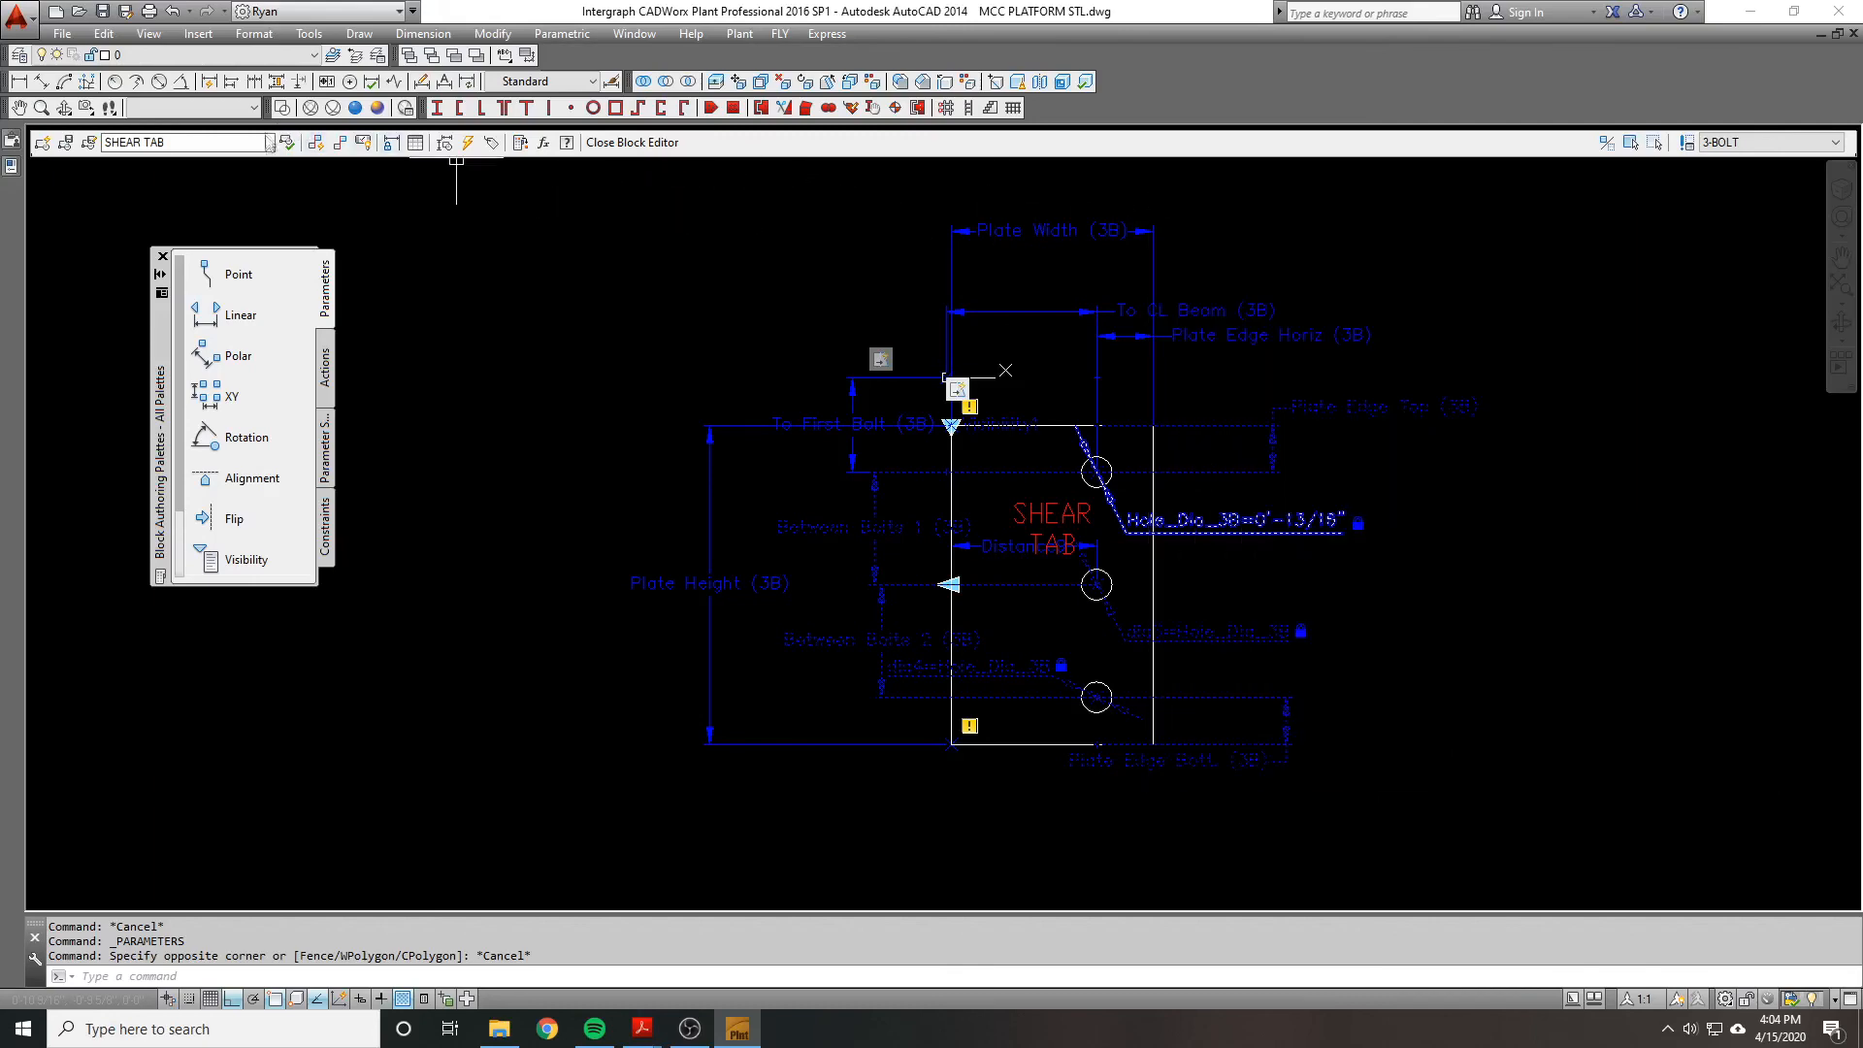
Step: Open the SHEAR TAB block in the test block window and set its visibility state to 3-BOLT
{"action": "left_click", "coordinate": [288, 143]}
{"action": "middle_click", "coordinate": [862, 328]}
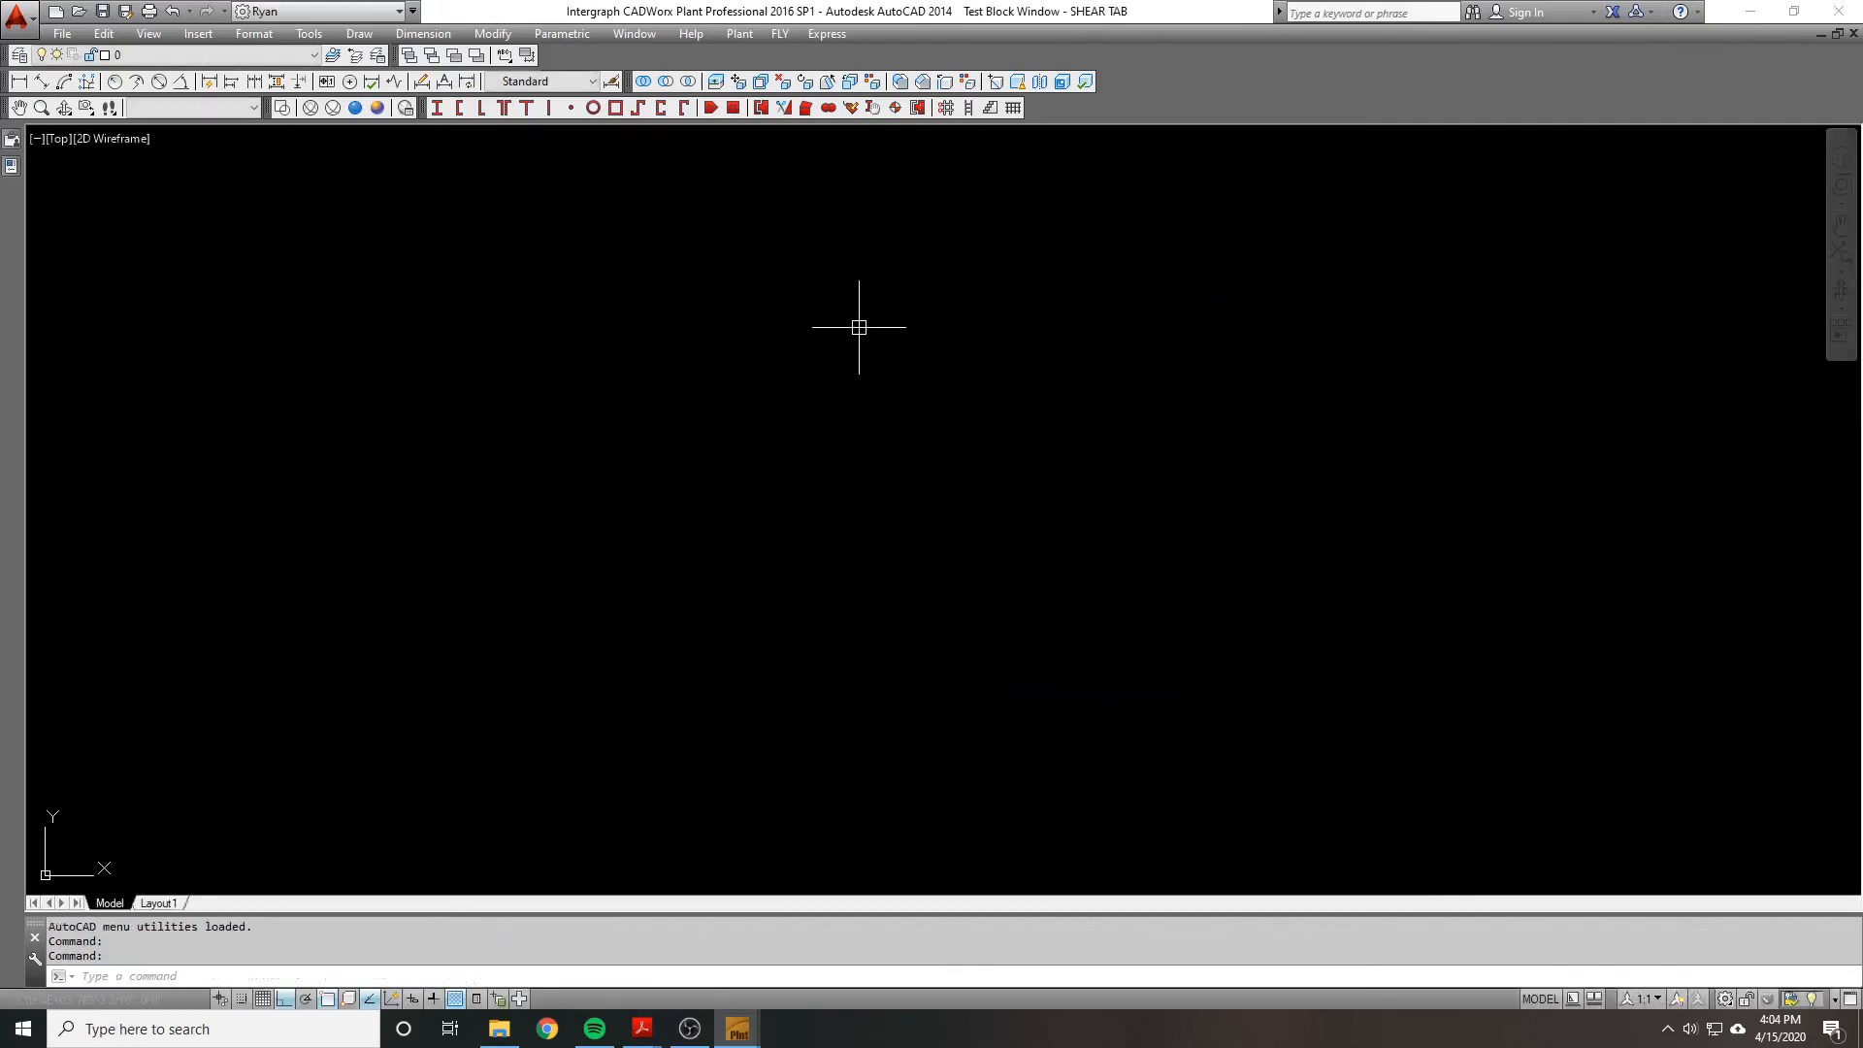
{"action": "middle_click", "coordinate": [861, 328]}
{"action": "left_click", "coordinate": [1297, 433]}
{"action": "left_click", "coordinate": [791, 294]}
{"action": "scroll", "coordinate": [797, 315], "scroll_direction": "down", "scroll_amount": 2}
{"action": "middle_click_drag", "start_coordinate": [791, 321], "coordinate": [826, 393]}
{"action": "left_click", "coordinate": [753, 304]}
{"action": "left_click", "coordinate": [800, 339]}
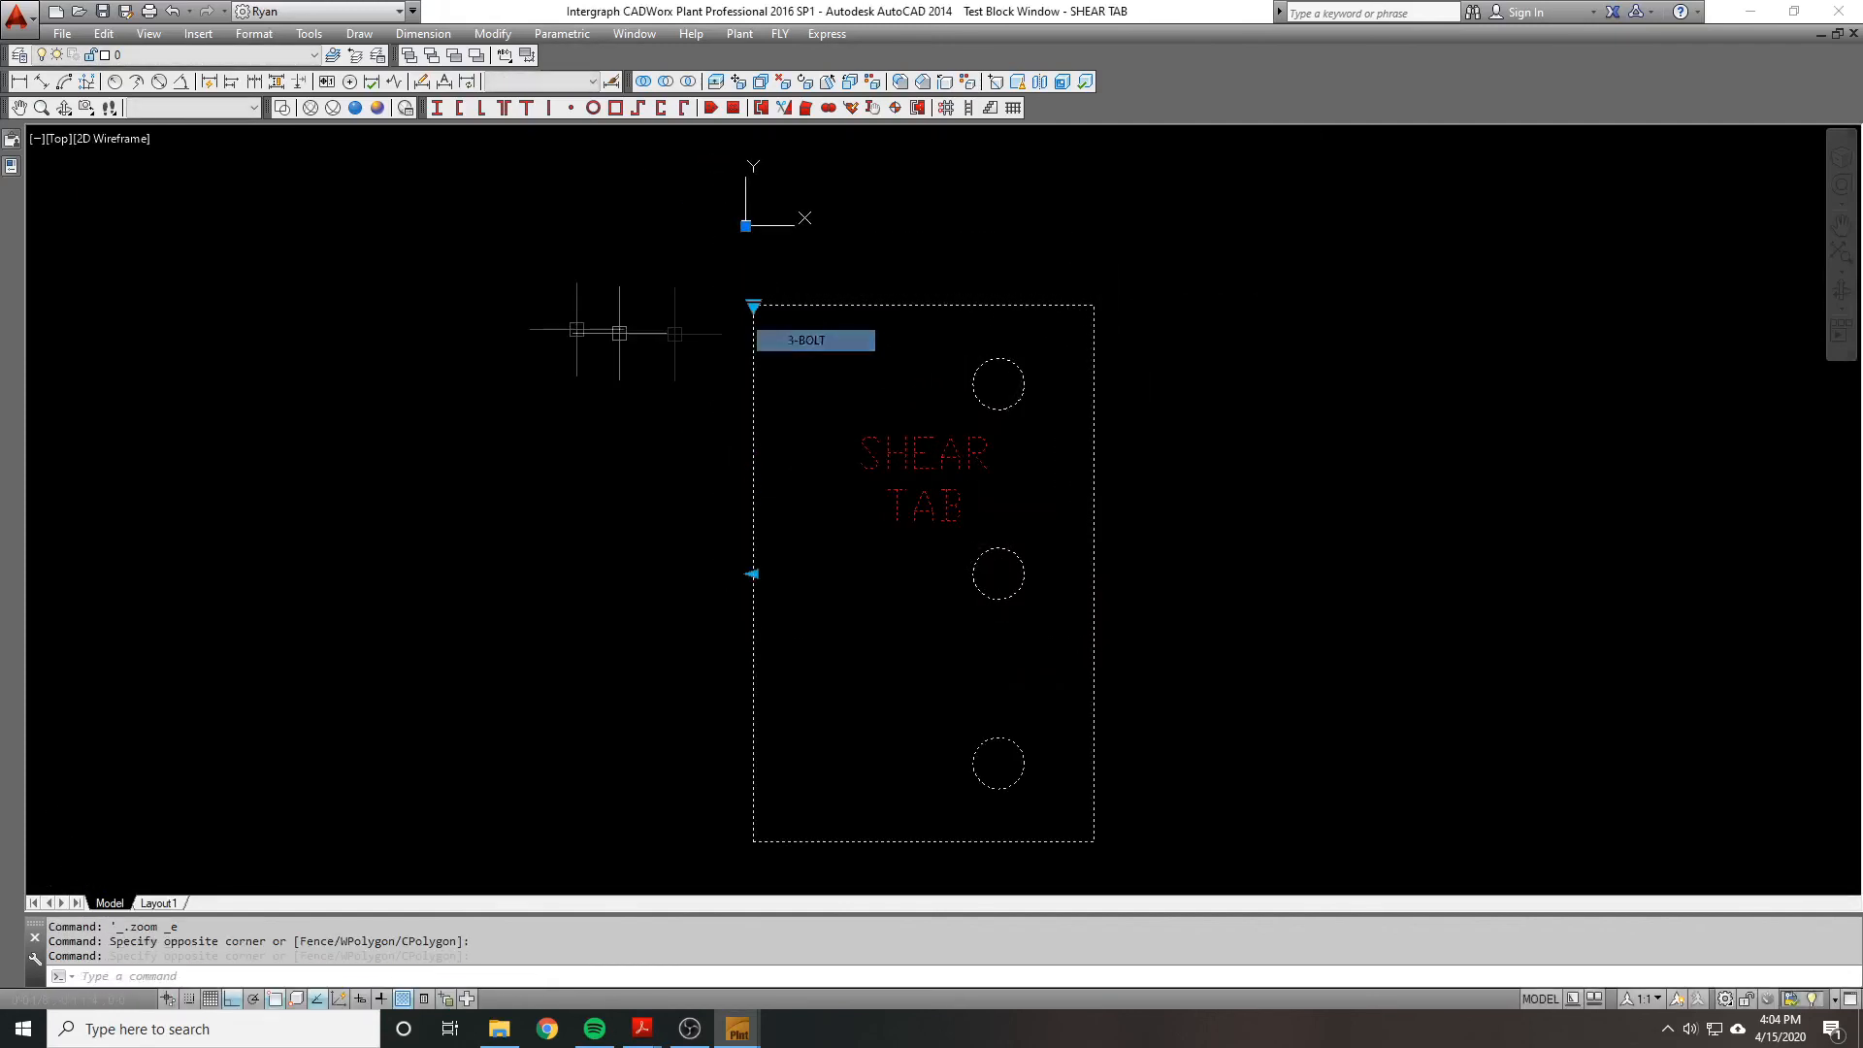
Step: Examine the order of the test block's custom 3-bolt properties, from Visibility1 to Plate Height (3B)
{"action": "mouse_move", "coordinate": [12, 170]}
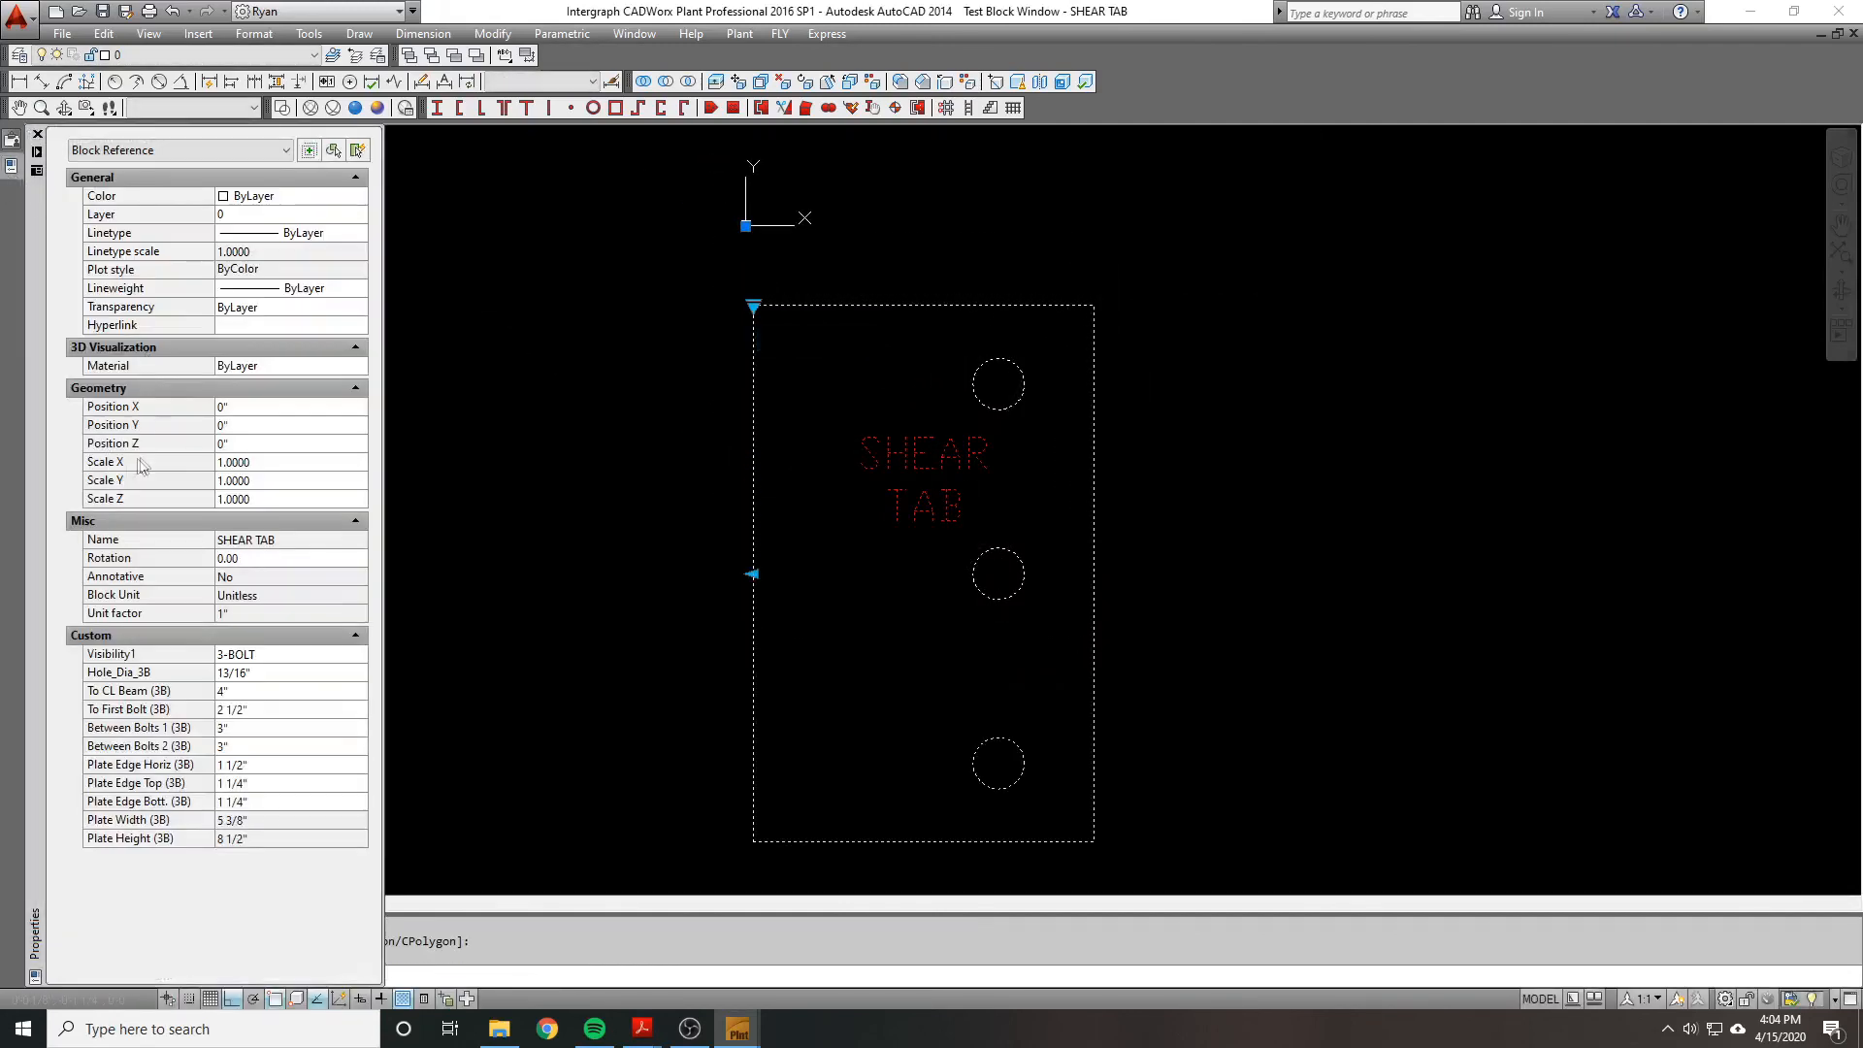
{"action": "left_click", "coordinate": [259, 673]}
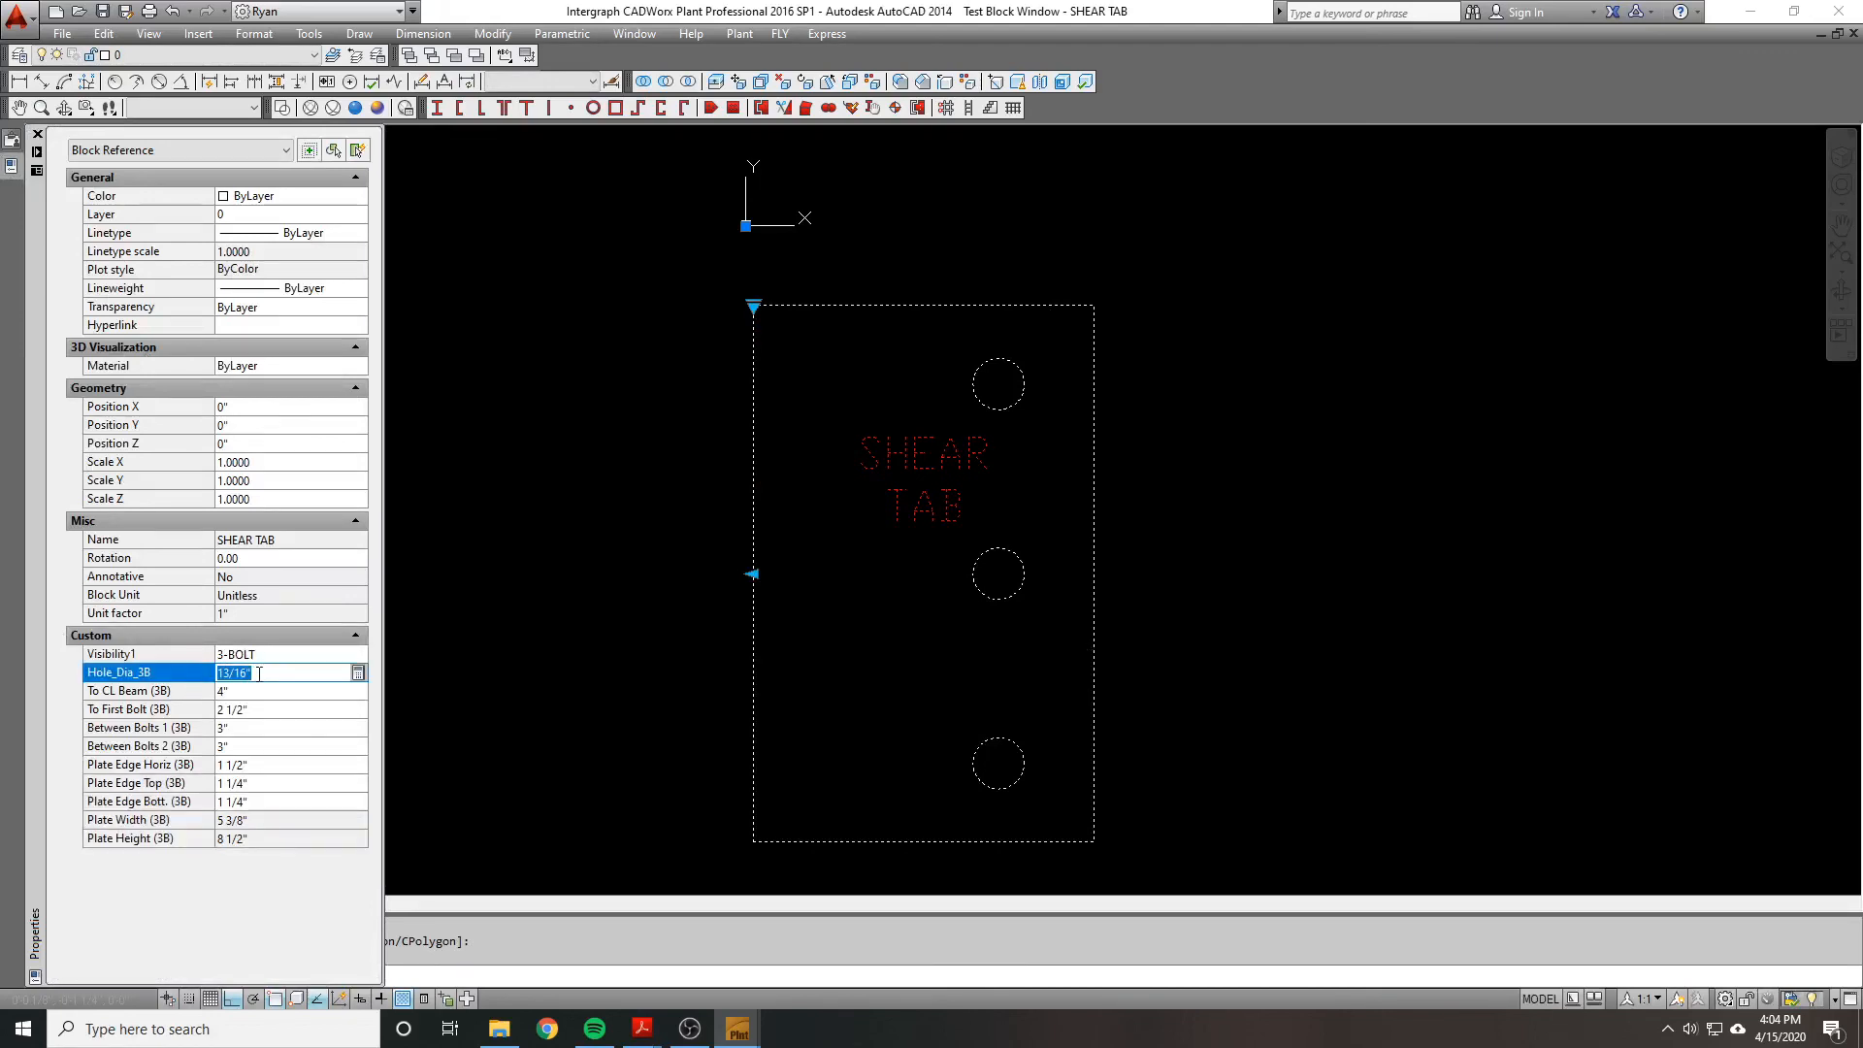
{"action": "left_click", "coordinate": [256, 692]}
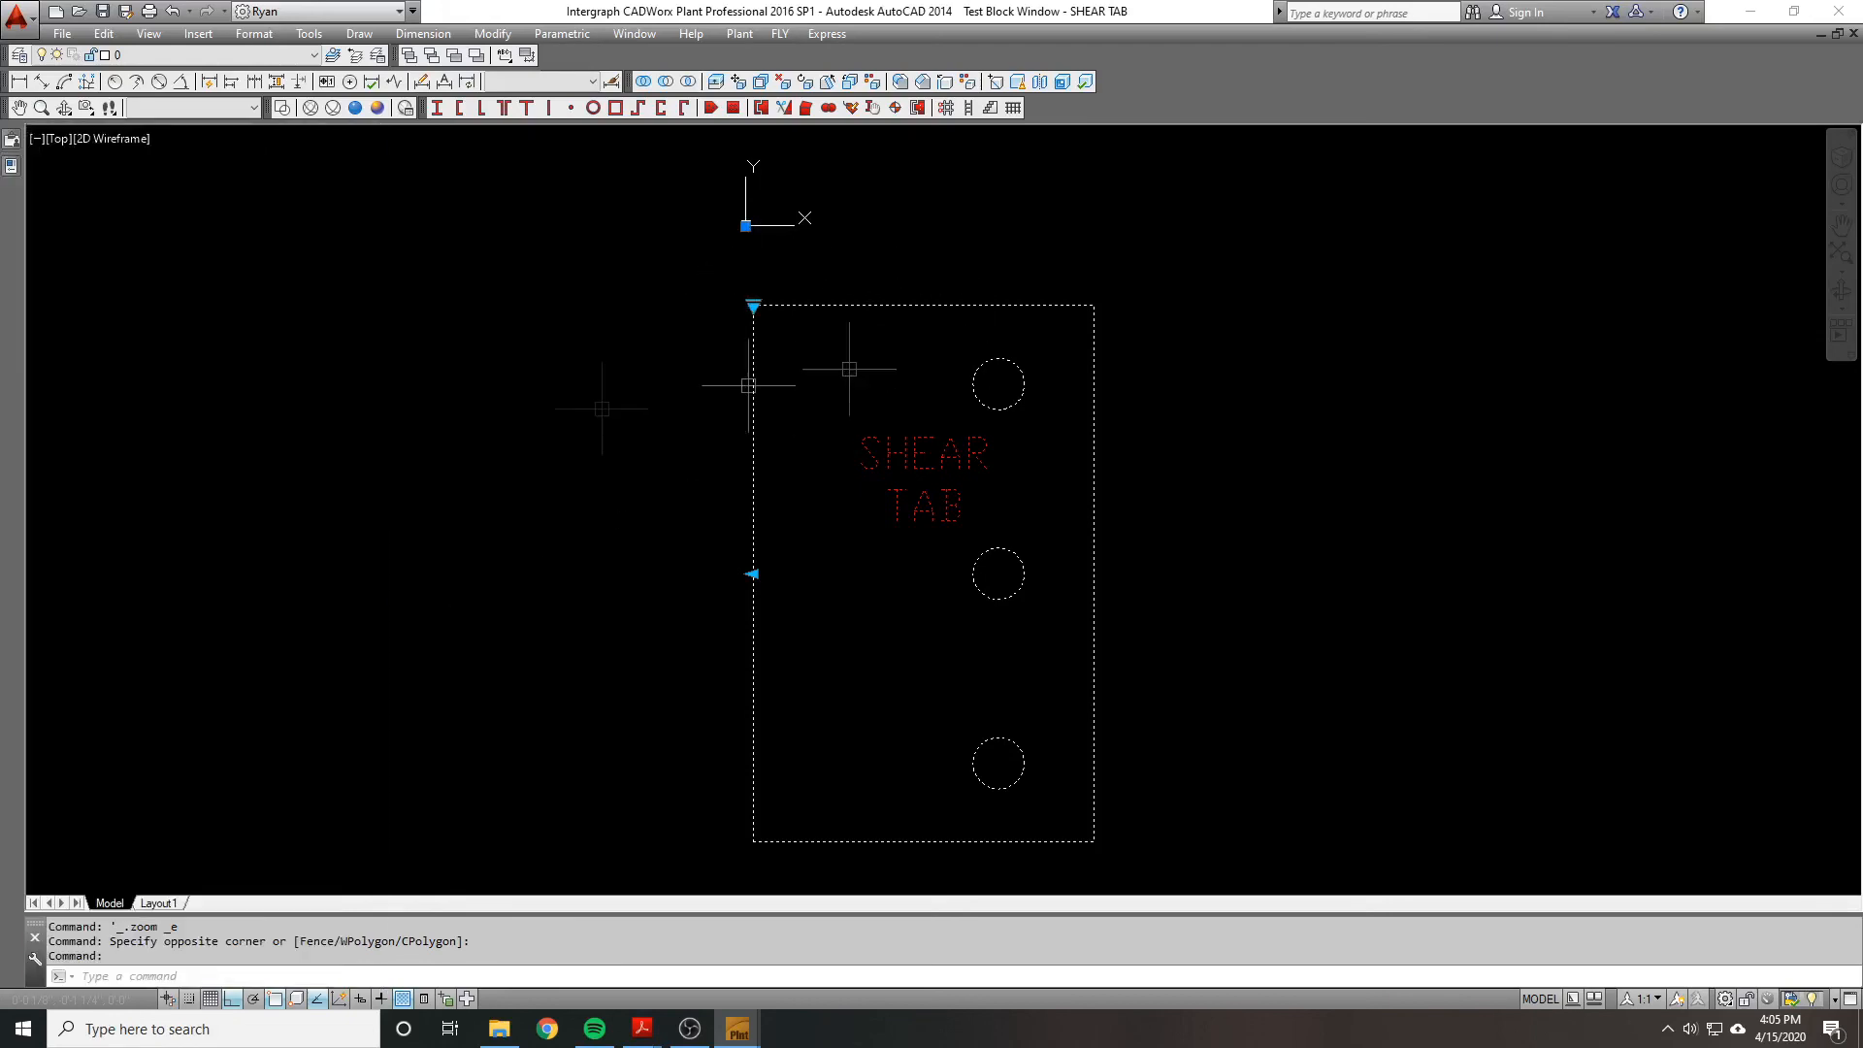
{"action": "mouse_move", "coordinate": [12, 167]}
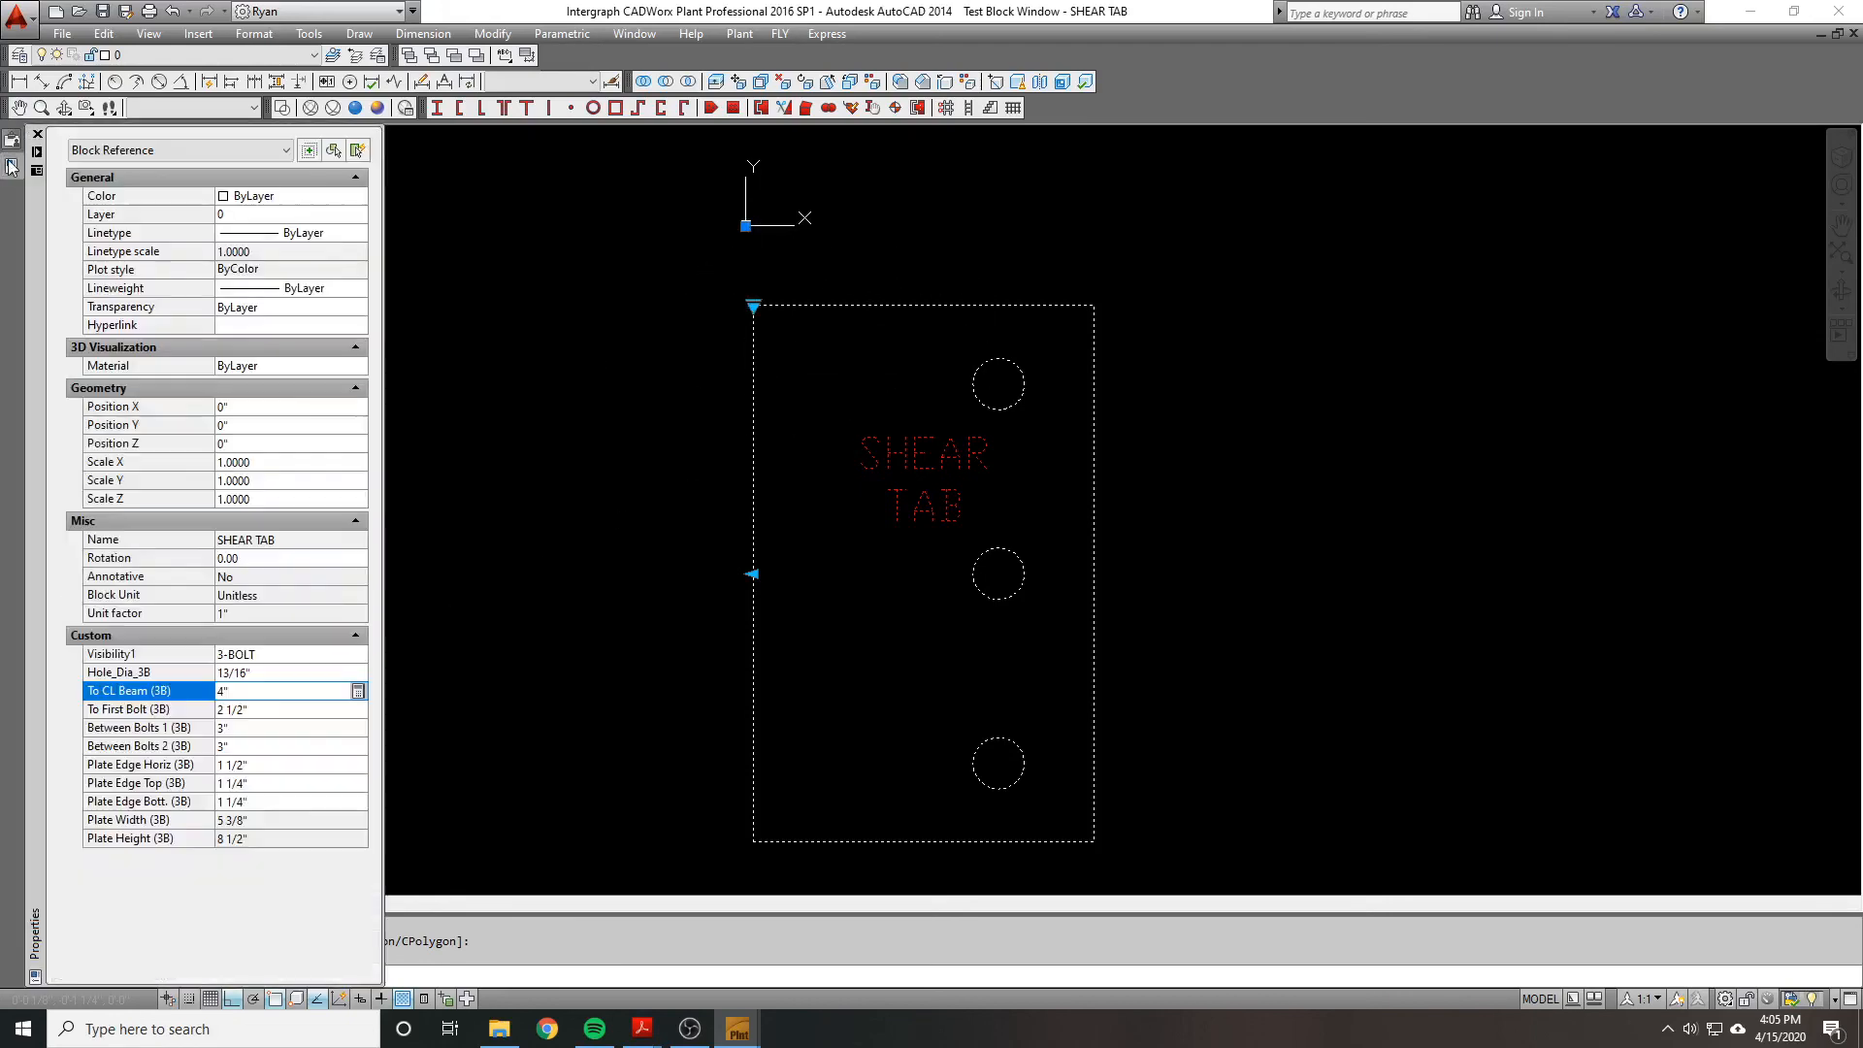
Step: Examine the test block's 3-bolt dimension values from To First Bolt (3B) to Plate Height (3B), and hide the properties
{"action": "left_click", "coordinate": [276, 712]}
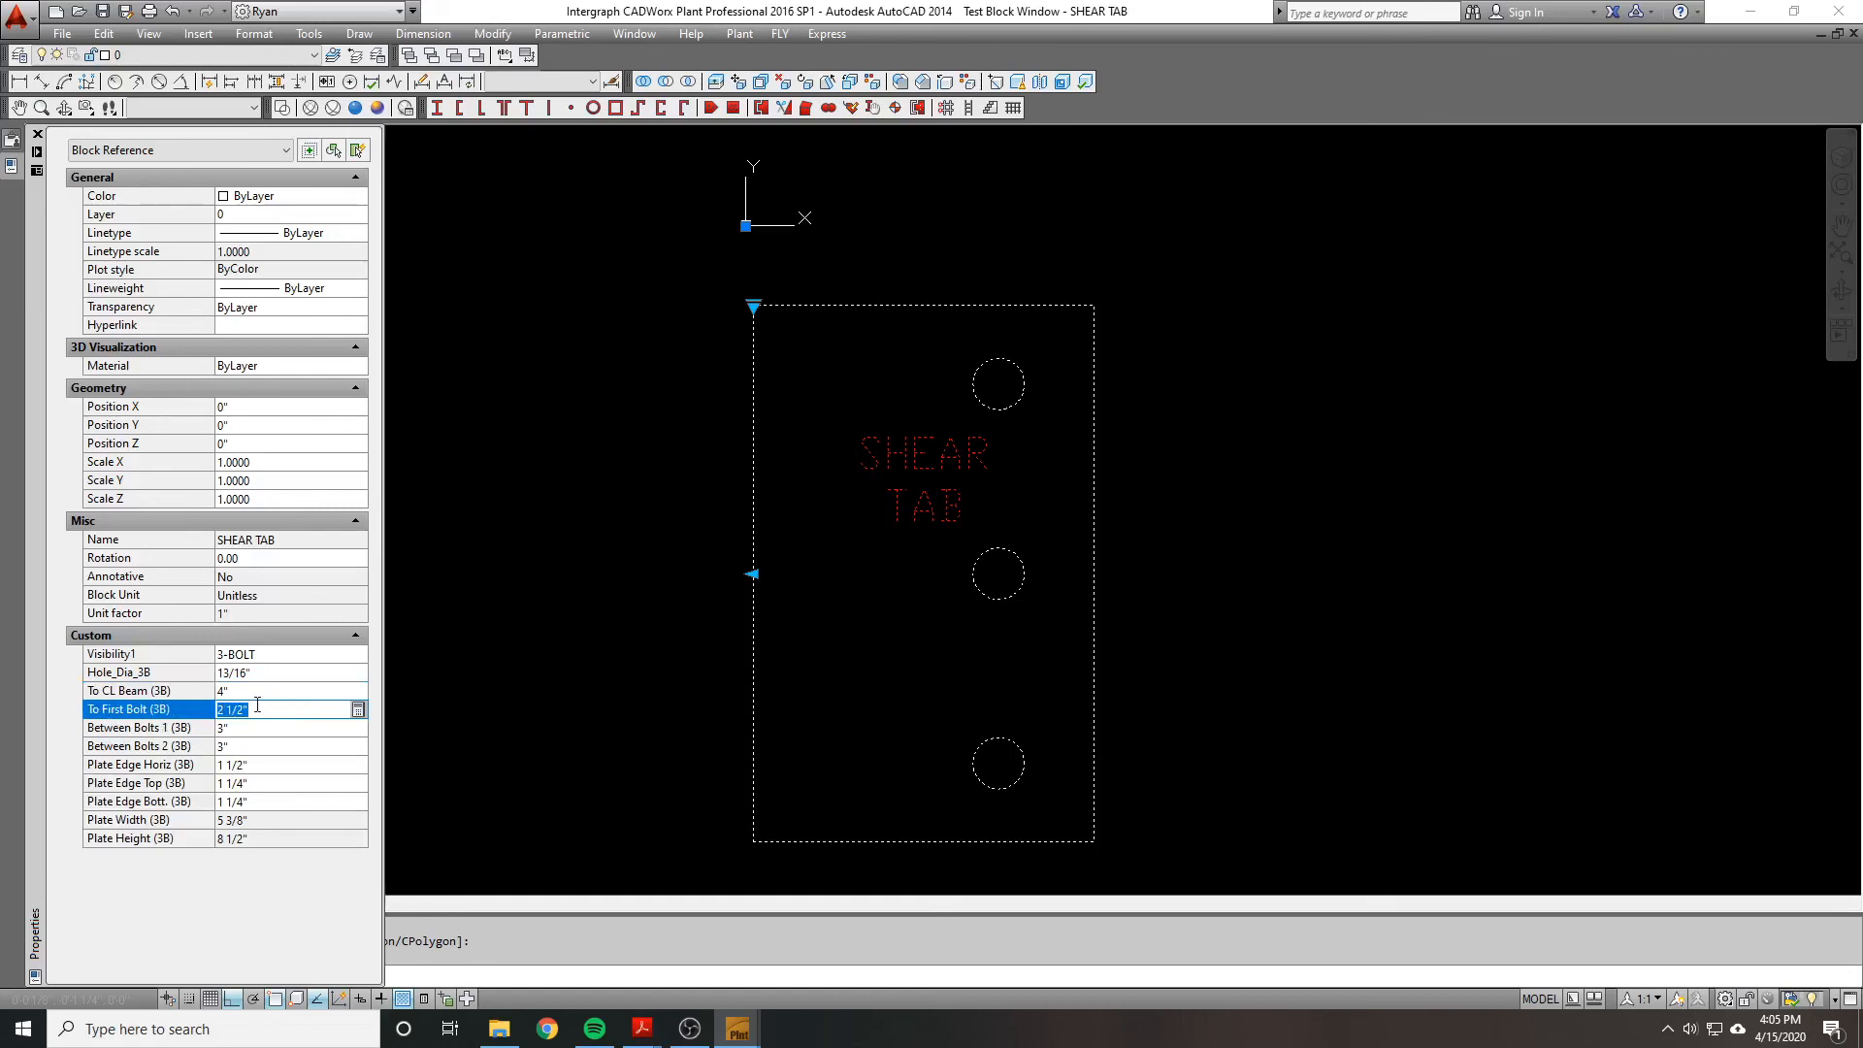
{"action": "left_click", "coordinate": [260, 730]}
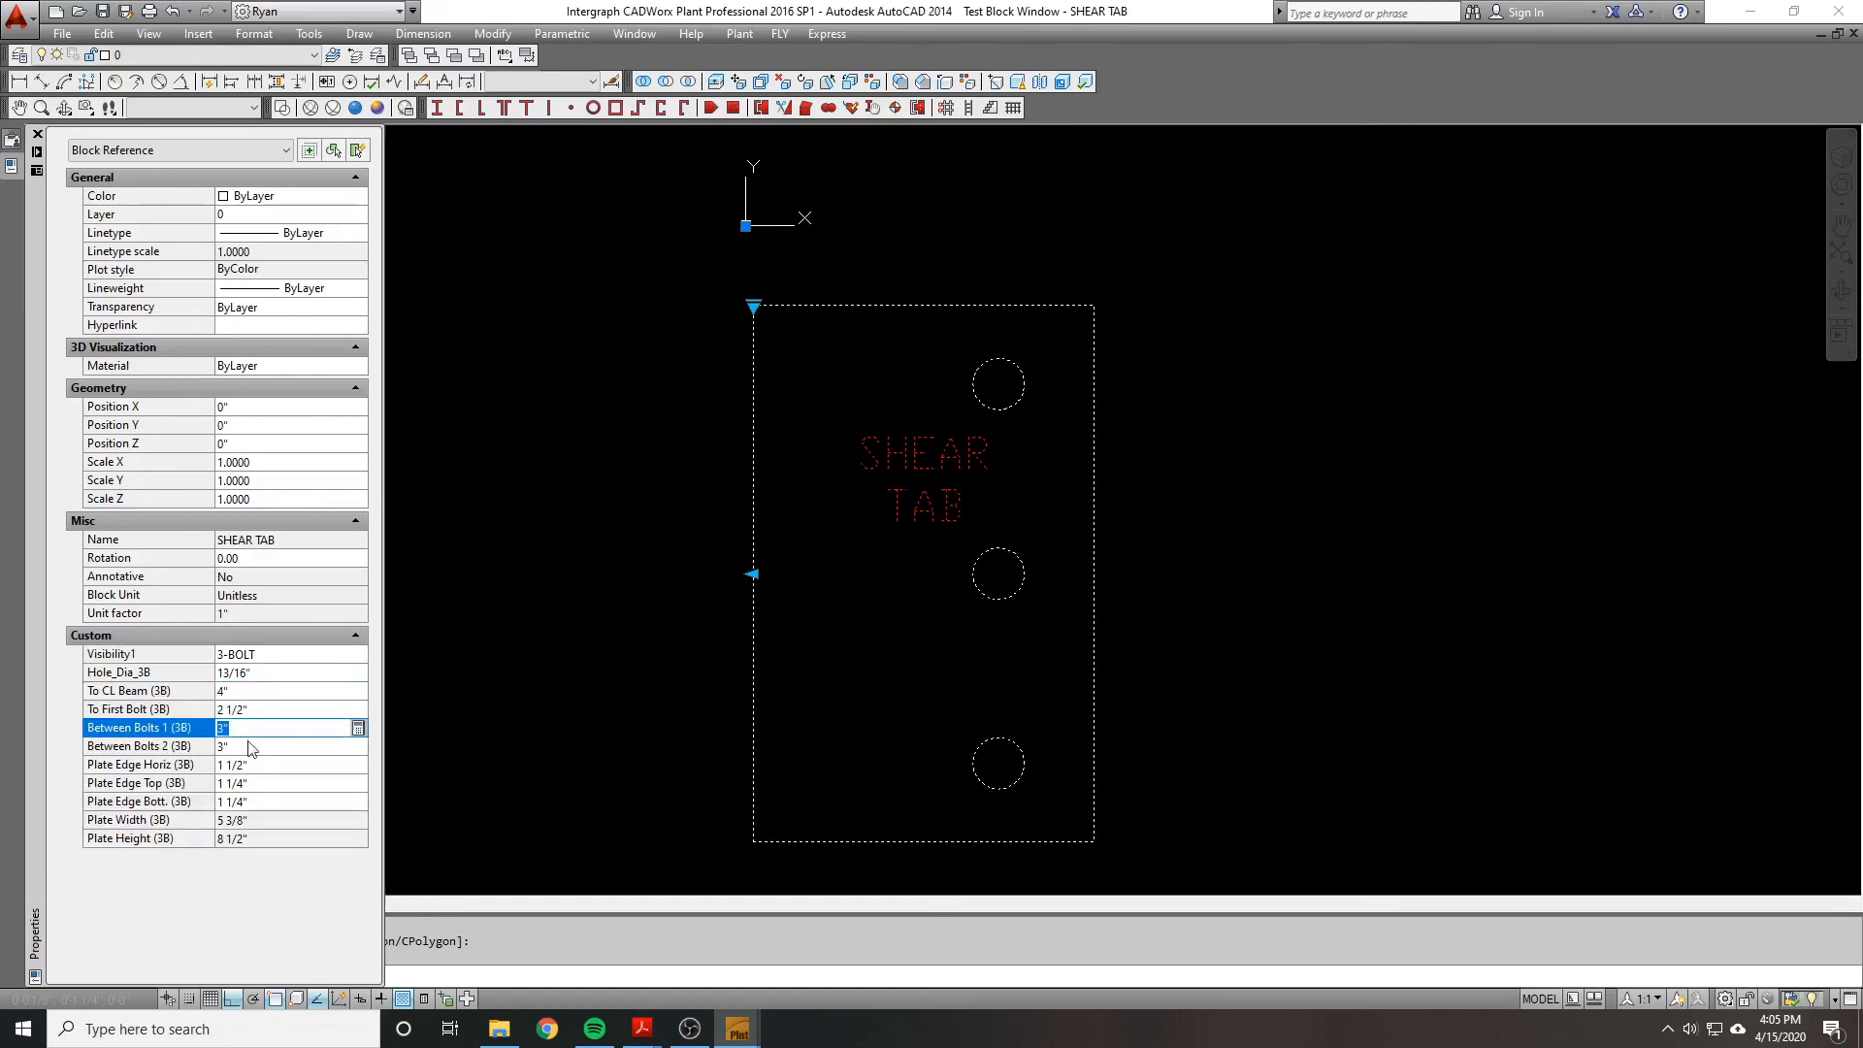
{"action": "left_click", "coordinate": [251, 747]}
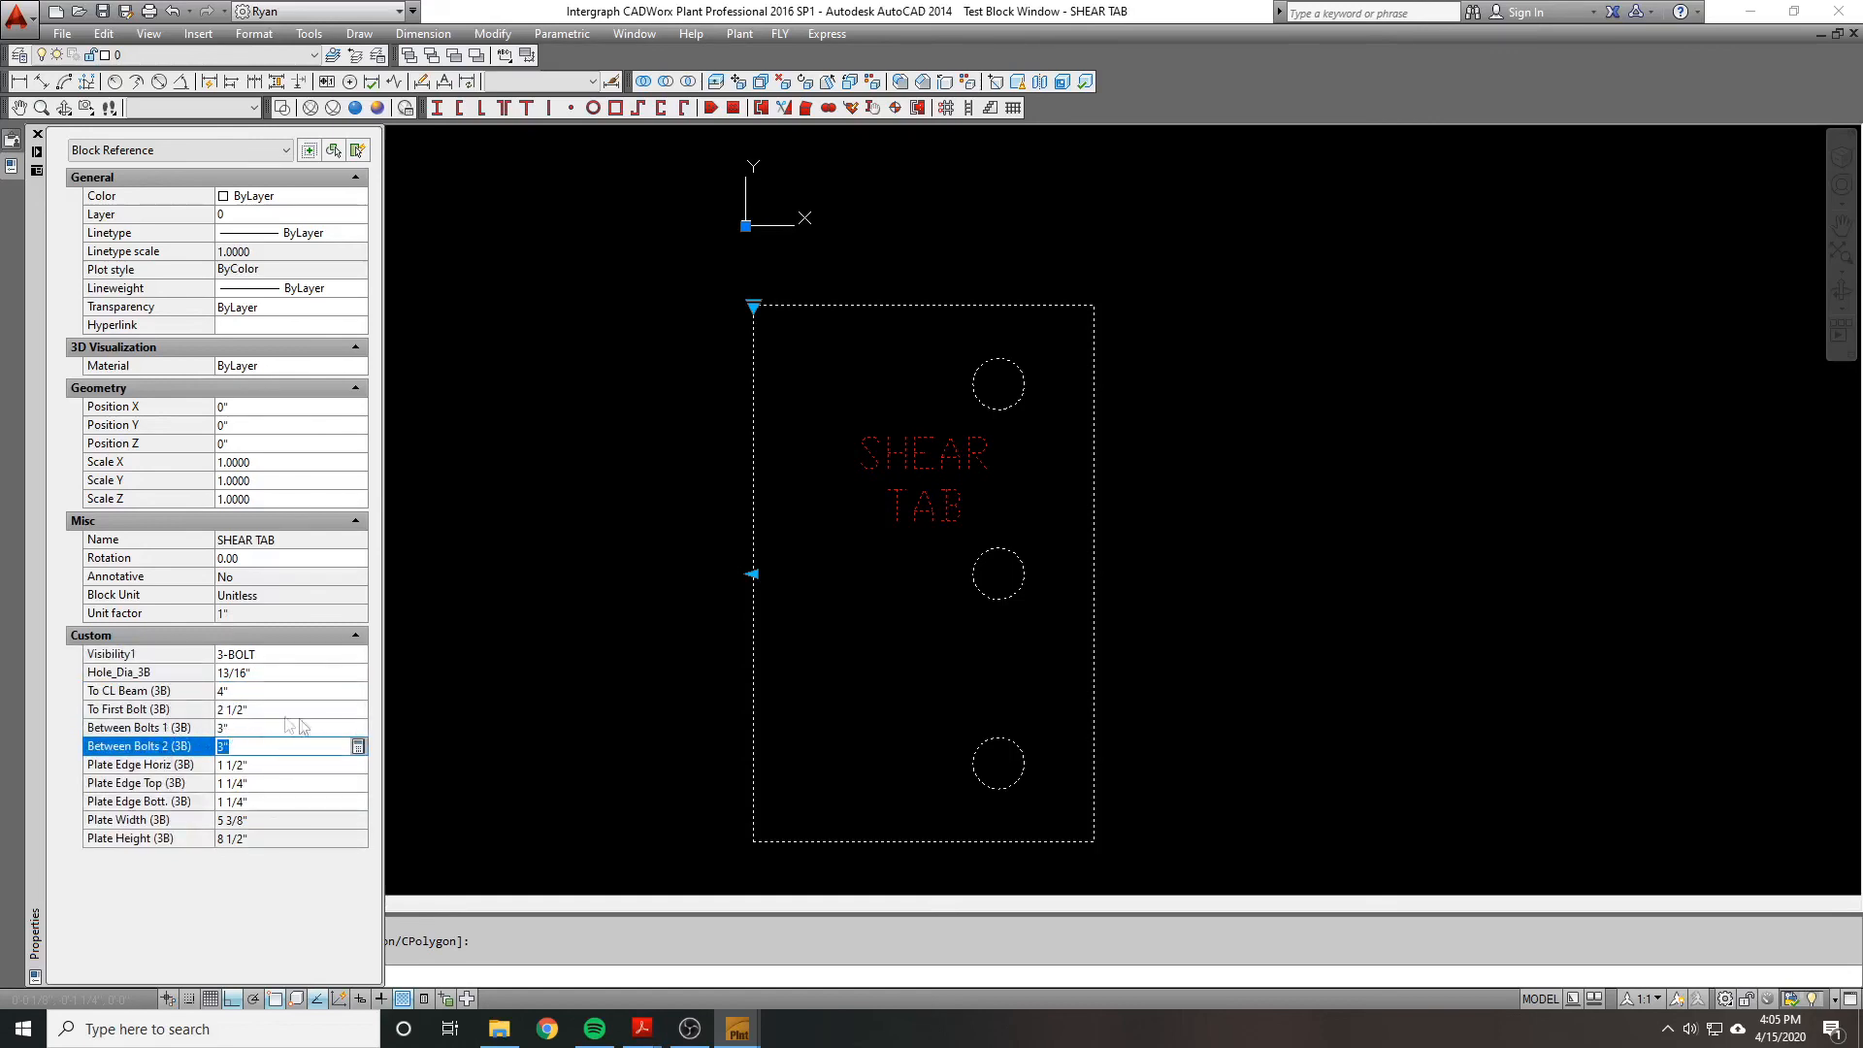
{"action": "left_click", "coordinate": [170, 766]}
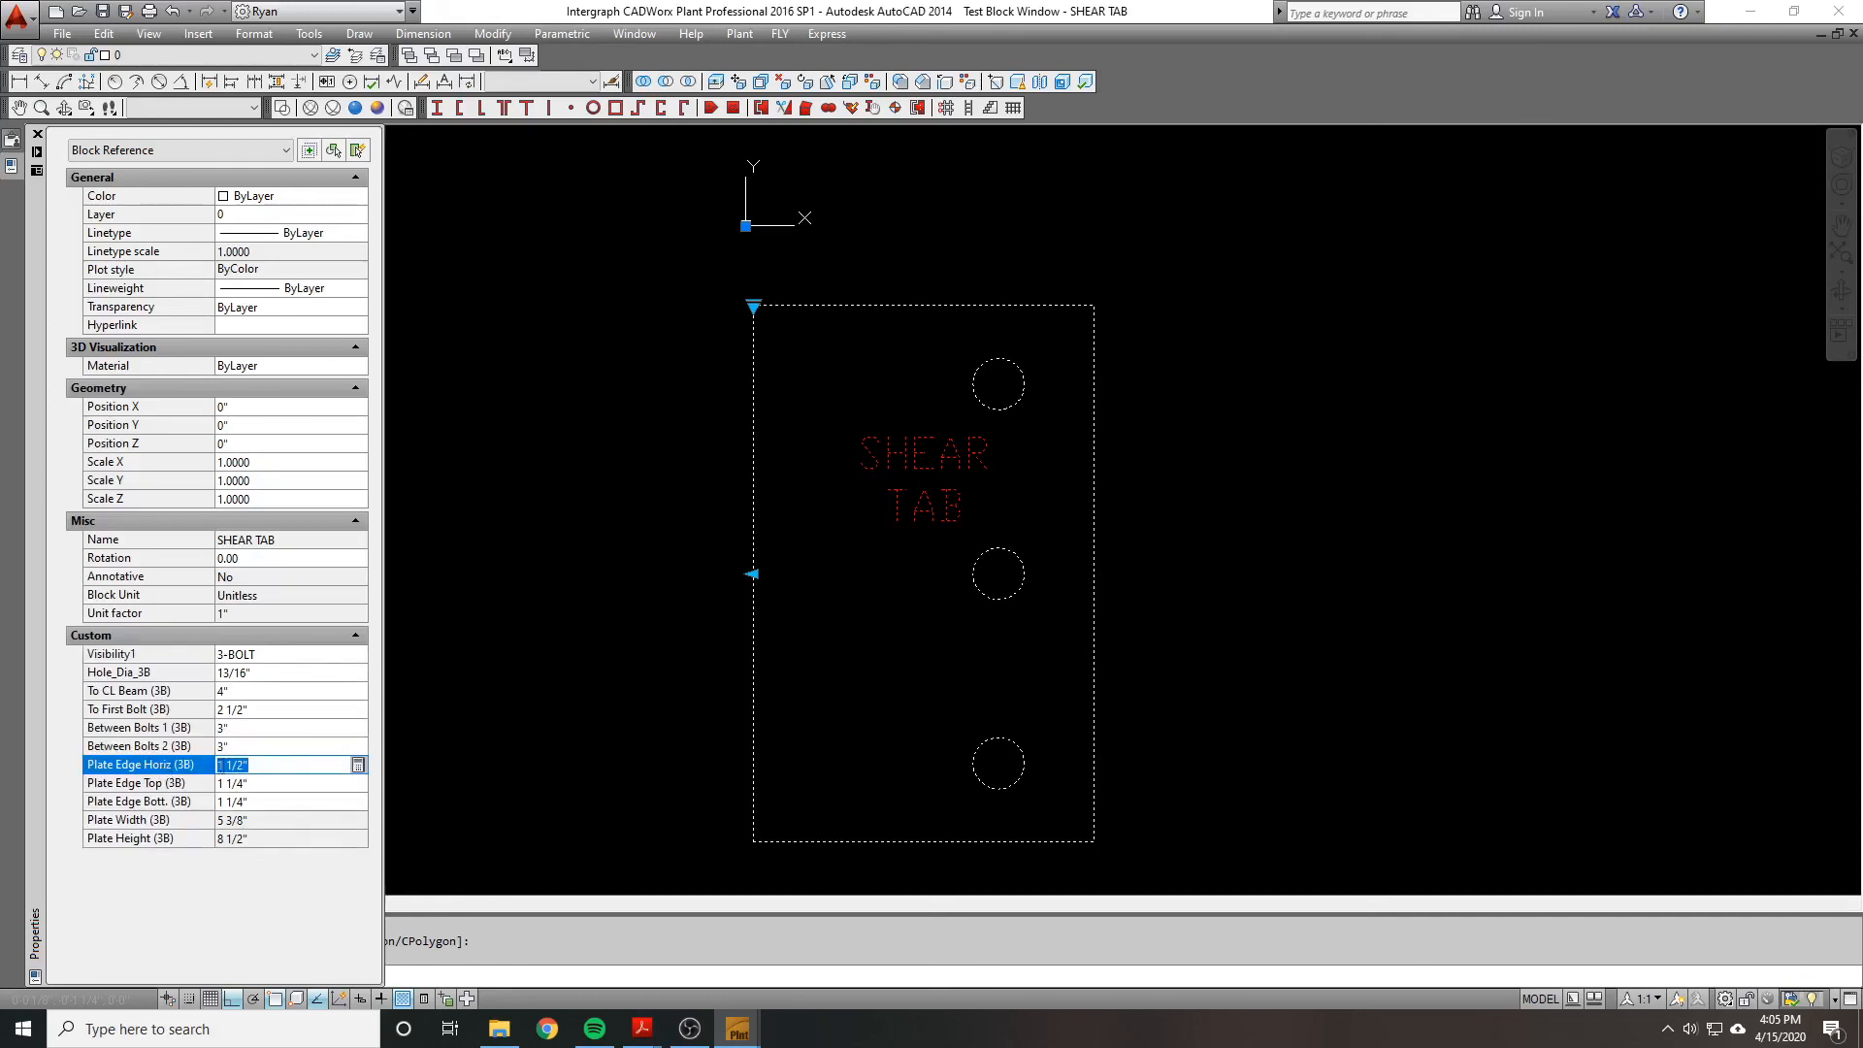
{"action": "left_click", "coordinate": [143, 784]}
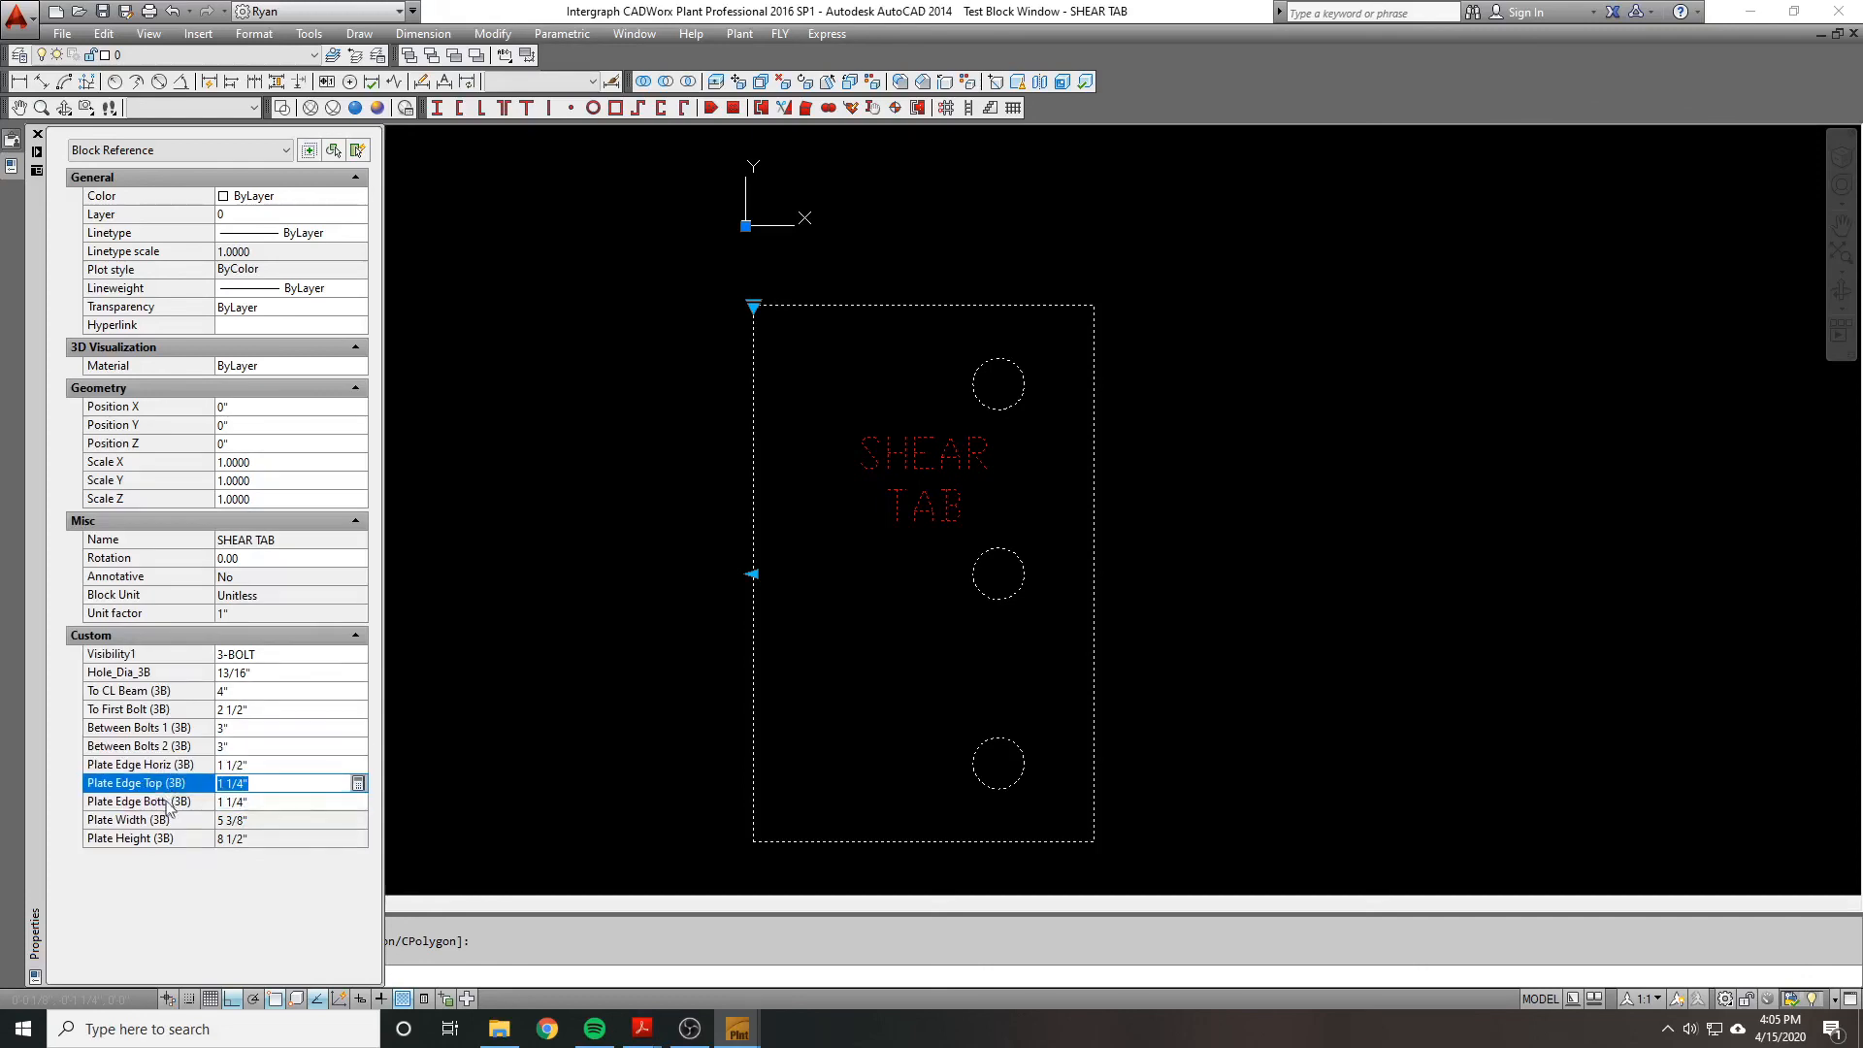
{"action": "left_click", "coordinate": [161, 820]}
{"action": "left_click", "coordinate": [173, 839]}
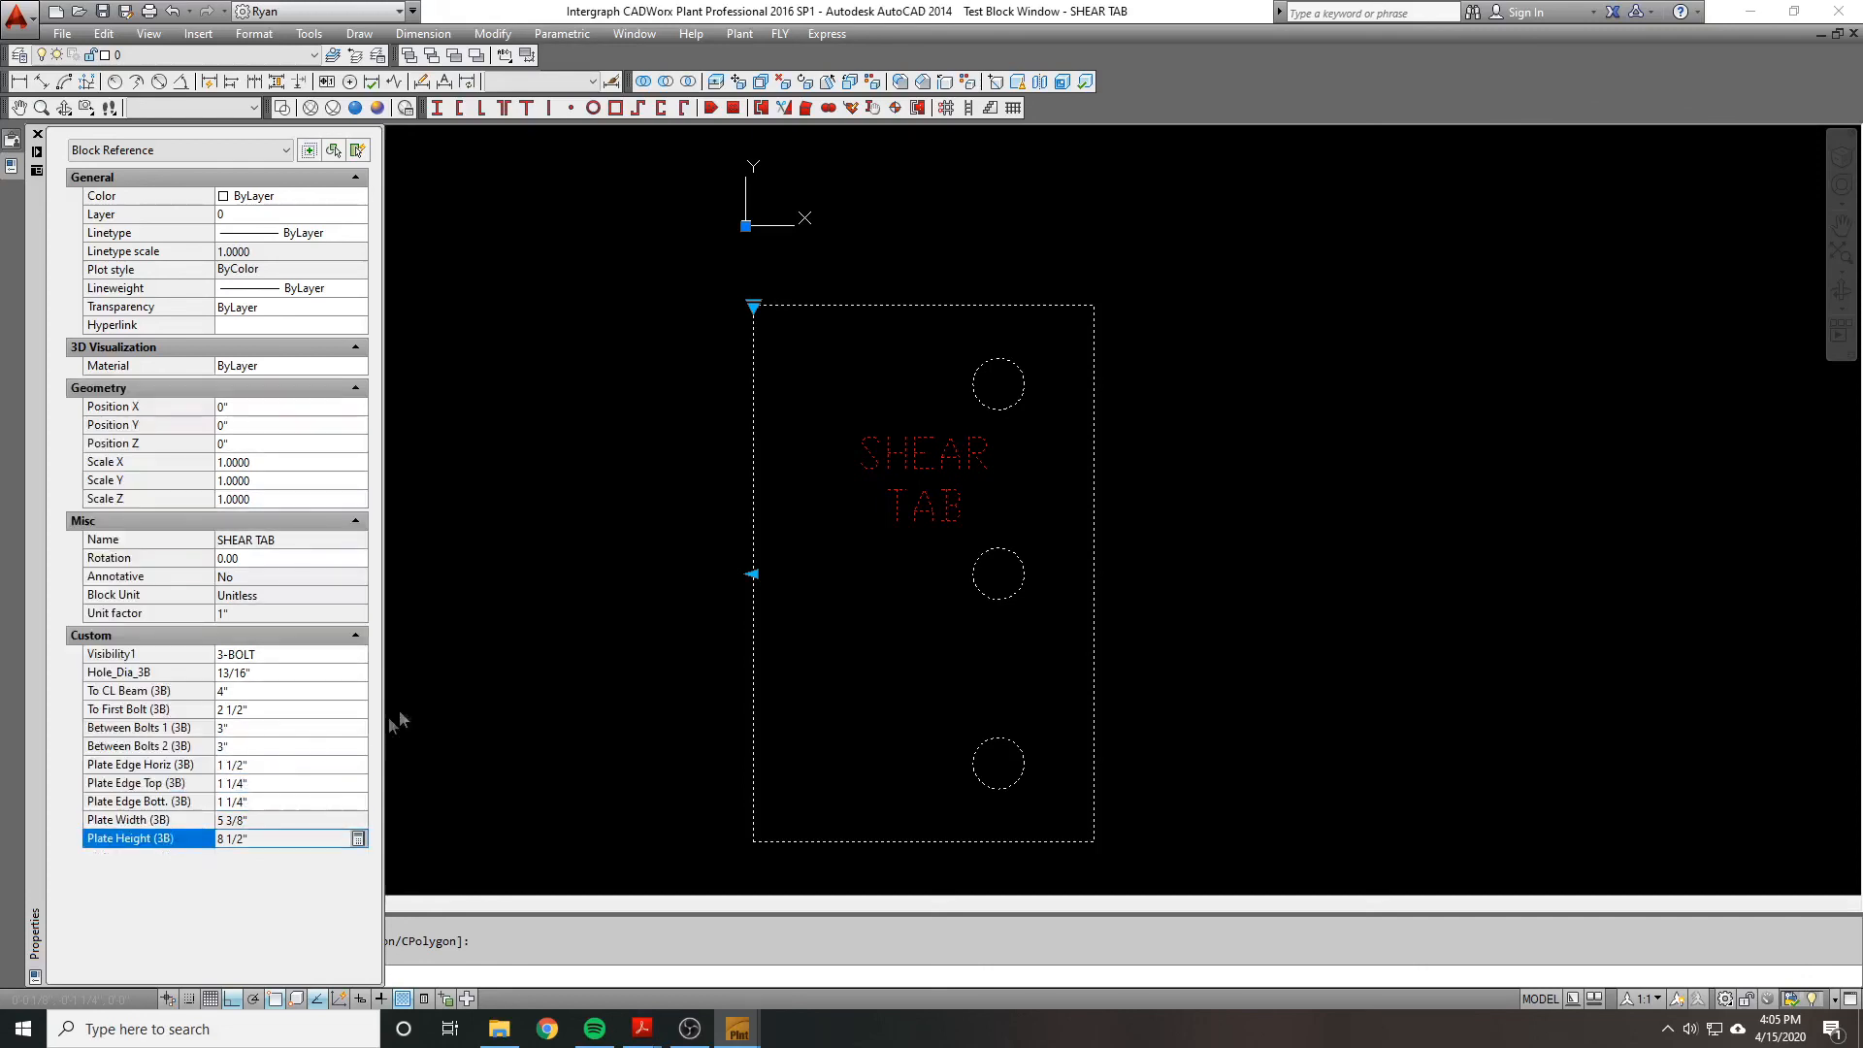
{"action": "key", "text": "ctrl+1"}
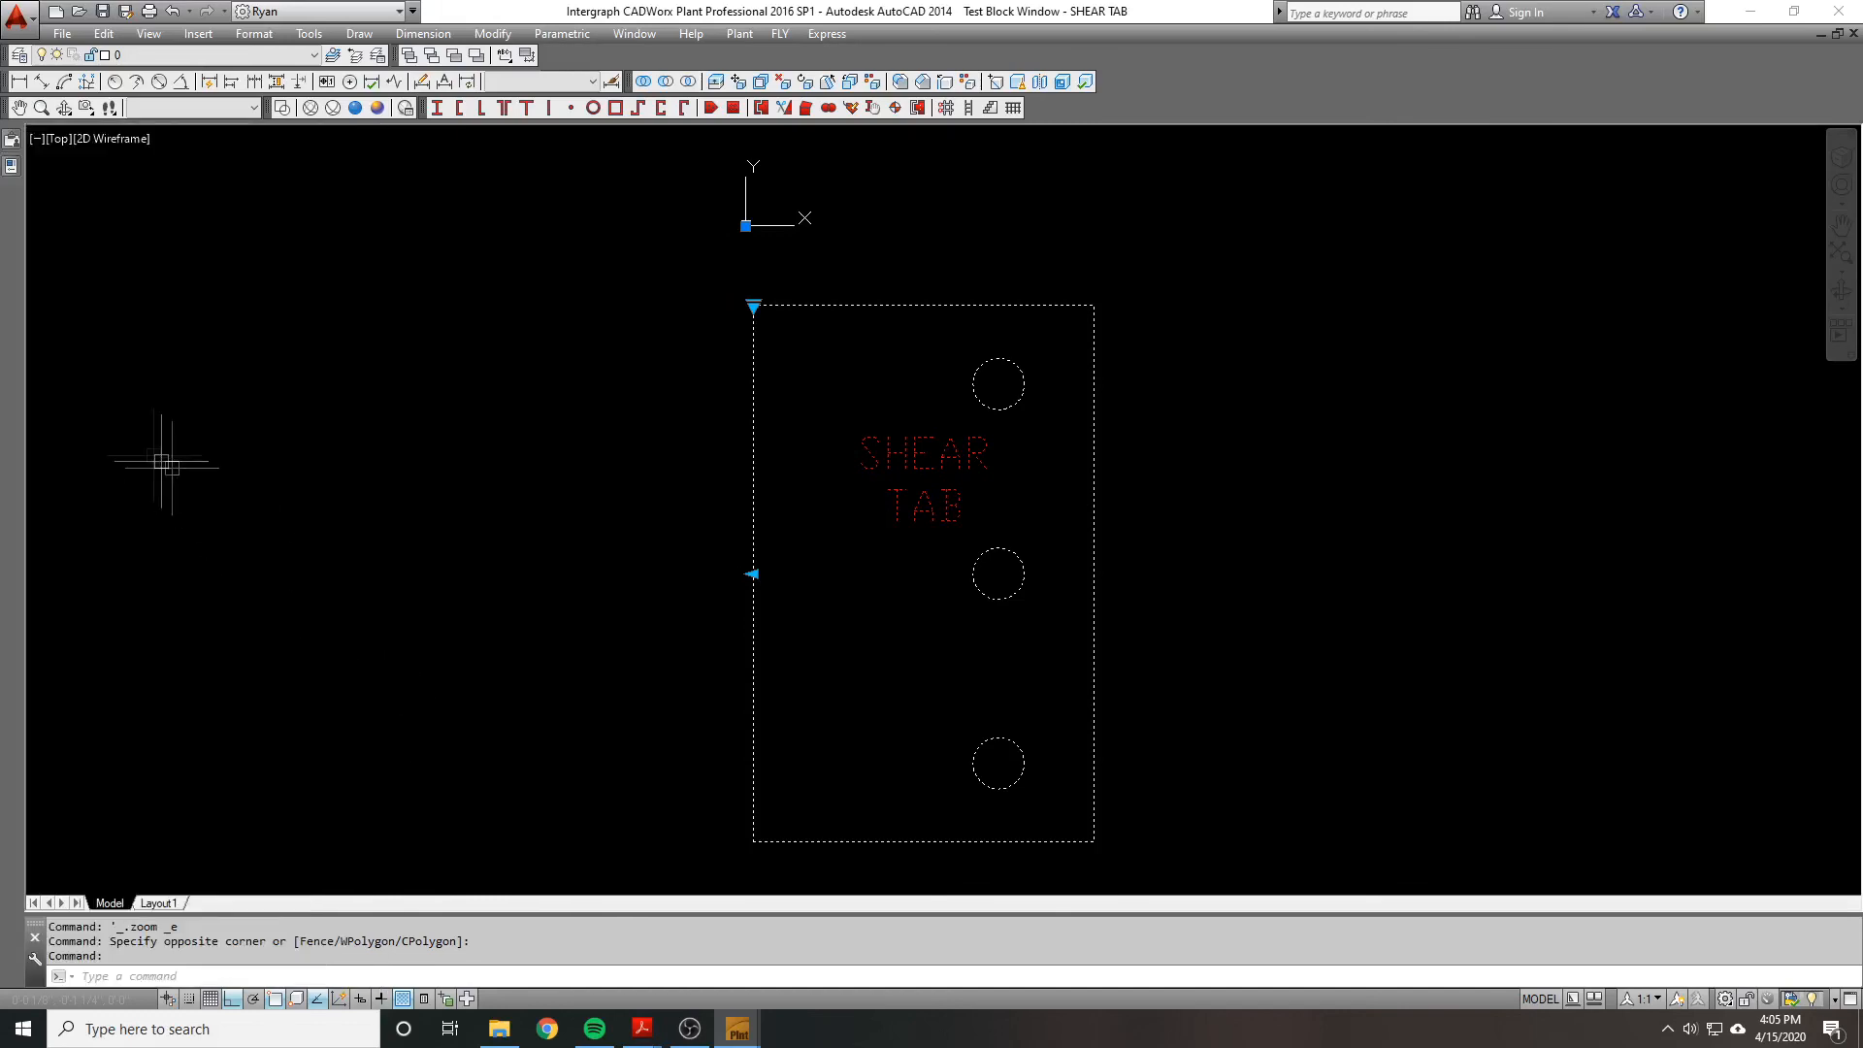
Step: Deselect the test block and close the test block window to return to the SHEAR TAB block editor
{"action": "mouse_move", "coordinate": [7, 165]}
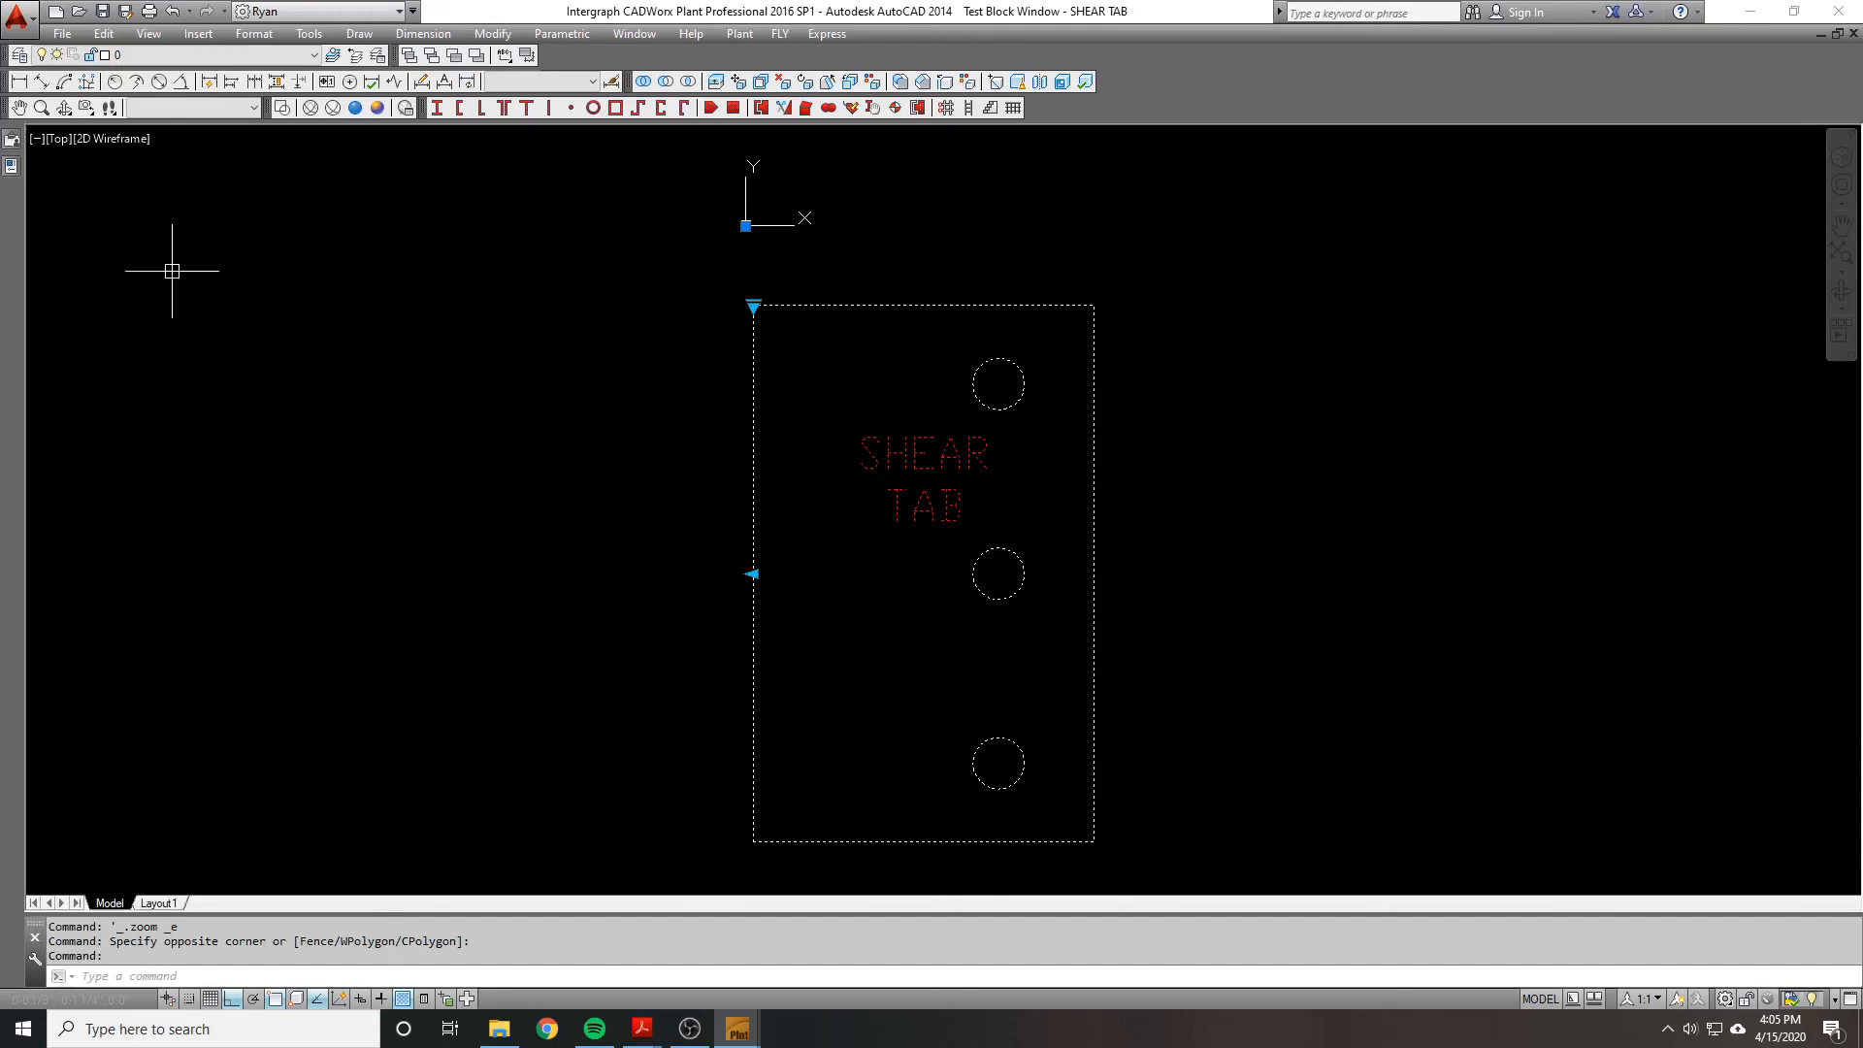
{"action": "scroll", "coordinate": [631, 333], "scroll_direction": "down", "scroll_amount": 1}
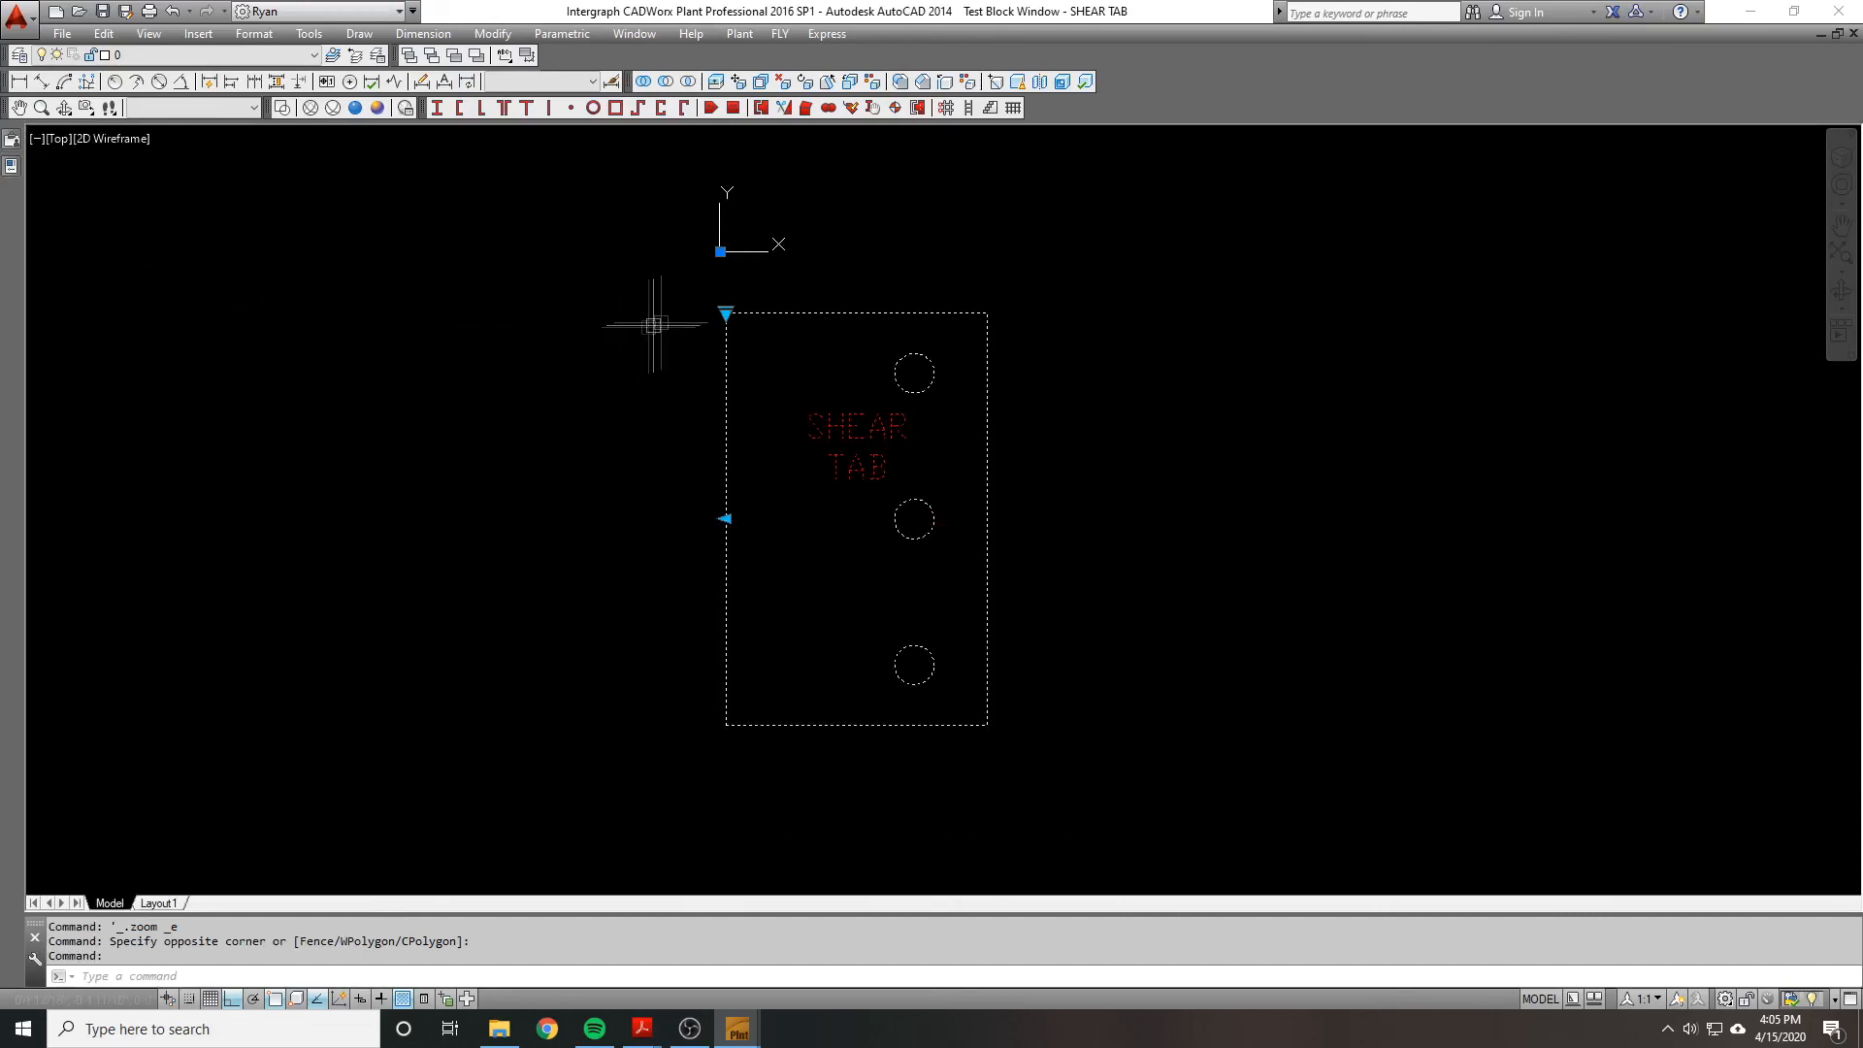
{"action": "scroll", "coordinate": [724, 313], "scroll_direction": "up", "scroll_amount": 1}
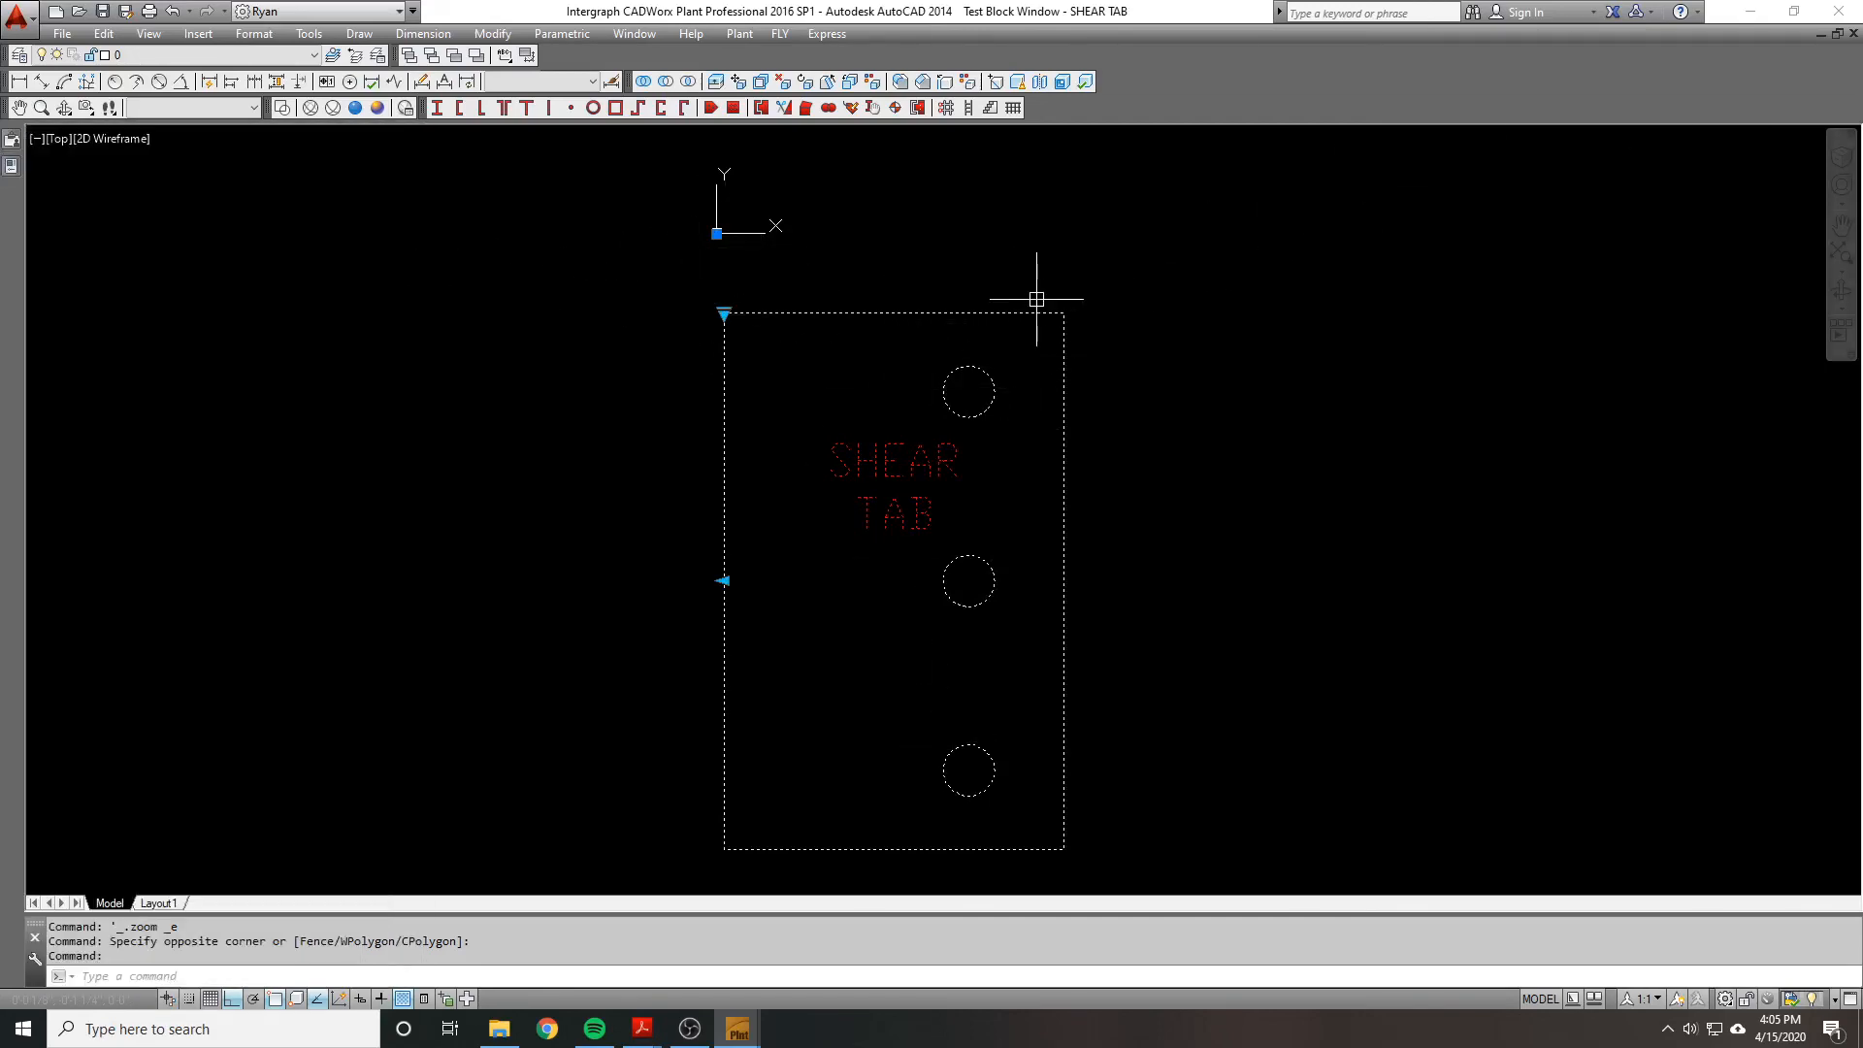
{"action": "type", "text": "BE"}
{"action": "key", "text": "Return"}
{"action": "key", "text": "Escape"}
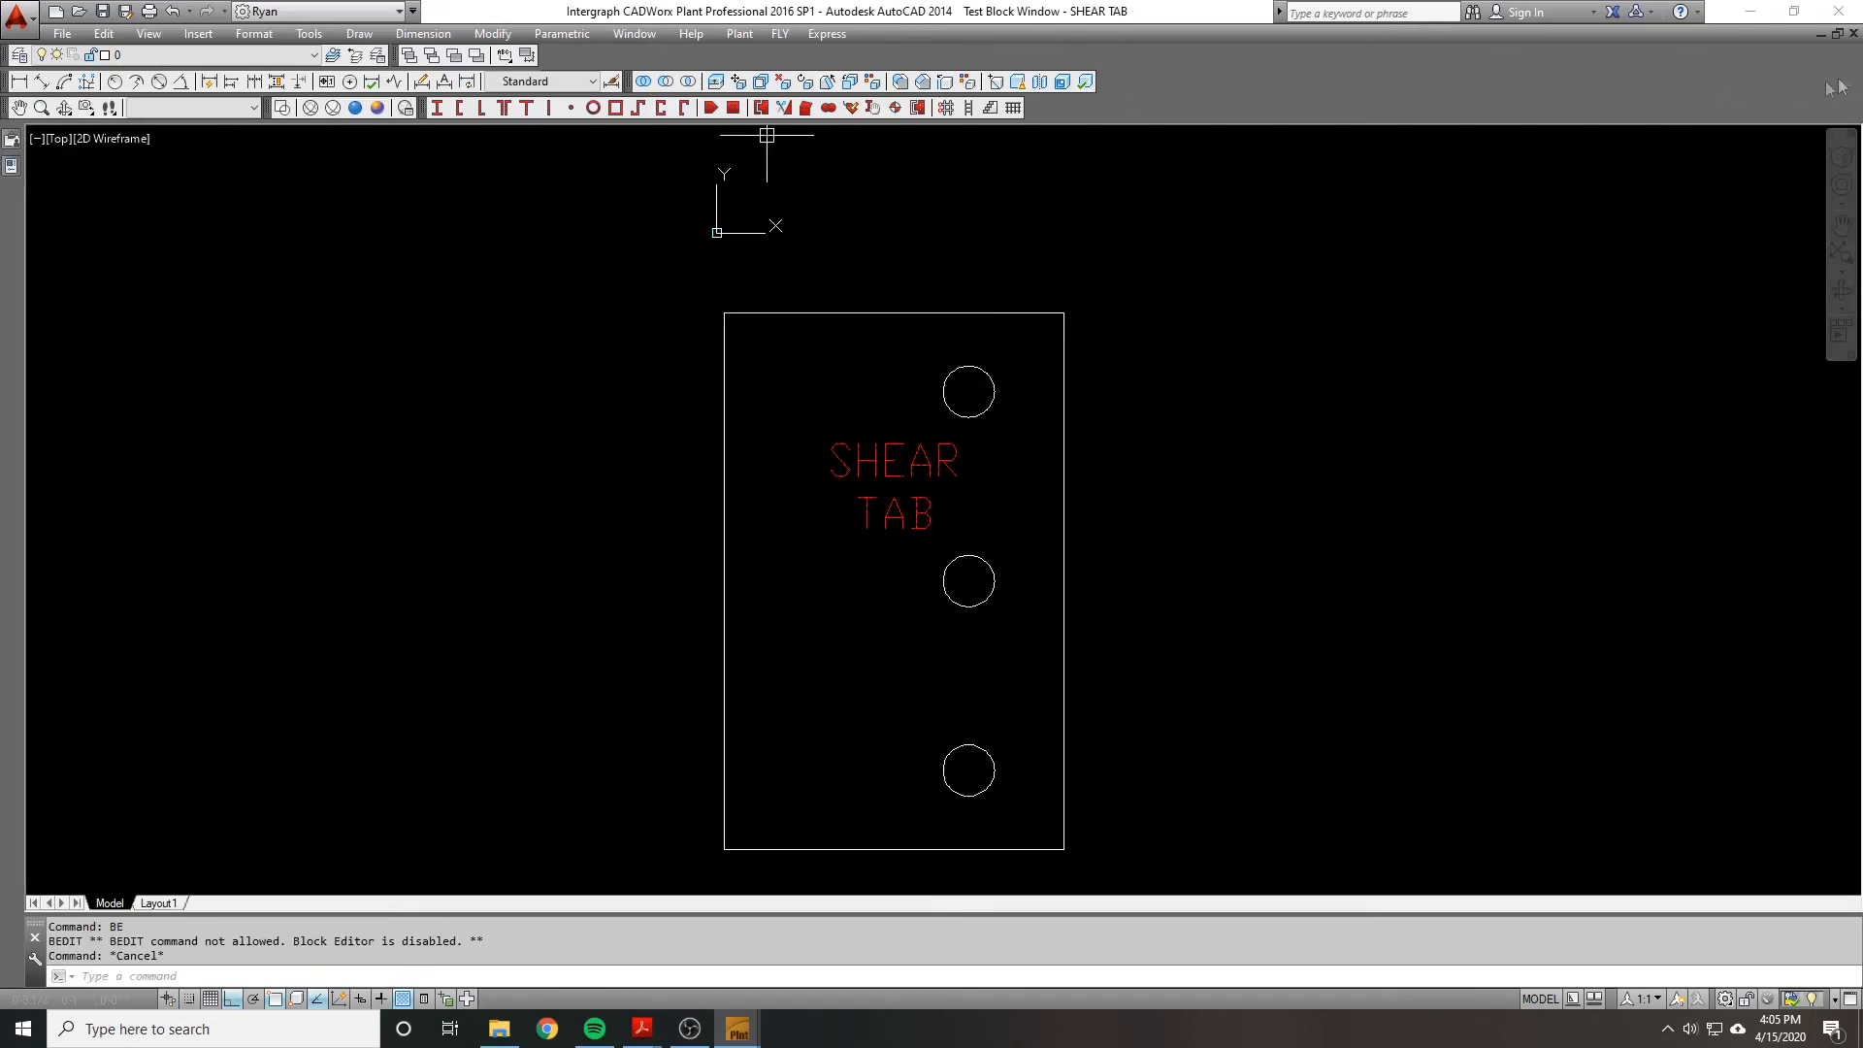
{"action": "left_click", "coordinate": [1853, 34]}
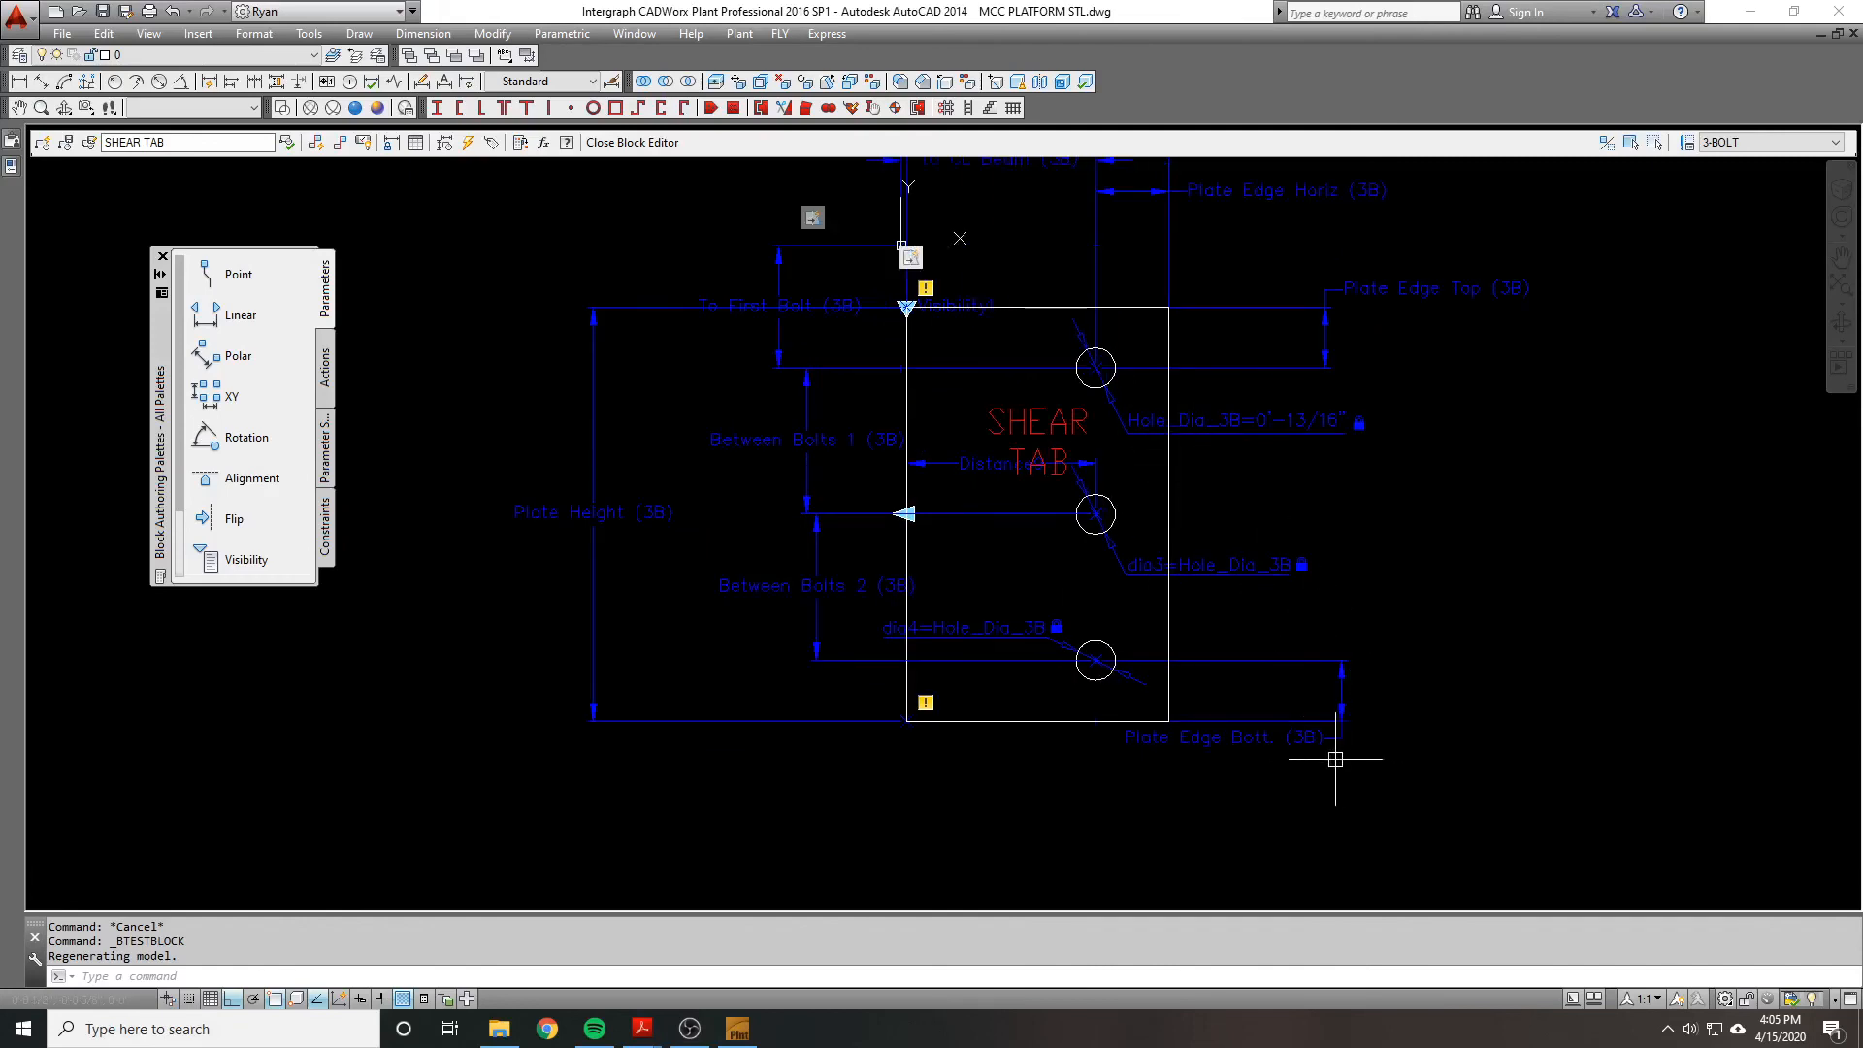
{"action": "type", "text": "s"}
{"action": "key", "text": "Return"}
{"action": "left_click", "coordinate": [1398, 764]}
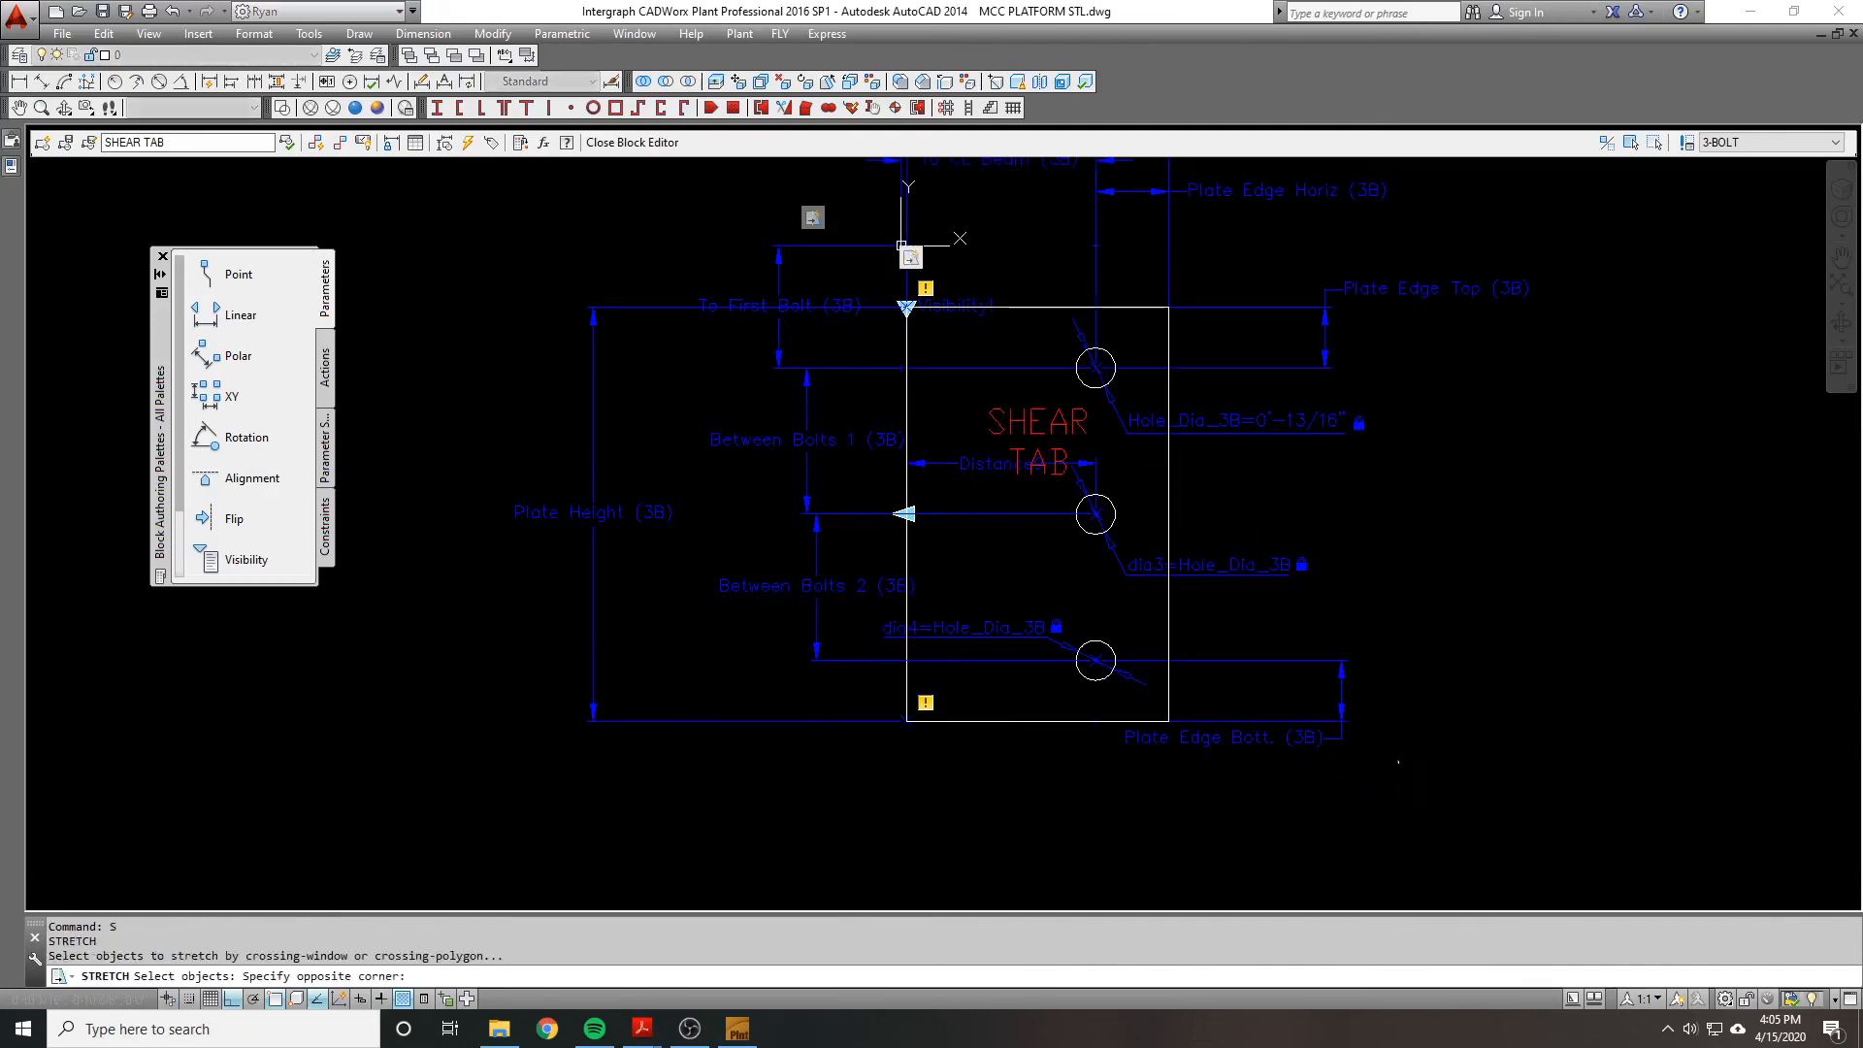
{"action": "left_click", "coordinate": [1398, 572]}
{"action": "key", "text": "Escape"}
{"action": "type", "text": "s"}
{"action": "key", "text": "Return"}
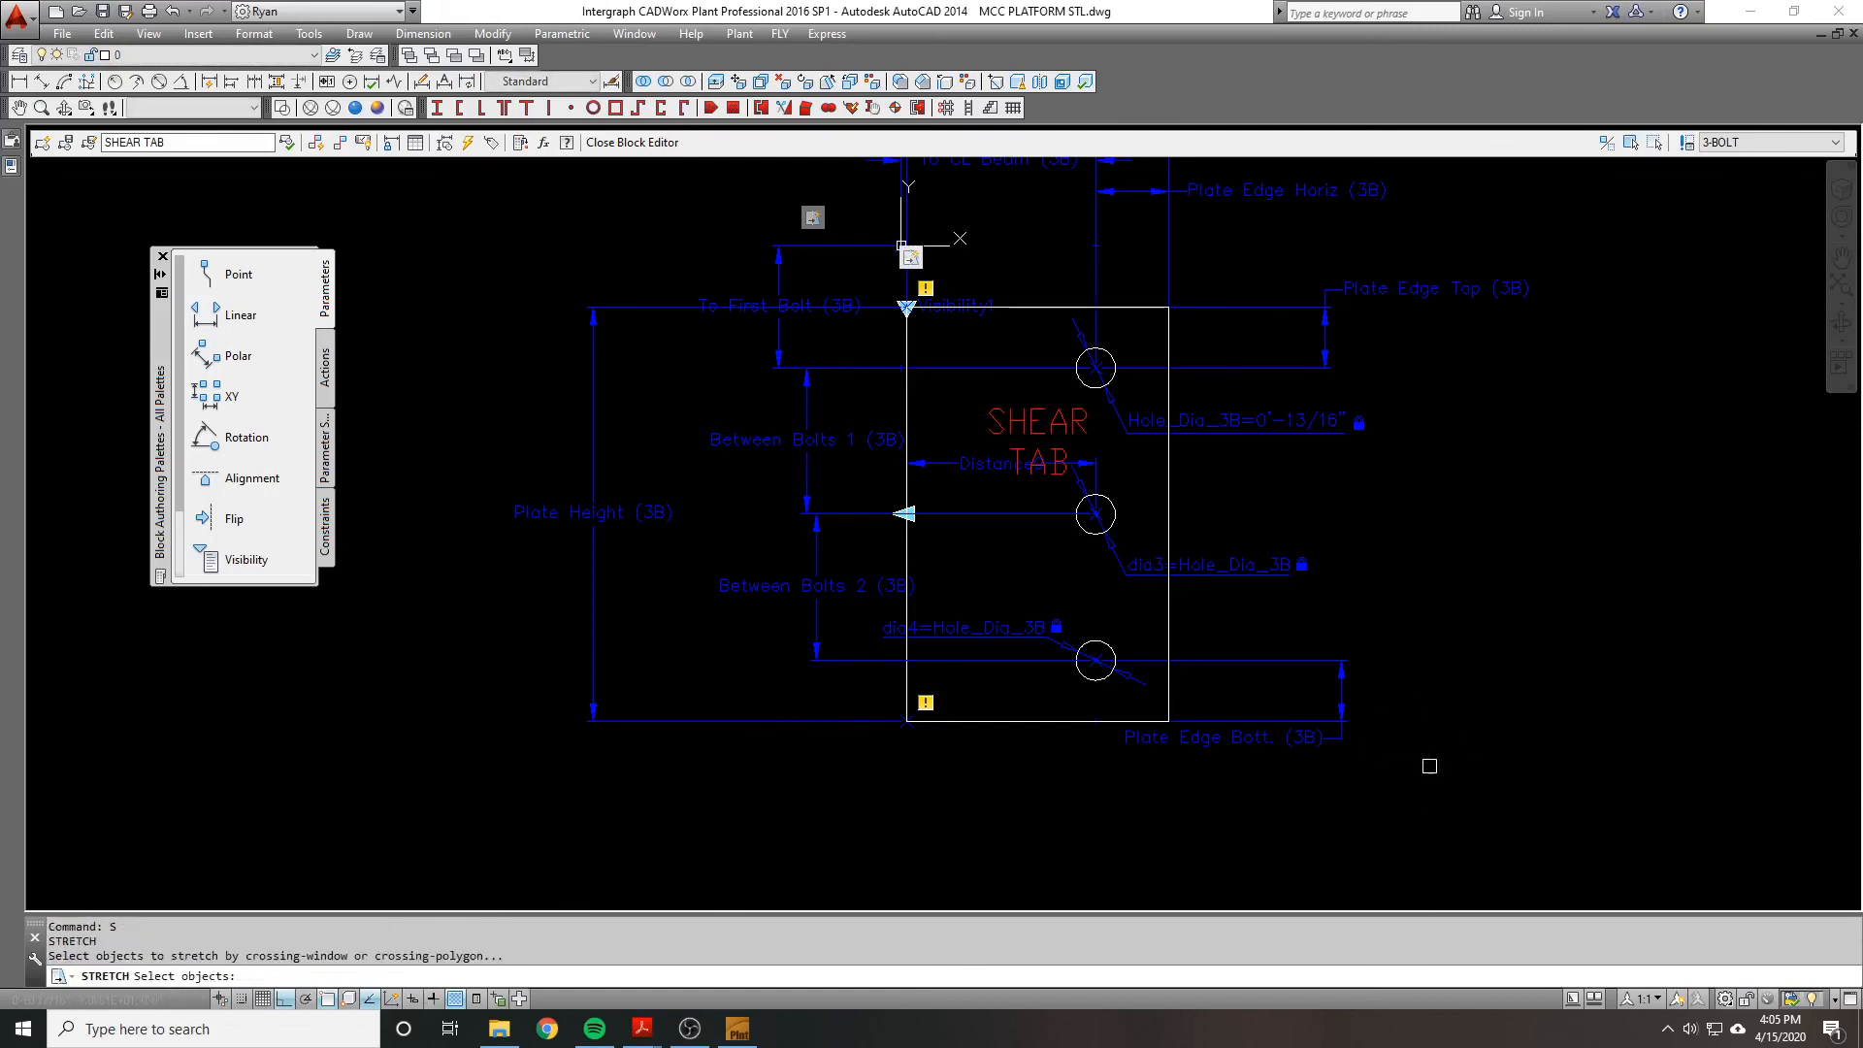
{"action": "left_click", "coordinate": [1438, 783]}
{"action": "left_click", "coordinate": [1366, 586]}
{"action": "key", "text": "Escape"}
{"action": "key", "text": "Escape"}
{"action": "type", "text": "s"}
{"action": "key", "text": "Return"}
{"action": "left_click", "coordinate": [1423, 767]}
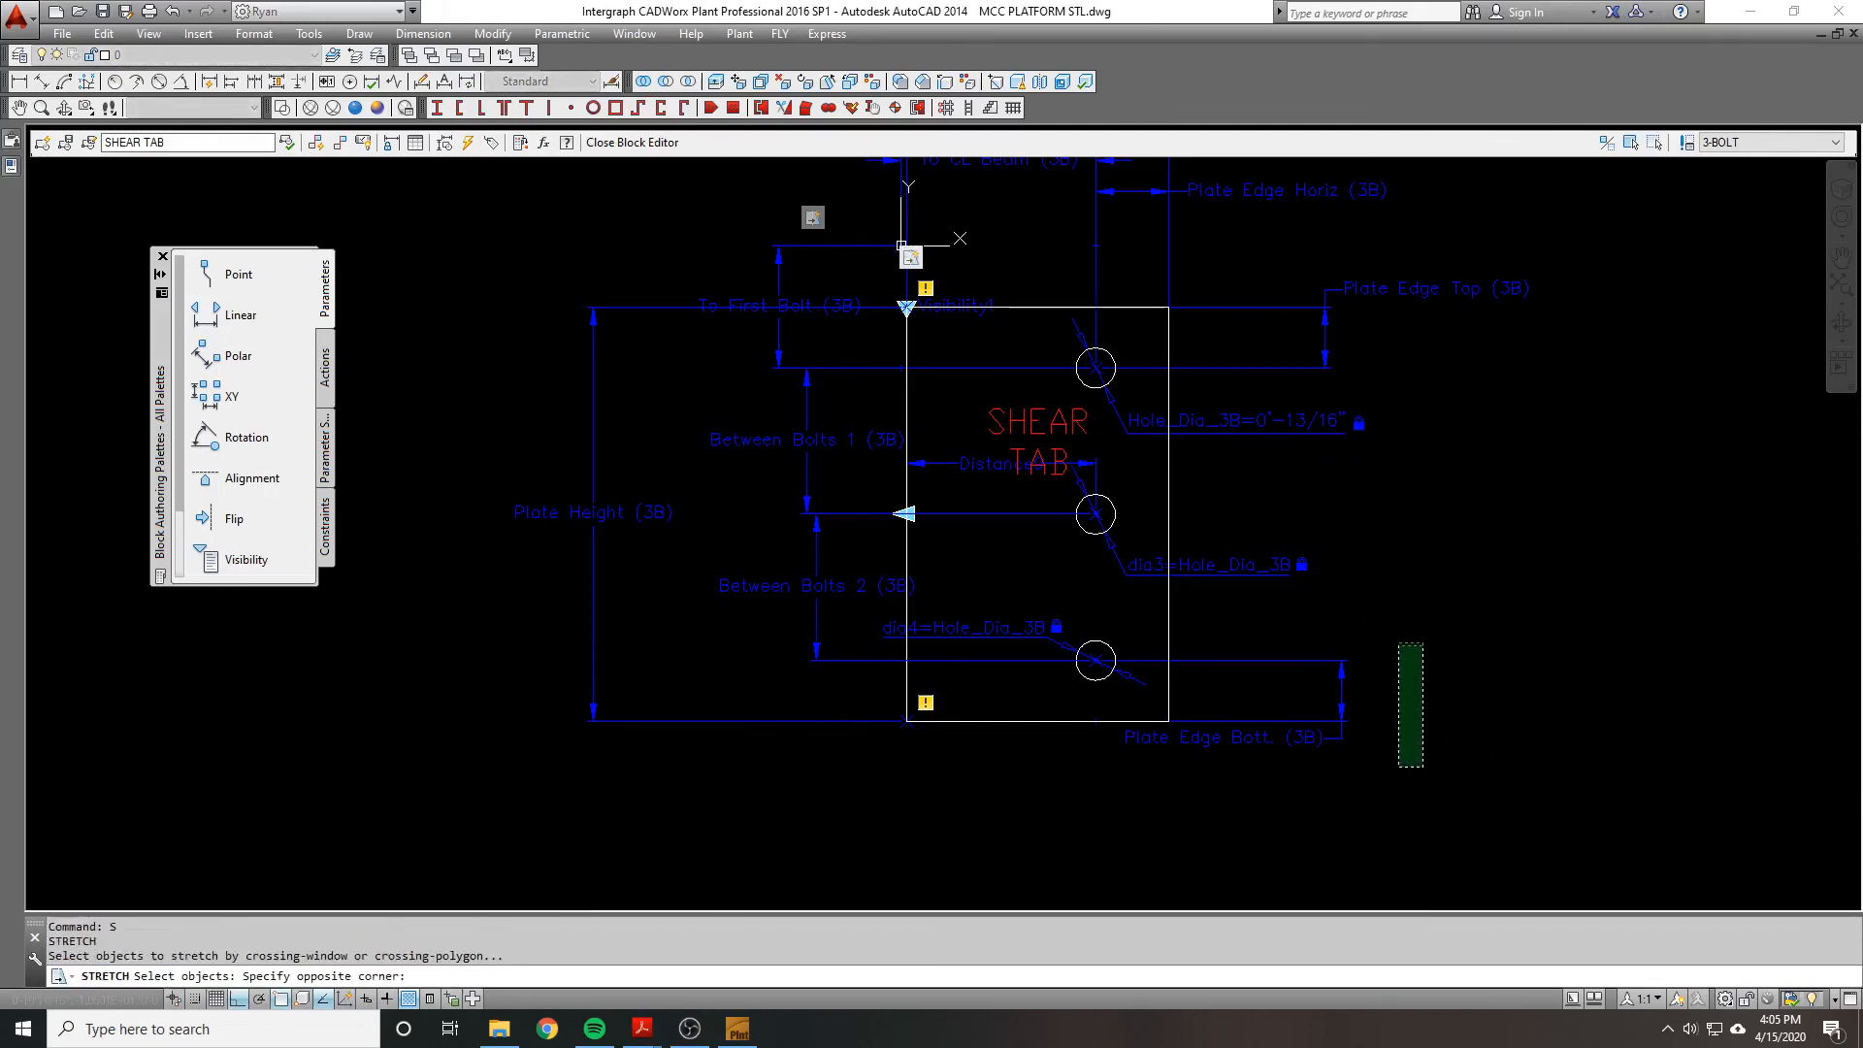
{"action": "left_click", "coordinate": [1398, 636]}
{"action": "key", "text": "Escape"}
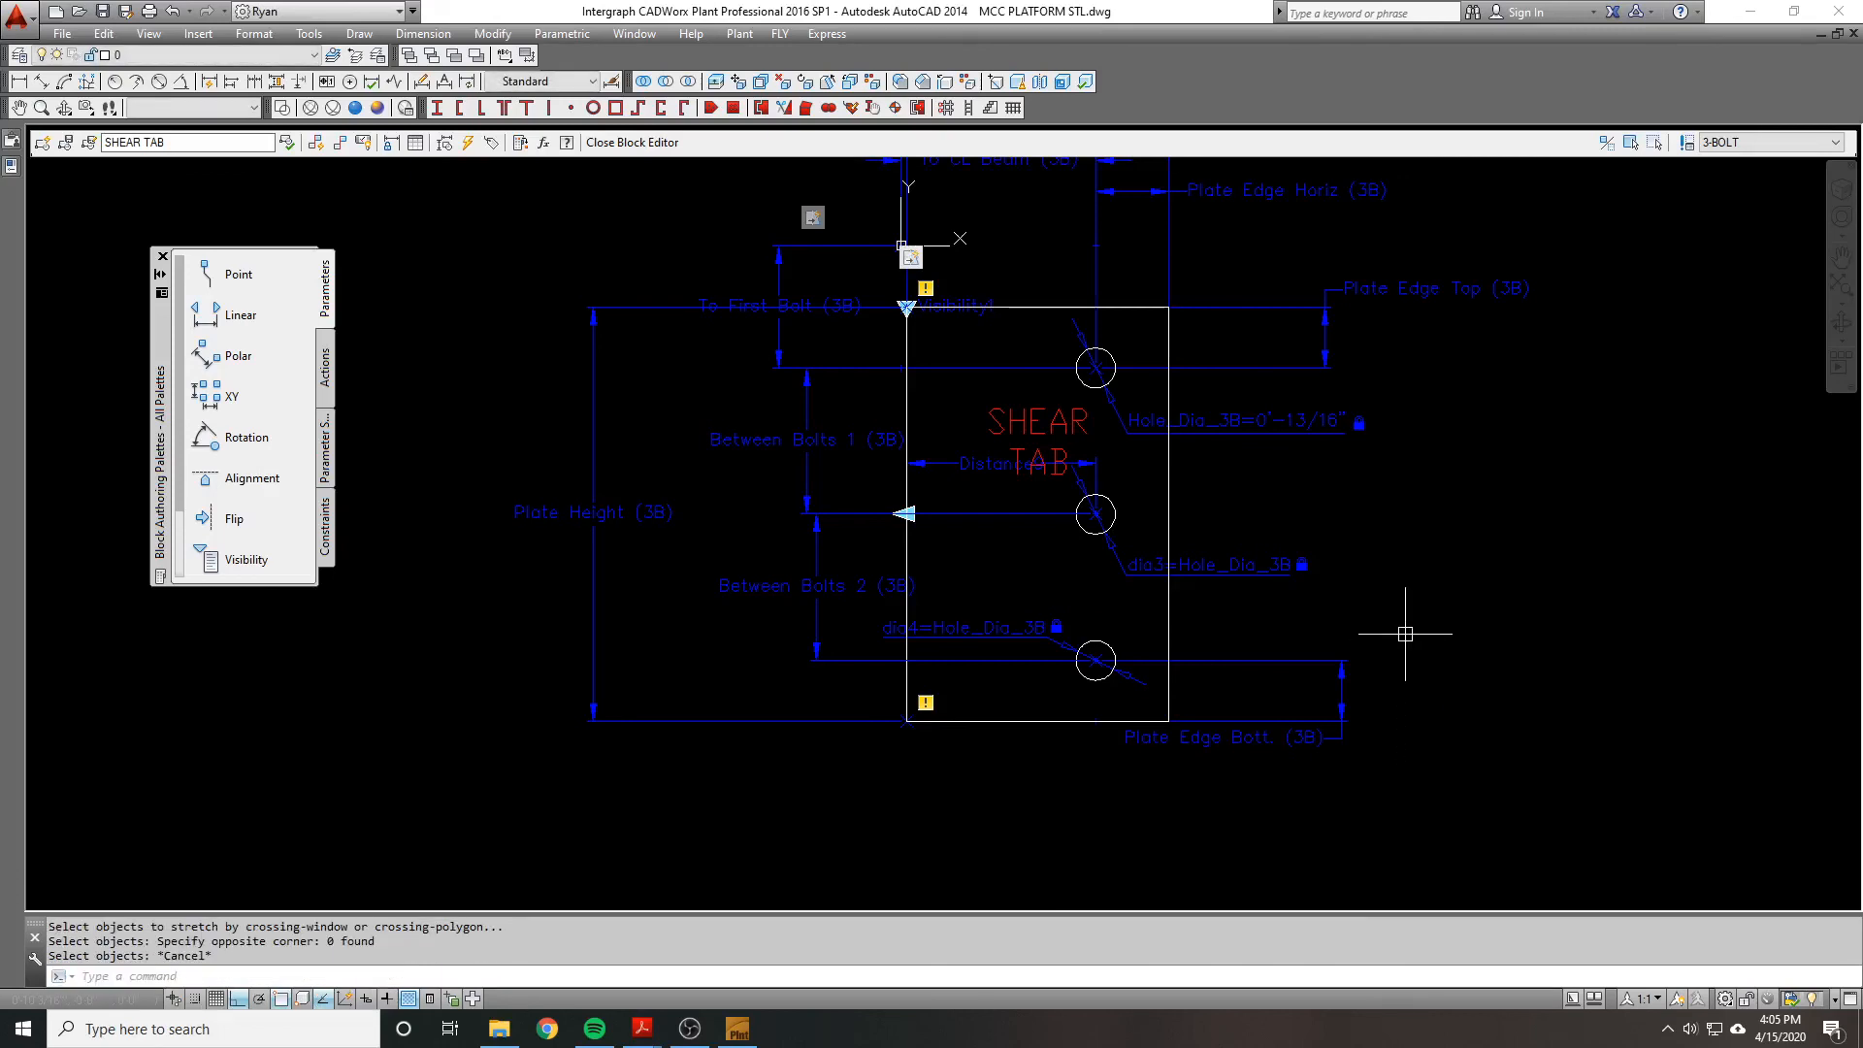
{"action": "type", "text": "s"}
{"action": "key", "text": "Return"}
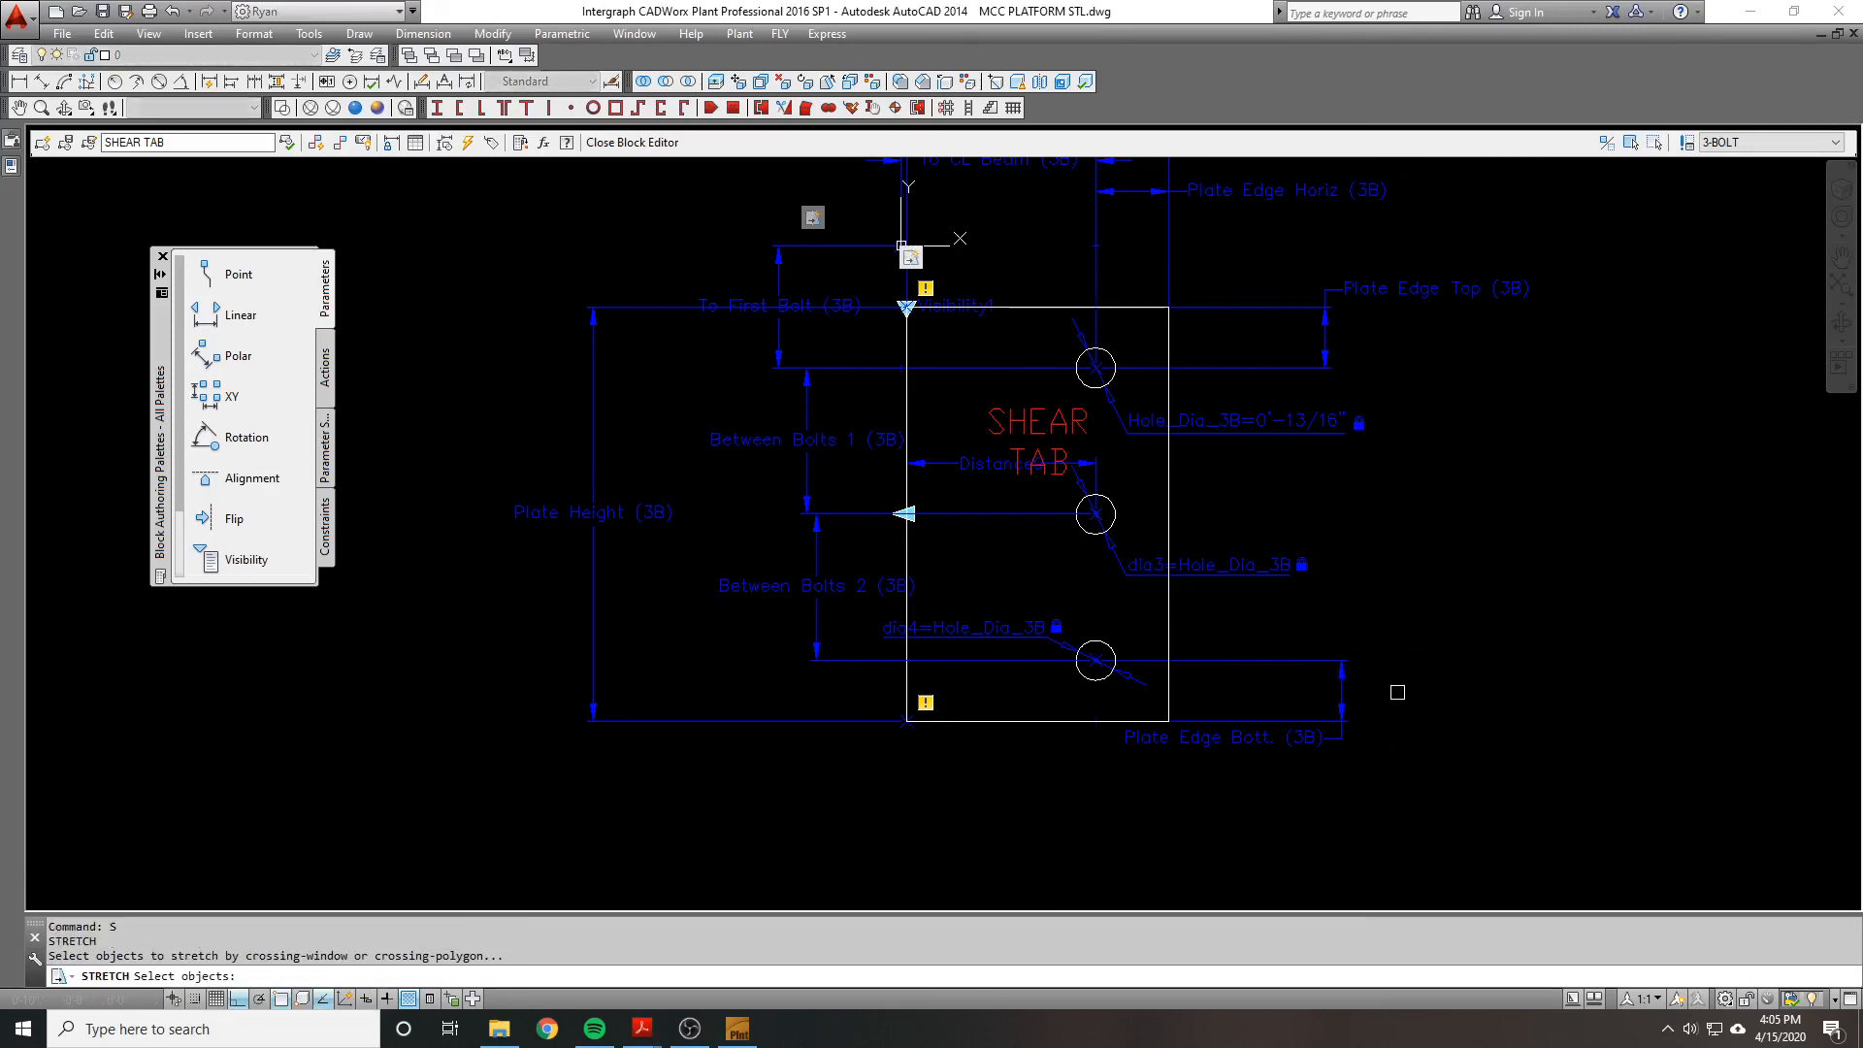
{"action": "type", "text": "cp"}
{"action": "key", "text": "Return"}
{"action": "left_click", "coordinate": [1407, 696]}
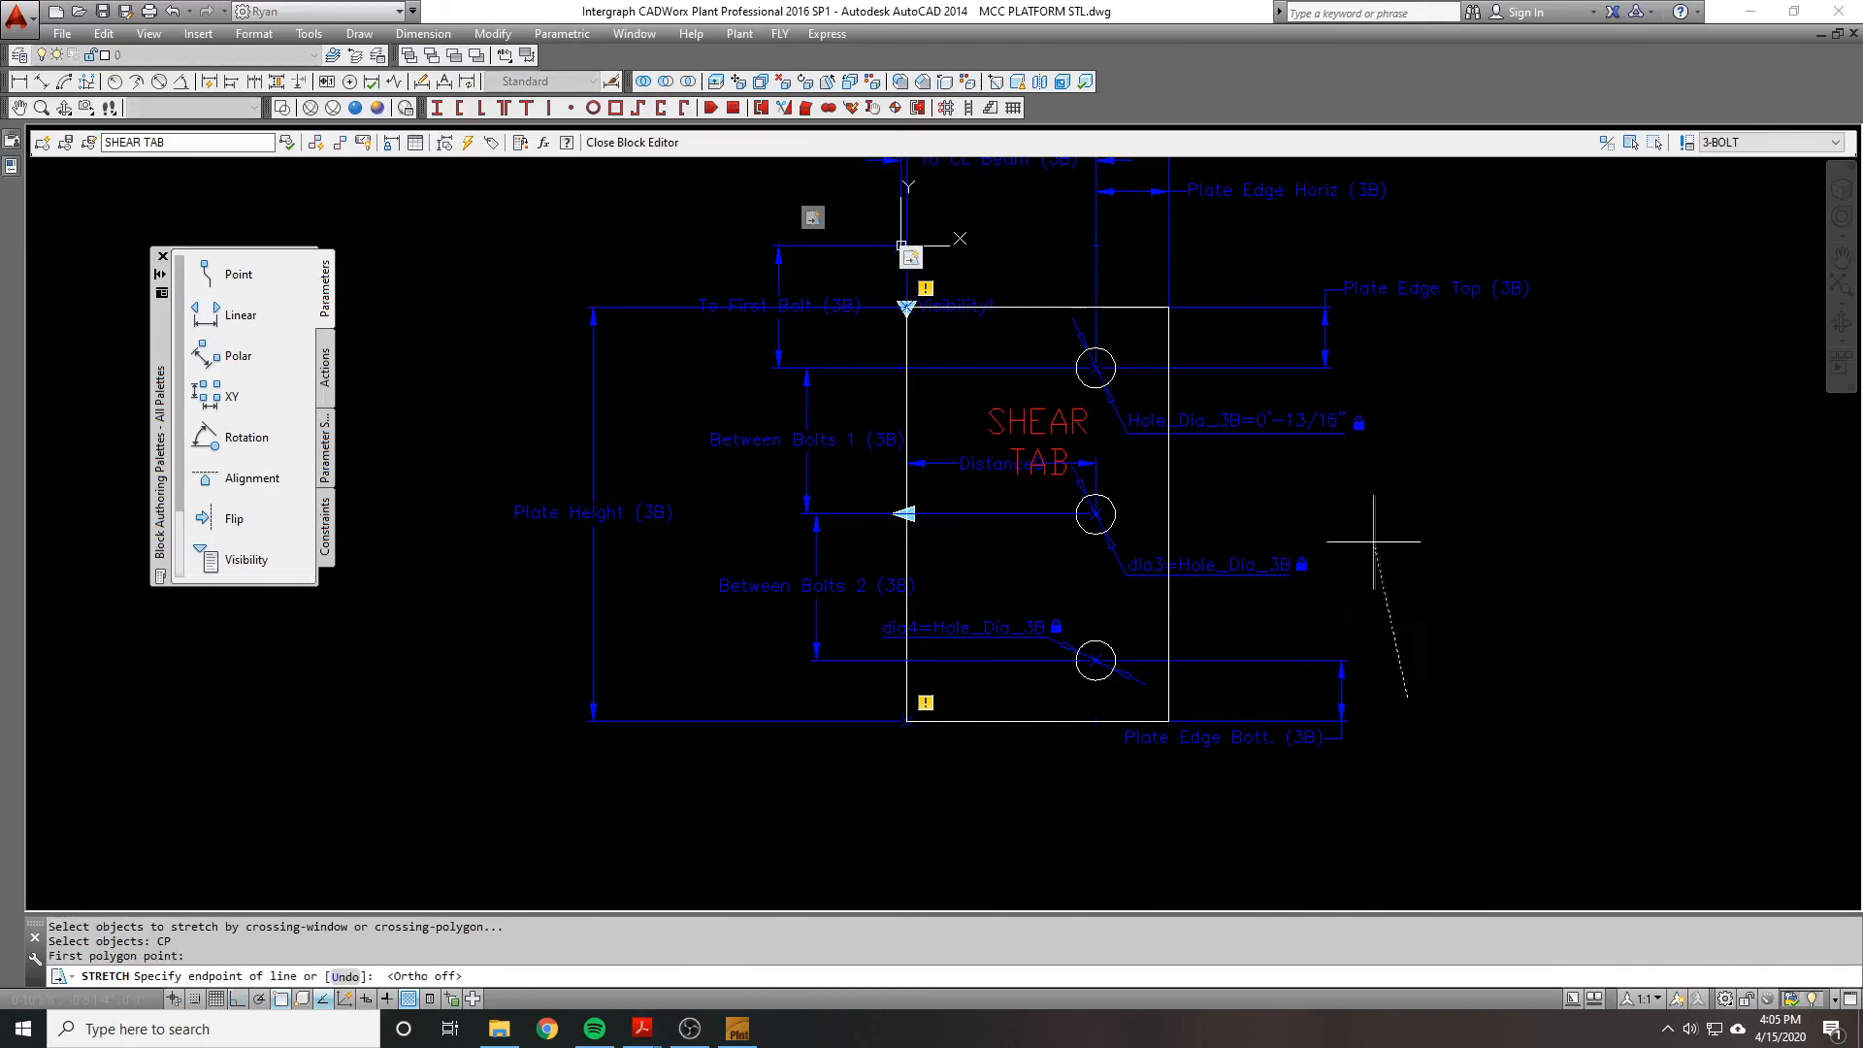
{"action": "key", "text": "F8"}
{"action": "left_click", "coordinate": [1390, 528]}
{"action": "left_click", "coordinate": [1147, 469]}
{"action": "key", "text": "F3"}
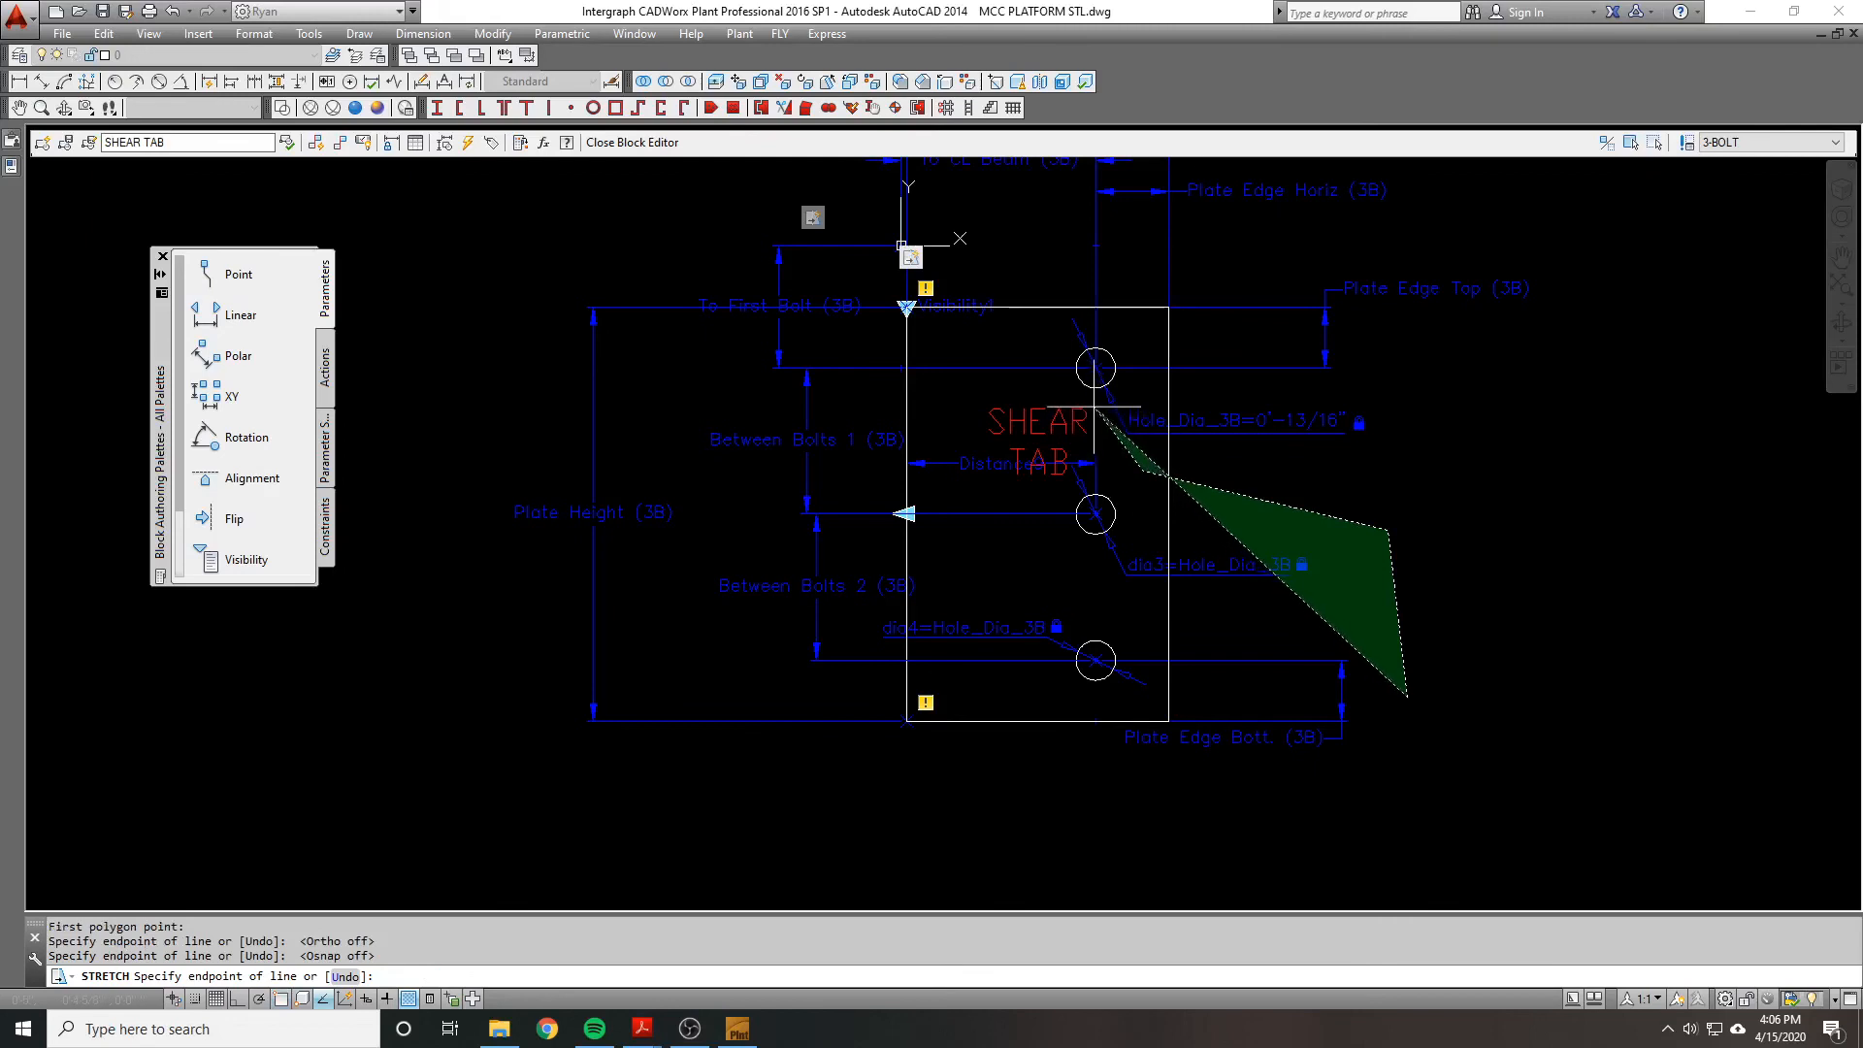
{"action": "key", "text": "Escape"}
{"action": "key", "text": "Escape"}
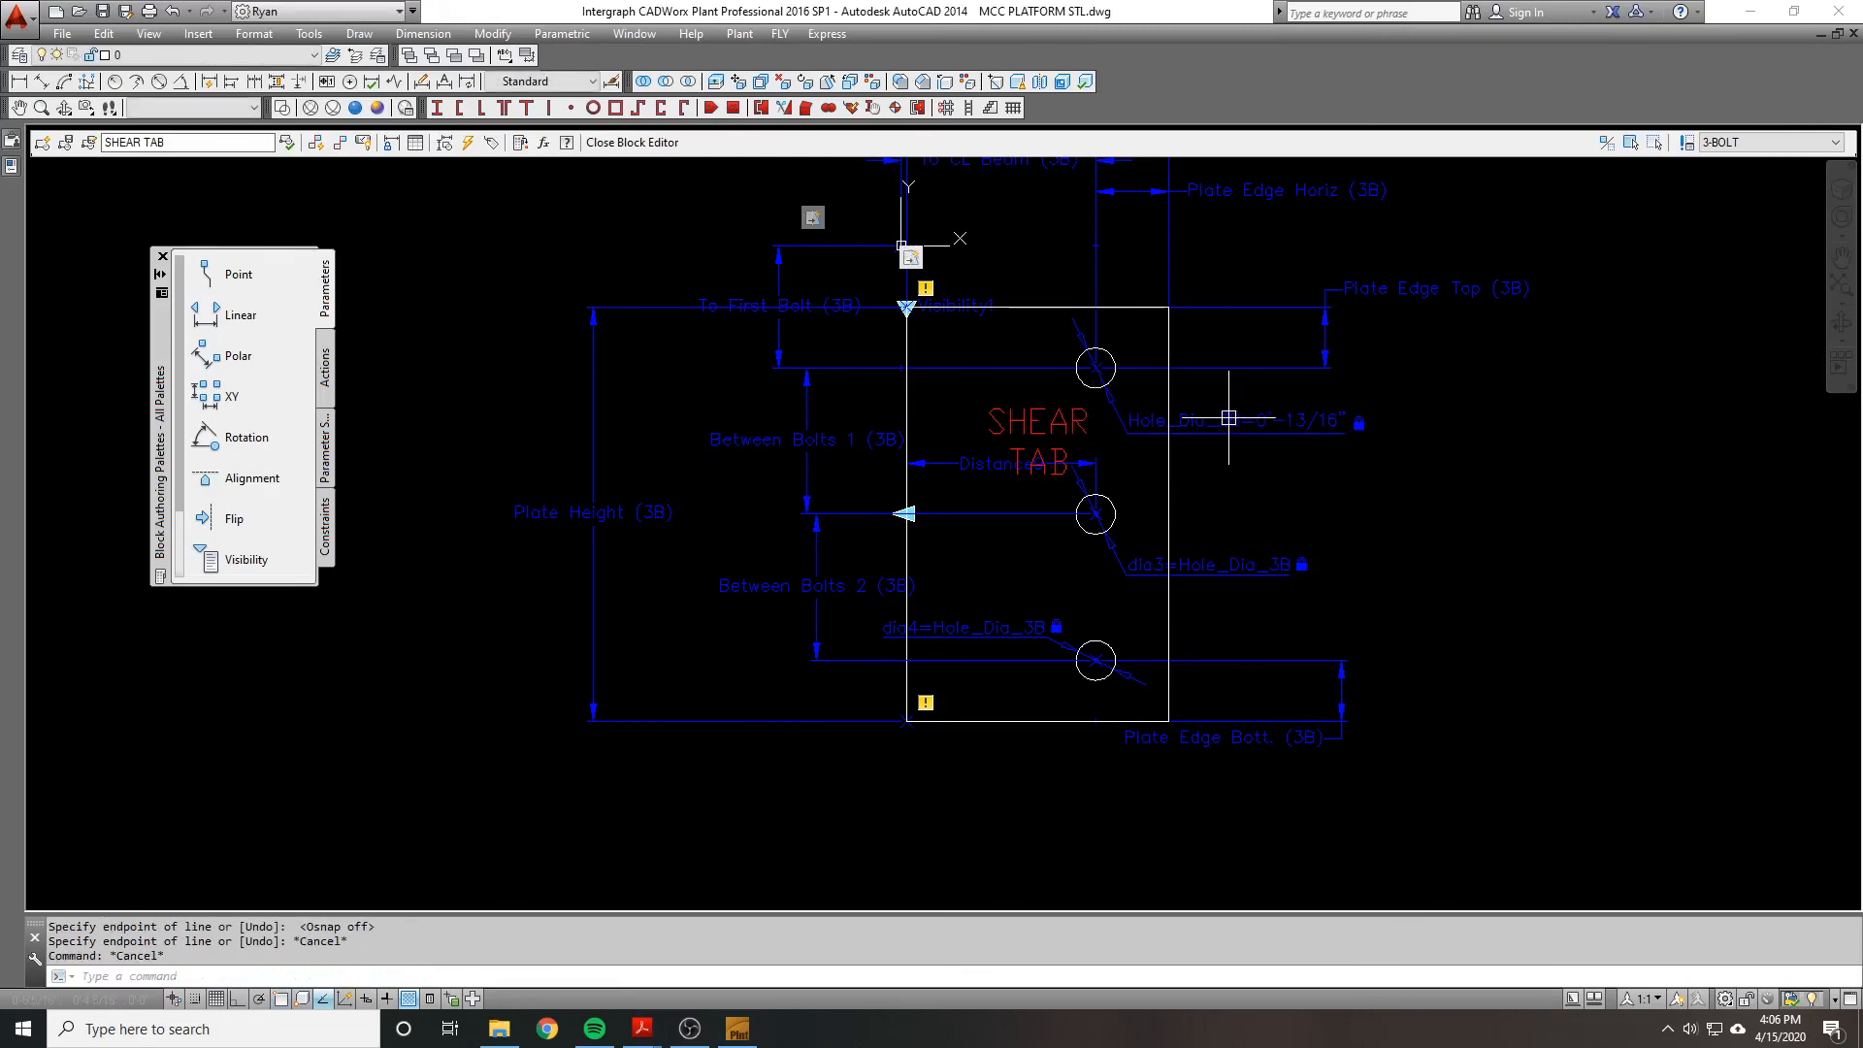
Step: Stretch the three holes, SHEAR TAB label and bottom plate edge of the 3-bolt view straight down by 0.5
{"action": "scroll", "coordinate": [1231, 416], "scroll_direction": "down", "scroll_amount": 2}
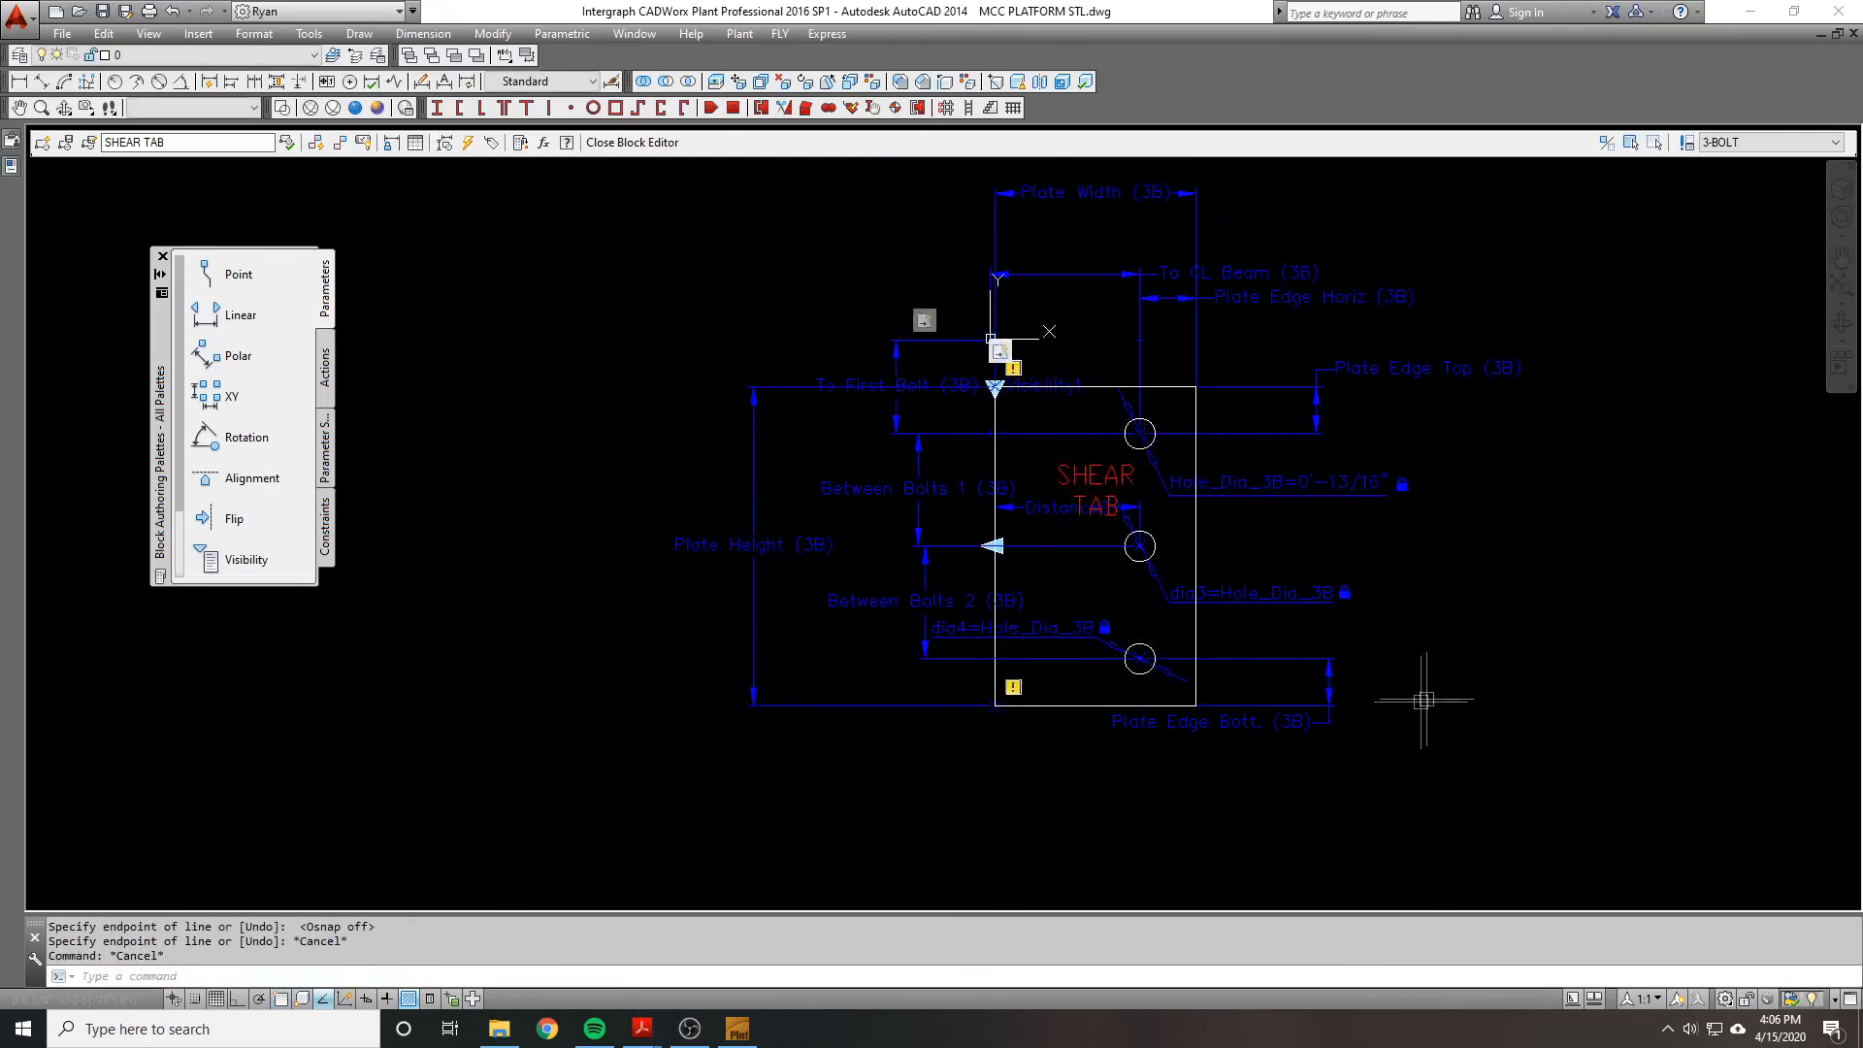
{"action": "type", "text": "s"}
{"action": "key", "text": "Return"}
{"action": "left_click", "coordinate": [1514, 798]}
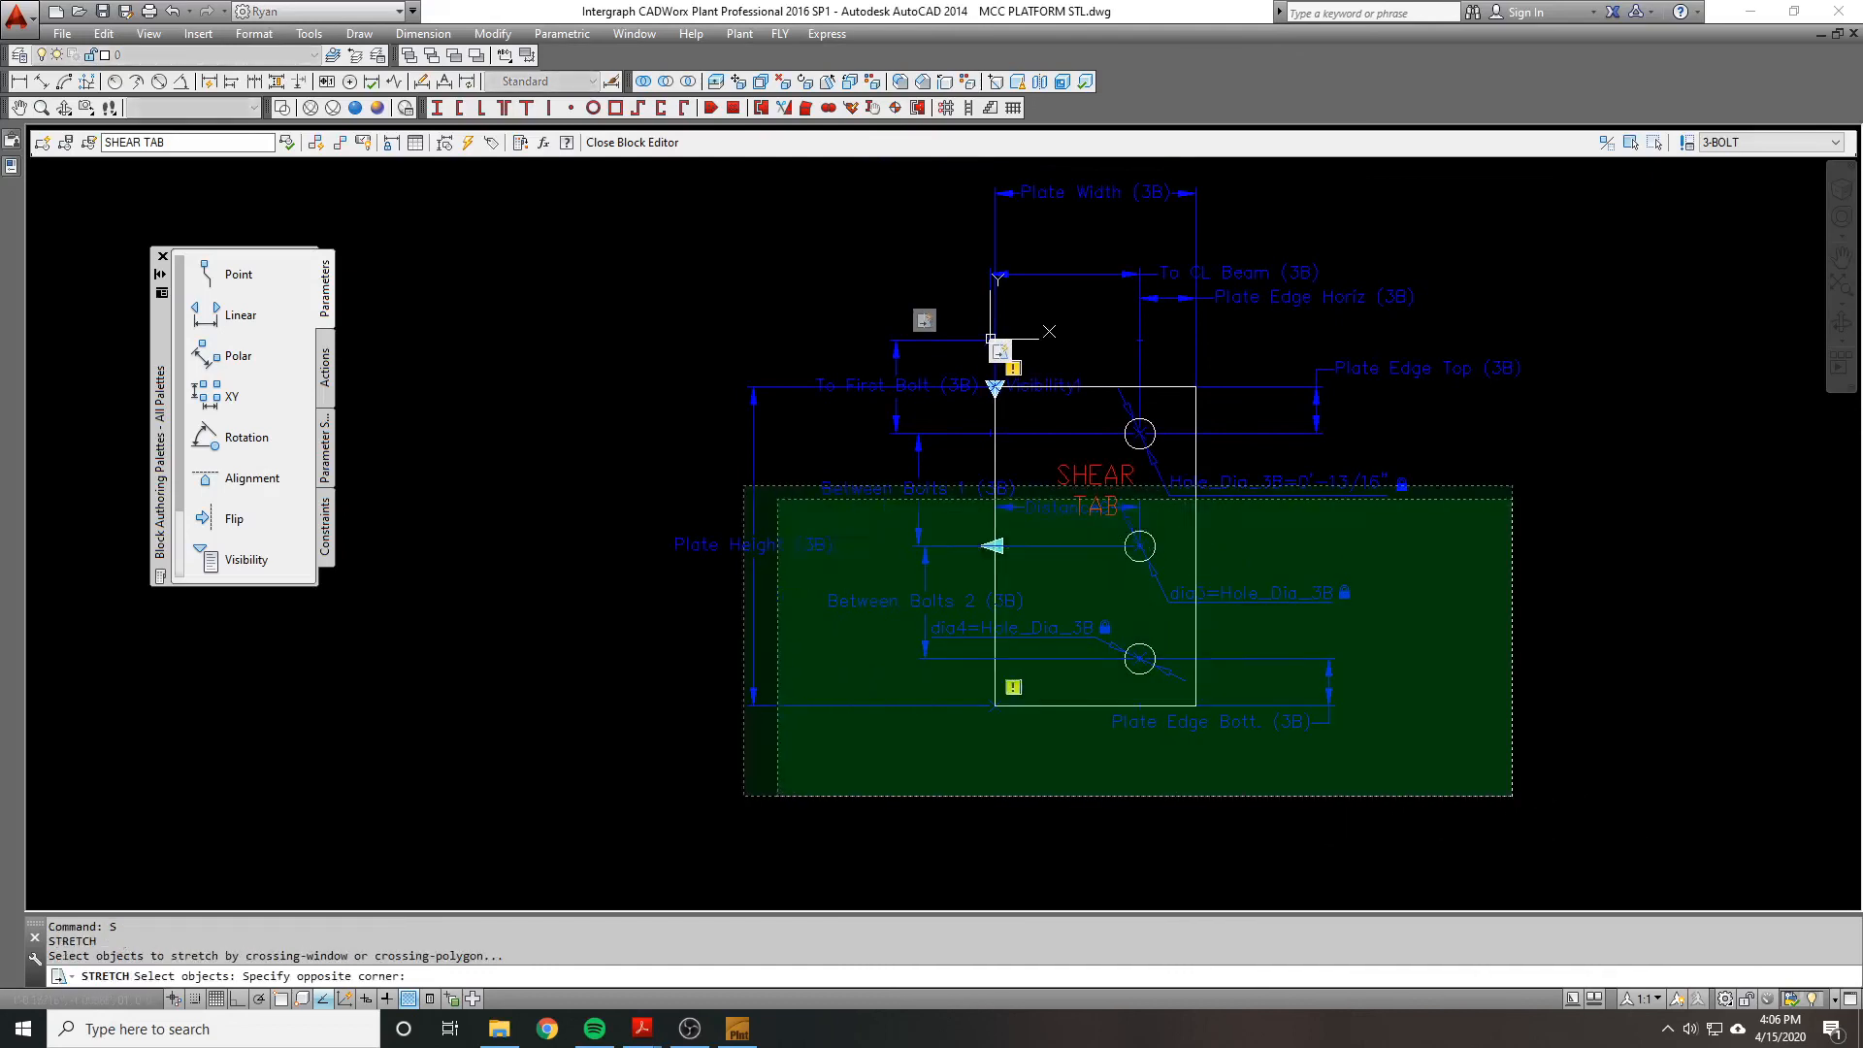
{"action": "left_click", "coordinate": [591, 413]}
{"action": "key", "text": "Return"}
{"action": "left_click", "coordinate": [594, 437]}
{"action": "key", "text": "F8"}
{"action": "type", "text": ".5"}
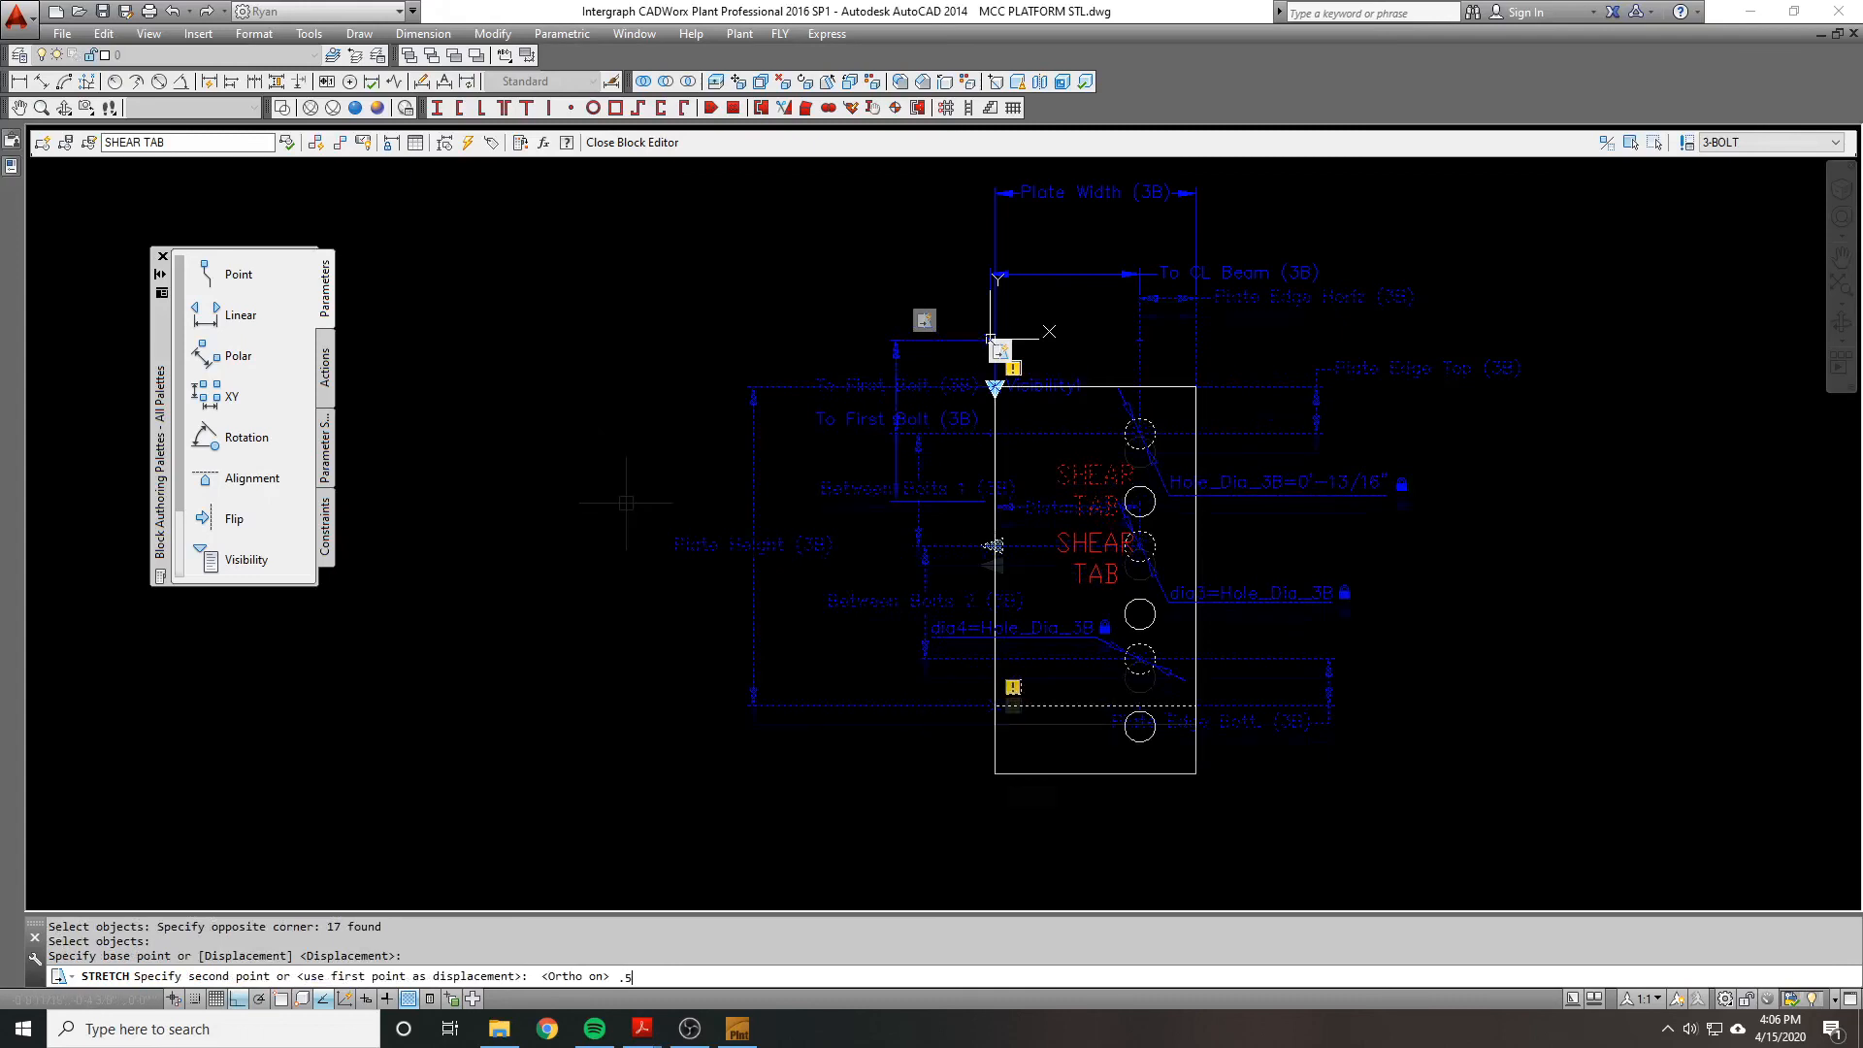
{"action": "key", "text": "Return"}
Step: Inspect the To First Bolt (3B) dimension in the drawing and its value in the Parameters Manager, and close the manager
{"action": "middle_click_drag", "start_coordinate": [666, 336], "coordinate": [636, 281]}
{"action": "scroll", "coordinate": [965, 372], "scroll_direction": "up", "scroll_amount": 1}
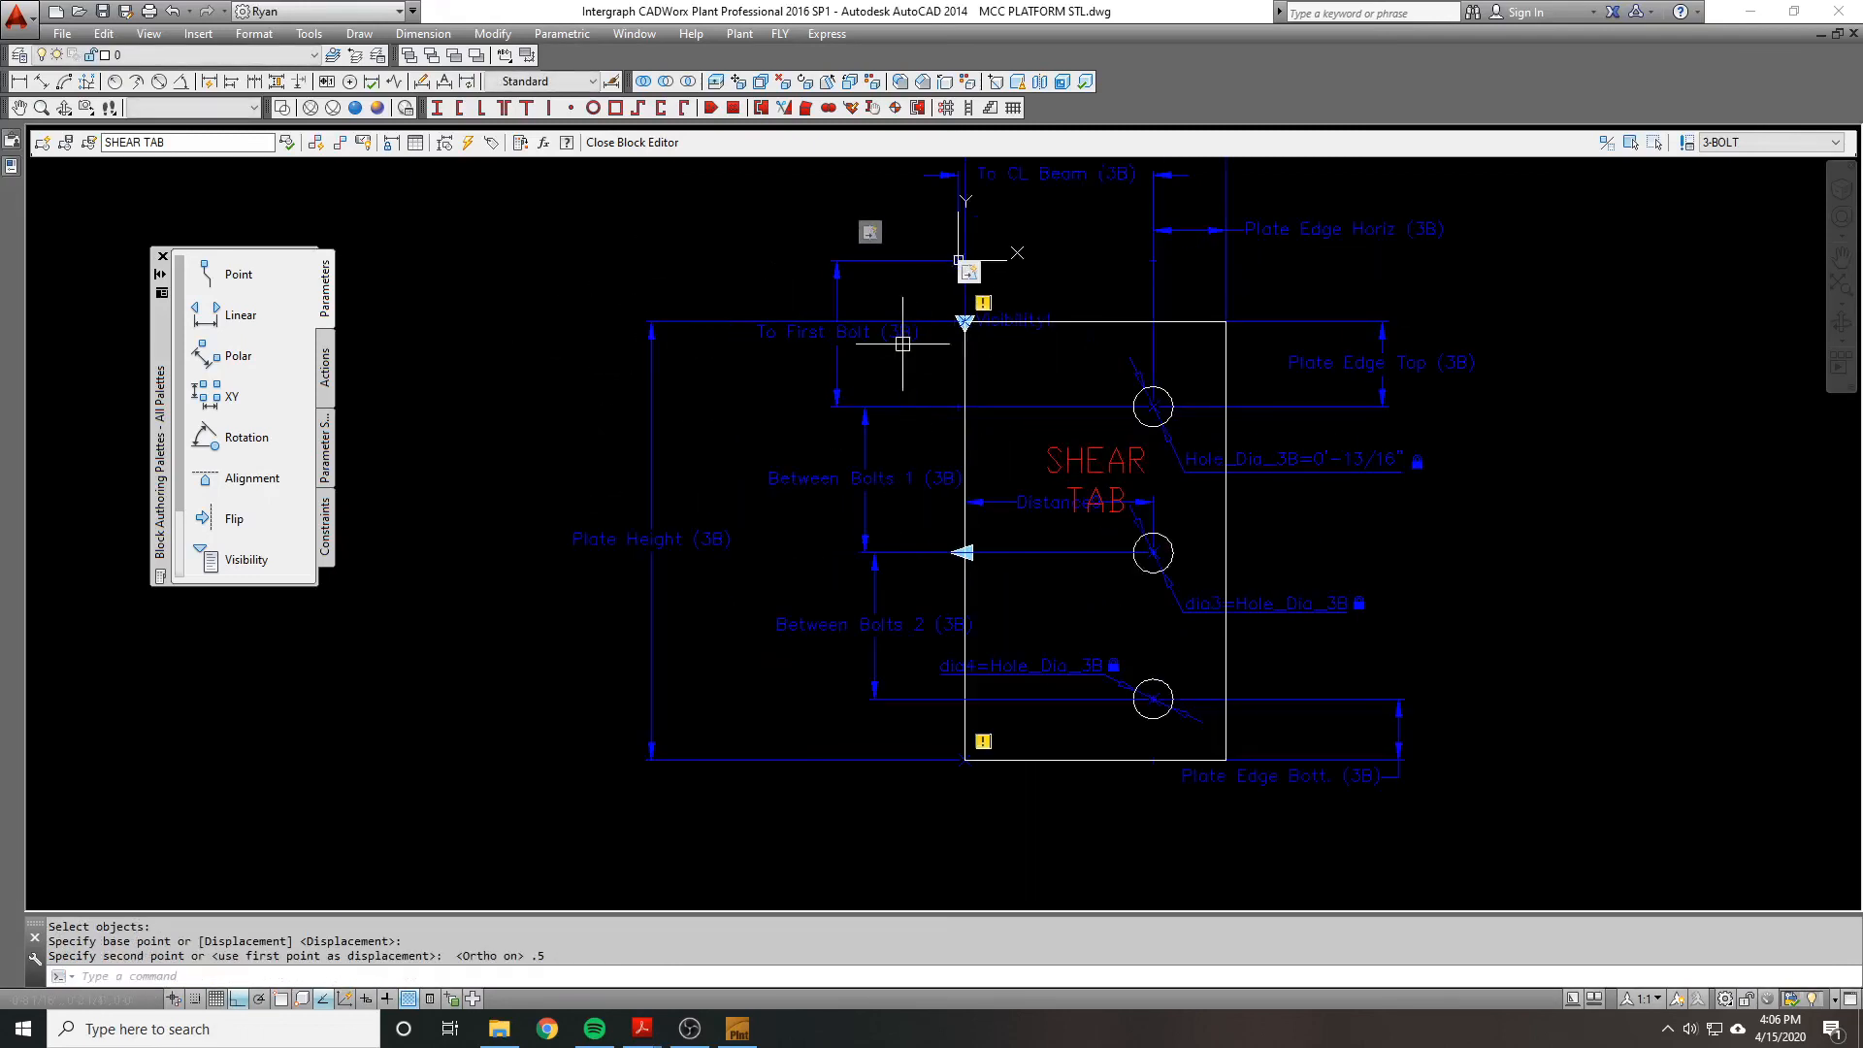
{"action": "left_click", "coordinate": [835, 349]}
{"action": "key", "text": "Escape"}
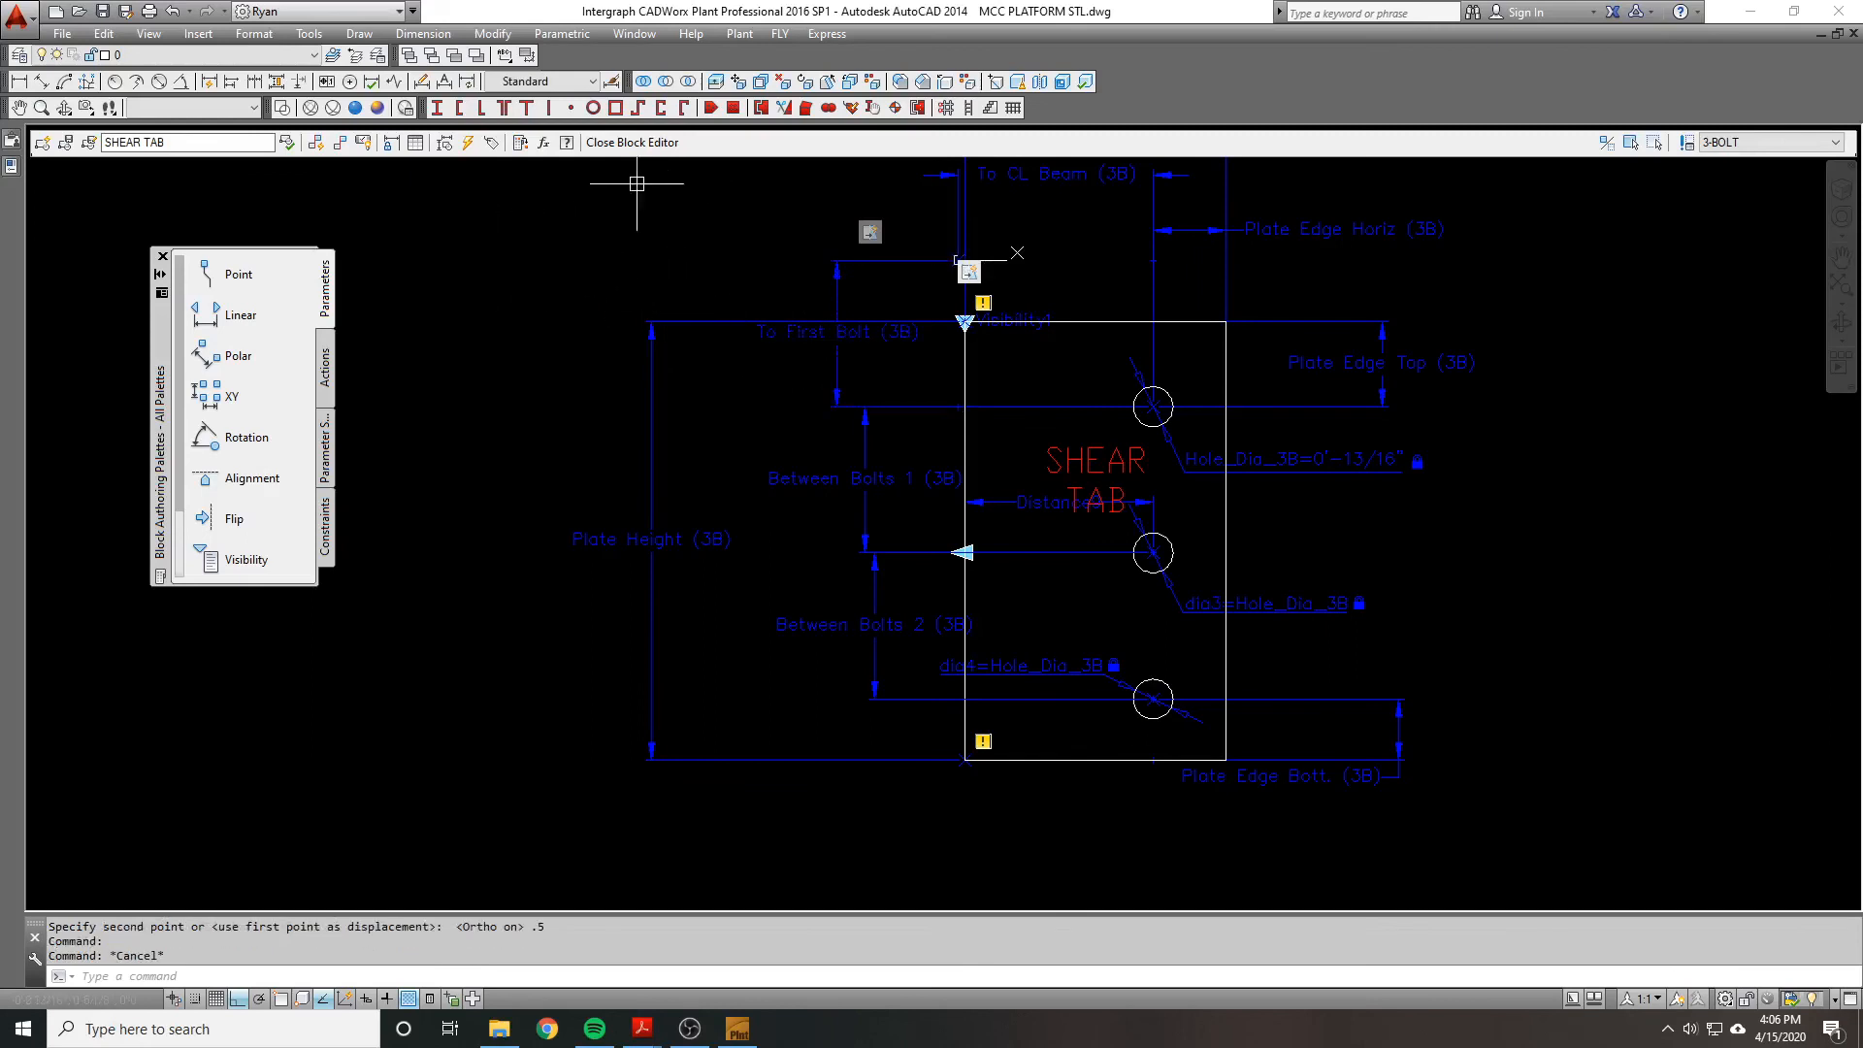
{"action": "scroll", "coordinate": [626, 320], "scroll_direction": "down", "scroll_amount": 1}
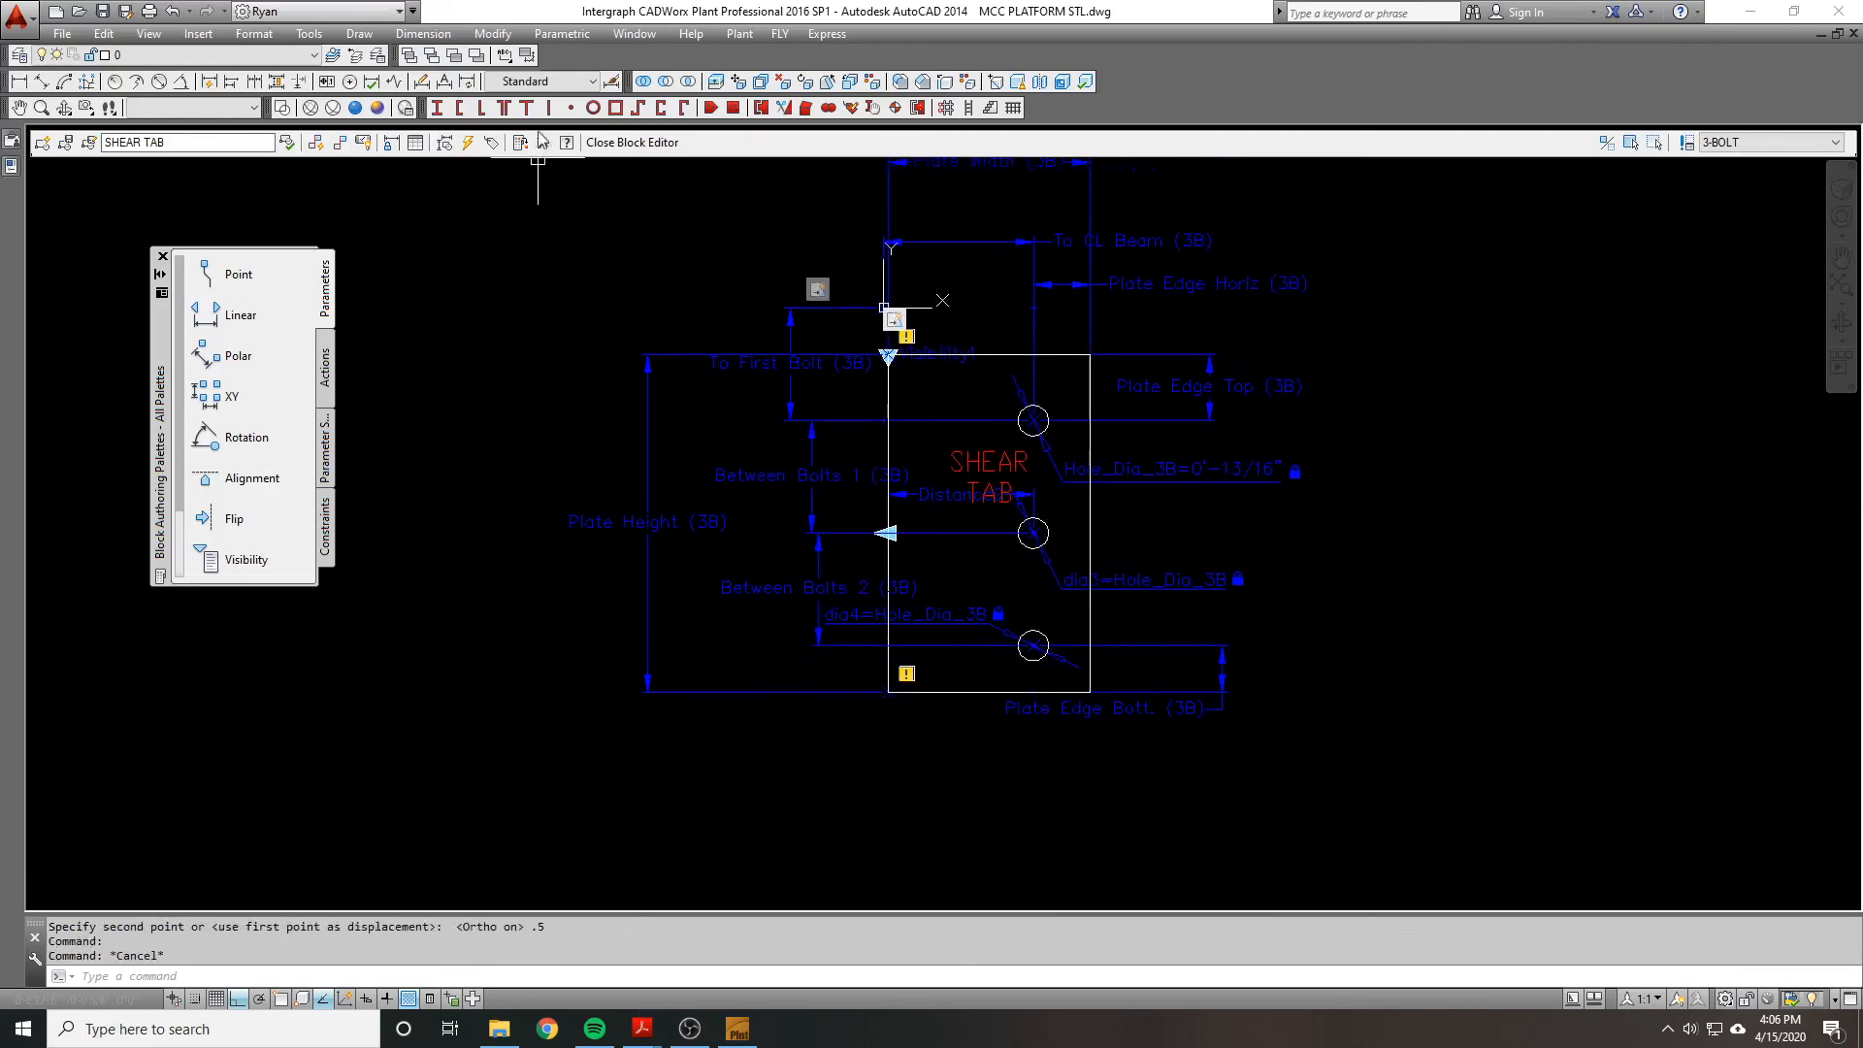
{"action": "left_click", "coordinate": [744, 371]}
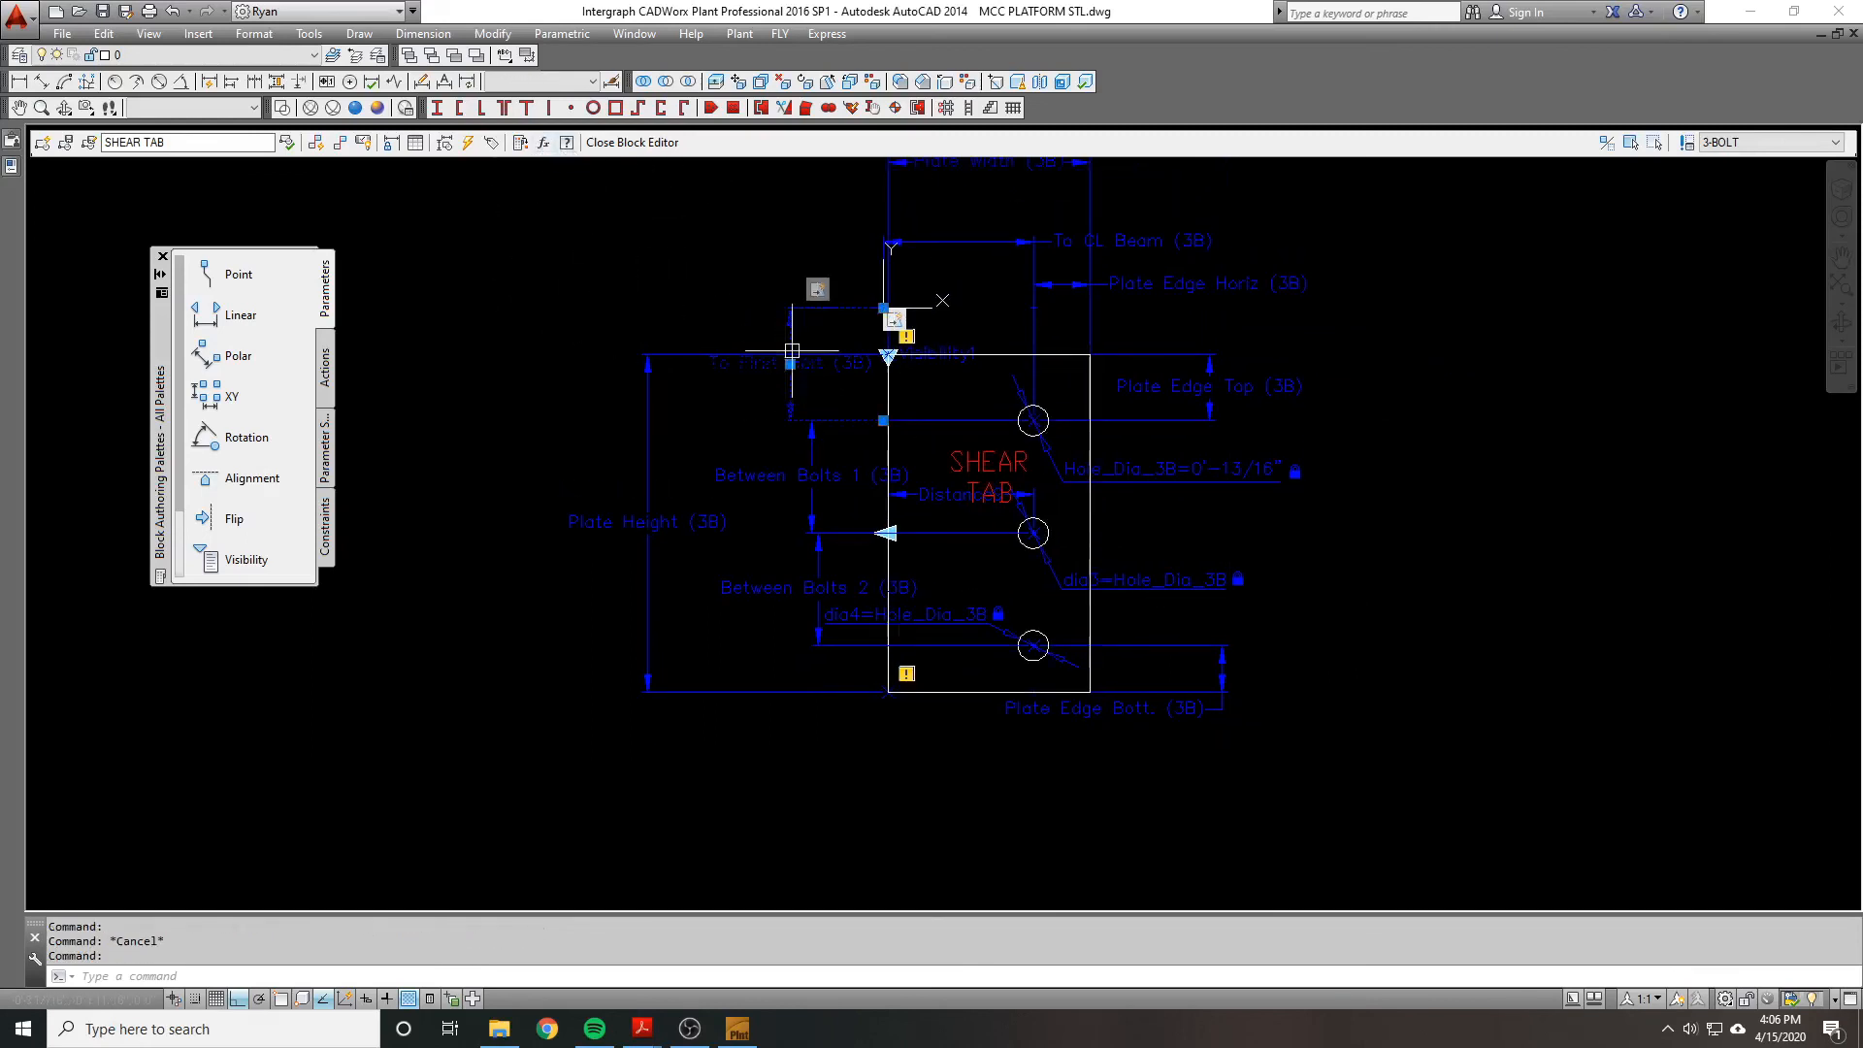
{"action": "scroll", "coordinate": [827, 355], "scroll_direction": "up", "scroll_amount": 1}
{"action": "scroll", "coordinate": [668, 343], "scroll_direction": "down", "scroll_amount": 1}
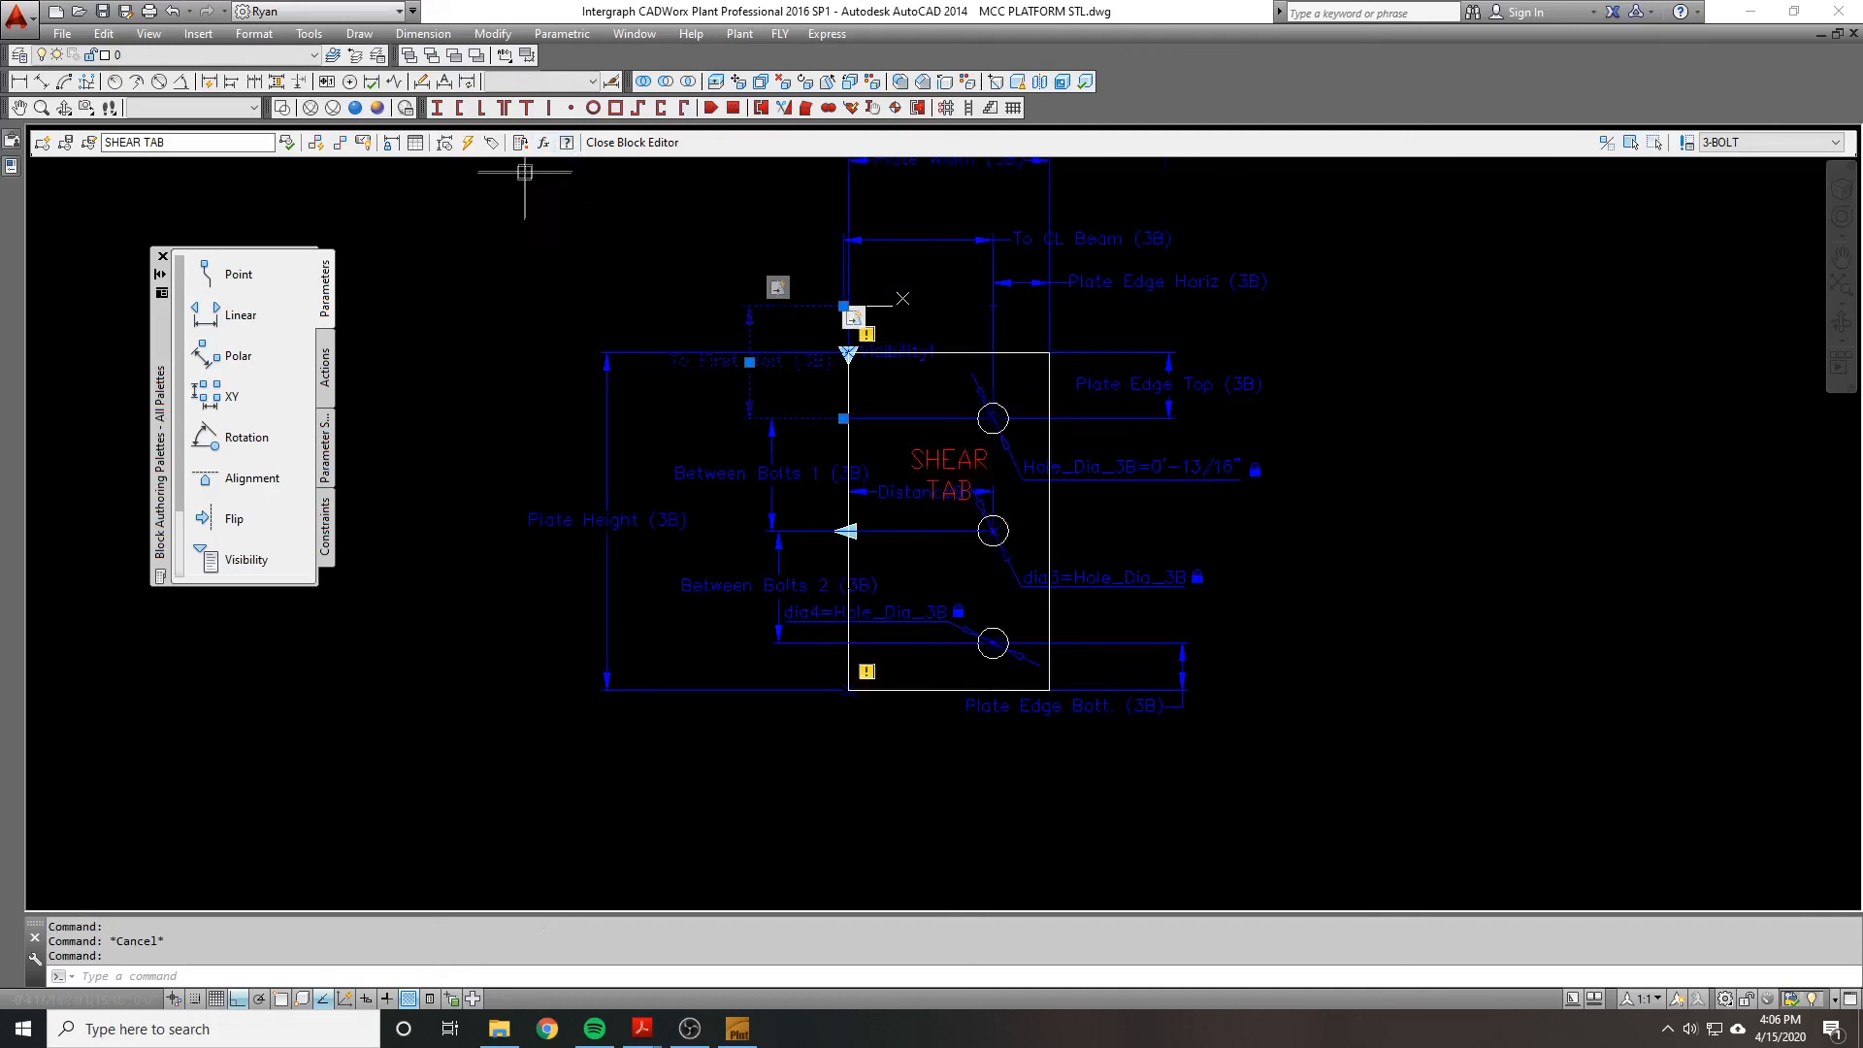
{"action": "left_click", "coordinate": [544, 141]}
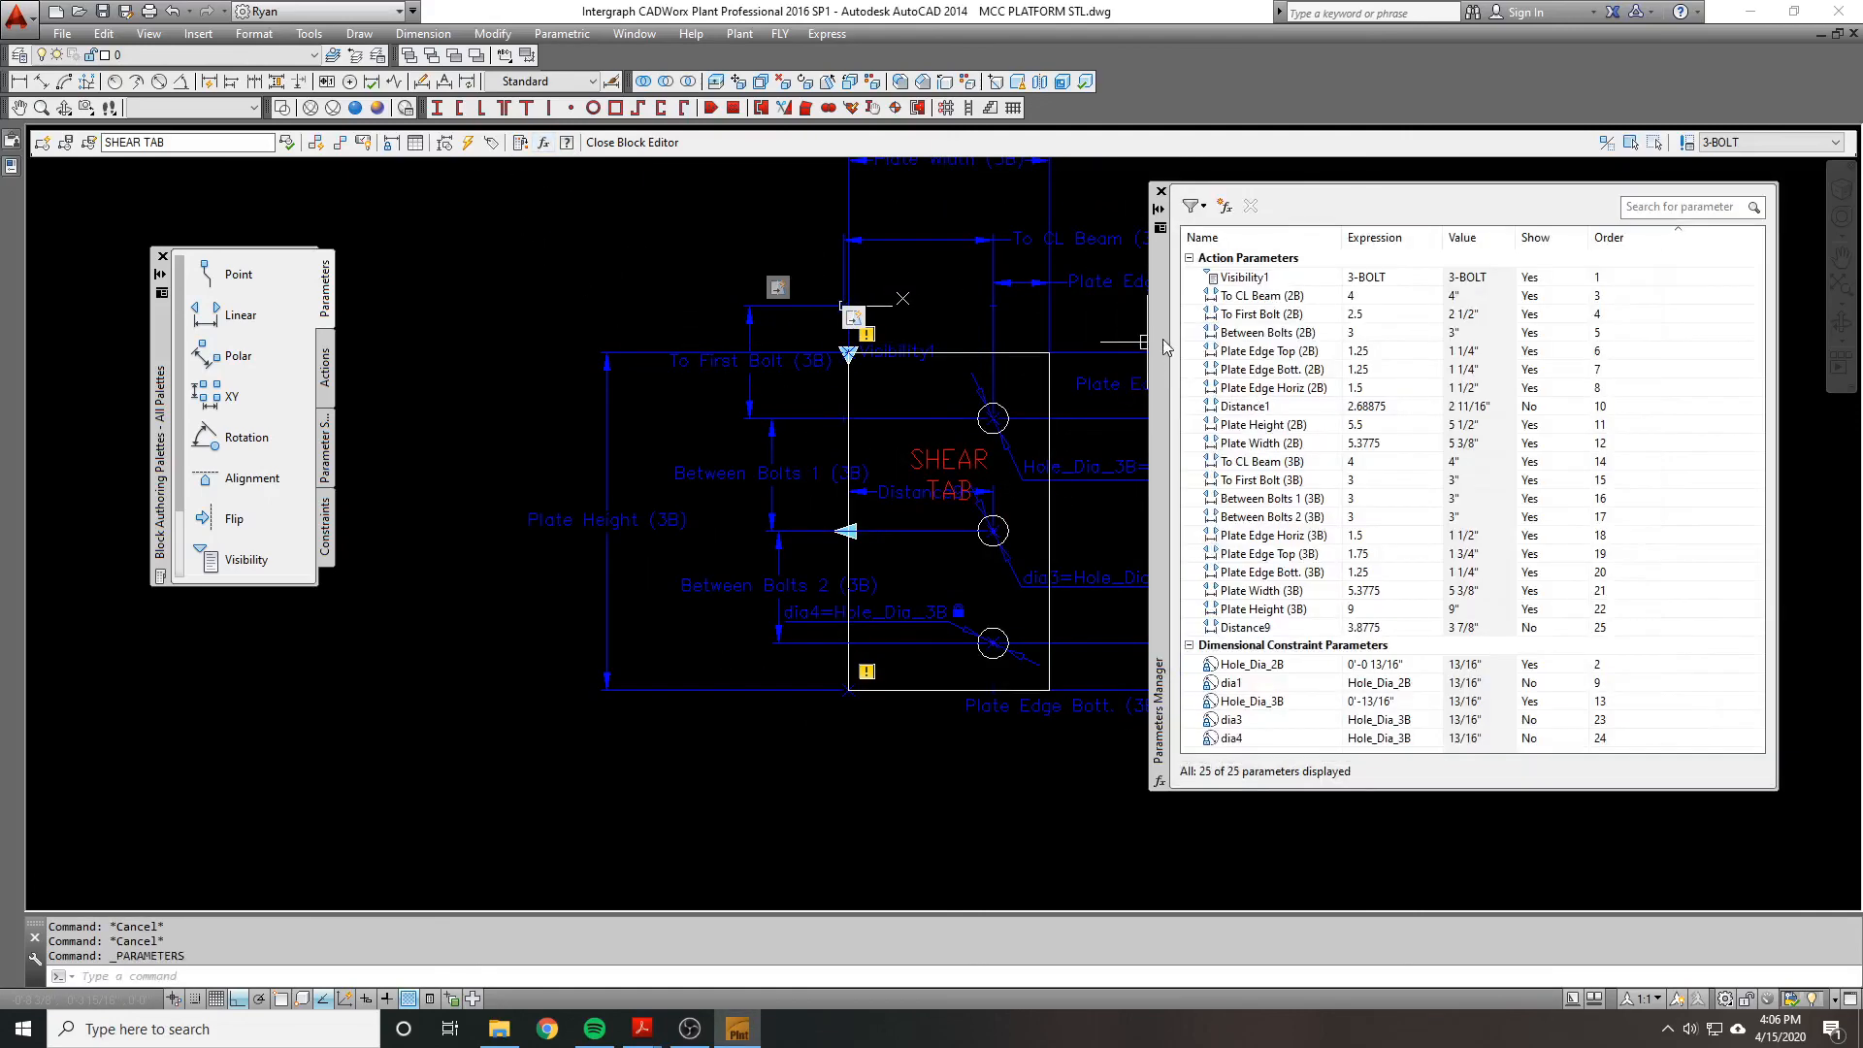
{"action": "left_click_drag", "start_coordinate": [1164, 349], "coordinate": [926, 376]}
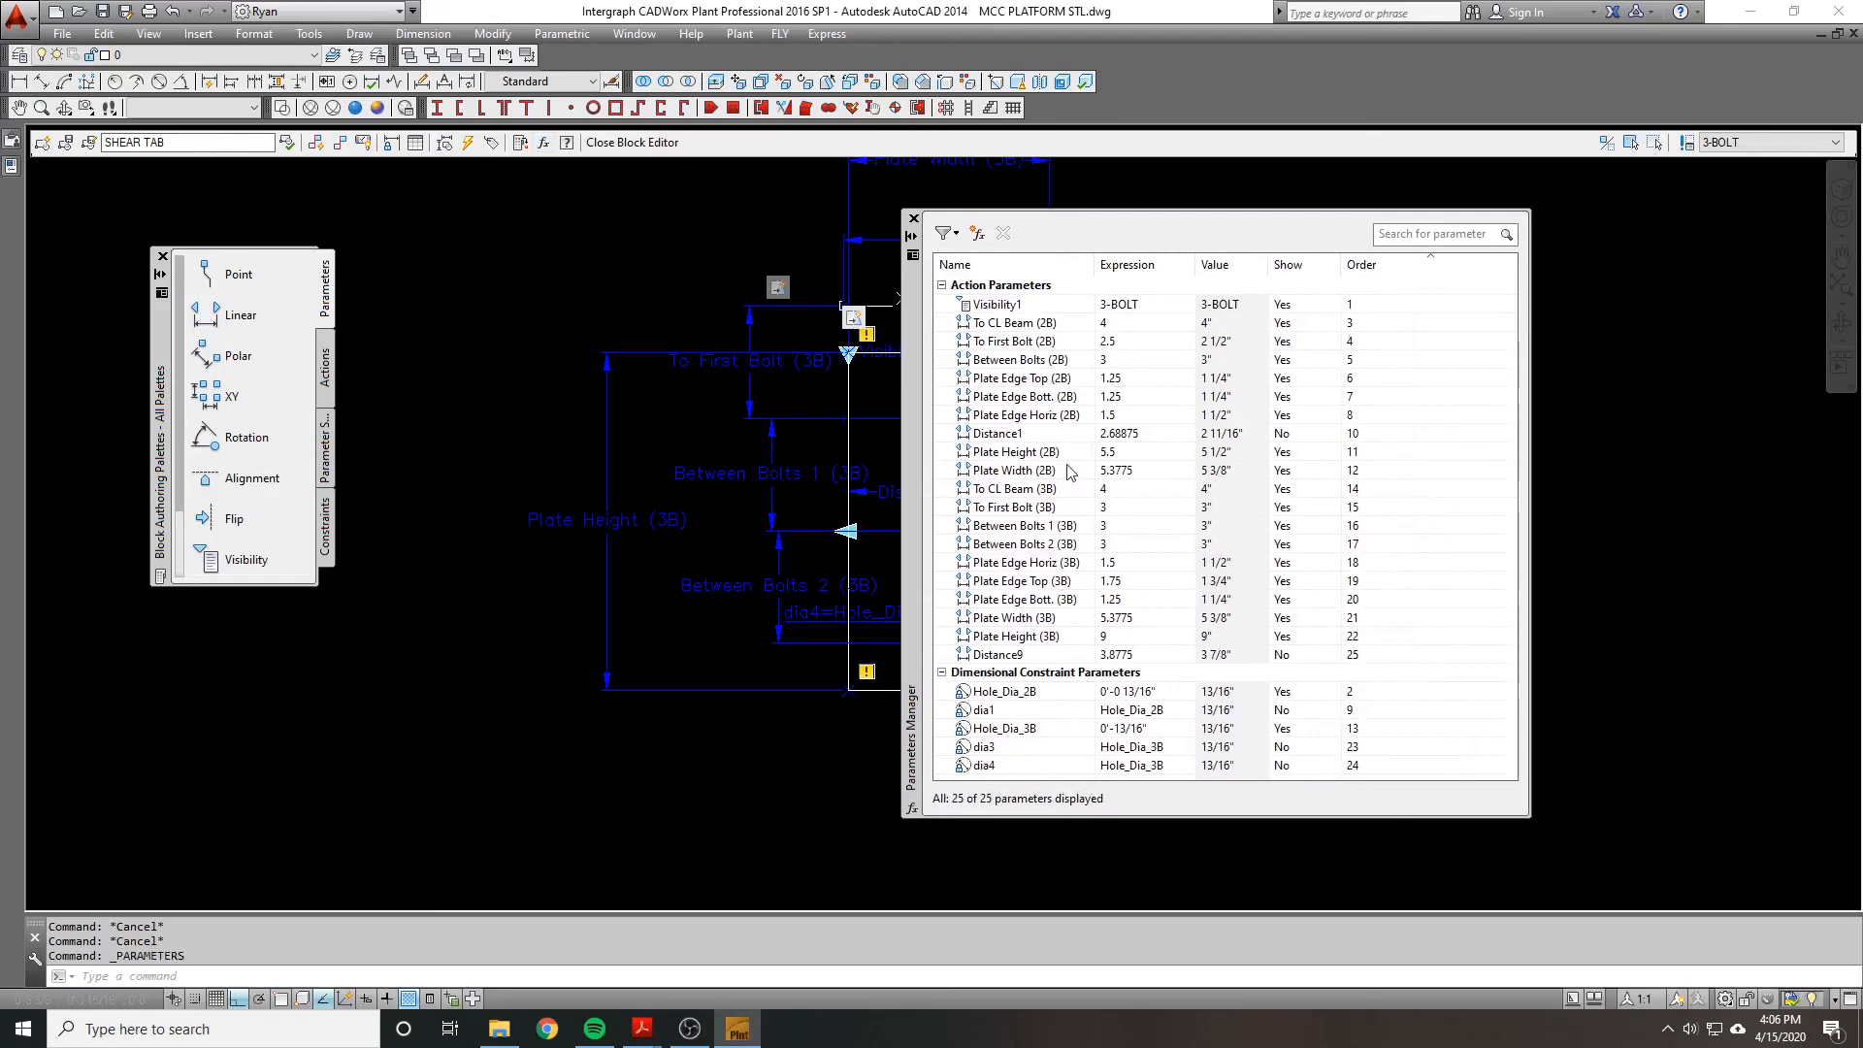
{"action": "left_click", "coordinate": [1005, 508]}
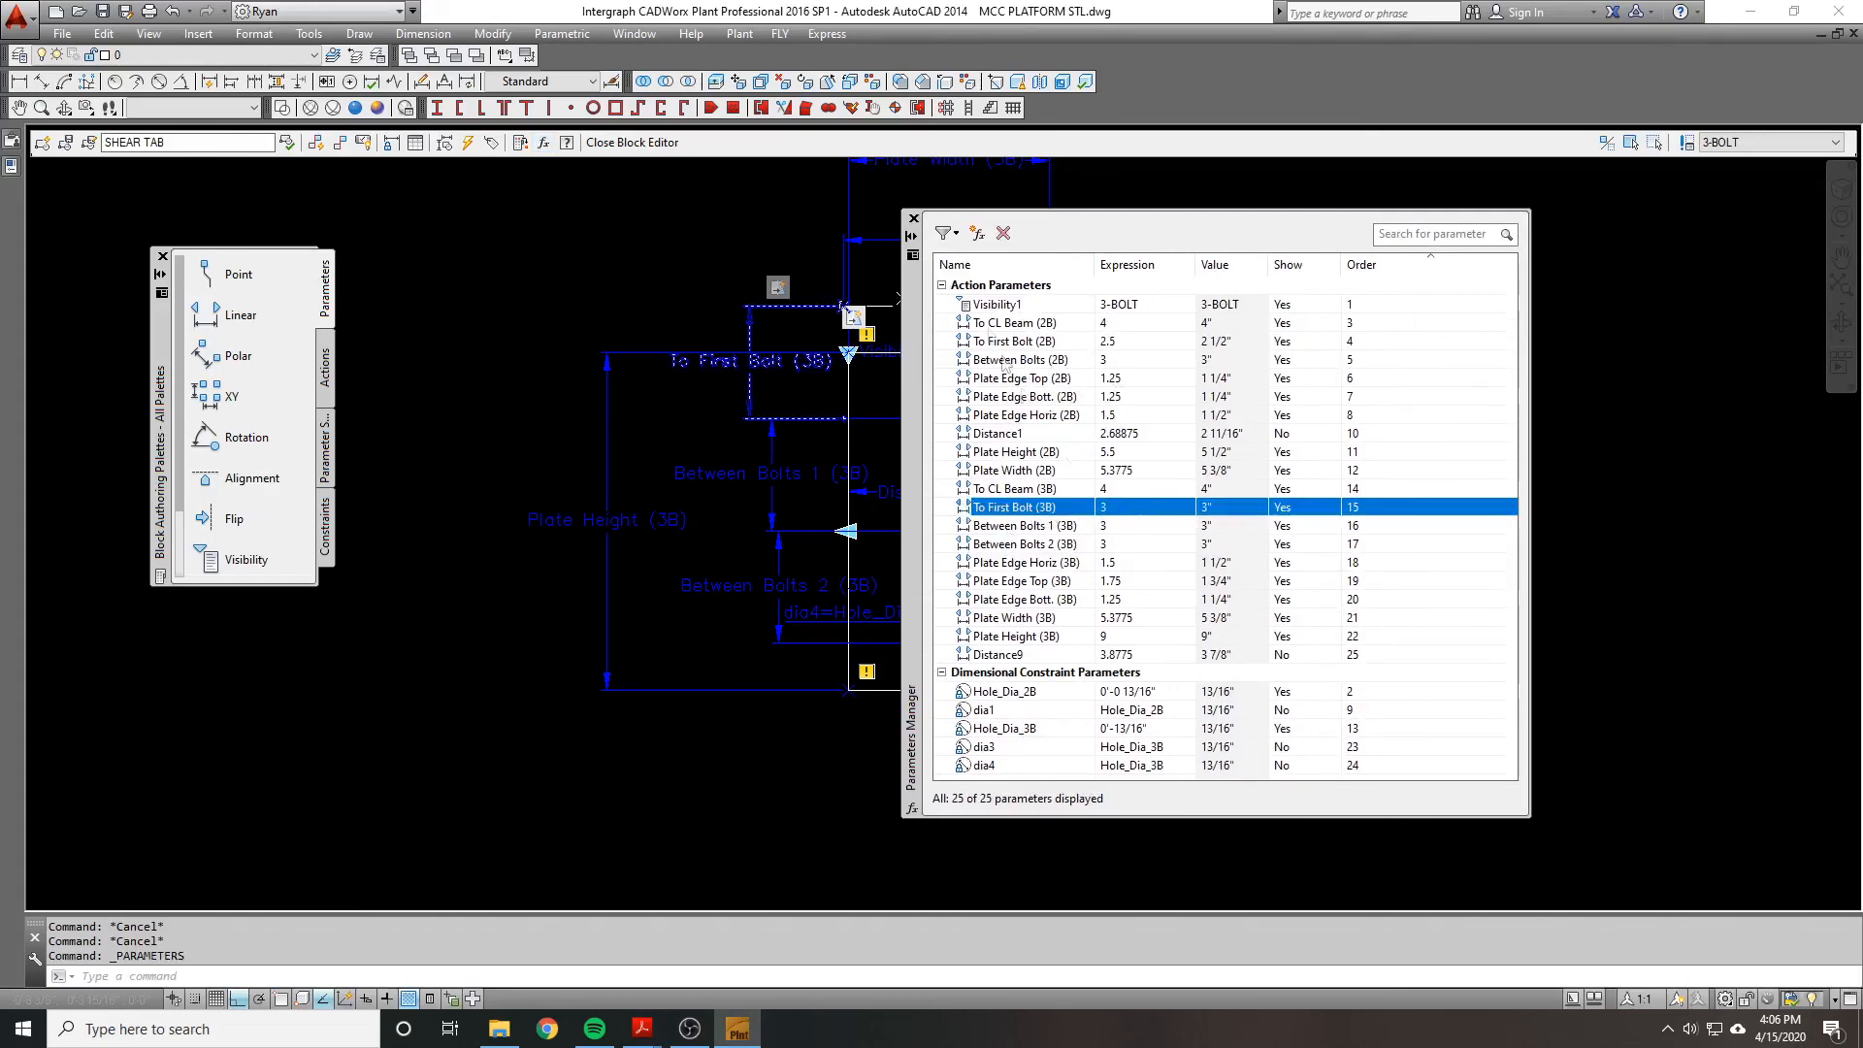
{"action": "left_click", "coordinate": [913, 219]}
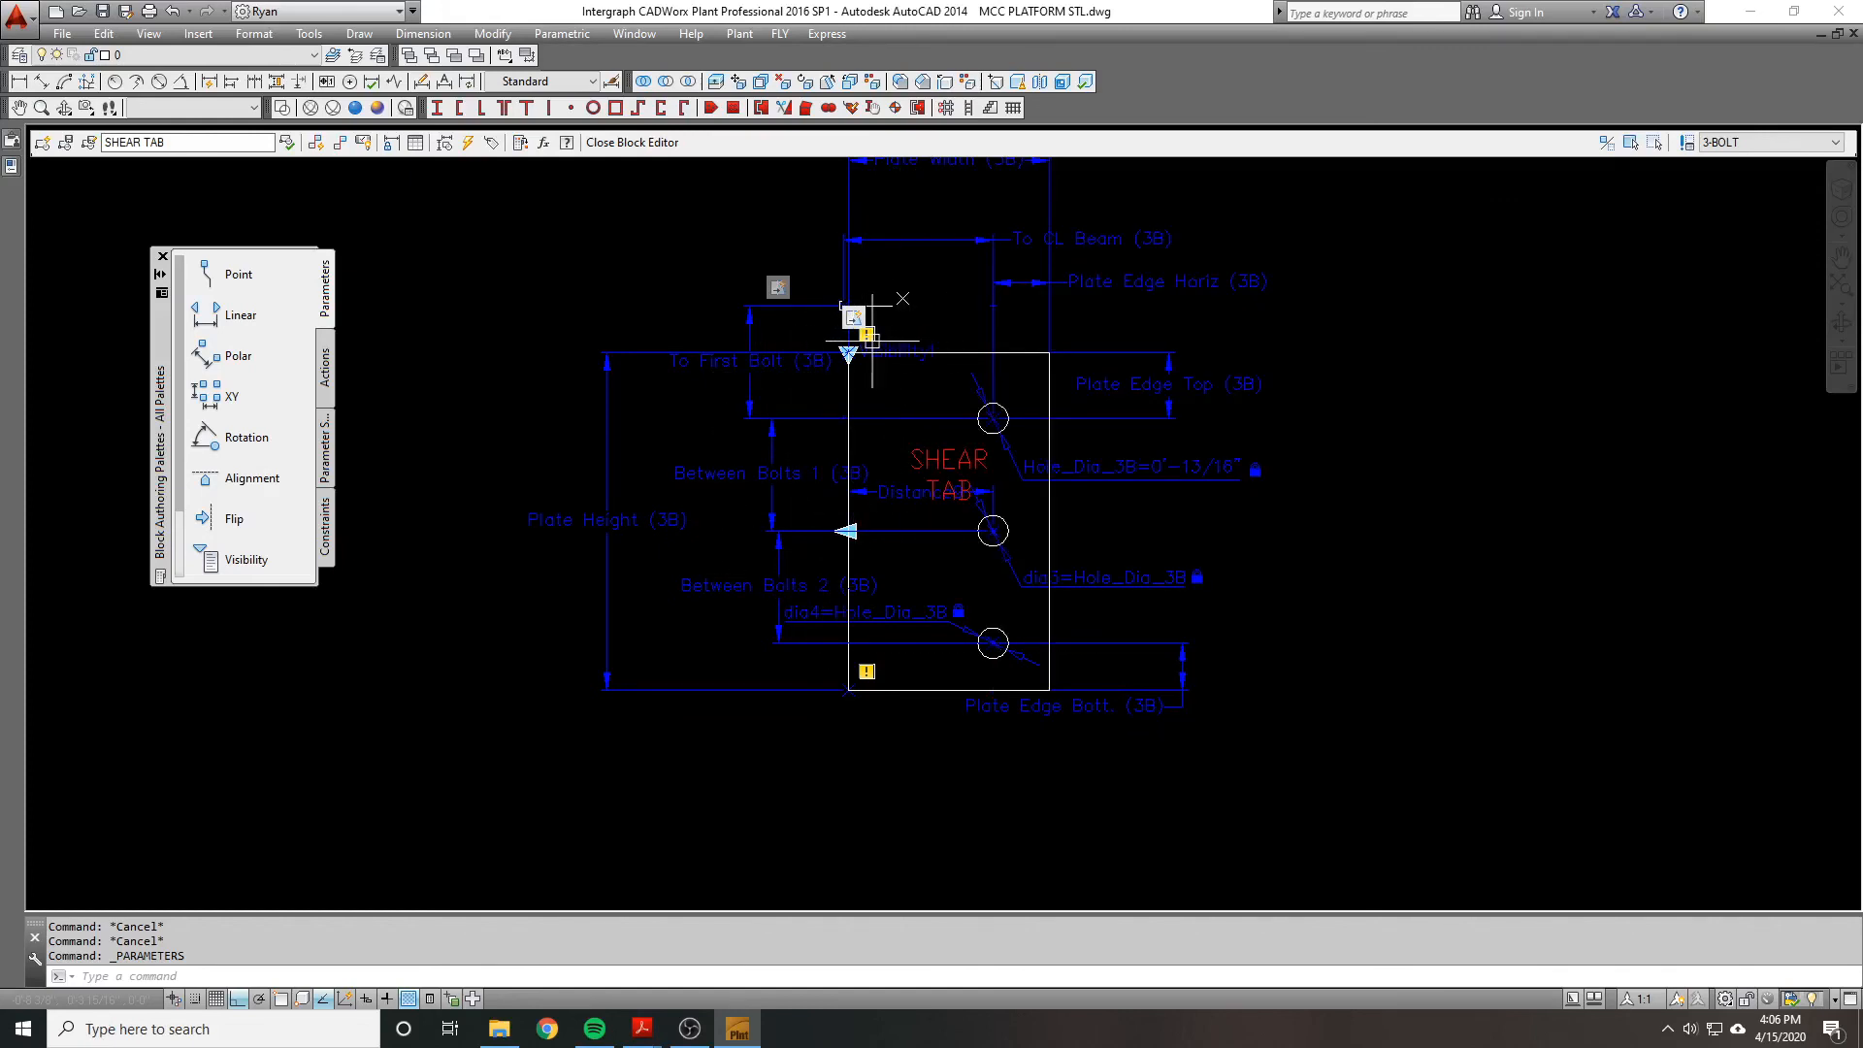
Step: Undo the 0.5 downward stretch of the holes, label and bottom plate edge
{"action": "type", "text": "u"}
{"action": "key", "text": "Return"}
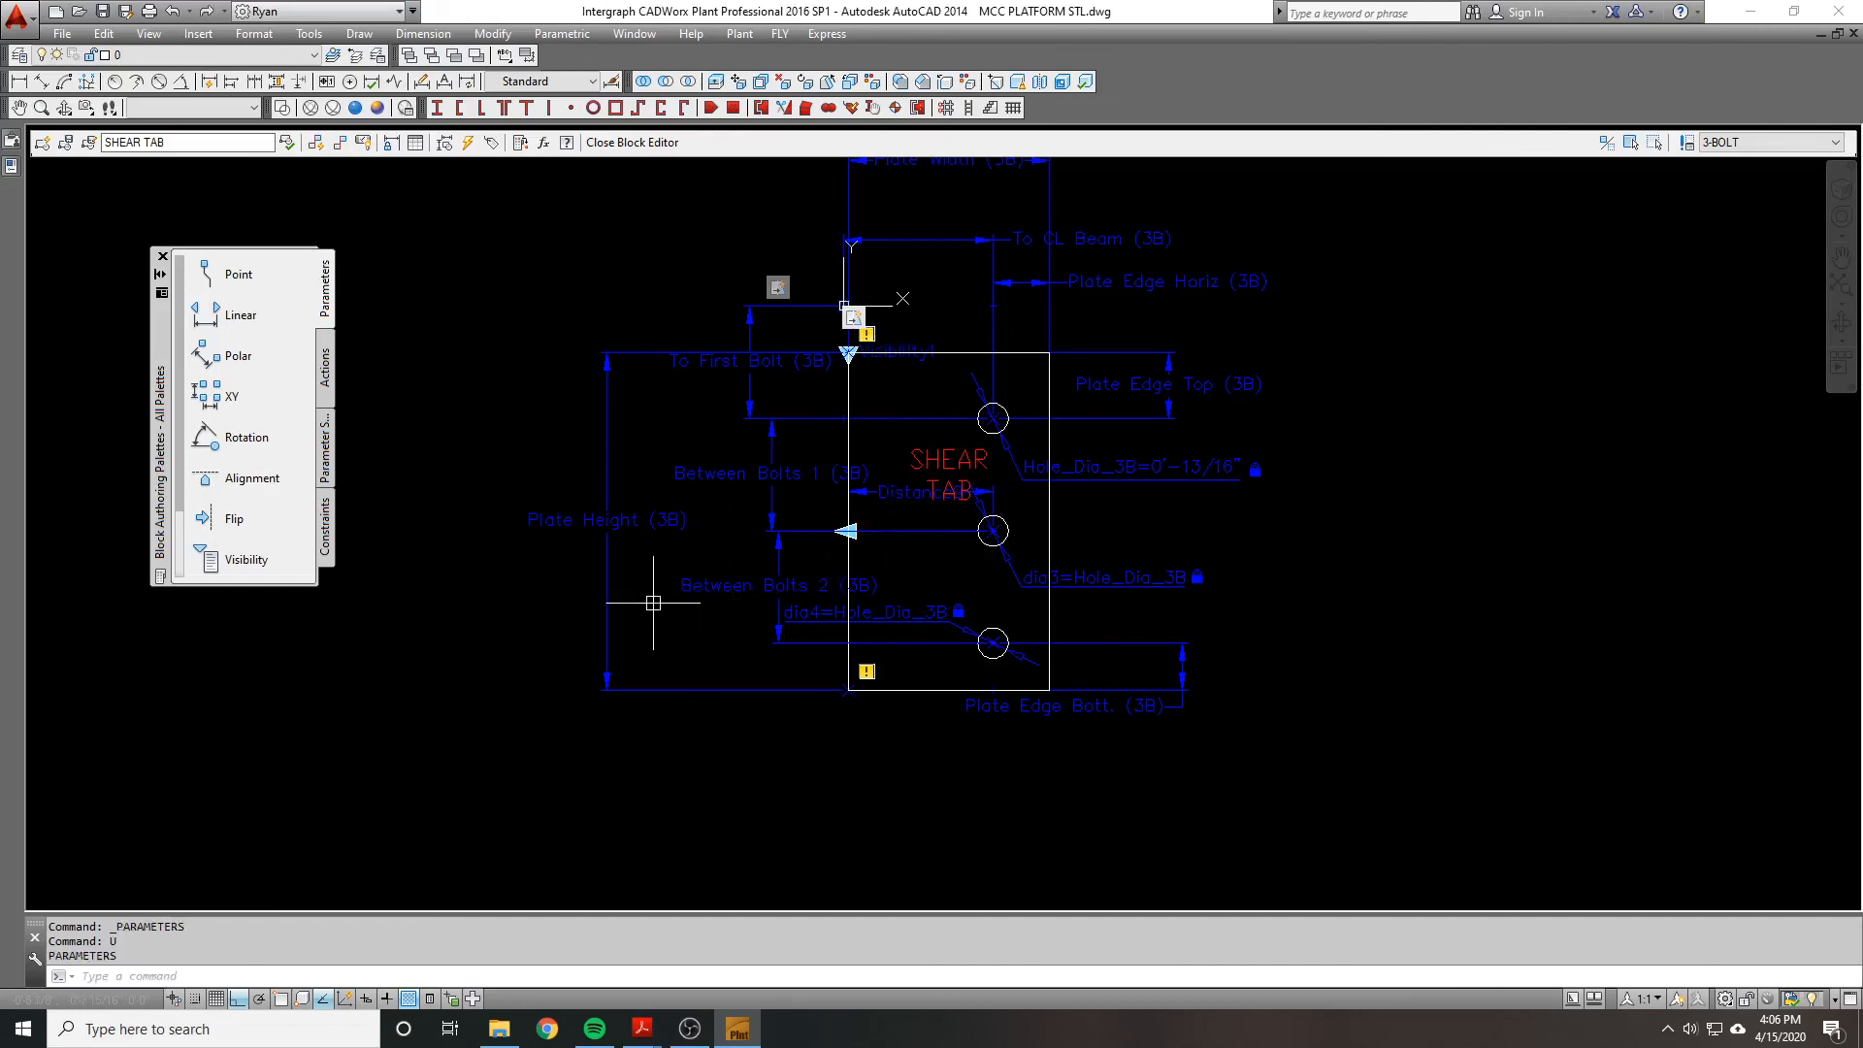
{"action": "type", "text": "u"}
{"action": "key", "text": "Return"}
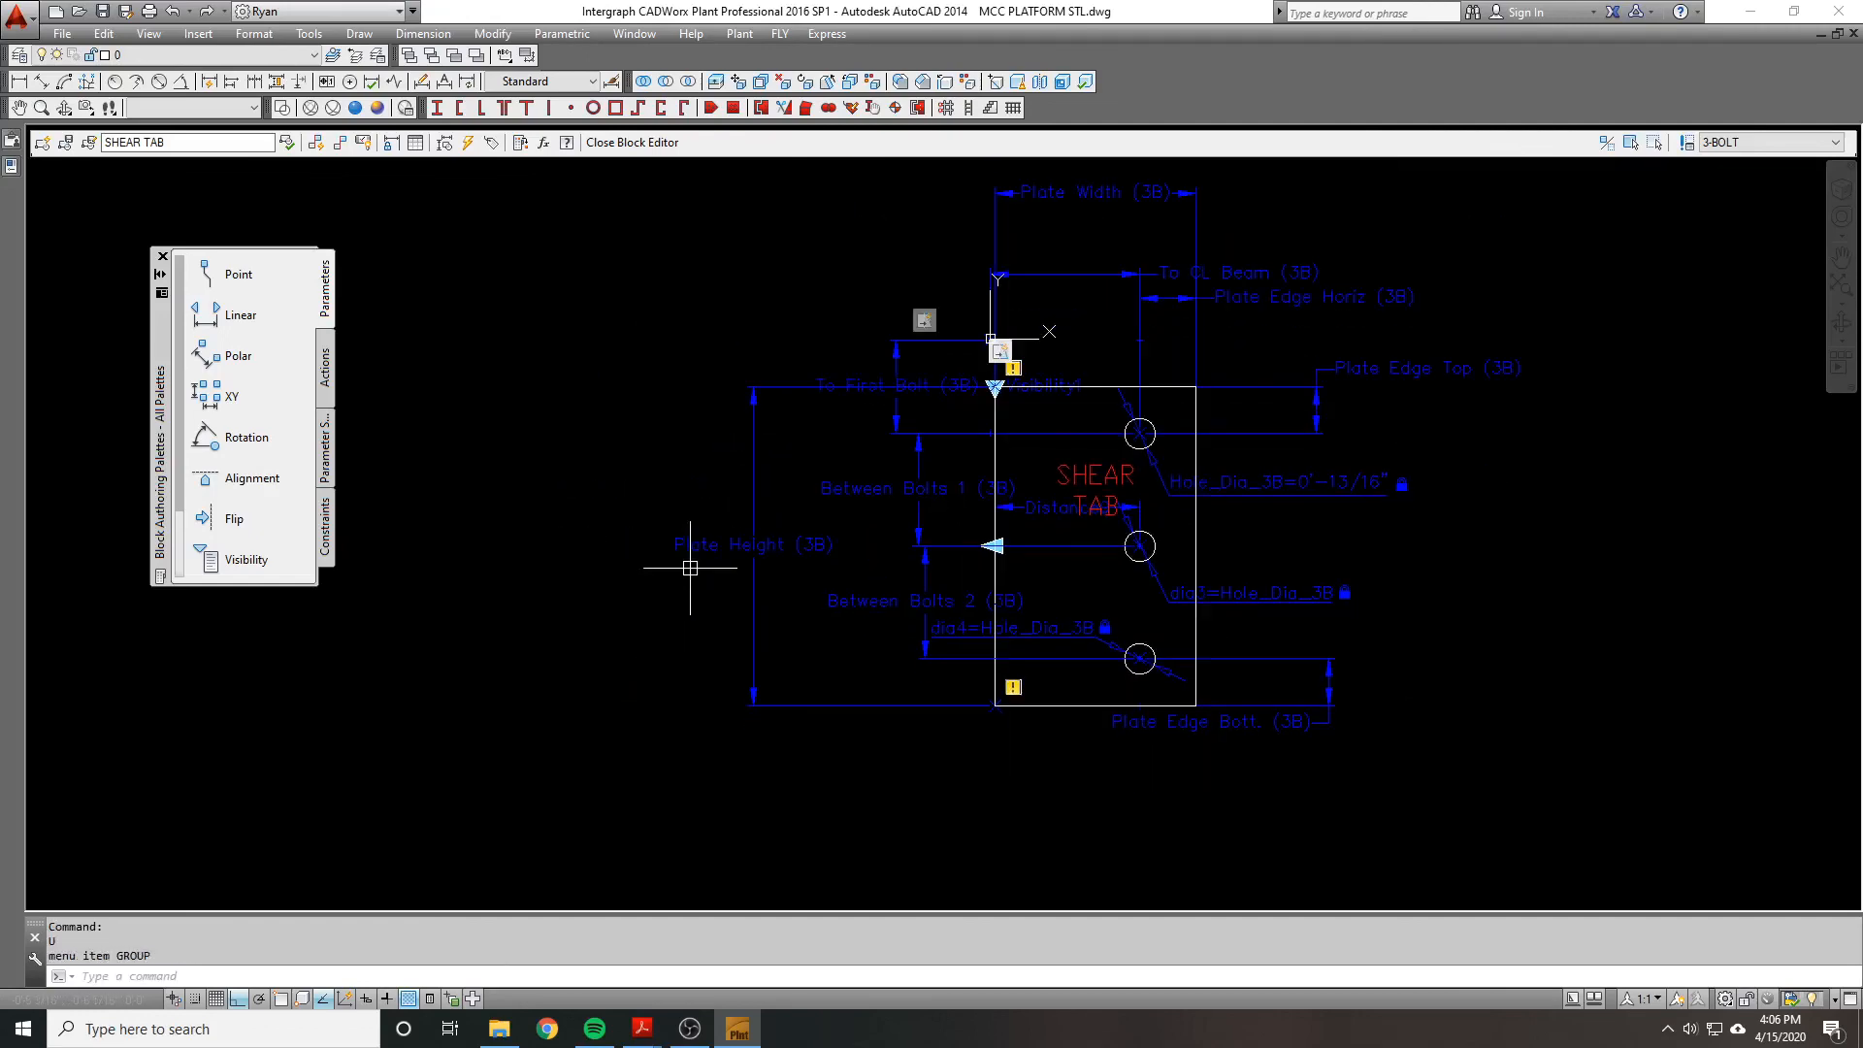
Step: Stretch the whole 3-bolt plate with its holes and label straight down by 0.5, and exit the block editor saving the changes
{"action": "type", "text": "s"}
{"action": "key", "text": "Return"}
{"action": "left_click", "coordinate": [1491, 791]}
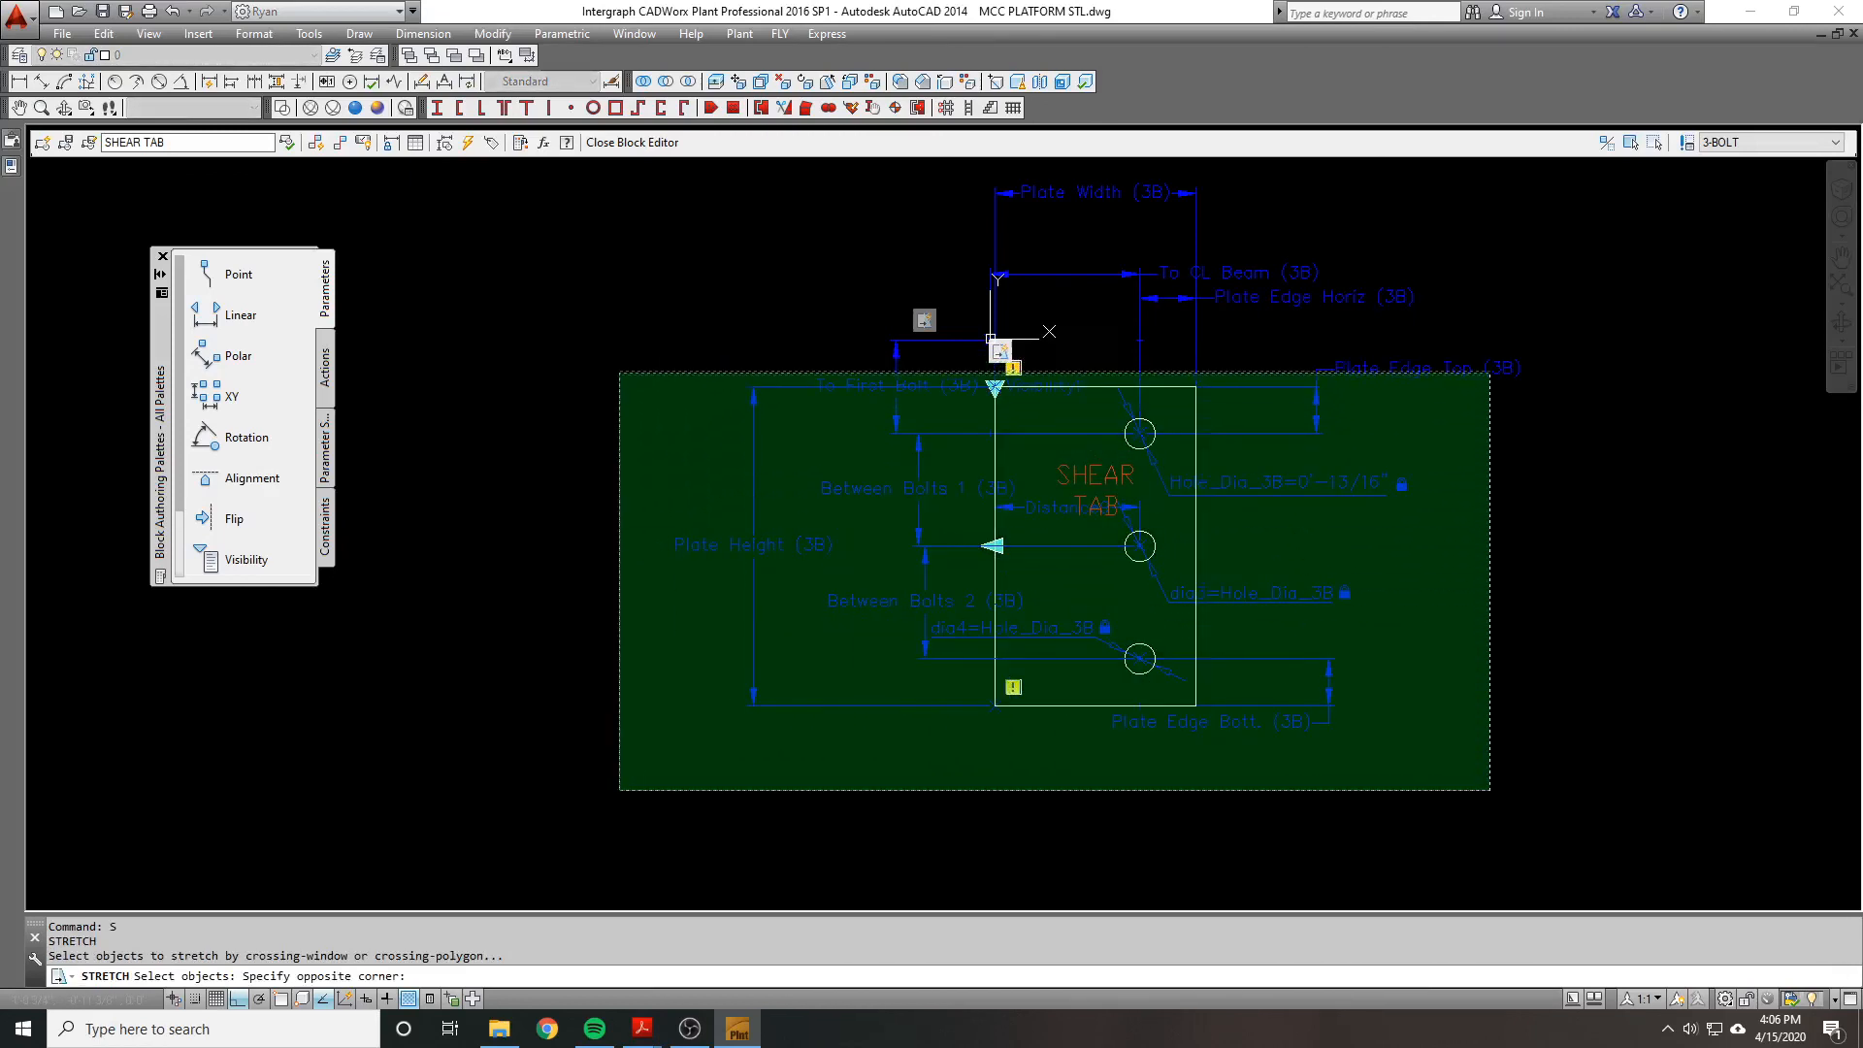
{"action": "left_click", "coordinate": [622, 368]}
{"action": "key", "text": "Return"}
{"action": "left_click", "coordinate": [615, 388]}
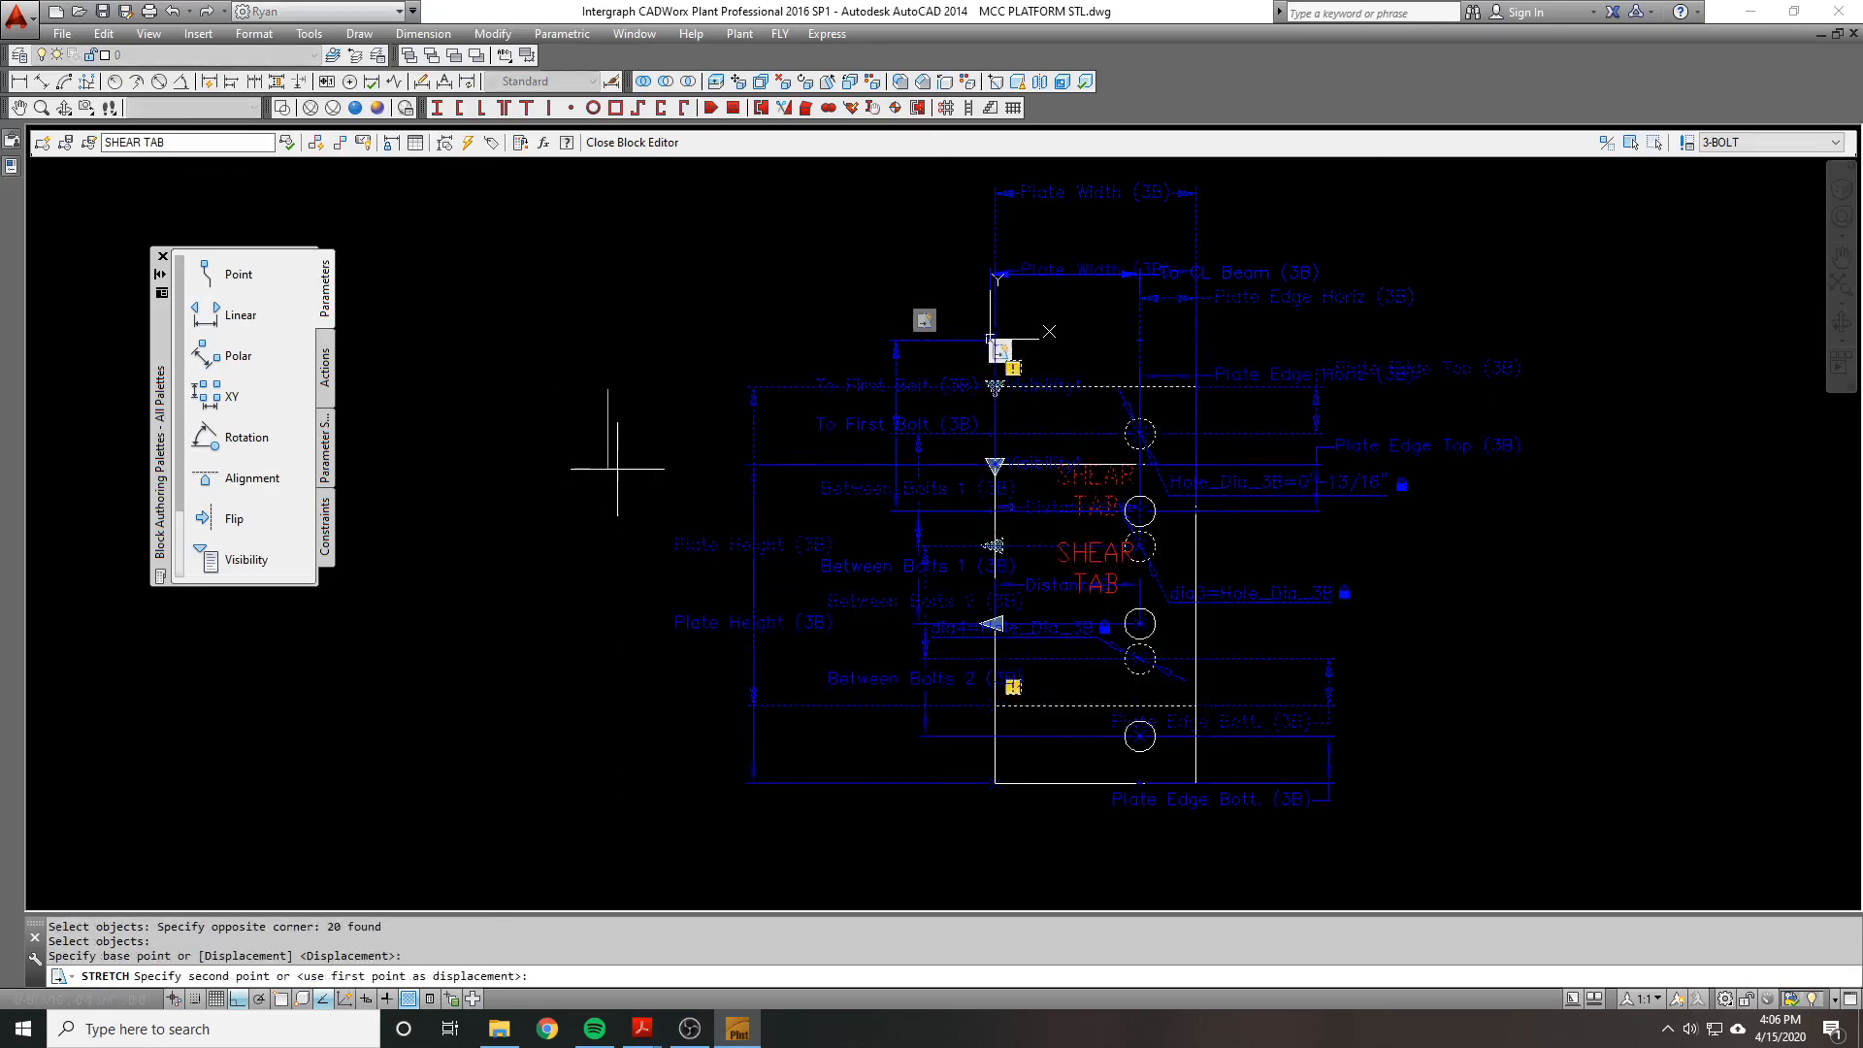
{"action": "key", "text": "Return"}
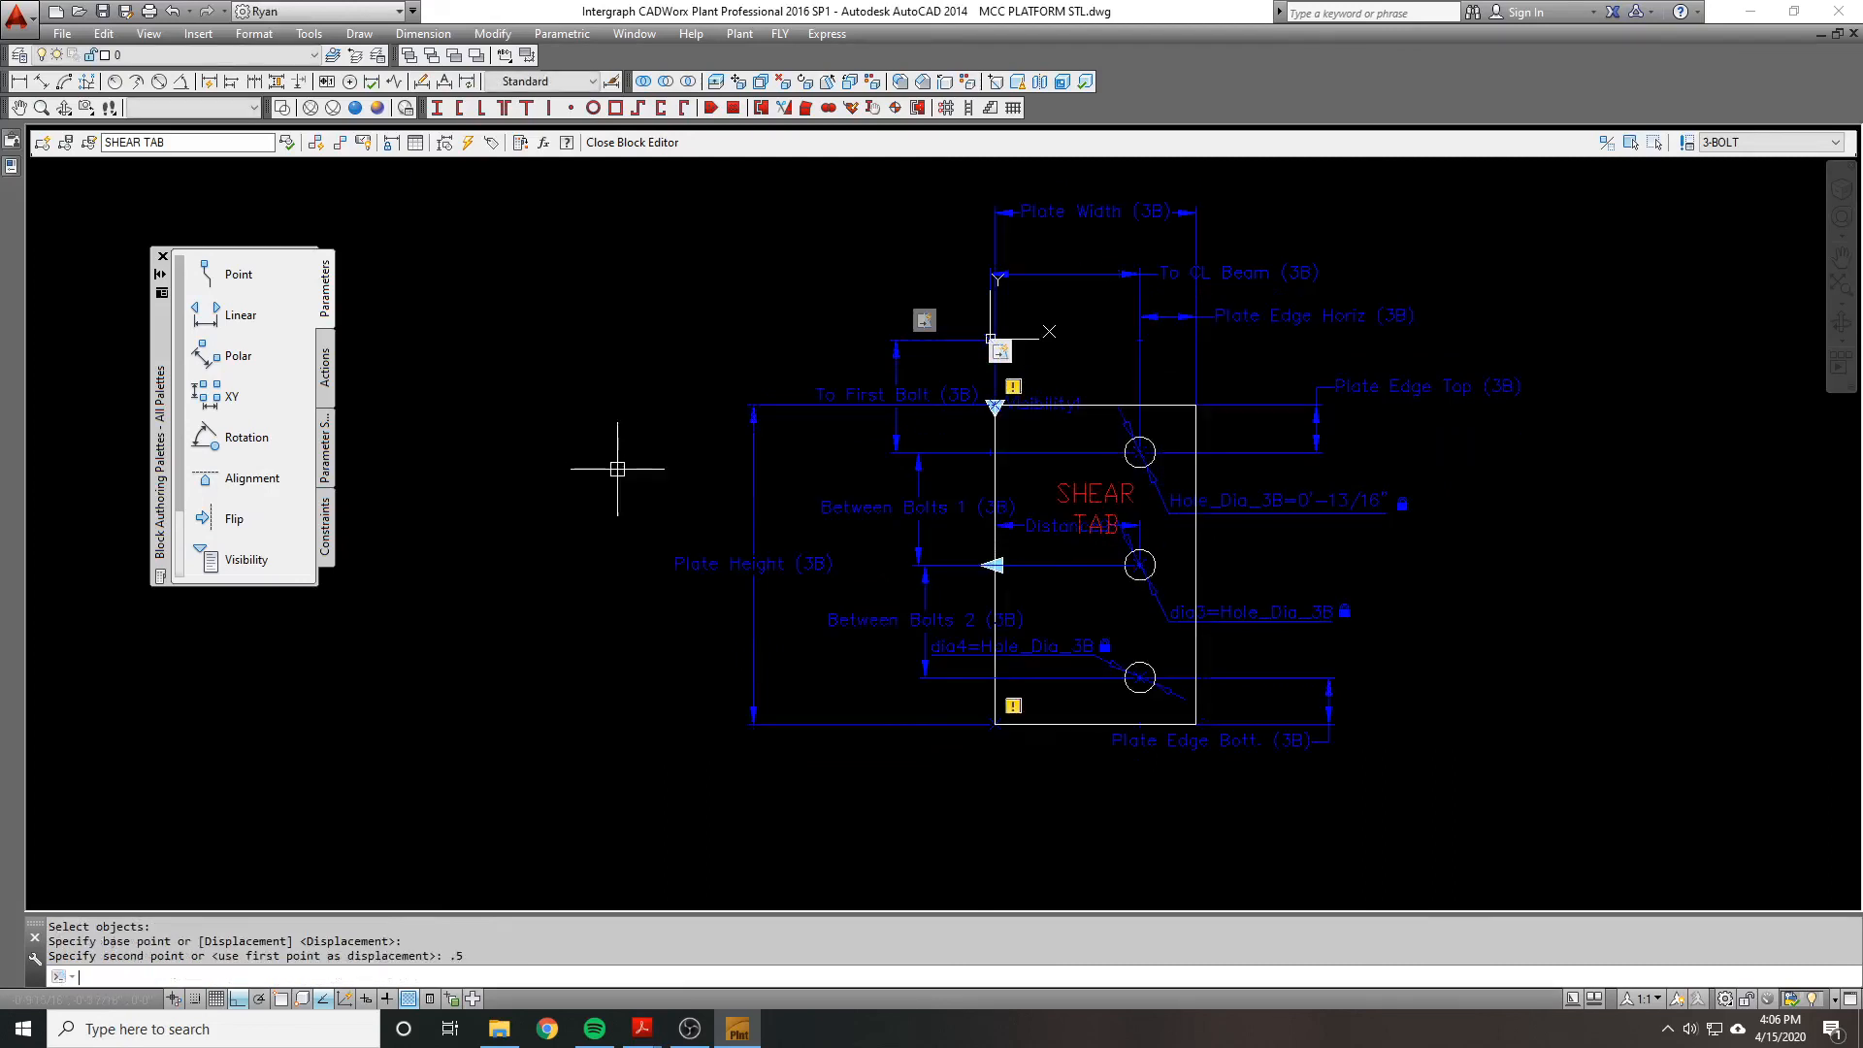
{"action": "scroll", "coordinate": [1281, 456], "scroll_direction": "up", "scroll_amount": 1}
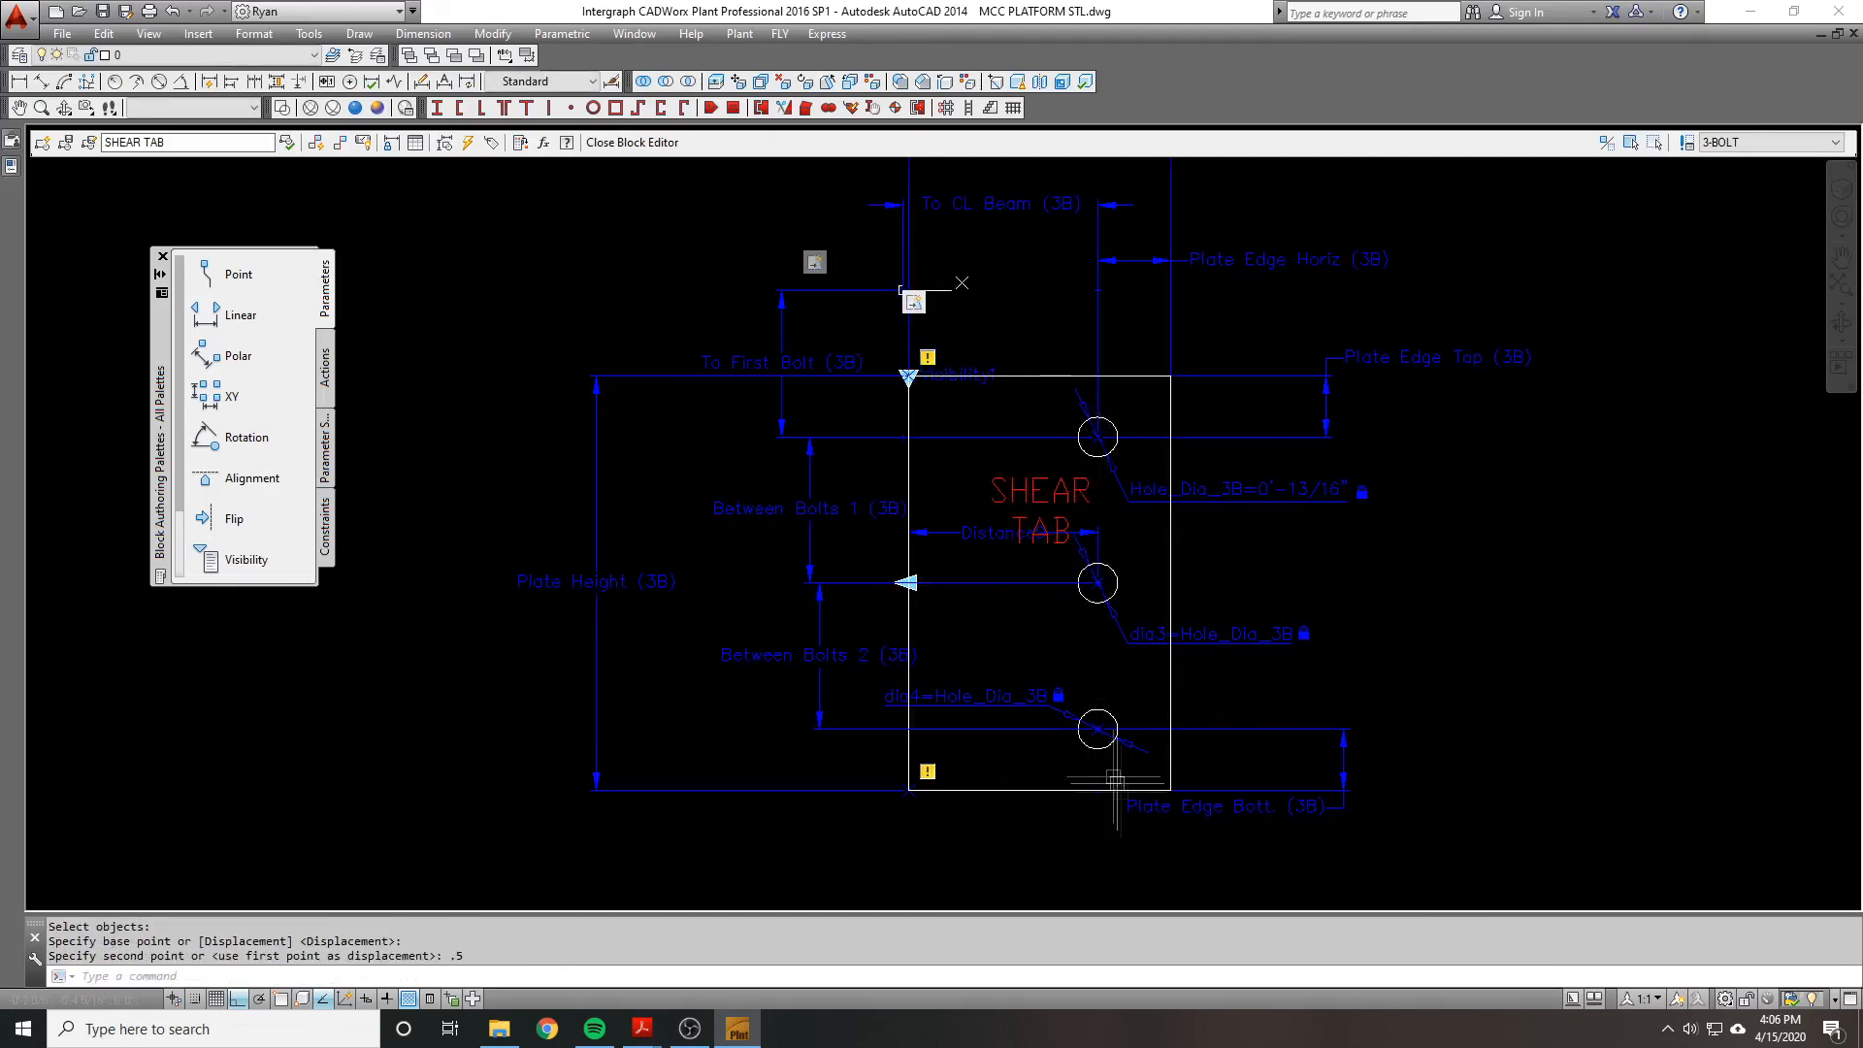
{"action": "scroll", "coordinate": [1030, 346], "scroll_direction": "down", "scroll_amount": 1}
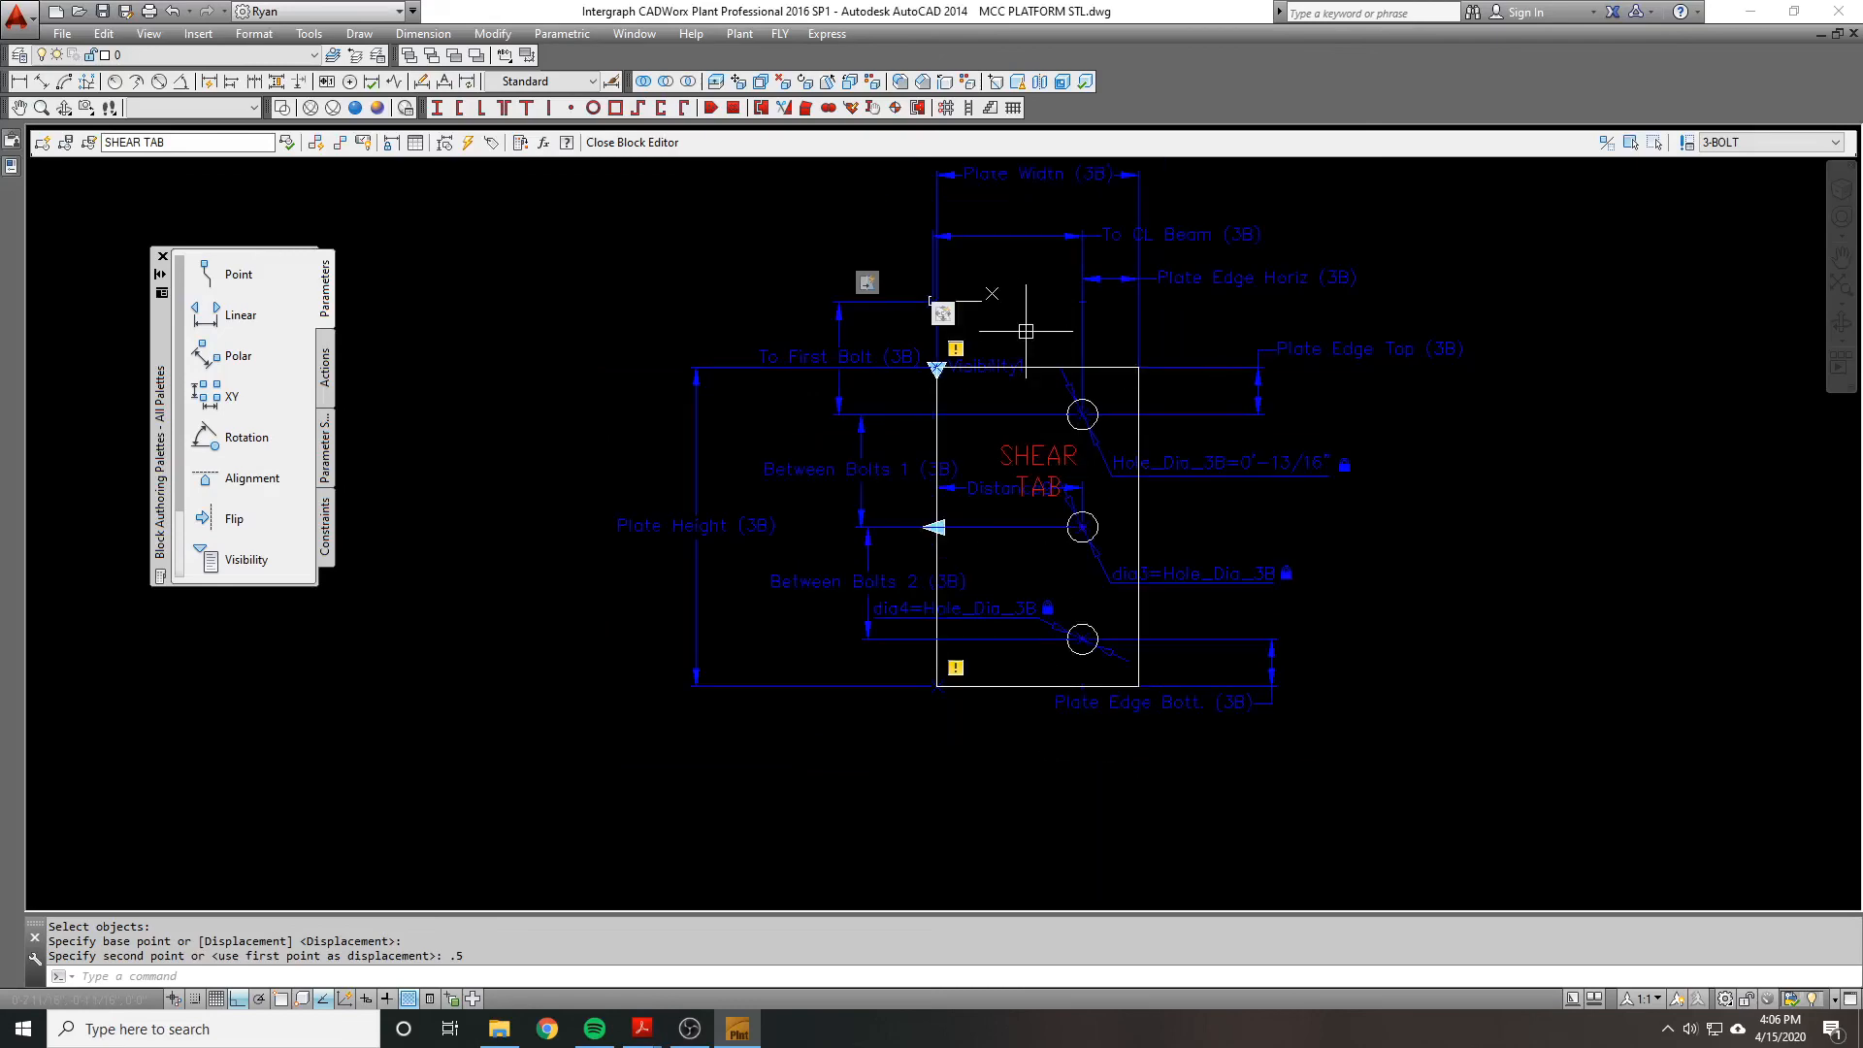
{"action": "left_click", "coordinate": [631, 145]}
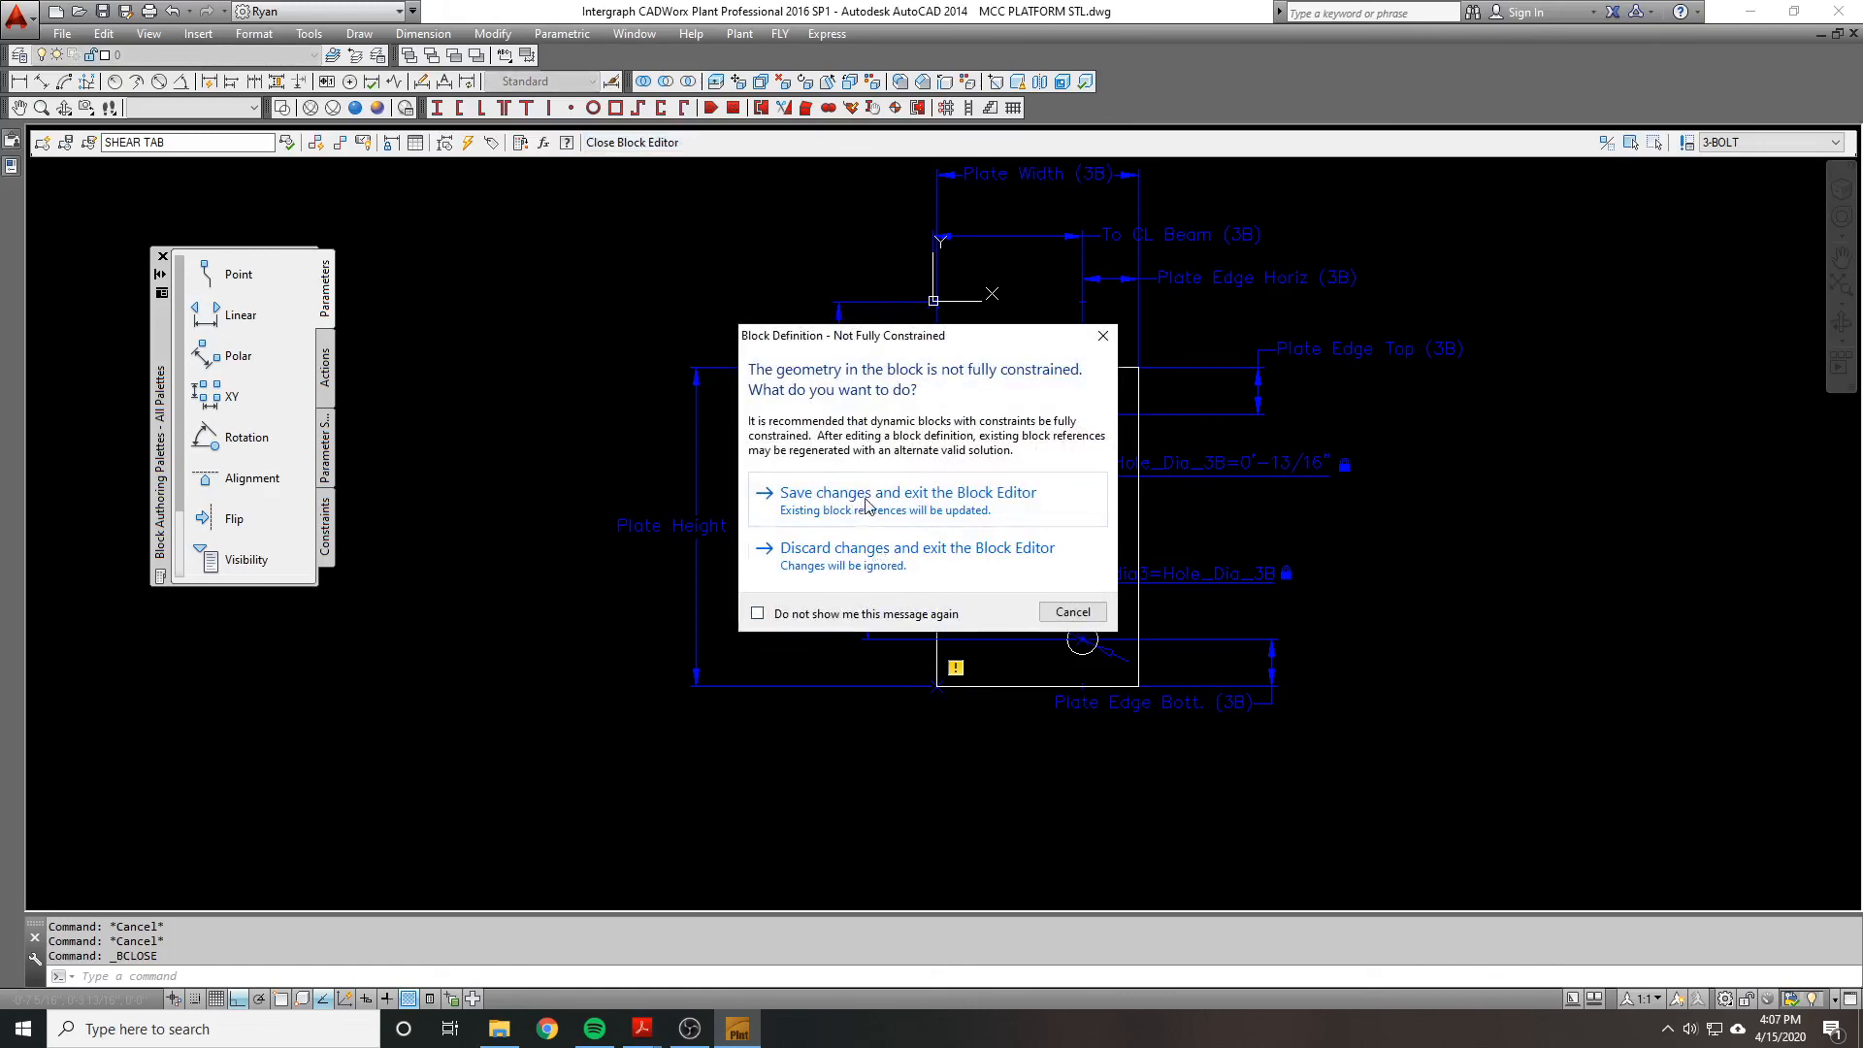
{"action": "left_click", "coordinate": [867, 499]}
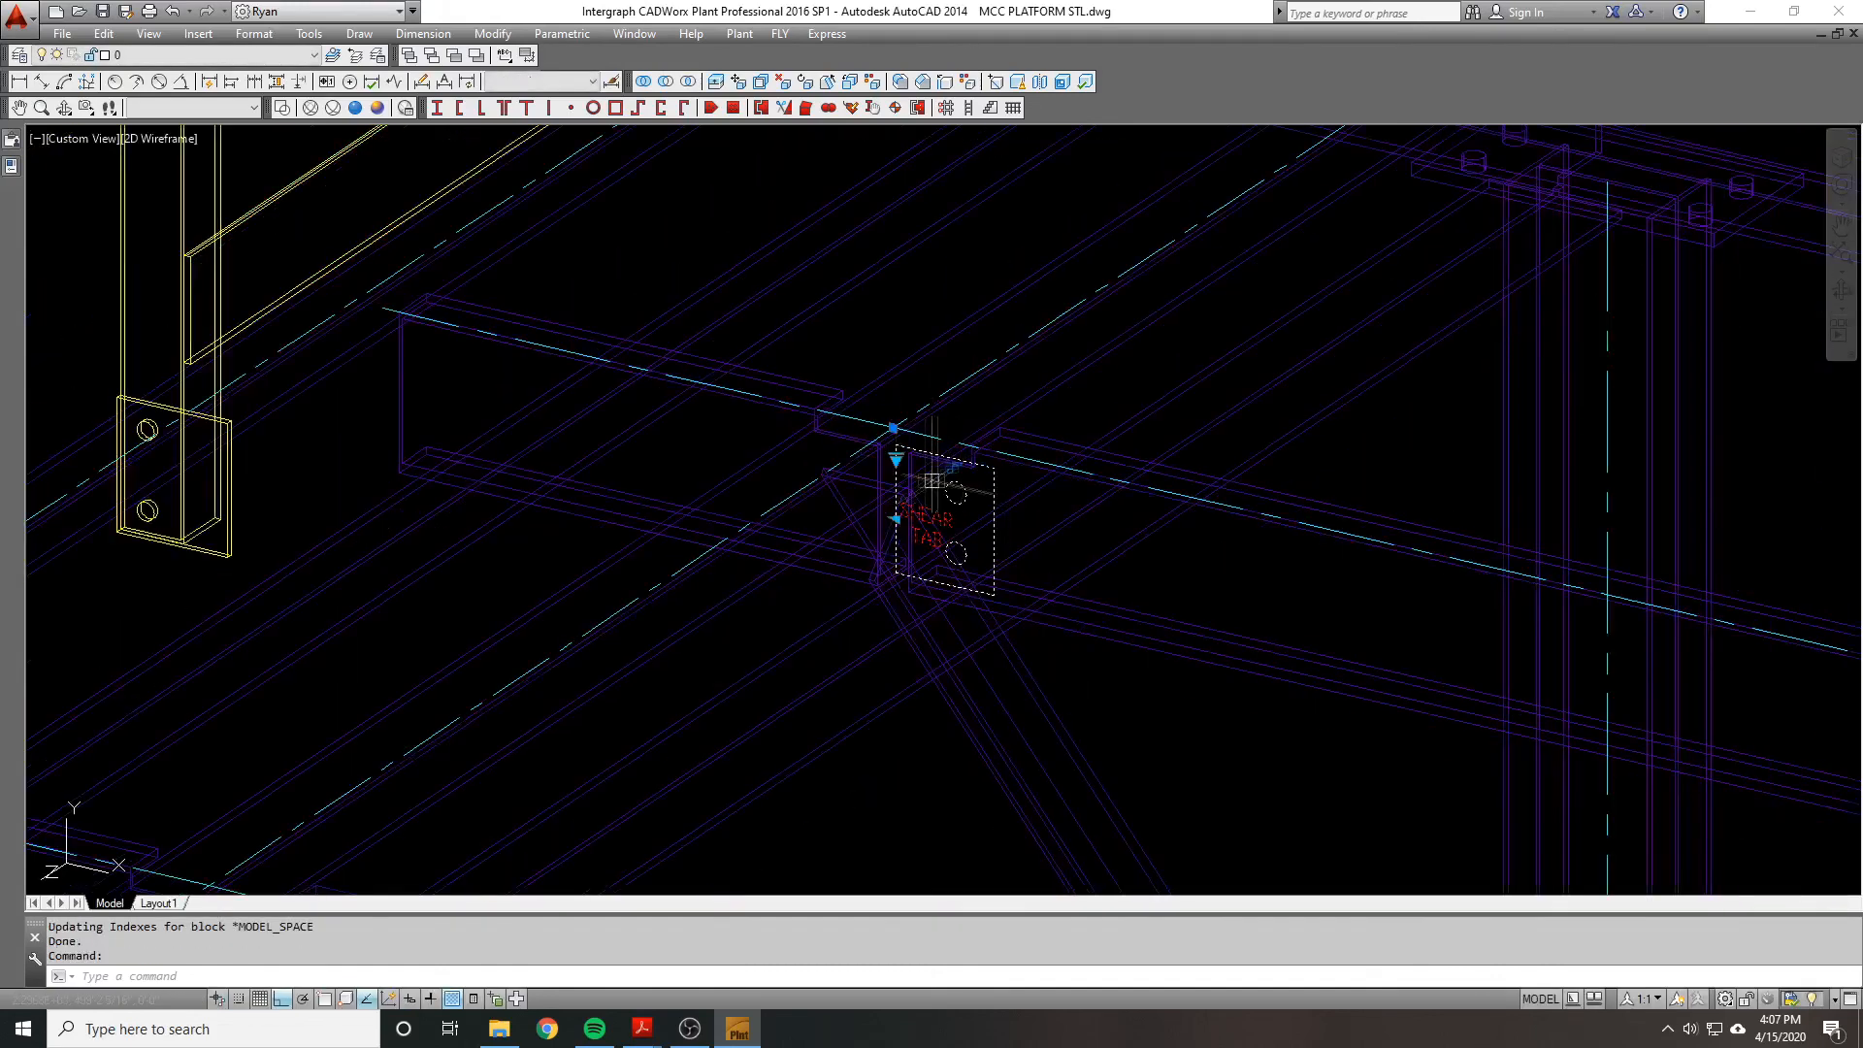
Step: Switch the inserted shear tab to its 3-bolt state and back to 2-BOLT, and check its custom properties
{"action": "left_click", "coordinate": [895, 460]}
{"action": "left_click", "coordinate": [926, 472]}
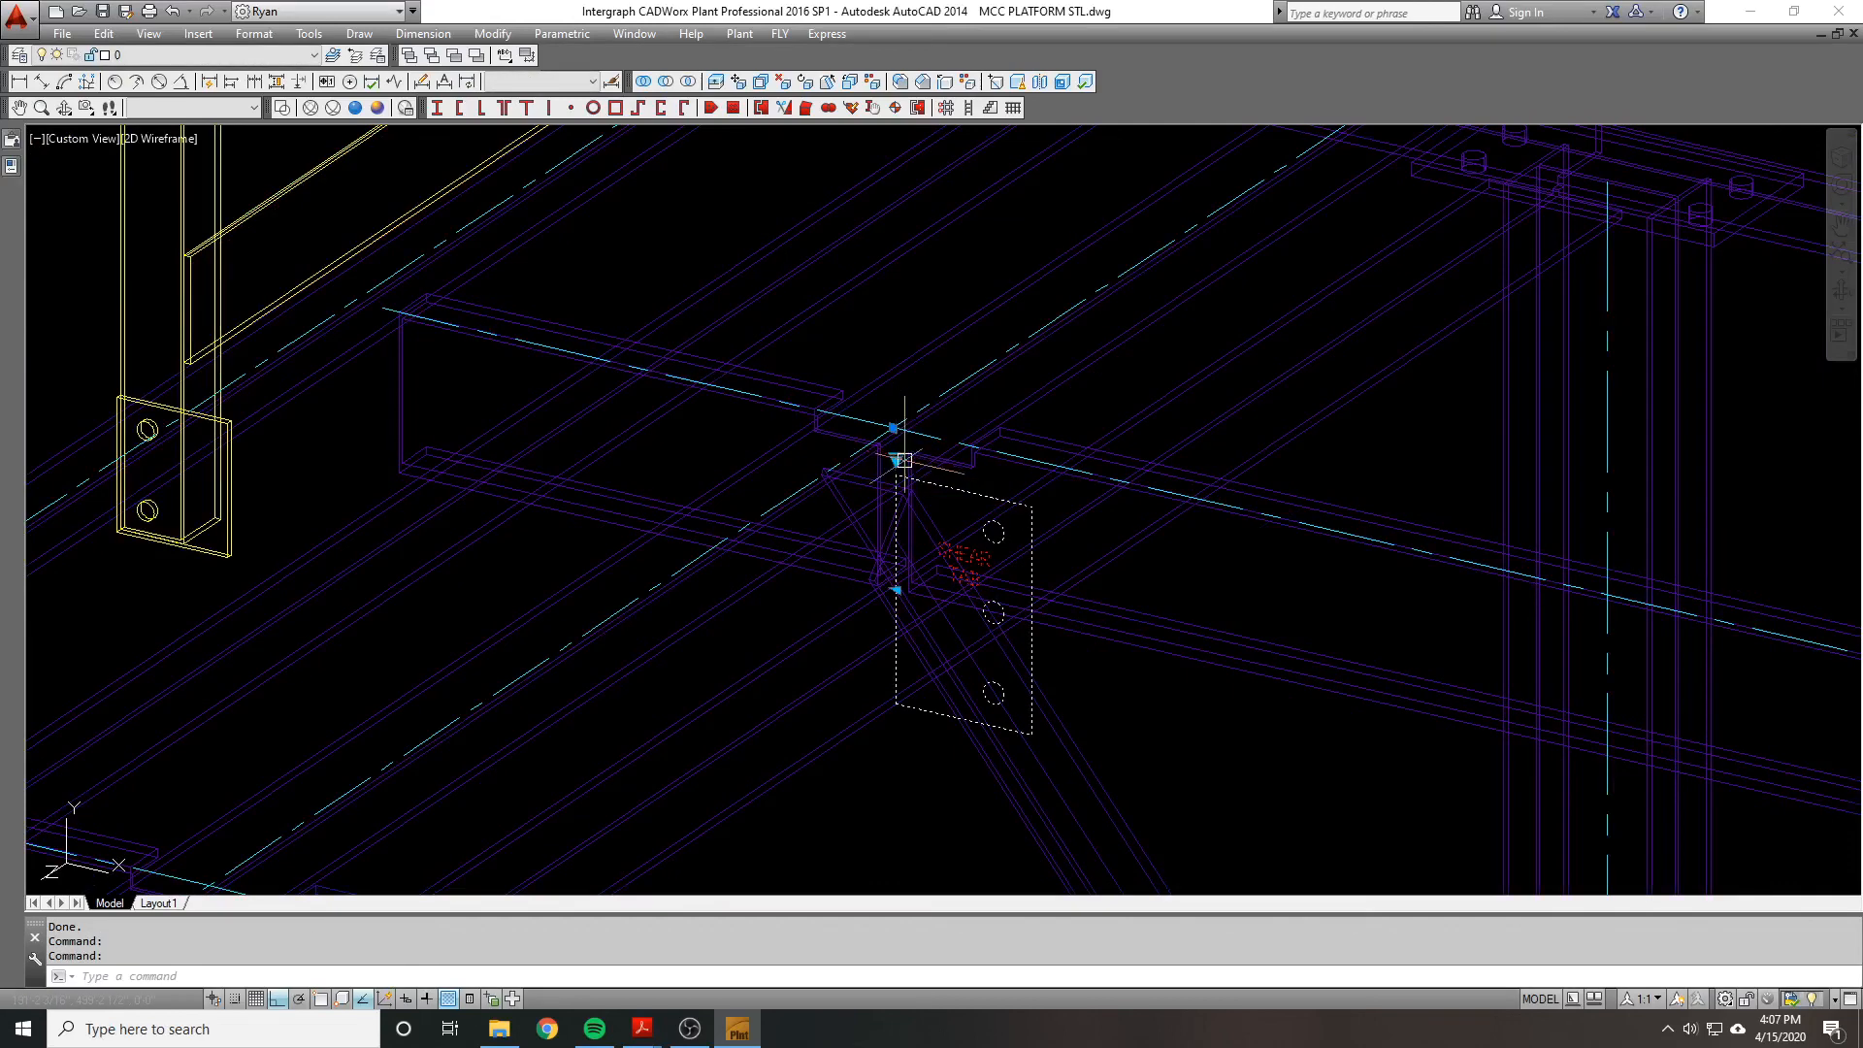
{"action": "left_click", "coordinate": [903, 460]}
{"action": "key", "text": "Escape"}
{"action": "left_click", "coordinate": [974, 496]}
{"action": "left_click", "coordinate": [897, 461]}
{"action": "left_click", "coordinate": [948, 475]}
{"action": "scroll", "coordinate": [971, 485], "scroll_direction": "up", "scroll_amount": 2}
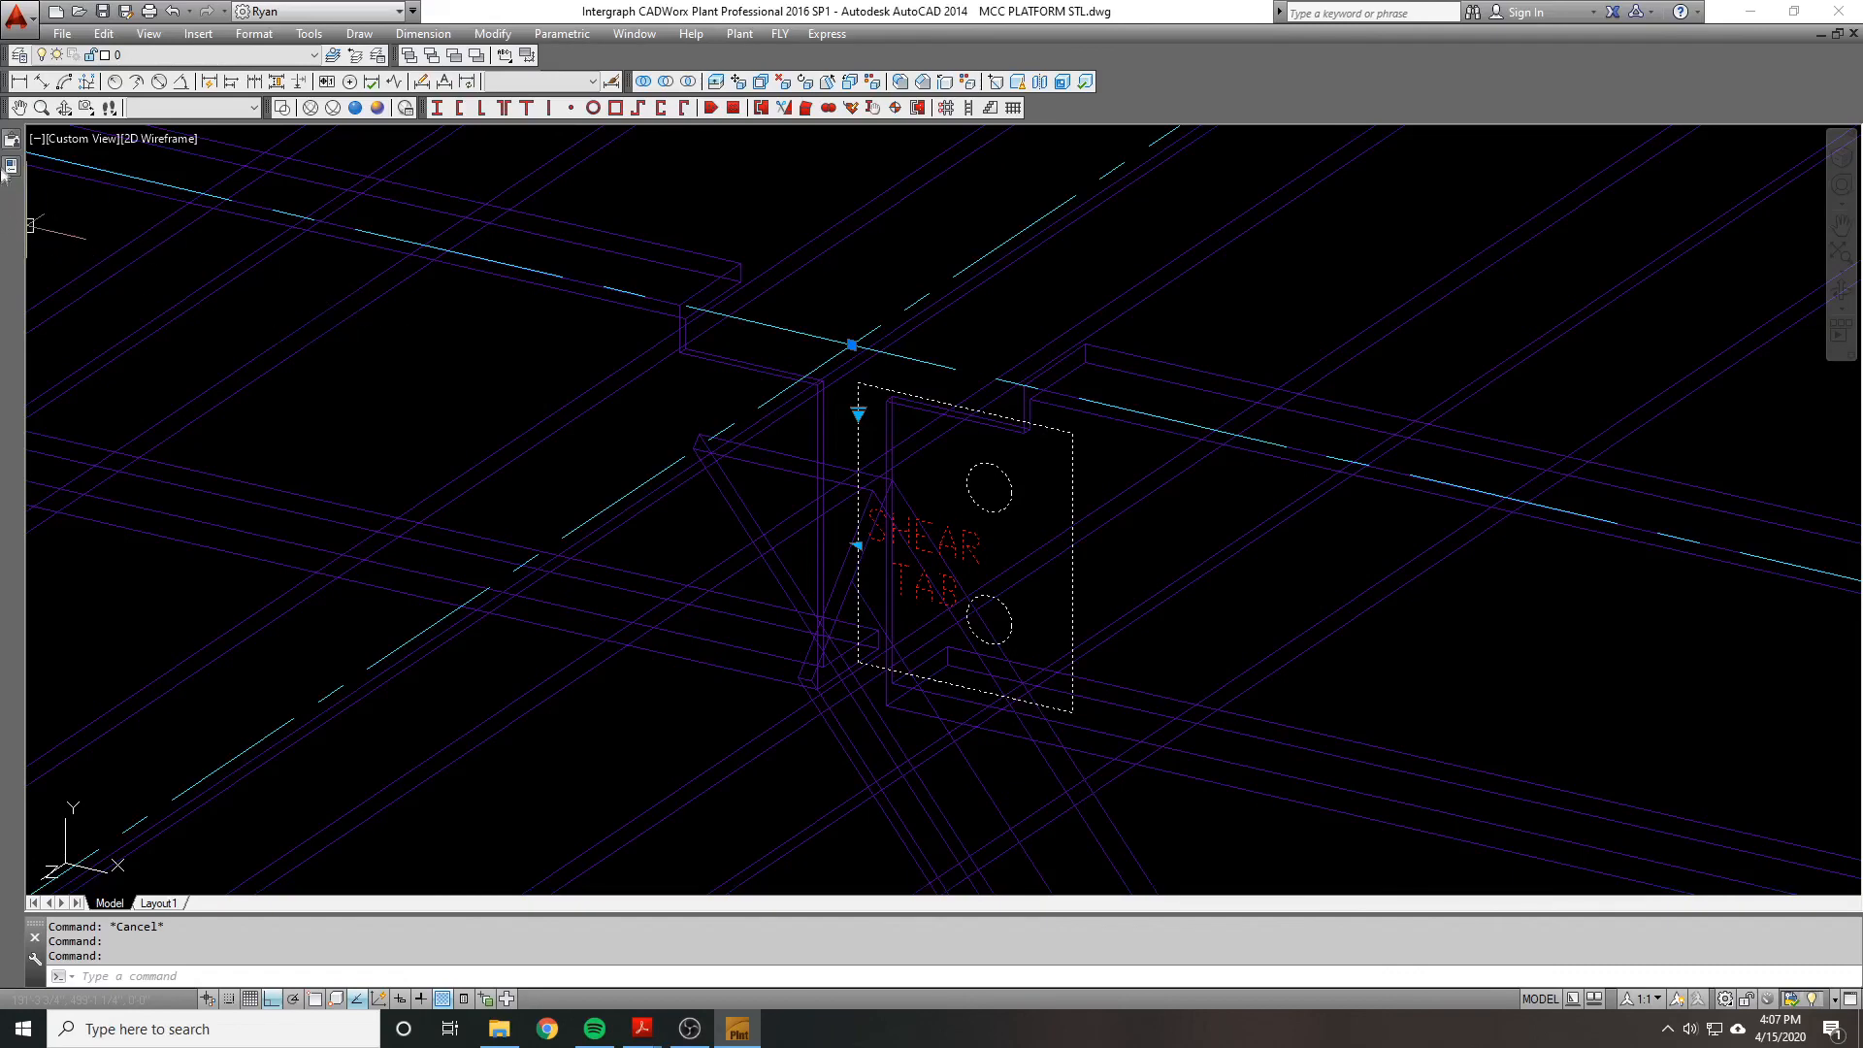
{"action": "mouse_move", "coordinate": [8, 165]}
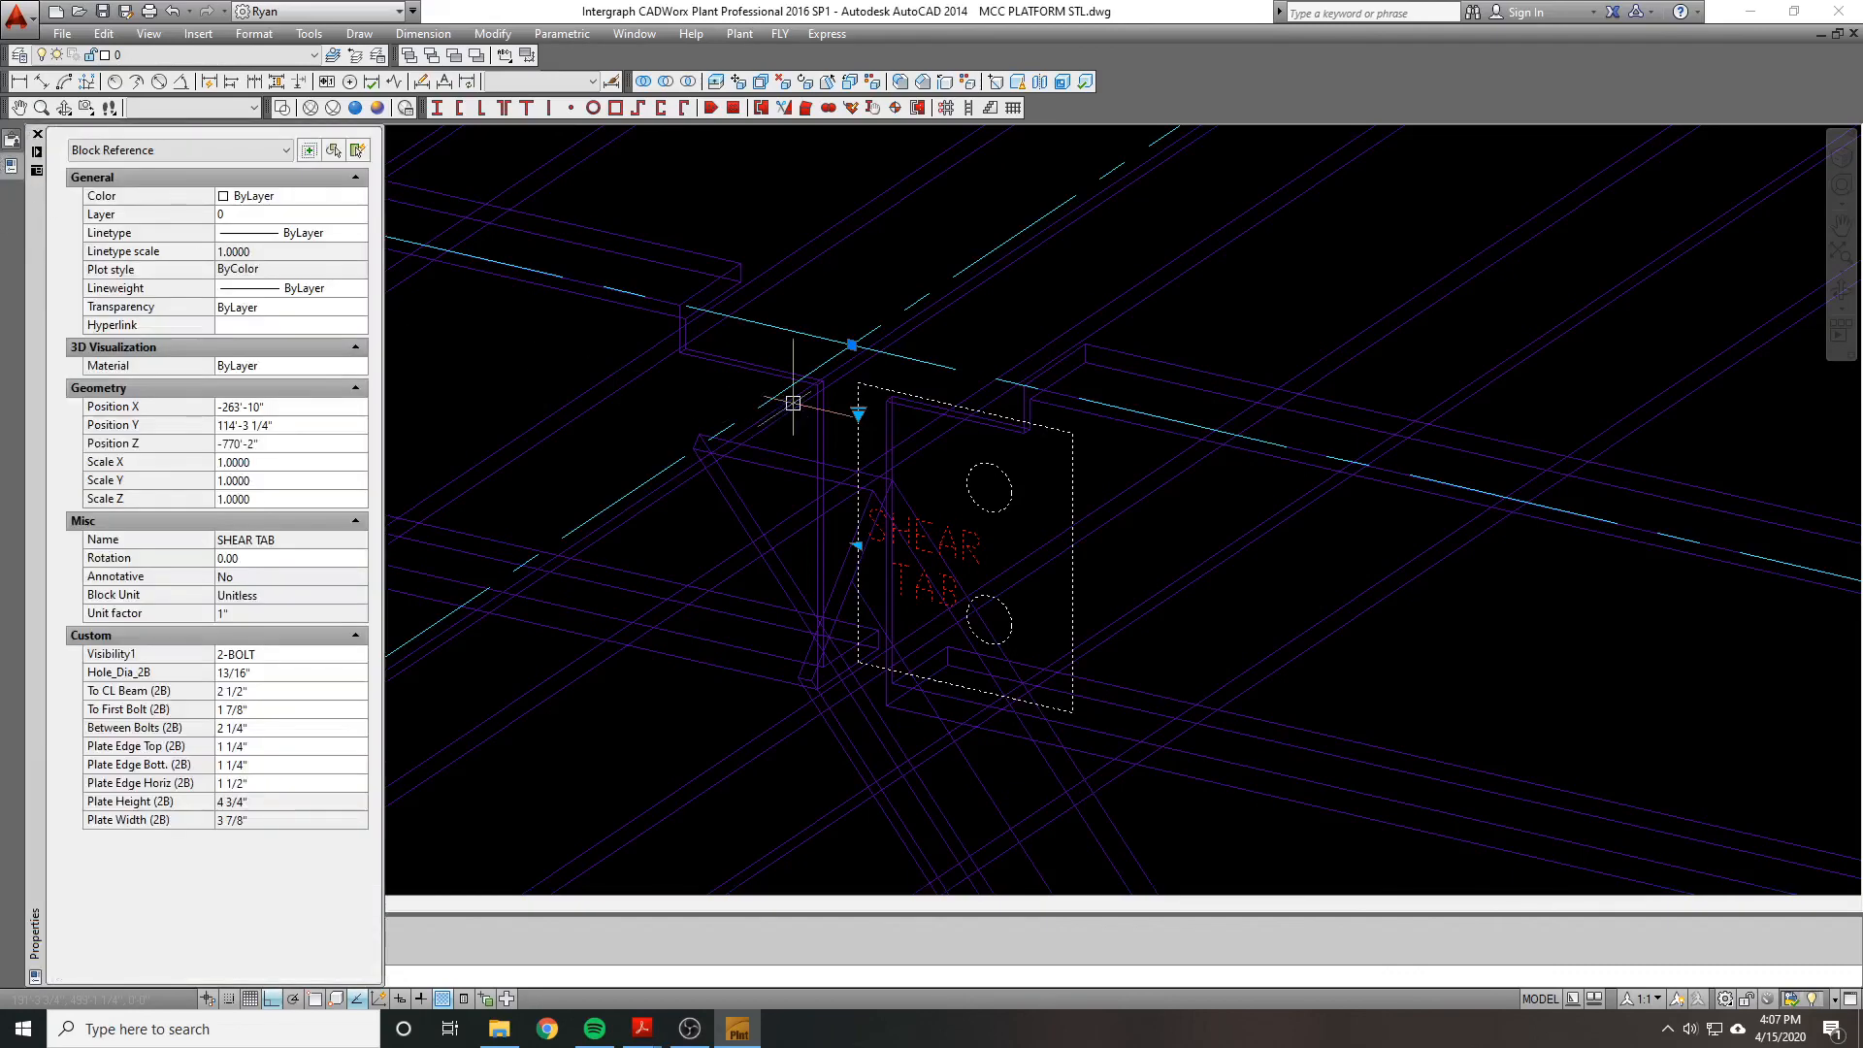
Step: Erase the inserted SHEAR TAB block from the beam connection
{"action": "type", "text": "e"}
{"action": "key", "text": "Return"}
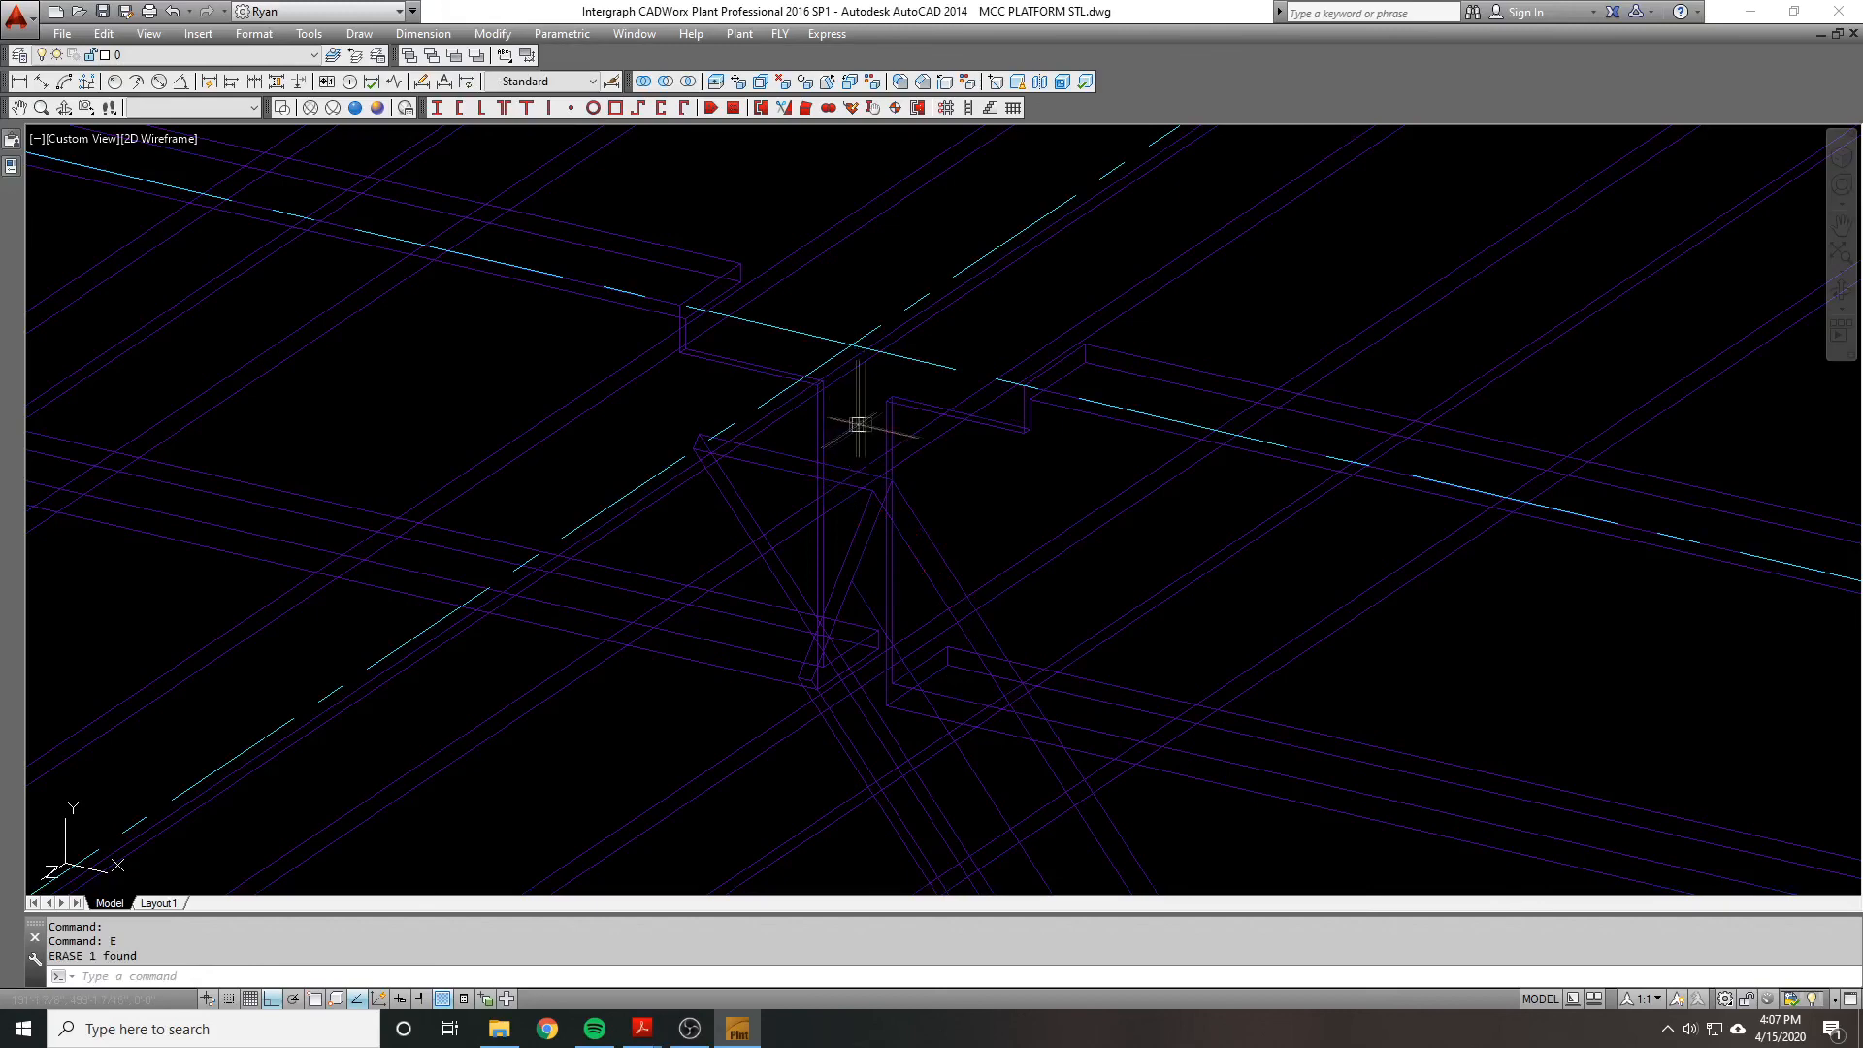
{"action": "scroll", "coordinate": [858, 420], "scroll_direction": "down", "scroll_amount": 1}
{"action": "key", "text": "Escape"}
{"action": "key", "text": "Escape"}
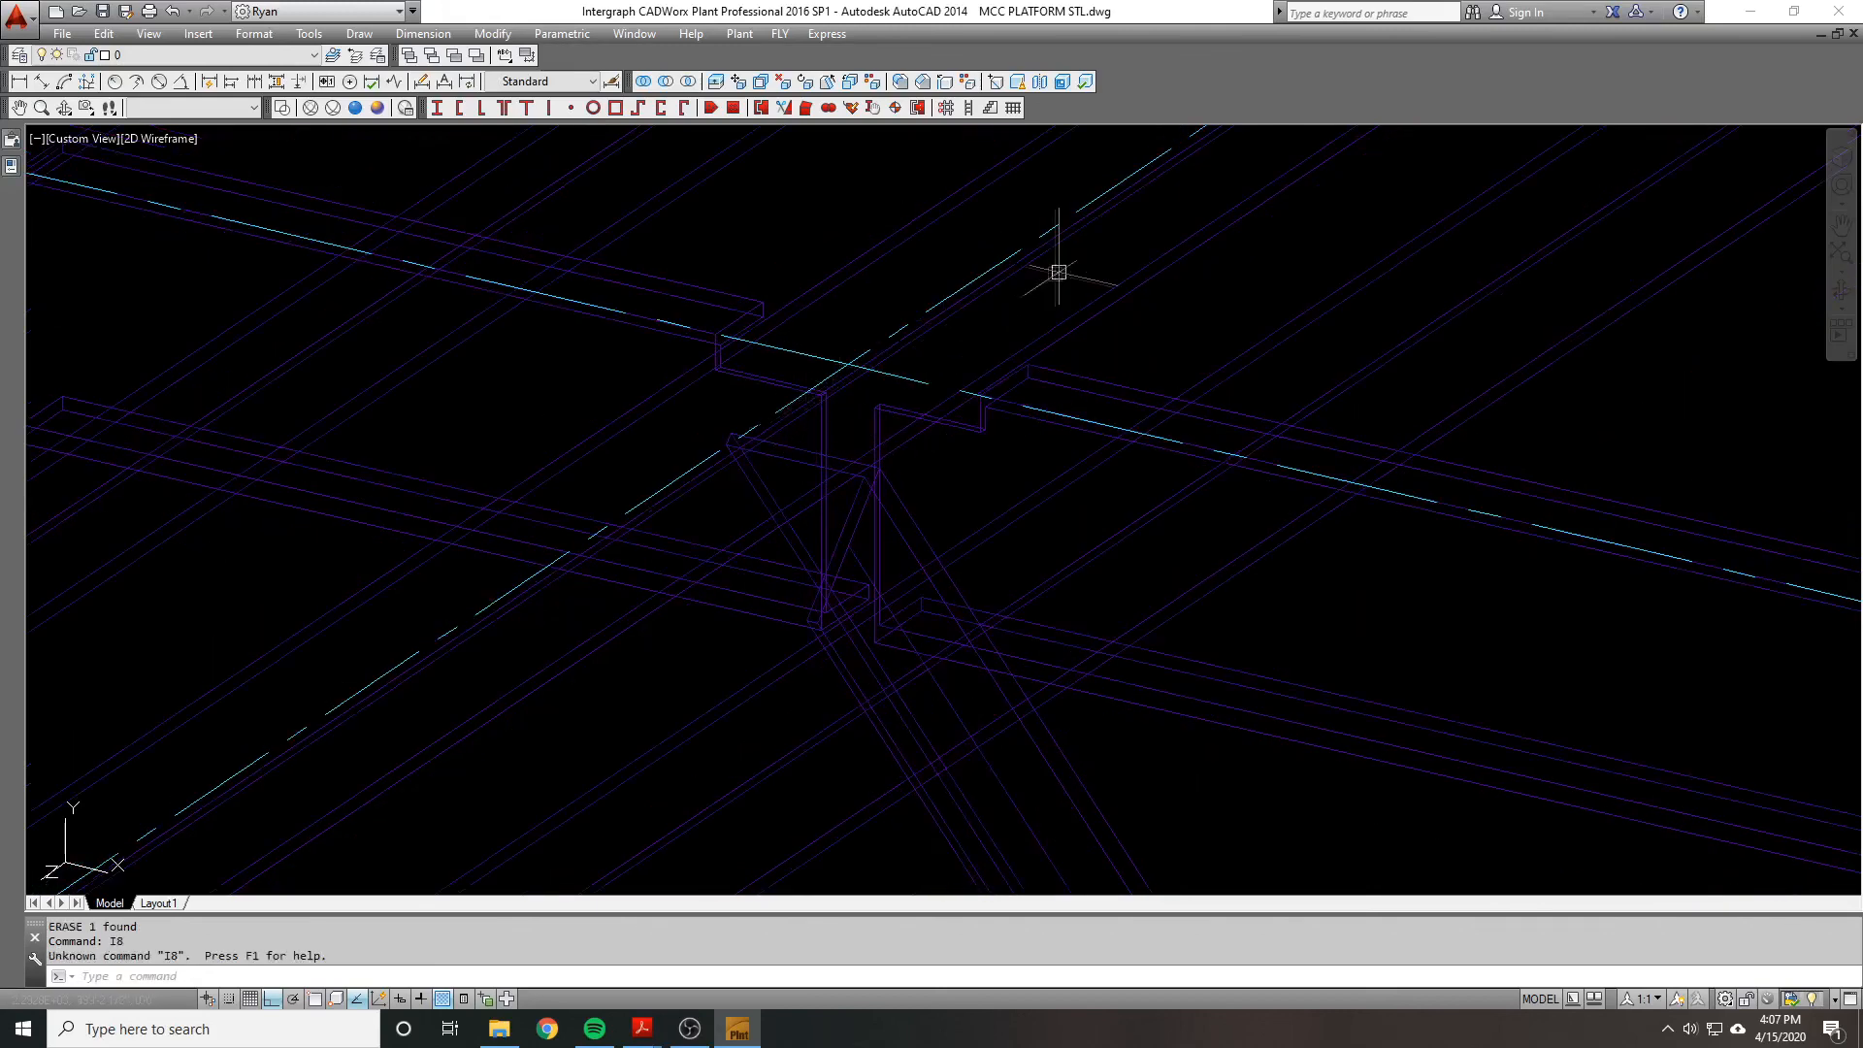
Step: Insert a new SHEAR TAB block at the endpoint where the beam centerlines meet
{"action": "type", "text": "i"}
{"action": "key", "text": "Return"}
{"action": "left_click", "coordinate": [934, 393]}
{"action": "left_click", "coordinate": [820, 464]}
{"action": "left_click", "coordinate": [959, 634]}
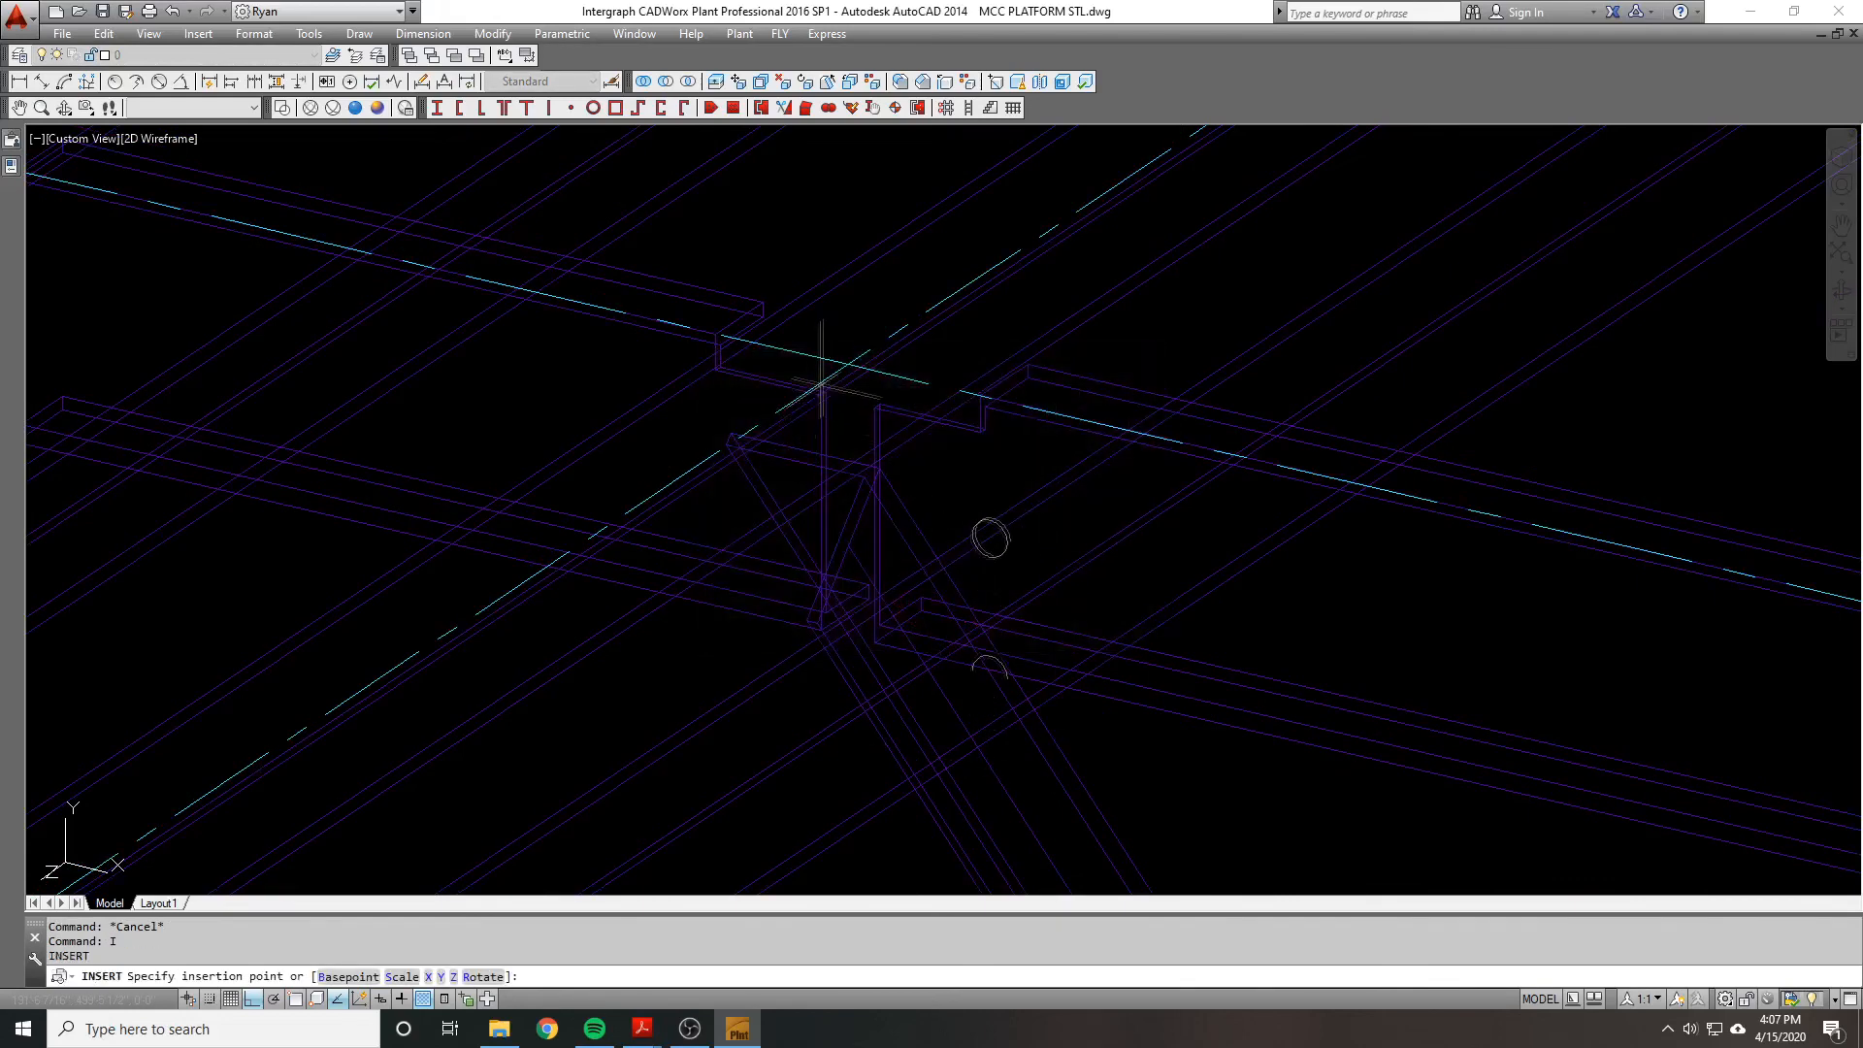
{"action": "right_click", "coordinate": [841, 349], "text": "shift"}
{"action": "left_click", "coordinate": [891, 477]}
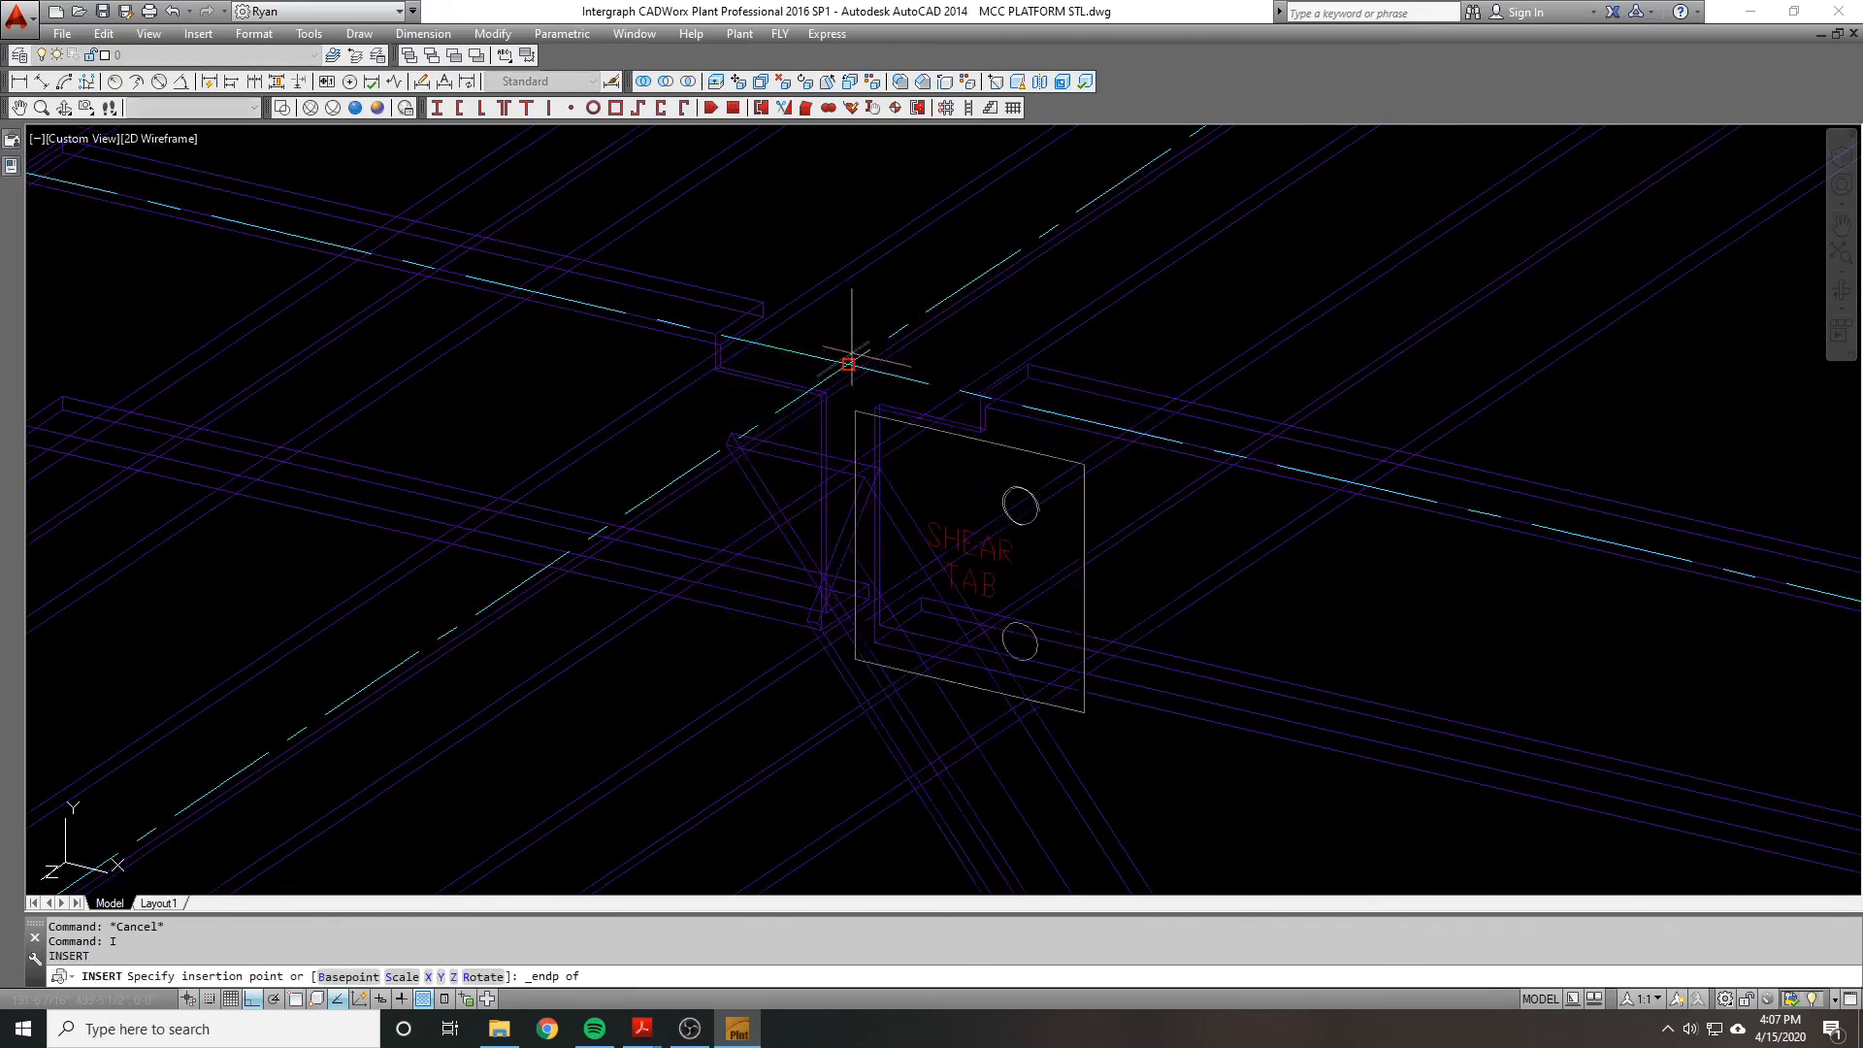
{"action": "left_click", "coordinate": [850, 366]}
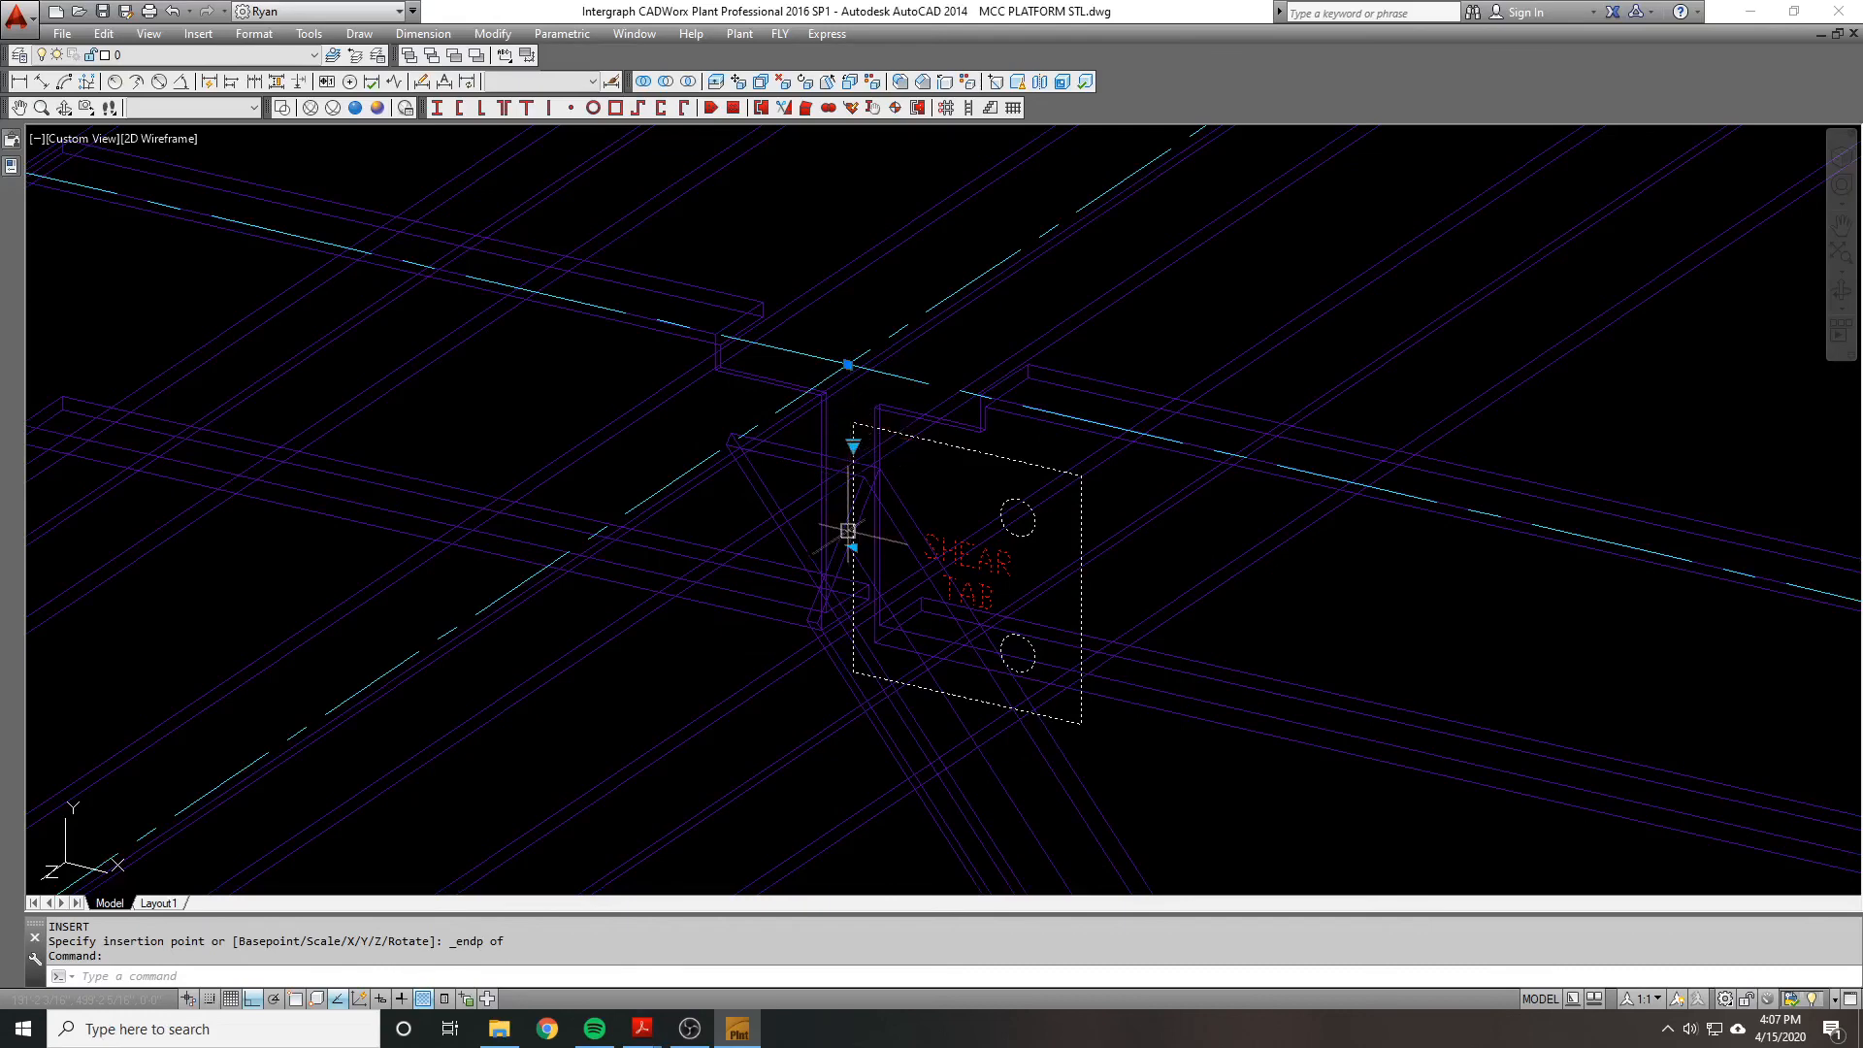
Step: Open the SHEAR TAB block definition in the Block Editor
{"action": "scroll", "coordinate": [840, 466], "scroll_direction": "up", "scroll_amount": 3}
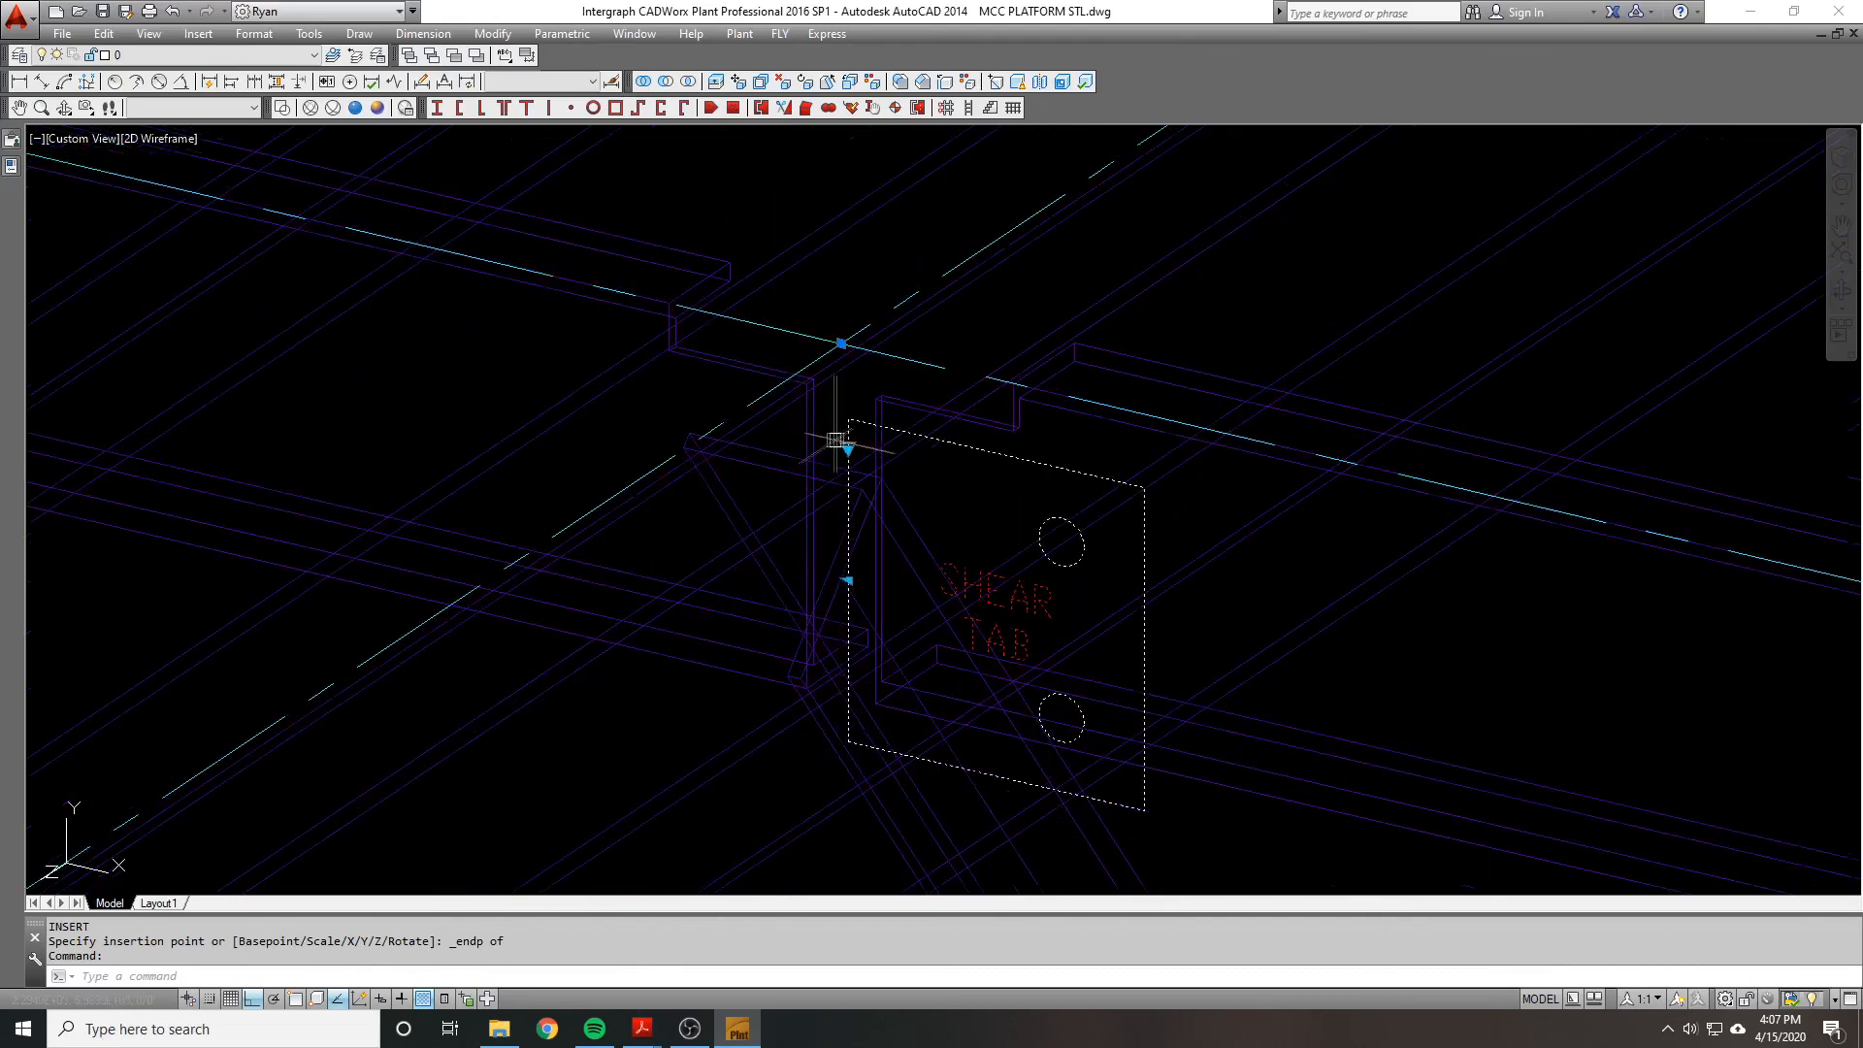
{"action": "type", "text": "BE"}
{"action": "key", "text": "Return"}
{"action": "left_click", "coordinate": [917, 643]}
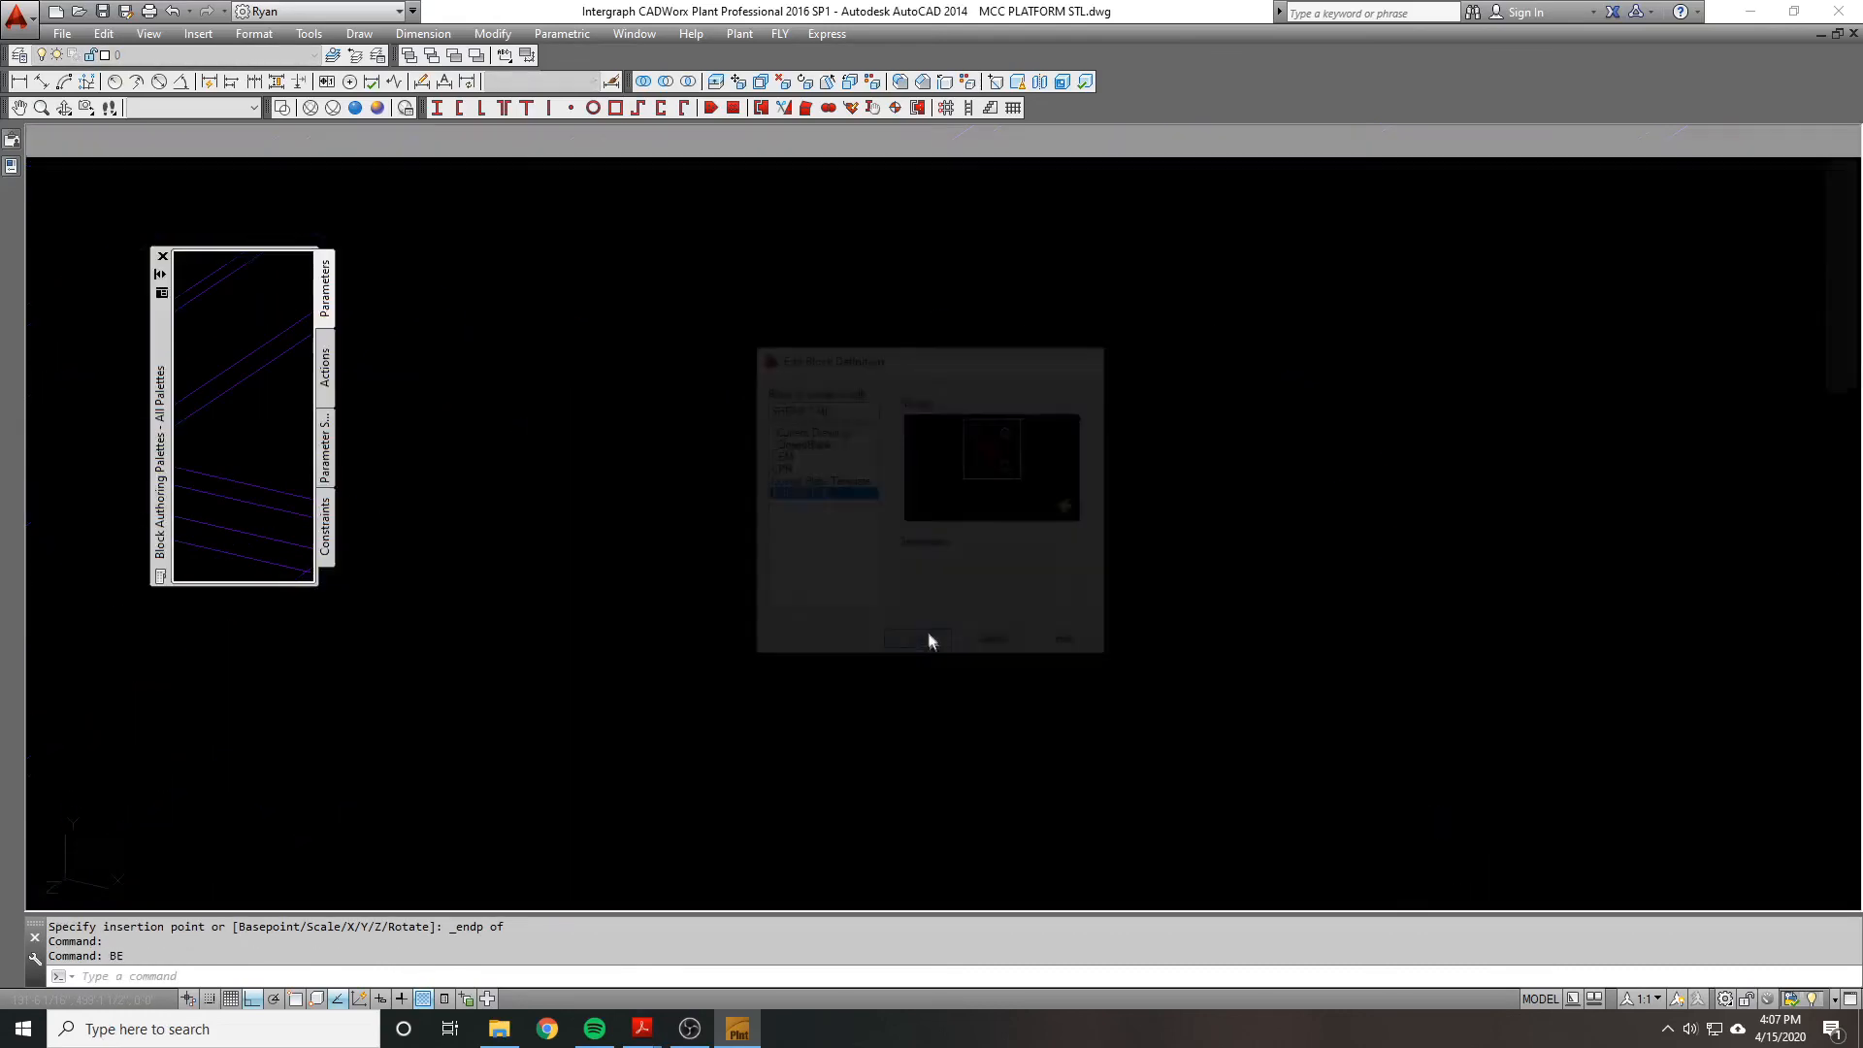
{"action": "scroll", "coordinate": [934, 532], "scroll_direction": "up", "scroll_amount": 4}
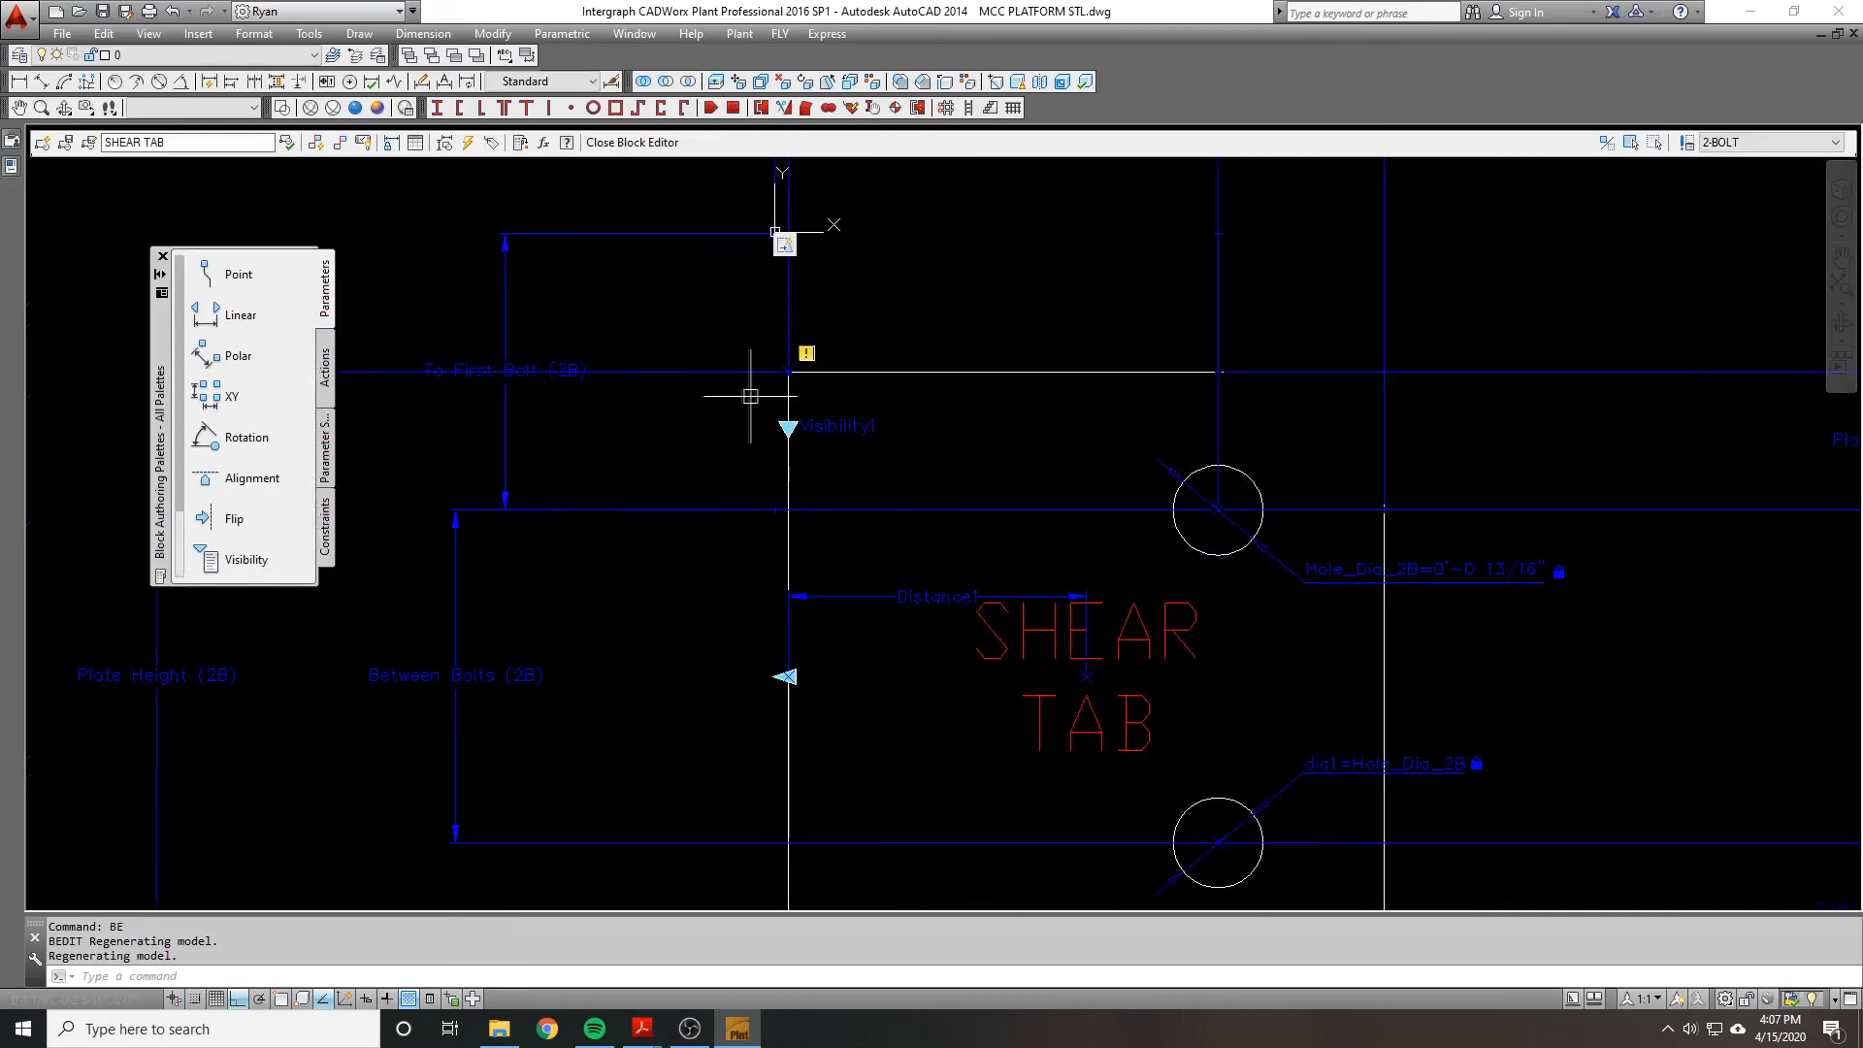
{"action": "type", "text": "M"}
{"action": "key", "text": "Return"}
{"action": "left_click", "coordinate": [743, 406]}
{"action": "left_click", "coordinate": [922, 460]}
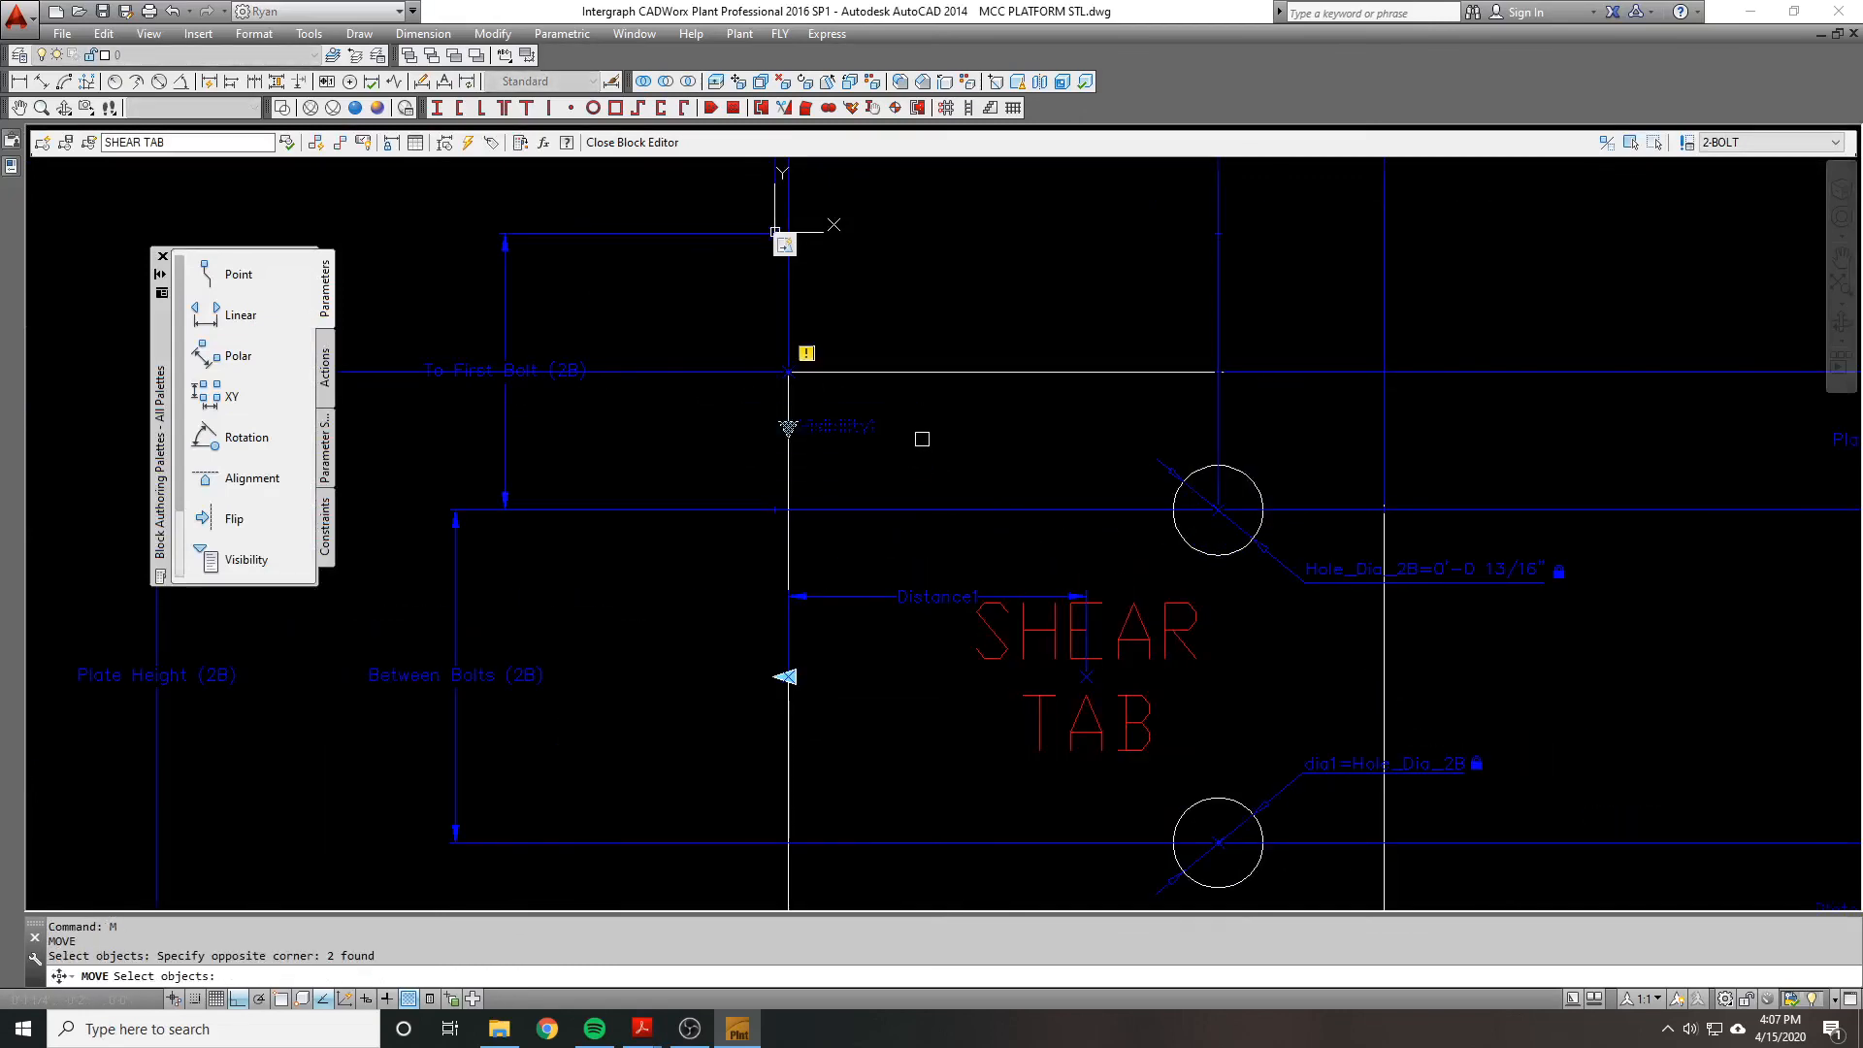
{"action": "scroll", "coordinate": [919, 438], "scroll_direction": "down", "scroll_amount": 1}
{"action": "key", "text": "Escape"}
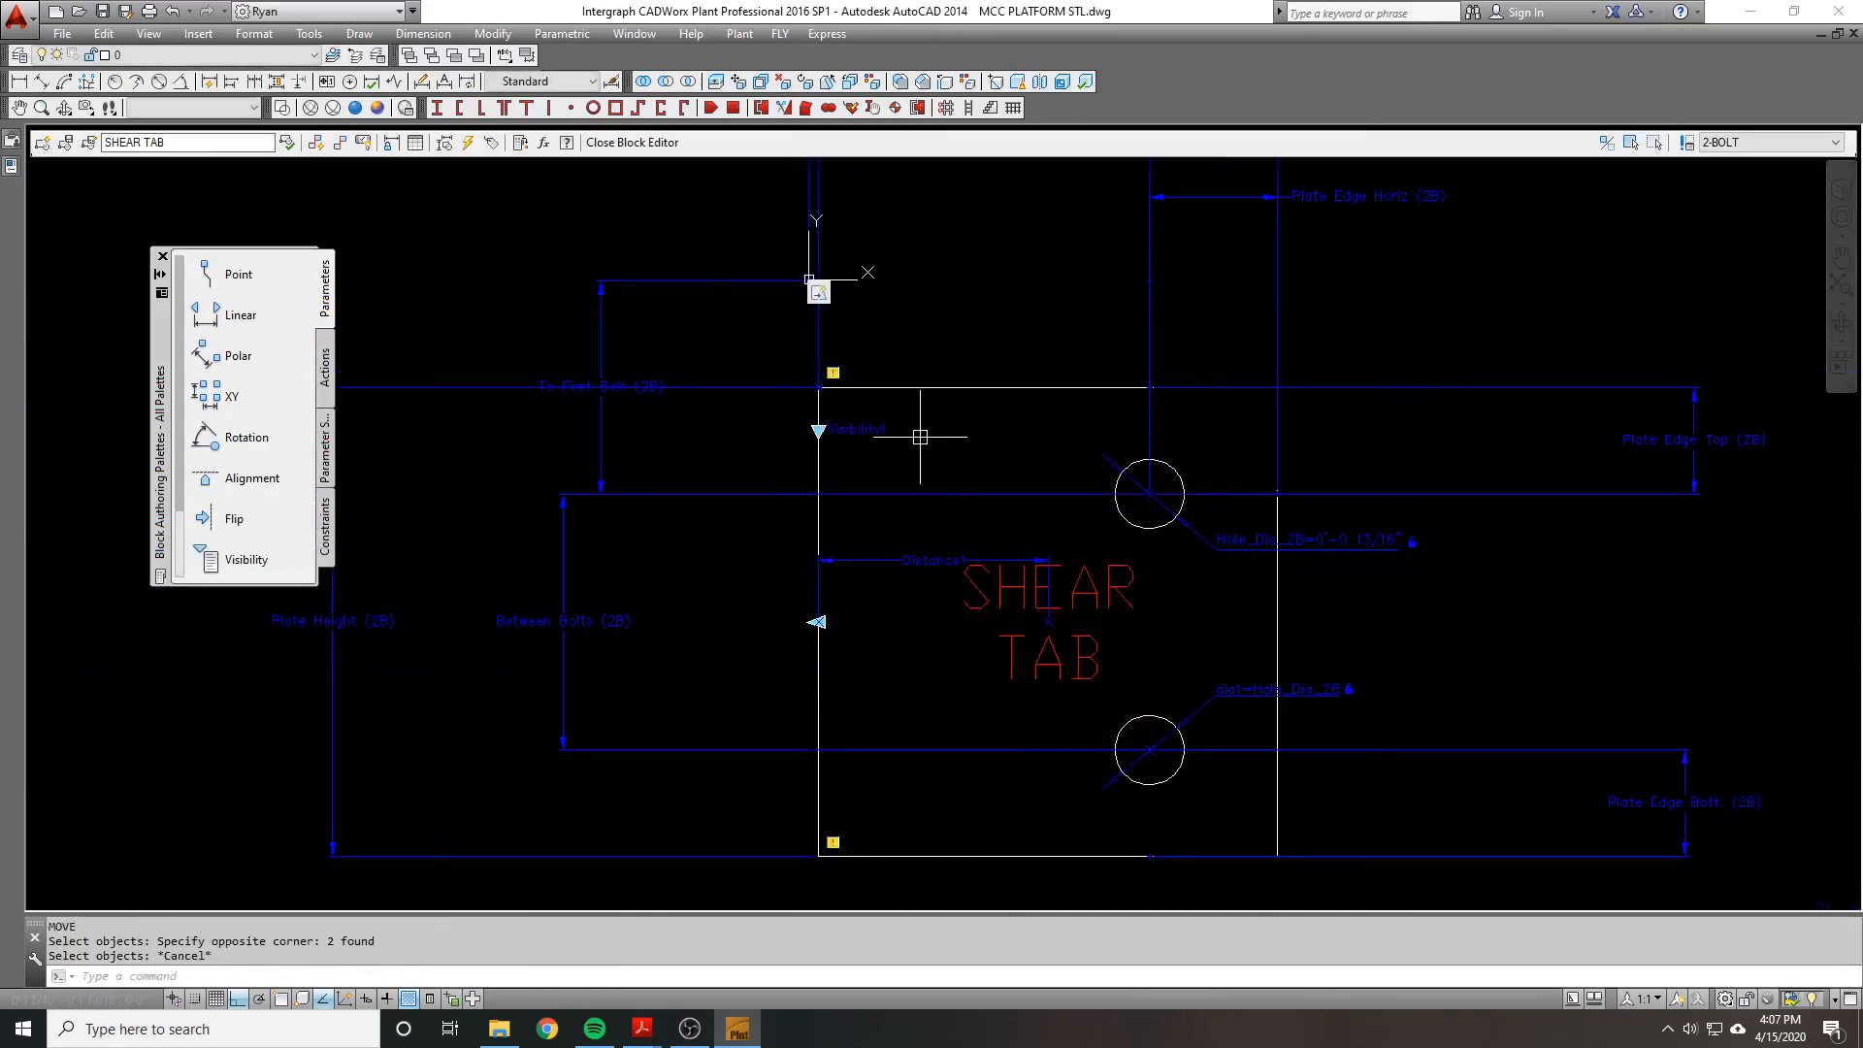
Step: Move the Visibility1 parameter straight up by 0.5 to the plate's upper edge in the 2-BOLT state
{"action": "key", "text": "space"}
{"action": "left_click", "coordinate": [782, 417]}
{"action": "left_click", "coordinate": [985, 466]}
{"action": "key", "text": "space"}
{"action": "left_click", "coordinate": [973, 465]}
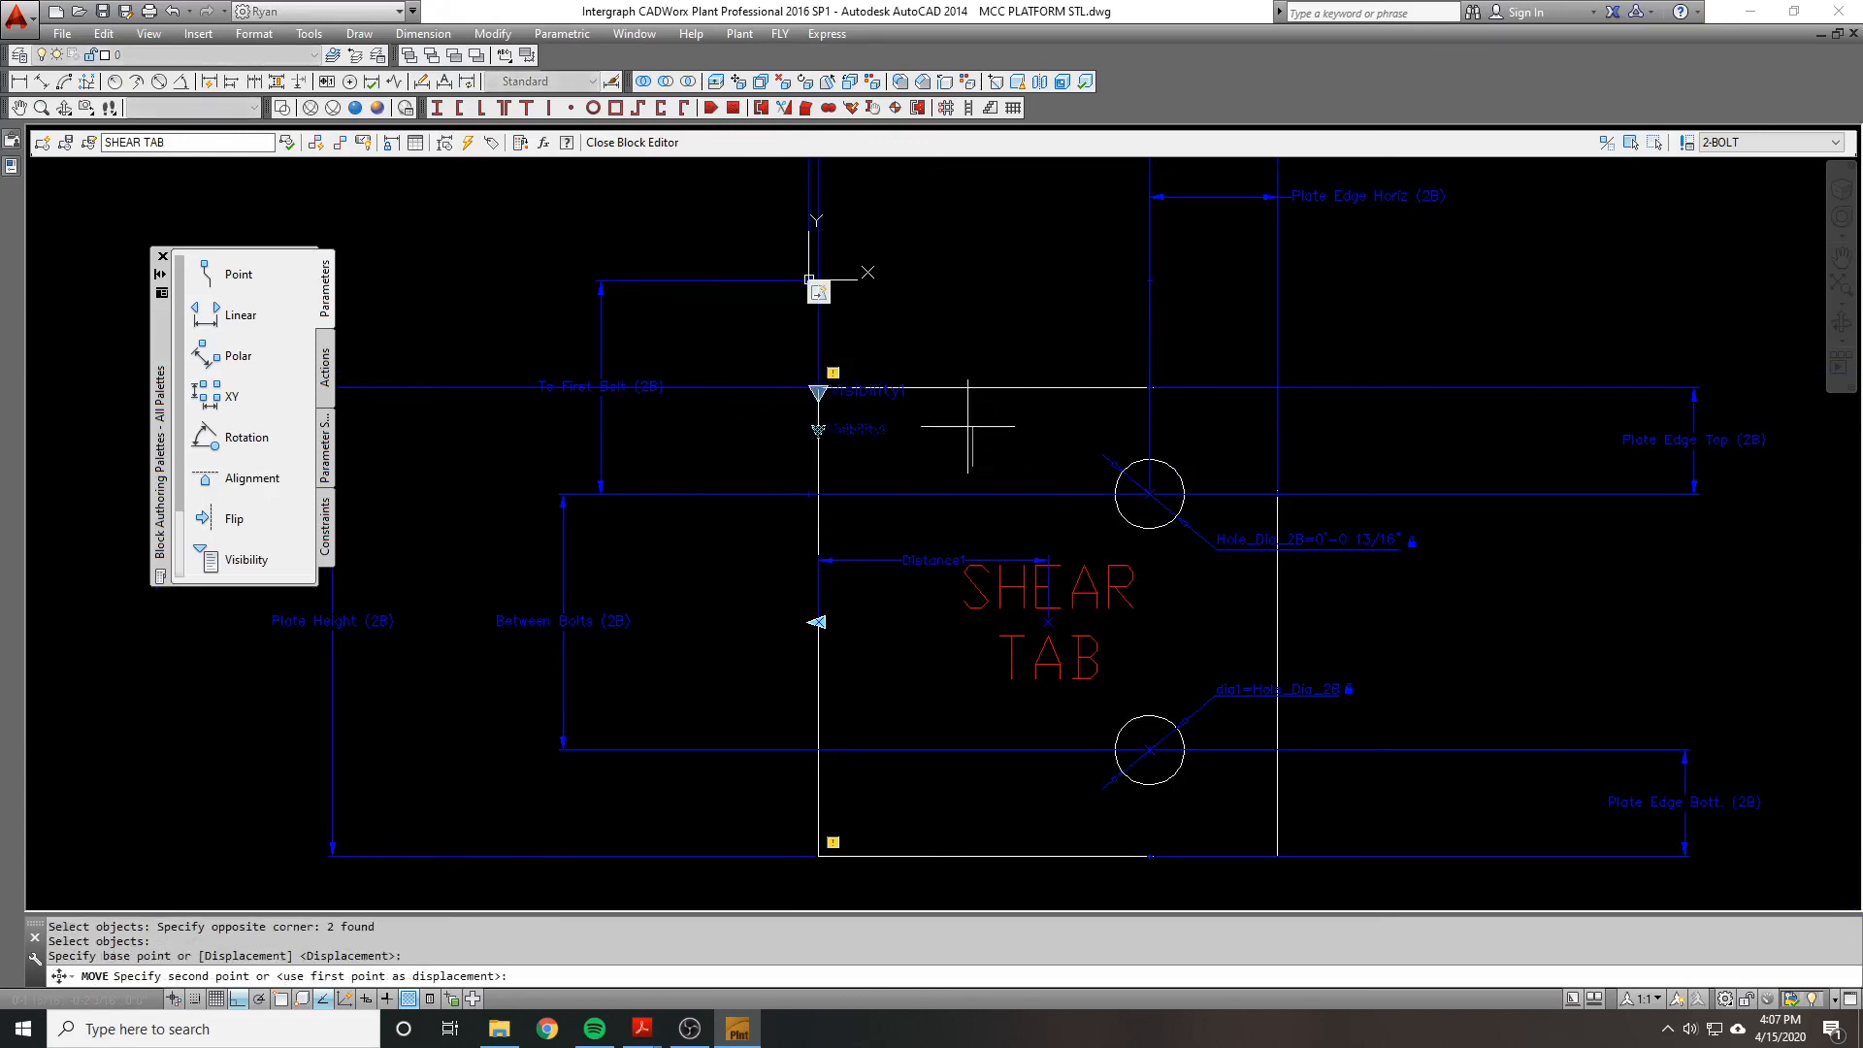
{"action": "type", "text": ".5"}
{"action": "key", "text": "Return"}
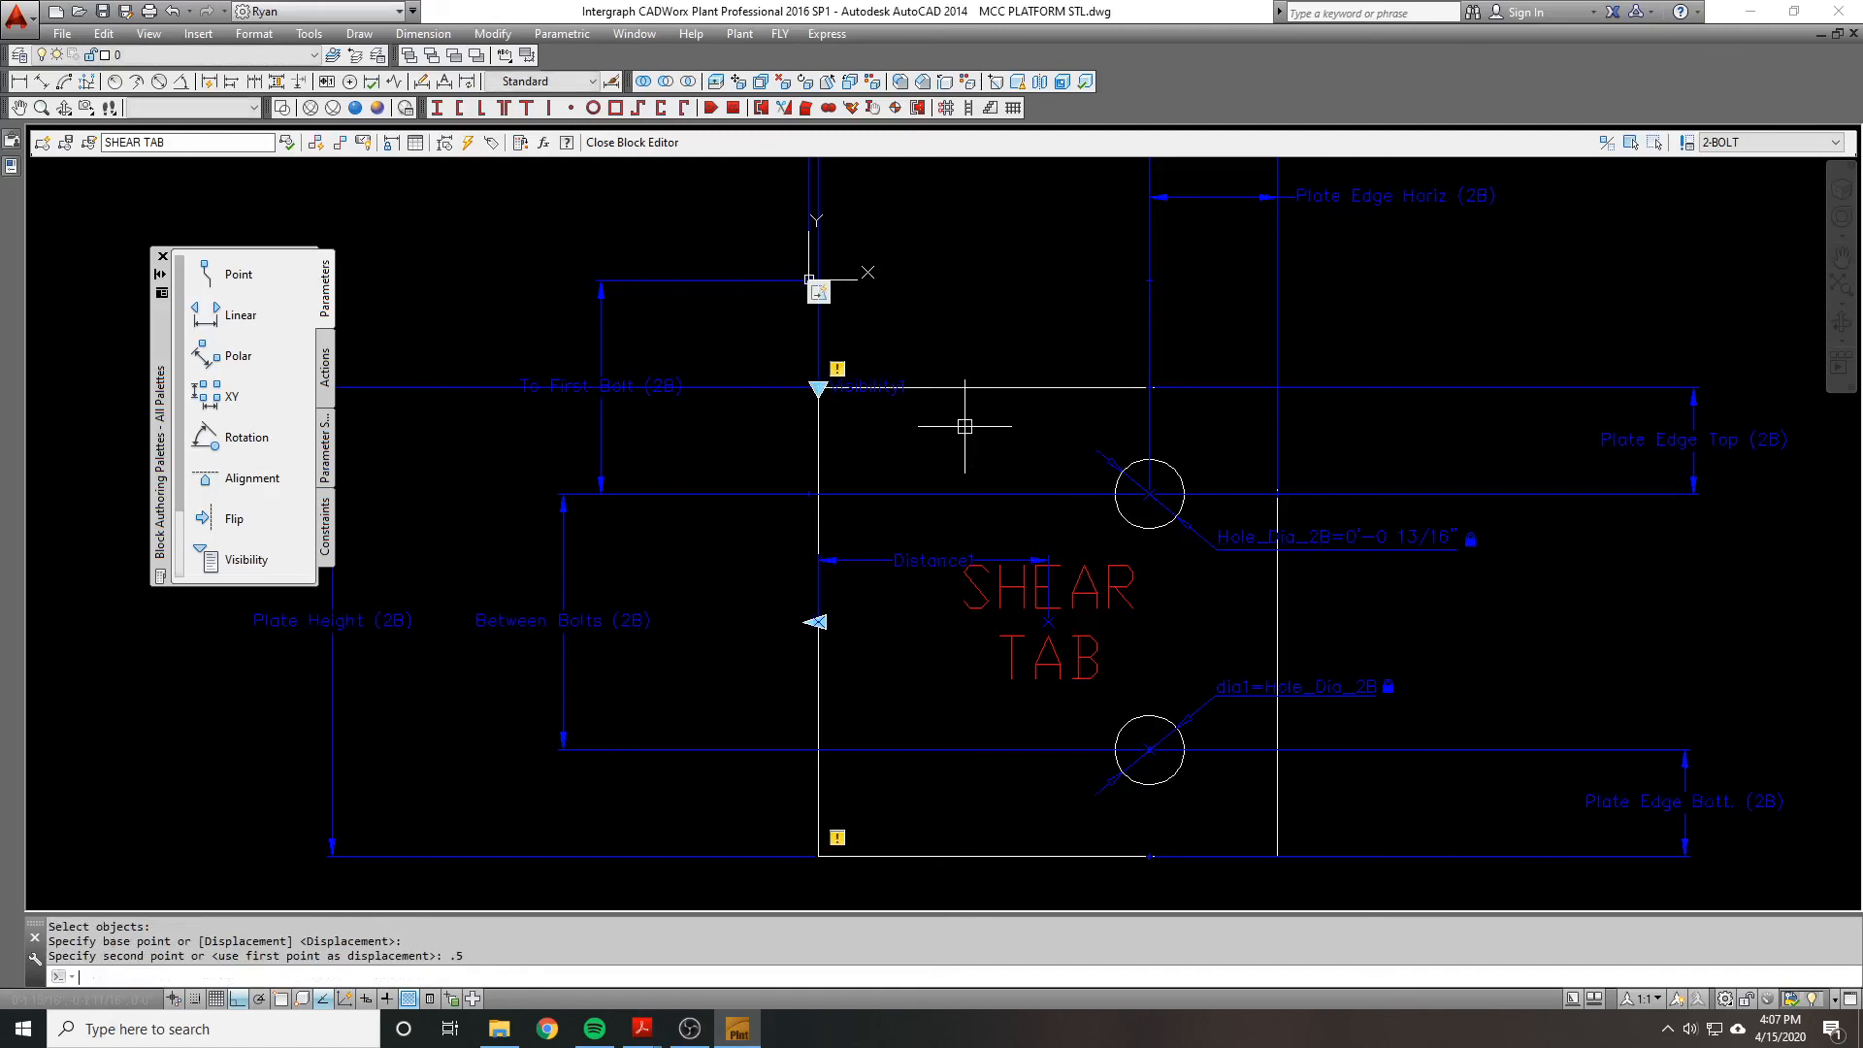
{"action": "scroll", "coordinate": [995, 373], "scroll_direction": "down", "scroll_amount": 2}
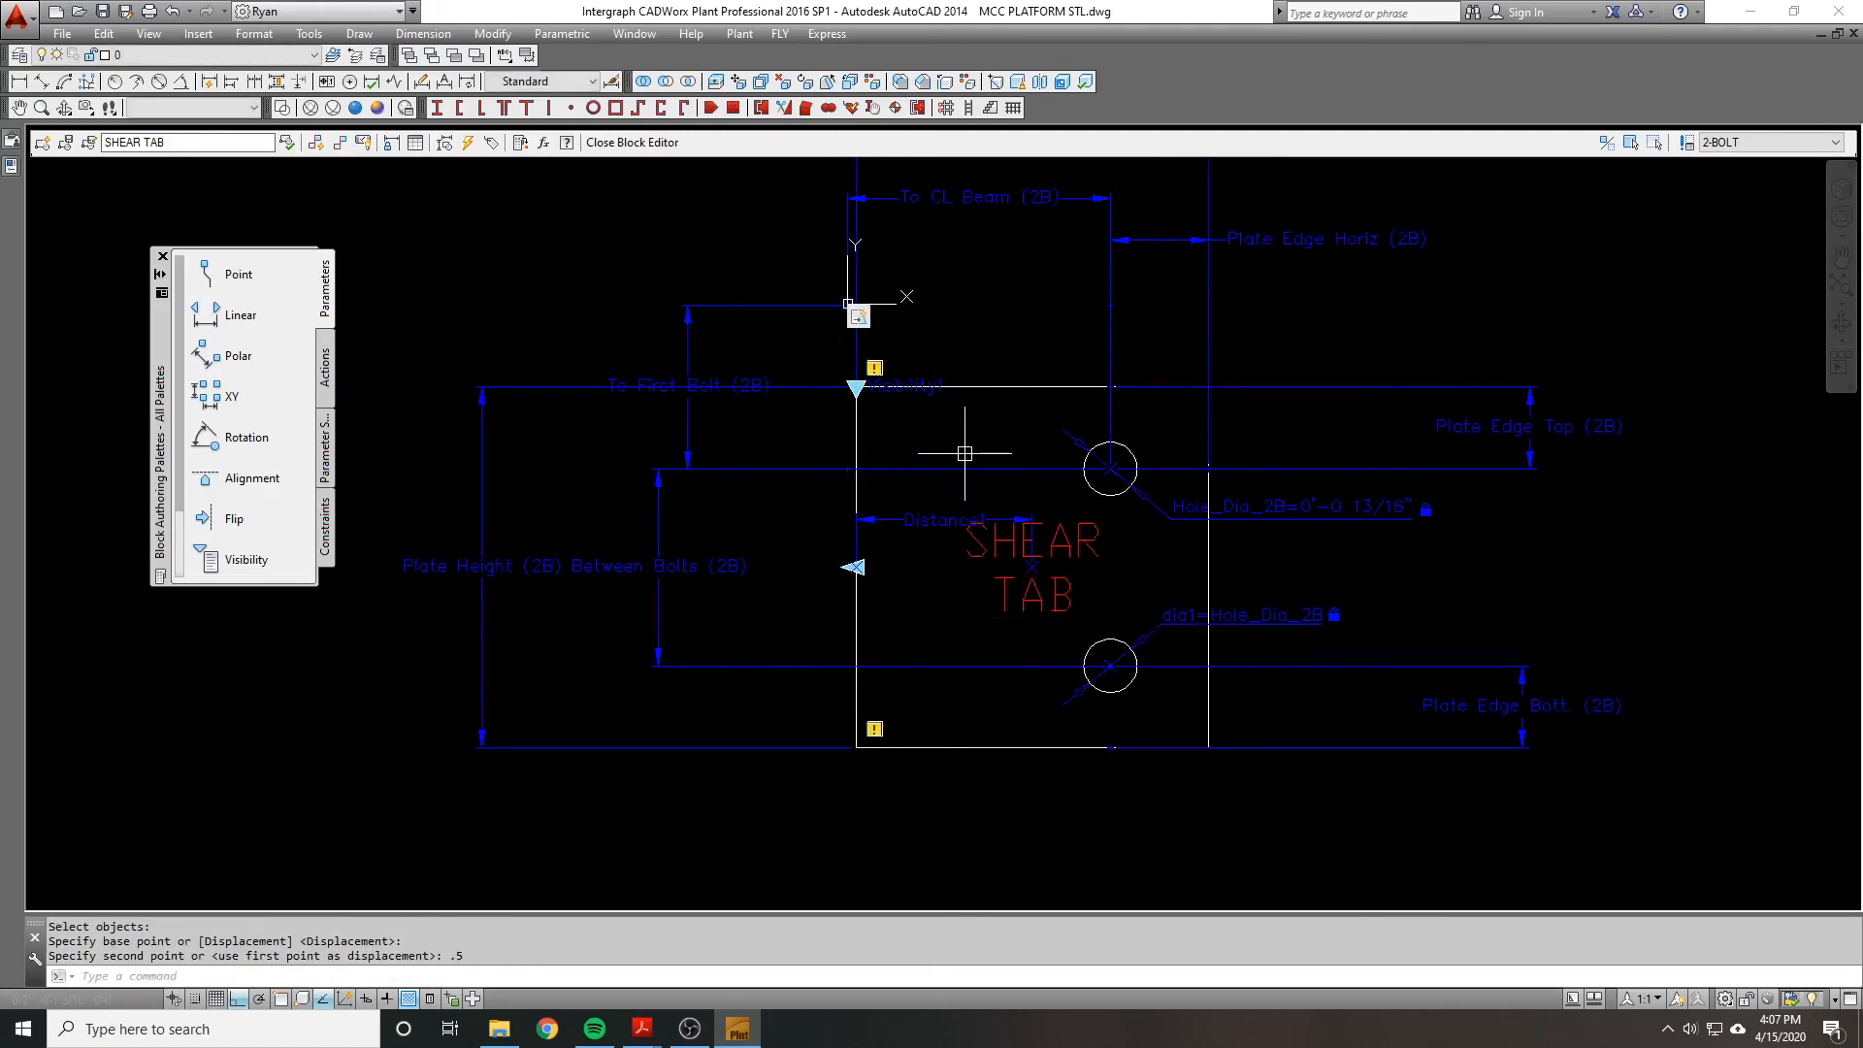
Step: Check the Visibility1 grip position in the 3-BOLT state and return to the 2-BOLT state
{"action": "left_click", "coordinate": [1746, 141]}
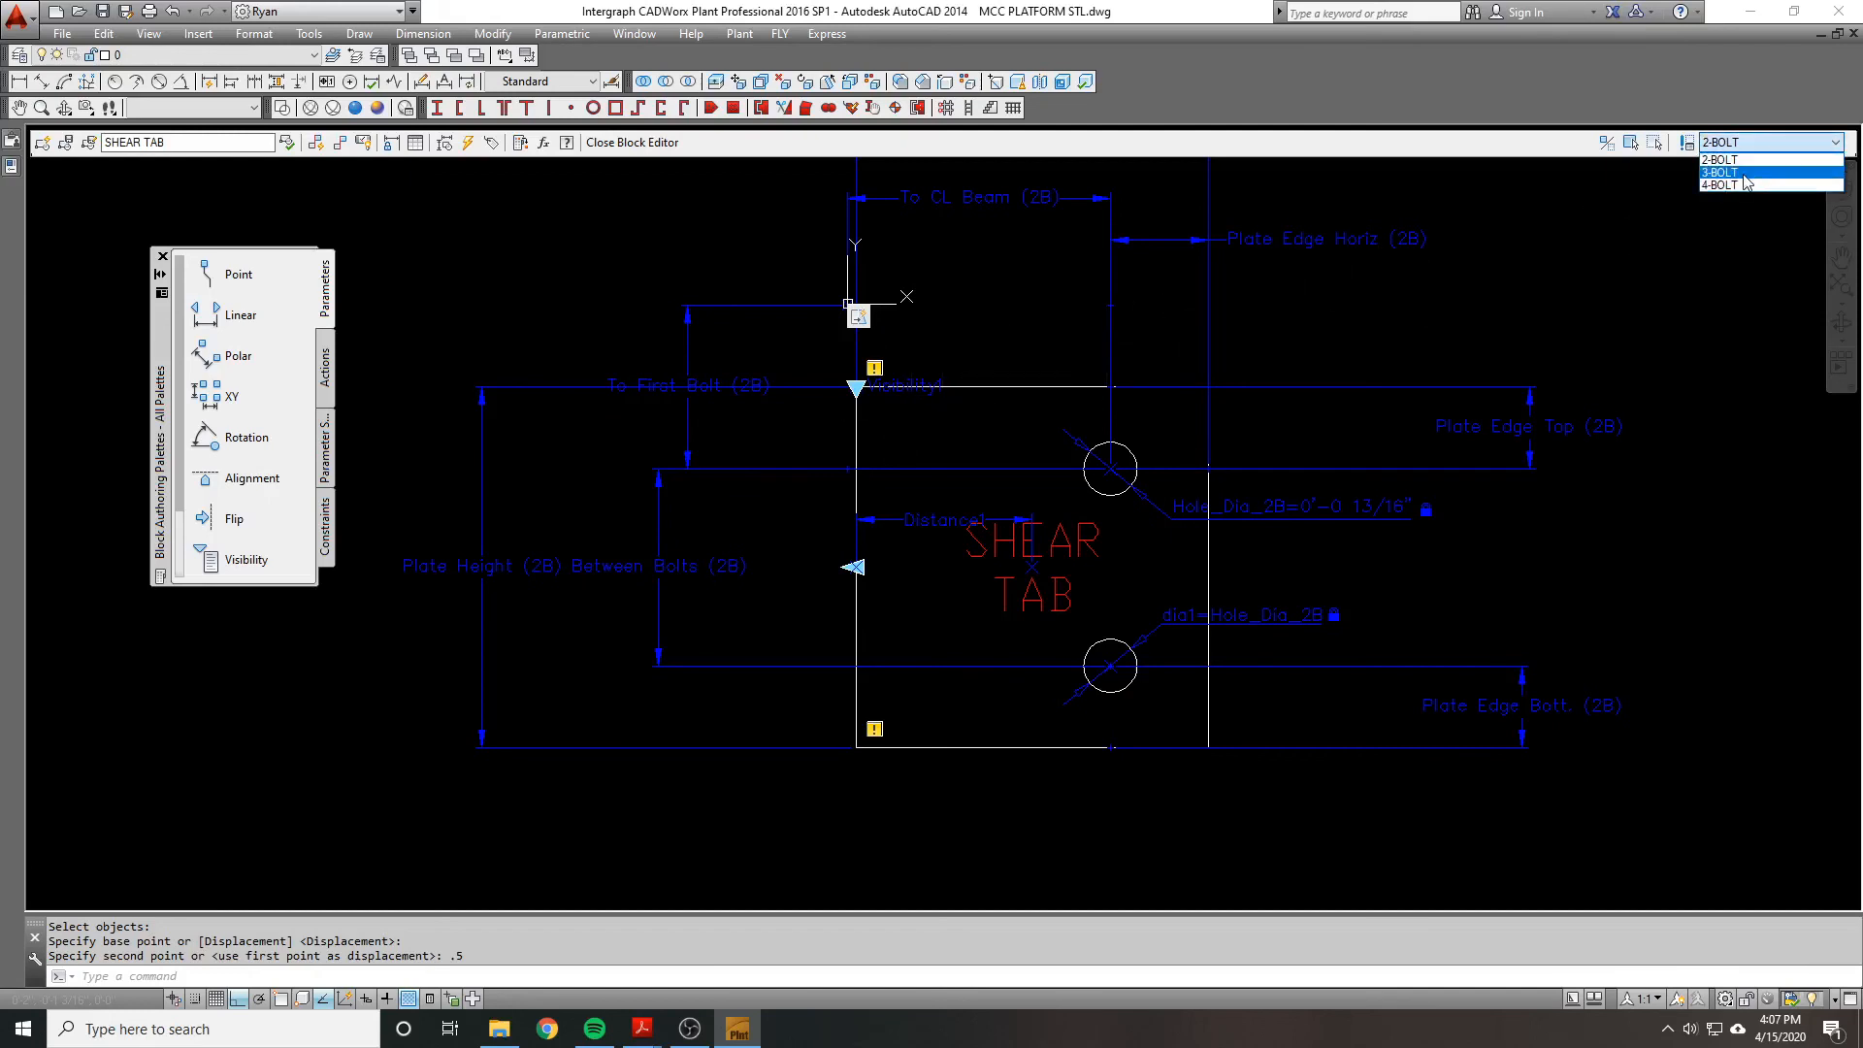
{"action": "left_click", "coordinate": [1737, 173]}
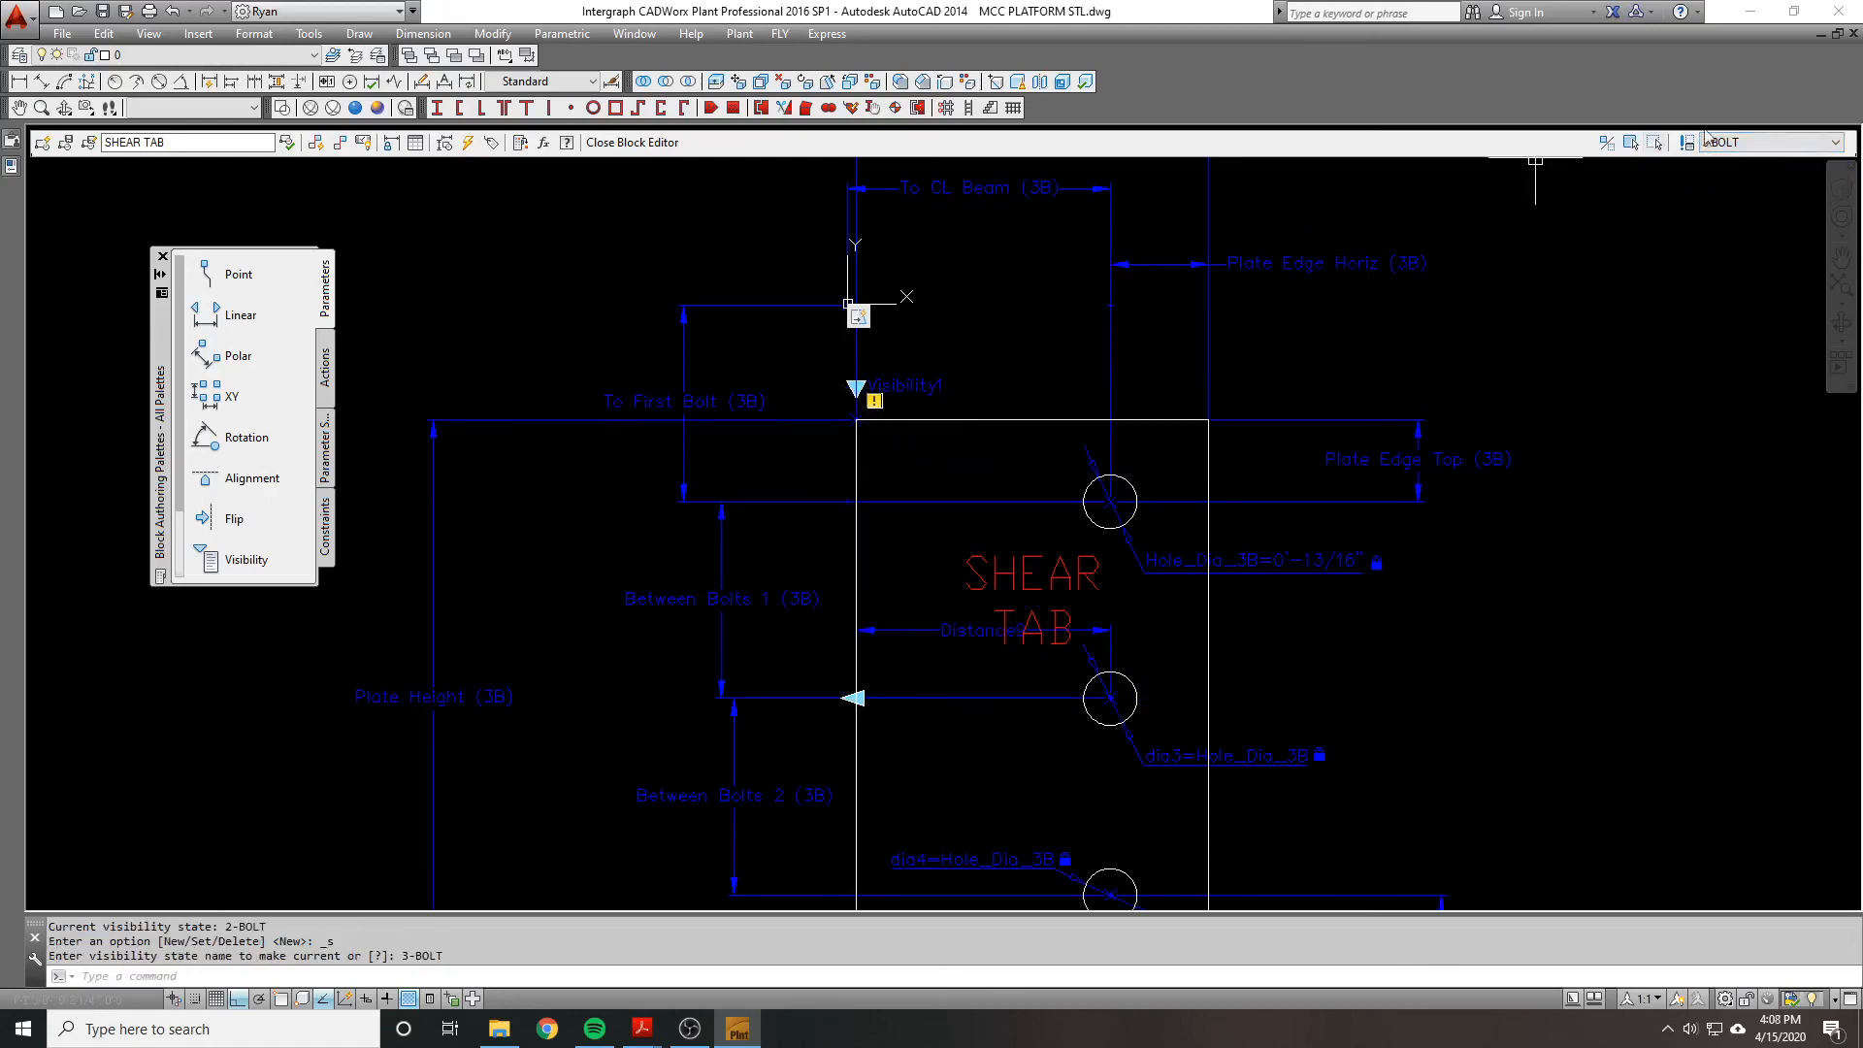
{"action": "left_click", "coordinate": [1752, 143]}
{"action": "left_click", "coordinate": [1737, 157]}
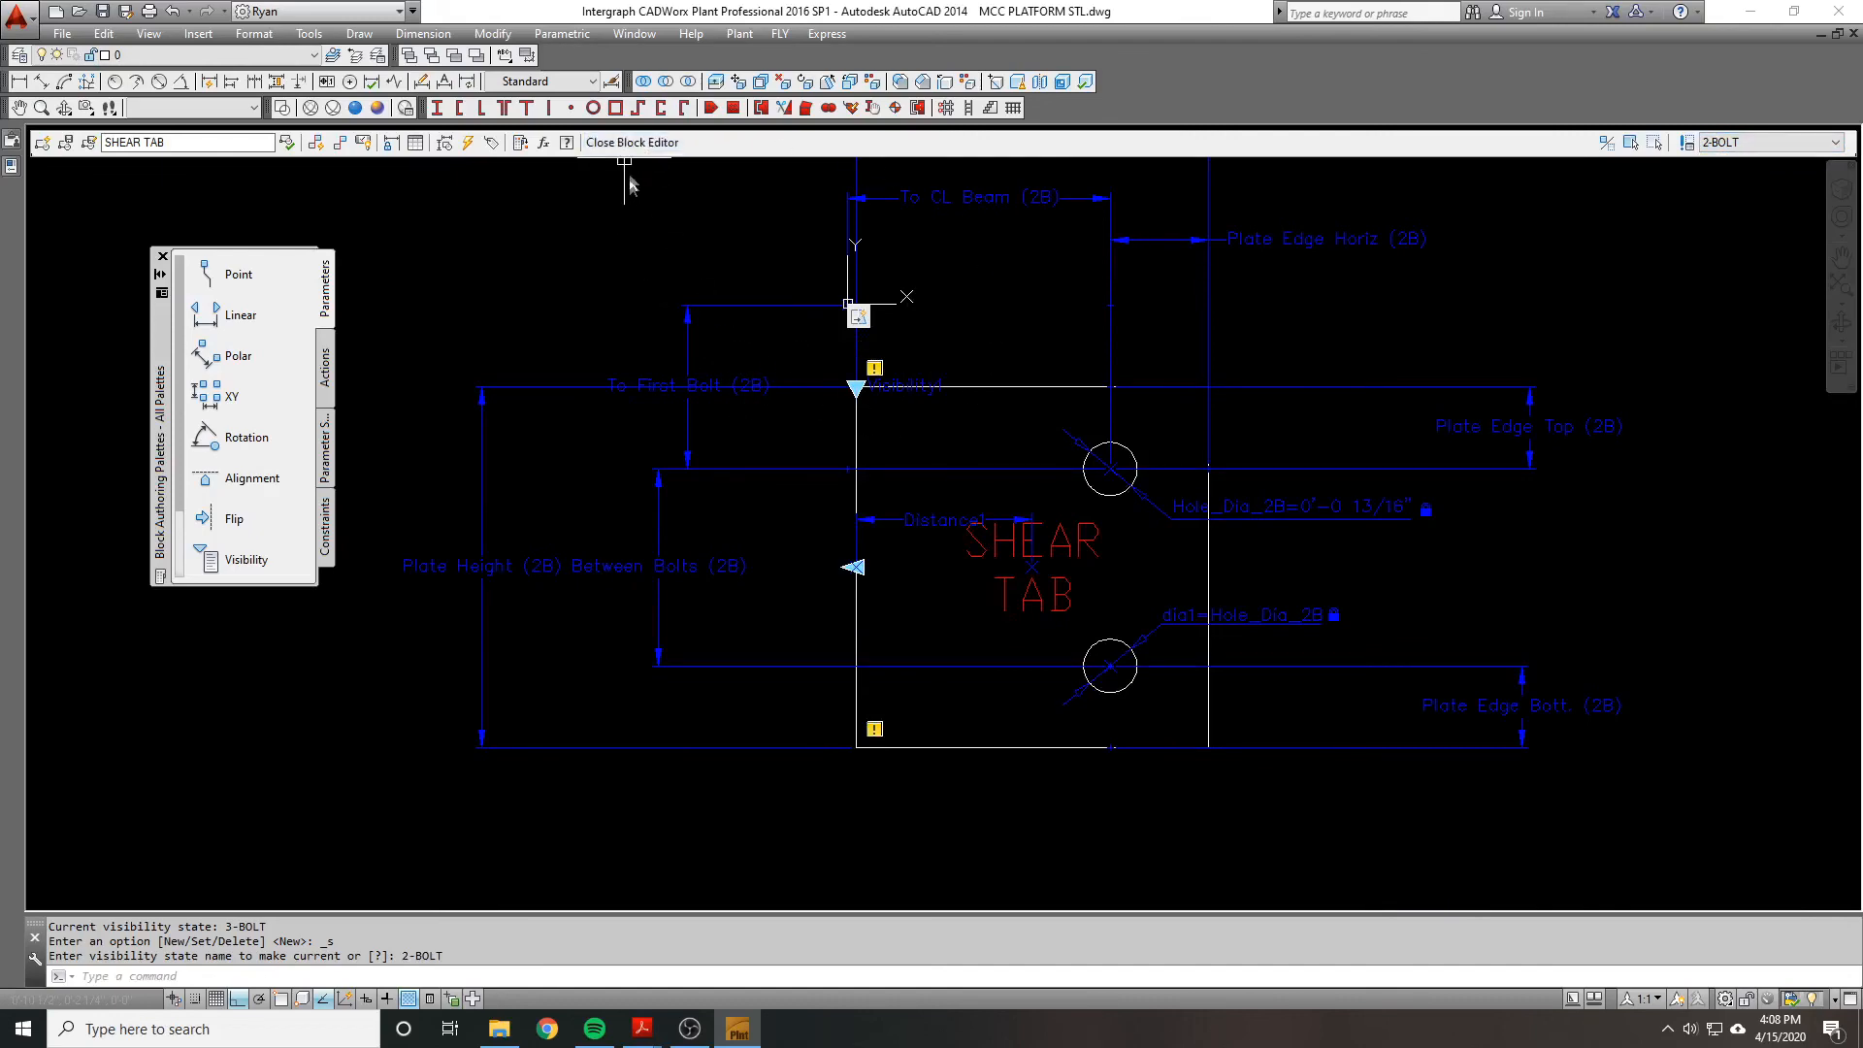
Step: Exit the block editor saving the changes, and test the inserted tab's visibility states, ending on 2-BOLT
{"action": "left_click", "coordinate": [630, 143]}
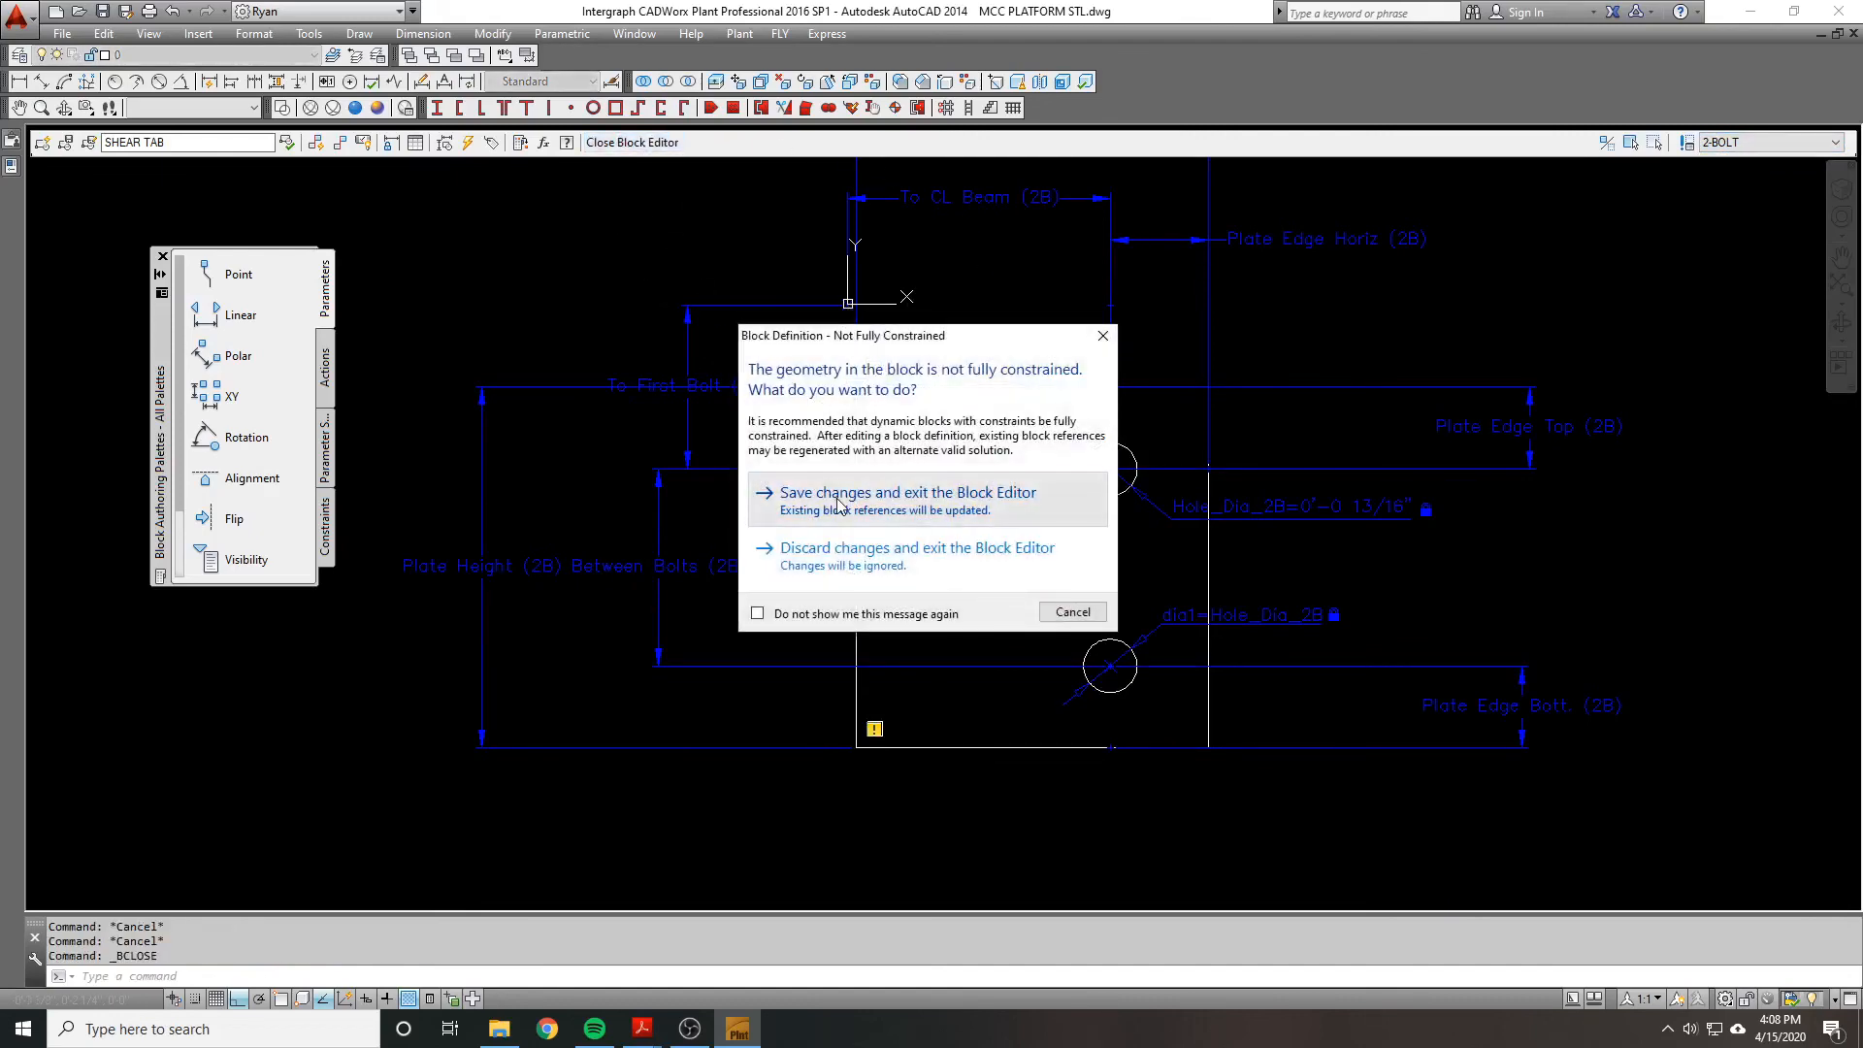
{"action": "left_click", "coordinate": [840, 495]}
{"action": "left_click", "coordinate": [932, 456]}
{"action": "left_click", "coordinate": [847, 417]}
{"action": "left_click", "coordinate": [902, 477]}
{"action": "left_click", "coordinate": [847, 418]}
{"action": "left_click", "coordinate": [887, 433]}
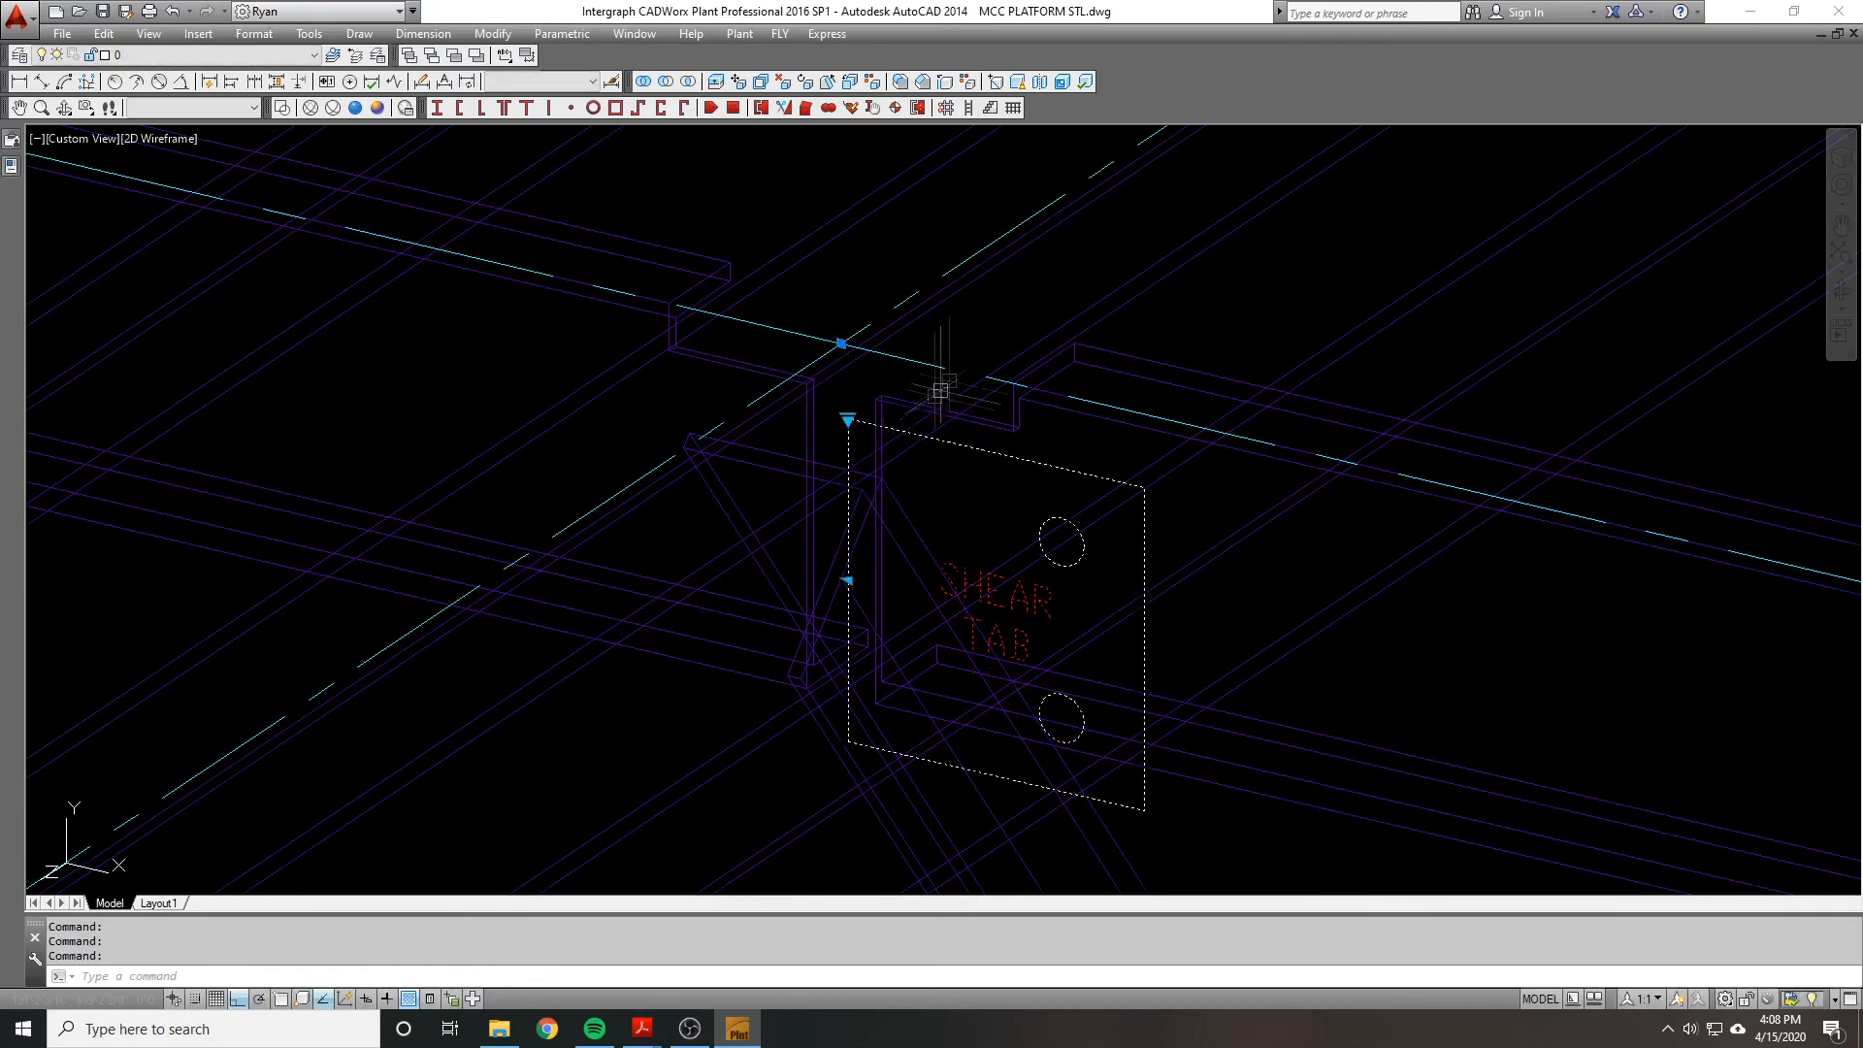
Step: Set the inserted 2-bolt tab's To CL Beam to 2.5, To First Bolt to 1-7/8 and Between Bolts to 2.25
{"action": "scroll", "coordinate": [878, 407], "scroll_direction": "down", "scroll_amount": 1}
{"action": "key", "text": "ctrl+1"}
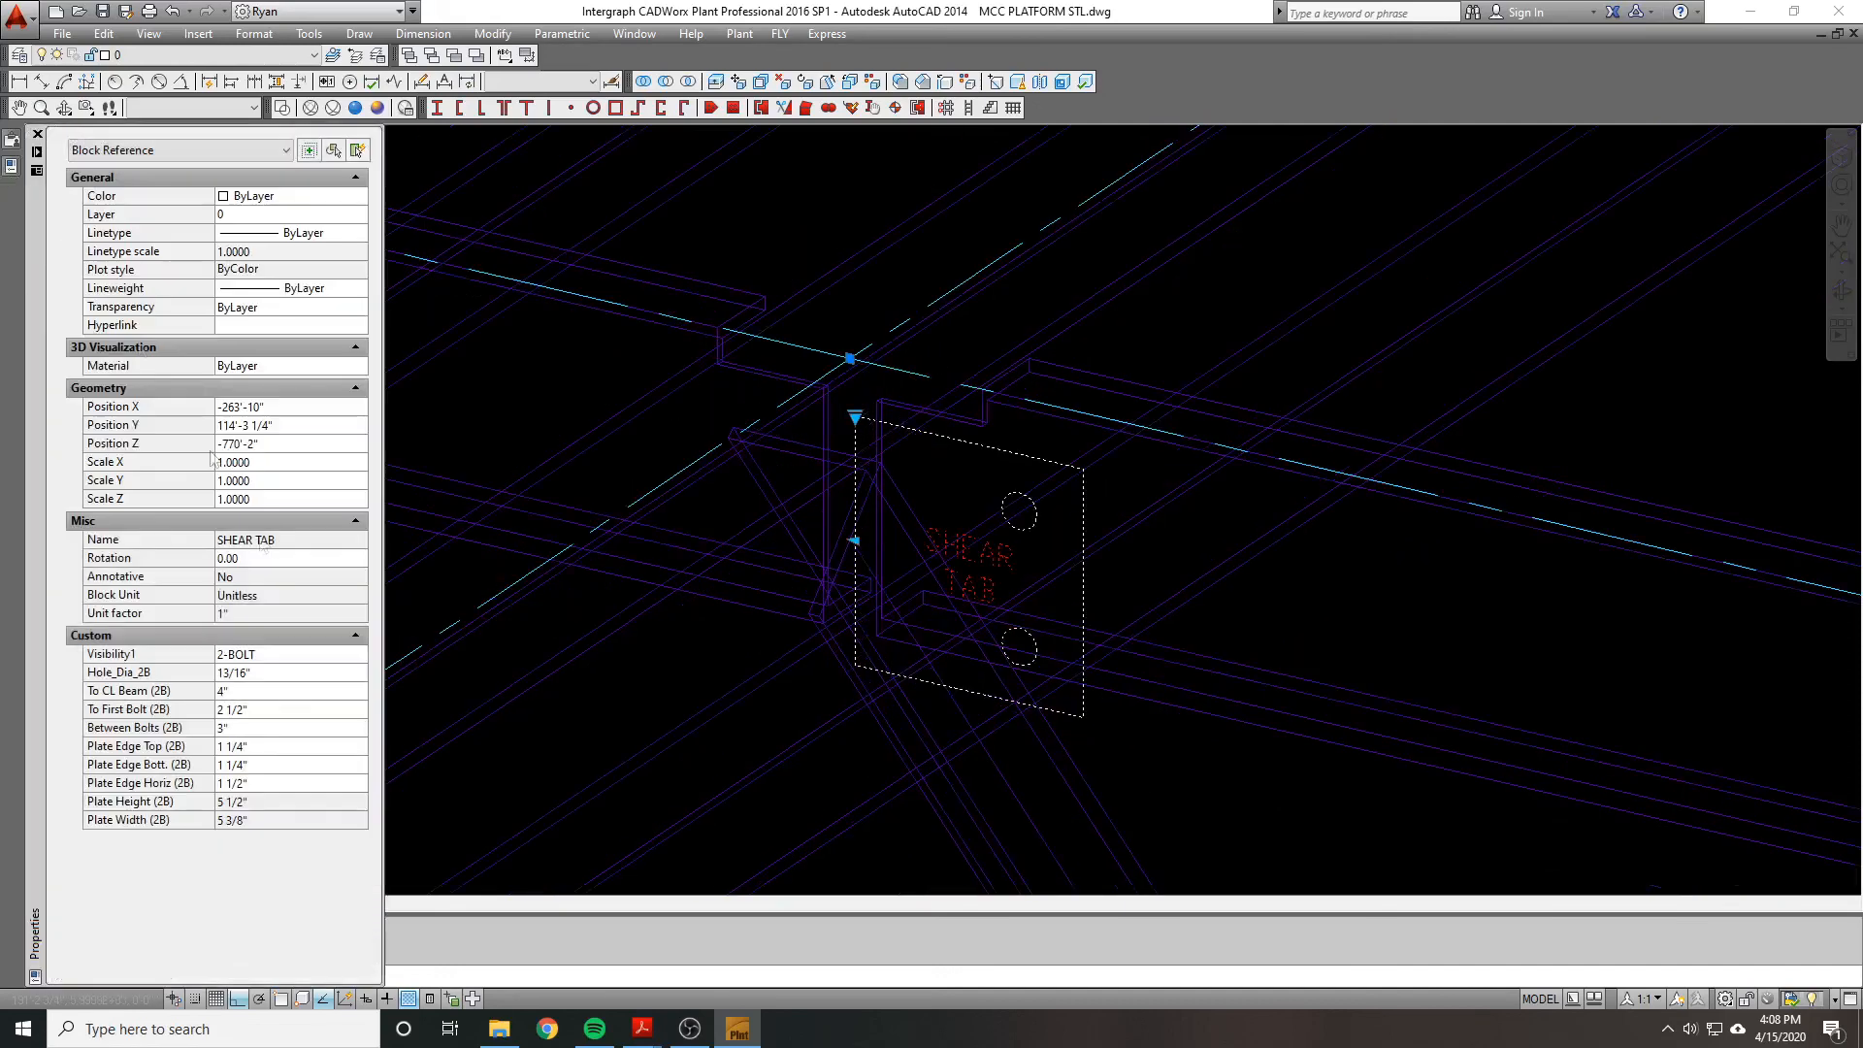
{"action": "left_click", "coordinate": [254, 688]}
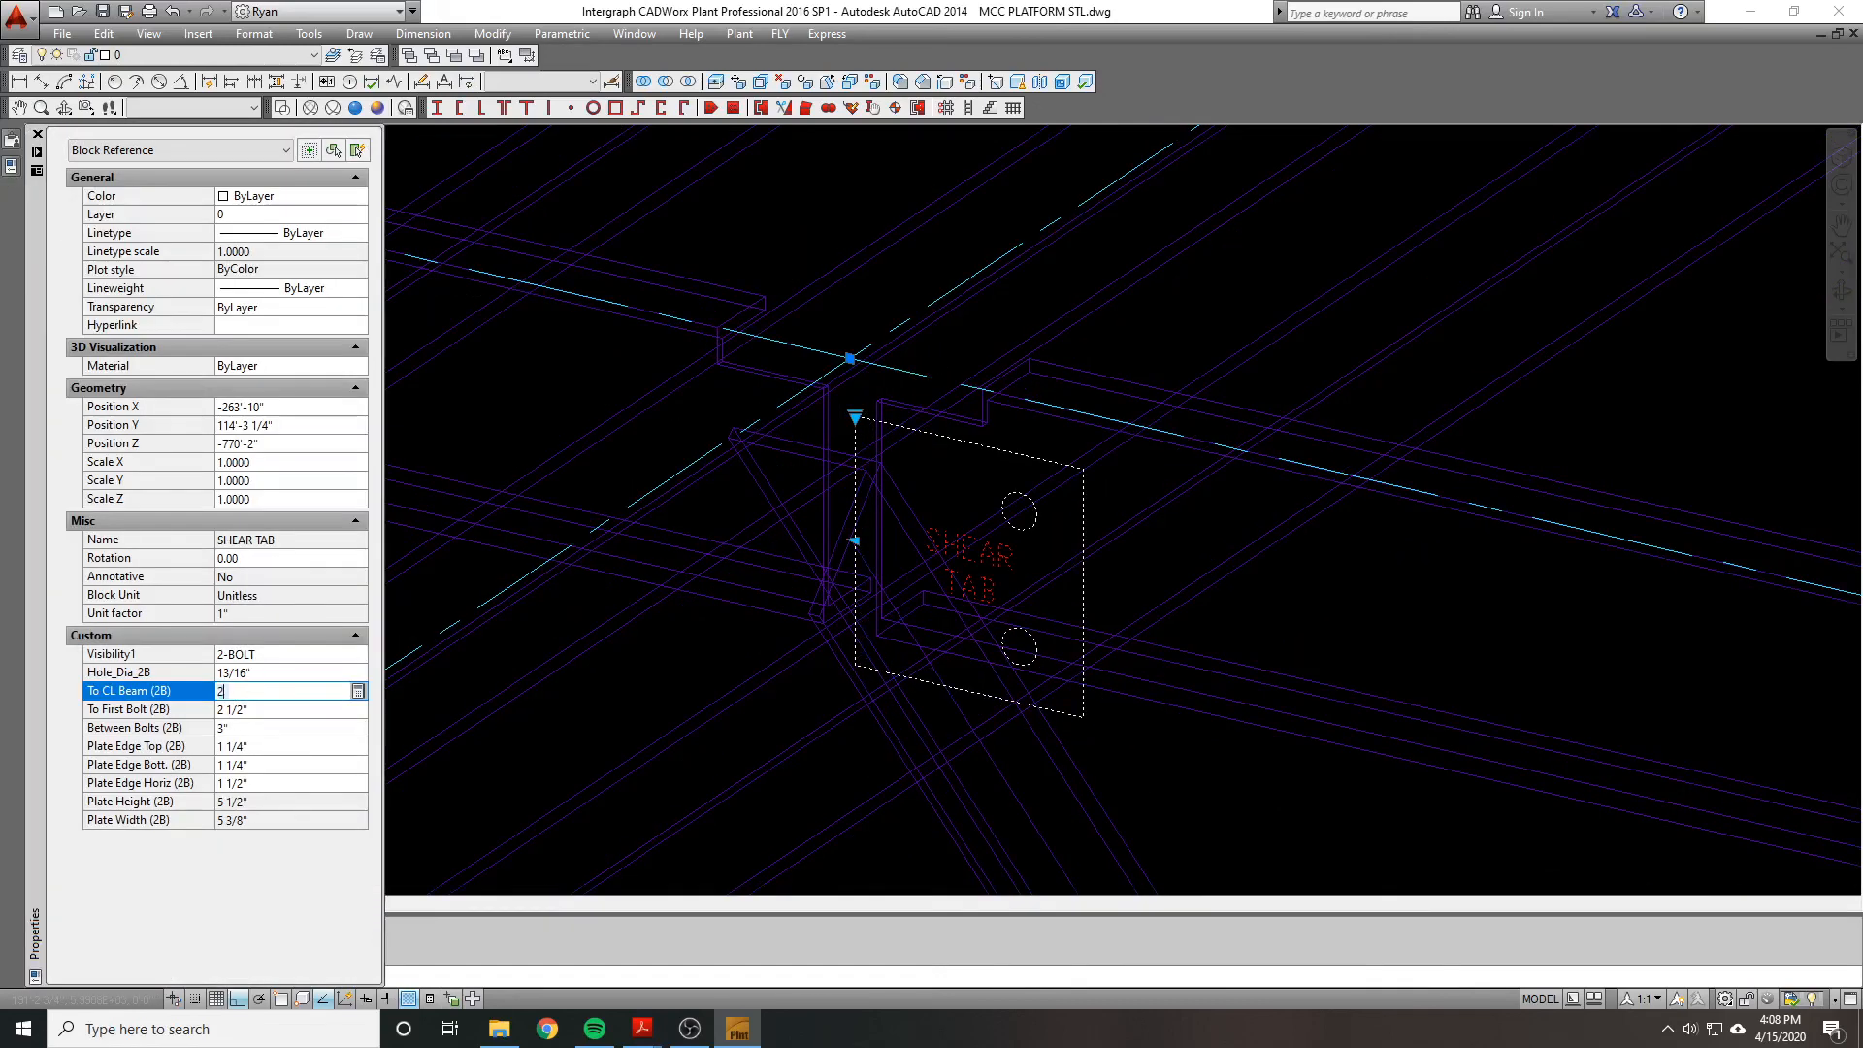
{"action": "type", "text": "2.5"}
{"action": "key", "text": "Tab"}
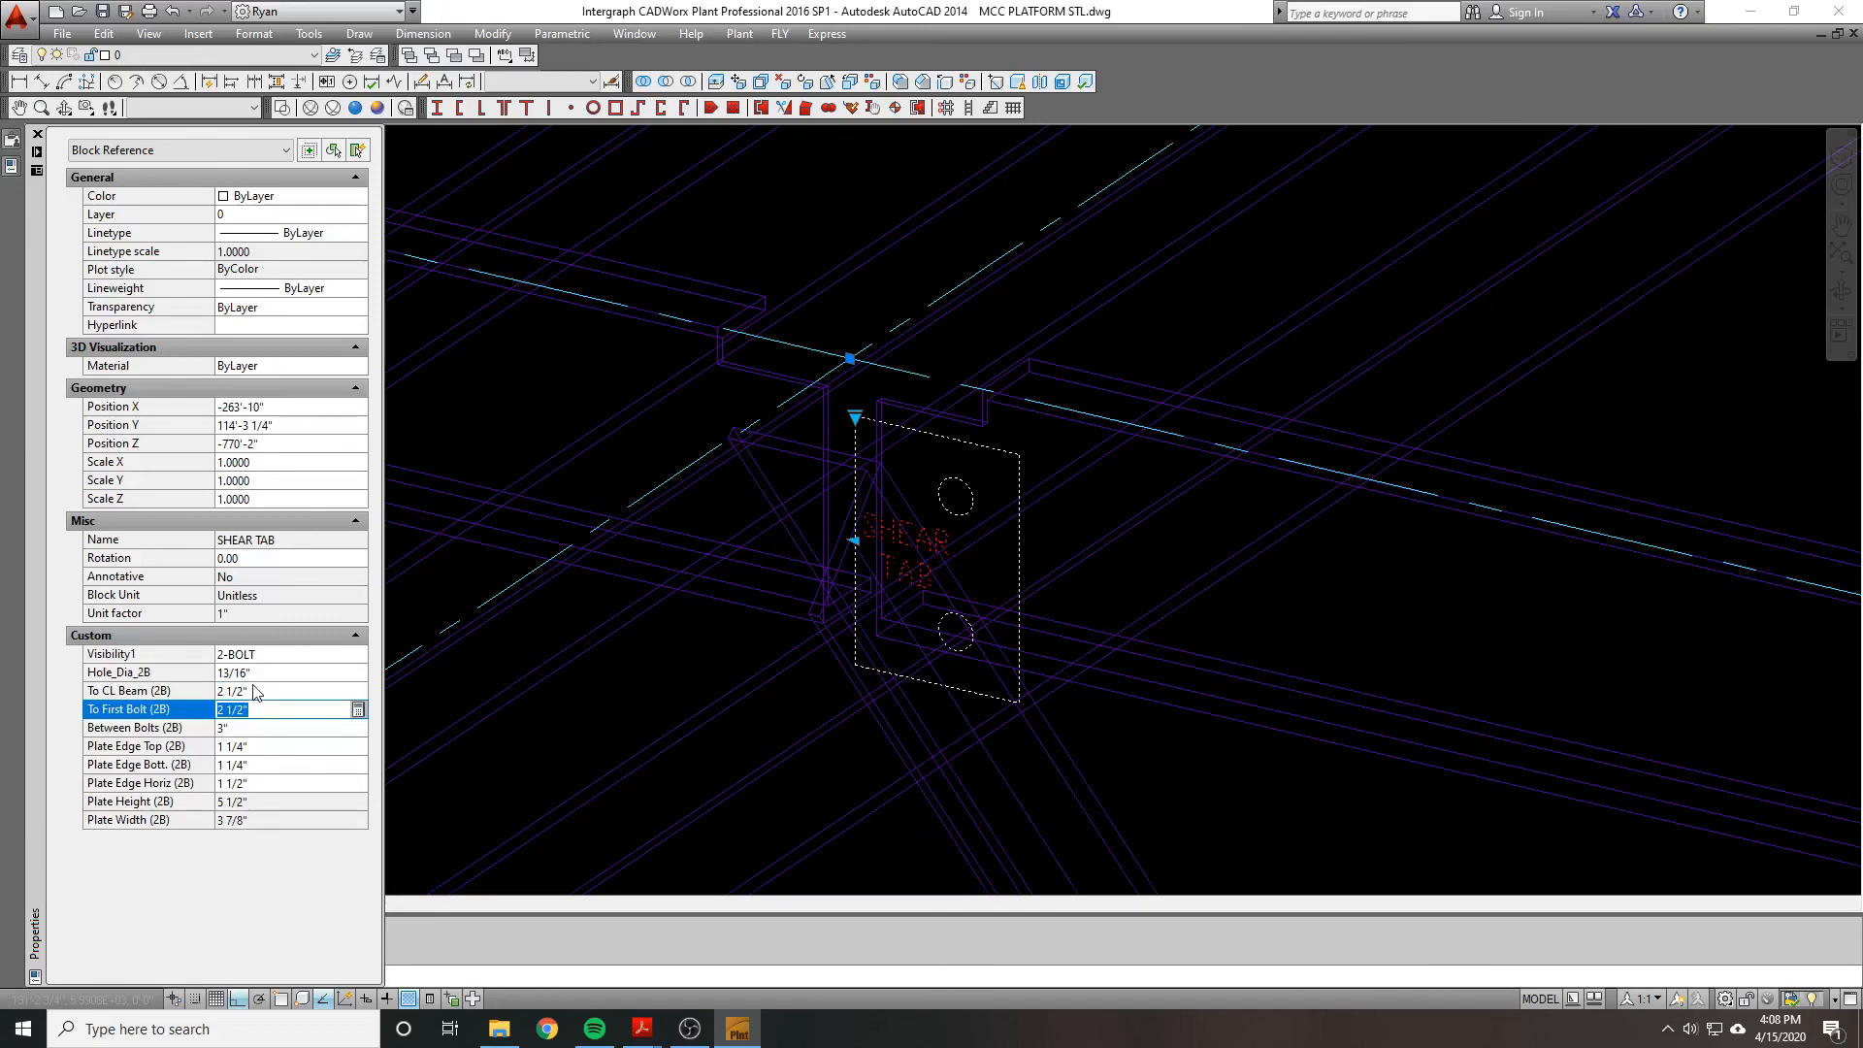
{"action": "type", "text": "1-7/8"}
{"action": "key", "text": "Tab"}
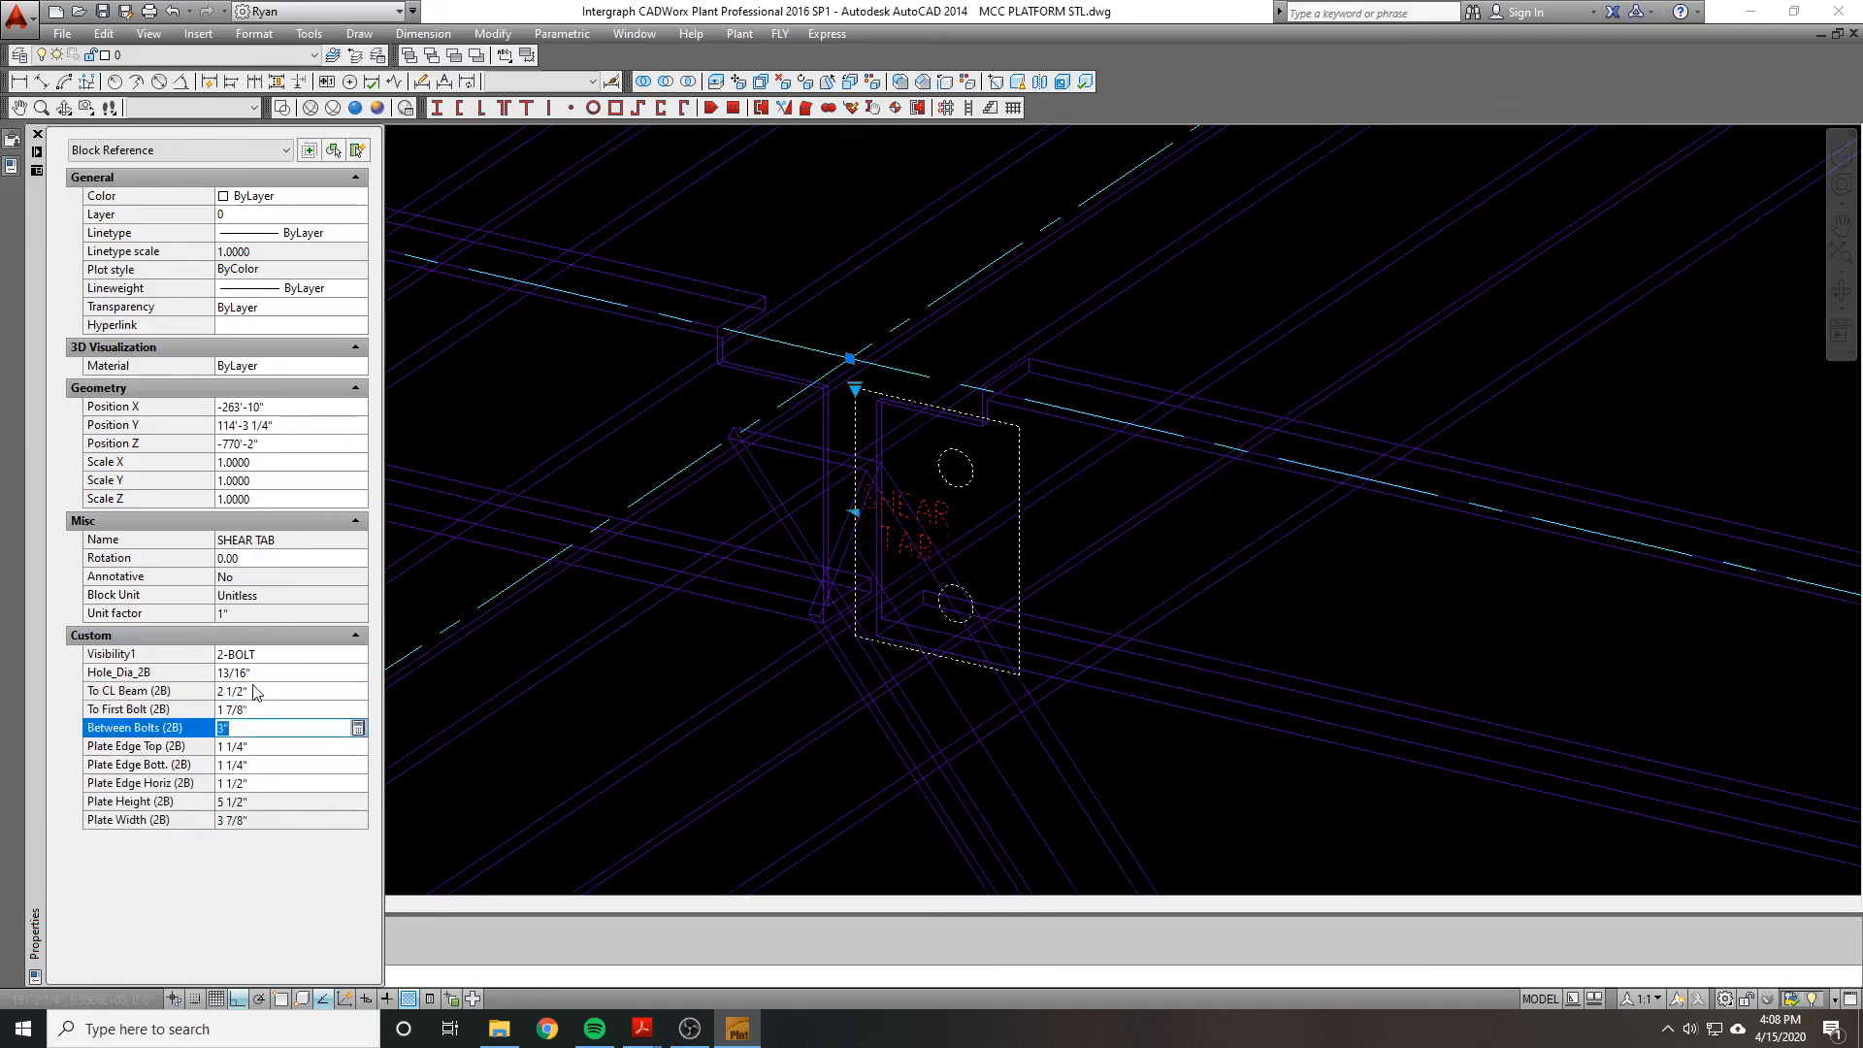
{"action": "type", "text": "2.25"}
{"action": "key", "text": "Tab"}
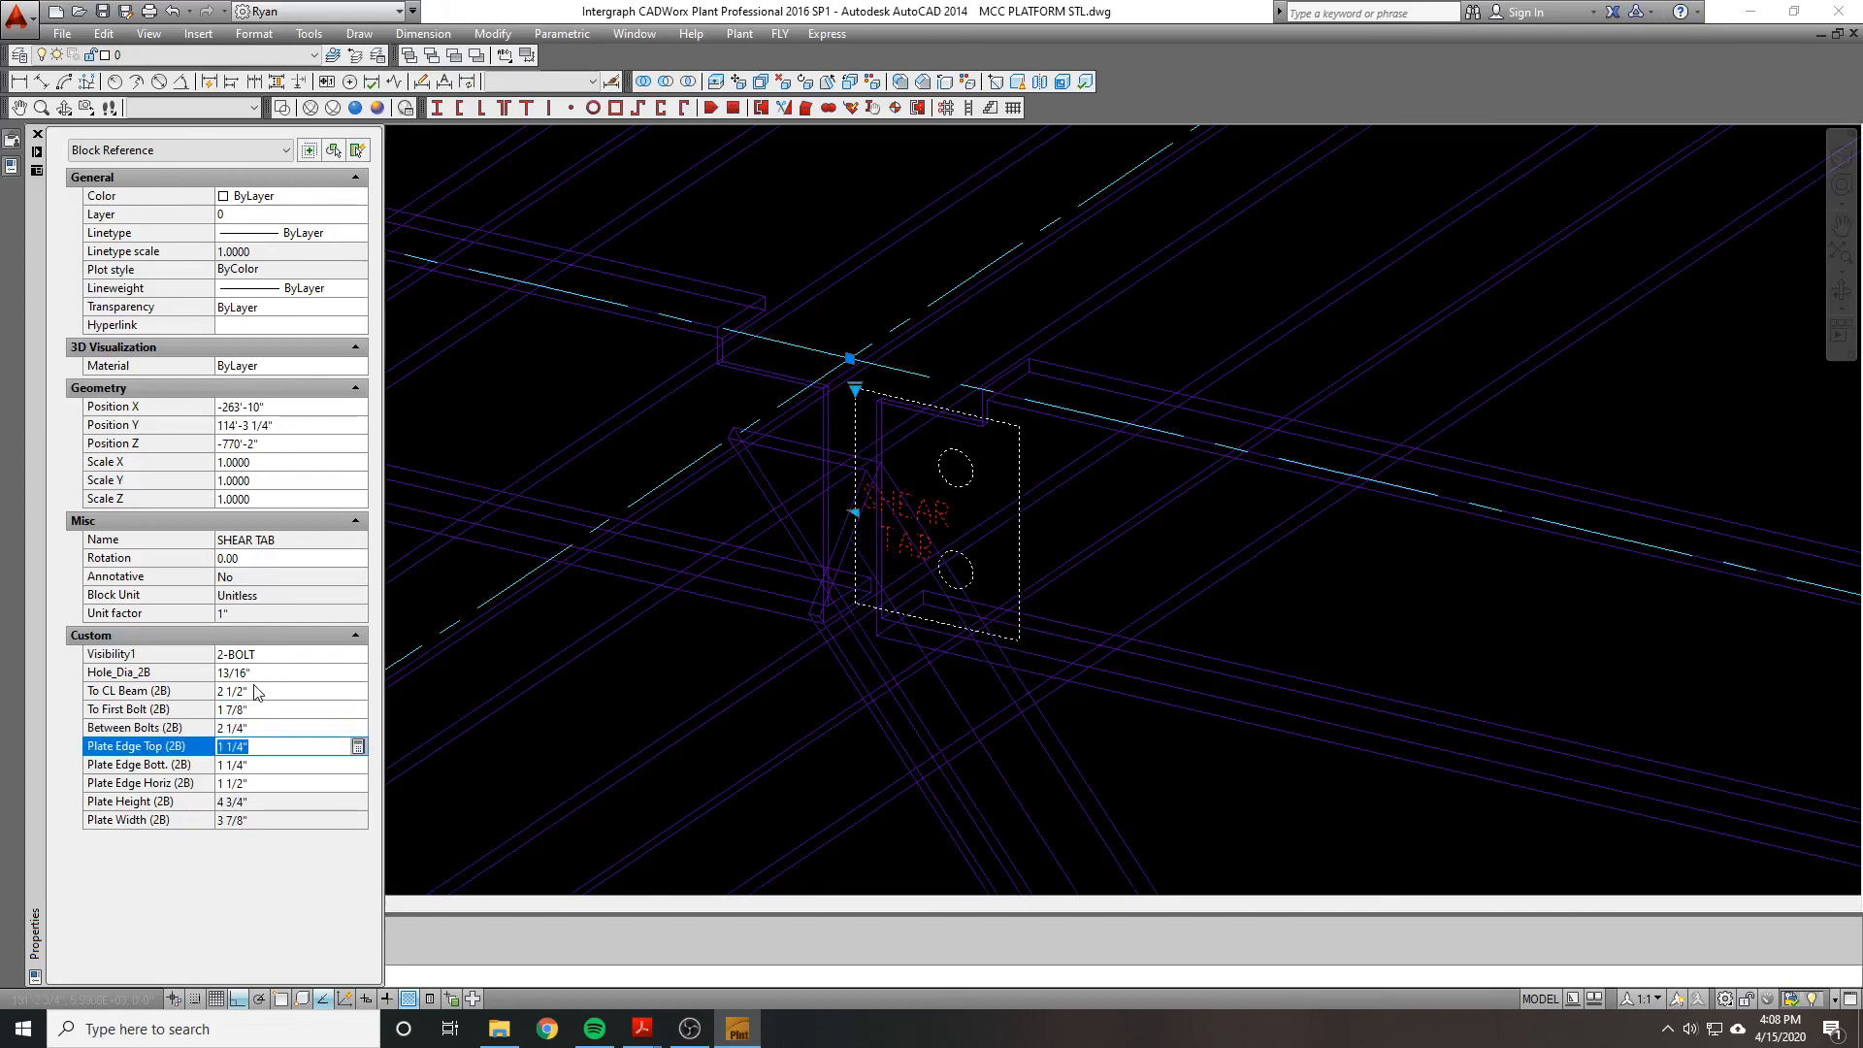
{"action": "left_click", "coordinate": [282, 691]}
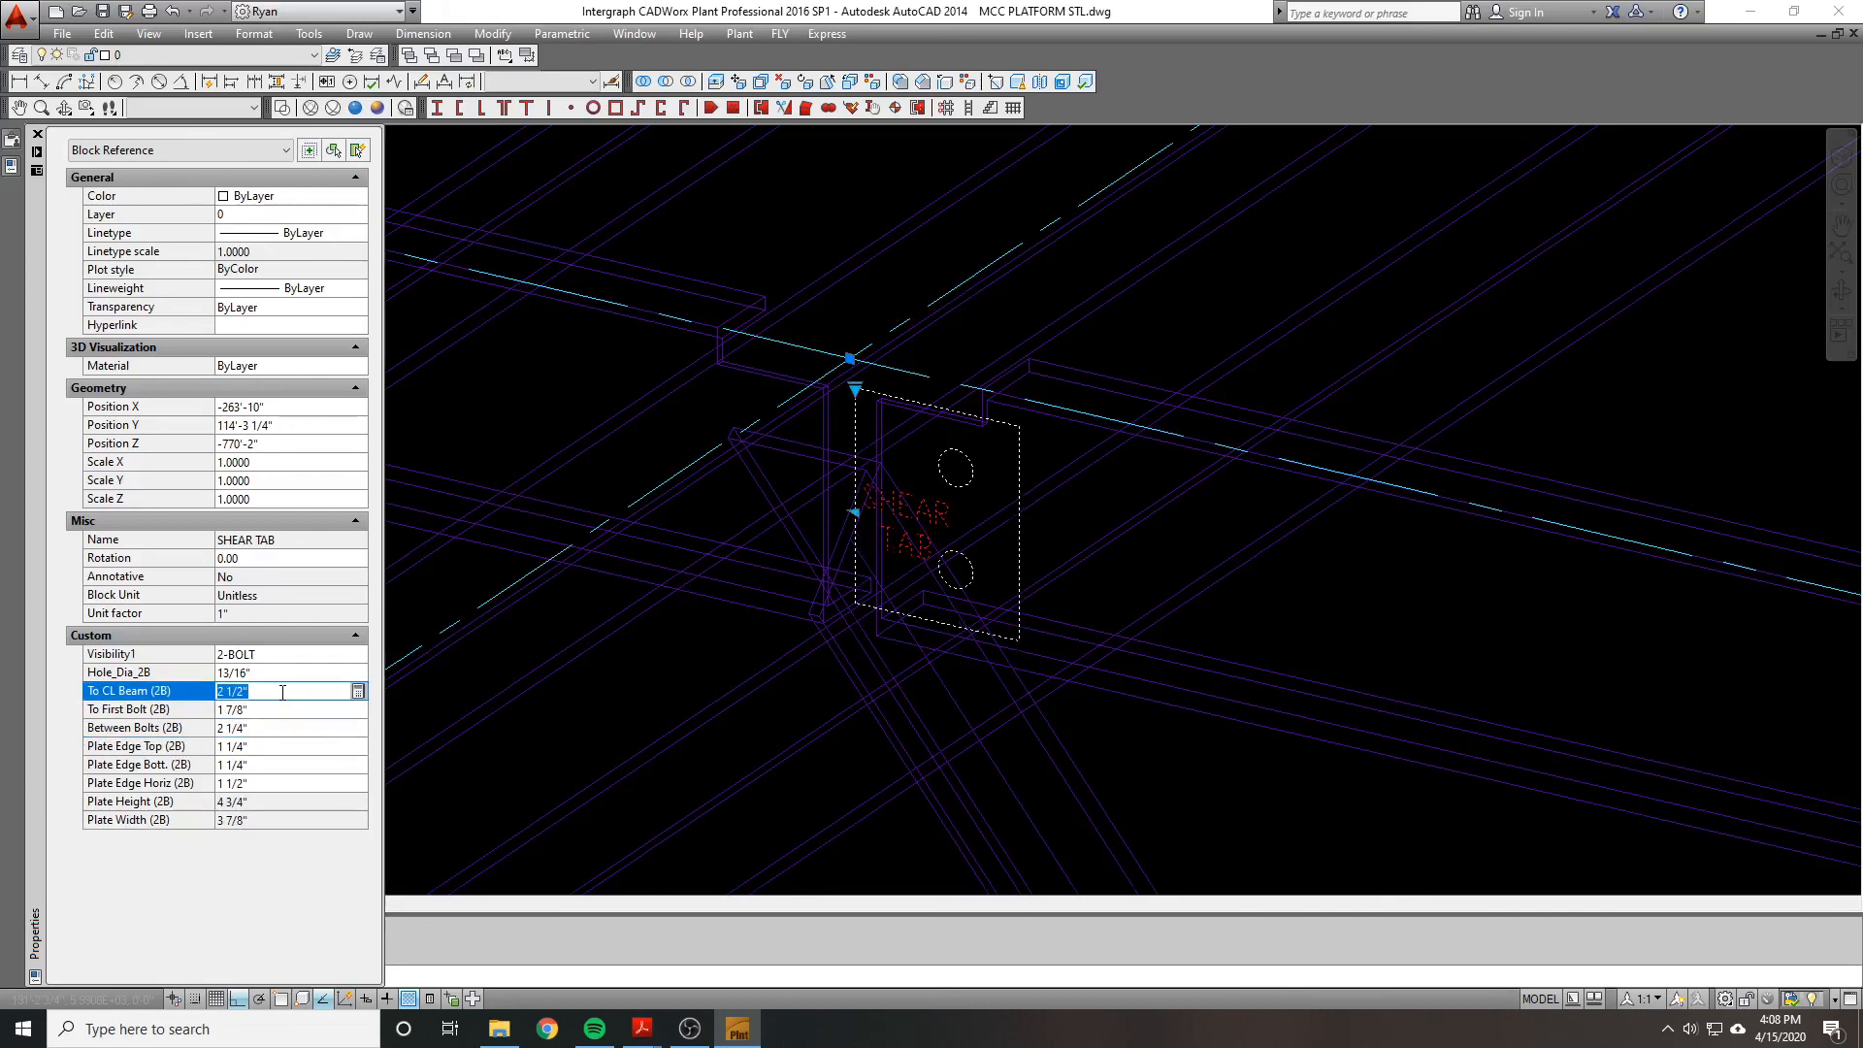
{"action": "key", "text": "Escape"}
{"action": "left_click", "coordinate": [938, 512]}
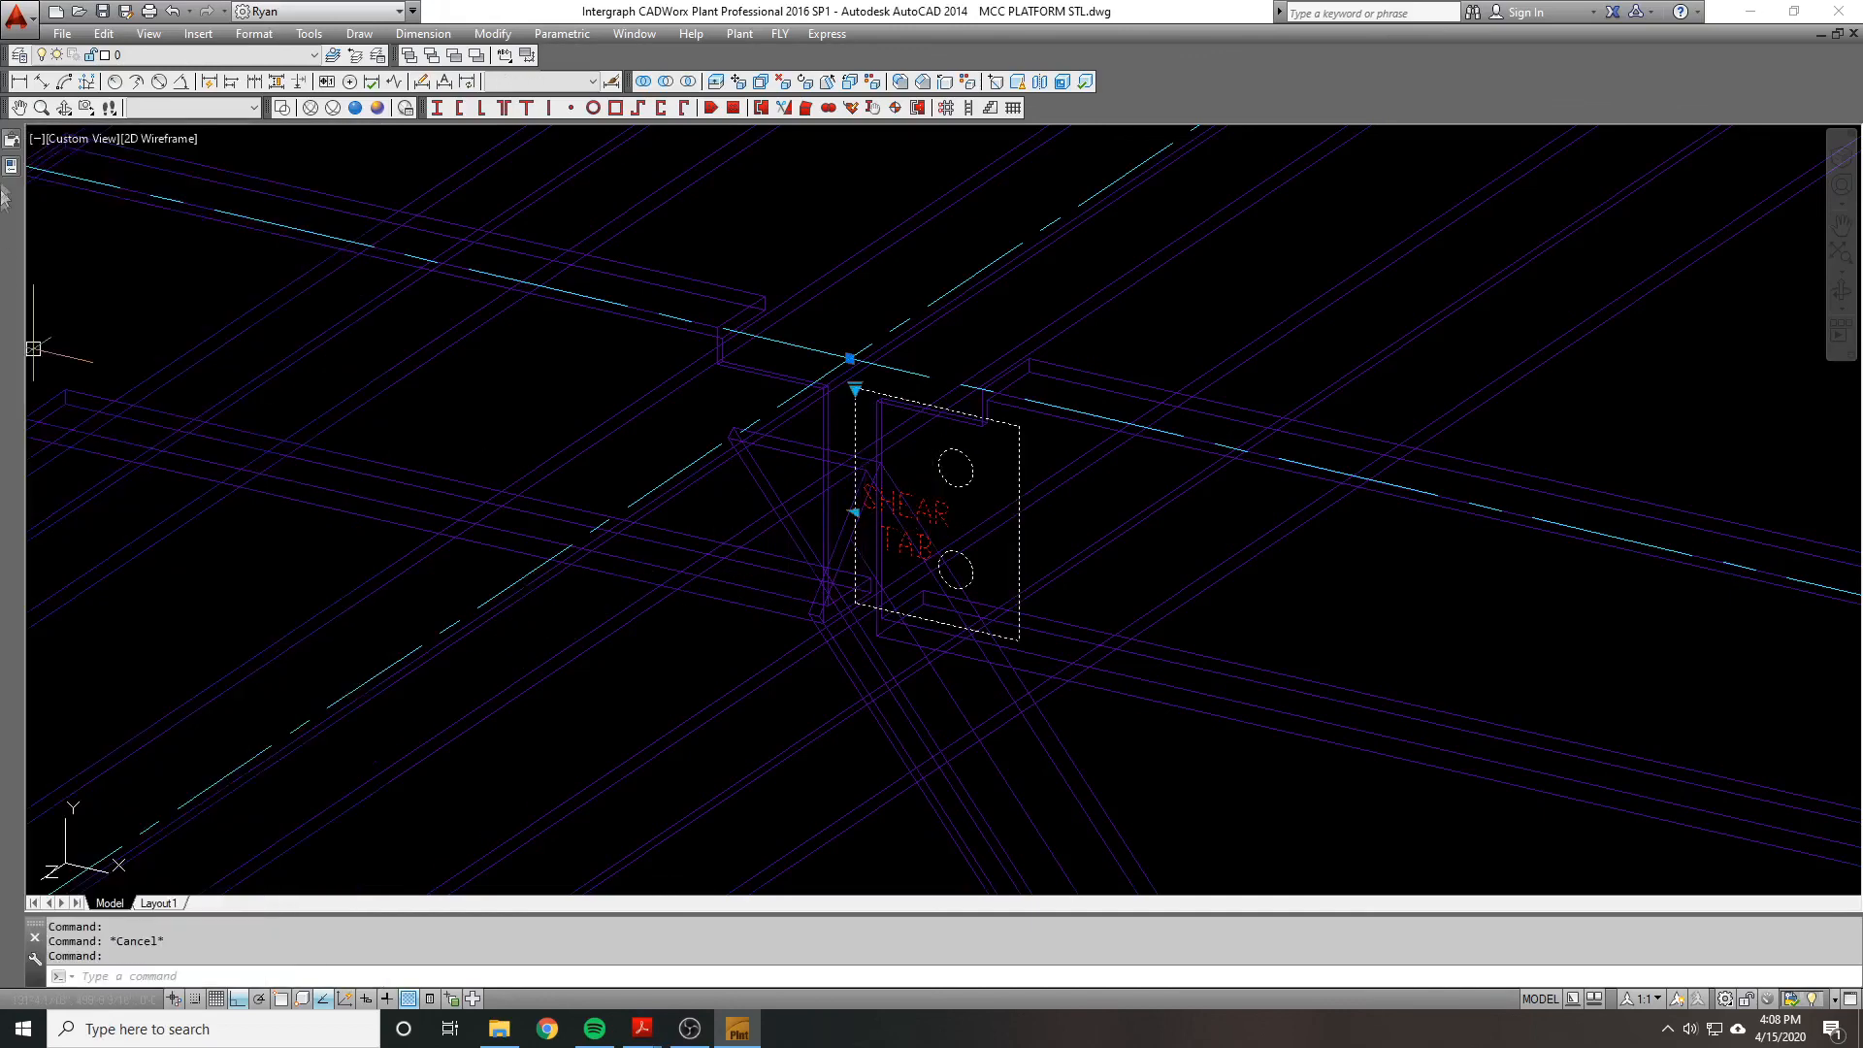
Step: Set the inserted 2-bolt tab's Plate Edge Top (2B) and Plate Edge Bott. (2B) to 1-1/8
{"action": "mouse_move", "coordinate": [10, 175]}
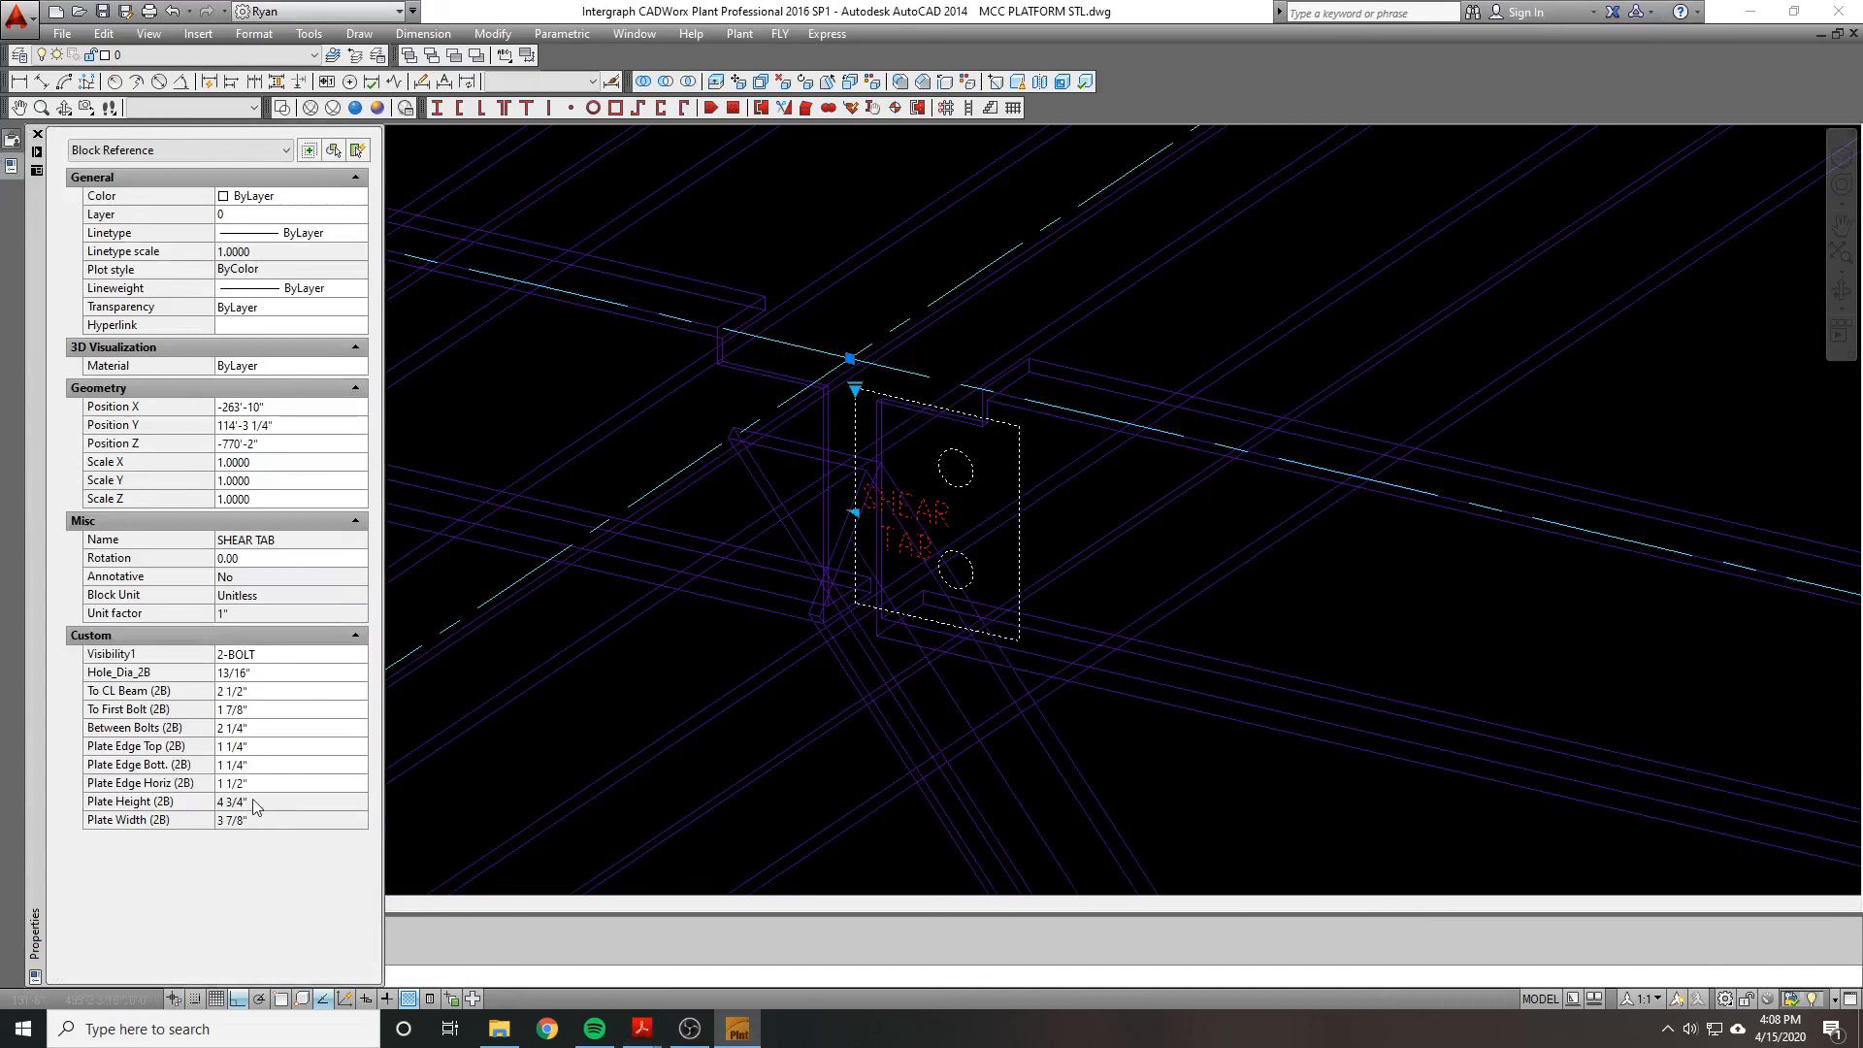
{"action": "left_click", "coordinate": [284, 743]}
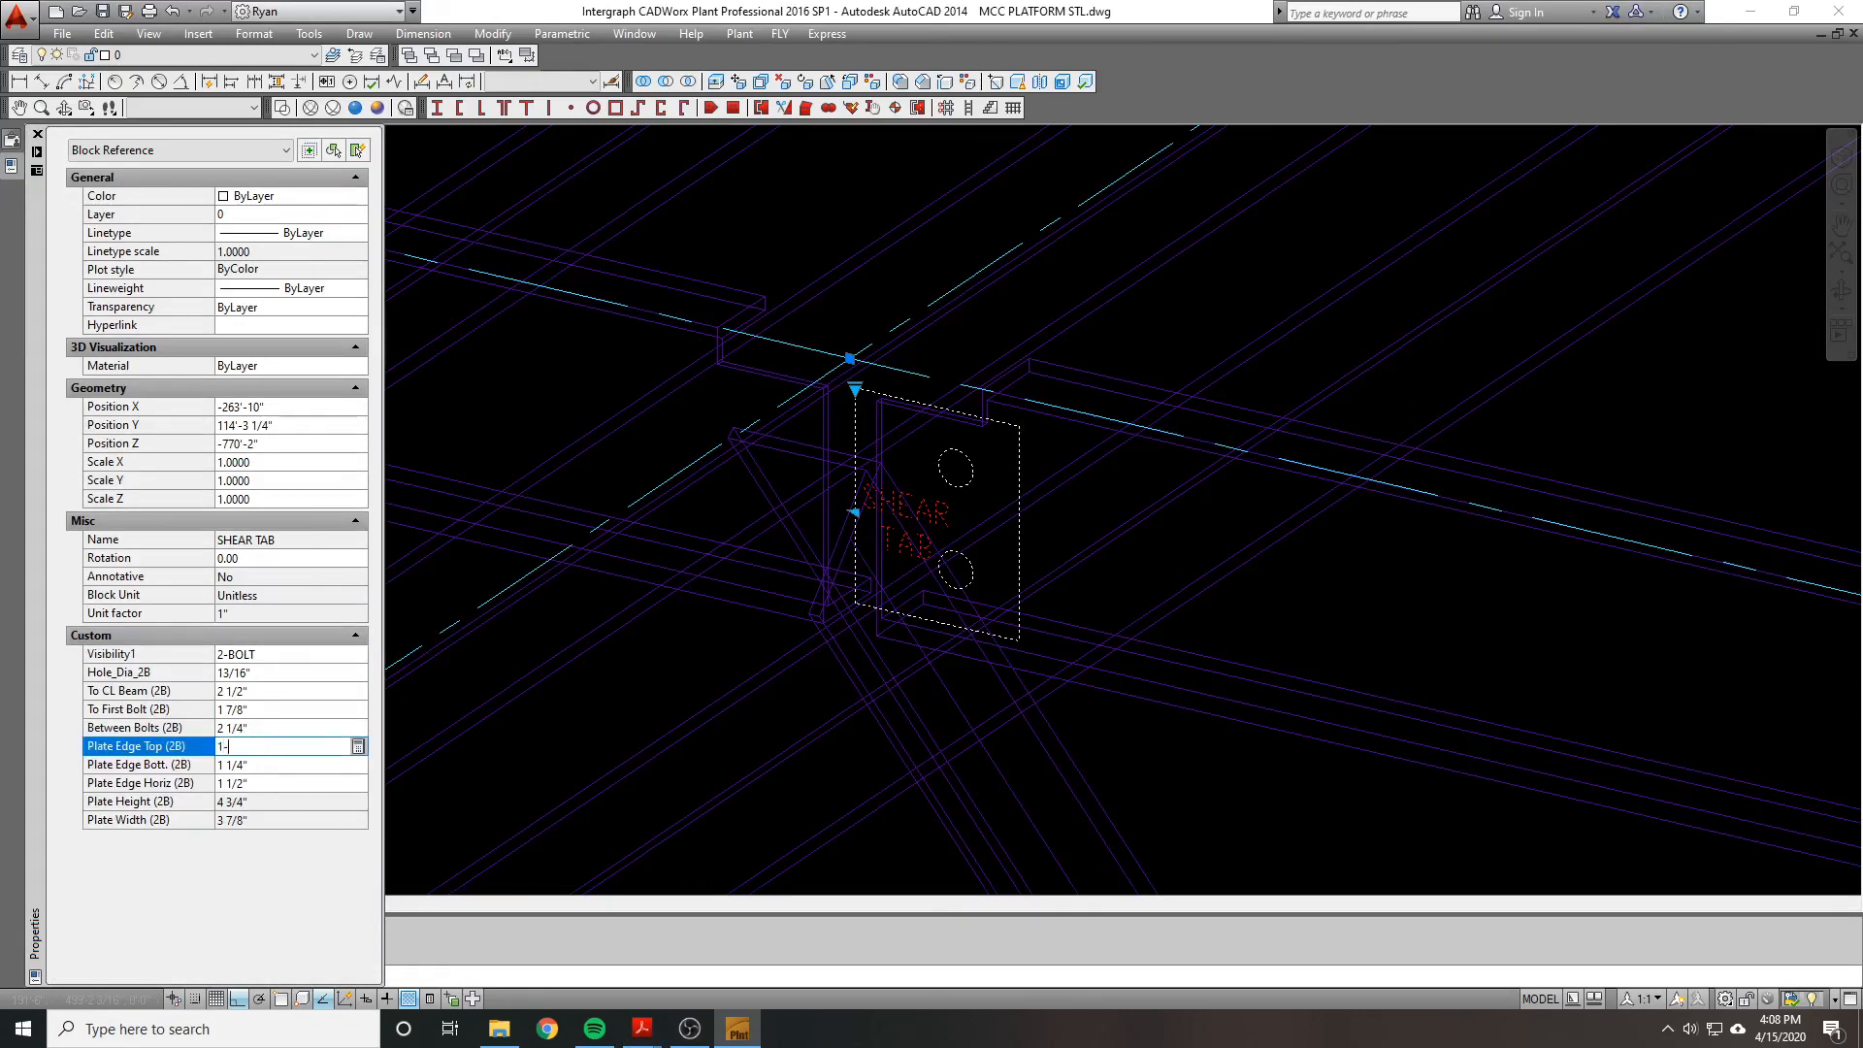
{"action": "type", "text": "1-1/8"}
{"action": "key", "text": "Tab"}
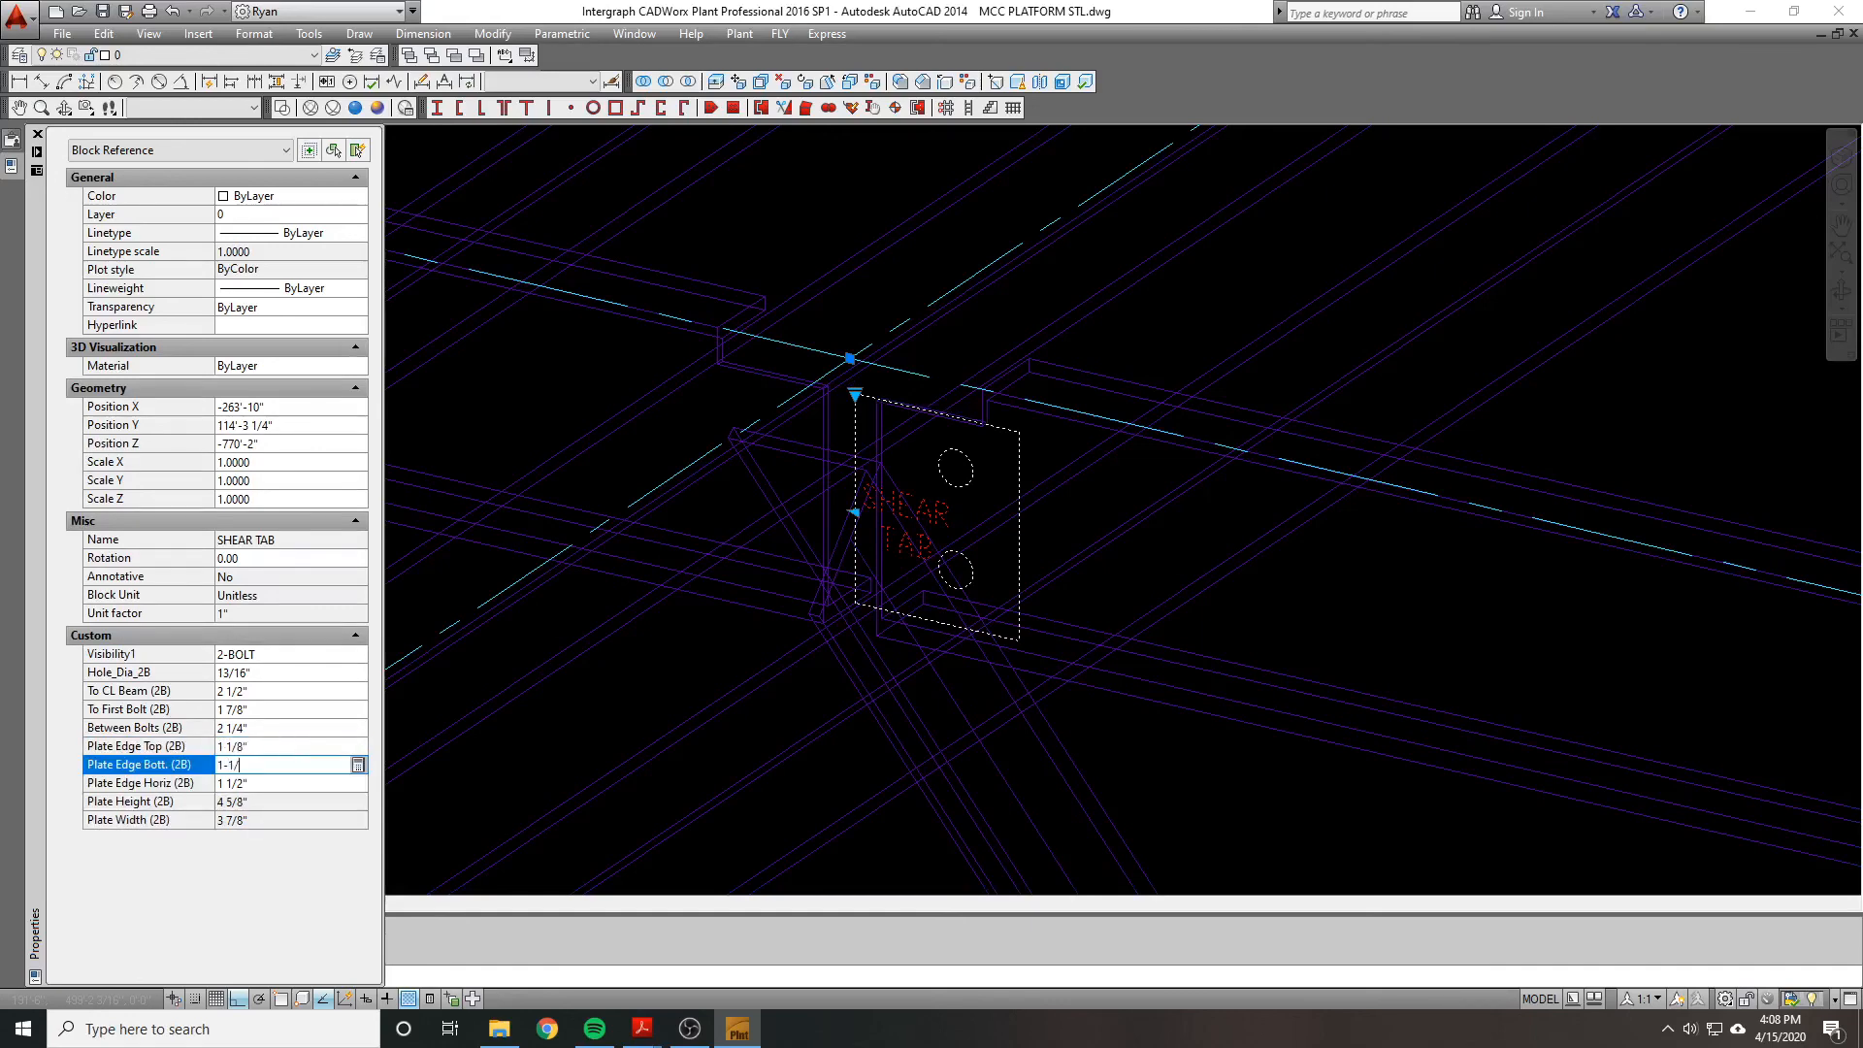
{"action": "key", "text": "Tab"}
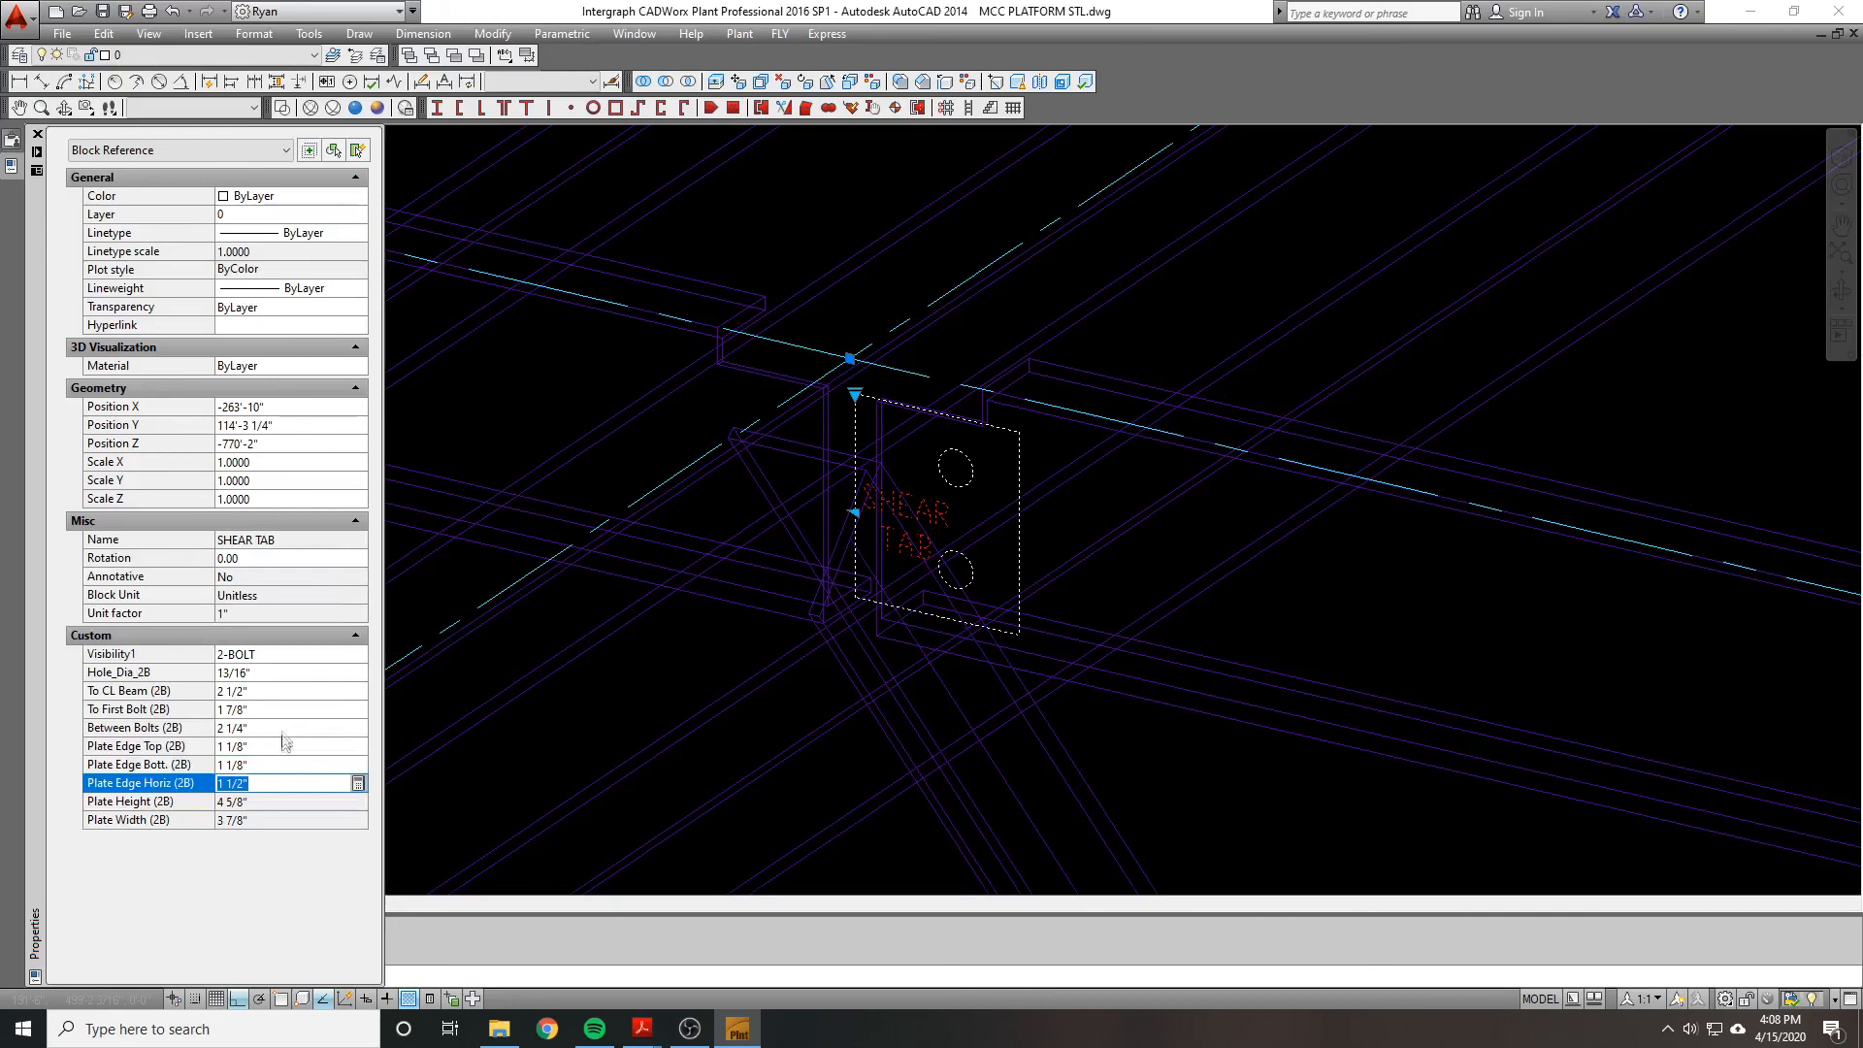
{"action": "left_click", "coordinate": [263, 731]}
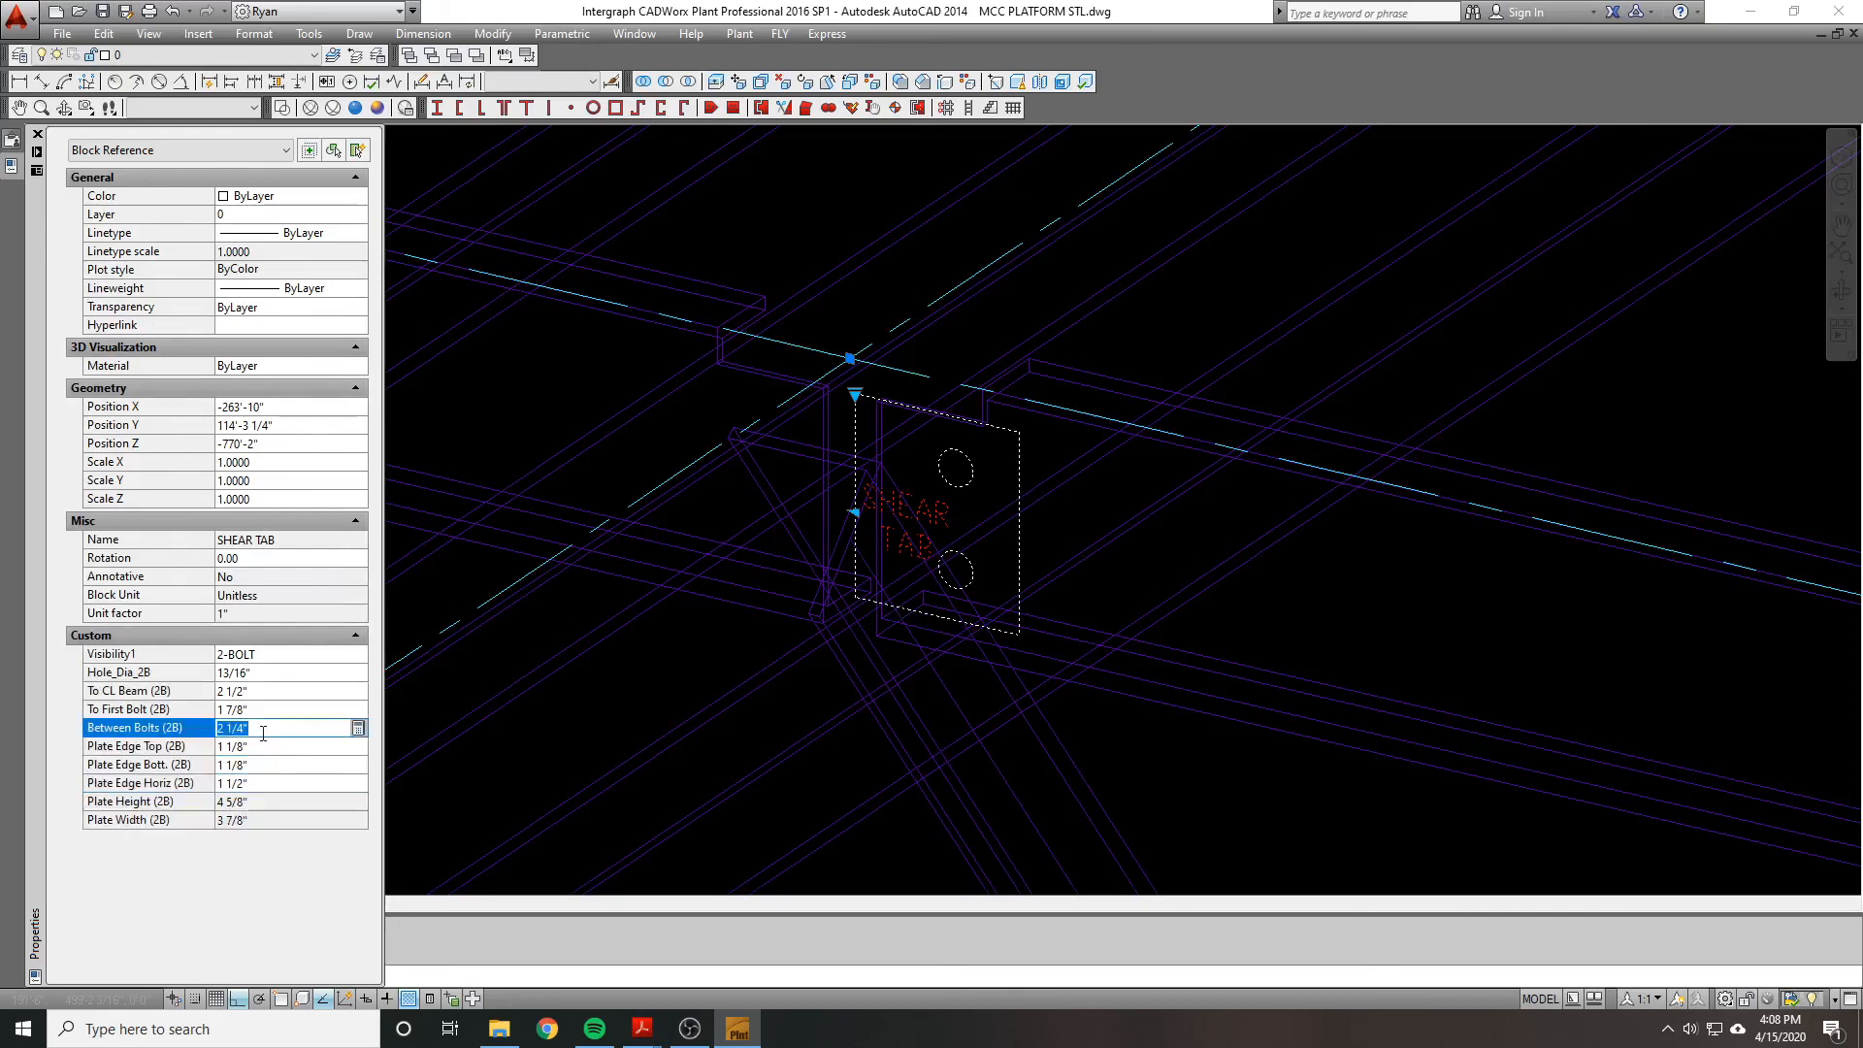
{"action": "left_click", "coordinate": [240, 742]}
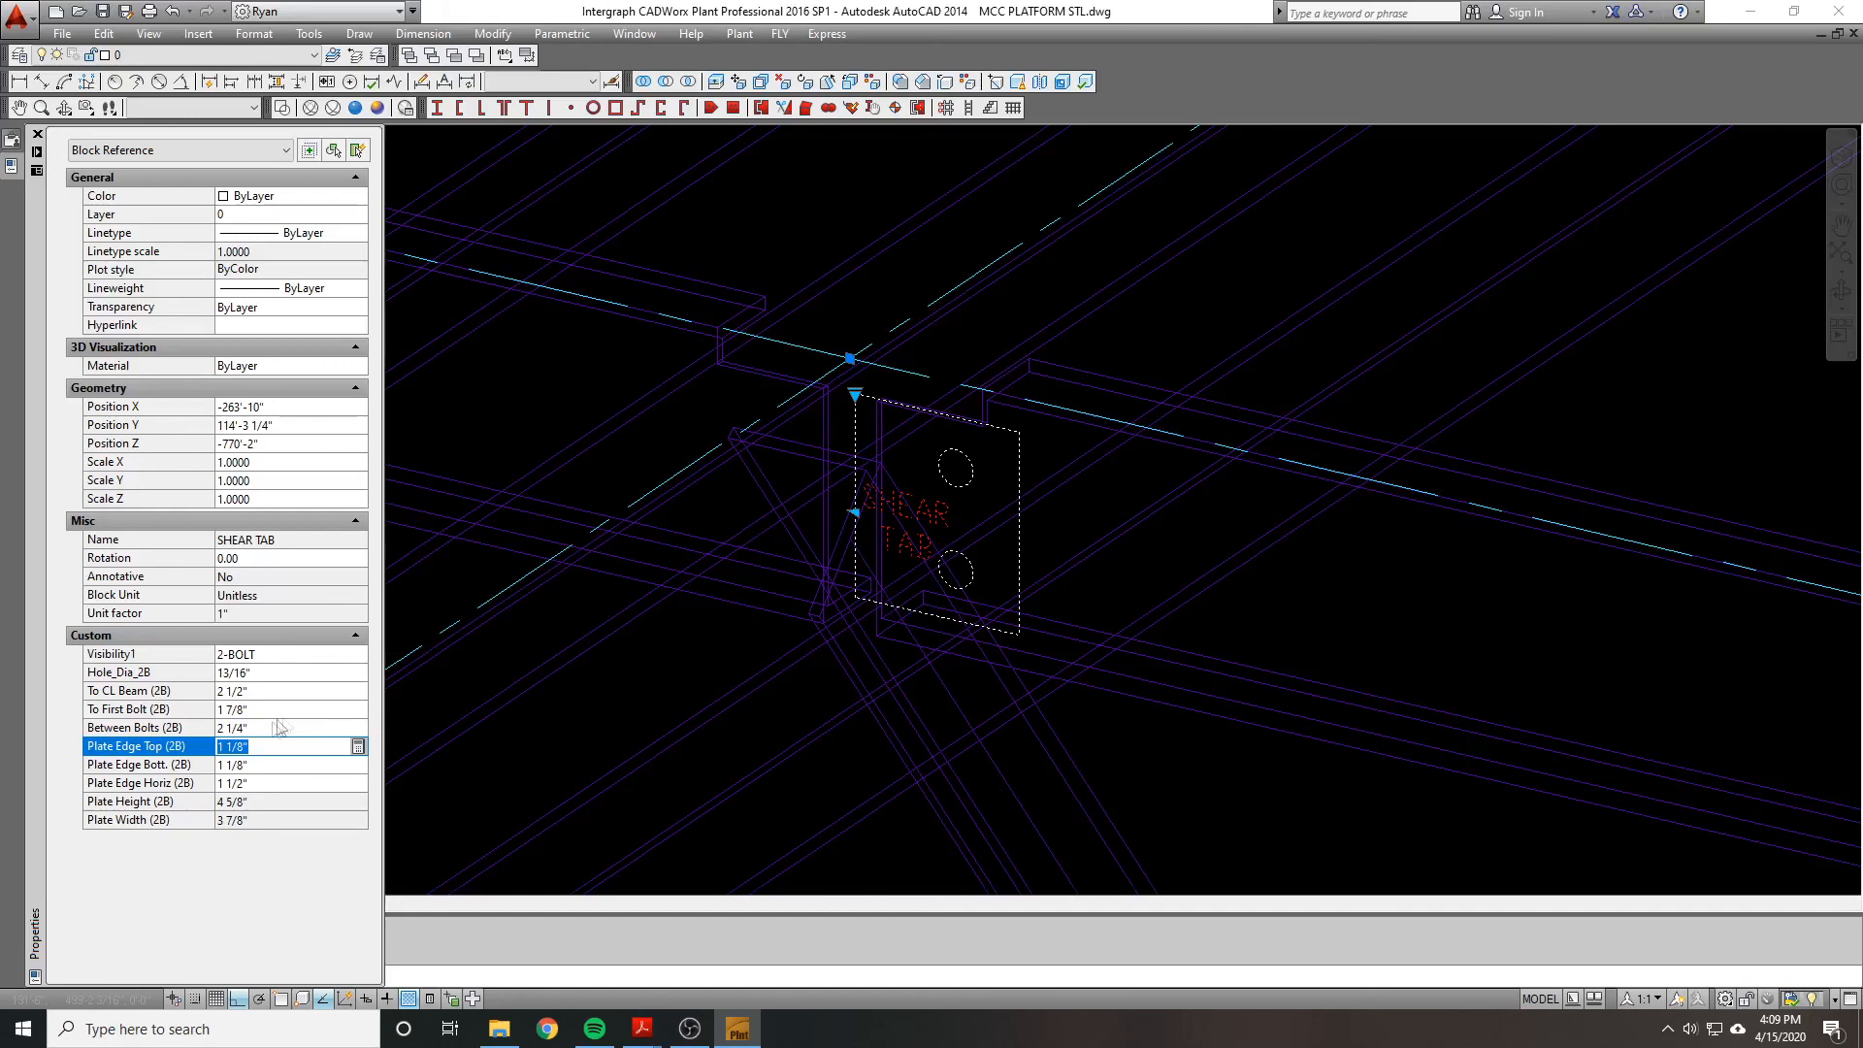
{"action": "left_click", "coordinate": [262, 806]}
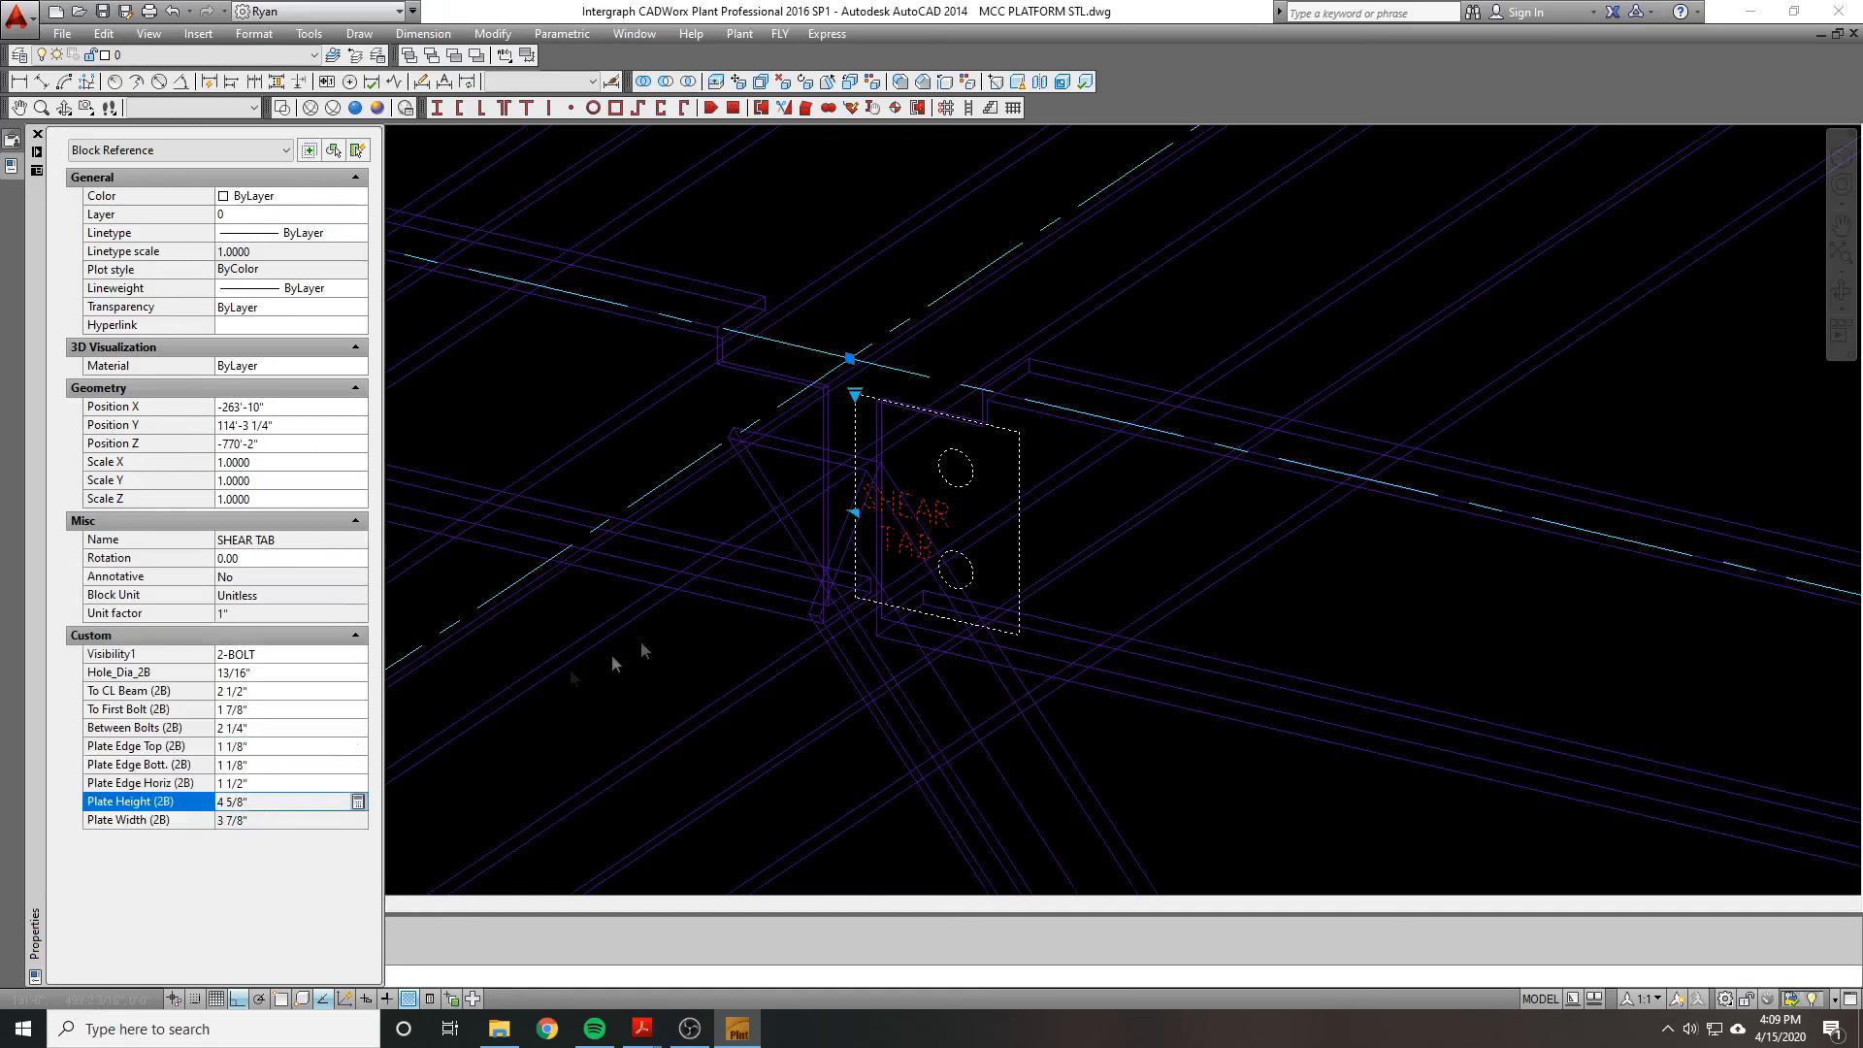
Step: Turn on object snap and measure the height of the inserted plate along its outer vertical edge
{"action": "type", "text": "di"}
{"action": "key", "text": "Return"}
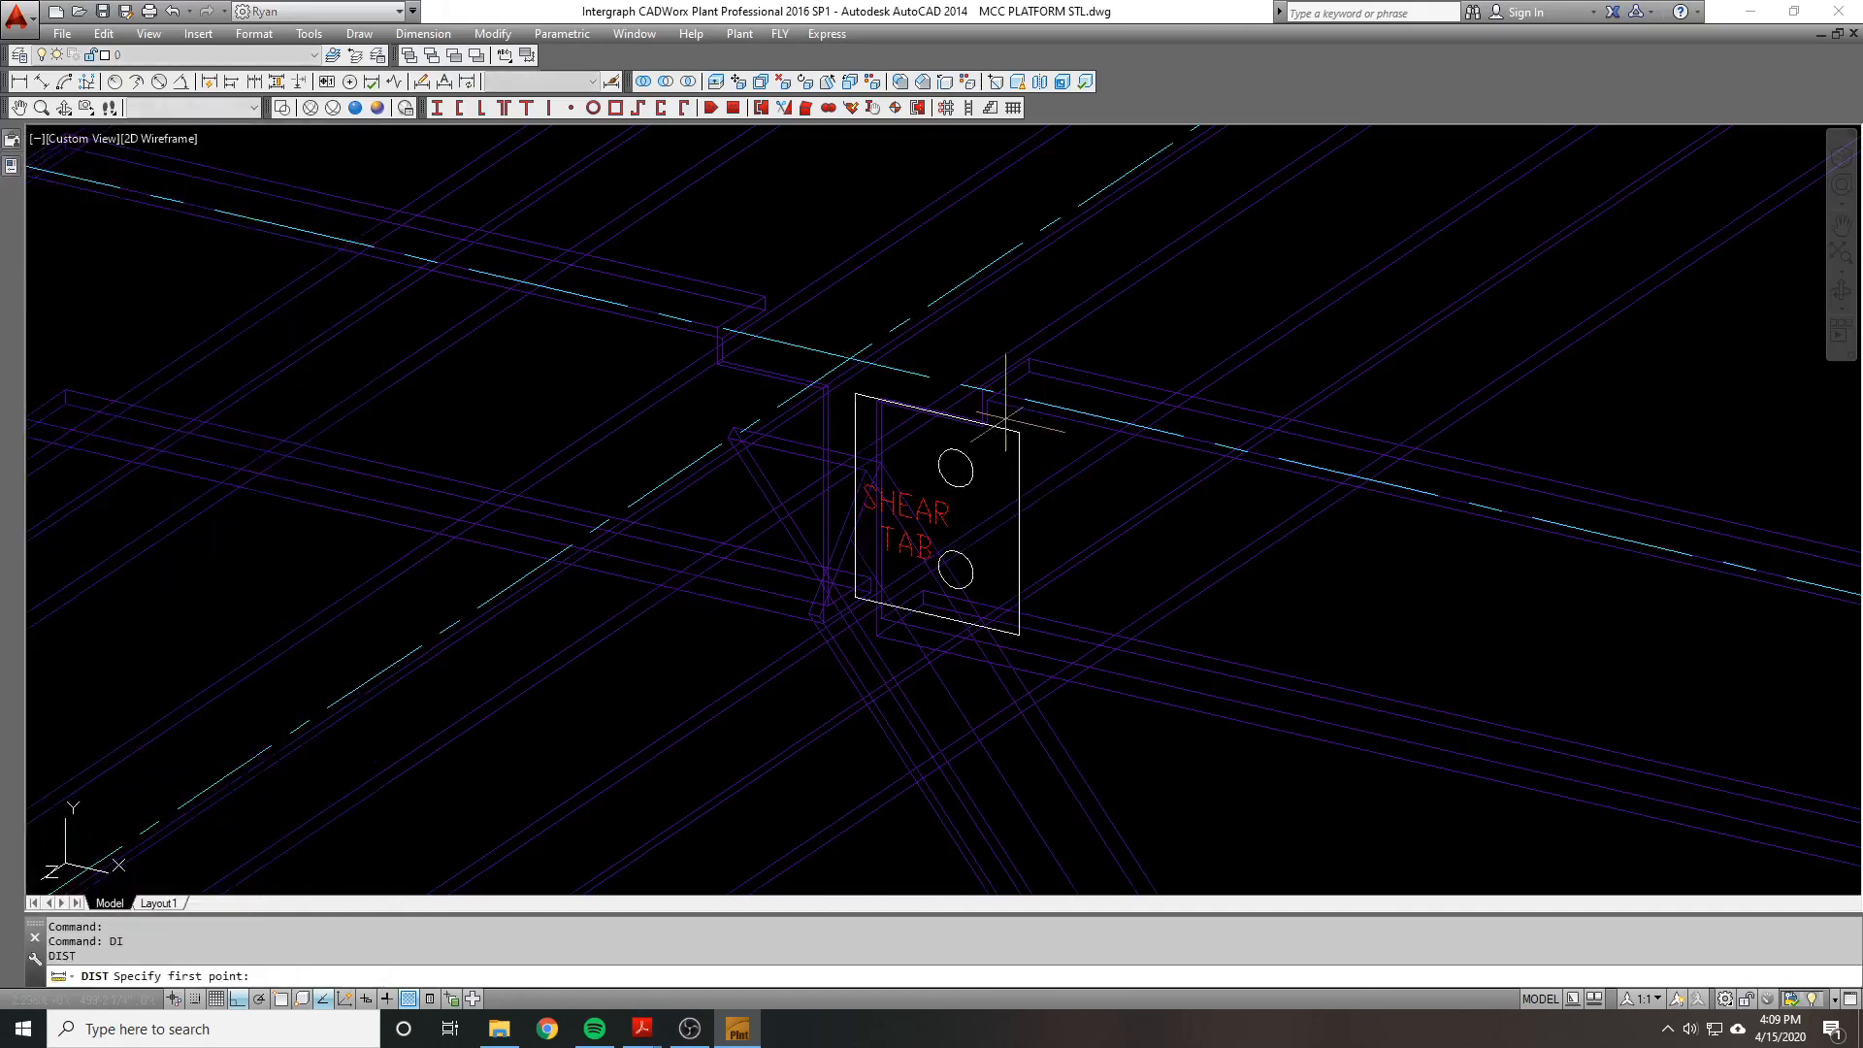
{"action": "key", "text": "Escape"}
{"action": "key", "text": "F3"}
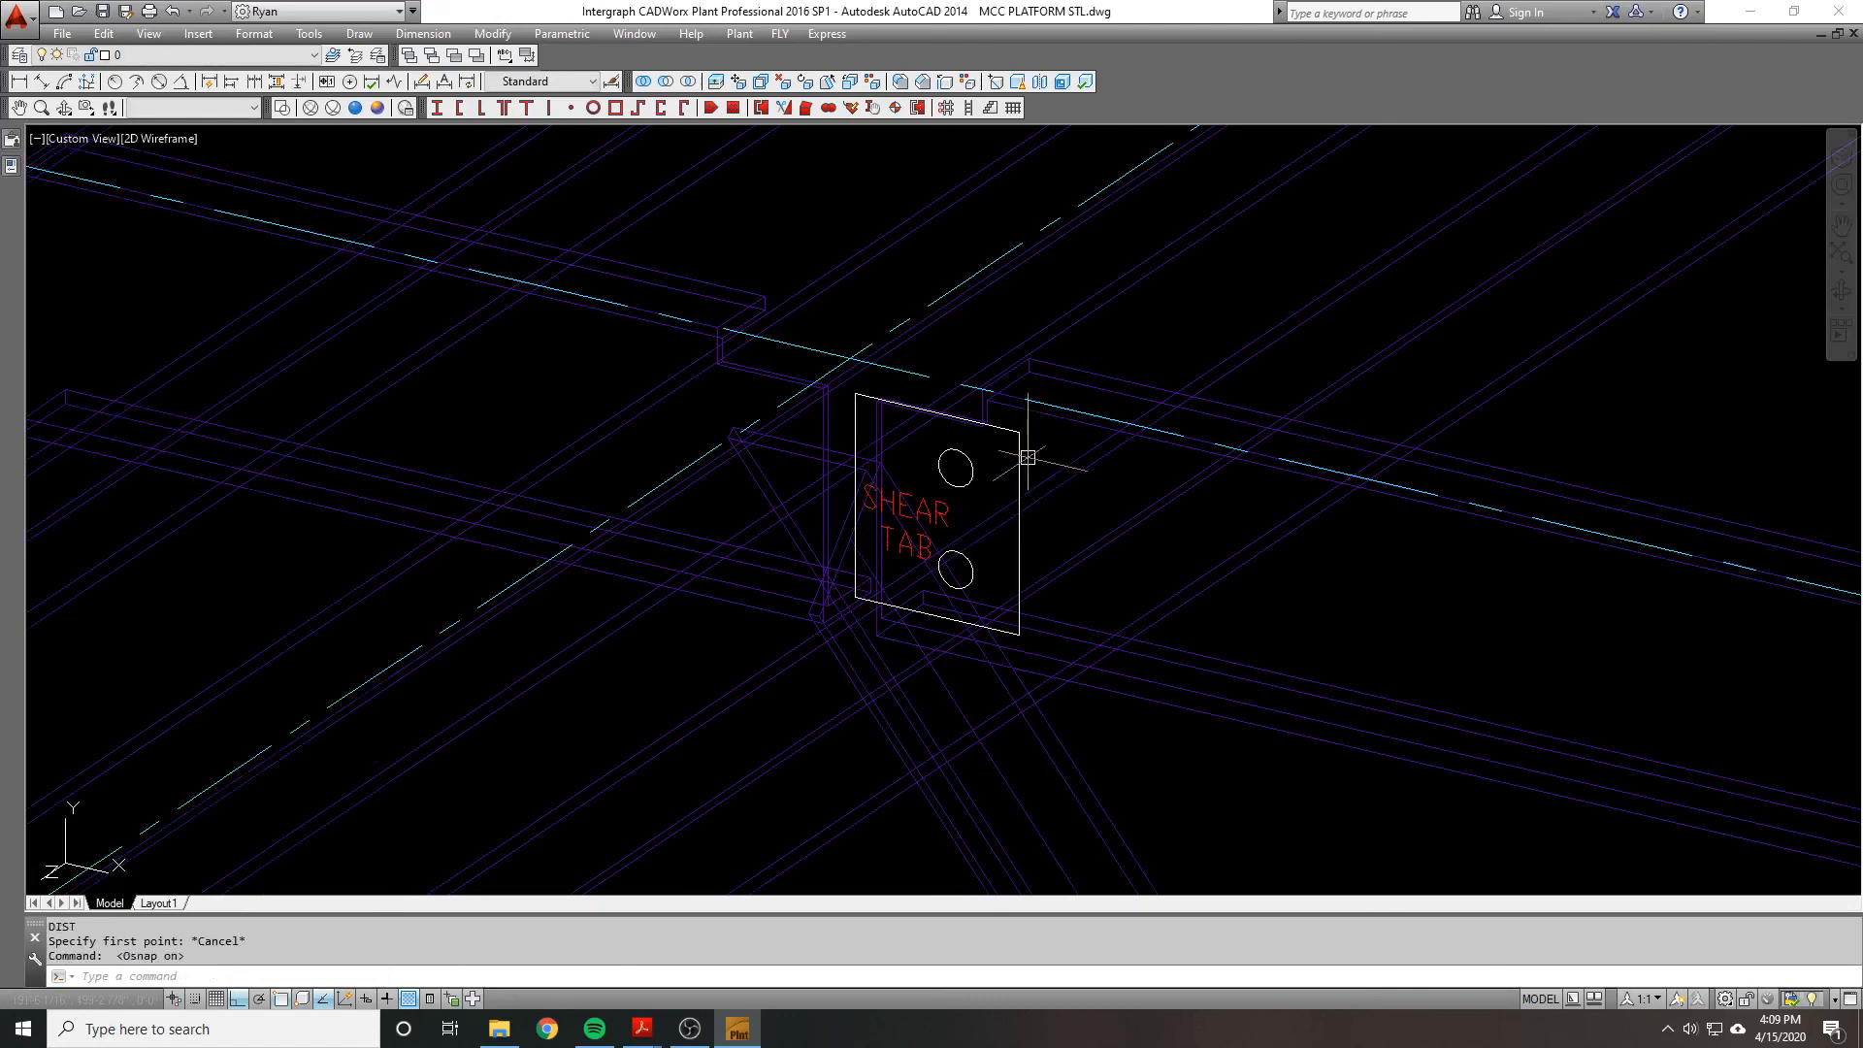
{"action": "type", "text": "du"}
{"action": "key", "text": "Escape"}
{"action": "type", "text": "d"}
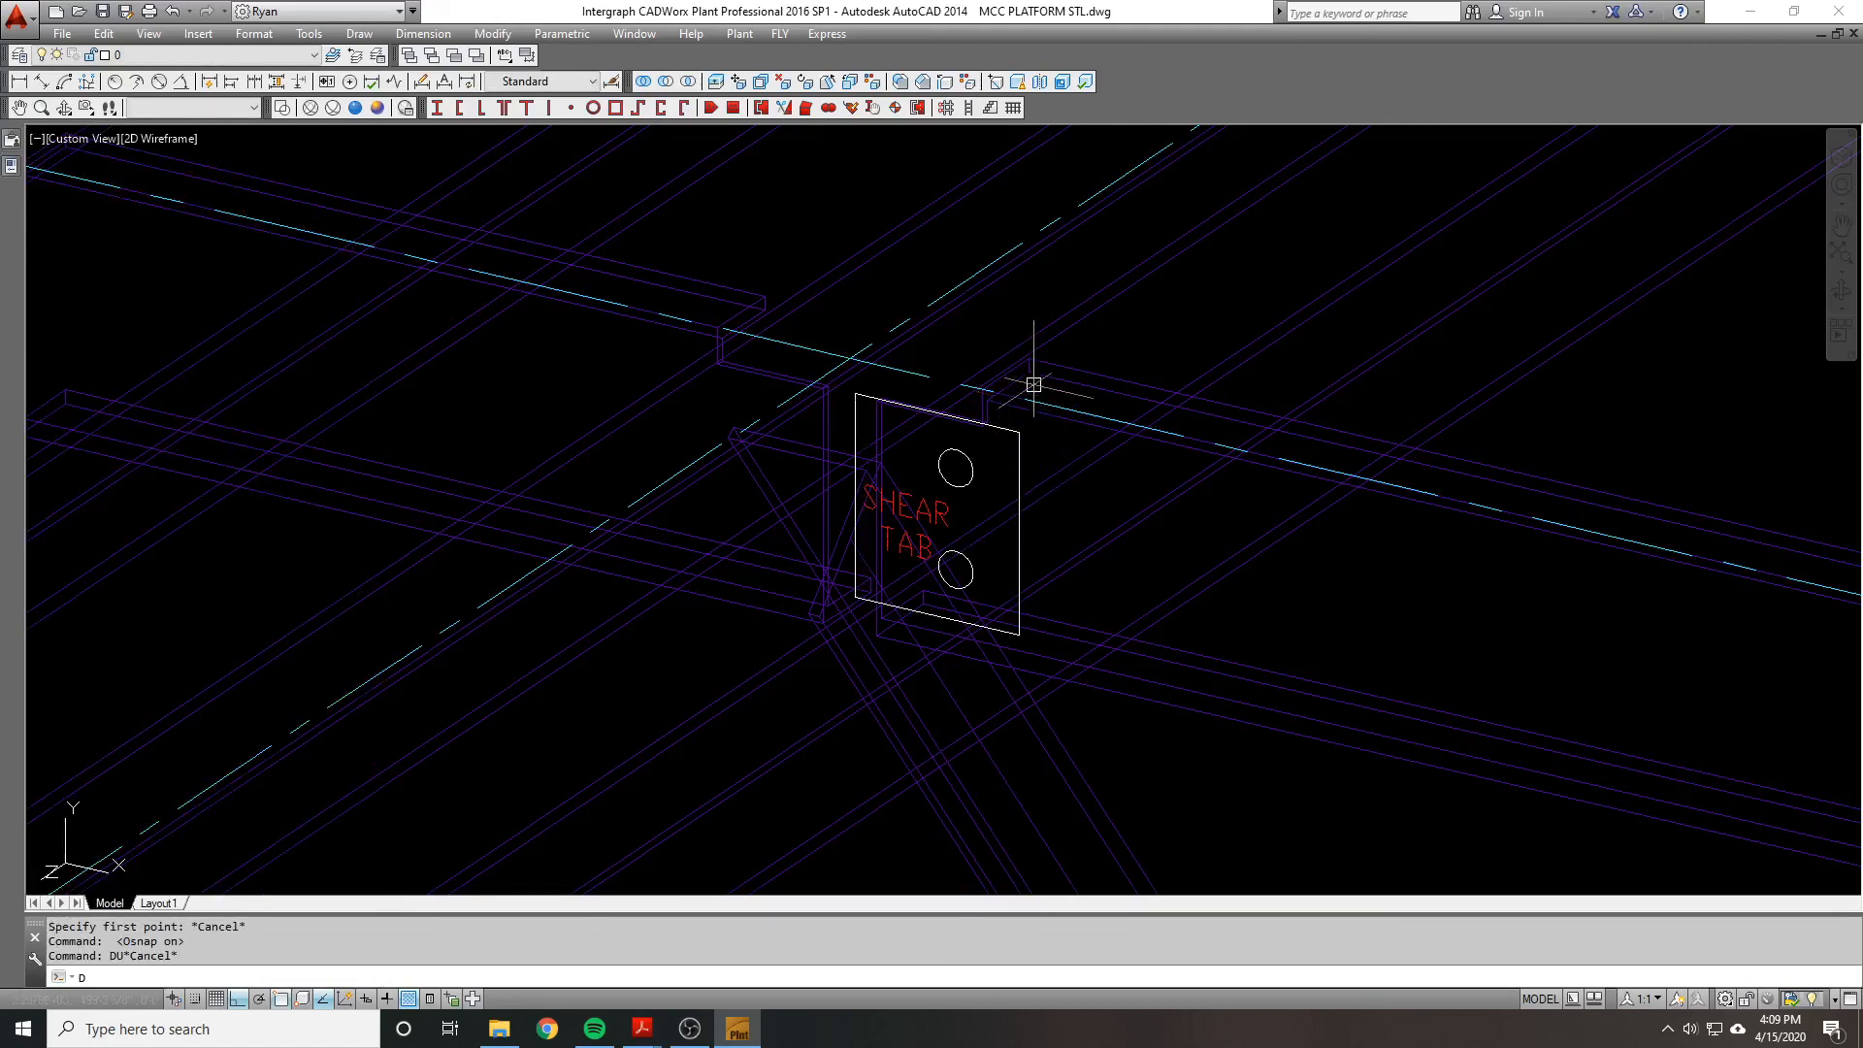
{"action": "type", "text": "i"}
{"action": "key", "text": "Return"}
{"action": "left_click", "coordinate": [1021, 429]}
{"action": "left_click", "coordinate": [1017, 633]}
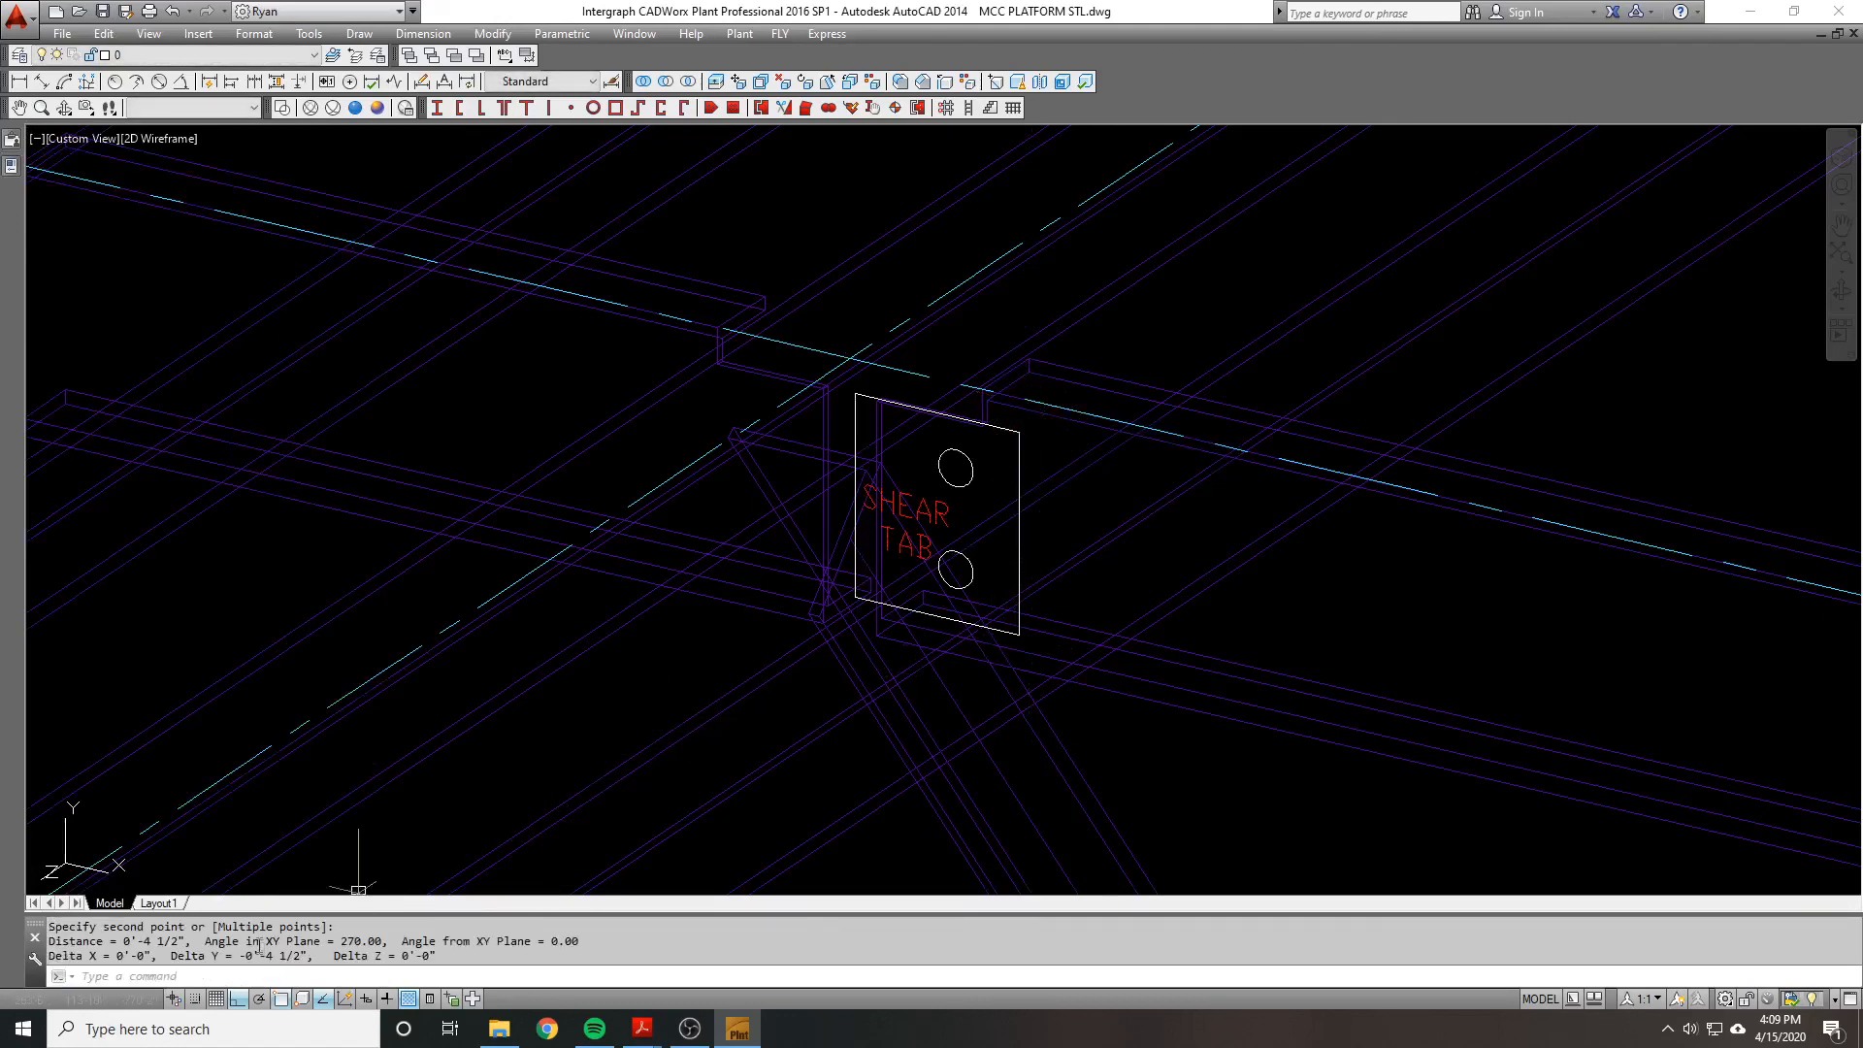
Step: Reselect the shear tab and compare its Plate Height (2B) property with the measured edge
{"action": "left_click", "coordinate": [957, 423]}
{"action": "key", "text": "Escape"}
{"action": "left_click", "coordinate": [988, 465]}
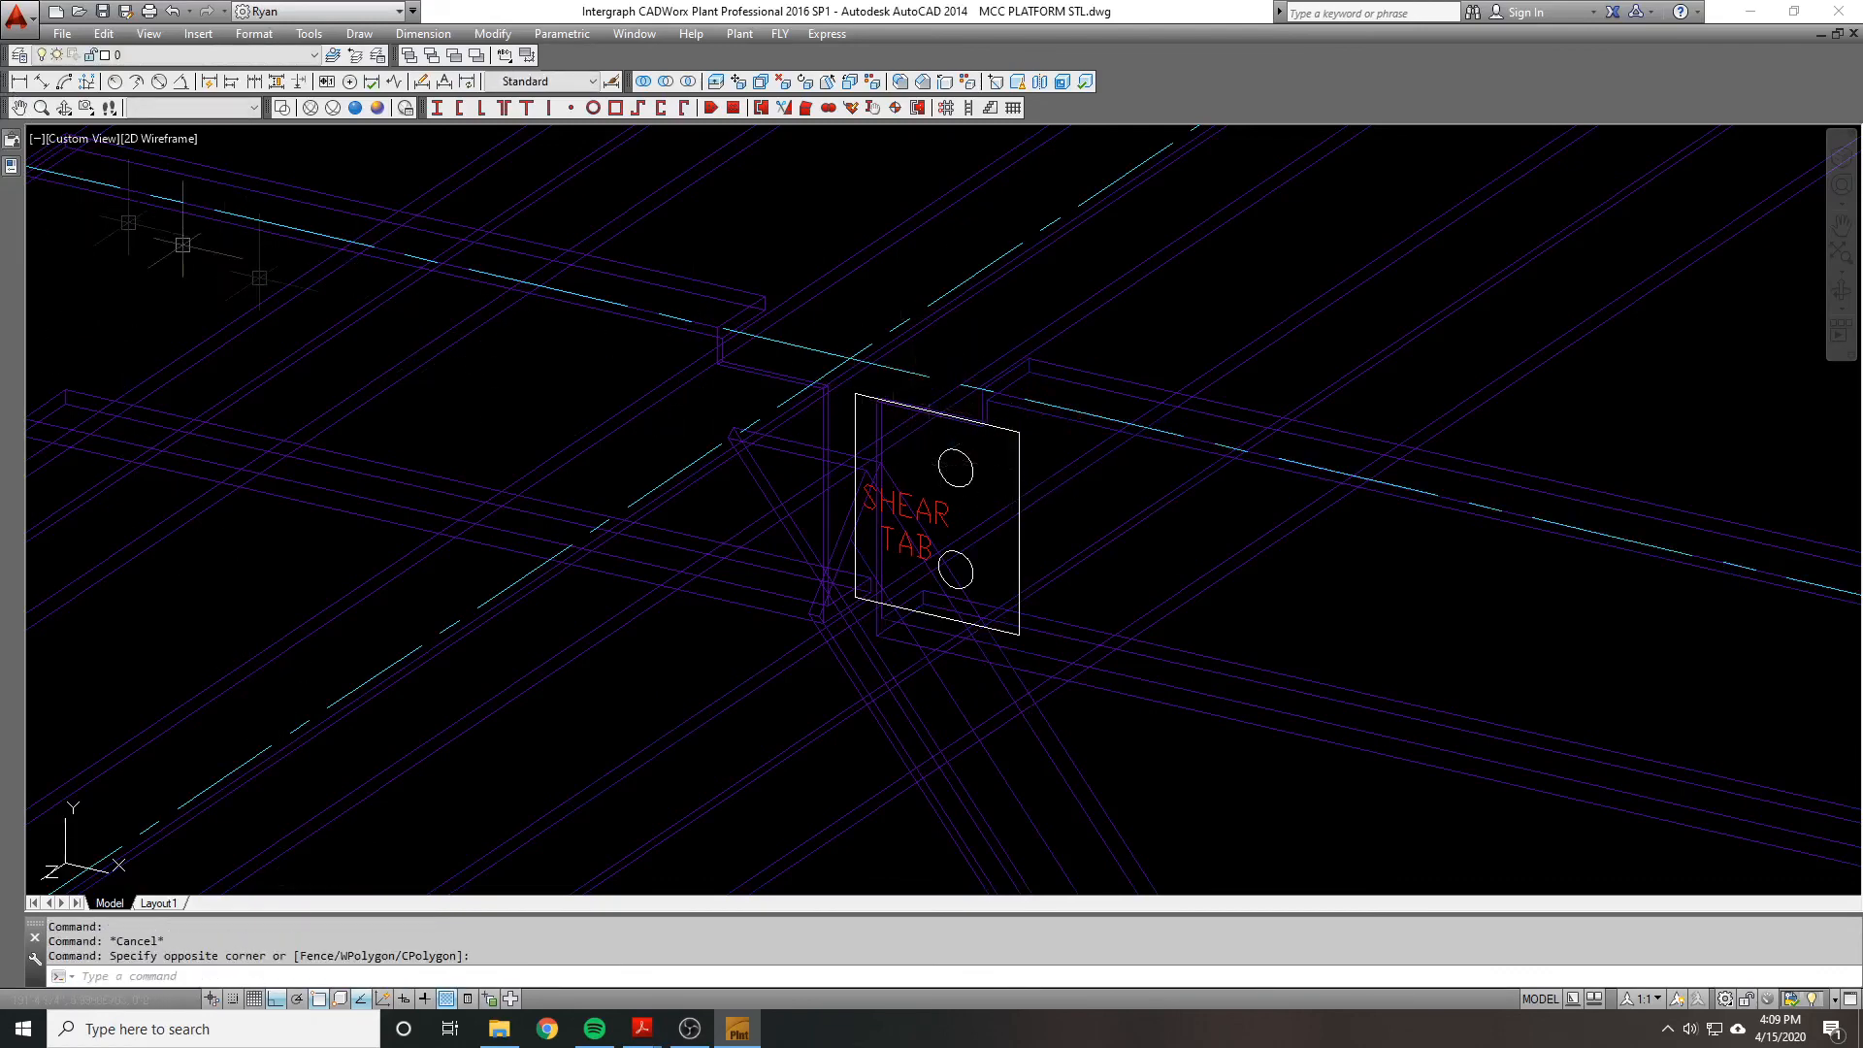
{"action": "left_click", "coordinate": [989, 464]}
{"action": "mouse_move", "coordinate": [12, 165]}
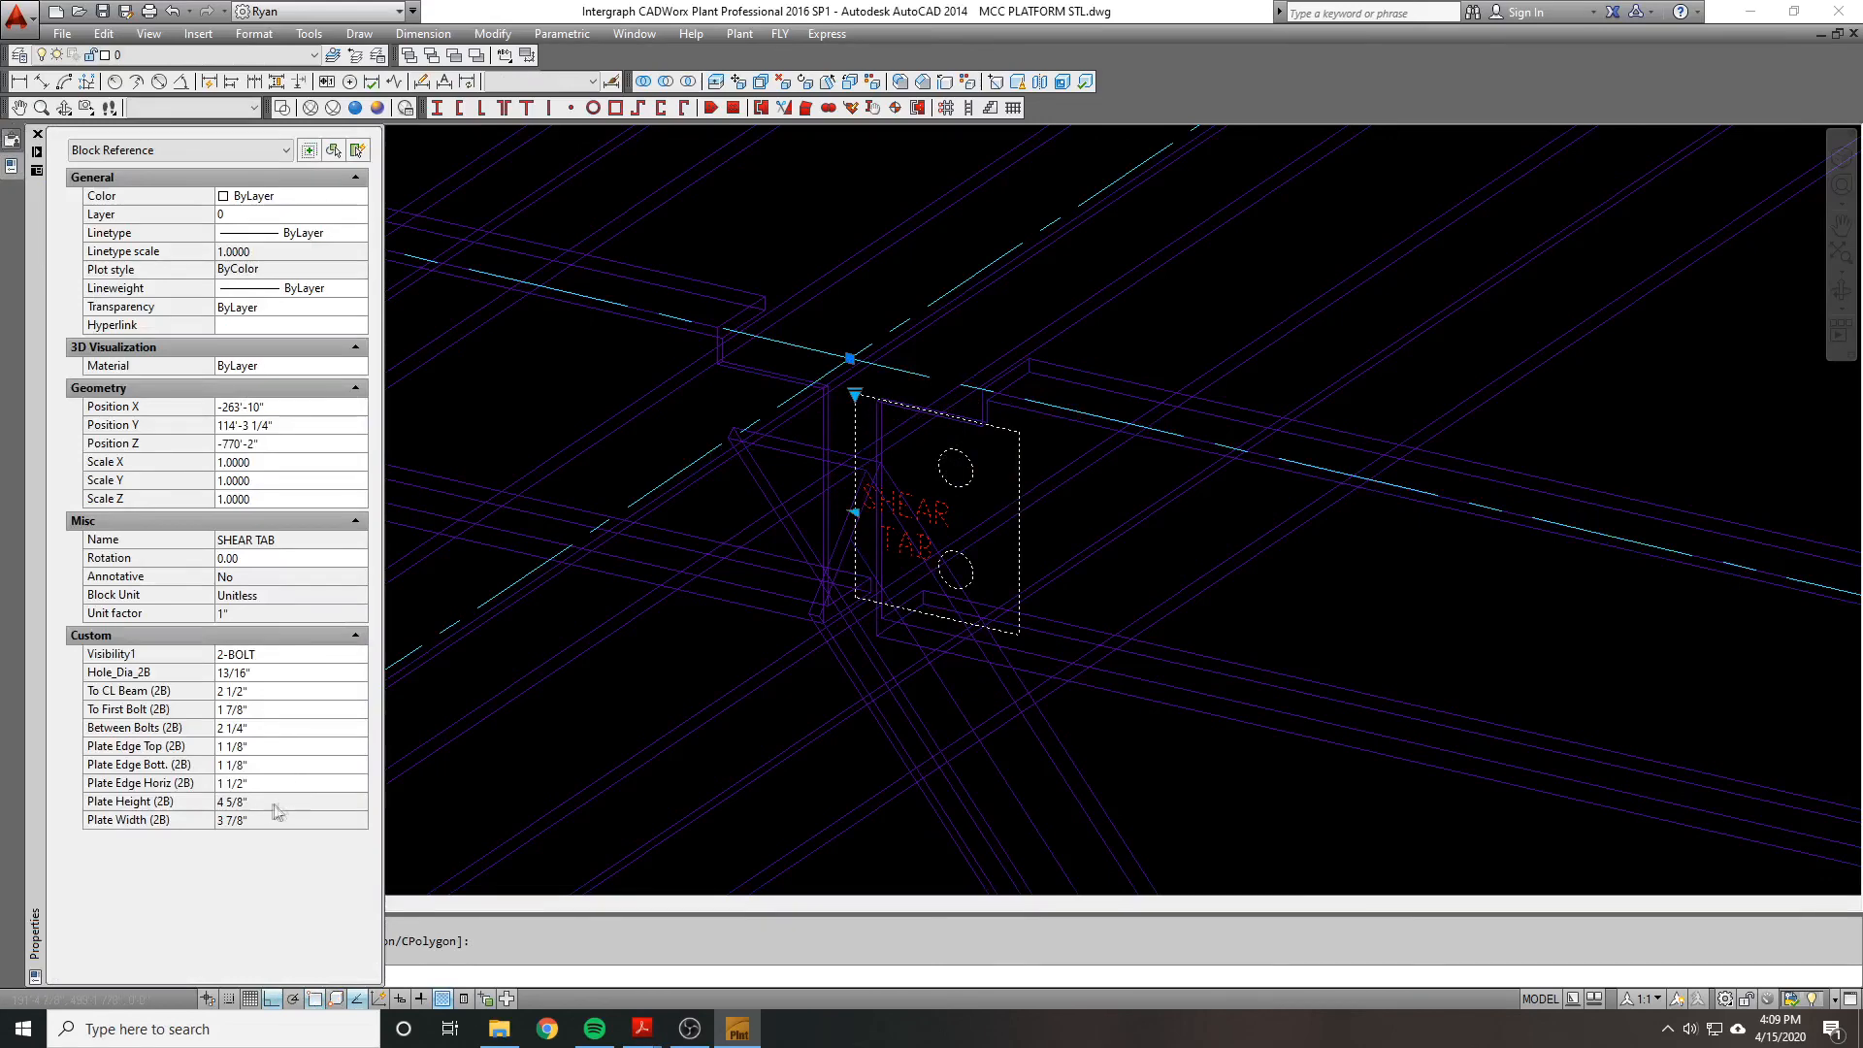
{"action": "key", "text": "Escape"}
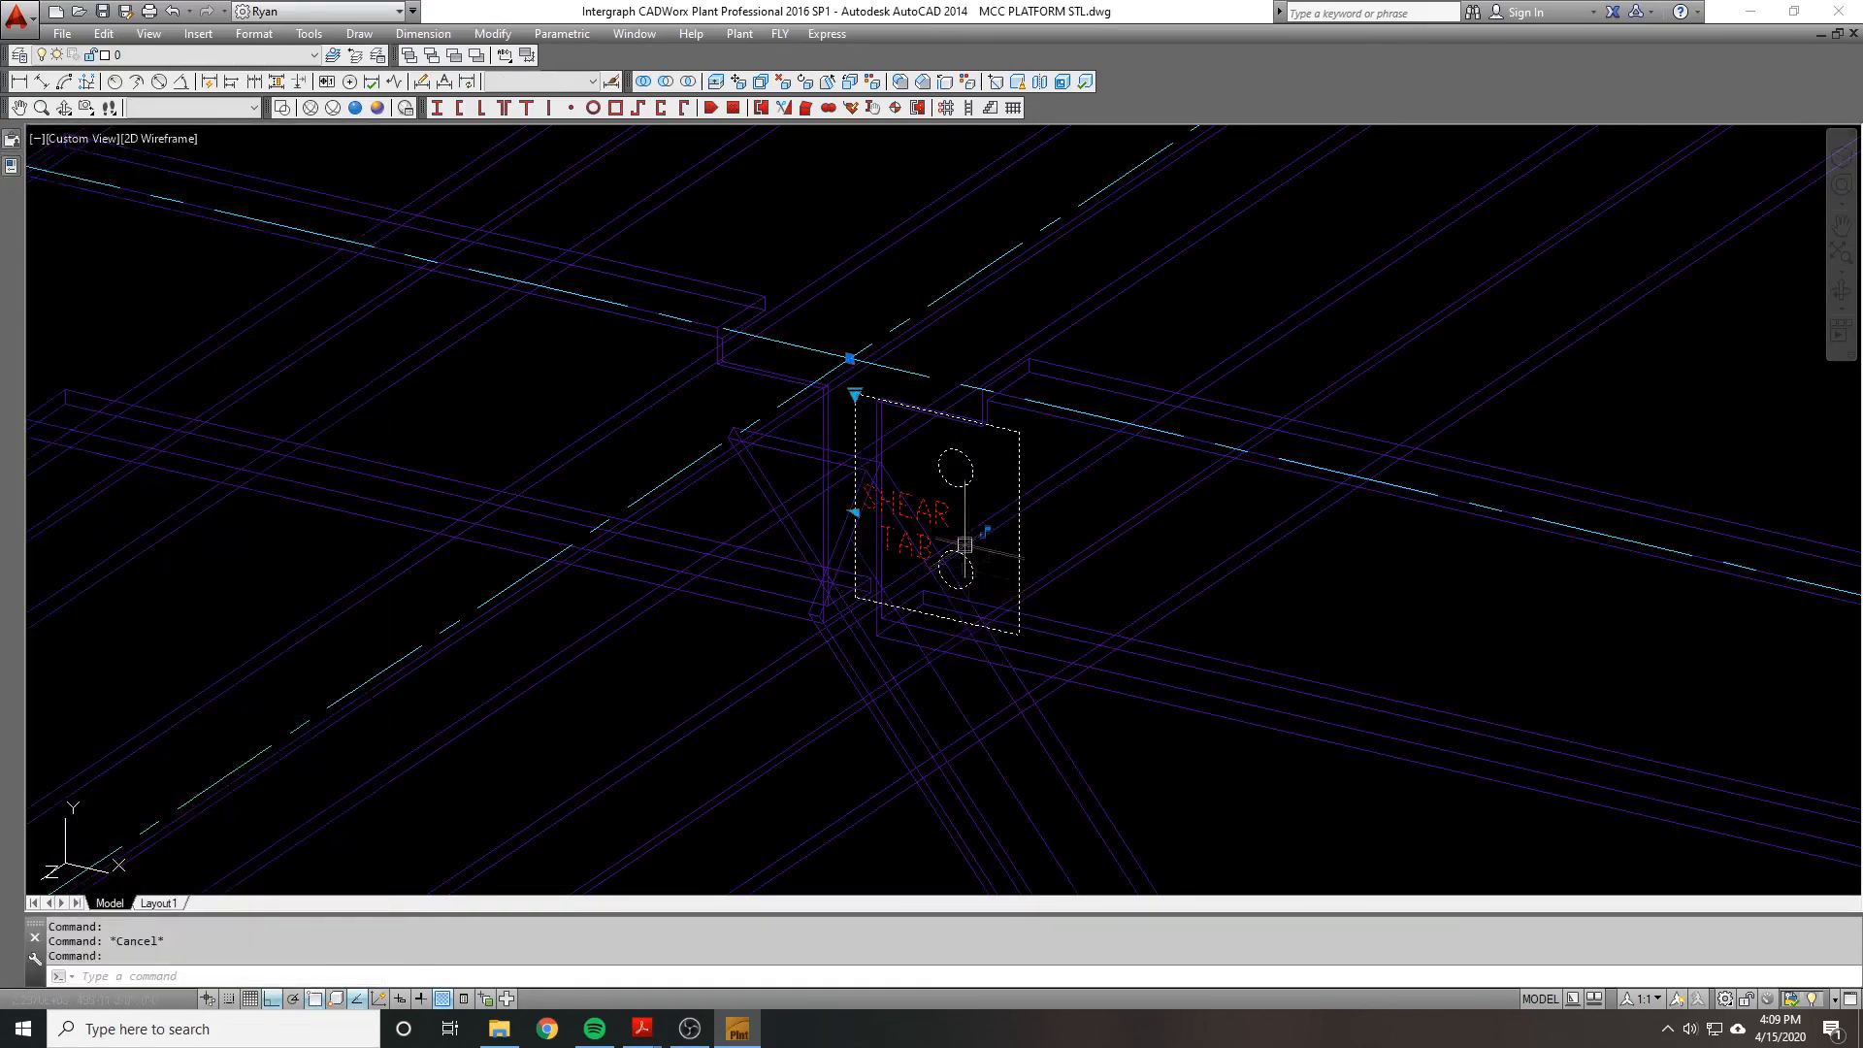
Step: Open the SHEAR TAB block in the block editor and regenerate the display of its 2-BOLT state
{"action": "type", "text": "BE"}
{"action": "key", "text": "Return"}
{"action": "left_click", "coordinate": [917, 640]}
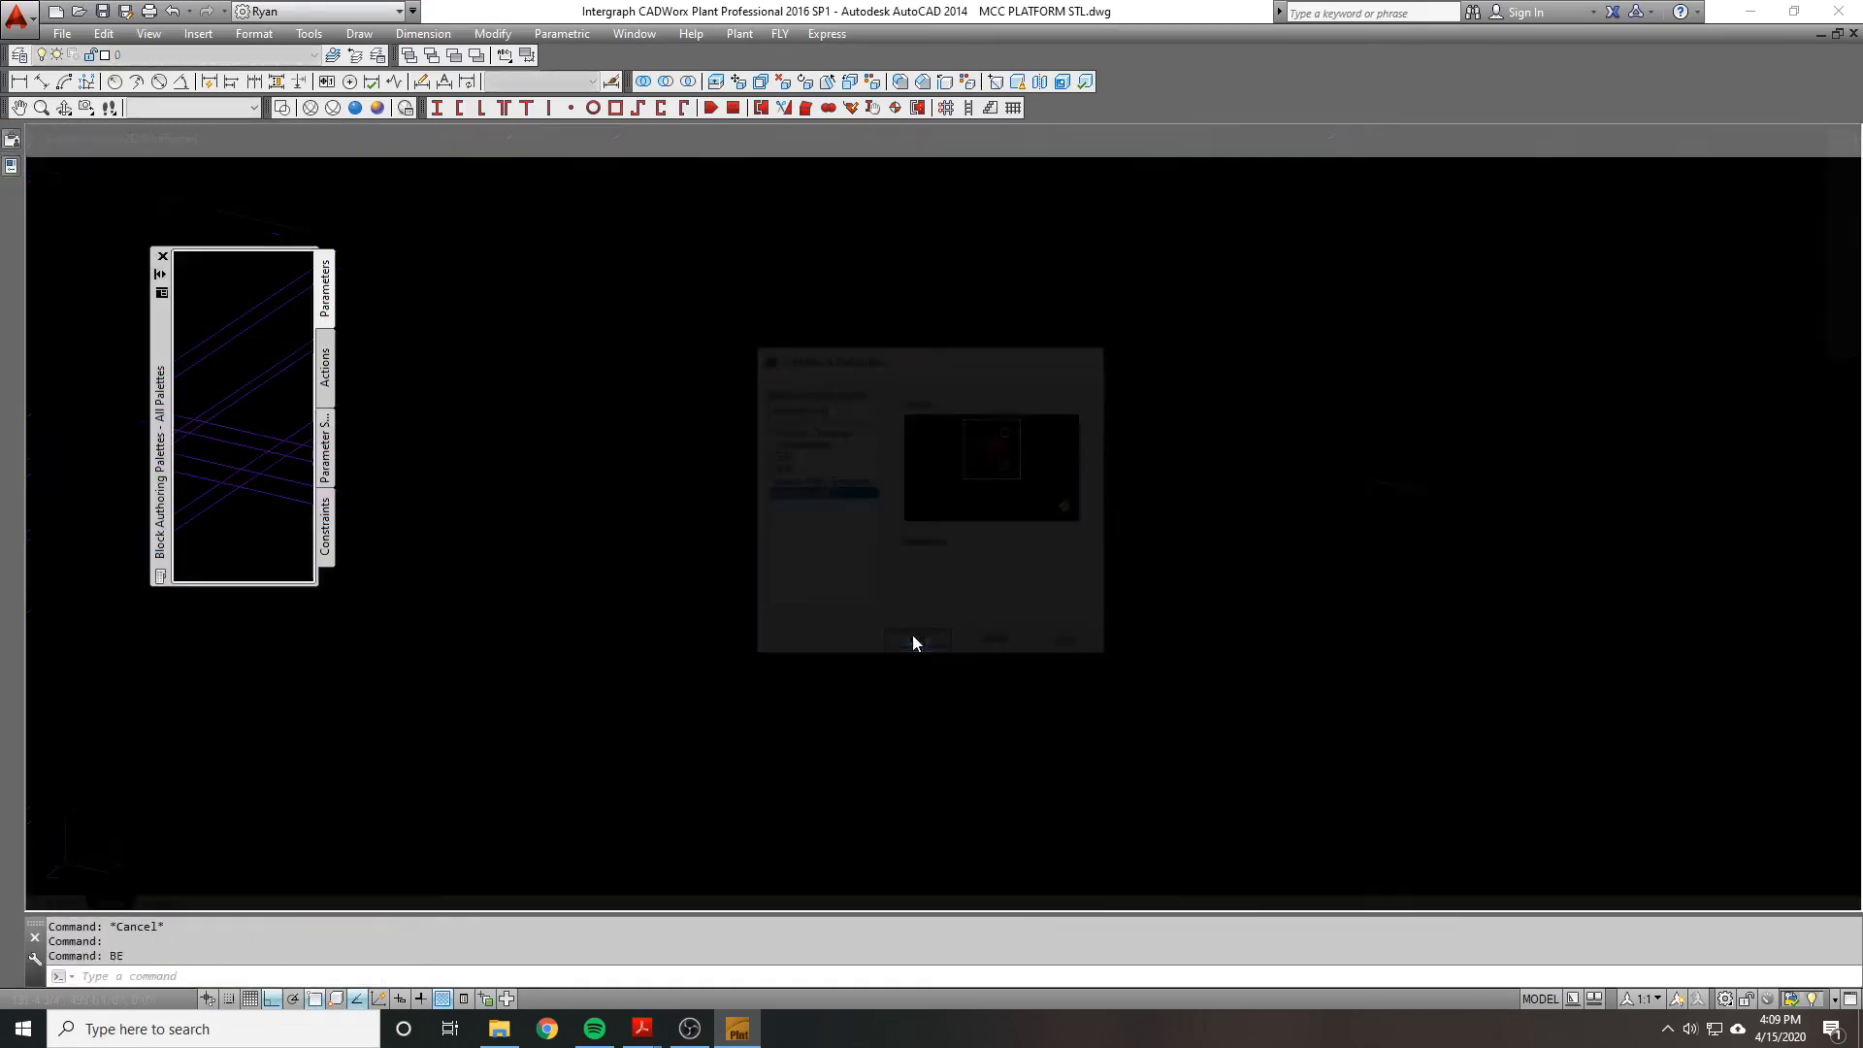
{"action": "left_click", "coordinate": [808, 700]}
{"action": "left_click", "coordinate": [786, 698]}
{"action": "scroll", "coordinate": [790, 646], "scroll_direction": "down", "scroll_amount": 2}
{"action": "middle_click_drag", "start_coordinate": [728, 498], "coordinate": [732, 520]}
{"action": "scroll", "coordinate": [731, 520], "scroll_direction": "up", "scroll_amount": 1}
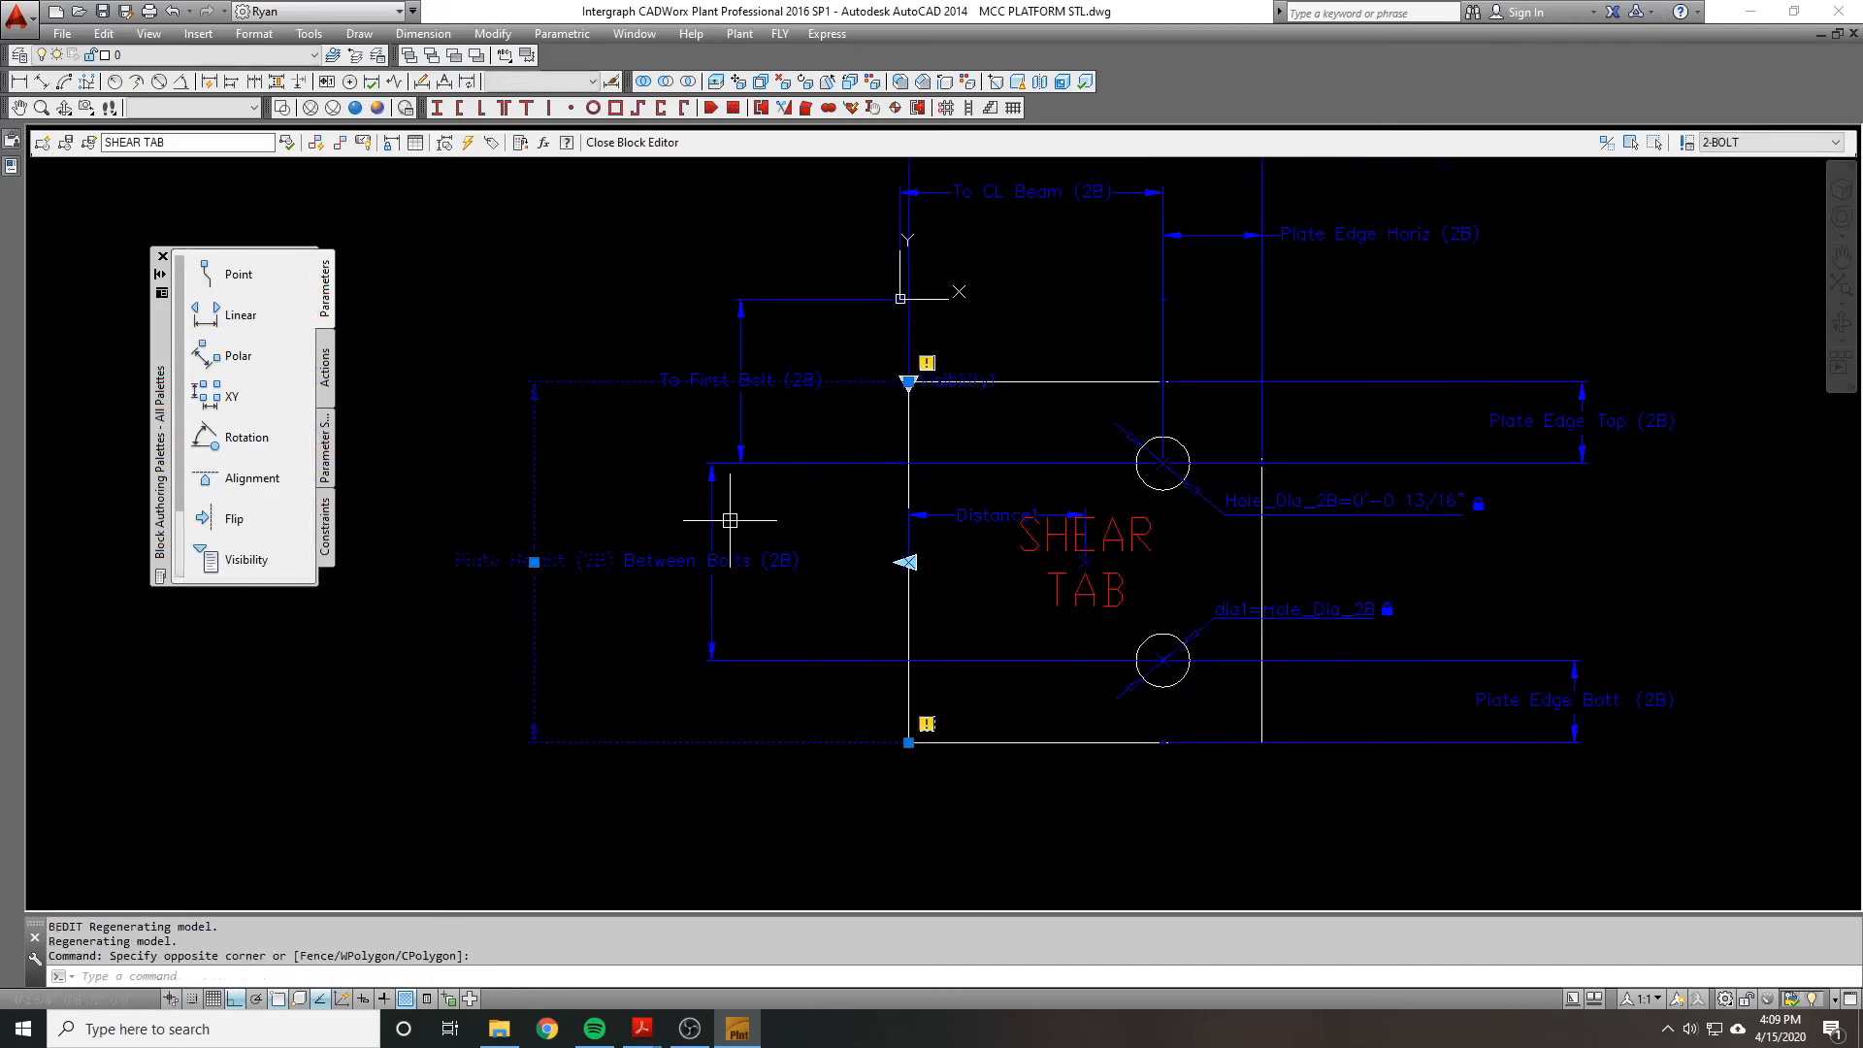
{"action": "key", "text": "Escape"}
{"action": "scroll", "coordinate": [775, 380], "scroll_direction": "down", "scroll_amount": 1}
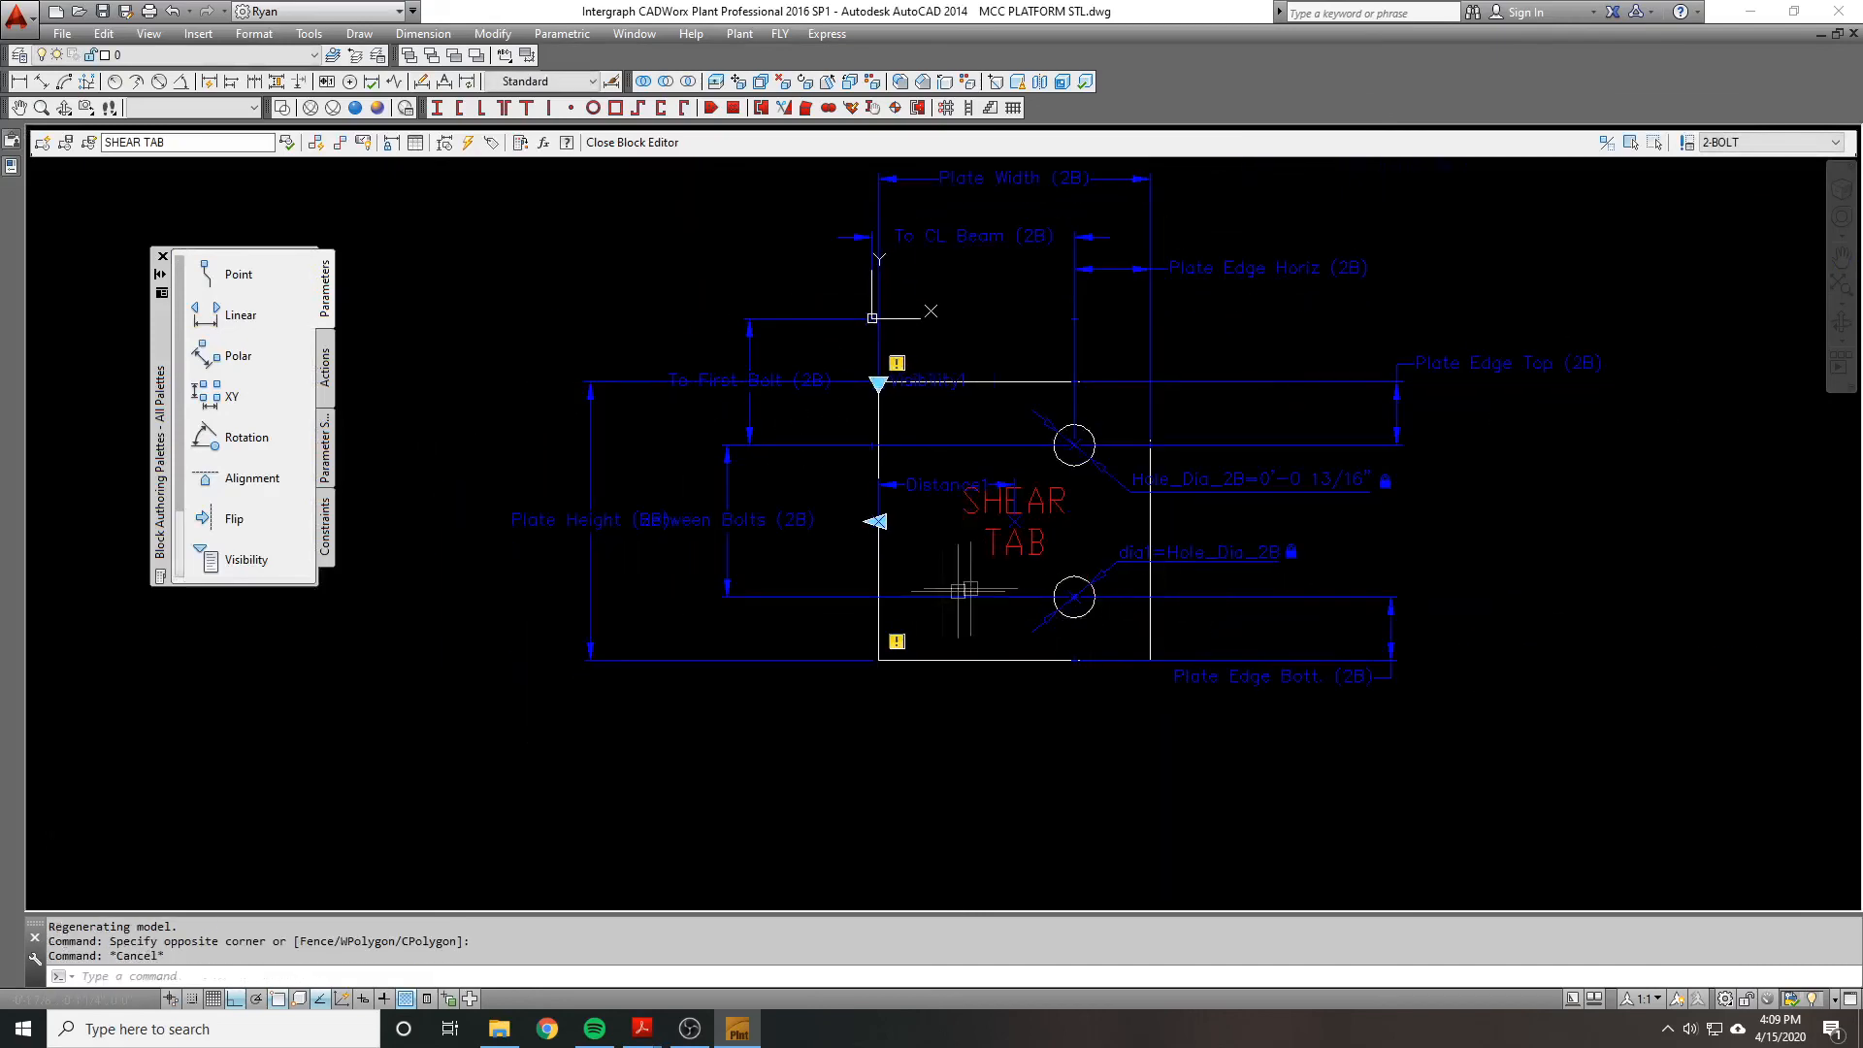
{"action": "middle_click_drag", "start_coordinate": [826, 349], "coordinate": [842, 402]}
{"action": "type", "text": "RE"}
{"action": "key", "text": "Return"}
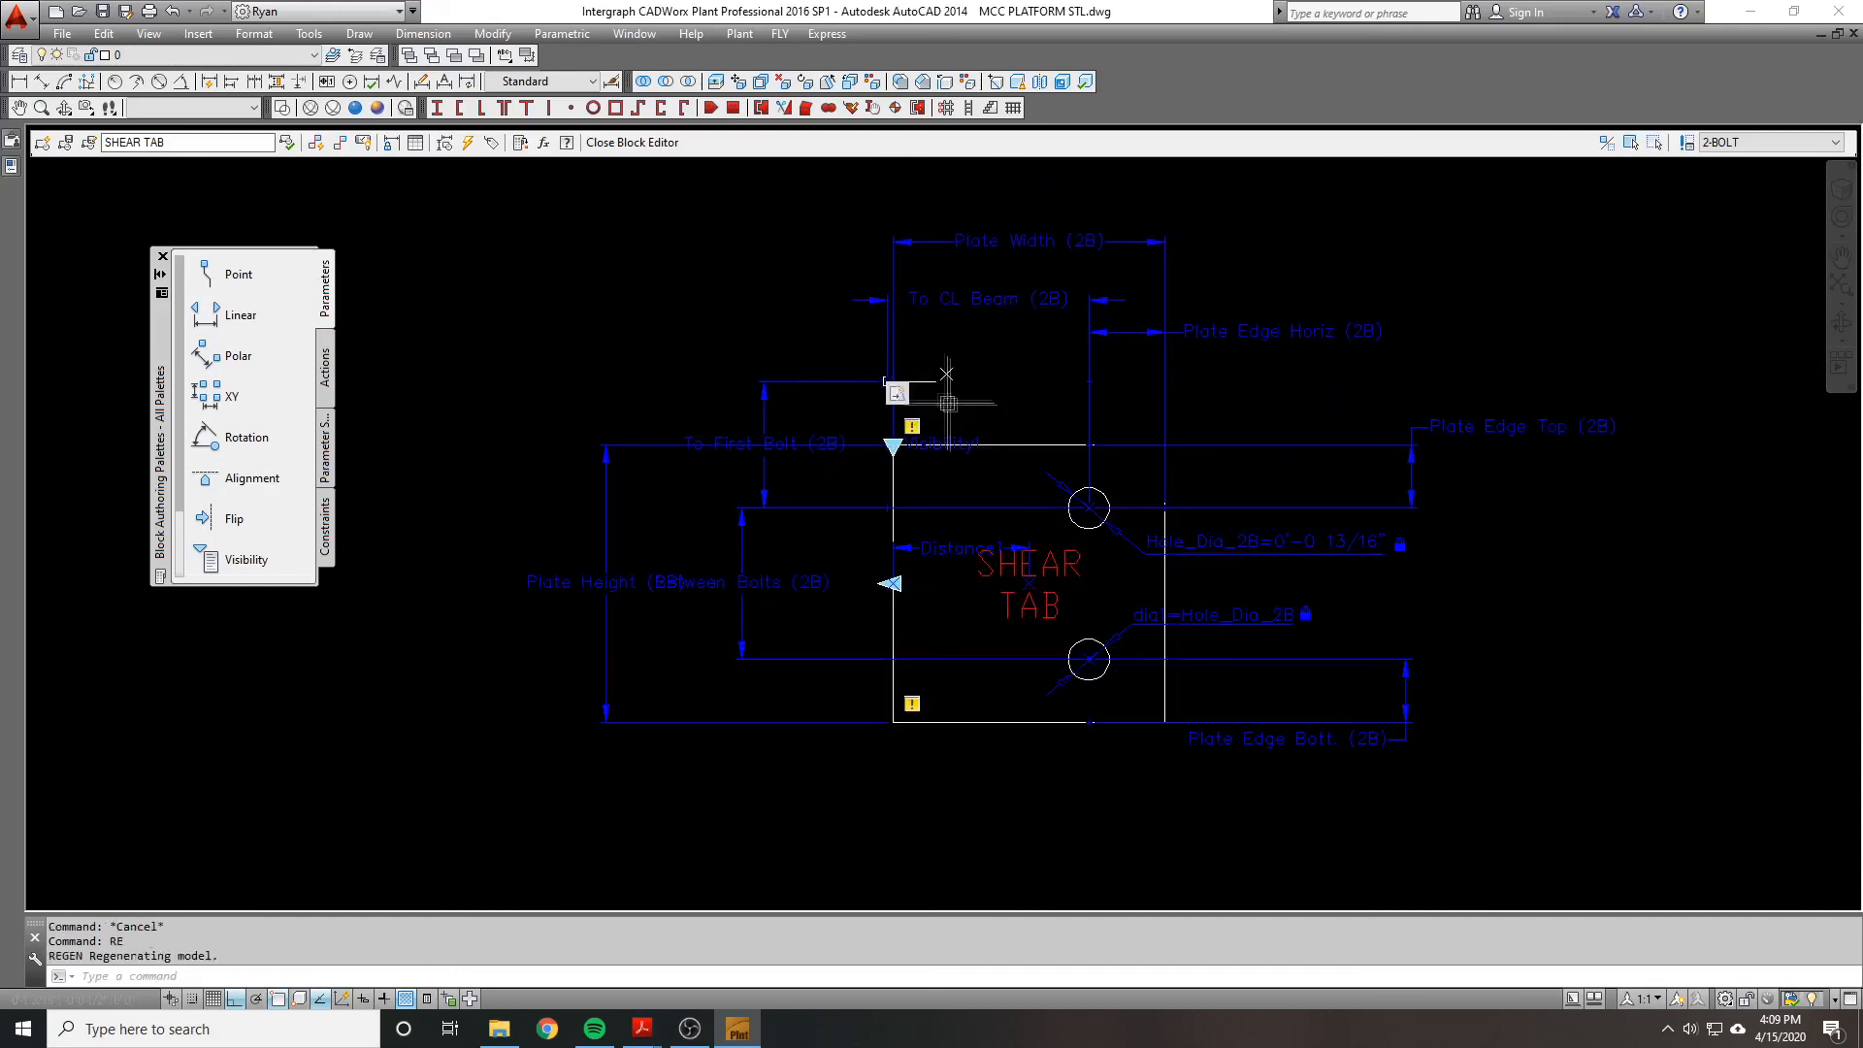
Step: Spread apart the stacked action markers near the block origin, including those of Between Bolts (2B), To CL Beam (2B) and Plate Edge Bott. (2B)
{"action": "left_click_drag", "start_coordinate": [693, 307], "coordinate": [827, 284]}
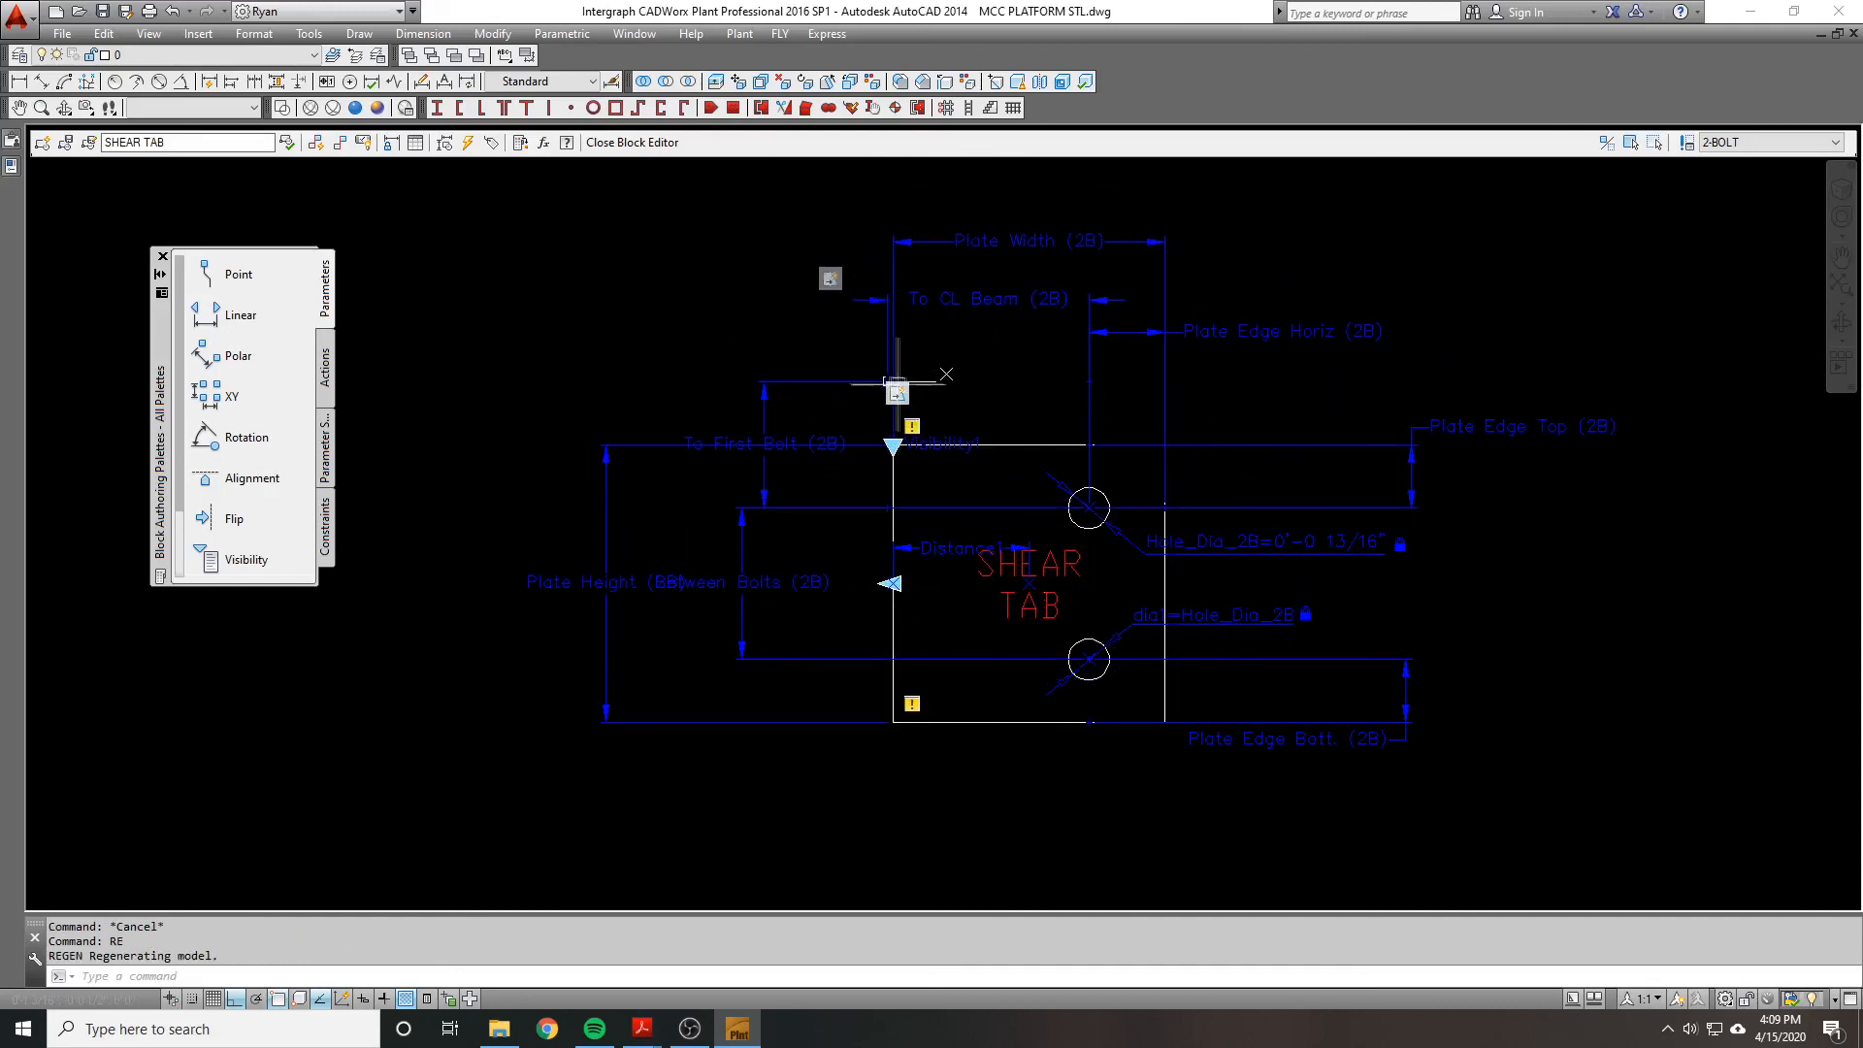
{"action": "left_click_drag", "start_coordinate": [897, 395], "coordinate": [642, 308]}
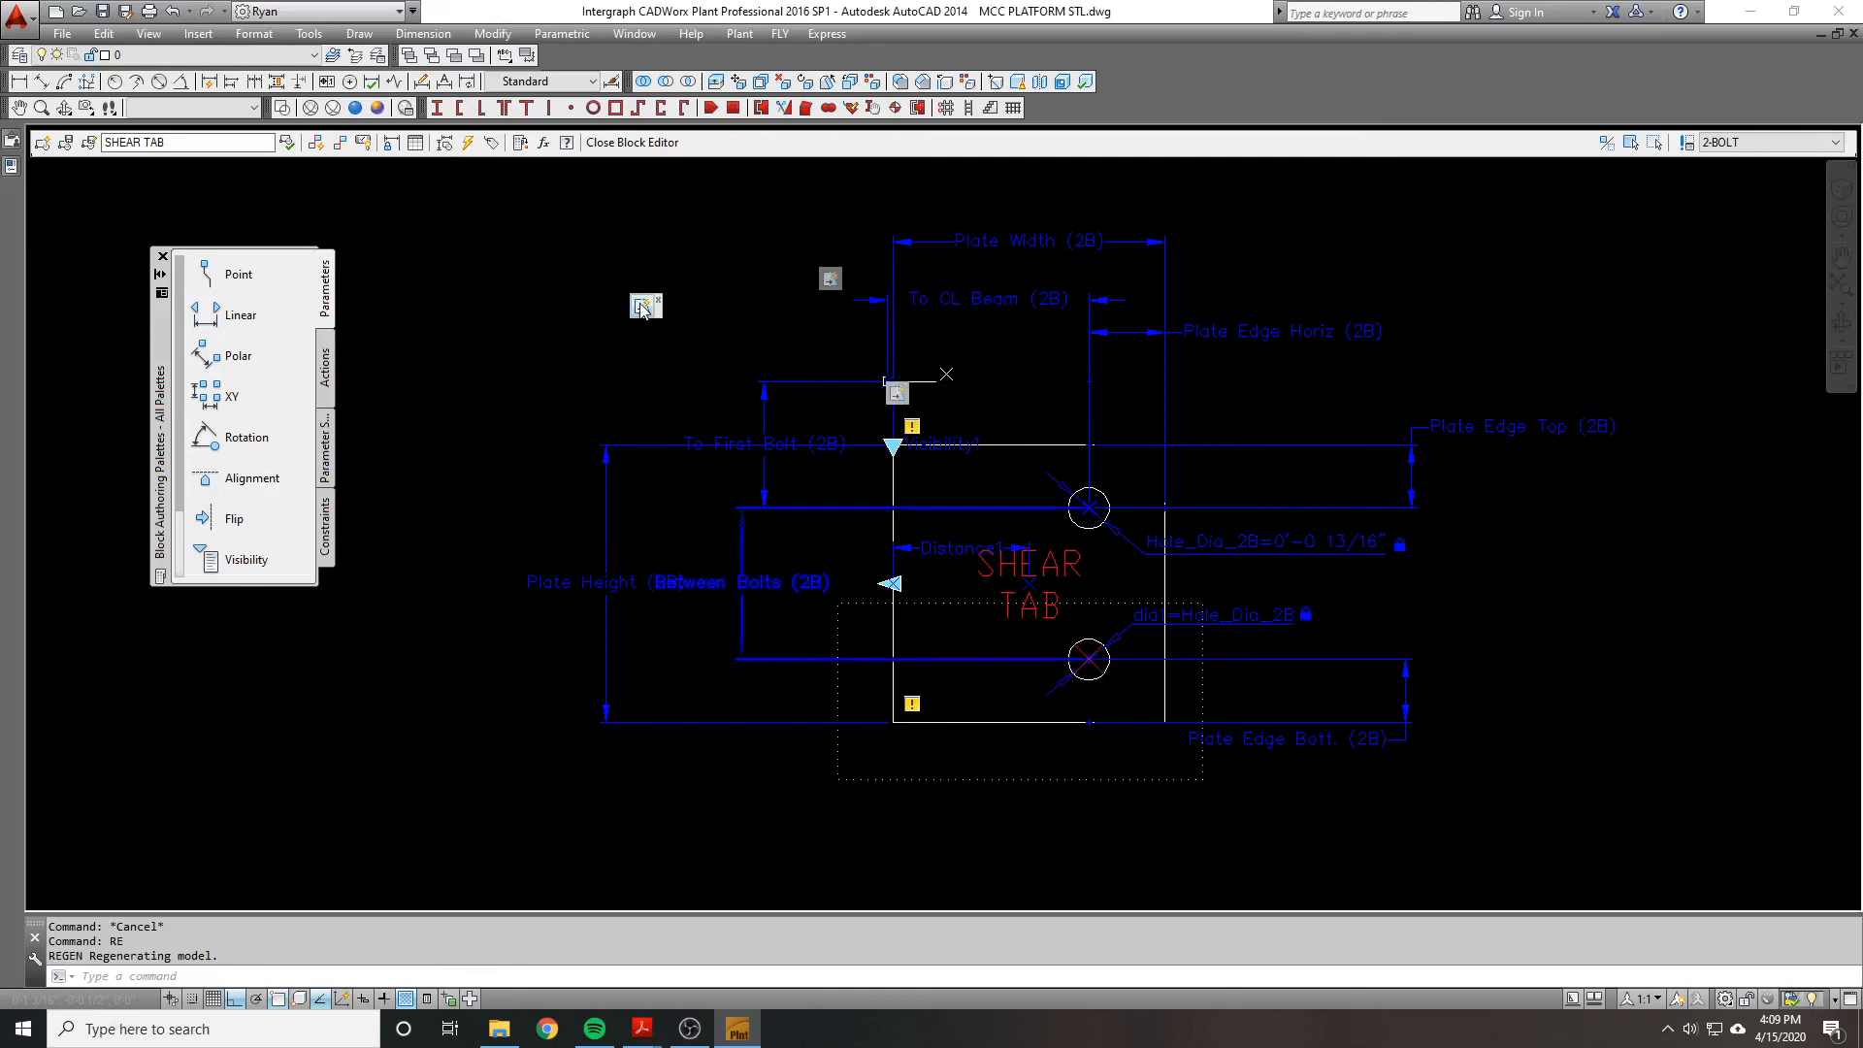
{"action": "key", "text": "Escape"}
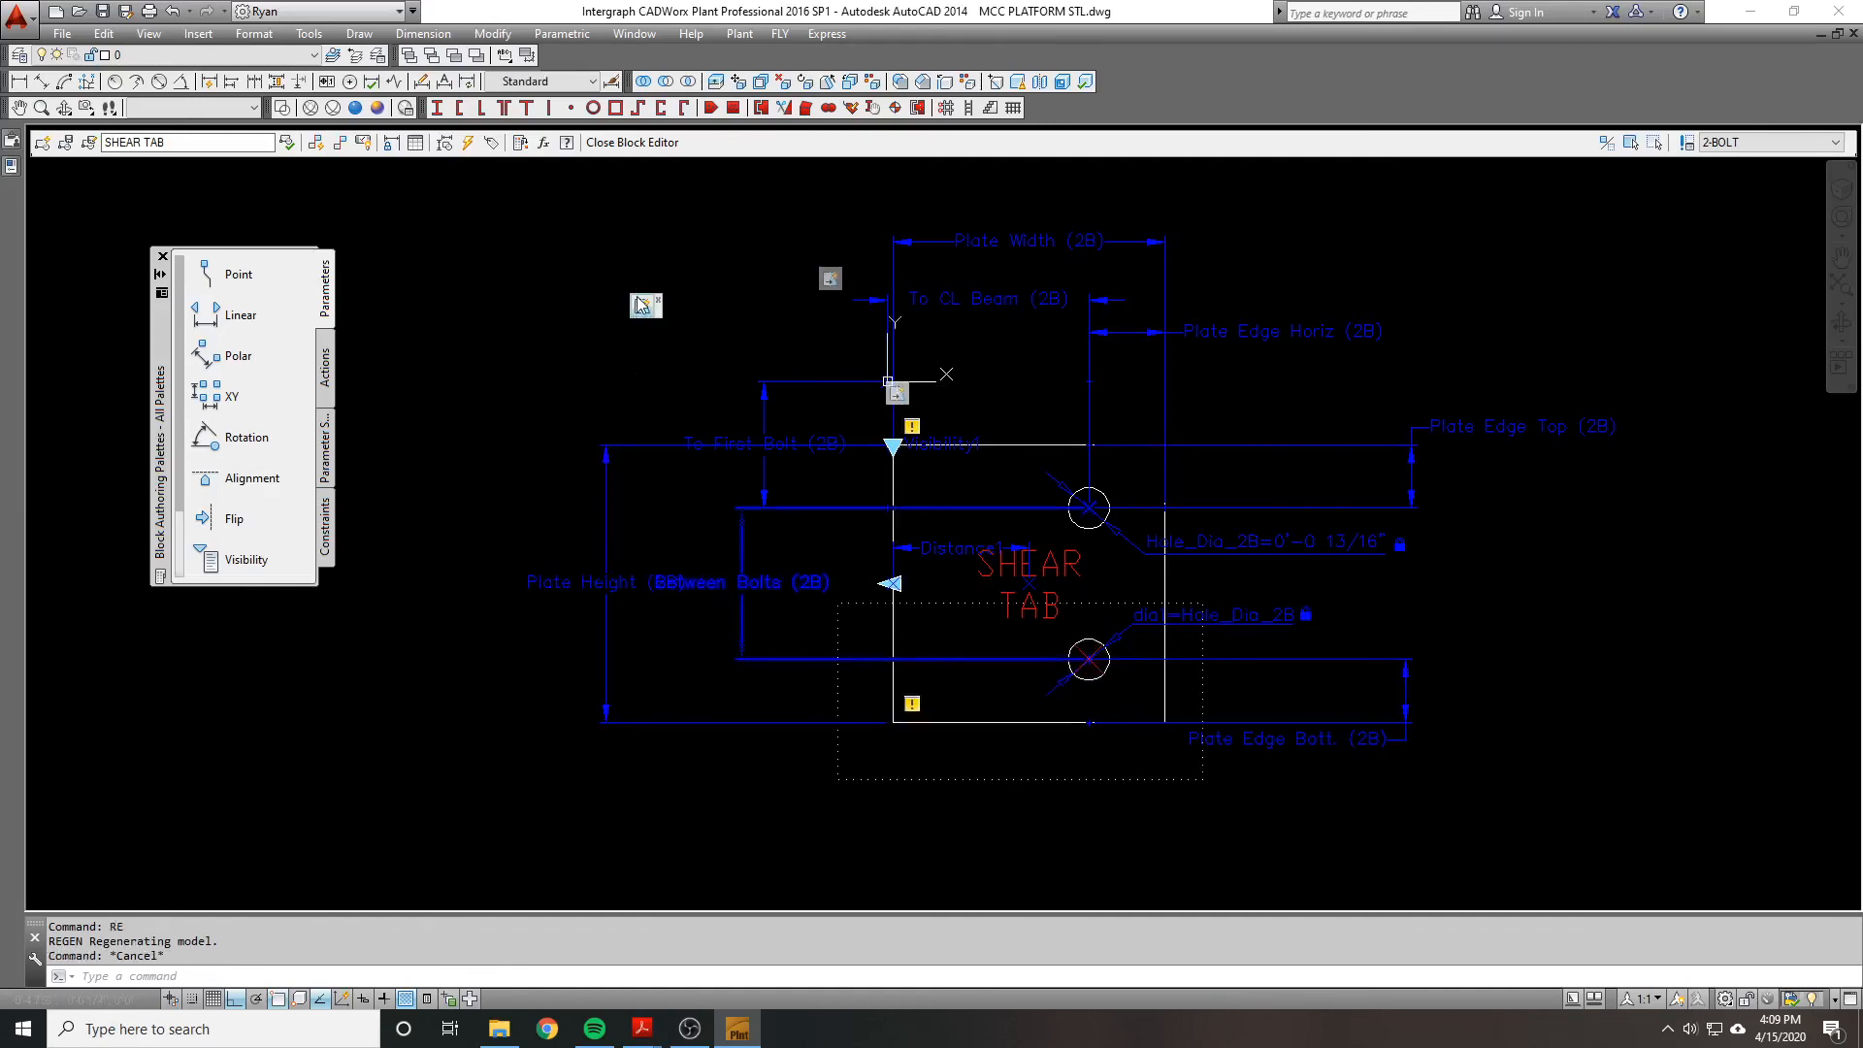
{"action": "key", "text": "Escape"}
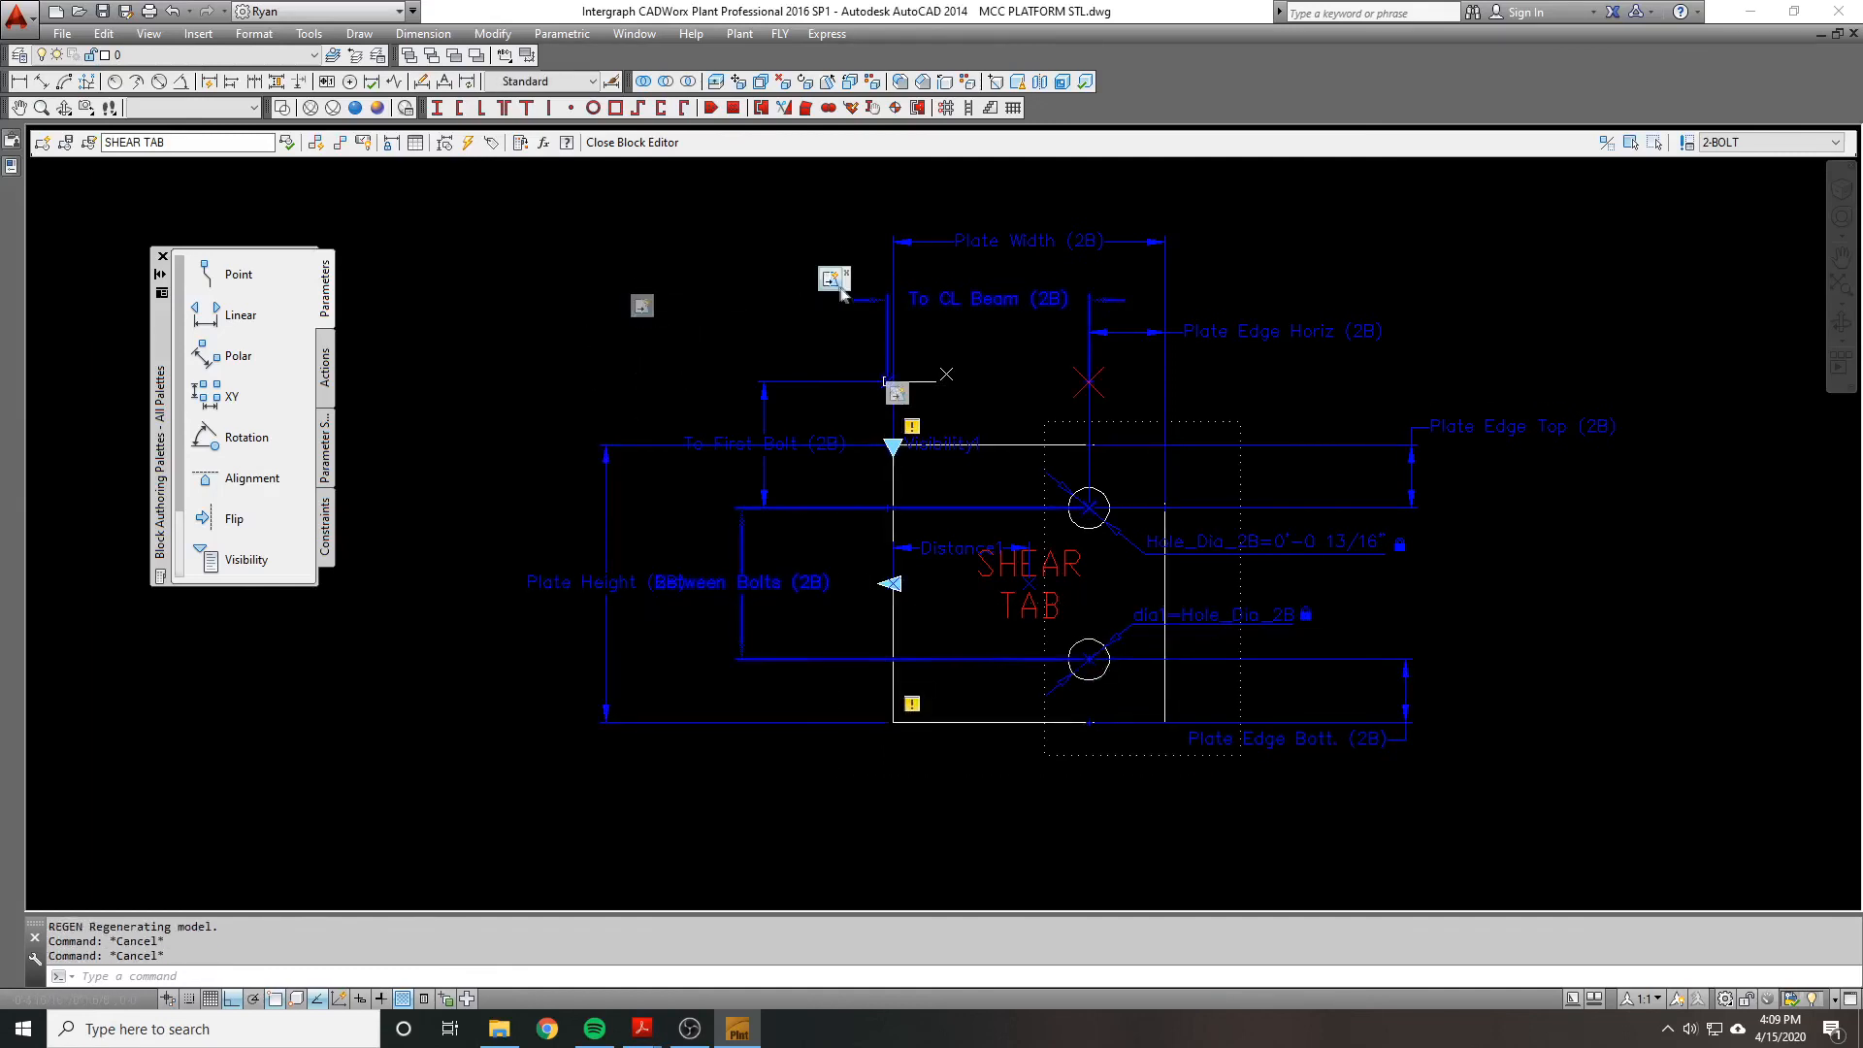
{"action": "left_click_drag", "start_coordinate": [830, 287], "coordinate": [673, 217]}
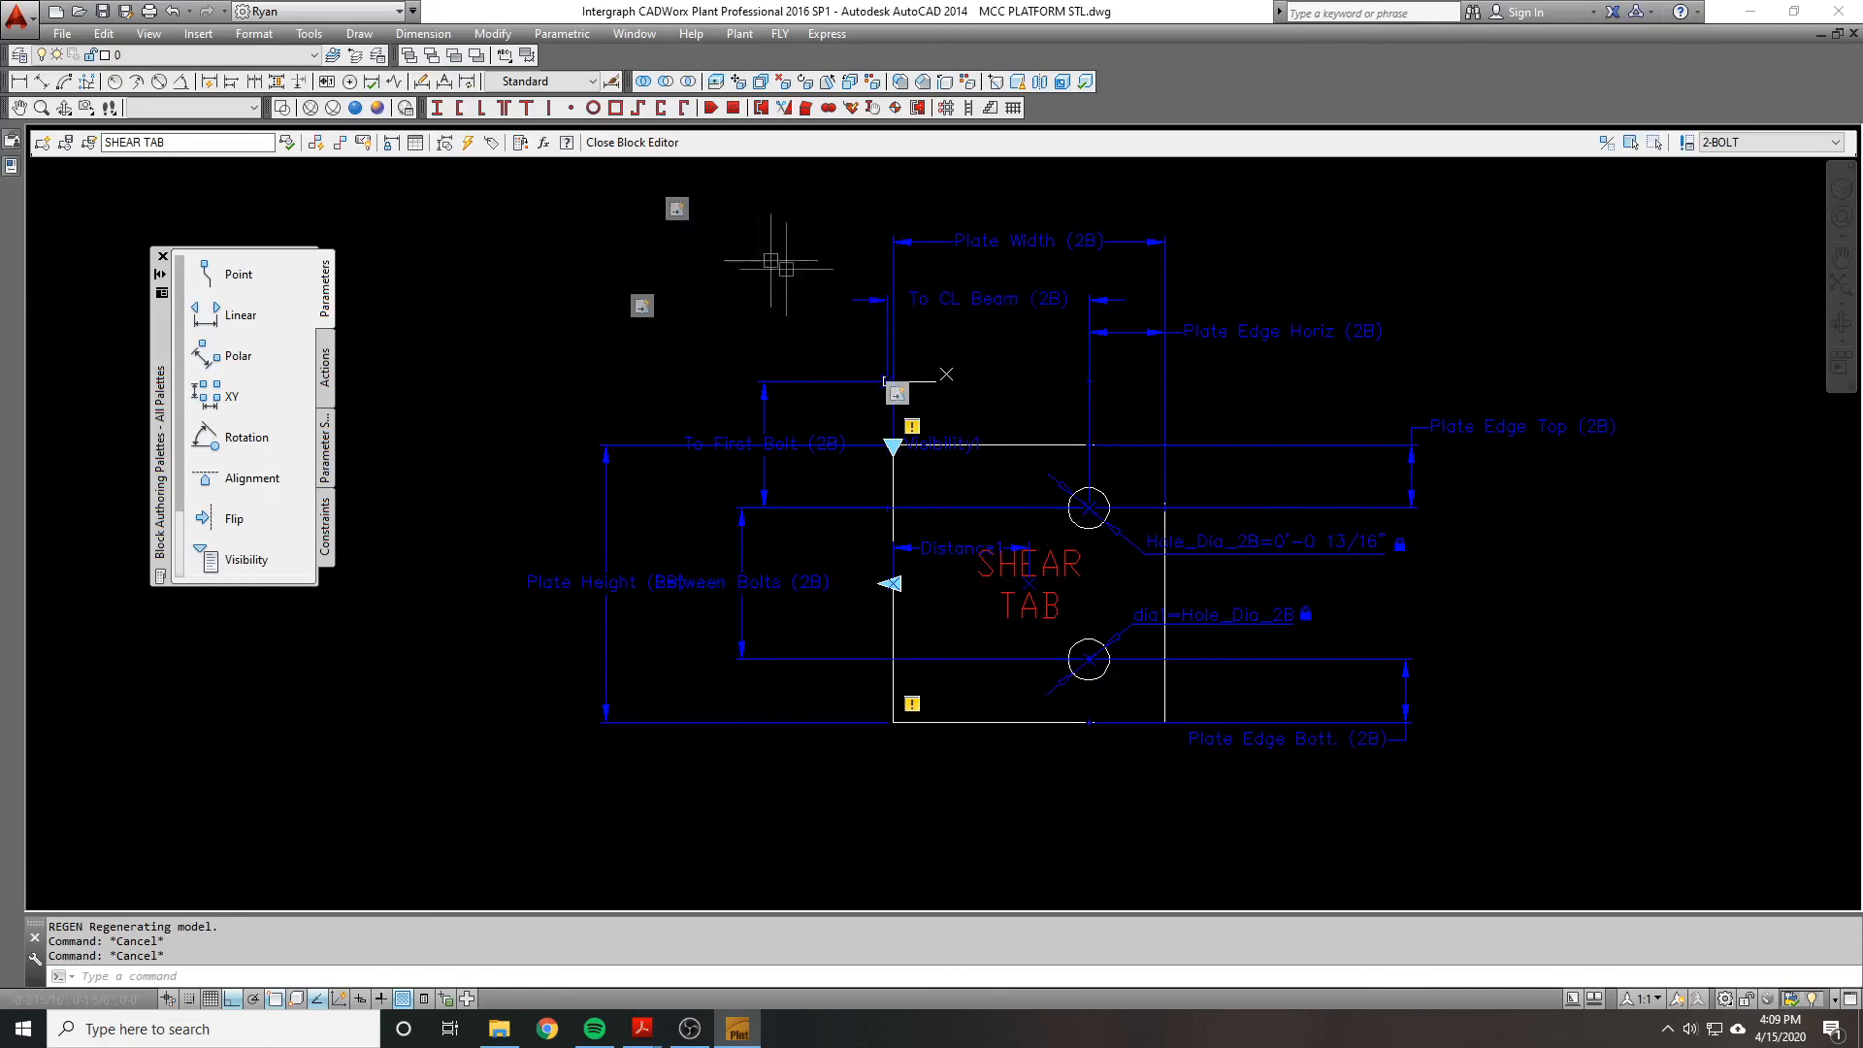
{"action": "left_click", "coordinate": [898, 392]}
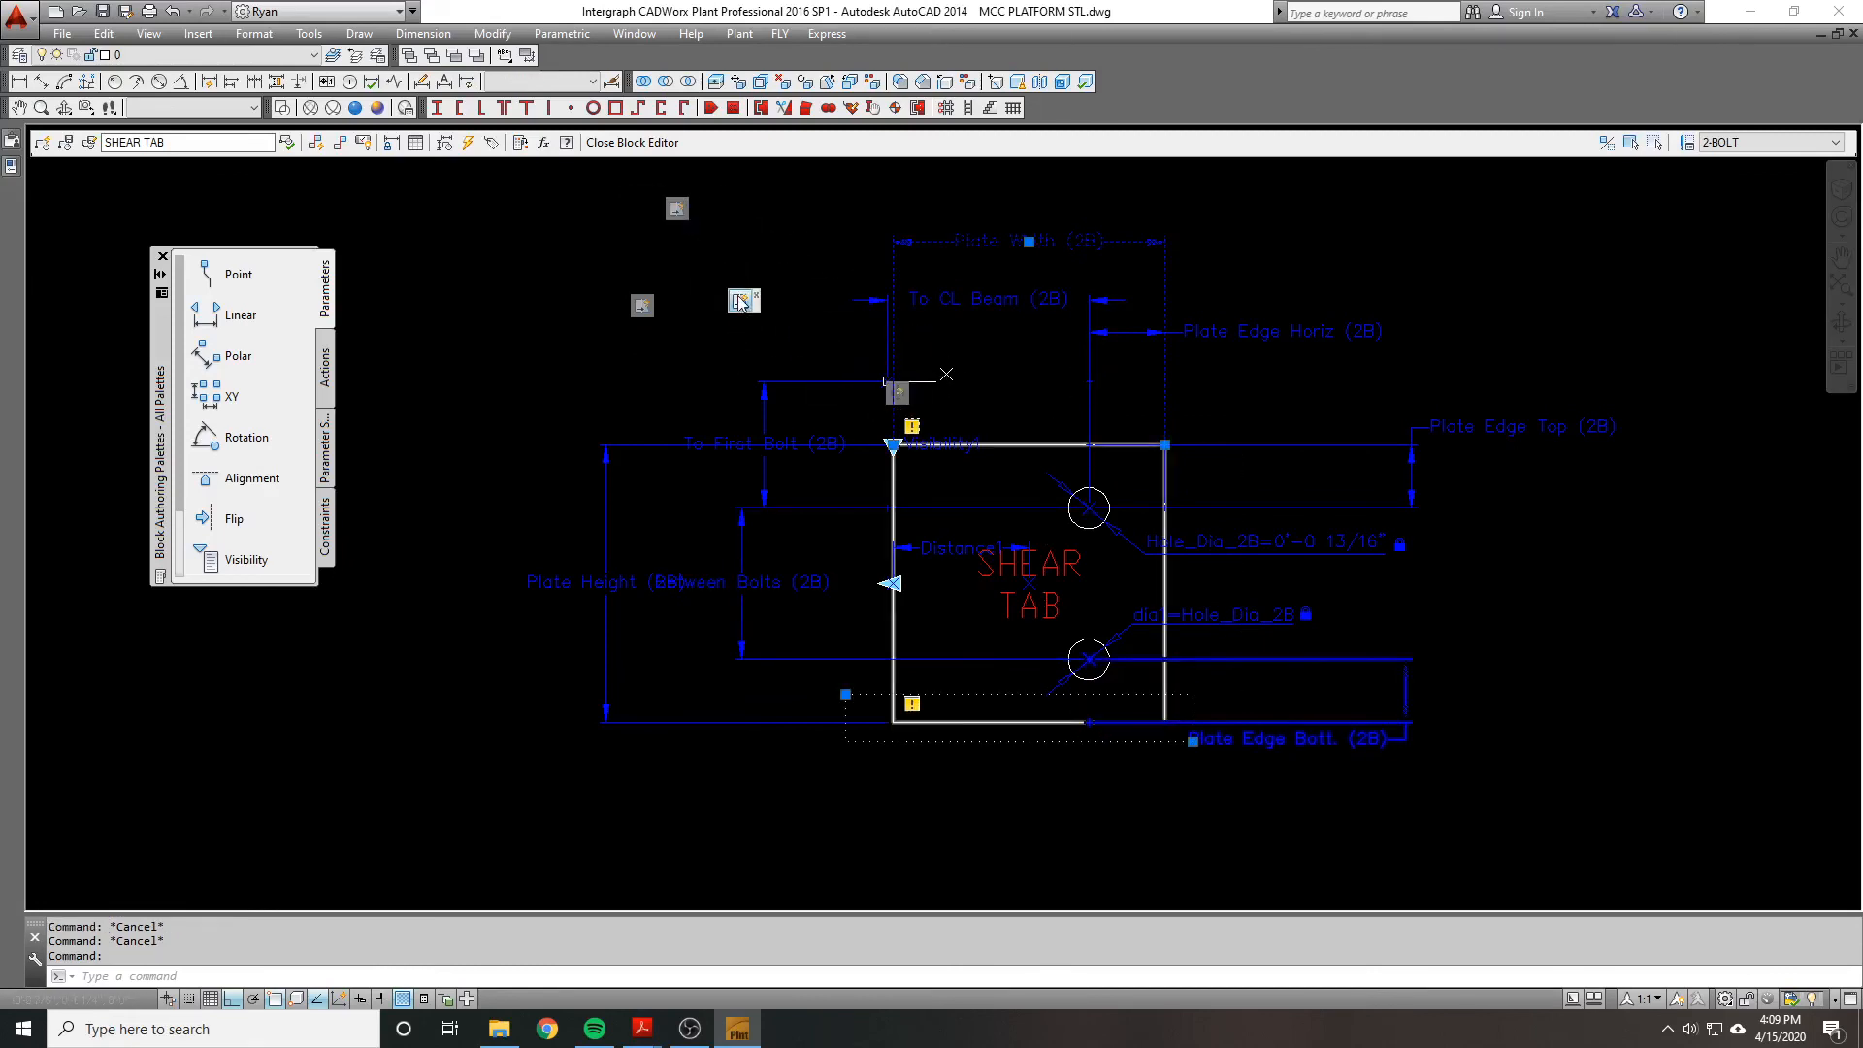
Step: Add the Plate Height (2B) parameter to the Plate Edge Bott. (2B) stretch action's selection set, keeping the existing stretch frame
{"action": "right_click", "coordinate": [740, 302]}
{"action": "mouse_move", "coordinate": [854, 330]}
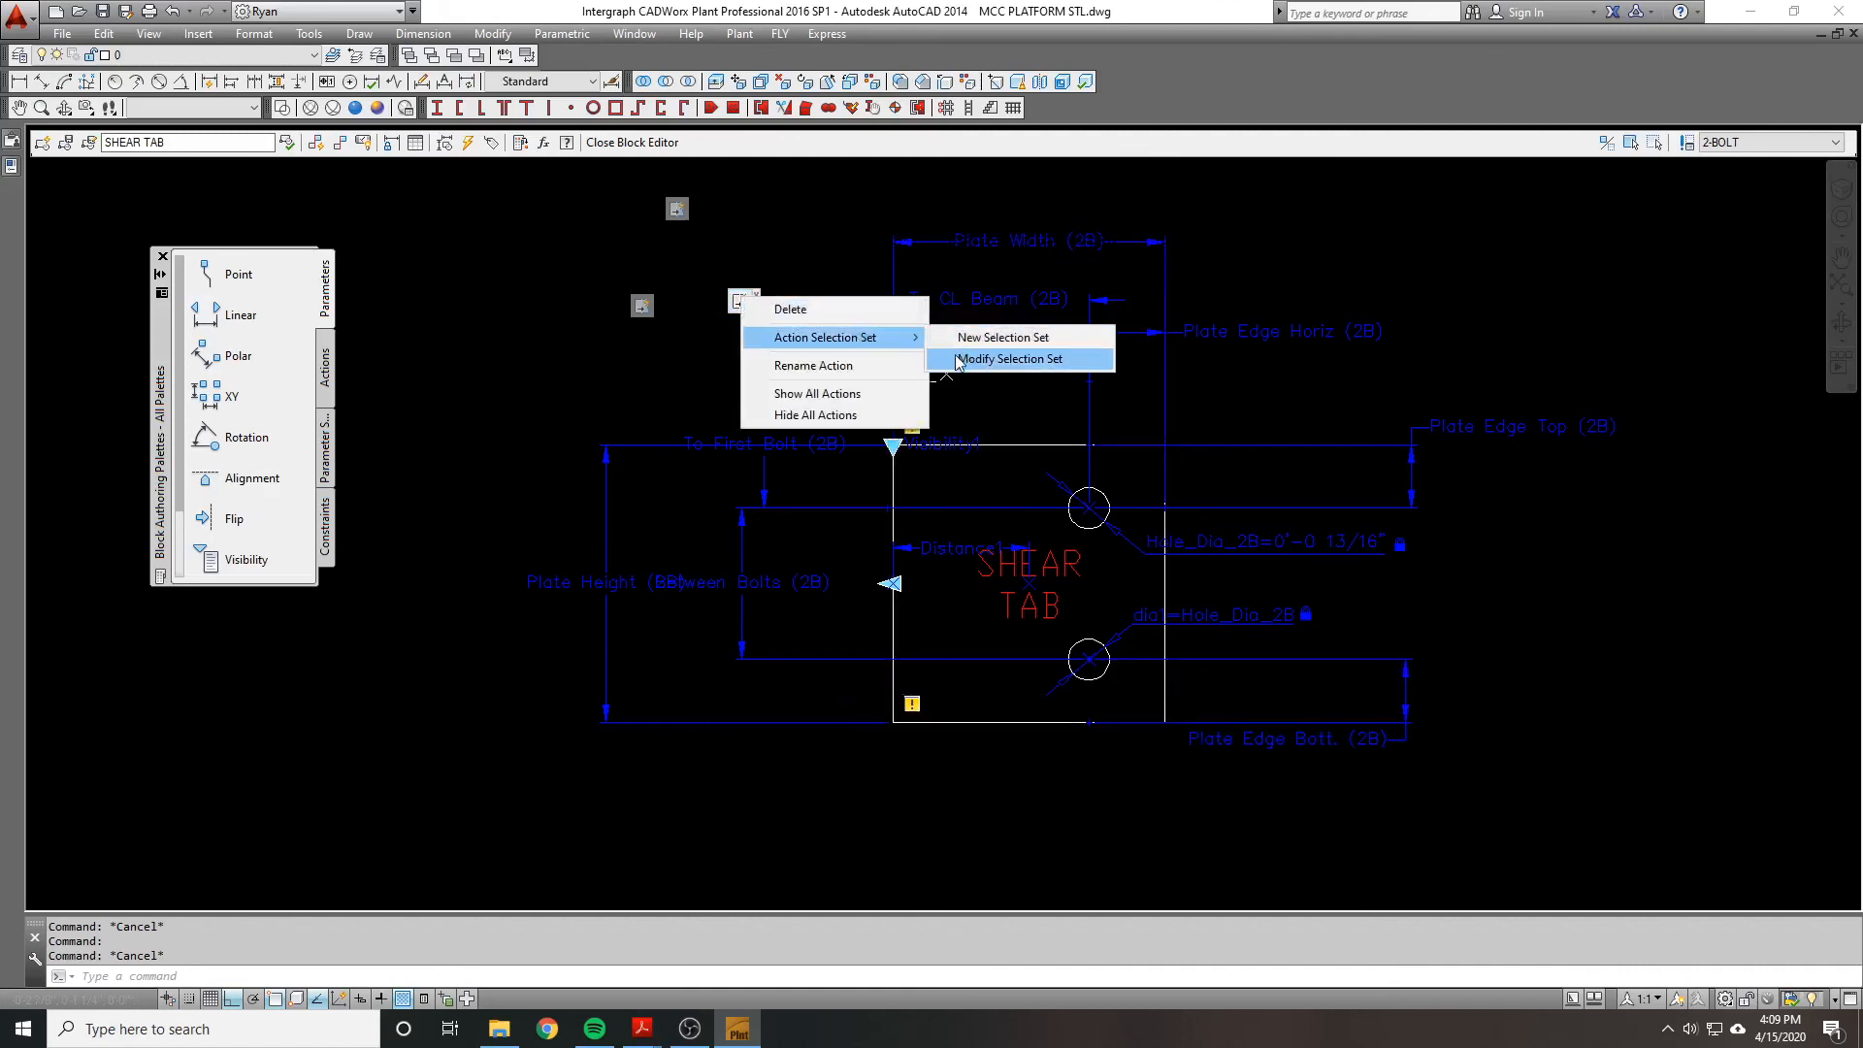
{"action": "left_click", "coordinate": [967, 357]}
{"action": "key", "text": "Return"}
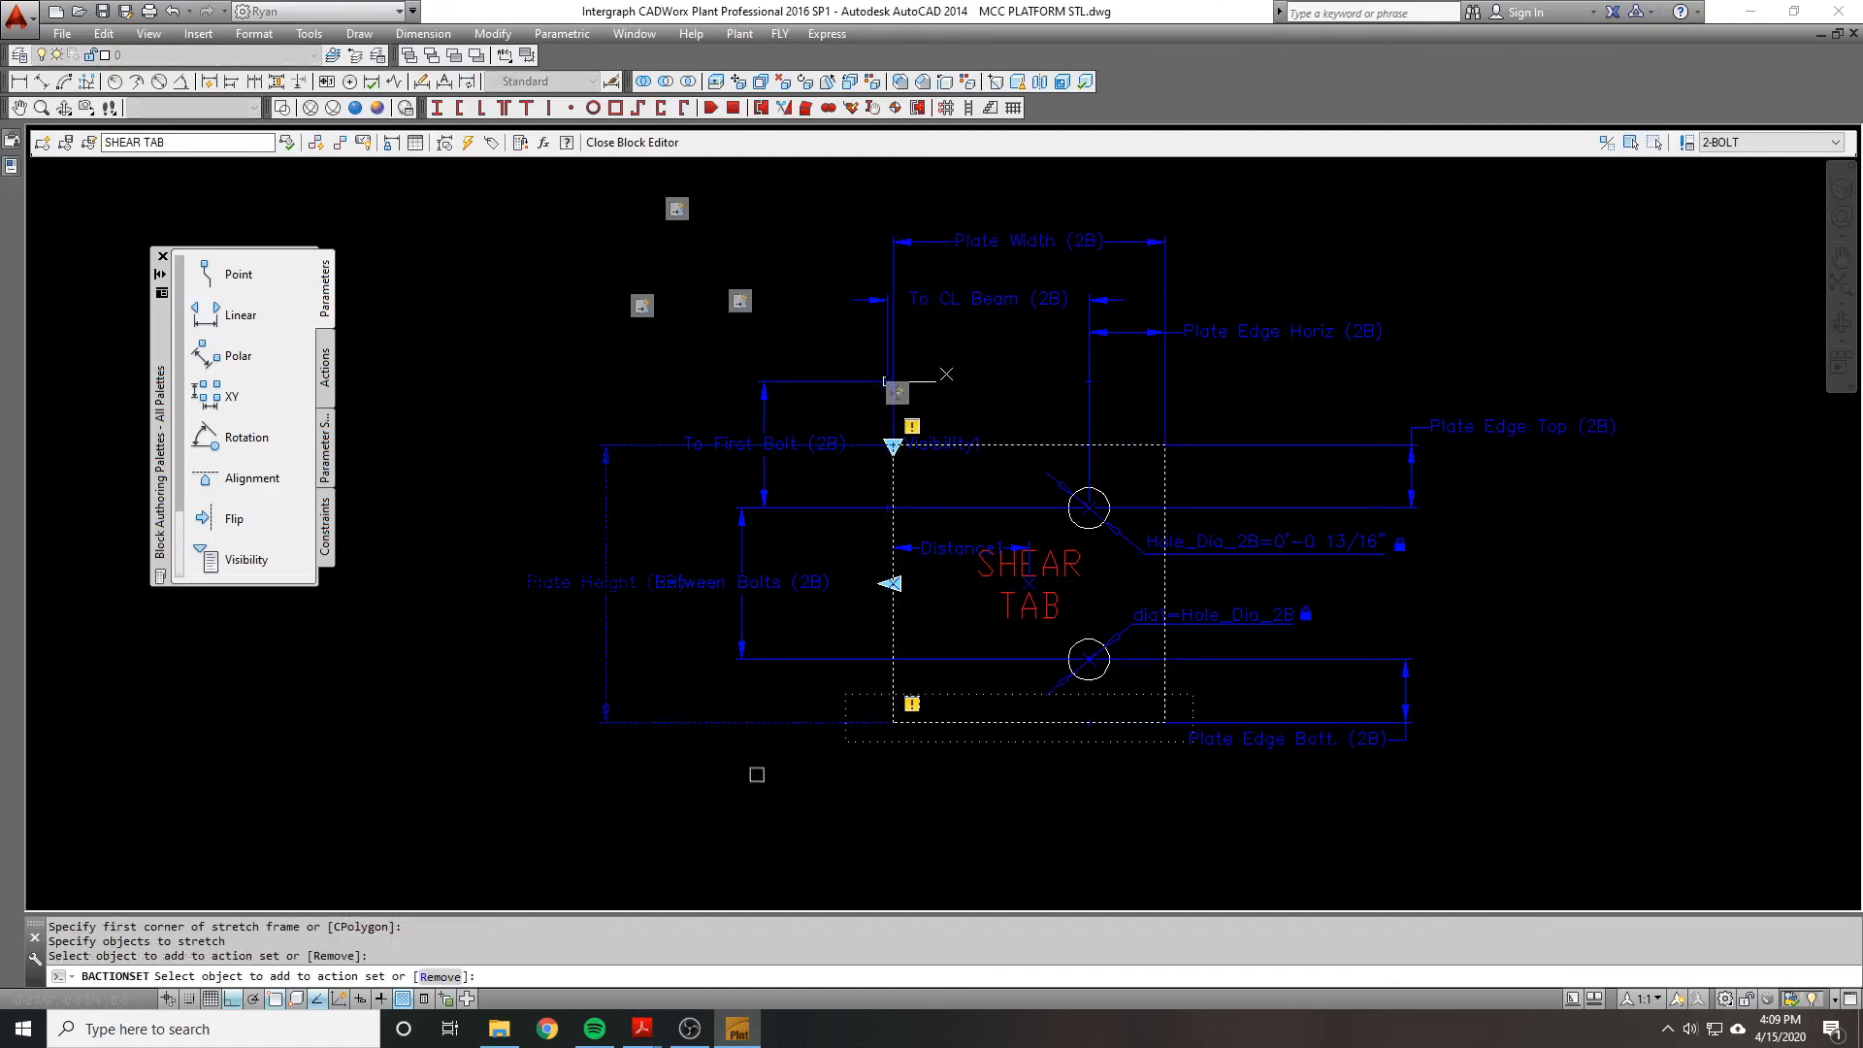
{"action": "key", "text": "Return"}
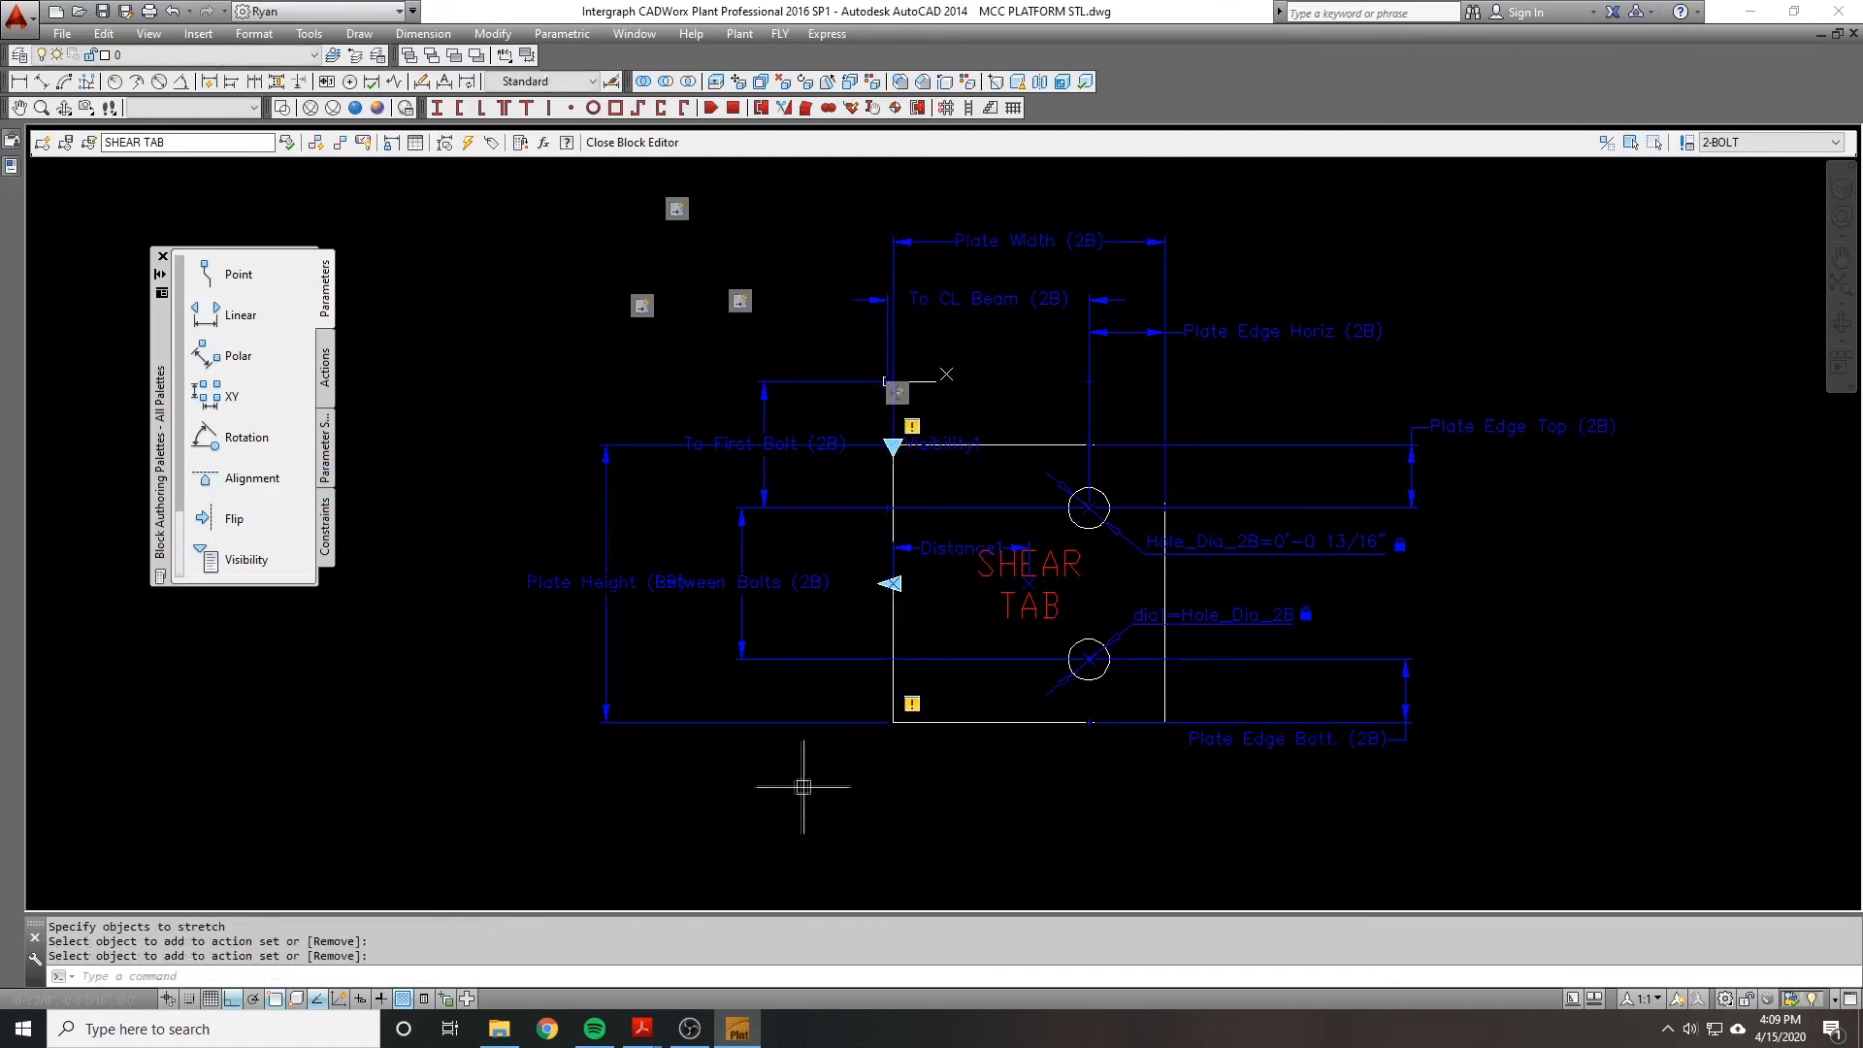
Step: Exit the block editor saving the changes, and check the inserted tab's Plate Height (2B) property
{"action": "left_click", "coordinate": [632, 142]}
{"action": "left_click", "coordinate": [822, 507]}
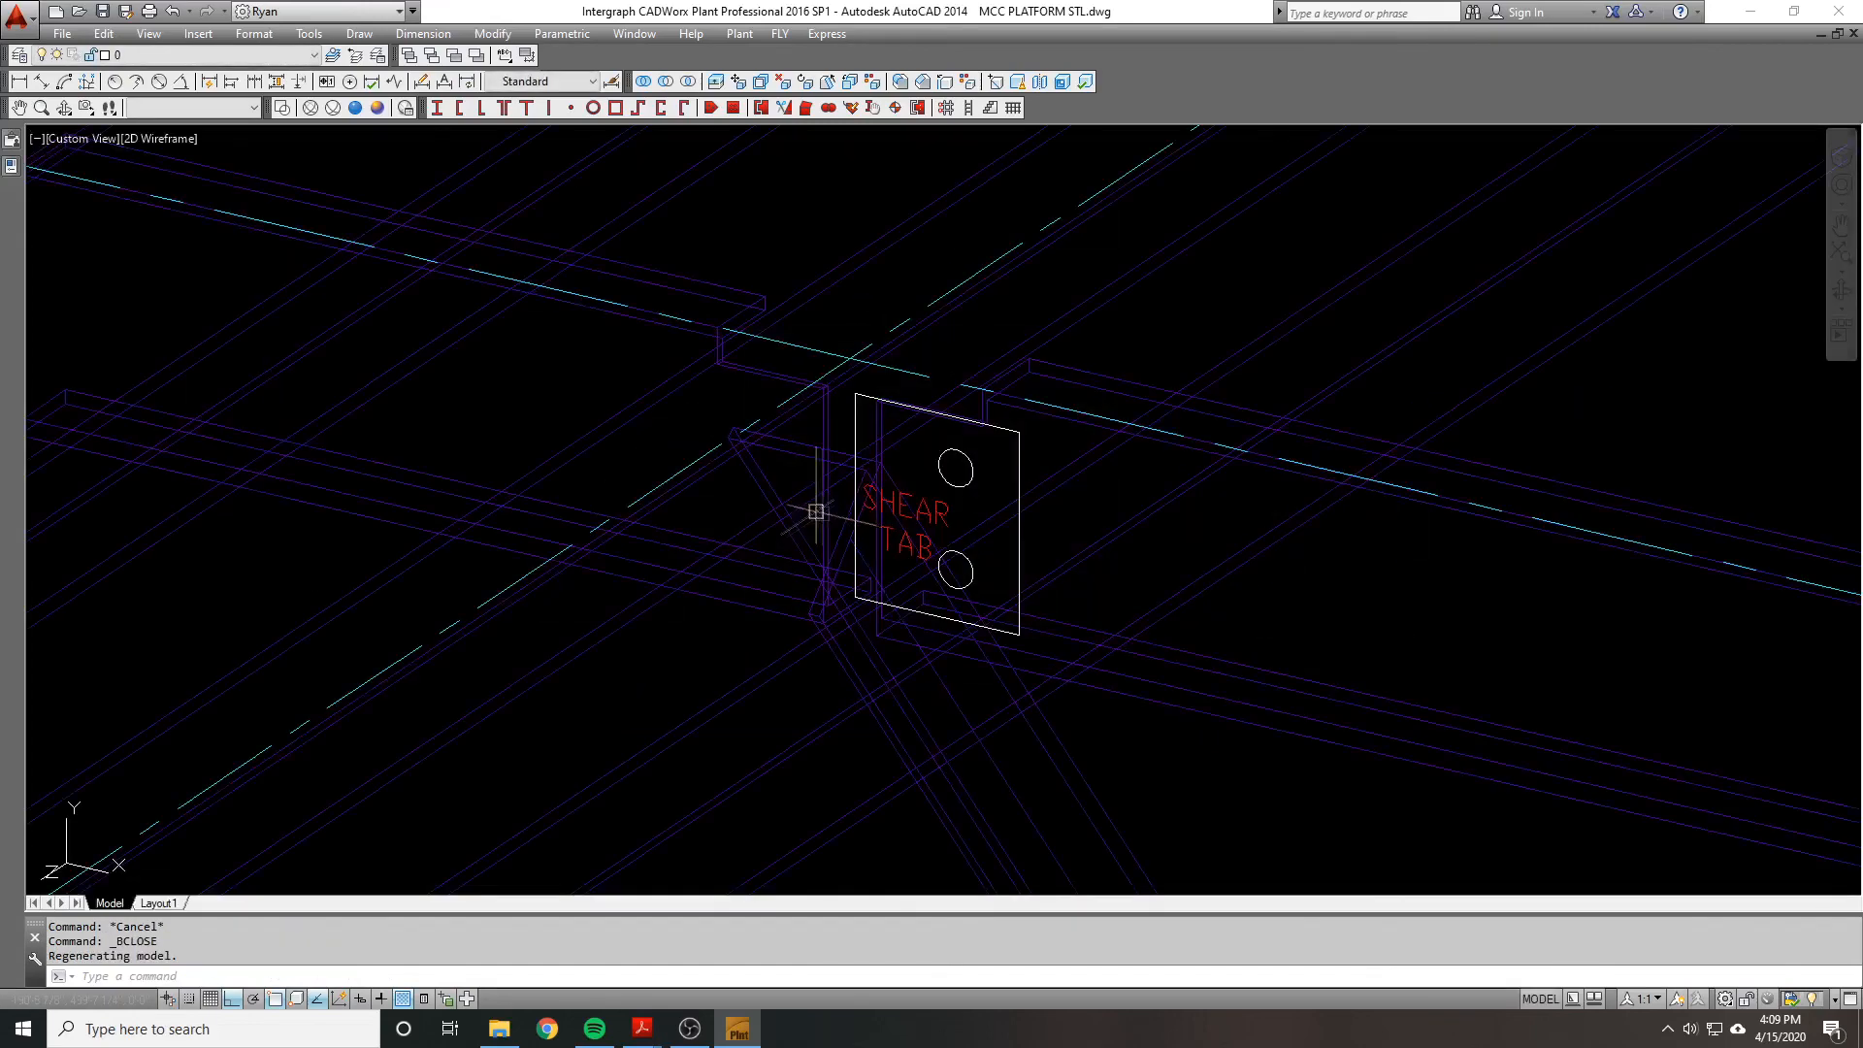
{"action": "left_click", "coordinate": [982, 465]}
{"action": "key", "text": "ctrl+1"}
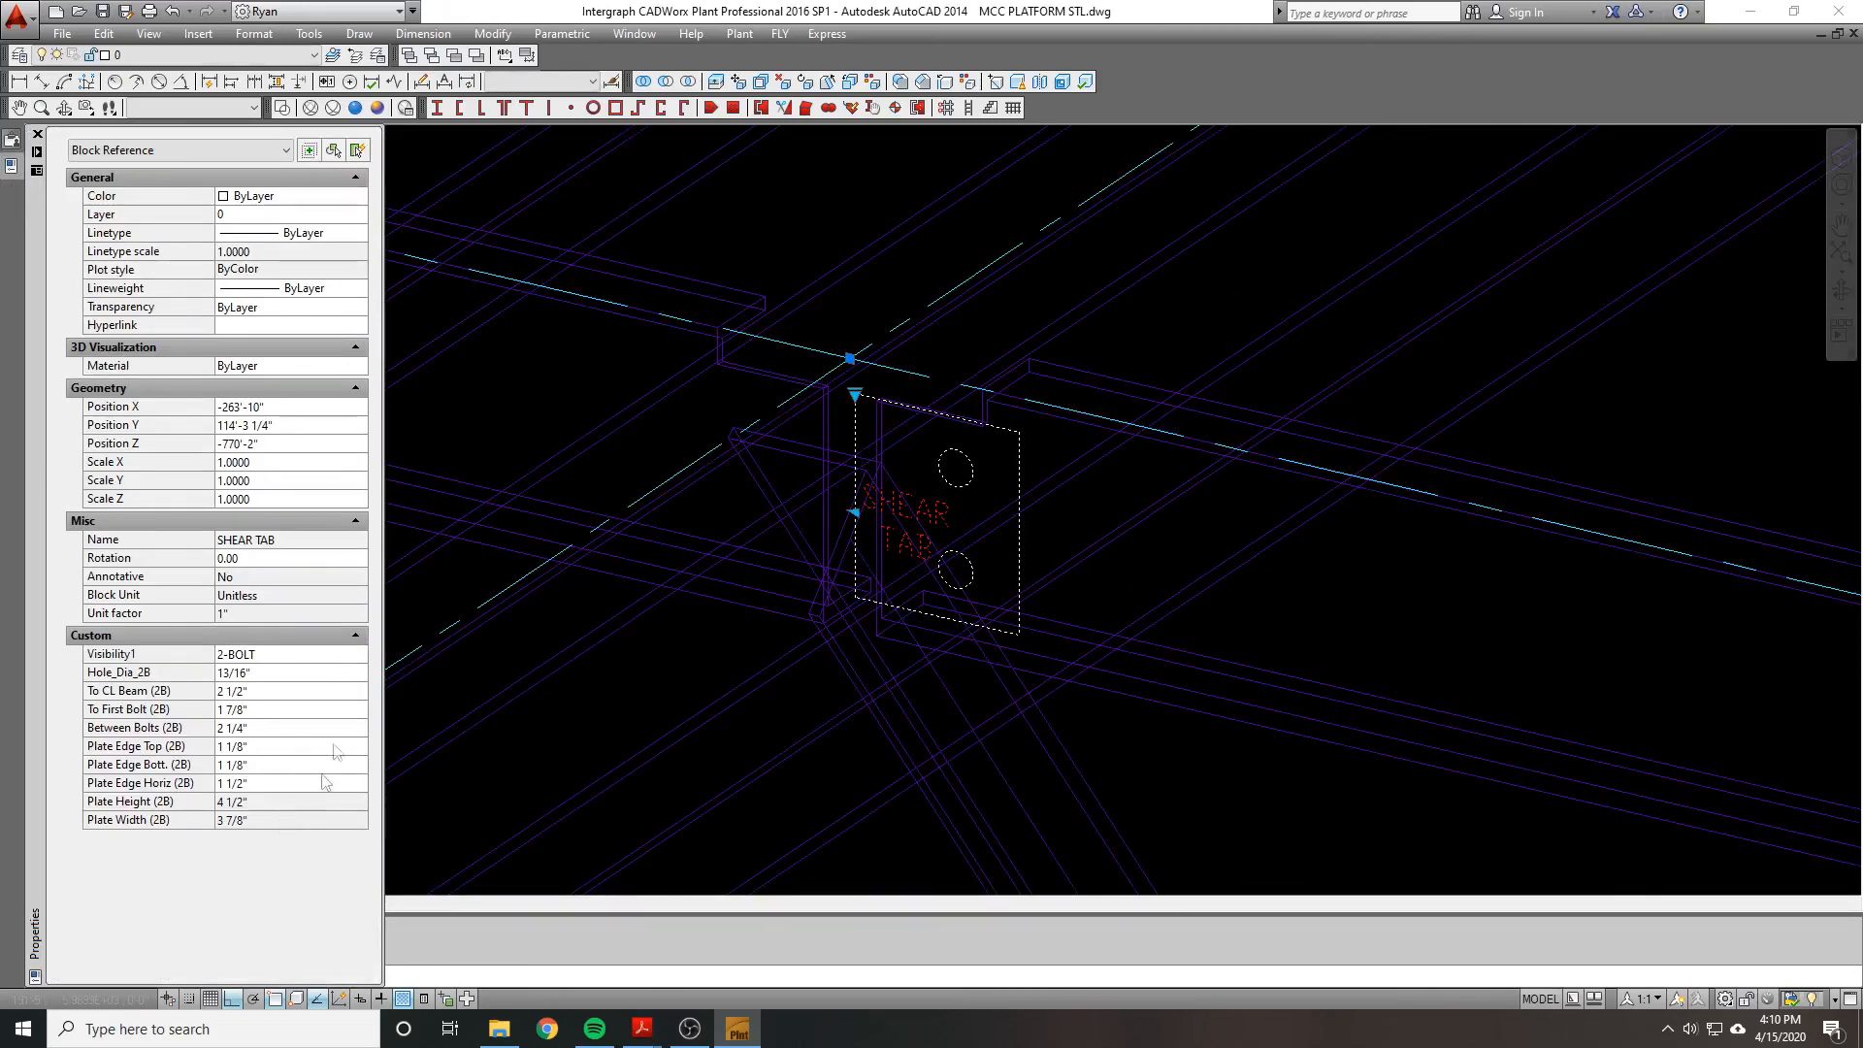
{"action": "key", "text": "ctrl+1"}
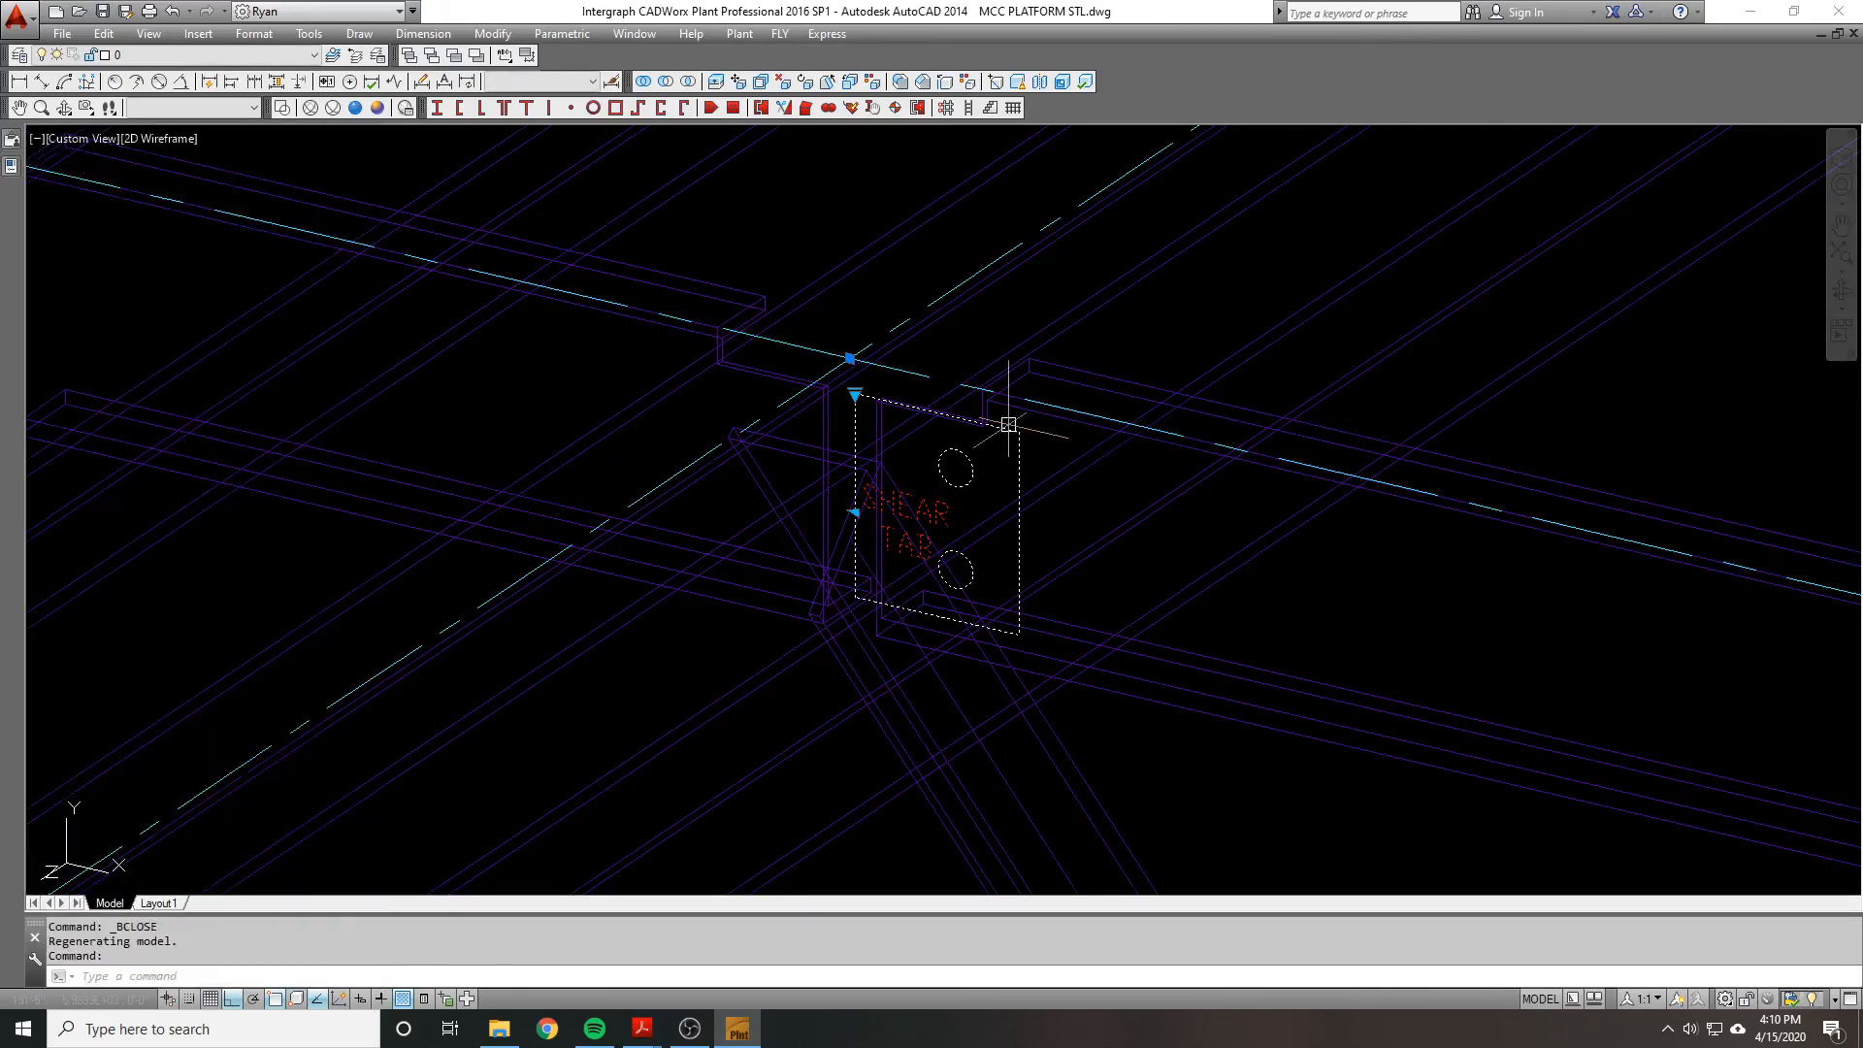
{"action": "key", "text": "Escape"}
{"action": "left_click", "coordinate": [975, 460]}
{"action": "key", "text": "Escape"}
{"action": "scroll", "coordinate": [922, 456], "scroll_direction": "down", "scroll_amount": 4}
{"action": "scroll", "coordinate": [925, 440], "scroll_direction": "up", "scroll_amount": 4}
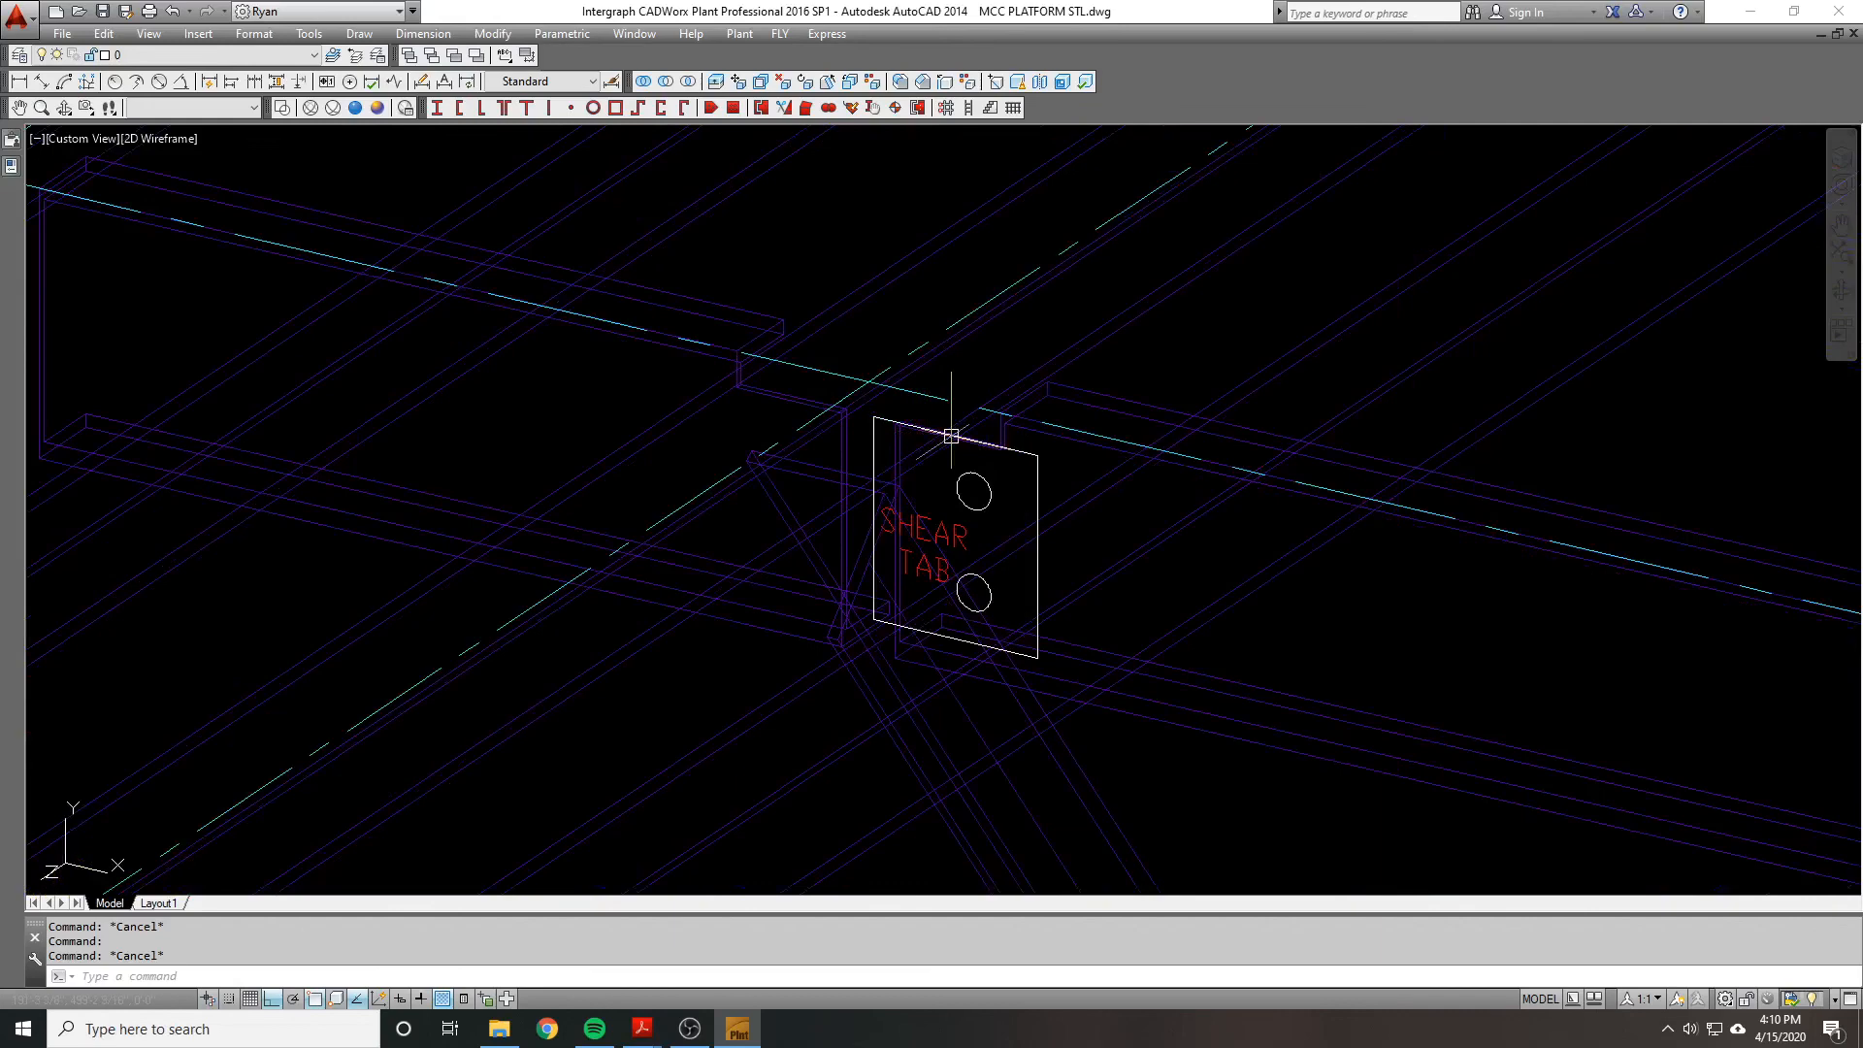
{"action": "key", "text": "Return"}
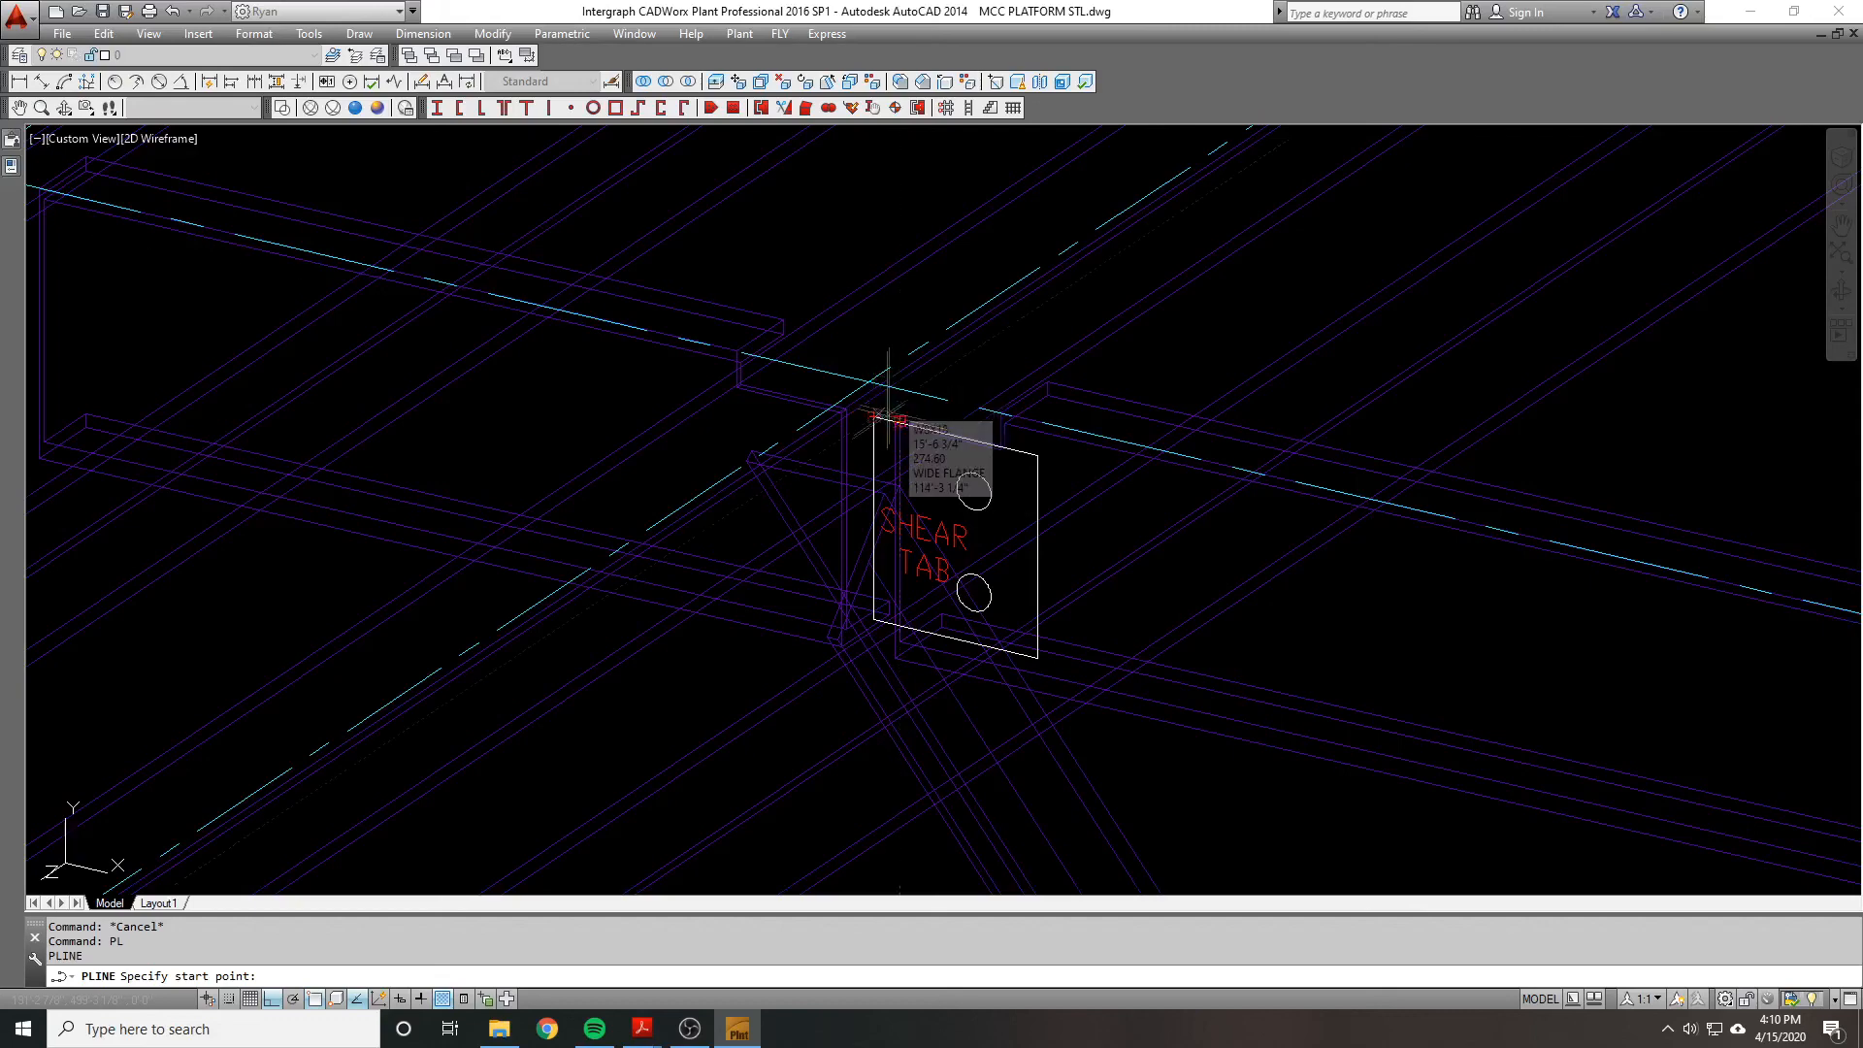
{"action": "middle_click_drag", "start_coordinate": [873, 415], "coordinate": [857, 348]}
{"action": "key", "text": "Escape"}
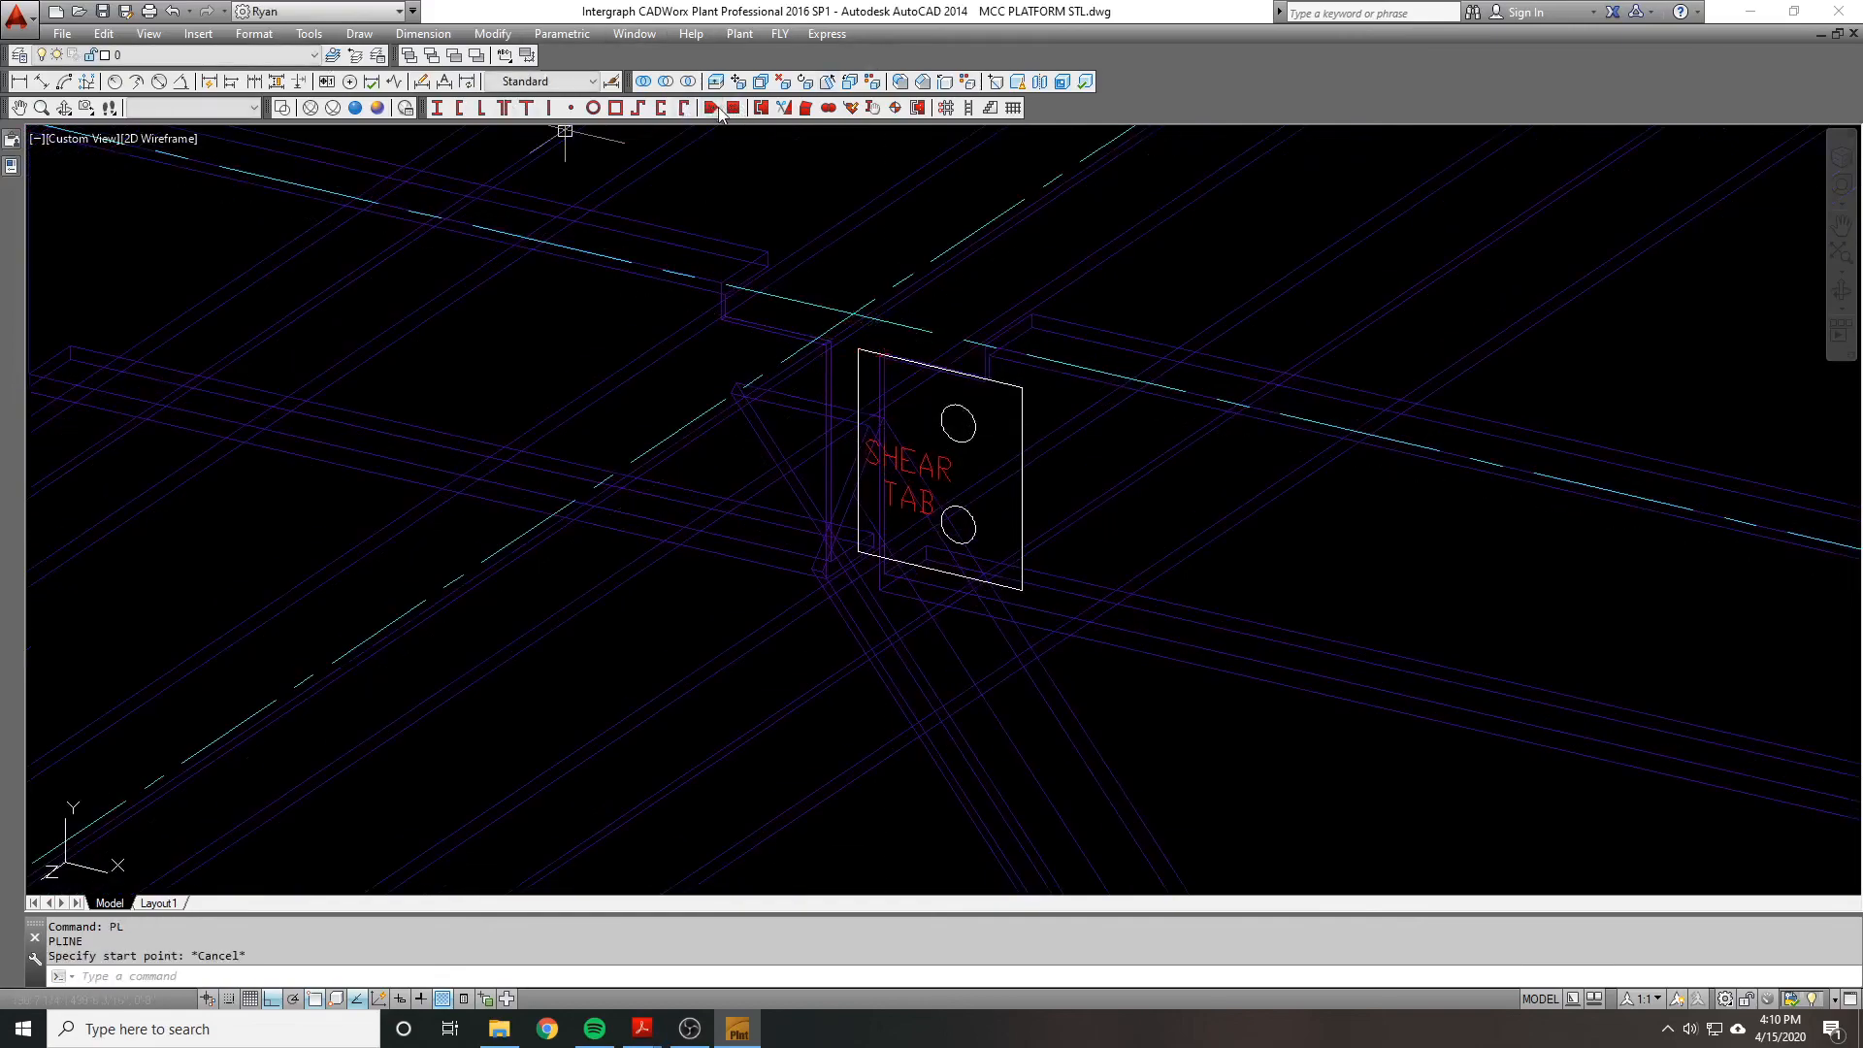
Step: Try exploding the inserted SHEAR TAB block to check its separate label and outline, and undo the explode
{"action": "scroll", "coordinate": [984, 422], "scroll_direction": "up", "scroll_amount": 2}
{"action": "left_click", "coordinate": [835, 324]}
{"action": "key", "text": "Escape"}
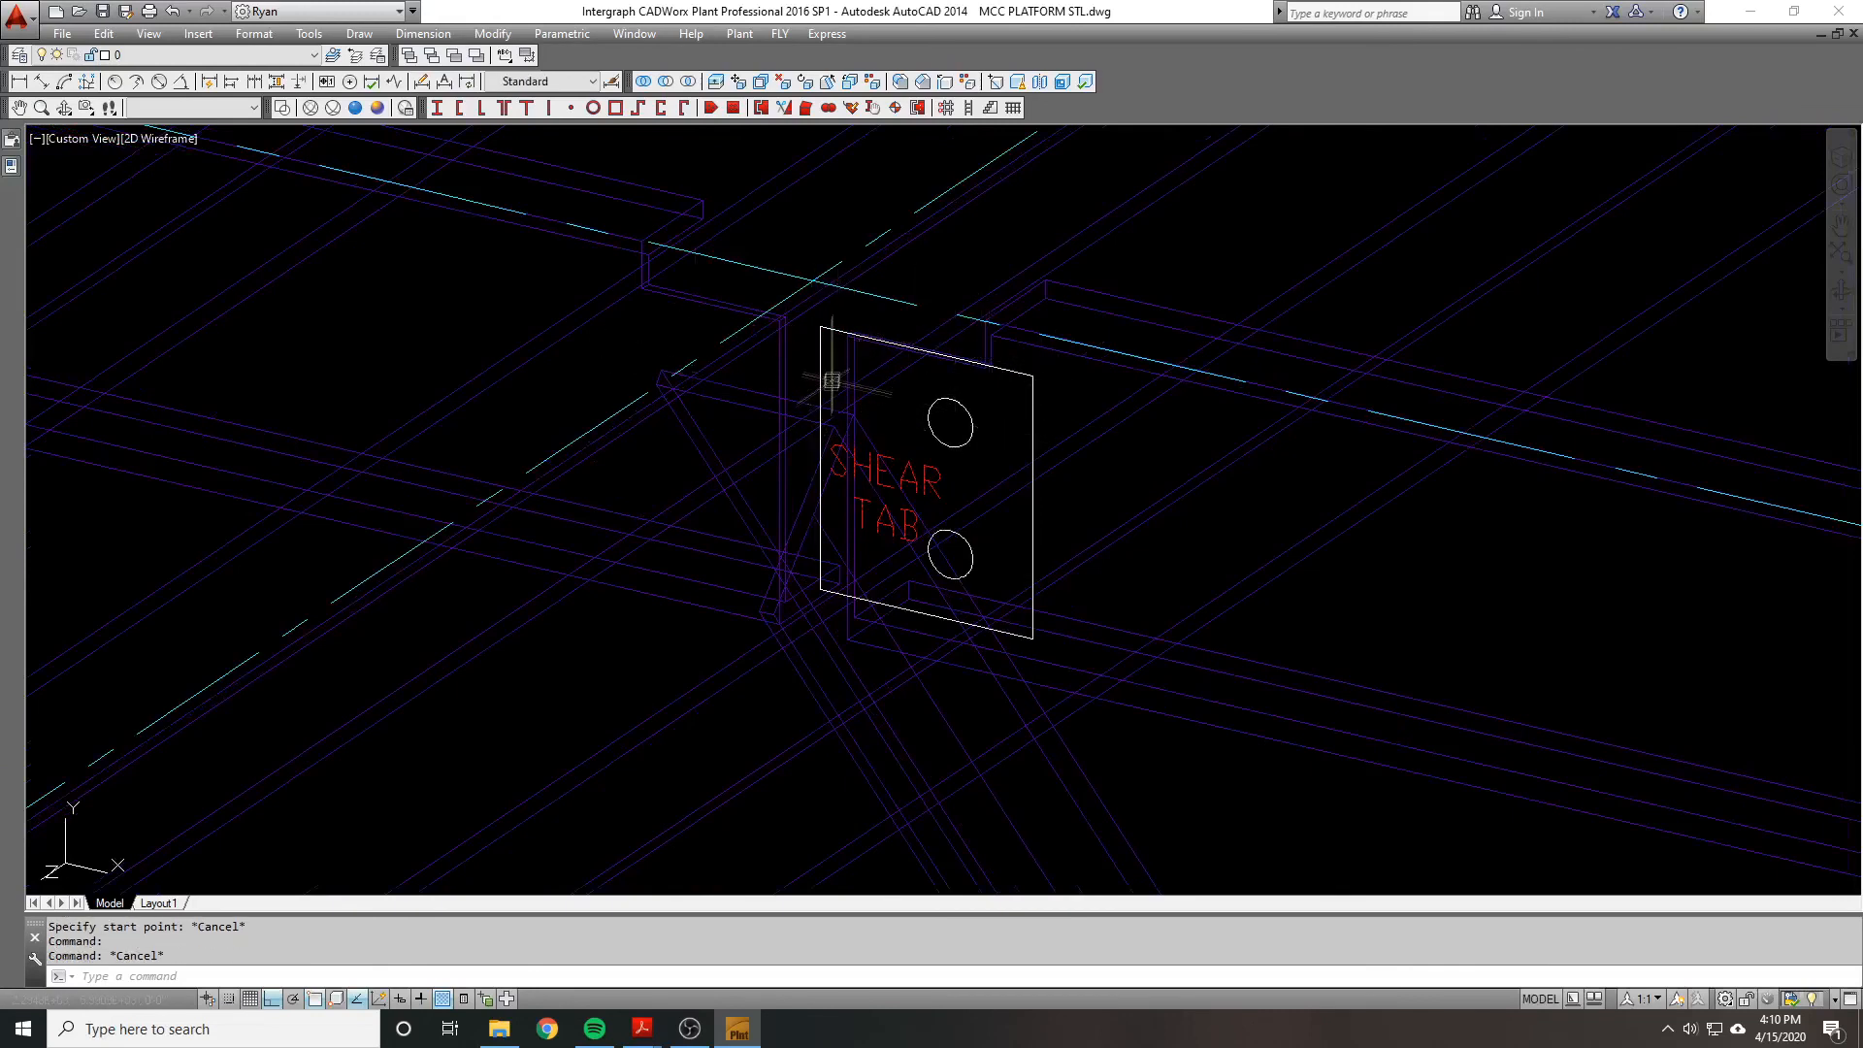
{"action": "left_click", "coordinate": [821, 357]}
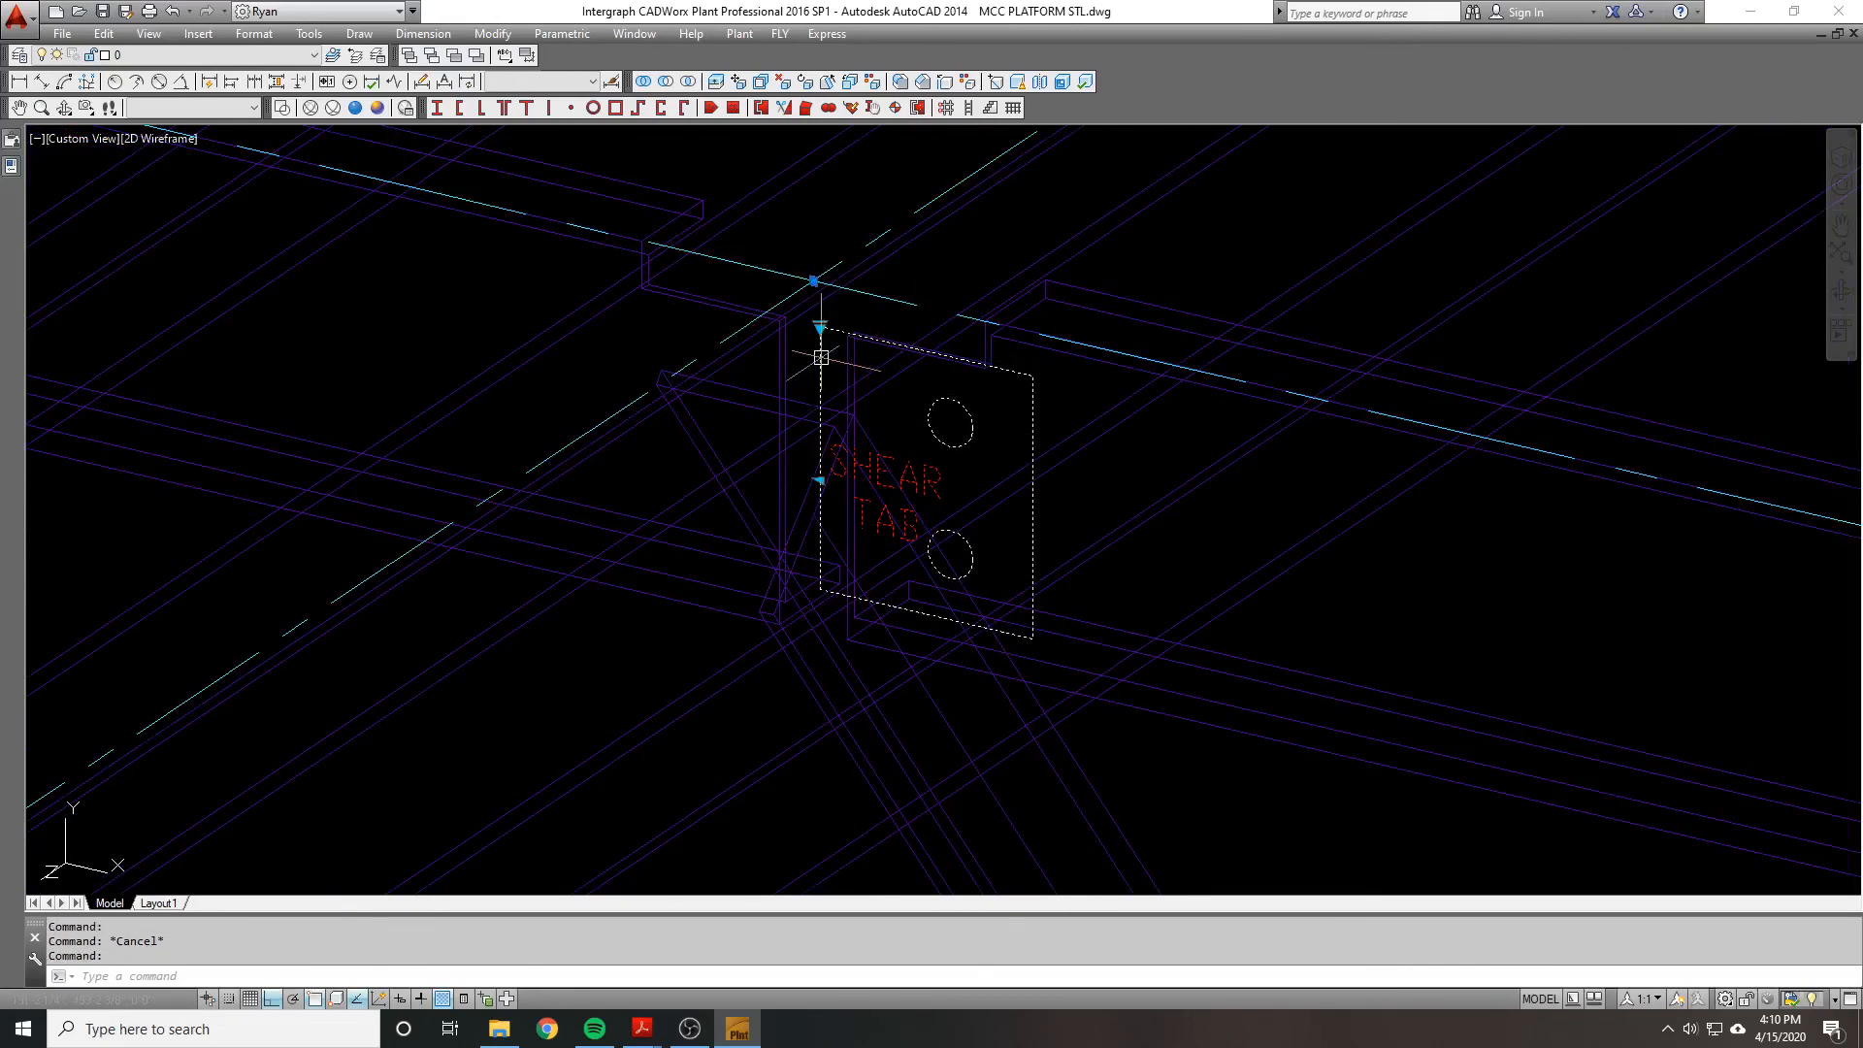
{"action": "key", "text": "Escape"}
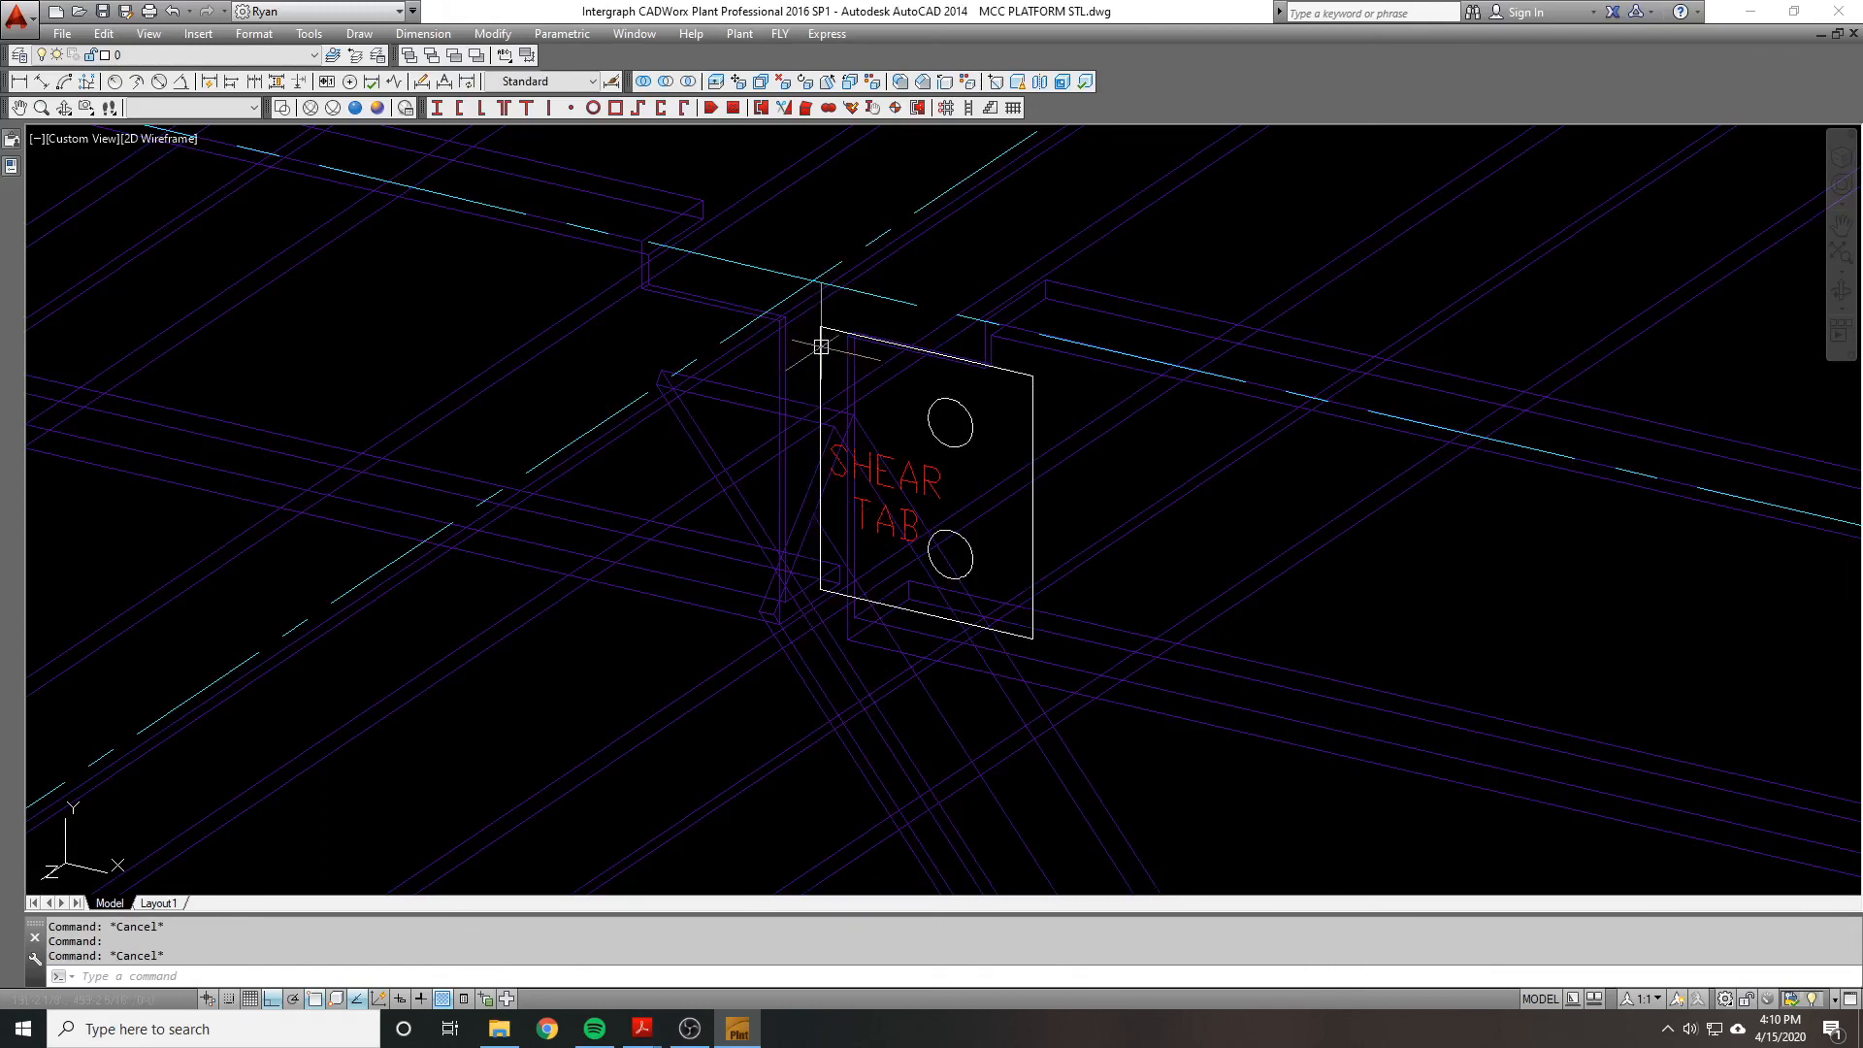
{"action": "left_click", "coordinate": [821, 348]}
{"action": "type", "text": "x"}
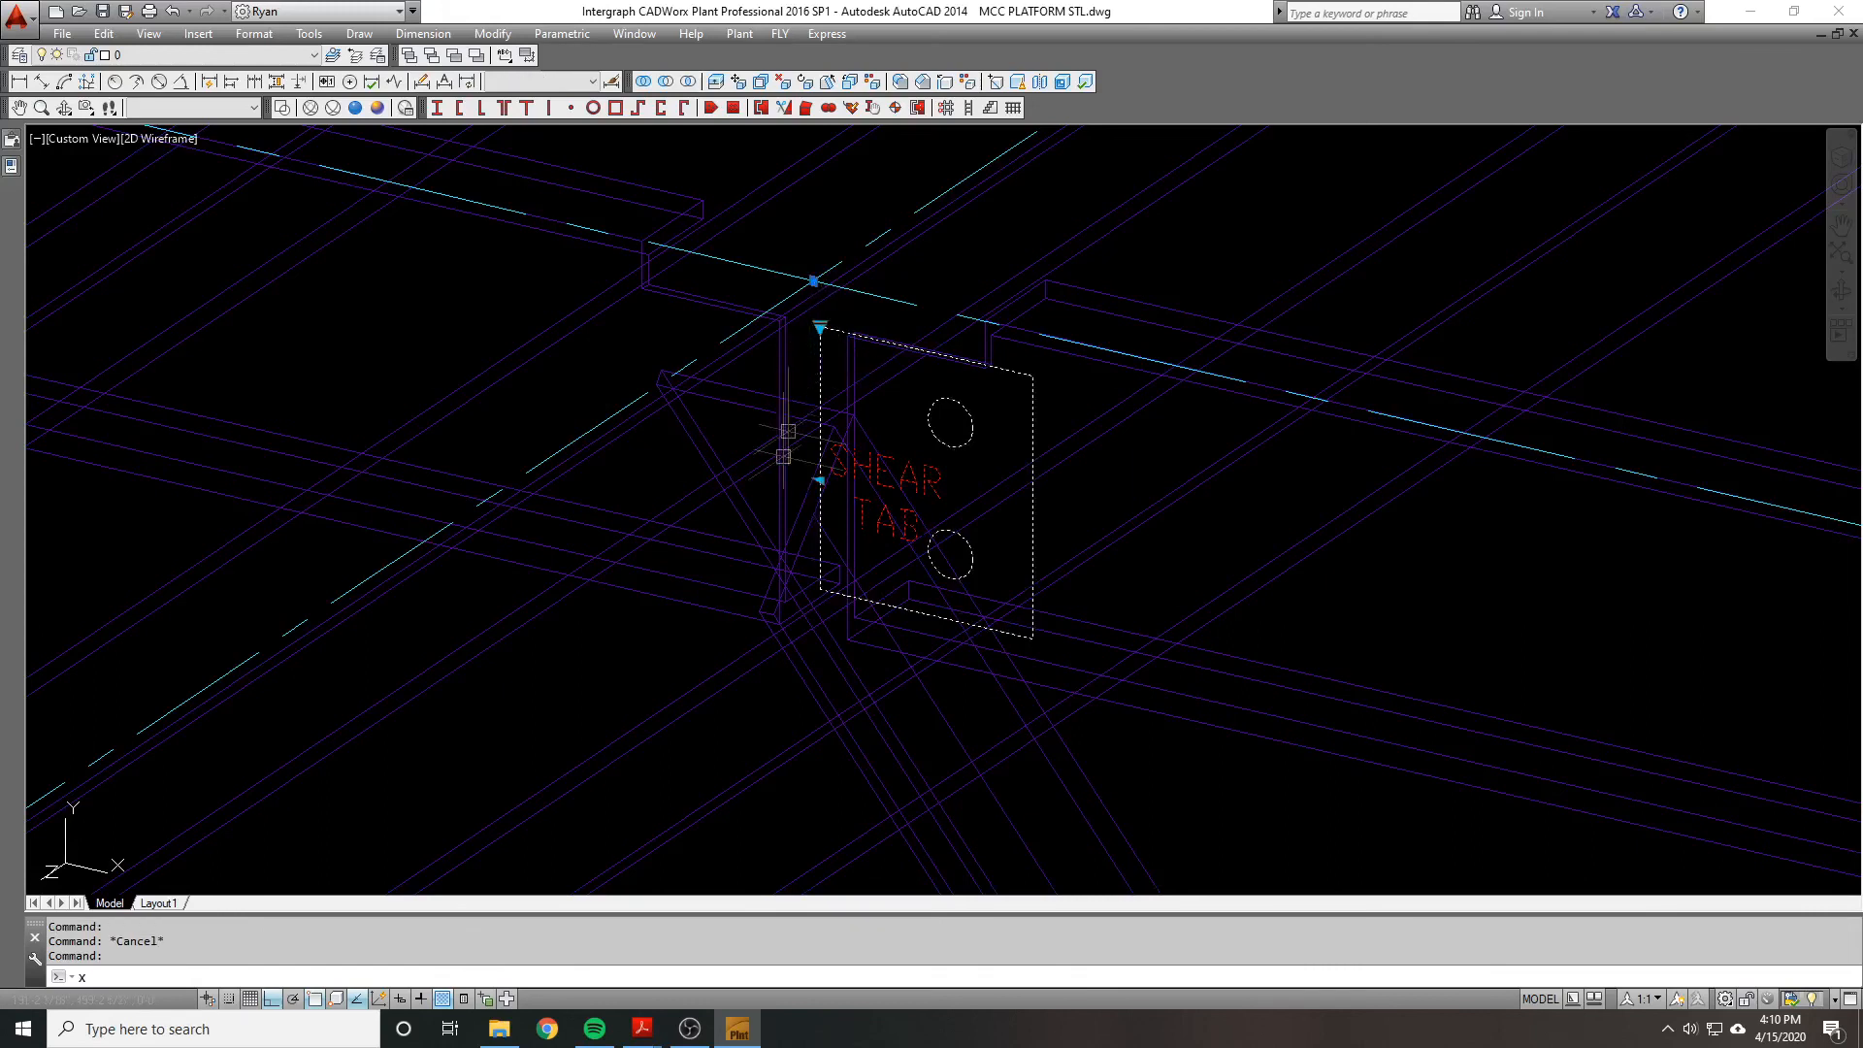
{"action": "key", "text": "Return"}
{"action": "left_click", "coordinate": [770, 350]}
{"action": "left_click", "coordinate": [1149, 670]}
{"action": "key", "text": "Escape"}
{"action": "left_click", "coordinate": [940, 468]}
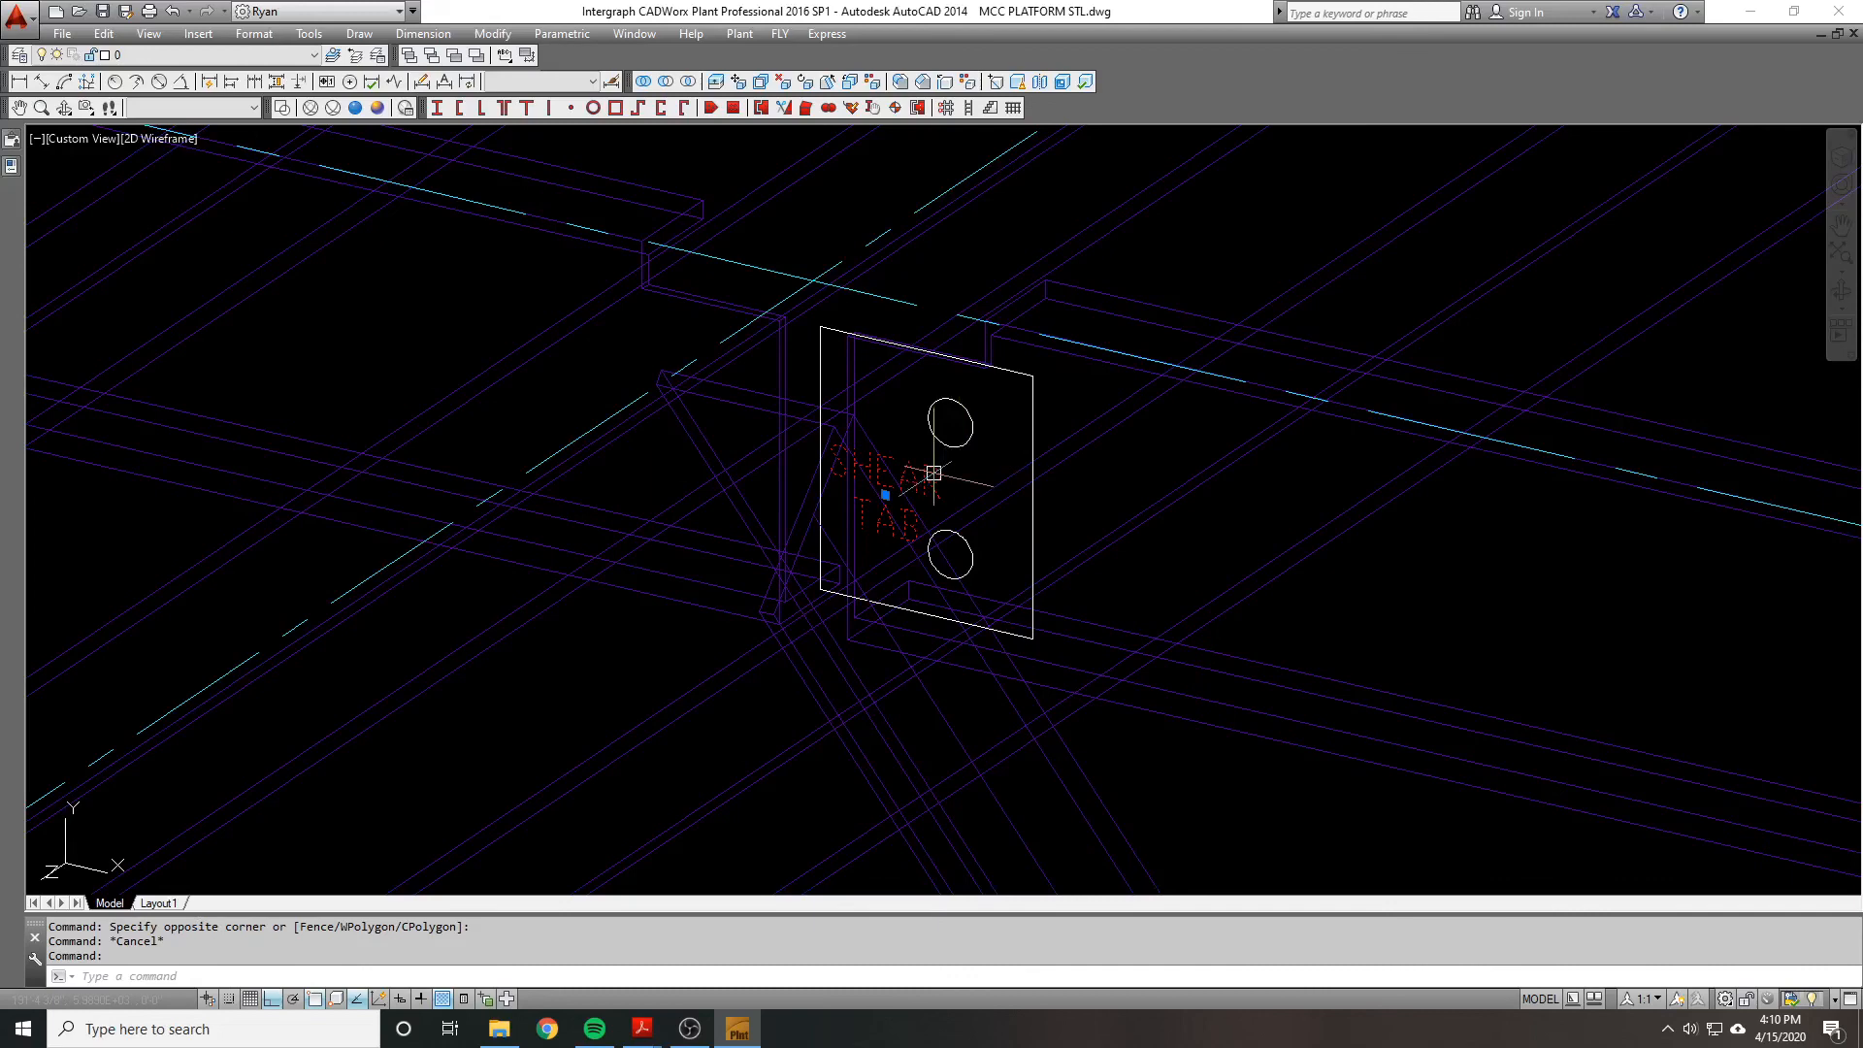
{"action": "key", "text": "Escape"}
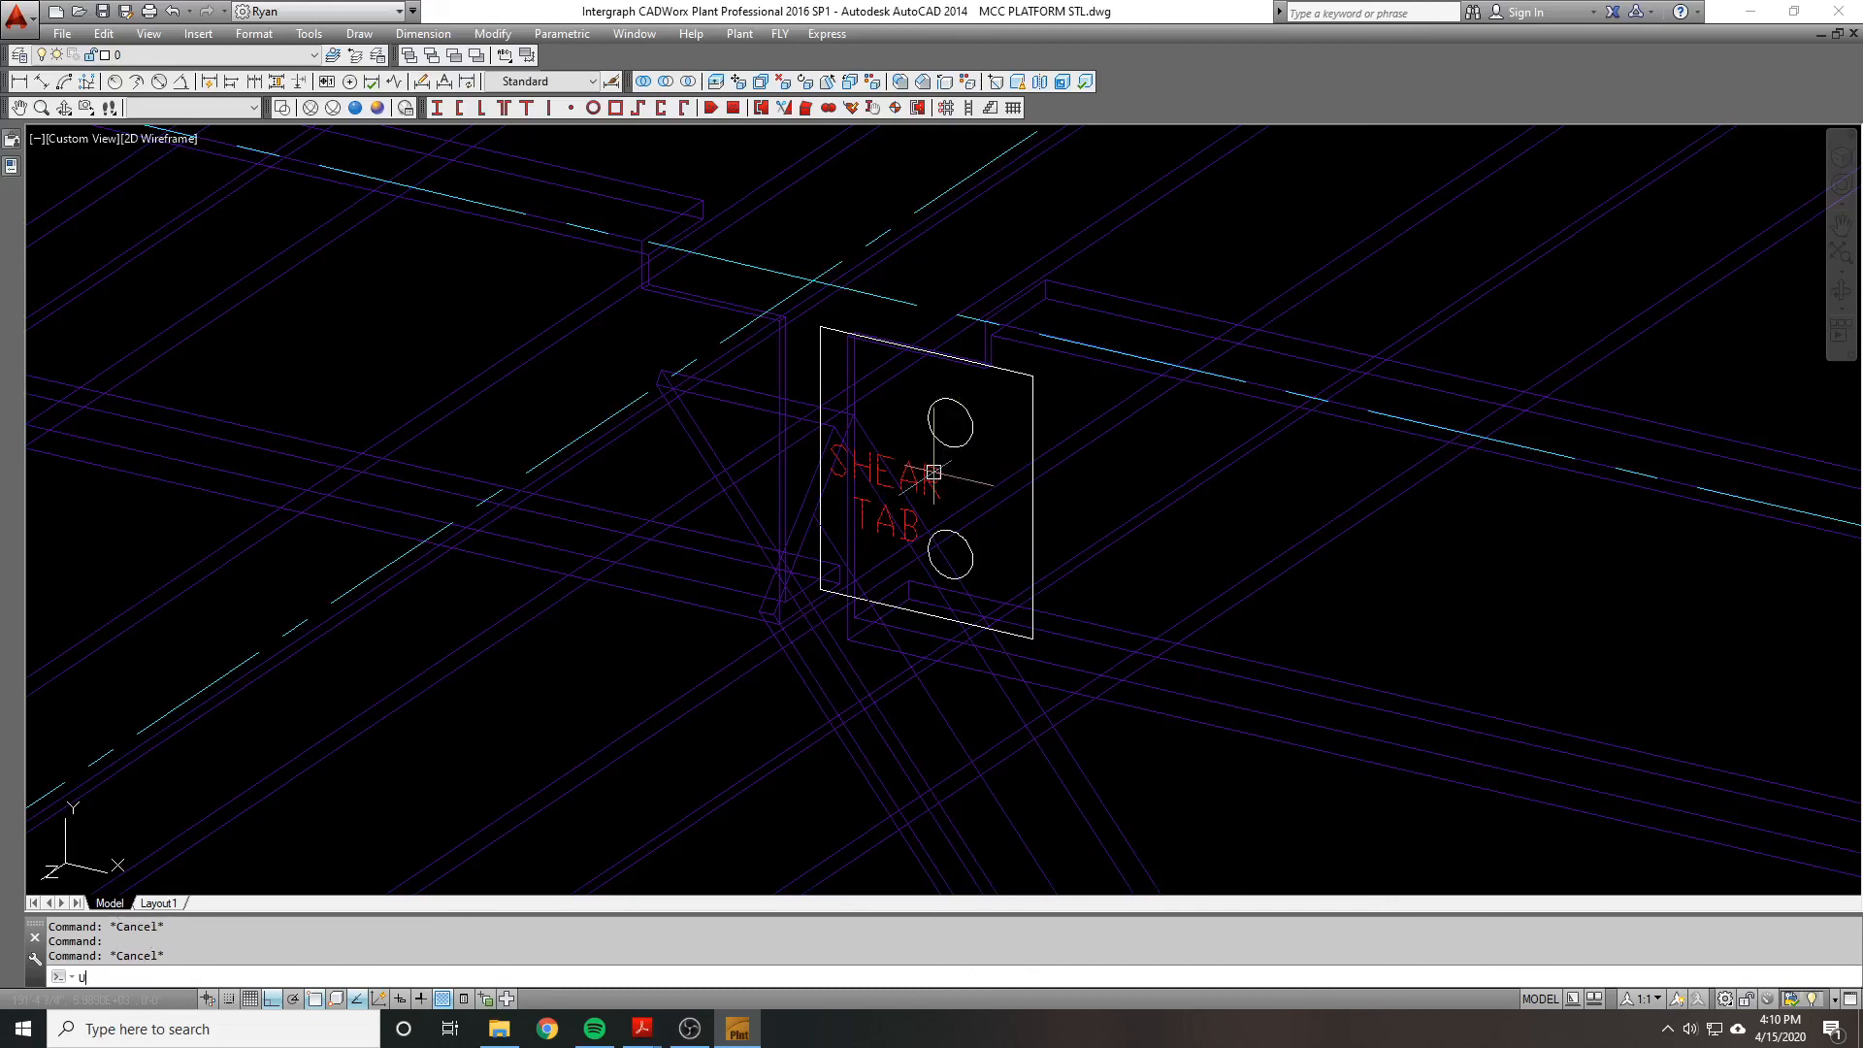
{"action": "key", "text": "Return"}
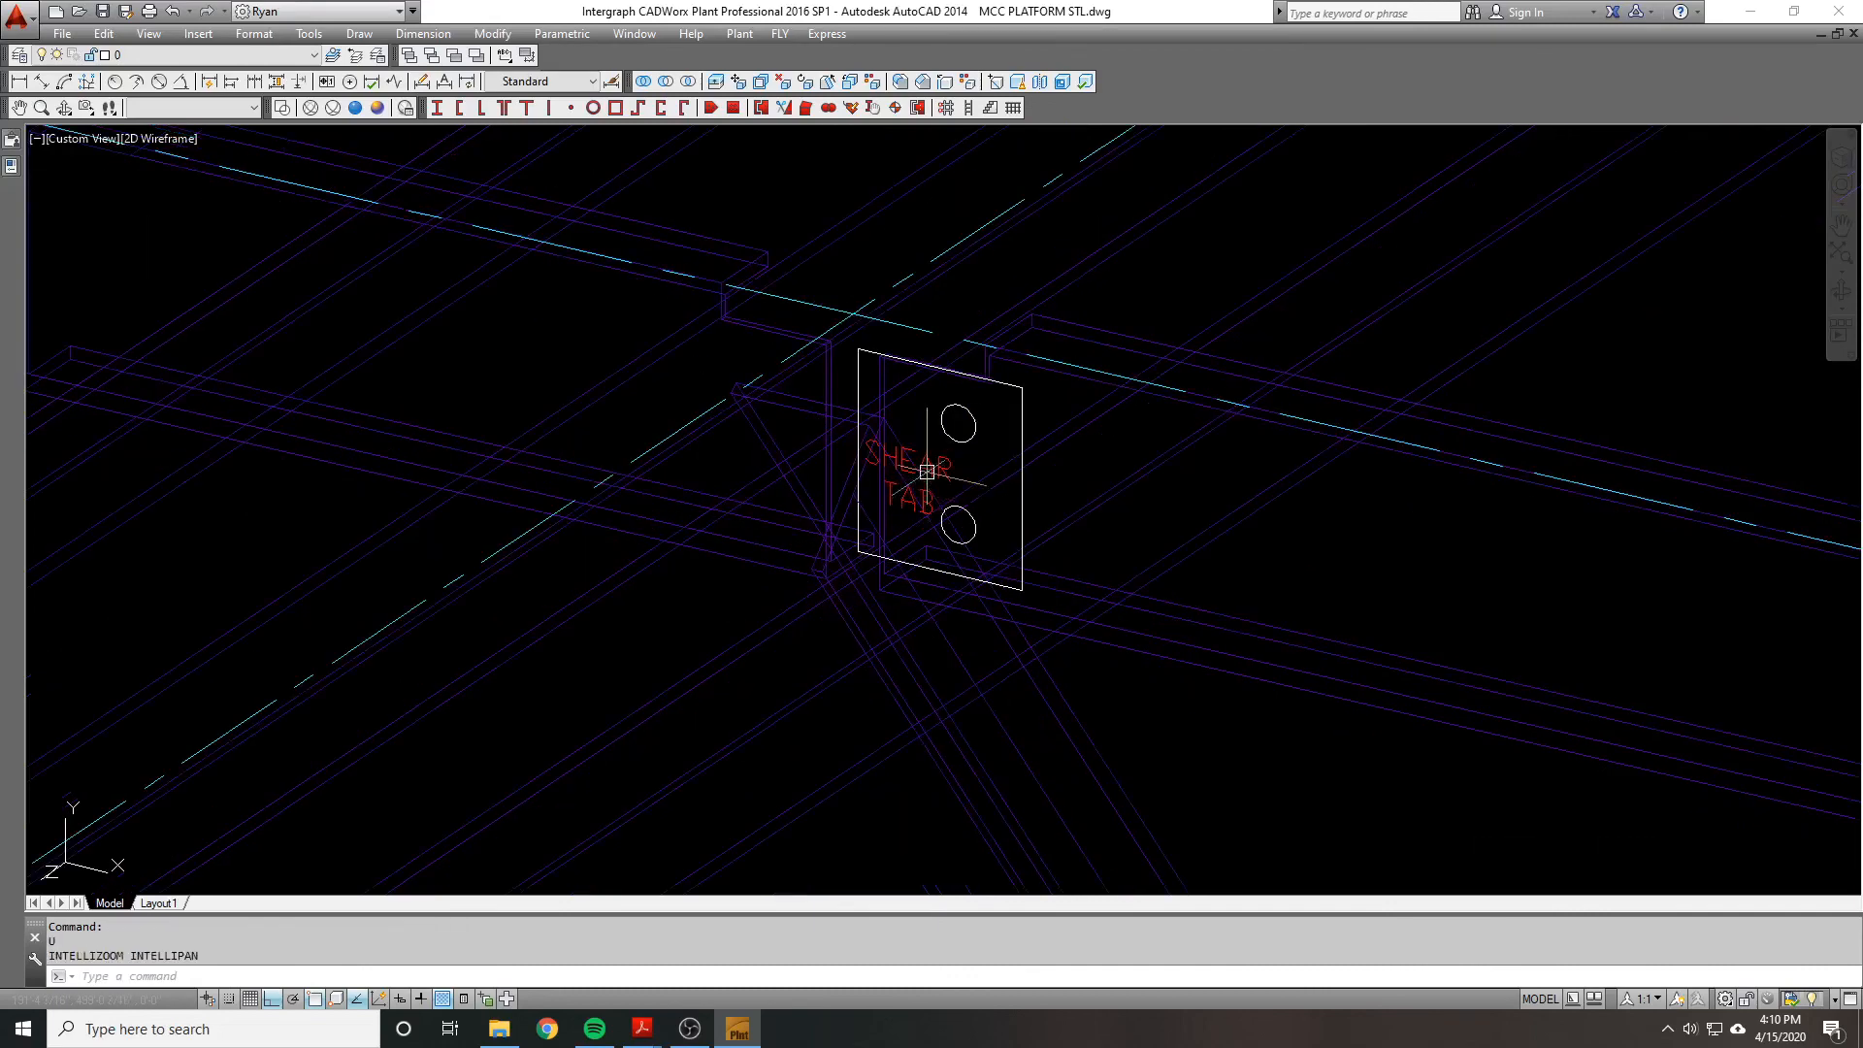
{"action": "key", "text": "Escape"}
{"action": "scroll", "coordinate": [919, 478], "scroll_direction": "up", "scroll_amount": 2}
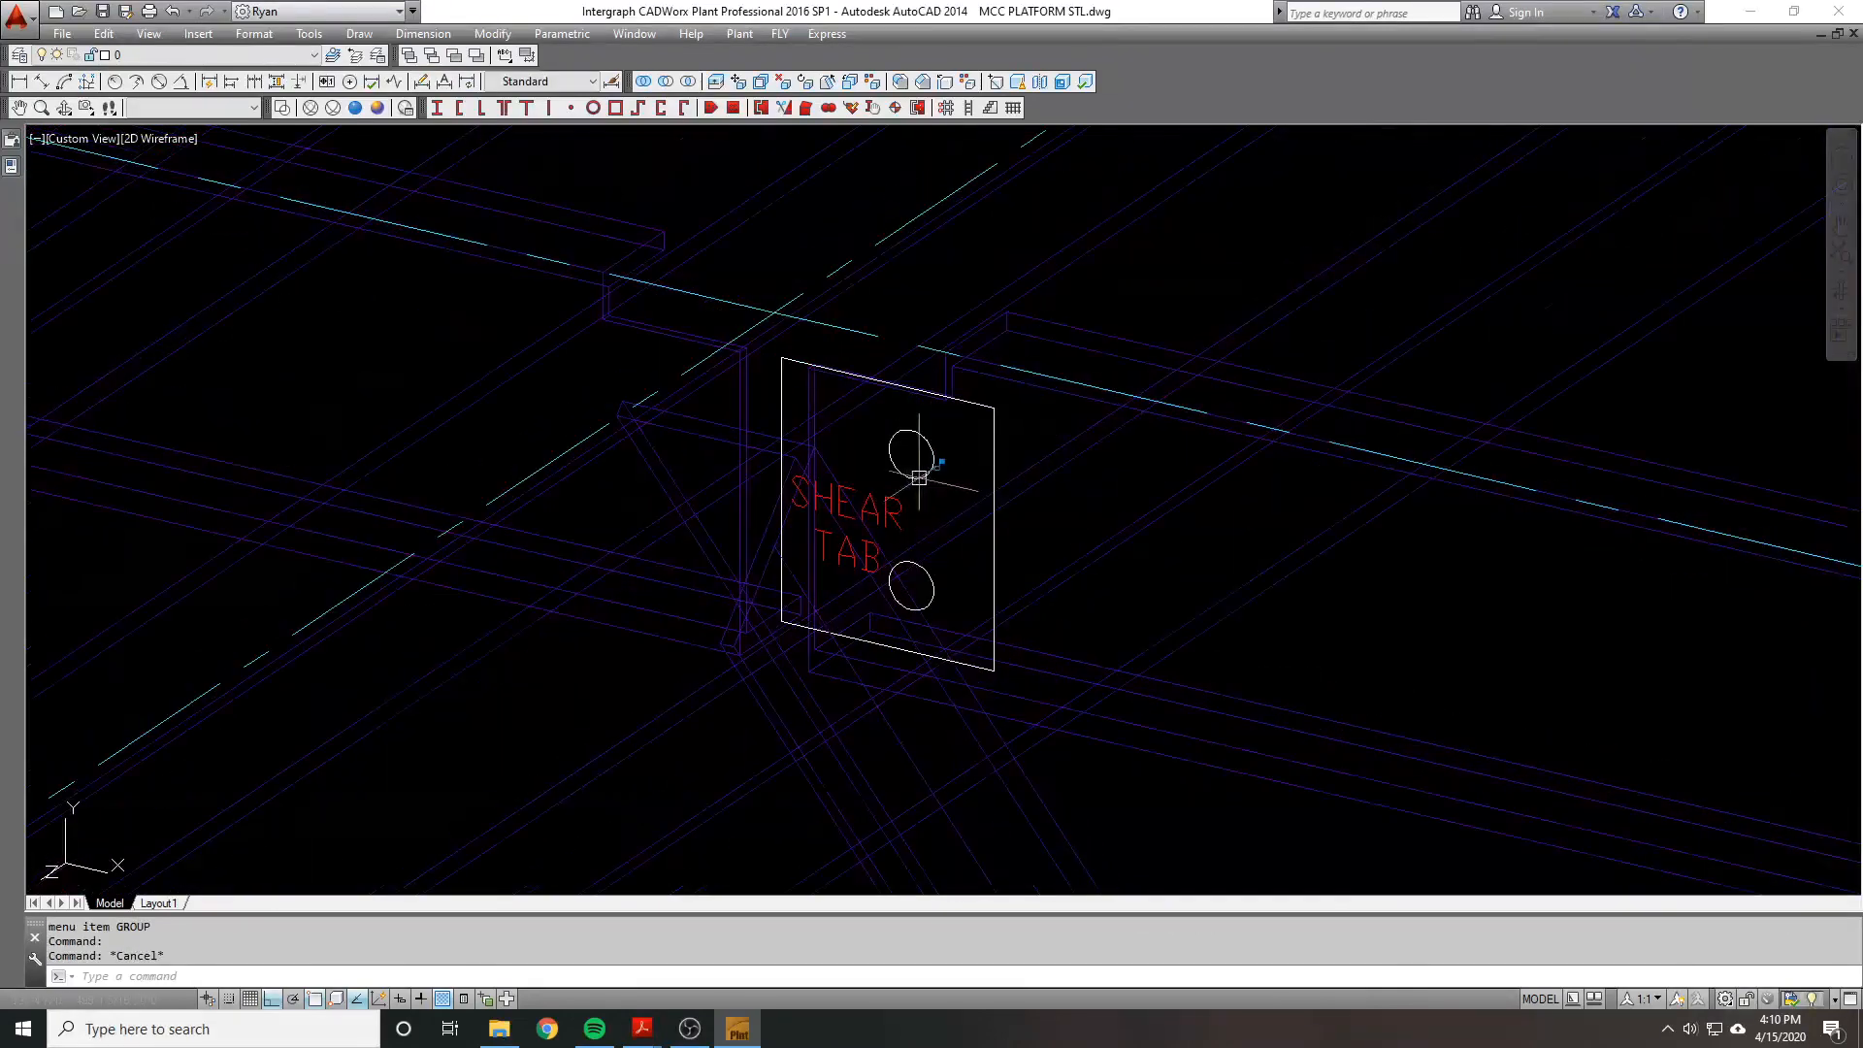
Step: Trace the shear tab's outline with a rectangle and its upper bolt hole with a circle of 7/16" radius
{"action": "type", "text": "REC"}
{"action": "key", "text": "Return"}
{"action": "left_click", "coordinate": [782, 360]}
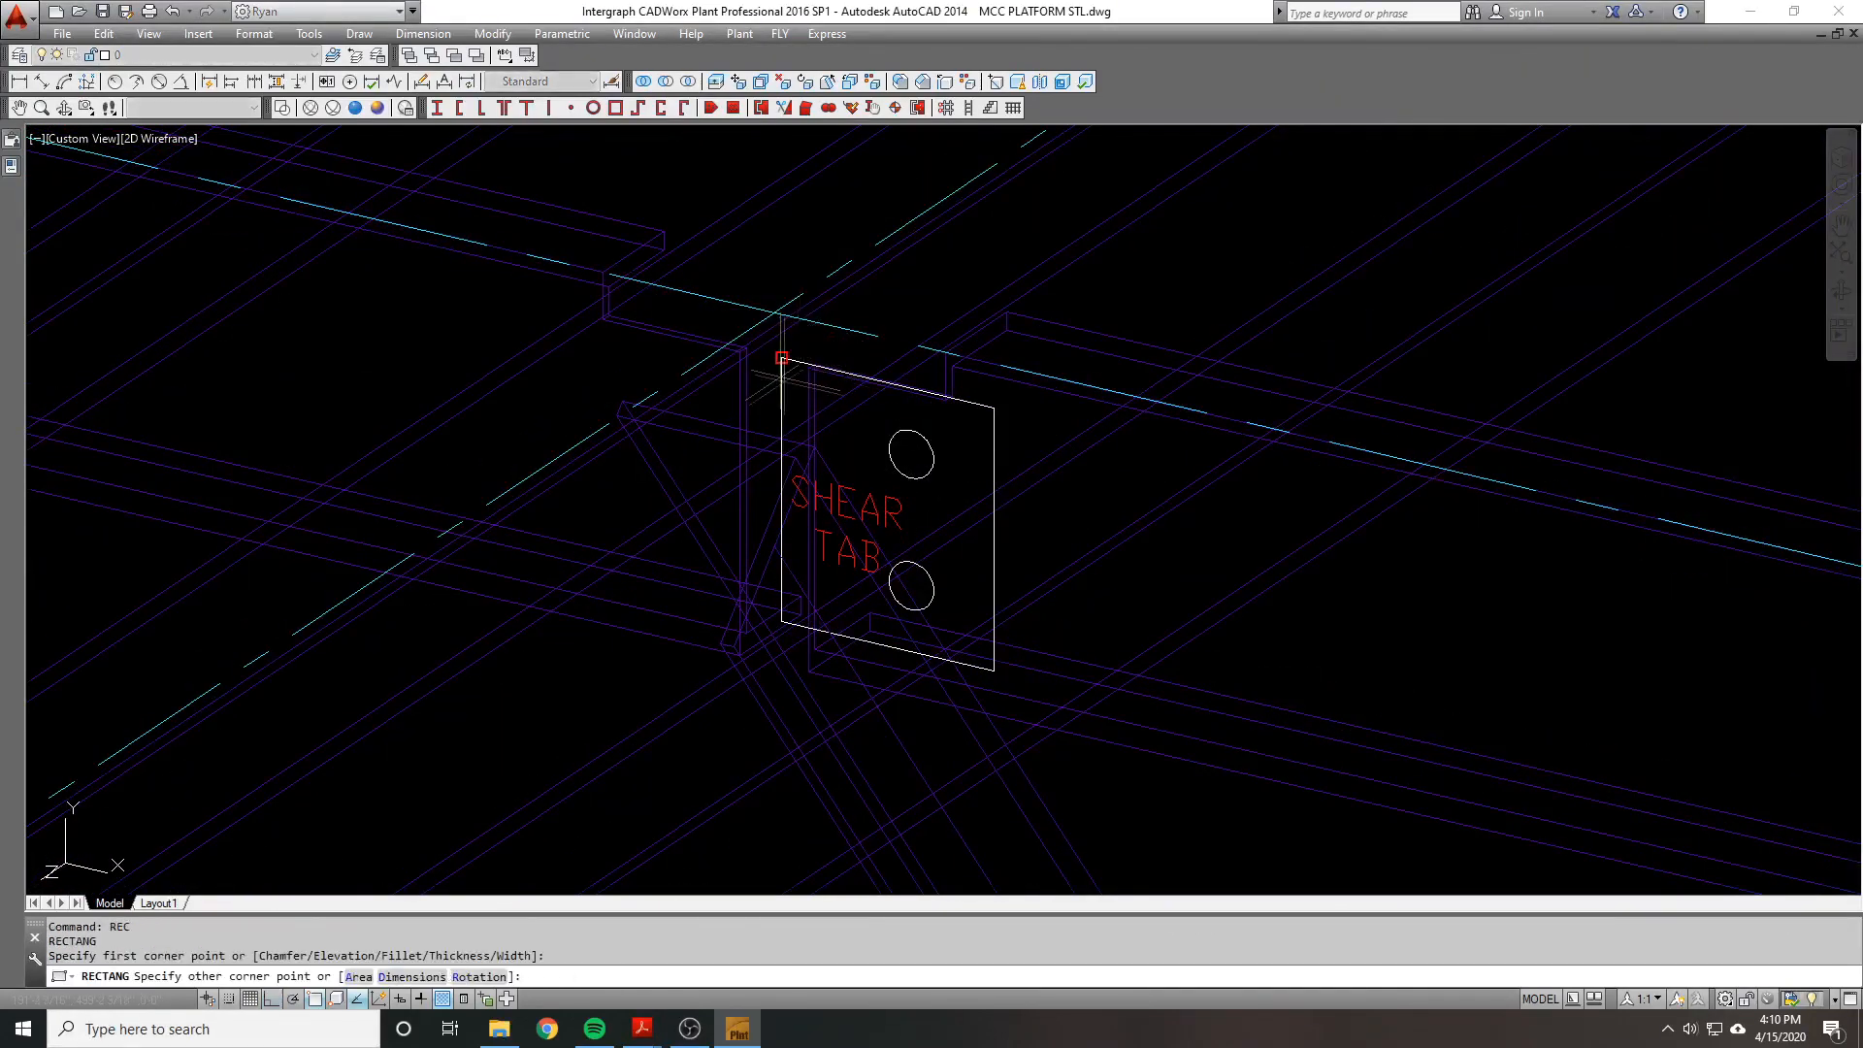
{"action": "left_click", "coordinate": [994, 671]}
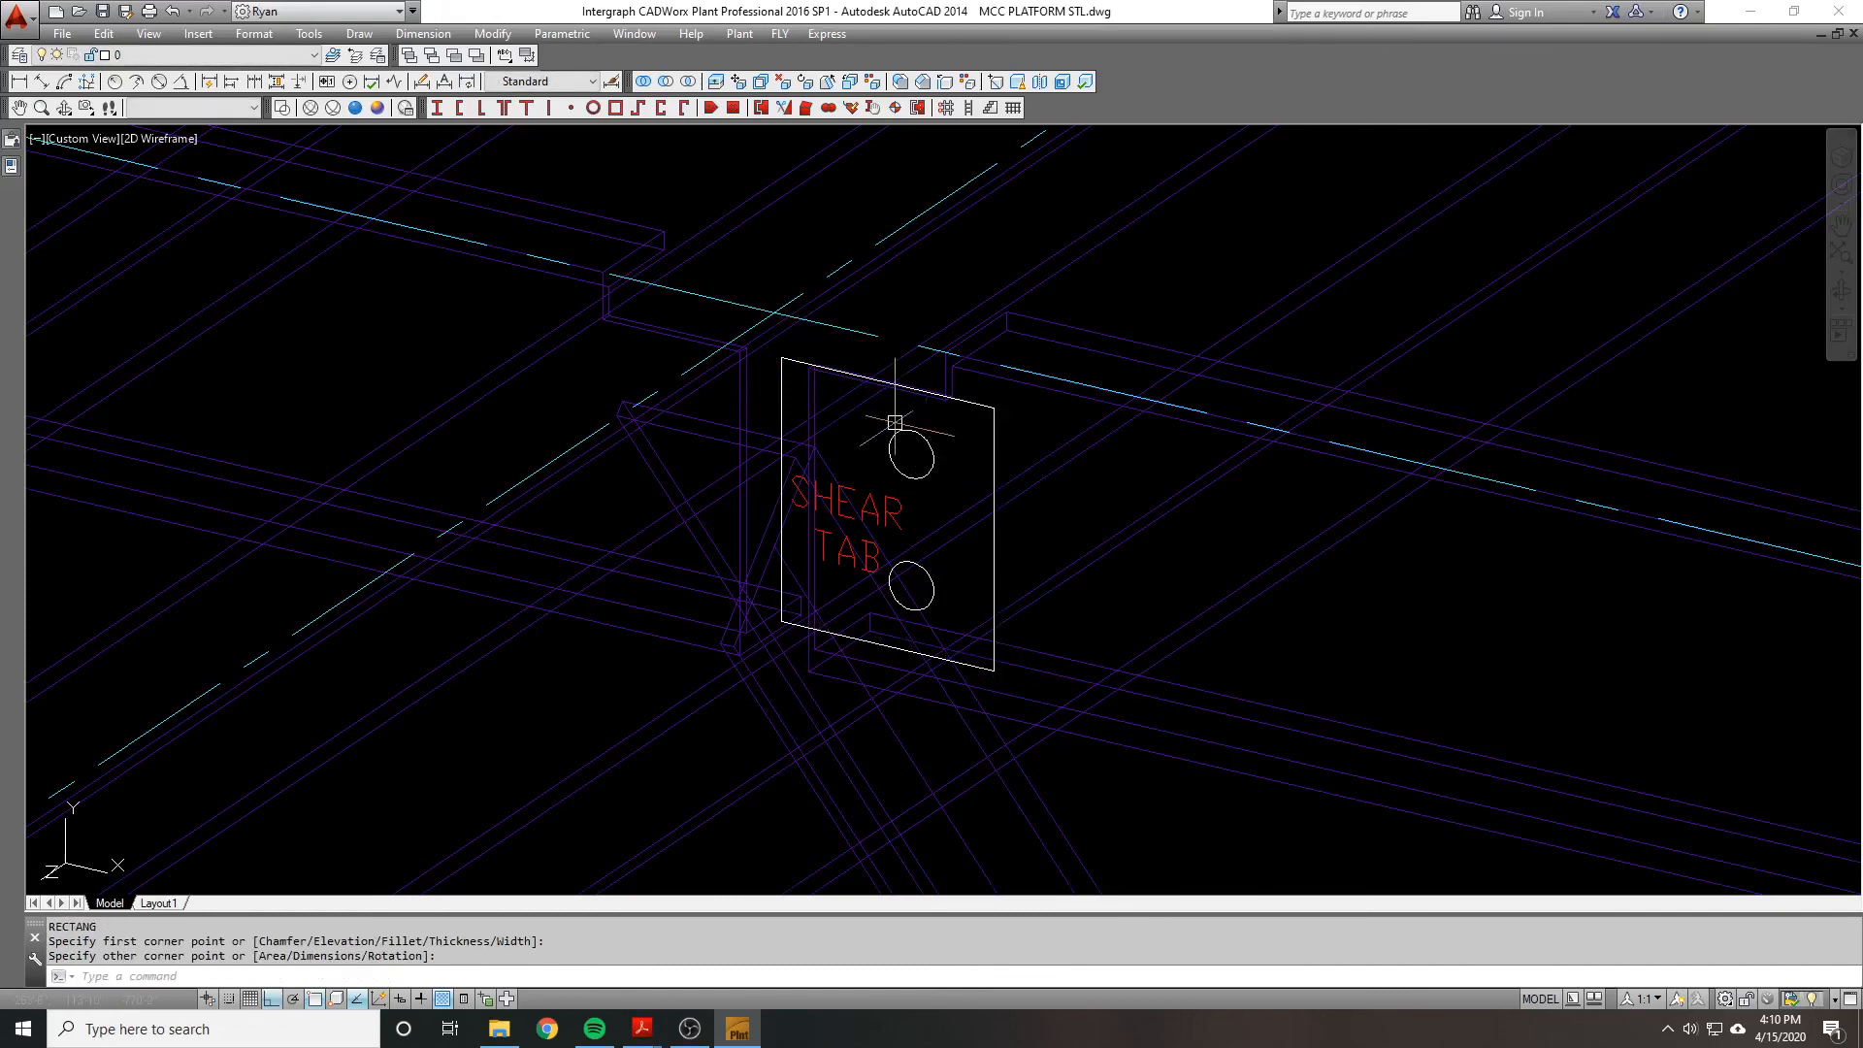
{"action": "type", "text": "C"}
{"action": "key", "text": "Return"}
{"action": "left_click", "coordinate": [911, 451]}
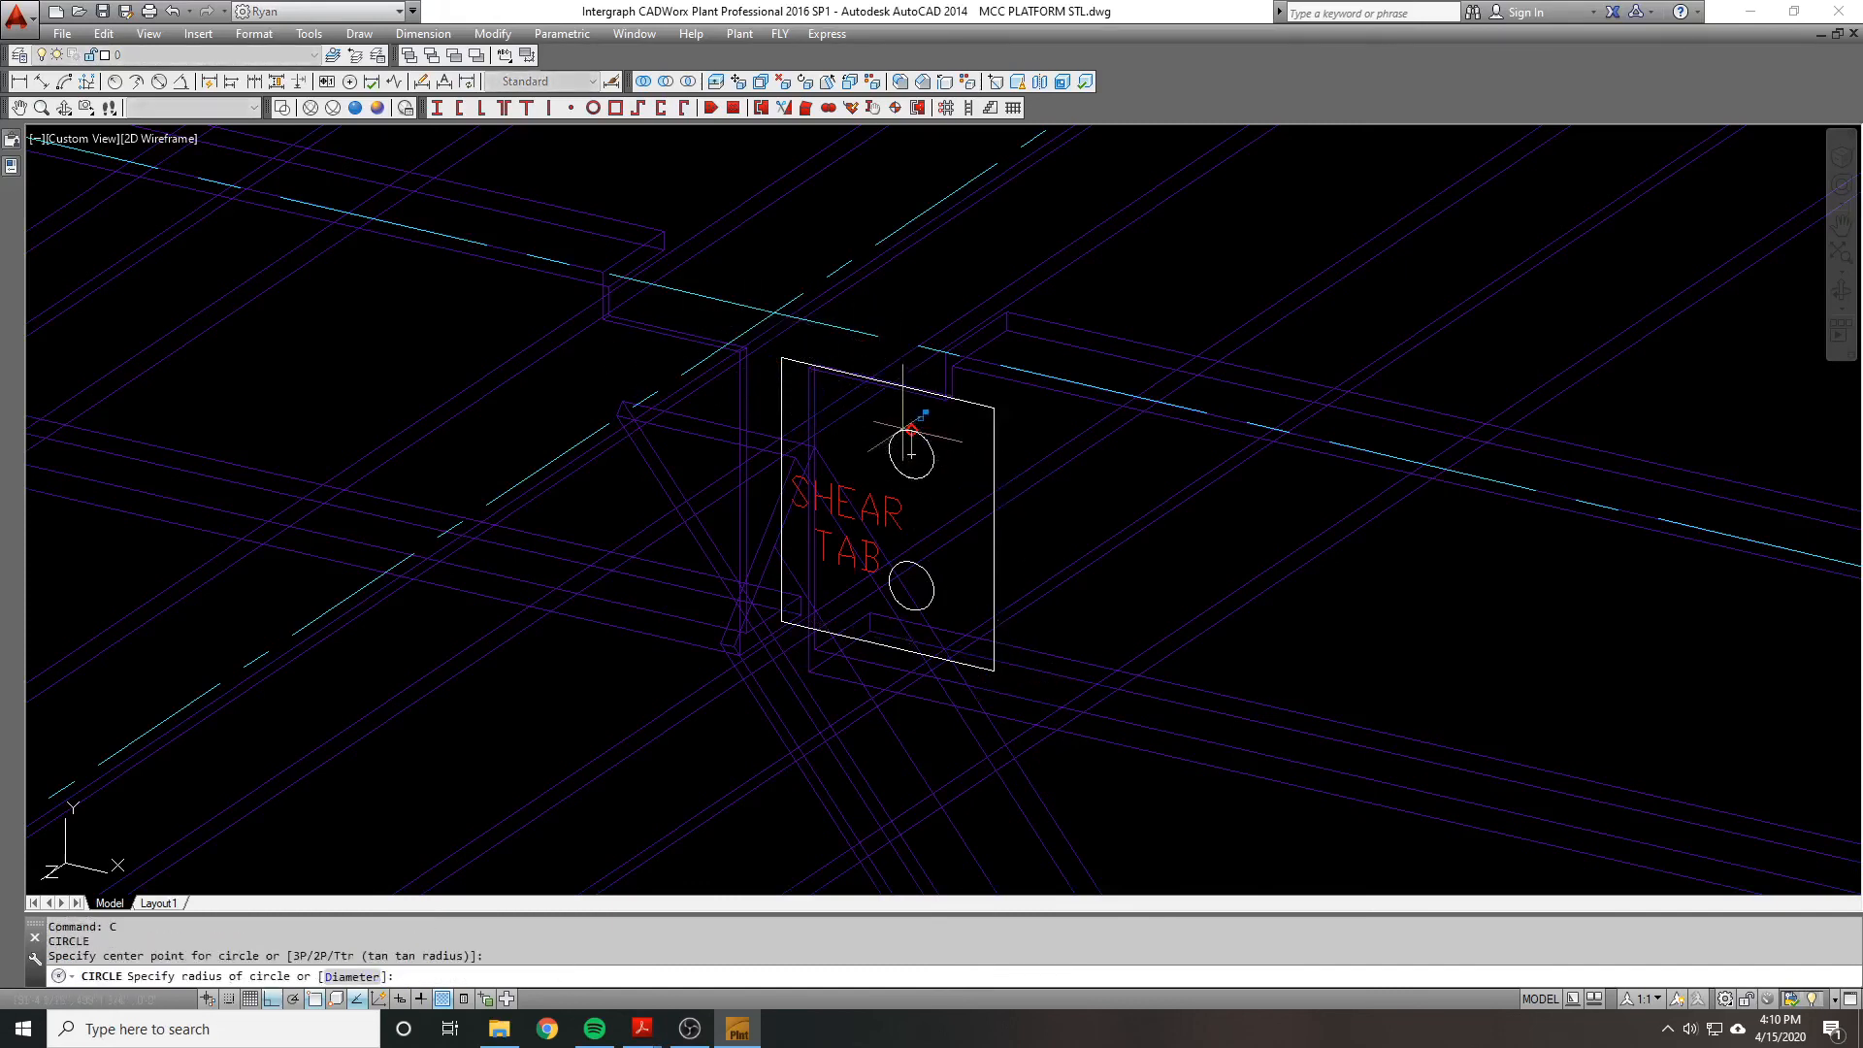
{"action": "key", "text": "Return"}
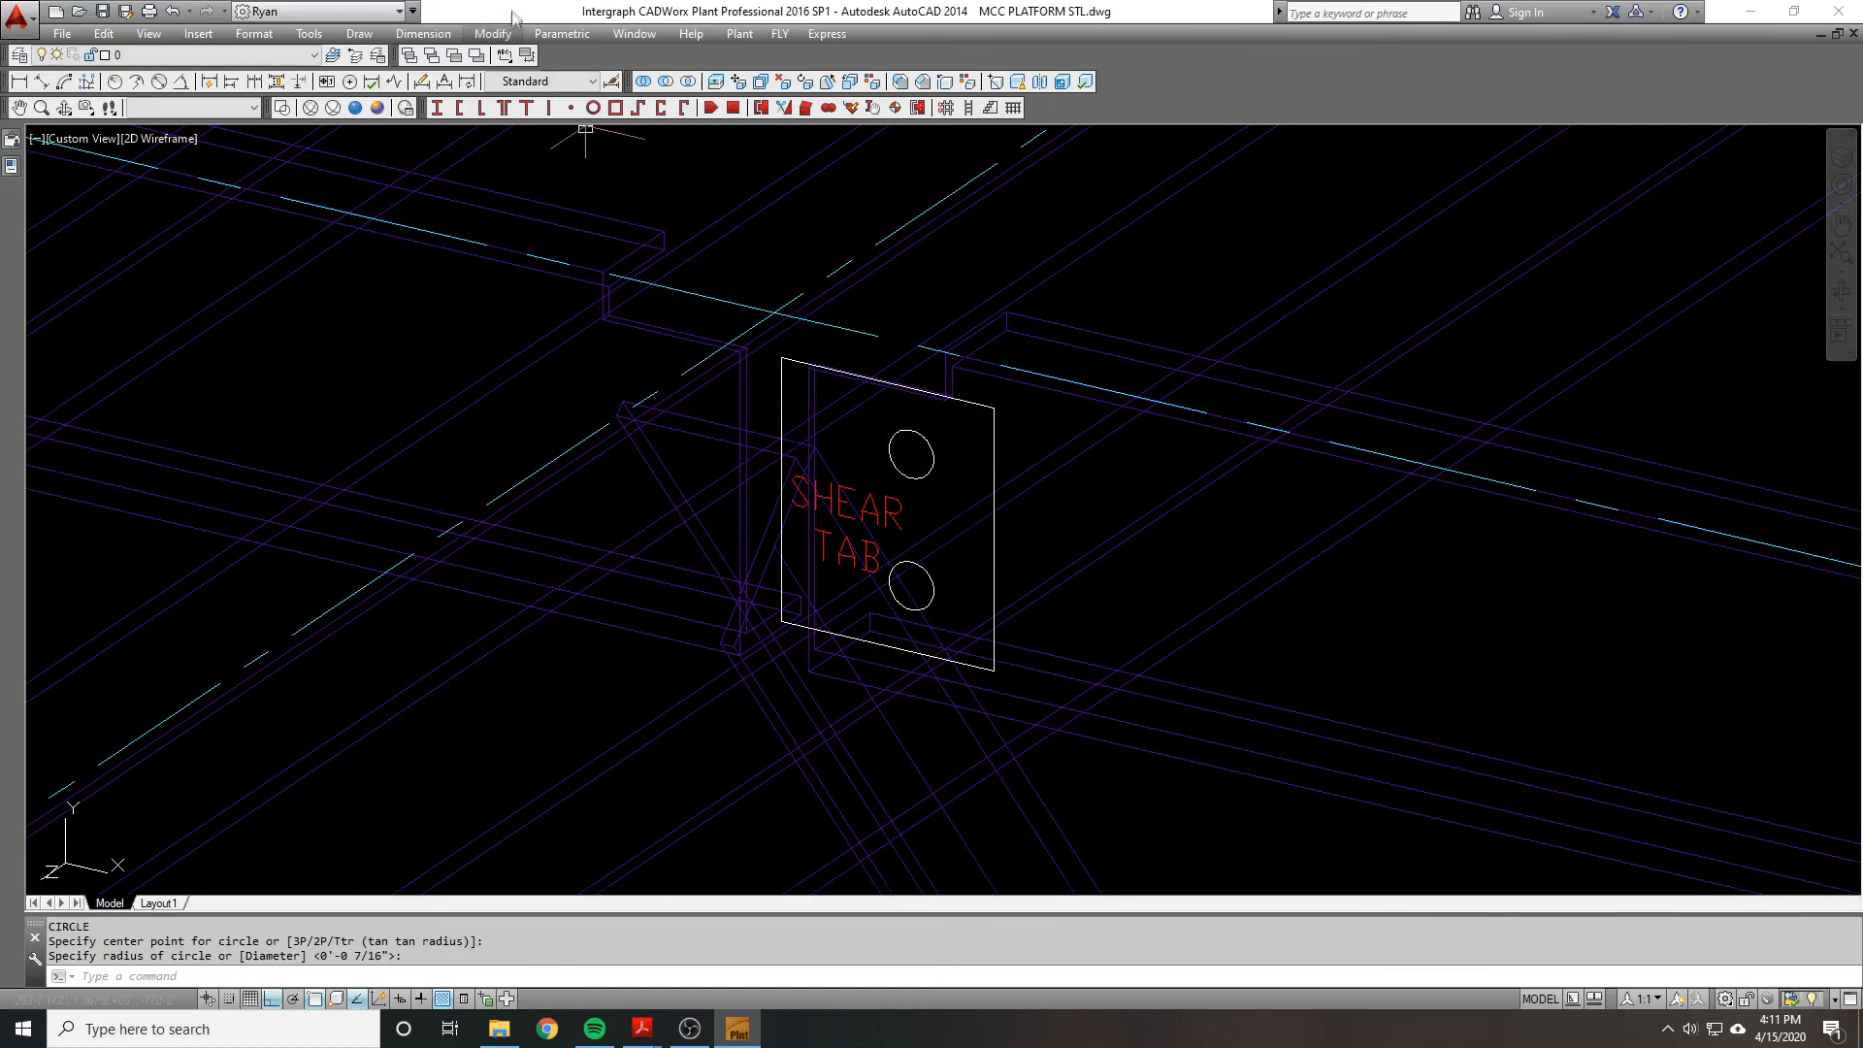
Step: Draw a PL-3/8 structural plate from the traced rectangle, extruded in the positive direction
{"action": "left_click", "coordinate": [719, 107]}
{"action": "left_click", "coordinate": [843, 366]}
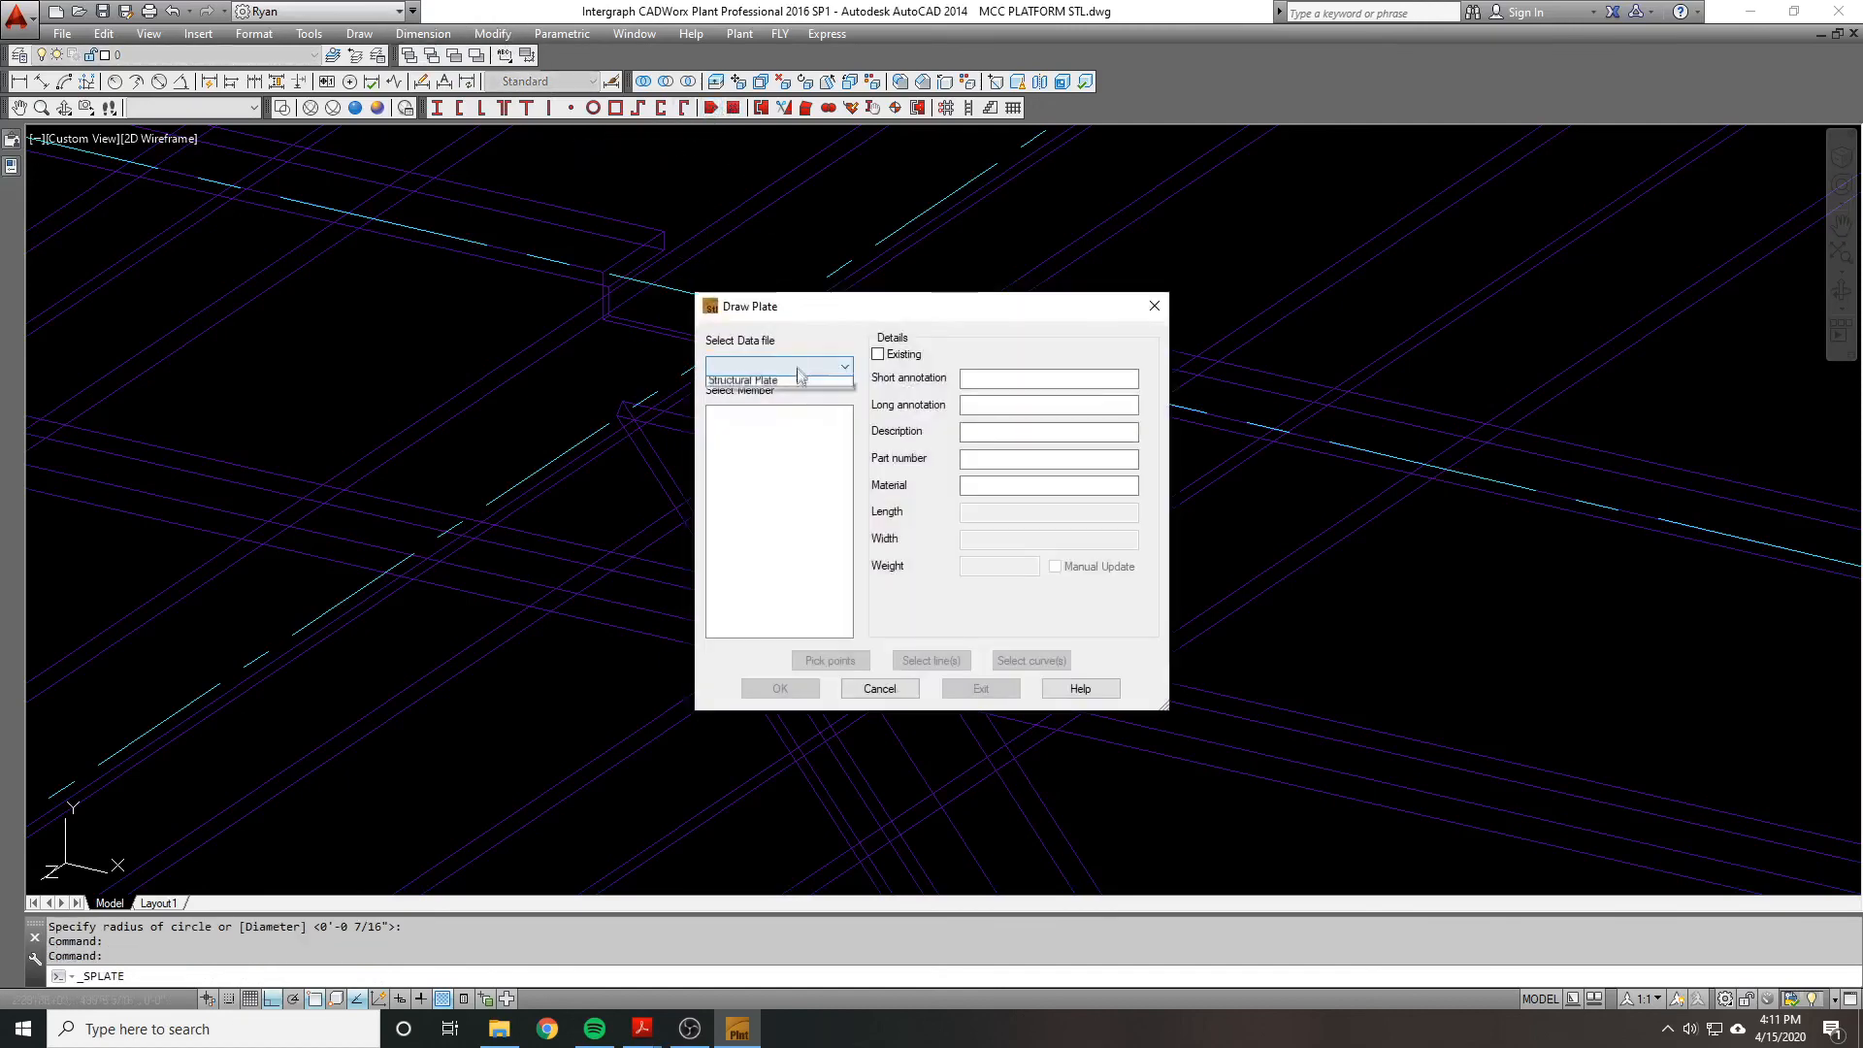
{"action": "left_click", "coordinate": [767, 381]}
{"action": "left_click", "coordinate": [750, 464]}
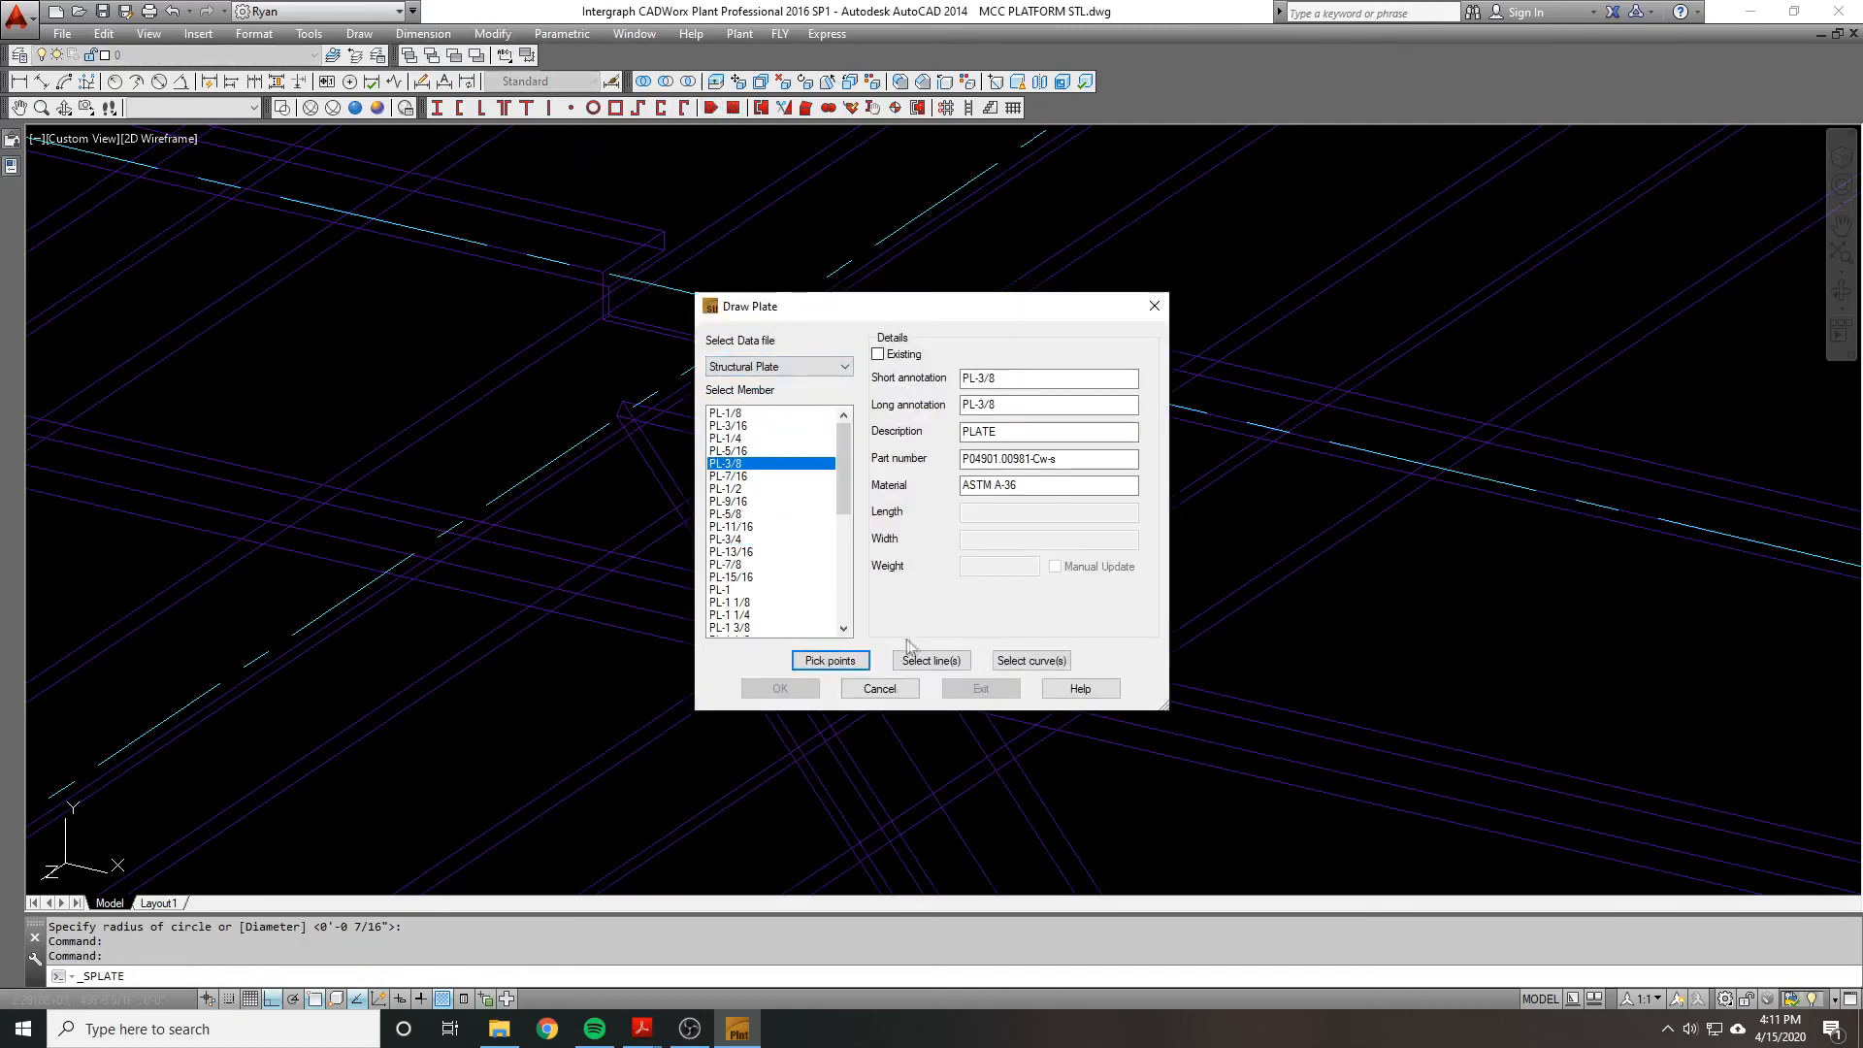
{"action": "left_click", "coordinate": [931, 660]}
{"action": "left_click", "coordinate": [829, 370]}
{"action": "key", "text": "Return"}
{"action": "key", "text": "Return"}
Step: Extrude the two bolt hole circles through the thickness of the new plate
{"action": "type", "text": "ext"}
{"action": "key", "text": "Return"}
{"action": "left_click", "coordinate": [899, 430]}
{"action": "left_click", "coordinate": [921, 567]}
{"action": "key", "text": "Return"}
{"action": "left_click", "coordinate": [588, 681]}
Step: Subtract the two extruded bolt hole cylinders from the plate
{"action": "type", "text": "su"}
{"action": "key", "text": "Return"}
{"action": "left_click", "coordinate": [993, 594]}
{"action": "key", "text": "Return"}
{"action": "left_click", "coordinate": [934, 592]}
{"action": "left_click", "coordinate": [922, 442]}
{"action": "key", "text": "Return"}
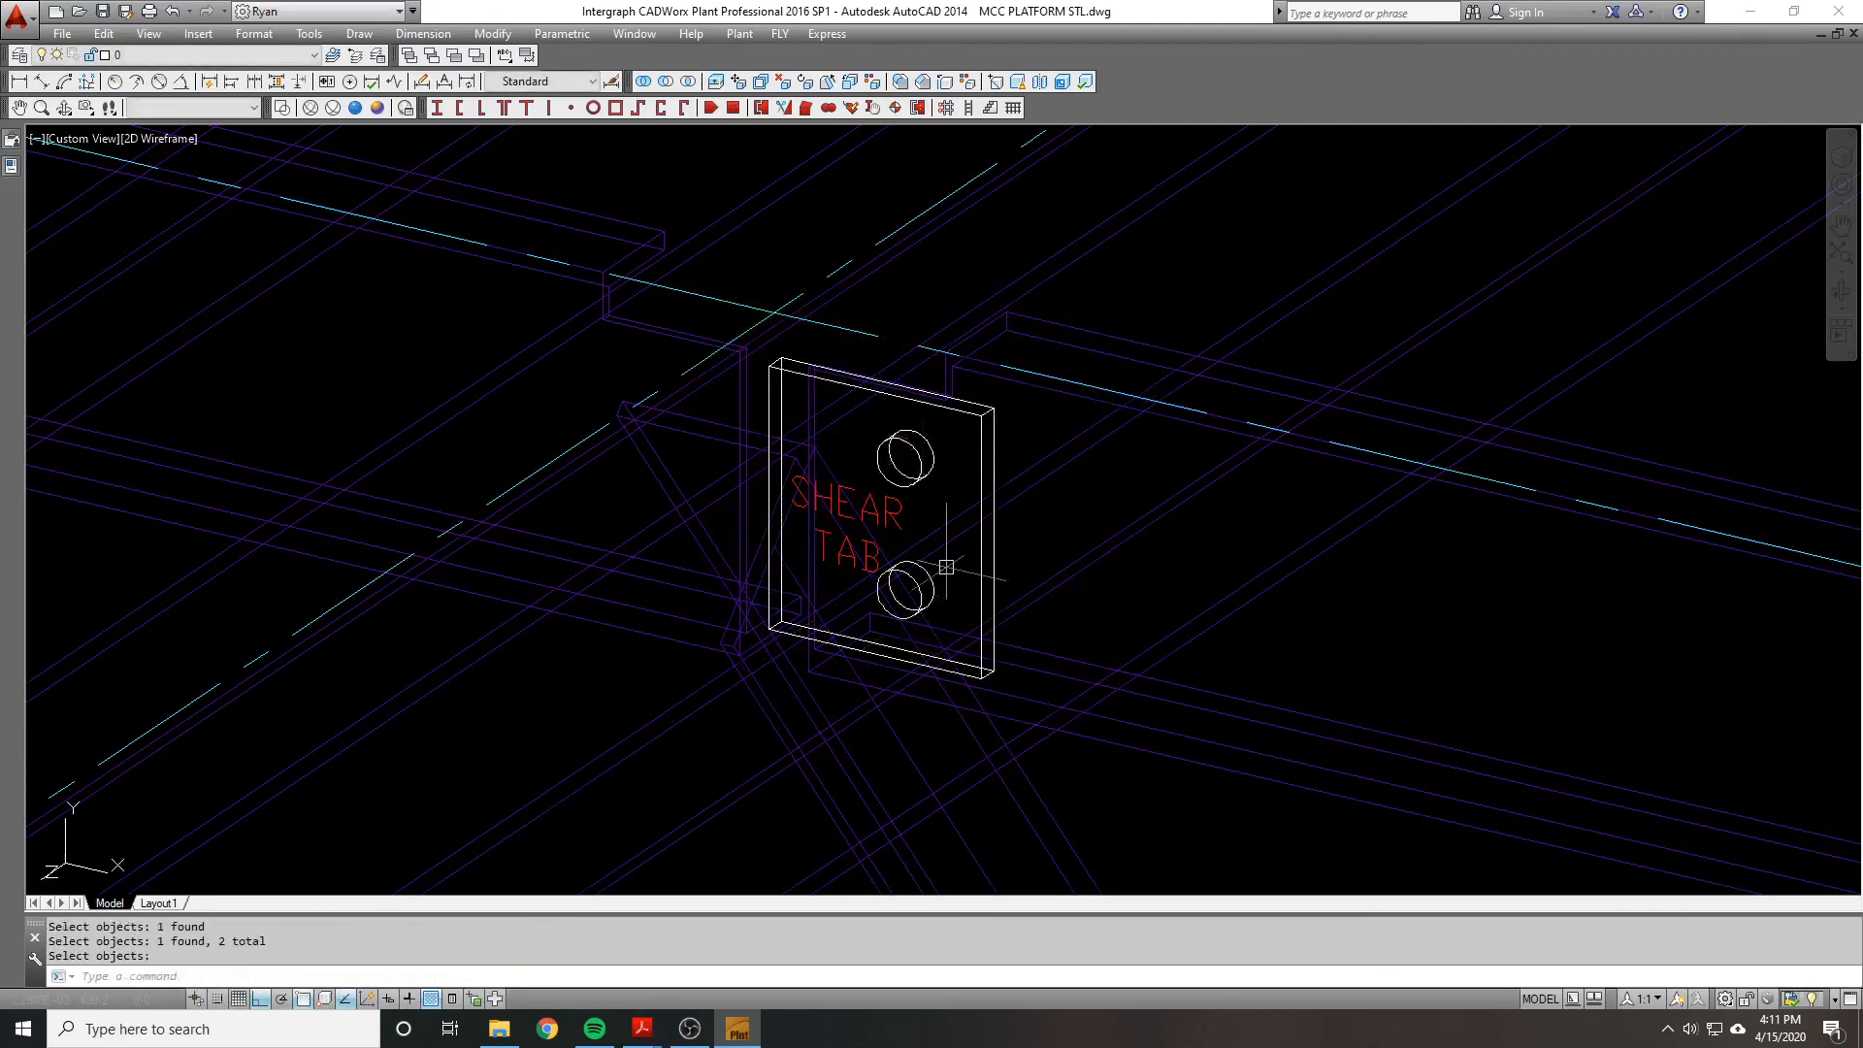
Step: Check which overlapping objects, including the solid plate, the rectangle and the block, occupy the shear tab location
{"action": "left_click", "coordinate": [813, 368]}
{"action": "key", "text": "Escape"}
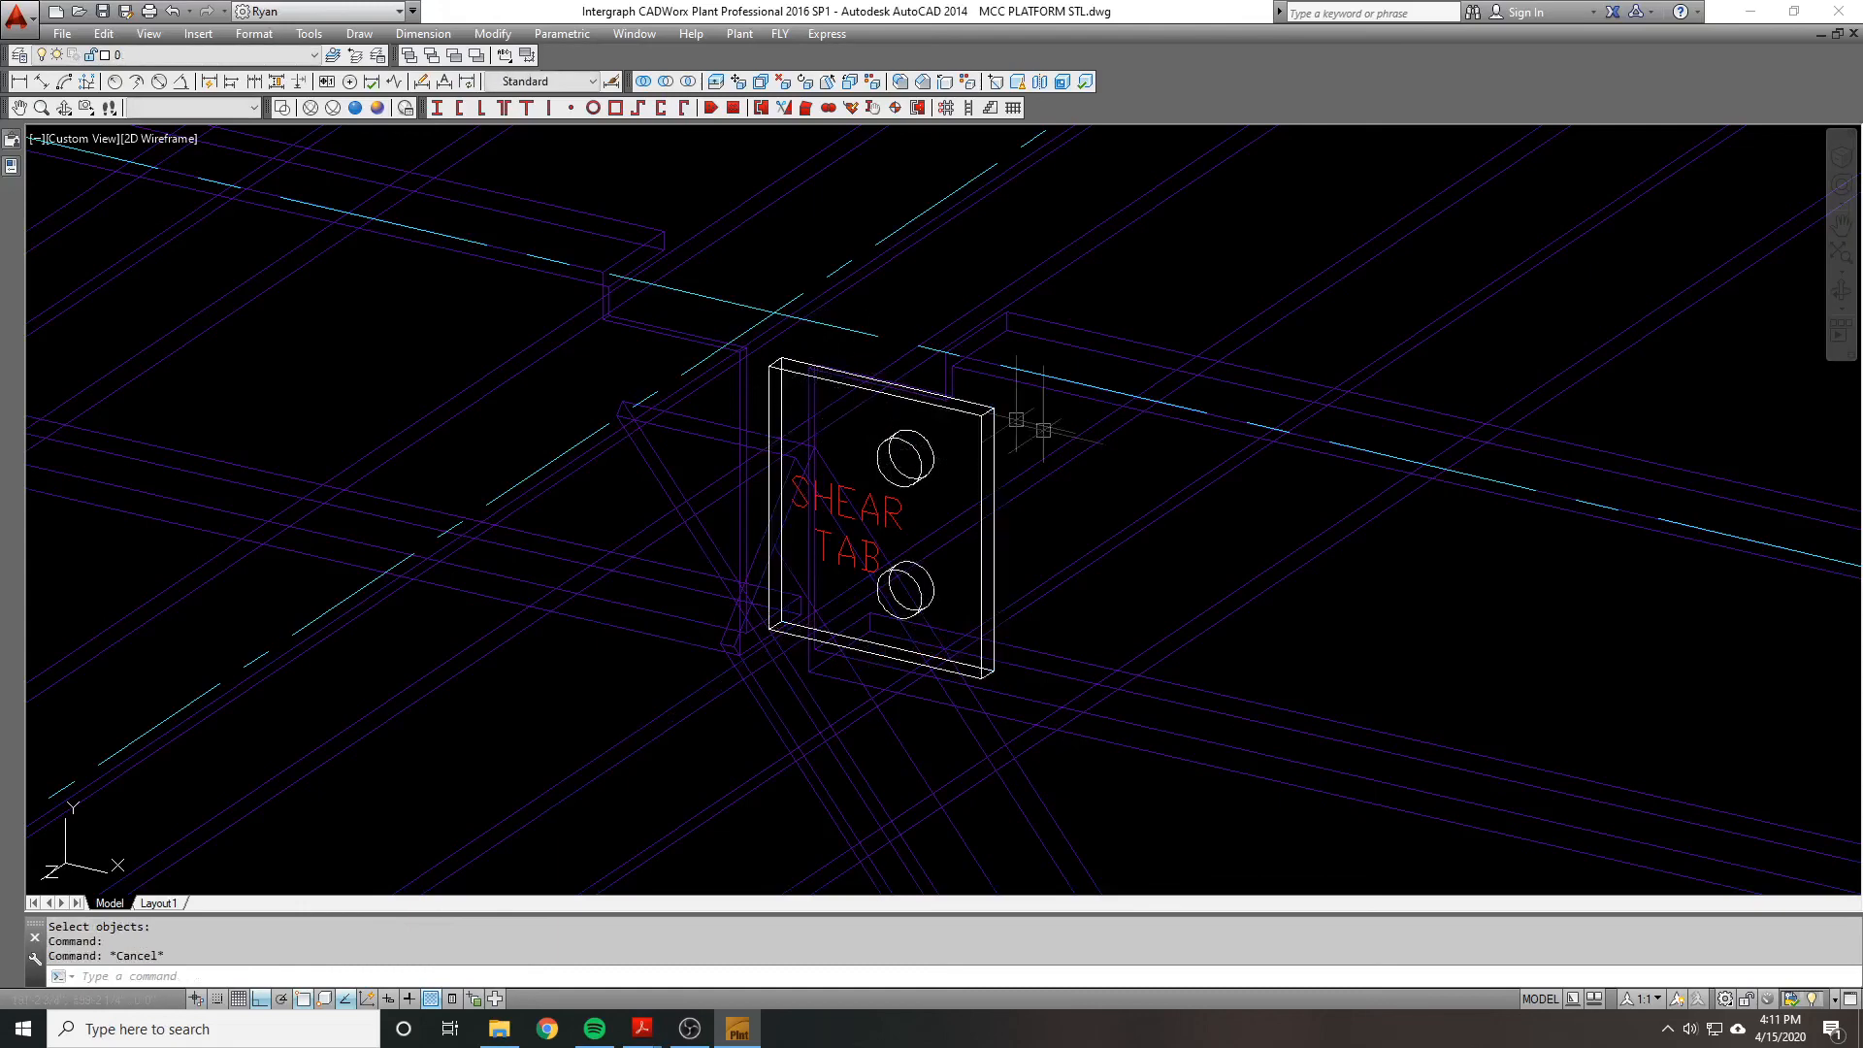
{"action": "left_click", "coordinate": [991, 441]}
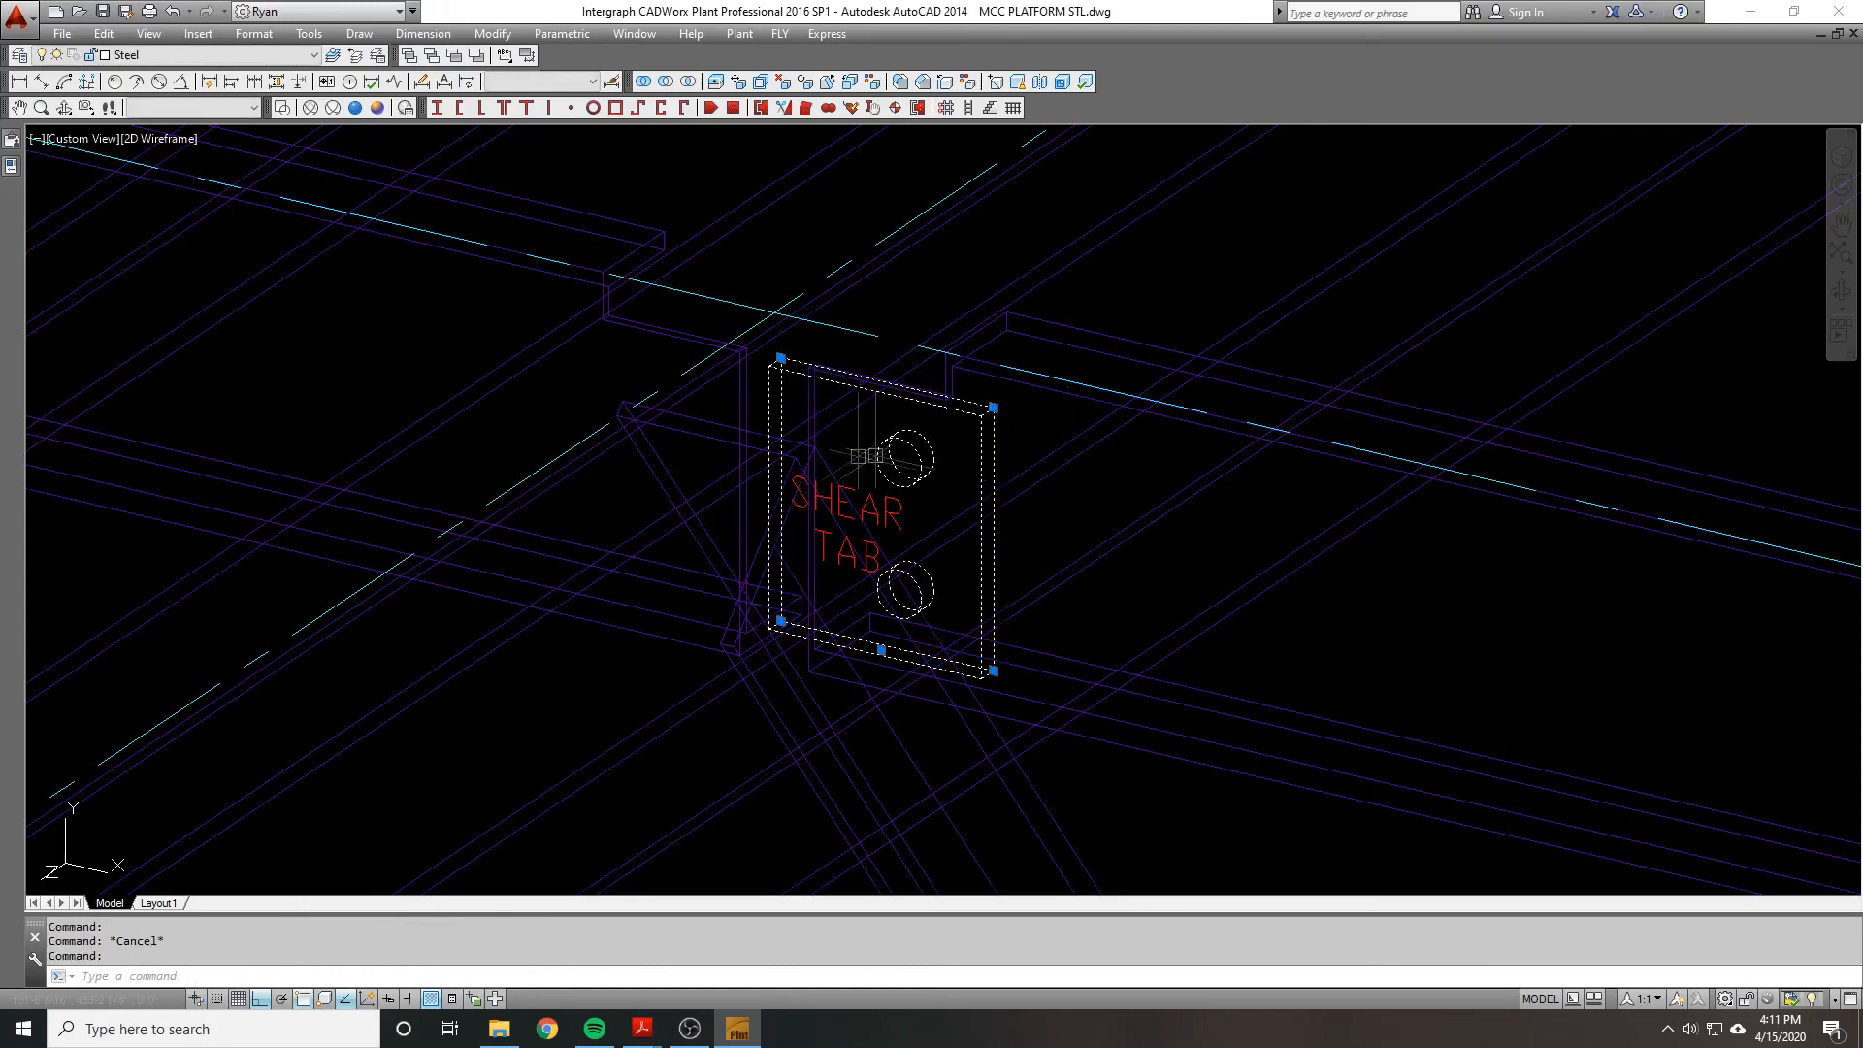
{"action": "key", "text": "Escape"}
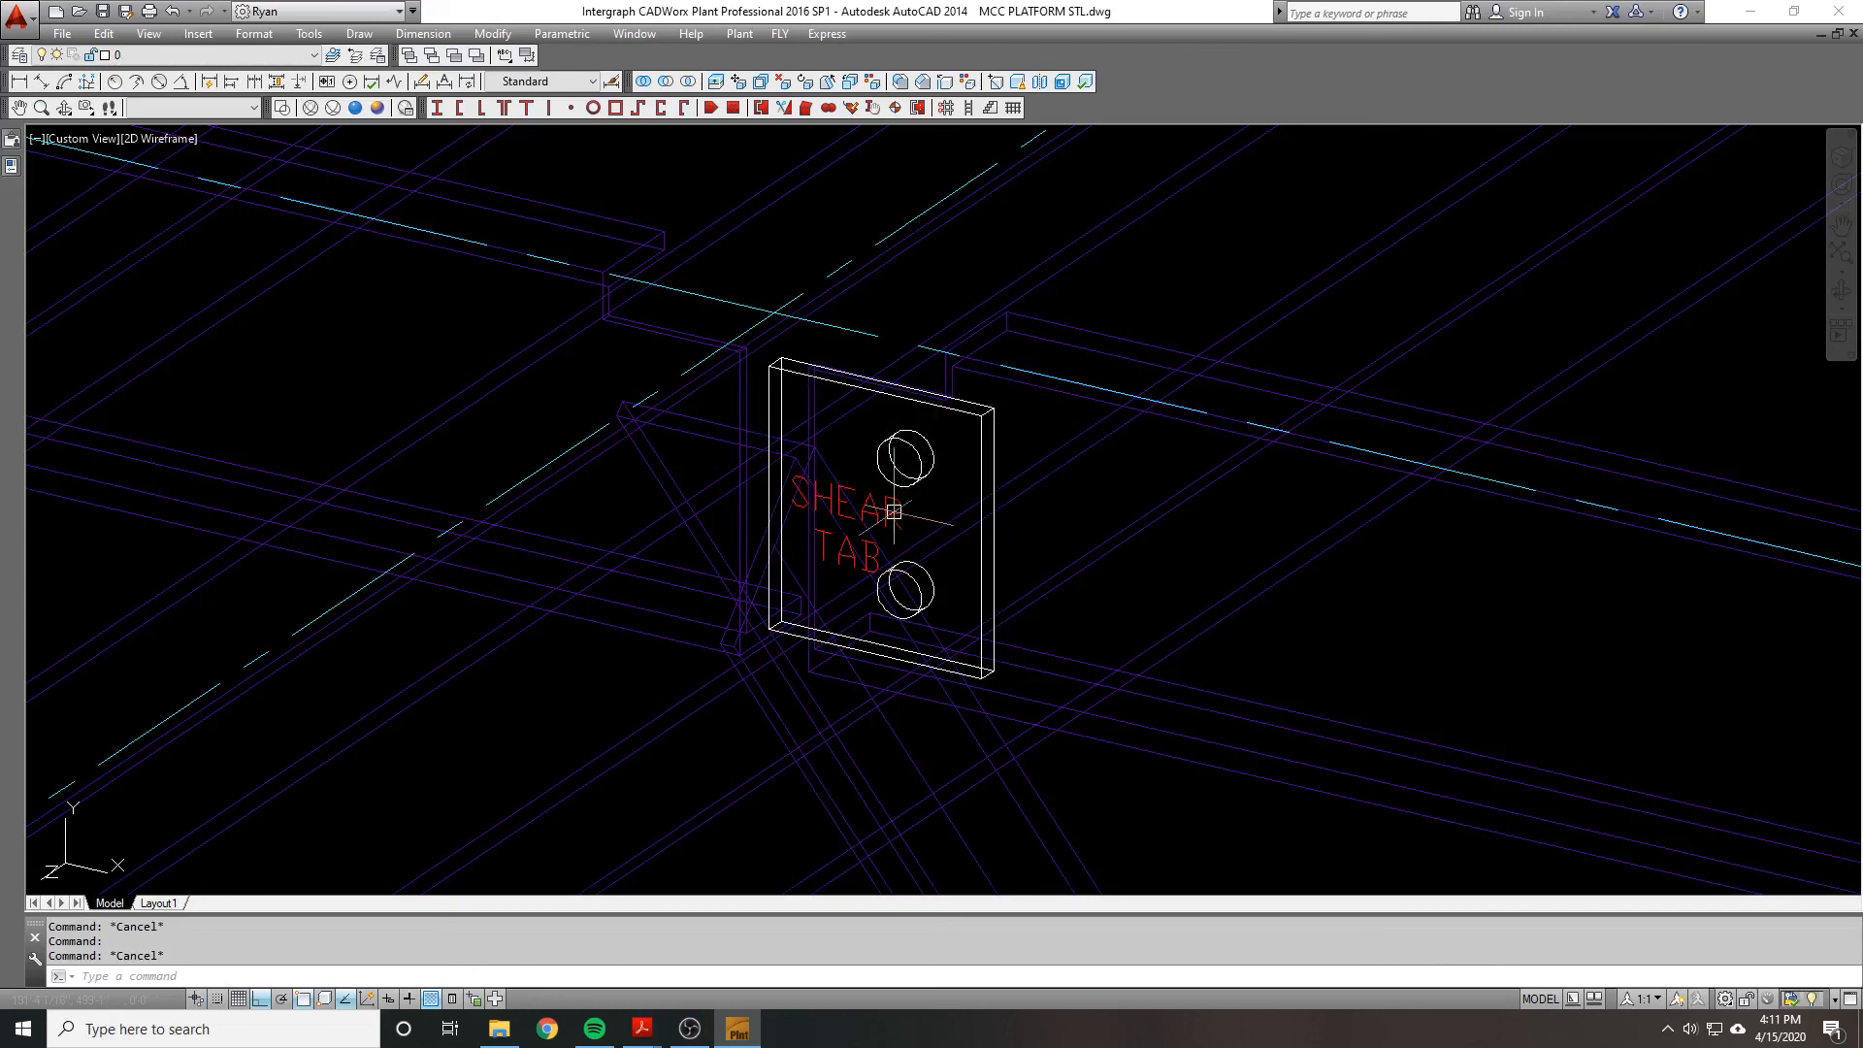
{"action": "scroll", "coordinate": [1014, 427], "scroll_direction": "up", "scroll_amount": 2}
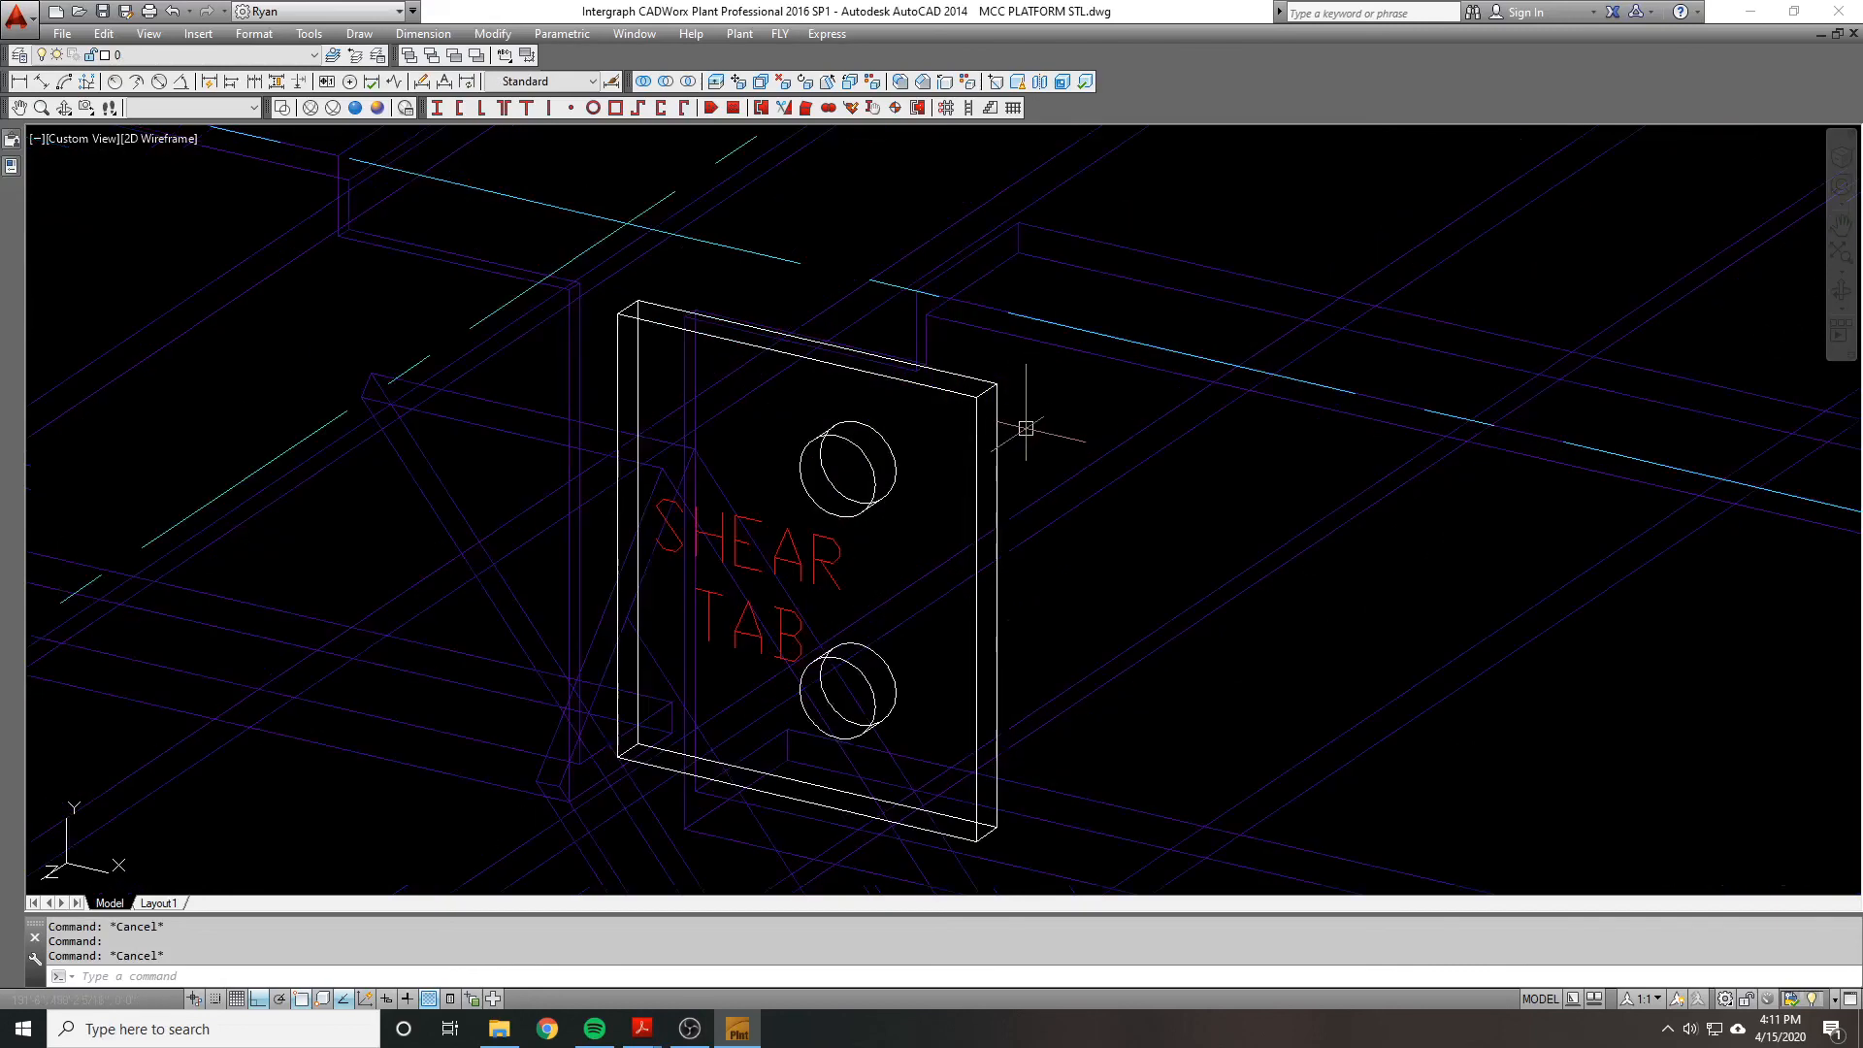
{"action": "left_click", "coordinate": [1016, 425]}
{"action": "left_click", "coordinate": [965, 457]}
{"action": "key", "text": "Escape"}
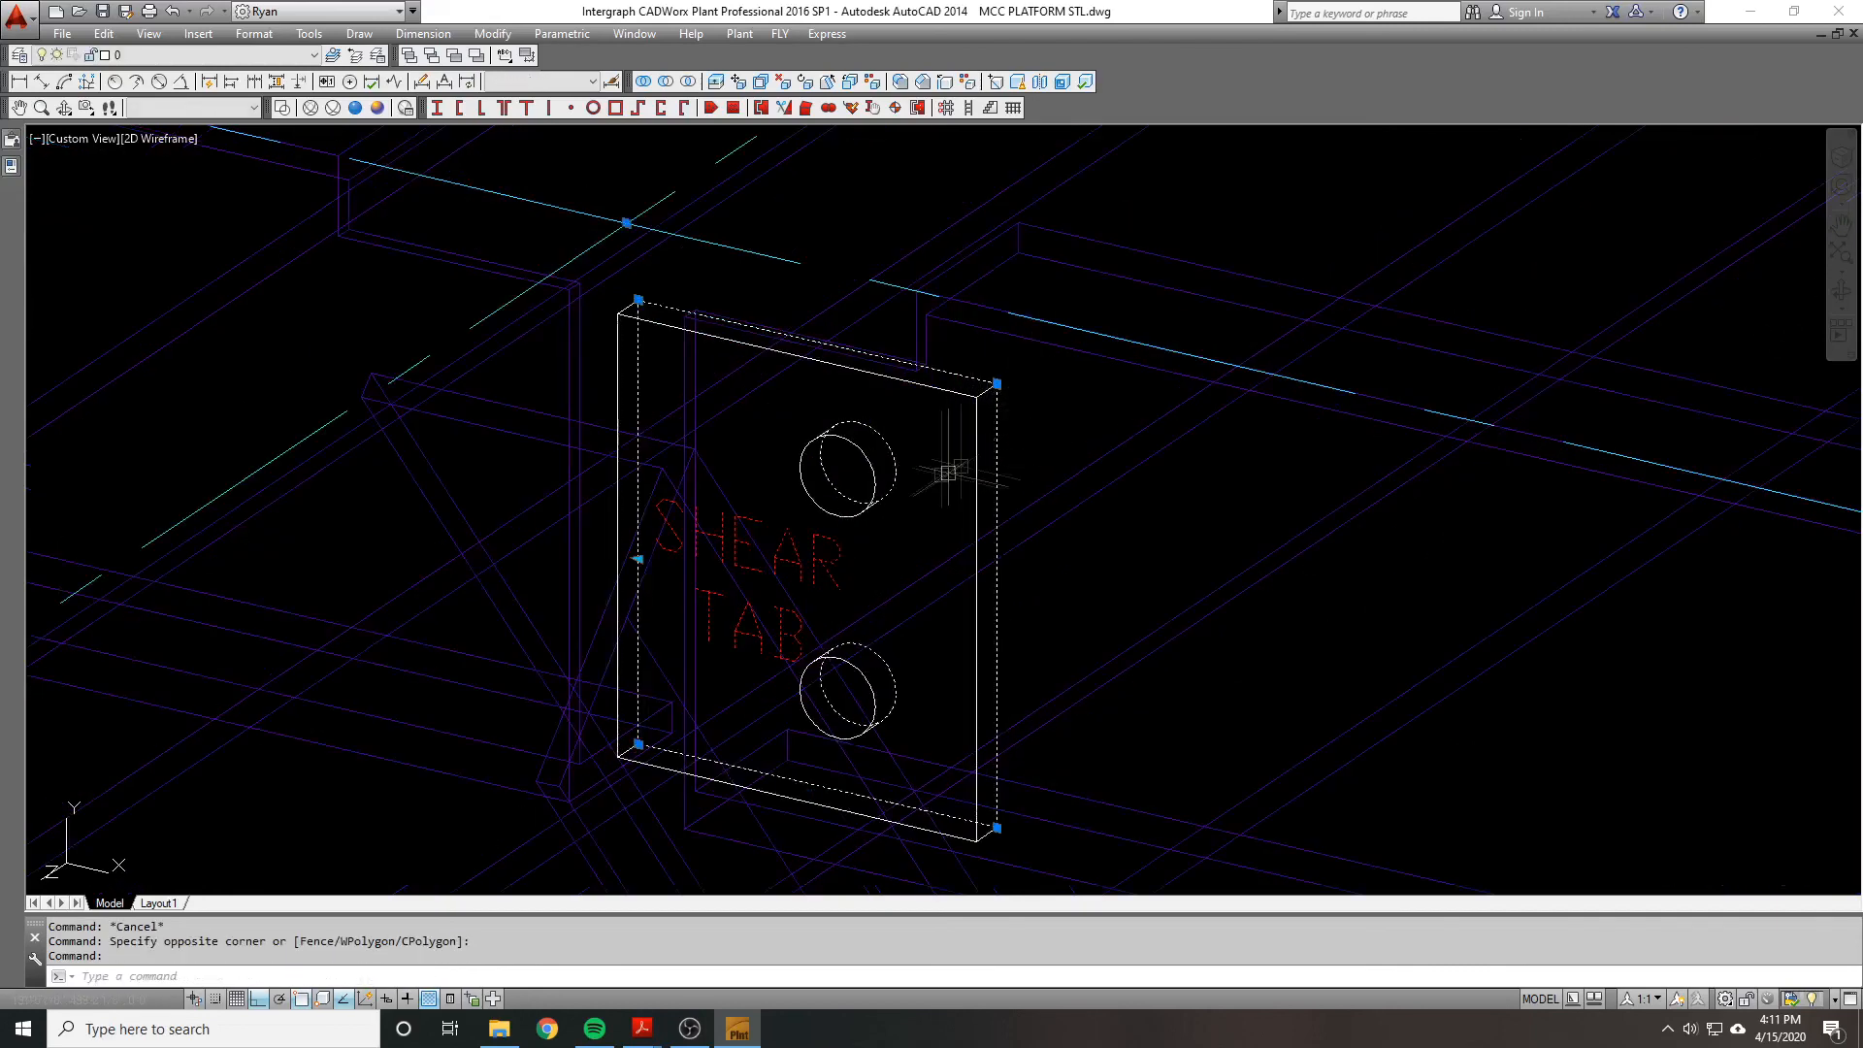
Step: Erase the shear tab block overlapping the plate, and undo back to the state before the outline was traced
{"action": "scroll", "coordinate": [898, 410], "scroll_direction": "down", "scroll_amount": 2}
{"action": "left_click", "coordinate": [807, 482]}
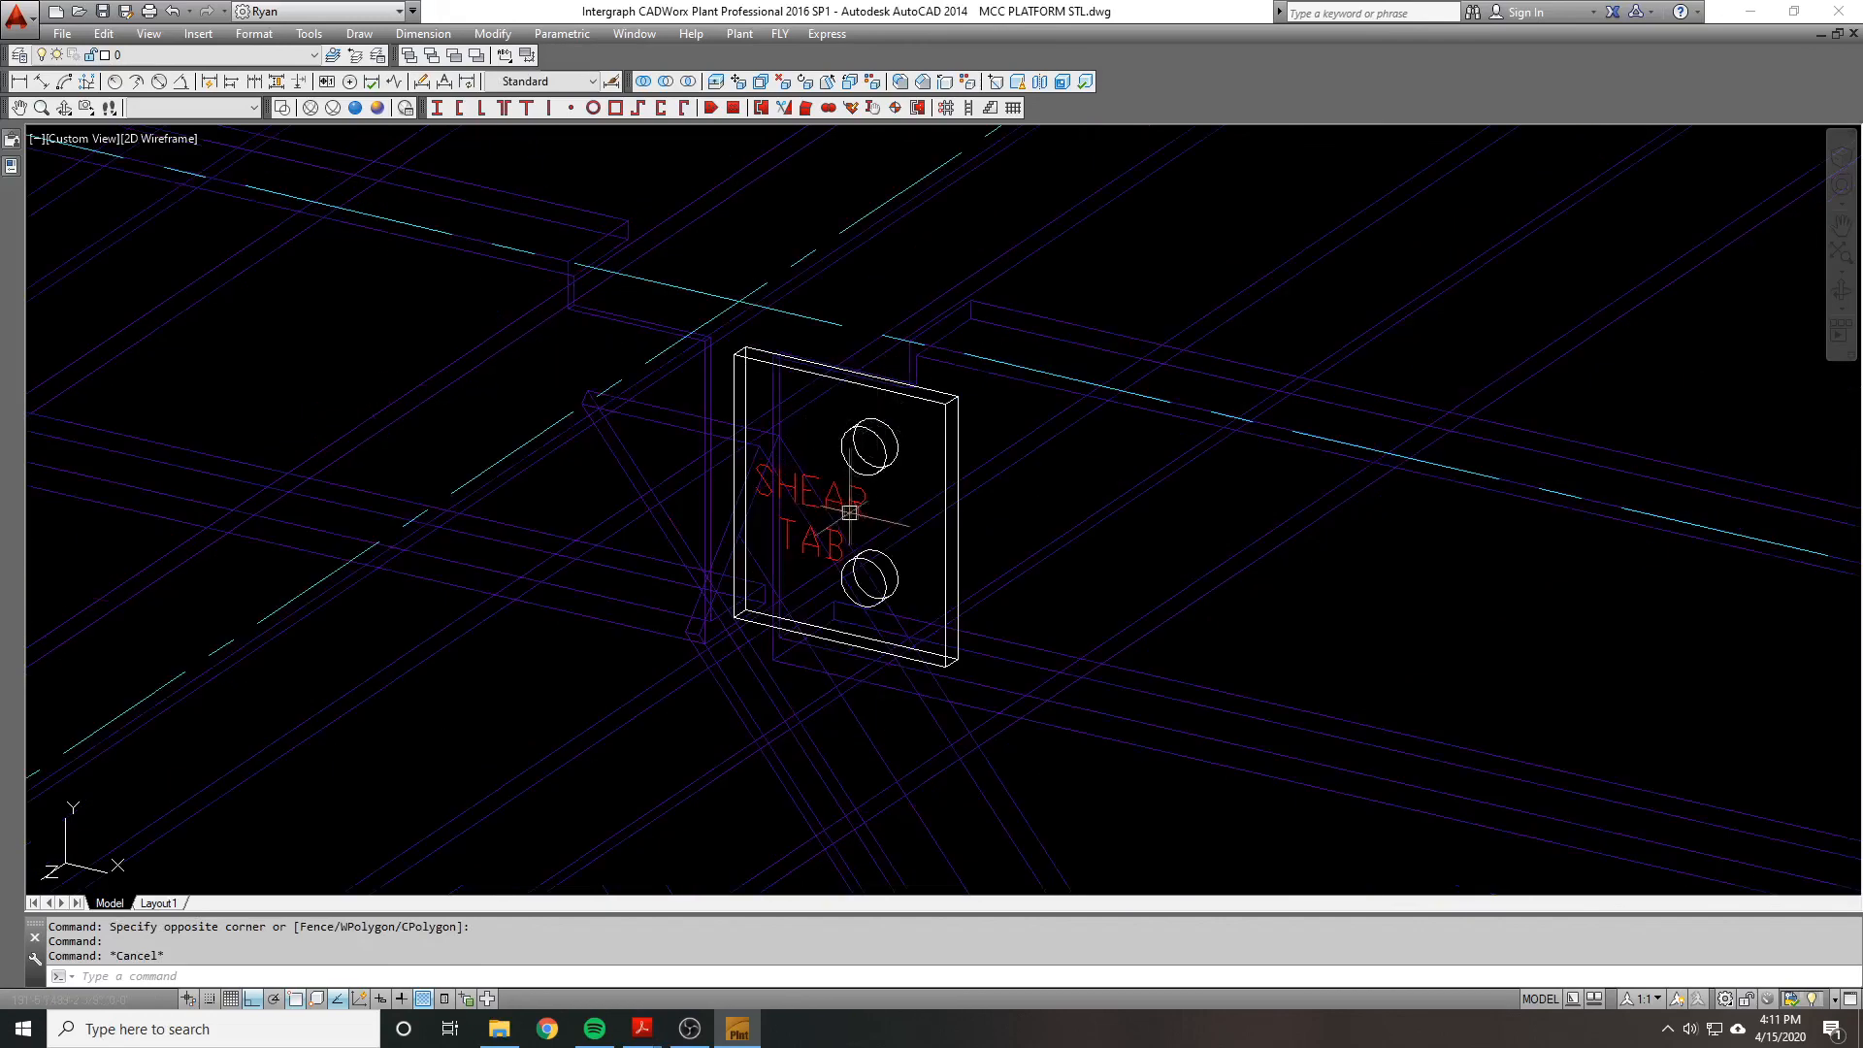
{"action": "type", "text": "E"}
{"action": "key", "text": "Return"}
{"action": "type", "text": "u"}
{"action": "key", "text": "Return"}
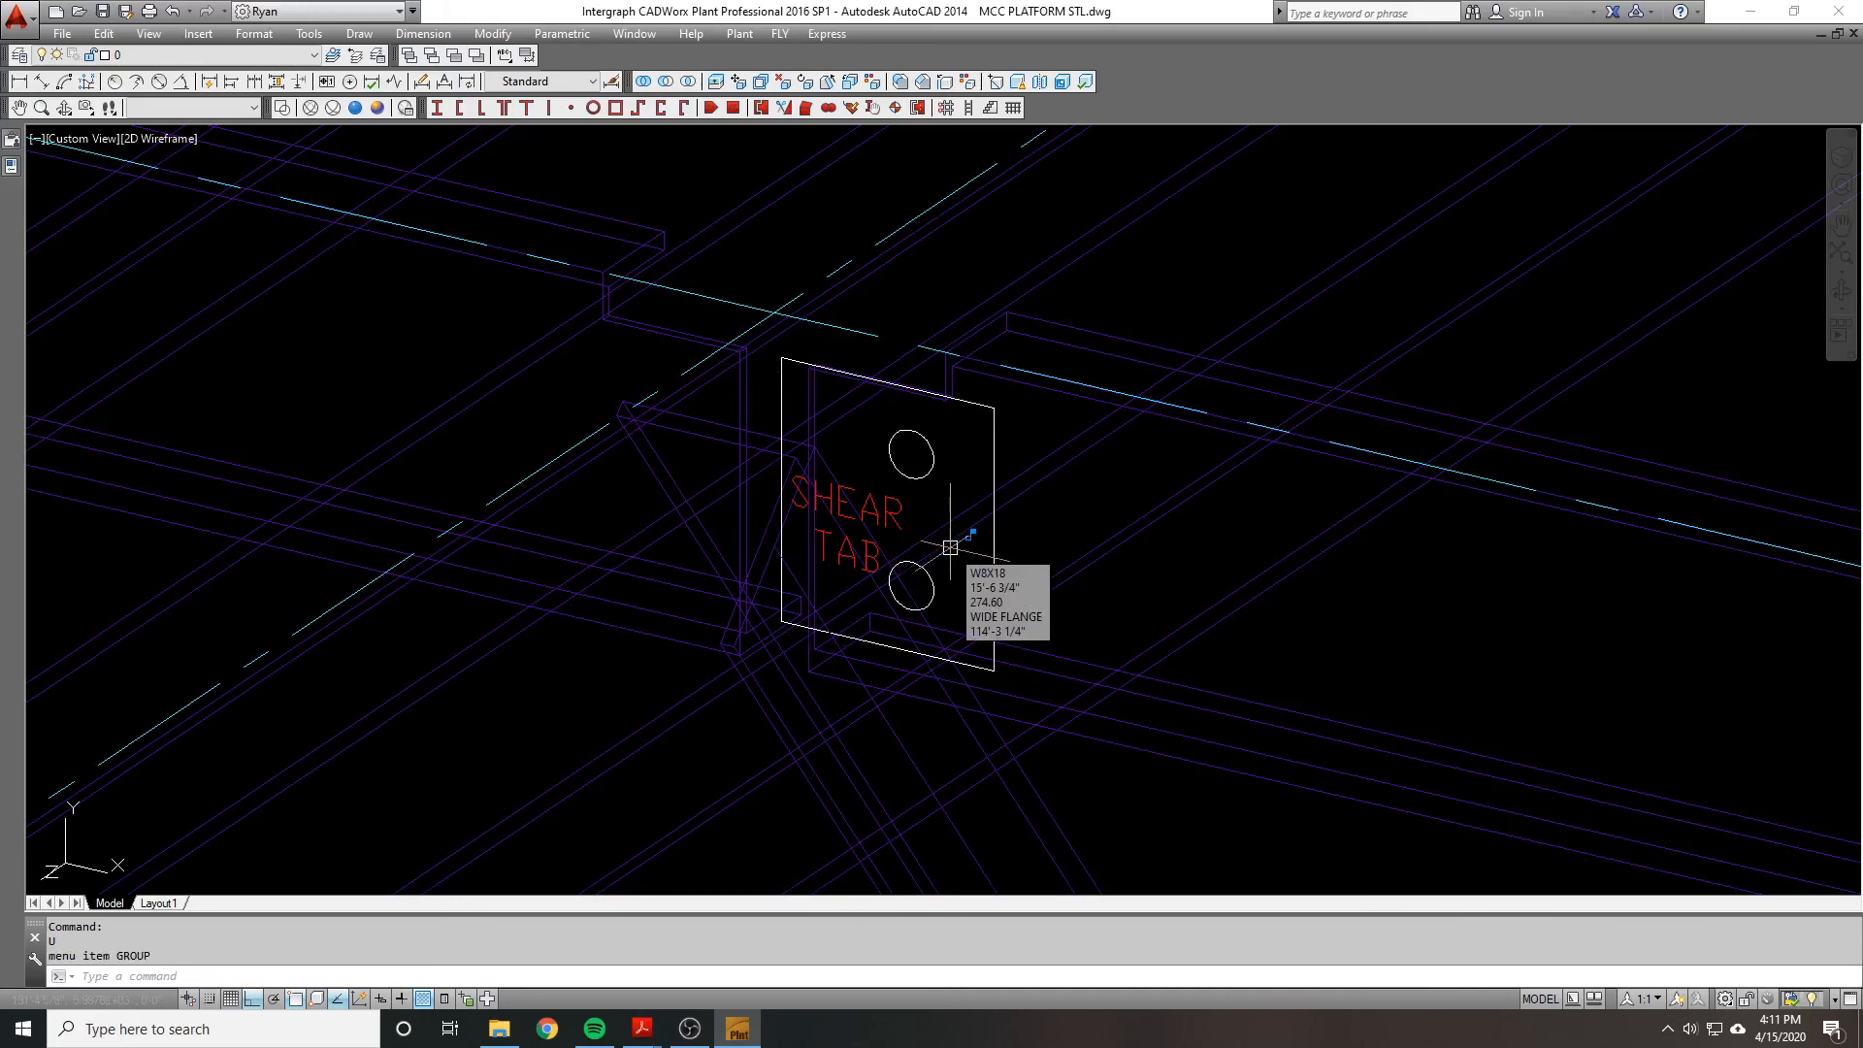
Step: Explode the inserted shear tab block and erase its SHEAR TAB label
{"action": "left_click", "coordinate": [855, 510]}
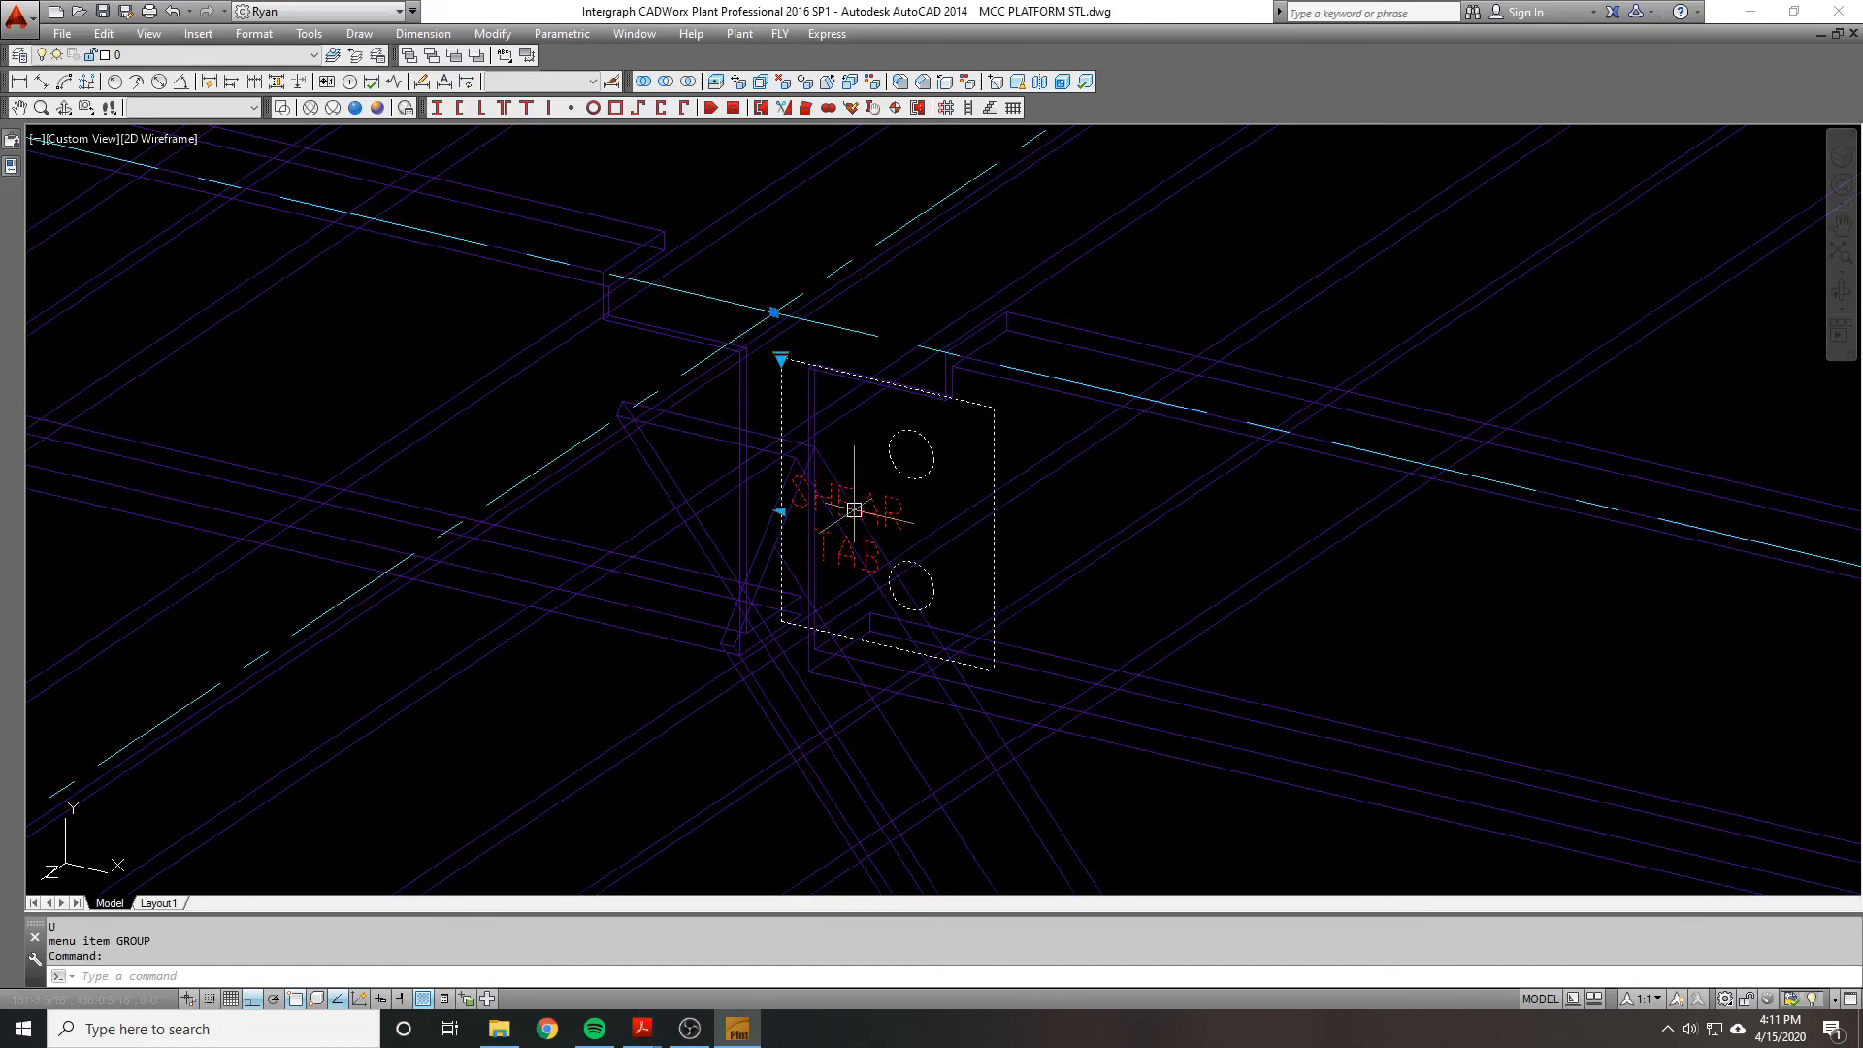
{"action": "type", "text": "x"}
{"action": "key", "text": "Return"}
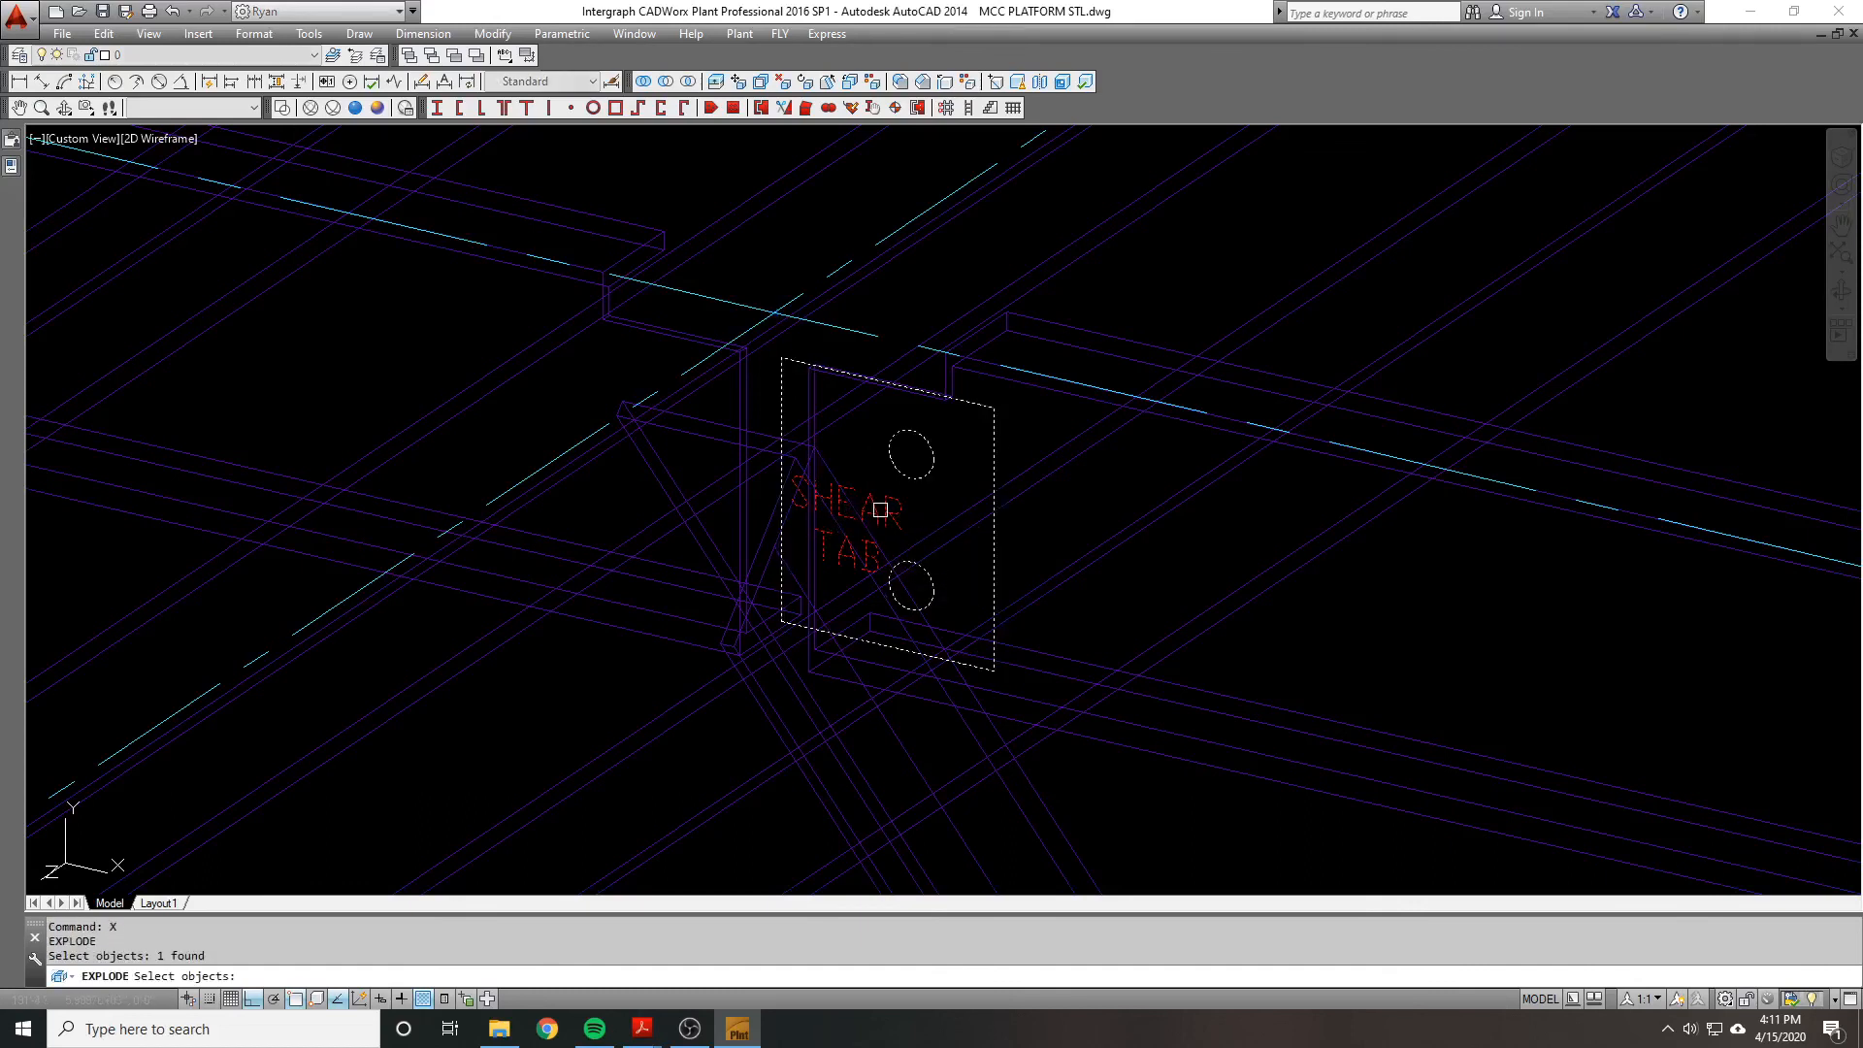
{"action": "left_click", "coordinate": [877, 510]}
{"action": "type", "text": "e"}
{"action": "key", "text": "Return"}
{"action": "type", "text": "ext"}
{"action": "key", "text": "Return"}
{"action": "key", "text": "Escape"}
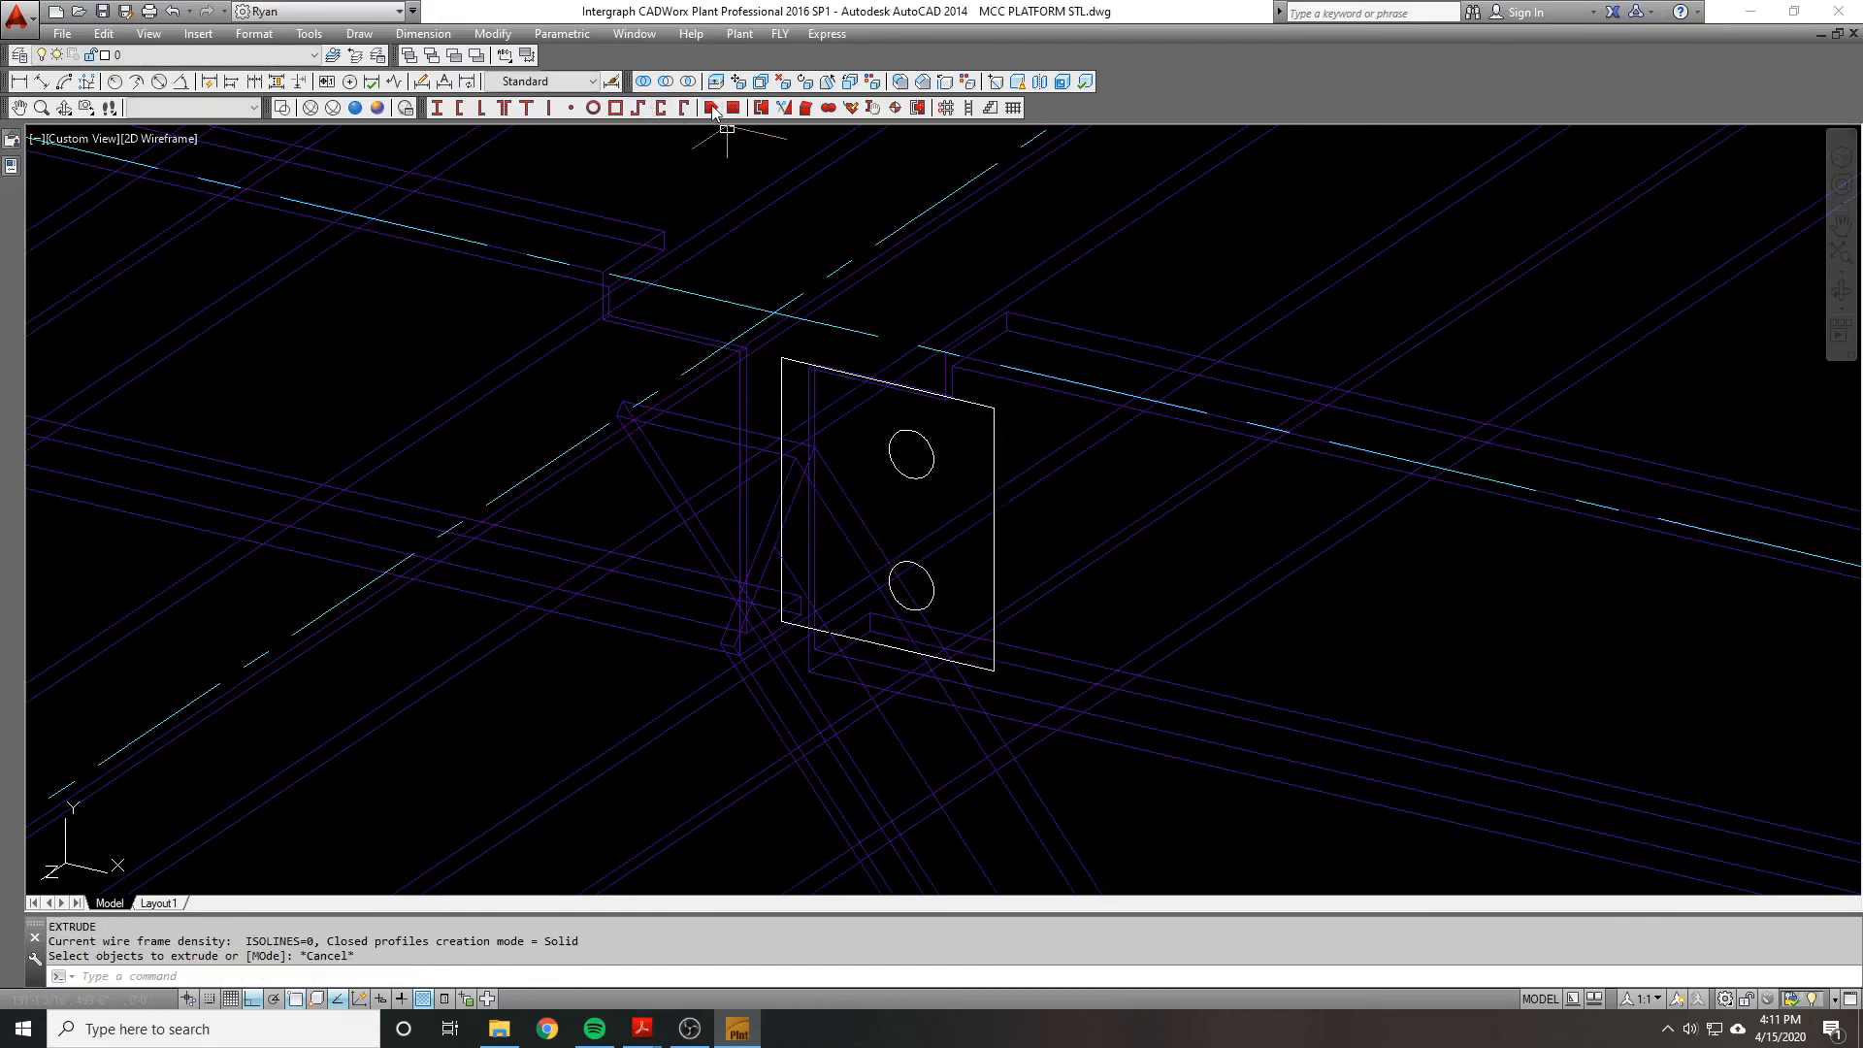
Step: Draw a PL-3/8 structural plate from the exploded tab's outline, extruded in the positive direction
{"action": "left_click", "coordinate": [710, 106]}
{"action": "left_click", "coordinate": [957, 657]}
{"action": "left_click", "coordinate": [854, 372]}
{"action": "key", "text": "Return"}
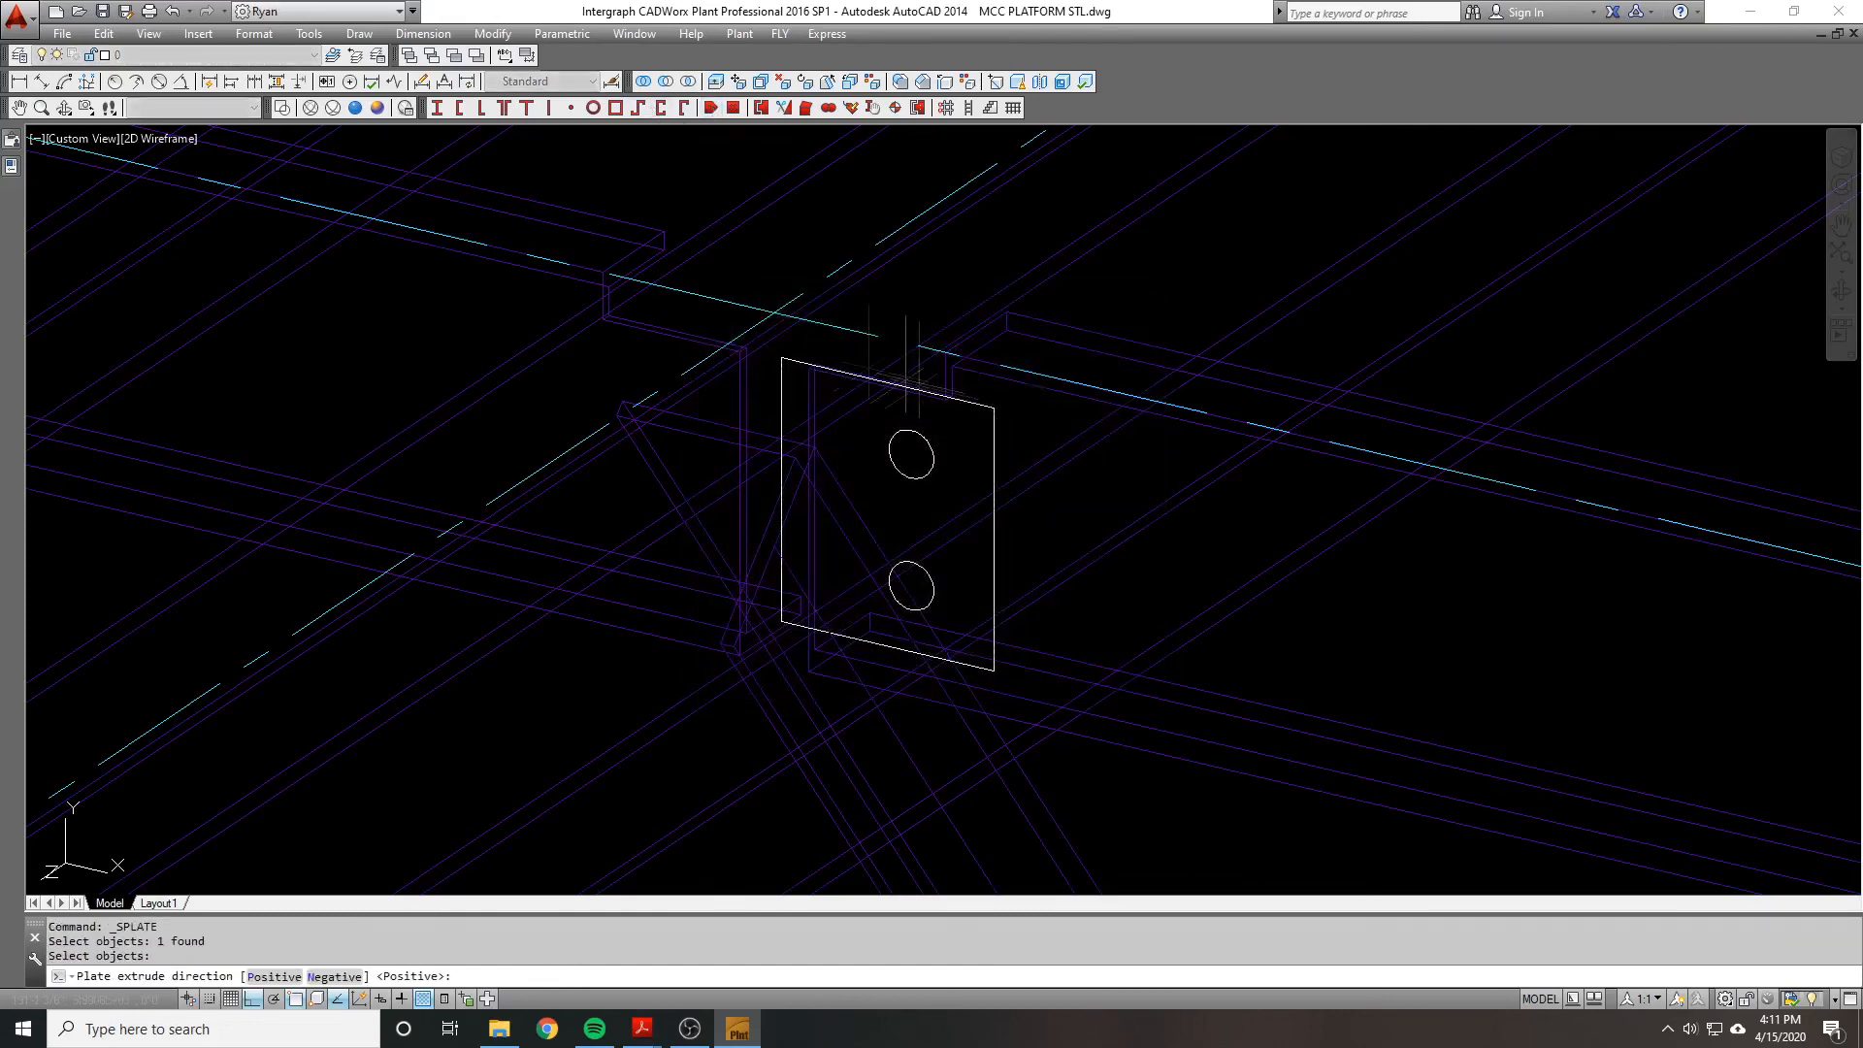
{"action": "key", "text": "Return"}
Step: Extrude the exploded tab's two bolt hole circles well past the plate's thickness
{"action": "type", "text": "ext"}
{"action": "key", "text": "Return"}
{"action": "left_click", "coordinate": [911, 432]}
{"action": "left_click", "coordinate": [911, 563]}
{"action": "key", "text": "Return"}
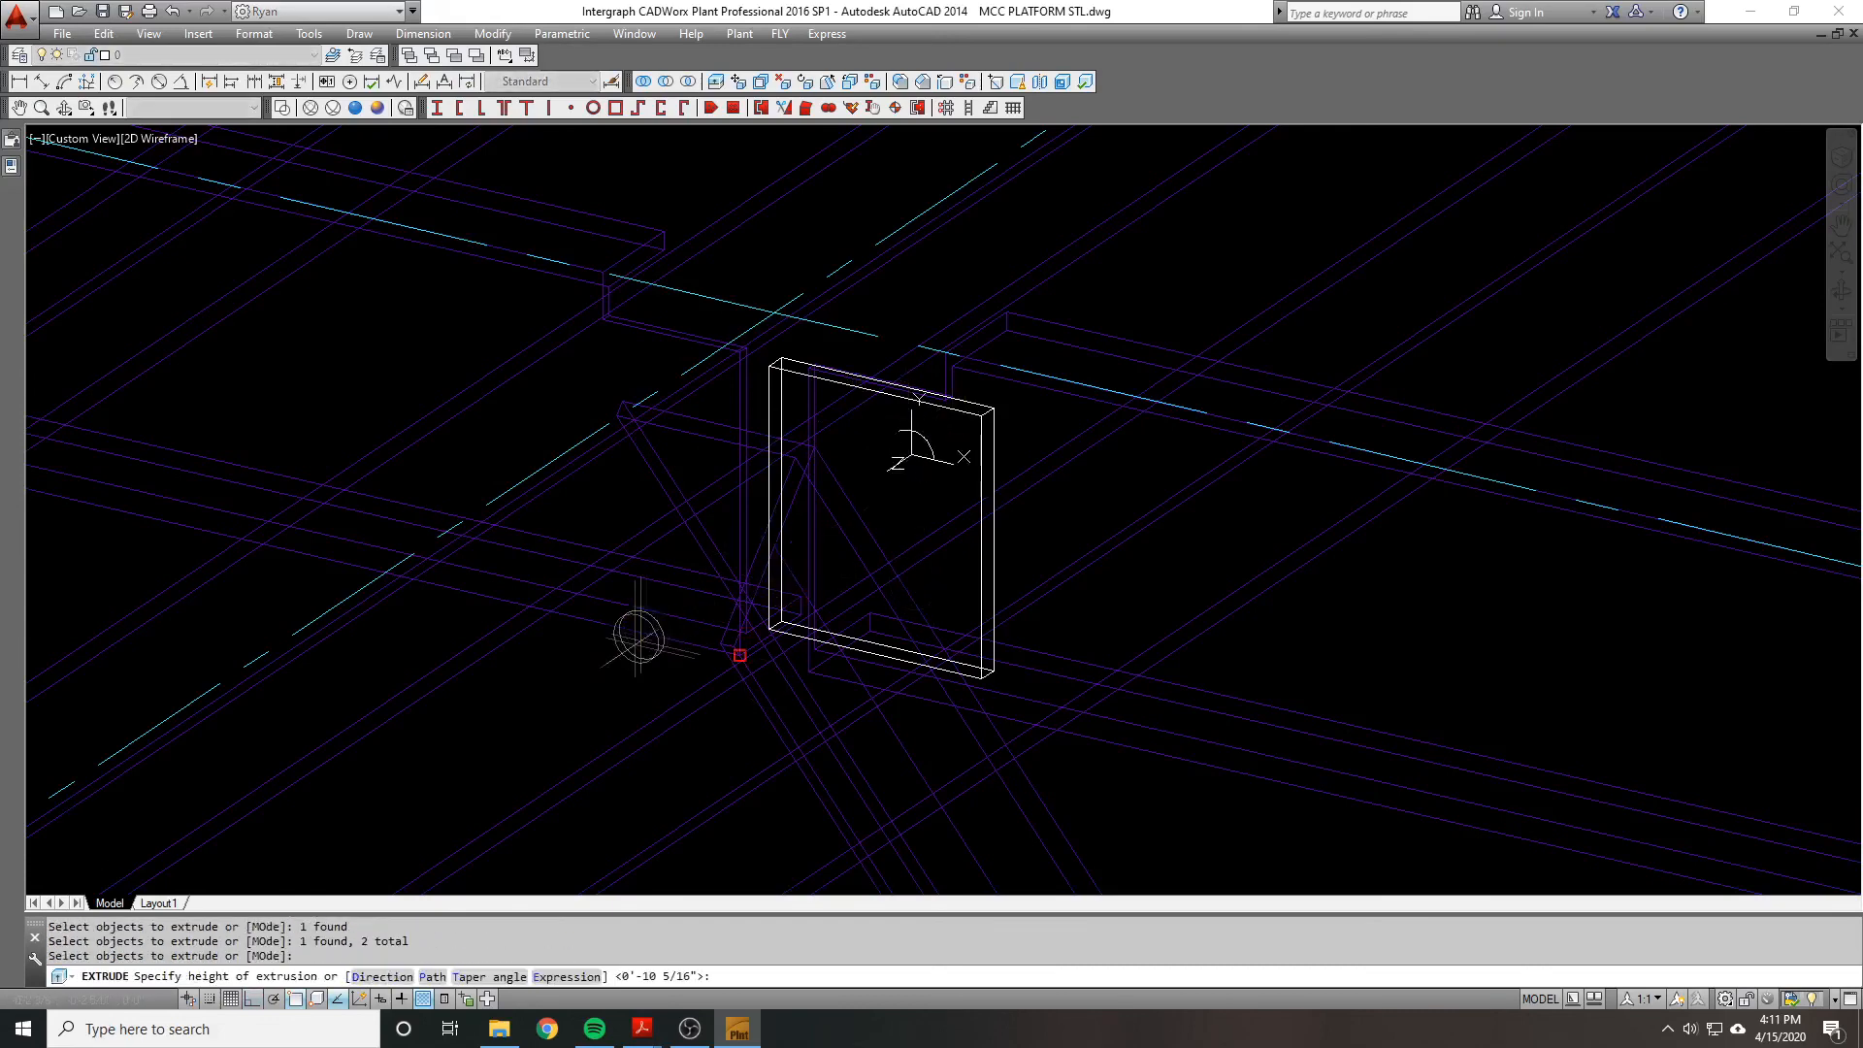
{"action": "left_click", "coordinate": [631, 641]}
Step: Subtract both extruded bolt hole cylinders from the PL-3/8 plate and check the resulting solid by selecting it
{"action": "type", "text": "su"}
{"action": "key", "text": "Return"}
{"action": "left_click", "coordinate": [973, 497]}
{"action": "key", "text": "Return"}
{"action": "left_click", "coordinate": [912, 477]}
{"action": "left_click", "coordinate": [909, 584]}
{"action": "key", "text": "Return"}
{"action": "left_click", "coordinate": [882, 393]}
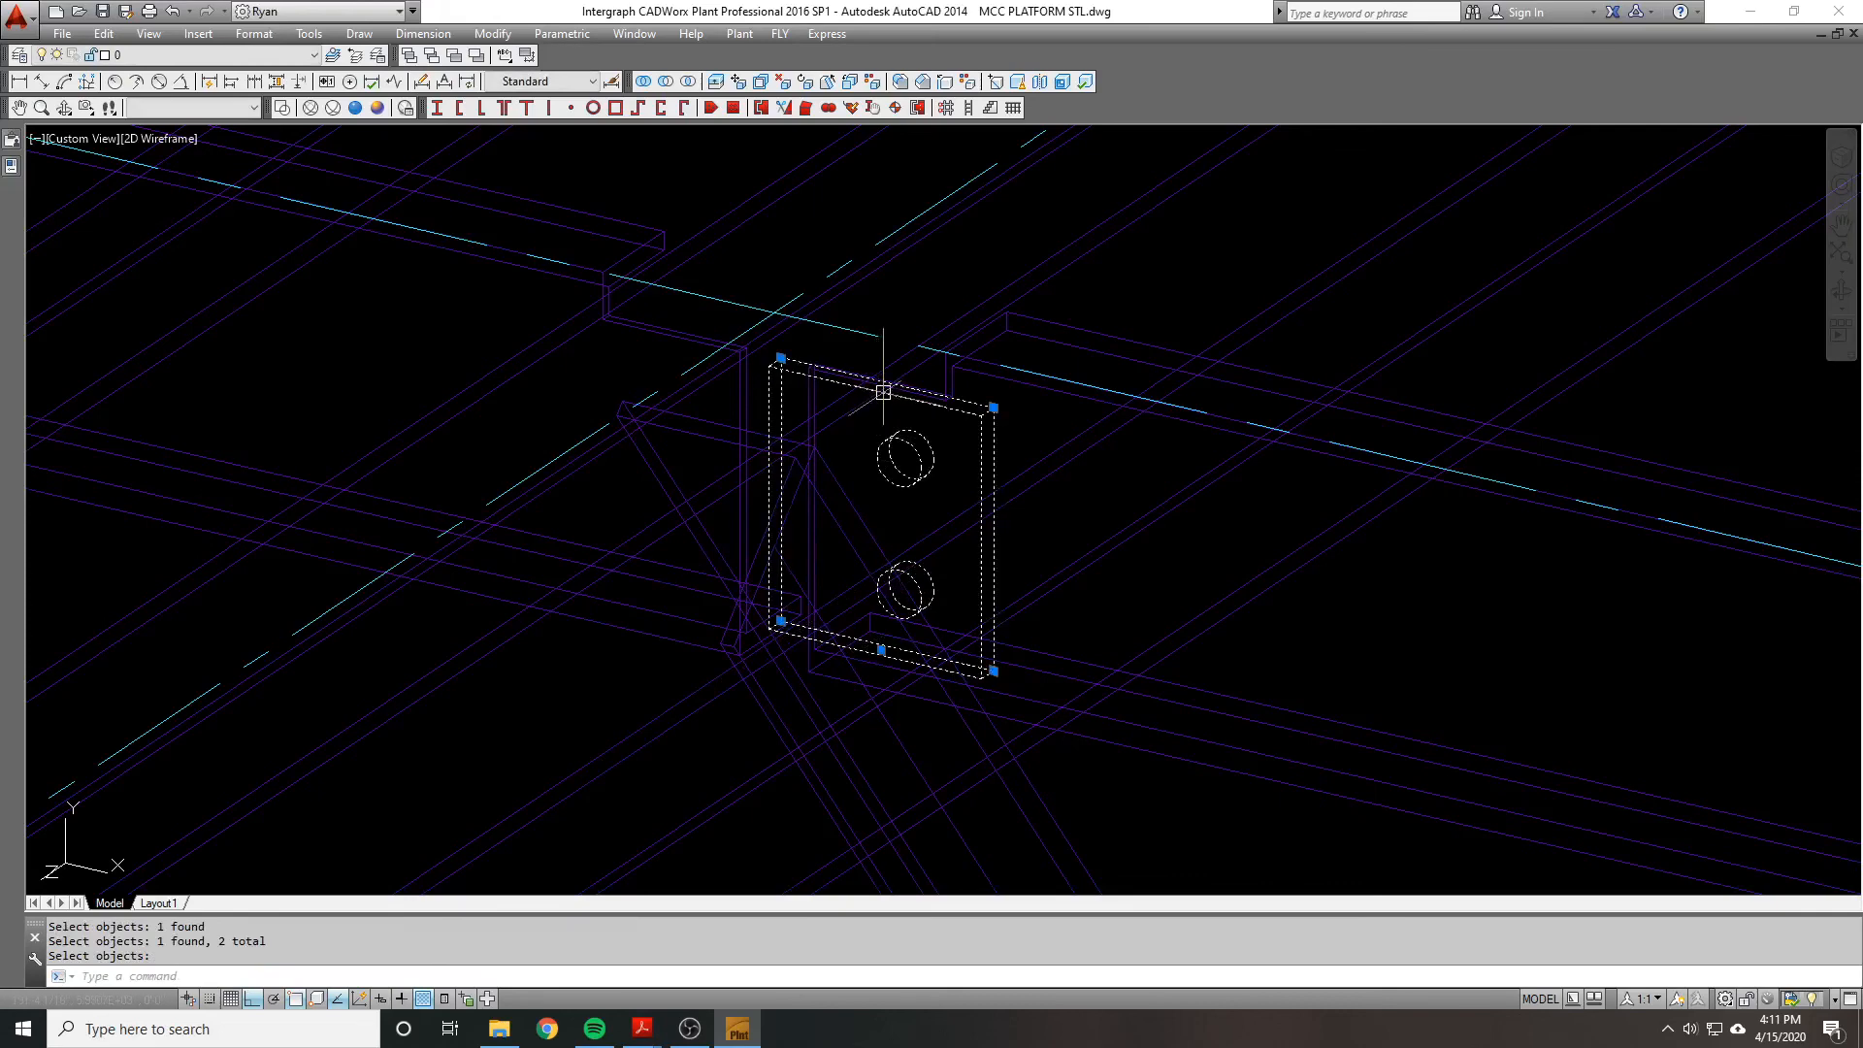
{"action": "key", "text": "Escape"}
Step: Match the plate's properties to those of the adjoining steel beam
{"action": "type", "text": "ma"}
{"action": "key", "text": "Return"}
{"action": "left_click", "coordinate": [1060, 332]}
{"action": "key", "text": "Escape"}
{"action": "key", "text": "Return"}
{"action": "left_click", "coordinate": [1089, 341]}
{"action": "left_click", "coordinate": [982, 470]}
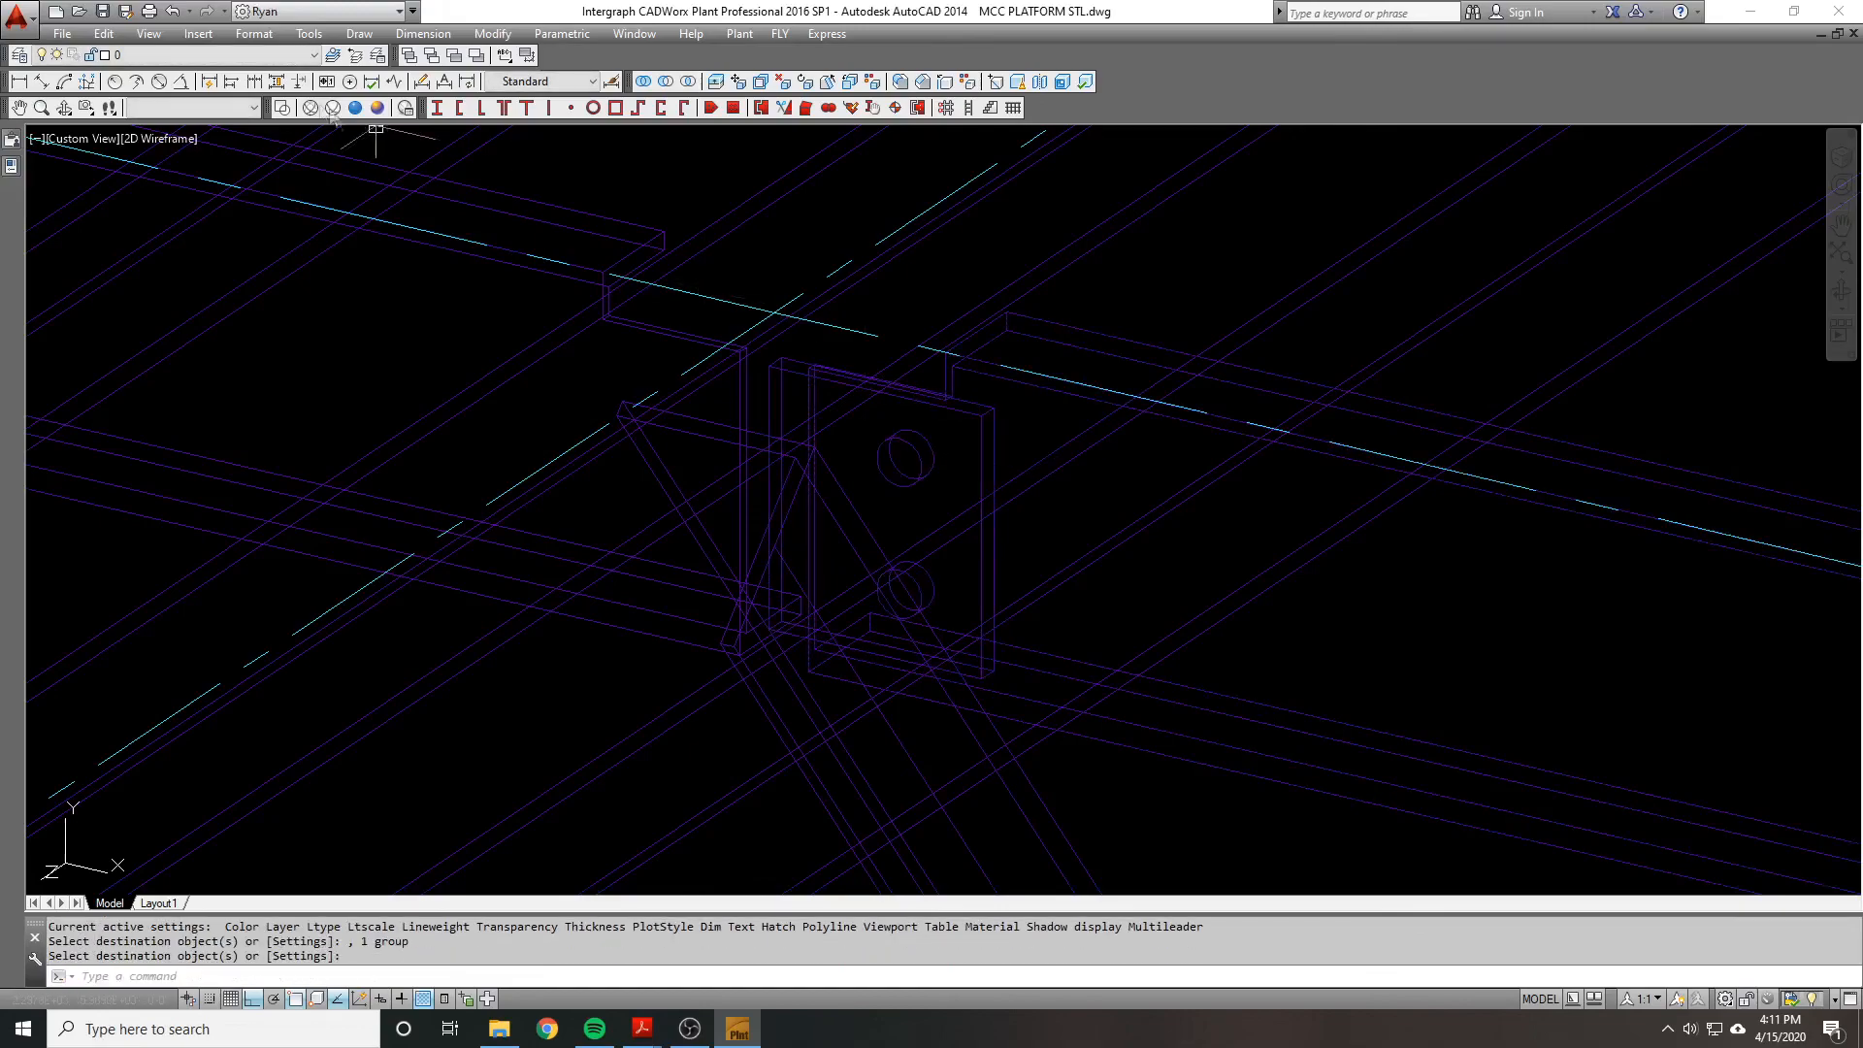
Step: Examine the finished shear tab and surrounding beam connections in the Realistic visual style, and return to 2D wireframe
{"action": "left_click", "coordinate": [364, 112]}
{"action": "scroll", "coordinate": [803, 321], "scroll_direction": "down", "scroll_amount": 2}
{"action": "mouse_move", "coordinate": [877, 486]}
{"action": "middle_mouse_down", "text": "shift"}
{"action": "mouse_move", "coordinate": [1004, 375]}
{"action": "mouse_move", "coordinate": [923, 359]}
{"action": "mouse_move", "coordinate": [824, 446]}
{"action": "mouse_move", "coordinate": [871, 499]}
{"action": "middle_mouse_up", "text": "shift"}
{"action": "scroll", "coordinate": [873, 500], "scroll_direction": "down", "scroll_amount": 6}
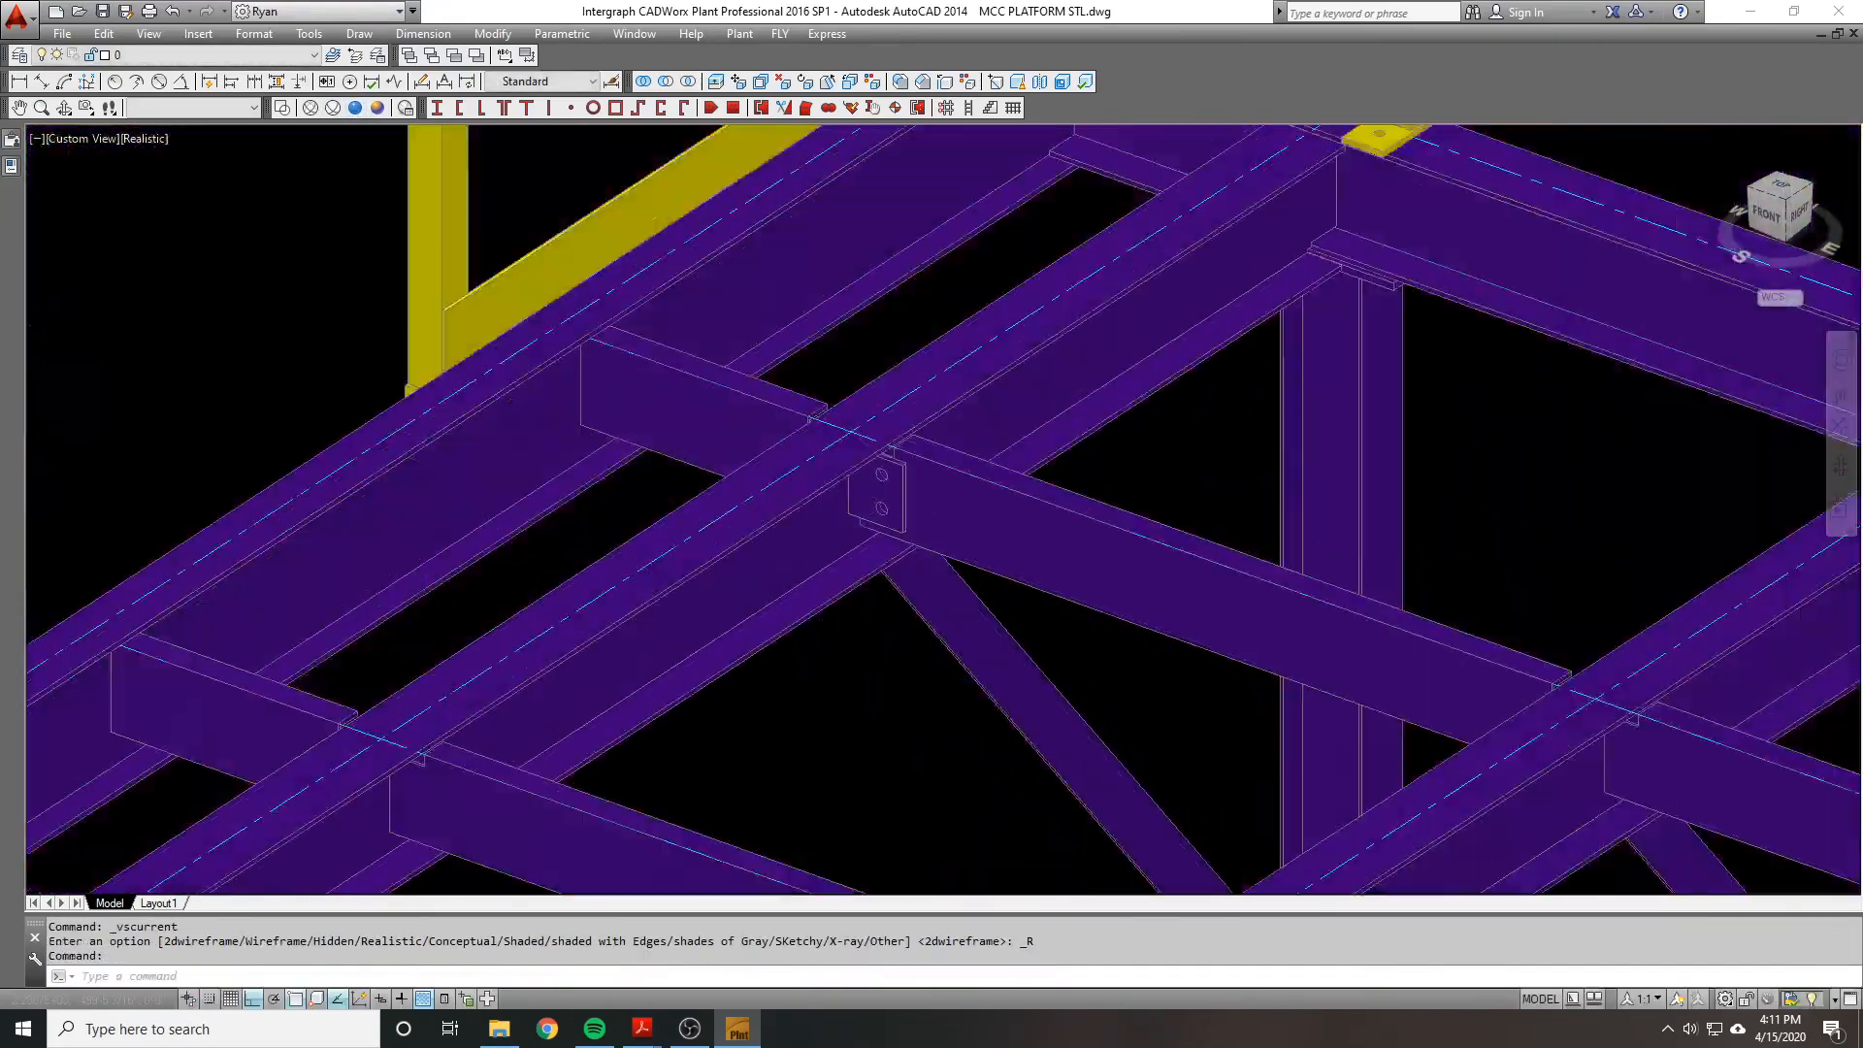
{"action": "scroll", "coordinate": [908, 393], "scroll_direction": "up", "scroll_amount": 3}
{"action": "middle_click_drag", "start_coordinate": [660, 550], "coordinate": [840, 489]}
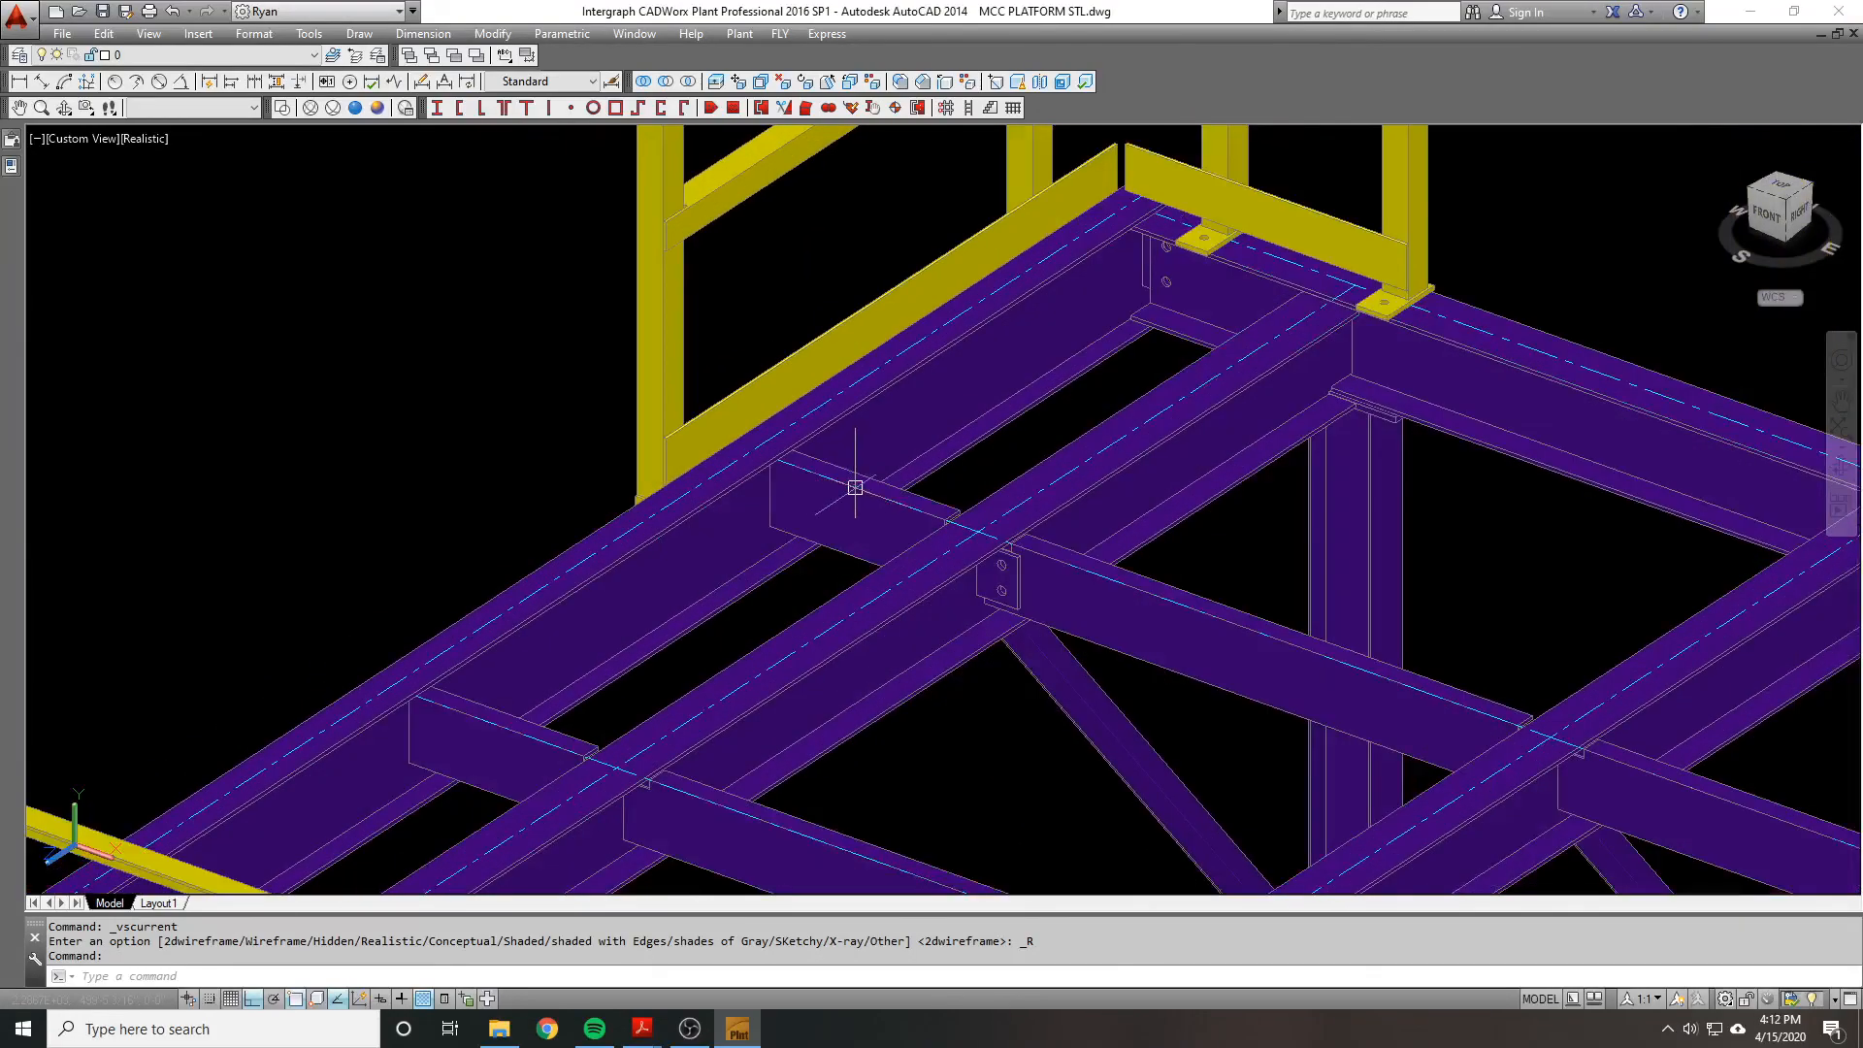
{"action": "scroll", "coordinate": [965, 425], "scroll_direction": "up", "scroll_amount": 3}
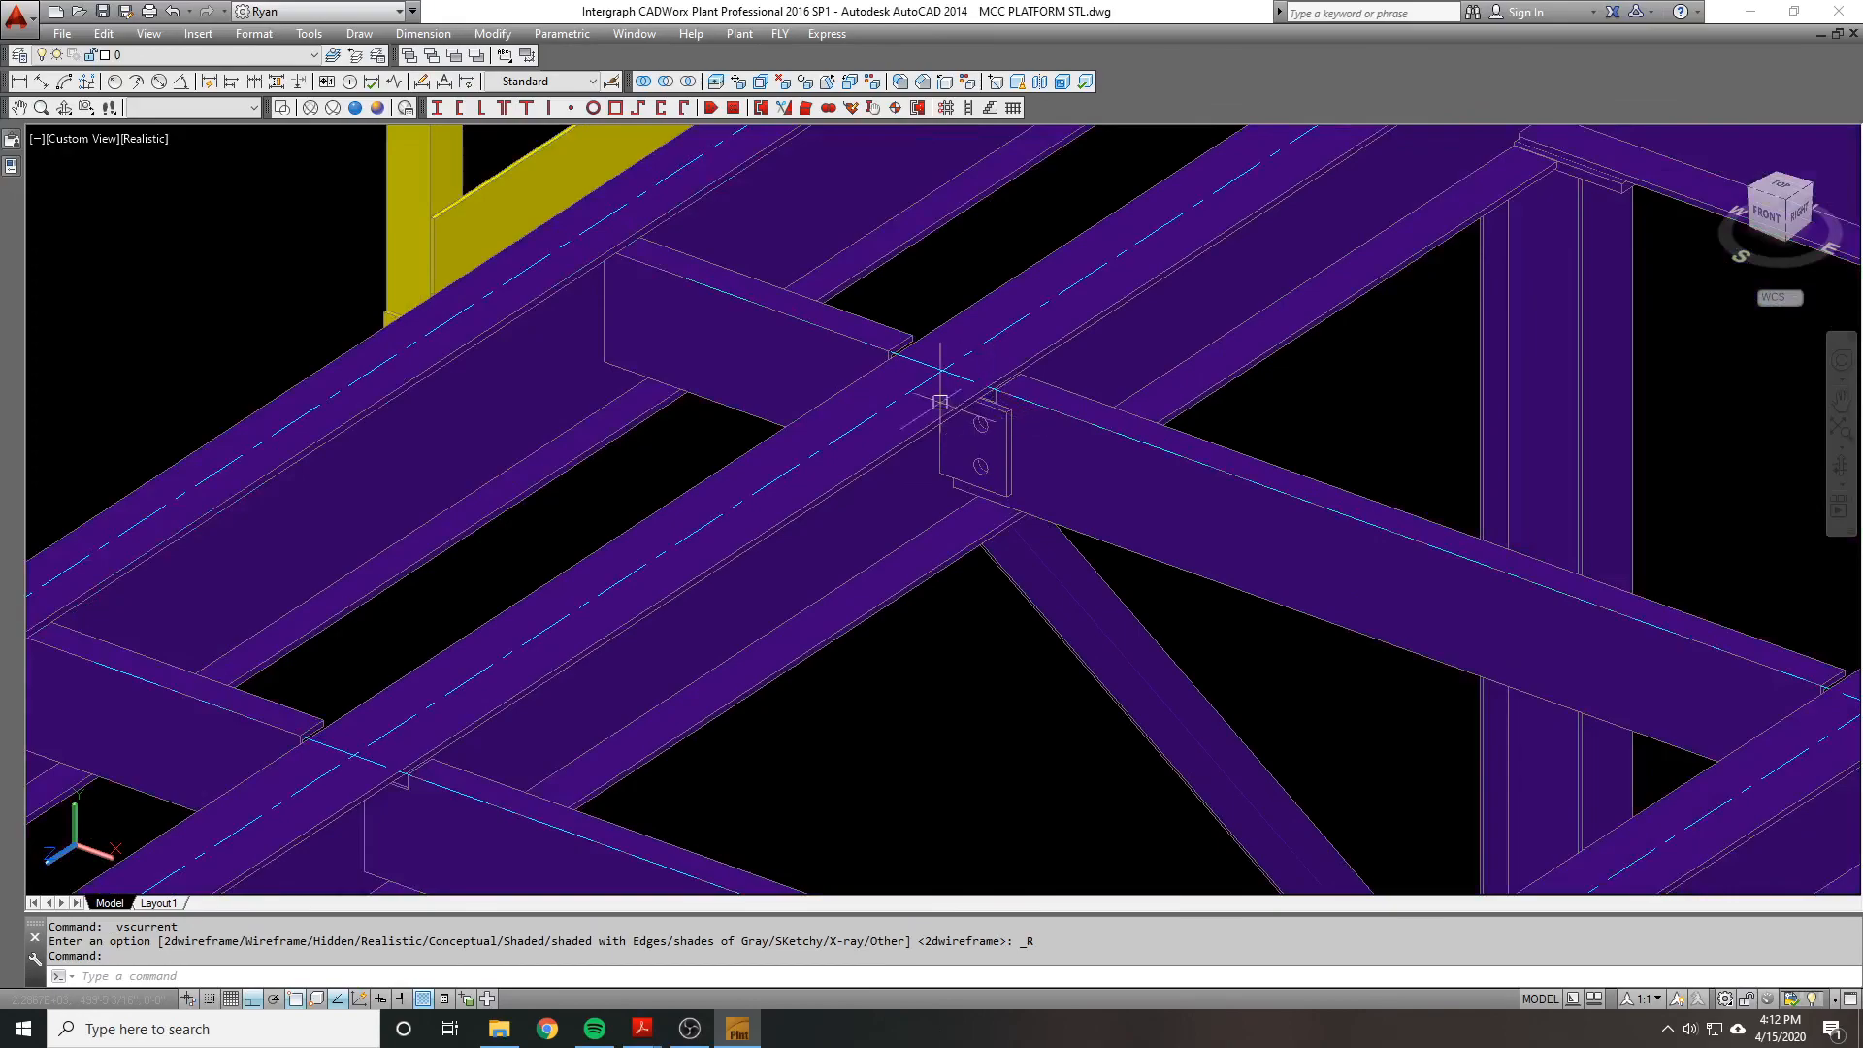
{"action": "middle_click_drag", "start_coordinate": [971, 405], "coordinate": [924, 477]}
{"action": "scroll", "coordinate": [865, 442], "scroll_direction": "down", "scroll_amount": 4}
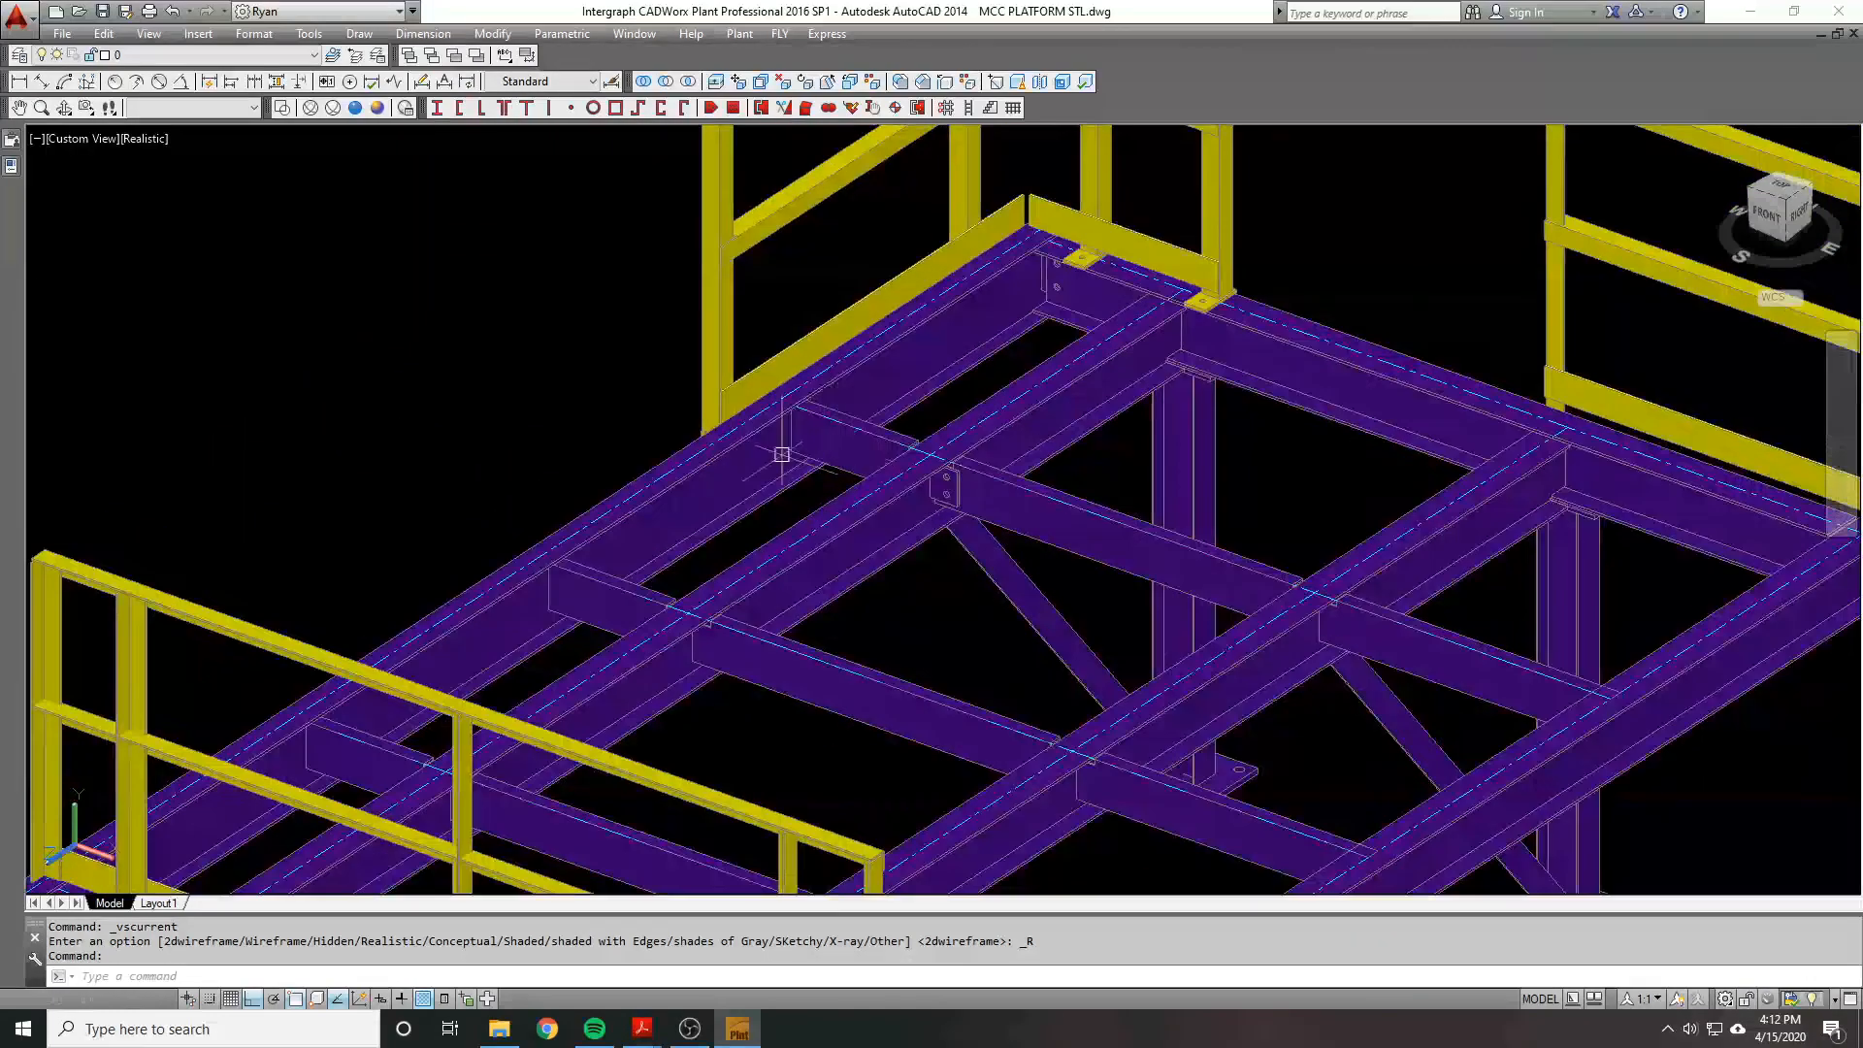
{"action": "middle_click_drag", "start_coordinate": [790, 449], "coordinate": [1324, 575]}
{"action": "left_click", "coordinate": [283, 107]}
Step: Start a Wide Flange (W) steel member and choose the W14X43 section
{"action": "middle_click_drag", "start_coordinate": [887, 424], "coordinate": [887, 588]}
{"action": "middle_click_drag", "start_coordinate": [887, 588], "coordinate": [867, 566]}
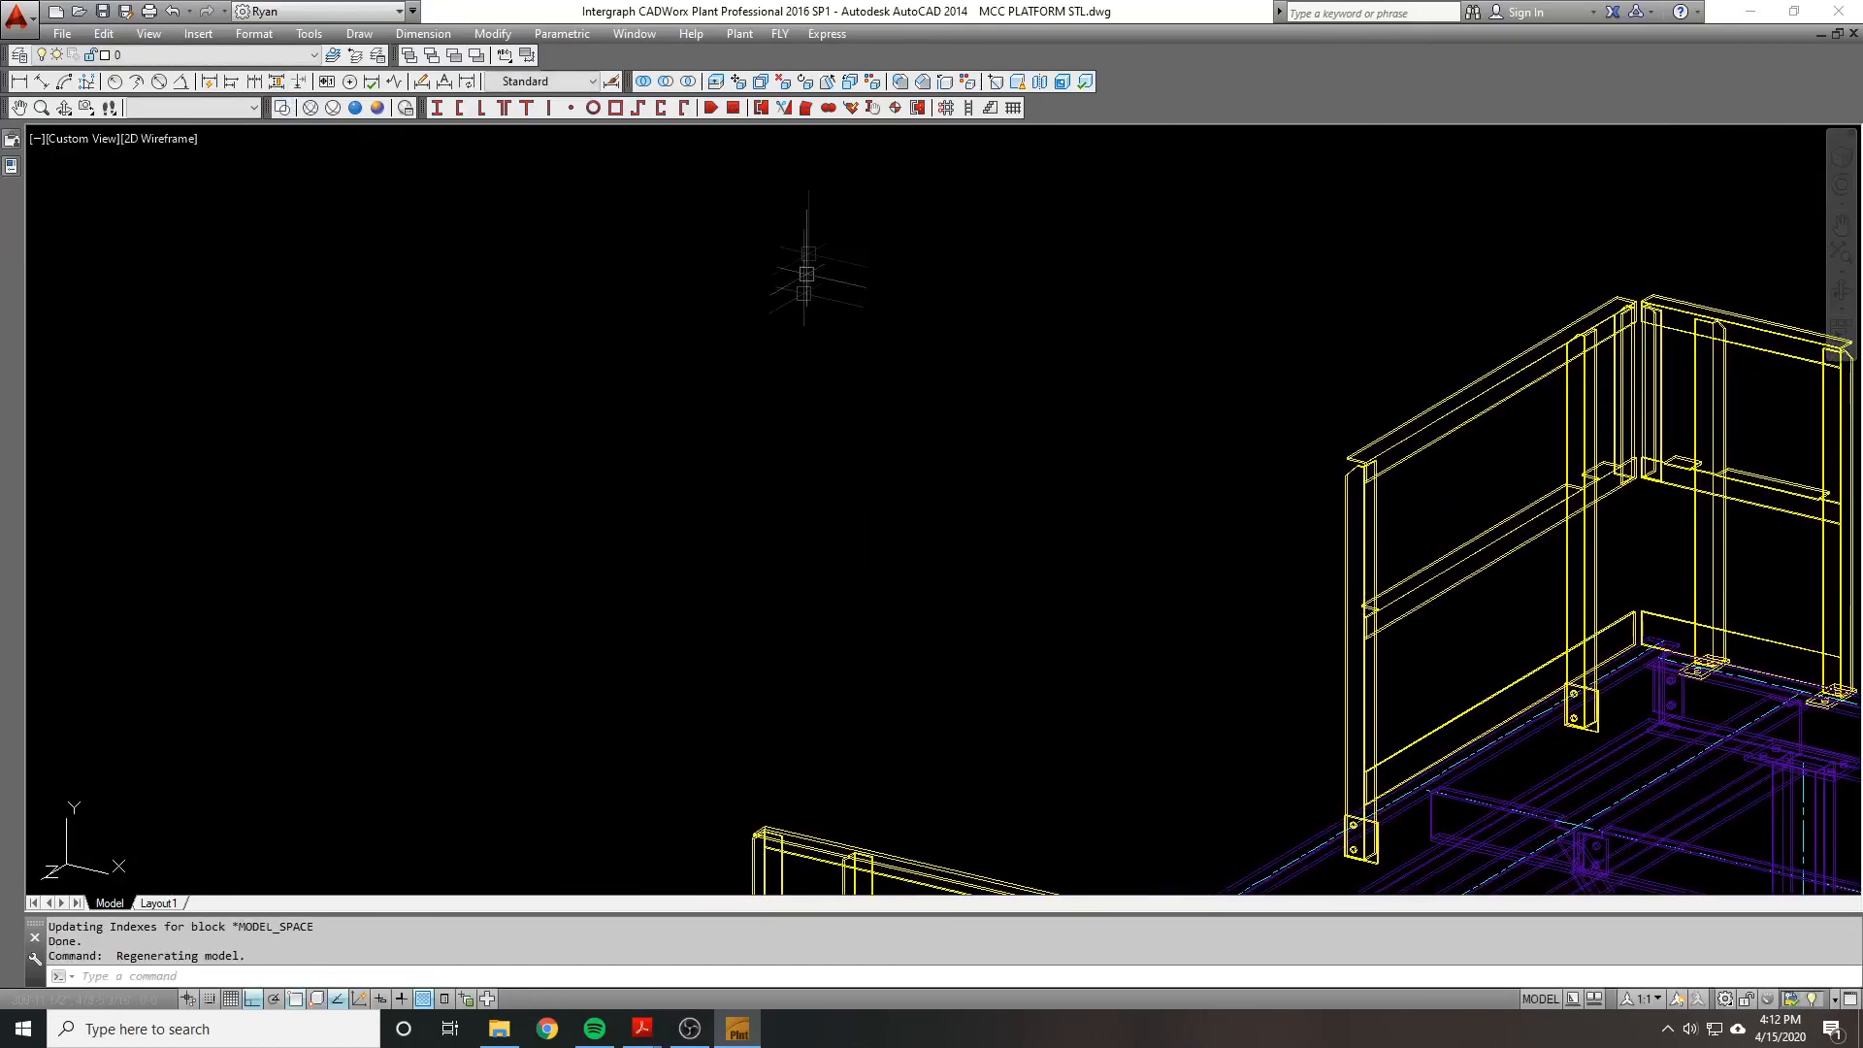
{"action": "left_click", "coordinate": [437, 108]}
{"action": "left_click", "coordinate": [1064, 252]}
{"action": "left_click", "coordinate": [999, 264]}
{"action": "left_click", "coordinate": [1040, 470]}
{"action": "scroll", "coordinate": [1040, 435], "scroll_direction": "down", "scroll_amount": 3}
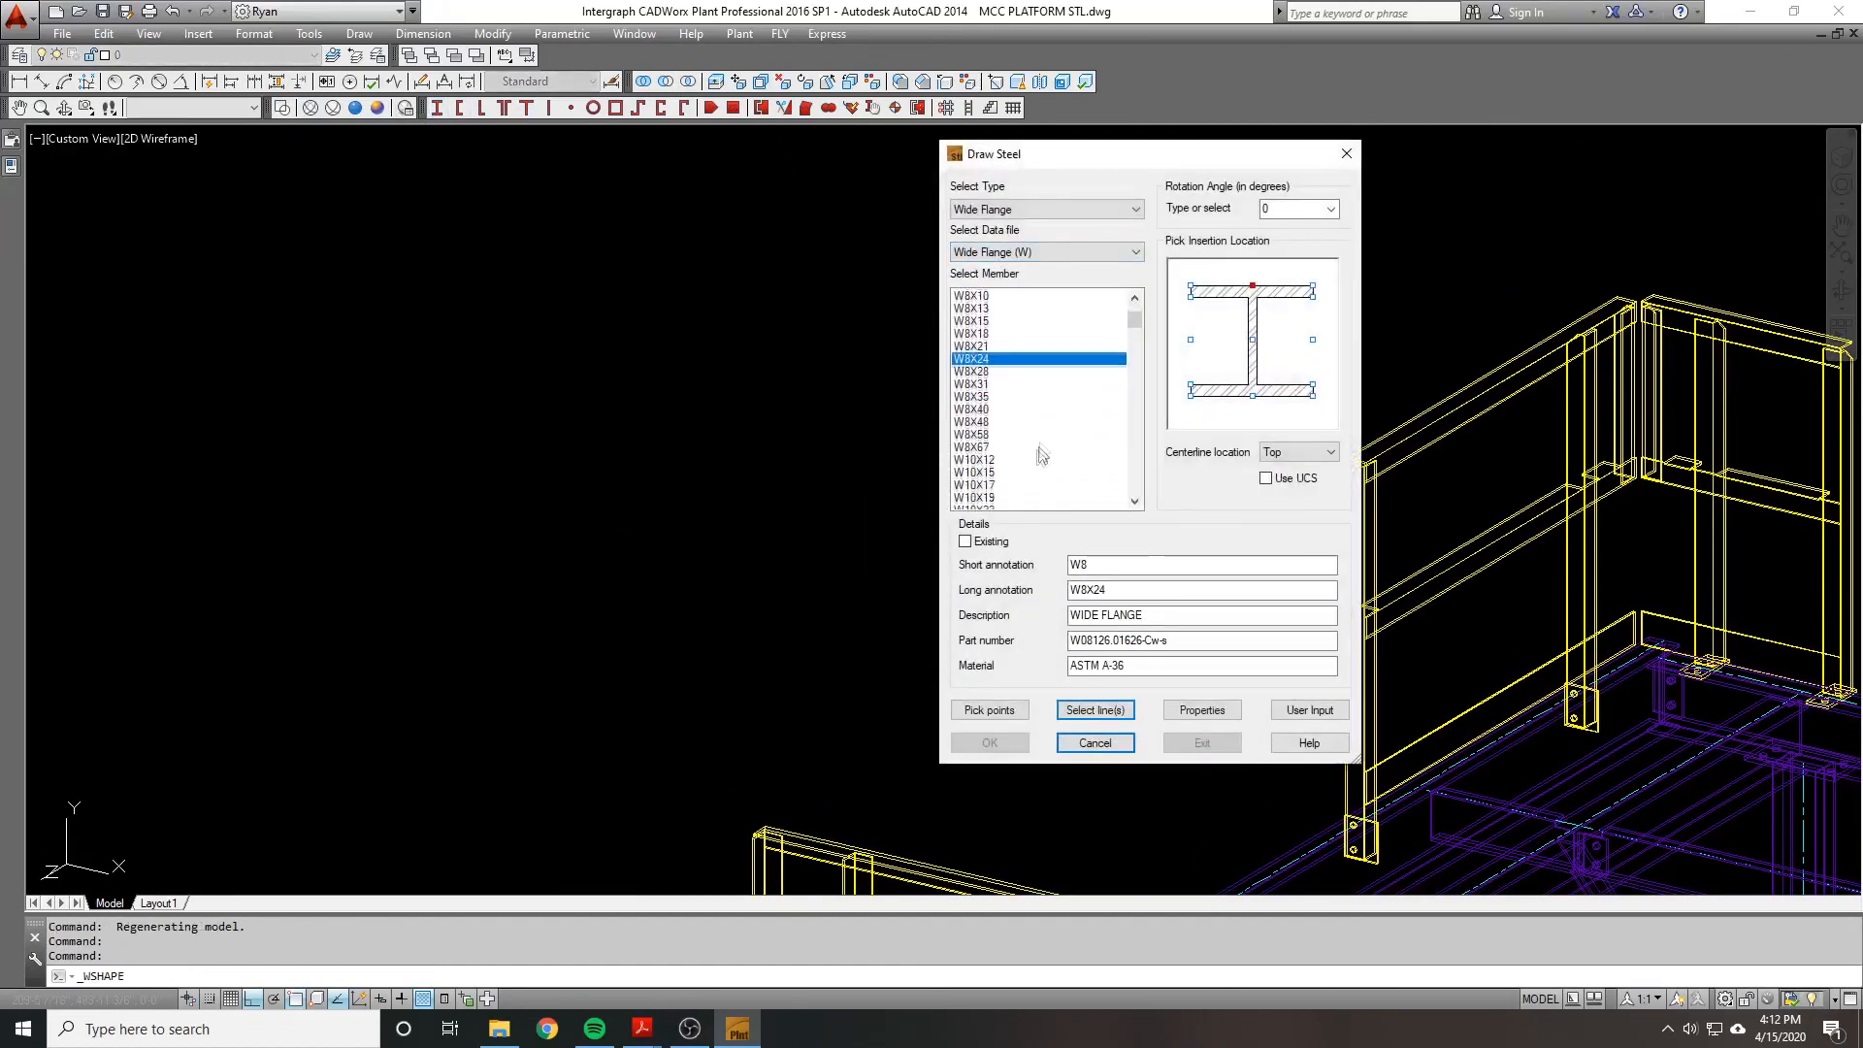
{"action": "left_click", "coordinate": [1007, 446]}
{"action": "scroll", "coordinate": [1007, 441], "scroll_direction": "down", "scroll_amount": 2}
{"action": "scroll", "coordinate": [1011, 446], "scroll_direction": "down", "scroll_amount": 1}
{"action": "left_click", "coordinate": [1019, 475]}
{"action": "scroll", "coordinate": [1034, 427], "scroll_direction": "down", "scroll_amount": 9}
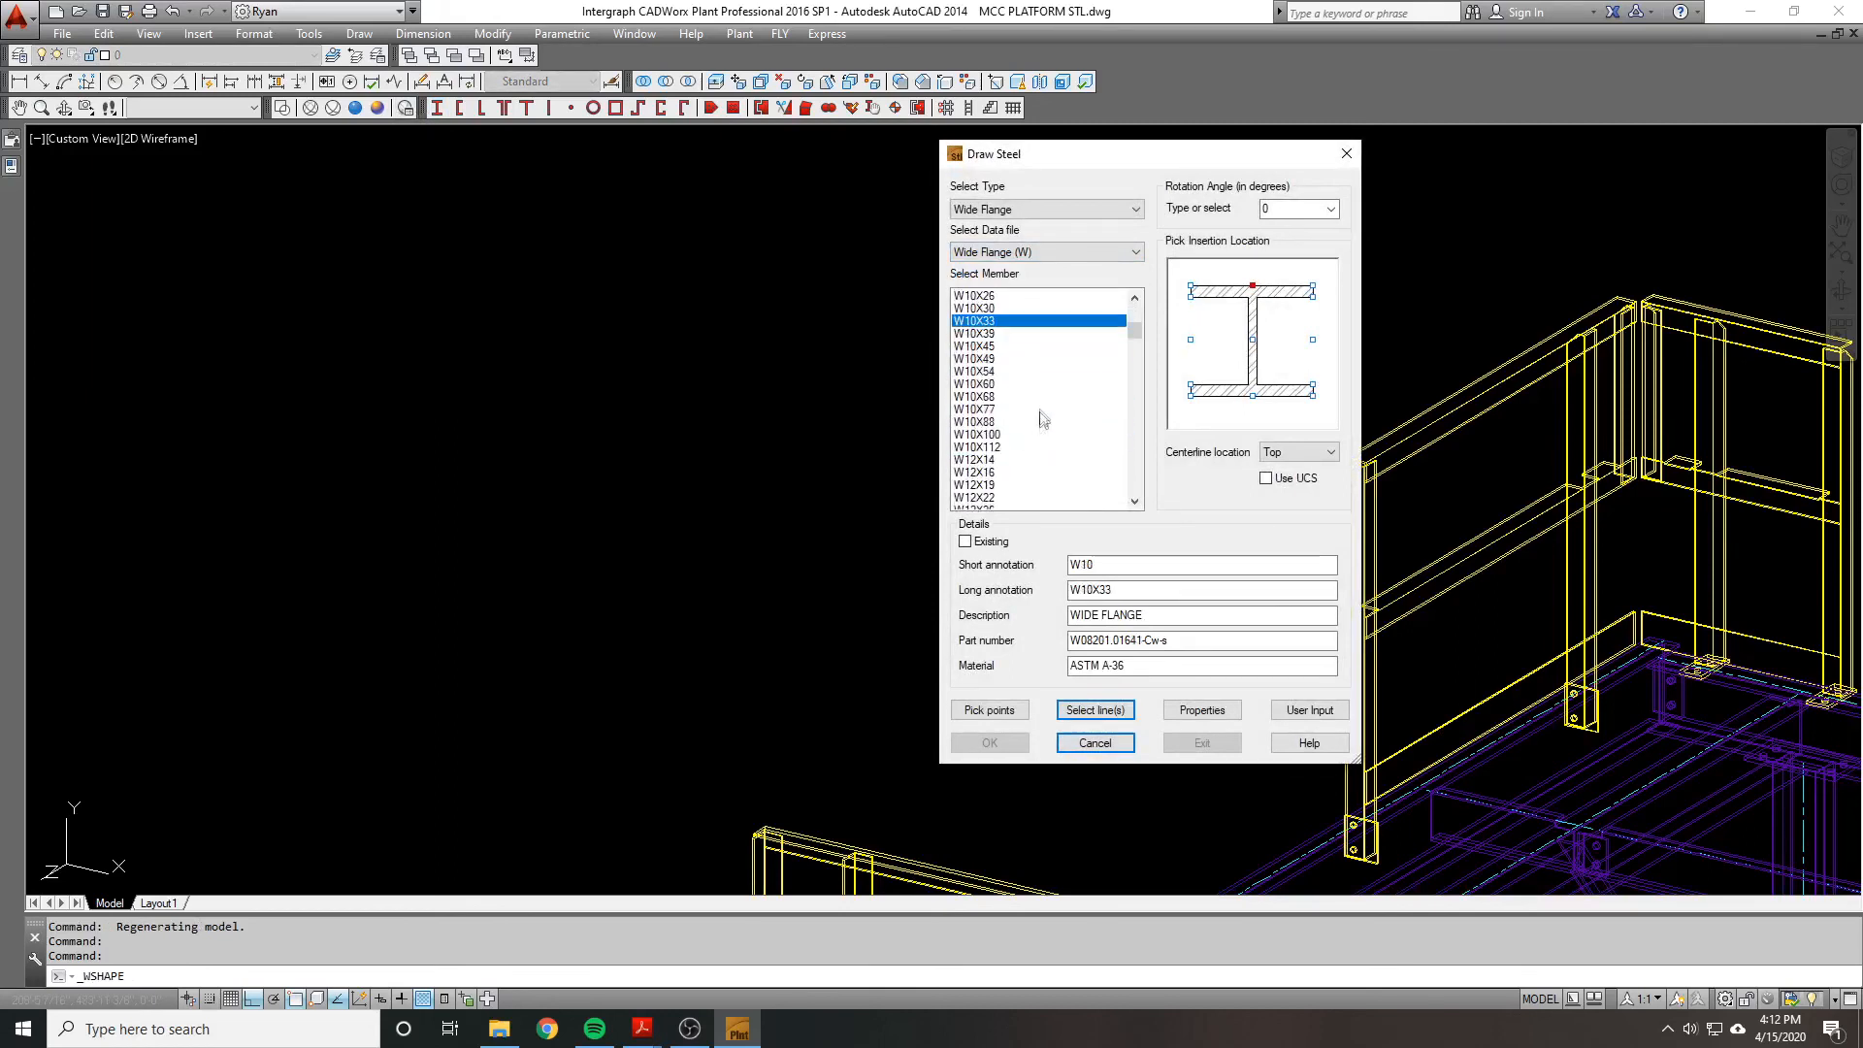
{"action": "scroll", "coordinate": [1036, 435], "scroll_direction": "down", "scroll_amount": 6}
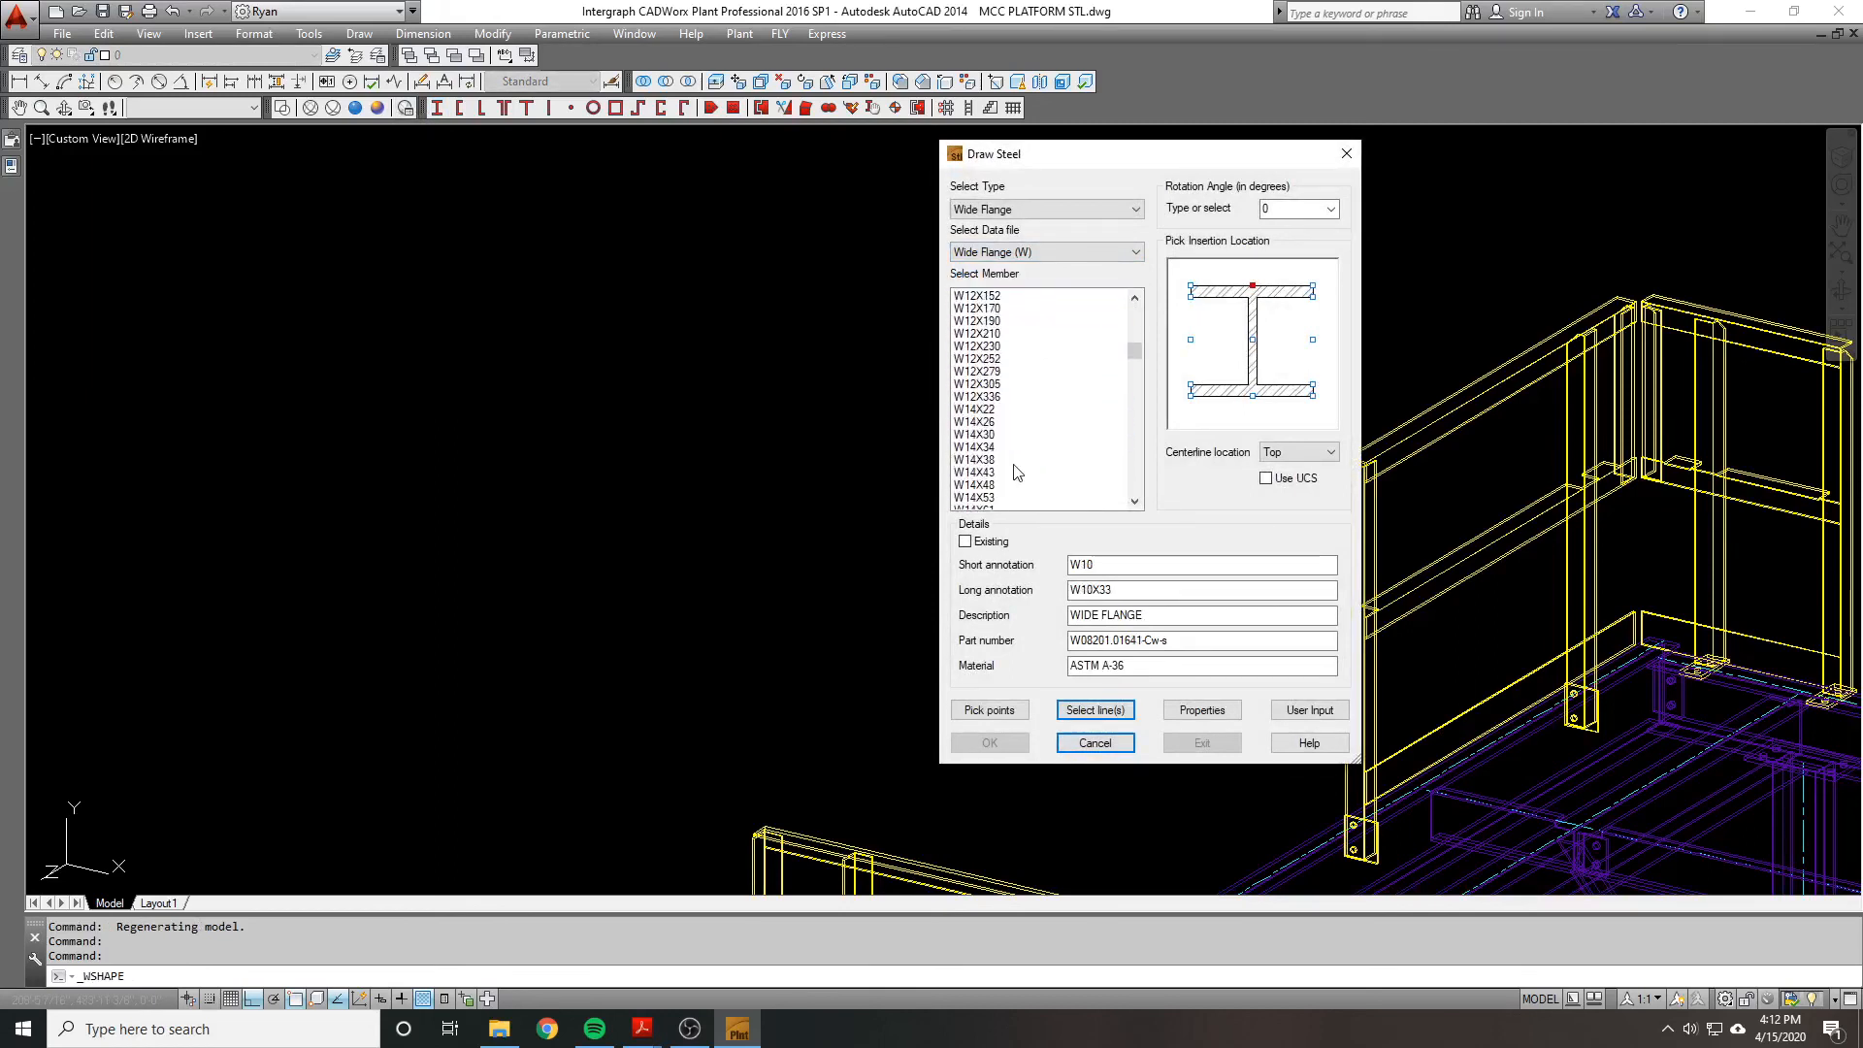
{"action": "left_click", "coordinate": [1009, 498]}
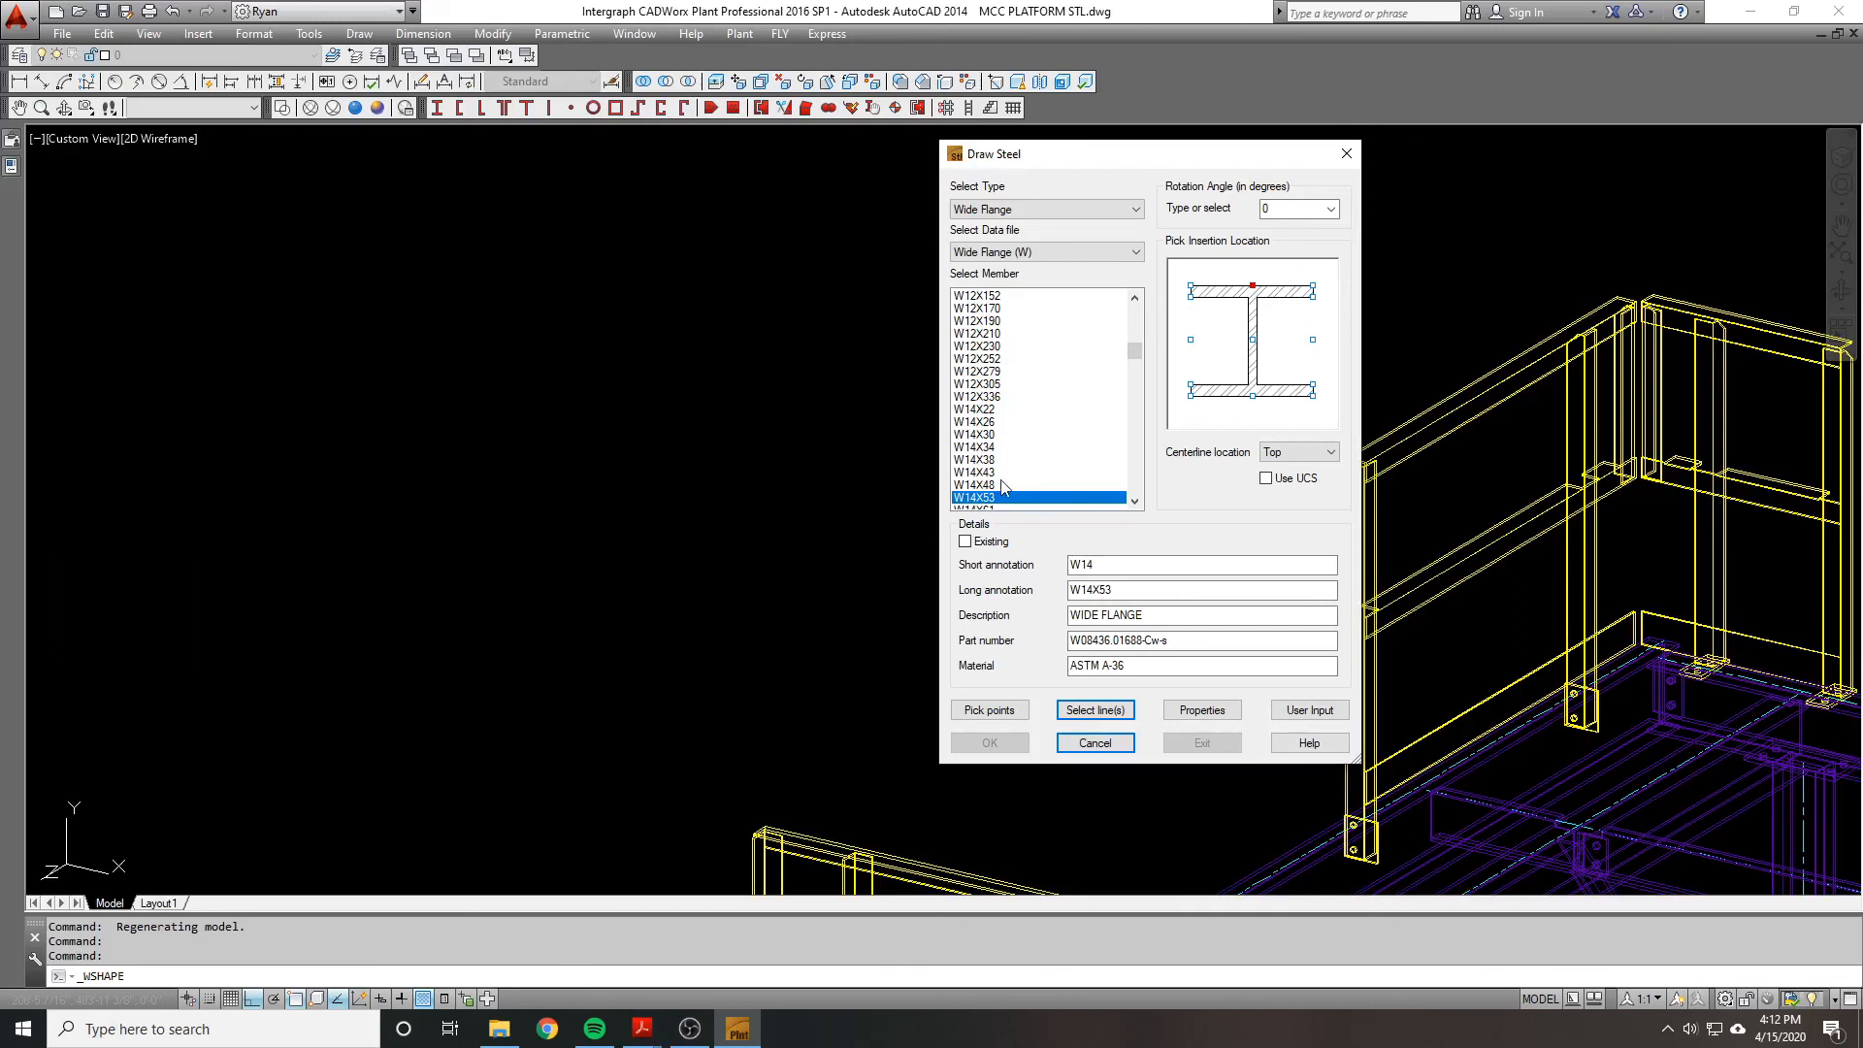
{"action": "left_click", "coordinate": [990, 472]}
Step: Restore the World UCS and draw a short W14X43 beam in the empty space beside the platform
{"action": "left_click", "coordinate": [990, 710]}
{"action": "left_click", "coordinate": [481, 437]}
{"action": "key", "text": "Escape"}
{"action": "key", "text": "Return"}
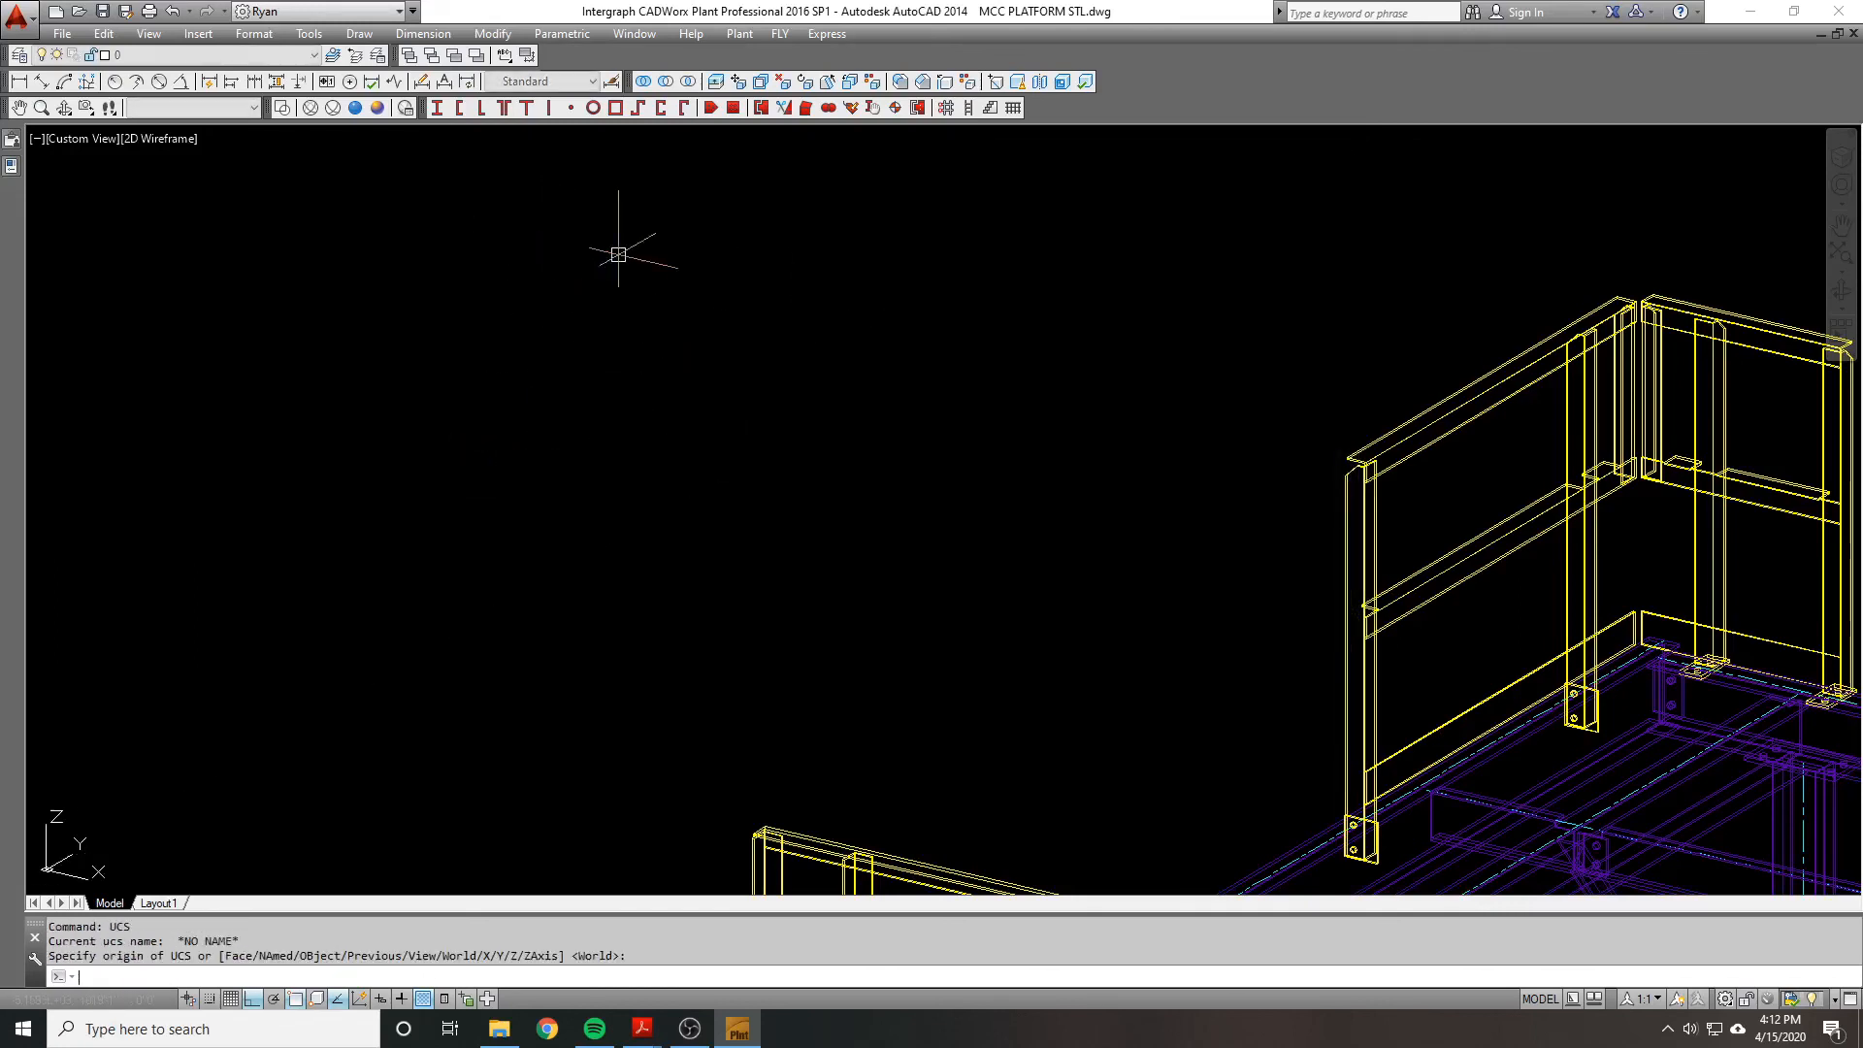
{"action": "left_click", "coordinate": [990, 710]}
{"action": "left_click", "coordinate": [587, 446]}
{"action": "left_click", "coordinate": [805, 329]}
Step: Draw a second W14X43 beam perpendicular to the first, starting partway along the first beam's centerline
{"action": "key", "text": "Return"}
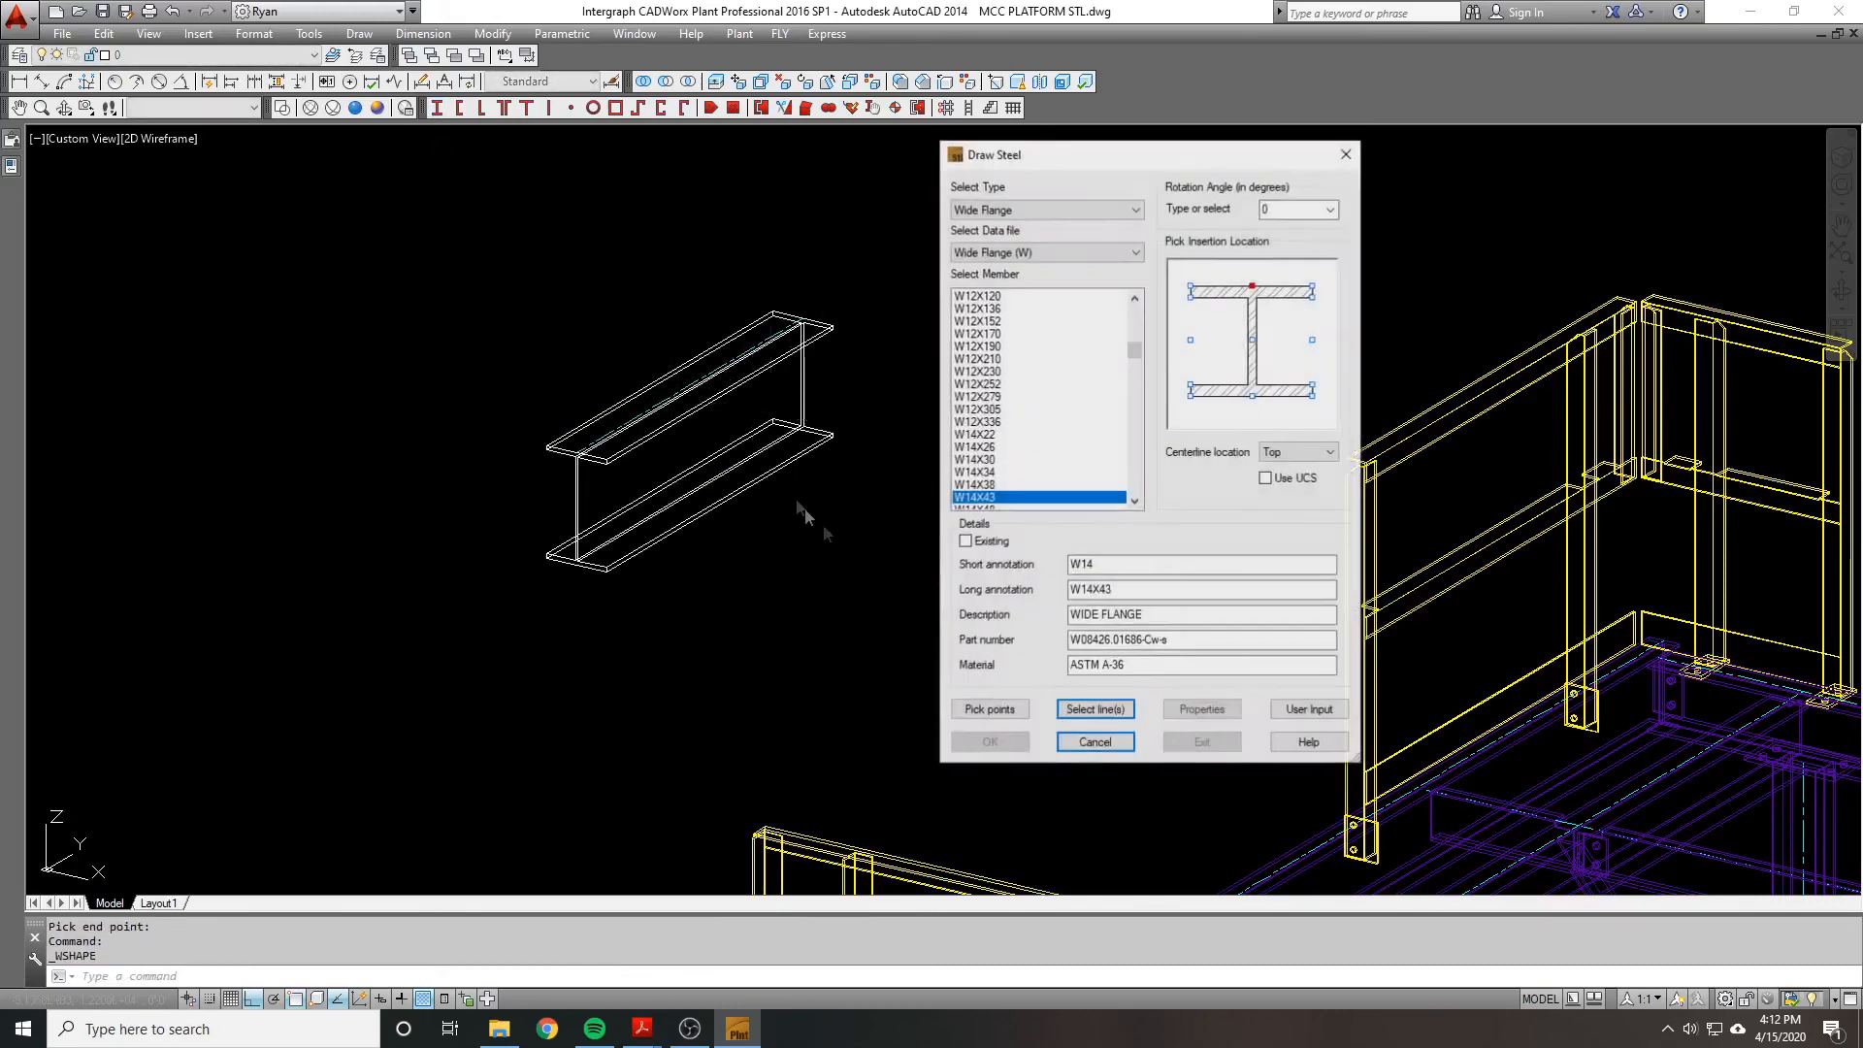
{"action": "left_click", "coordinate": [985, 713]}
{"action": "scroll", "coordinate": [635, 384], "scroll_direction": "up", "scroll_amount": 3}
{"action": "left_click", "coordinate": [748, 378]}
{"action": "left_click", "coordinate": [1250, 529]}
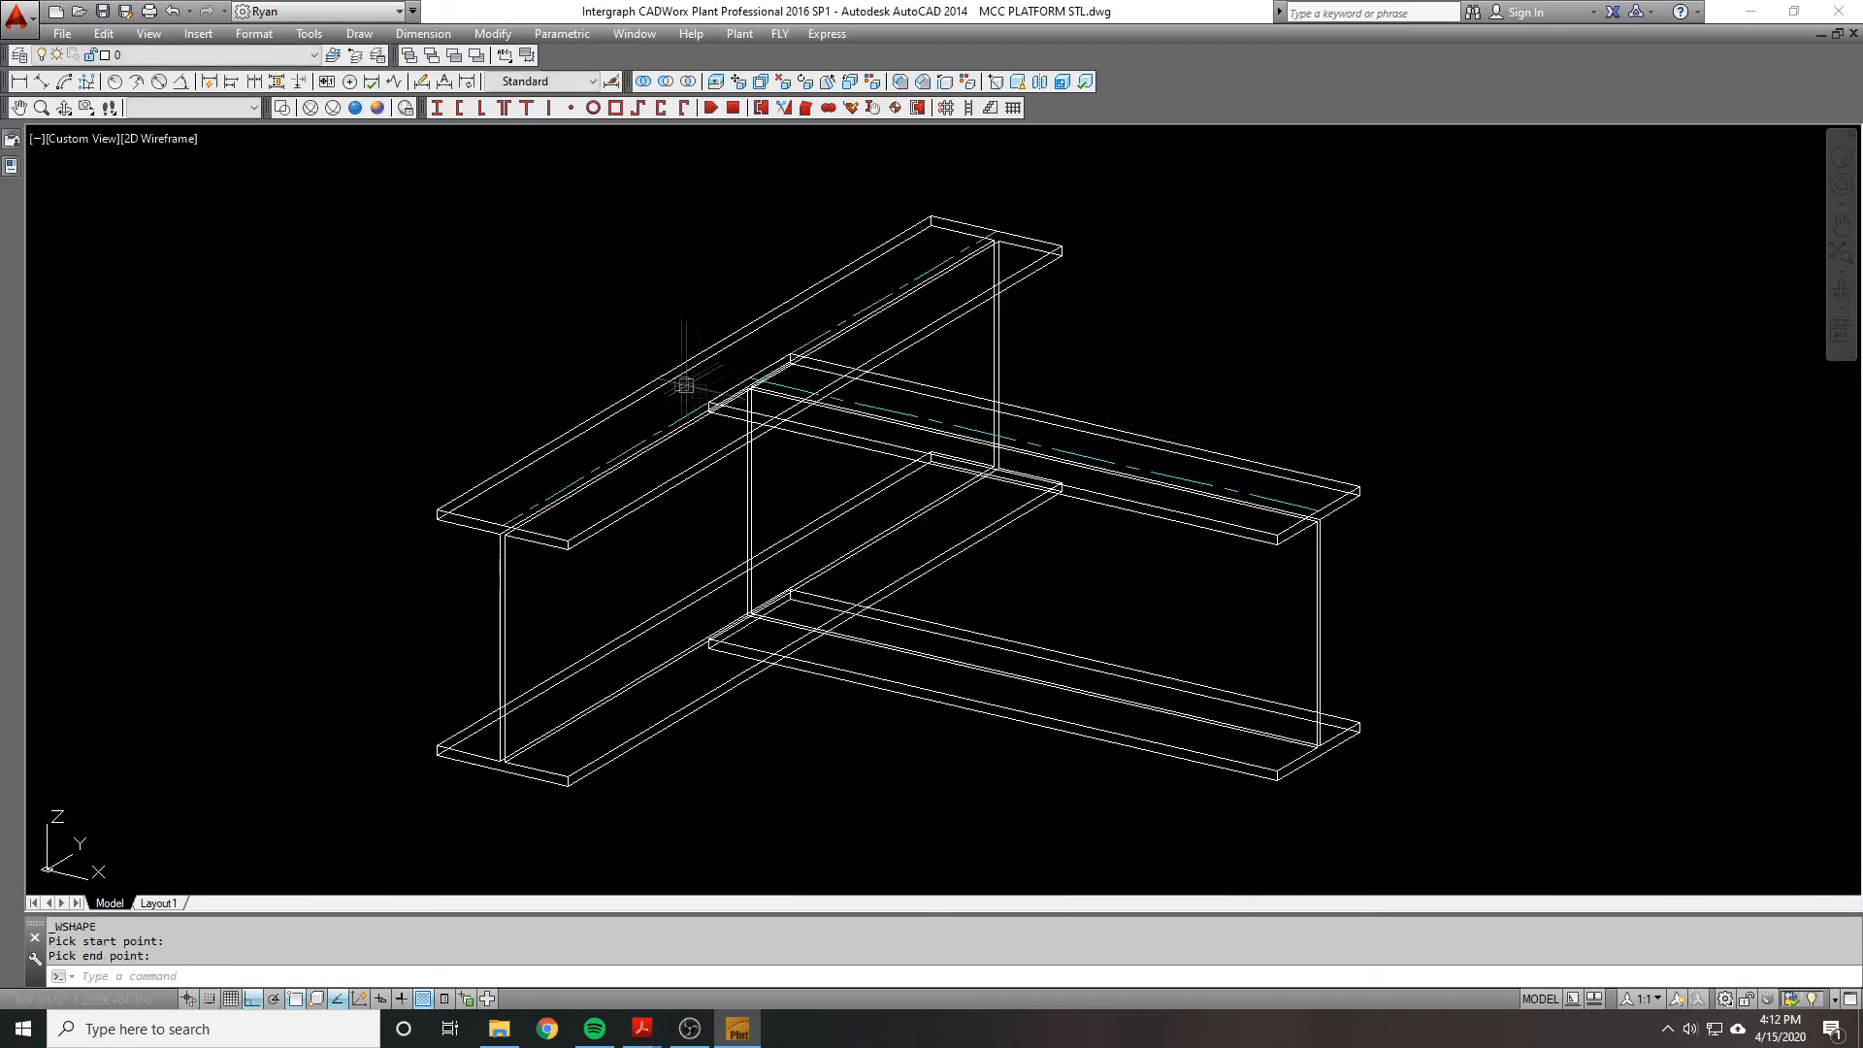
Step: Cope the perpendicular beam against the first beam using the Bolted coping type
{"action": "left_click", "coordinate": [761, 106]}
{"action": "left_click", "coordinate": [1056, 420]}
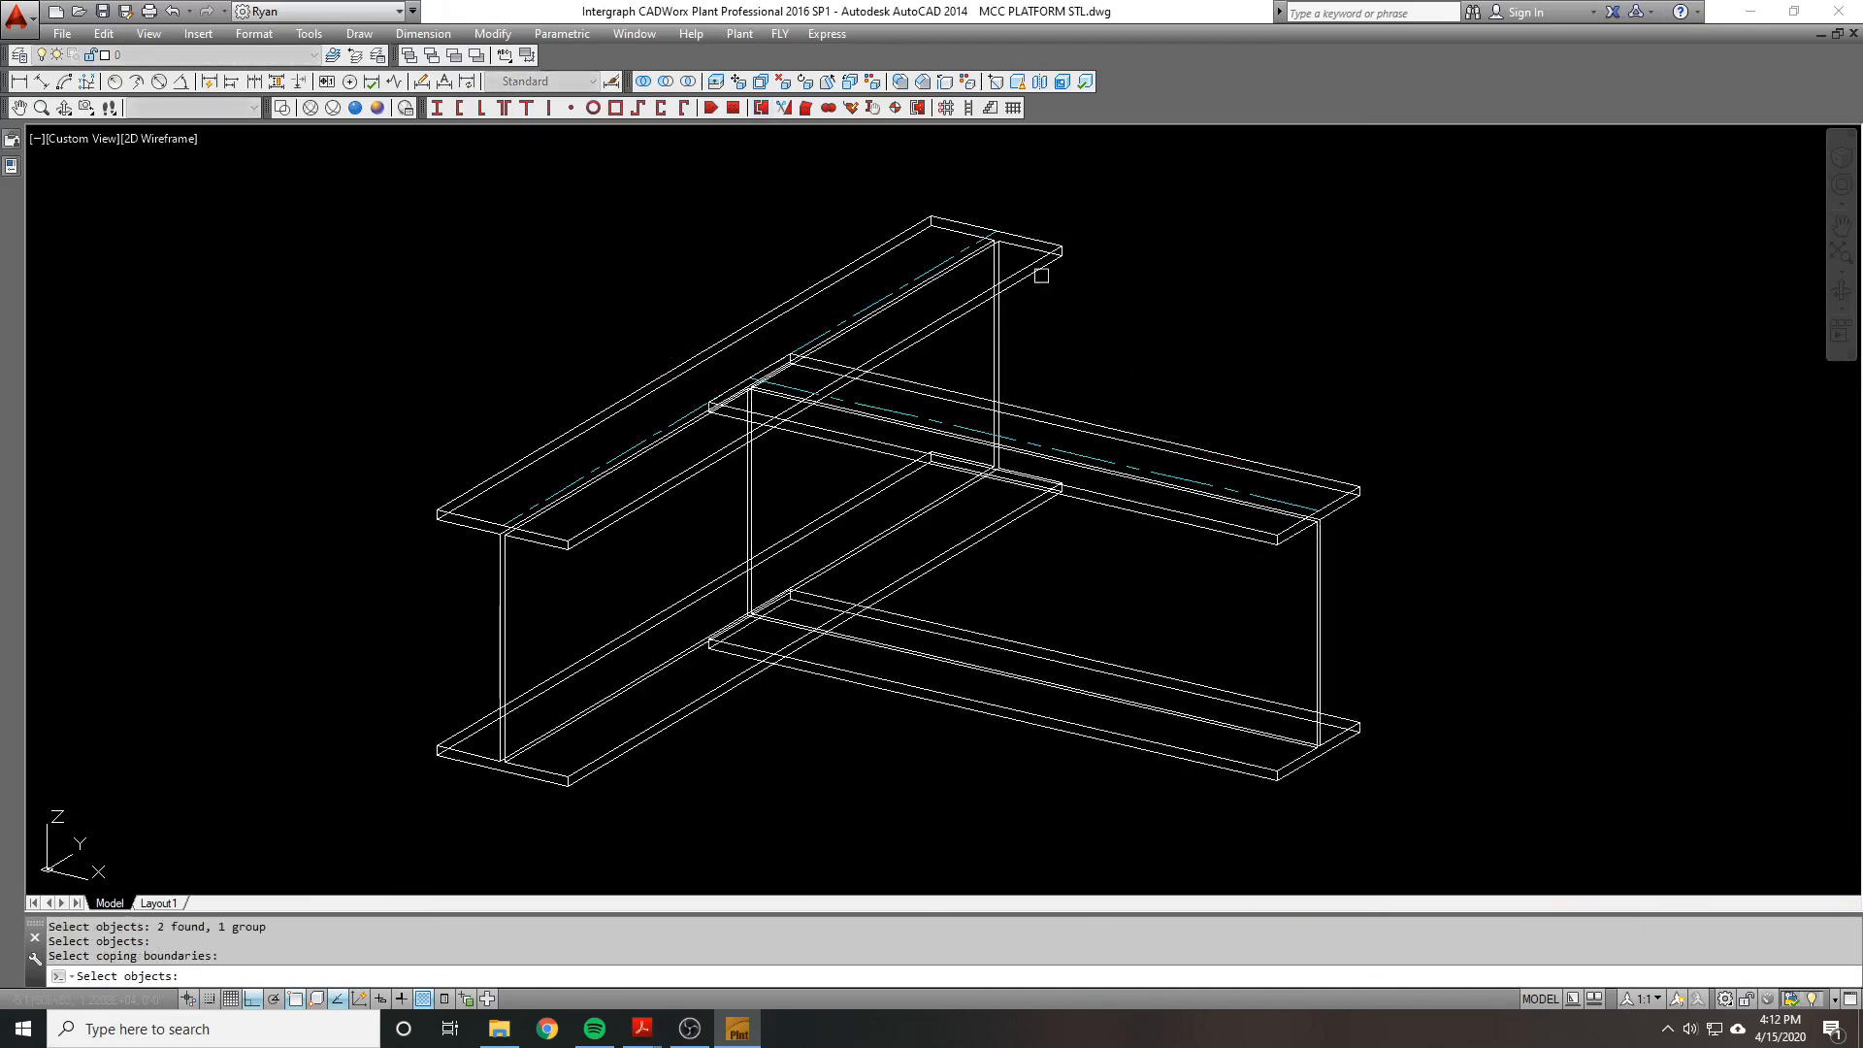
{"action": "key", "text": "Return"}
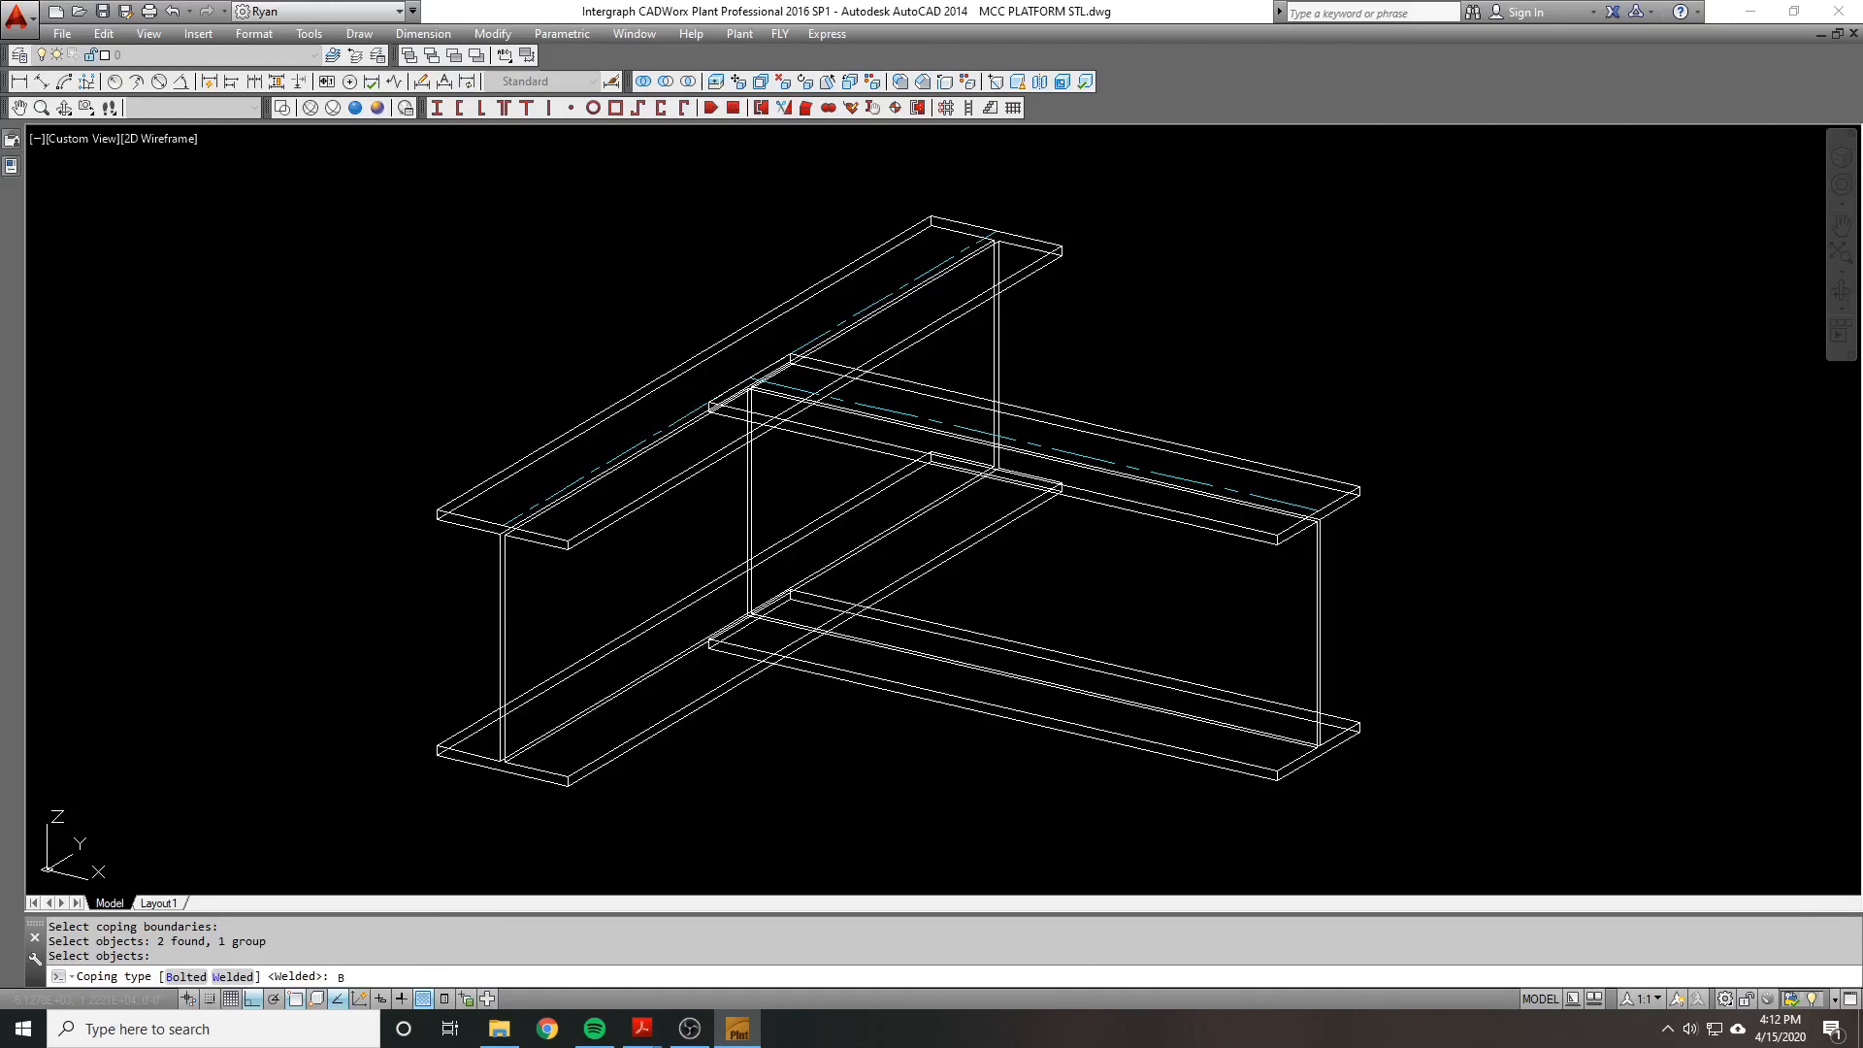
{"action": "type", "text": "B"}
{"action": "key", "text": "Return"}
Step: Set the UCS to FR and insert the SHEAR TAB block at the start of the coped beam's centerline
{"action": "middle_click_drag", "start_coordinate": [541, 428], "coordinate": [641, 402], "text": "shift"}
{"action": "type", "text": "ucs"}
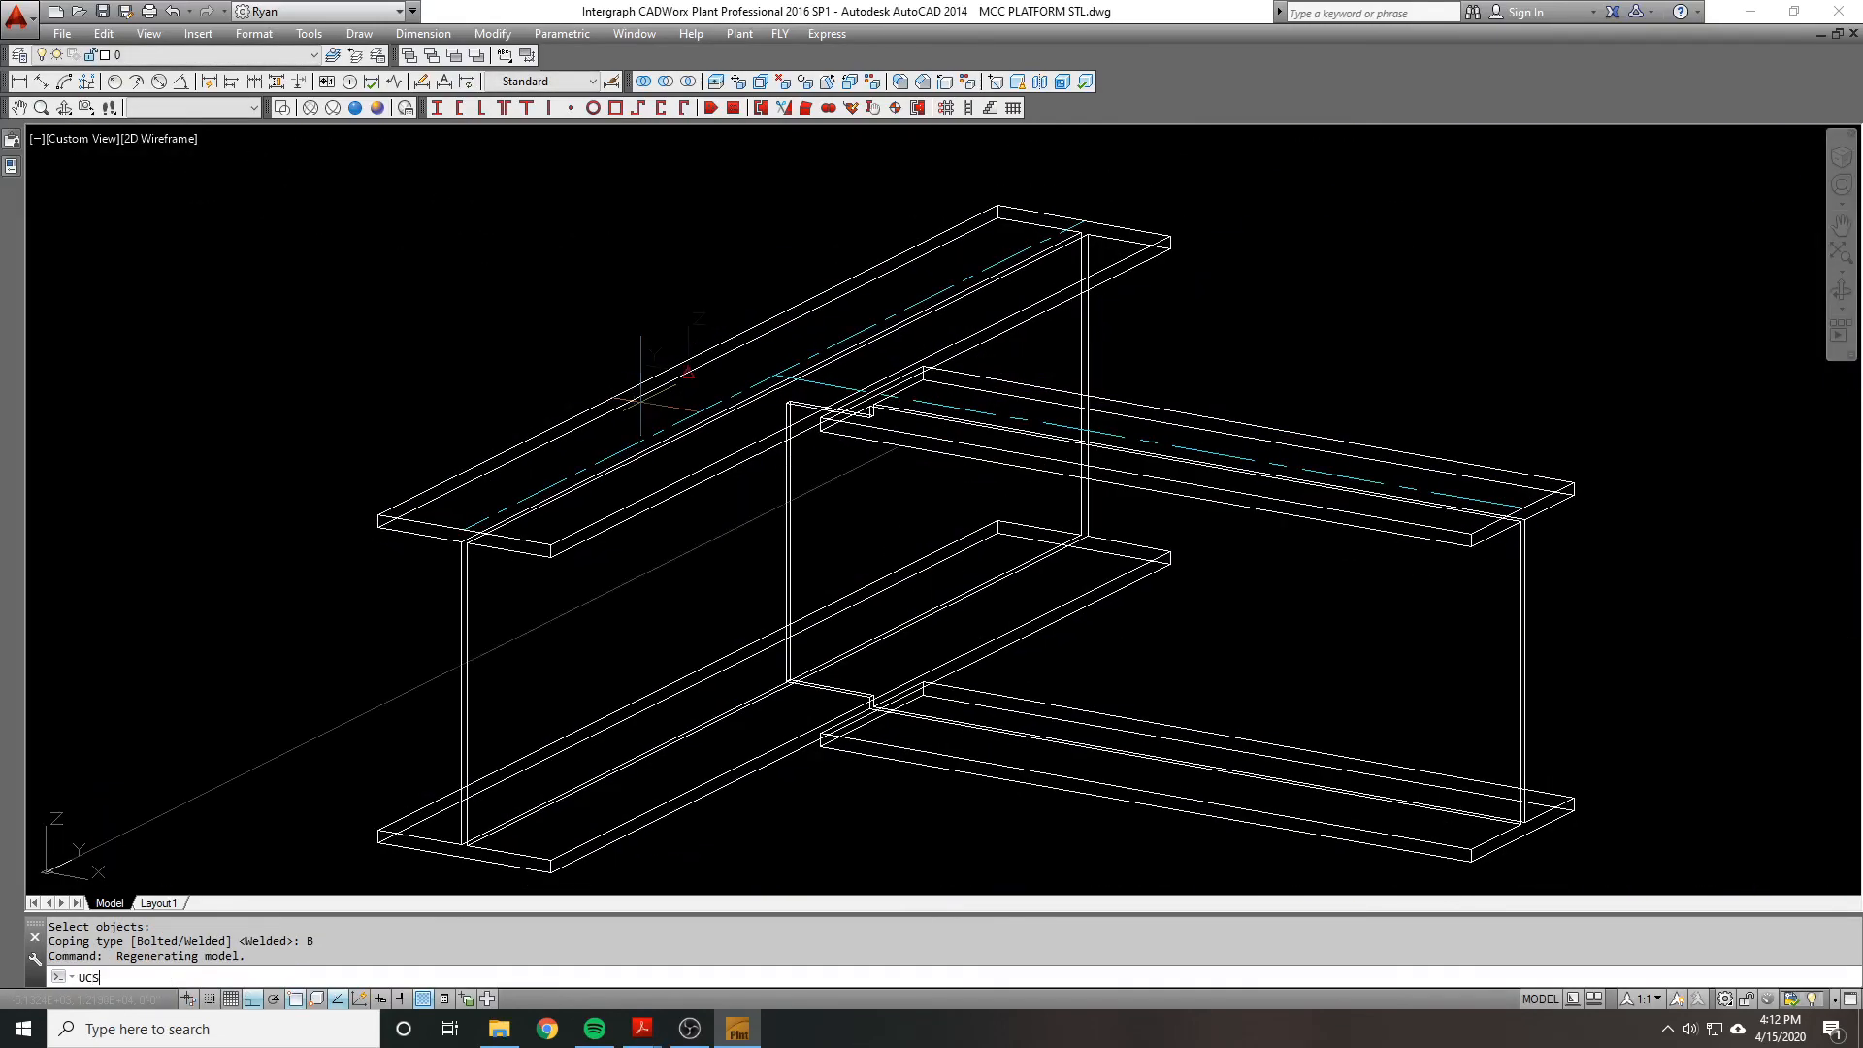
{"action": "key", "text": "Return"}
{"action": "type", "text": "FR"}
{"action": "key", "text": "Return"}
{"action": "key", "text": "Return"}
{"action": "left_click", "coordinate": [960, 632]}
{"action": "scroll", "coordinate": [795, 400], "scroll_direction": "up", "scroll_amount": 3}
{"action": "scroll", "coordinate": [781, 399], "scroll_direction": "up", "scroll_amount": 2}
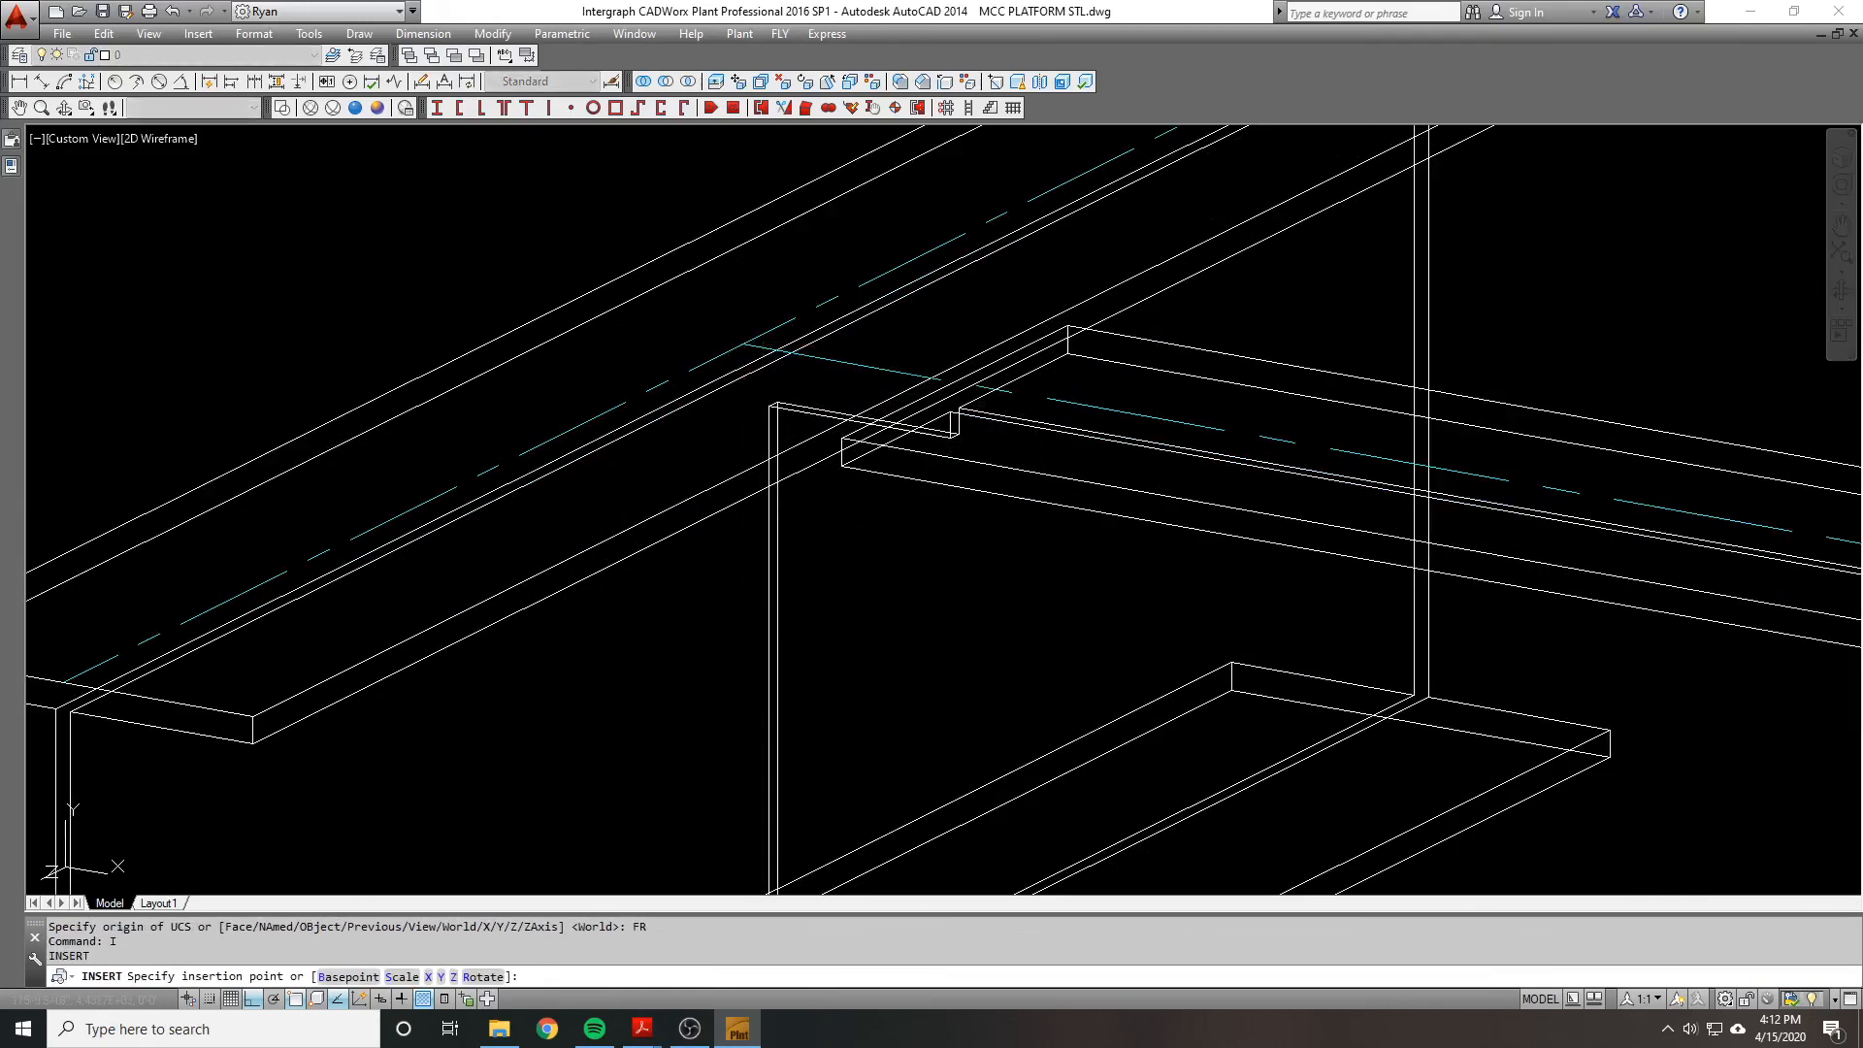
{"action": "left_click", "coordinate": [785, 417]}
Step: Switch the shear tab block to 3-BOLT and stretch its inner edge to the supporting beam's web
{"action": "left_click", "coordinate": [747, 413]}
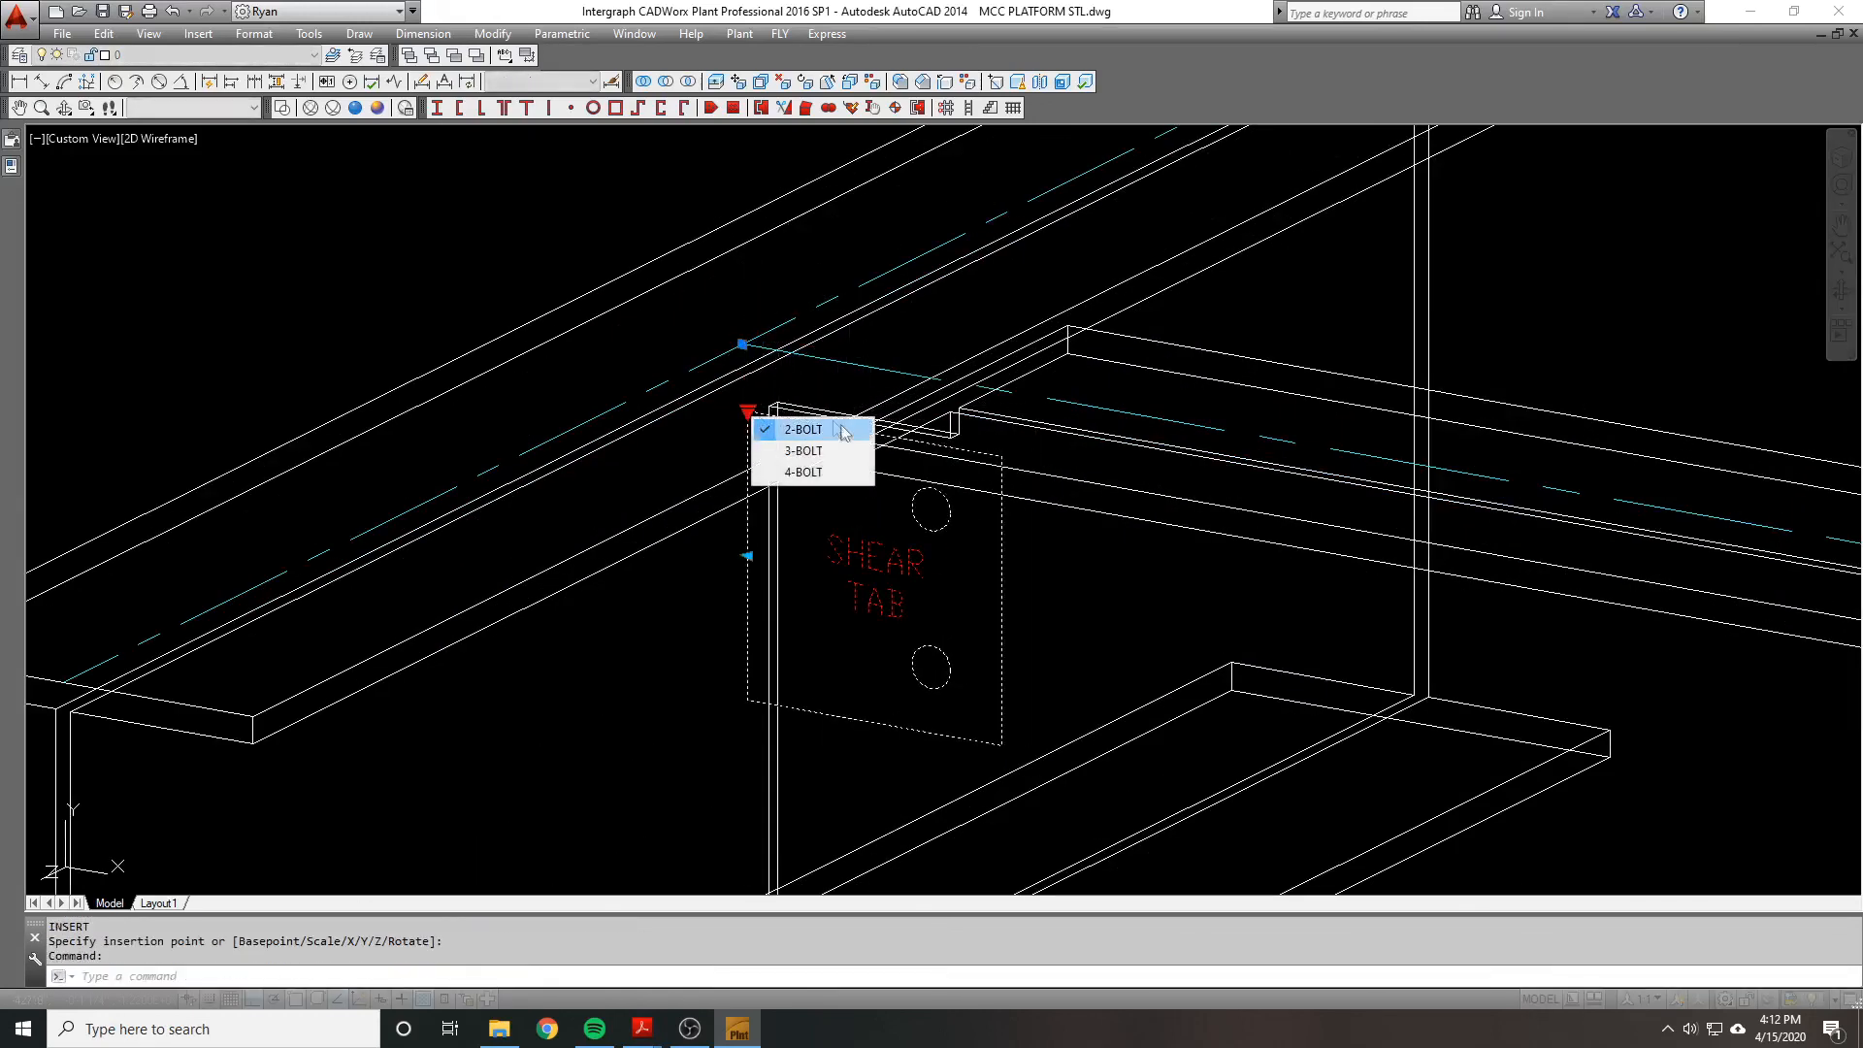
{"action": "left_click", "coordinate": [811, 447]}
{"action": "middle_click_drag", "start_coordinate": [719, 662], "coordinate": [856, 646]}
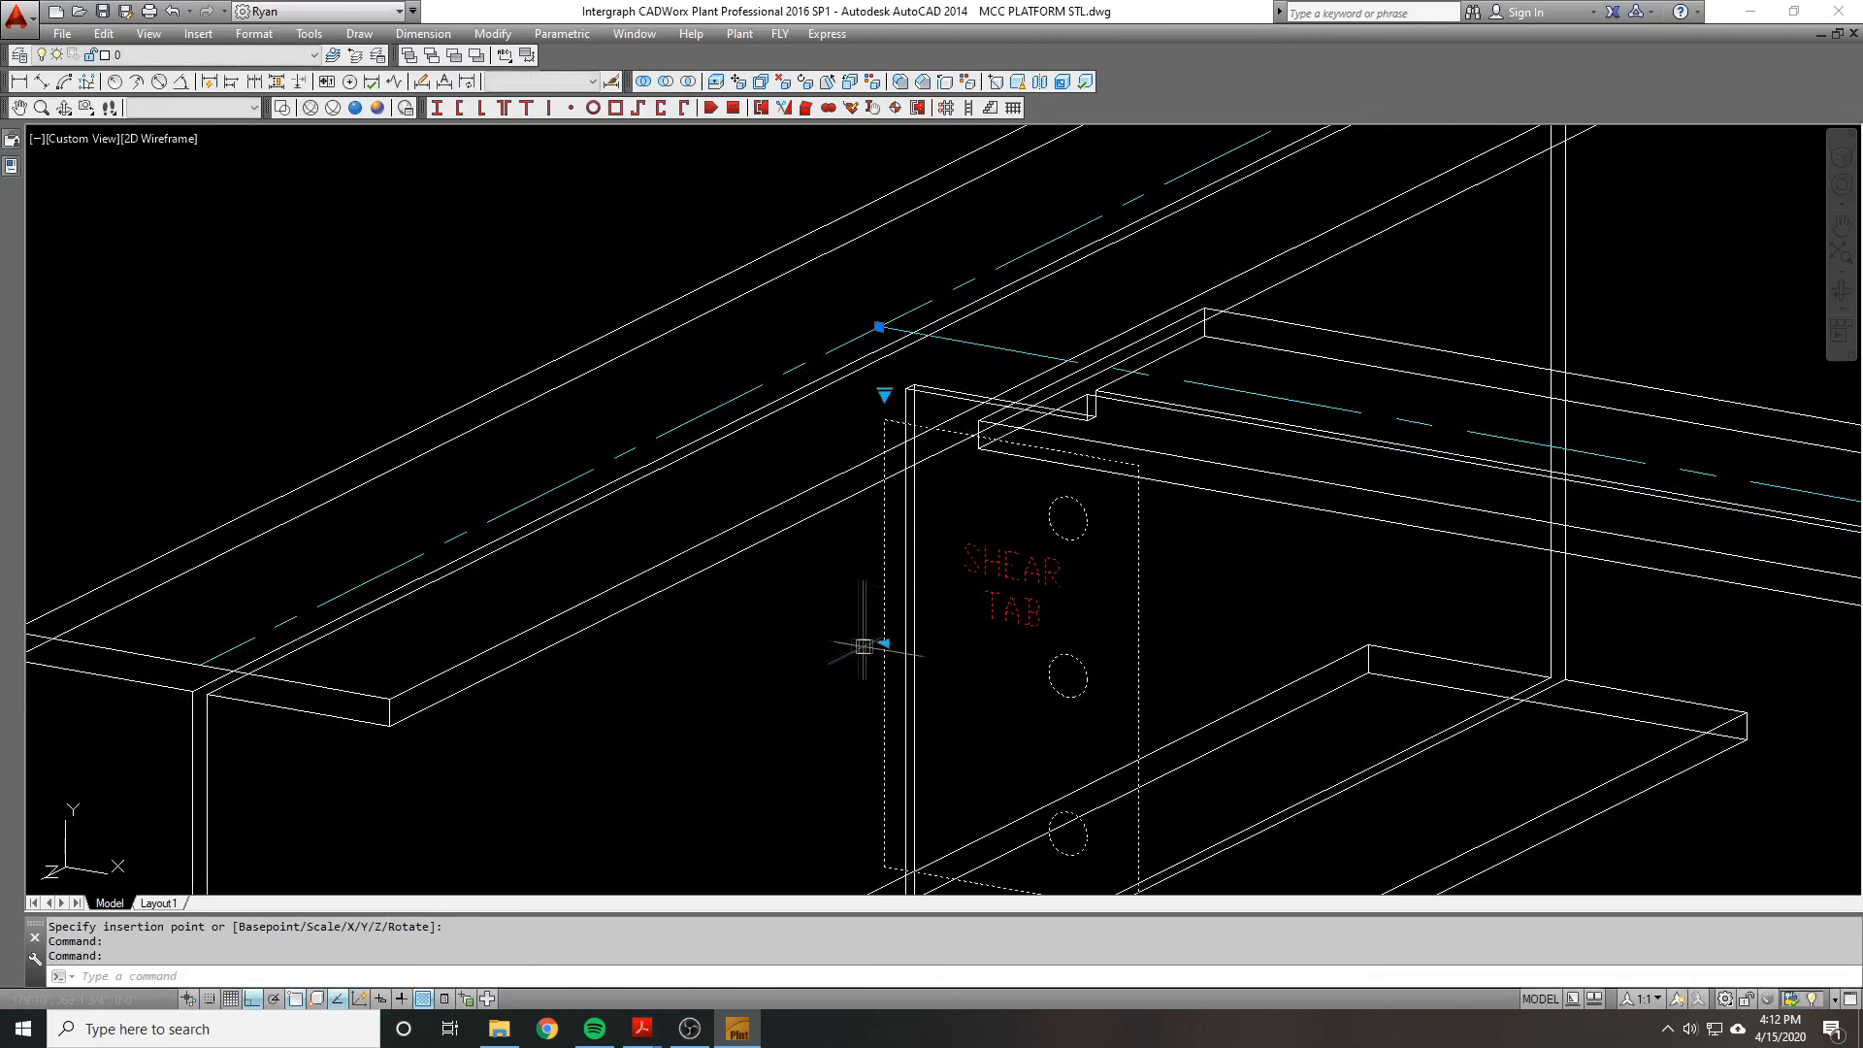
{"action": "left_click", "coordinate": [883, 642]}
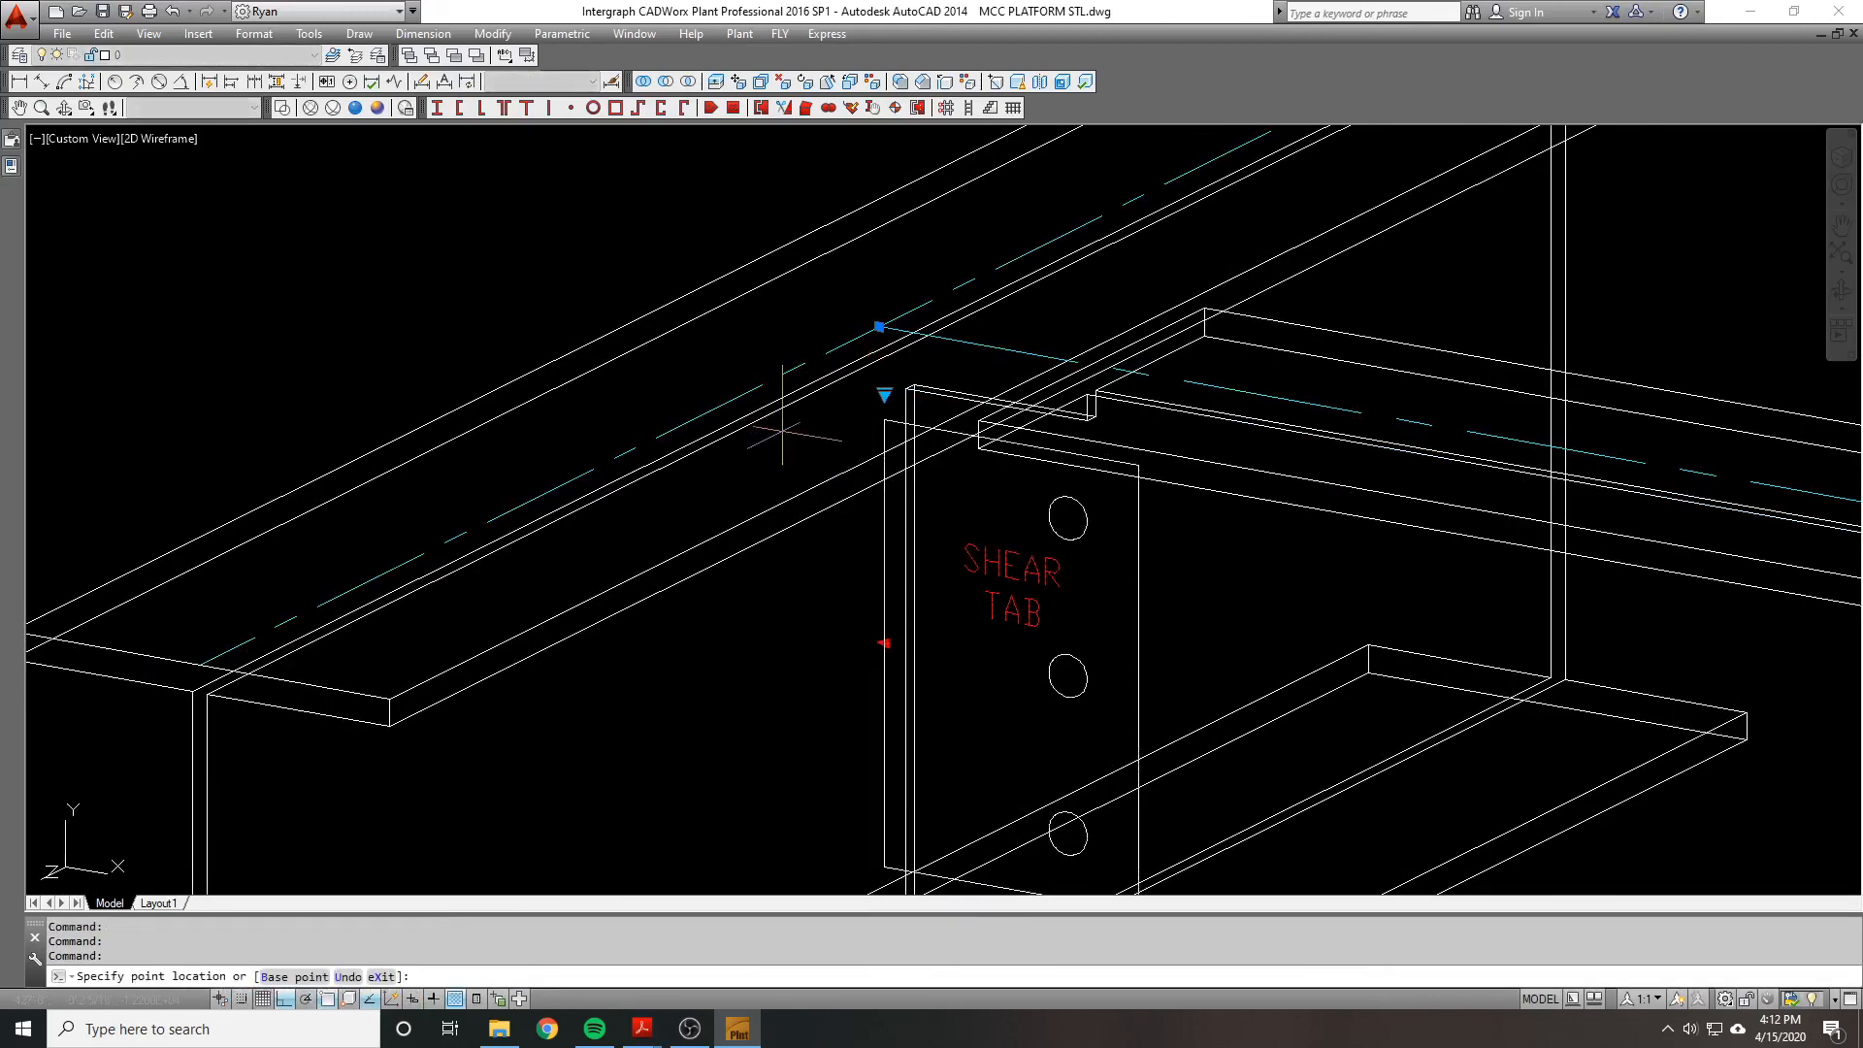
{"action": "left_click", "coordinate": [782, 427]}
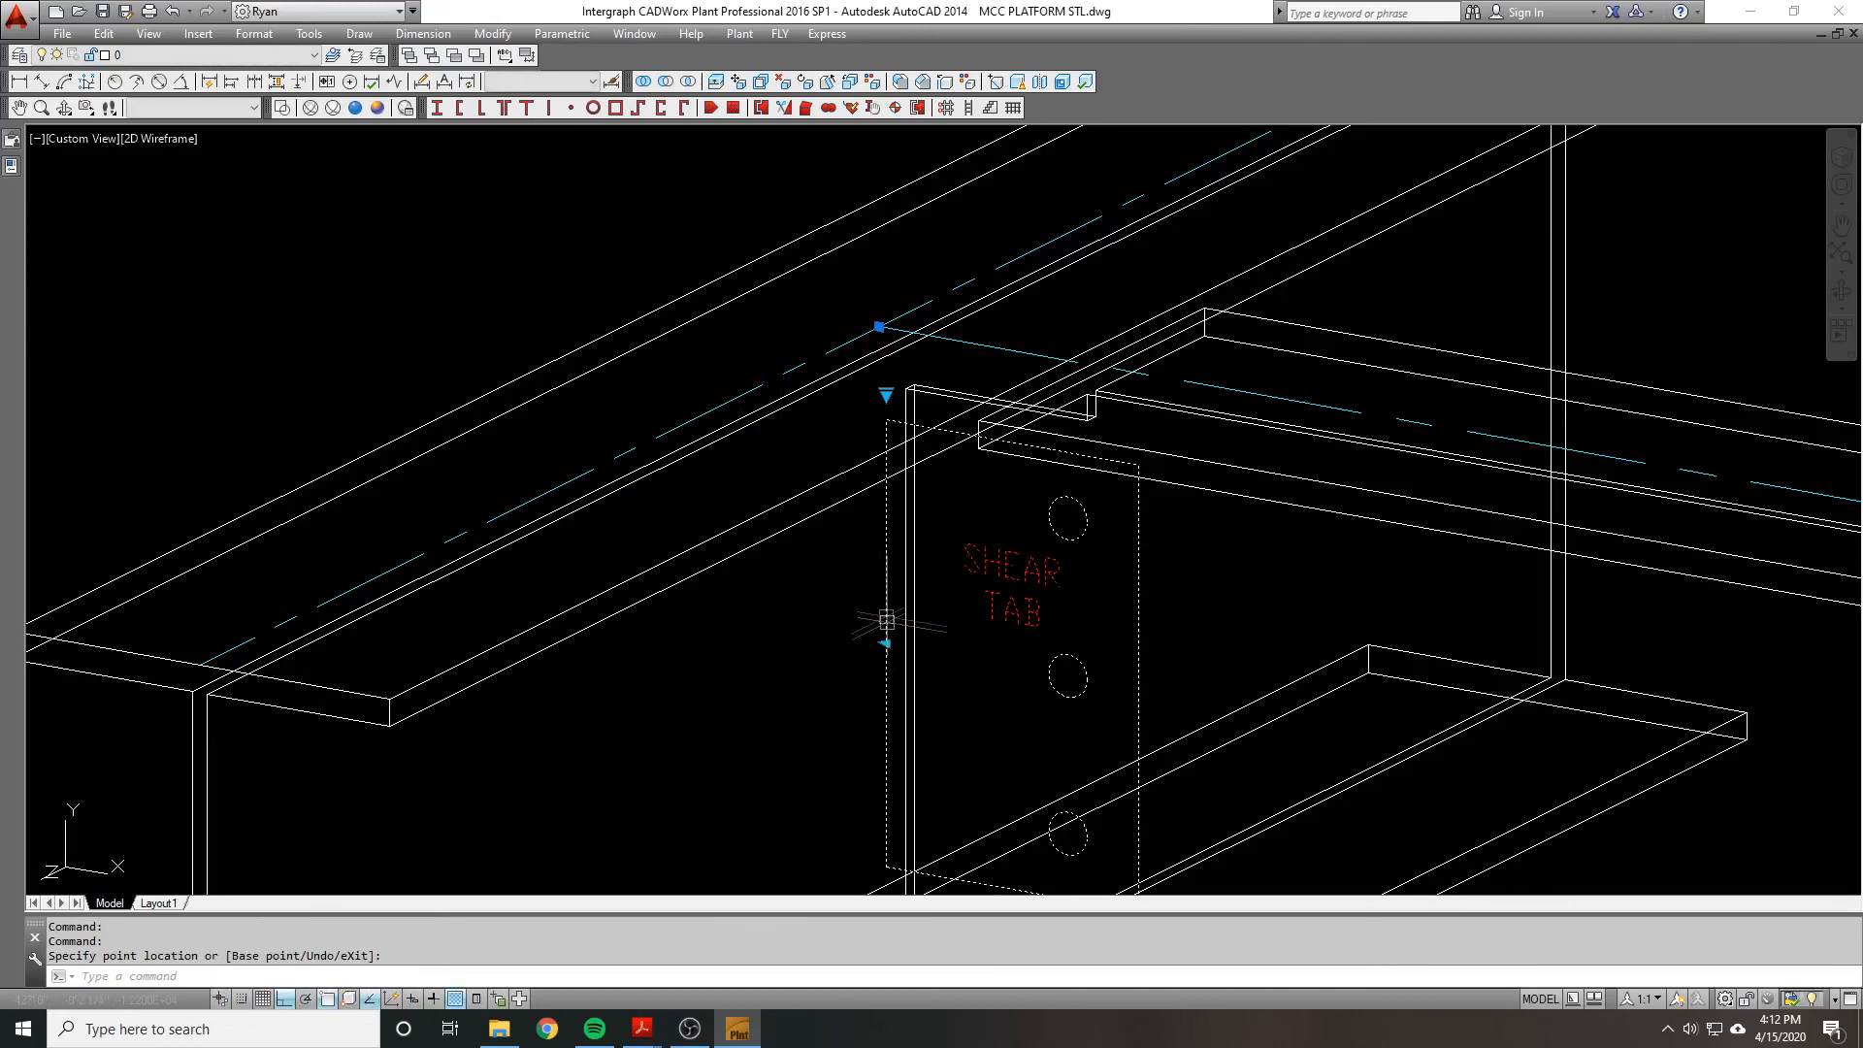
Step: Explode the shear tab block and erase its SHEAR TAB text label
{"action": "scroll", "coordinate": [895, 511], "scroll_direction": "down", "scroll_amount": 2}
{"action": "mouse_move", "coordinate": [895, 511]}
{"action": "middle_mouse_down"}
{"action": "mouse_move", "coordinate": [805, 467]}
{"action": "mouse_move", "coordinate": [799, 388]}
{"action": "middle_mouse_up"}
{"action": "key", "text": "Escape"}
{"action": "key", "text": "Escape"}
{"action": "left_click", "coordinate": [854, 470]}
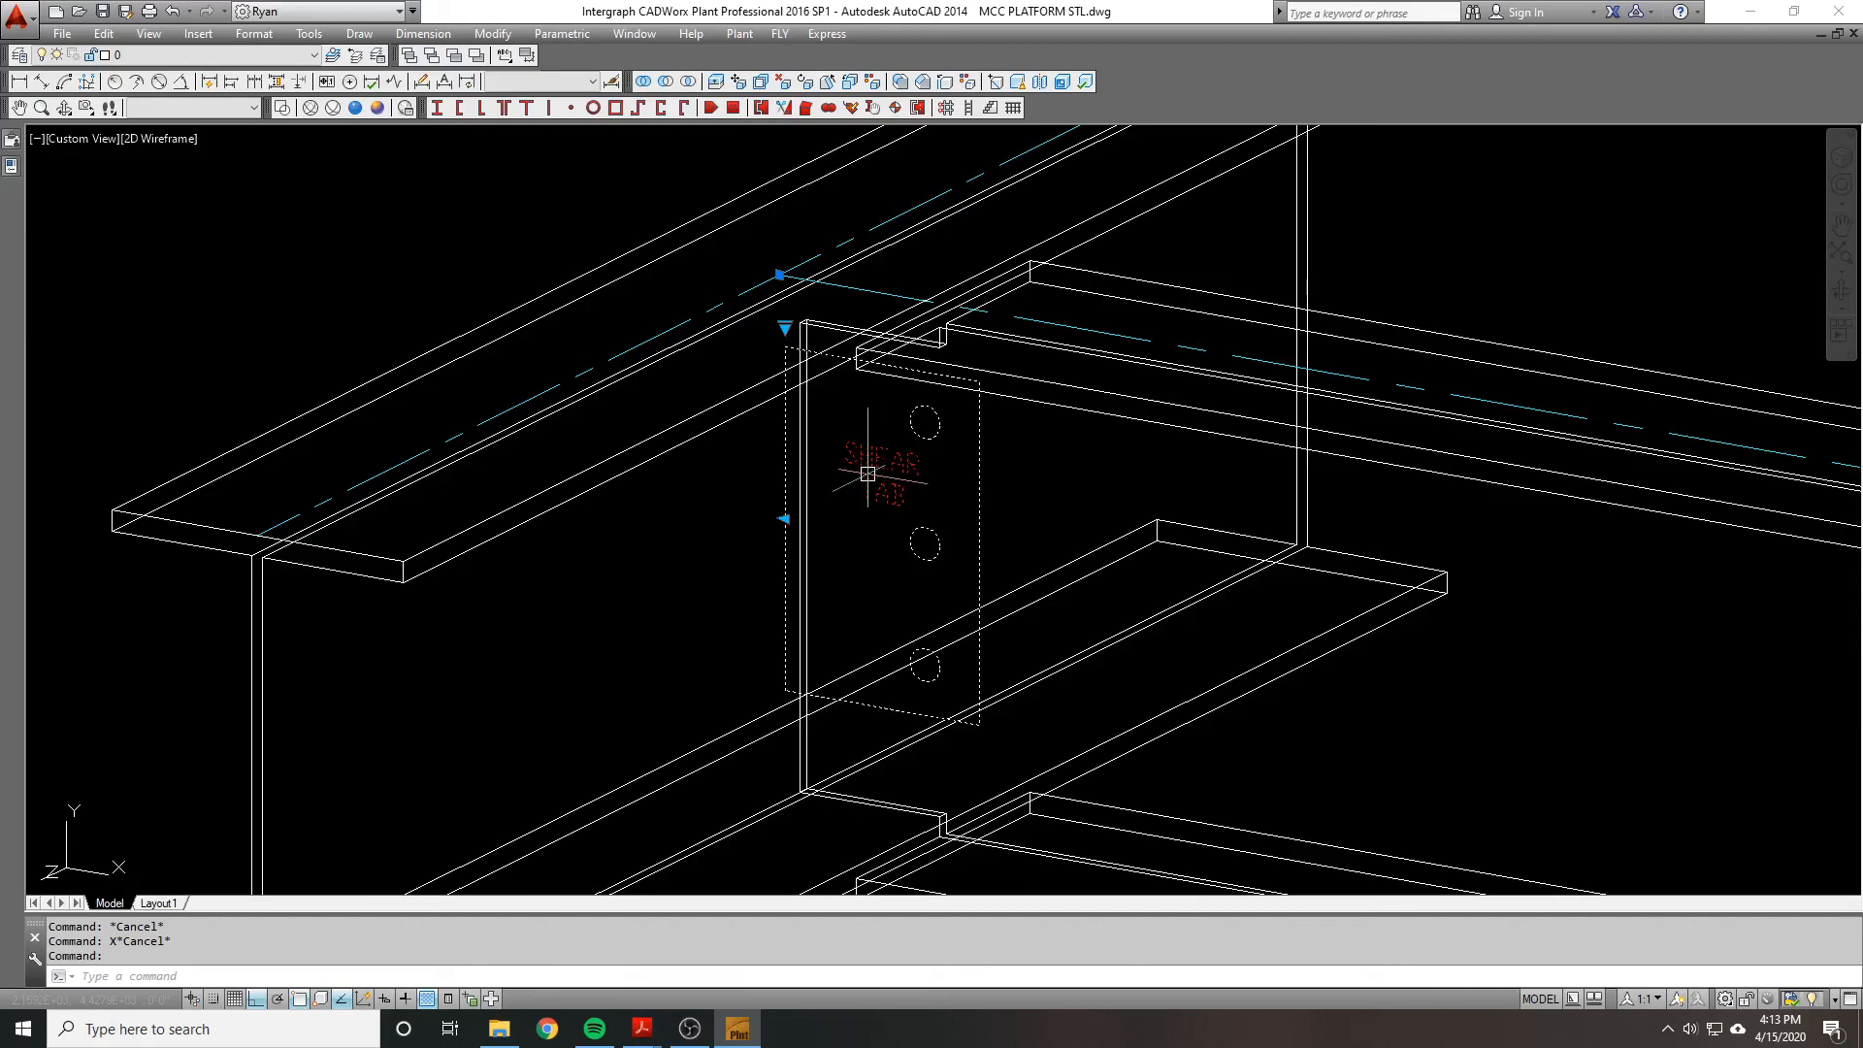
{"action": "type", "text": "x"}
{"action": "key", "text": "Return"}
{"action": "type", "text": "e"}
{"action": "key", "text": "Return"}
{"action": "type", "text": "EX"}
{"action": "key", "text": "Escape"}
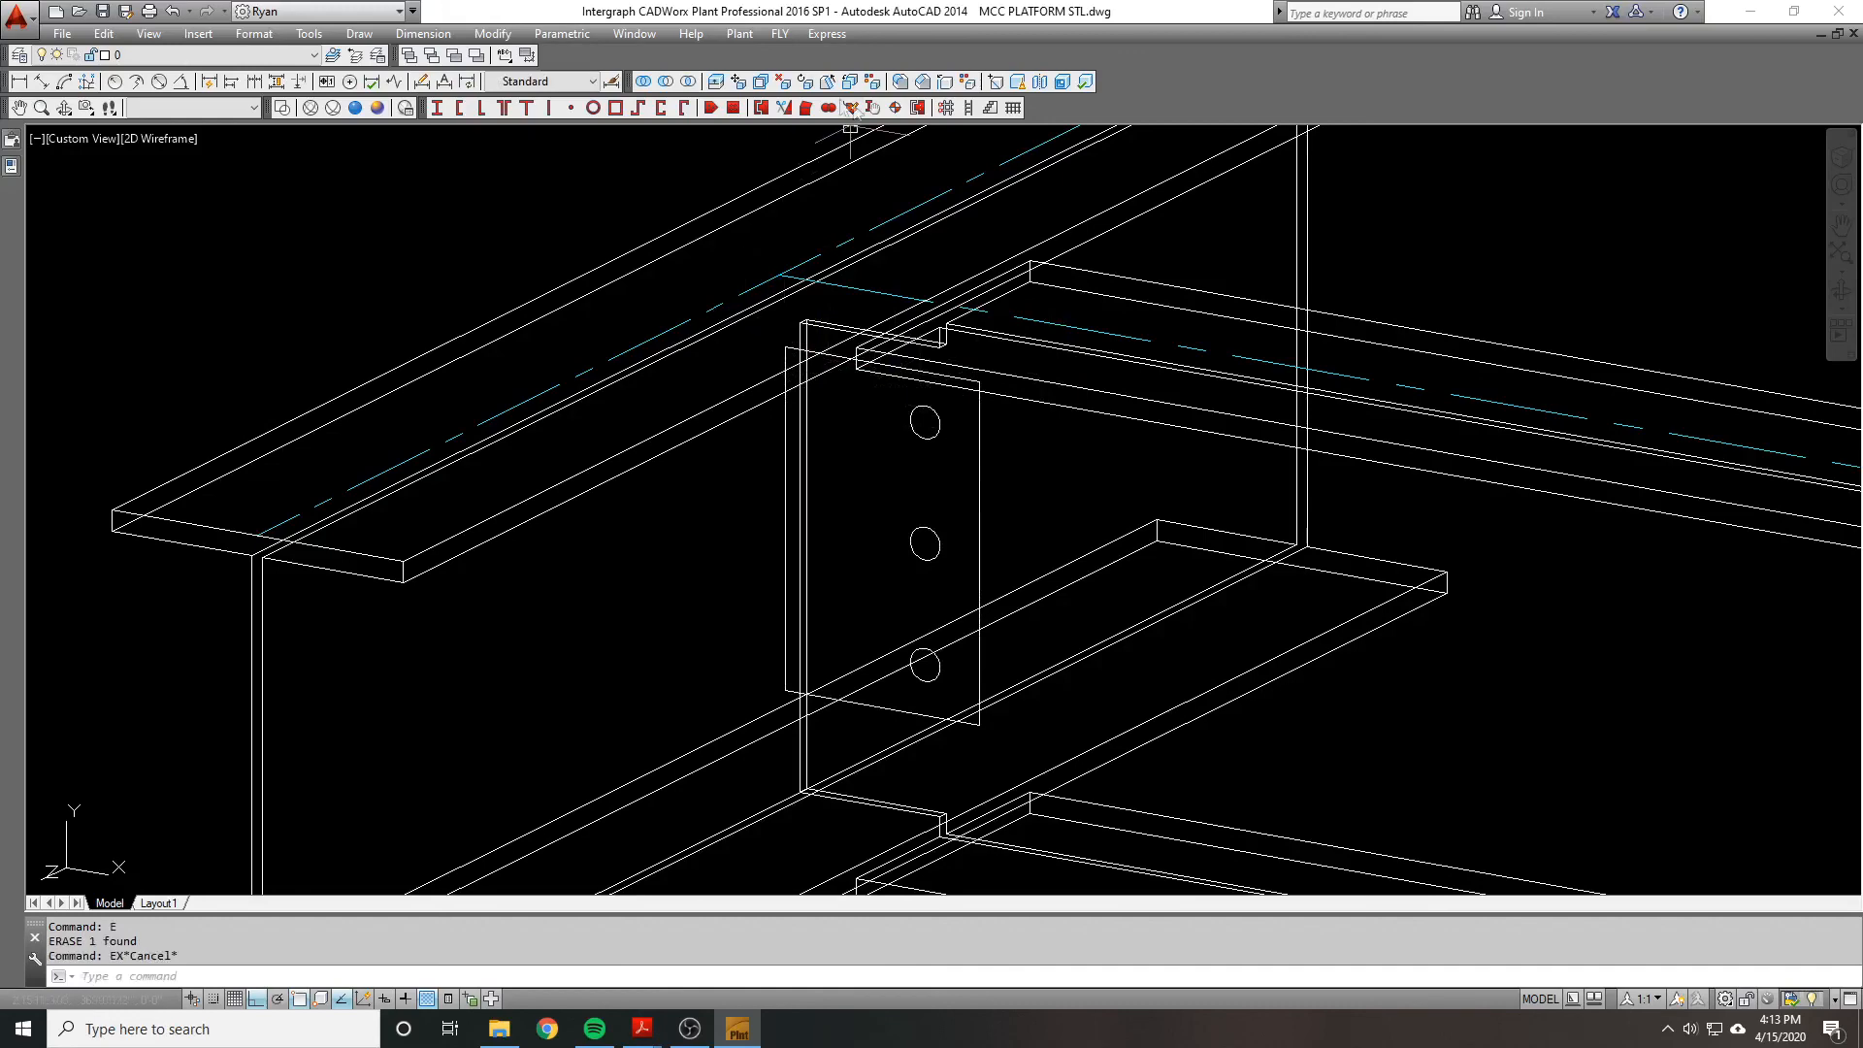
Step: Create a PL-3/8 structural plate from the exploded tab's rectangular outline
{"action": "left_click", "coordinate": [716, 108]}
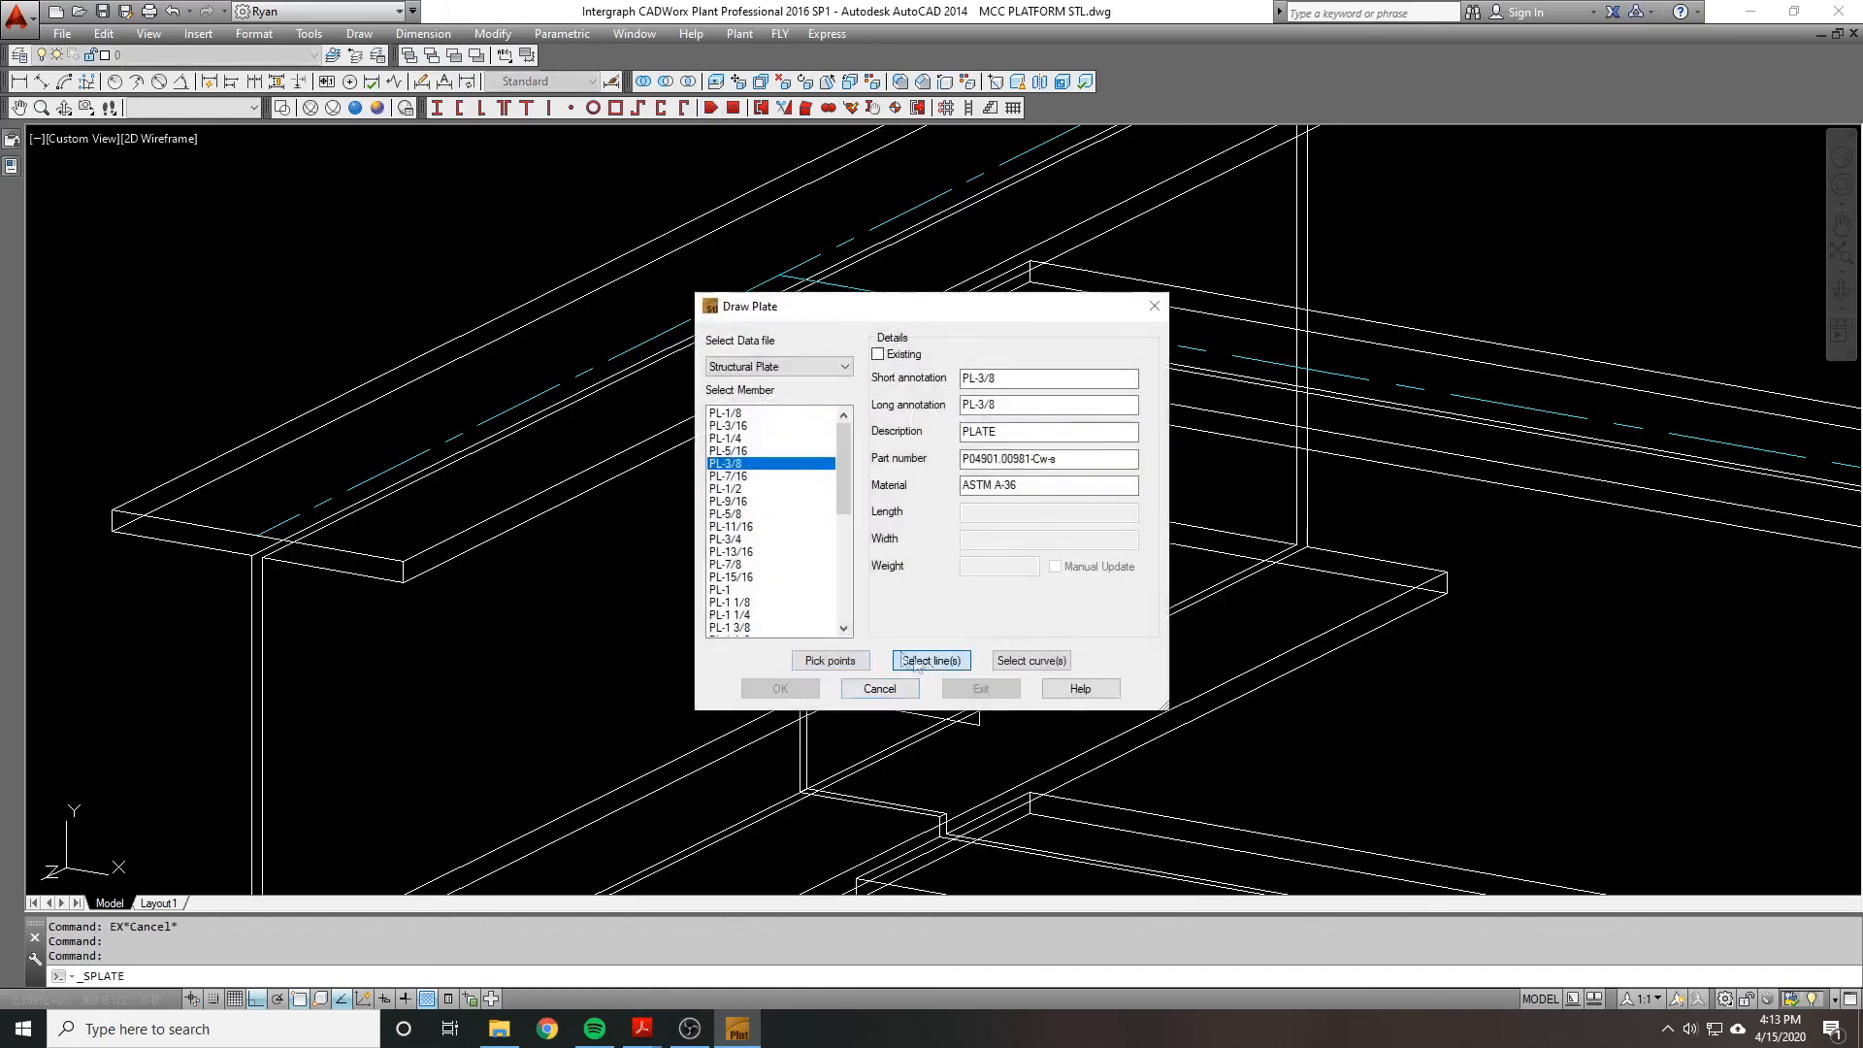
{"action": "left_click", "coordinate": [915, 662]}
{"action": "left_click", "coordinate": [776, 583]}
{"action": "key", "text": "Return"}
Step: Extrude the tab's three bolt hole circles well past the plate's thickness
{"action": "type", "text": "EXT"}
{"action": "key", "text": "Return"}
{"action": "left_click", "coordinate": [917, 424]}
{"action": "left_click", "coordinate": [913, 531]}
{"action": "left_click", "coordinate": [921, 655]}
{"action": "key", "text": "Return"}
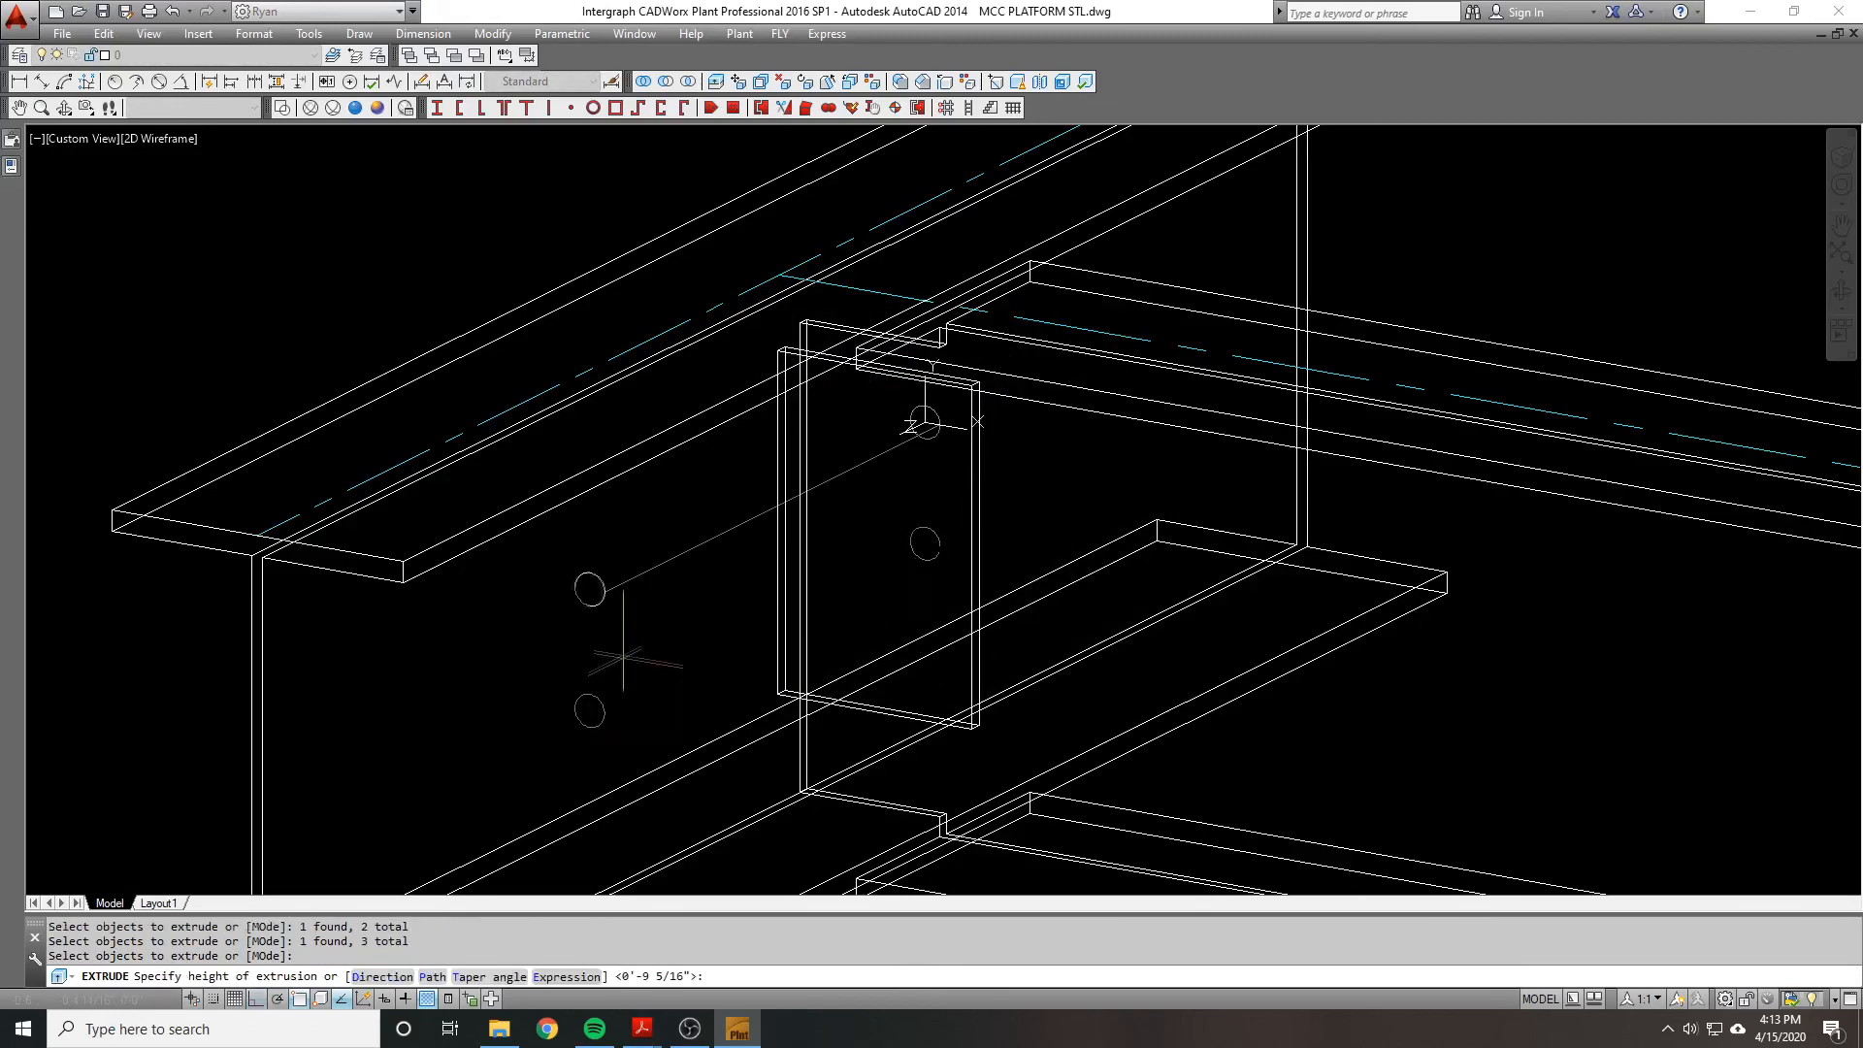
{"action": "left_click", "coordinate": [660, 646]}
Step: Move the three extruded cylinders so that they pass completely through the plate
{"action": "type", "text": "m"}
{"action": "key", "text": "Return"}
{"action": "left_click", "coordinate": [731, 755]}
{"action": "left_click", "coordinate": [710, 481]}
{"action": "left_click", "coordinate": [667, 666]}
{"action": "key", "text": "Return"}
{"action": "left_click", "coordinate": [1368, 779]}
{"action": "left_click", "coordinate": [1440, 753]}
Step: Subtract the three bolt hole cylinders from the PL-3/8 plate
{"action": "type", "text": "su"}
{"action": "key", "text": "Return"}
{"action": "left_click", "coordinate": [976, 555]}
{"action": "left_click", "coordinate": [787, 758]}
{"action": "left_click", "coordinate": [743, 690]}
{"action": "left_click", "coordinate": [690, 551]}
{"action": "key", "text": "Return"}
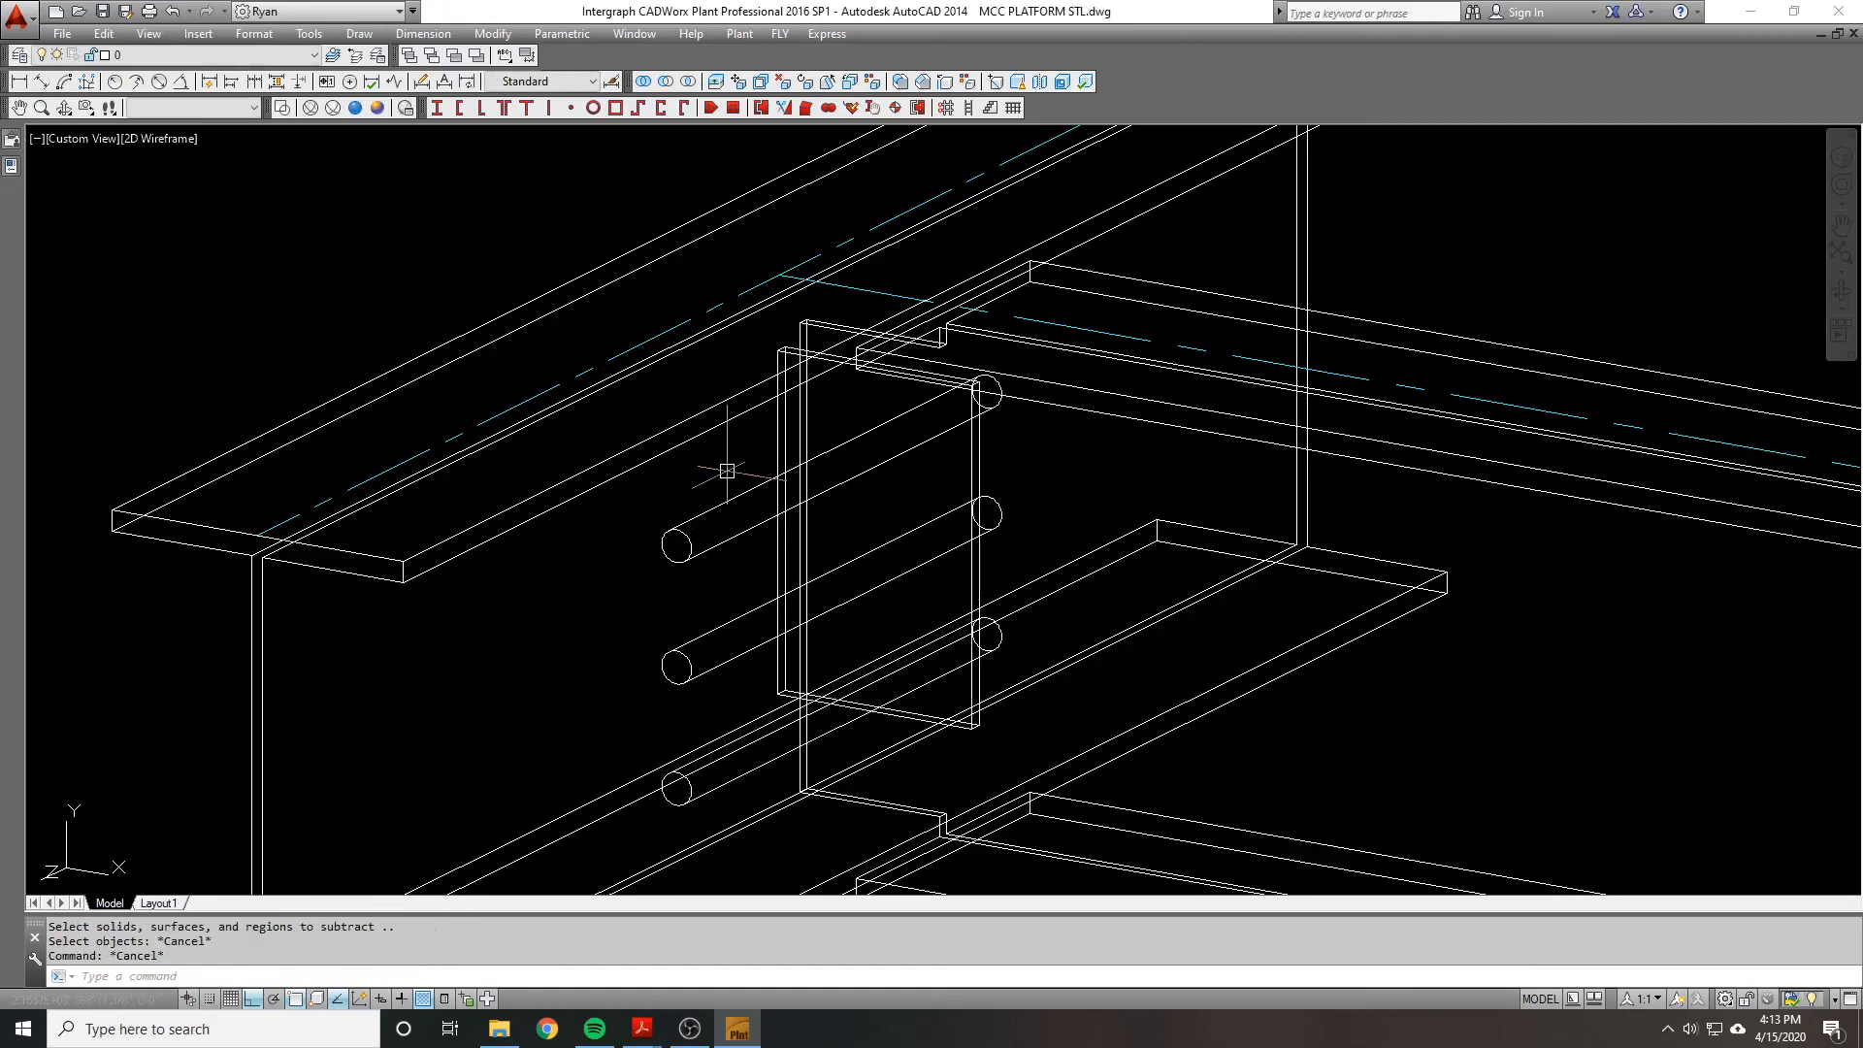
{"action": "left_click", "coordinate": [726, 470]}
{"action": "left_click", "coordinate": [700, 713]}
{"action": "left_click", "coordinate": [726, 774]}
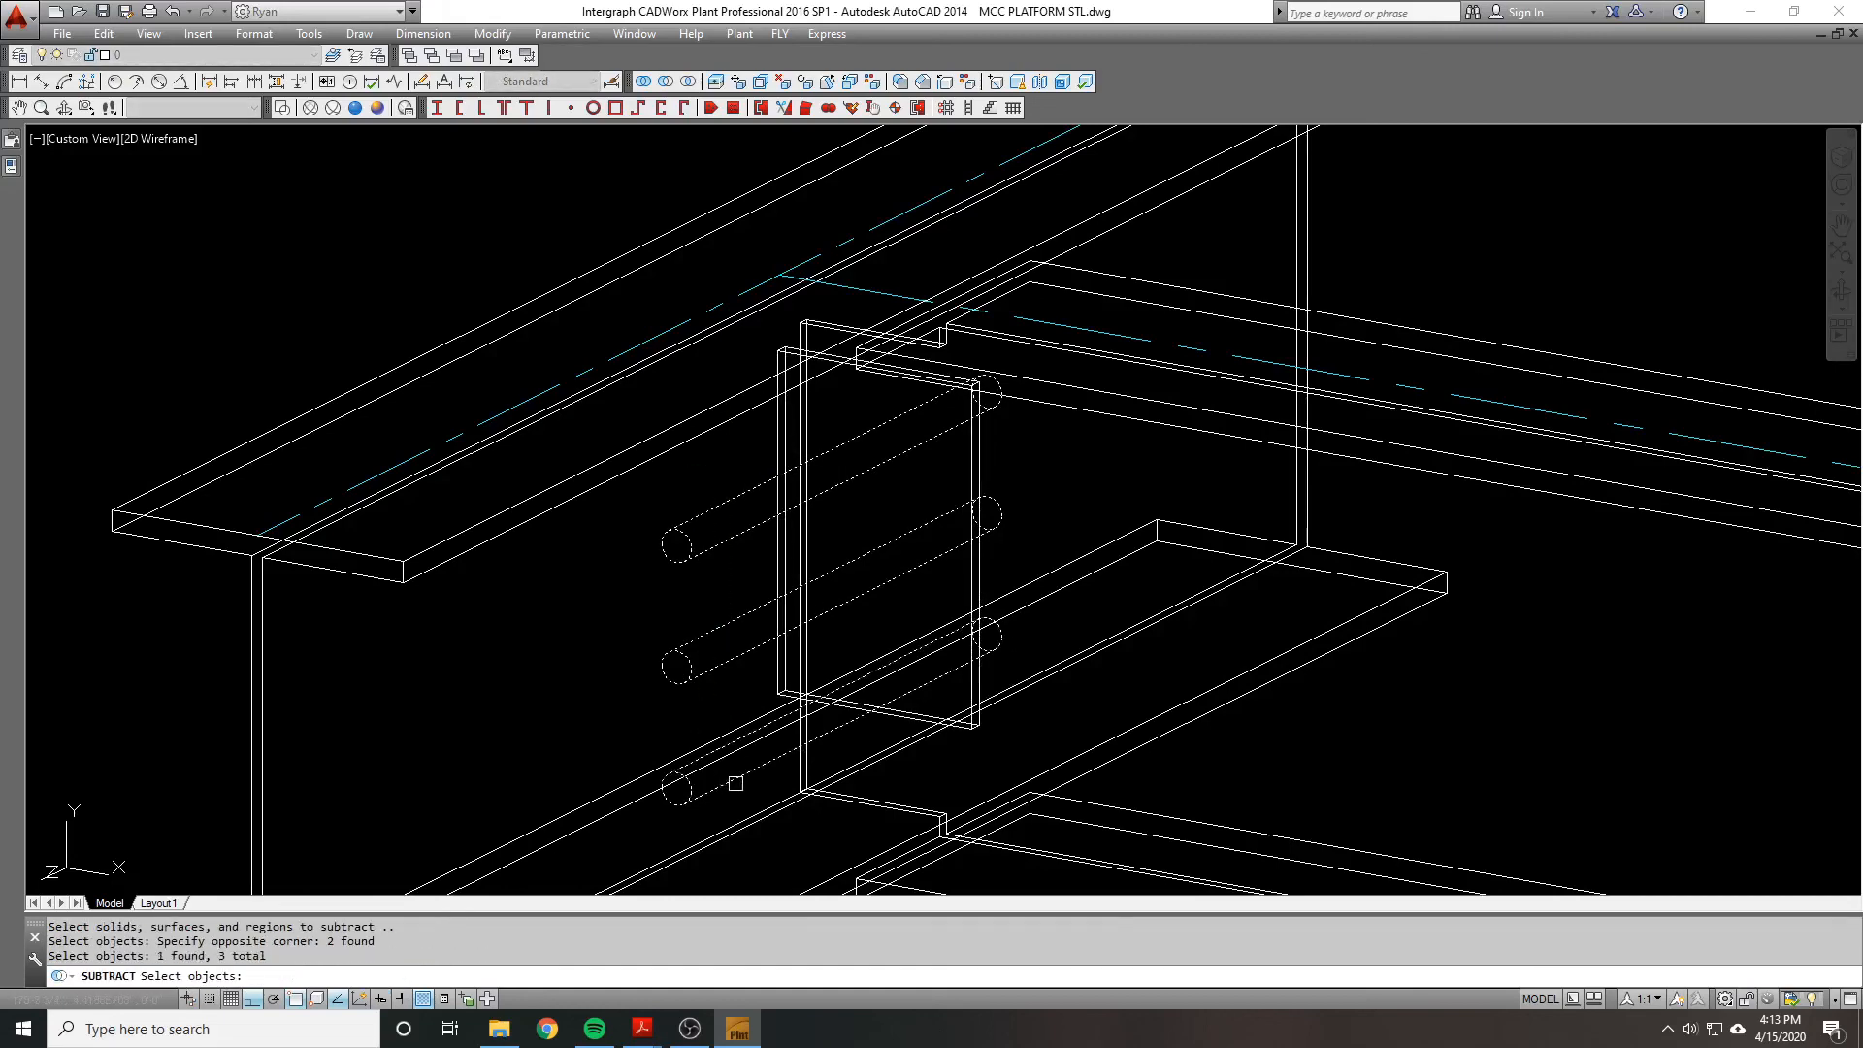
{"action": "key", "text": "Return"}
Step: Examine the three-bolt shear tab and beam connection in the Realistic visual style, and return to 2D wireframe
{"action": "scroll", "coordinate": [677, 357], "scroll_direction": "down", "scroll_amount": 2}
{"action": "left_click", "coordinate": [355, 110]}
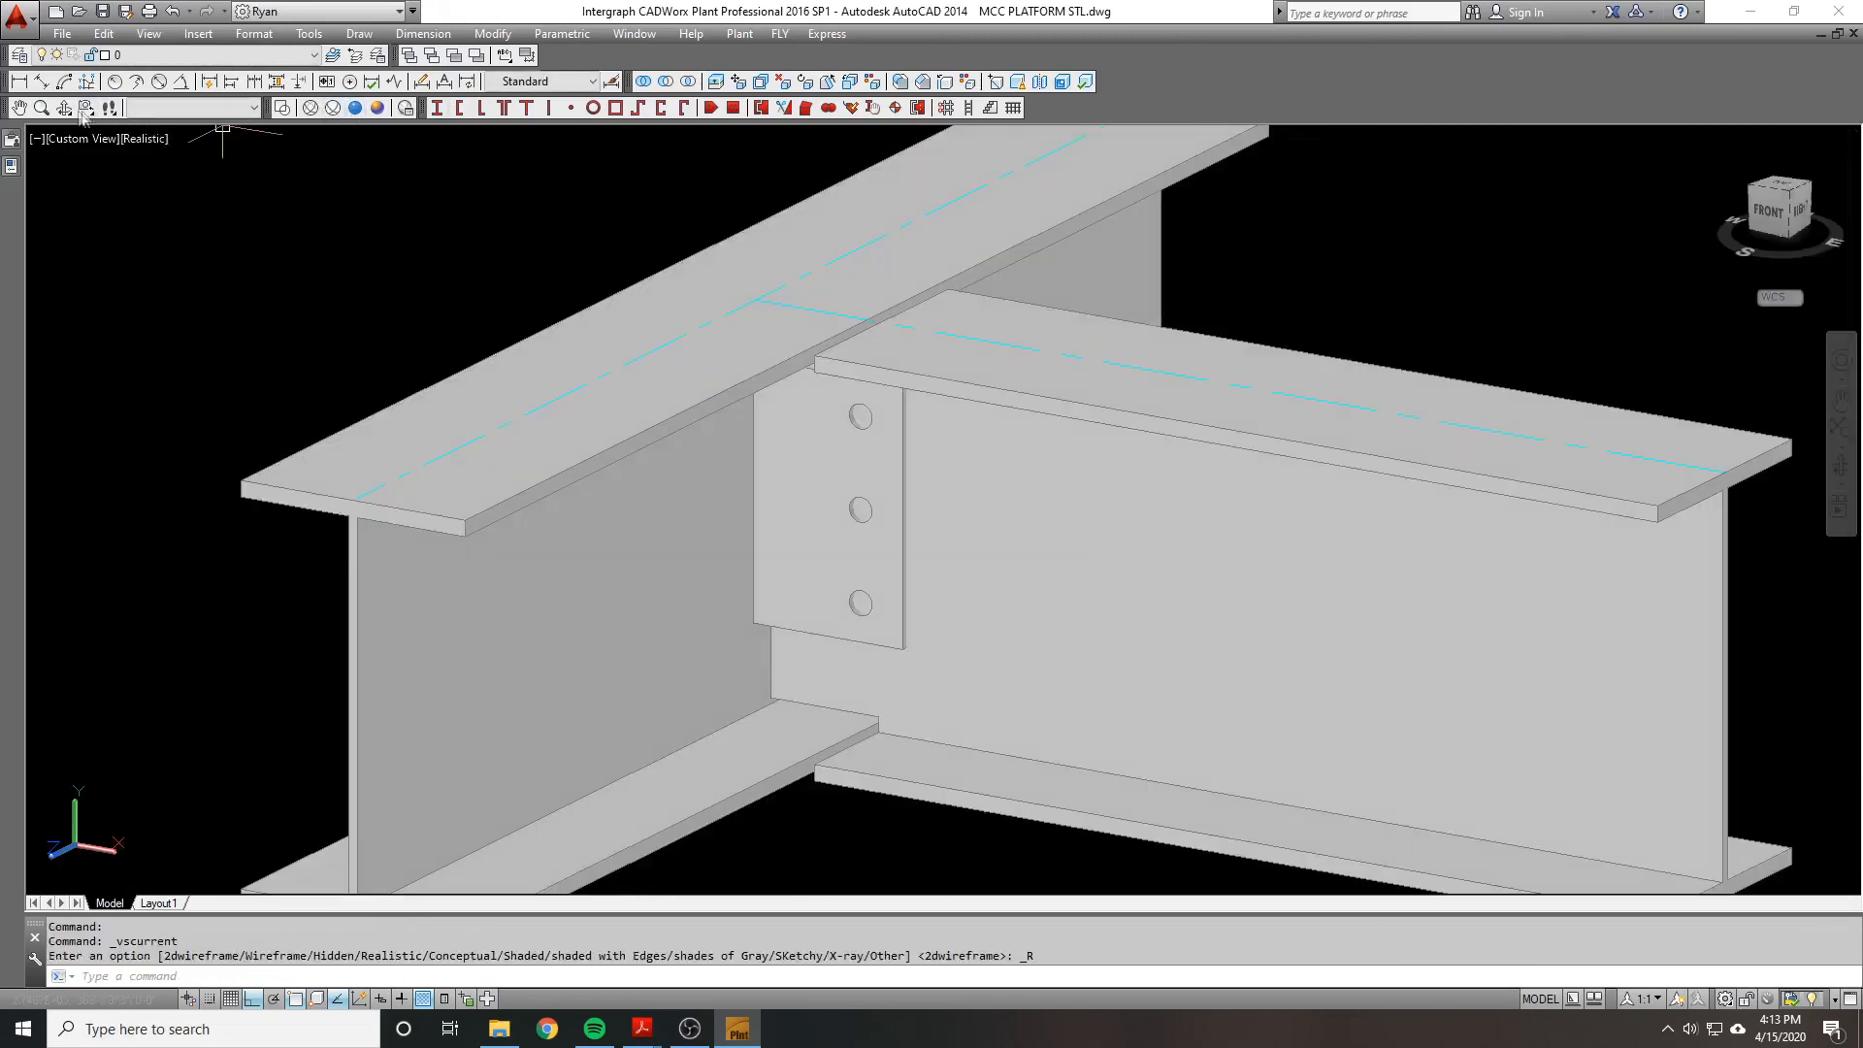
{"action": "left_click", "coordinate": [859, 511]}
{"action": "key", "text": "Escape"}
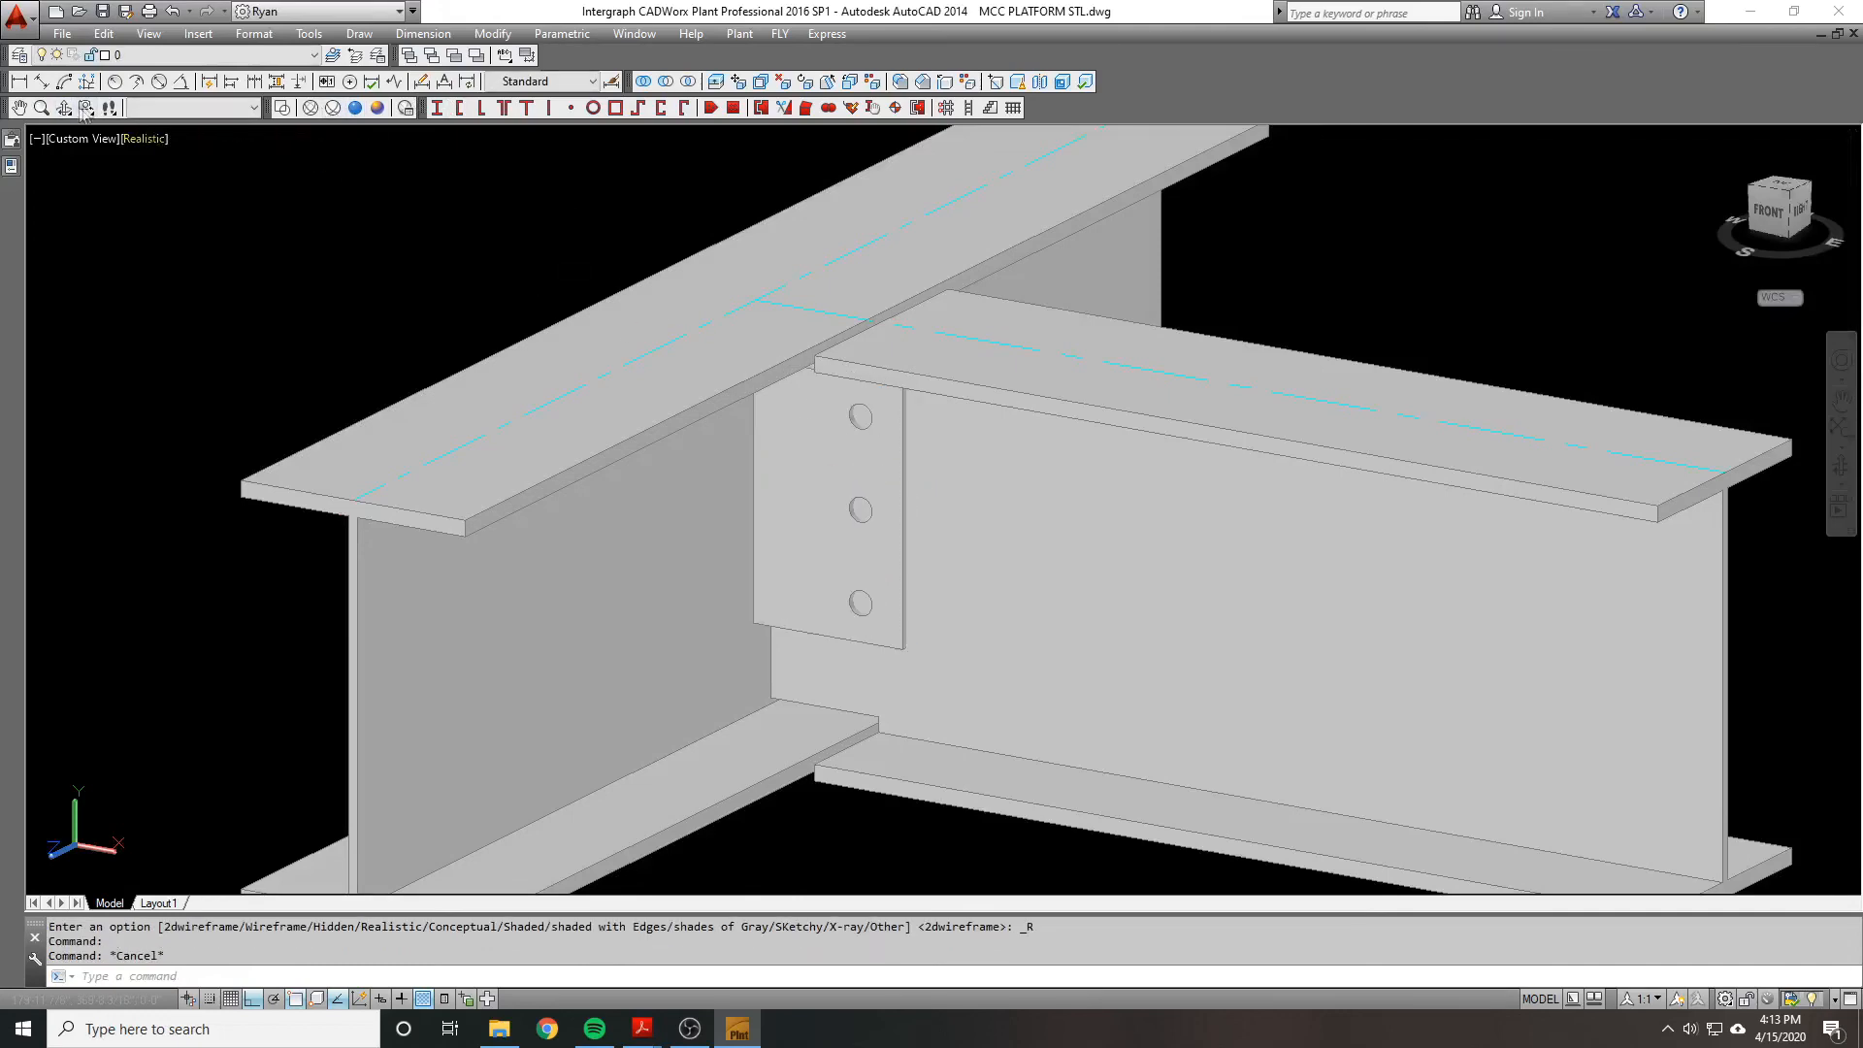
{"action": "left_click", "coordinate": [64, 108]}
{"action": "mouse_move", "coordinate": [991, 613]}
{"action": "left_mouse_down"}
{"action": "mouse_move", "coordinate": [1080, 529]}
{"action": "mouse_move", "coordinate": [1061, 512]}
{"action": "mouse_move", "coordinate": [1048, 549]}
{"action": "mouse_move", "coordinate": [1115, 544]}
{"action": "mouse_move", "coordinate": [520, 569]}
{"action": "mouse_move", "coordinate": [1090, 557]}
{"action": "mouse_move", "coordinate": [999, 586]}
{"action": "mouse_move", "coordinate": [1006, 615]}
{"action": "left_mouse_up"}
{"action": "left_click_drag", "start_coordinate": [796, 447], "coordinate": [751, 440]}
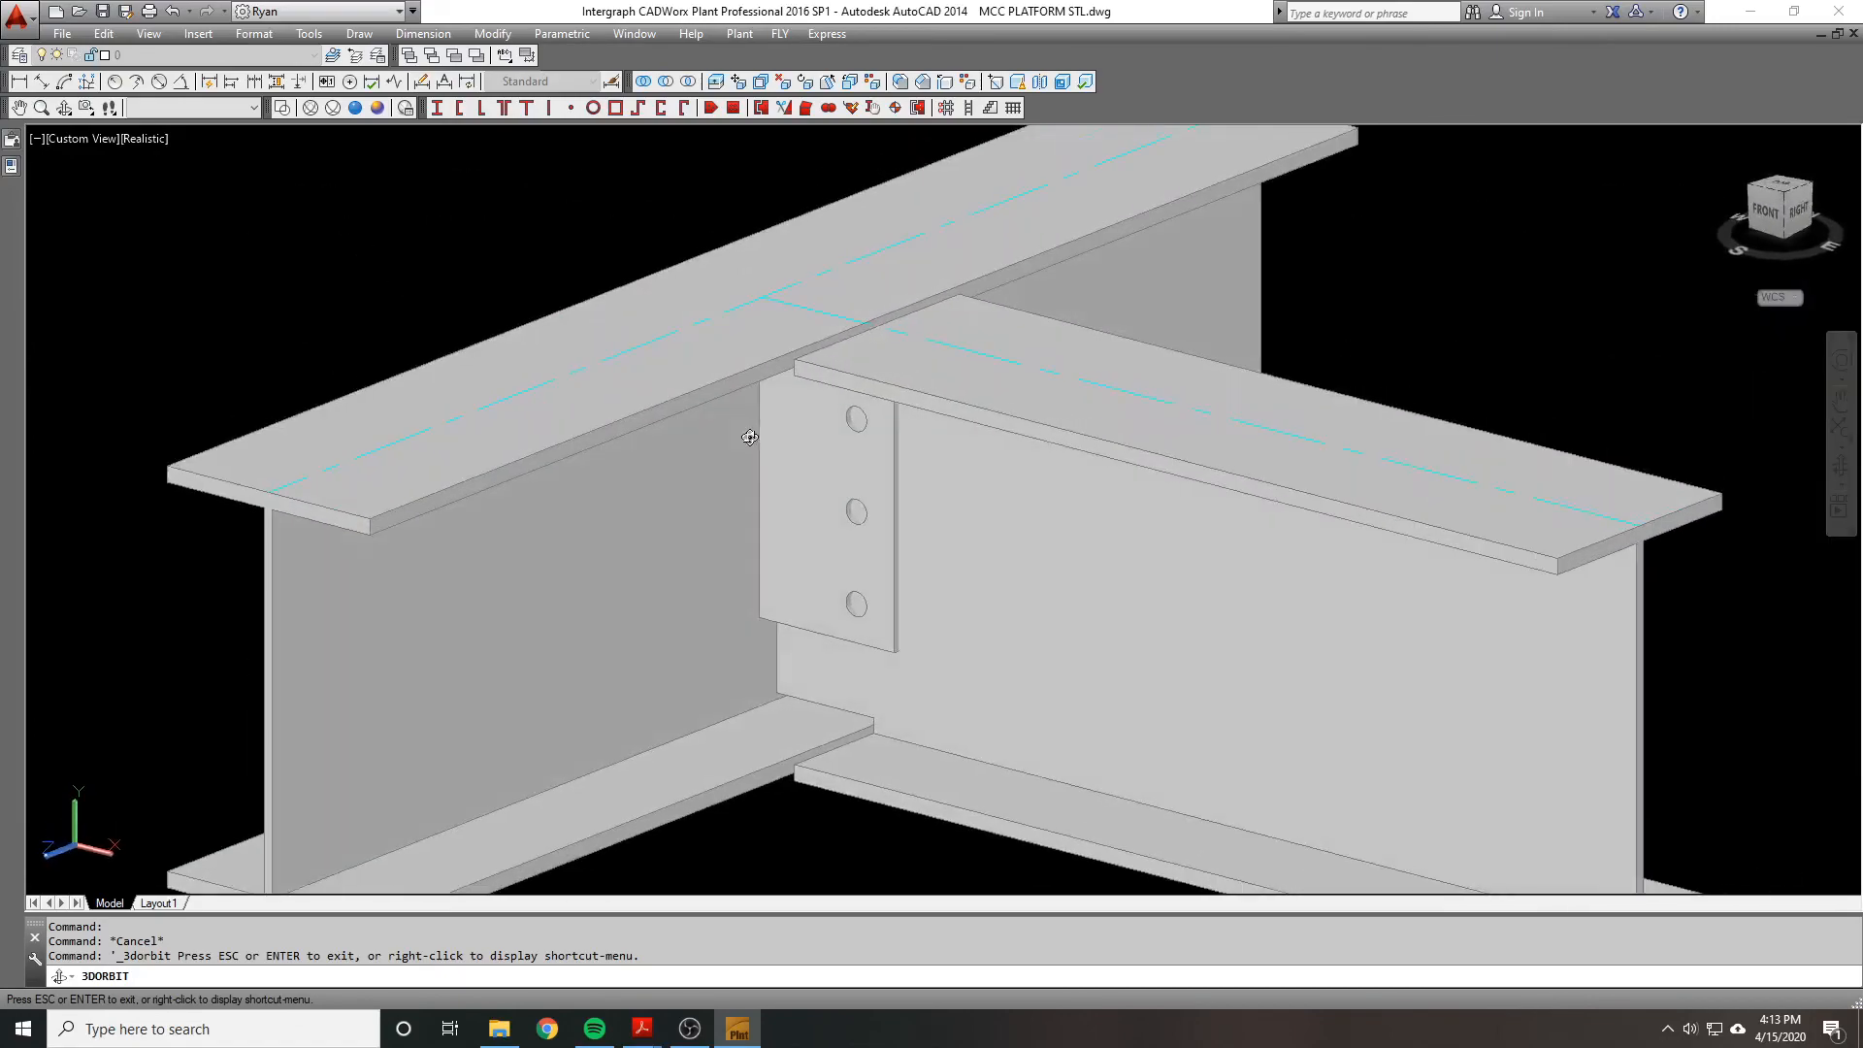
{"action": "left_click", "coordinate": [282, 108]}
Step: Draw a circle centered on the plate's upper bolt hole, matching the hole's radius
{"action": "scroll", "coordinate": [851, 436], "scroll_direction": "up", "scroll_amount": 2}
{"action": "type", "text": "C"}
{"action": "key", "text": "Return"}
{"action": "left_click", "coordinate": [867, 400]}
{"action": "key", "text": "Escape"}
{"action": "key", "text": "Return"}
{"action": "scroll", "coordinate": [867, 400], "scroll_direction": "up", "scroll_amount": 3}
{"action": "left_click", "coordinate": [877, 400]}
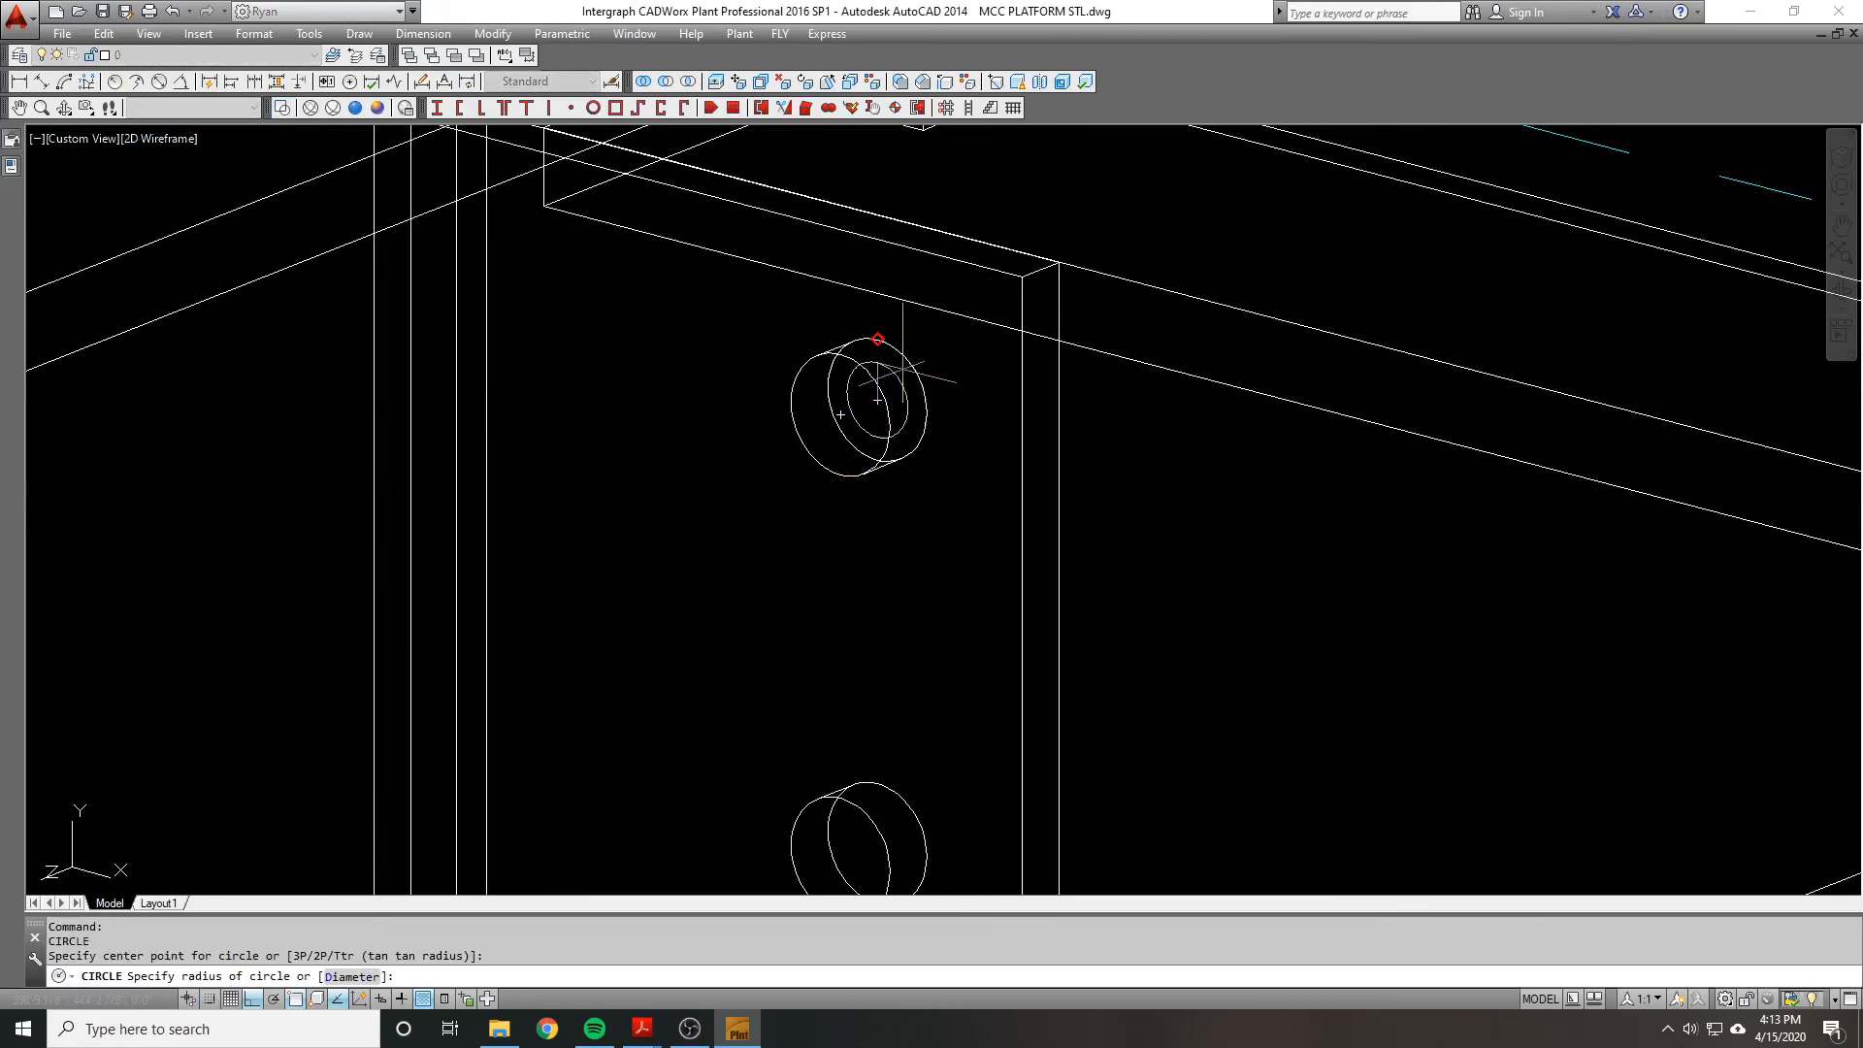
{"action": "left_click", "coordinate": [895, 359]}
Step: Draw circles of 7/16" radius centered on the plate's middle and lower bolt holes
{"action": "scroll", "coordinate": [923, 337], "scroll_direction": "down", "scroll_amount": 3}
{"action": "key", "text": "Return"}
{"action": "scroll", "coordinate": [893, 571], "scroll_direction": "up", "scroll_amount": 2}
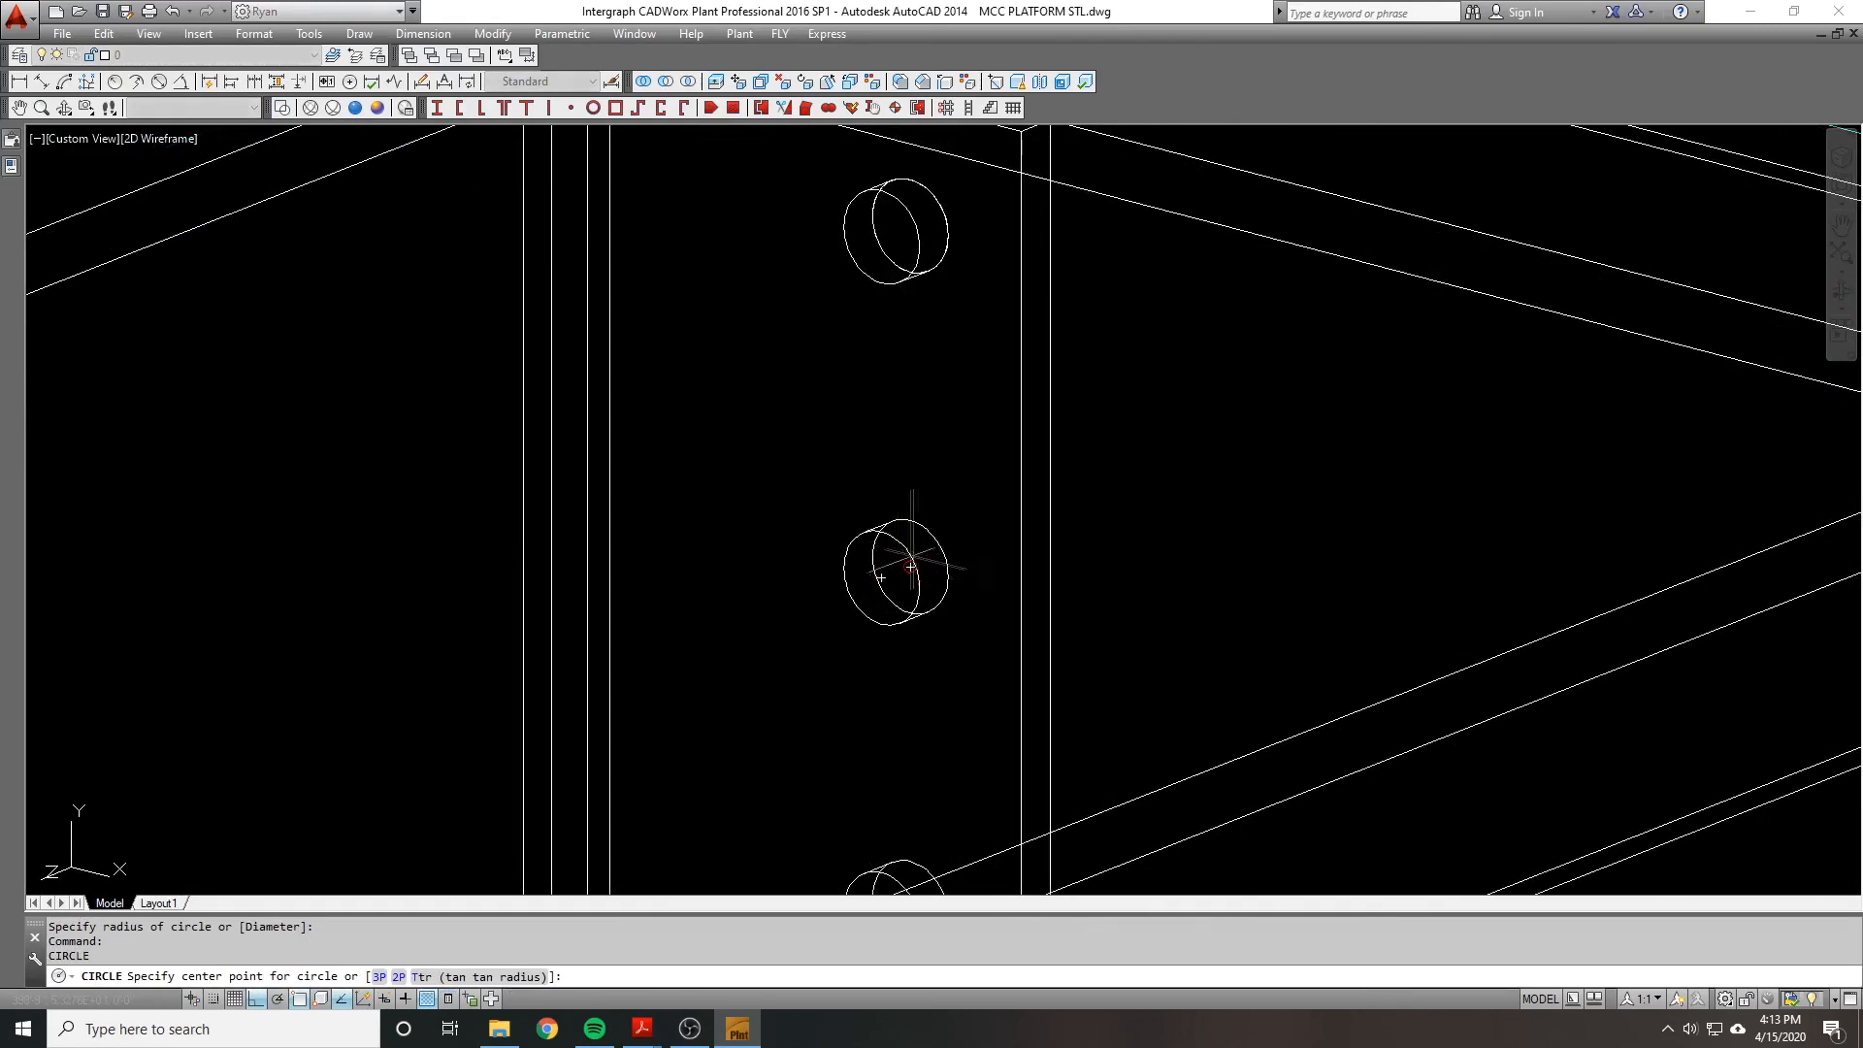
{"action": "left_click", "coordinate": [910, 566]}
{"action": "scroll", "coordinate": [910, 565], "scroll_direction": "down", "scroll_amount": 3}
{"action": "scroll", "coordinate": [955, 697], "scroll_direction": "up", "scroll_amount": 3}
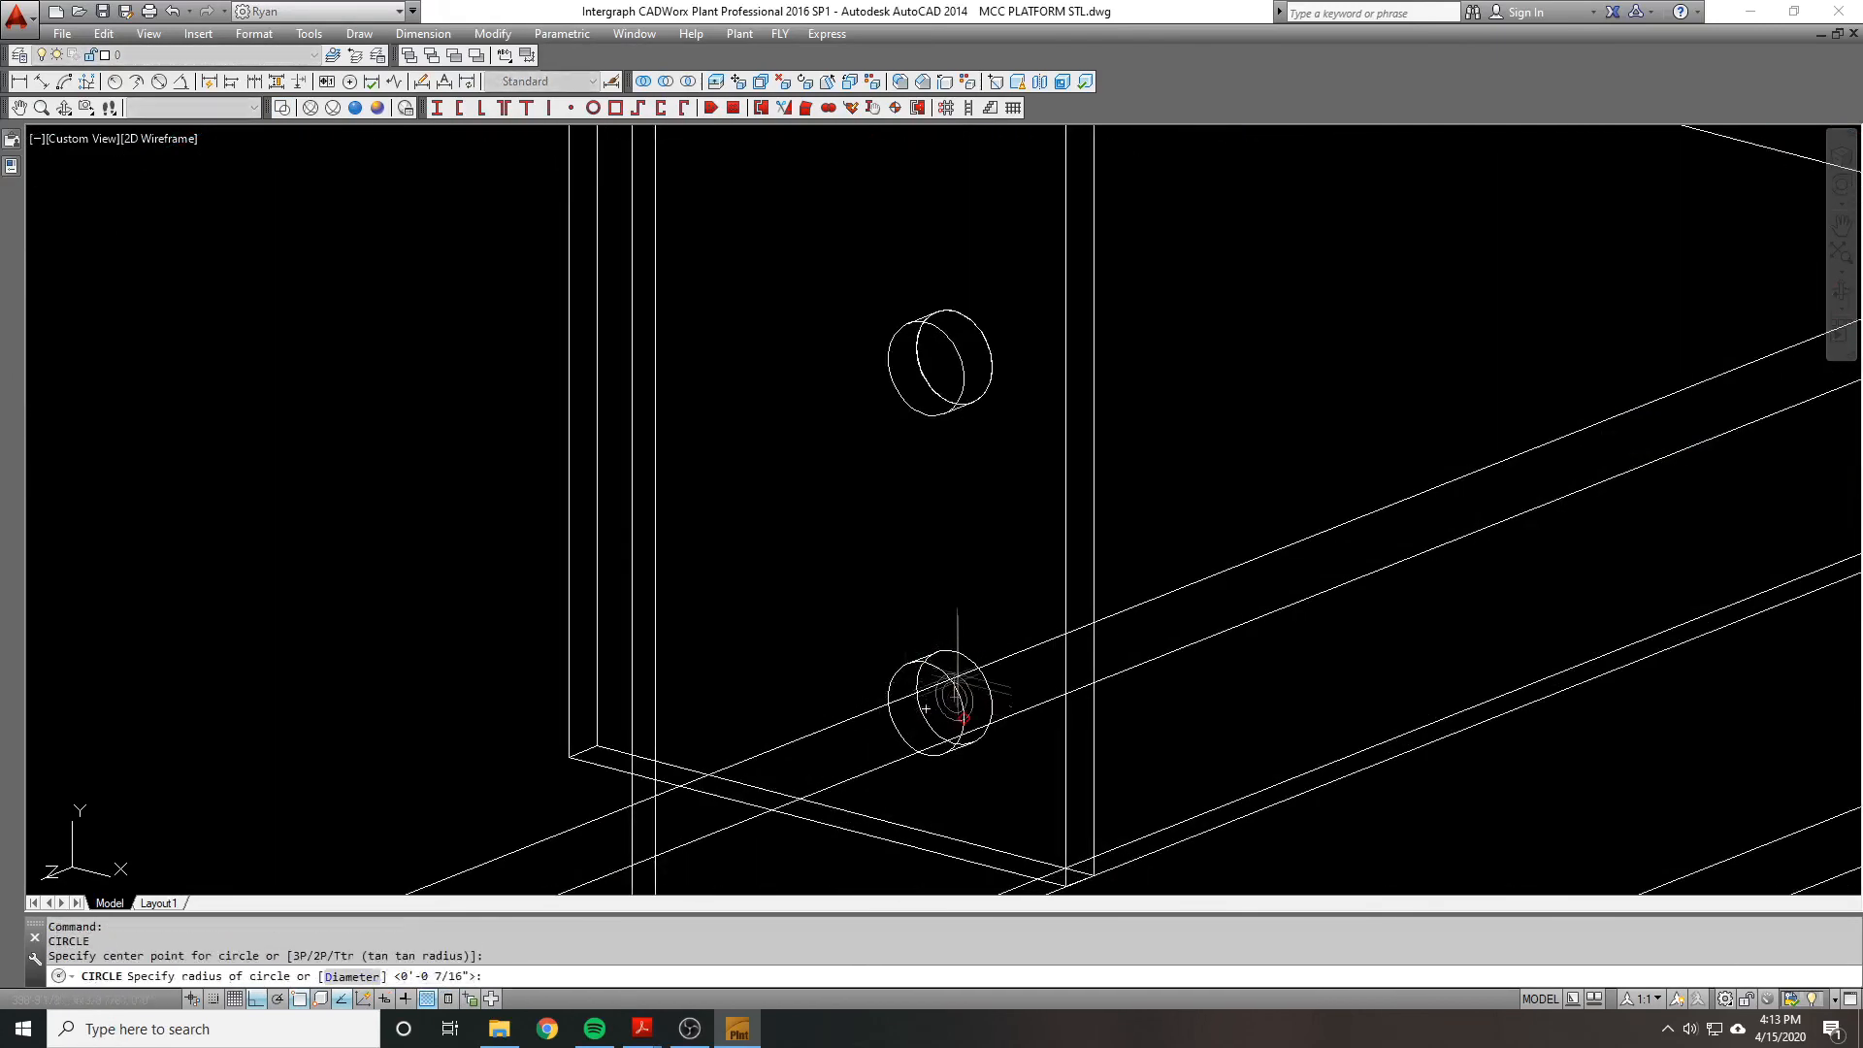
{"action": "scroll", "coordinate": [951, 643], "scroll_direction": "down", "scroll_amount": 3}
{"action": "key", "text": "Return"}
Step: Extrude the three new bolt hole circles through the coped beam's web
{"action": "type", "text": "ext"}
{"action": "key", "text": "Return"}
{"action": "left_click", "coordinate": [955, 425]}
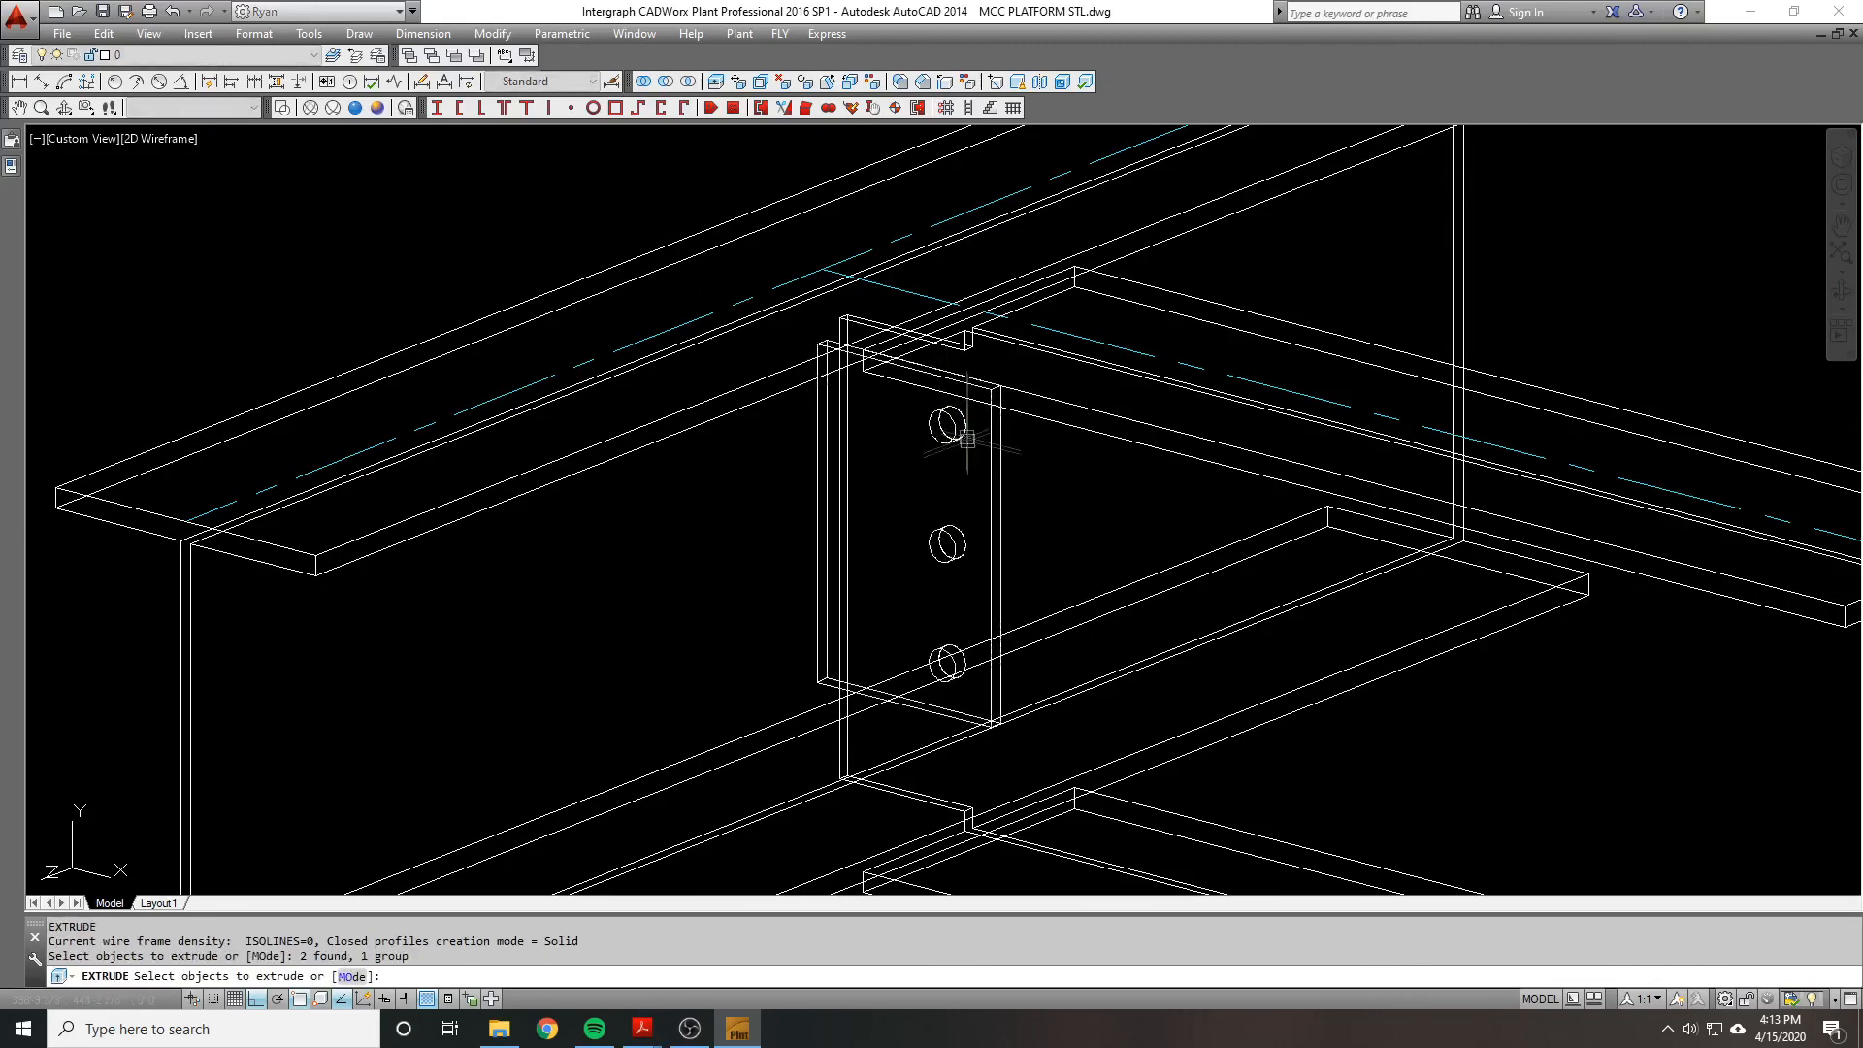
{"action": "key", "text": "Escape"}
{"action": "key", "text": "Return"}
{"action": "left_click", "coordinate": [898, 400]}
{"action": "left_click", "coordinate": [1008, 699]}
{"action": "key", "text": "Return"}
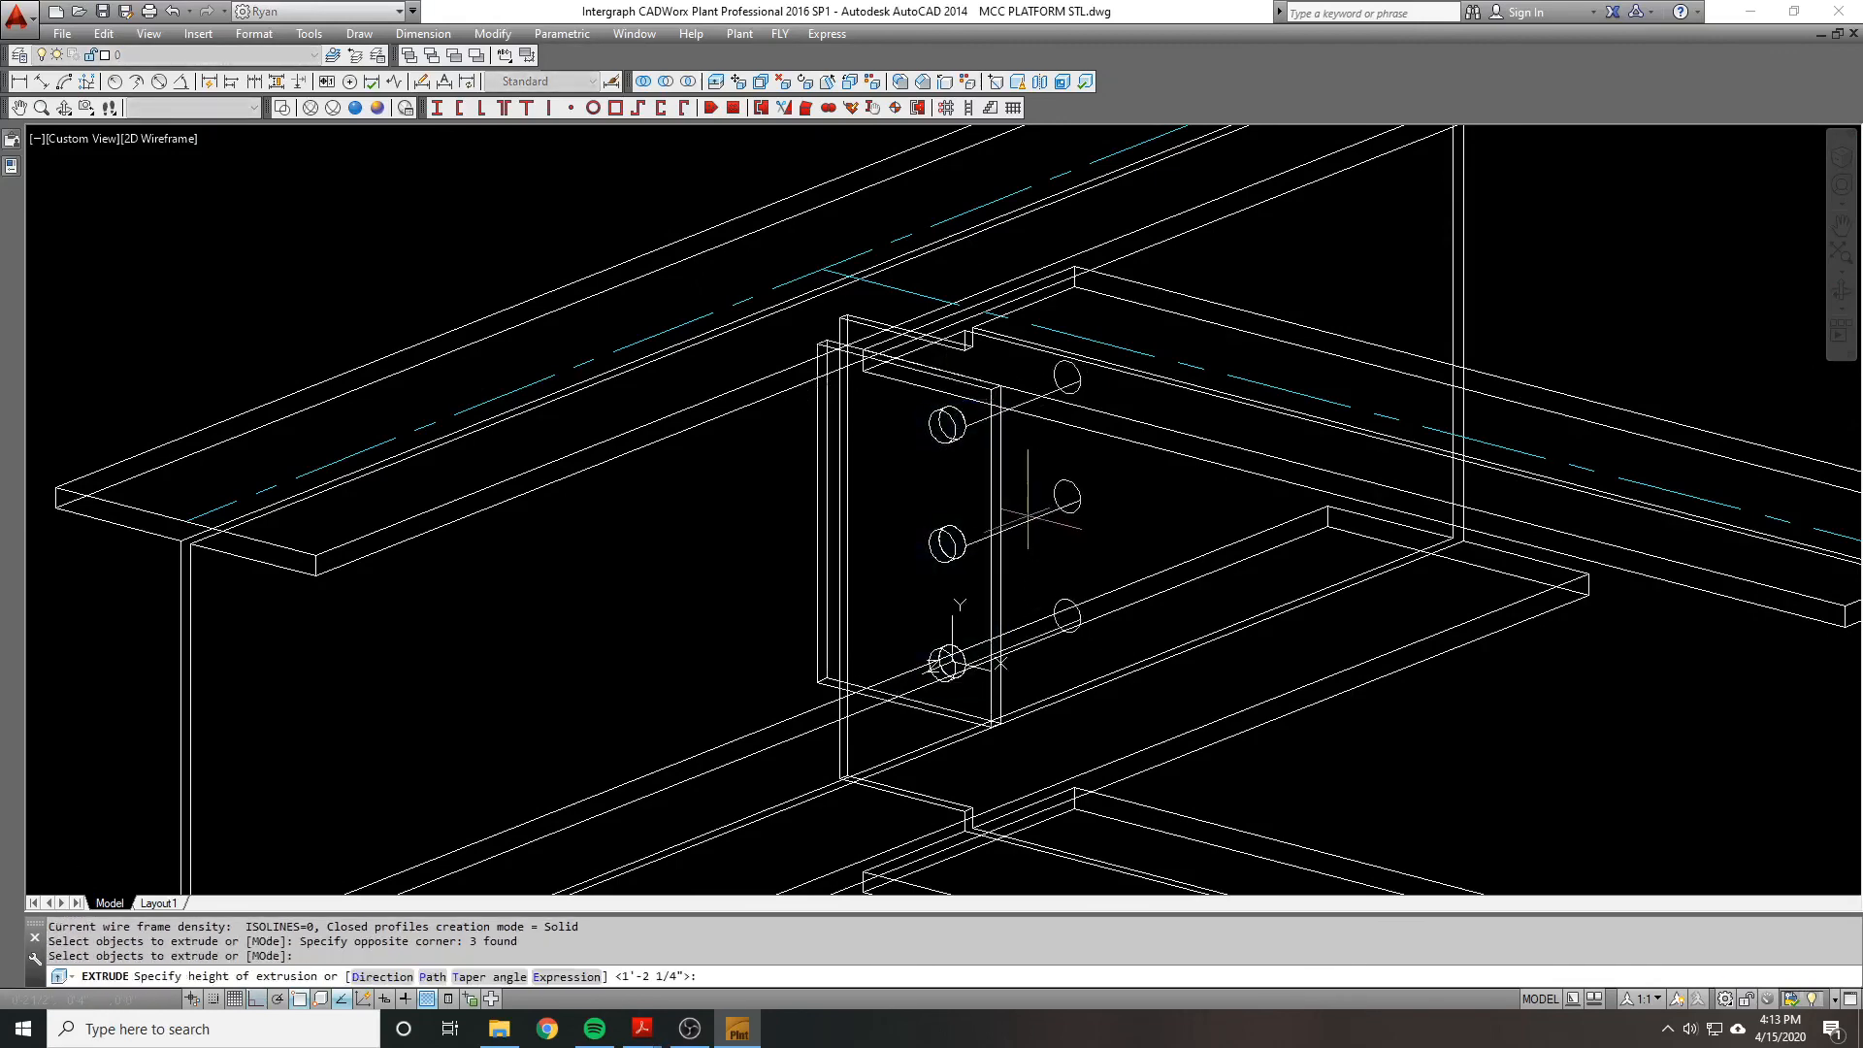
{"action": "left_click", "coordinate": [1029, 515]}
Step: Try to subtract the three extruded cylinders from the coped beam's web
{"action": "type", "text": "su"}
{"action": "key", "text": "Return"}
{"action": "left_click", "coordinate": [1187, 445]}
{"action": "left_click", "coordinate": [1149, 413]}
{"action": "key", "text": "Return"}
{"action": "left_click", "coordinate": [810, 225]}
{"action": "left_click", "coordinate": [1167, 697]}
{"action": "key", "text": "Return"}
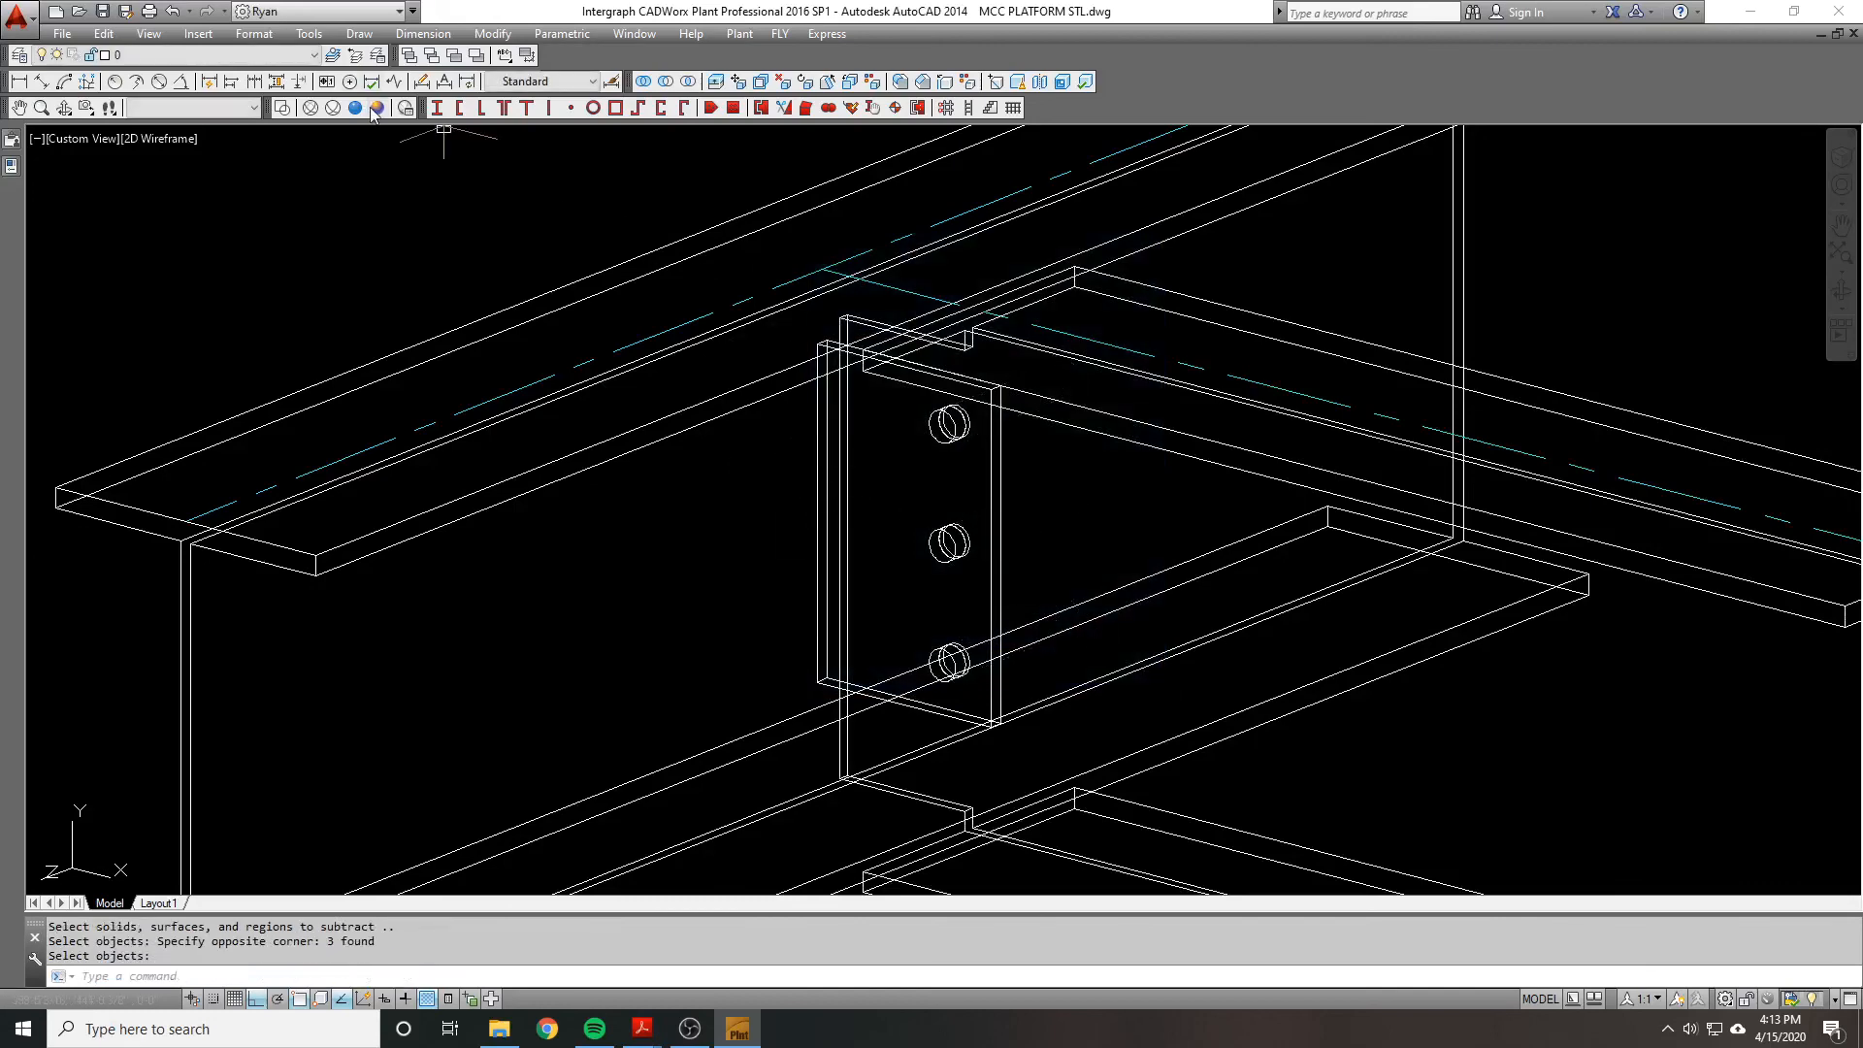
Step: Examine the bolt holes in the plate and beam web by orbiting the connection in the Realistic visual style
{"action": "left_click", "coordinate": [376, 109]}
{"action": "left_click", "coordinate": [64, 108]}
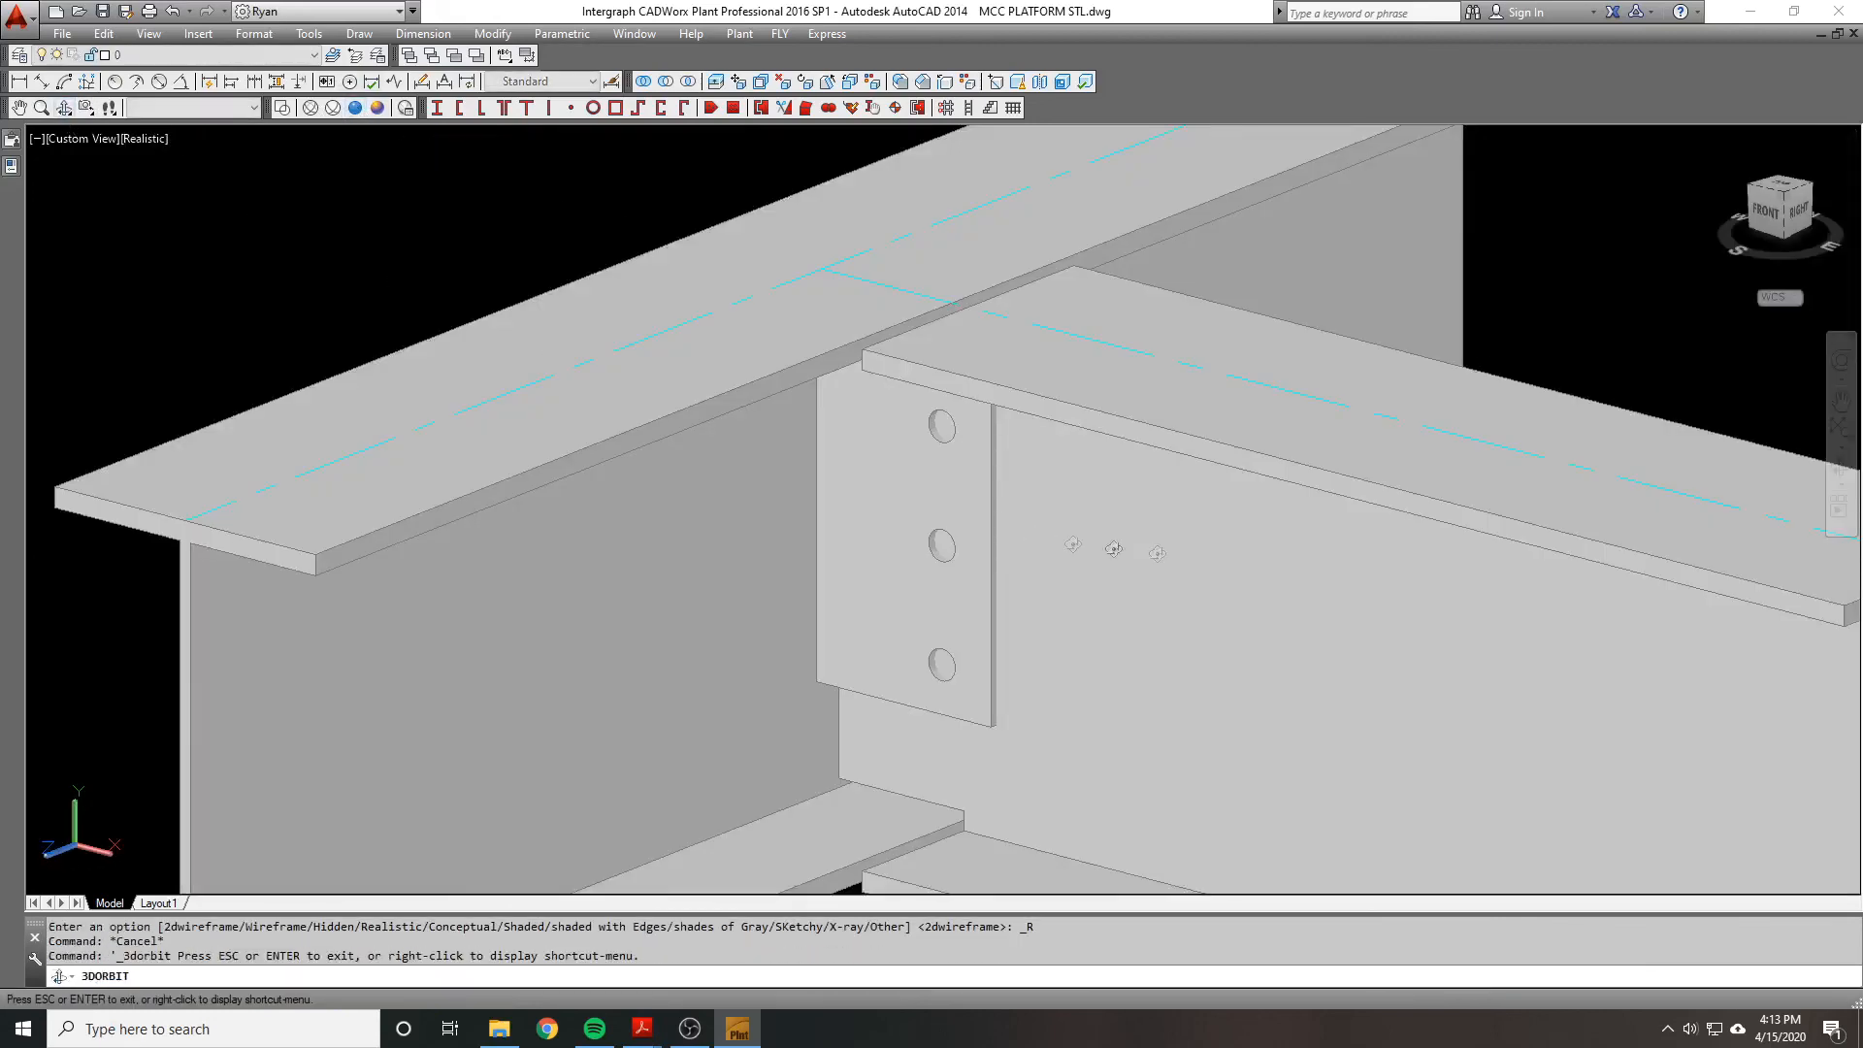
{"action": "left_click_drag", "start_coordinate": [971, 437], "coordinate": [708, 437]}
{"action": "right_click", "coordinate": [1025, 585]}
{"action": "right_click", "coordinate": [1065, 579]}
{"action": "key", "text": "Escape"}
{"action": "key", "text": "Escape"}
Step: Undo the orbit and the subtraction of the cylinders from the beam, and display the connection in the Realistic visual style
{"action": "type", "text": "u"}
{"action": "key", "text": "Return"}
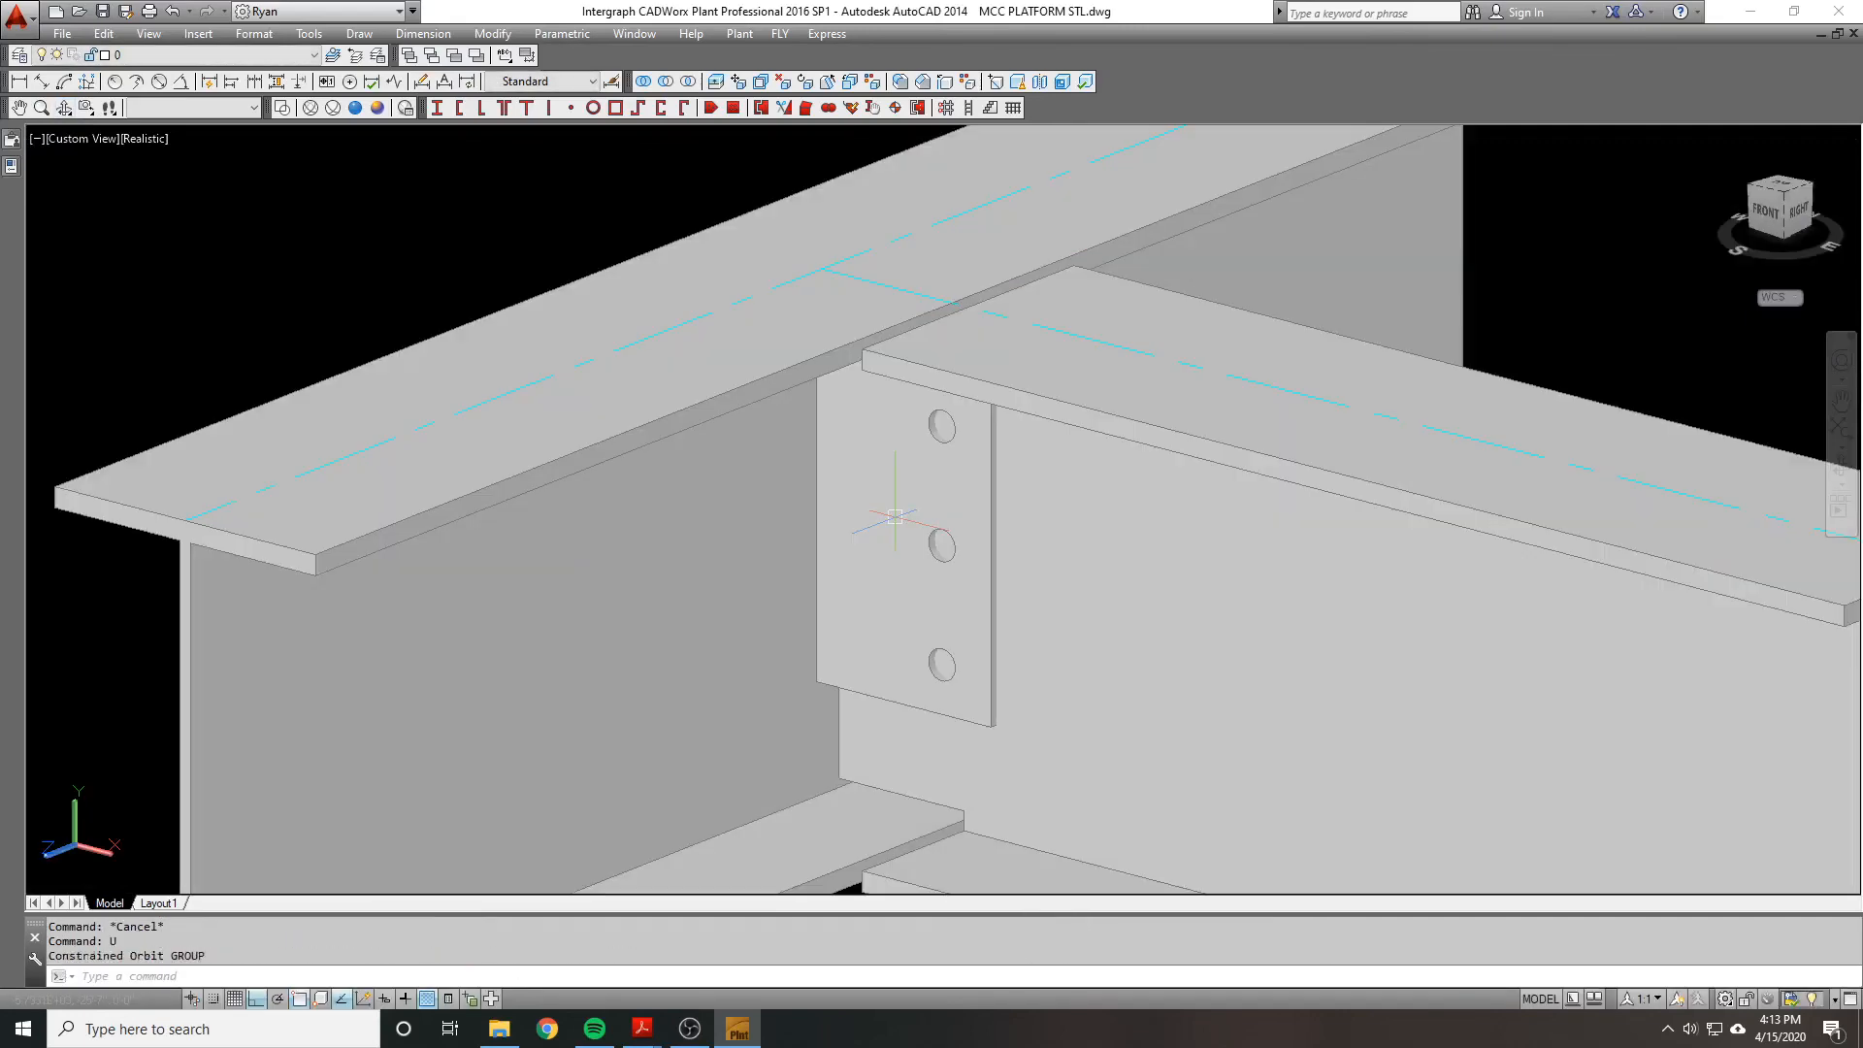
{"action": "key", "text": "Return"}
{"action": "type", "text": "s"}
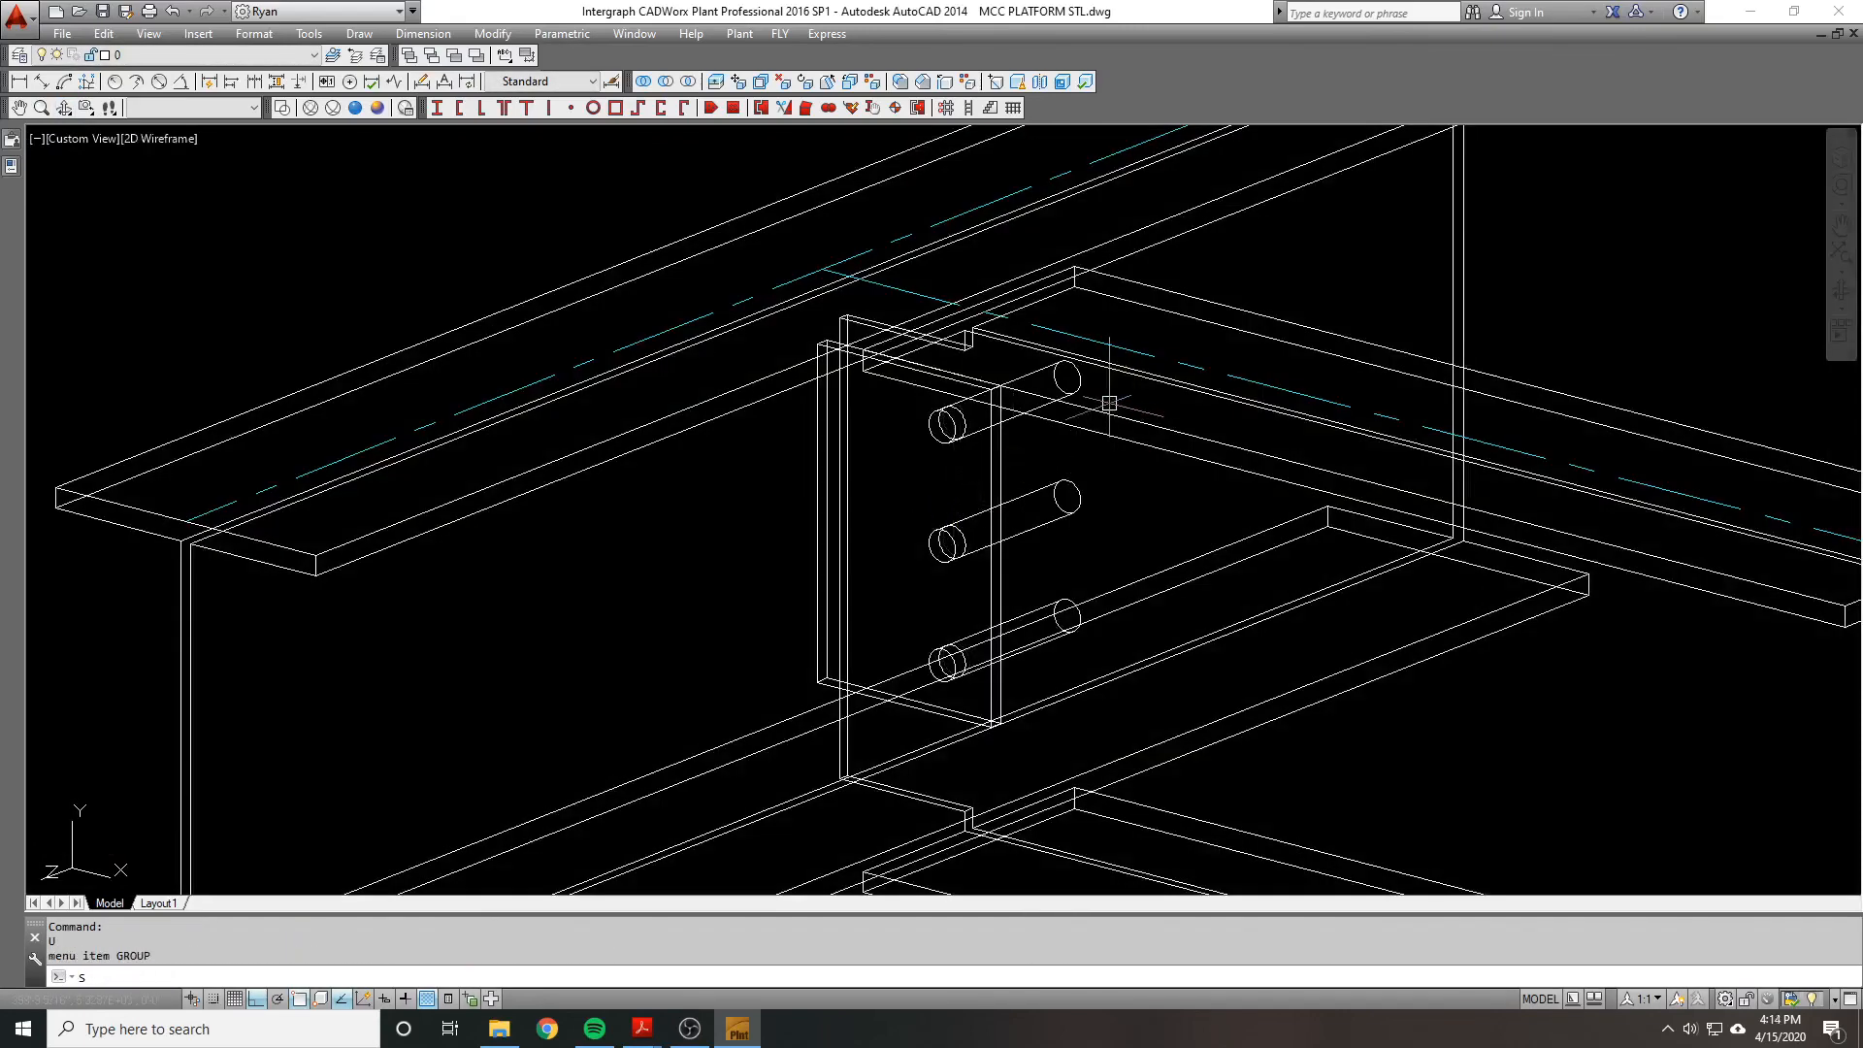
{"action": "left_click", "coordinate": [349, 112]}
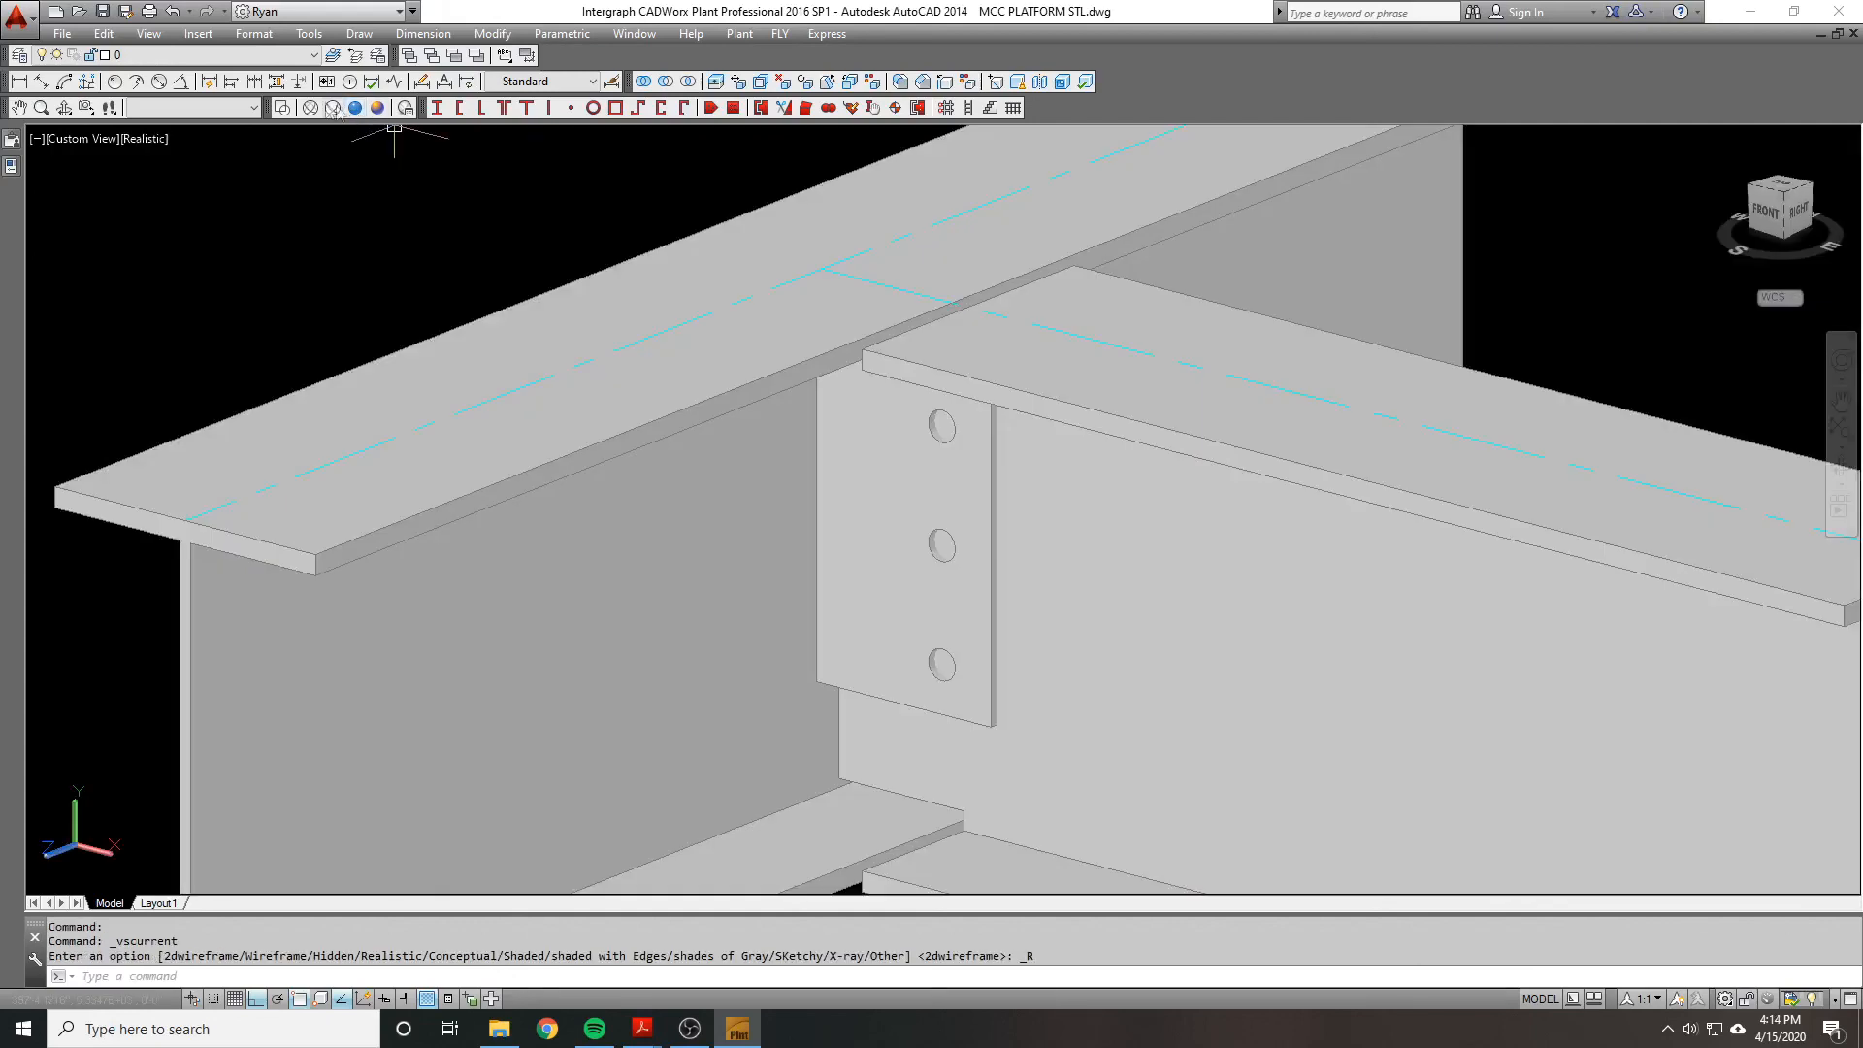
Step: Try again to subtract the three extruded cylinders from the coped beam in the 2D Wireframe visual style
{"action": "left_click", "coordinate": [281, 108]}
{"action": "type", "text": "su"}
{"action": "key", "text": "Return"}
{"action": "left_click", "coordinate": [1059, 421]}
{"action": "key", "text": "Return"}
{"action": "left_click", "coordinate": [780, 273]}
{"action": "left_click", "coordinate": [1202, 696]}
{"action": "key", "text": "Return"}
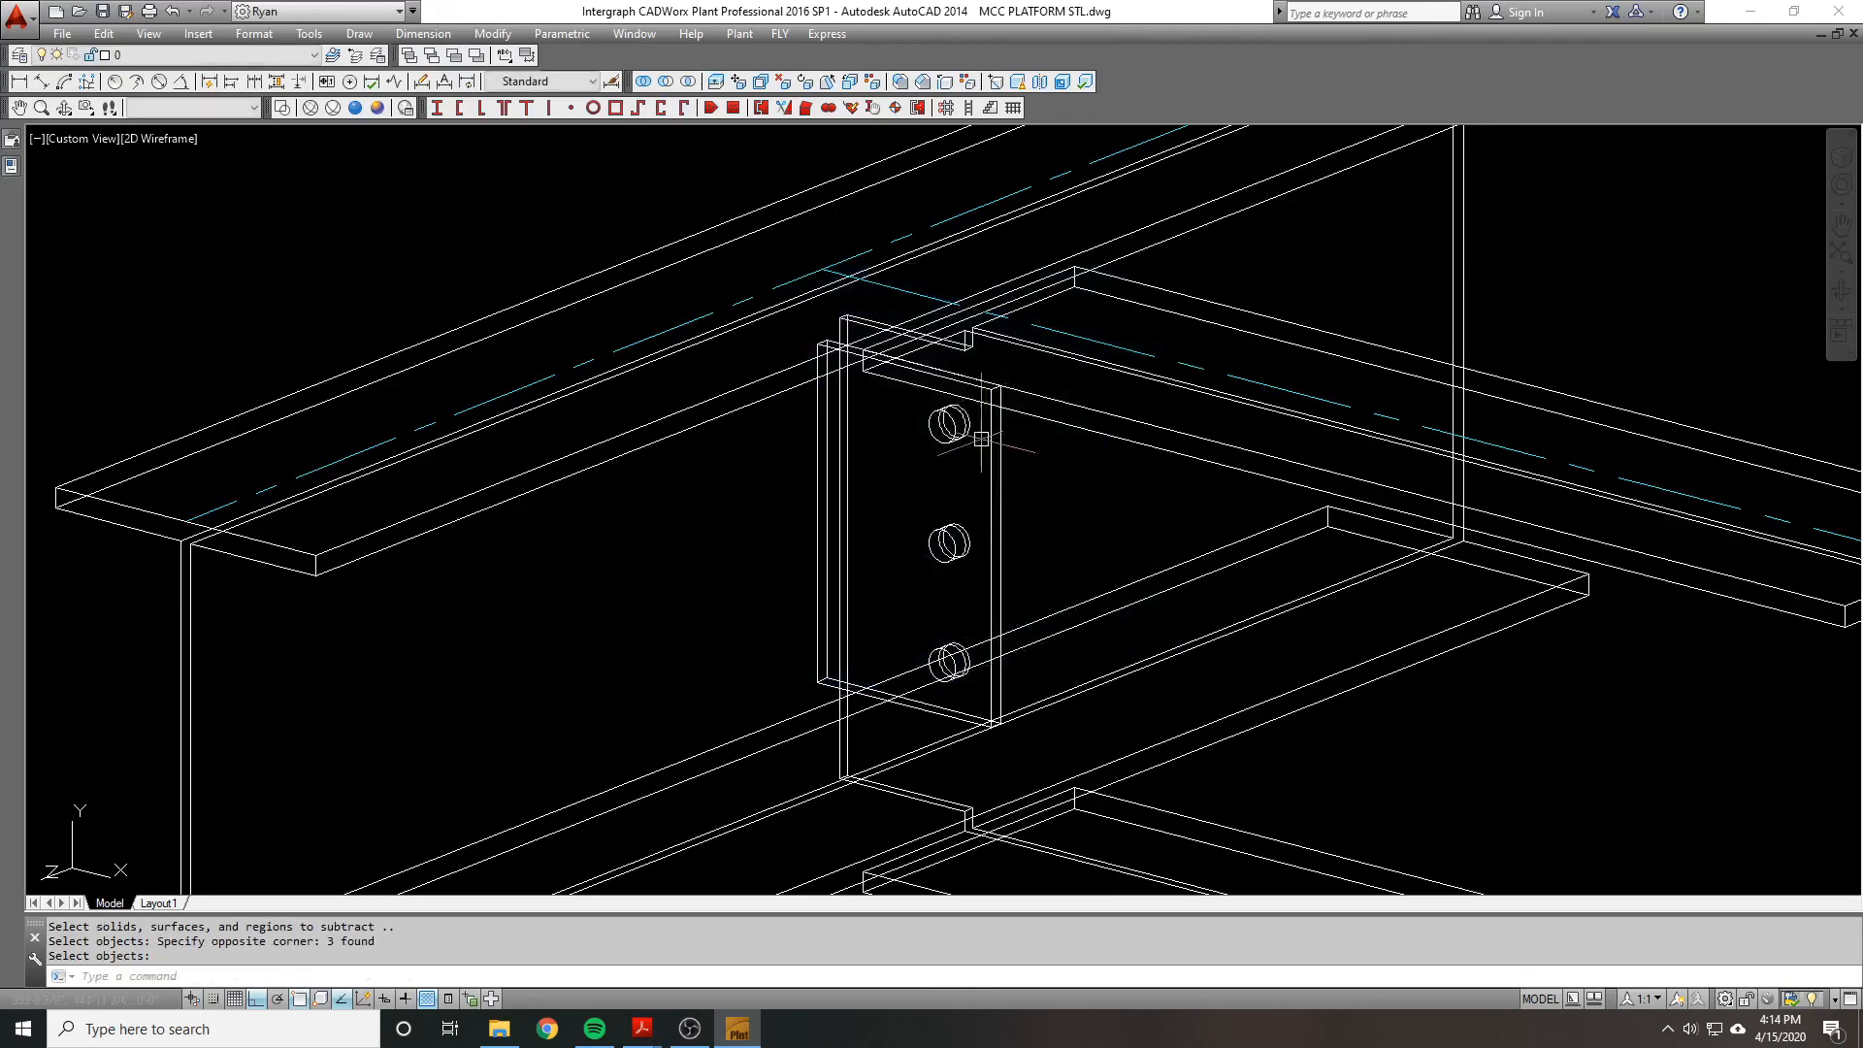
Step: Inspect the bolt holes in the Realistic style and up close in wireframe, and undo the subtraction of the cylinders
{"action": "left_click", "coordinate": [355, 108]}
{"action": "mouse_move", "coordinate": [998, 493]}
{"action": "middle_mouse_down", "text": "shift"}
{"action": "mouse_move", "coordinate": [1148, 417]}
{"action": "mouse_move", "coordinate": [1019, 491]}
{"action": "middle_mouse_up", "text": "shift"}
{"action": "type", "text": "u"}
{"action": "key", "text": "Return"}
{"action": "scroll", "coordinate": [970, 443], "scroll_direction": "up", "scroll_amount": 5}
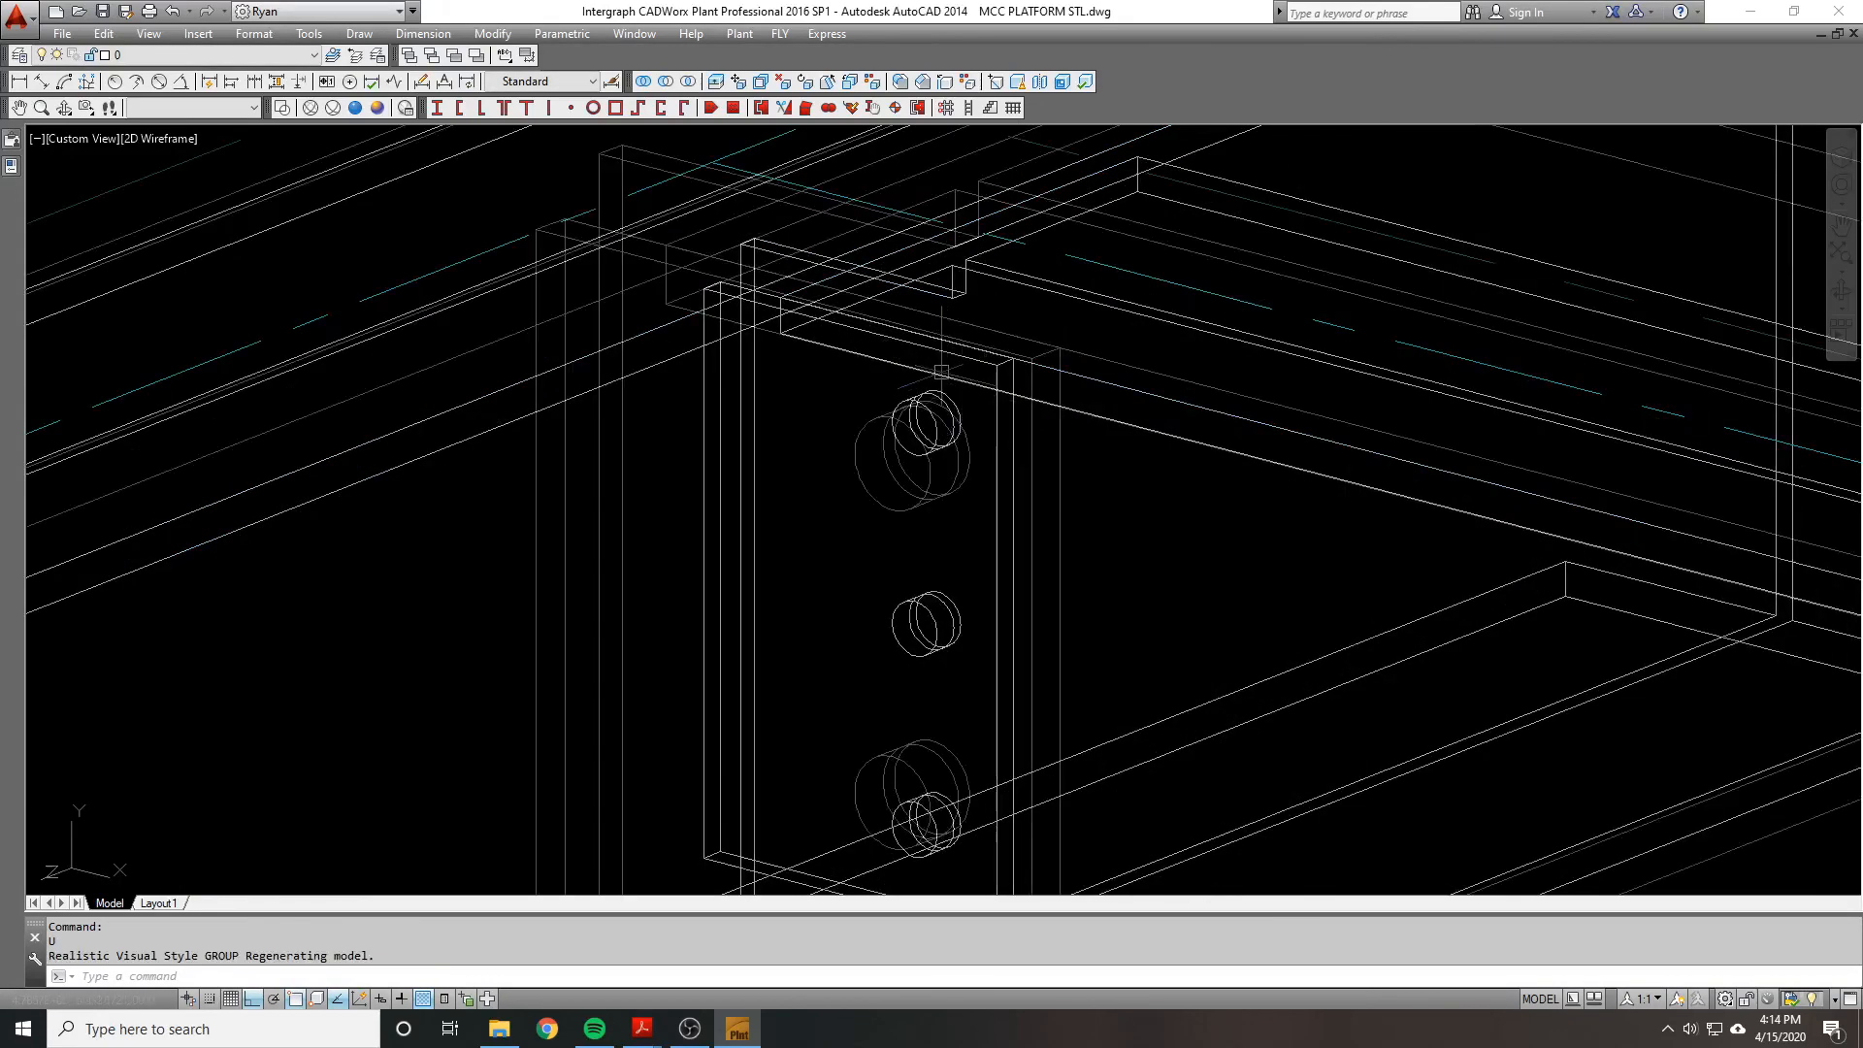
{"action": "left_click", "coordinate": [1135, 336]}
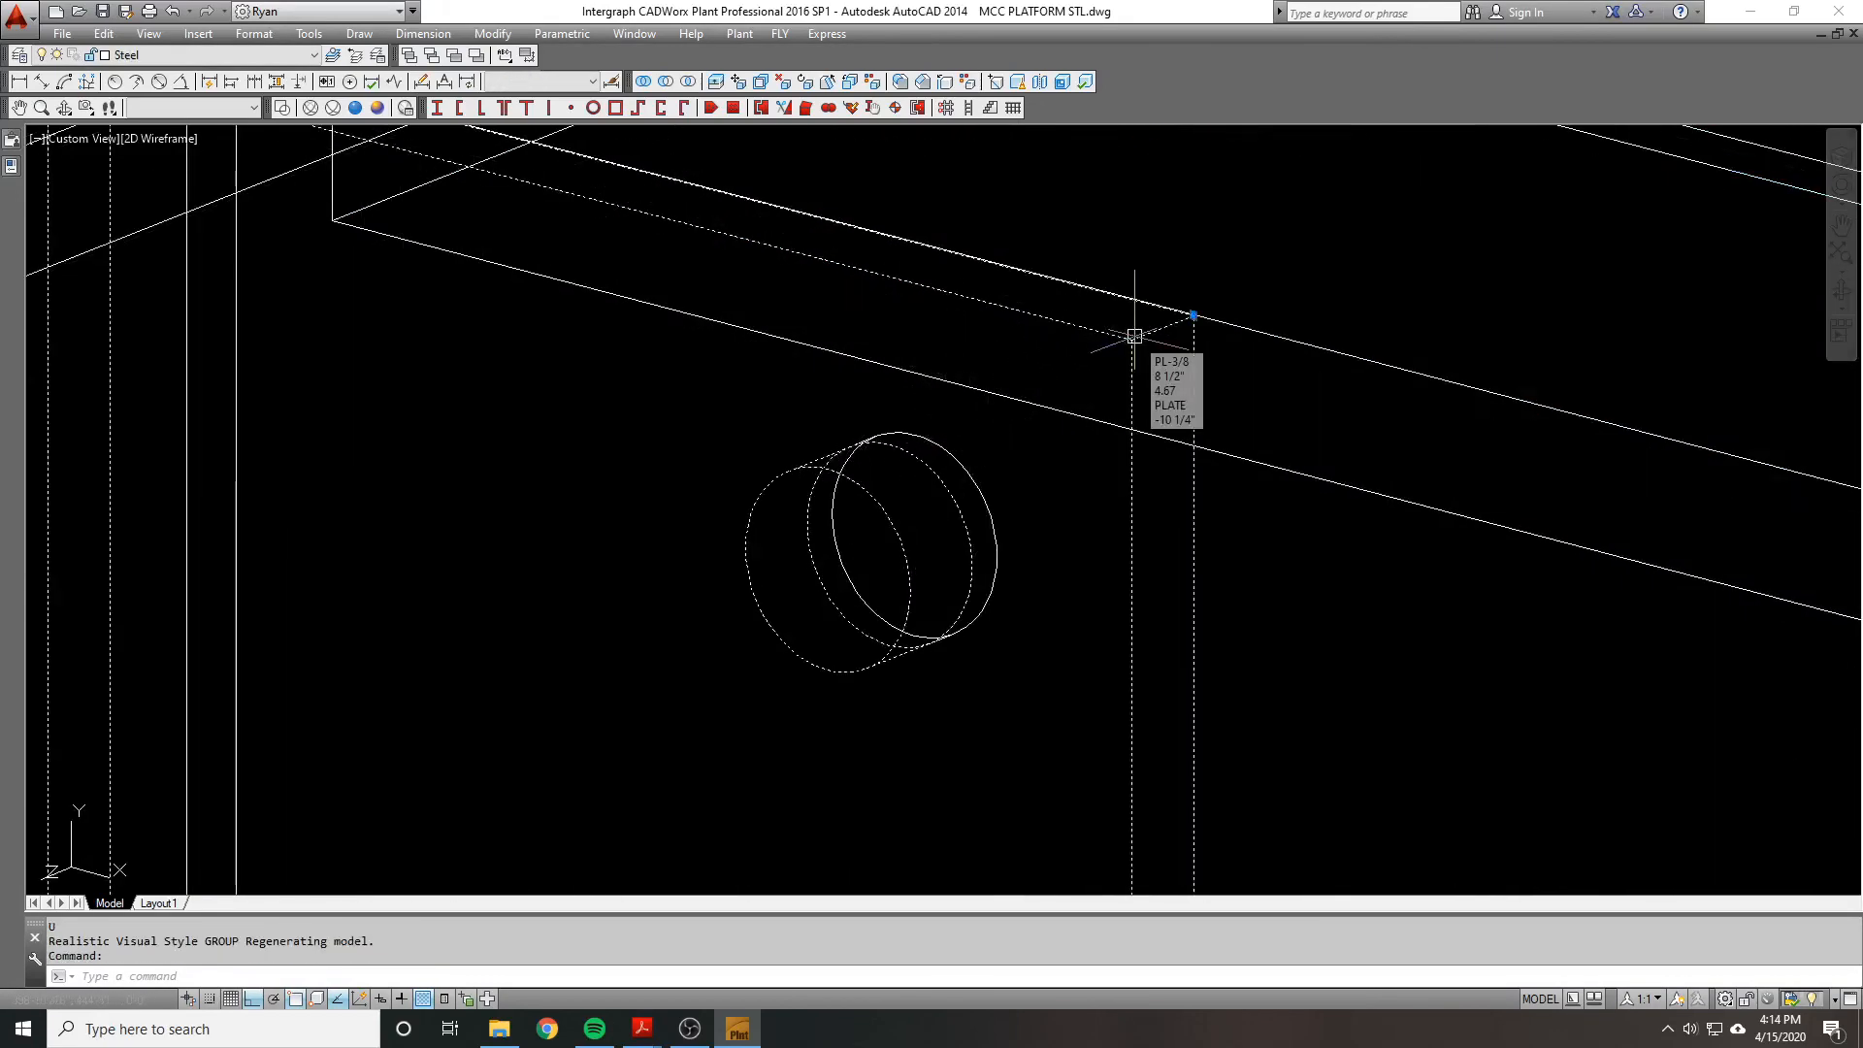
{"action": "key", "text": "Escape"}
{"action": "key", "text": "Escape"}
{"action": "scroll", "coordinate": [1114, 332], "scroll_direction": "down", "scroll_amount": 5}
{"action": "type", "text": "u"}
{"action": "key", "text": "Return"}
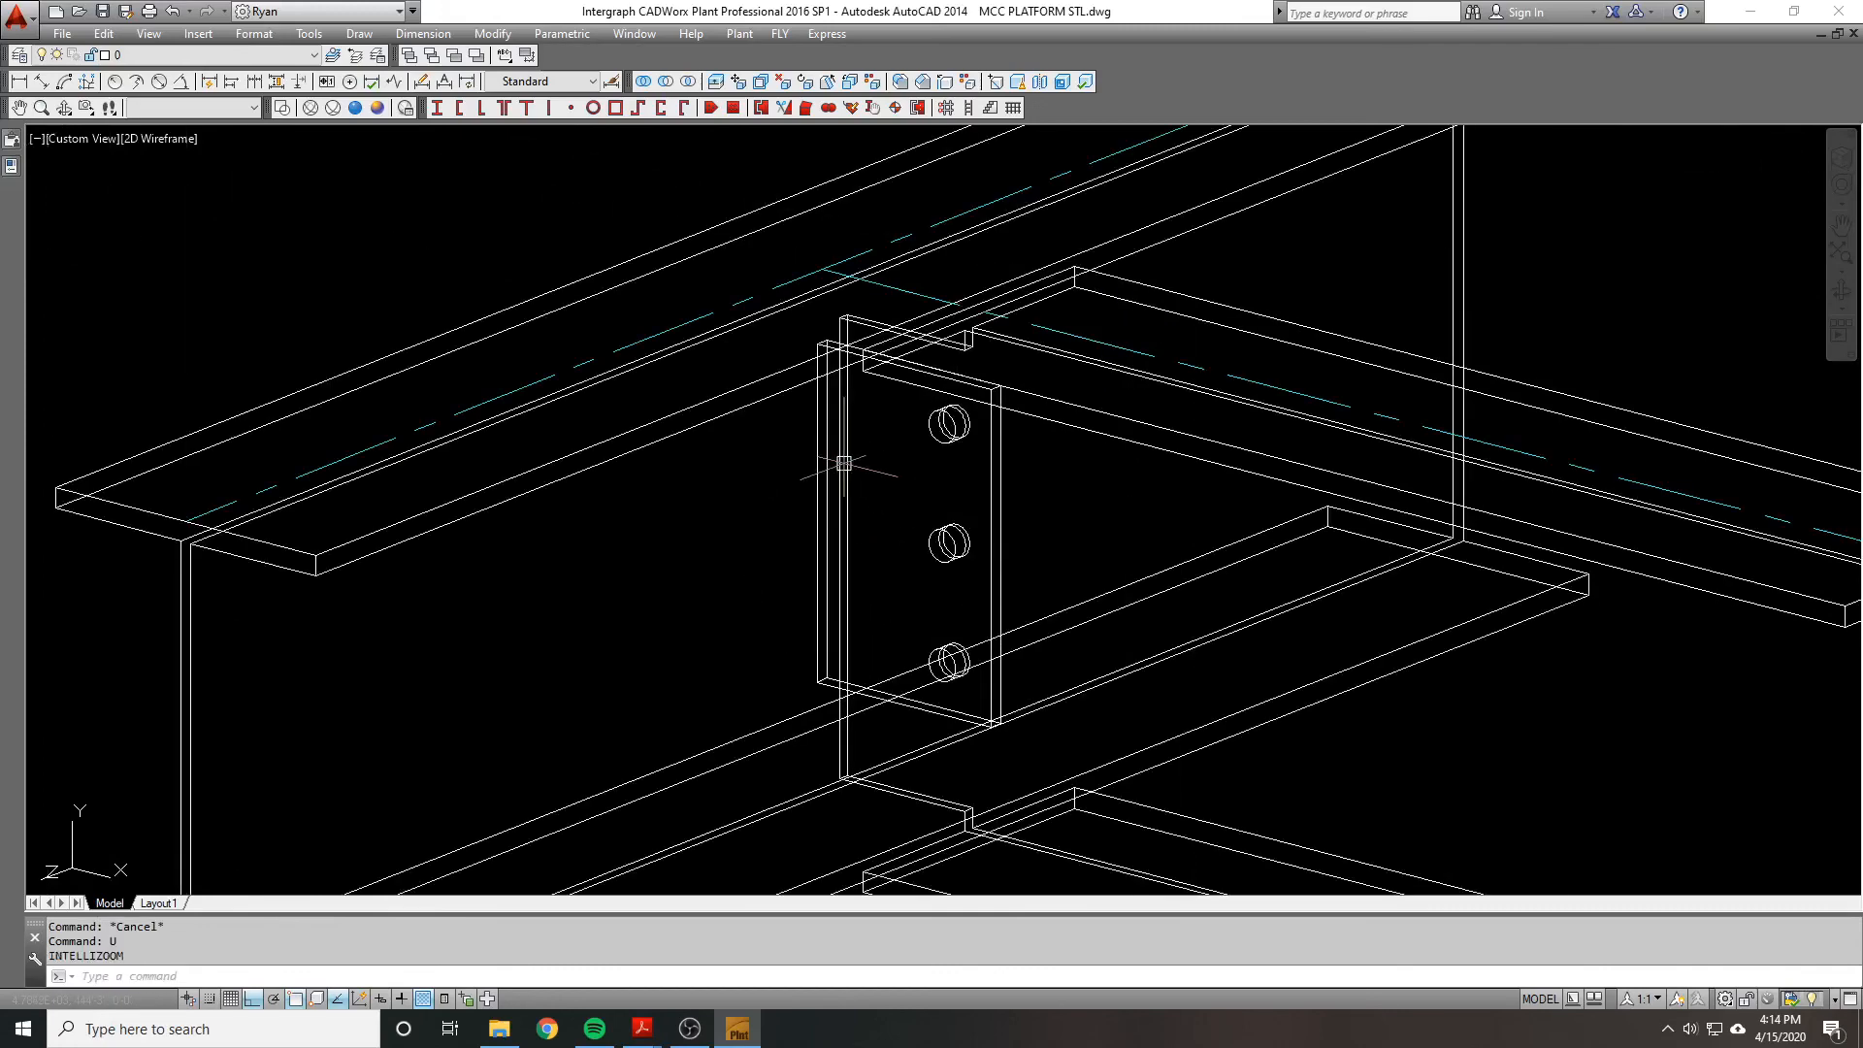
Step: Move the three bolt hole cylinders a short distance toward the plate so they pass through the beam's web
{"action": "type", "text": "m"}
{"action": "key", "text": "Return"}
{"action": "left_click", "coordinate": [1049, 368]}
{"action": "left_click", "coordinate": [1069, 504]}
{"action": "left_click", "coordinate": [1057, 517]}
{"action": "left_click", "coordinate": [1055, 604]}
{"action": "key", "text": "Return"}
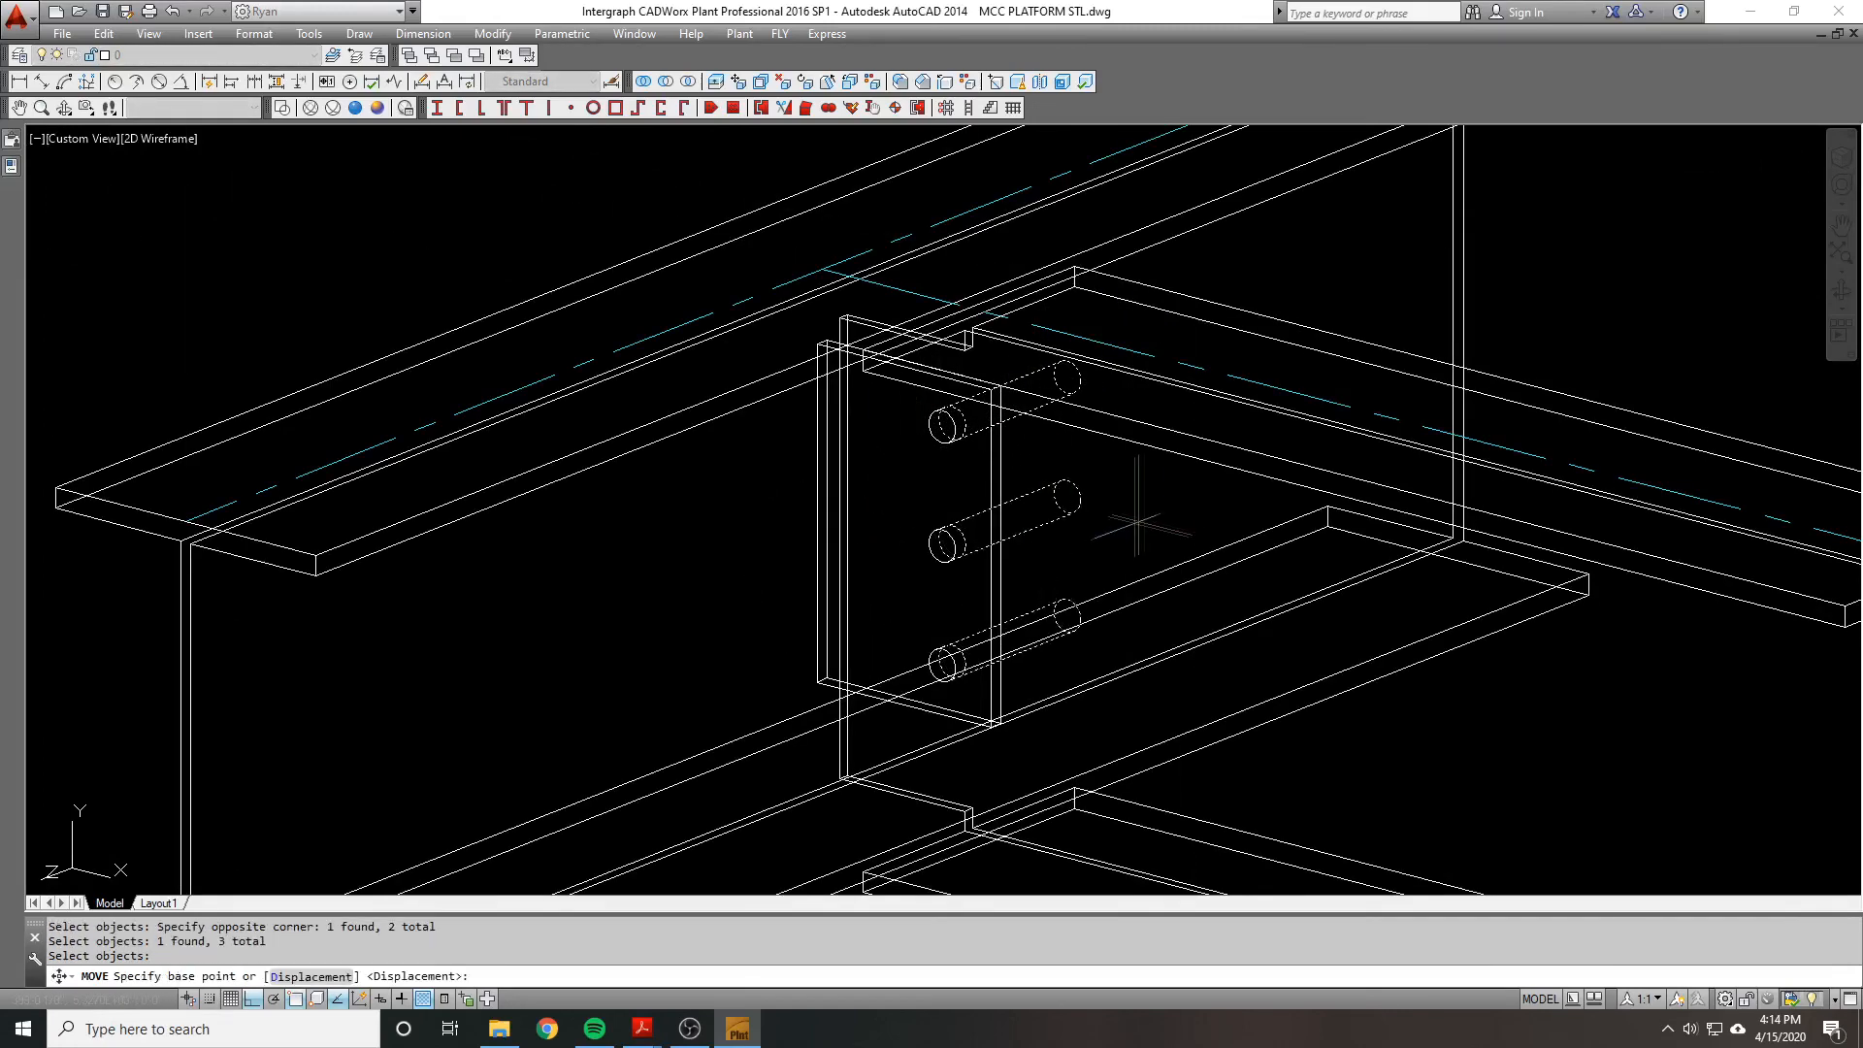
{"action": "left_click", "coordinate": [1132, 525]}
{"action": "left_click", "coordinate": [1119, 535]}
Step: Subtract the three moved cylinders from the coped beam and check the holes in the Realistic visual style
{"action": "type", "text": "su"}
{"action": "key", "text": "Return"}
{"action": "left_click", "coordinate": [1183, 432]}
{"action": "key", "text": "Return"}
{"action": "left_click", "coordinate": [1020, 412]}
{"action": "left_click", "coordinate": [1034, 523]}
{"action": "left_click", "coordinate": [1031, 617]}
{"action": "key", "text": "Return"}
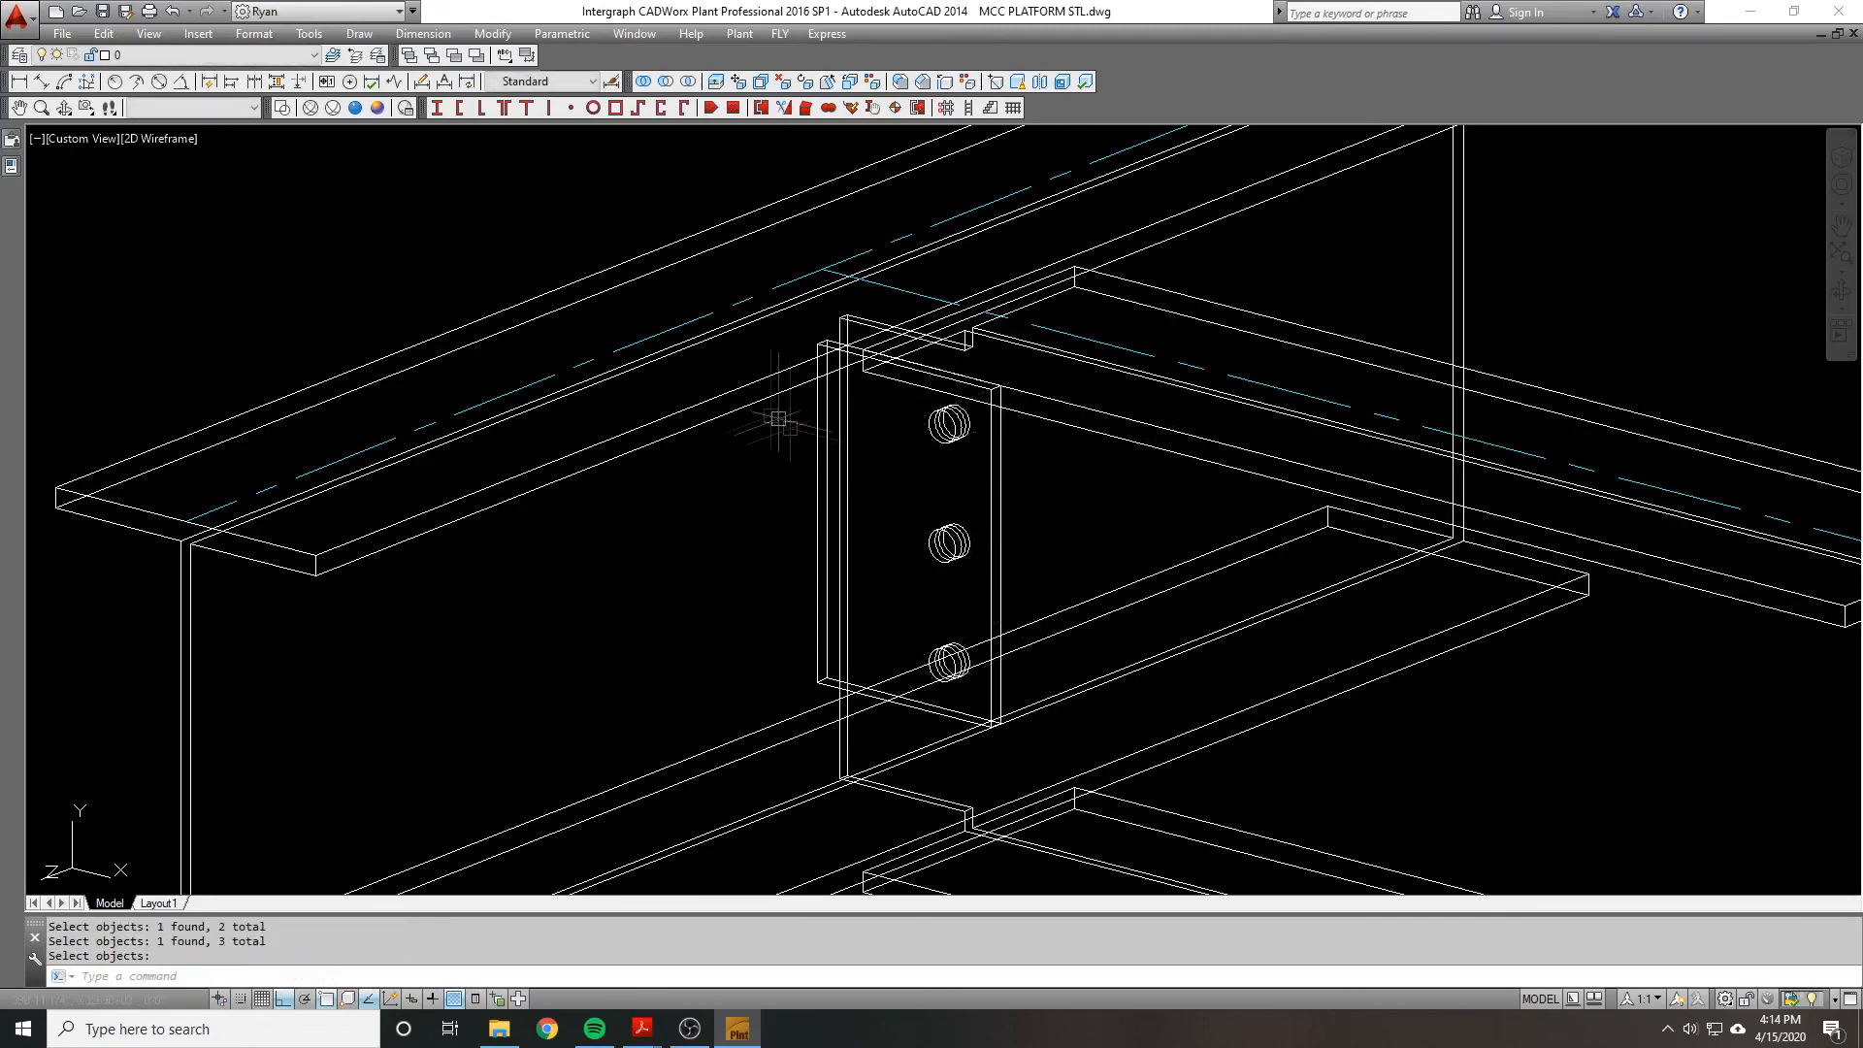
{"action": "left_click", "coordinate": [355, 108]}
{"action": "scroll", "coordinate": [927, 404], "scroll_direction": "up", "scroll_amount": 3}
{"action": "mouse_move", "coordinate": [927, 427]}
{"action": "middle_mouse_down", "text": "shift"}
{"action": "mouse_move", "coordinate": [833, 325]}
{"action": "mouse_move", "coordinate": [873, 350]}
{"action": "mouse_move", "coordinate": [922, 447]}
{"action": "middle_mouse_up", "text": "shift"}
{"action": "left_click", "coordinate": [282, 108]}
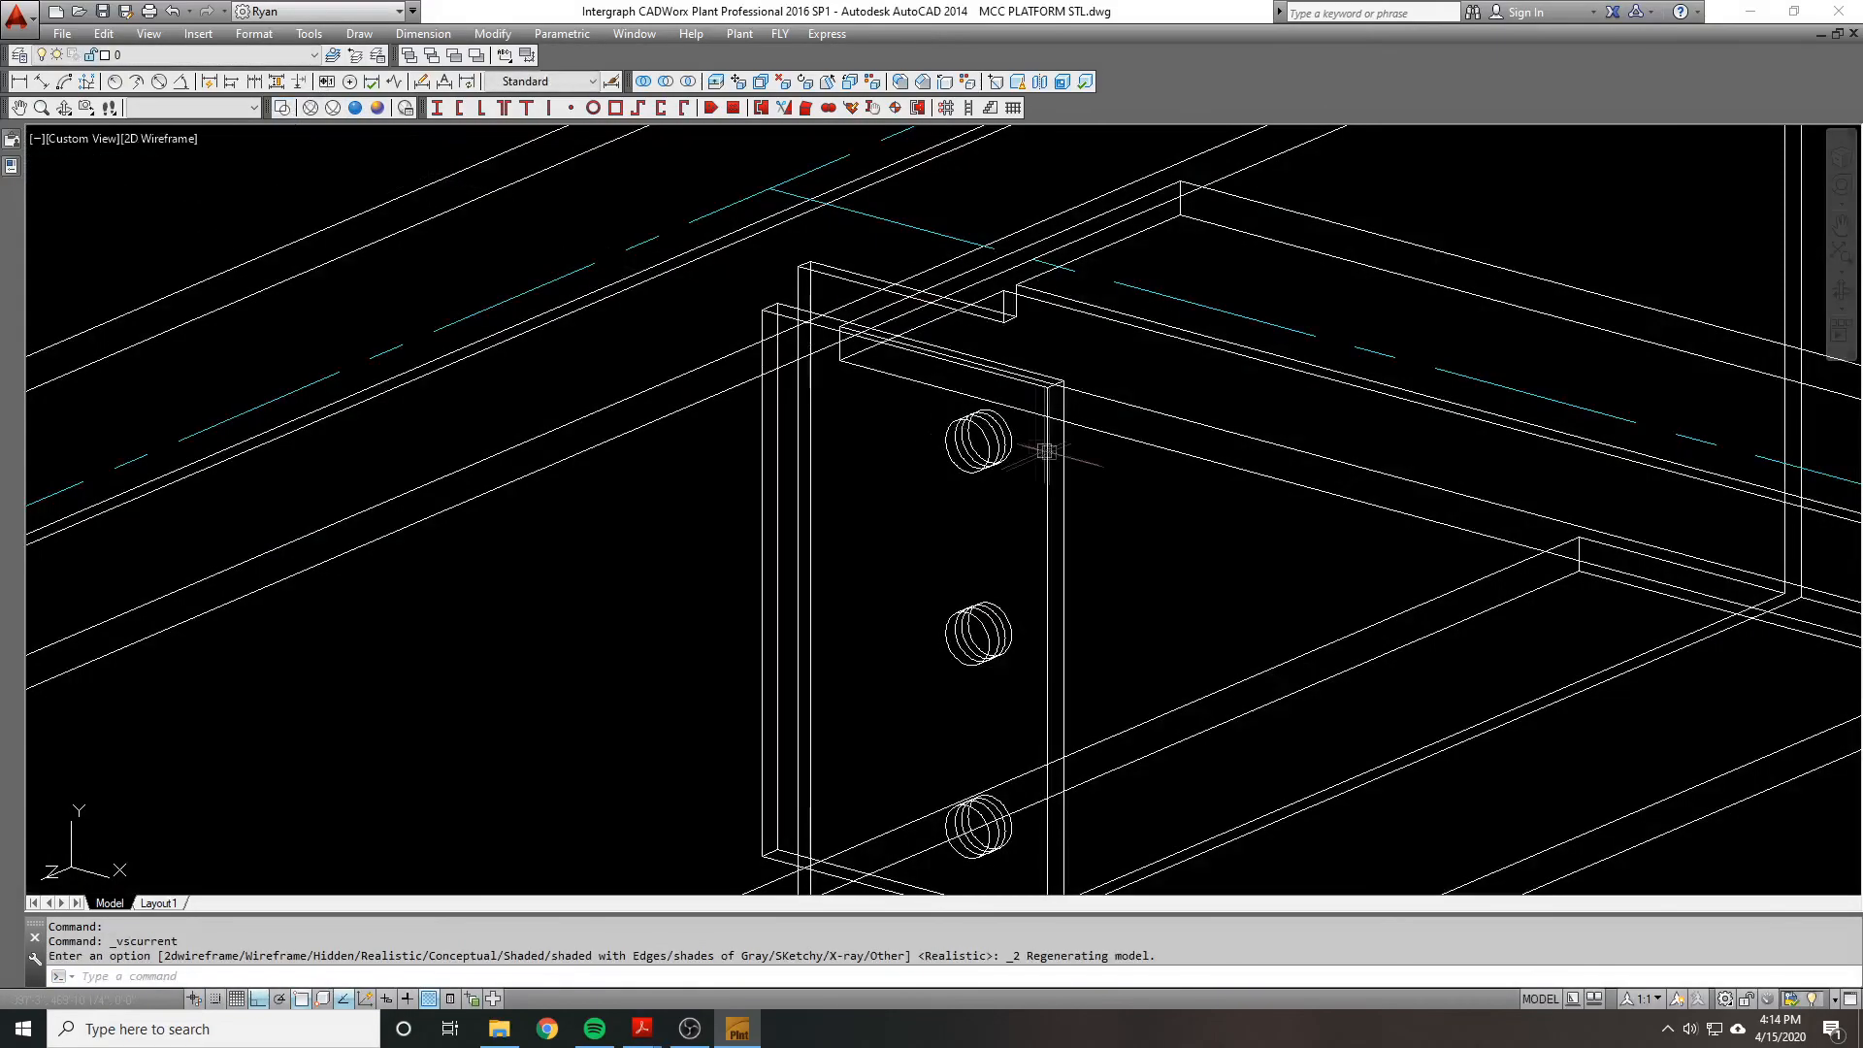
Step: Move the drilled 3/8" plate along Z only from its upper corner, using the .Z point filter with @ for XY
{"action": "middle_click_drag", "start_coordinate": [945, 427], "coordinate": [1095, 543]}
{"action": "type", "text": "m"}
{"action": "key", "text": "Return"}
{"action": "left_click", "coordinate": [918, 418]}
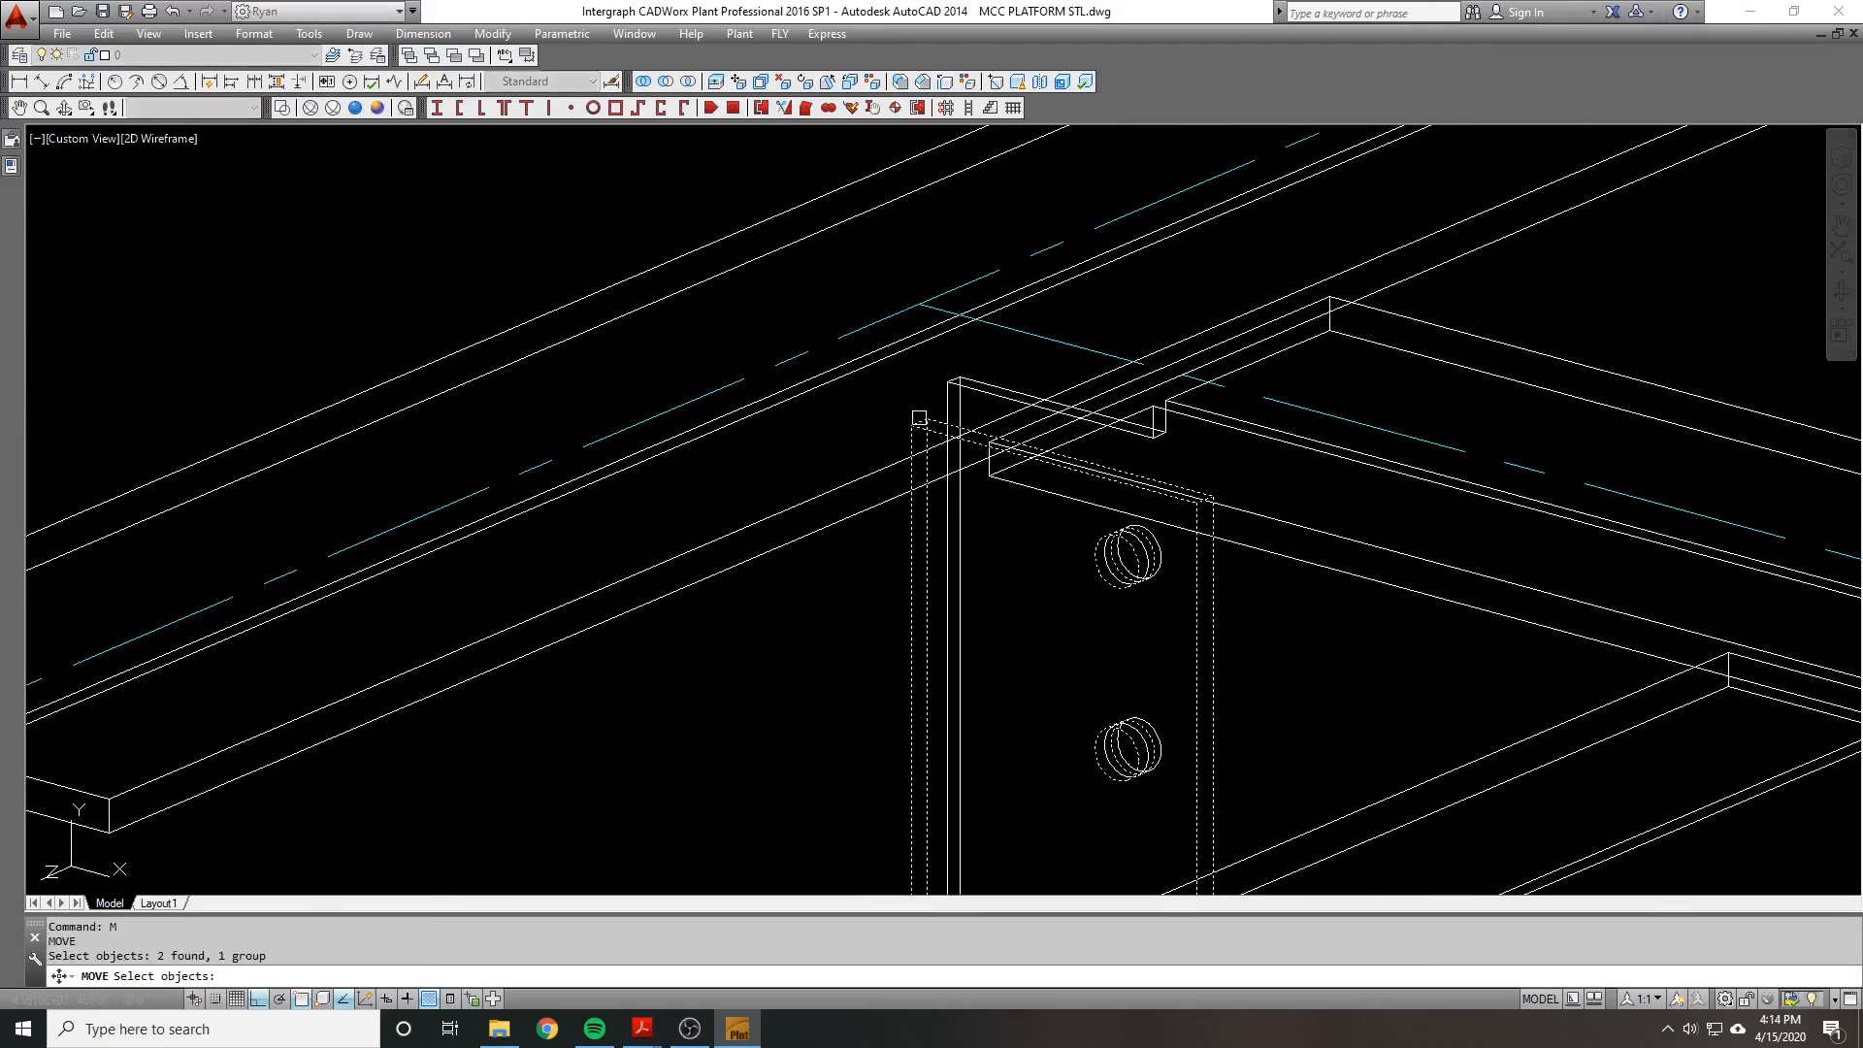
{"action": "scroll", "coordinate": [929, 417], "scroll_direction": "up", "scroll_amount": 3}
{"action": "key", "text": "Return"}
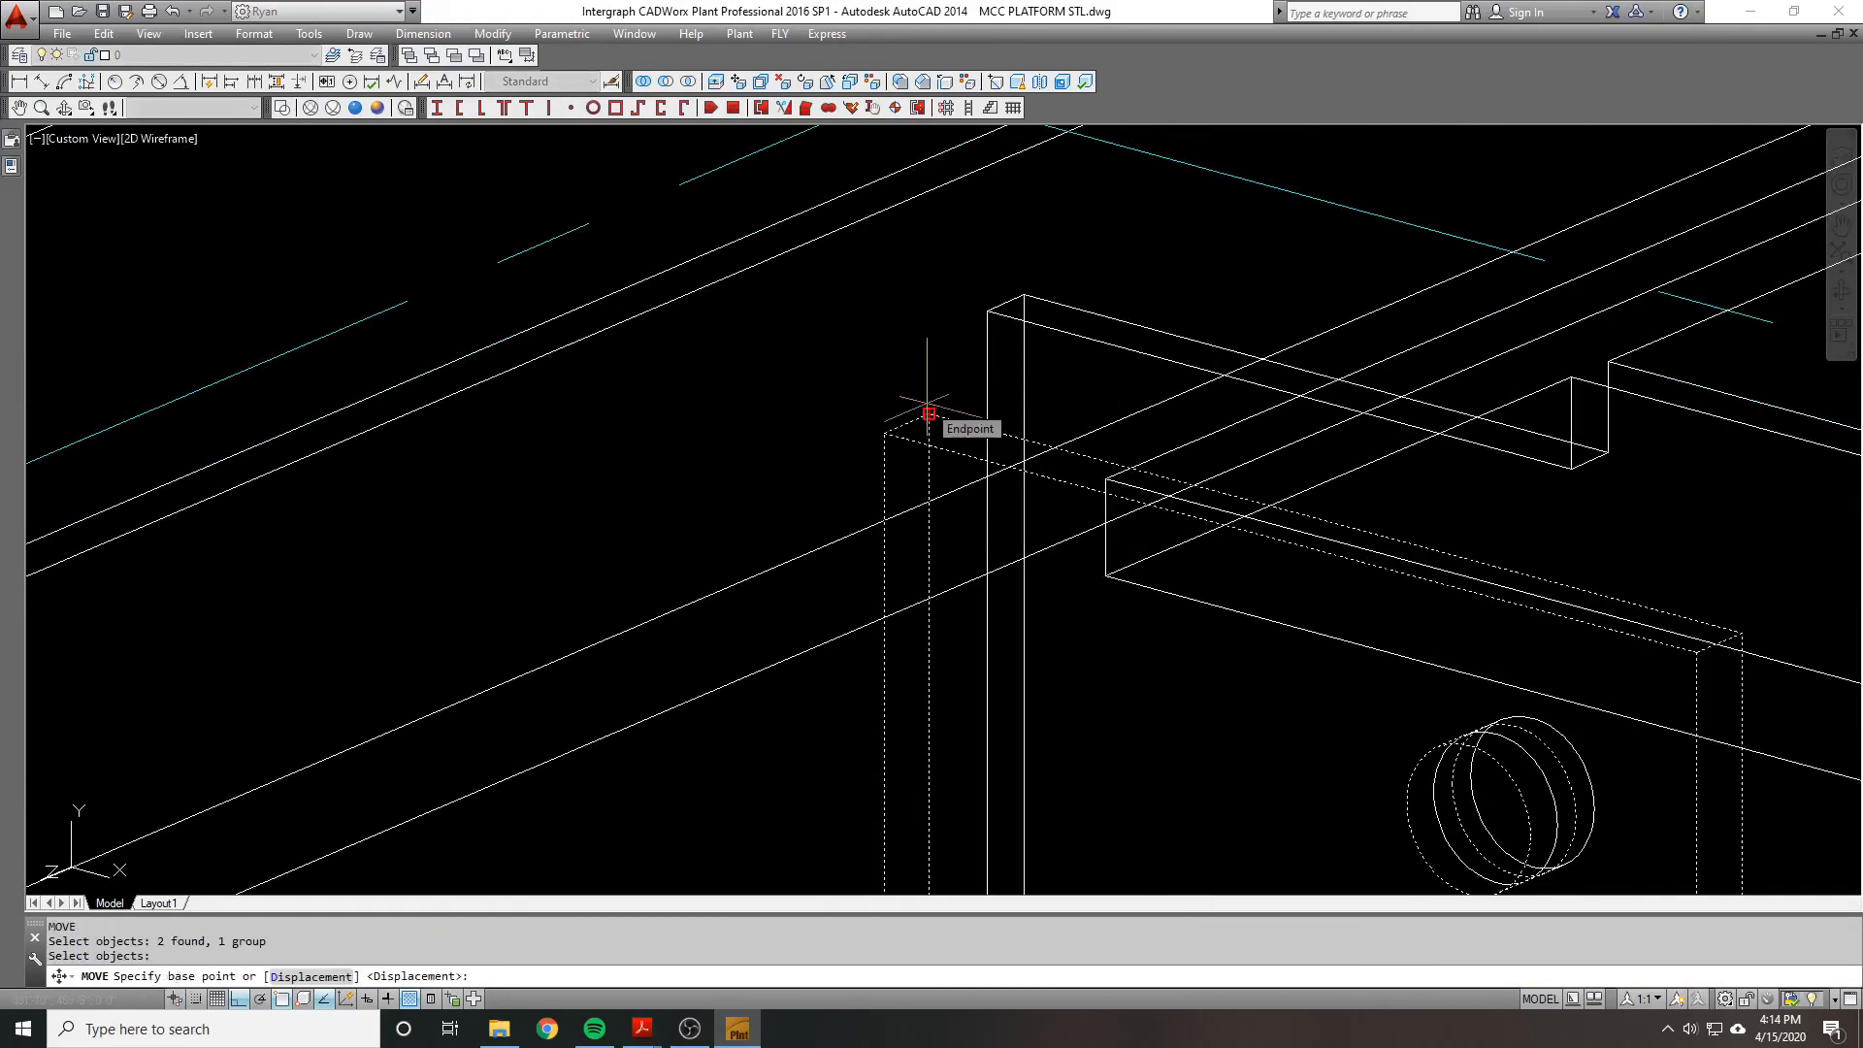
{"action": "left_click", "coordinate": [929, 415]}
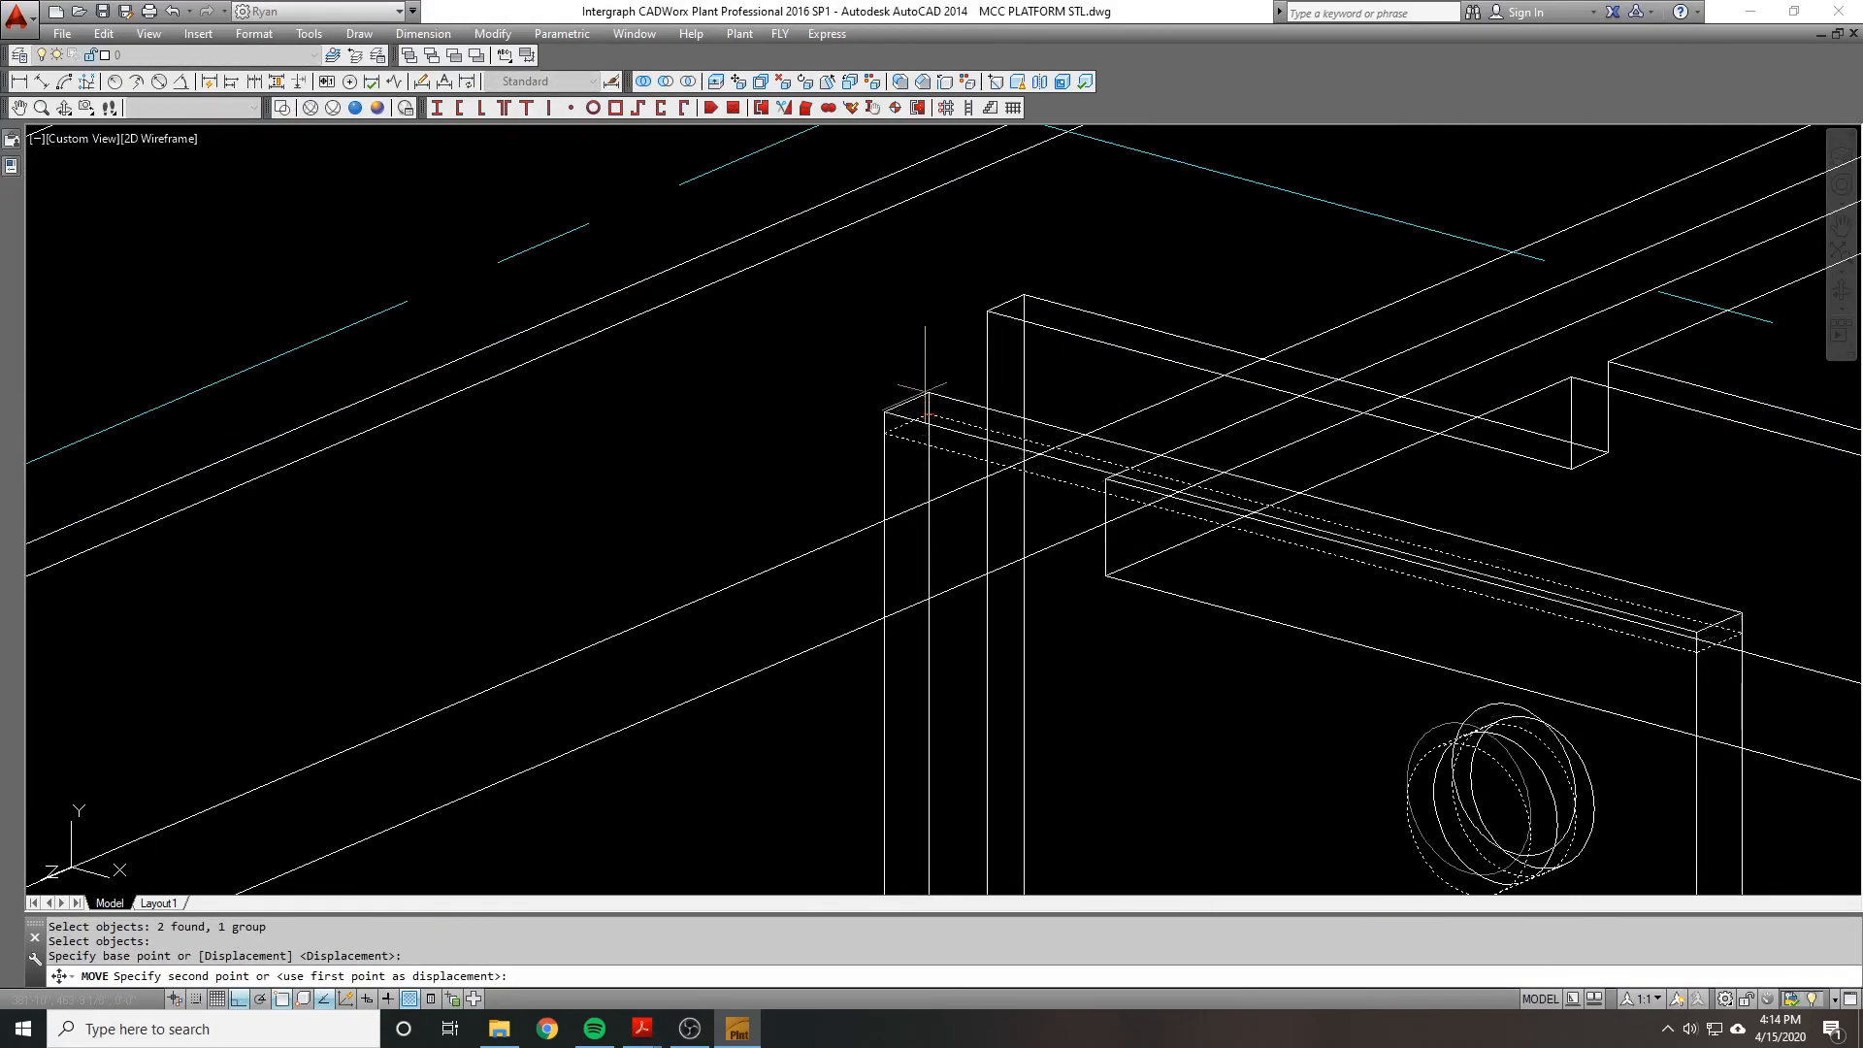
{"action": "scroll", "coordinate": [921, 409], "scroll_direction": "down", "scroll_amount": 3}
{"action": "type", "text": ".z"}
{"action": "key", "text": "Return"}
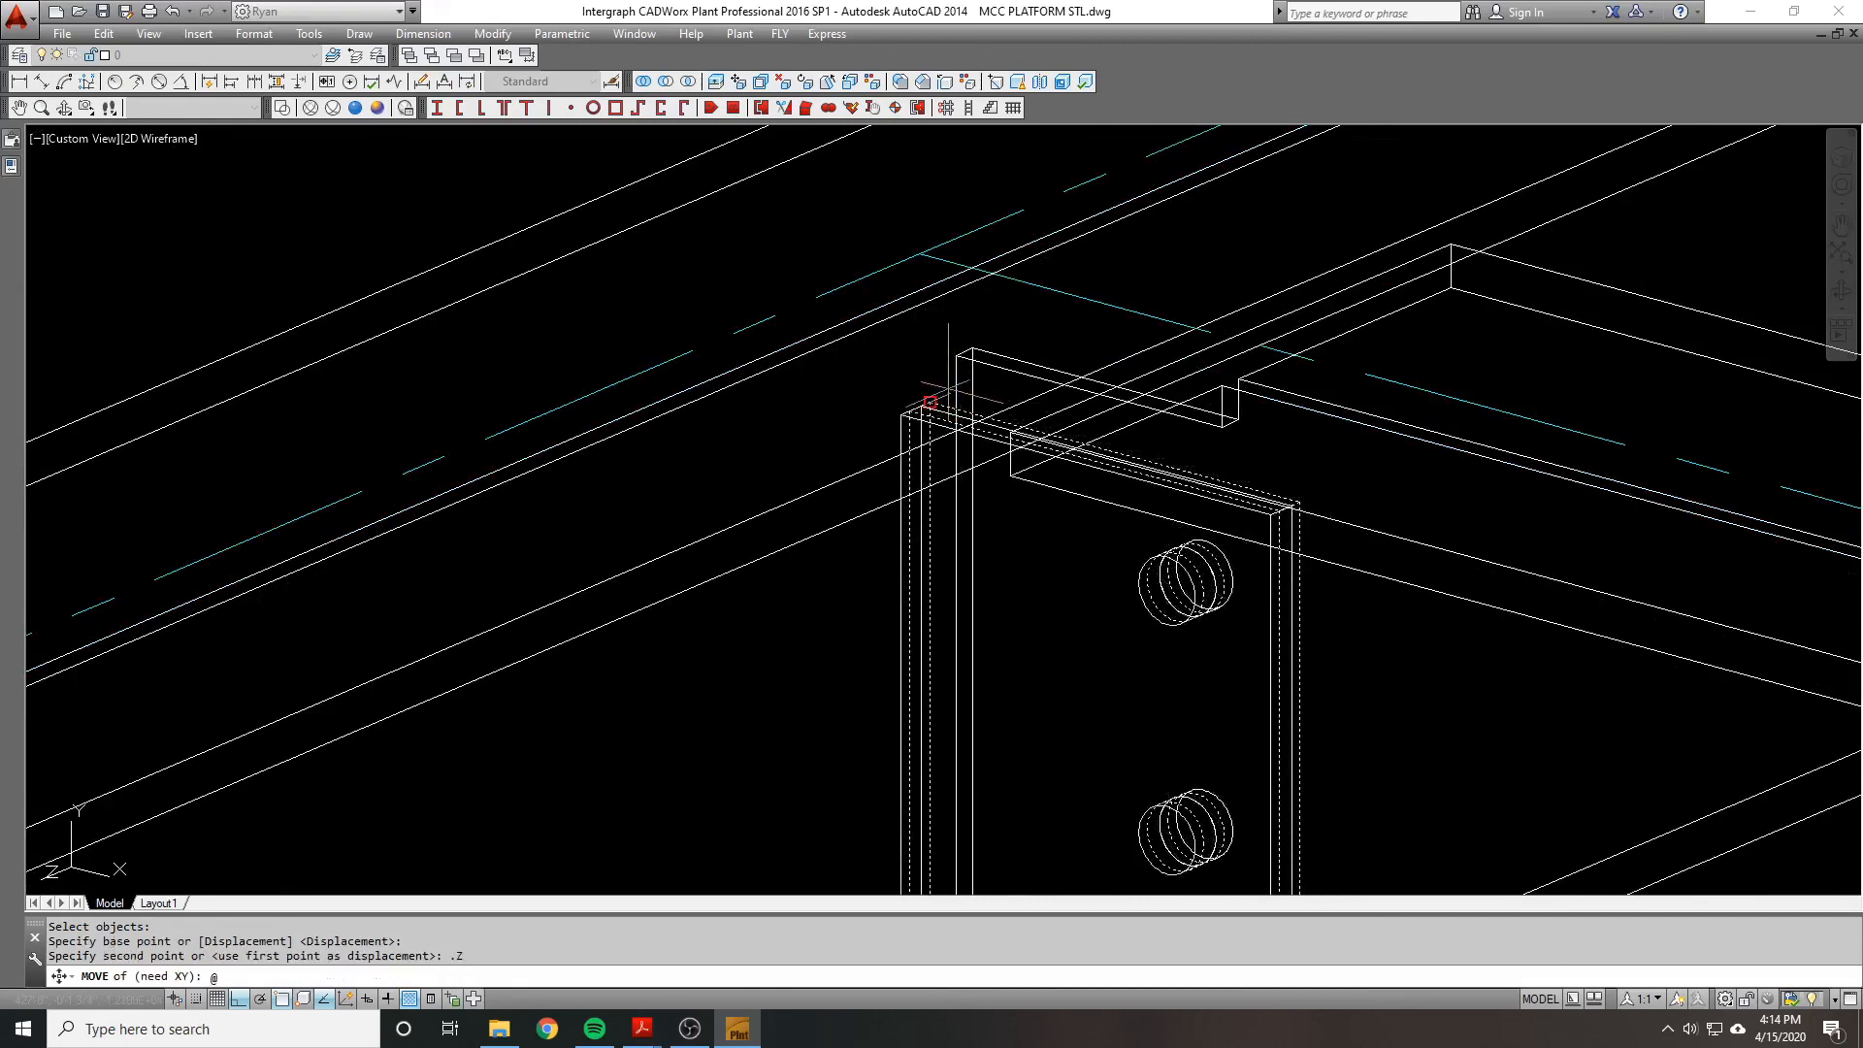
{"action": "left_click", "coordinate": [949, 376]}
{"action": "scroll", "coordinate": [949, 377], "scroll_direction": "down", "scroll_amount": 3}
Step: Examine the plate and bolt holes of the beam connection in the Realistic visual style
{"action": "left_click", "coordinate": [352, 108]}
{"action": "left_click", "coordinate": [351, 108]}
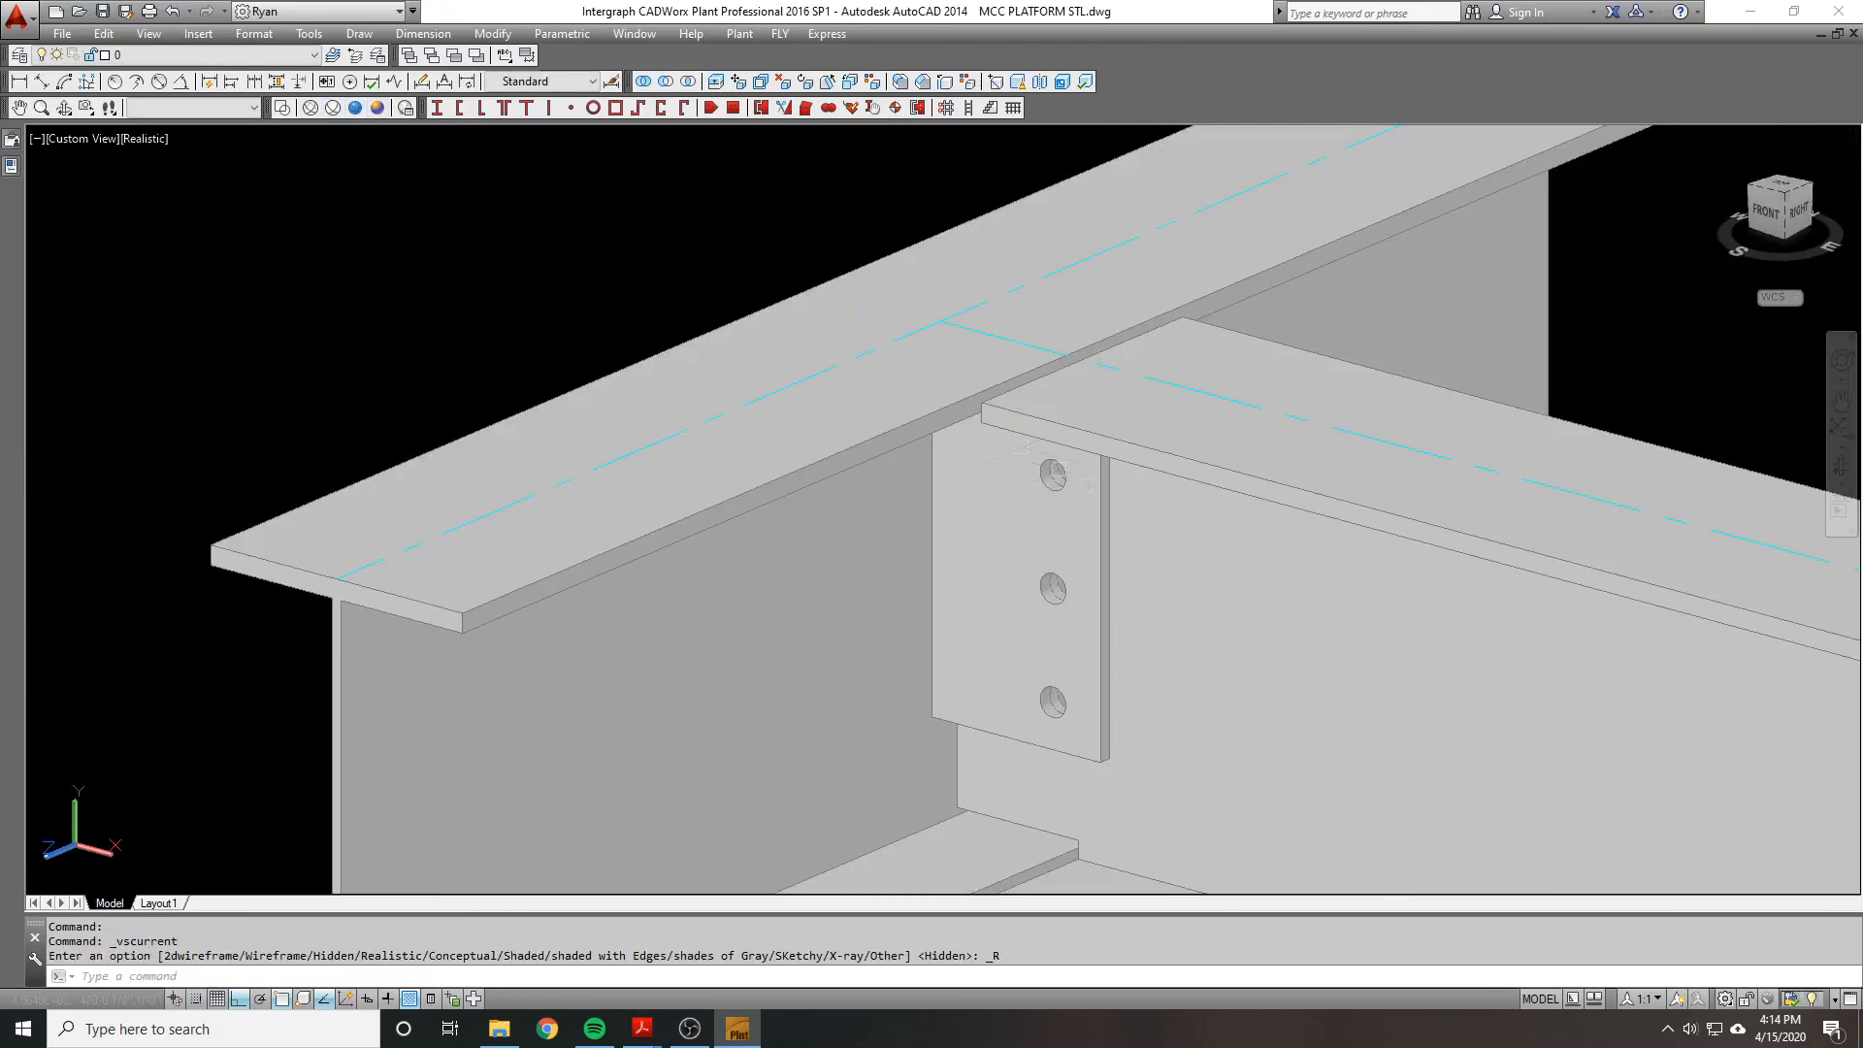
{"action": "middle_click_drag", "start_coordinate": [897, 501], "coordinate": [1112, 563], "text": "shift"}
{"action": "left_click_drag", "start_coordinate": [271, 110], "coordinate": [275, 111]}
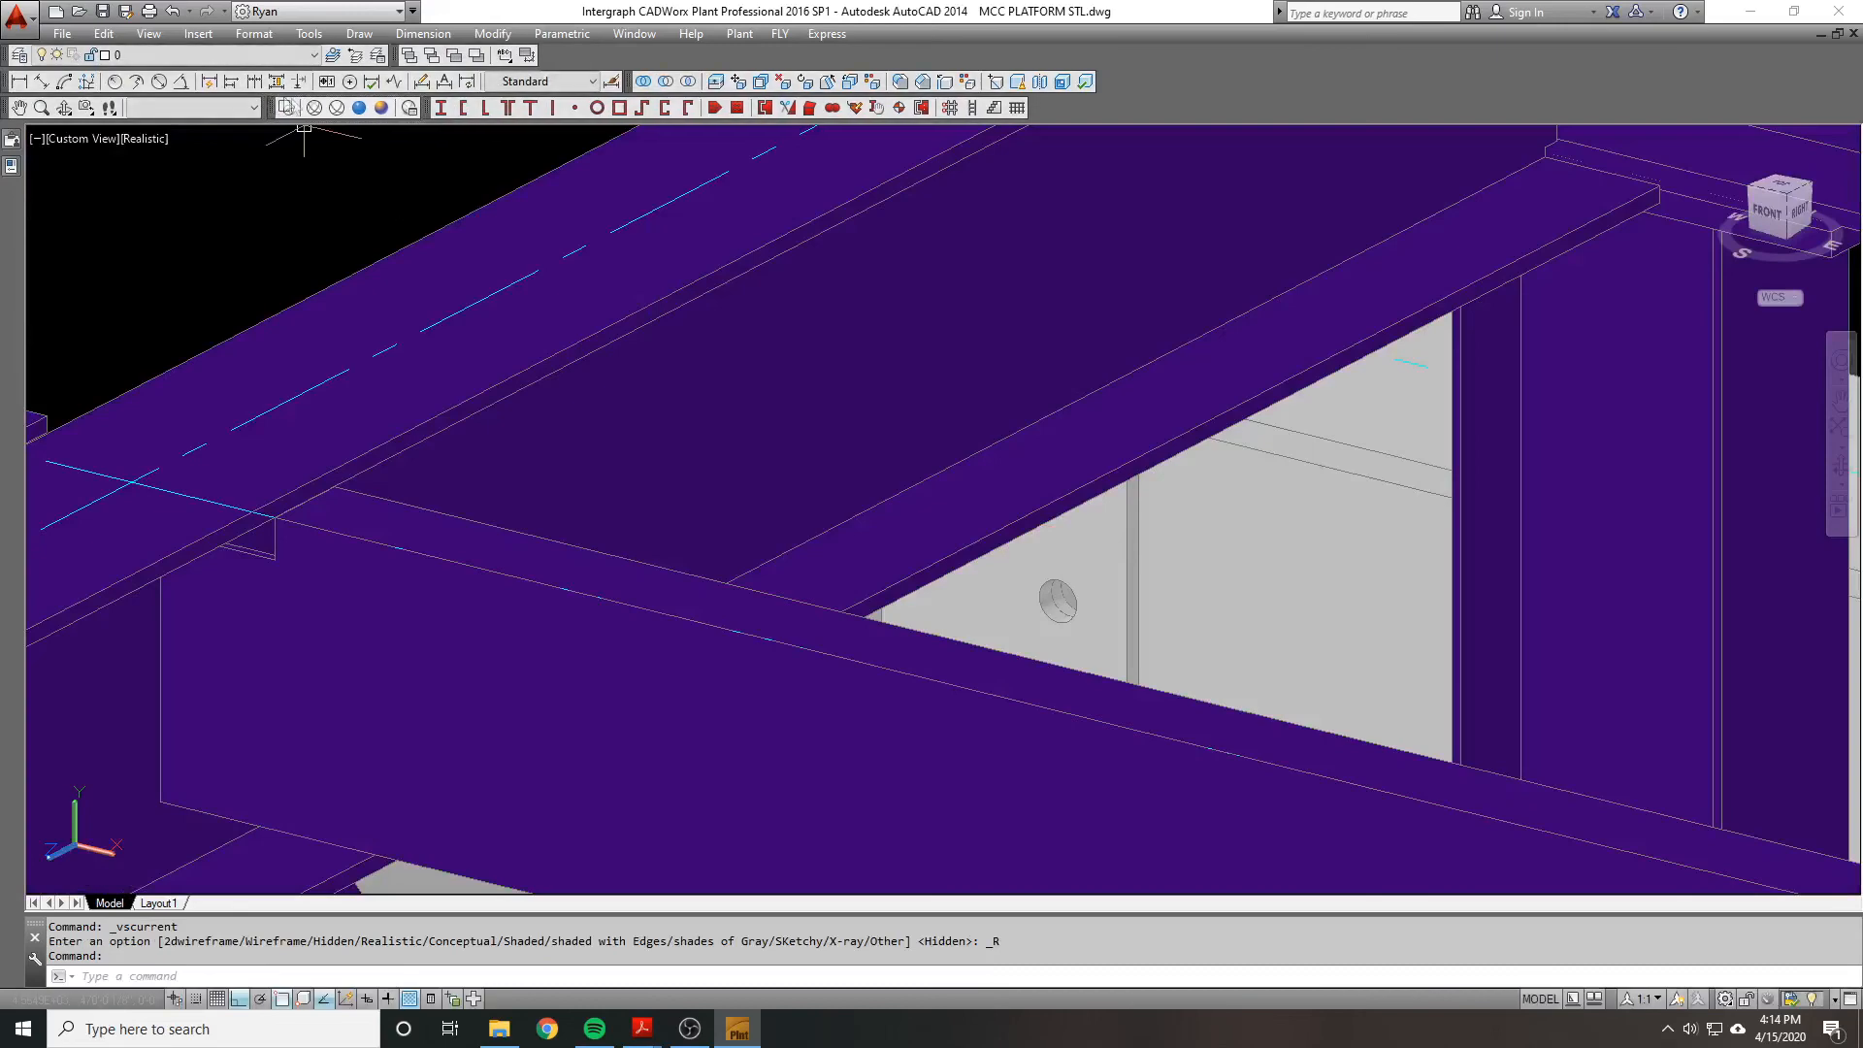
{"action": "scroll", "coordinate": [958, 507], "scroll_direction": "down", "scroll_amount": 5}
{"action": "middle_click_drag", "start_coordinate": [959, 507], "coordinate": [958, 505], "text": "shift"}
{"action": "key", "text": "Escape"}
Step: Undo the plate and bolt hole edits back to the flat SHEAR TAB outline with its label text
{"action": "type", "text": "u"}
{"action": "key", "text": "Return"}
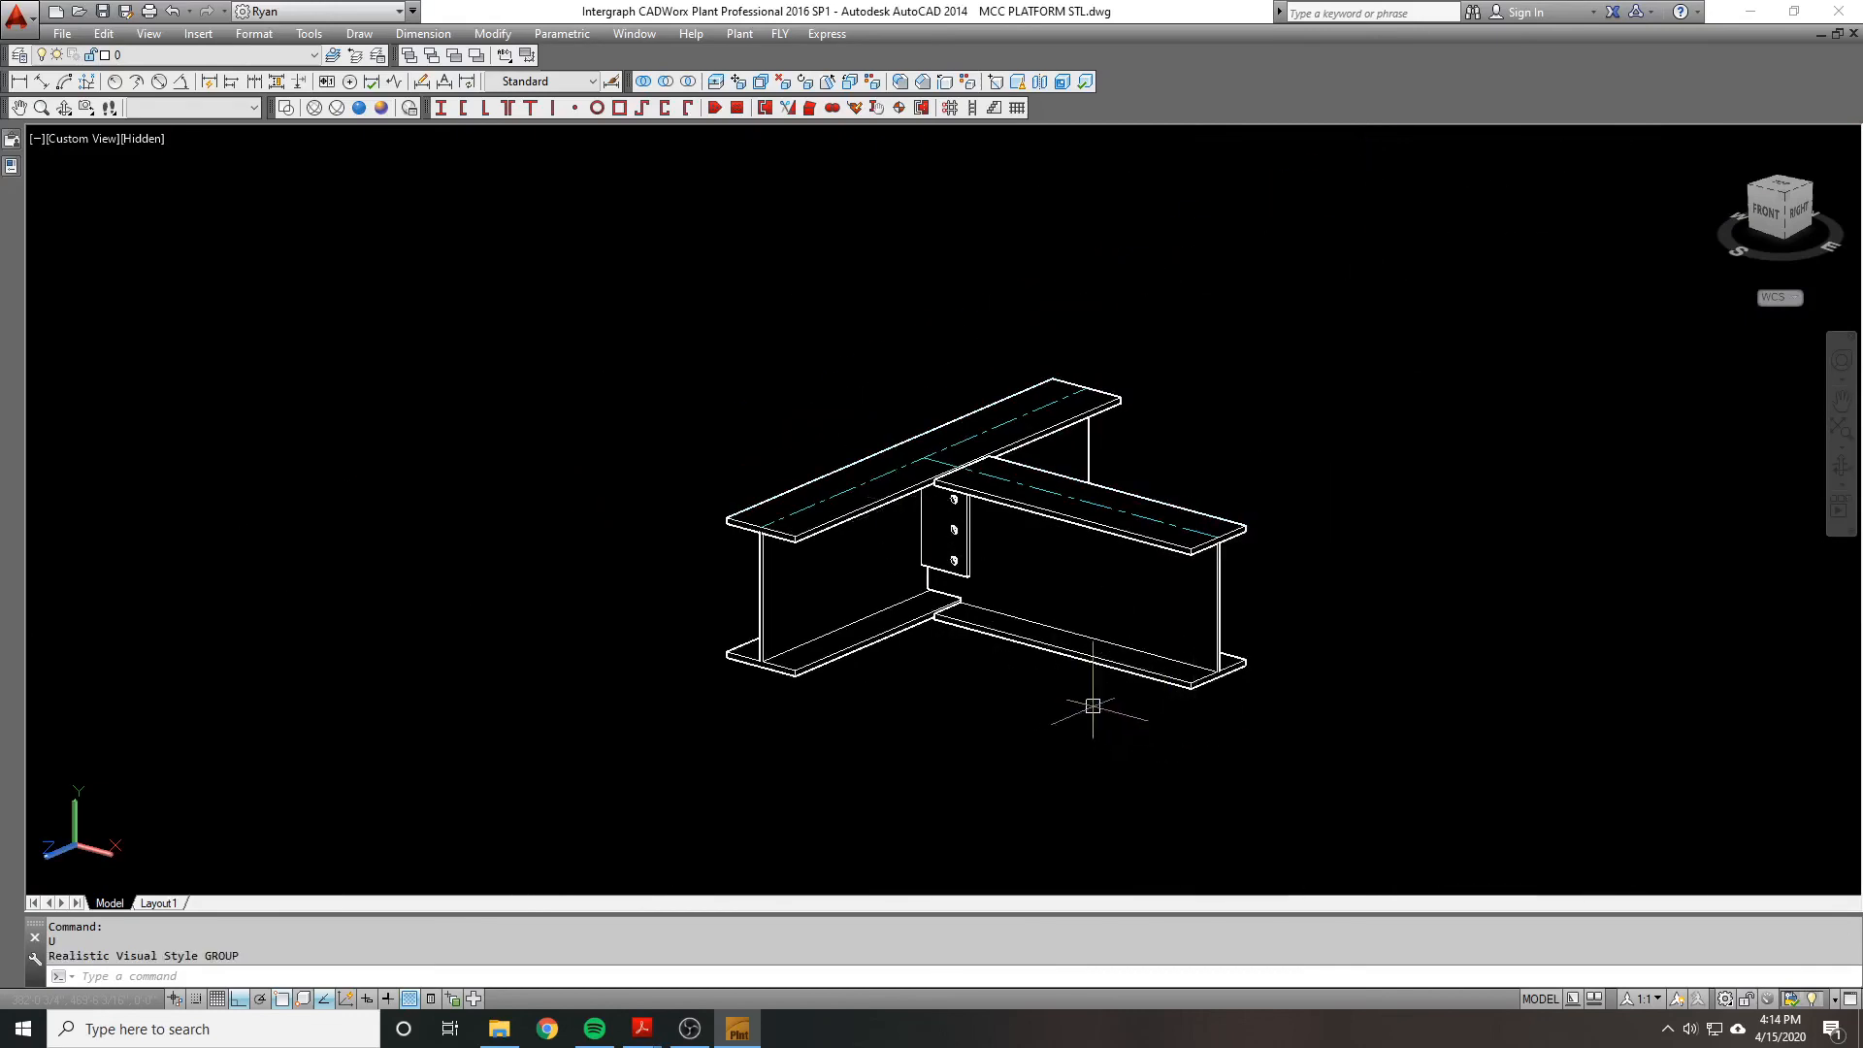
{"action": "key", "text": "Return"}
{"action": "key", "text": "Return"}
{"action": "key", "text": "Return"}
{"action": "key", "text": "Return"}
{"action": "key", "text": "Return"}
{"action": "key", "text": "Return"}
{"action": "key", "text": "Return"}
{"action": "key", "text": "Return"}
{"action": "key", "text": "Return"}
{"action": "key", "text": "Return"}
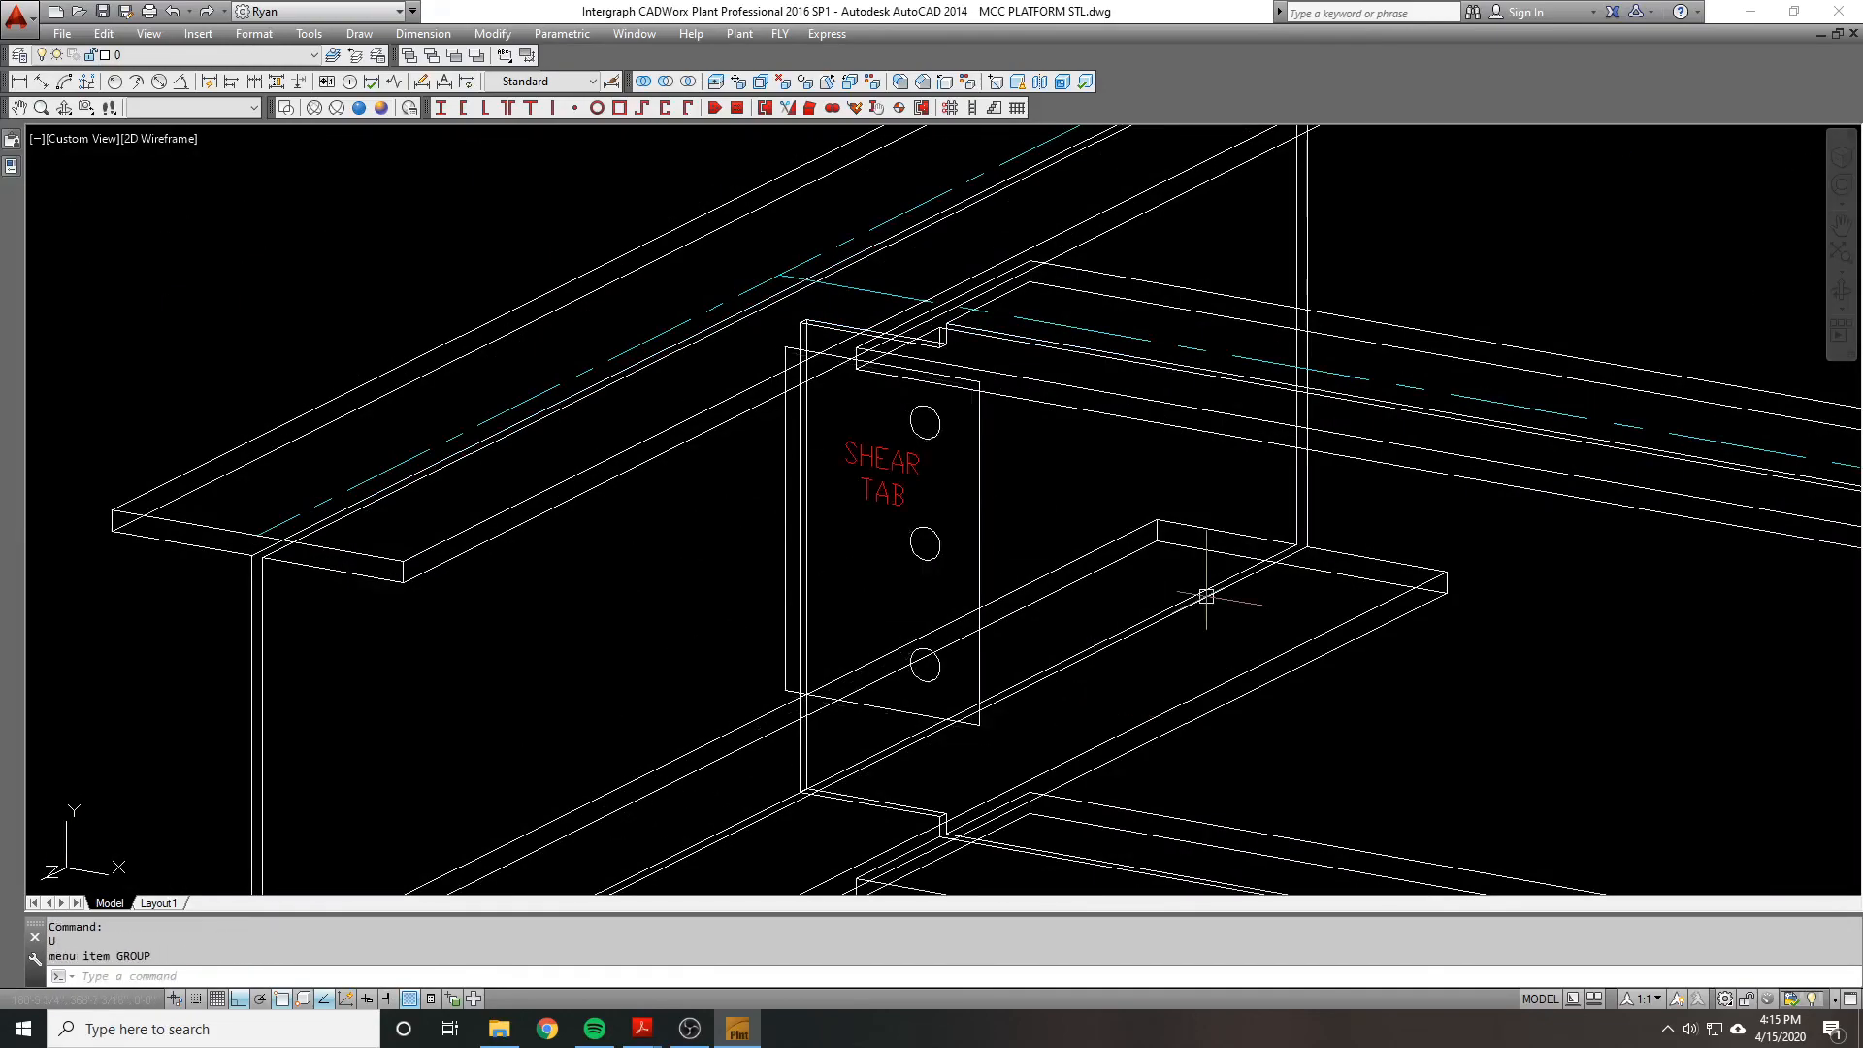
{"action": "key", "text": "Return"}
{"action": "left_click", "coordinate": [922, 561]}
{"action": "key", "text": "Escape"}
{"action": "key", "text": "Escape"}
Step: Move the SHEAR TAB outline along Z only from its upper corner, using the .Z point filter with @ for XY
{"action": "scroll", "coordinate": [865, 332], "scroll_direction": "up", "scroll_amount": 5}
{"action": "scroll", "coordinate": [883, 331], "scroll_direction": "down", "scroll_amount": 3}
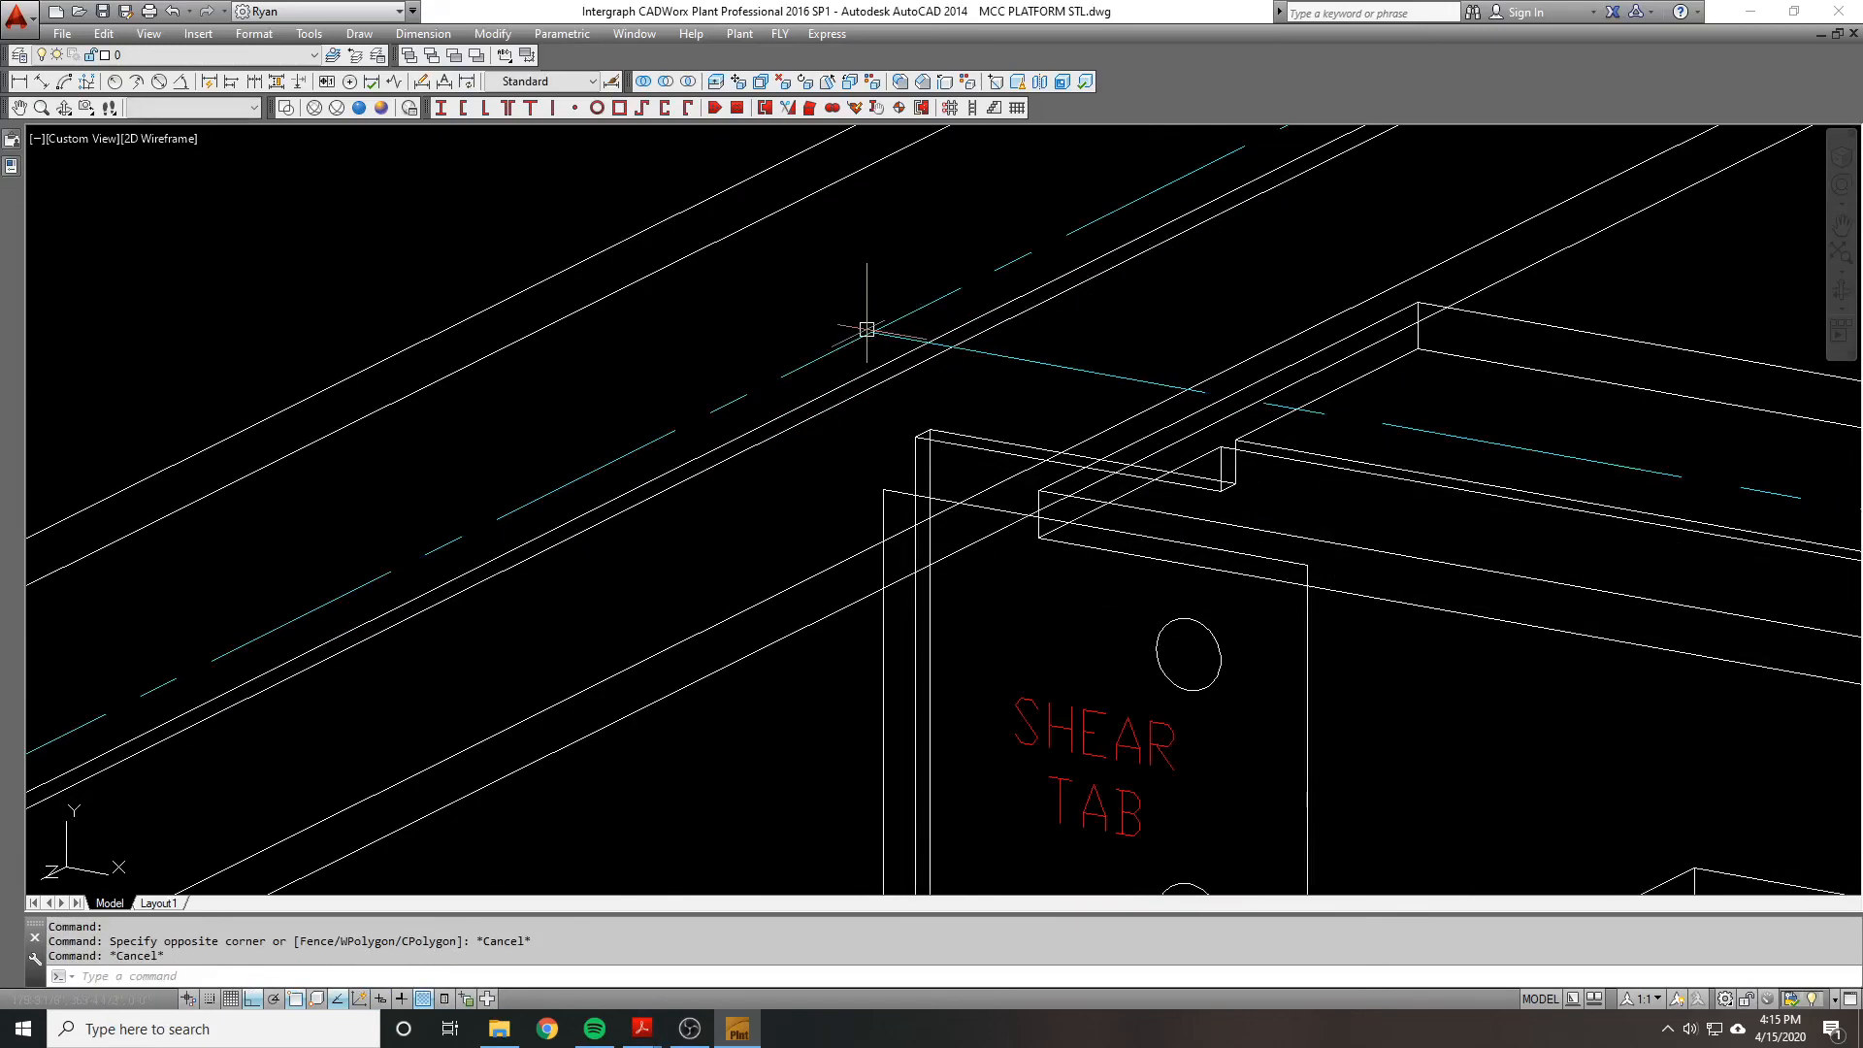
{"action": "key", "text": "m"}
{"action": "key", "text": "Return"}
{"action": "left_click", "coordinate": [883, 493]}
{"action": "key", "text": "Return"}
{"action": "left_click", "coordinate": [882, 489]}
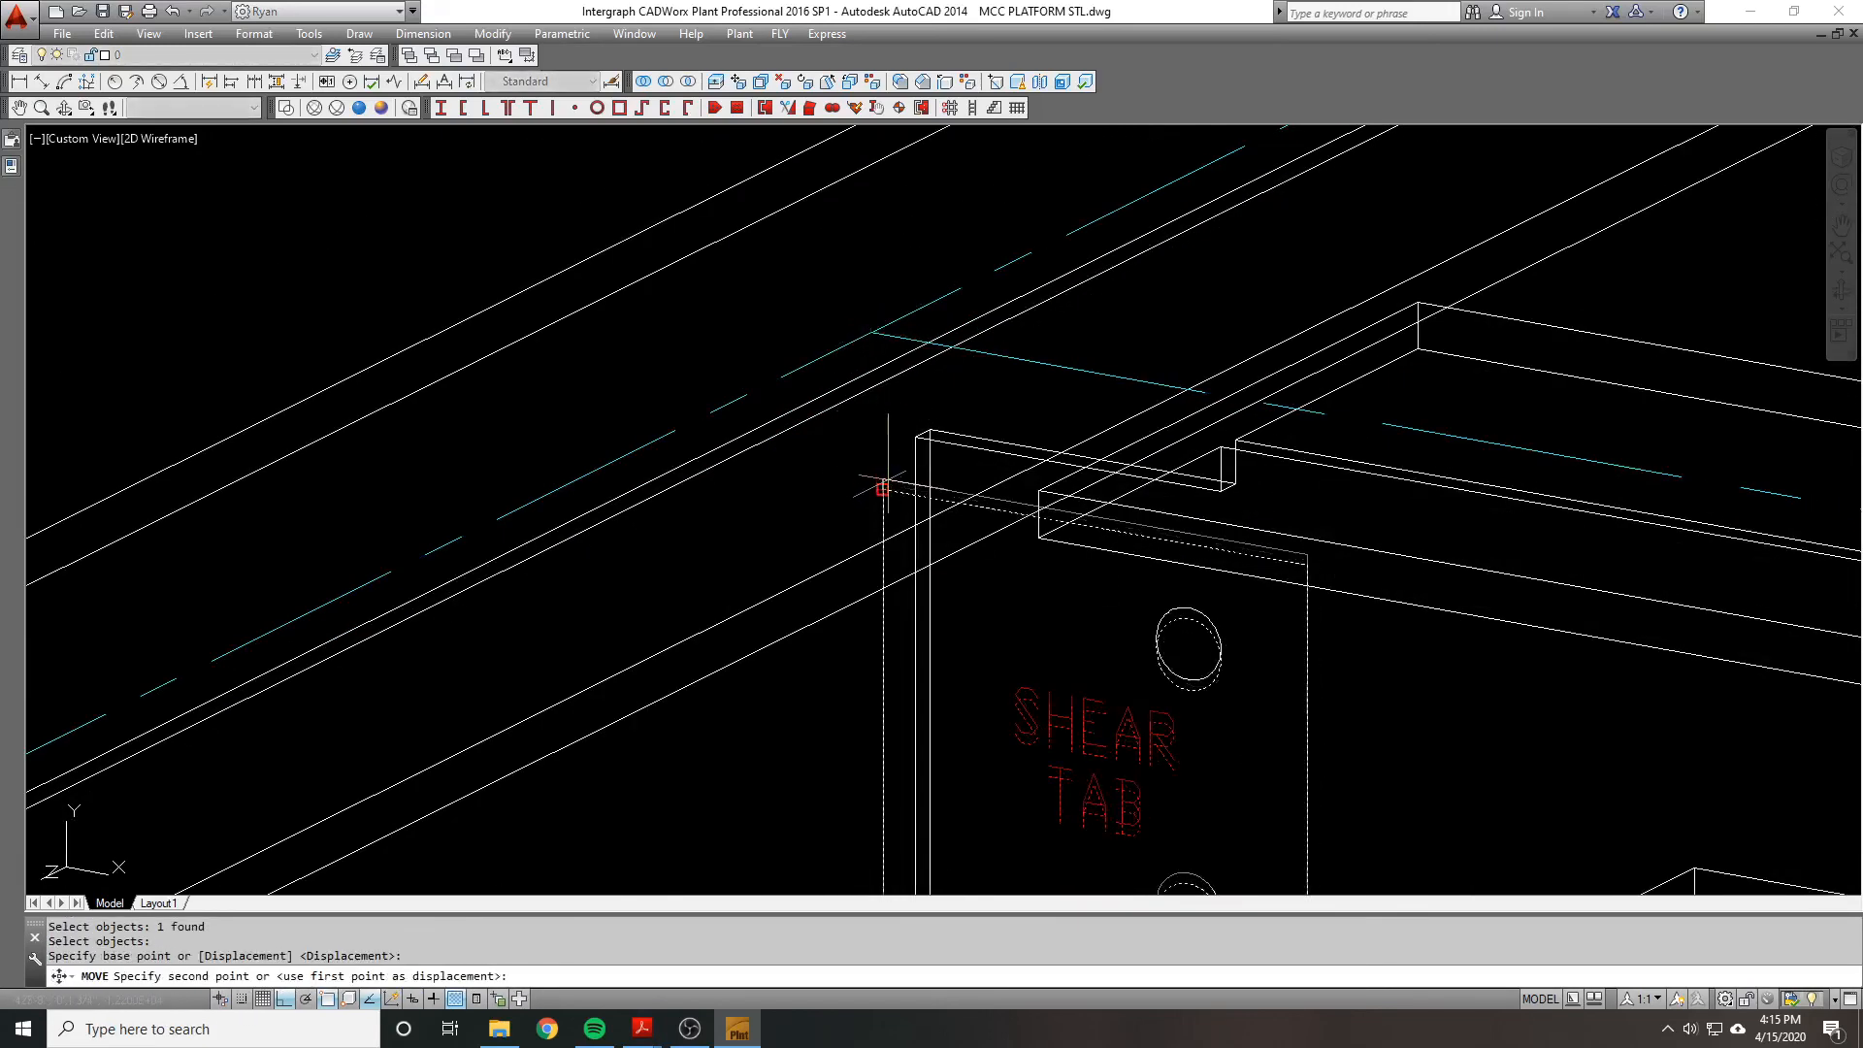
{"action": "scroll", "coordinate": [878, 487], "scroll_direction": "up", "scroll_amount": 3}
{"action": "type", "text": ".z"}
{"action": "key", "text": "Return"}
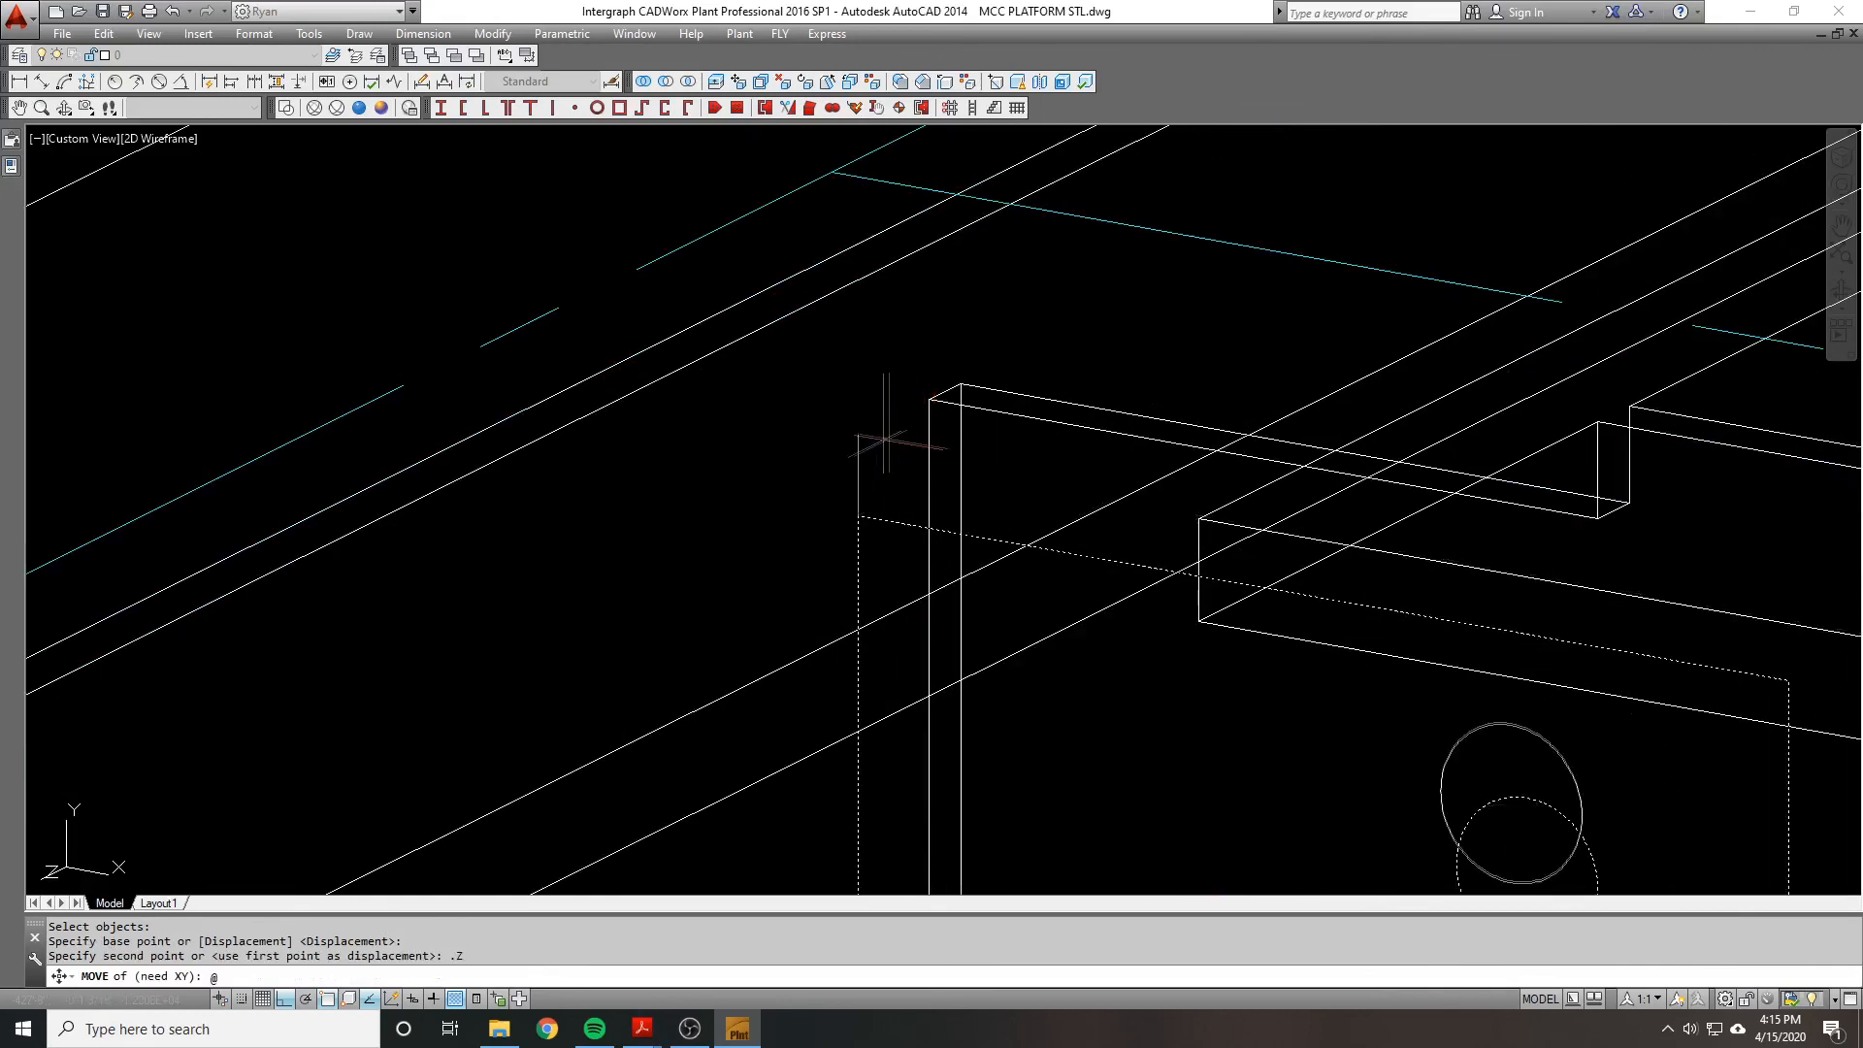
{"action": "scroll", "coordinate": [922, 398], "scroll_direction": "down", "scroll_amount": 3}
{"action": "type", "text": "@"}
{"action": "key", "text": "Return"}
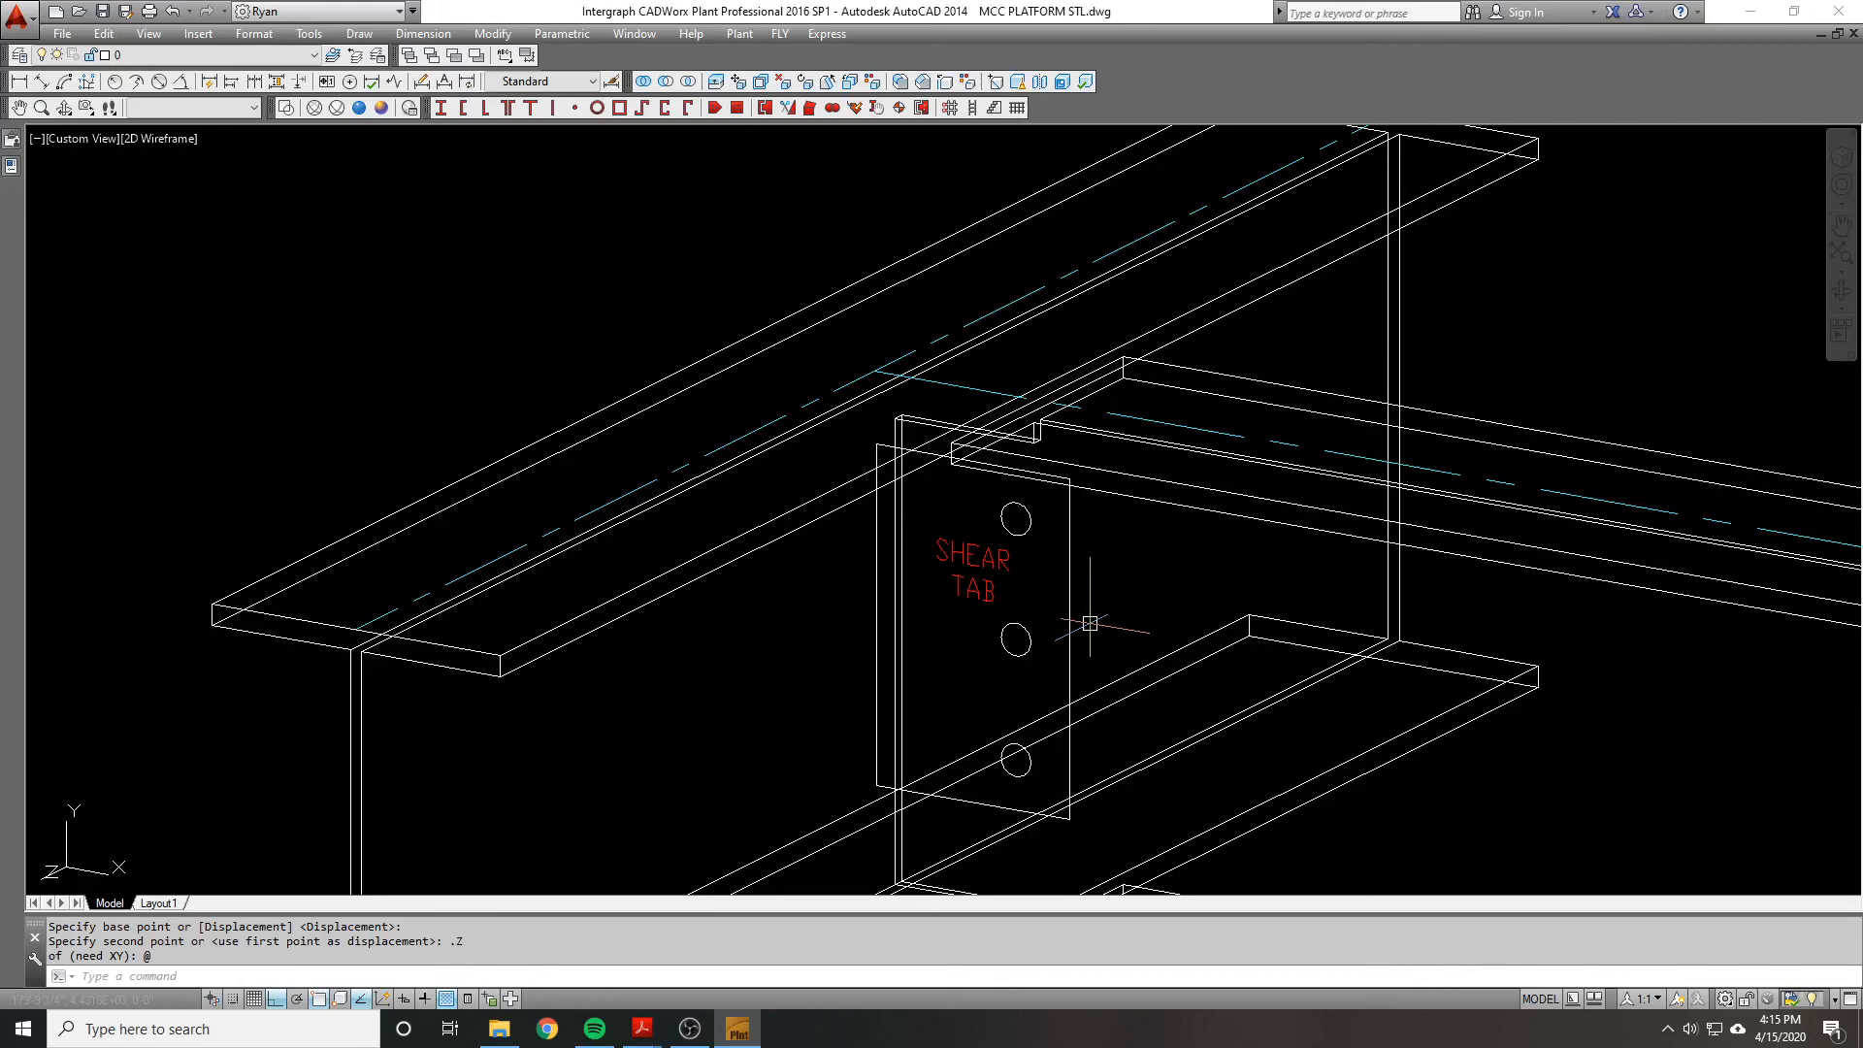
Step: Erase the two sample beams together with the SHEAR TAB, leaving the platform model in the drawing
{"action": "scroll", "coordinate": [913, 528], "scroll_direction": "down", "scroll_amount": 2}
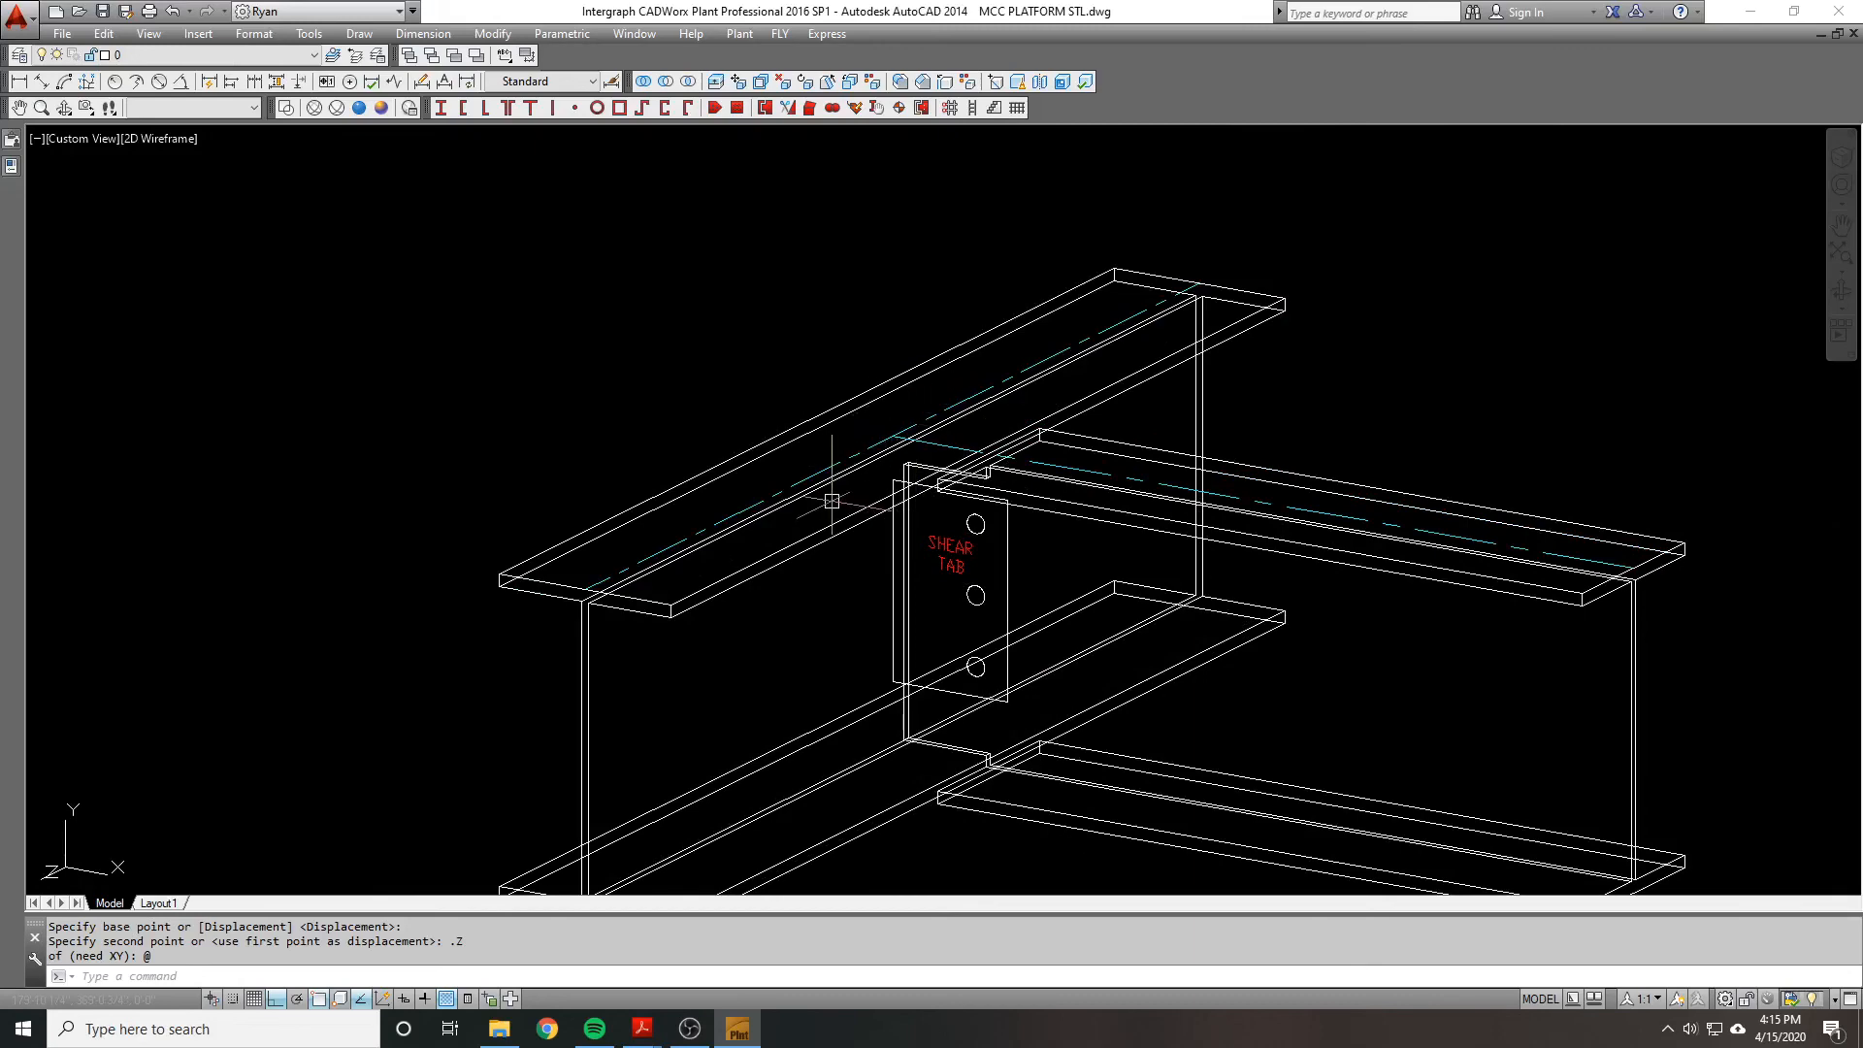
{"action": "scroll", "coordinate": [905, 493], "scroll_direction": "up", "scroll_amount": 2}
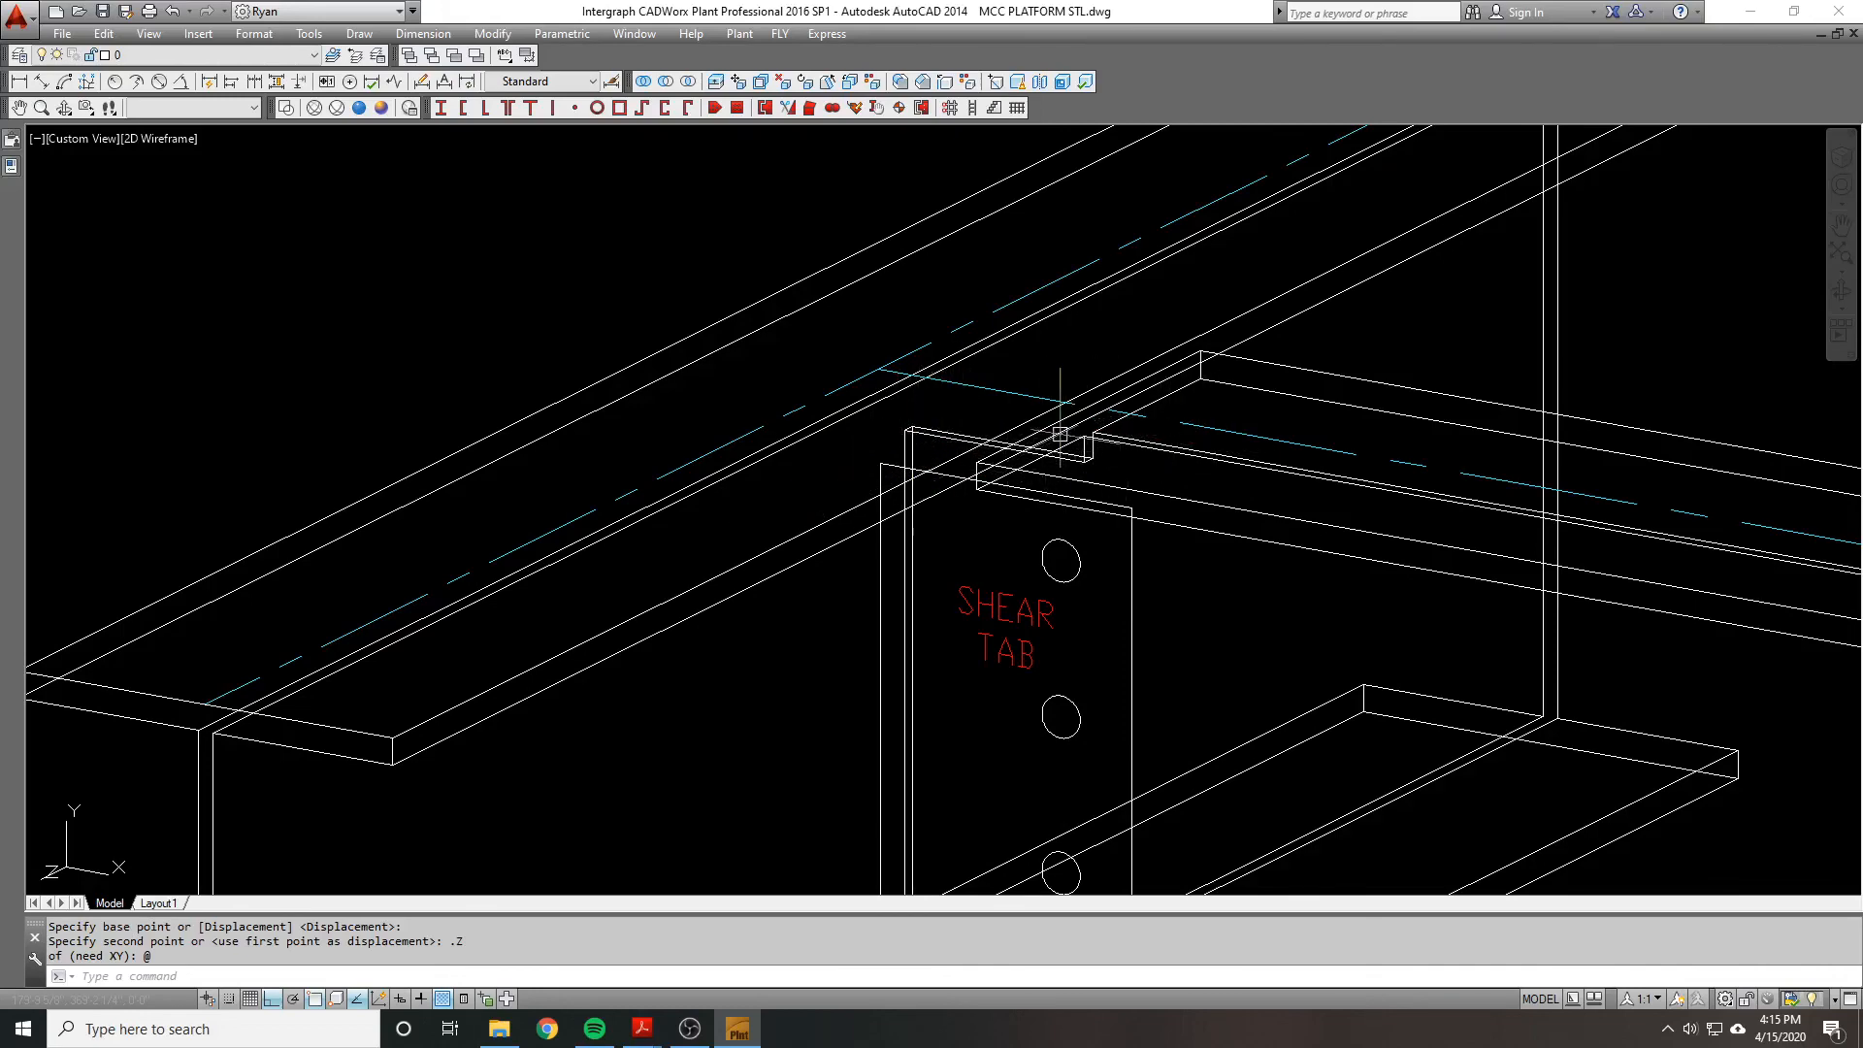
{"action": "scroll", "coordinate": [1087, 430], "scroll_direction": "down", "scroll_amount": 4}
{"action": "scroll", "coordinate": [828, 432], "scroll_direction": "down", "scroll_amount": 6}
{"action": "middle_click_drag", "start_coordinate": [828, 436], "coordinate": [262, 344]}
{"action": "scroll", "coordinate": [675, 425], "scroll_direction": "down", "scroll_amount": 4}
{"action": "type", "text": "e"}
{"action": "key", "text": "space"}
{"action": "left_click", "coordinate": [642, 430]}
{"action": "left_click", "coordinate": [553, 382]}
{"action": "key", "text": "space"}
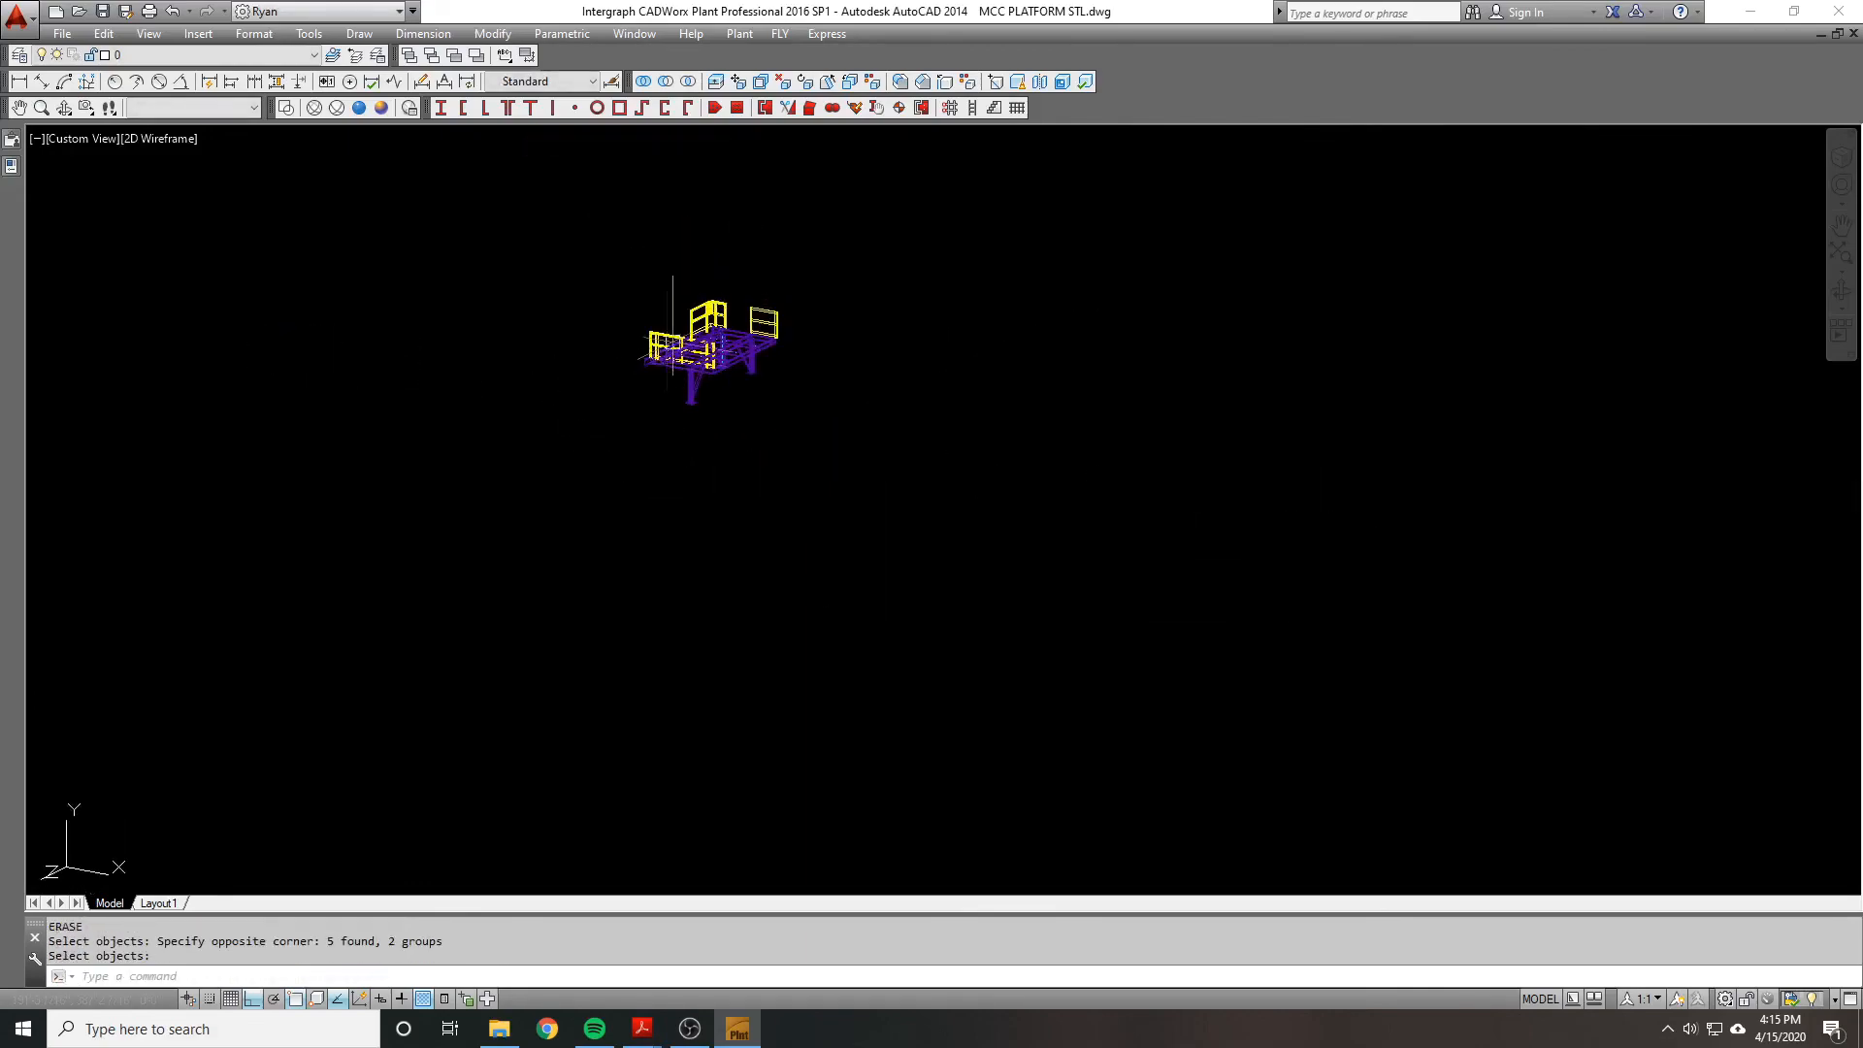
Step: Examine the bolted plate connections between the platform's beams in the 2D Wireframe and Realistic visual styles
{"action": "scroll", "coordinate": [854, 490], "scroll_direction": "up", "scroll_amount": 6}
{"action": "scroll", "coordinate": [971, 408], "scroll_direction": "up", "scroll_amount": 8}
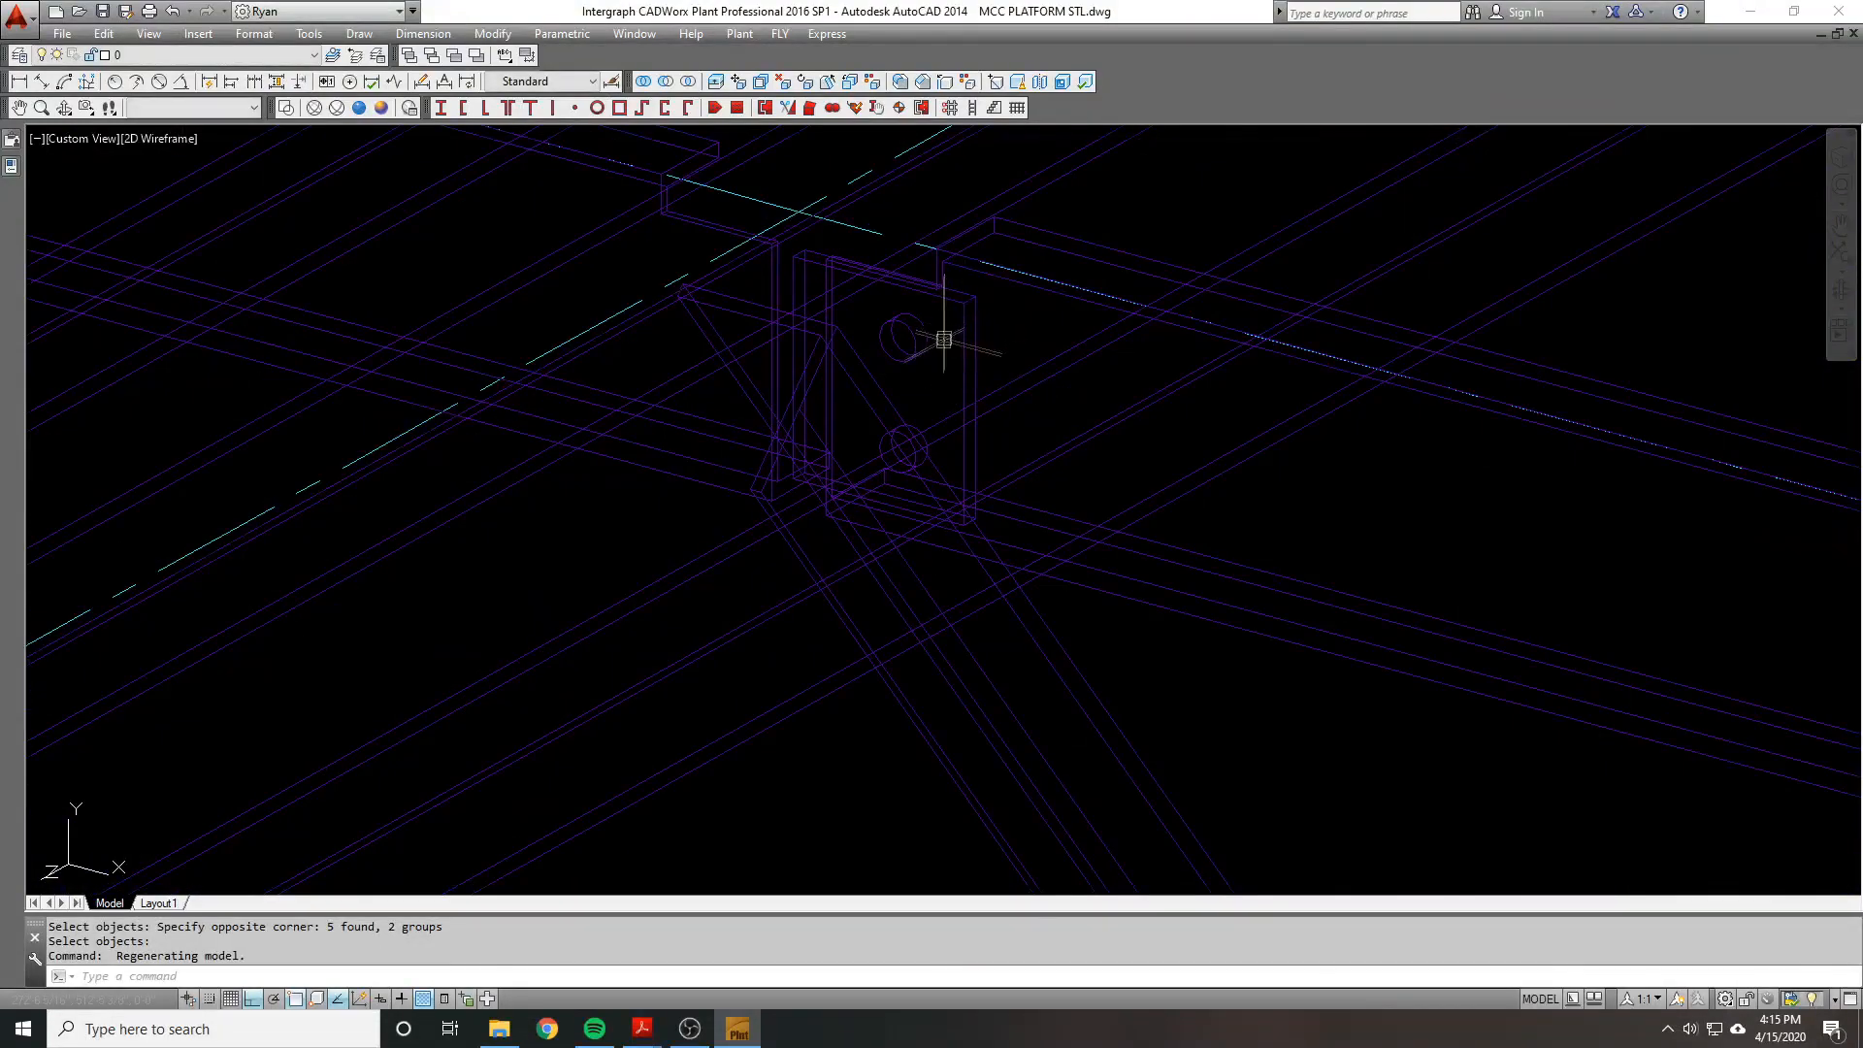
{"action": "scroll", "coordinate": [894, 558], "scroll_direction": "down", "scroll_amount": 4}
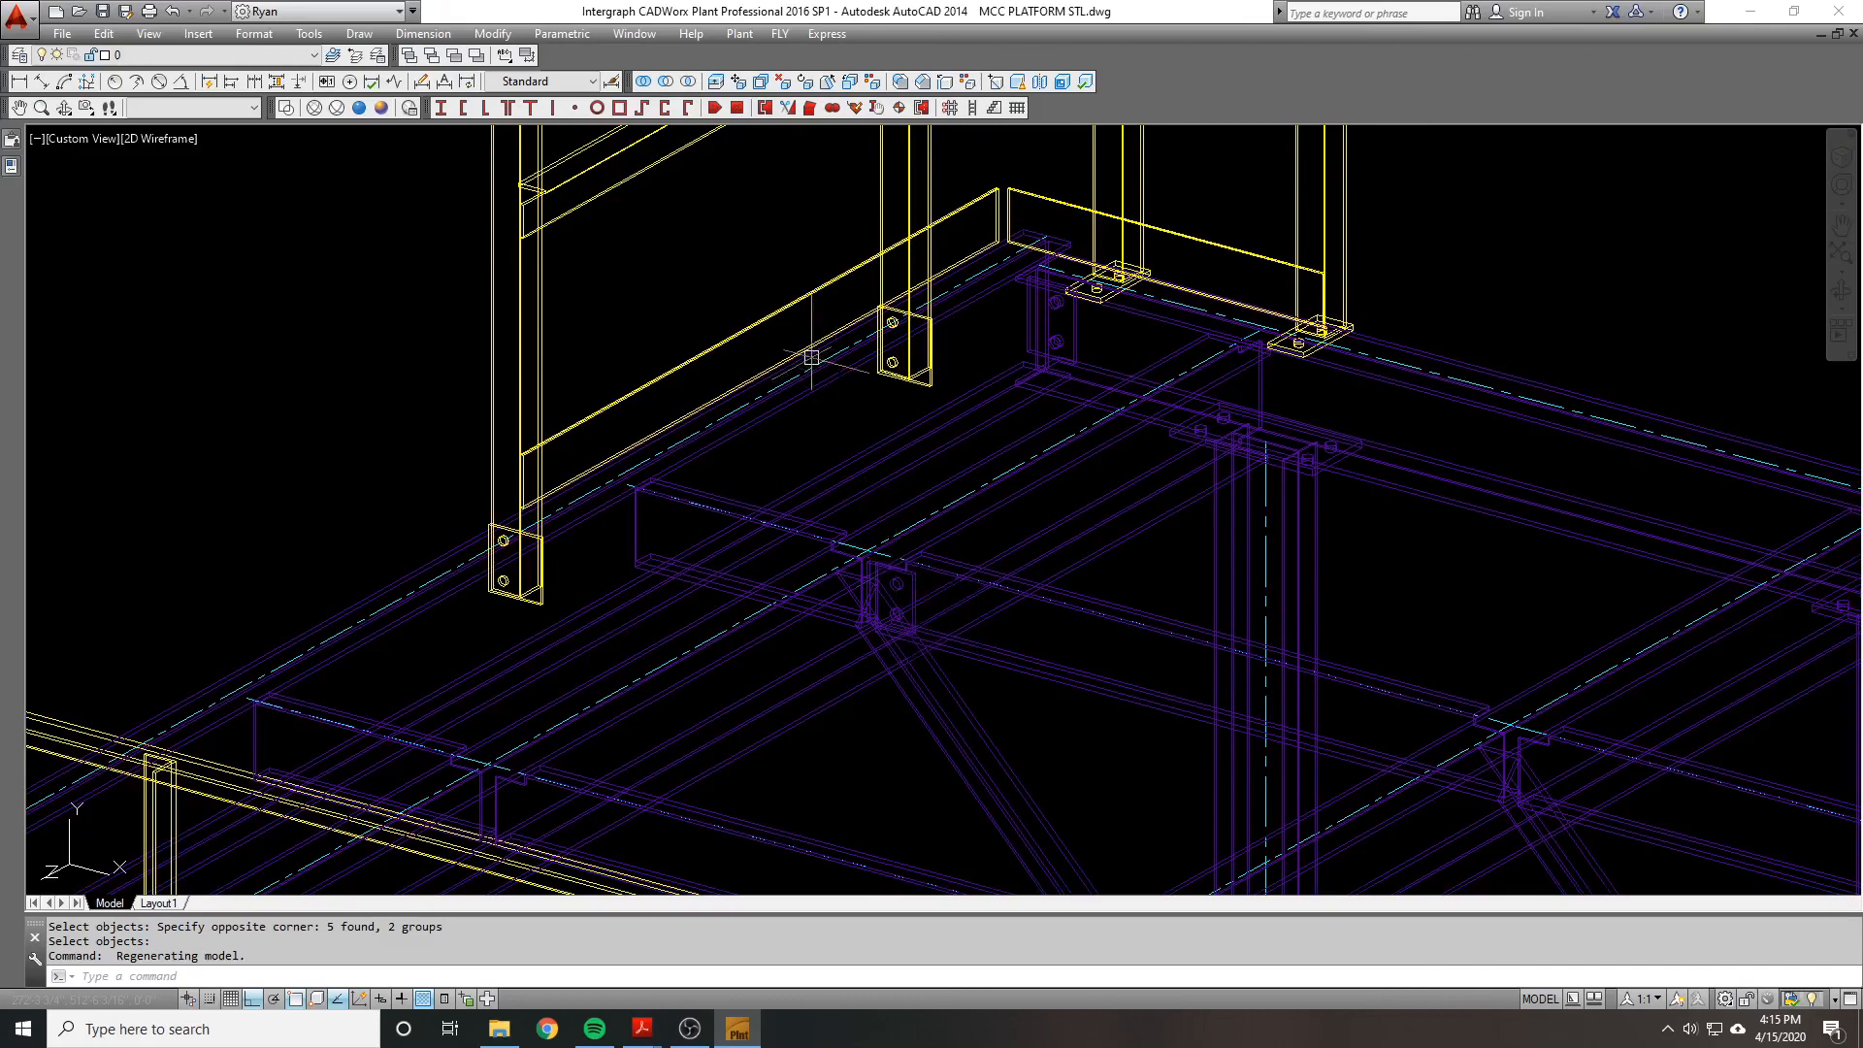
{"action": "left_click", "coordinate": [359, 108]}
{"action": "scroll", "coordinate": [971, 233], "scroll_direction": "up", "scroll_amount": 2}
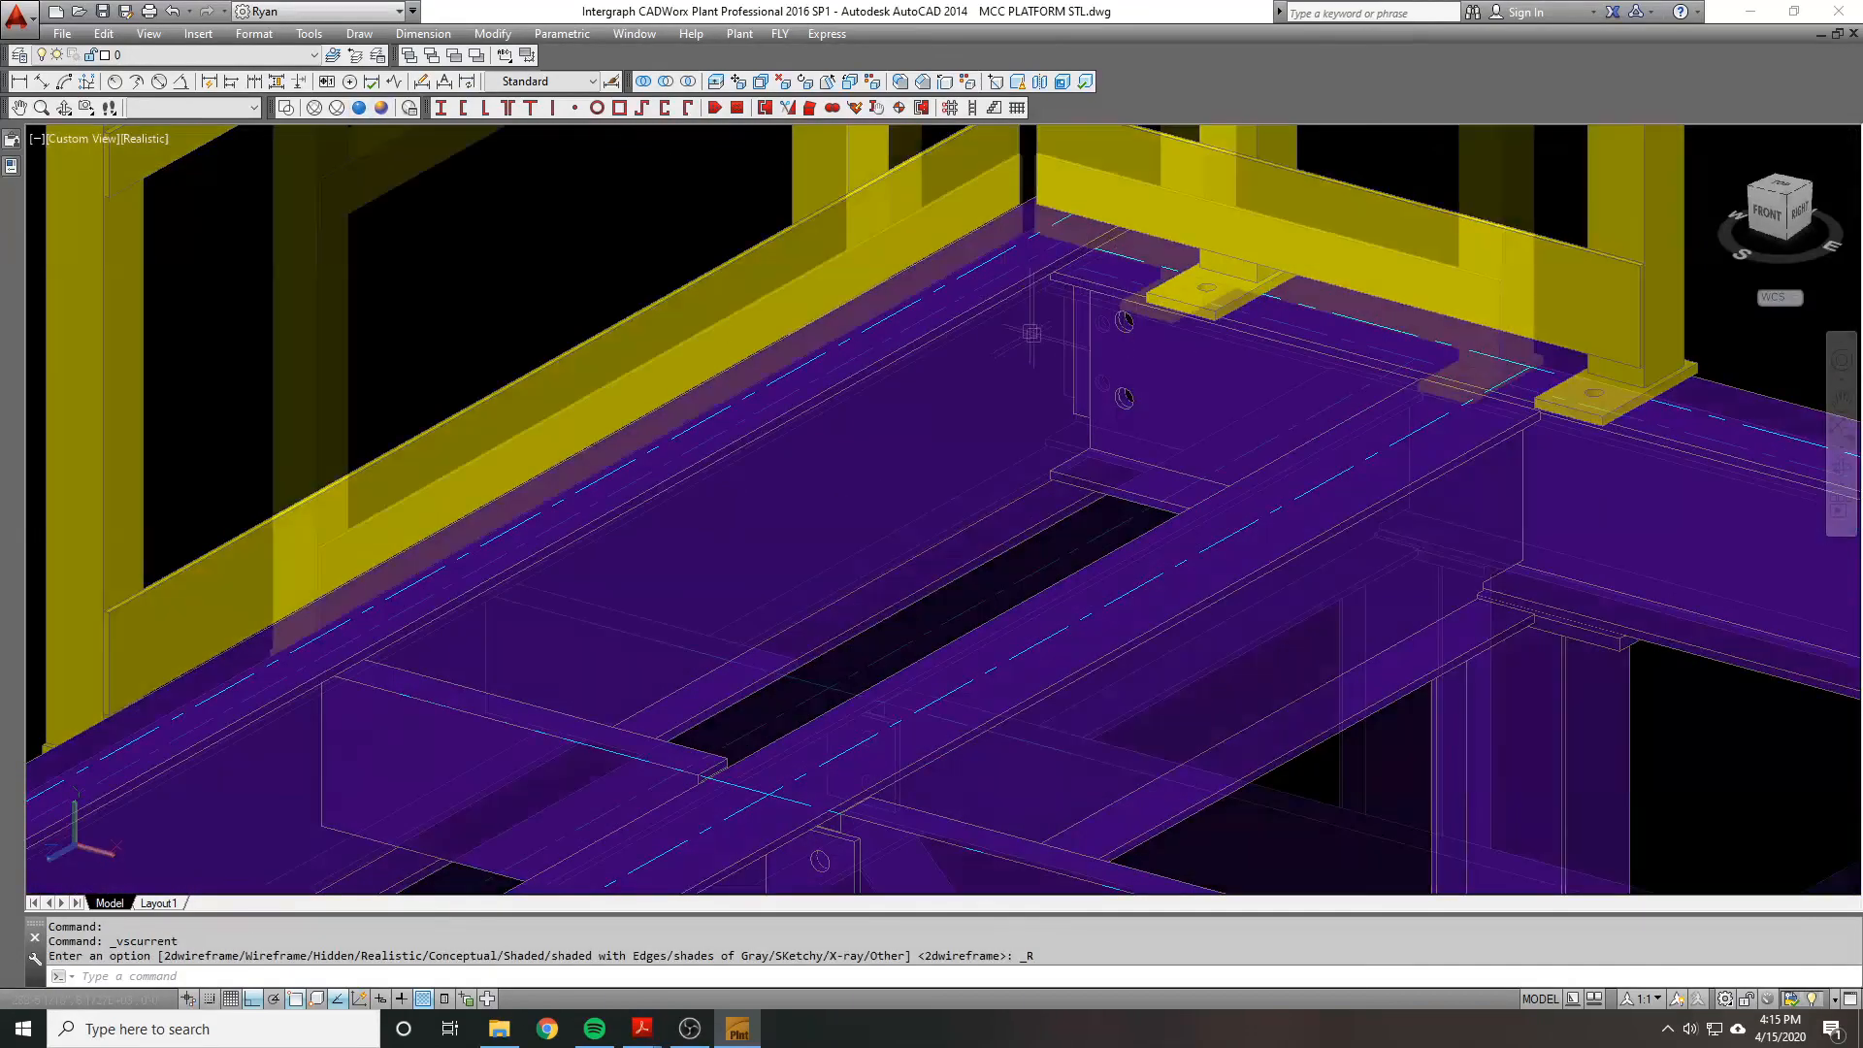
{"action": "left_click", "coordinate": [288, 111]}
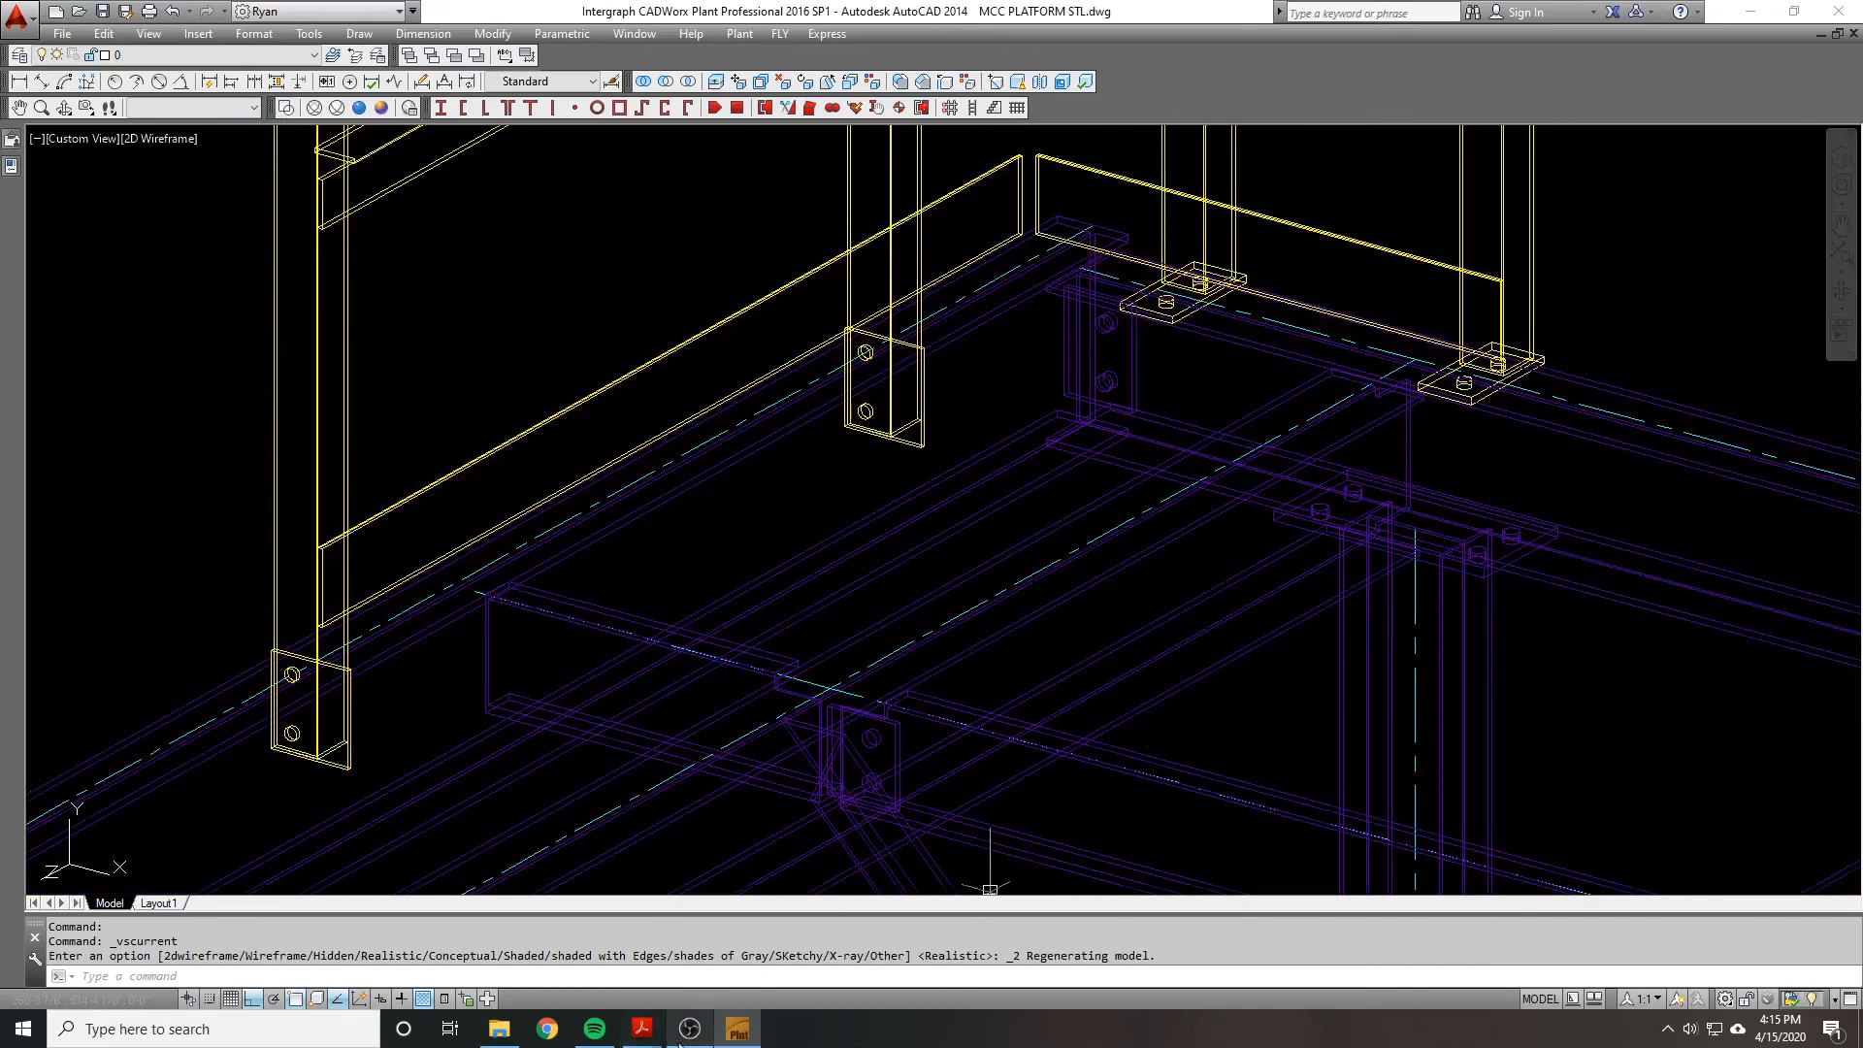